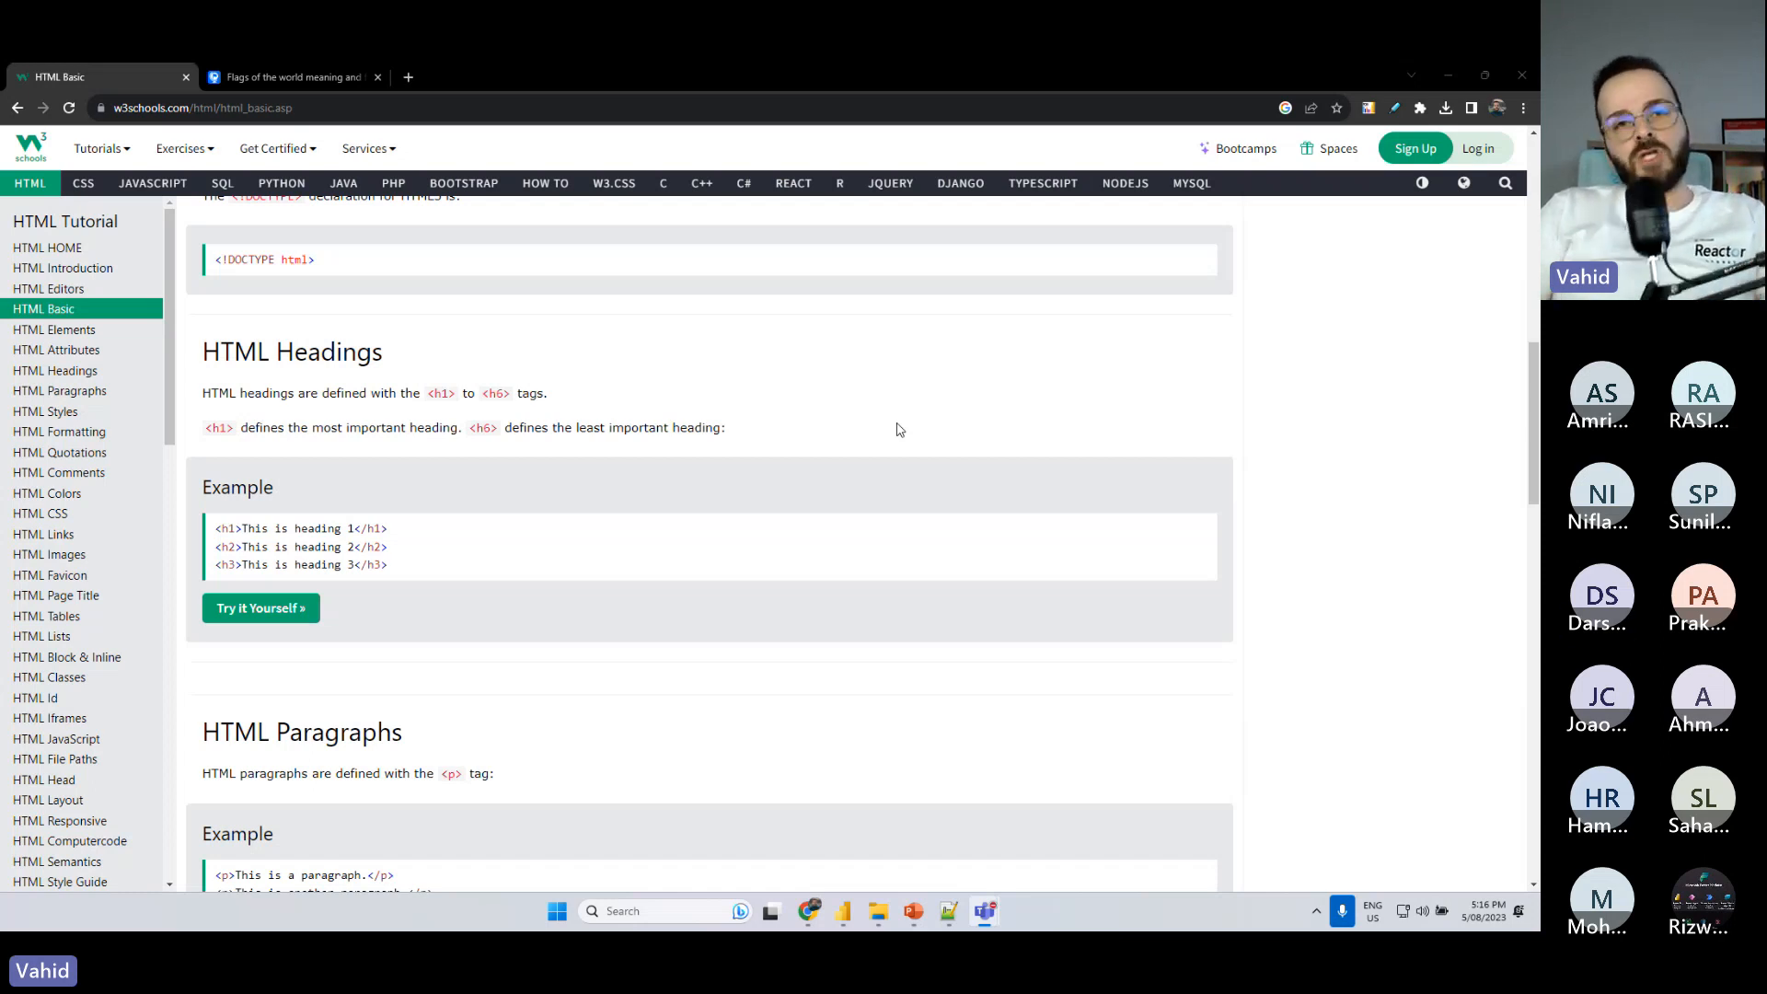
- Select the HTML Basic page's web address and open the headings example in the Tryit Editor
left_click(249, 108)
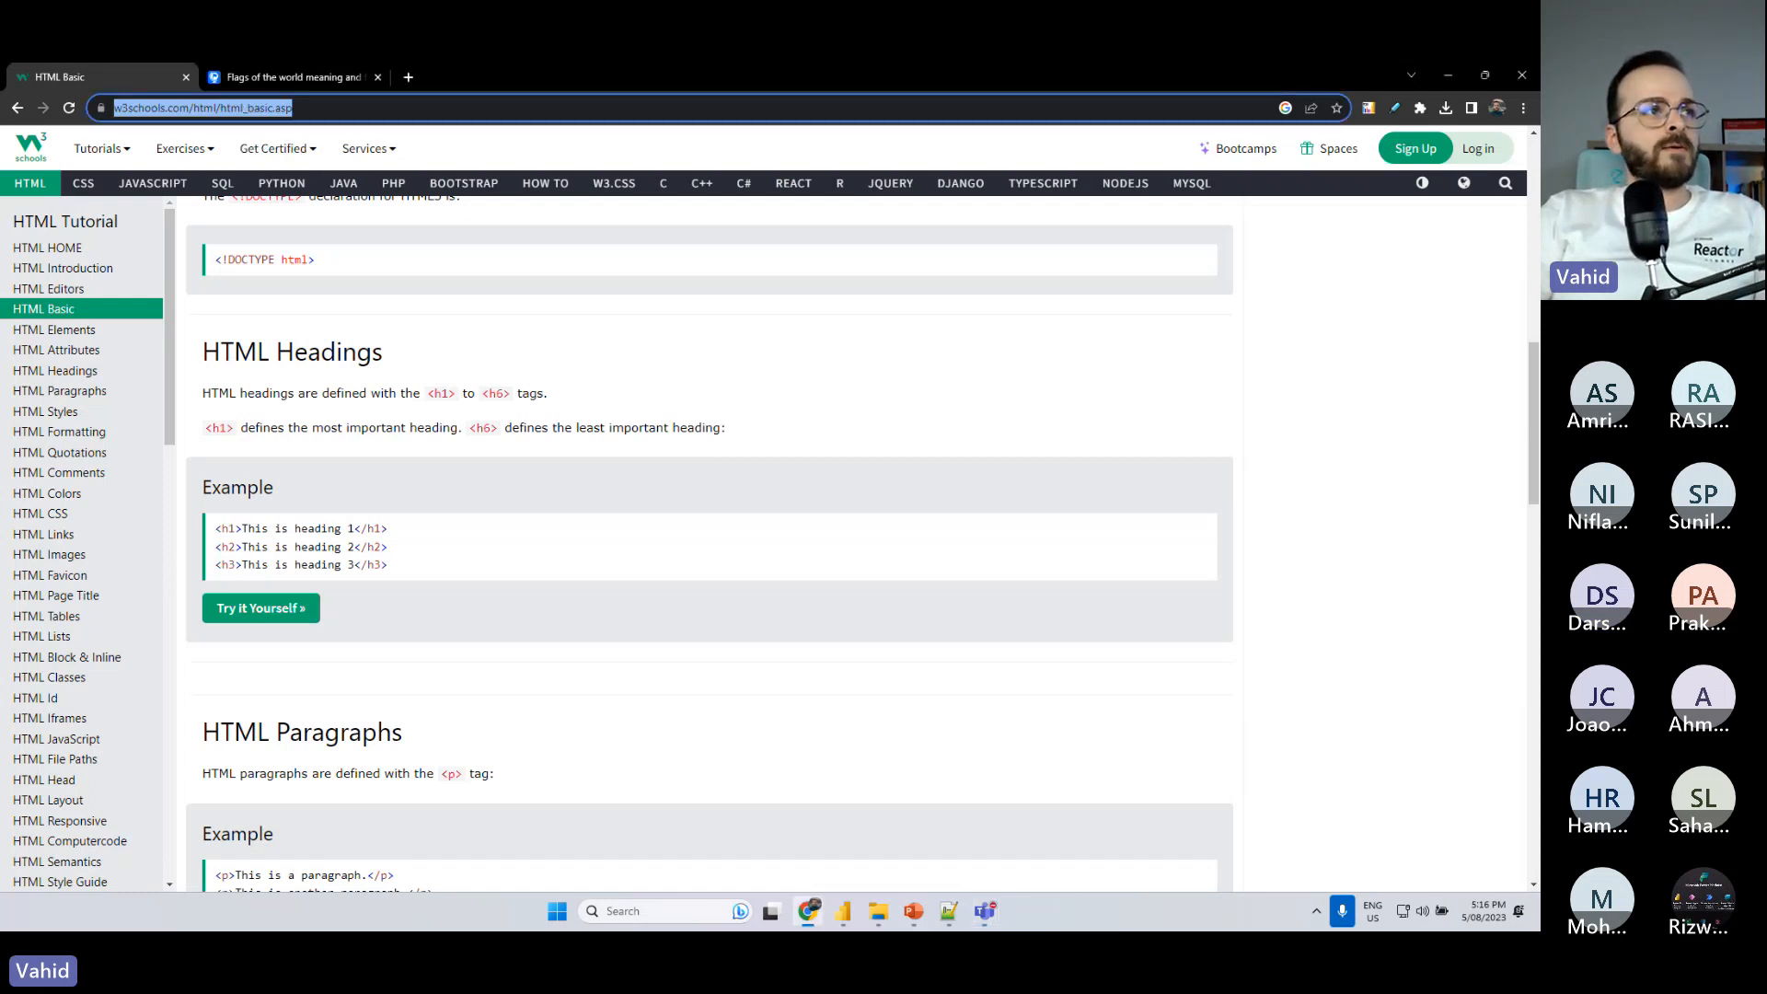
key("alt+Tab")
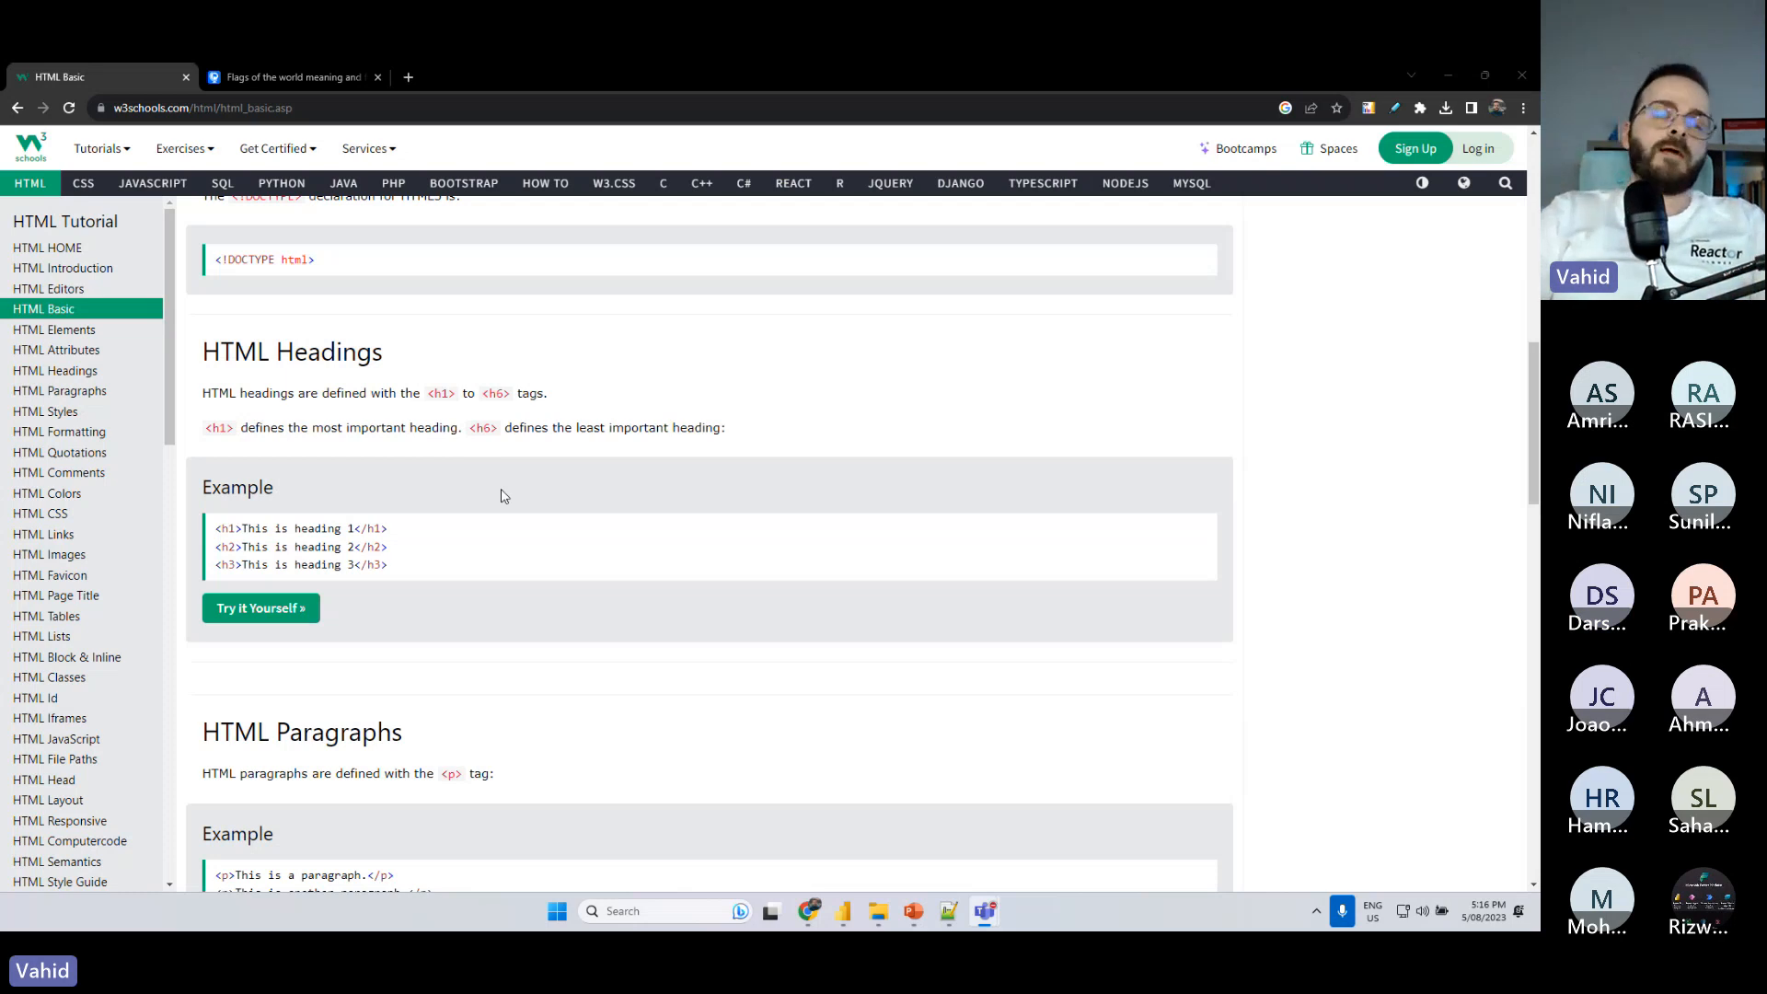
left_click(267, 608)
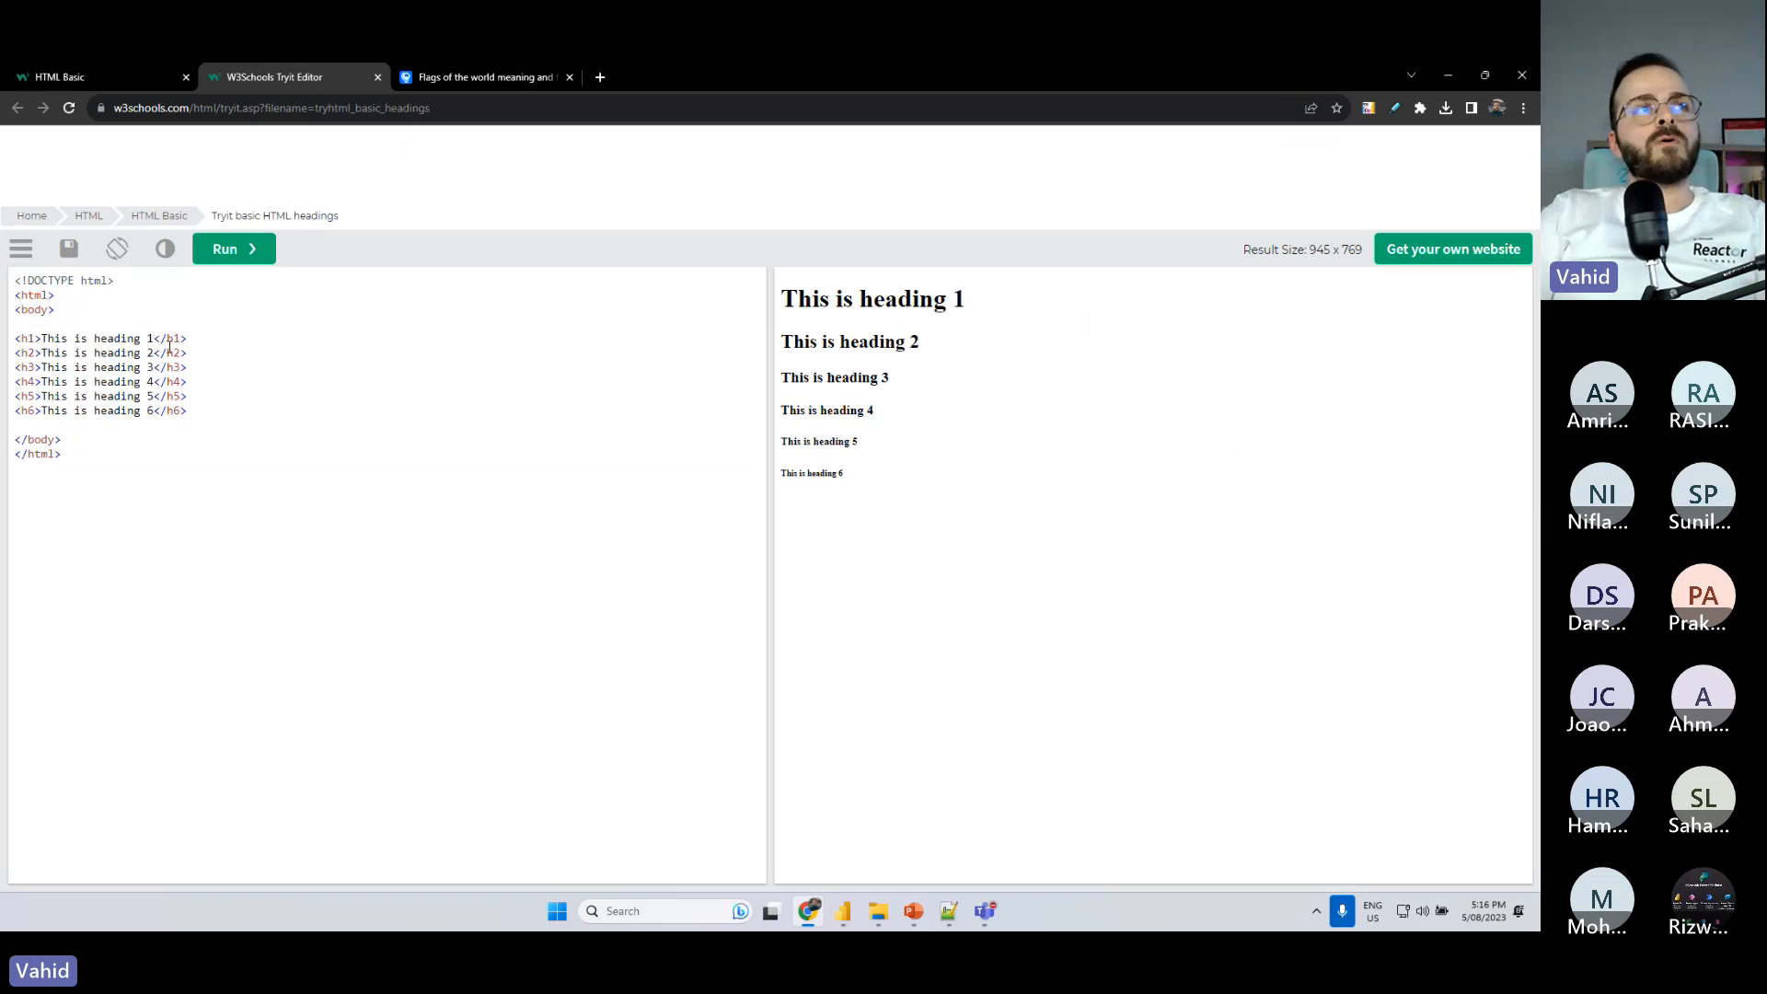
- Return to the HTML Basic page and open the HTML Links example in the Tryit Editor
left_click(57, 74)
scroll(410, 536, "down", 3)
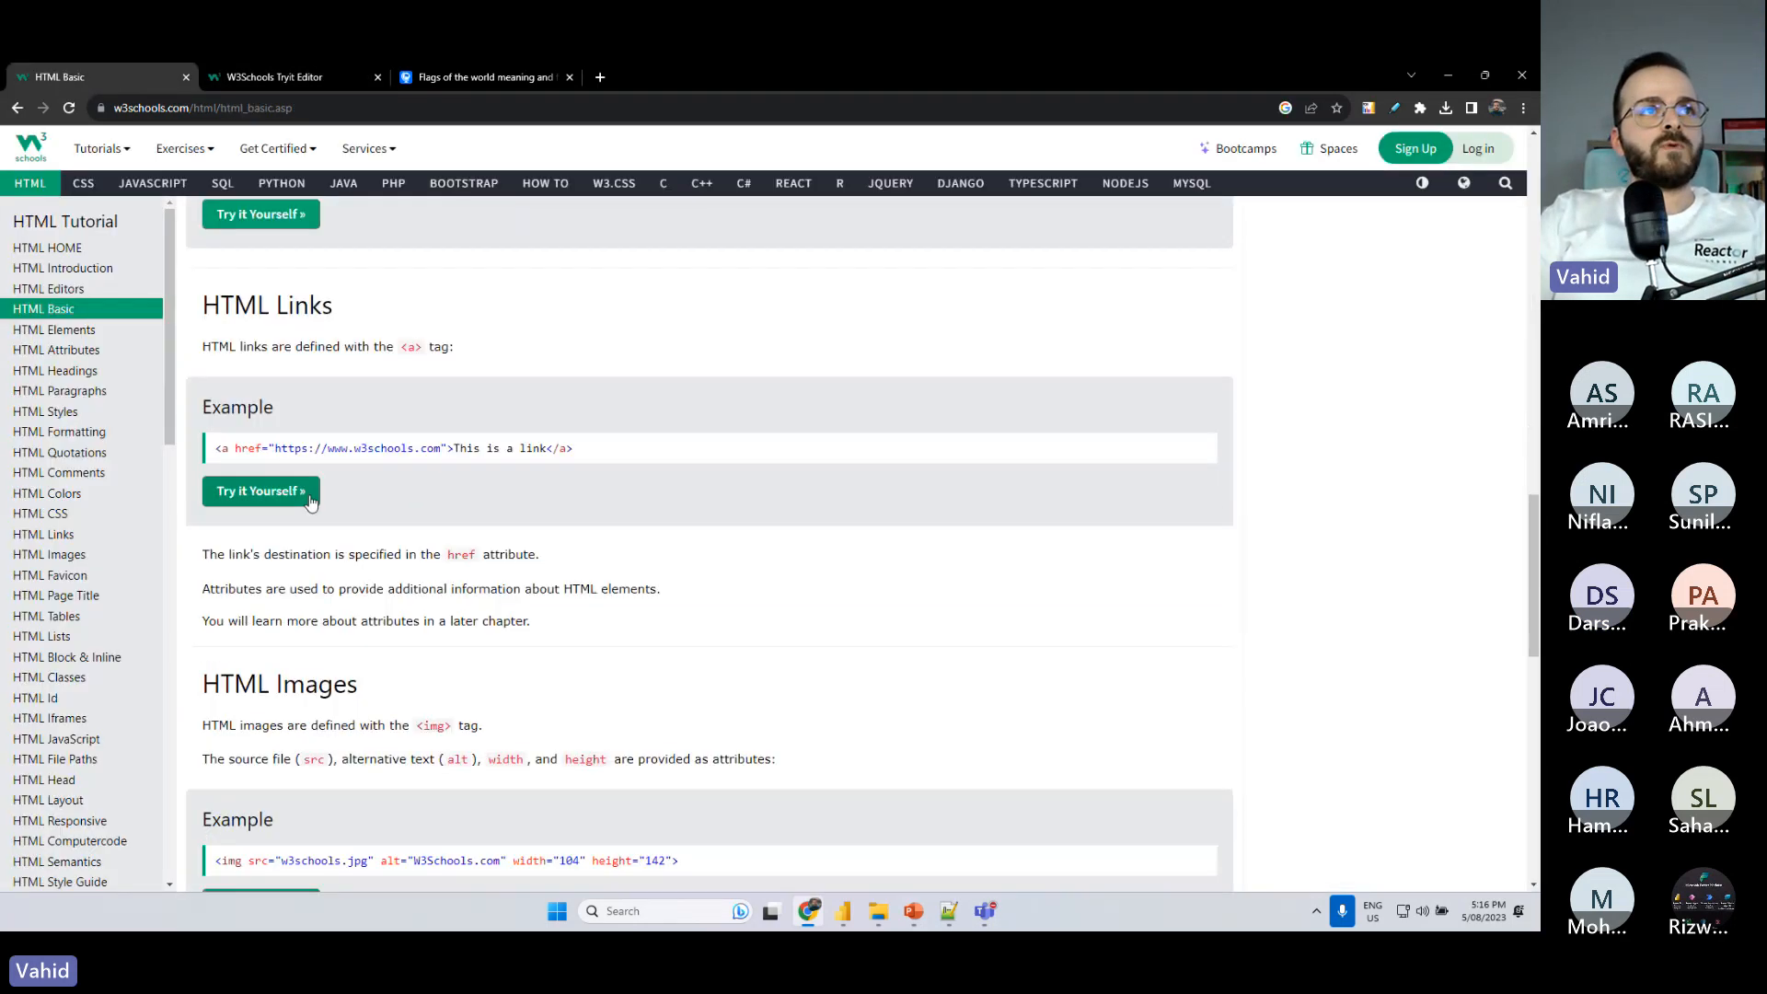
left_click(311, 499)
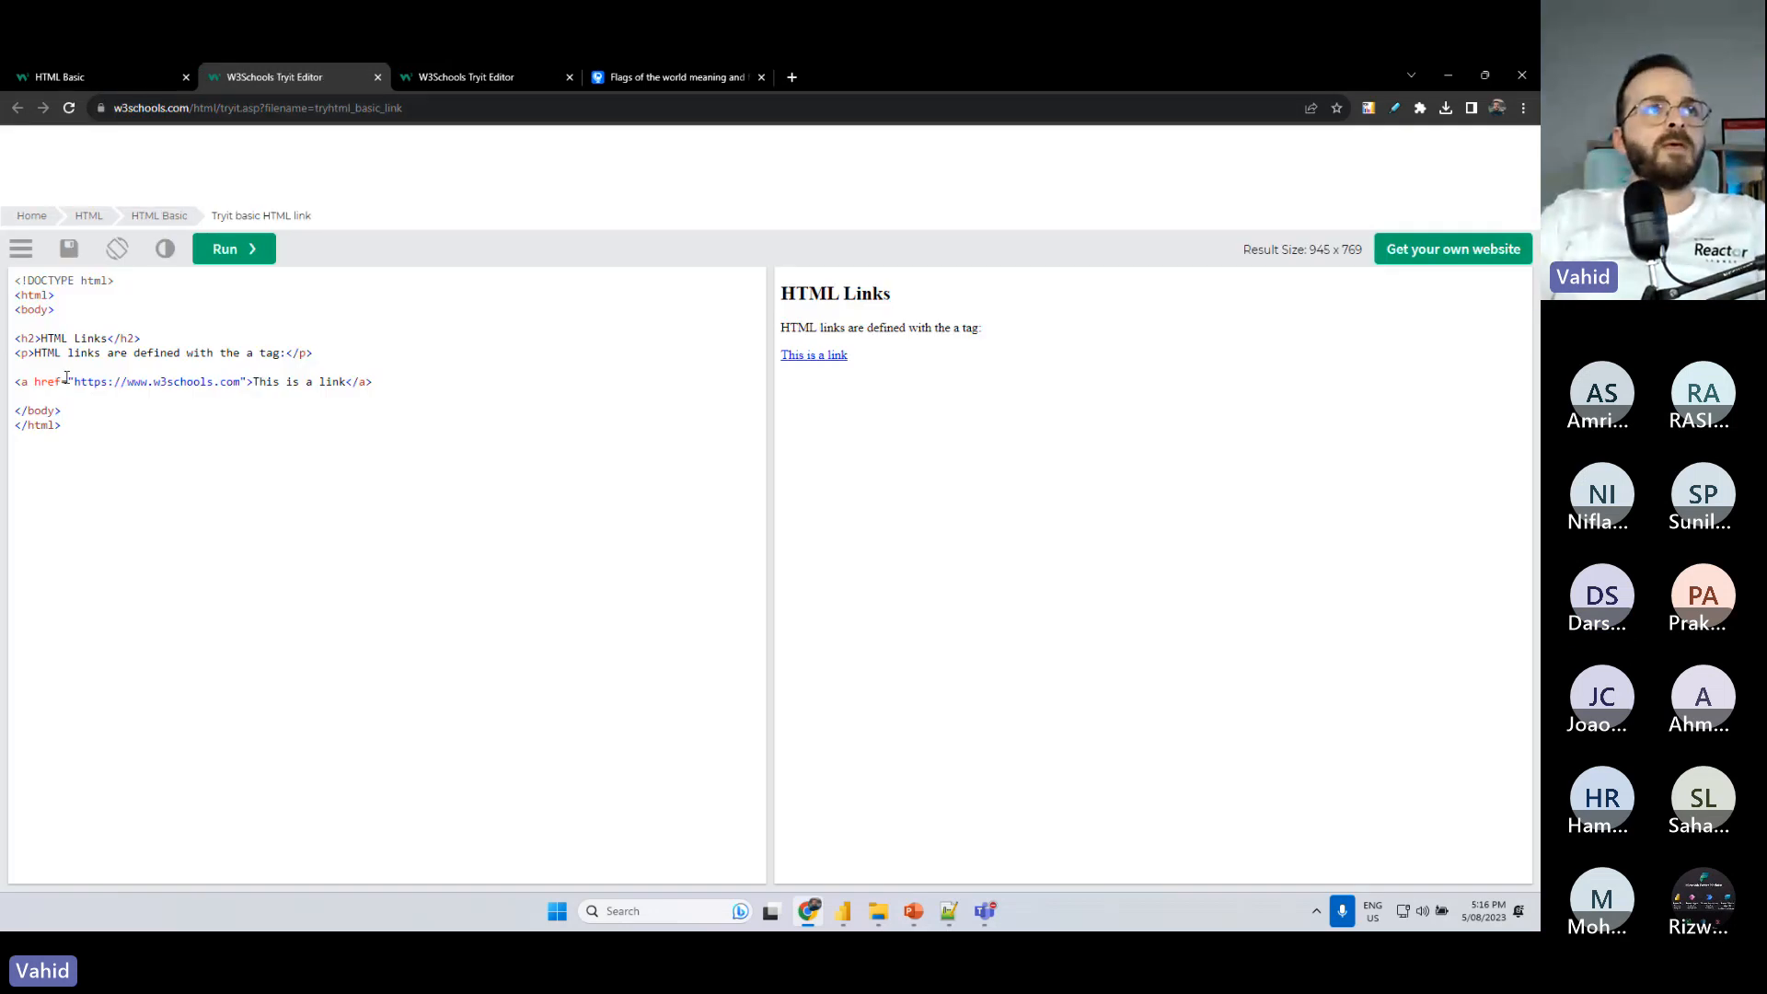
- Enlarge the Tryit page to 200% and examine the double quotation marks around the href URL in the link code
scroll(69, 382, "up", 9)
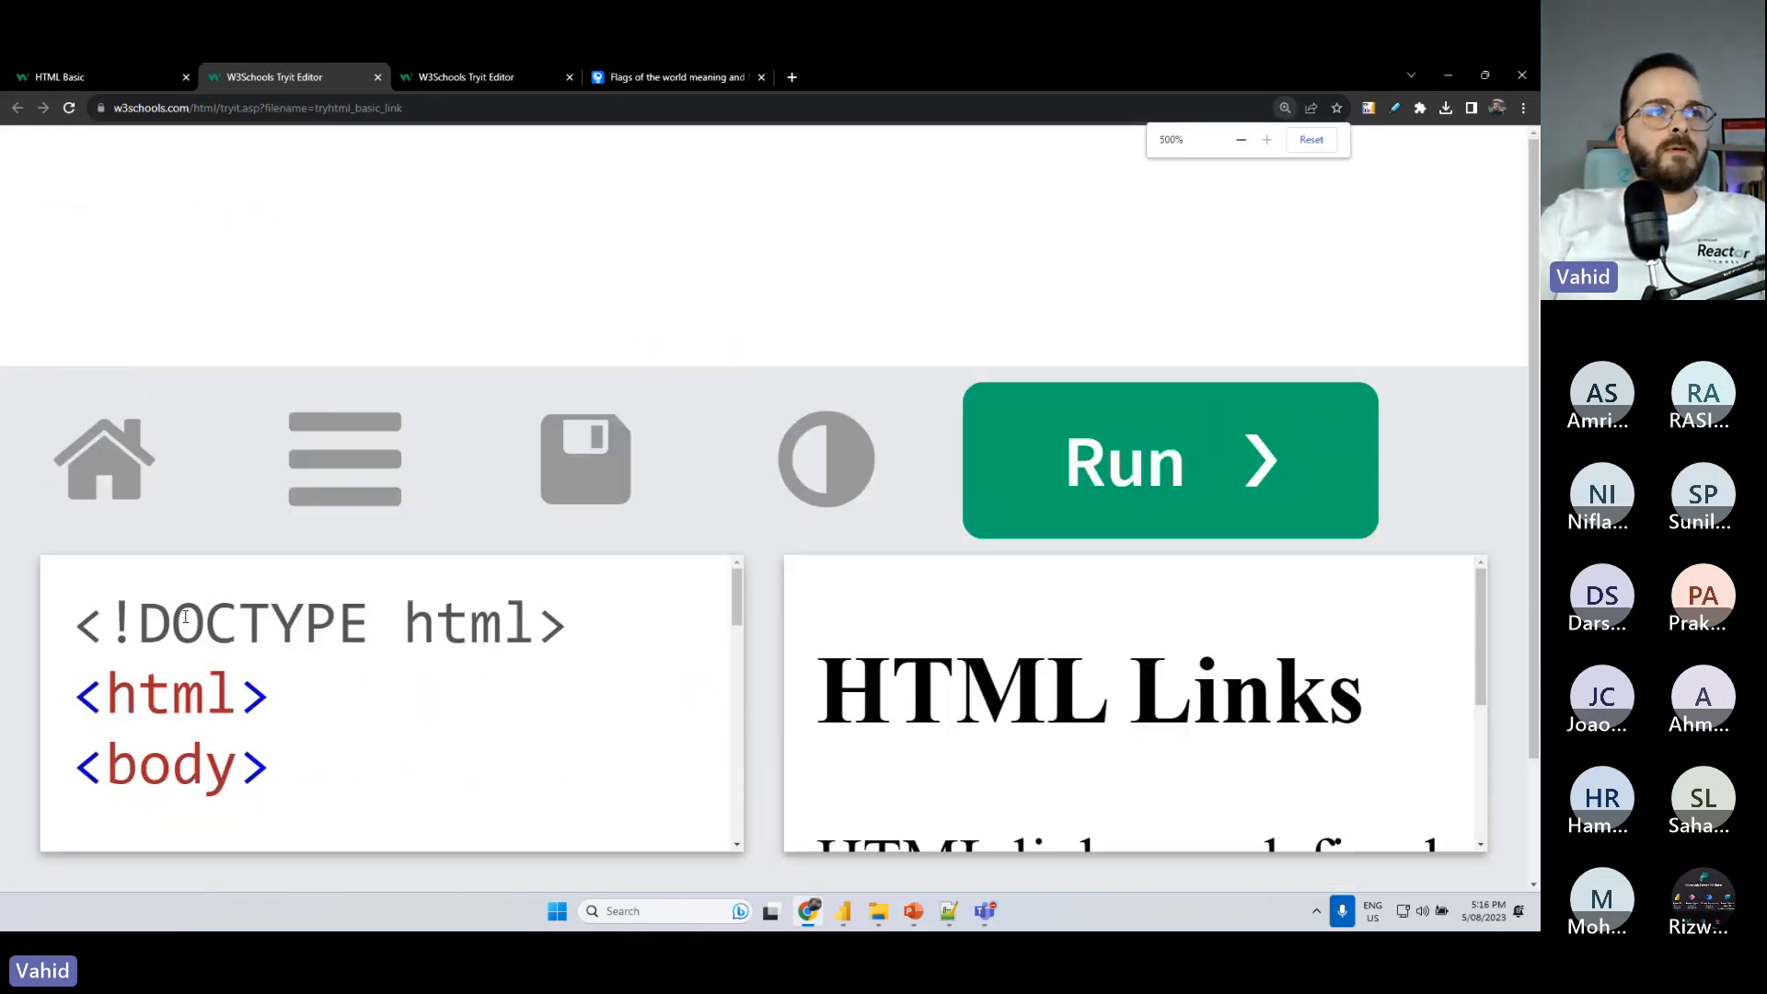
scroll(236, 632, "down", 3)
scroll(236, 631, "down", 4)
left_click(147, 631)
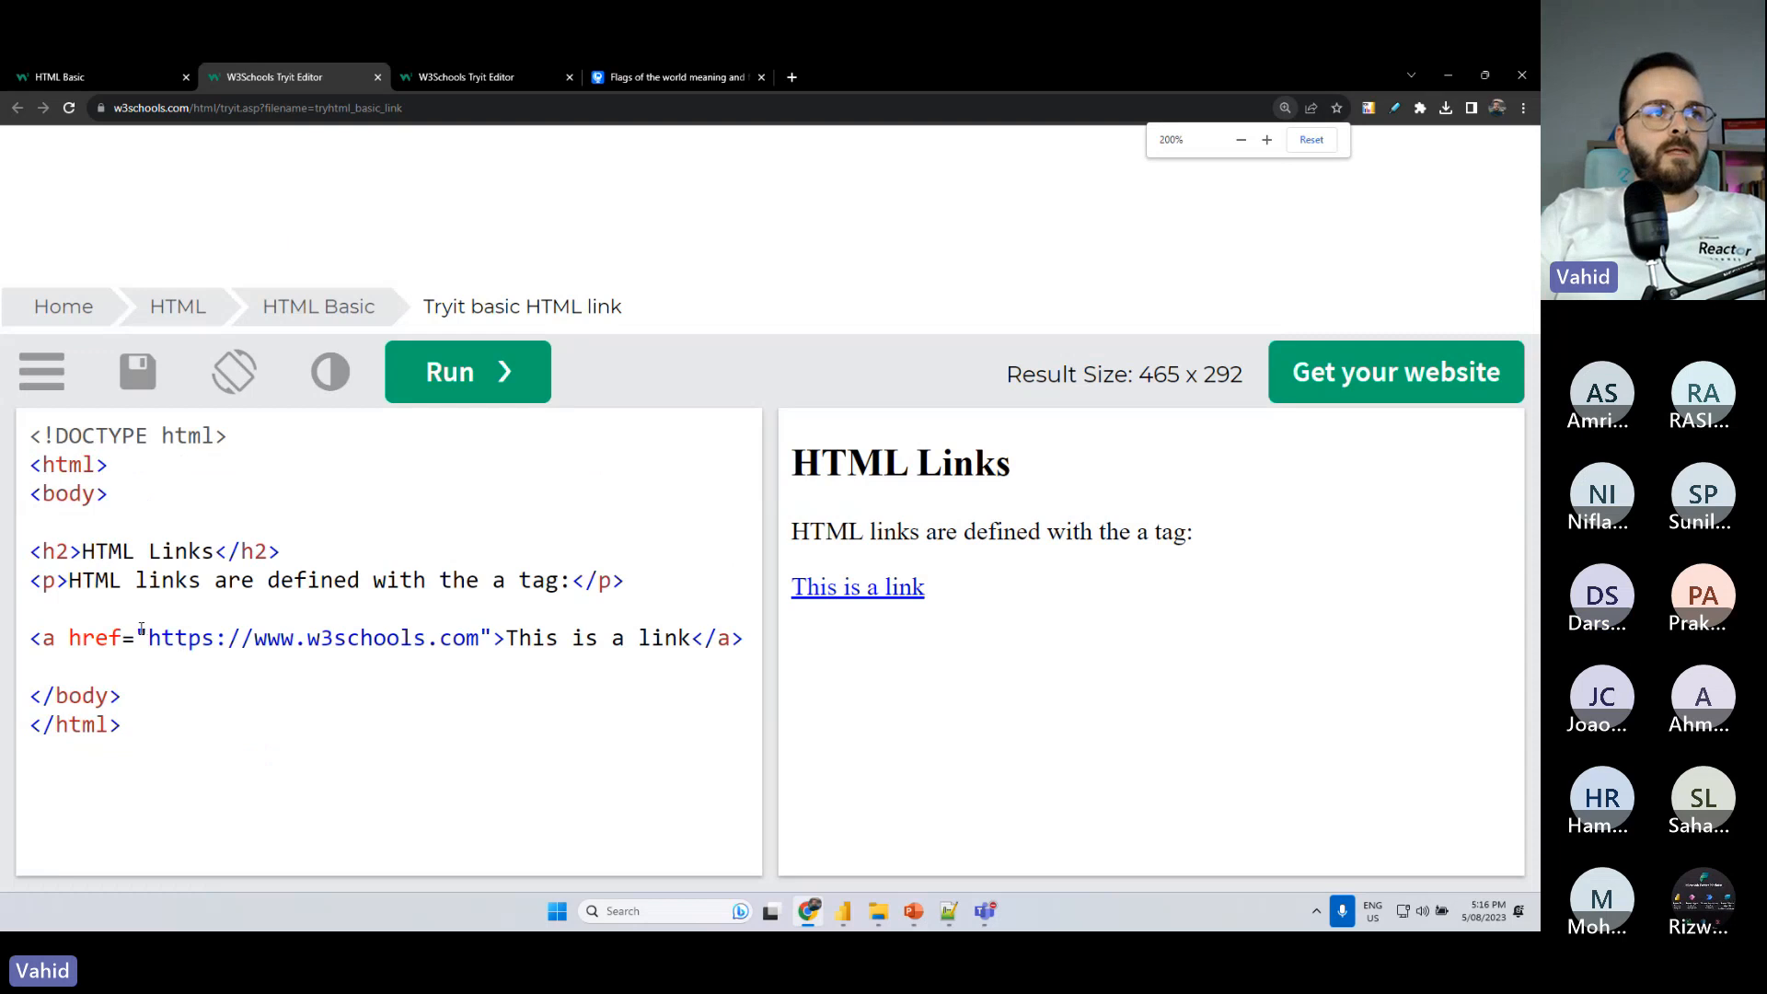
left_click_drag(138, 631, 147, 631)
left_click_drag(479, 635, 491, 635)
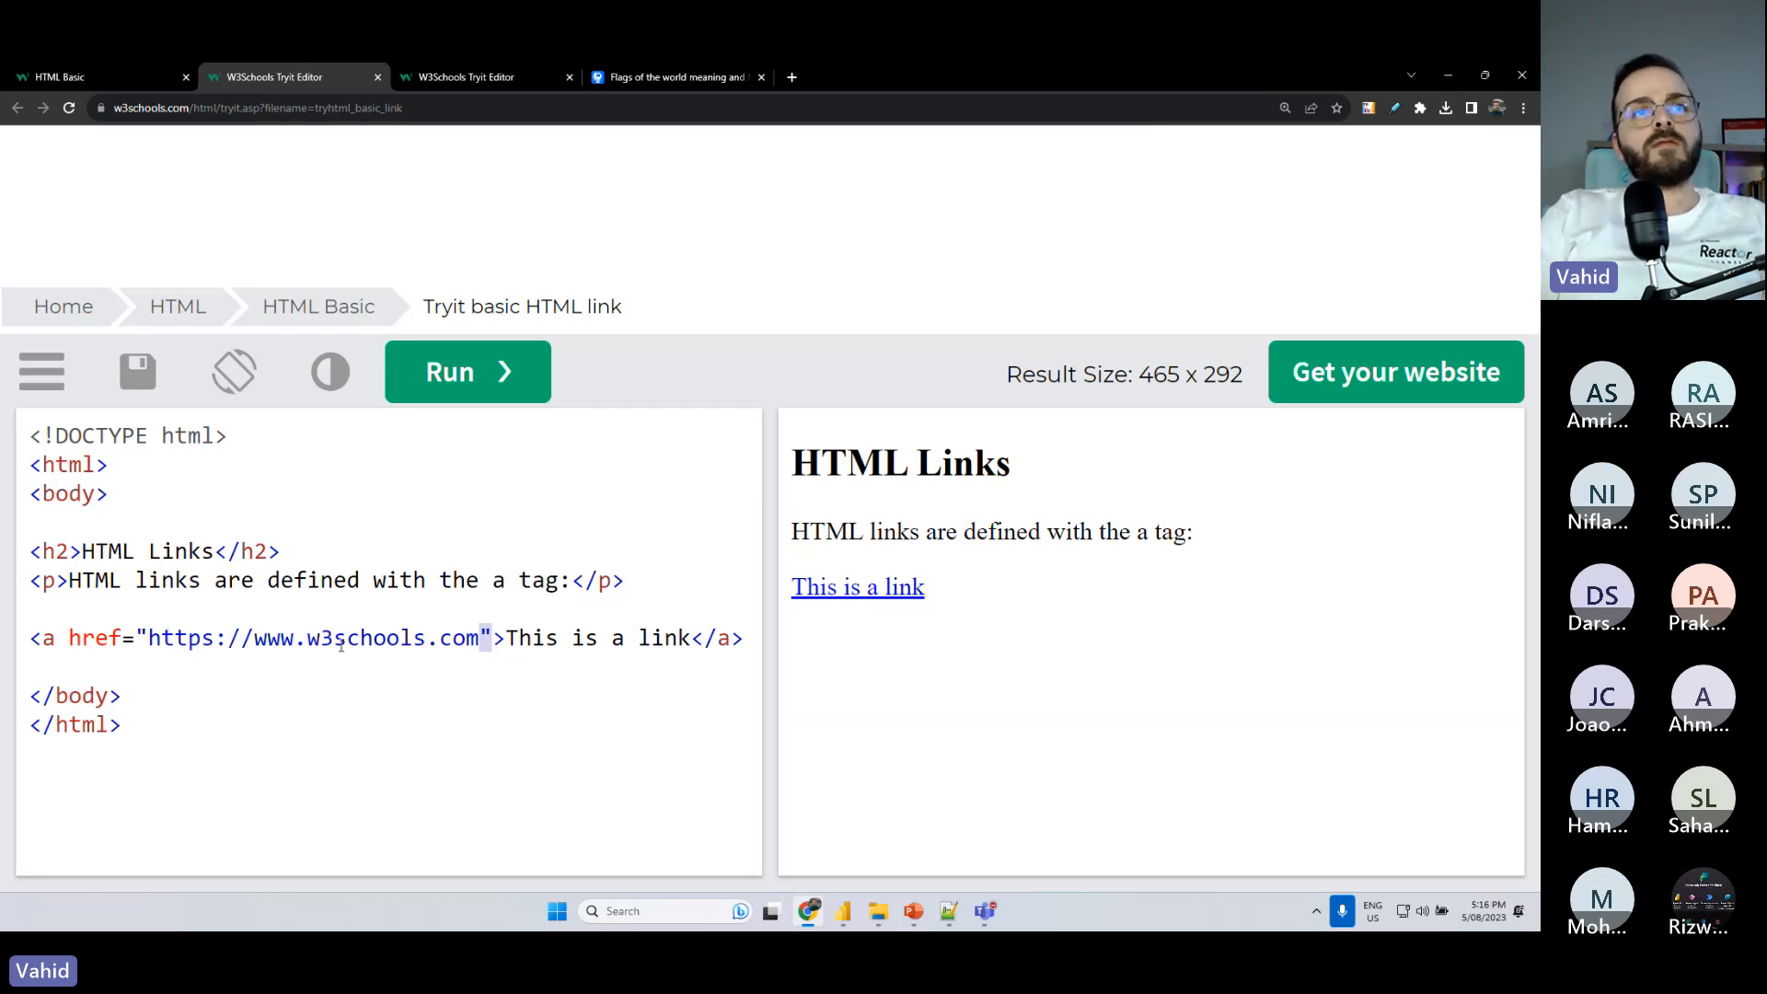
left_click(505, 637)
left_click(481, 635)
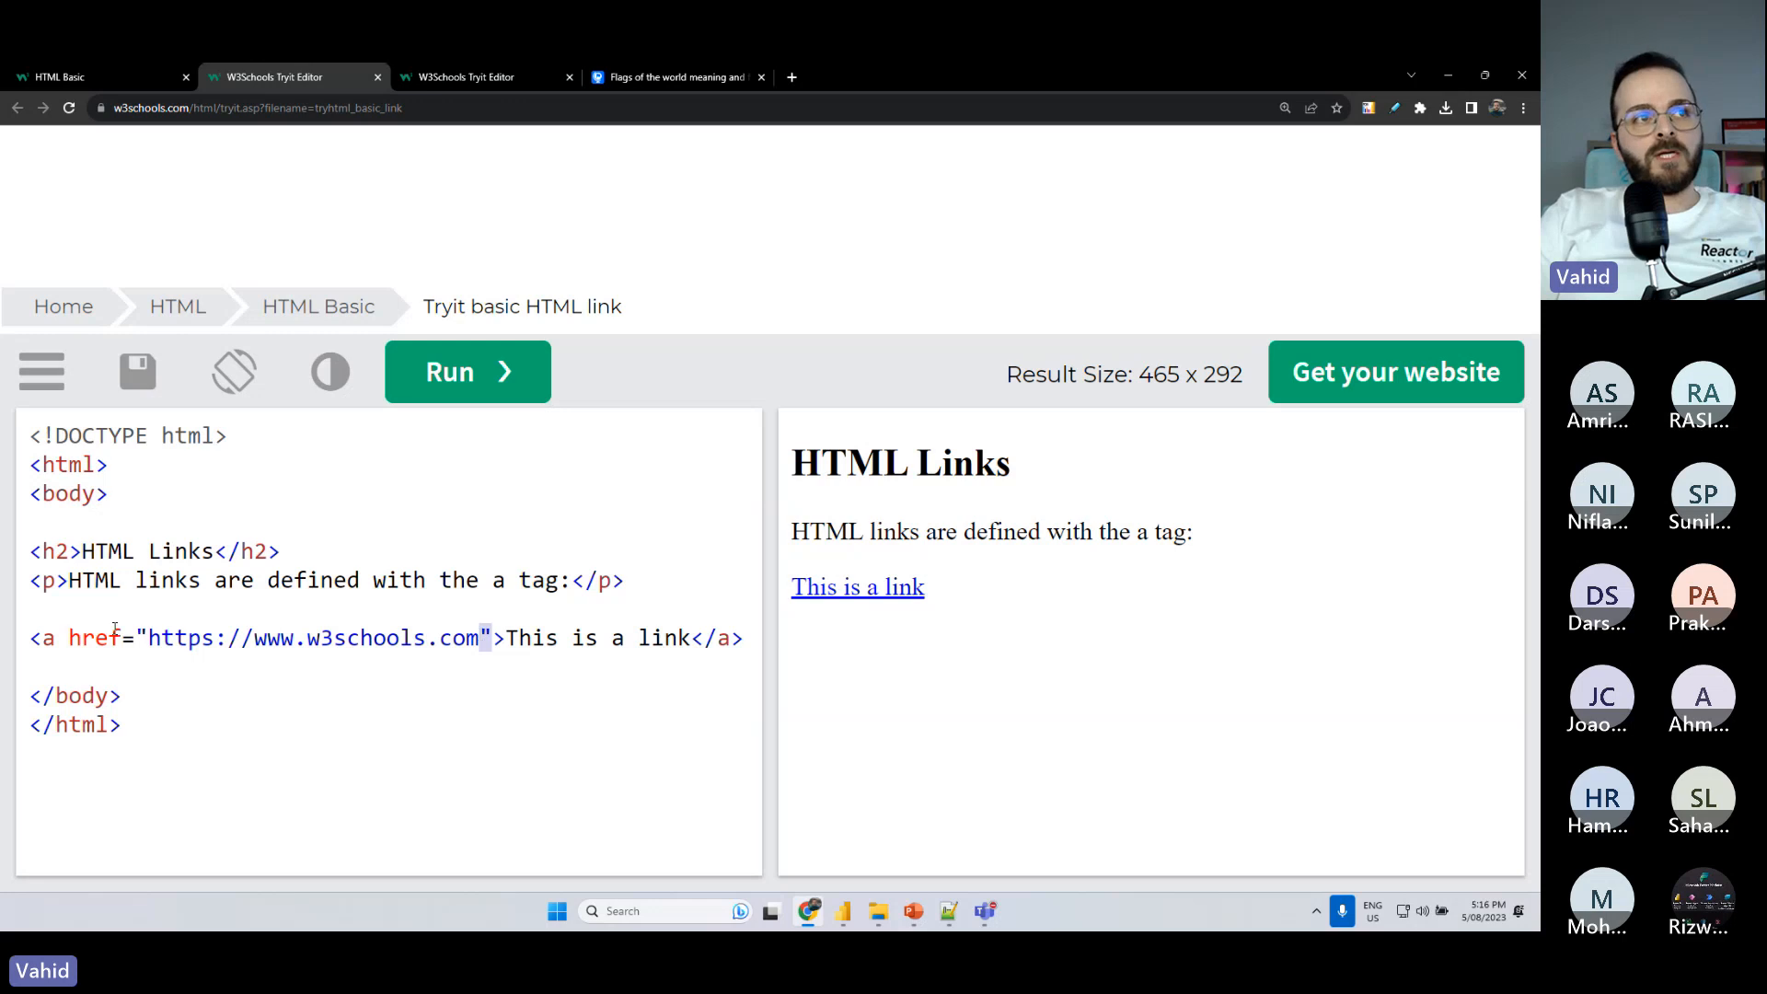
left_click(148, 633)
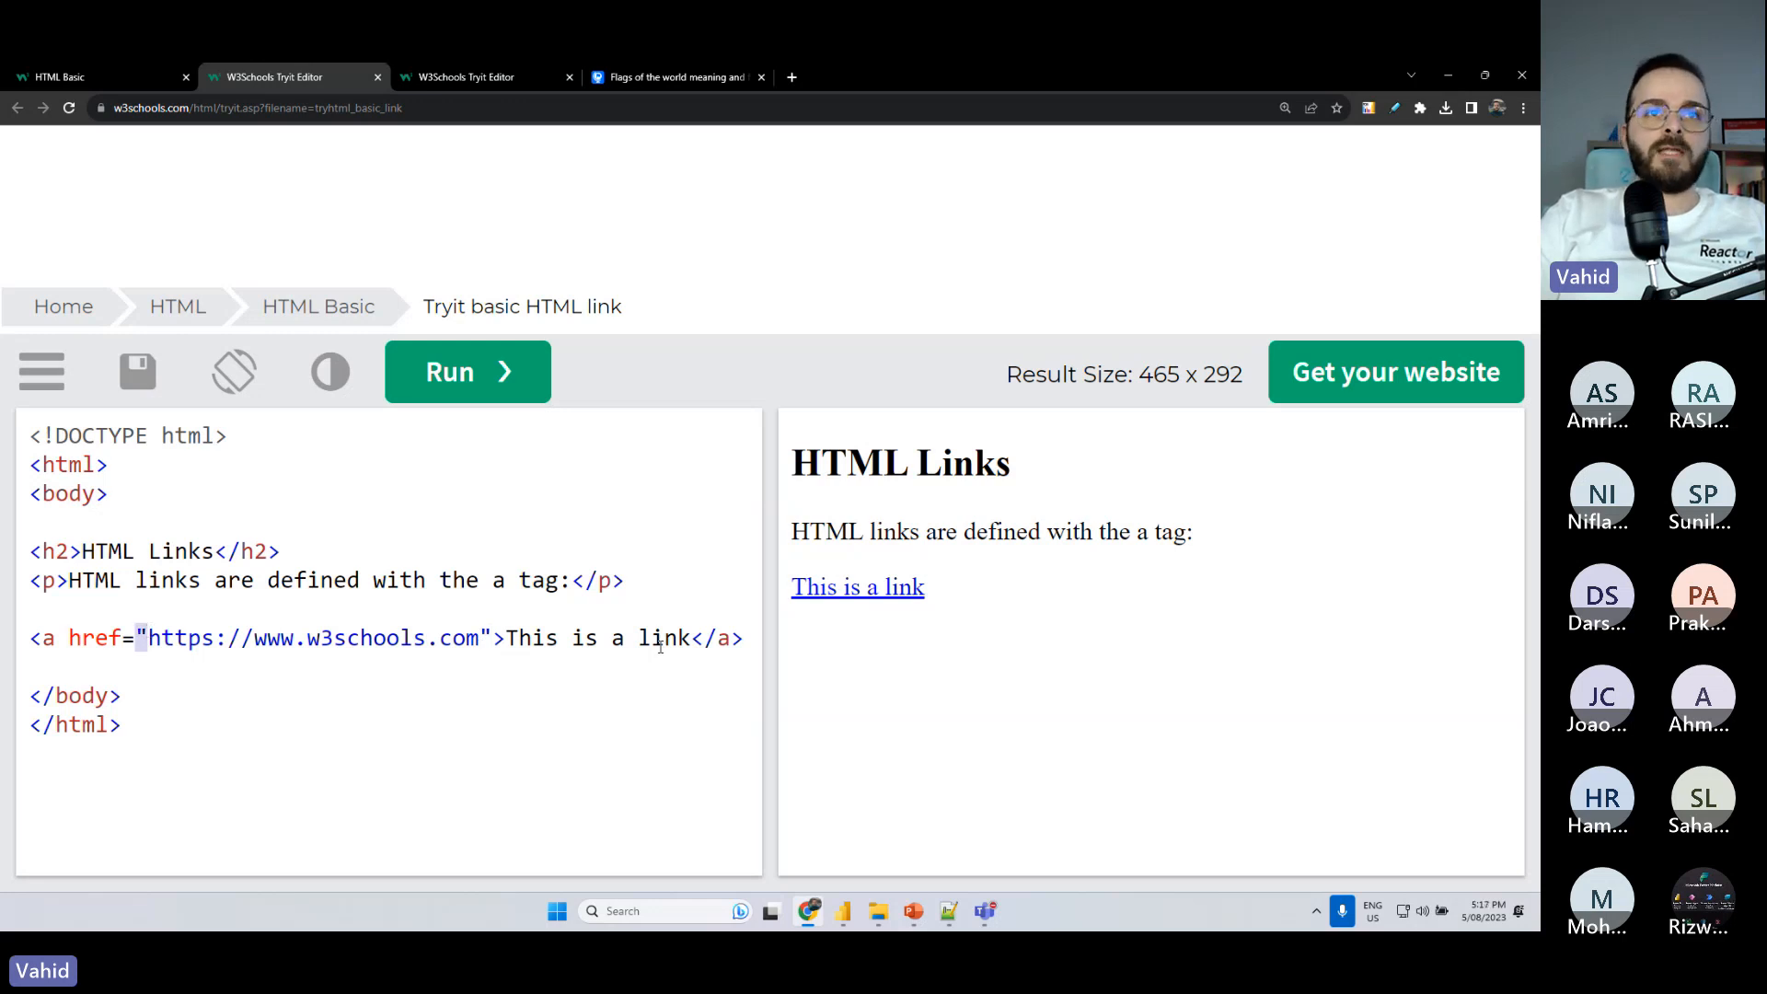
- Try to enclose the whole link element in double quotation marks in the example code
key("End")
type("\"")
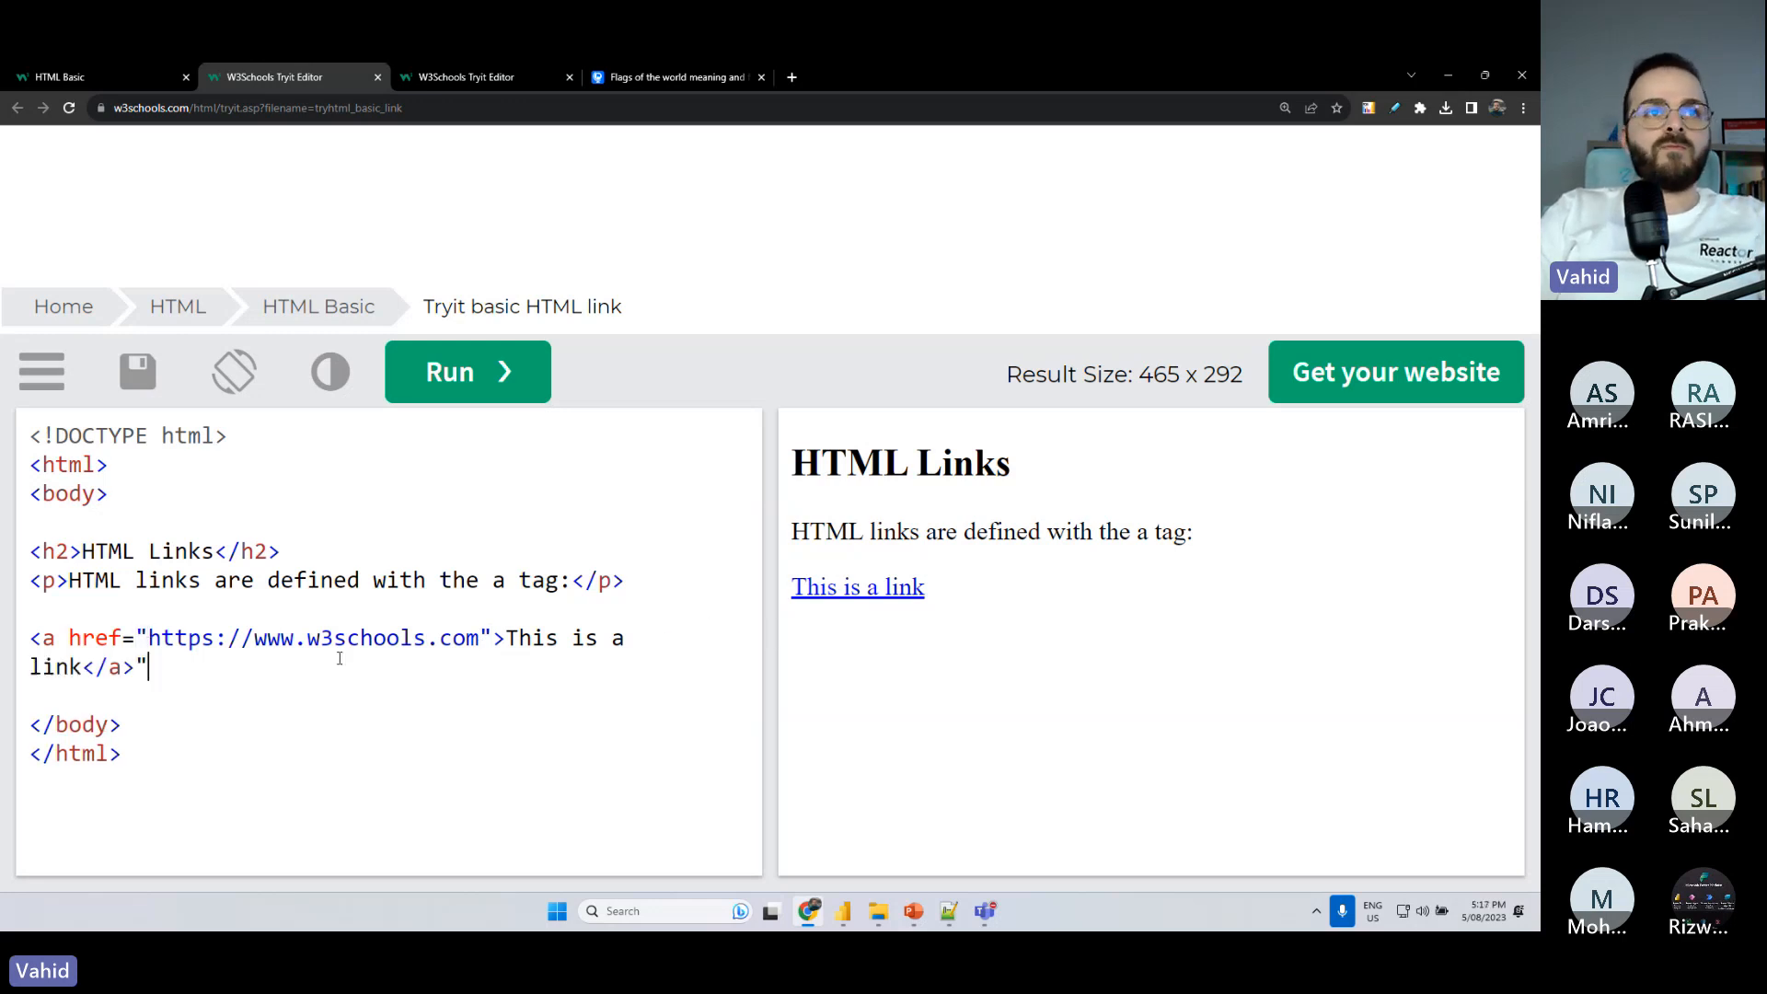
key("Home")
type("\"")
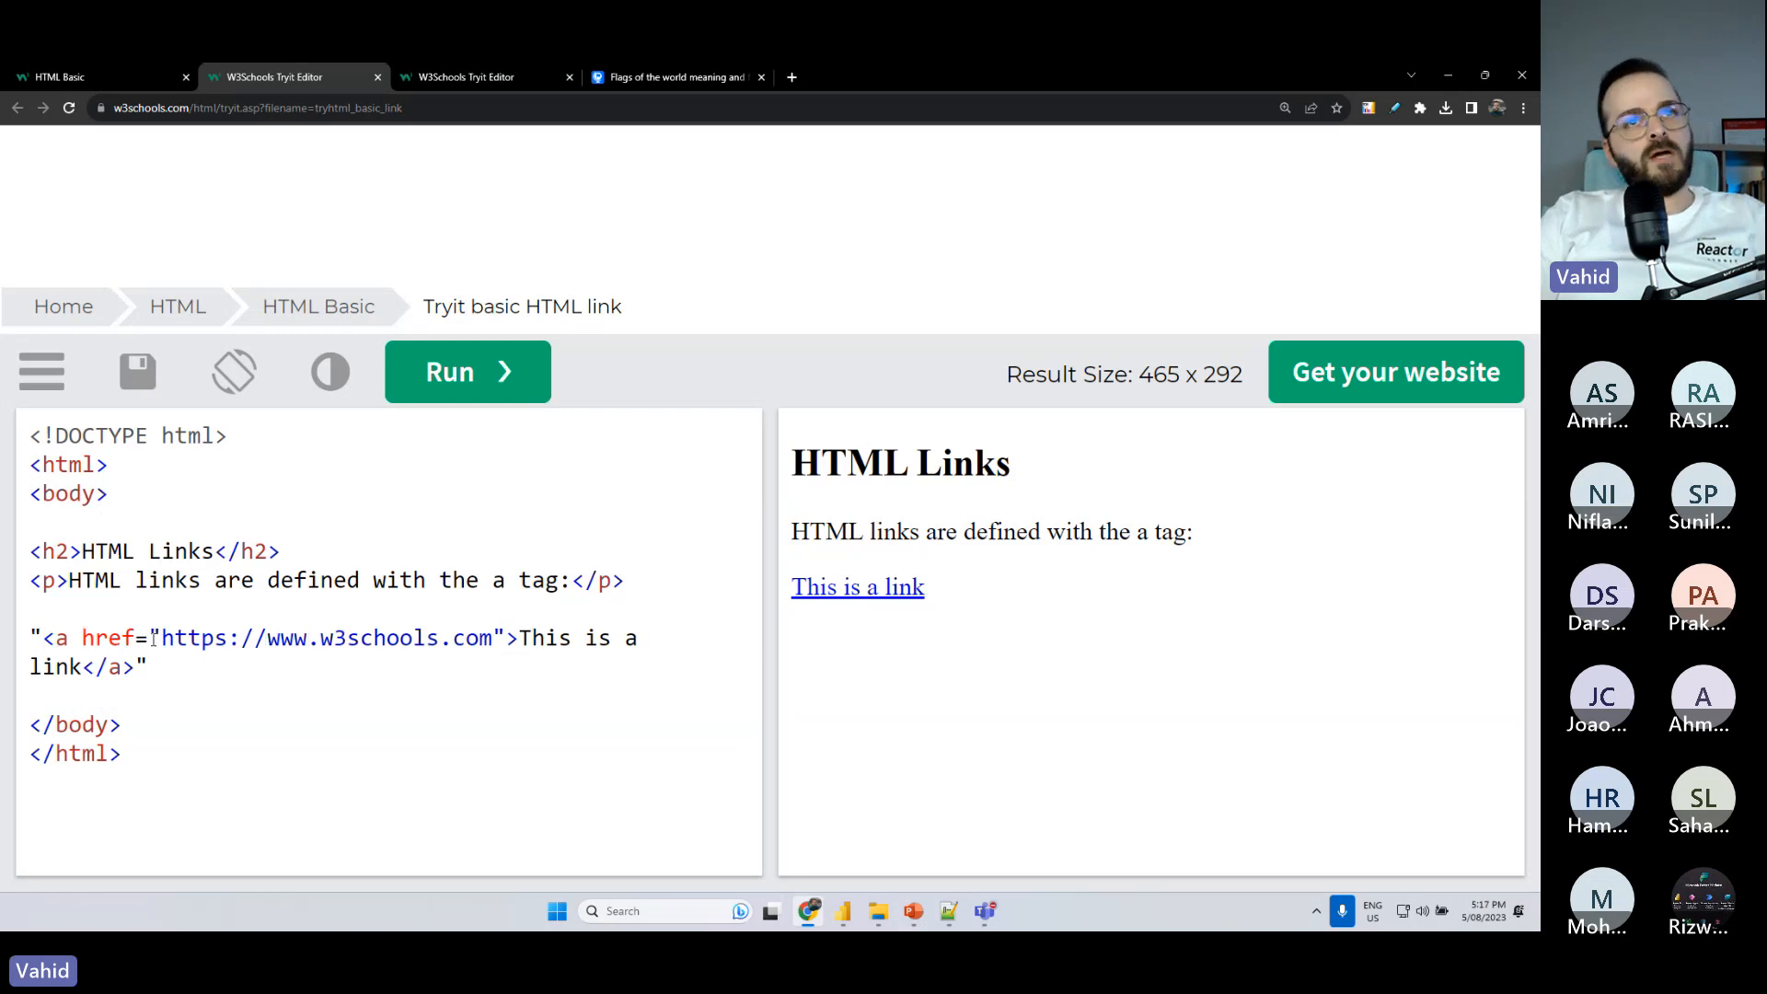
key("ctrl+z")
key("ctrl+z")
key("ctrl+minus")
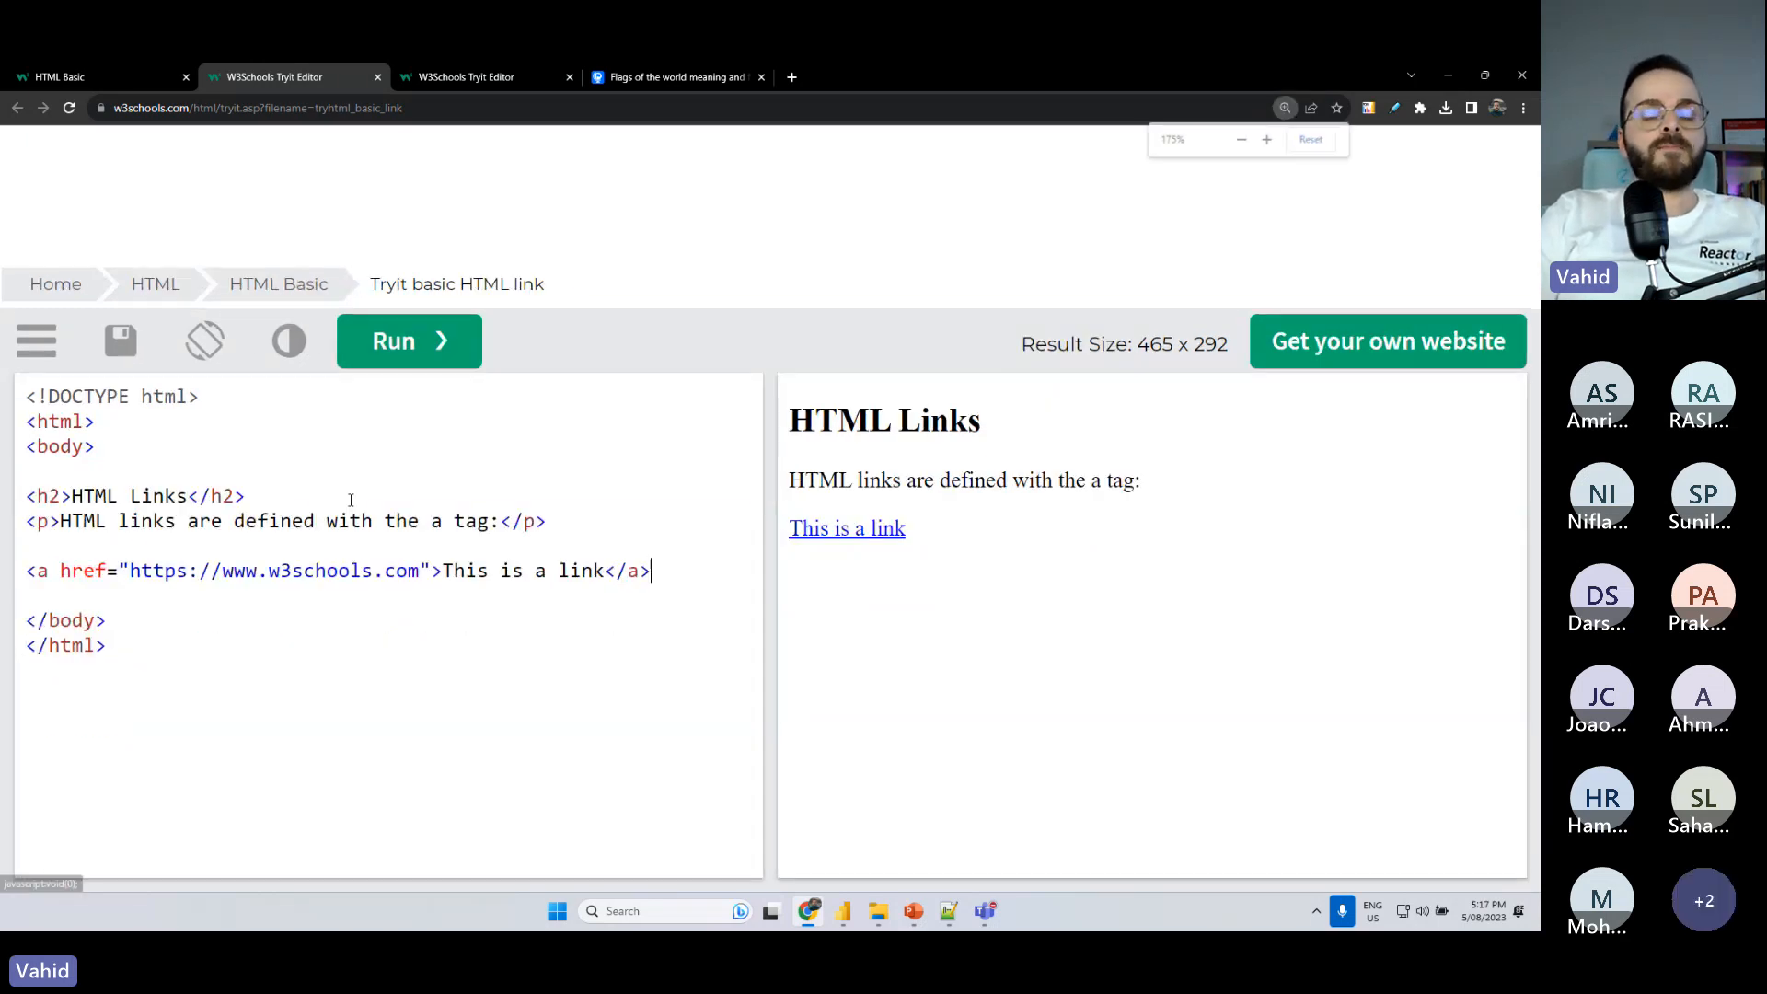
key("ctrl+0")
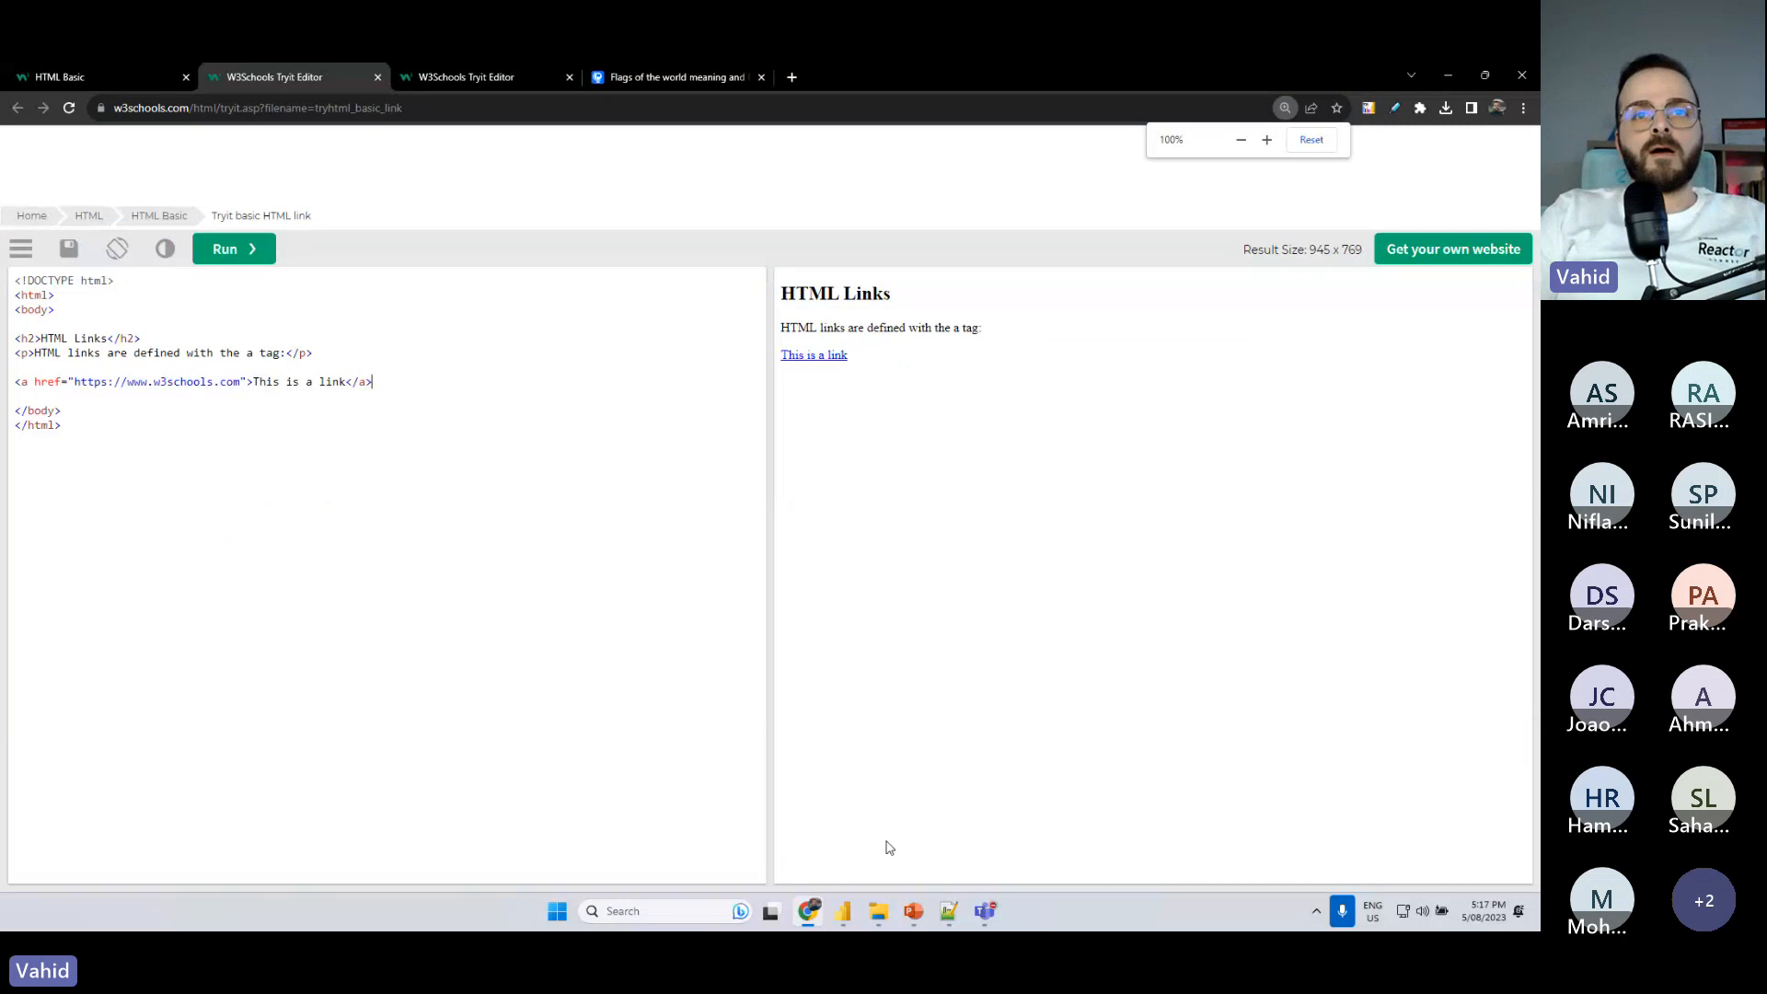
- Switch to Power BI Desktop and search the gallery of additional visuals for "html"
left_click(843, 911)
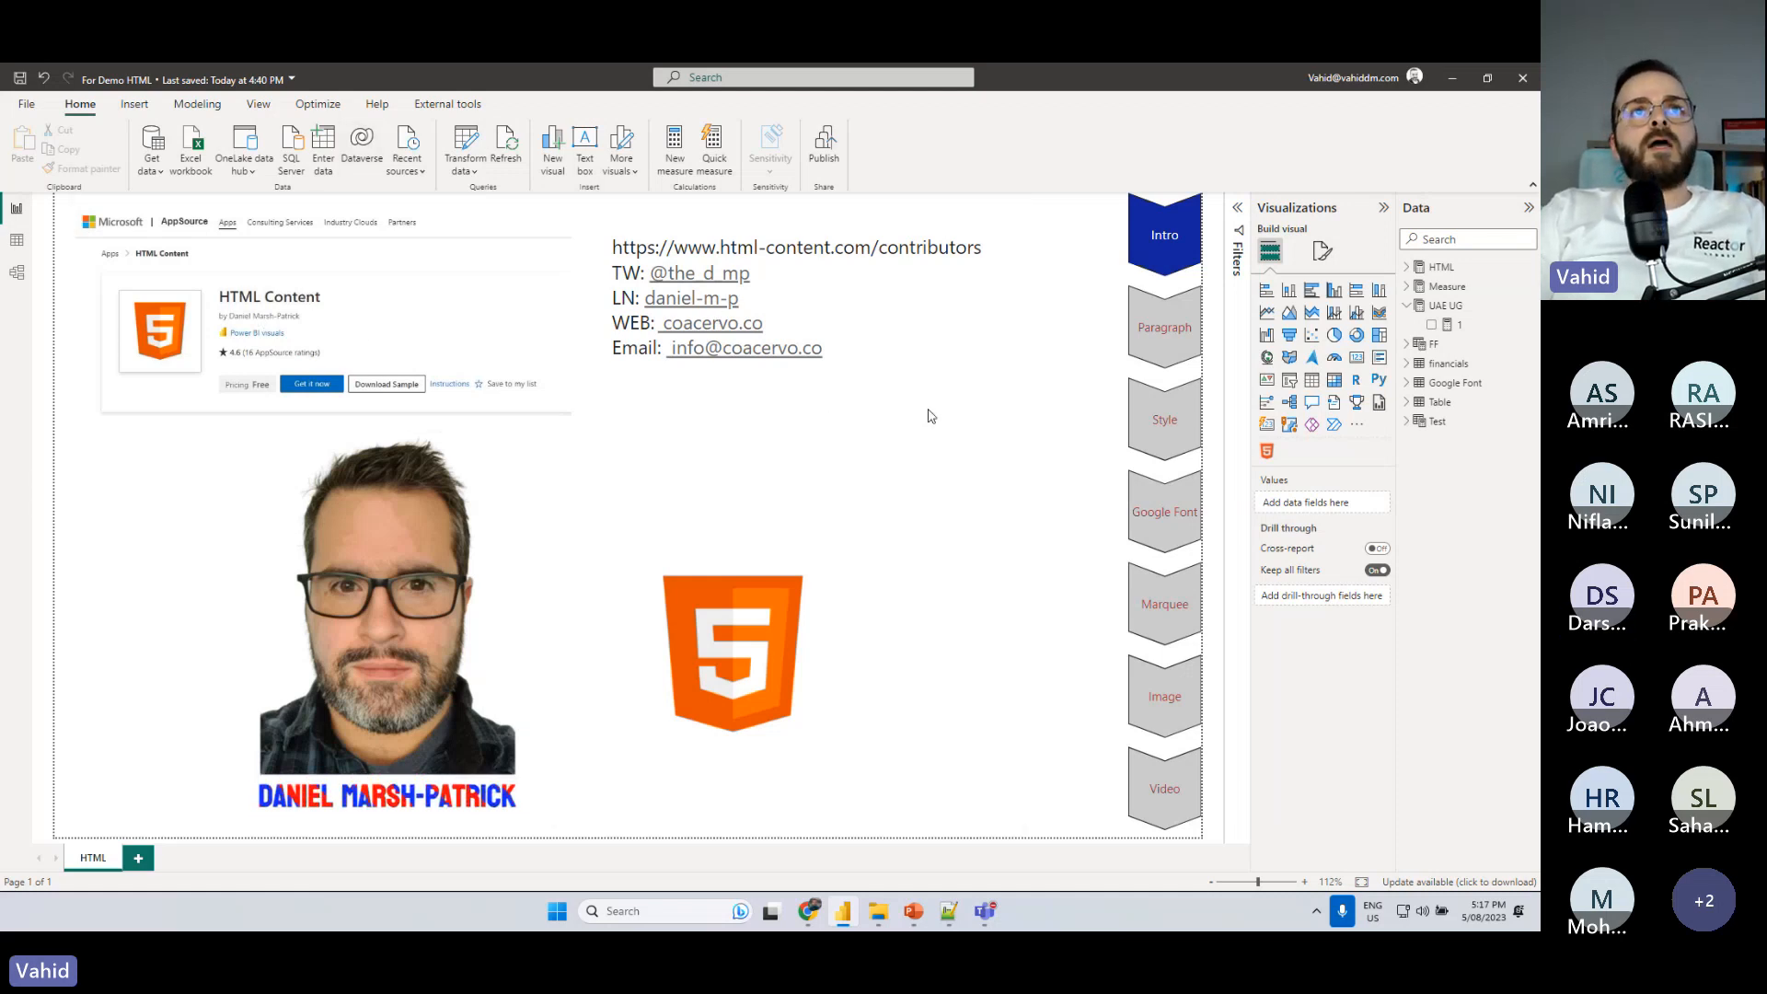
left_click(1355, 426)
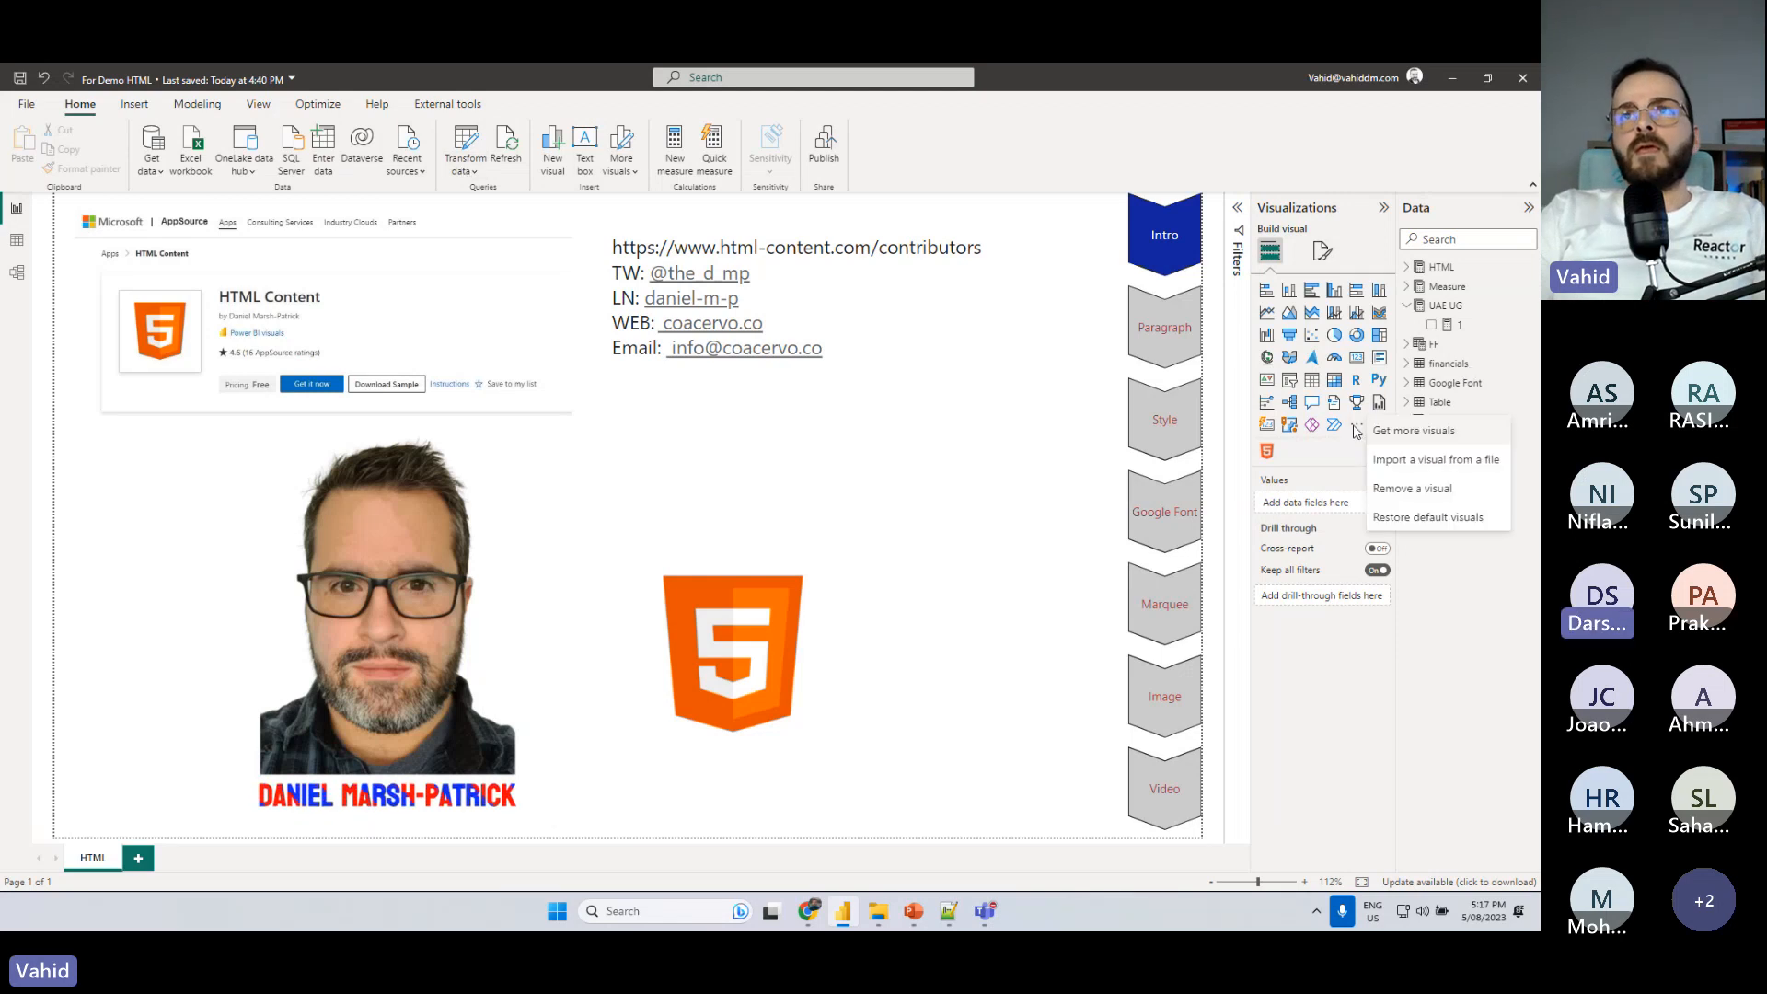
left_click(1424, 435)
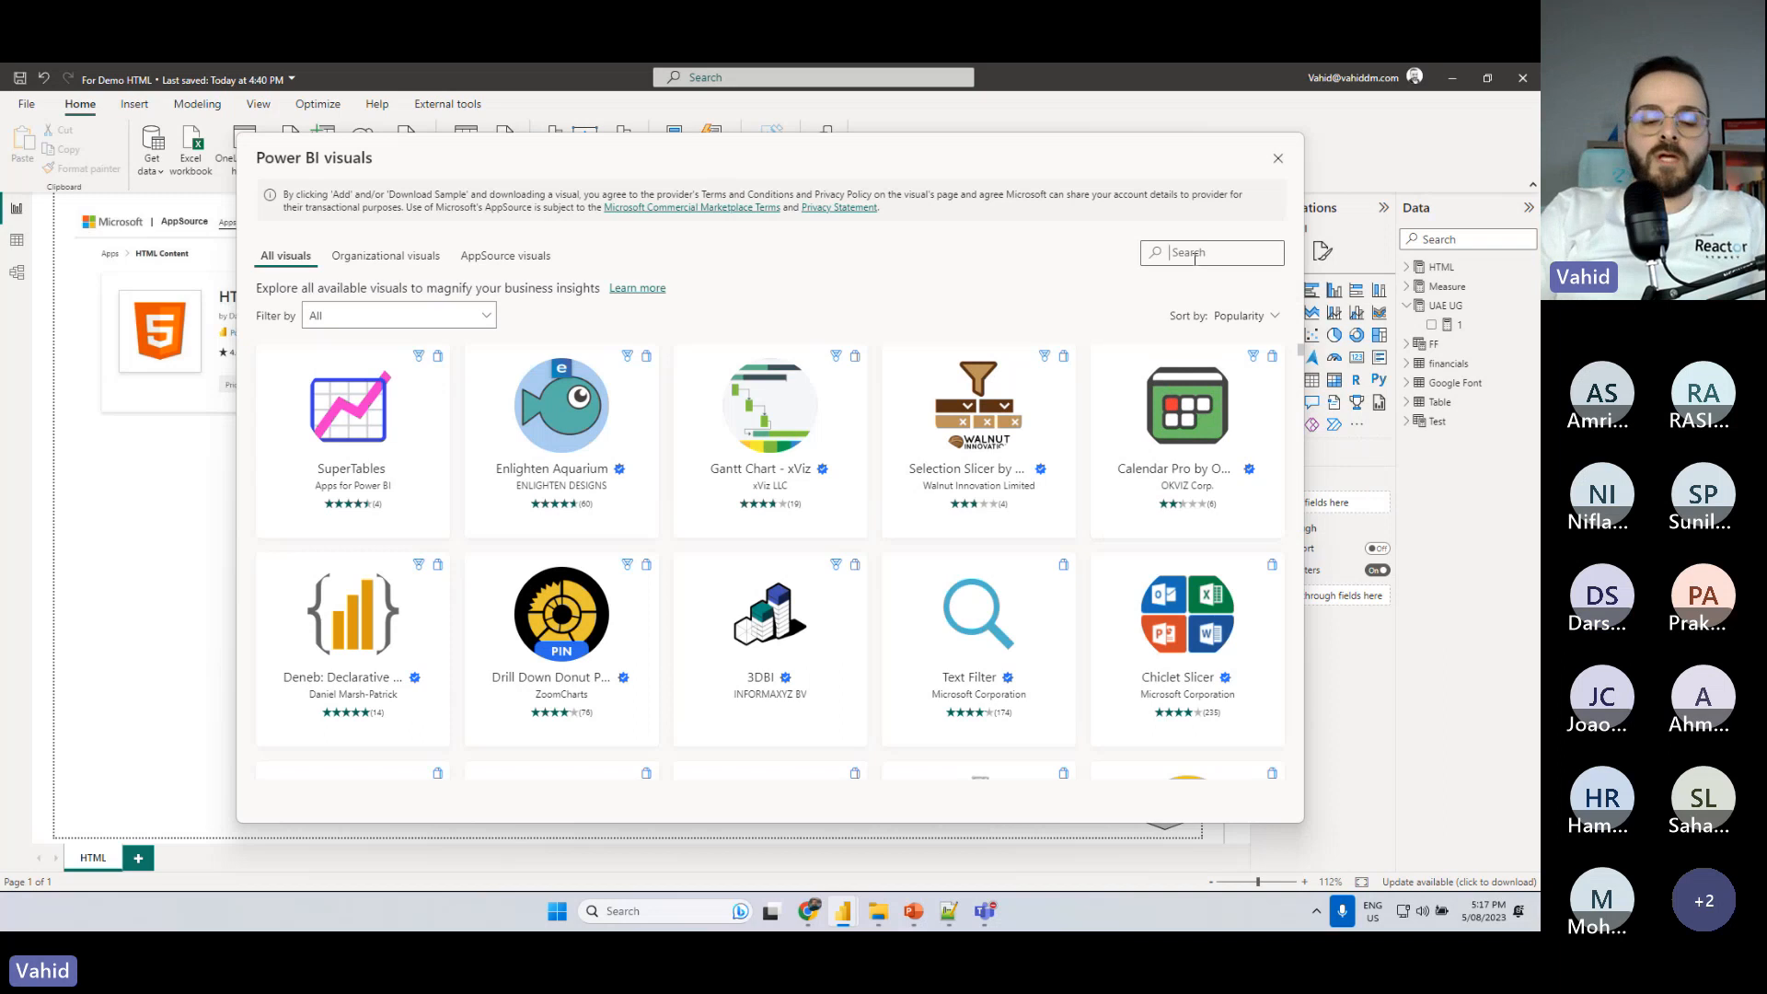
type("html")
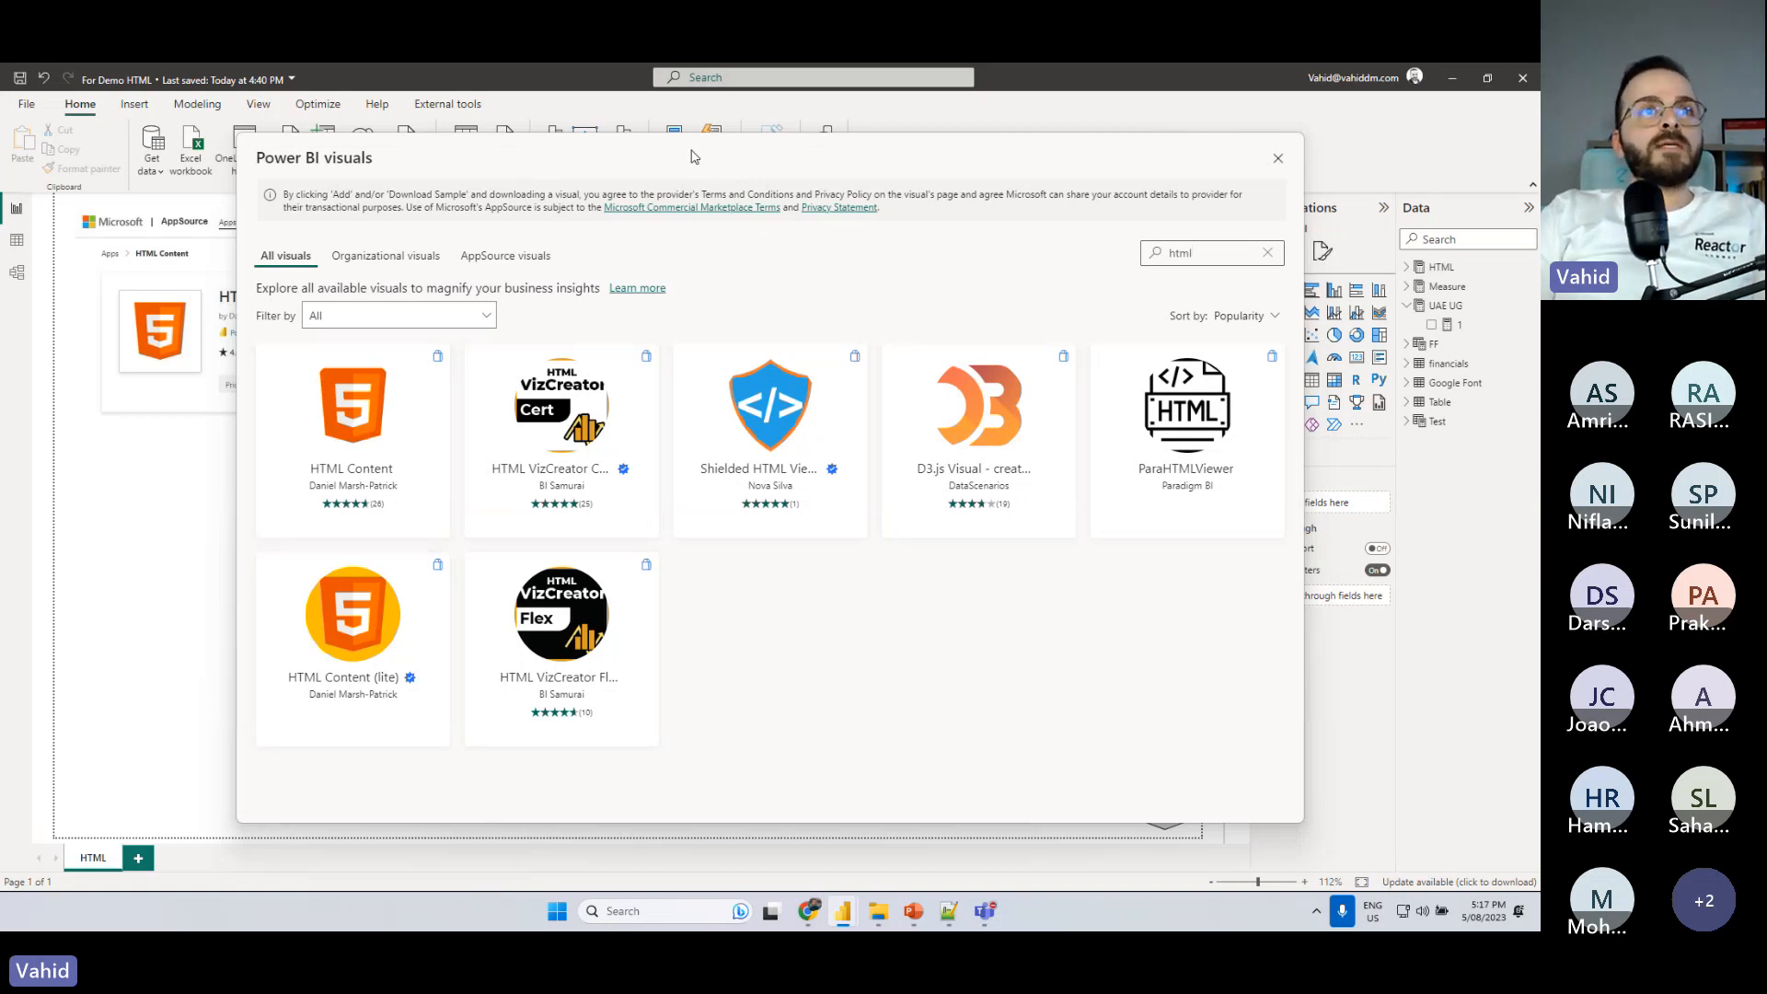
- Examine the HTML Content (lite) visual among the search results and close the visuals gallery
left_click_drag(693, 156, 733, 195)
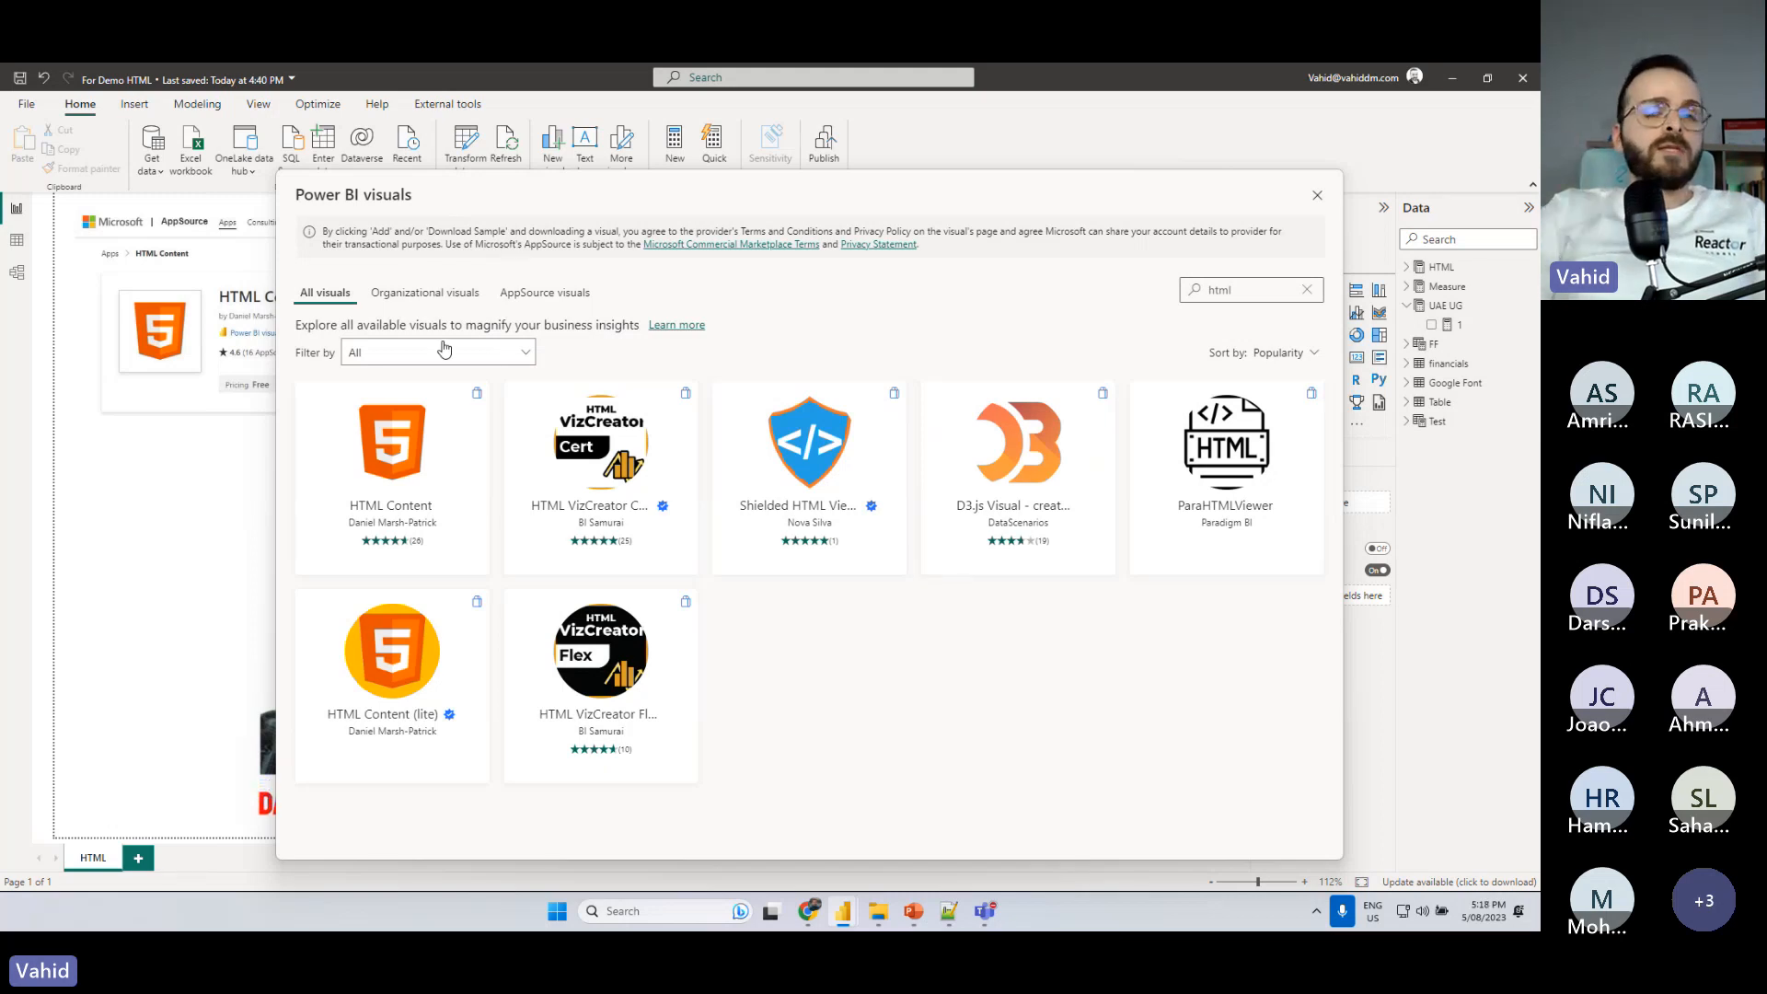
mouse_move(388, 702)
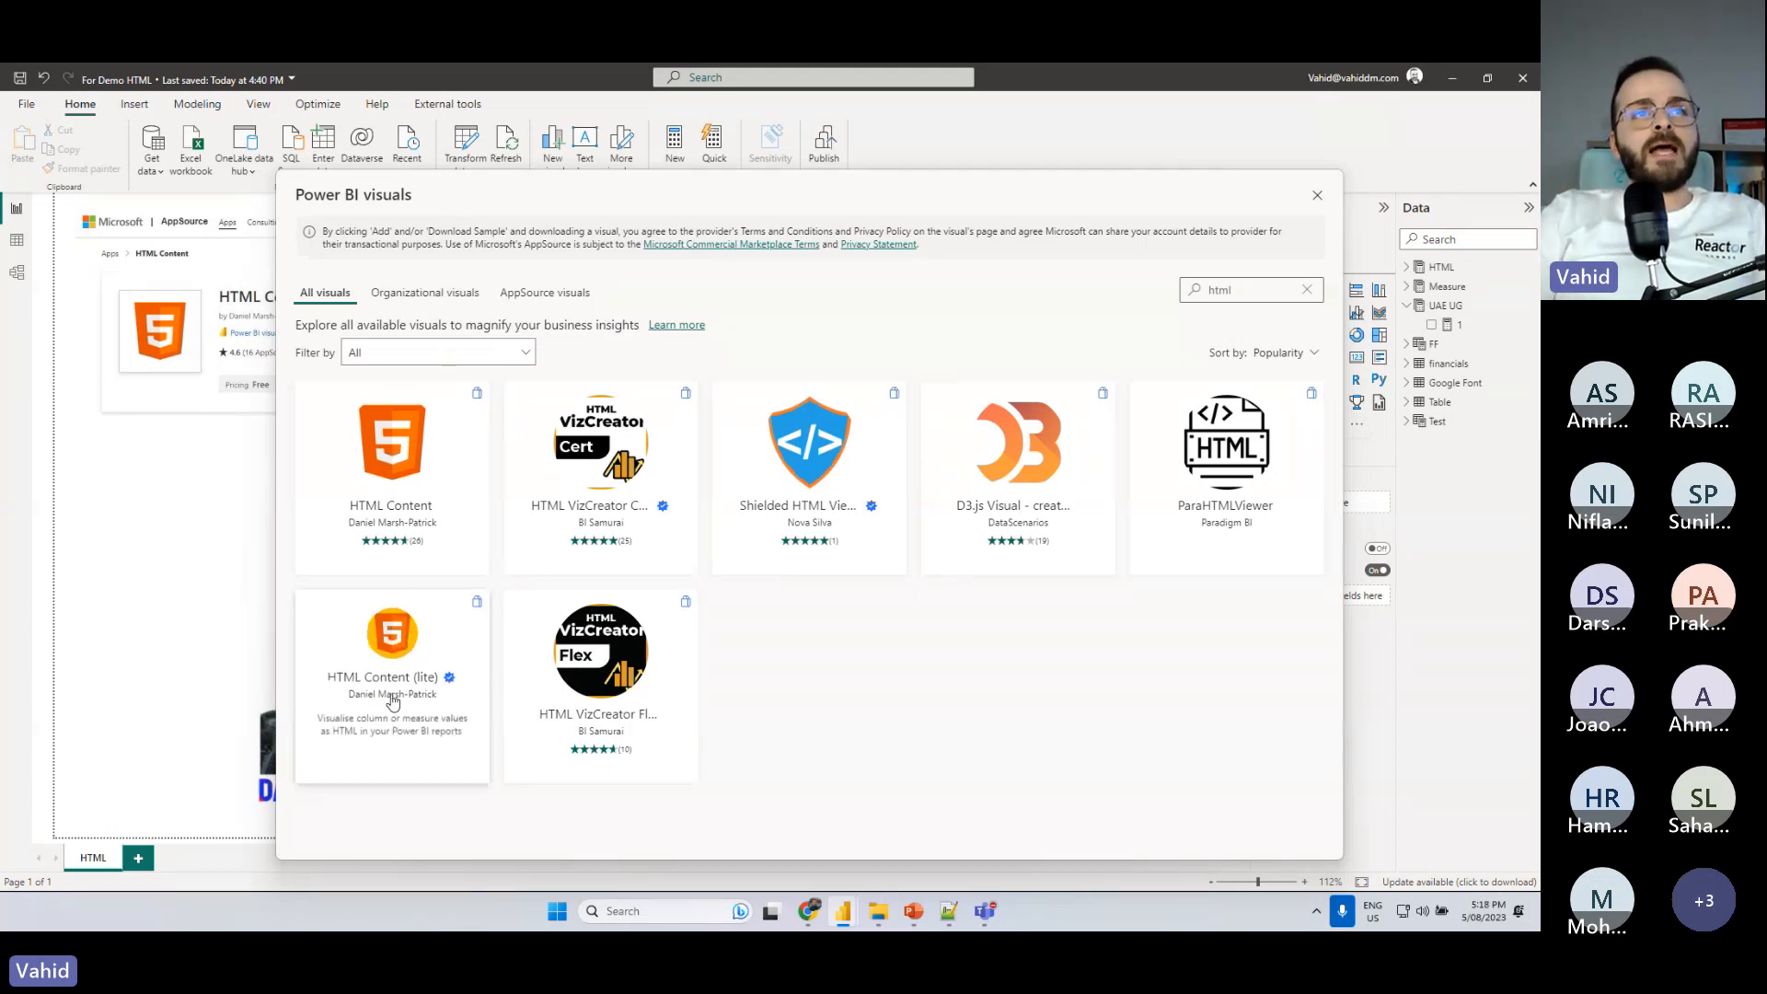
mouse_move(451, 681)
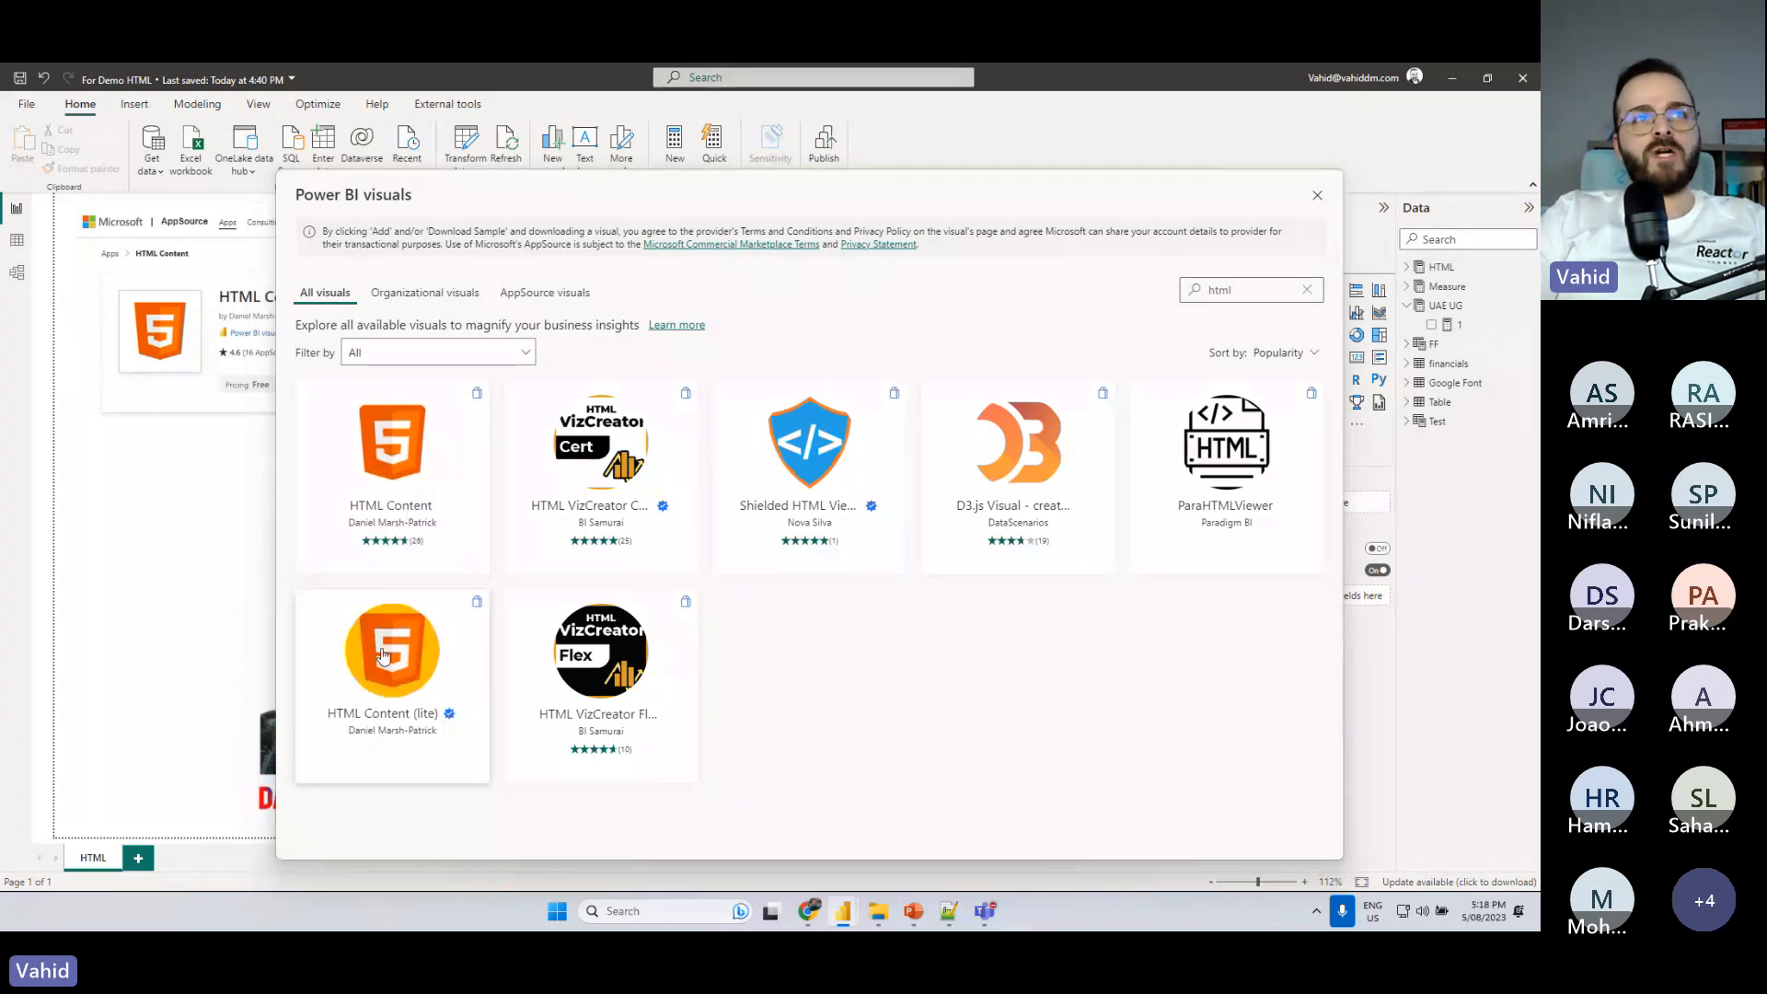
left_click(1314, 198)
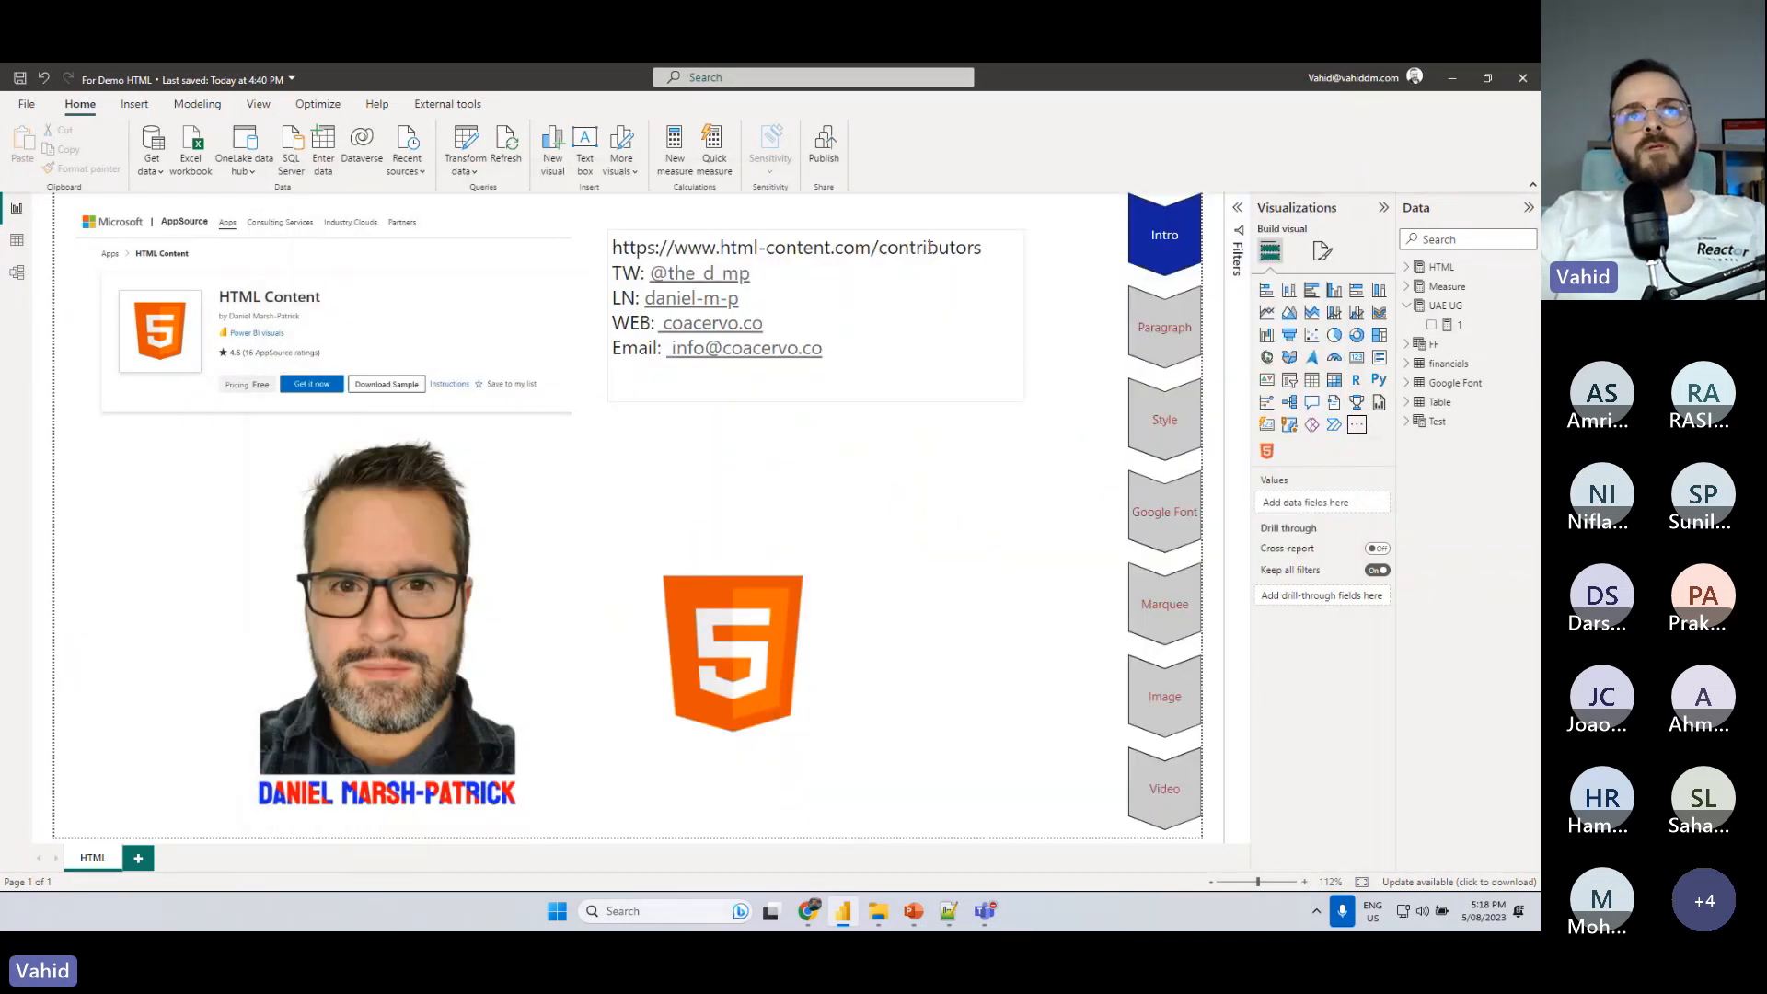
- Select the contributors link and all contact details in the Intro text box, and deselect the box
left_click_drag(863, 343, 610, 241)
key("alt+Tab")
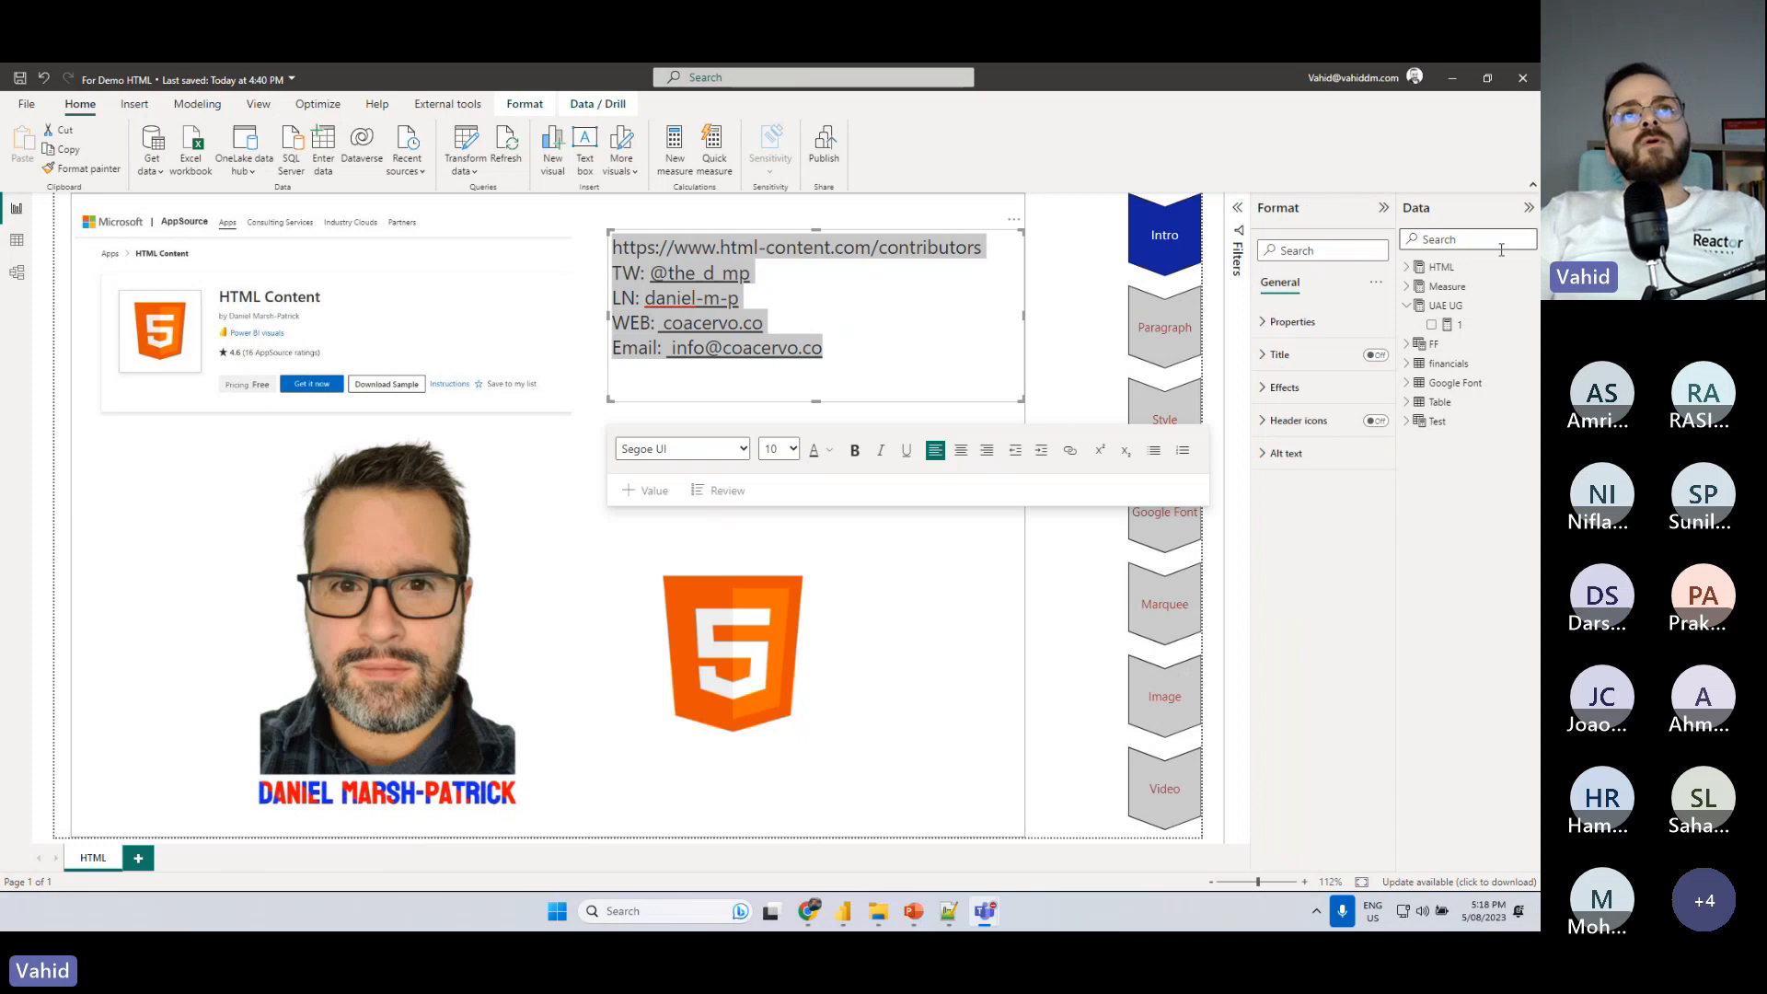
left_click(1026, 613)
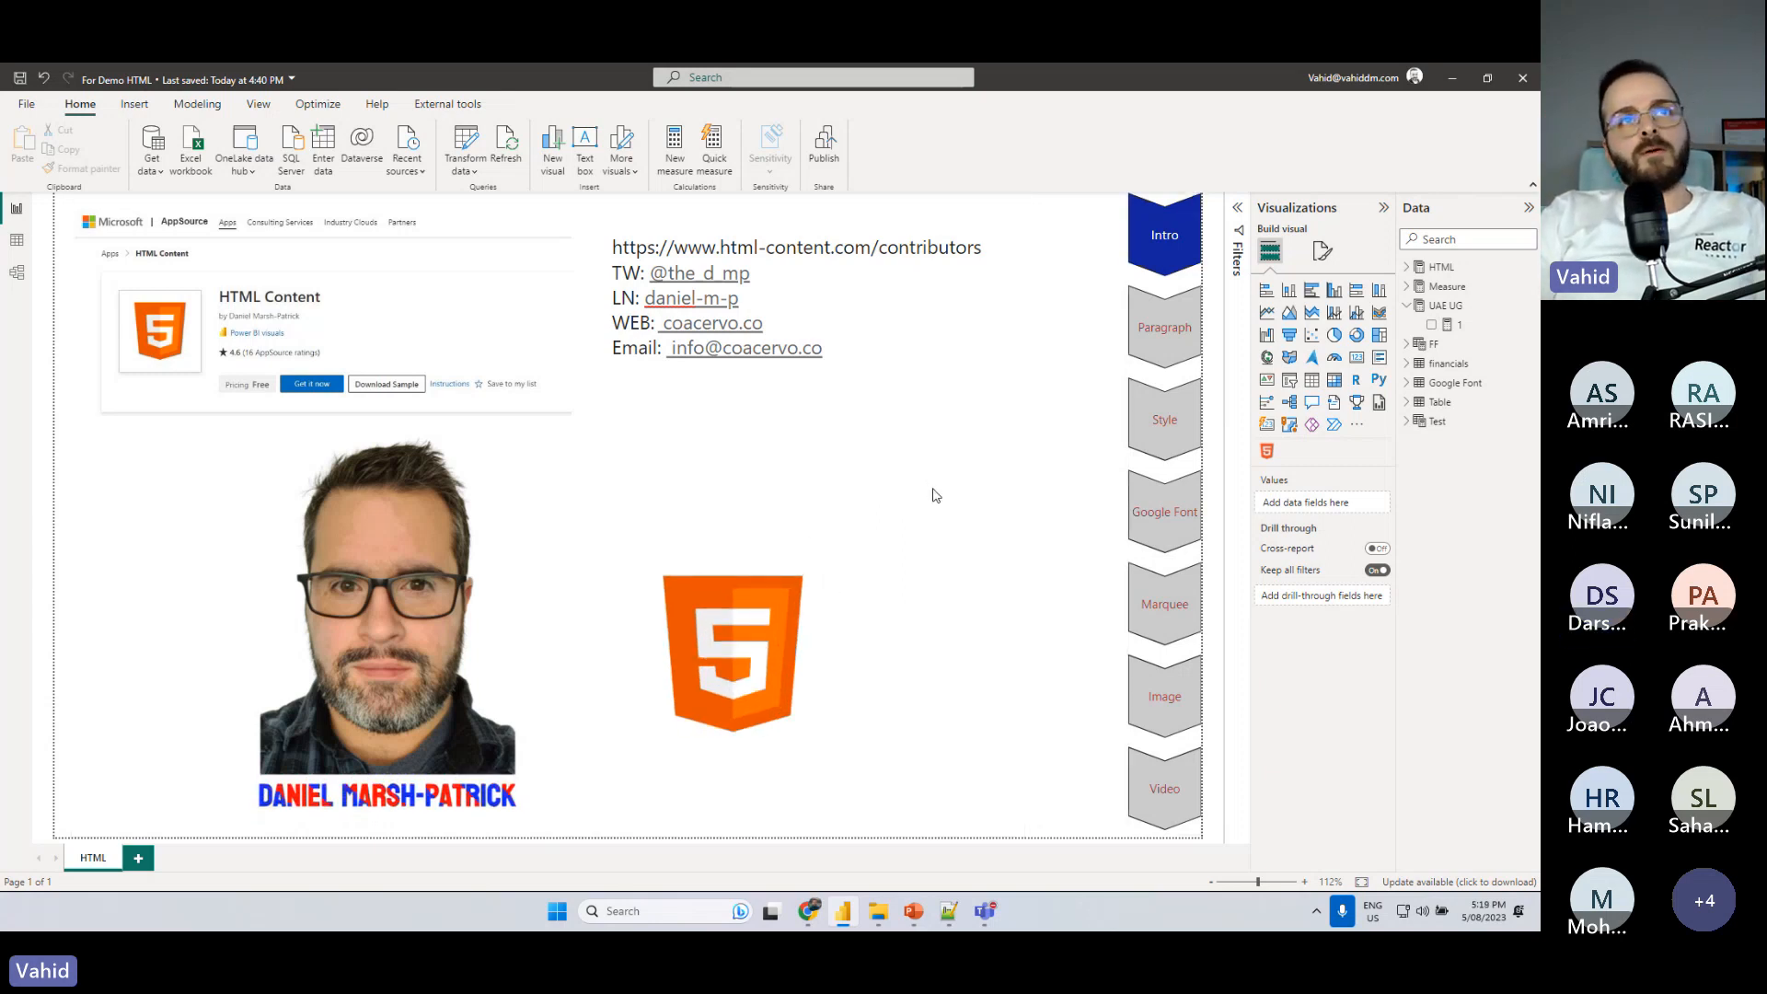
- Show the Paragraph section and create a measure named UAE HTML with the placeholder value 1 in the UAE UG table
left_click(1165, 327, "ctrl")
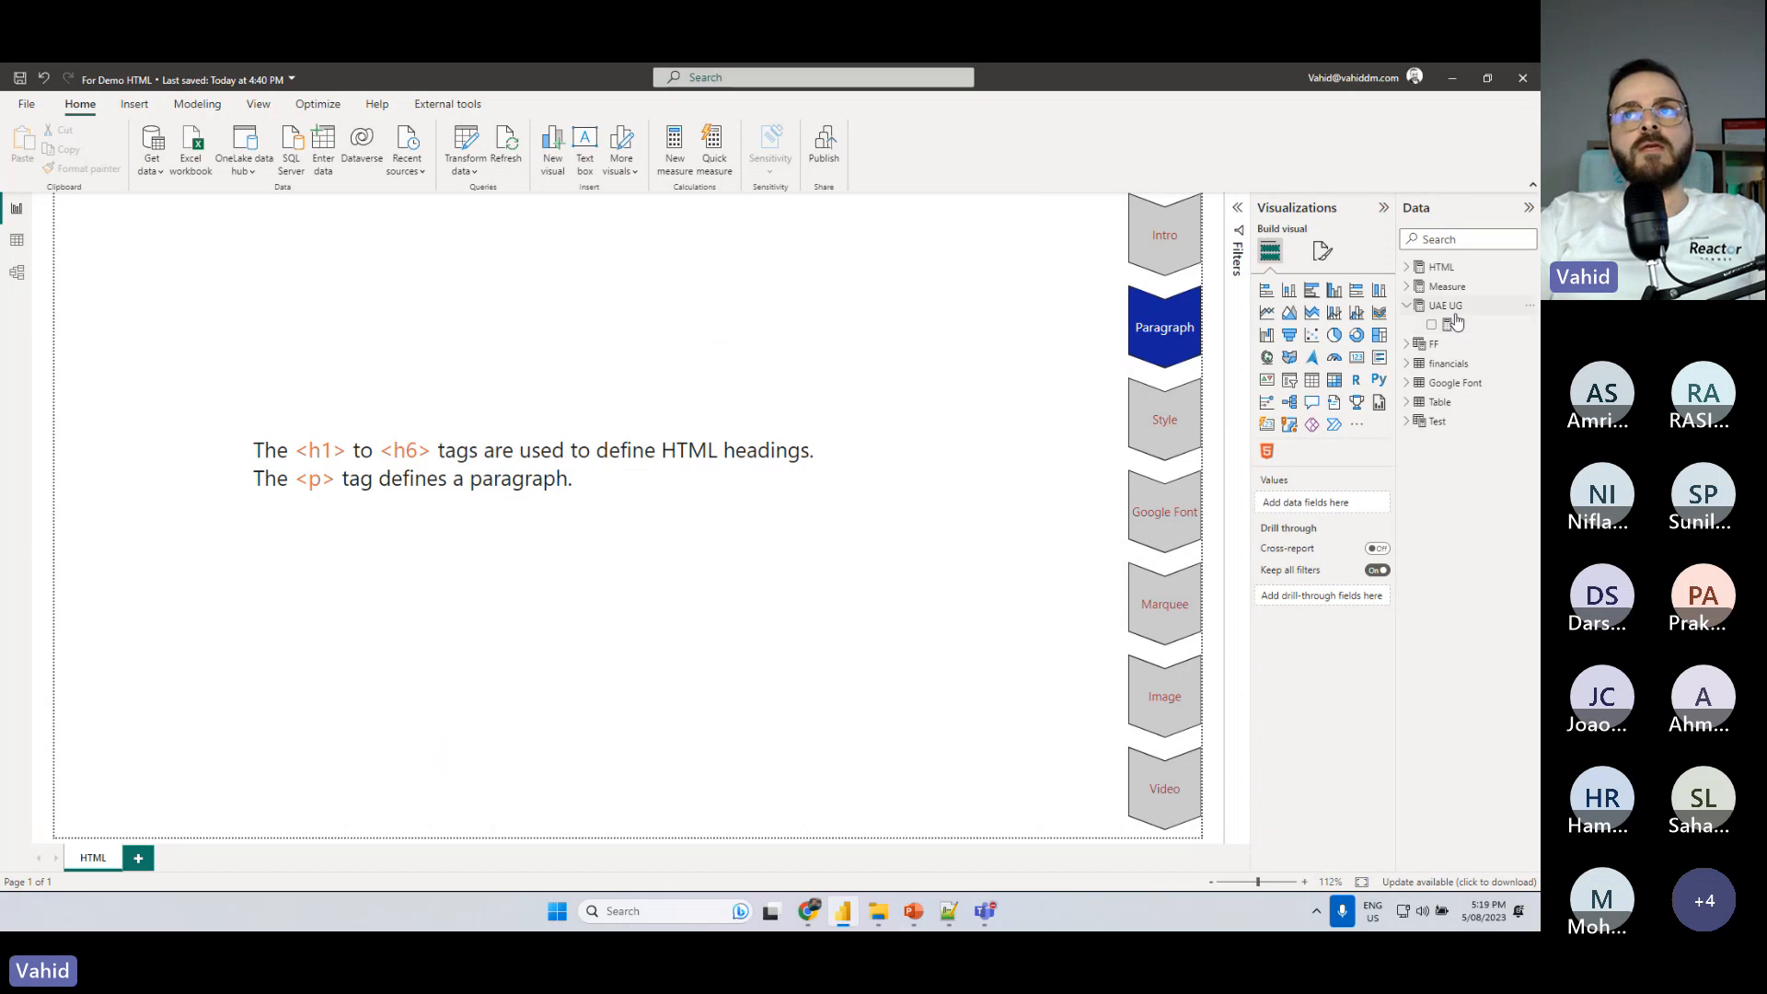
right_click(1500, 310)
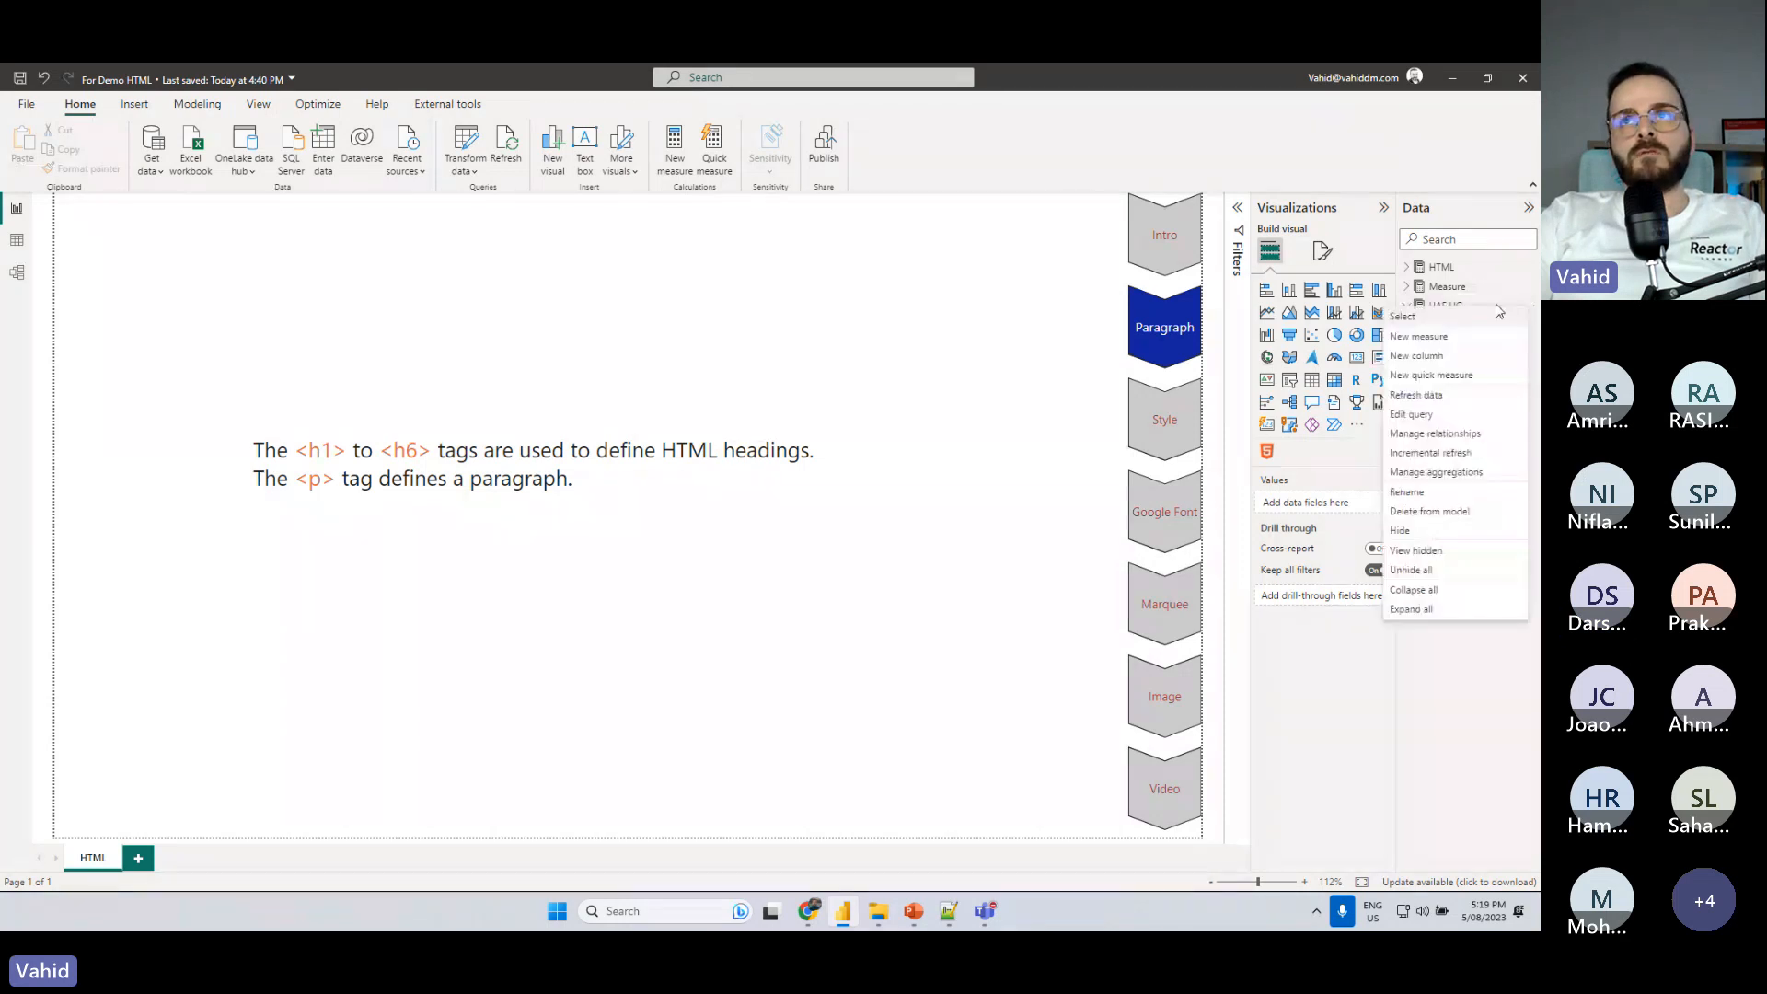
left_click(1418, 336)
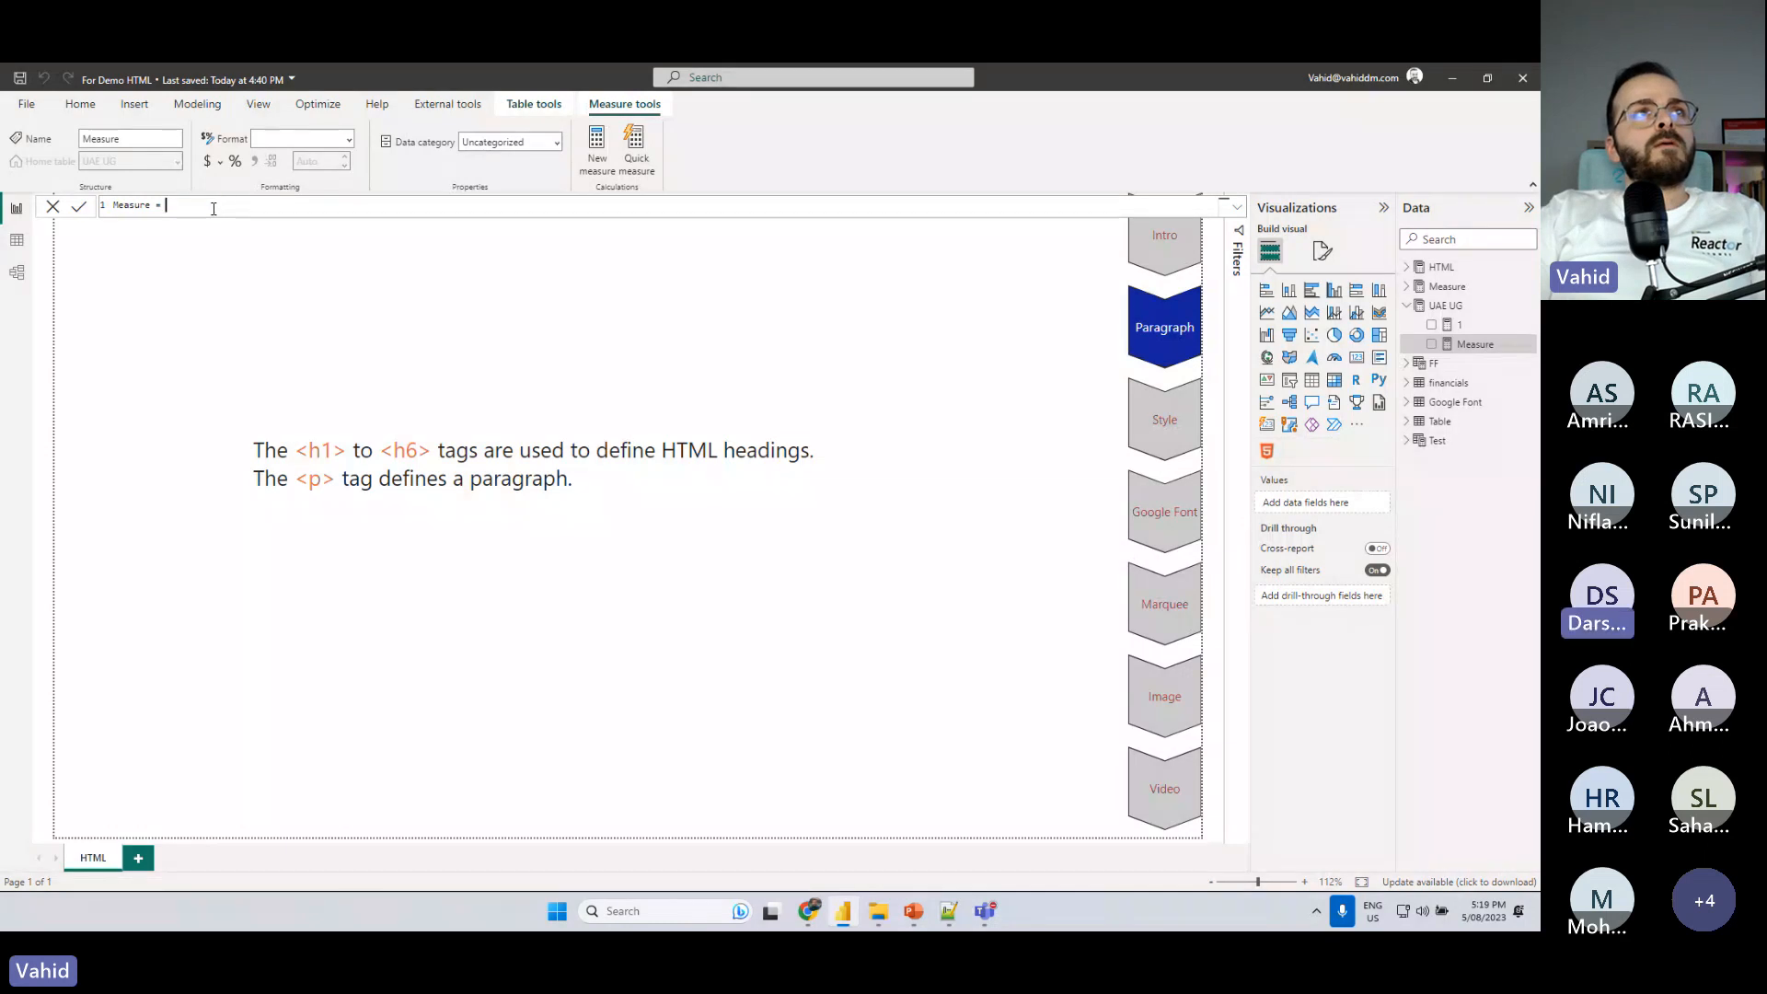
key("ctrl+a")
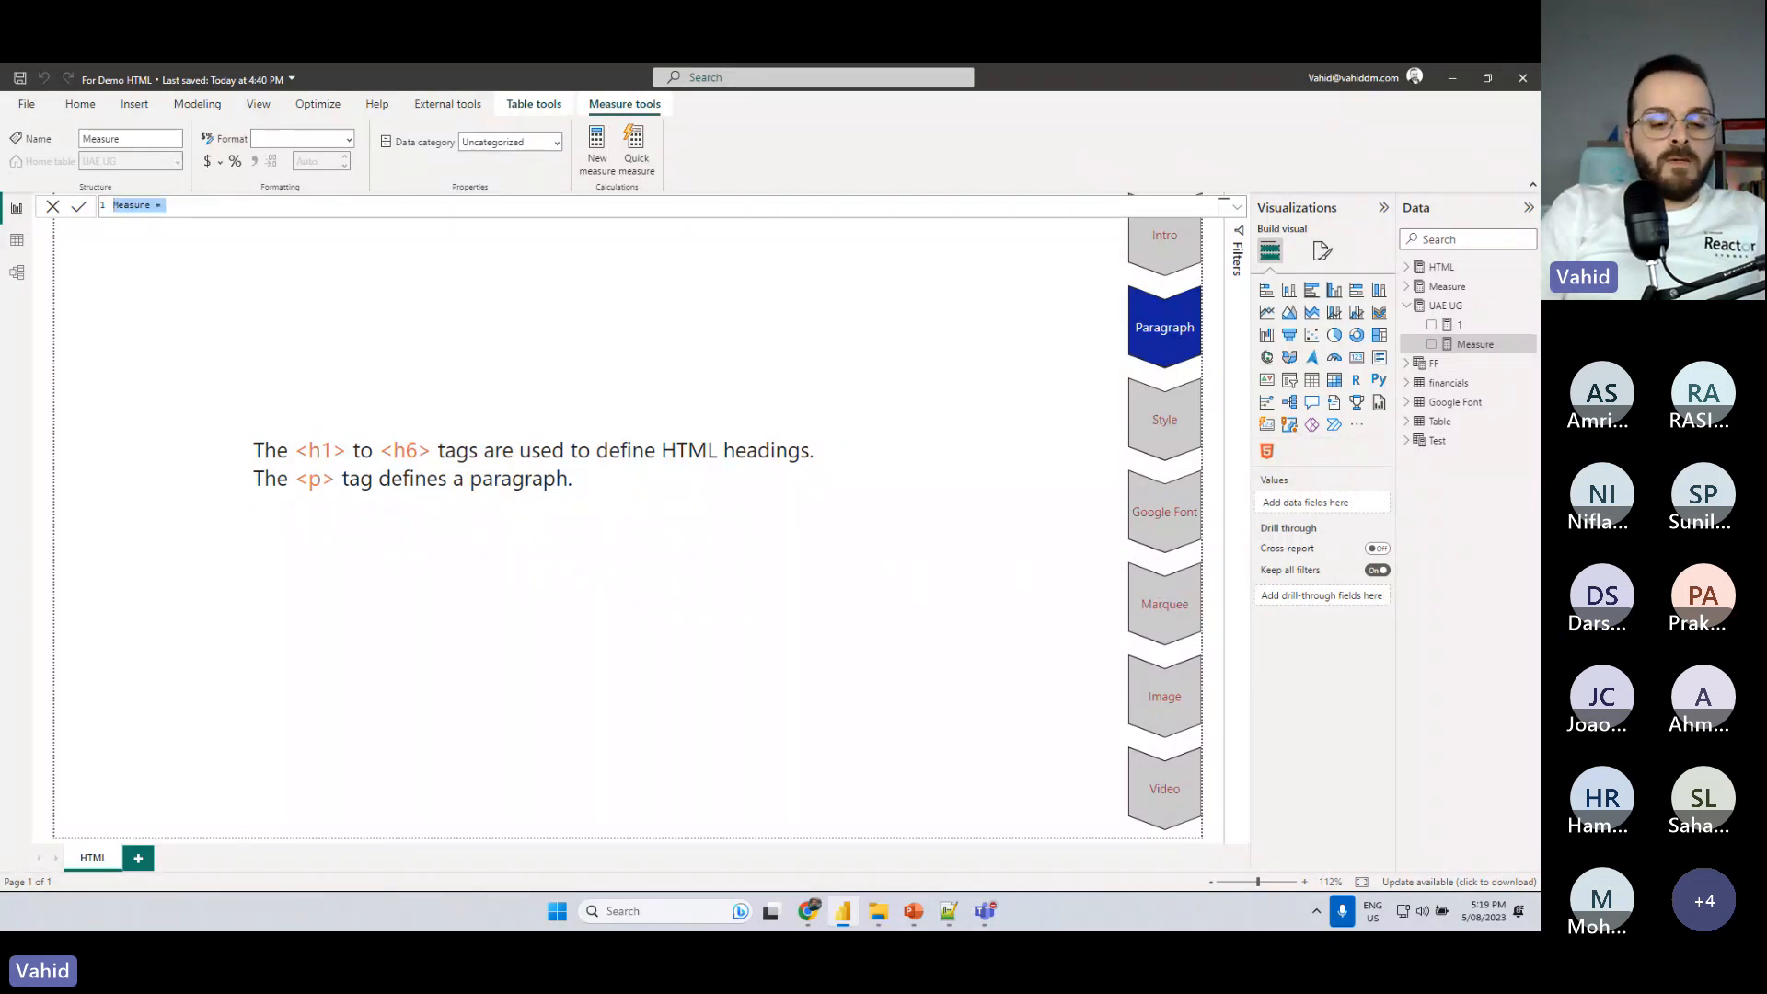
type("UAE HT")
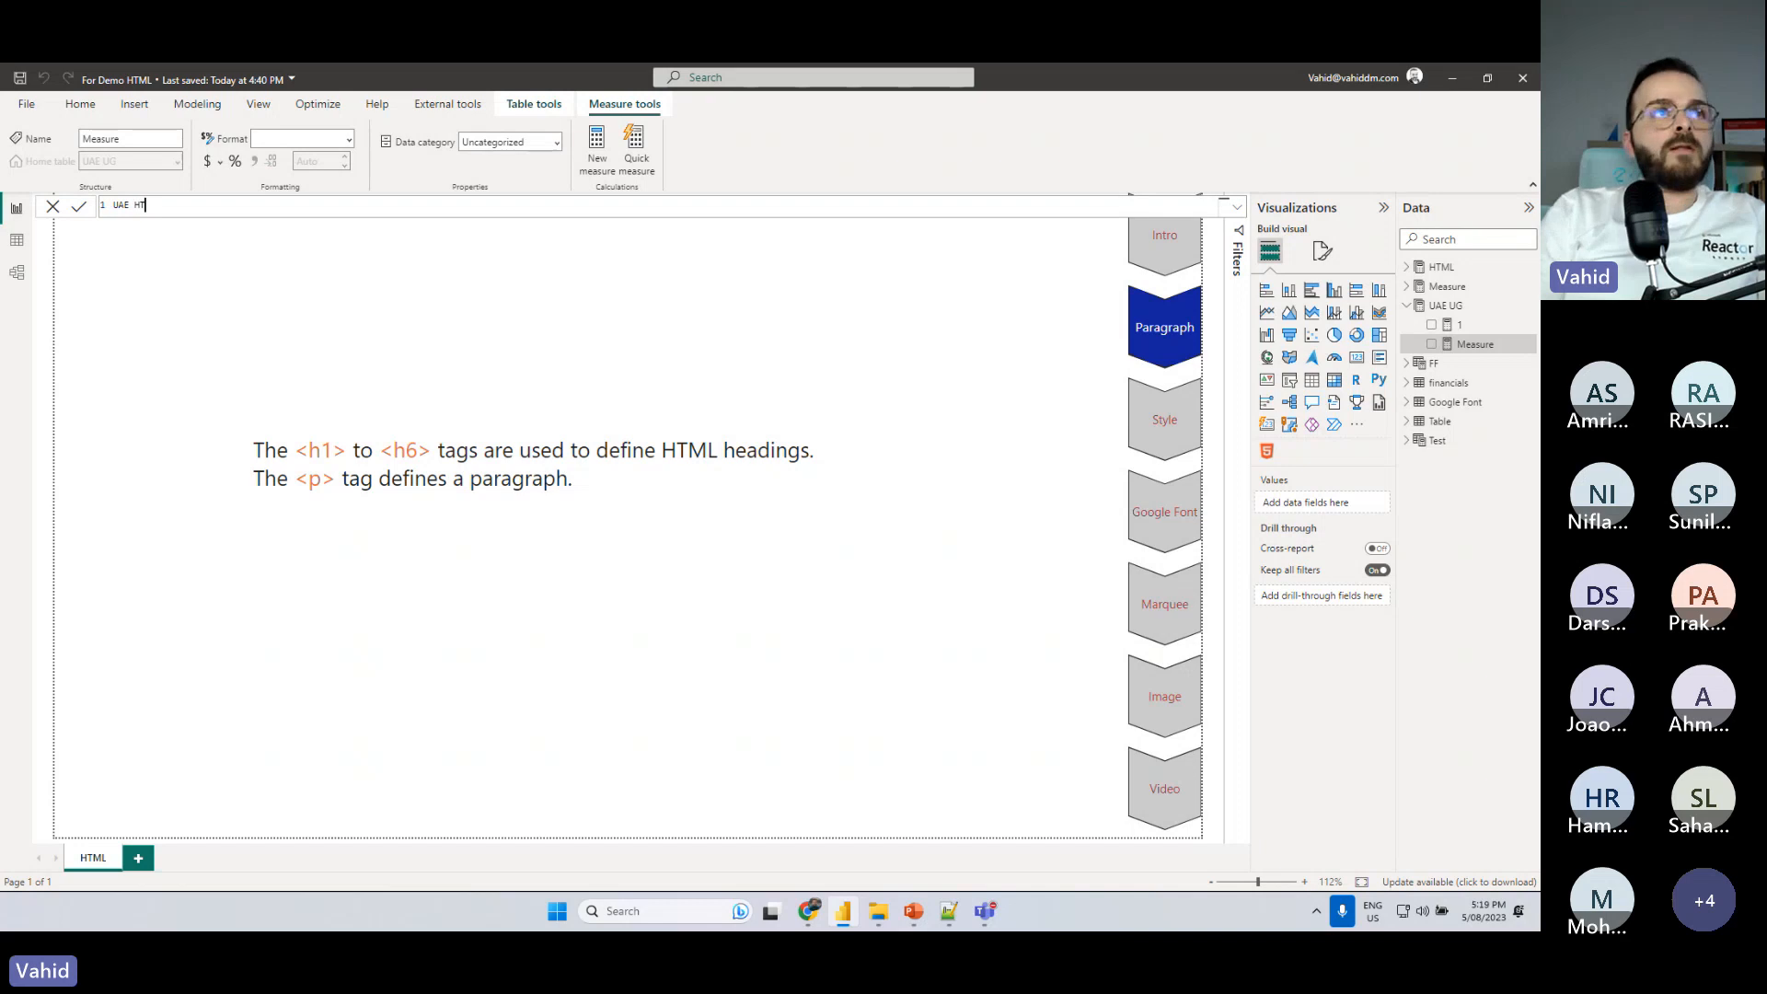
type("ML =")
key("shift+Return")
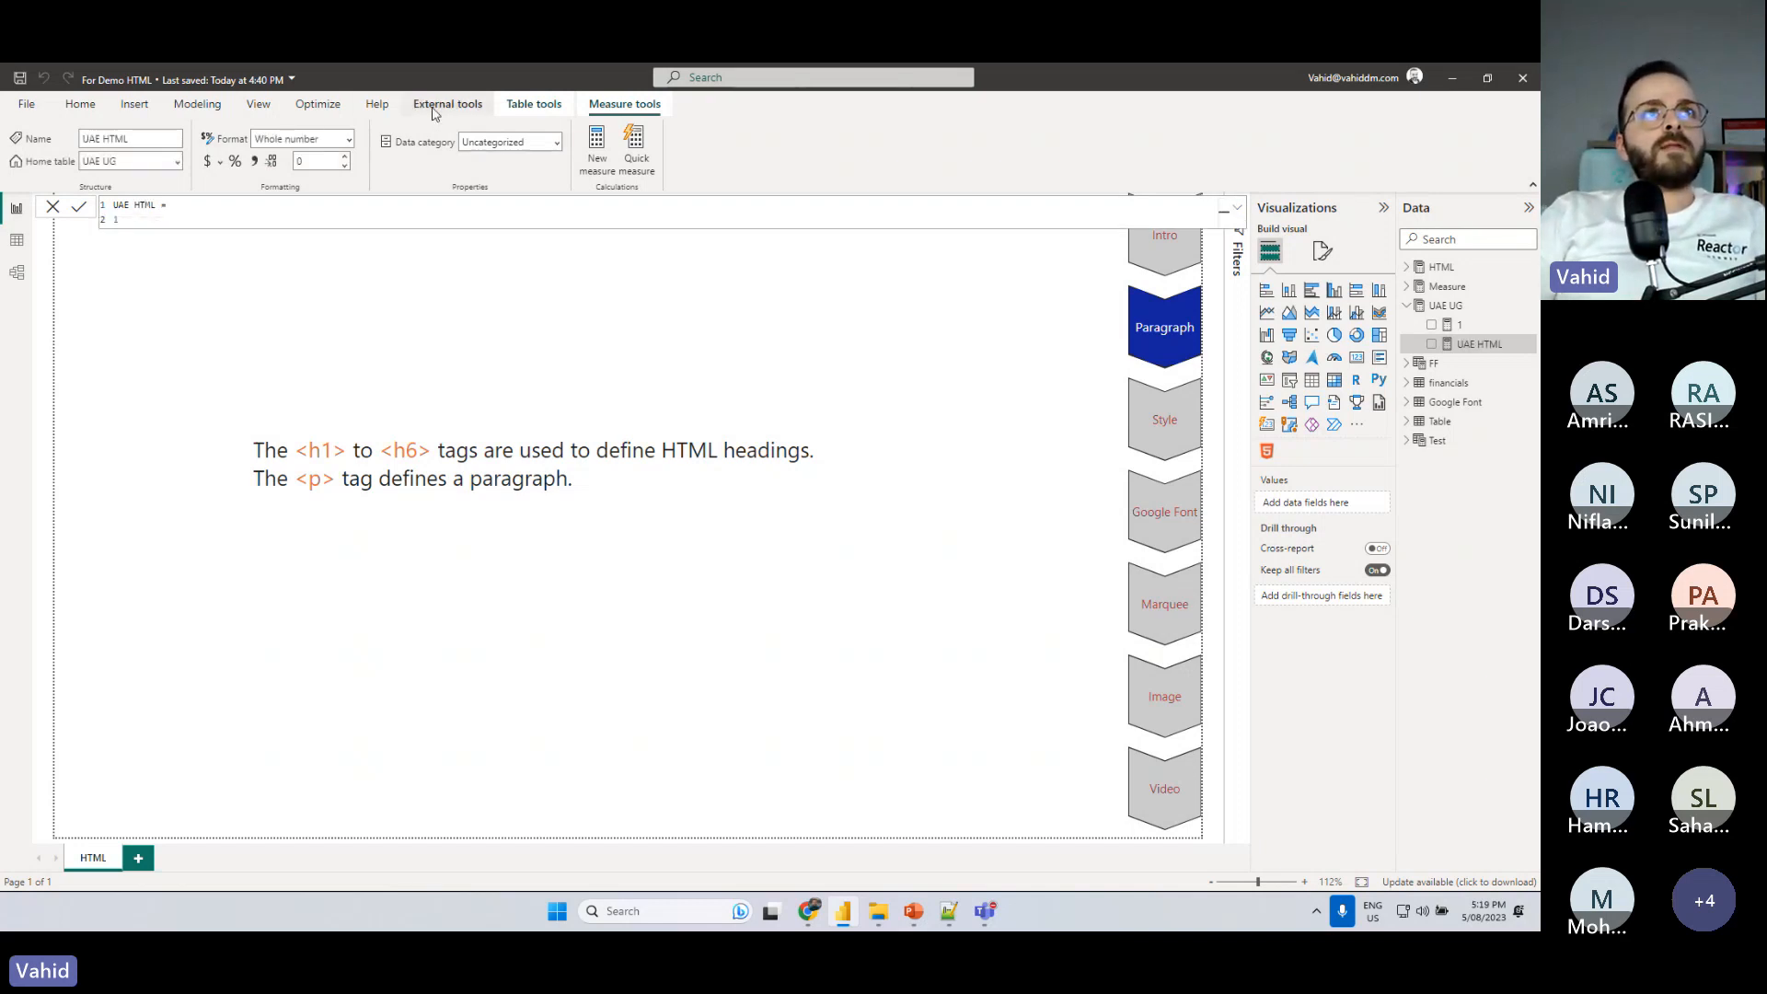
left_click(494, 242)
- Open the model in Tabular Editor and show the expression of the UAE HTML measure in the UAE UG table
left_click(448, 104)
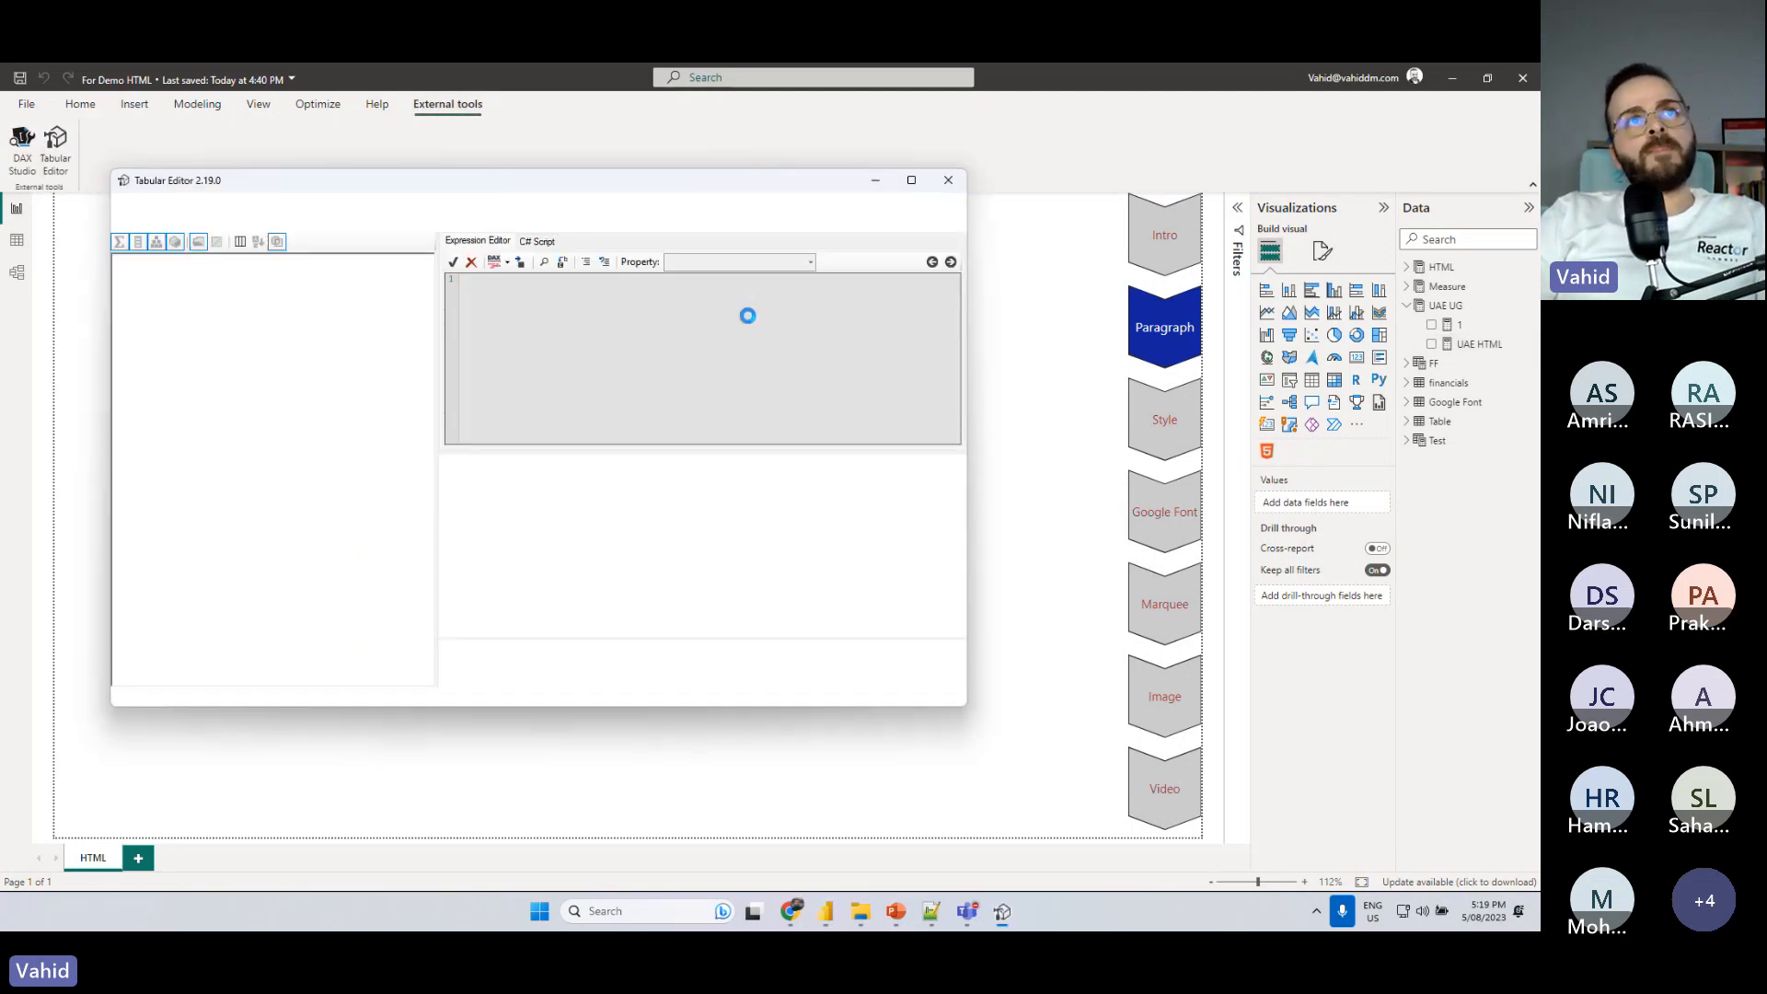
left_click_drag(557, 184, 1108, 162)
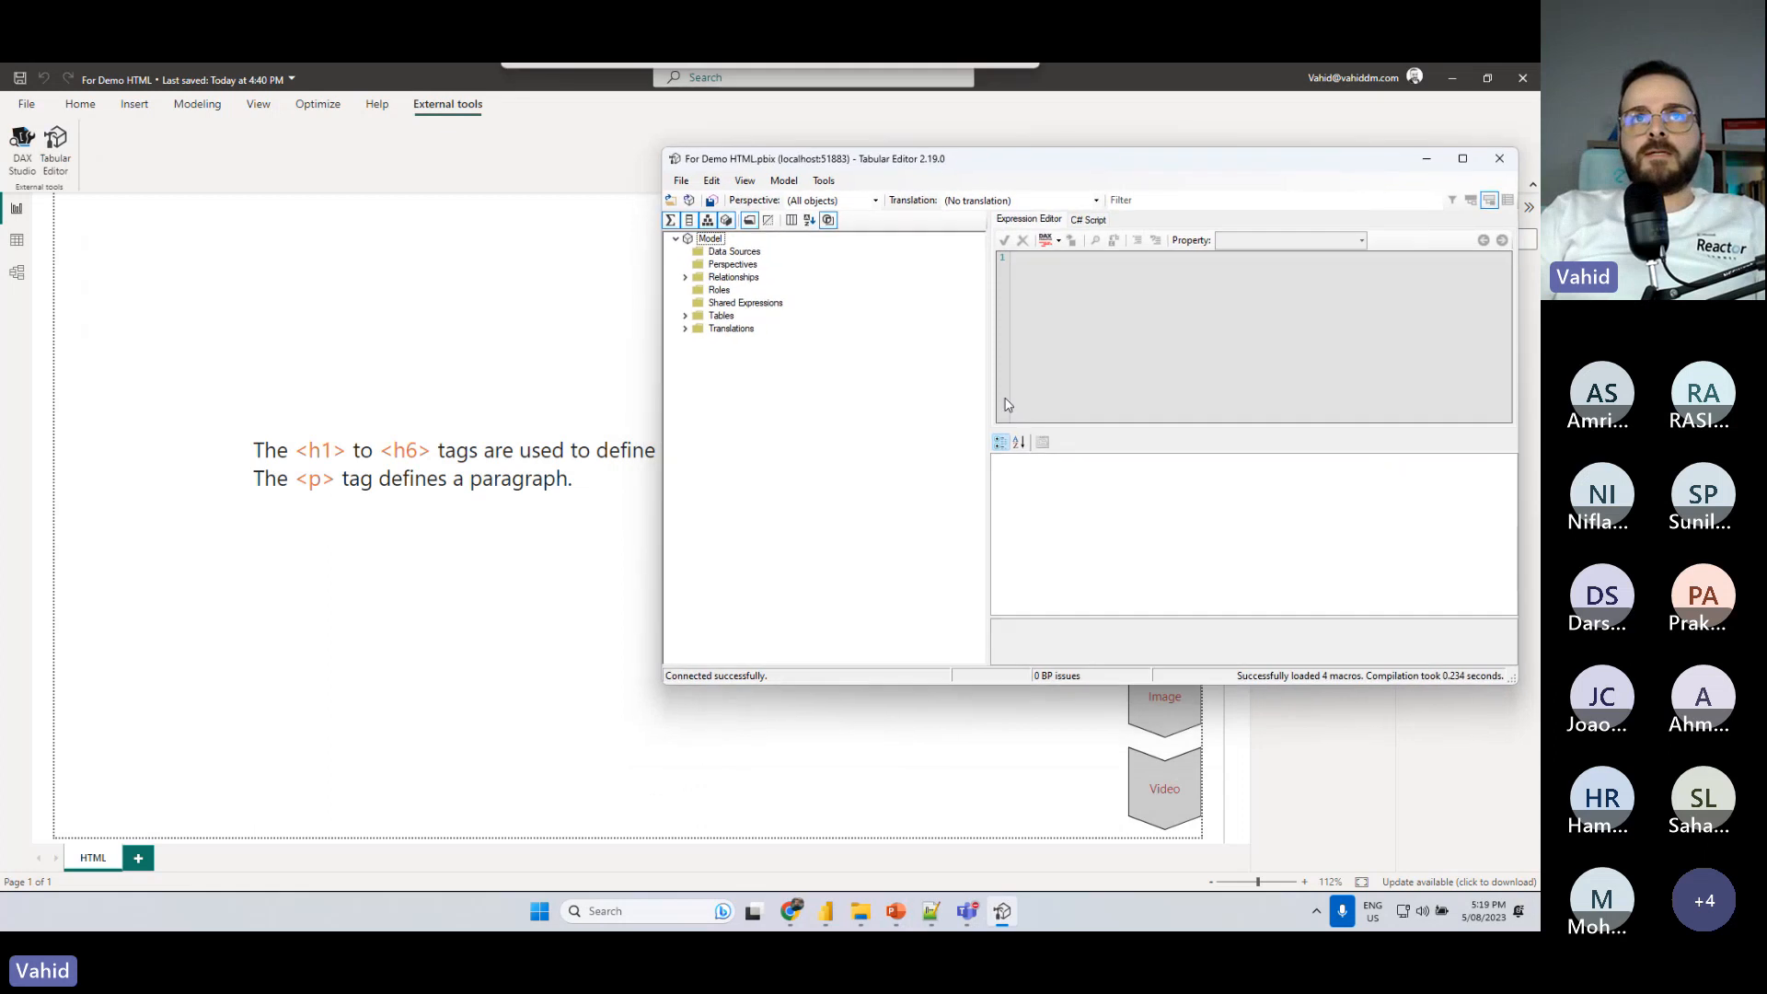
left_click(685, 315)
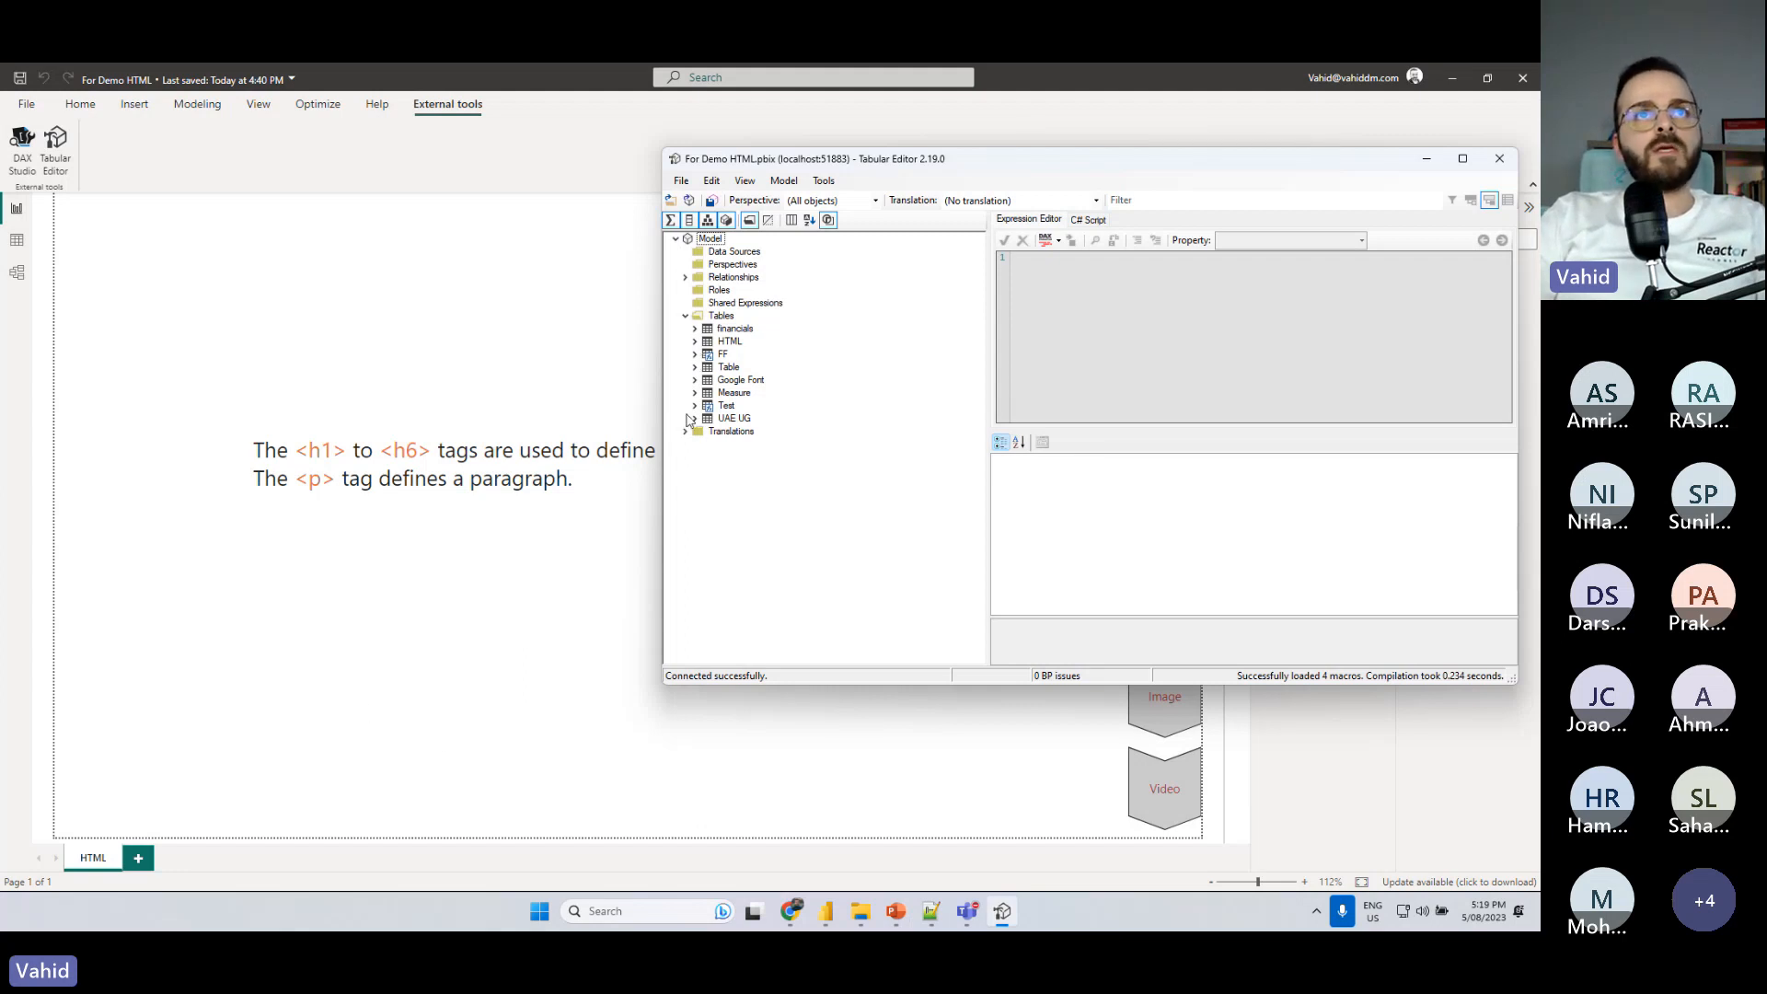
left_click(695, 419)
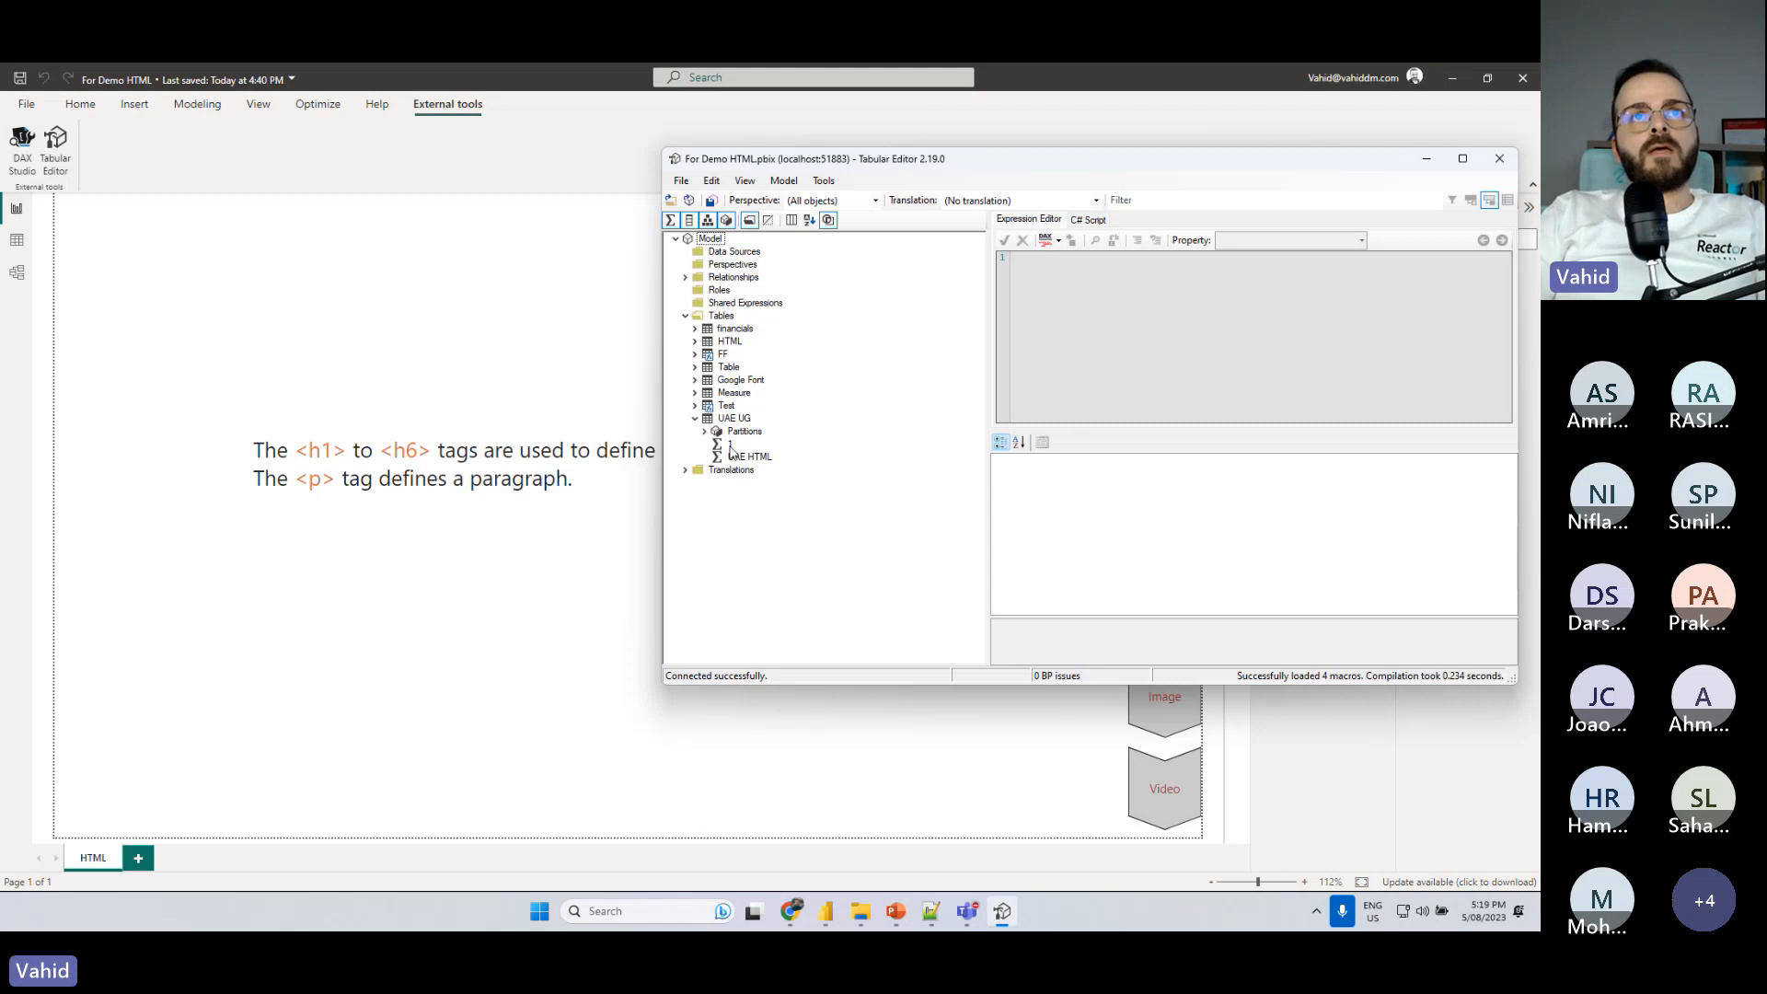
left_click(730, 445)
left_click(747, 457)
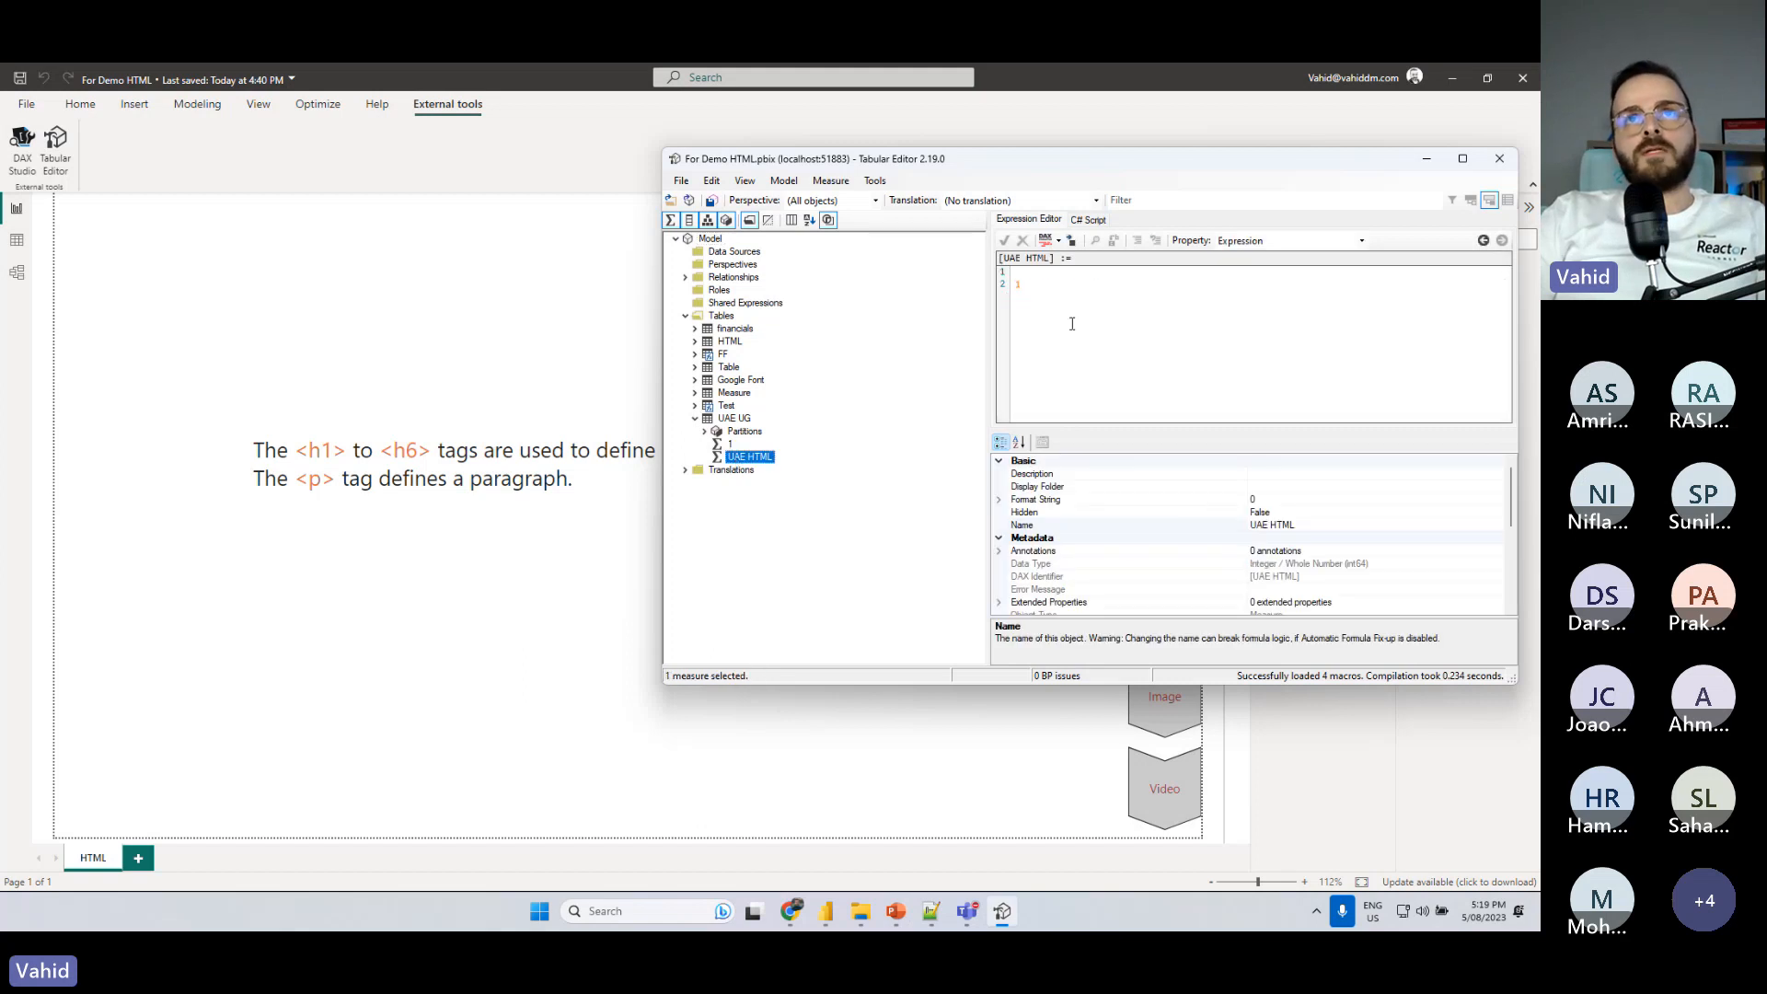
- Clear the placeholder expression of the UAE HTML measure and reposition the Tabular Editor window over the report
left_click_drag(1106, 299, 988, 276)
key("BackSpace")
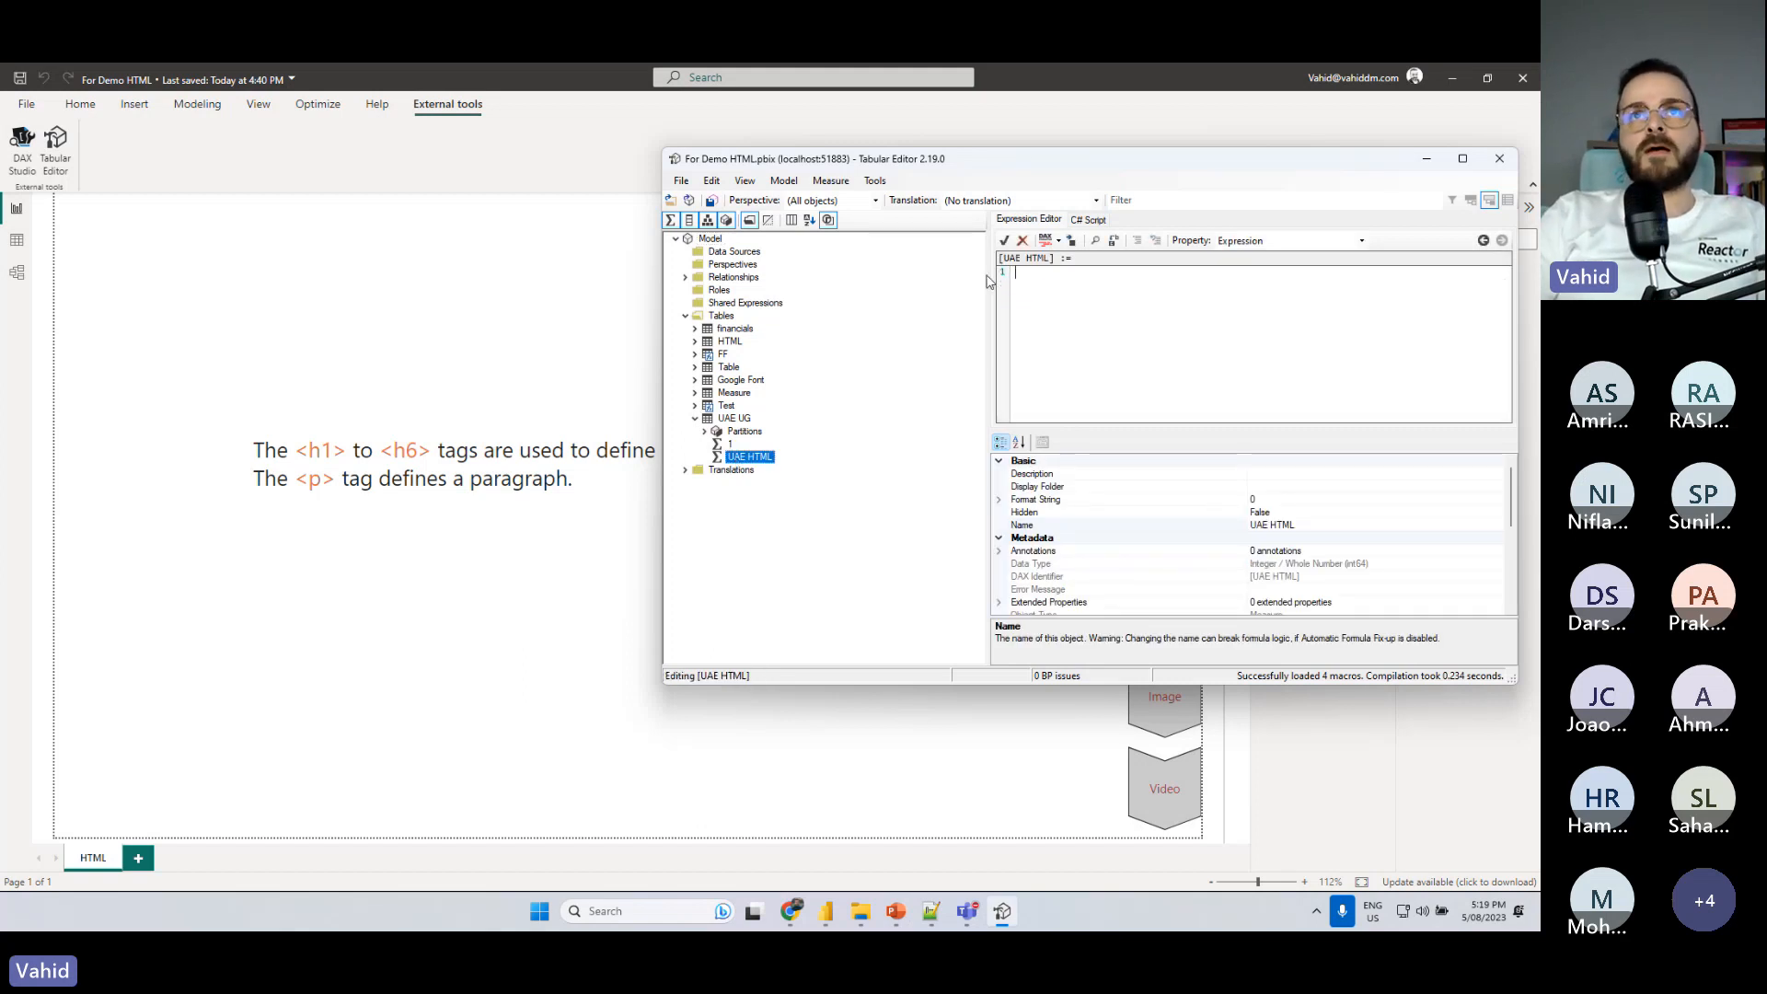
left_click_drag(1068, 164, 1008, 184)
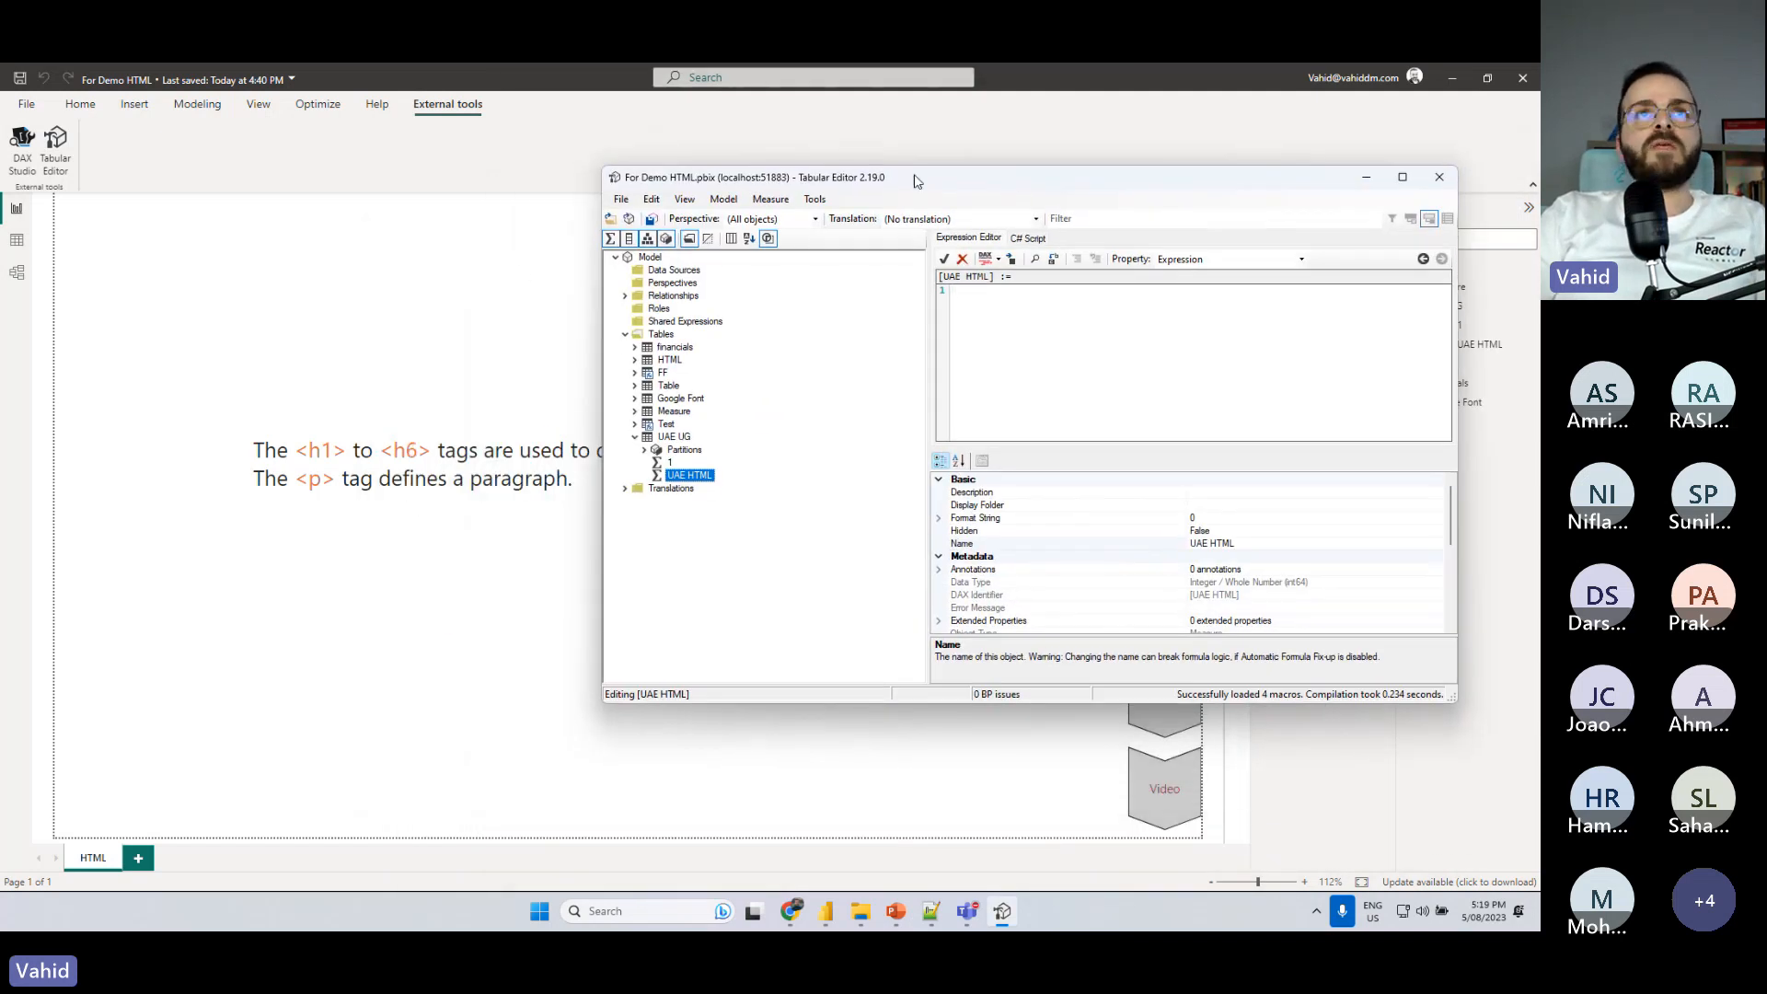
- Return to the Power BI report and highlight the h1 and p tag names in the Paragraph text box
left_click(1369, 180)
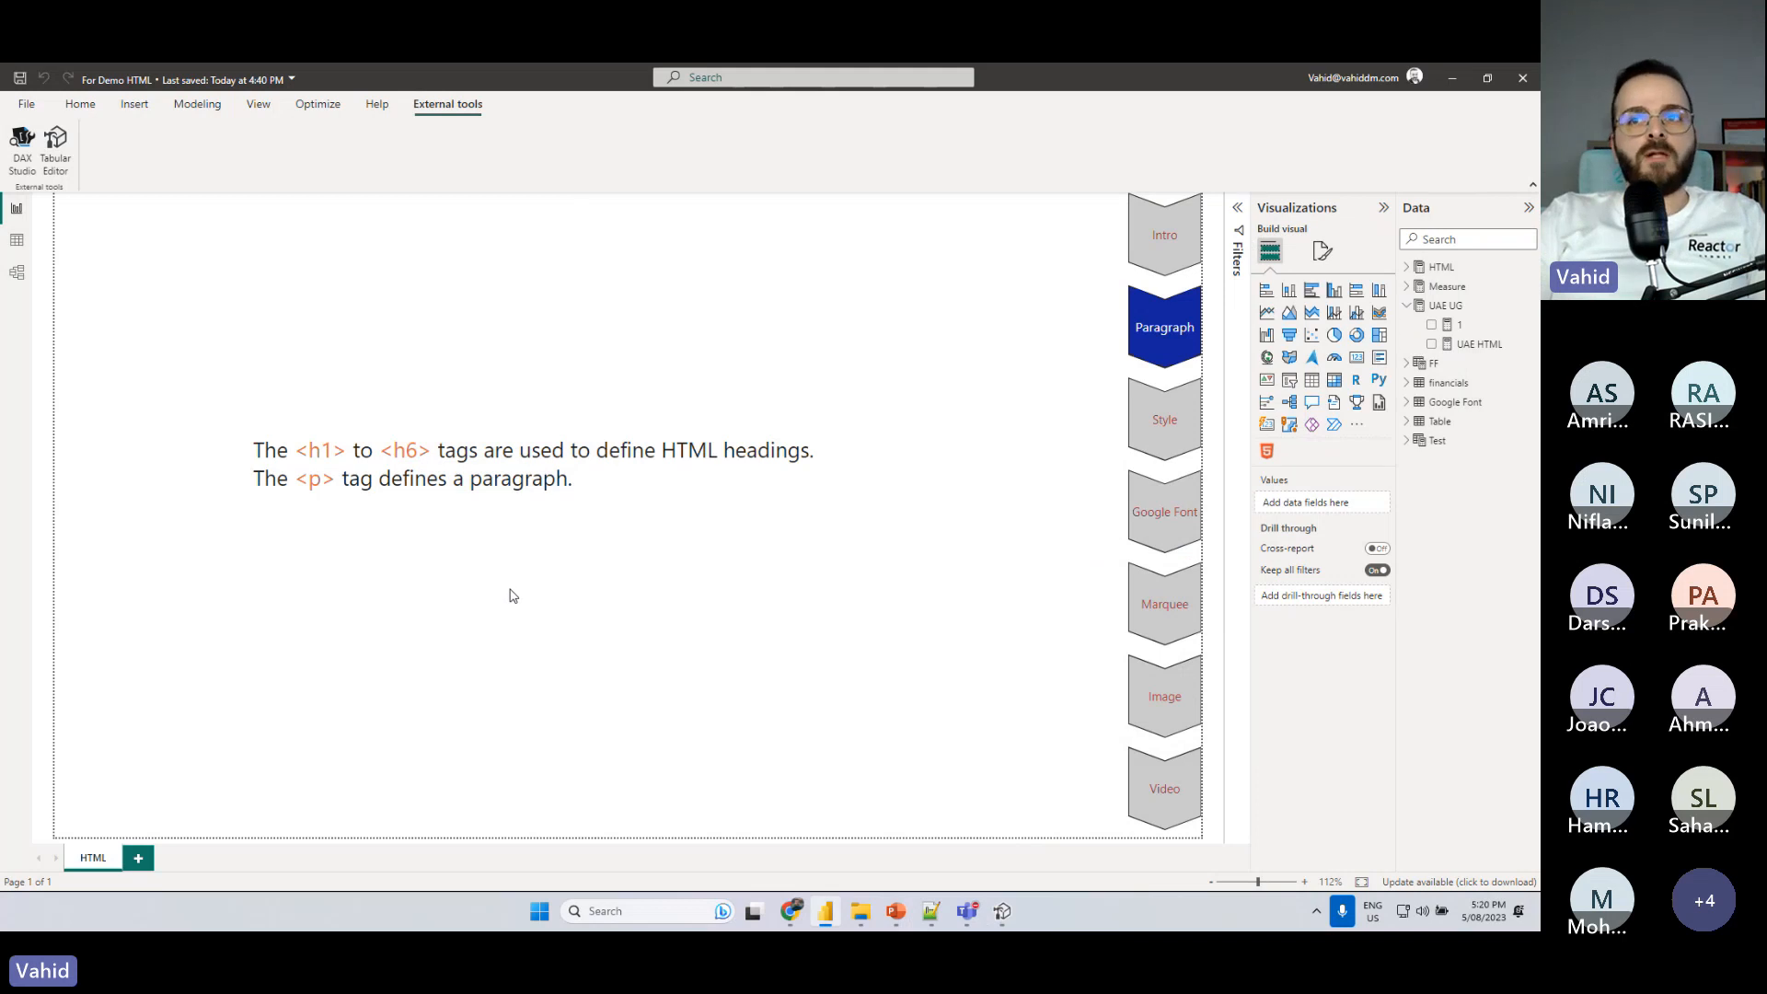
double_click(313, 450)
double_click(315, 478)
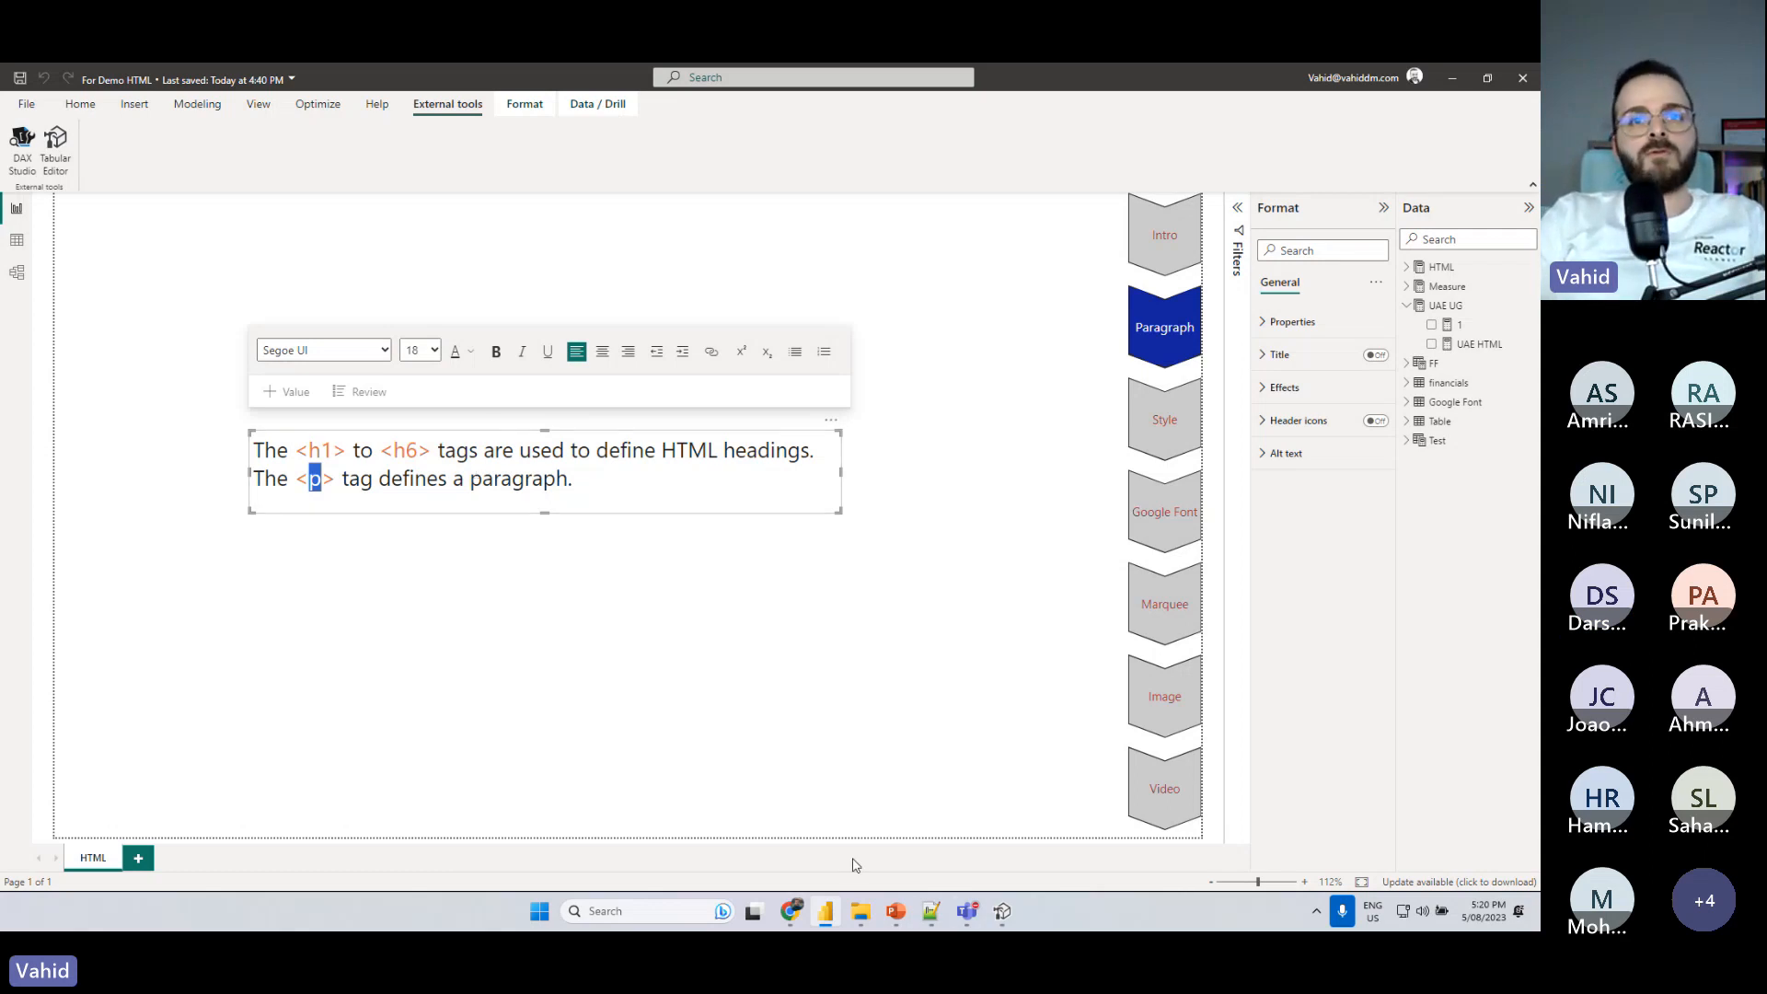
- In Tabular Editor, enlarge the expression area and enter opening and closing double quotes with an empty line between them
left_click(1003, 913)
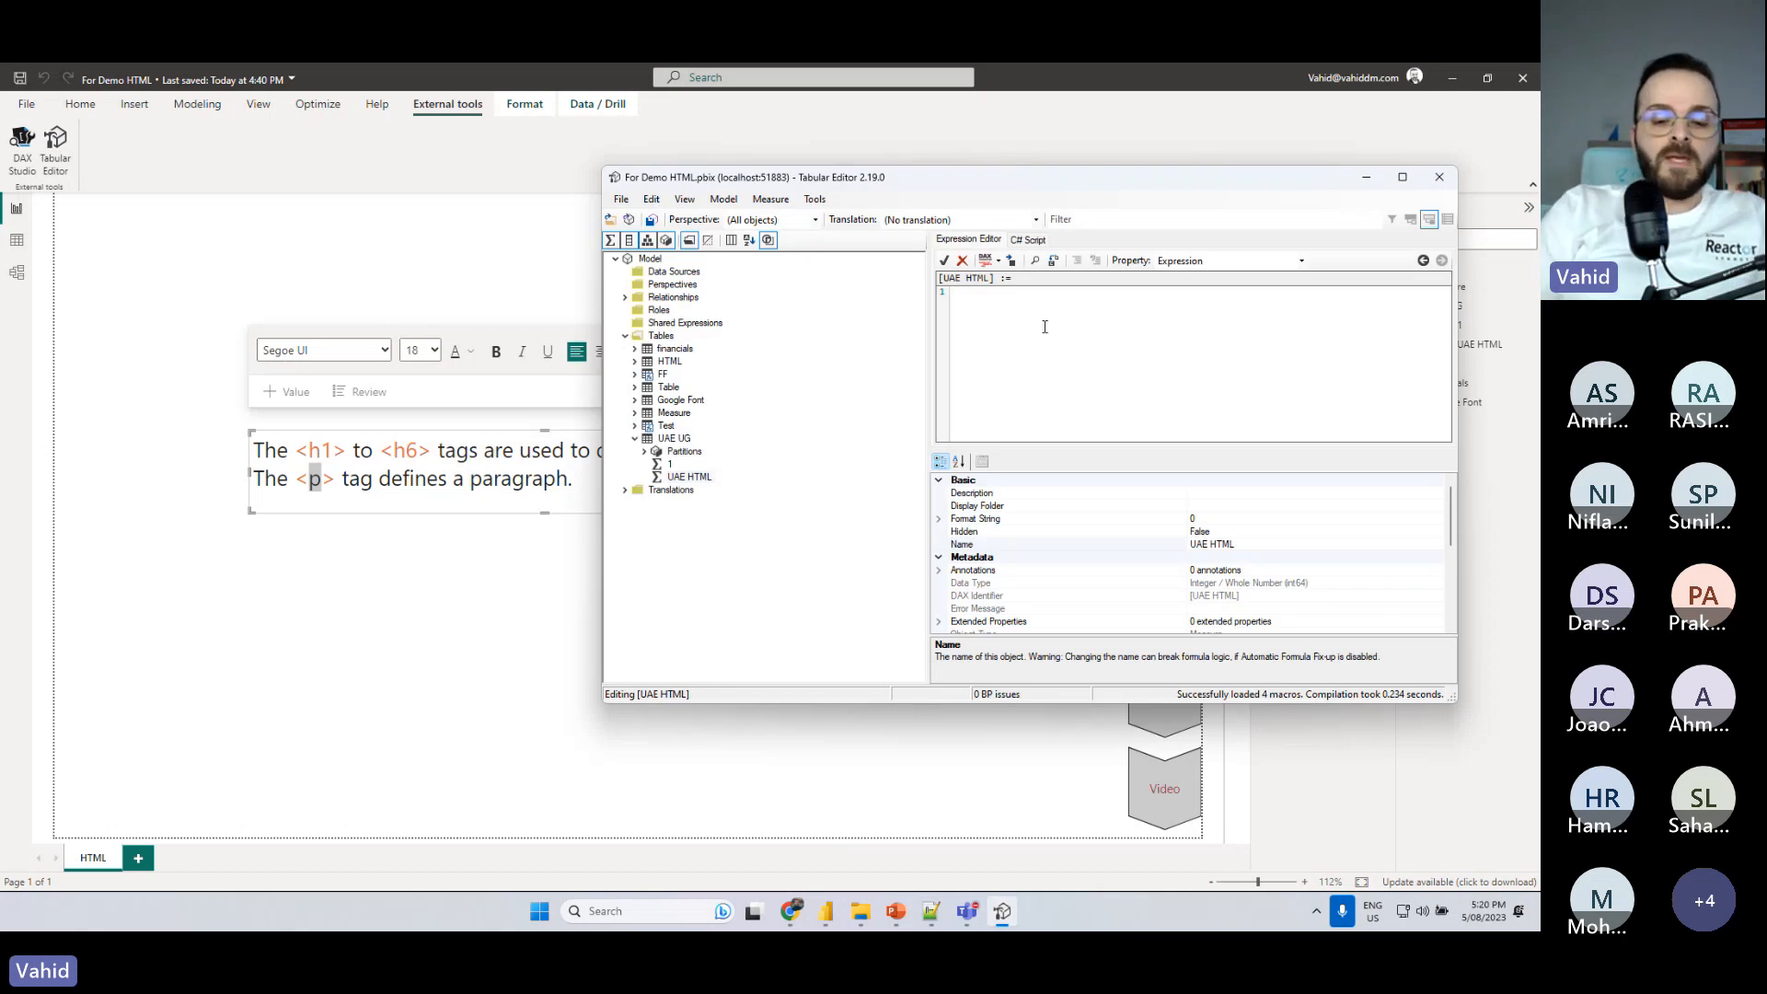
scroll(1045, 326, "up", 3)
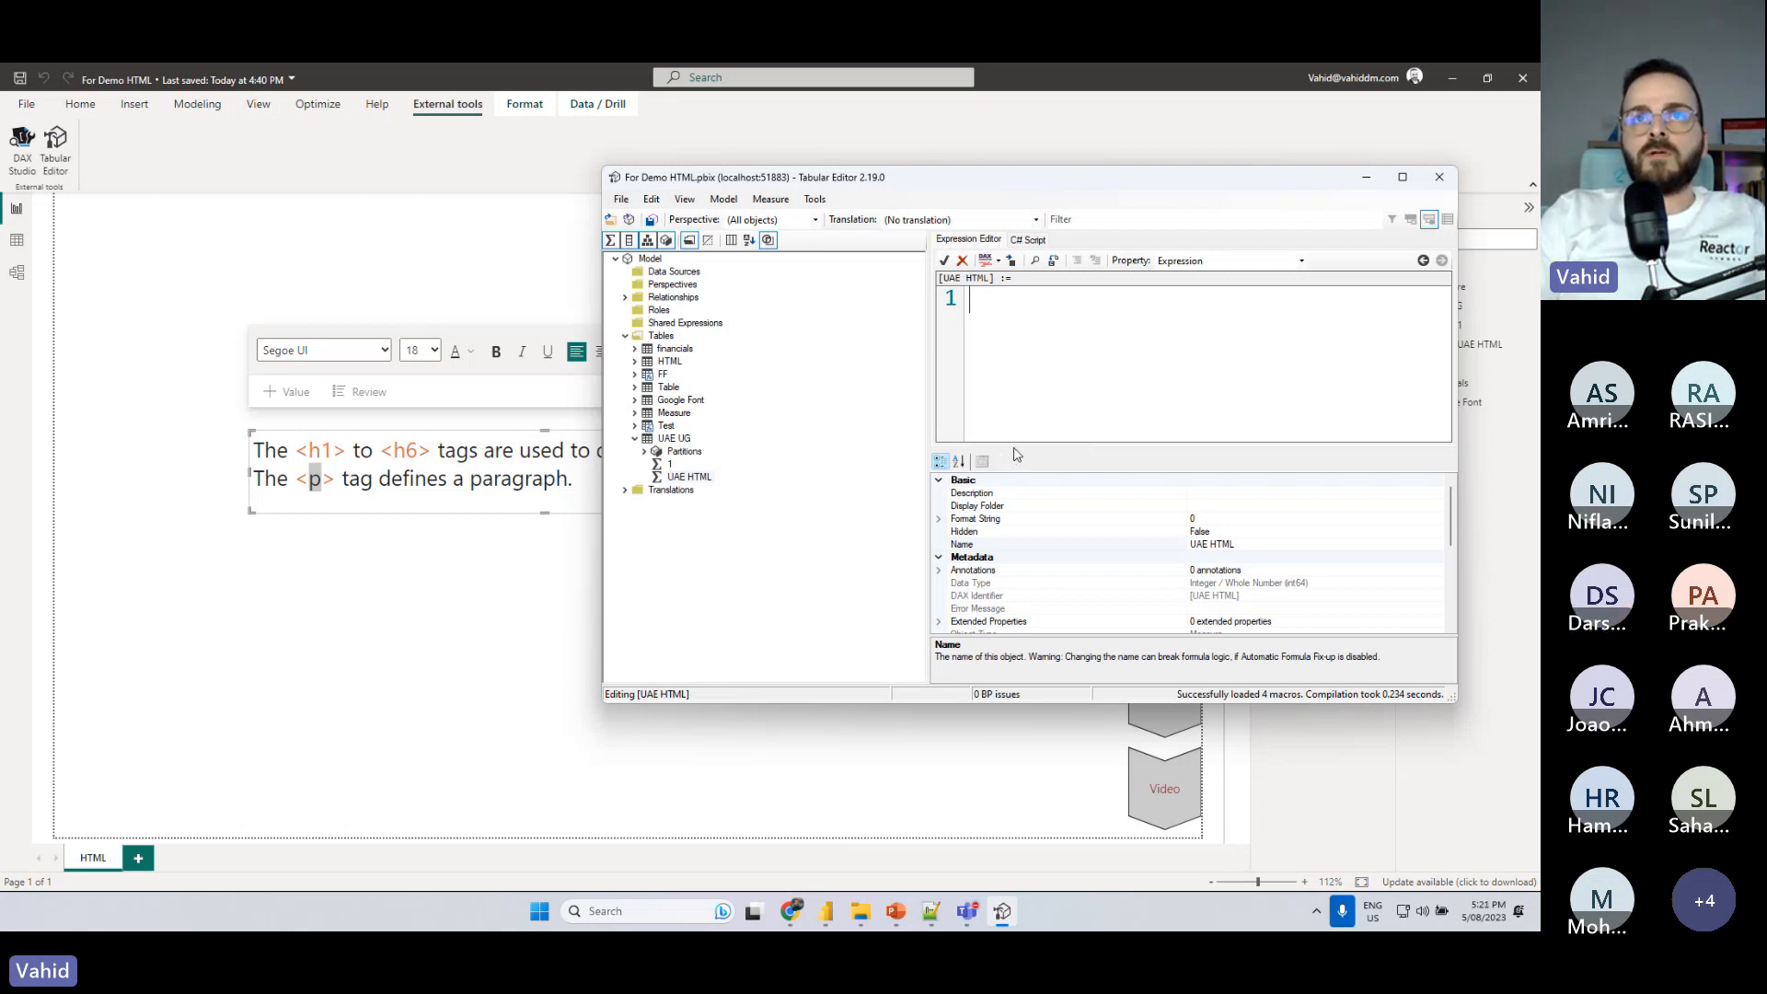
left_click_drag(1021, 452, 1022, 621)
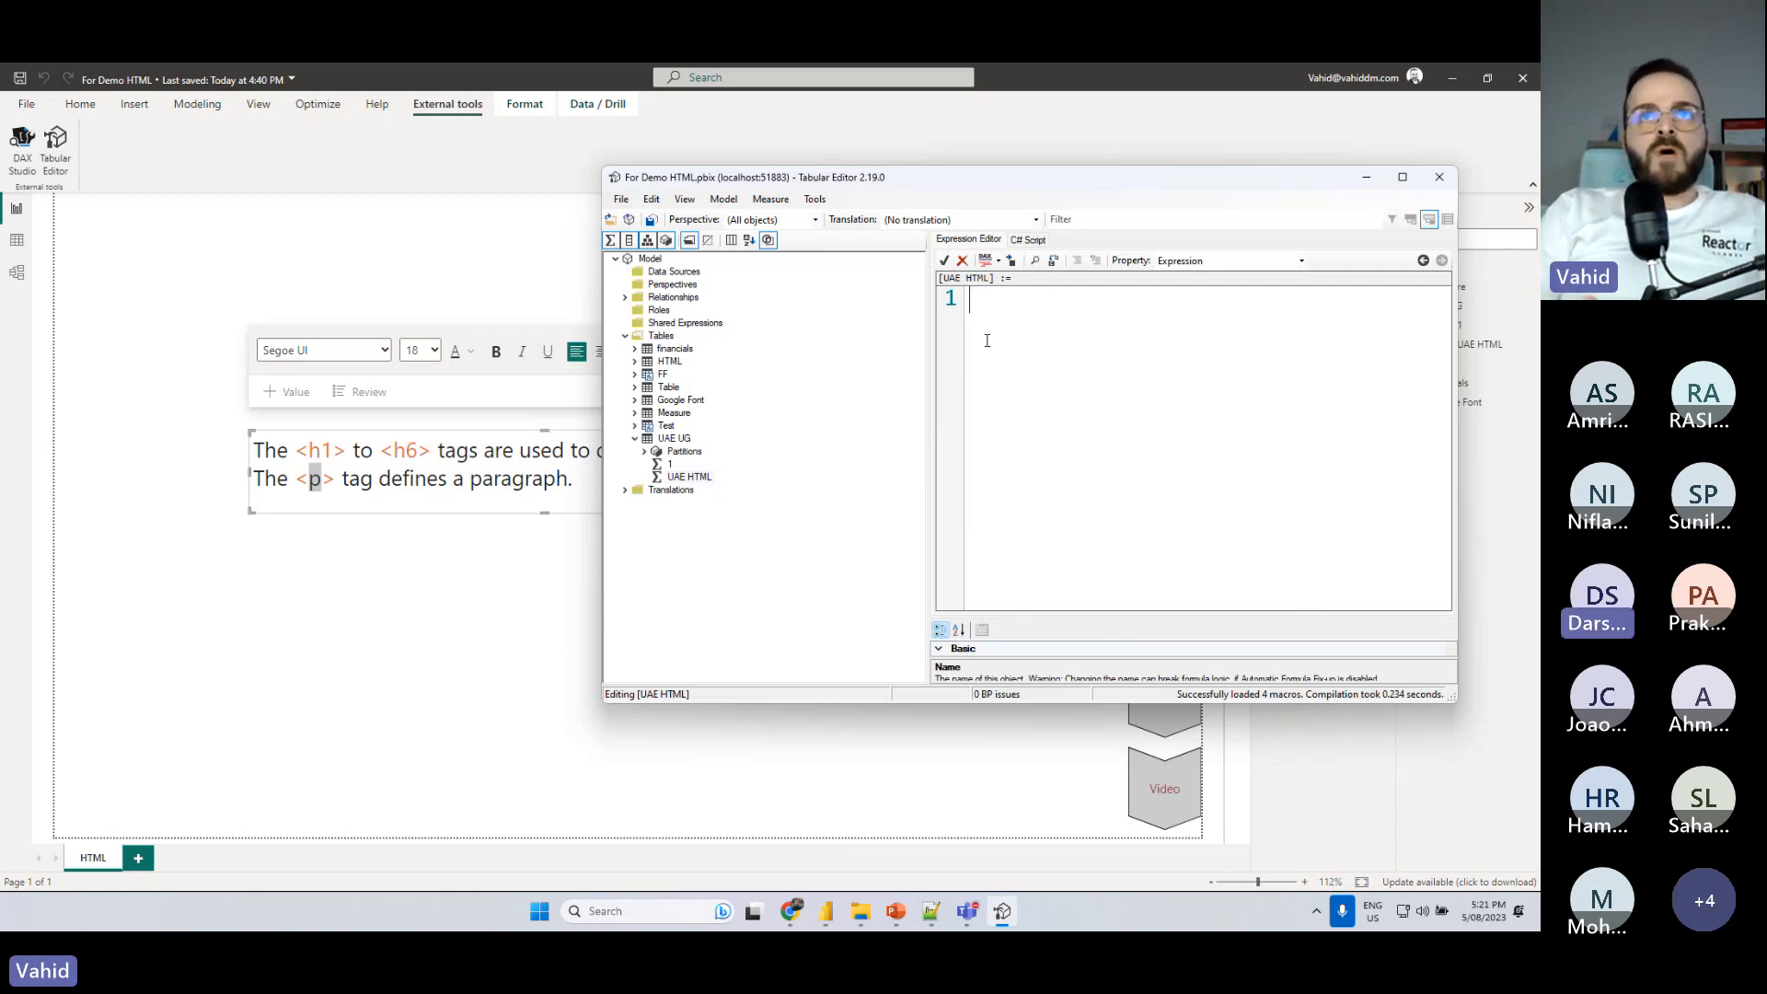
type("\"")
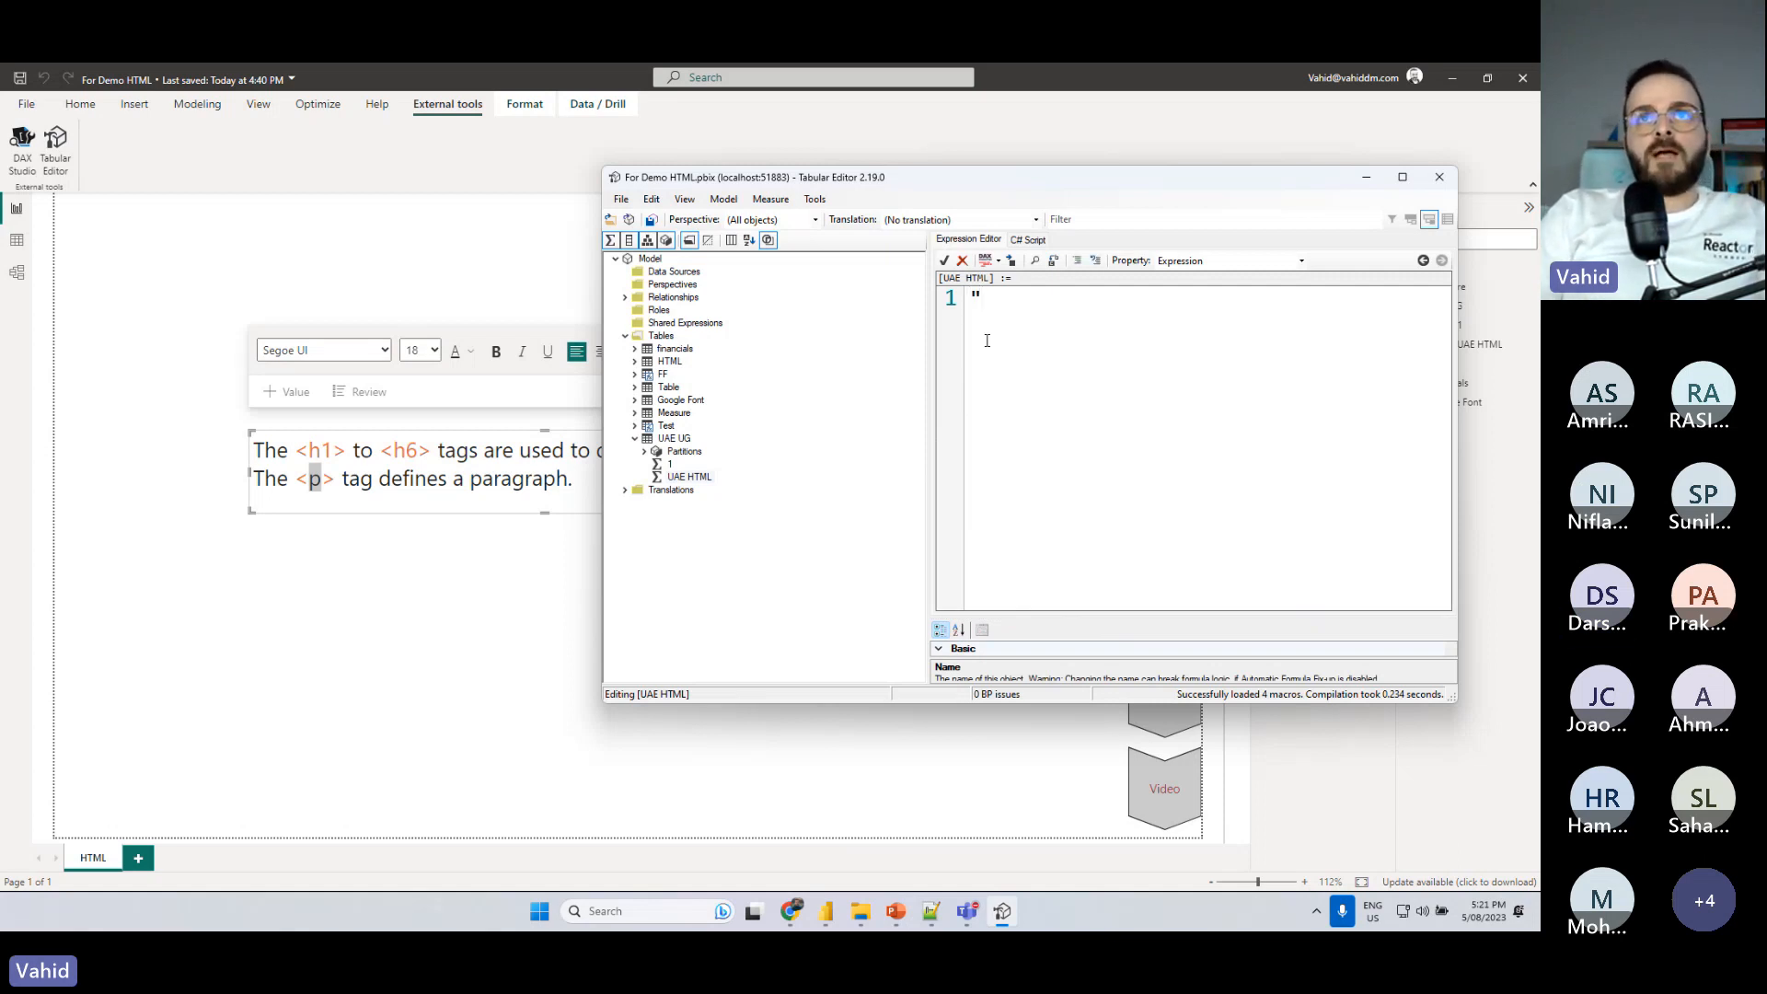
key("Return")
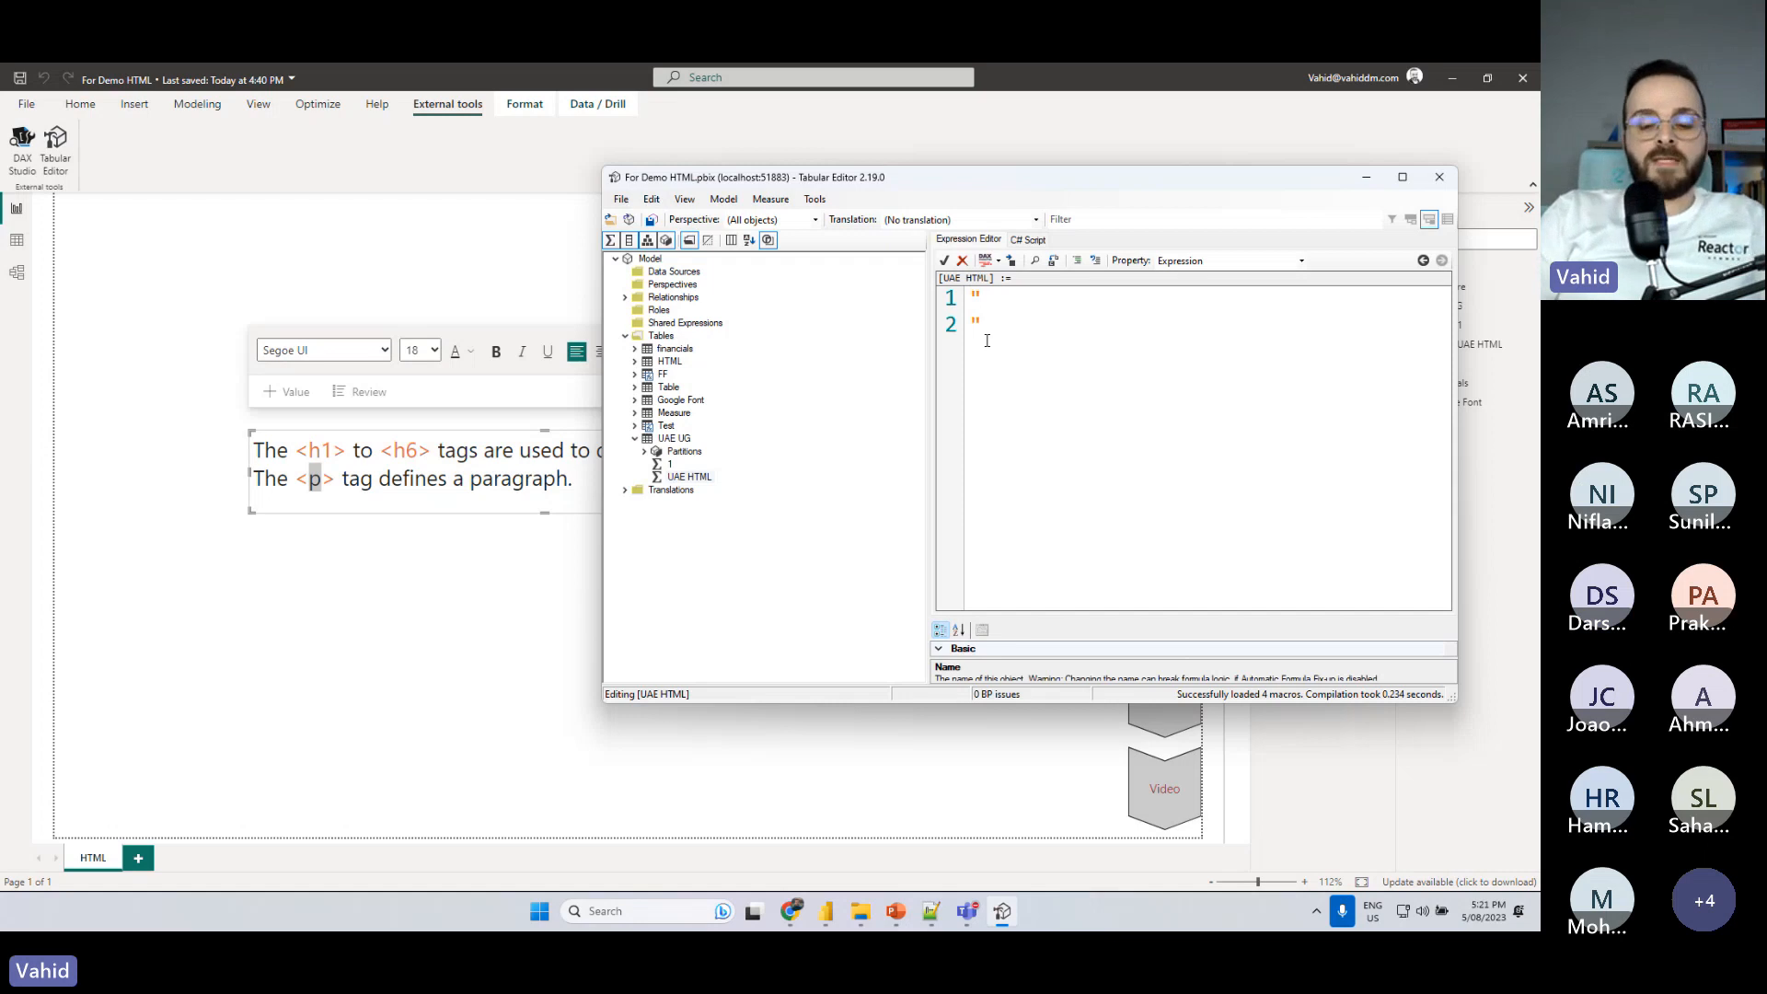
left_click(1022, 299)
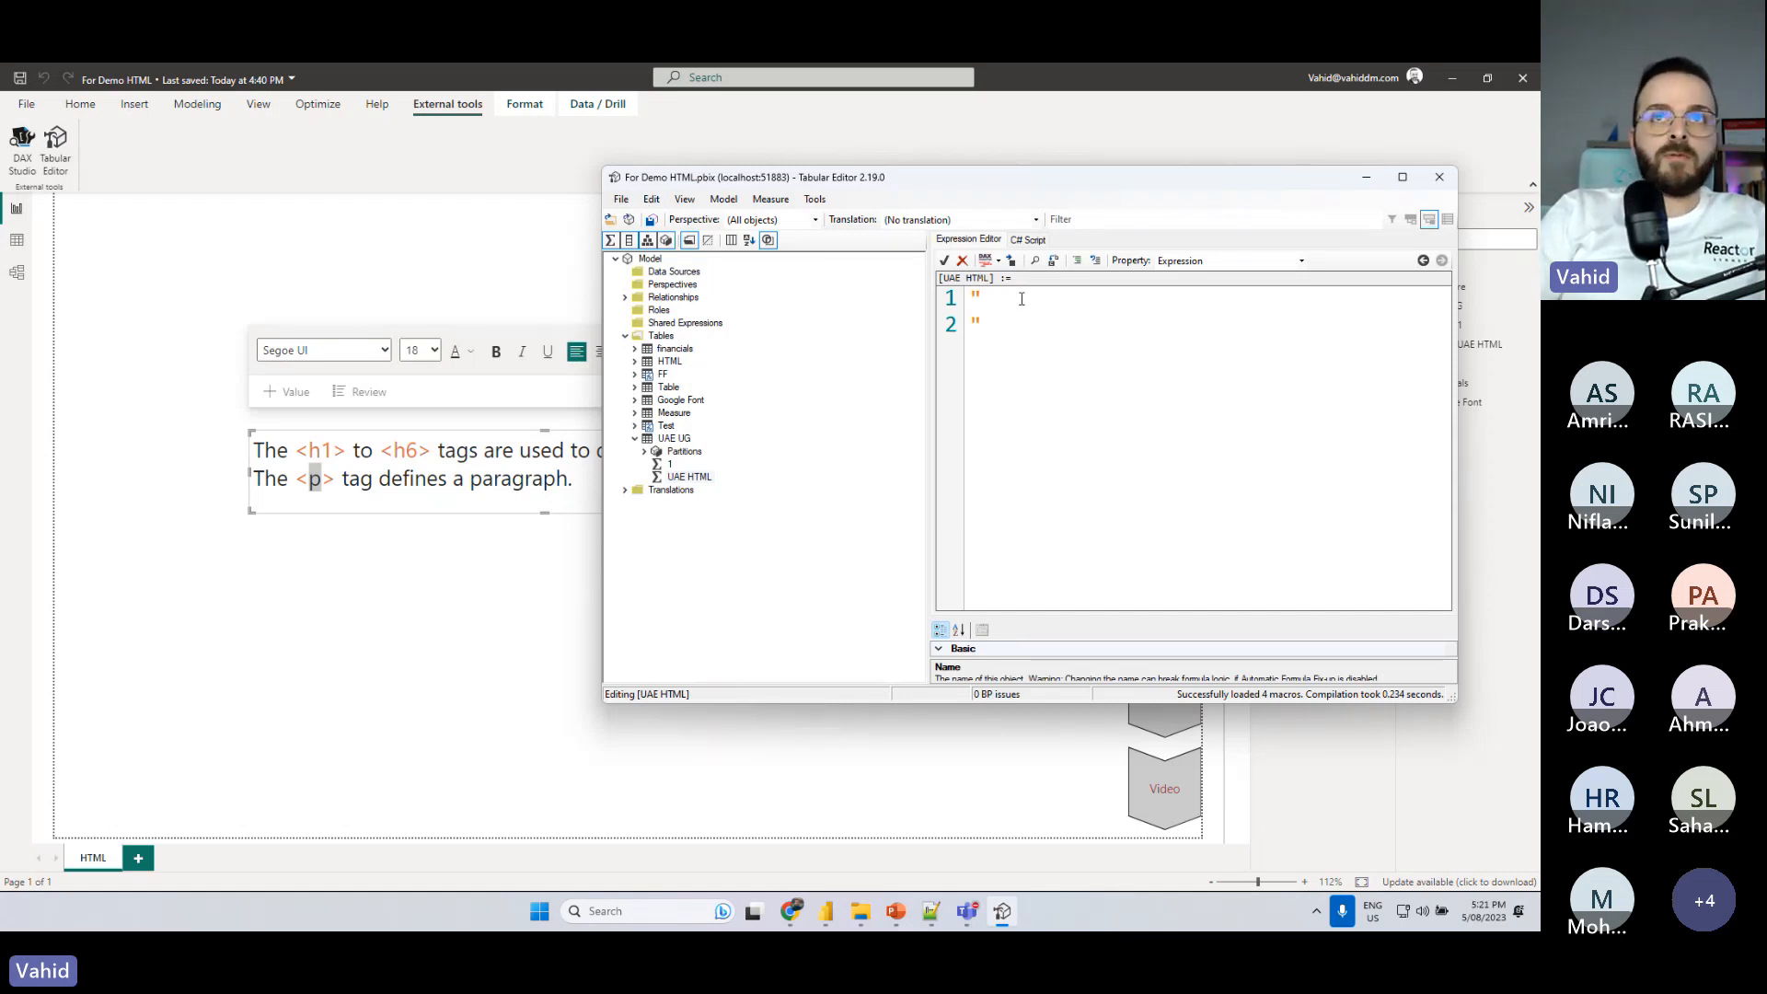
key("Return")
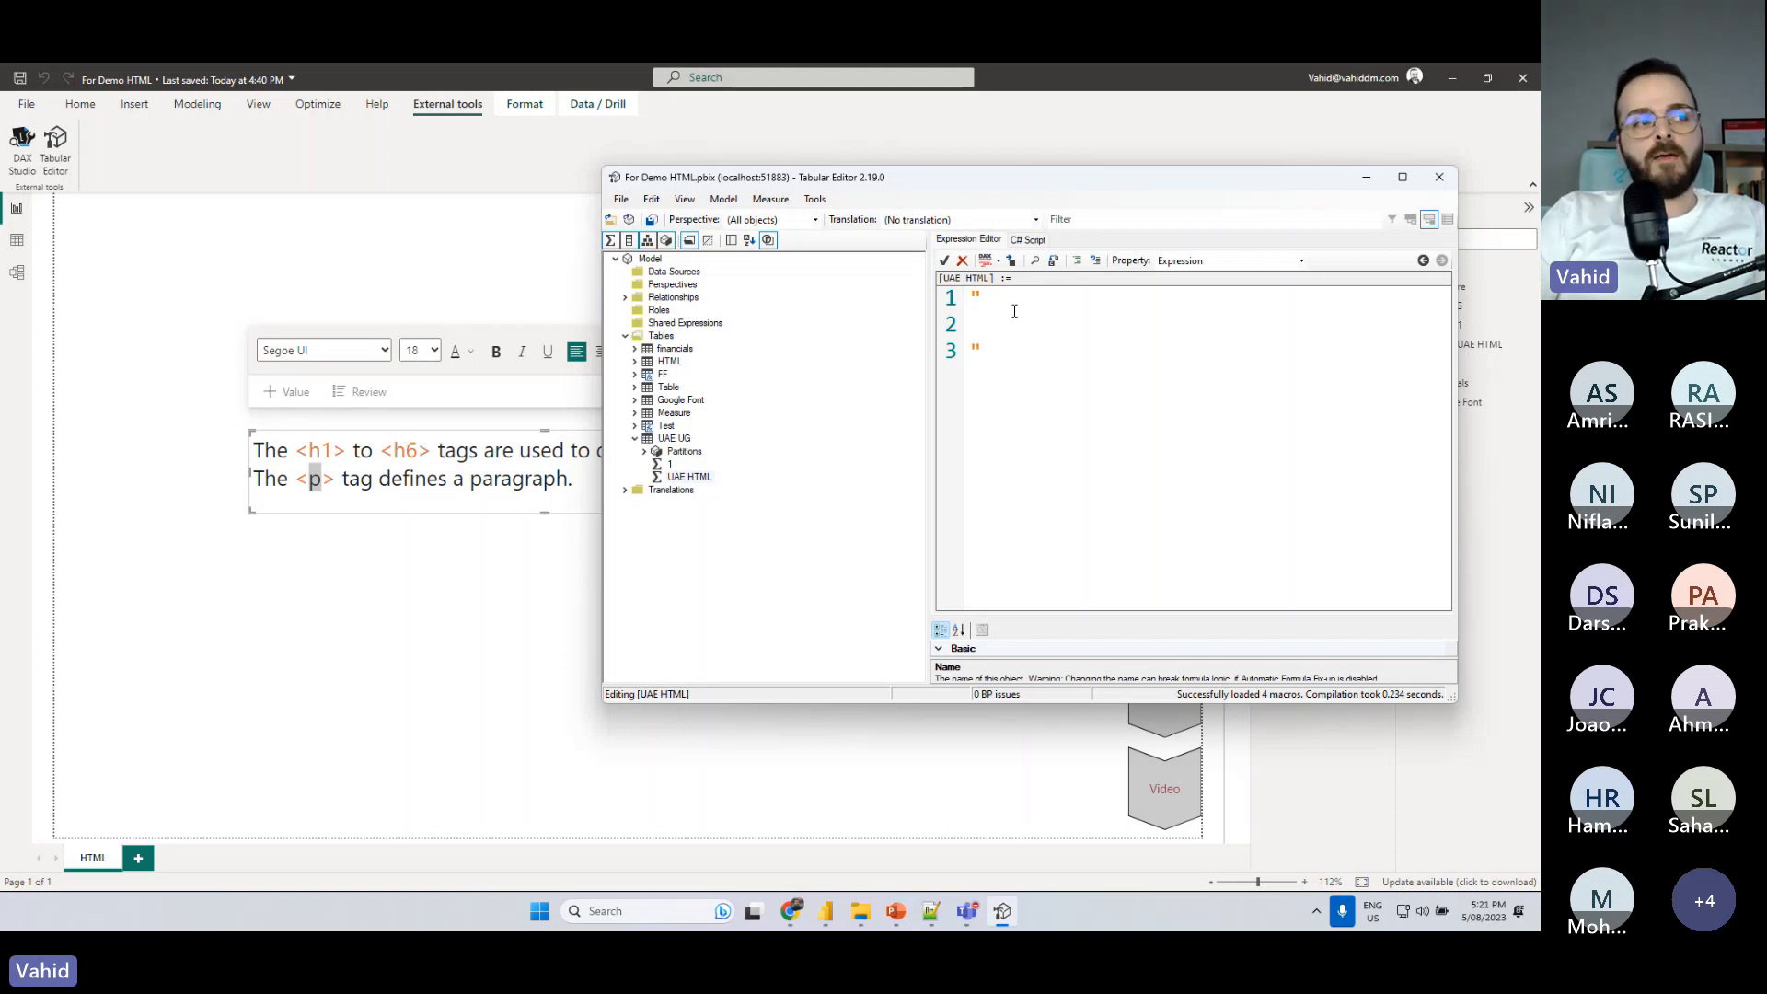
- Add an opening and closing h1 tag pair on the line between the quotes
type("<")
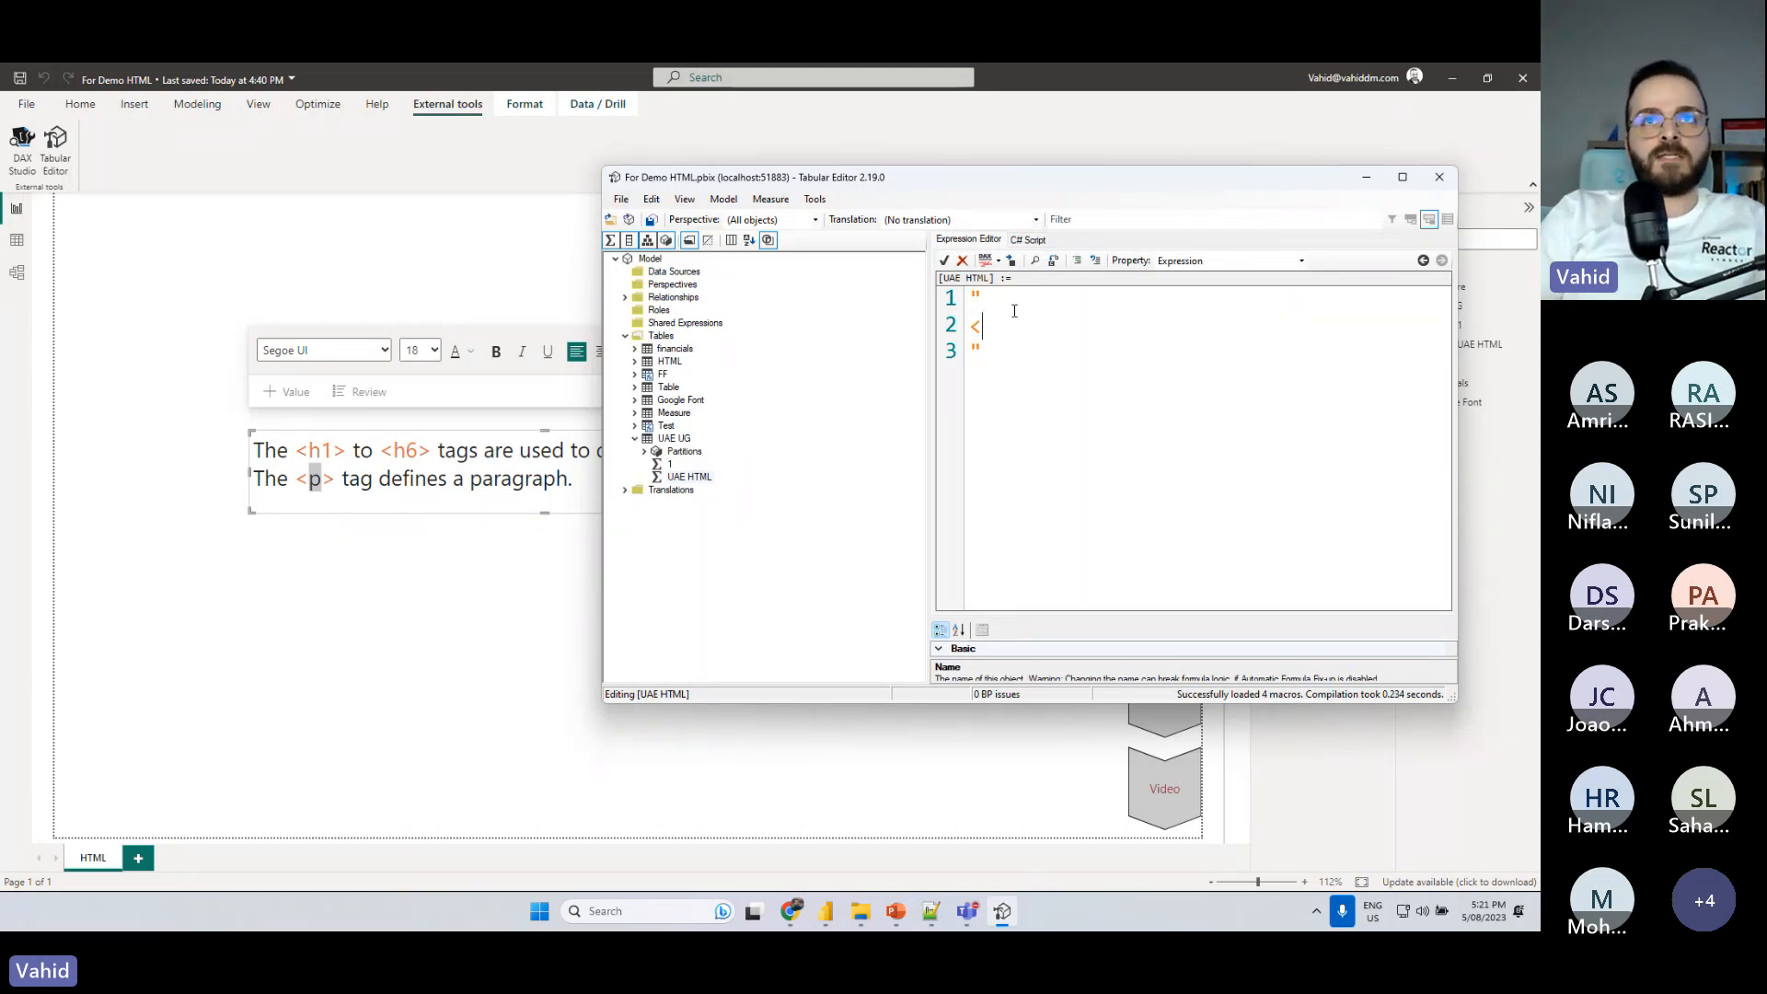
type("h1")
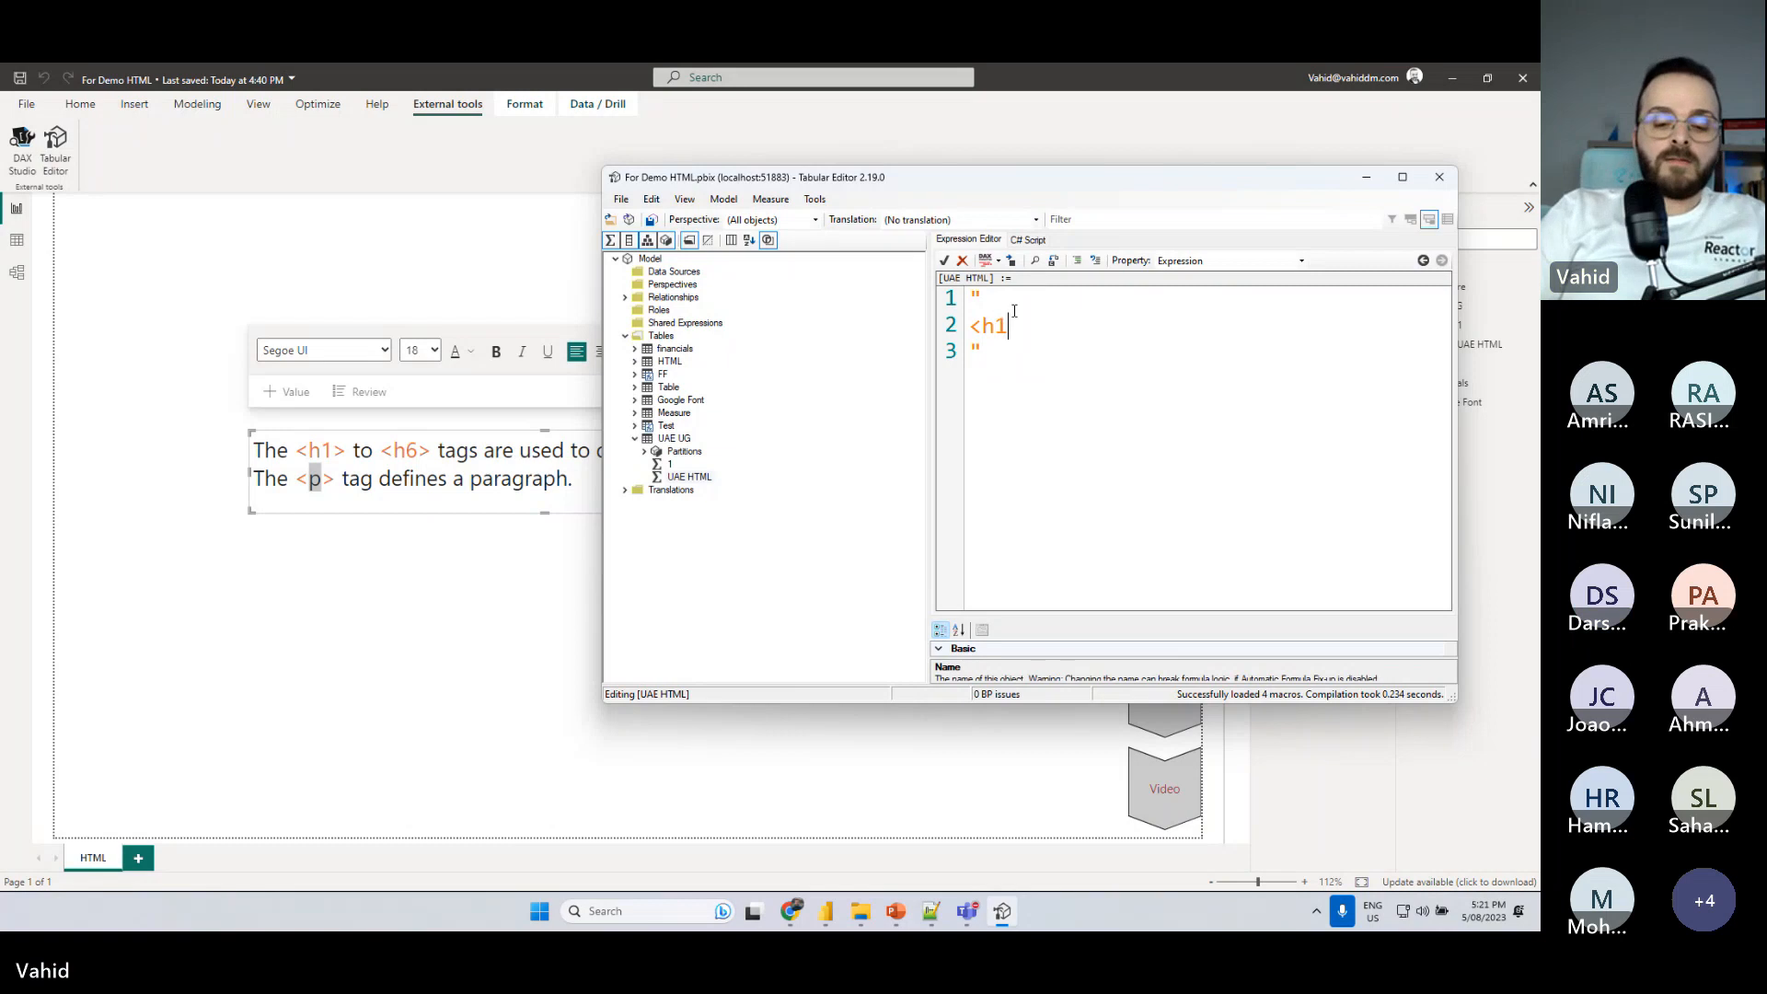
type(">")
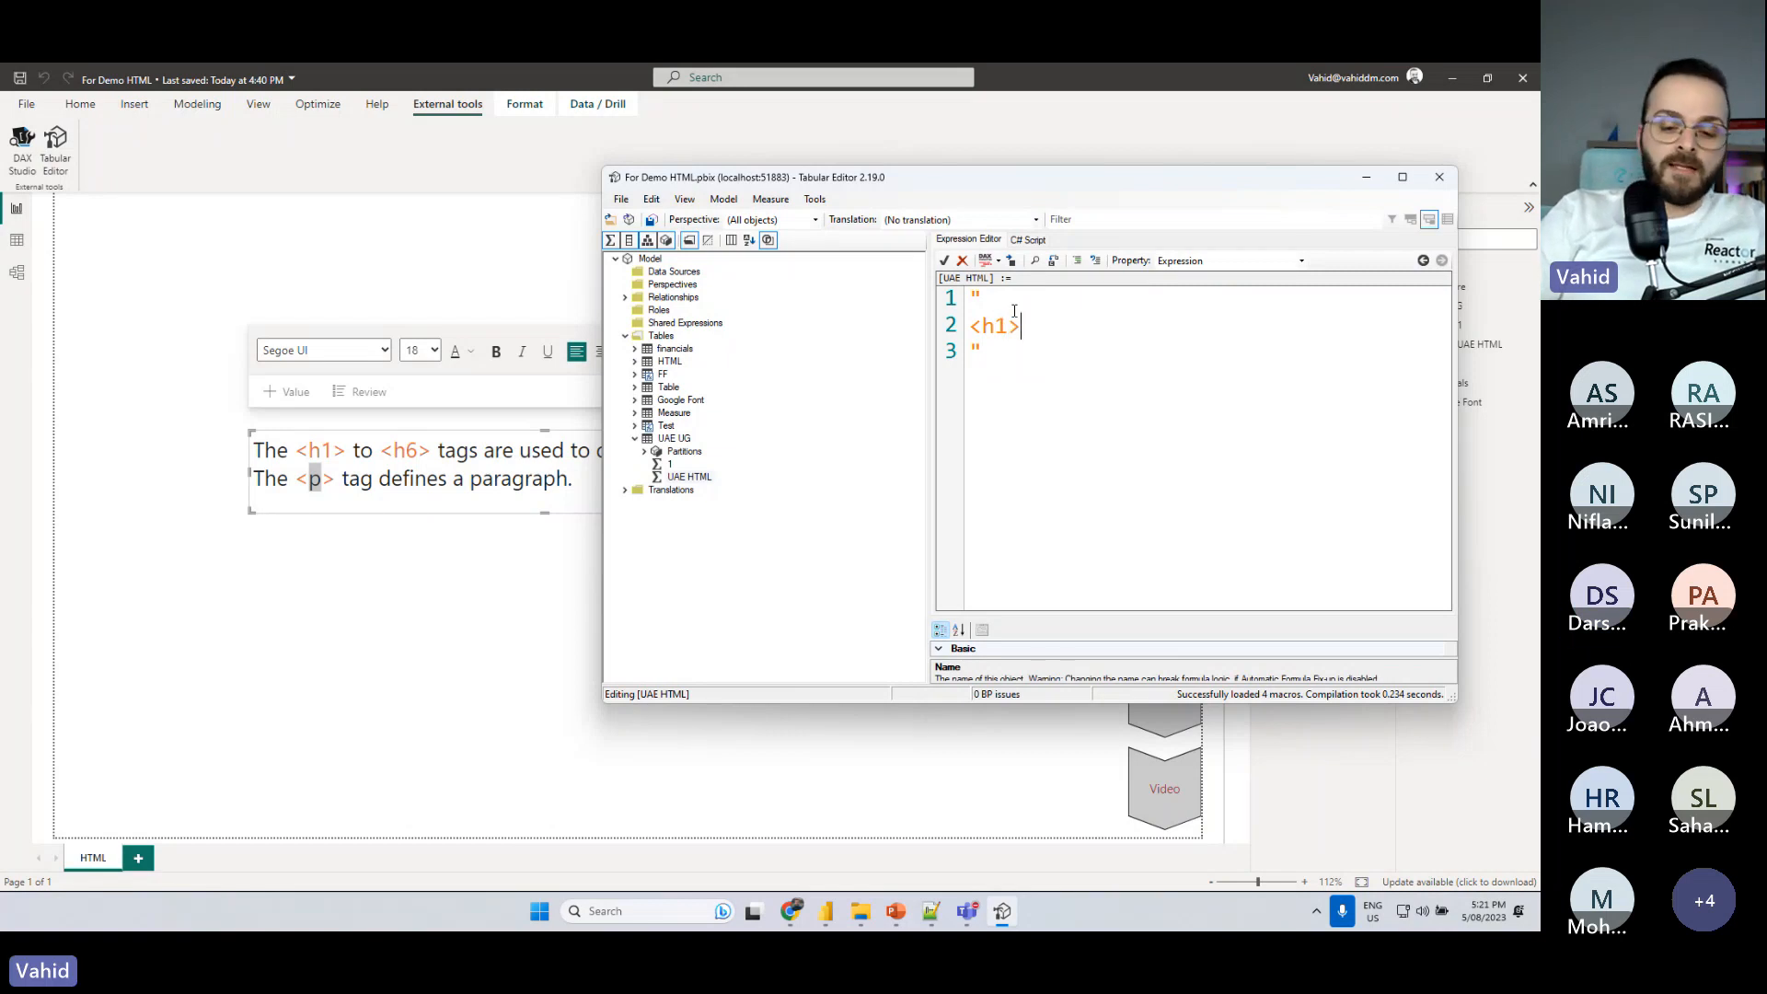
type("</h1>")
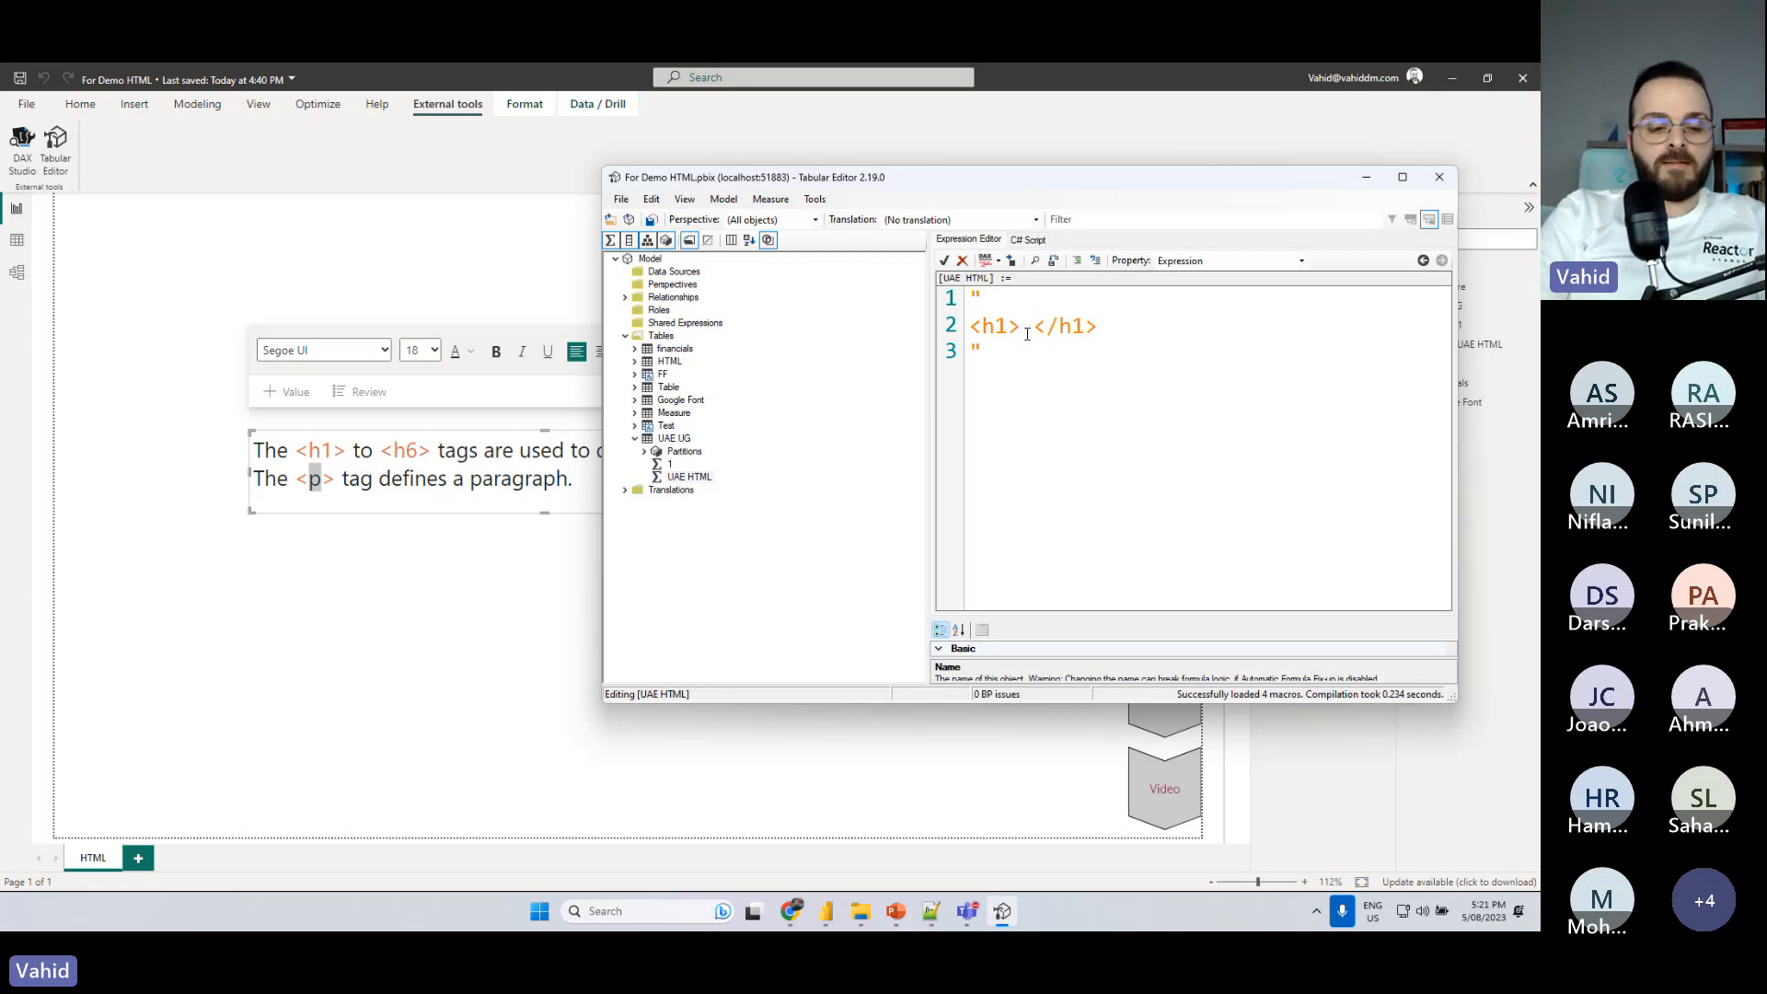
type(" Sample Text ")
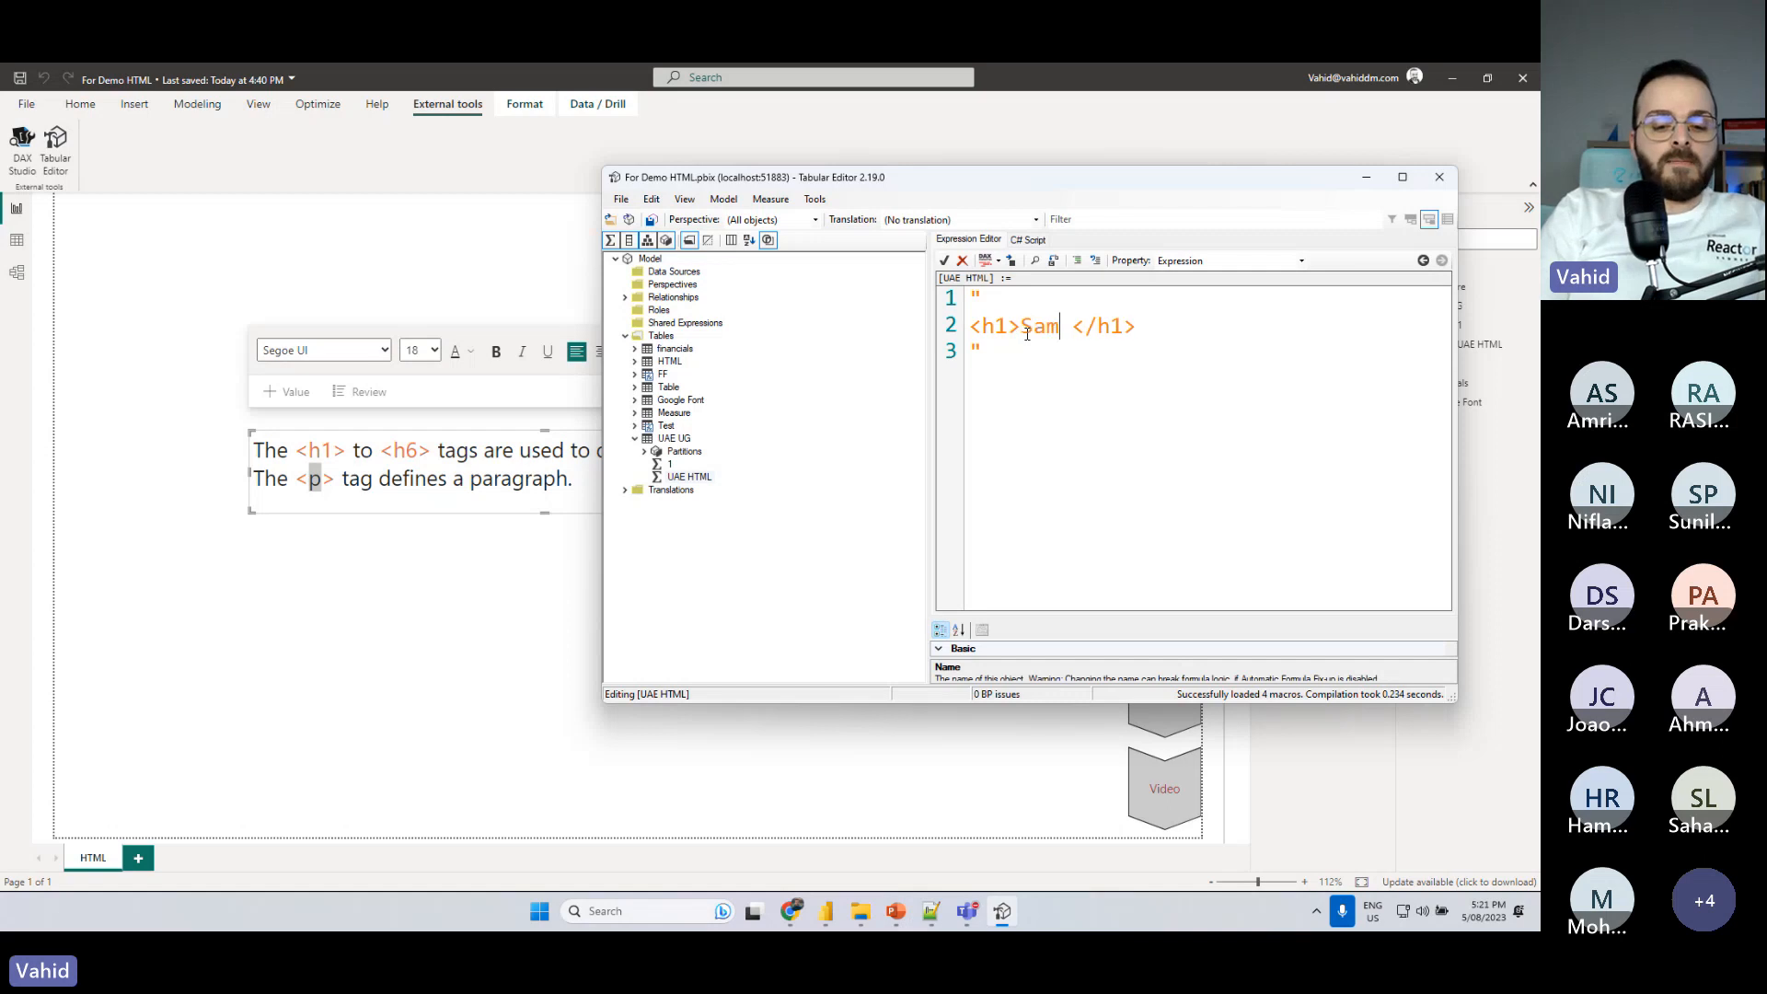
type("for U")
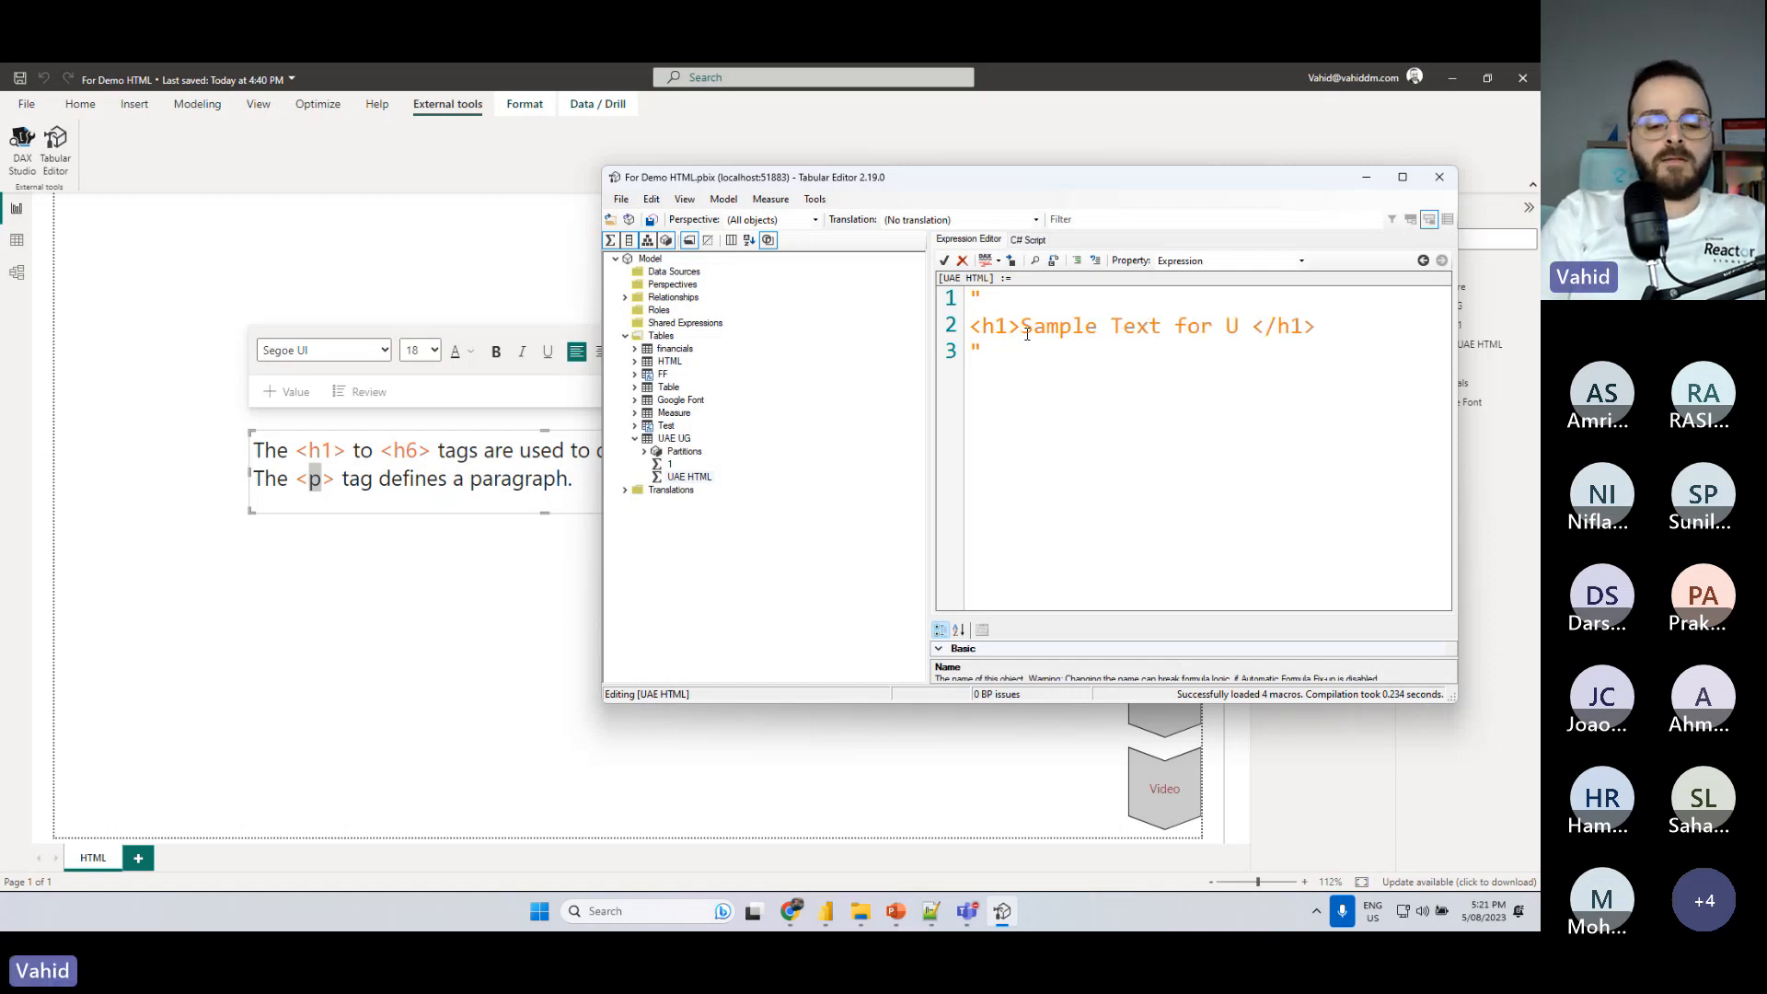
type("AE ")
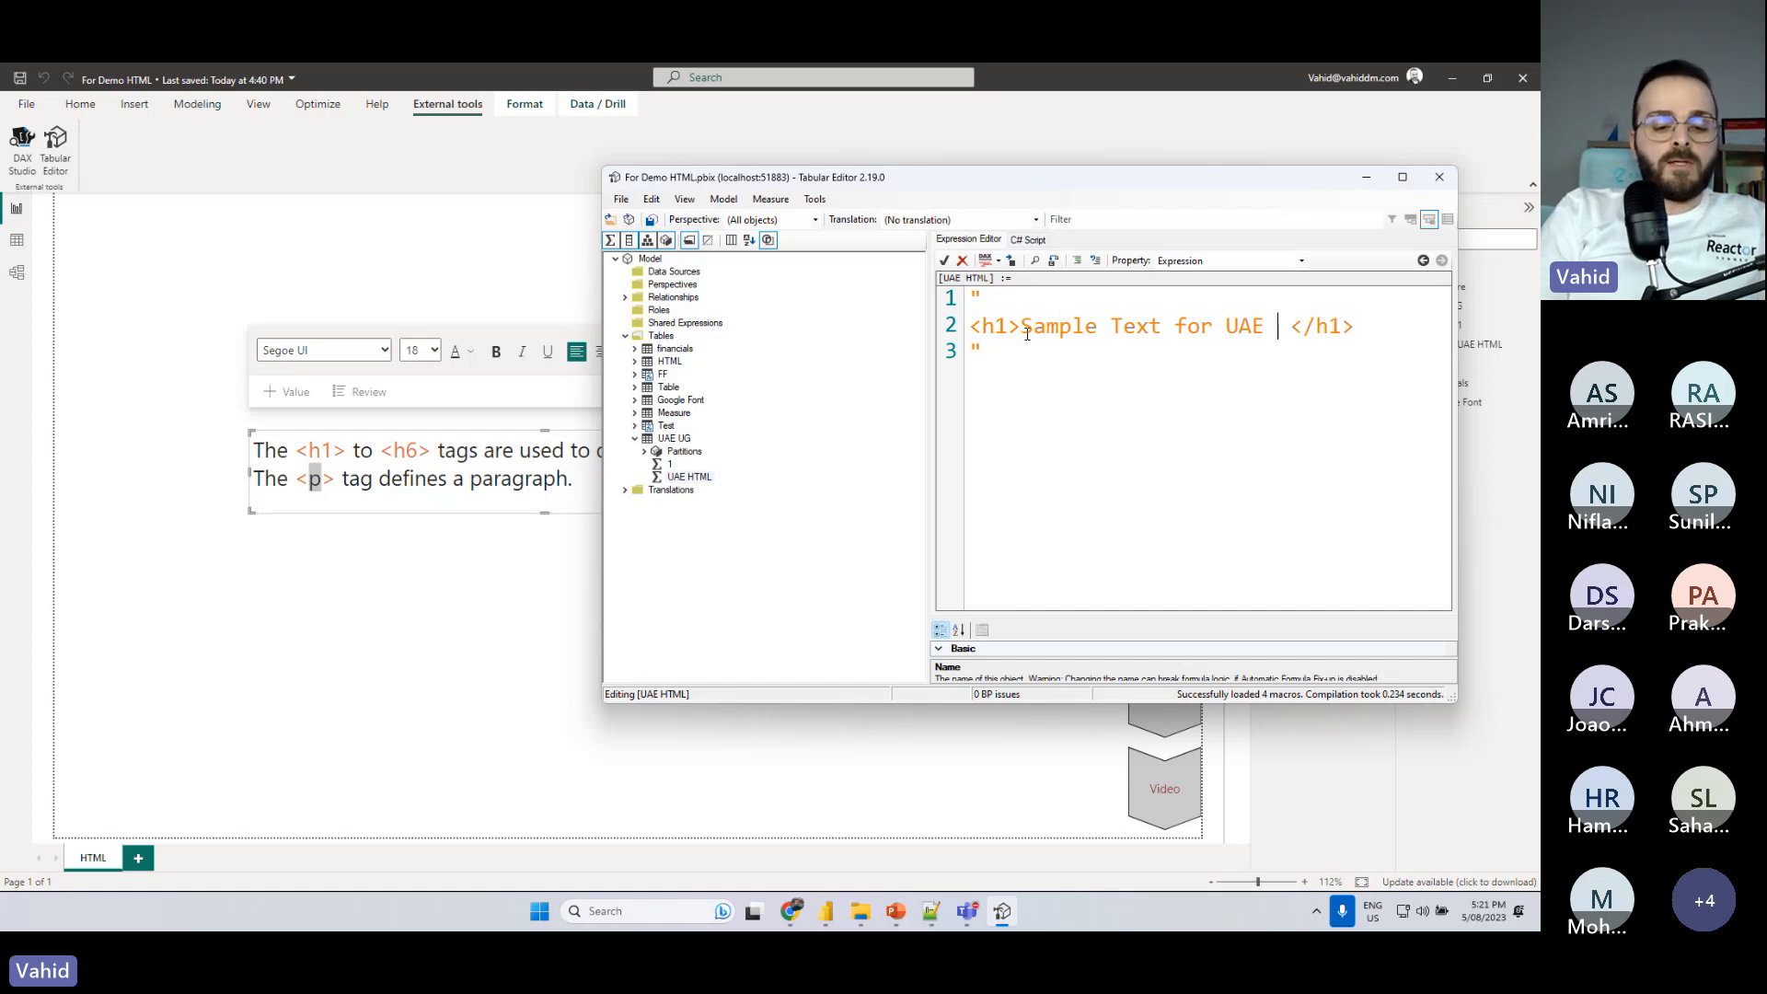
type("HT")
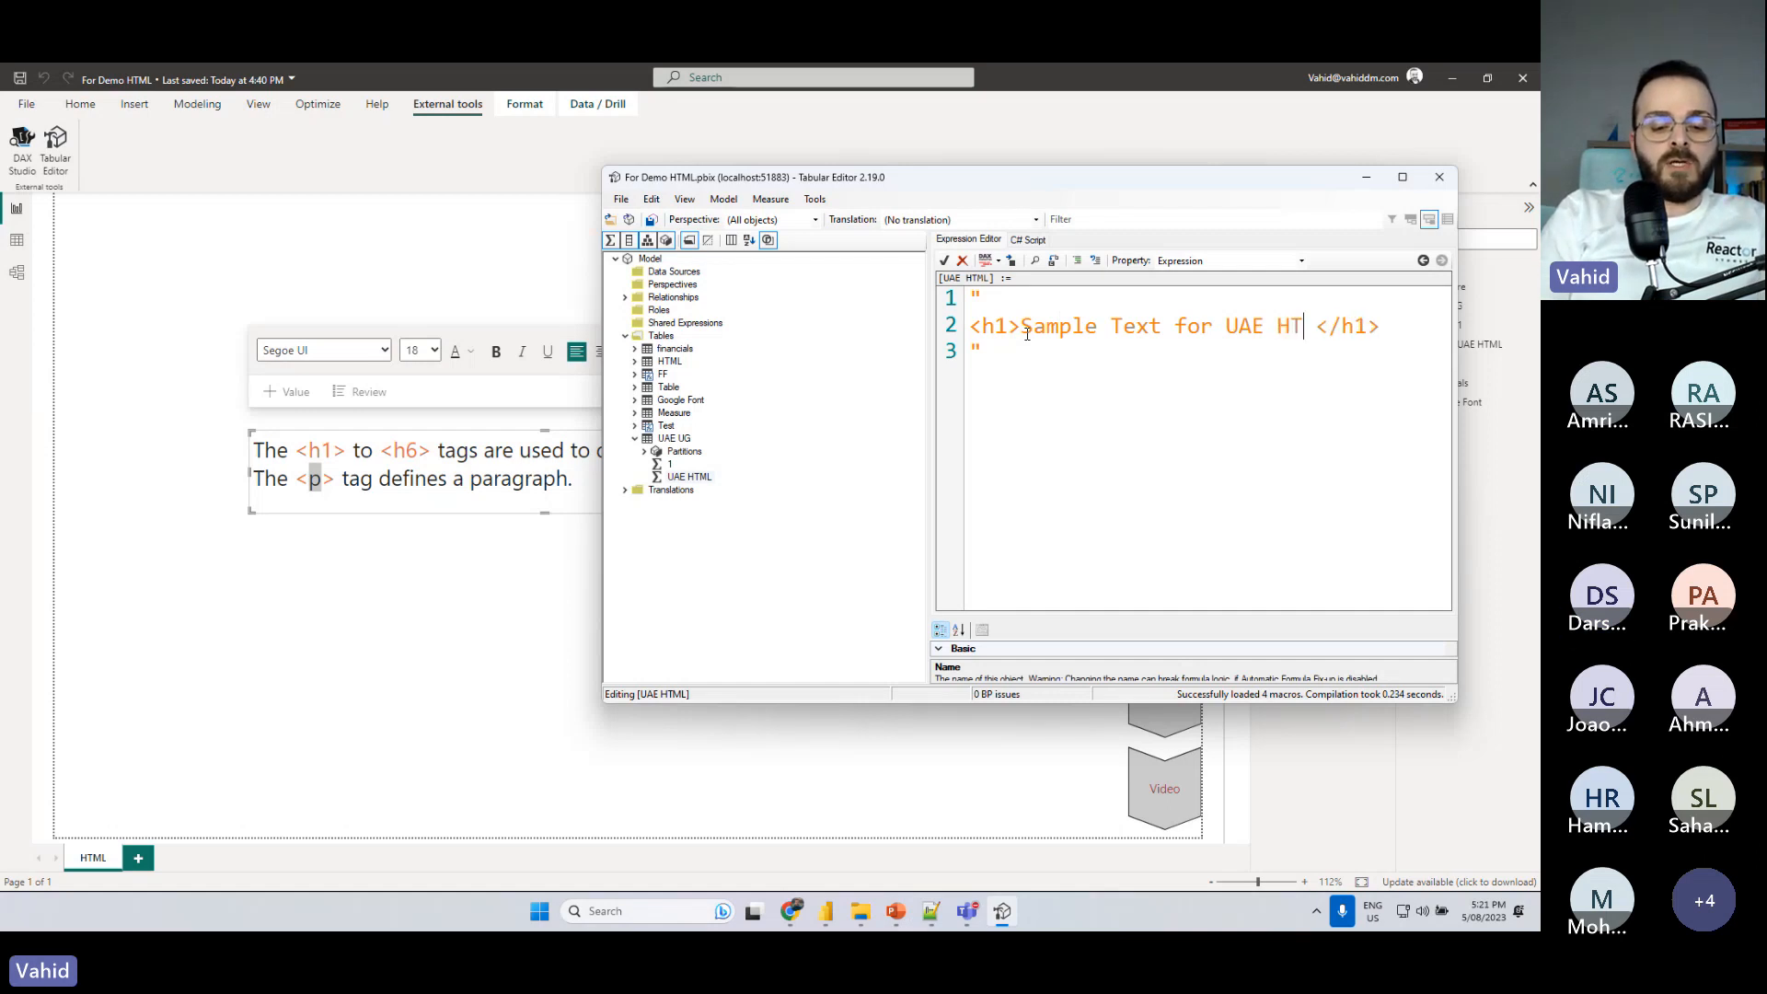
type("ML in PO")
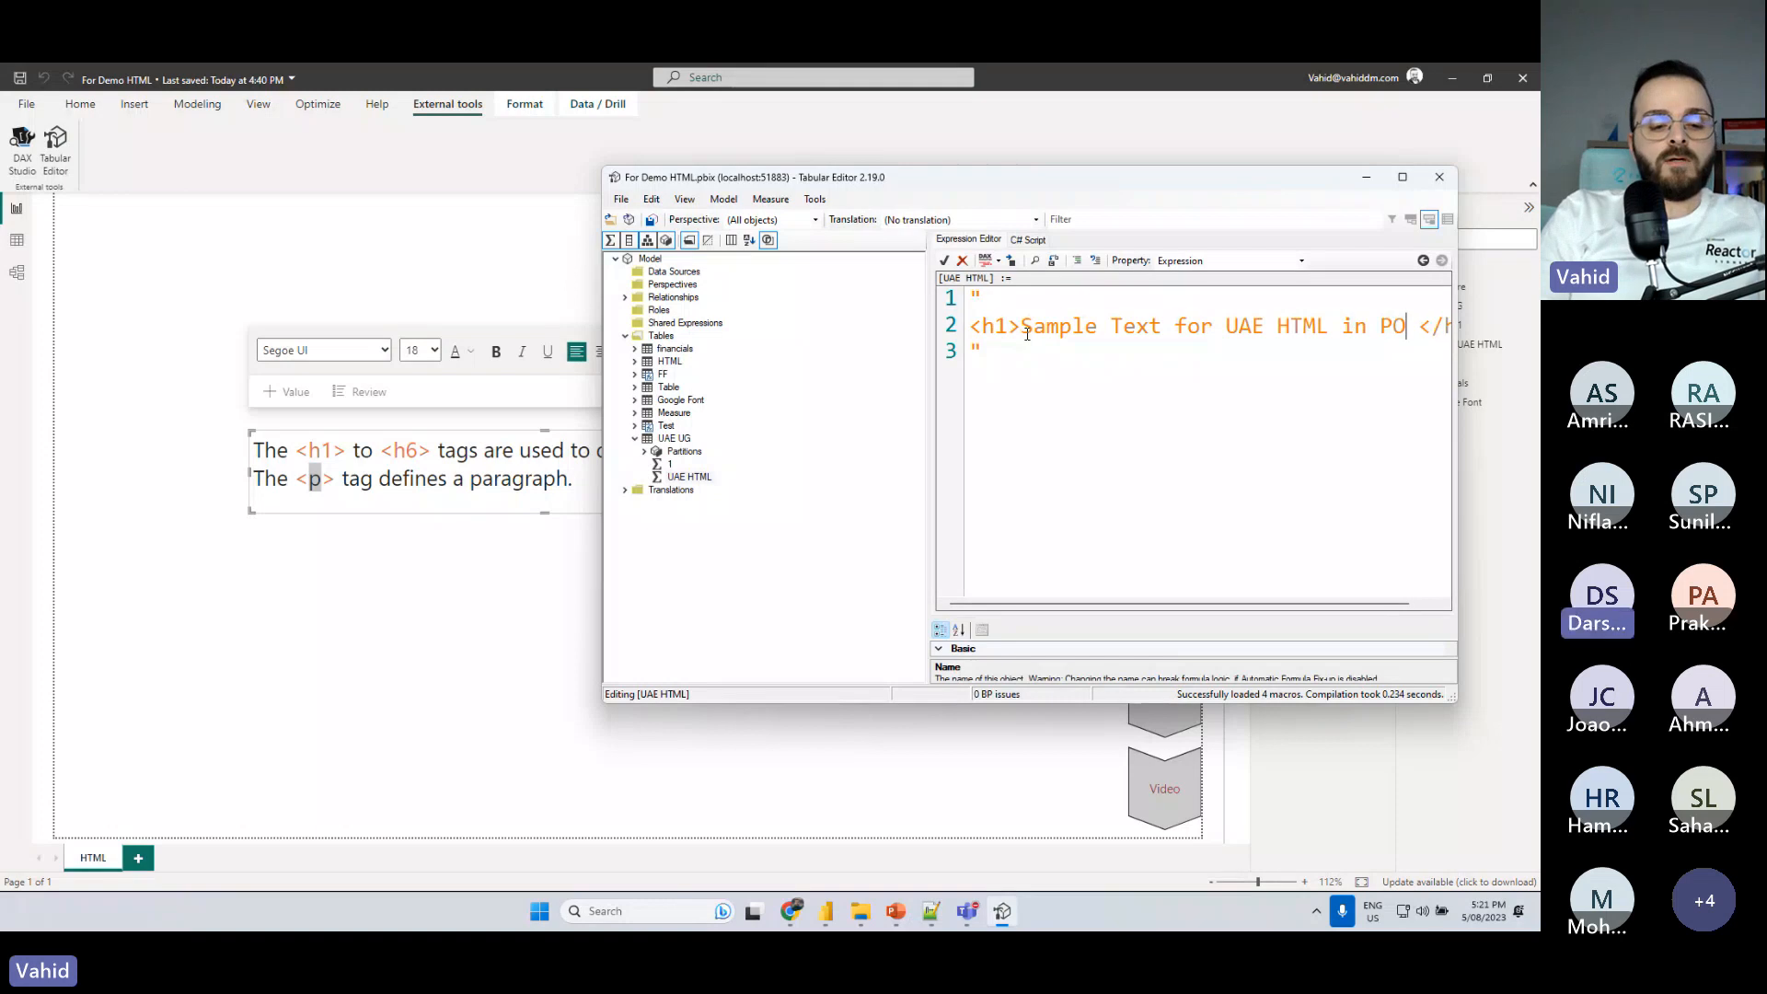
type("wer BI")
- Enter the heading text "Sample Text for UAE HTML in Power BI Session" between the h1 tags
key("BackSpace")
key("BackSpace")
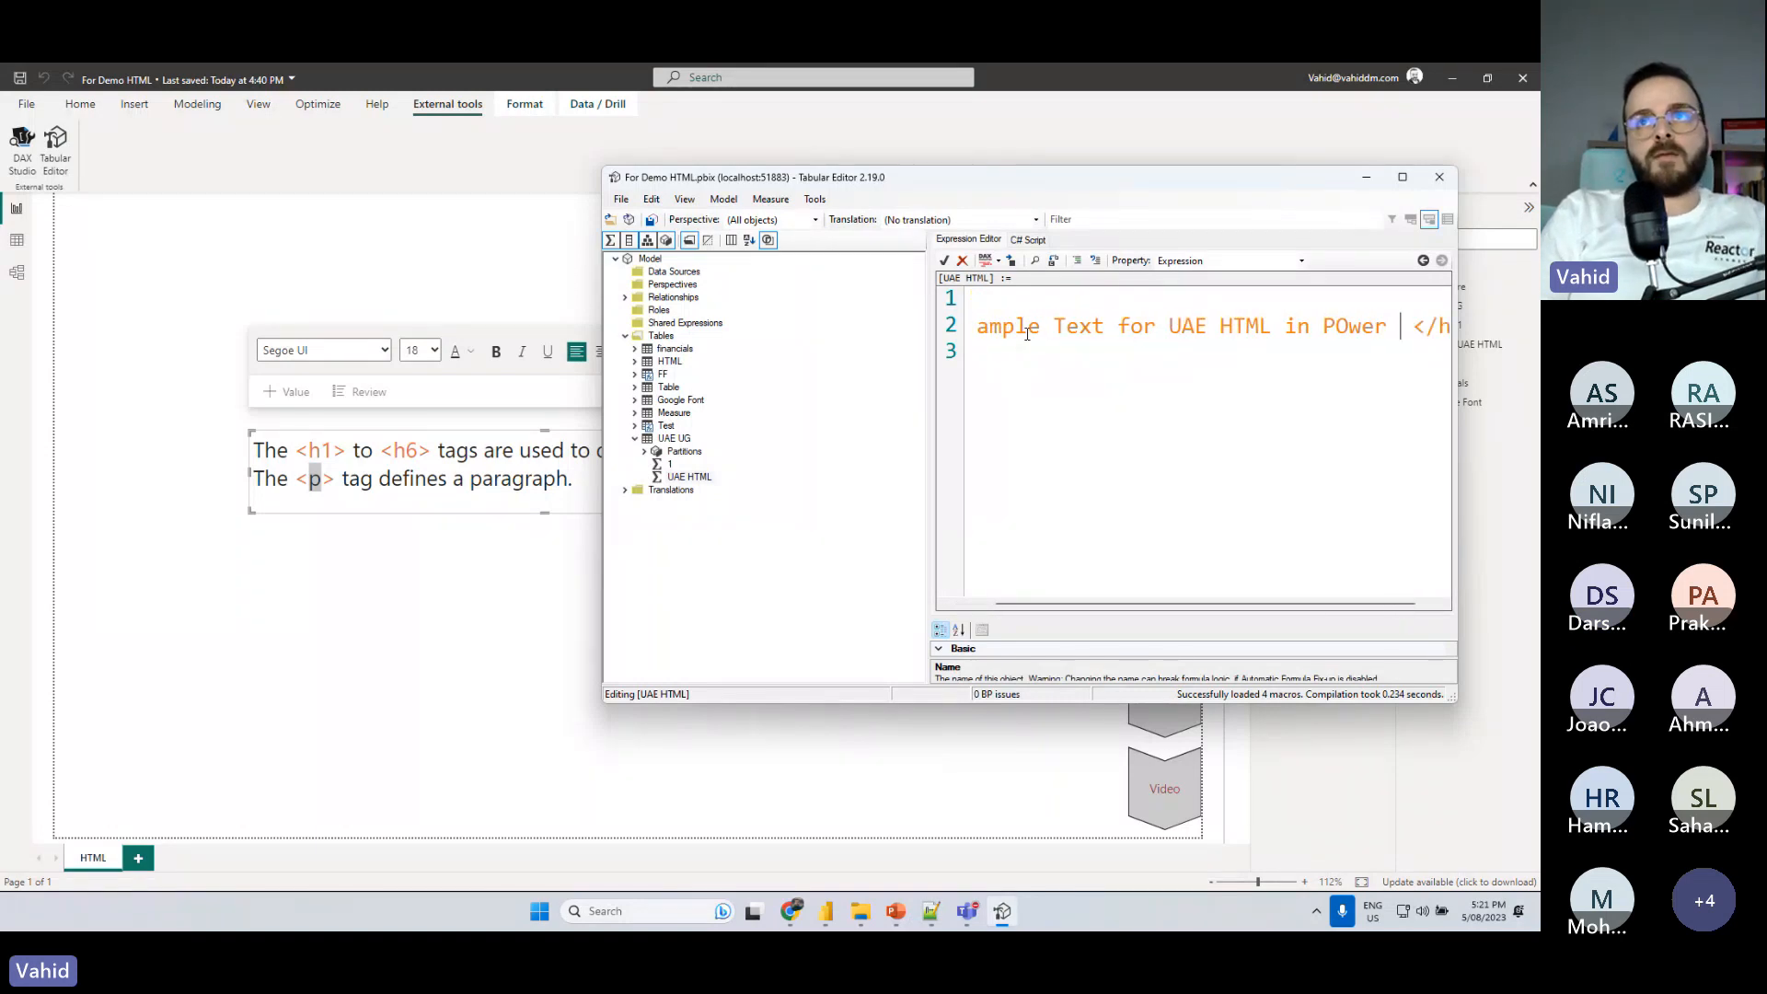
key("BackSpace")
key("BackSpace")
key("BackSpace")
key("BackSpace")
key("BackSpace")
type("power")
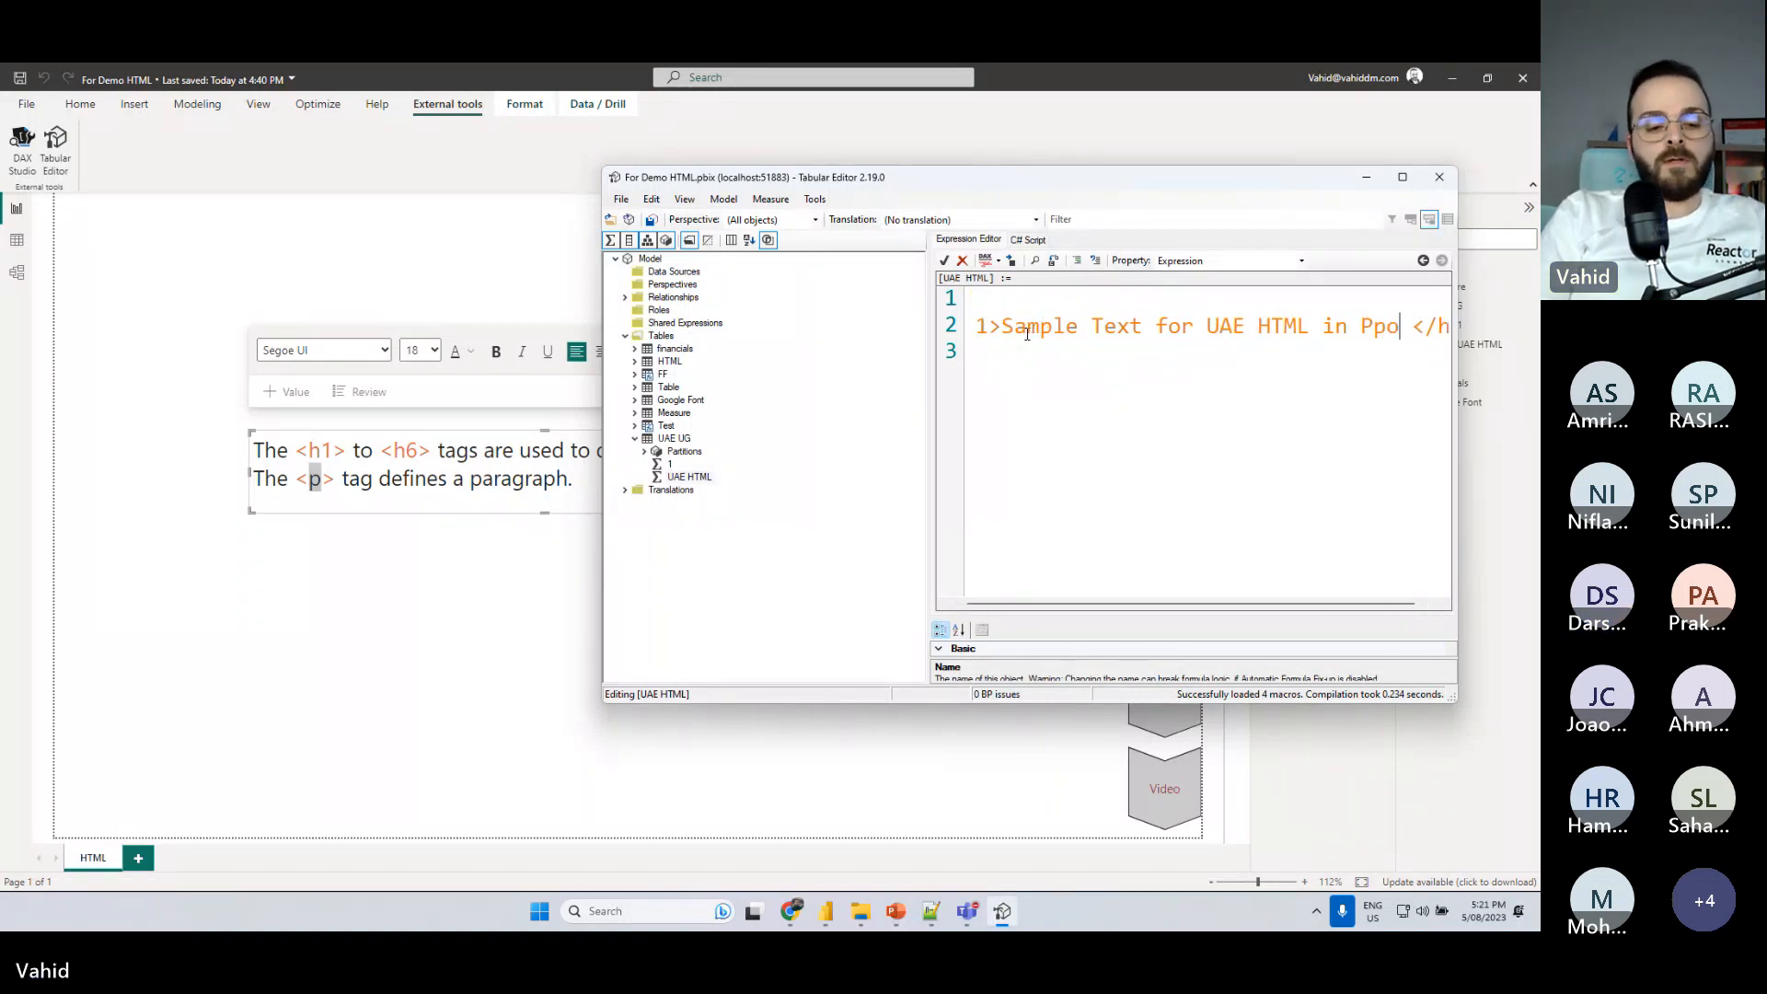
key("BackSpace")
key("BackSpace")
key("BackSpace")
key("BackSpace")
key("BackSpace")
key("BackSpace")
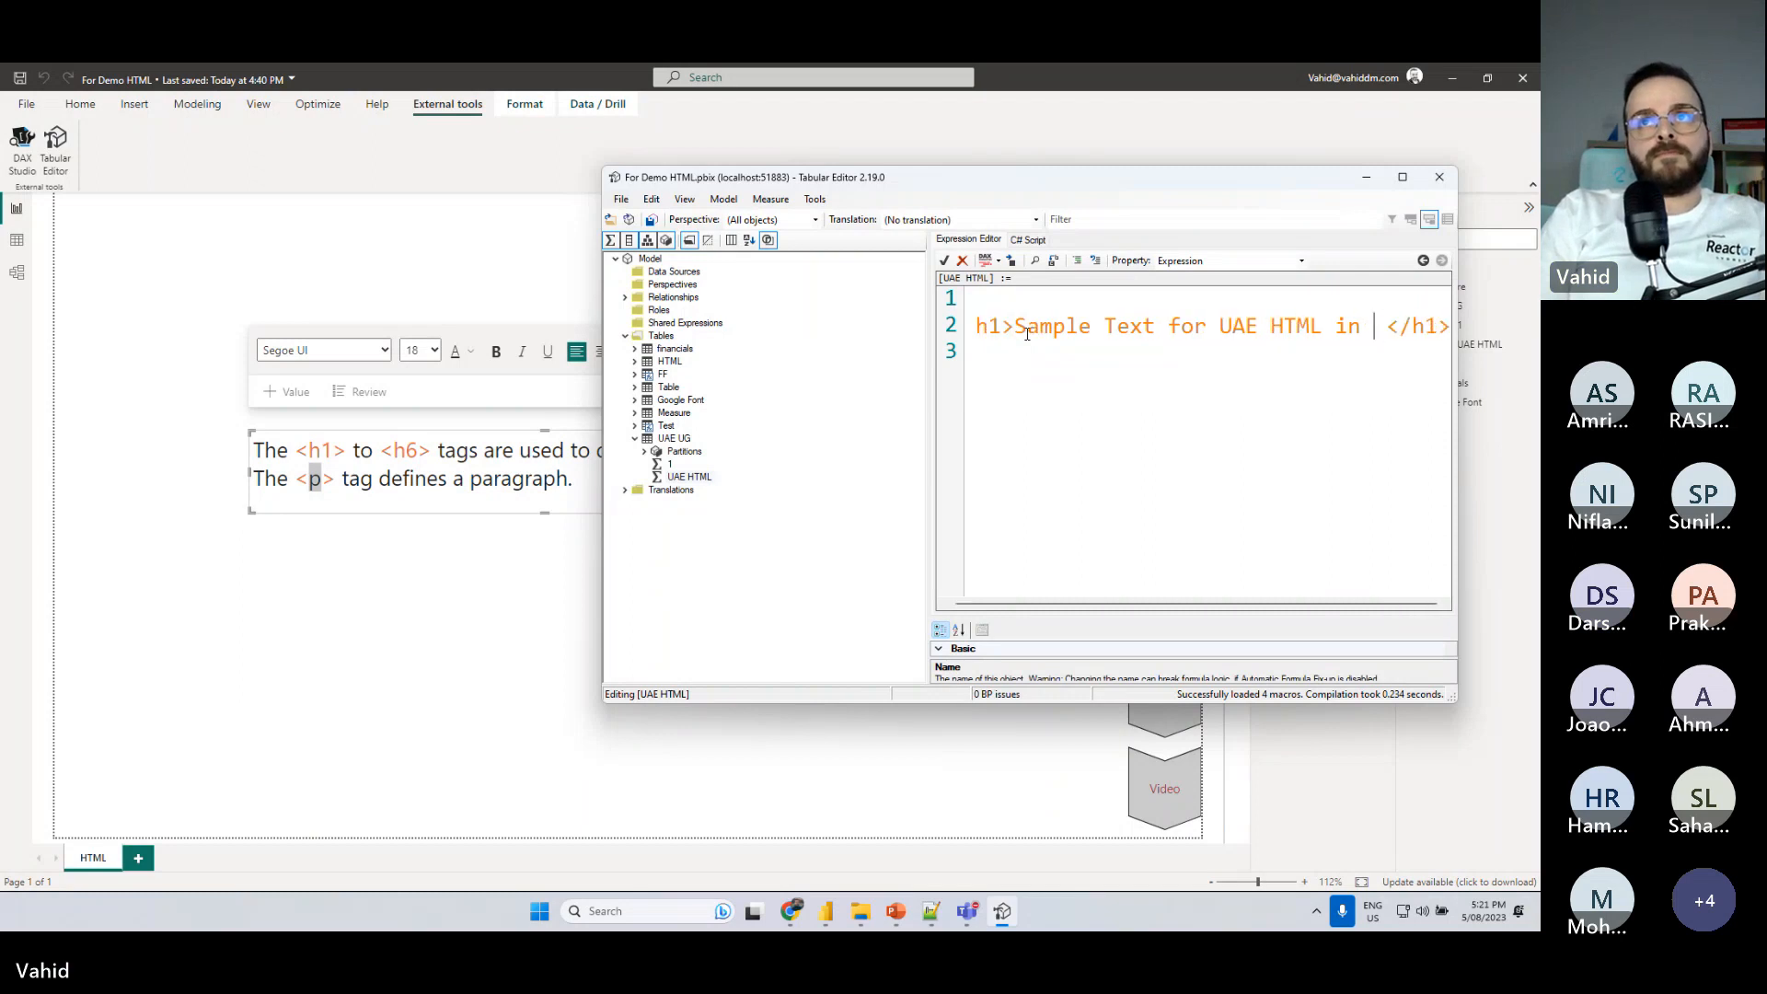
type("Power B")
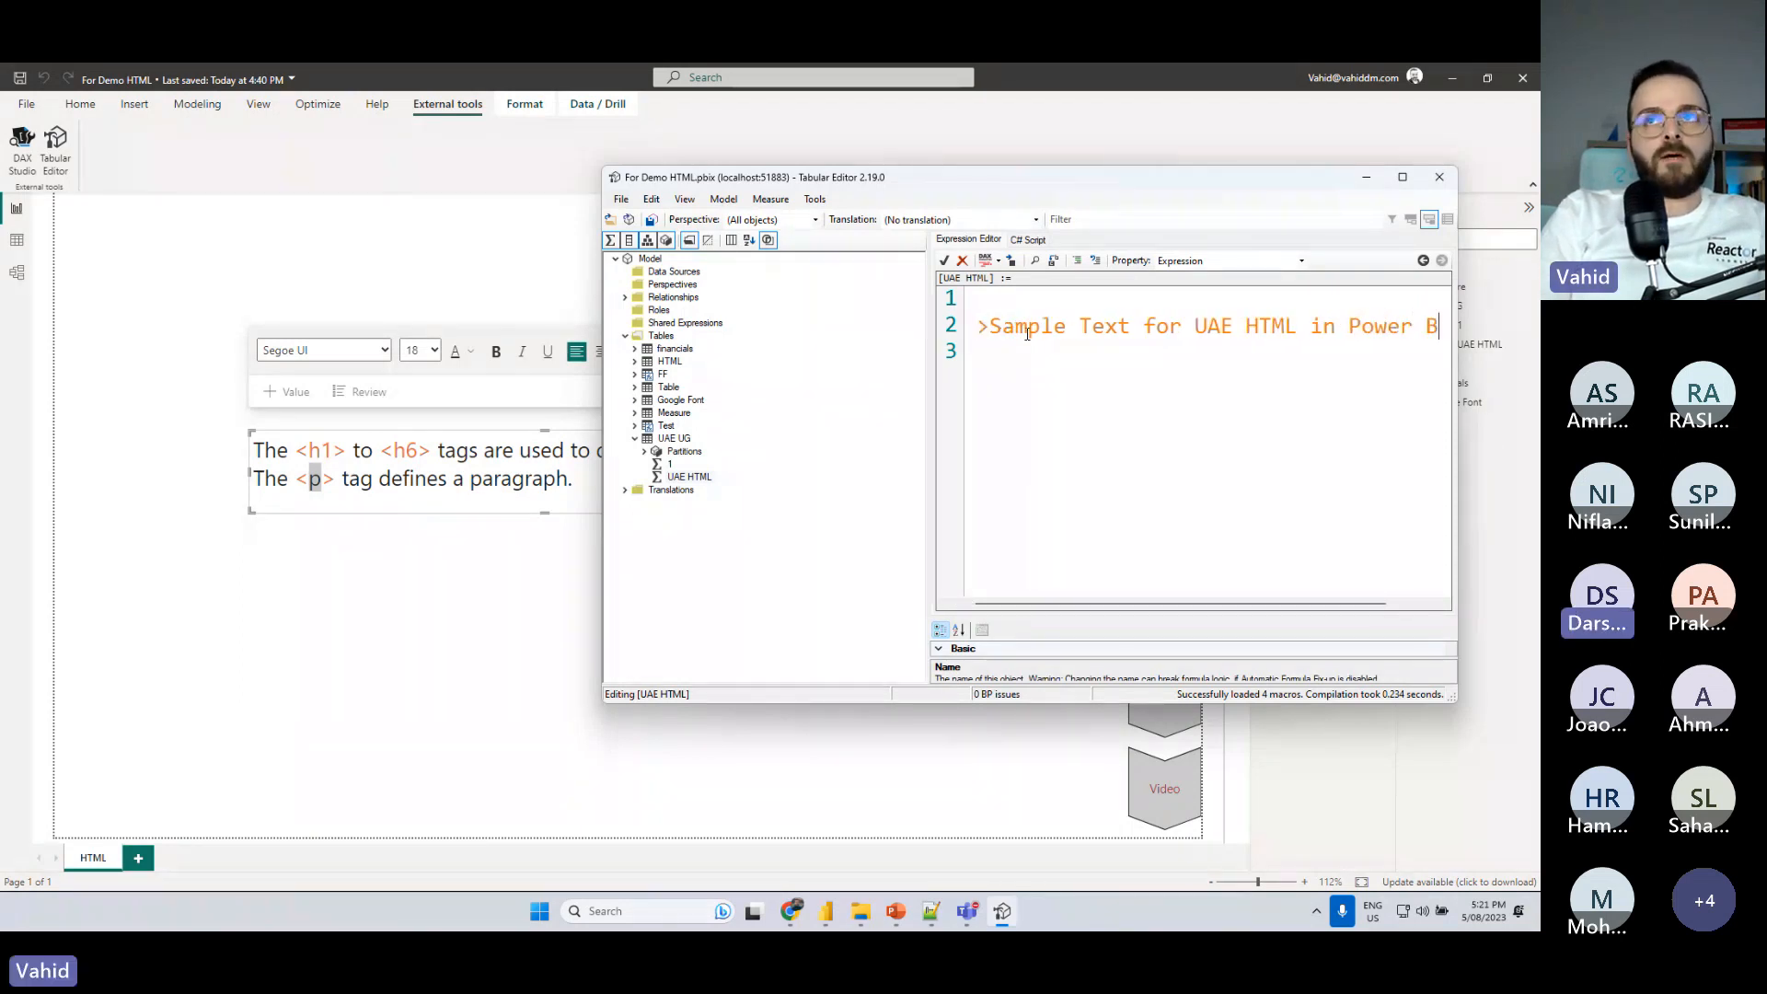
type("I Session")
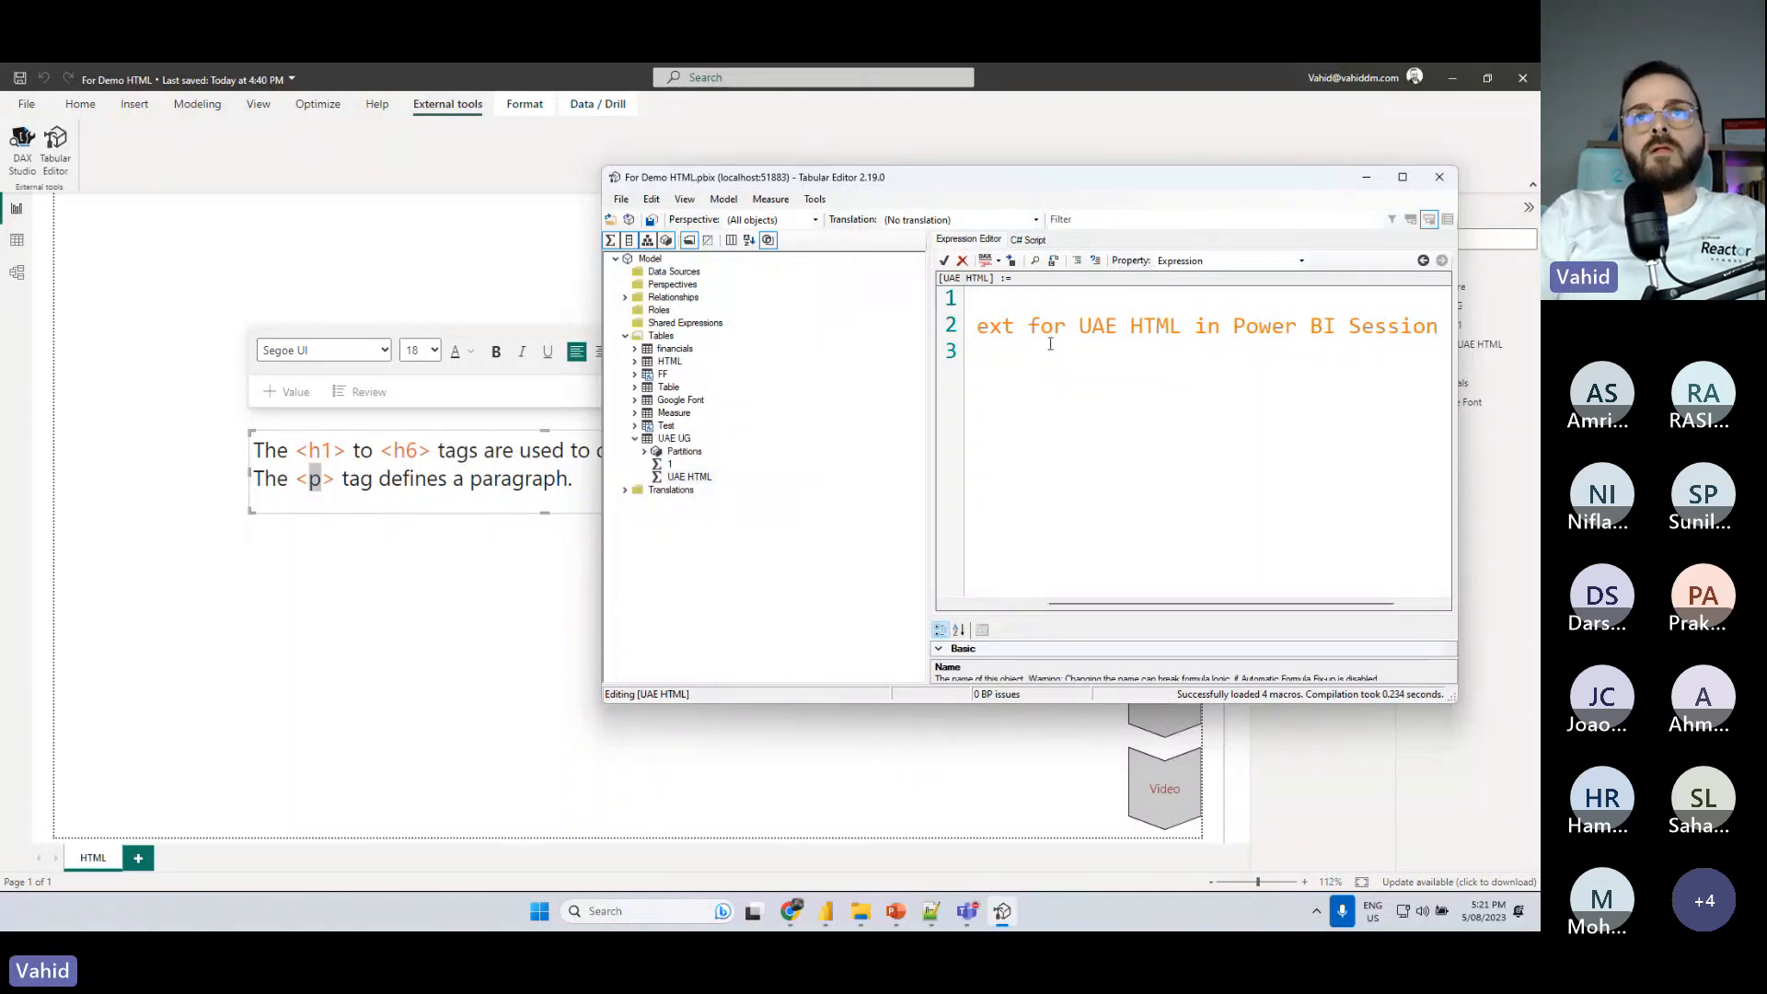
- Put each h1 tag on its own line and break the heading text after "Sample"
scroll(1068, 358, "down", 2, "ctrl")
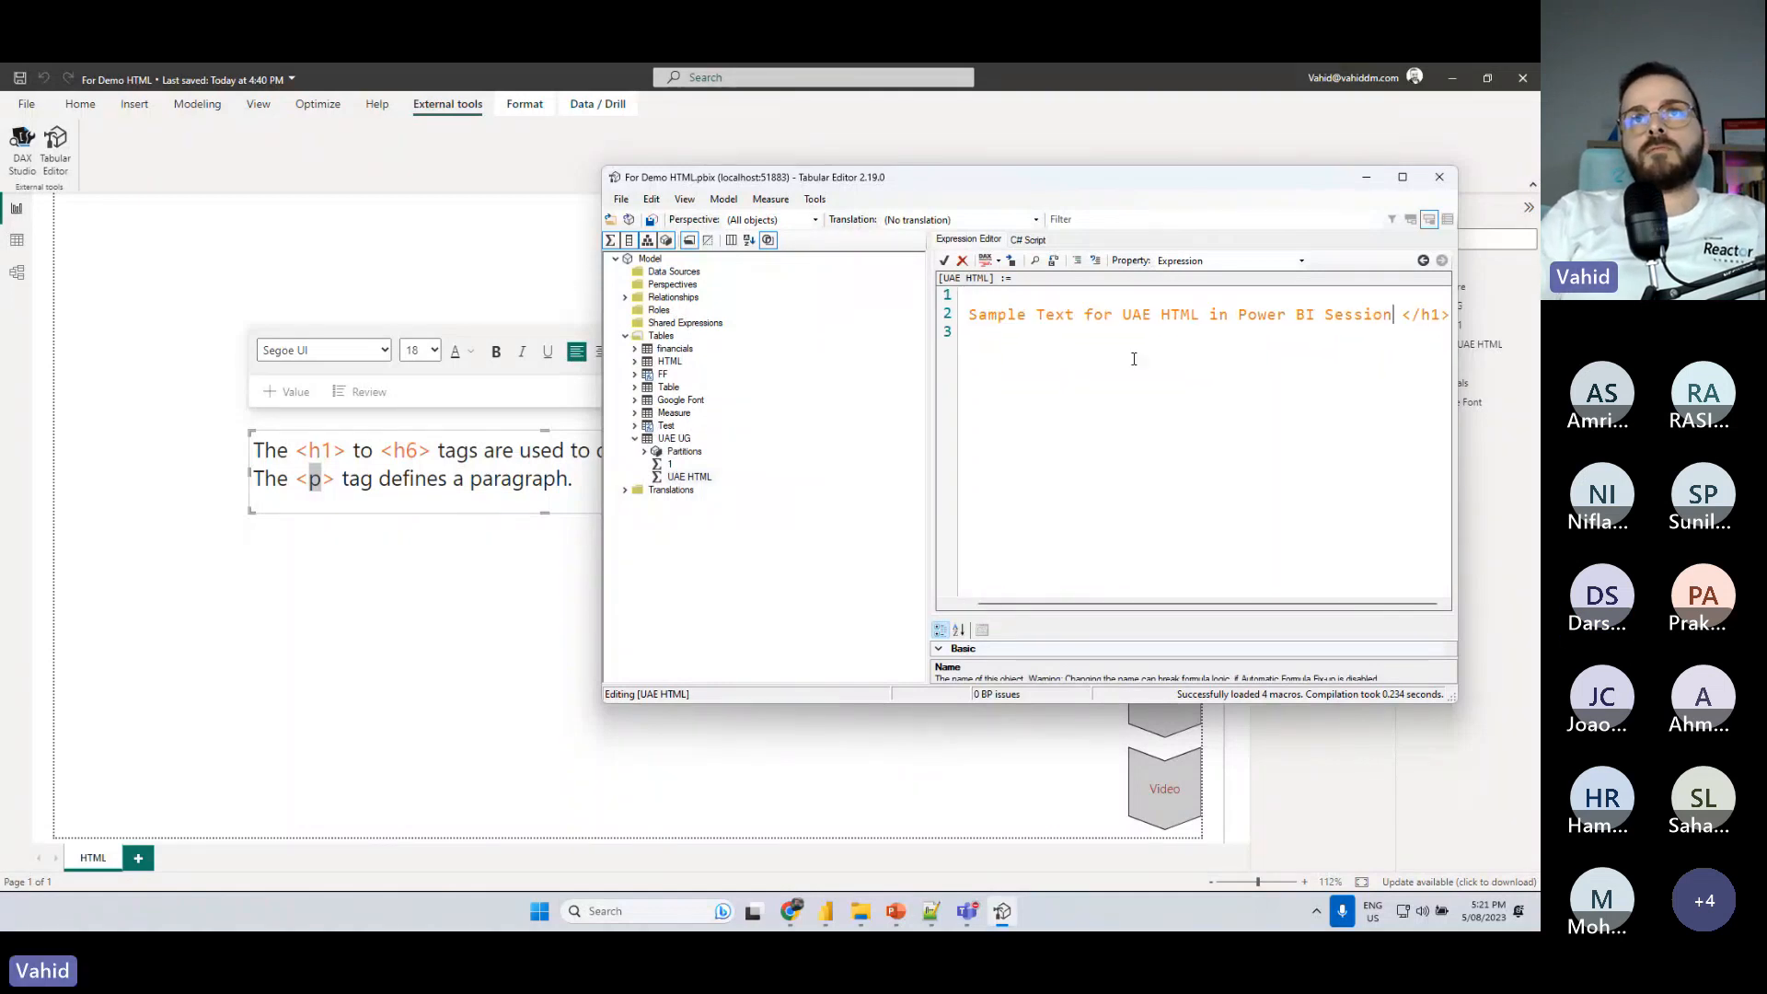
left_click(1038, 313)
key("Return")
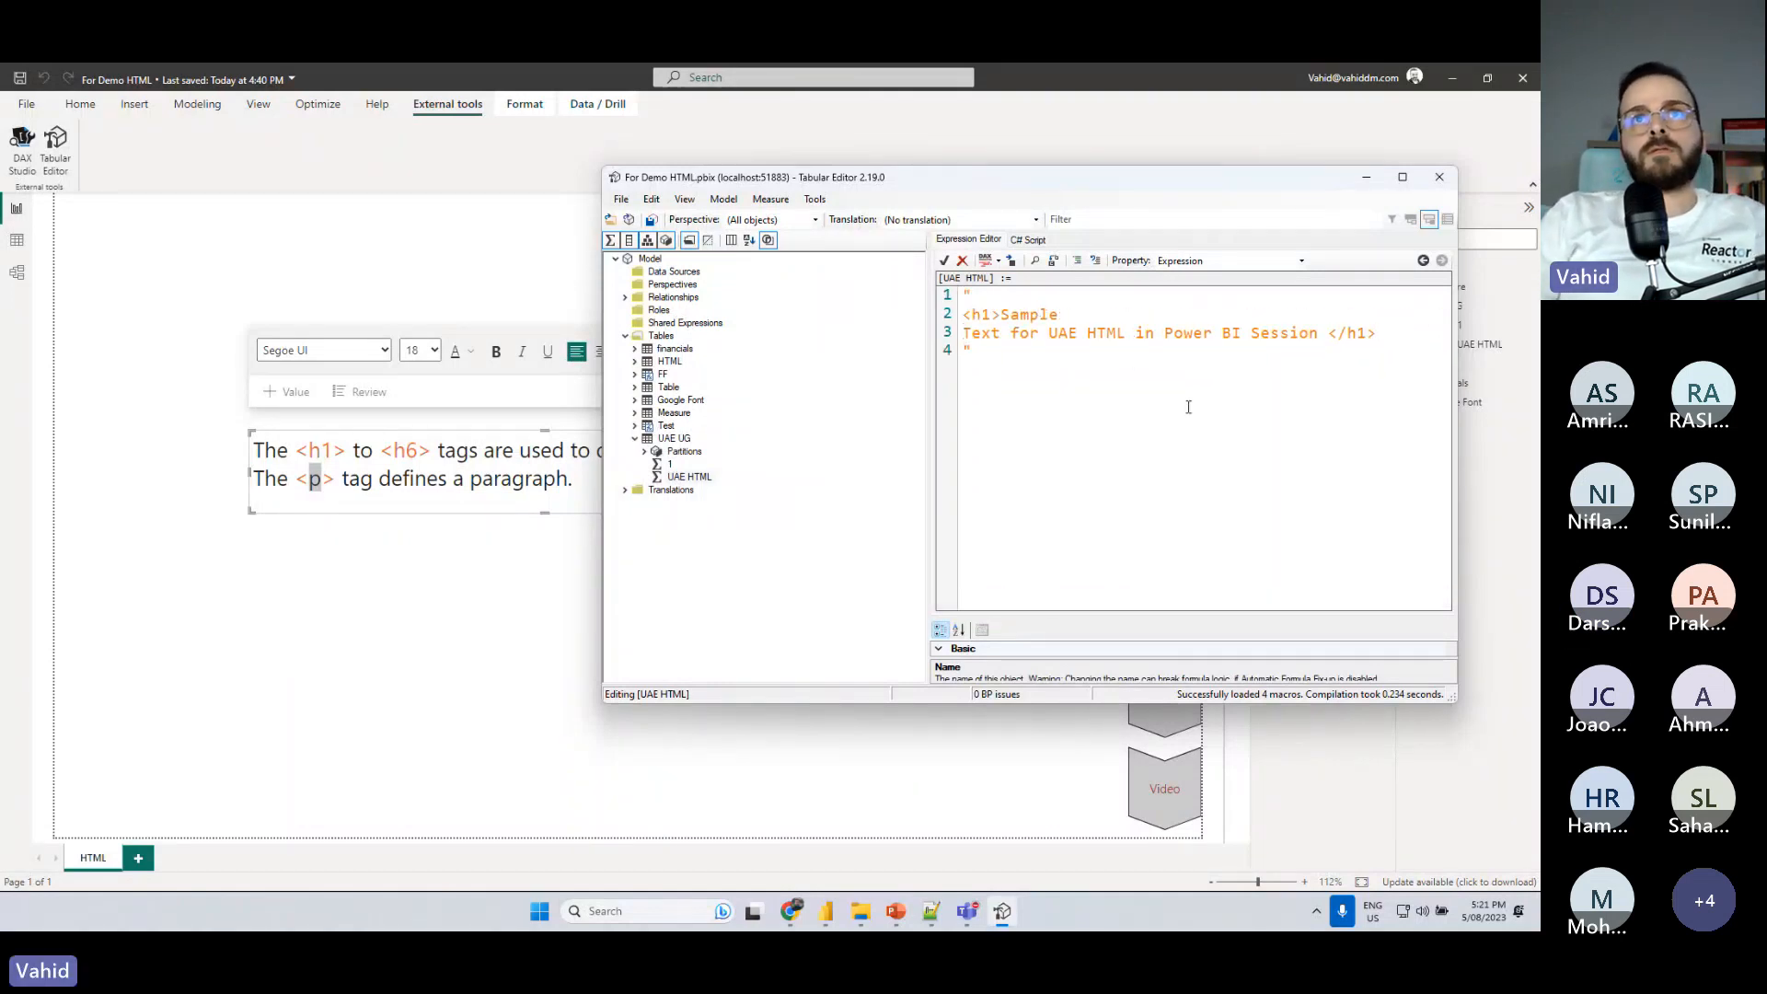
left_click(1001, 314)
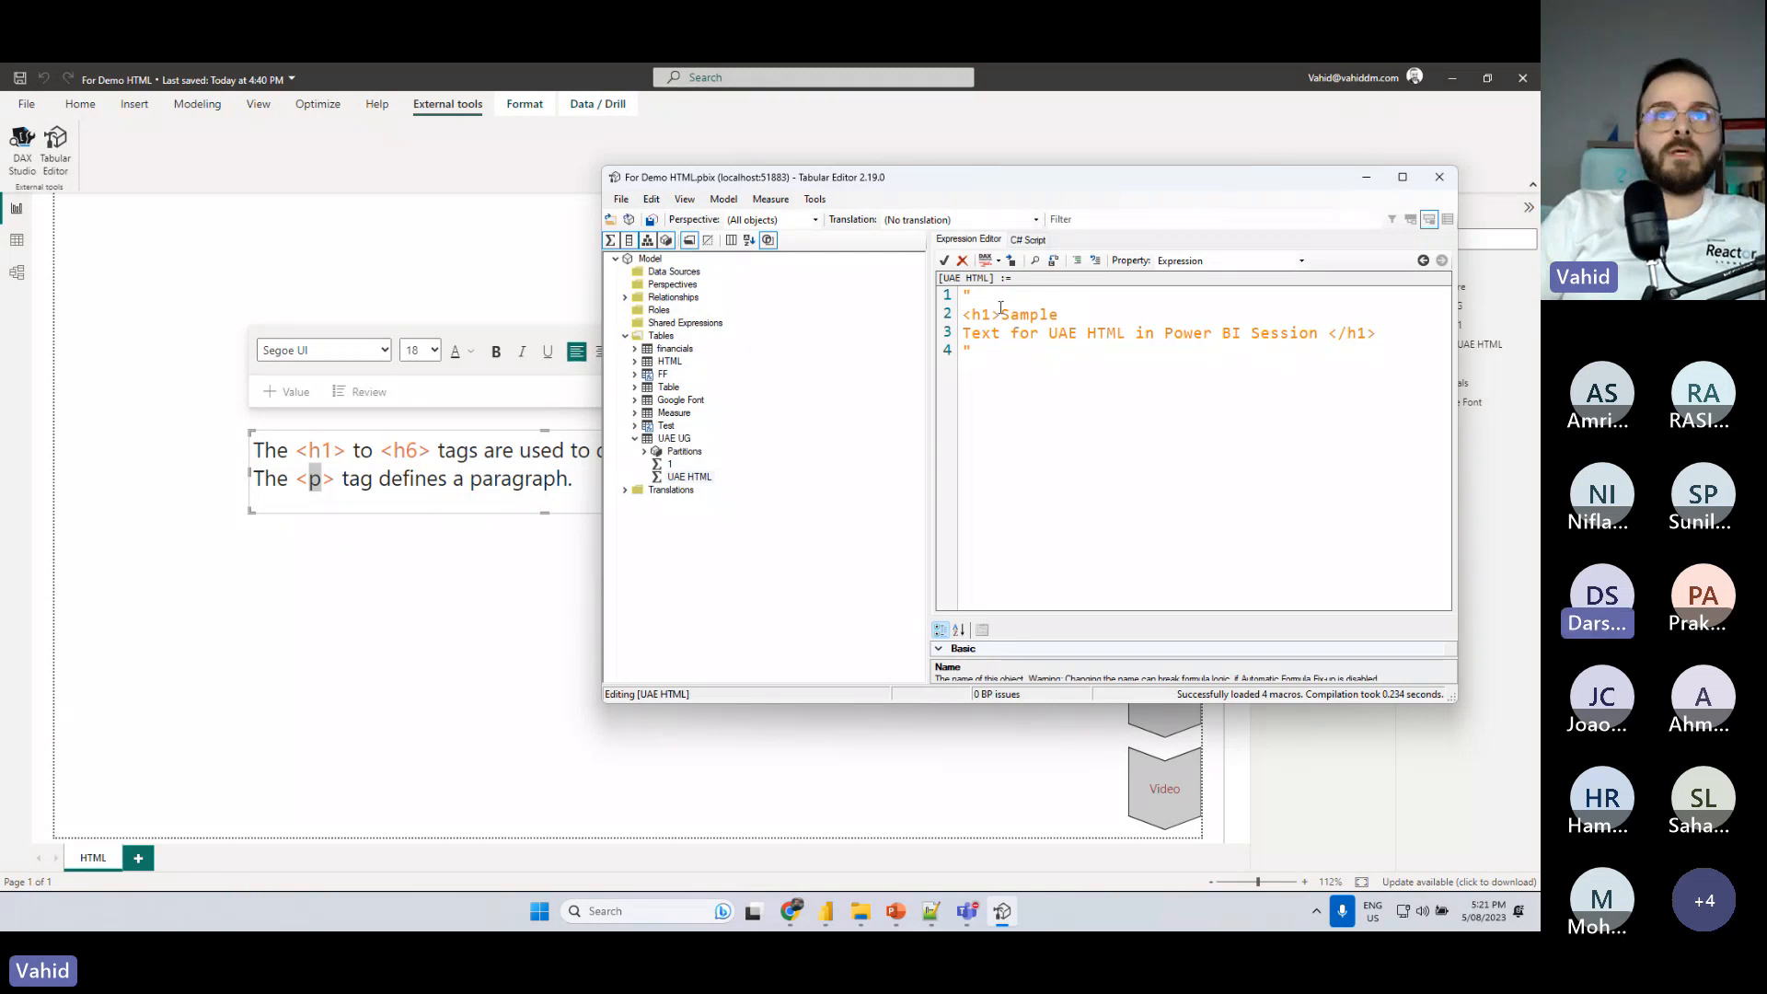
key("Return")
left_click(1323, 352)
key("BackSpace")
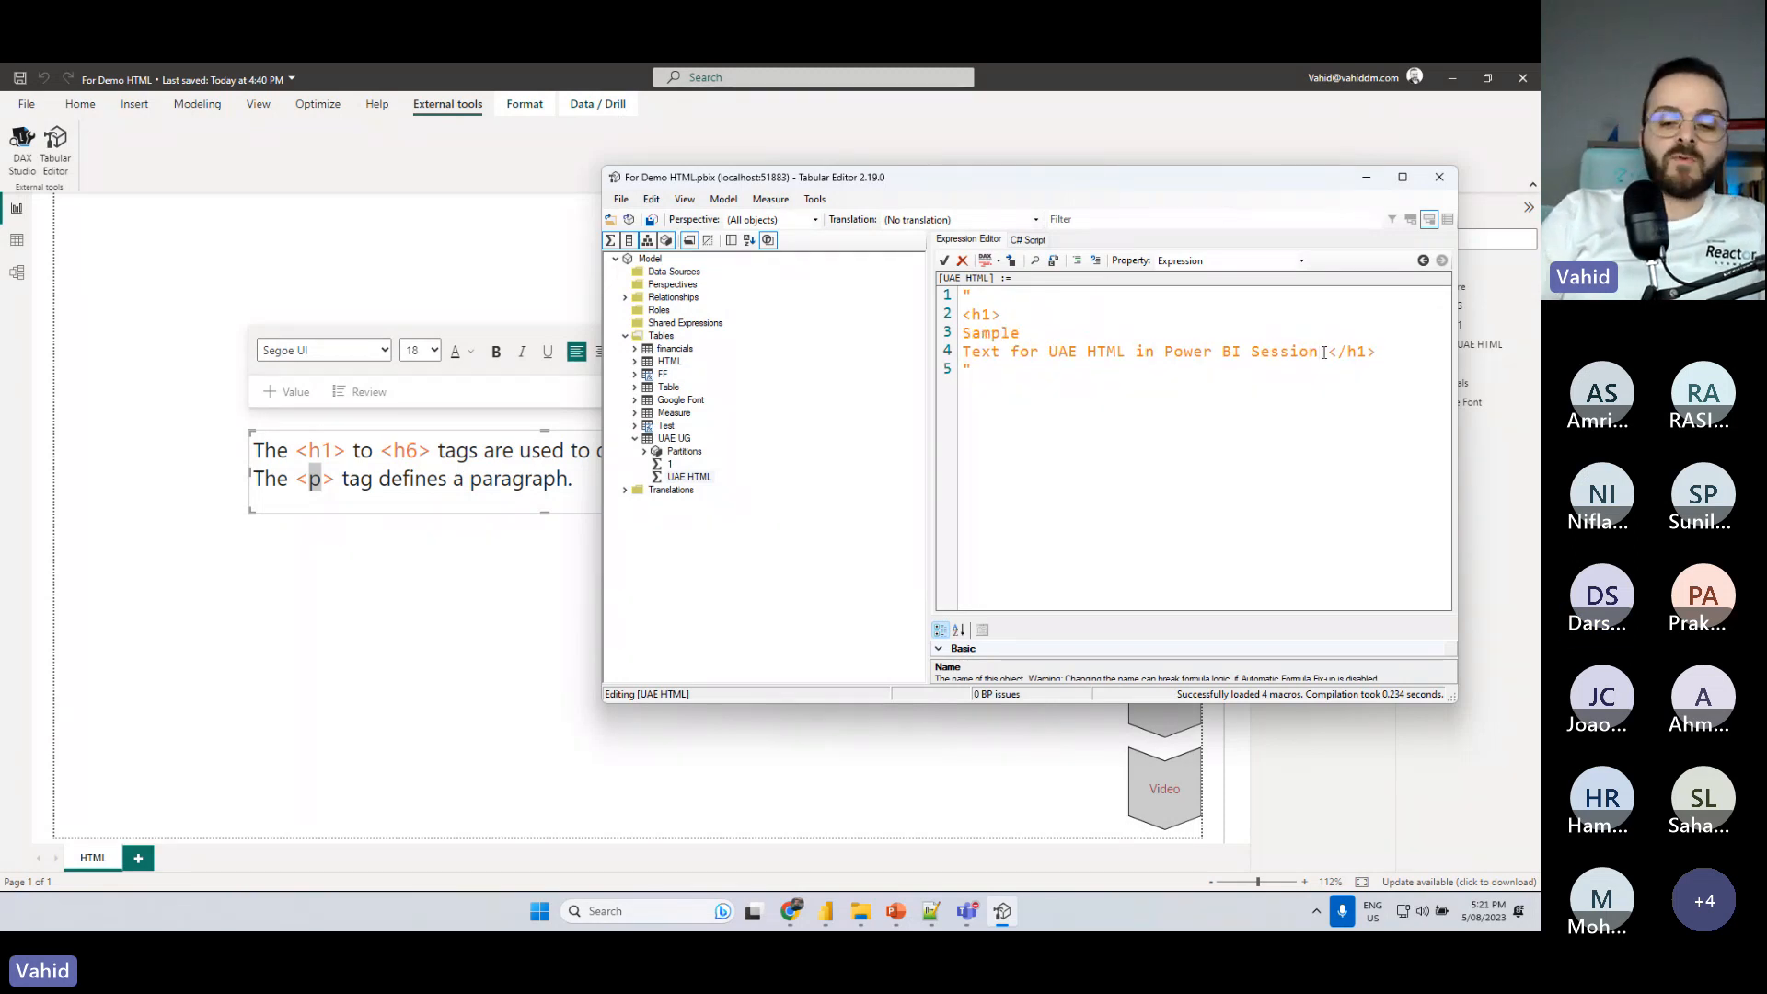
key("Return")
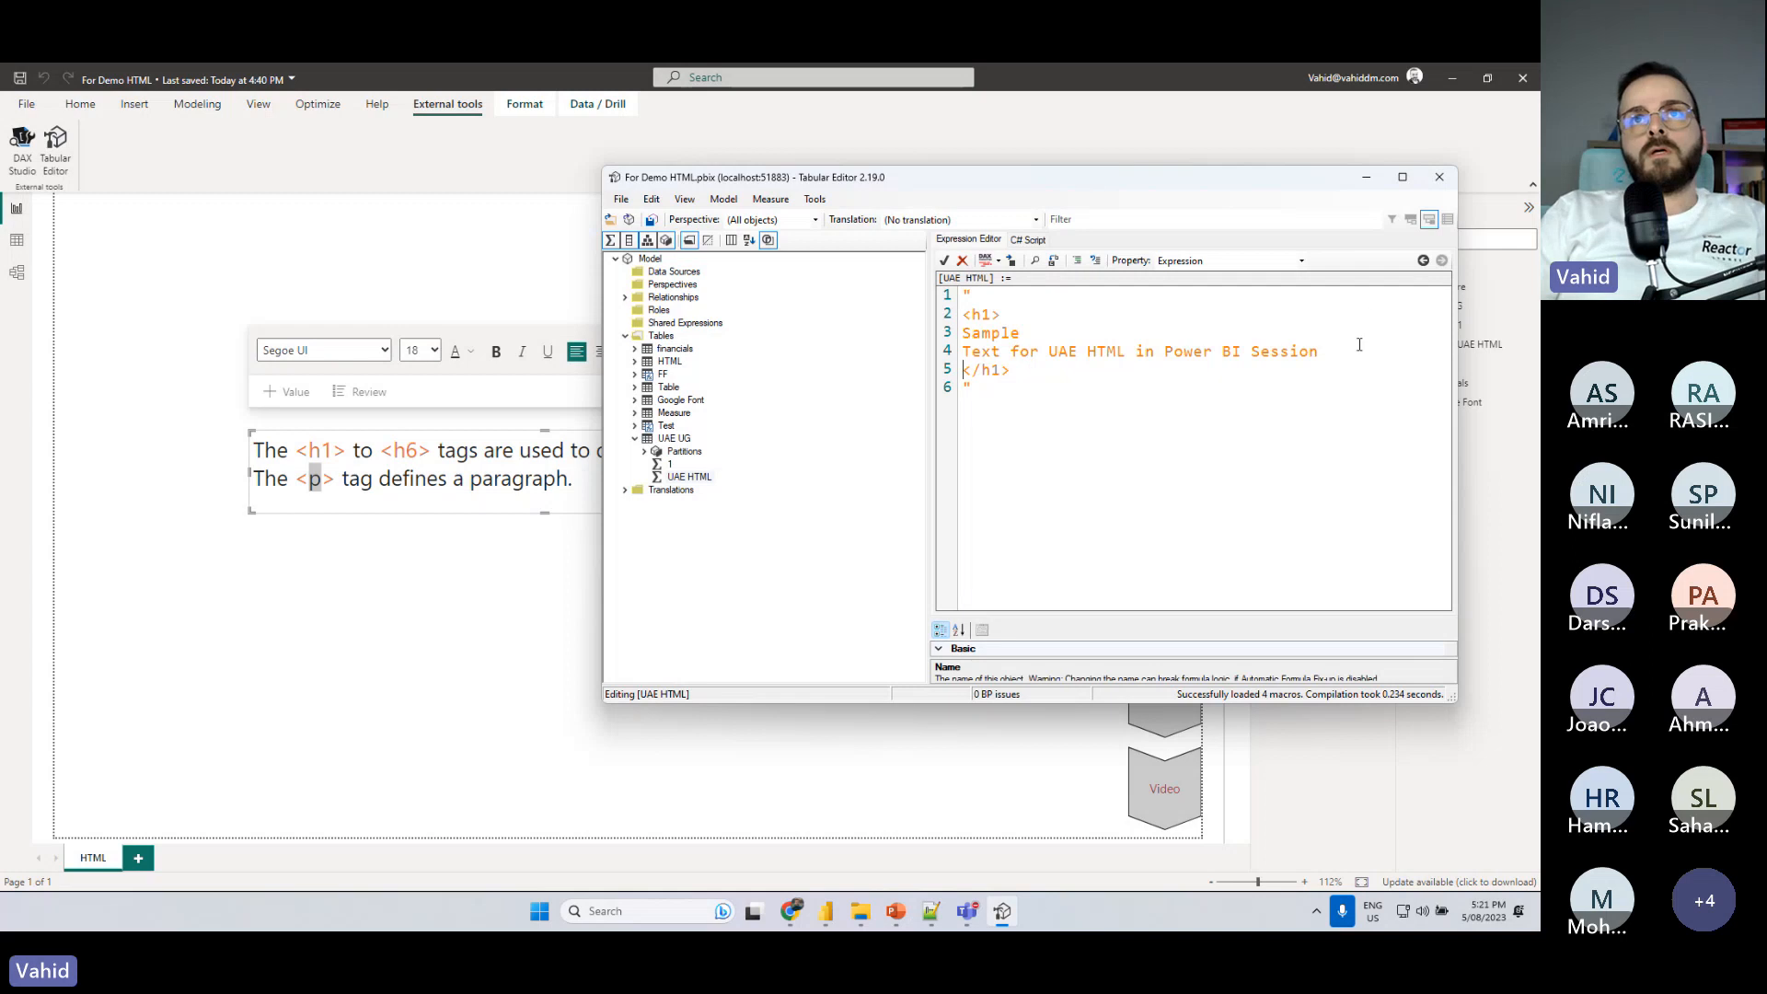
- Indent the two heading text lines inside the h1 tags and save the changes to the connected model
left_click_drag(1326, 351, 991, 336)
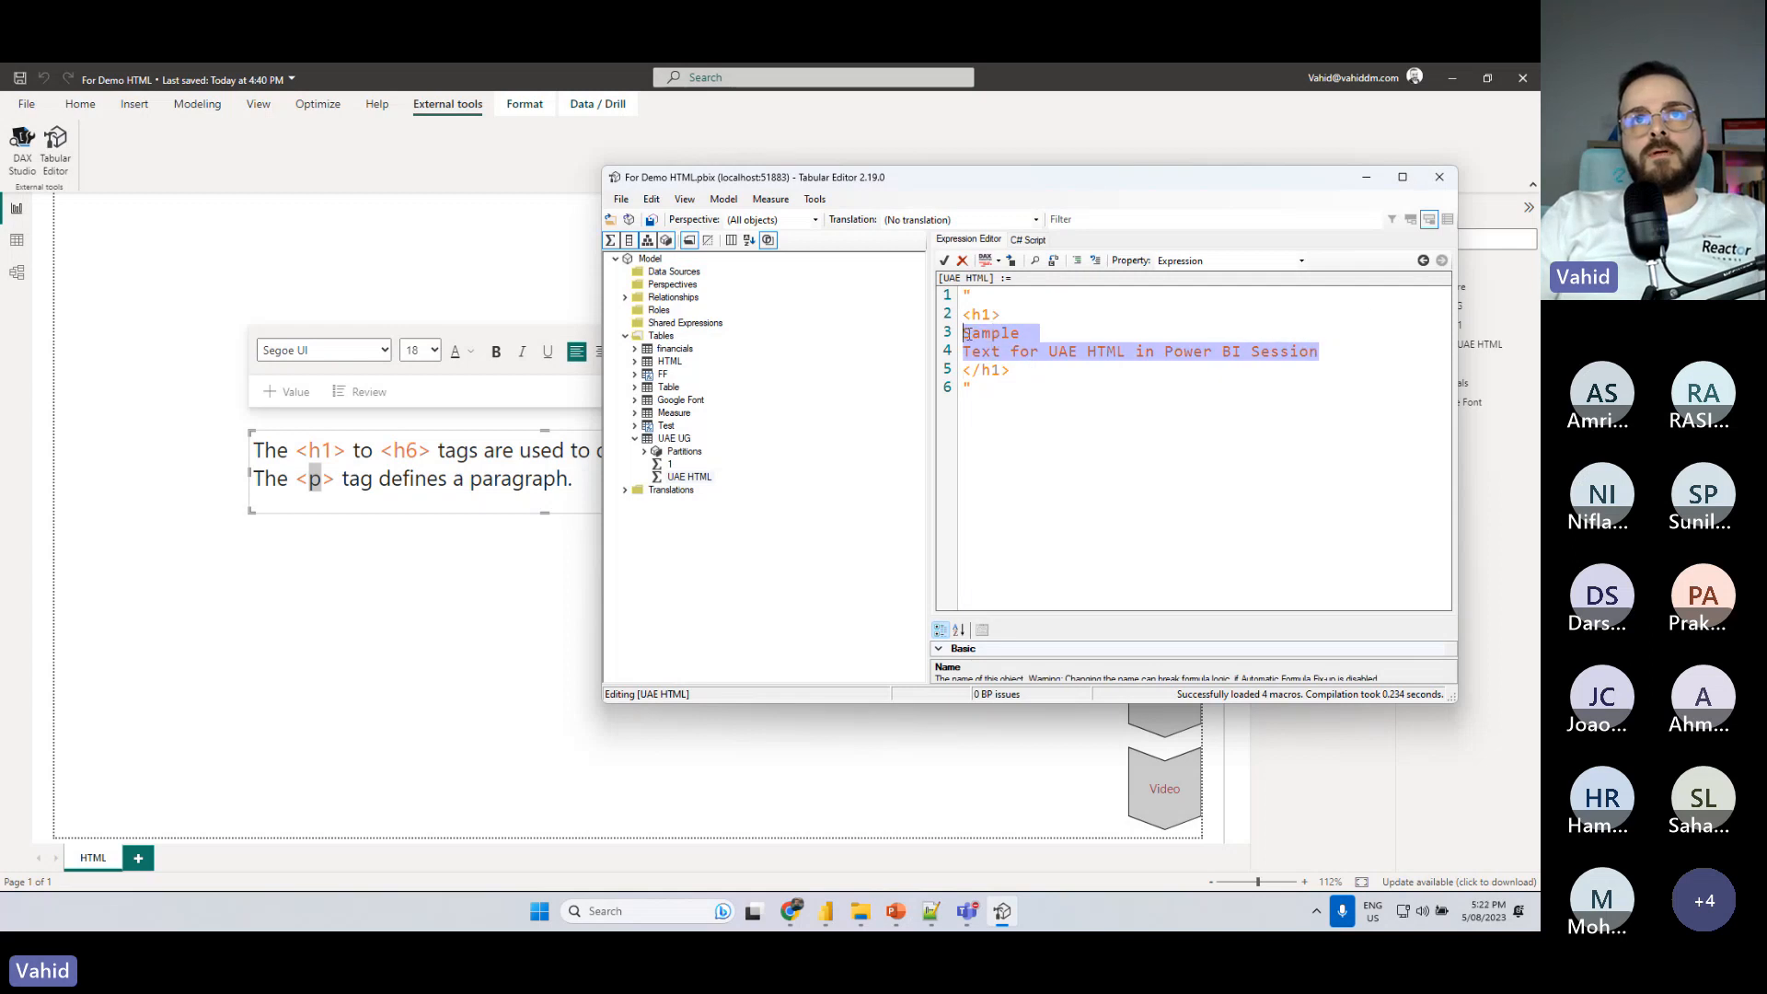
key("Tab")
left_click(1075, 376)
left_click_drag(1011, 369, 1299, 354)
left_click(1039, 364)
left_click(1114, 400)
left_click(652, 220)
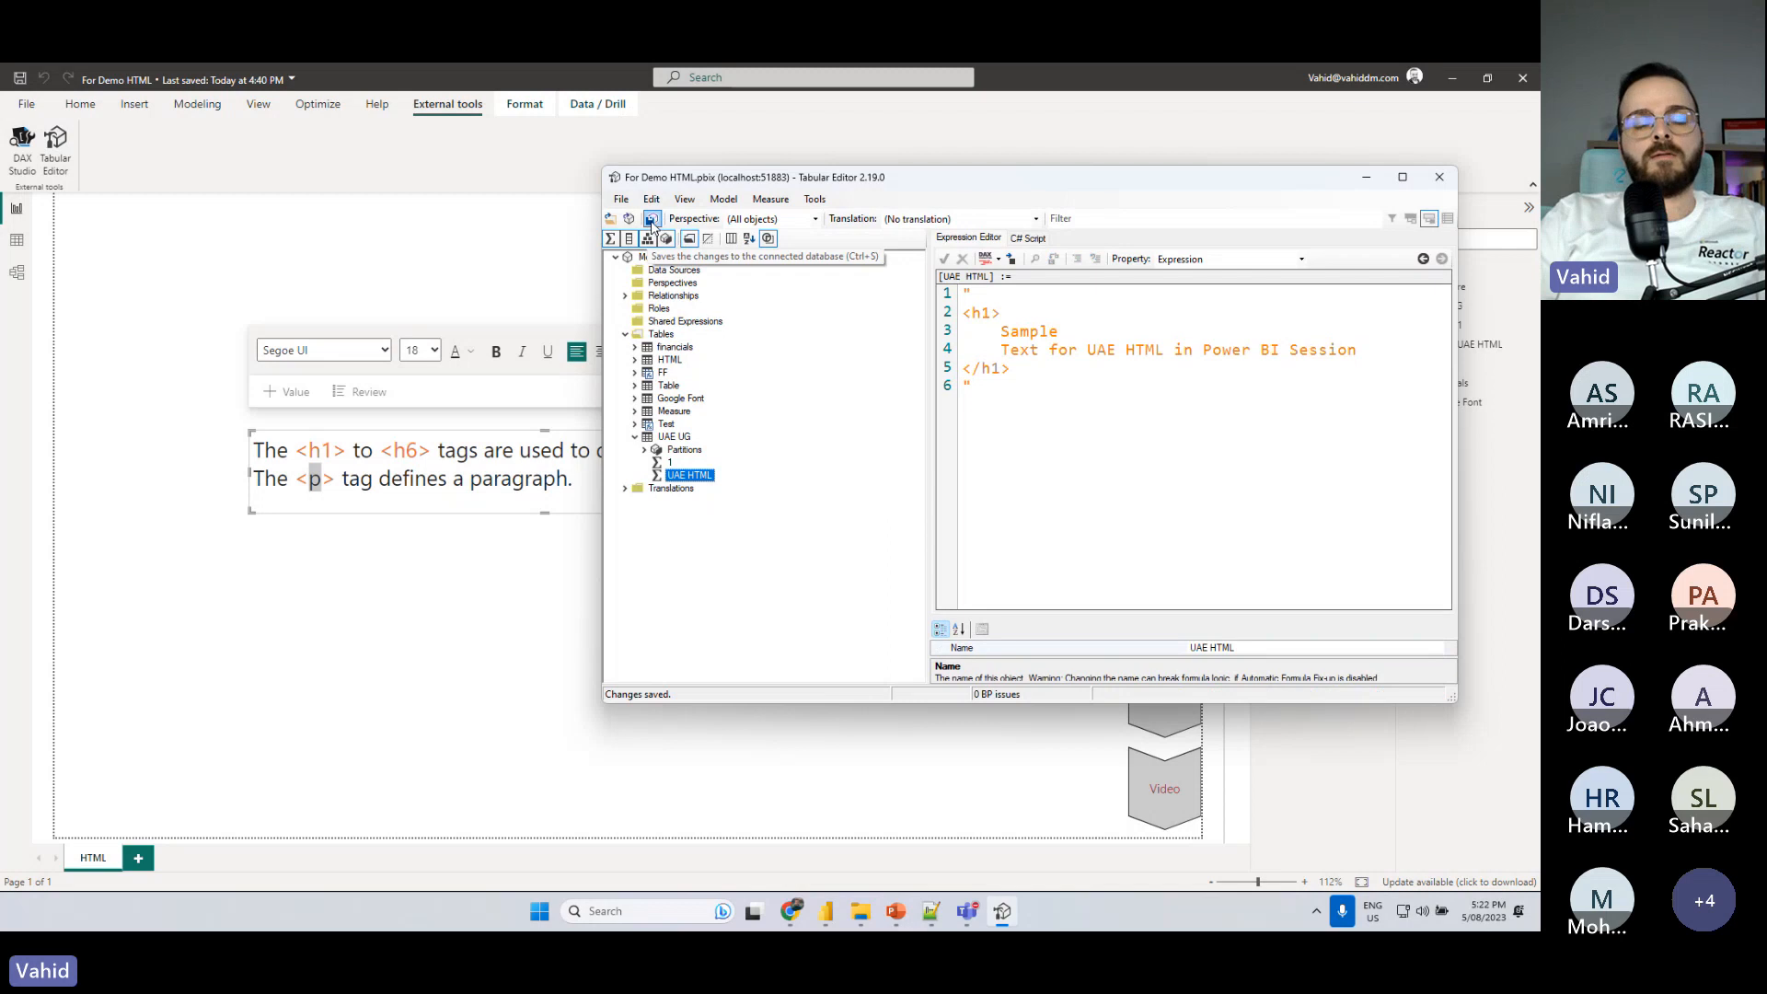
- Switch to the Power BI report, add an HTML Content visual below the Paragraph text box, and widen it
left_click(524, 544)
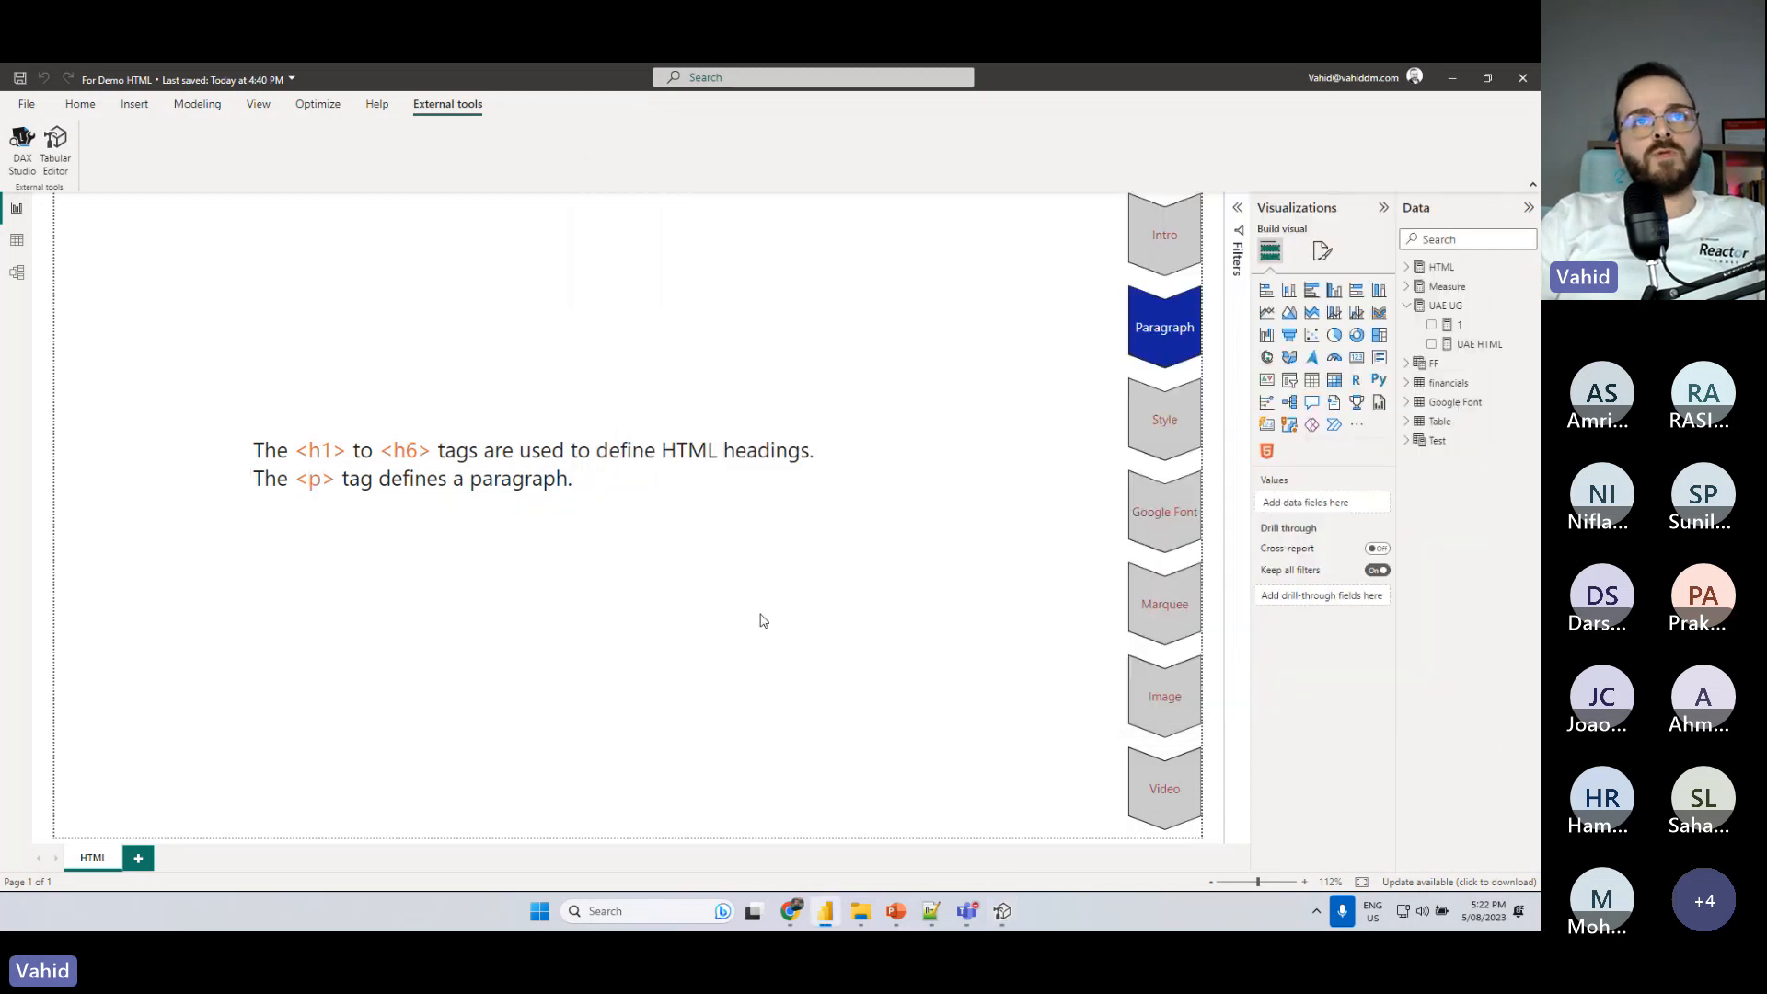
left_click(1268, 452)
left_click_drag(1137, 655, 629, 671)
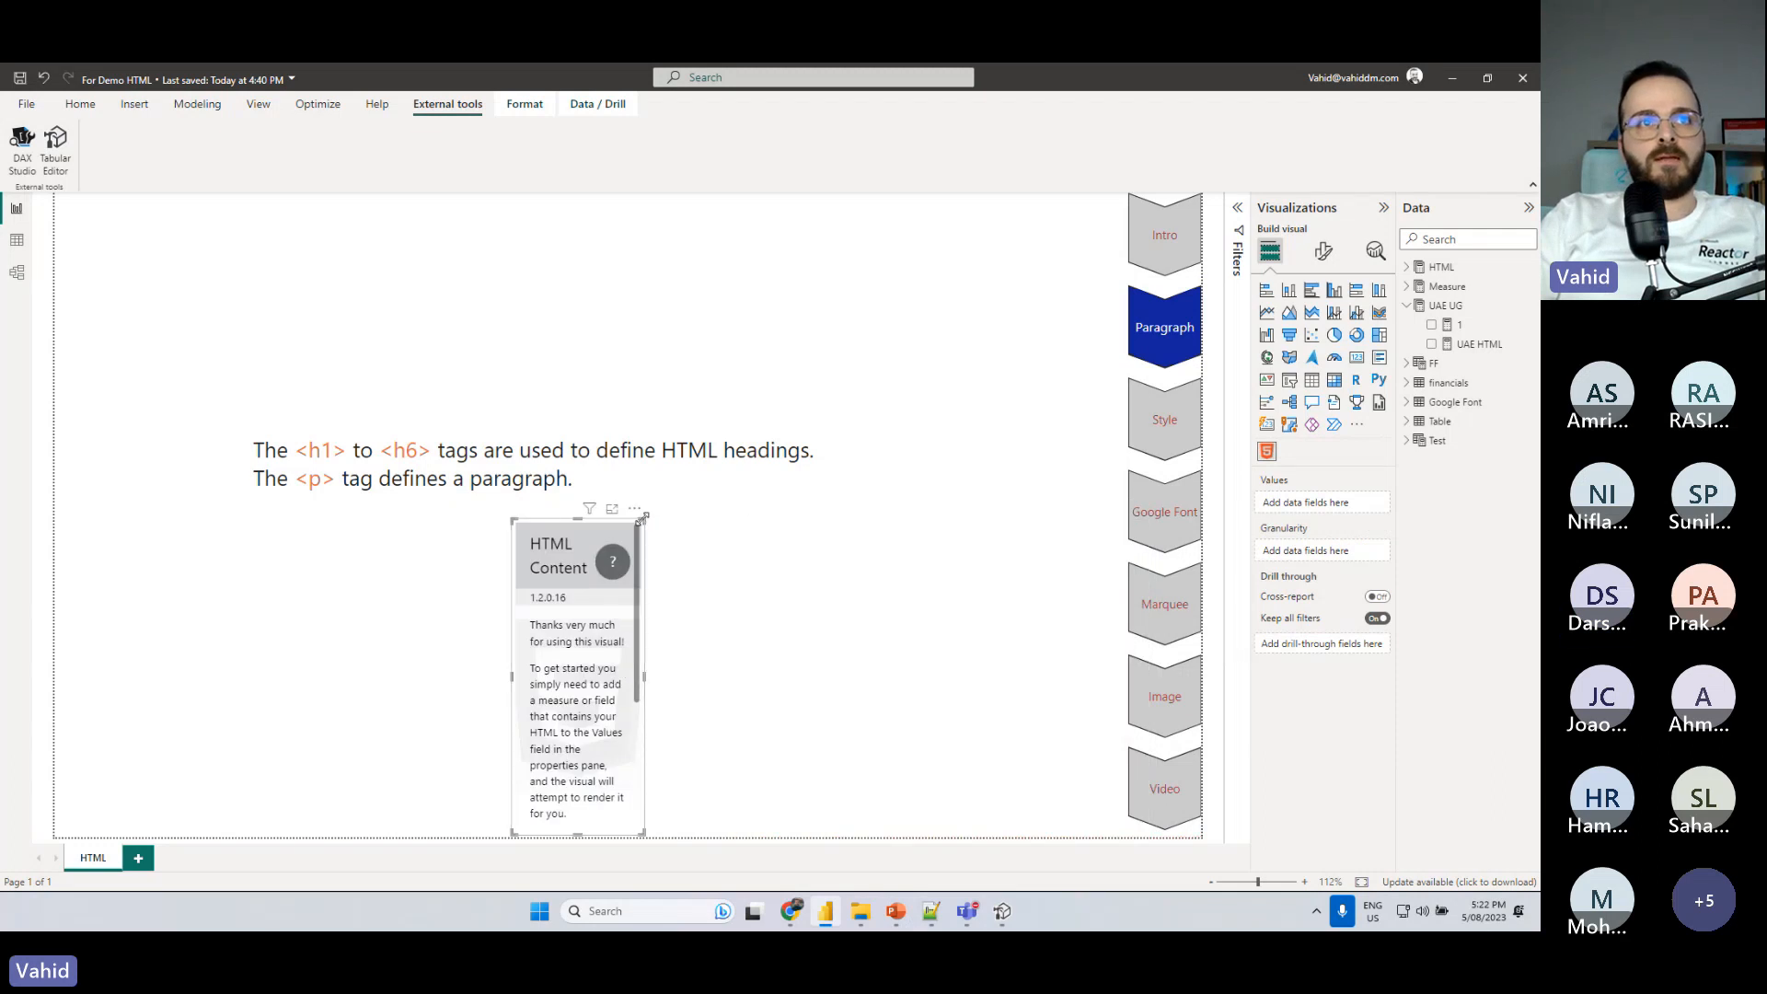
left_click_drag(644, 522, 769, 527)
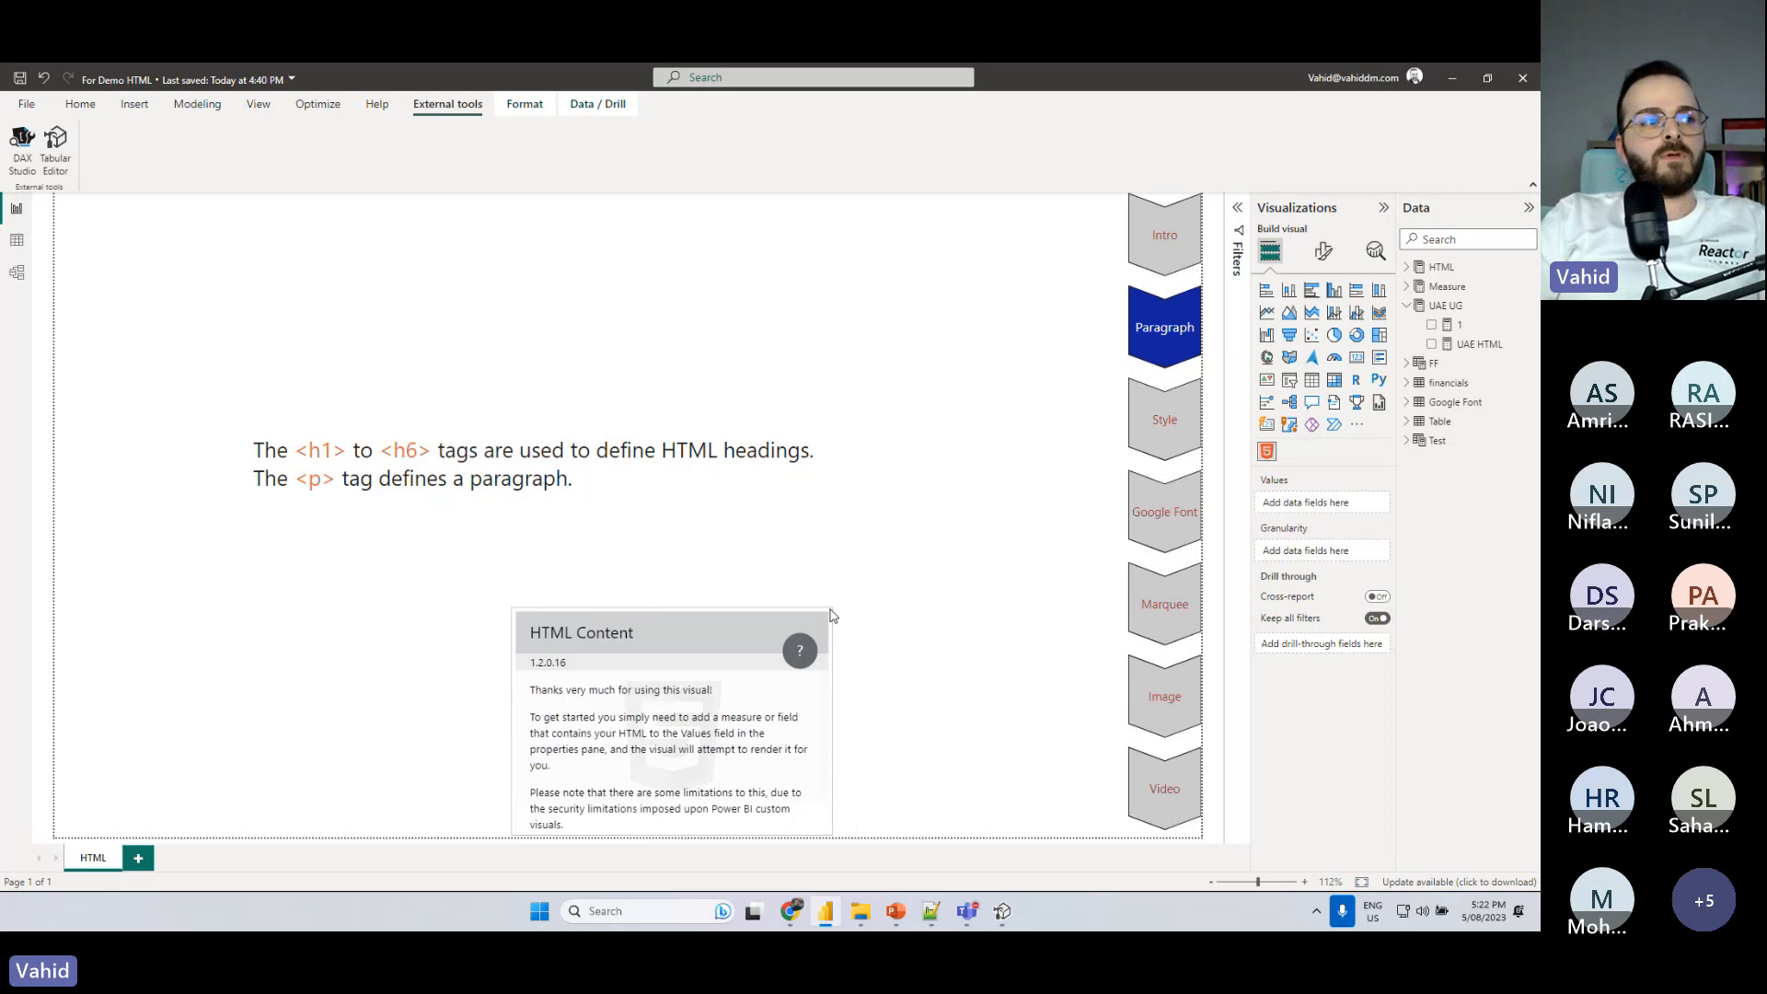
- Open the Power BI visuals gallery to view the available custom visuals, and close it without adding any
left_click(1357, 424)
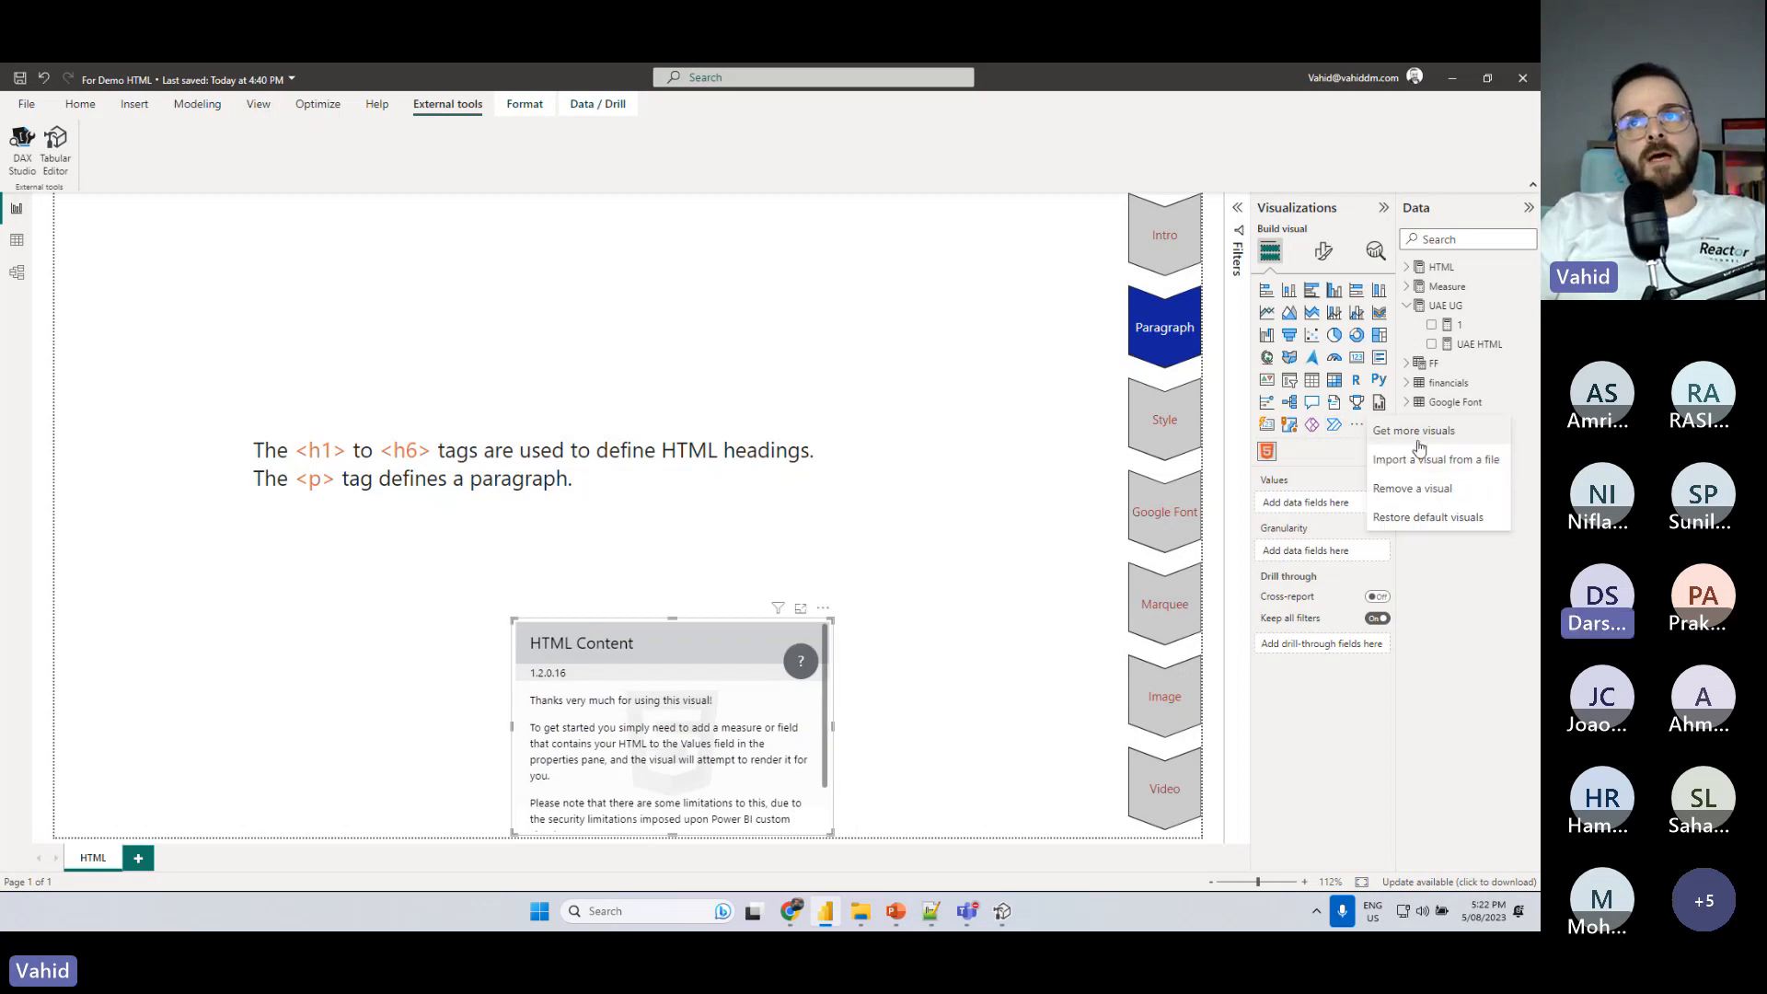
left_click(1382, 431)
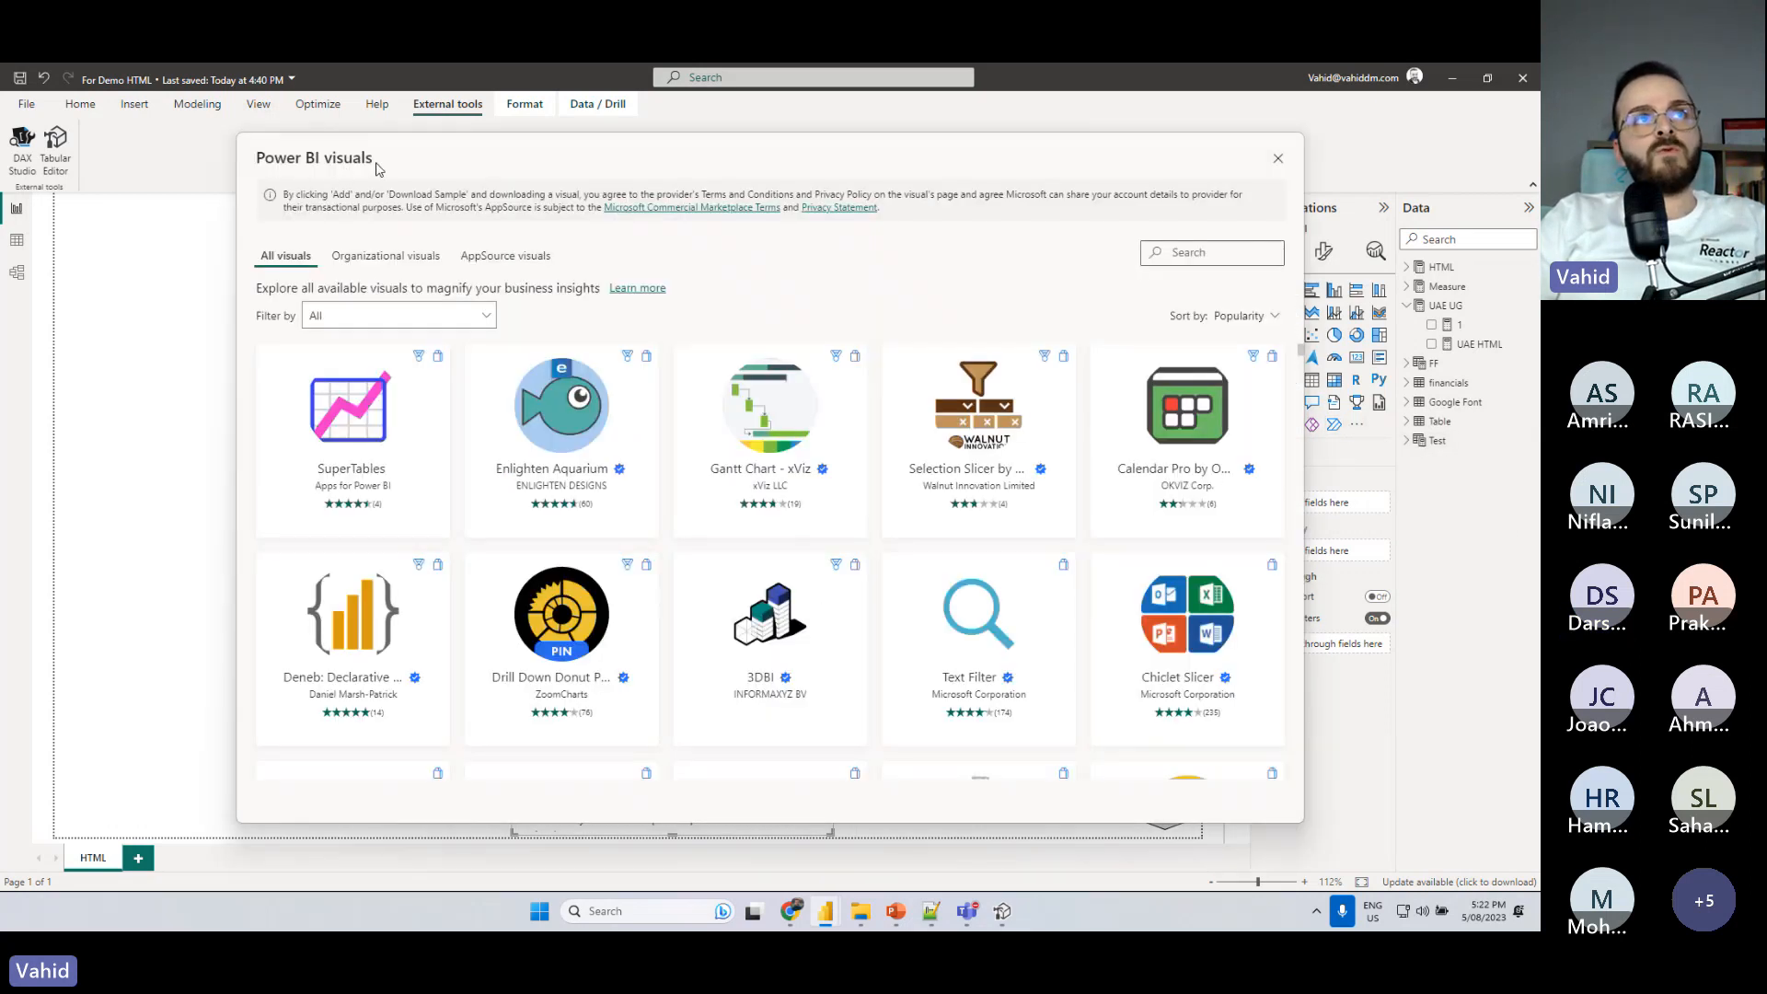
left_click(1279, 158)
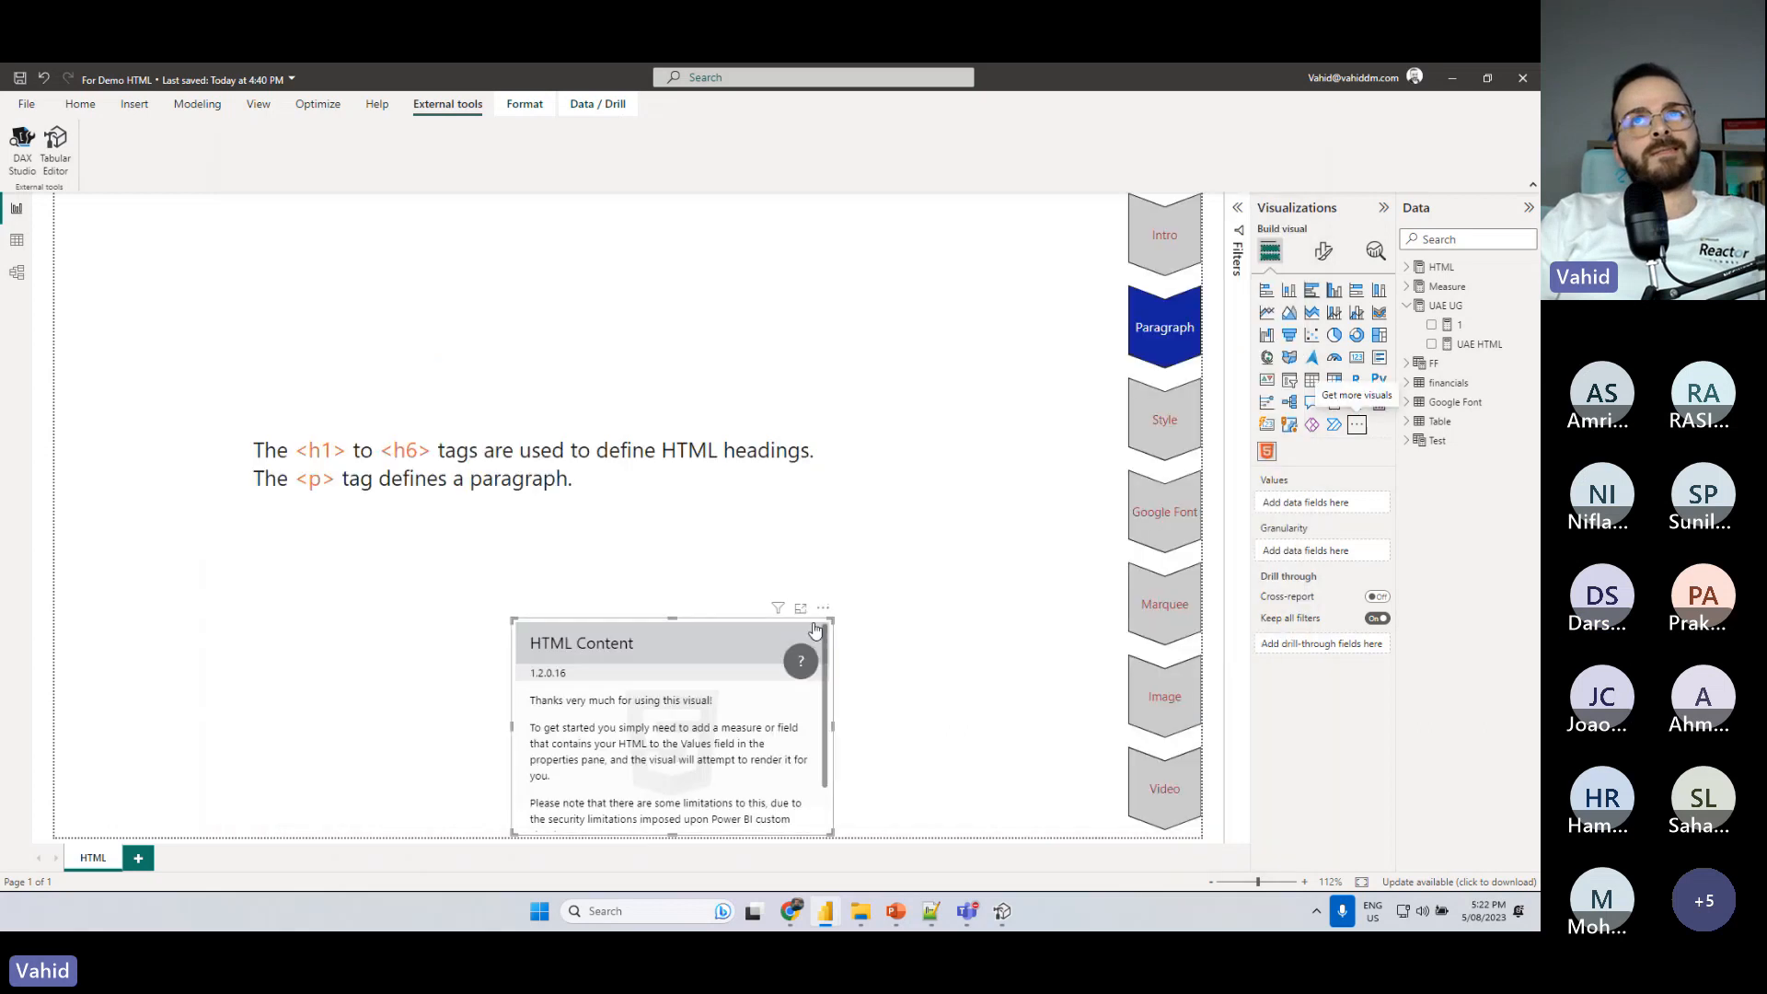
- Move the HTML Content visual slightly up and left, view the UAE HTML measure's formula enlarged, and assign that measure to the visual's Values
left_click_drag(815, 628, 778, 596)
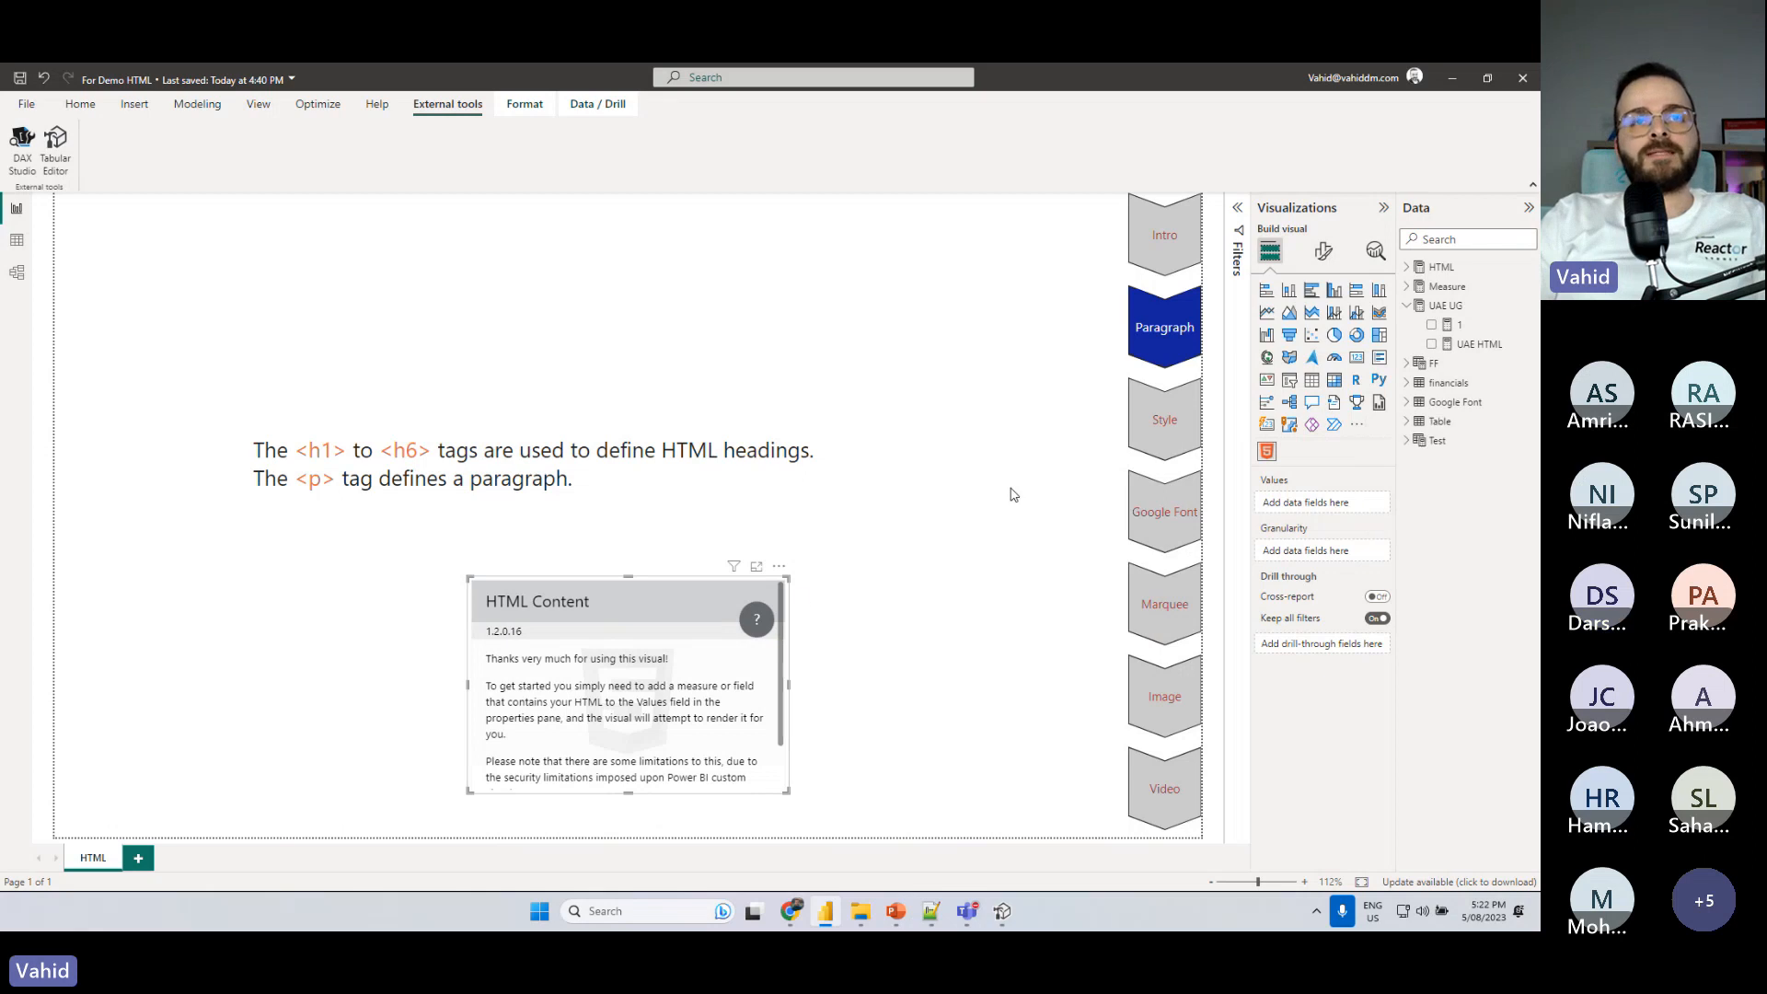
left_click(1475, 348)
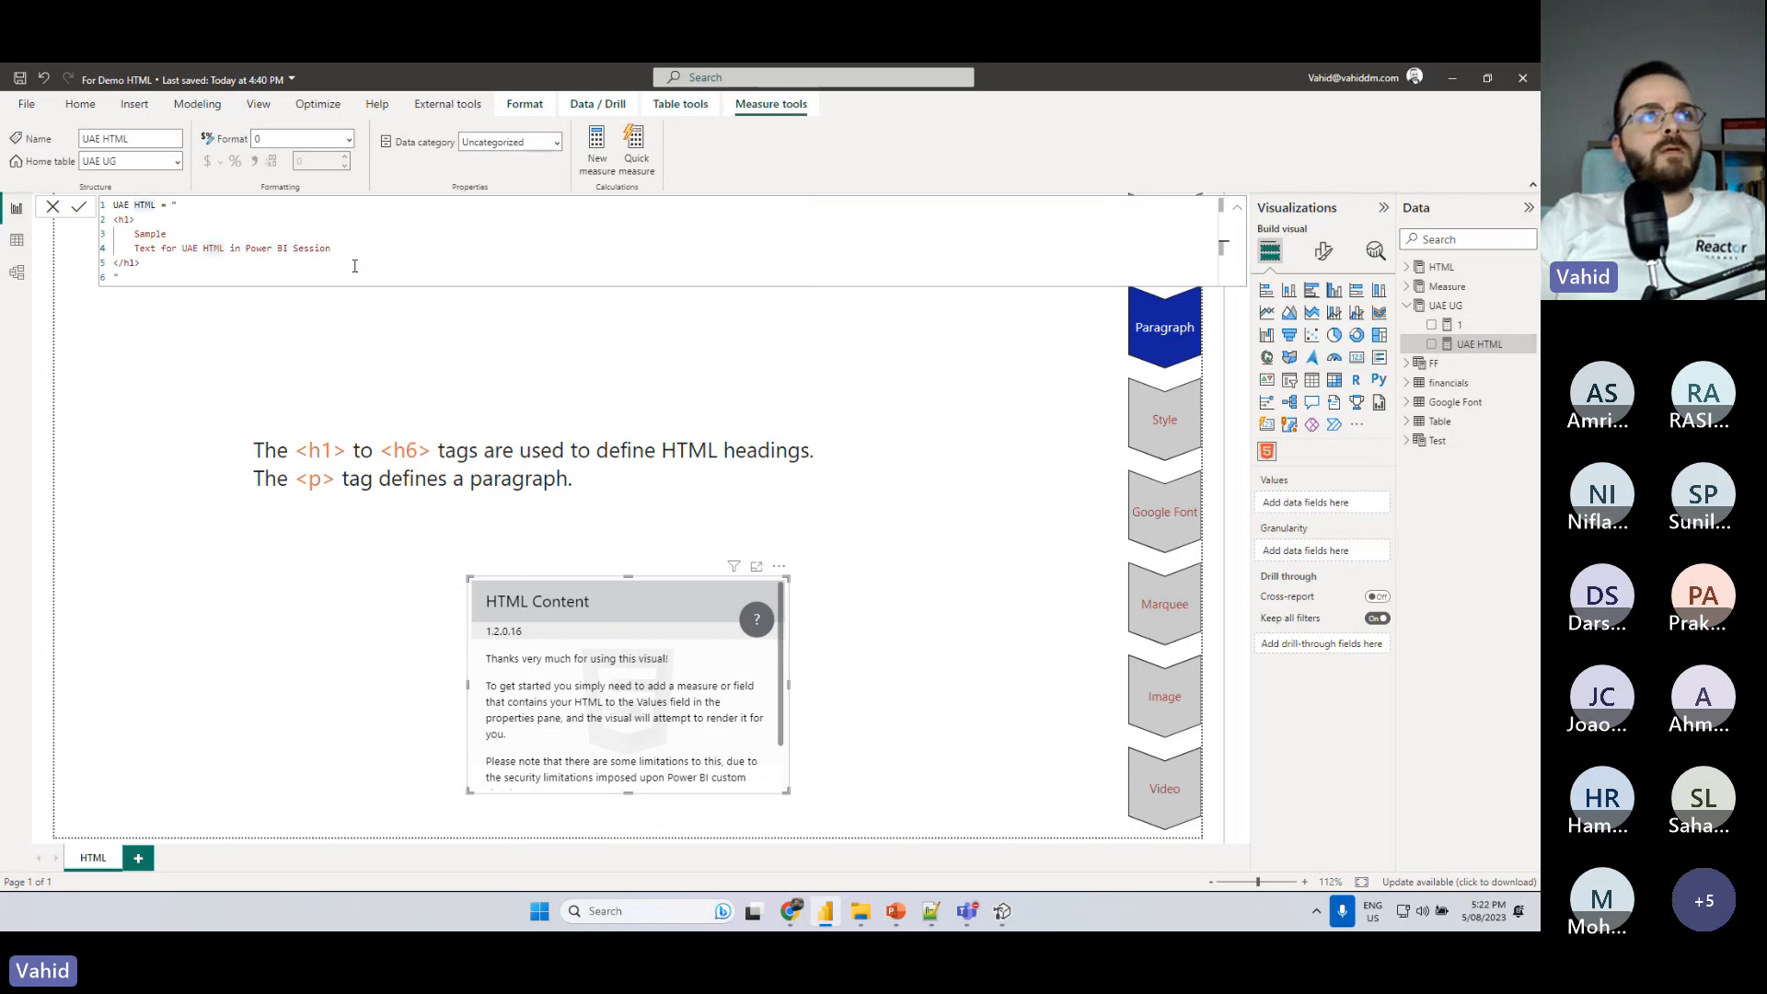
scroll(354, 266, "up", 4)
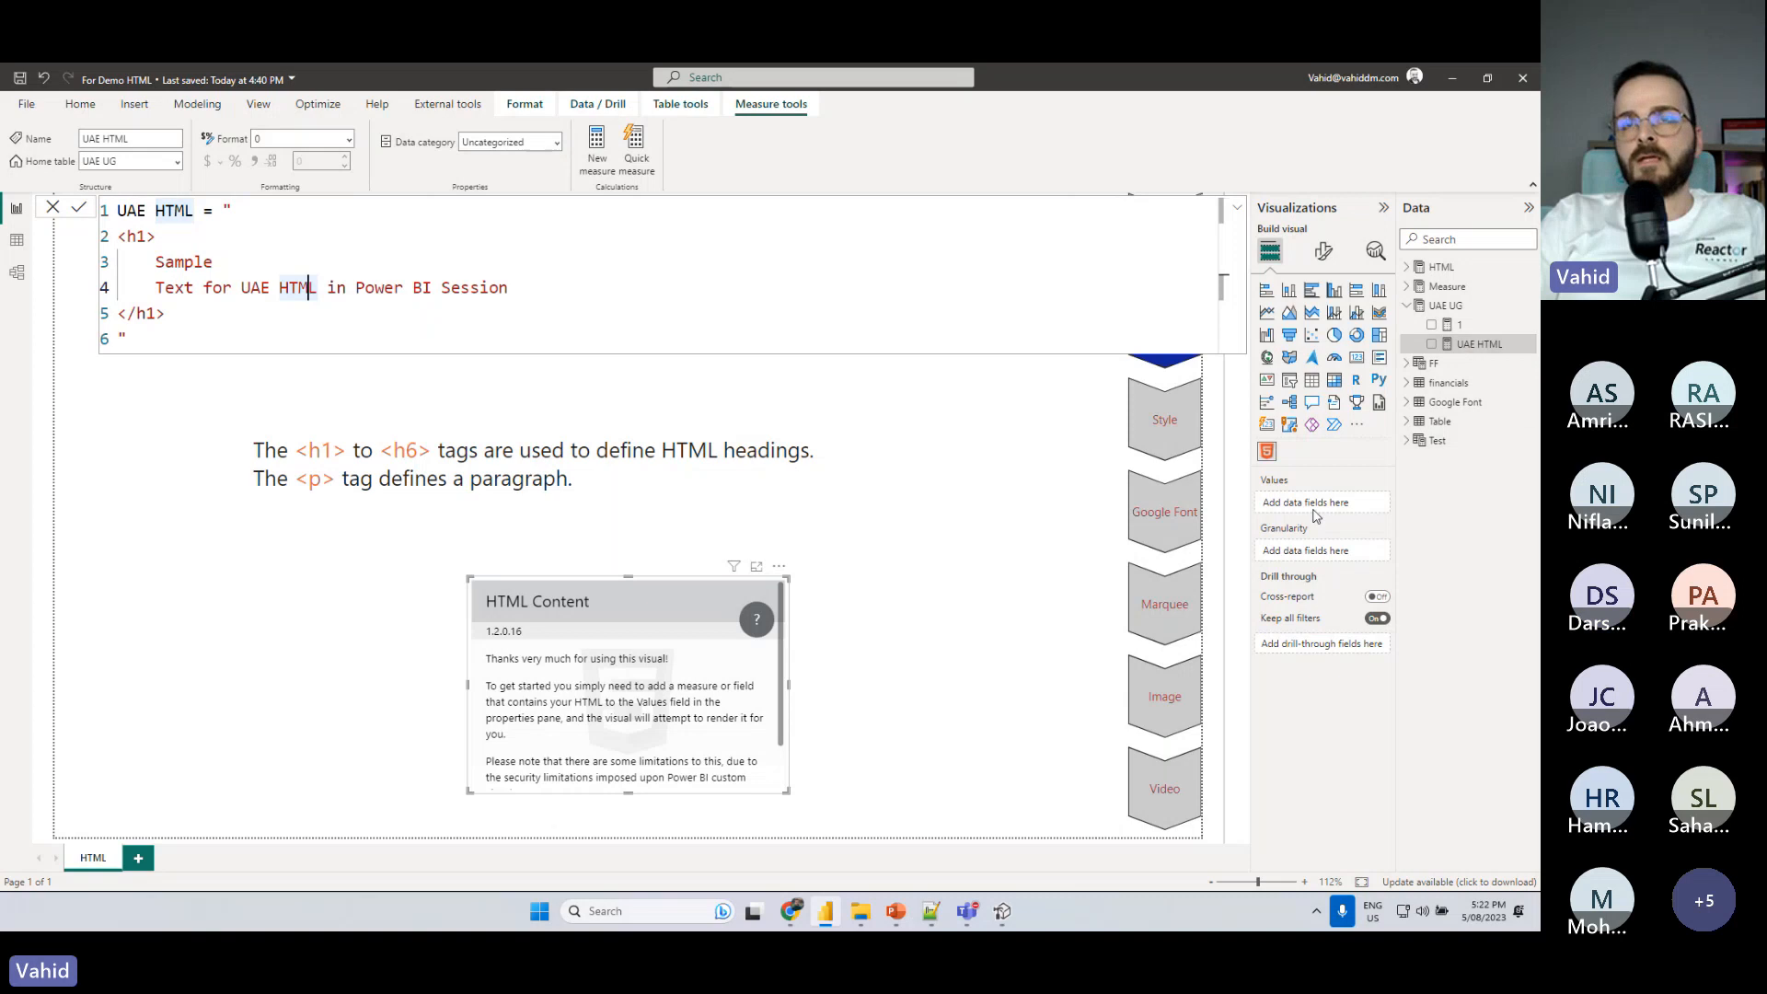
left_click_drag(1479, 344, 1322, 504)
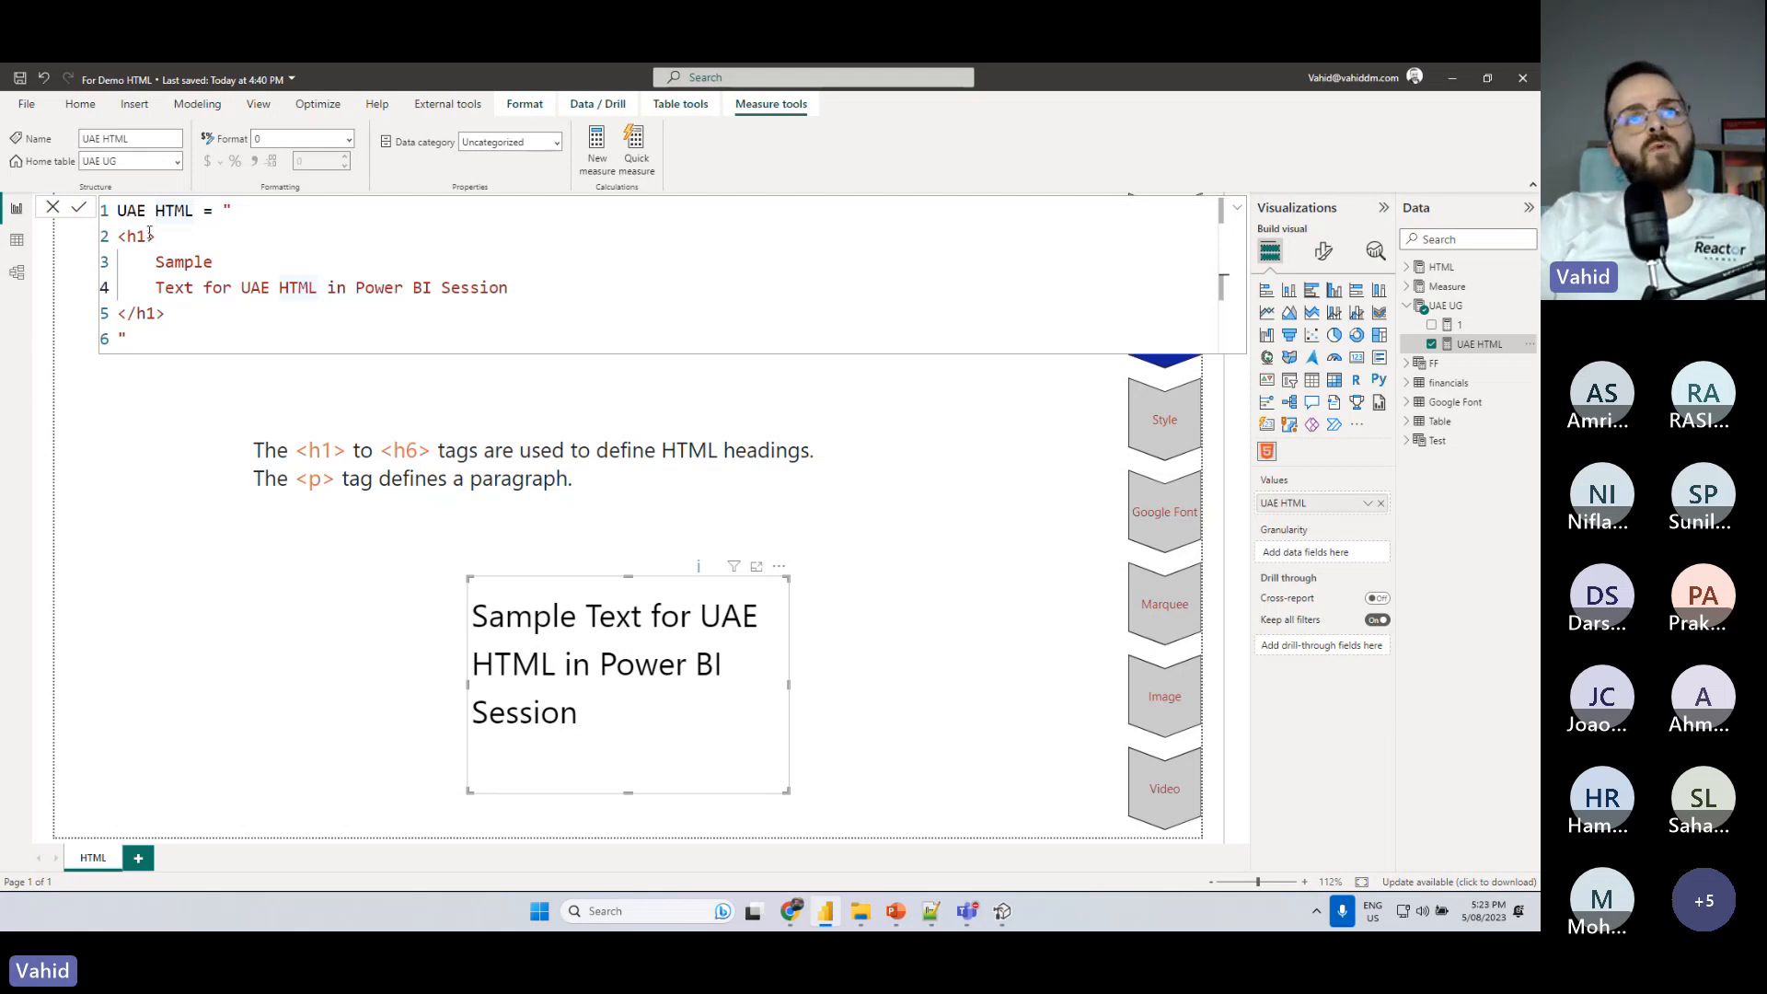
- Change the opening and closing h1 tags in the UAE HTML measure to h3 and commit the formula
left_click(140, 237)
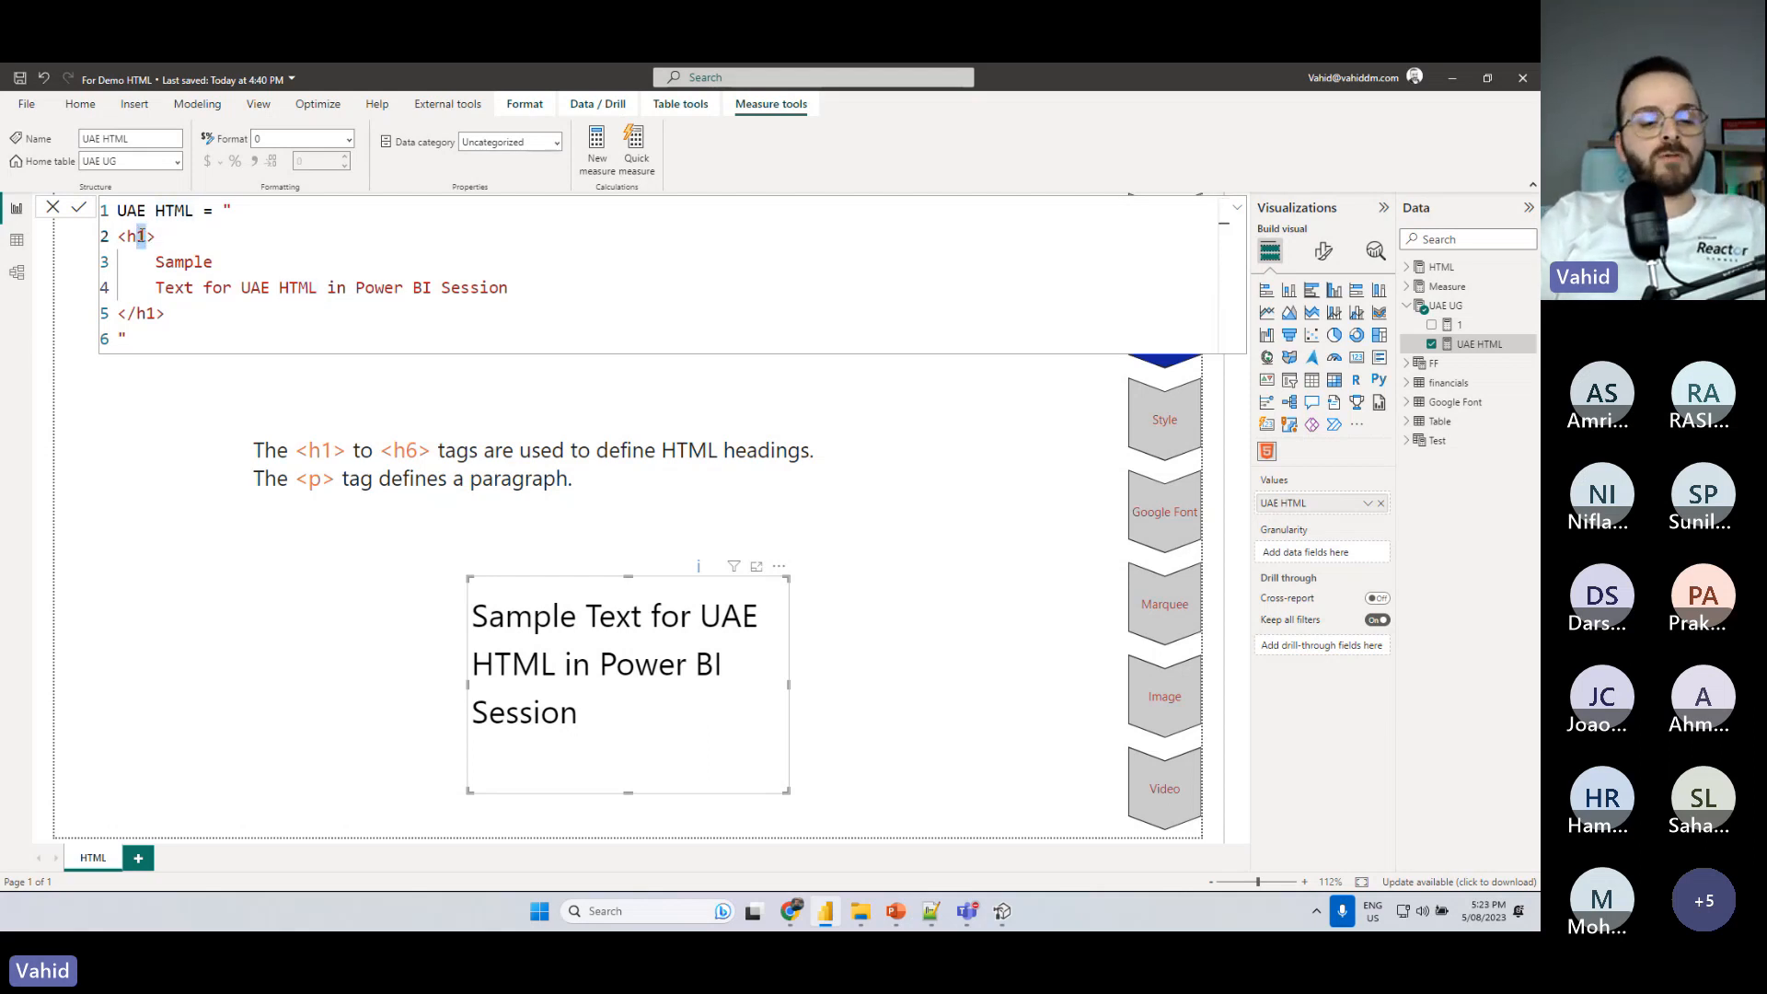
type("3")
double_click(151, 314)
type("3")
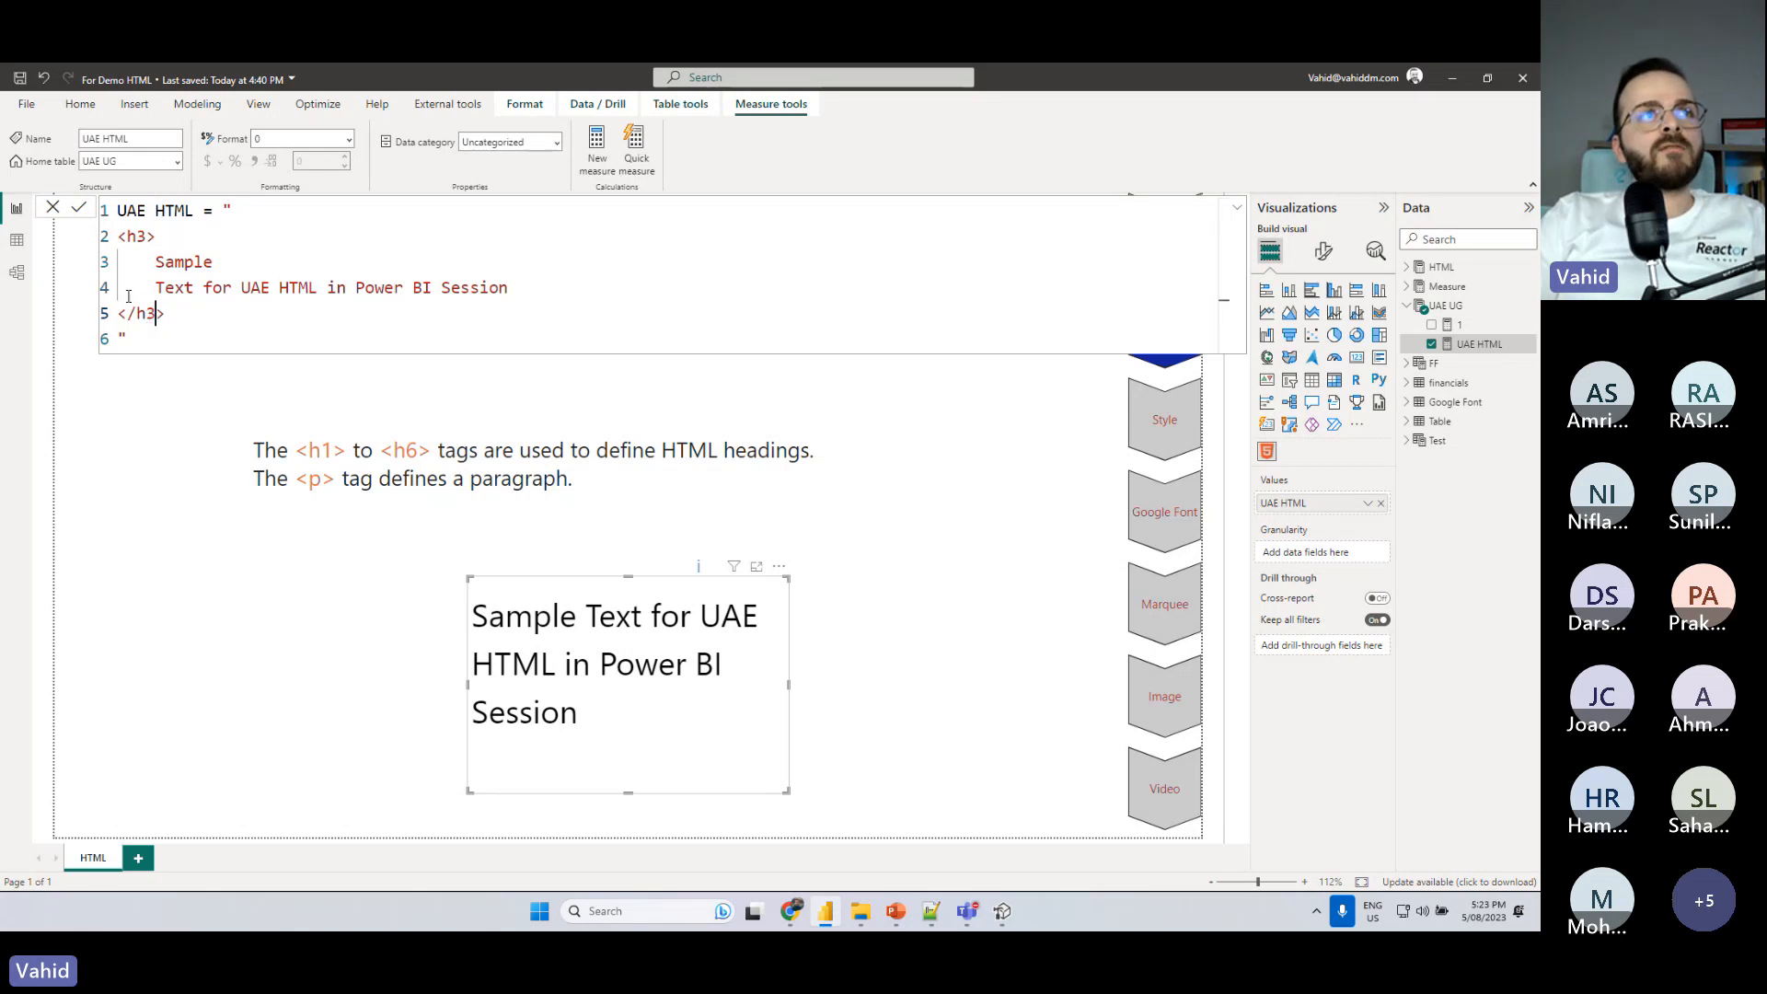
left_click(79, 207)
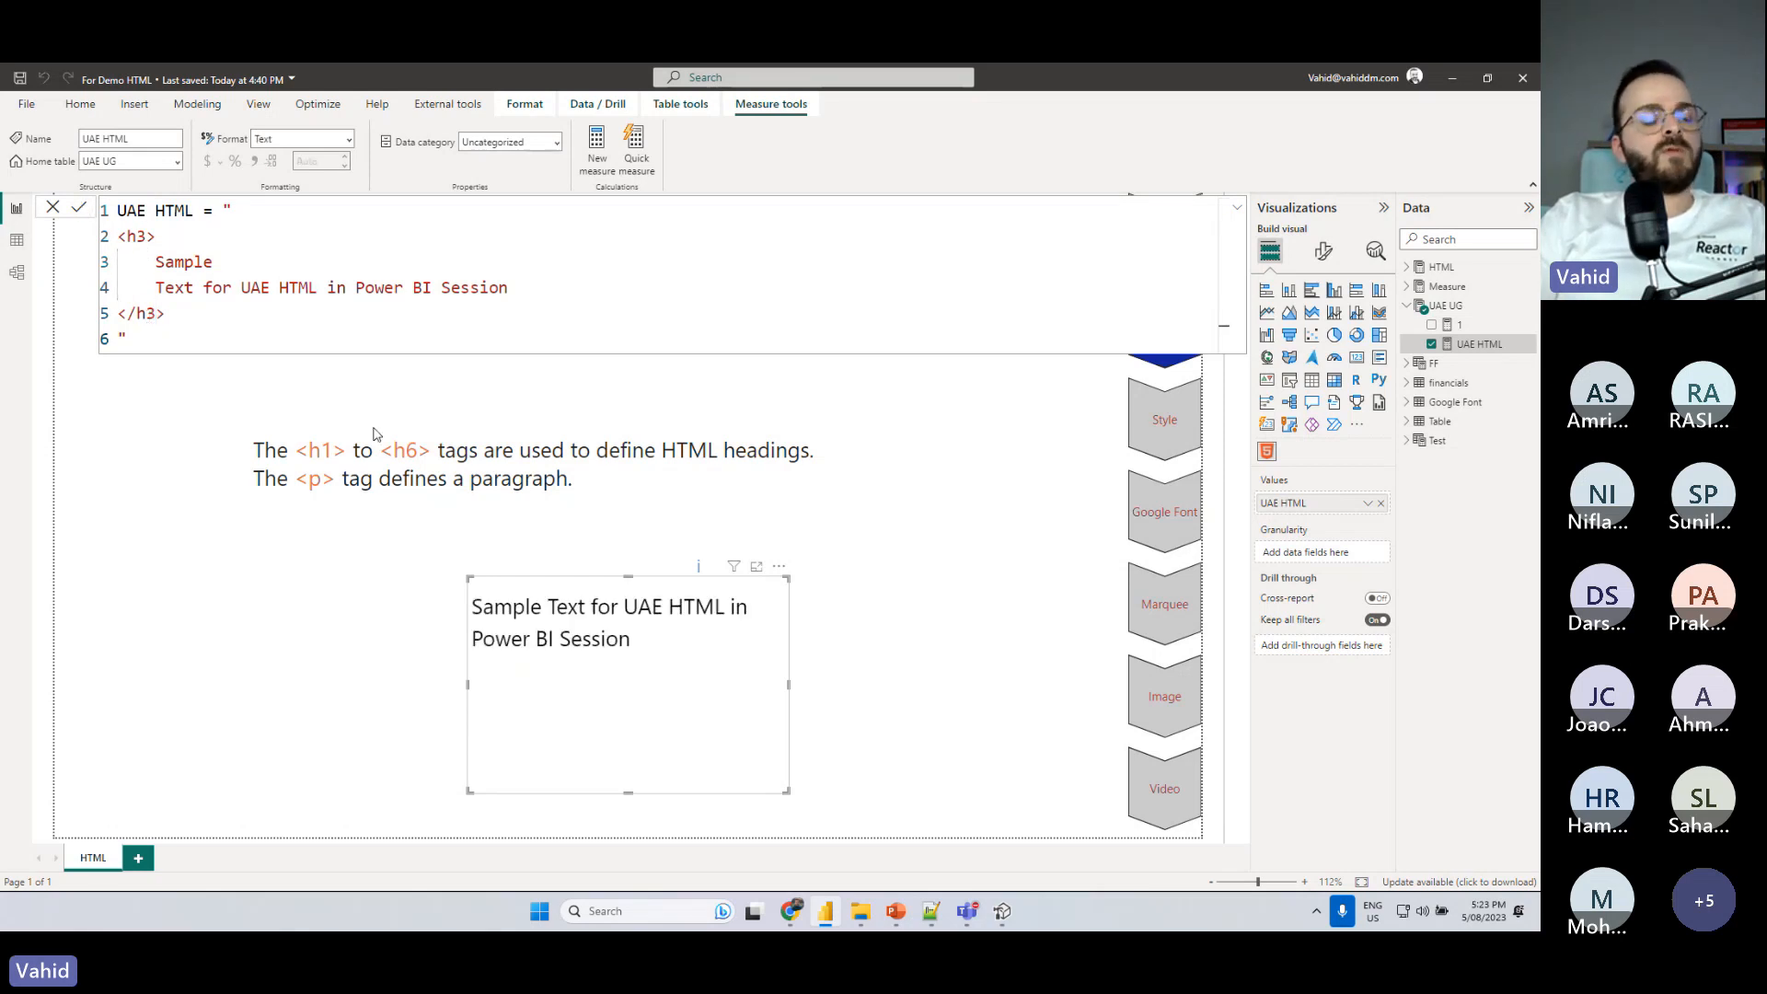
- Change the opening and closing h3 tags in the UAE HTML measure to h6 and commit the formula
double_click(145, 237)
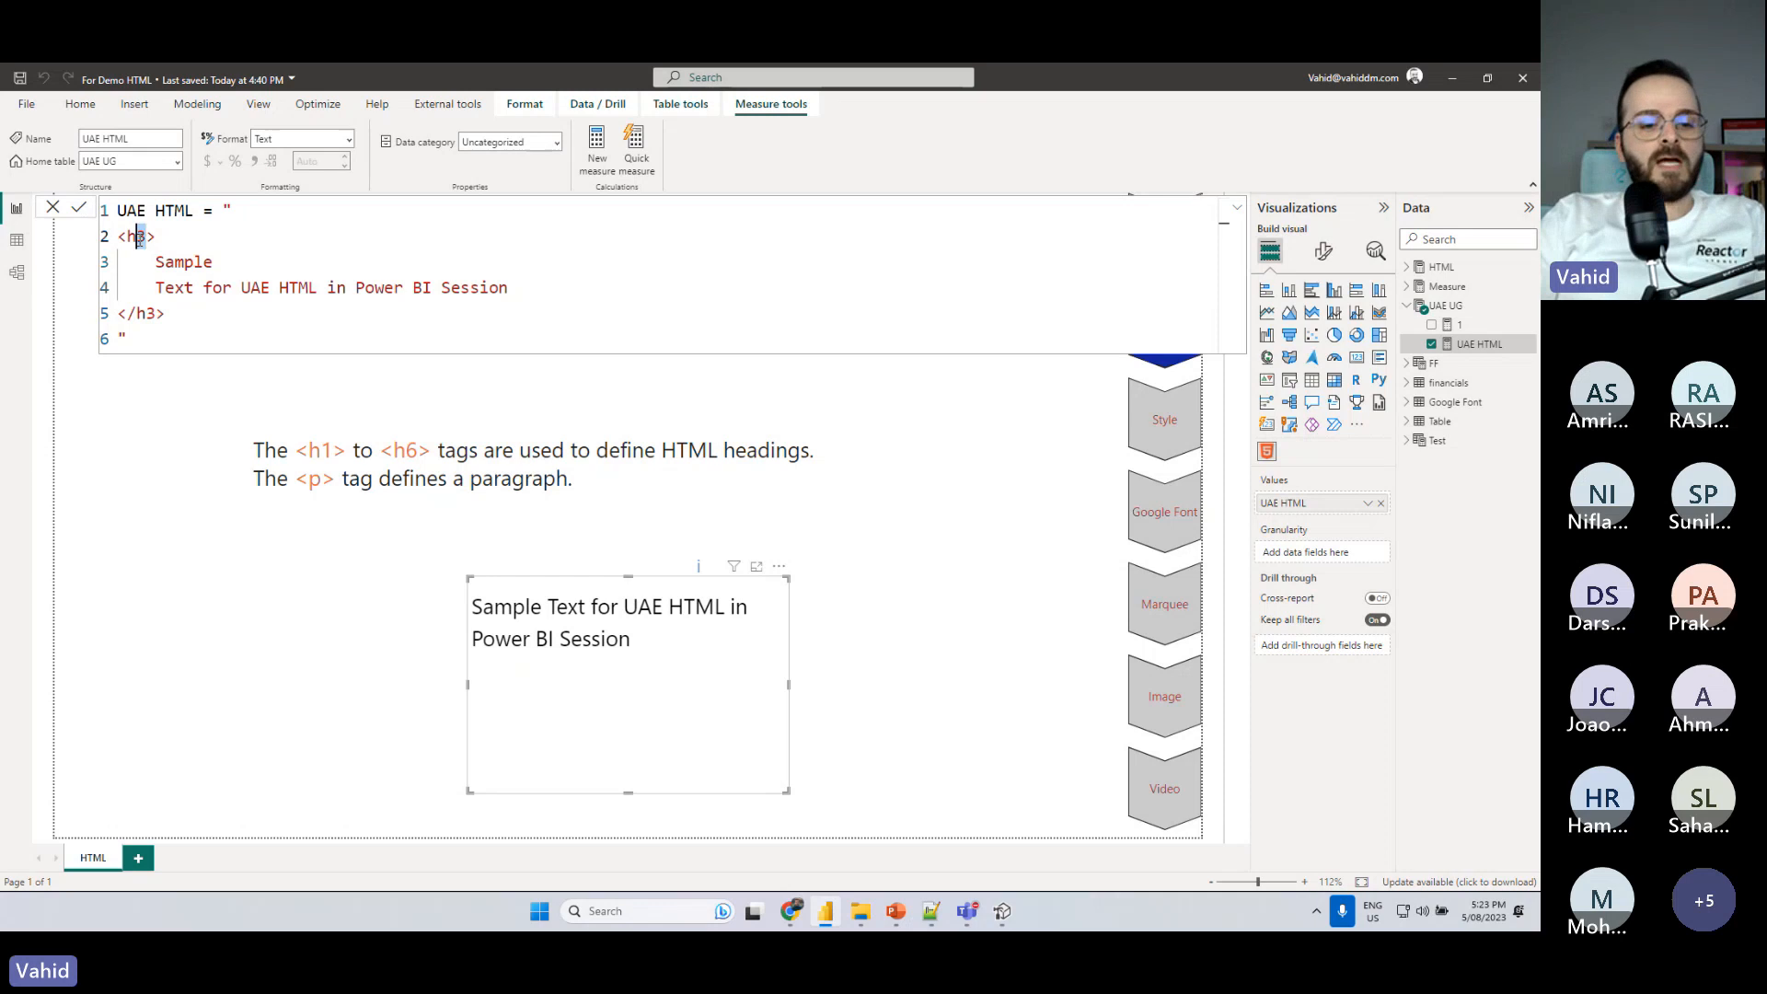
type("6")
double_click(152, 313)
type("6")
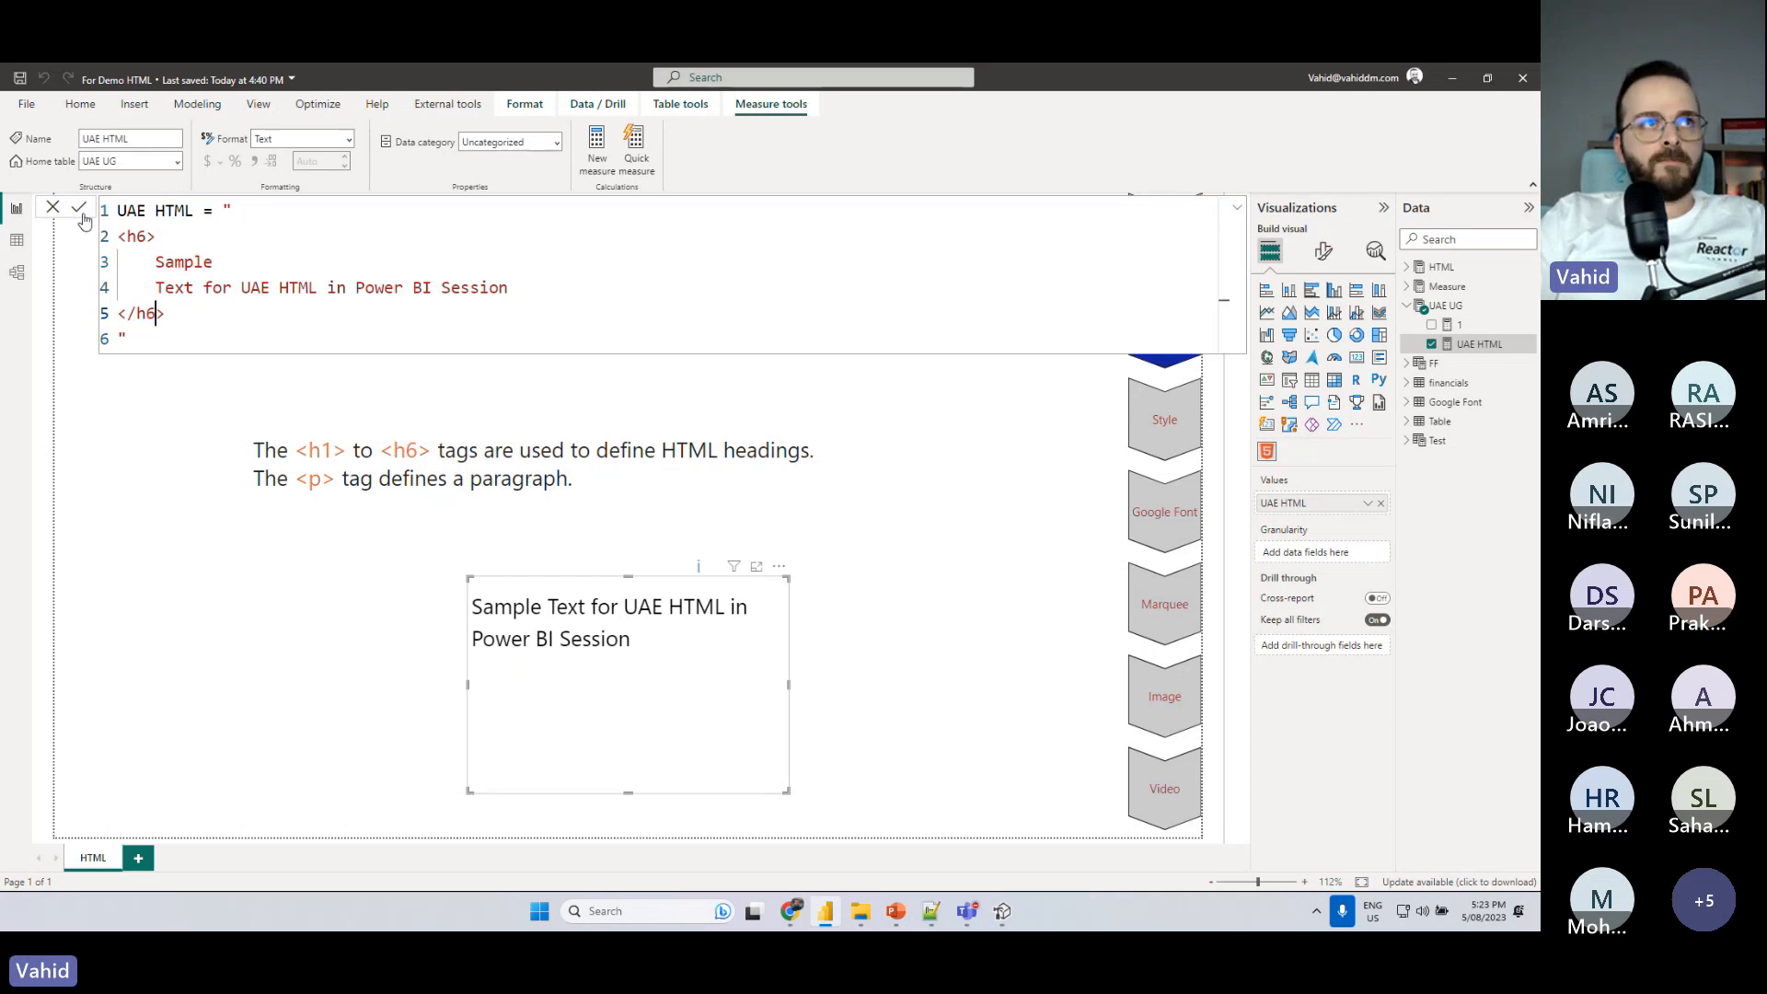
left_click(80, 208)
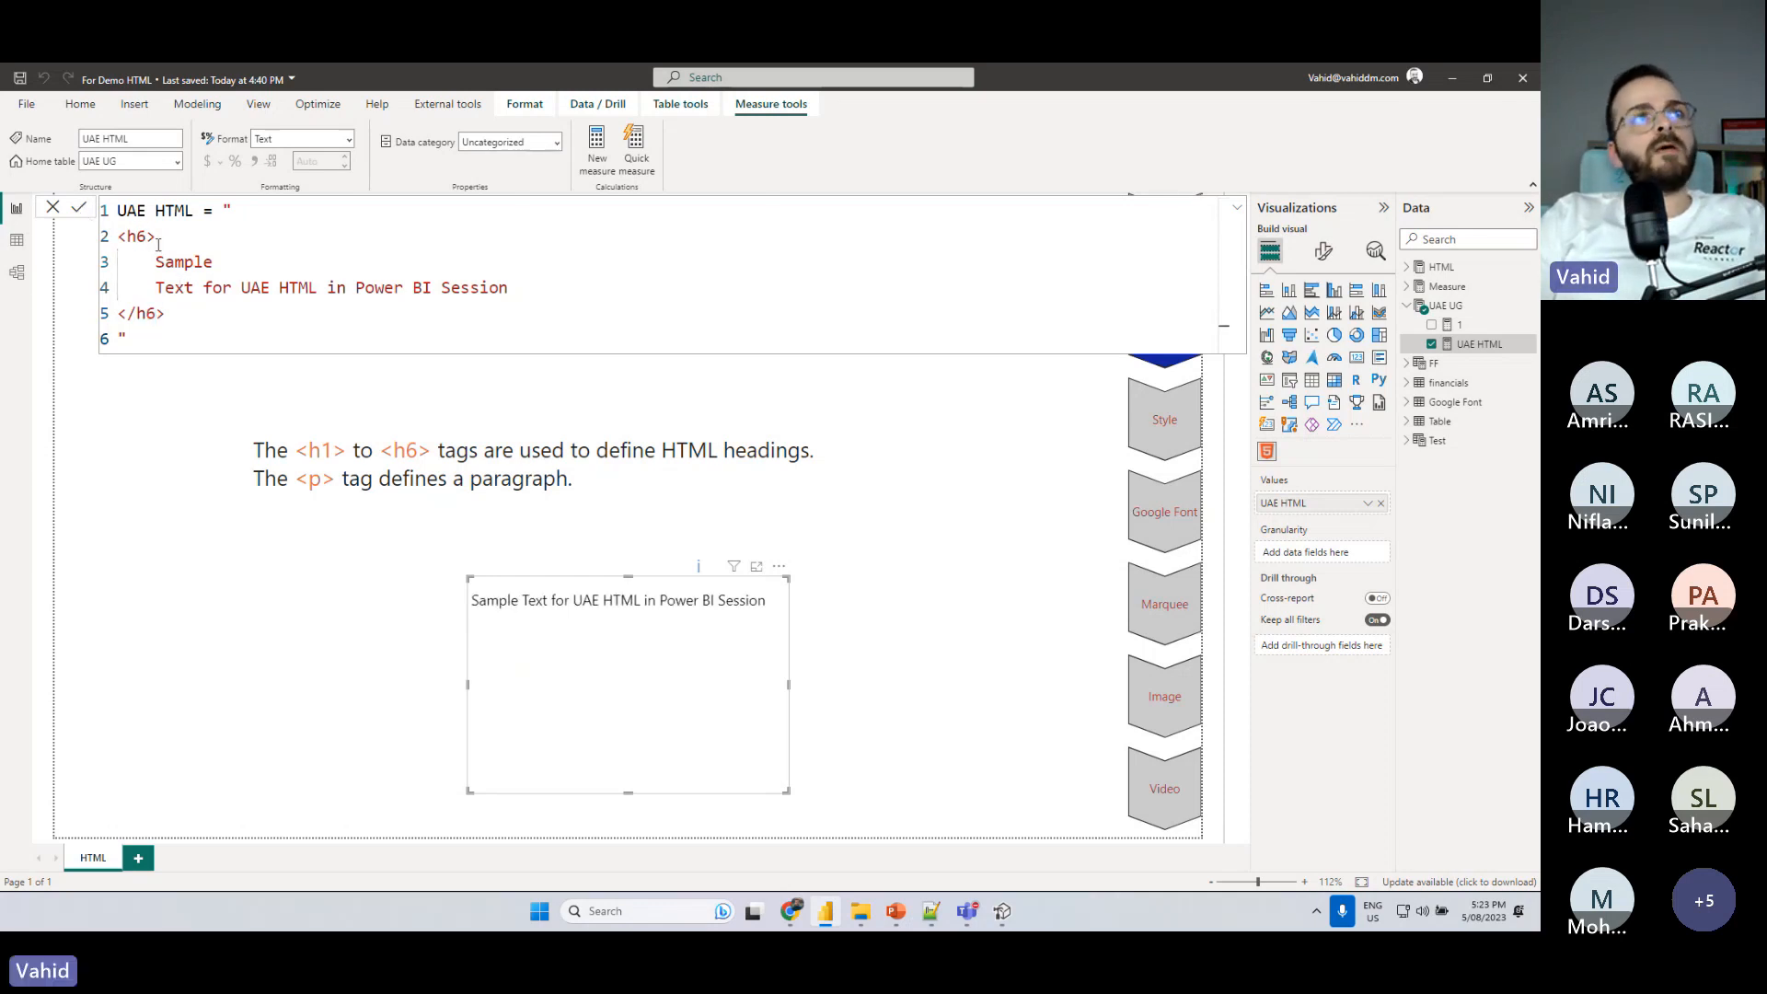
- Replace the opening and closing h6 tags in the UAE HTML measure with p paragraph tags and commit the formula
left_click_drag(149, 236, 125, 236)
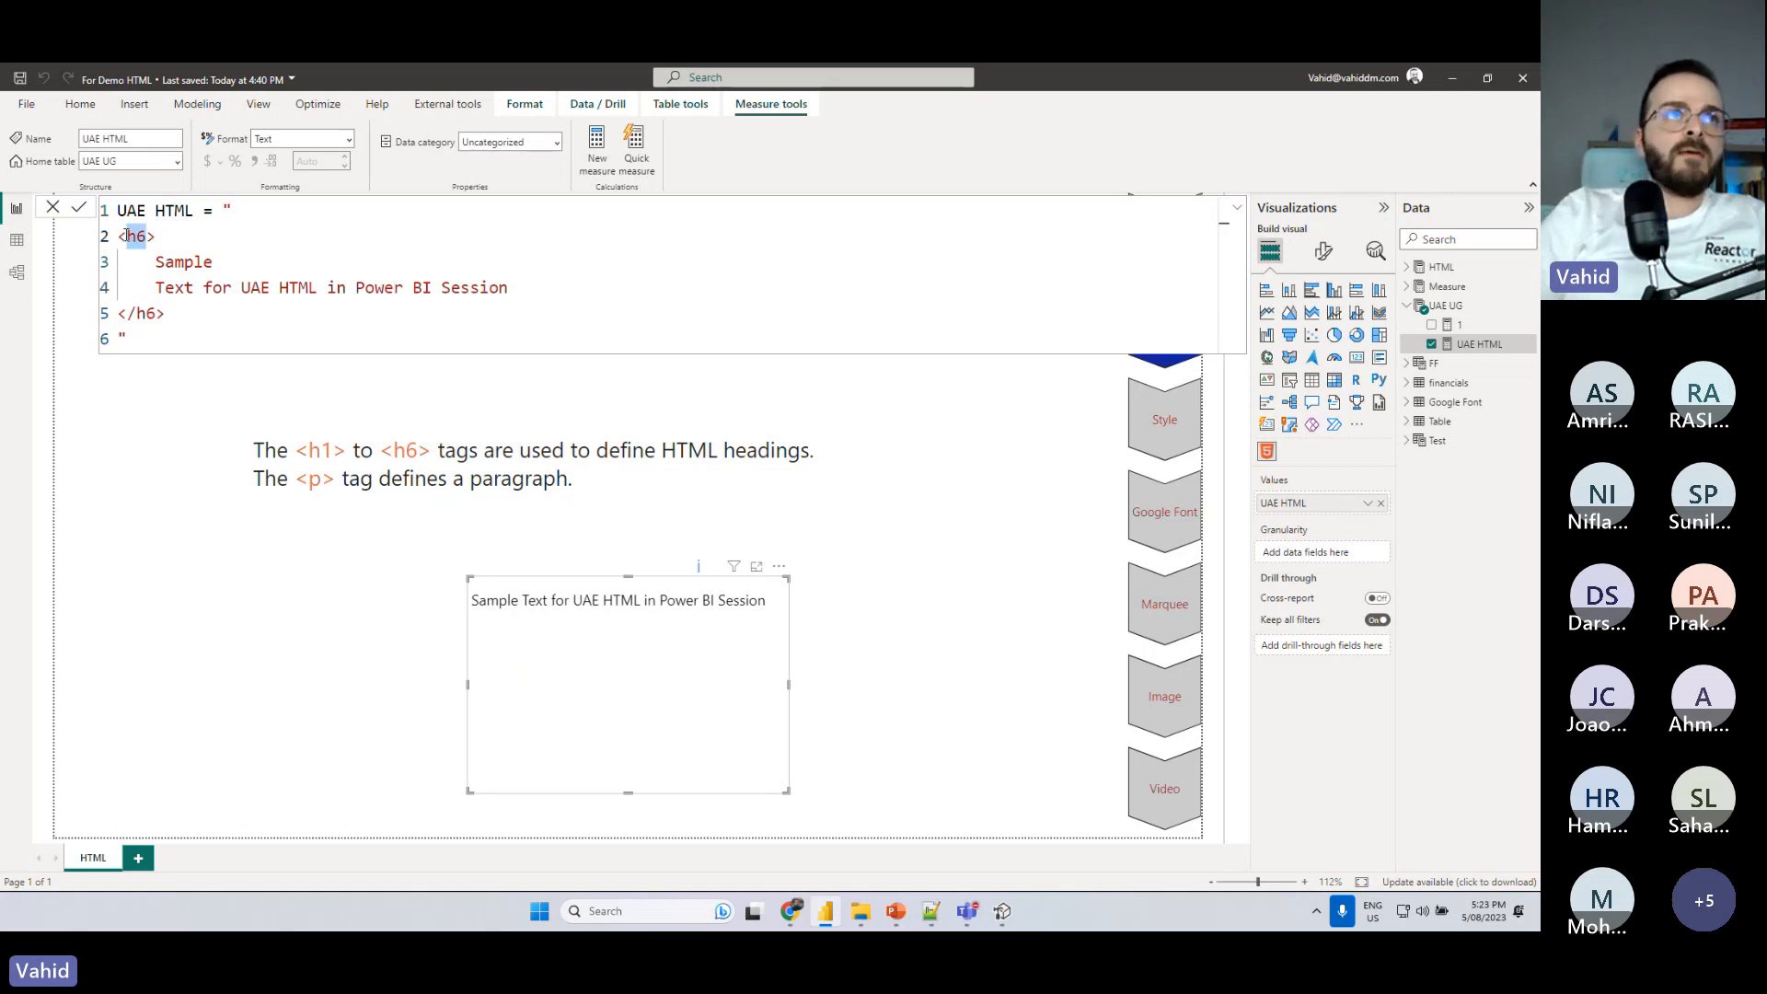
type("p")
left_click_drag(157, 313, 137, 313)
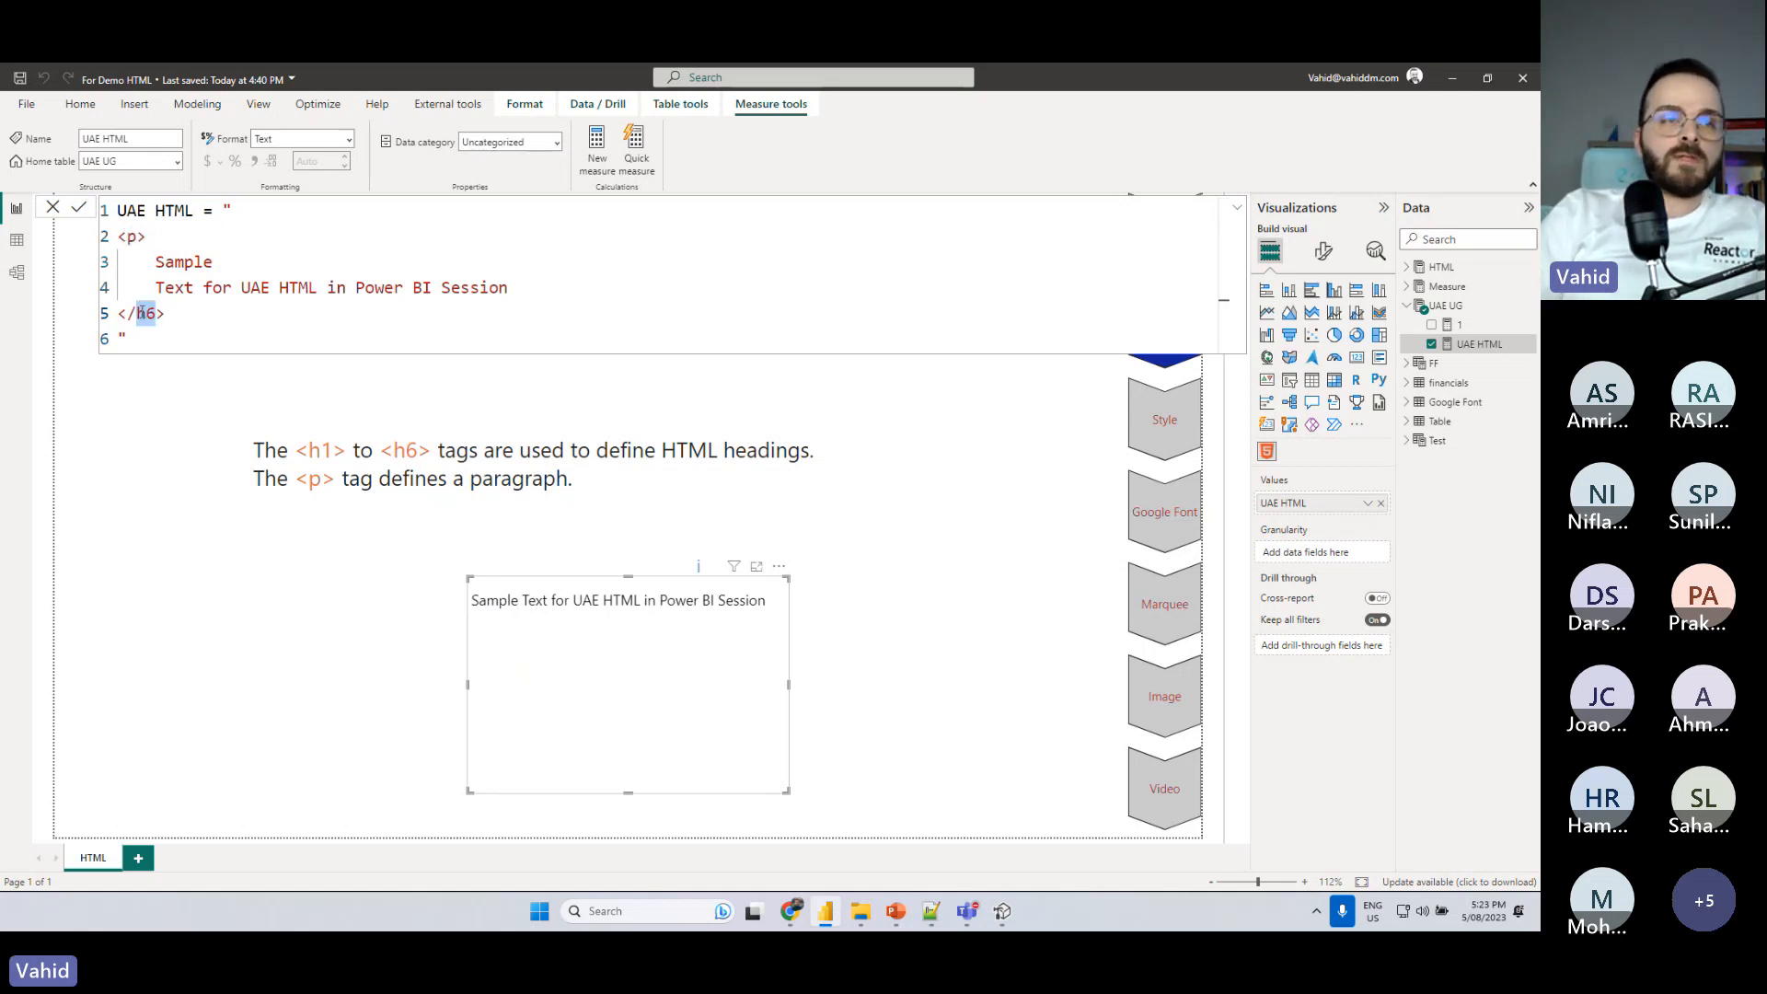
type("p")
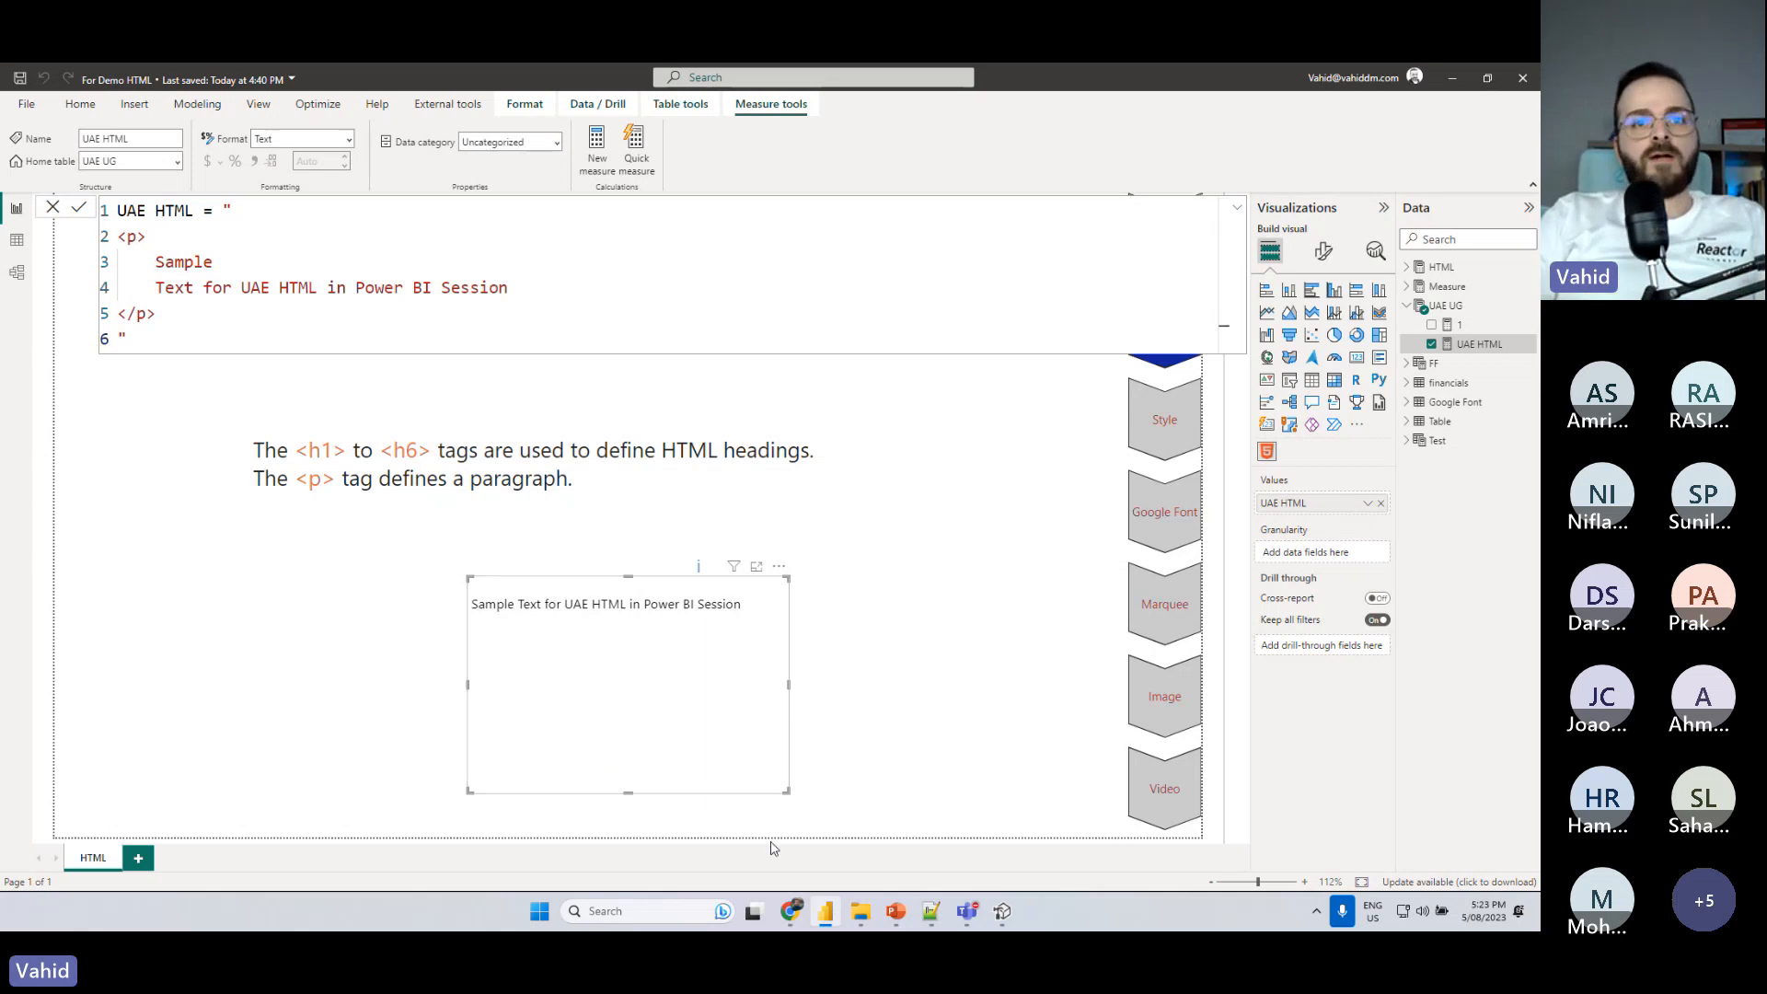
- Switch to Chrome, review the W3Schools HTML Basic page's address and its document and heading examples, and return to the Power BI report
left_click(790, 911)
left_click(88, 66)
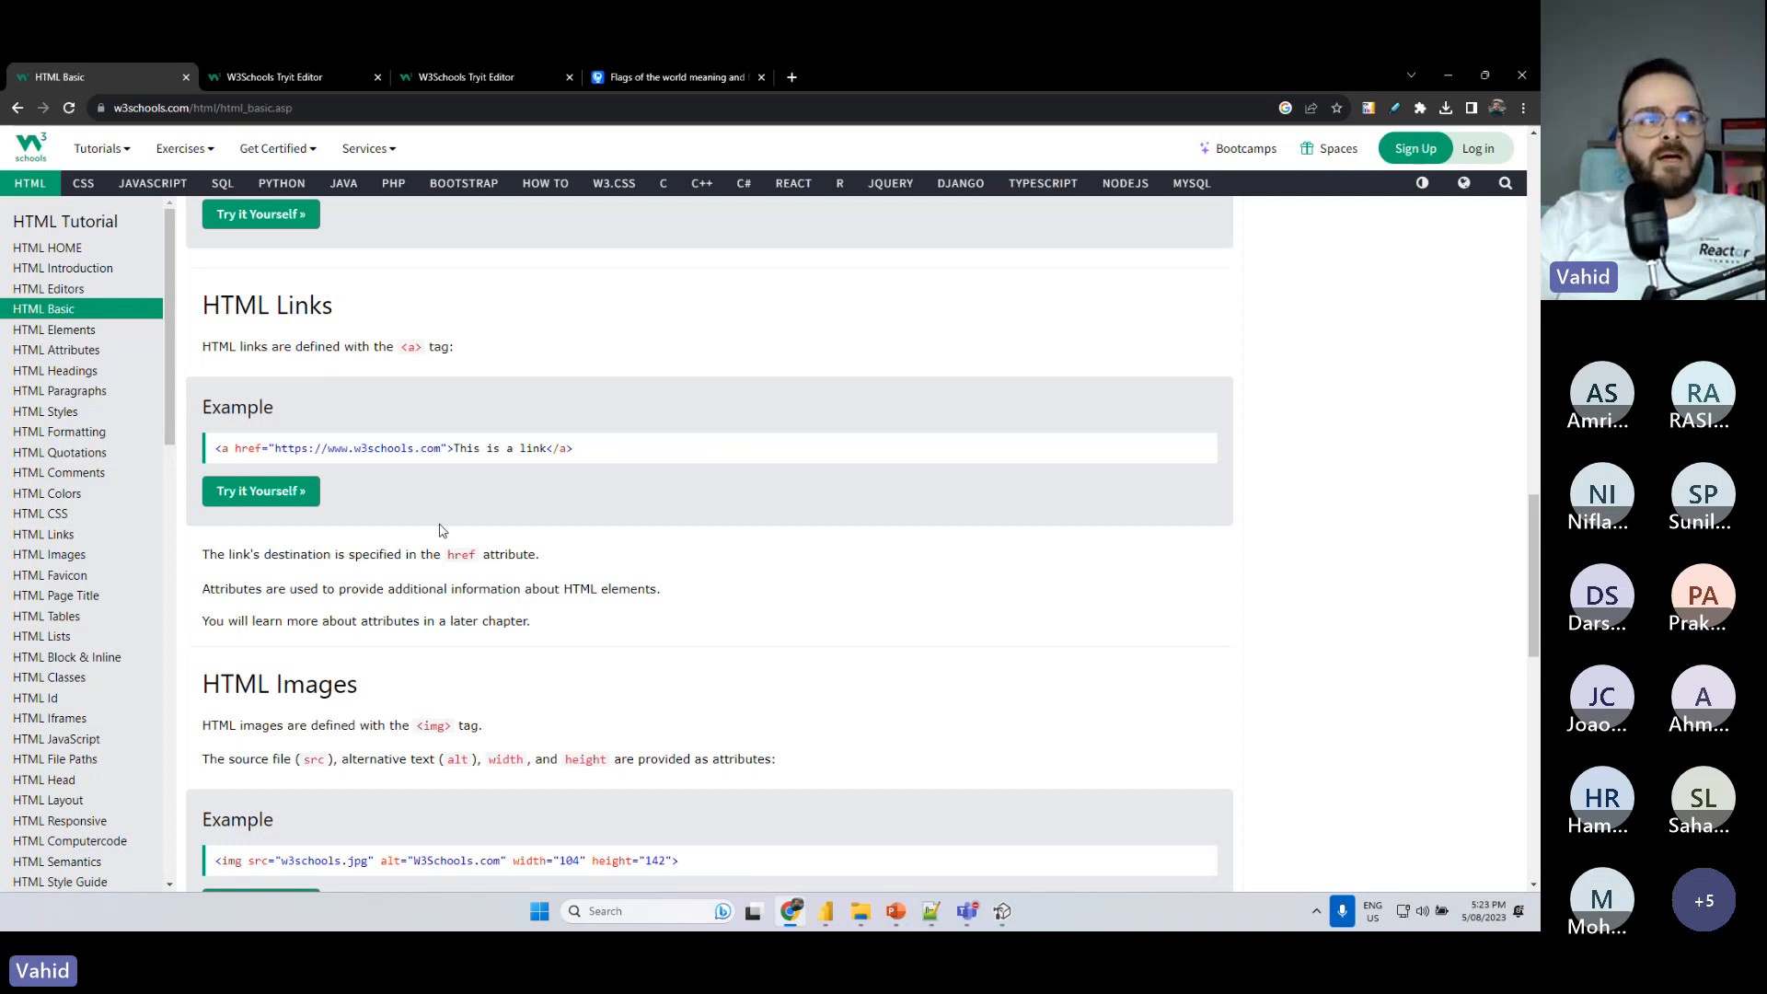
scroll(425, 508, "up", 10)
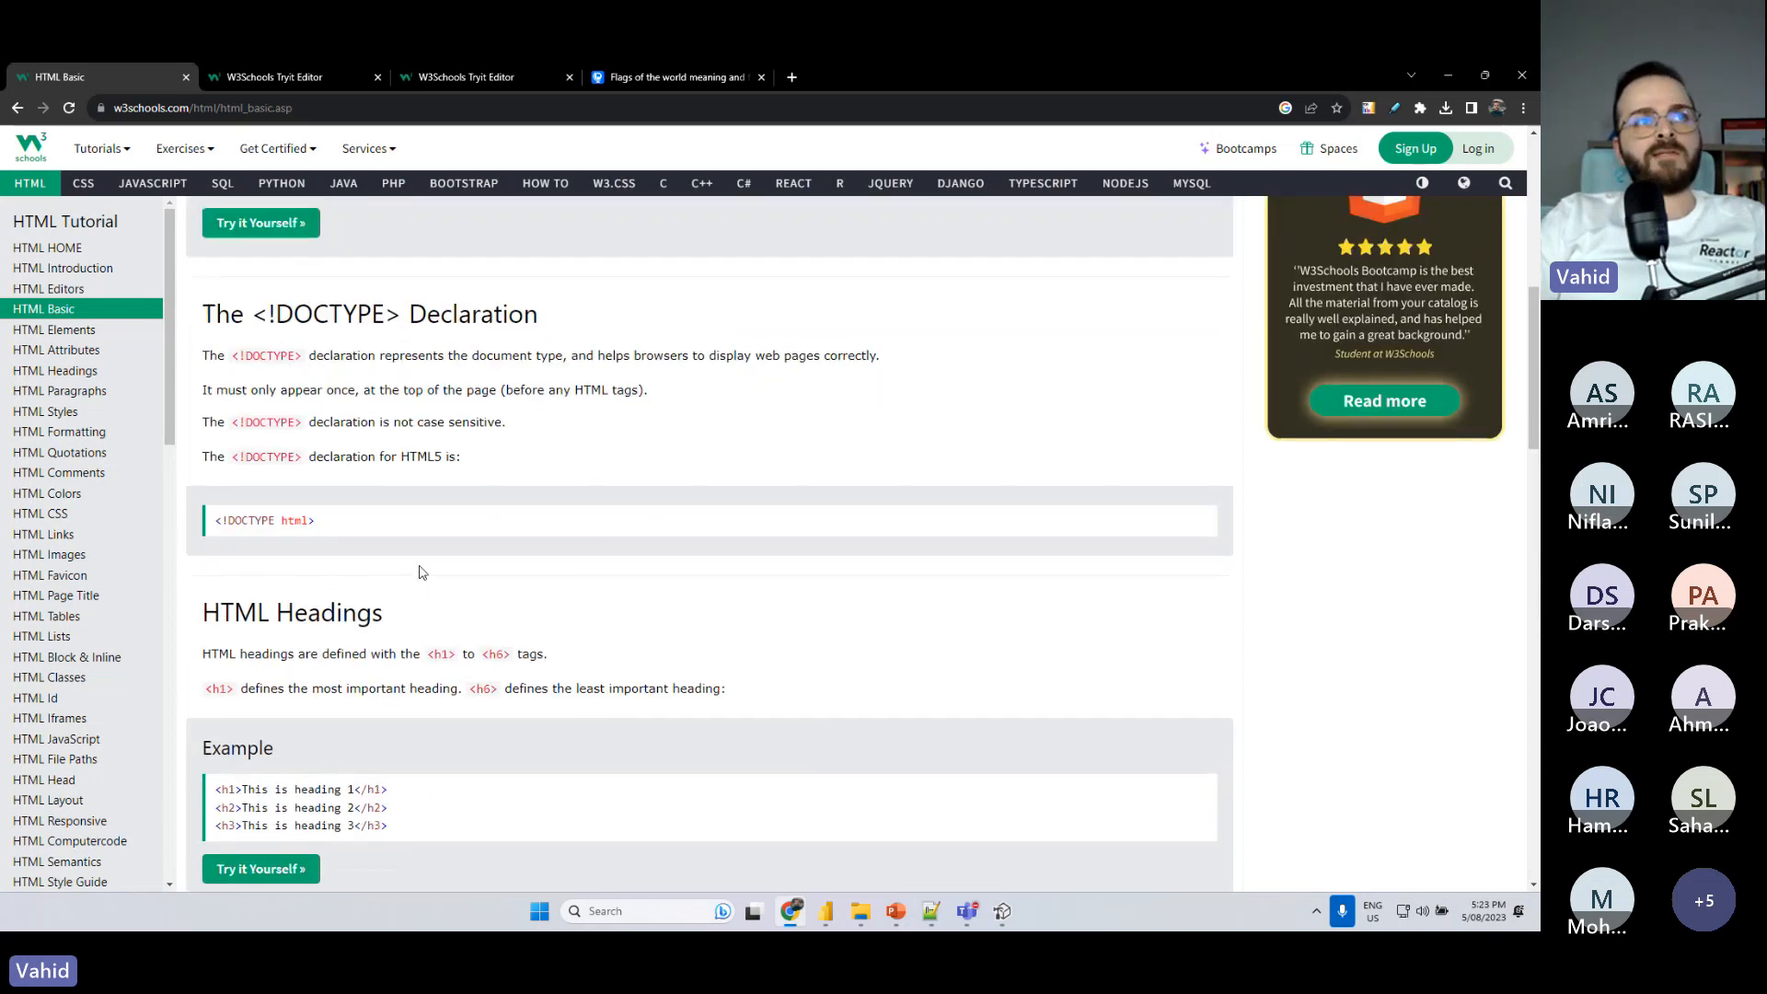
scroll(423, 570, "up", 5)
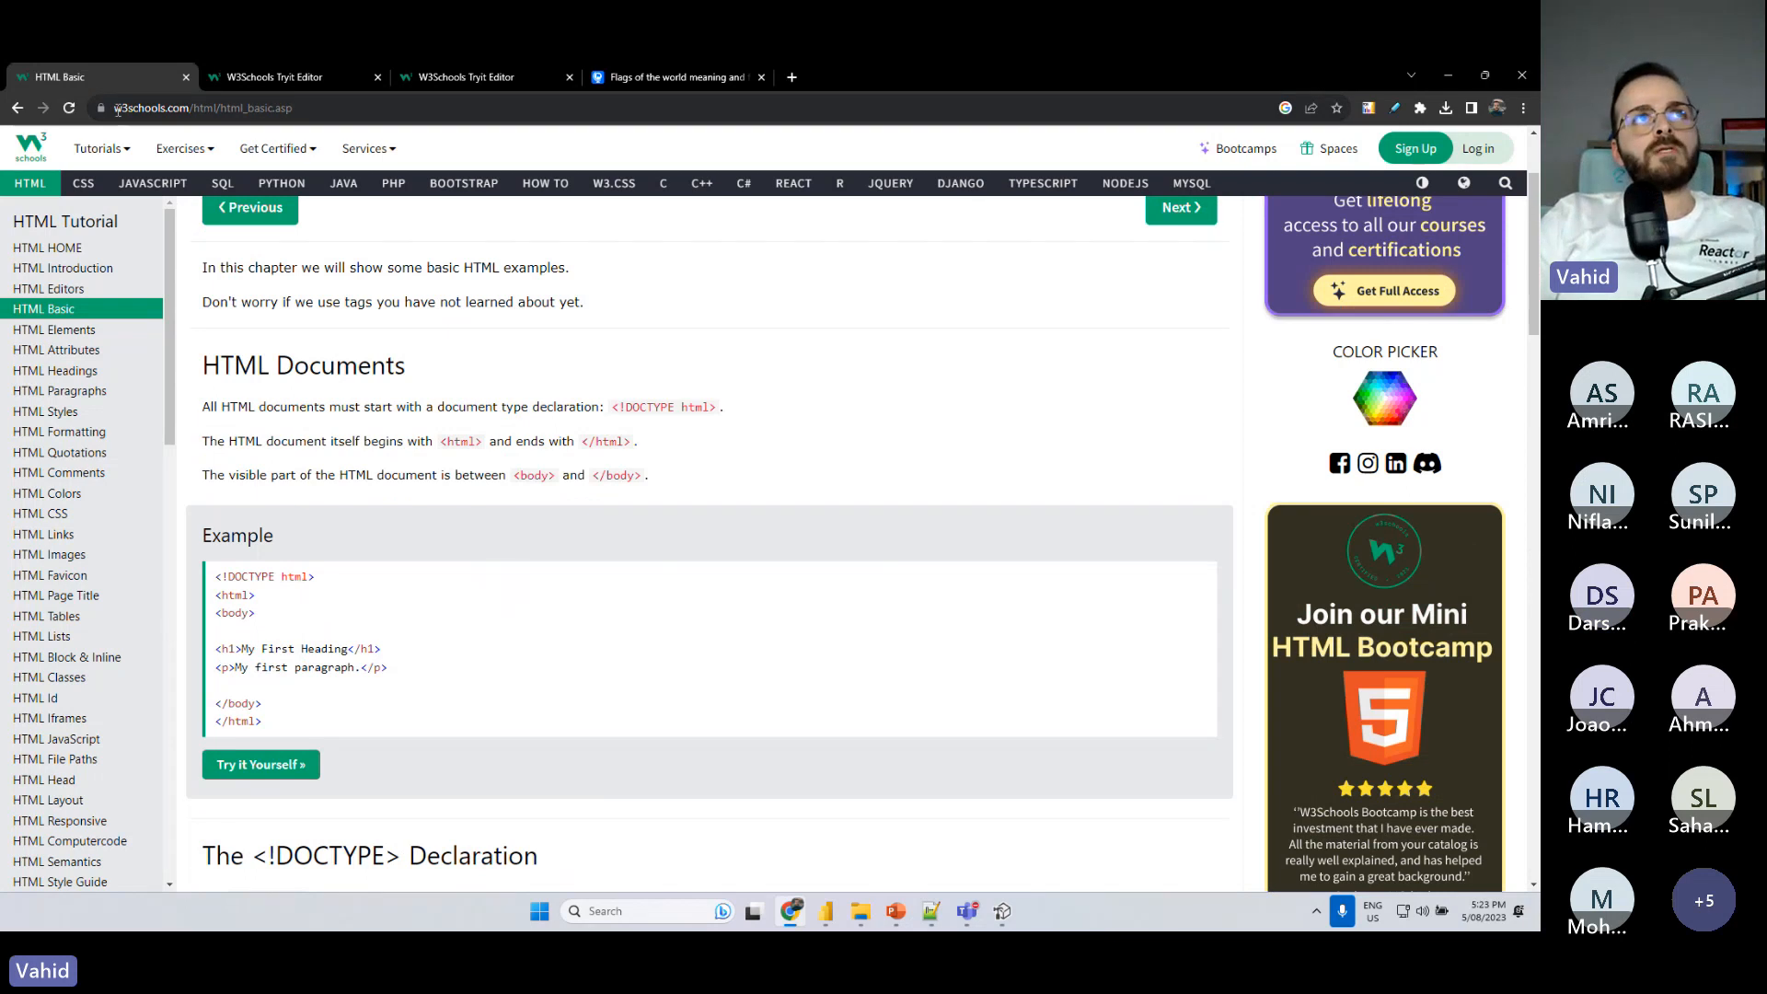
left_click(118, 111)
double_click(218, 110)
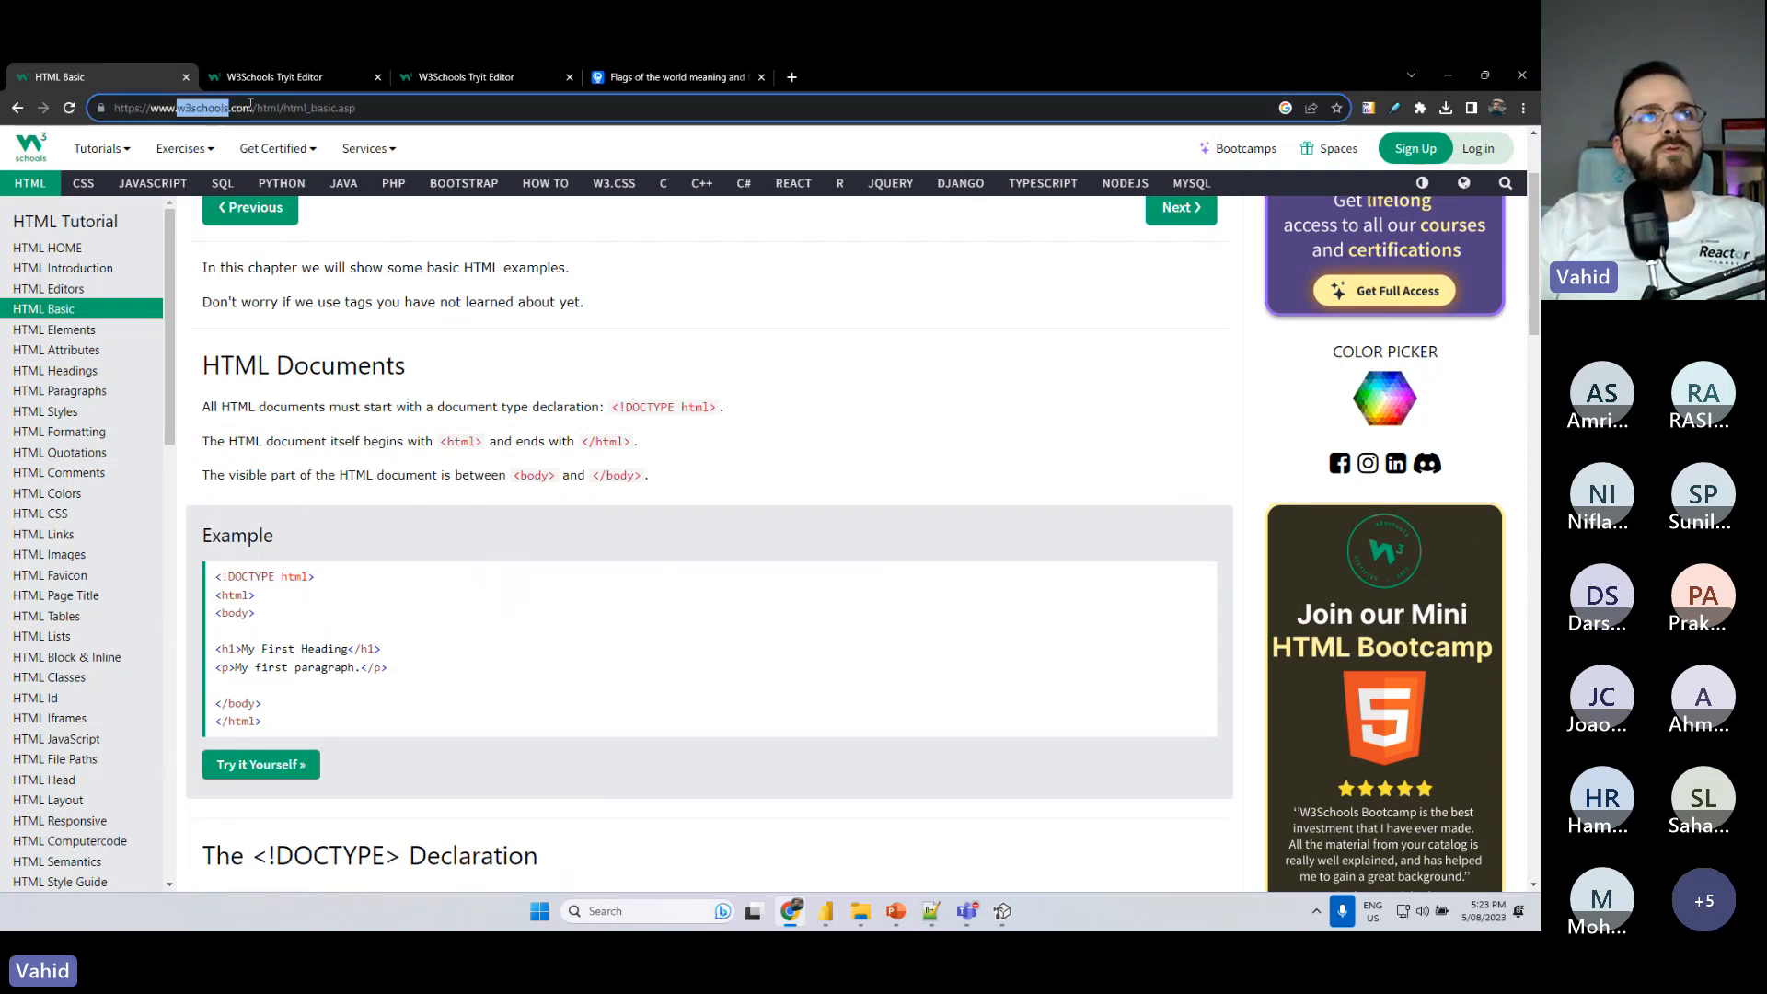
left_click_drag(249, 104, 114, 108)
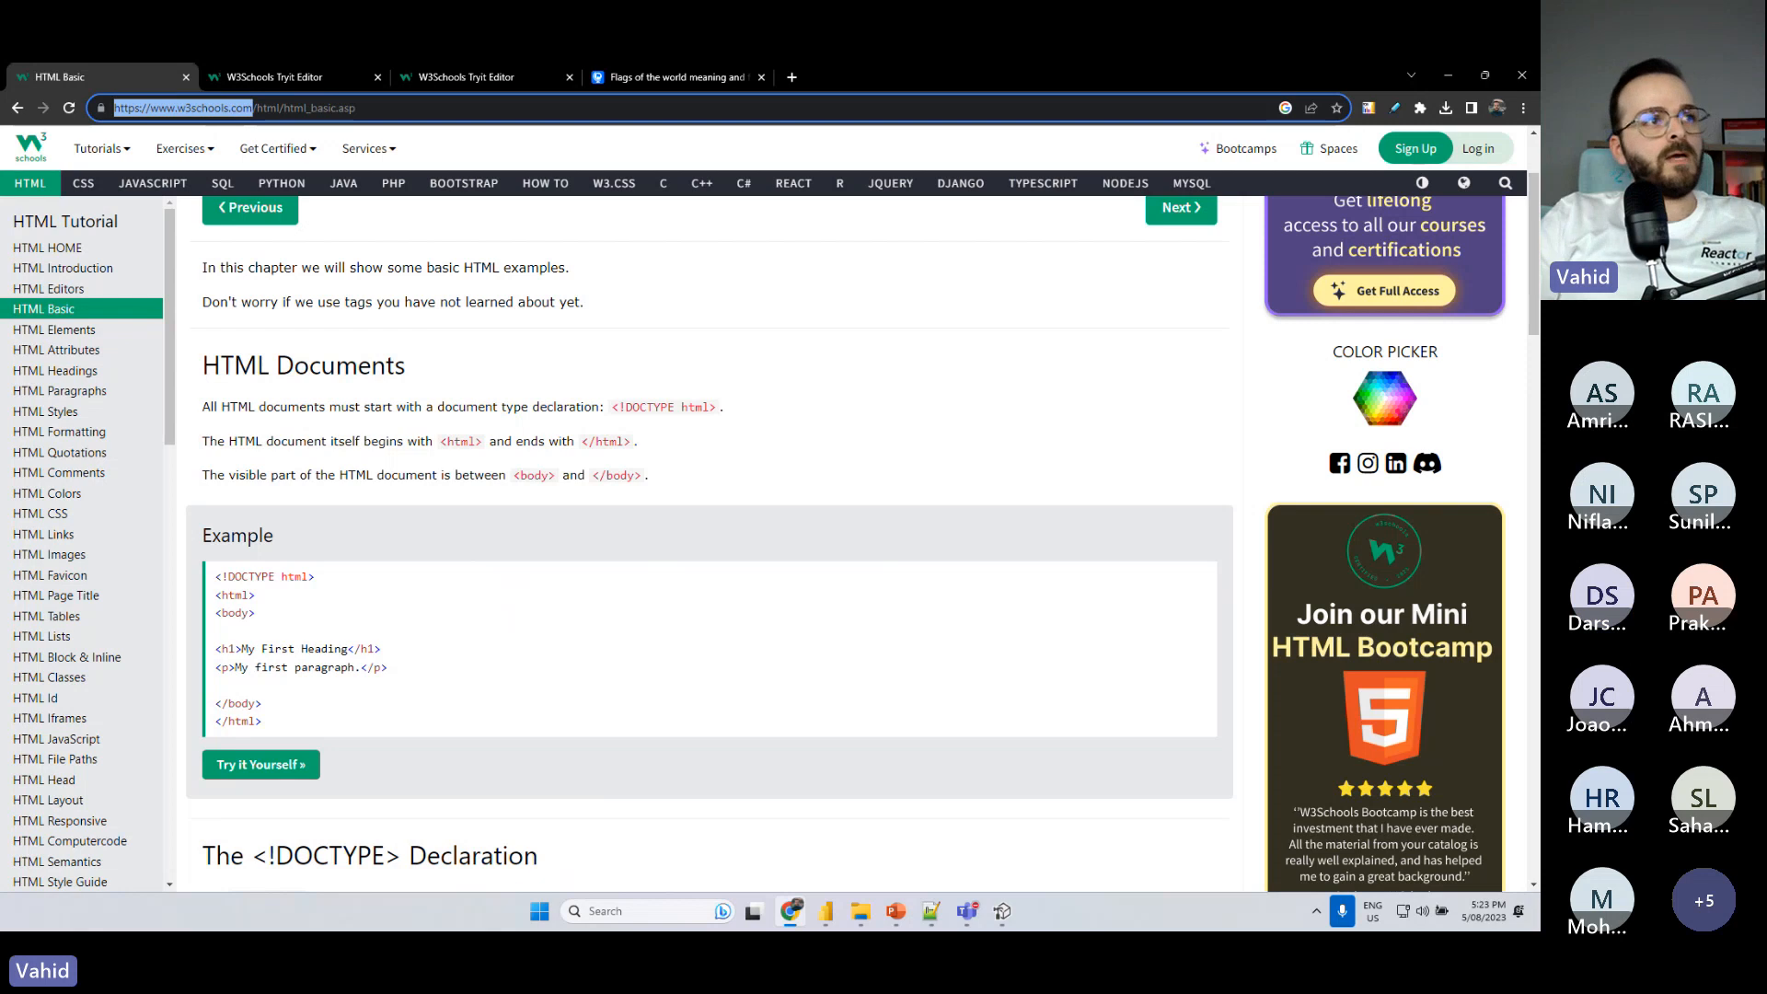
left_click(726, 235)
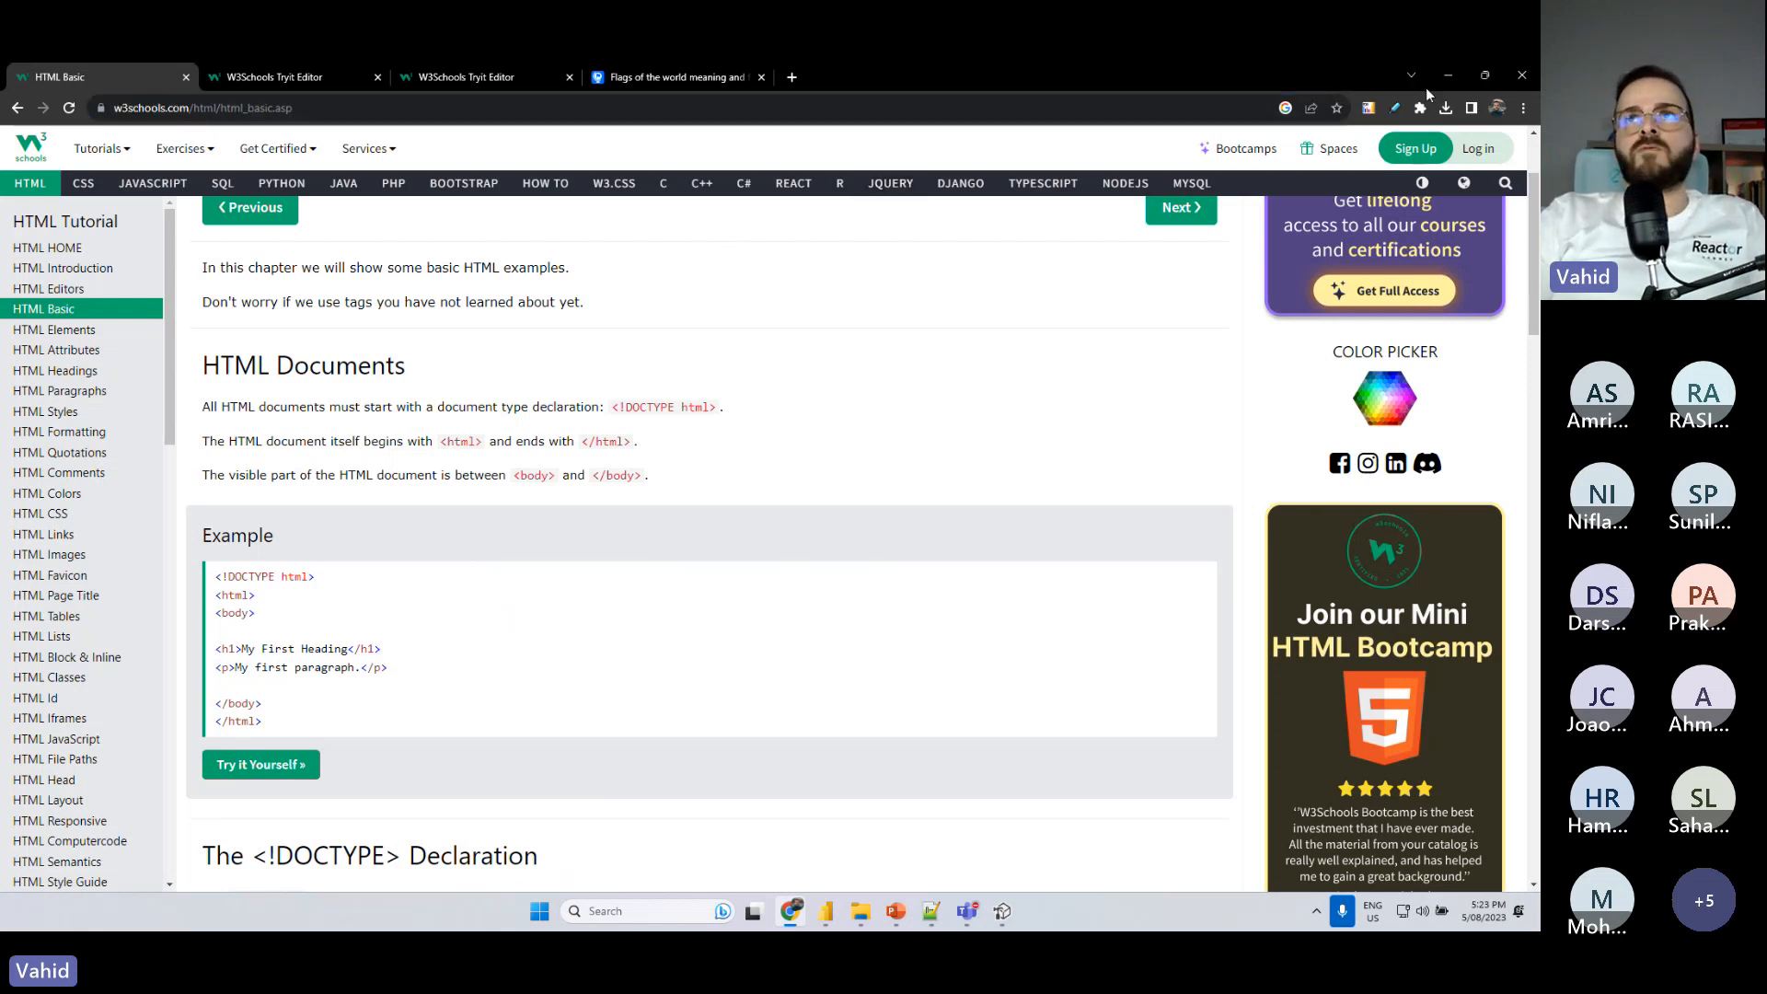
scroll(558, 457, "down", 3)
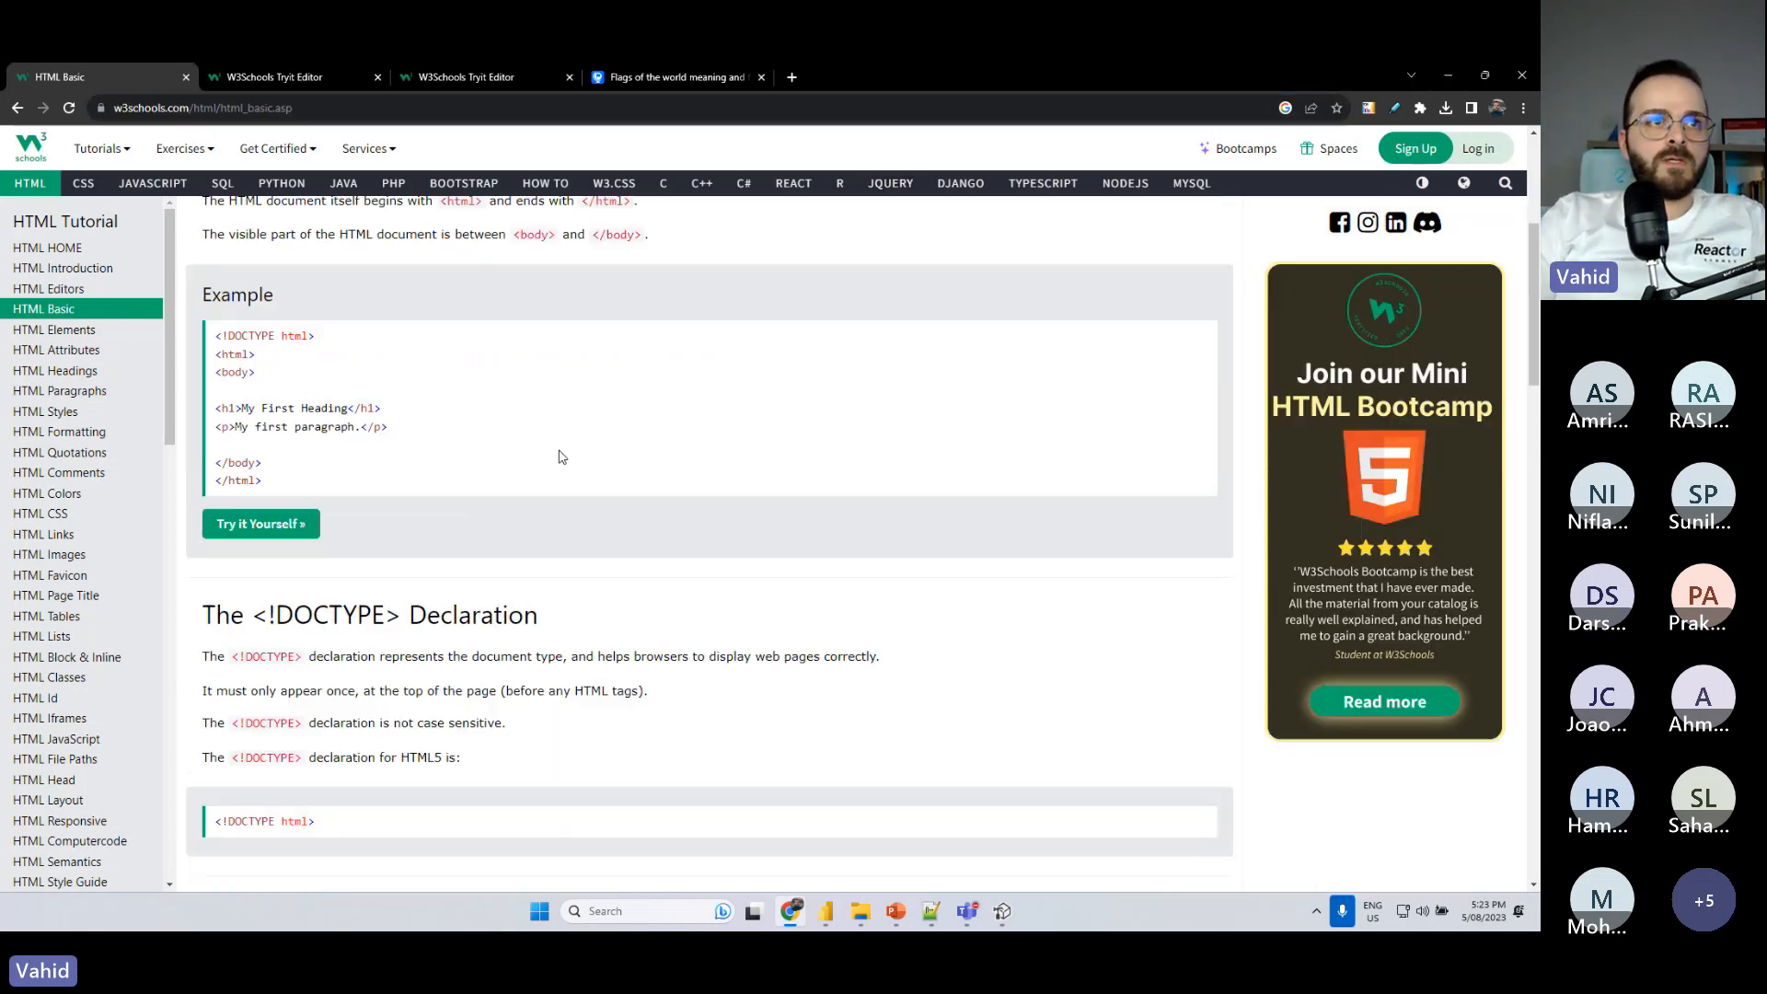
scroll(559, 457, "down", 3)
left_click(1434, 86)
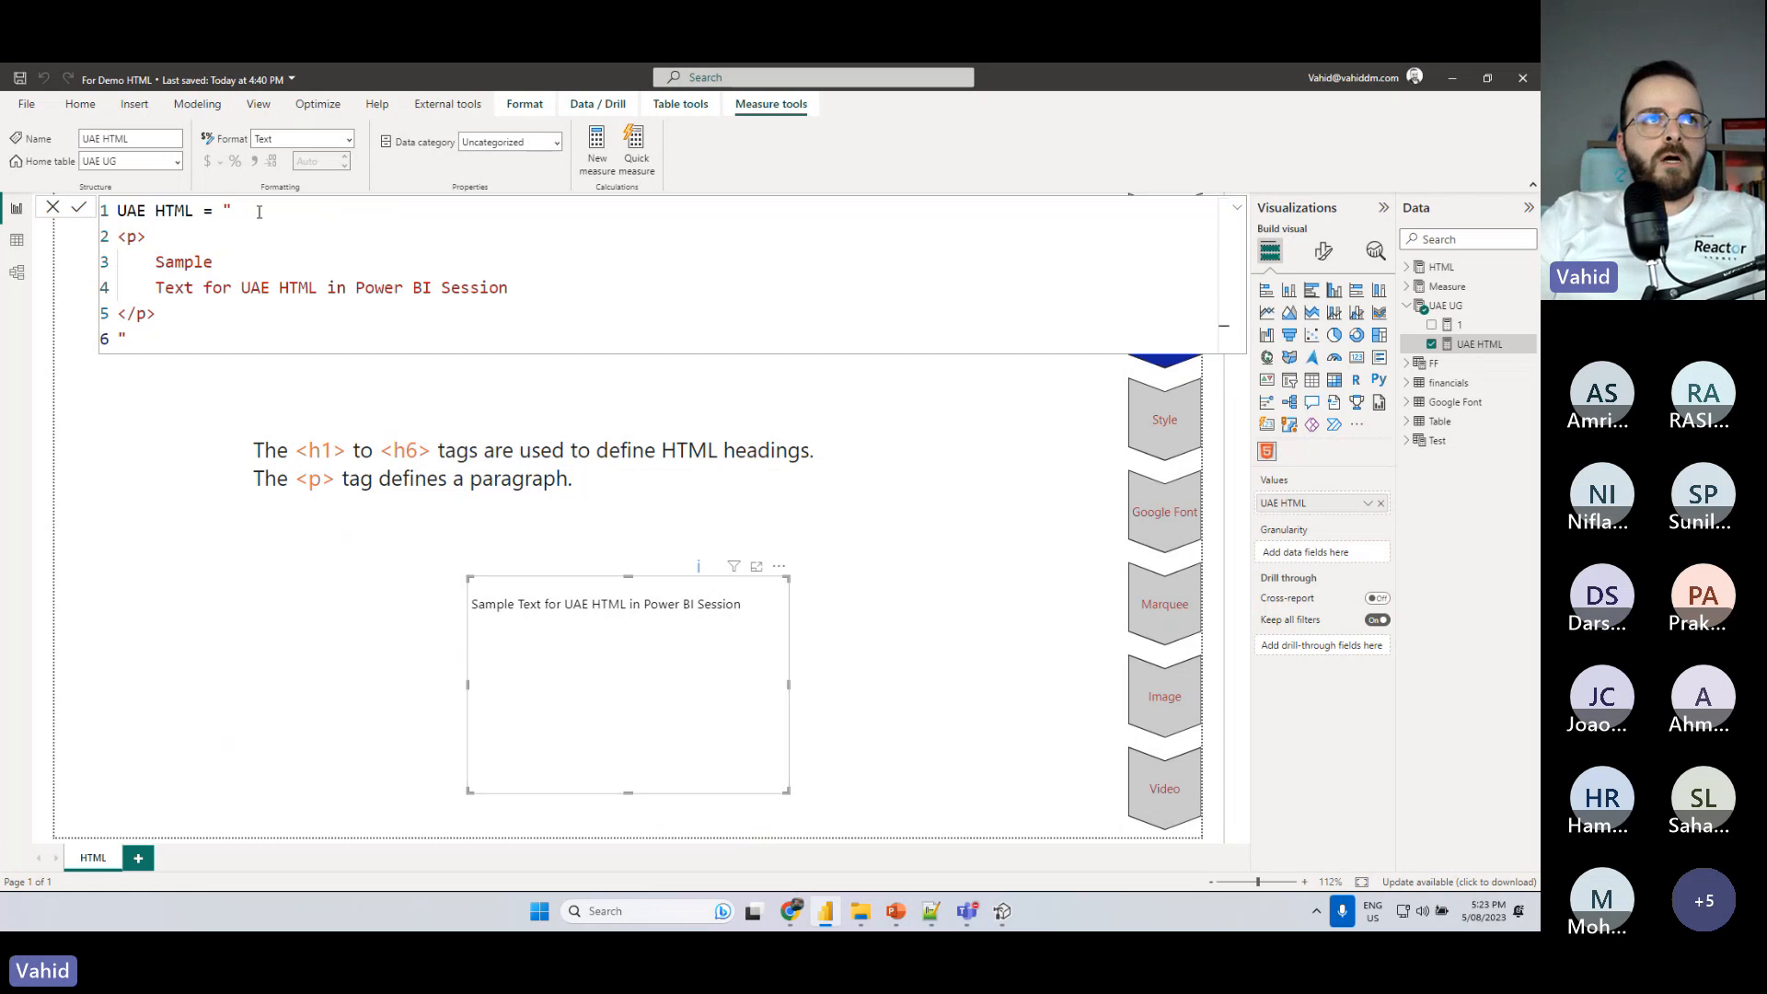
- Put the opening quotation mark of the UAE HTML measure on its own line between the equals sign and the p tag
left_click(227, 207)
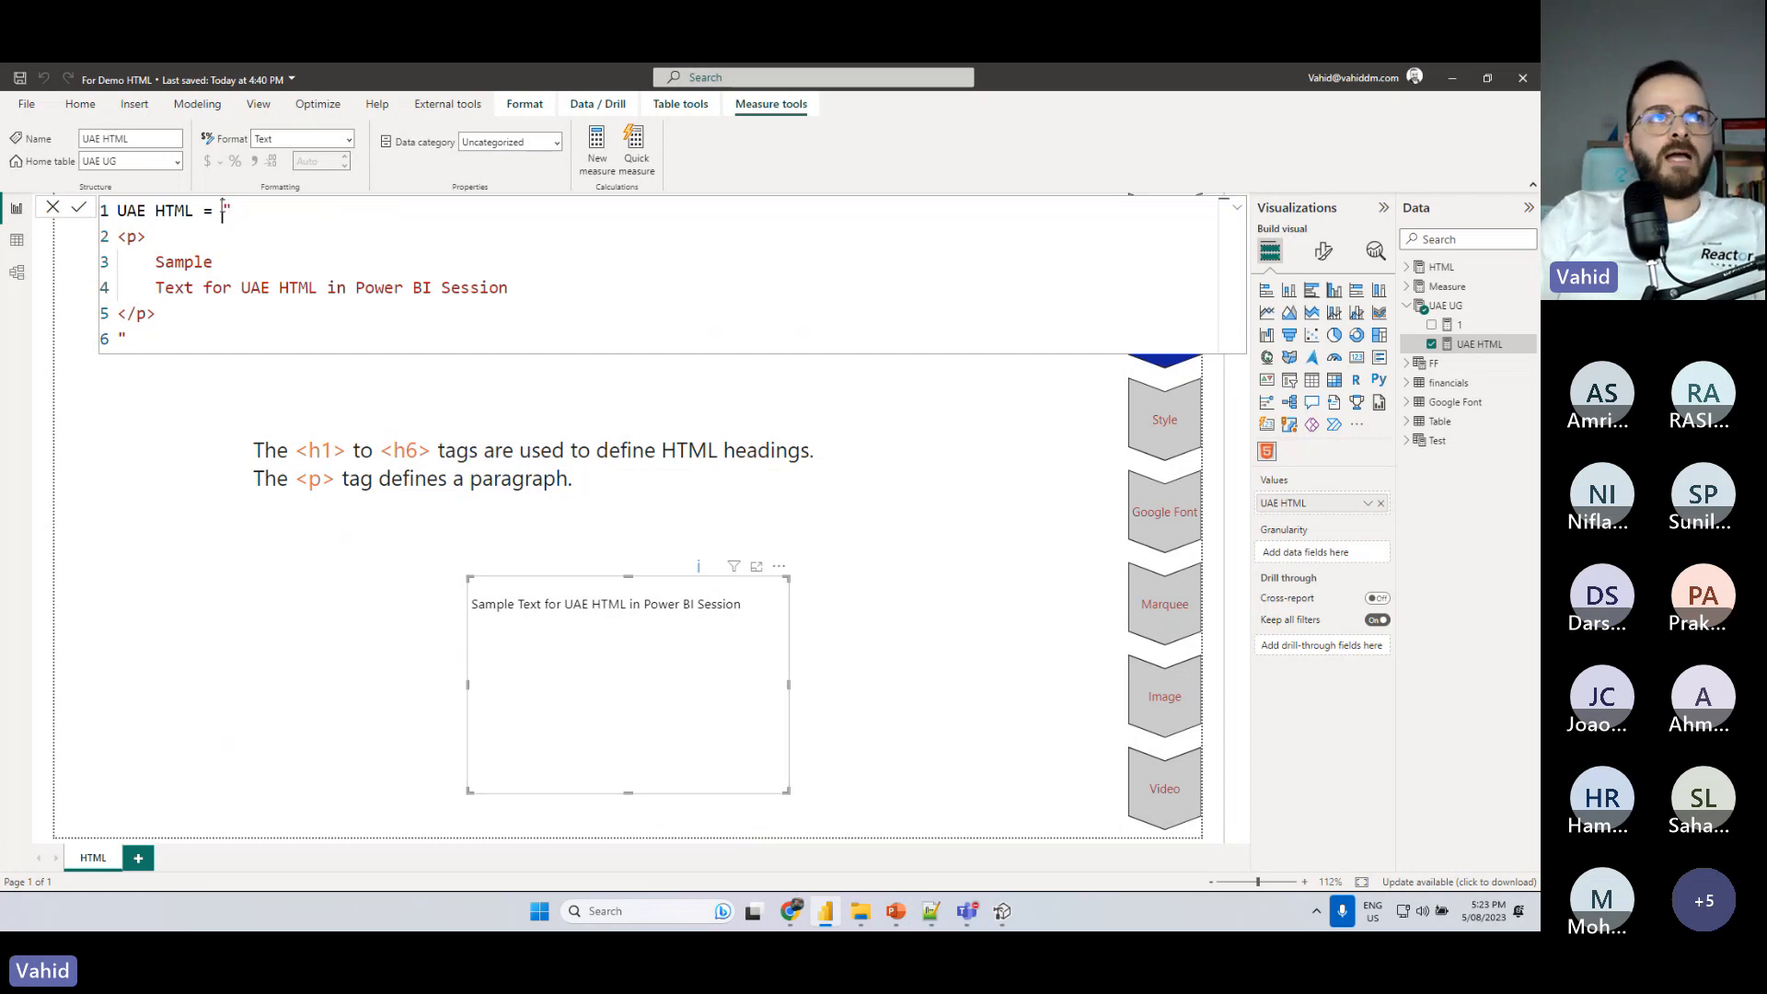
key("Return")
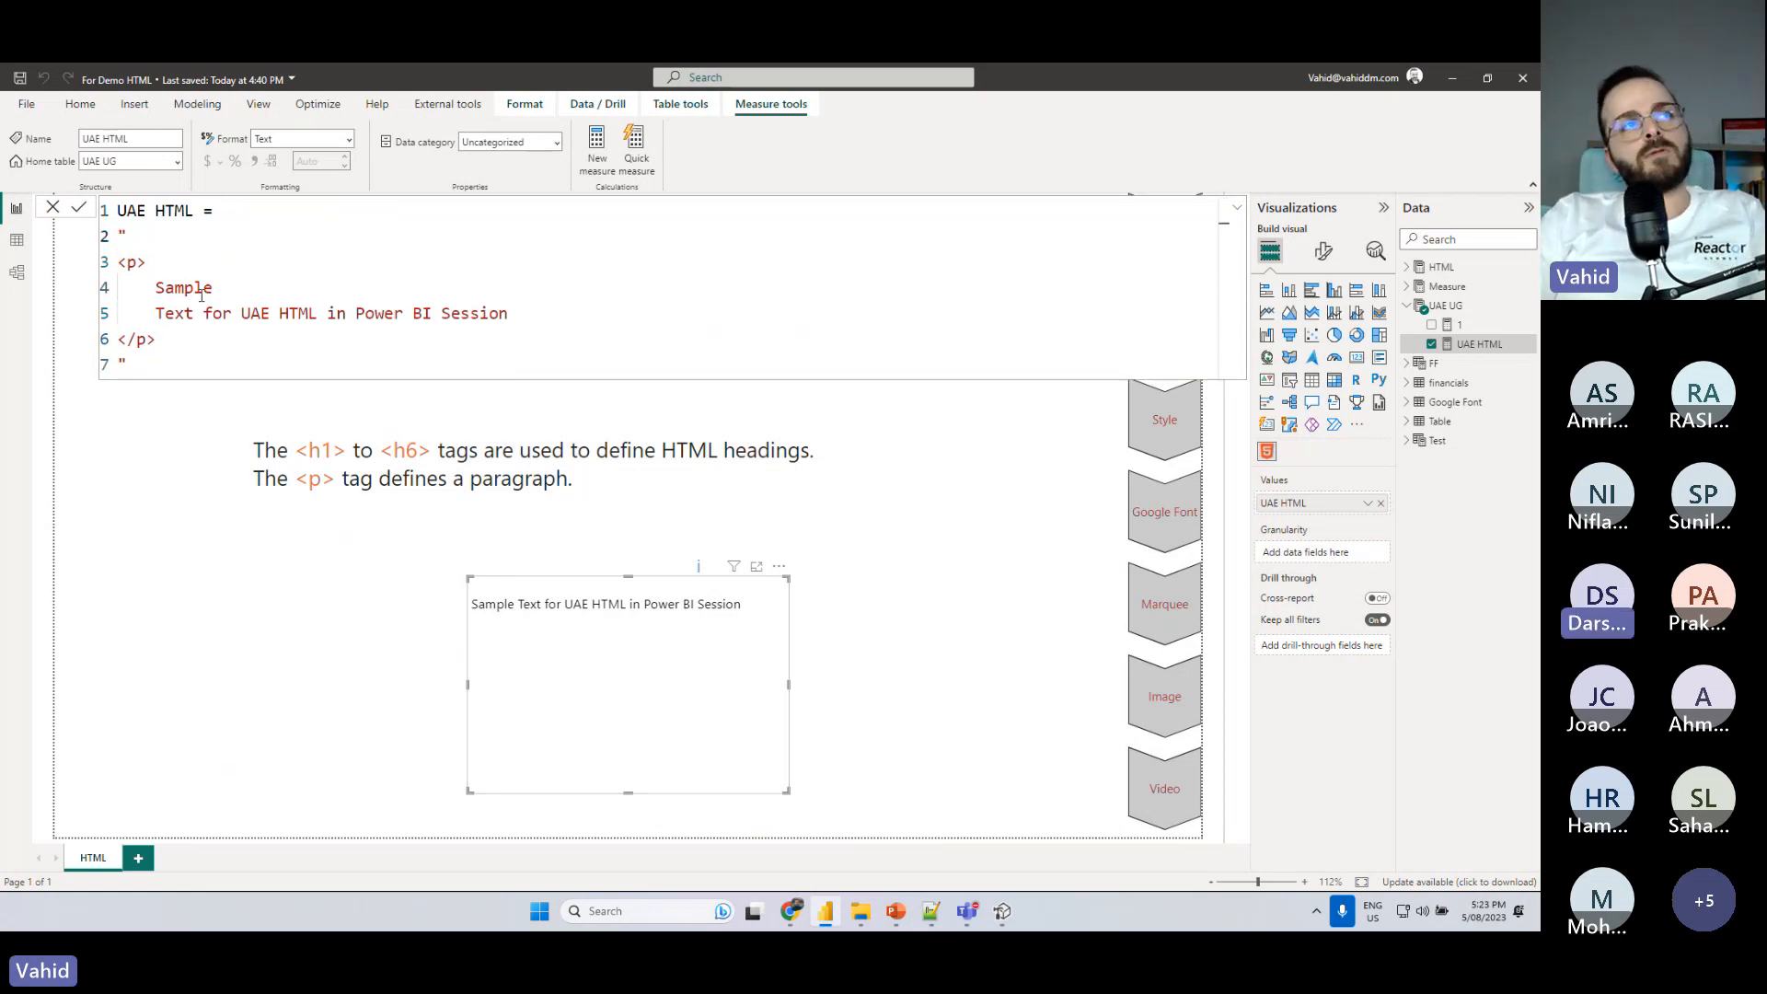
left_click(127, 238)
key("Delete")
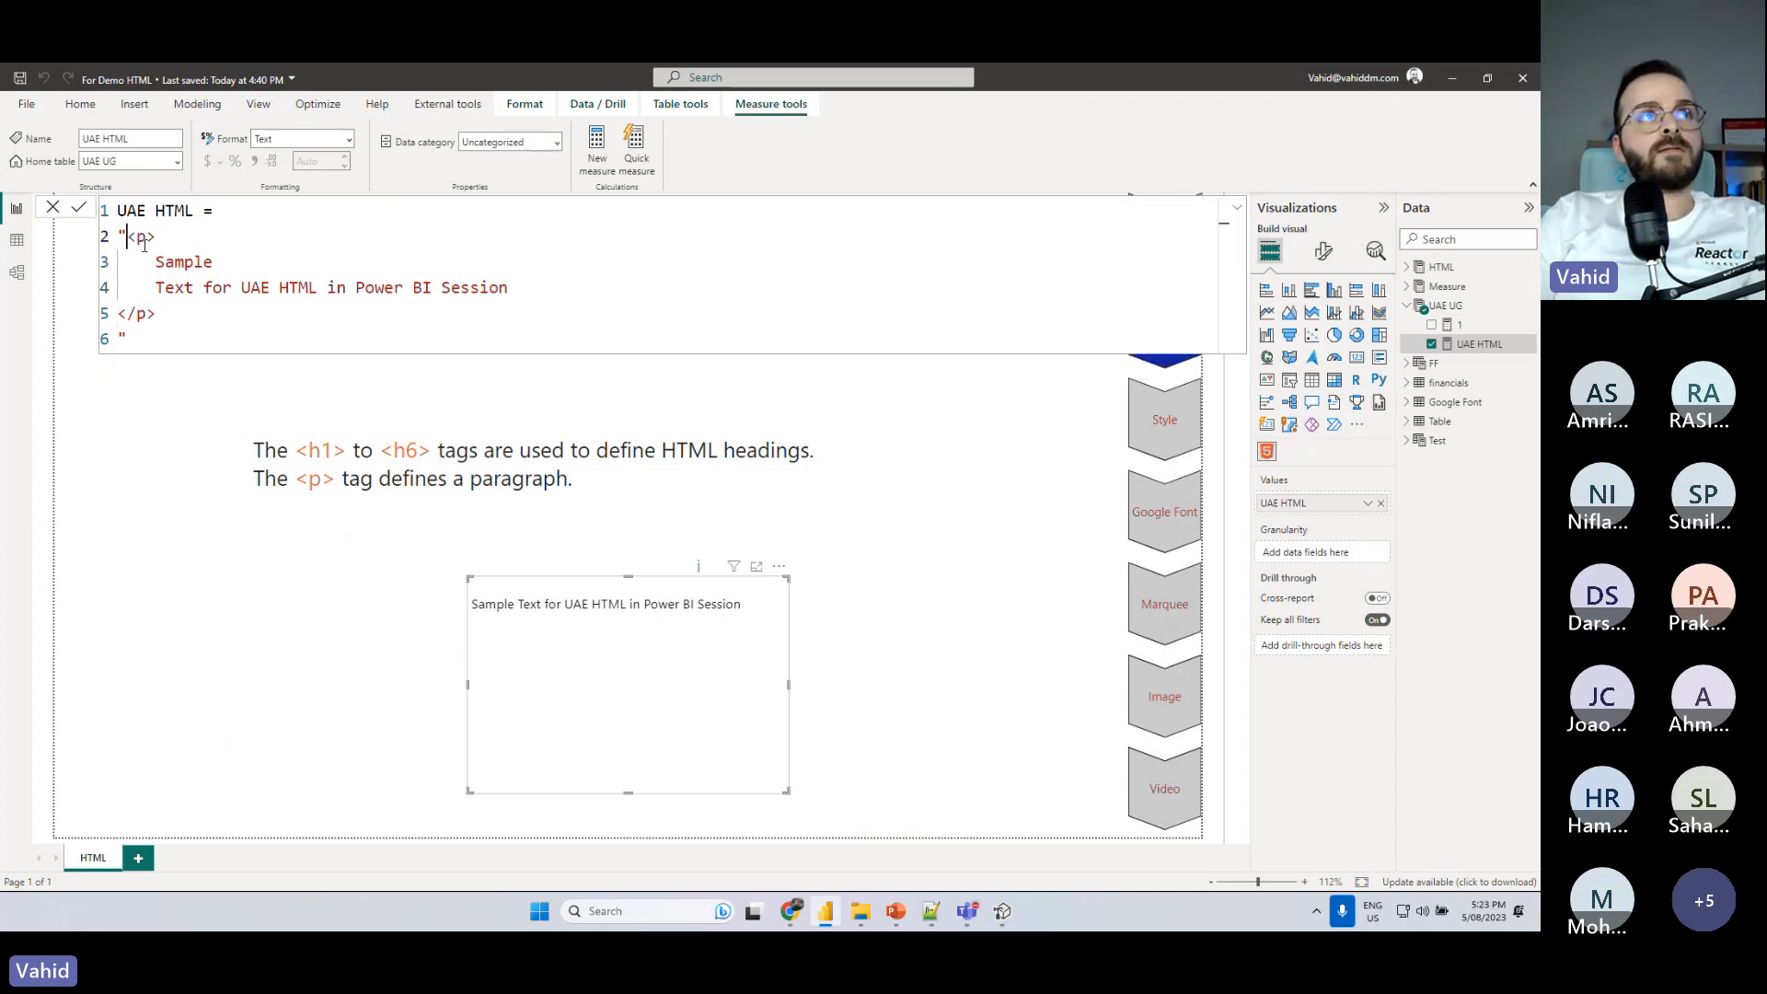
key("Return")
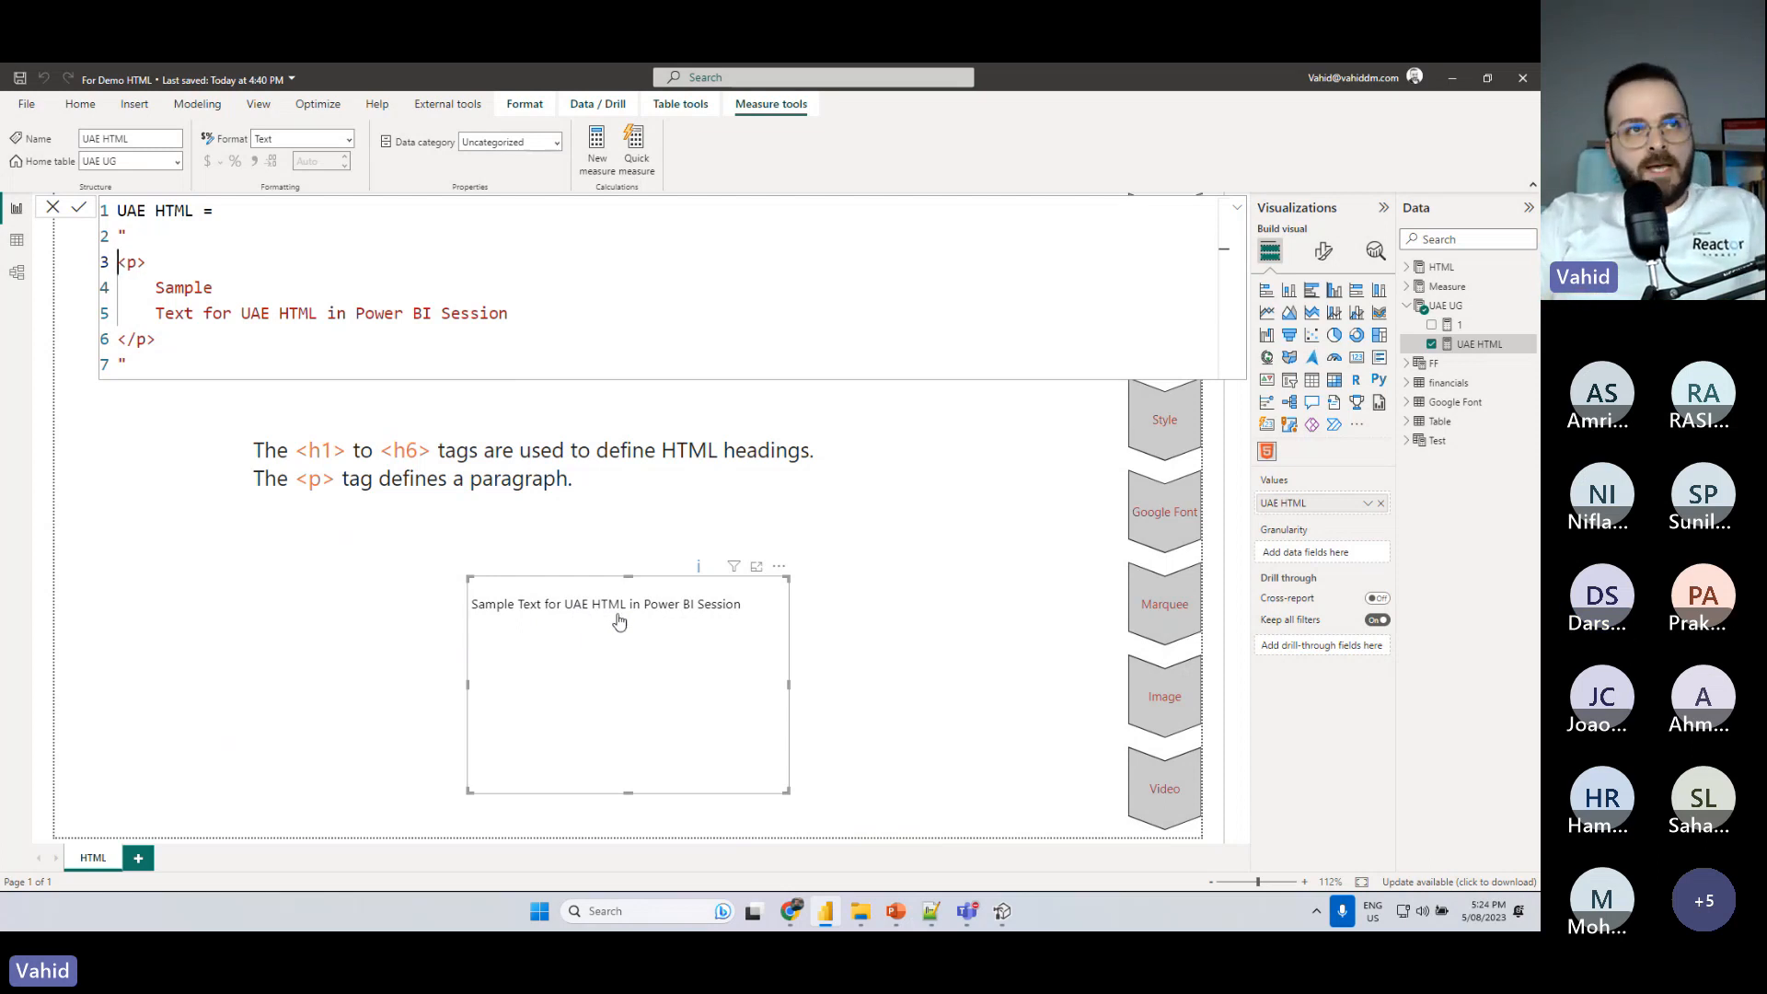
- Go to the report's Style section and move the HTML Content visual down below the span example
left_click(1151, 429)
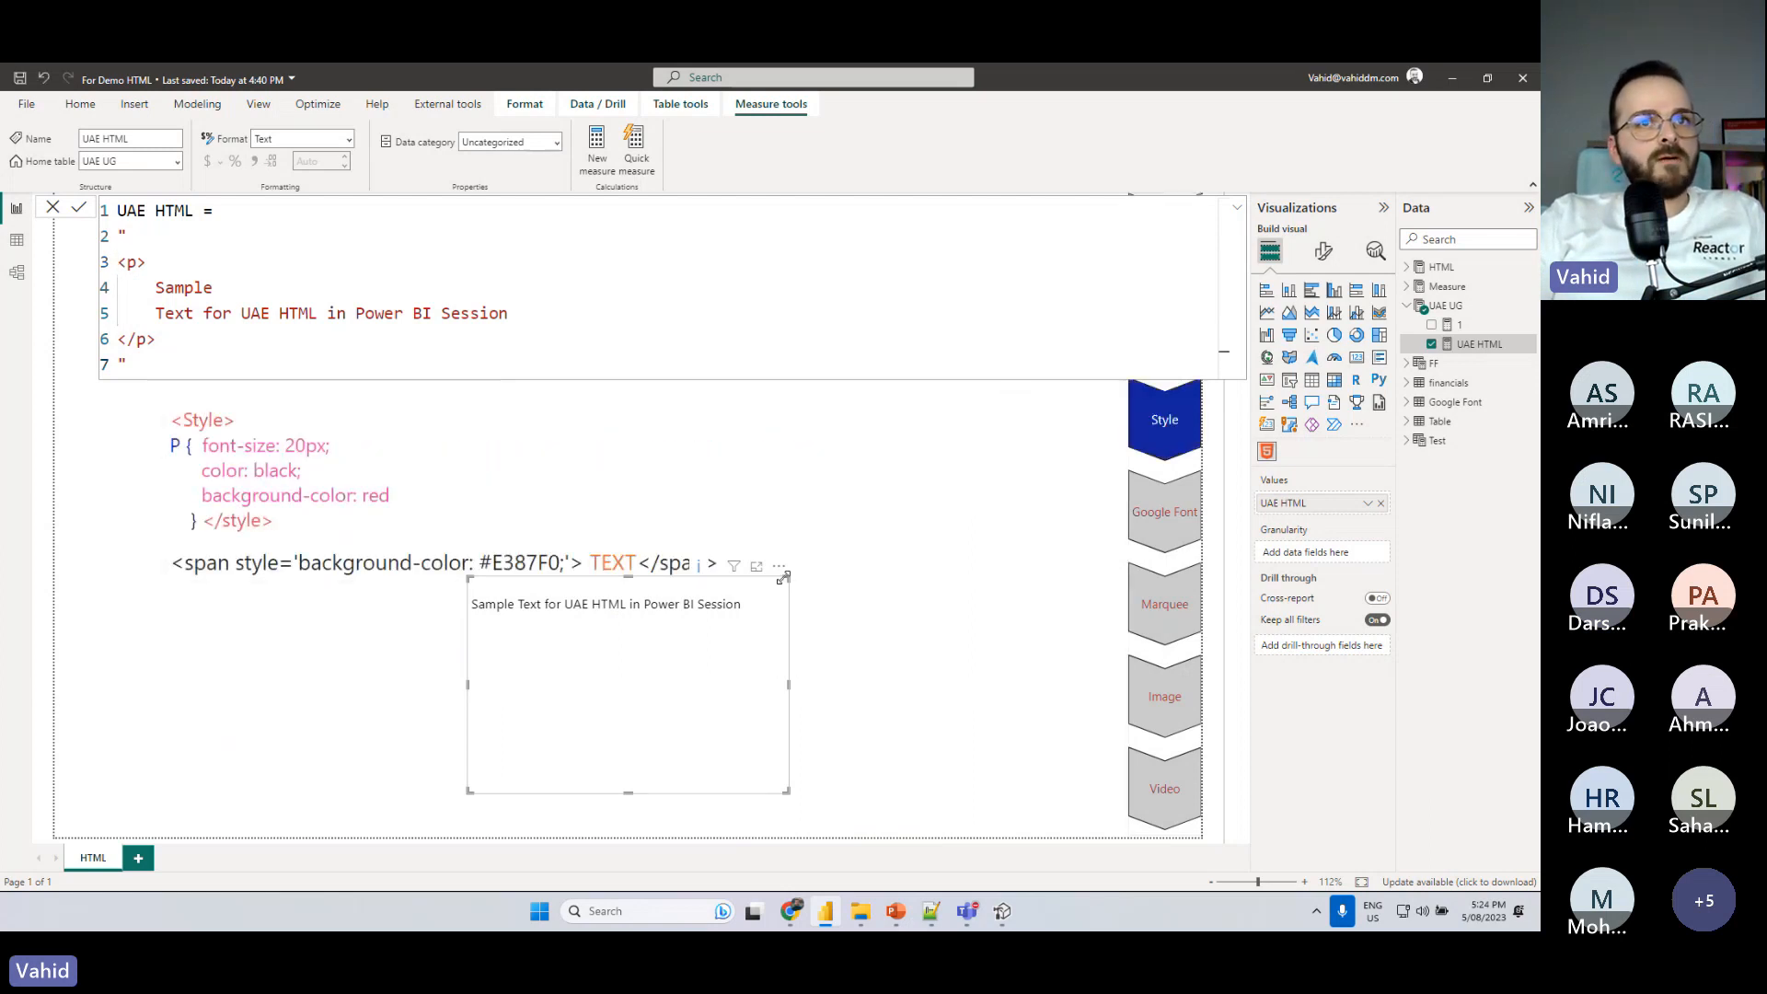
left_click_drag(780, 571, 771, 600)
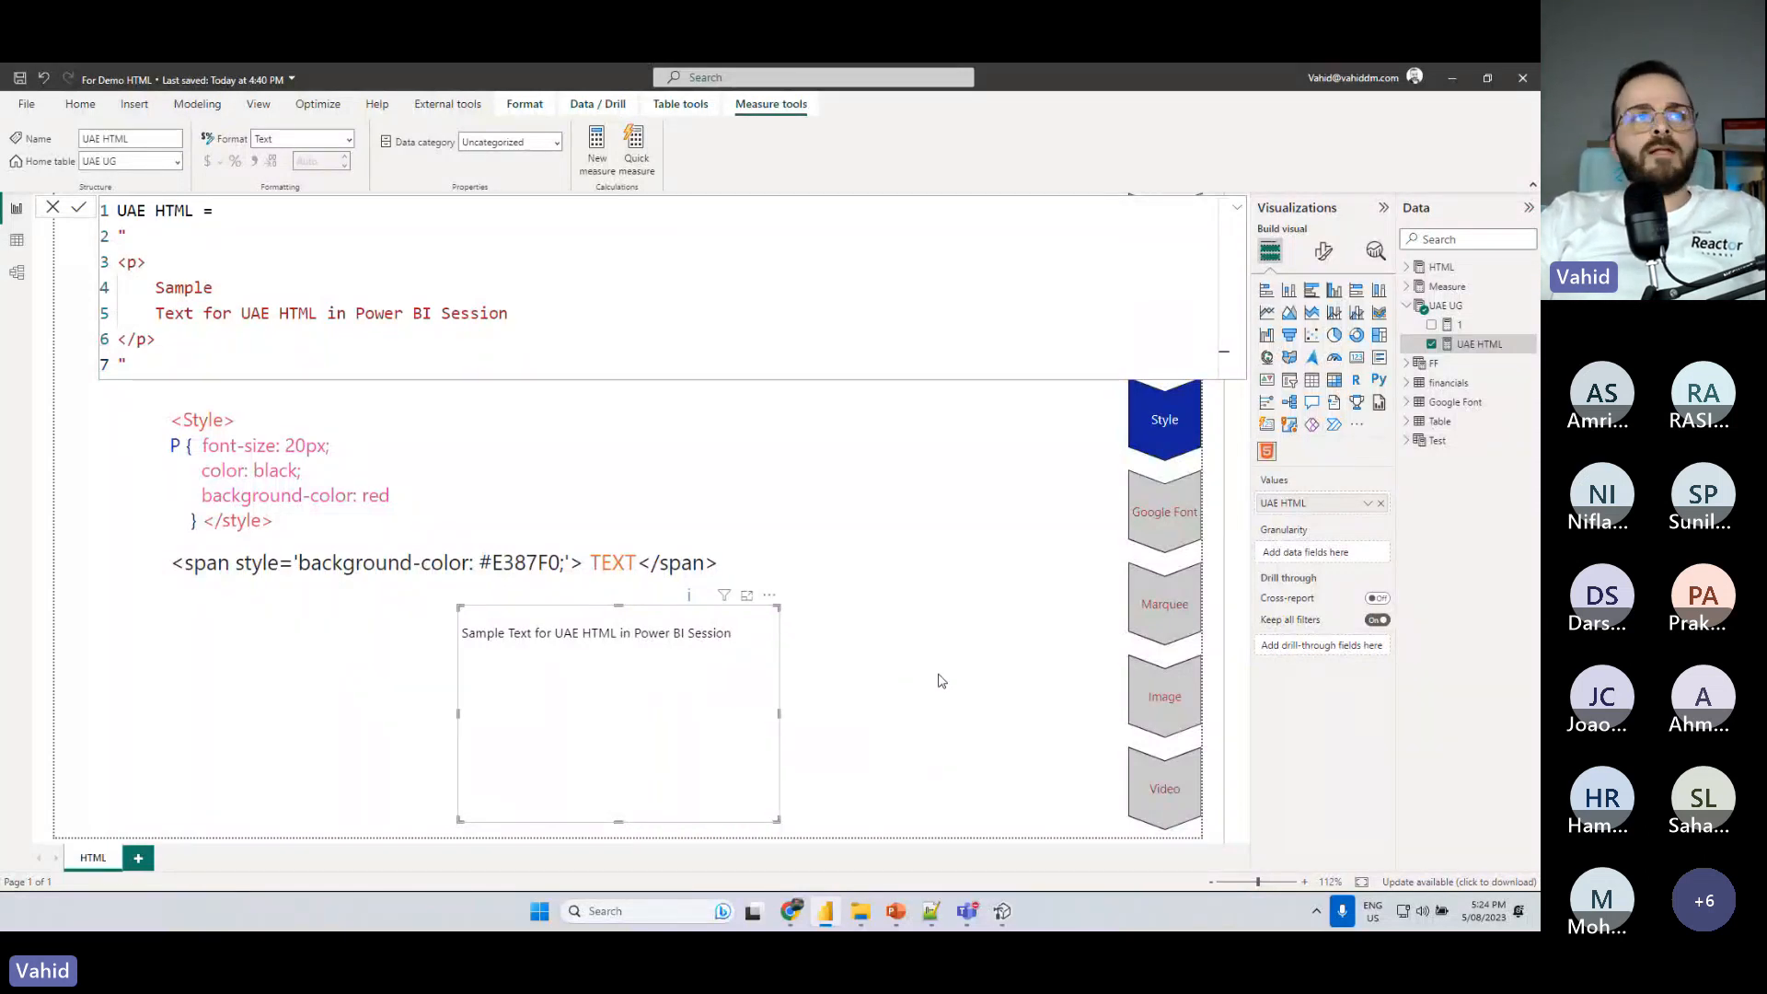
left_click(941, 681)
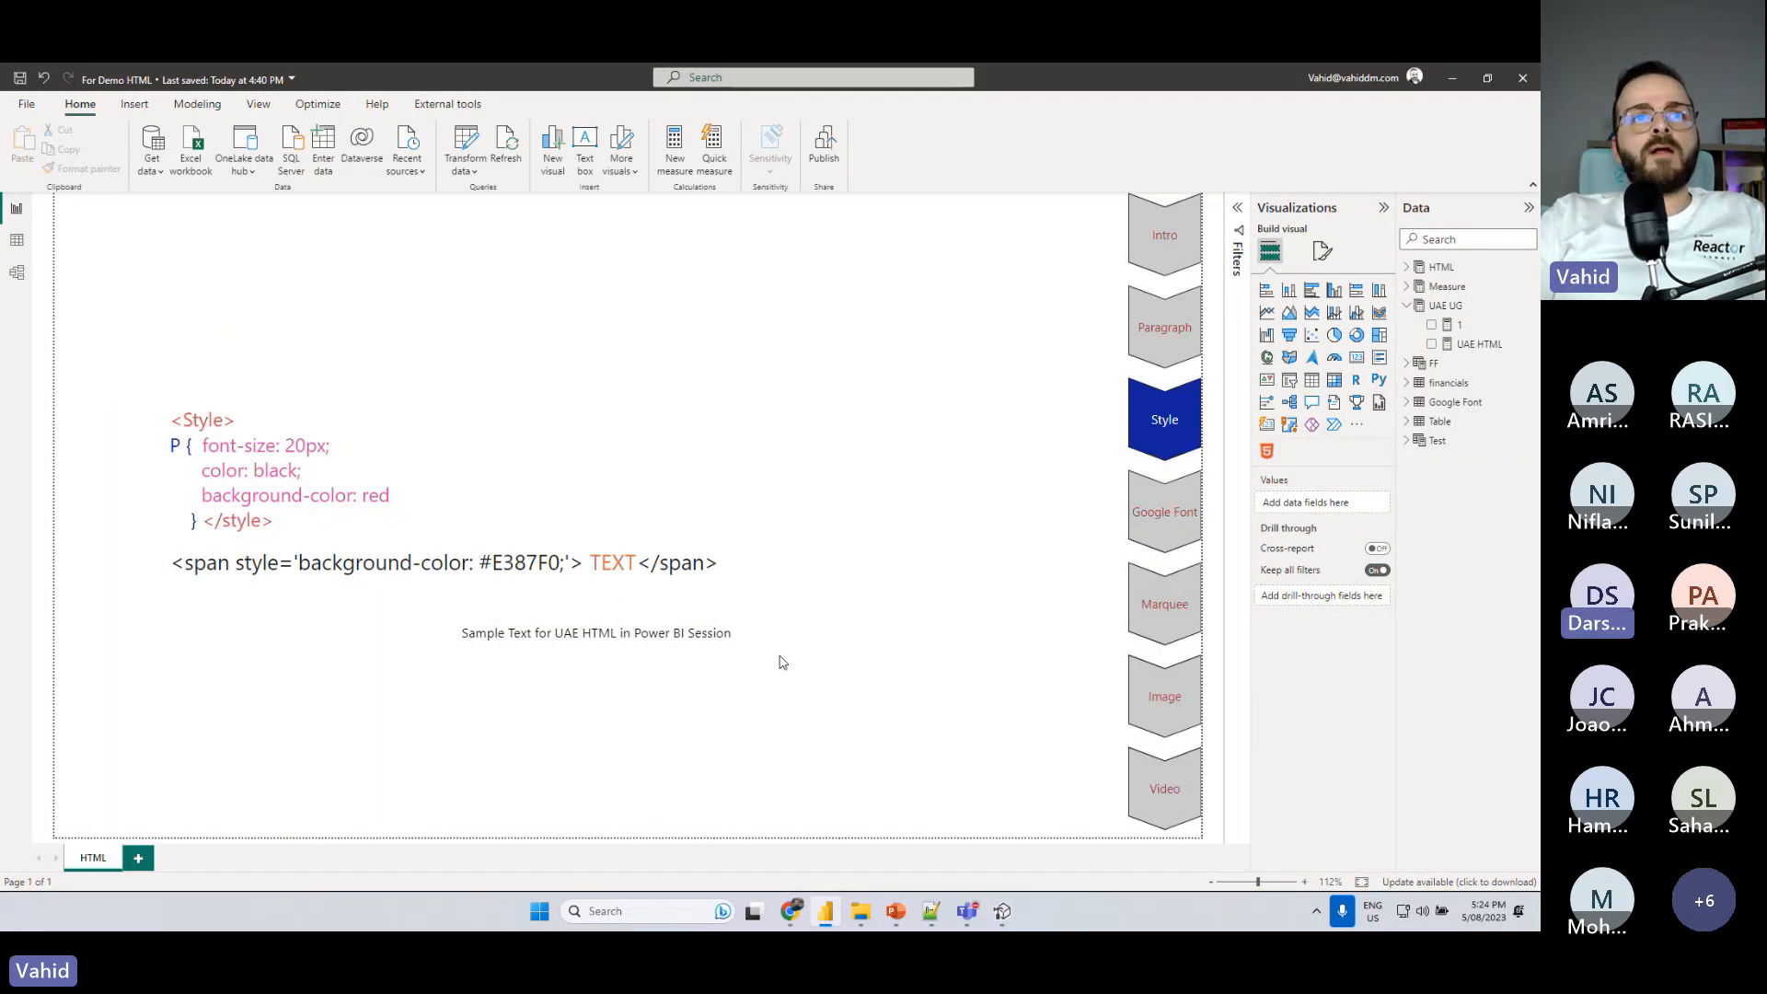
left_click(711, 685)
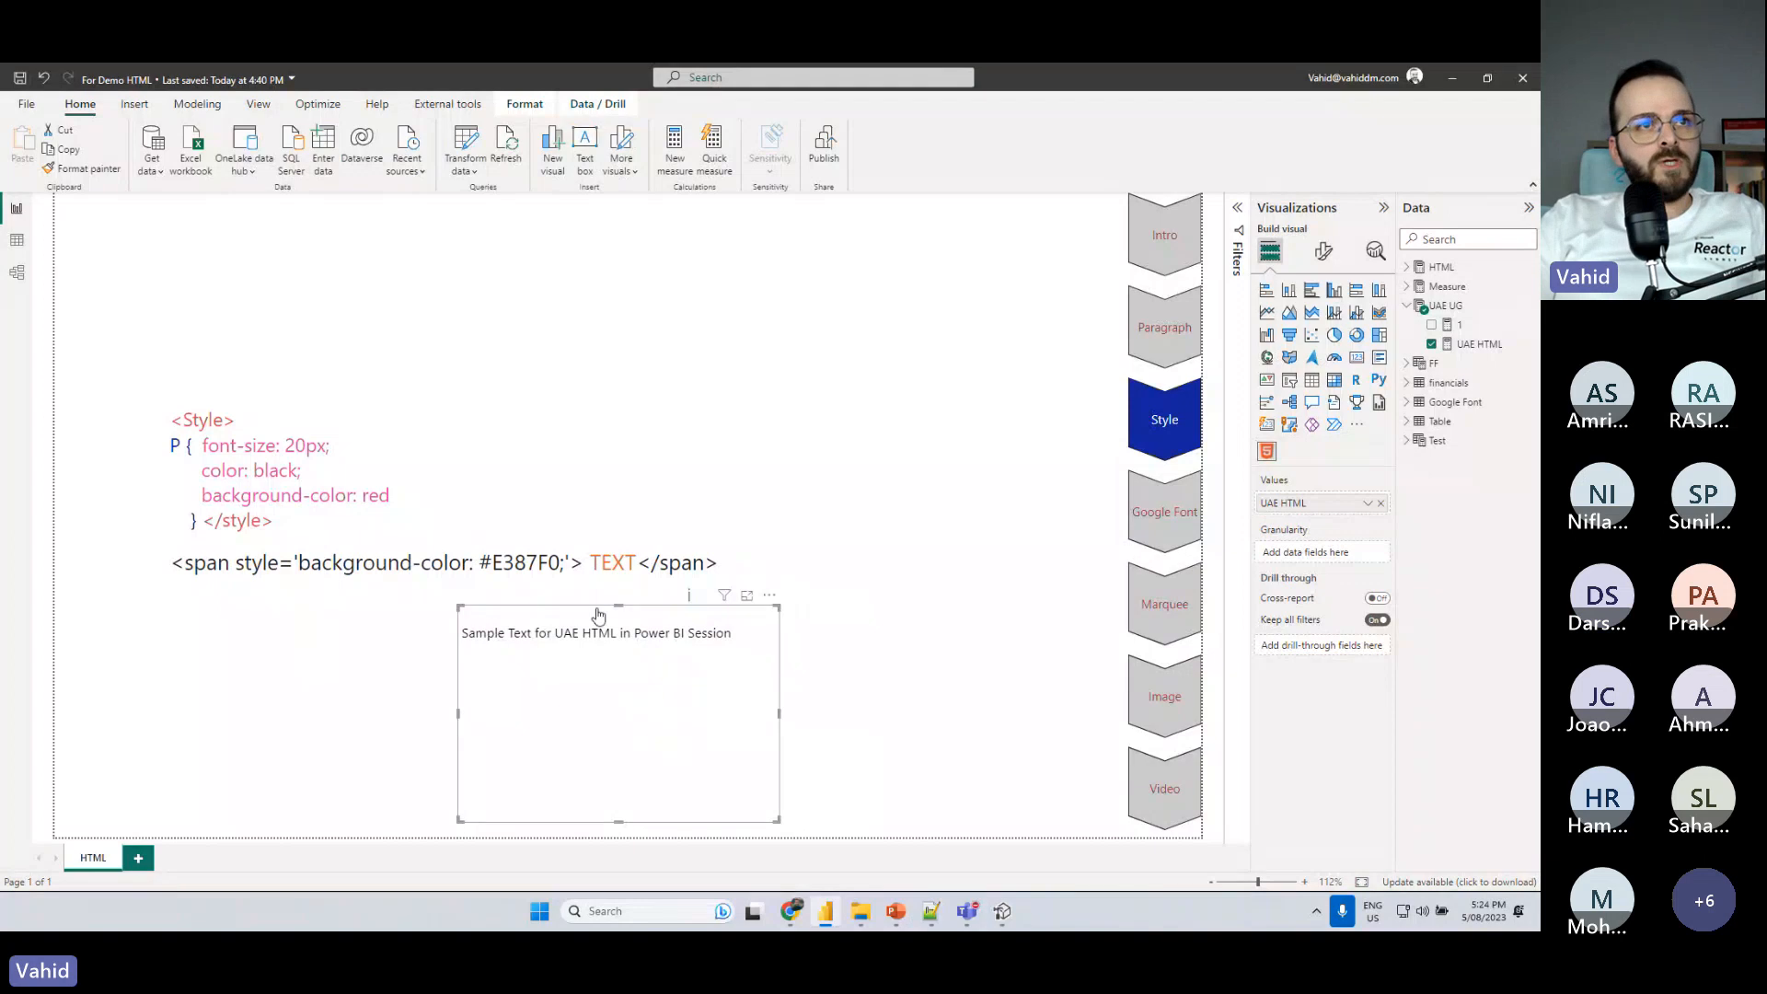
- Copy the Style block for P from the example text box and paste it into the UAE HTML measure on a new line after the opening quotation mark
left_click(309, 517)
left_click_drag(308, 517, 167, 425)
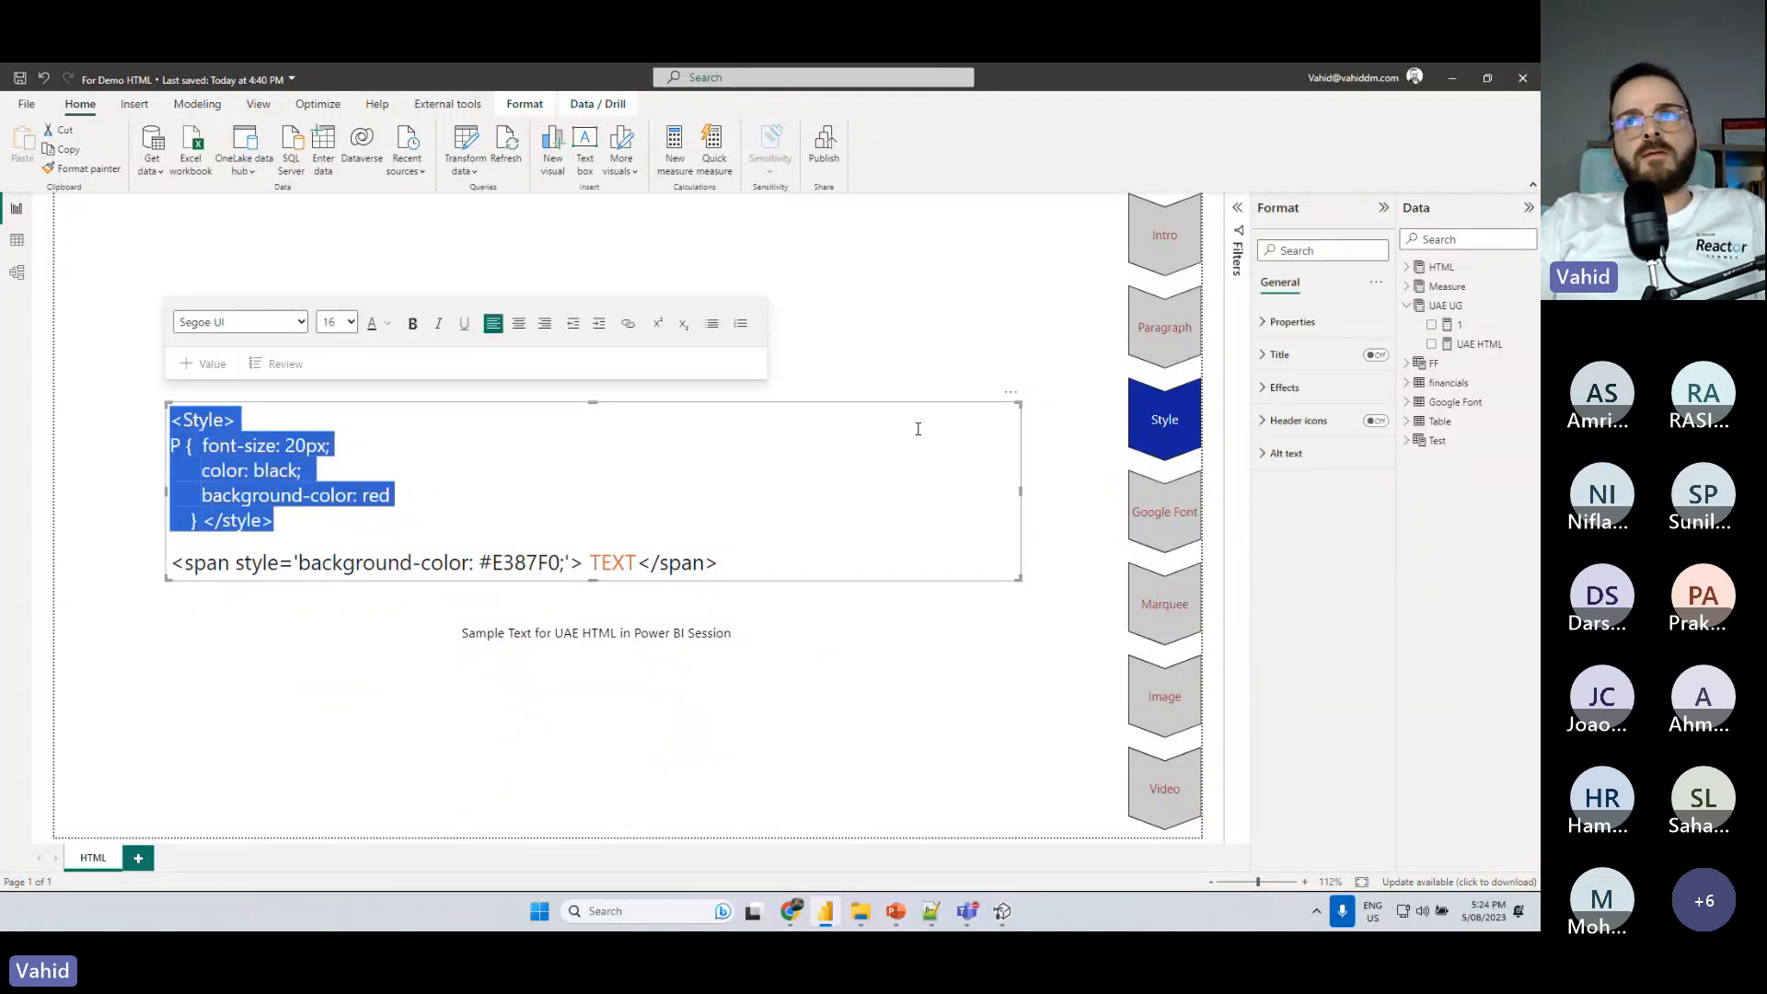
left_click(1473, 345)
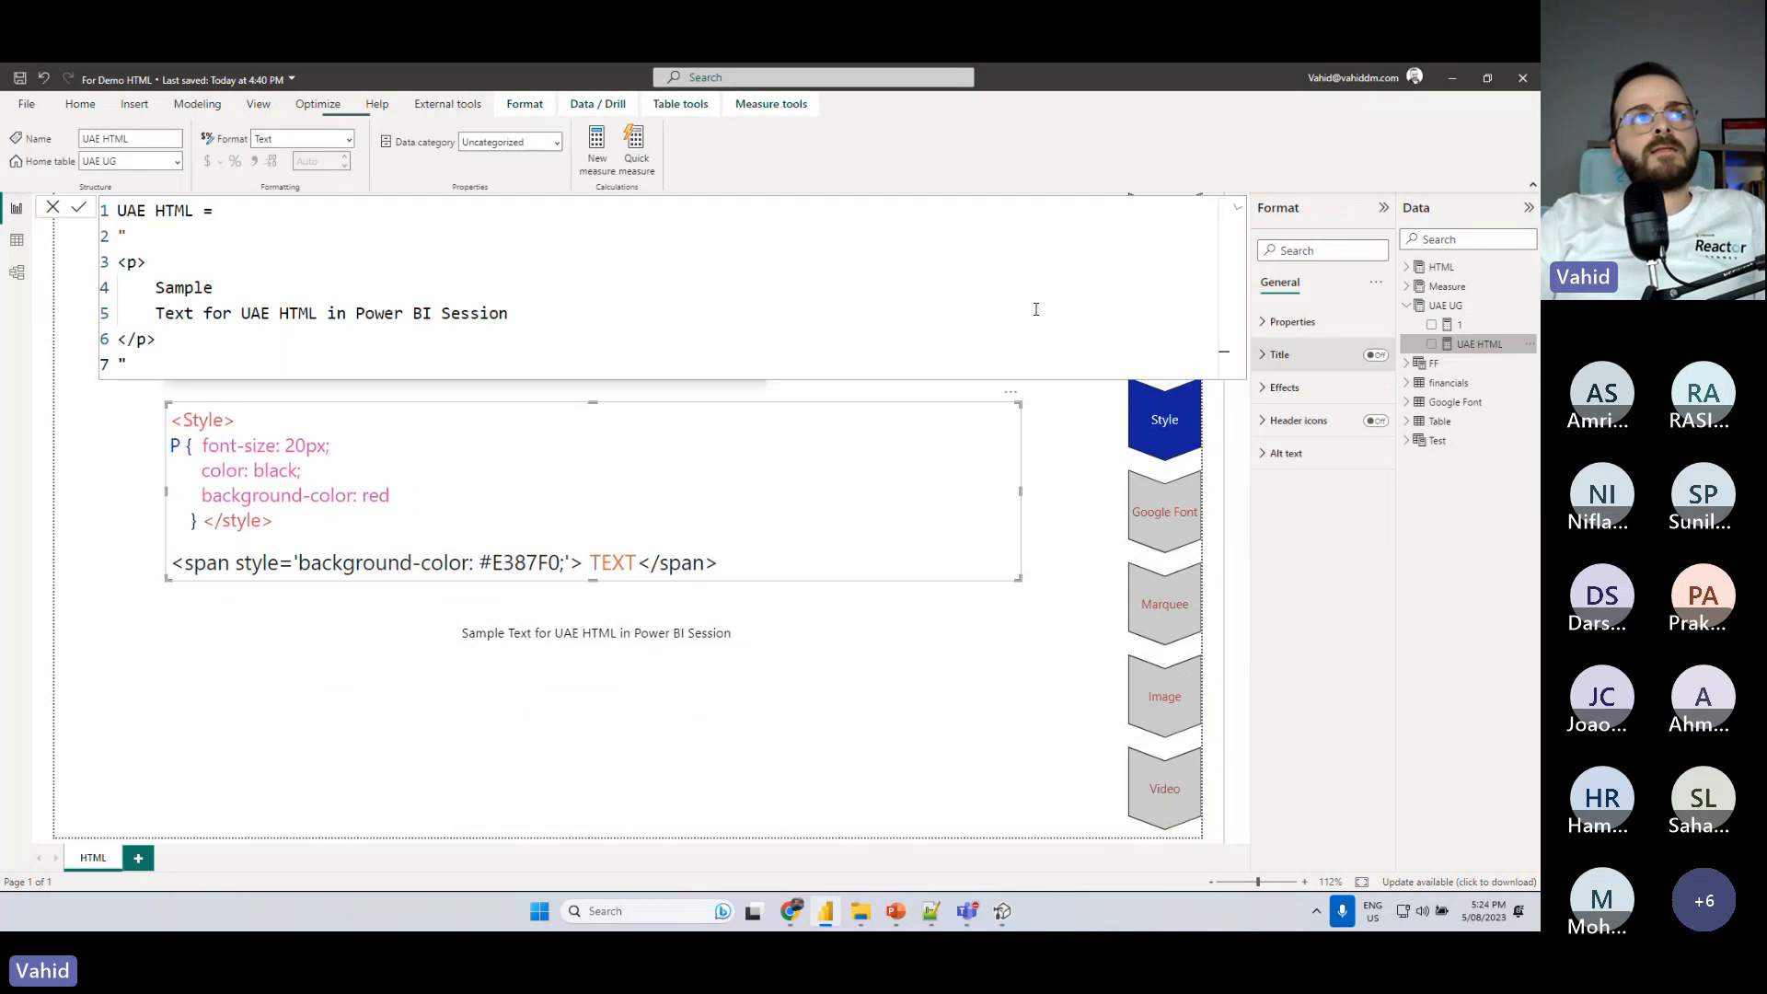
left_click(229, 220)
key("shift+Return")
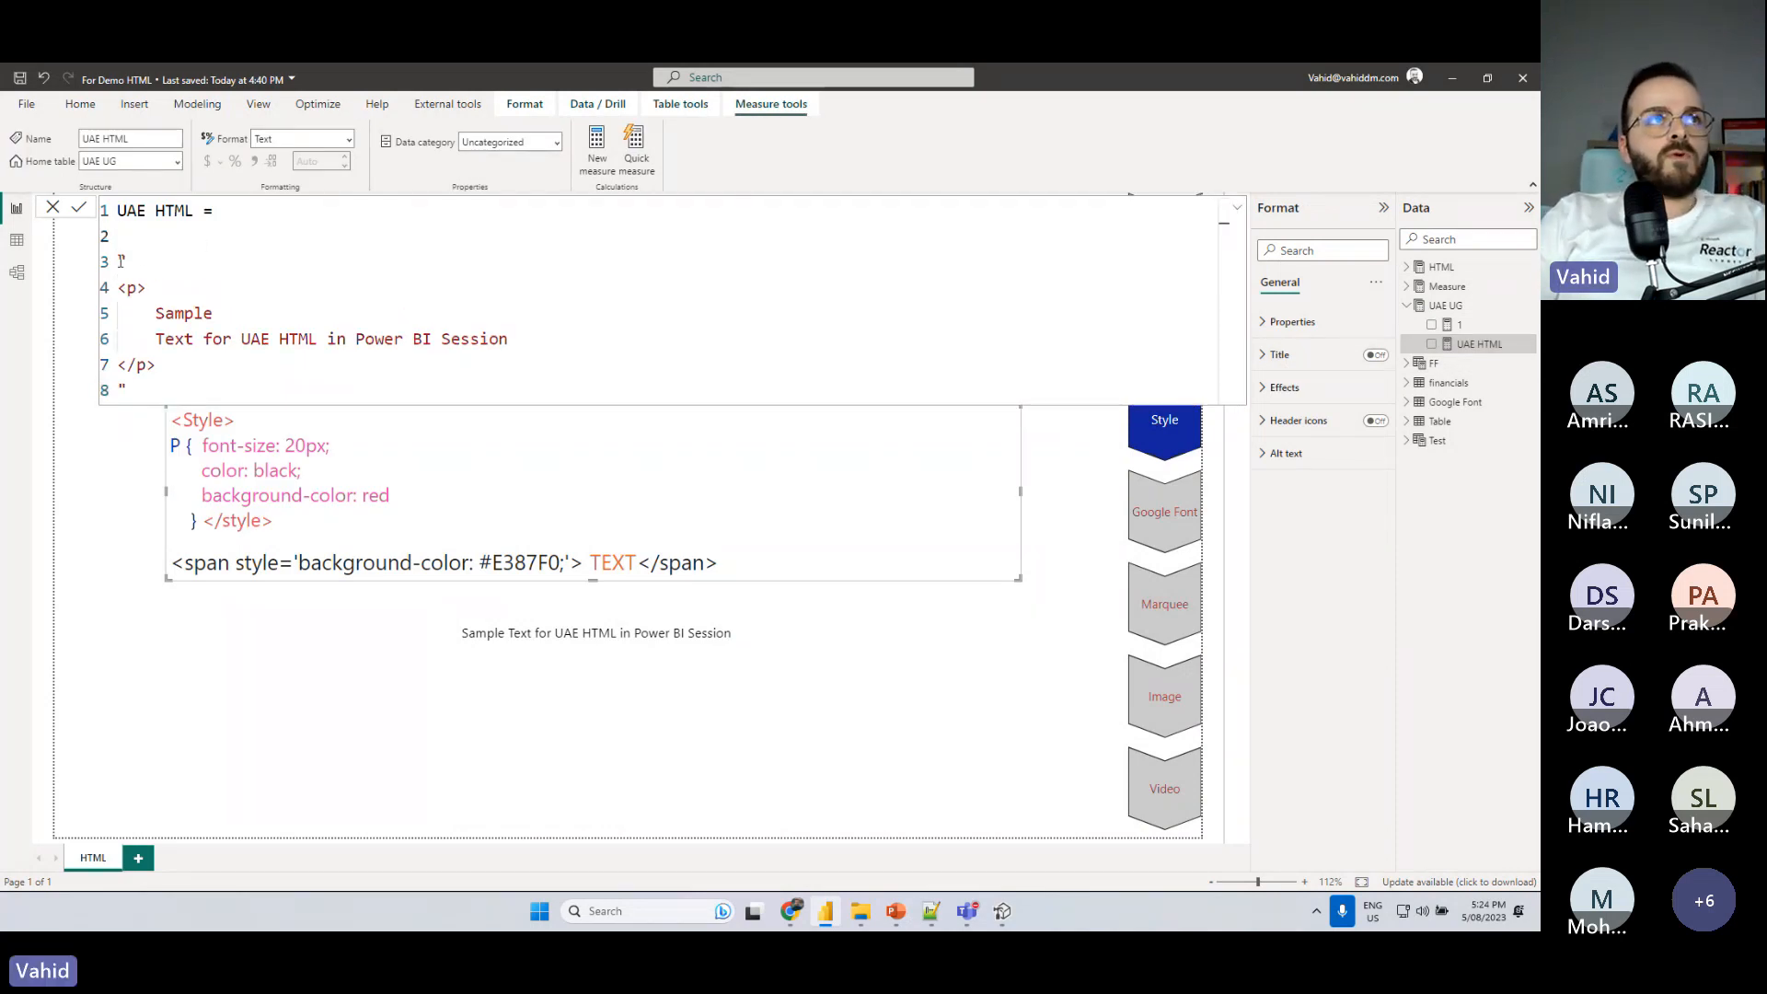
key("Delete")
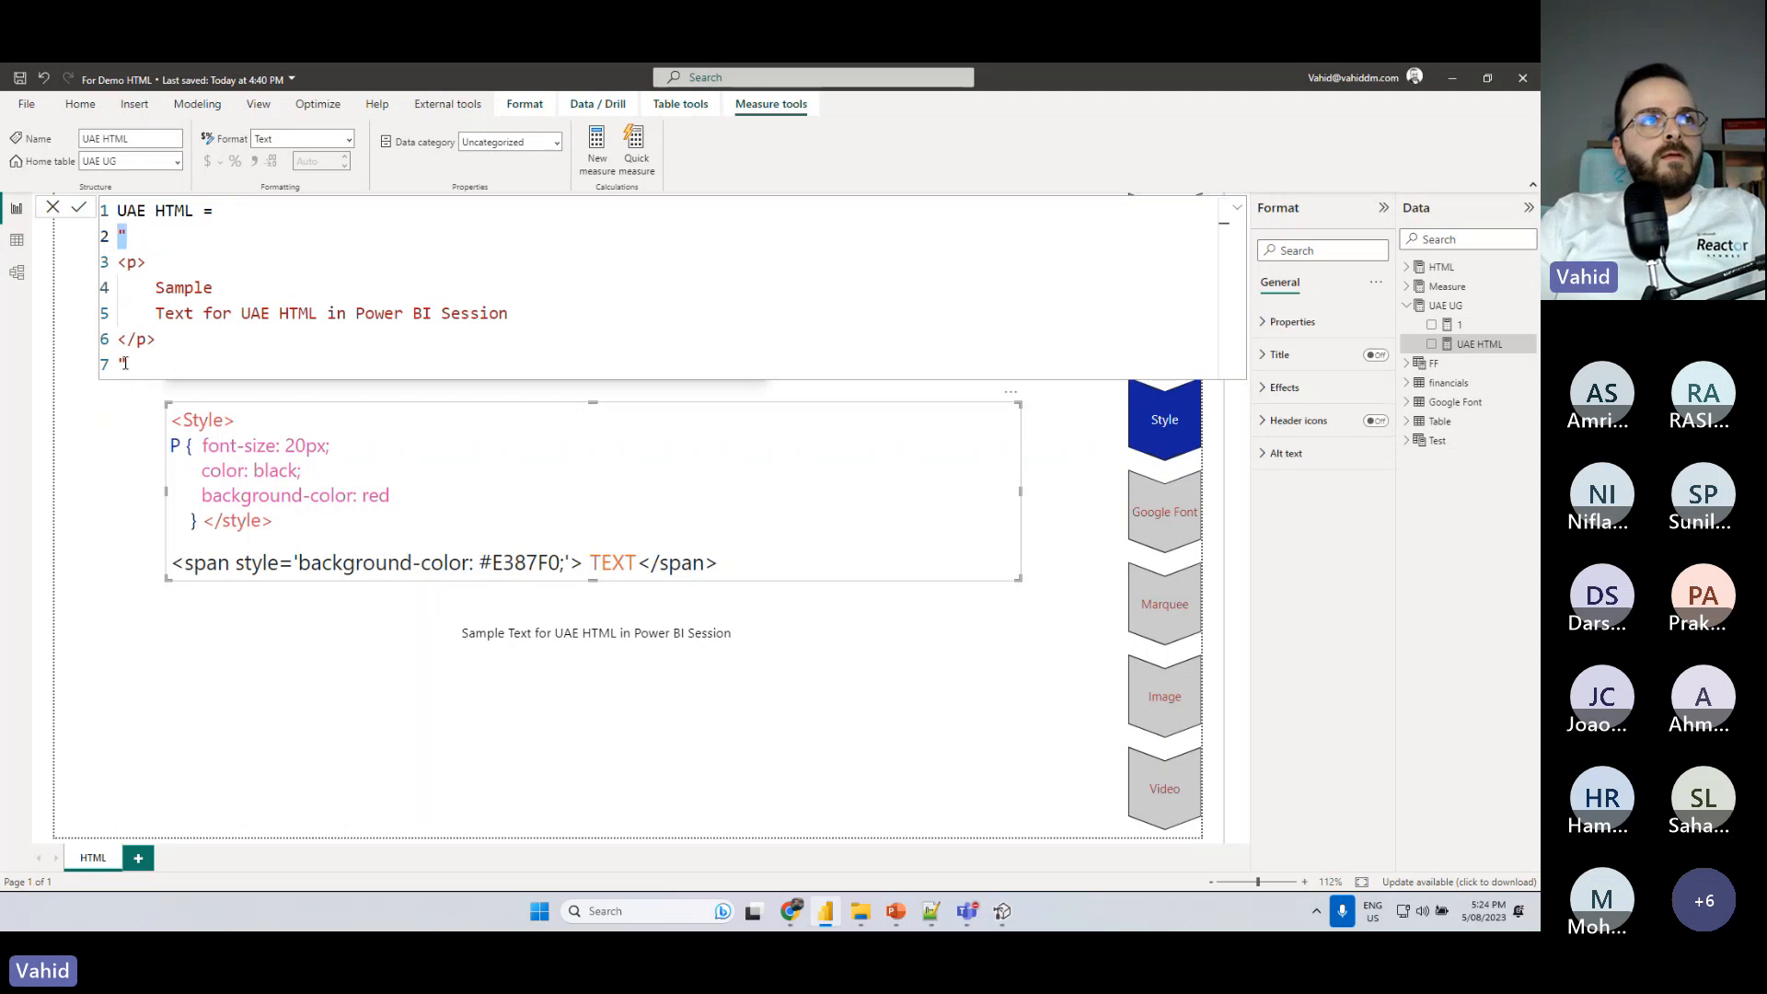
left_click(119, 365)
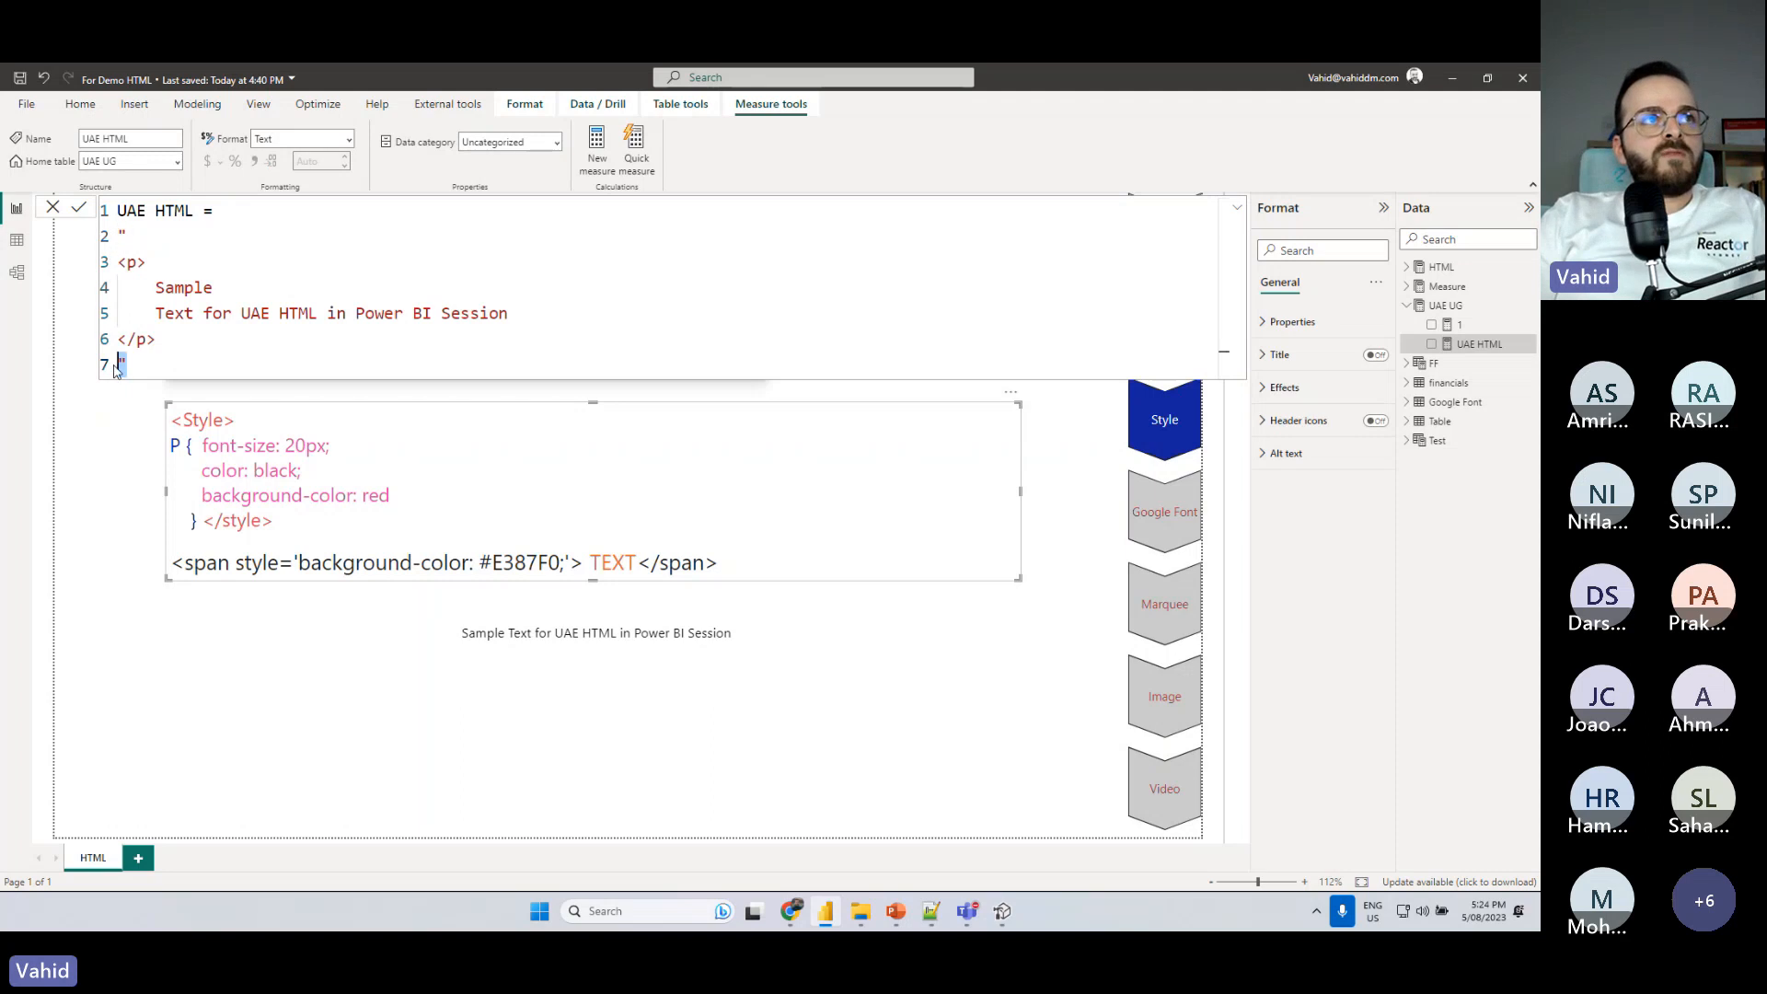
left_click(123, 238)
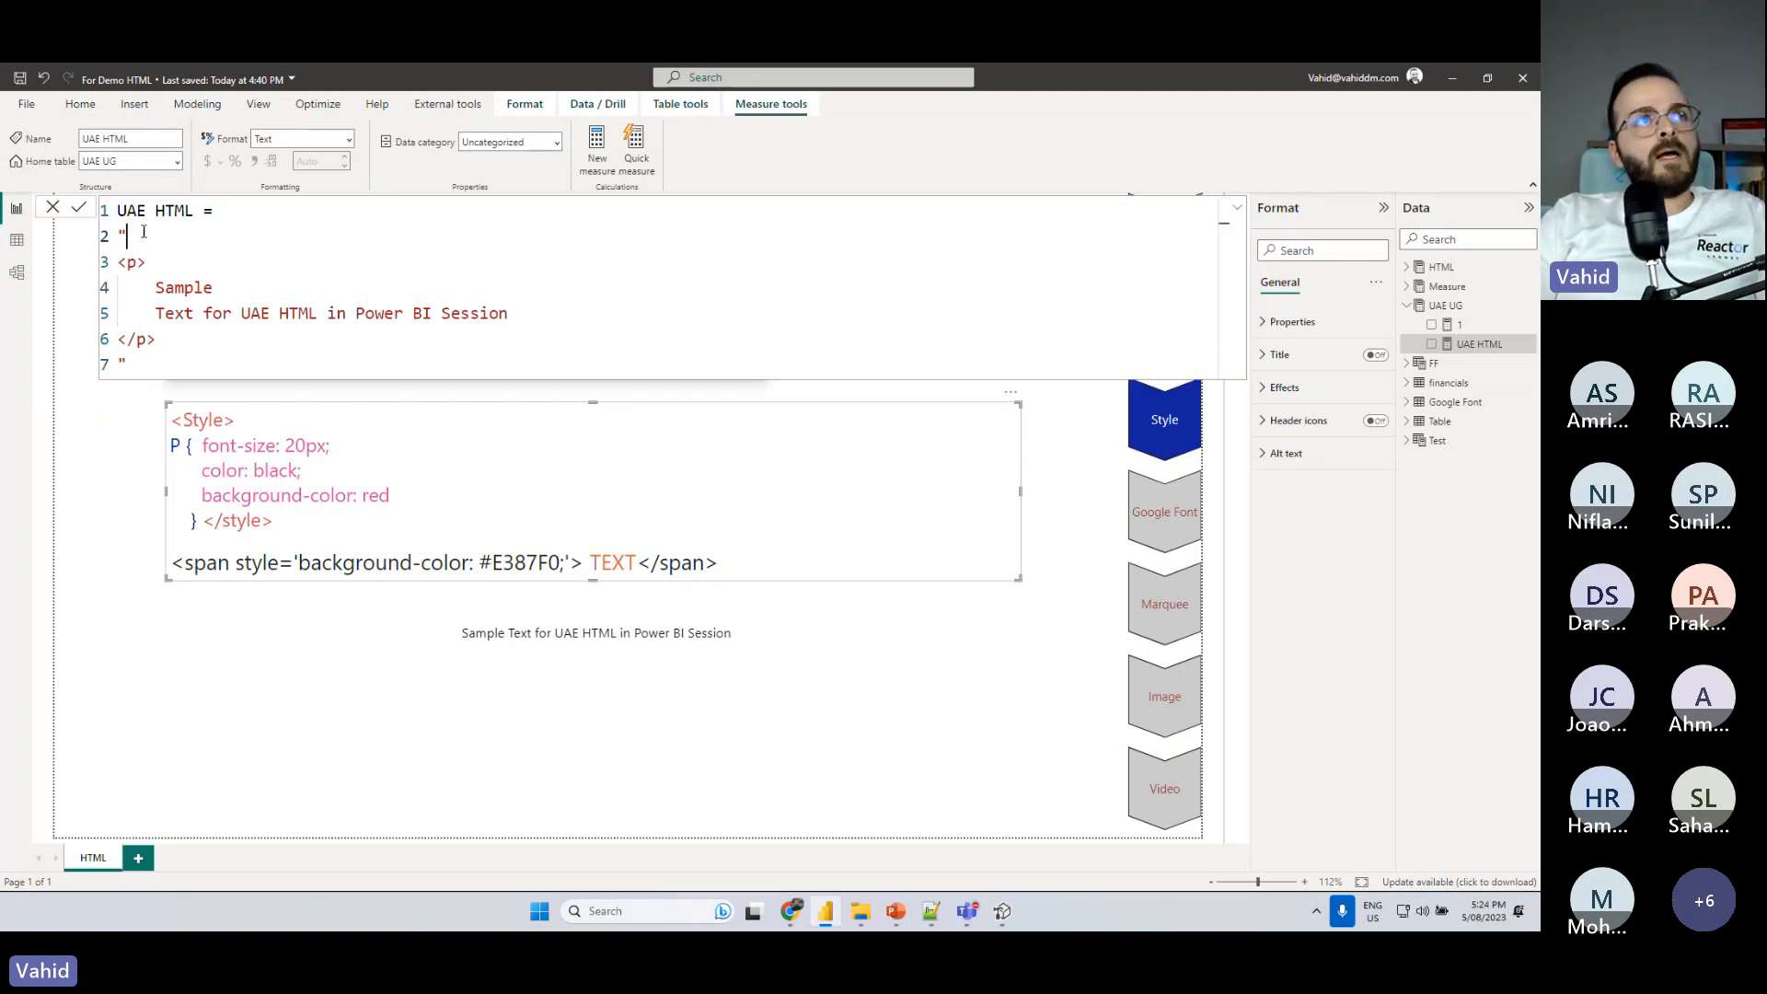
key("shift+Return")
type("<Style>  P {  font-size: 20px;        color: black;        background-color: red      } </style>")
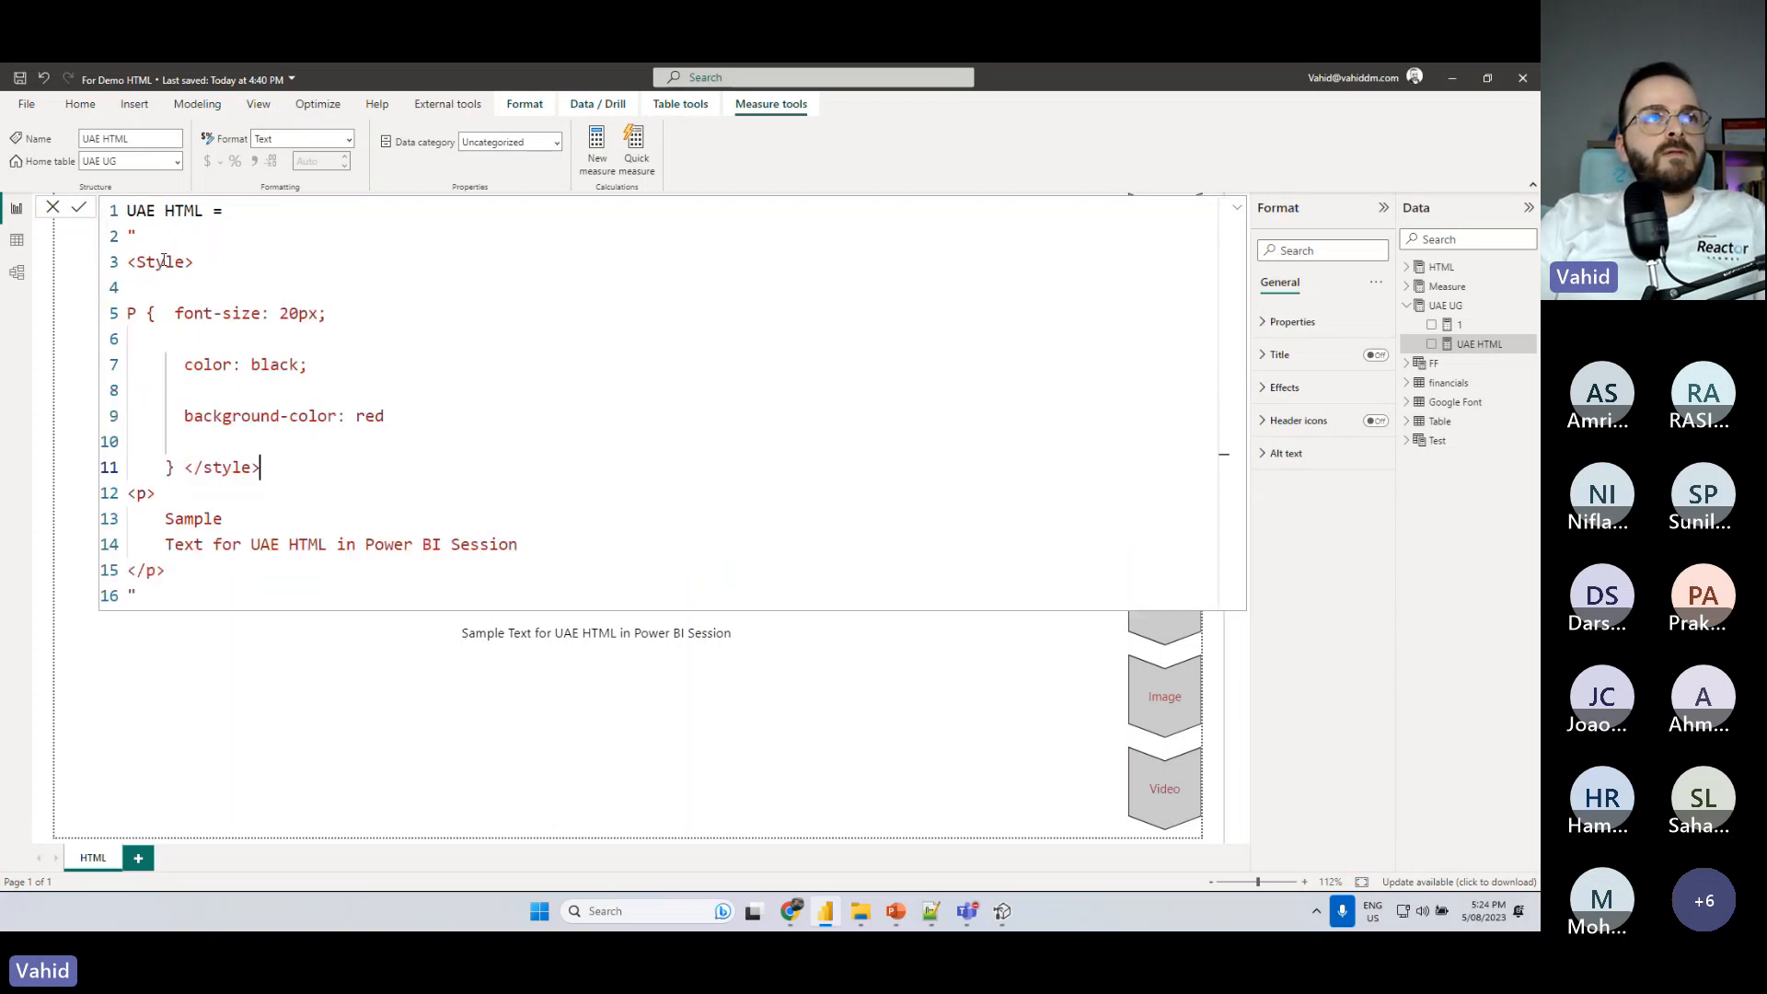
- Remove the blank lines between the pasted style declarations, keeping the opening quotation mark on its own line above the Style tag
left_click(163, 287)
key("BackSpace")
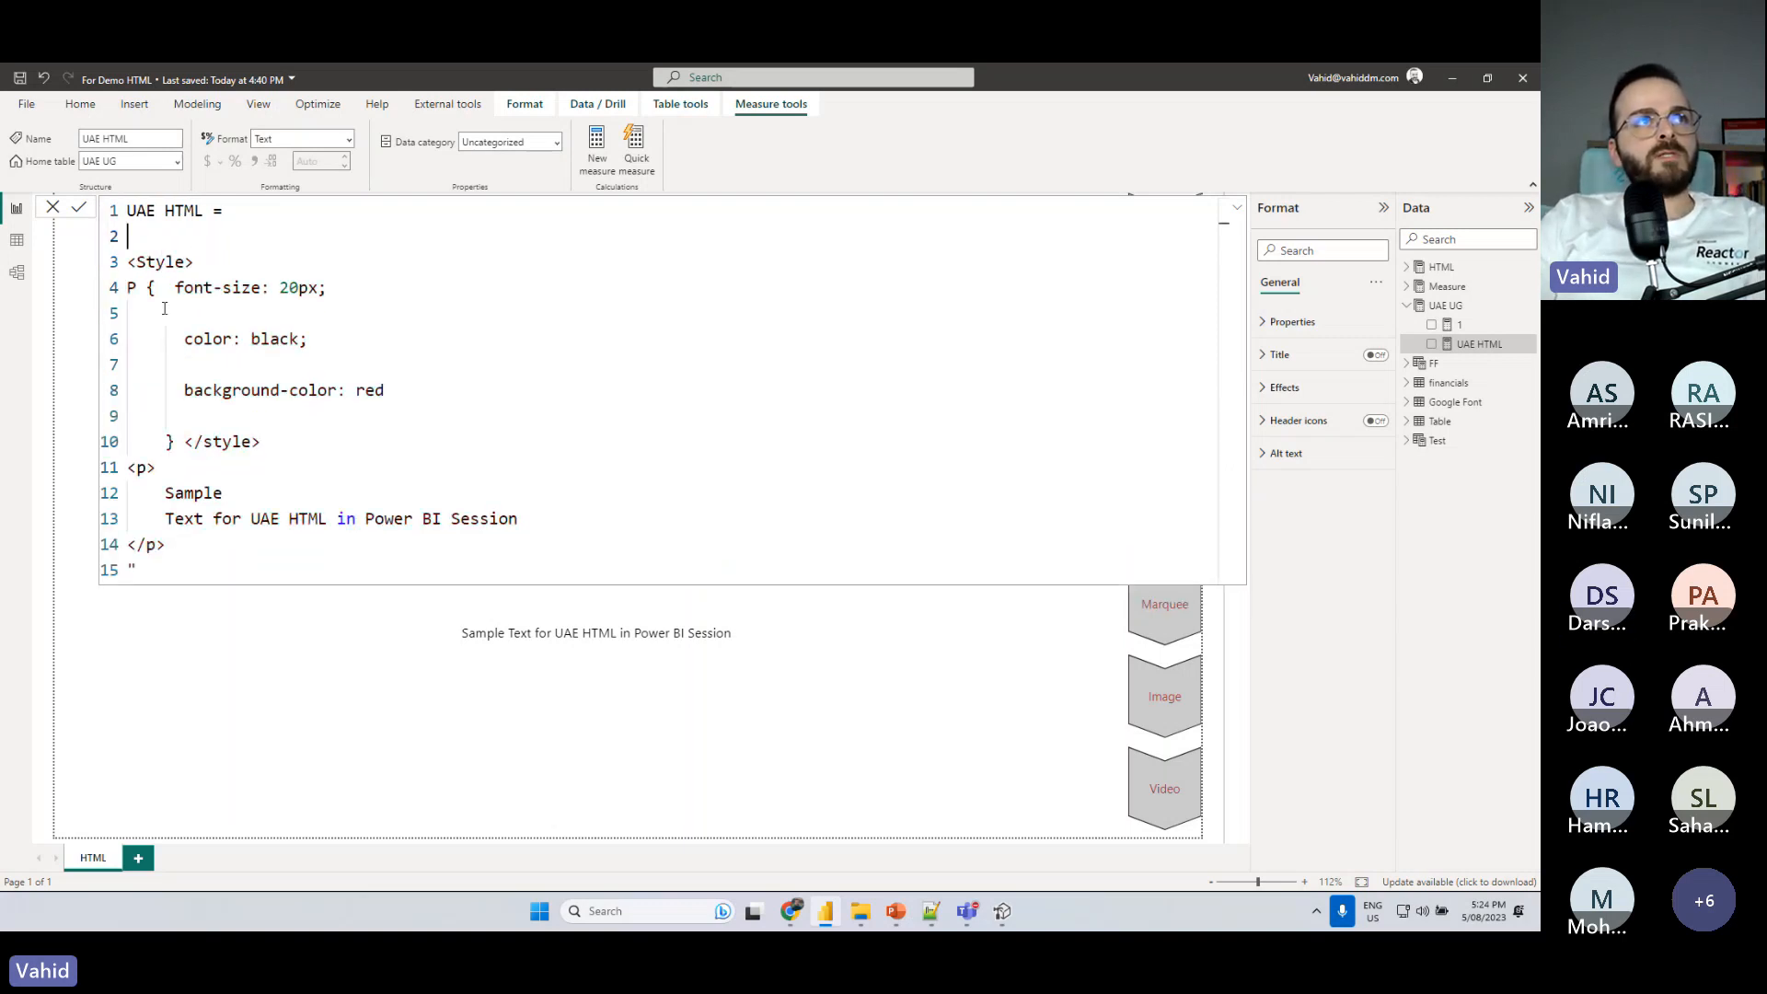
type("\"")
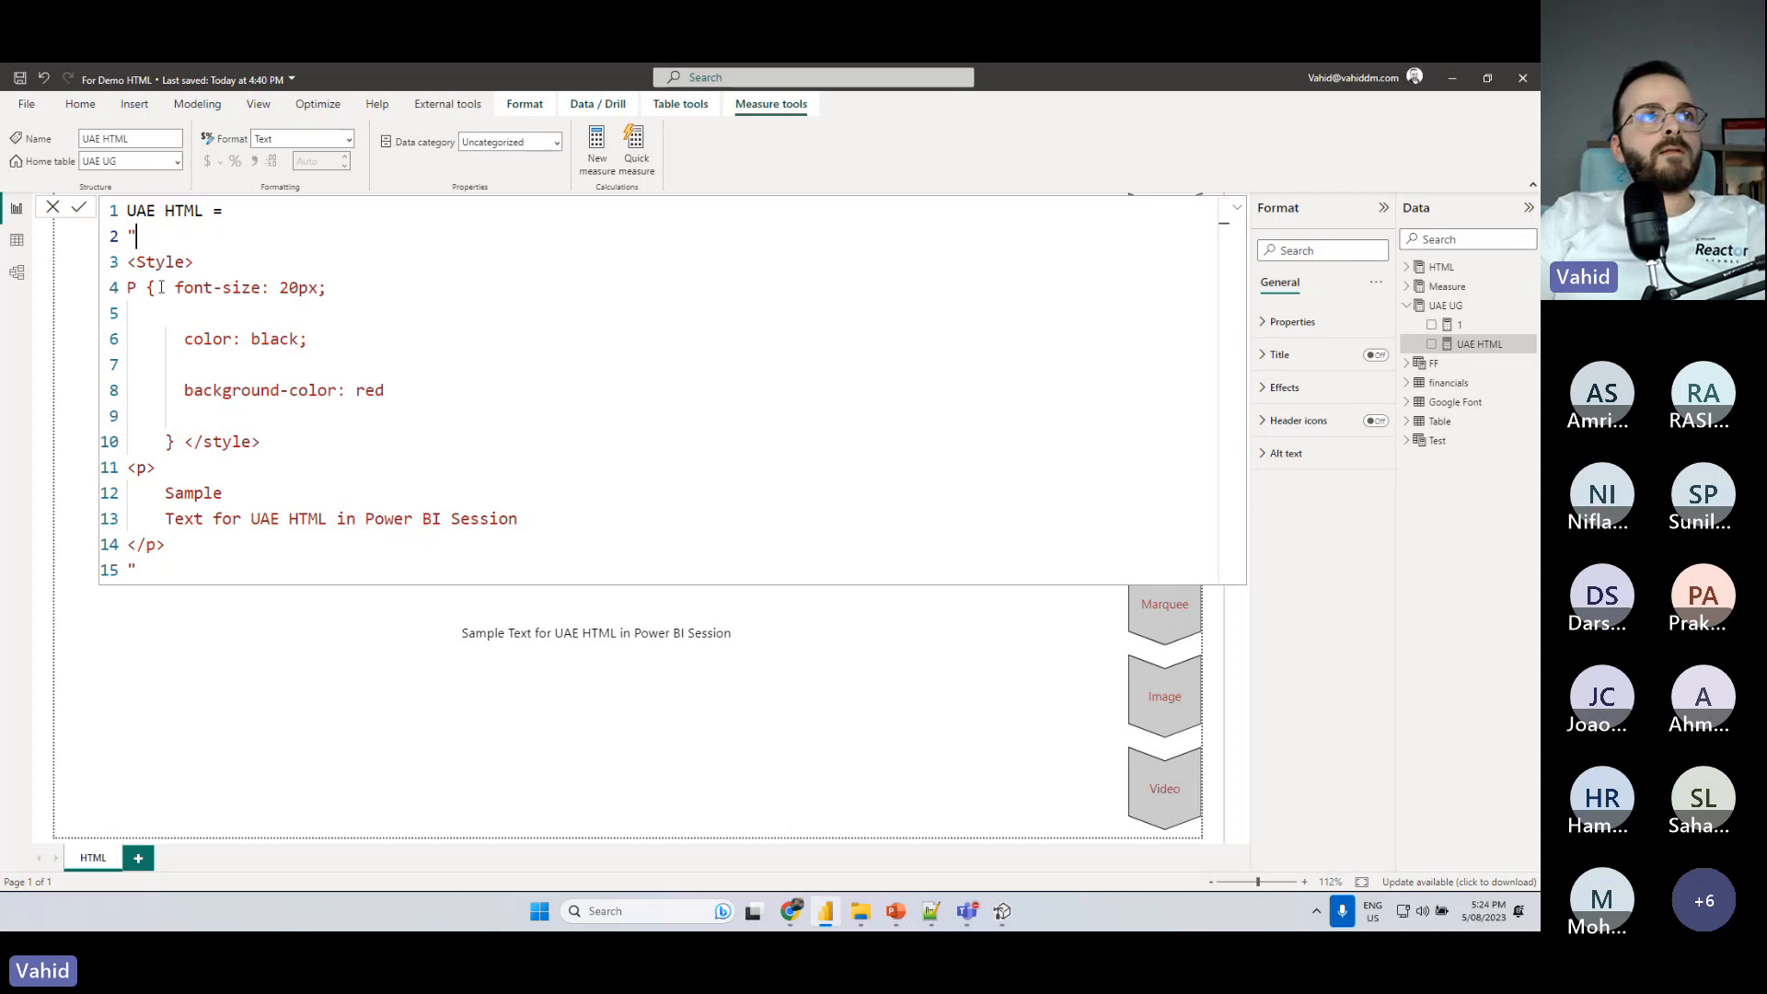
left_click(202, 307)
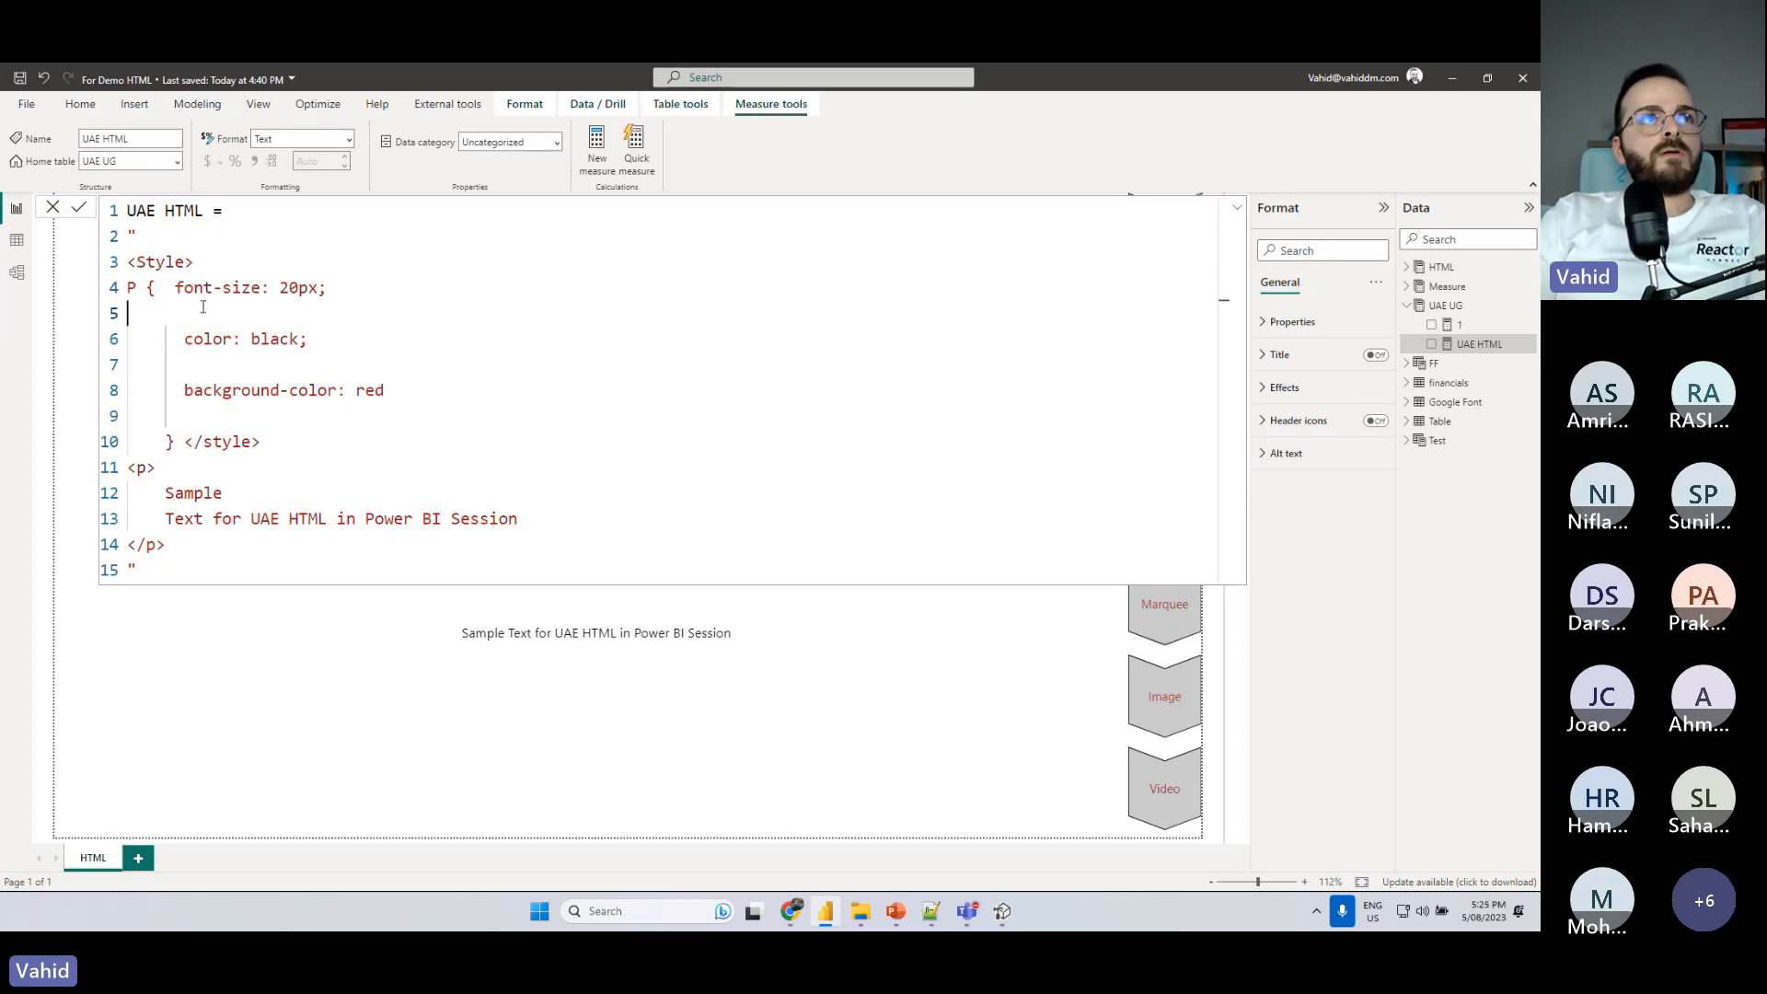
key("BackSpace")
left_click(190, 335)
key("BackSpace")
left_click(197, 364)
key("BackSpace")
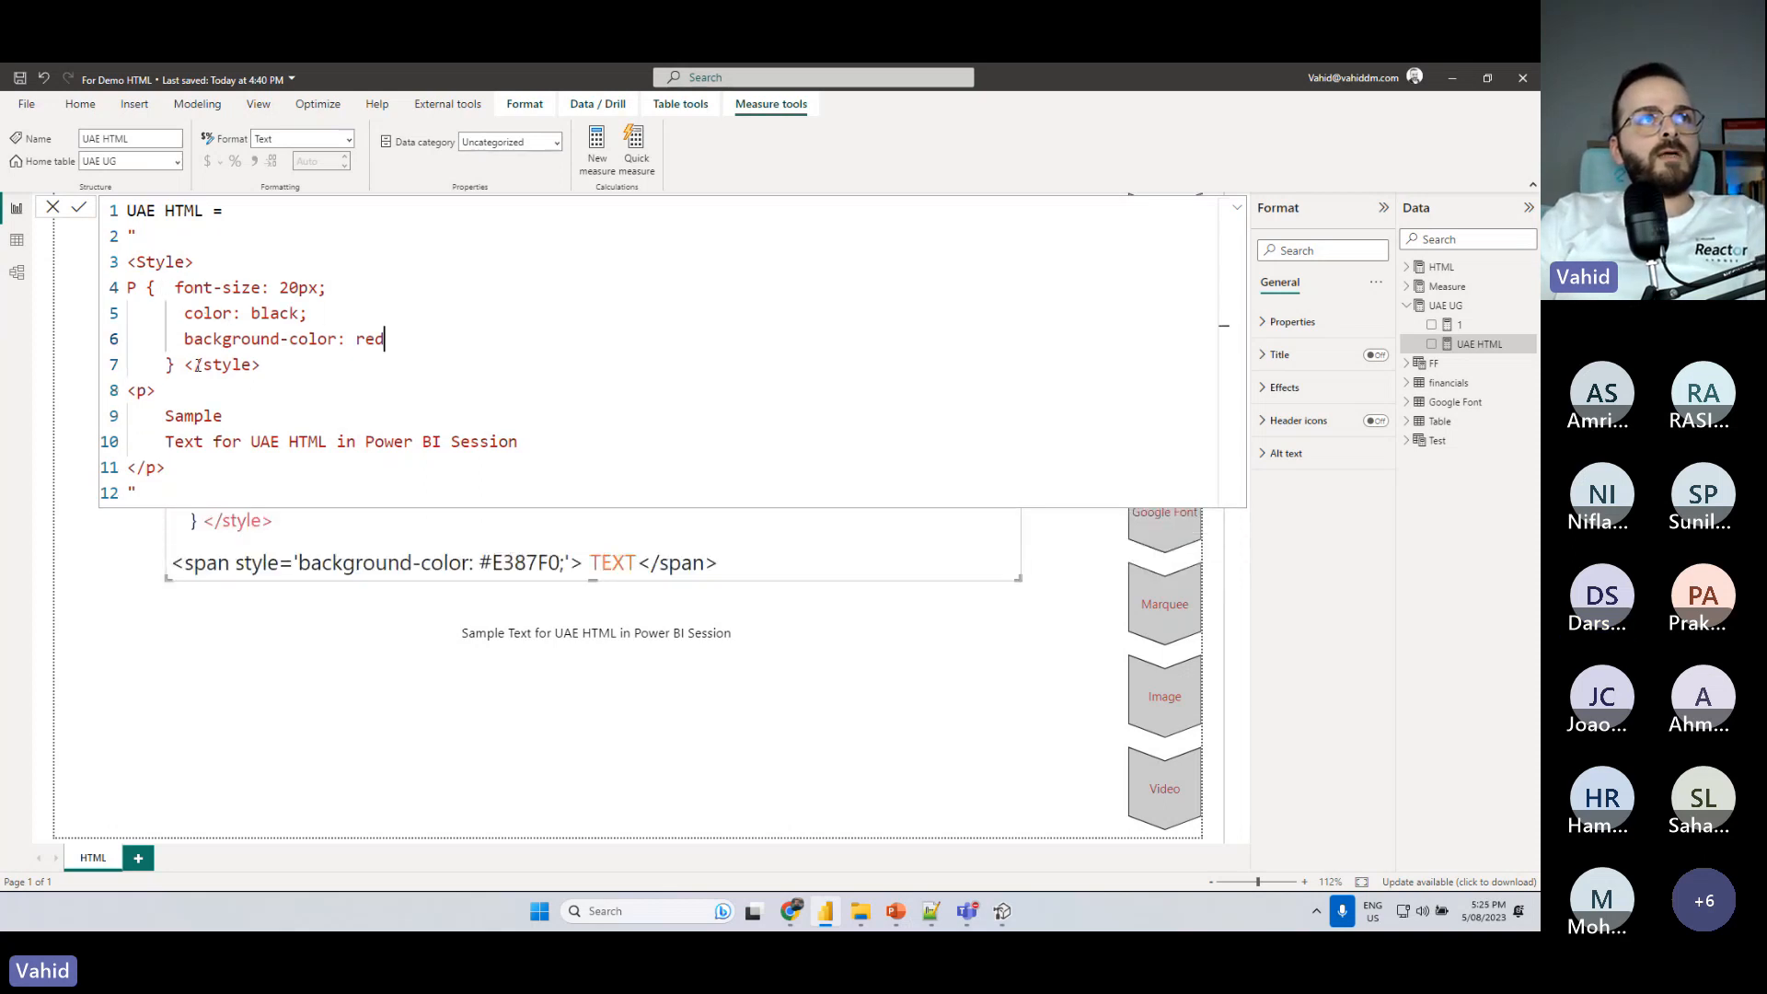
- Indent the P rule one level inside the Style tag and align its closing brace with the P selector
key("Down")
left_click(126, 290, "shift")
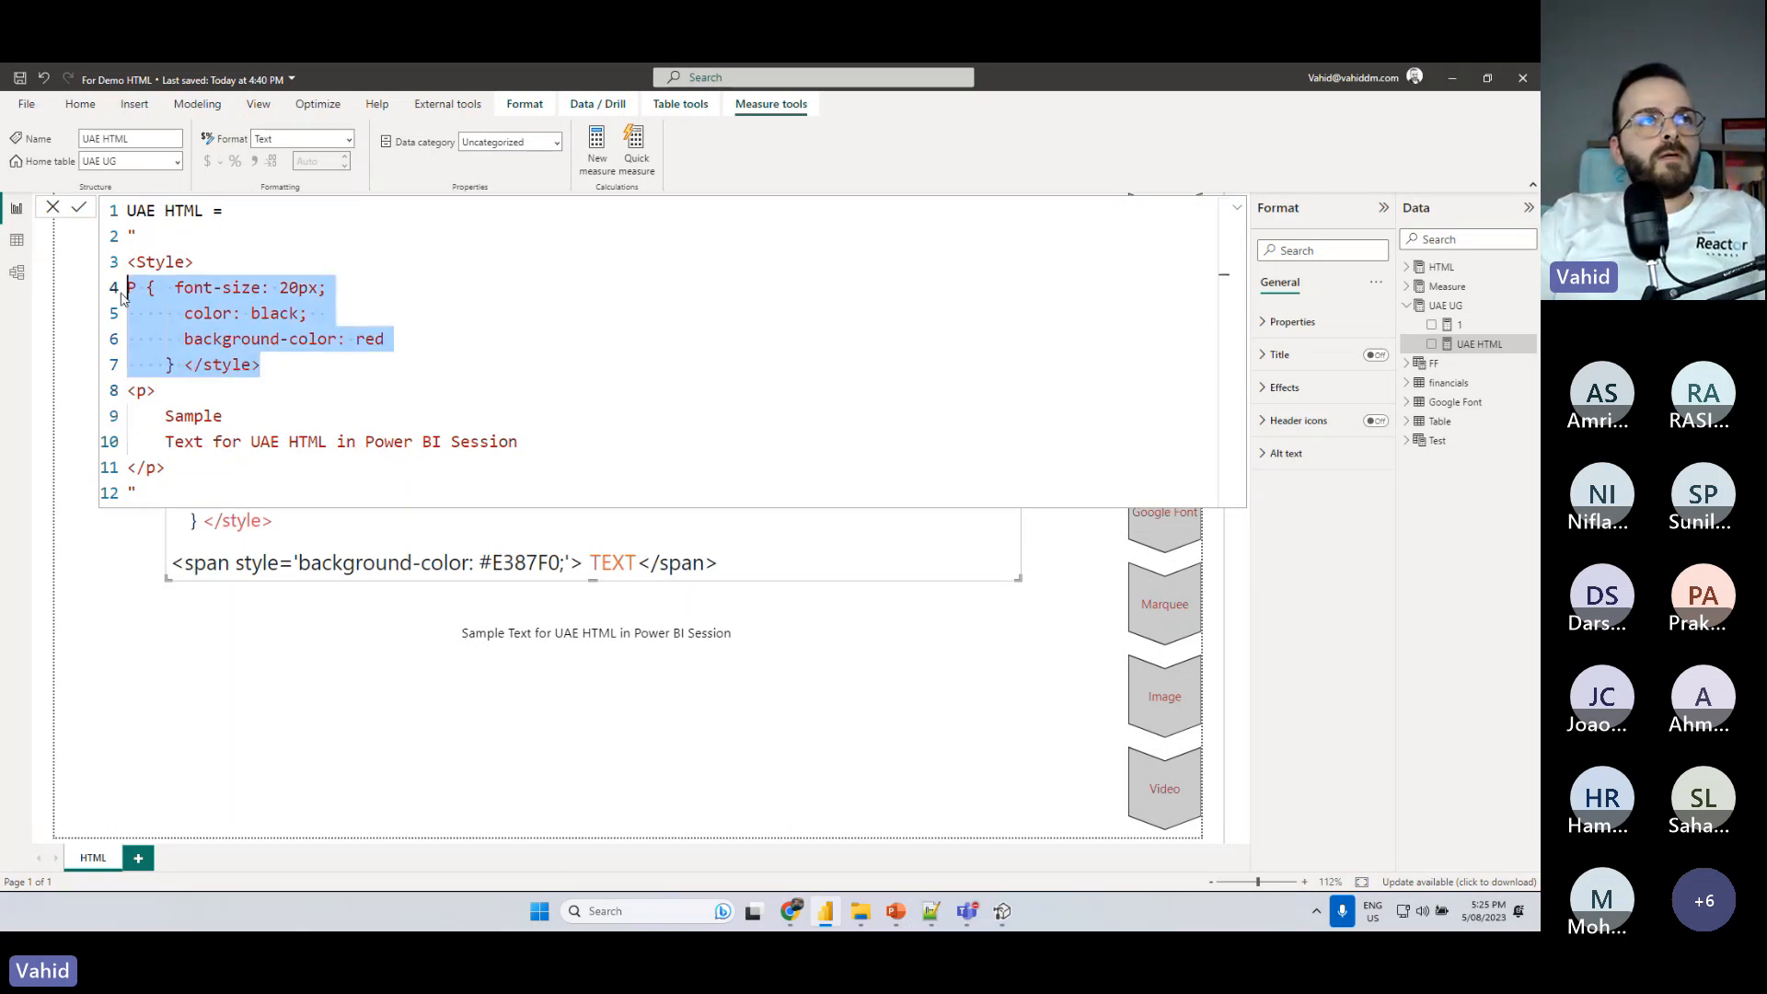
key("Tab")
left_click(179, 376)
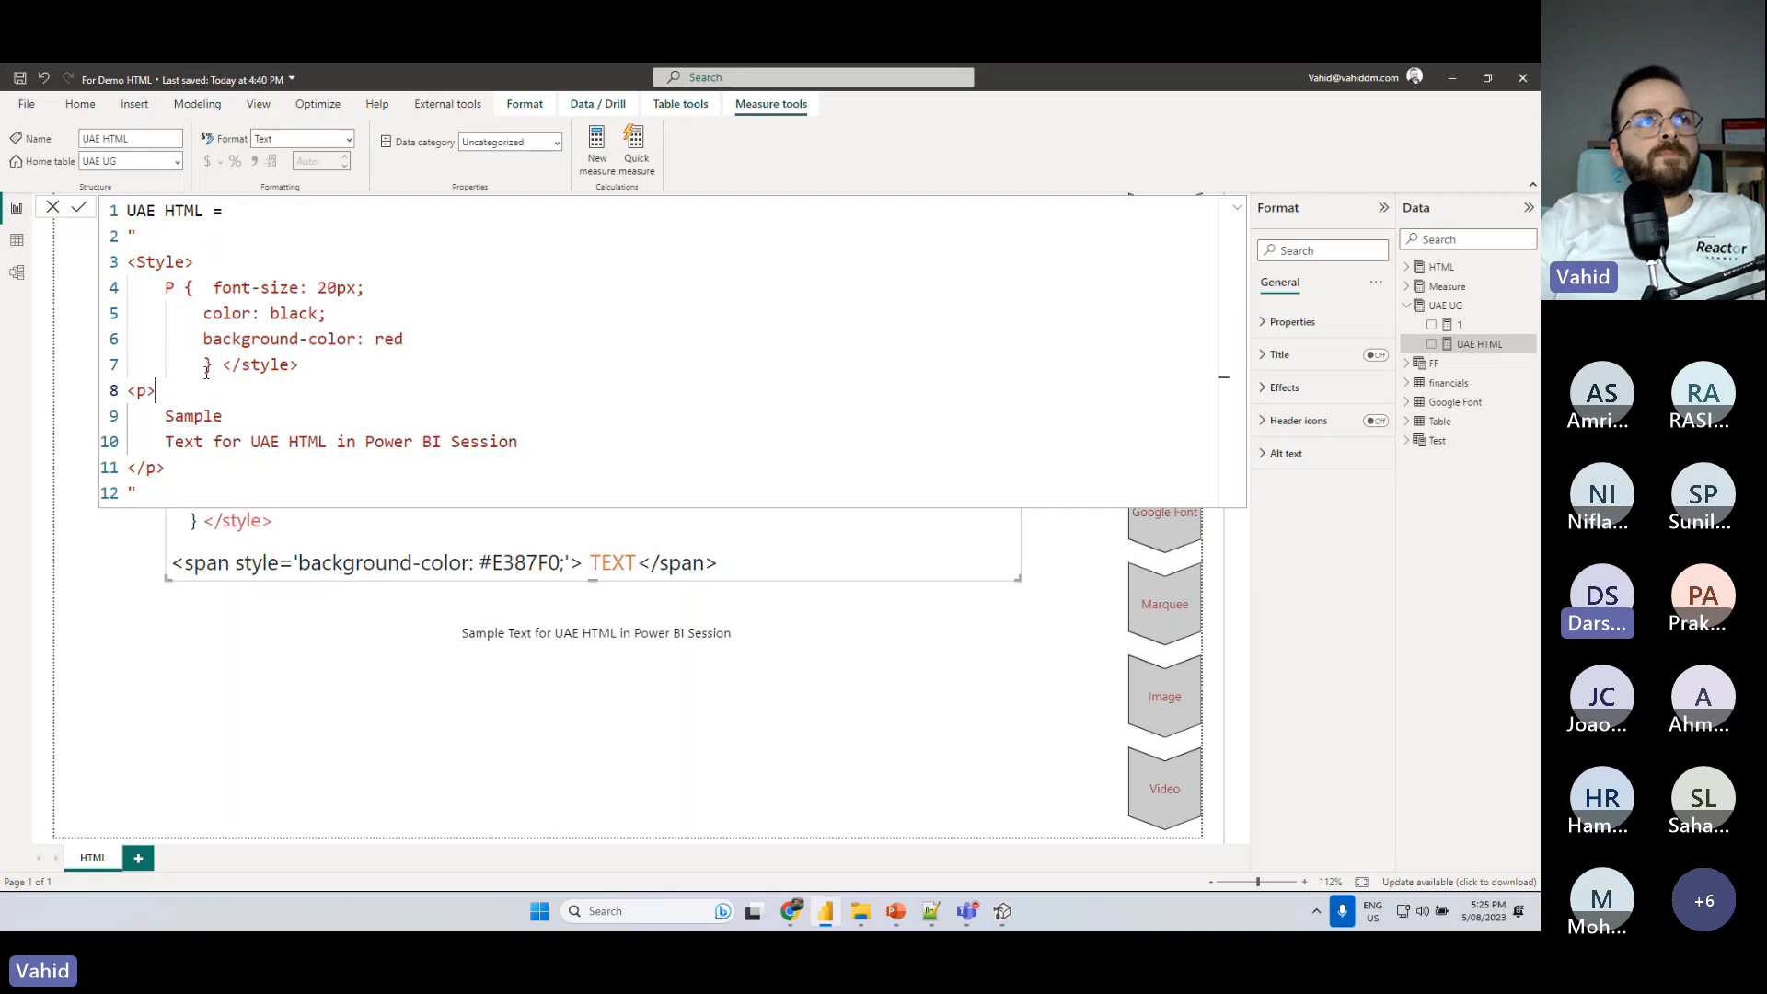
left_click(208, 369)
key("BackSpace")
left_click(214, 385)
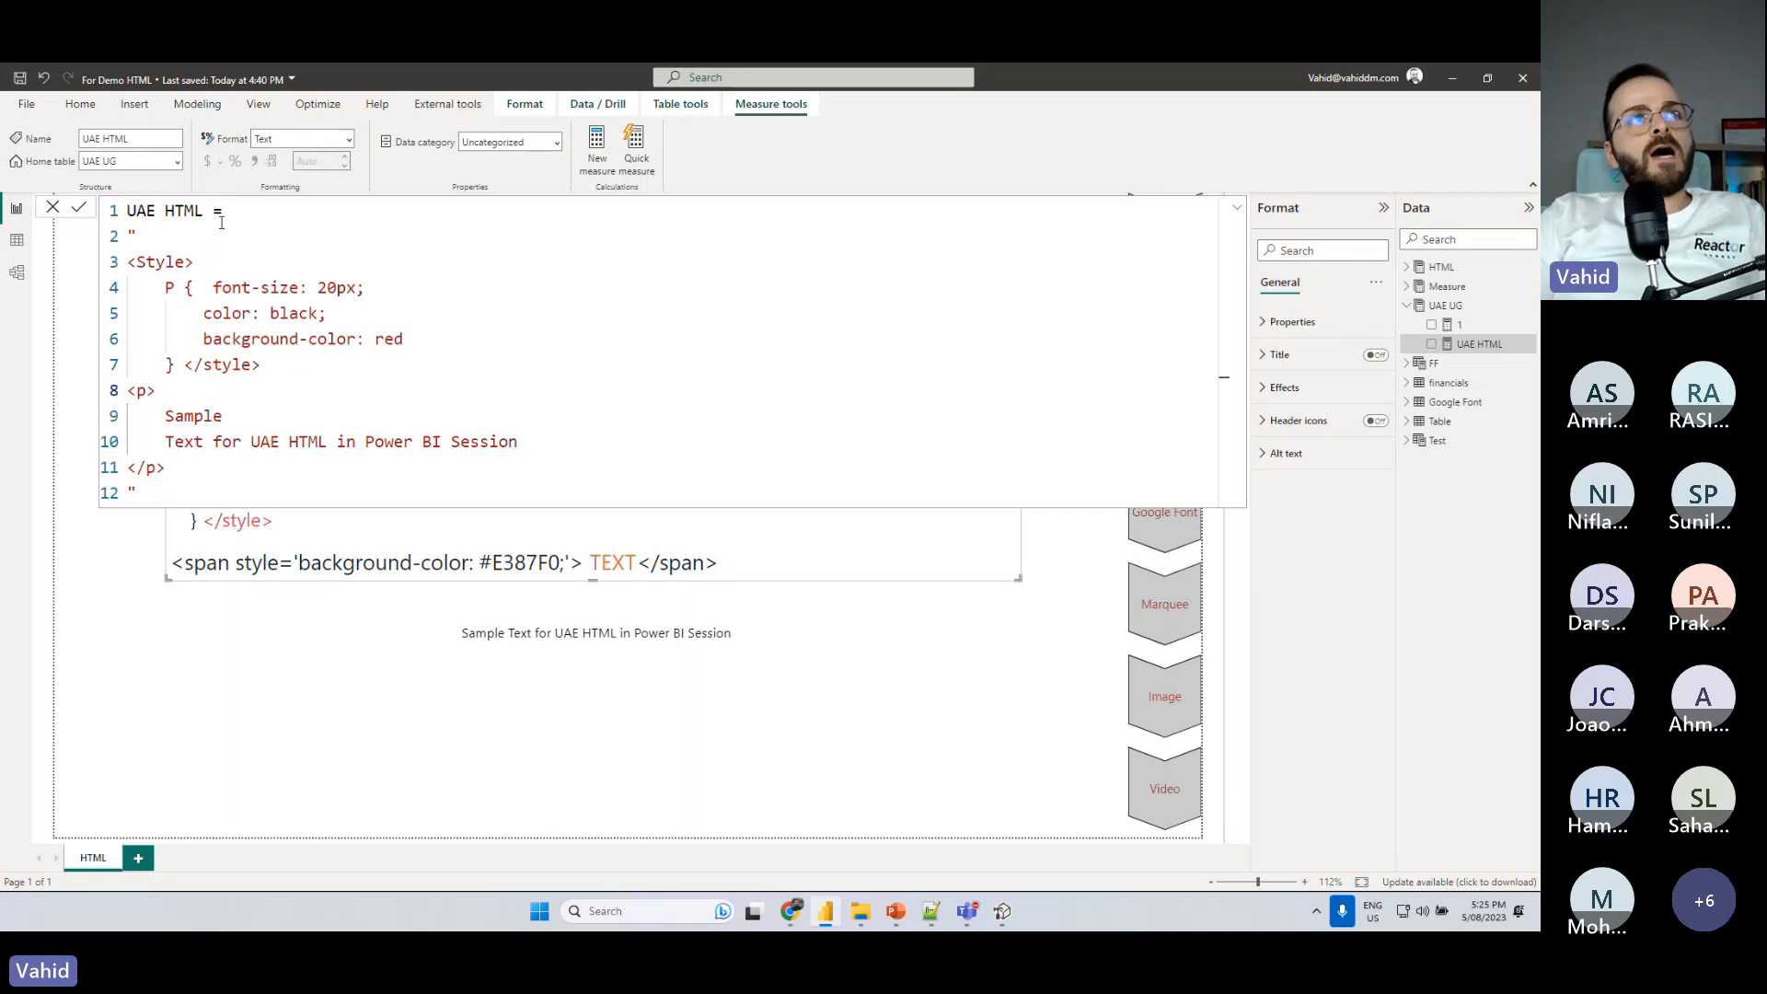
- Put the closing style tag on its own unindented line below the P rule's closing brace and commit the formula
left_click_drag(136, 262, 184, 288)
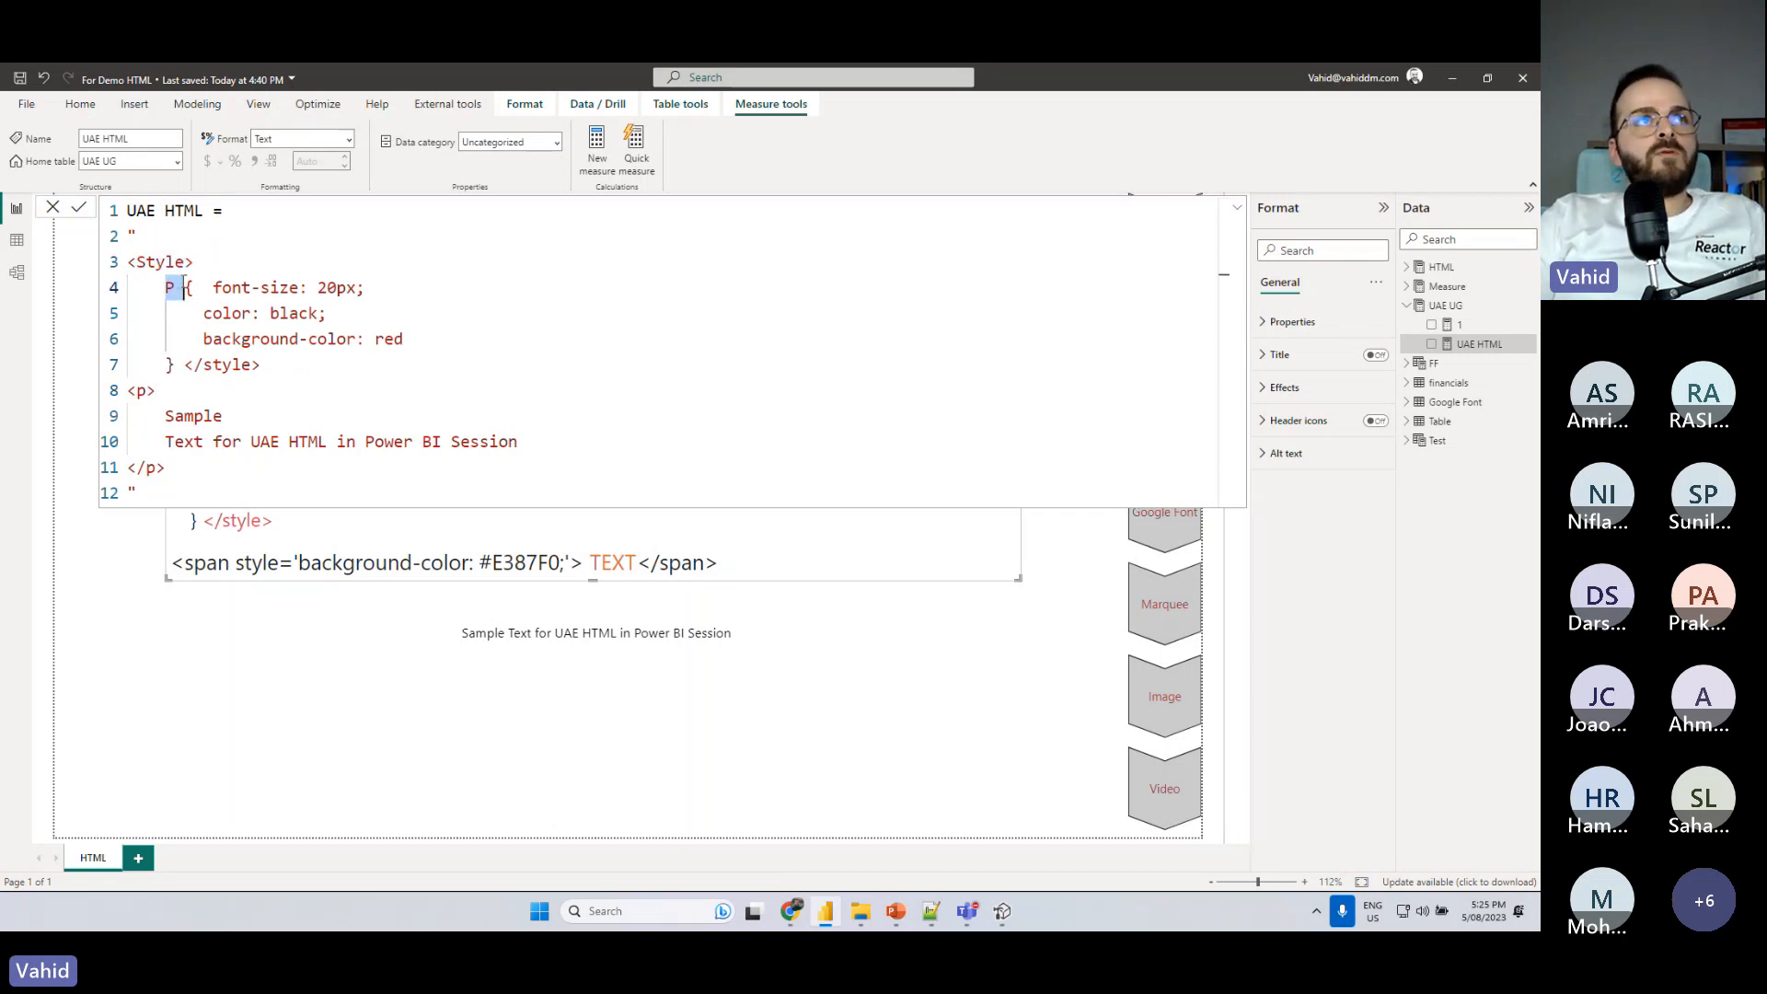
left_click_drag(148, 394, 137, 390)
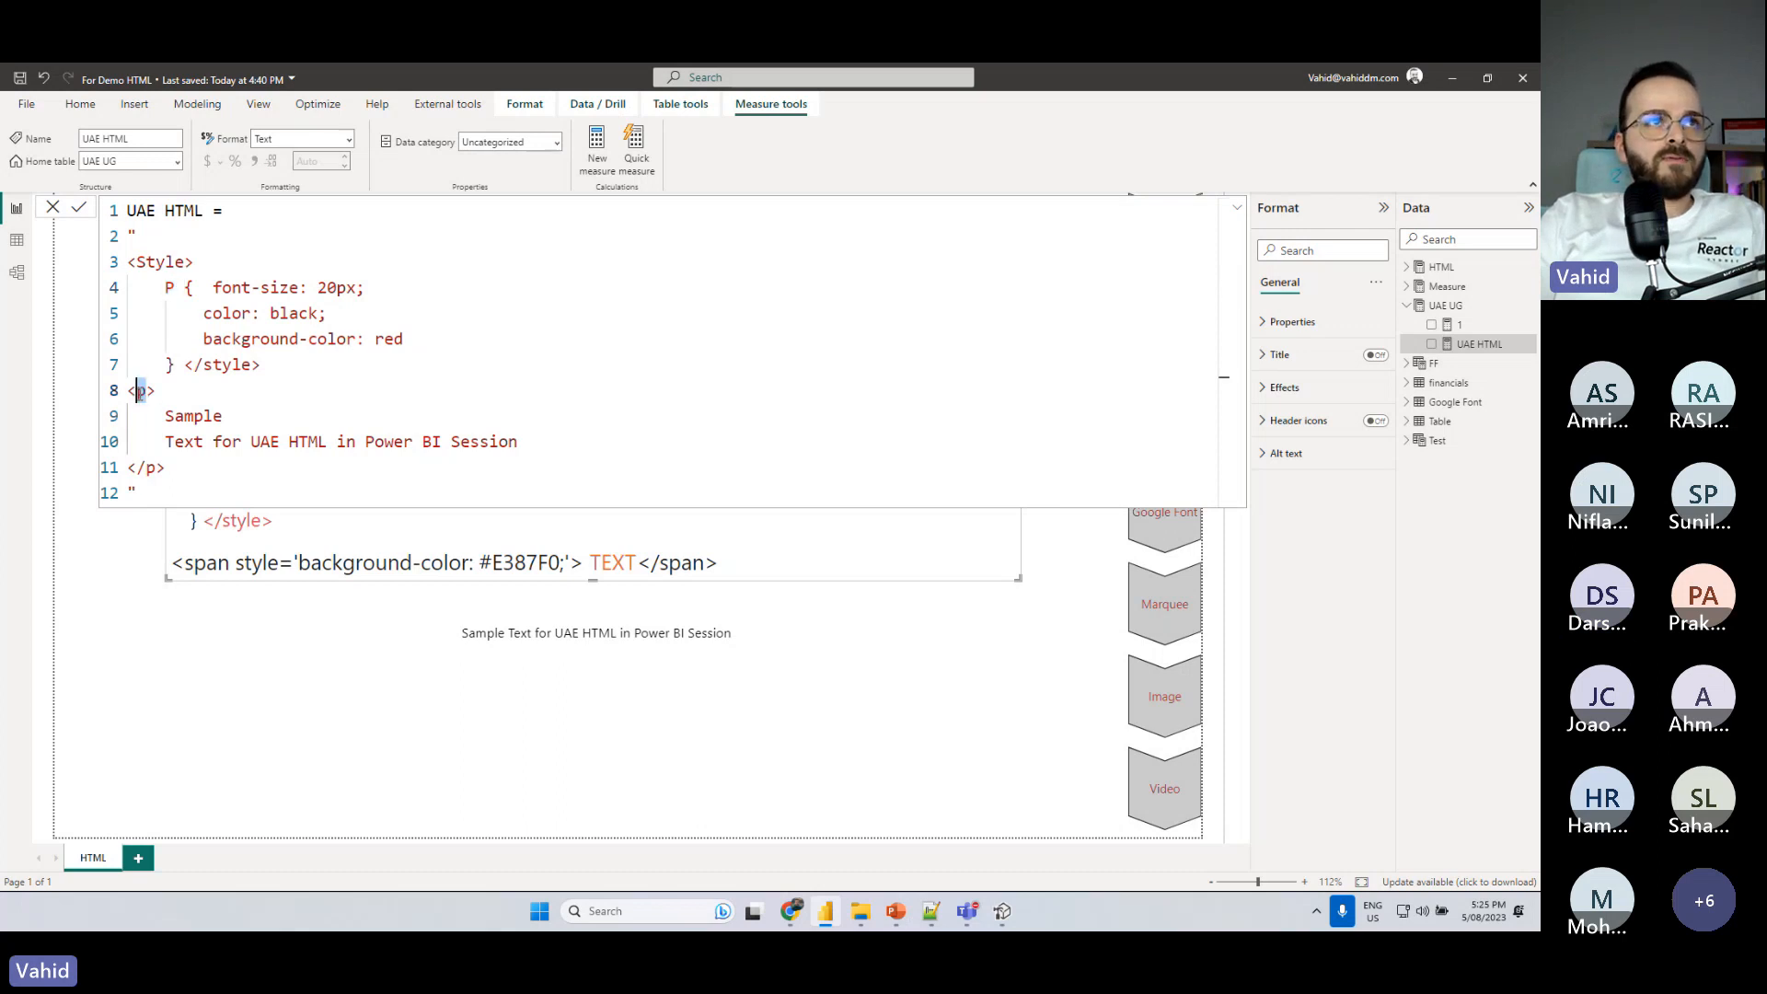
left_click_drag(213, 289, 347, 288)
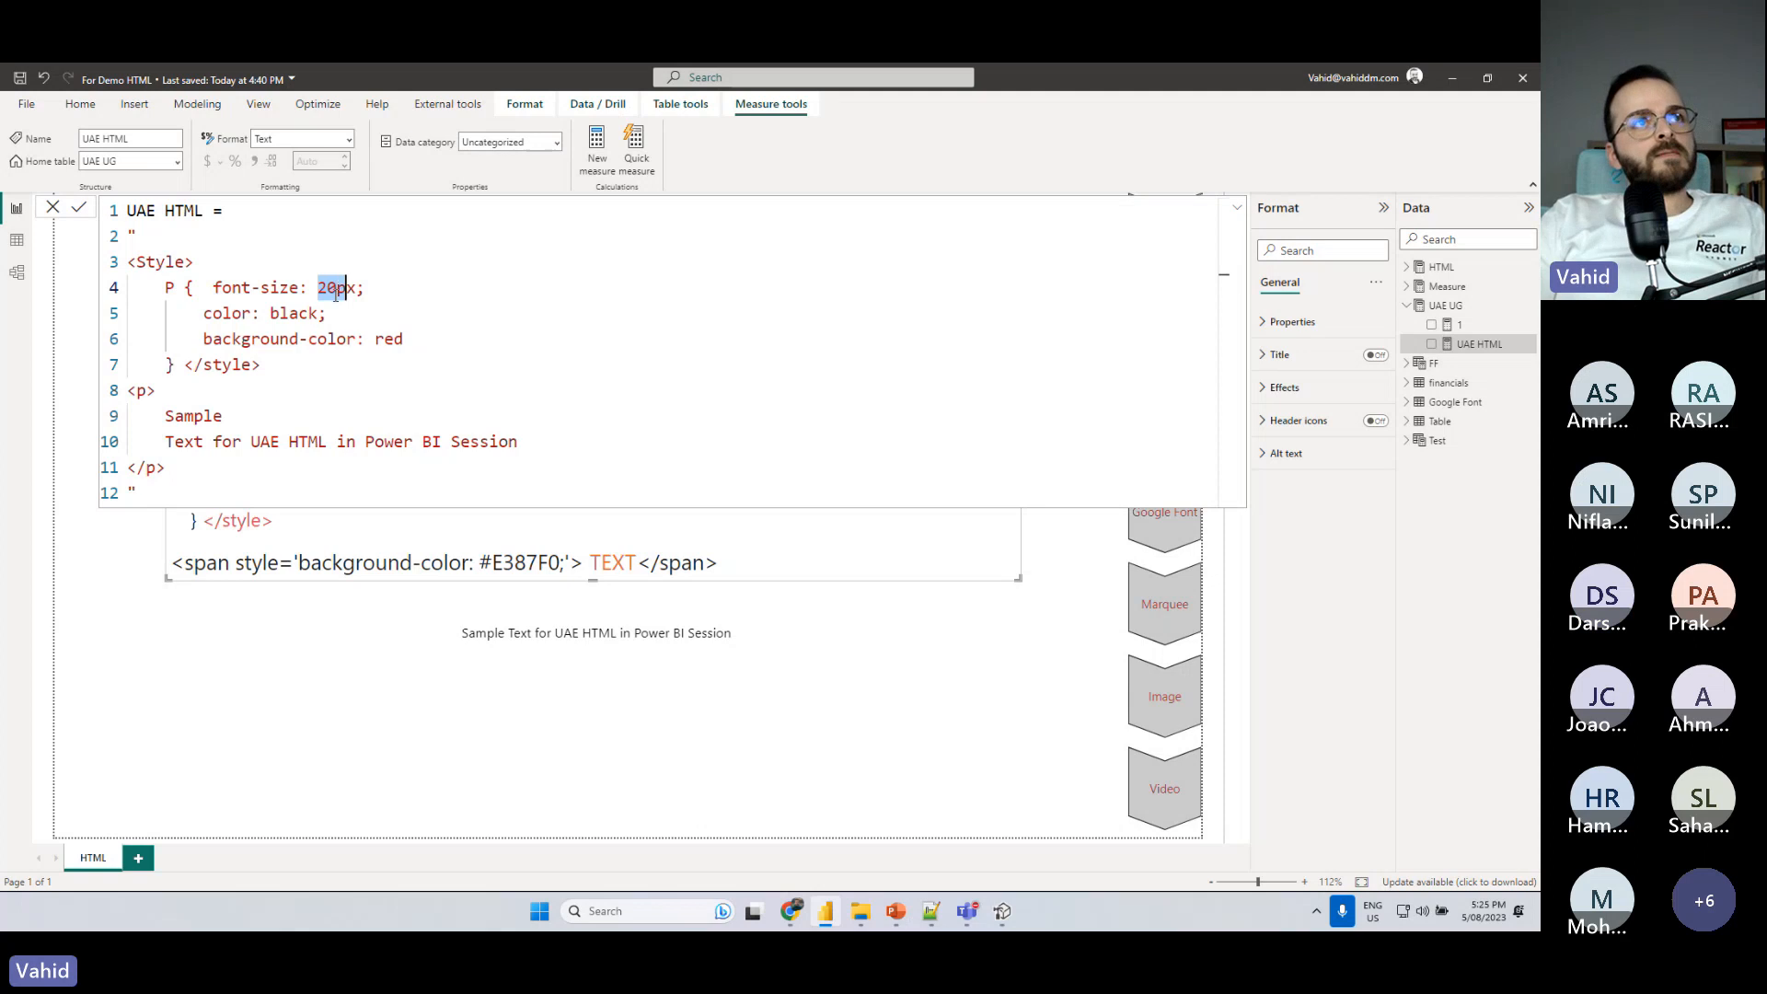
left_click_drag(195, 315, 310, 314)
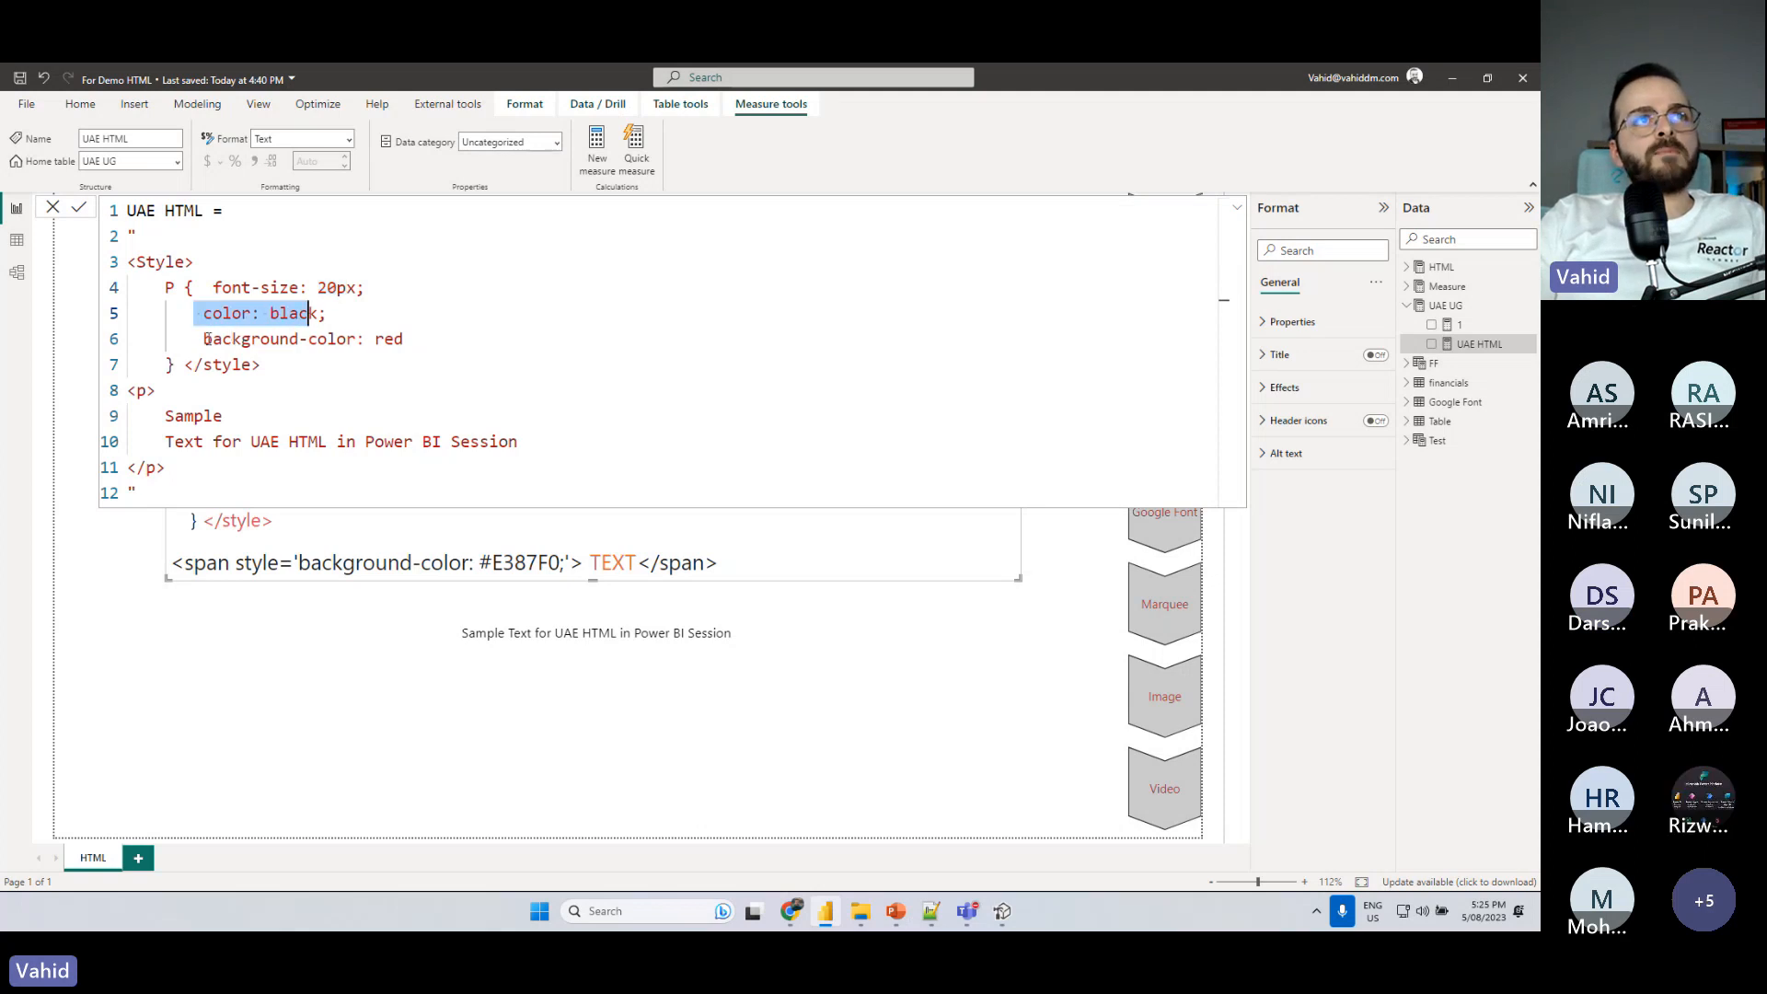
left_click_drag(207, 339, 365, 339)
left_click(187, 366)
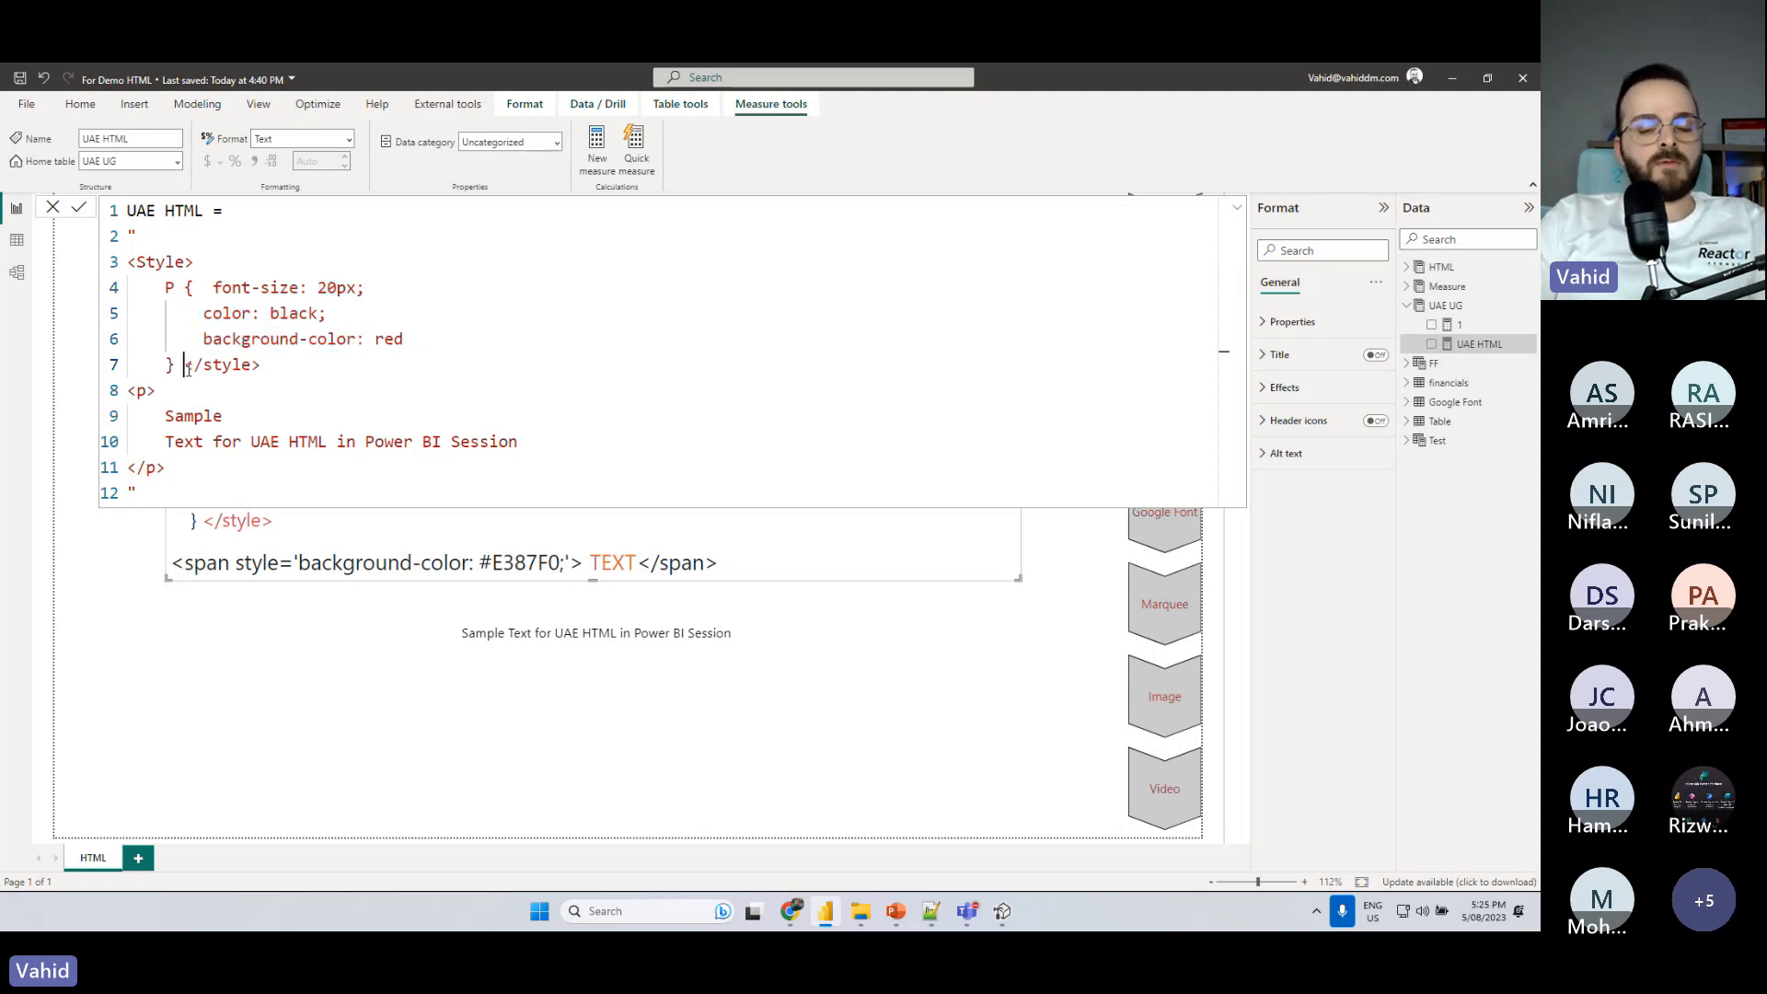
key("Return")
key("BackSpace")
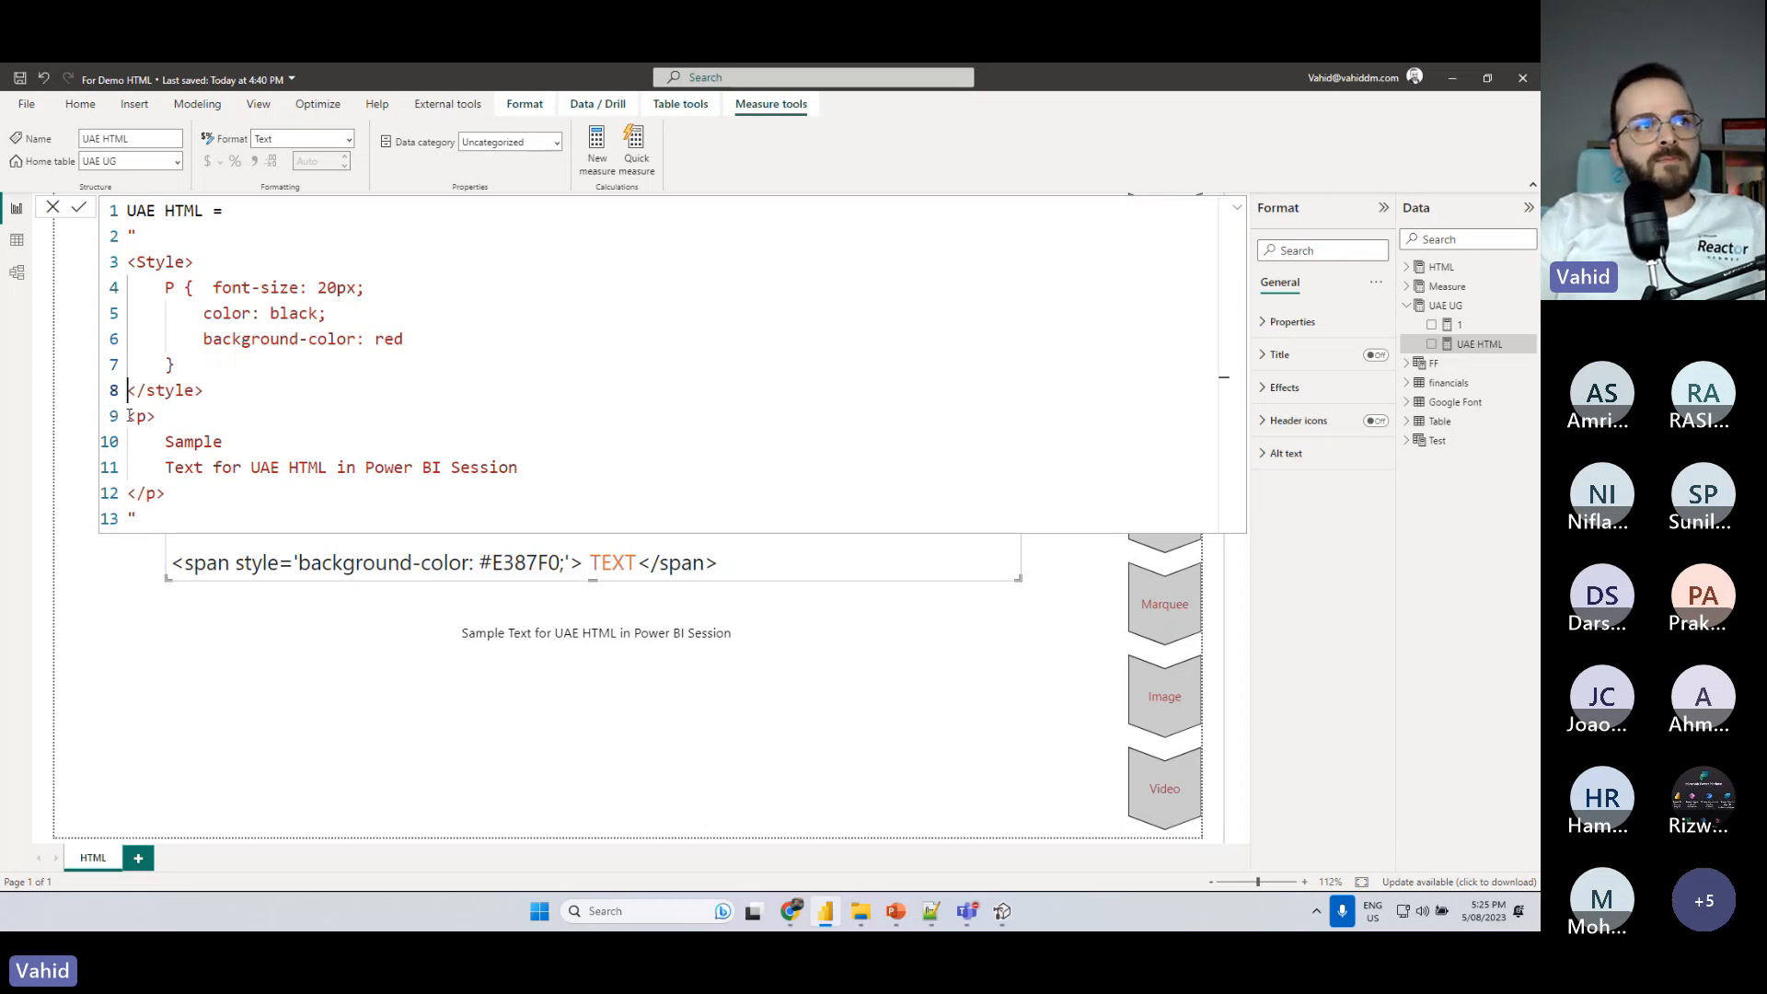
left_click_drag(127, 419, 157, 420)
left_click(215, 493)
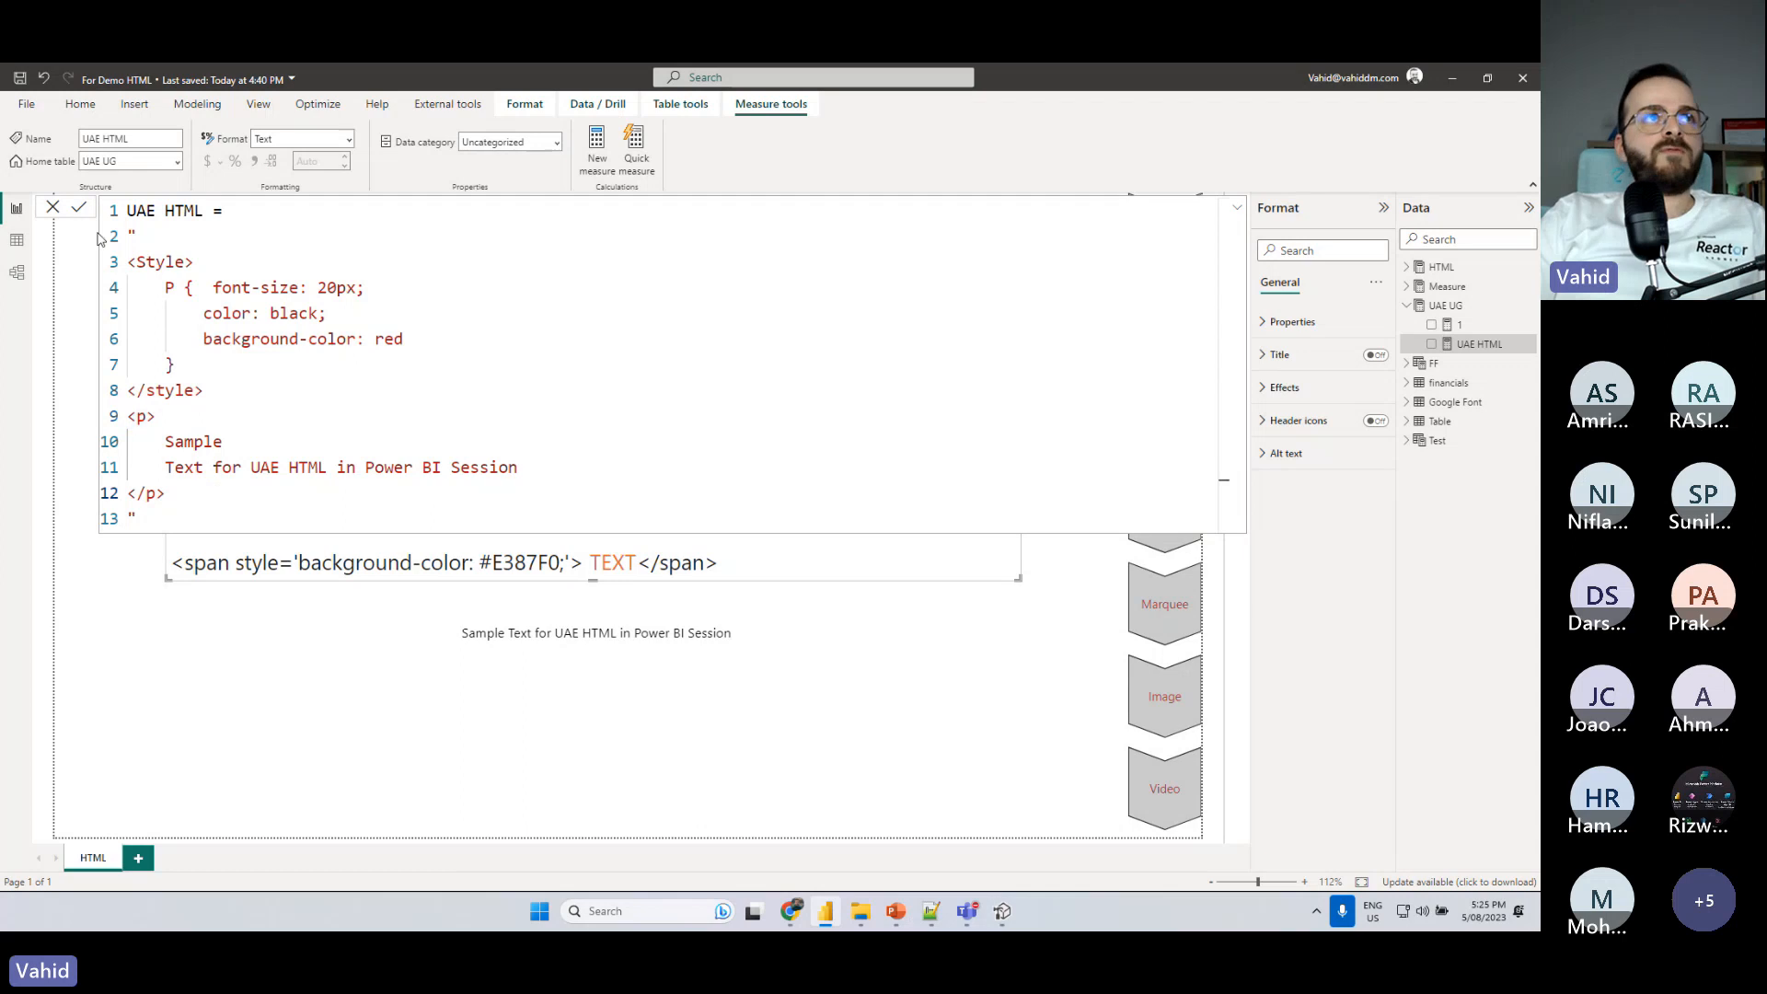
left_click(80, 208)
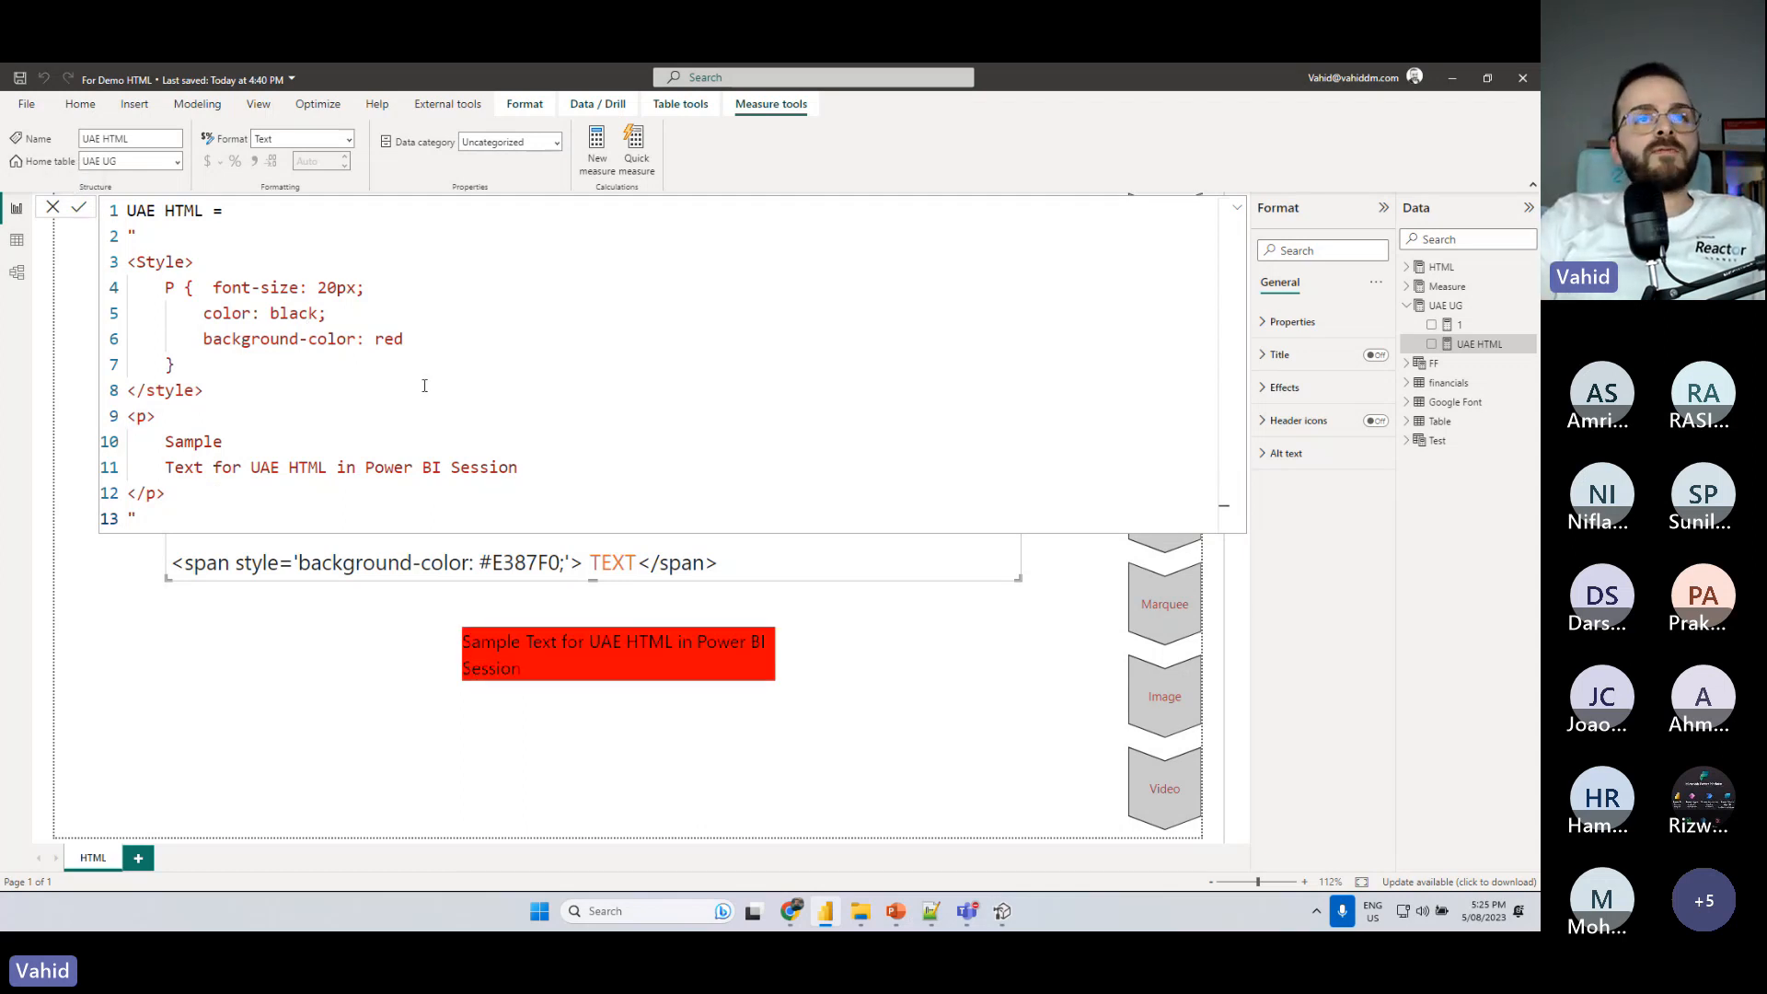
- Put the font-size declaration on its own line in the P rule, set it to 30px and commit the formula
left_click(211, 297)
key("Return")
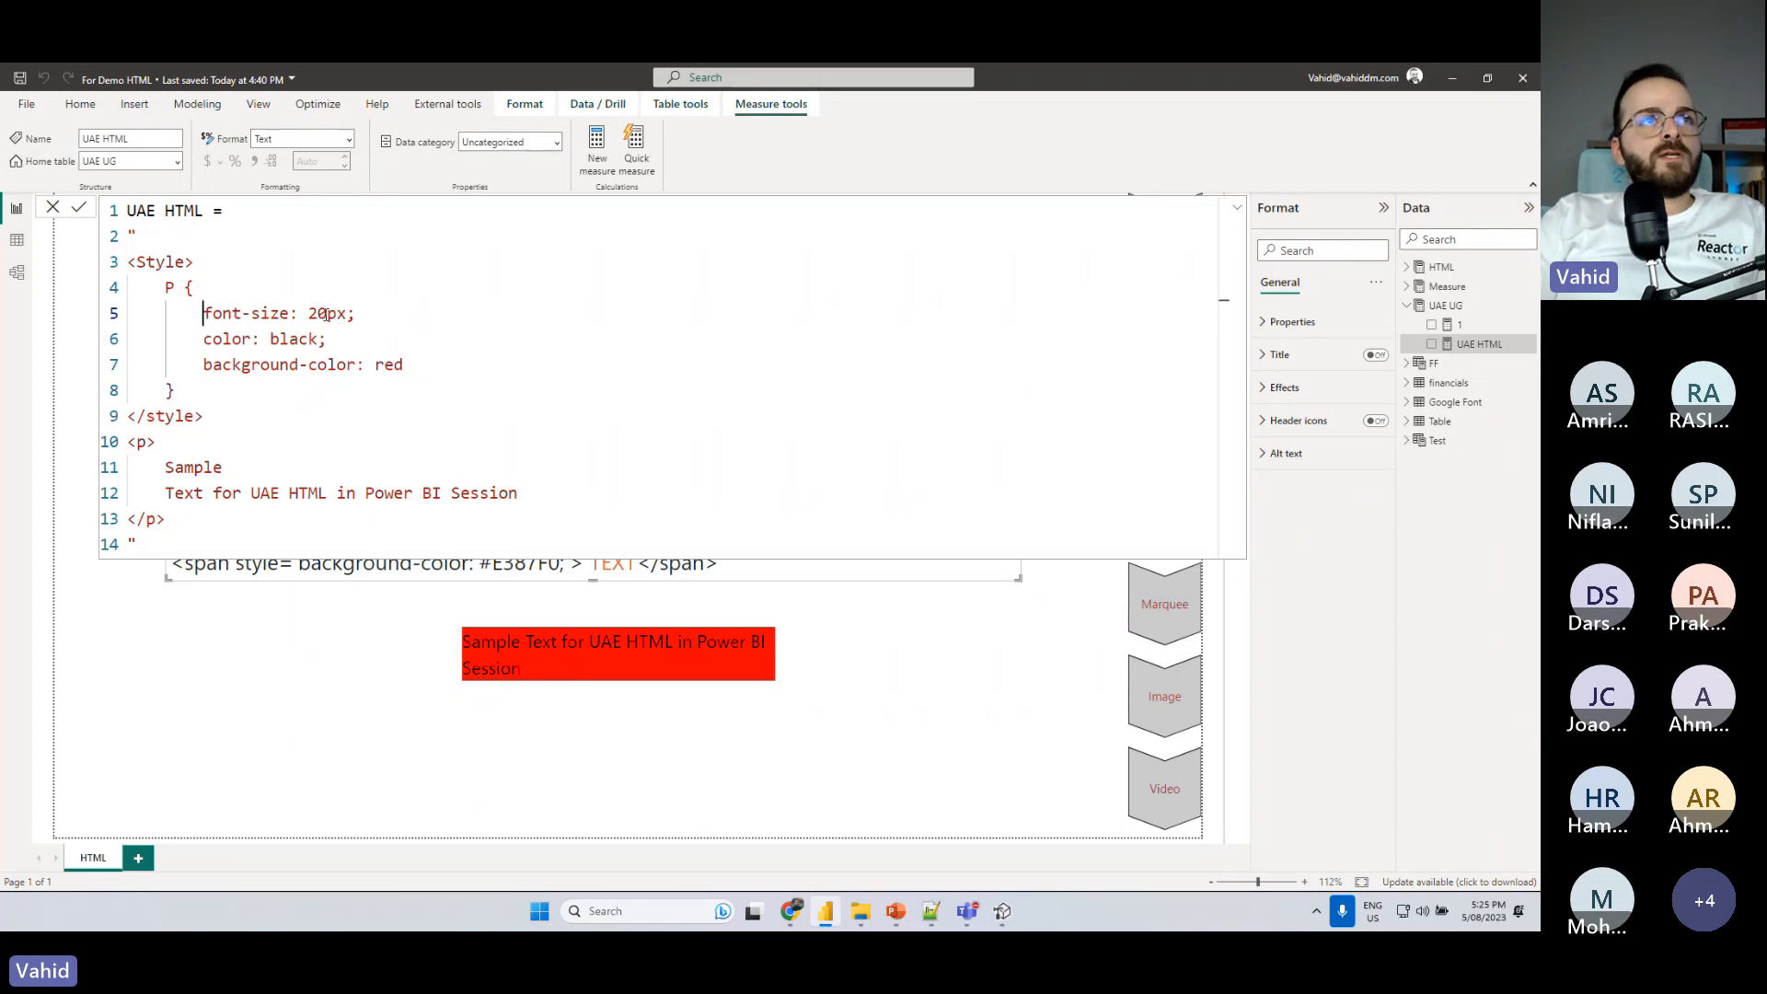
left_click_drag(330, 314, 309, 315)
key("BackSpace")
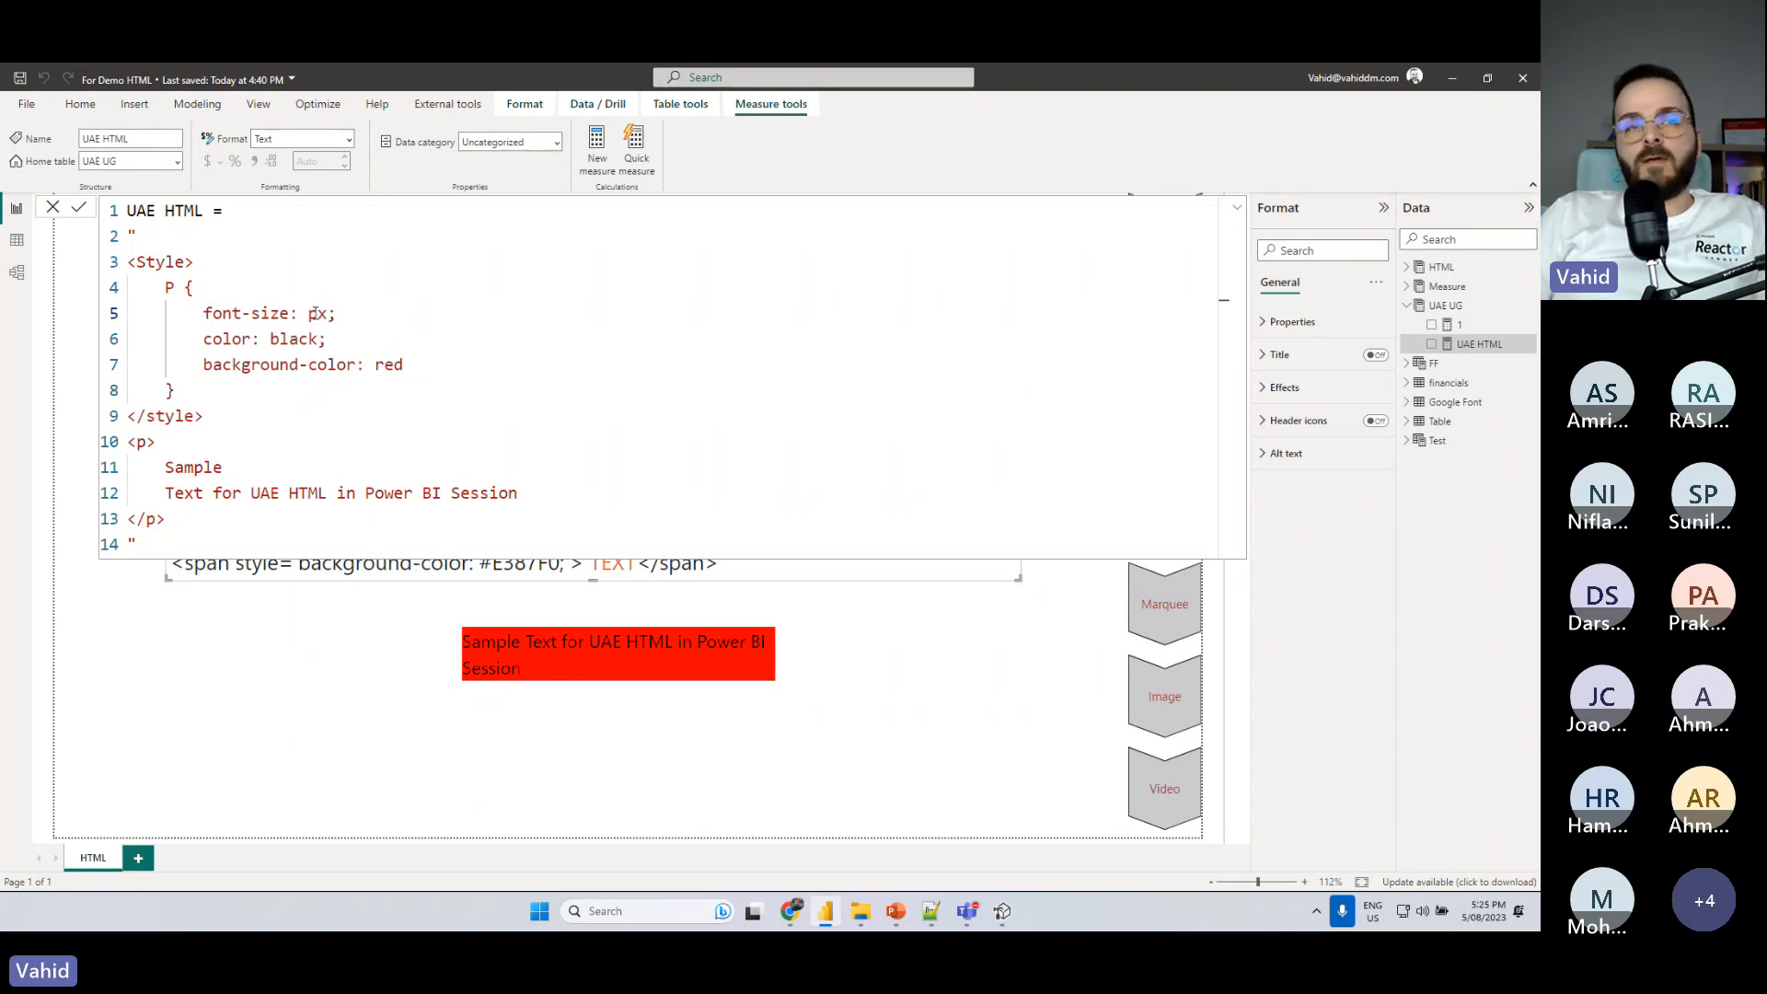
type("30")
key("Return")
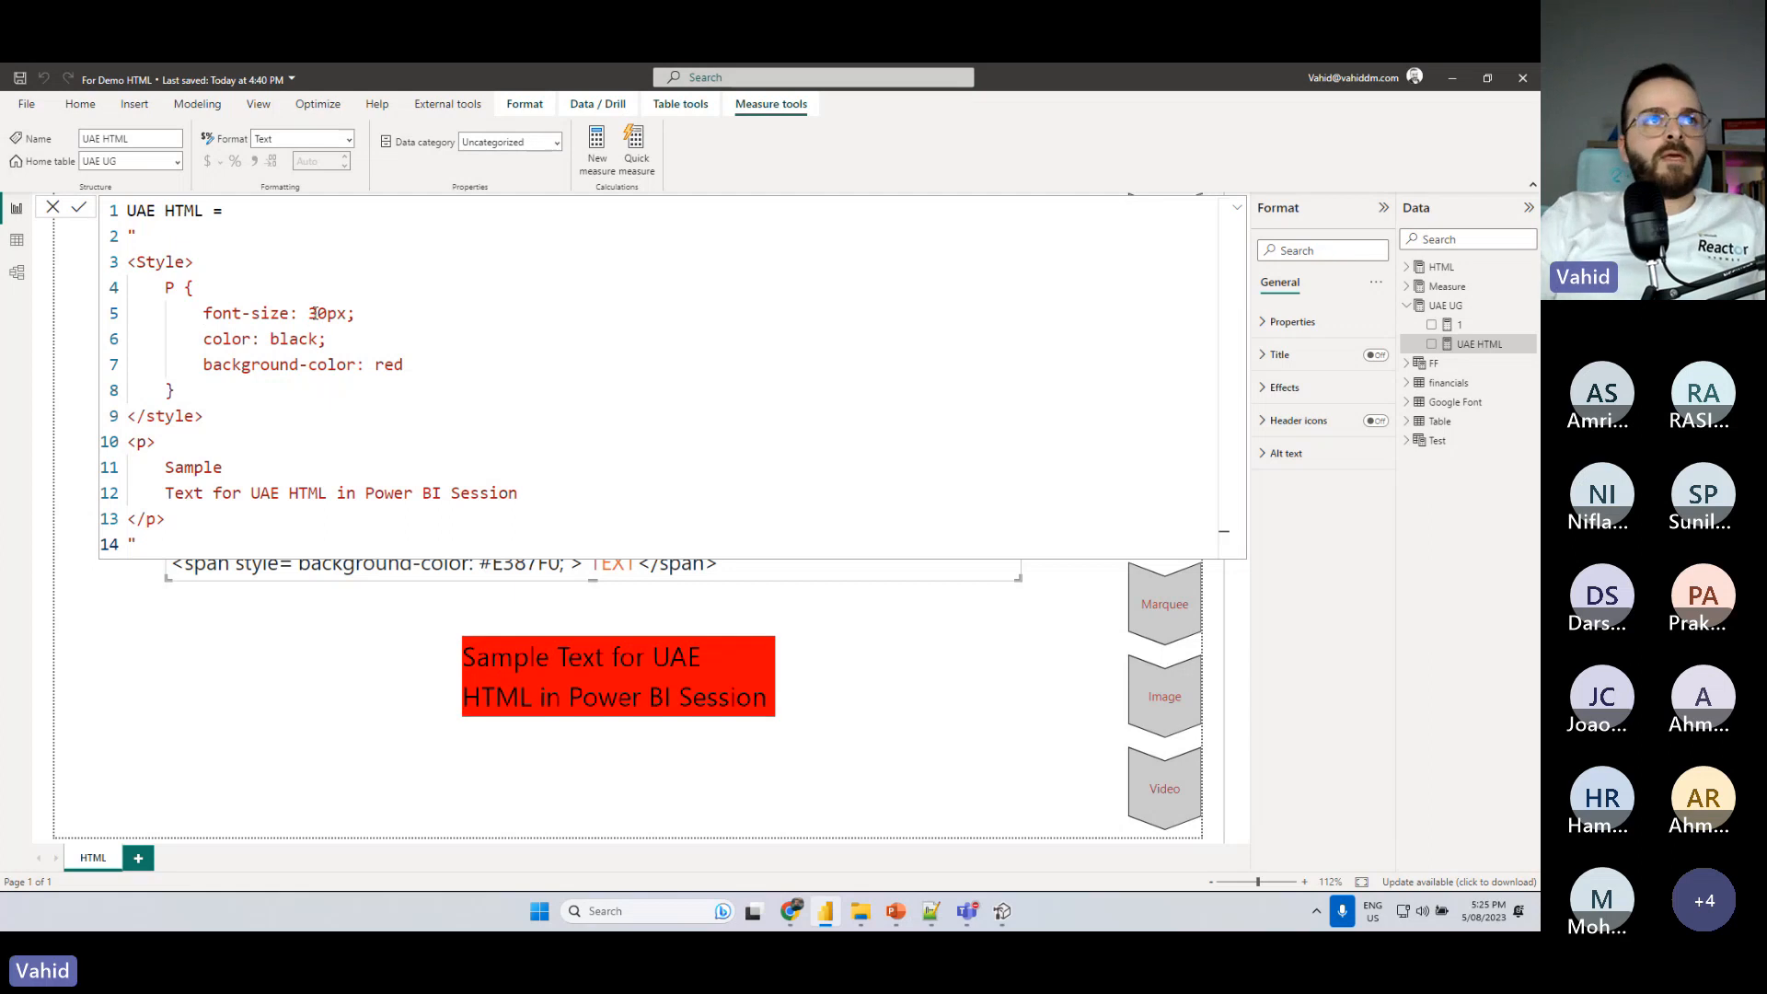
- Set the P rule's color to red and its background-color to black, committing the formula after each change
double_click(289, 341)
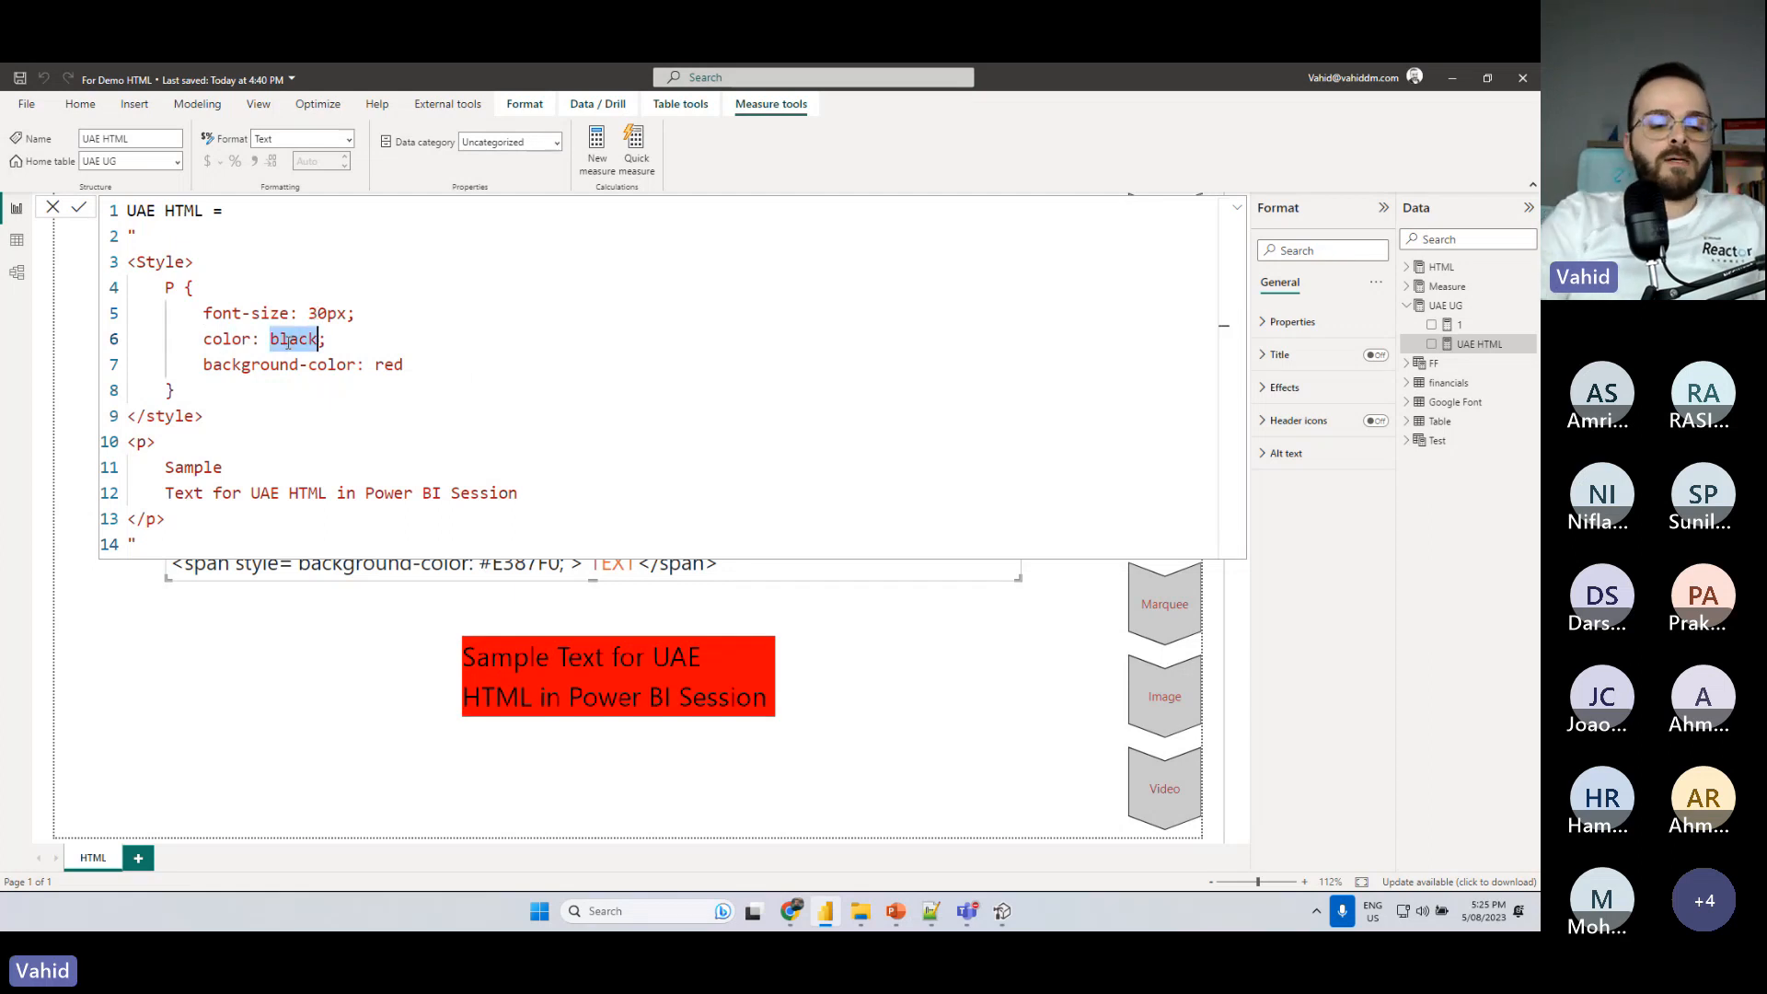
type("red")
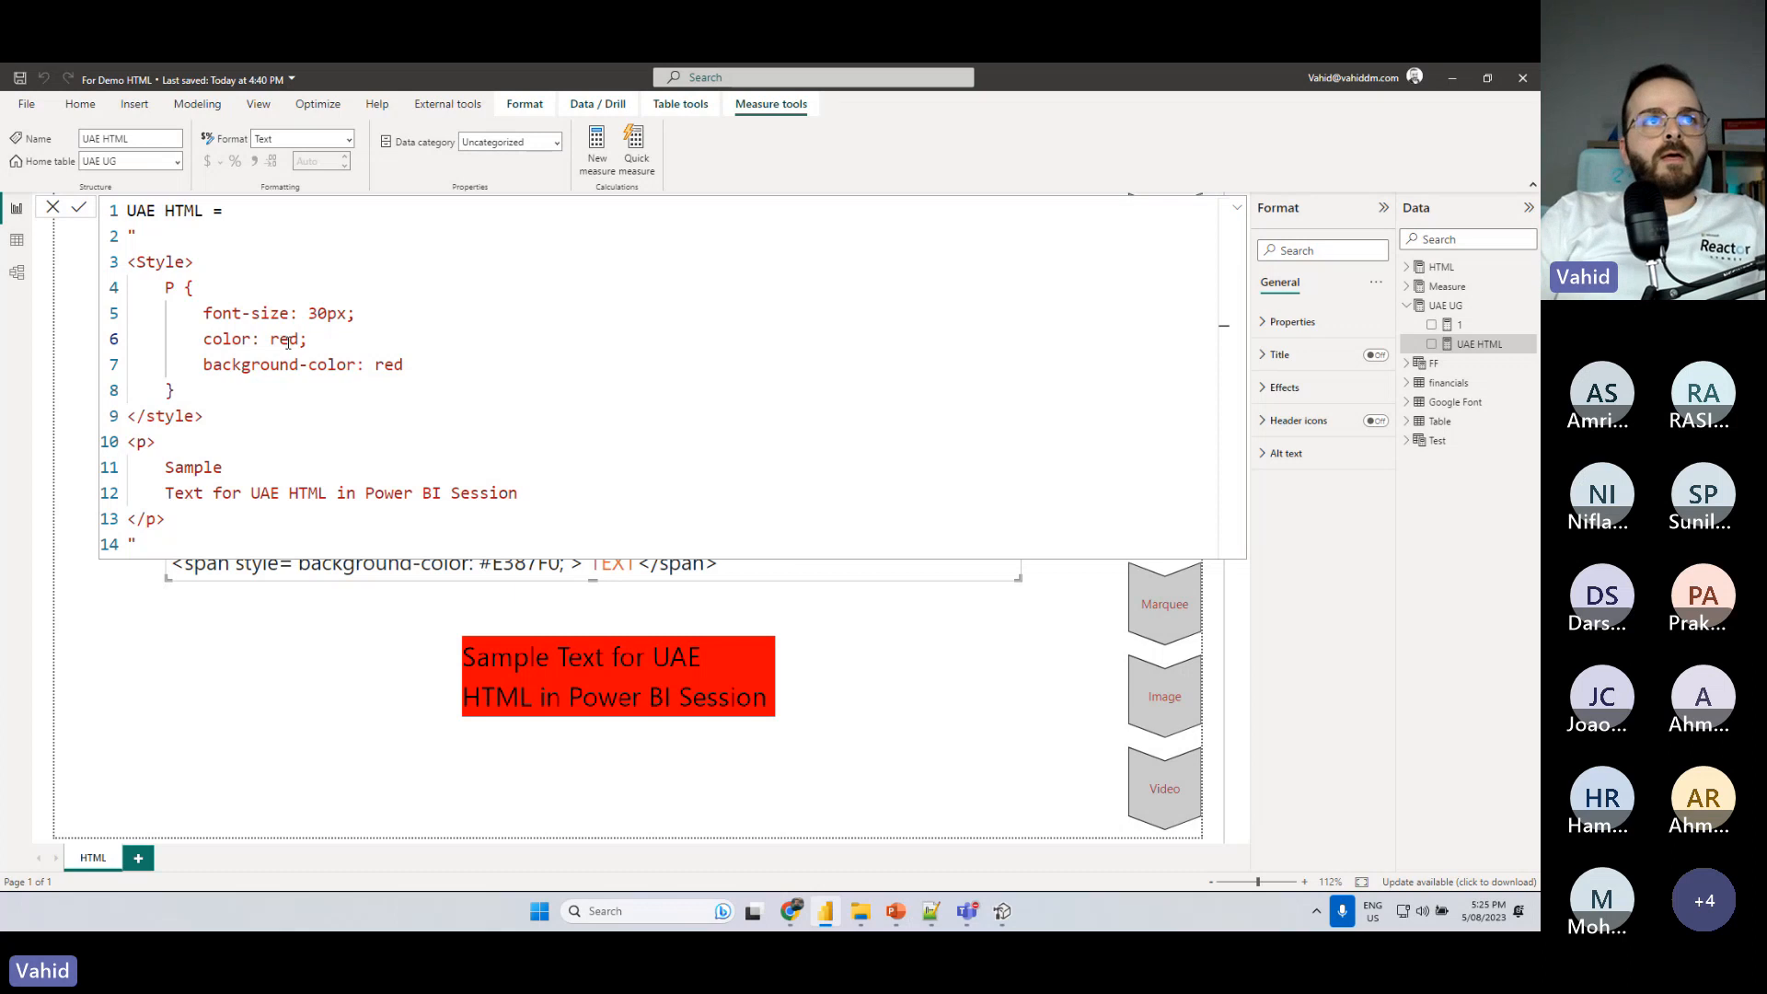
key("Return")
double_click(390, 364)
type("blac")
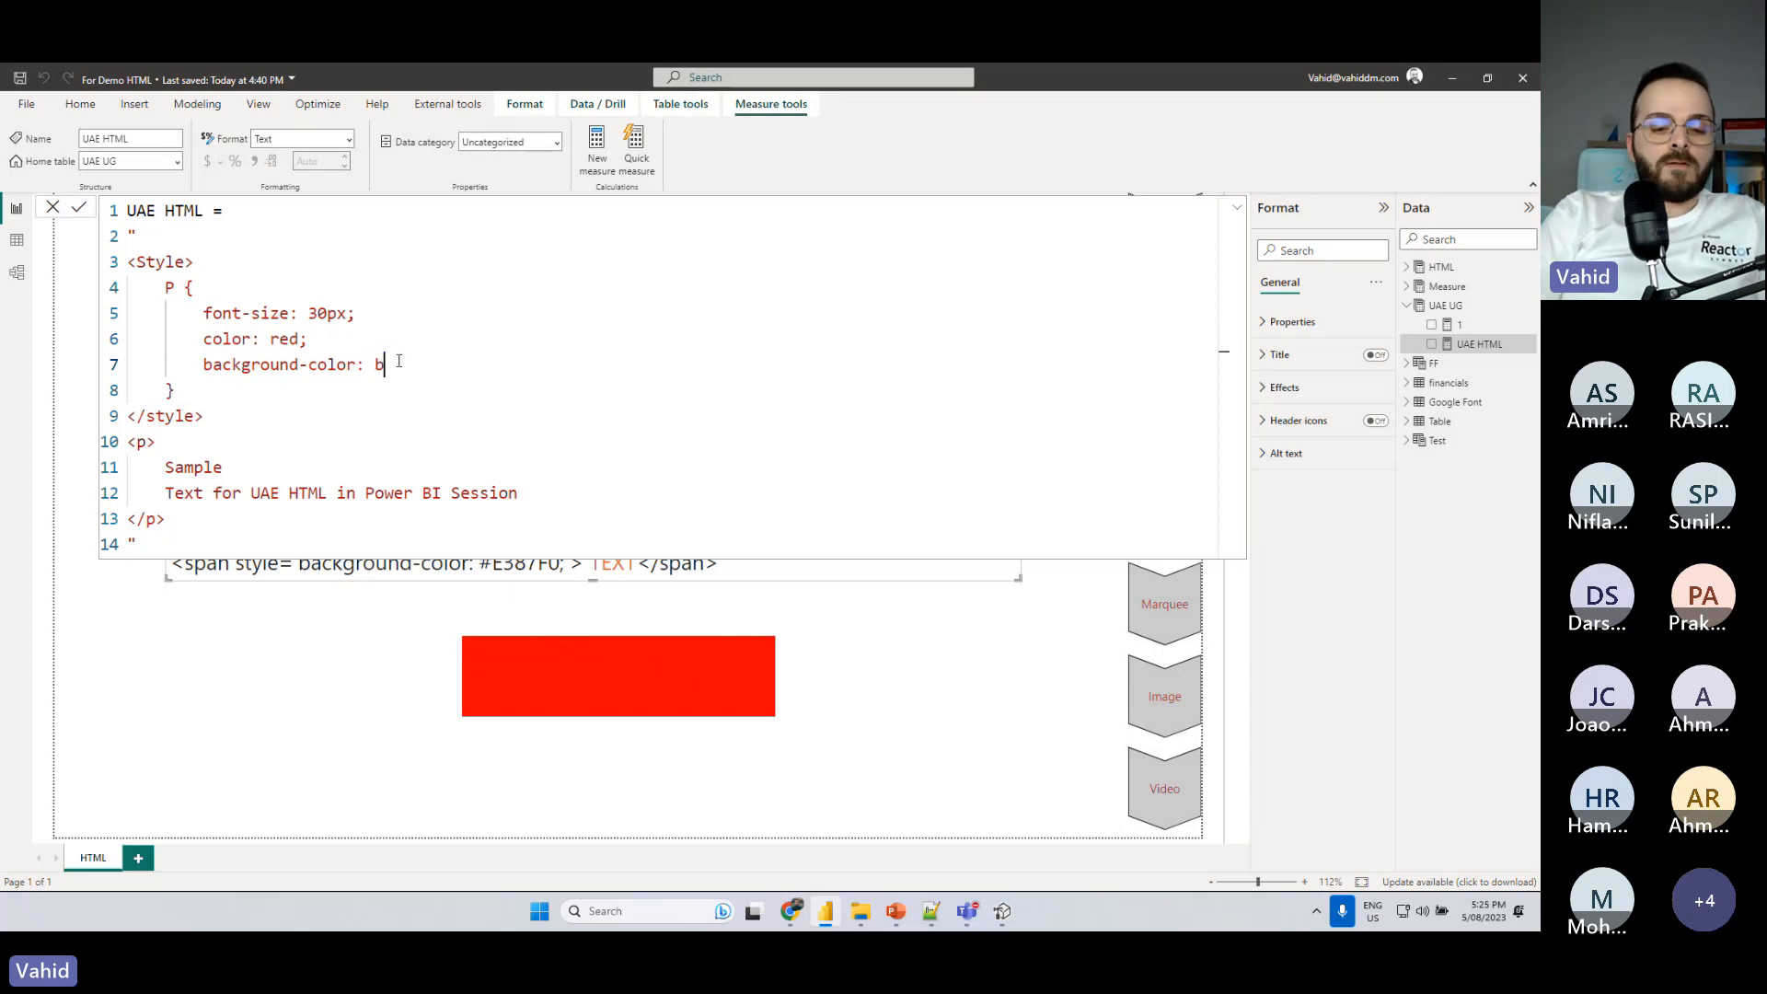
key("BackSpace")
key("BackSpace")
key("BackSpace")
type("lack")
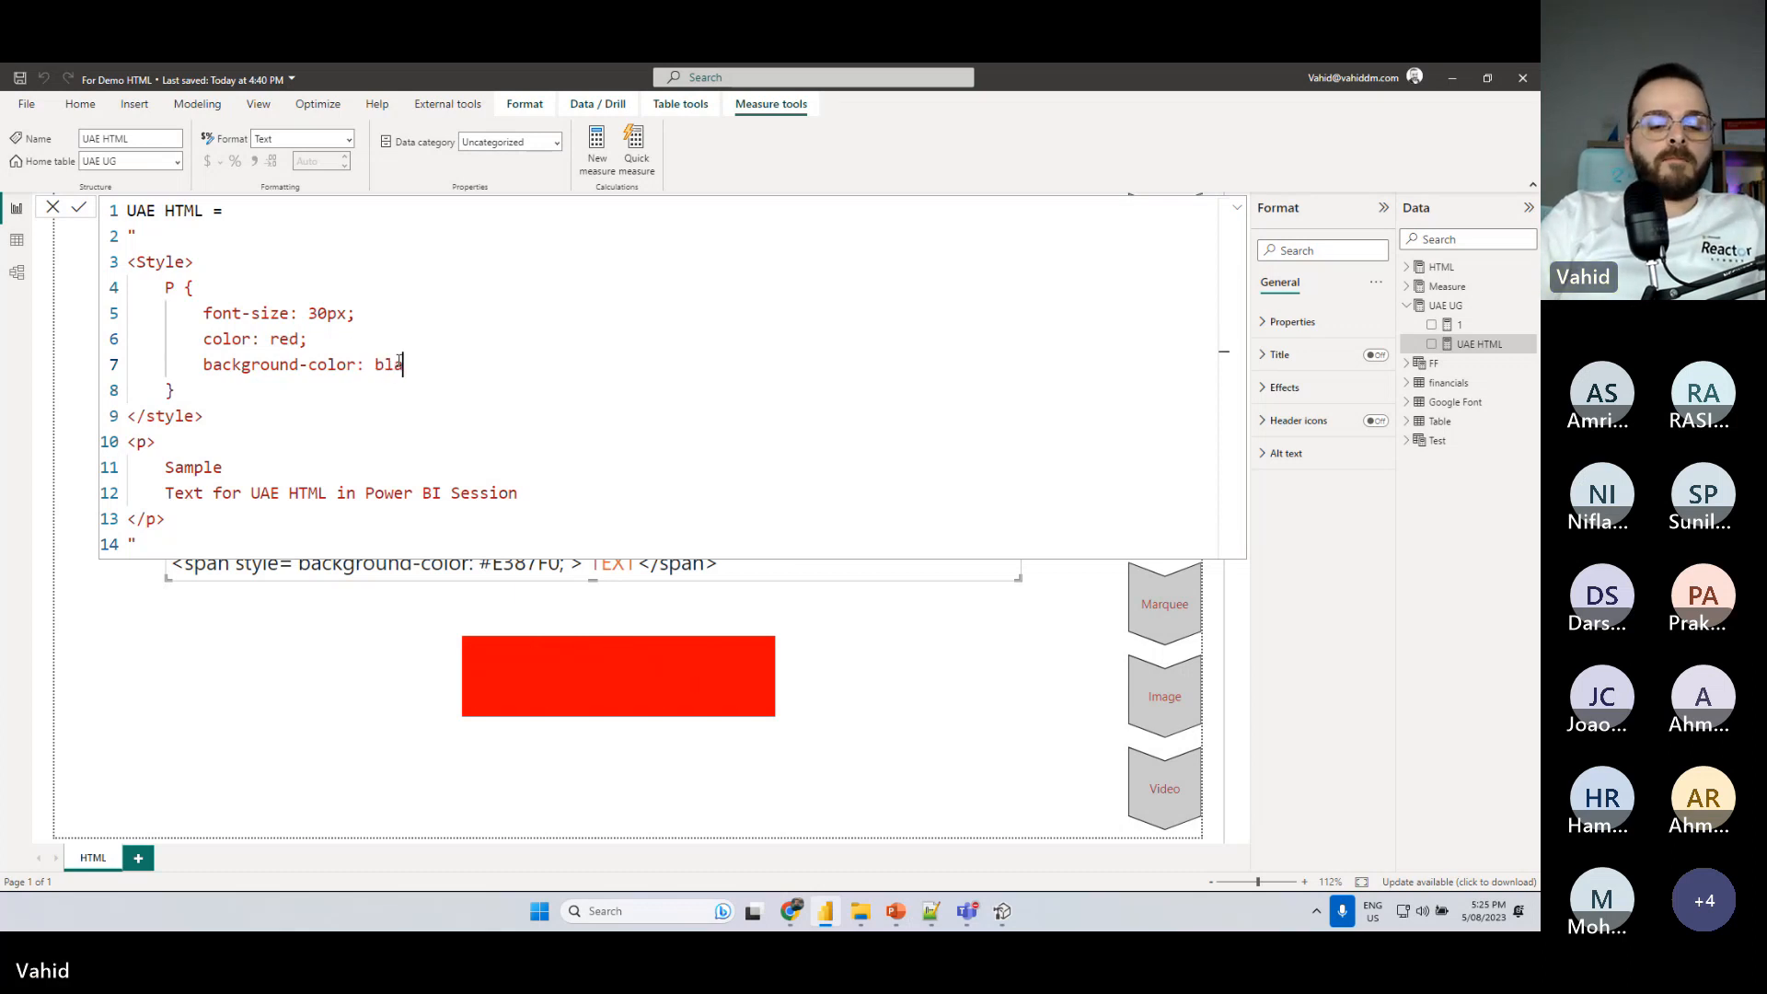
key("Return")
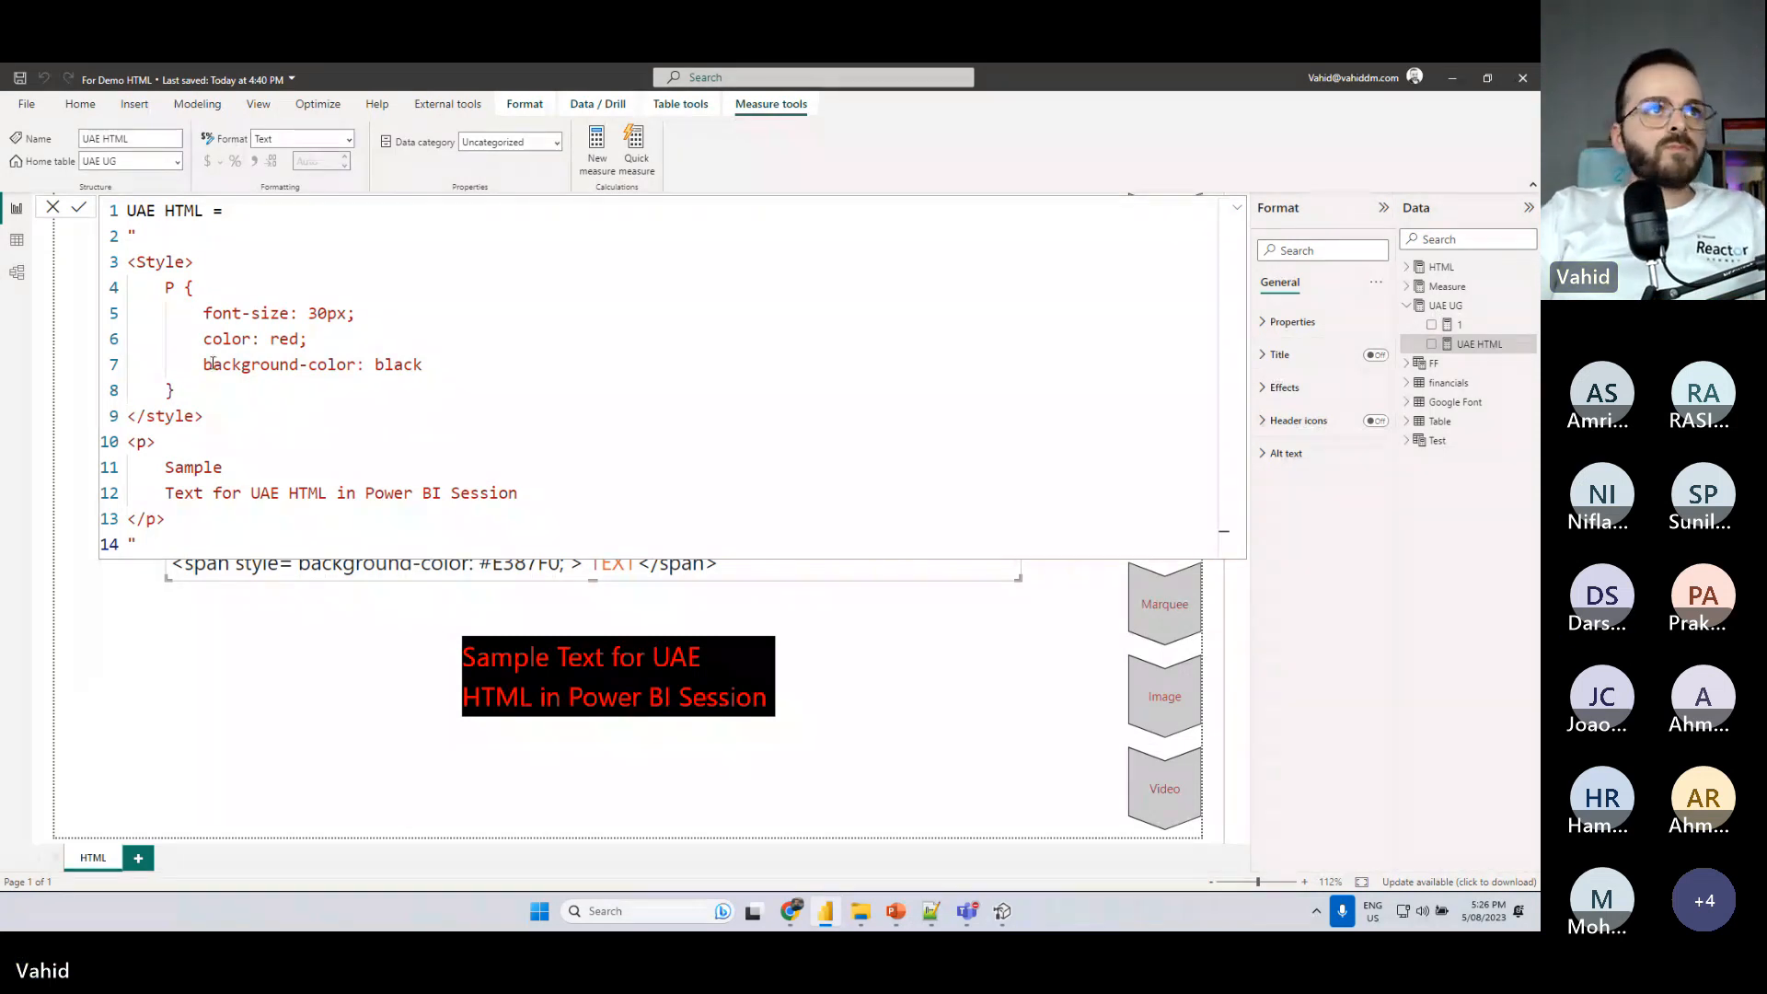
- Examine the opening and closing p tags and the P rule's font-size, color and background-color declarations in the UAE HTML measure
left_click_drag(155, 444, 127, 444)
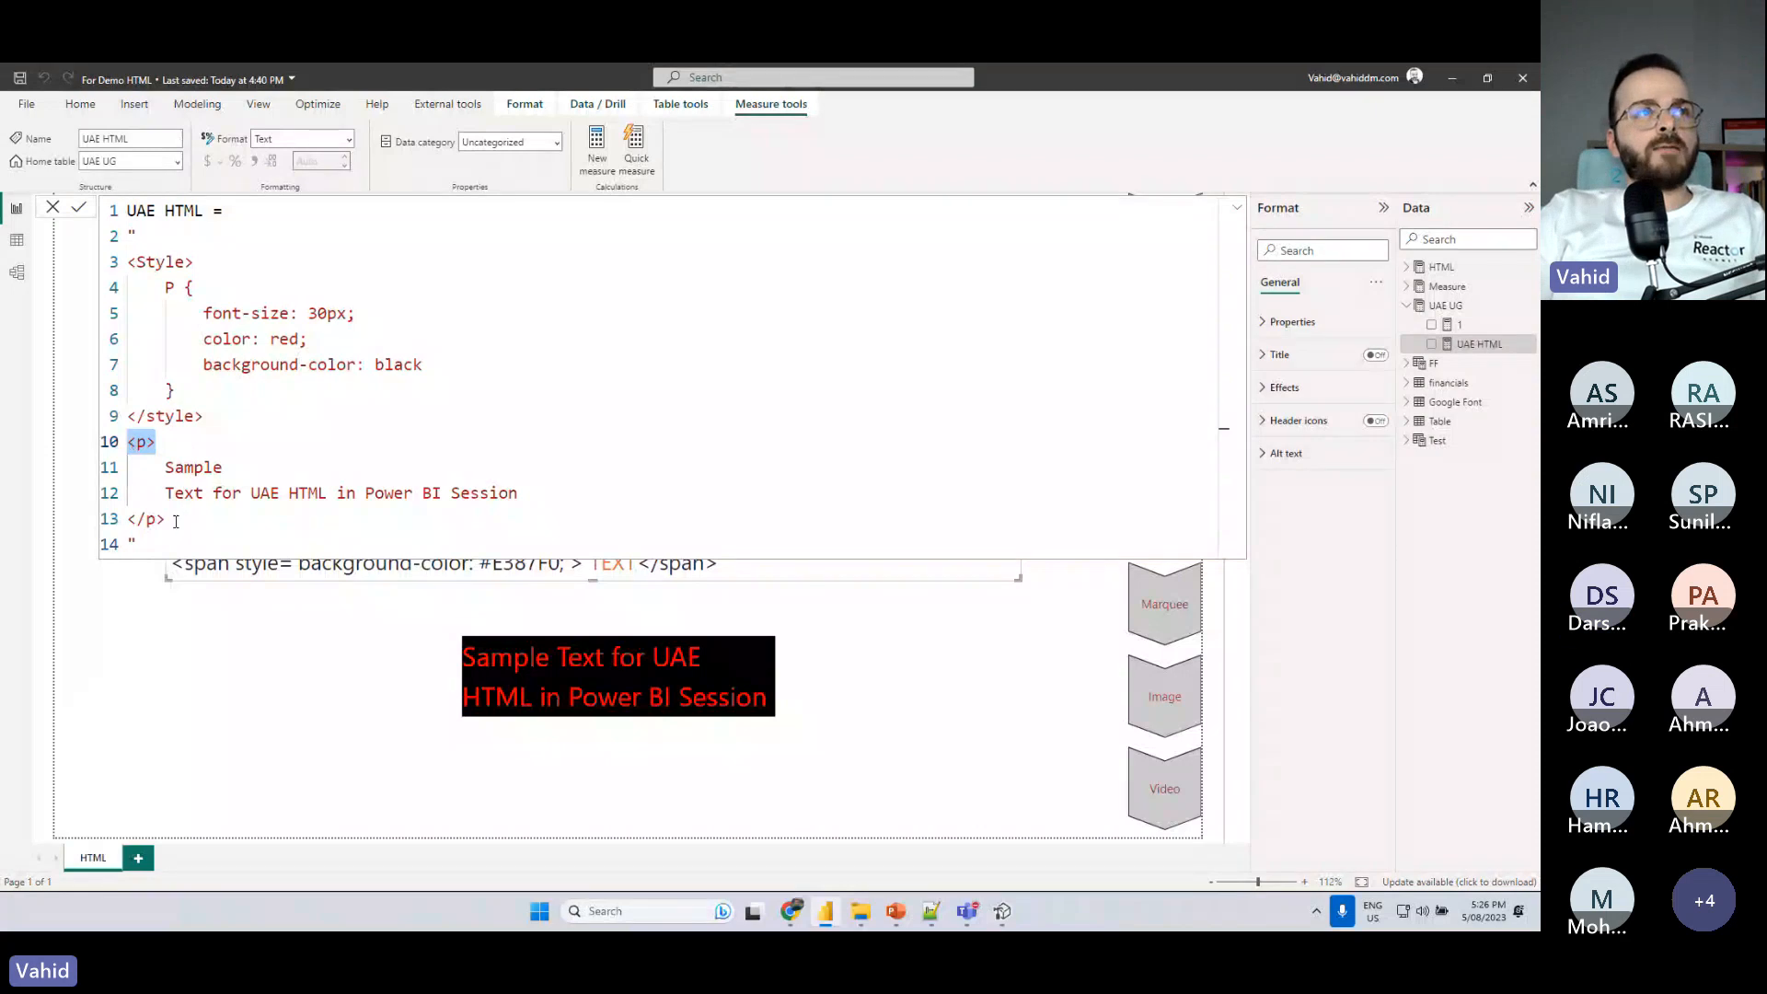
left_click_drag(170, 520, 136, 520)
left_click_drag(189, 391, 155, 288)
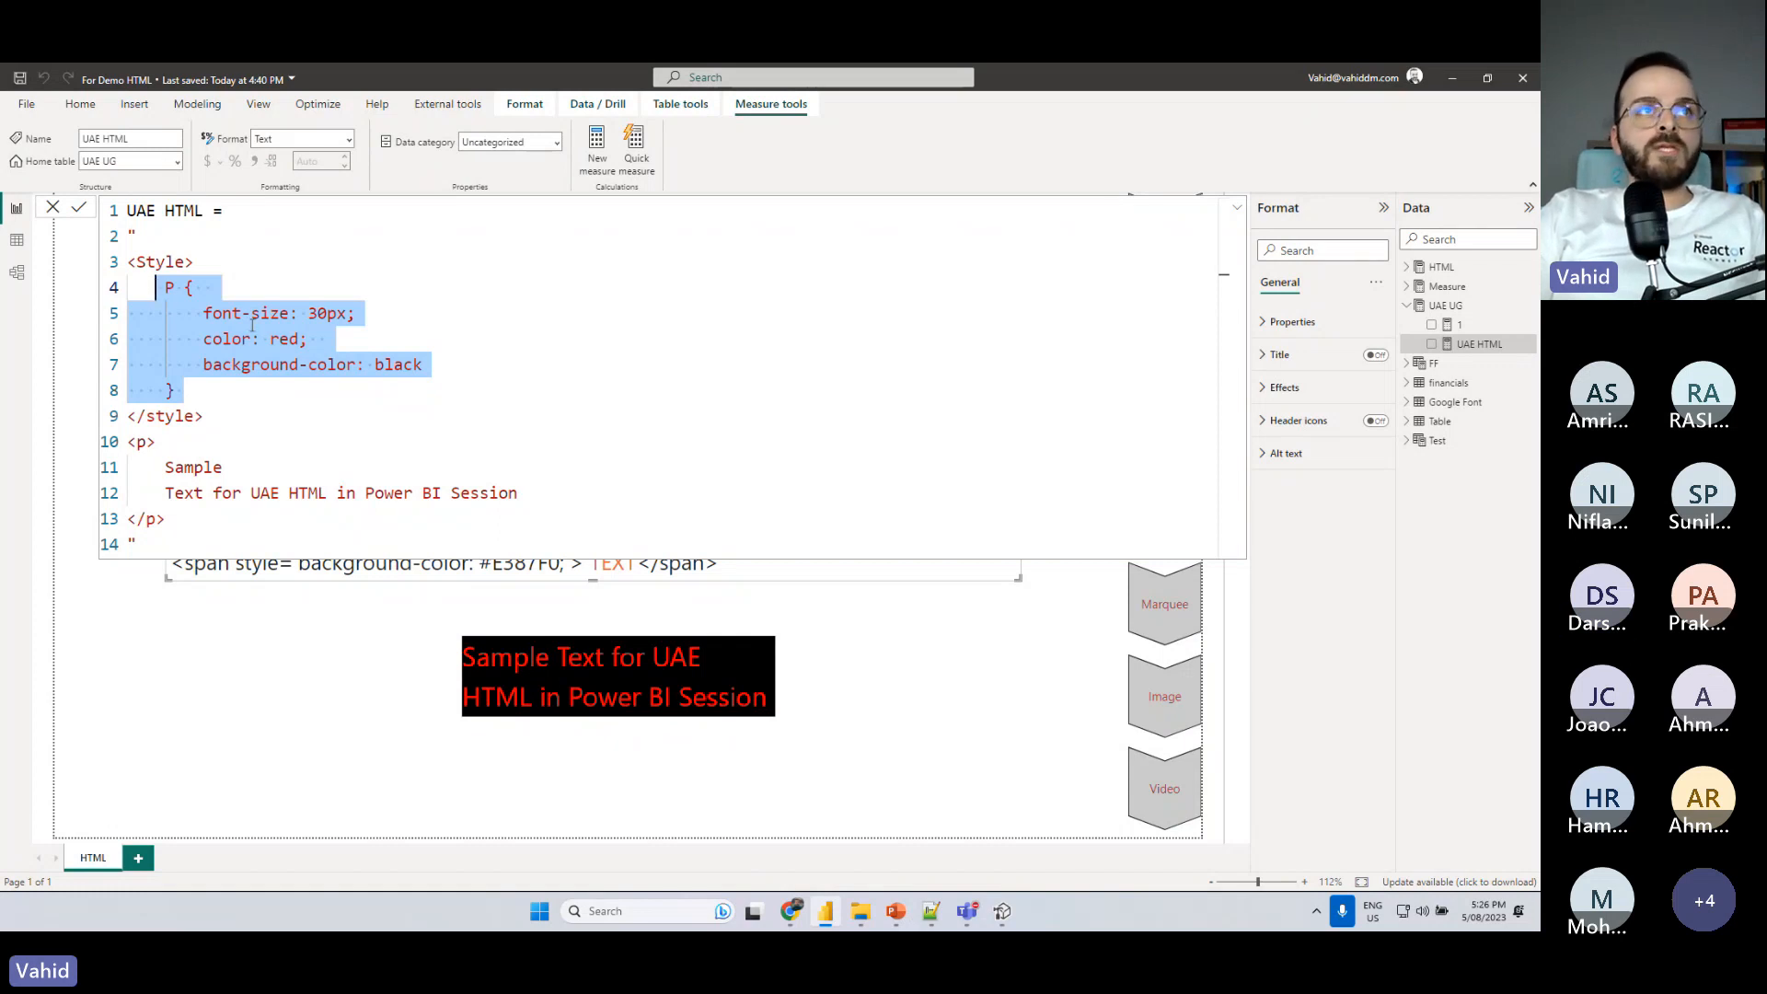
left_click(167, 287)
left_click_drag(186, 390, 365, 317)
left_click(322, 328)
left_click_drag(204, 339, 308, 338)
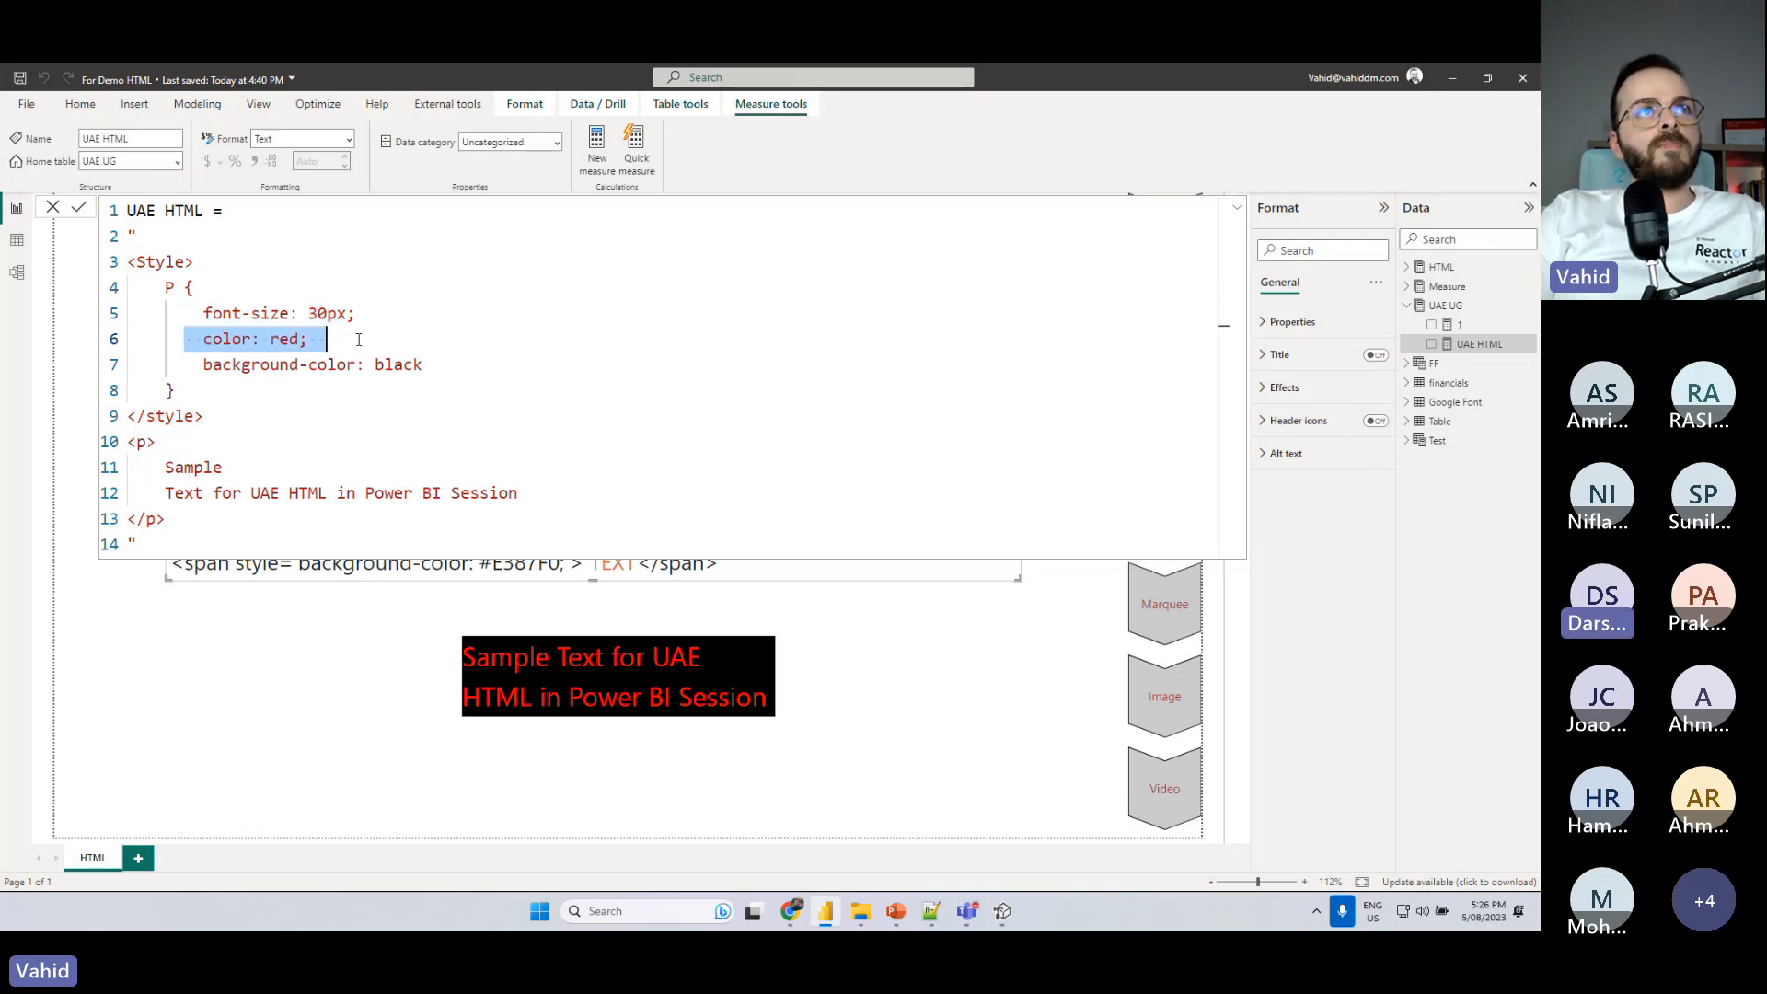
left_click_drag(198, 364, 423, 364)
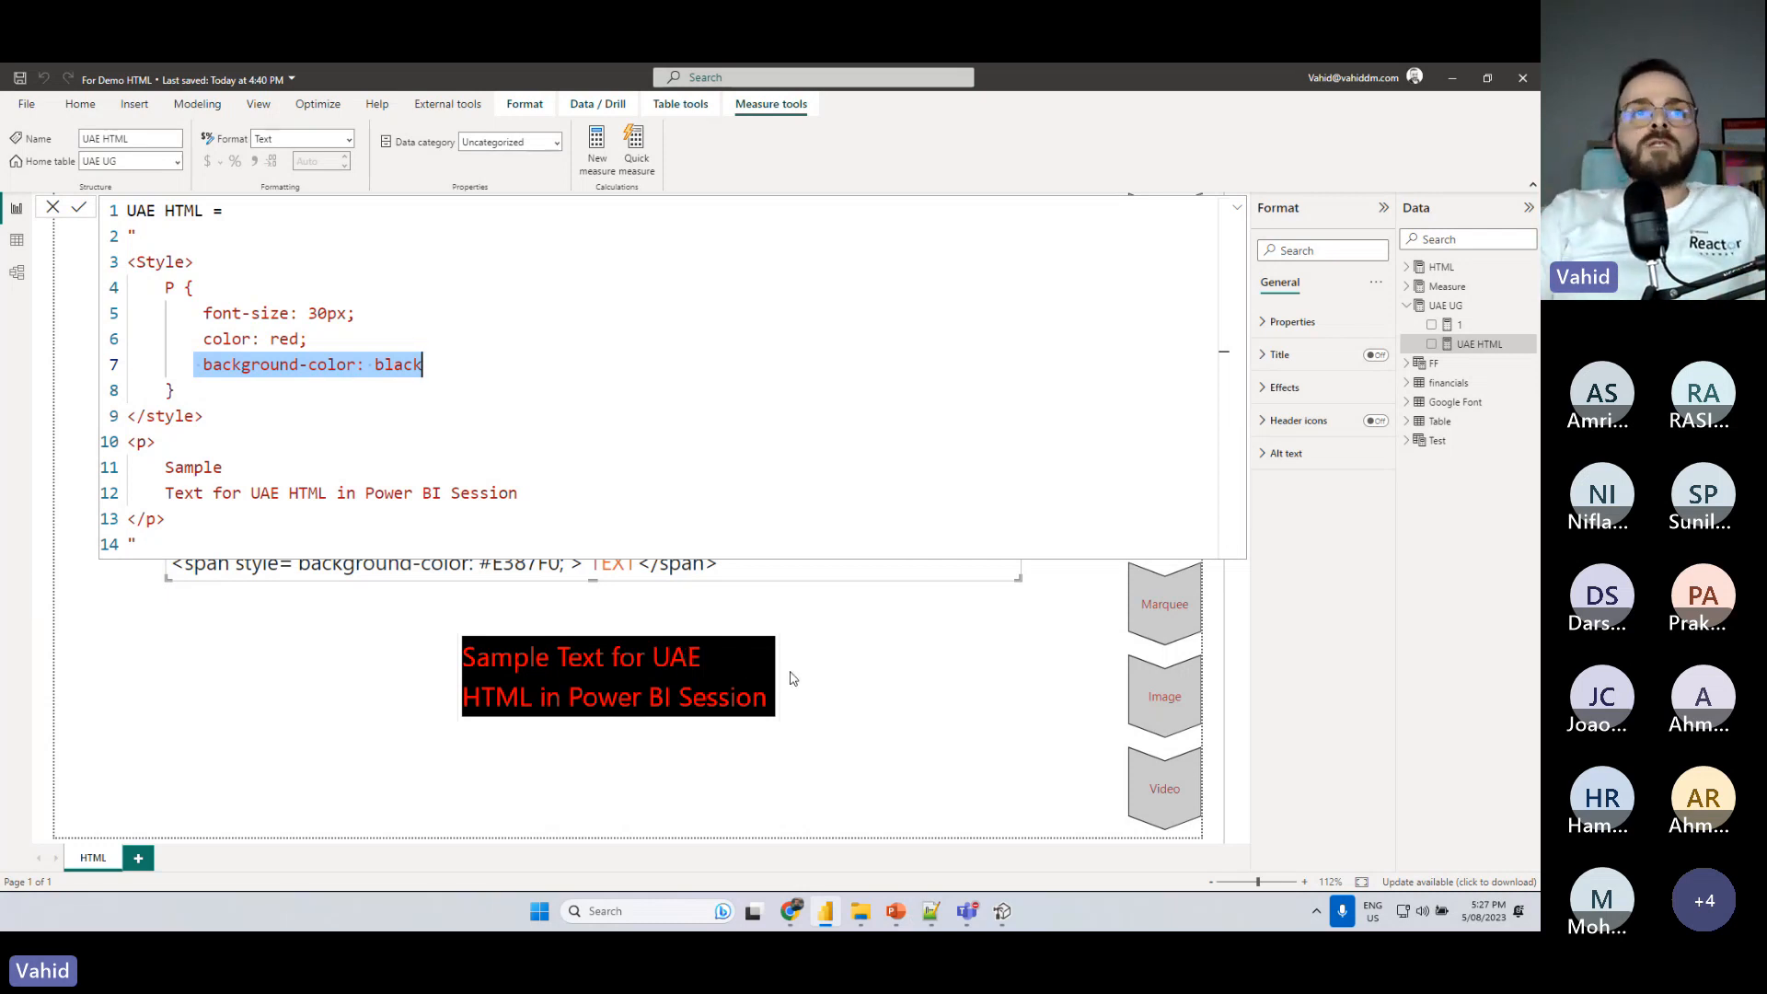
left_click(1025, 636)
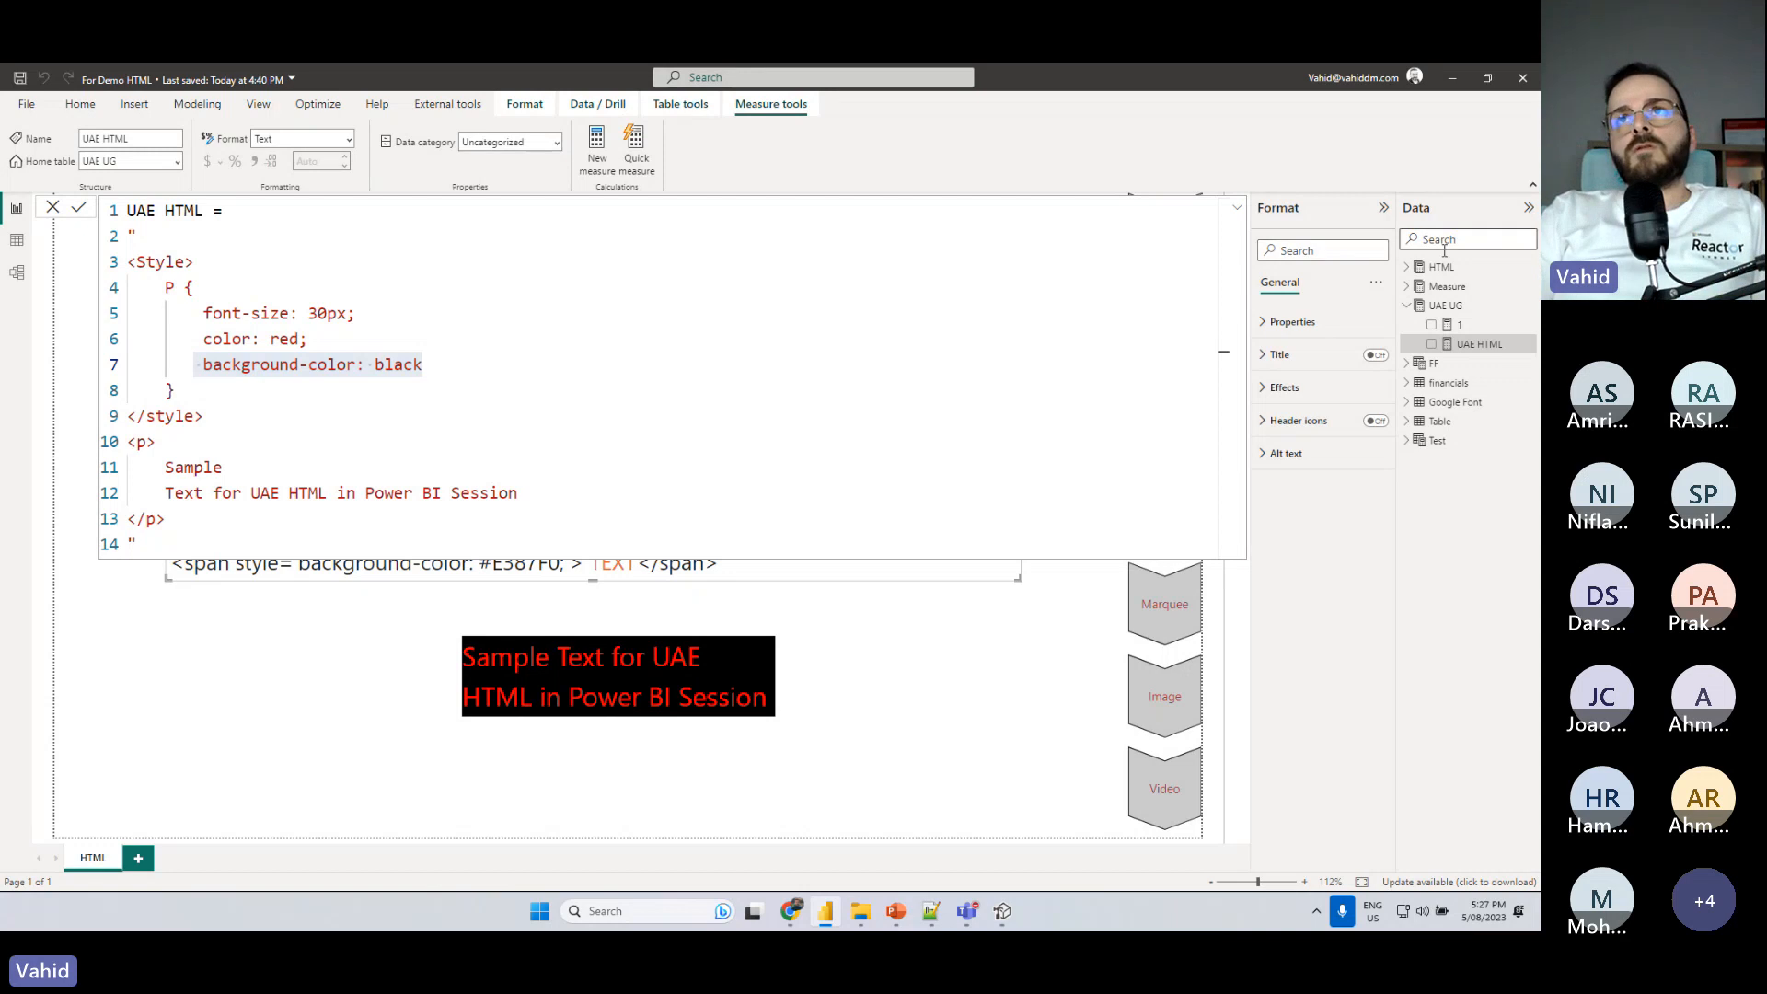
- Close the formula editor and draw three red annotation rectangles over the report page
left_click(1445, 305)
left_click(698, 257)
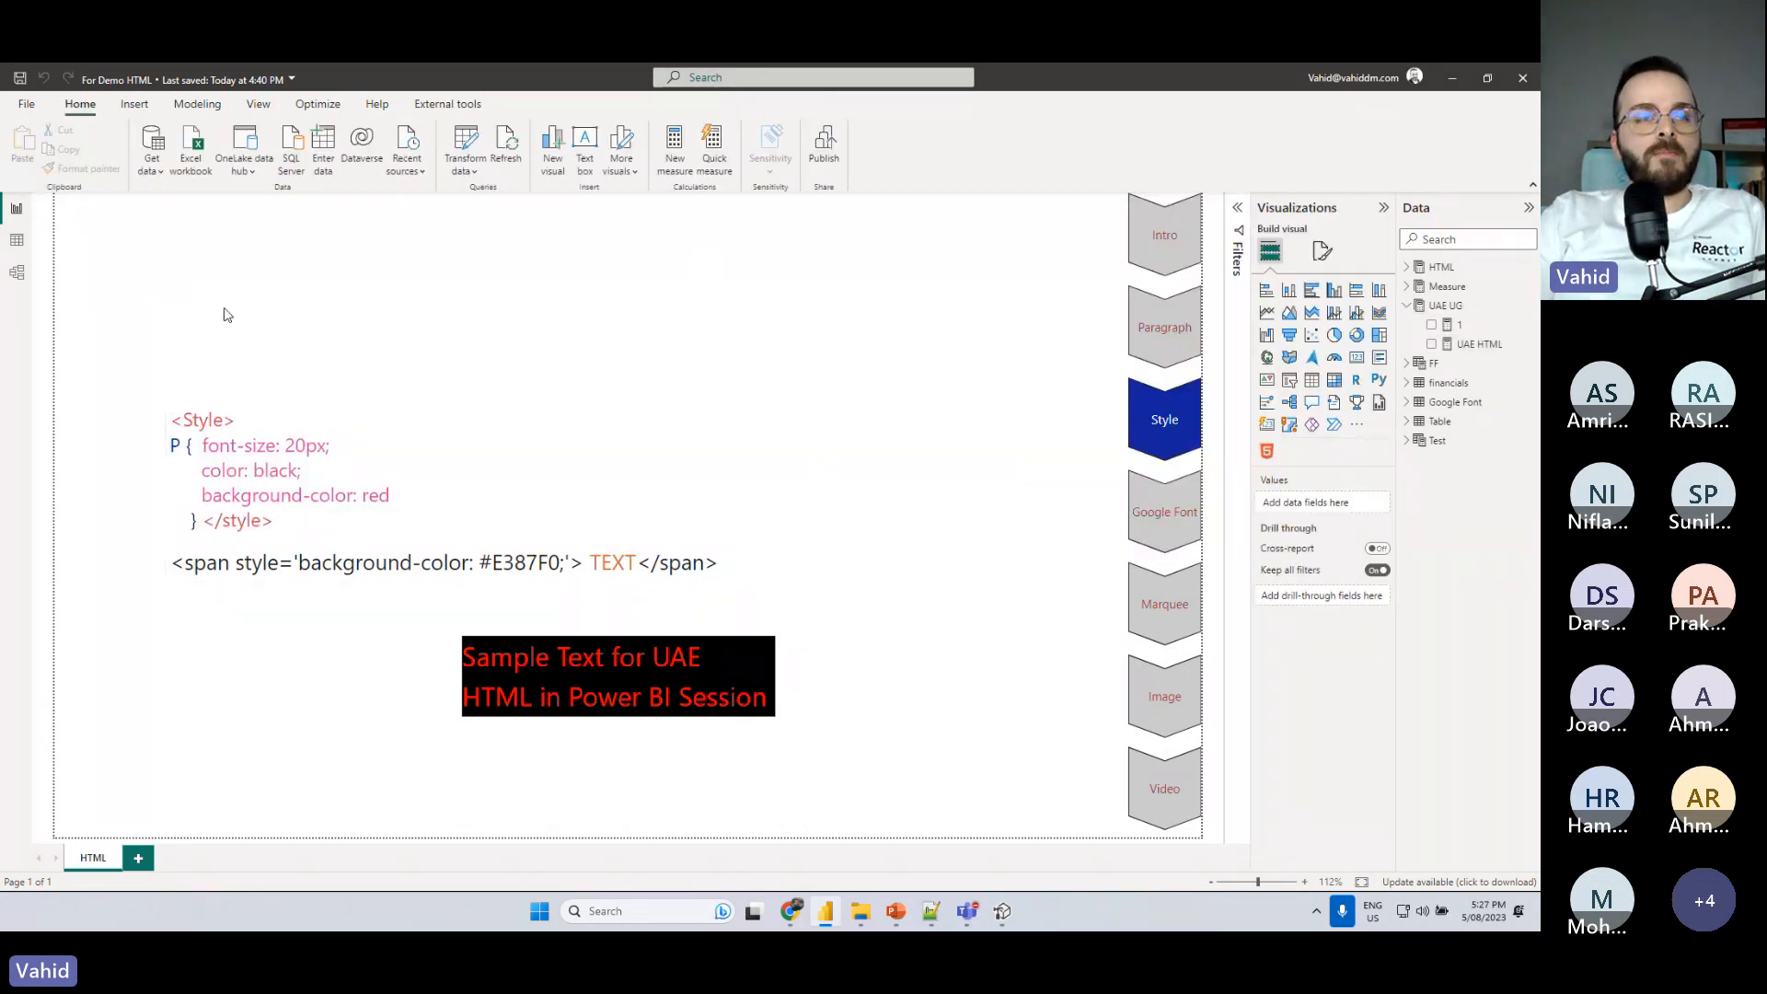
left_click_drag(97, 308, 310, 476)
left_click_drag(453, 305, 666, 474)
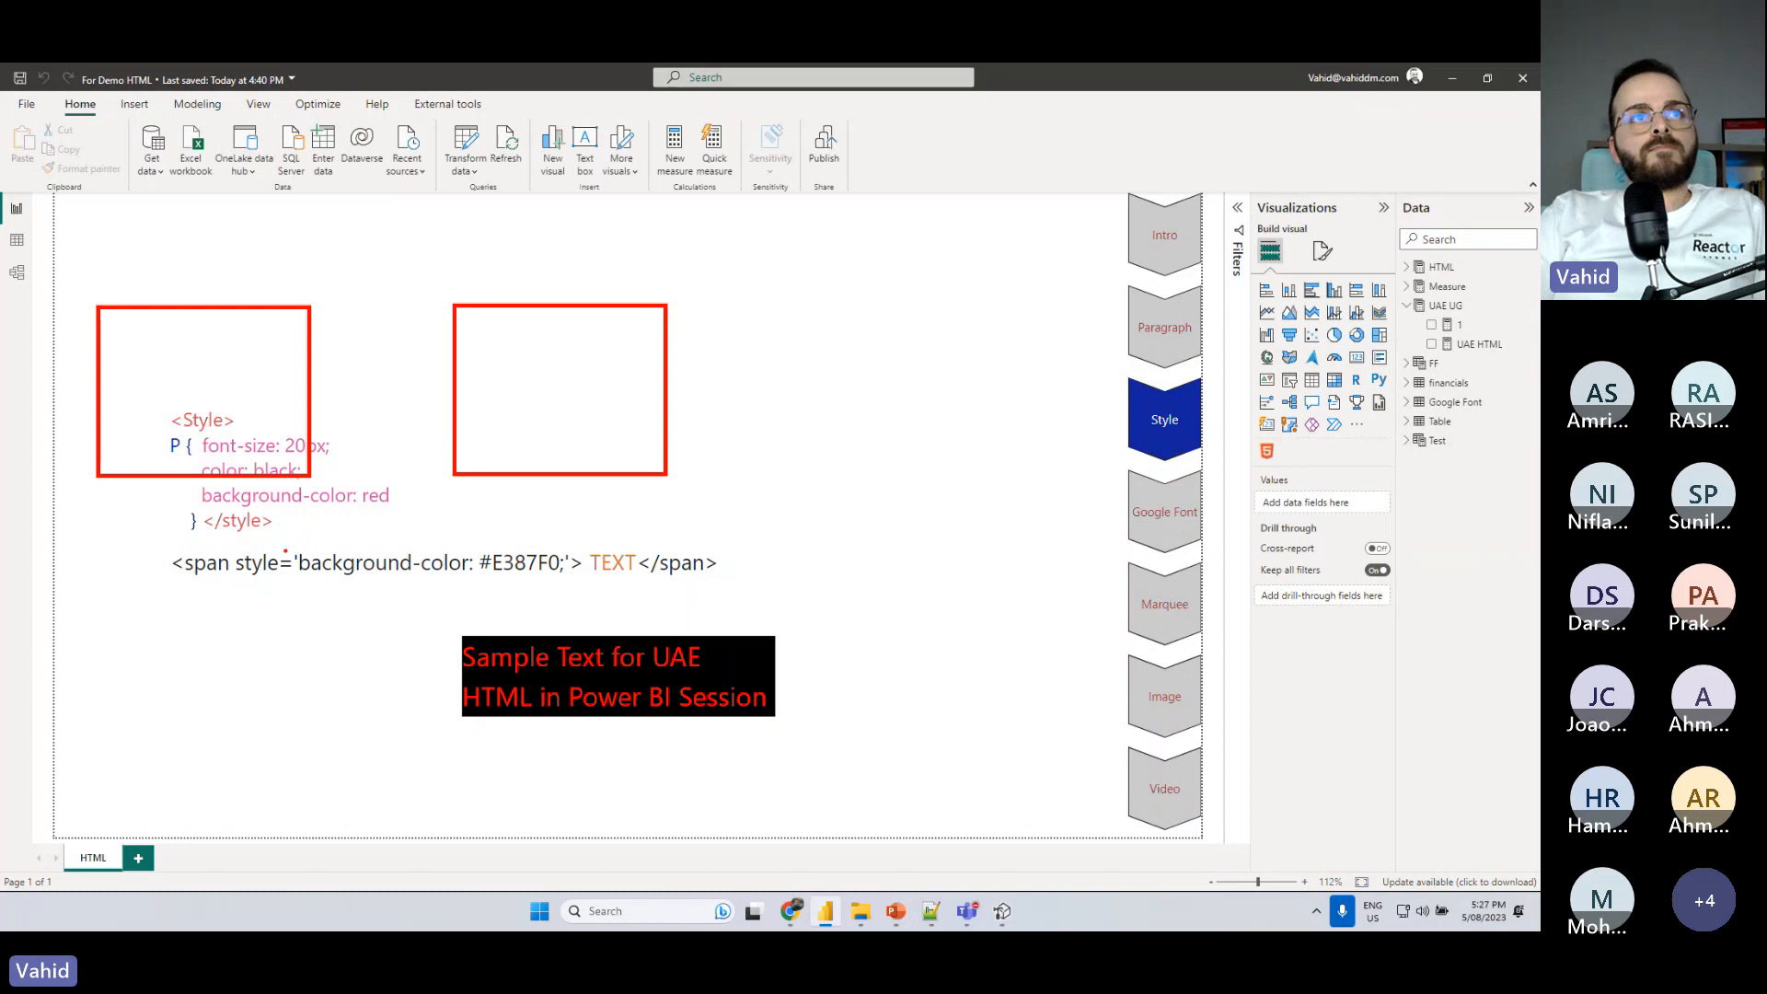
left_click_drag(285, 551, 428, 729)
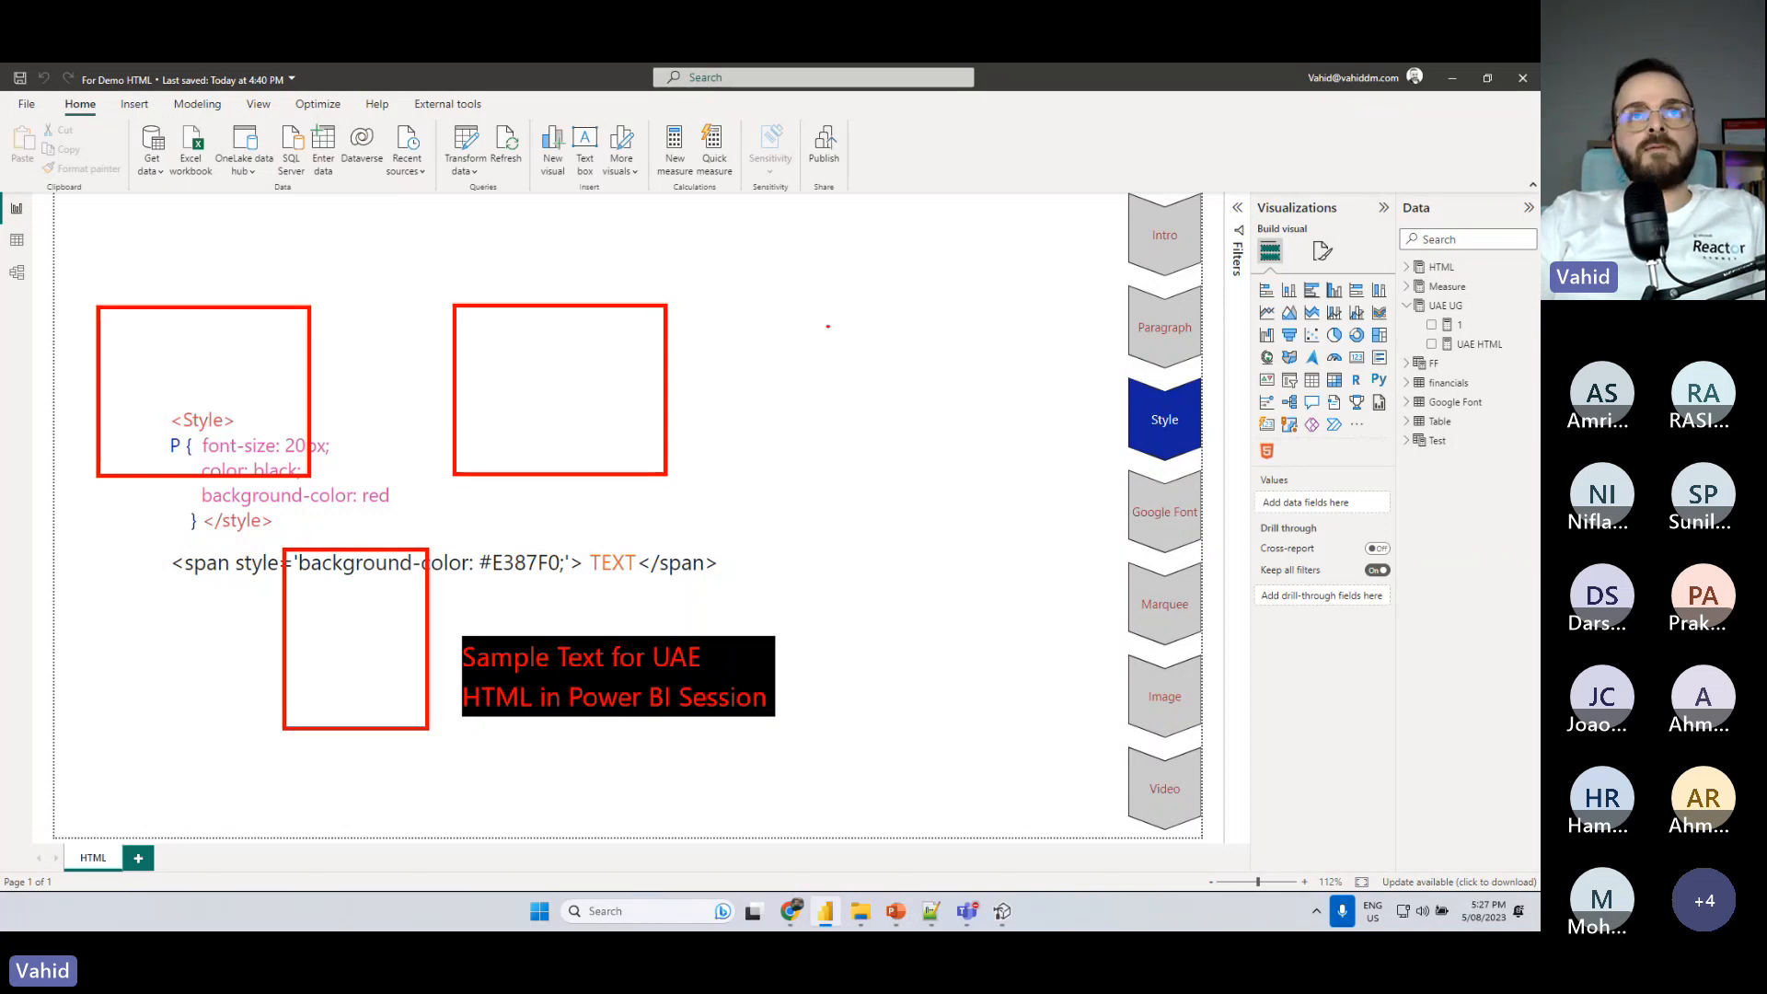
- Switch the annotation pen to blue and draw a tall rectangle containing six short horizontal strokes beside the red boxes
key("b")
left_click_drag(795, 304, 1066, 634)
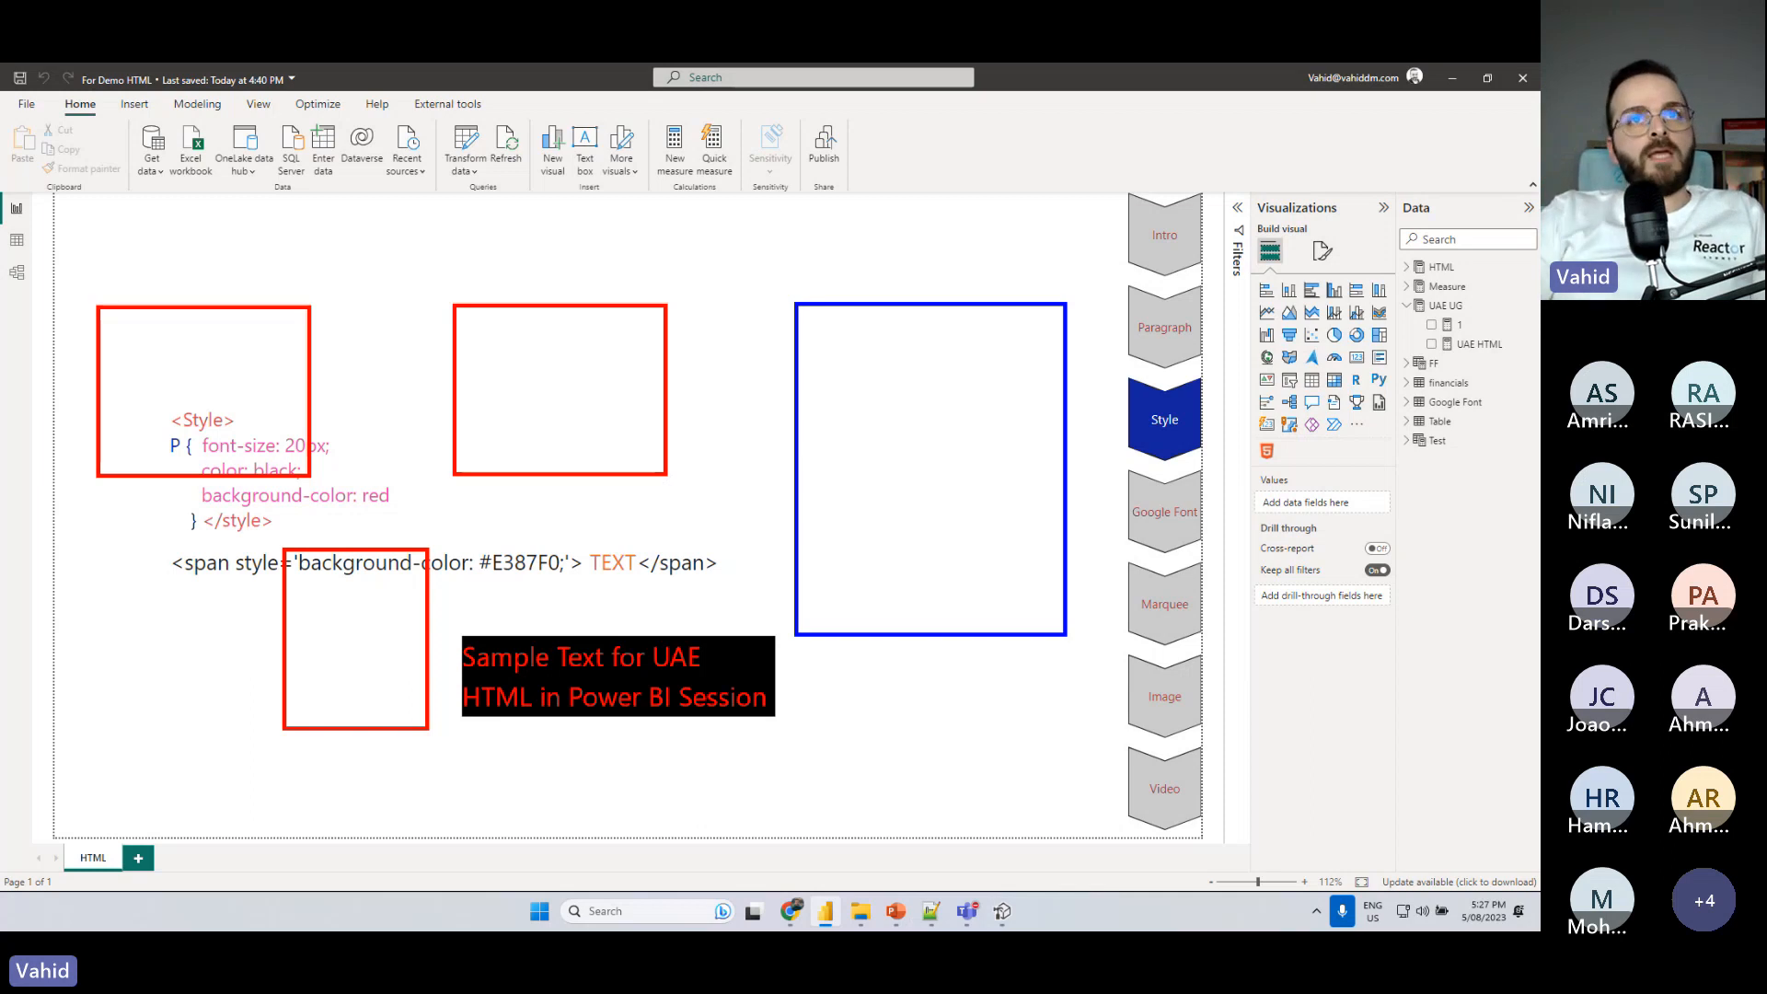
left_click_drag(830, 348, 937, 343)
left_click_drag(856, 390, 964, 399)
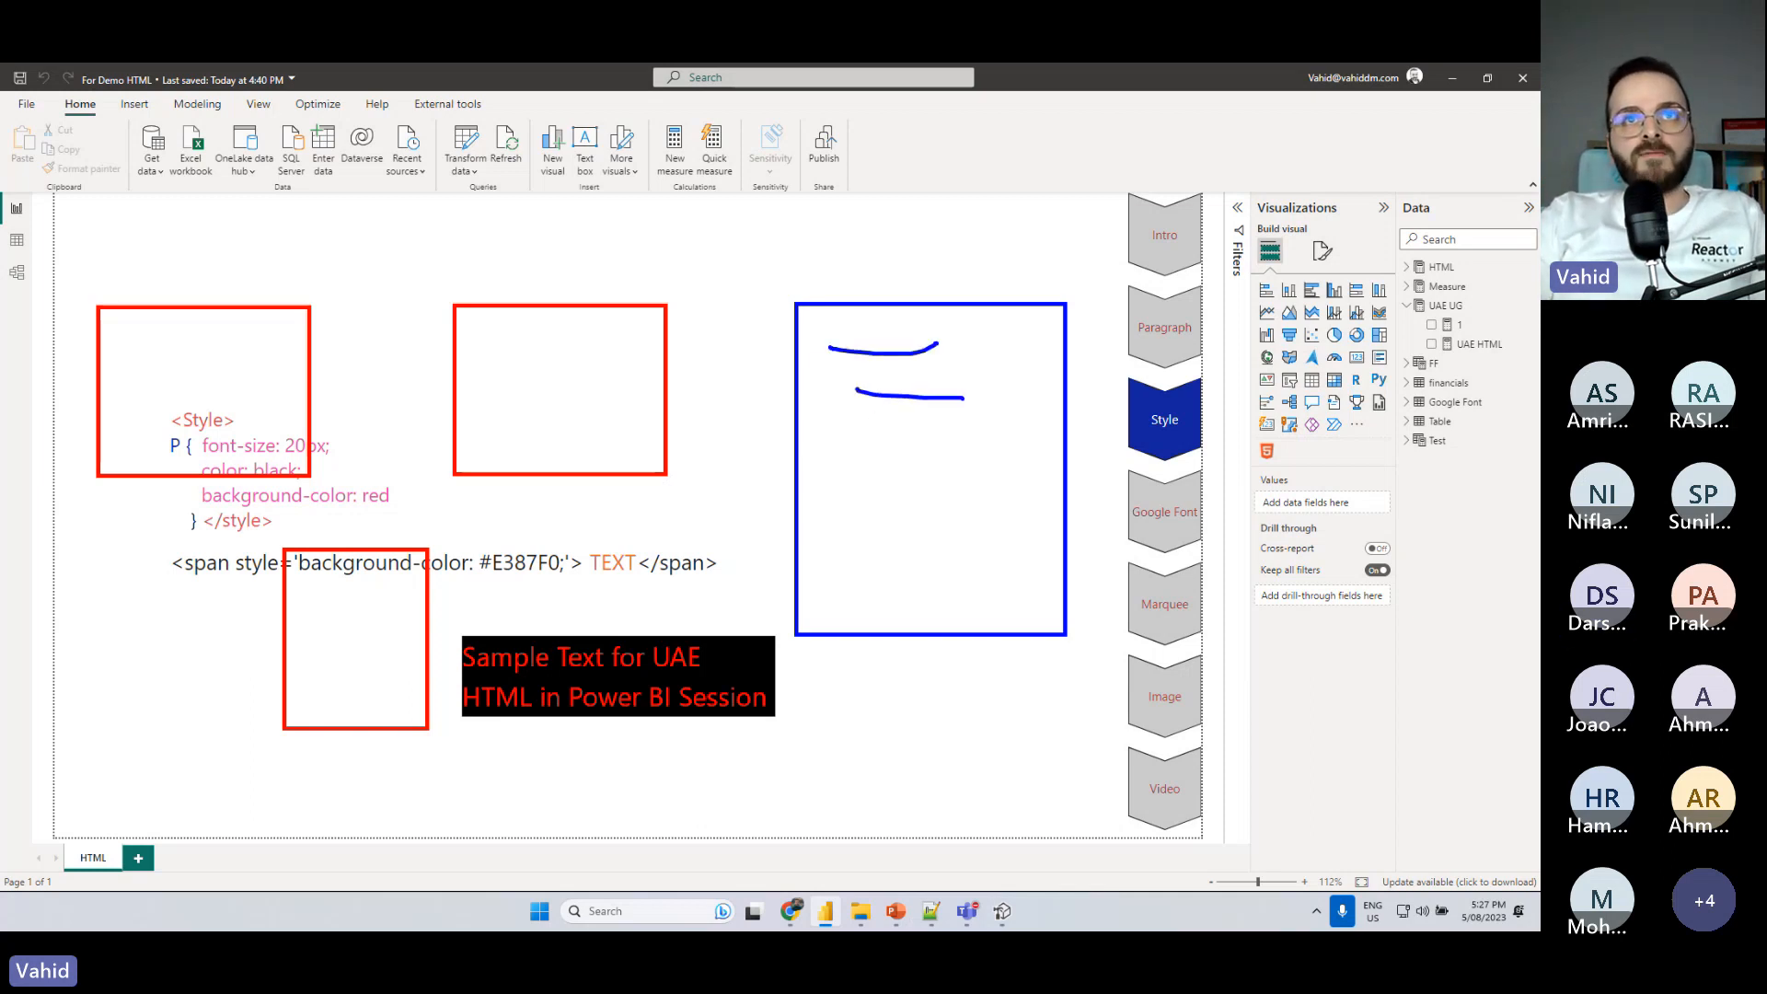
left_click_drag(836, 445, 952, 448)
left_click_drag(892, 502, 983, 509)
mouse_move(909, 550)
left_mouse_down()
mouse_move(951, 557)
mouse_move(972, 586)
left_mouse_up()
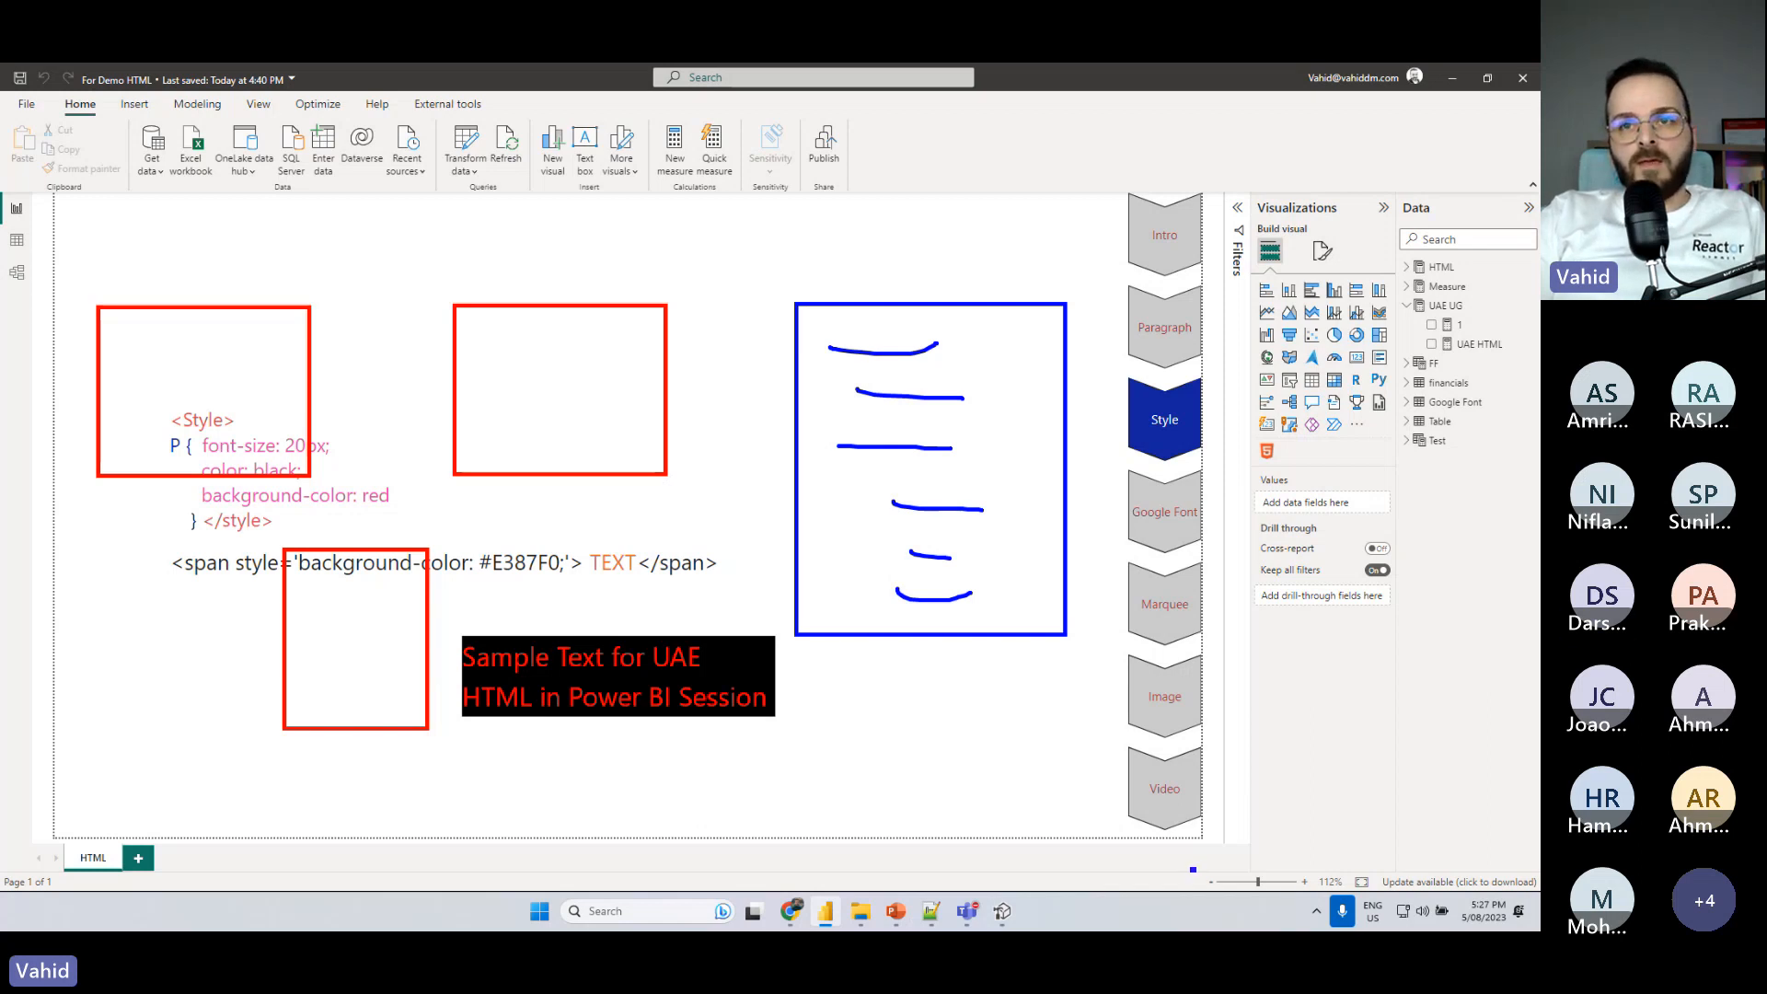
- Box the zoom controls with the annotation pen, clear all annotations, zoom in on the report page and fit it to the page again
left_click_drag(1193, 869, 1371, 894)
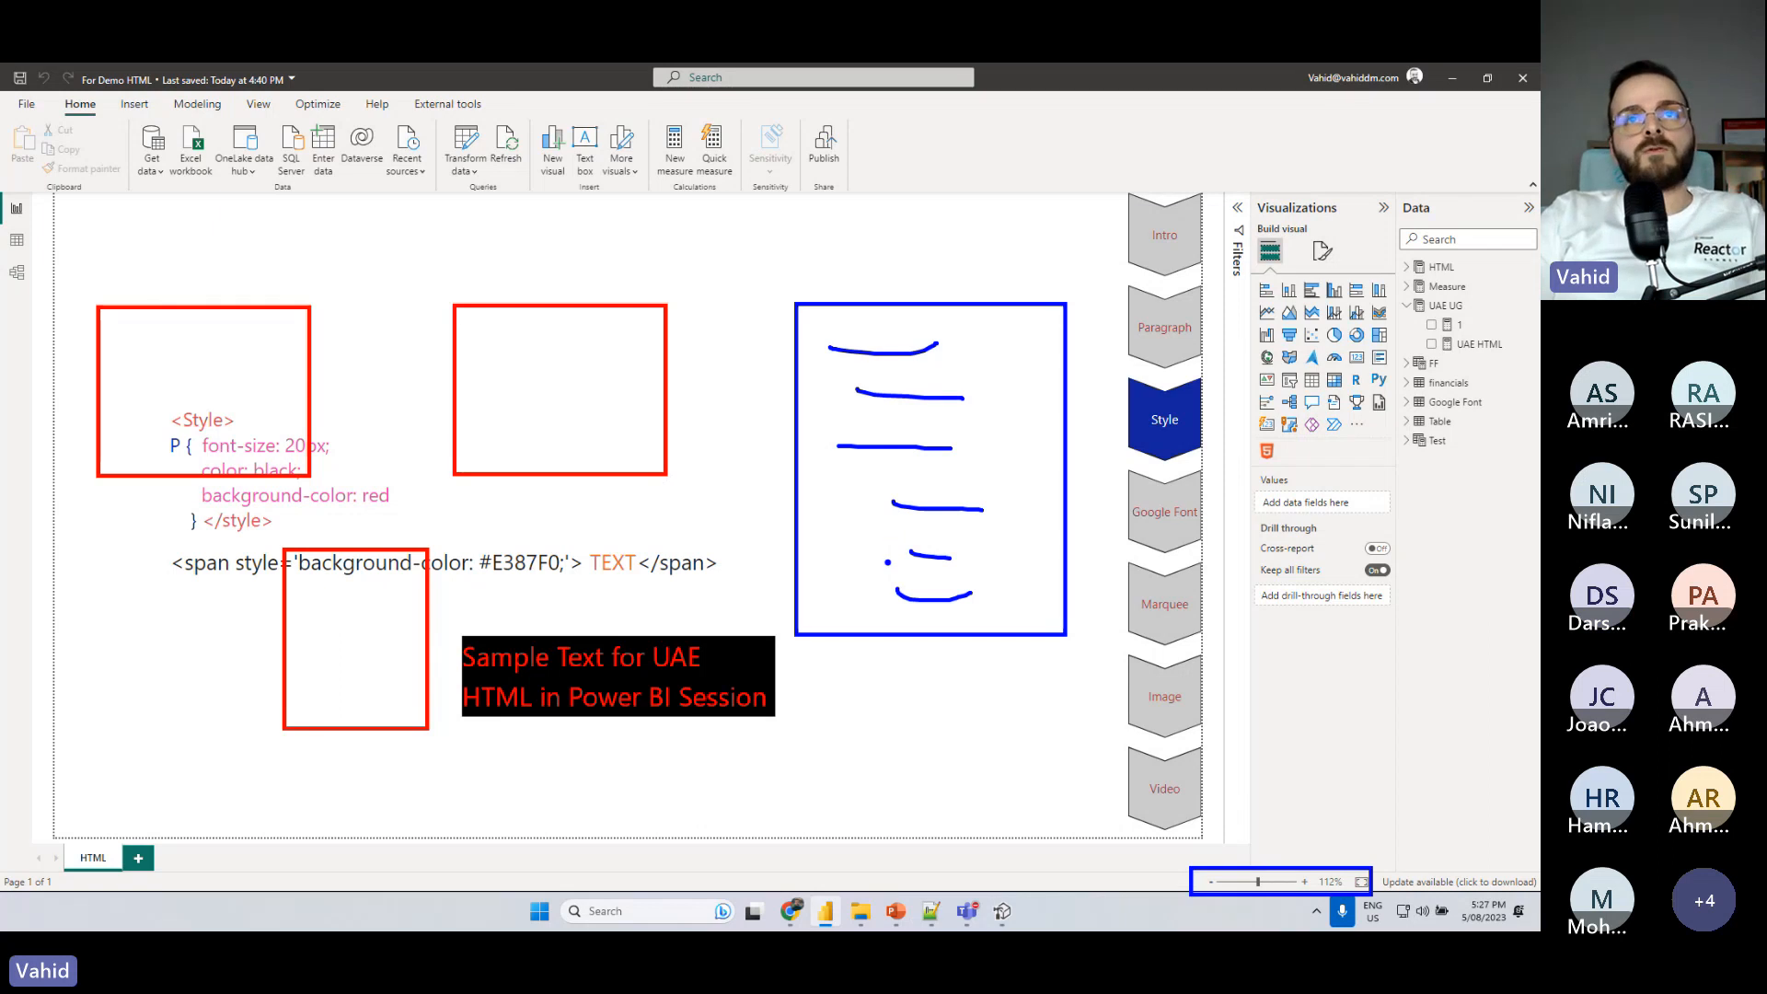
key("Escape")
scroll(887, 563, "up", 7)
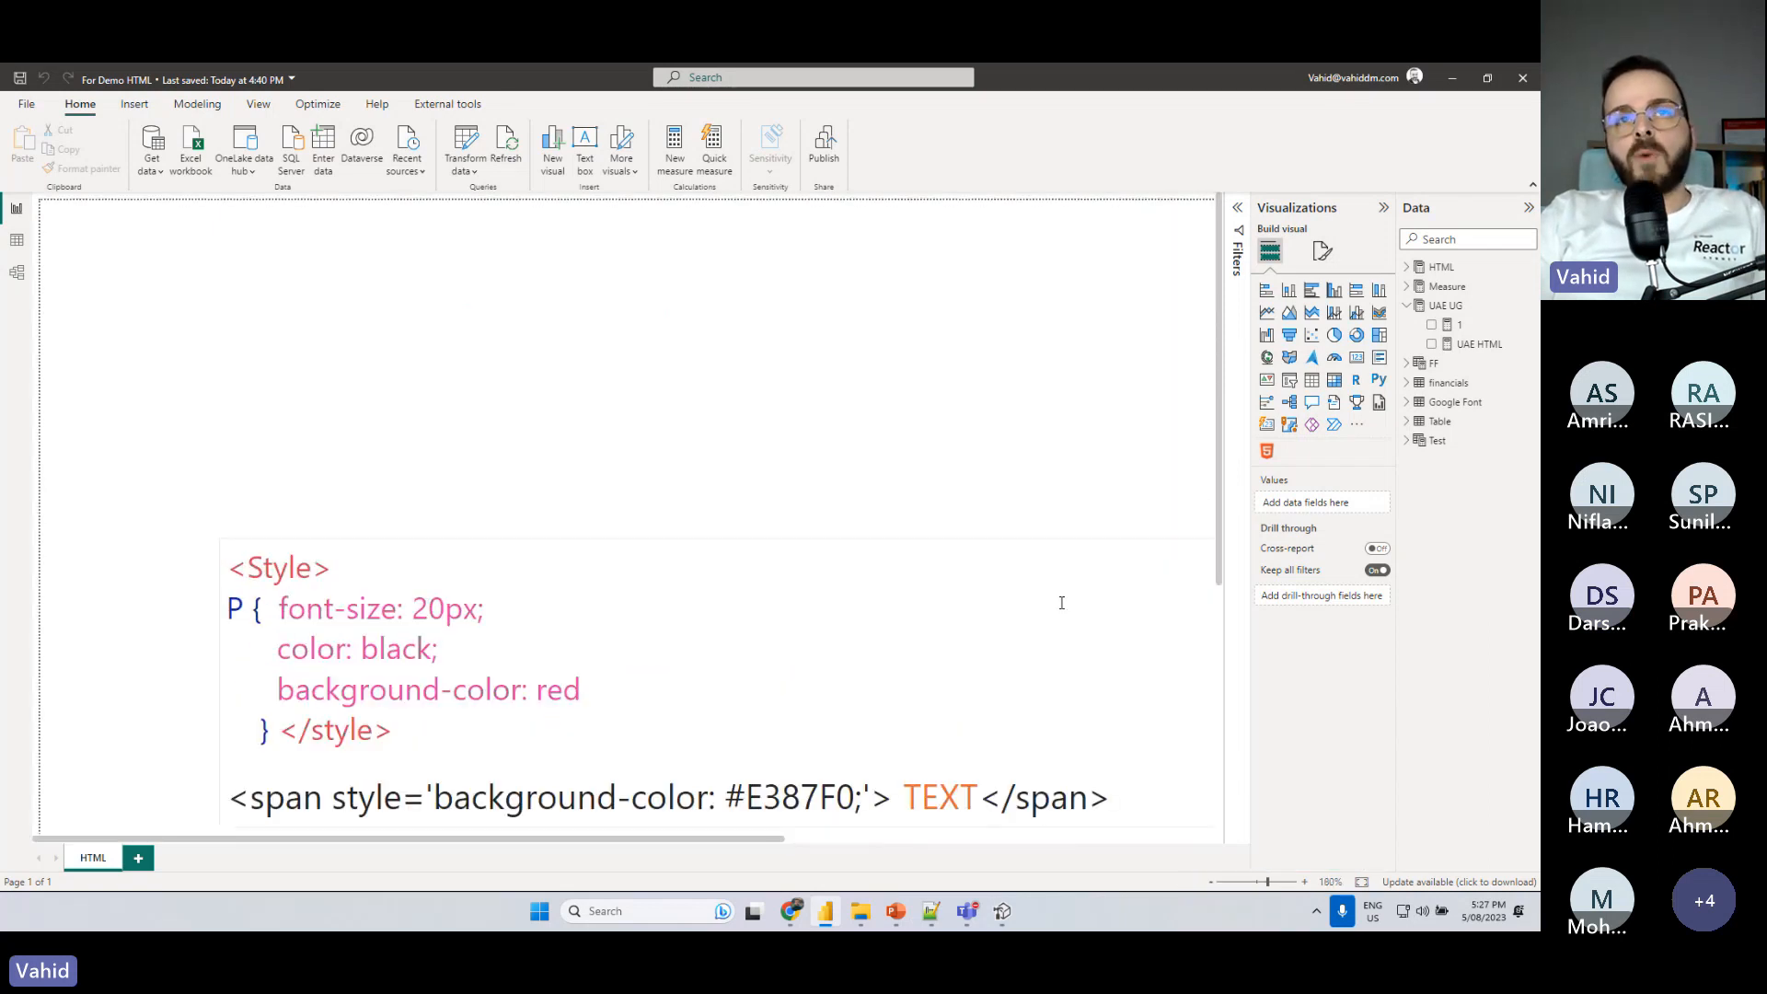
left_click(1361, 882)
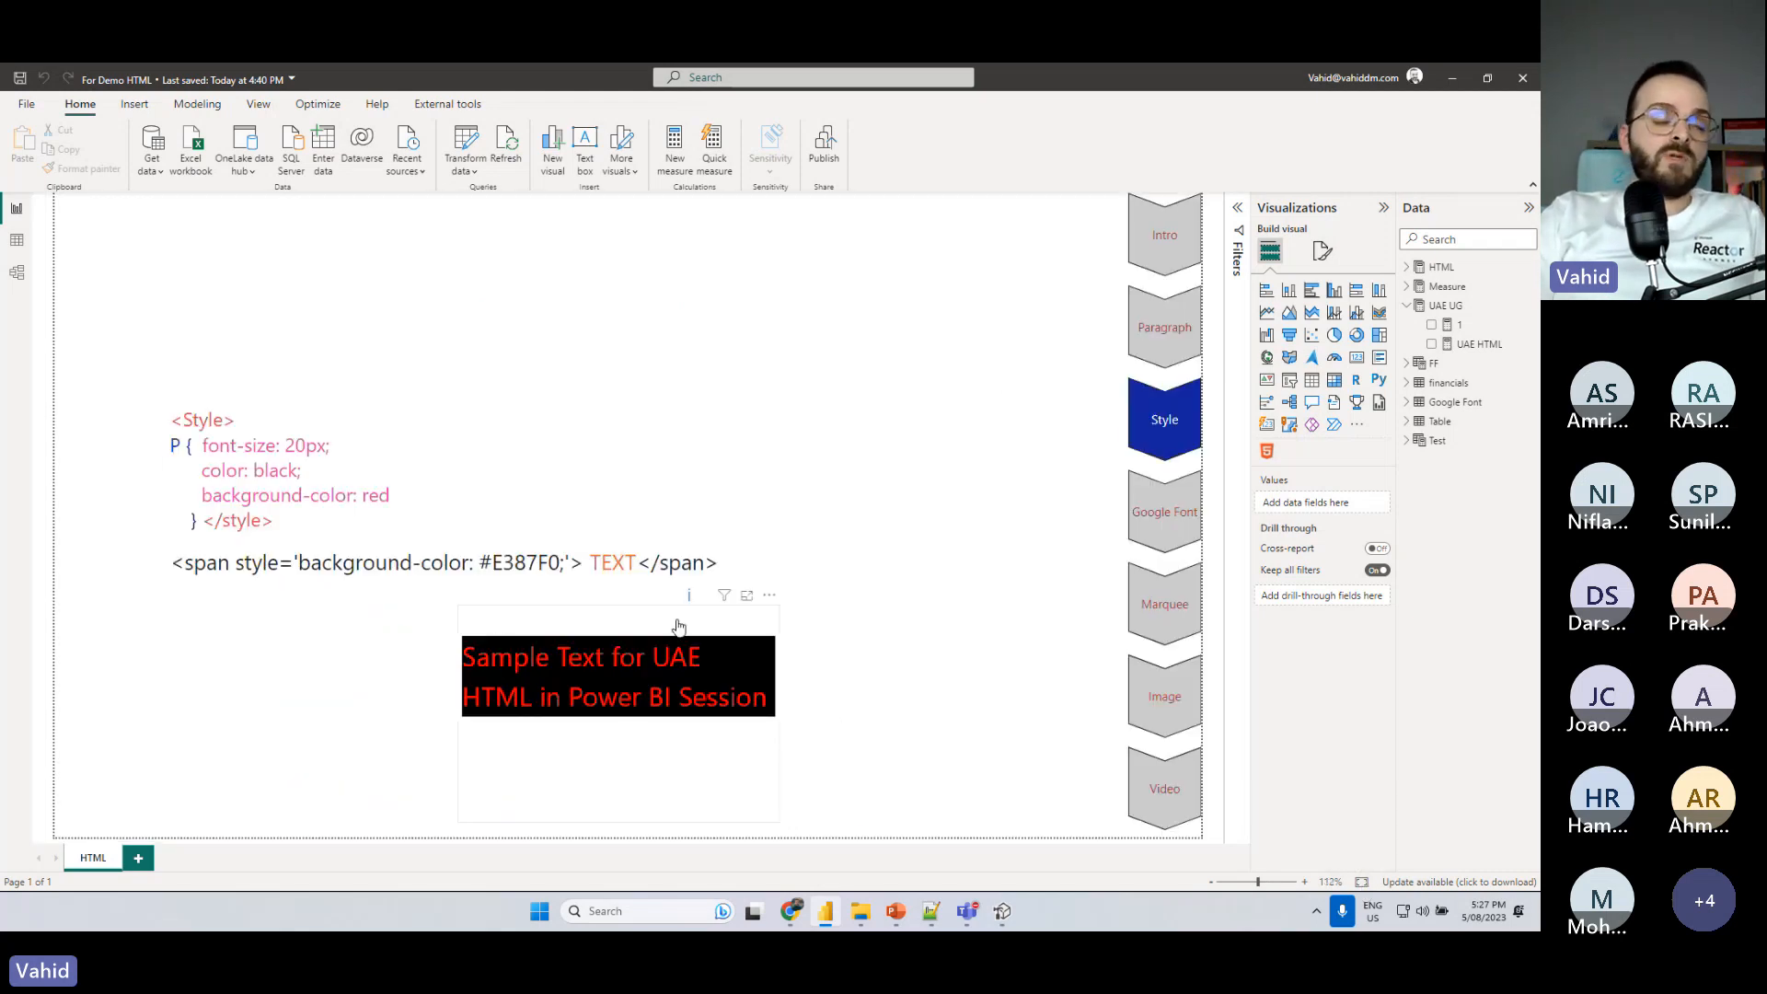
- Check the UAE HTML measure's expression in Tabular Editor and return to the Power BI report
left_click(1002, 911)
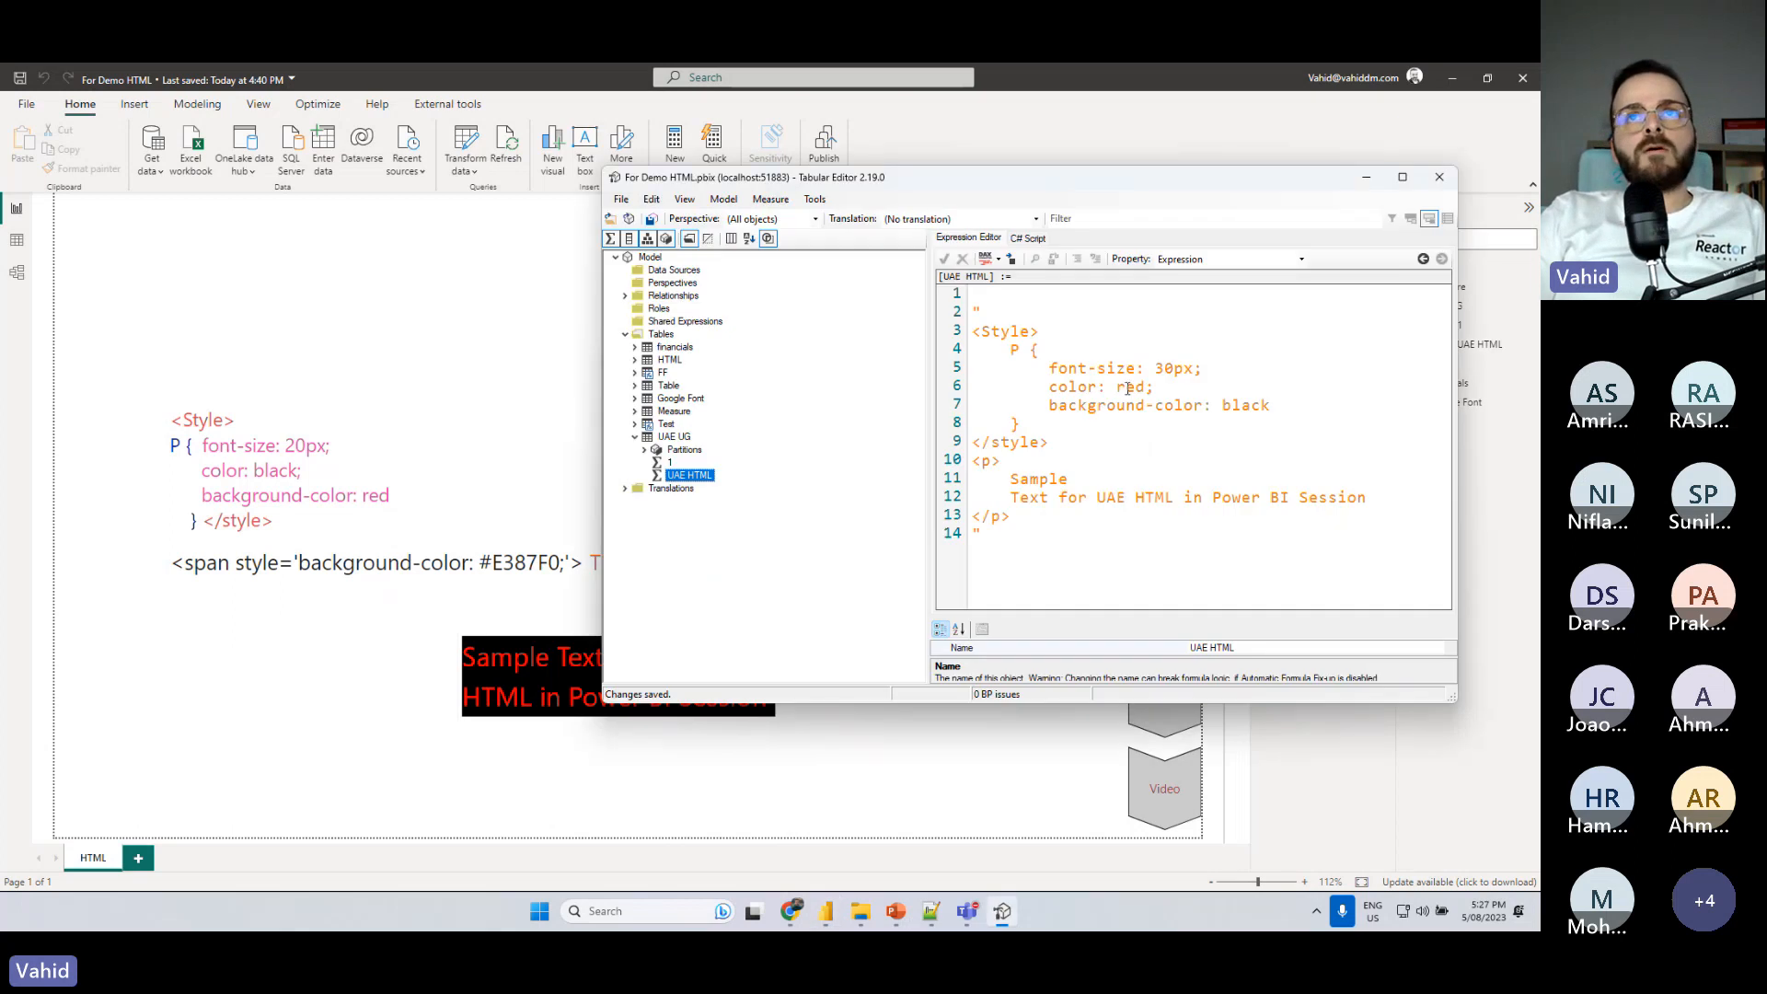
left_click(414, 285)
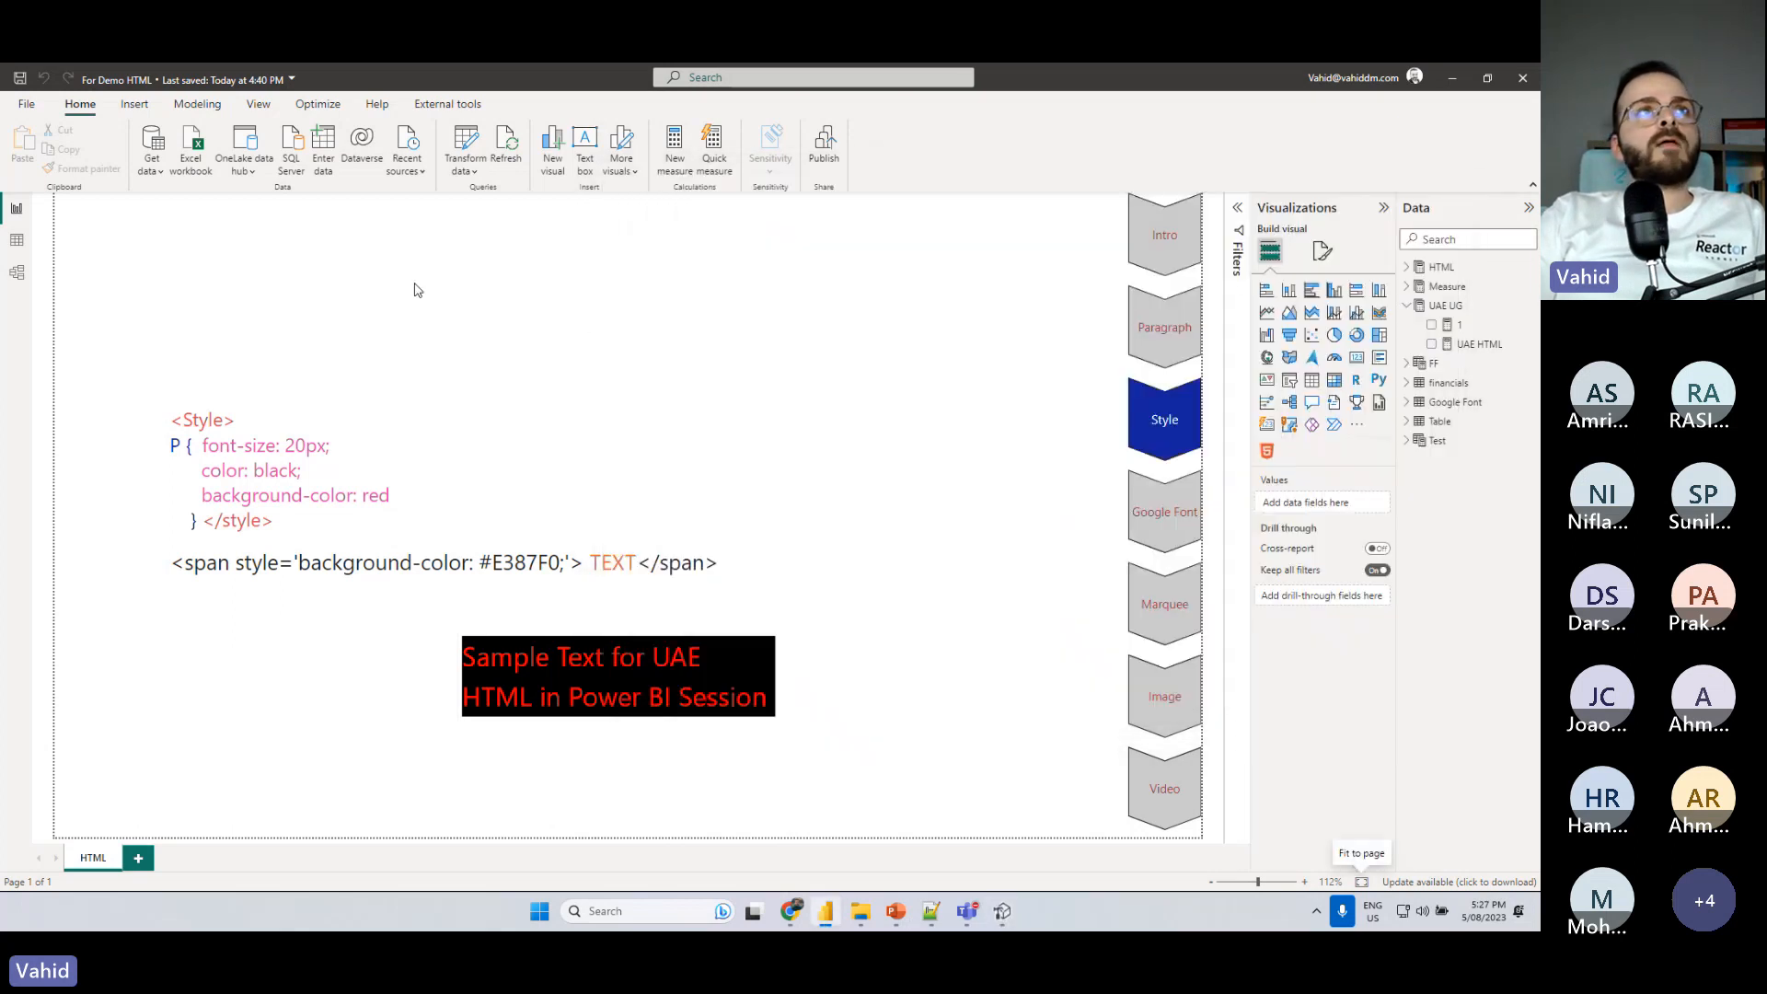
- Start a new numeric range parameter and name it Font Size
left_click(146, 104)
left_click(186, 105)
left_click(86, 105)
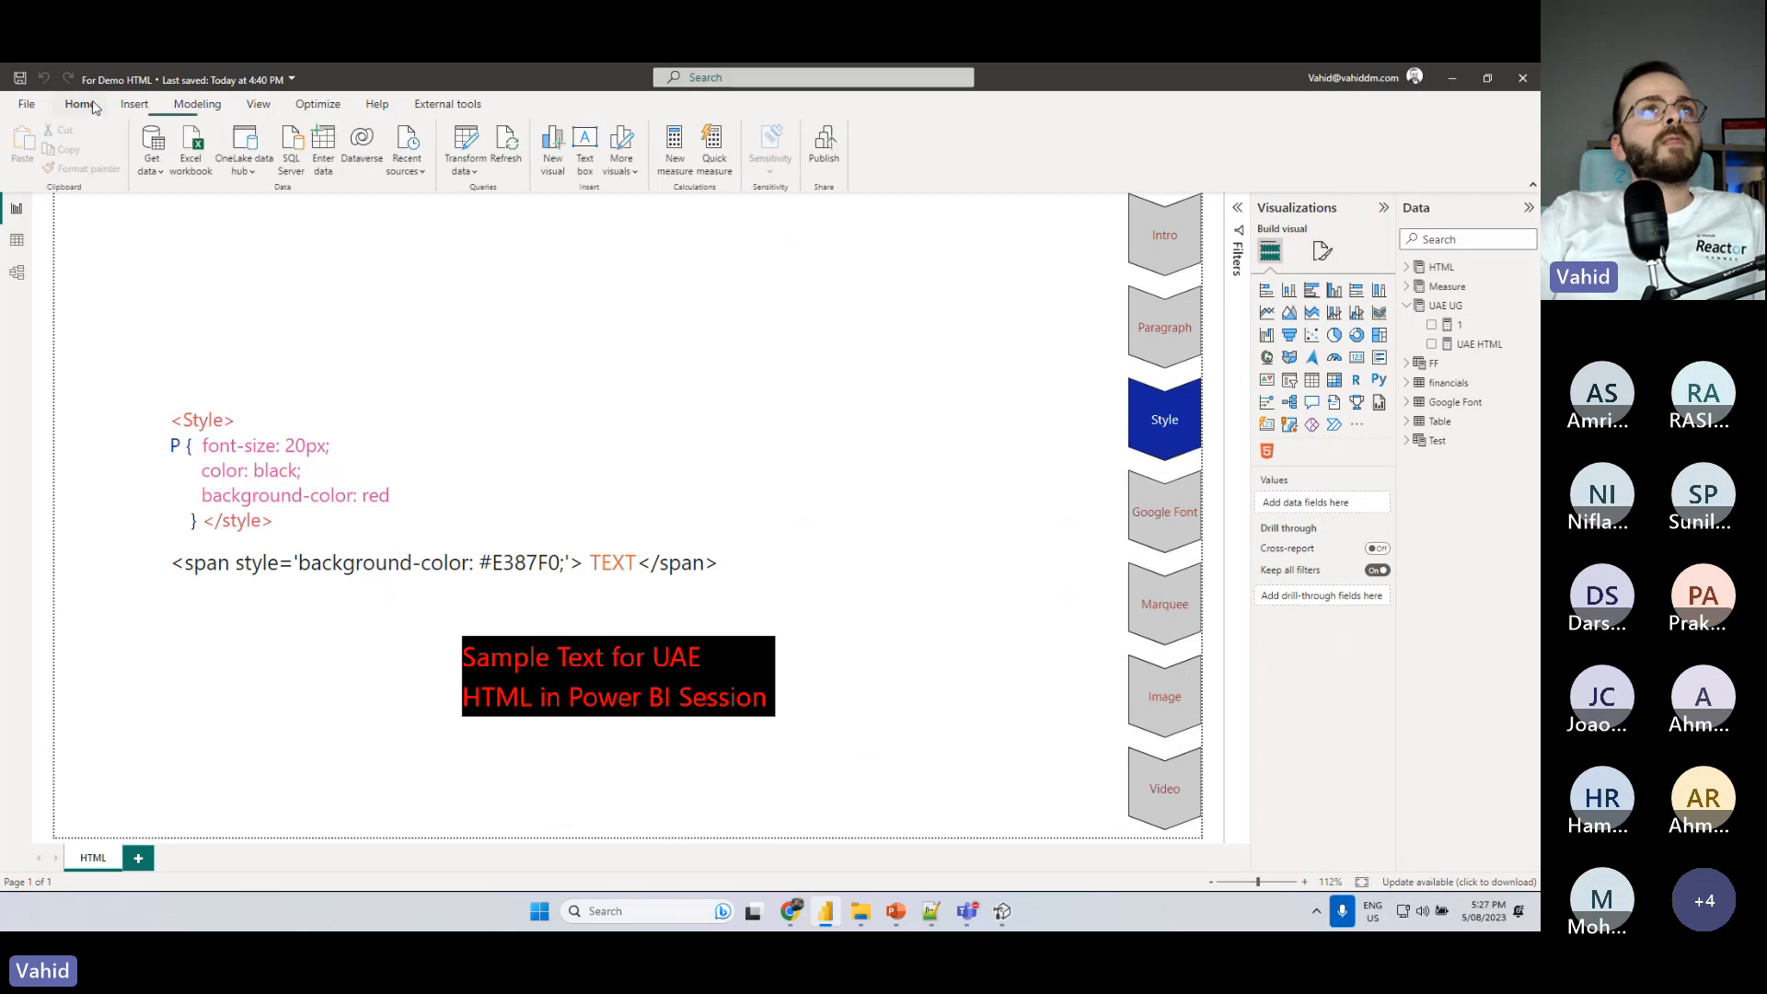
left_click(150, 107)
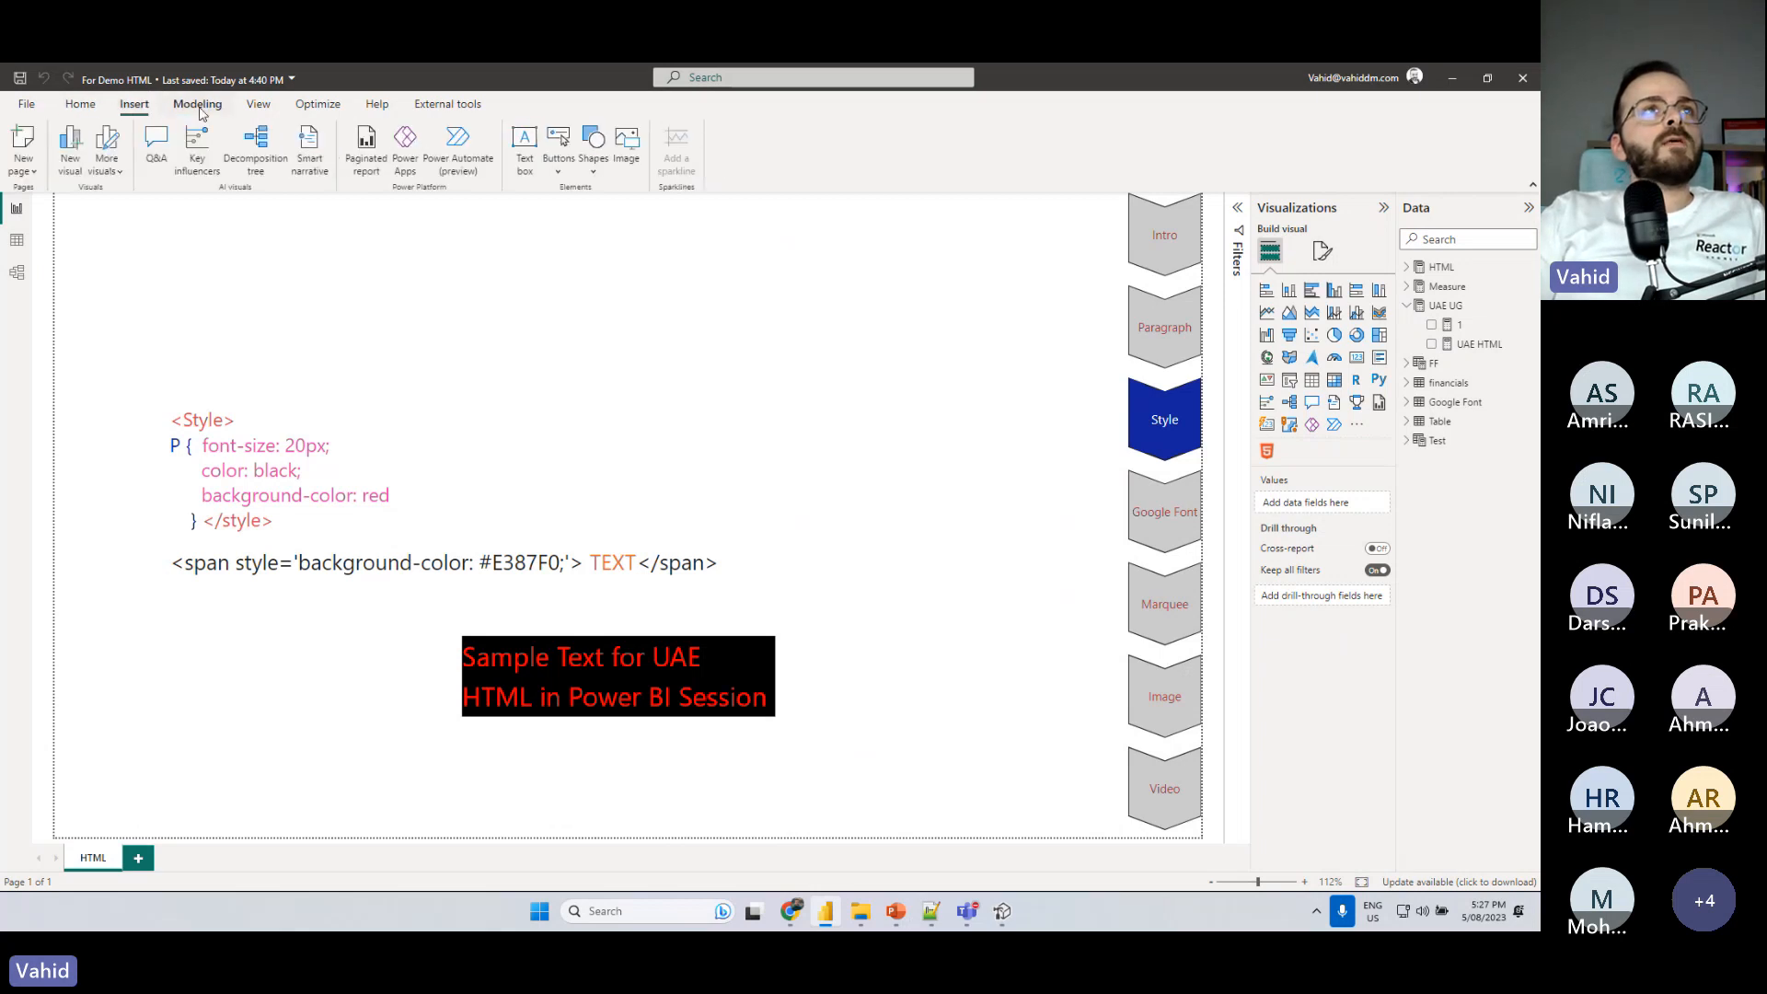
left_click(198, 107)
left_click(331, 175)
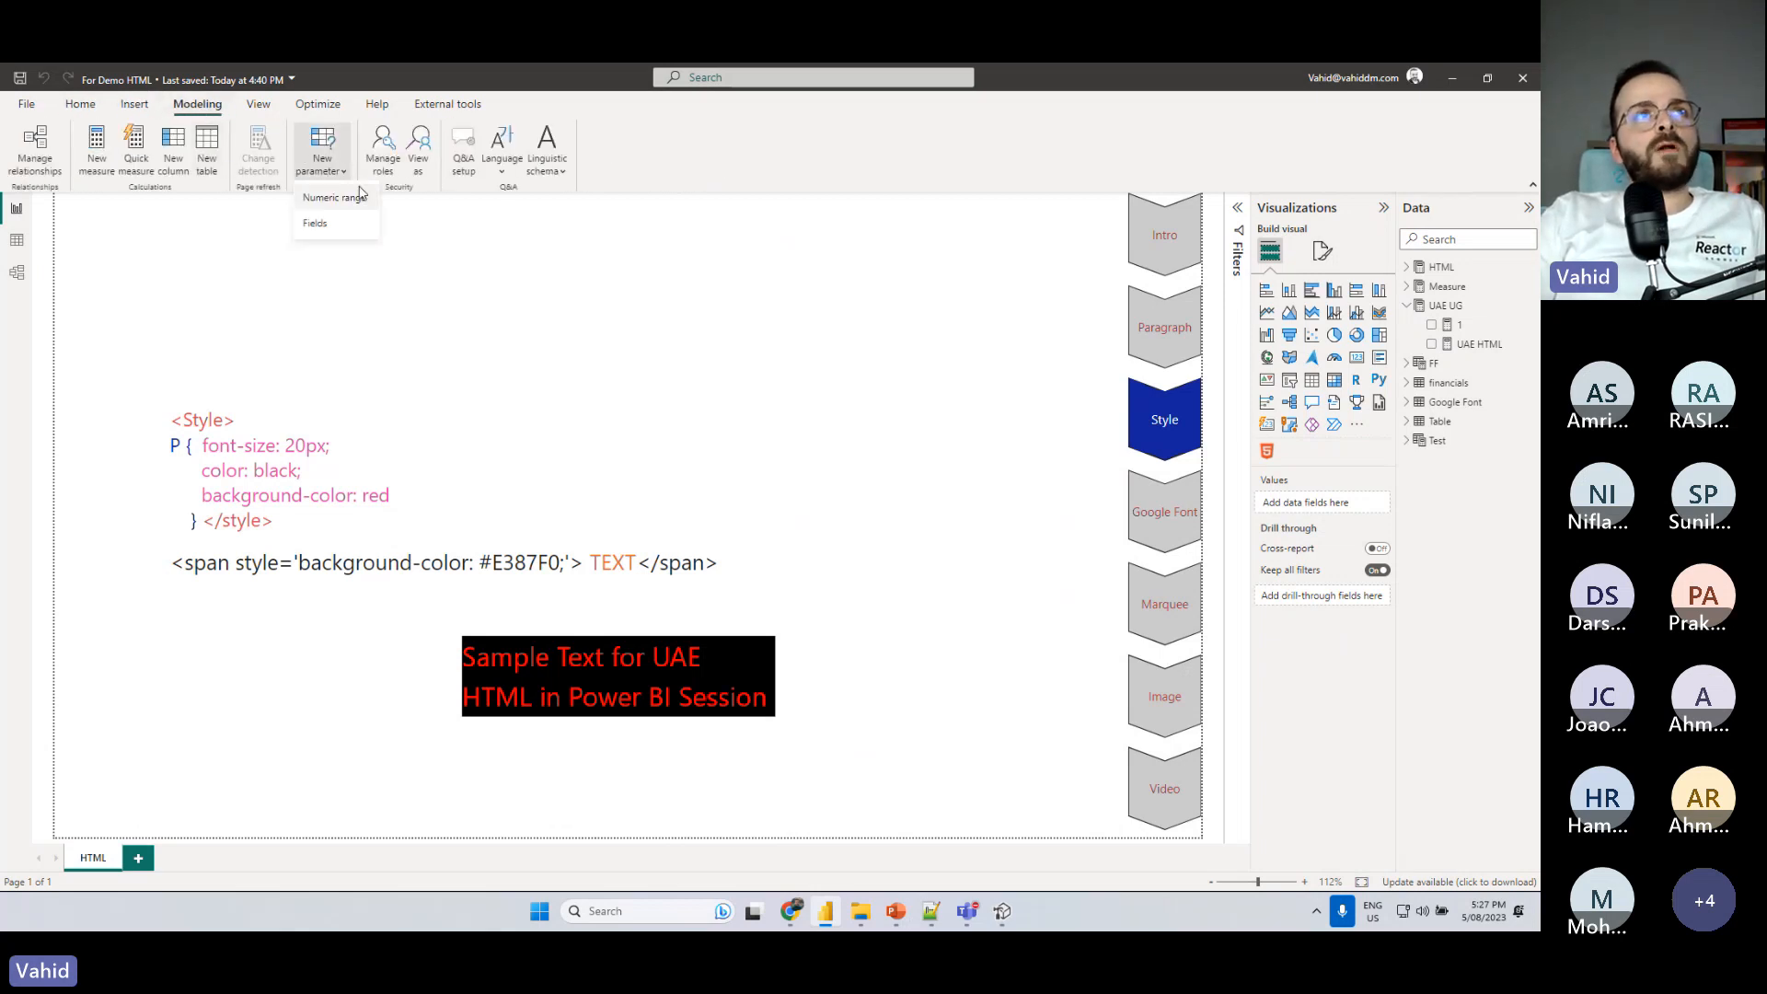
left_click(342, 199)
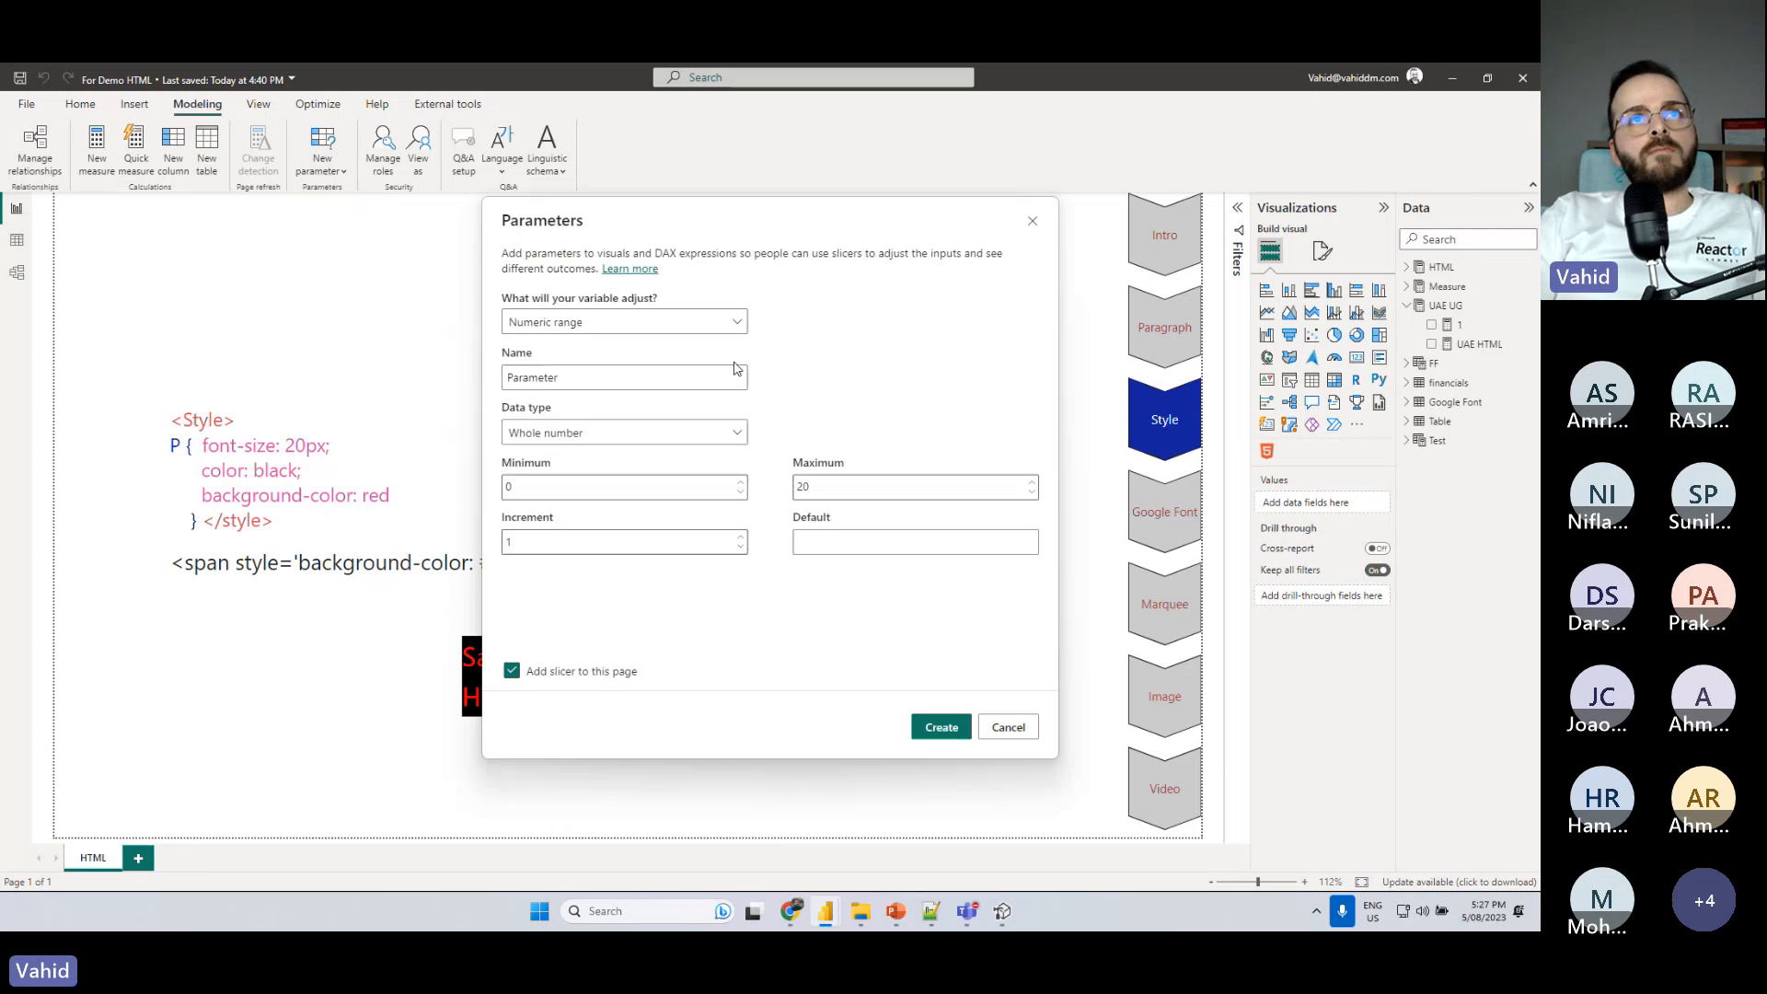
left_click(569, 331)
left_click(578, 330)
left_click_drag(561, 378, 482, 392)
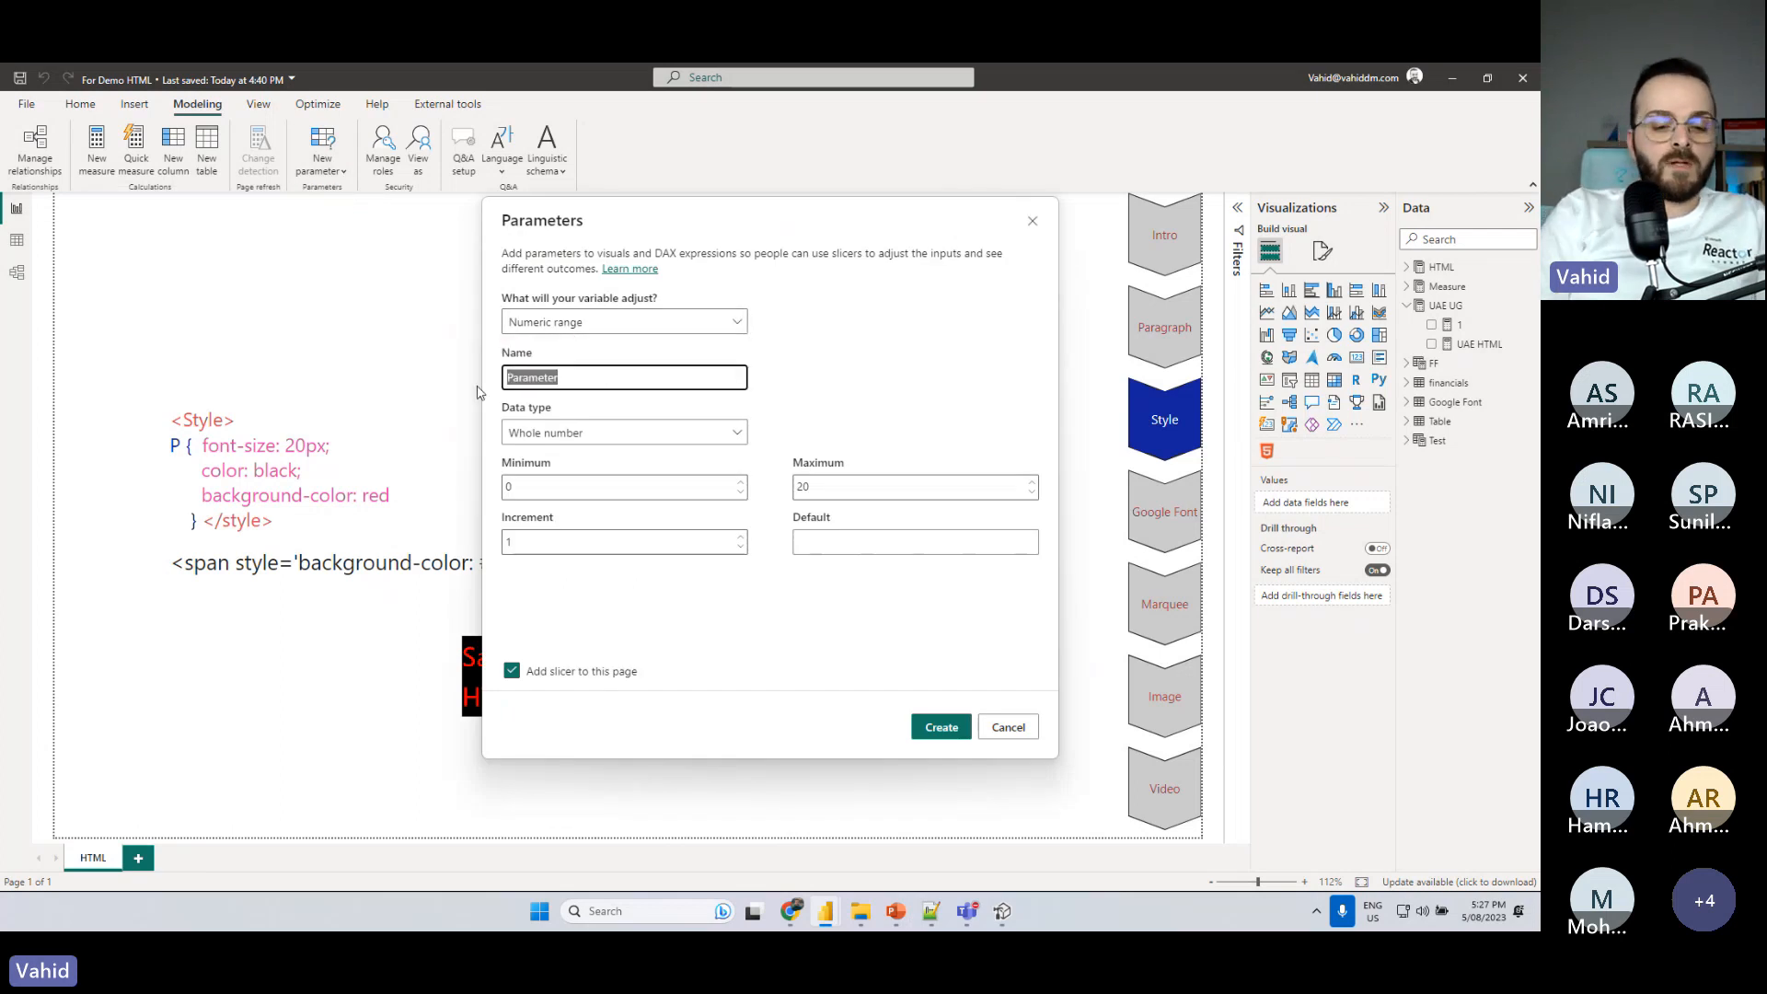
type("Font Size")
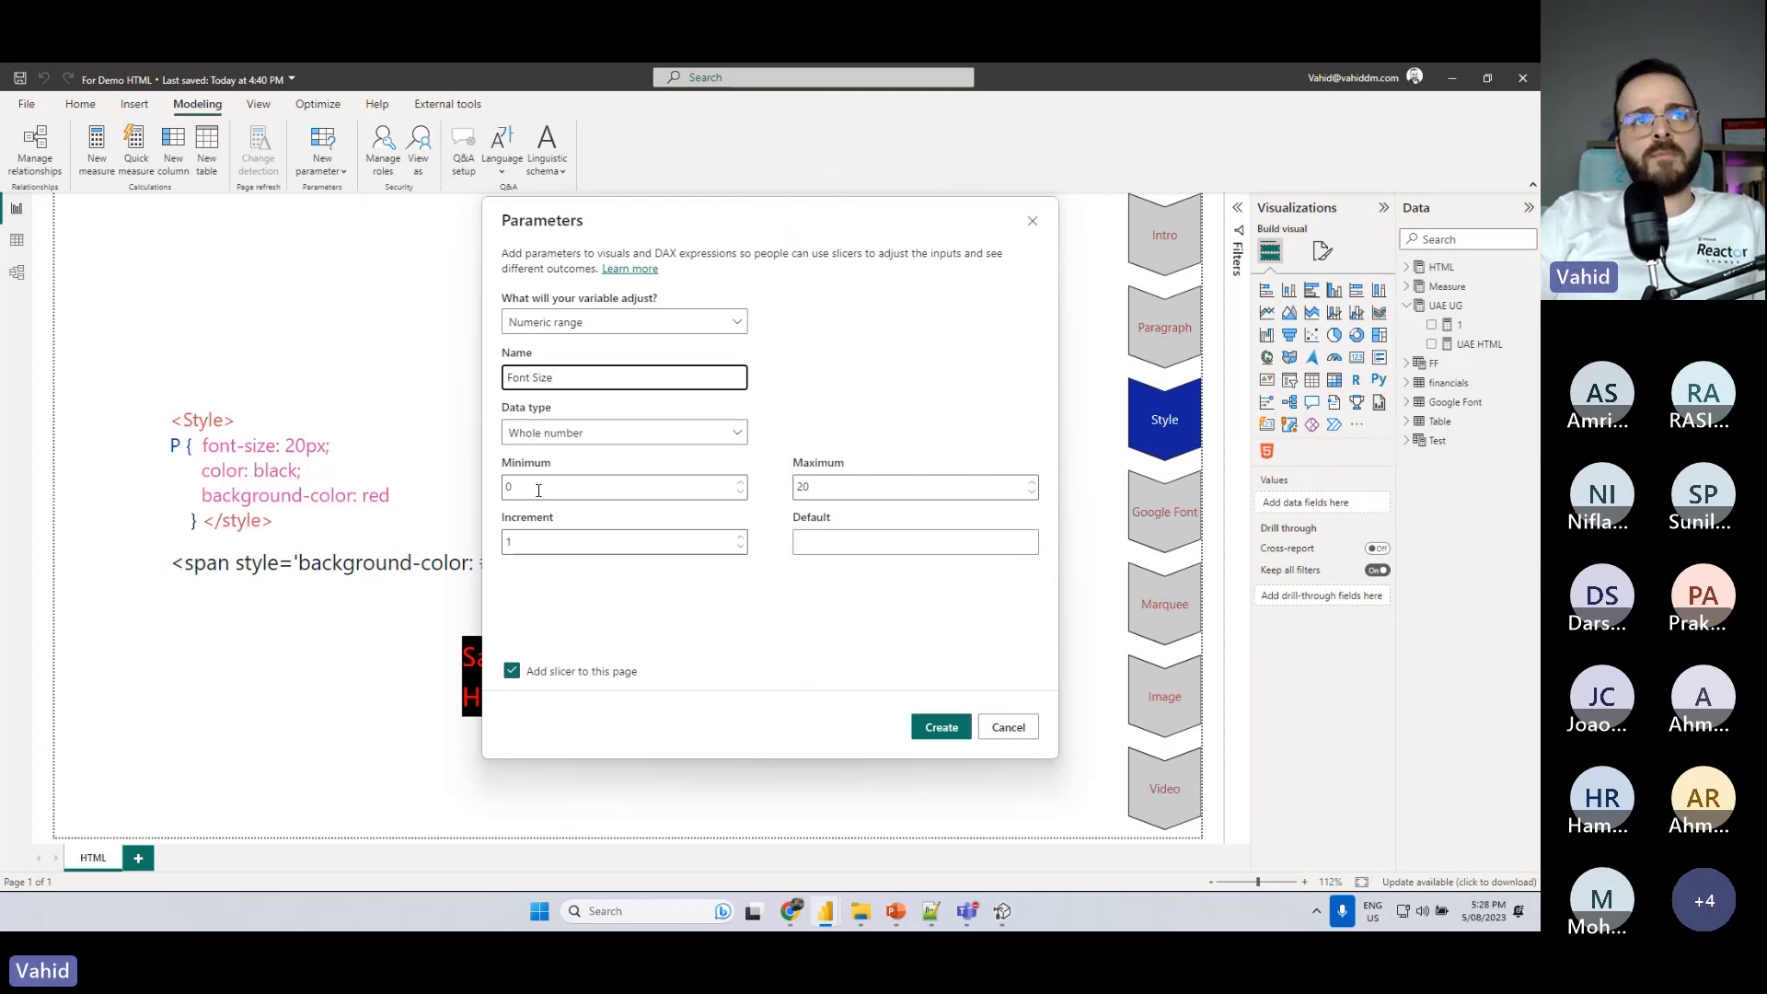
- Set the parameter's minimum to 10, maximum to 100 and increment to 1, and create it with a slicer on the page
double_click(508, 487)
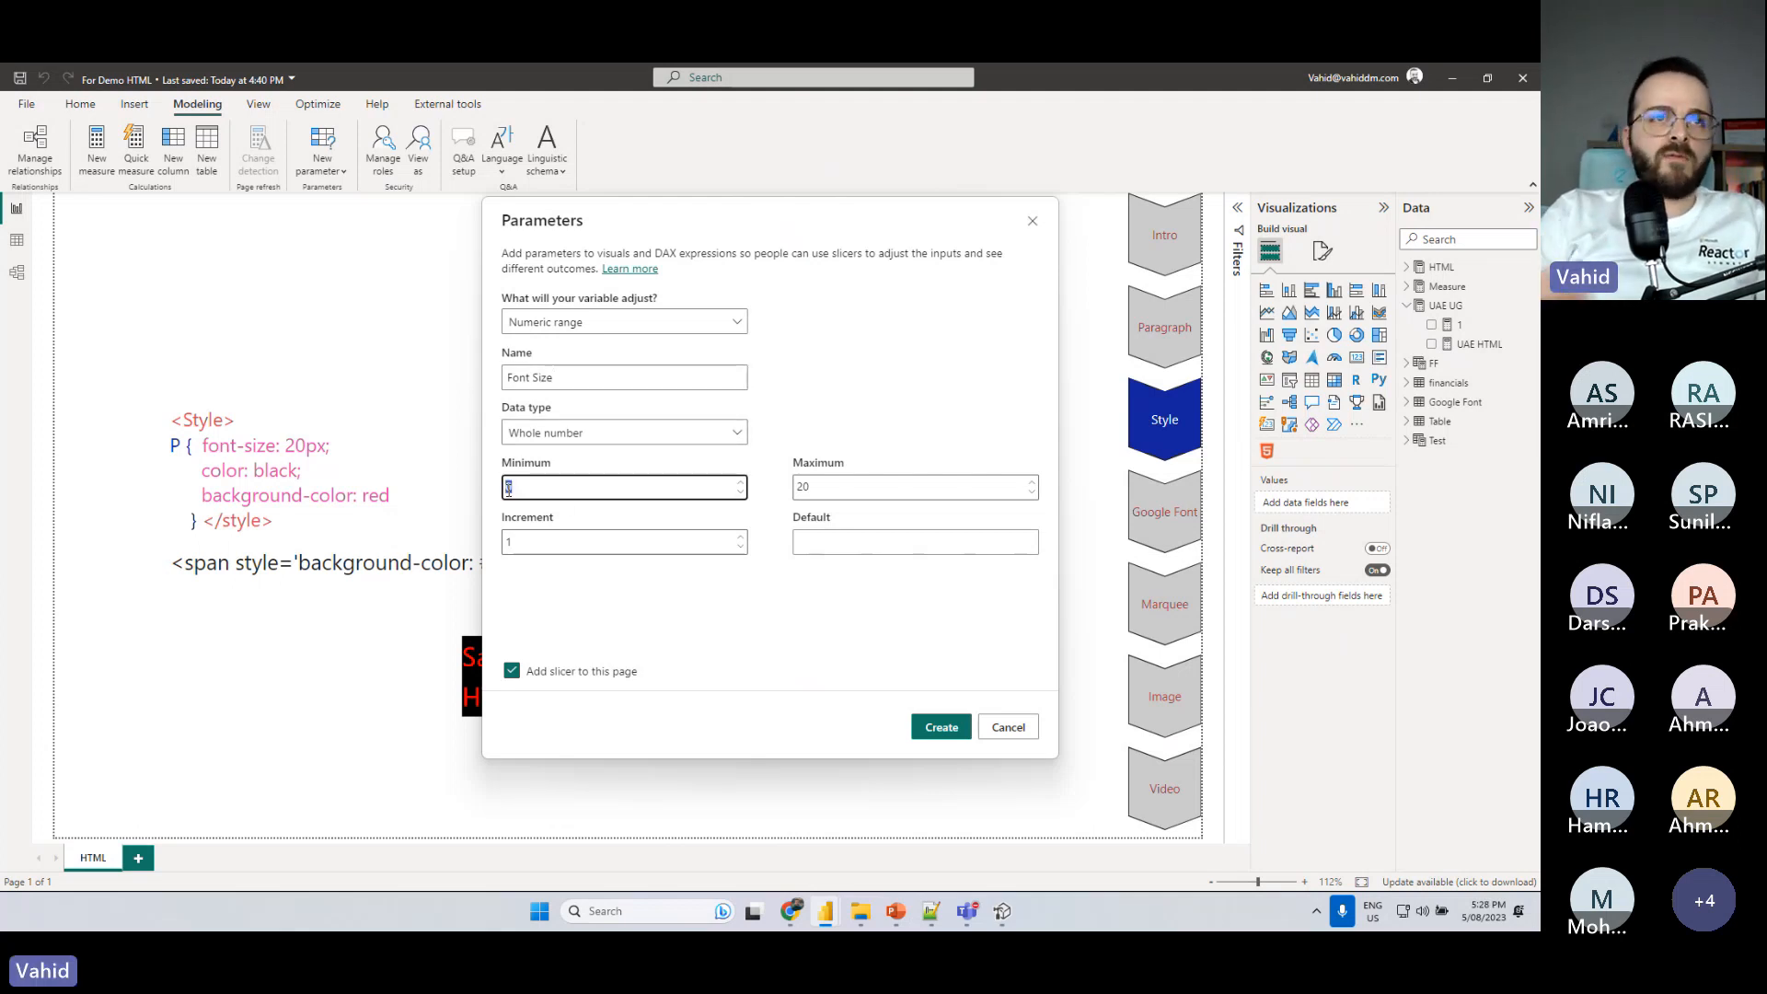
type("10")
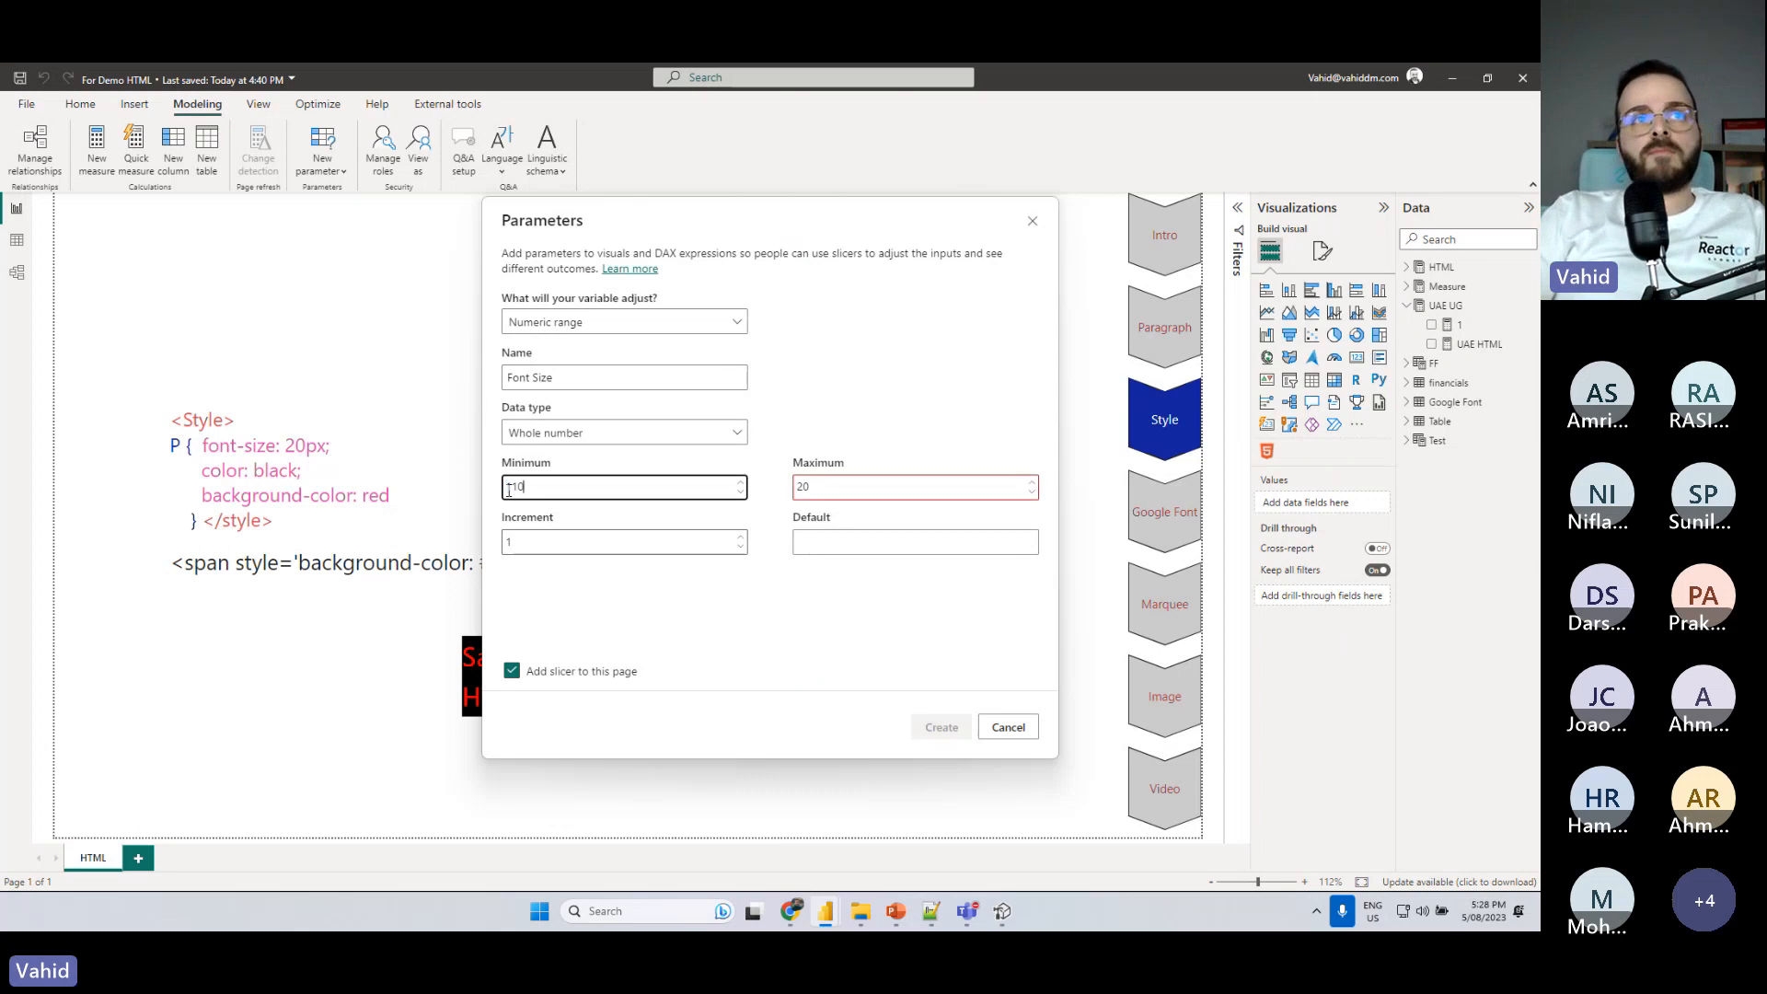
key("BackSpace")
key("BackSpace")
left_click(530, 539)
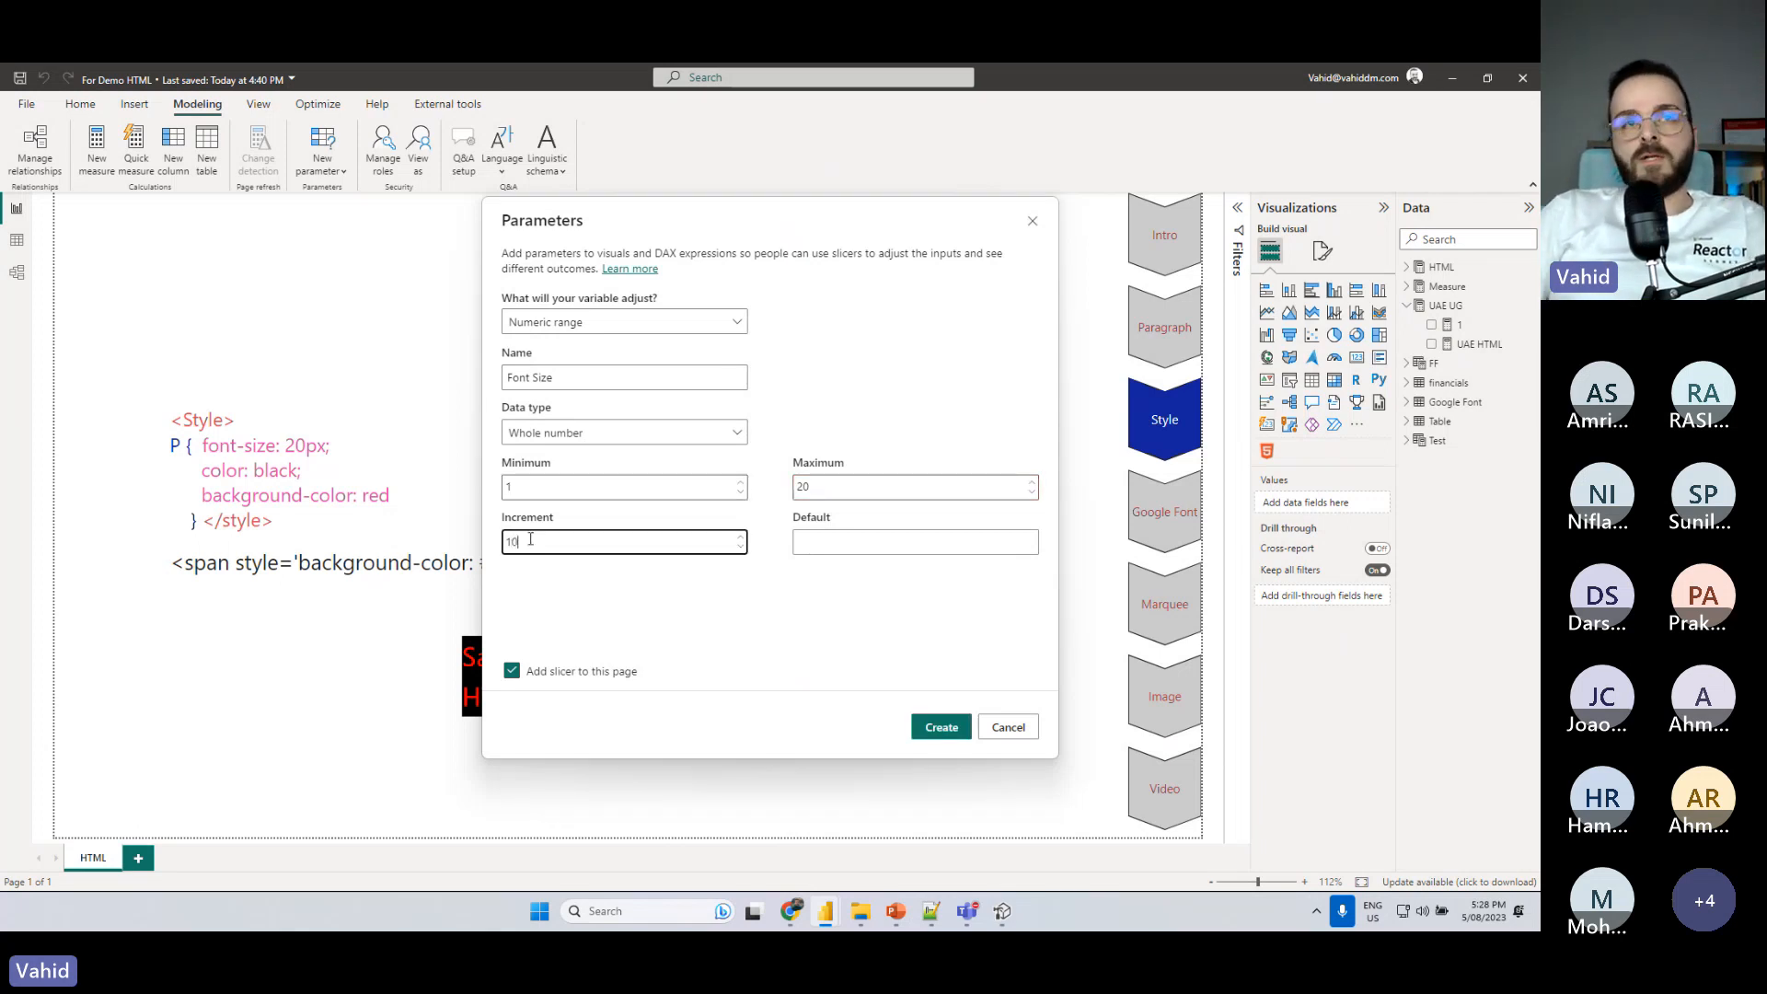
left_click(562, 491)
type("0")
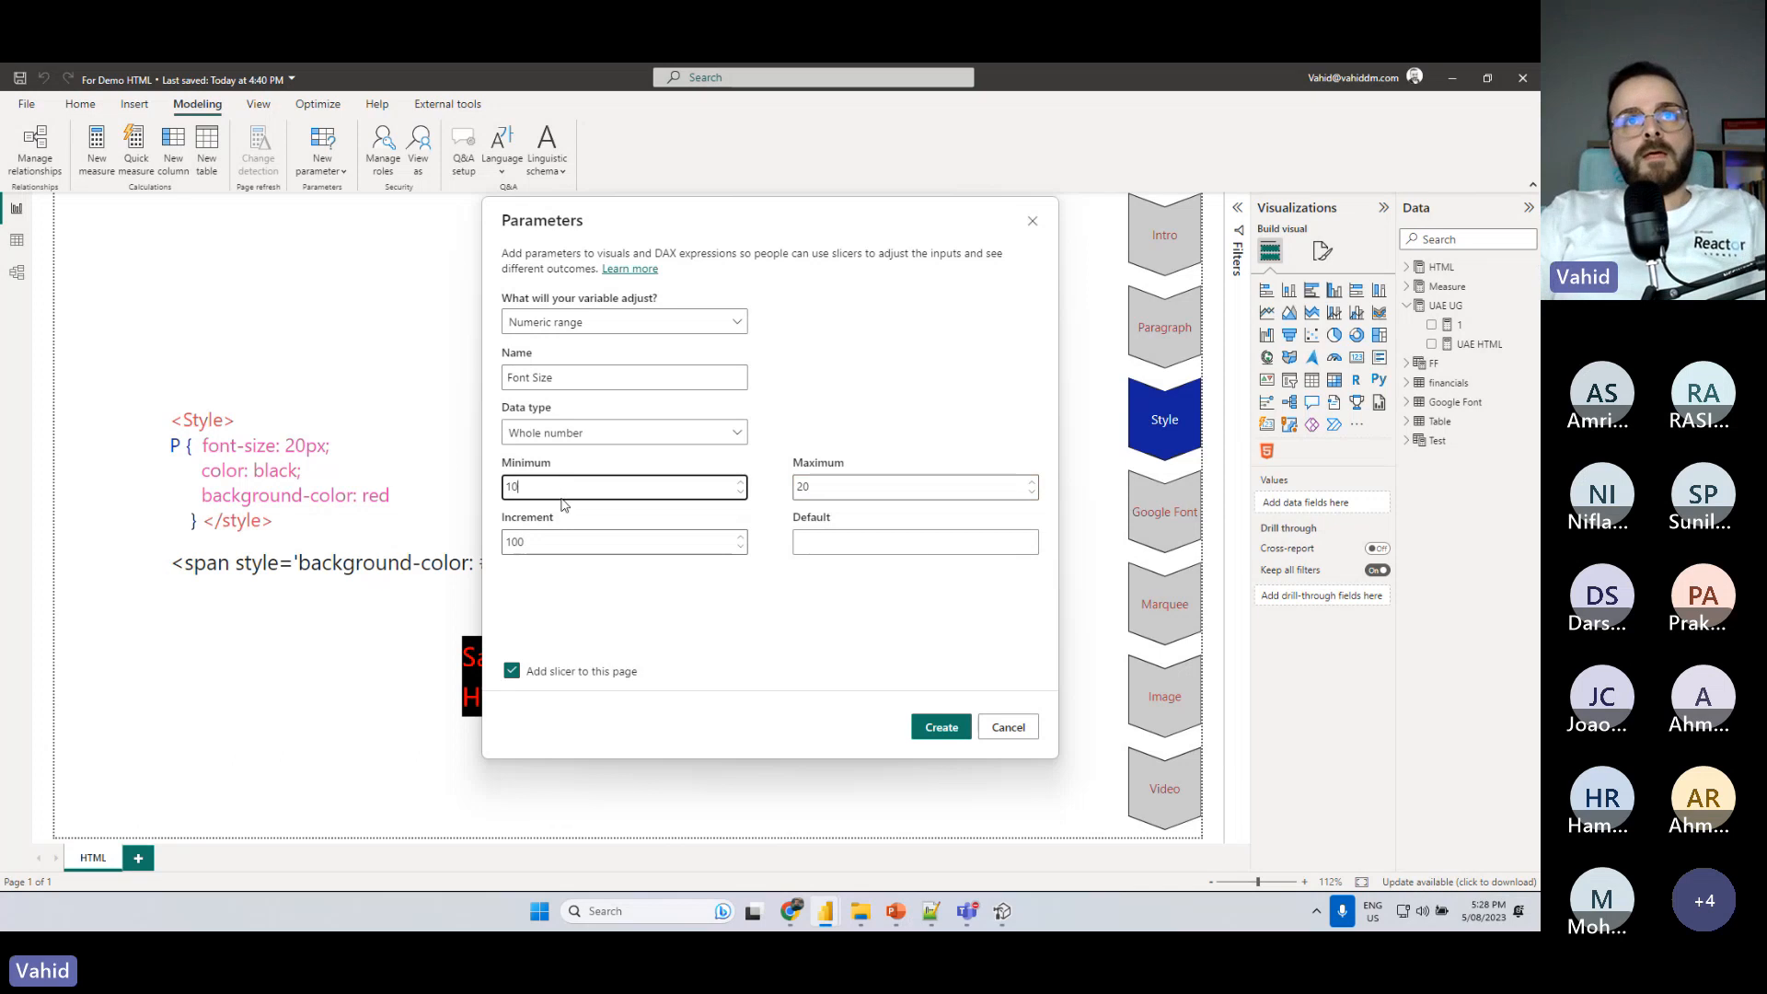
key("Tab")
type("100")
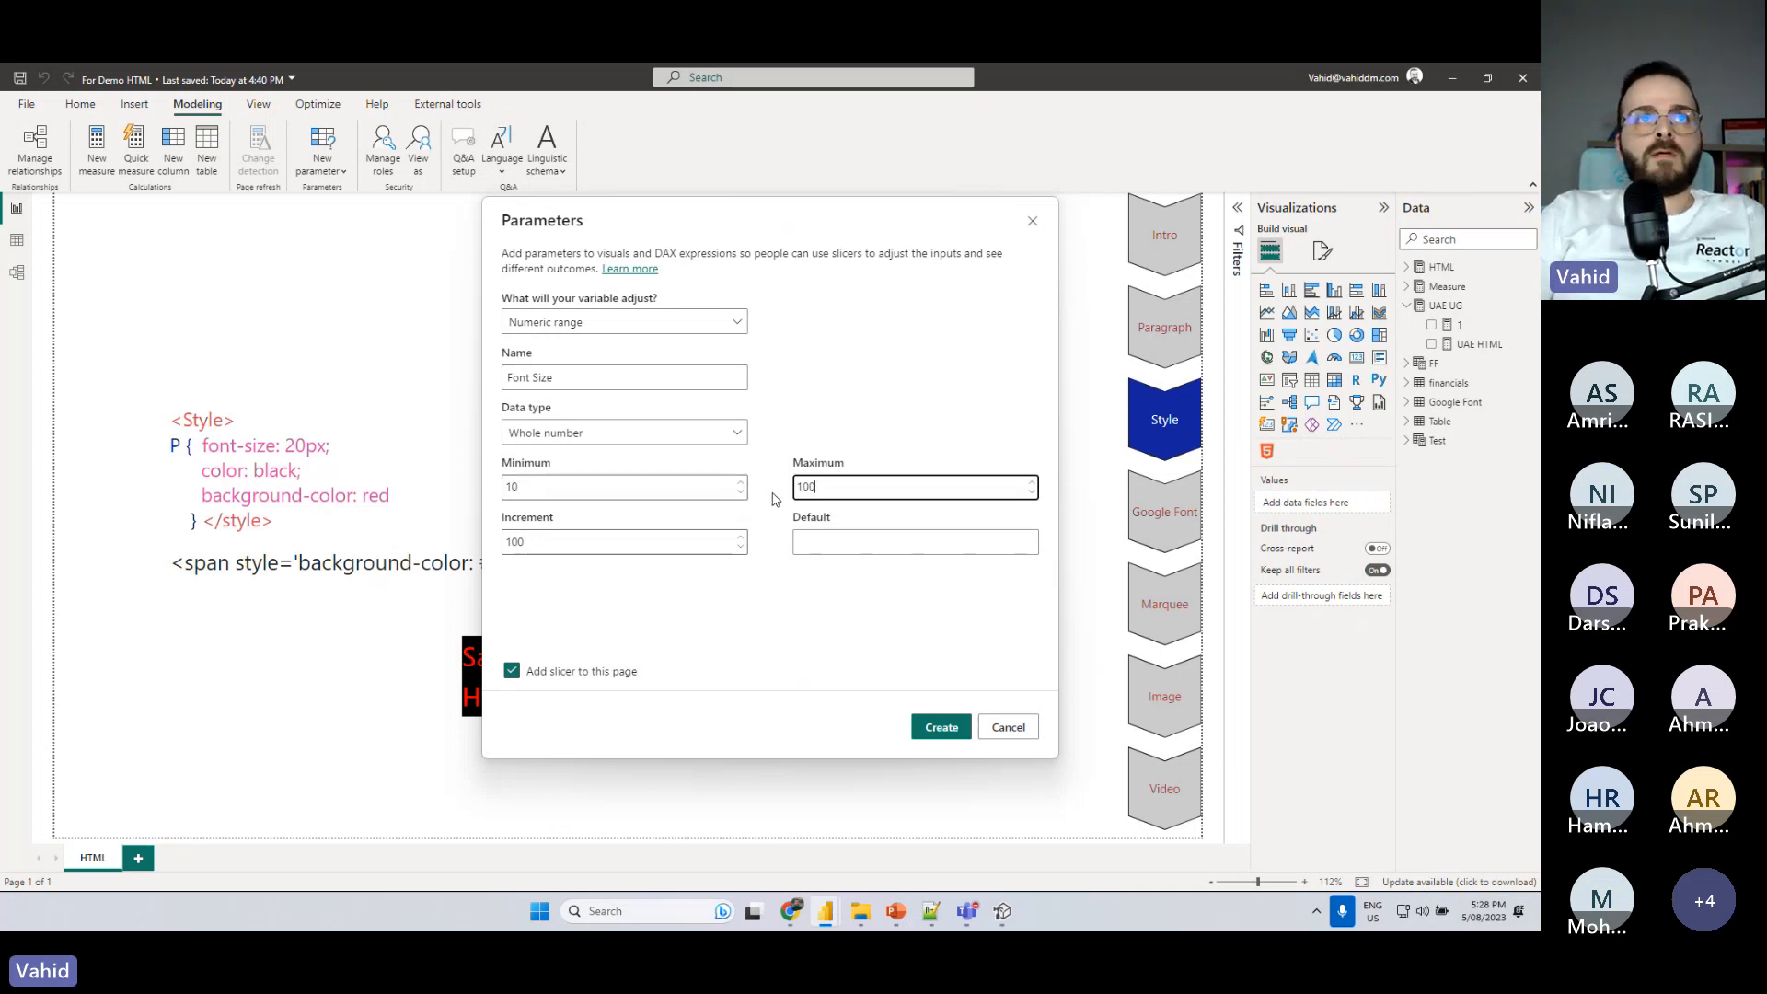
left_click(569, 543)
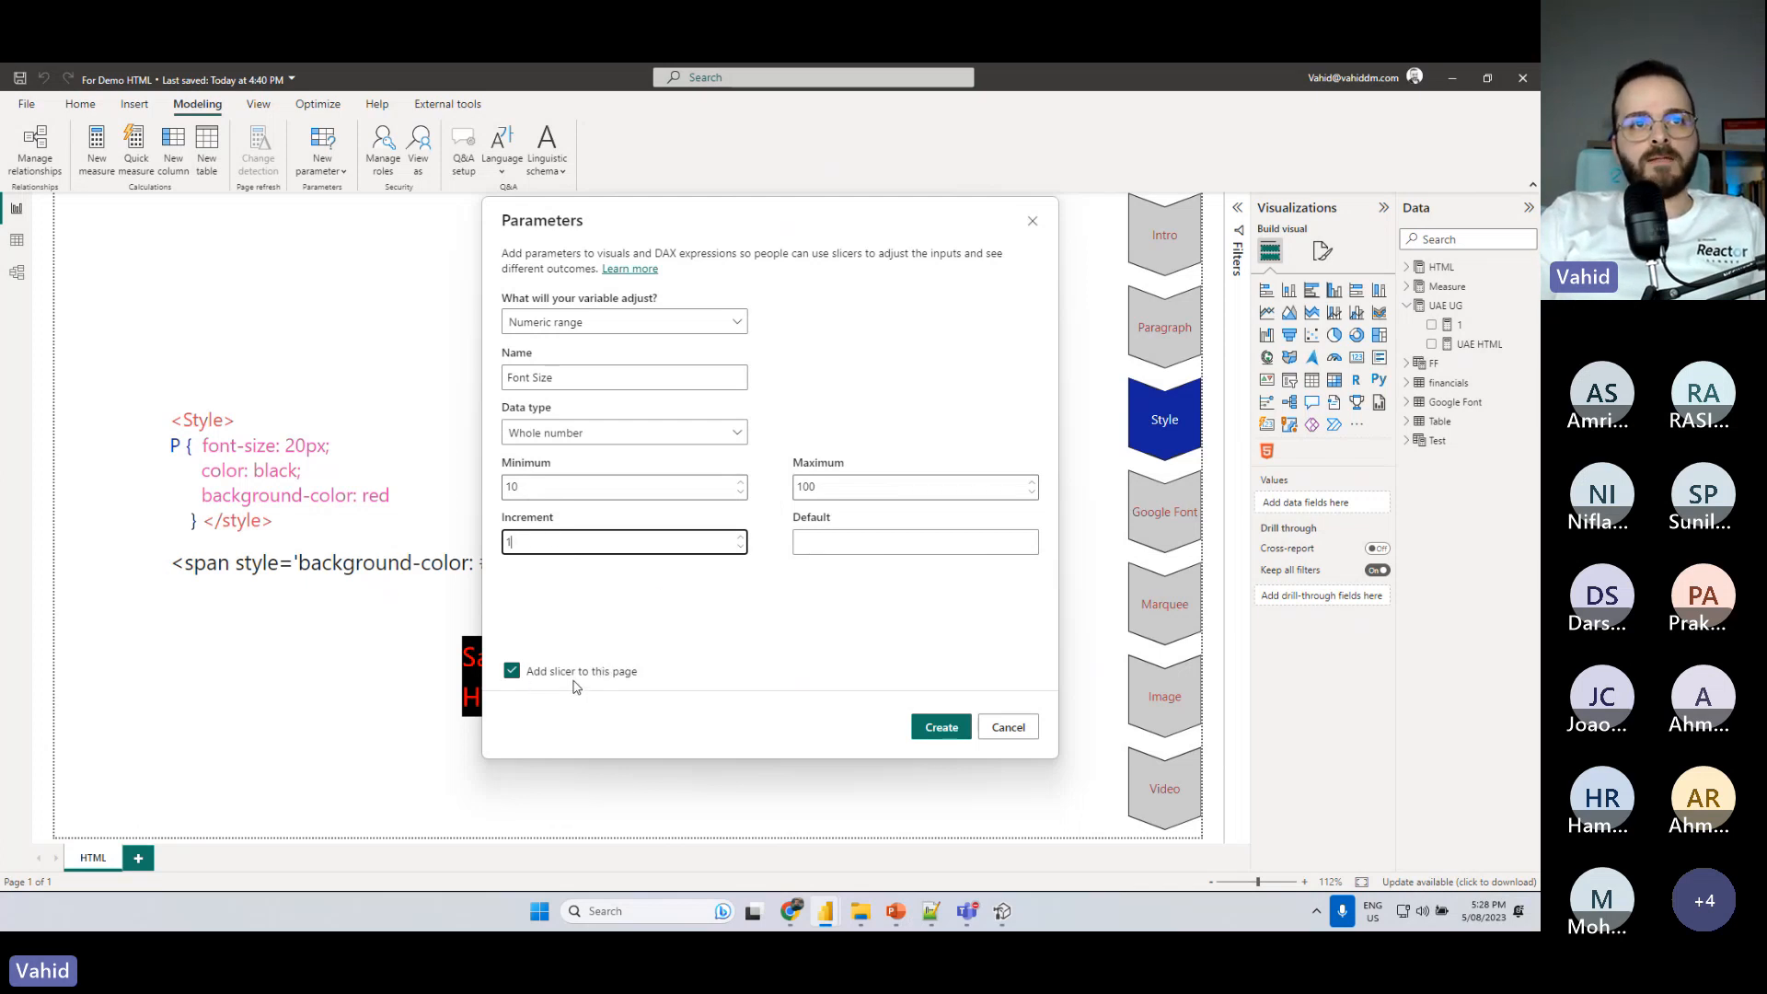
left_click(957, 731)
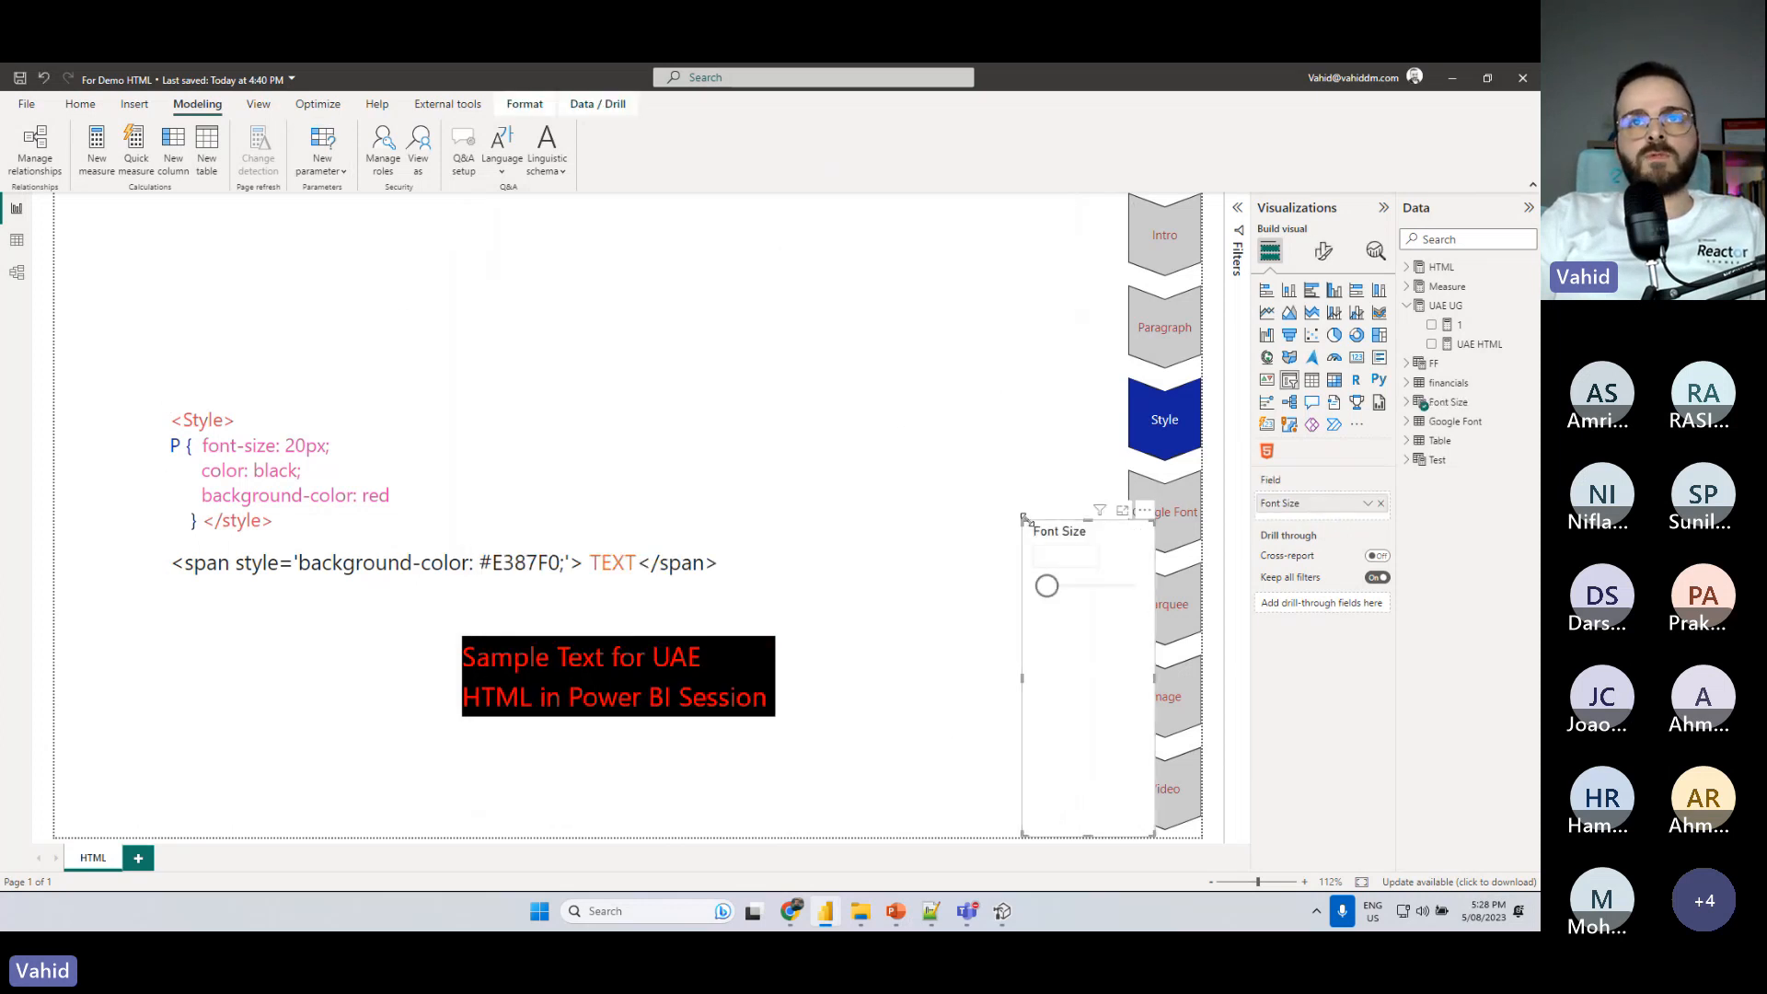
- Shrink the Font Size slicer to a small wide box and place it beside the HTML visual, clear of the navigation arrows
left_click_drag(1025, 520, 923, 642)
left_click_drag(1140, 639, 1068, 638)
left_click_drag(1085, 833, 1084, 740)
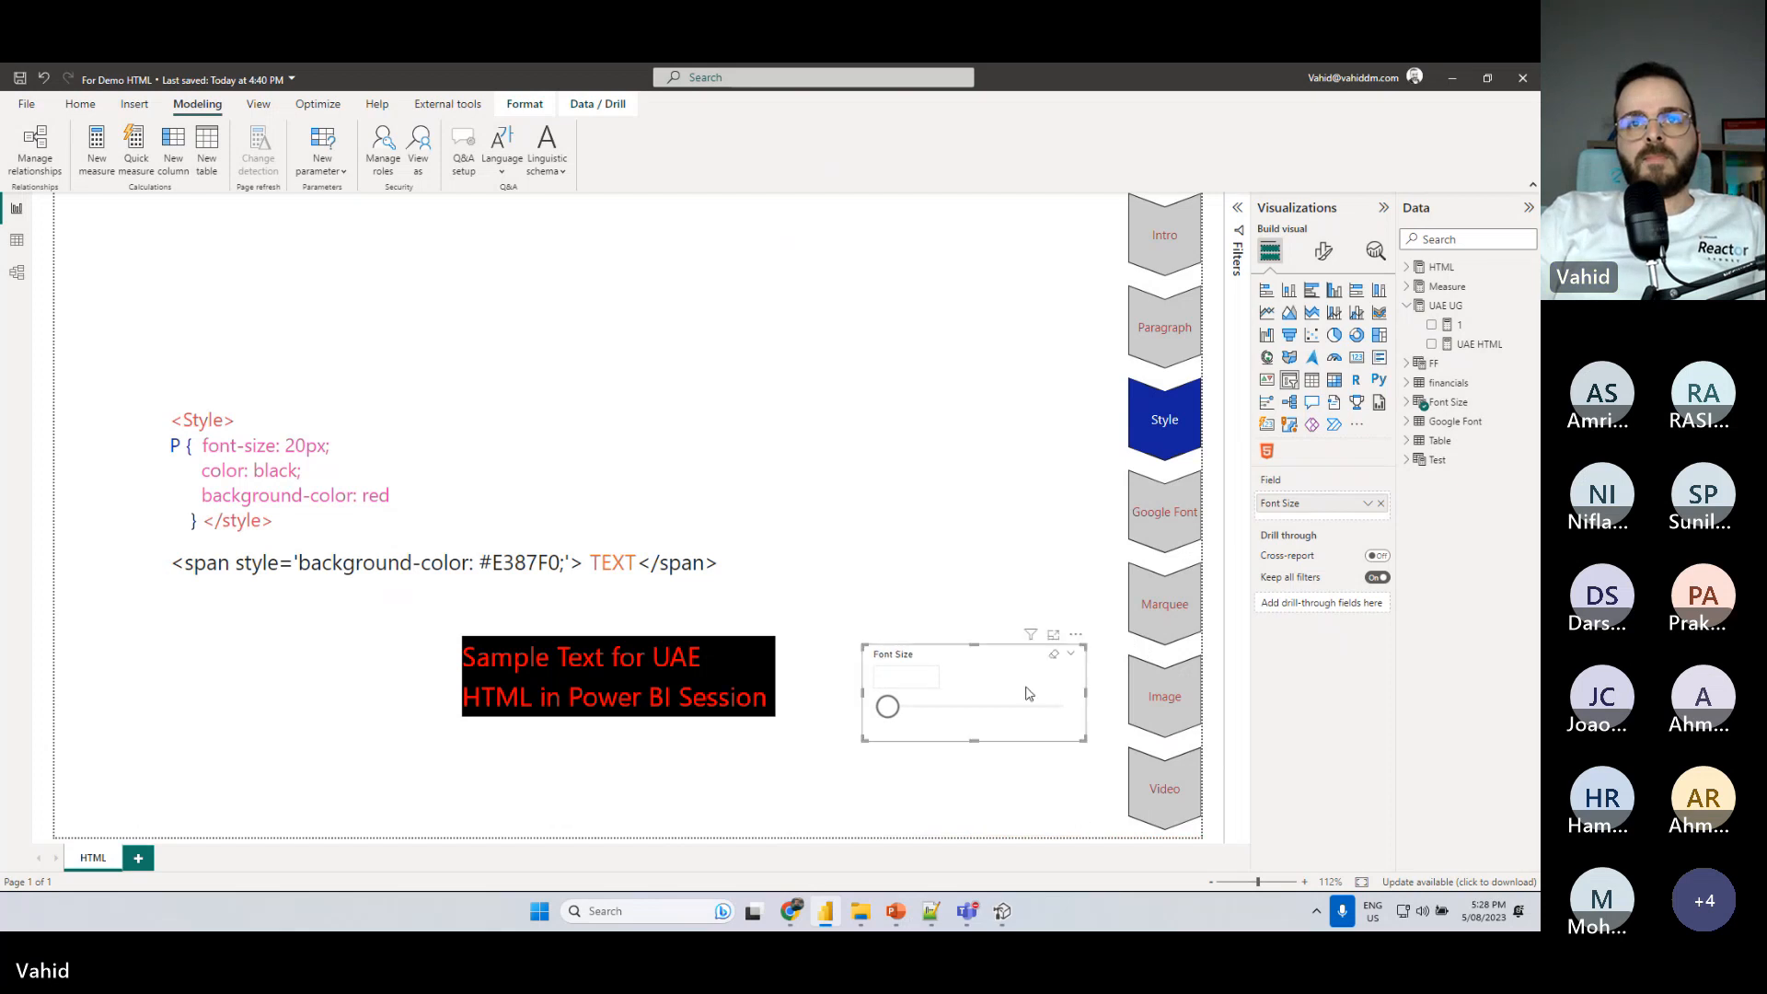
left_click_drag(1070, 636, 1082, 623)
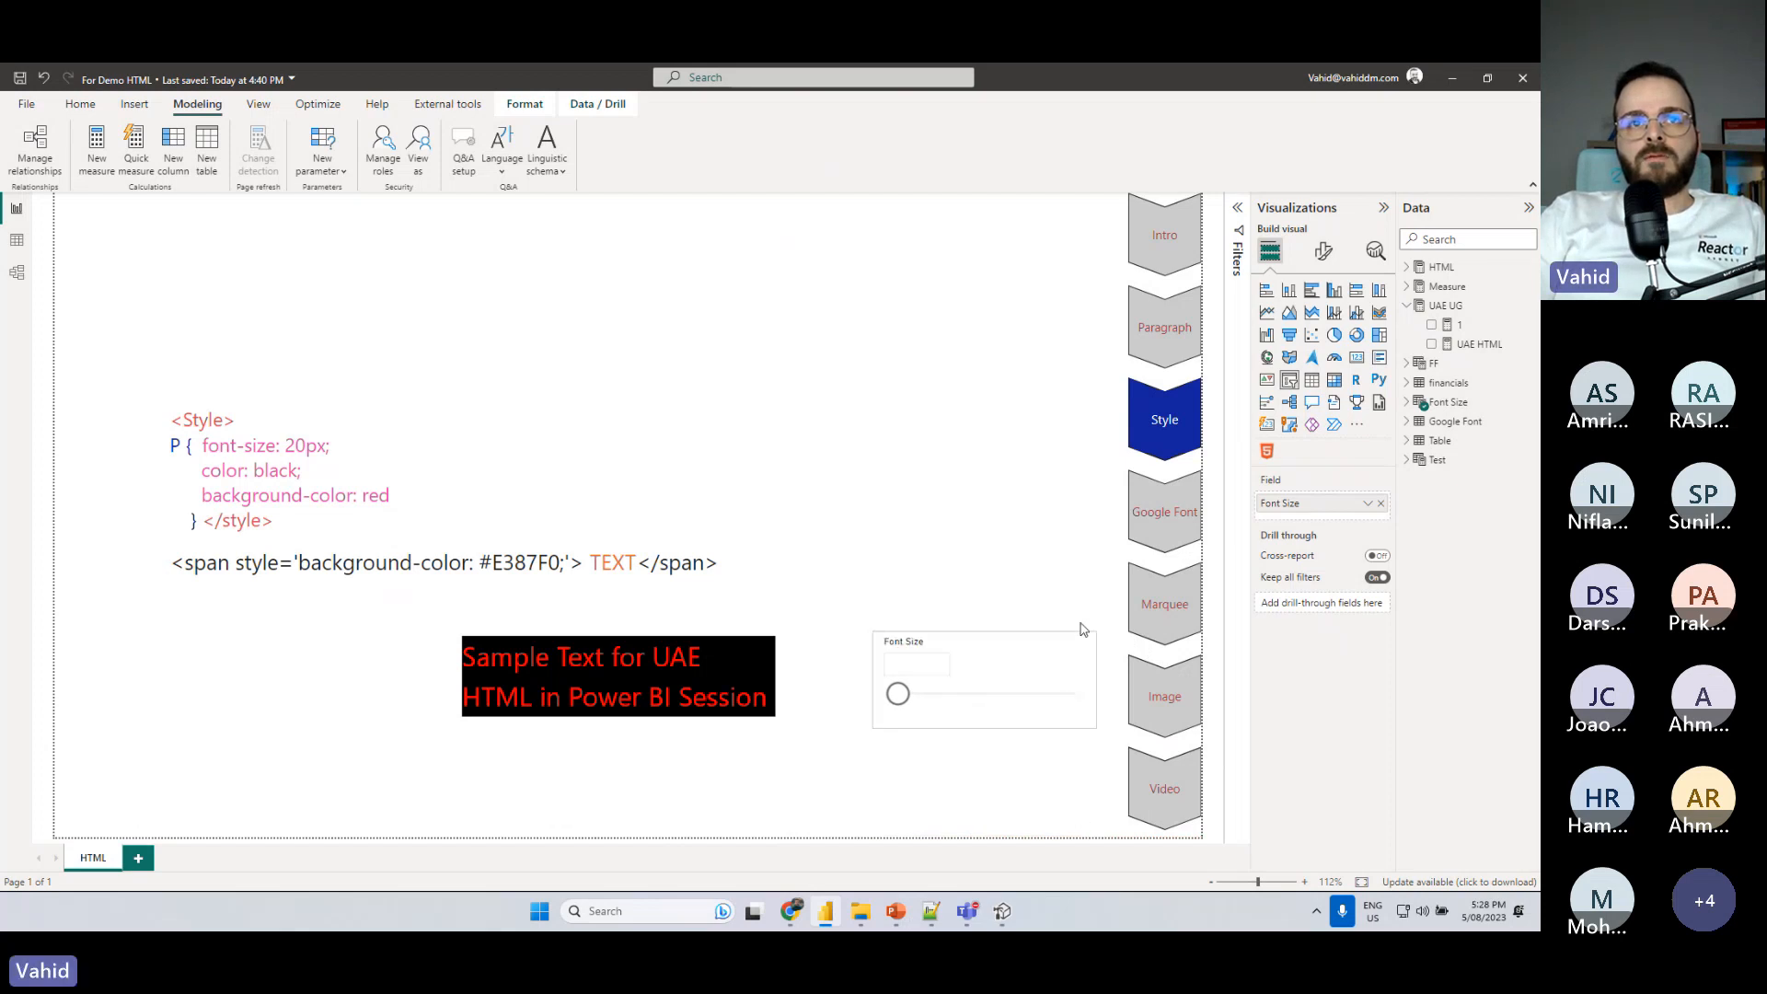
- Set the P rule's background-color to transparent in the UAE HTML measure and commit the formula
left_click(777, 658)
left_click(1477, 344)
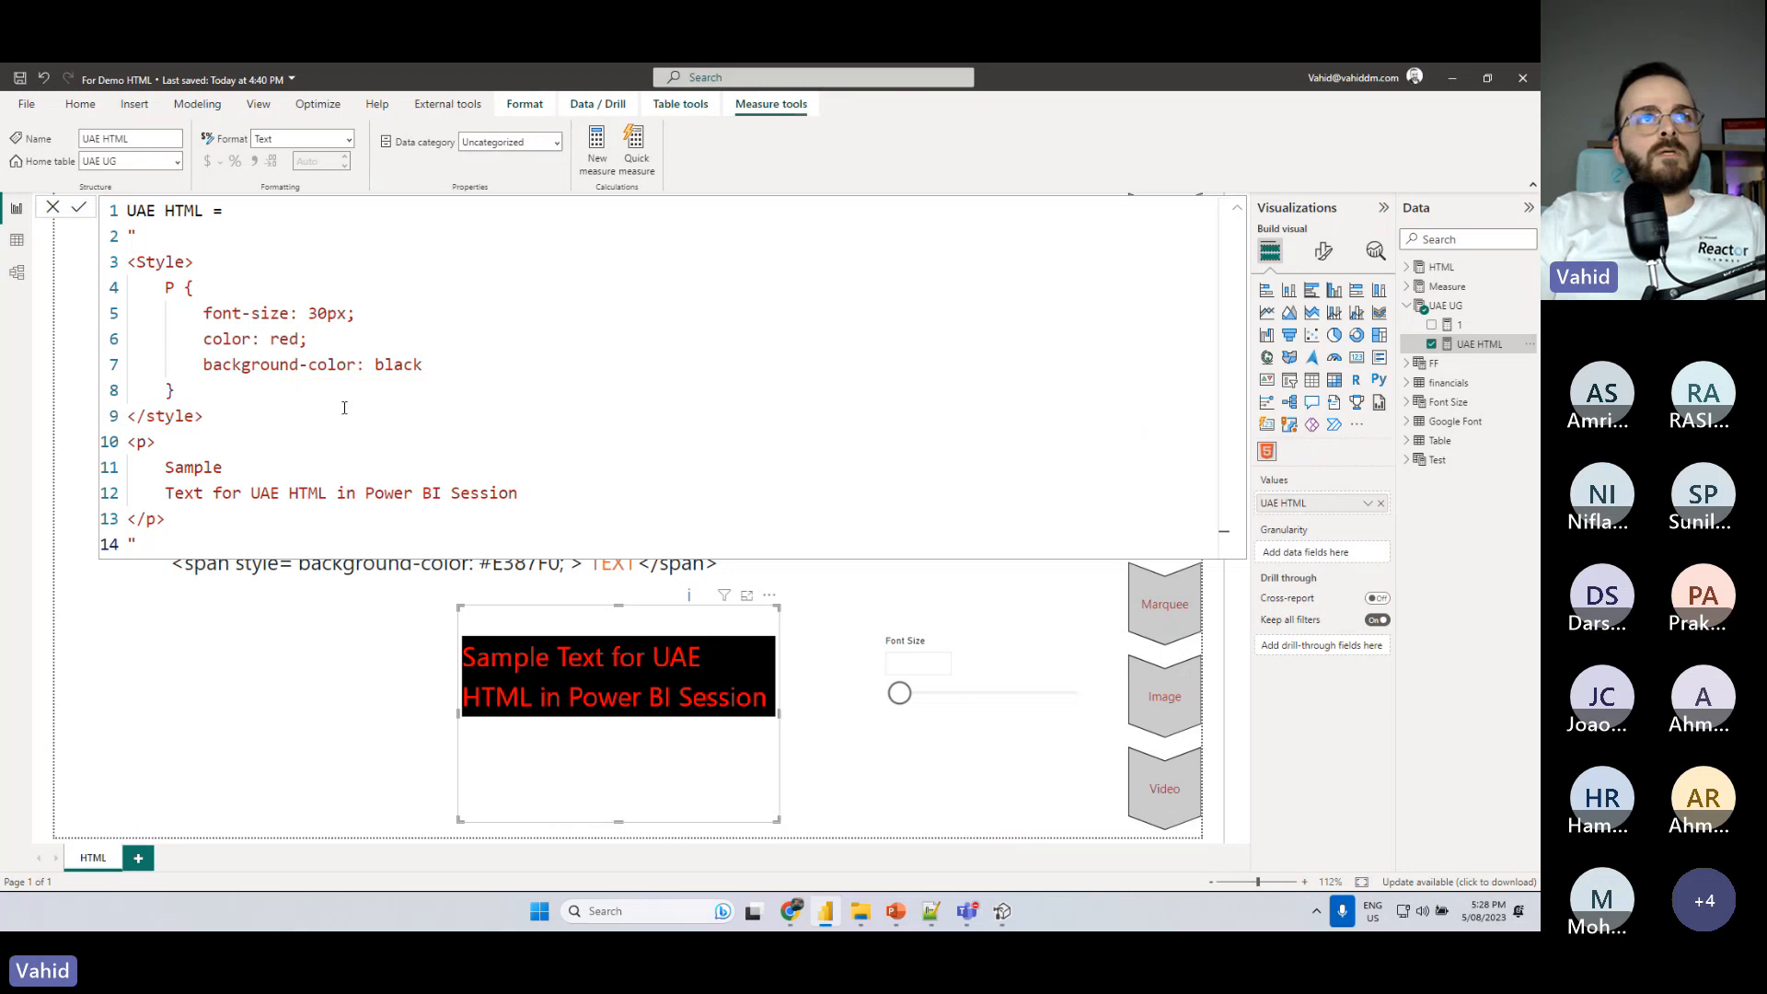
left_click(421, 365)
left_click_drag(422, 365, 374, 364)
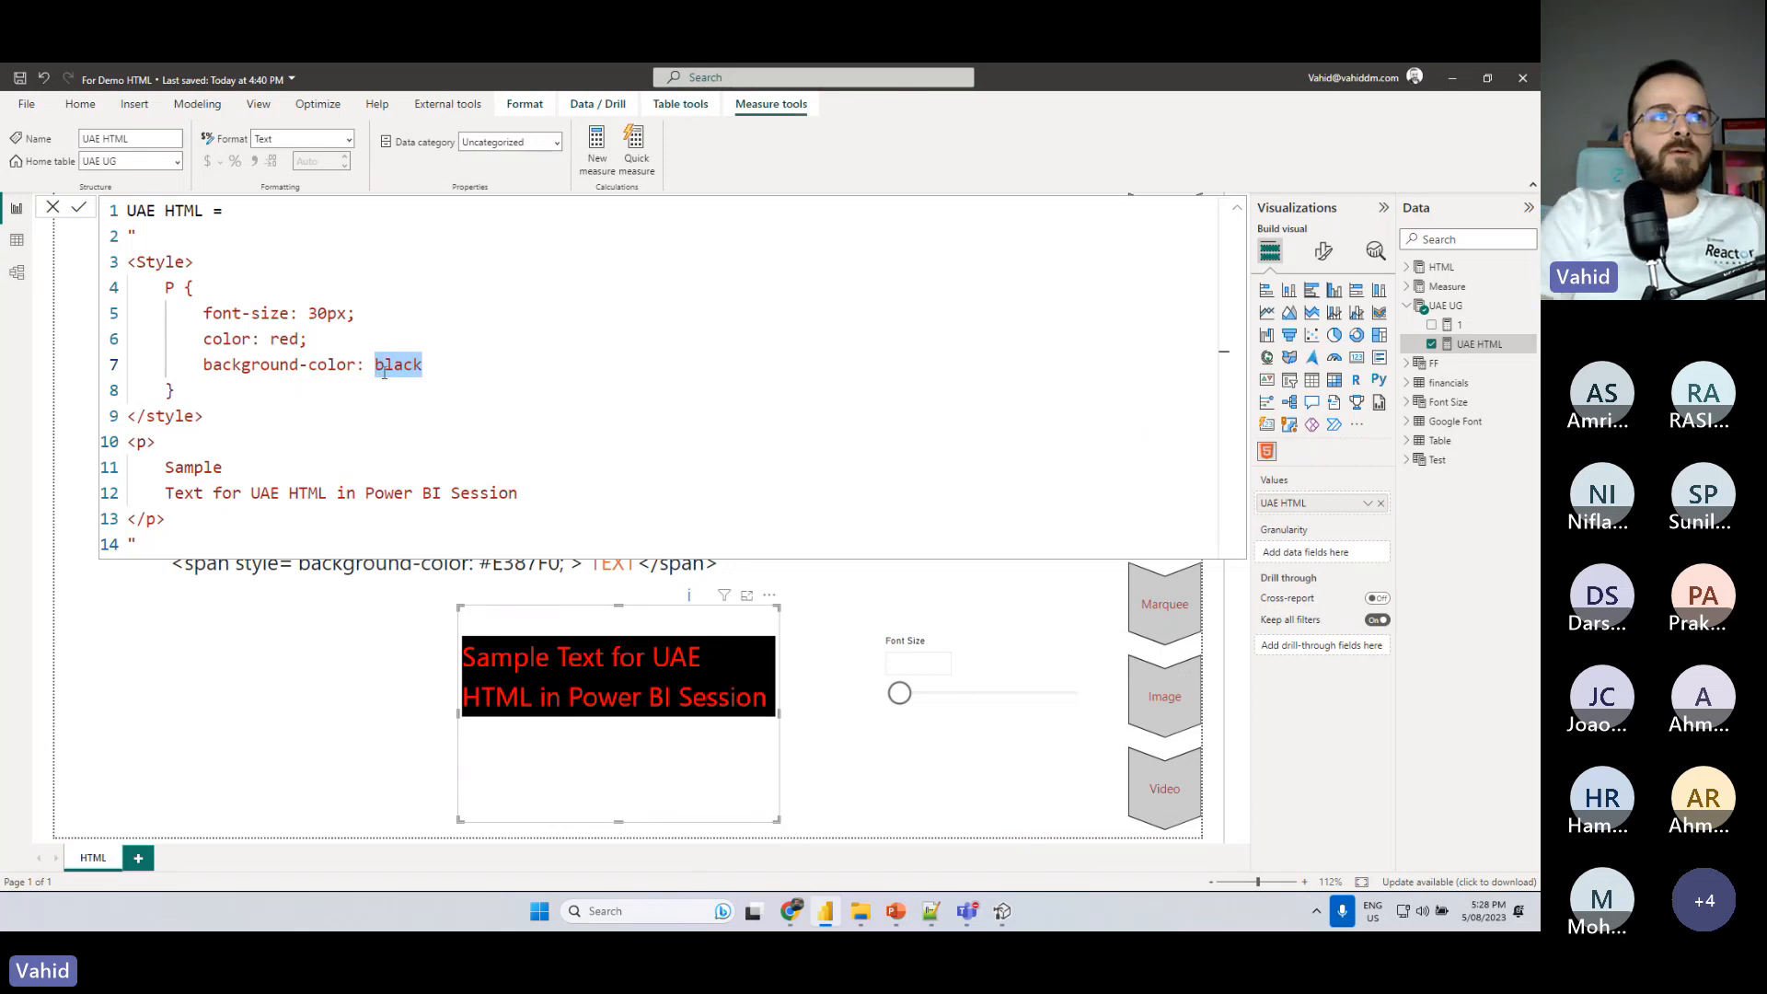
type("tran")
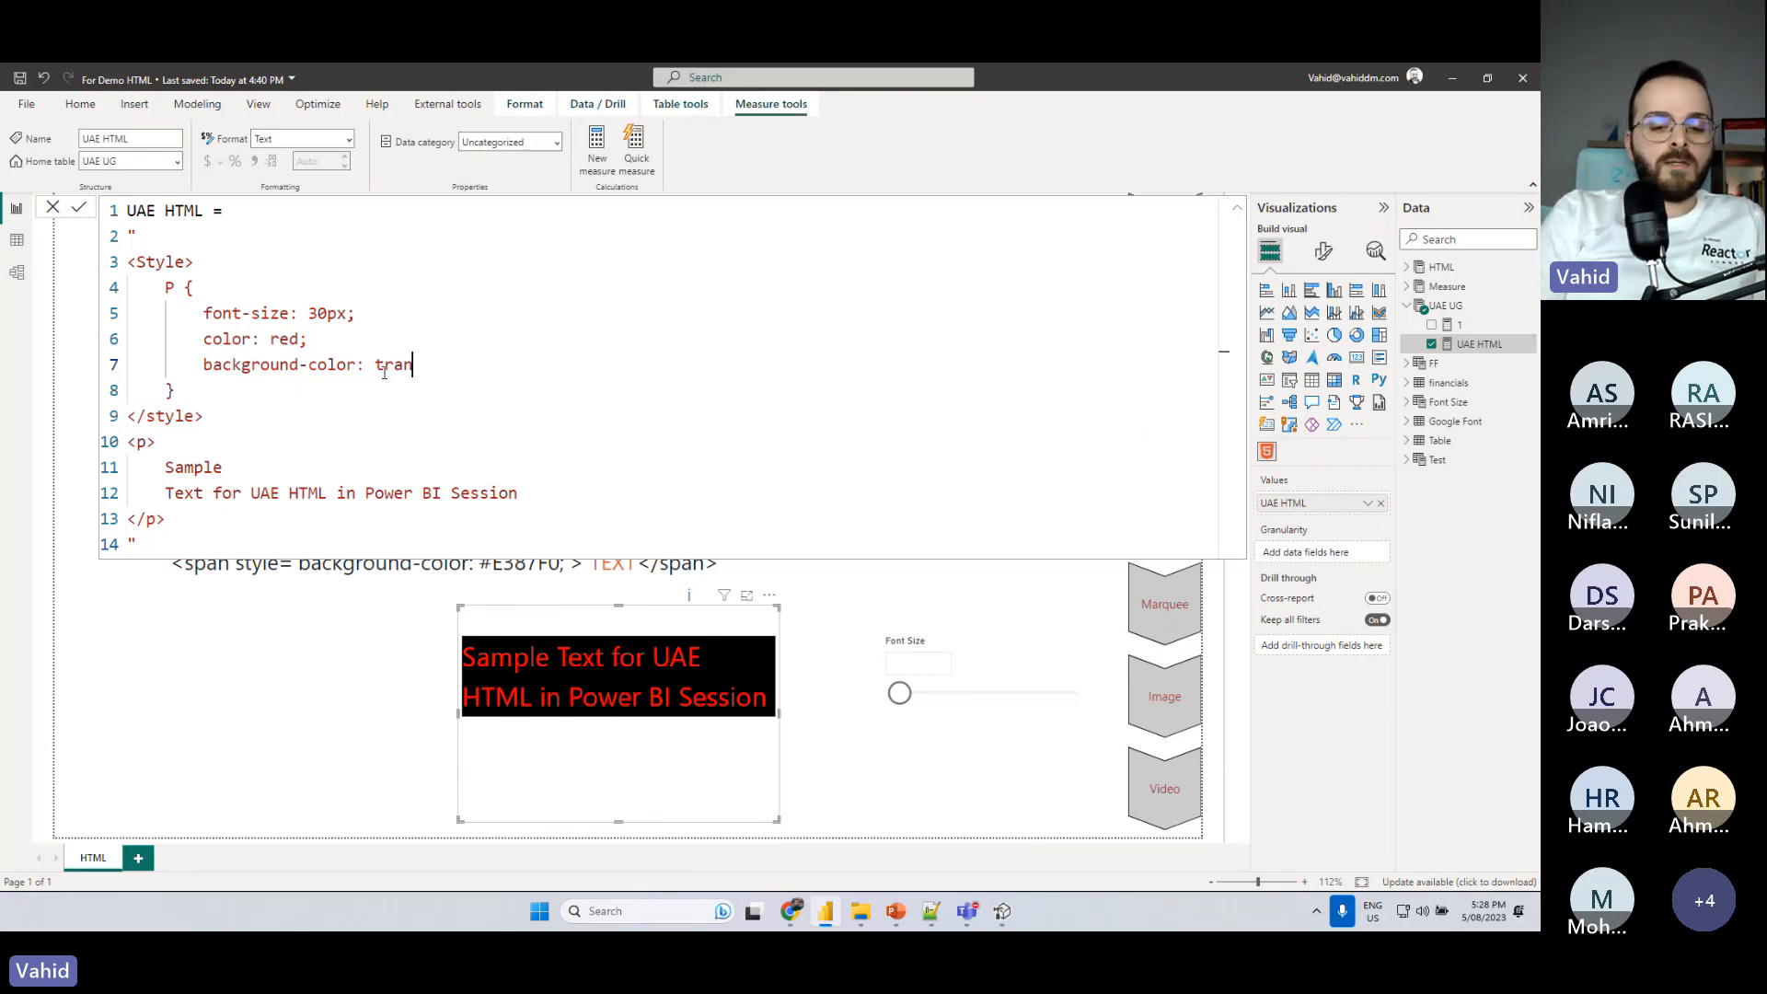
type("s")
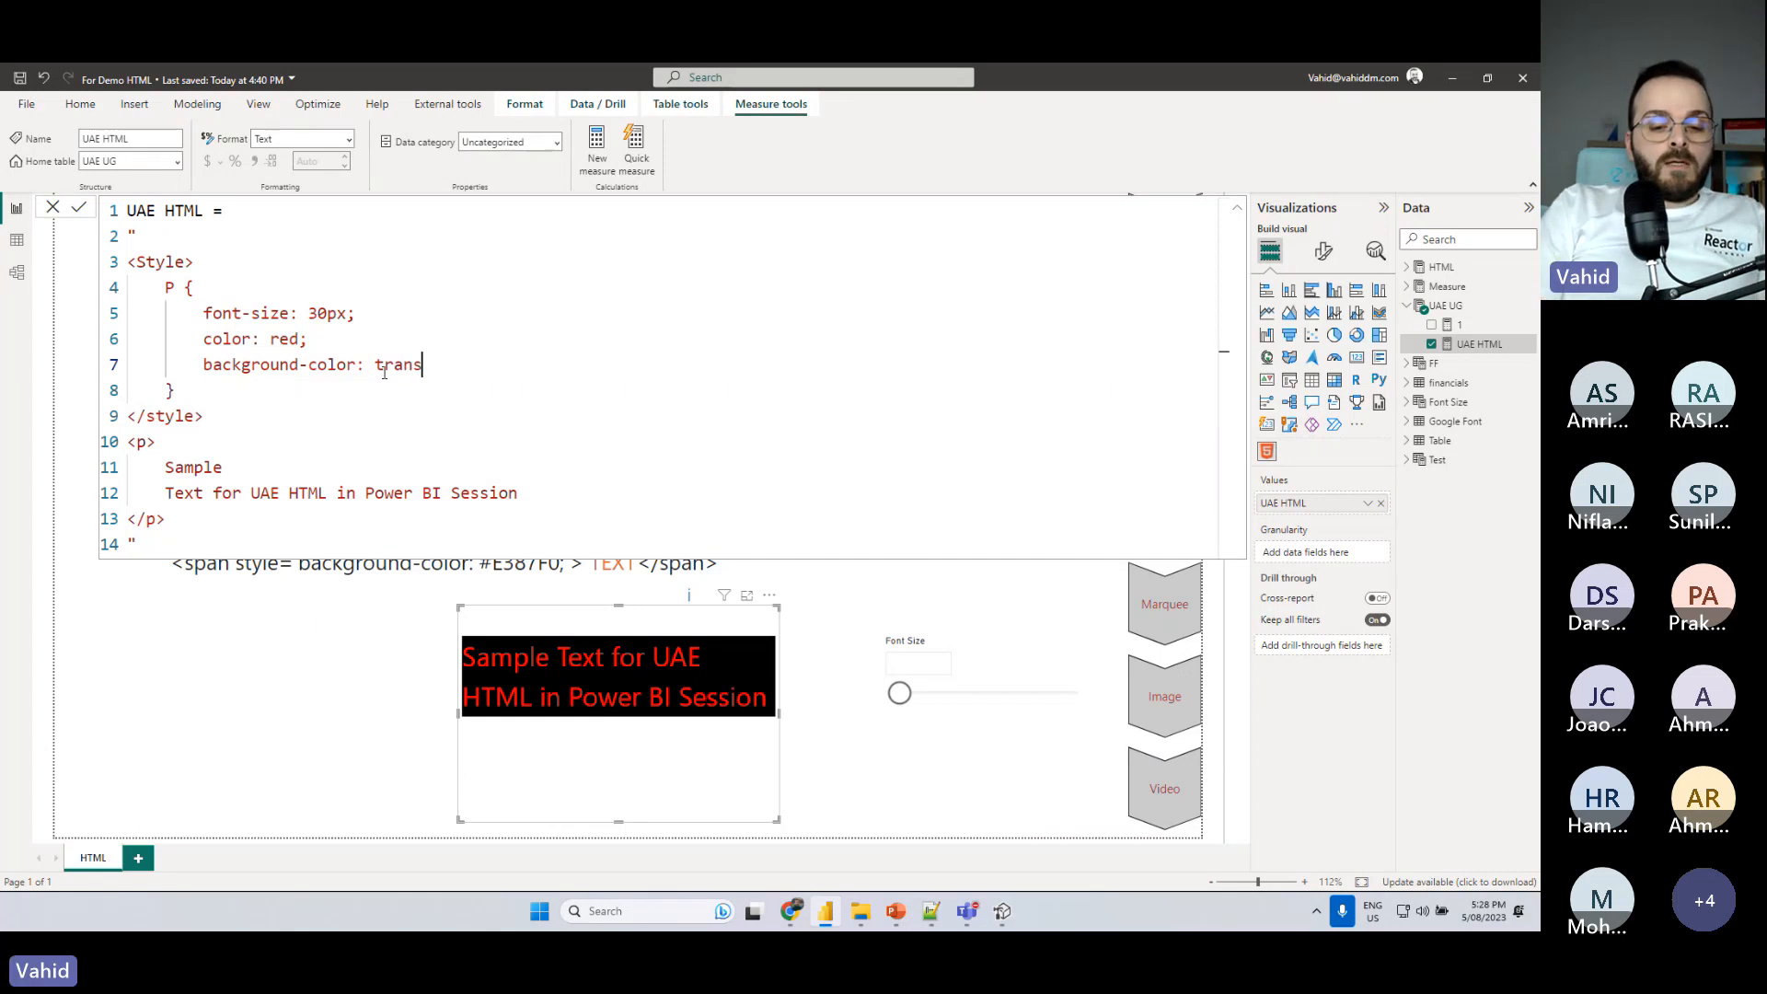
type("parent")
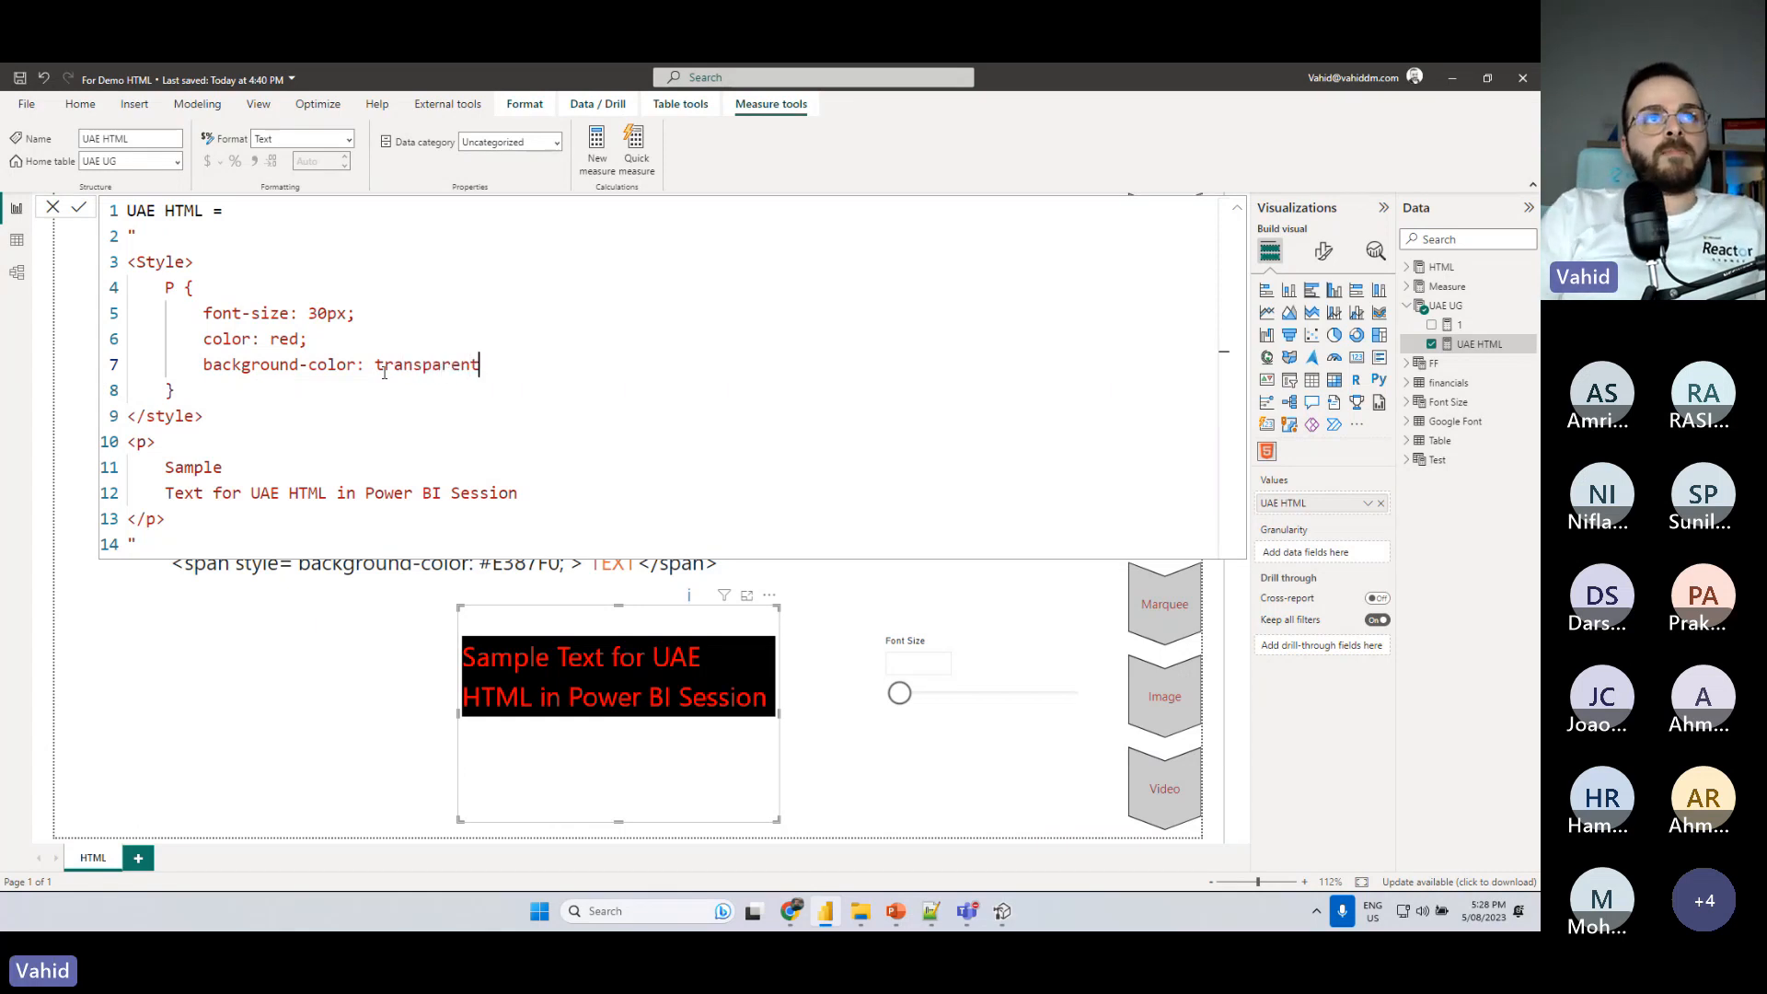
key("Return")
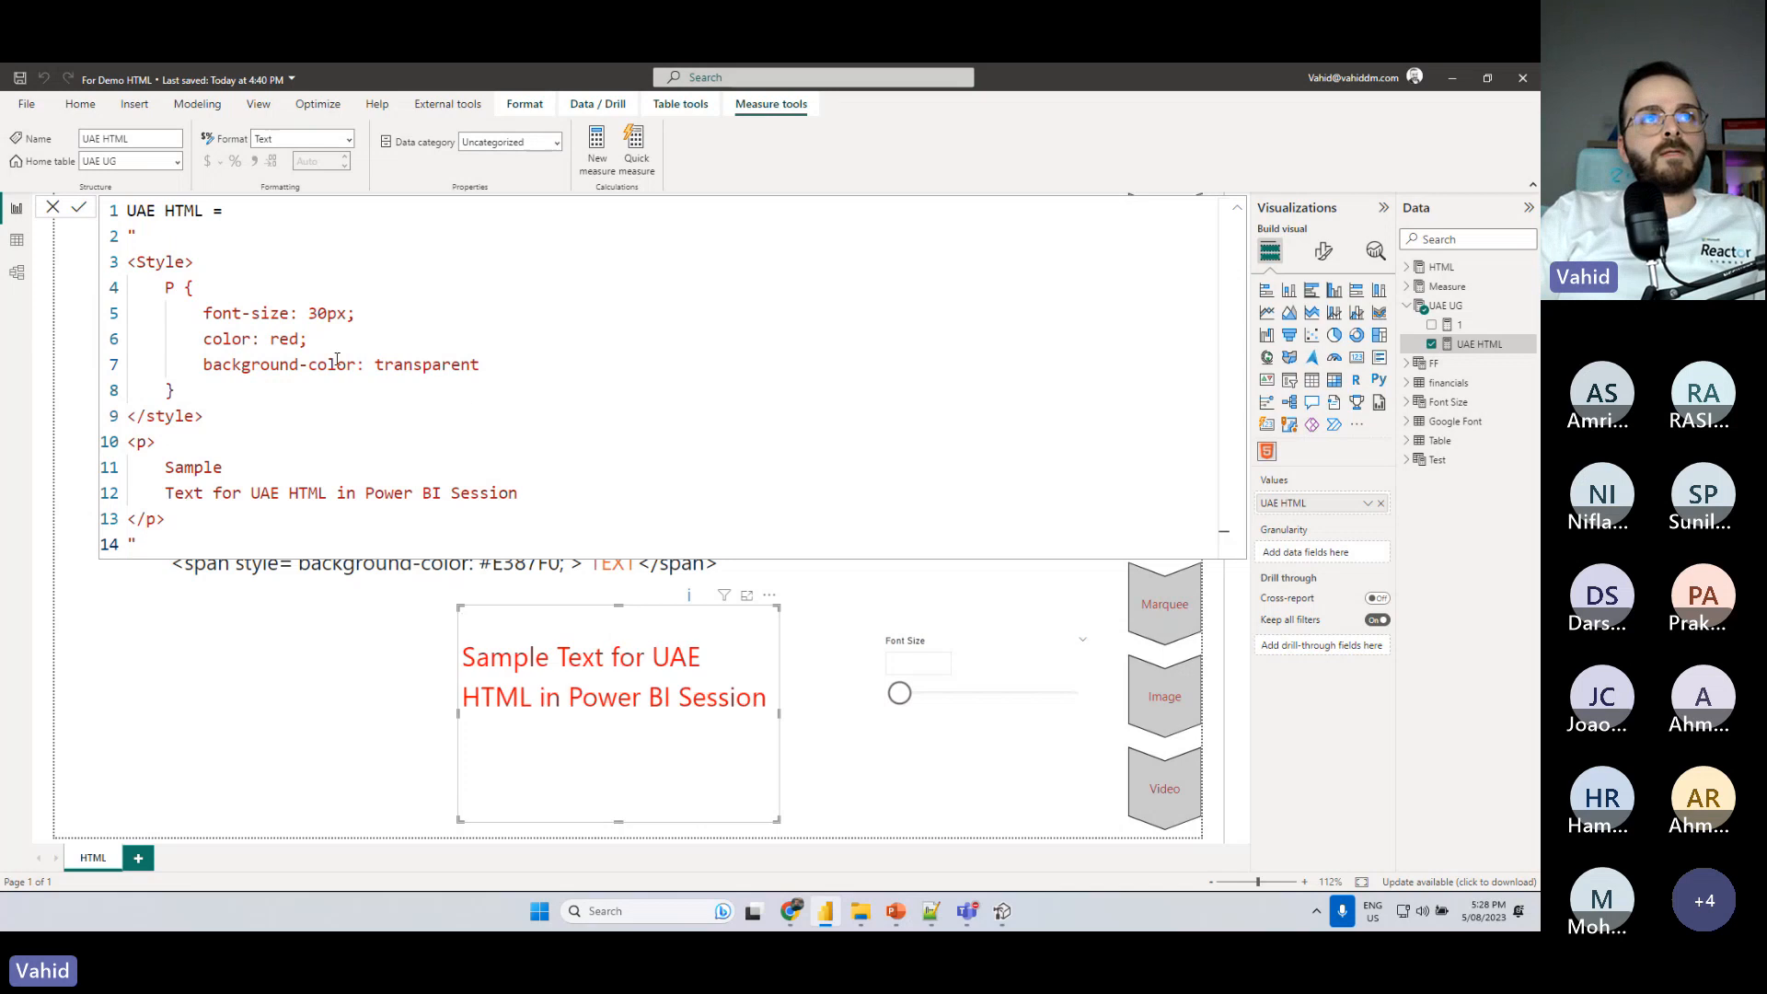
- Set the P rule's text color to black and commit the formula
double_click(293, 339)
type("black")
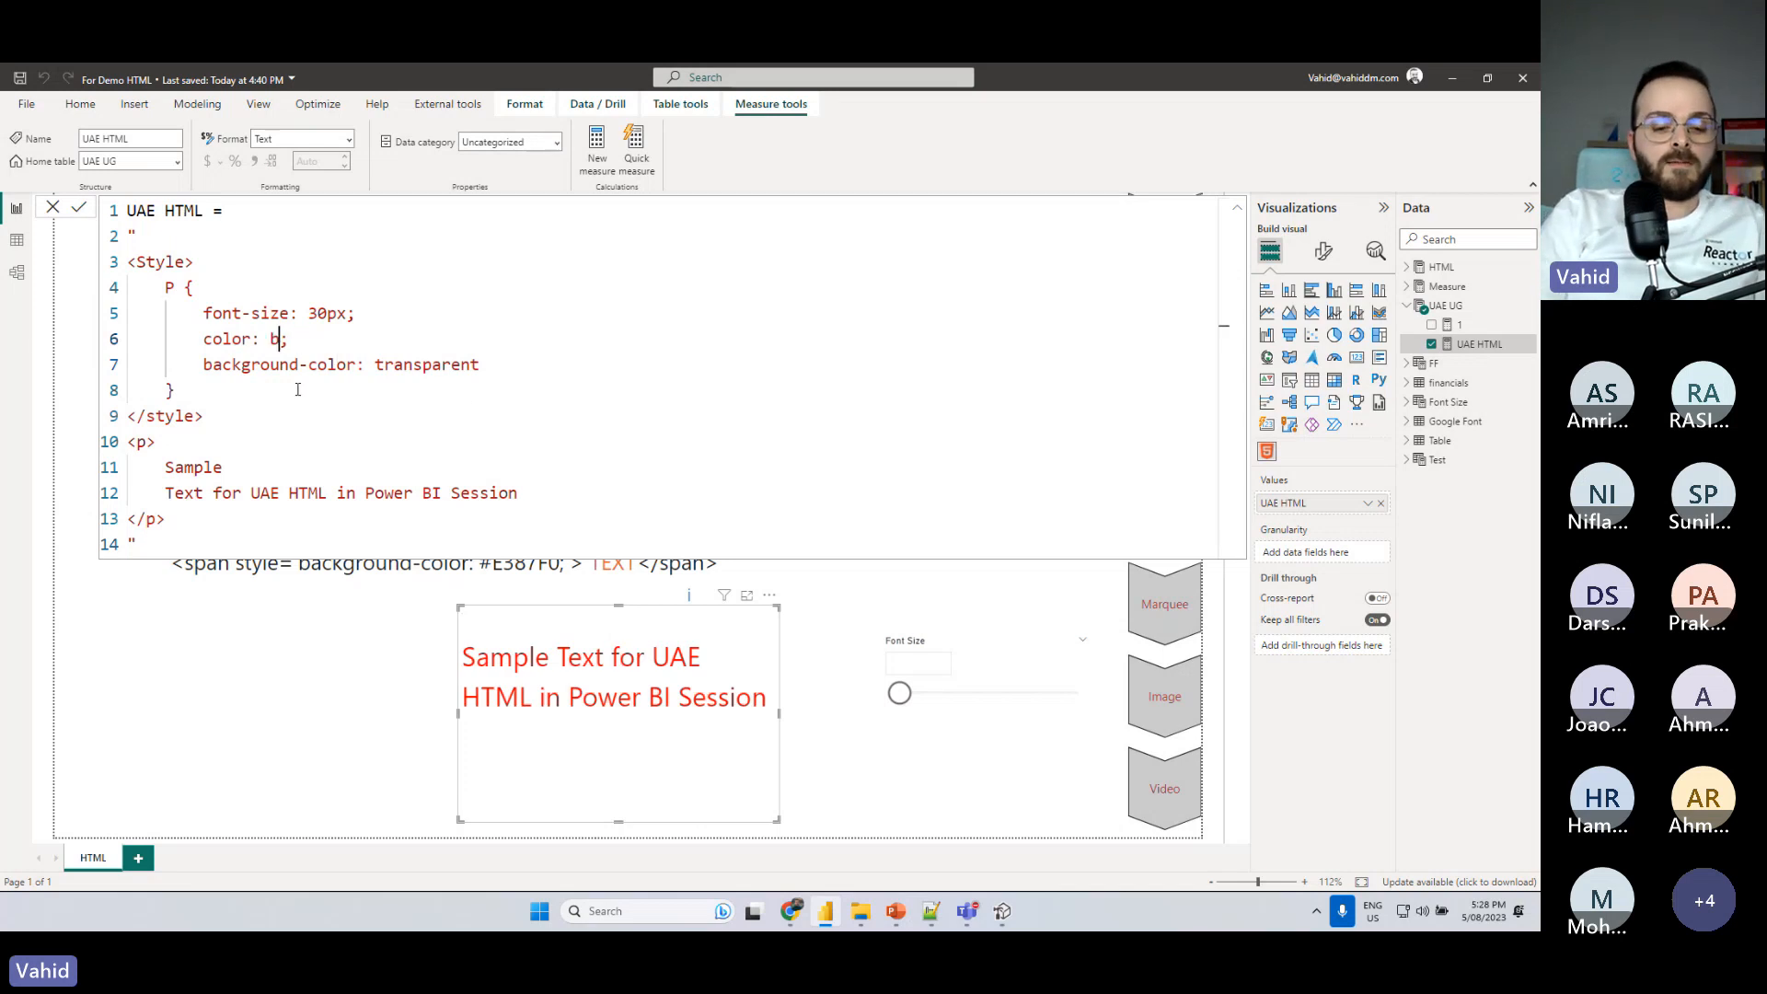
key("Return")
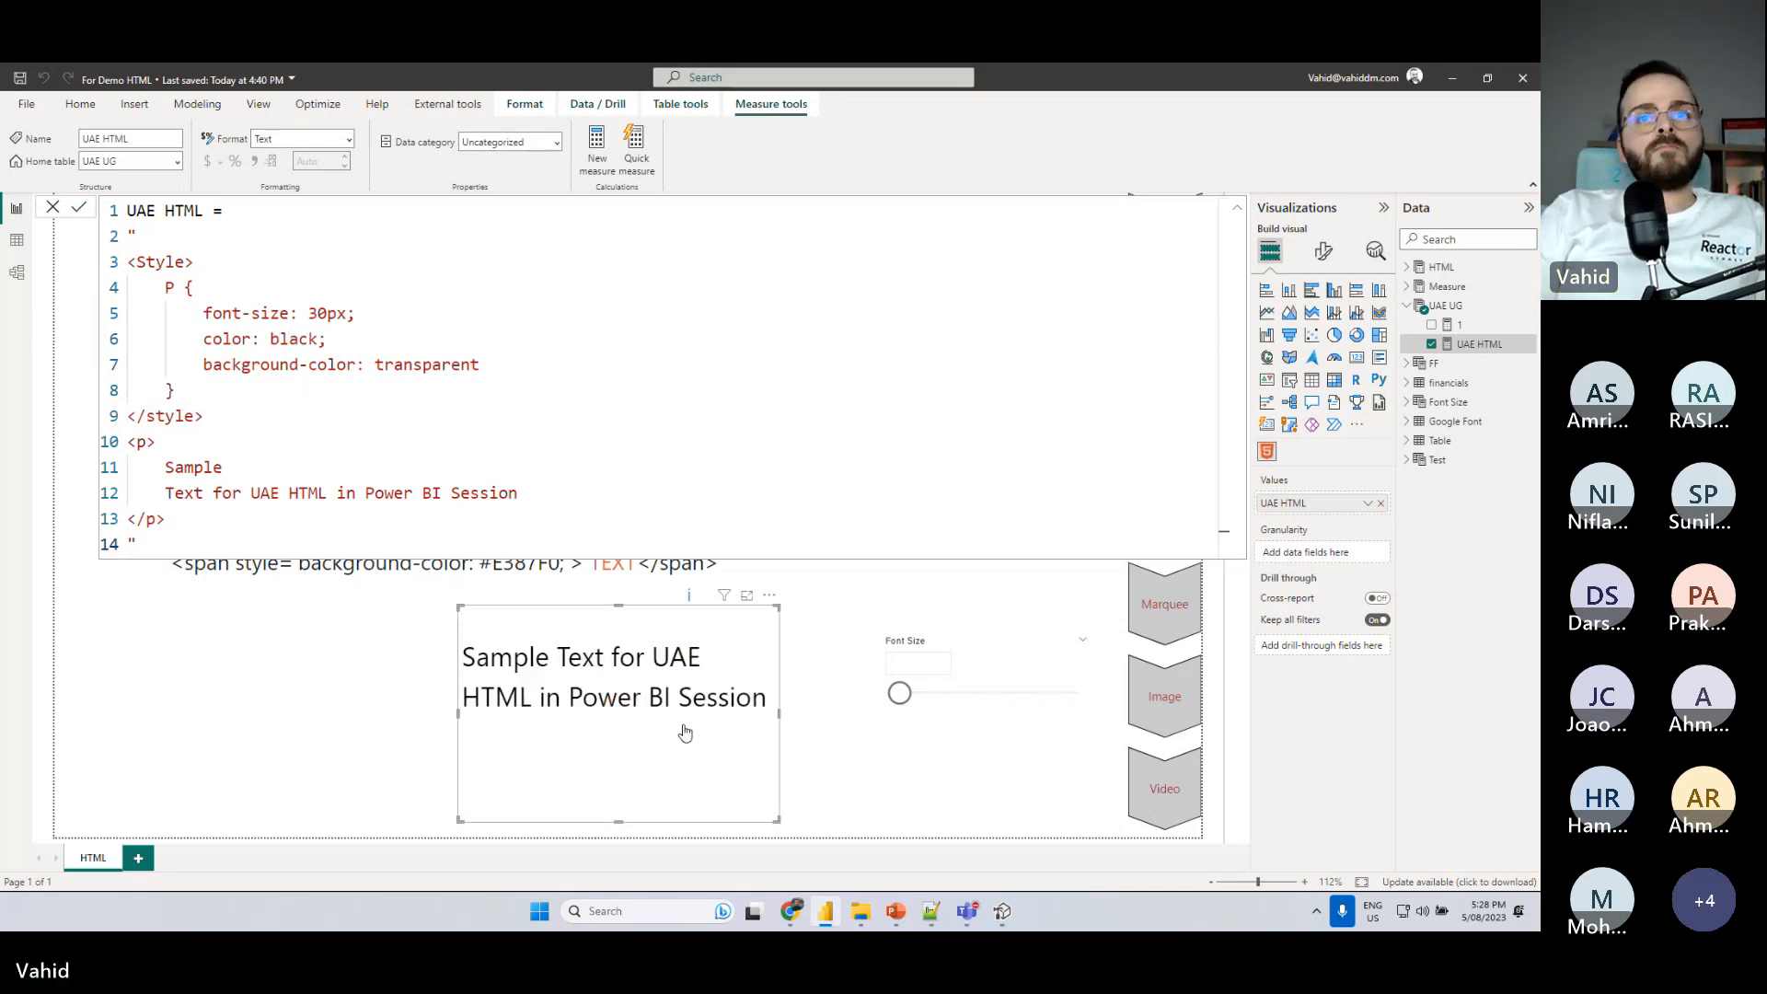
- Switch to the HTML.pptx presentation in PowerPoint and show slide 6, the Power BI Named Colors Cheat Sheet
left_click(895, 911)
left_click(131, 642)
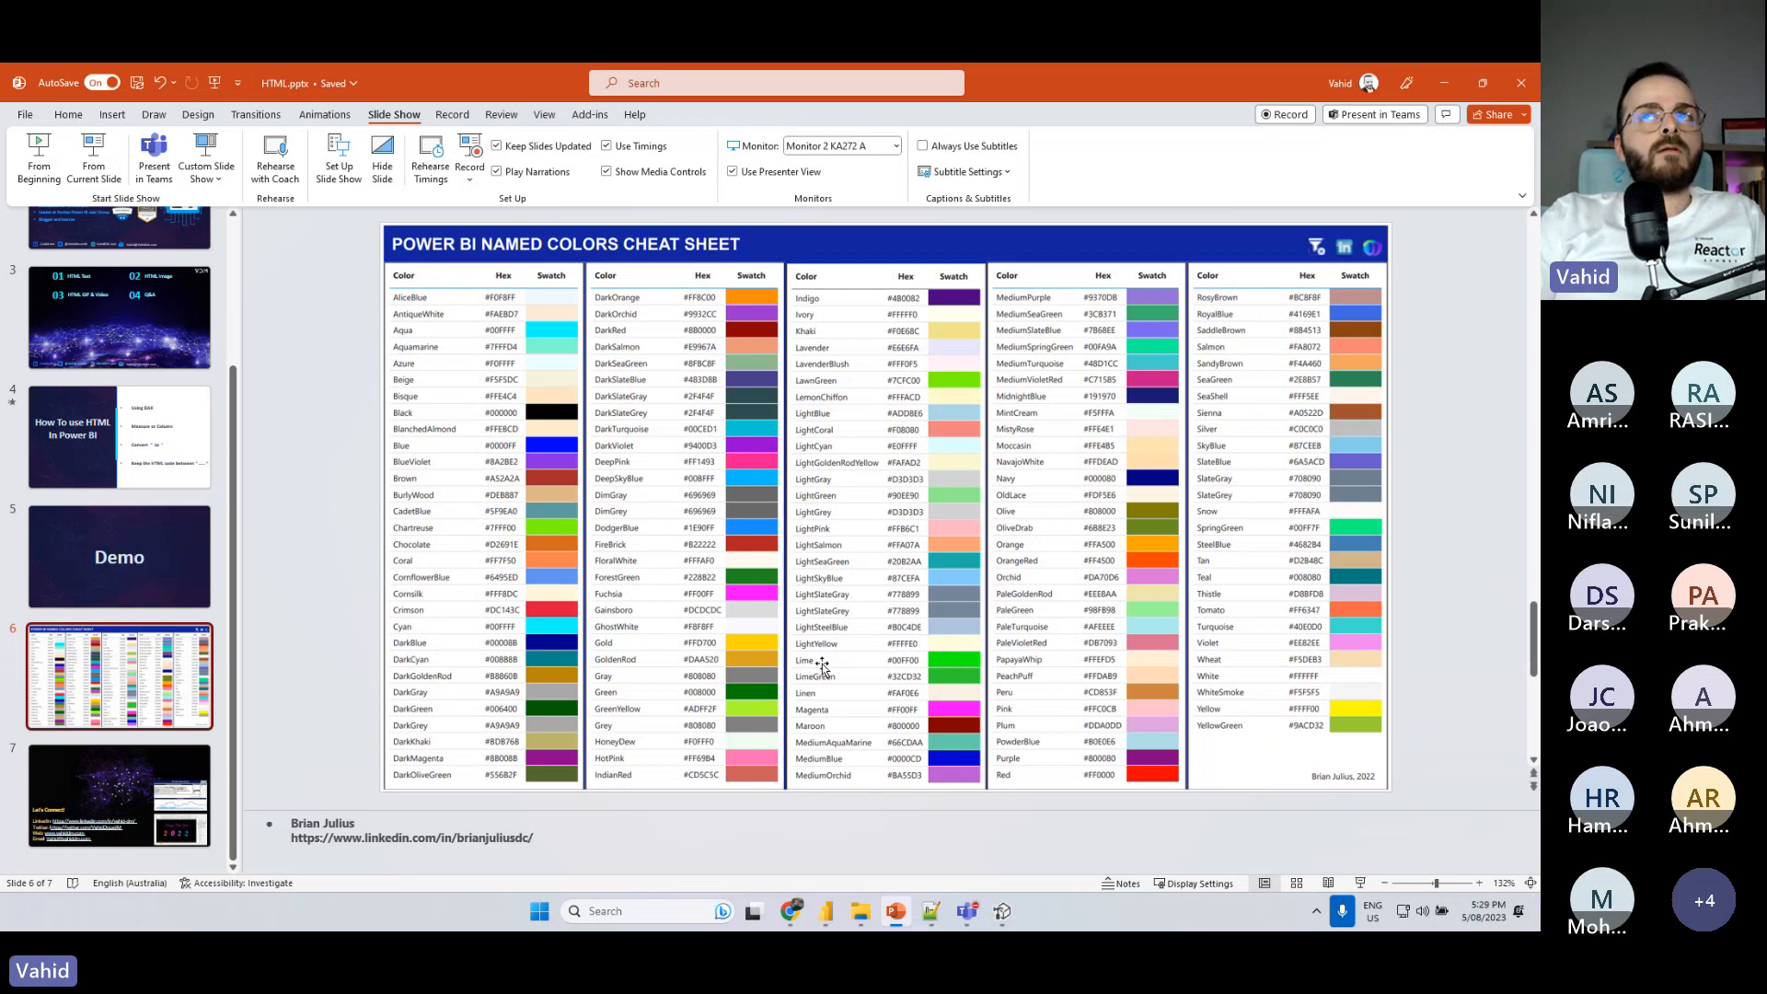
- Return to Power BI, set the P rule's text color to Lime in the UAE HTML measure, and commit the formula
left_click(1446, 81)
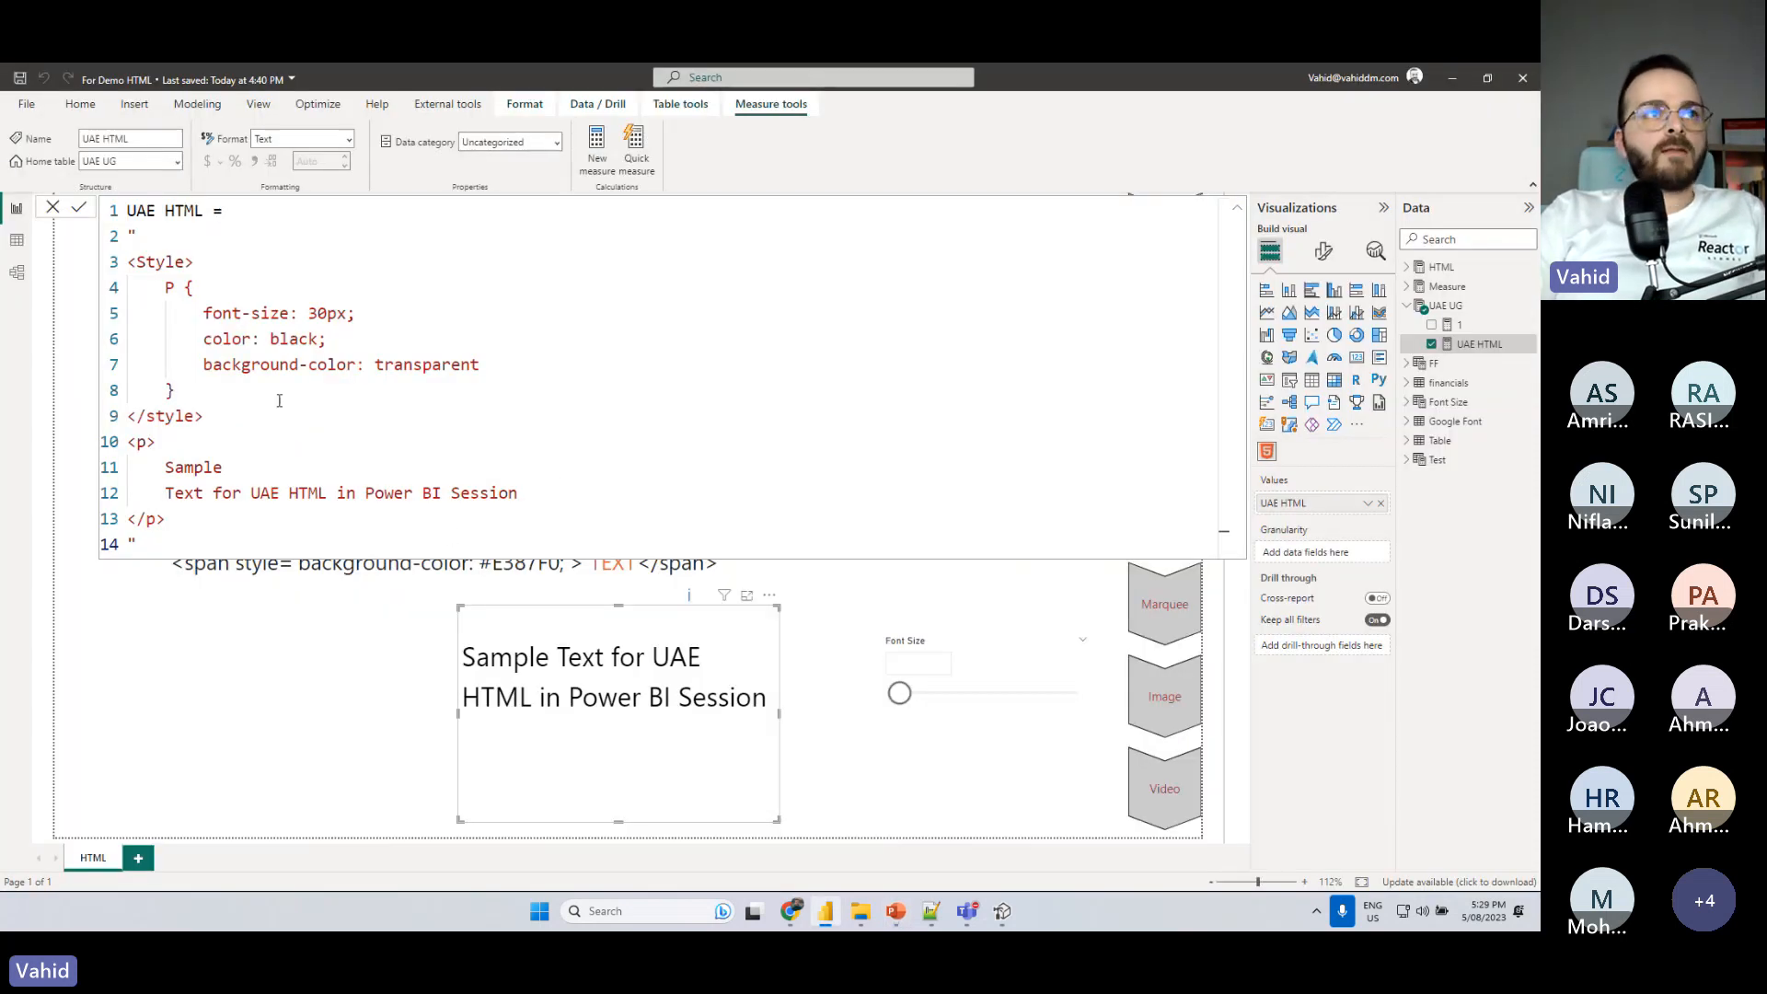
double_click(293, 339)
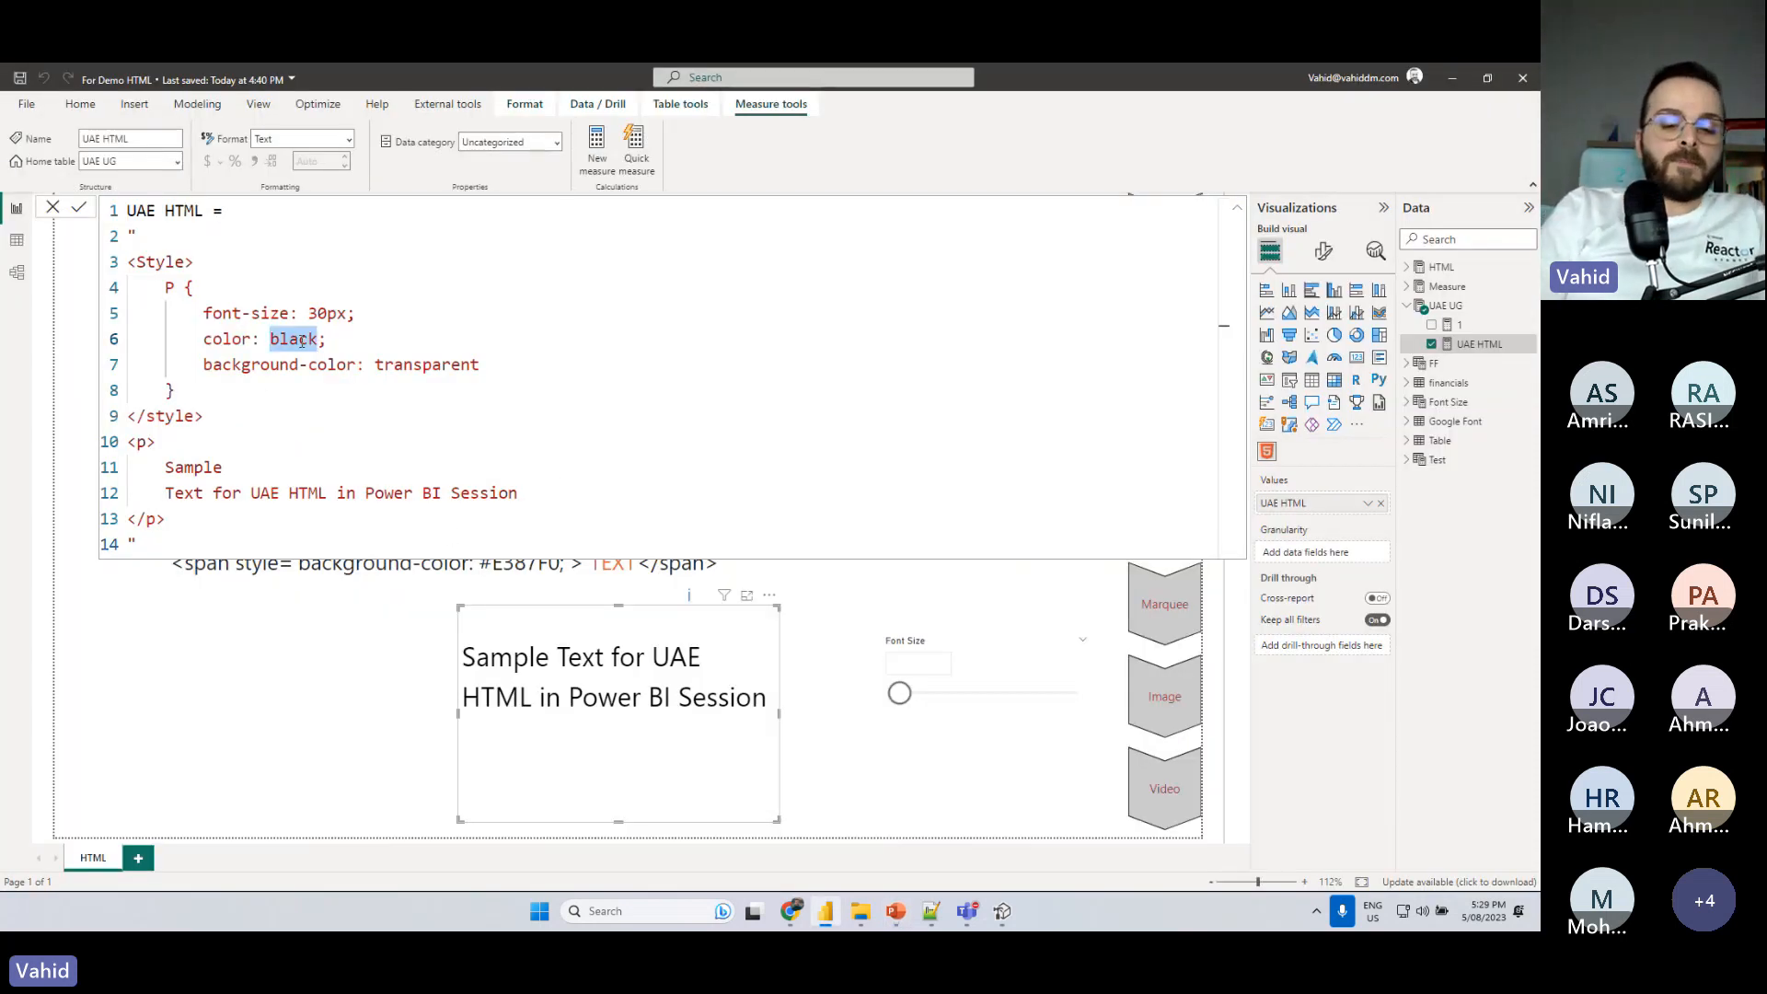
type("Lime")
key("Return")
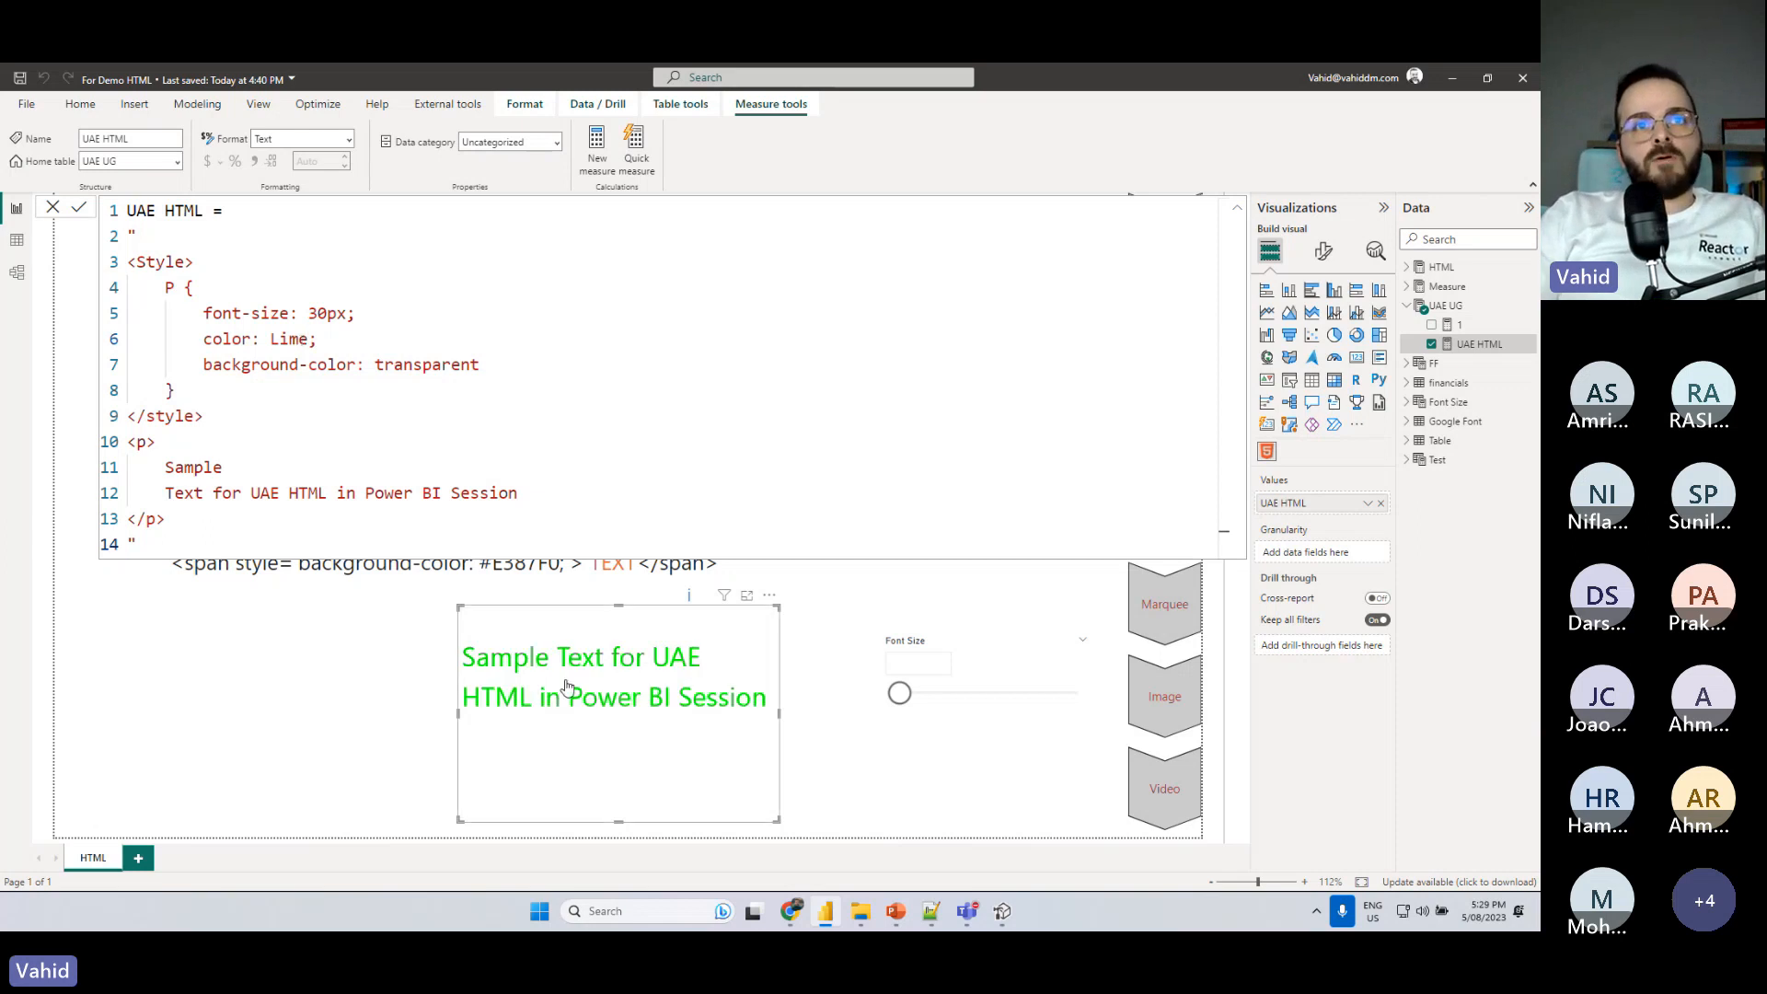
- Glance back at the named colors slide, set the P rule's text color to black in Power BI, and commit the formula
left_click_drag(271, 339, 307, 338)
key("alt+Tab")
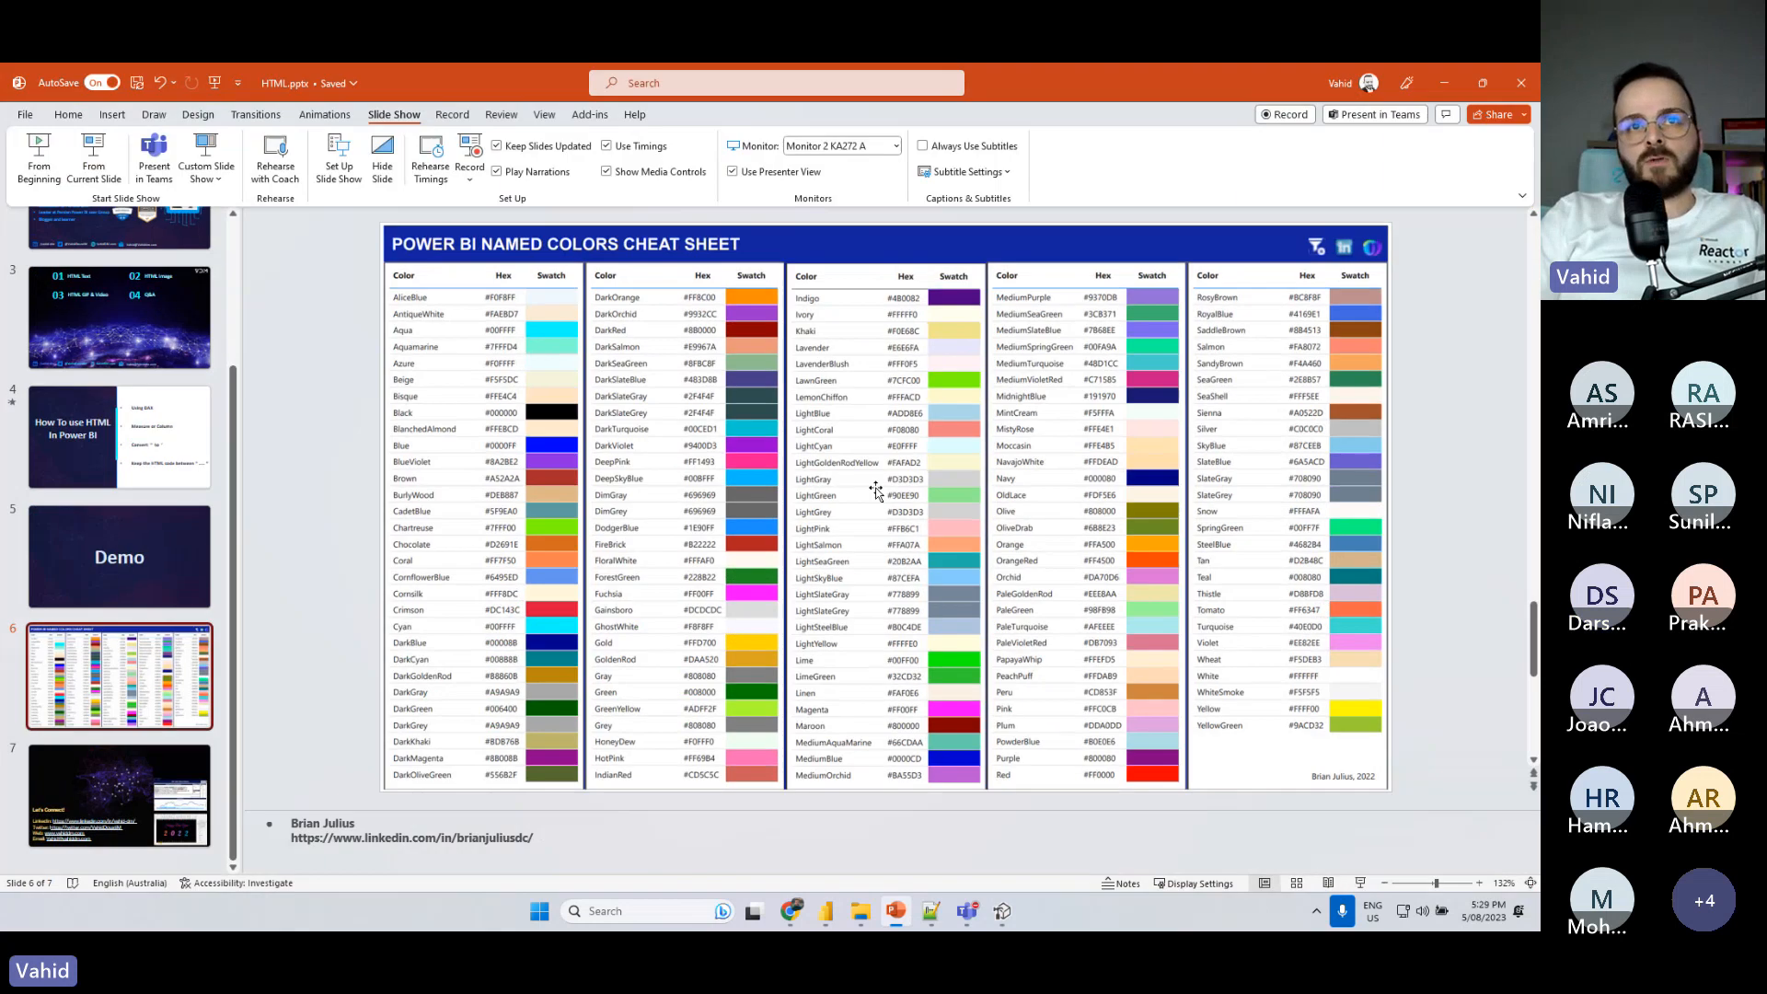
key("alt+Tab")
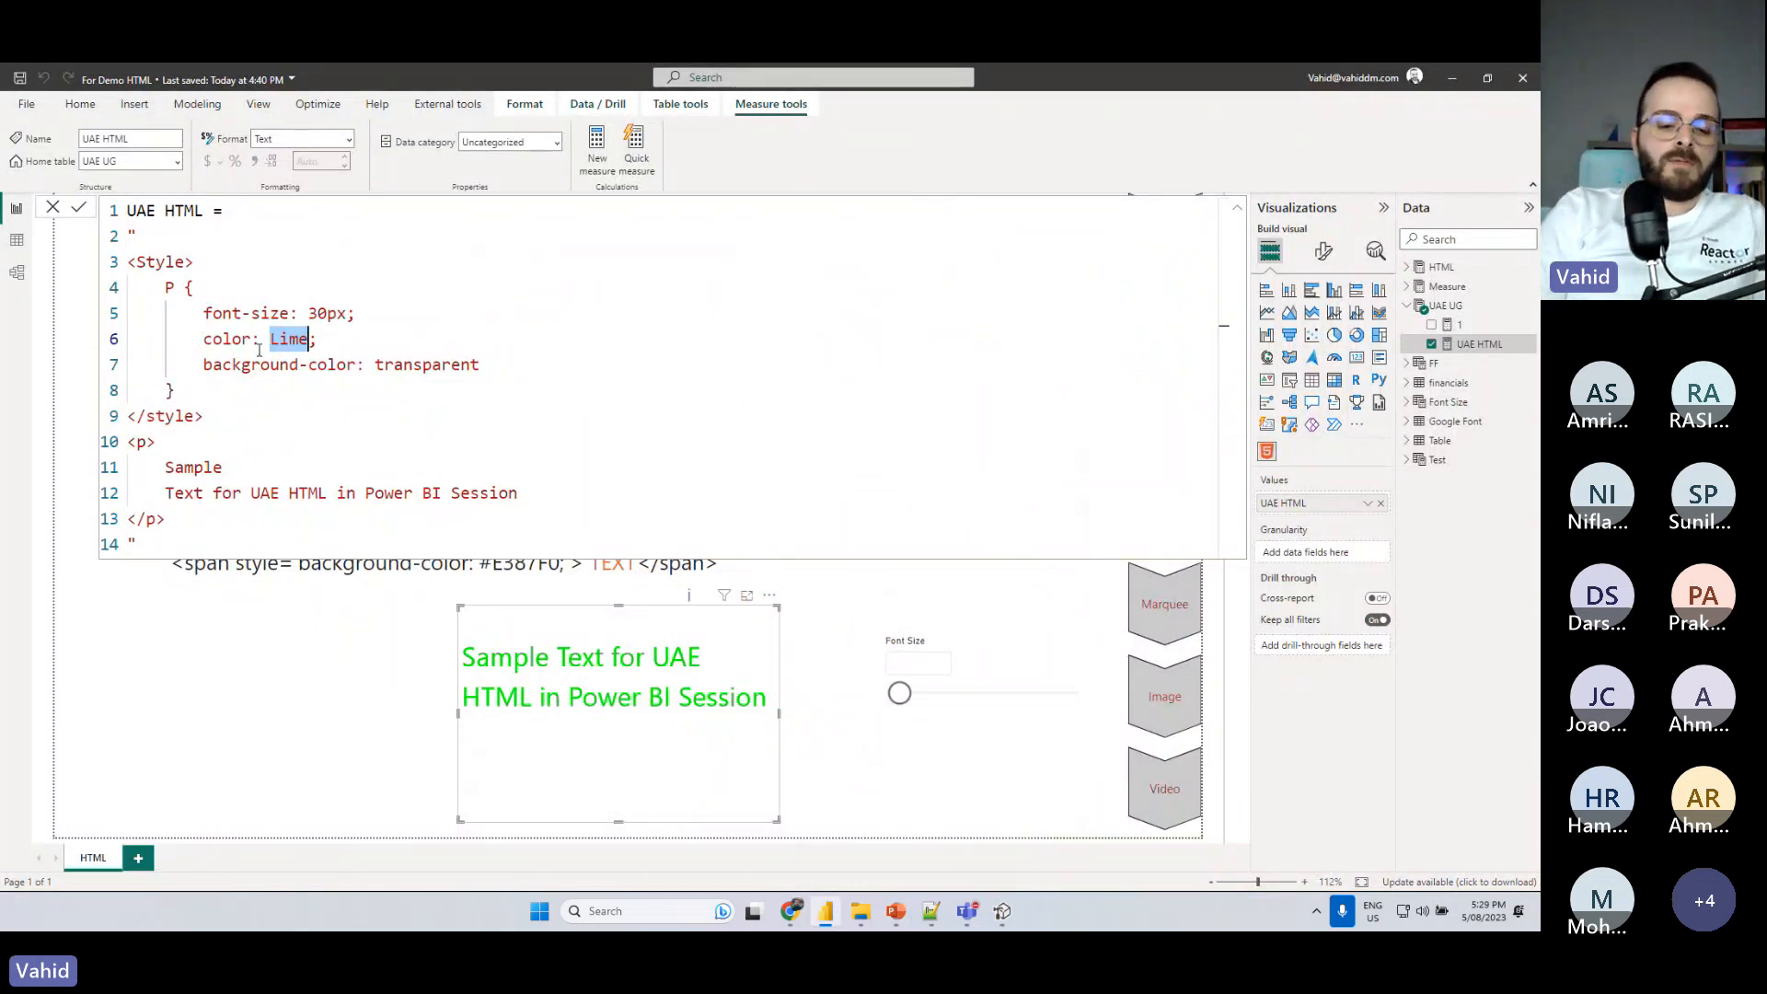
type("black")
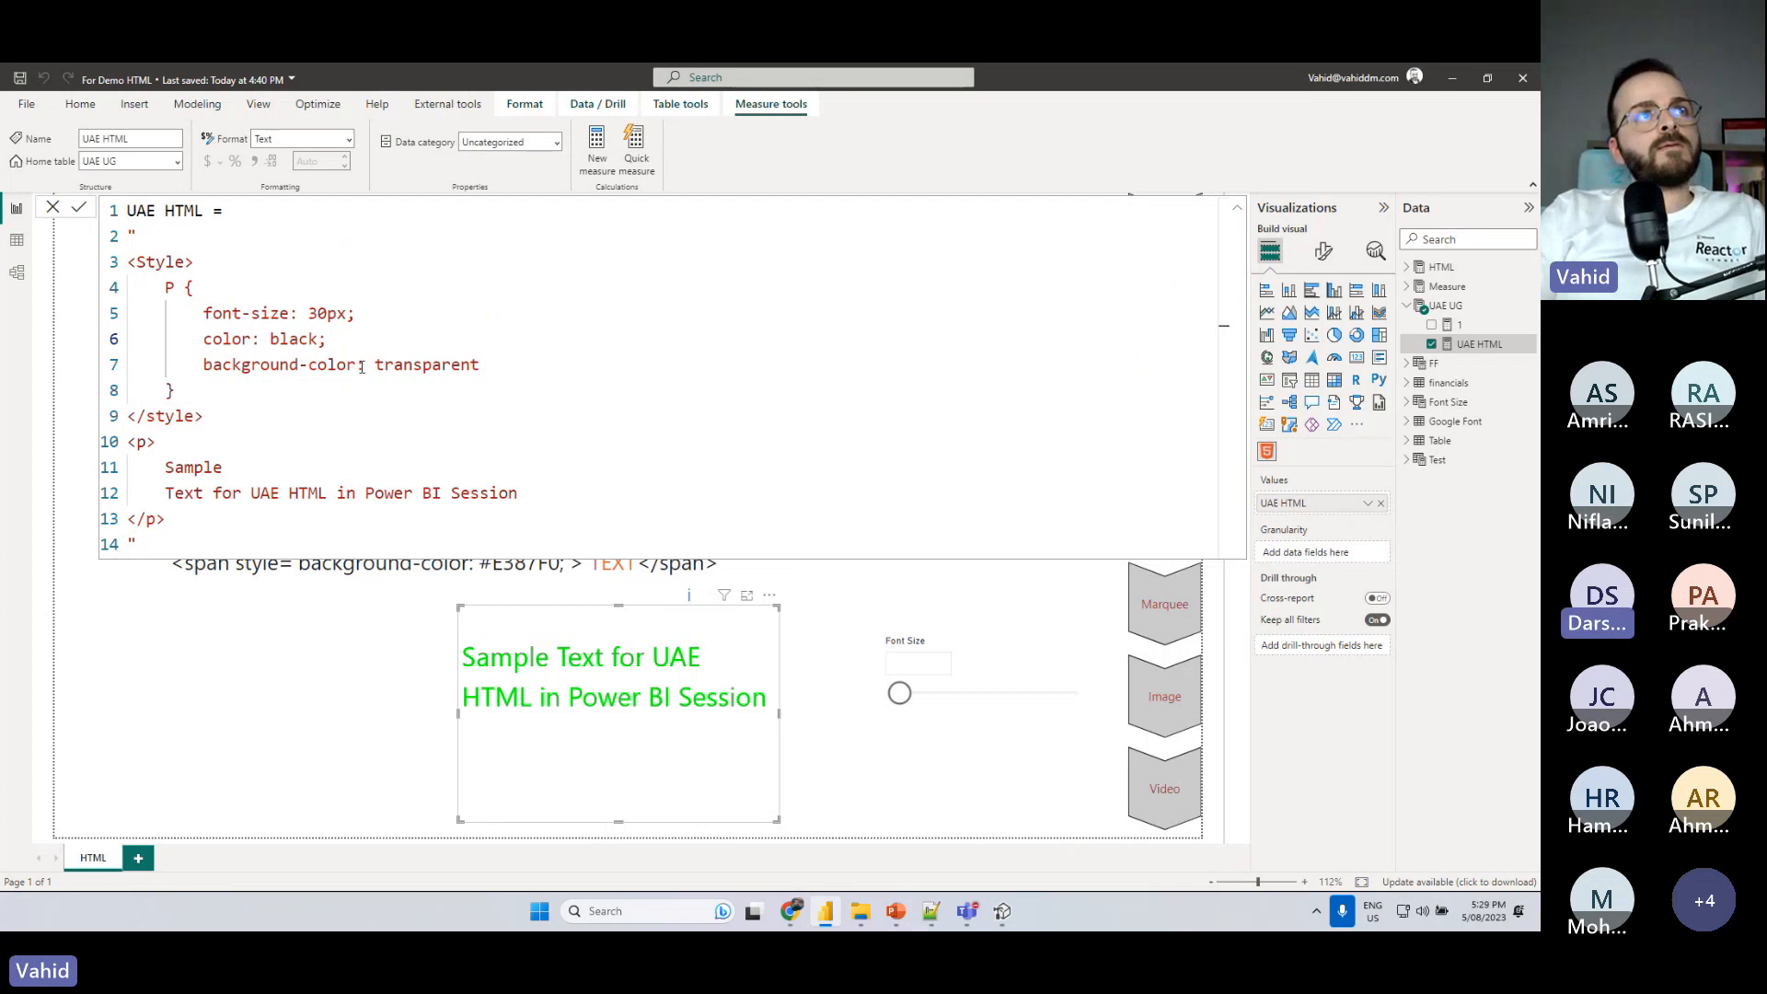
key("Return")
- Switch to Tabular Editor with the updated UAE HTML measure and begin a variable declaration with "Var _" on its empty first line
left_click(1002, 911)
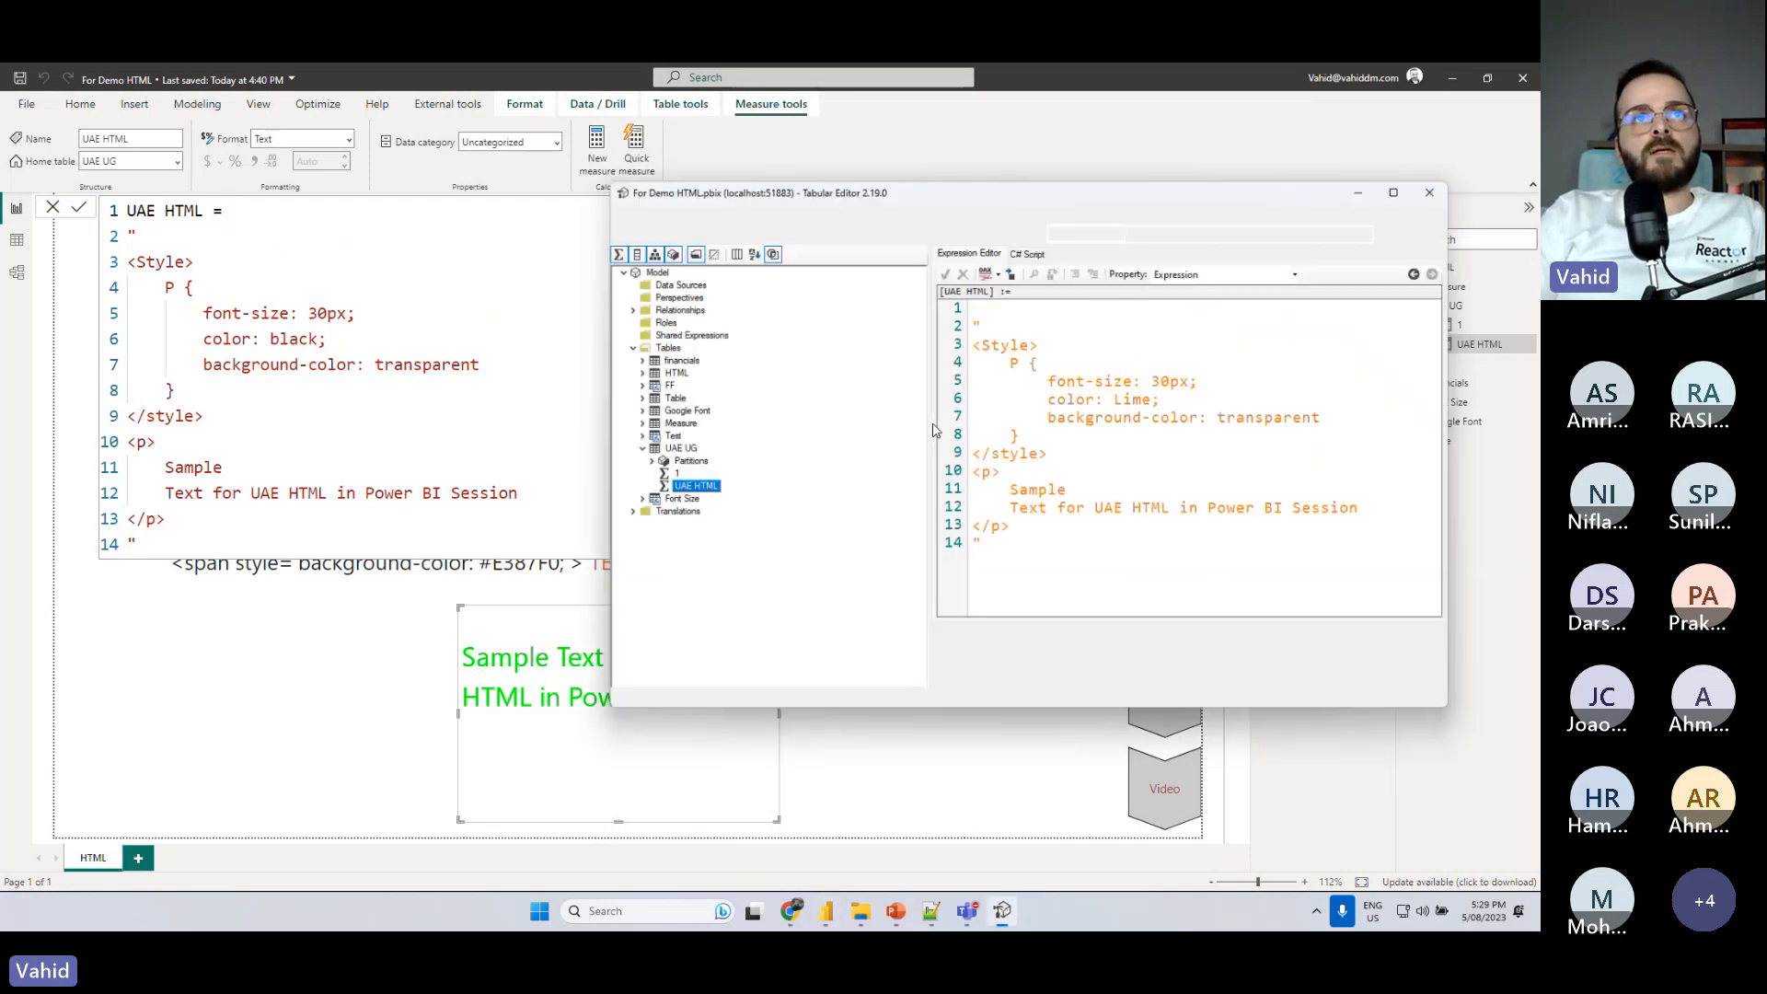
left_click(250, 674)
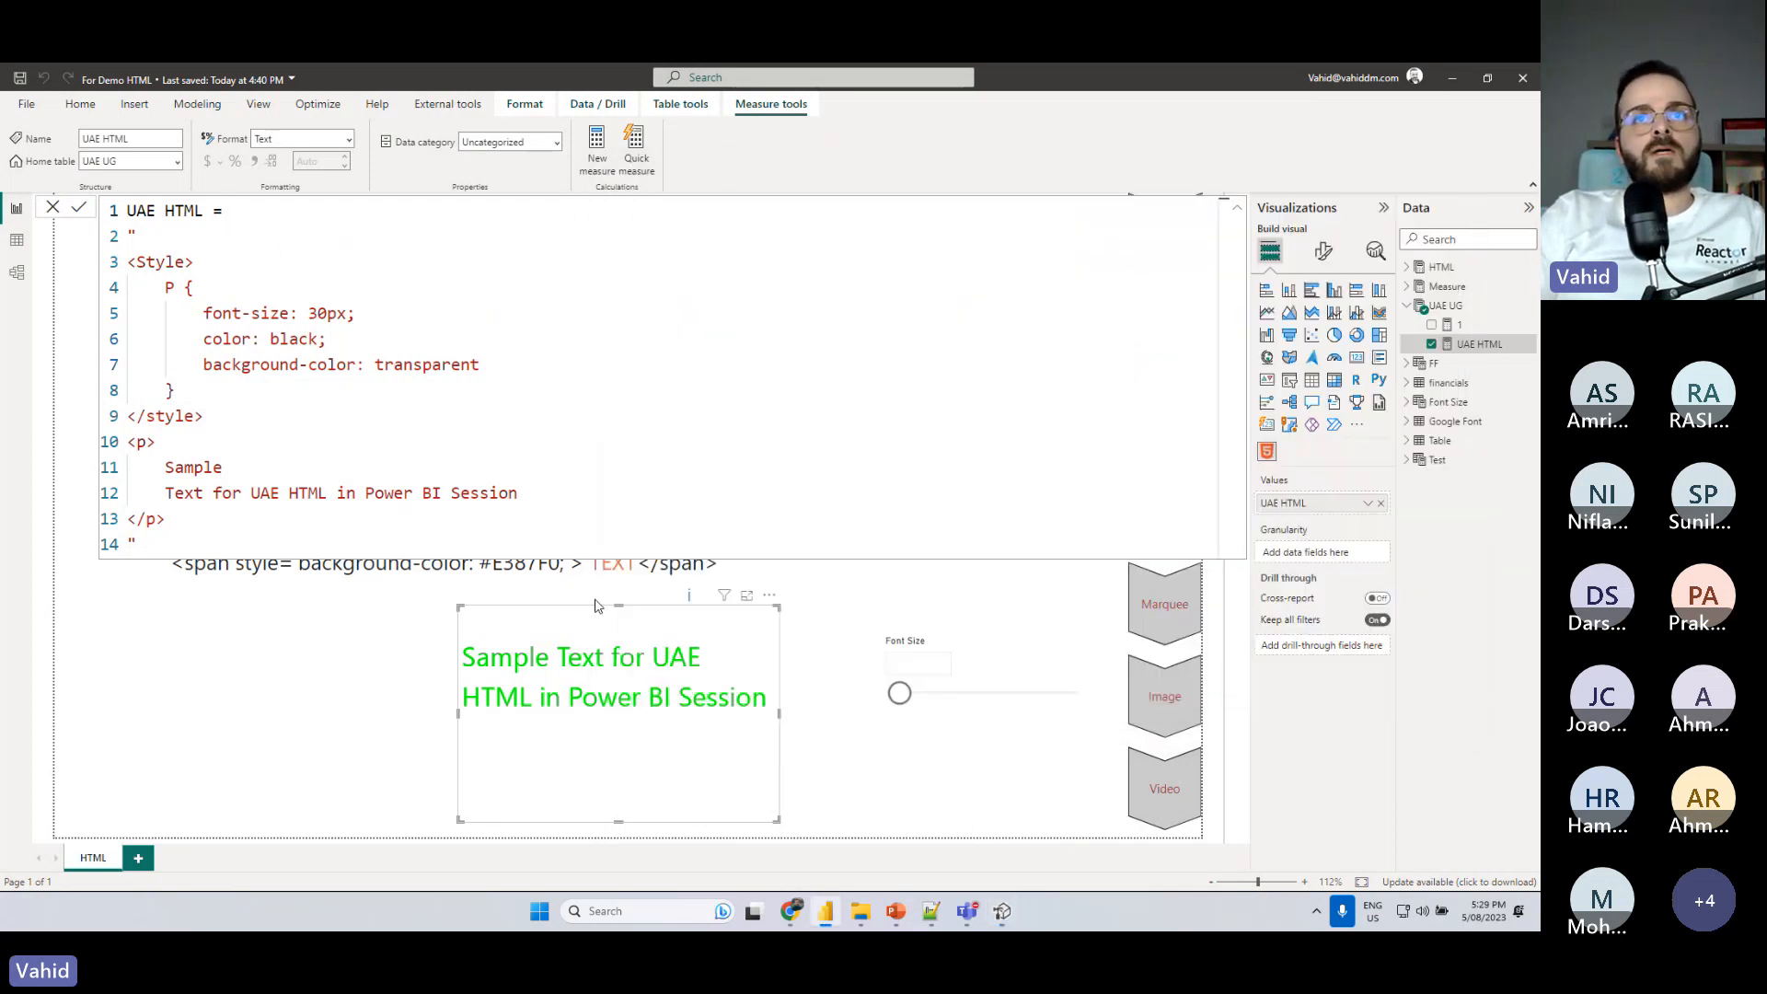
left_click(1002, 911)
left_click_drag(1050, 191, 1068, 157)
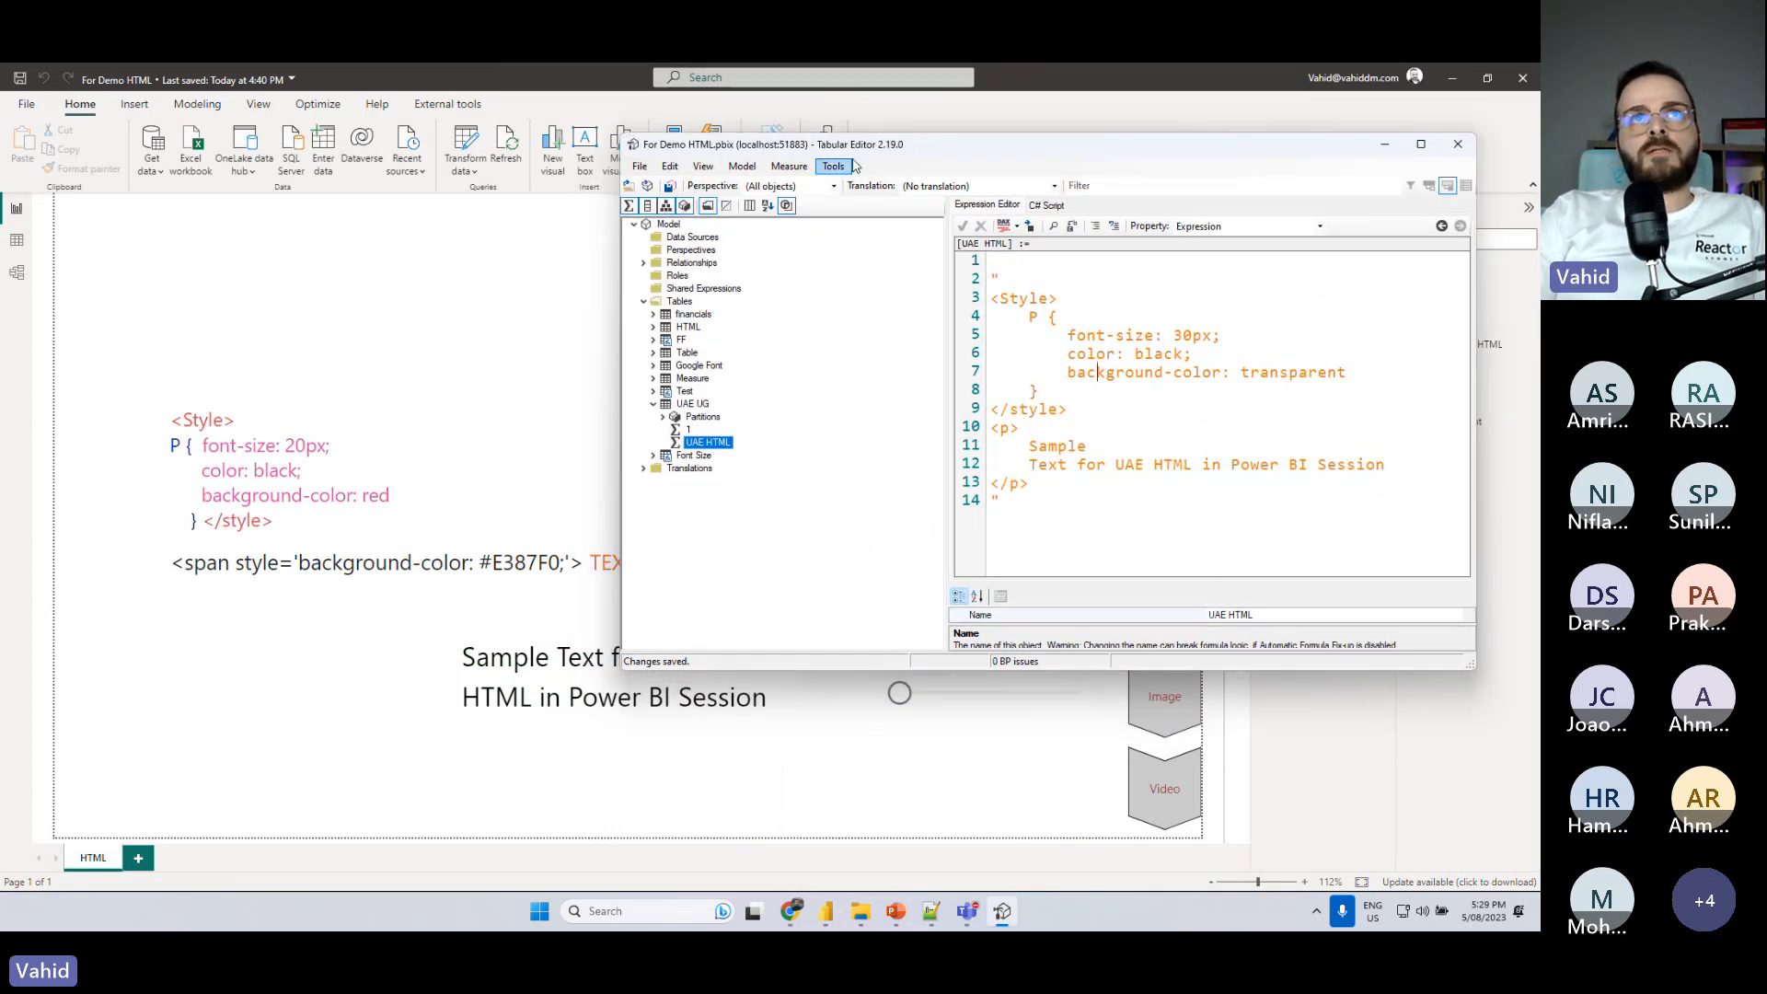
left_click(1026, 261)
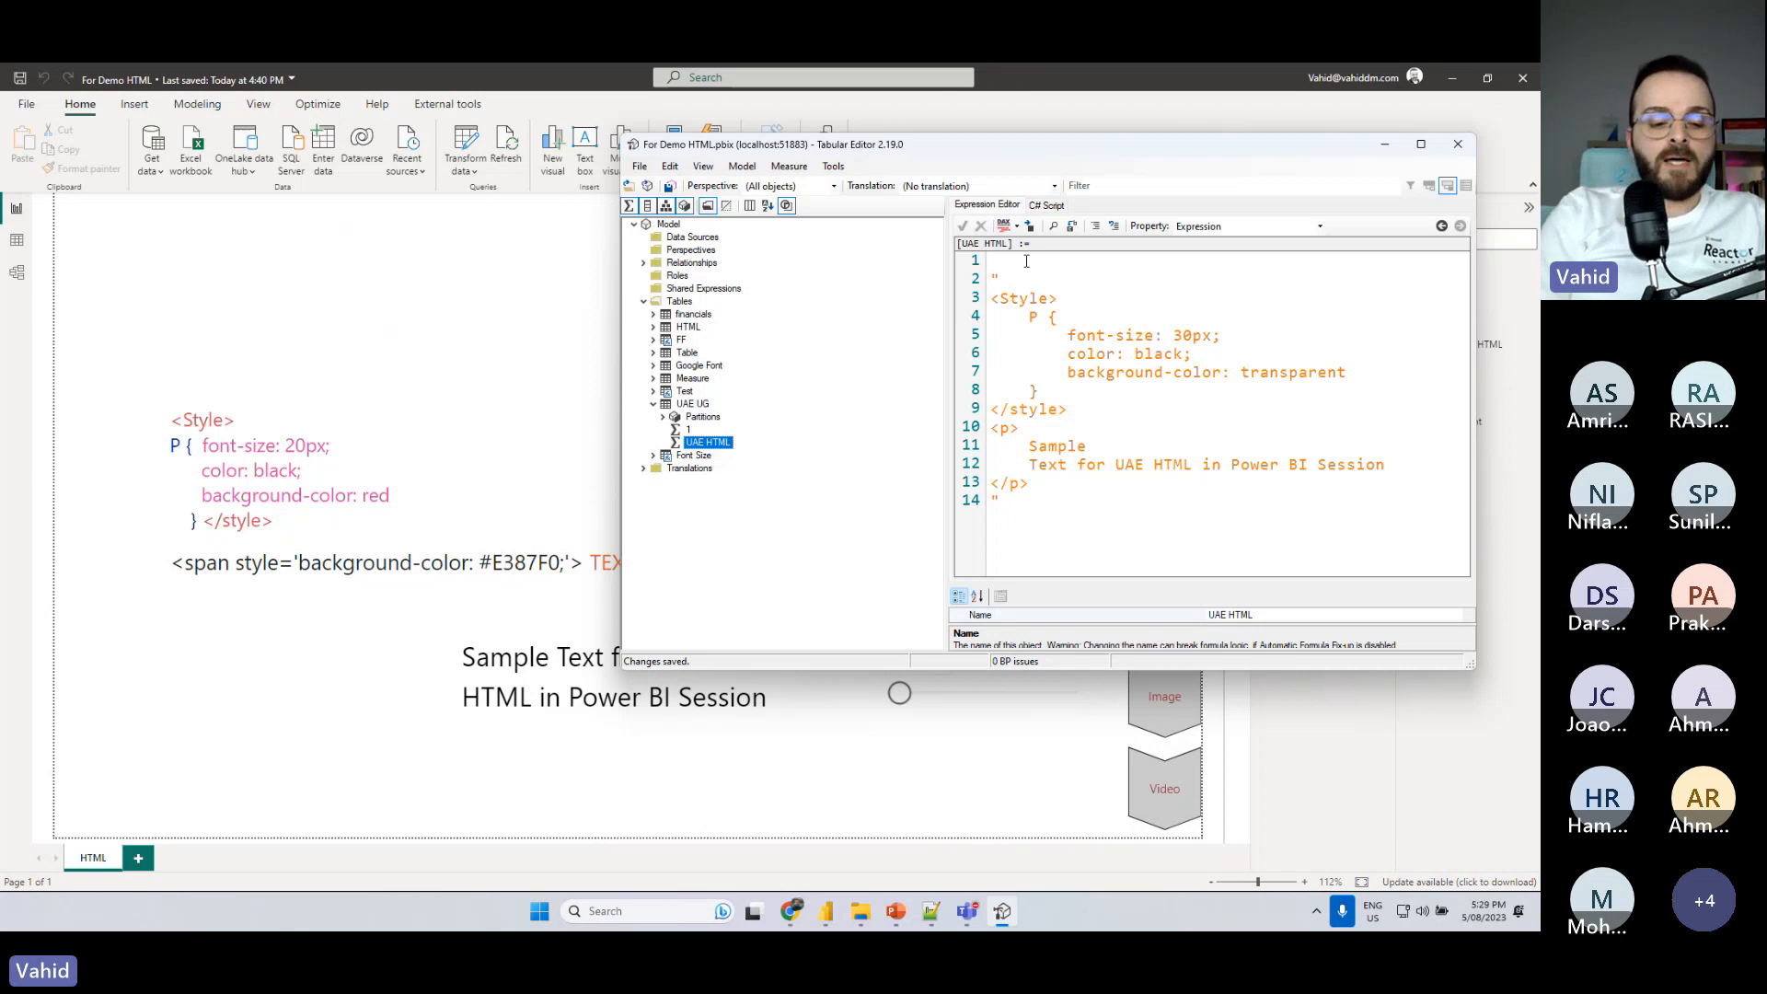
type("Var _")
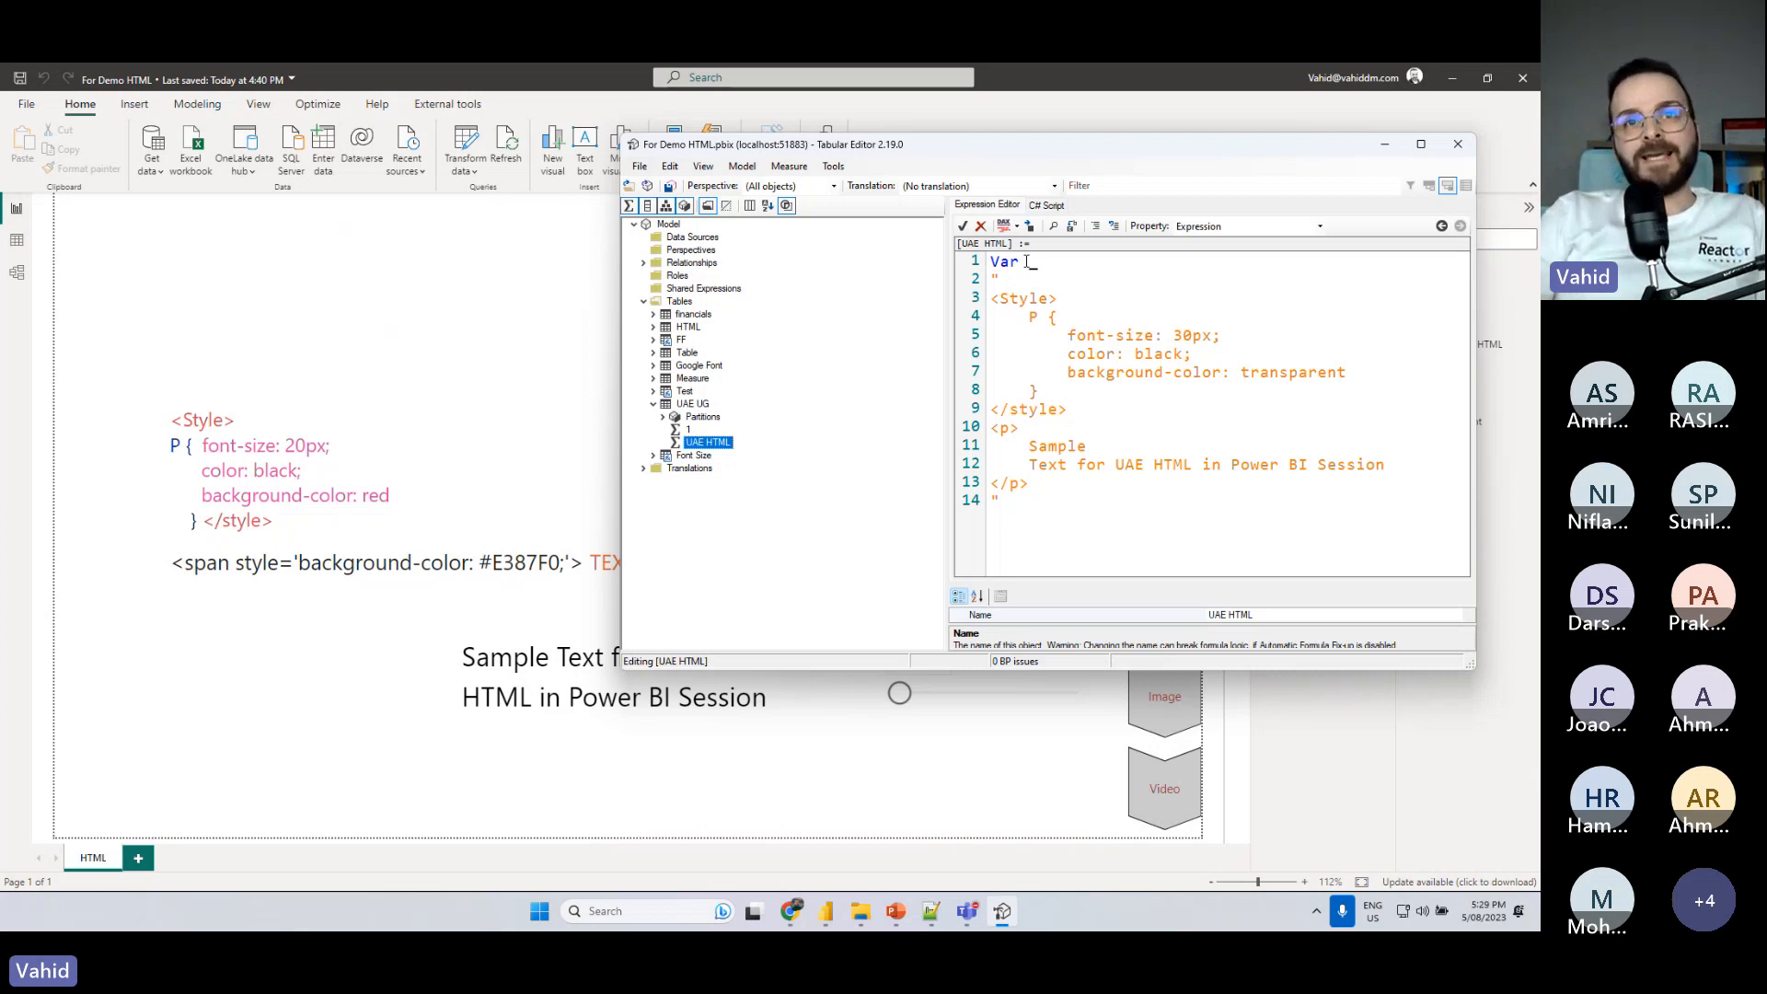
- Switch to Power BI, move the Font Size slicer slightly lower on the page, and set its value to 21
left_click(899, 692)
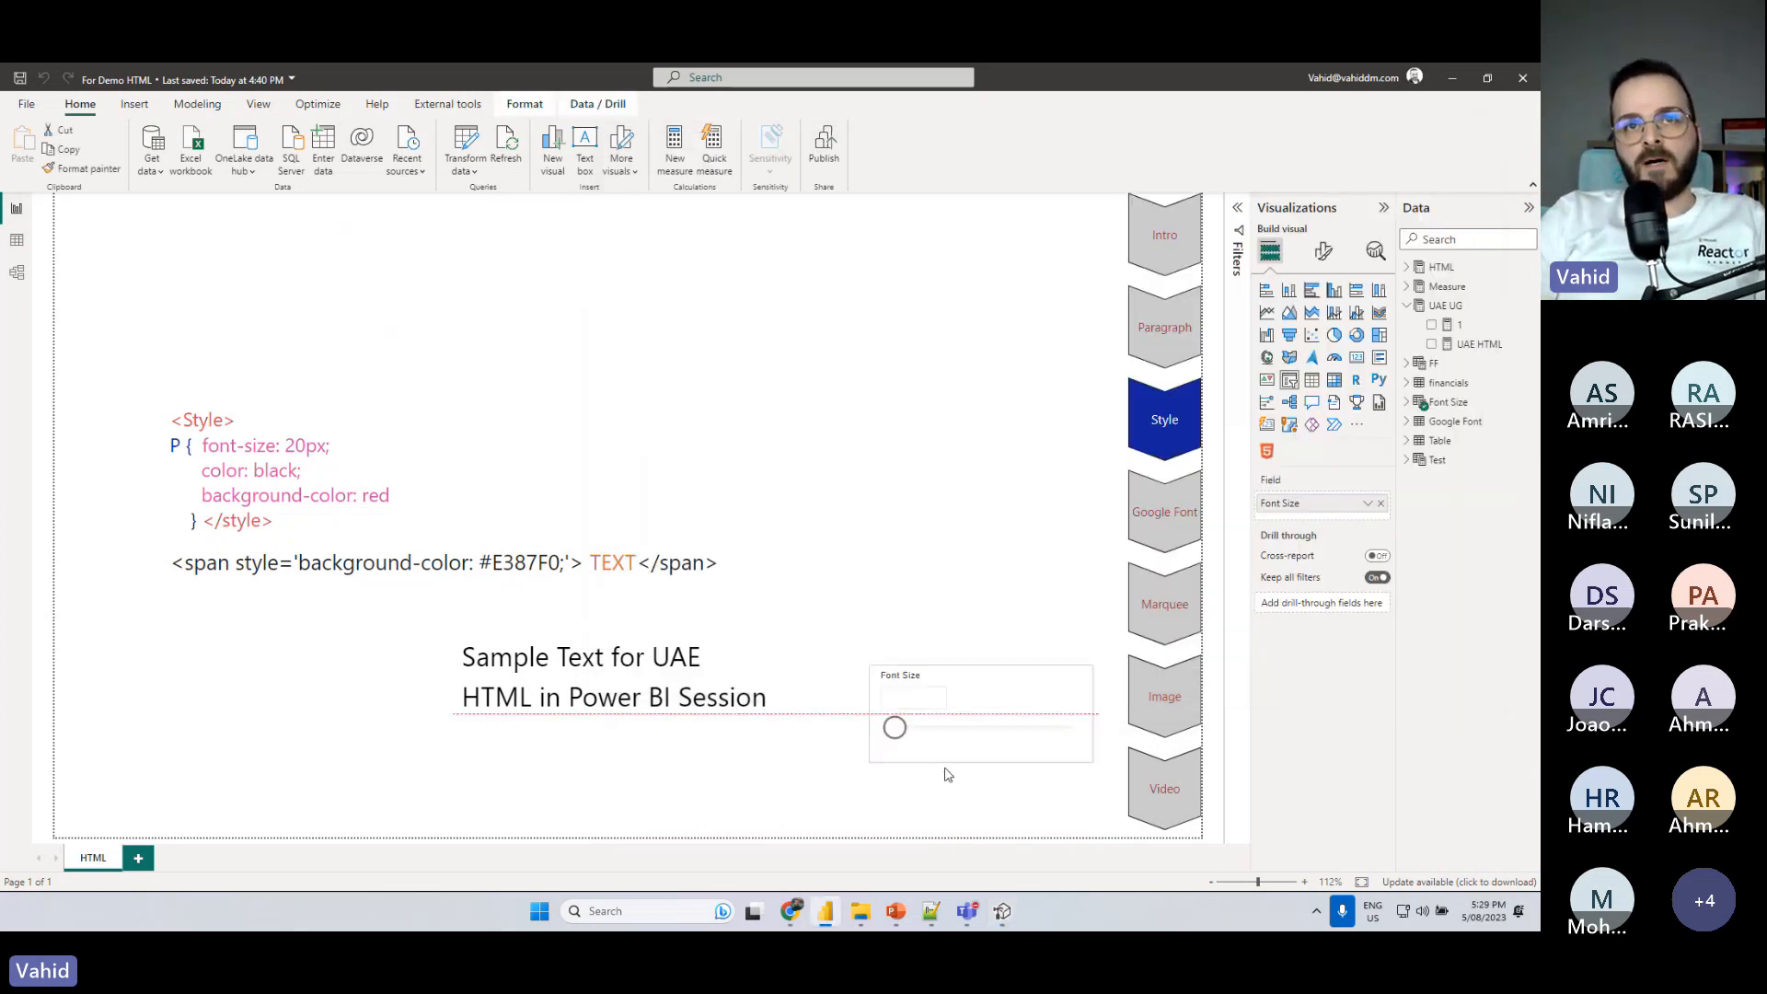
left_click_drag(888, 744, 911, 748)
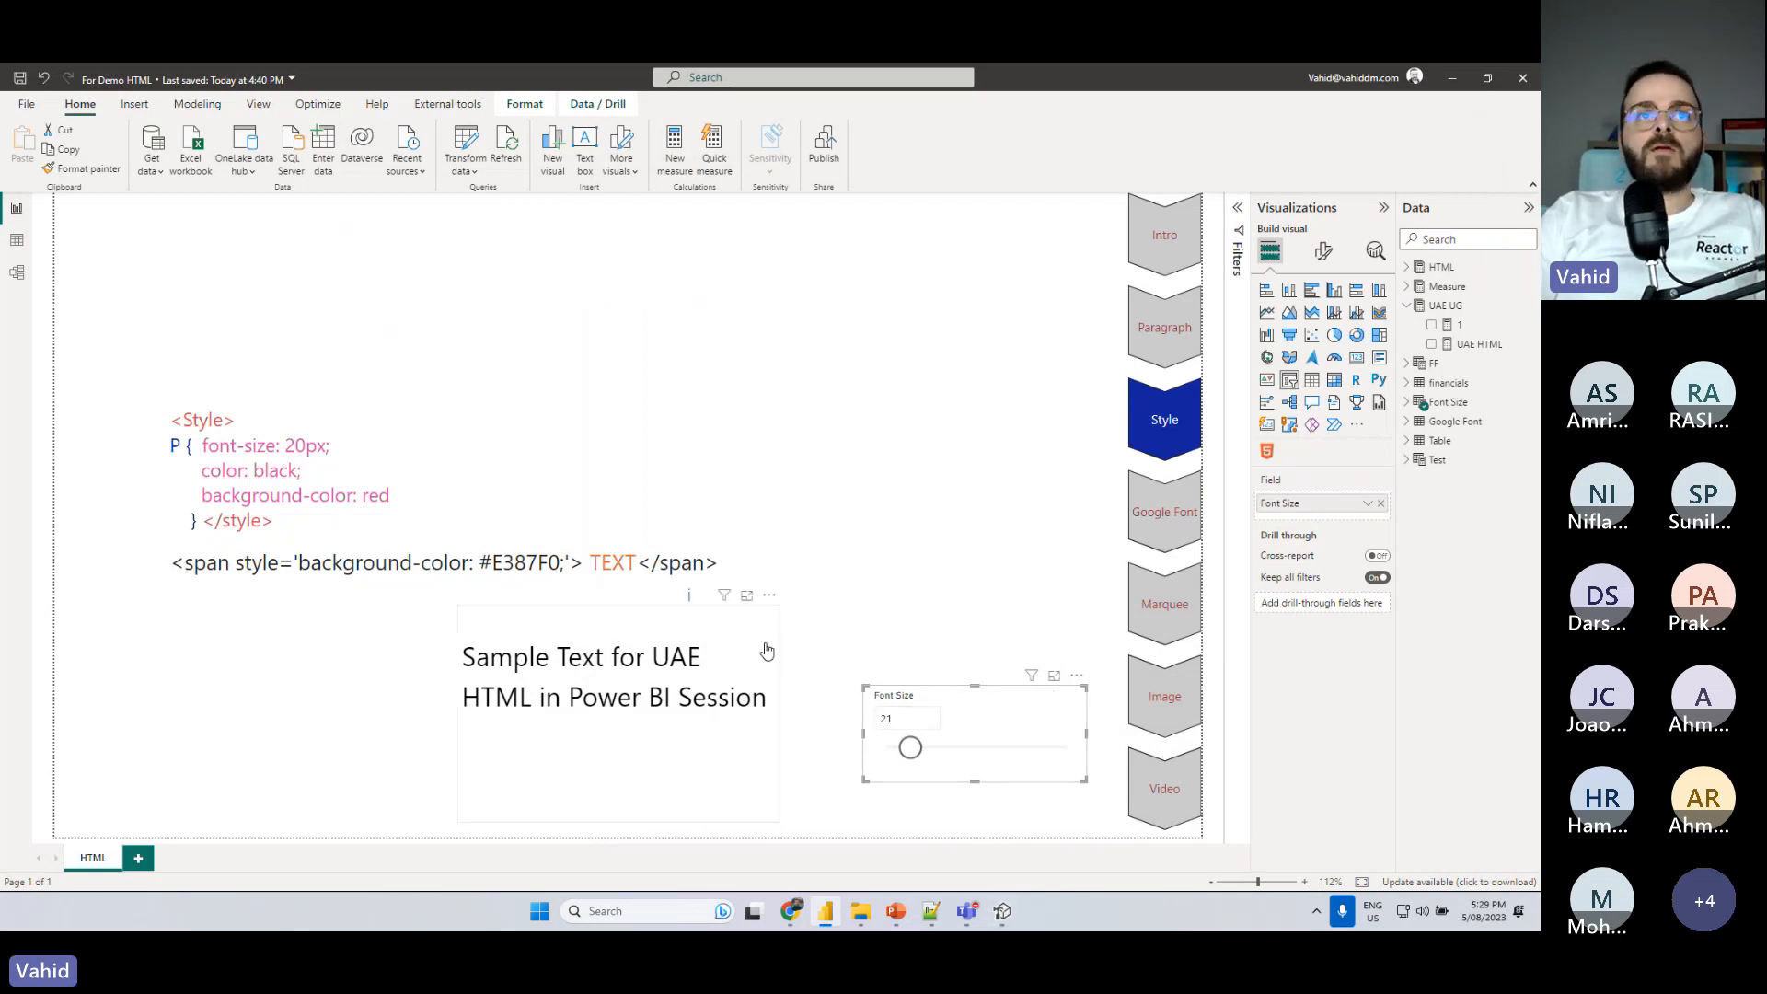
- Switch to Tabular Editor and complete the variable declaration in the UAE HTML measure as "Var _FS ="
left_click(1002, 911)
type("Font")
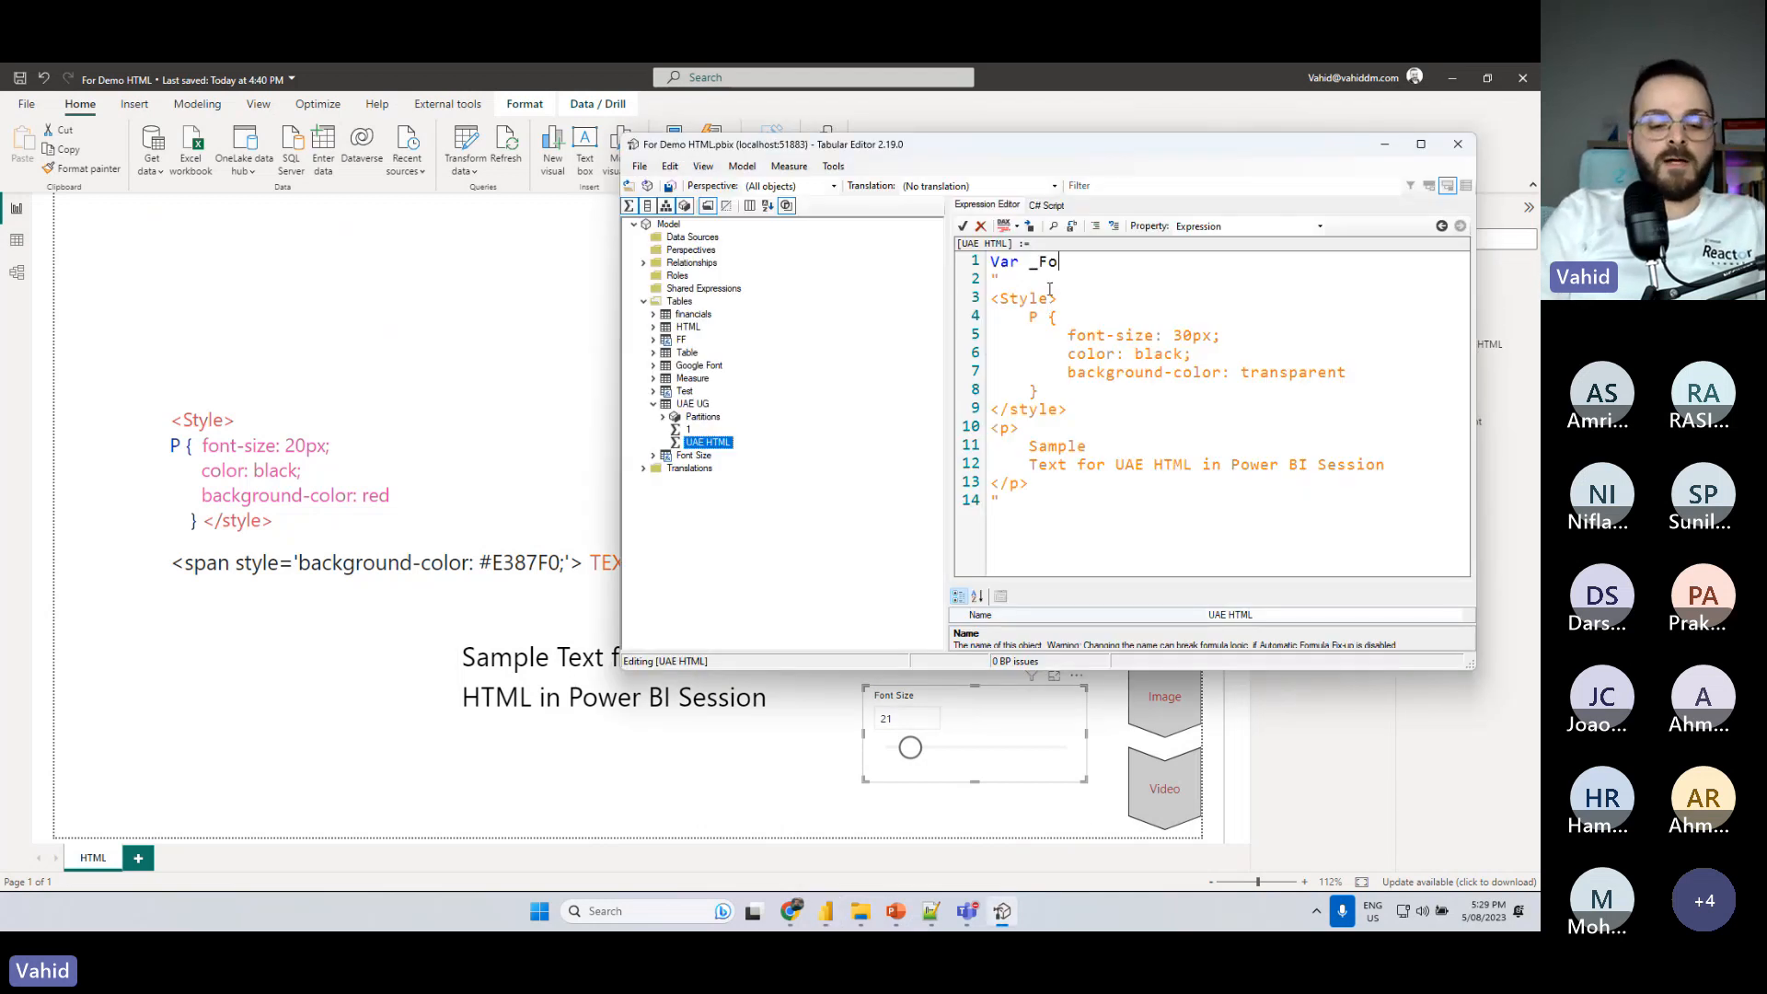
key("BackSpace")
key("BackSpace")
key("BackSpace")
type("S =")
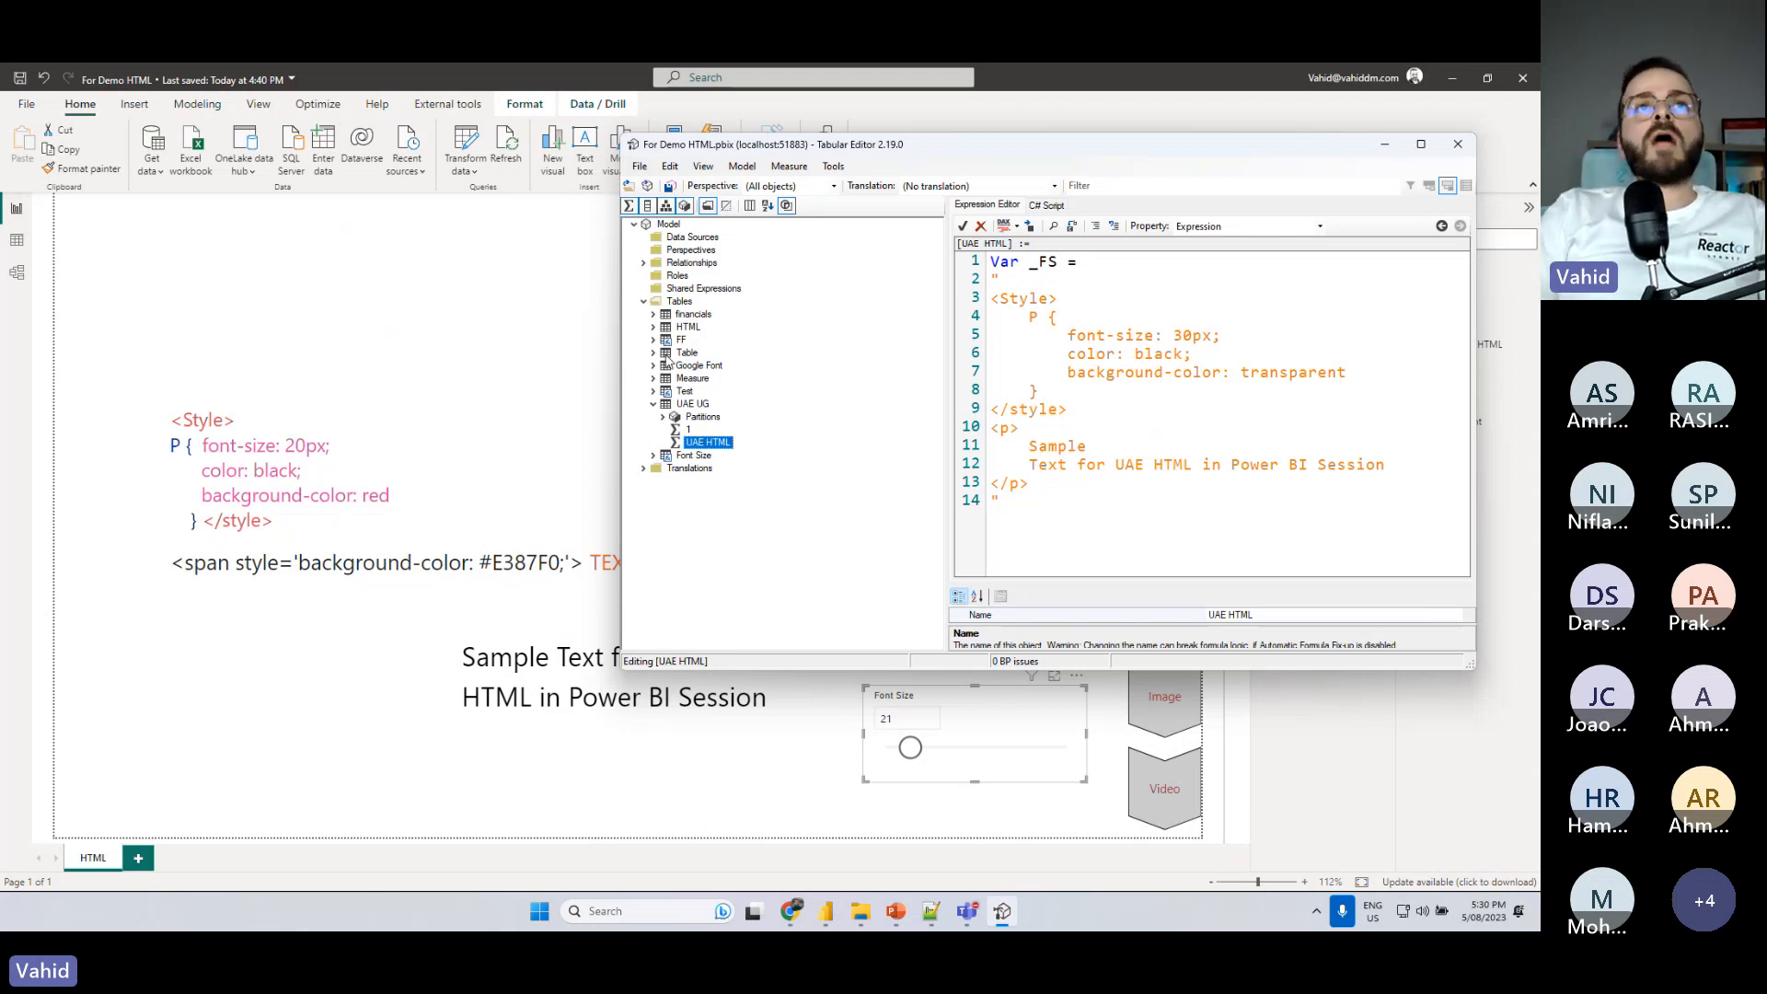
- Switch to Power BI and examine the formulas of the Font Size parameter column and the Font Size Value measure
left_click(522, 395)
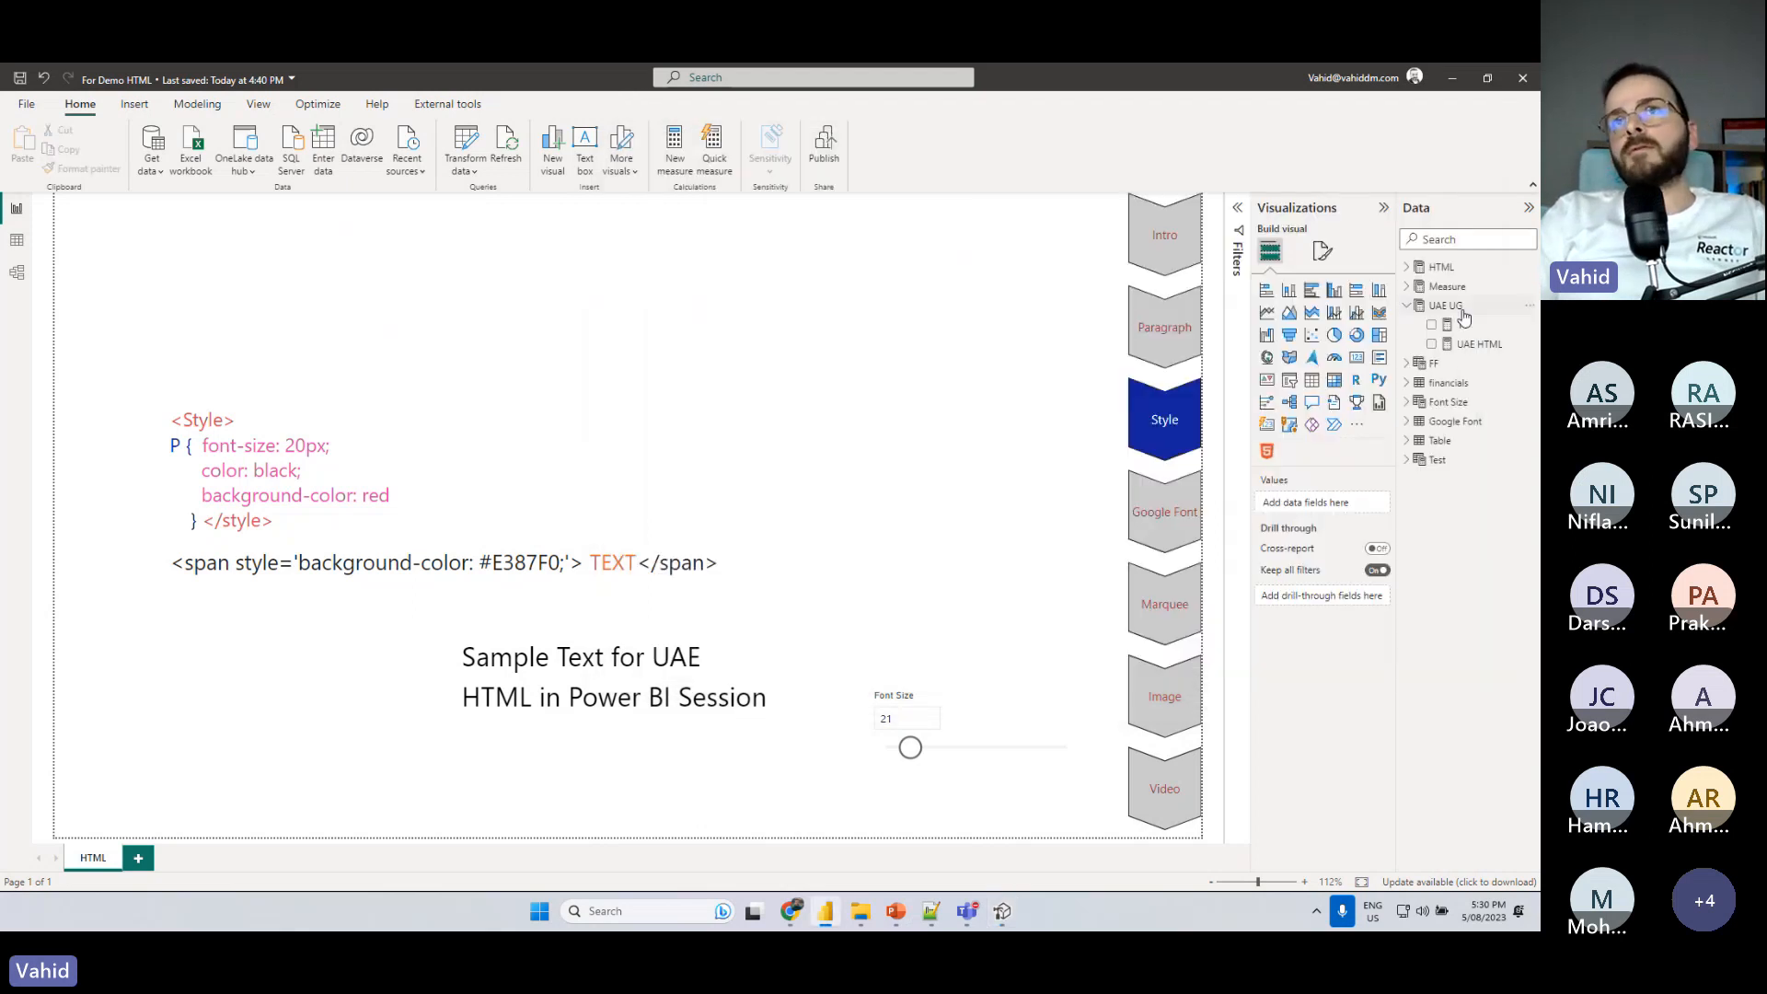
left_click(938, 692)
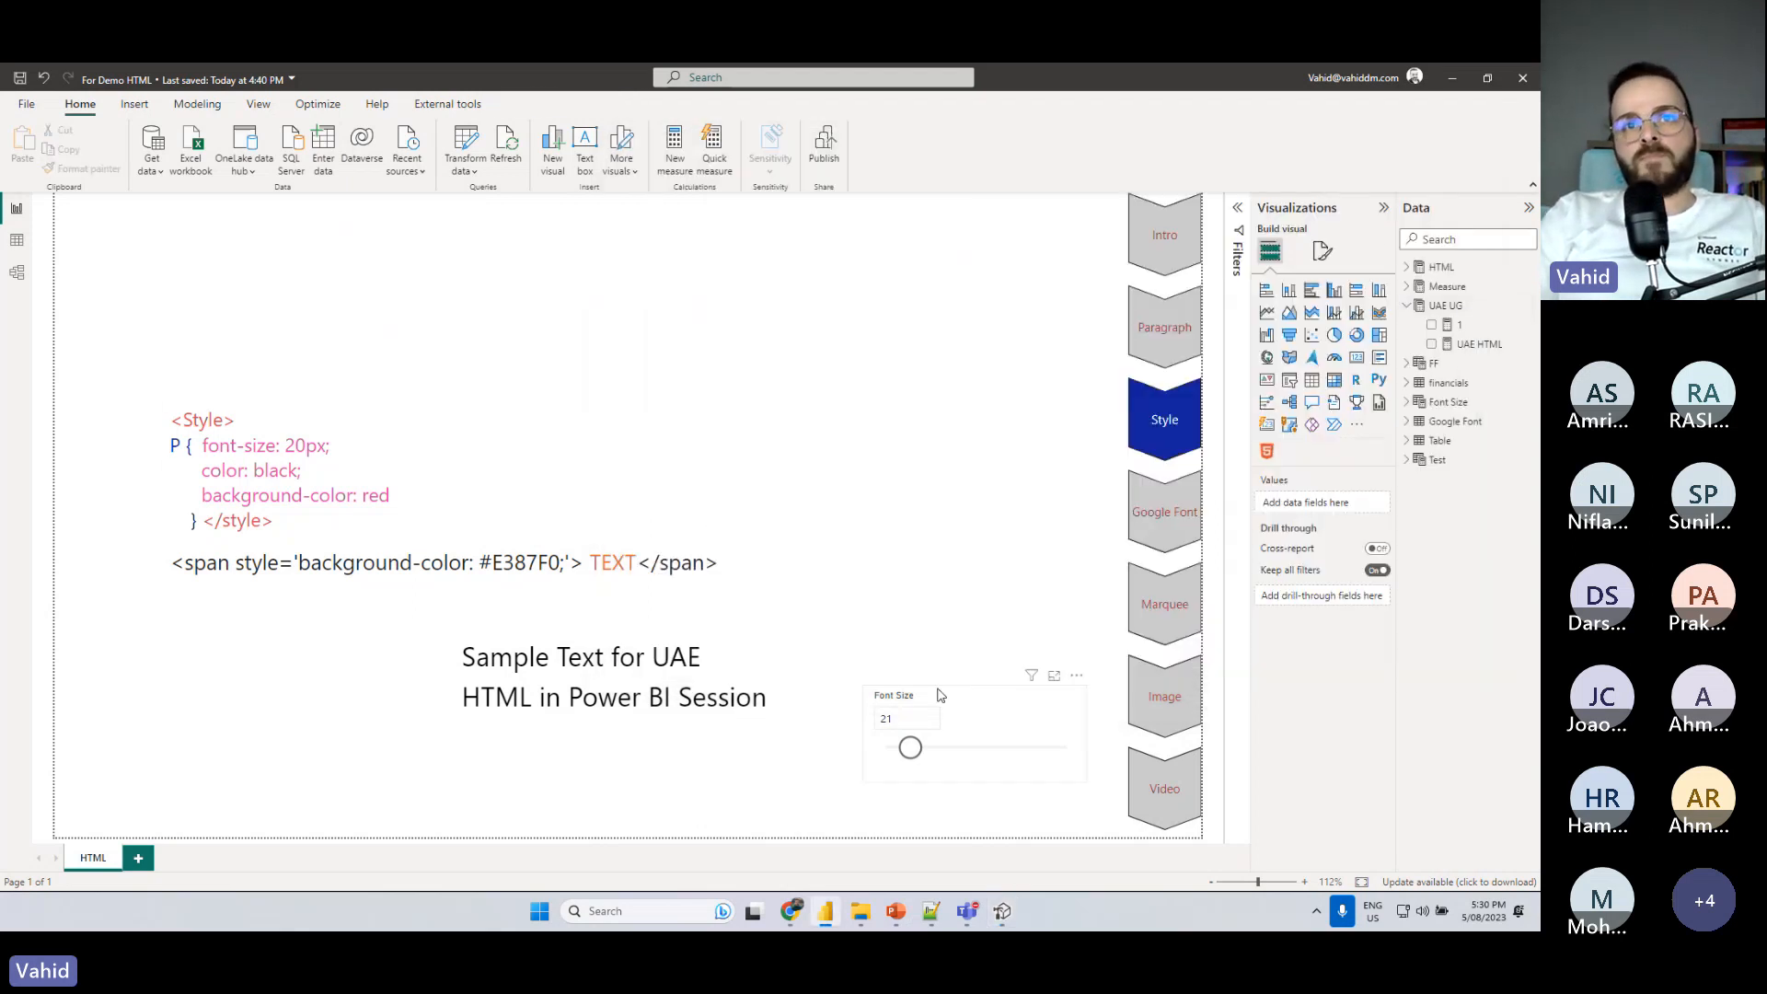
left_click(1406, 402)
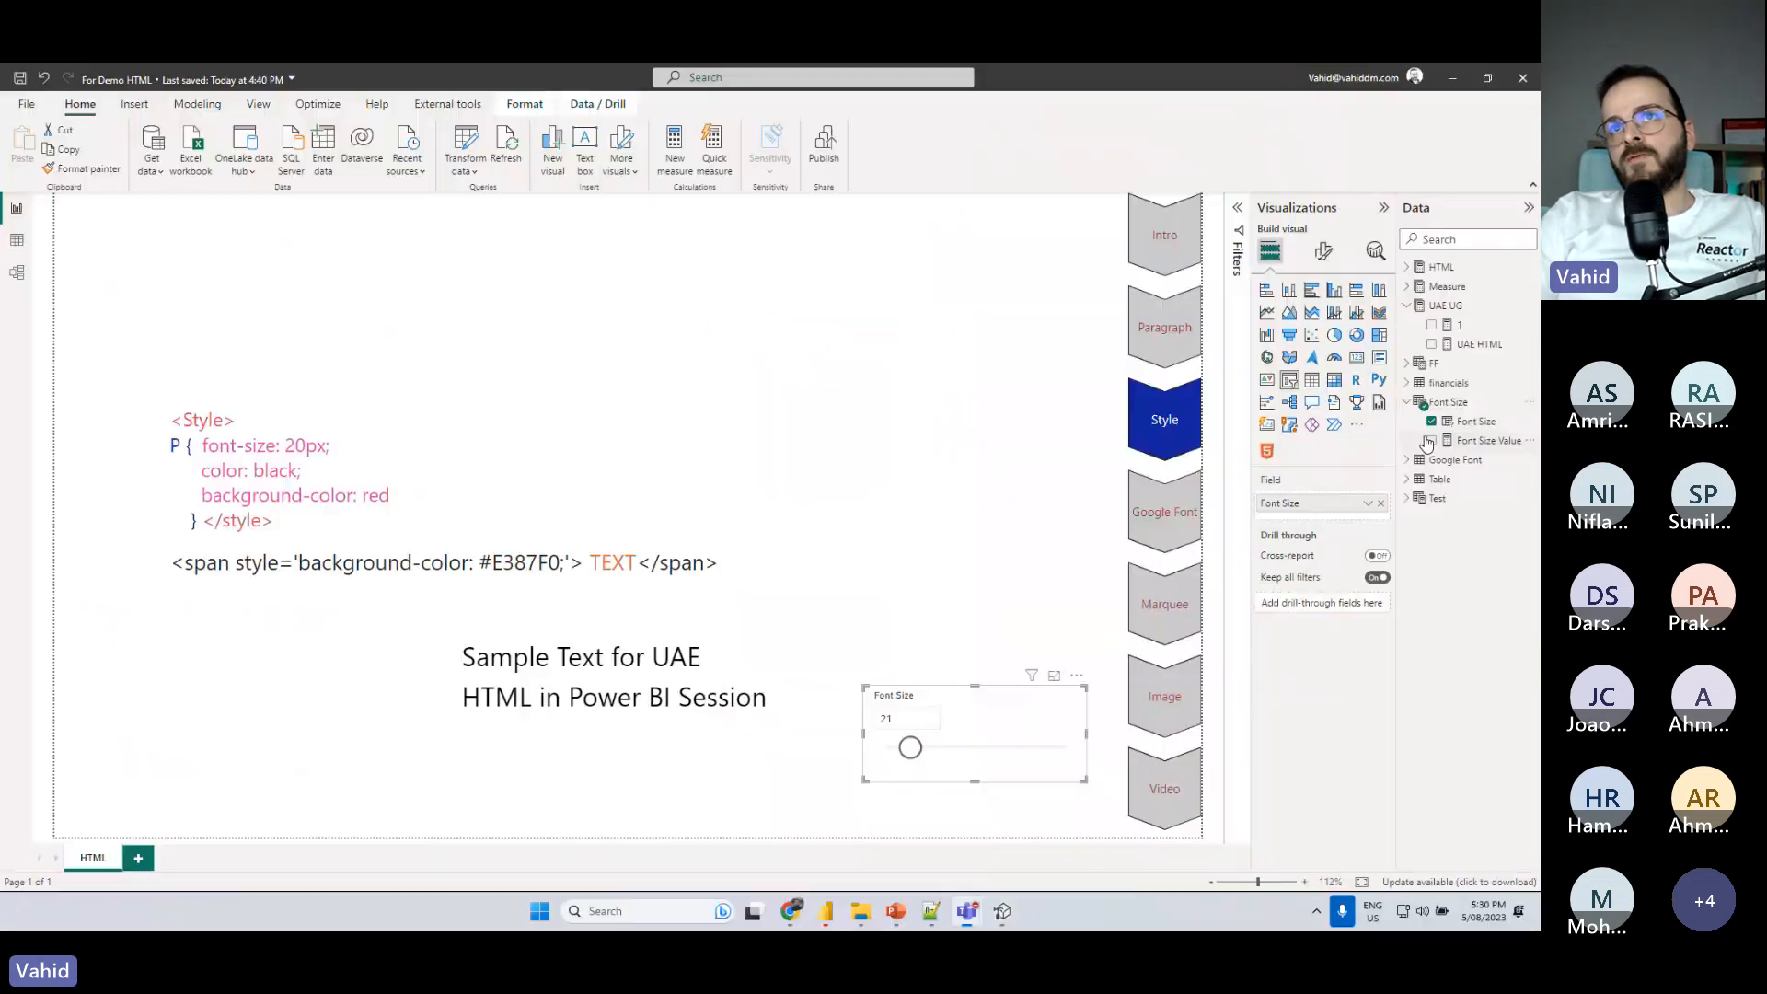
left_click(1446, 413)
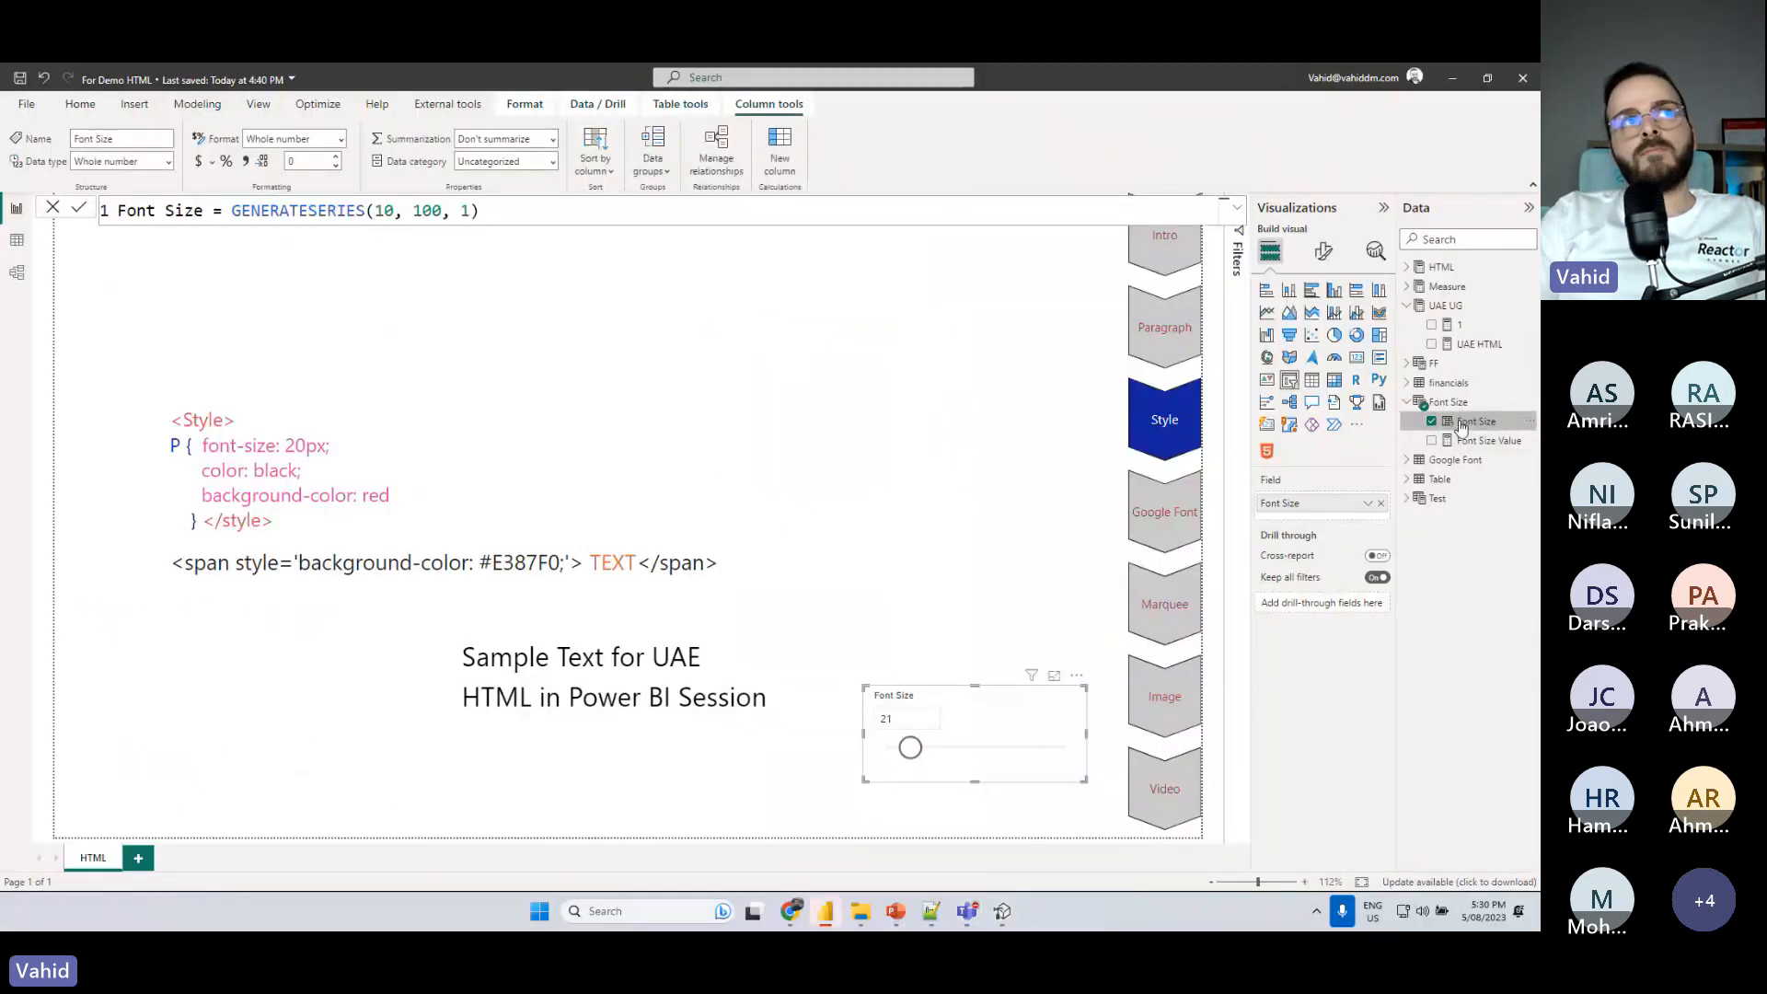
left_click(1477, 441)
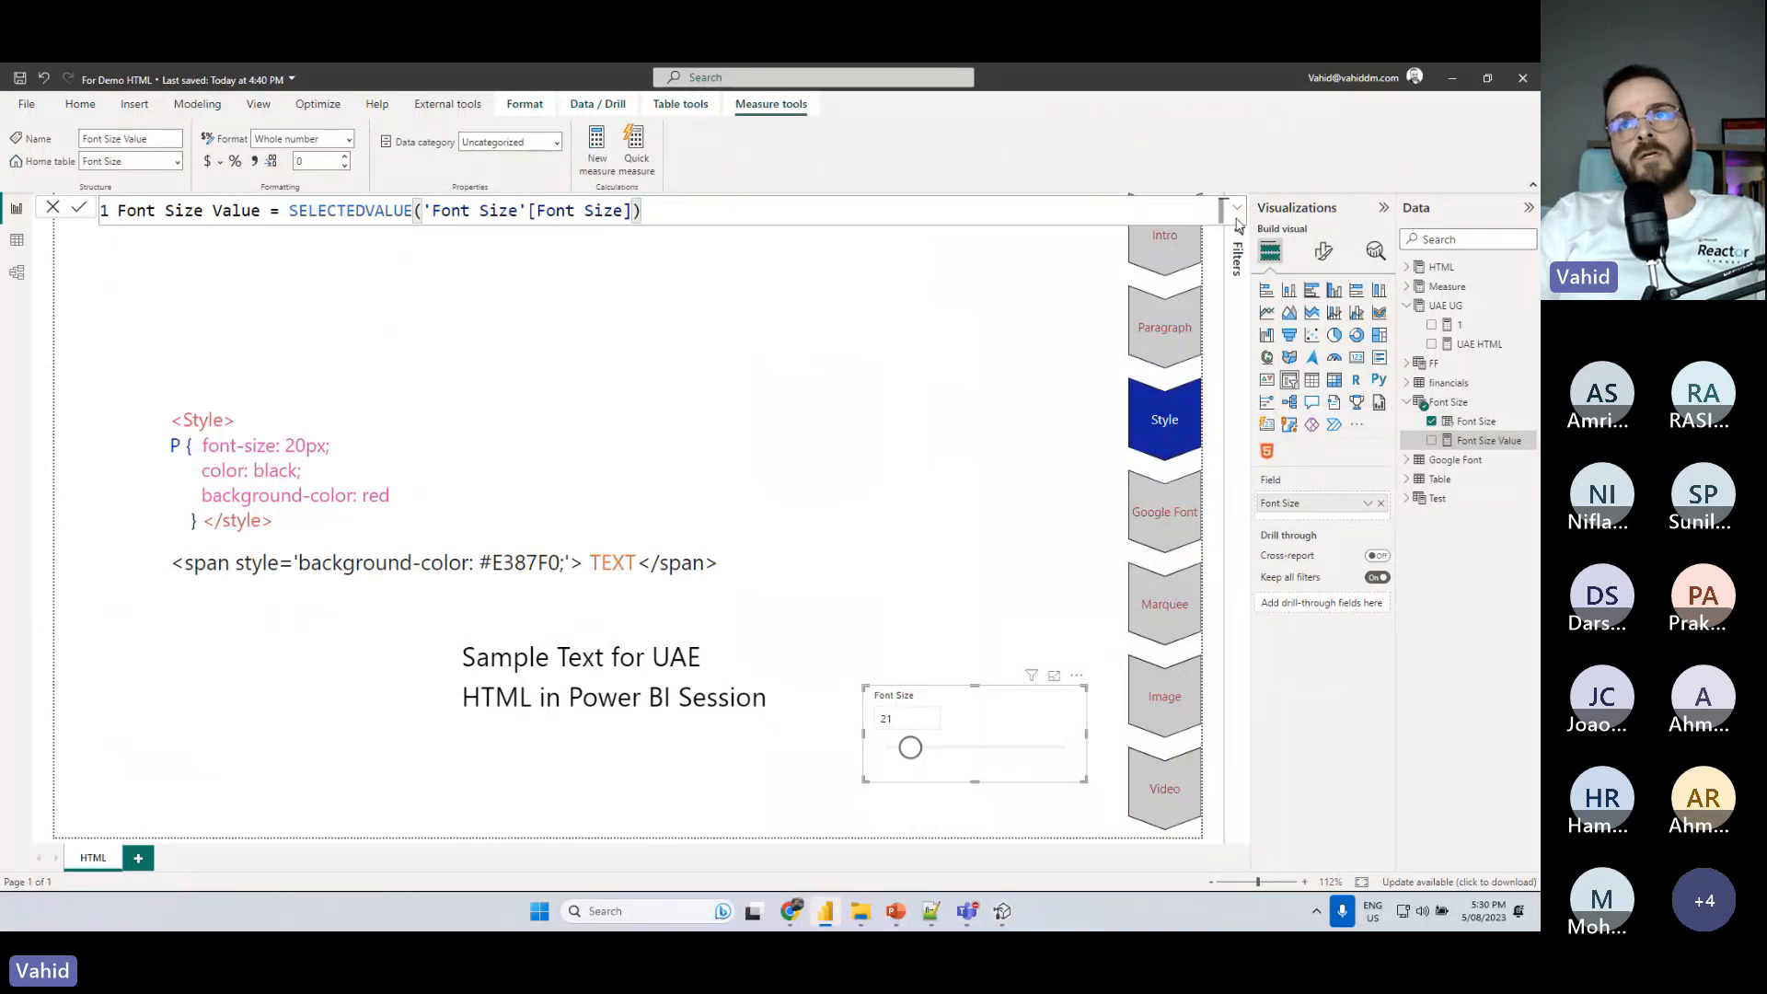
left_click(1468, 421)
left_click_drag(374, 211, 471, 211)
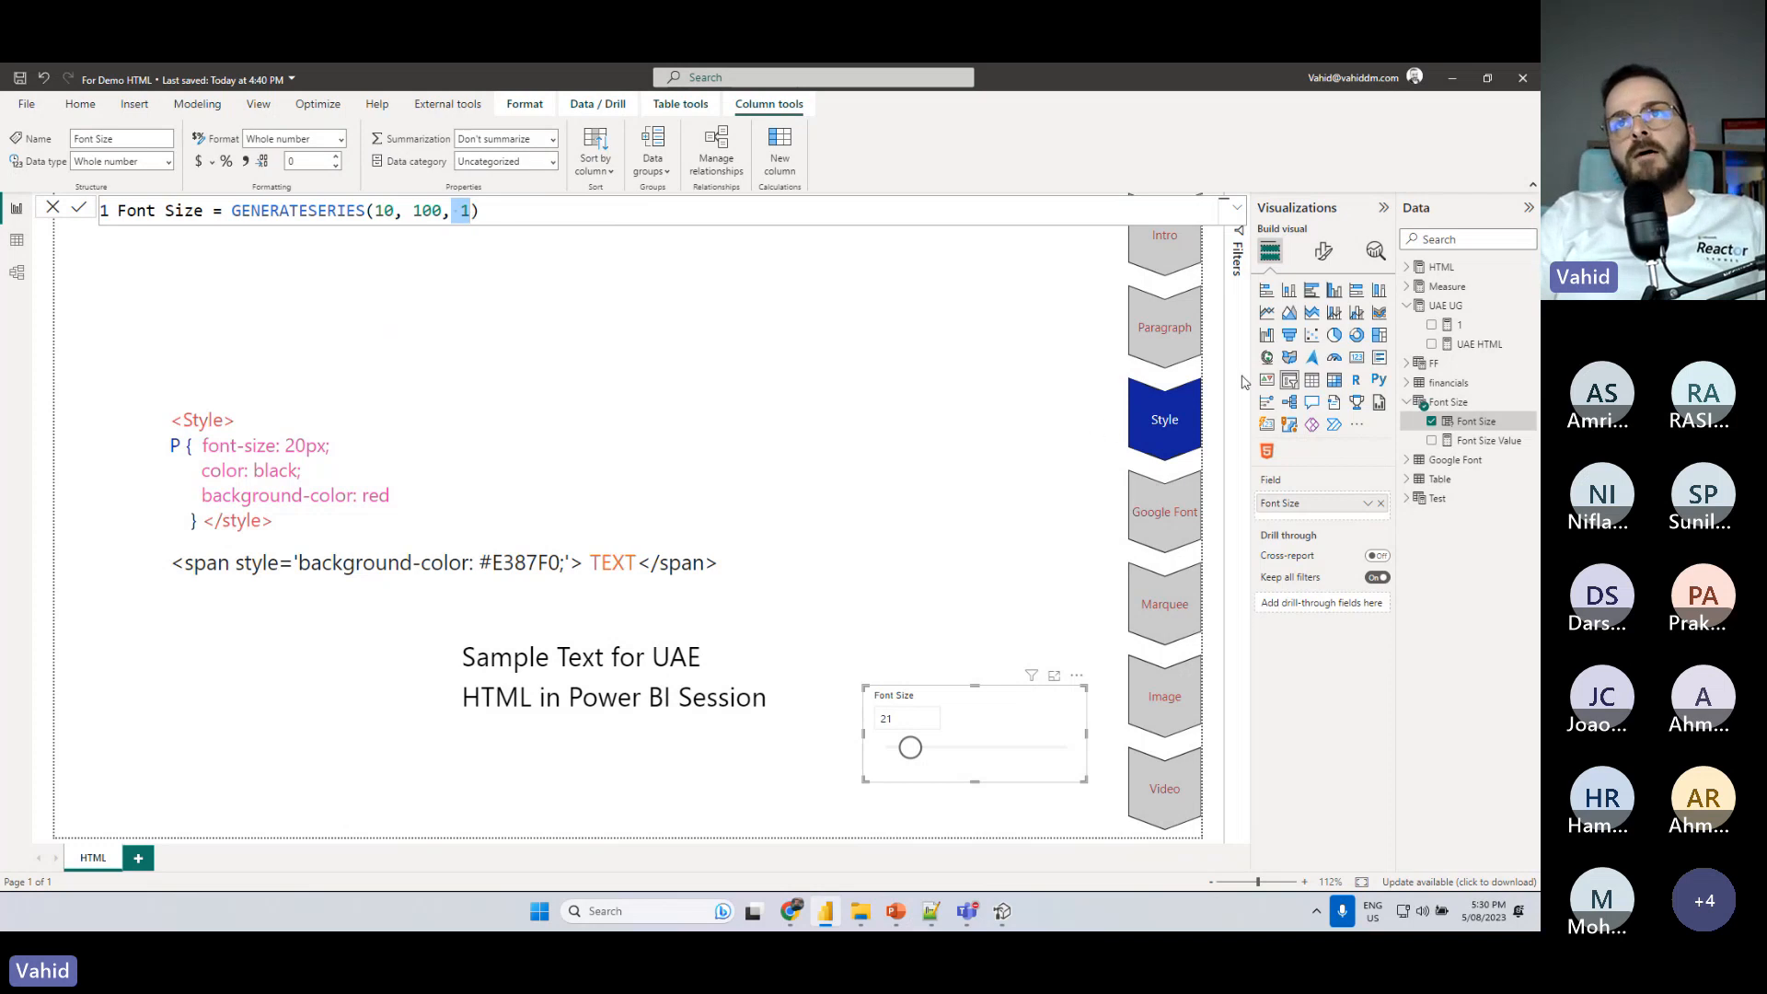
left_click(1490, 442)
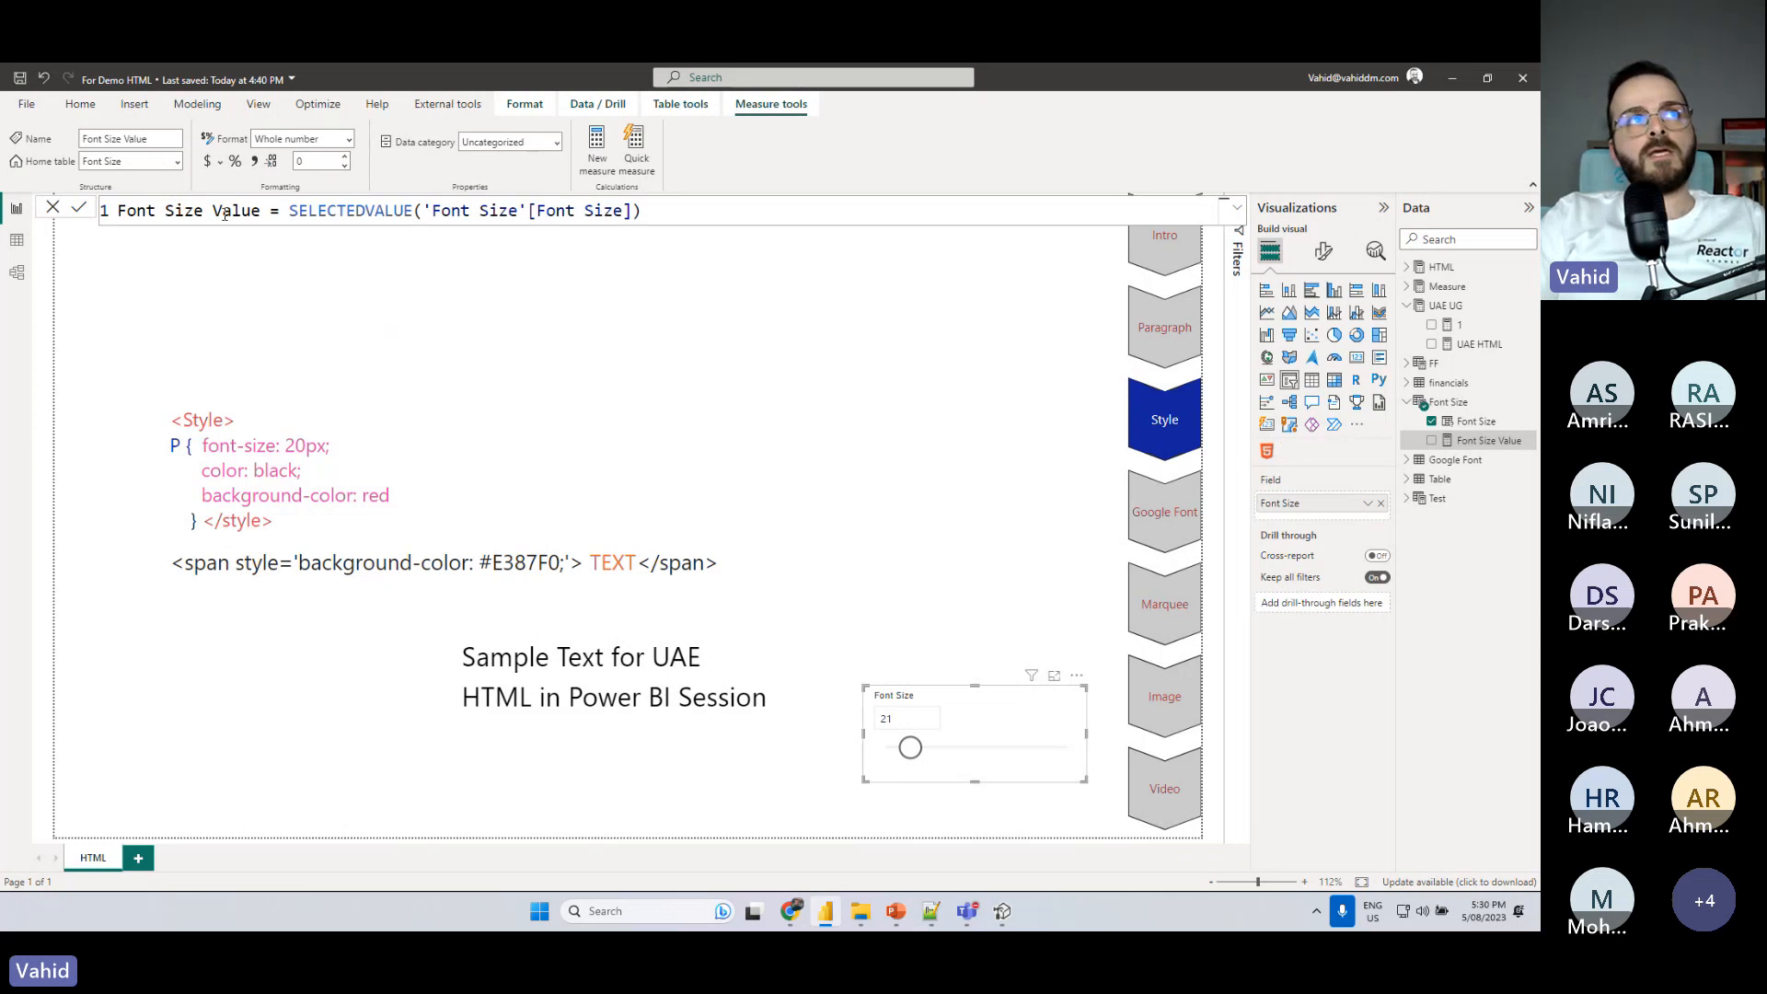
left_click_drag(119, 215, 281, 212)
left_click(337, 210)
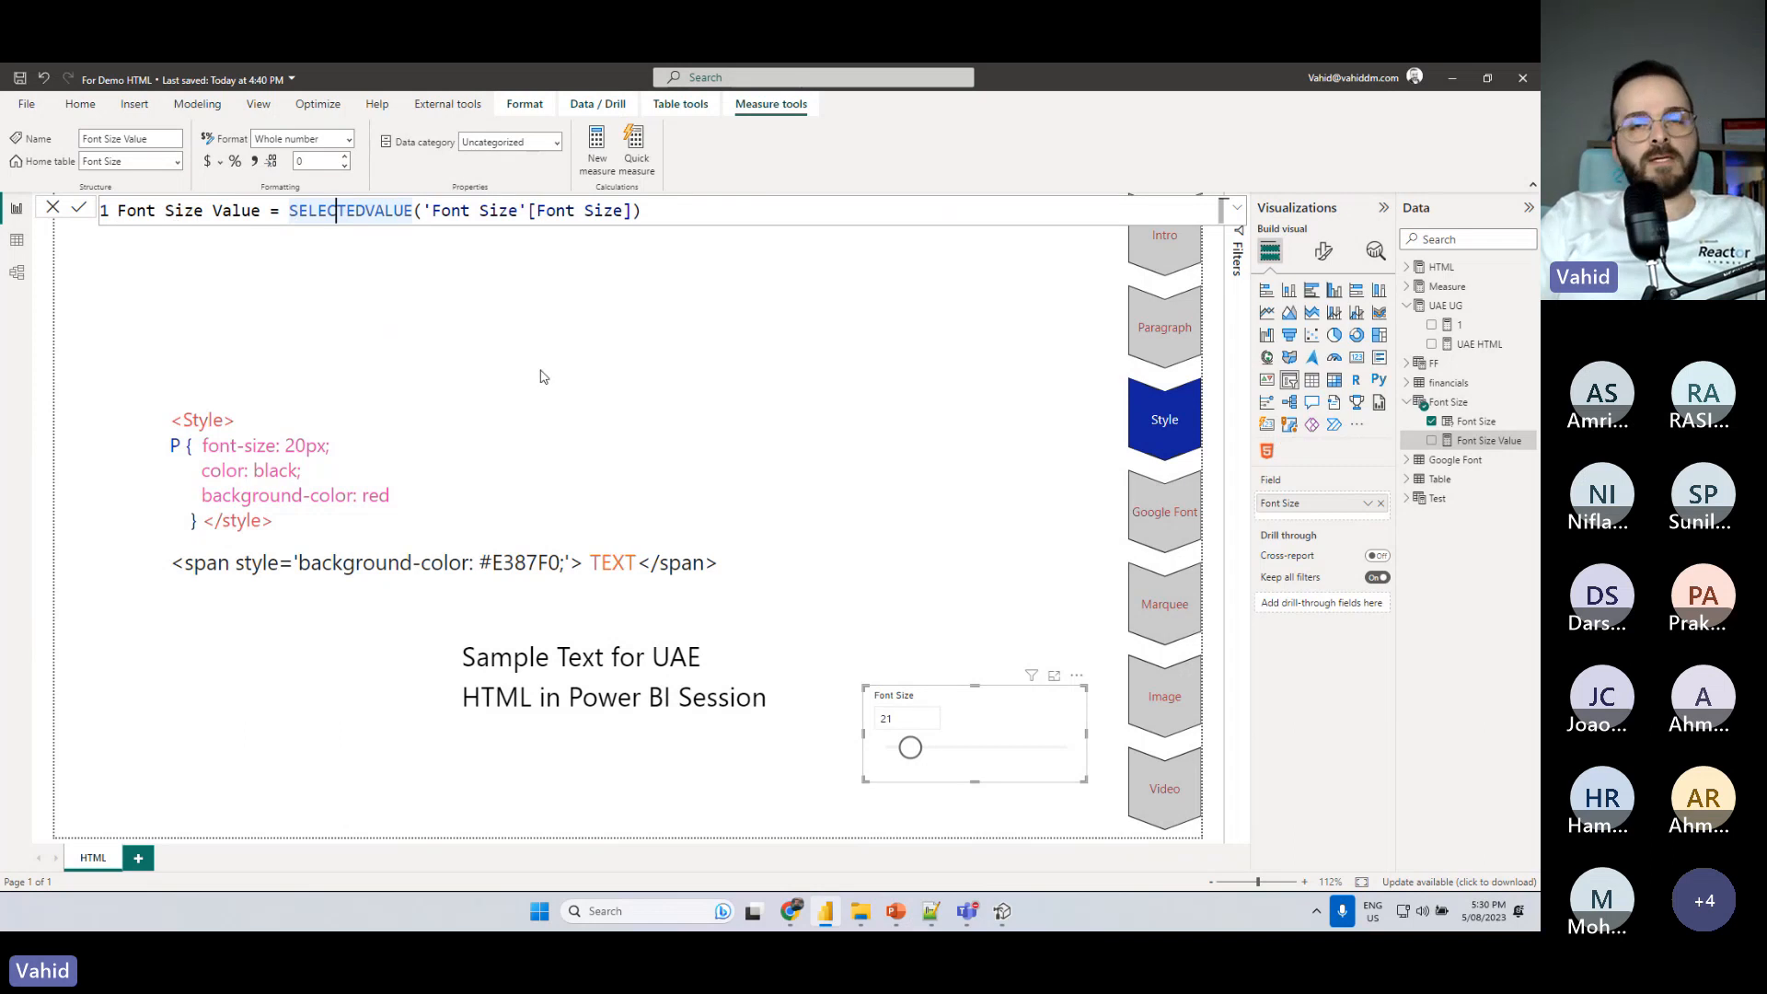
- Switch to Tabular Editor and expand the Font Size table to show its measure and column
left_click(1000, 914)
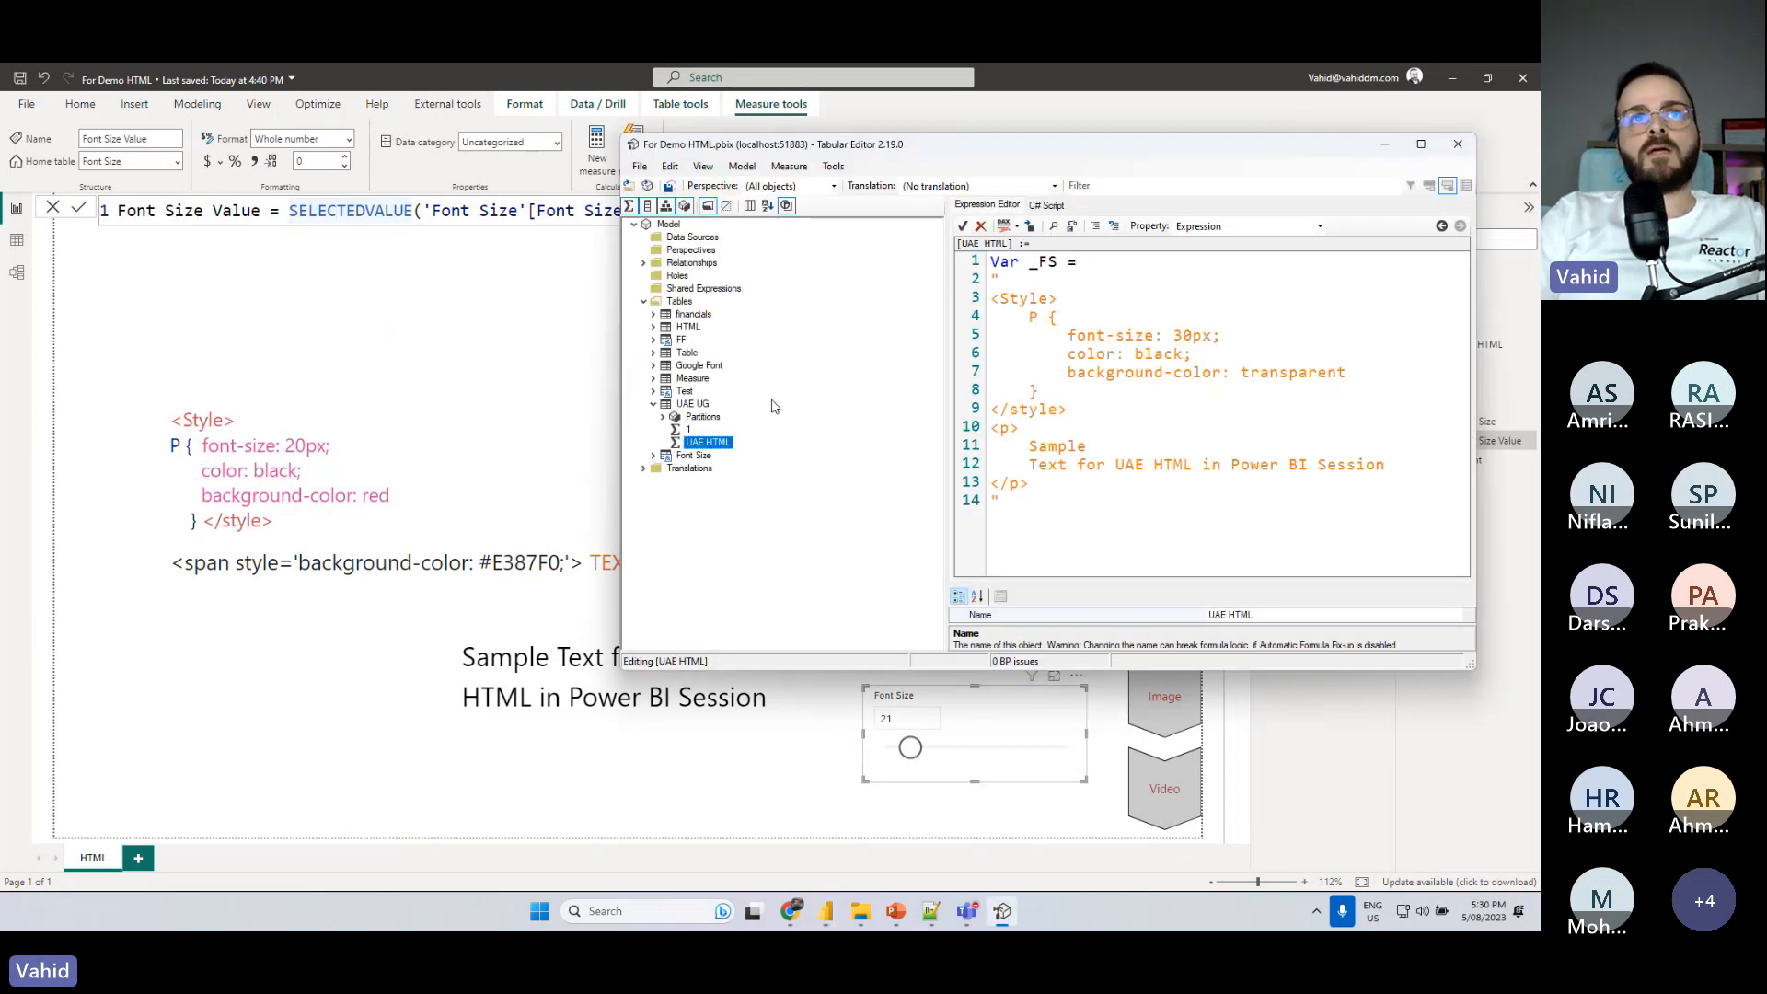
left_click(653, 456)
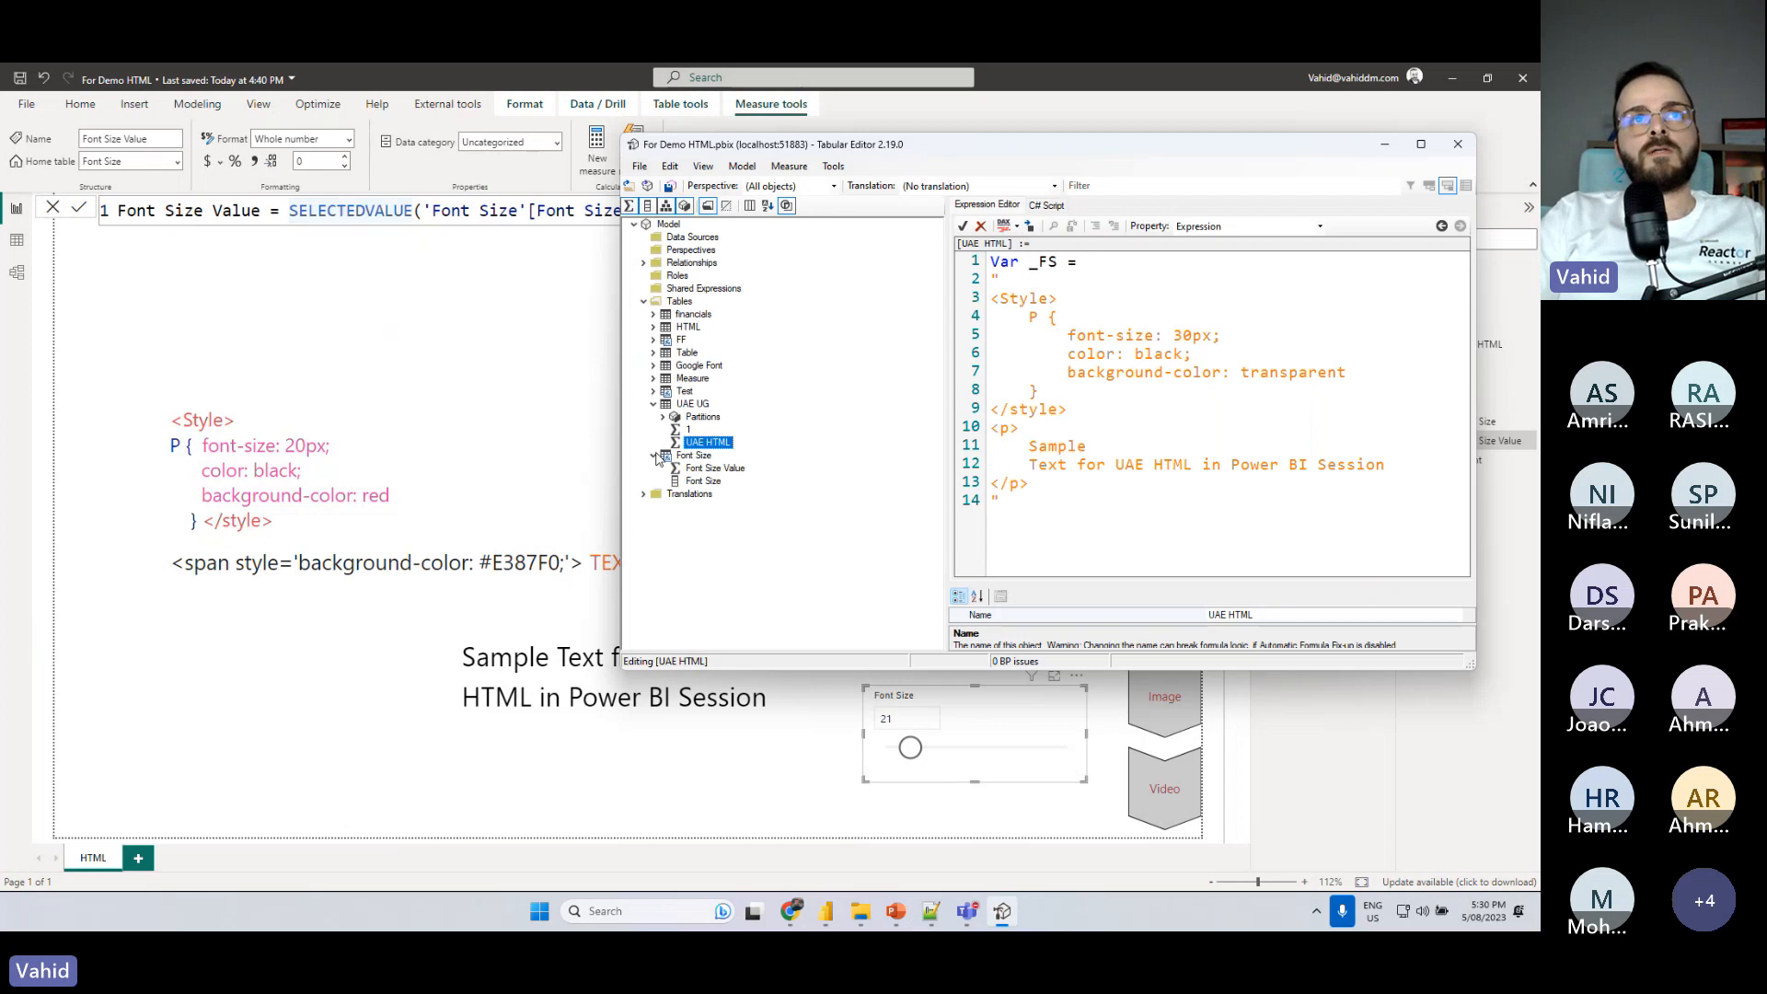
- Try to assign the Font Size column to the _FS variable without its table prefix, and clear the reference
left_click_drag(704, 481, 1158, 262)
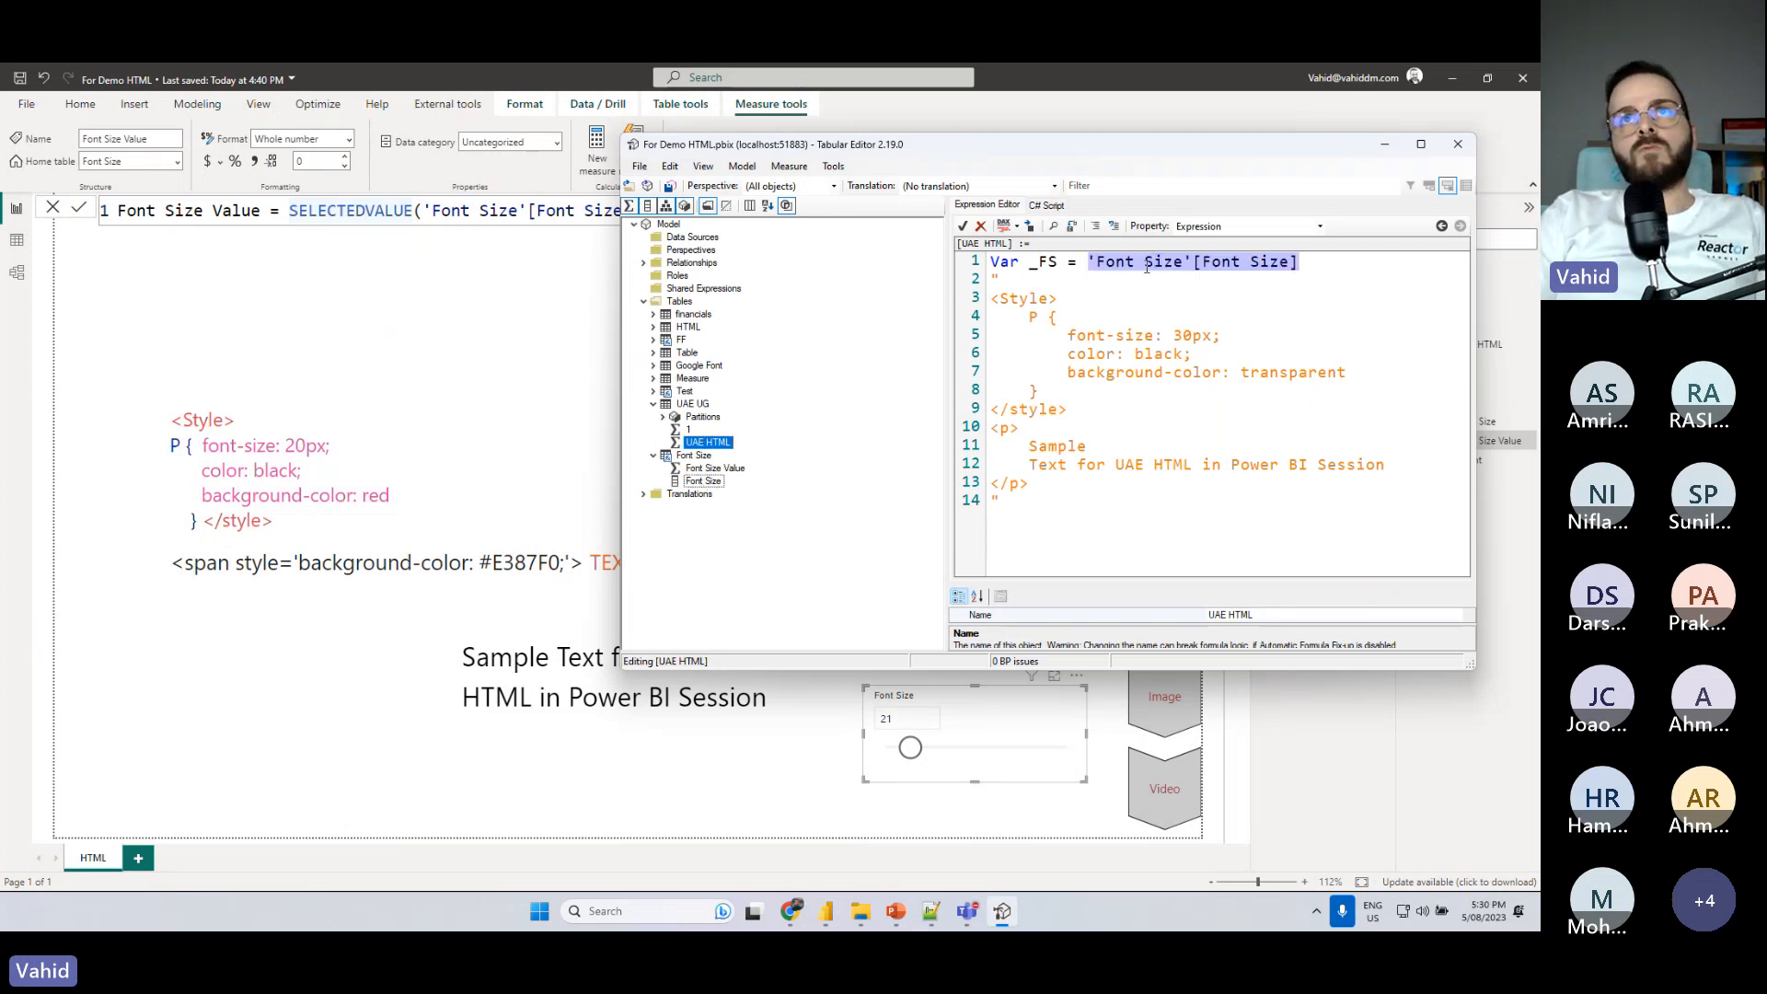
left_click(1194, 264)
left_click_drag(1195, 263, 1106, 263)
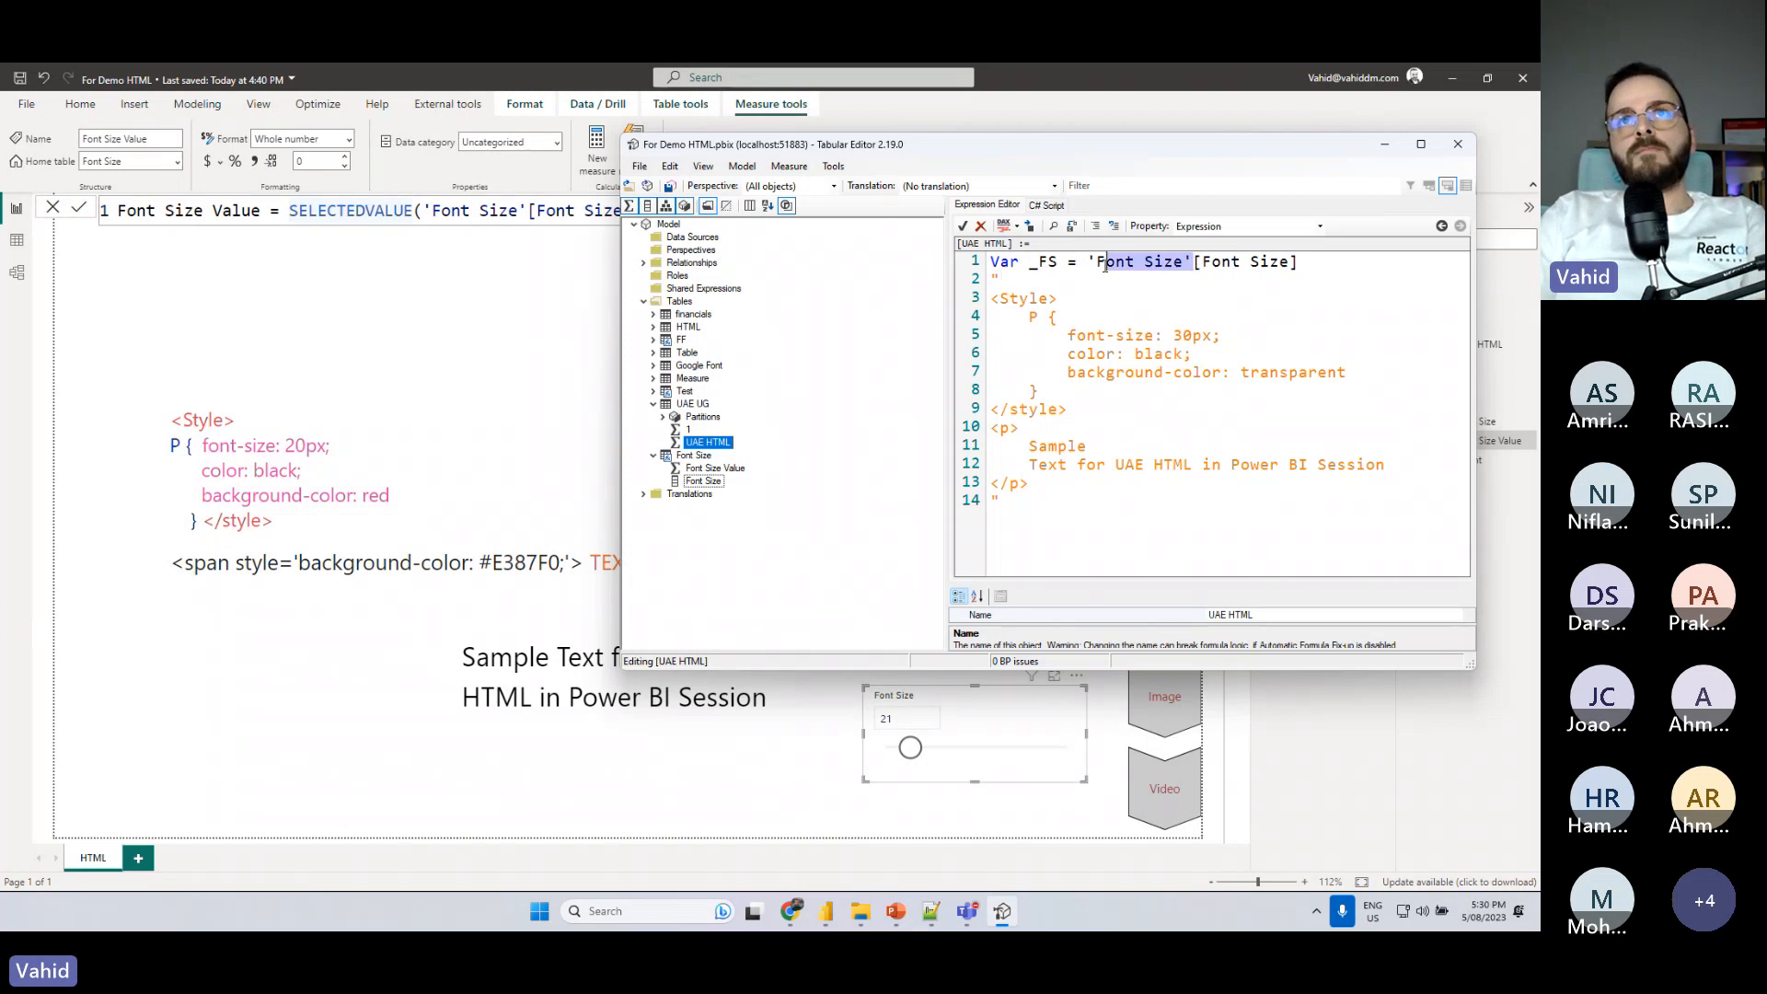
key("BackSpace")
key("BackSpace")
key("BackSpace")
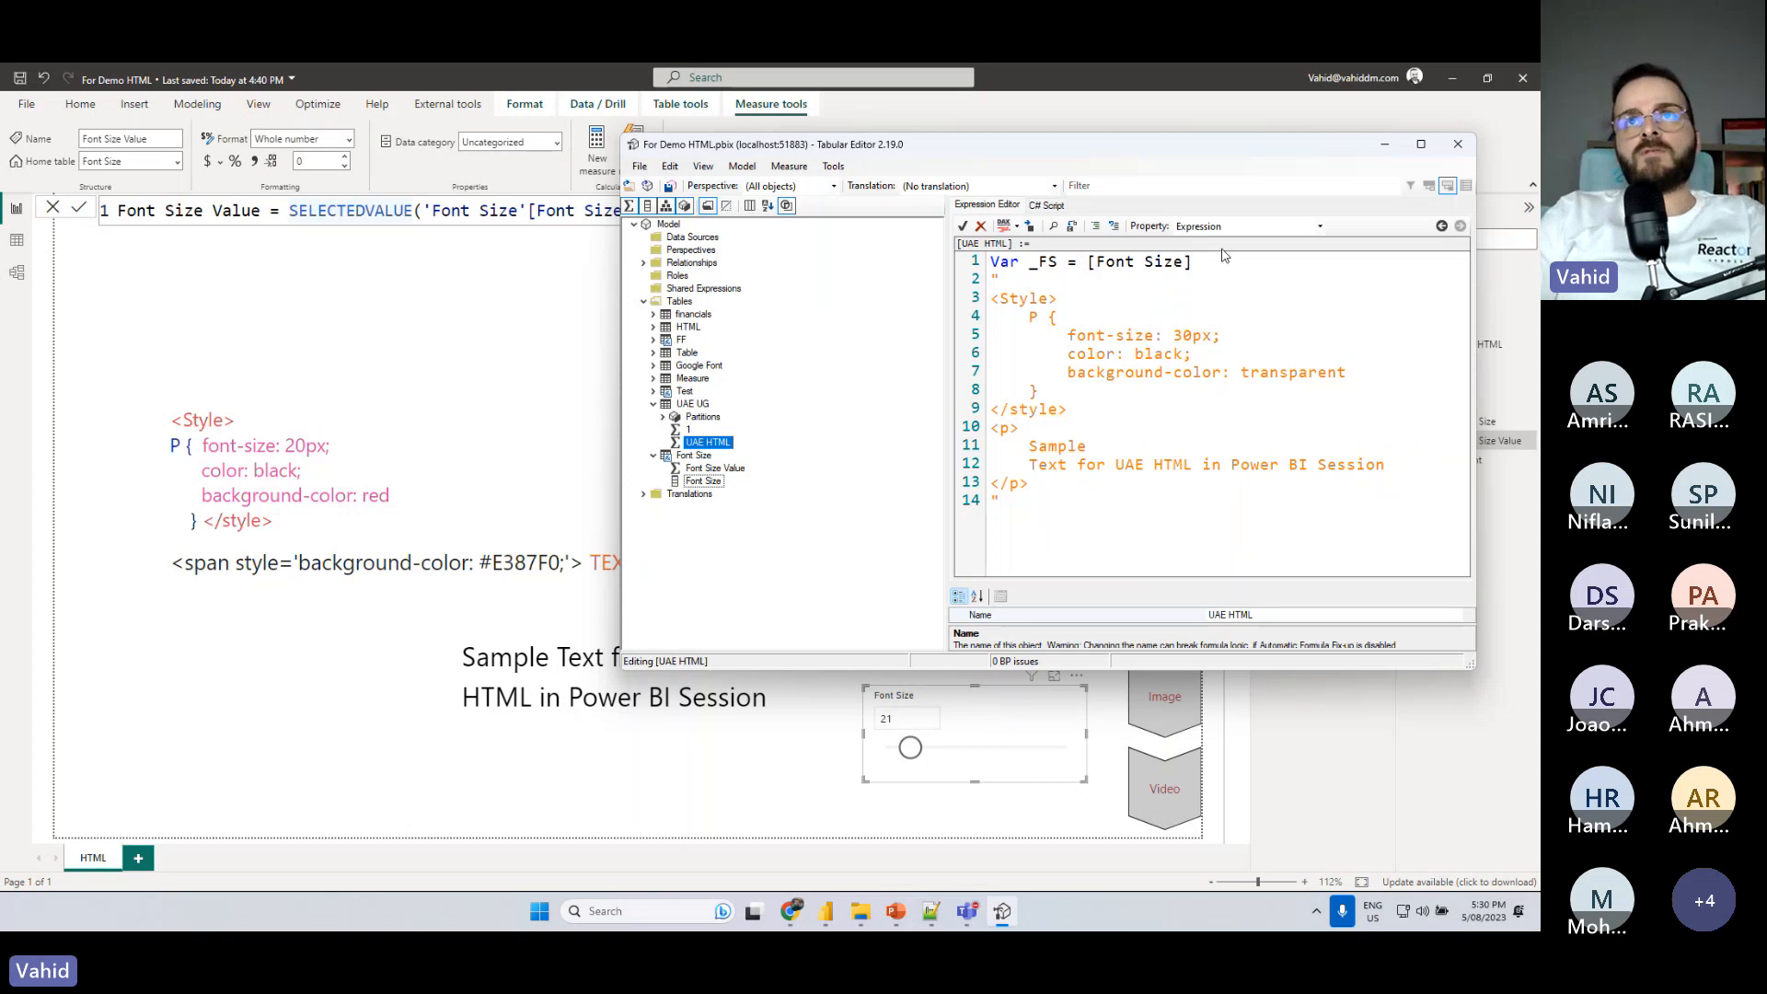
left_click_drag(1196, 263, 1089, 266)
key("BackSpace")
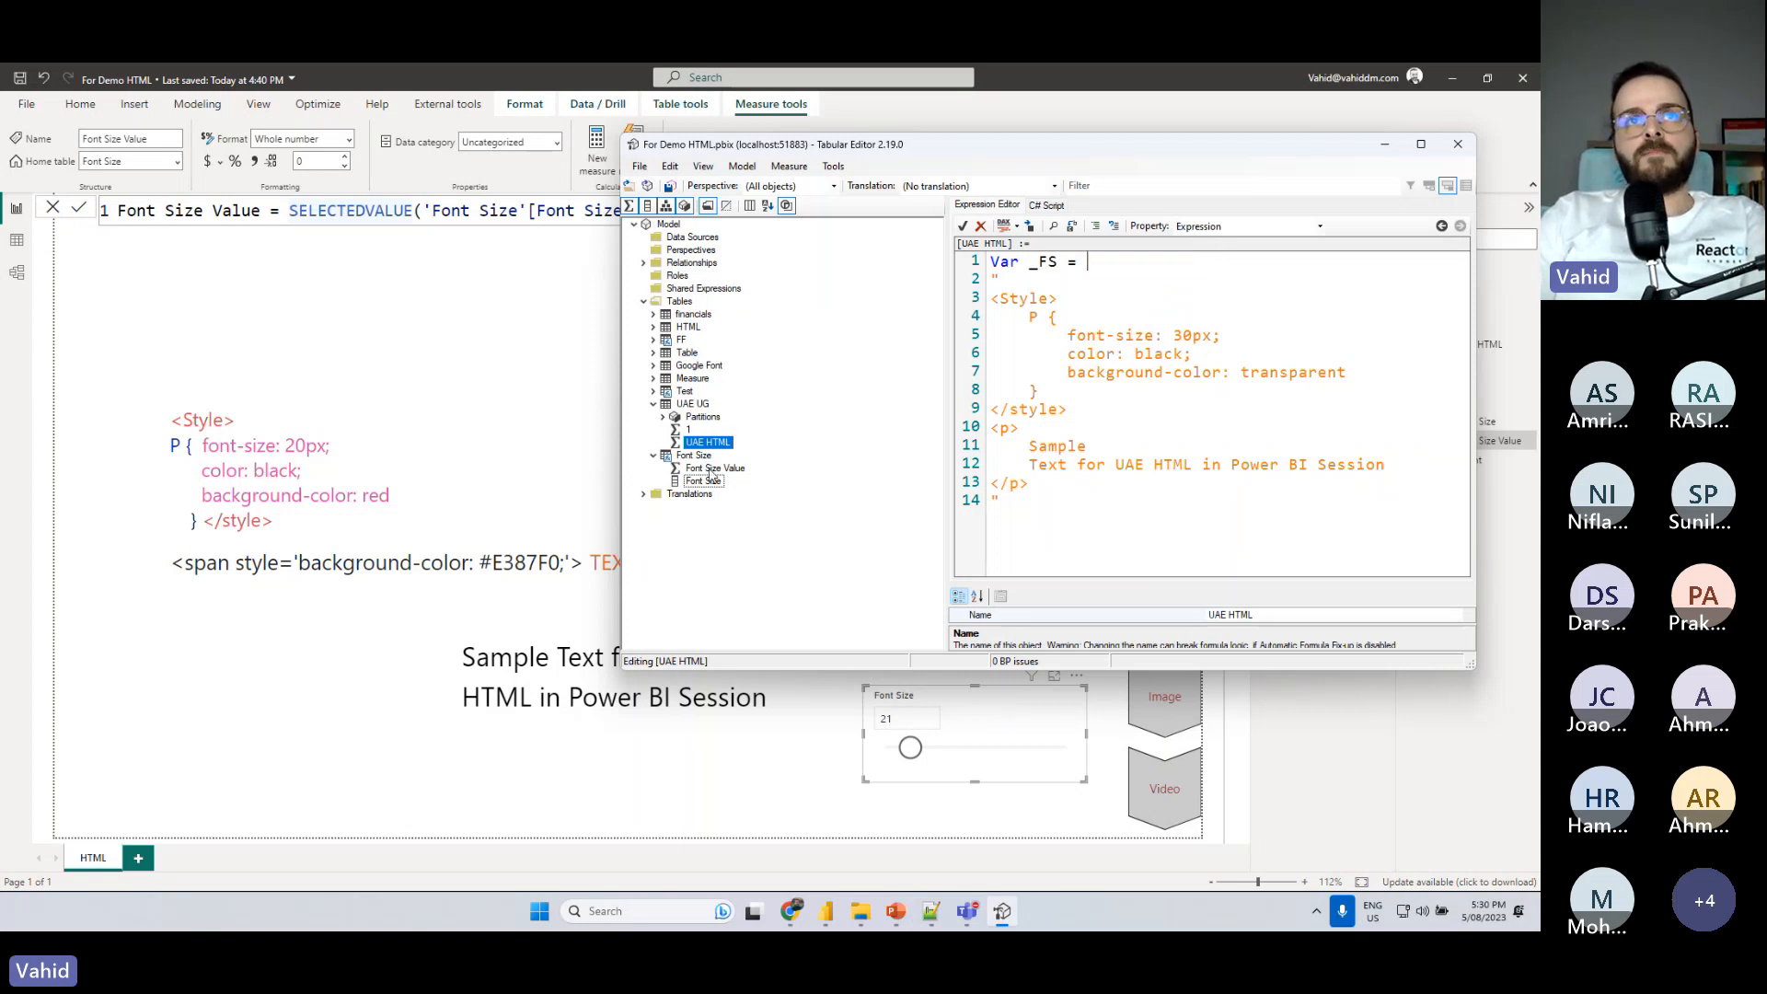
- Assign the [Font Size Value] measure to the _FS variable and add RETURN on a new line before the HTML string
left_click_drag(712, 469, 1115, 268)
left_click(1262, 267)
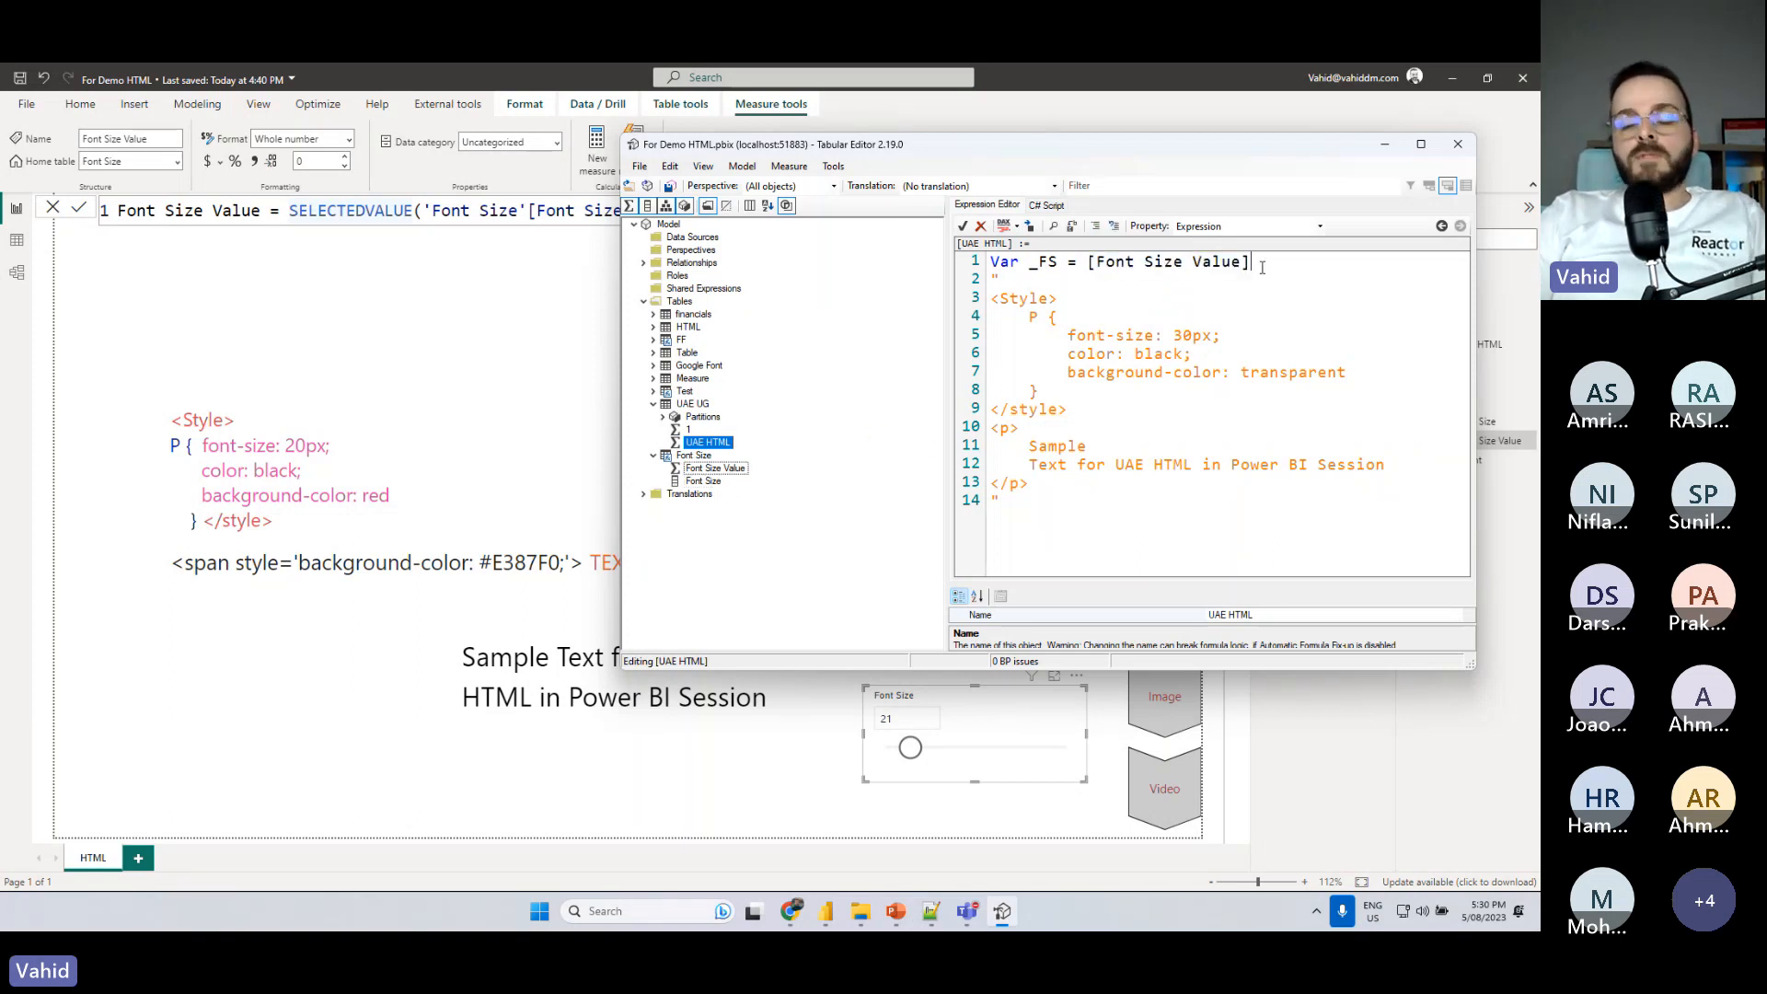
key("Return")
type("RETURN")
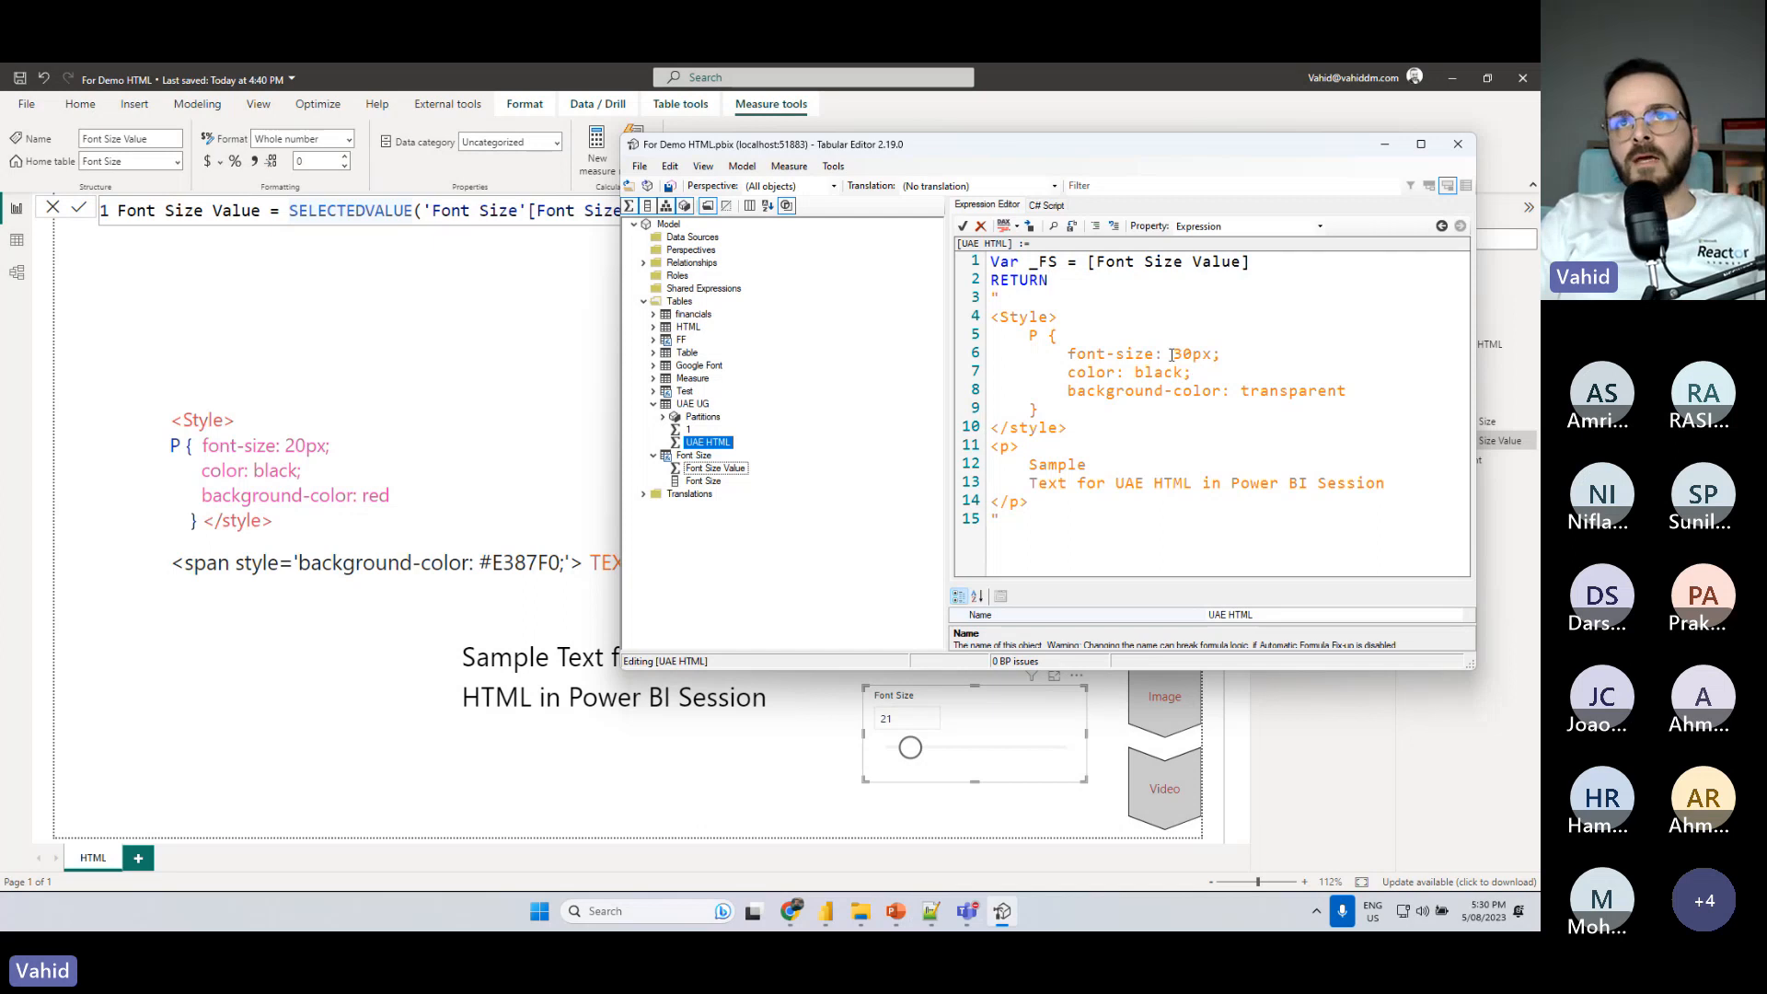
- Replace the fixed 30 in the paragraph's font-size with the concatenated variable "&_FS&", keeping the px unit
left_click_drag(1172, 354, 1191, 354)
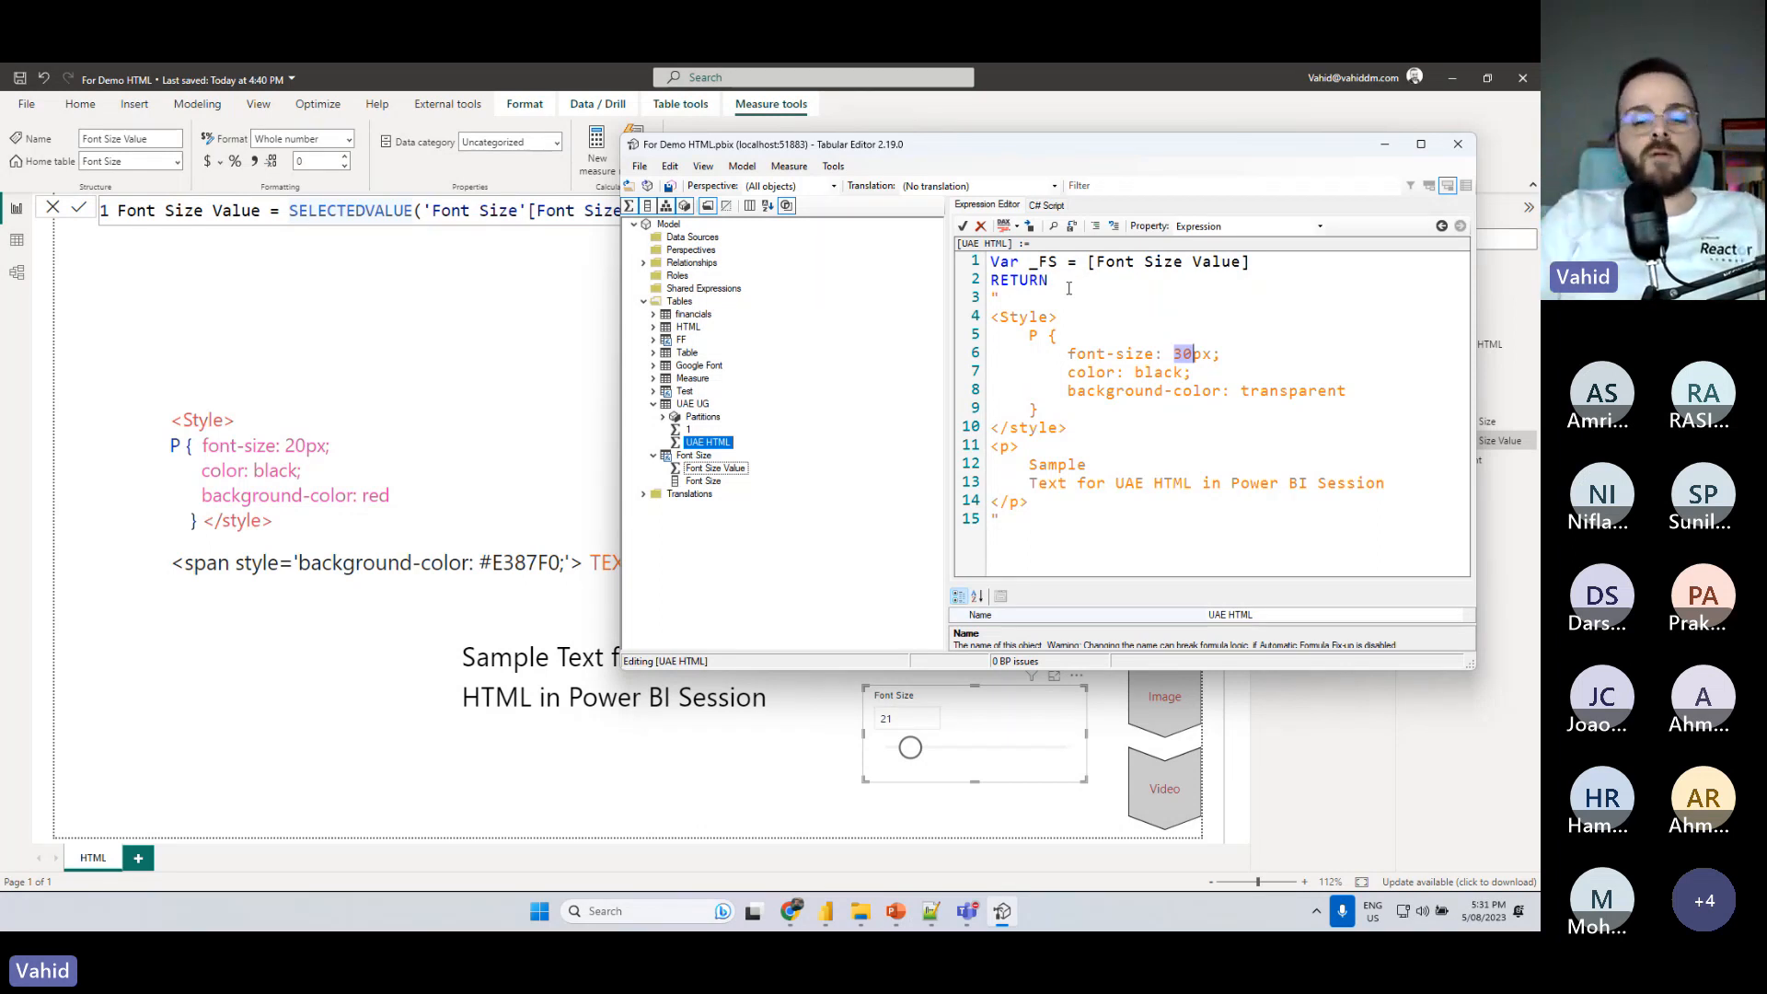
type("\"")
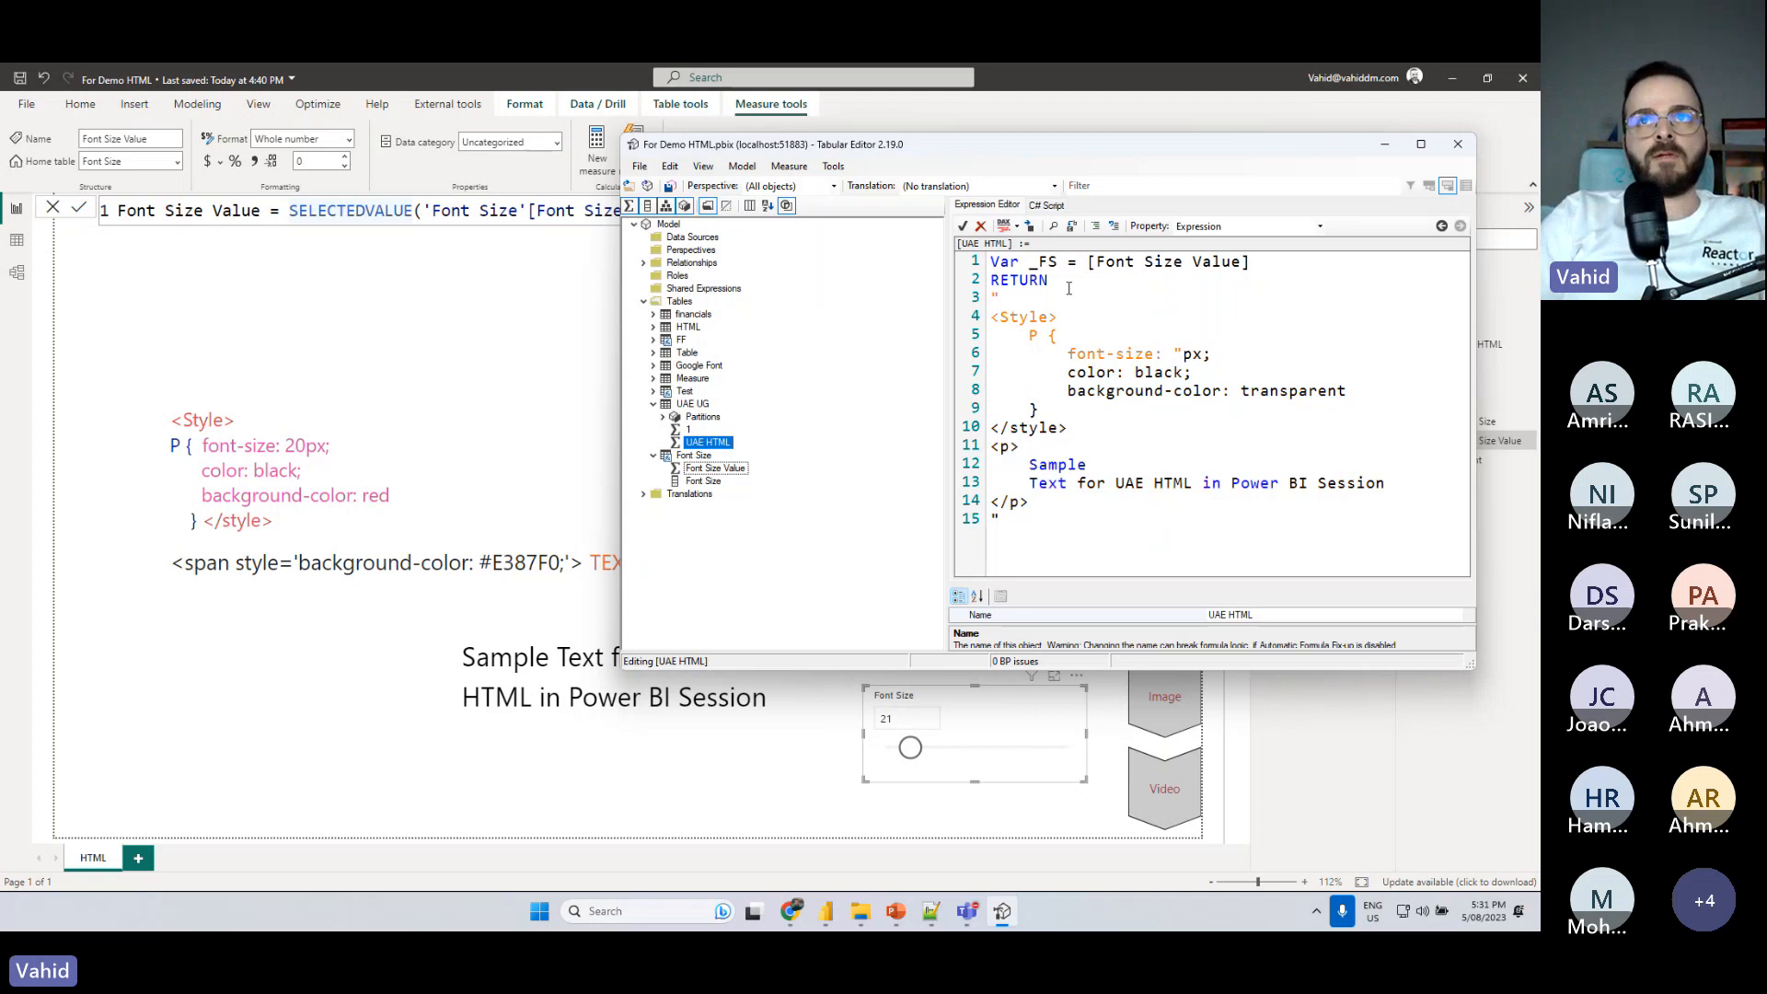
type("\"")
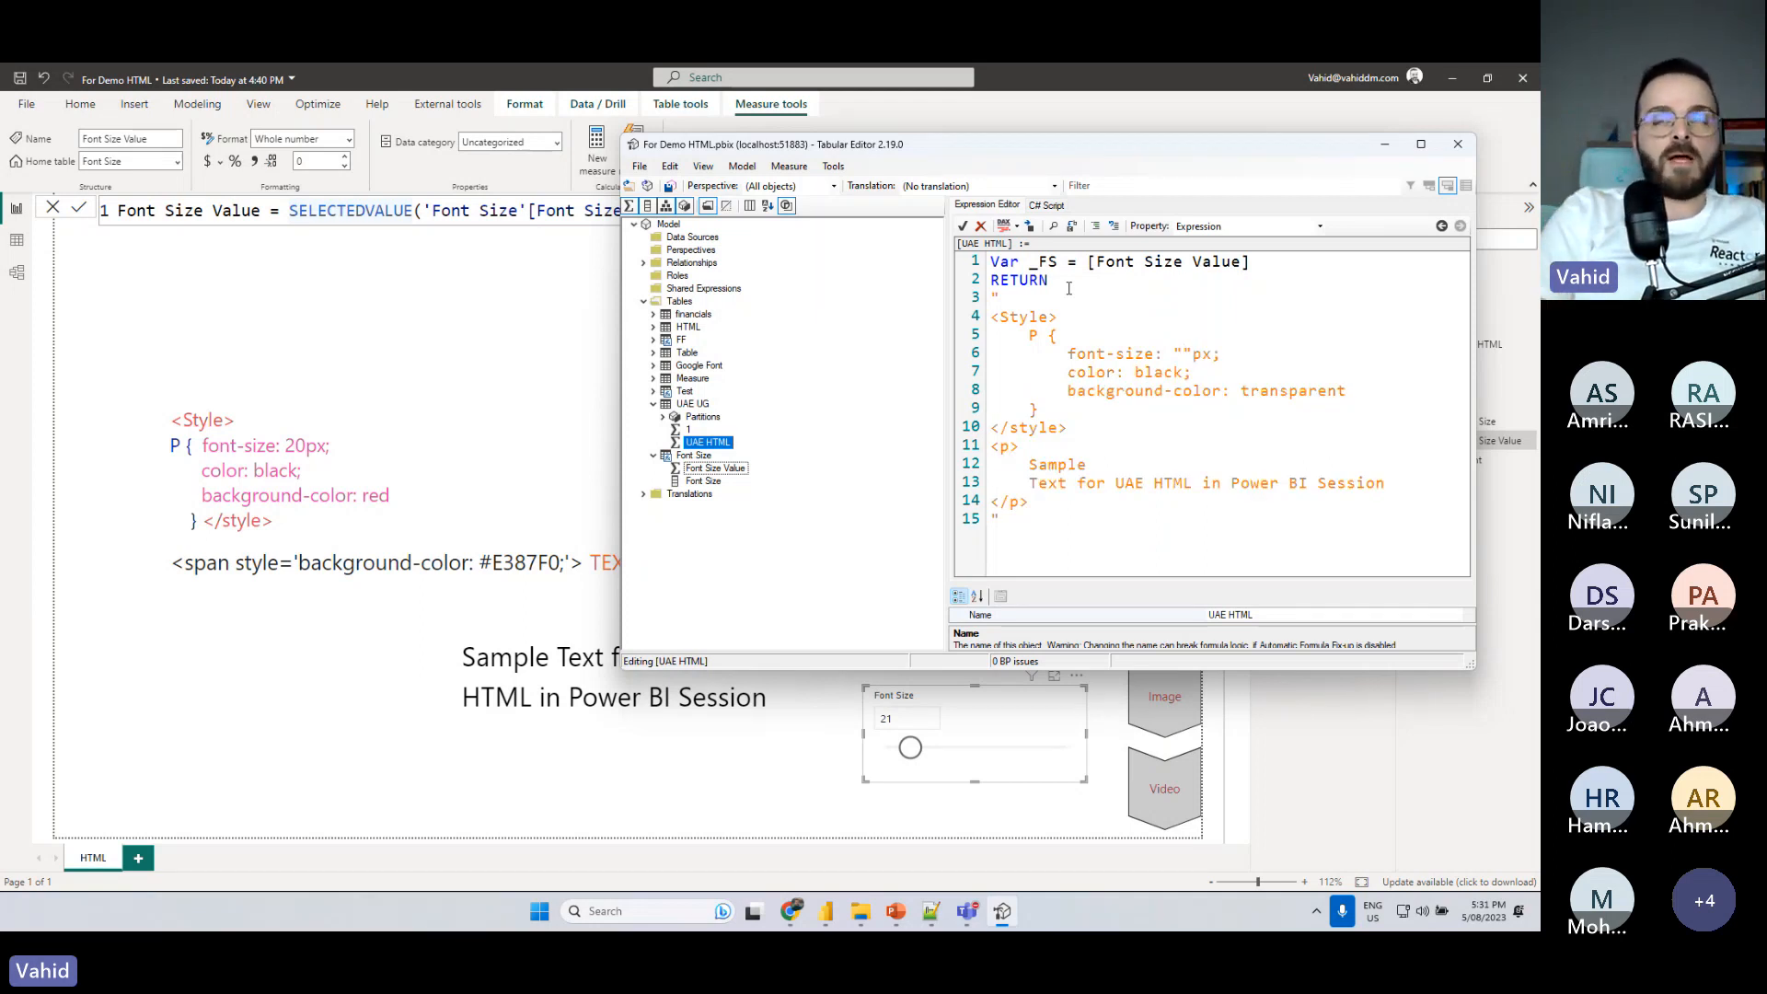
key("Left")
type("&&")
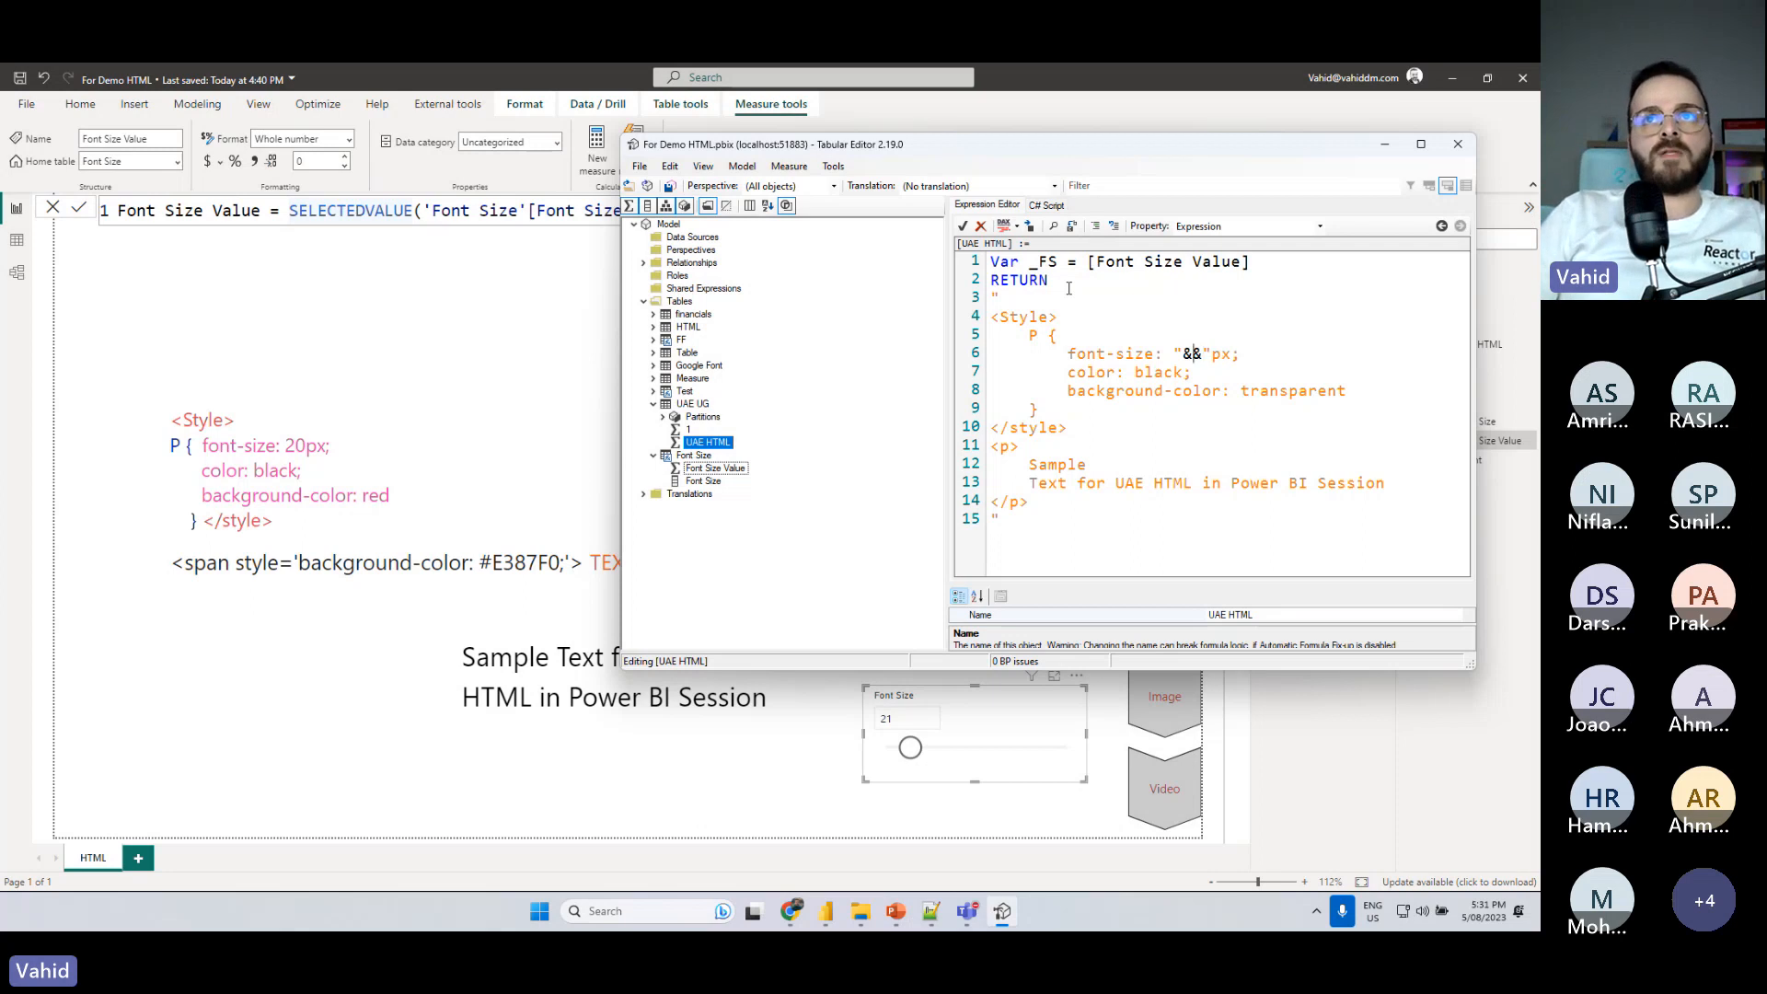
type("_")
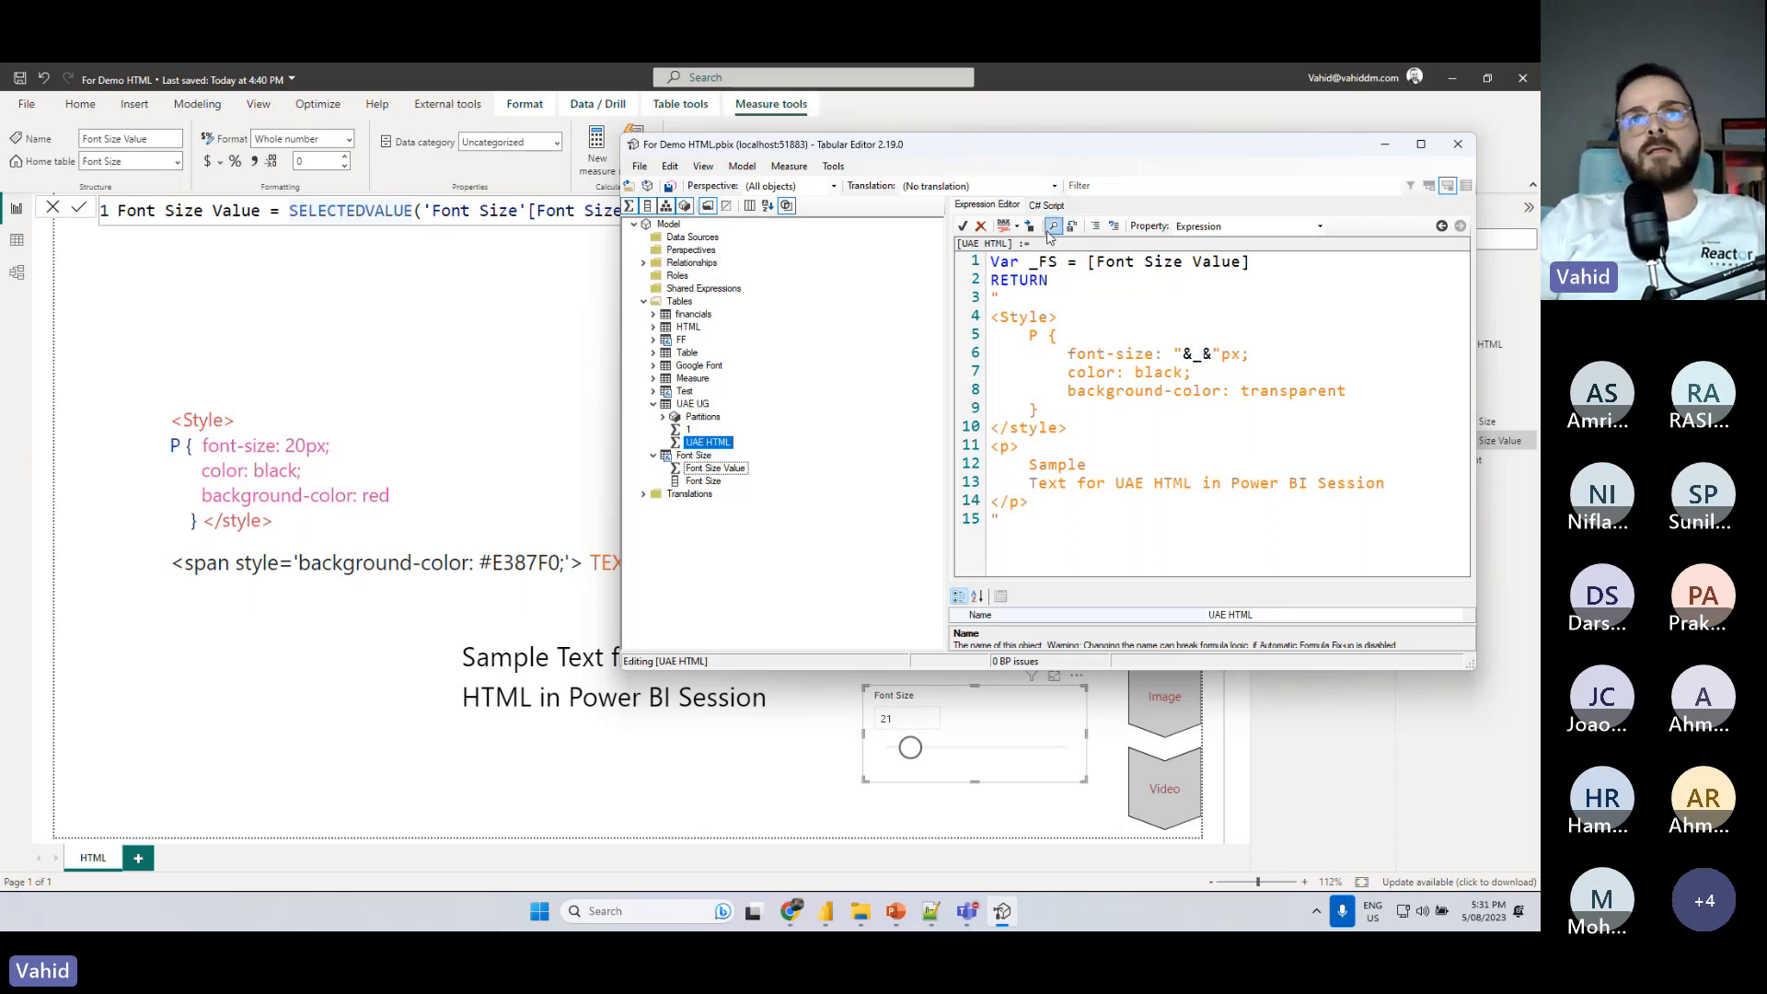
left_click_drag(1029, 264, 1058, 265)
left_click(1199, 356)
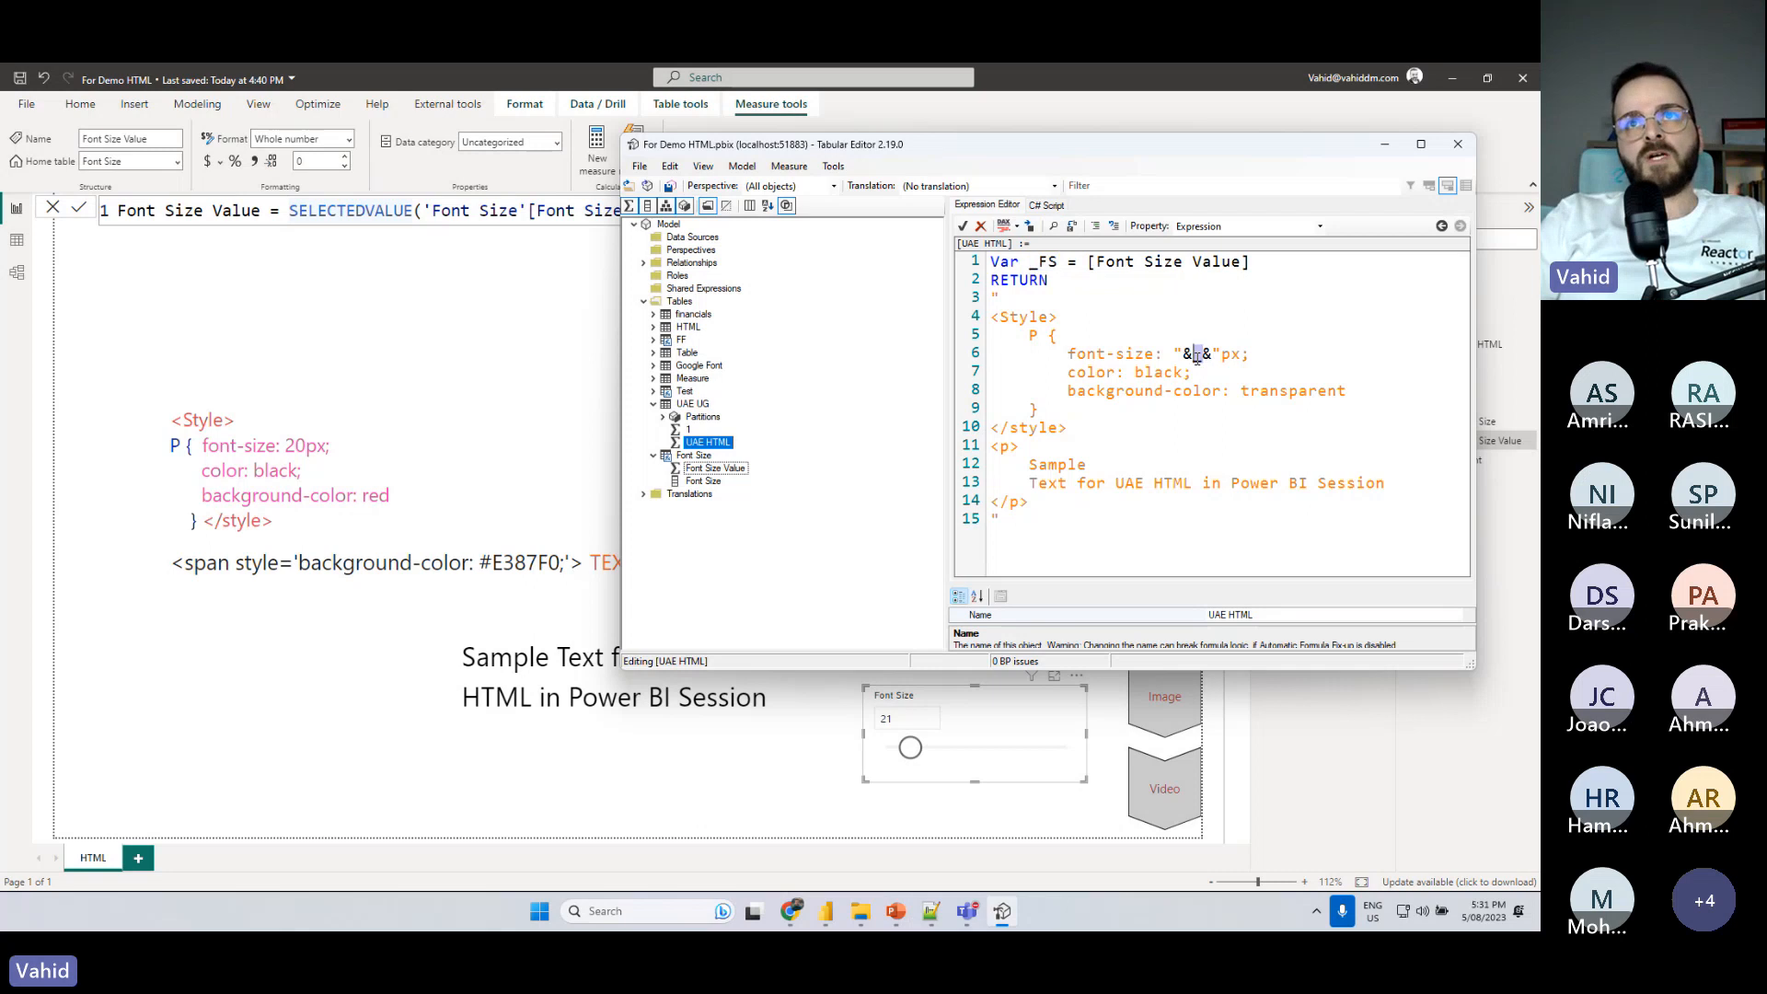
type("FS")
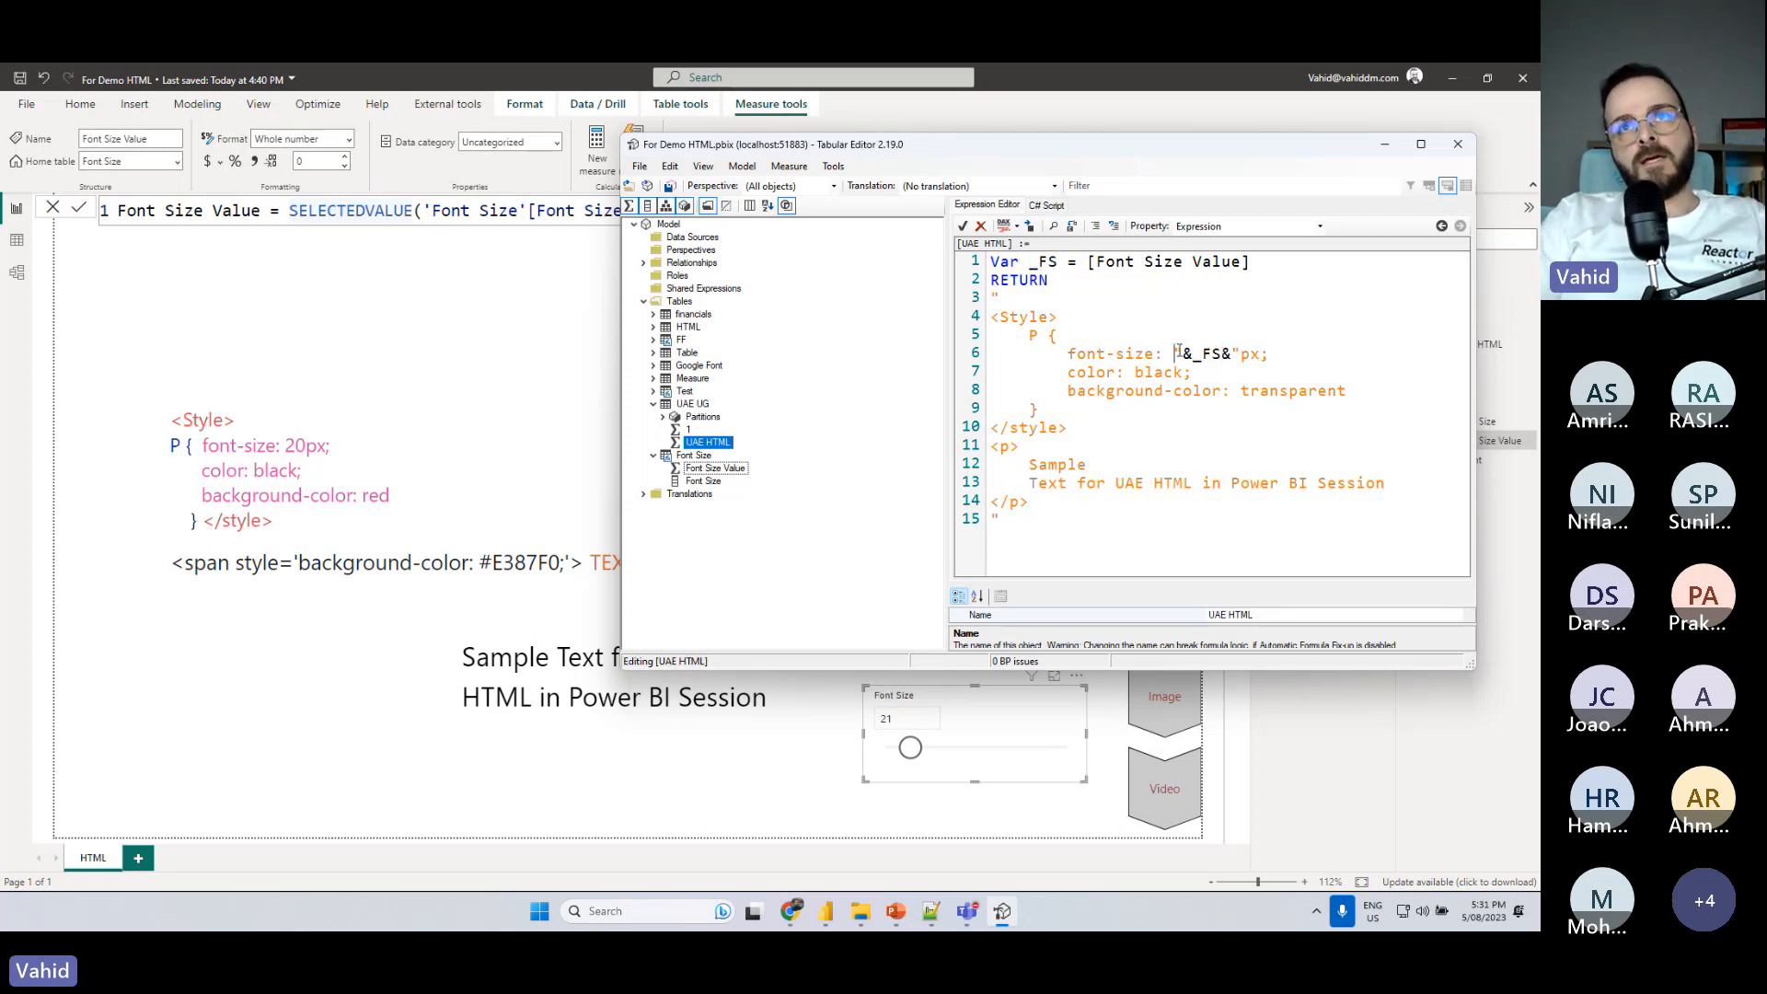
- Examine how the quotes and ampersands join the _FS variable to the HTML string before and after the font size
left_click_drag(1184, 353, 1177, 353)
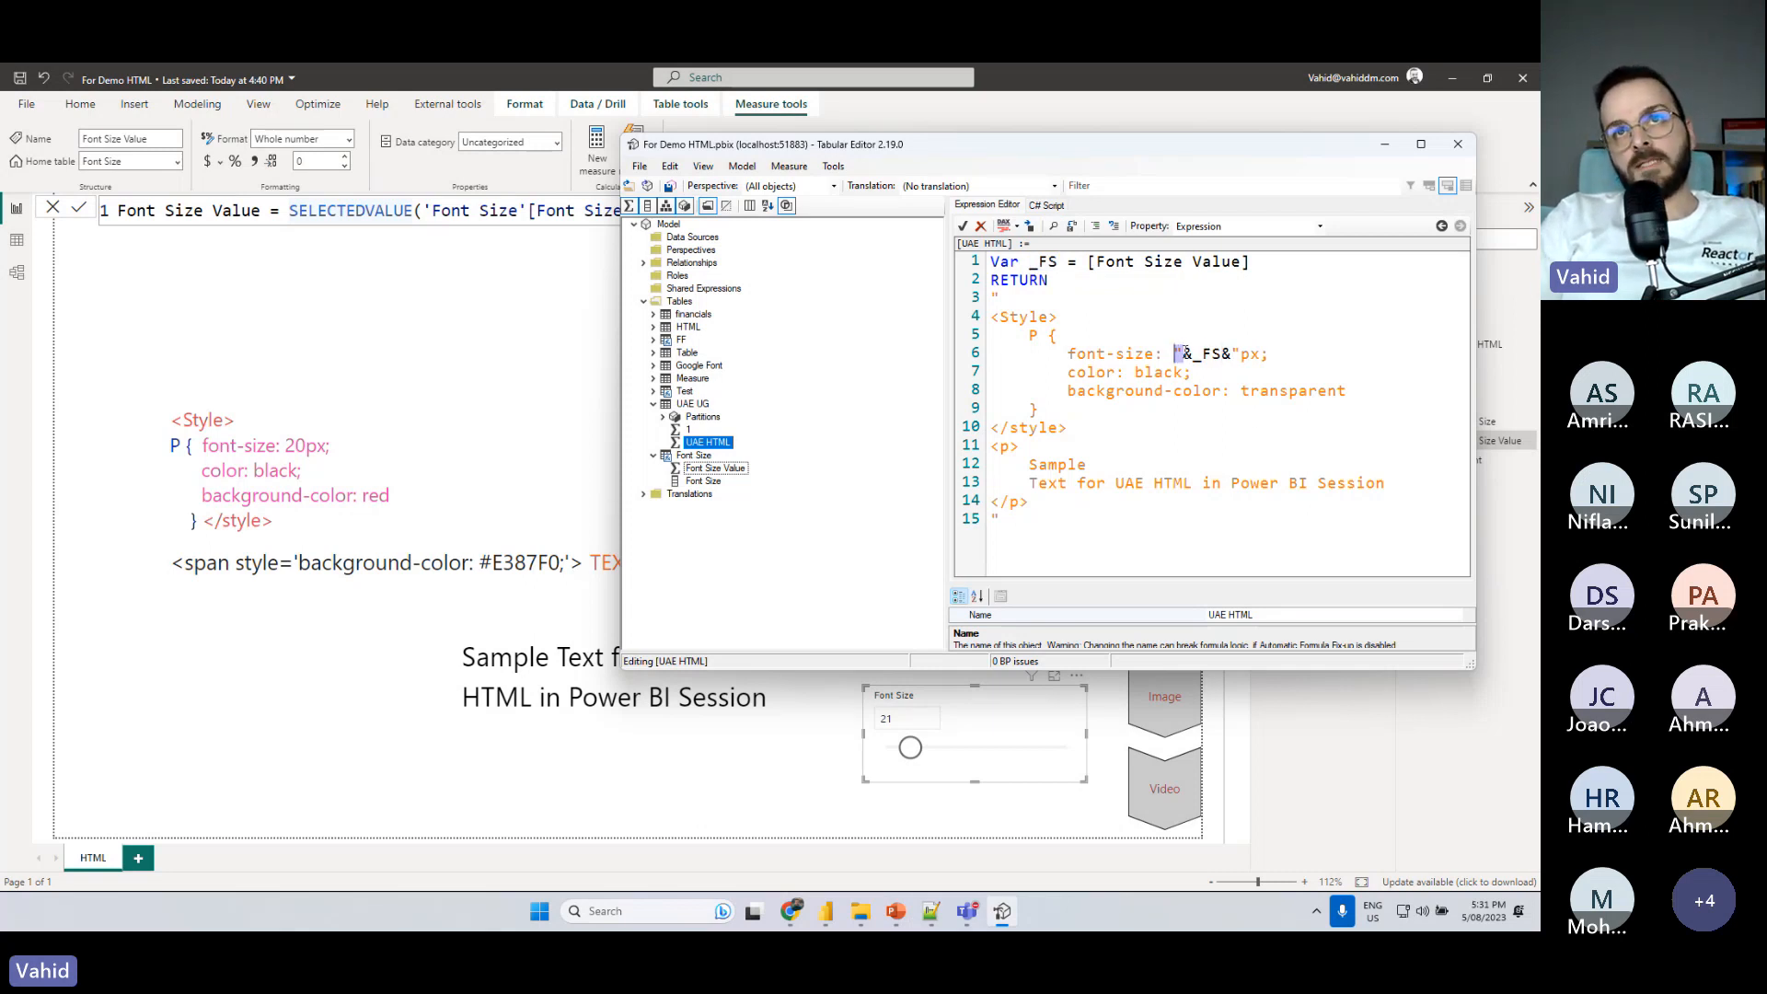
left_click(1183, 355)
left_click_drag(1185, 353, 992, 297)
left_click_drag(1234, 354, 1323, 512)
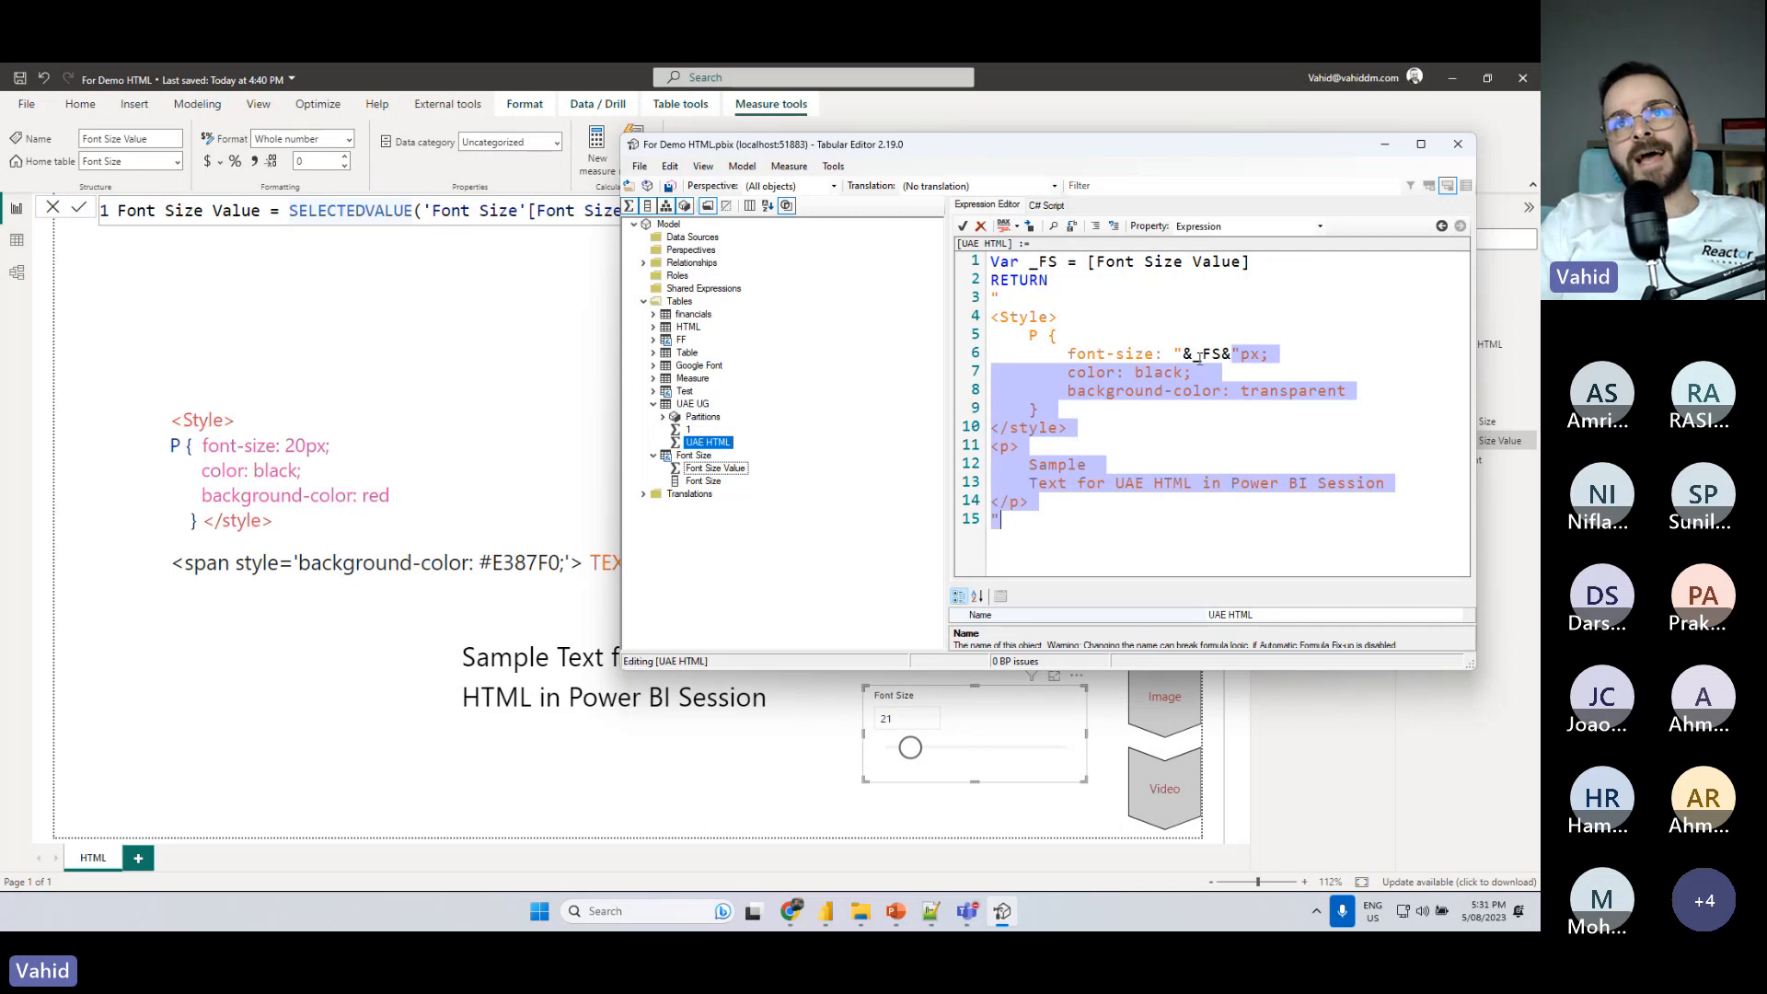
double_click(1035, 263)
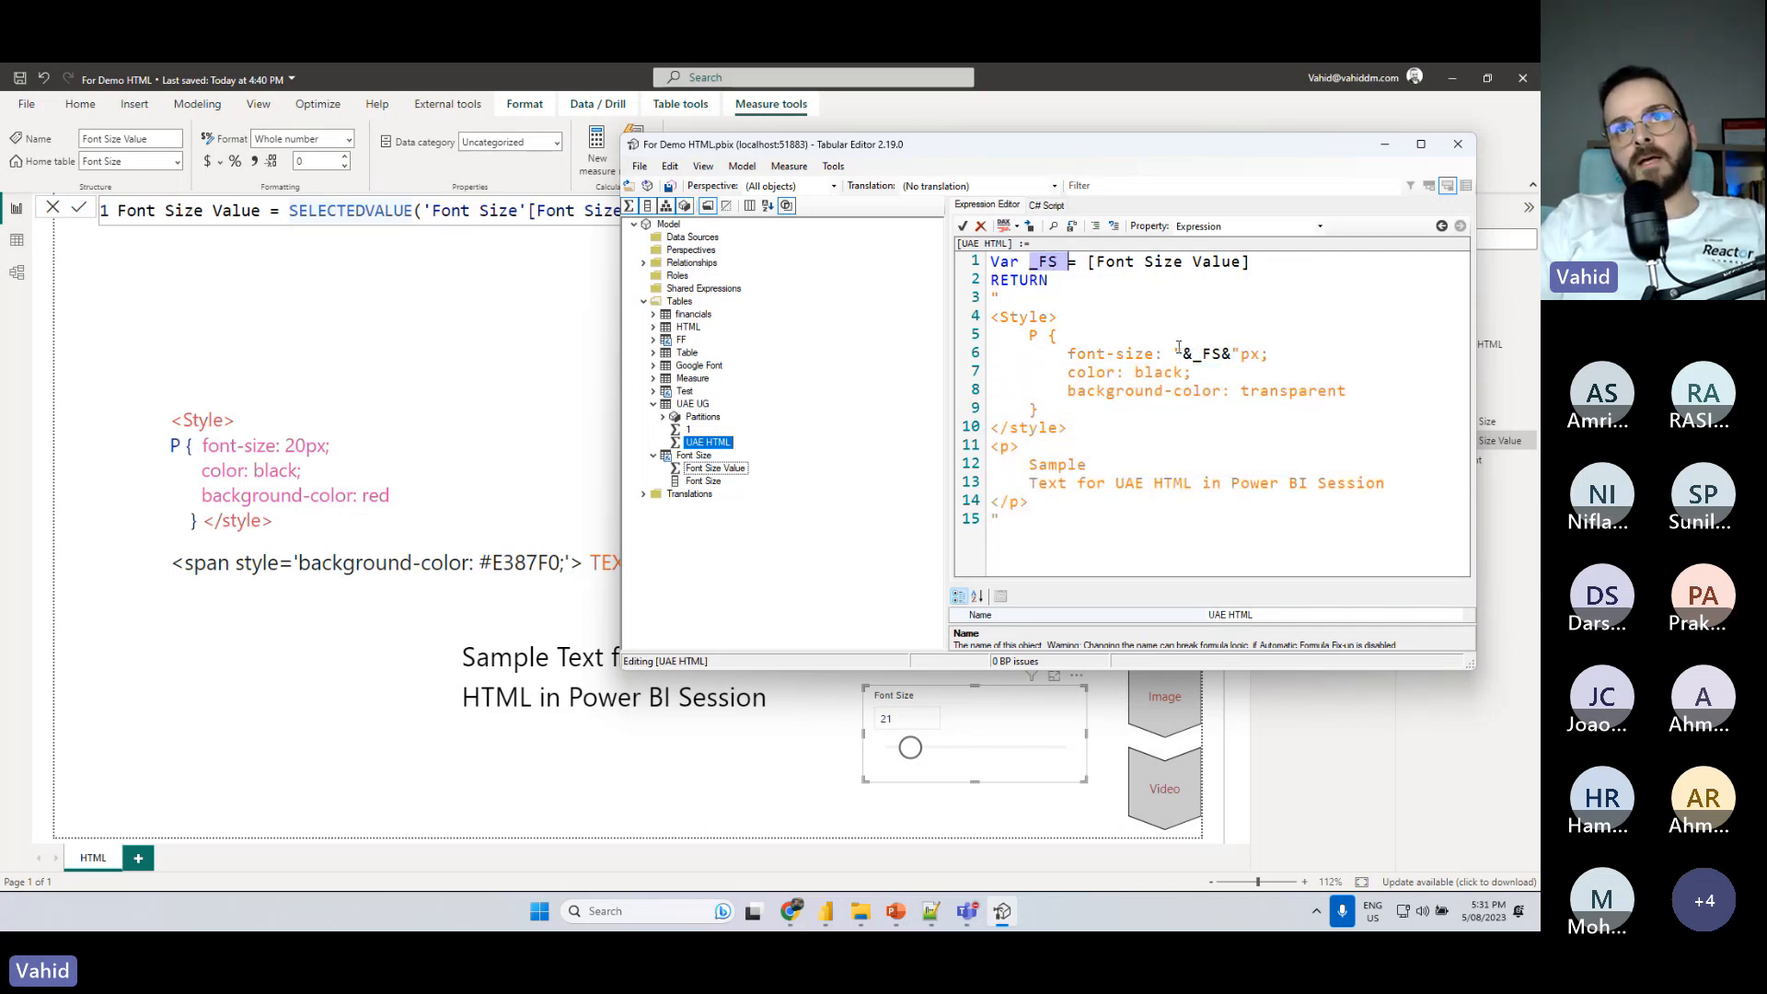
left_click_drag(1195, 354, 1217, 356)
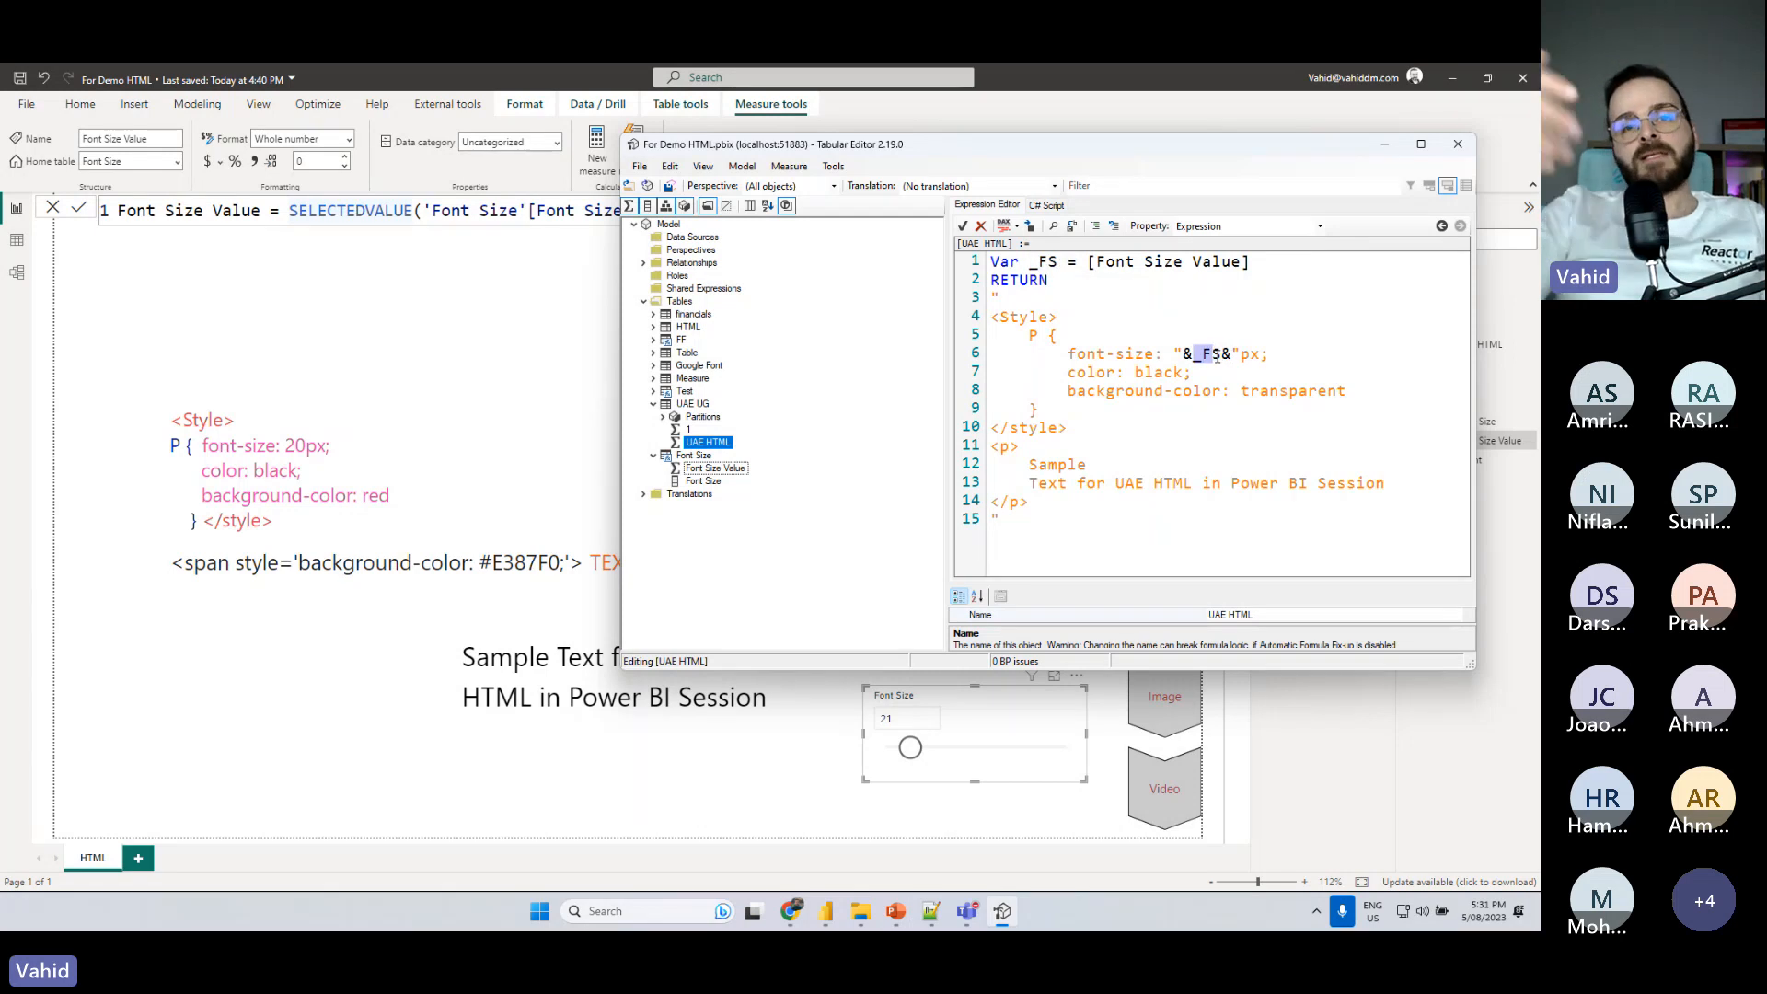
left_click_drag(1088, 264, 1257, 266)
left_click_drag(1195, 355, 1215, 357)
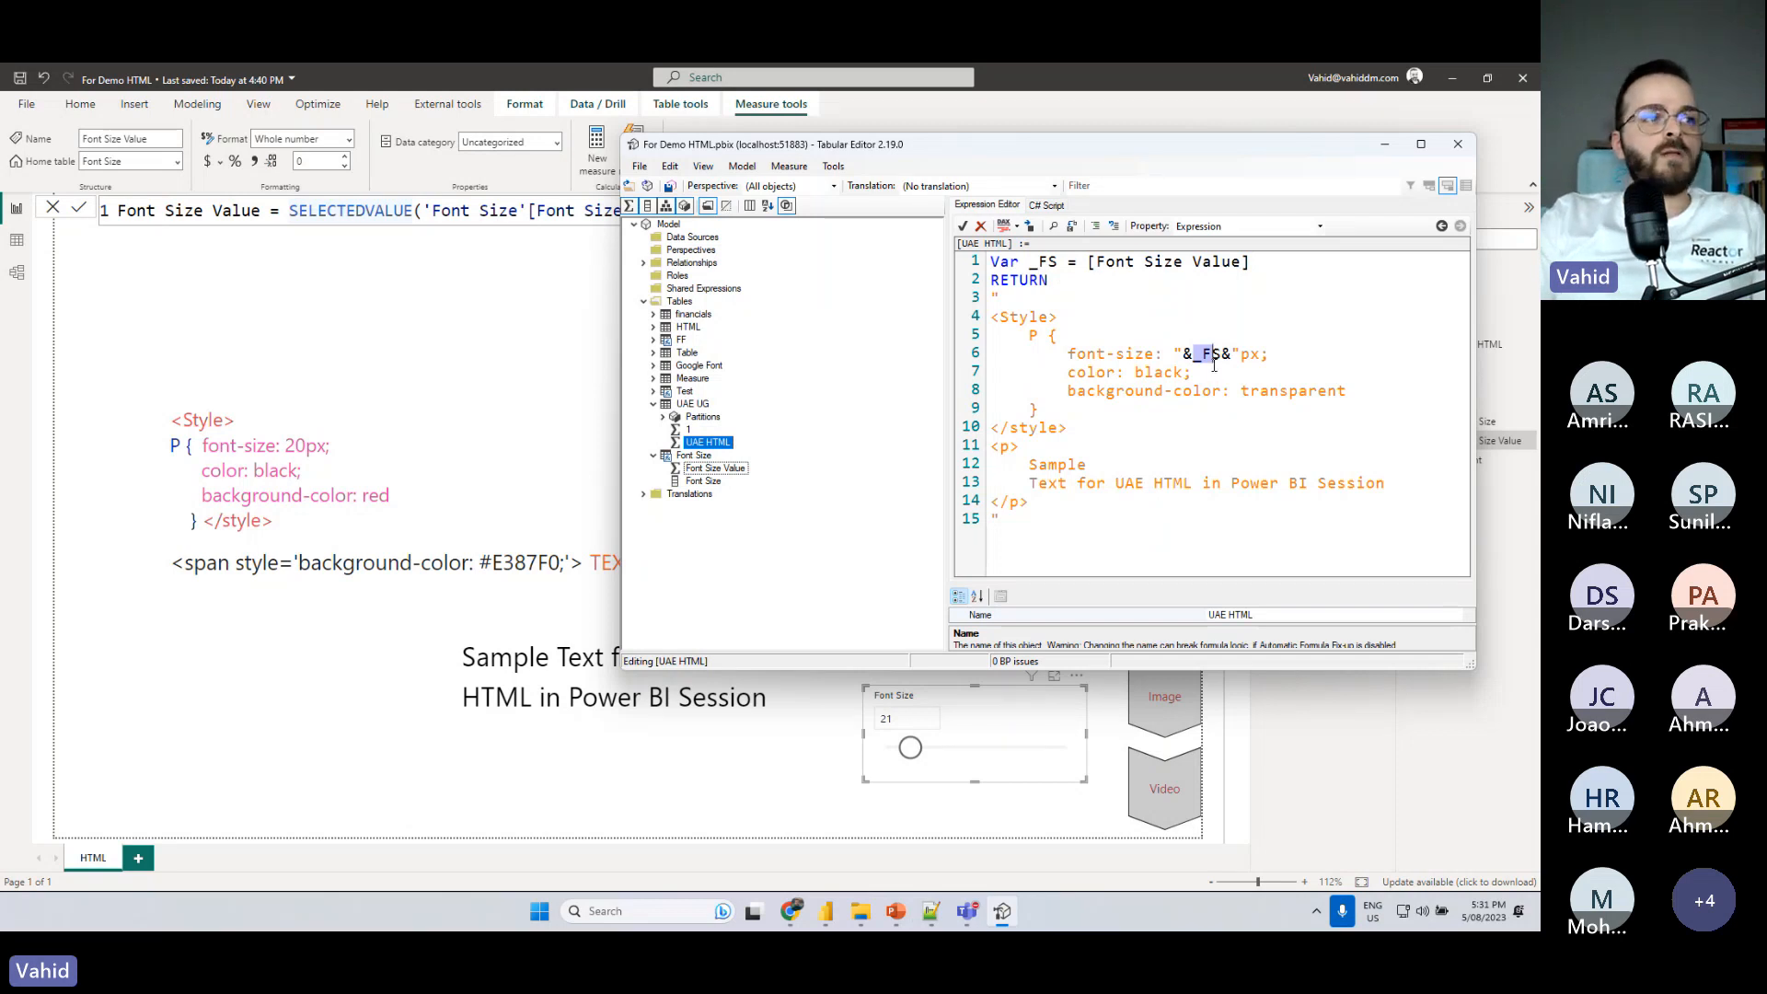
left_click(1173, 422)
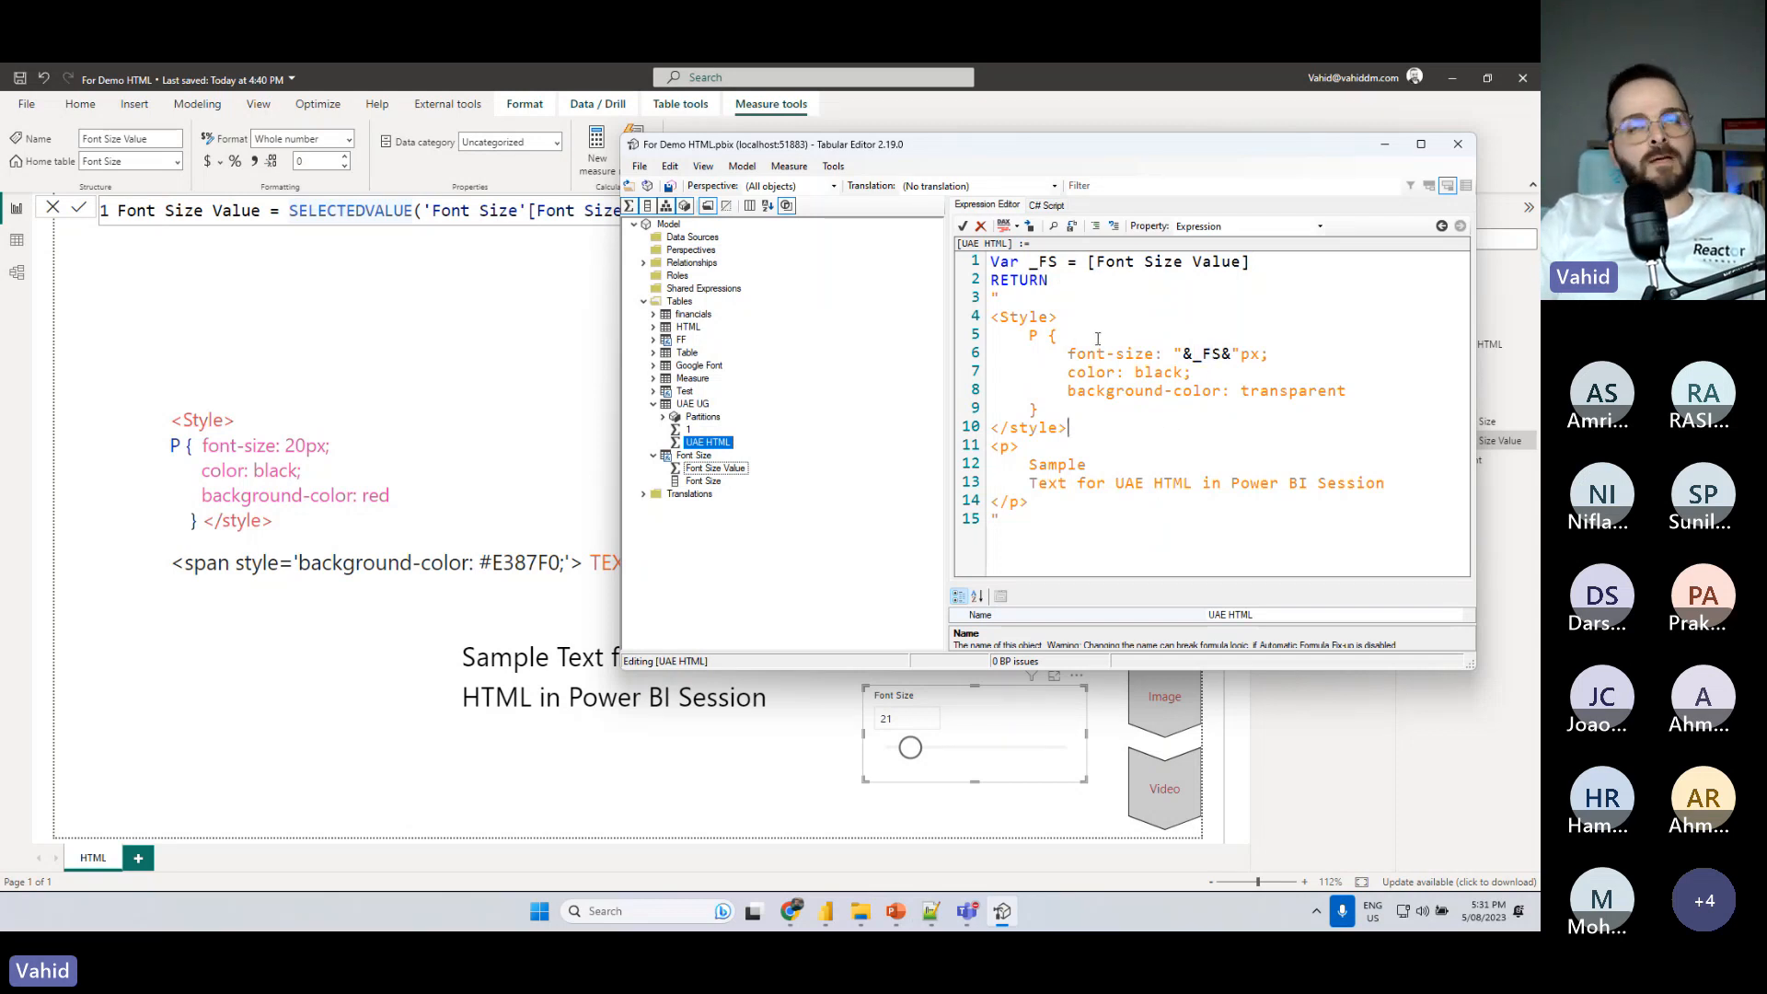
left_click_drag(992, 296, 1029, 523)
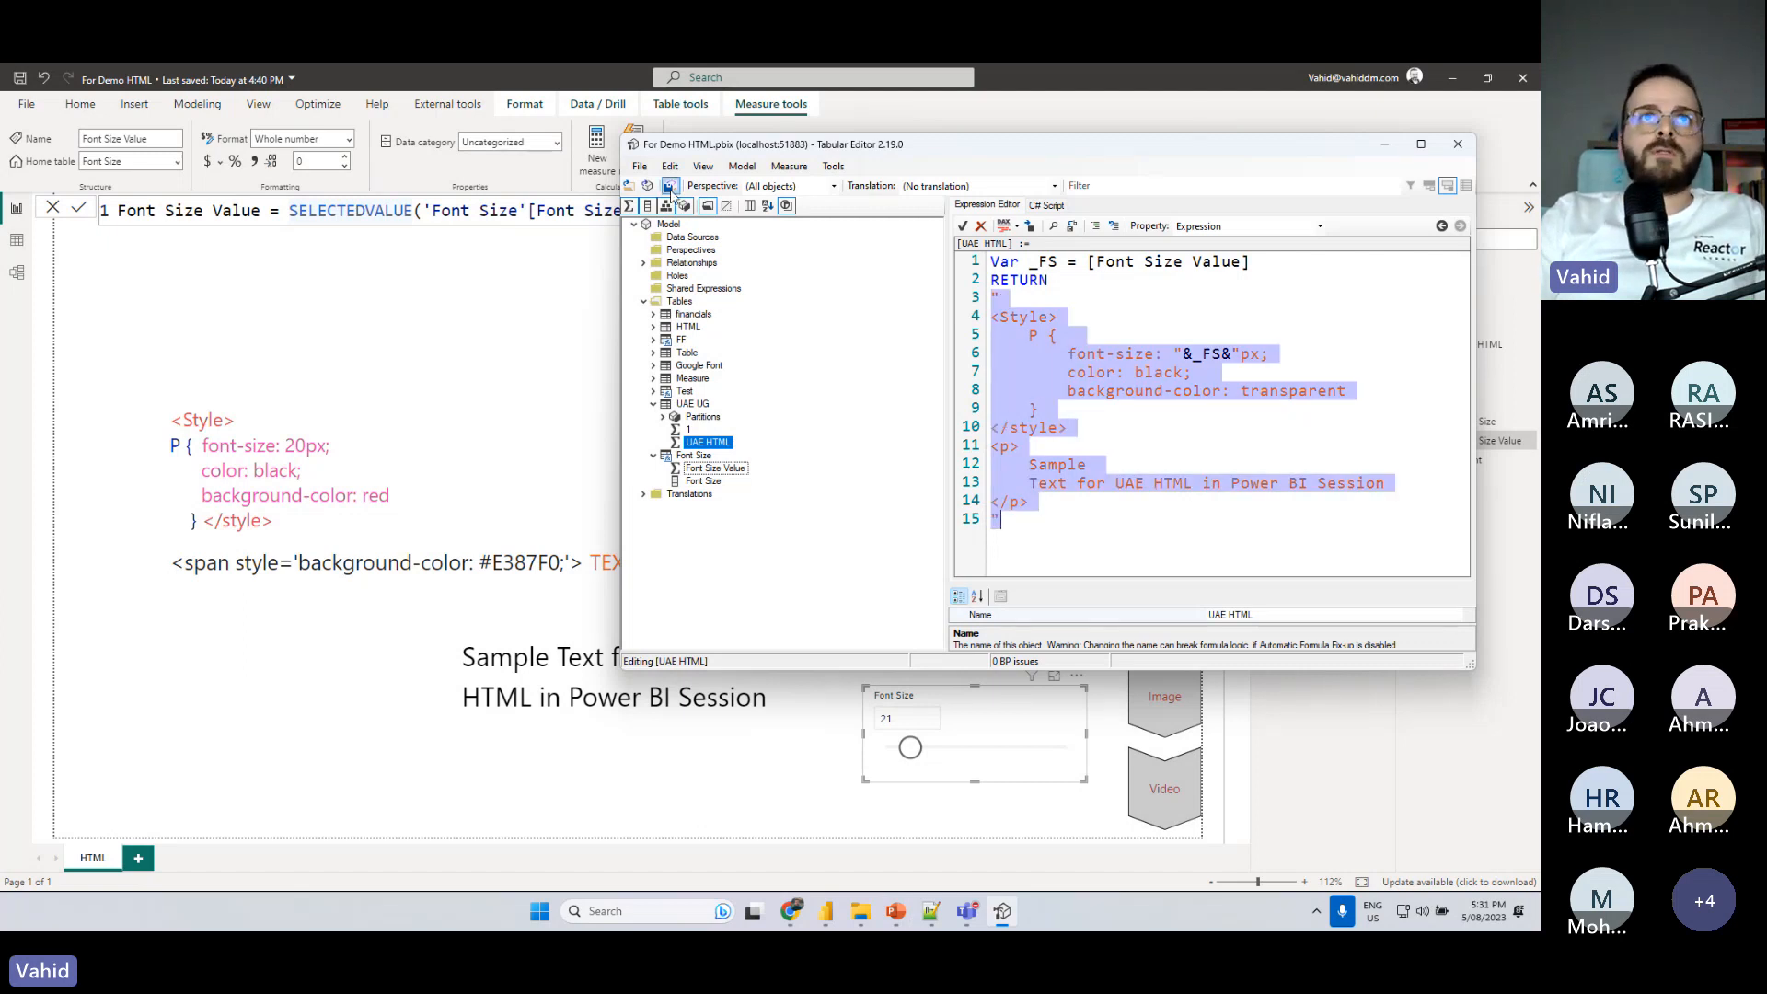
- Save the measure change to the model, switch to Power BI, and test the Font Size slicer at 38, 34 and 30
left_click(670, 185)
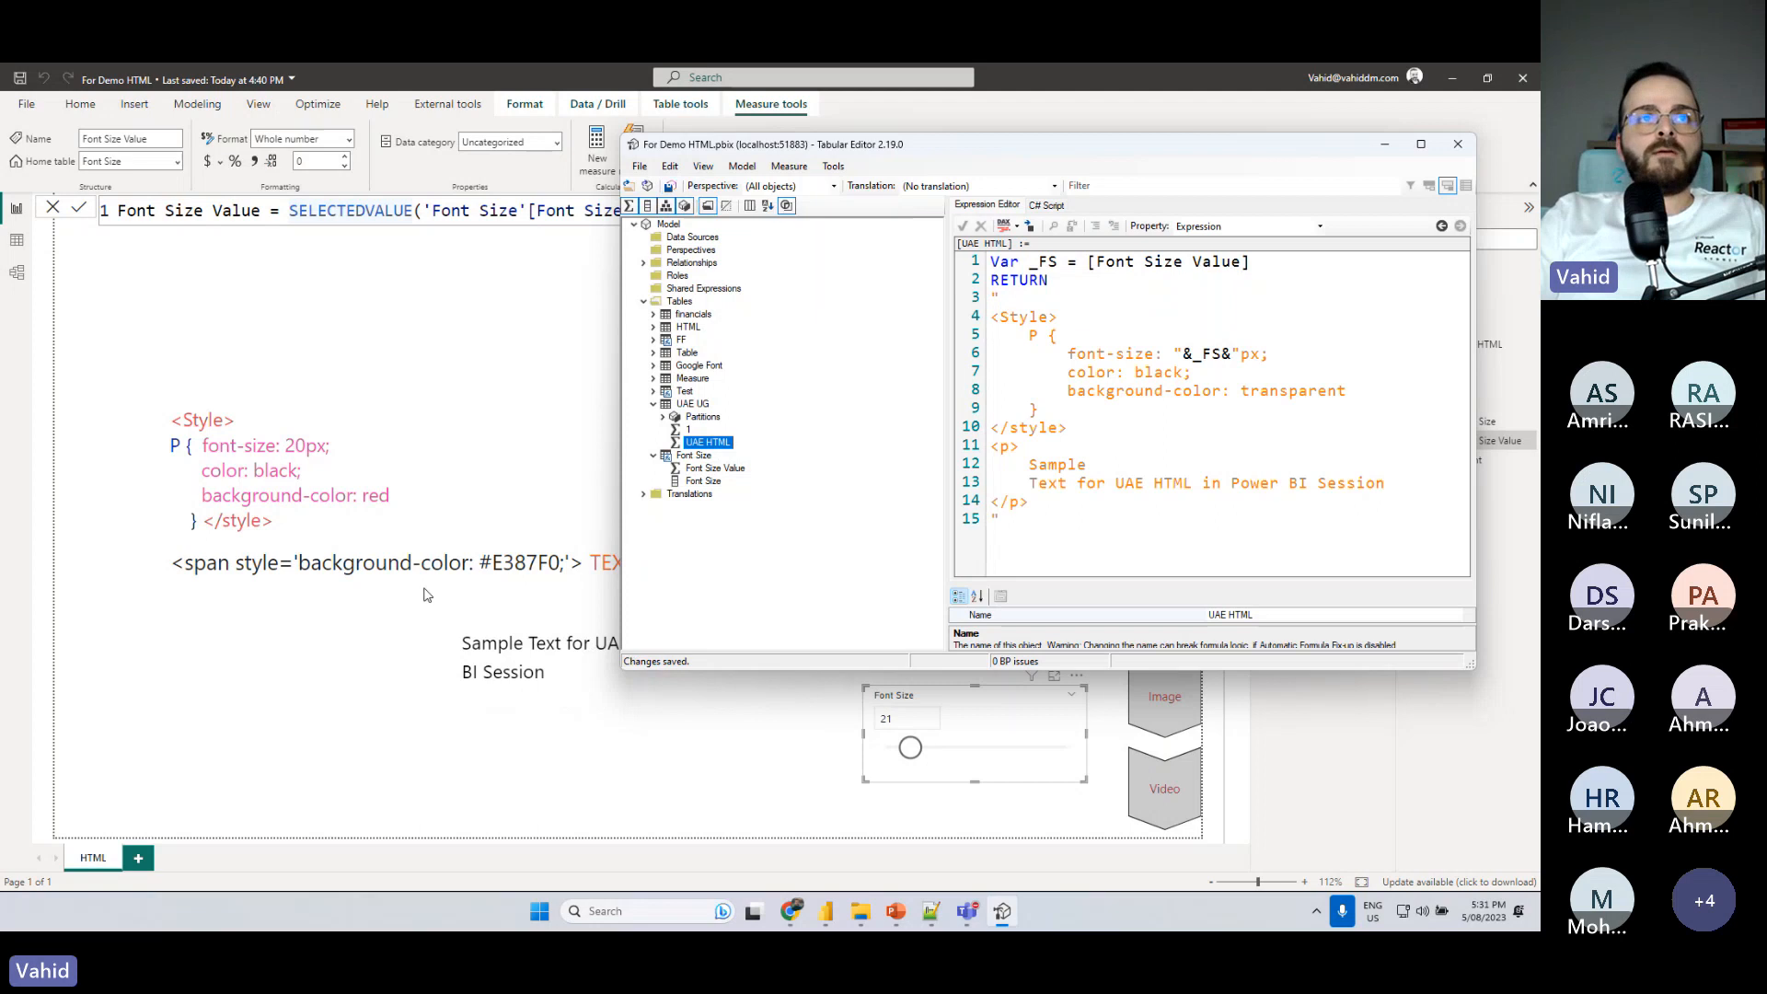
left_click(474, 315)
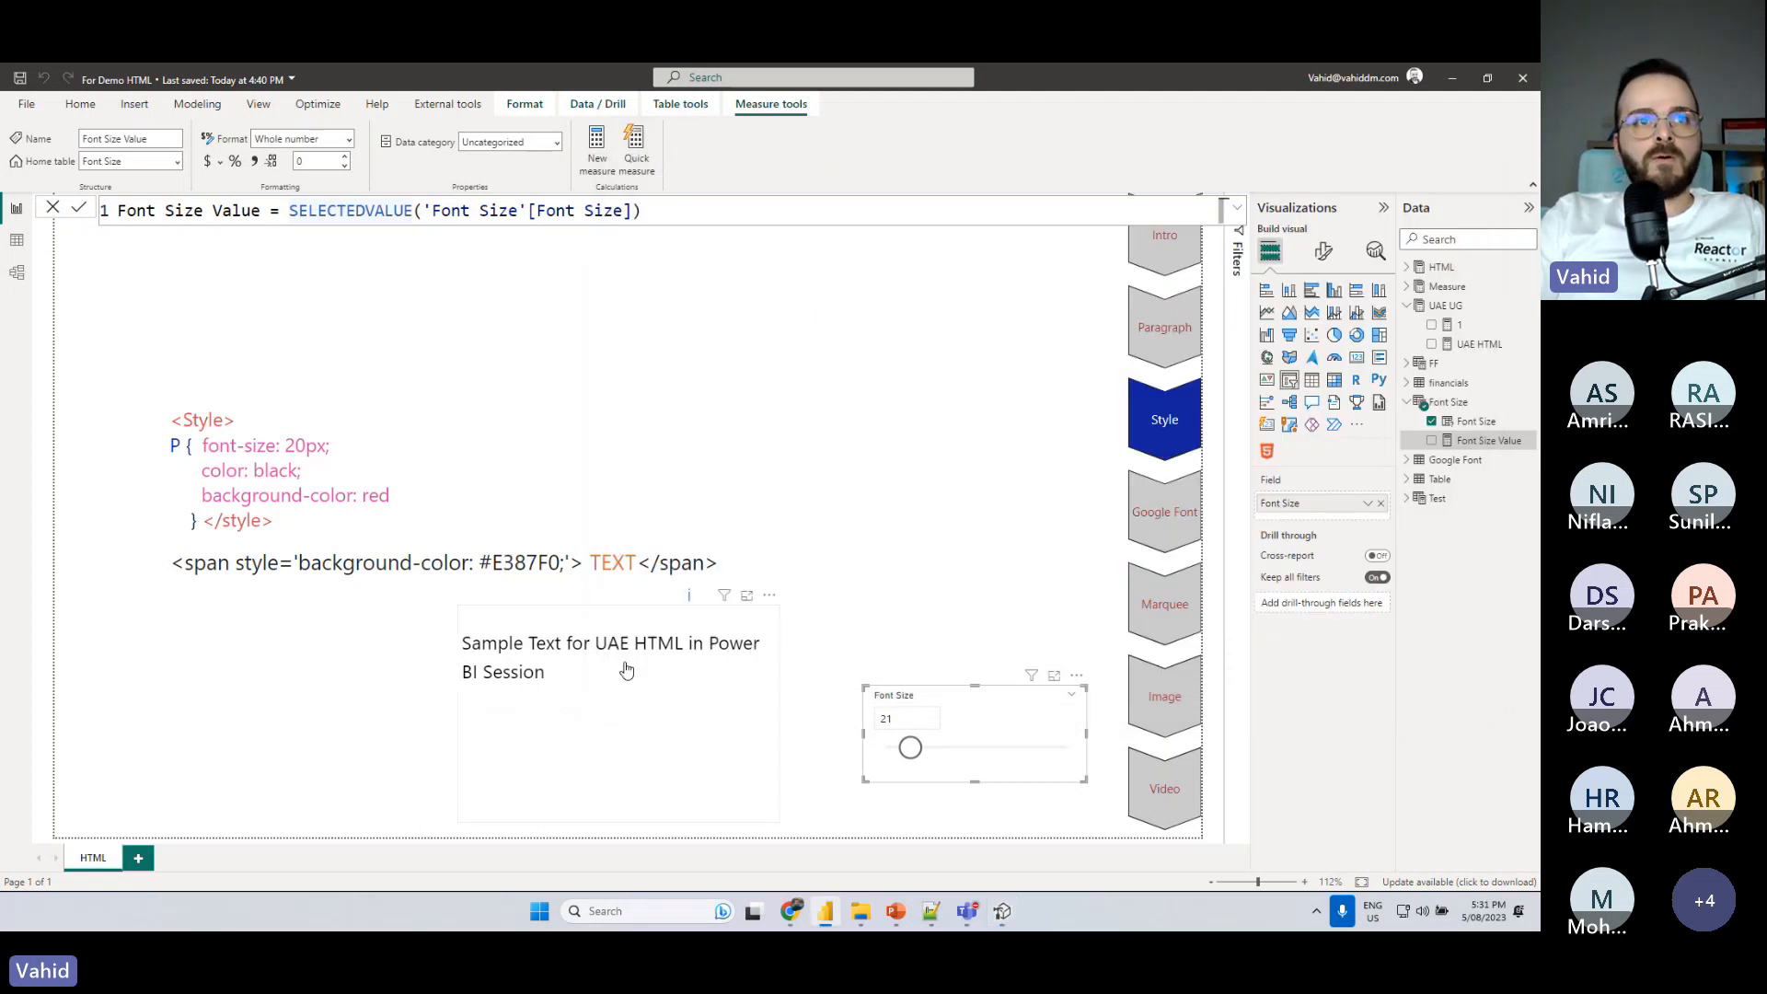
mouse_move(912, 747)
left_mouse_down()
mouse_move(1041, 757)
mouse_move(945, 753)
left_mouse_up()
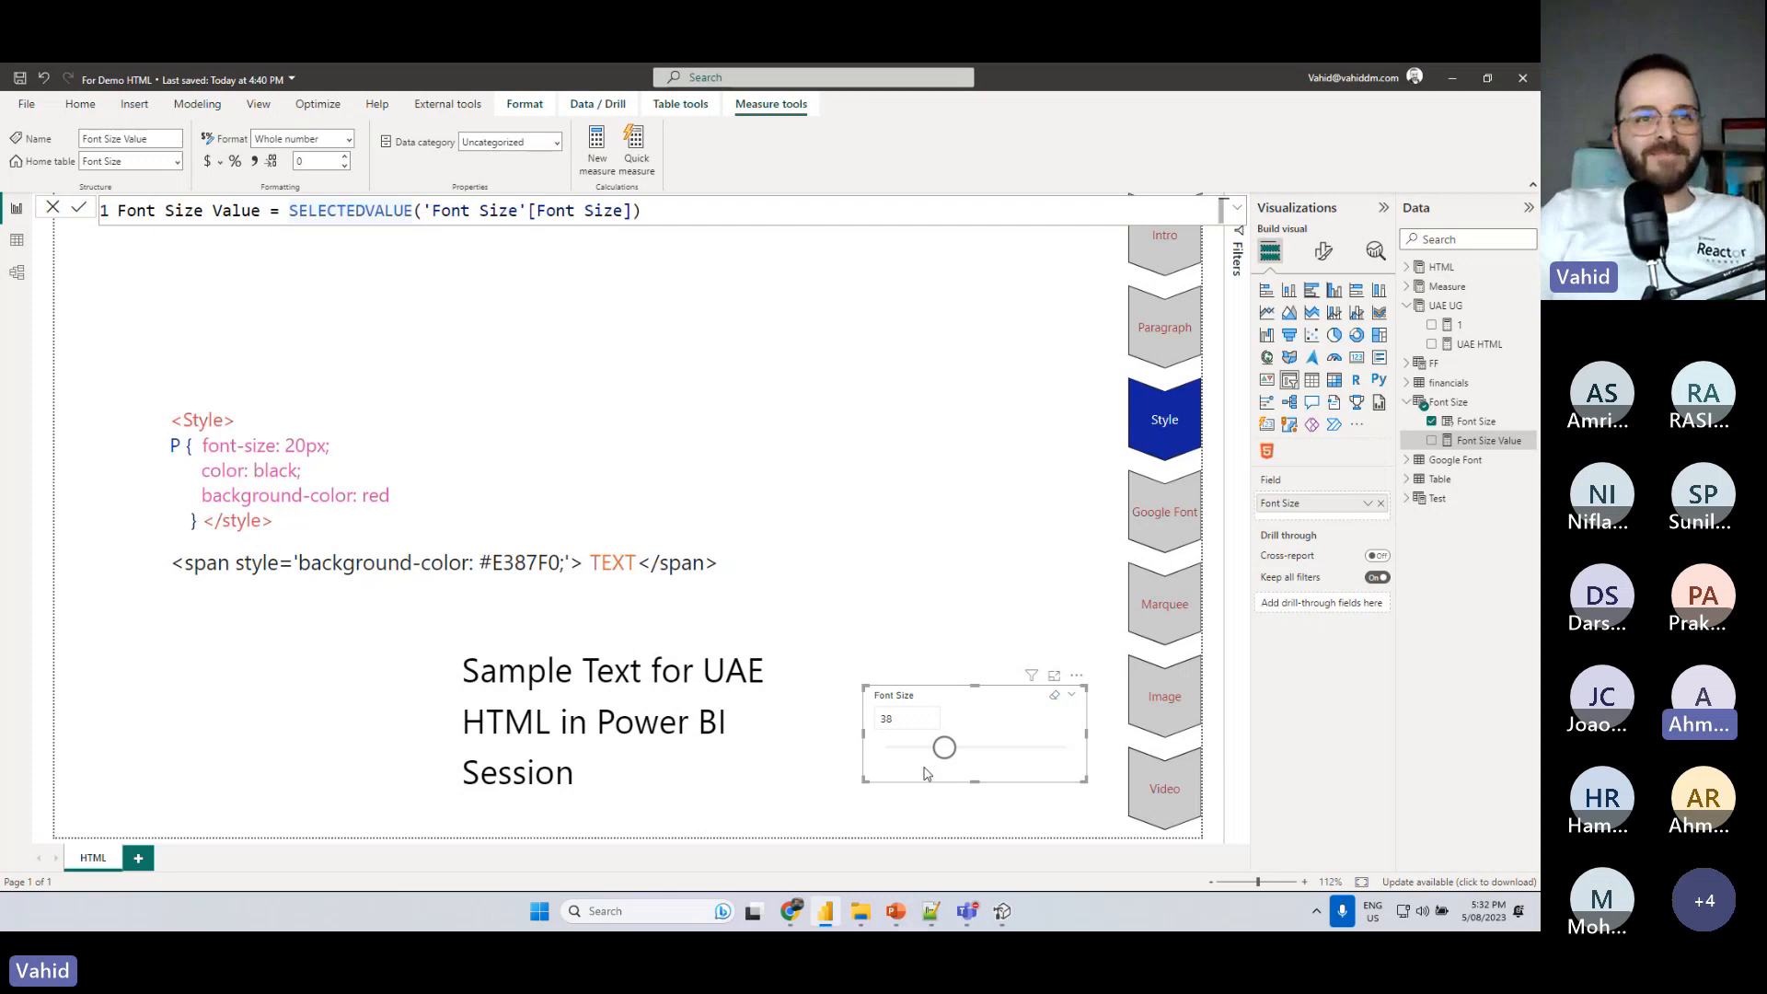
left_click_drag(946, 753, 939, 754)
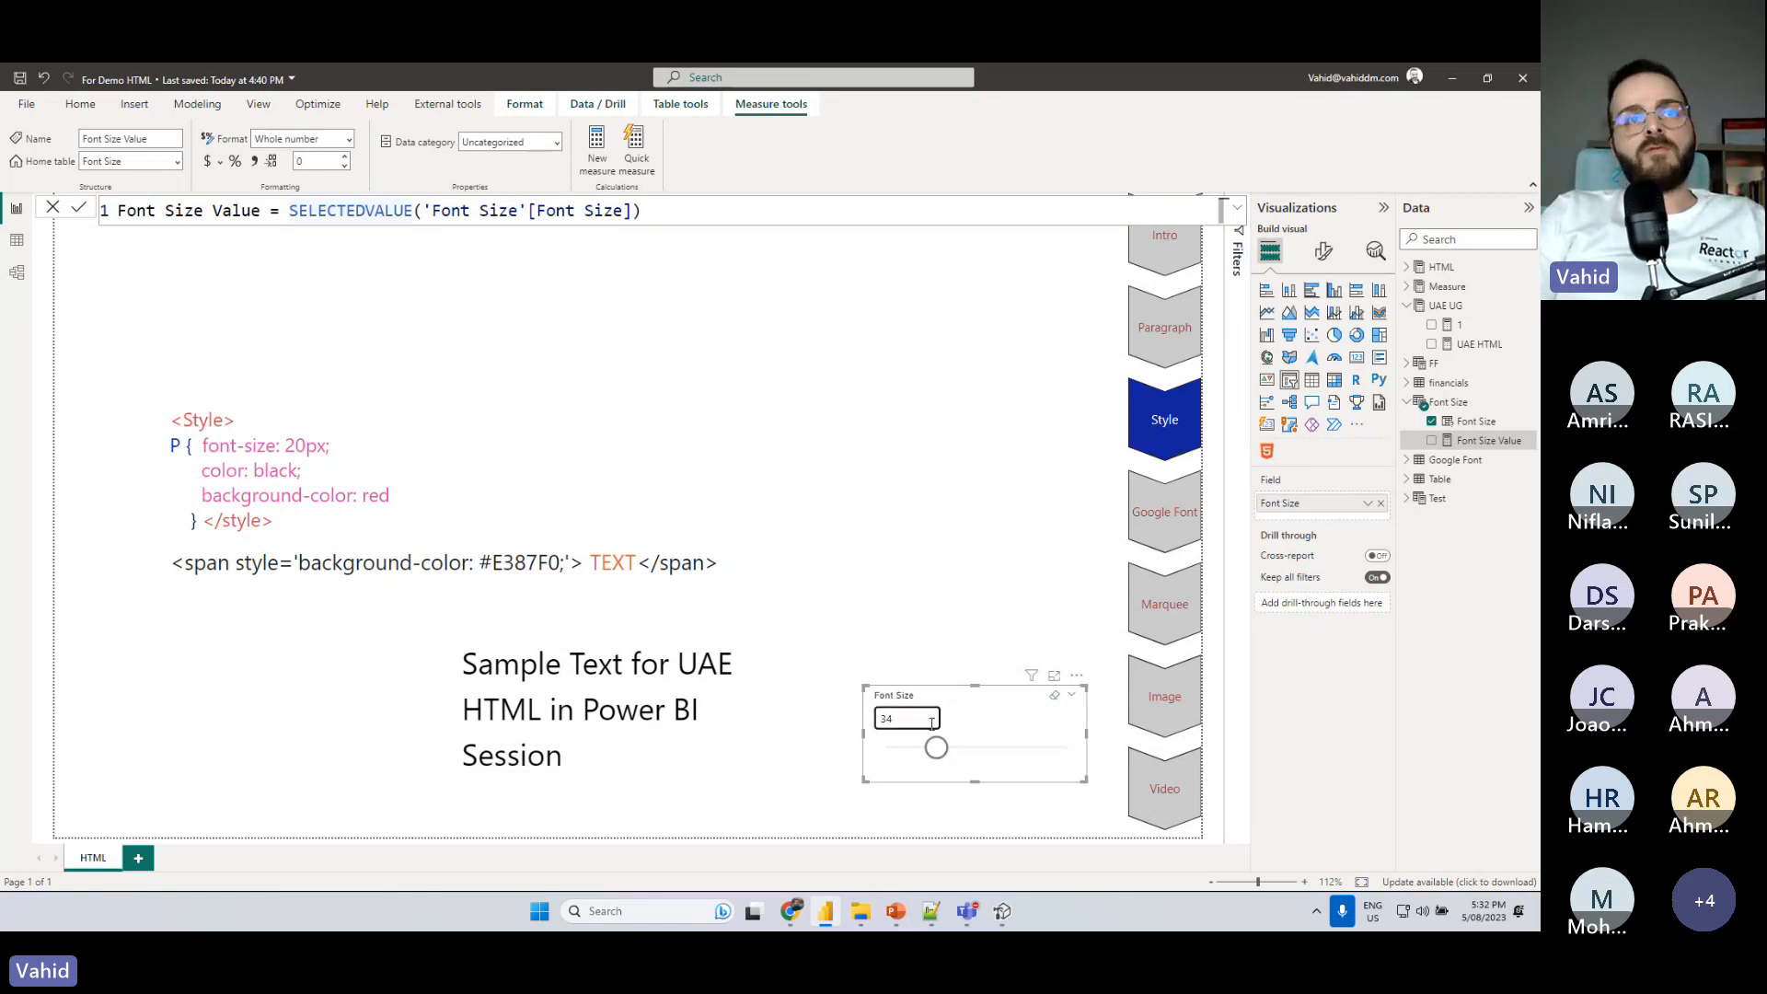
left_click_drag(936, 748, 927, 755)
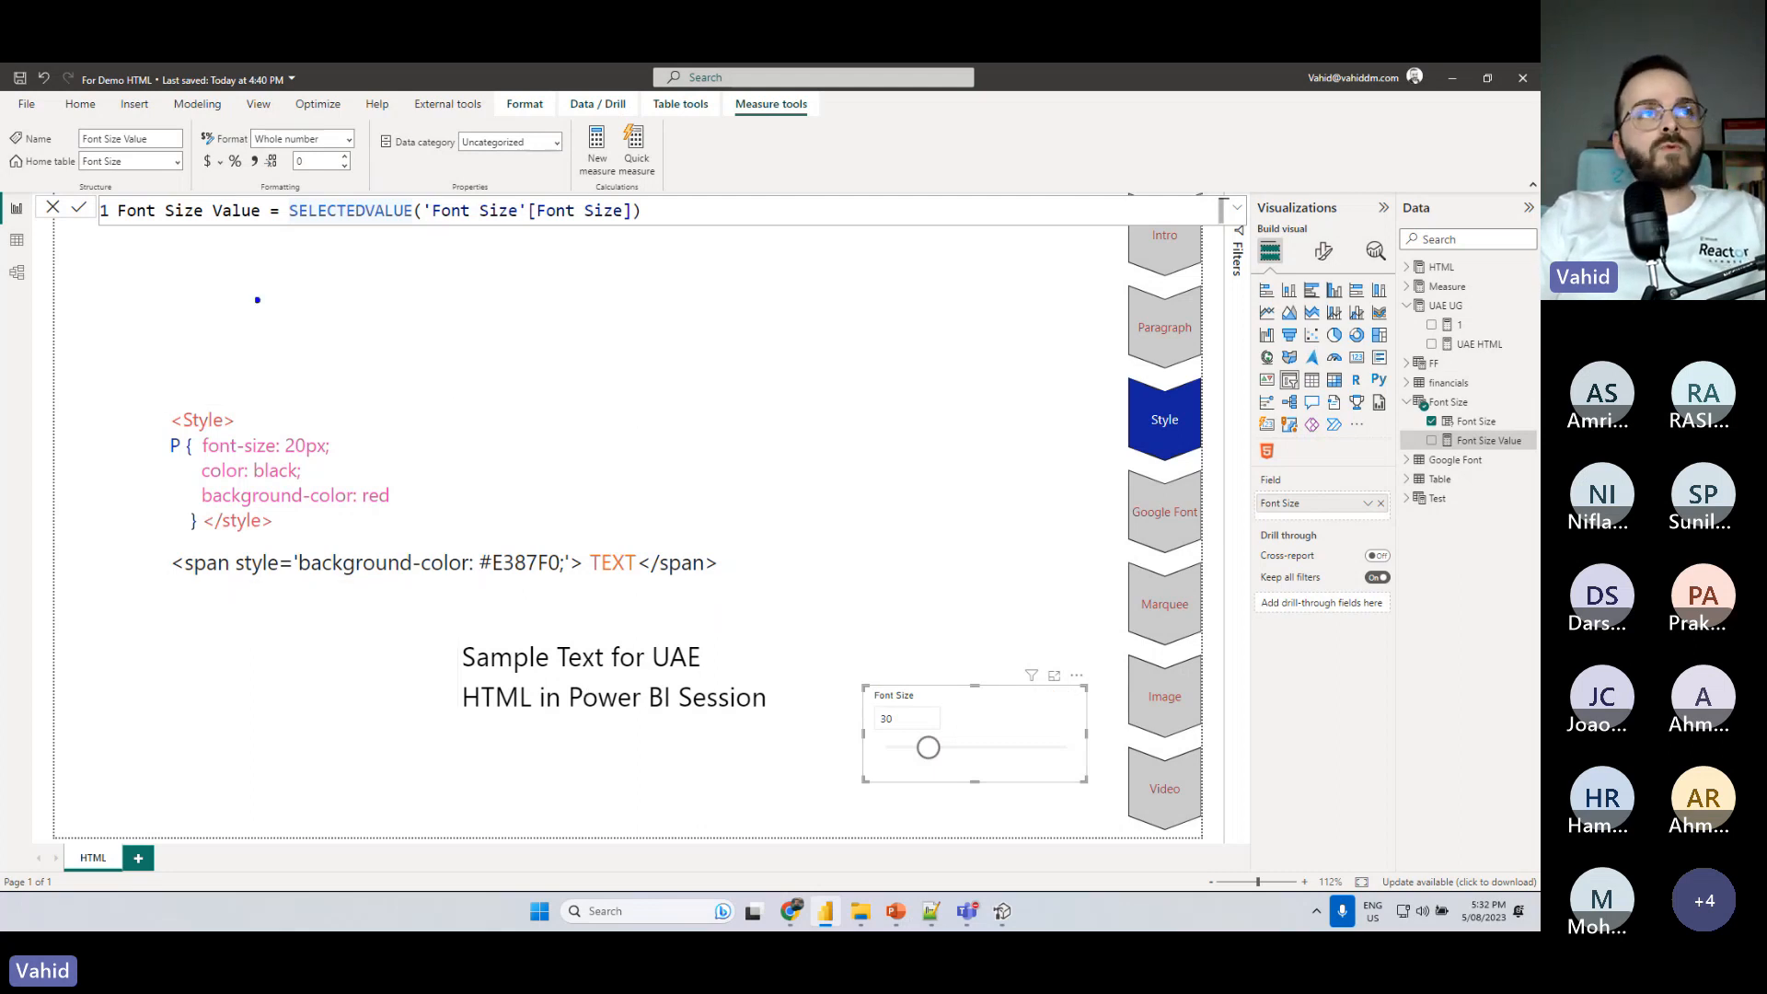
left_click_drag(124, 291, 359, 467)
left_click_drag(500, 297, 829, 493)
left_click_drag(900, 349, 1114, 501)
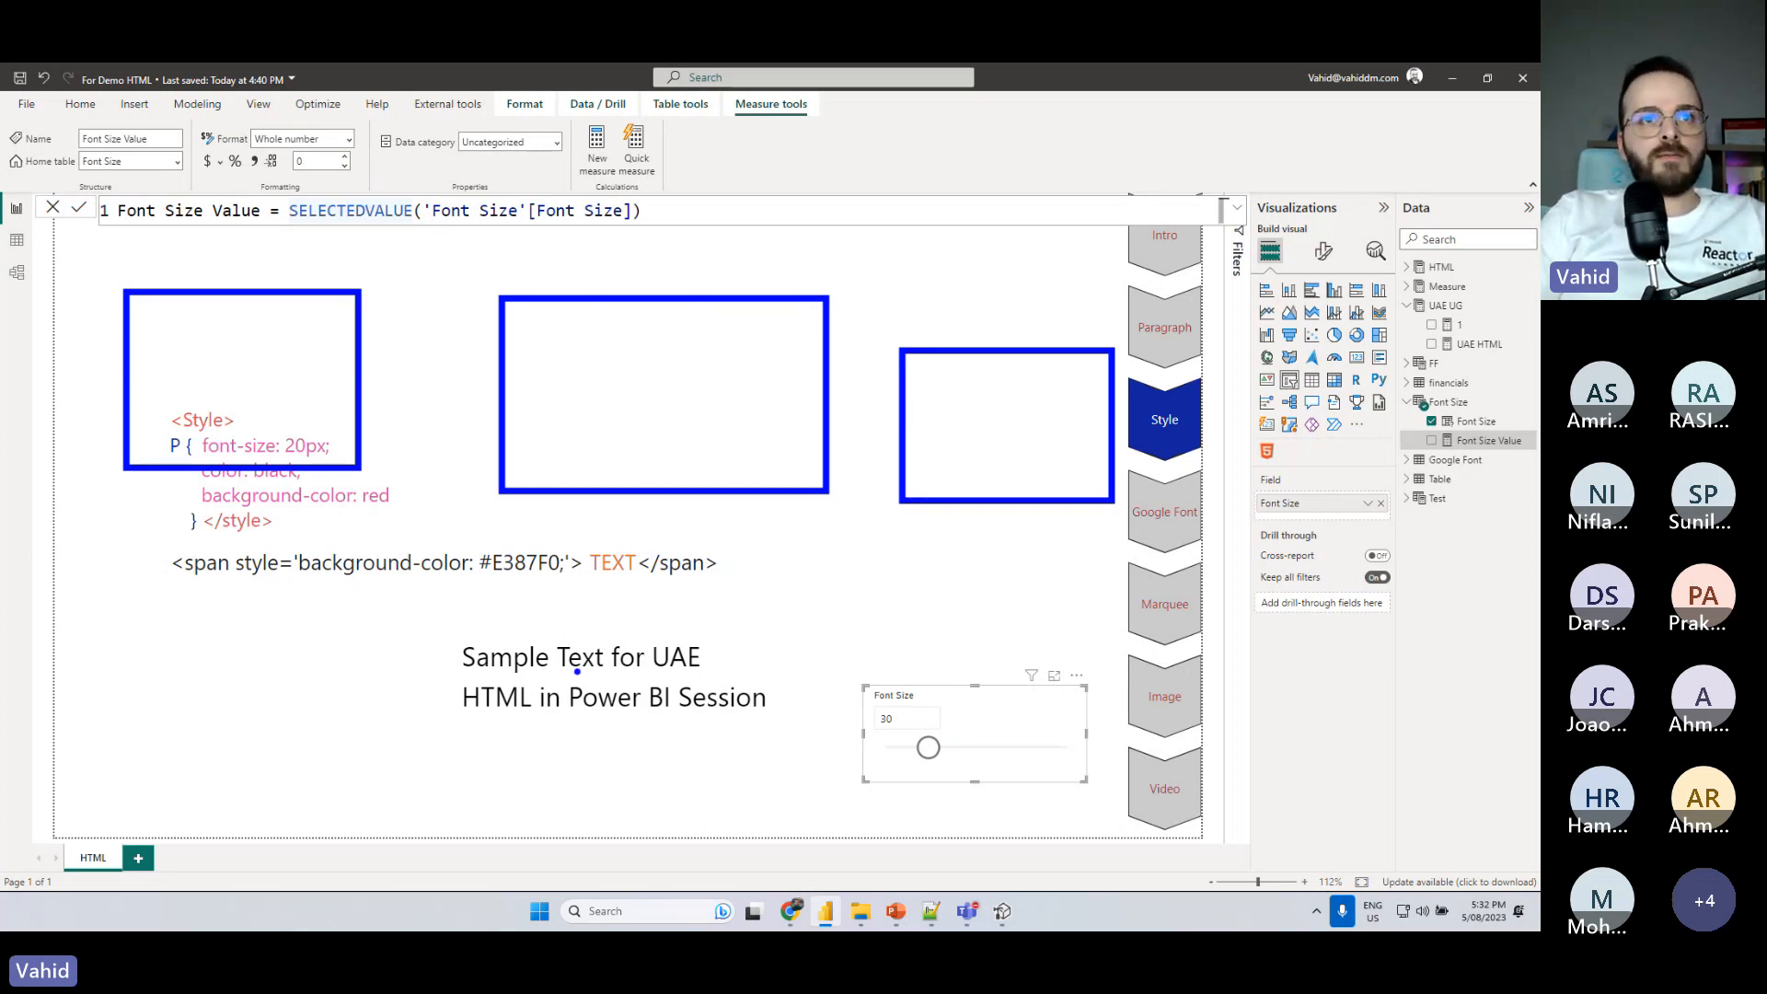
- Test the sample text with the Font Size slicer at 68, and set the slicer to 22
left_click_drag(928, 747, 1004, 747)
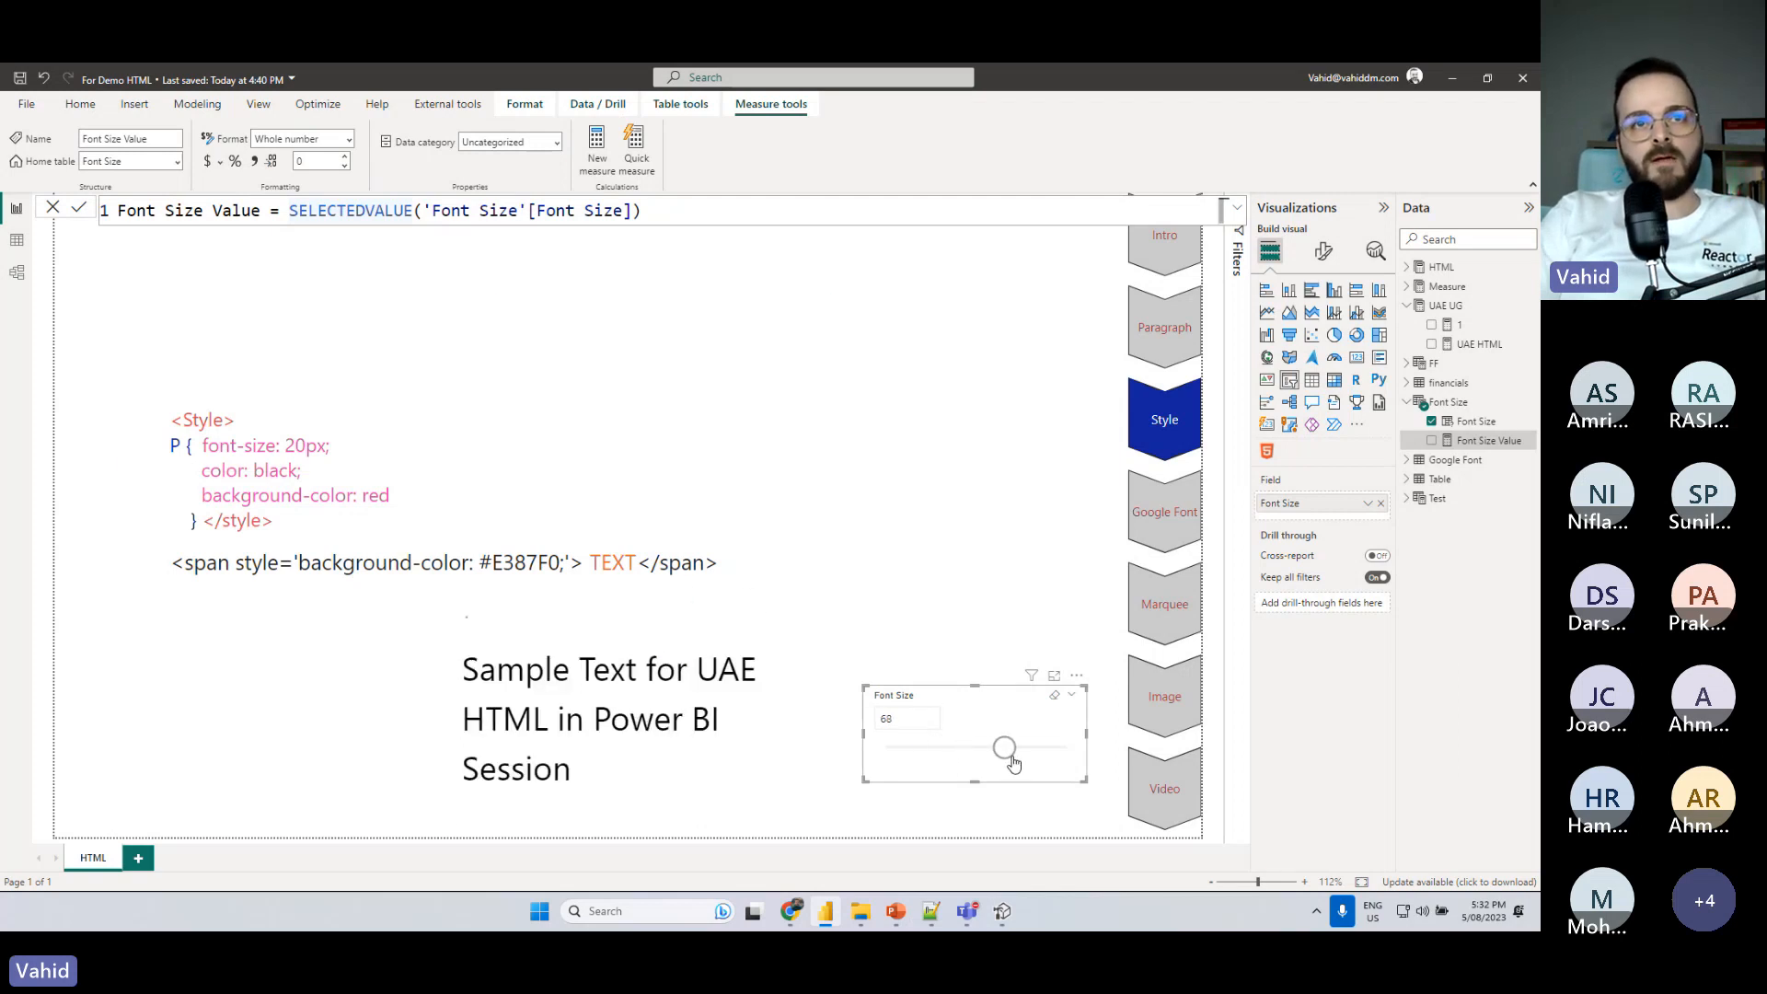
mouse_move(773, 666)
left_mouse_down()
mouse_move(773, 762)
mouse_move(773, 650)
left_mouse_up()
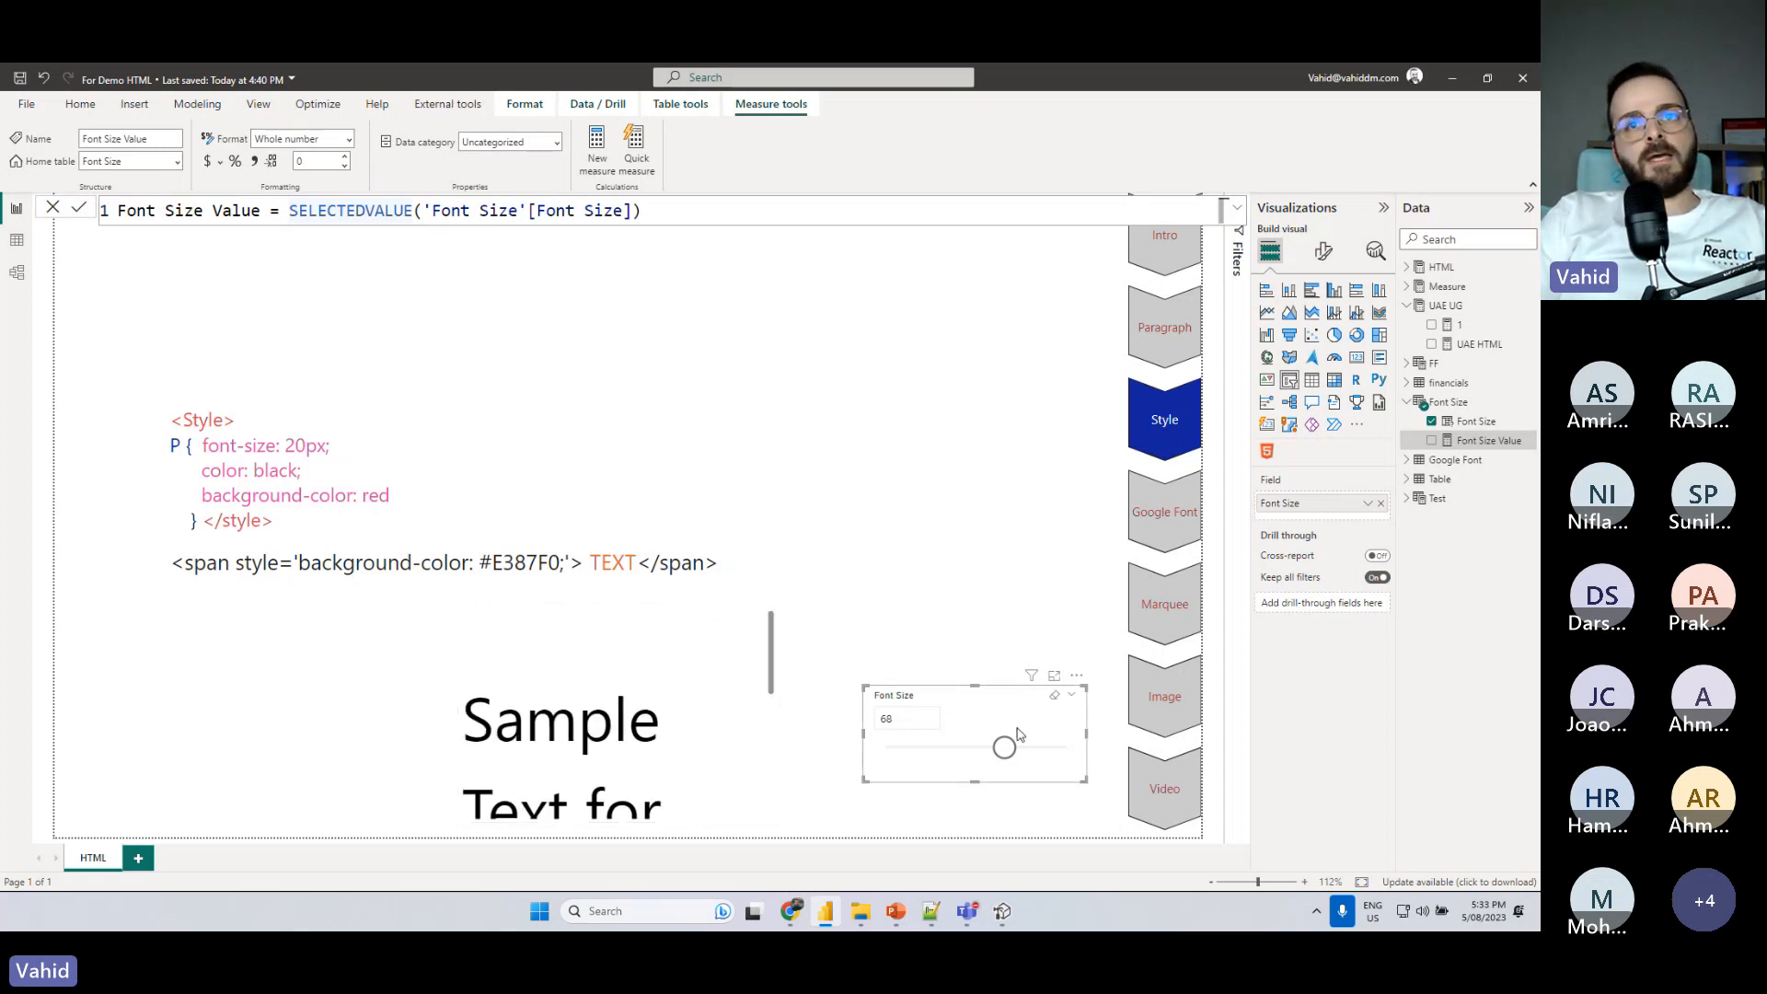
left_click_drag(1004, 748, 911, 750)
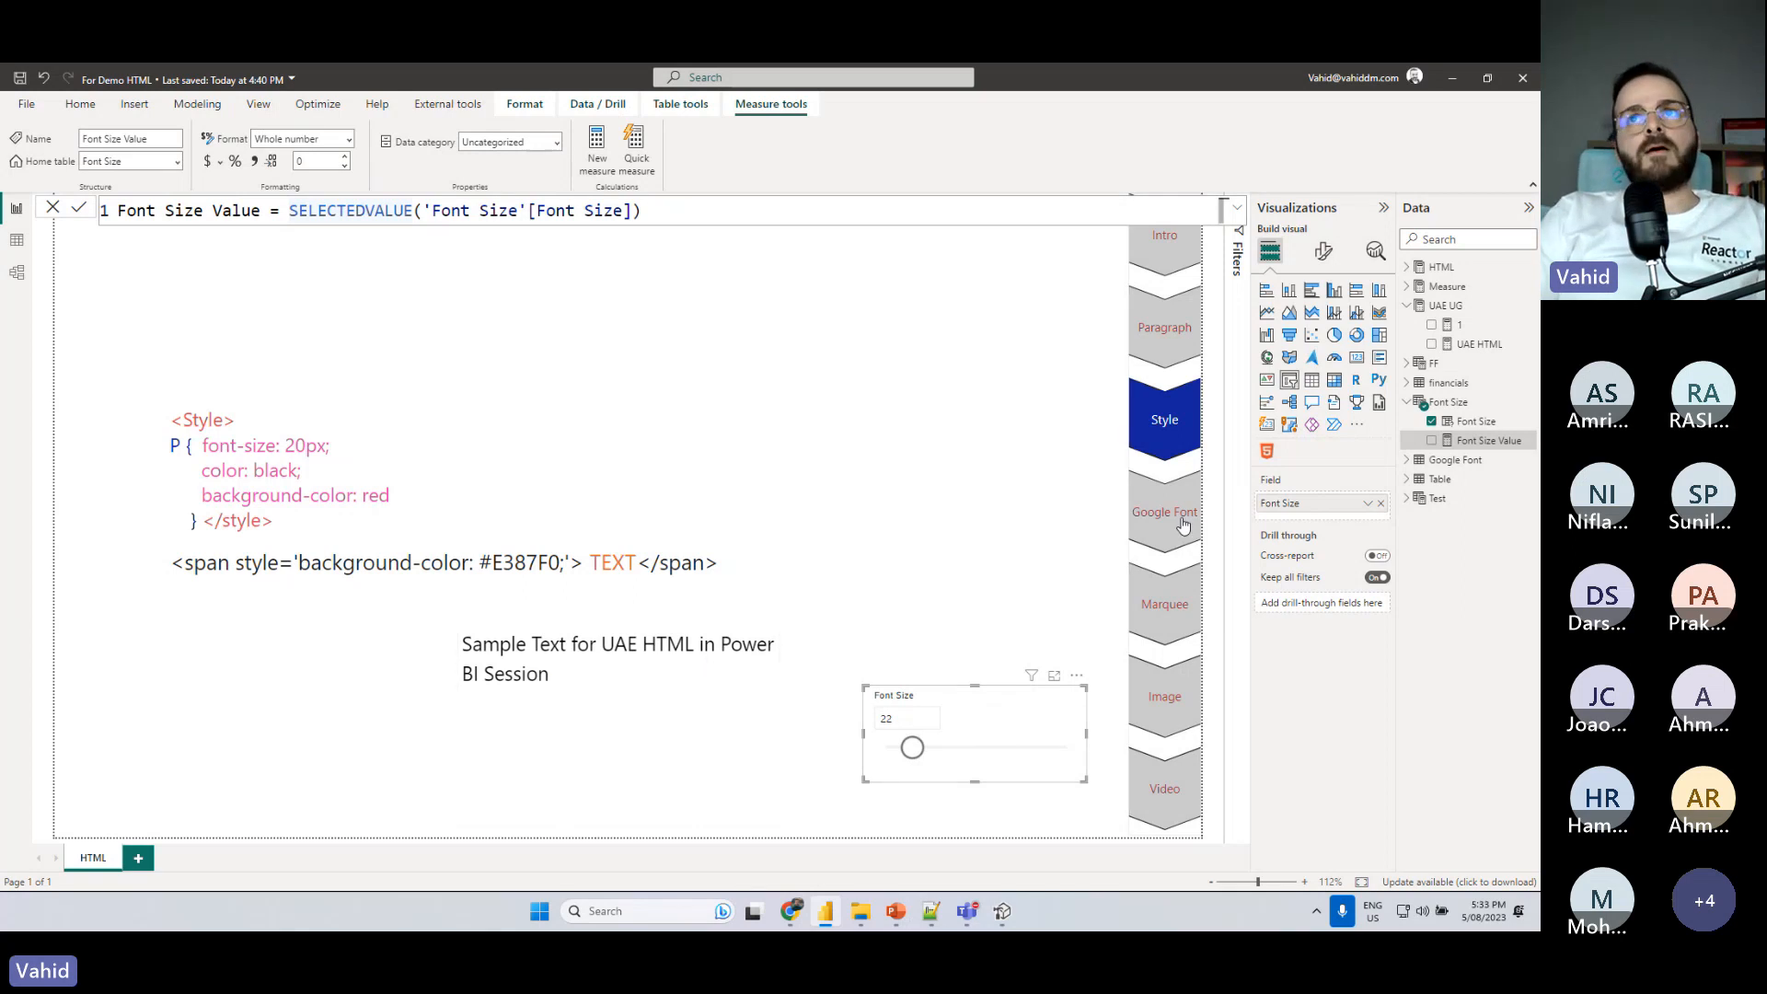
- Examine the Style block and the opening tag, style attribute and closing tag of the span example in the report text box
left_click_drag(276, 521, 171, 416)
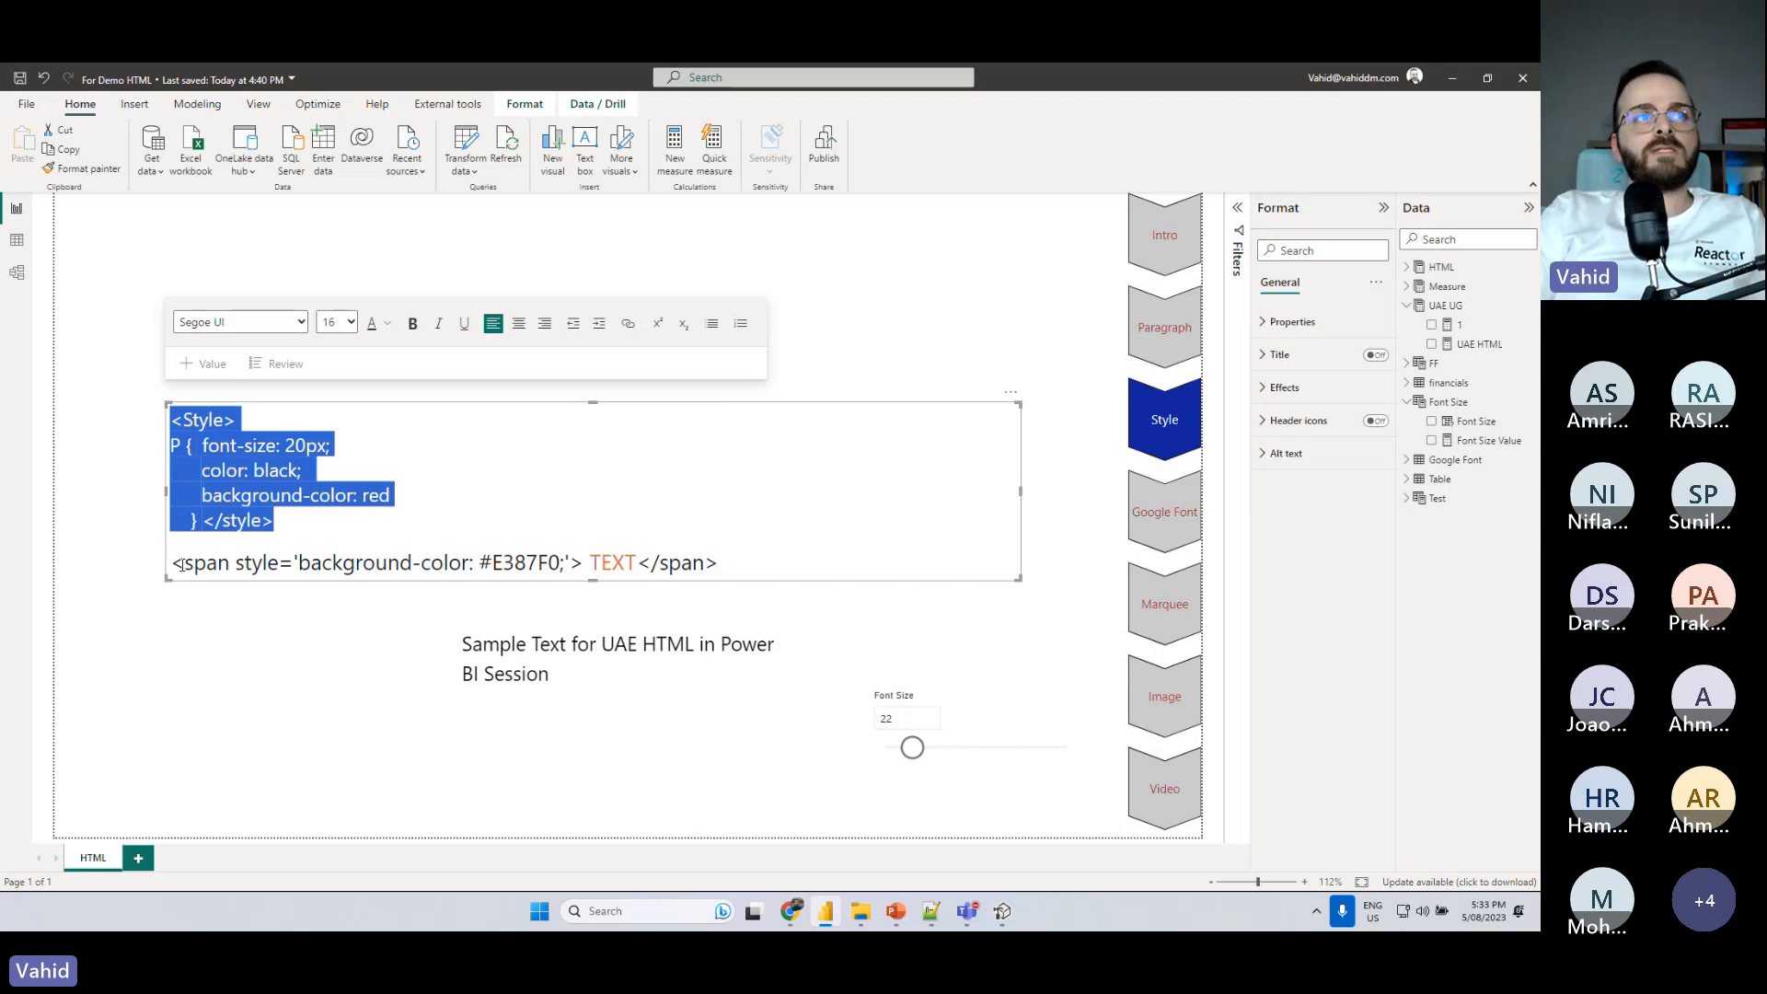
left_click_drag(173, 563, 584, 562)
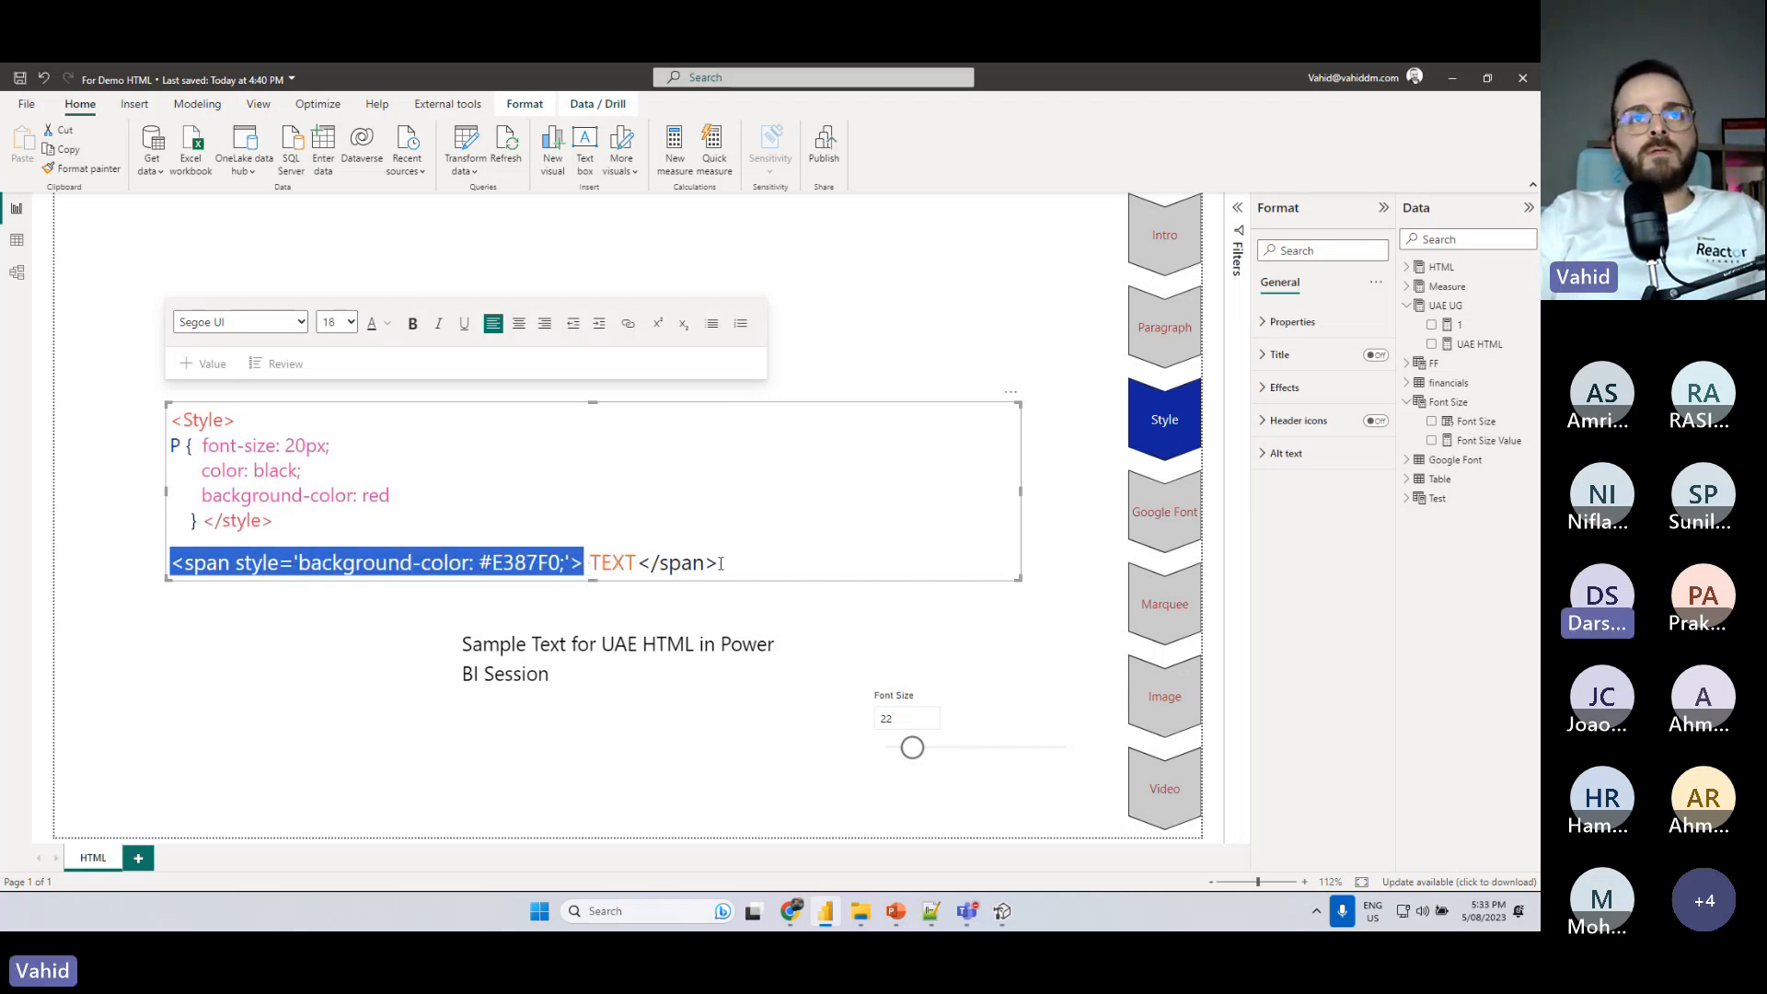
left_click(1002, 911)
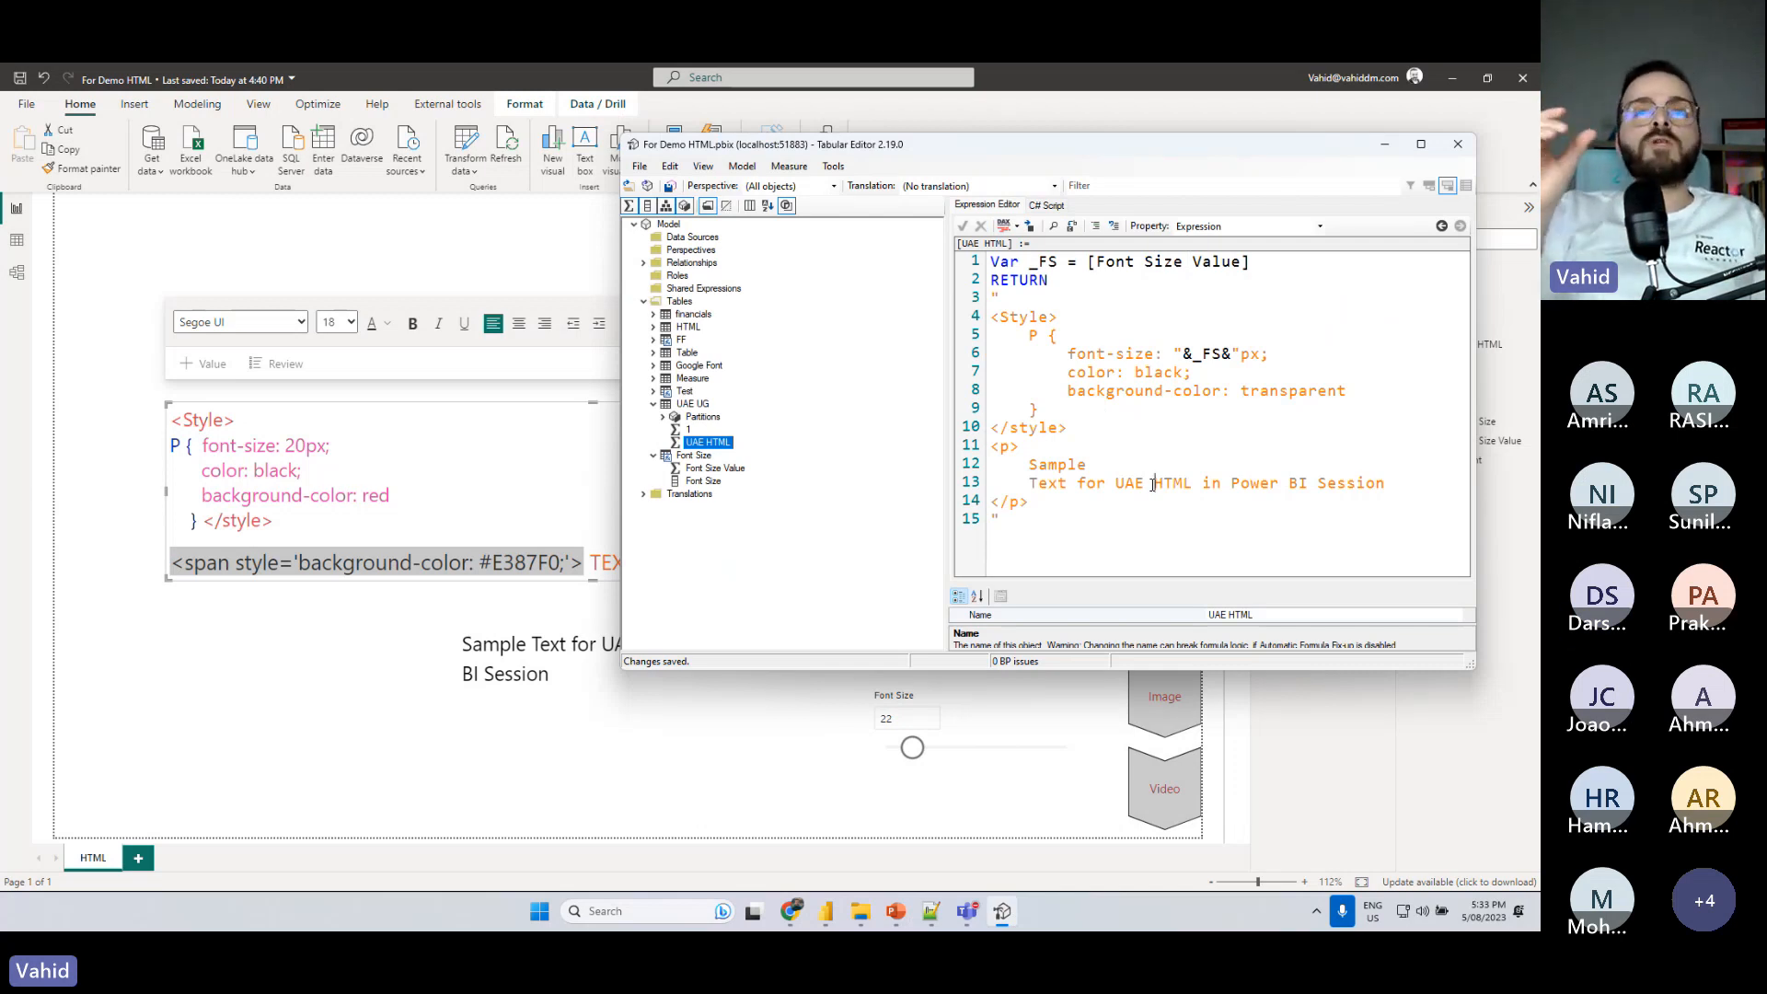
left_click(467, 476)
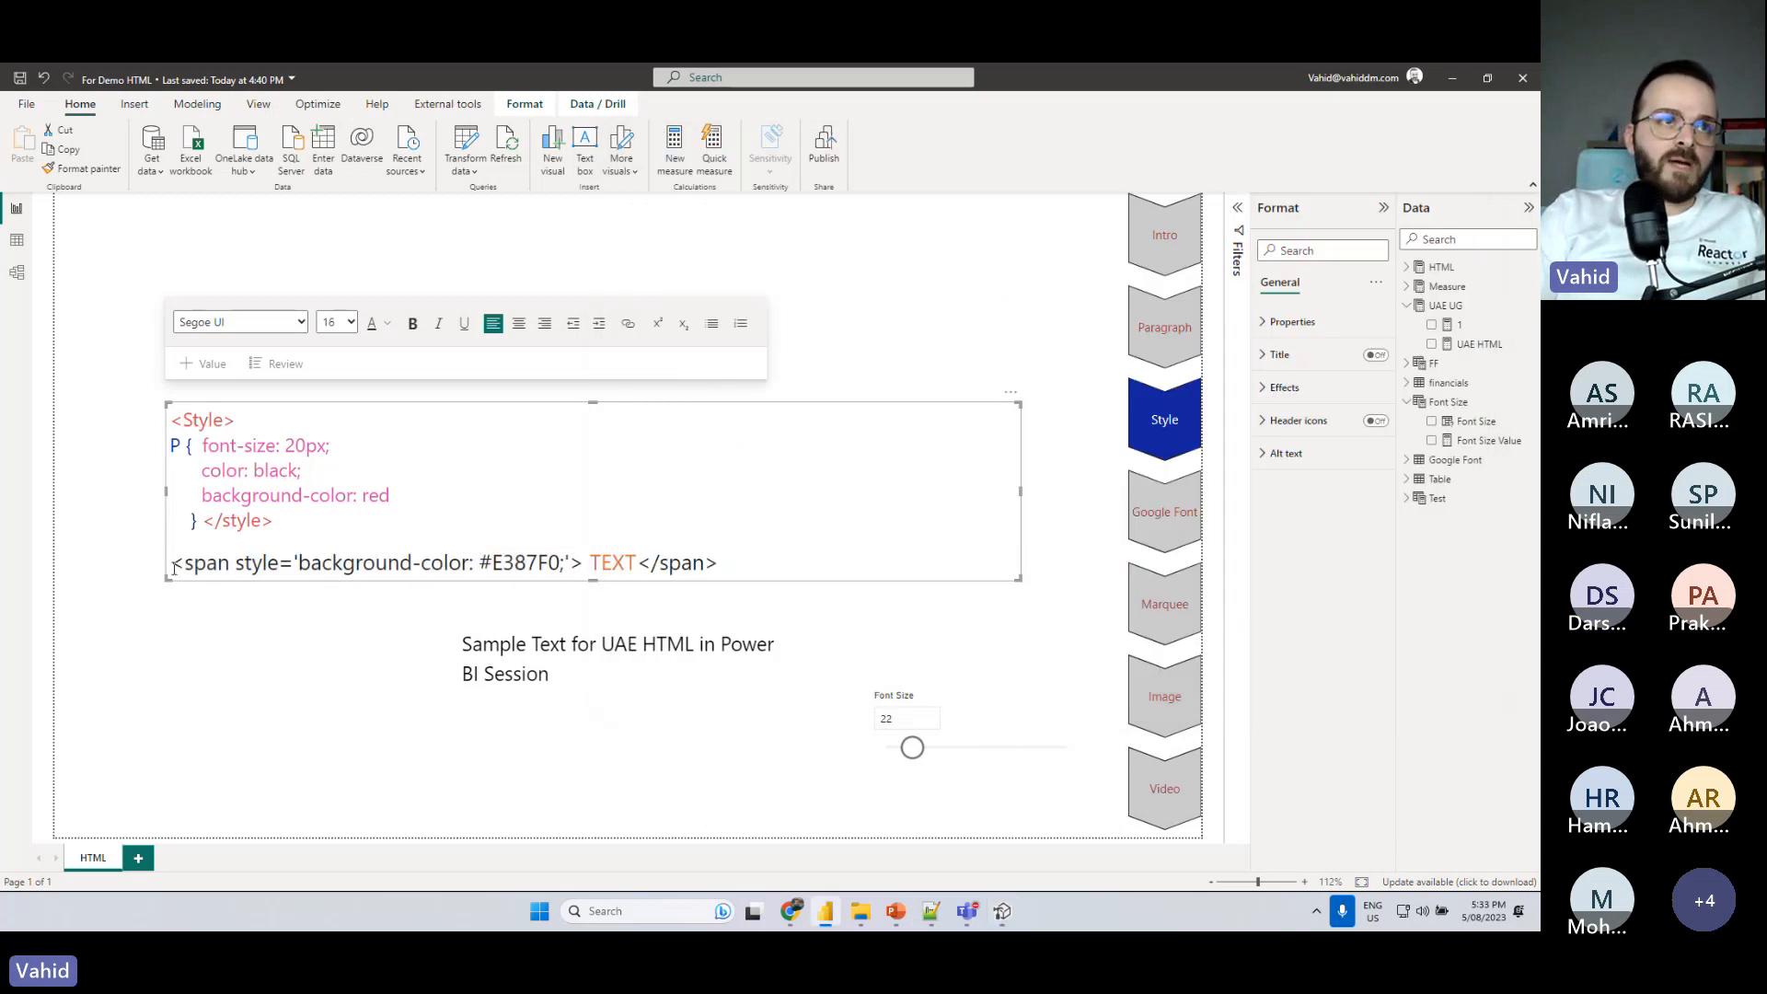
left_click_drag(172, 565, 229, 562)
left_click_drag(638, 562, 720, 563)
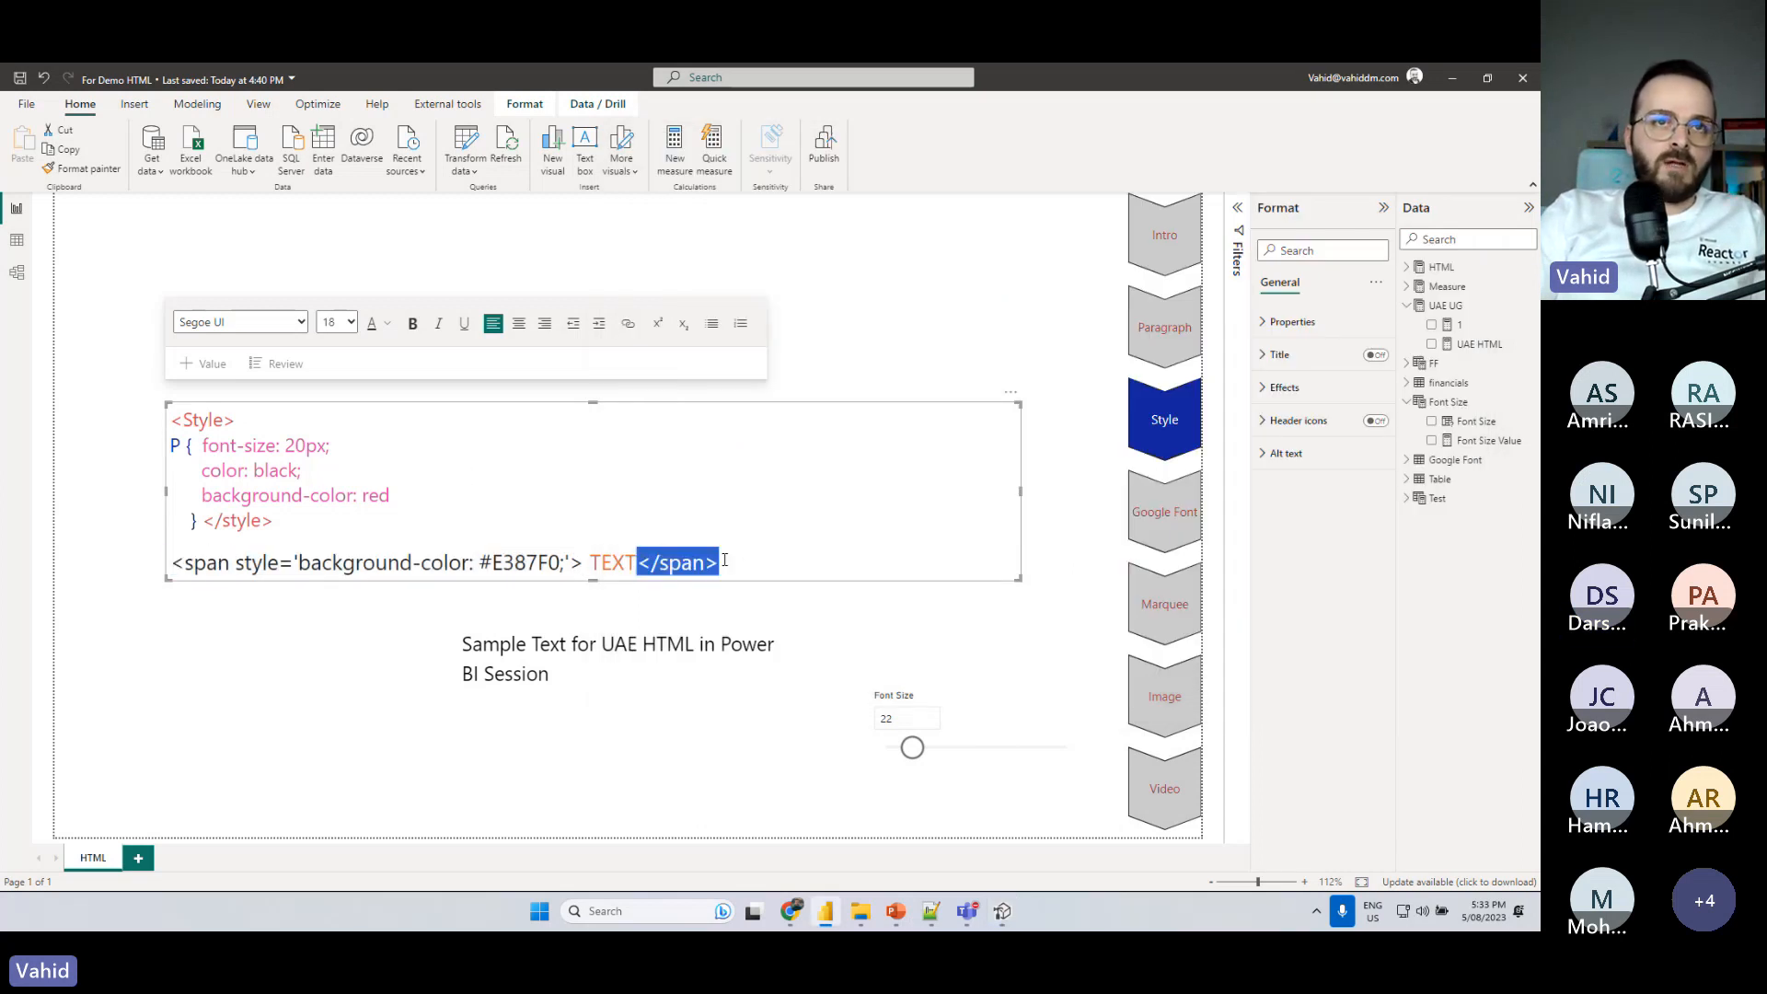
left_click_drag(590, 562, 235, 567)
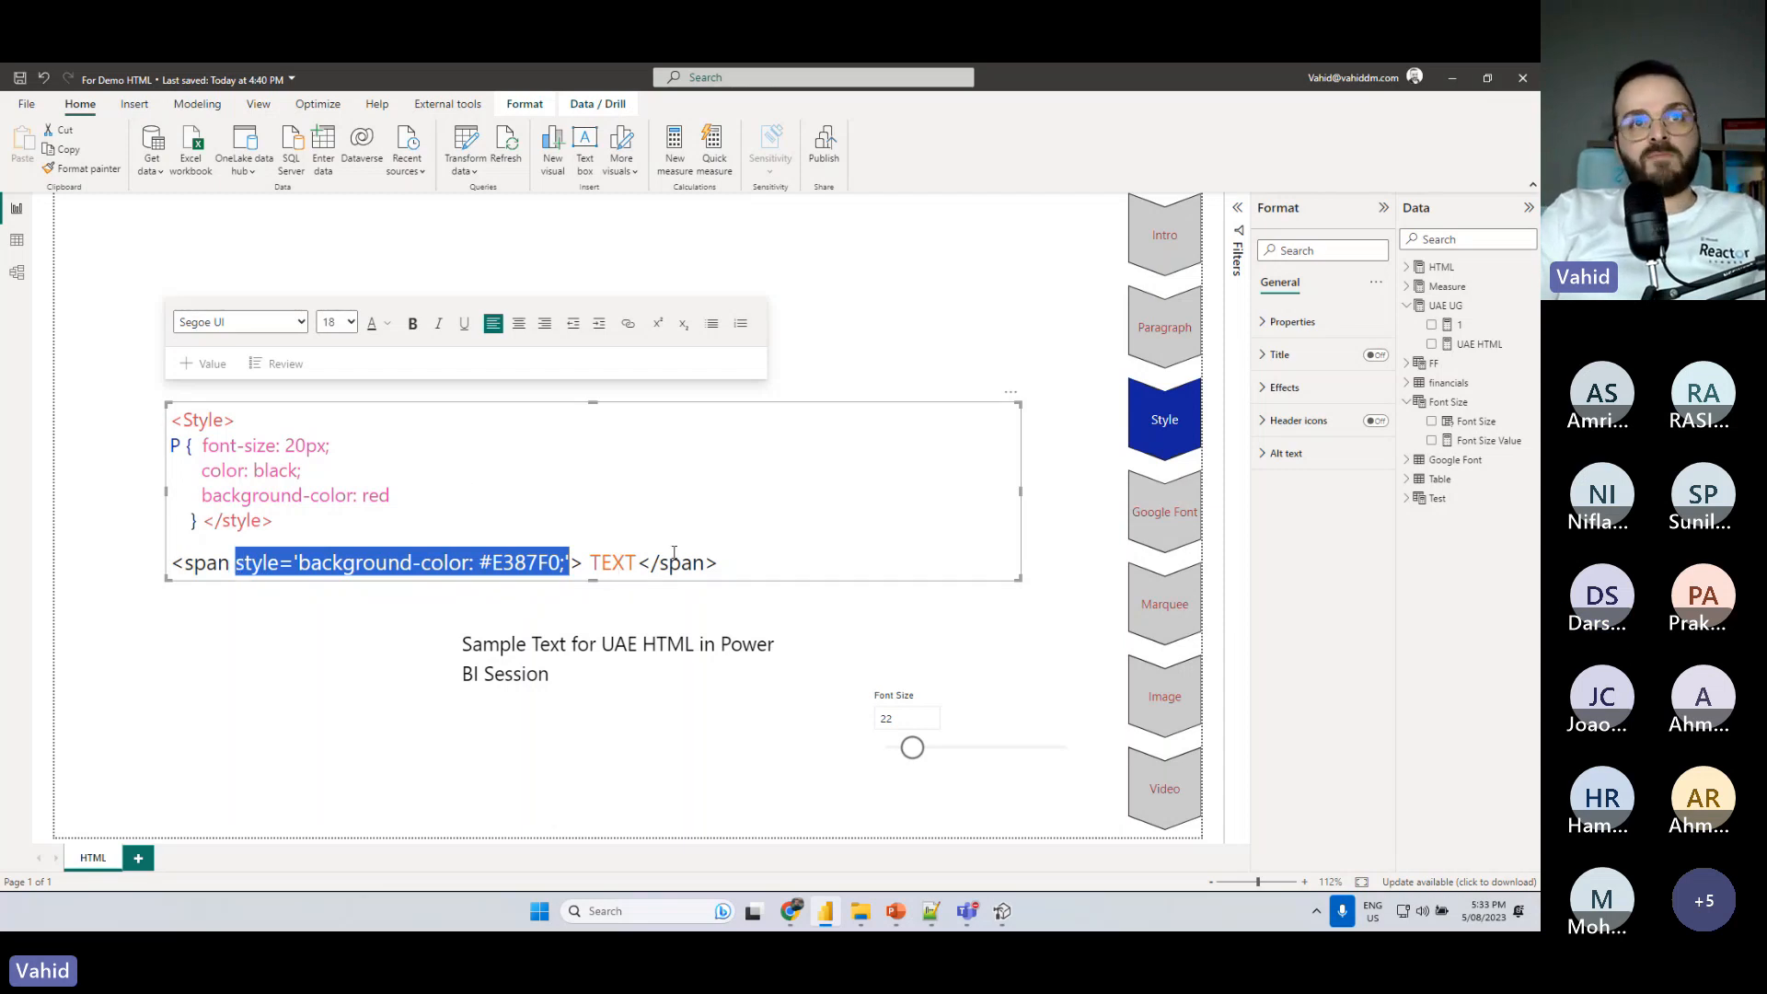
left_click_drag(642, 565, 725, 563)
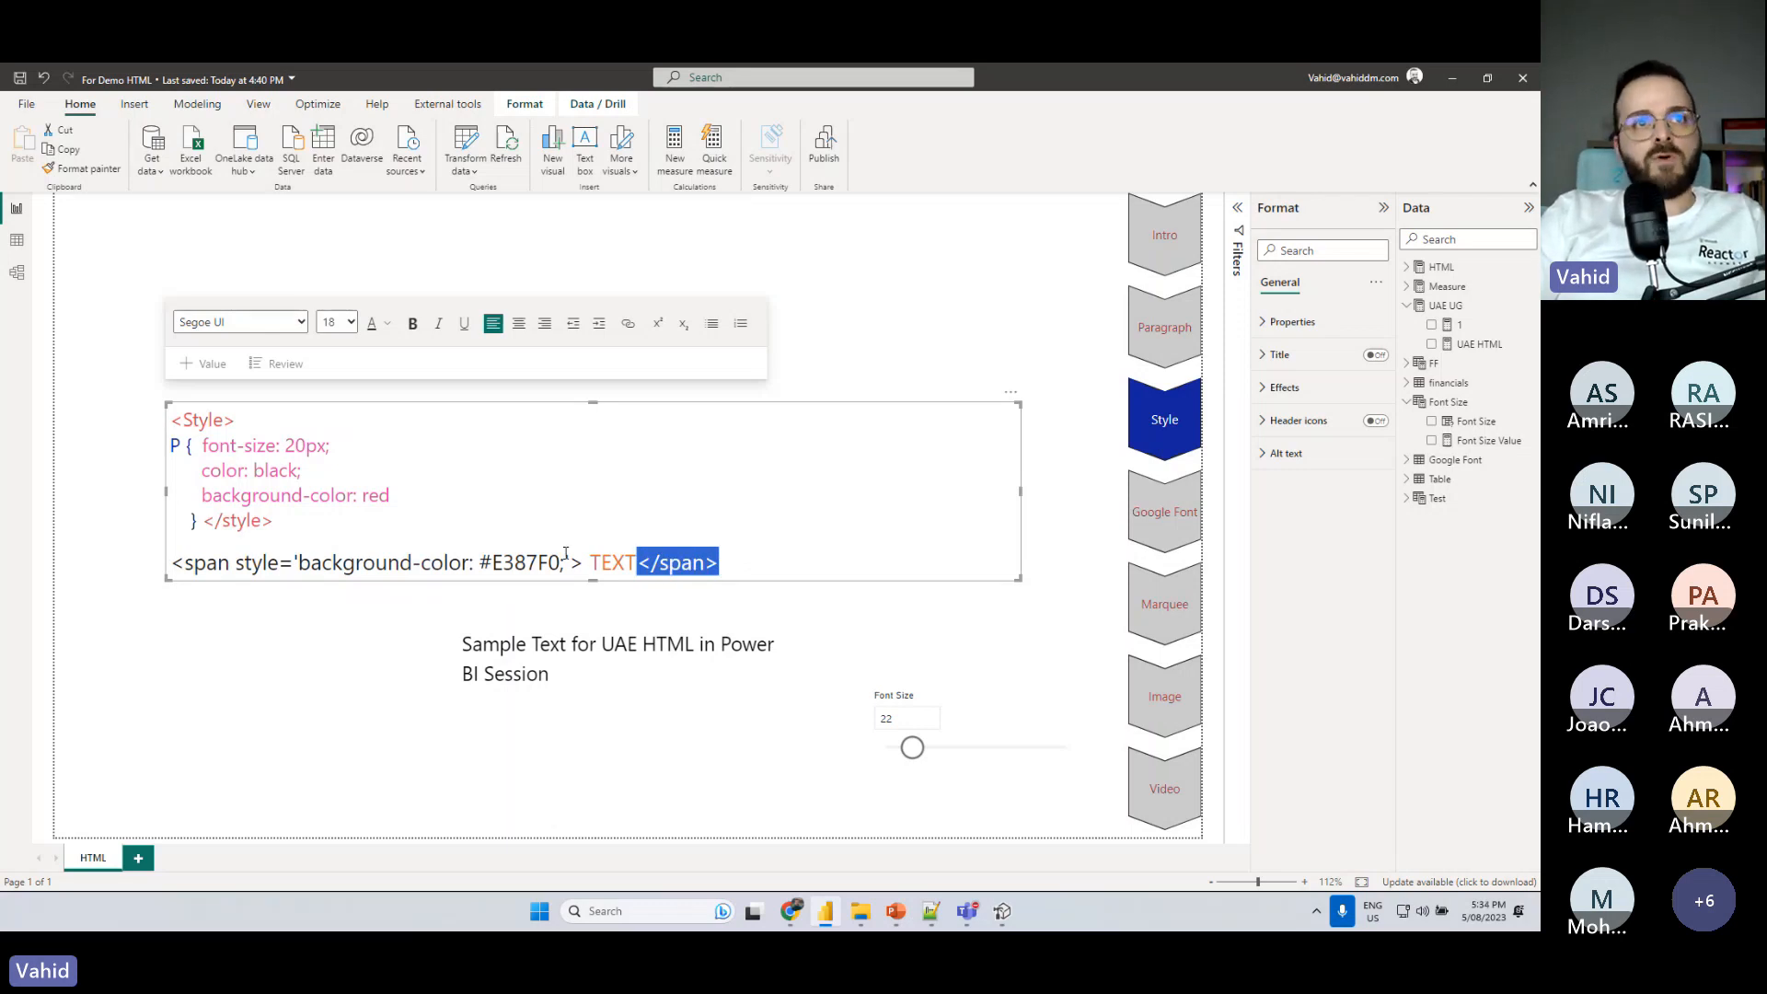
- Copy the opening span tag with background-color #E387F0 into Tabular Editor's UAE HTML measure before "HTML in Power BI Session", on a new line
left_click_drag(586, 563, 169, 563)
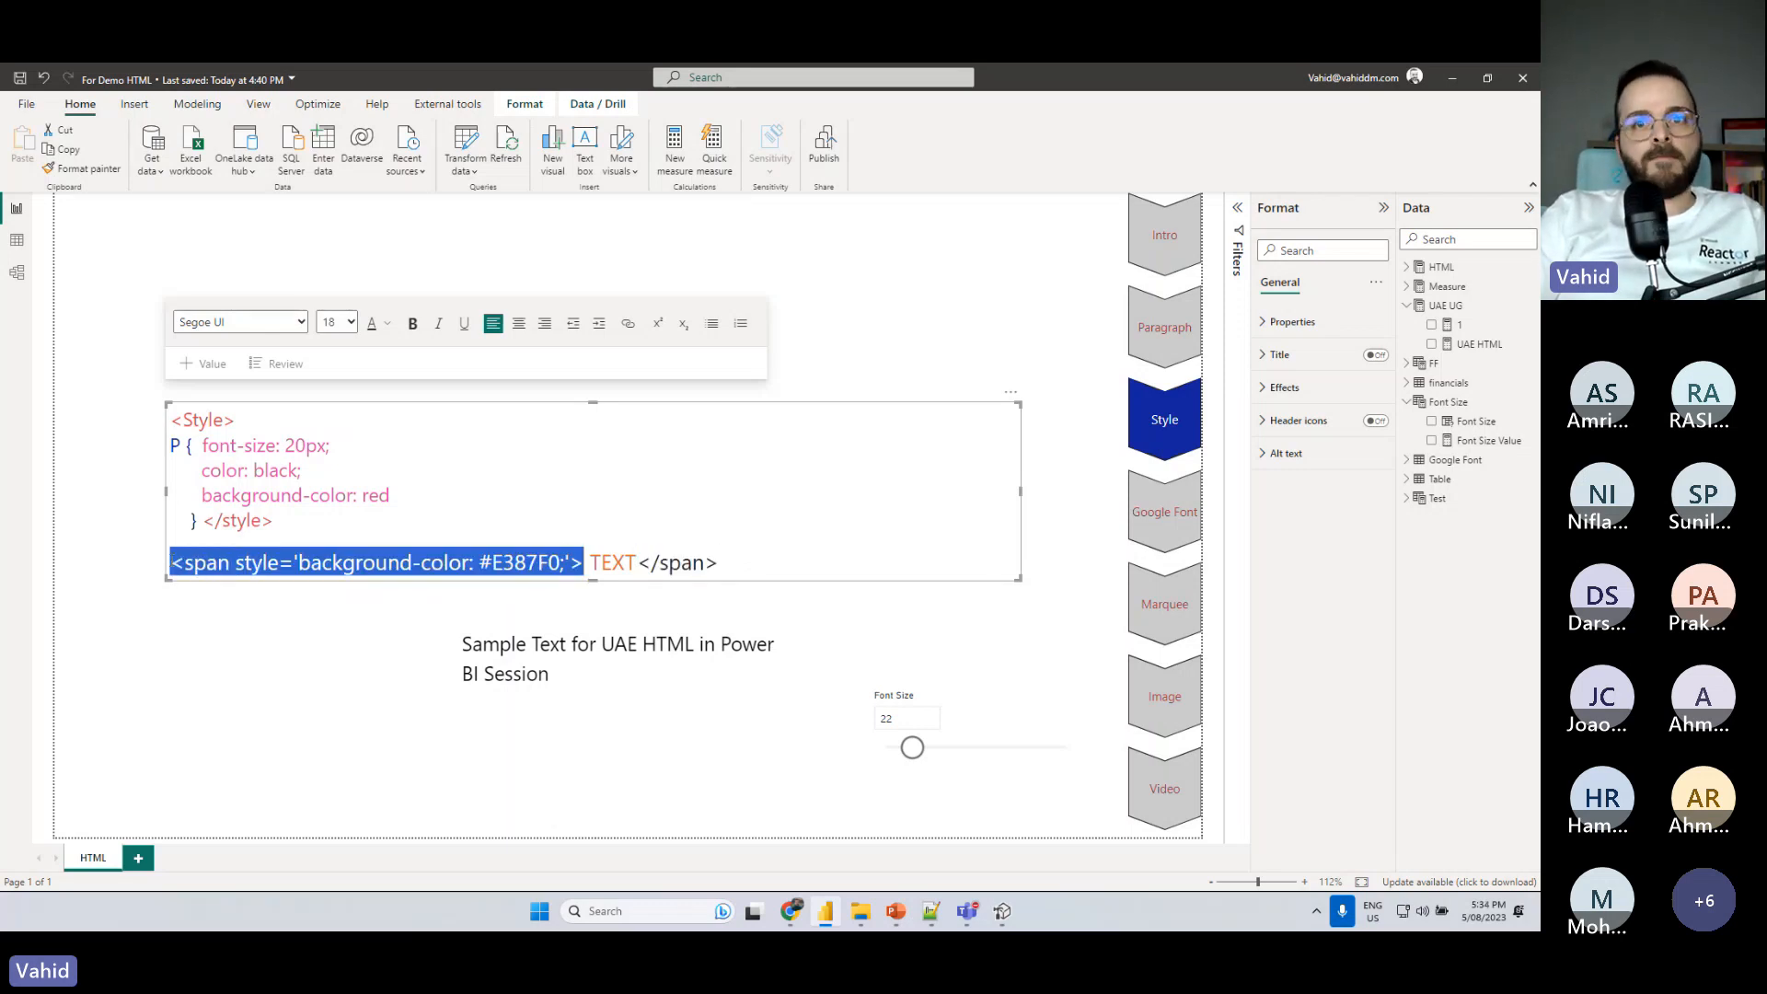
left_click(1007, 921)
type("<span style='background-color: #E387F0;'>")
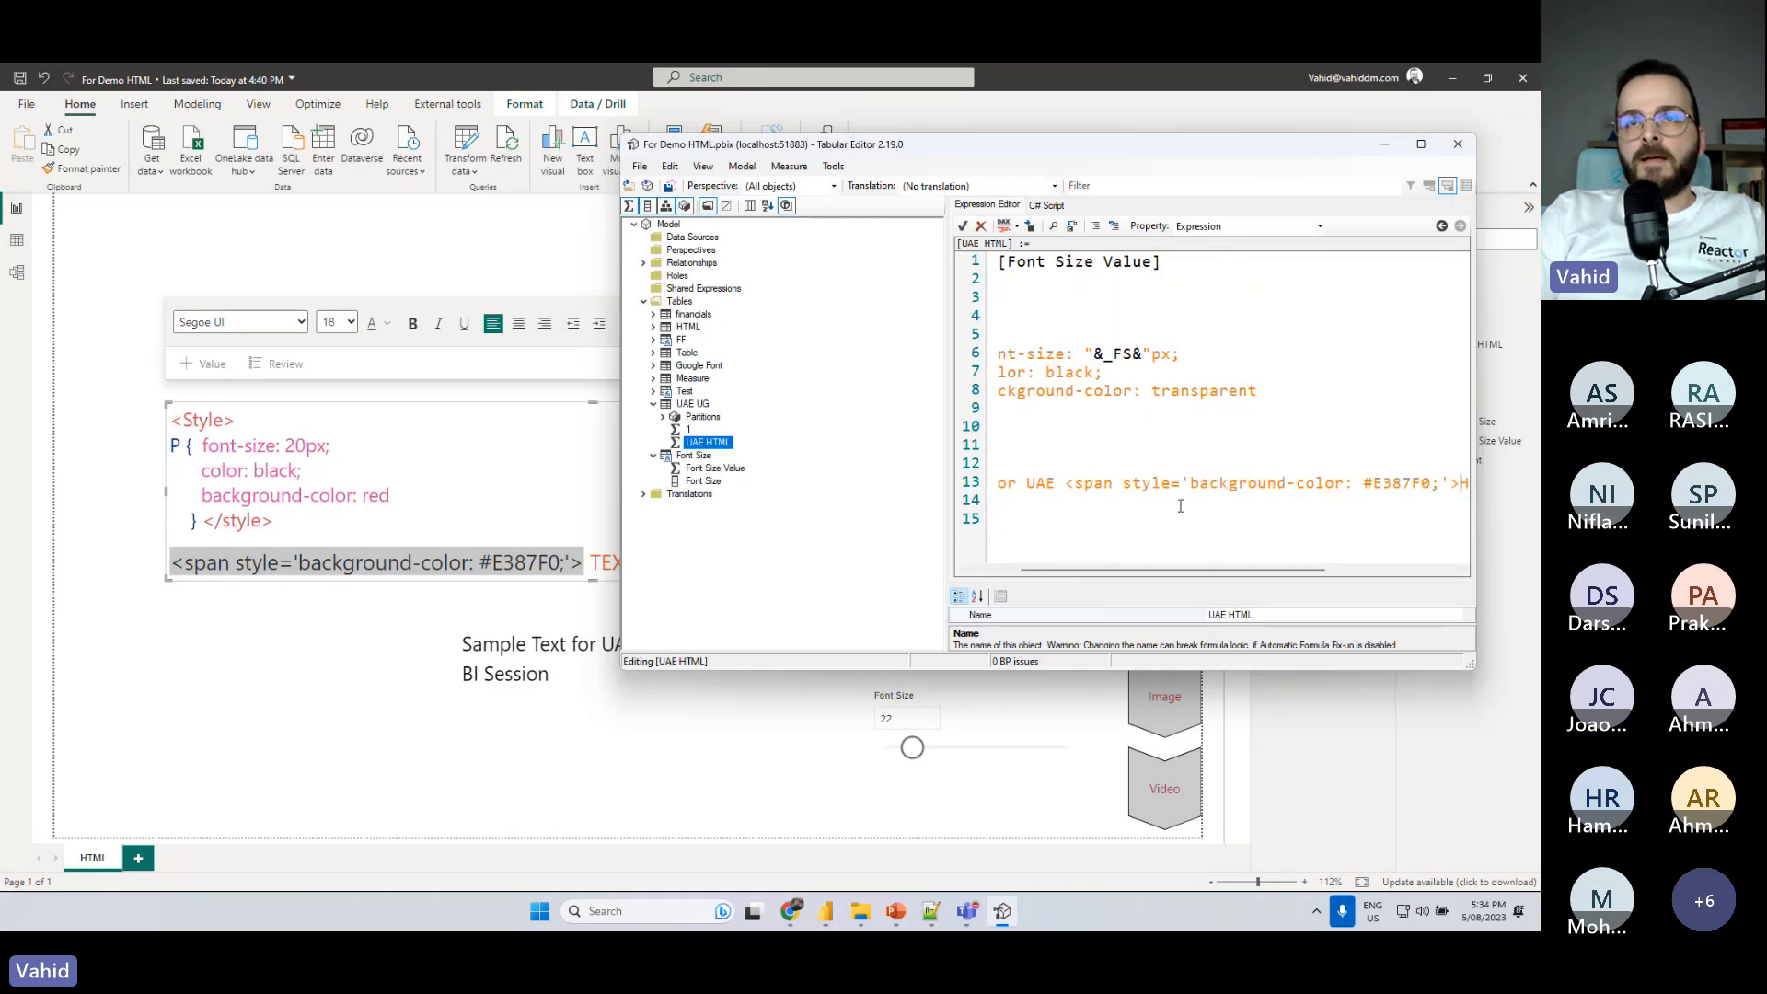
scroll(1184, 469, "down", 2)
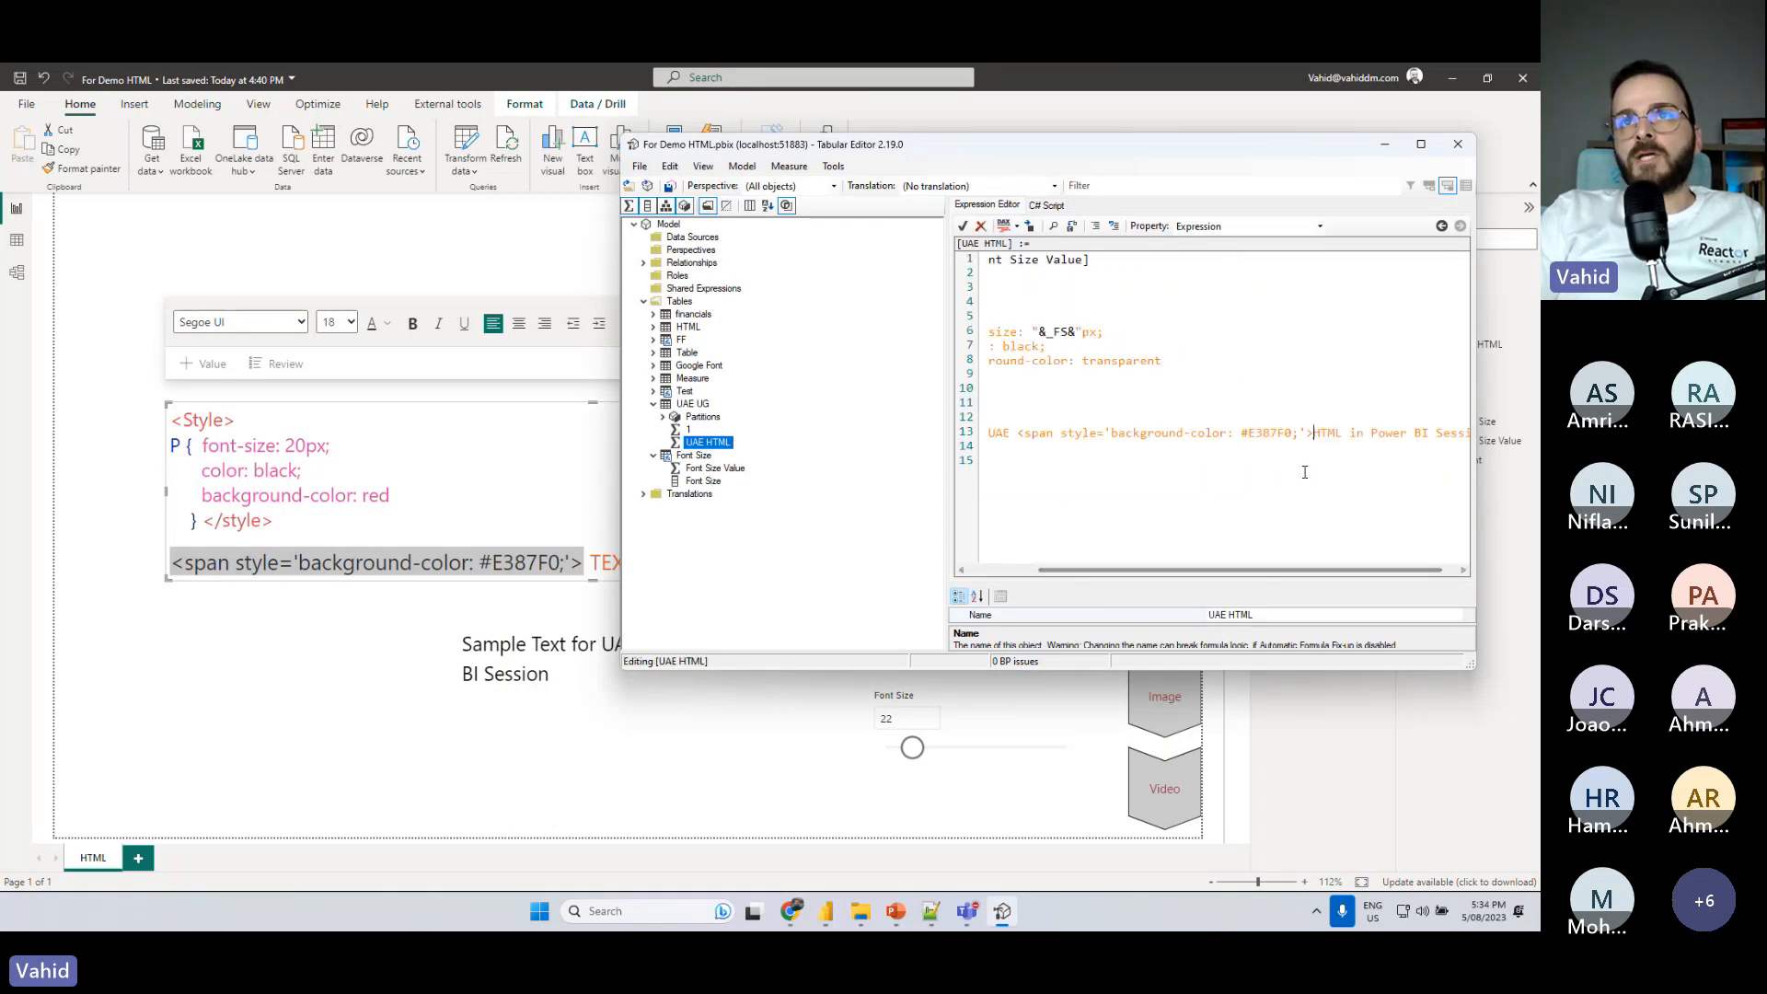
left_click_drag(1144, 572, 1118, 572)
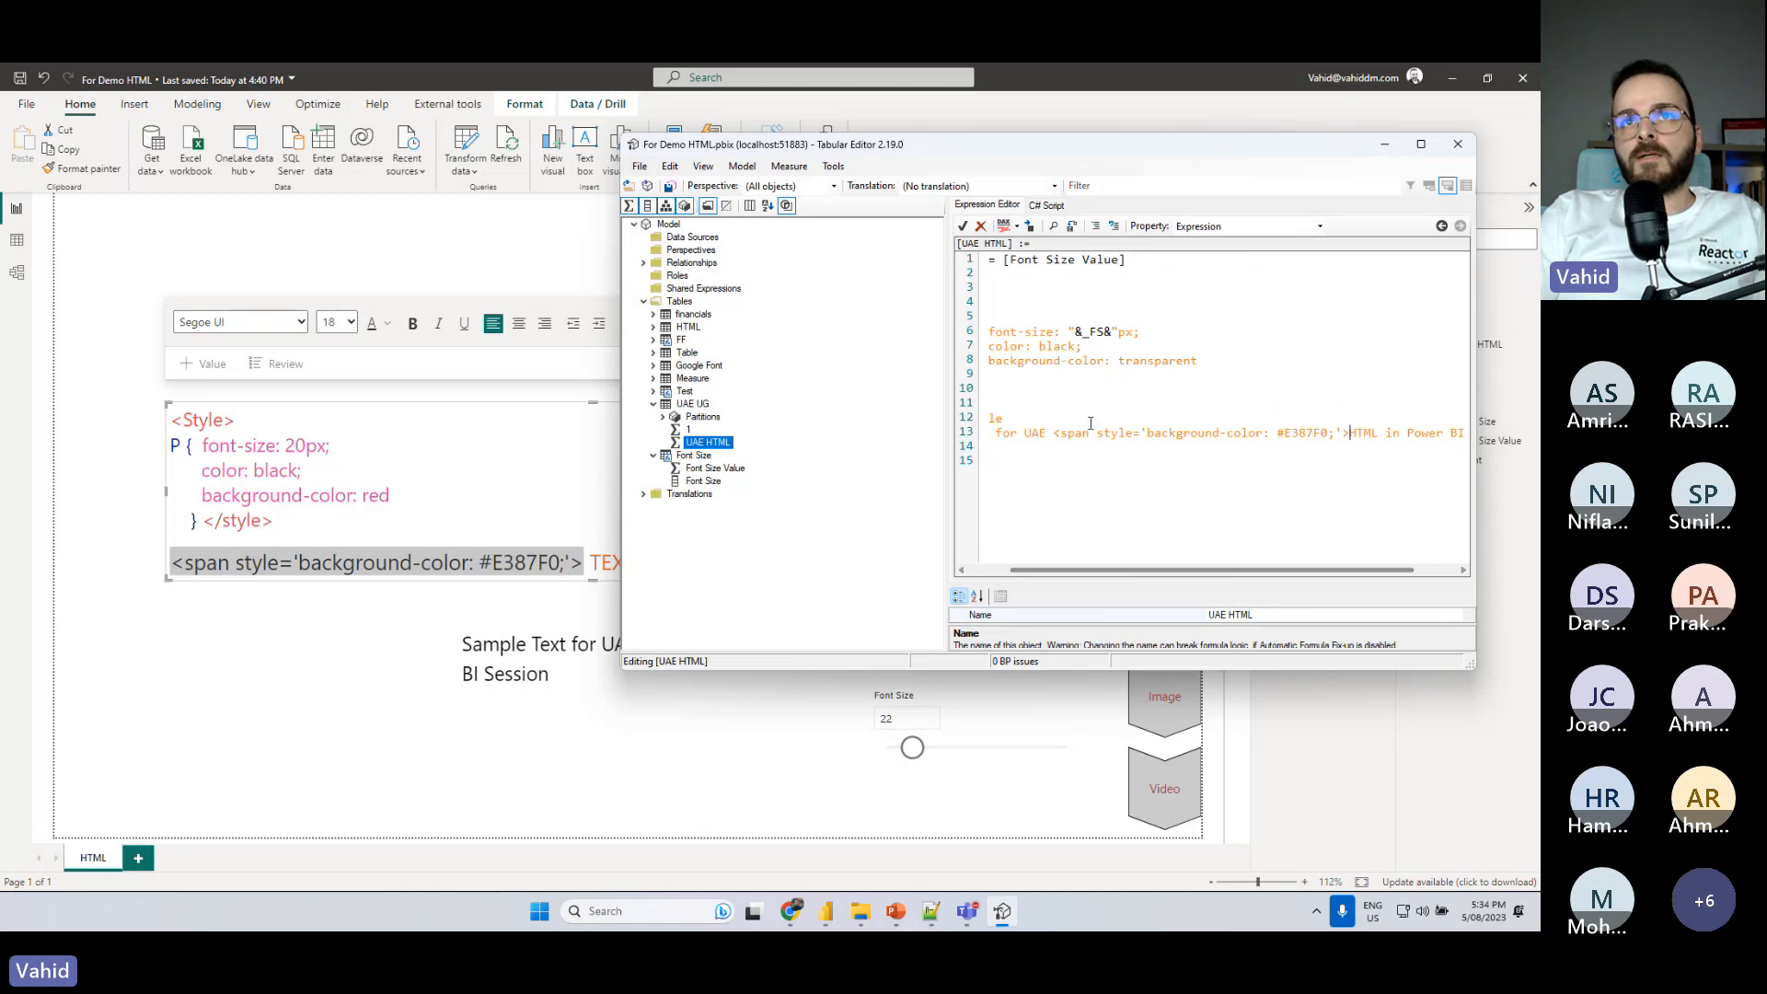
left_click(1055, 435)
key("Return")
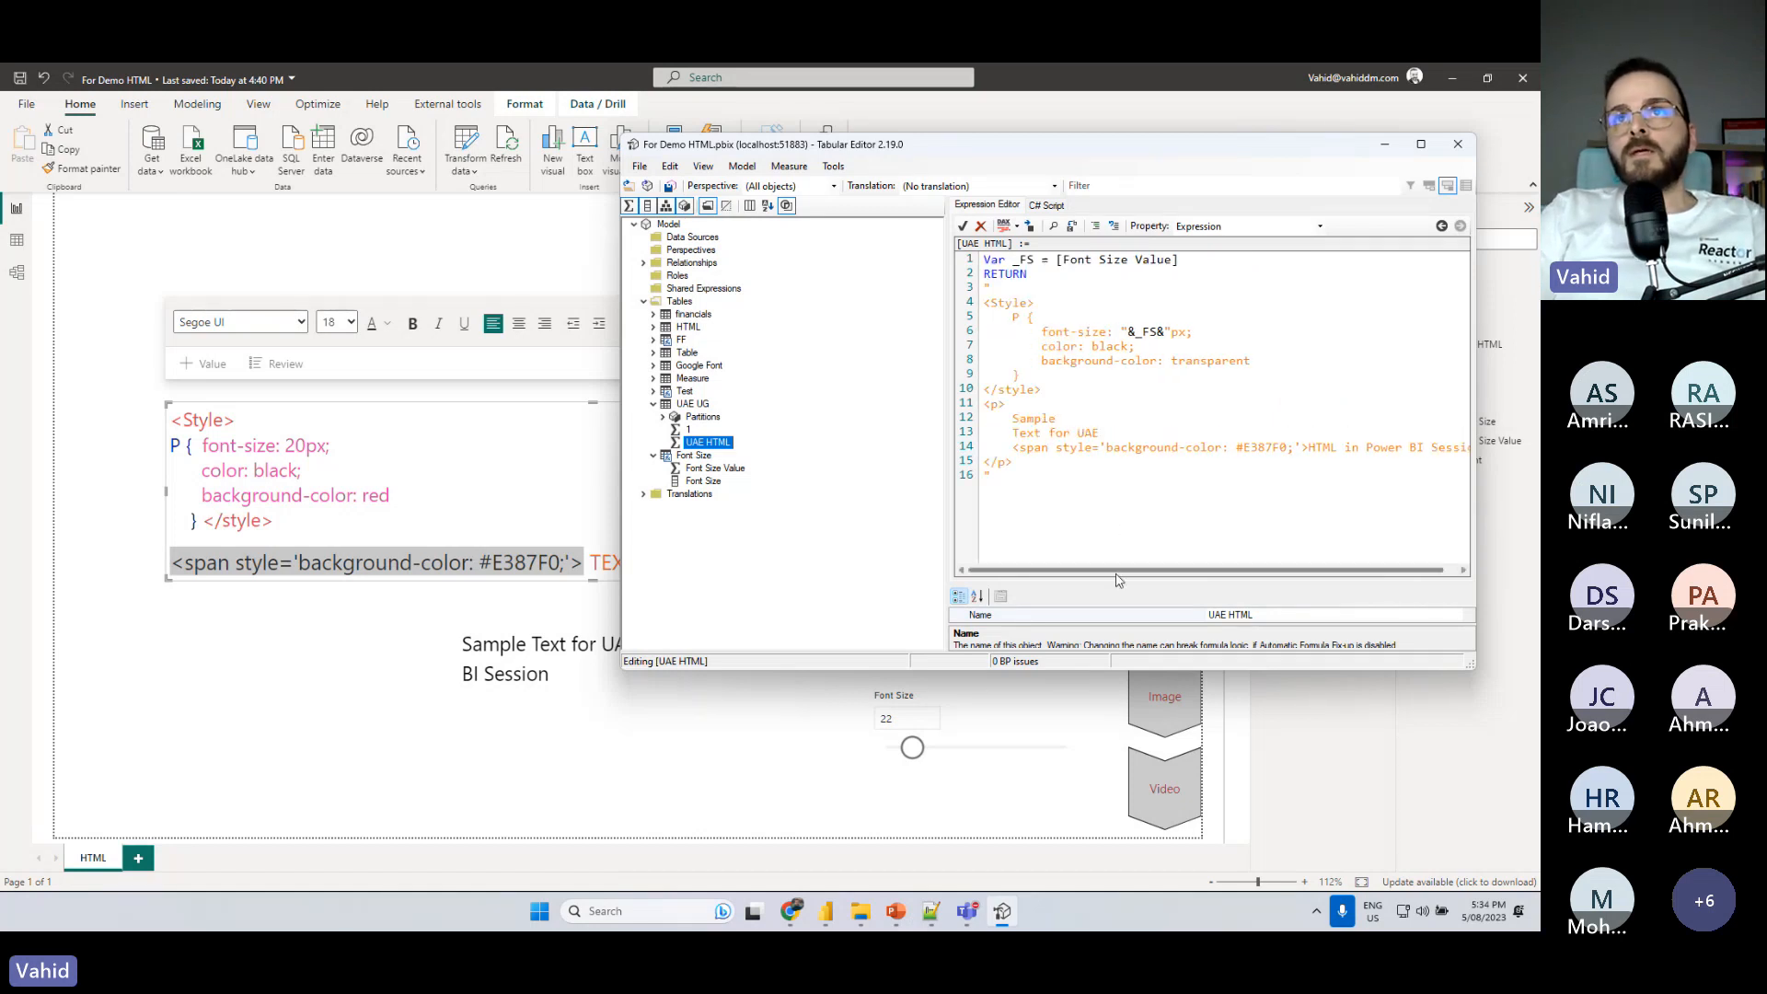
- Move "HTML in Power BI Session" onto its own line below the opening span tag in the UAE HTML measure
left_click(1310, 448)
key("Return")
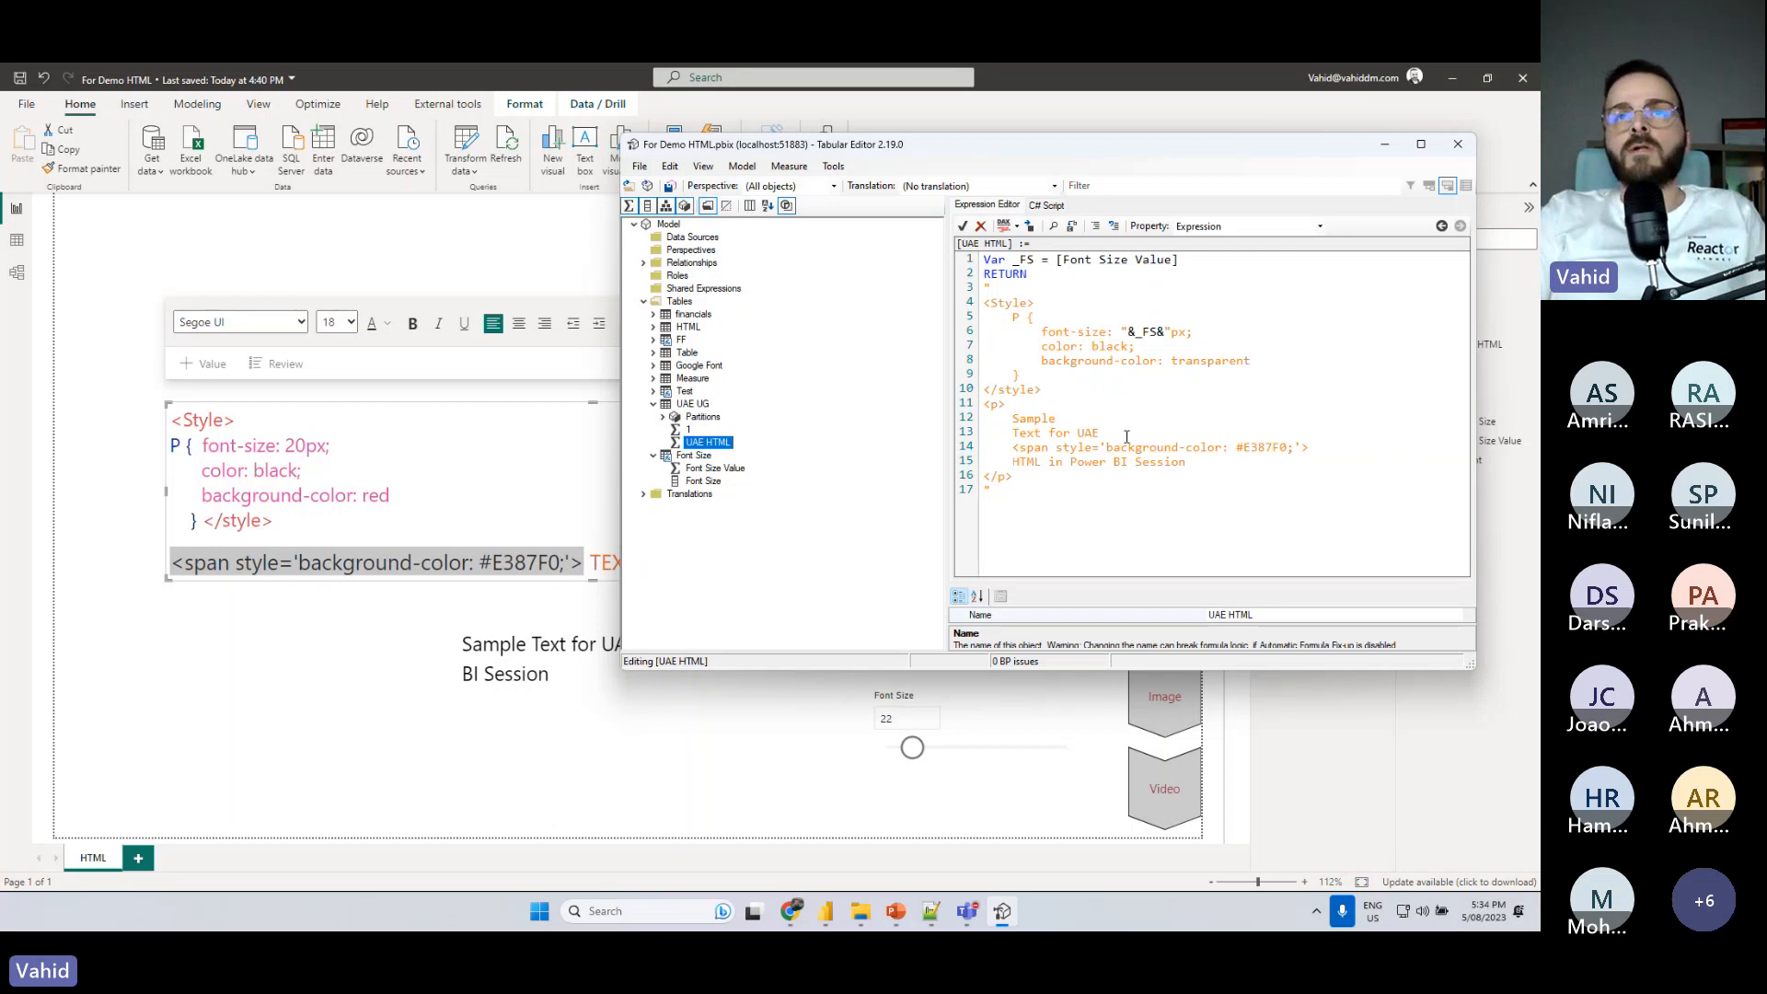
left_click(1219, 468)
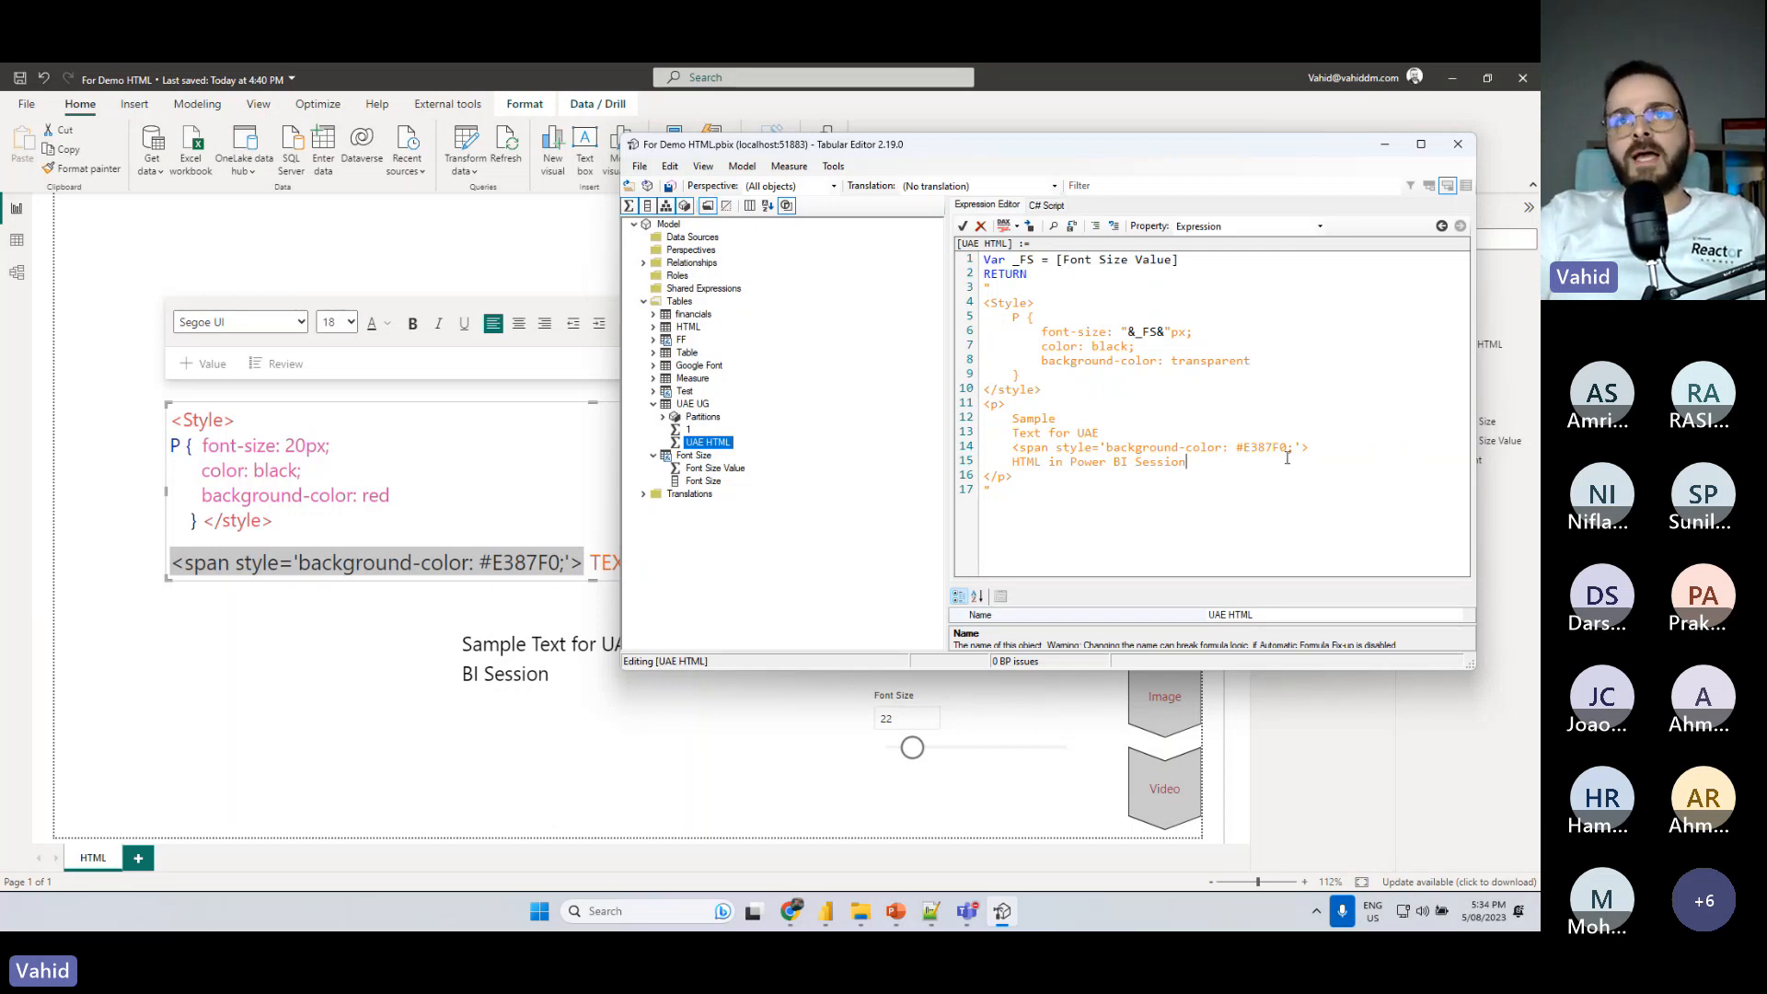
left_click_drag(1311, 448, 1013, 448)
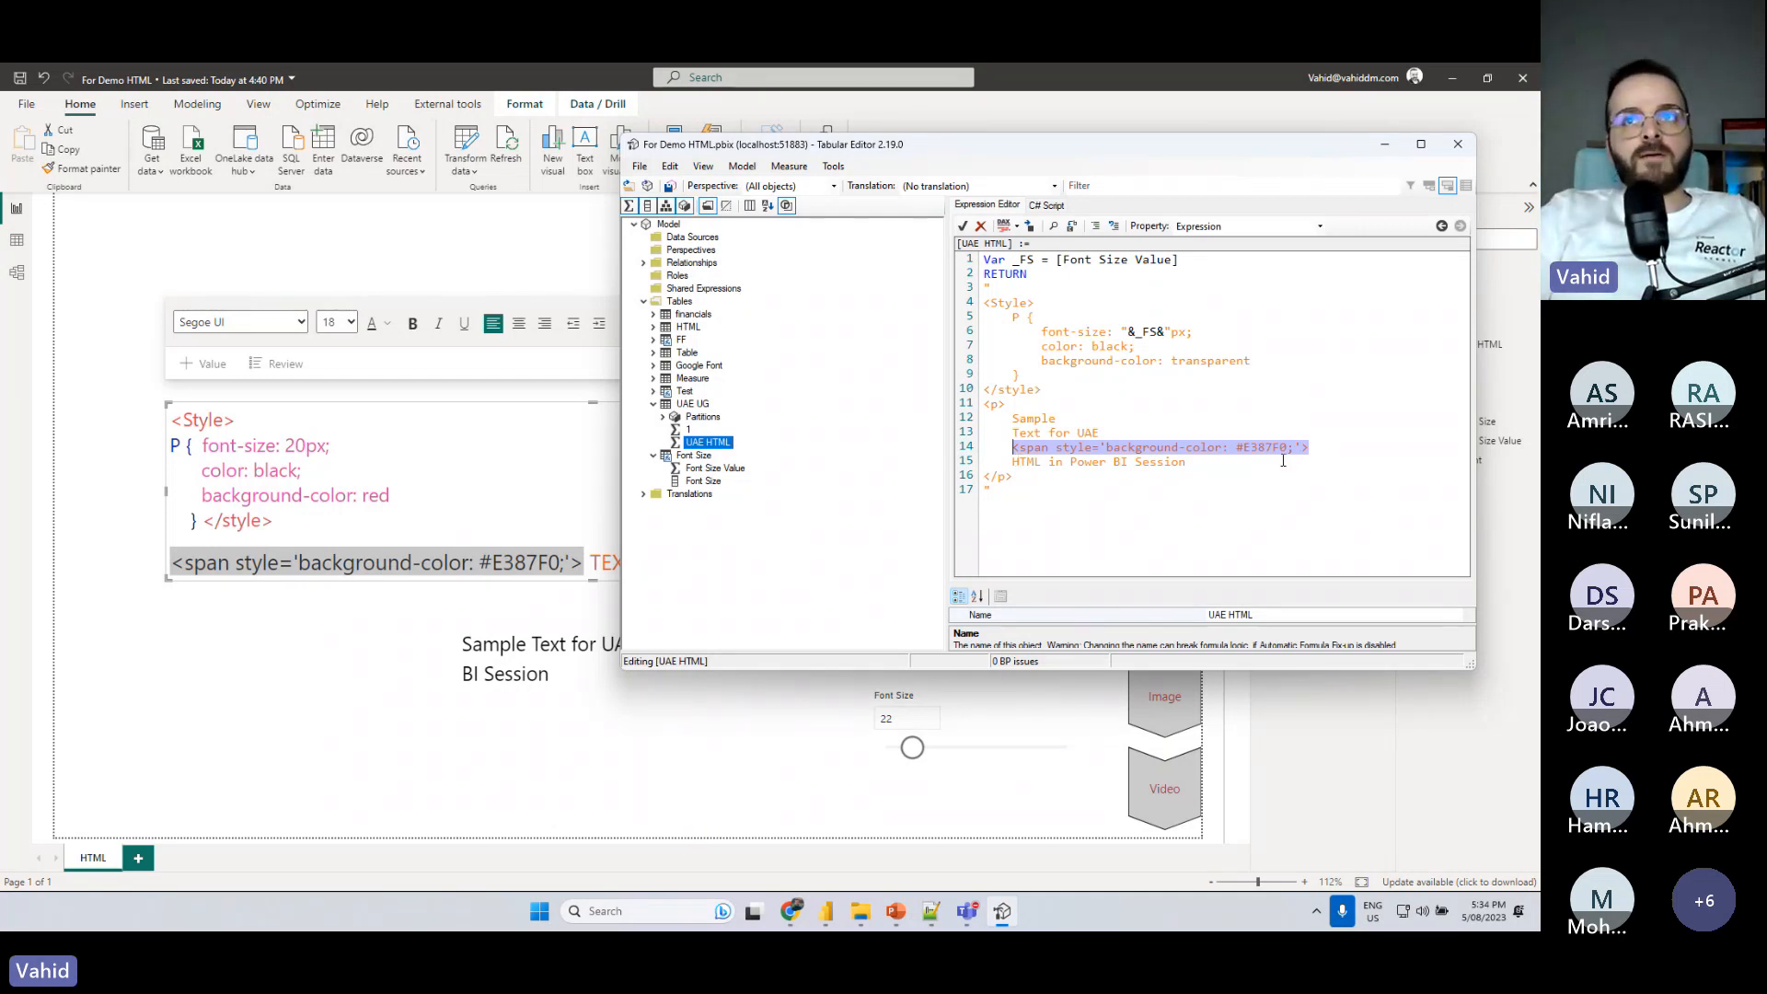
- Set the span tag's background-color to green and save the measure change to the model
left_click_drag(1236, 448, 1287, 448)
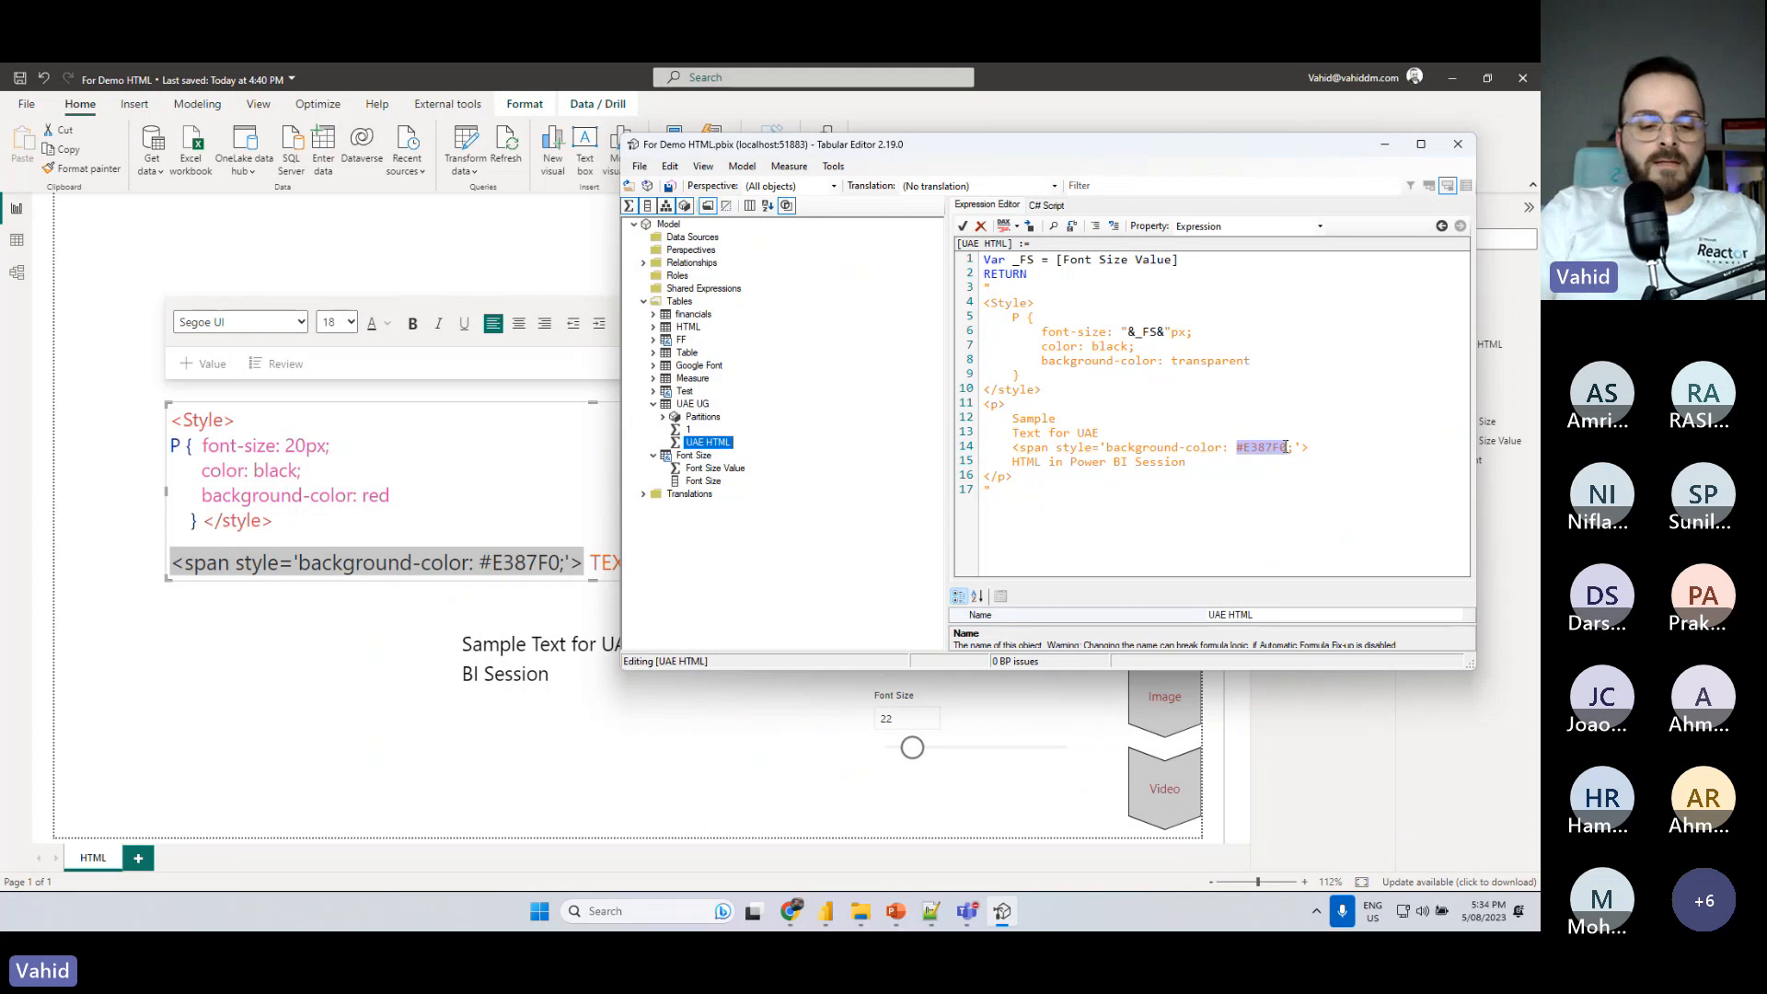
type("gree")
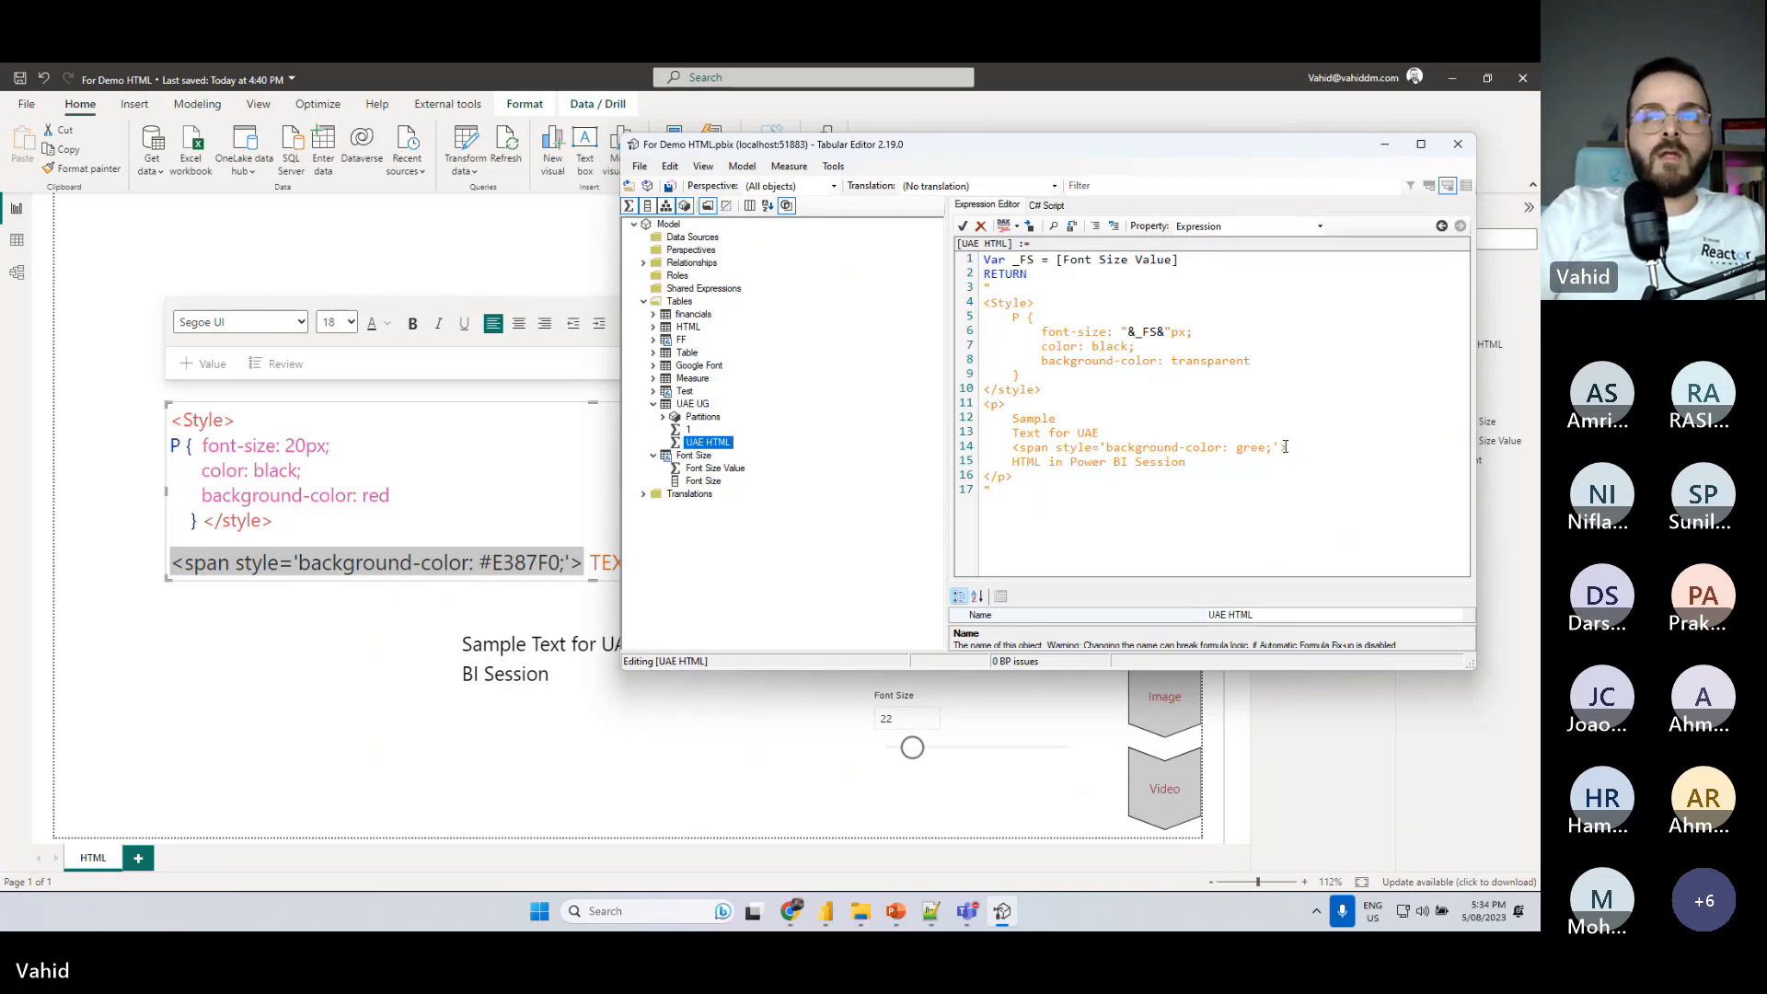
type("n")
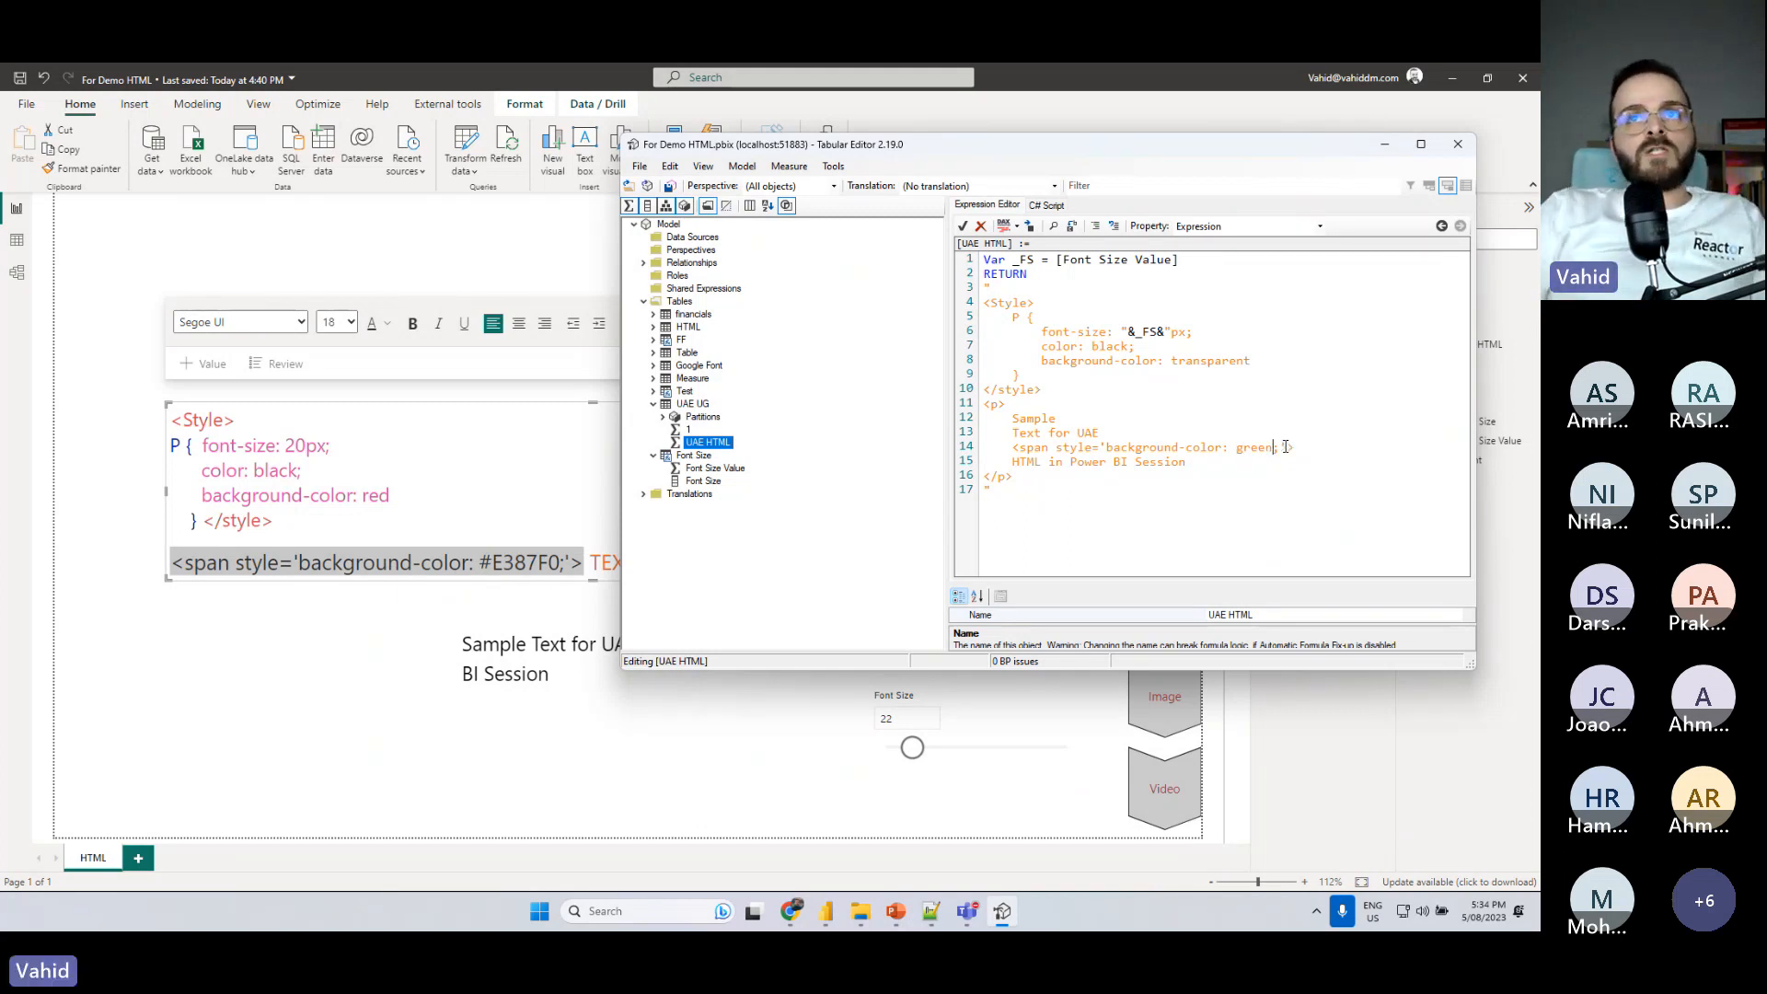
double_click(1028, 461)
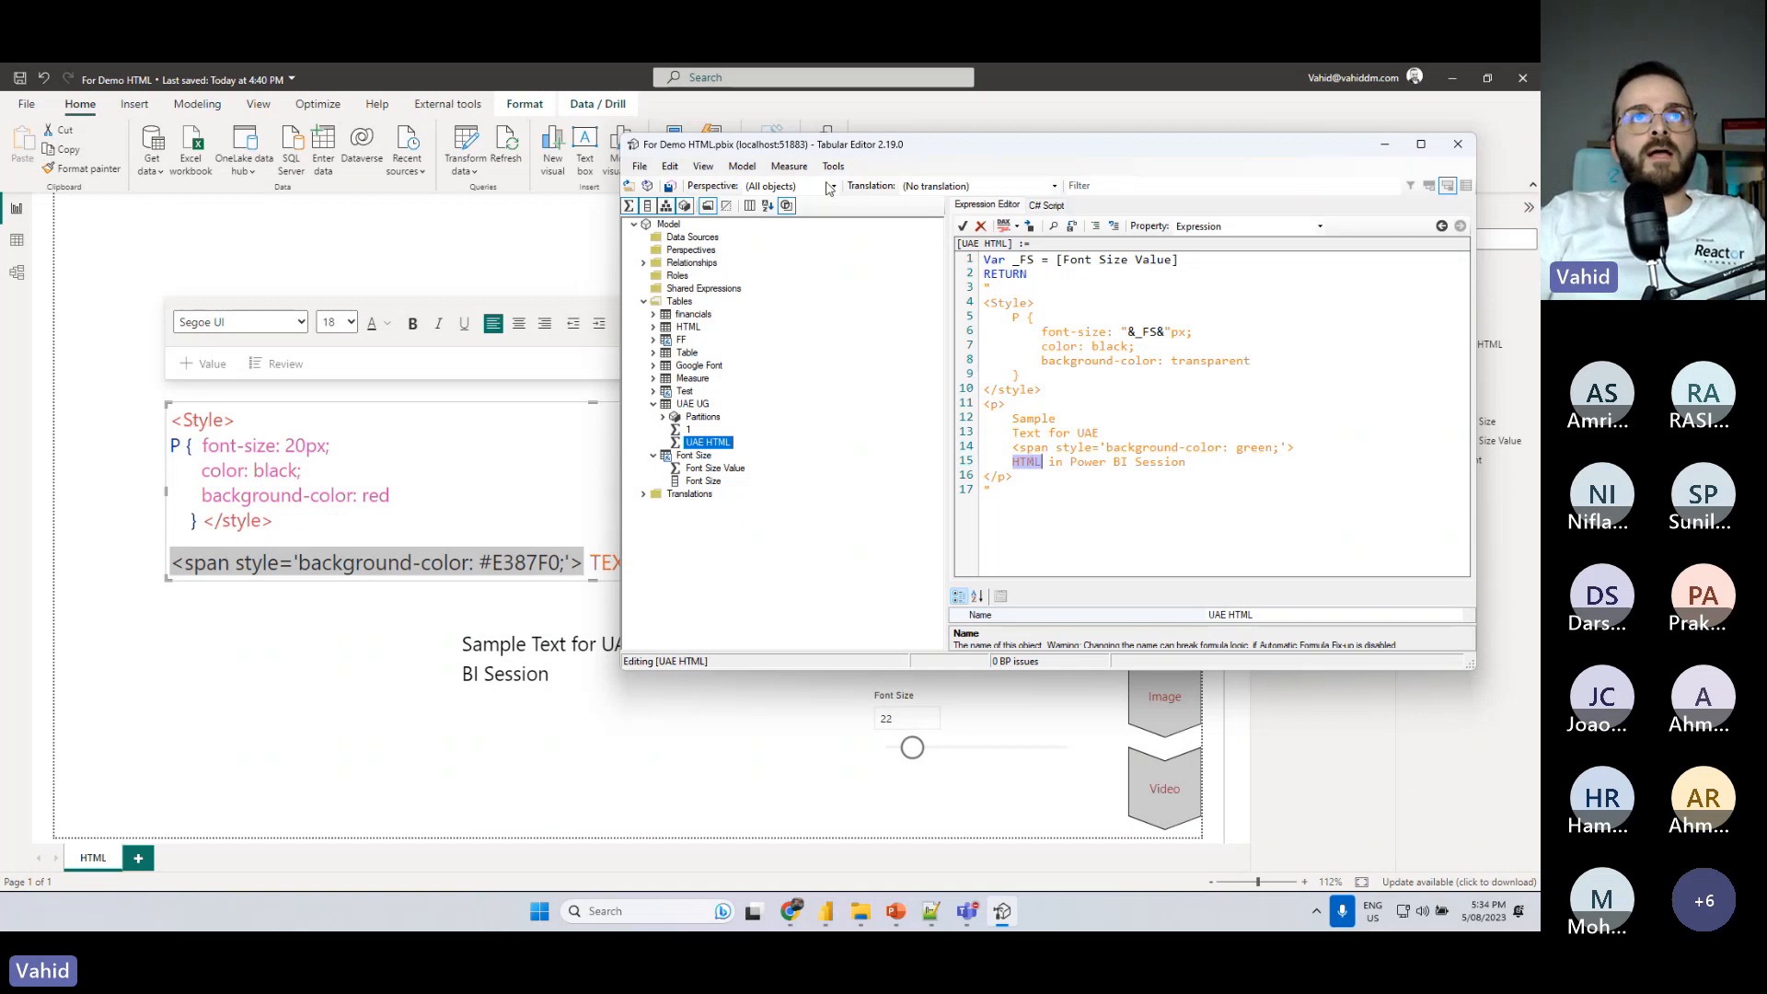
left_click(671, 187)
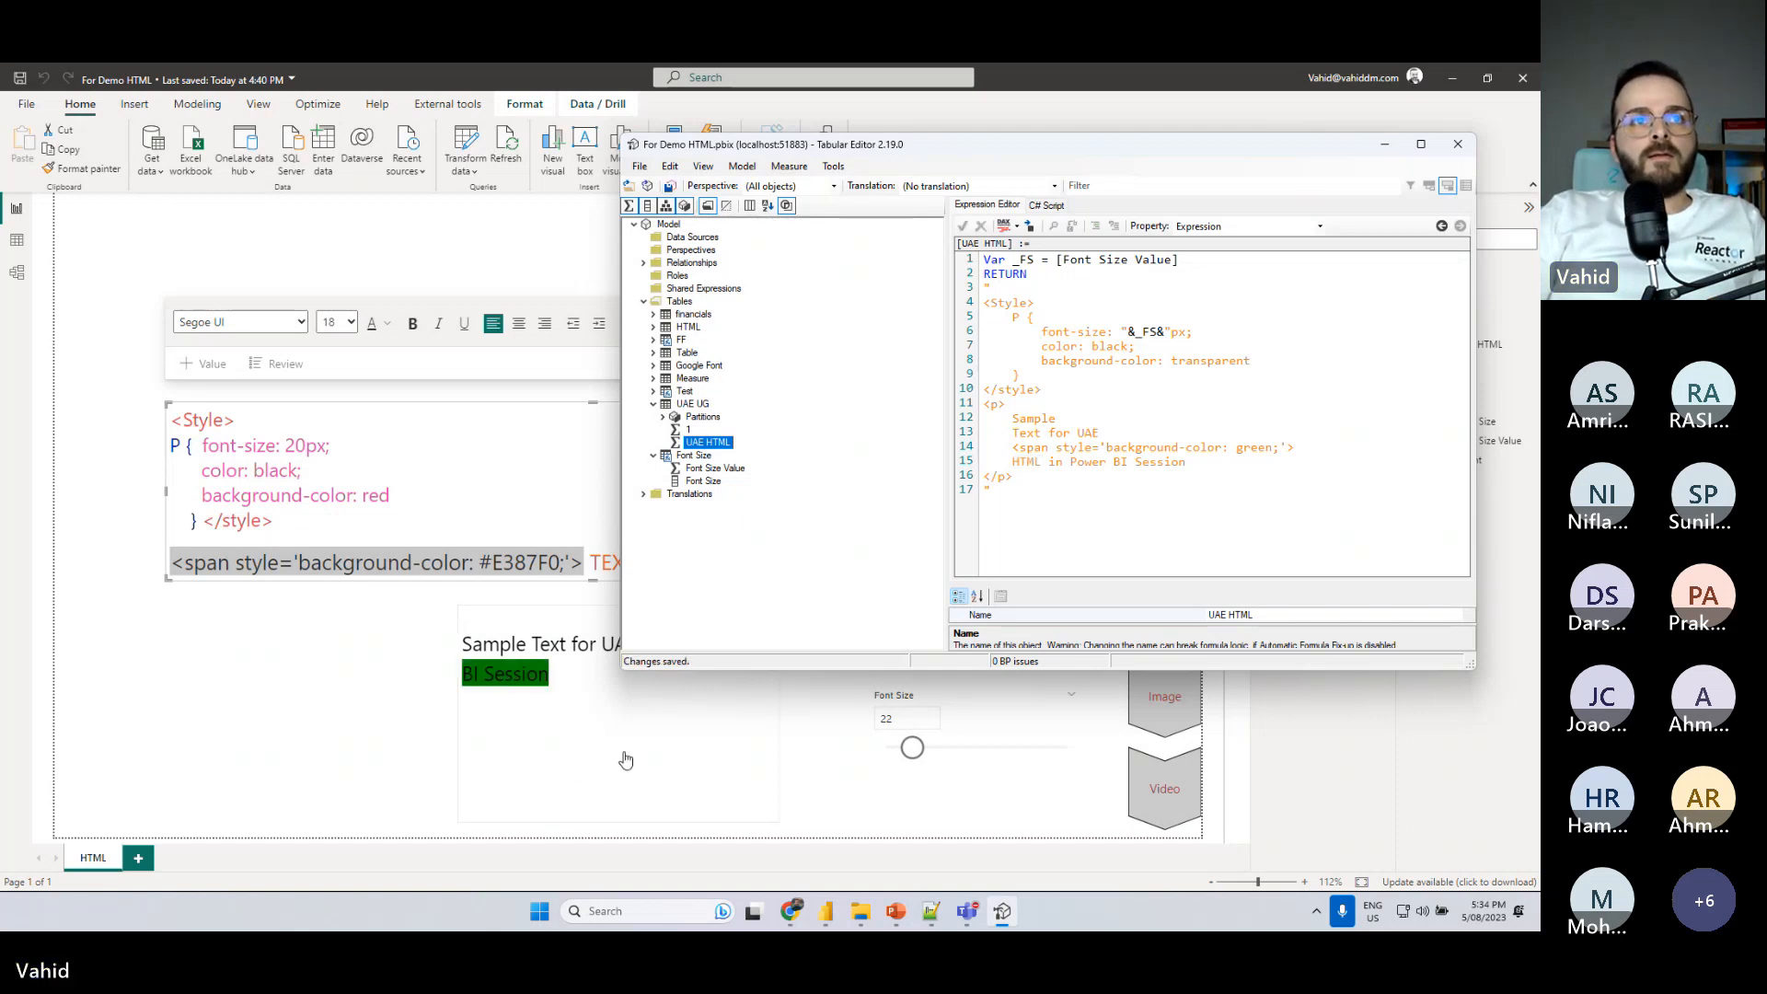
- Switch to Power BI, move the sample text visual directly below the span example, and return to Tabular Editor
left_click(574, 768)
left_click_drag(633, 616, 494, 604)
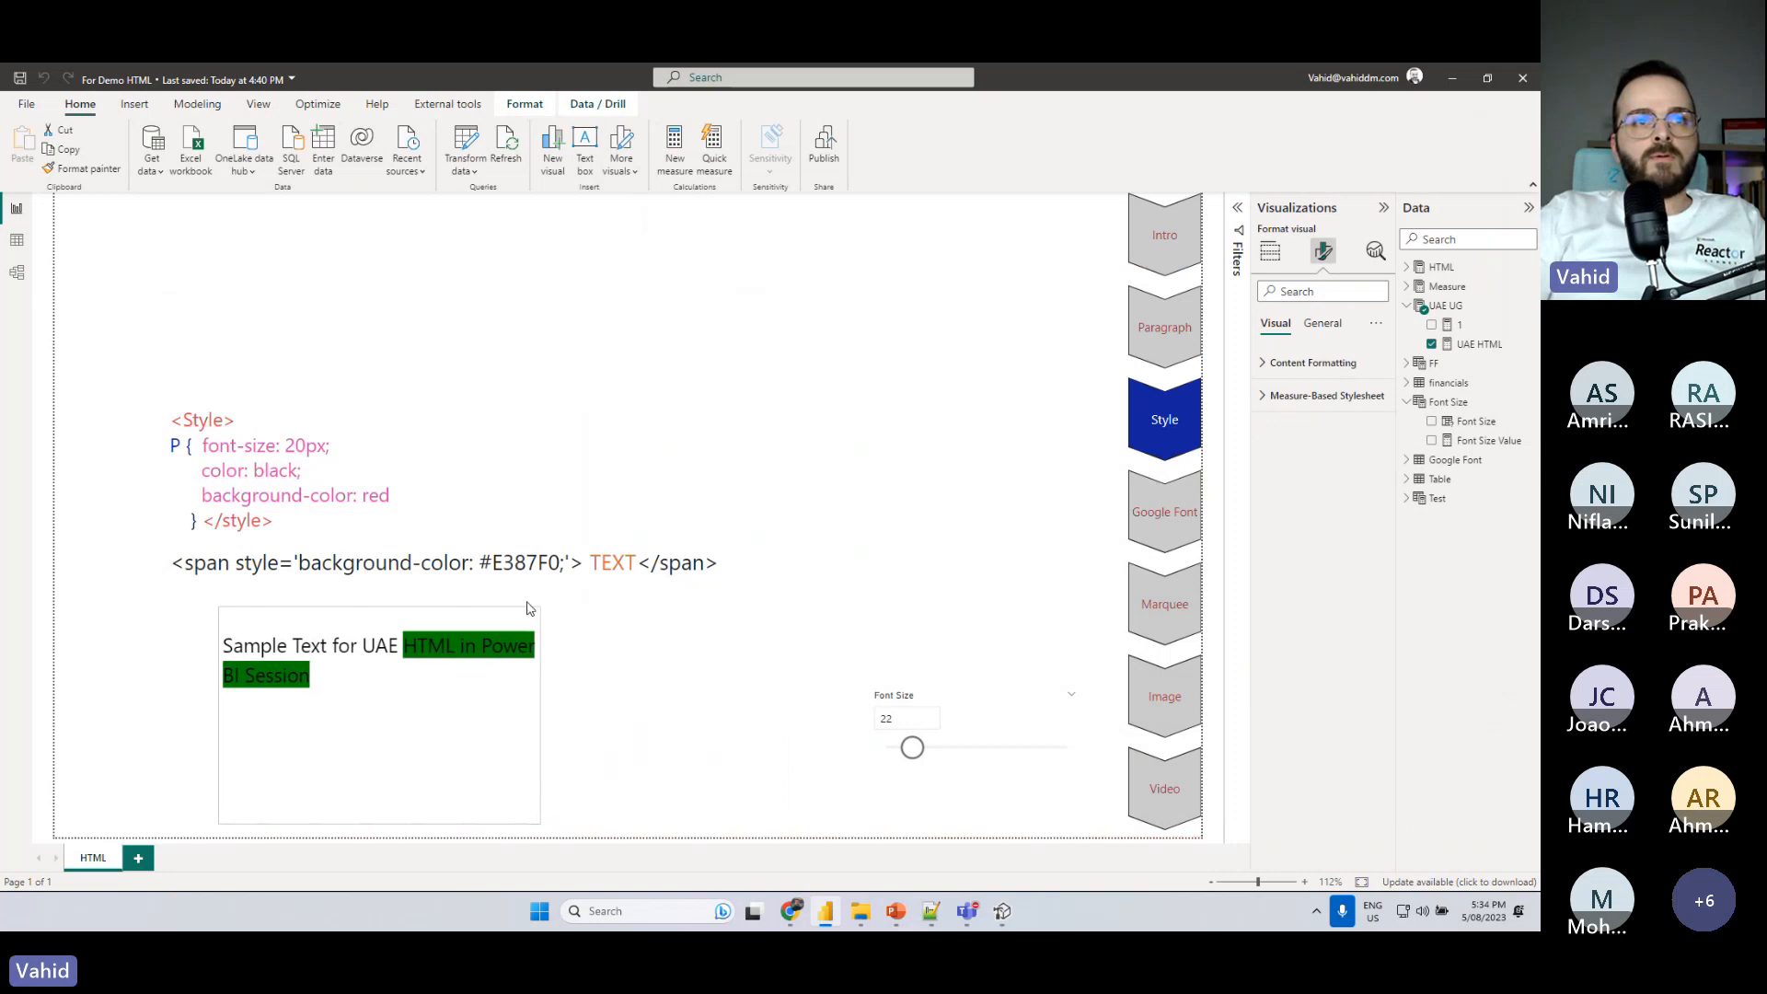
left_click(1012, 918)
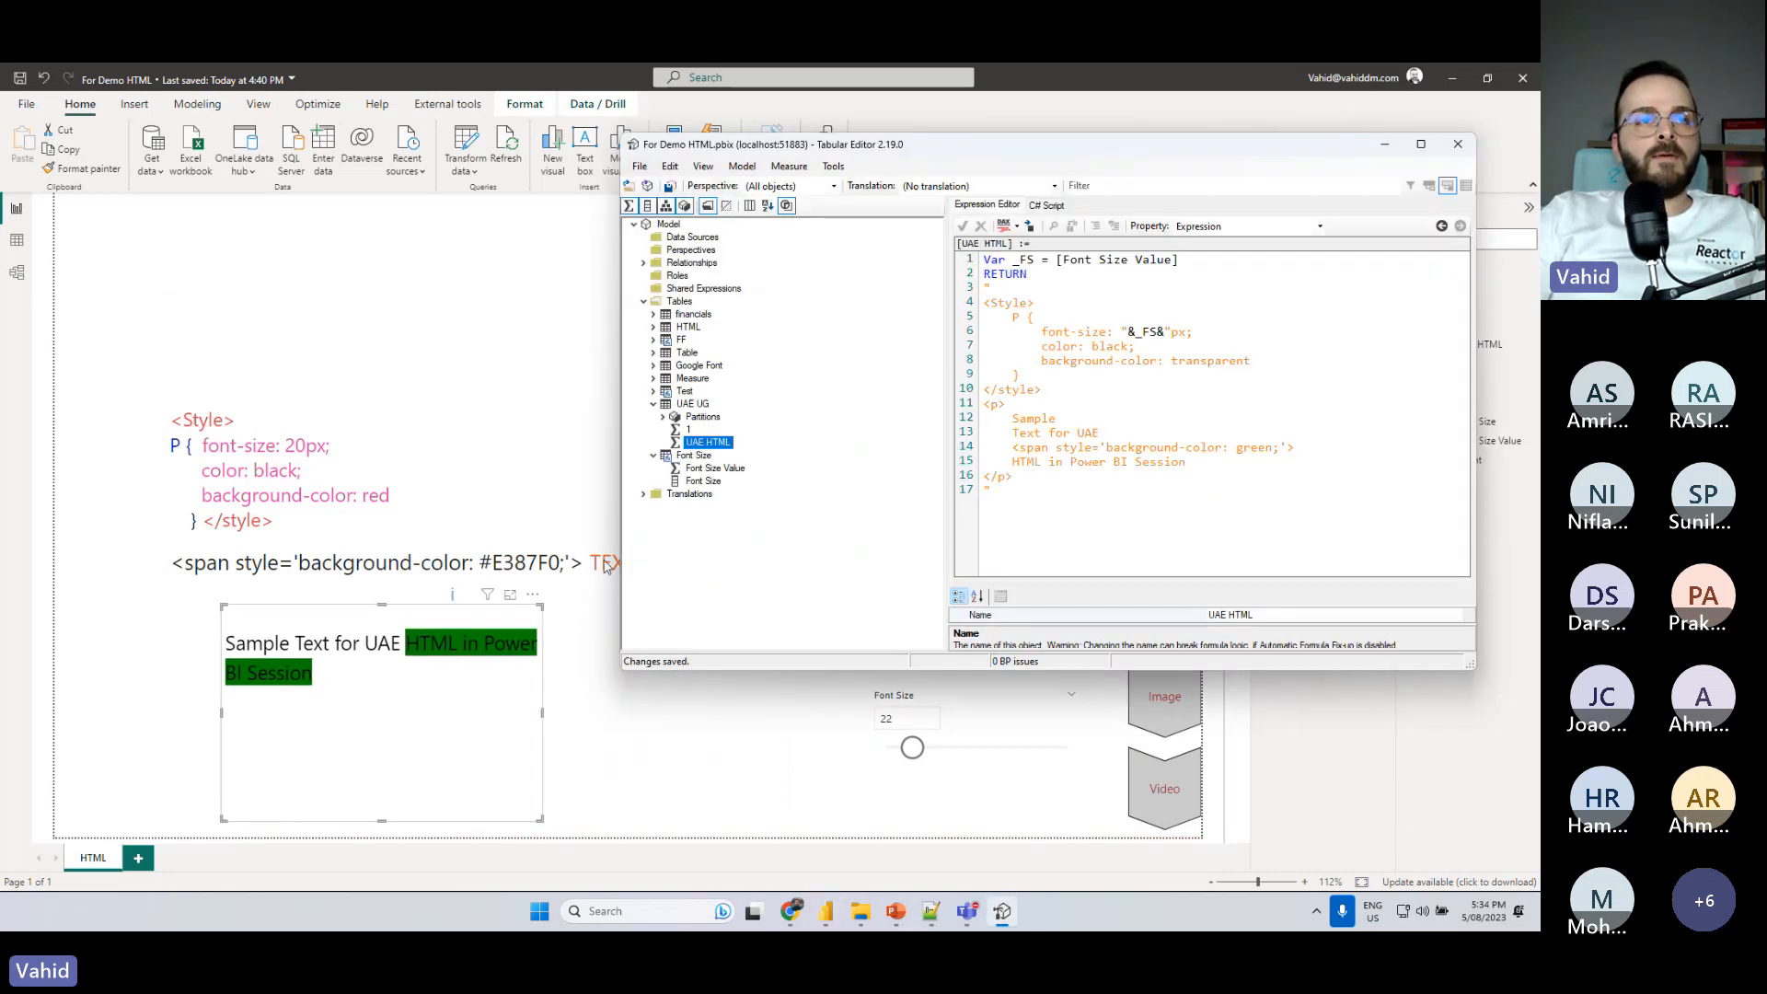
- Close the span with </span> right after "HTML", put "in Power BI Session" on a new line, and save to the model
left_click_drag(1011, 448, 1297, 448)
left_click(1015, 462)
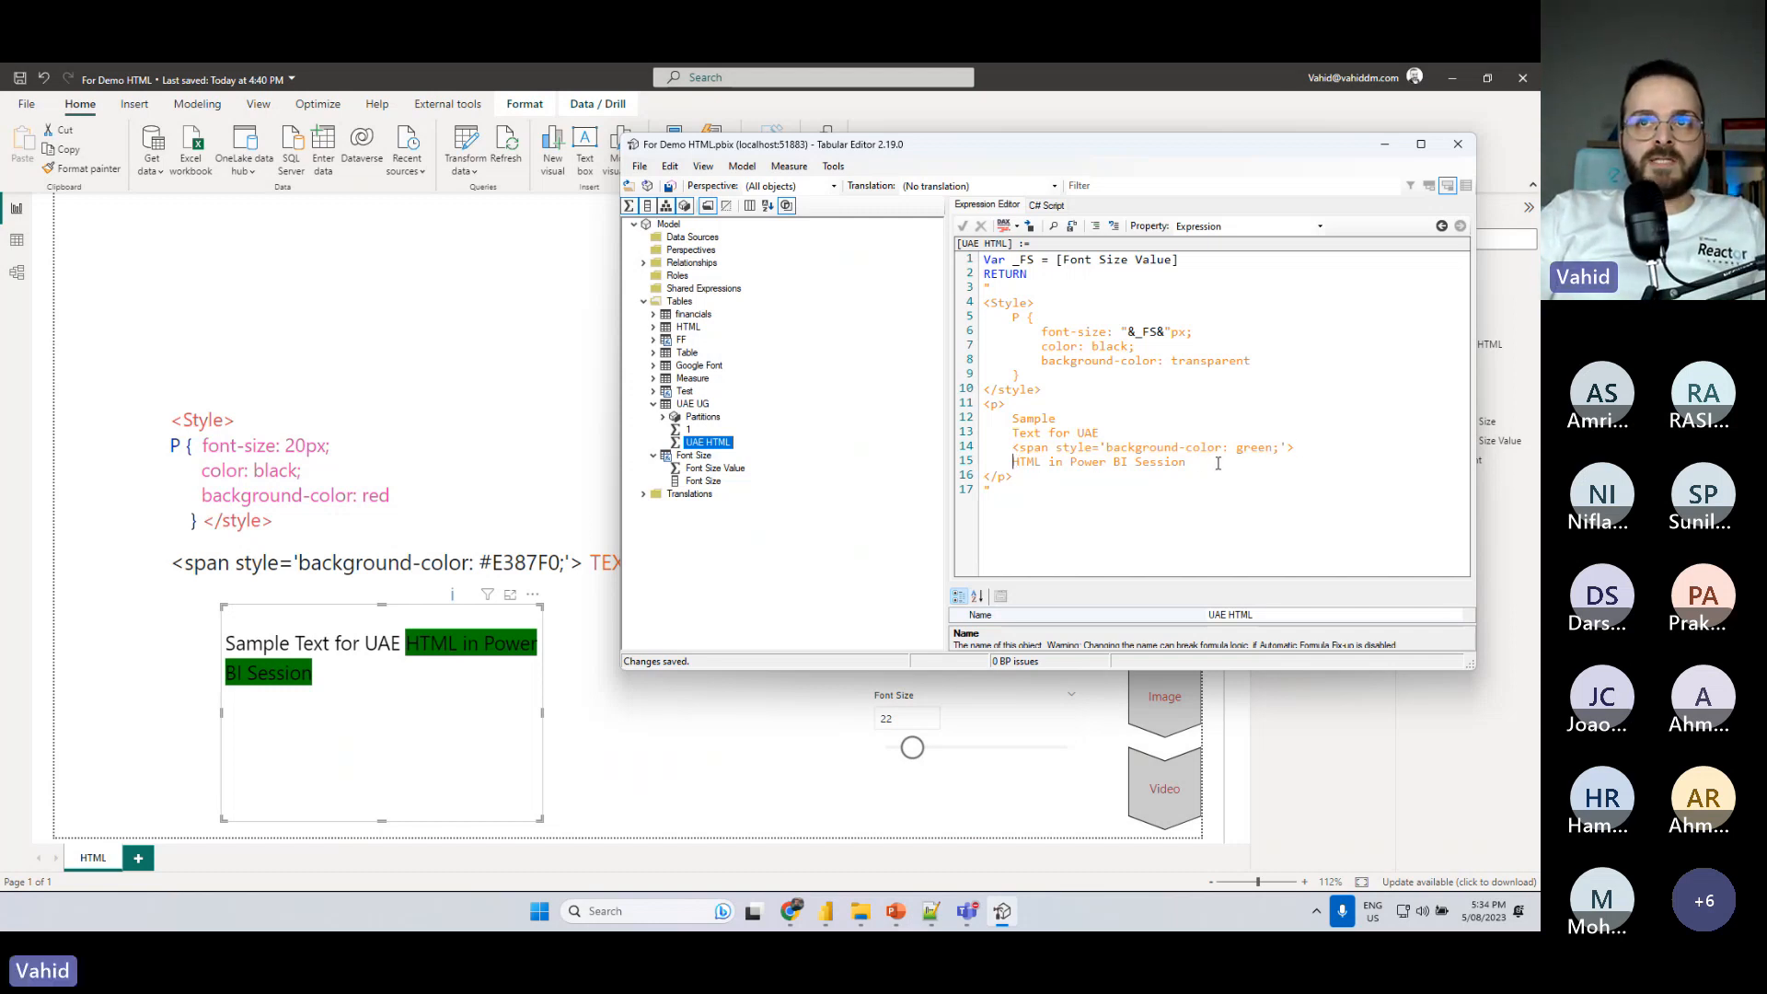
left_click(1041, 462)
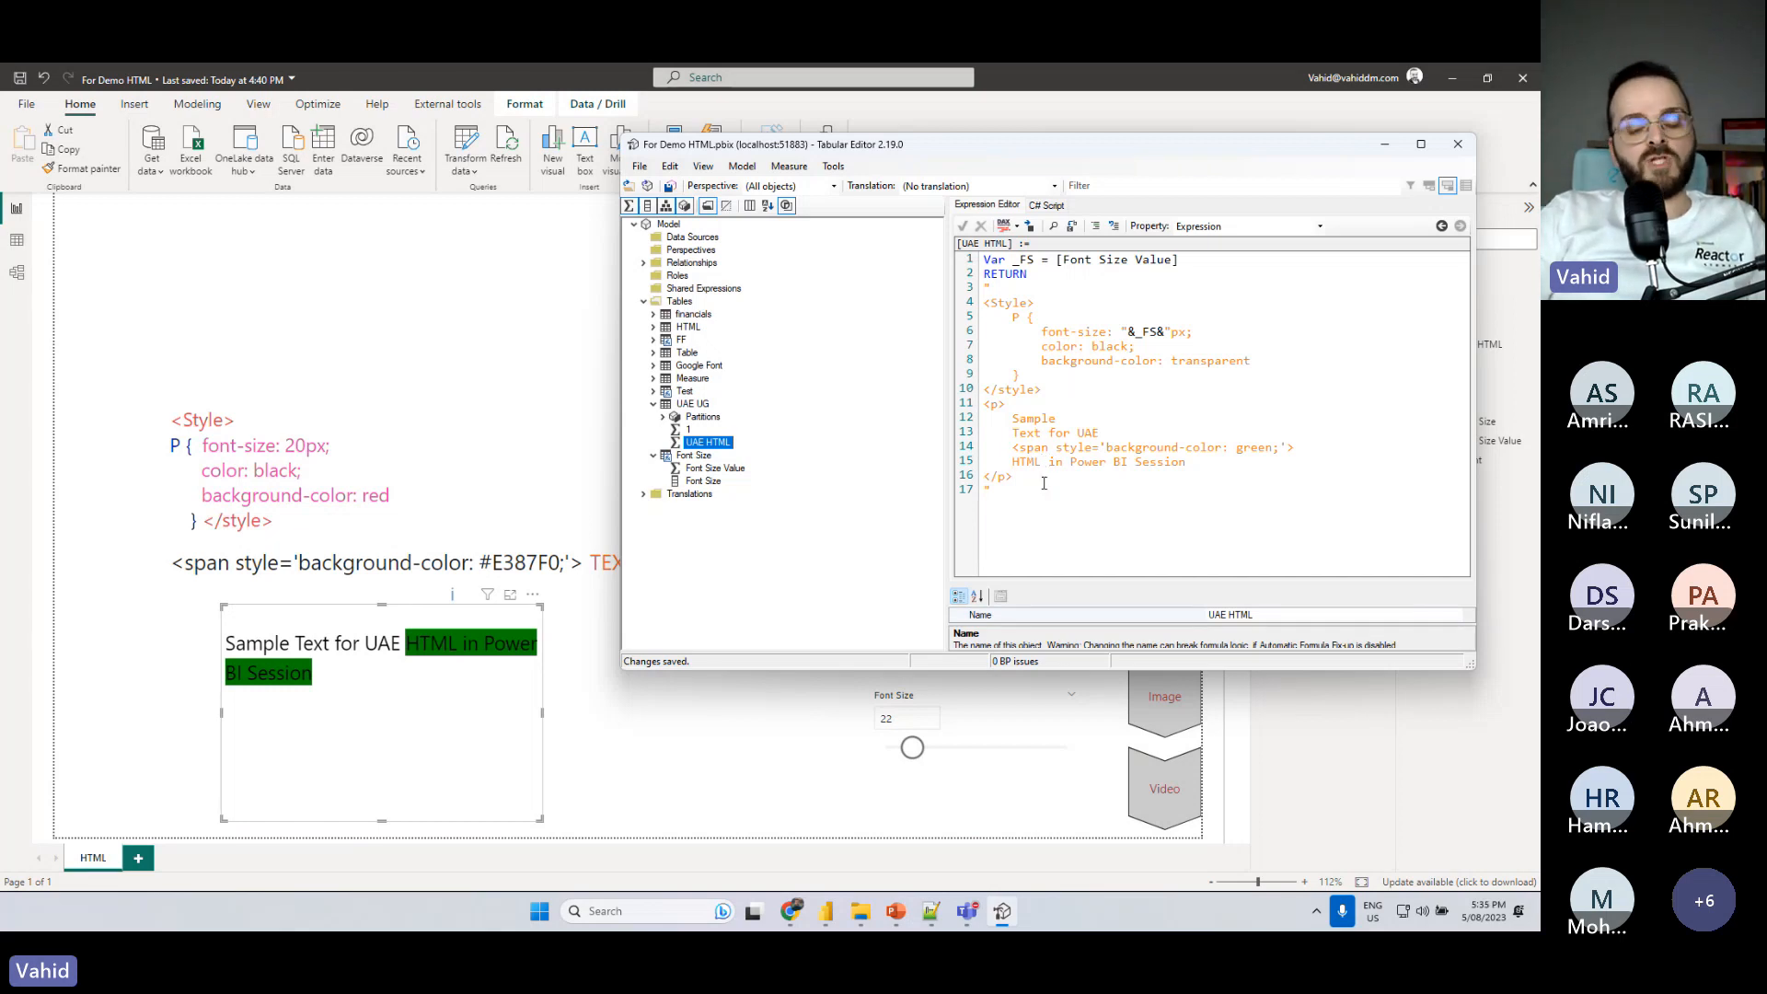
type("</span")
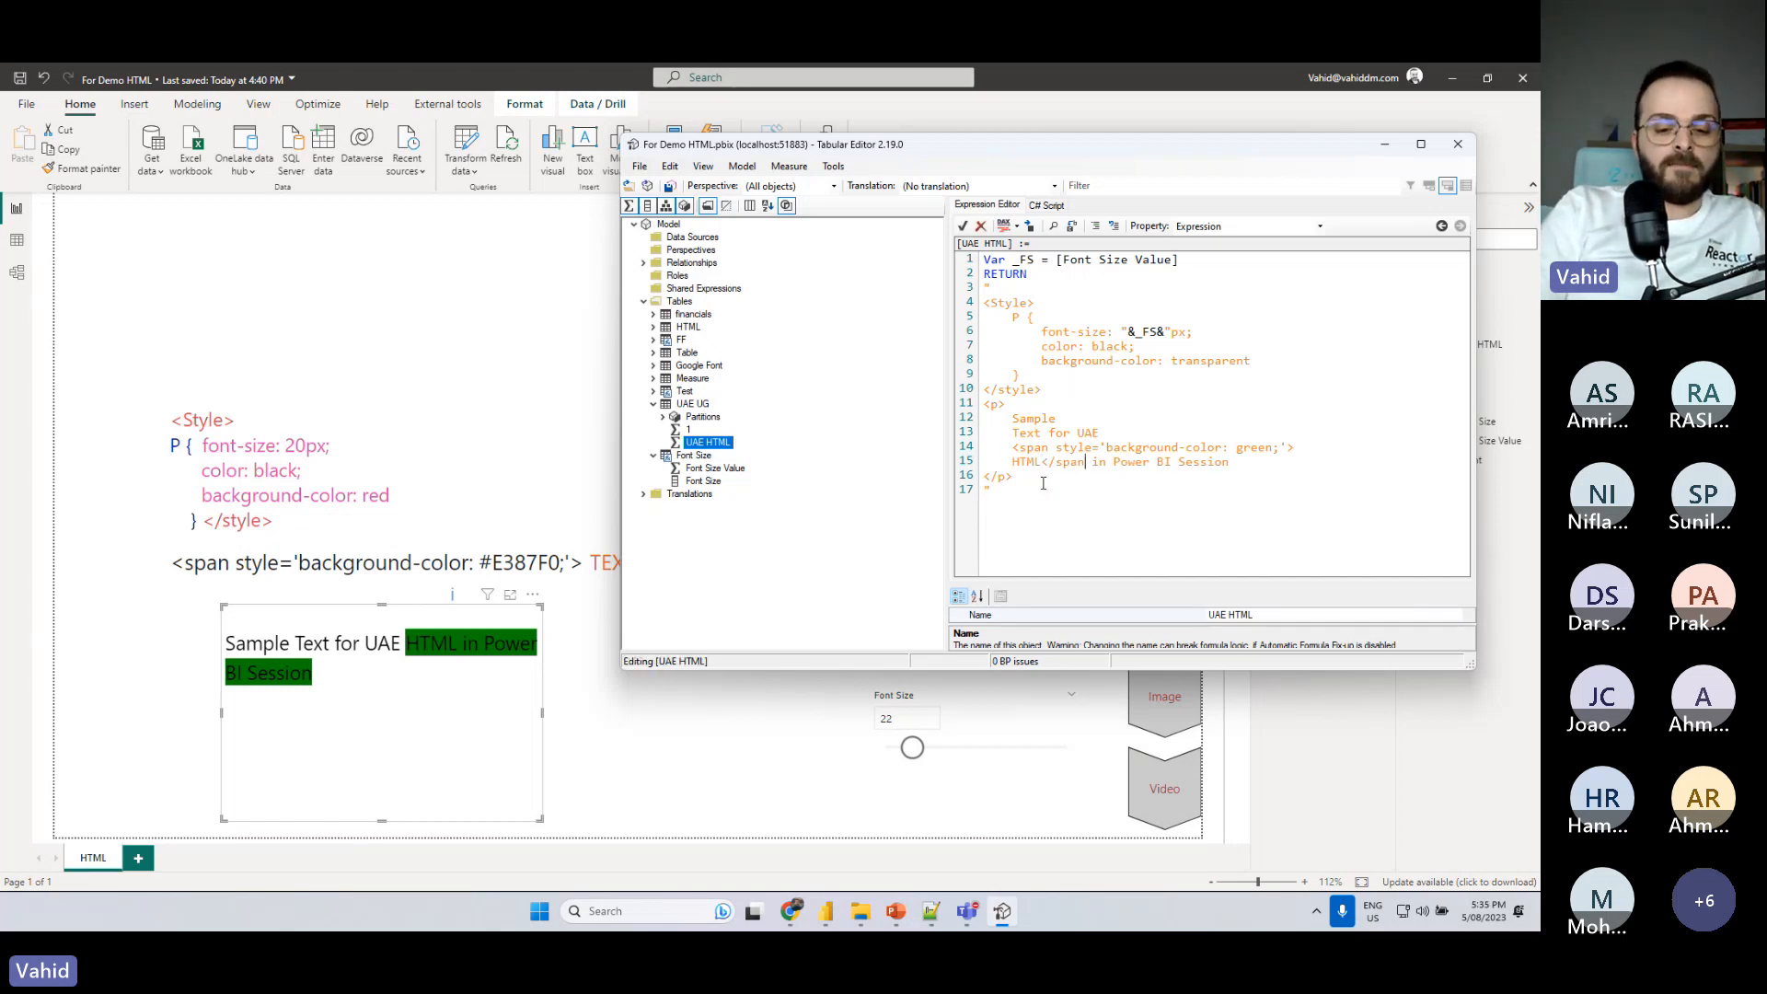
type(">")
key("Return")
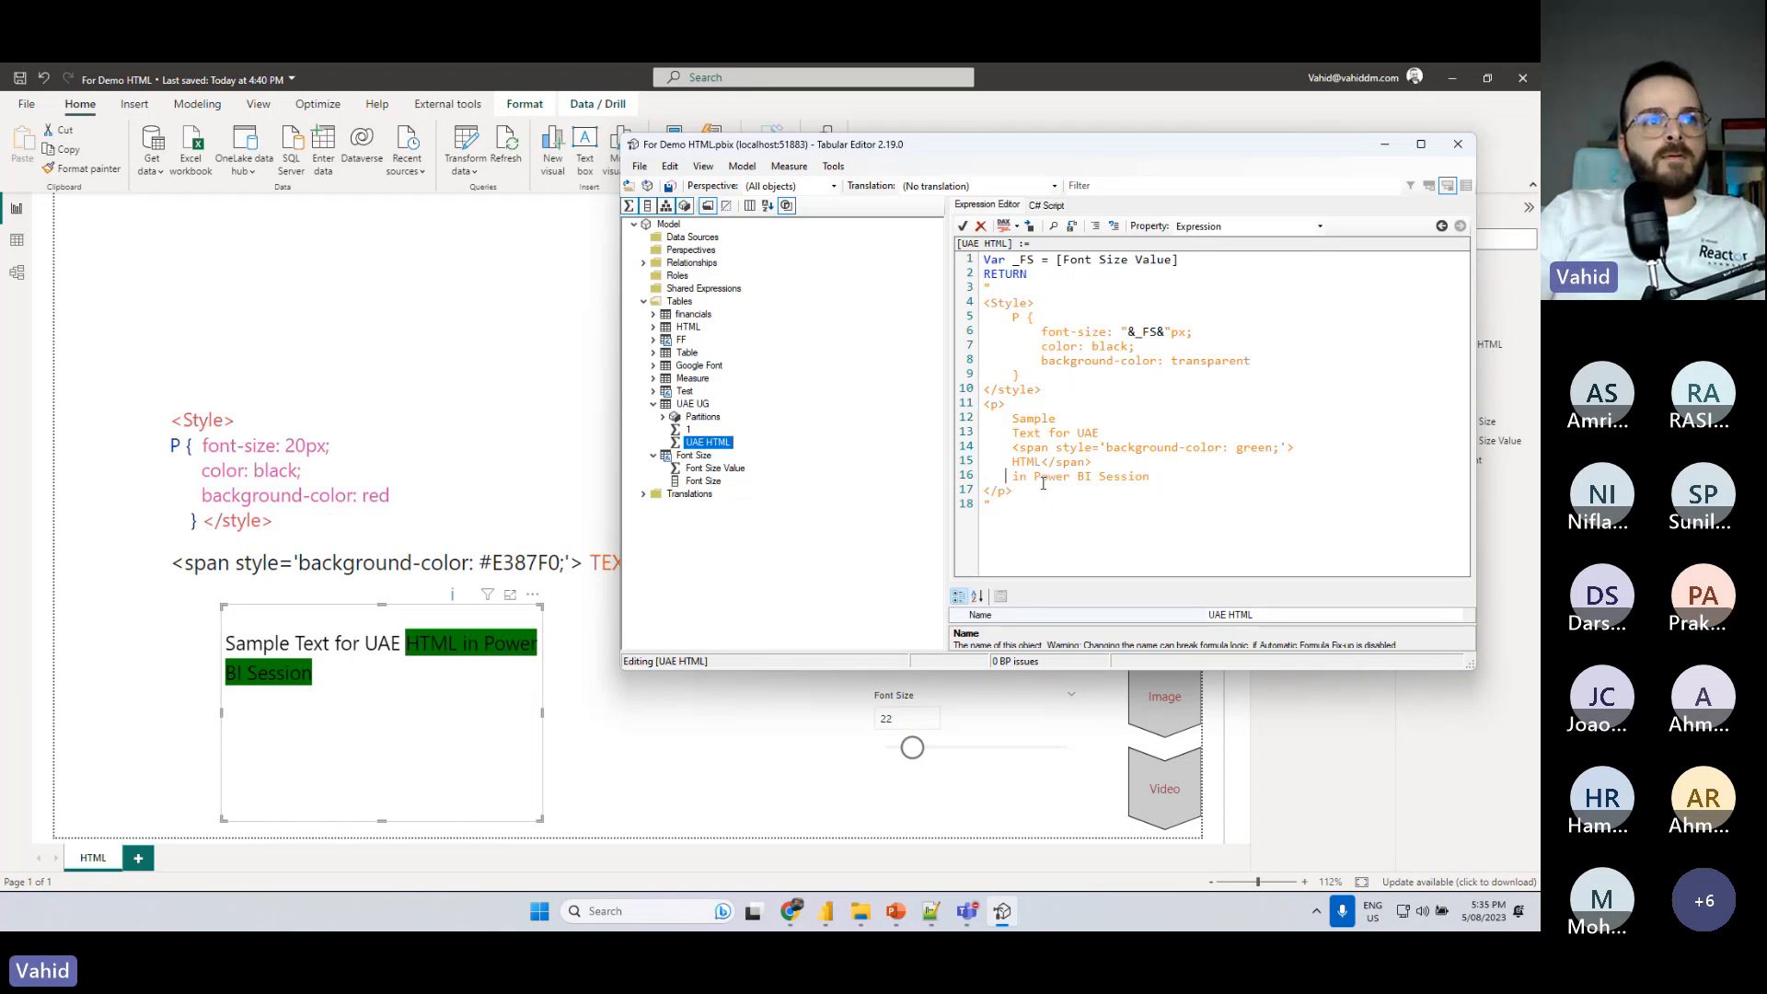
key("ctrl+s")
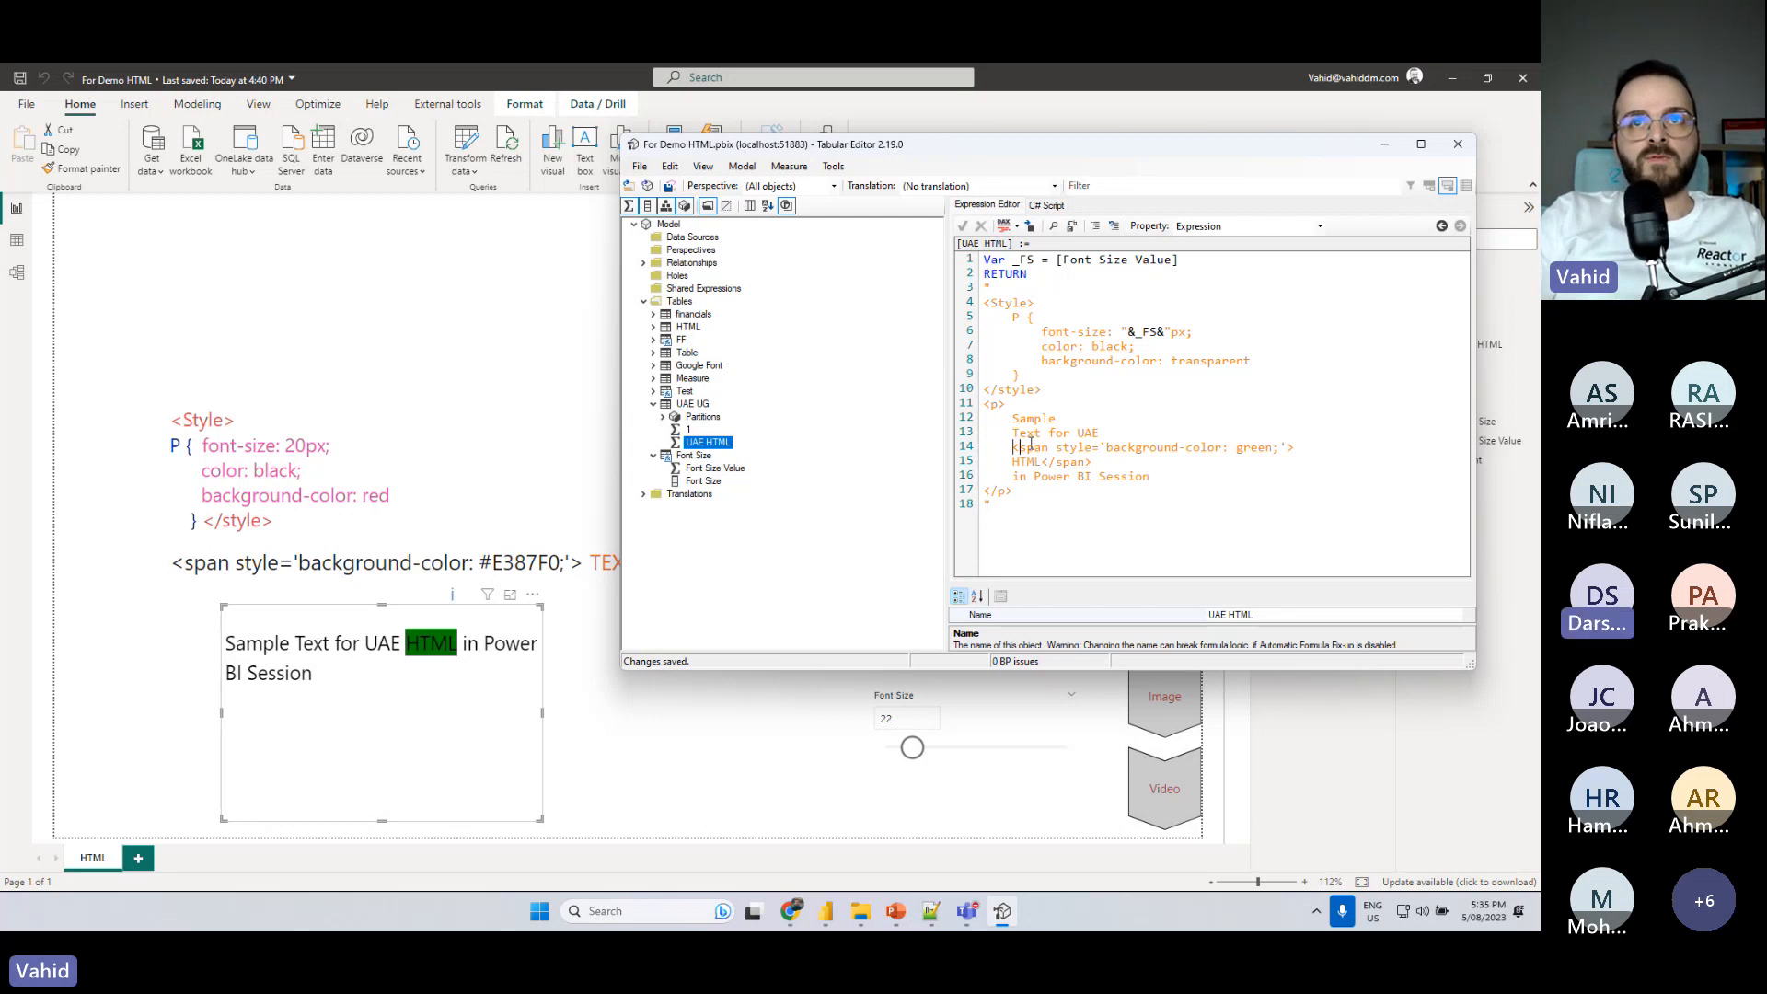
- Set the span tag's background-color to lightgreen and save the measure change to the model
left_click_drag(1041, 462, 1096, 462)
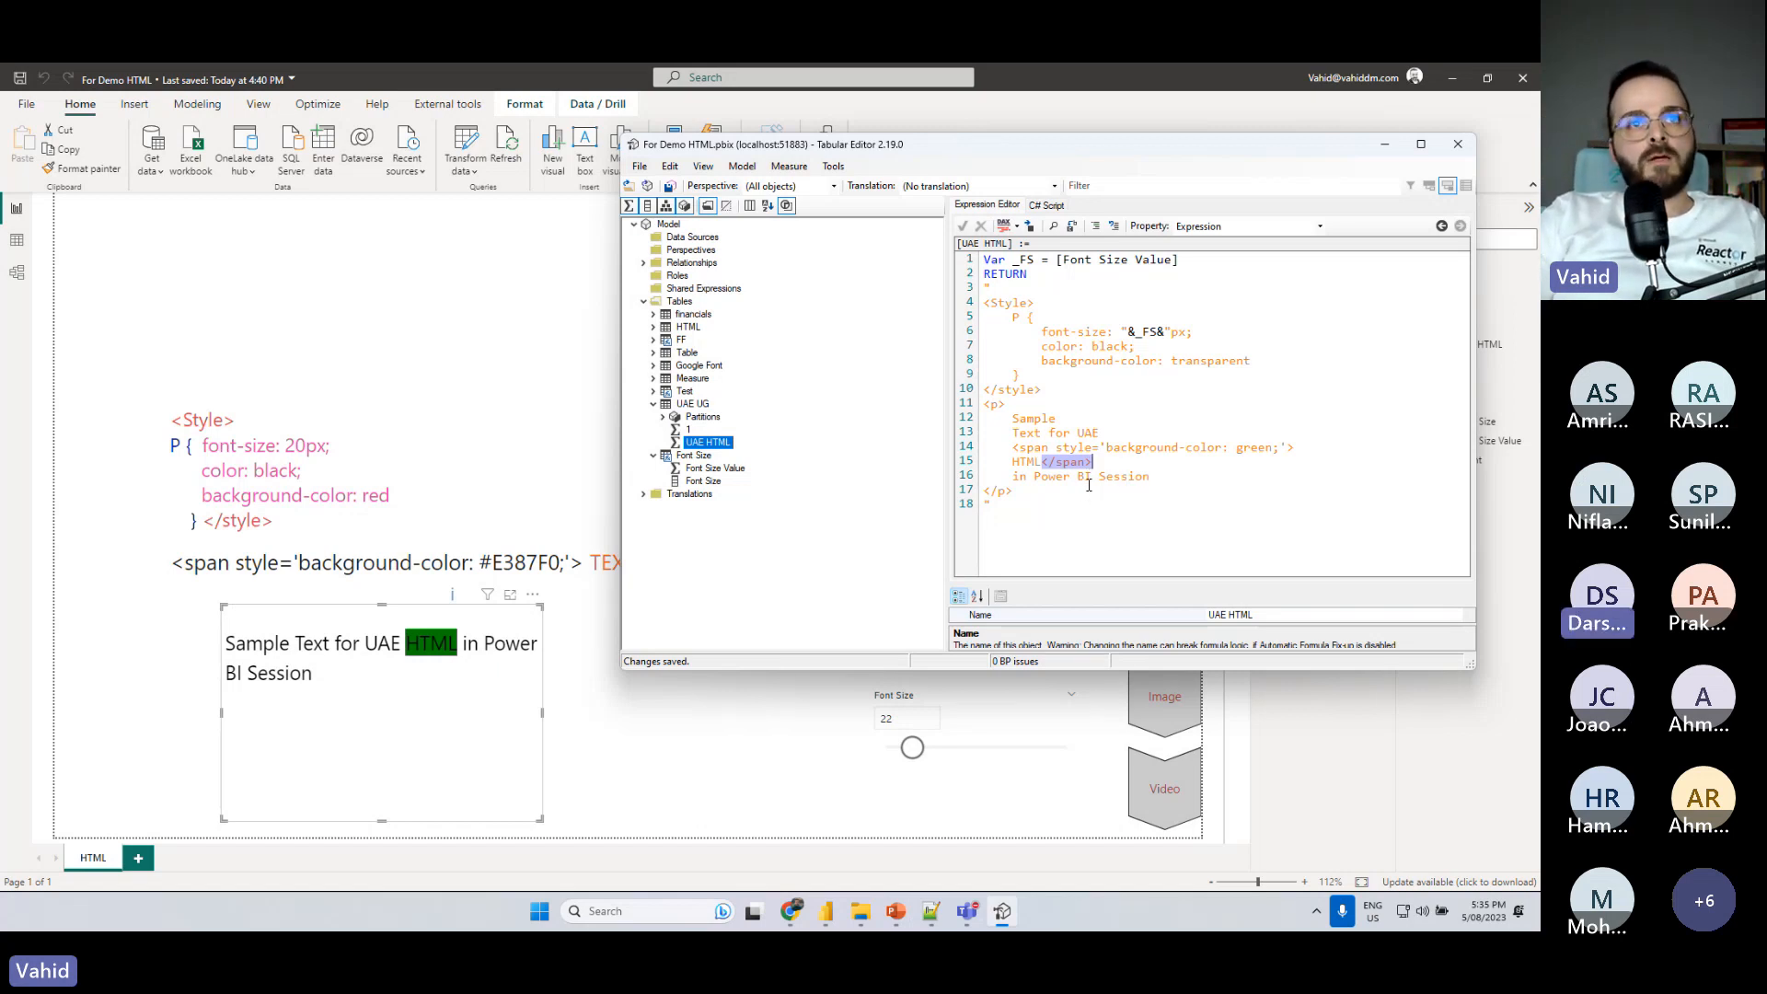
left_click(1087, 492)
left_click(1238, 451)
type("light")
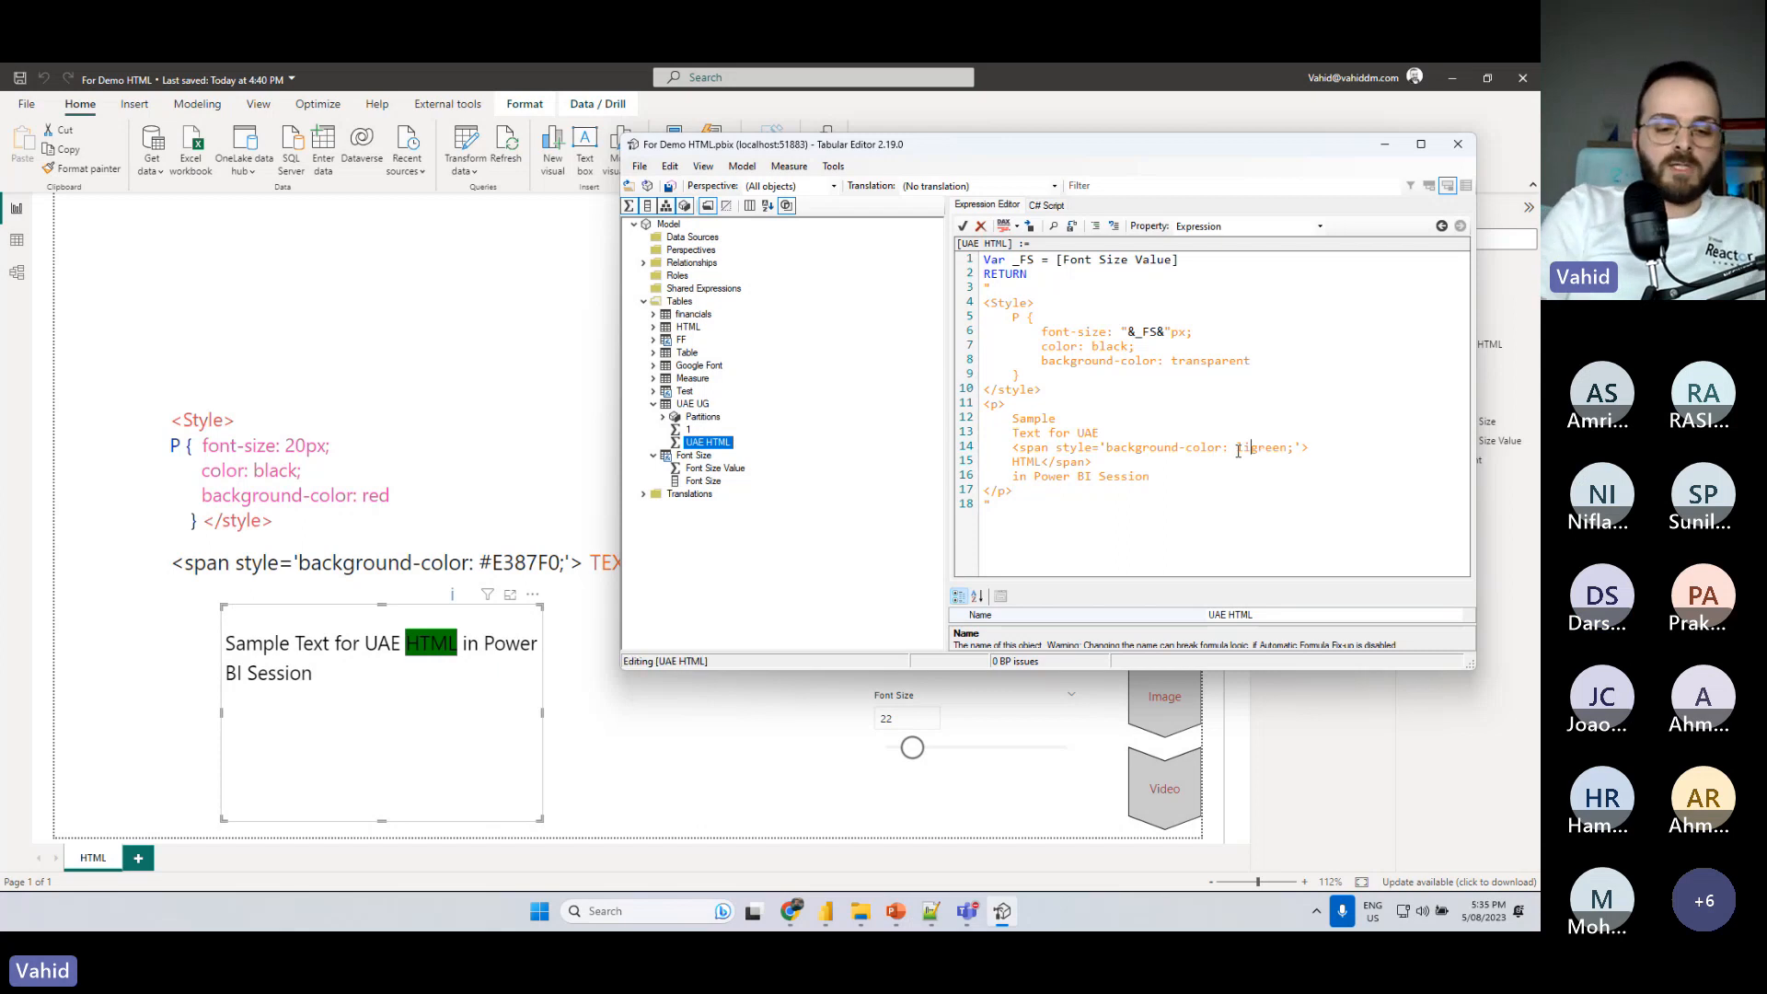
key("Return")
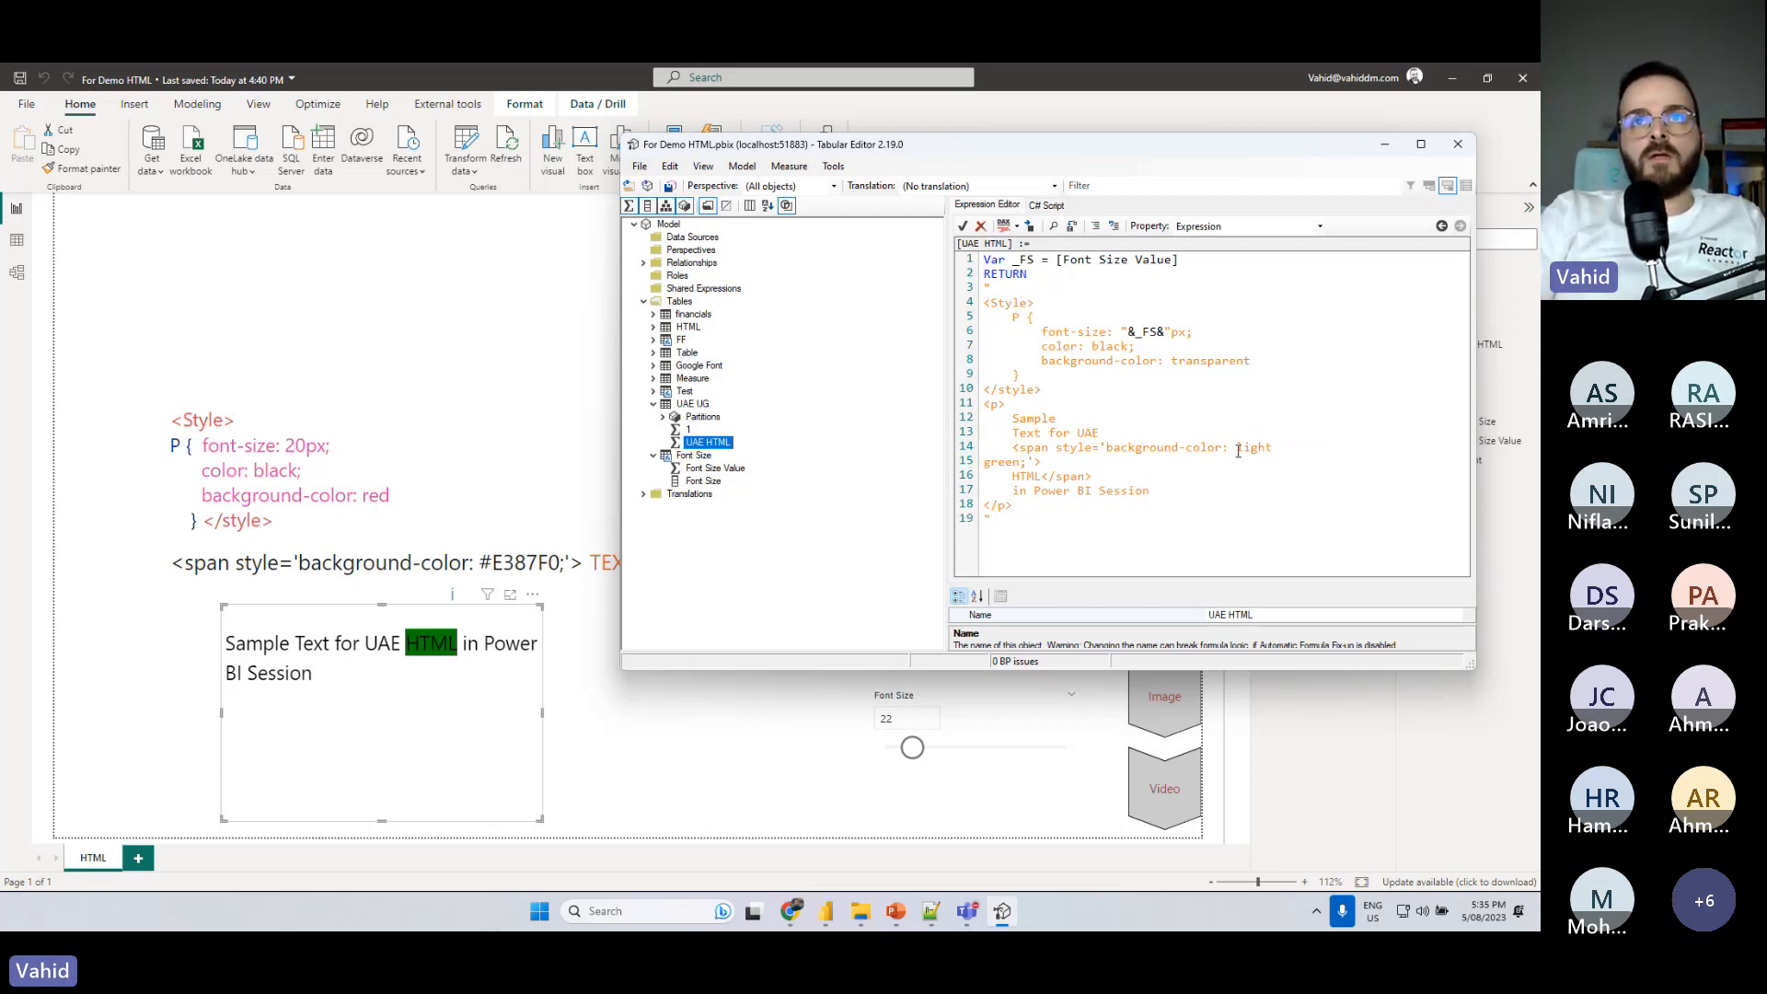
key("BackSpace")
key("ctrl+s")
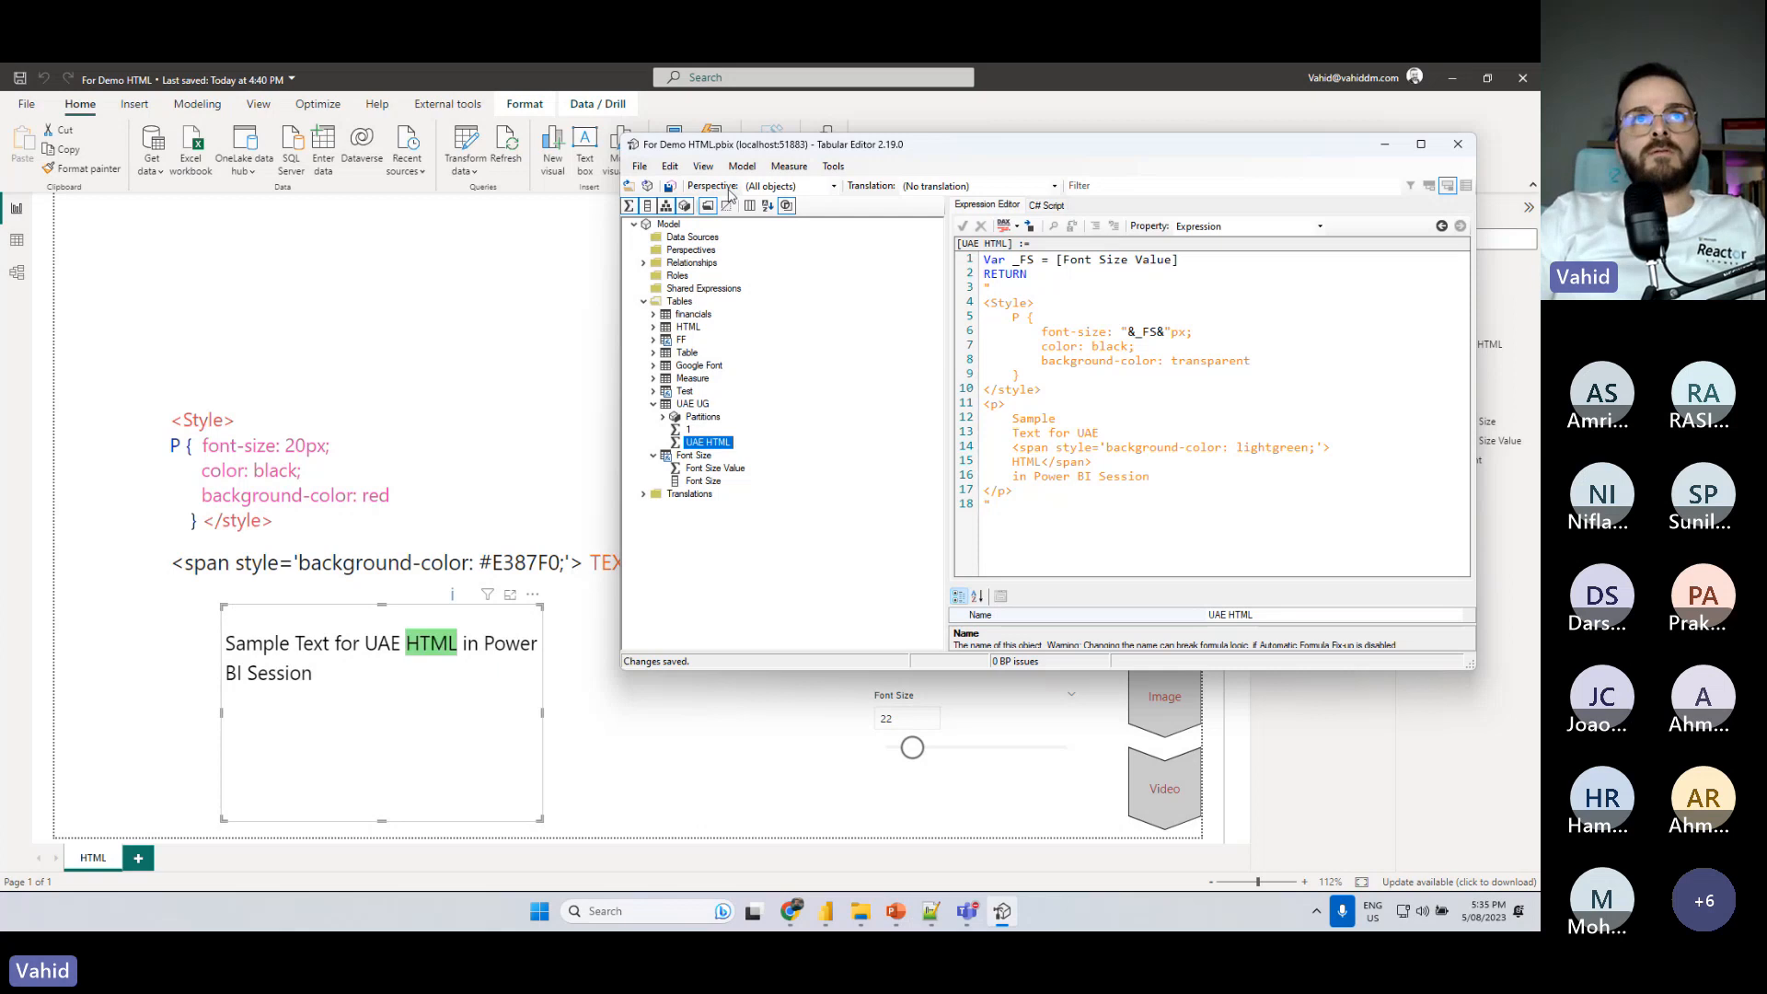
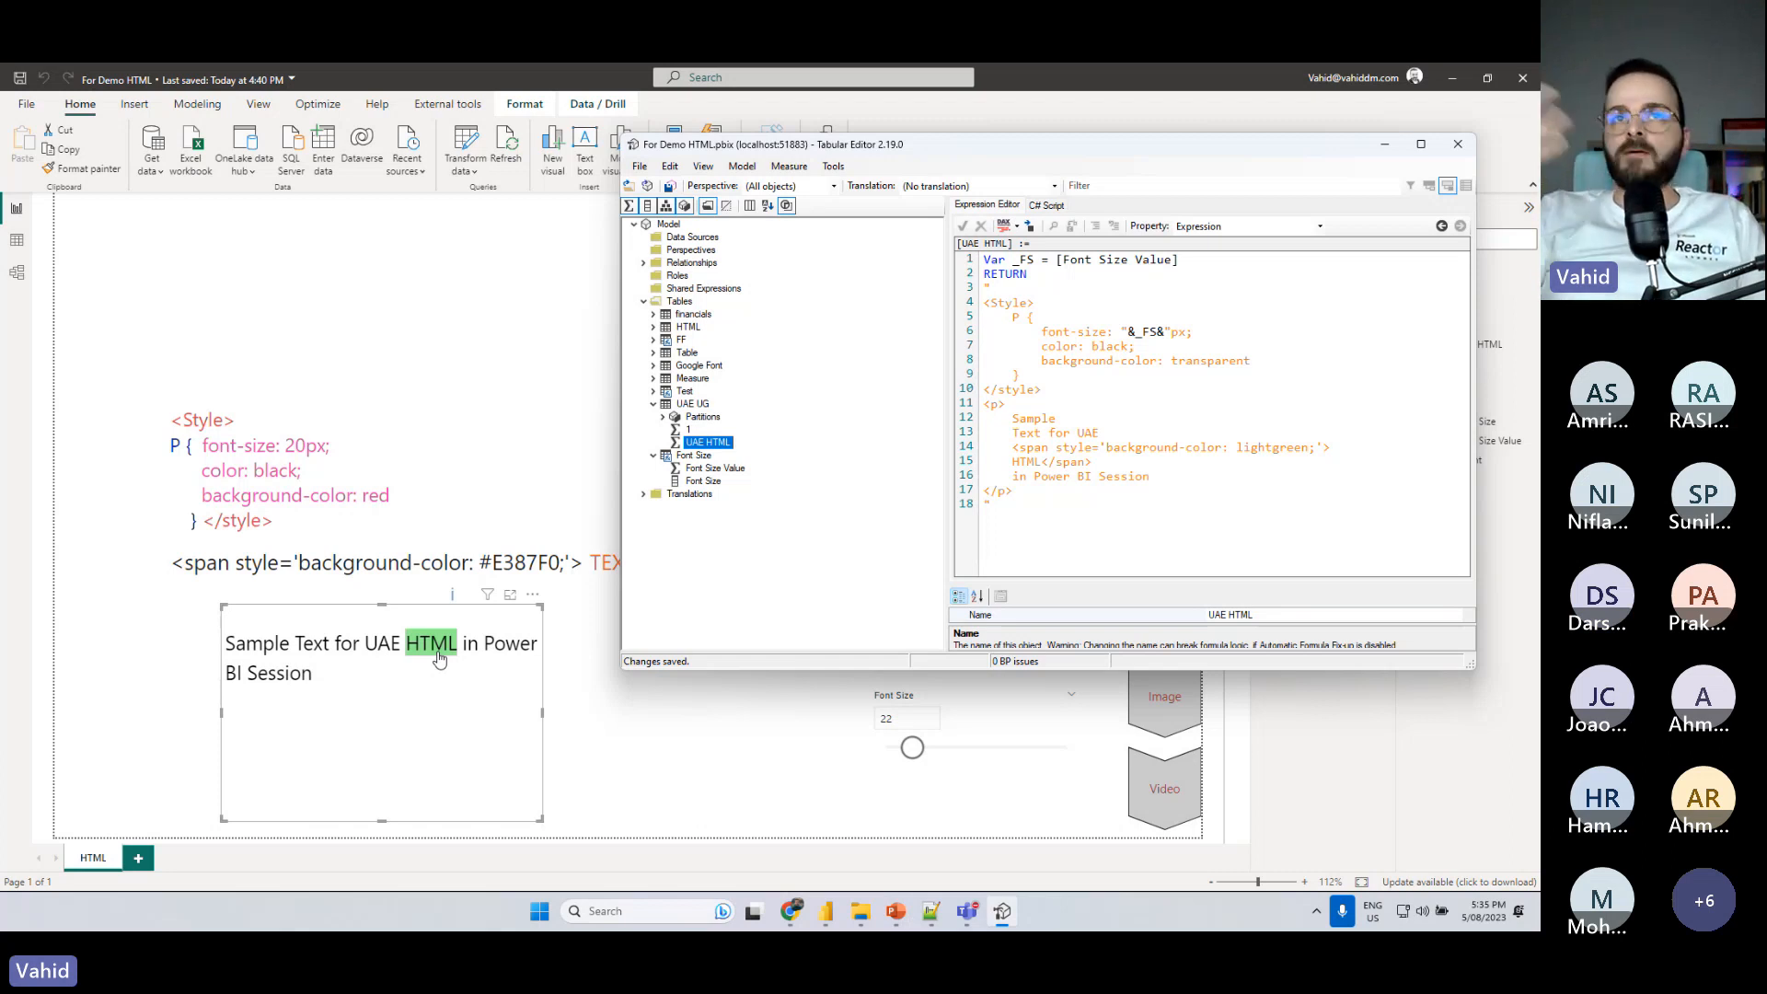
- Switch to Power BI, examine the rows of Table in the data view, and return to the report view
left_click(438, 328)
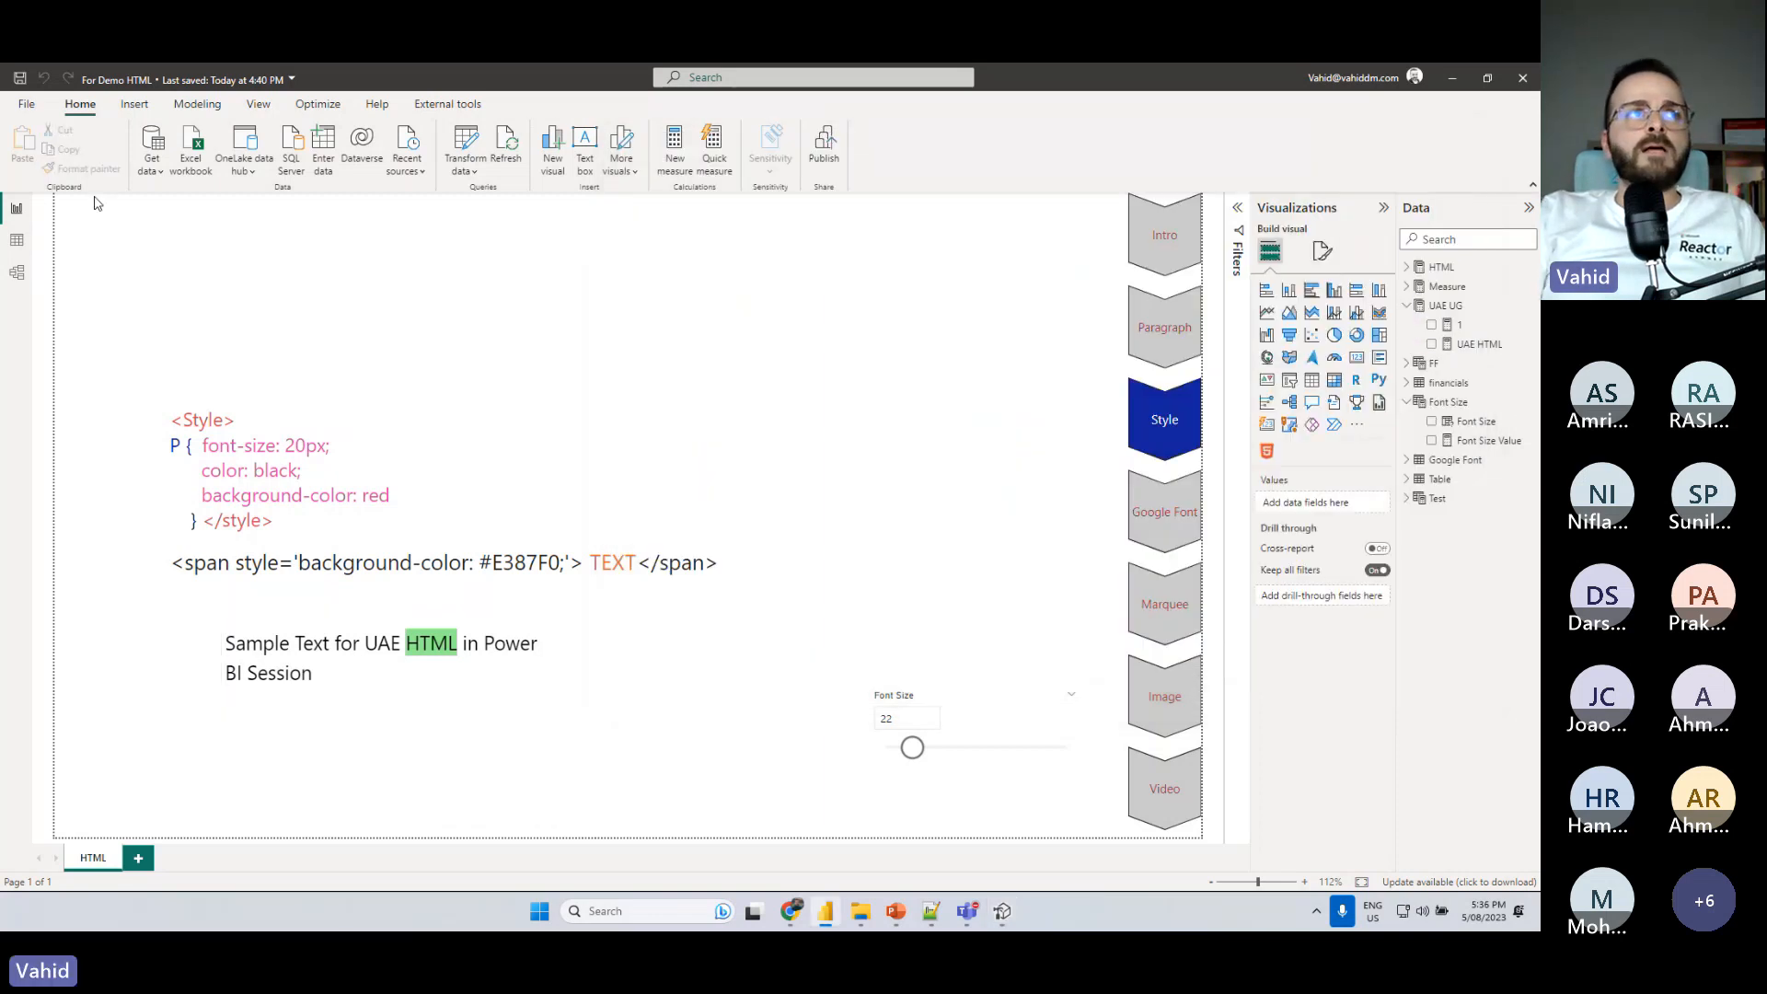
left_click(14, 242)
left_click(1427, 460)
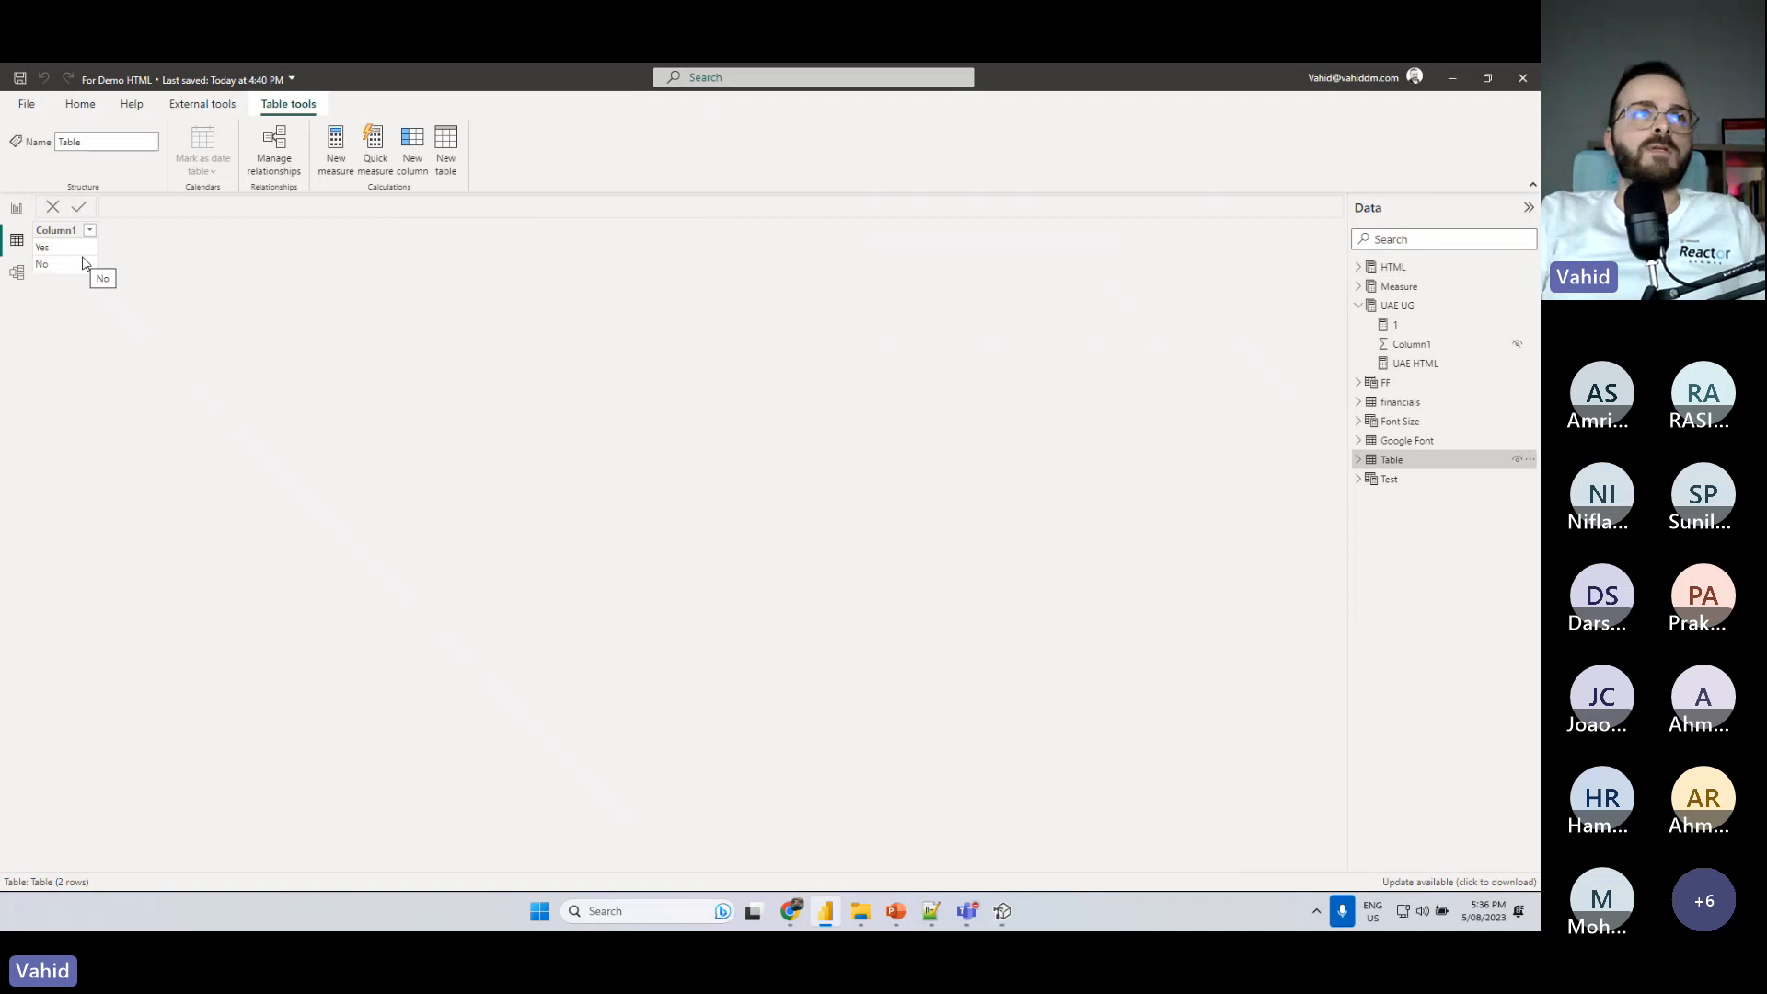
left_click(19, 212)
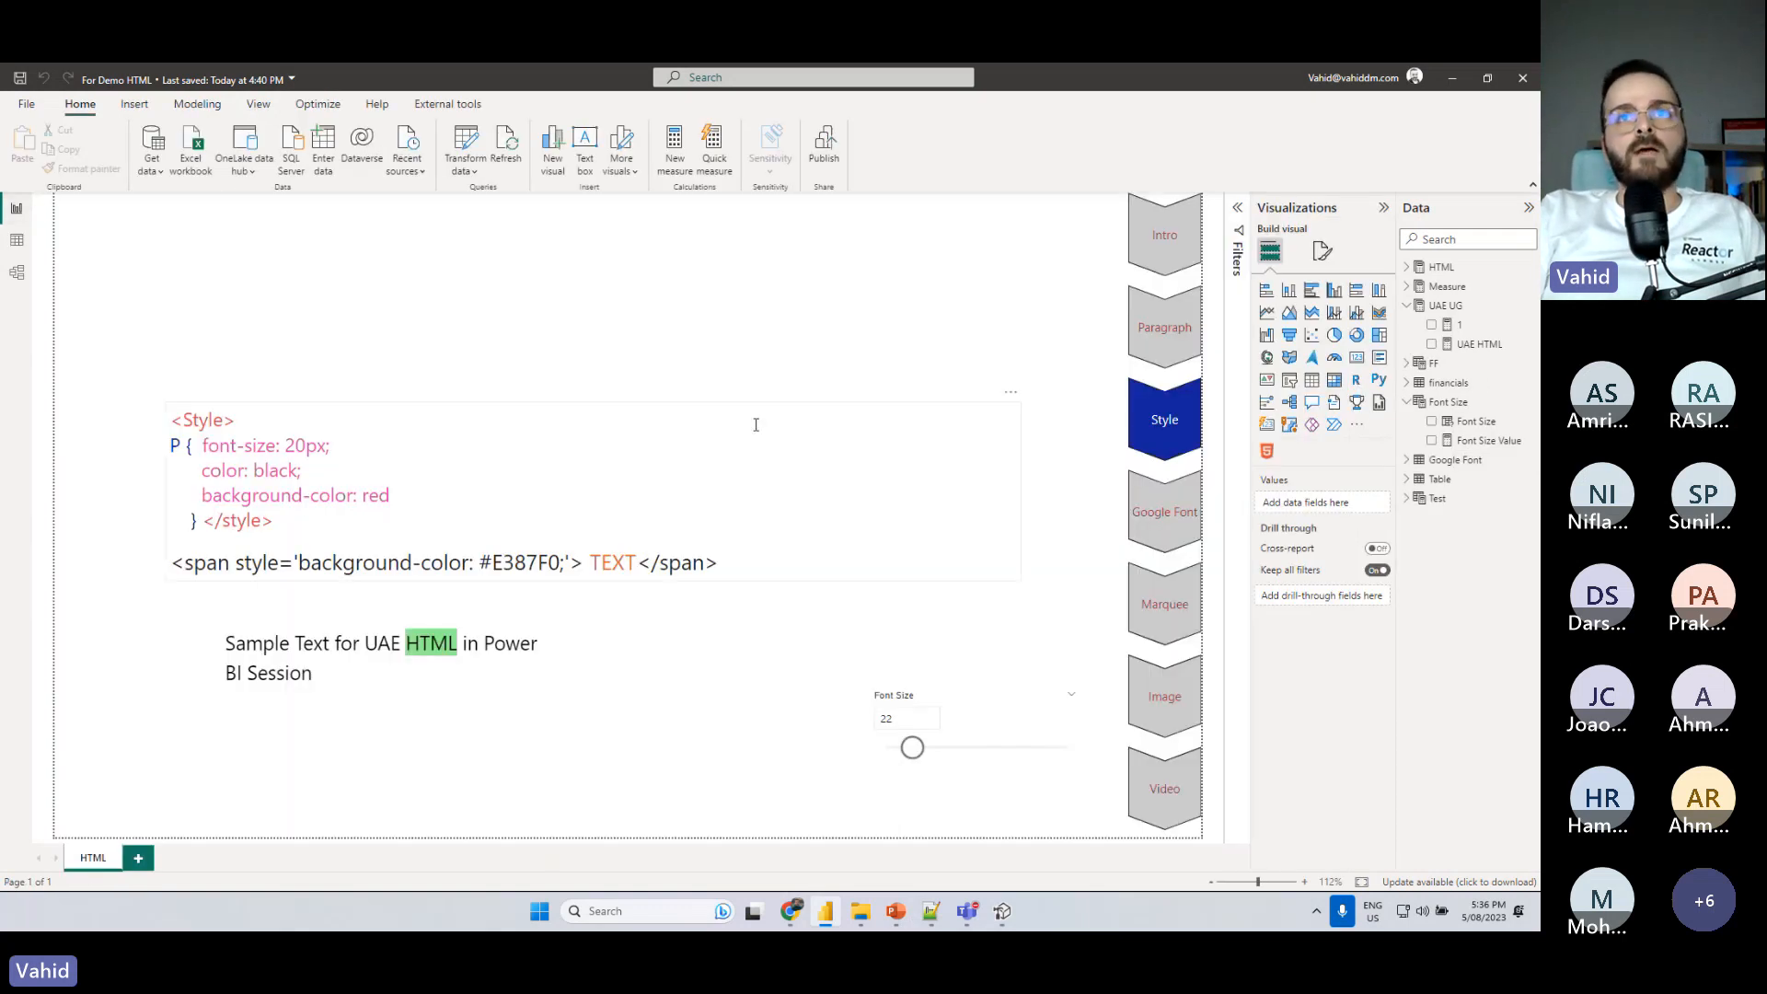
- Add Column1 from Table to the report, place it above the Font Size slicer, and convert it to a slicer
left_click(1407, 479)
left_click(1429, 499)
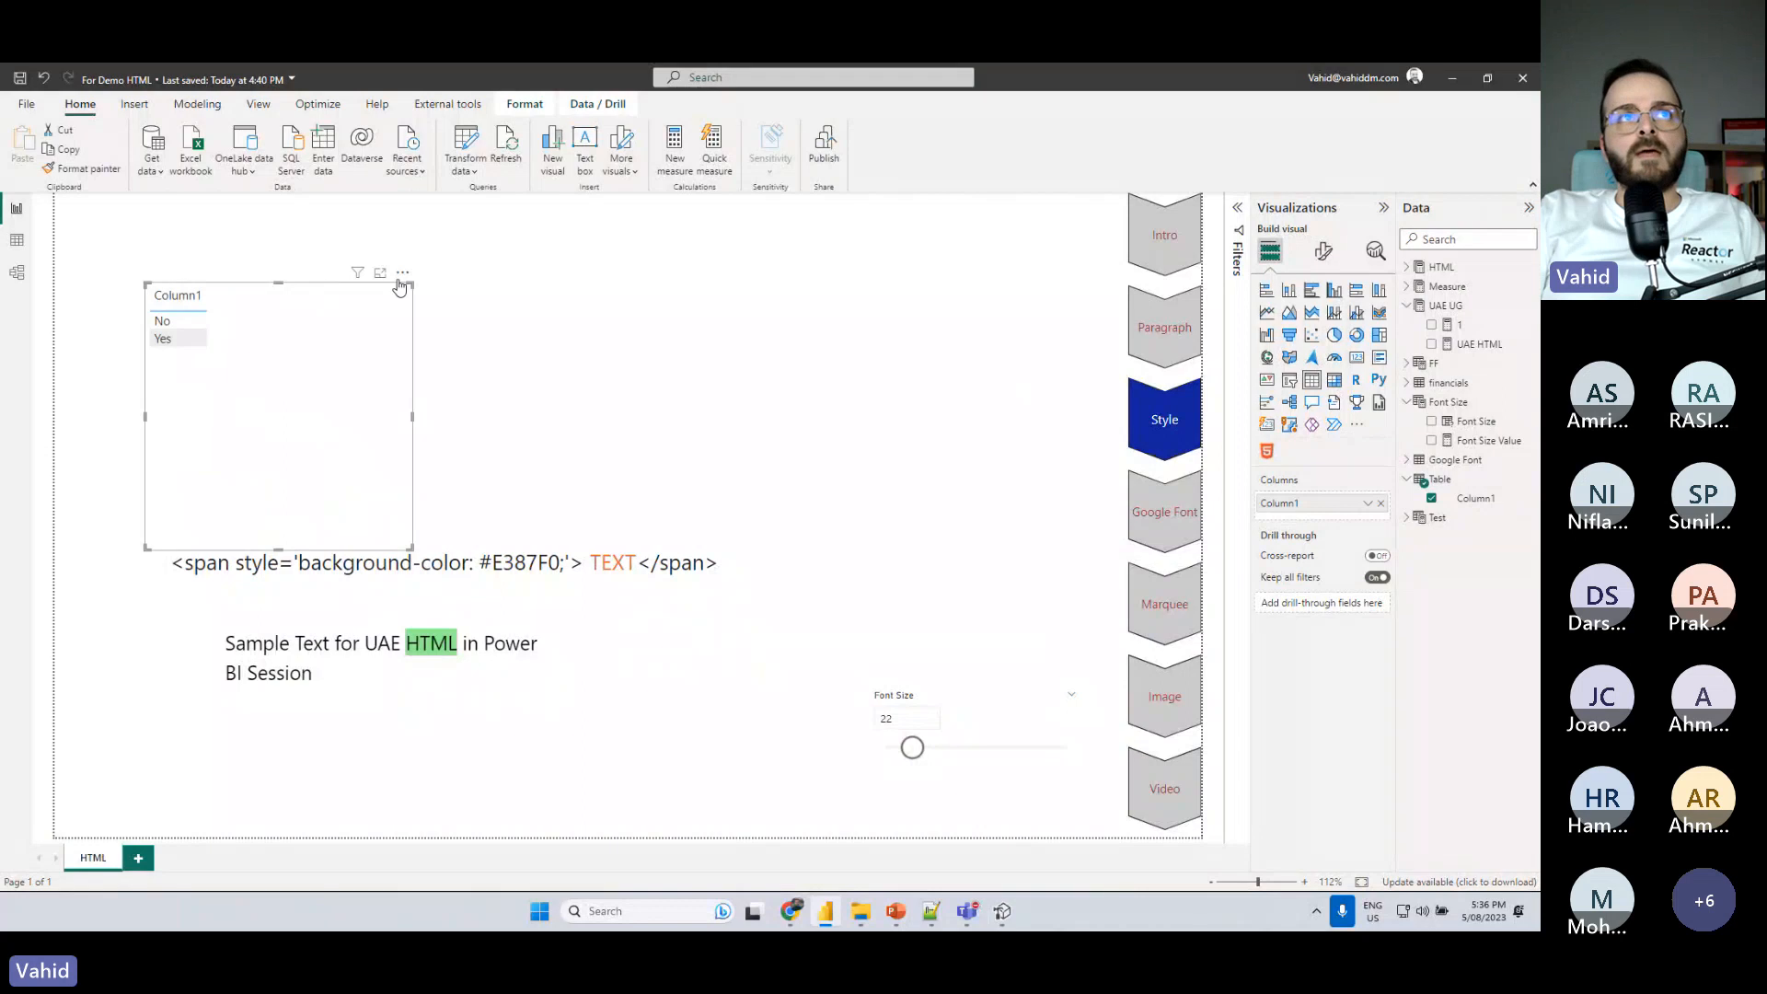
left_click_drag(398, 292, 1028, 577)
left_click(1289, 379)
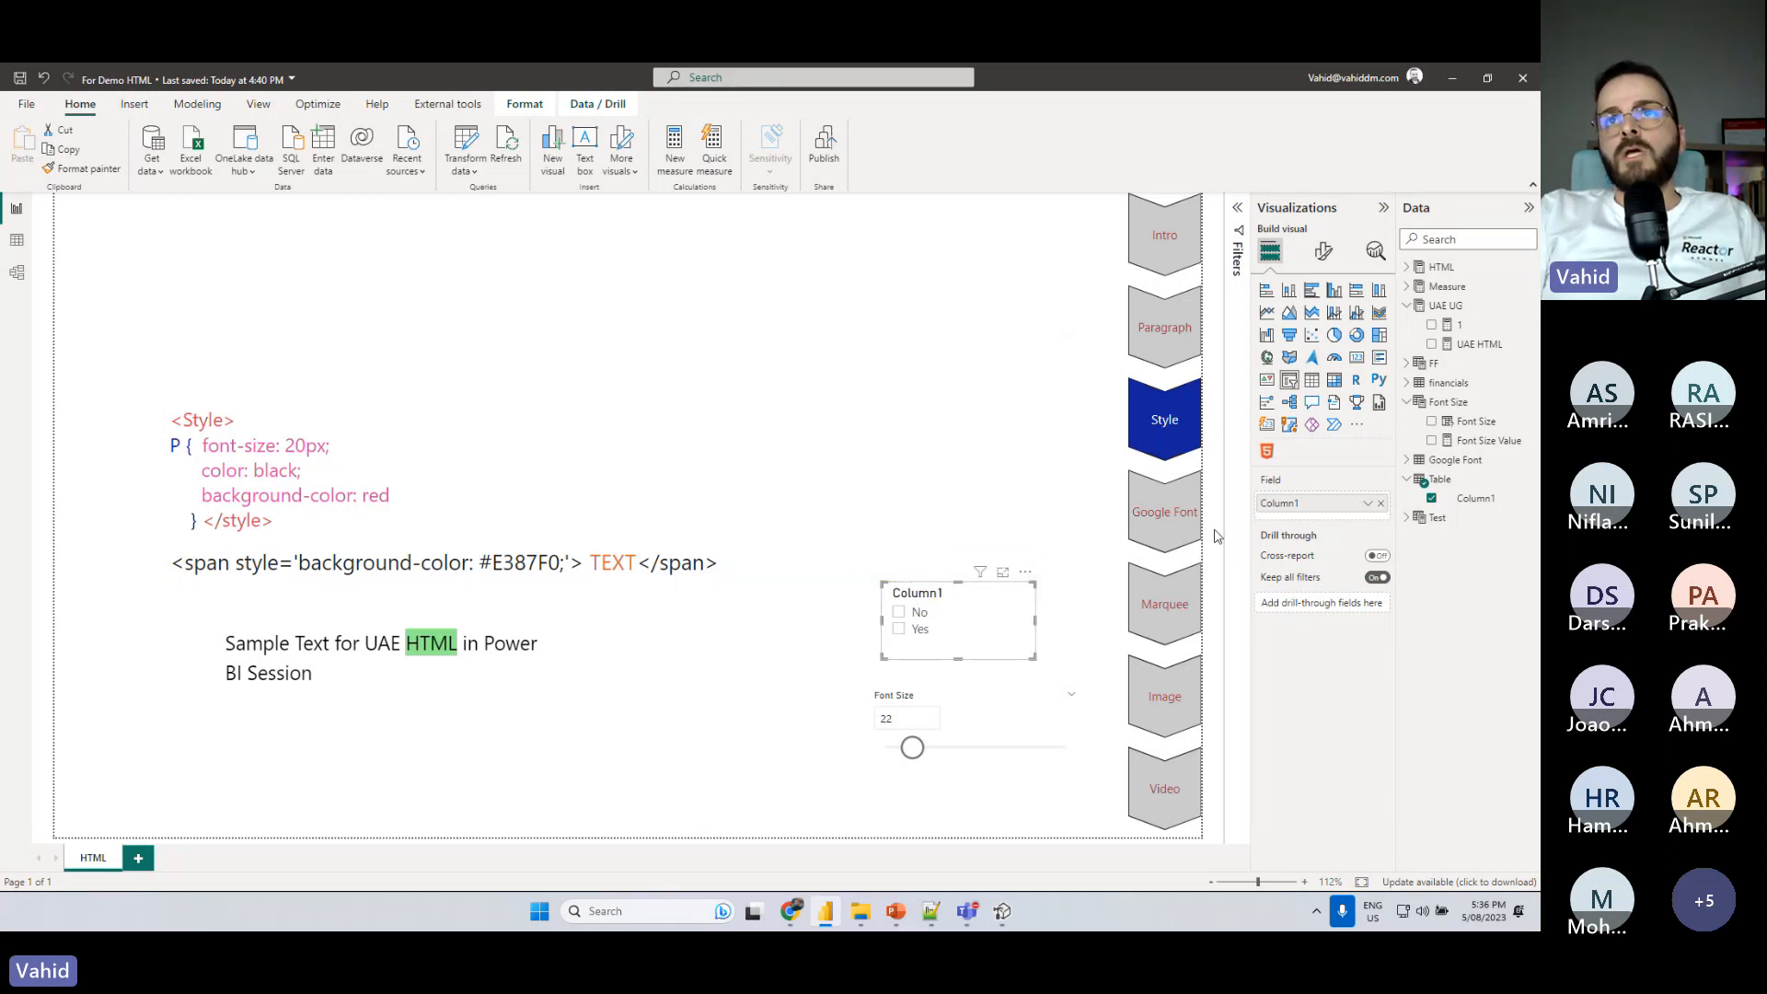
- Rename the Column1 field in the new slicer to Highlight HTML
double_click(1289, 503)
type("H")
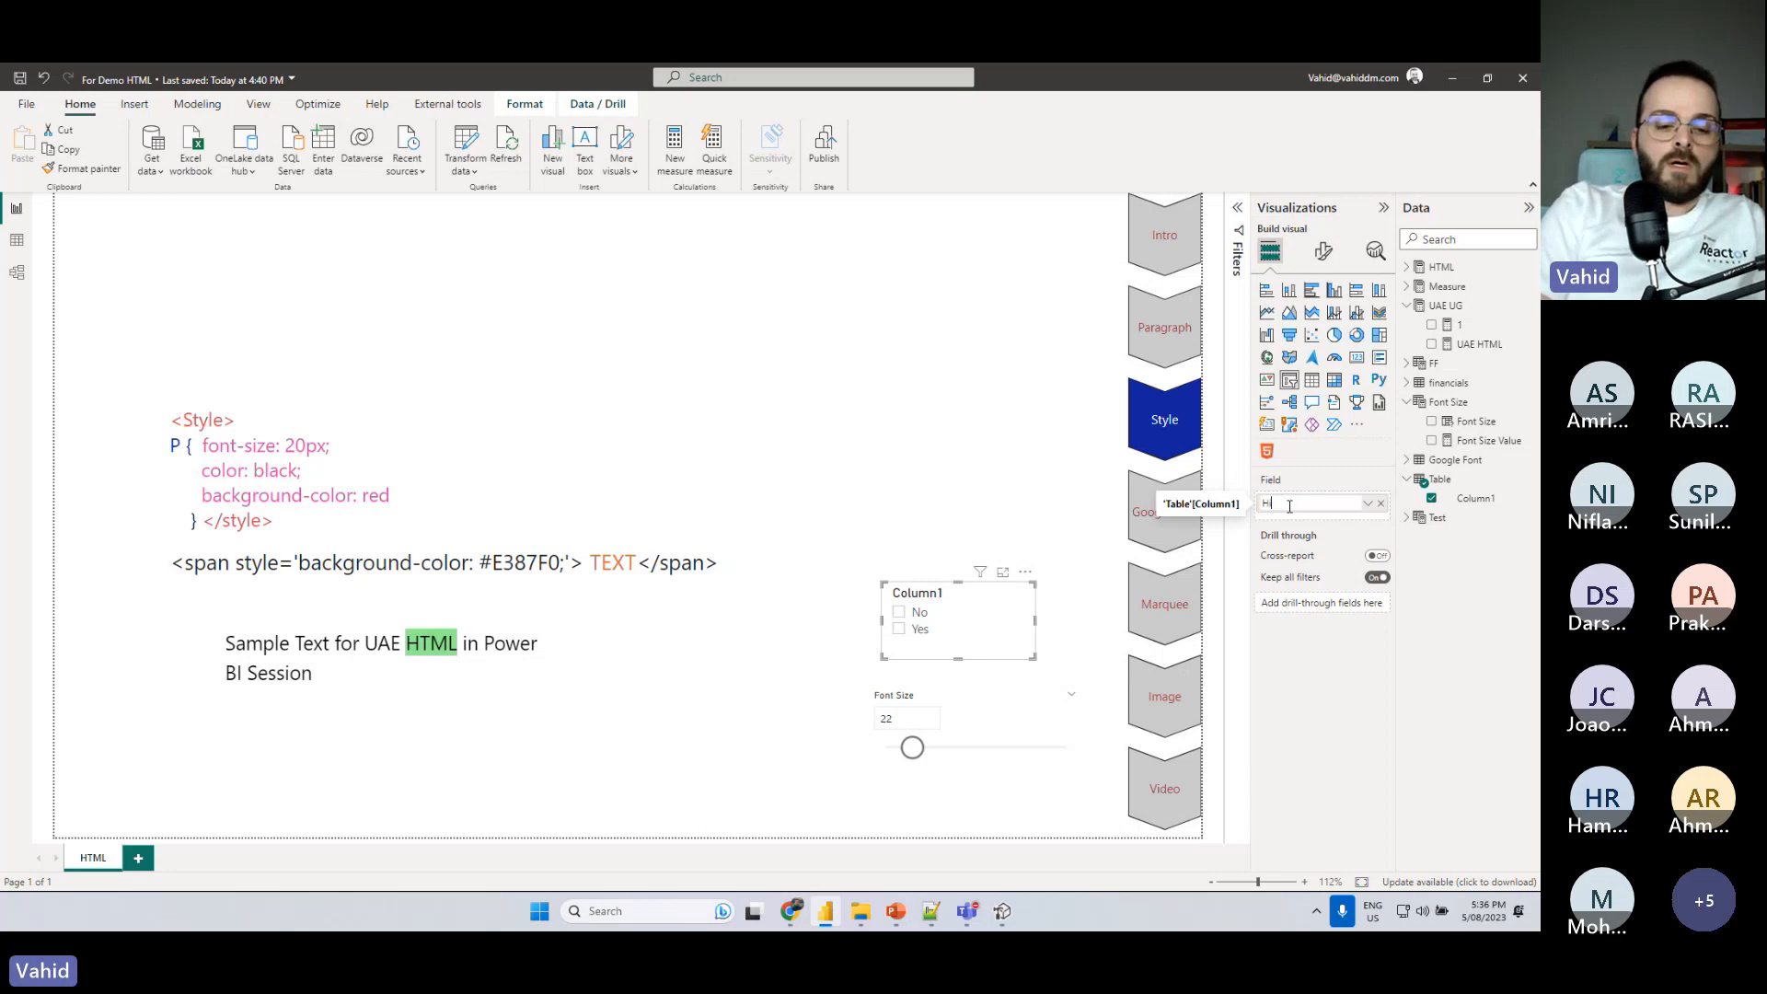
type("ighlight H")
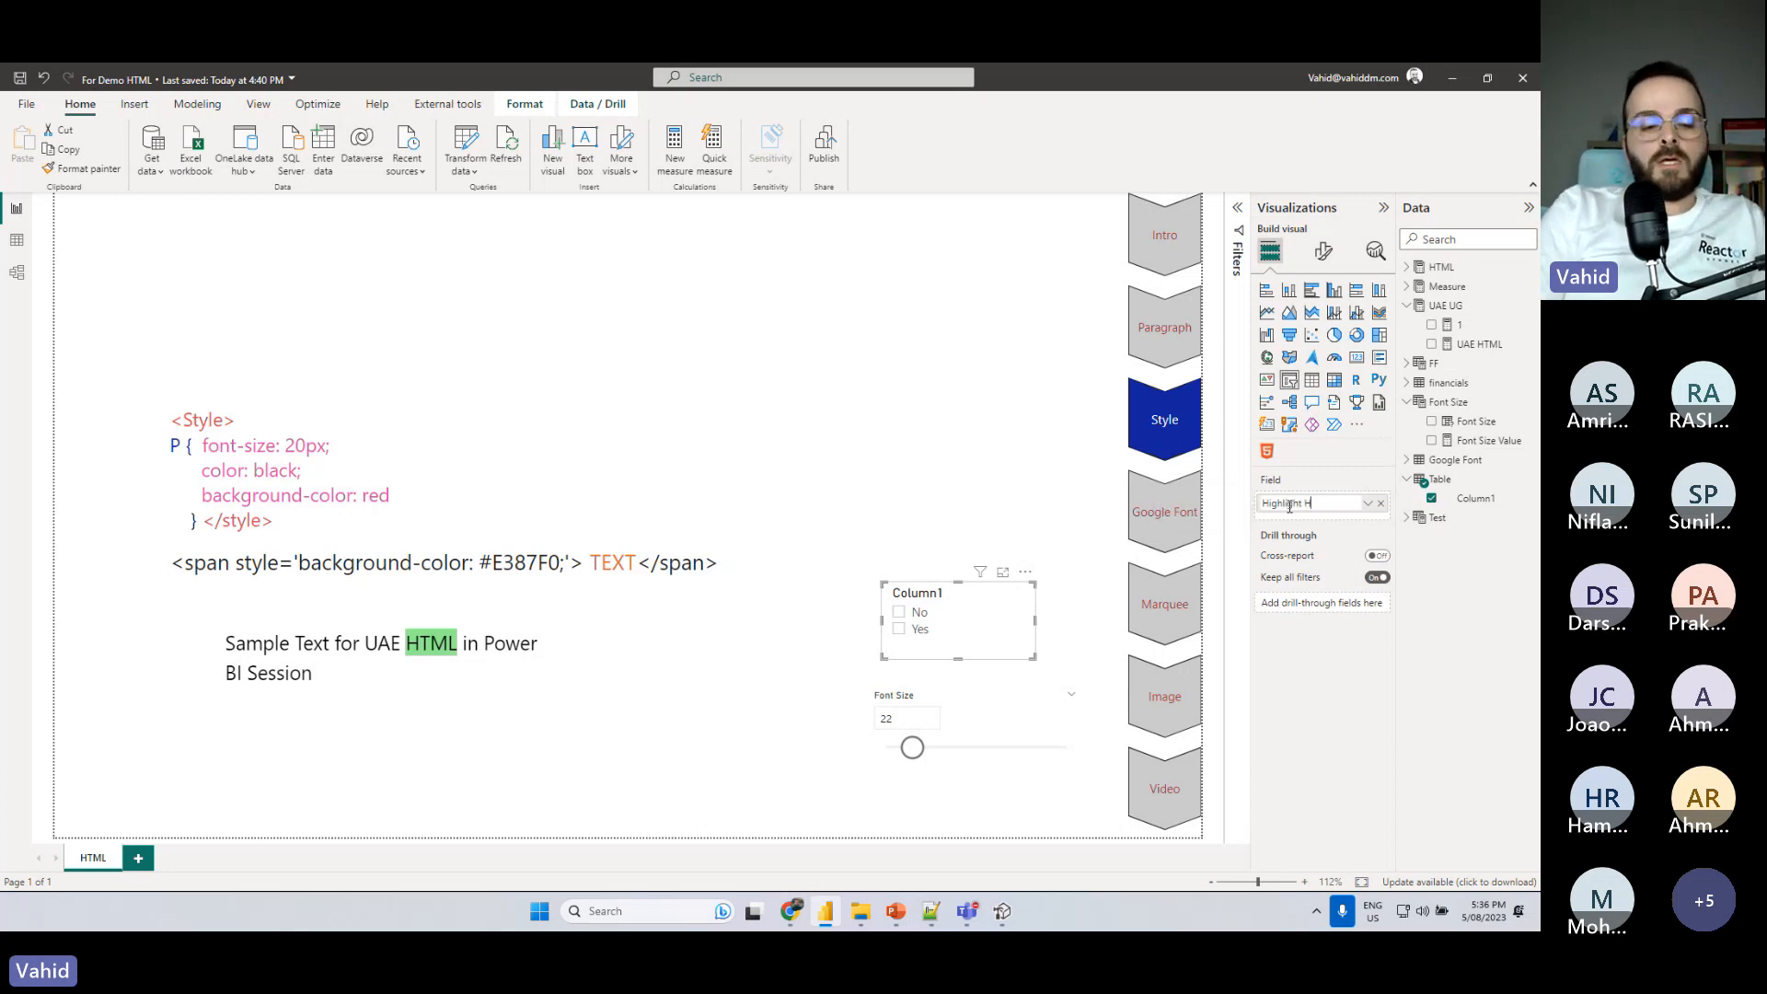
type("TML")
key("Return")
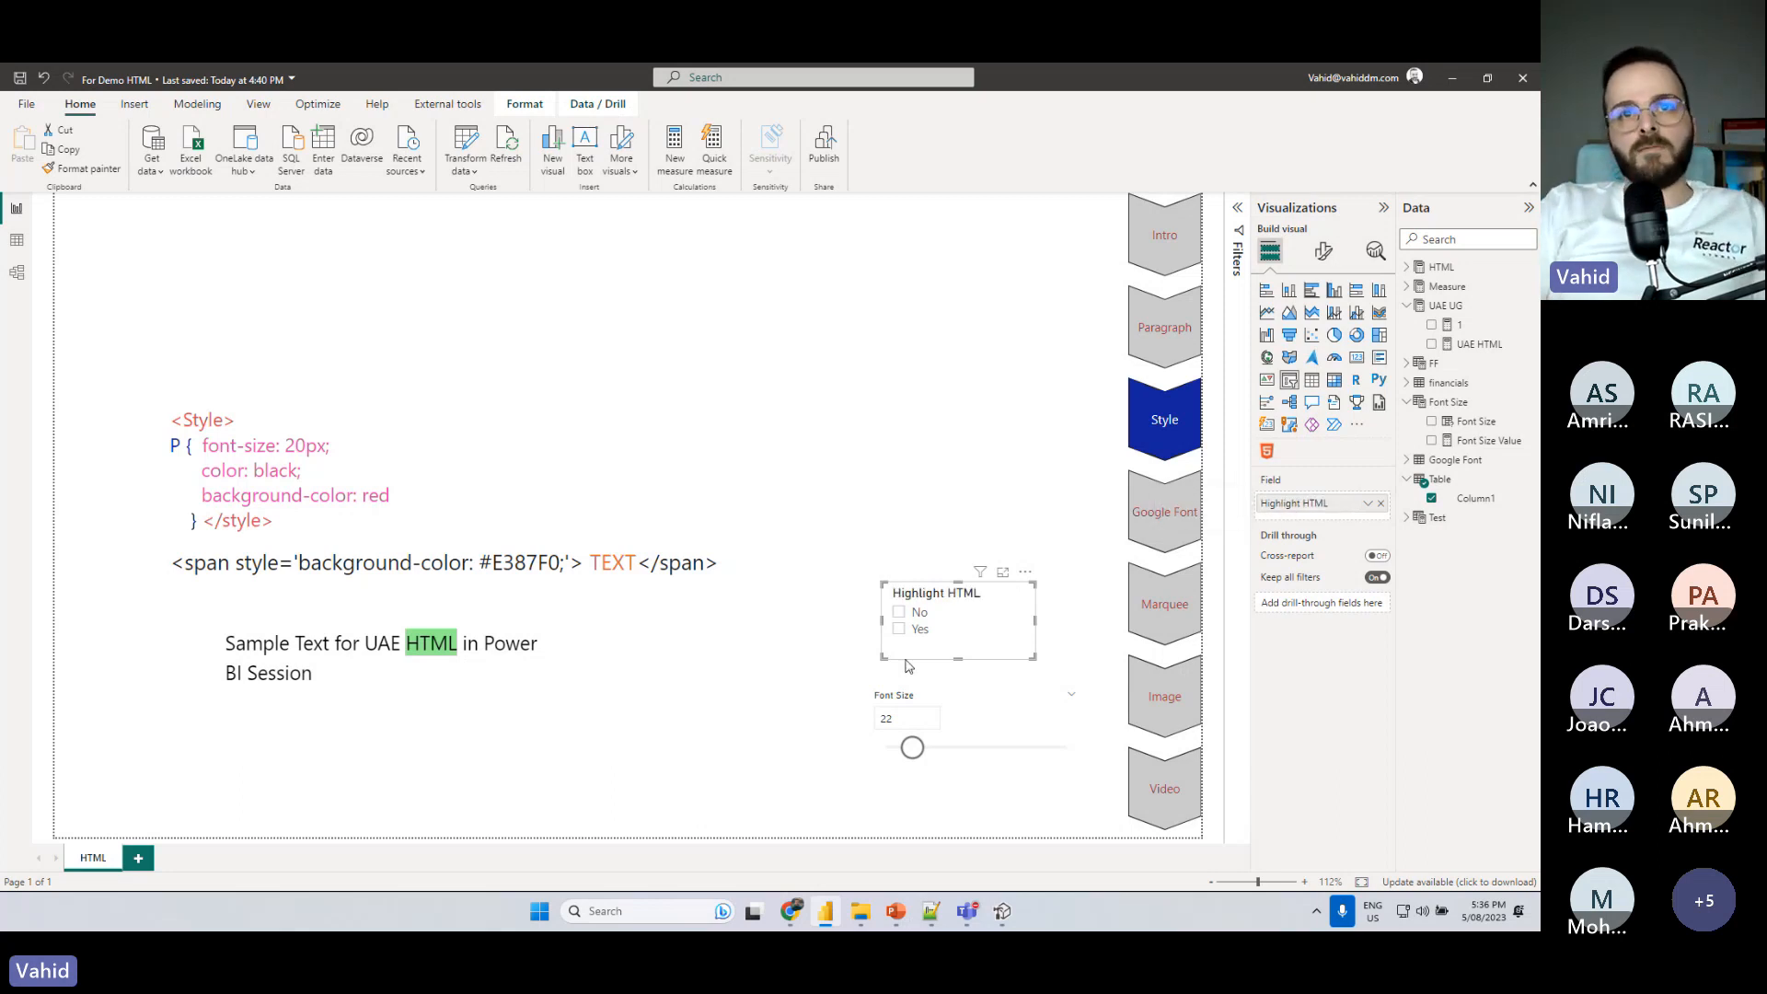
- Switch to Tabular Editor and begin a second variable below _FS in the UAE HTML measure: Var _HHT = selectedvalue(
left_click(1003, 912)
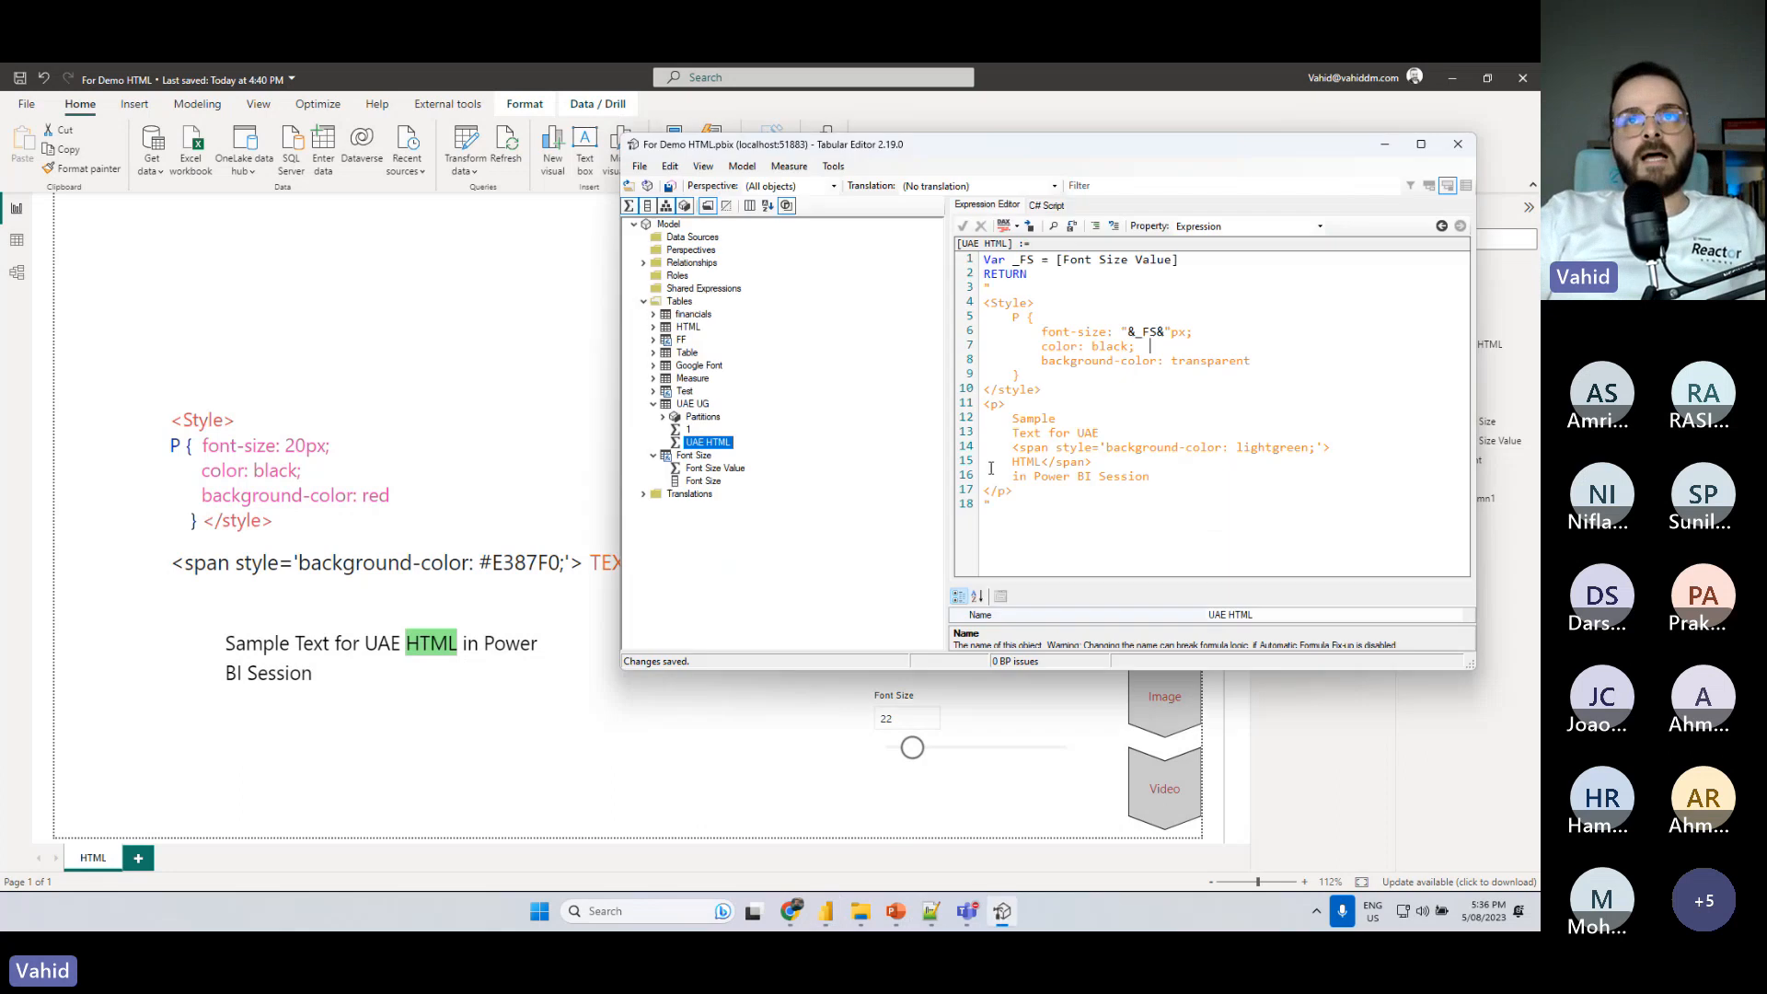
left_click(1215, 263)
key("Return")
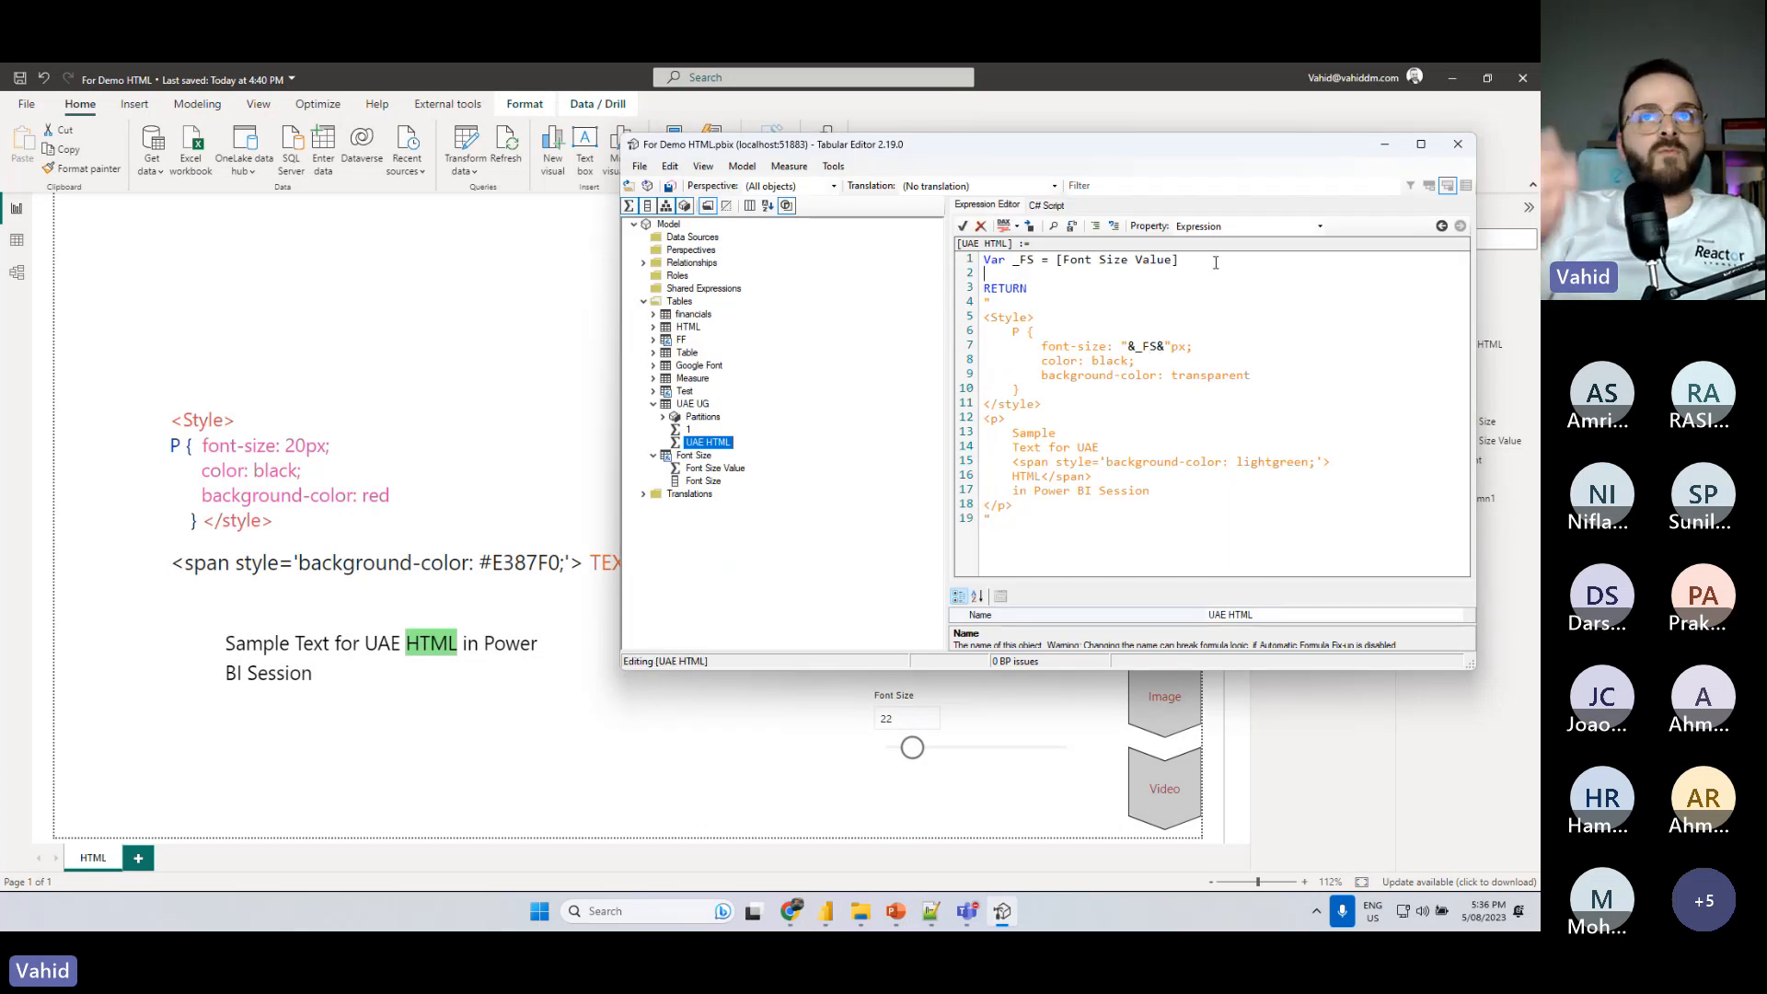
type("Var _")
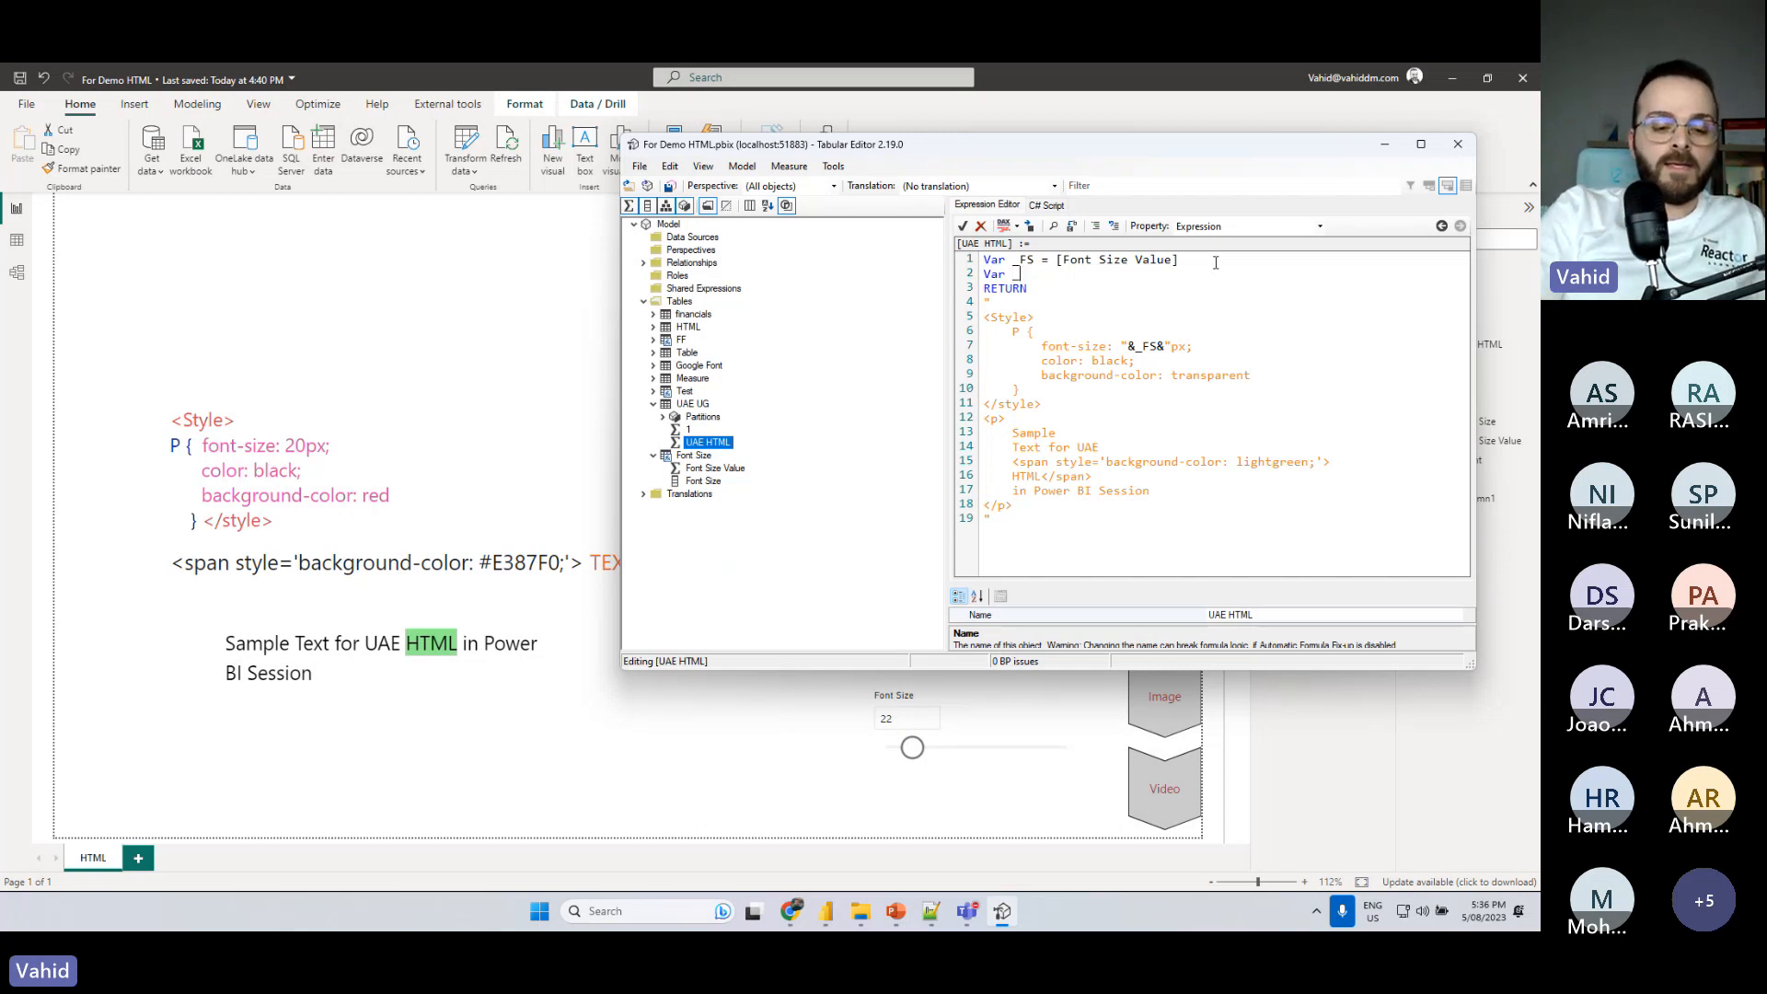
type("HH")
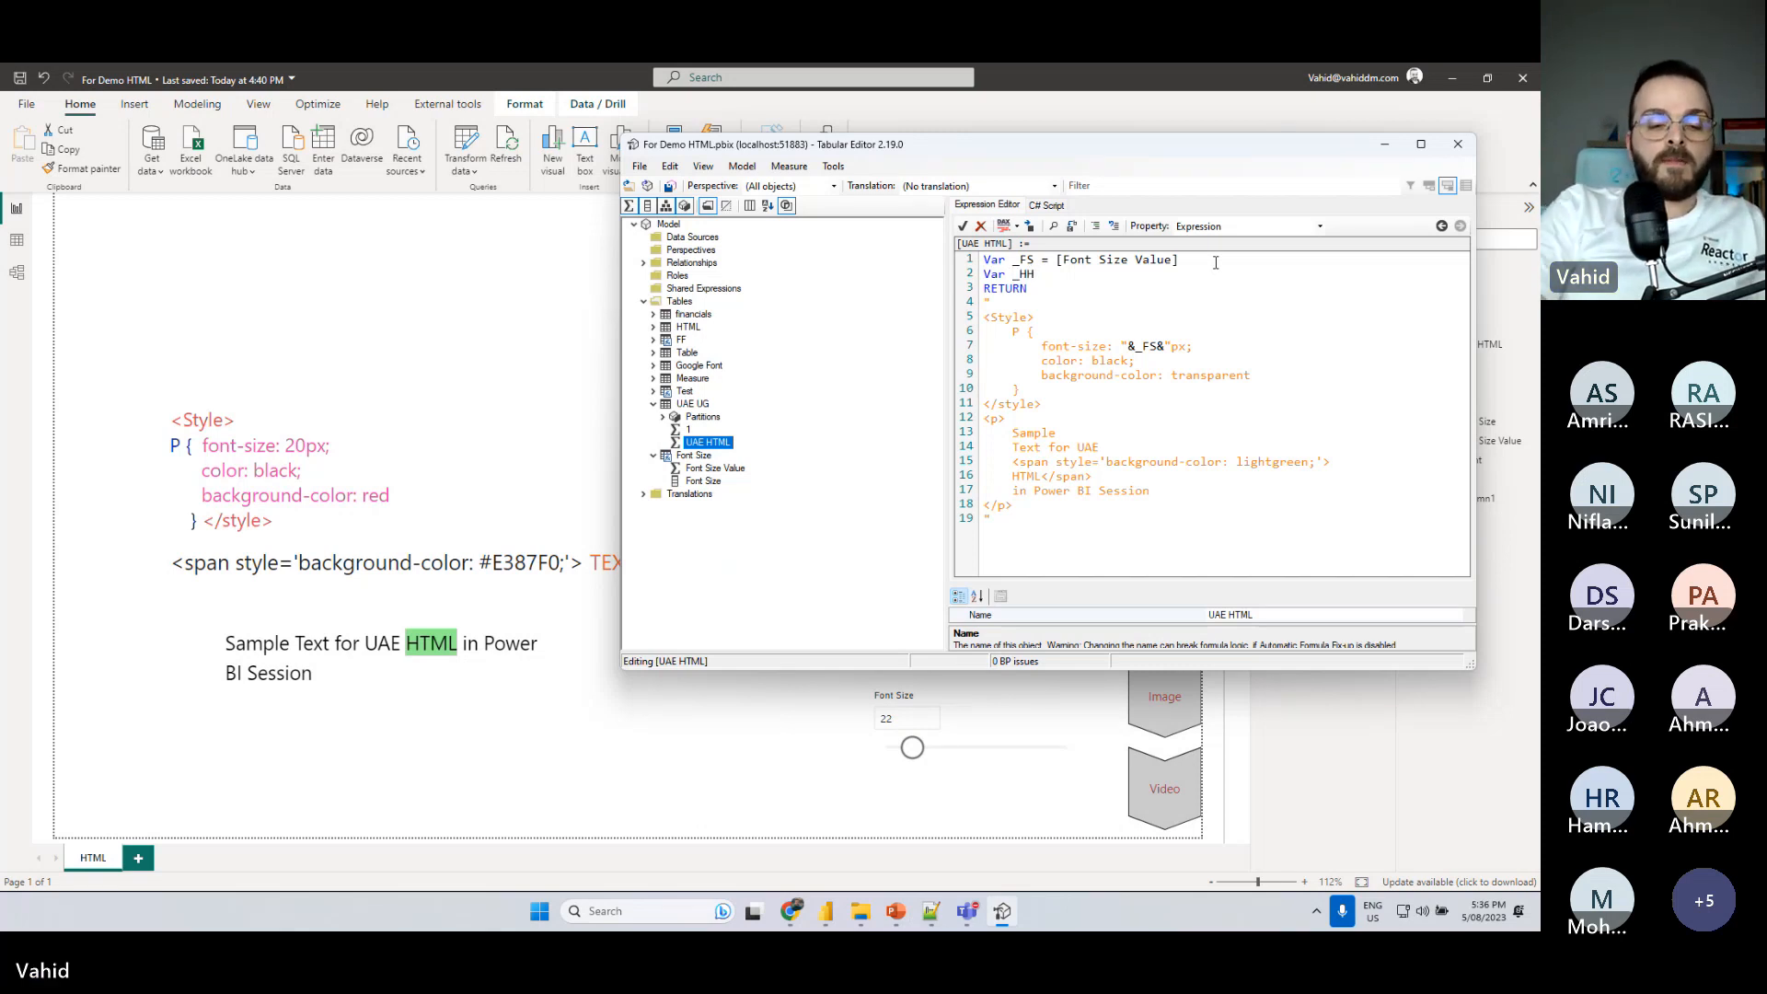
type("T")
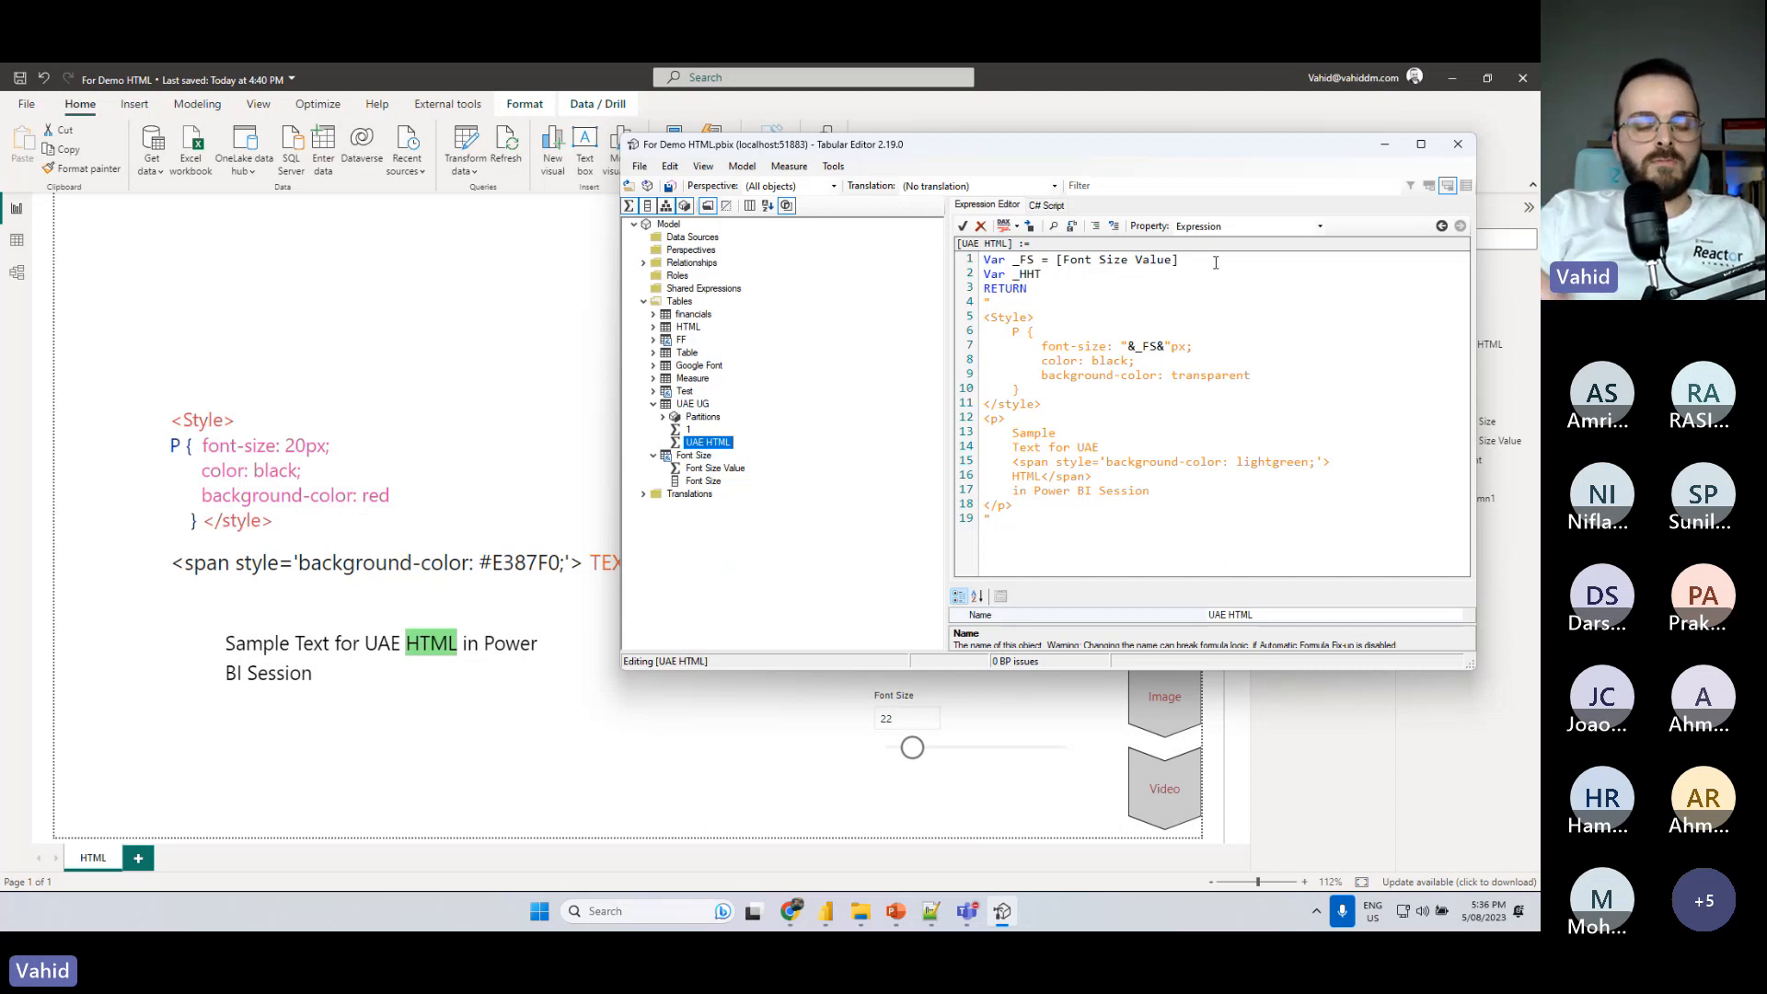
type(" = selece")
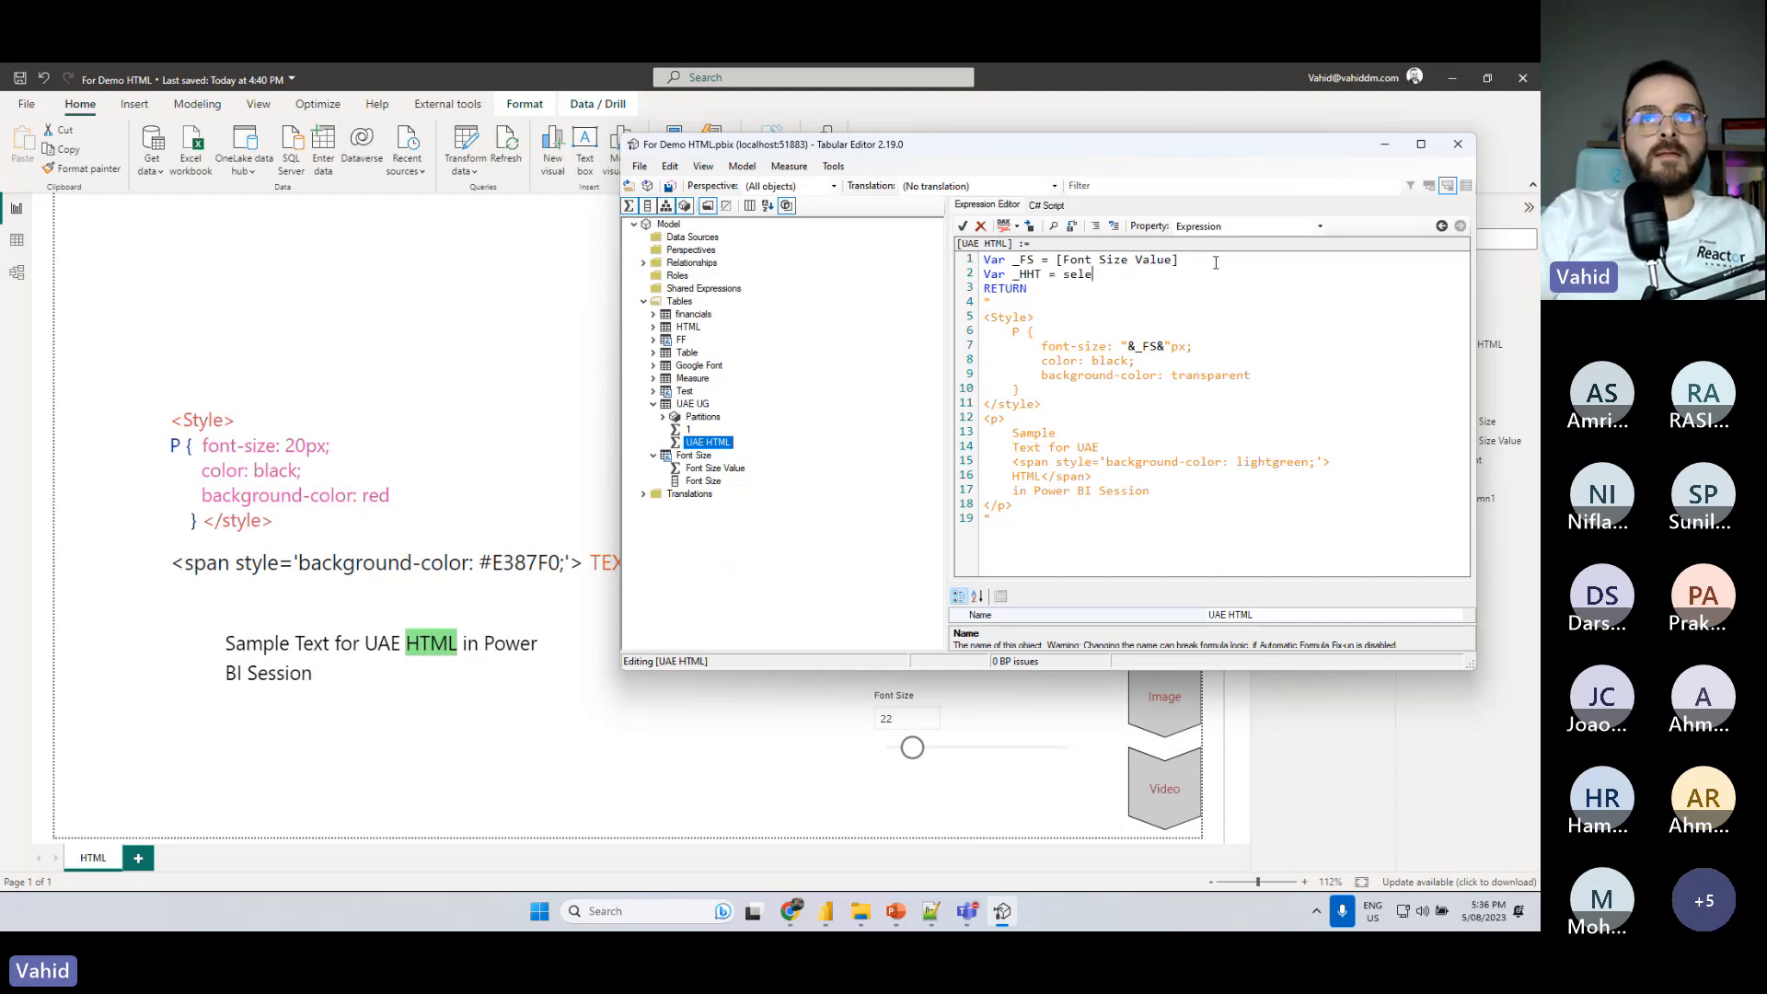
key("BackSpace")
key("BackSpace")
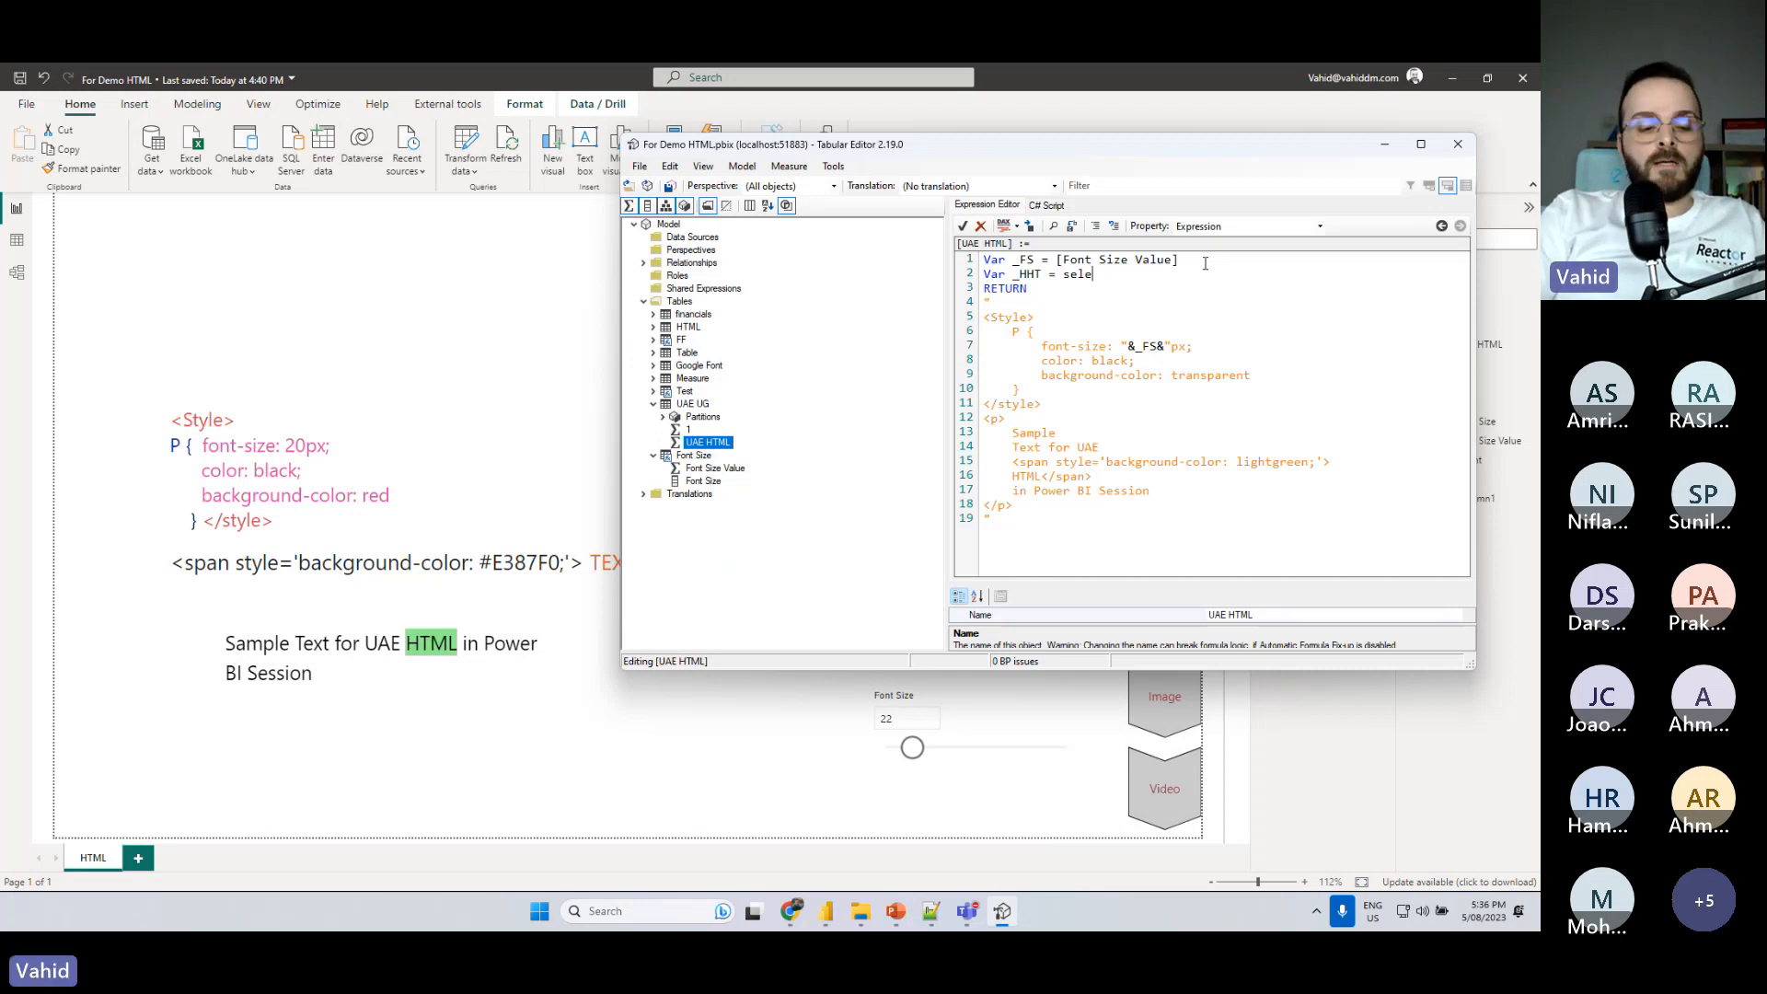
type("ctedvalue")
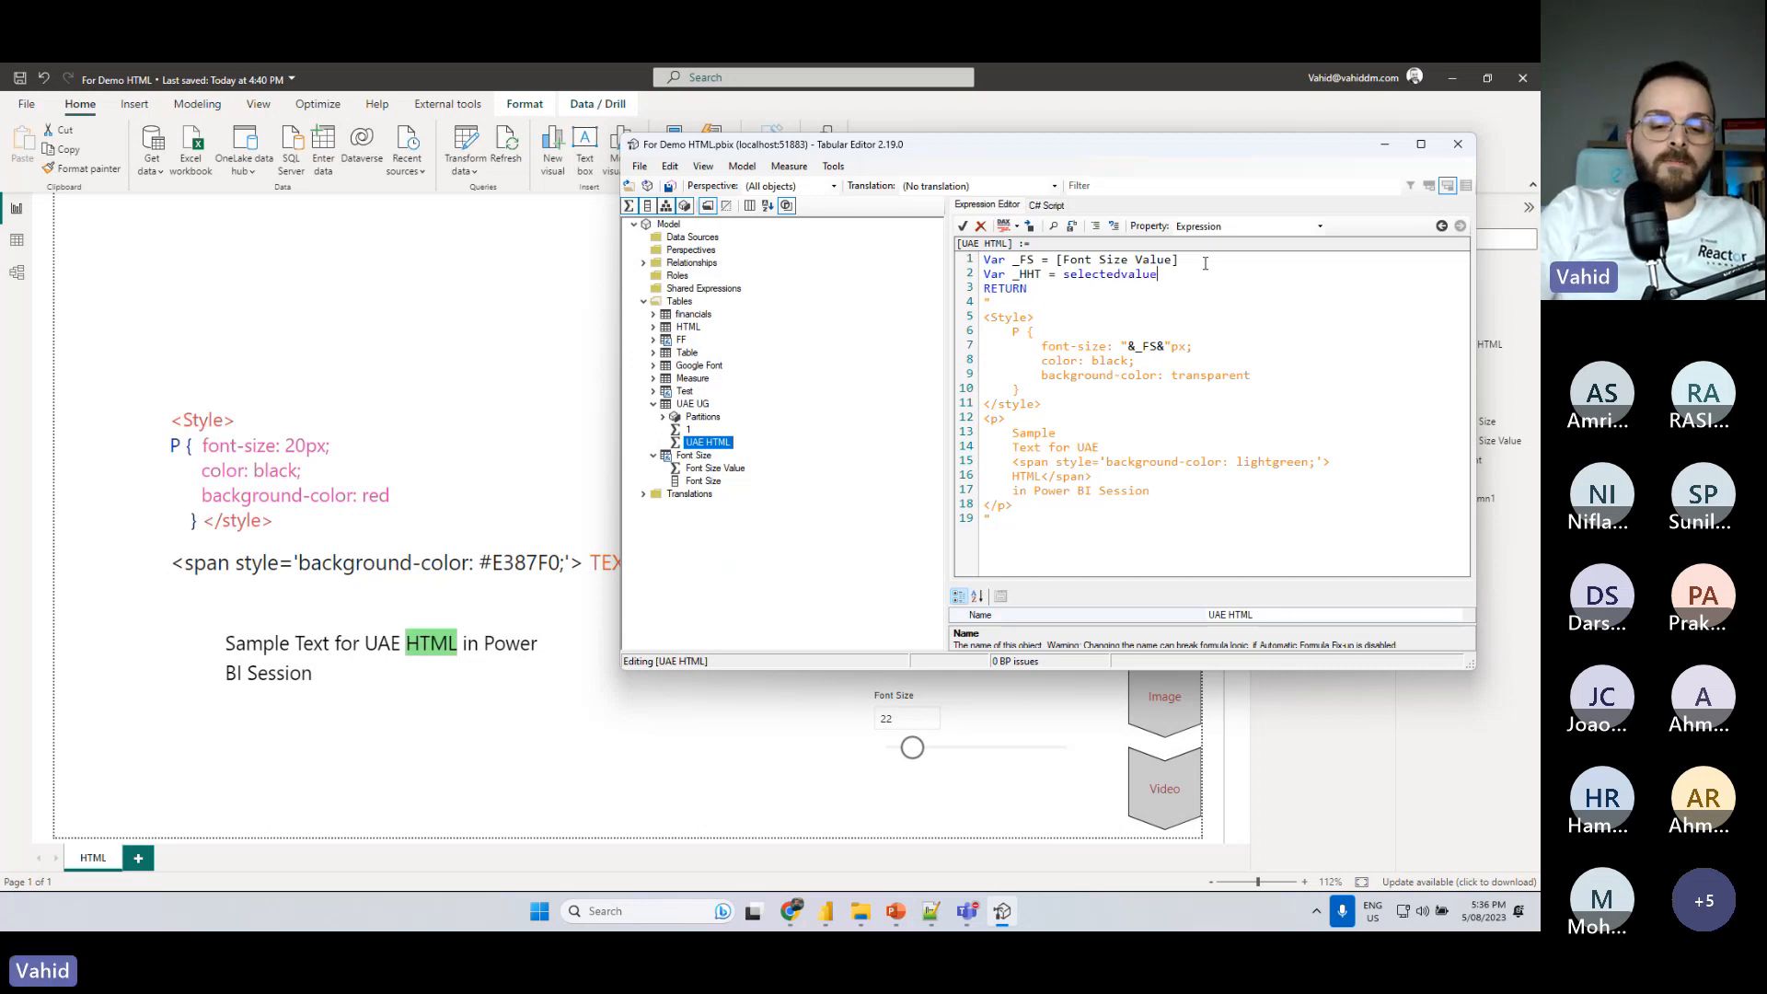
type("(")
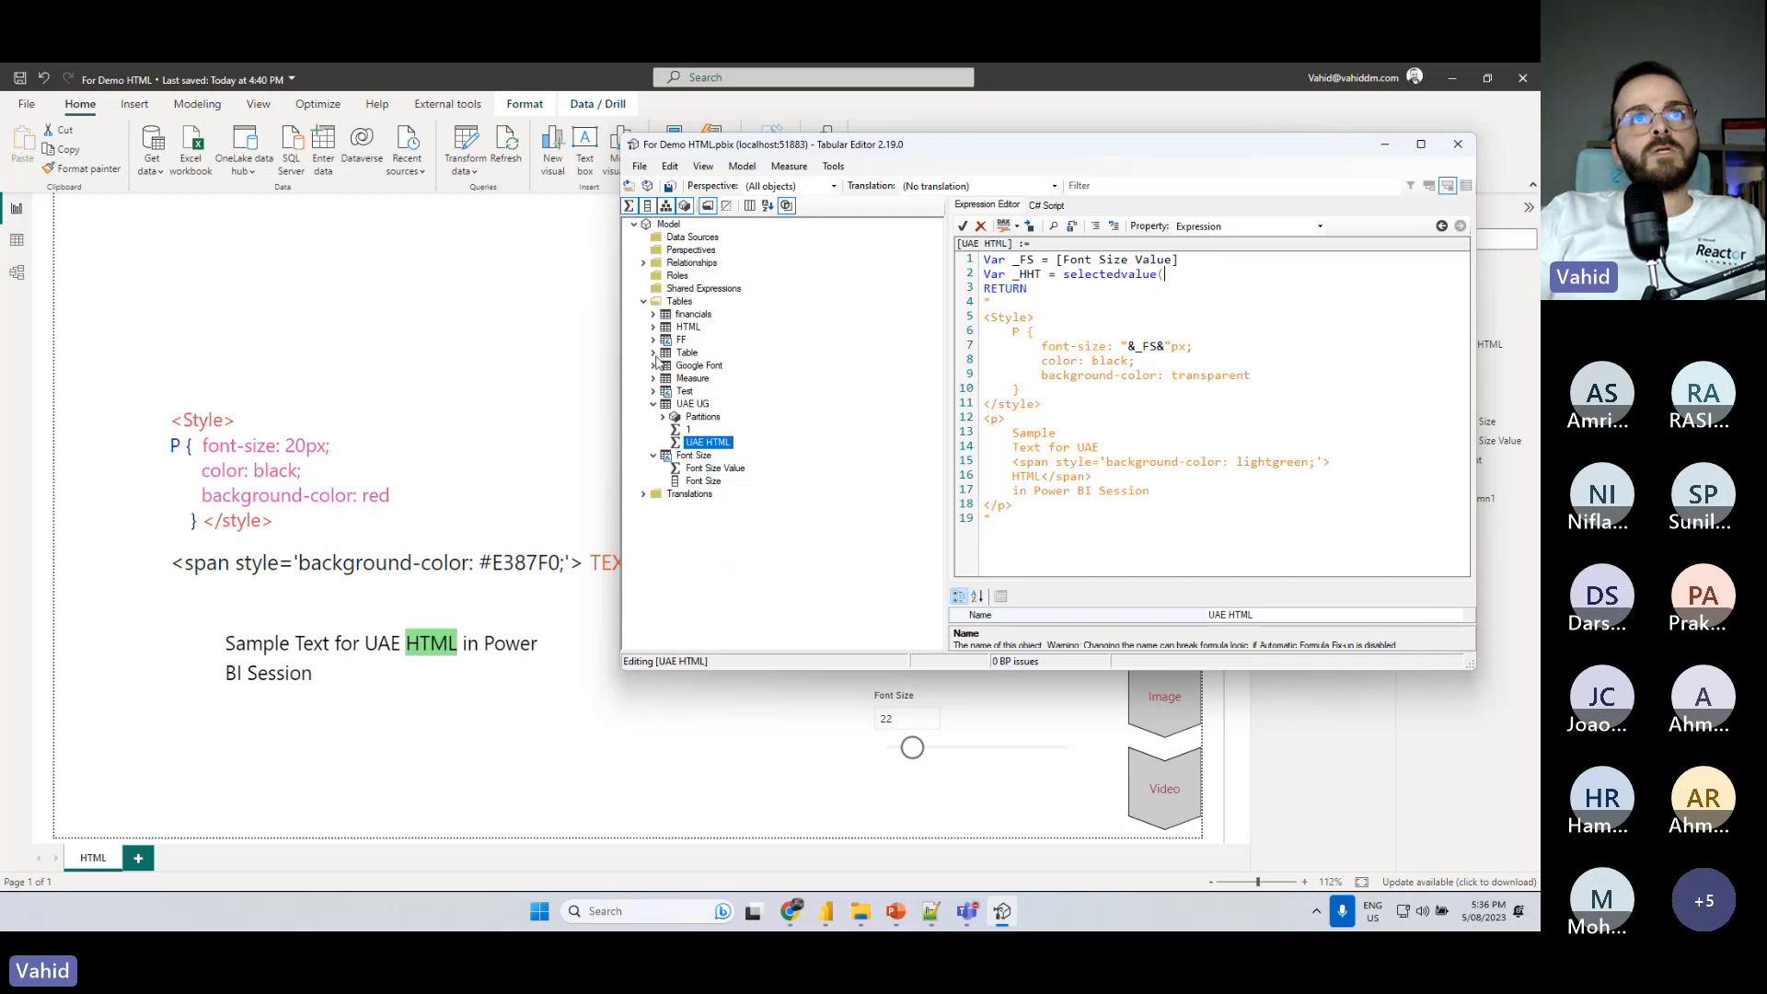
- Complete the _HHT variable with the argument 'Table'[Column1], save to the model, and switch to Power BI
left_click(654, 353)
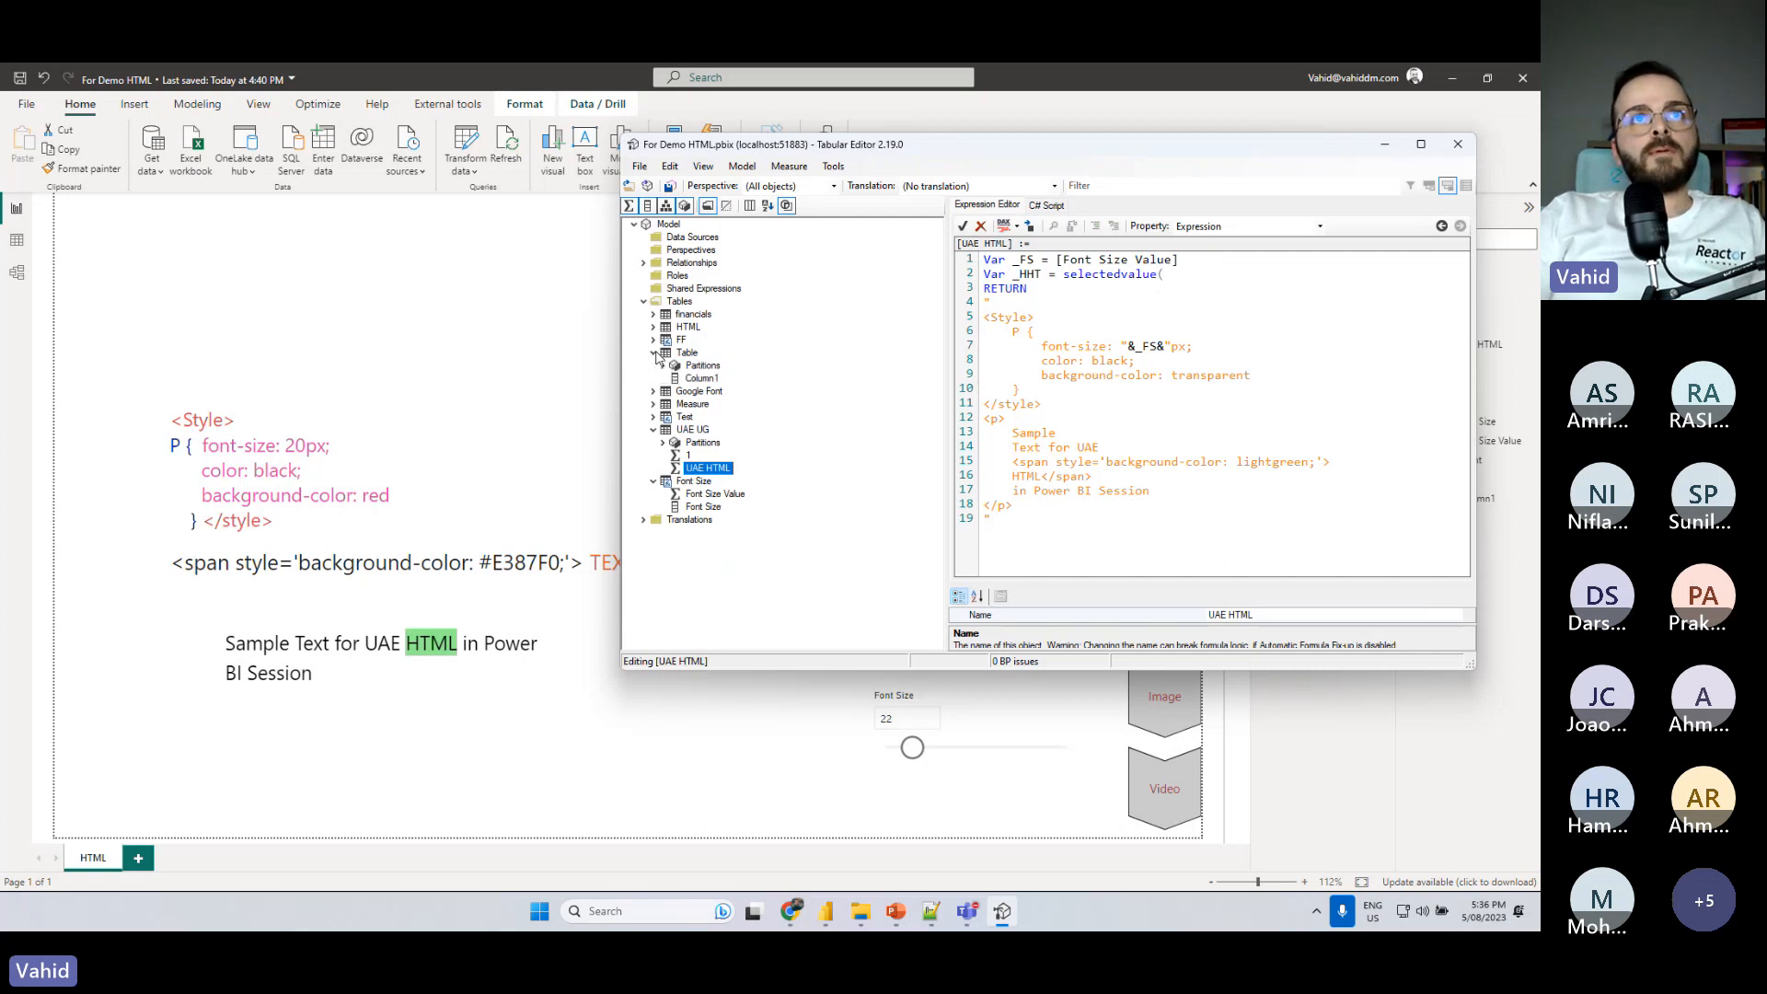
left_click(1190, 282)
type(")")
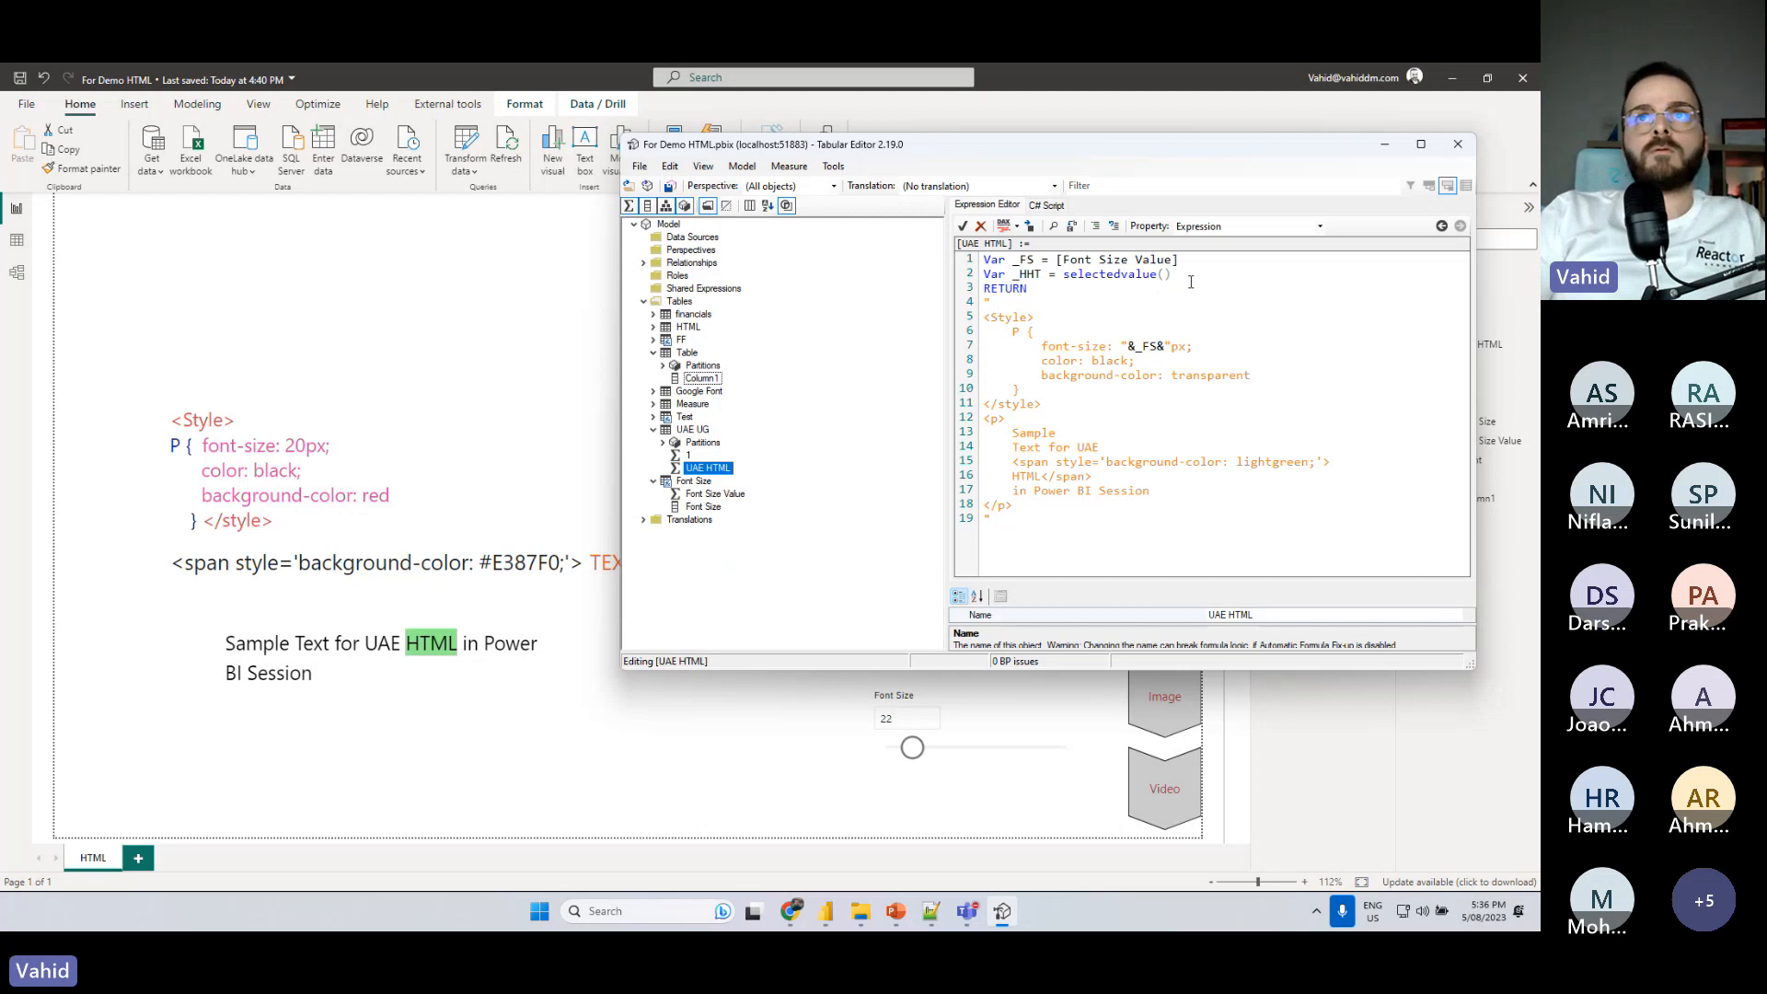
type("'Table'[Column1]")
key("Right")
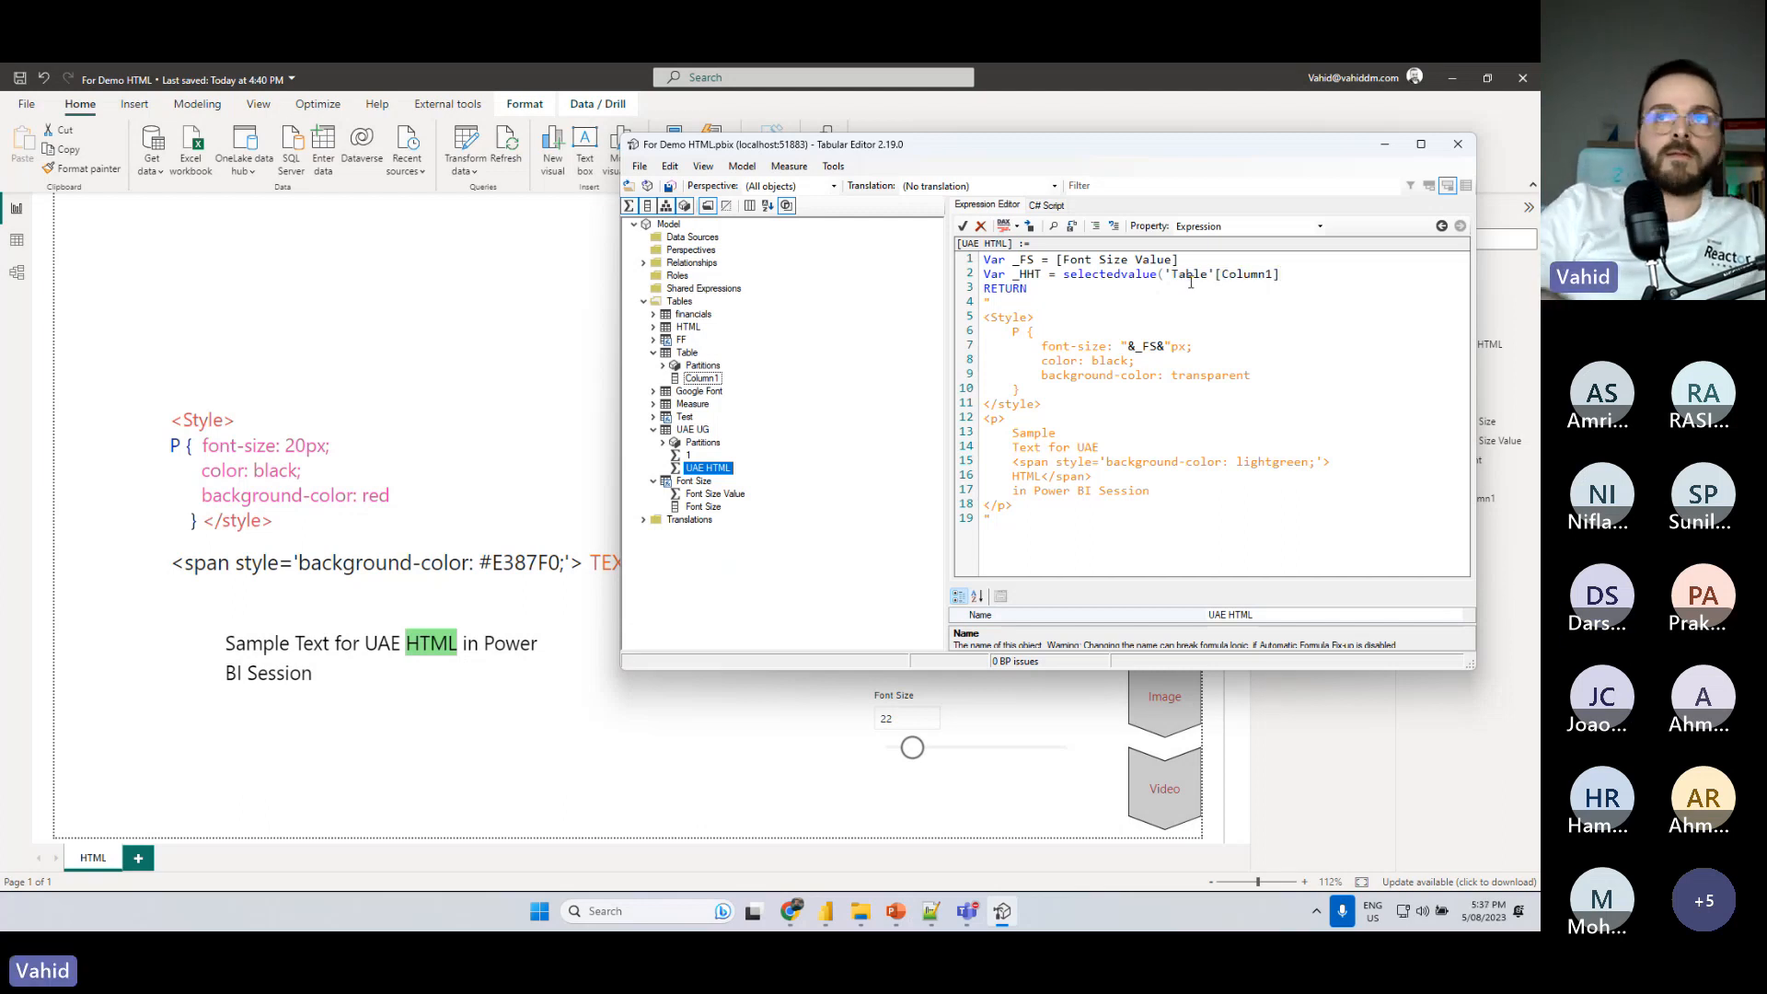
type(")")
left_click(1072, 302)
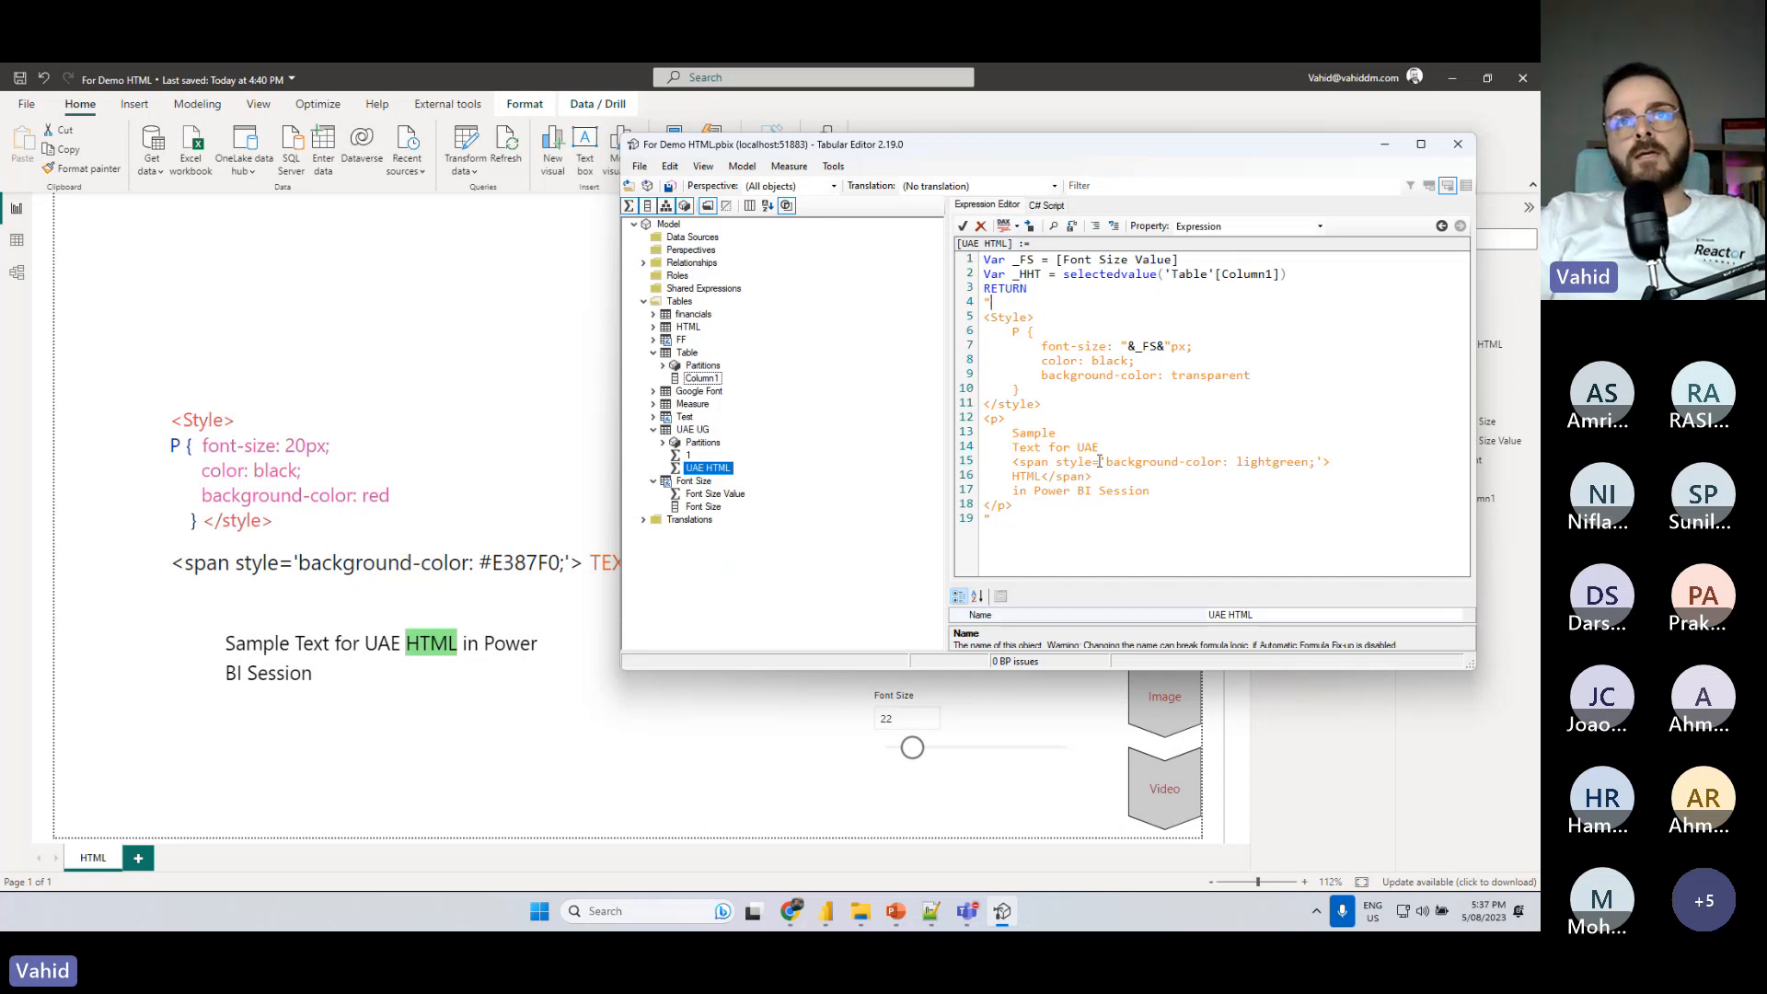
left_click(671, 187)
left_click(552, 339)
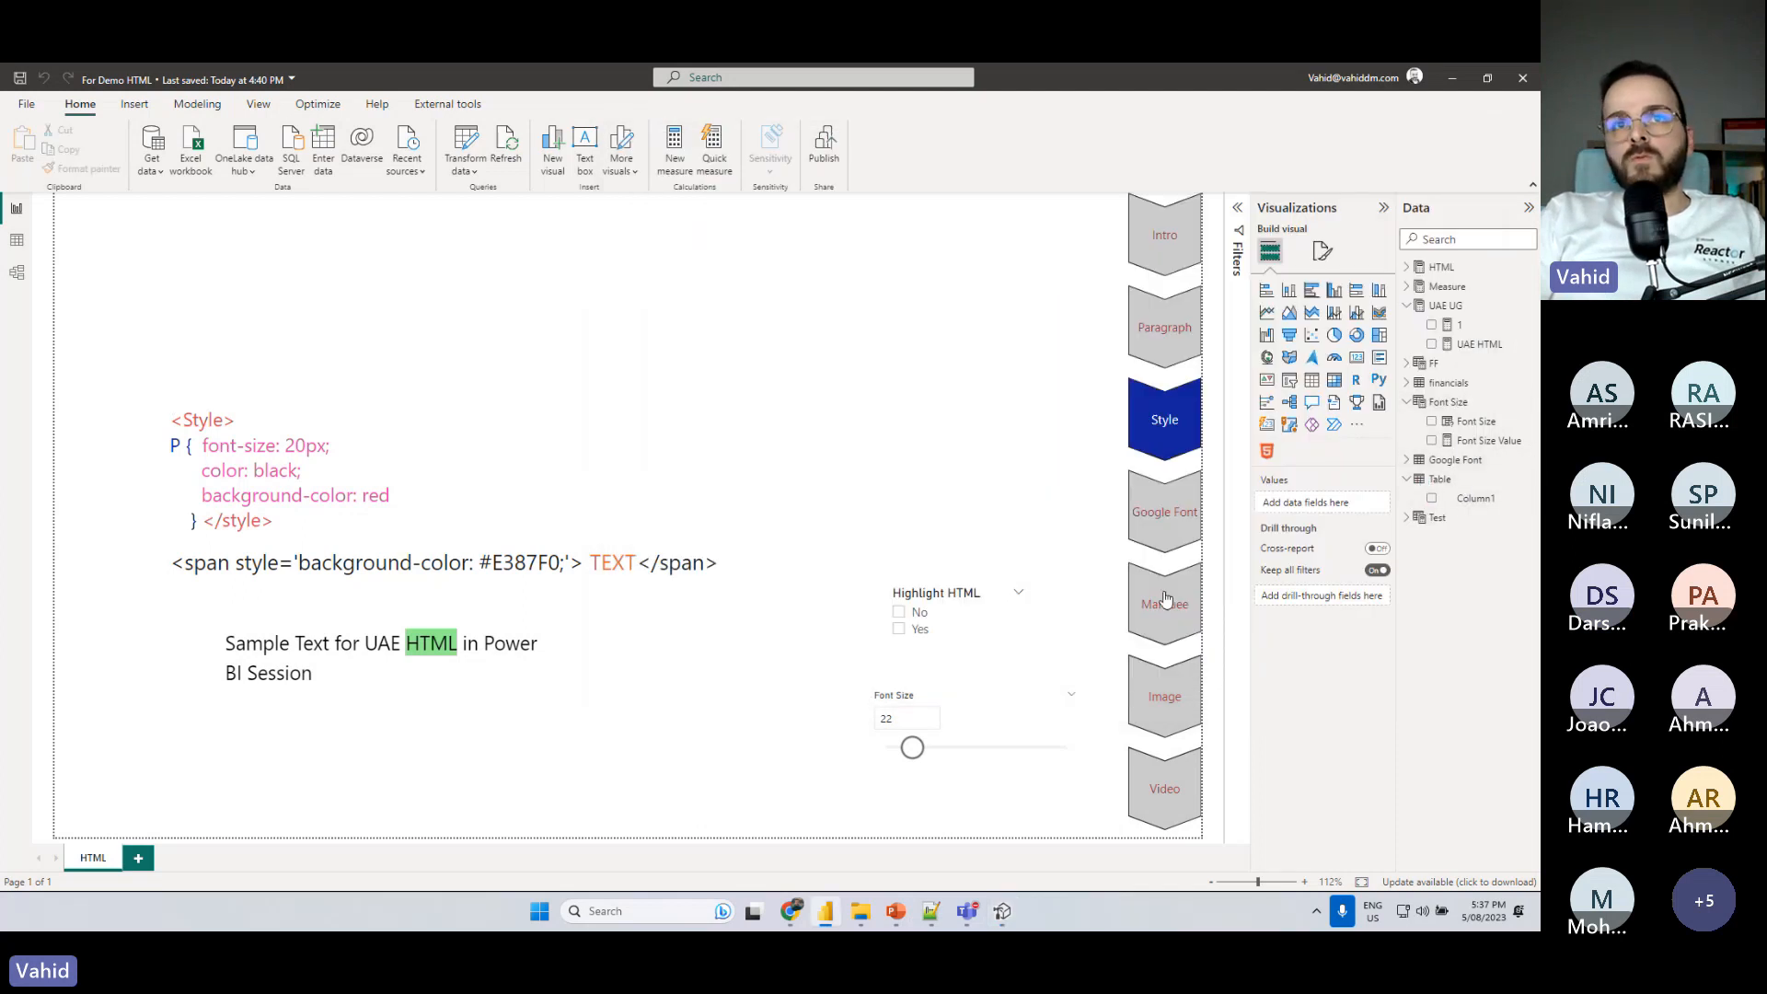
- Return to Tabular Editor, cut the opening span tag, and delete the closing tag and empty line so only HTML remains there
left_click(1008, 908)
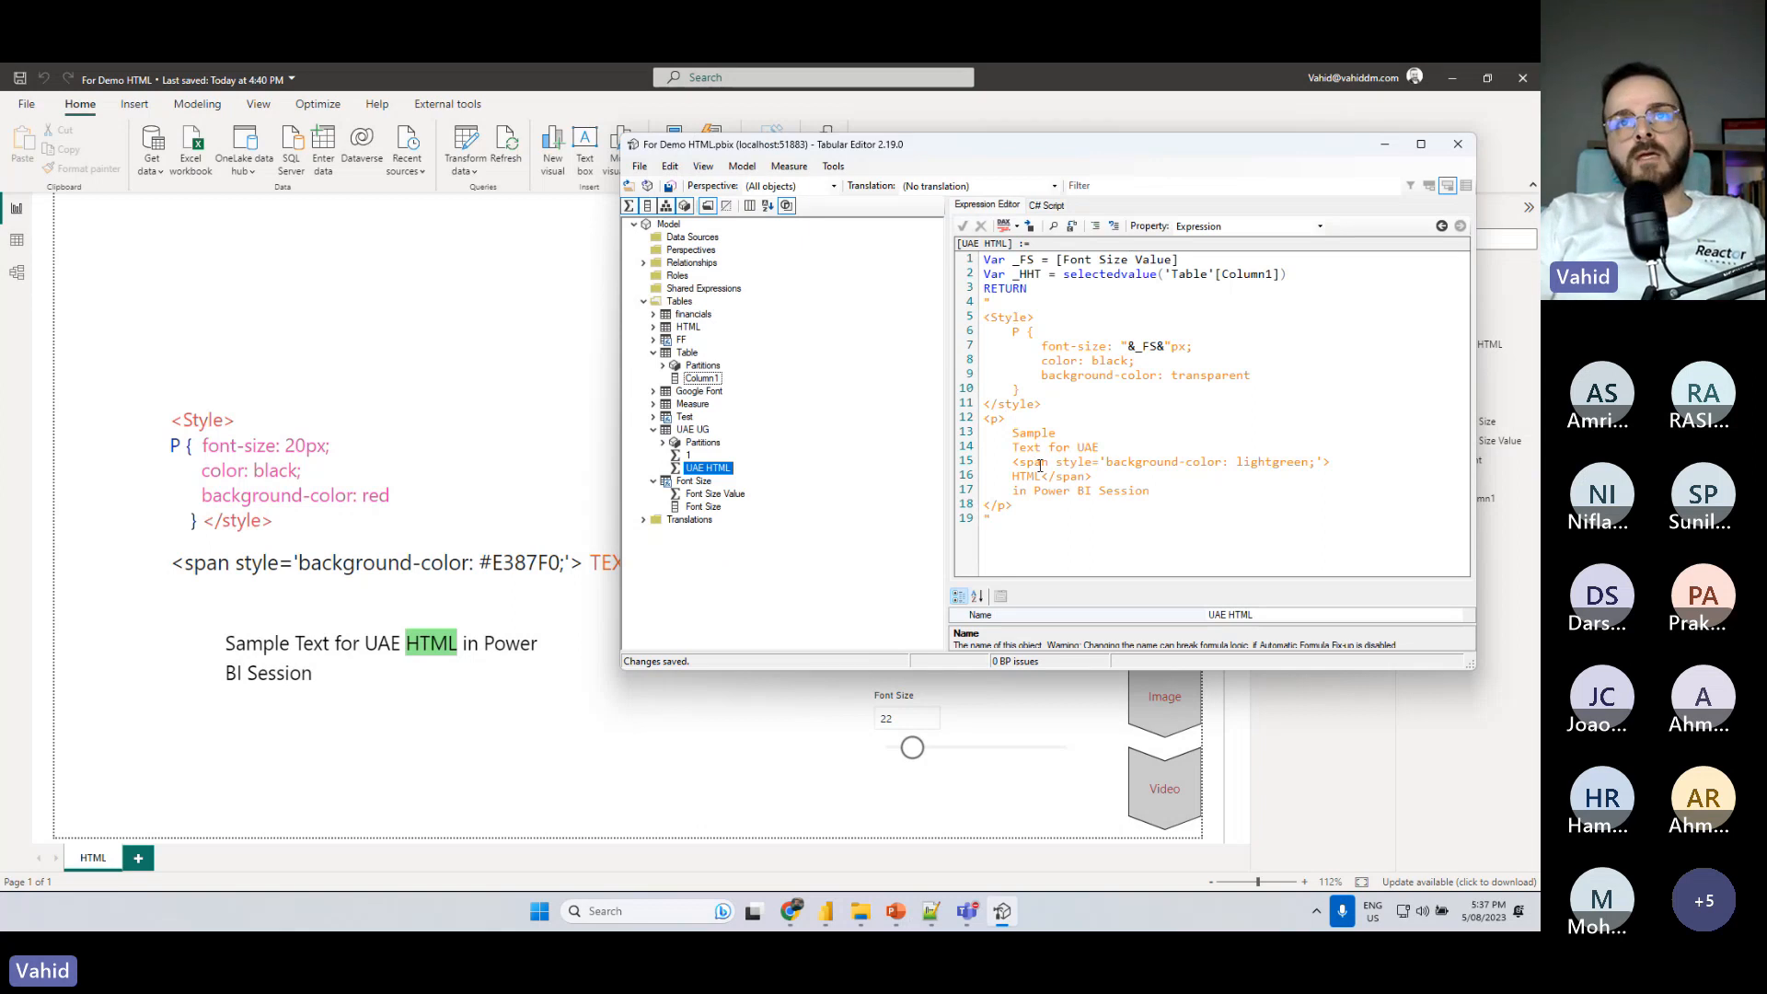
left_click_drag(1012, 463, 1329, 460)
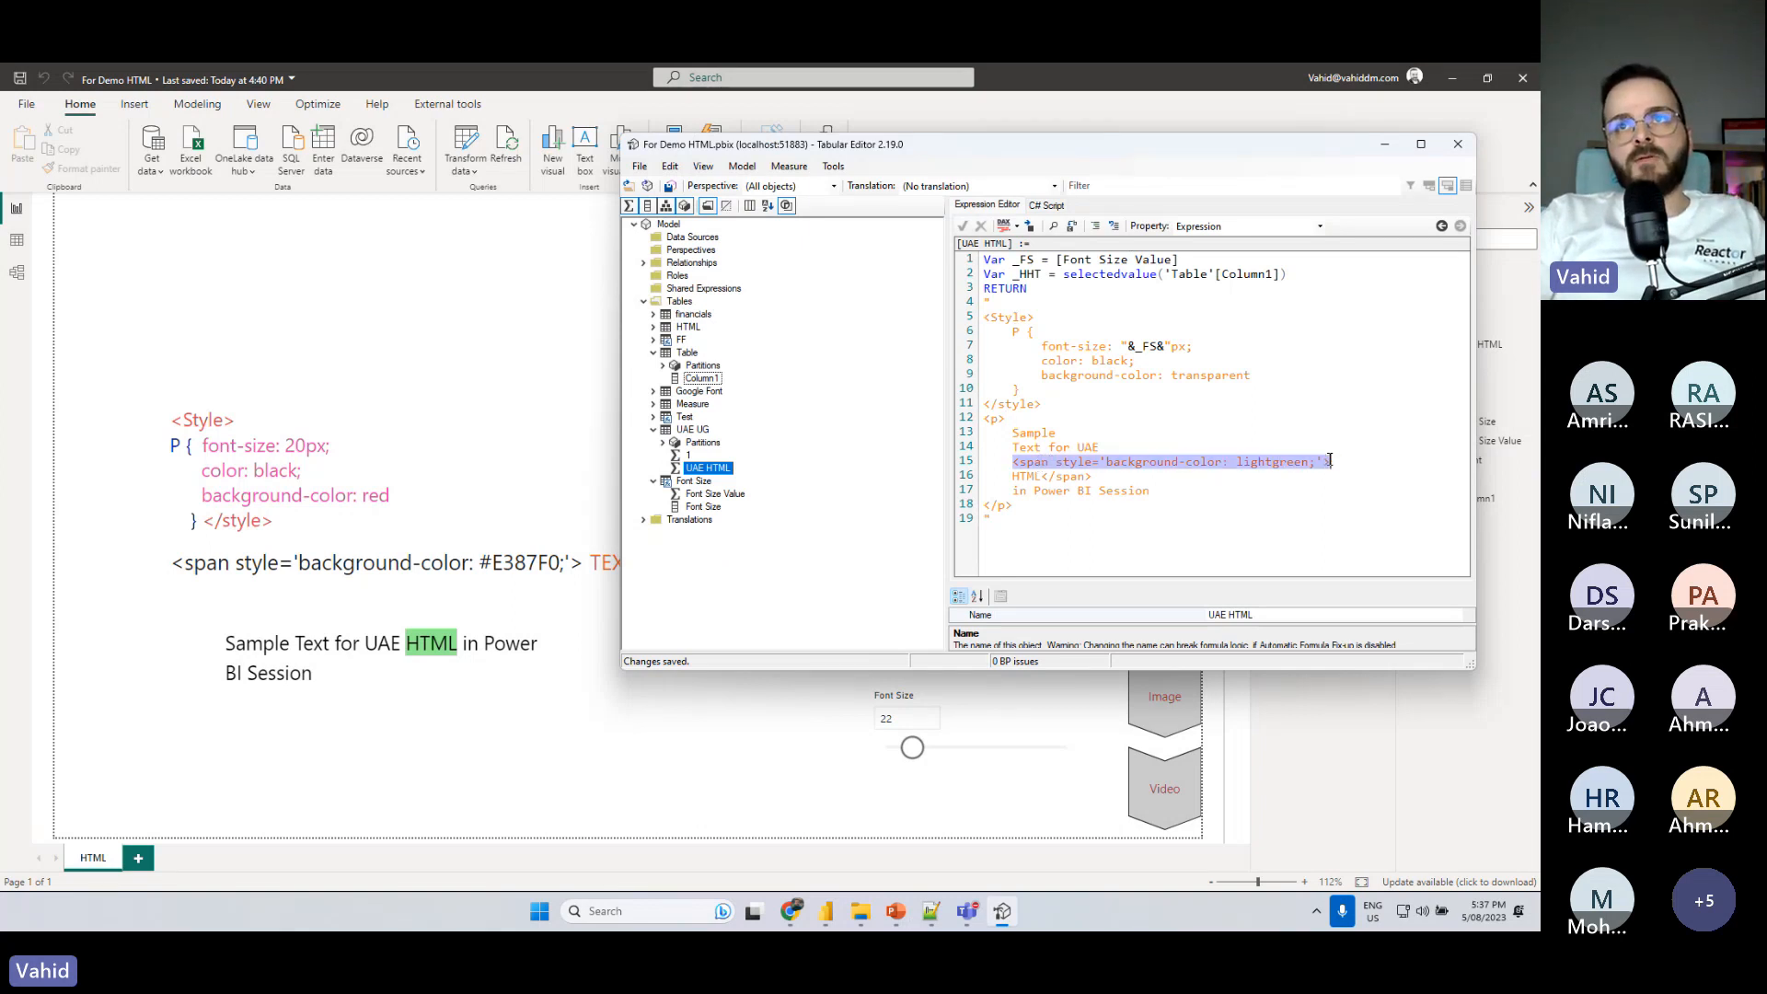
key("ctrl+x")
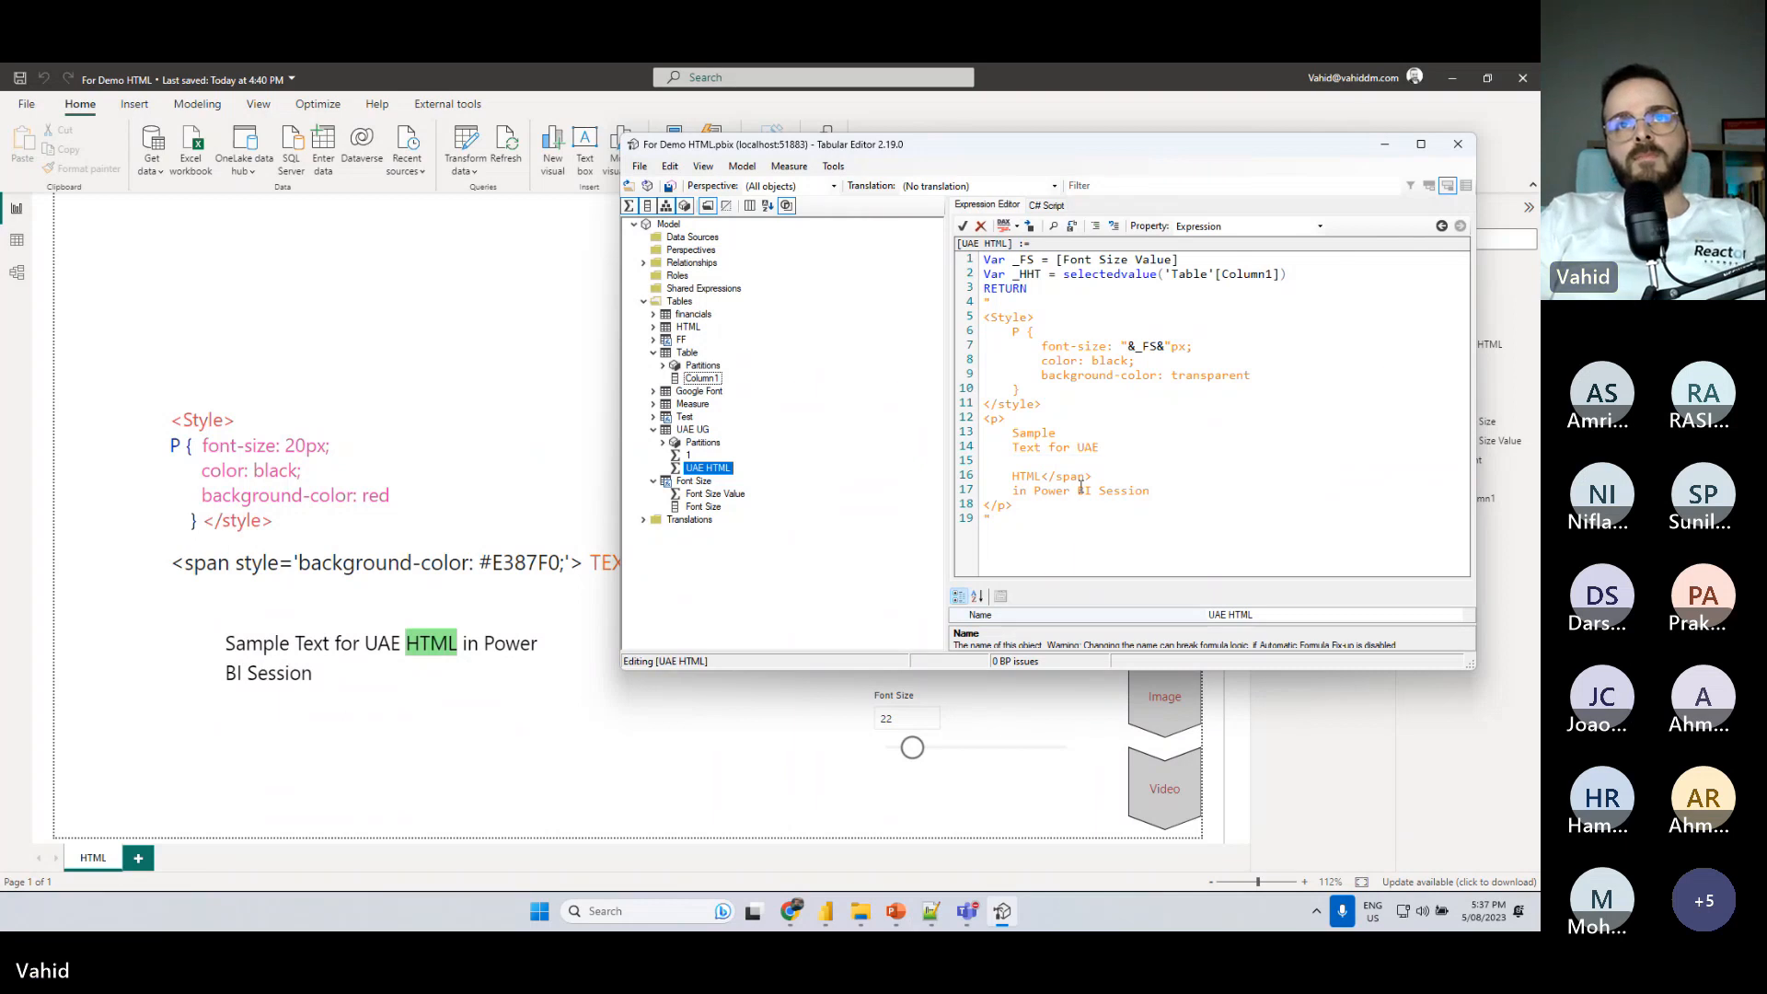
left_click_drag(1092, 477, 1042, 477)
key("BackSpace")
left_click(1014, 476)
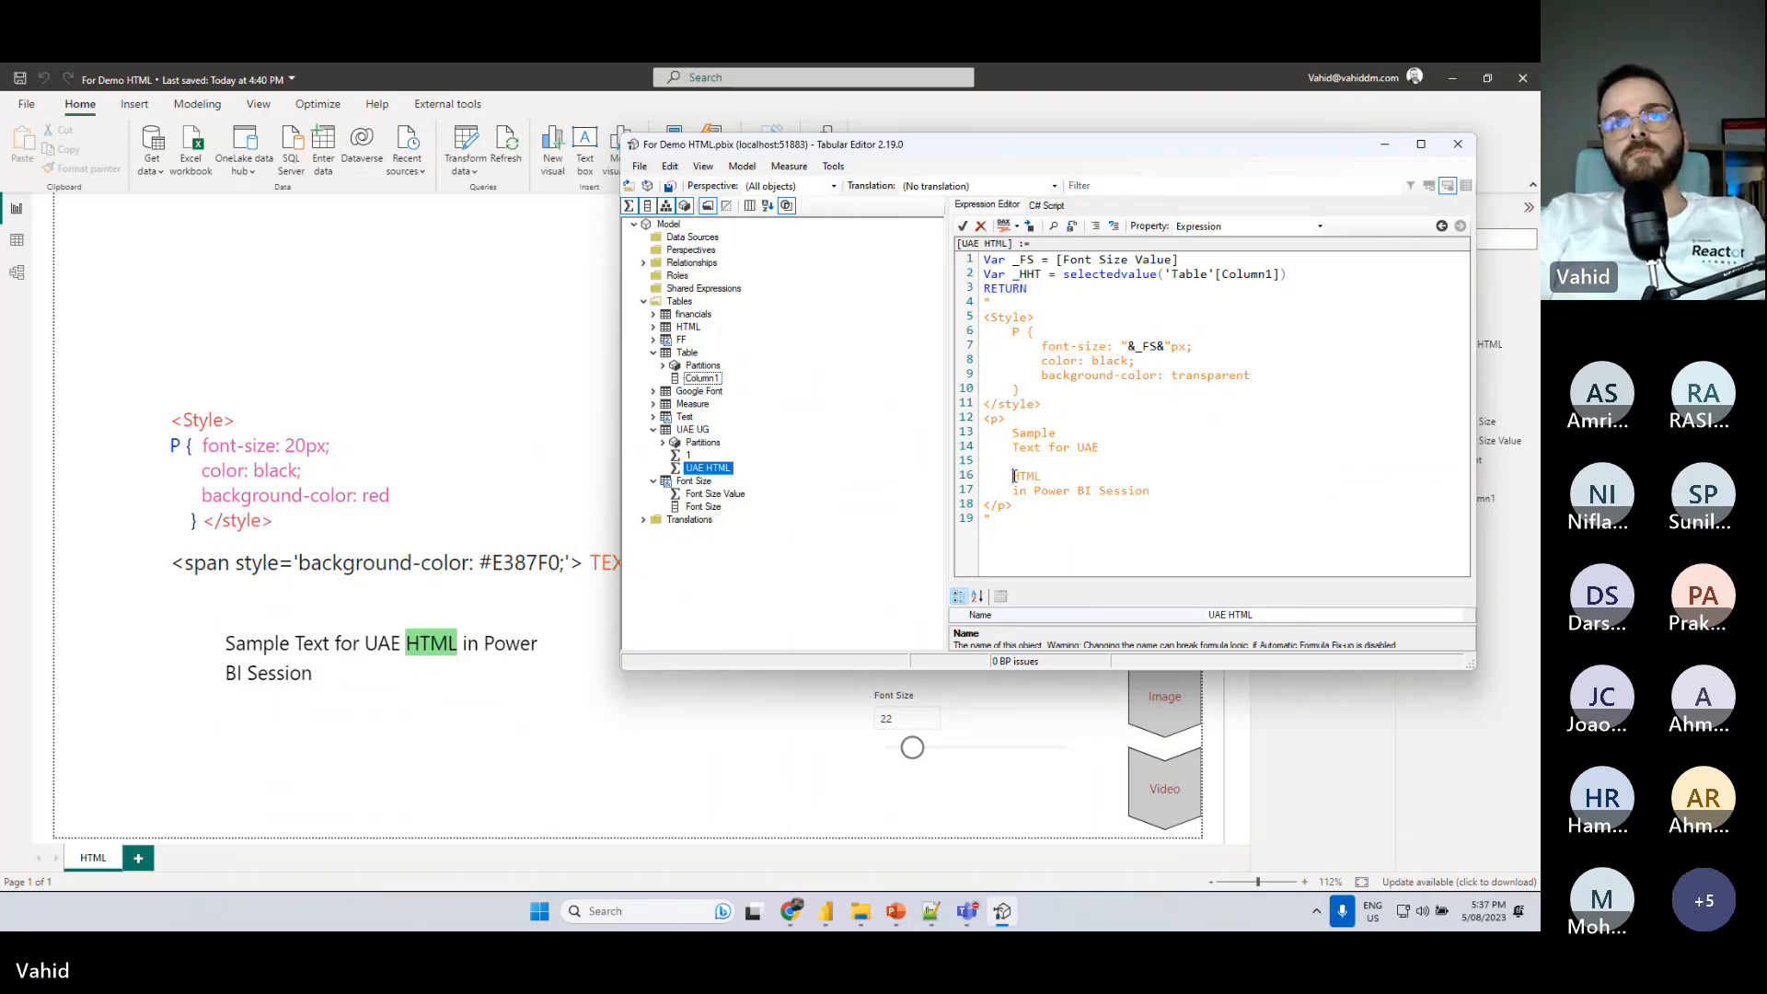
key("BackSpace")
key("BackSpace")
key("BackSpace")
key("BackSpace")
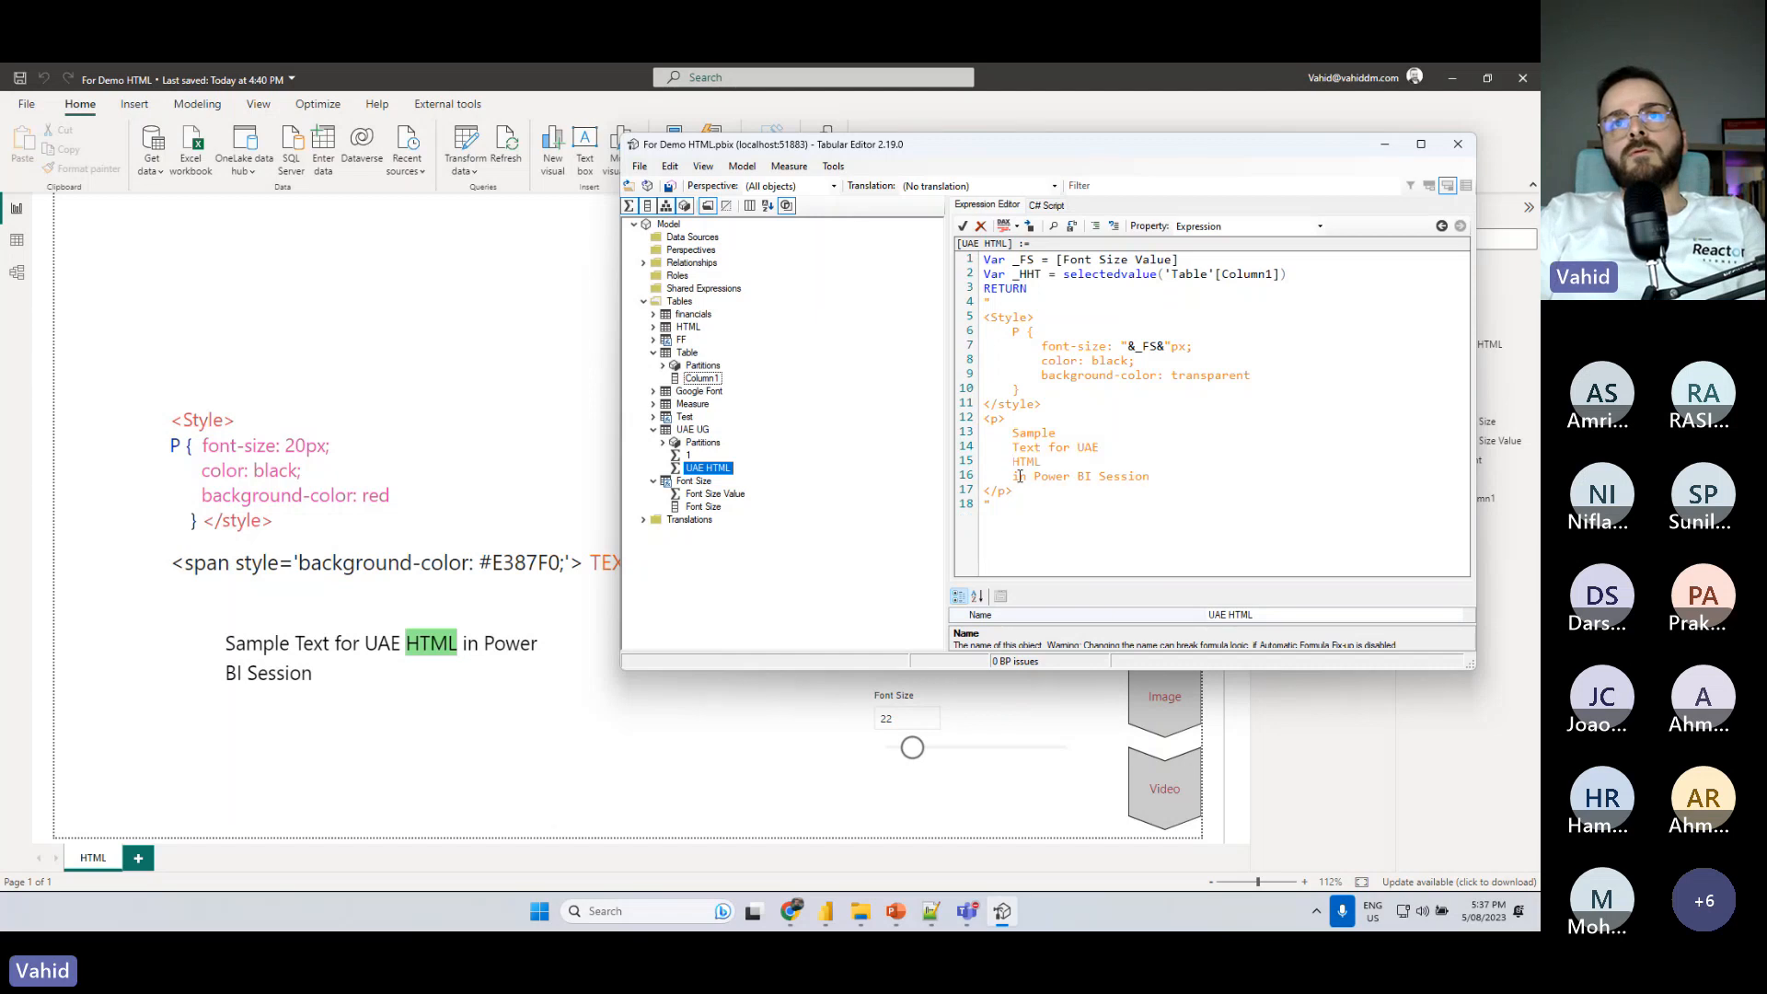
- Add a third variable declaration, Var _THML =, below _HHT in the UAE HTML measure, leaving an empty line beneath it
left_click(1314, 272)
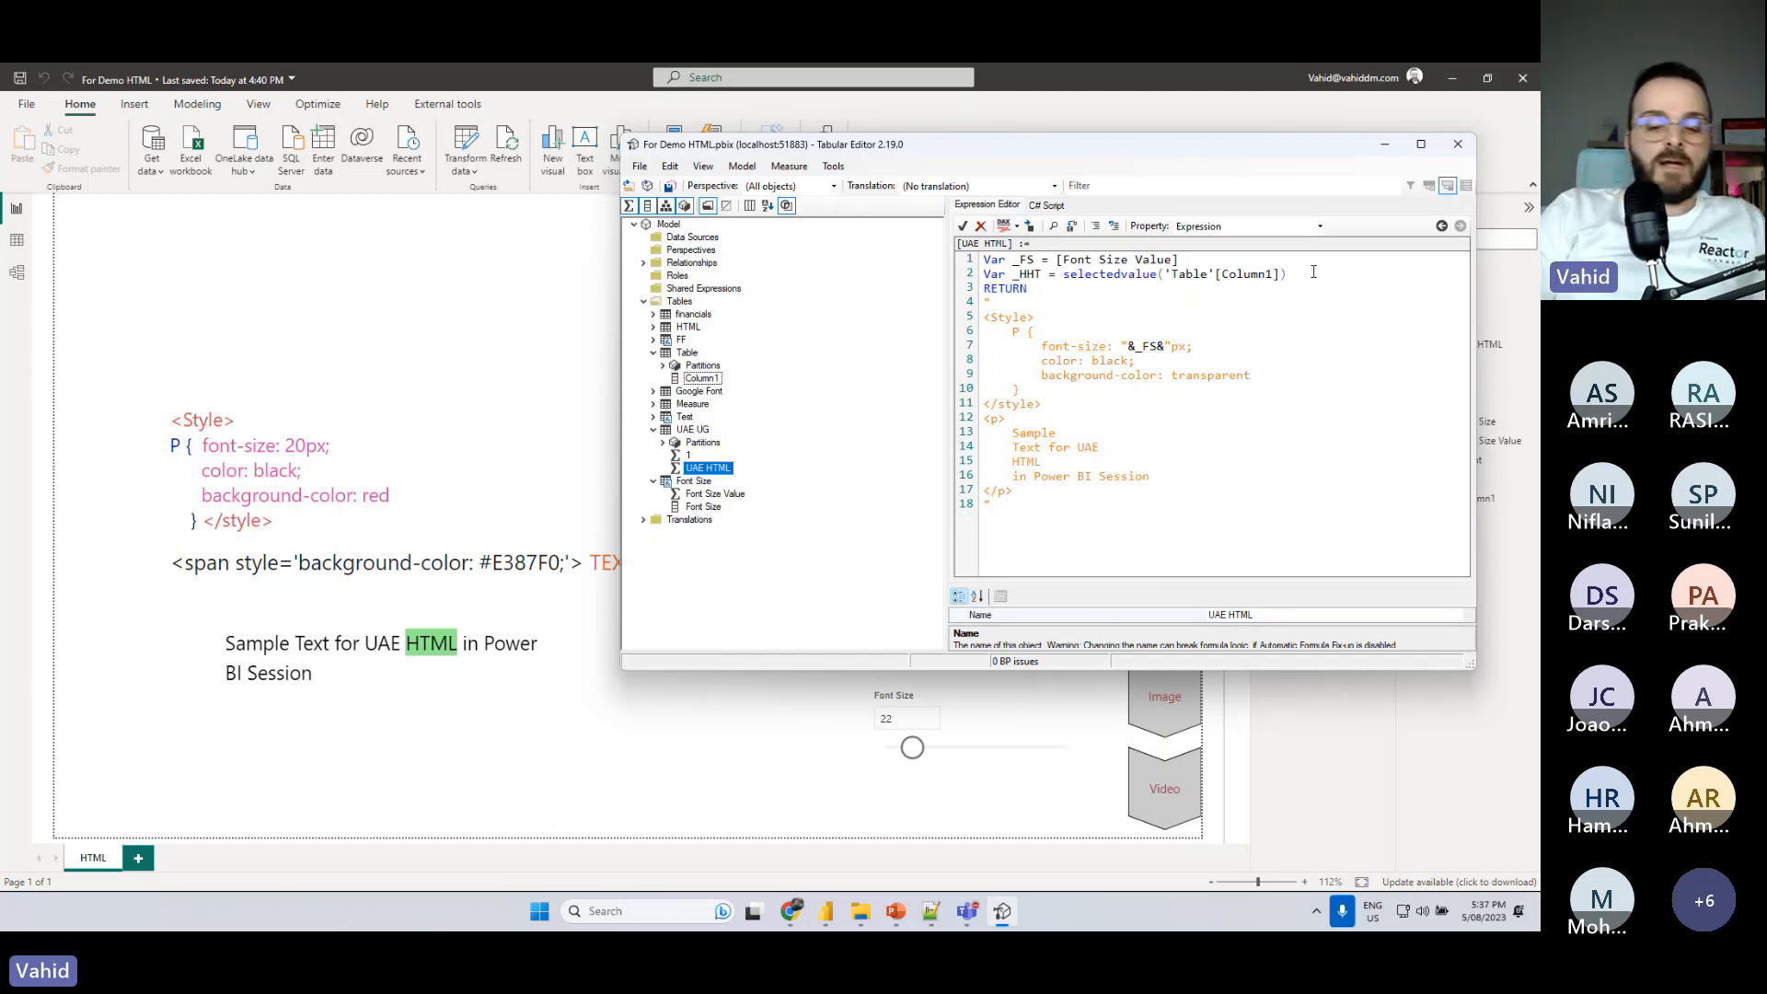
key("Return")
type("Var ")
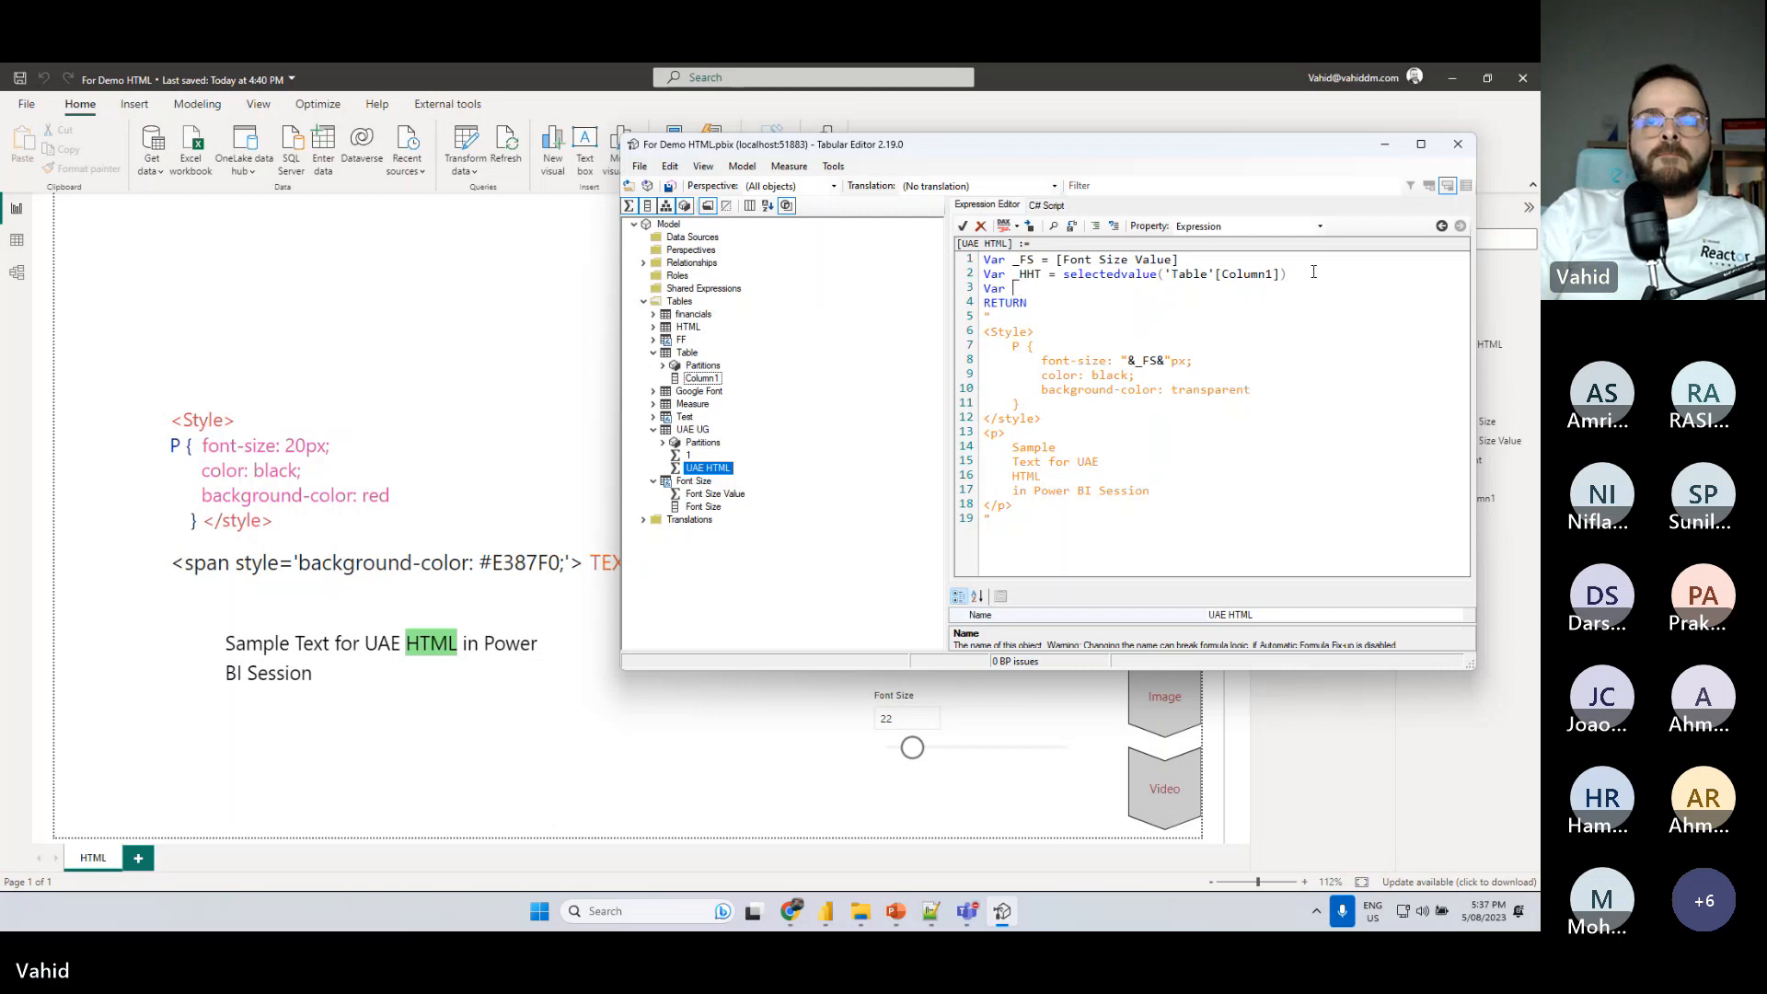
type("_Text")
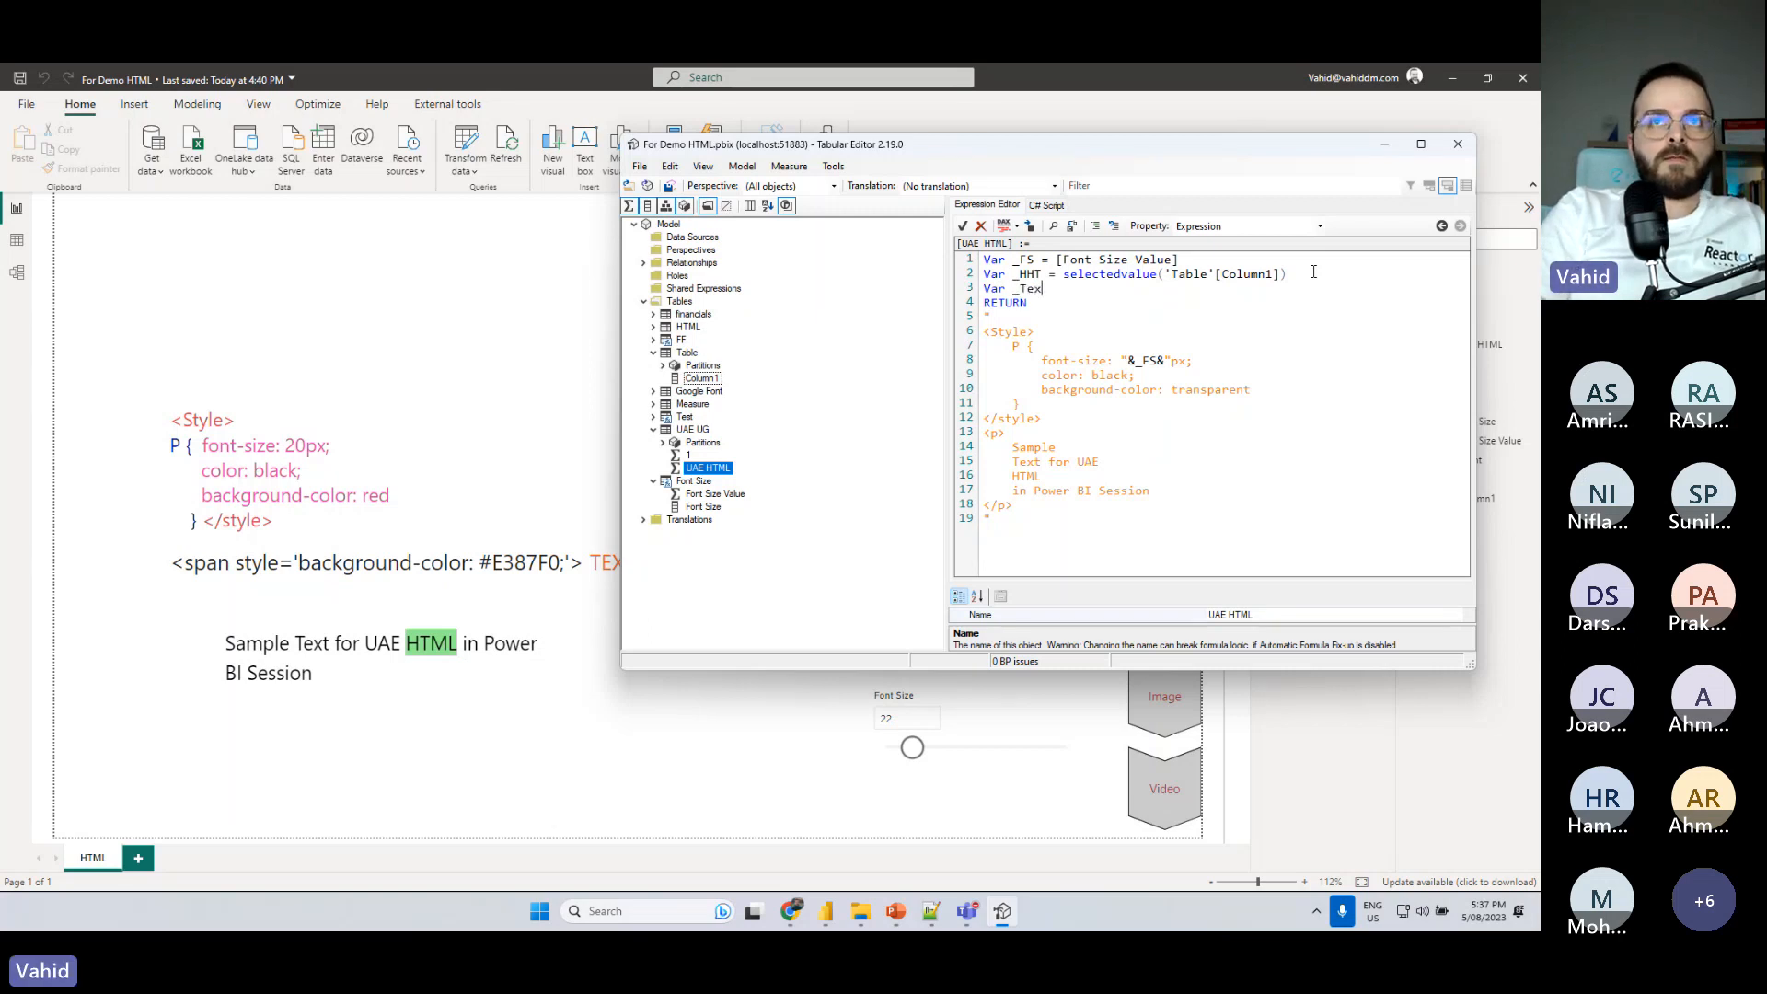
key("BackSpace")
key("BackSpace")
key("BackSpace")
type("H")
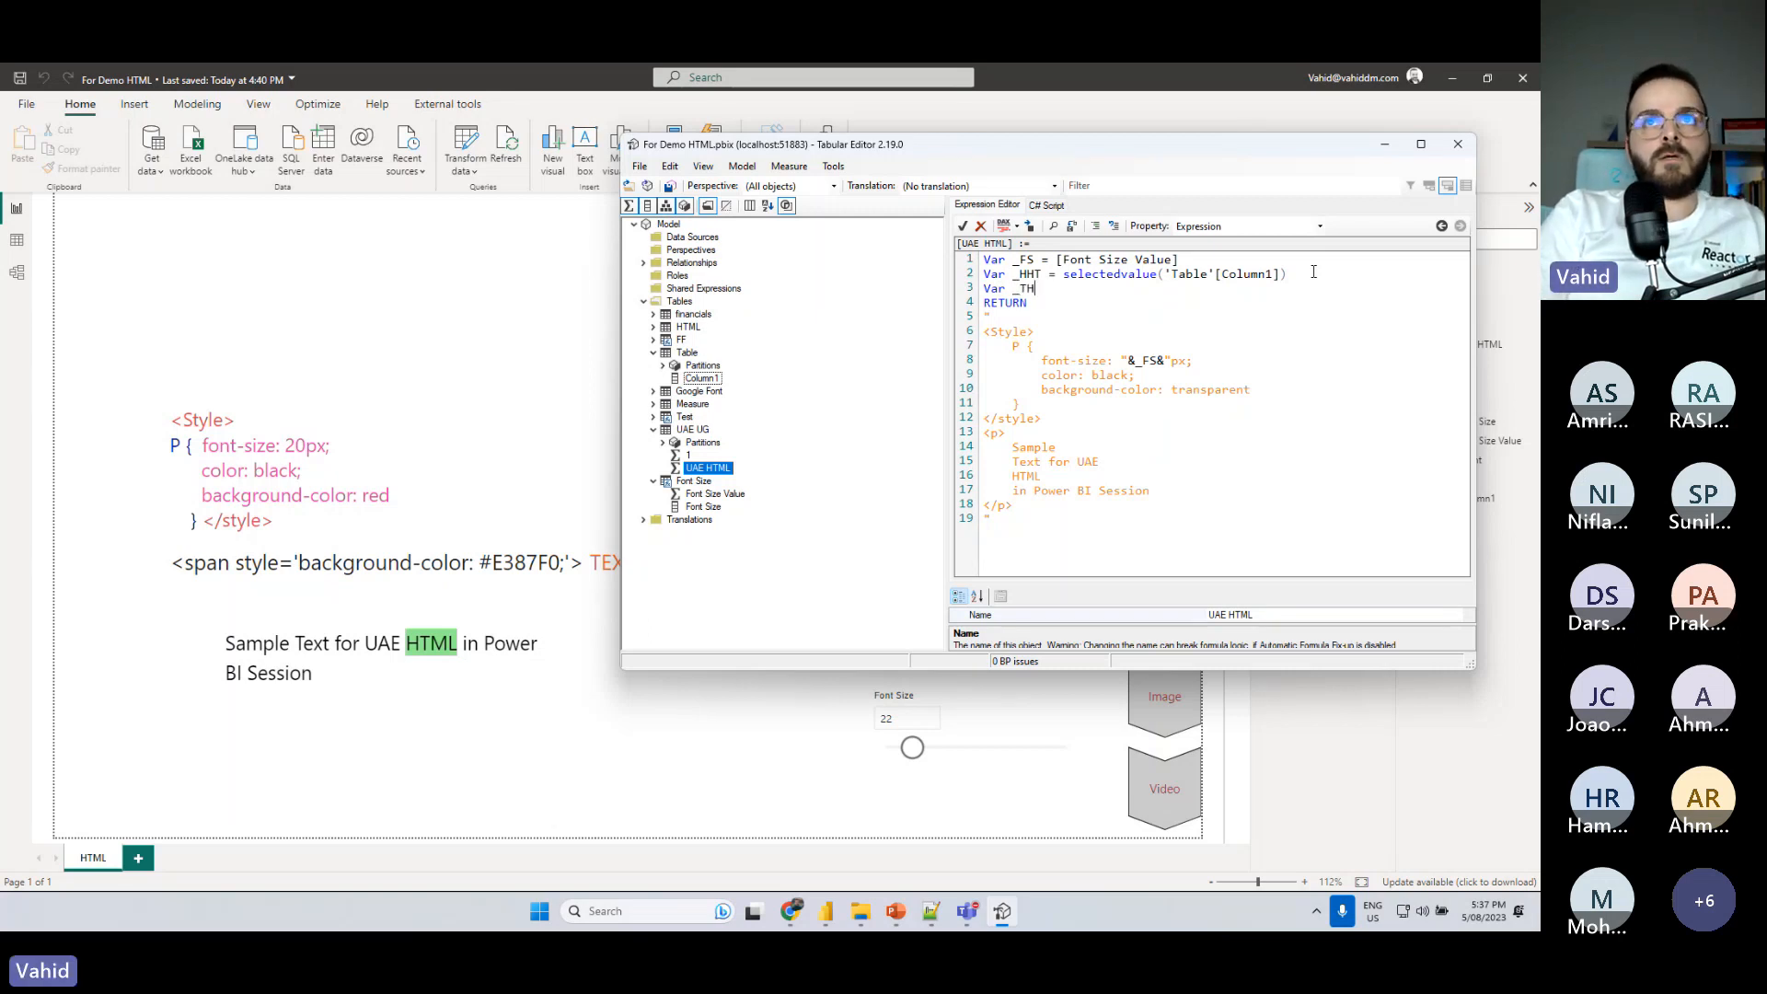
type("ML")
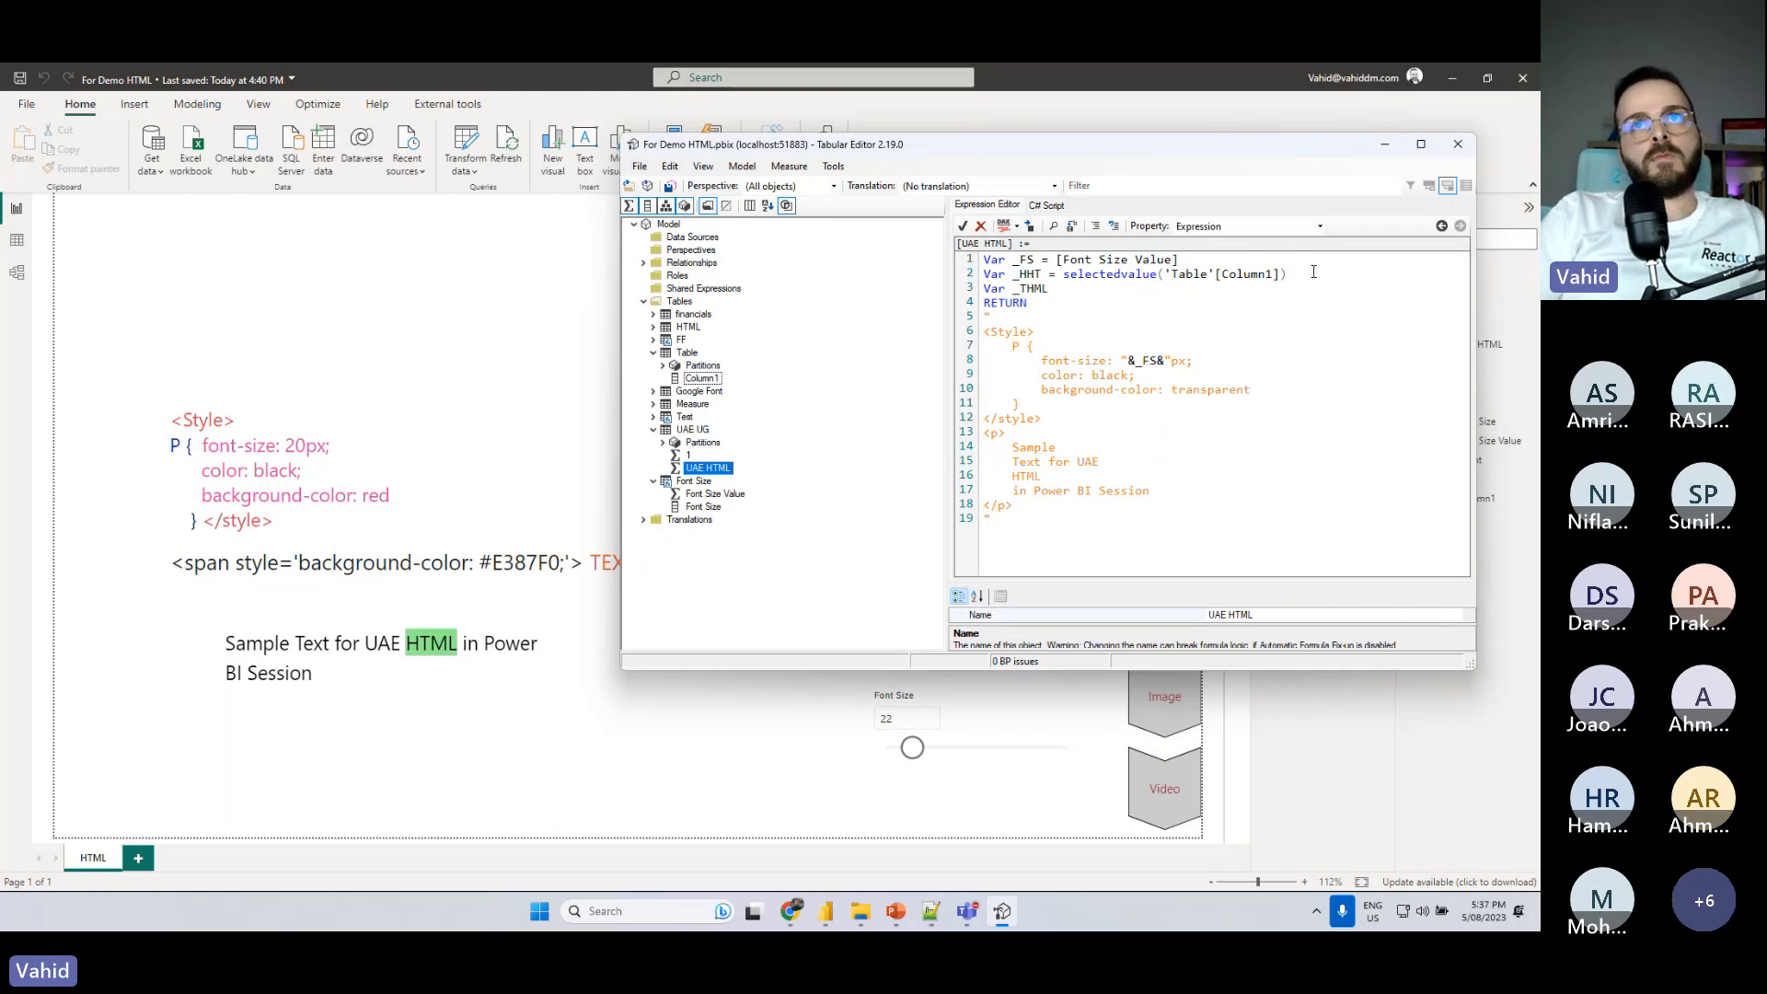
type(" =")
key("Return")
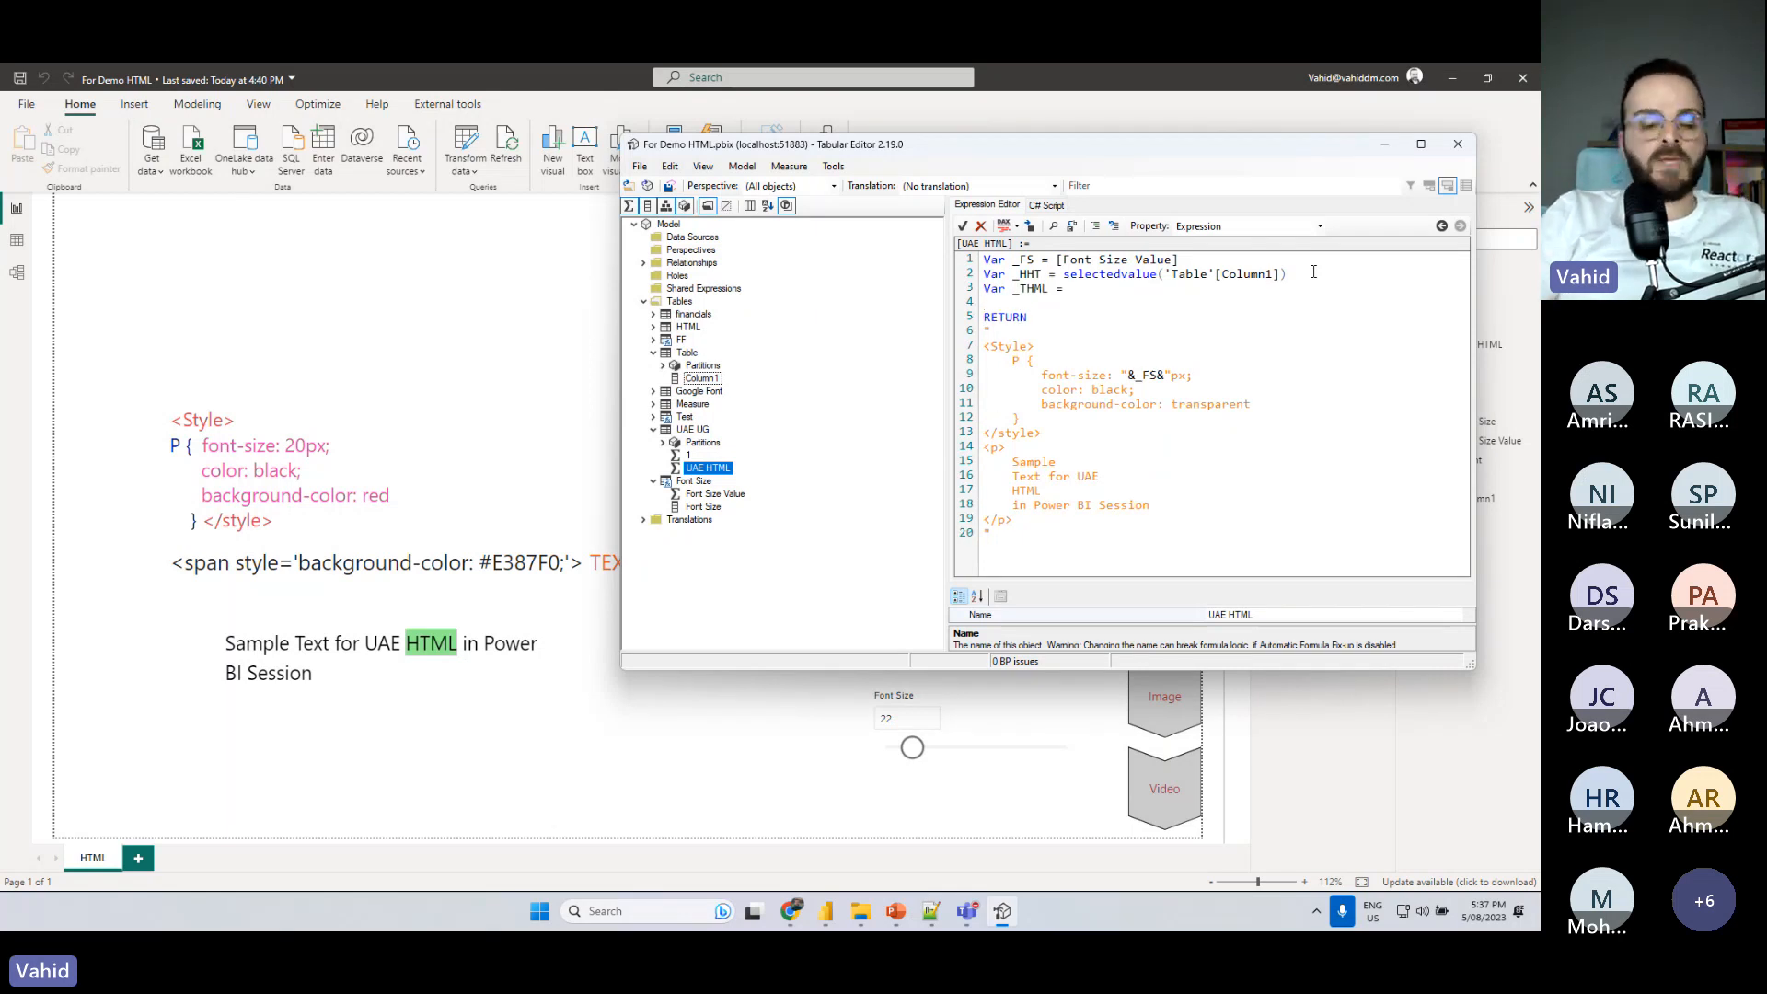
- Begin the _THML expression with an IF function testing _HHT="Yes", reusing the variable name from the line above
type("IF(")
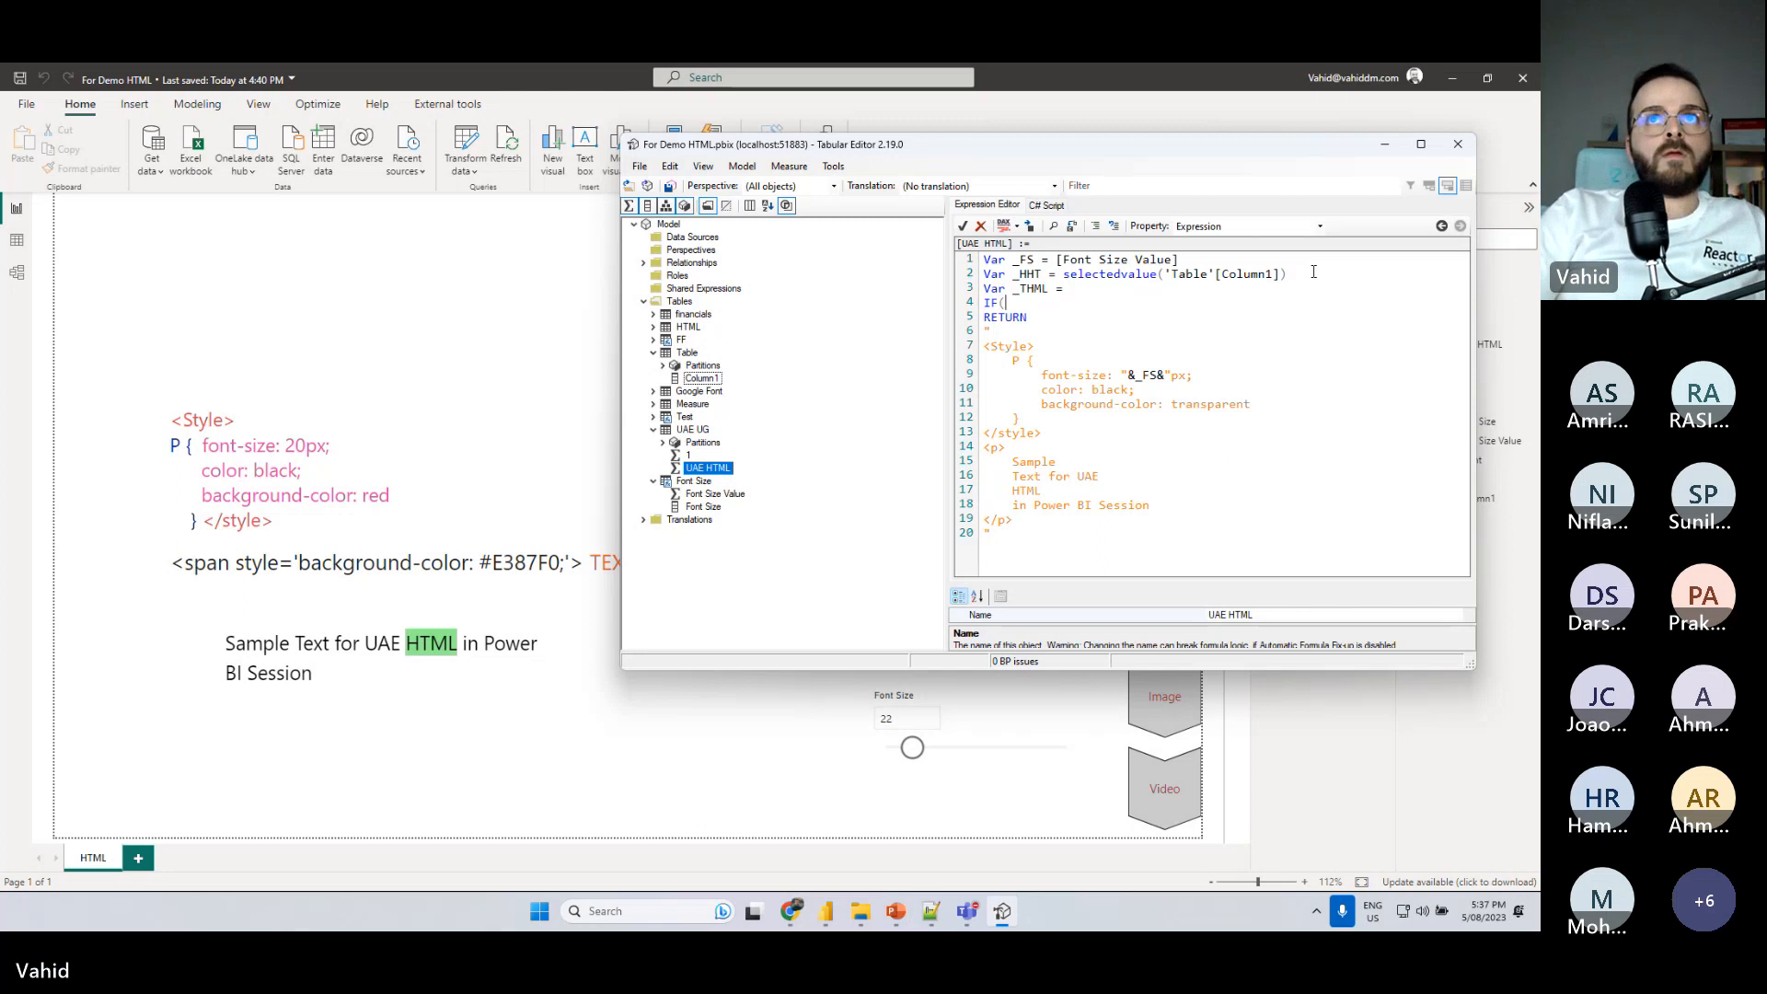
left_click_drag(1013, 274, 1043, 274)
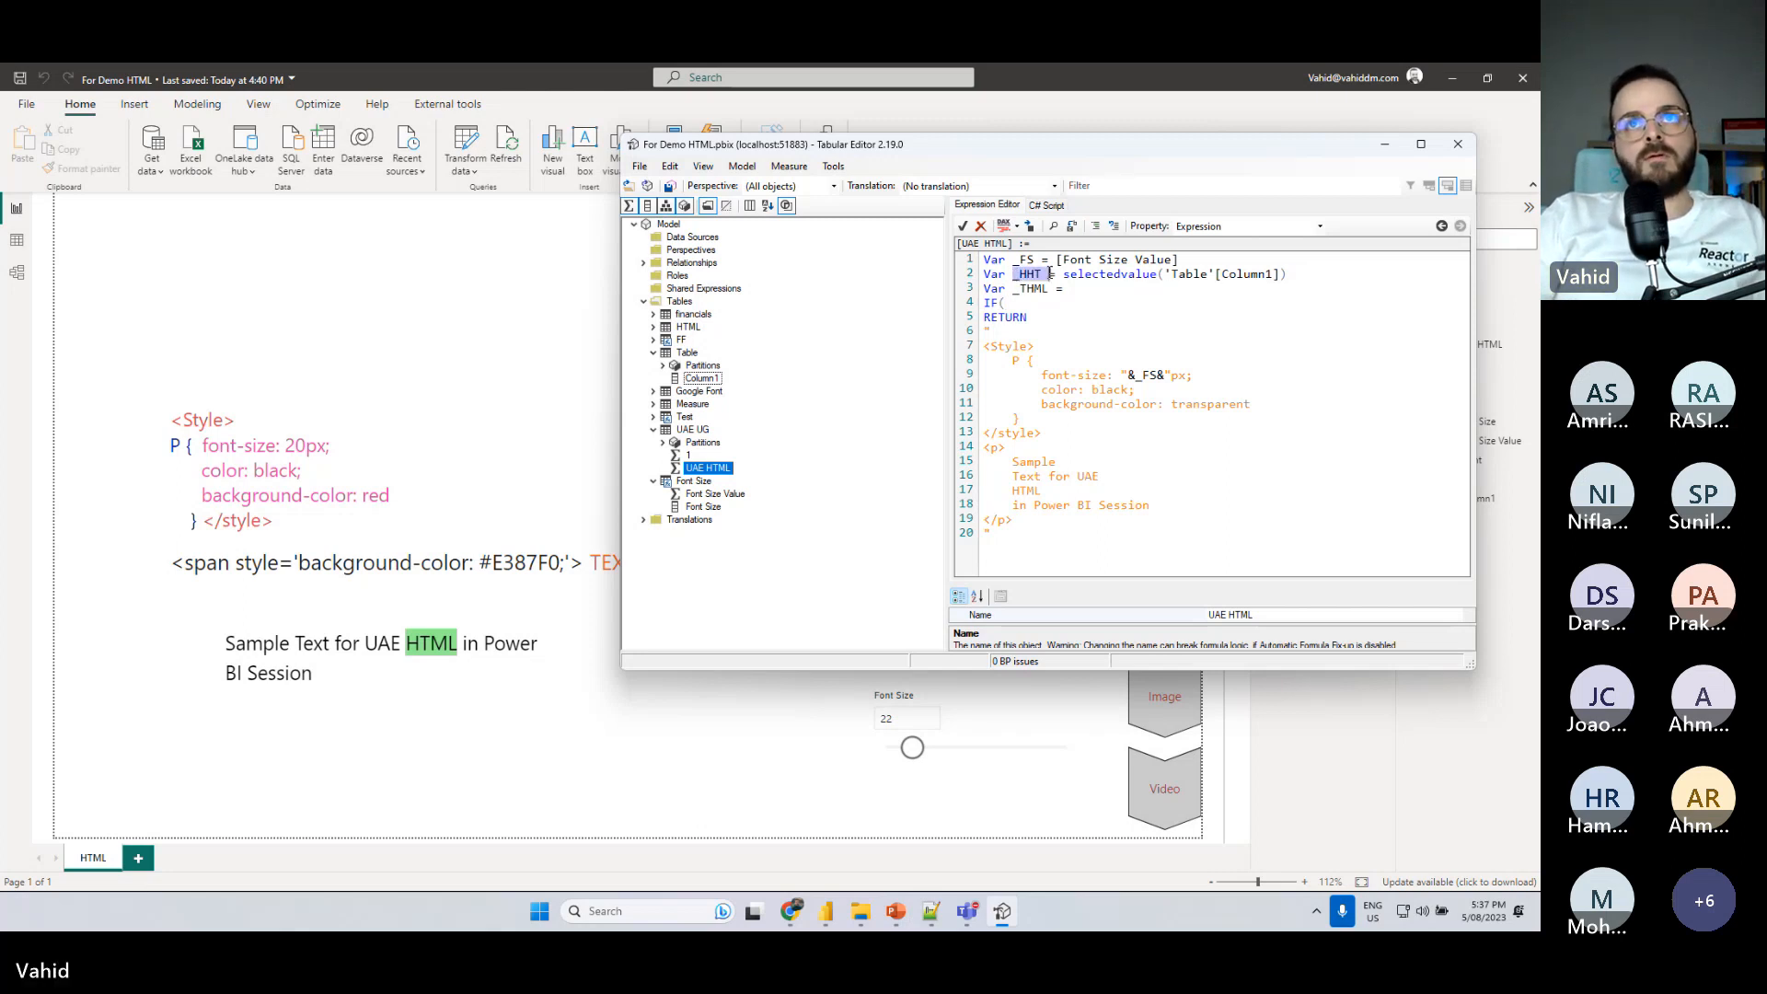
key("ctrl+c")
left_click(1073, 309)
key("ctrl+v")
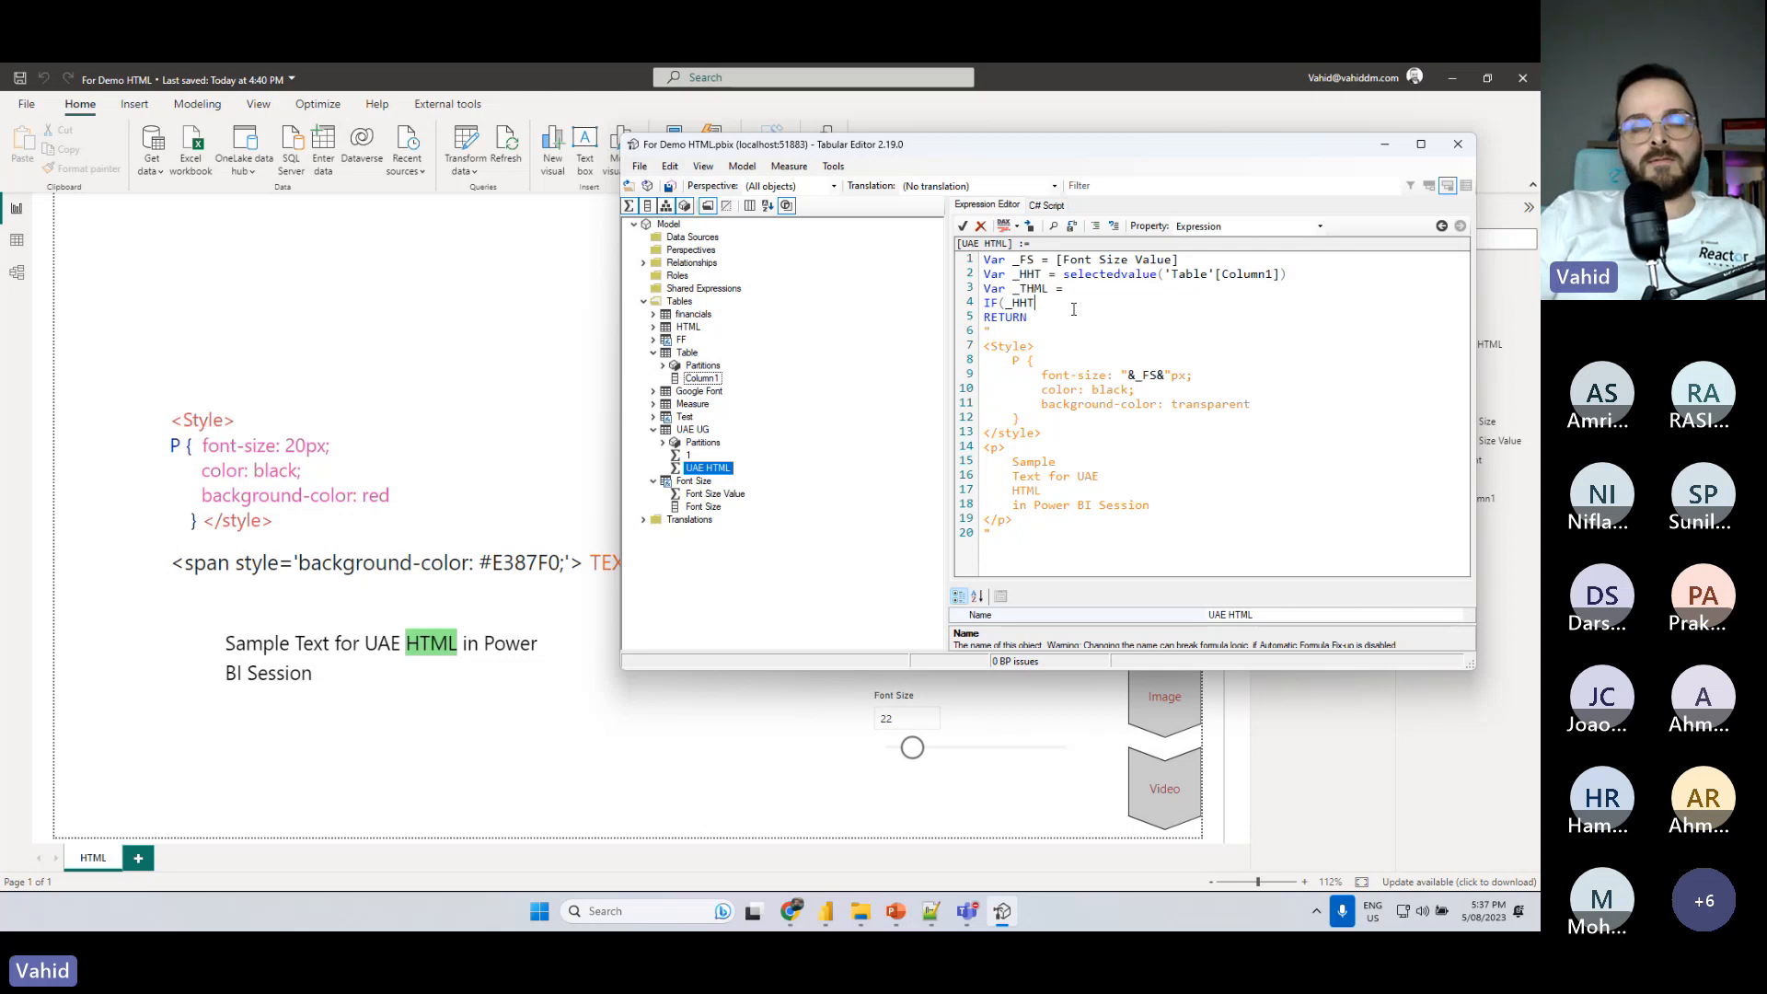
type("=\"Yes")
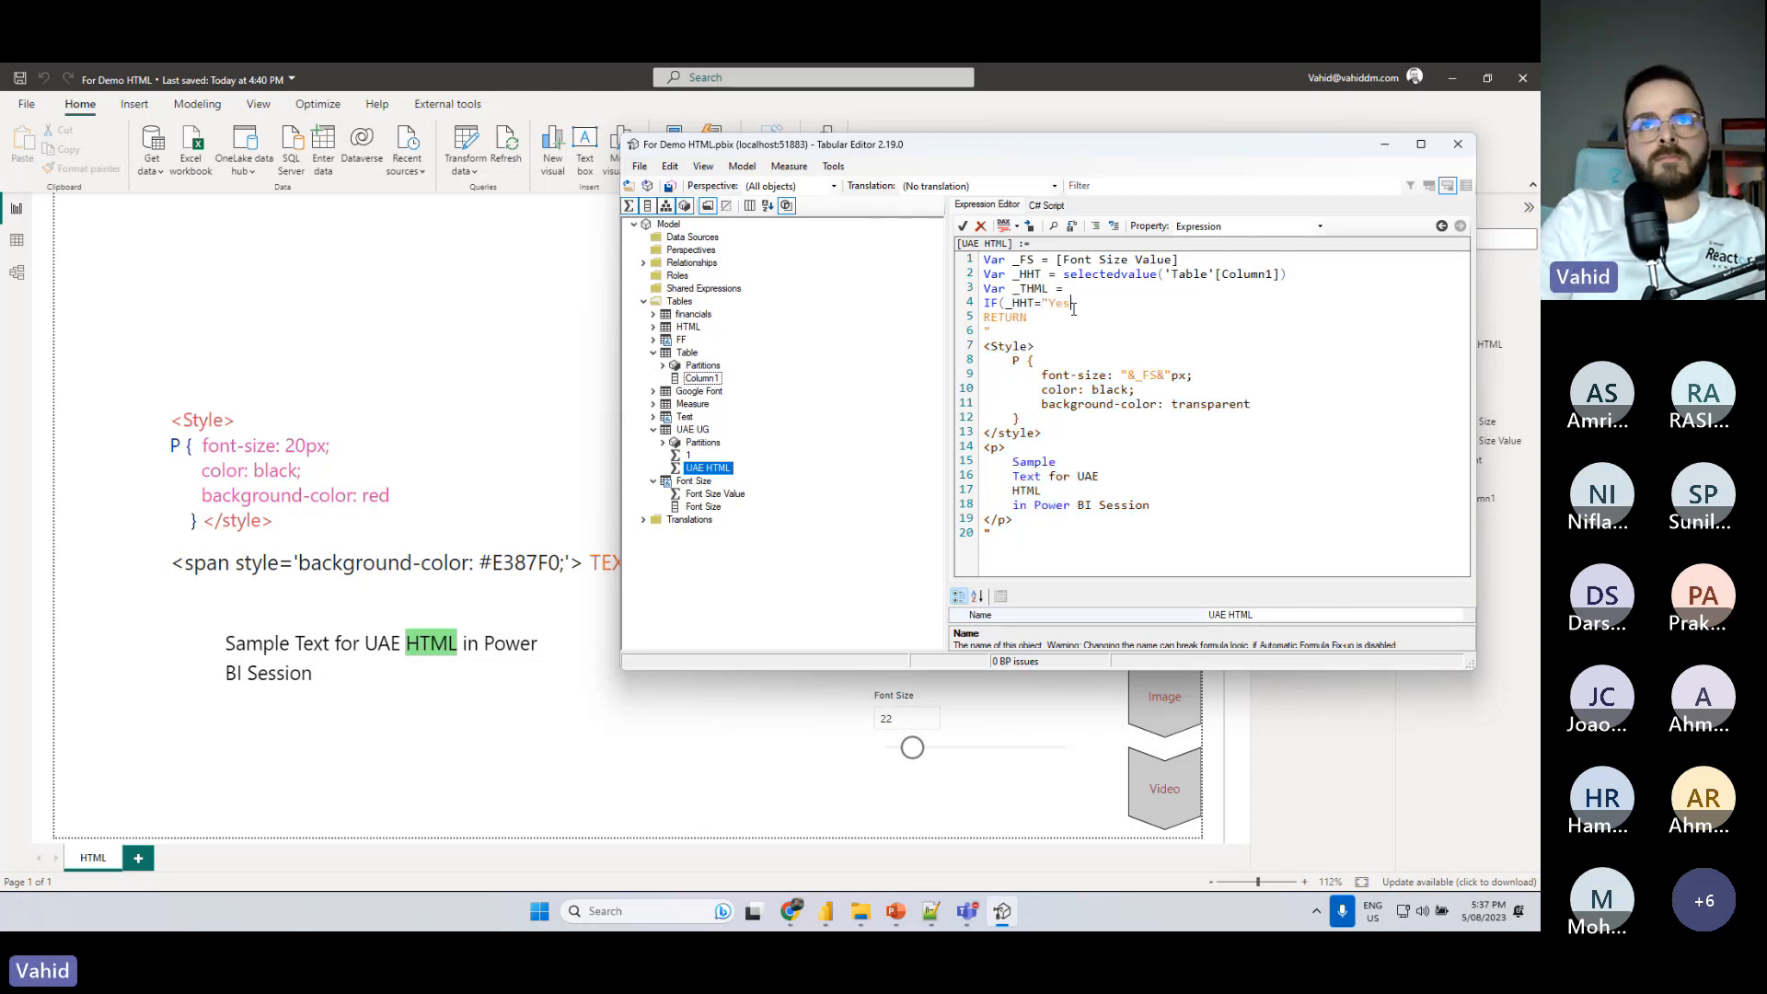
type("\",")
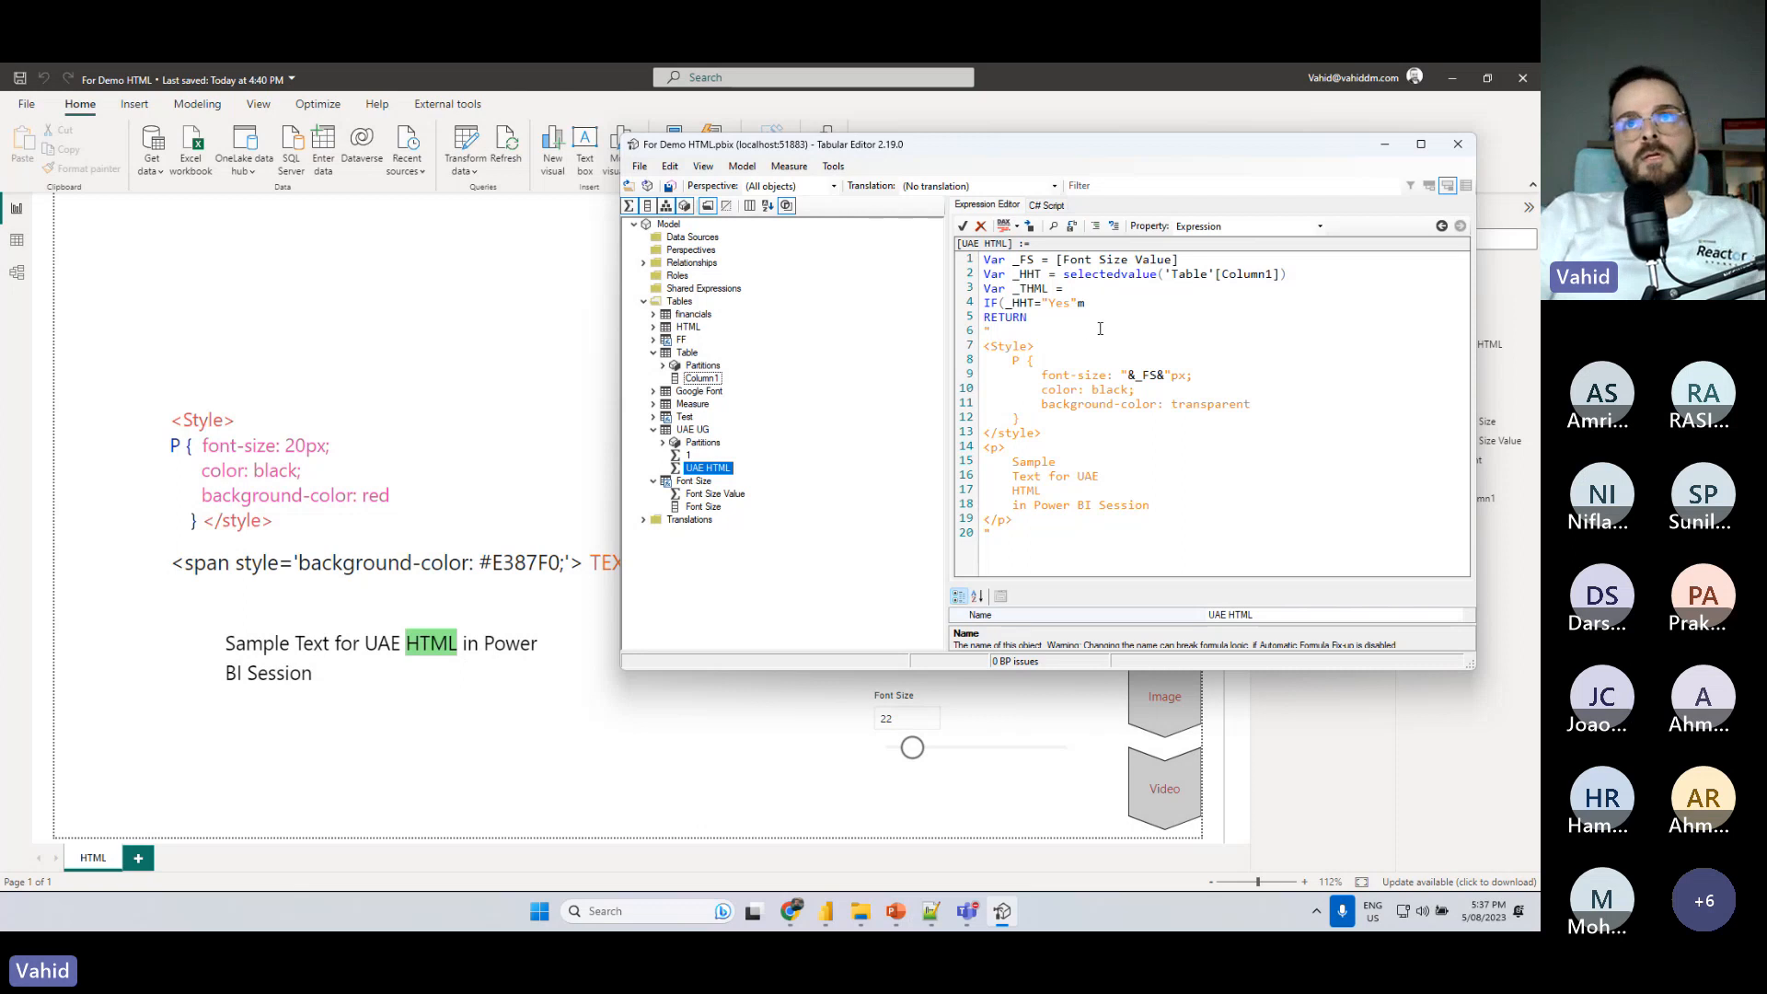
- Copy the sample span tag line from the Power BI text box and paste it after the IF condition in Tabular Editor
scroll(1101, 330, "down", 1)
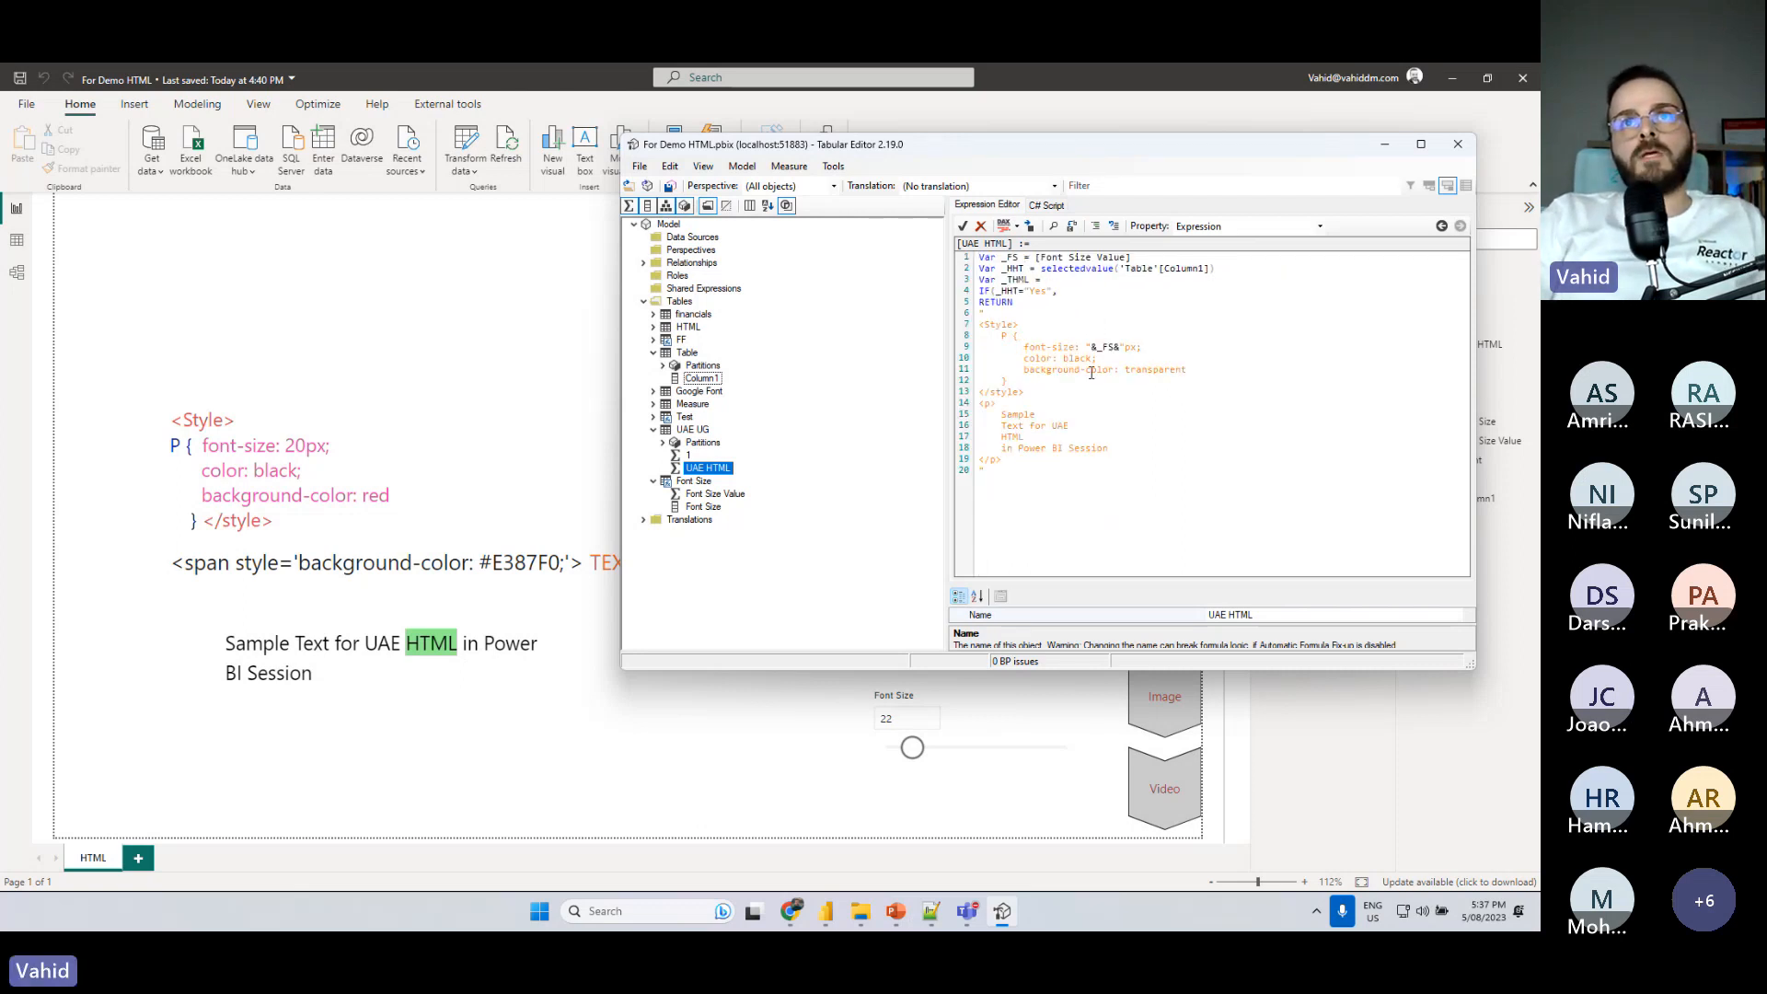
left_click(399, 563)
left_click_drag(718, 563, 177, 563)
key("ctrl+c")
left_click(1002, 911)
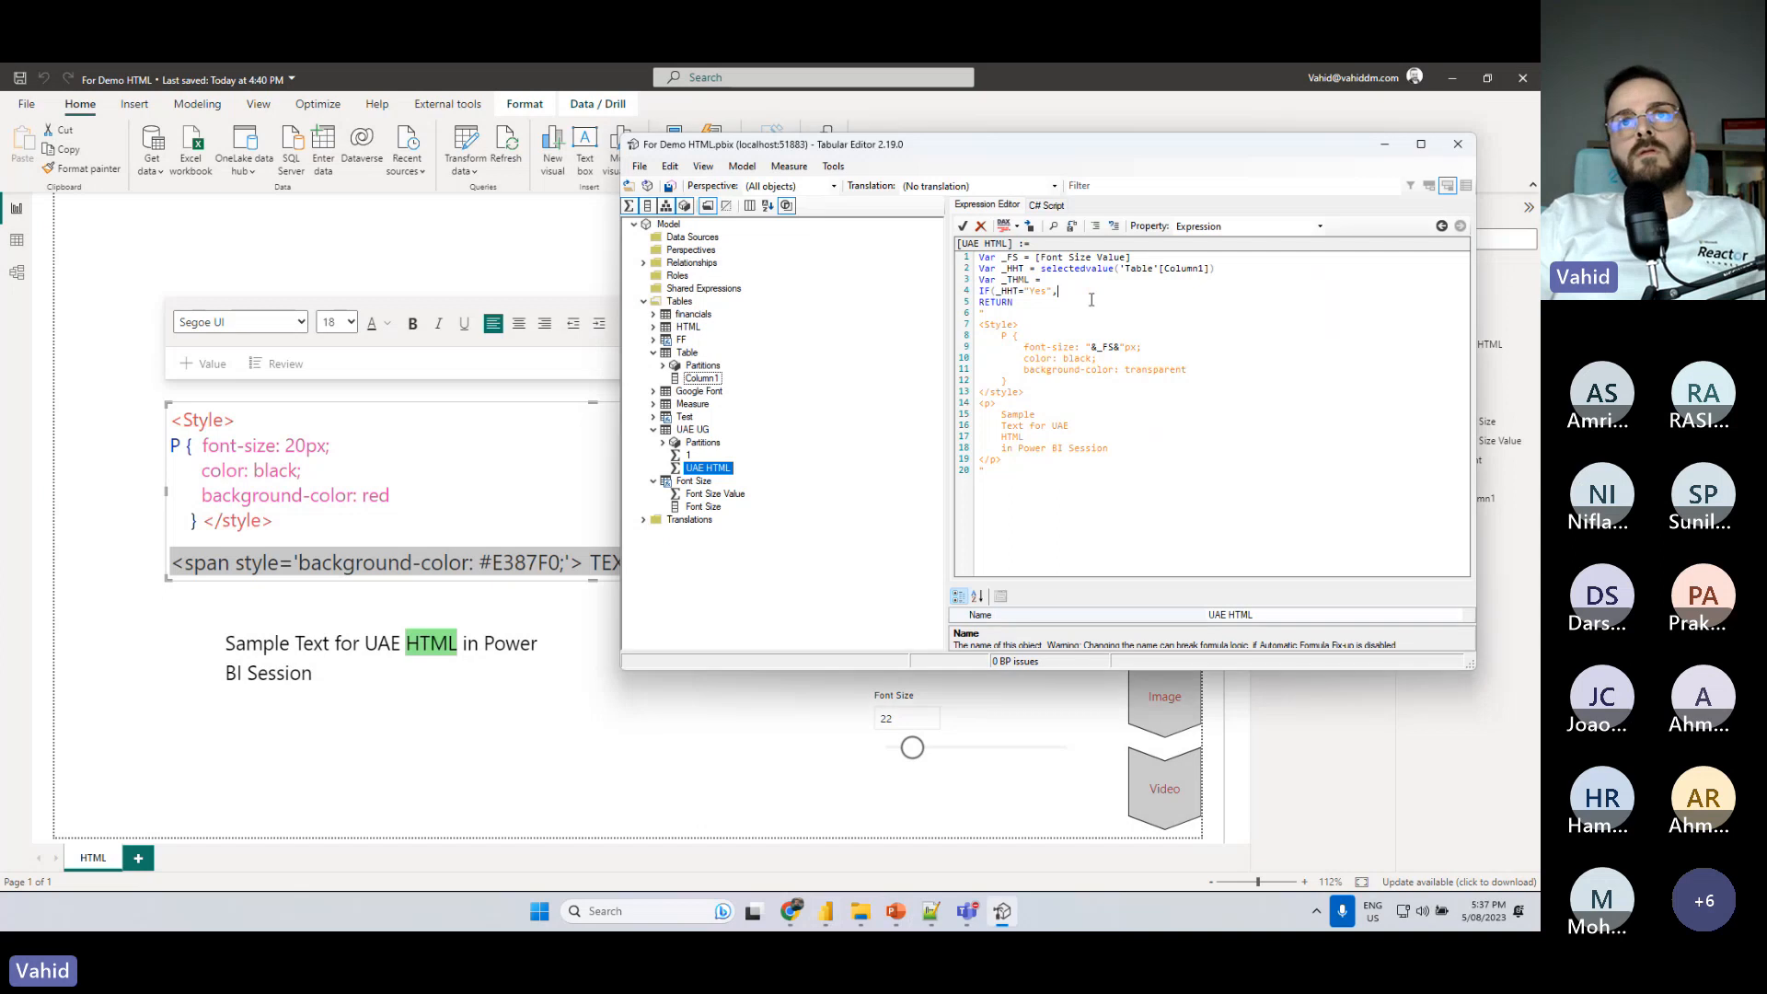
key("ctrl+v")
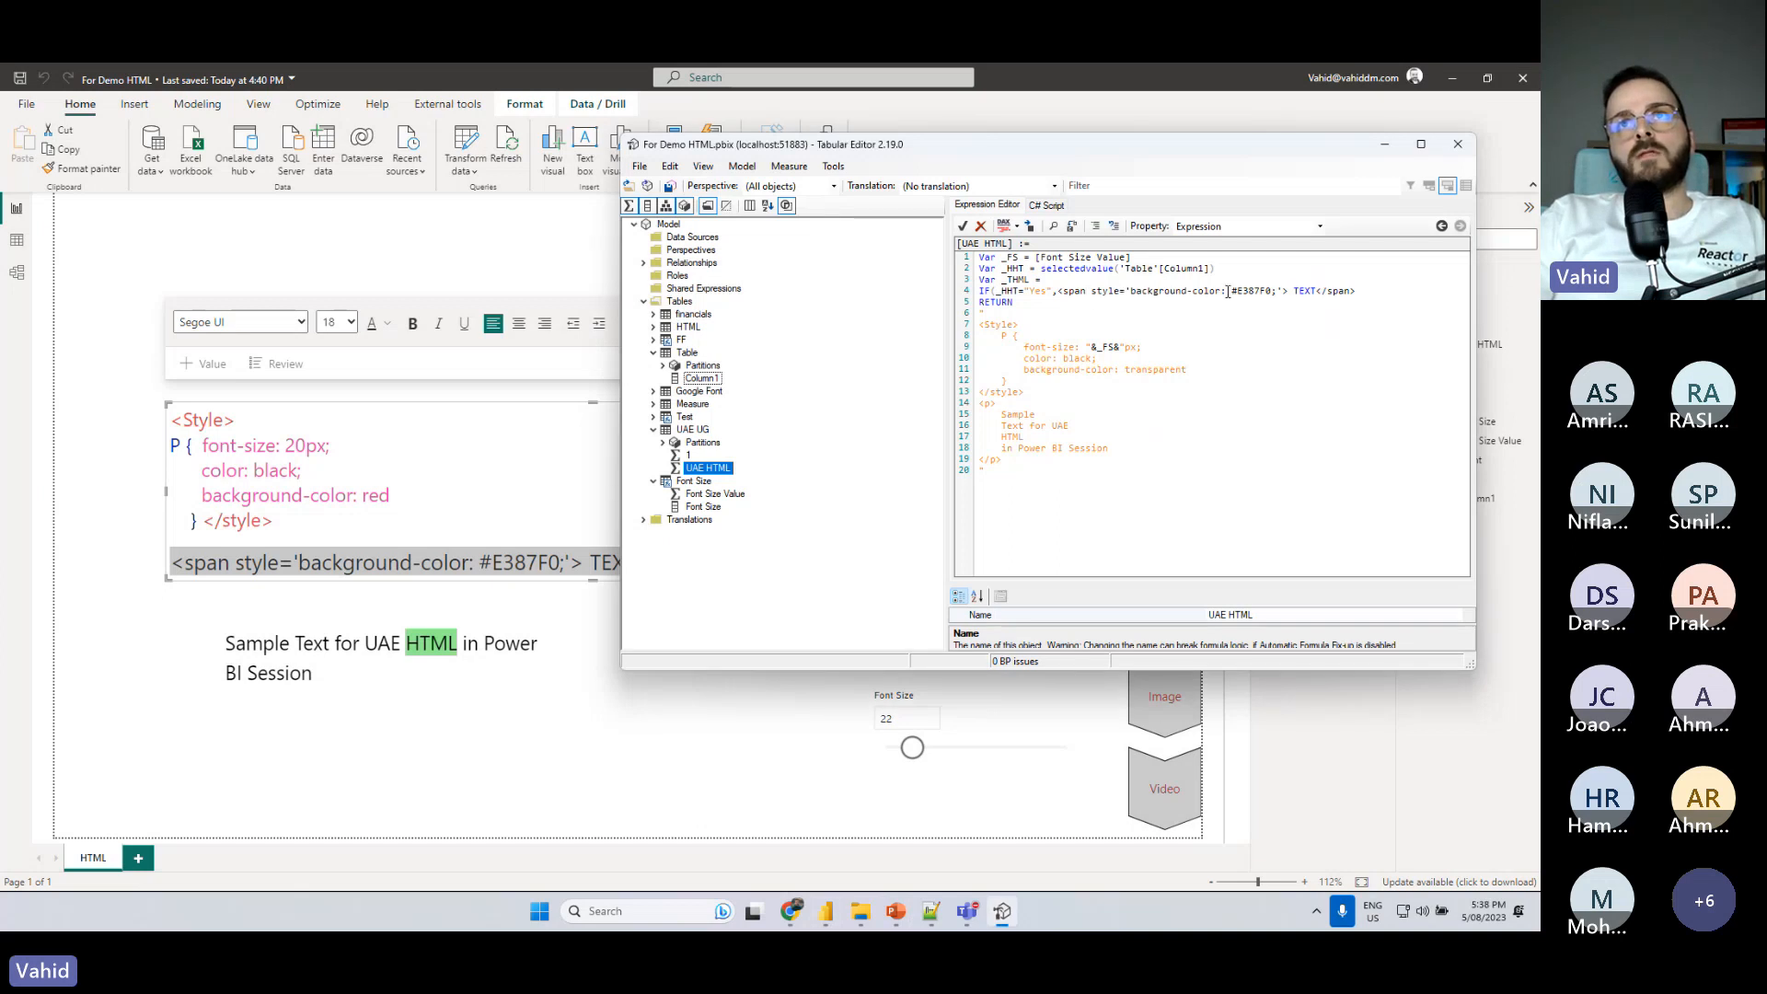
- Set the pasted span's background color to lightgreen, replace its TEXT placeholder with HTML, and end the argument with a comma
left_click_drag(1229, 291, 1273, 290)
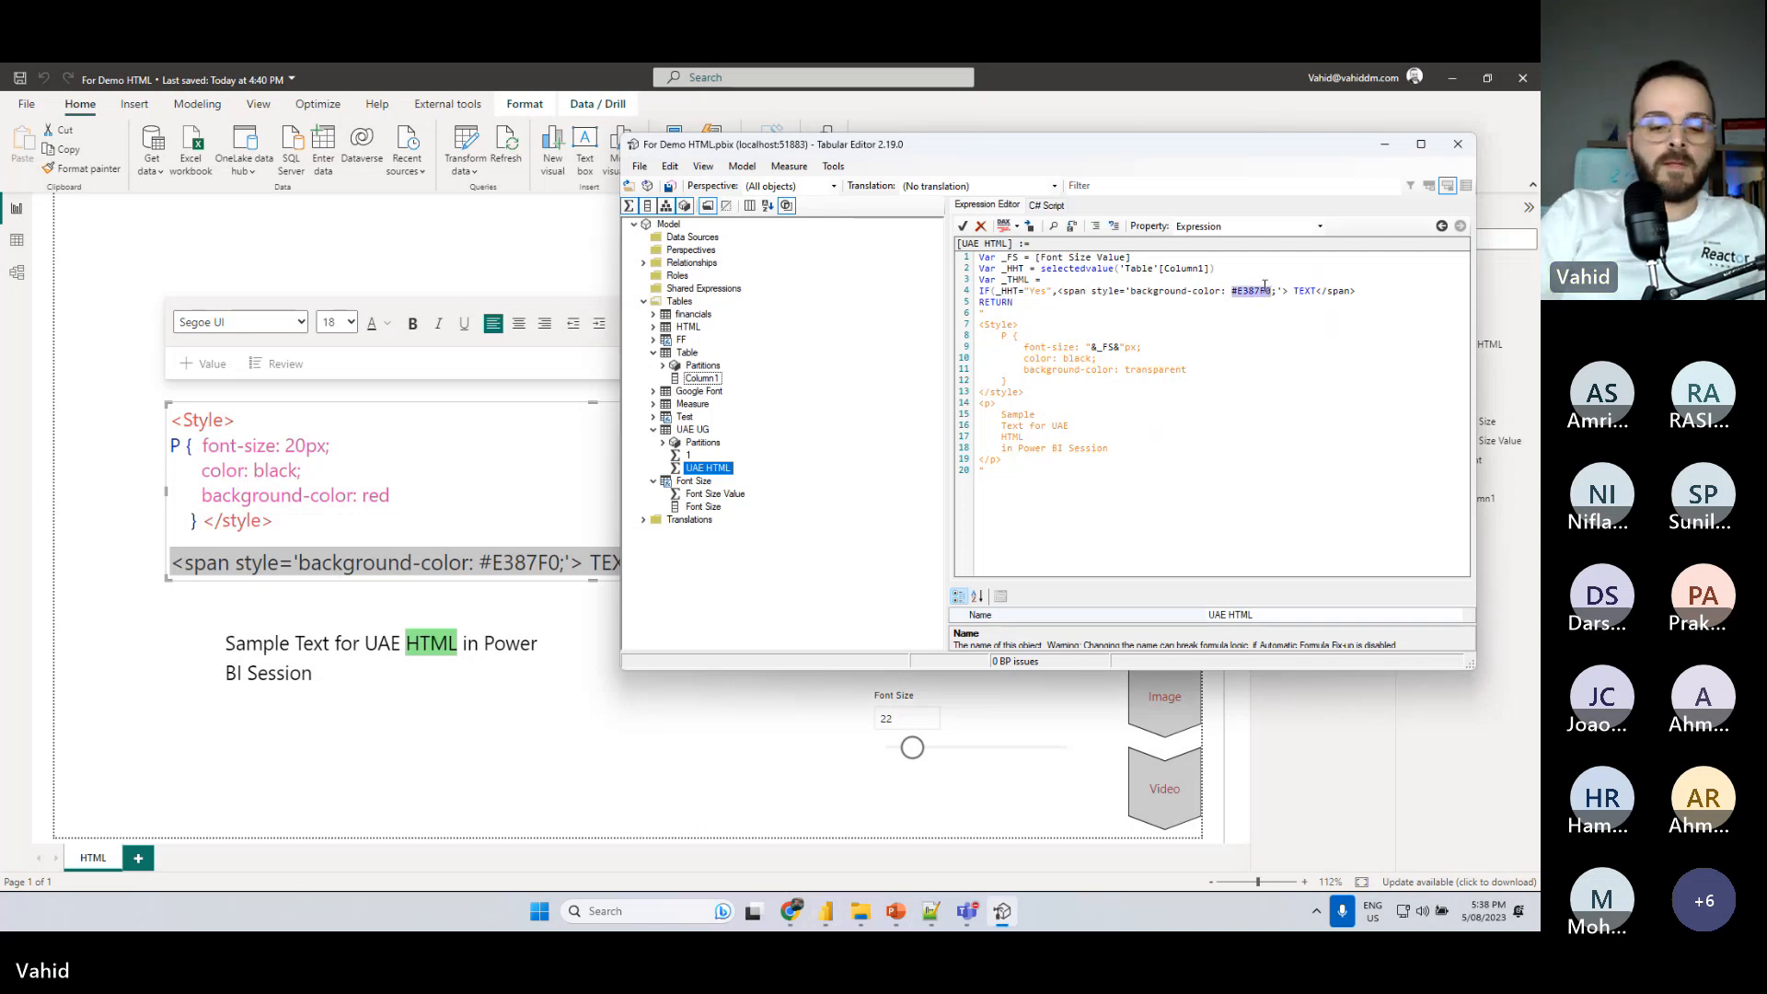
type("light g")
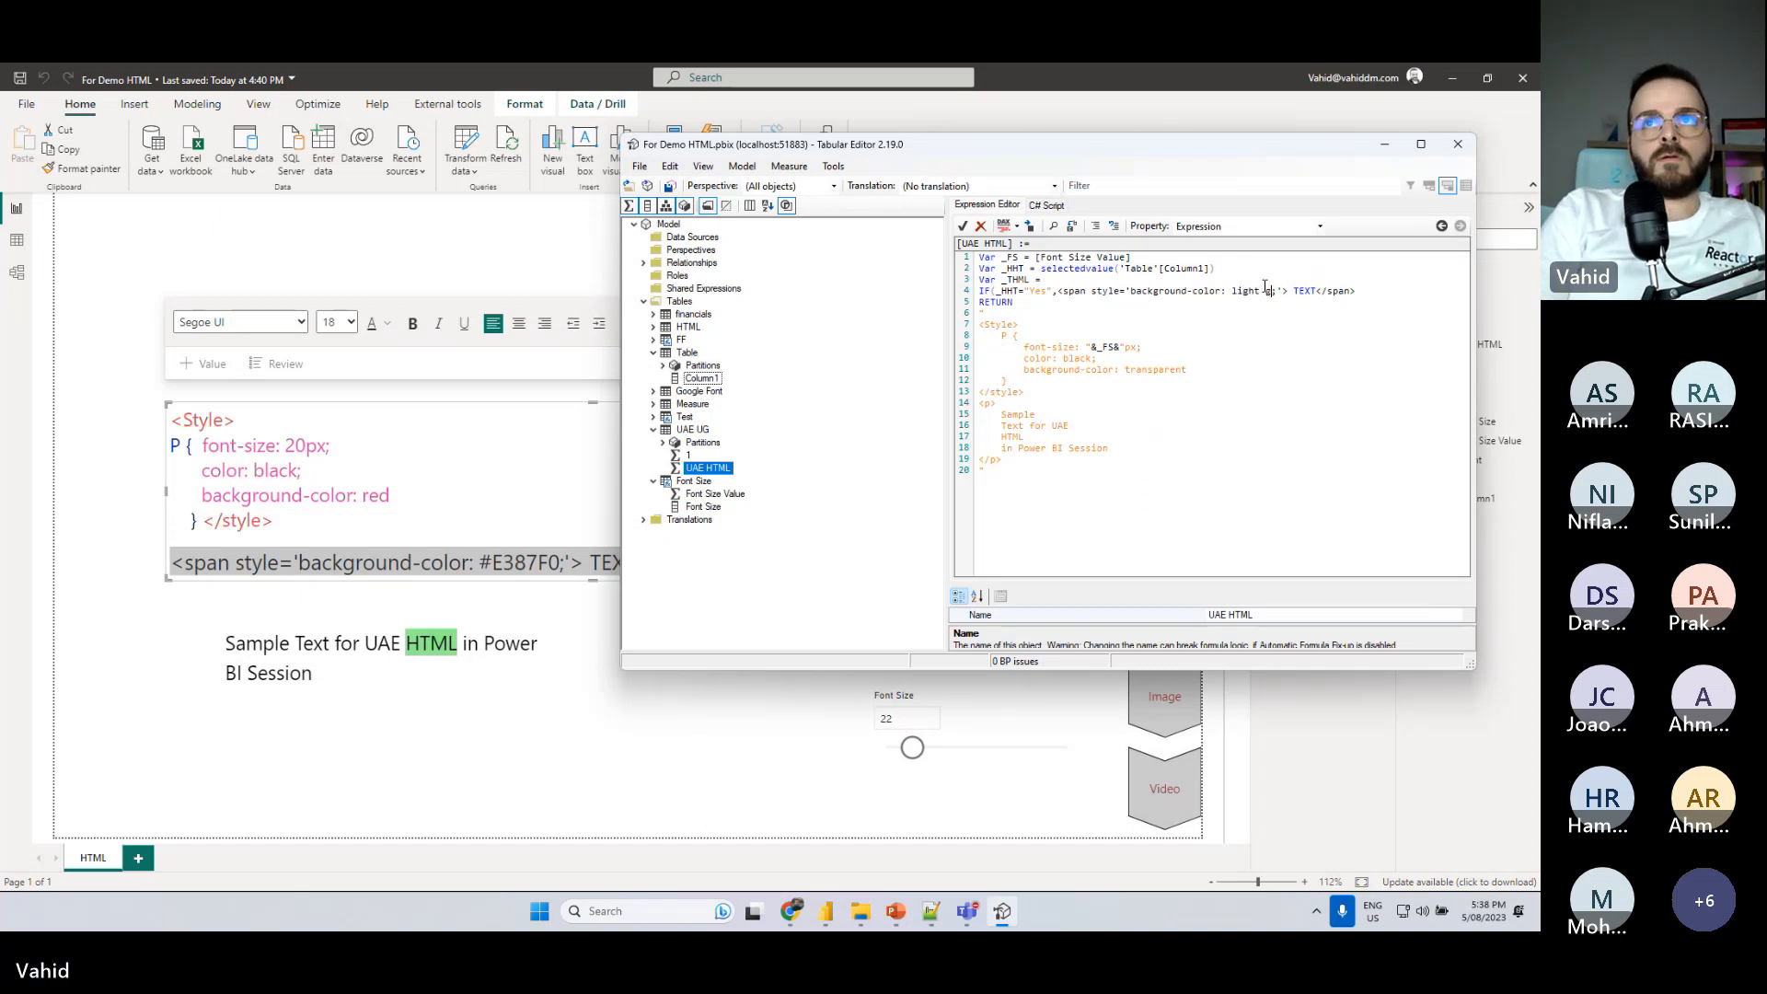
key("BackSpace")
key("BackSpace")
type("green")
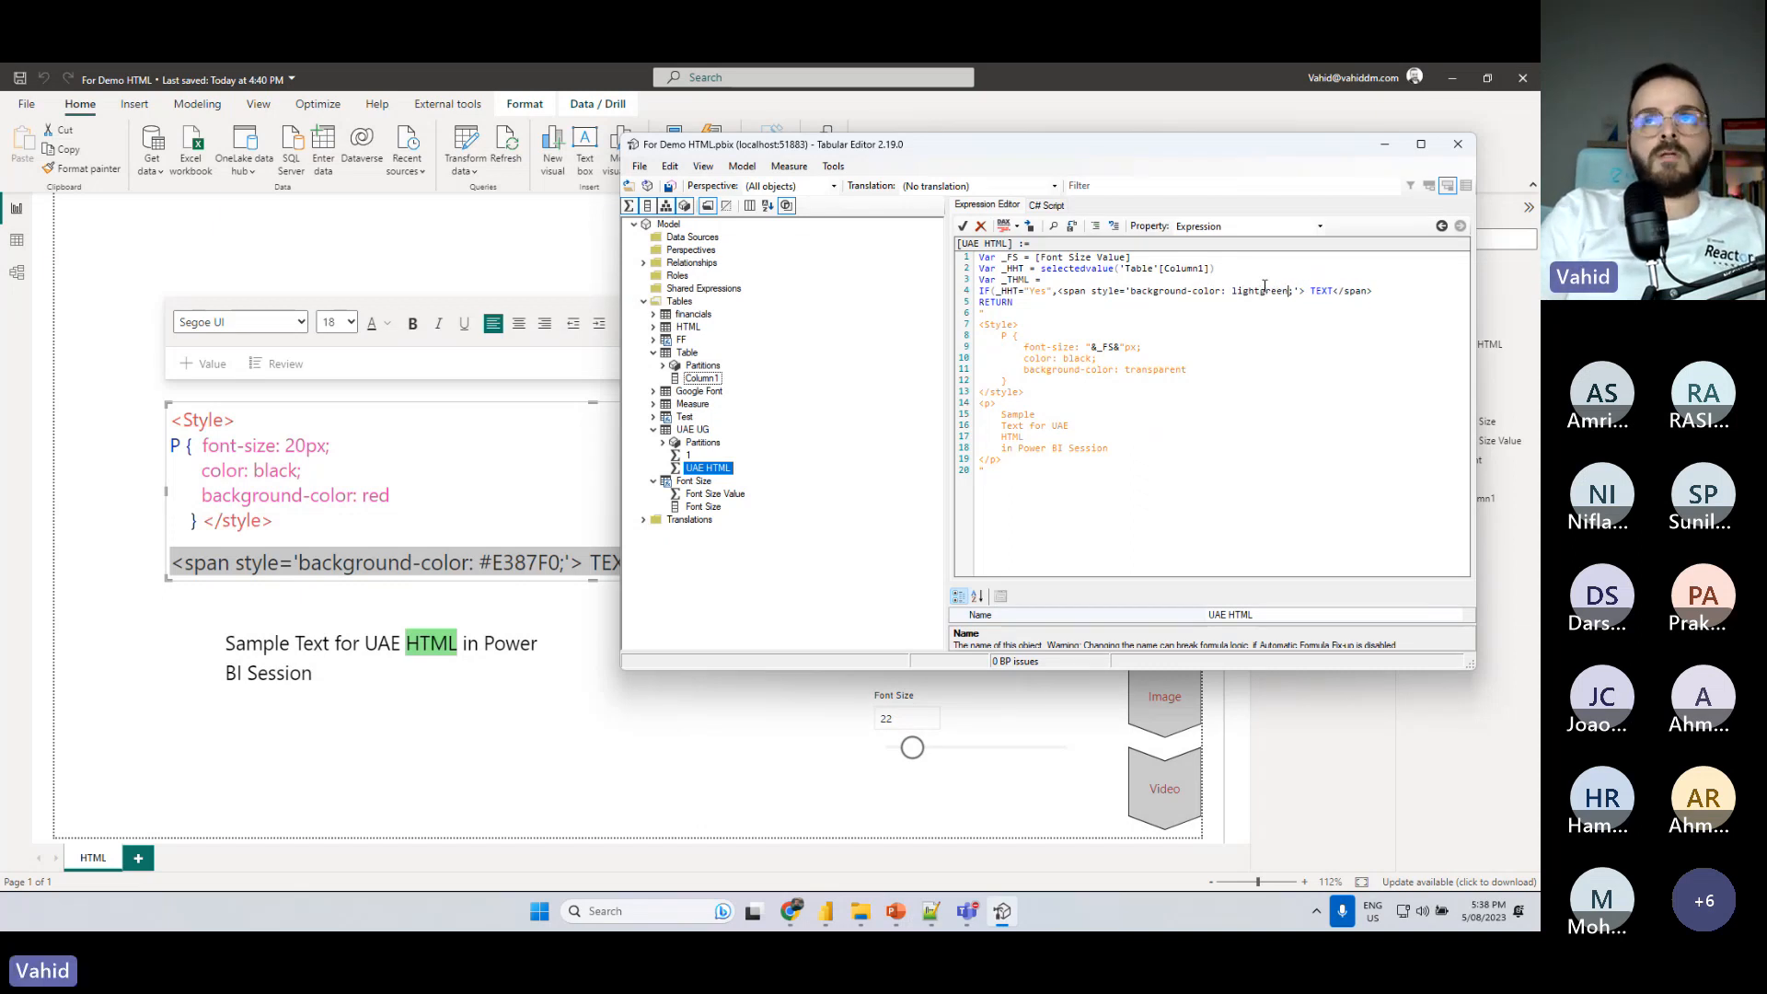
double_click(1316, 291)
type("HTML")
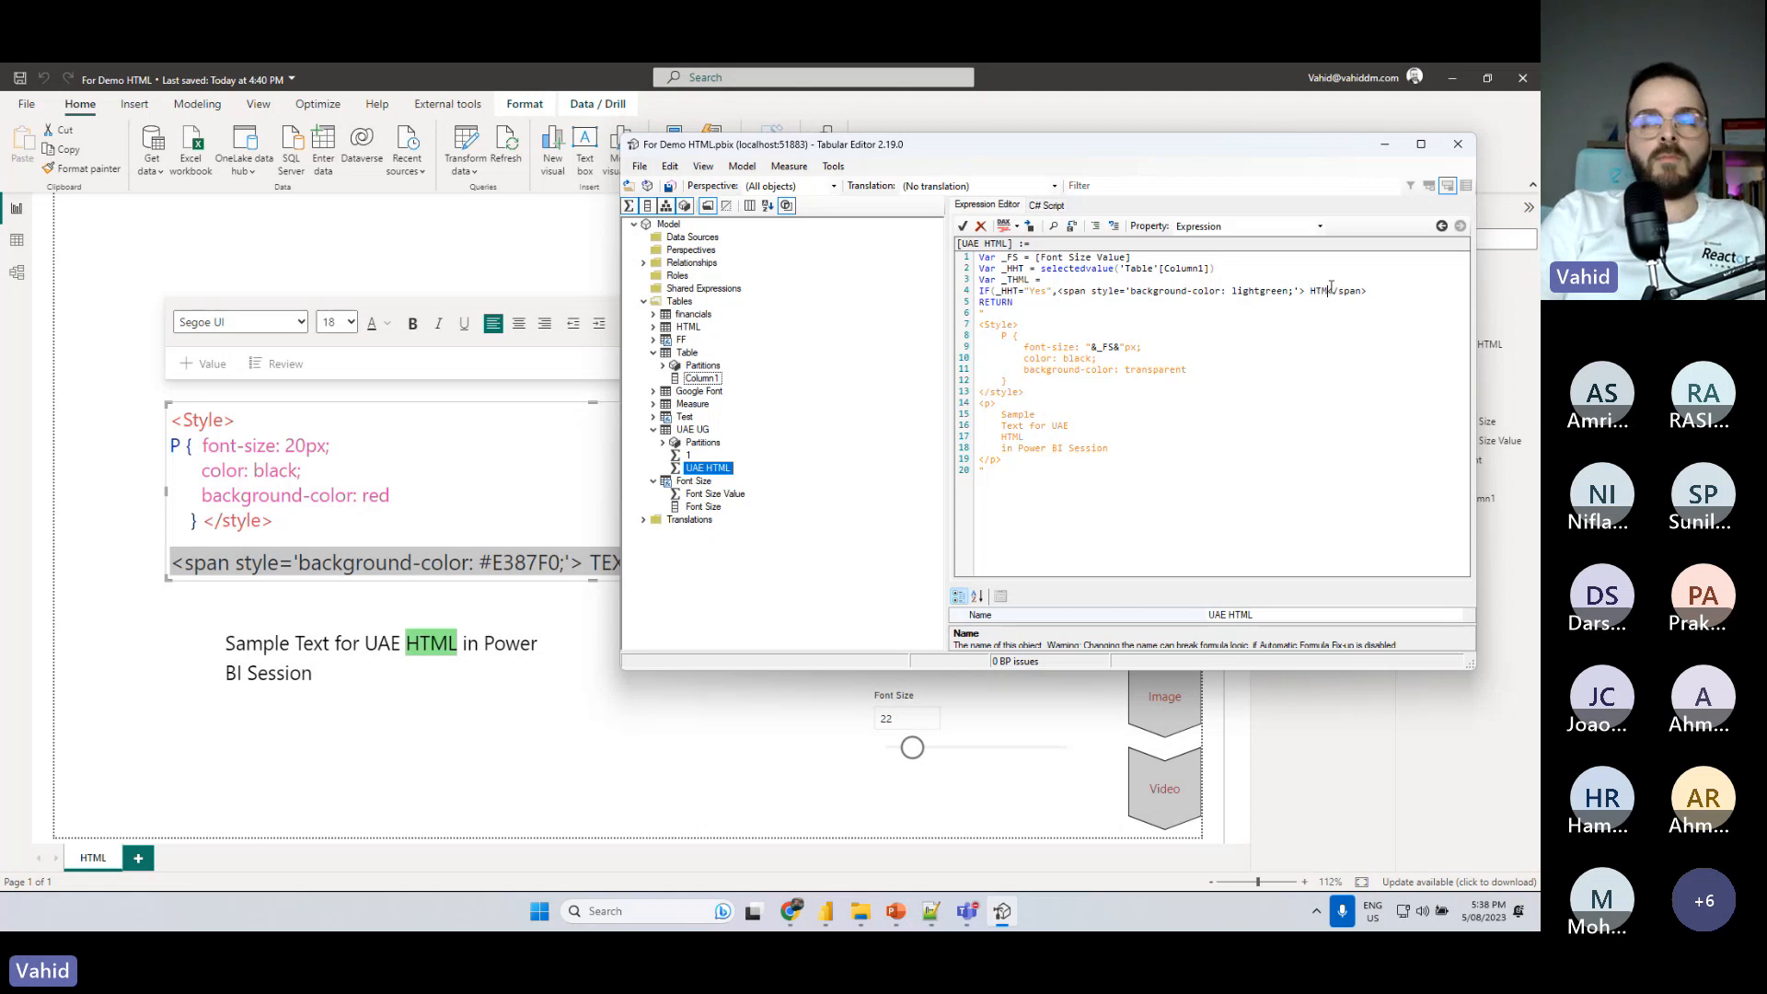
type("<")
left_click(1379, 292)
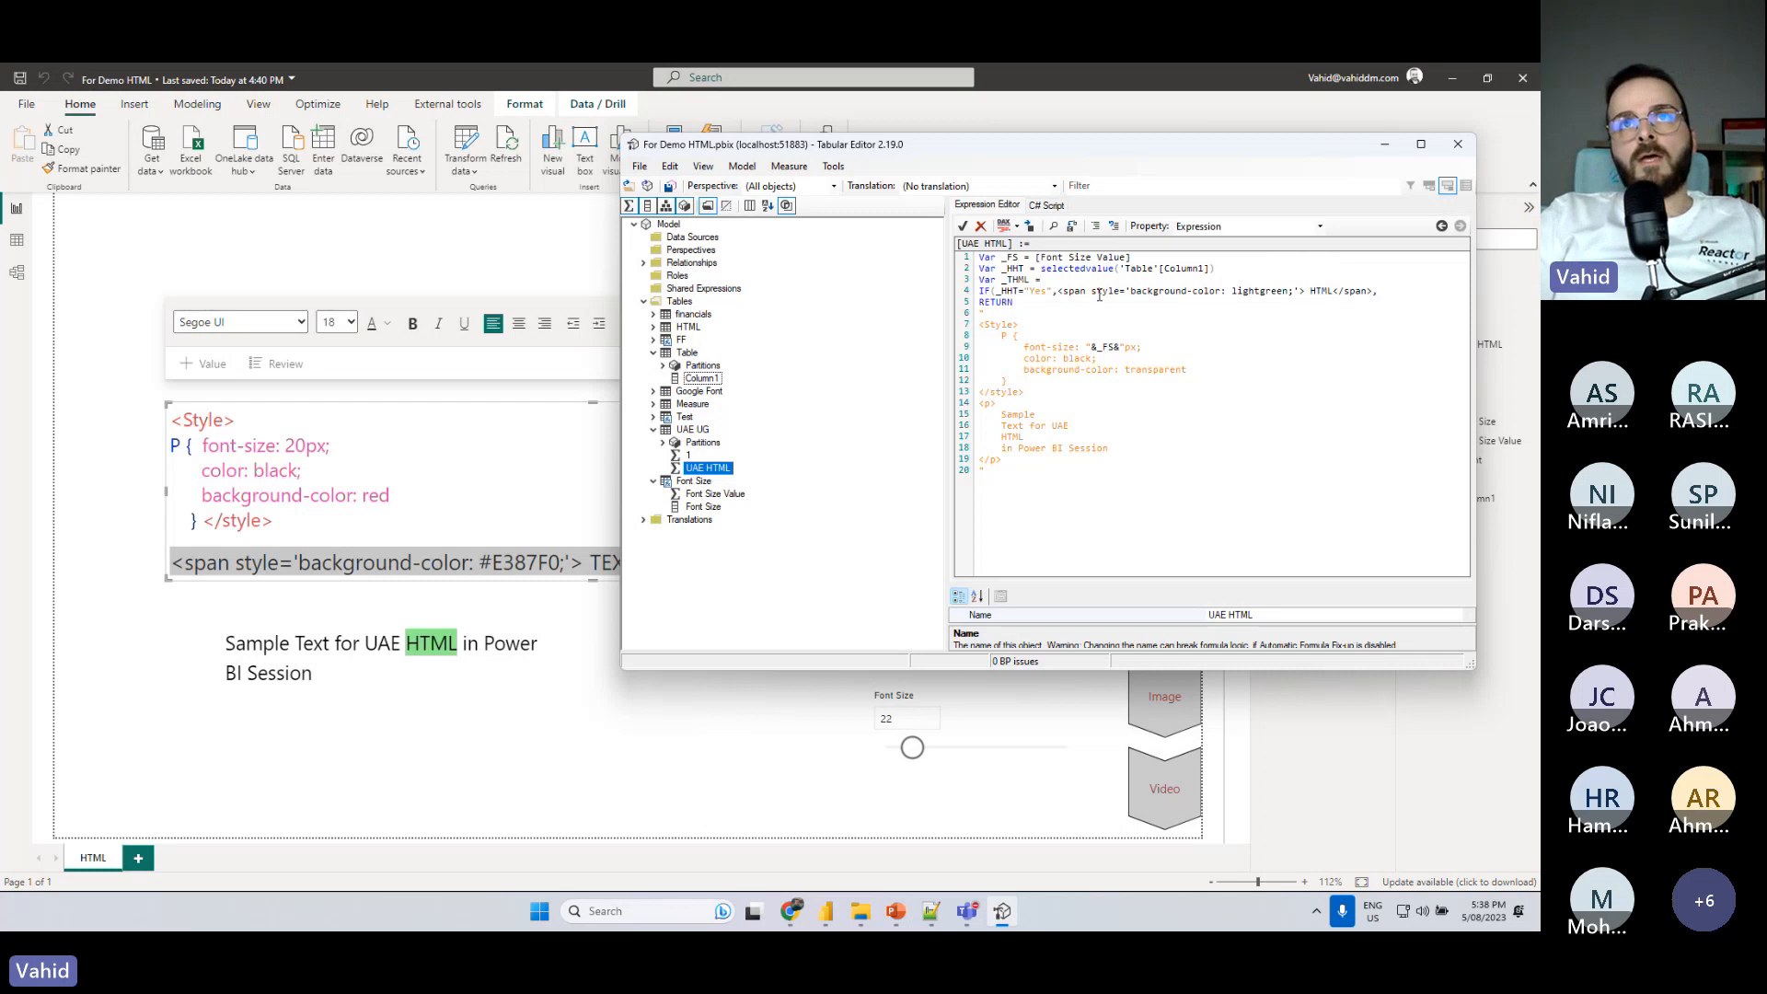
- Put the lightgreen span on its own line and duplicate it below as the IF's false result, closing the parenthesis
left_click(1056, 291)
key("Return")
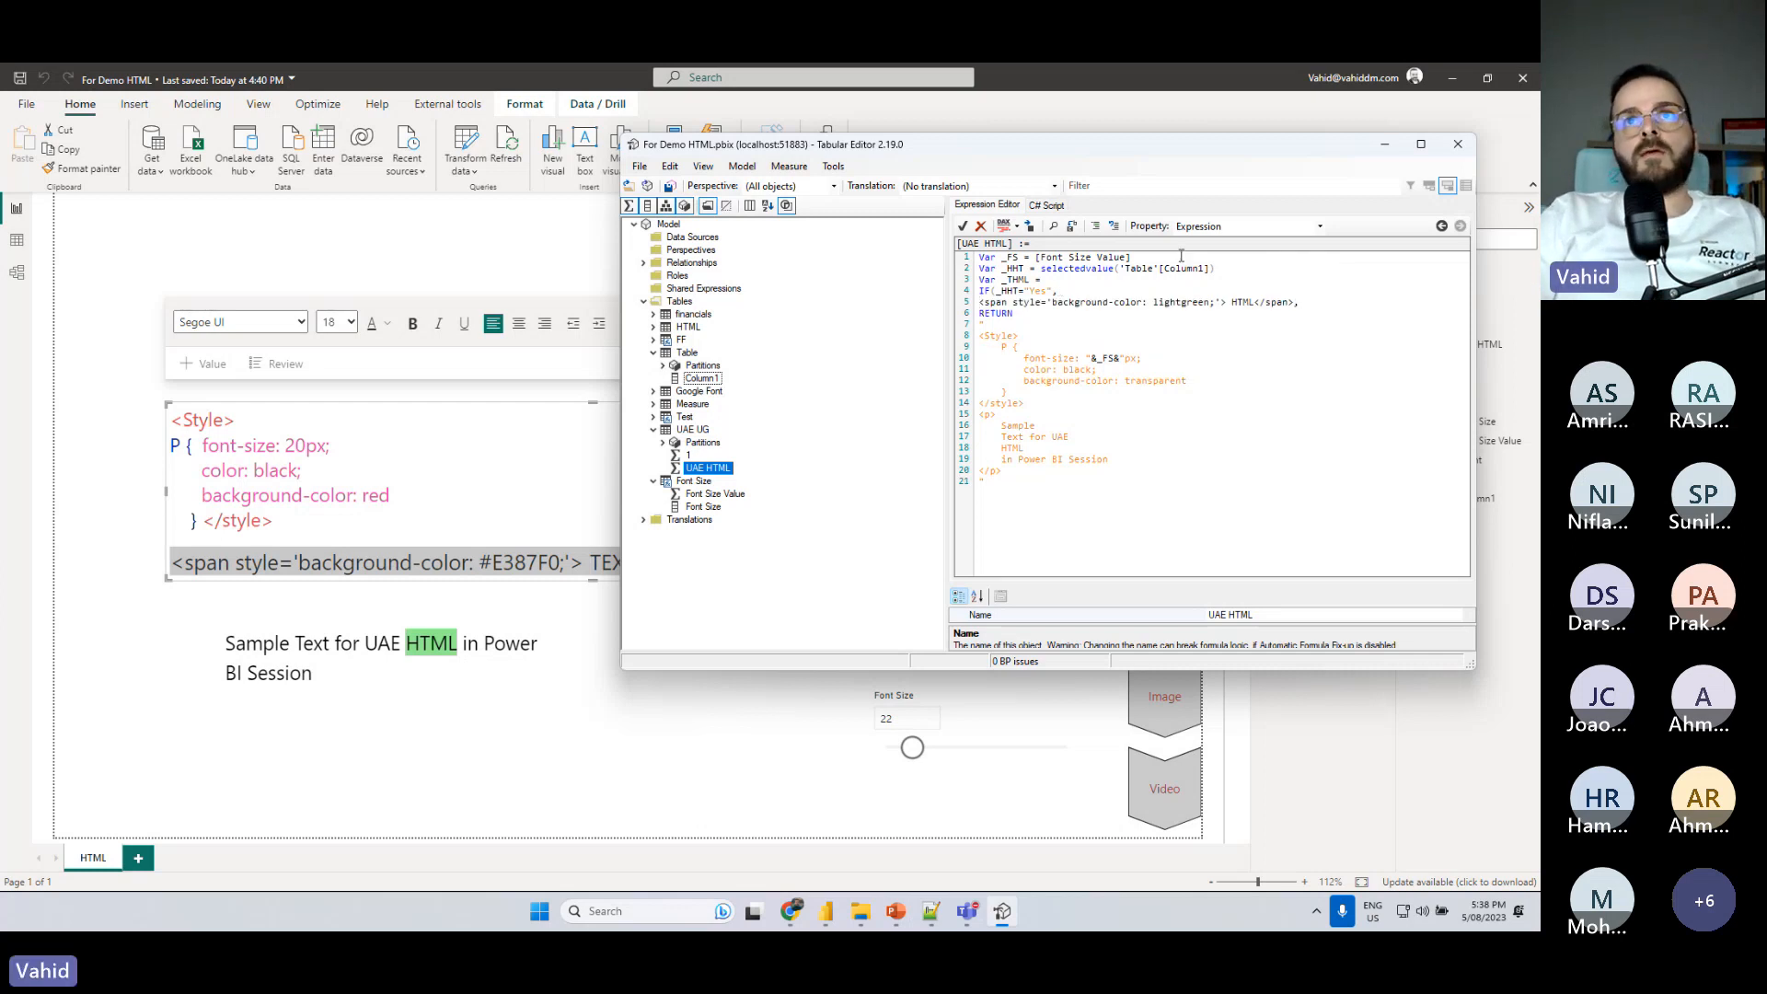
left_click_drag(1294, 301, 1216, 291)
key("ctrl+c")
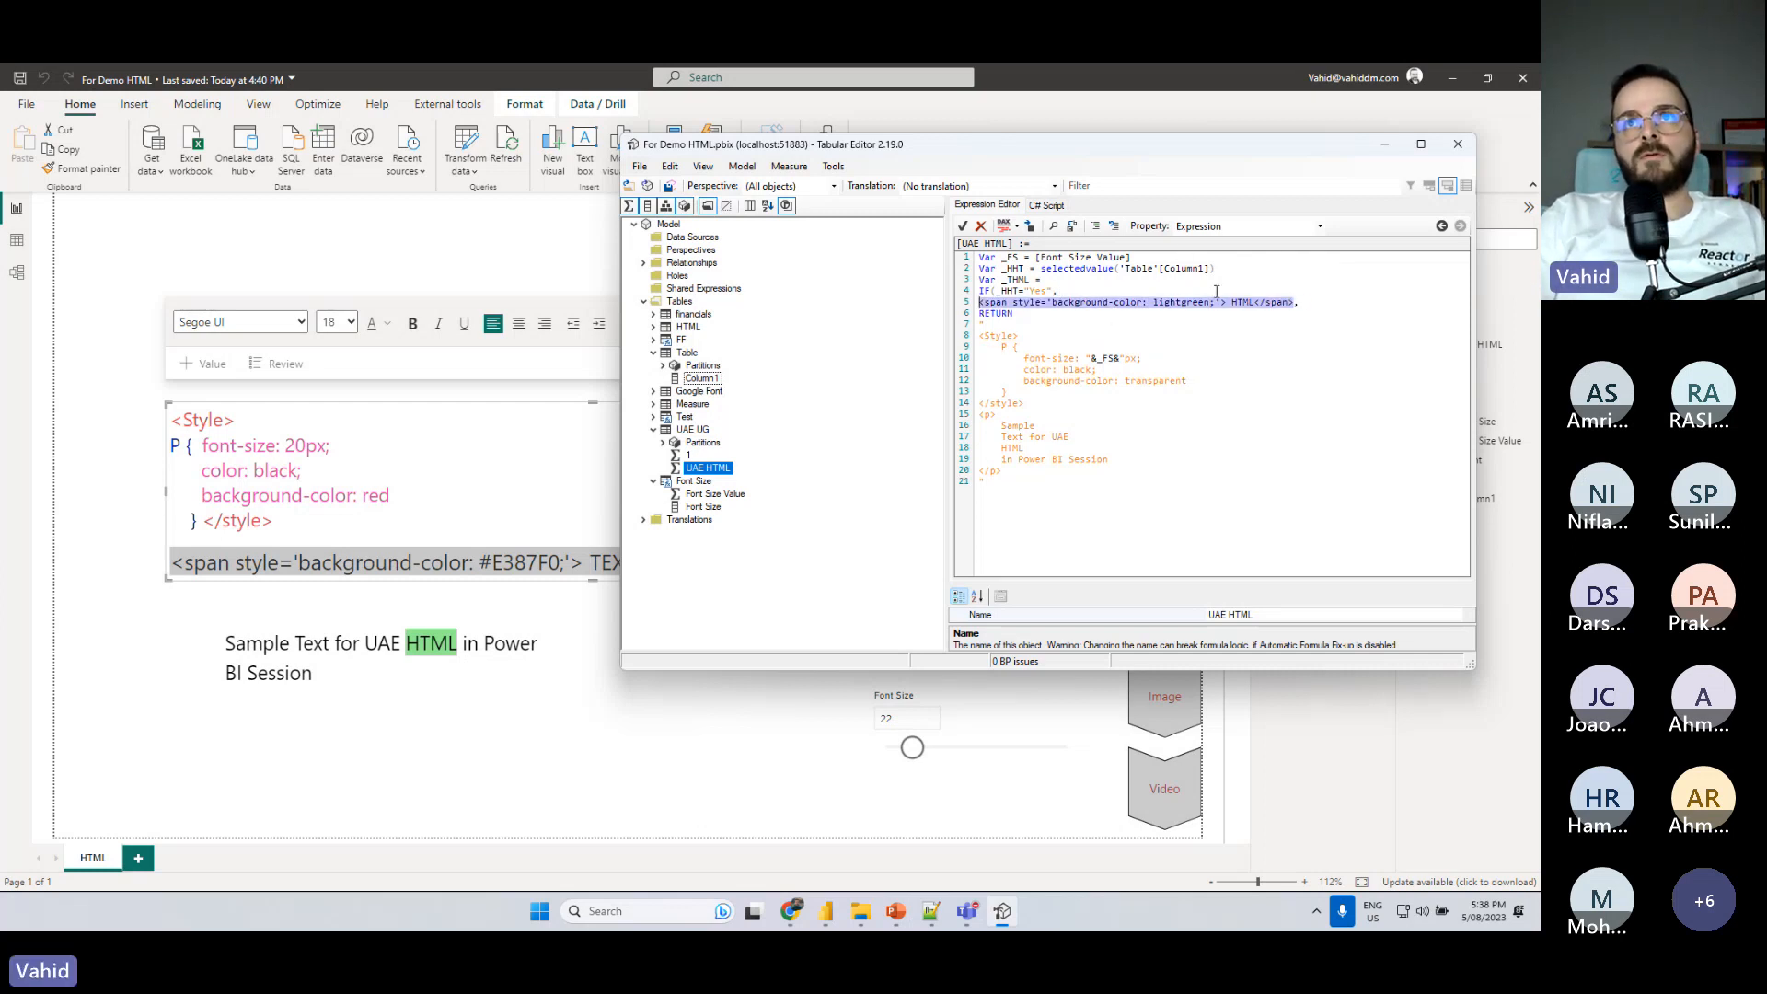
left_click(1310, 301)
key("Return")
key("ctrl+v")
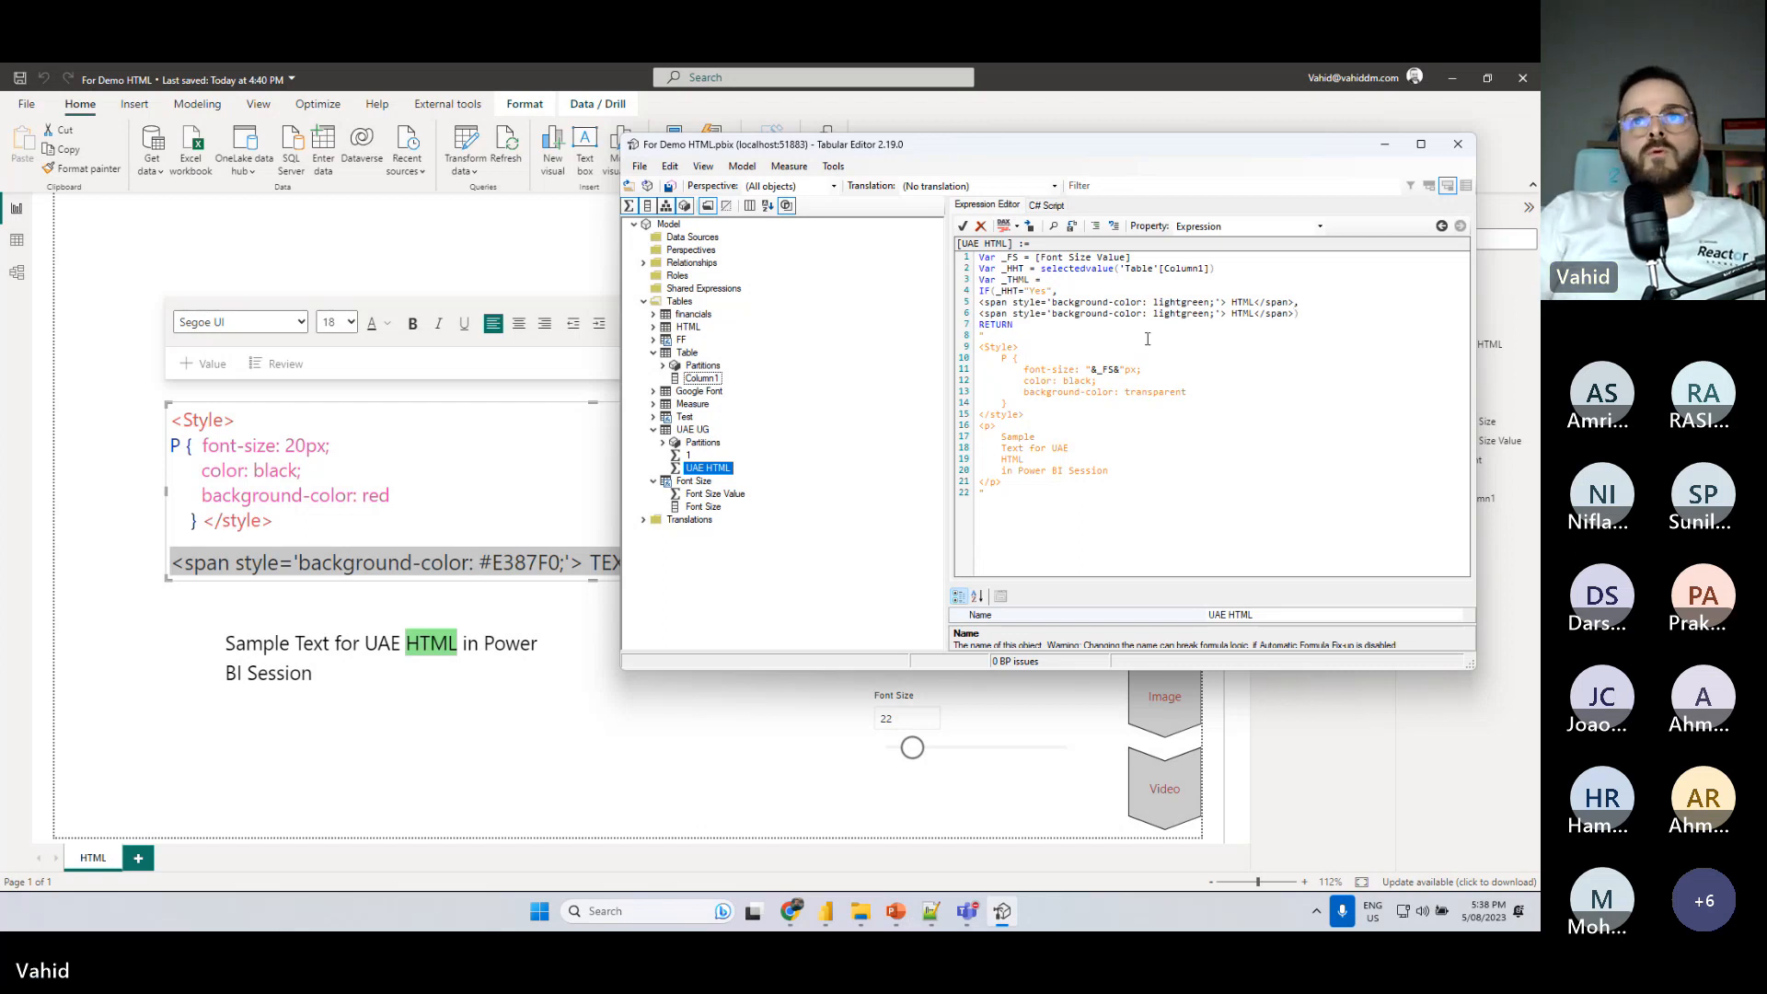
- Set the background color of the second span in the IF expression to red
double_click(1171, 314)
type("red")
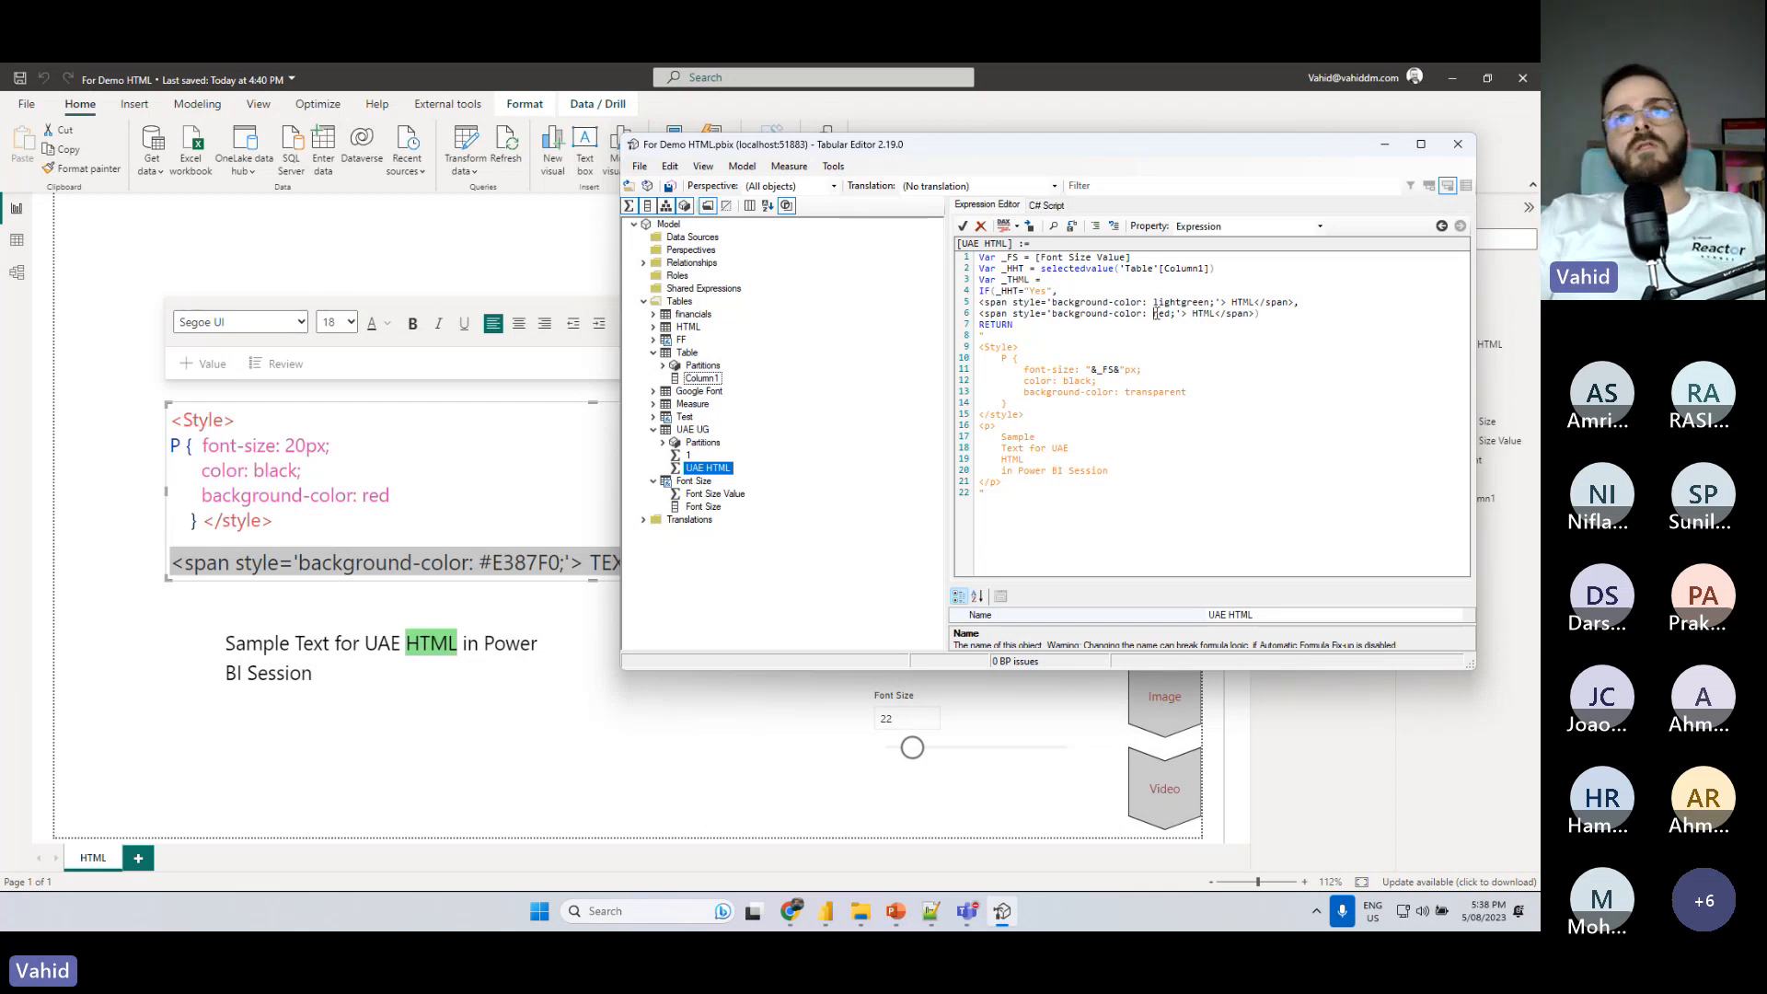
double_click(1162, 314)
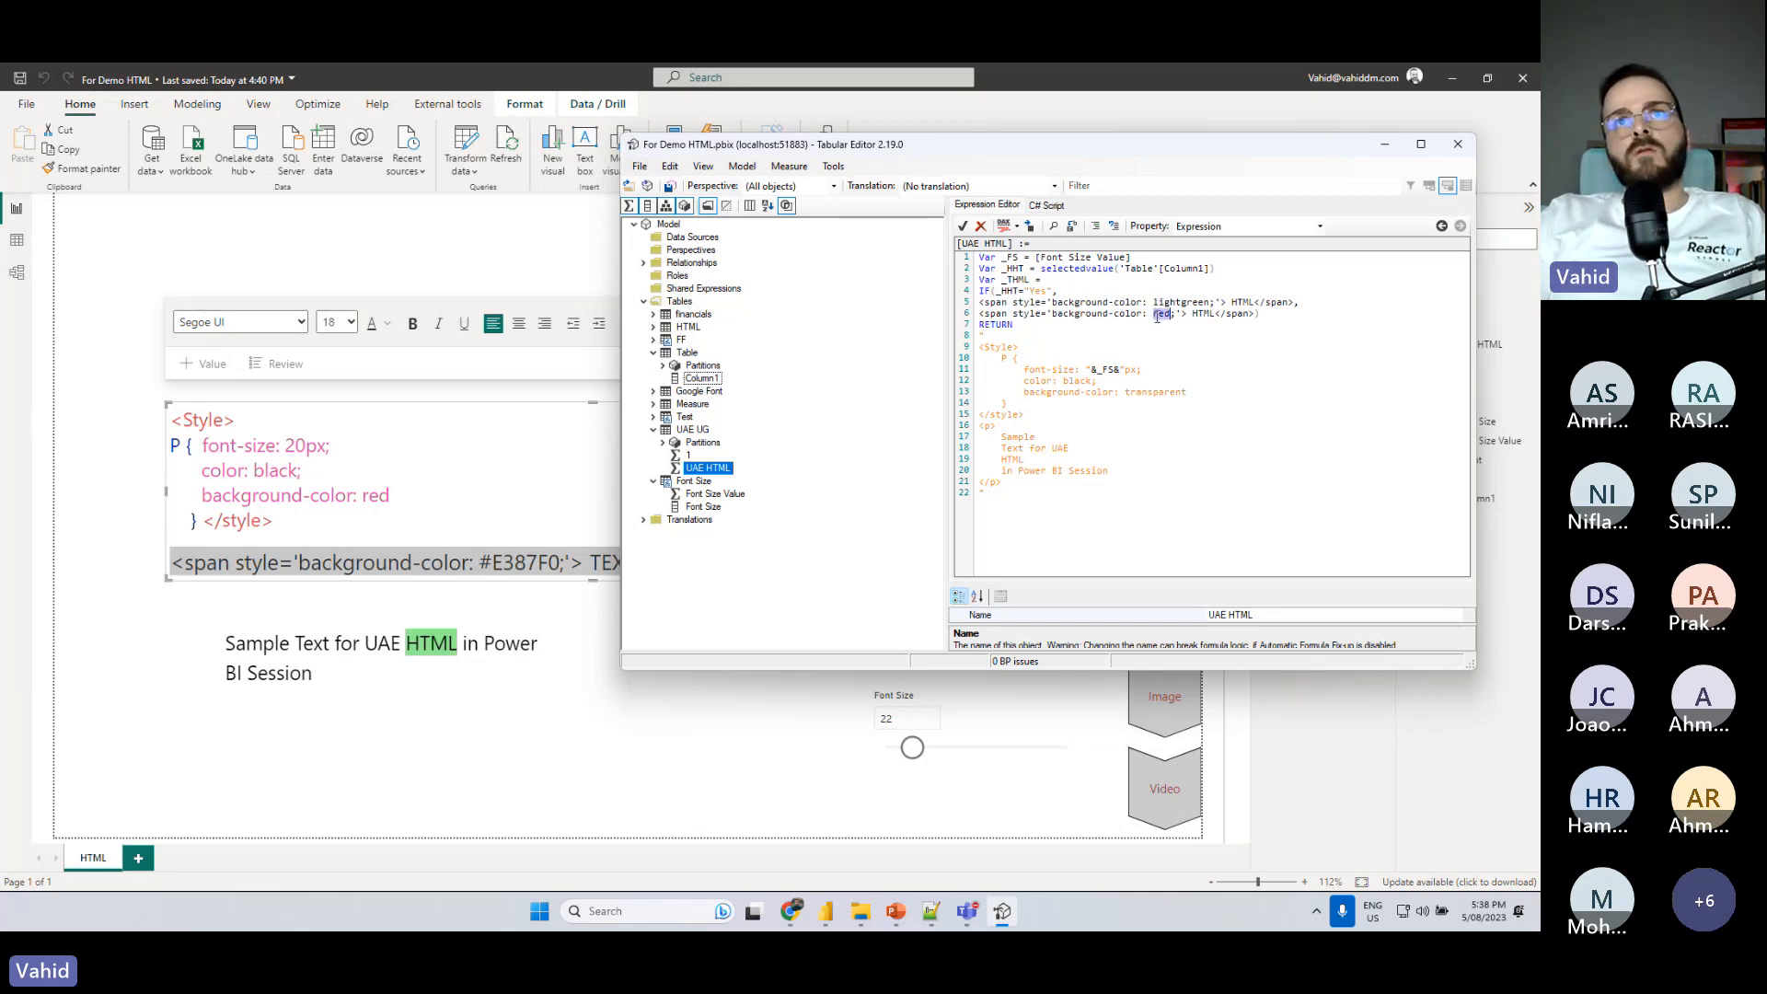
- Replace the word HTML in the measure's paragraph with the variable reference "&_THML&" and save the changes to the model
double_click(1012, 459)
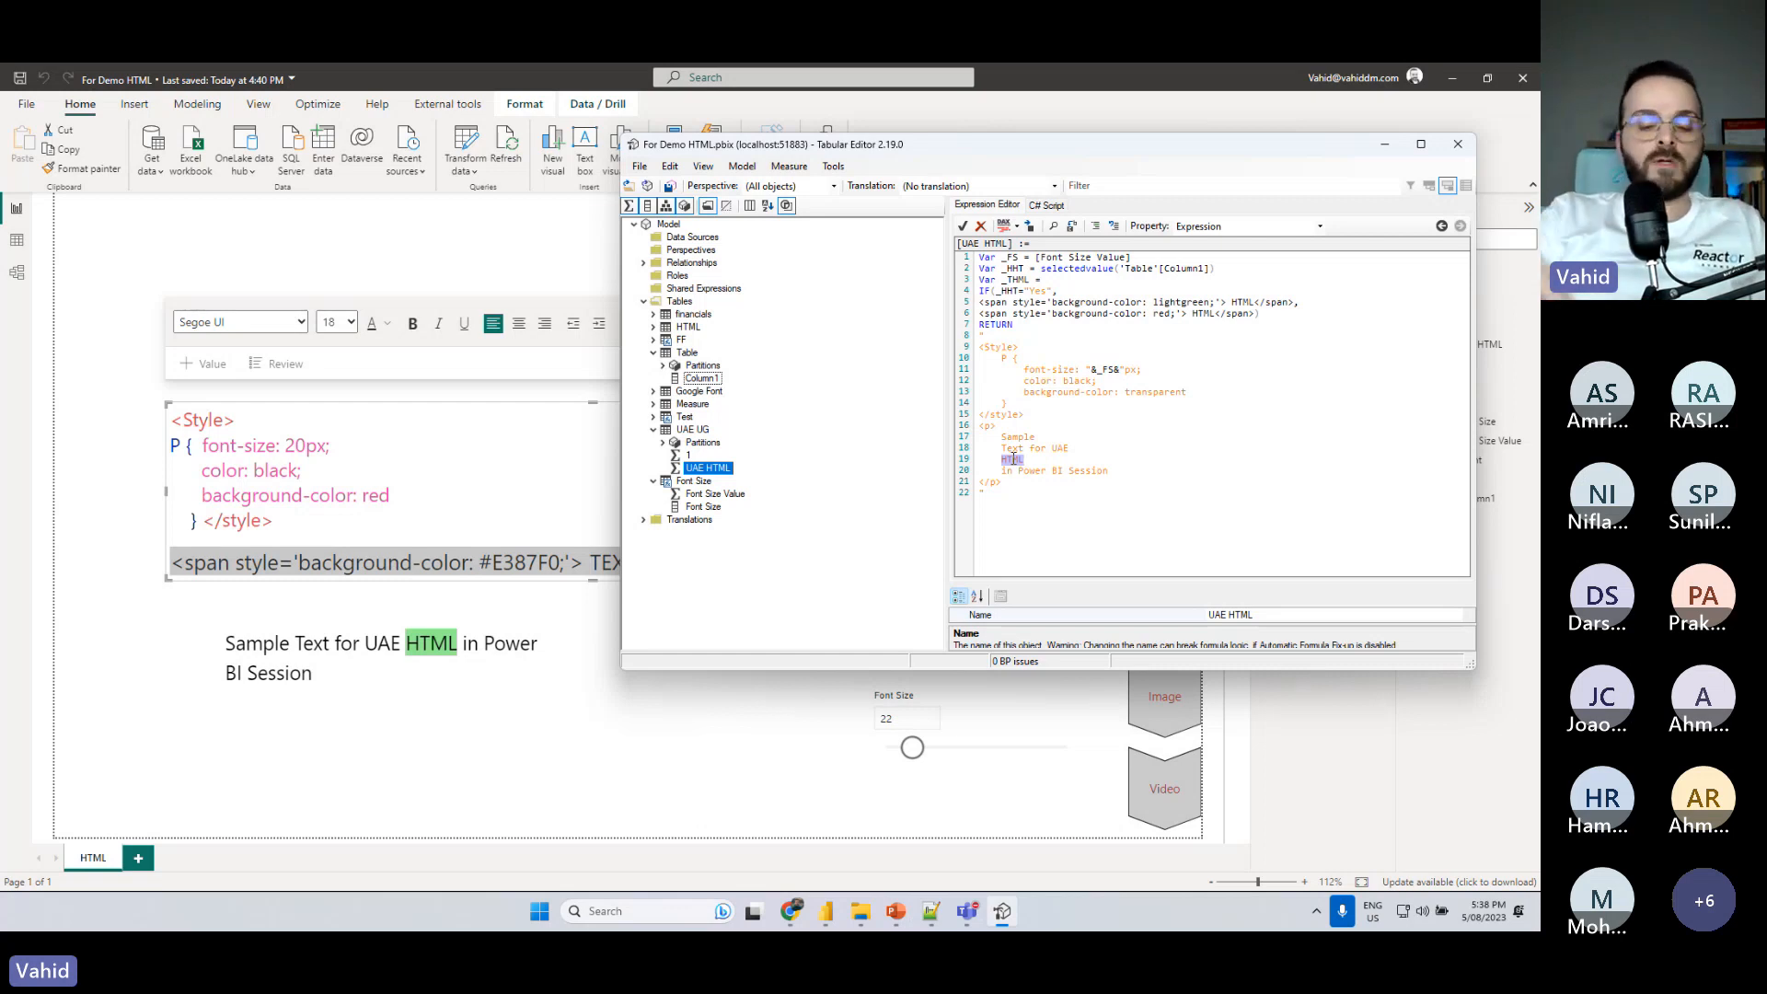
type("\"")
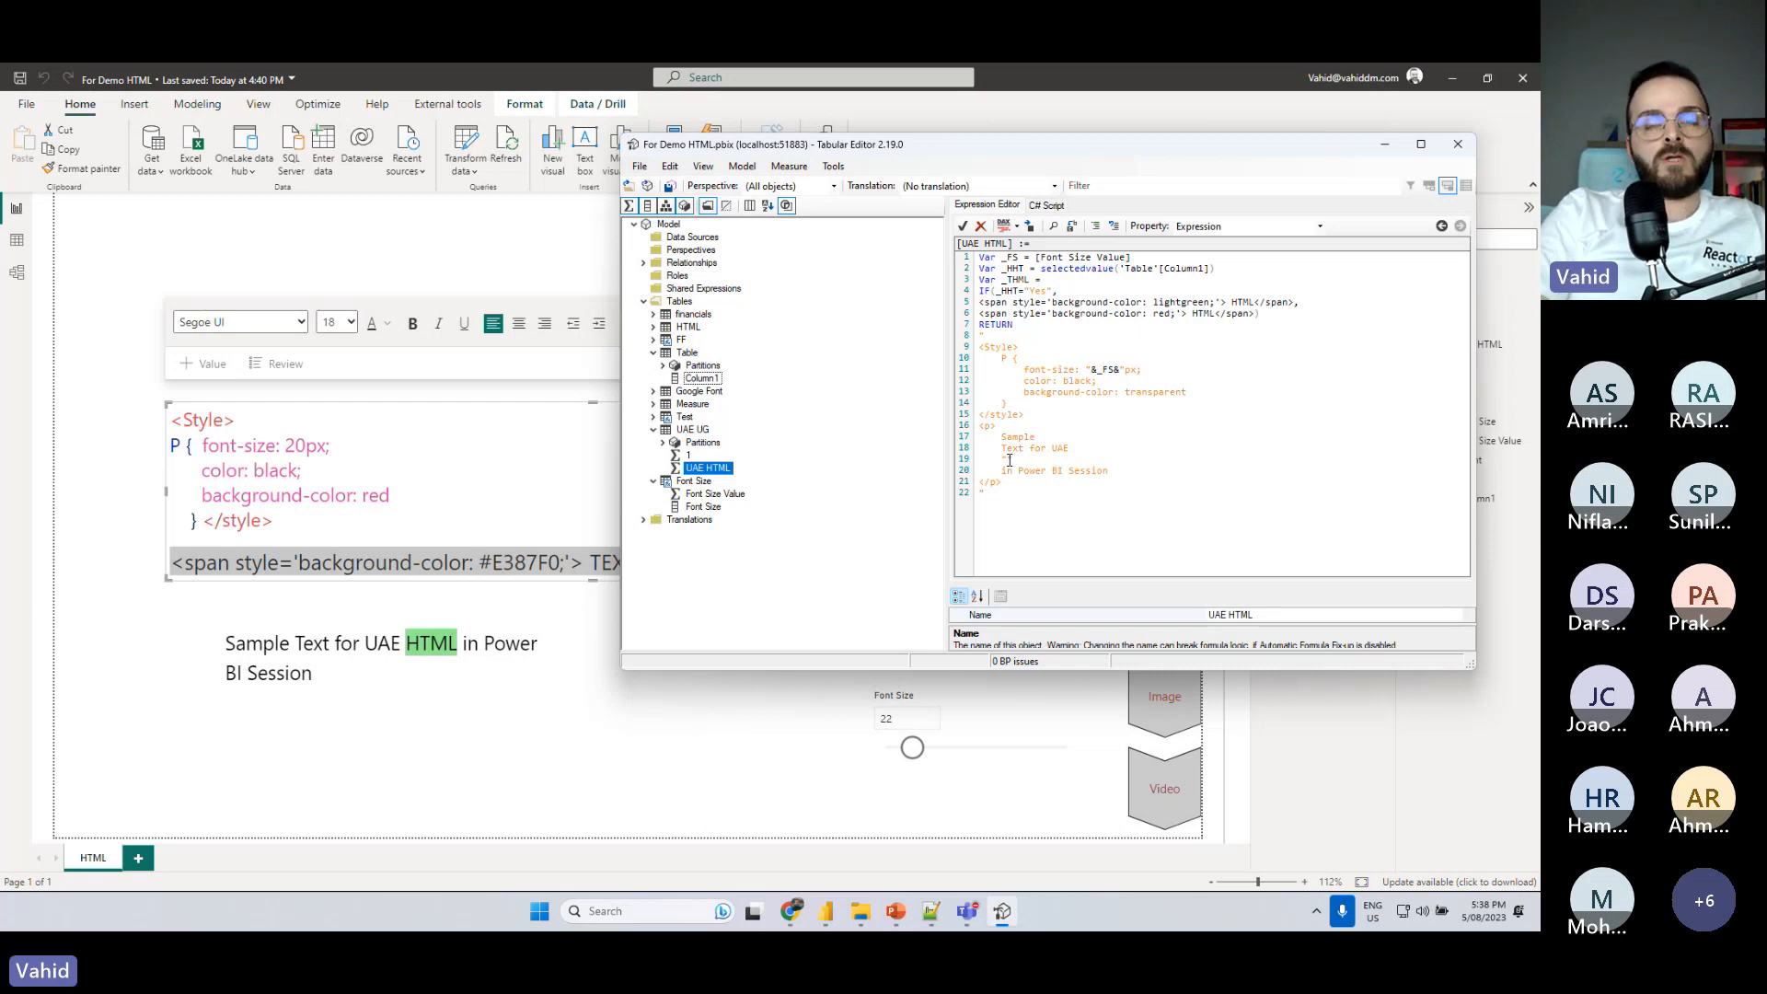
type("&&")
scroll(1012, 469, "up", 1)
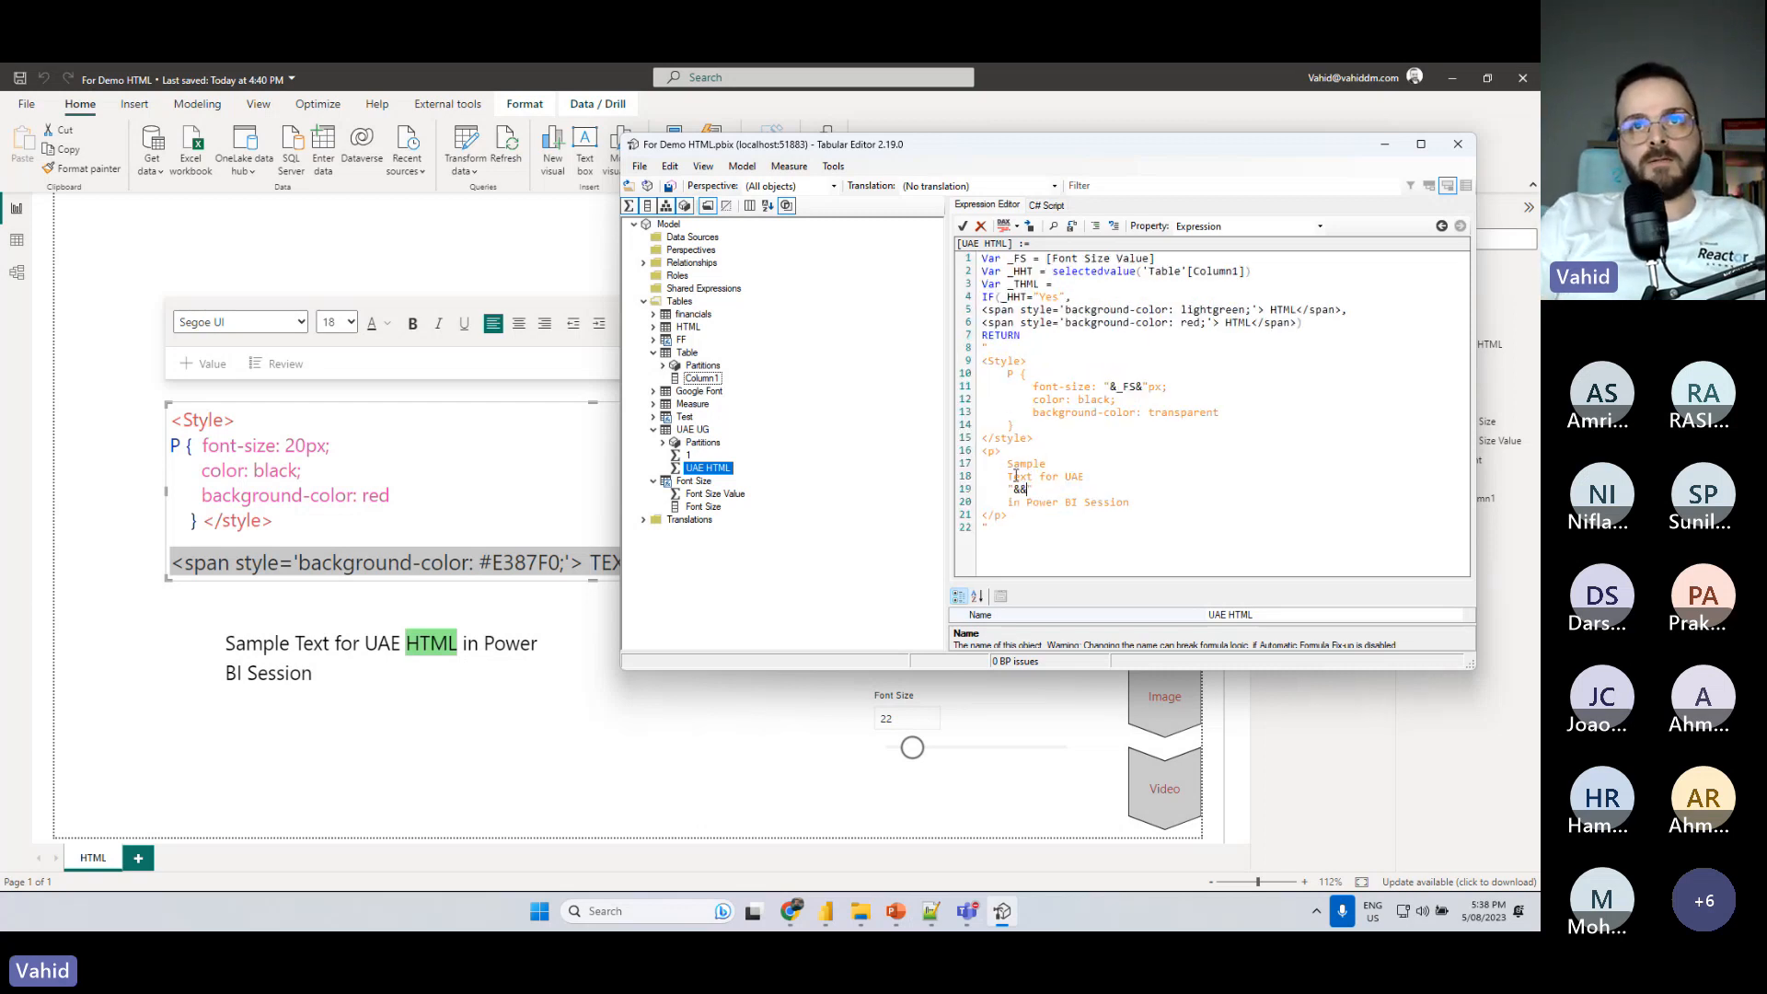
type("\"")
scroll(1015, 476, "up", 1)
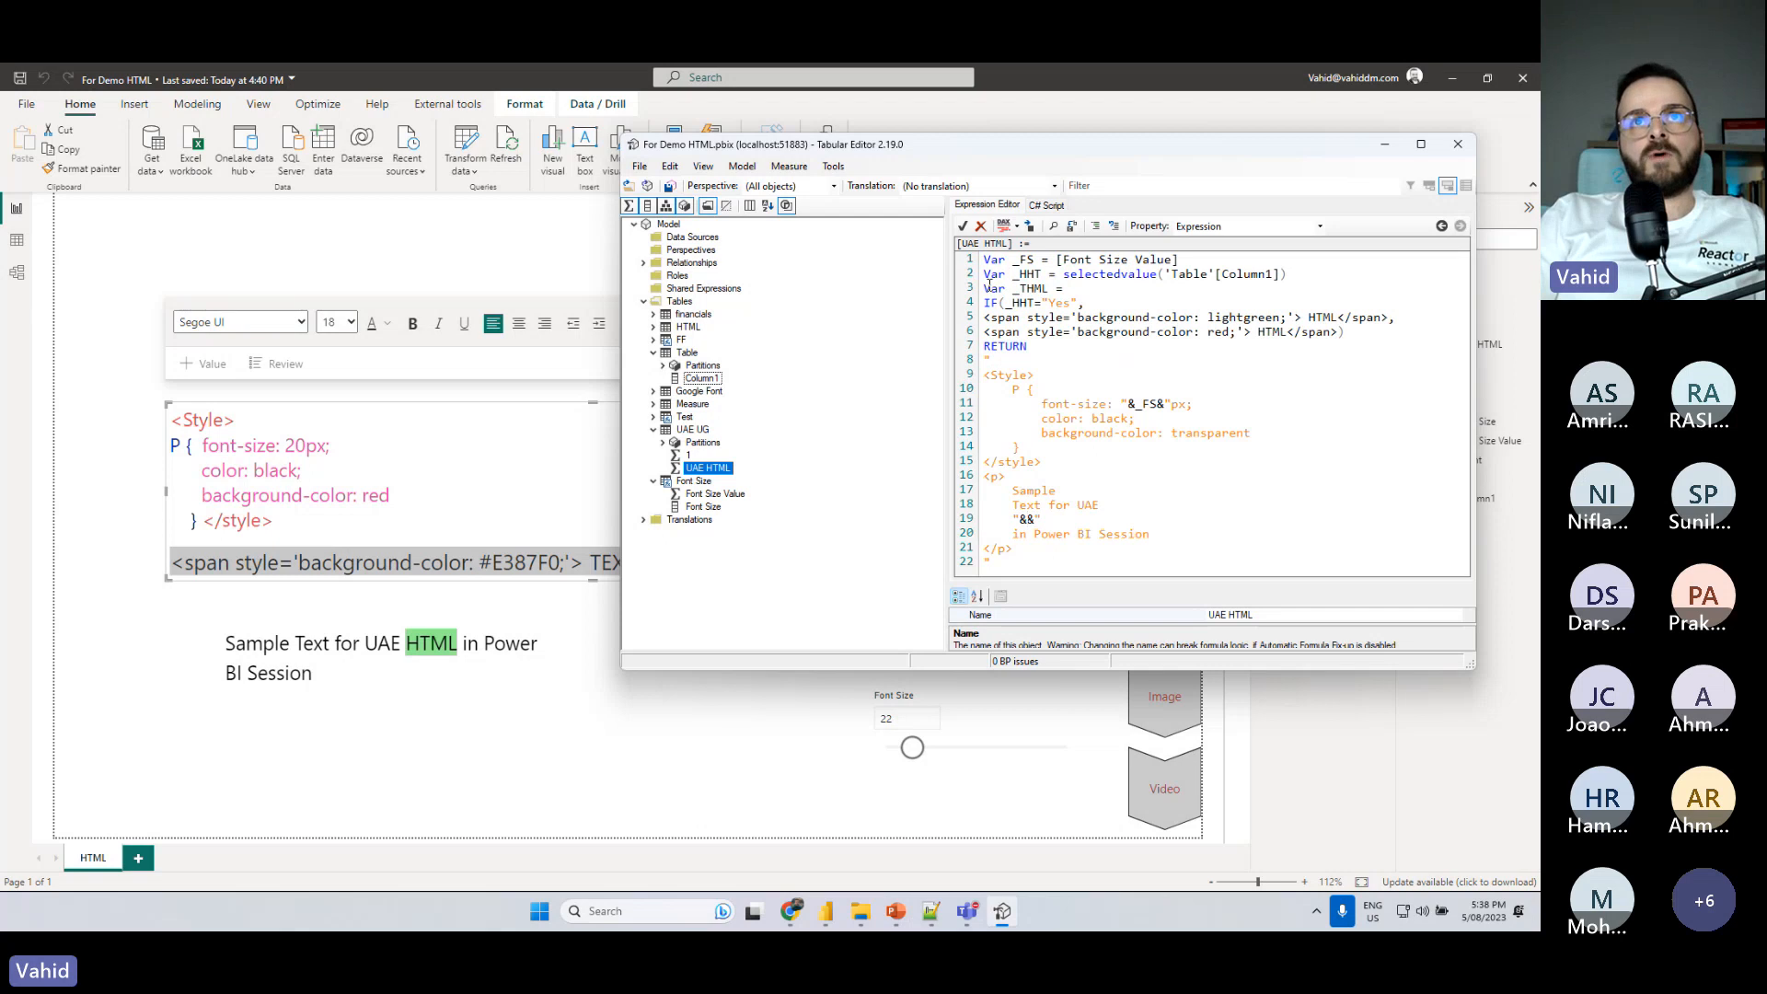
double_click(1028, 288)
key("ctrl+c")
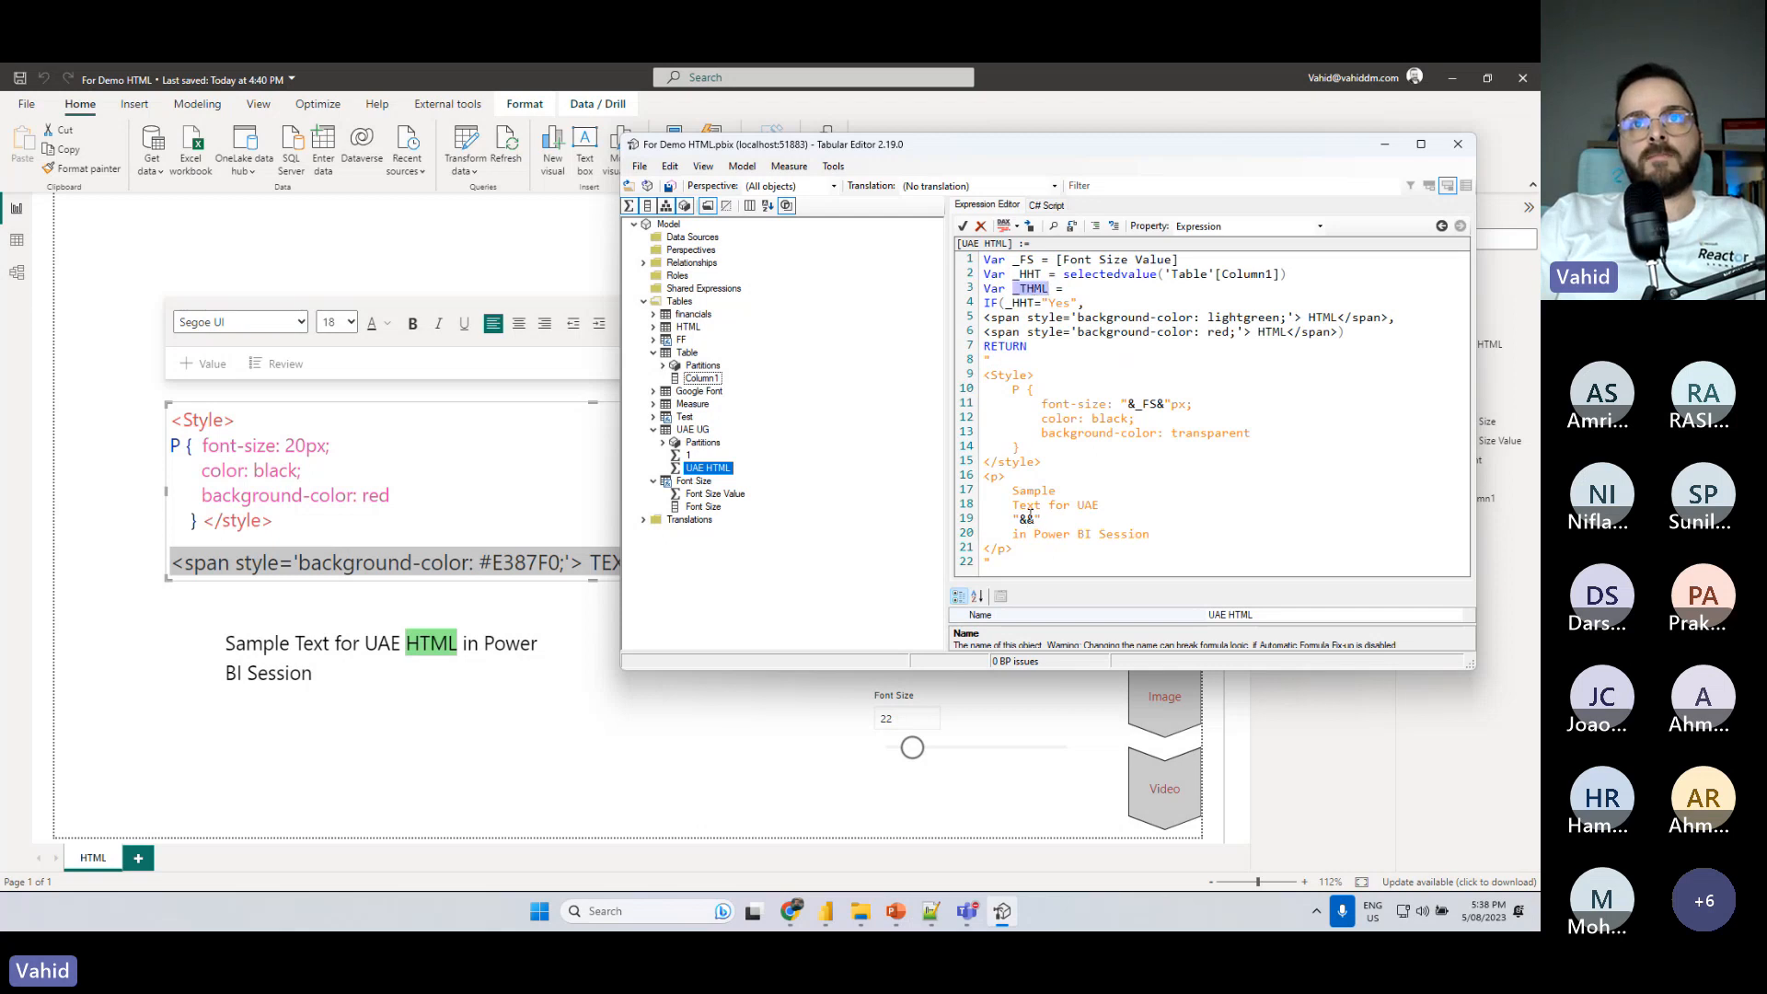
left_click(1026, 519)
key("ctrl+v")
left_click(669, 186)
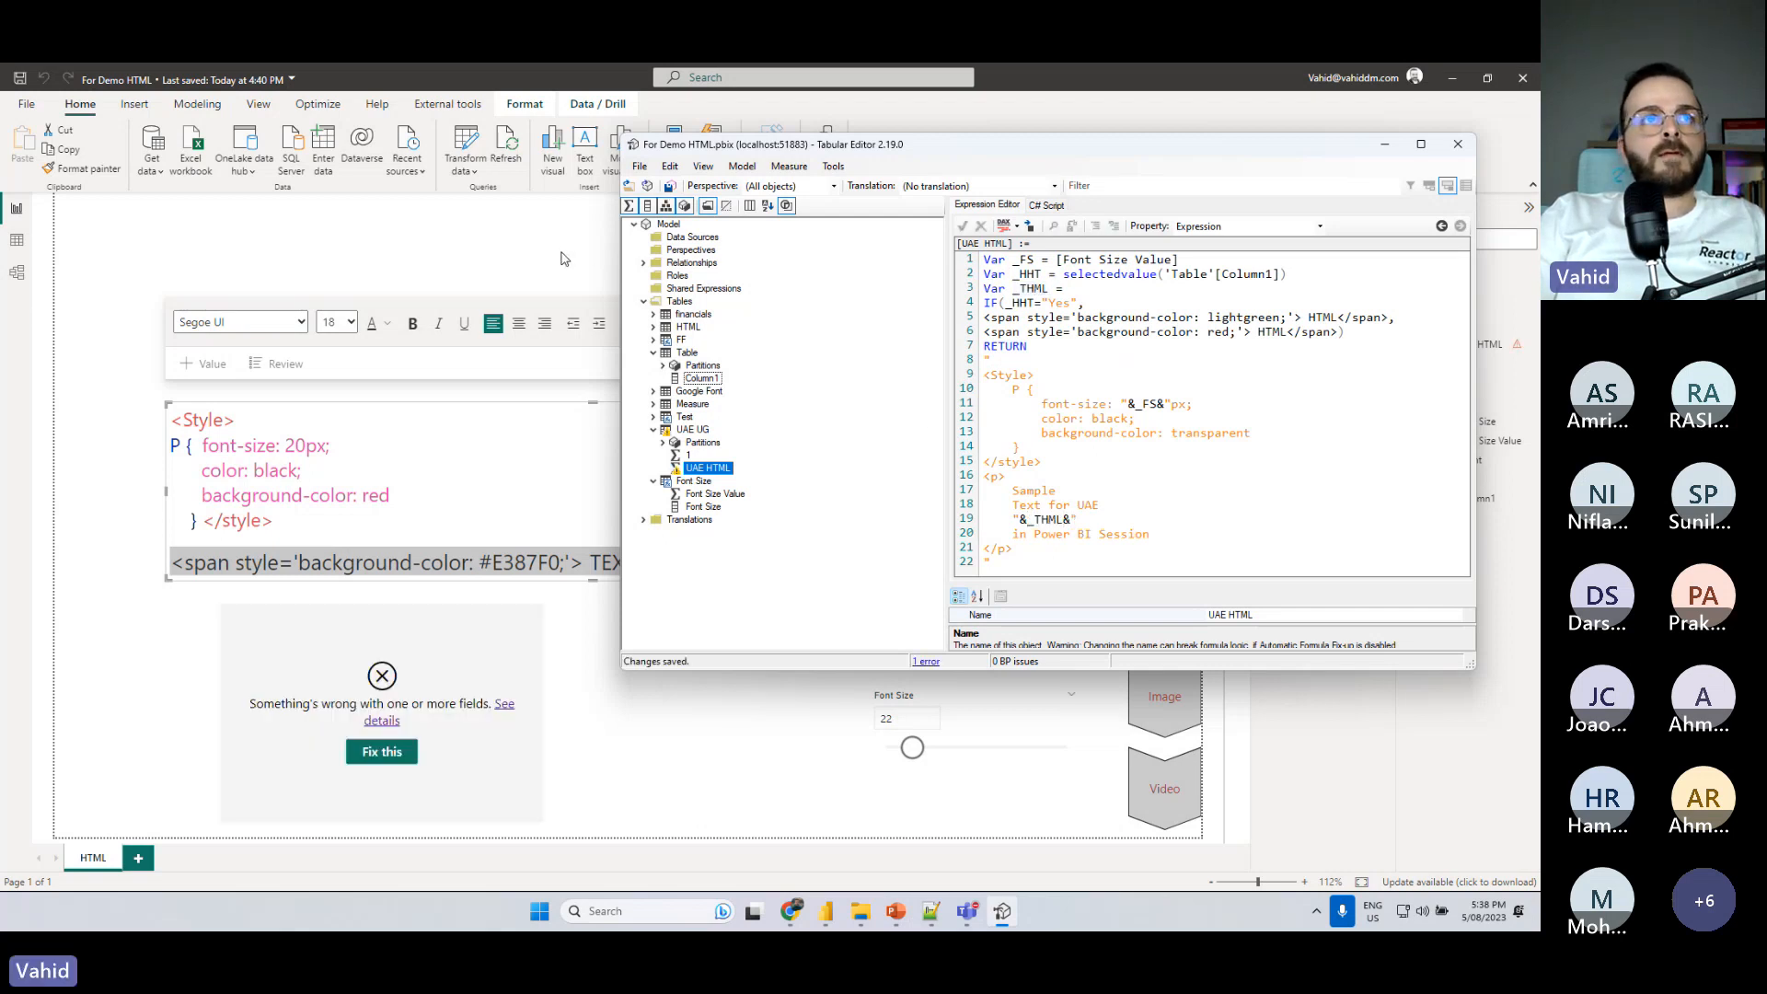
- Switch to Power BI, select the HTML visual, and open the UAE HTML measure's formula for editing
left_click(566, 260)
left_click(509, 594)
left_click(1478, 343)
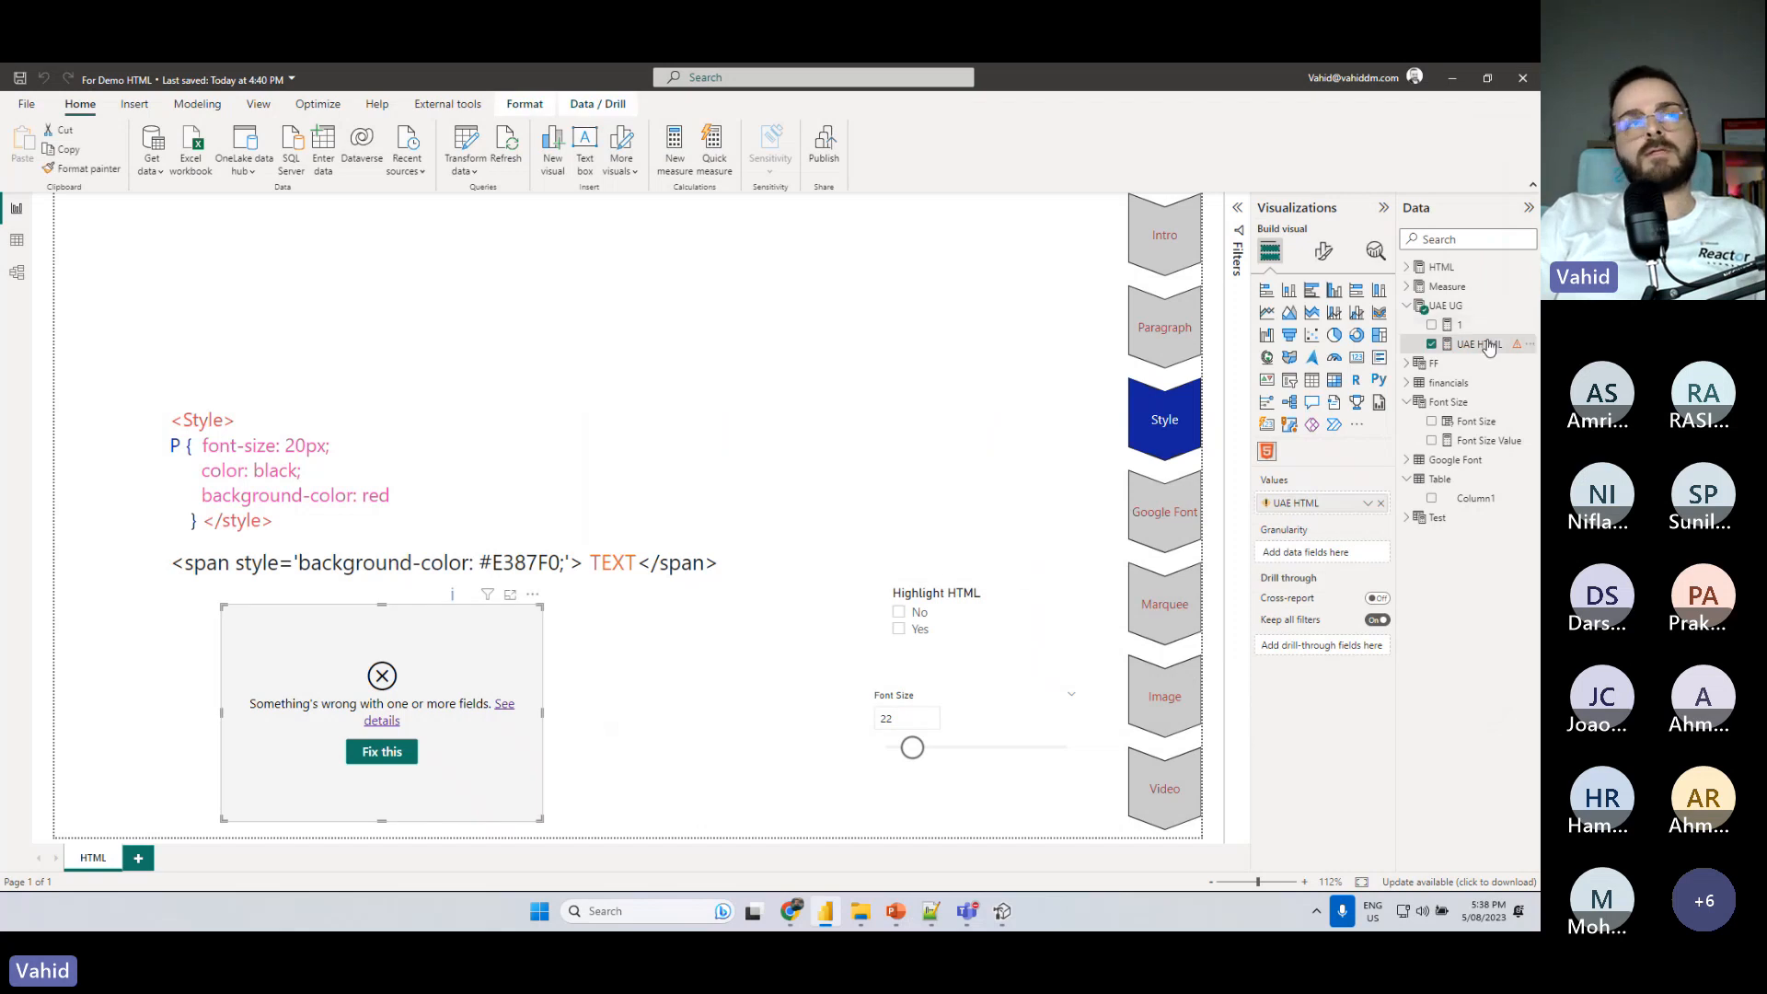
double_click(325, 237)
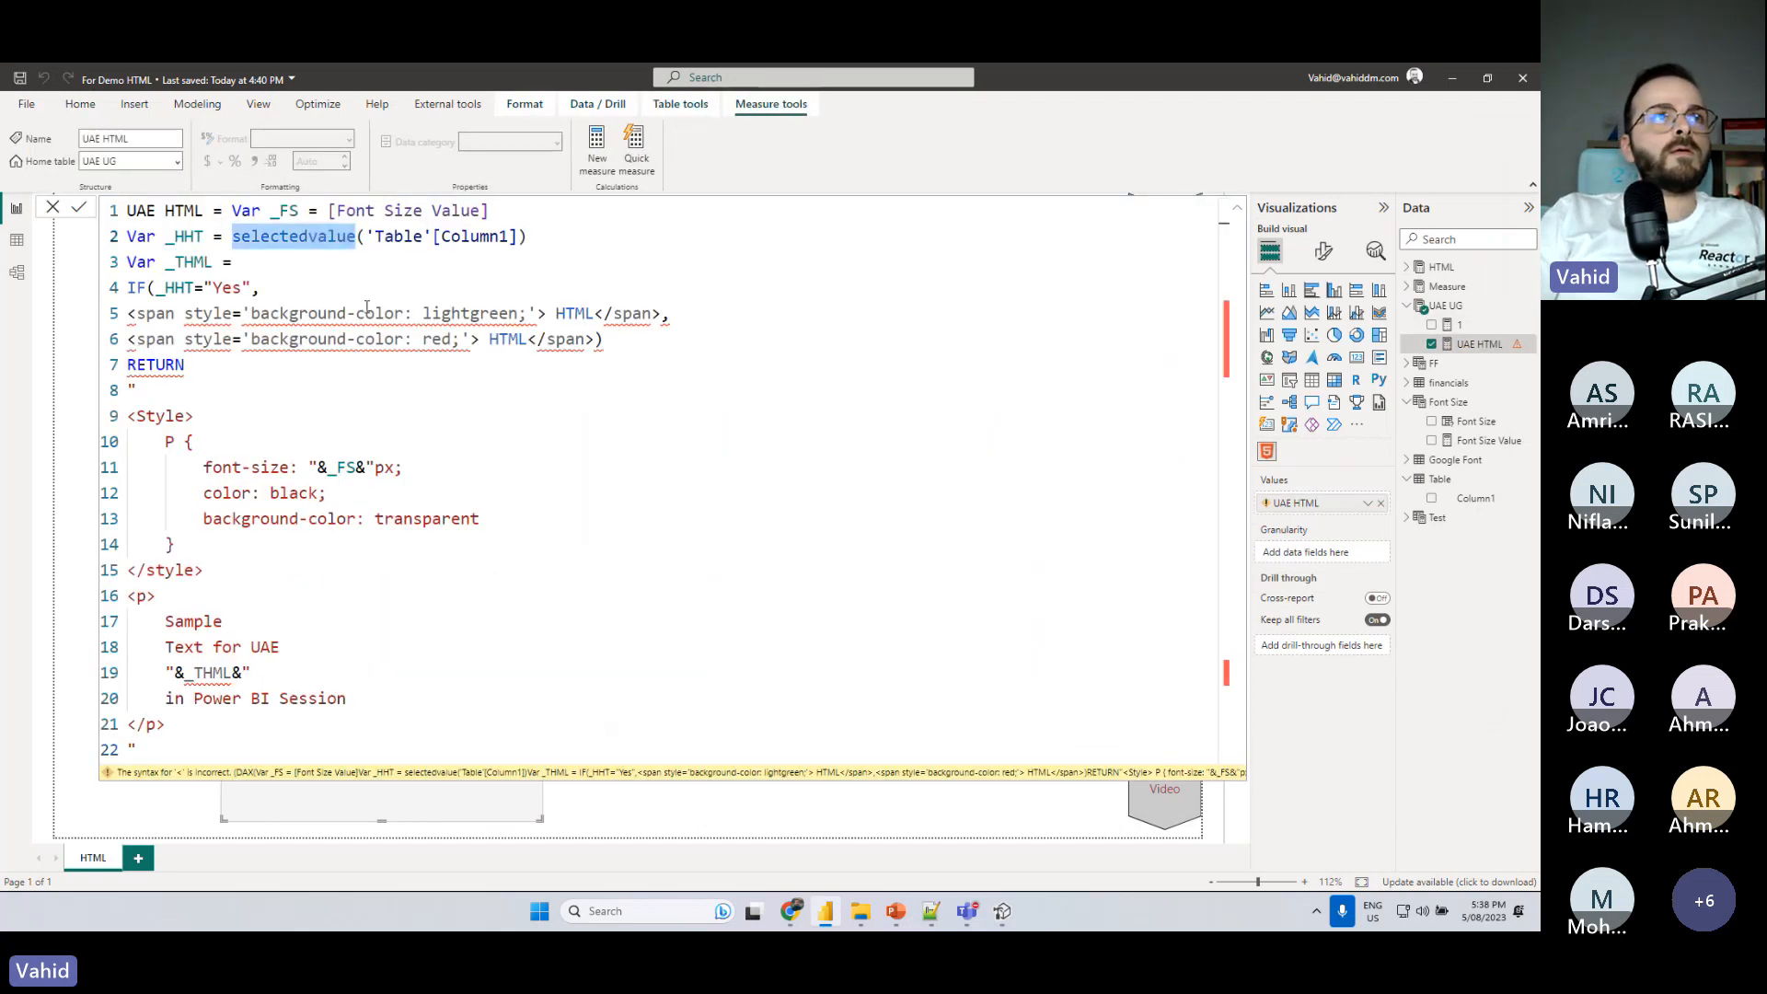
- Enclose the lightgreen and red span strings in the IF expression in double quotation marks and commit the measure
left_click(661, 314)
type("\"")
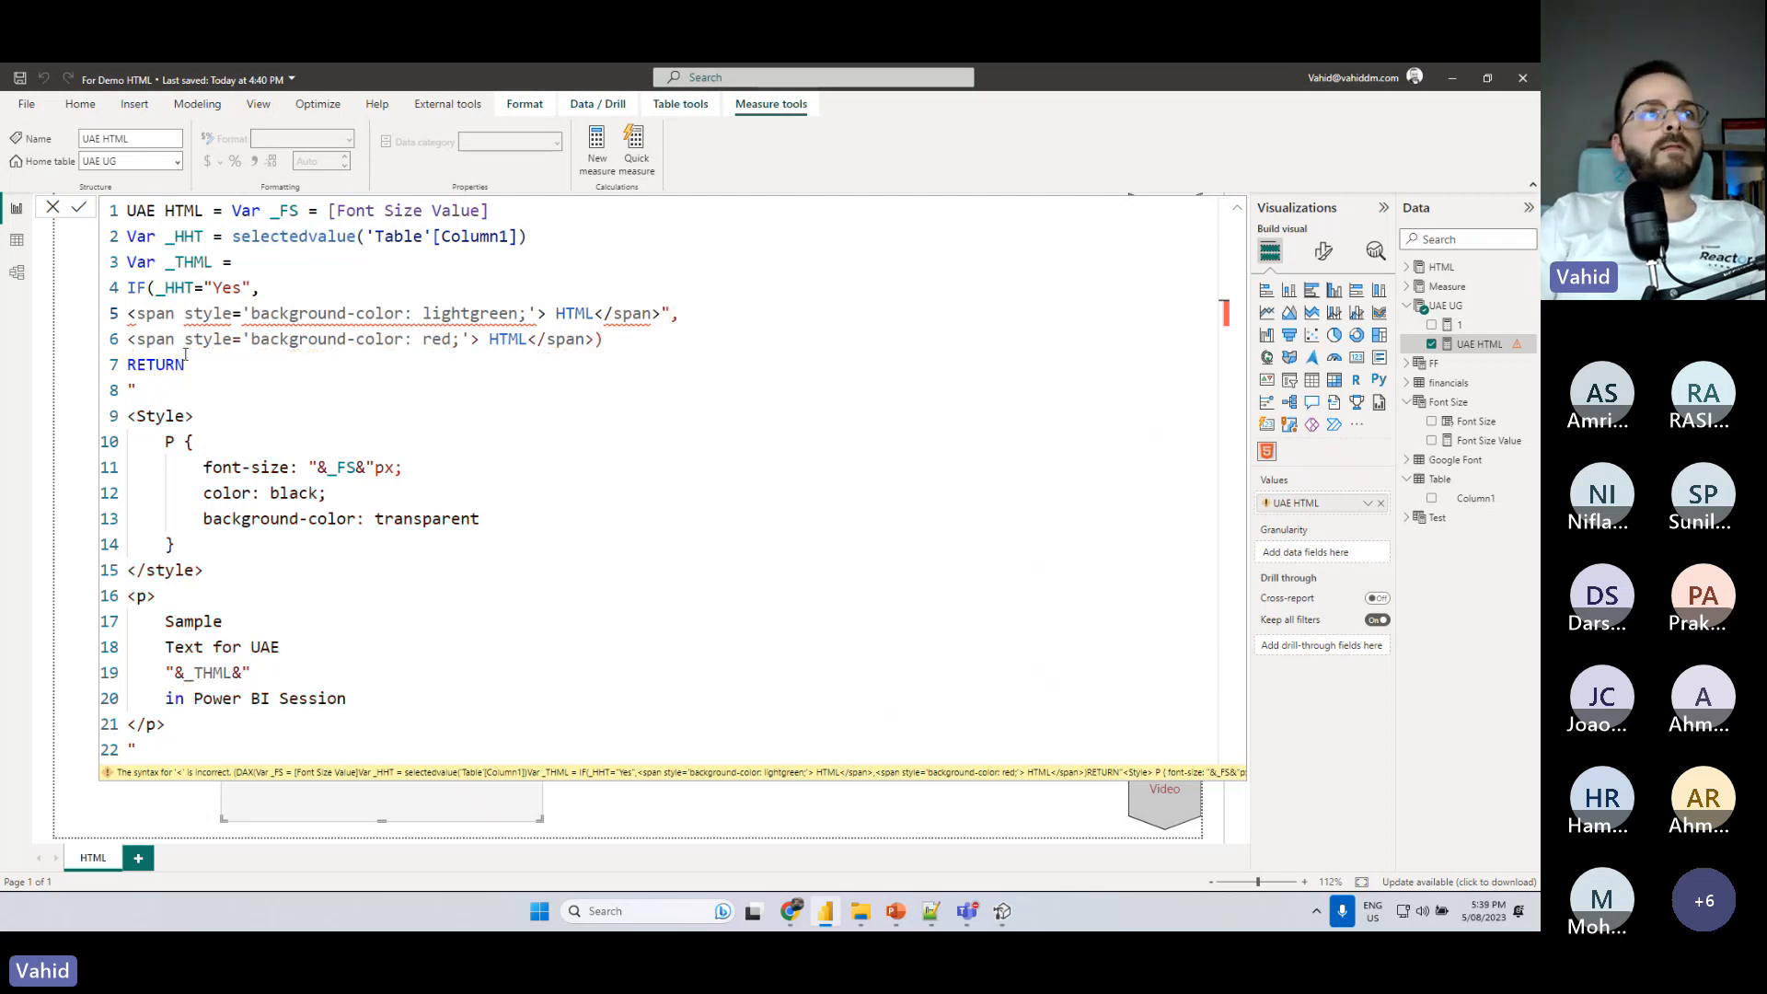
left_click(130, 315)
type("\"")
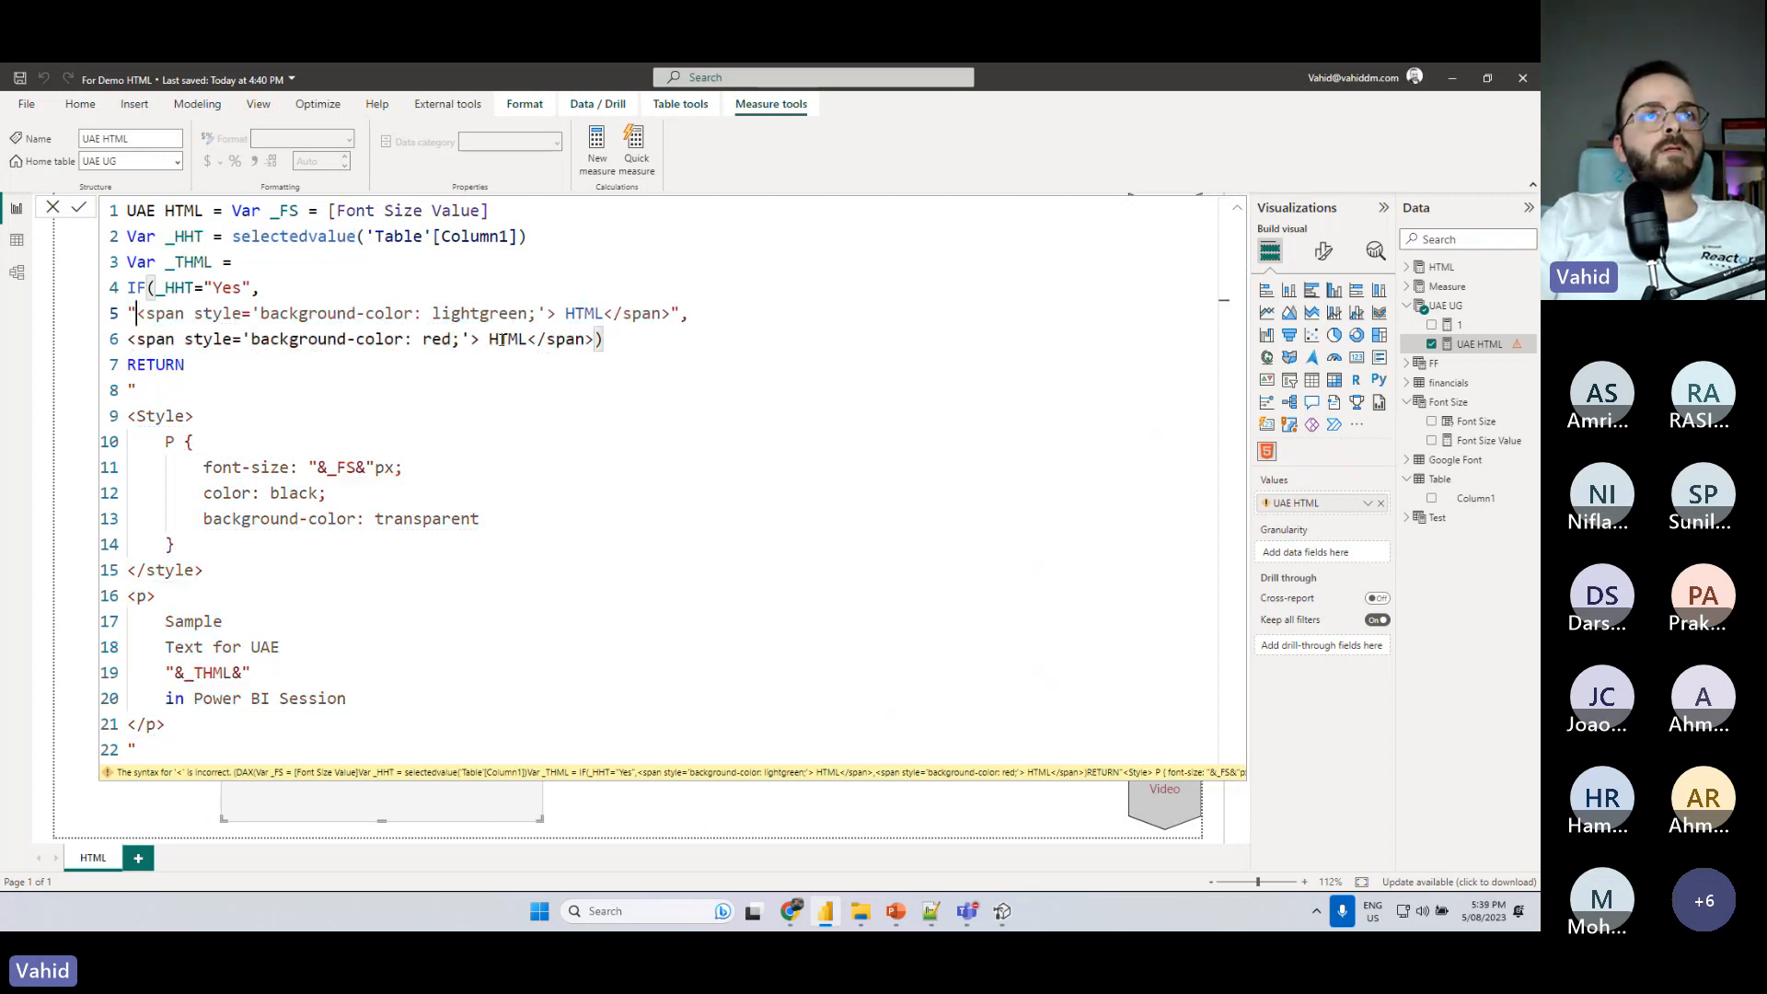
left_click(595, 340)
type("\"")
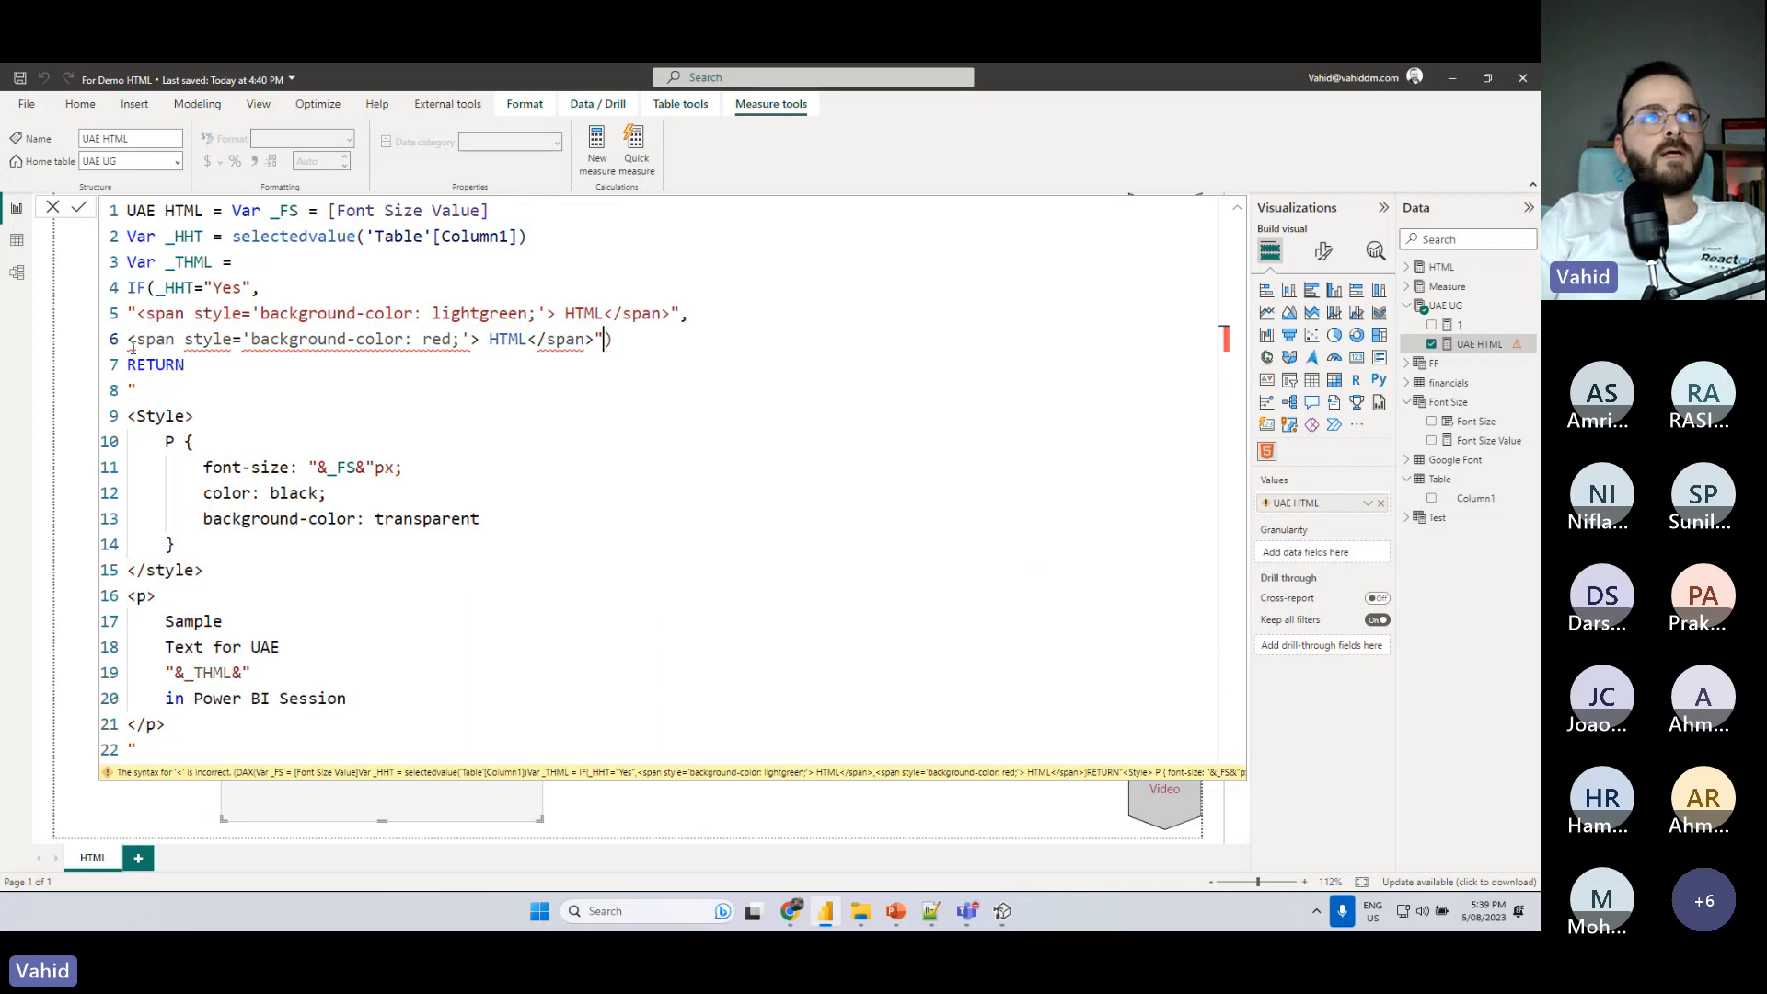
left_click(129, 339)
type("\"")
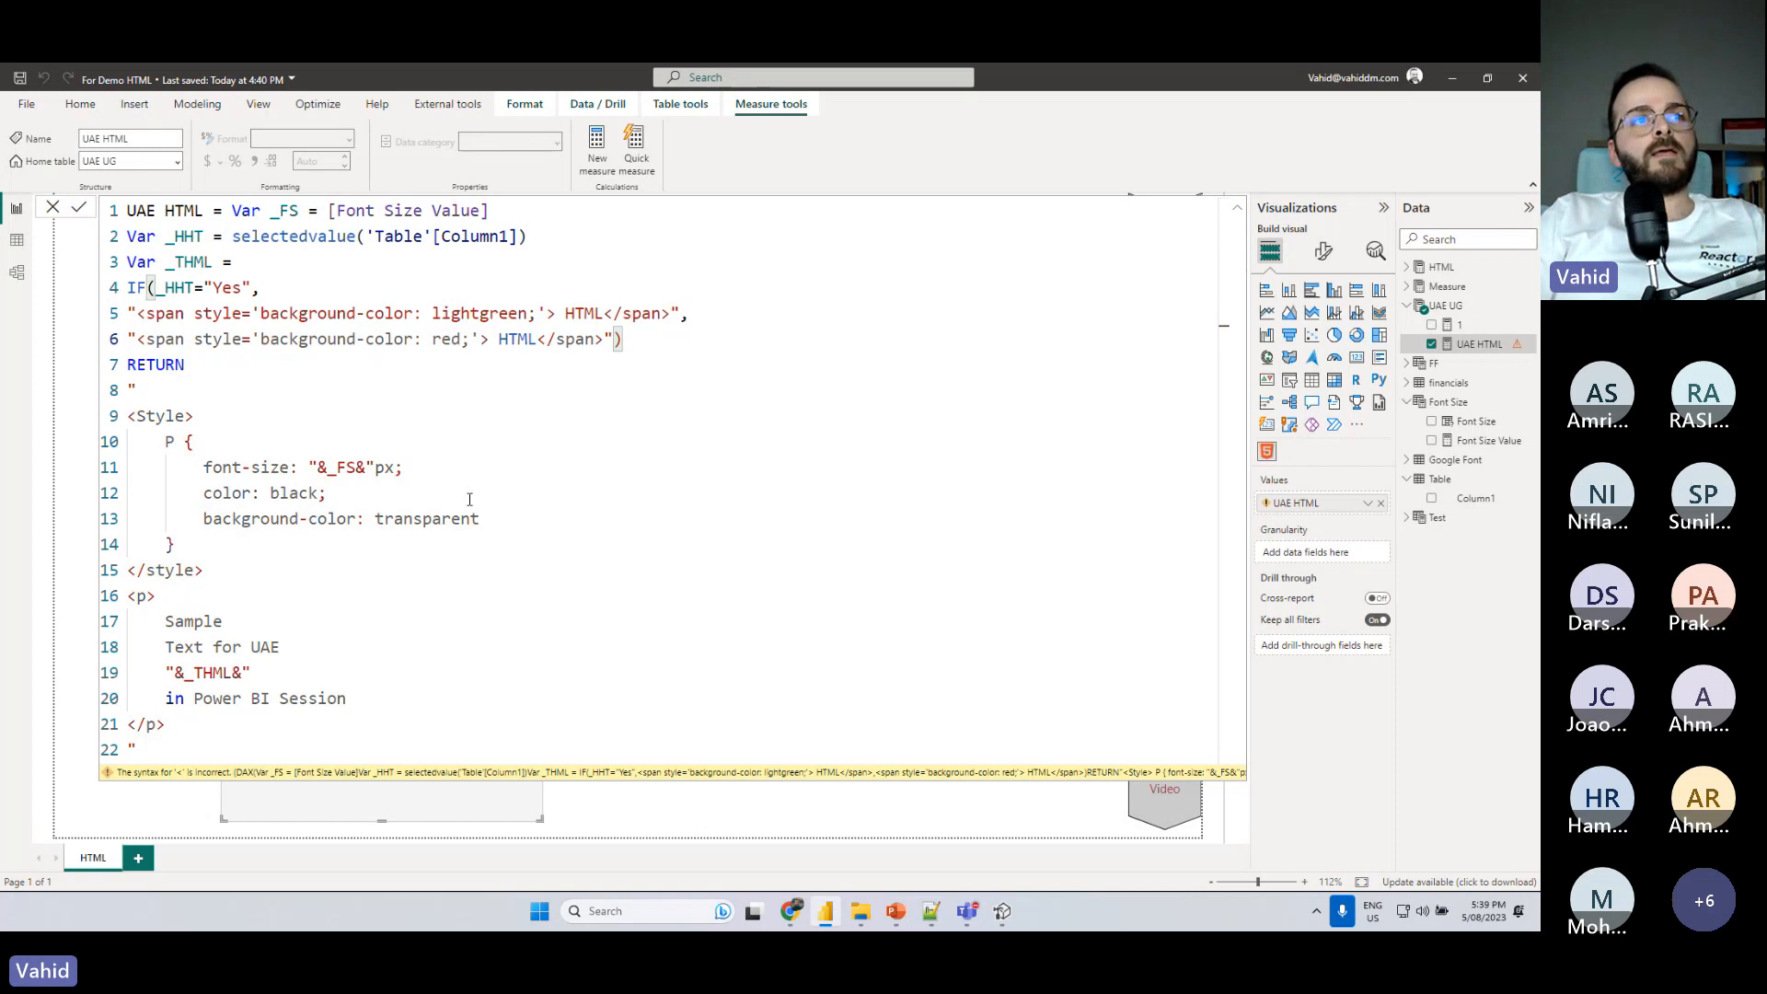
left_click(340, 360)
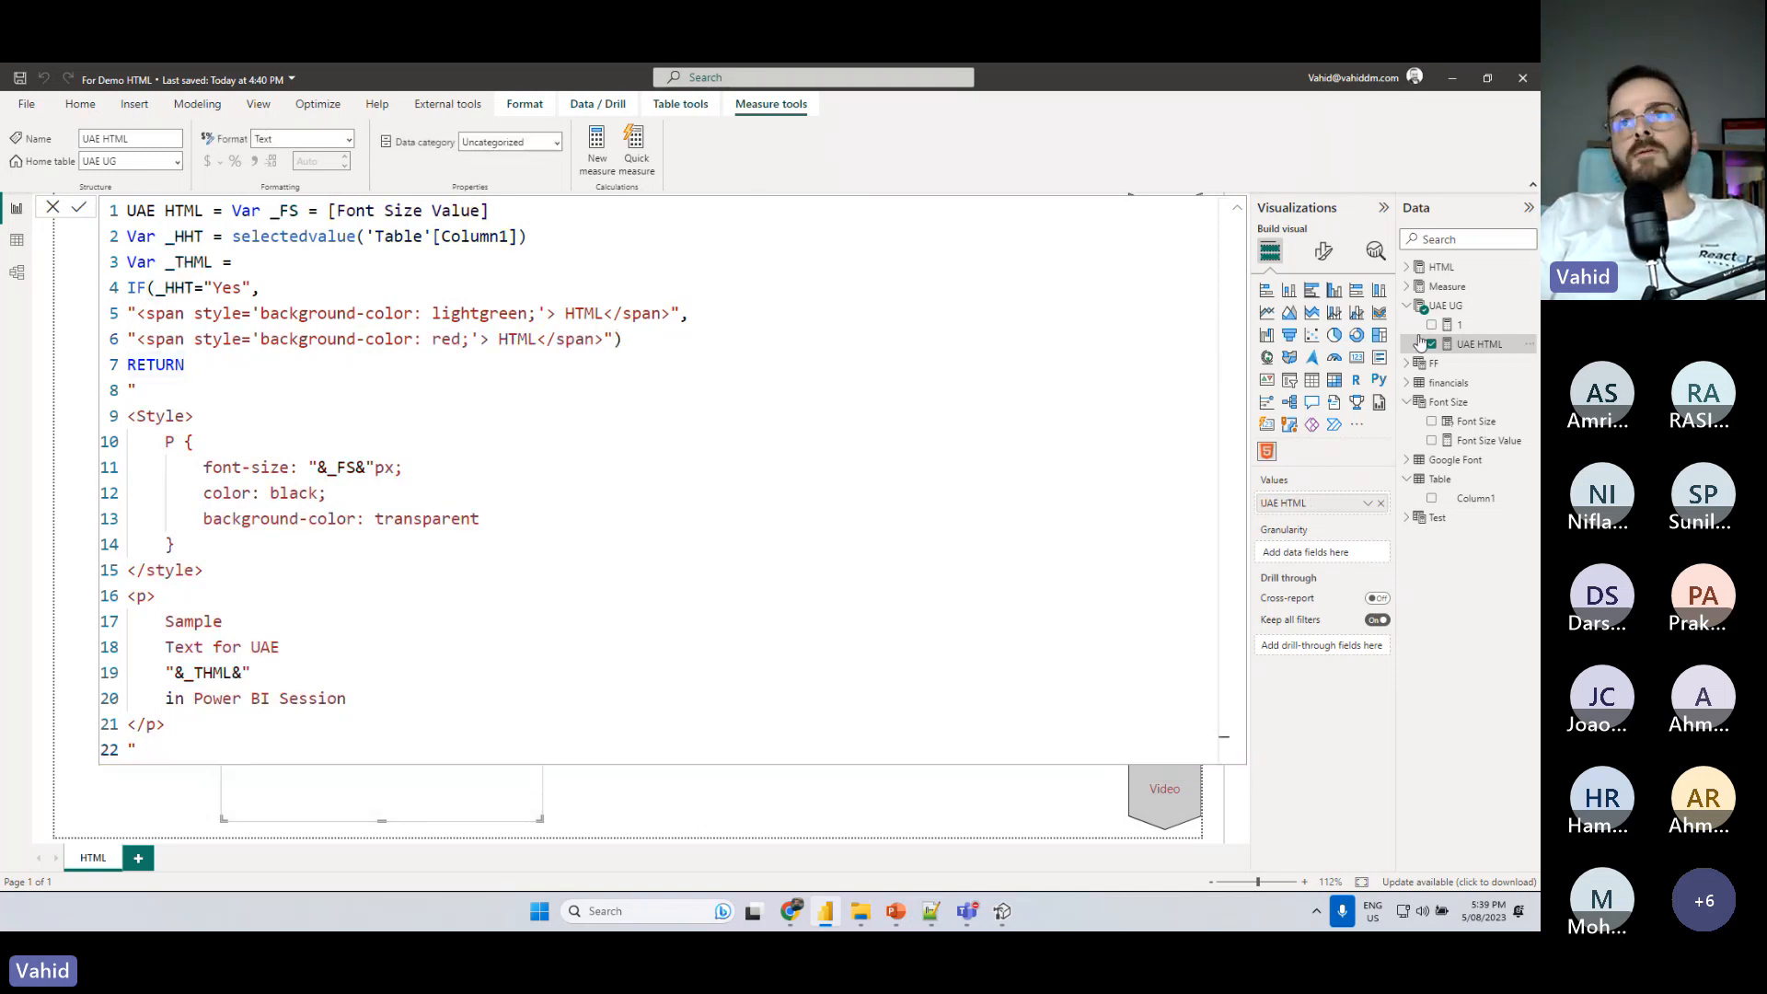
- Close the formula and test the Highlight HTML slicer by choosing Yes and finally No
left_click(1446, 307)
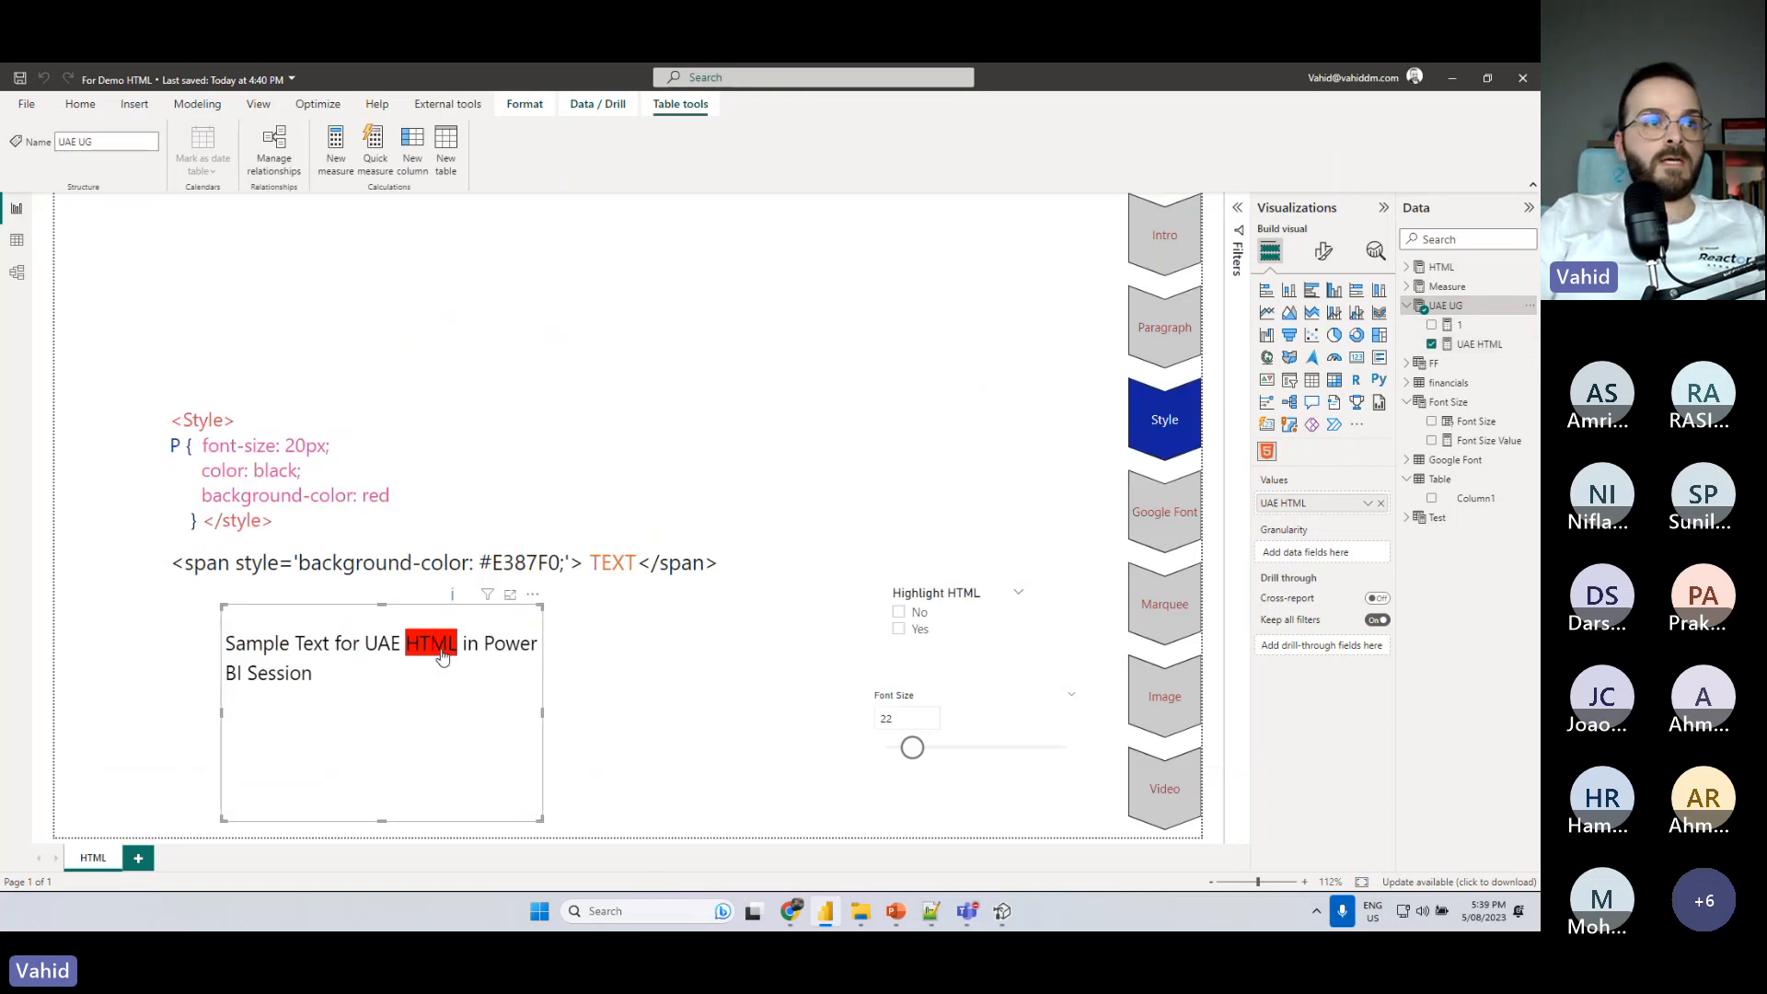
left_click(902, 634)
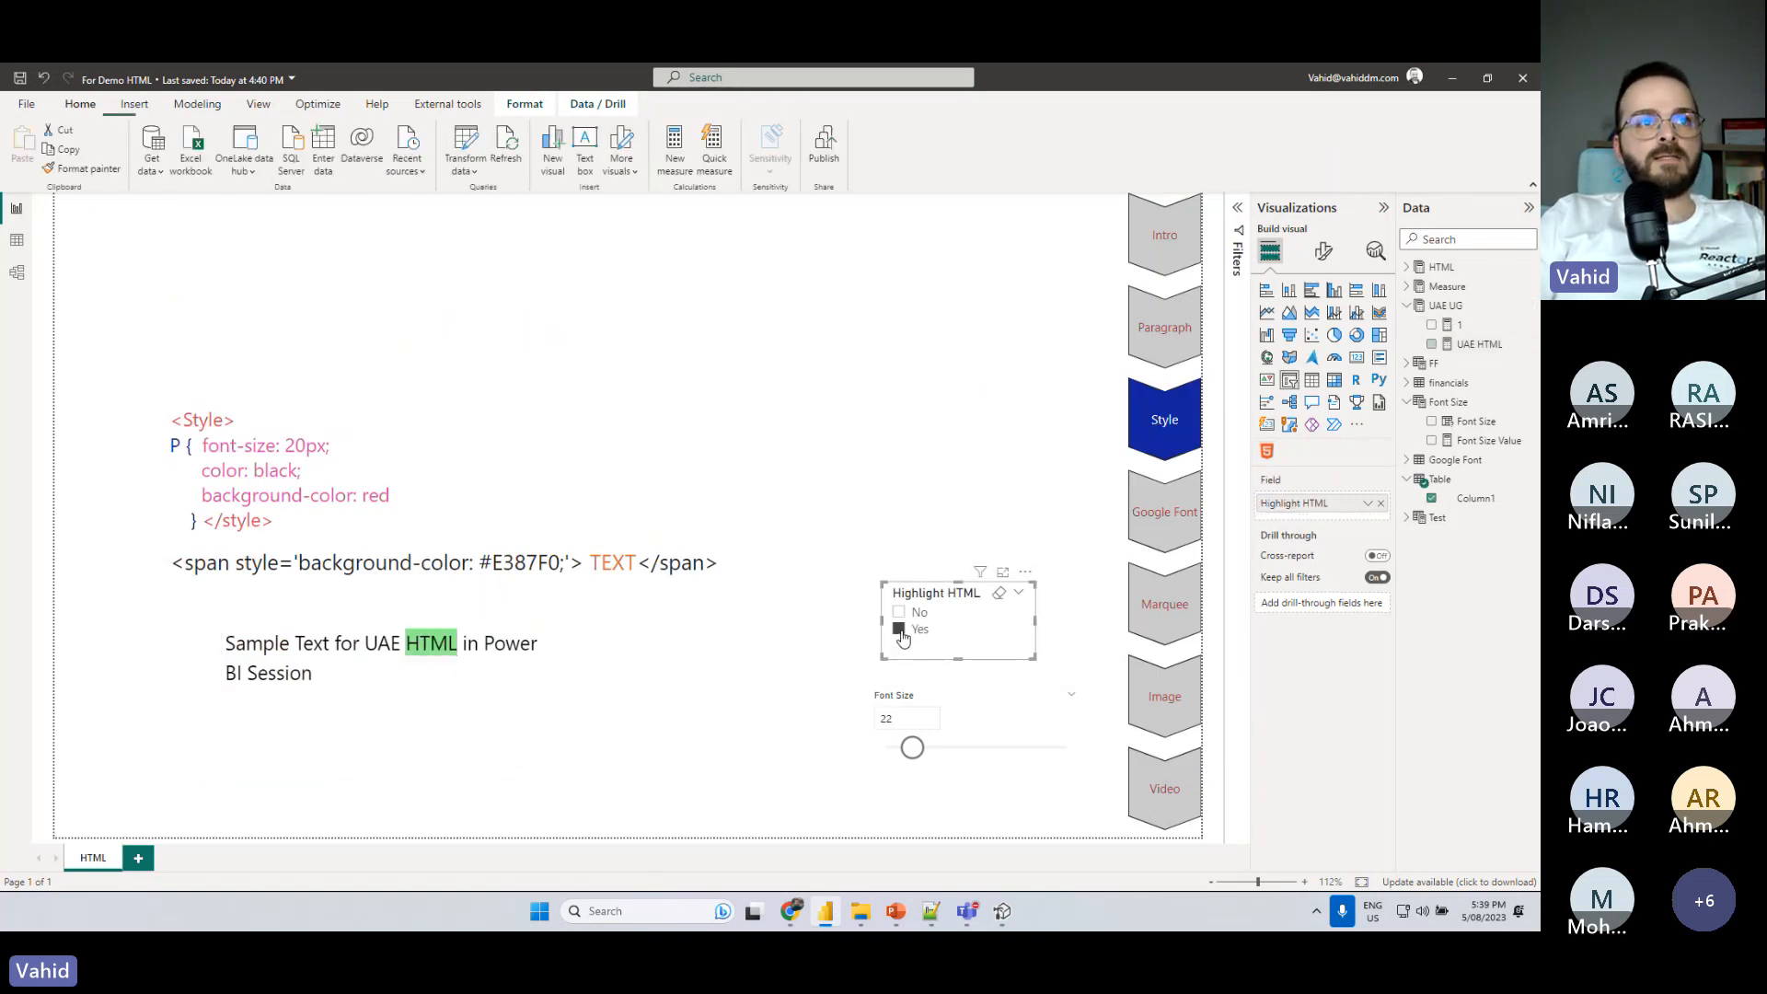
left_click(901, 619)
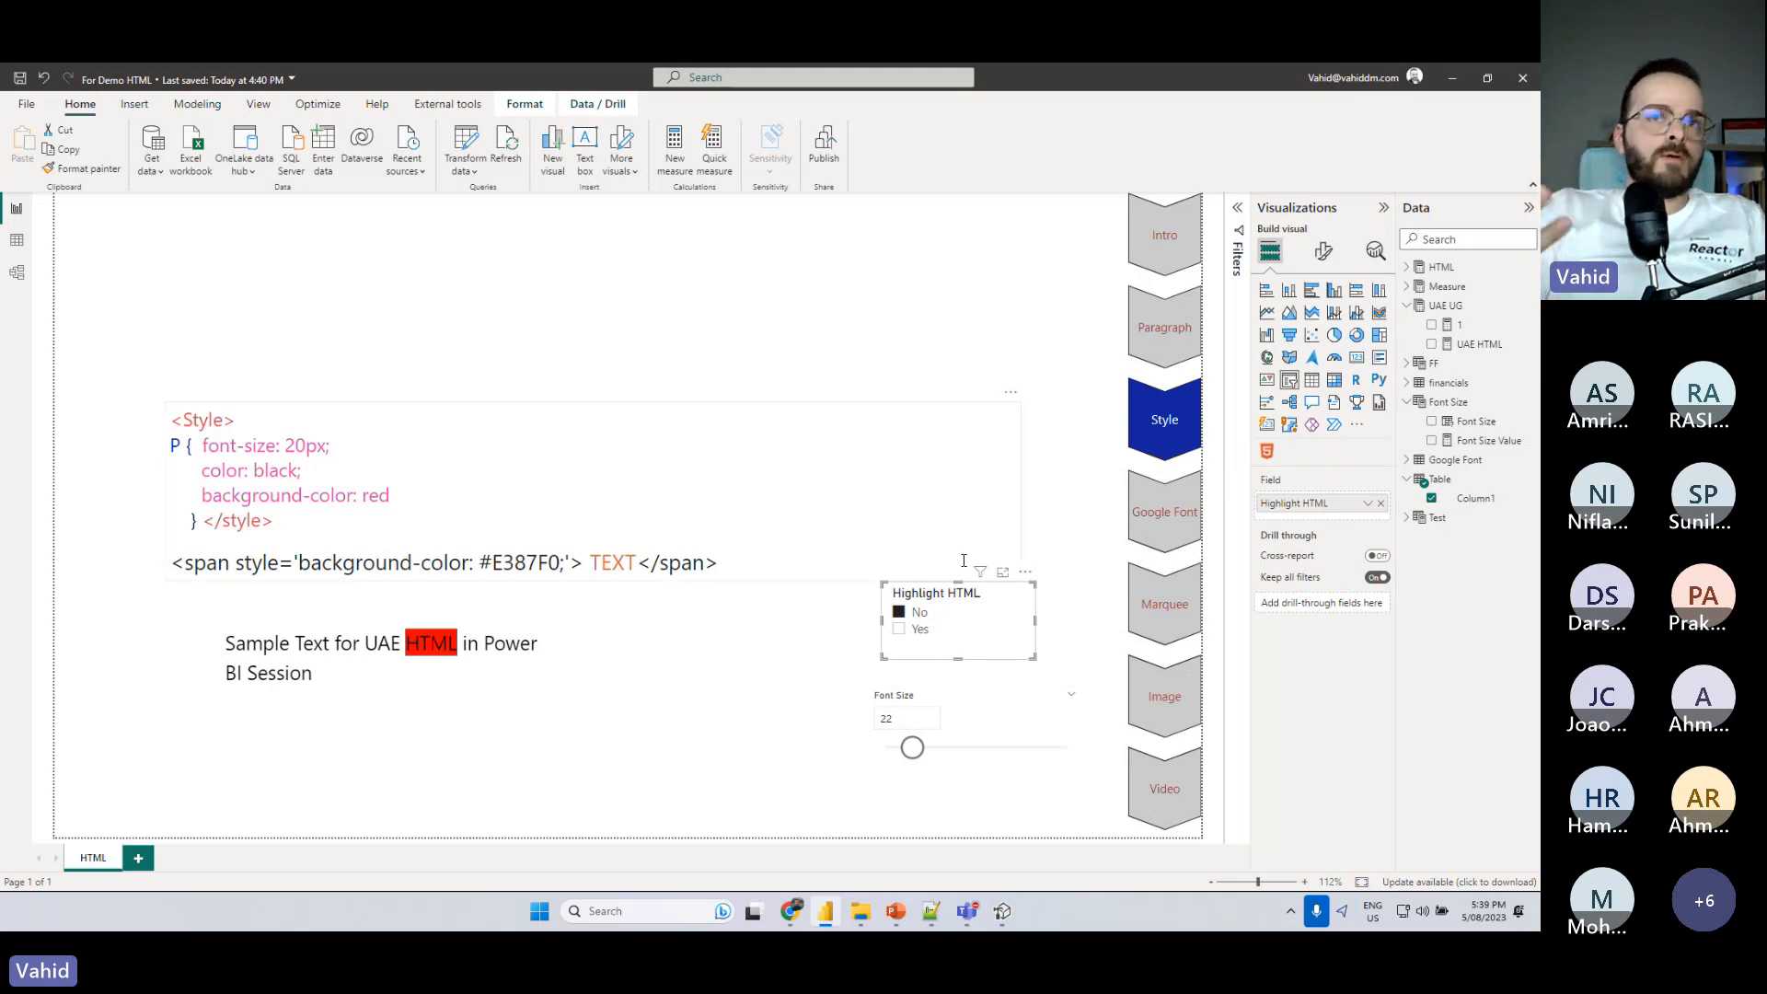
- Review the _HHT="Yes" condition in the UAE HTML measure's formula and close the formula
left_click(1464, 351)
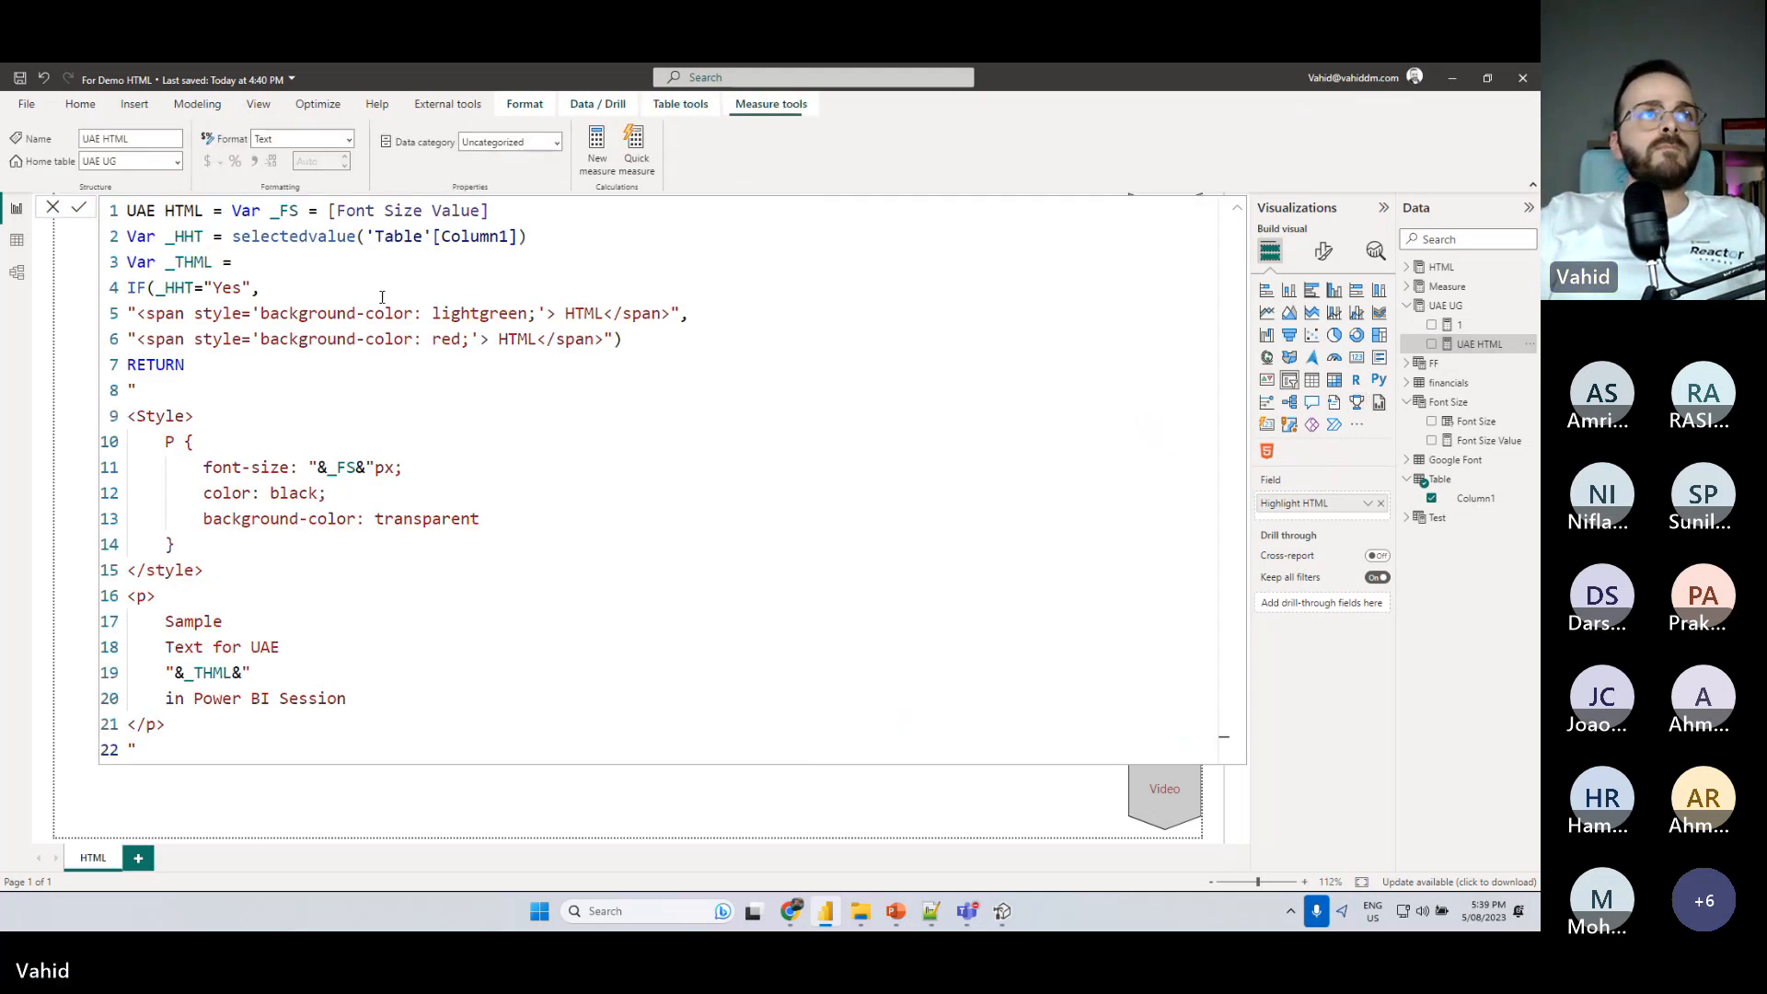
left_click(149, 289)
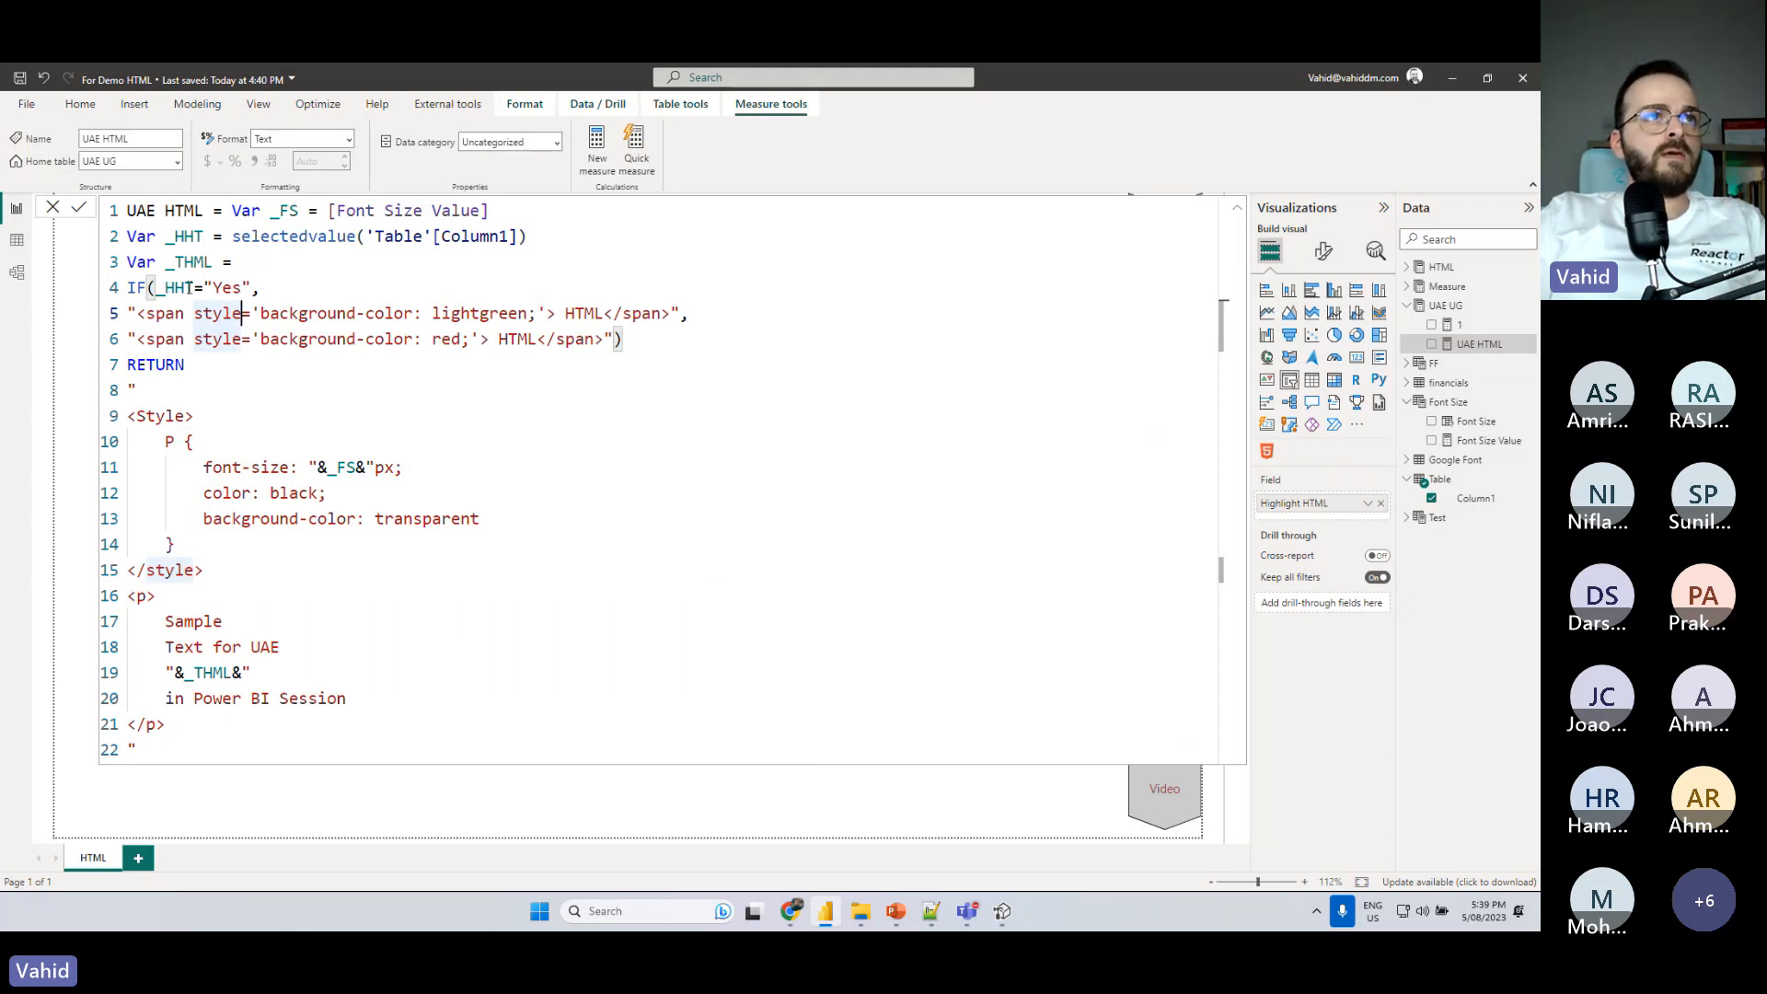
left_click_drag(164, 287, 244, 287)
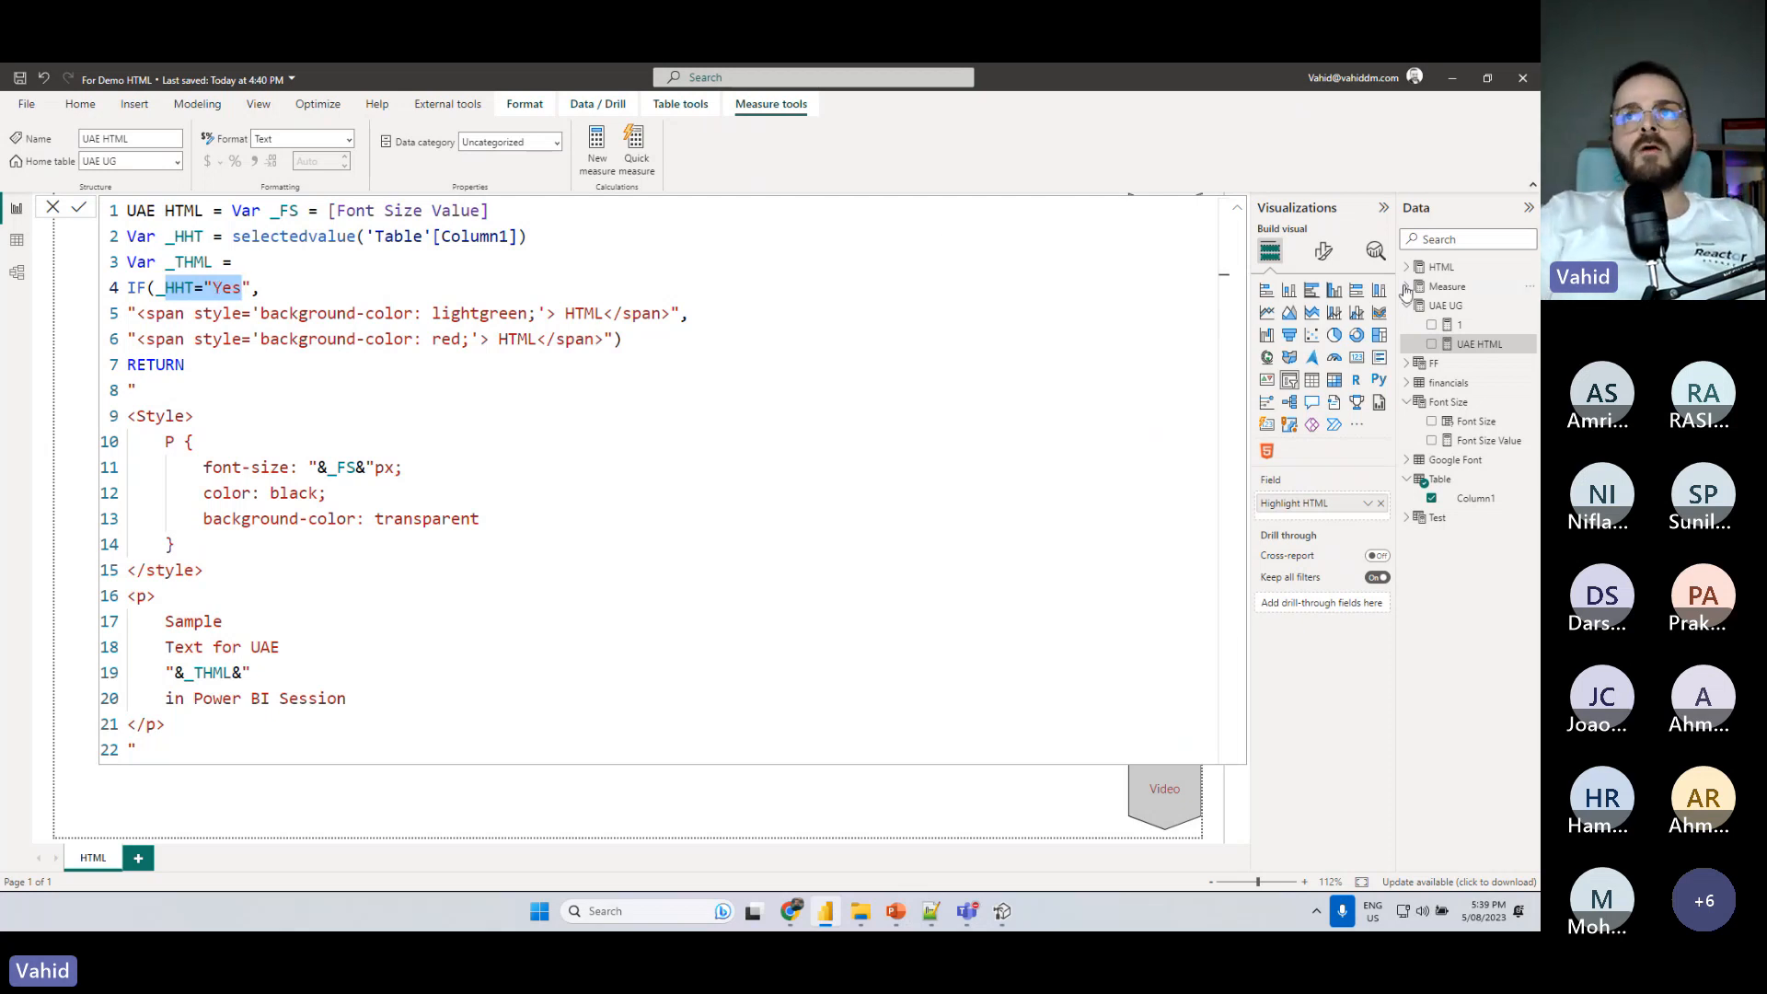
left_click(1446, 306)
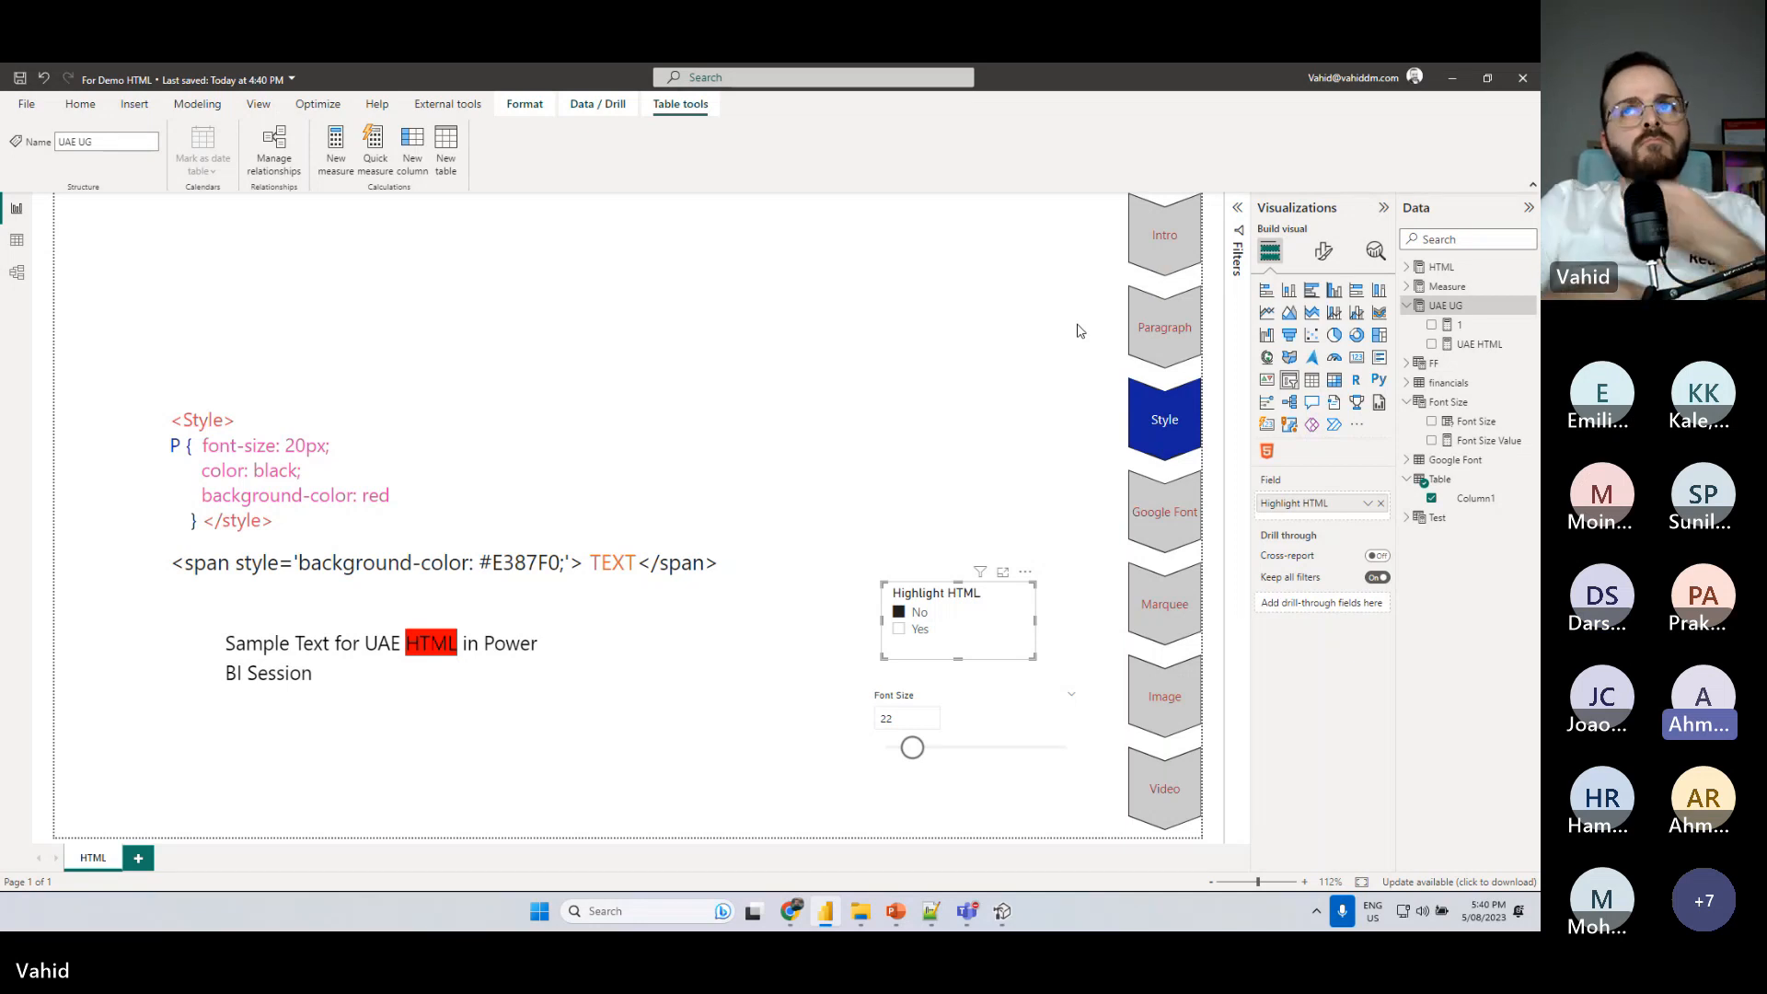
- Reopen the UAE HTML measure's formula and move the Var _FS declaration onto its own line below the measure name
left_click(1479, 343)
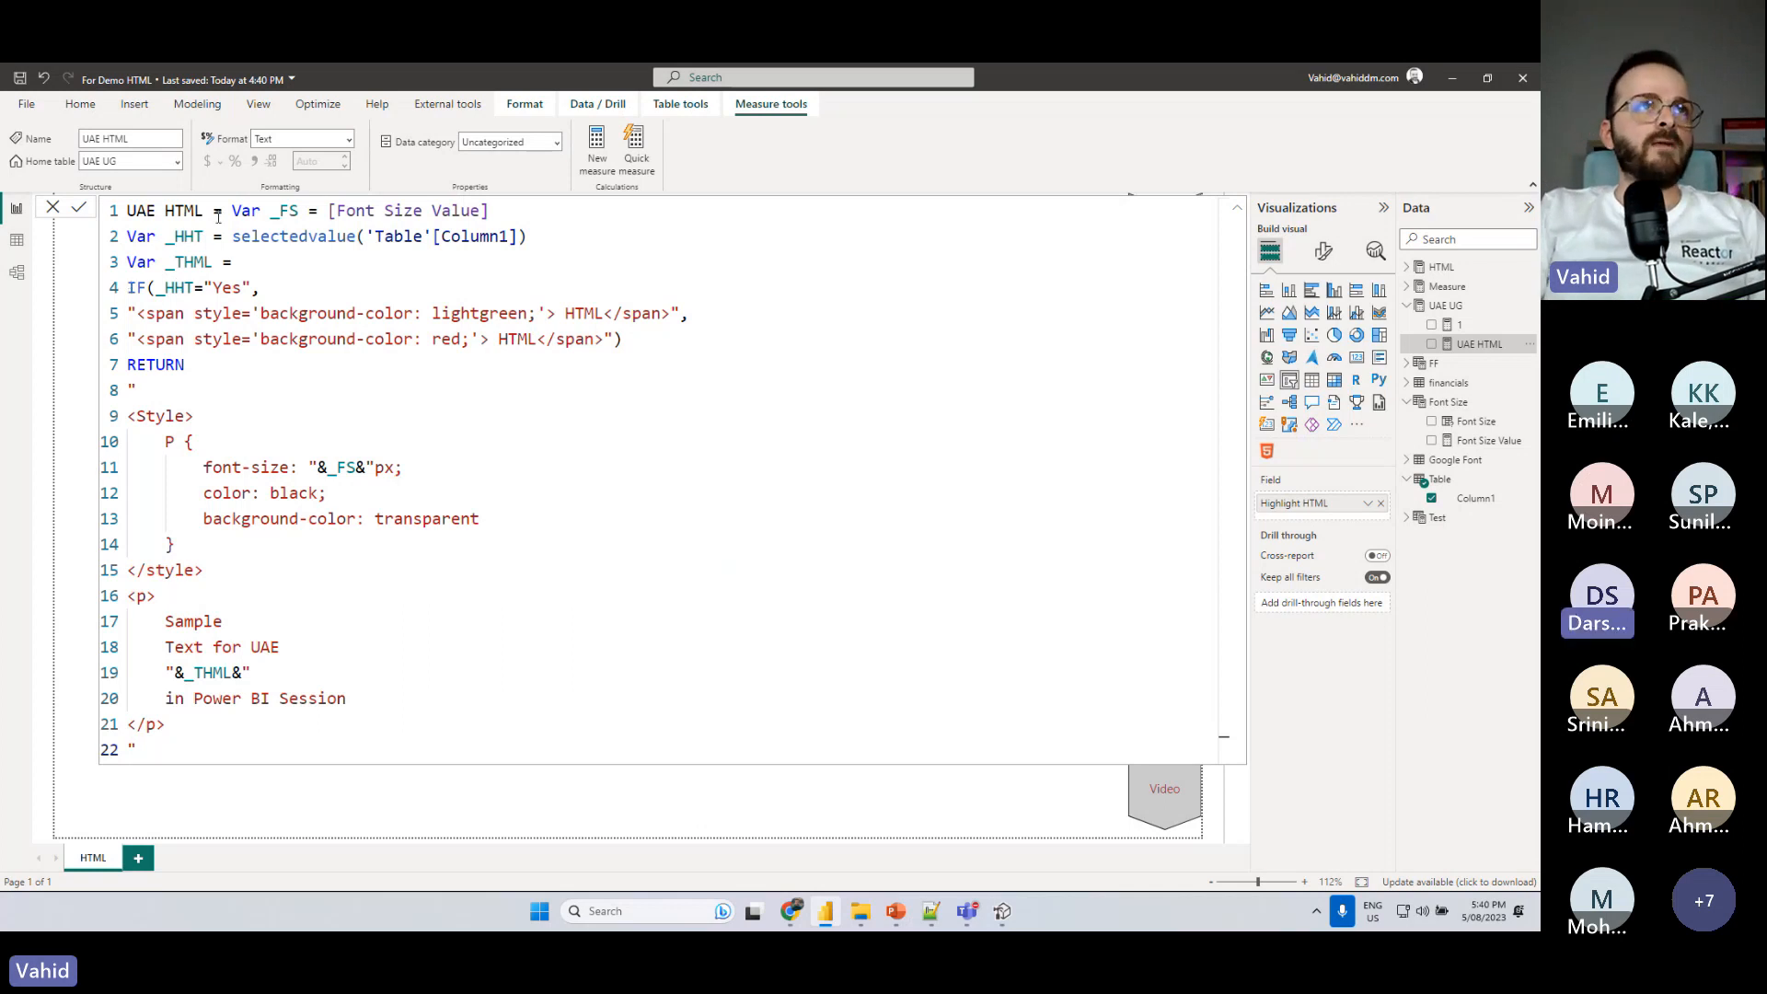
left_click(228, 211)
key("shift+Return")
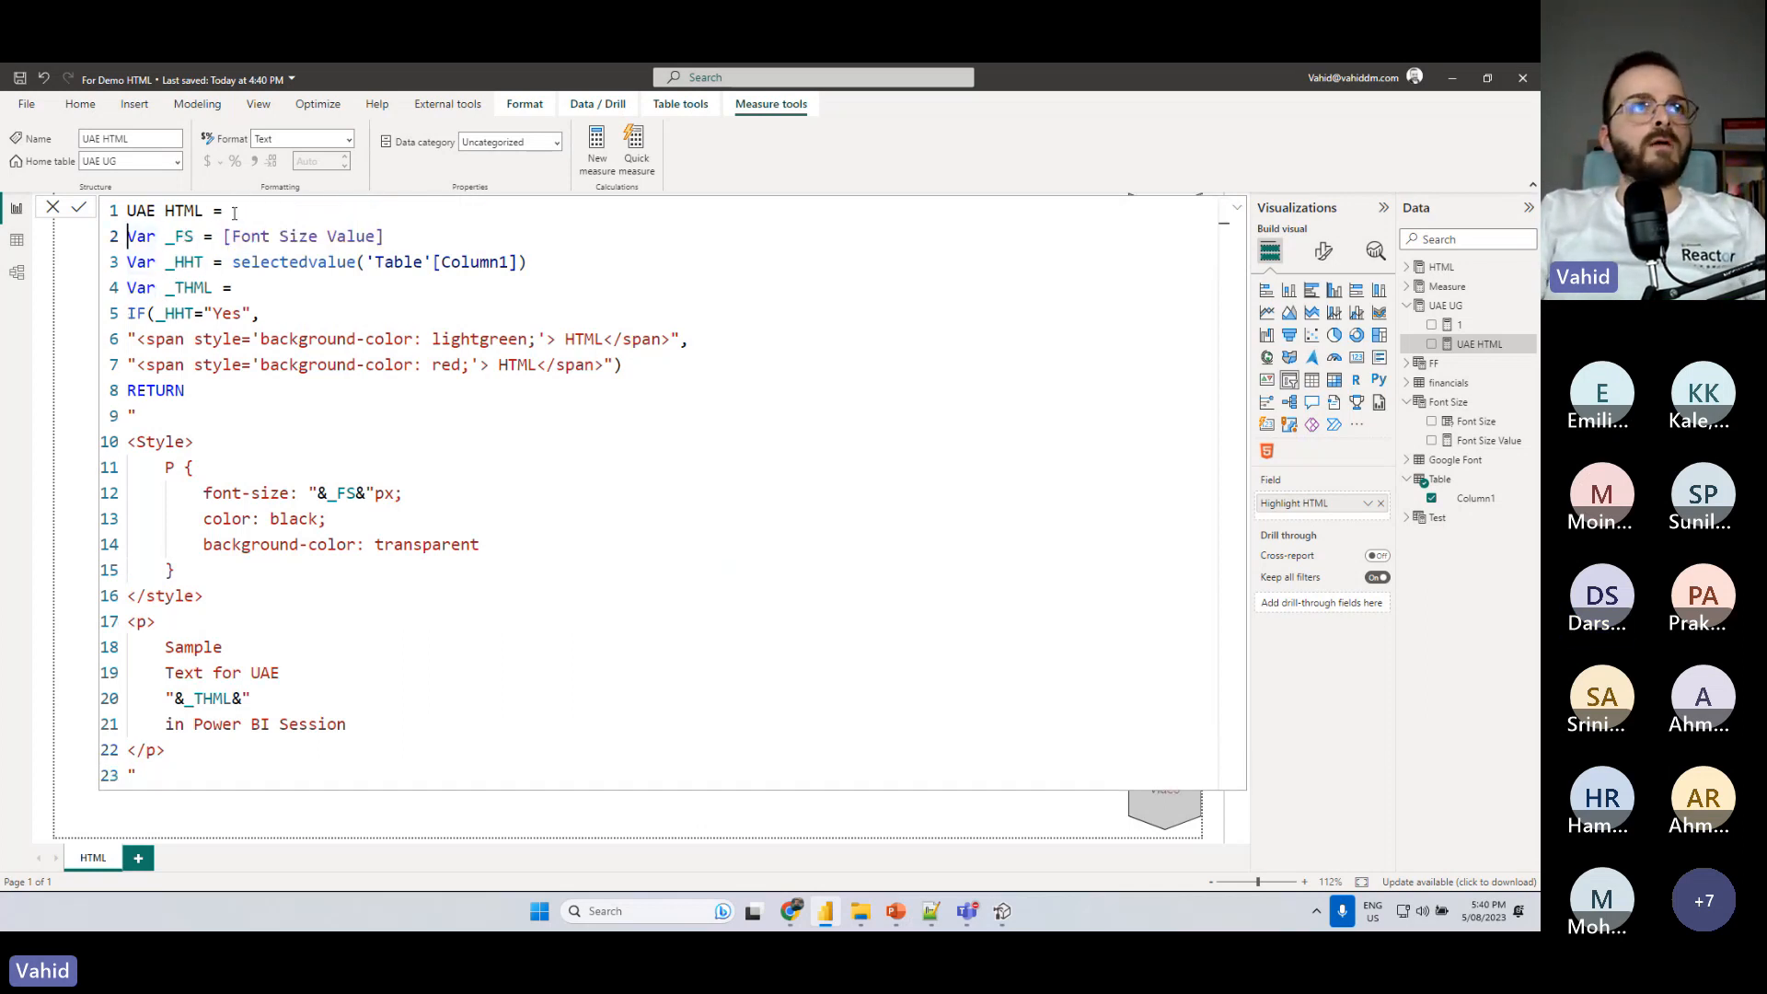
left_click(157, 313)
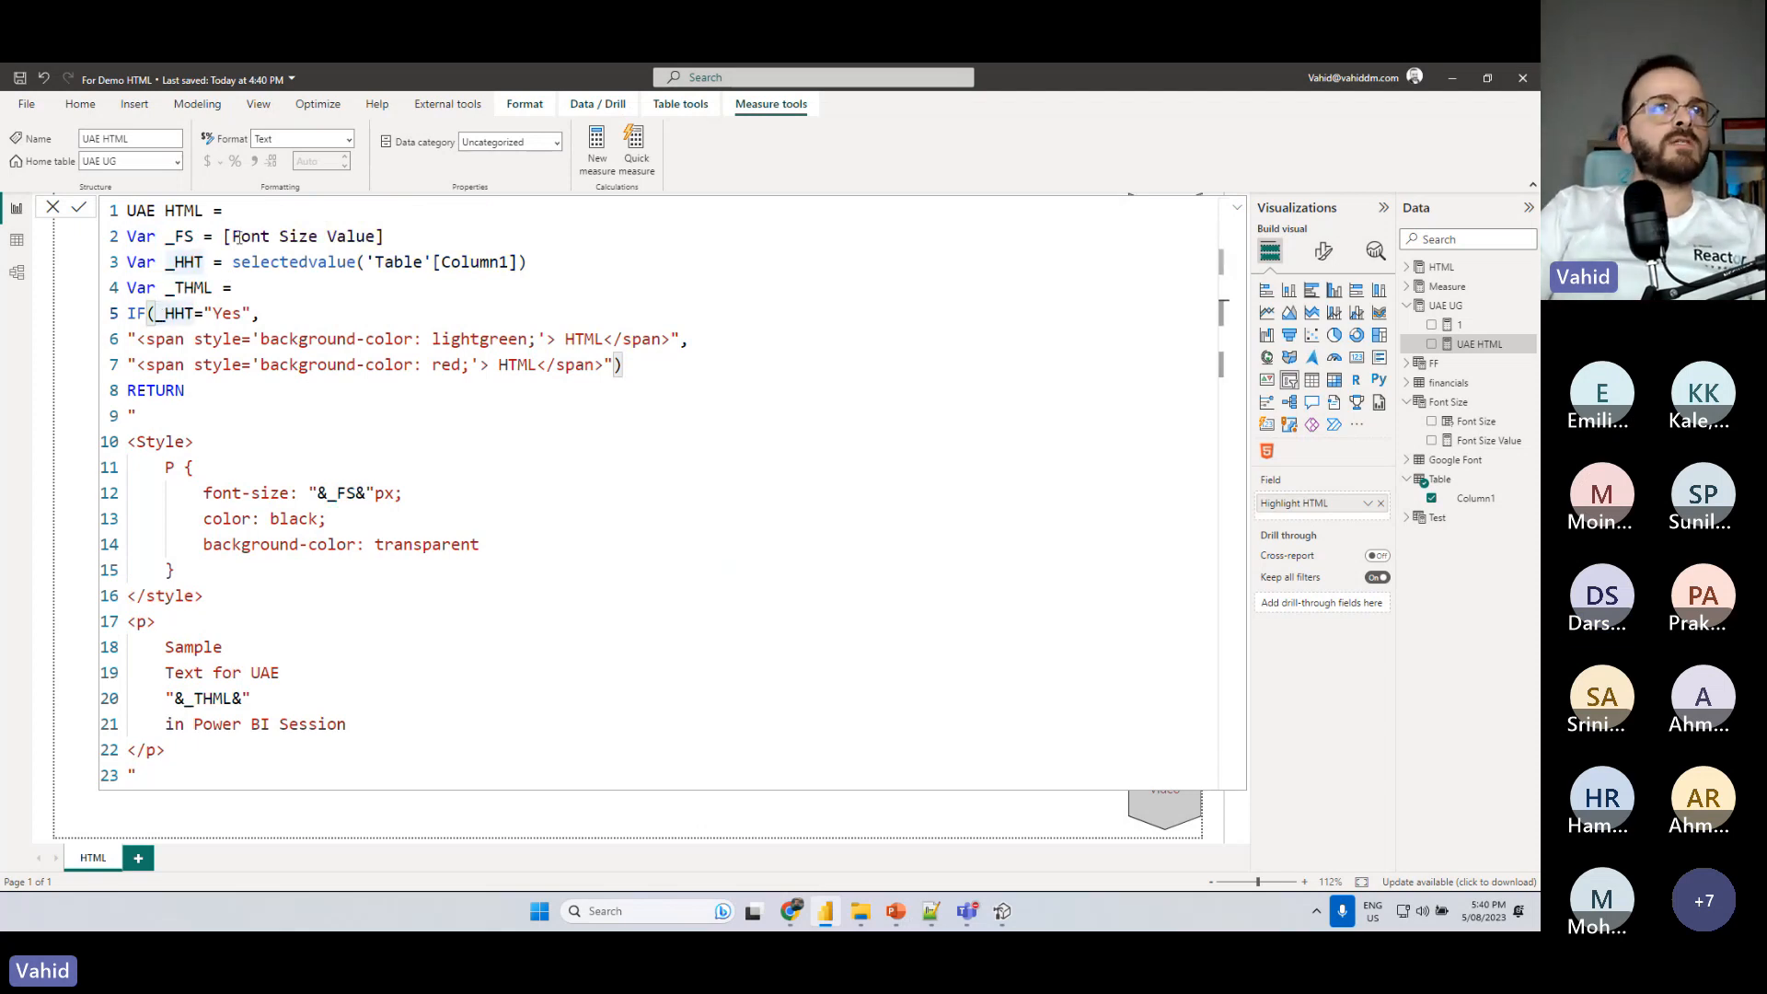
left_click_drag(224, 236, 383, 237)
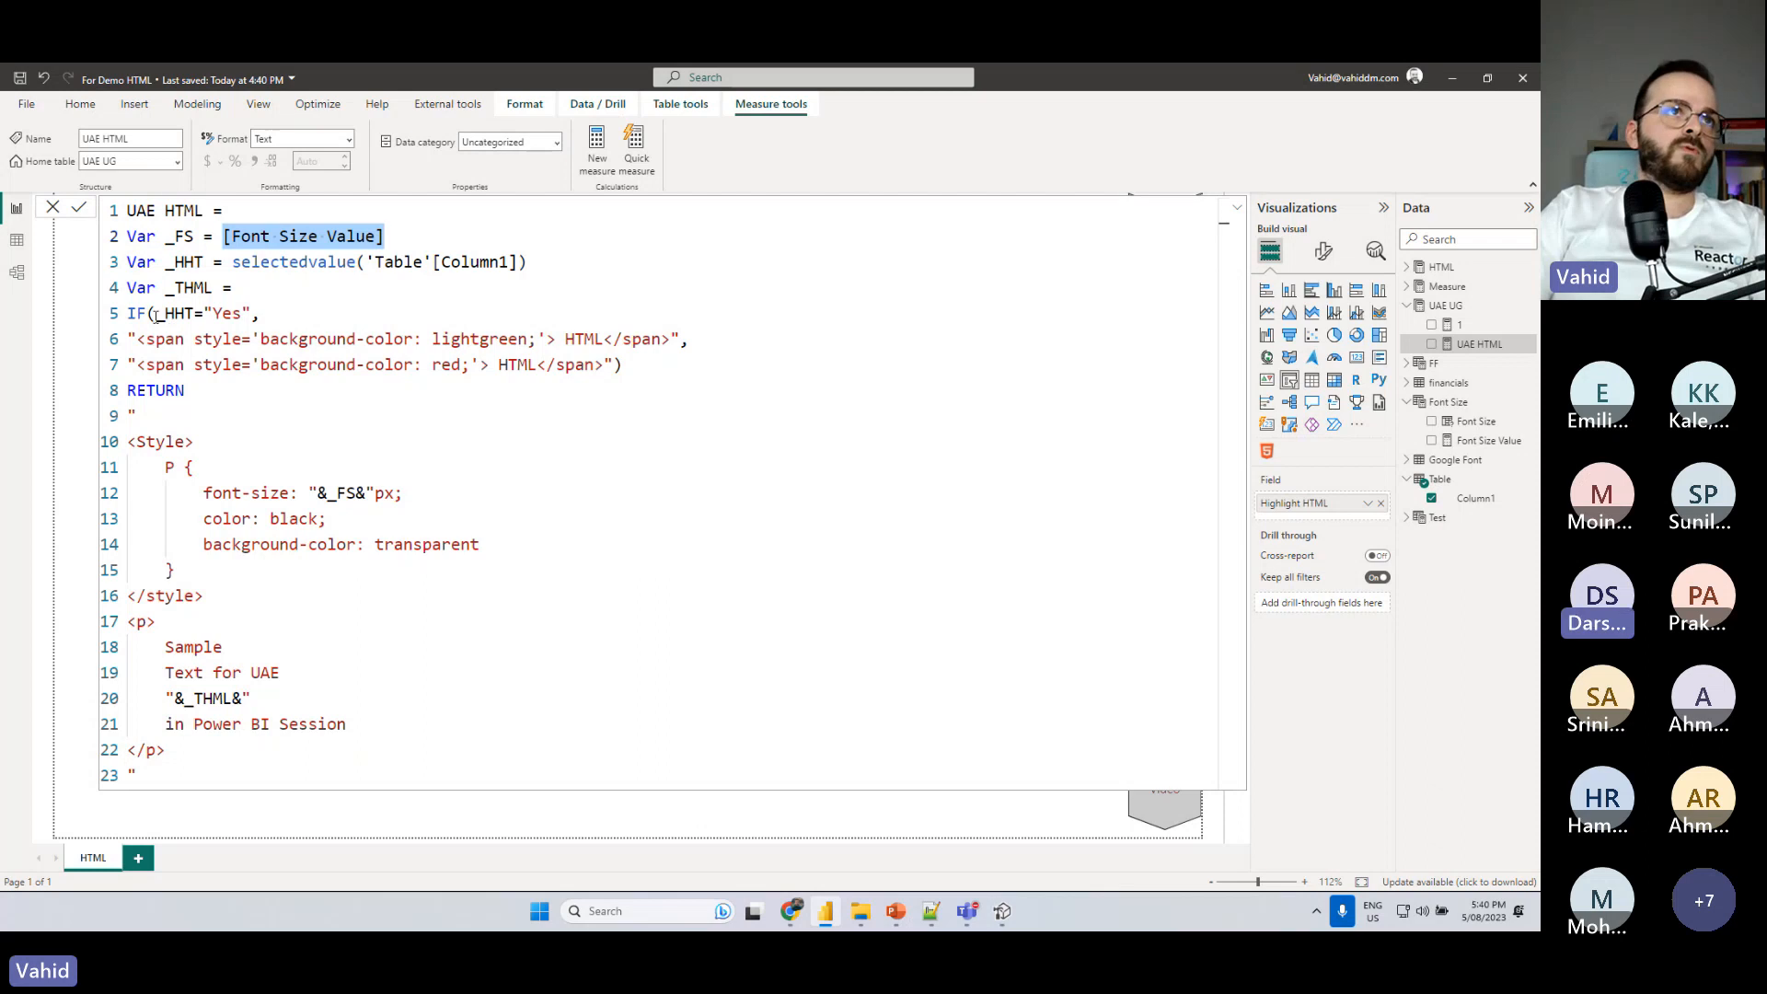
left_click_drag(157, 313, 262, 314)
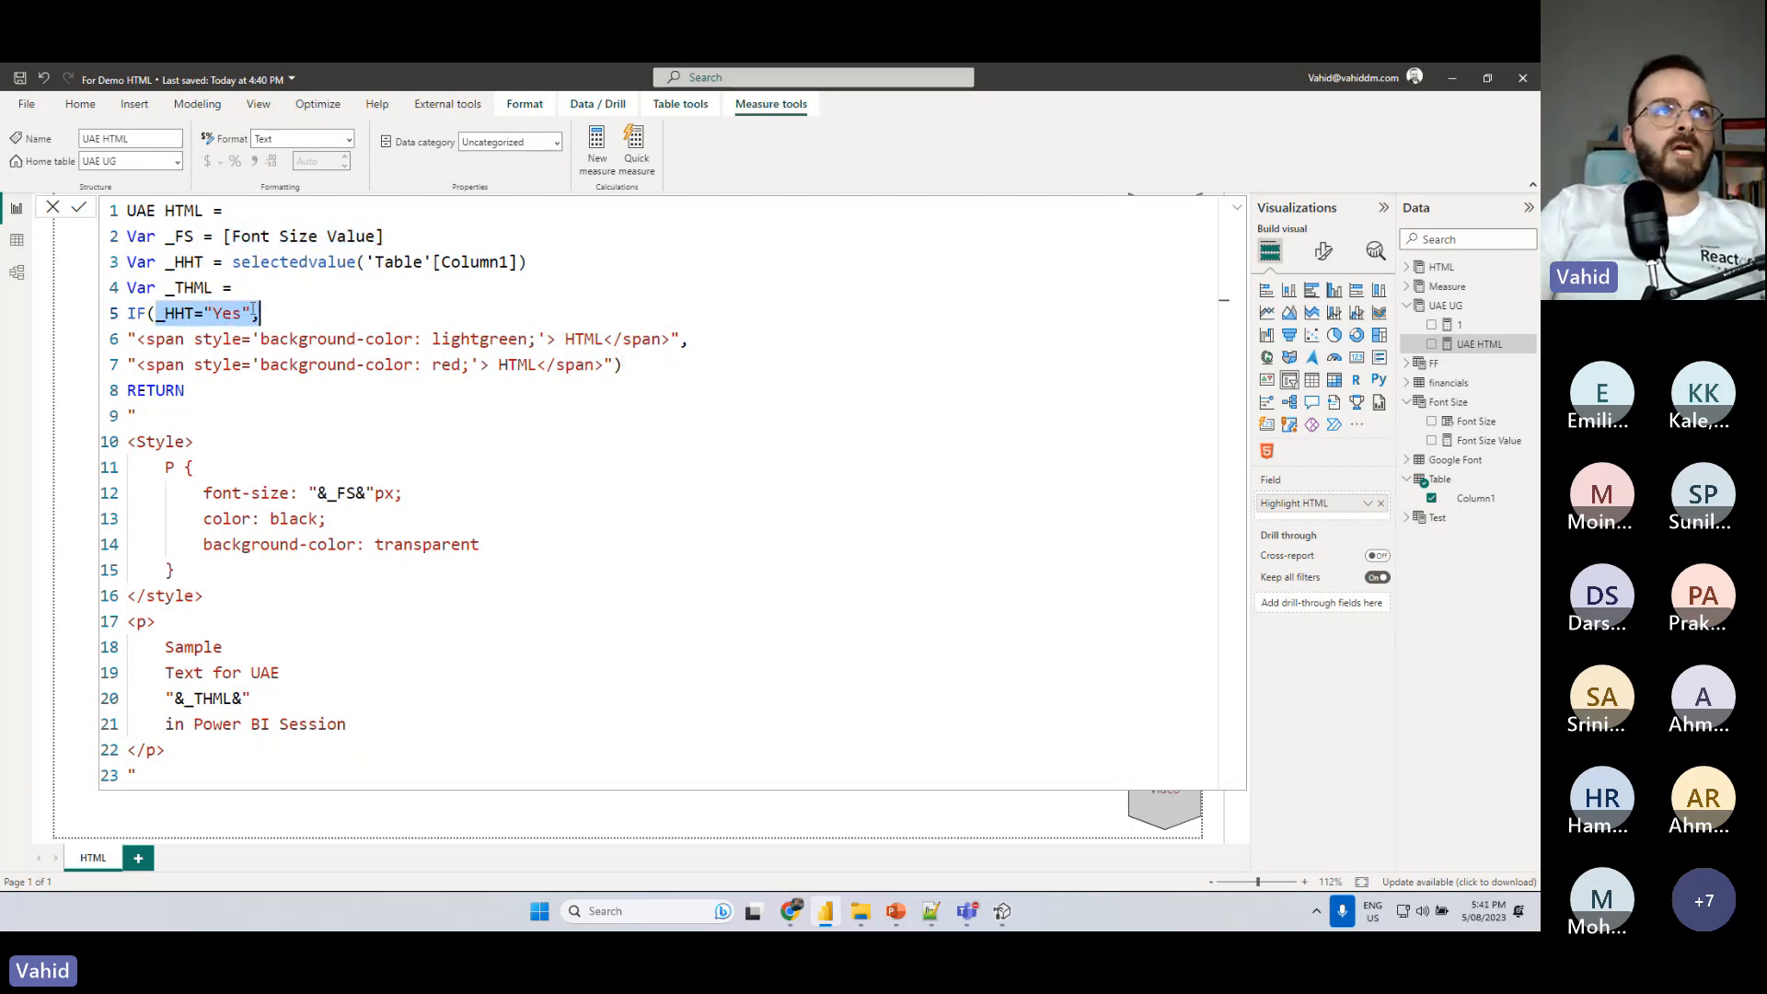
- Replace the IF function in the _THML variable with SWITCH(TRUE(), placing the _HHT condition on a new line
left_click_drag(128, 314, 147, 314)
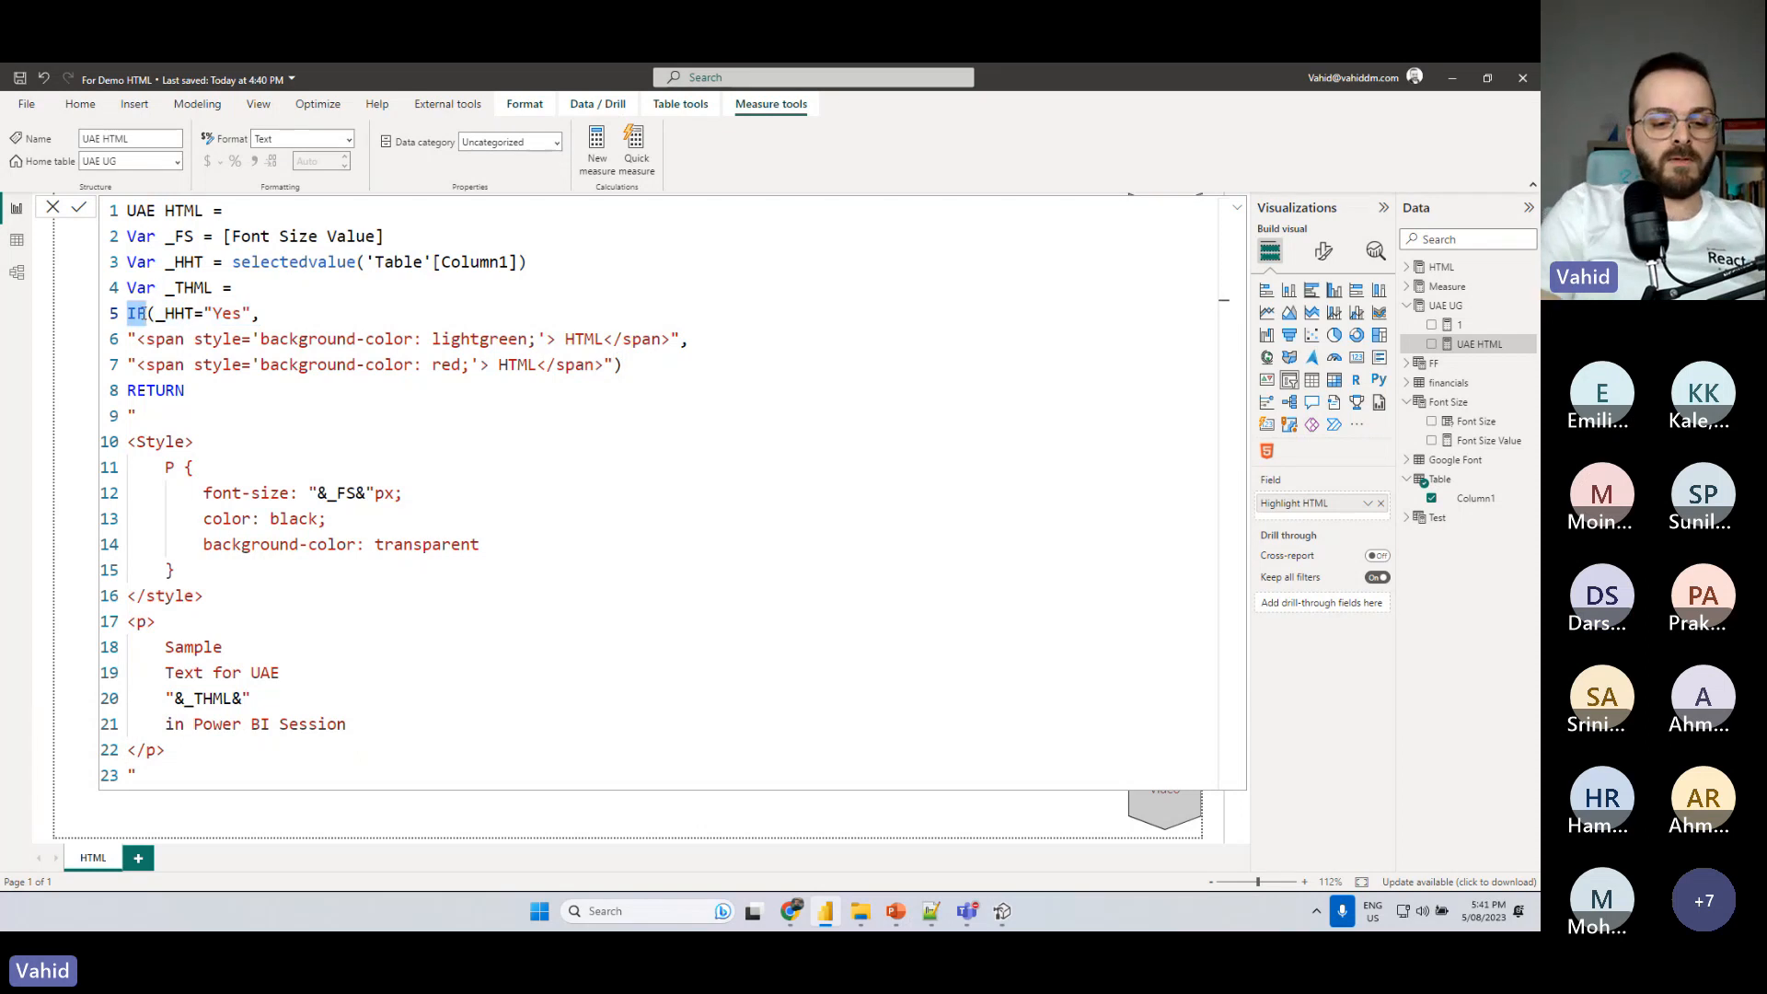
type("SWITVH")
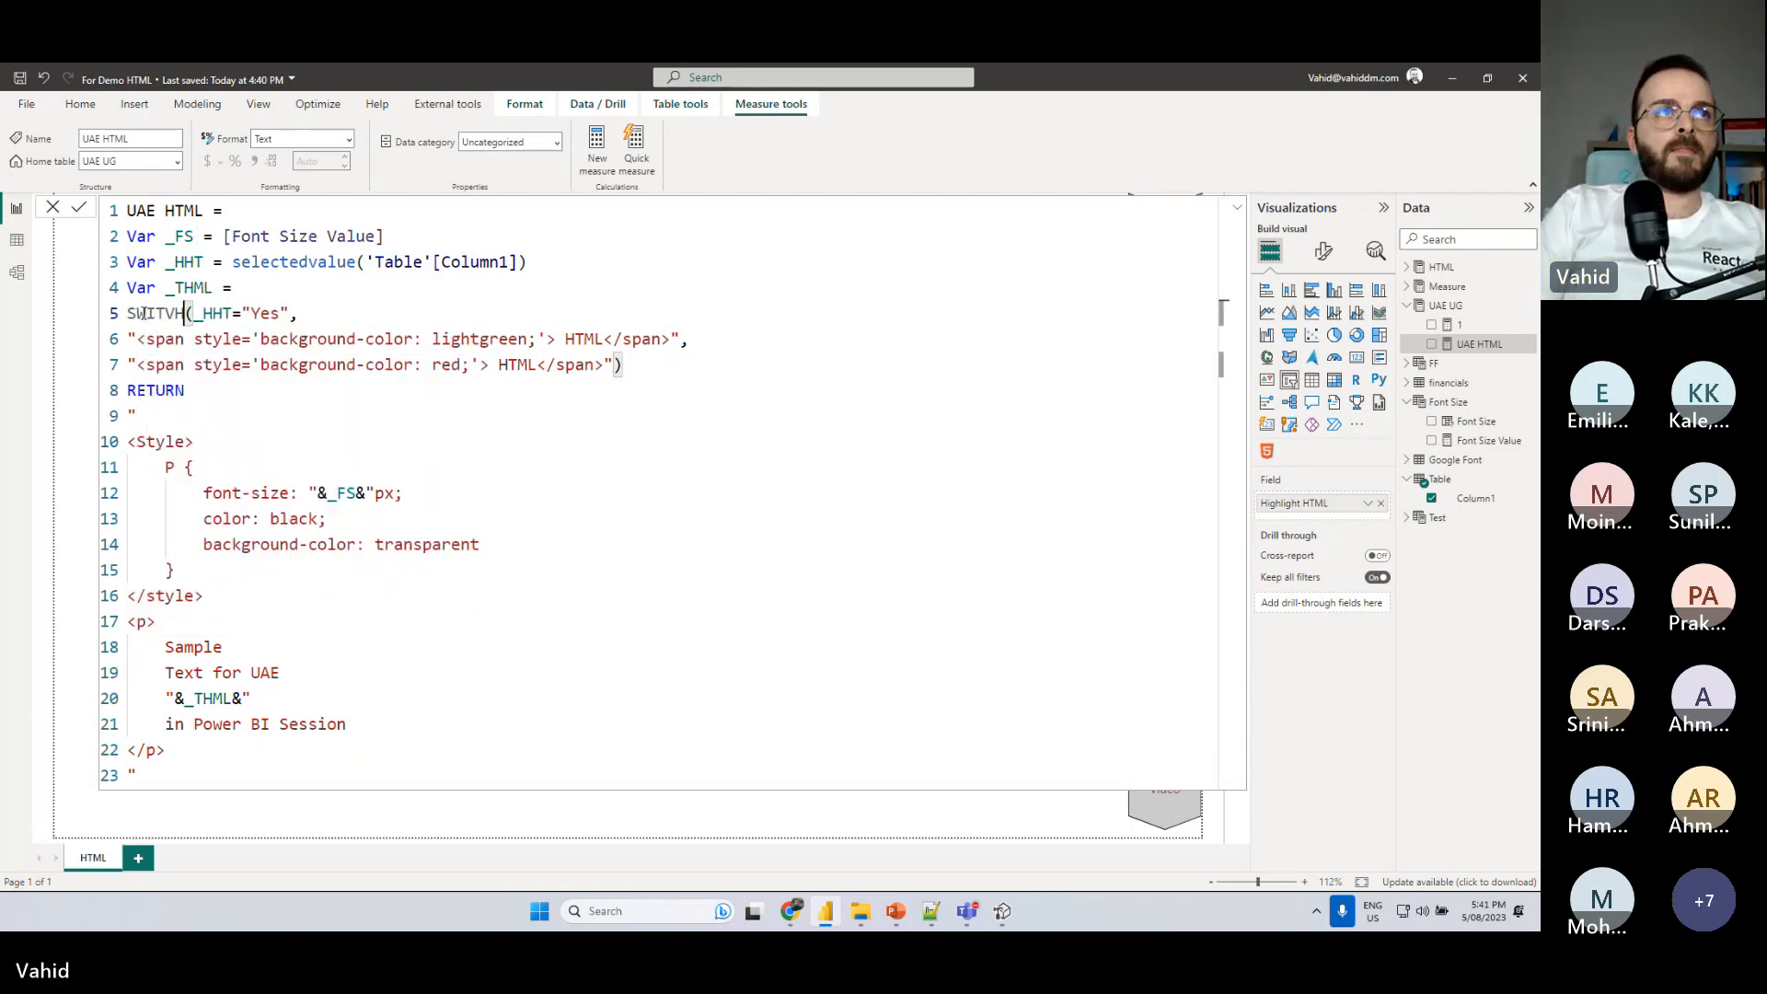
key("BackSpace")
key("BackSpace")
key("Tab")
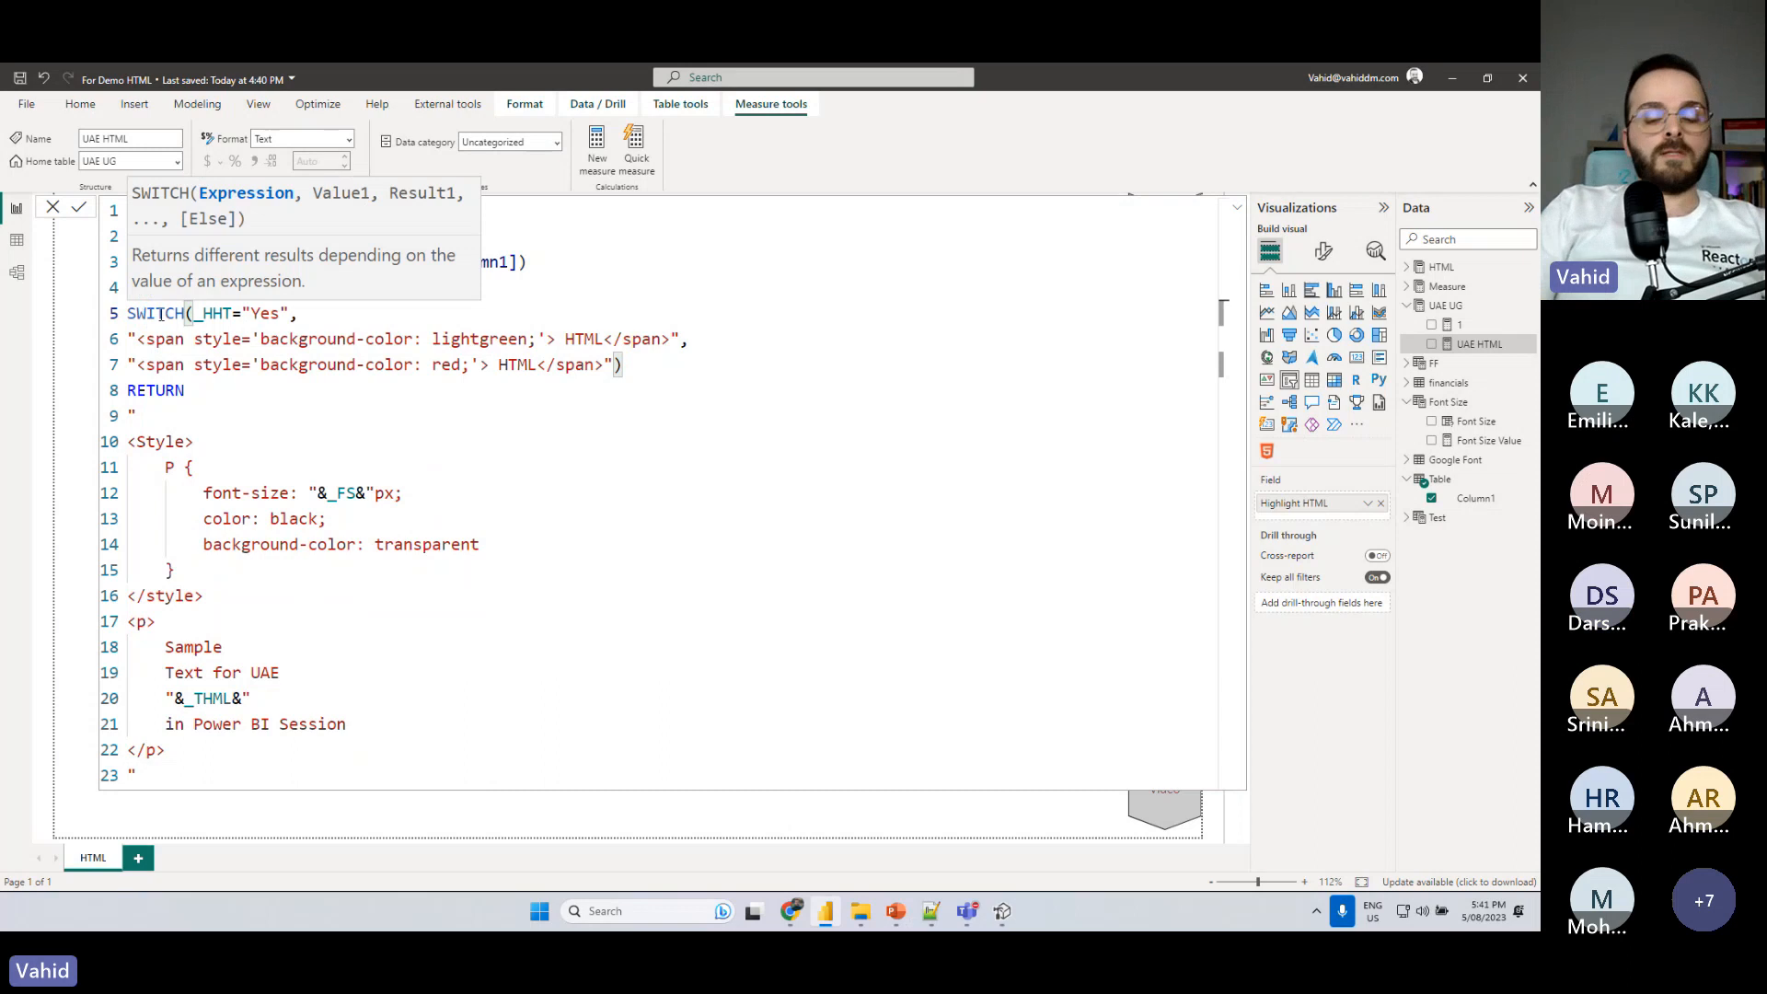
key("shift+Return")
left_click(213, 314)
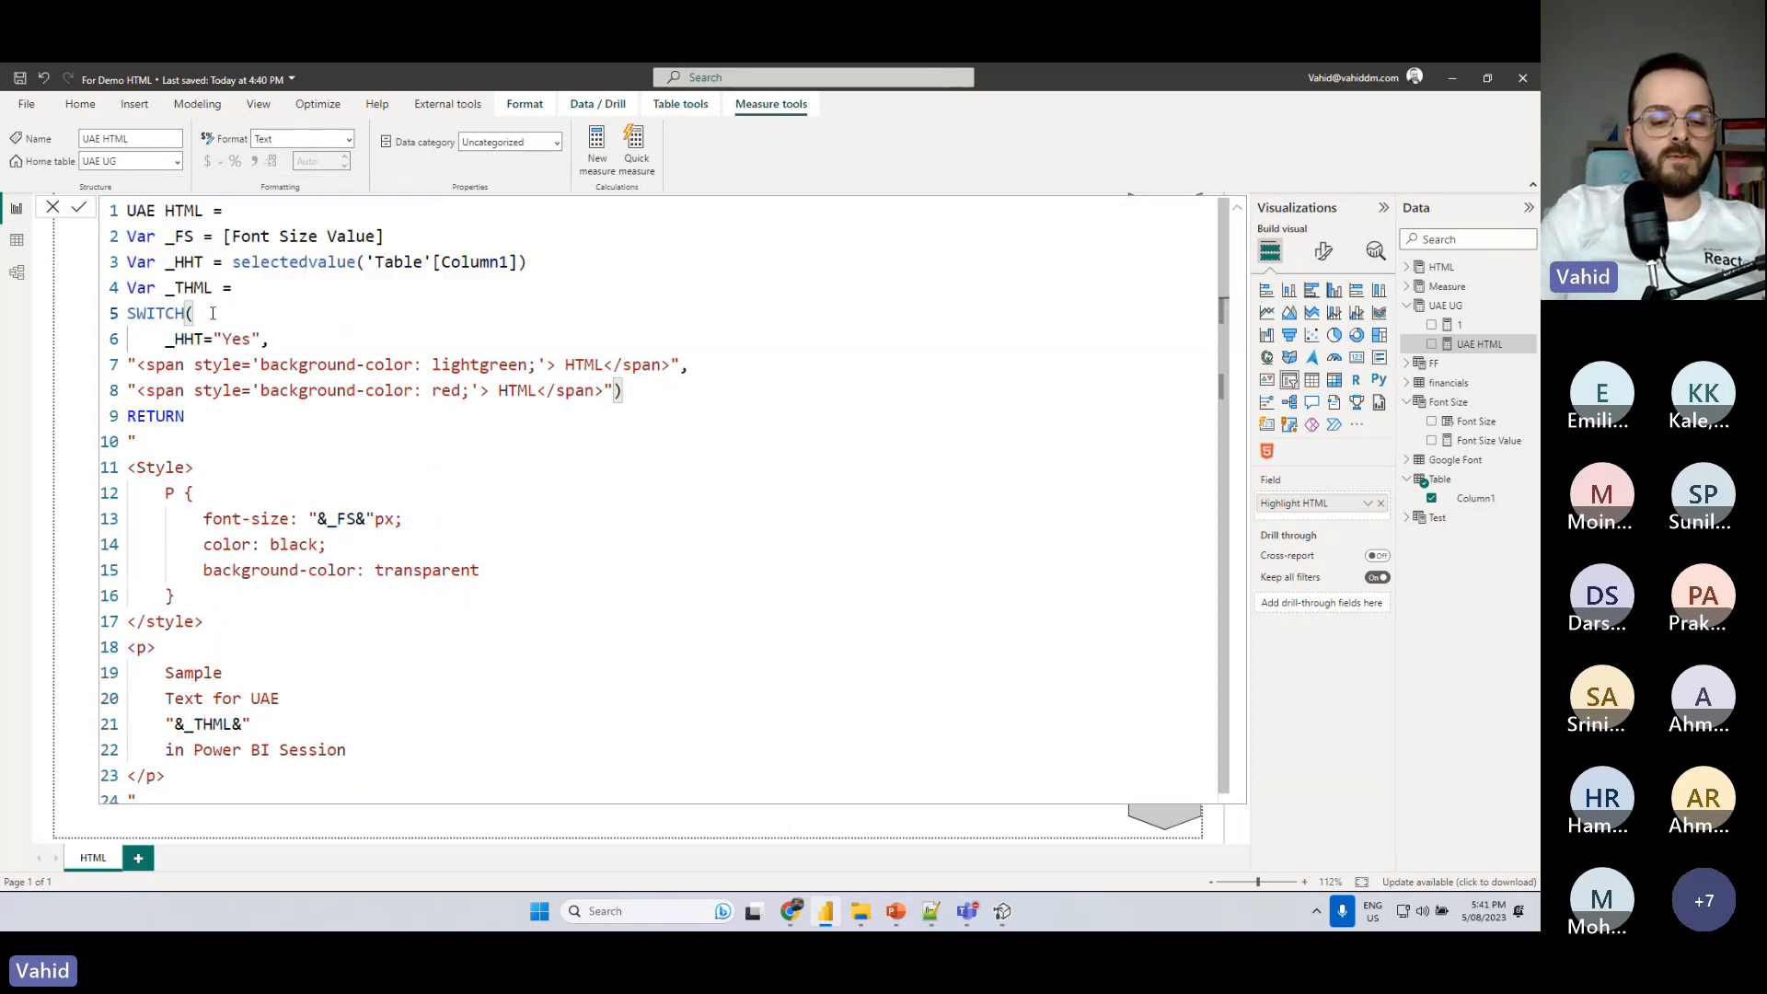
type("TRUE()")
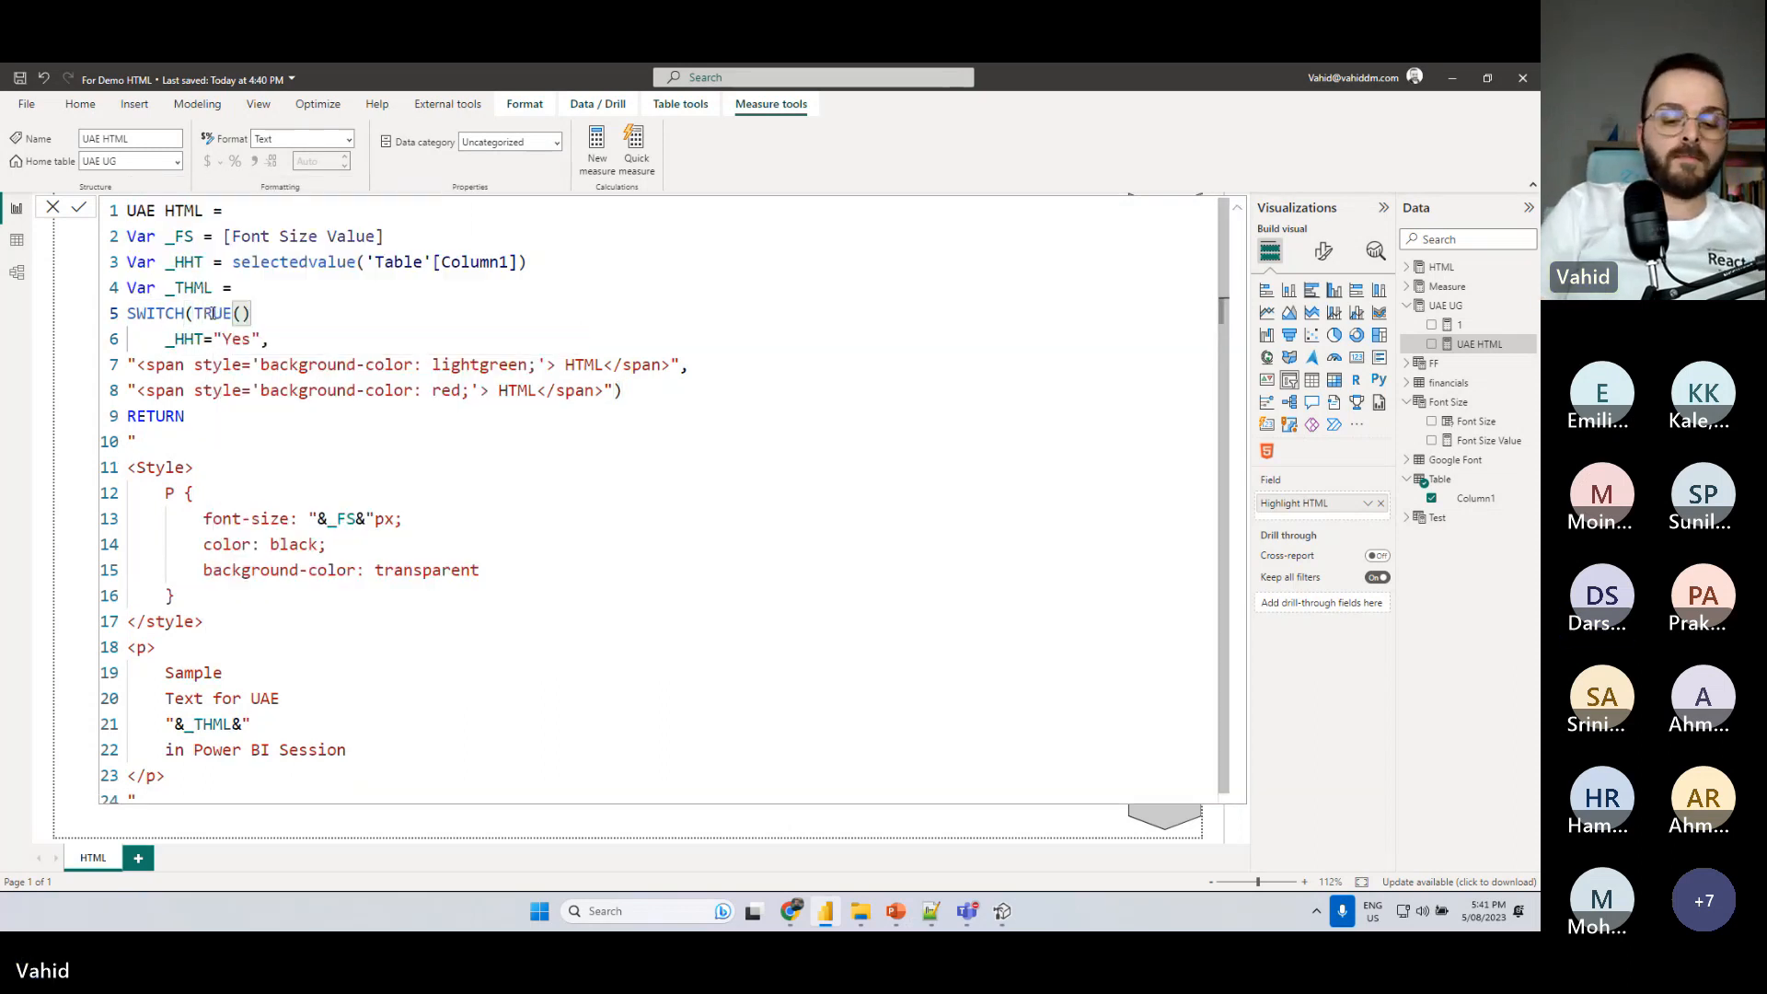
type(",")
- Replace the _HHT="Yes" condition with _FS<20 and bring the lightgreen span onto the same line as its result
mouse_move(166, 338)
left_mouse_down()
mouse_move(270, 339)
mouse_move(166, 339)
left_mouse_up()
double_click(180, 237)
key("ctrl+c")
key("ctrl+v")
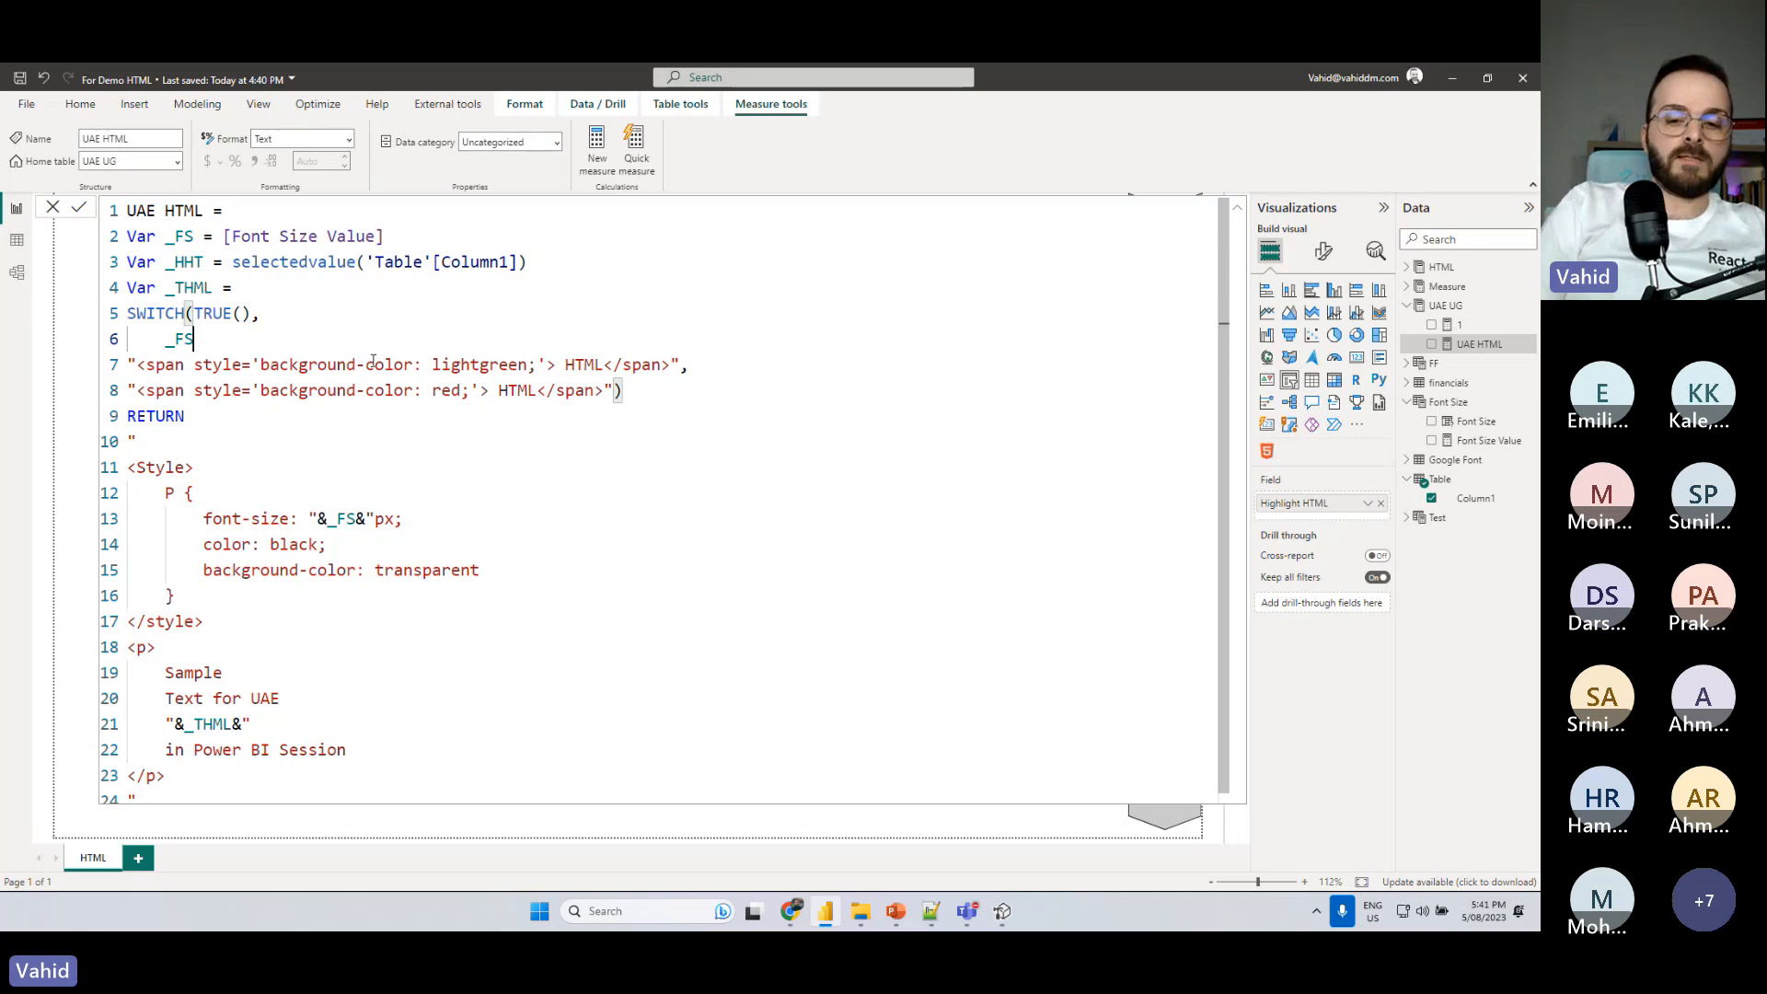
type("<")
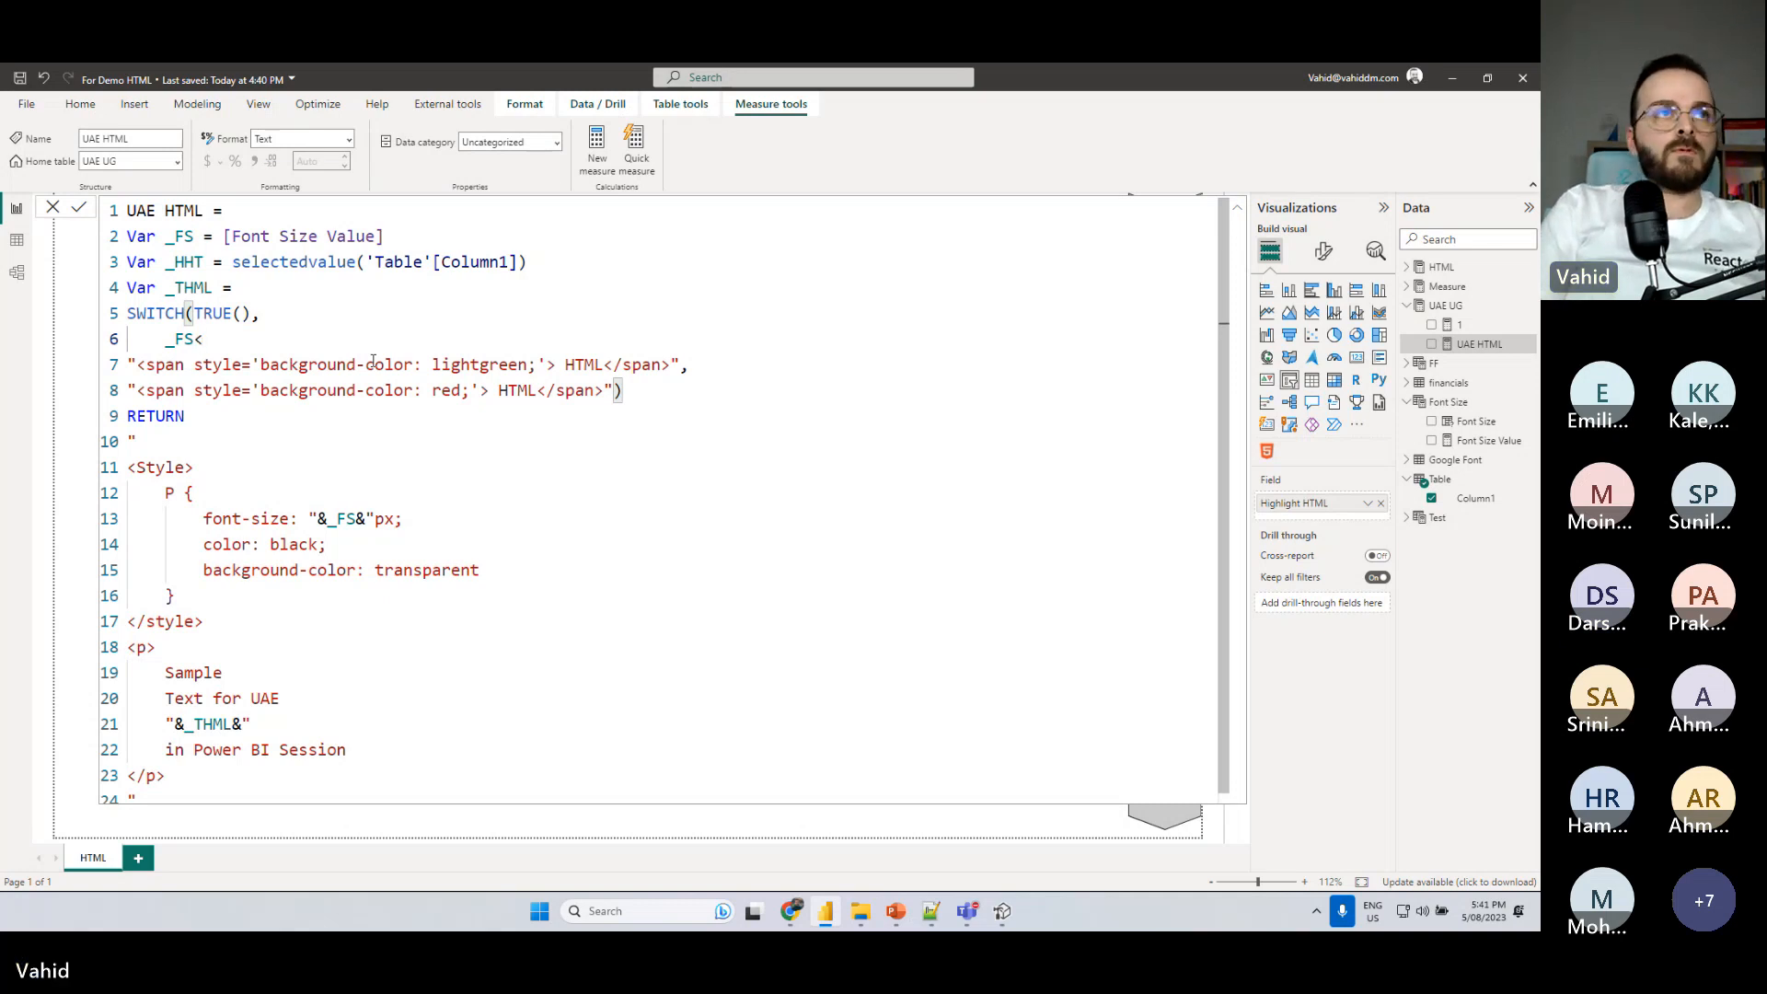
type("20,")
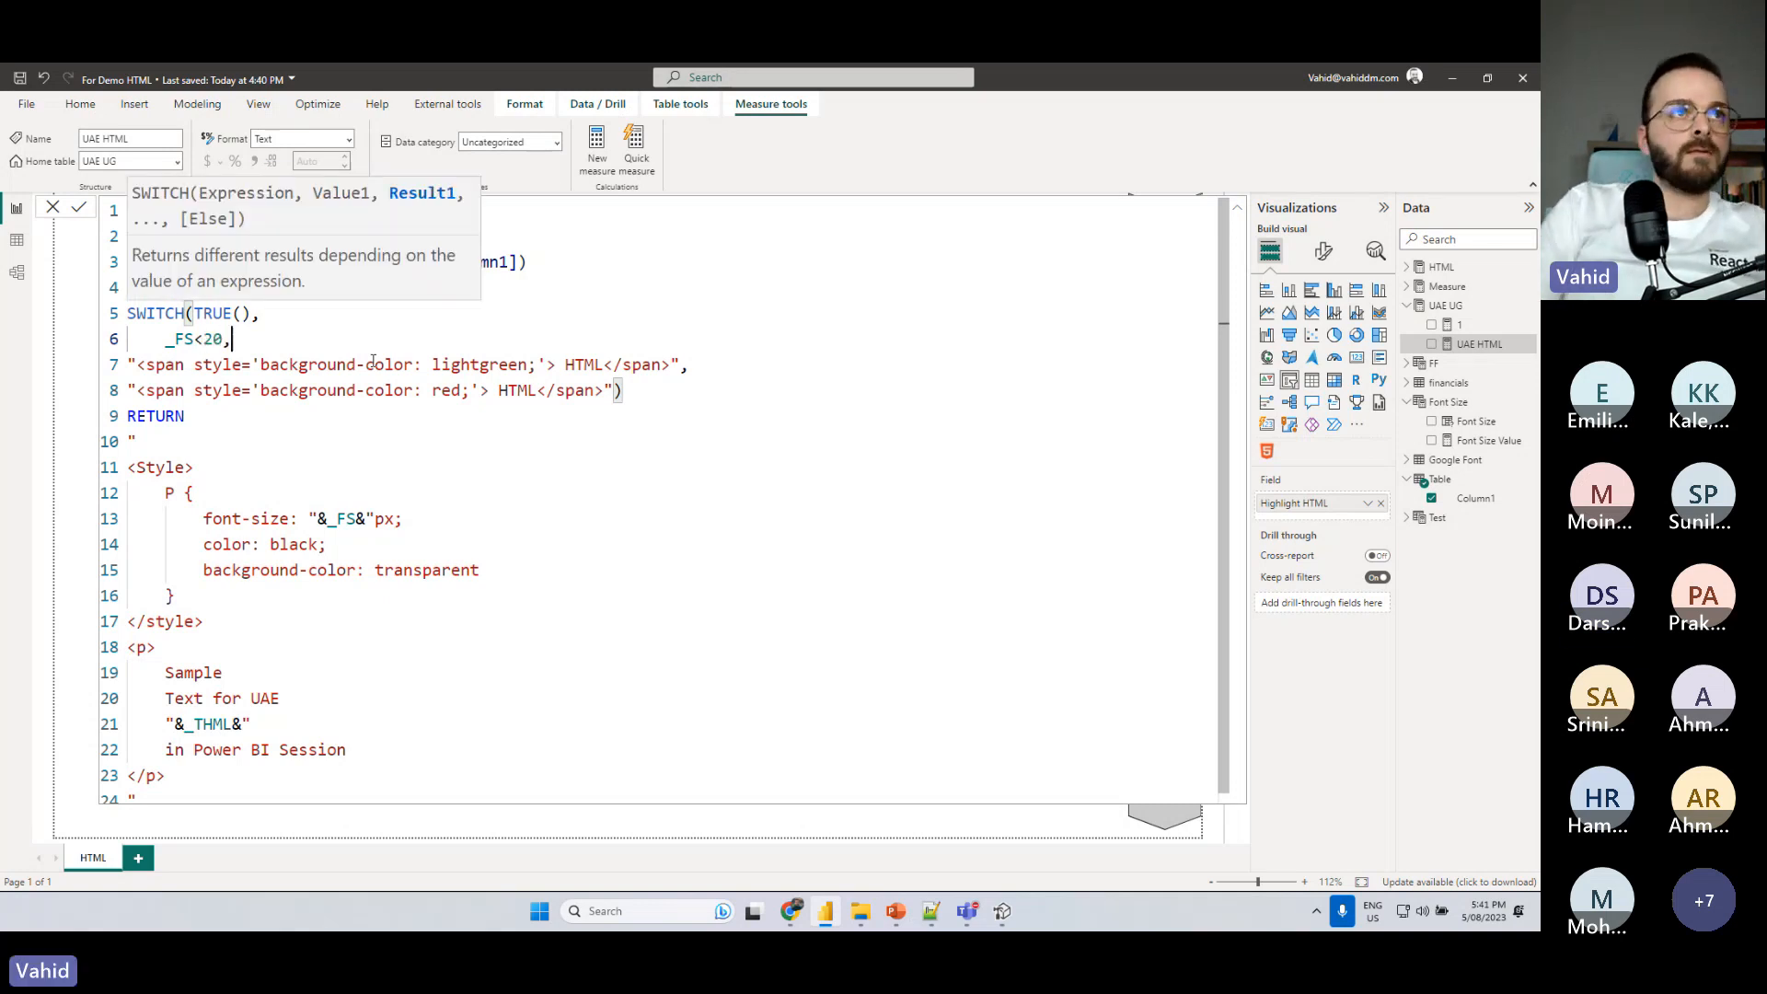
key("Delete")
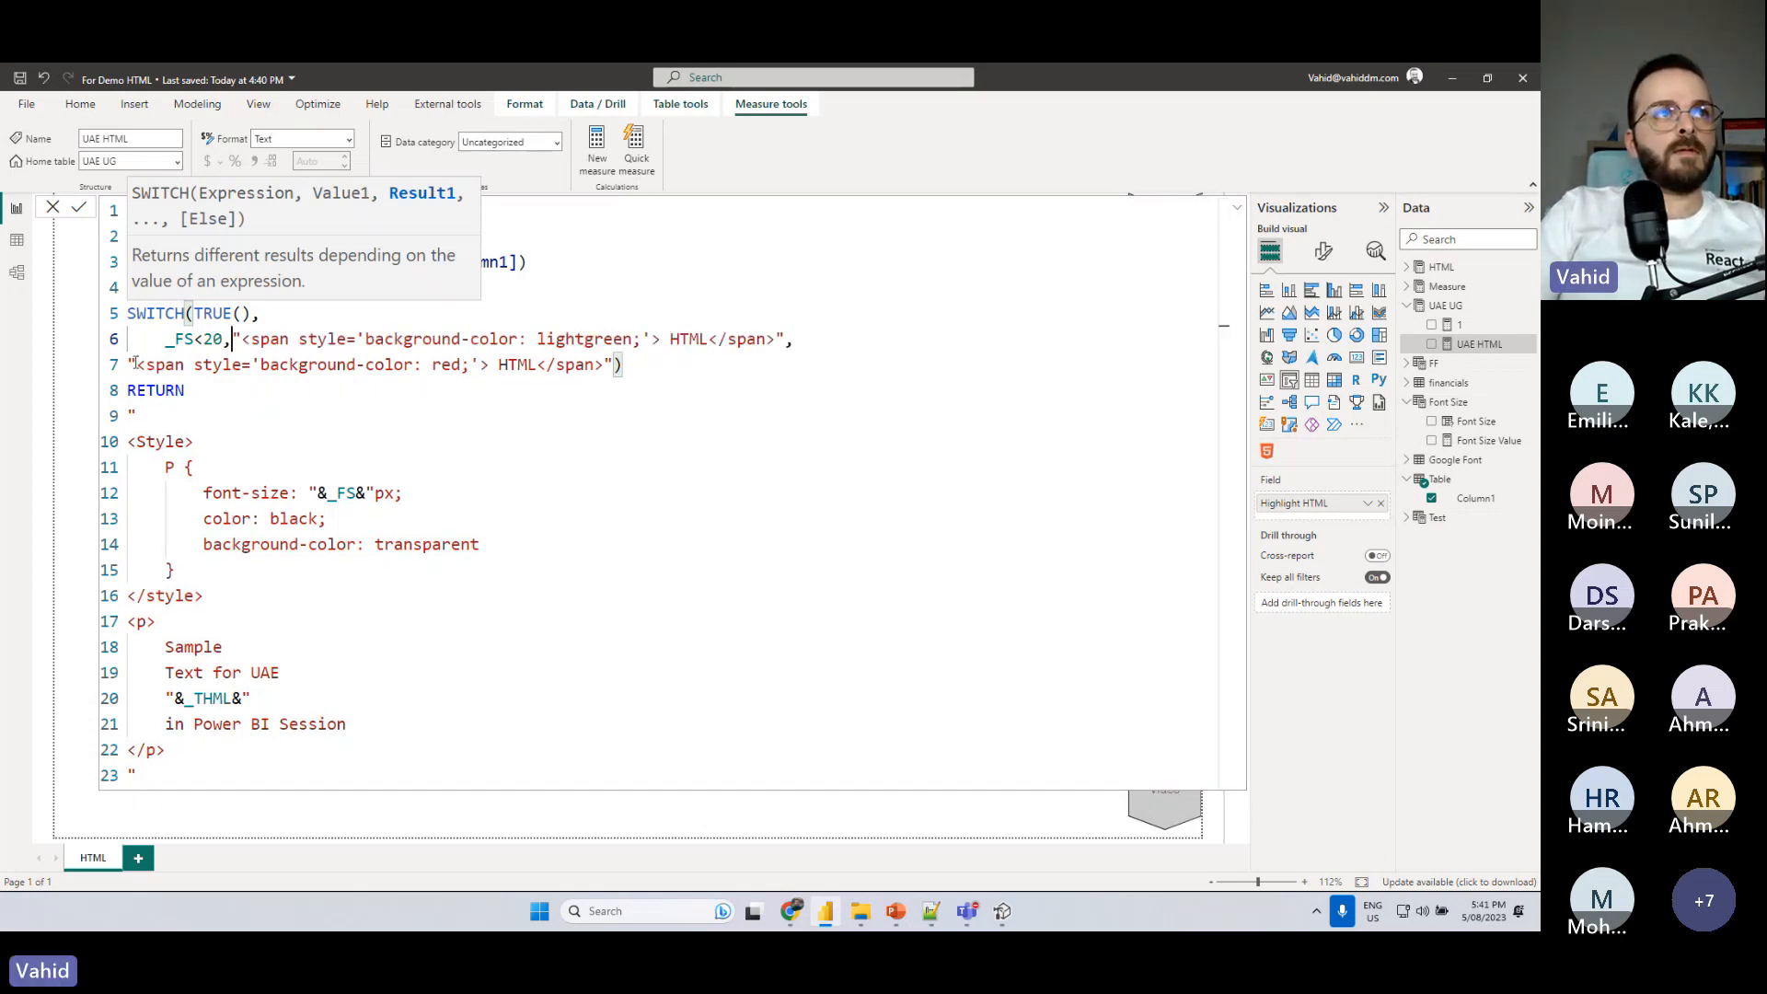
- Copy the _FS<20 condition in front of the red span, change it to _FS>=20, and commit the measure
left_click_drag(156, 340, 223, 340)
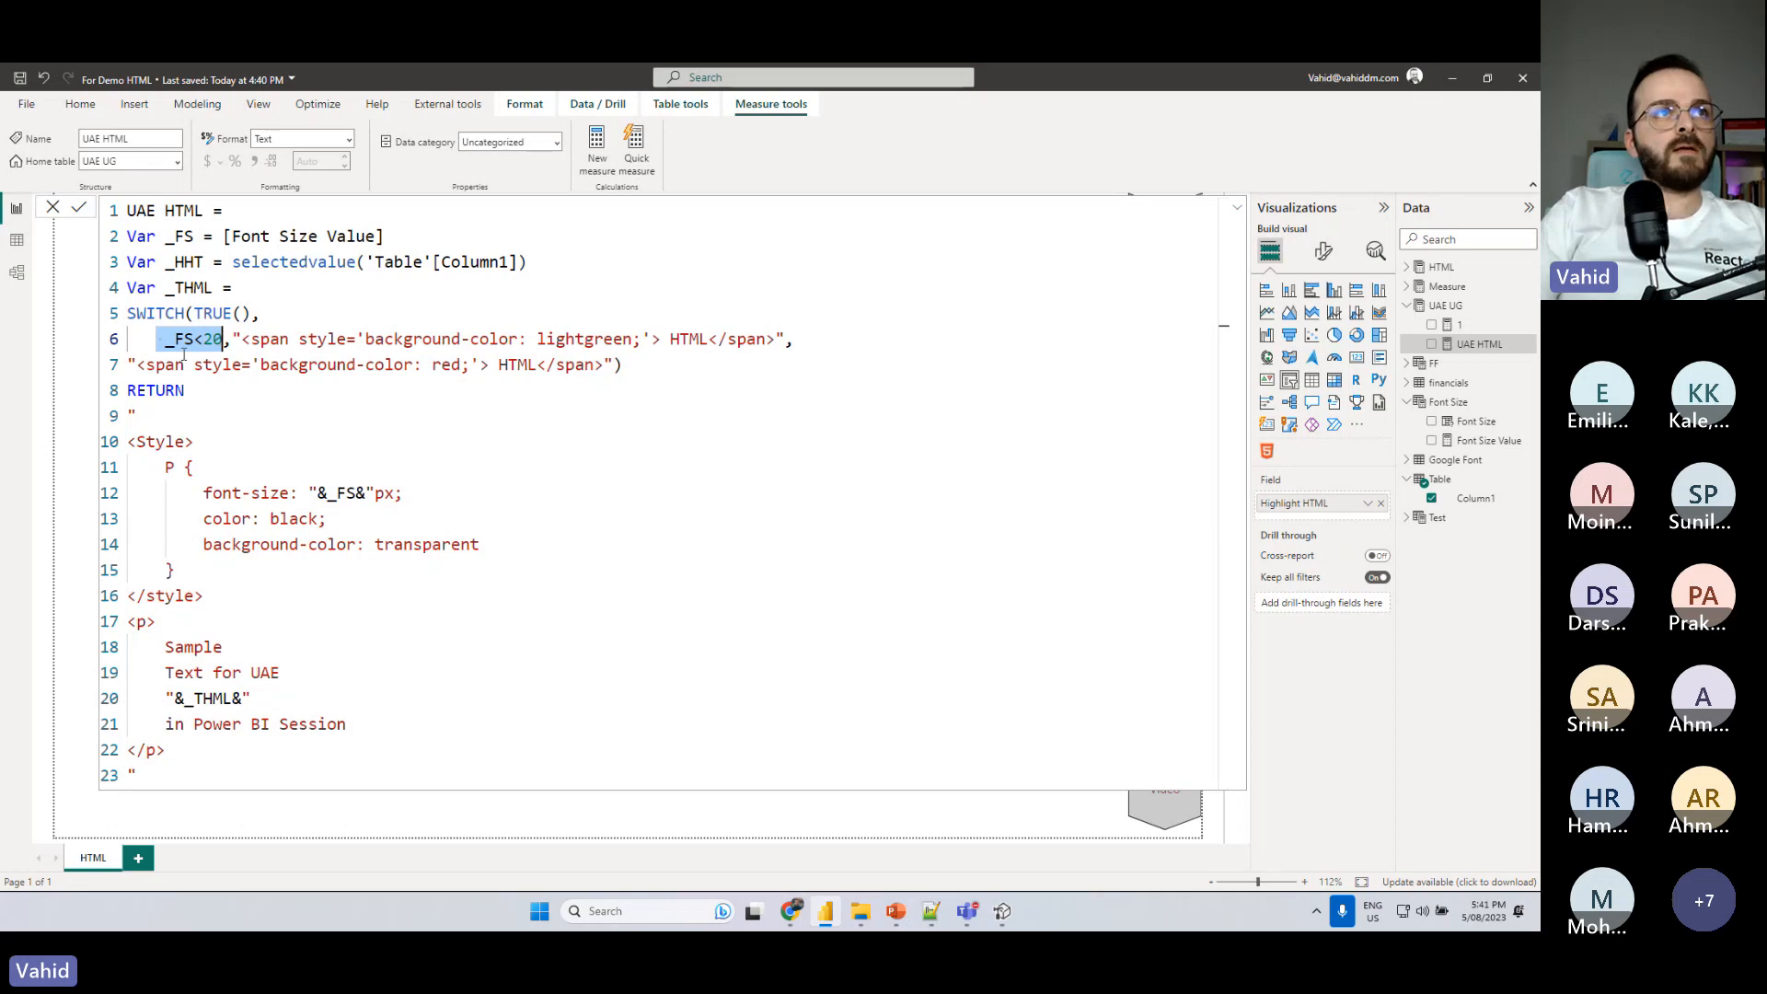
key("ctrl+c")
left_click(134, 364)
key("ctrl+v")
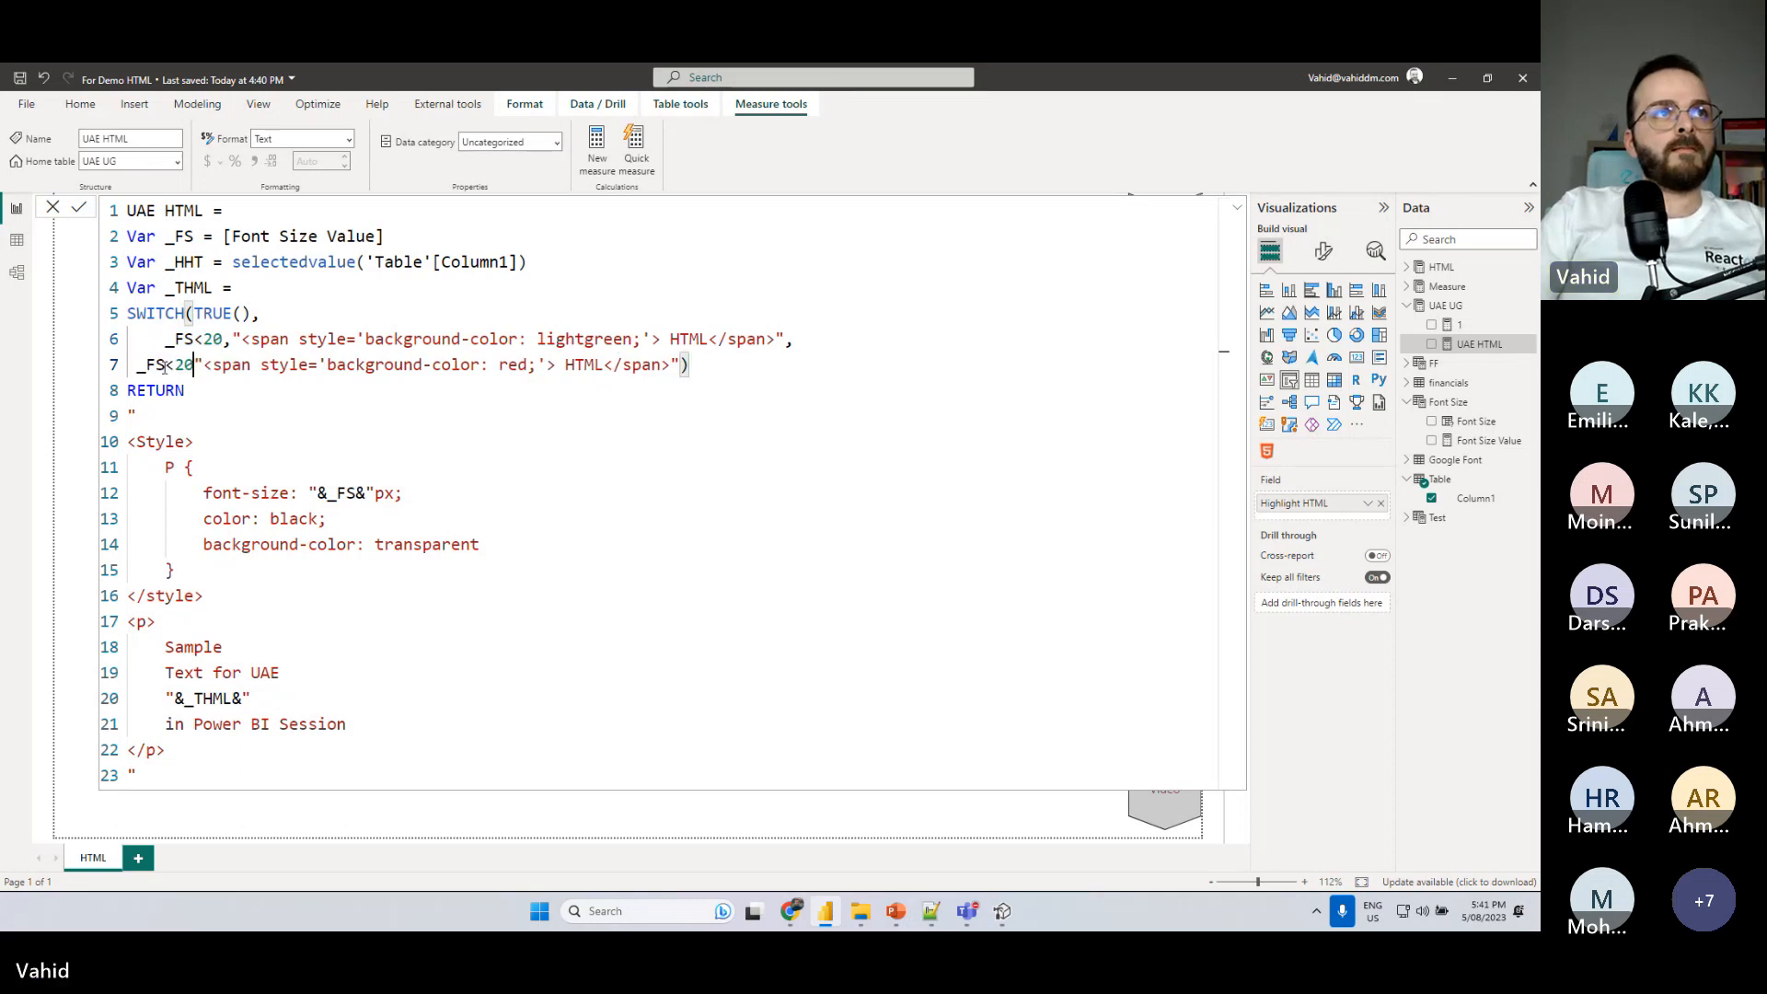
type(",")
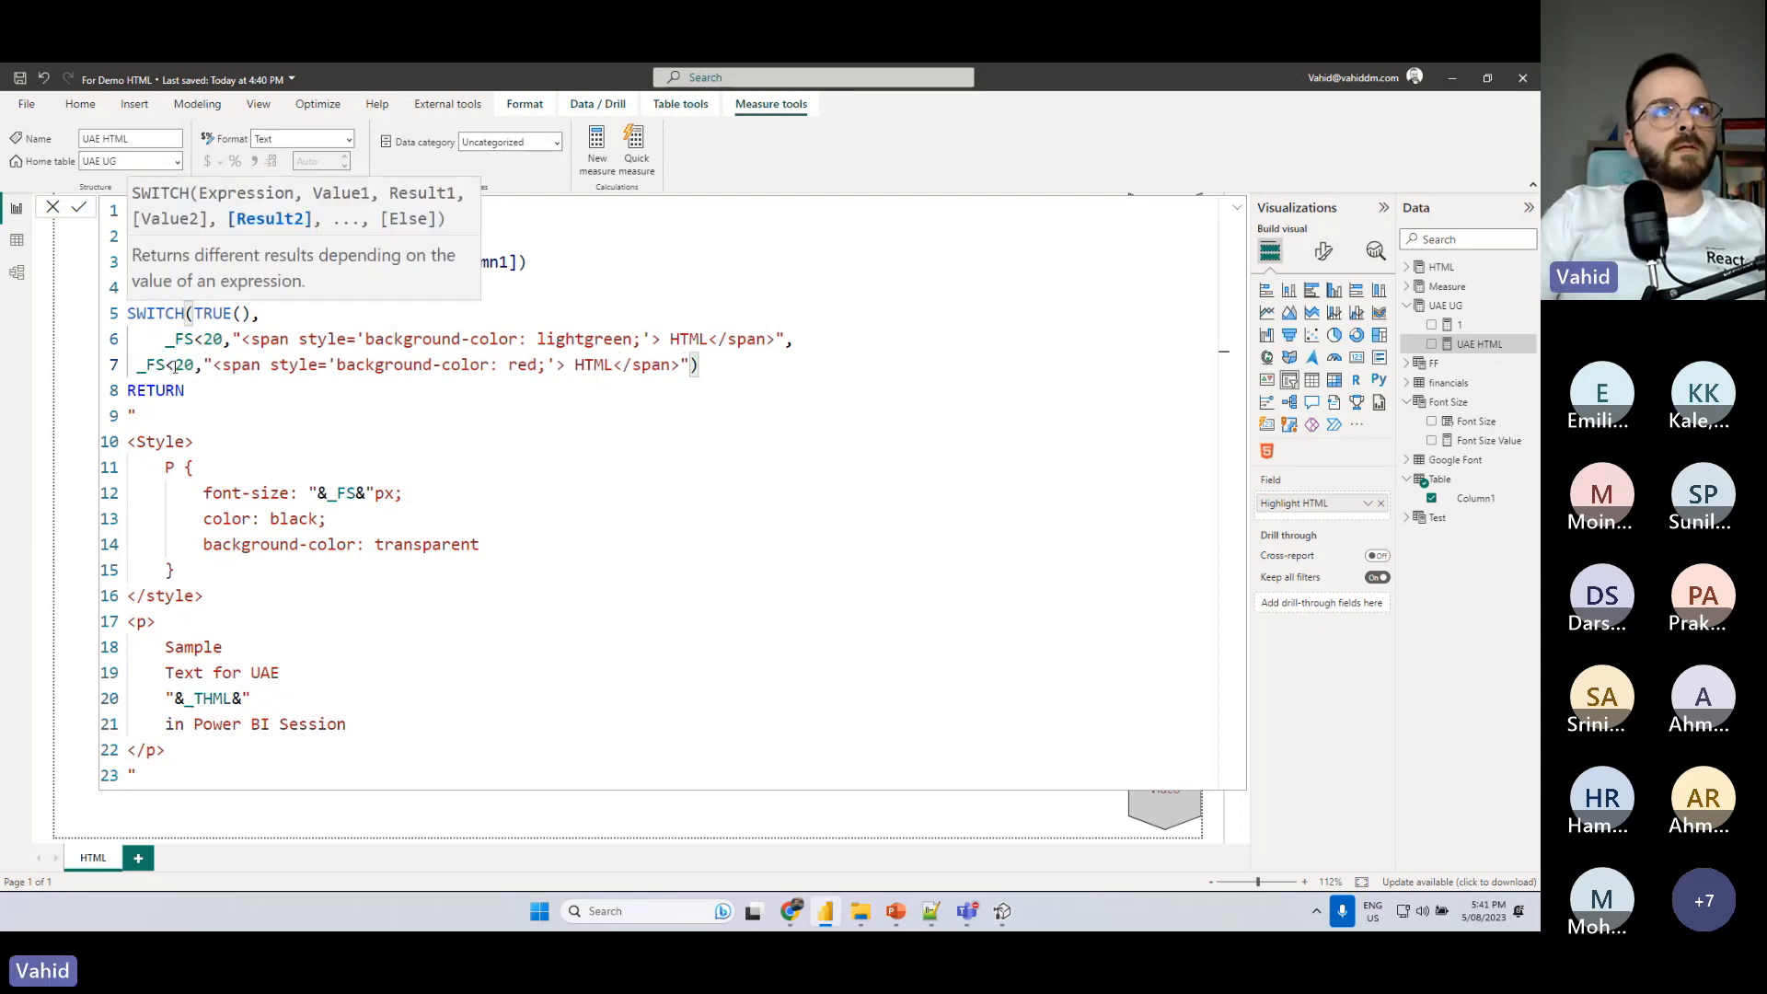
left_click_drag(174, 365, 169, 365)
type(">=")
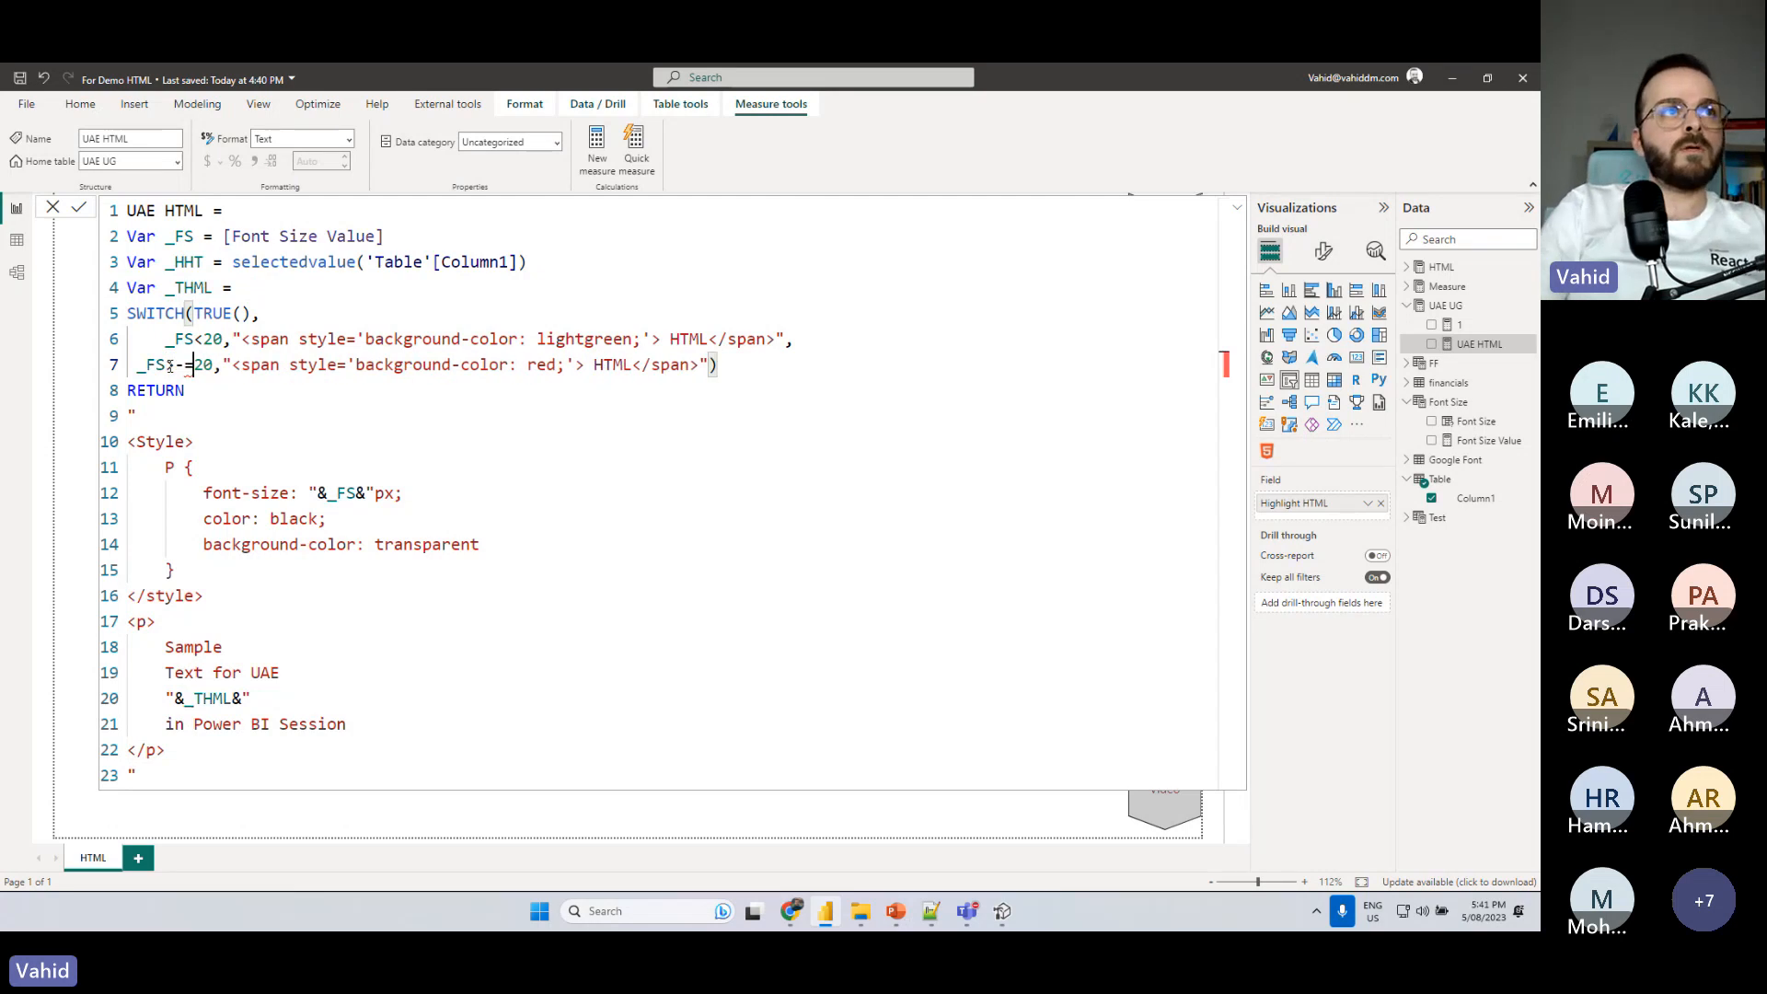
left_click(719, 370)
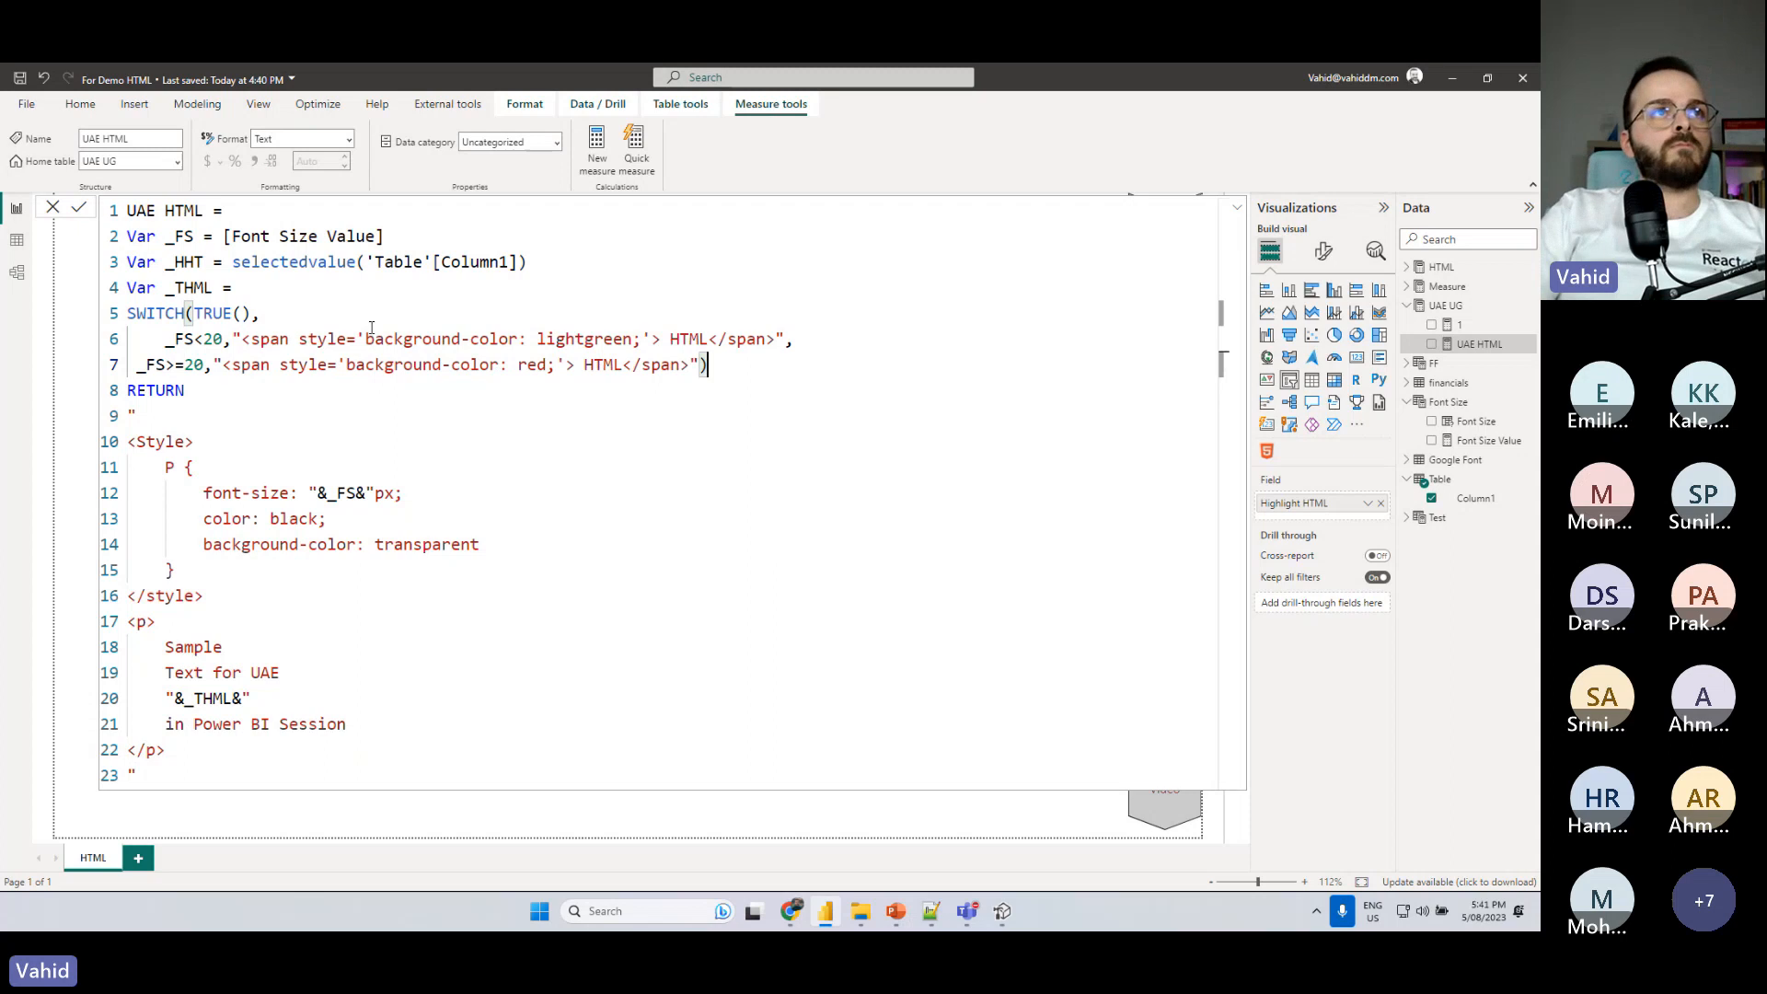
- Close the formula and test the highlight color by setting the Font Size slicer to 18 and finally 21
left_click(1459, 269)
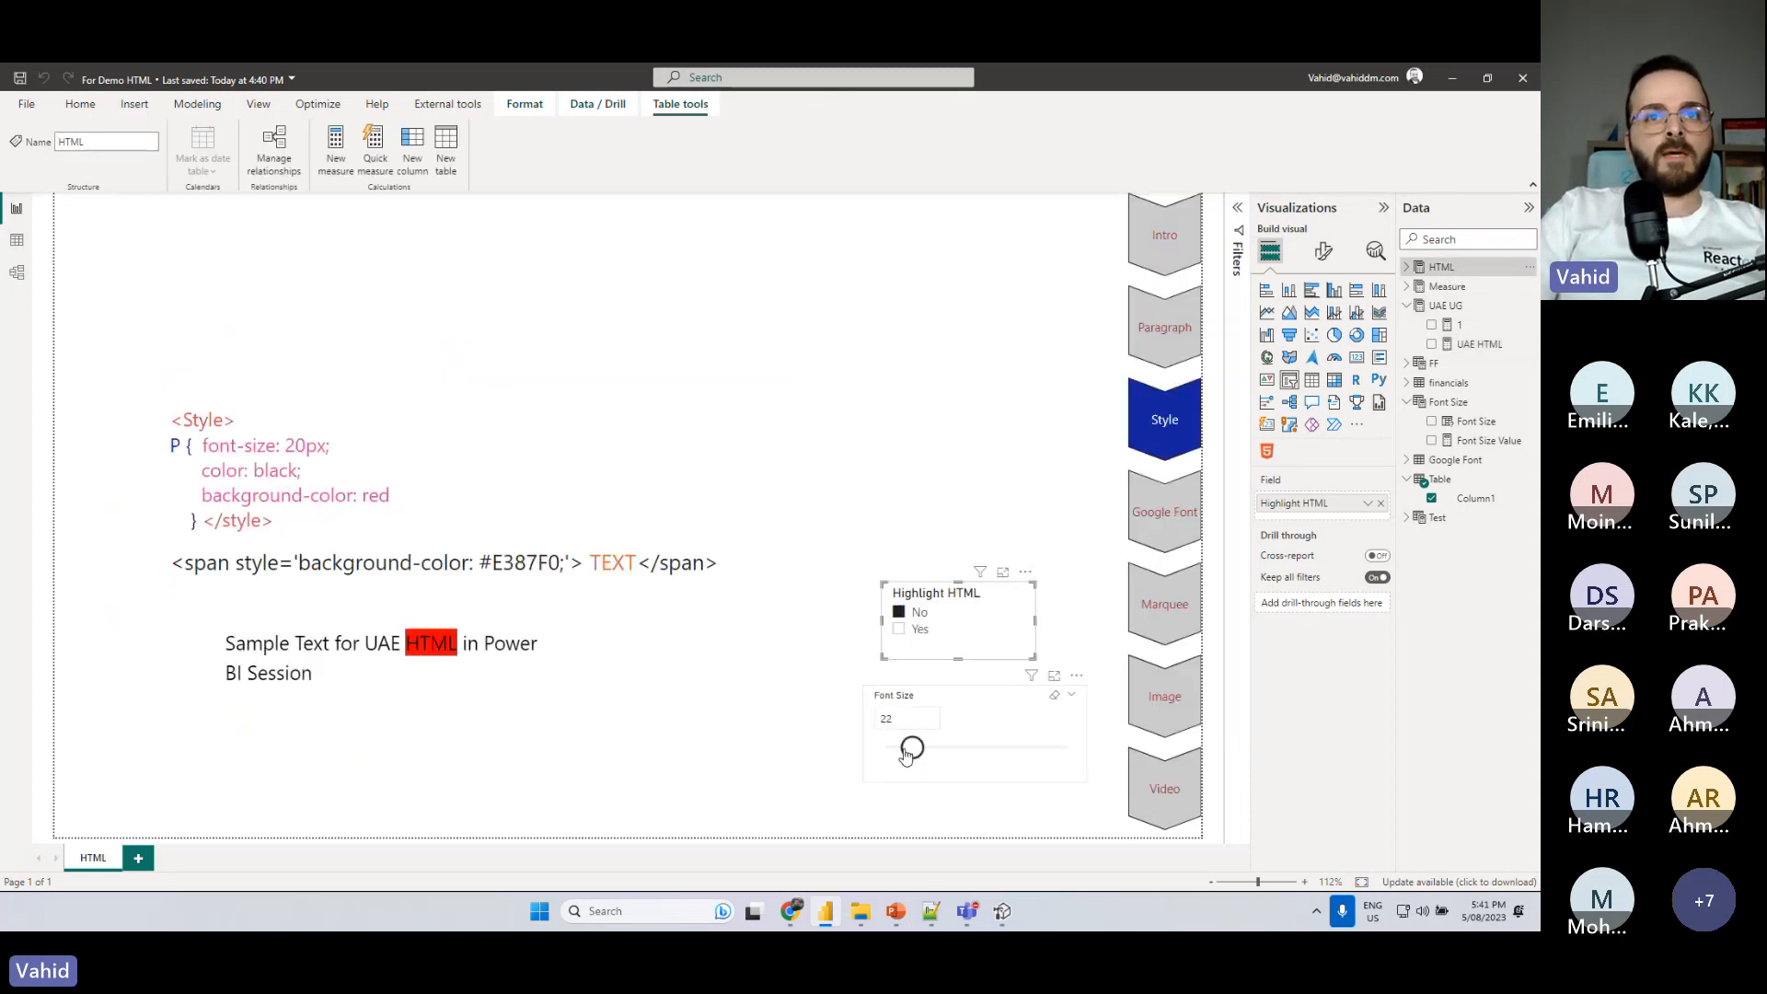
left_click_drag(902, 753, 887, 747)
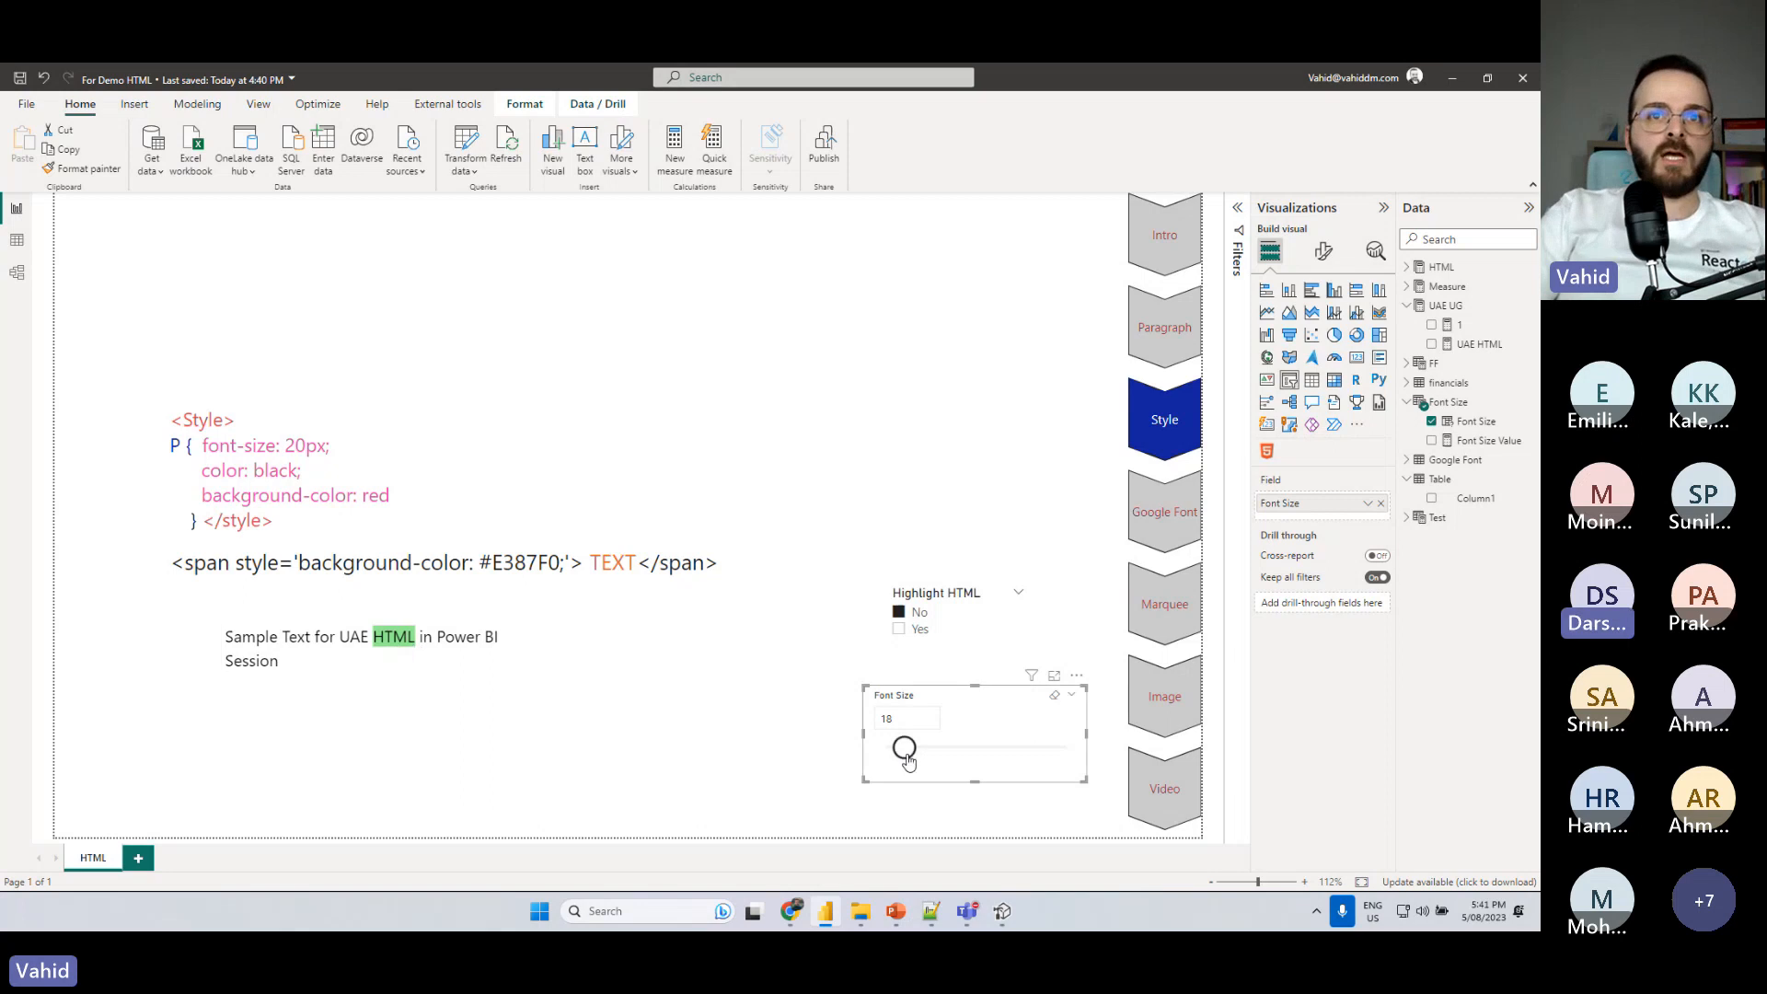
left_click_drag(903, 747, 911, 749)
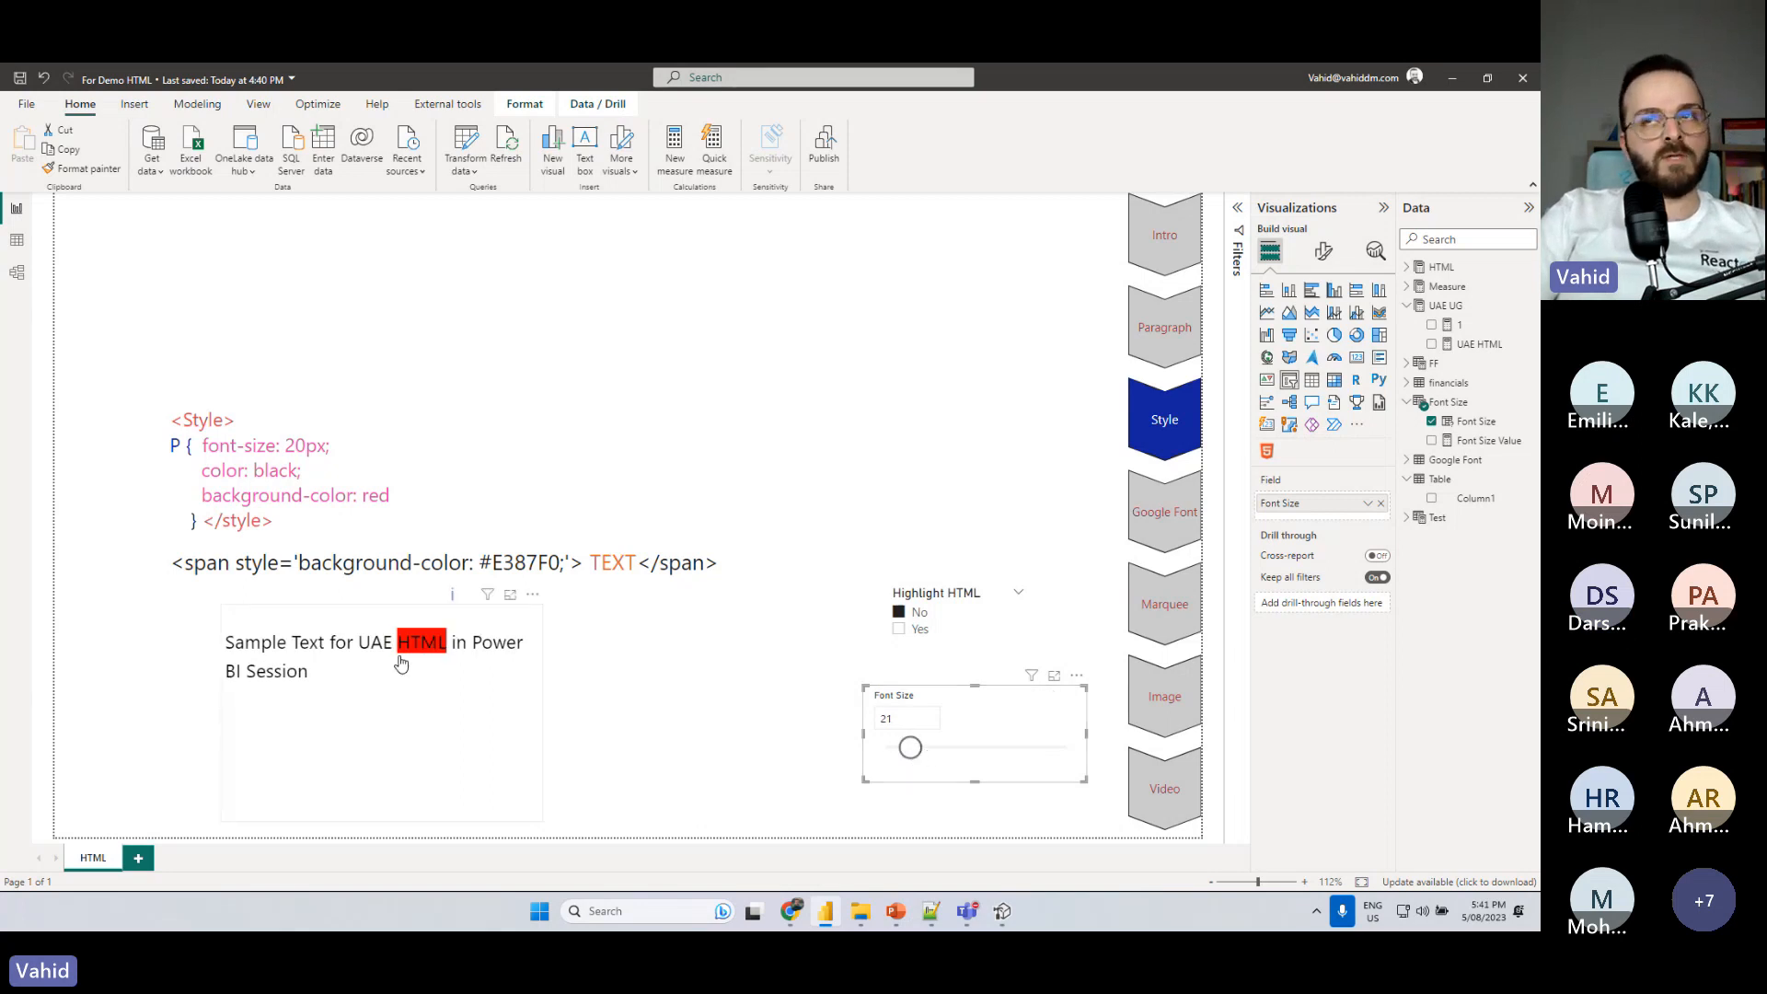
- In the UAE HTML measure, extend the lightgreen condition of the SWITCH to _FS<20&&_FS>=5
left_click(1468, 421)
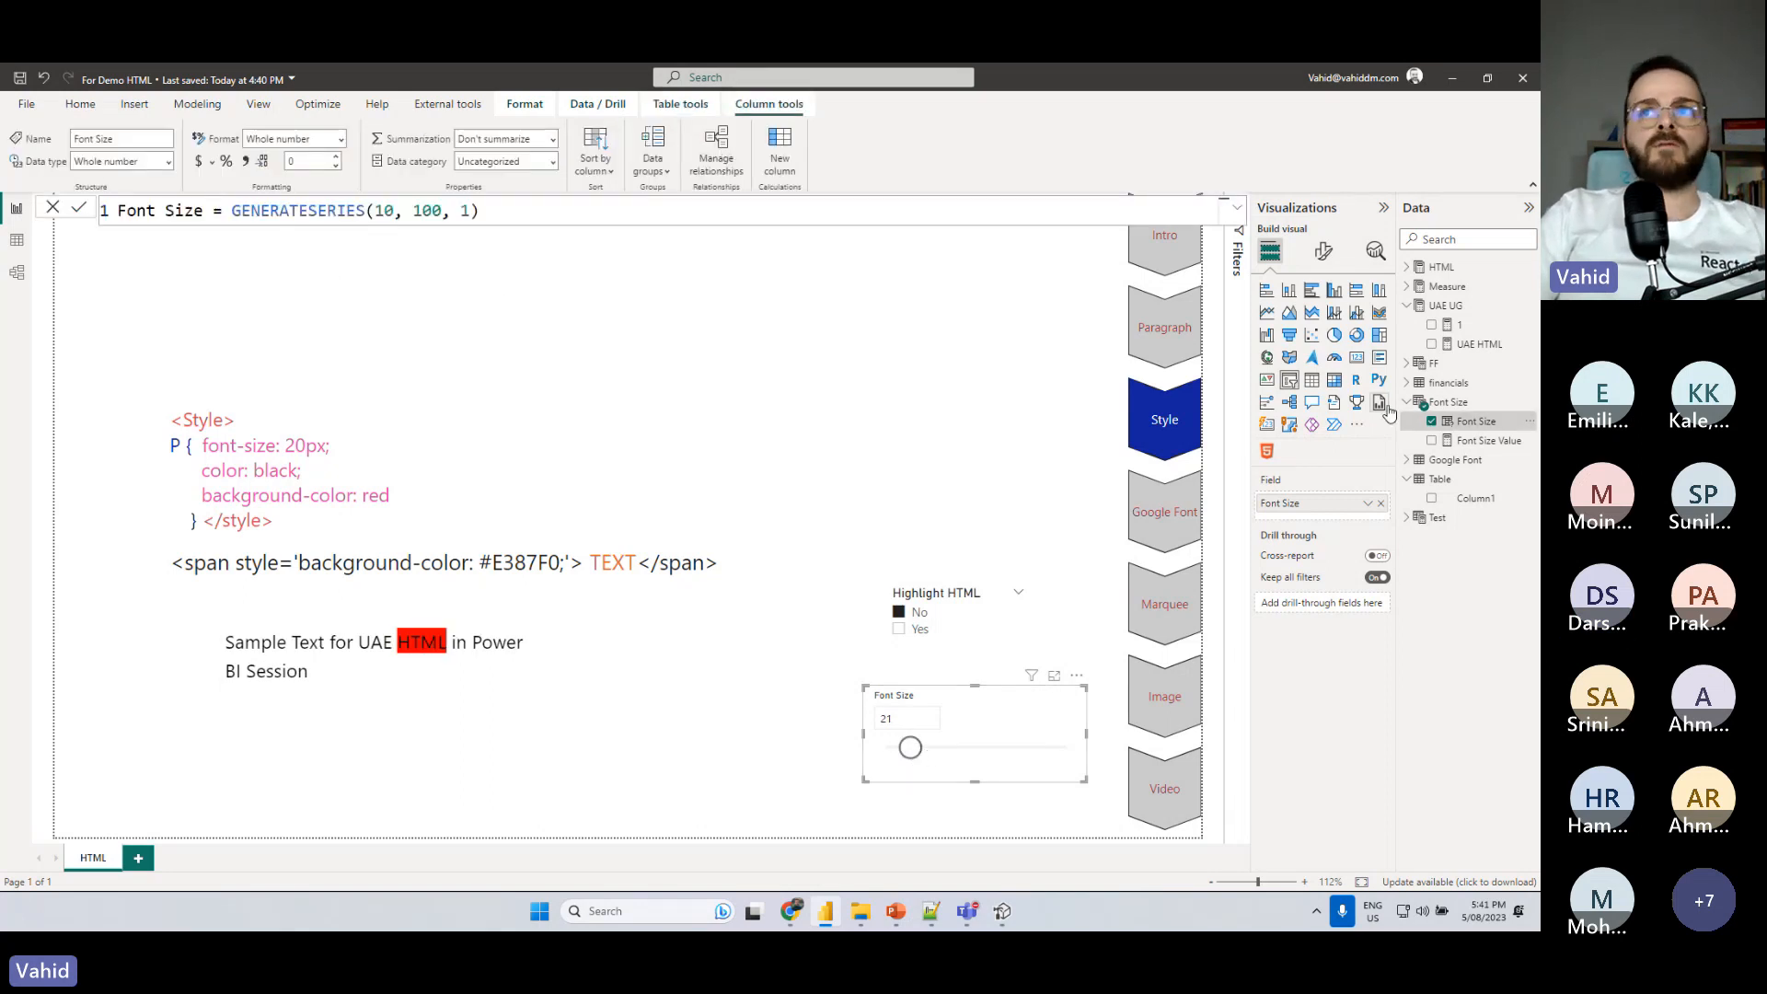
left_click(1483, 440)
left_click(1479, 343)
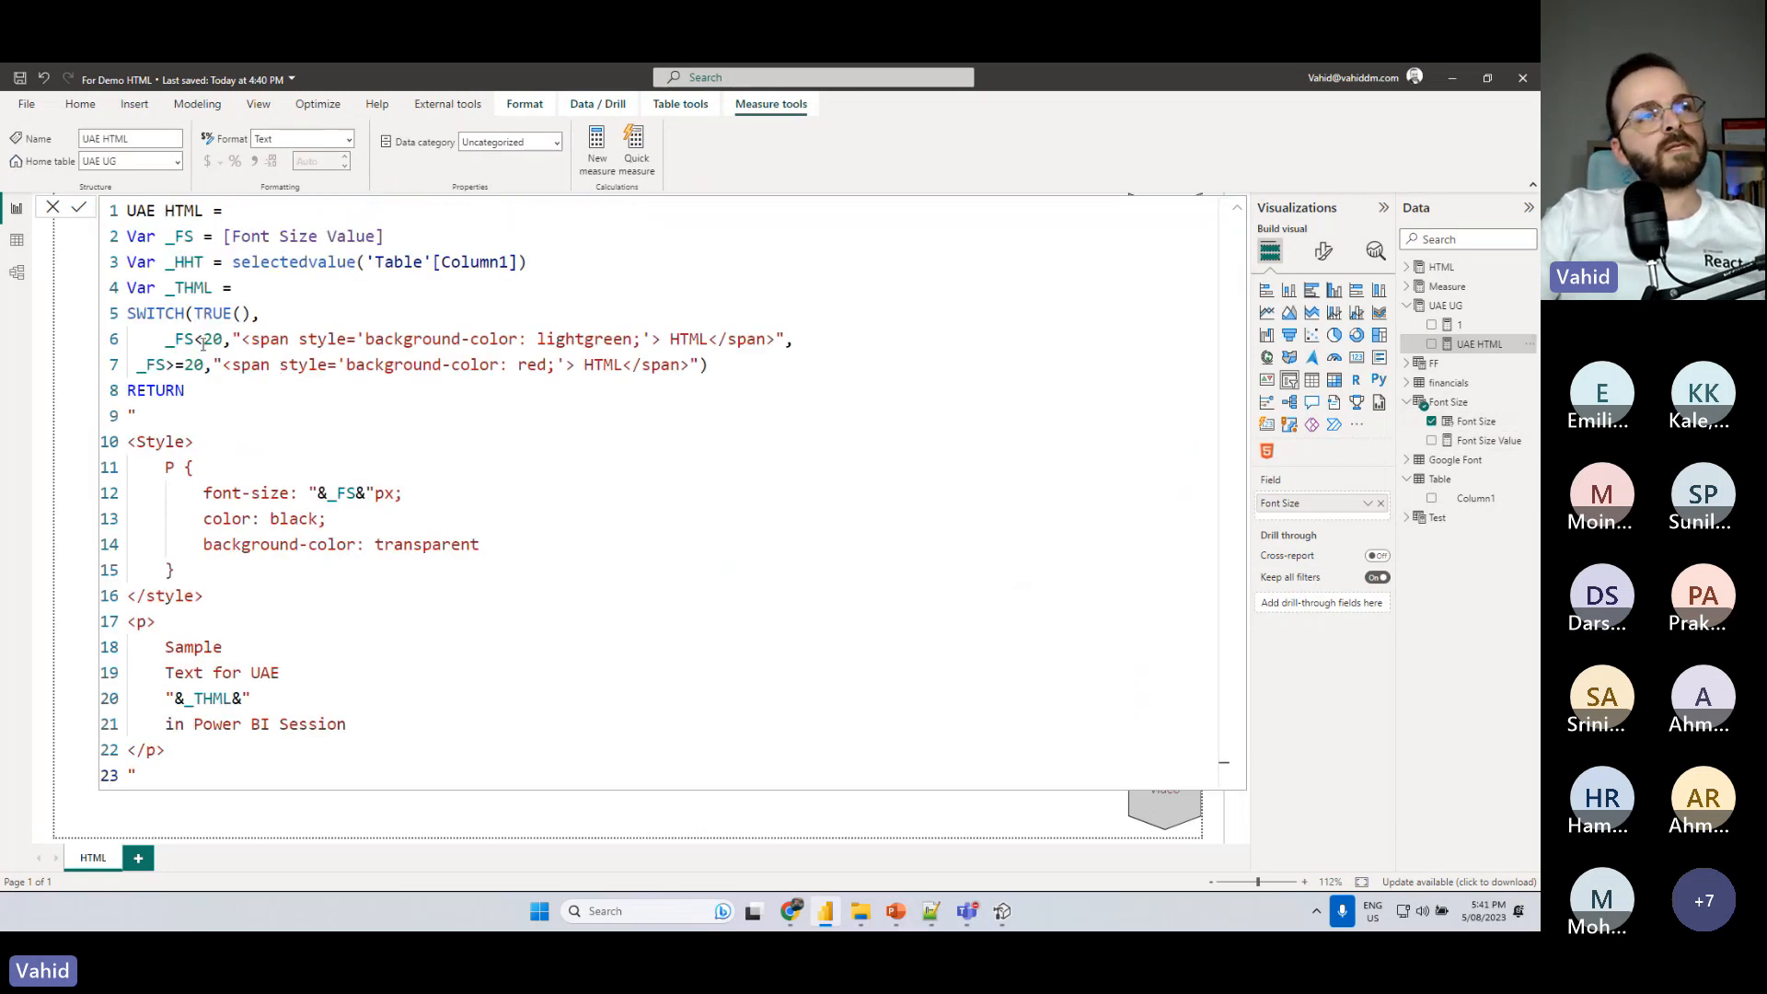
left_click(224, 338)
type("&&")
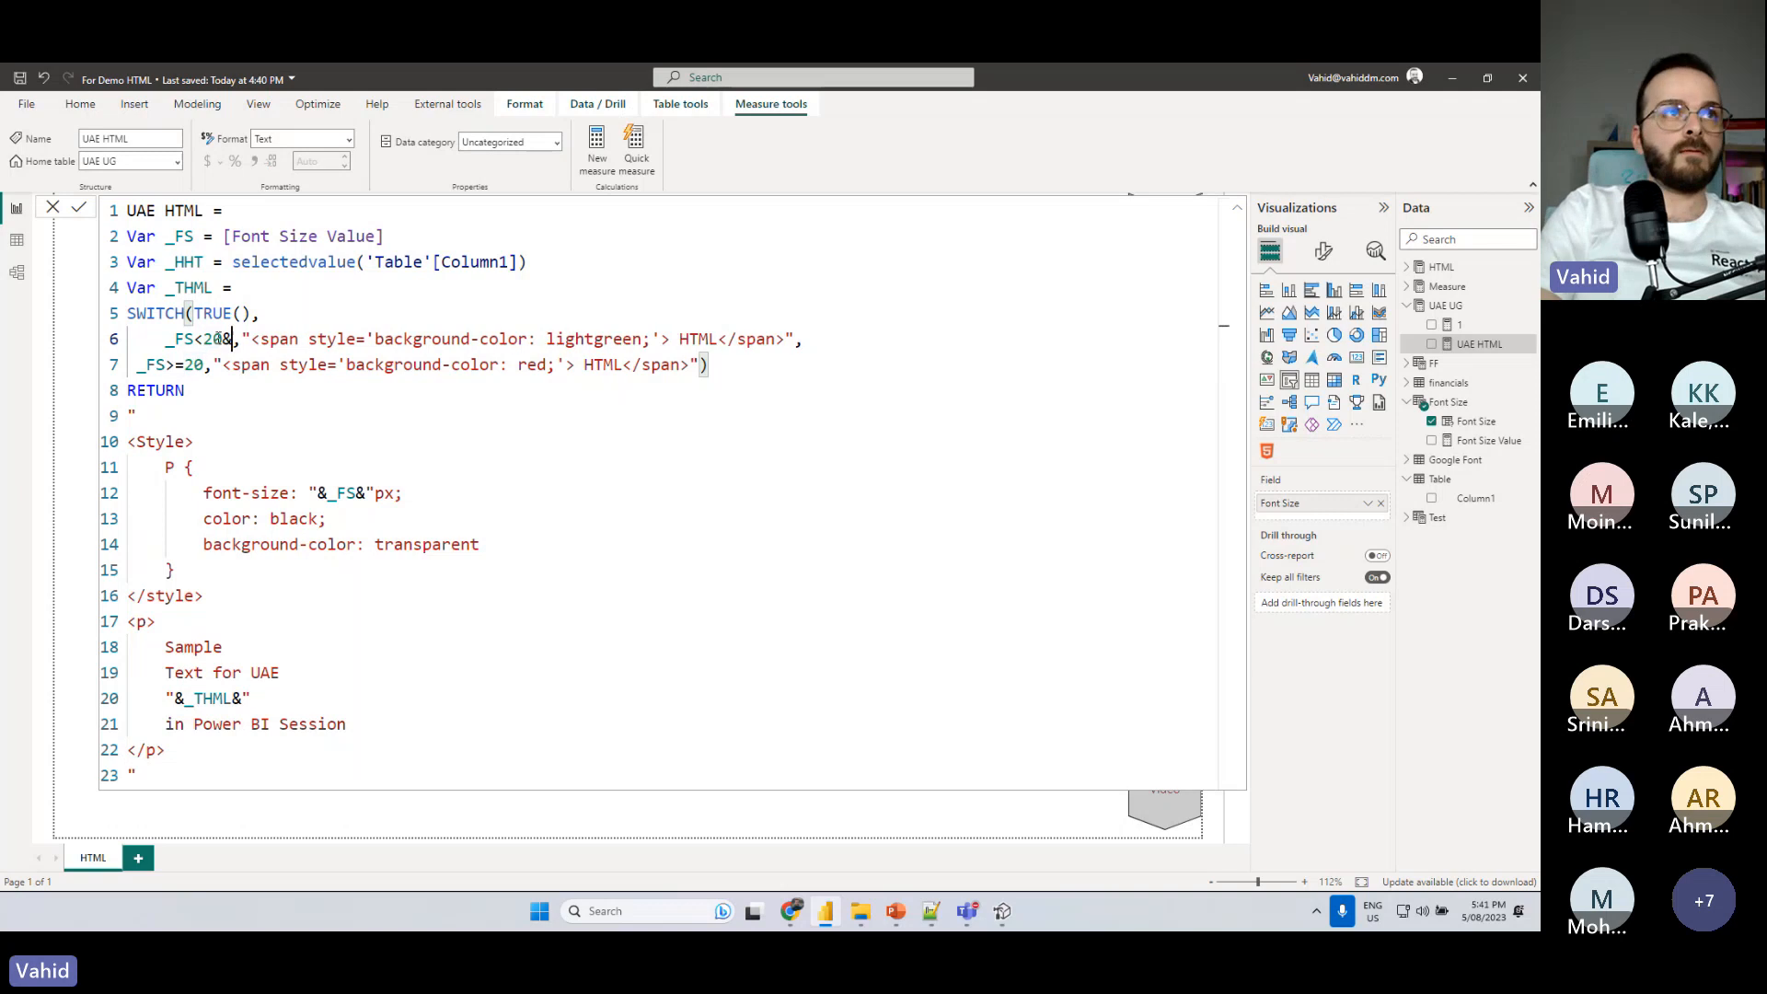
left_click_drag(194, 340, 164, 340)
left_click(242, 341)
type("_FS>")
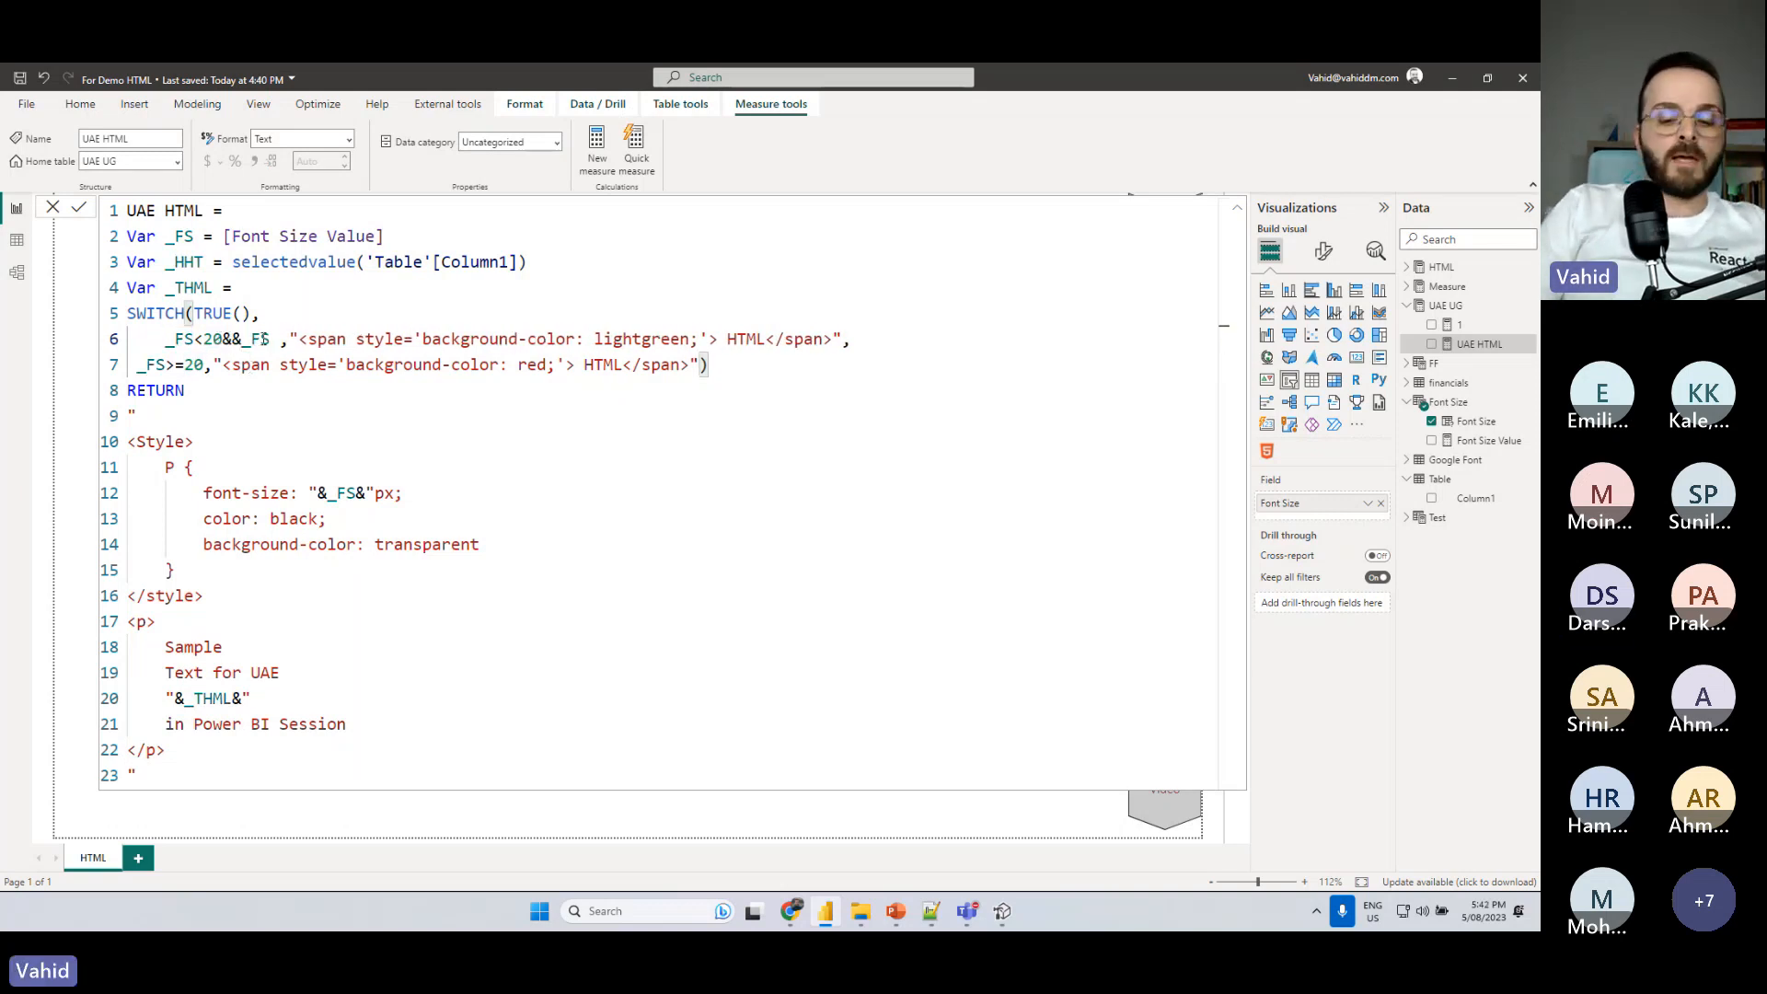
type("=")
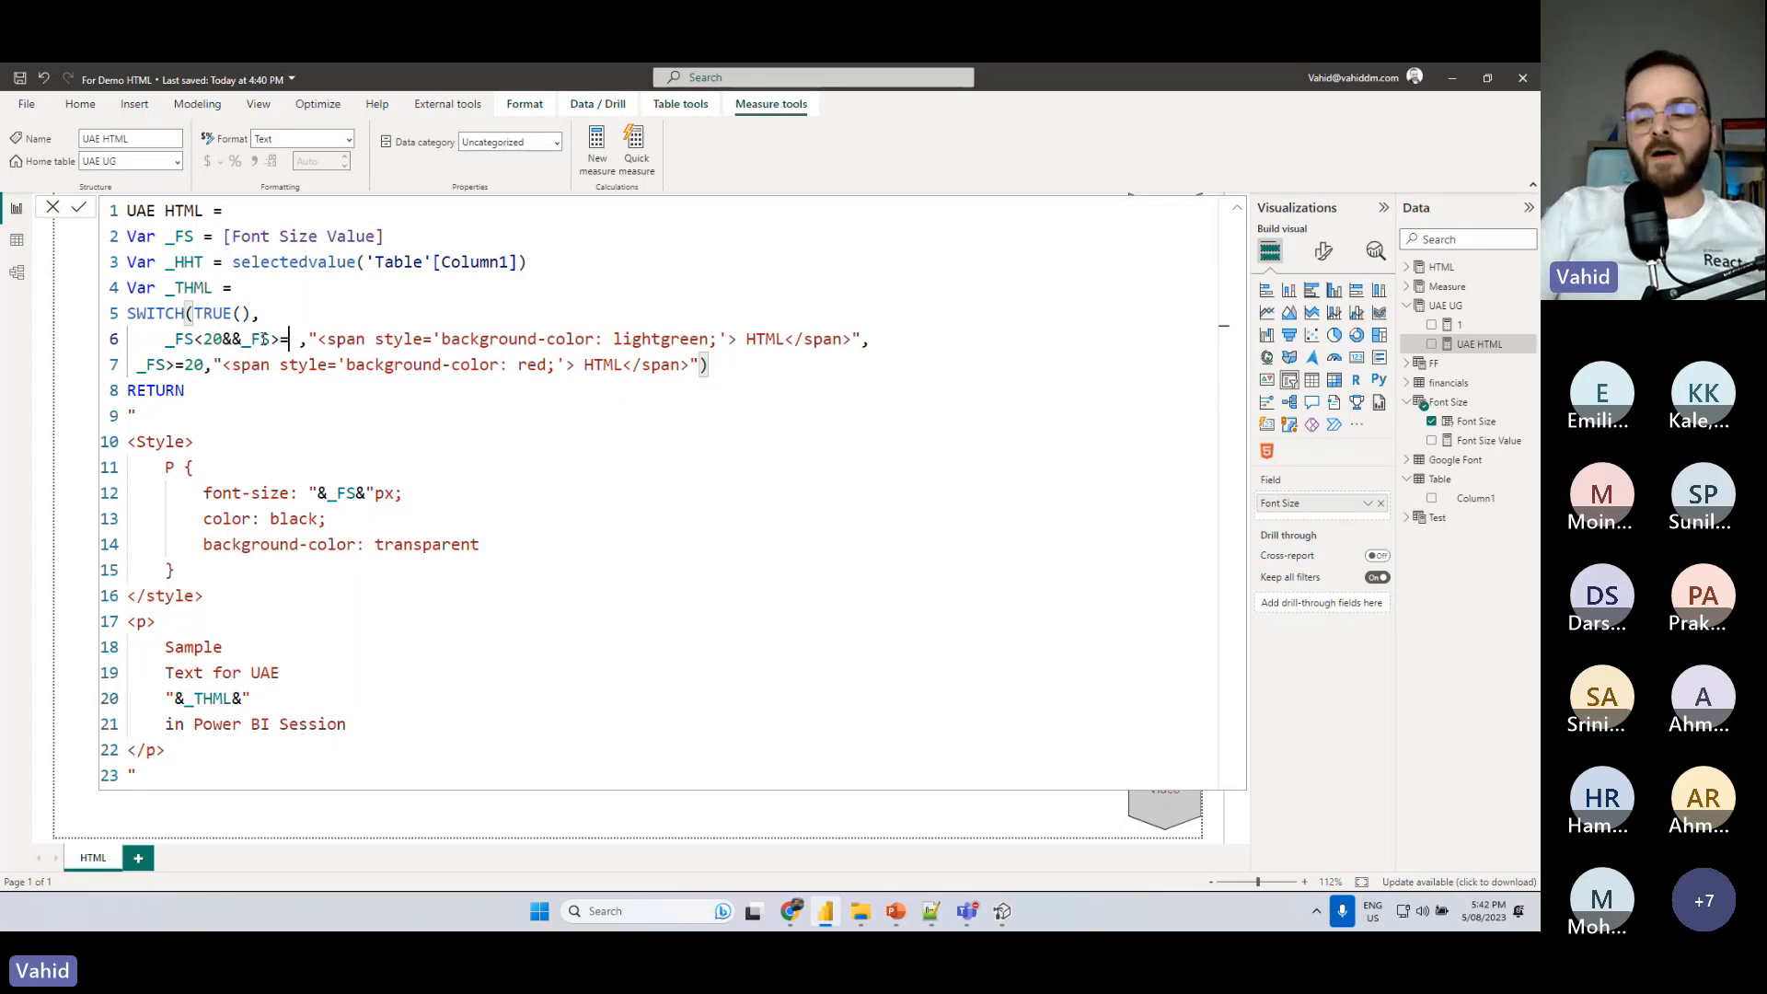
type("5")
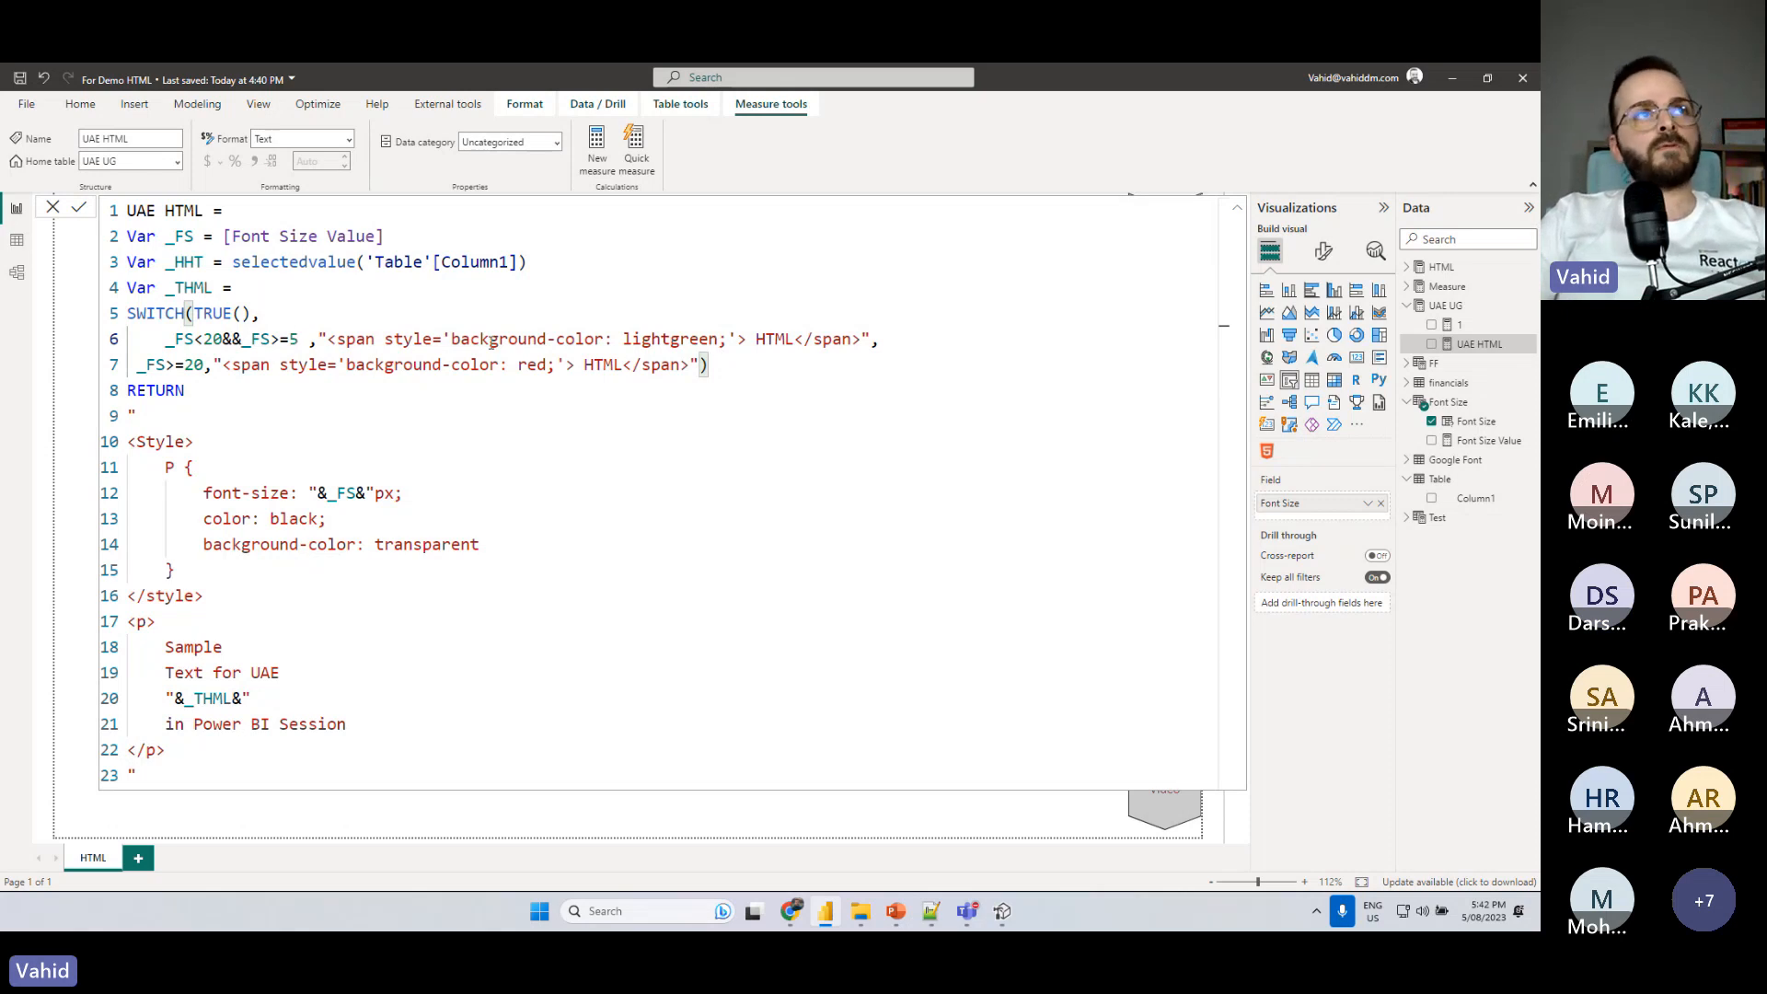
- Close the formula and test the highlight color by setting the Font Size slicer to 10
left_click(1445, 306)
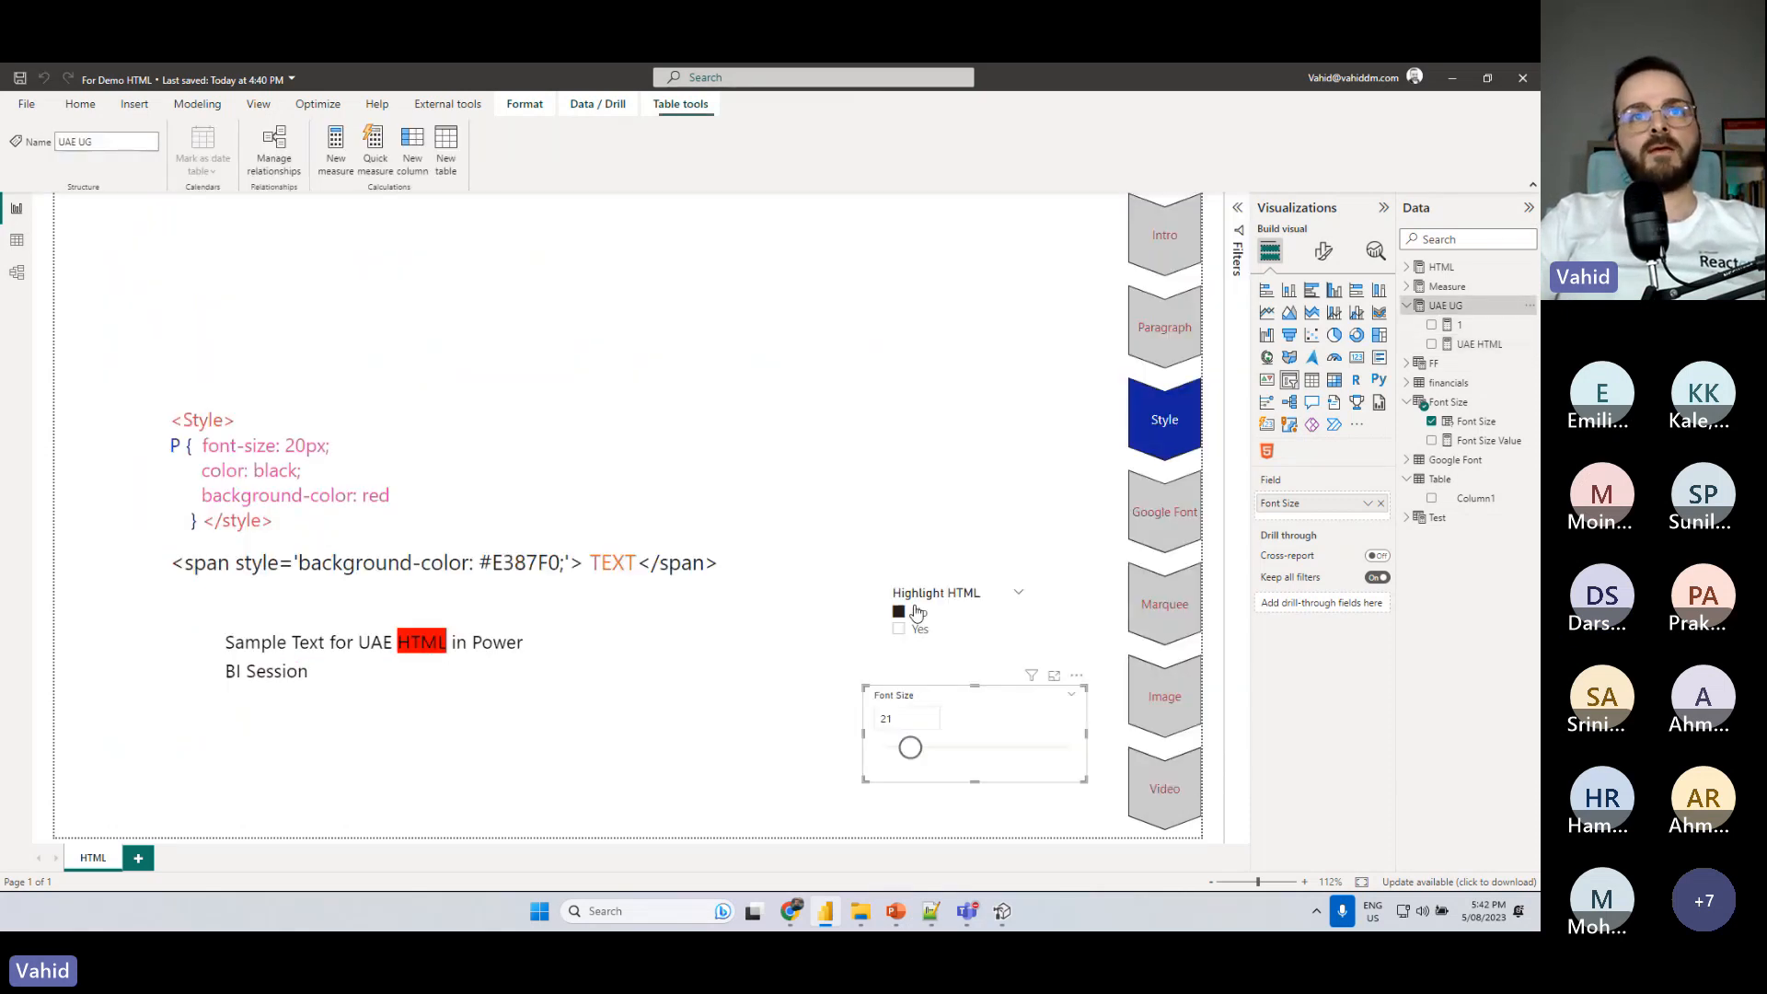
left_click(885, 720)
double_click(885, 719)
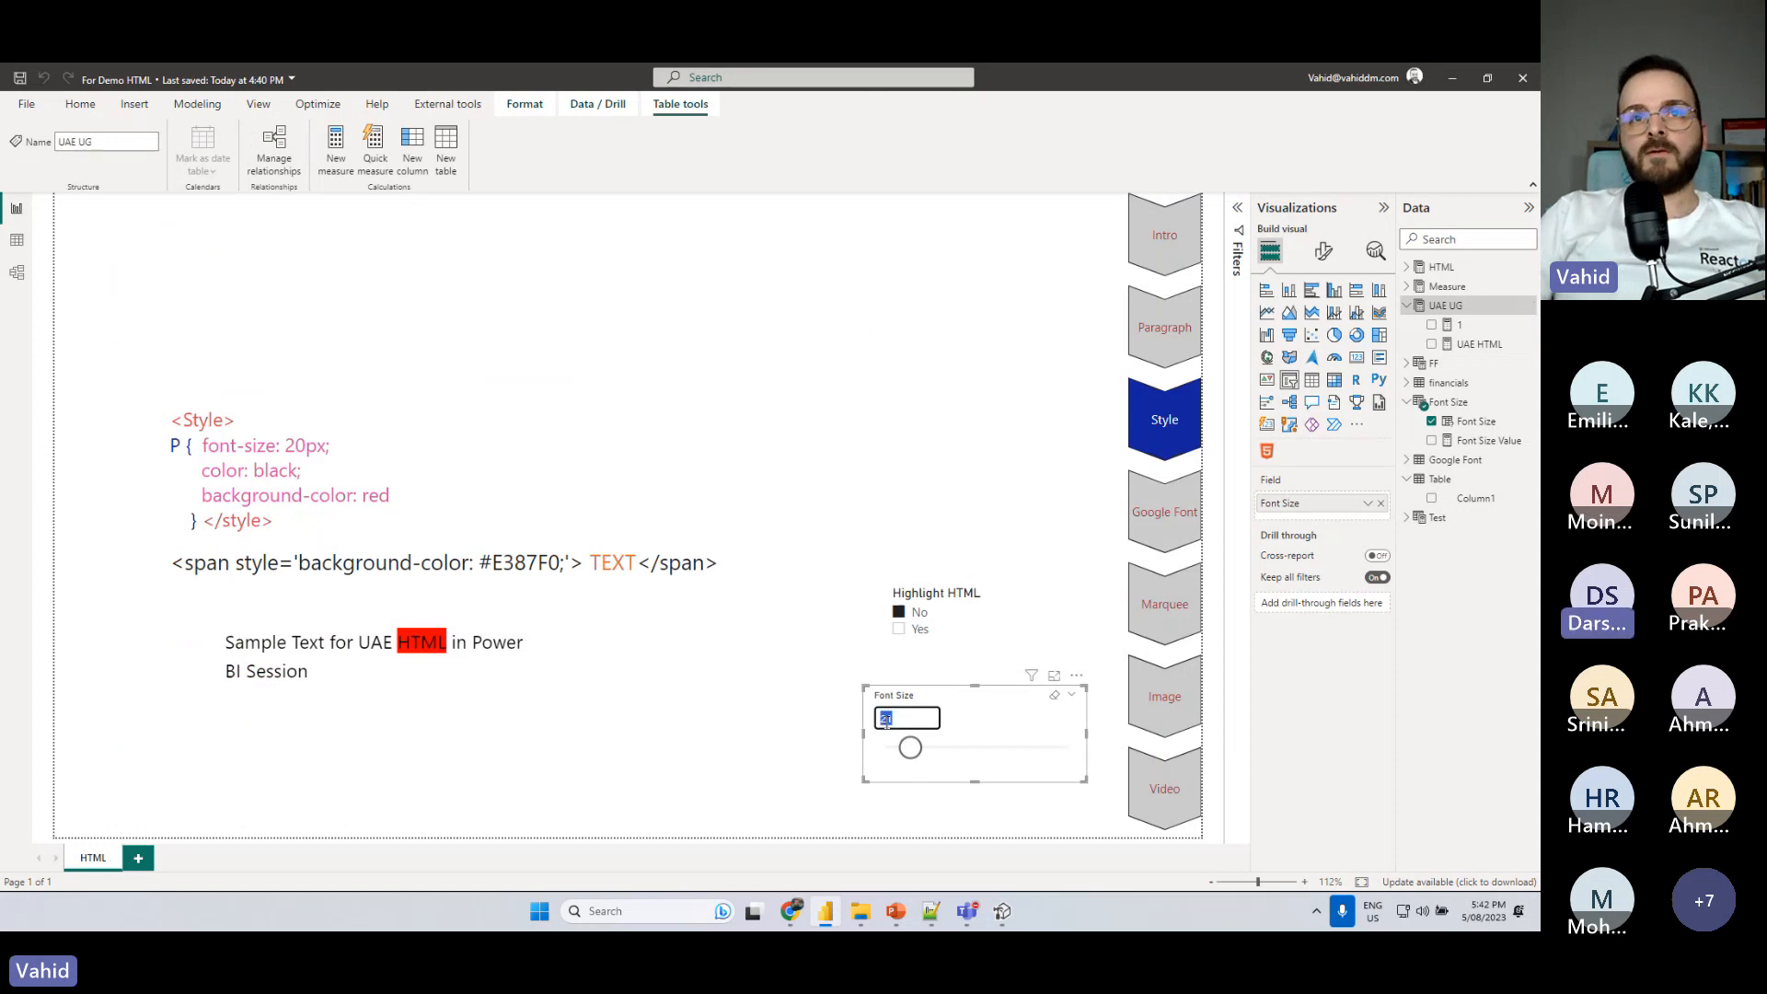
type("12")
key("Return")
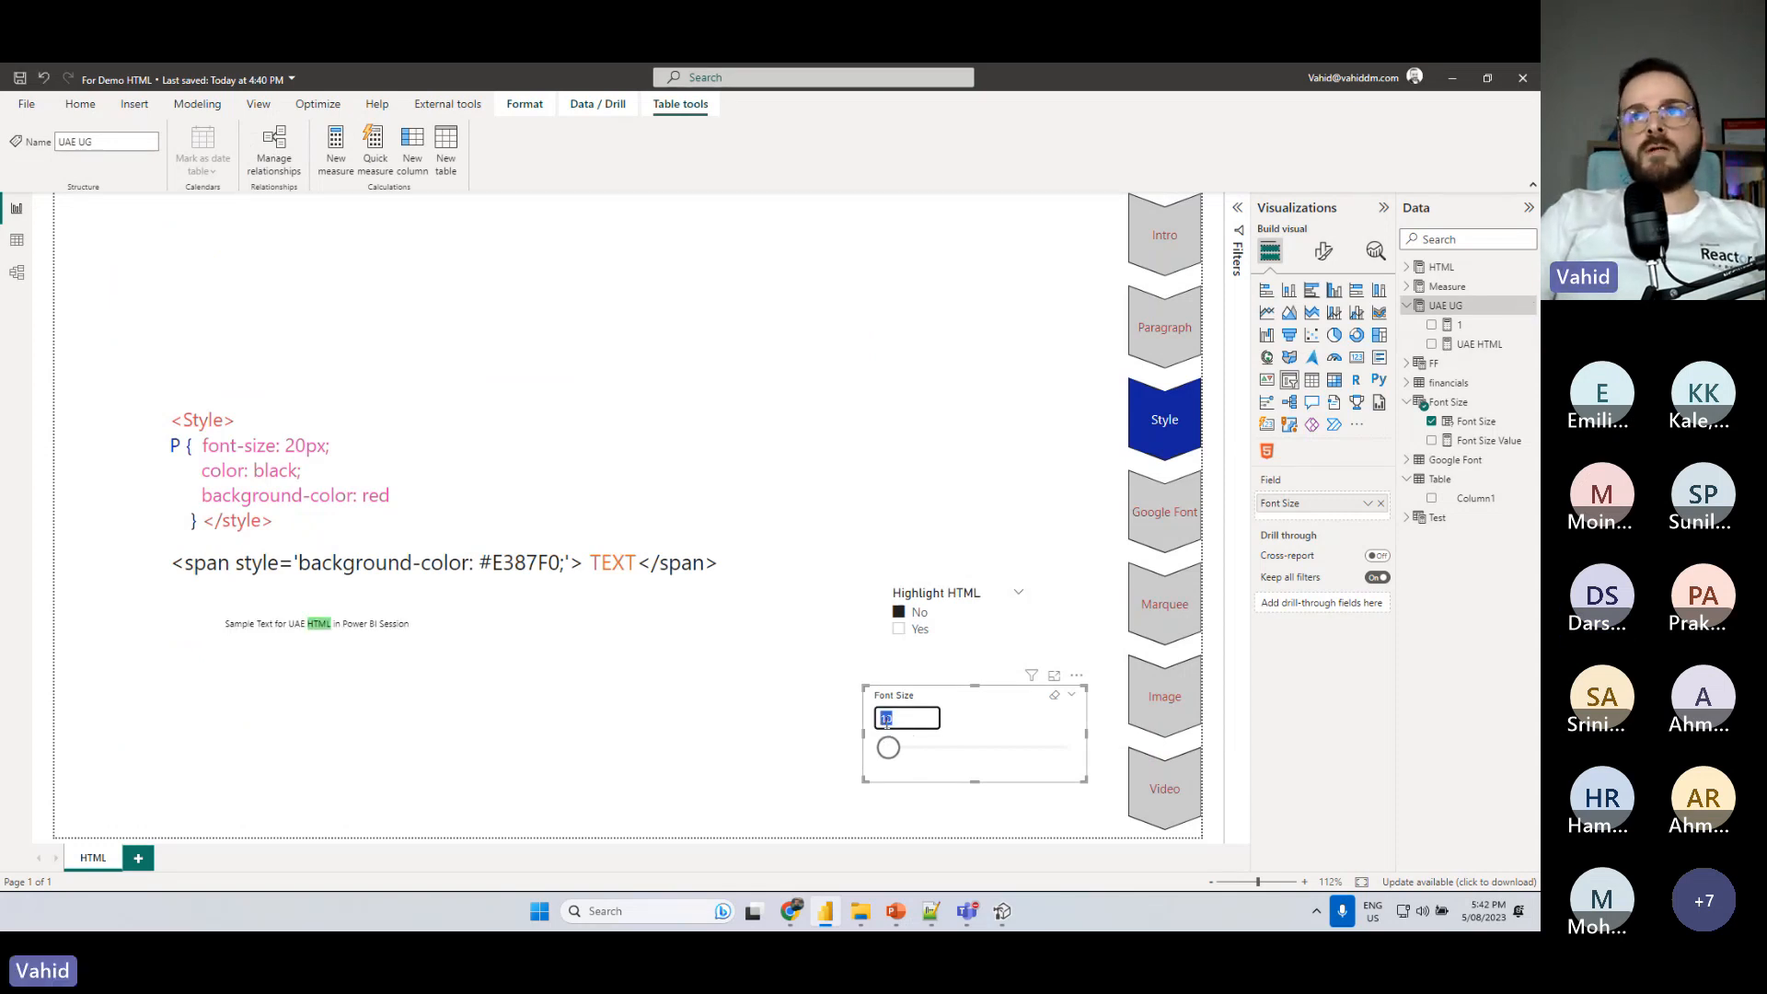
- Reopen the UAE HTML measure and copy the red span onto a new line as the SWITCH's default result
left_click(1454, 324)
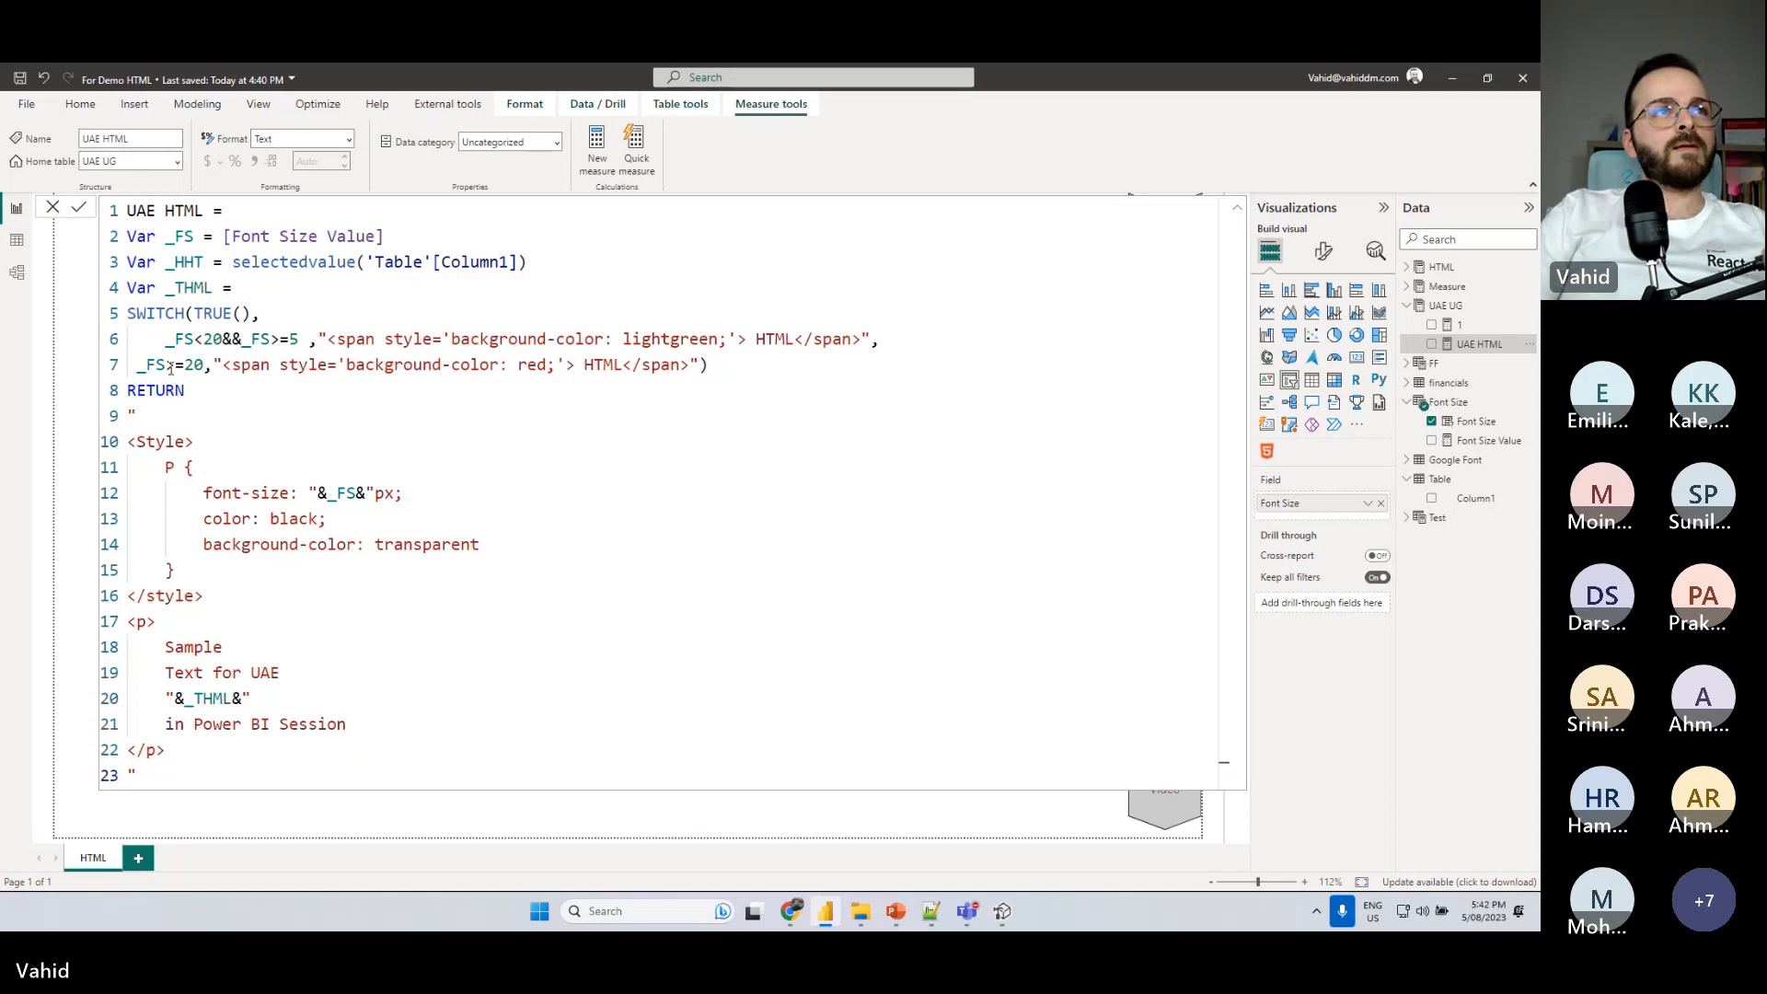
left_click(724, 363)
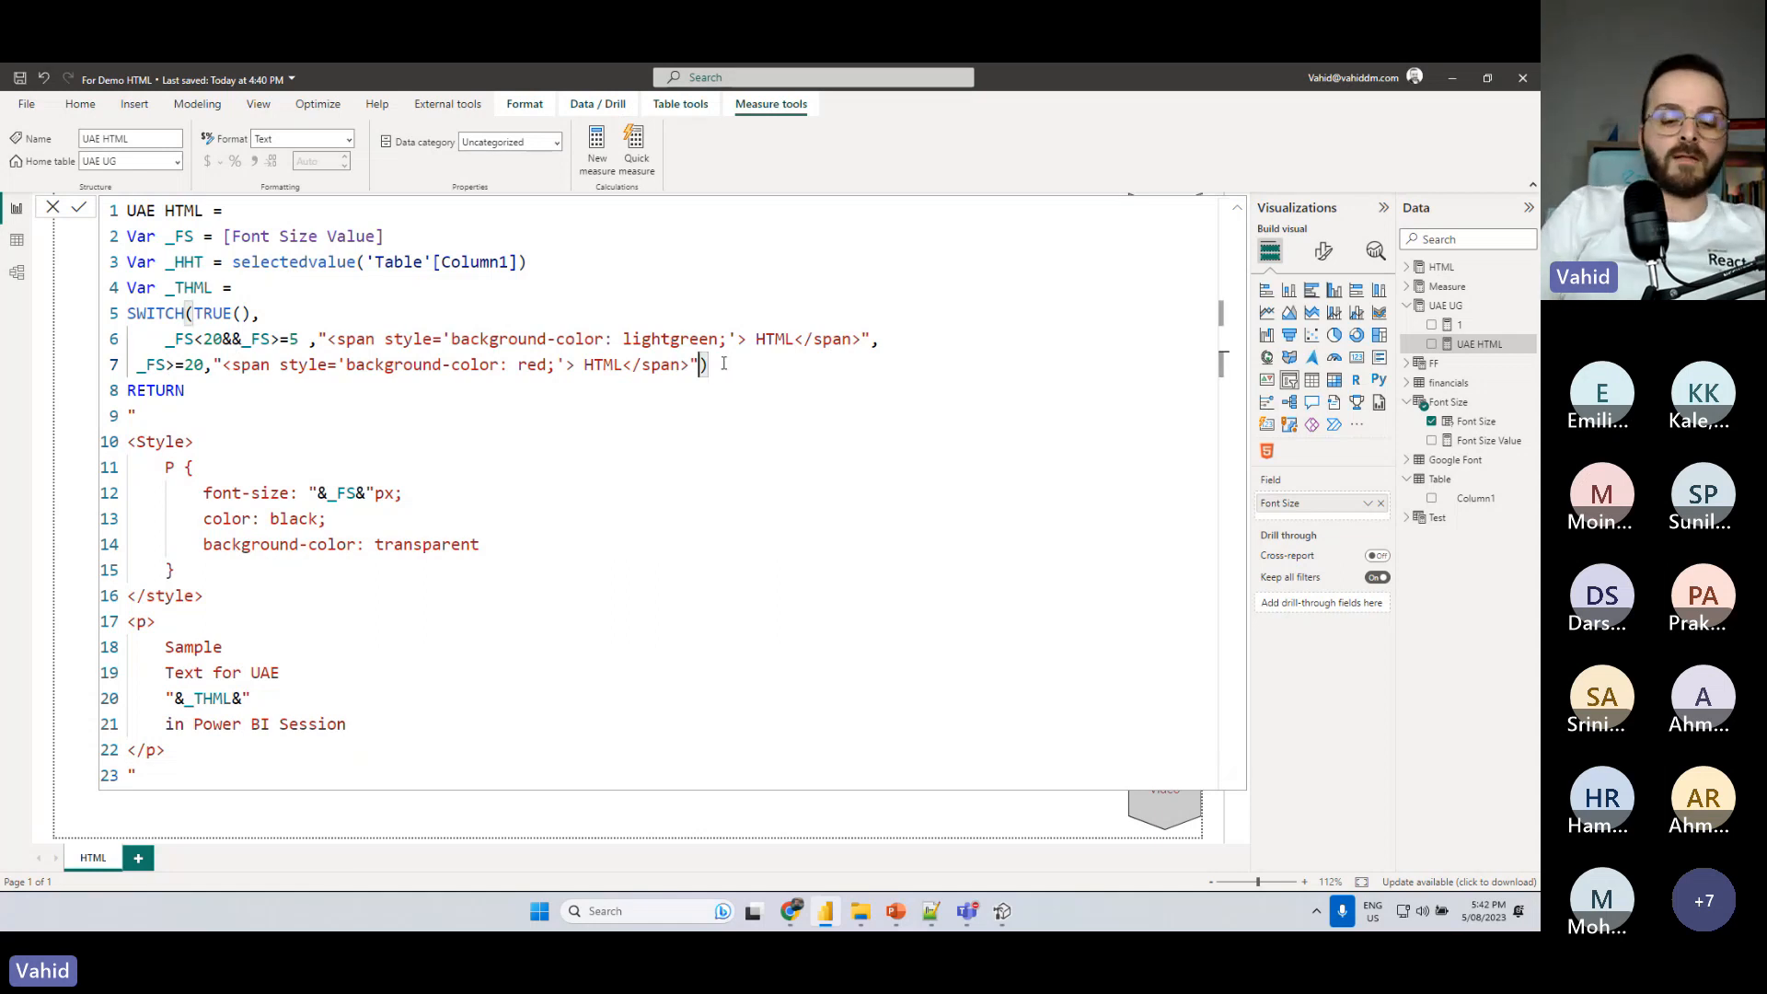
type(",")
key("shift+Return")
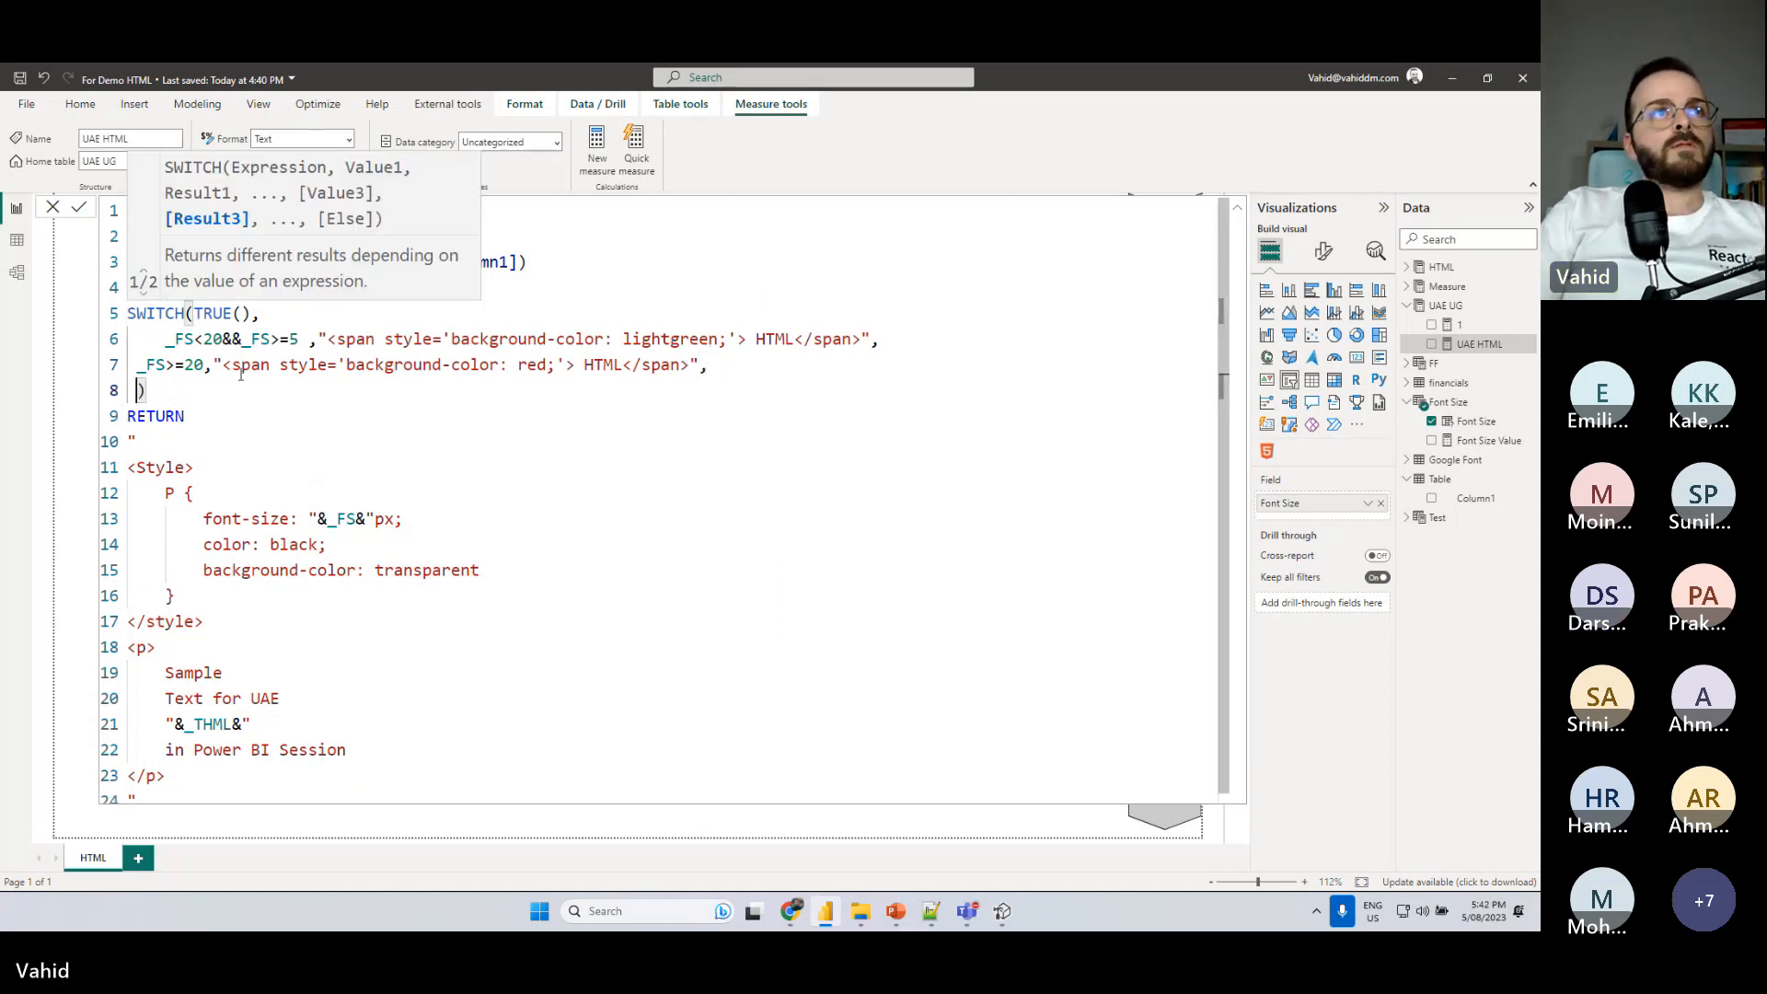
left_click_drag(213, 364, 700, 365)
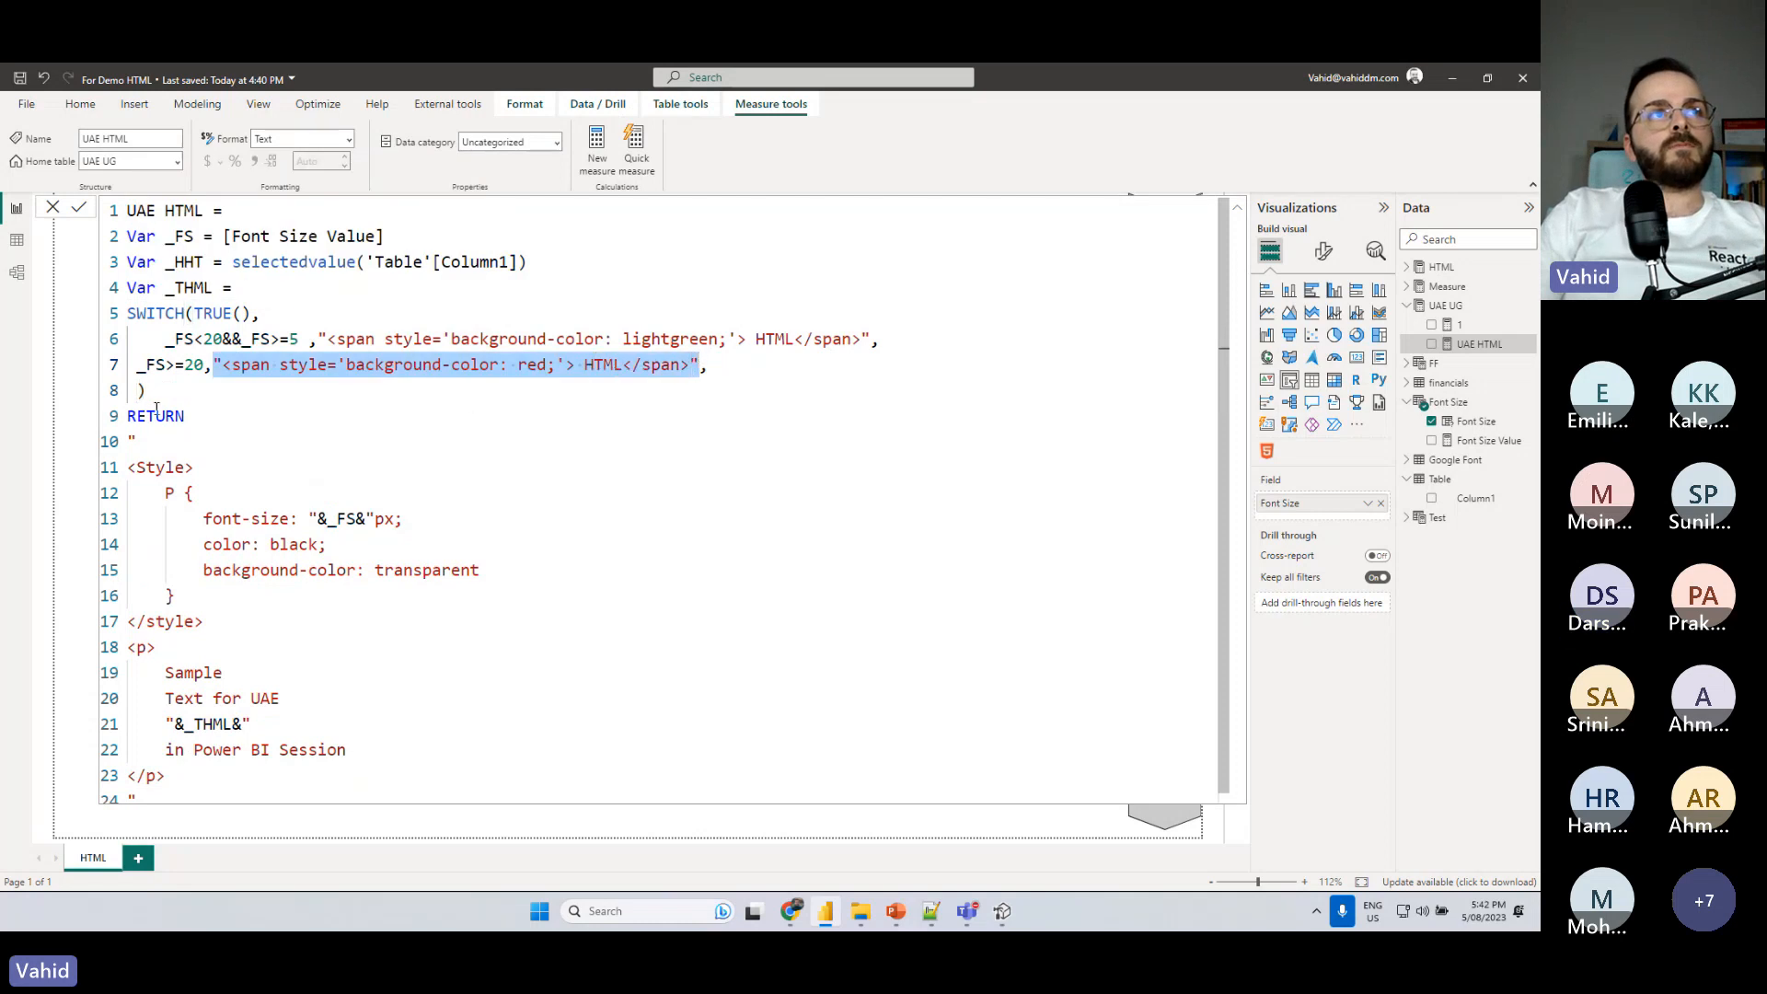
key("ctrl+c")
left_click(138, 390)
key("ctrl+v")
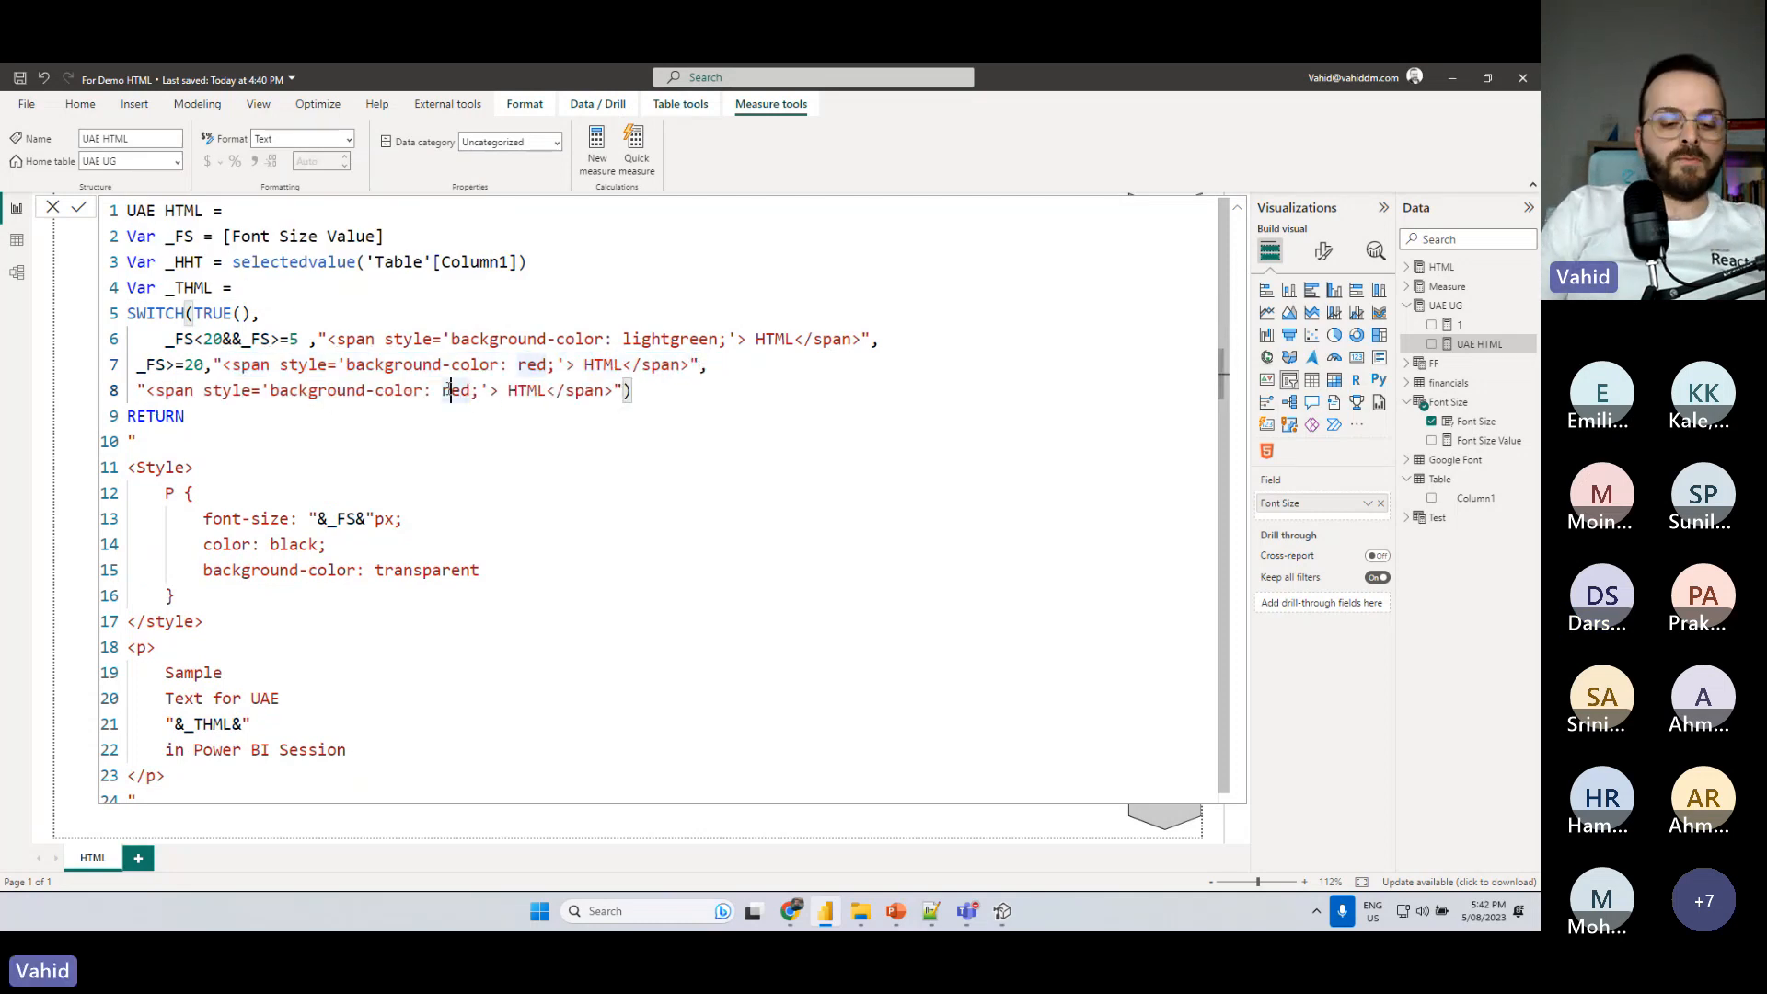
- Change the default span's background color to blue, commit the measure, and close the formula to check the report
double_click(465, 390)
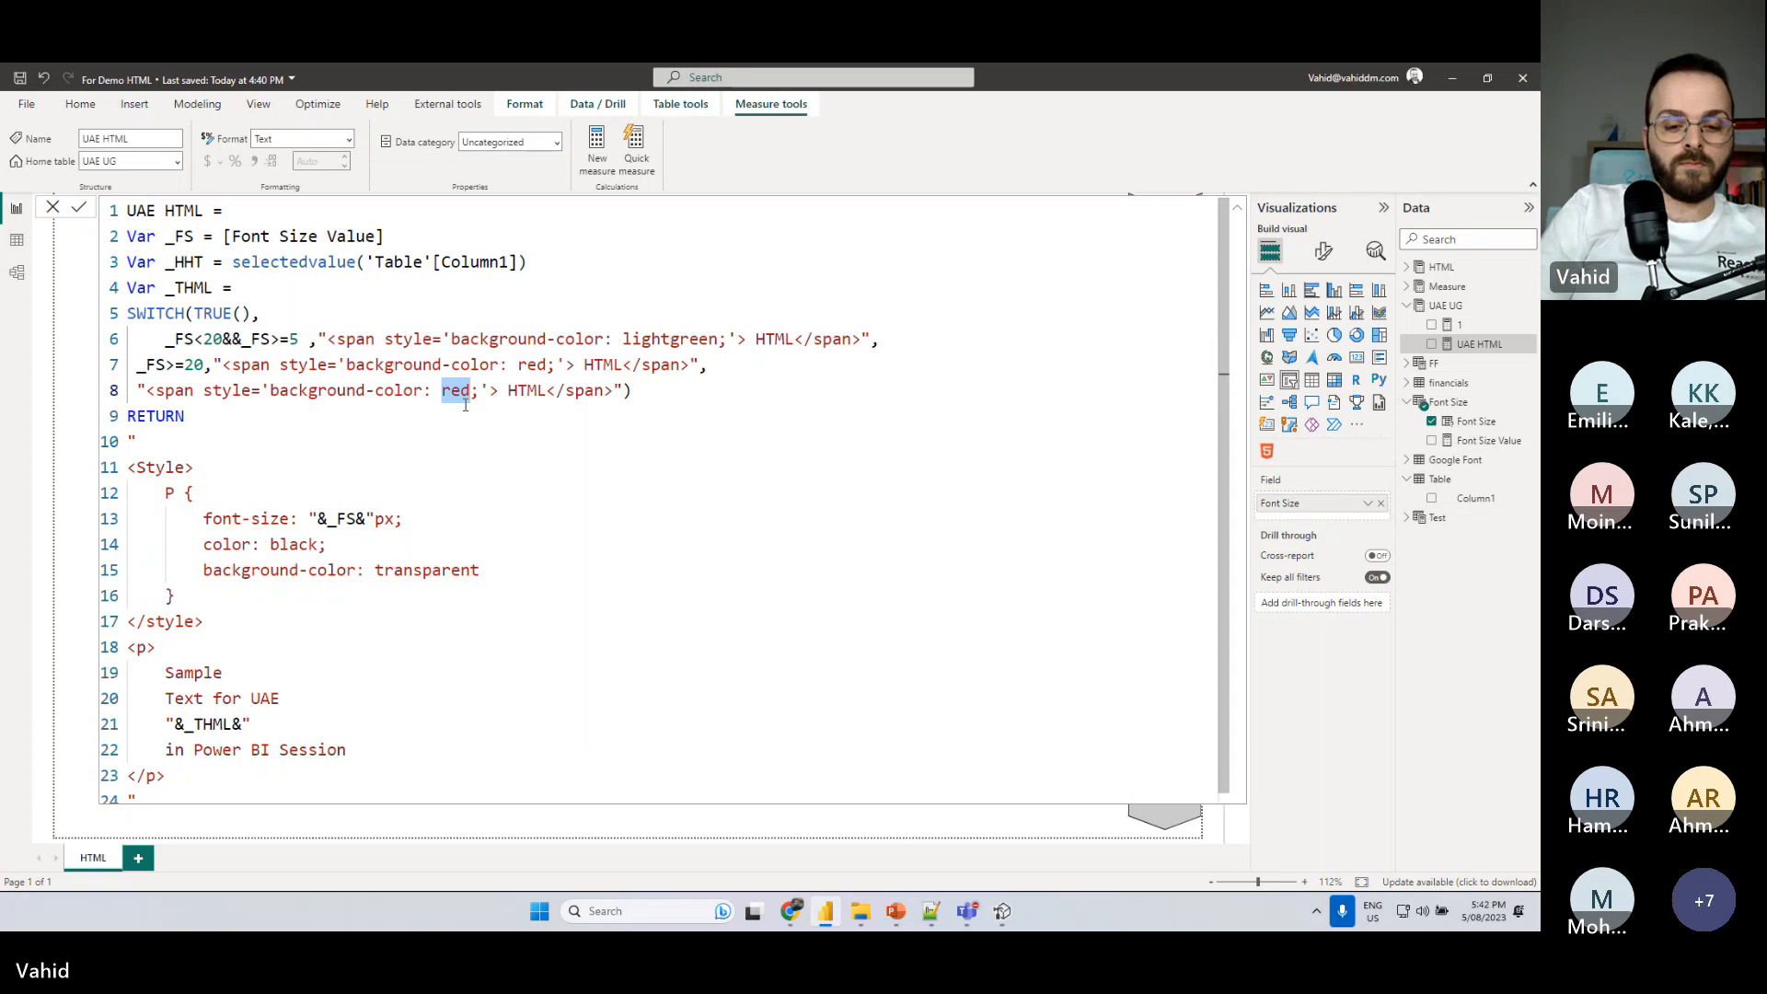
type("blue")
left_click(424, 366)
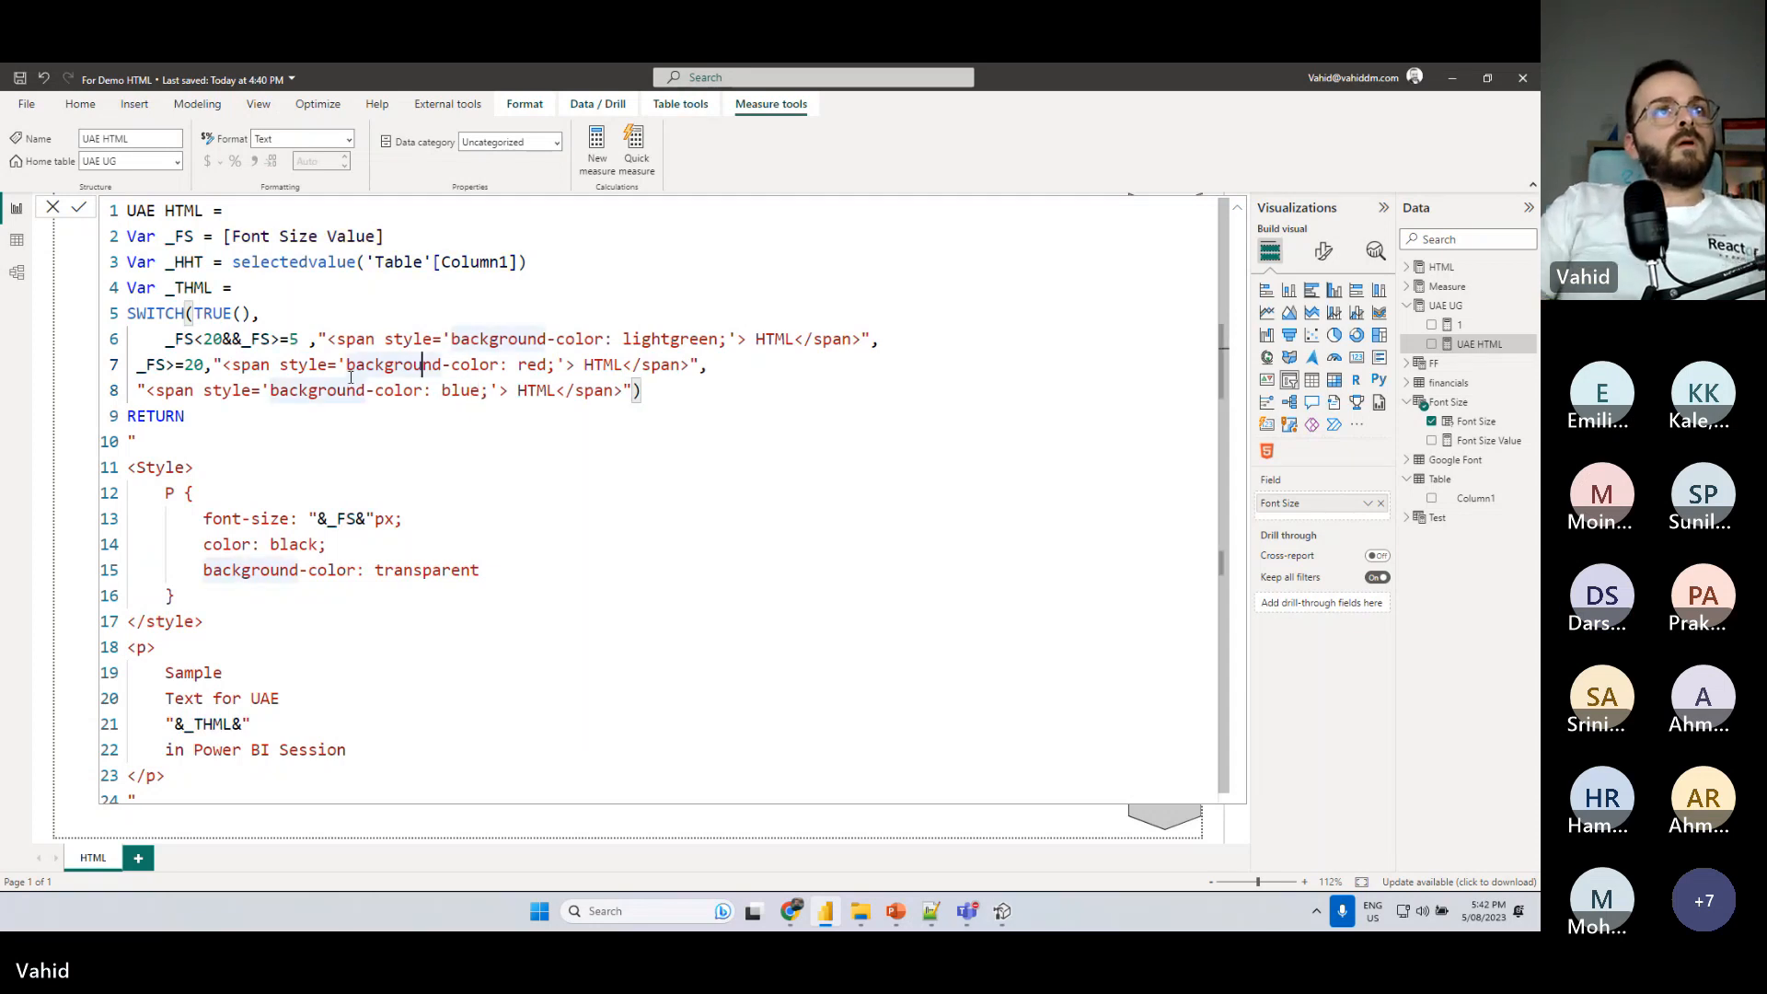
left_click(250, 364)
left_click(84, 208)
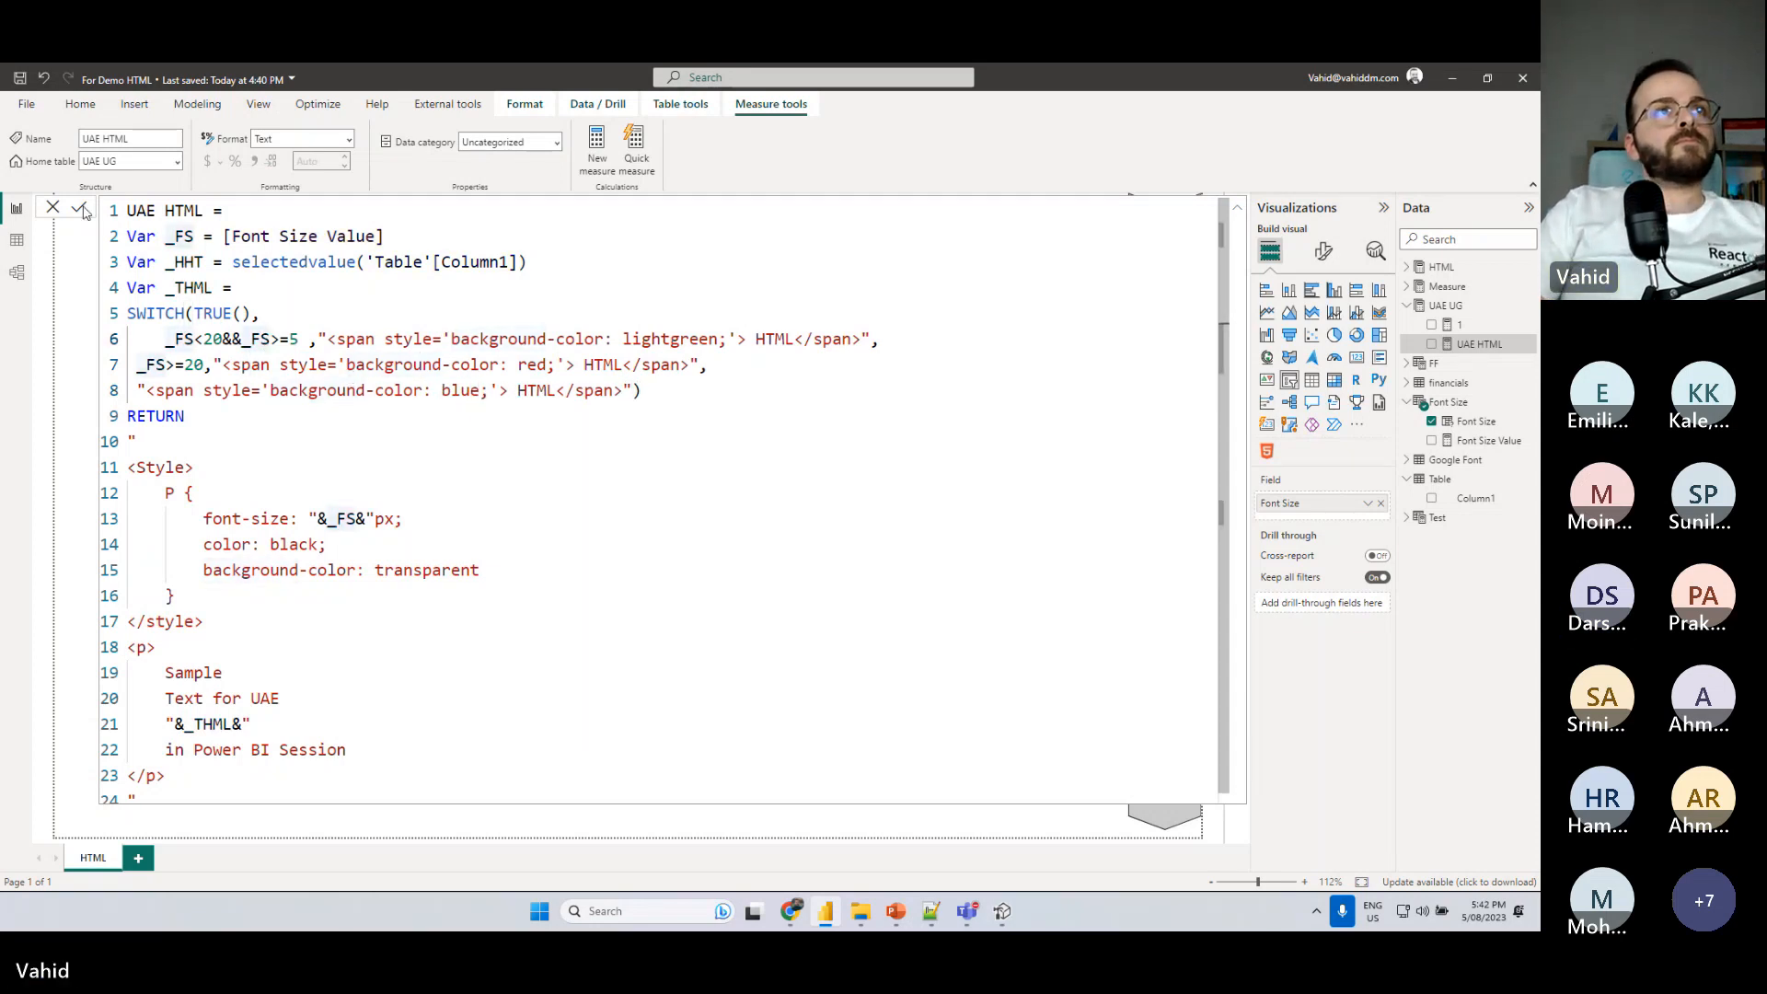
left_click(1452, 270)
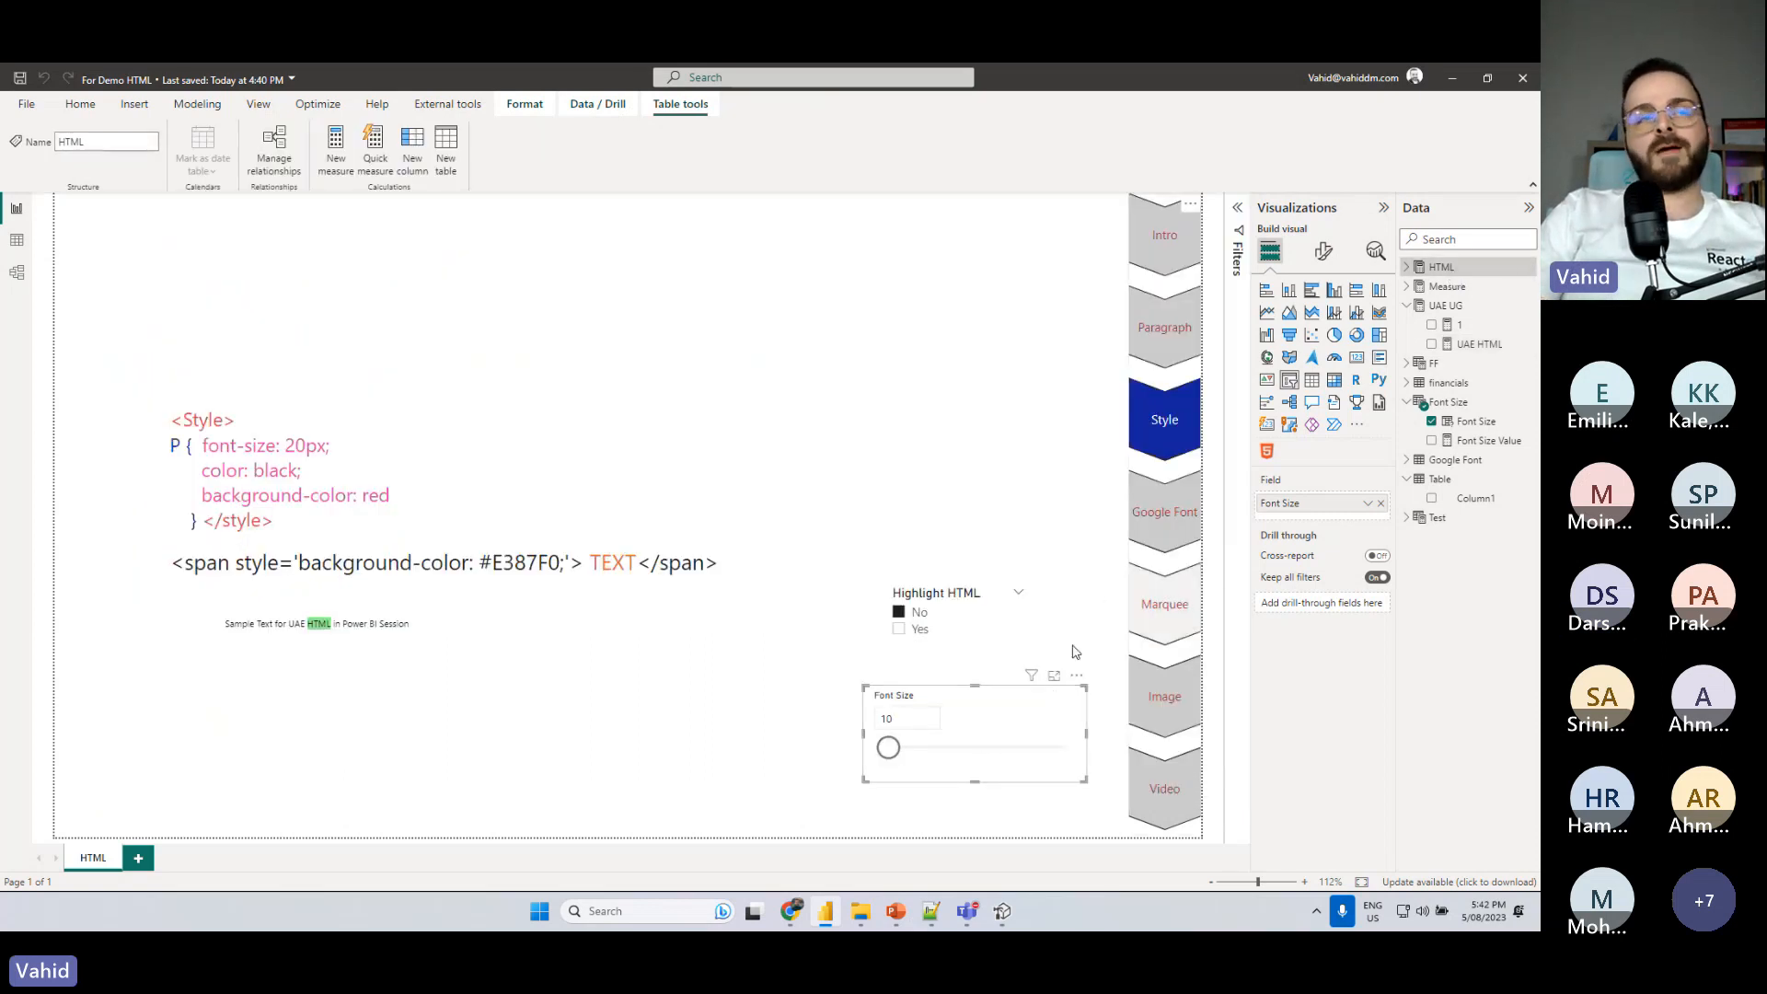
- Raise the lower limit in the UAE HTML measure's lightgreen condition to _FS>=15, commit it, and return to the report
left_click(1475, 346)
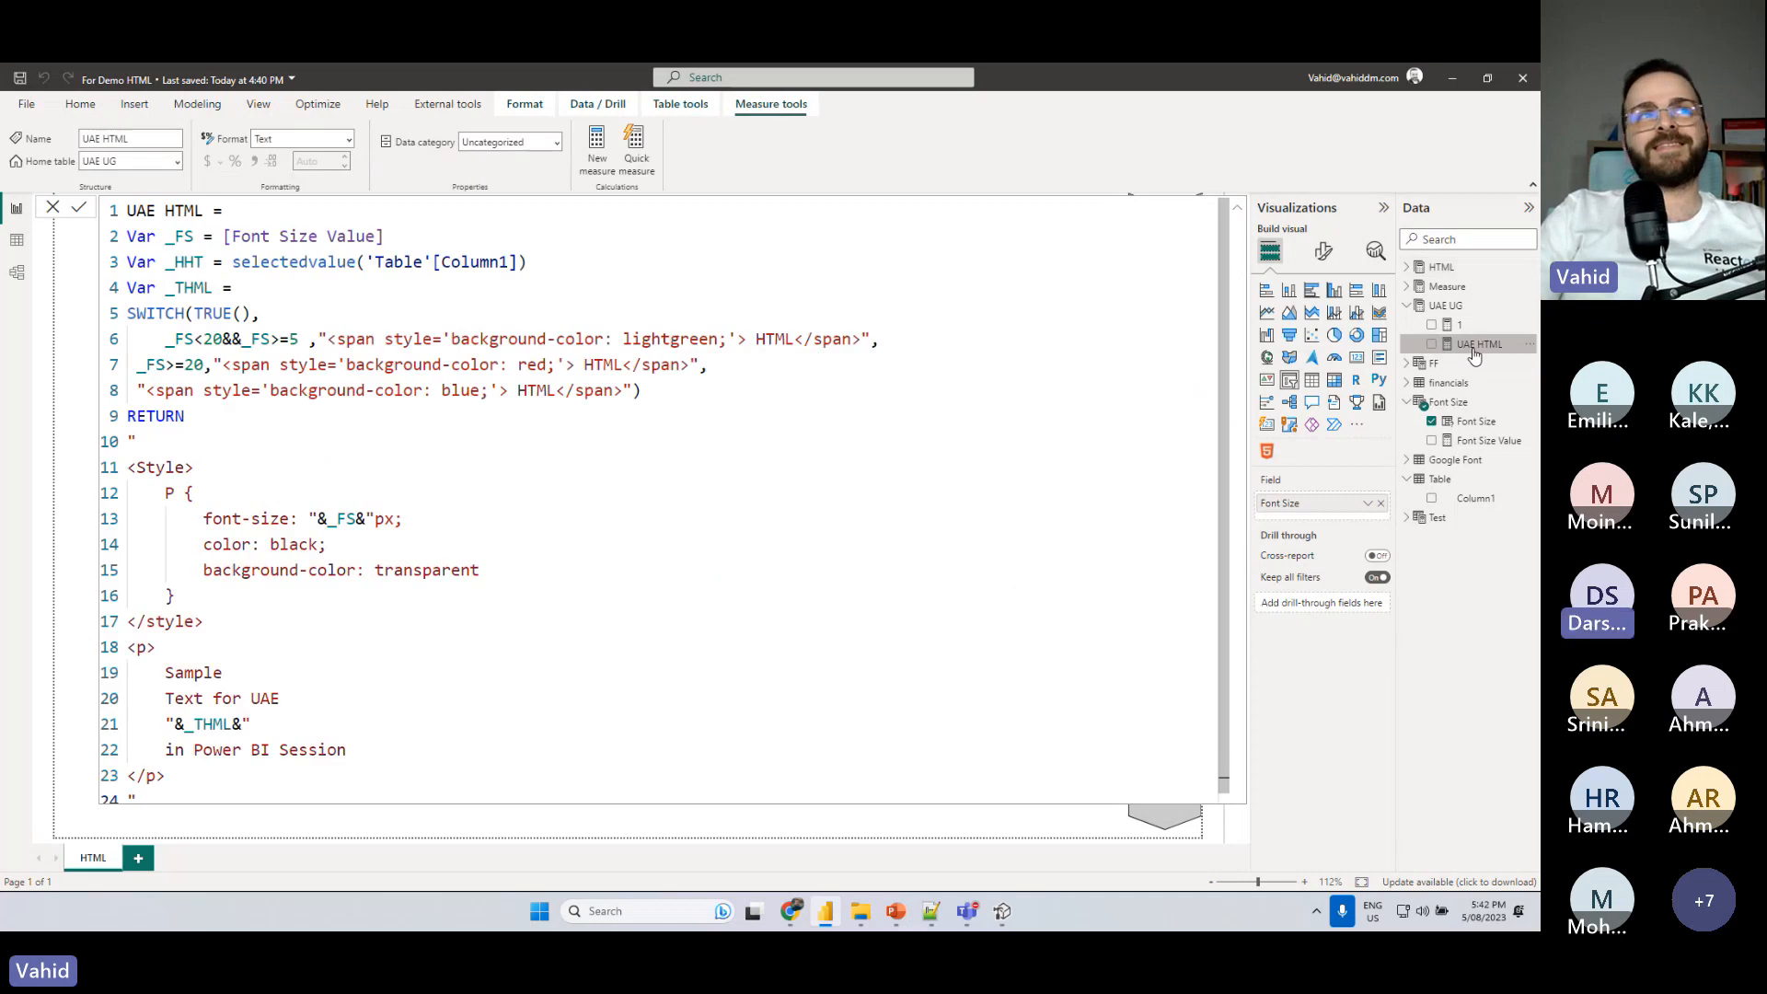
left_click(288, 340)
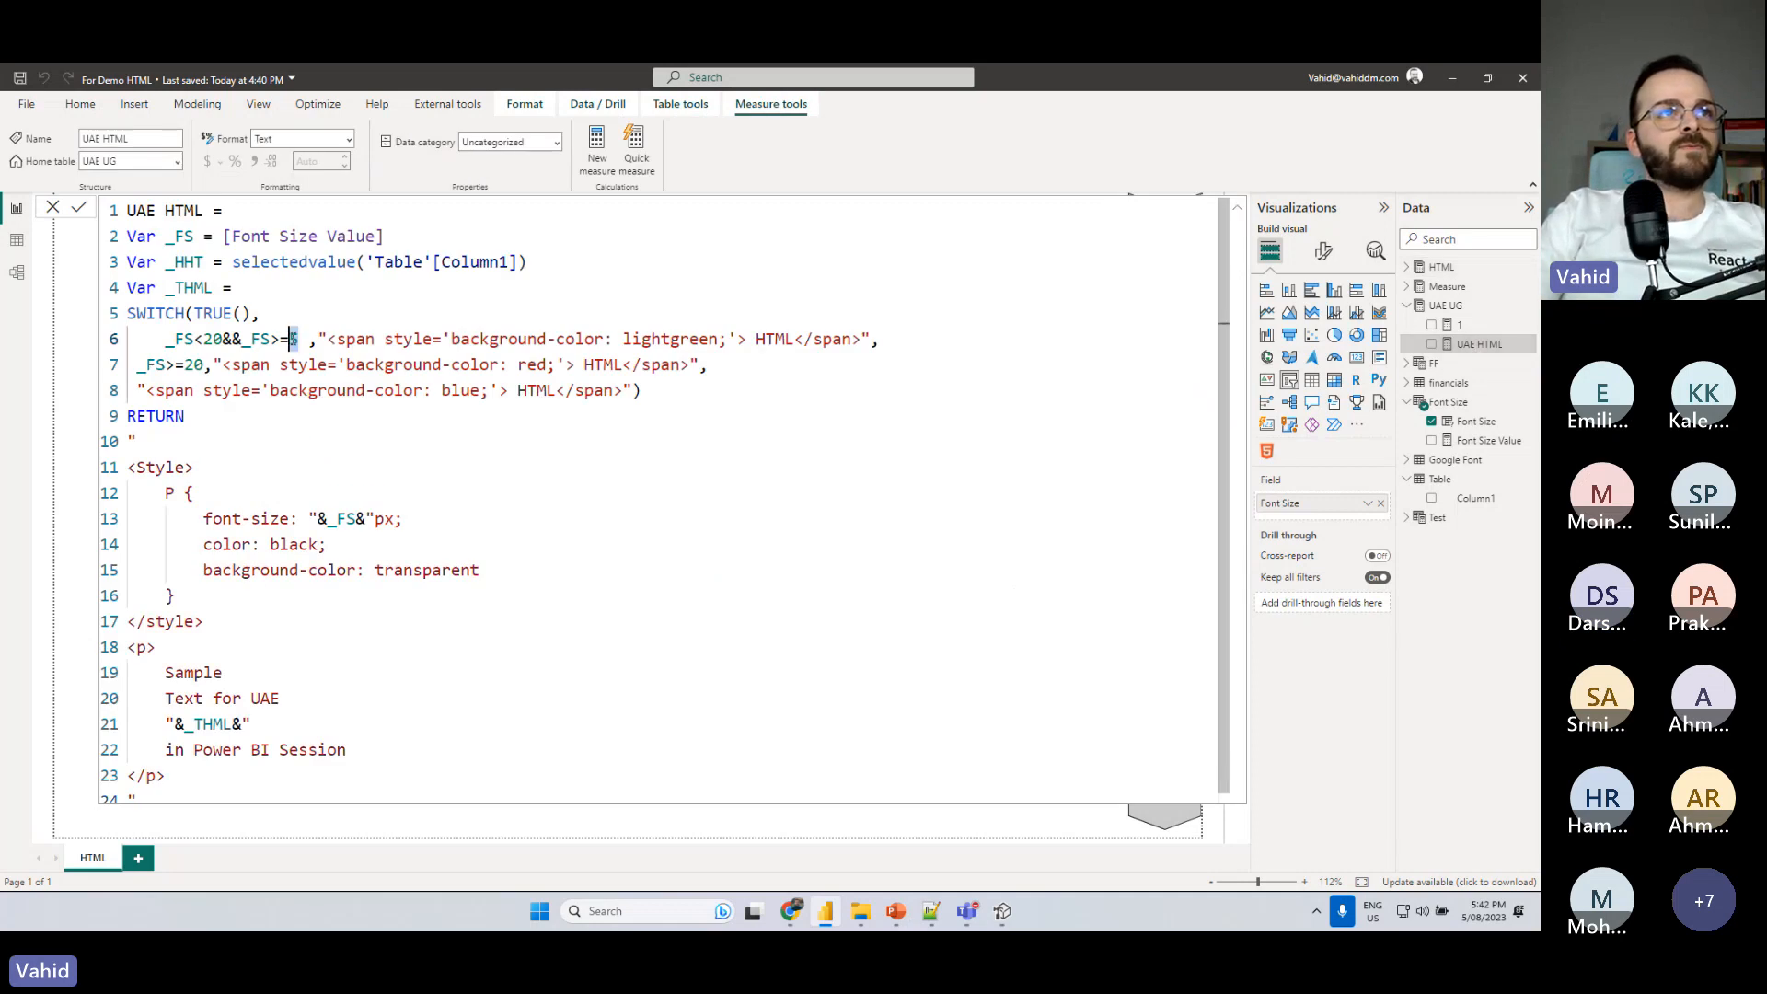
type("15")
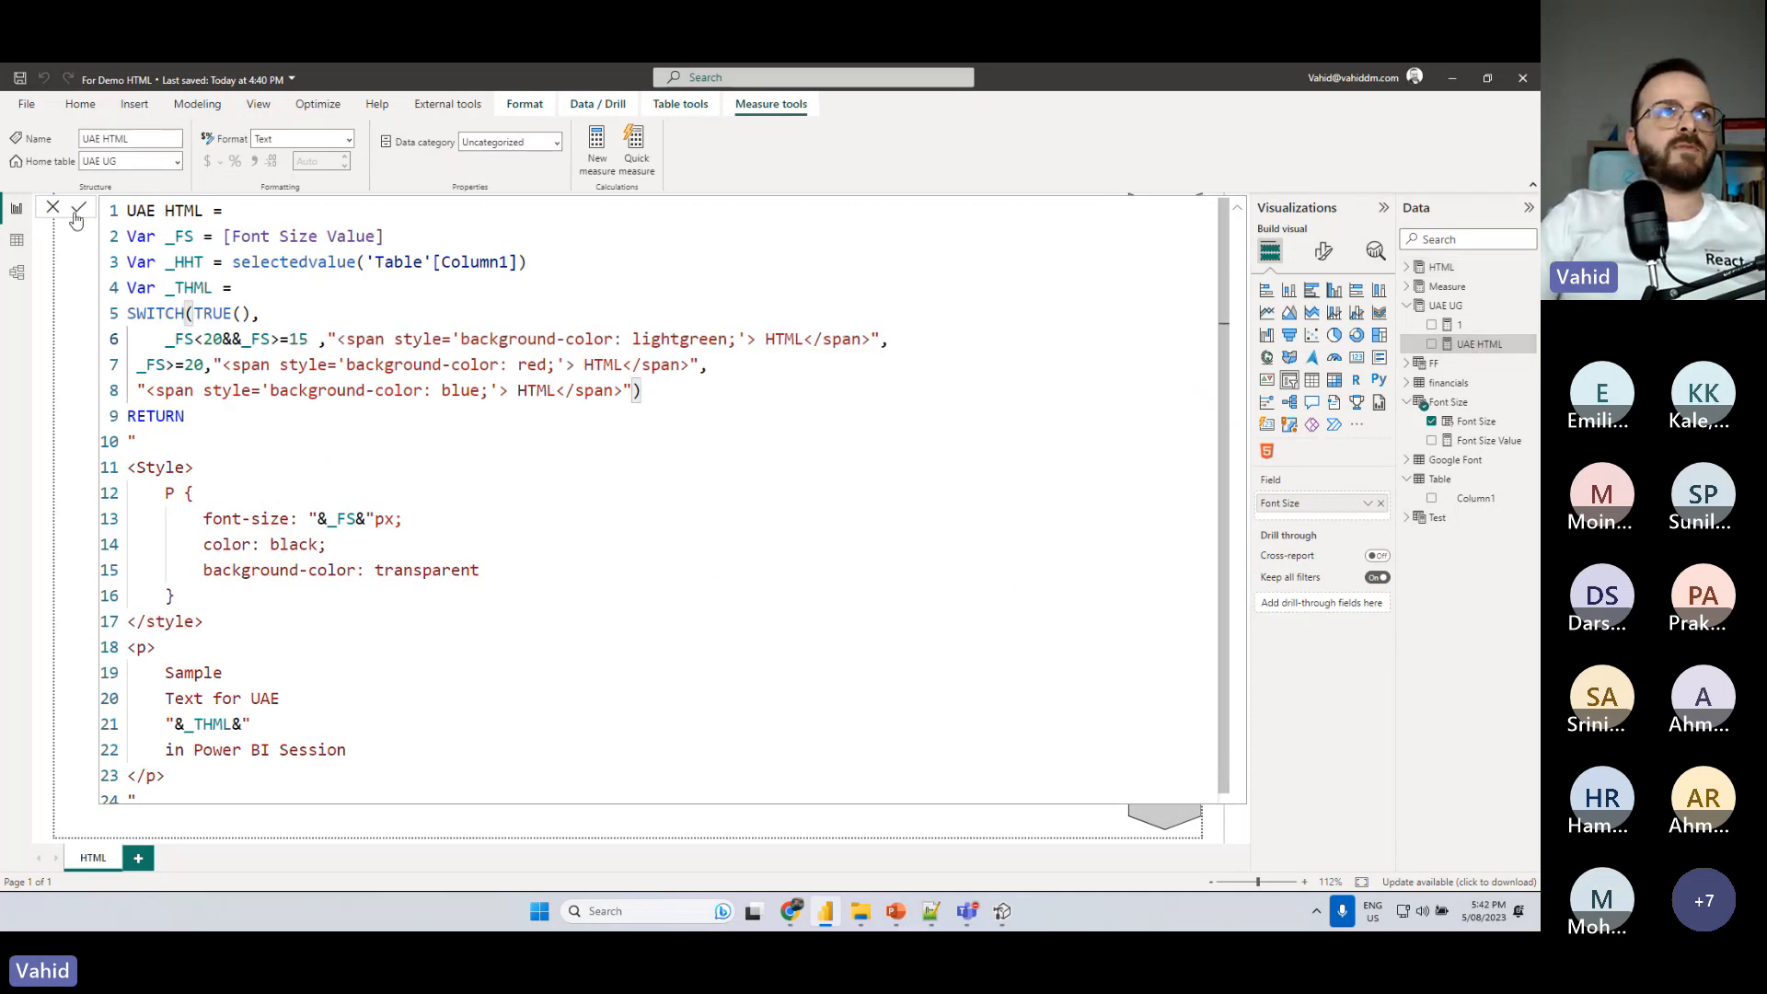
left_click(1461, 305)
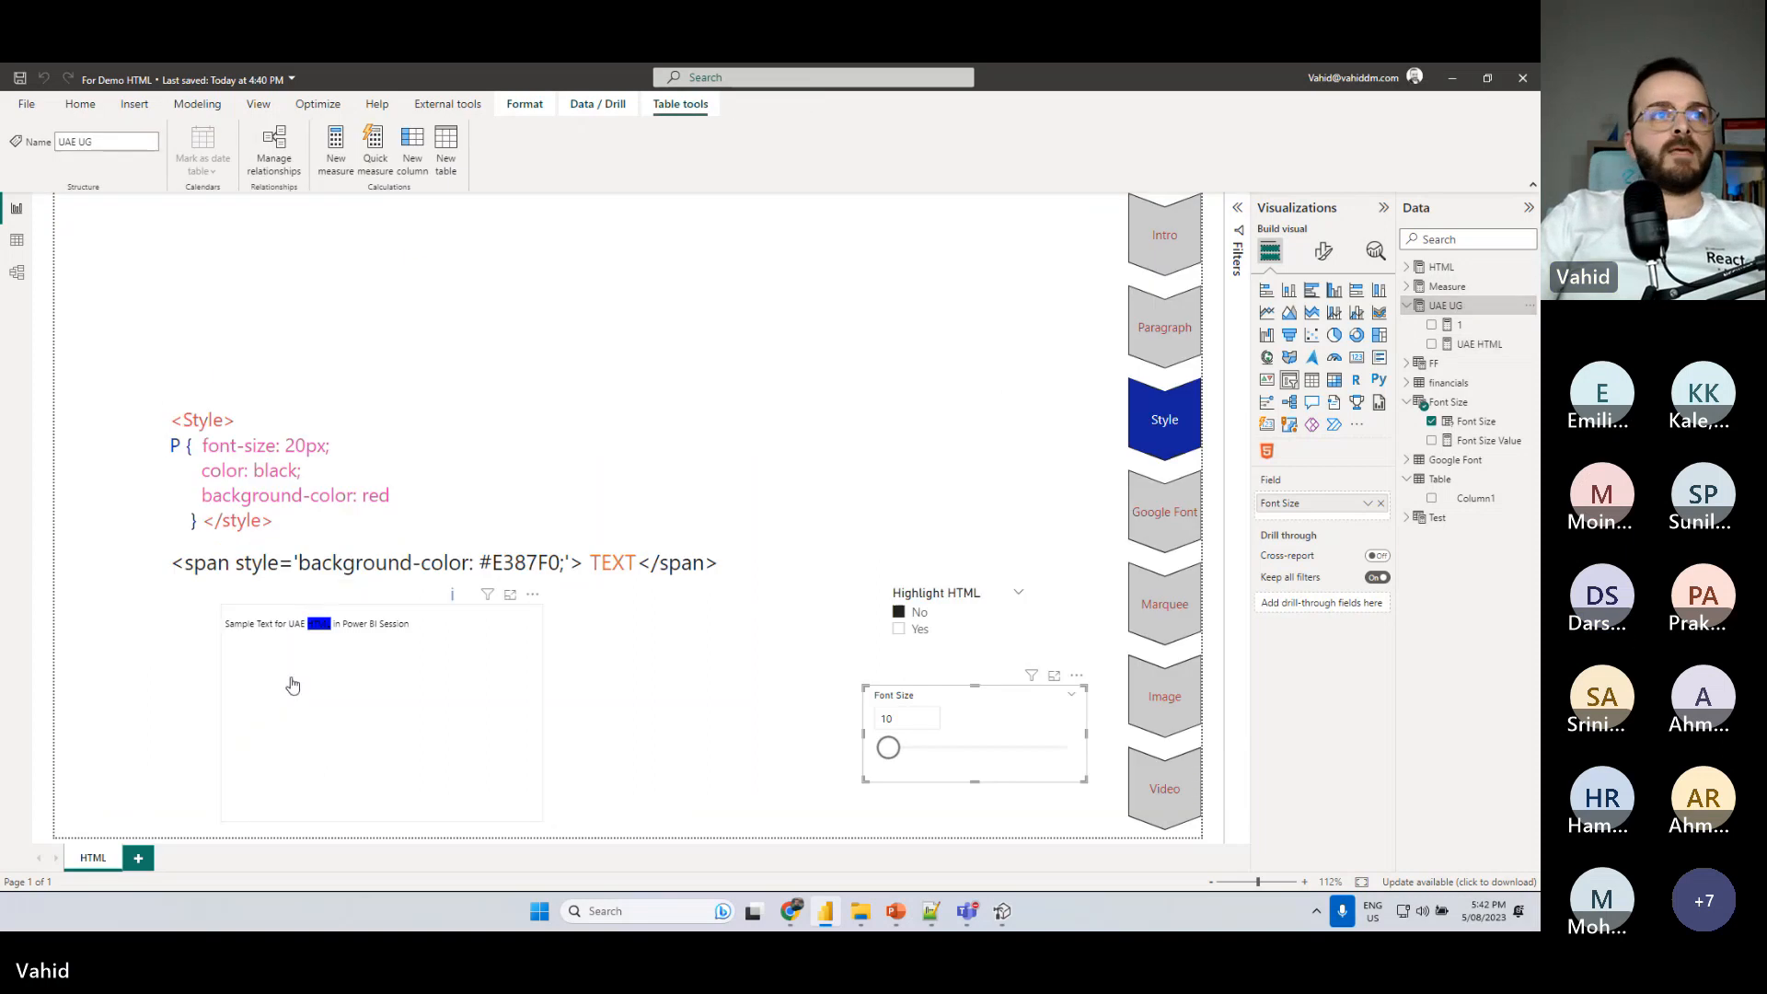
- Change the default span's background color to lightblue in the UAE HTML measure, commit it, and close the formula
left_click(1478, 345)
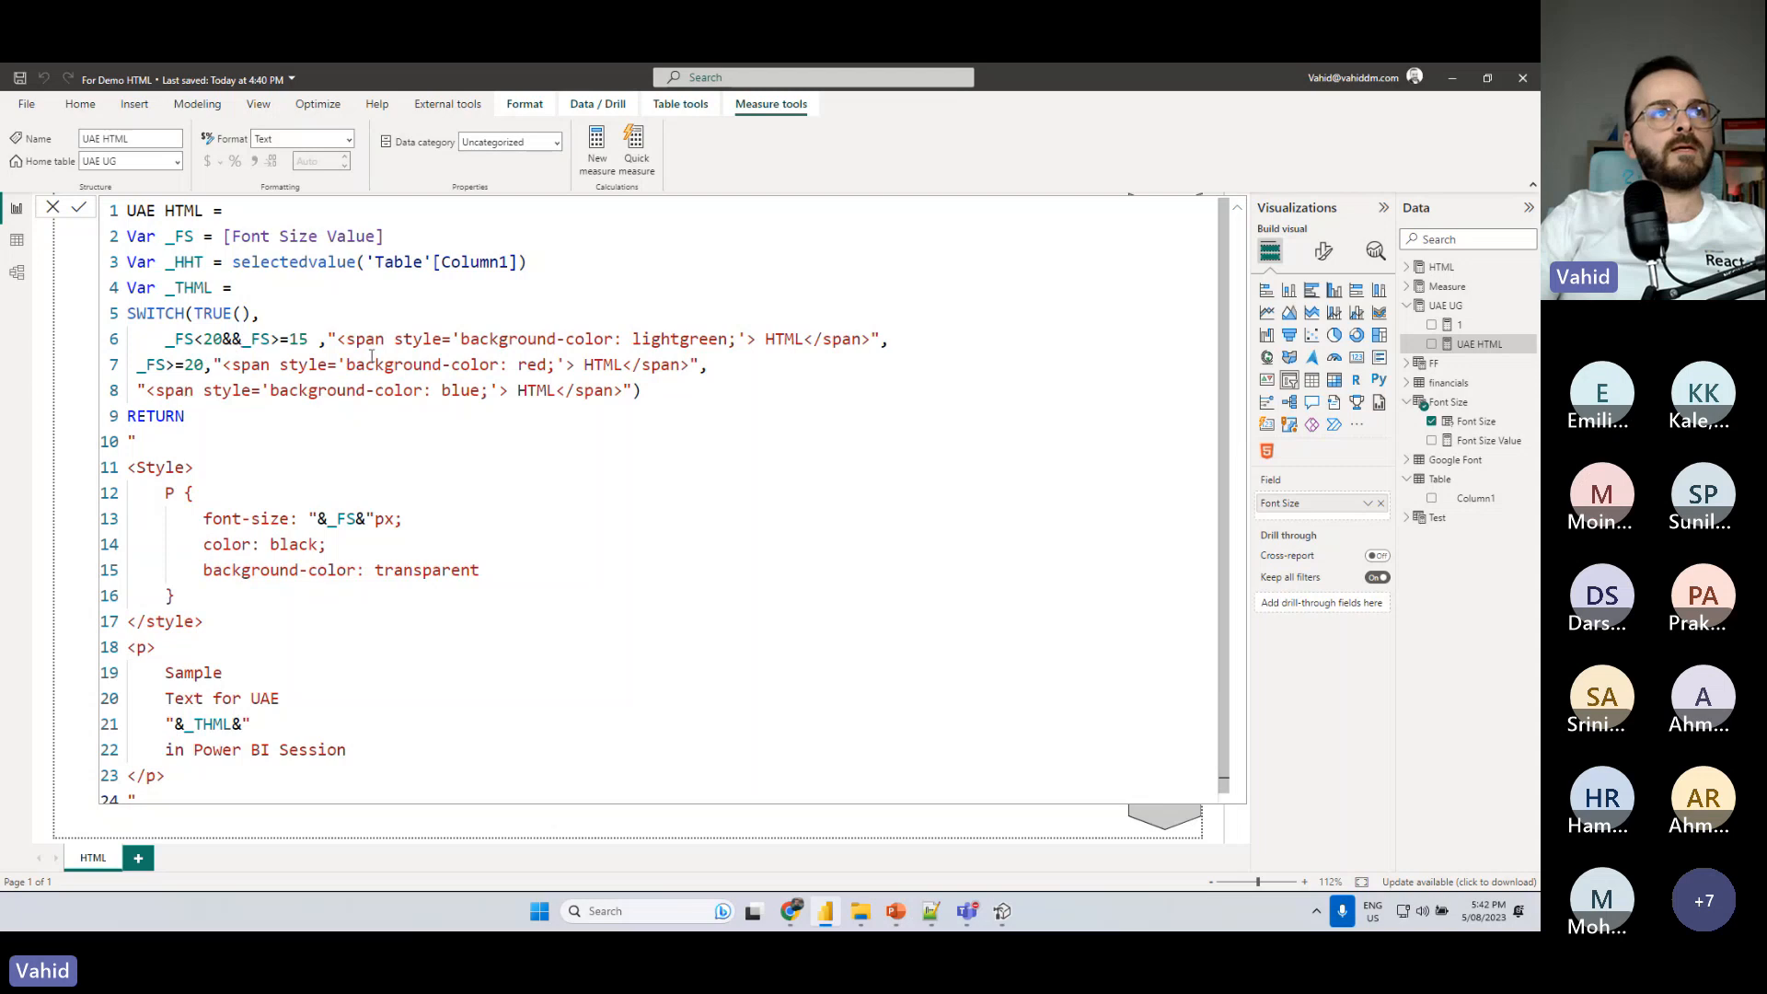
left_click(443, 391)
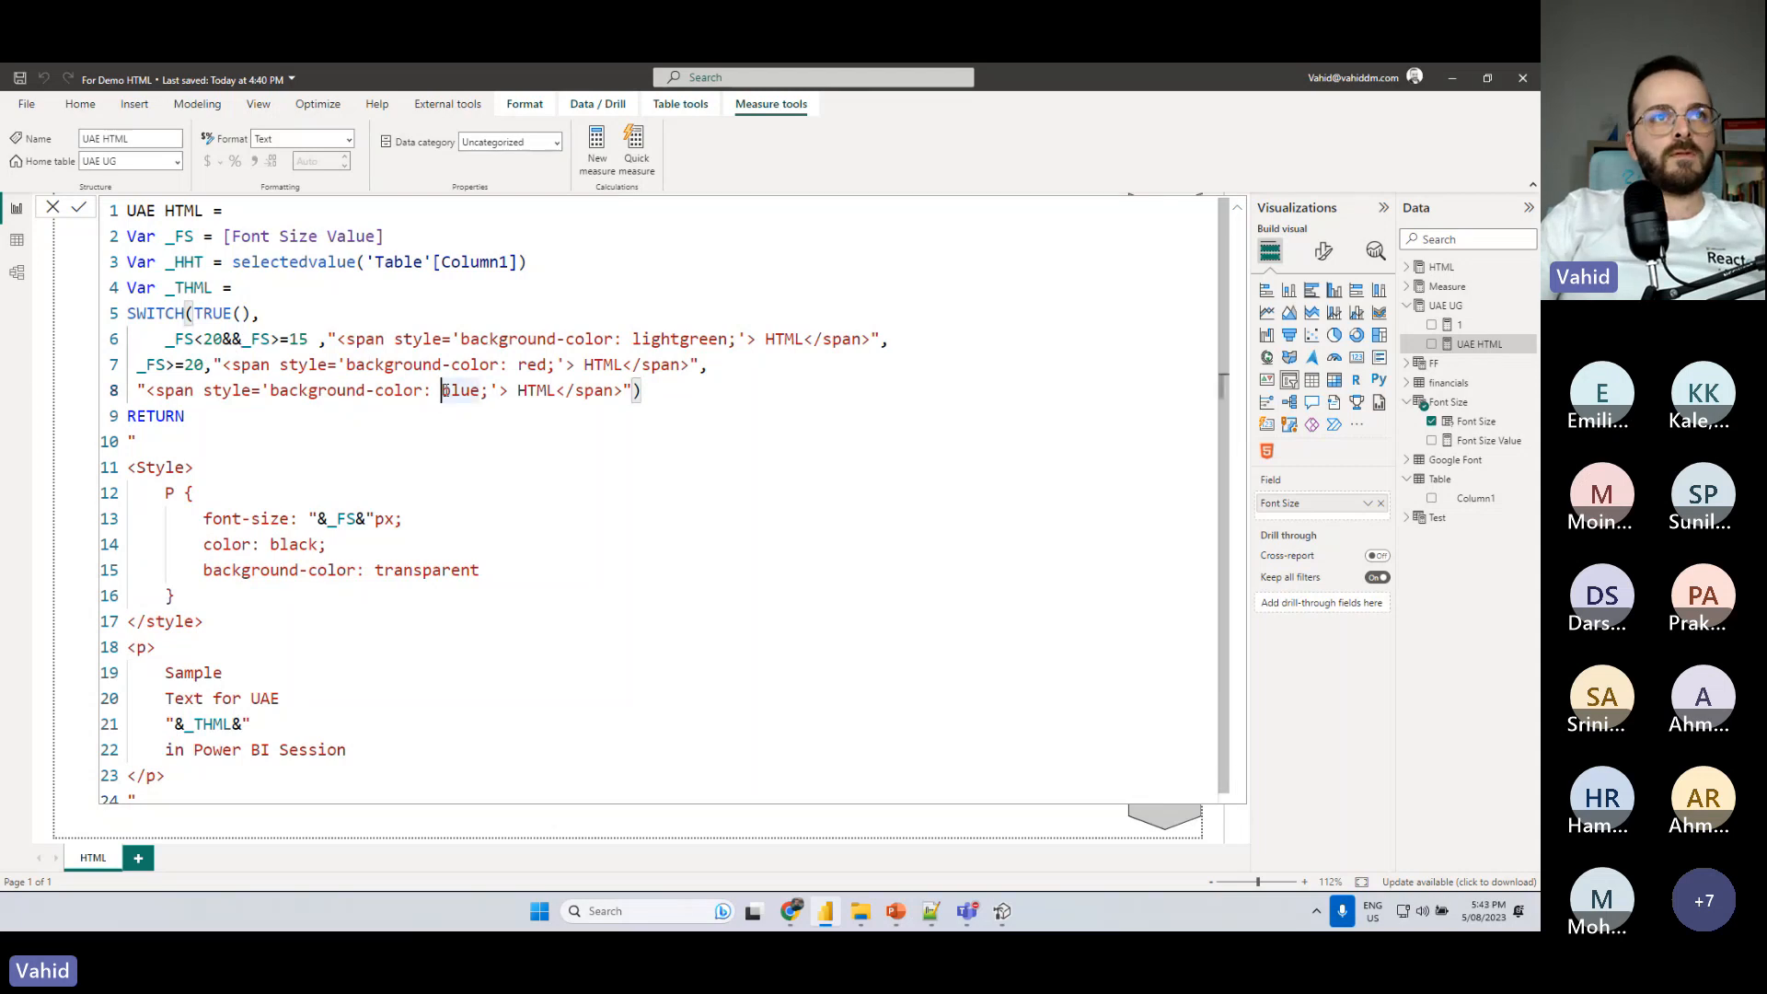
type("light")
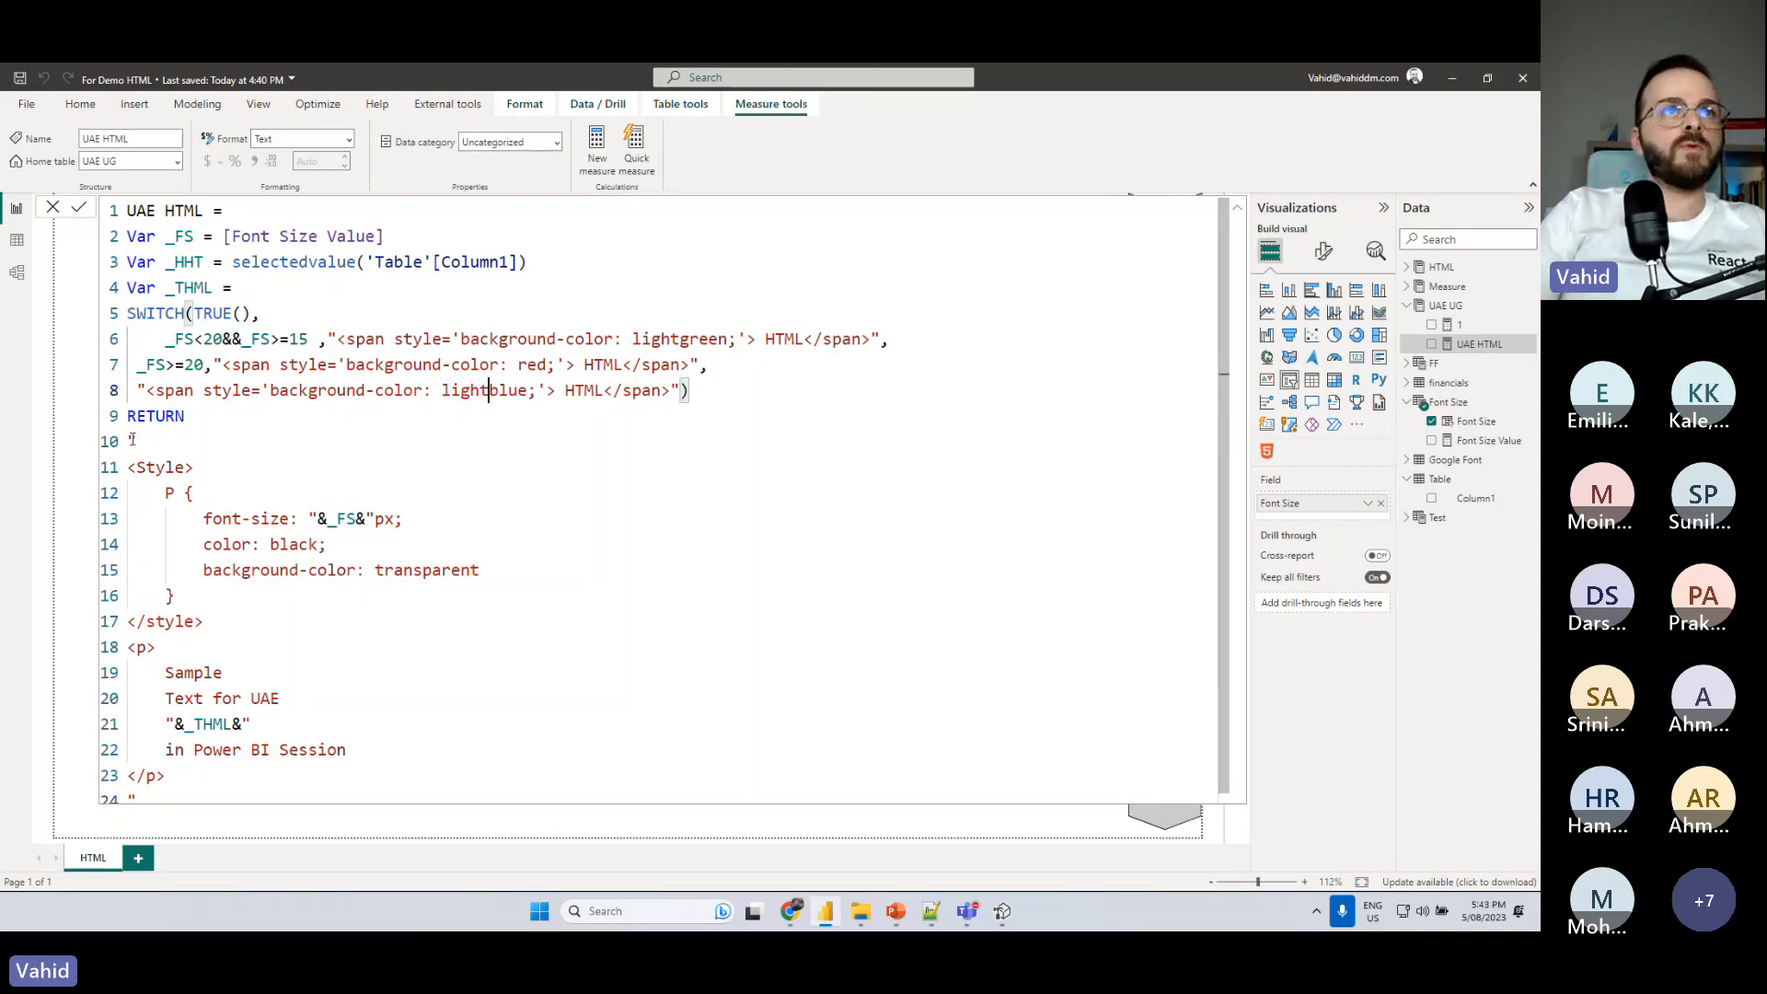
left_click(85, 203)
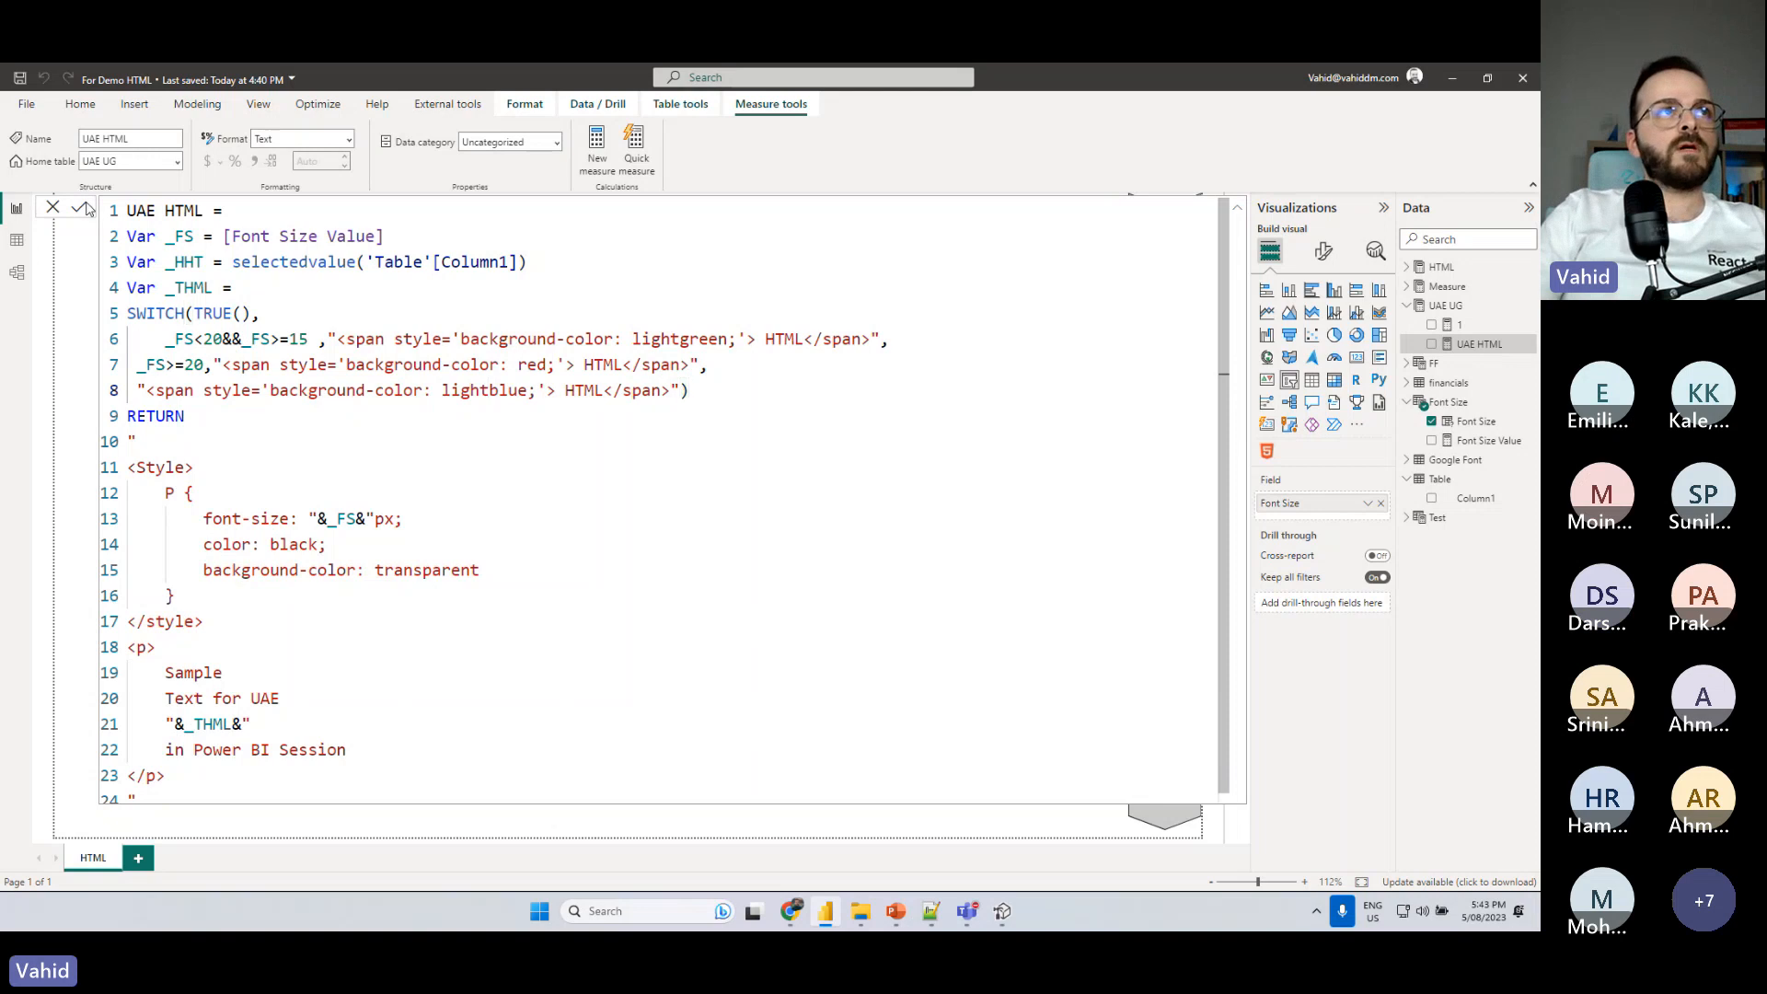
left_click(1445, 306)
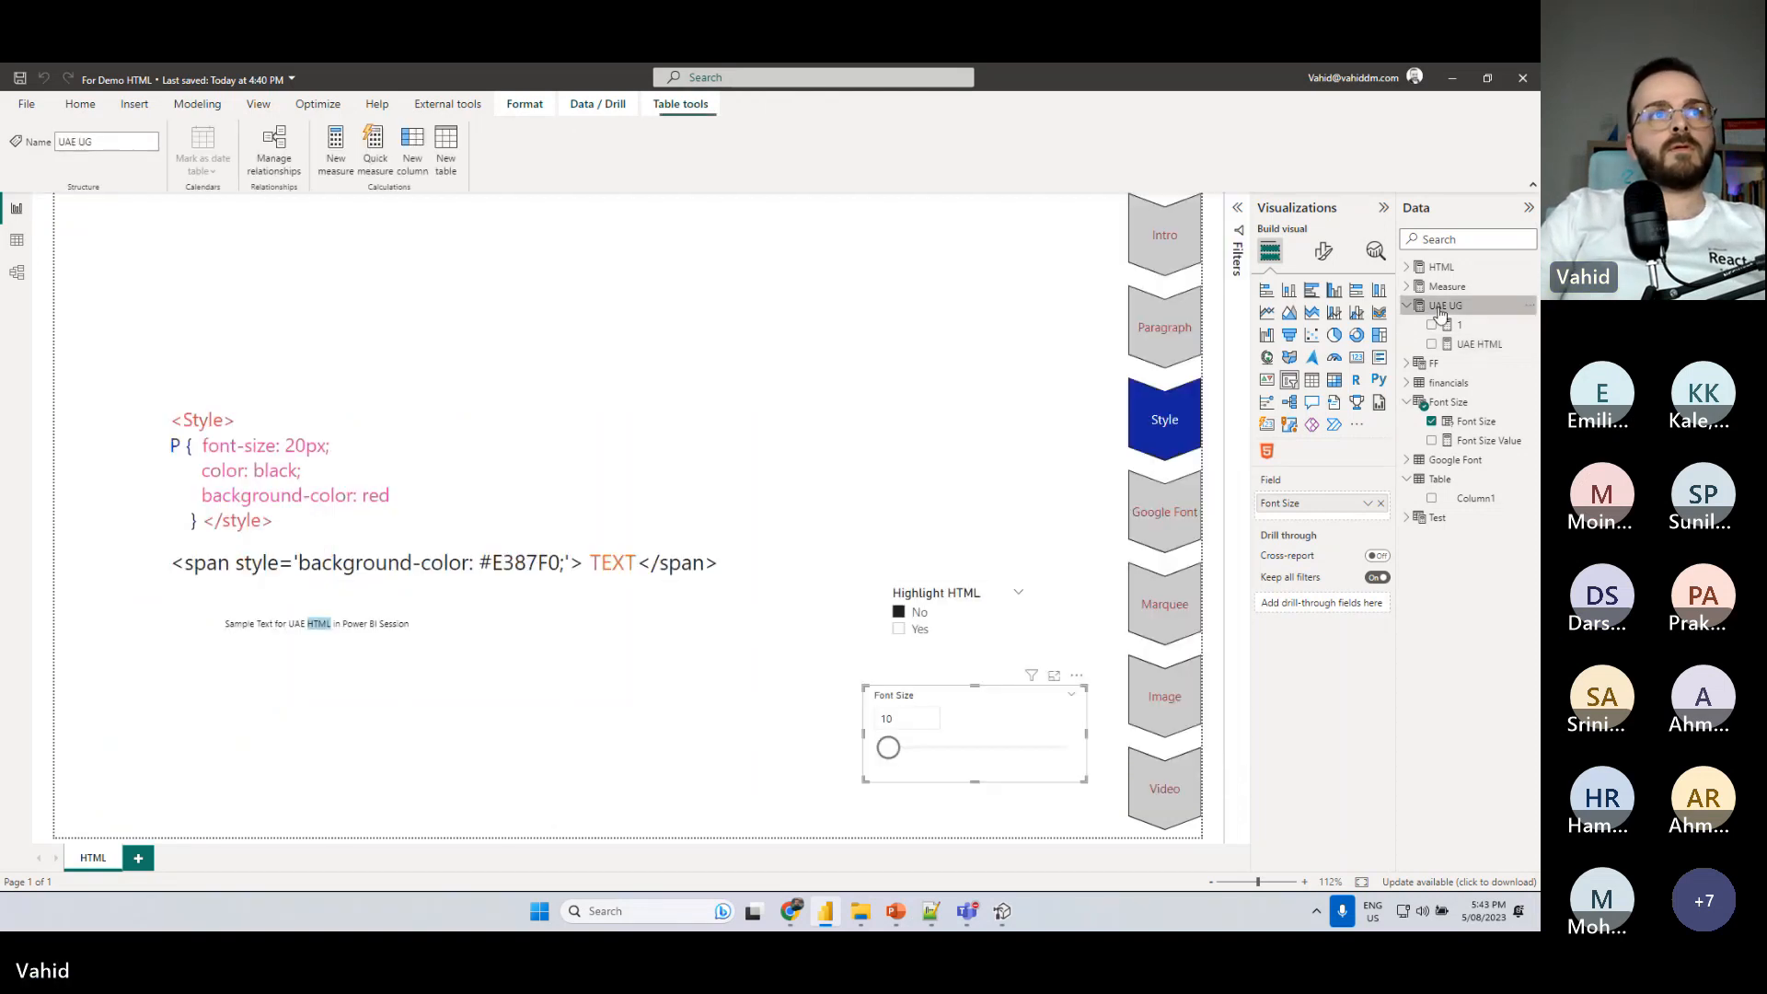
- Test the three highlight colors by setting the Font Size slicer to 15, 14 and finally 23
left_click(897, 720)
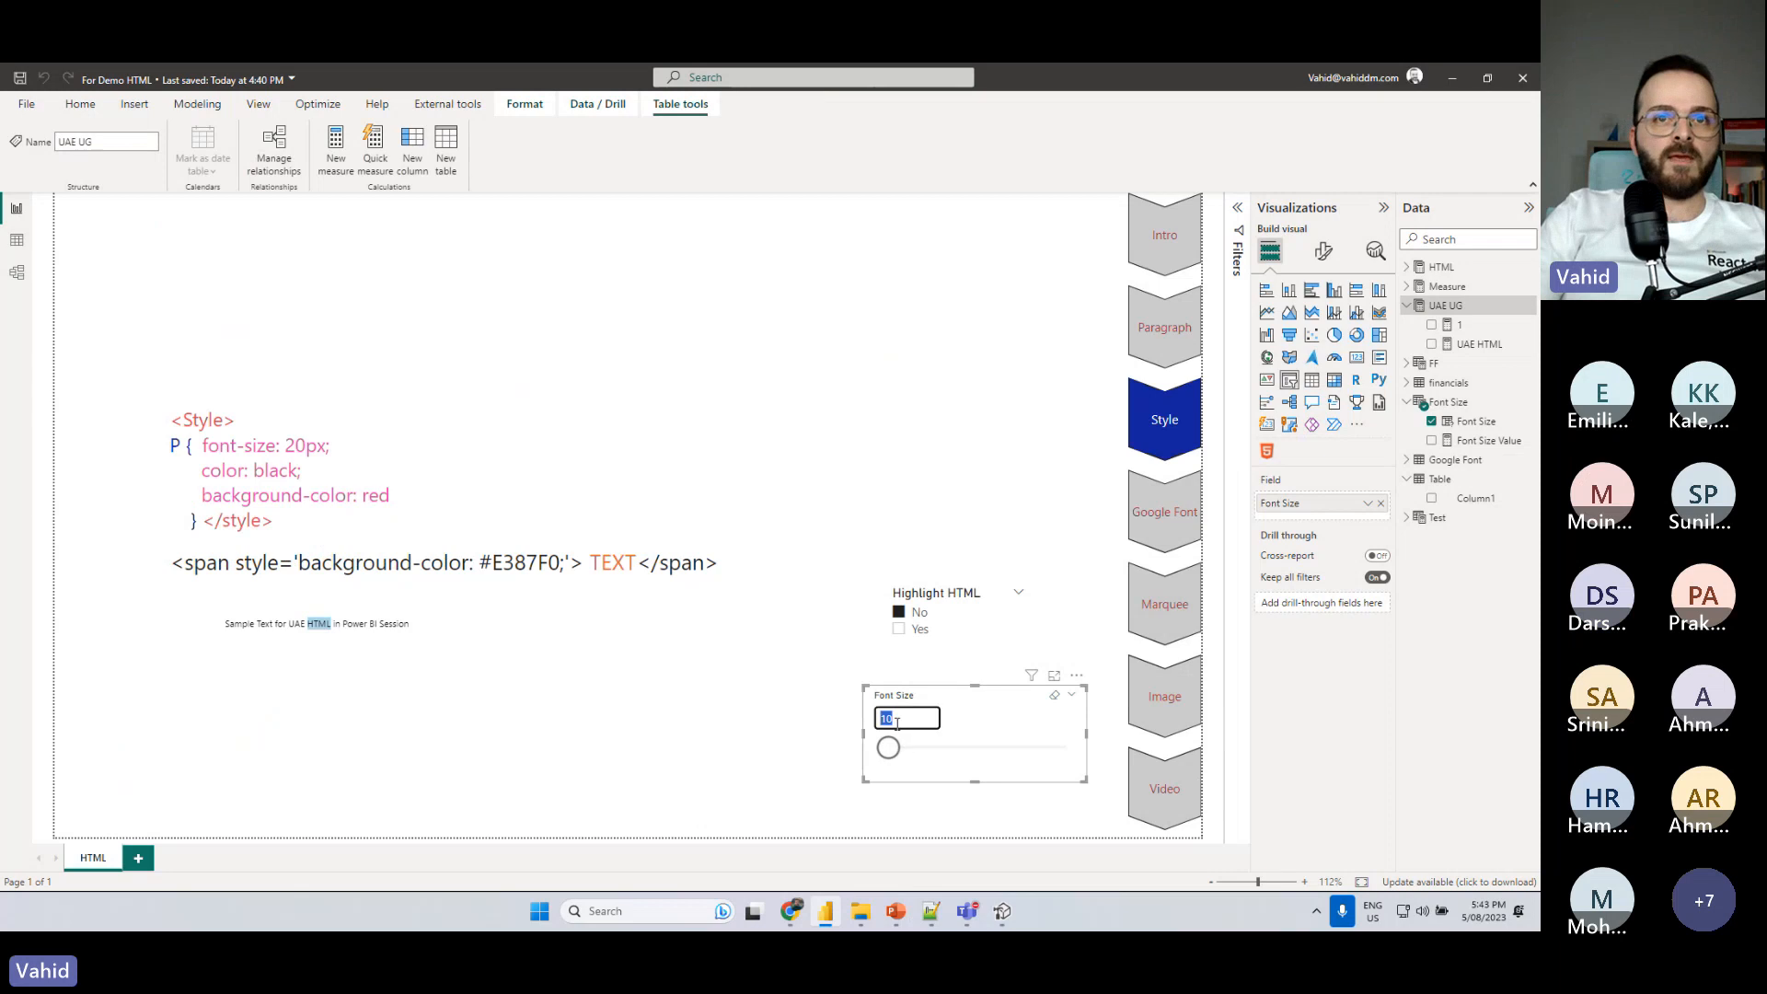
type("14")
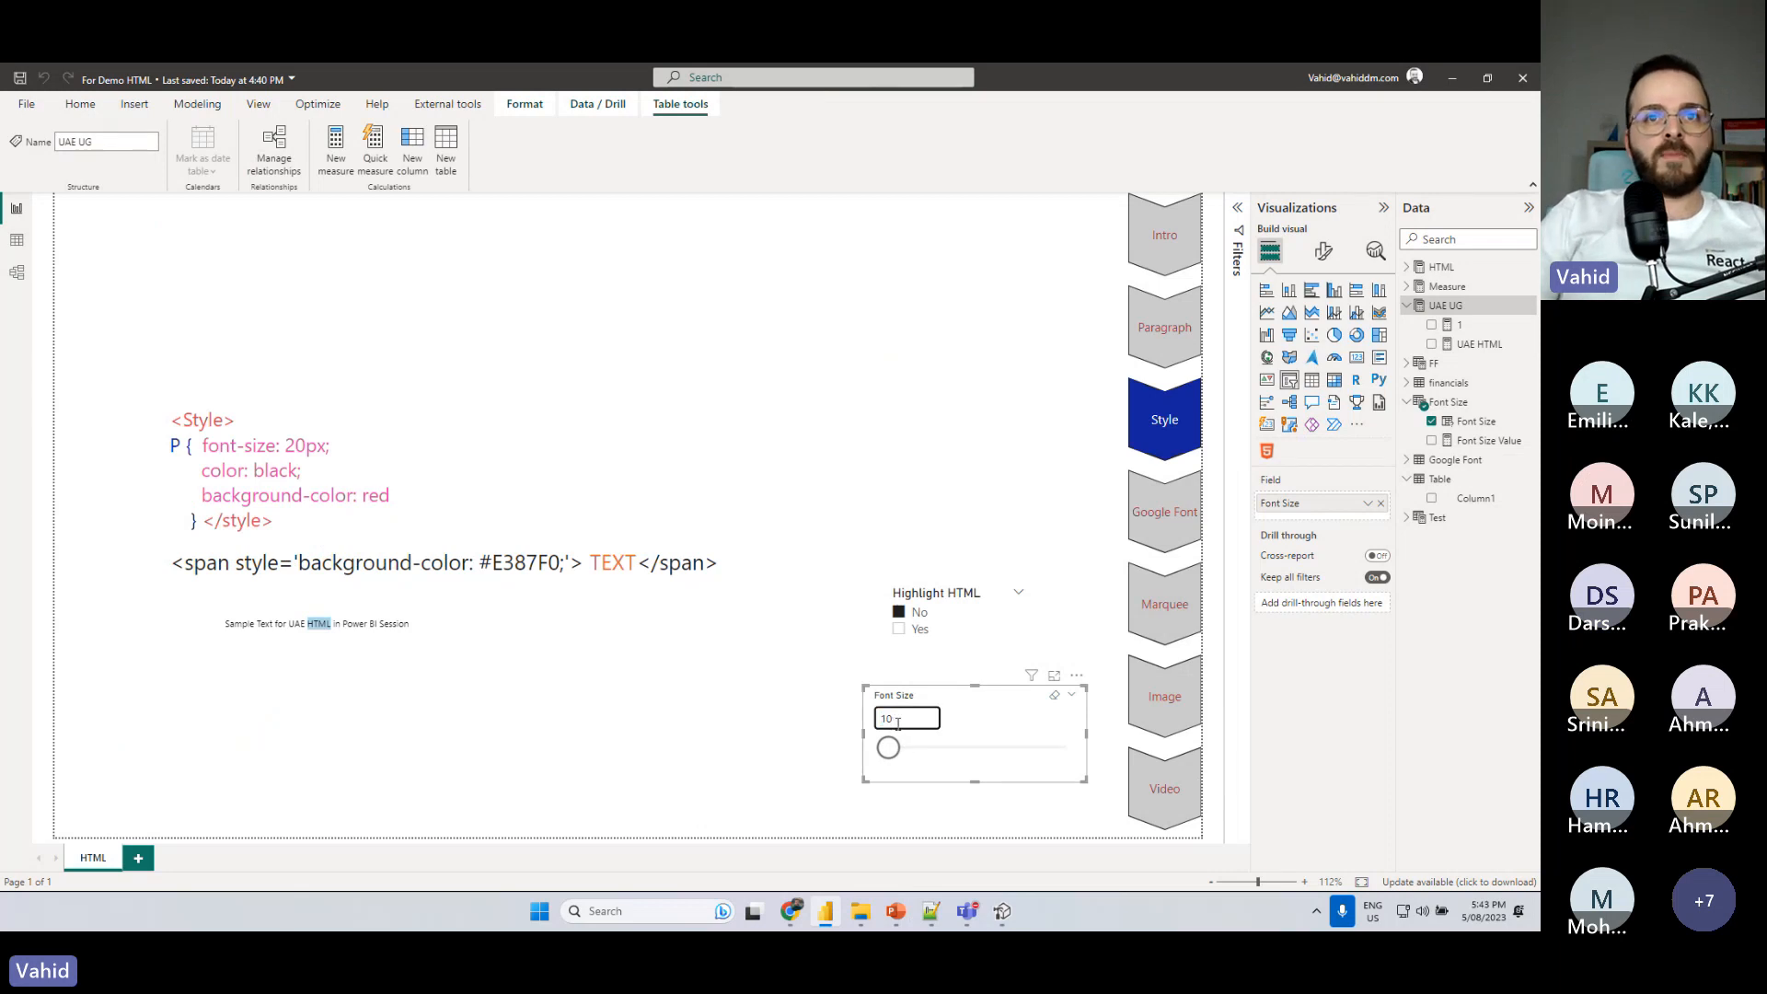
key("Return")
left_click(902, 752)
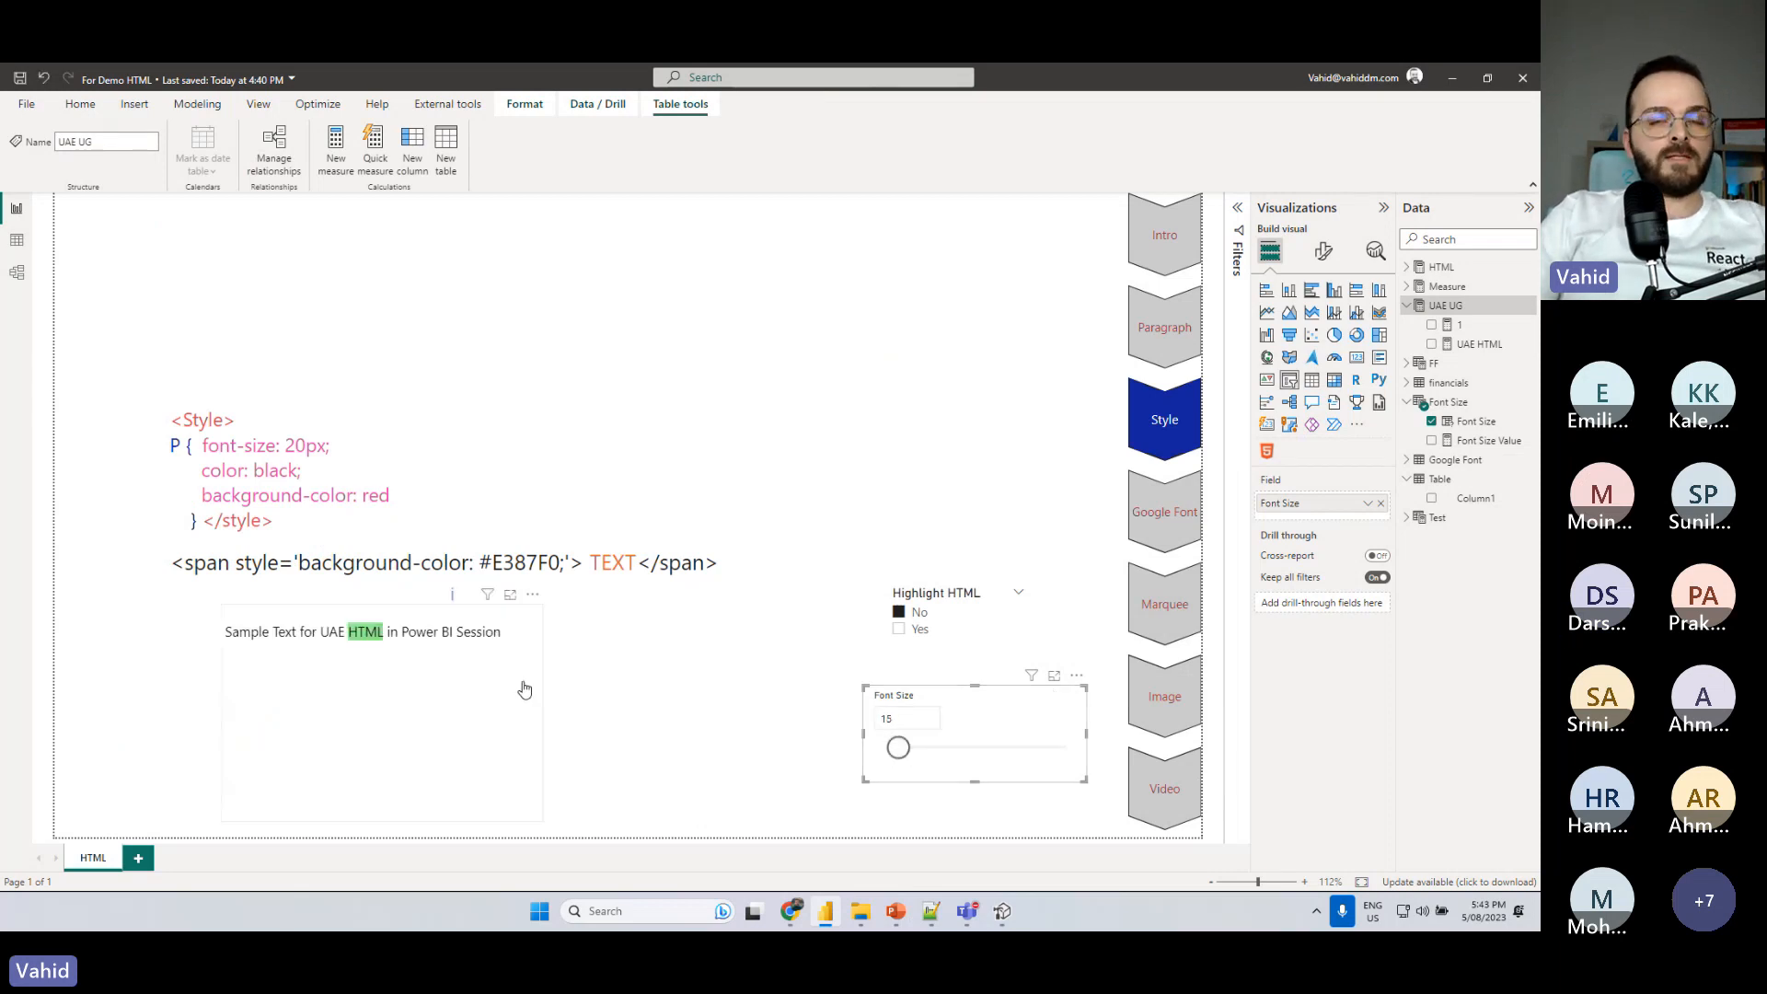
mouse_move(902, 754)
left_mouse_down()
mouse_move(936, 755)
mouse_move(898, 751)
left_mouse_up()
left_click(902, 719)
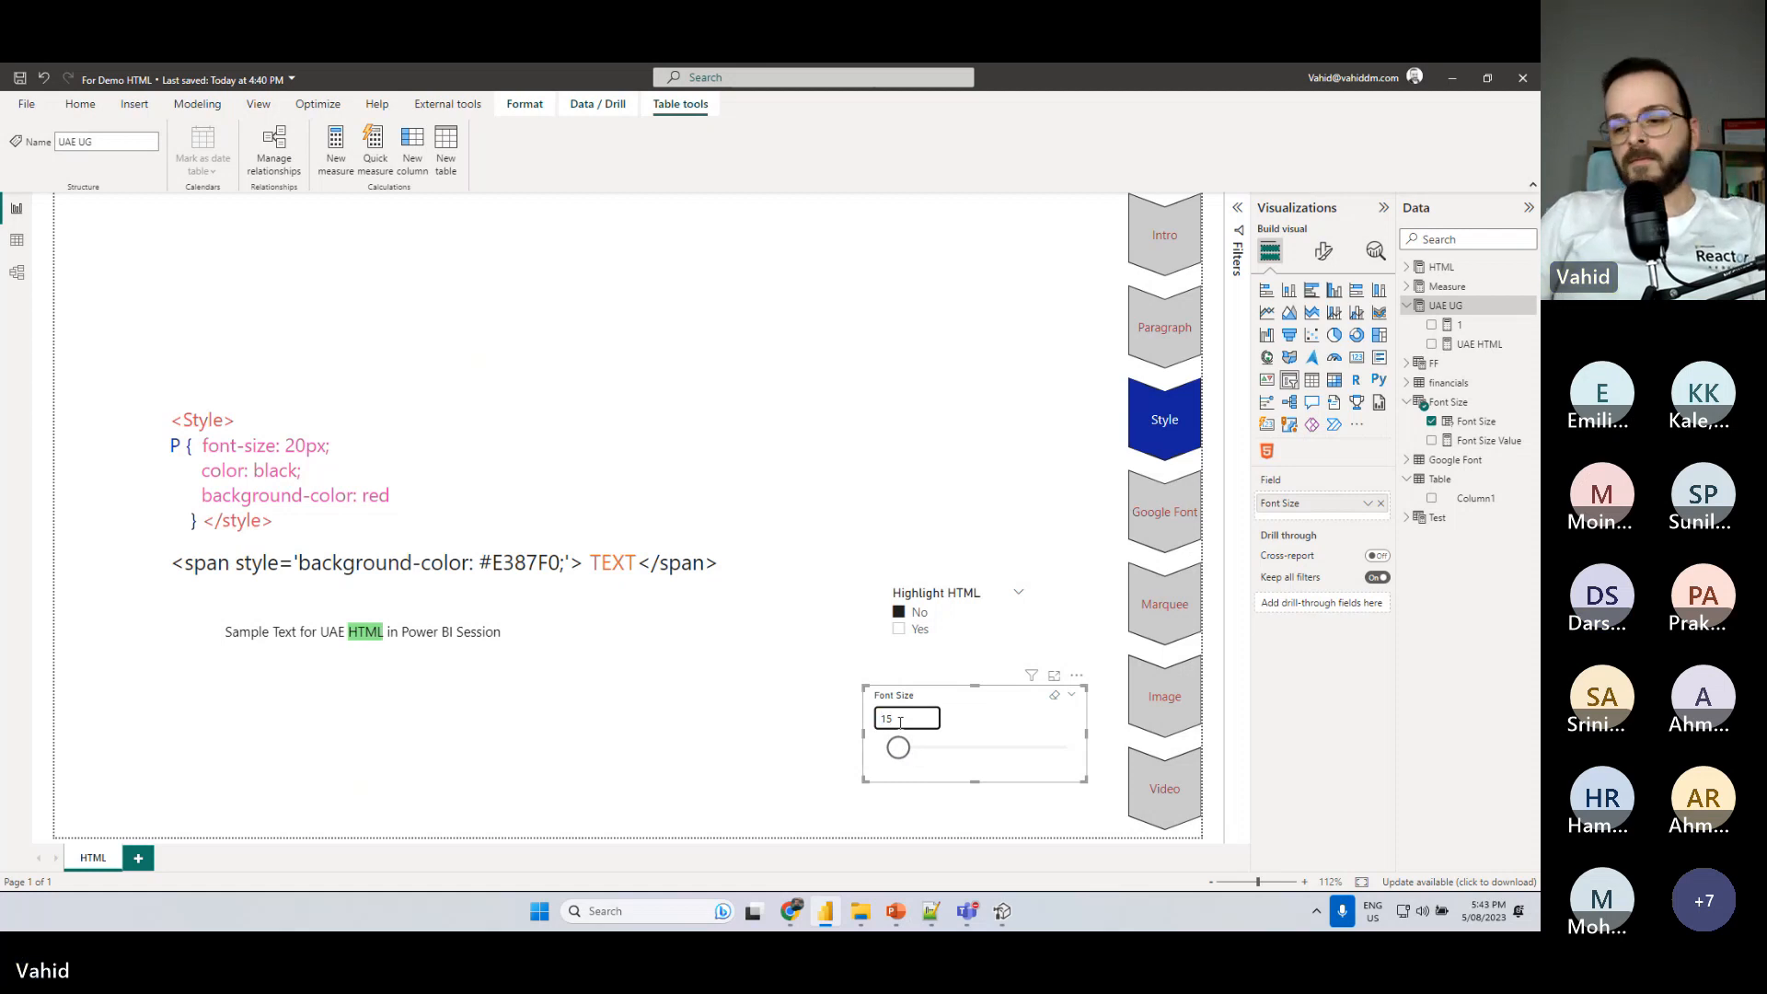
key("Return")
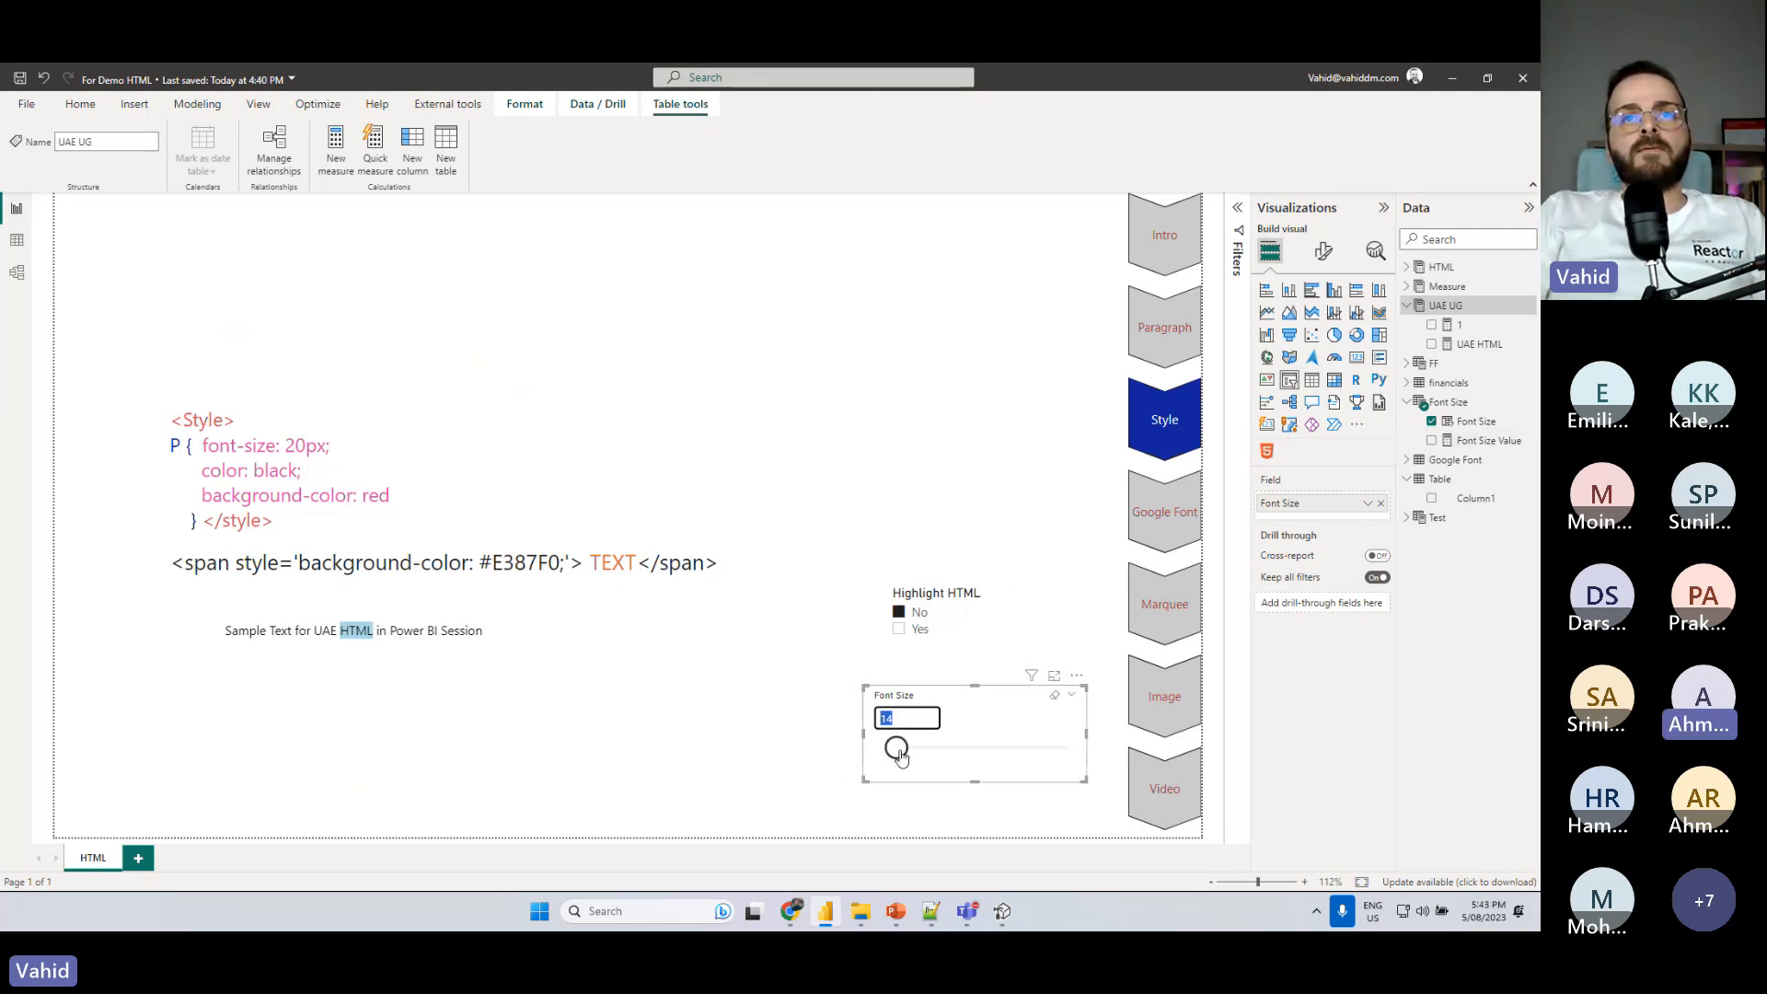
left_click_drag(896, 747, 914, 747)
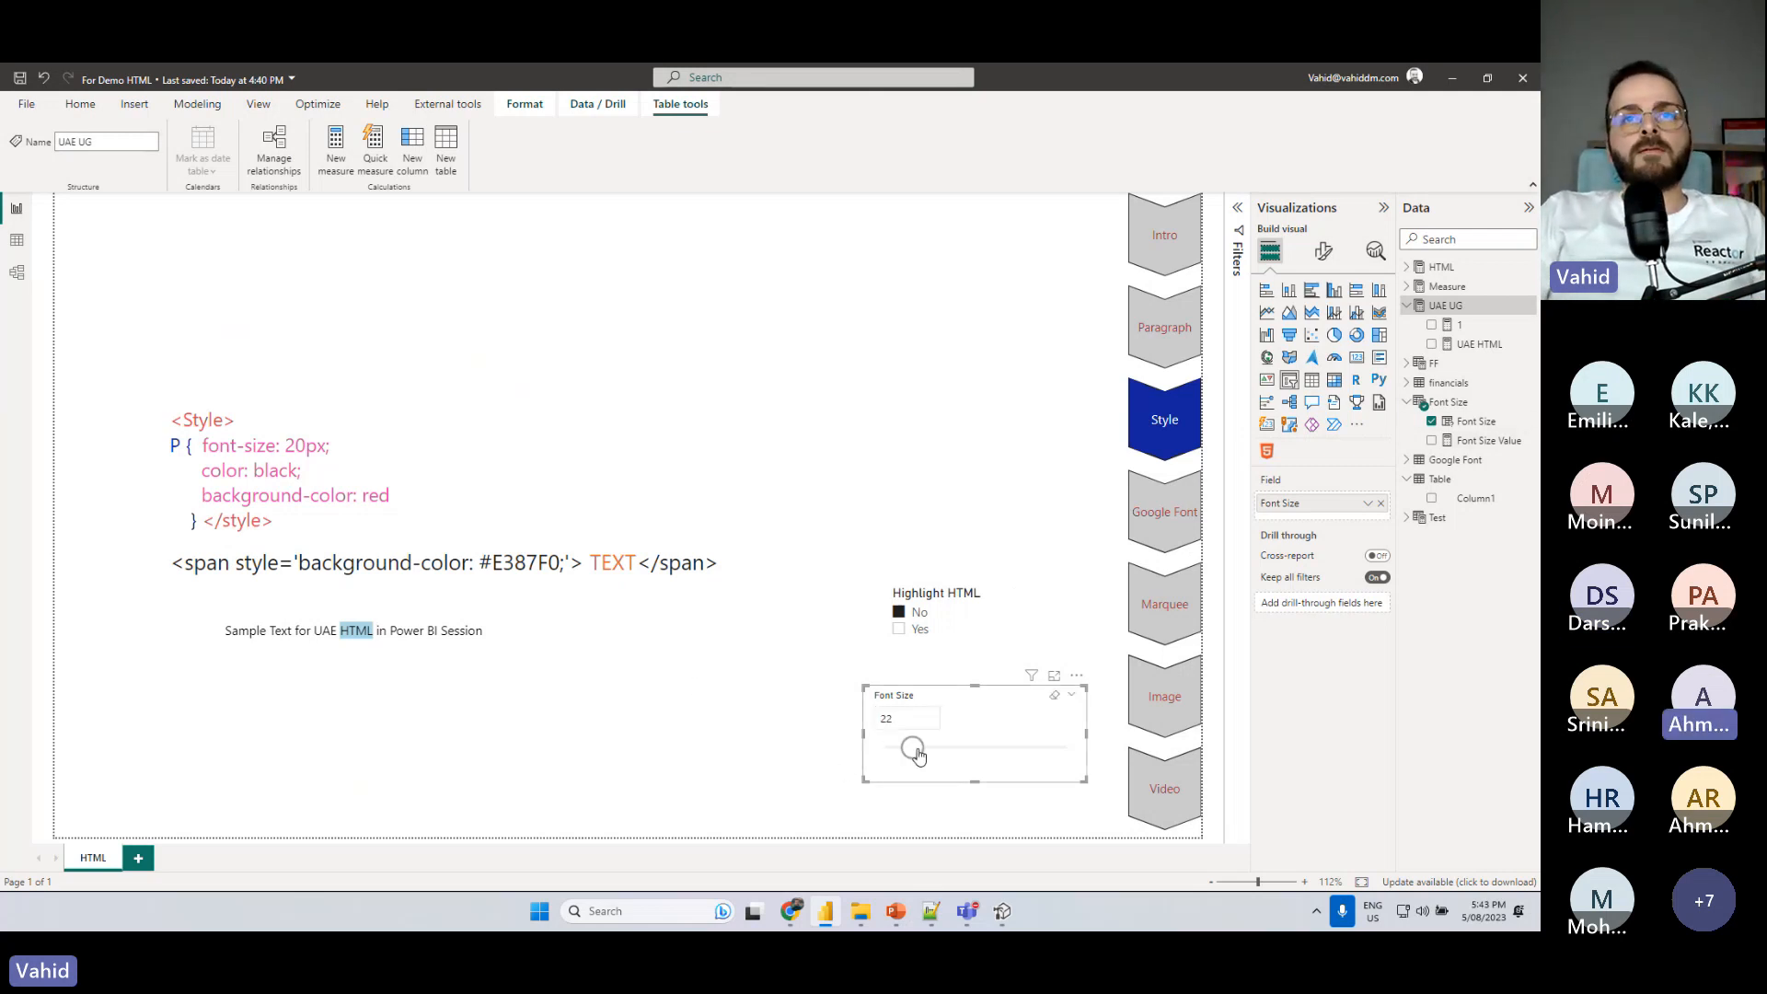
- Deselect the code text box and switch the report to the Google Font section
left_click(840, 378)
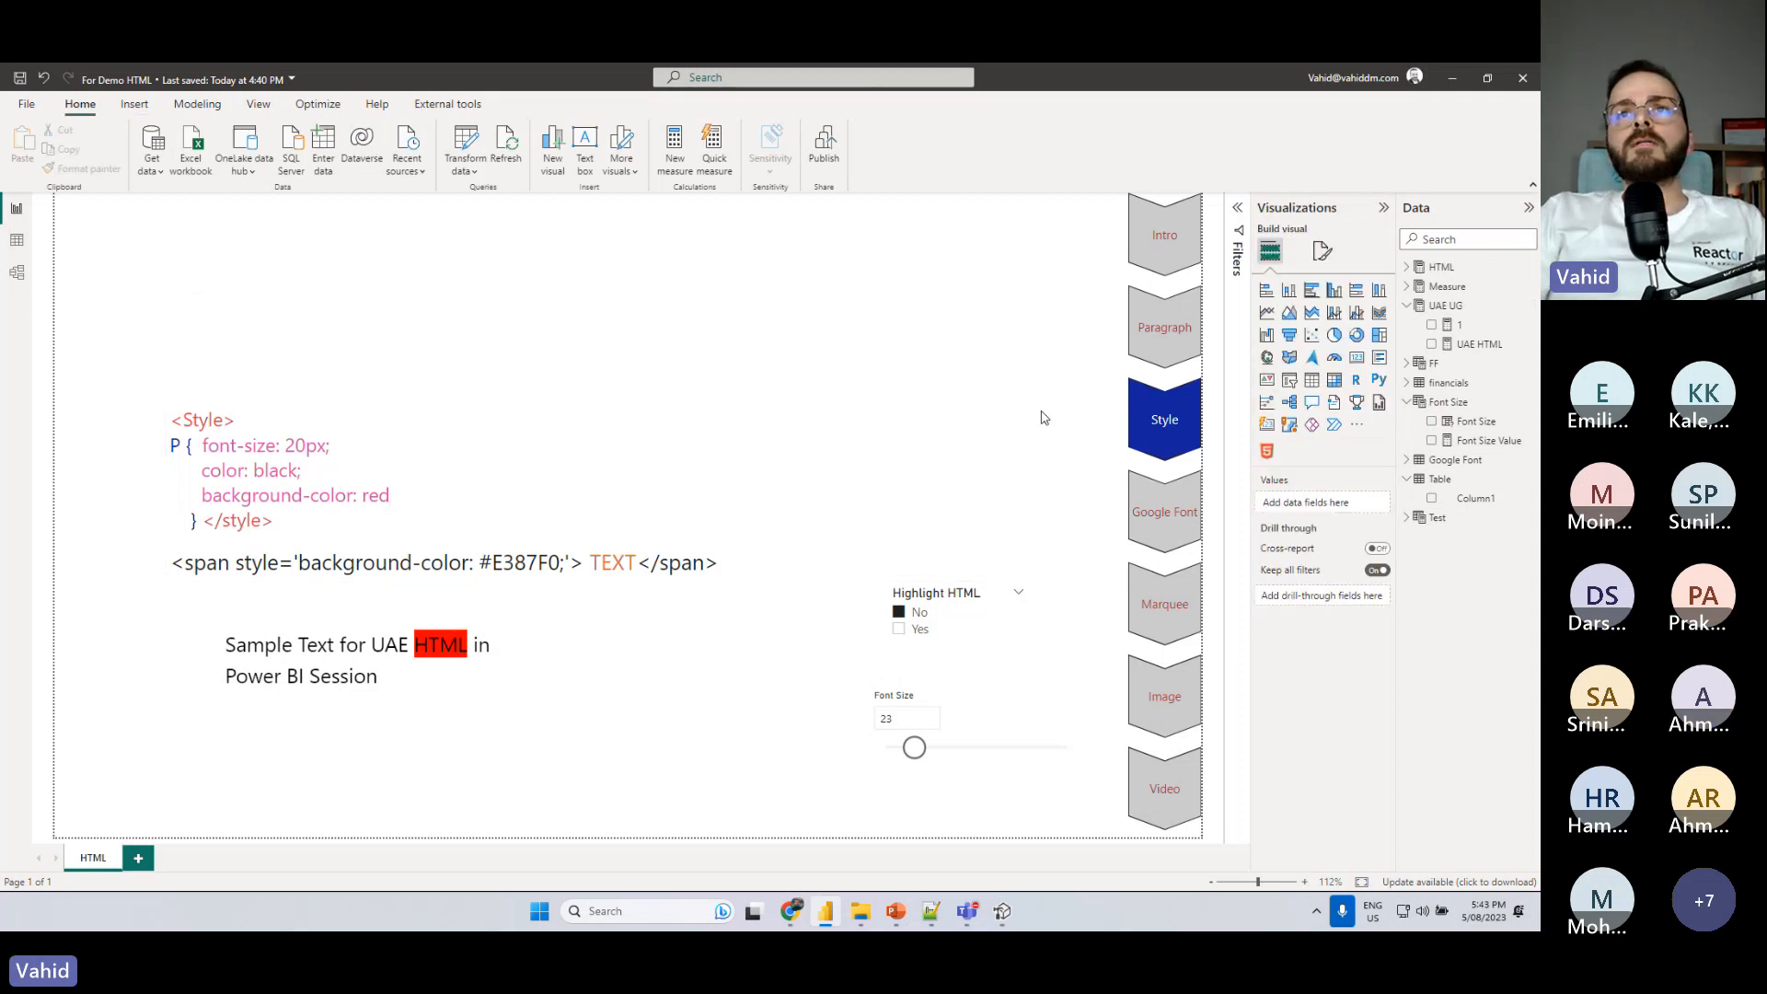
left_click(1166, 515, "ctrl")
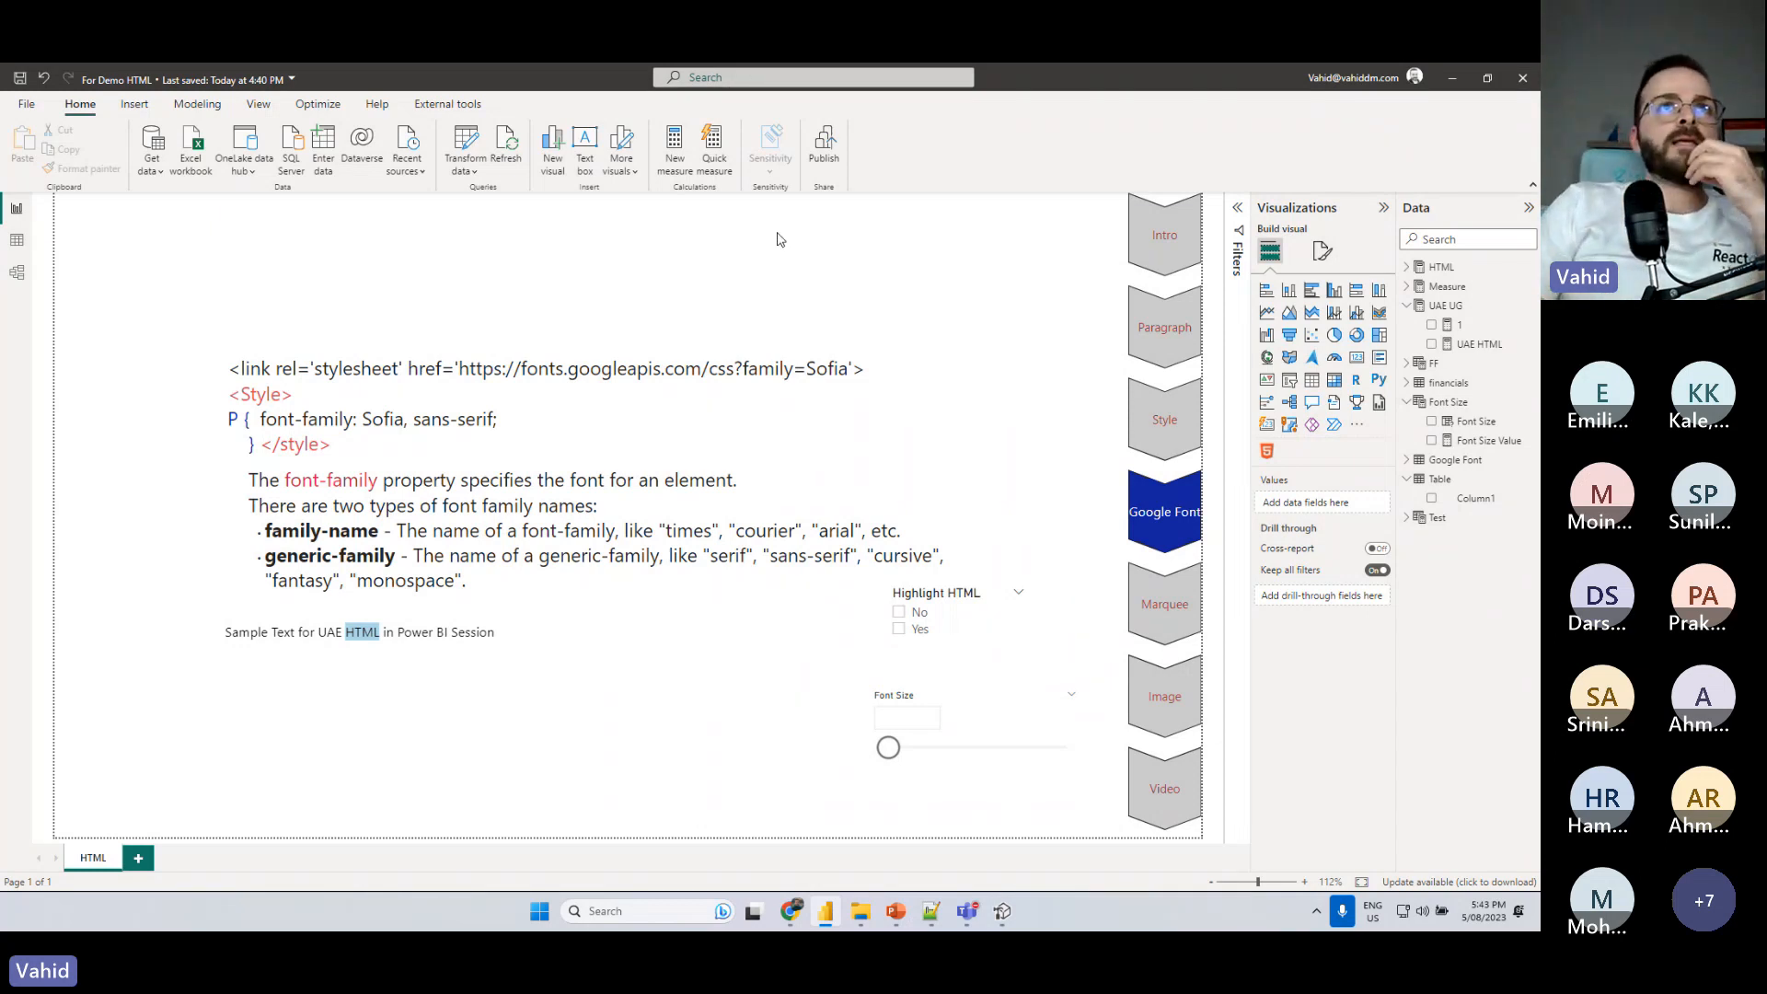
- Insert a blank text box, look through its built-in font list, and remove the text box
left_click(584, 150)
left_click(556, 308)
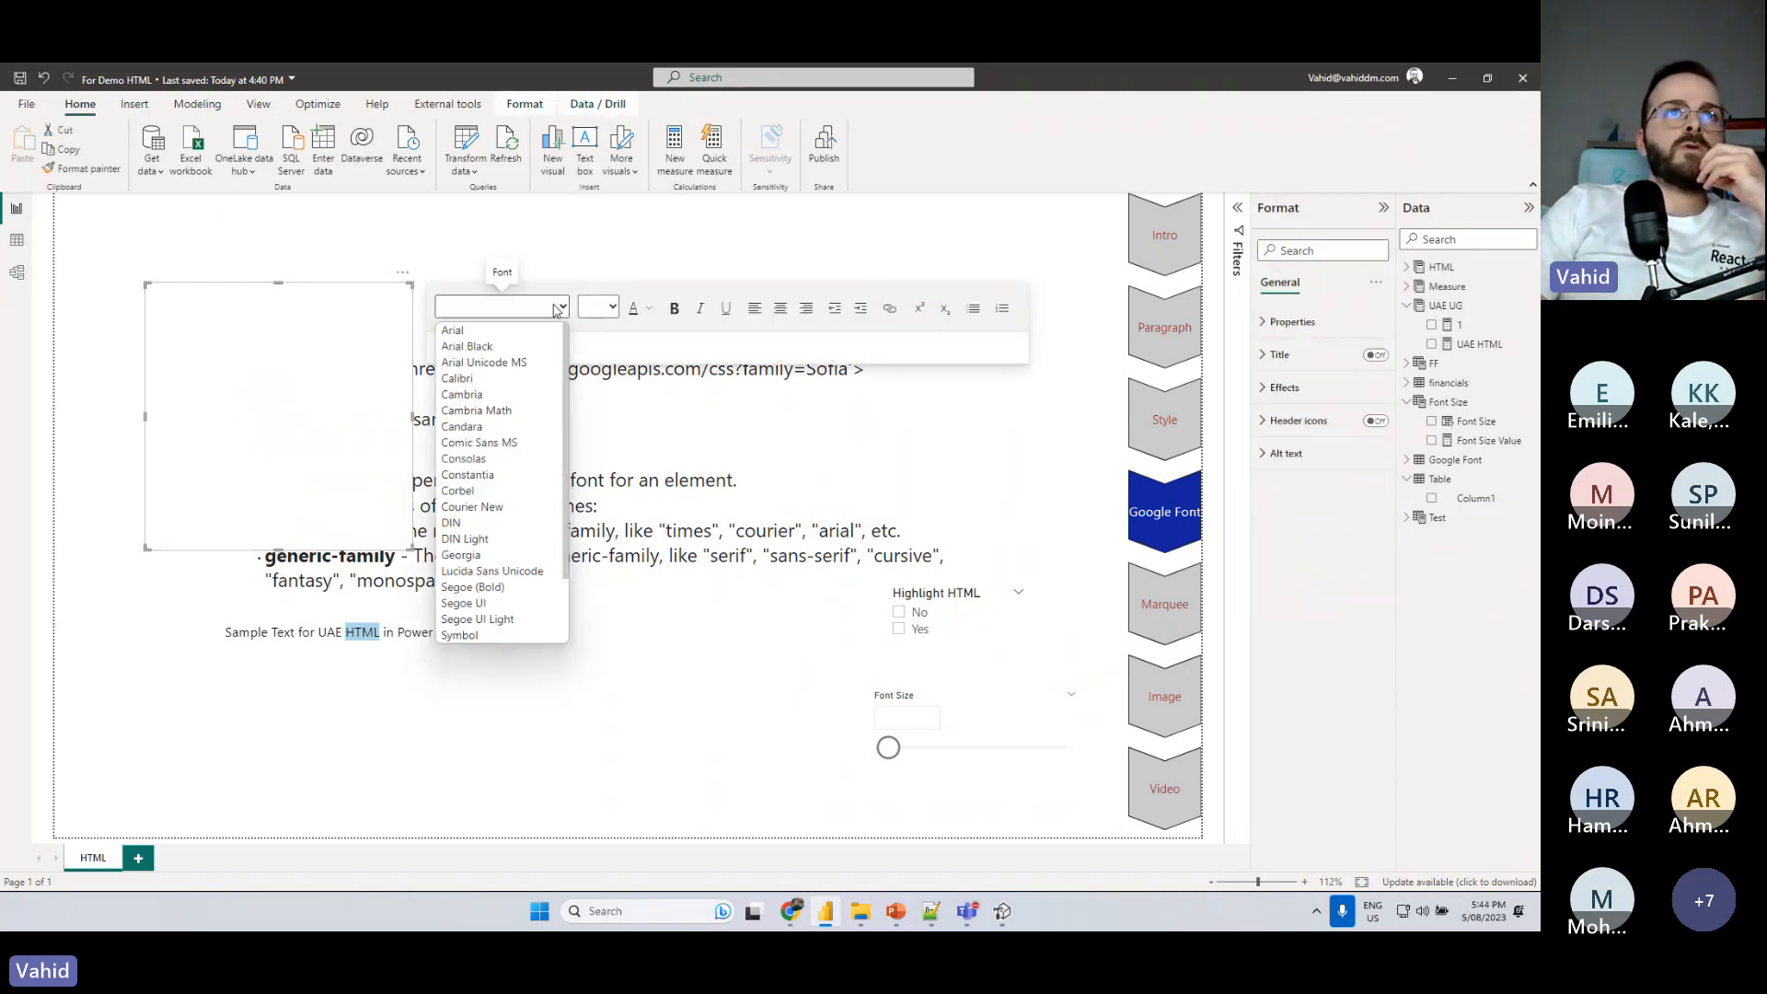
scroll(483, 386, "down", 2)
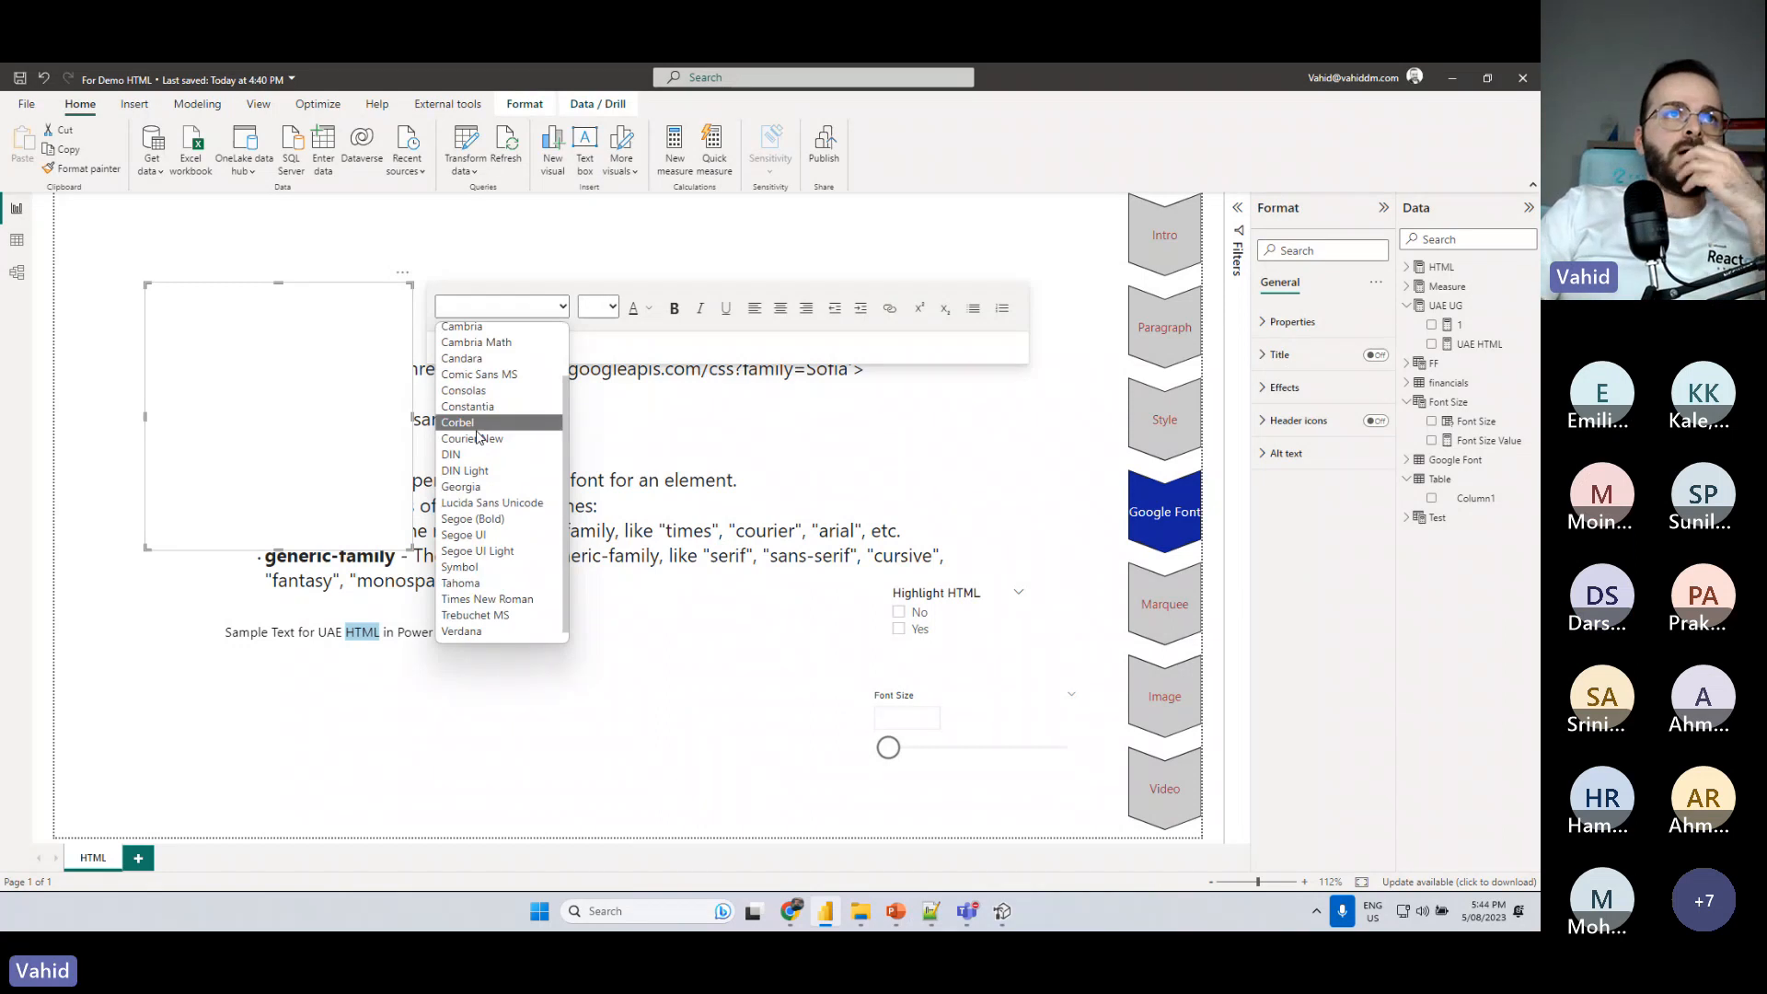
scroll(479, 434, "up", 2)
scroll(494, 515, "down", 2)
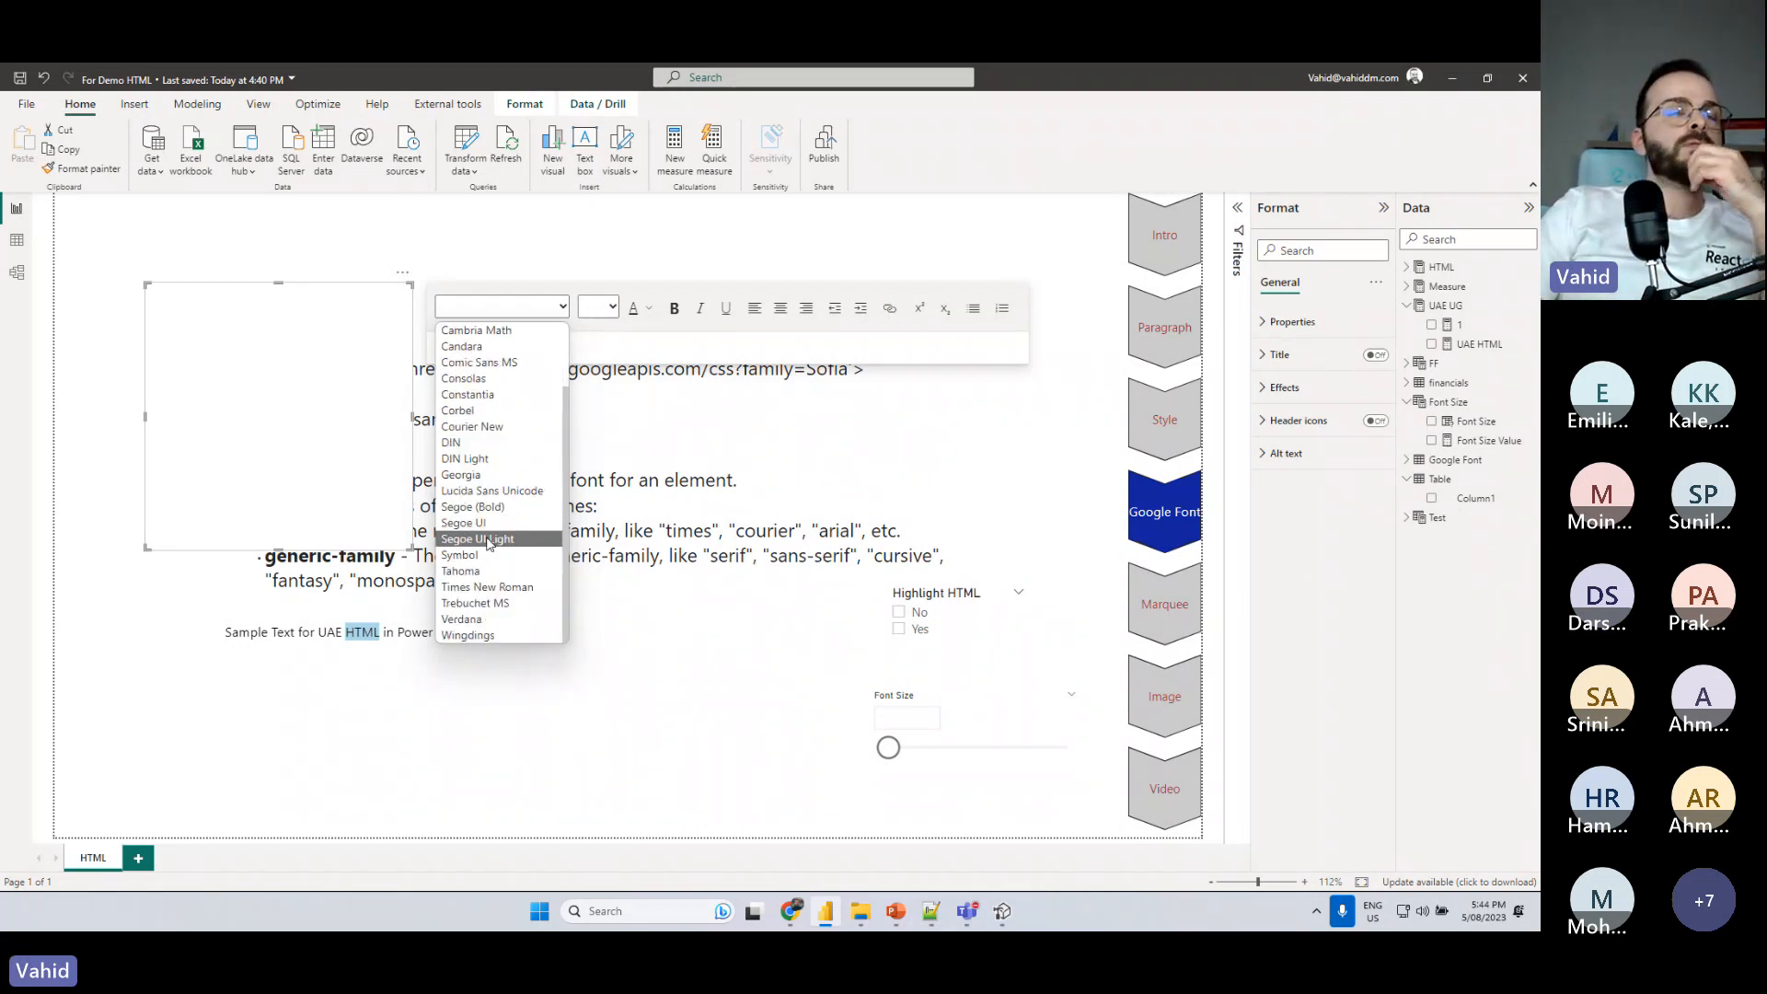
left_click(262, 359)
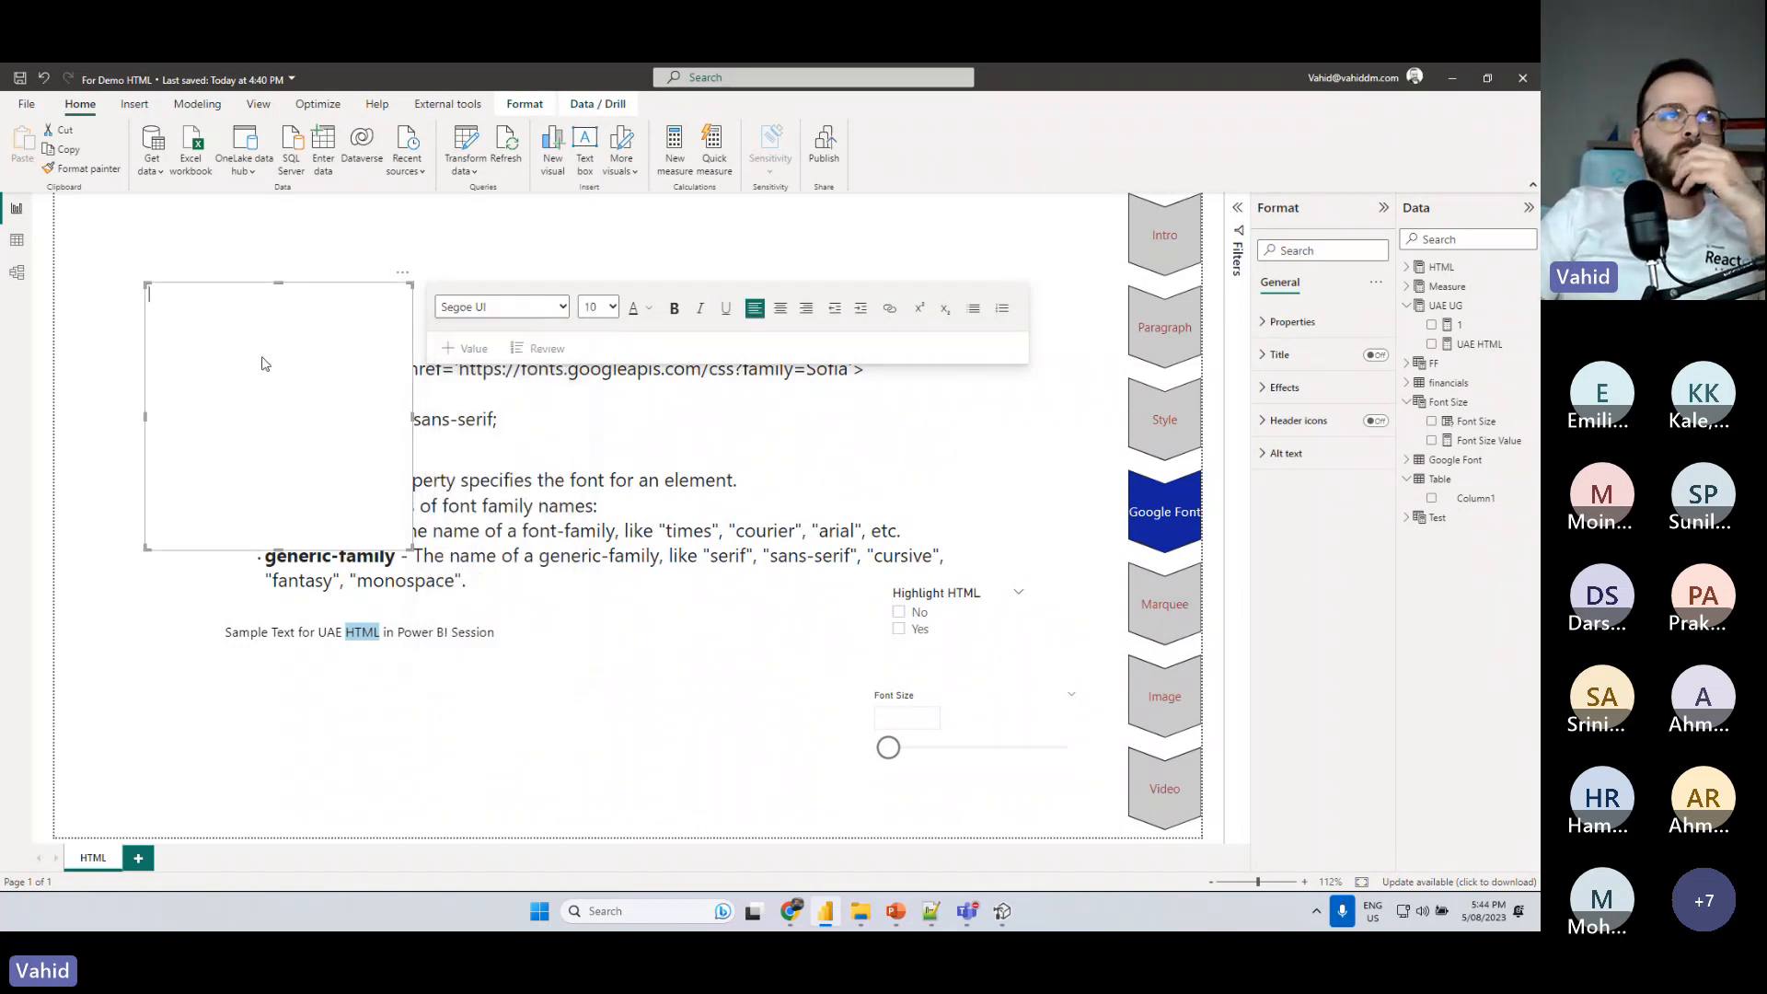
left_click(407, 276)
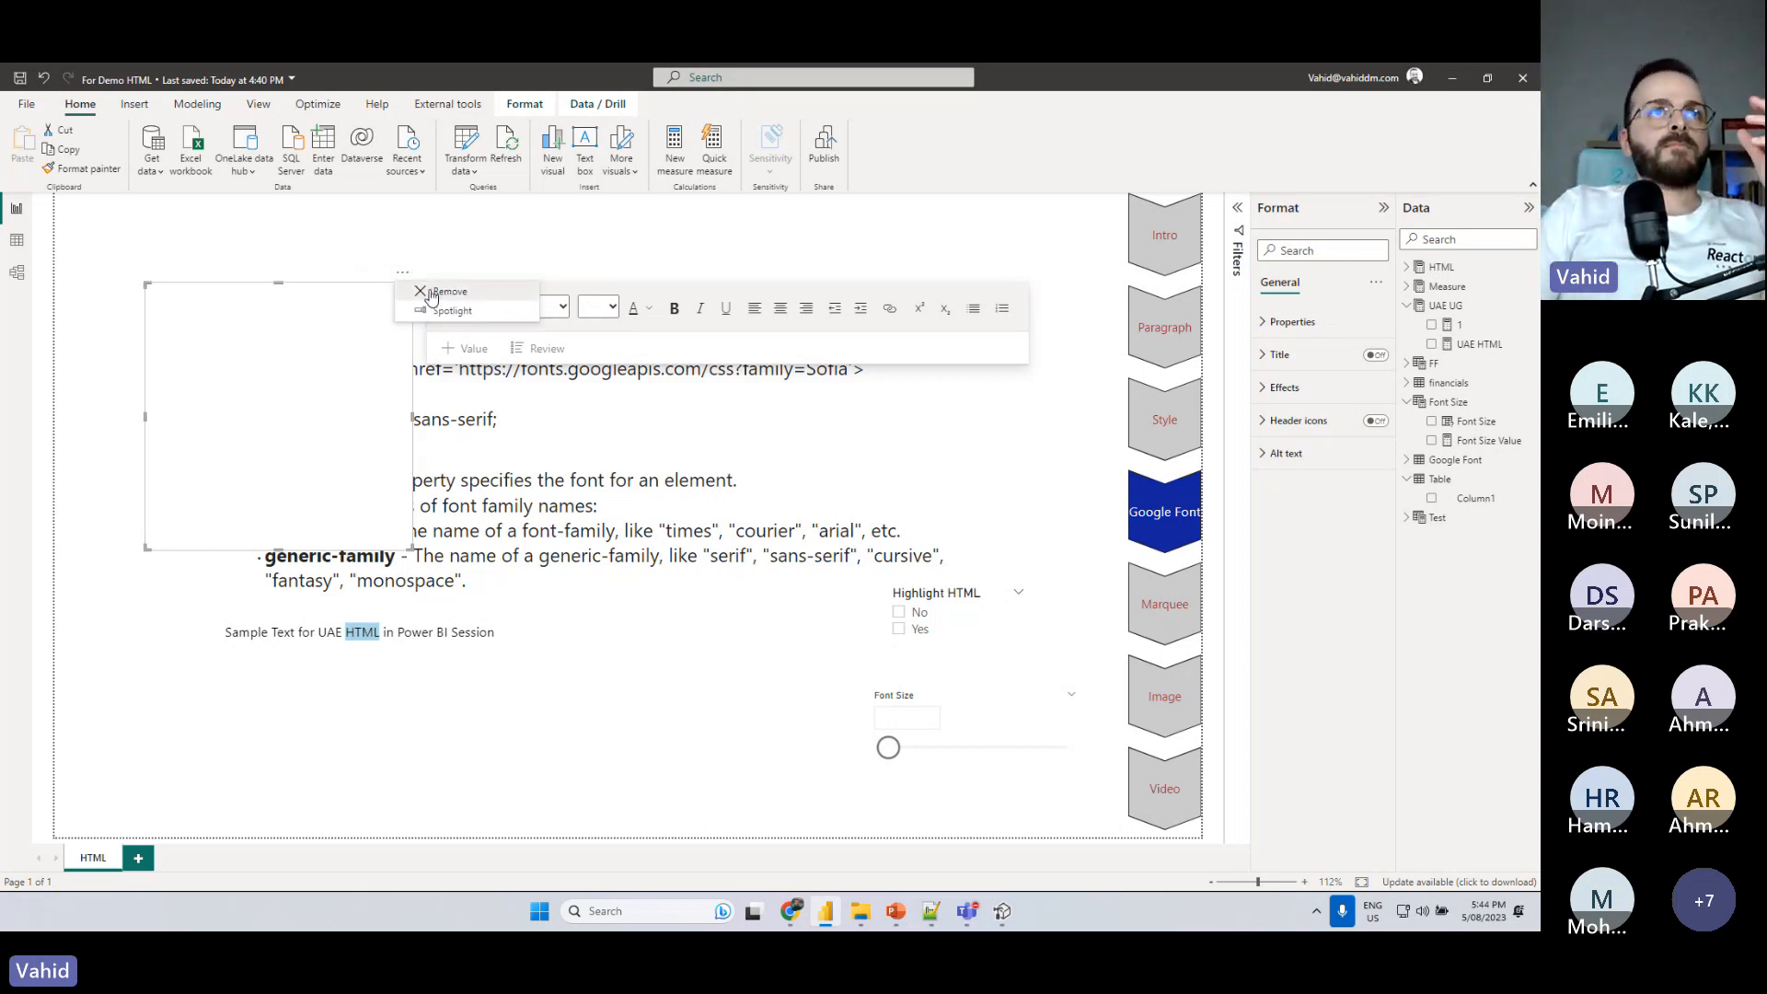
left_click(431, 292)
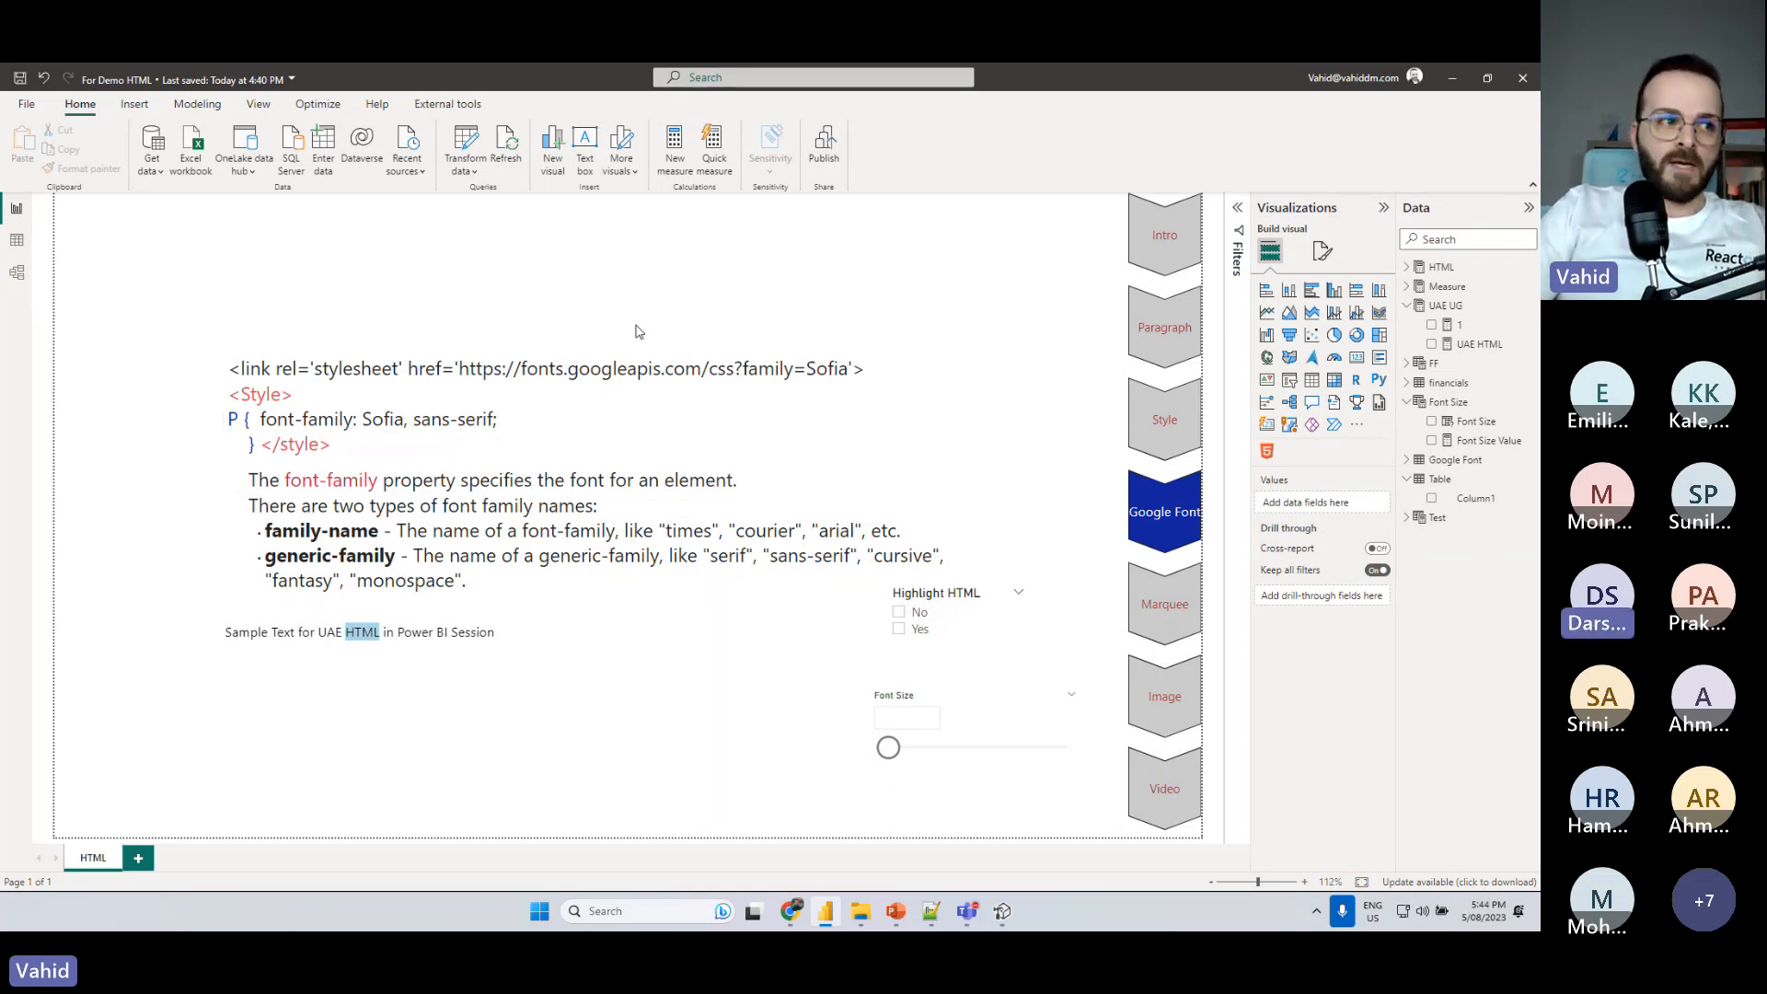
- Switch to Chrome, search for "google font", and open the Google Fonts site
left_click(522, 728)
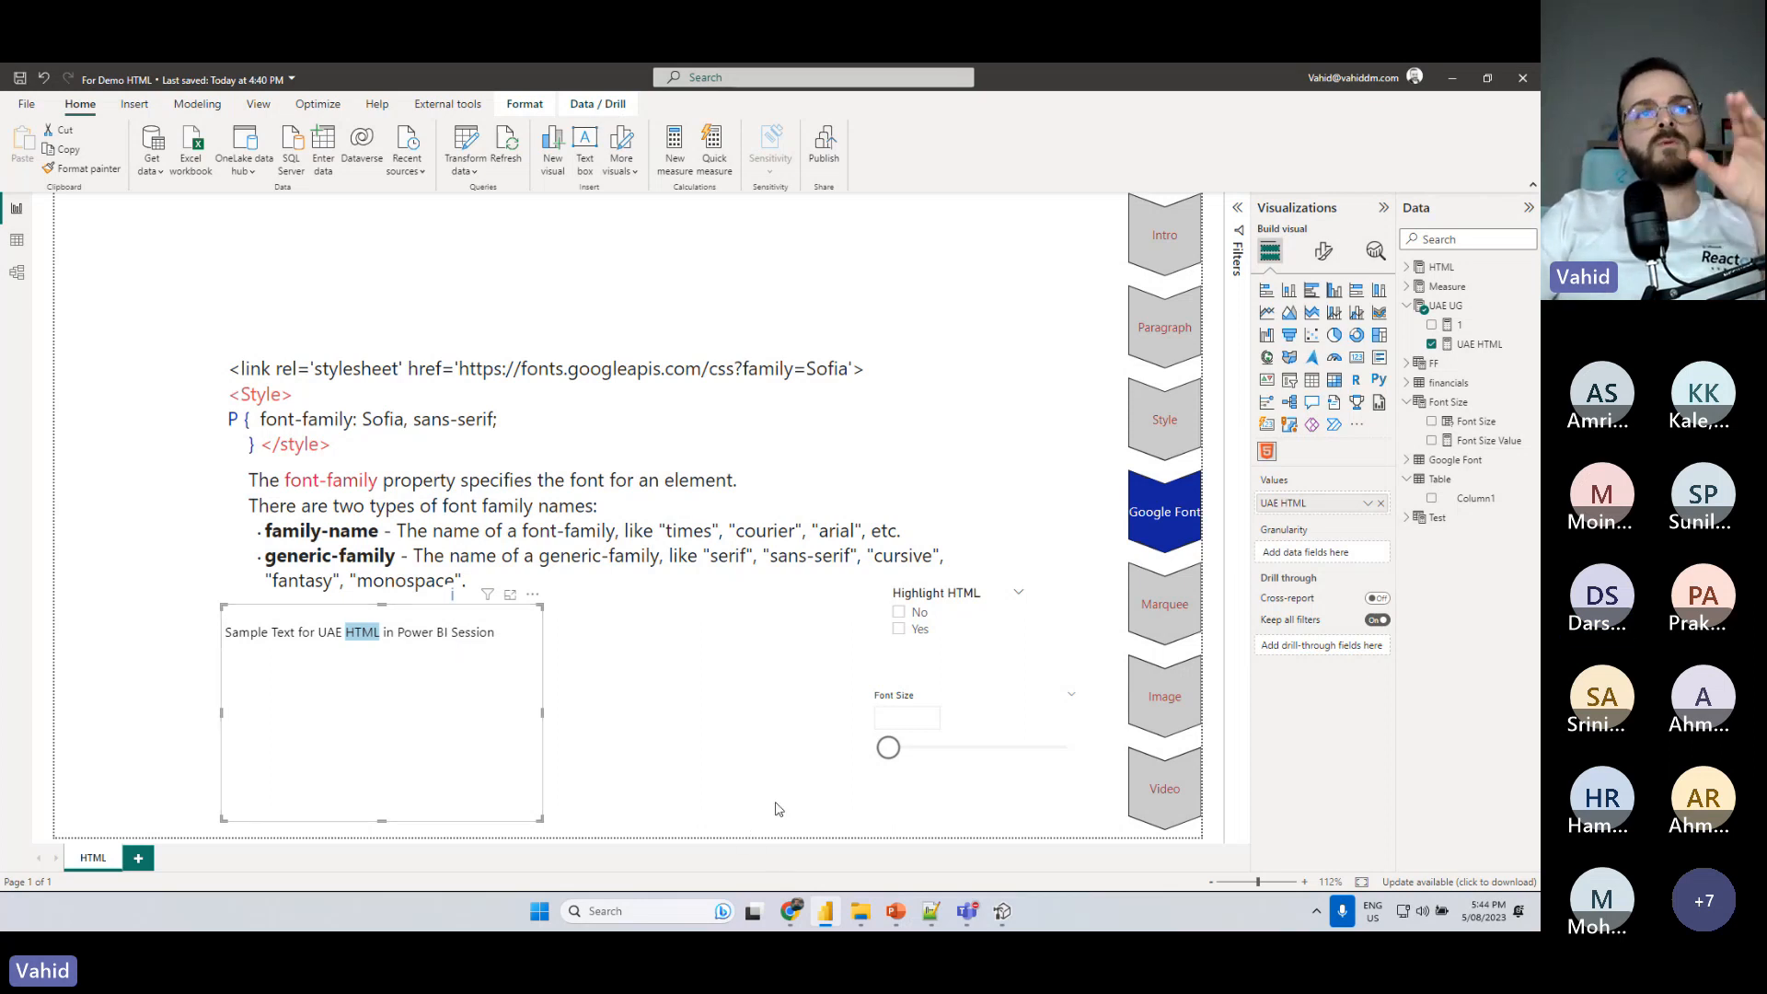
left_click(791, 911)
left_click(791, 77)
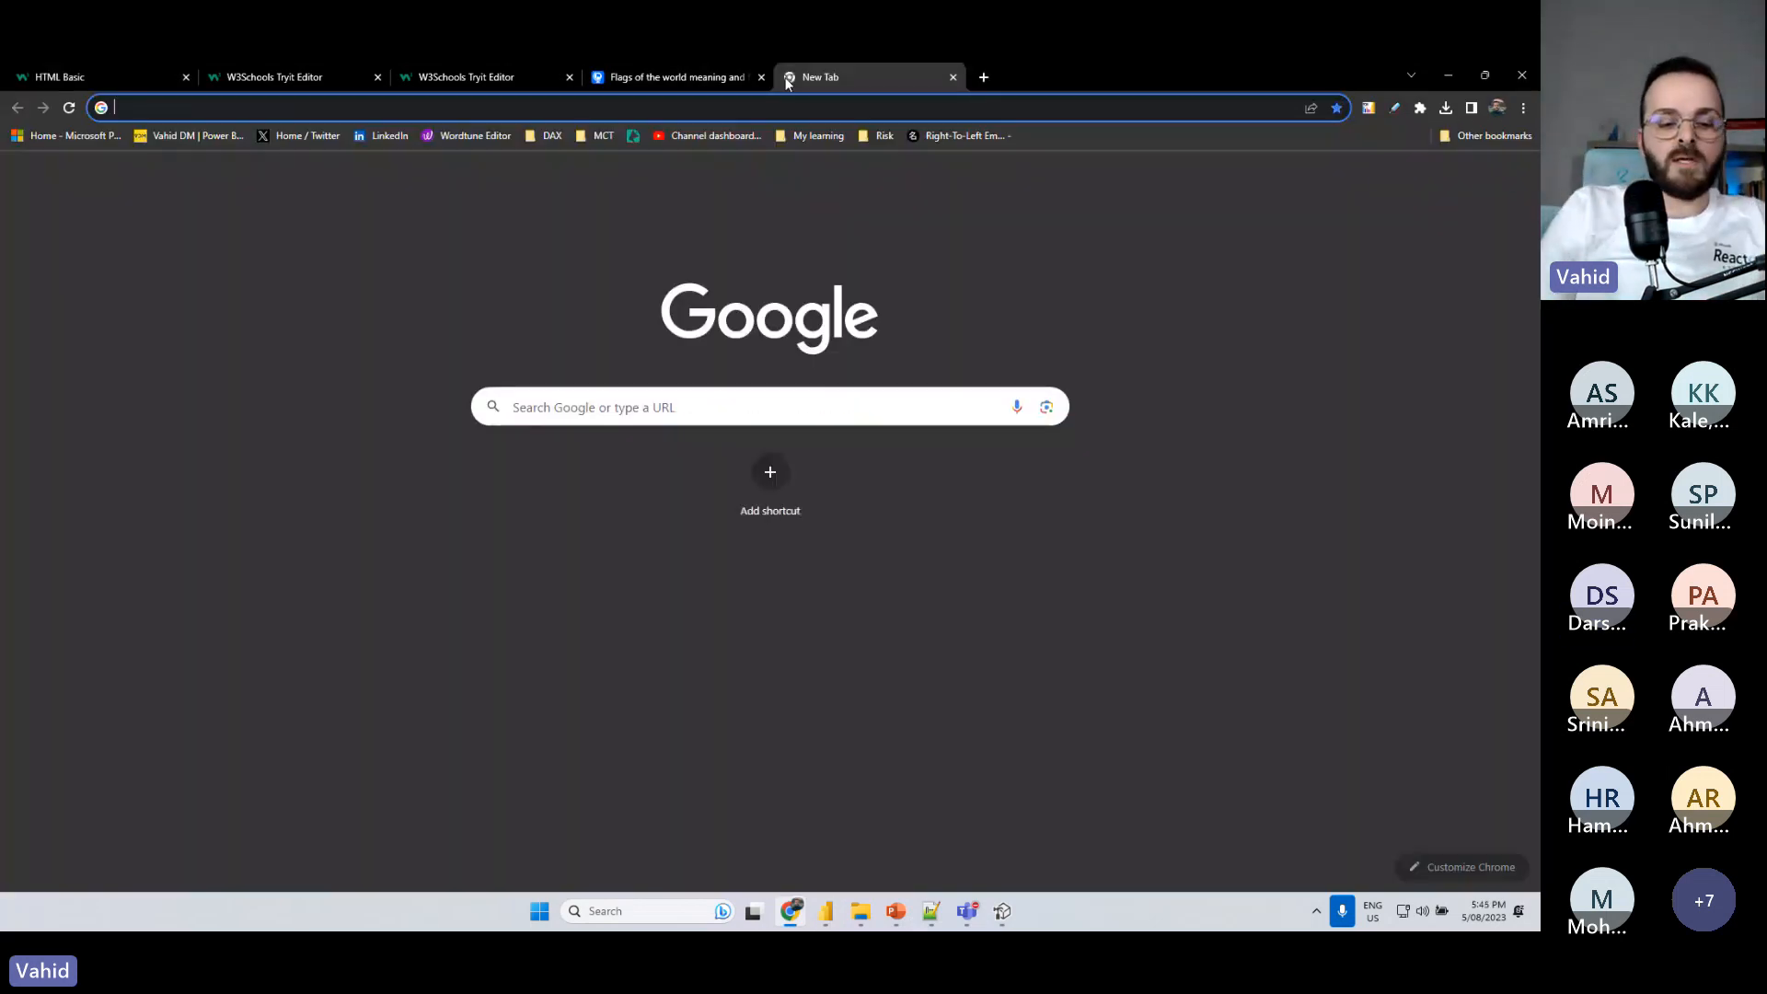
type("google font")
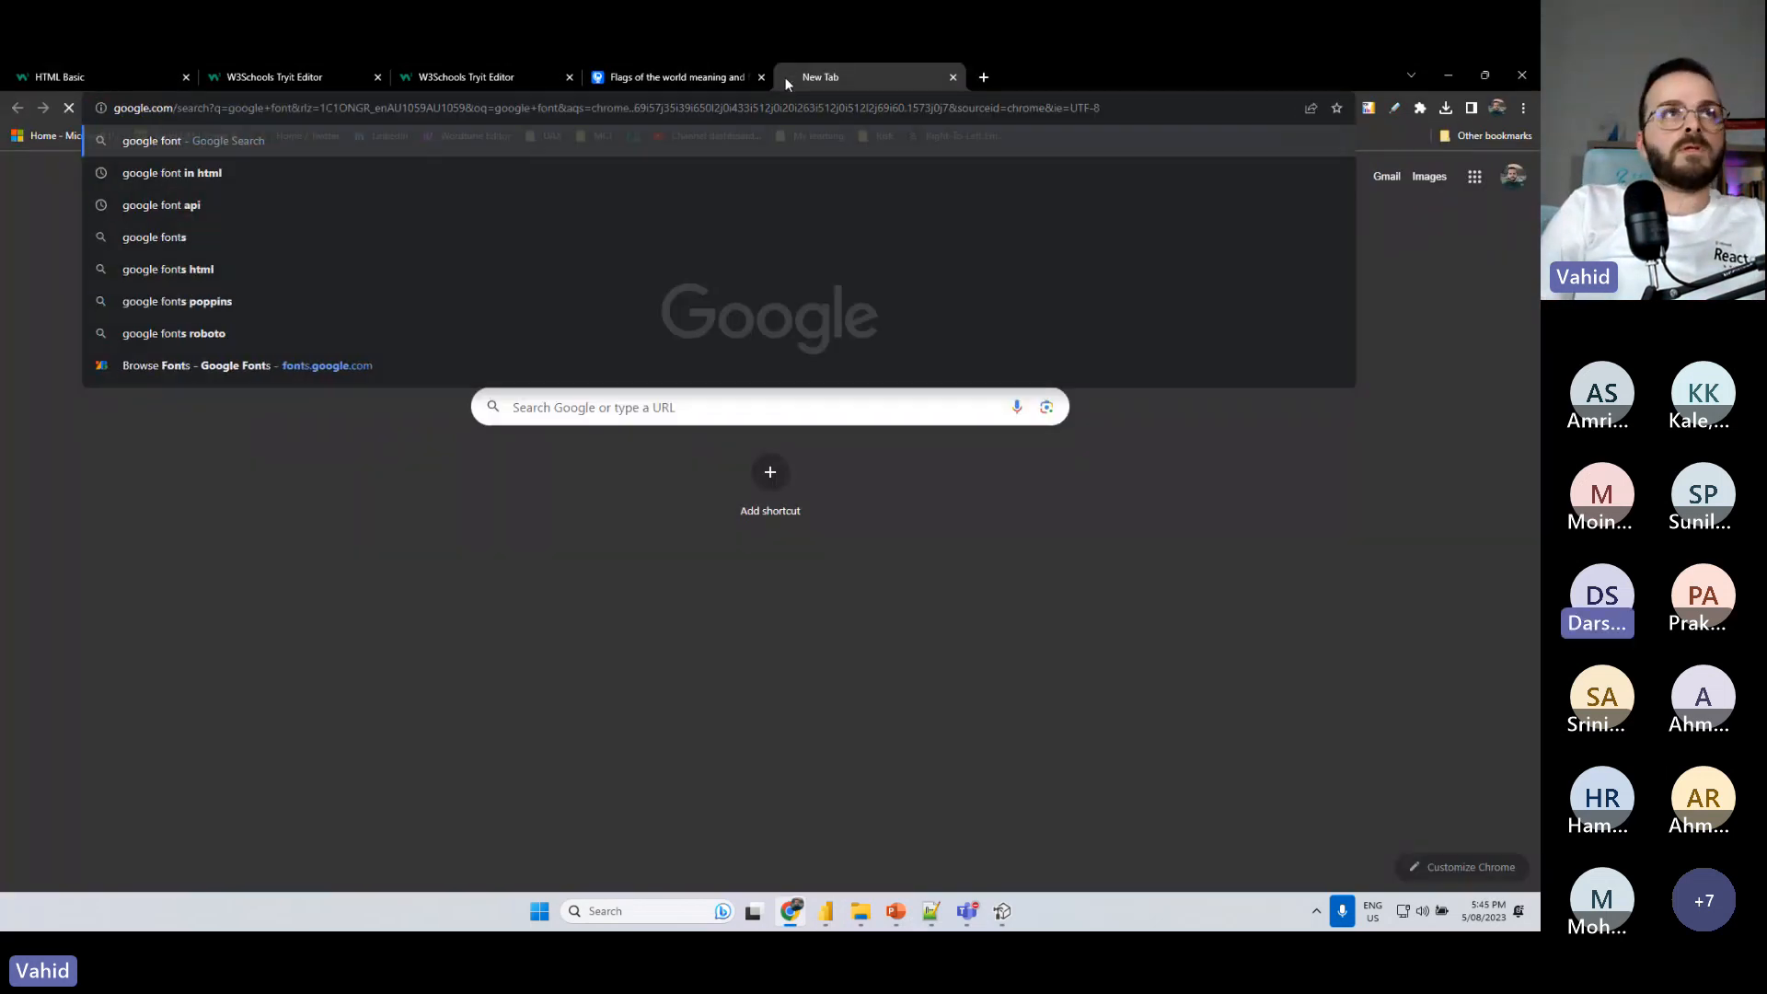
key("Return")
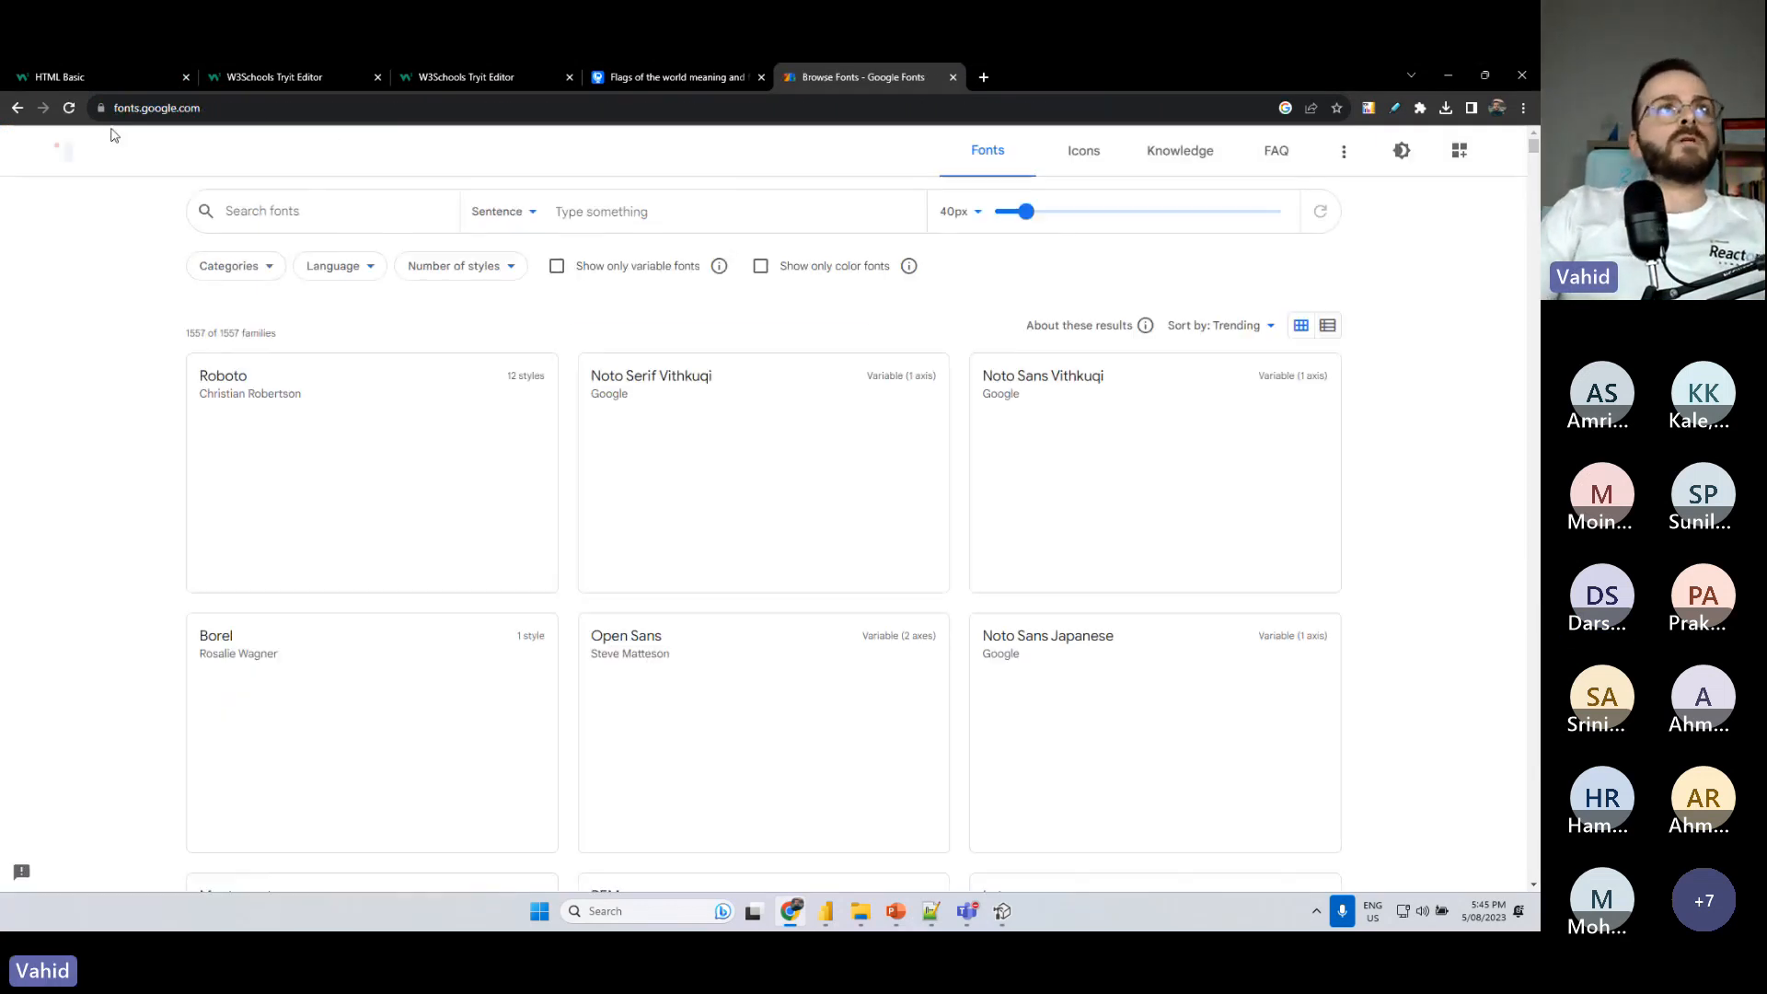
- Select the Google Fonts site address and look through the font previews in its catalogue
left_click(236, 102)
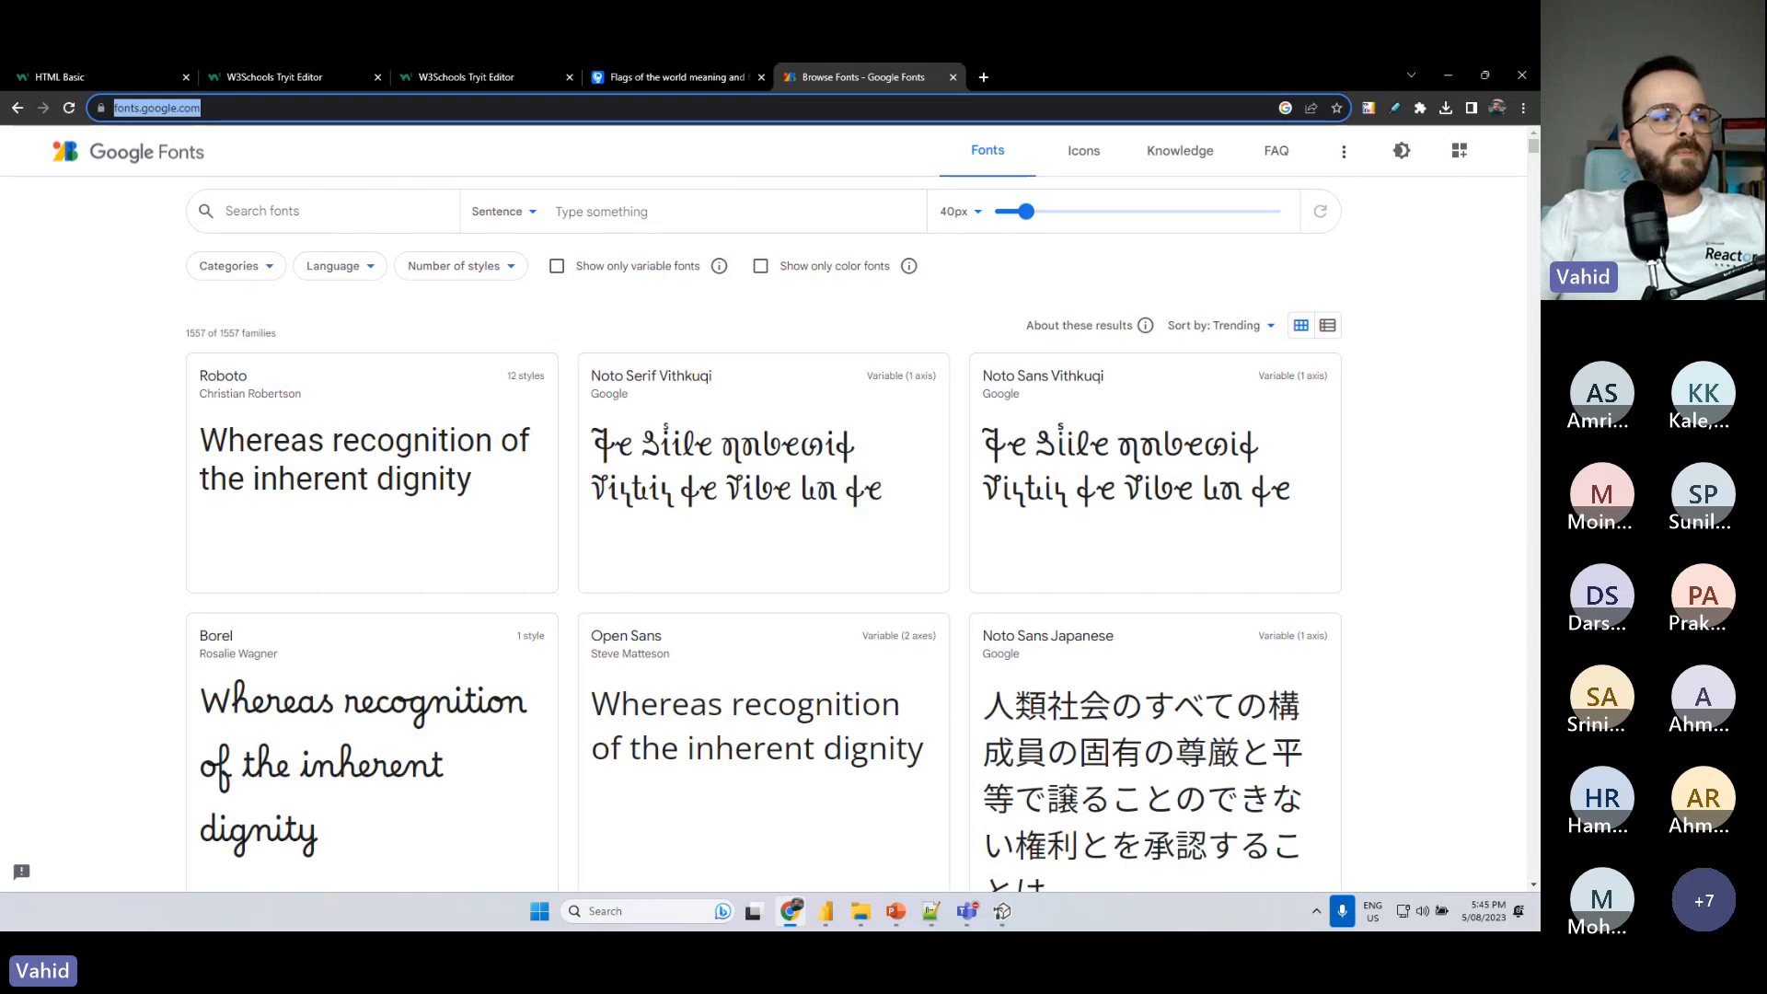
key("alt+Tab")
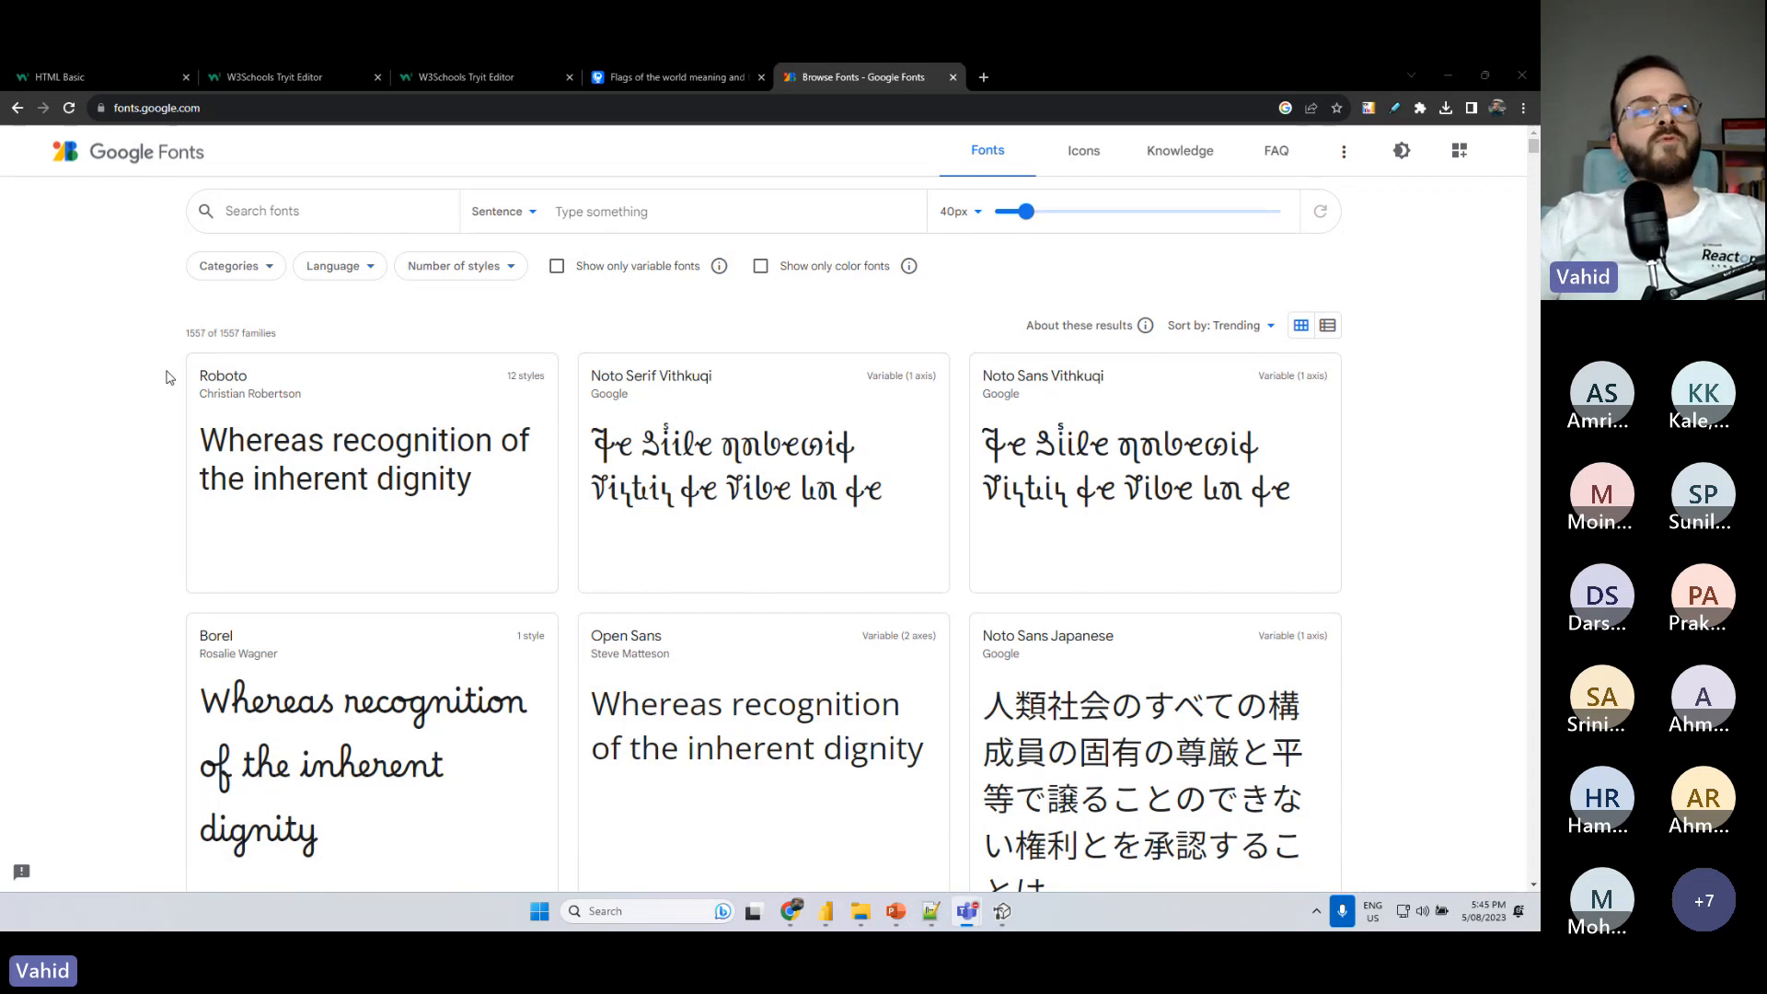
scroll(183, 523, "down", 3)
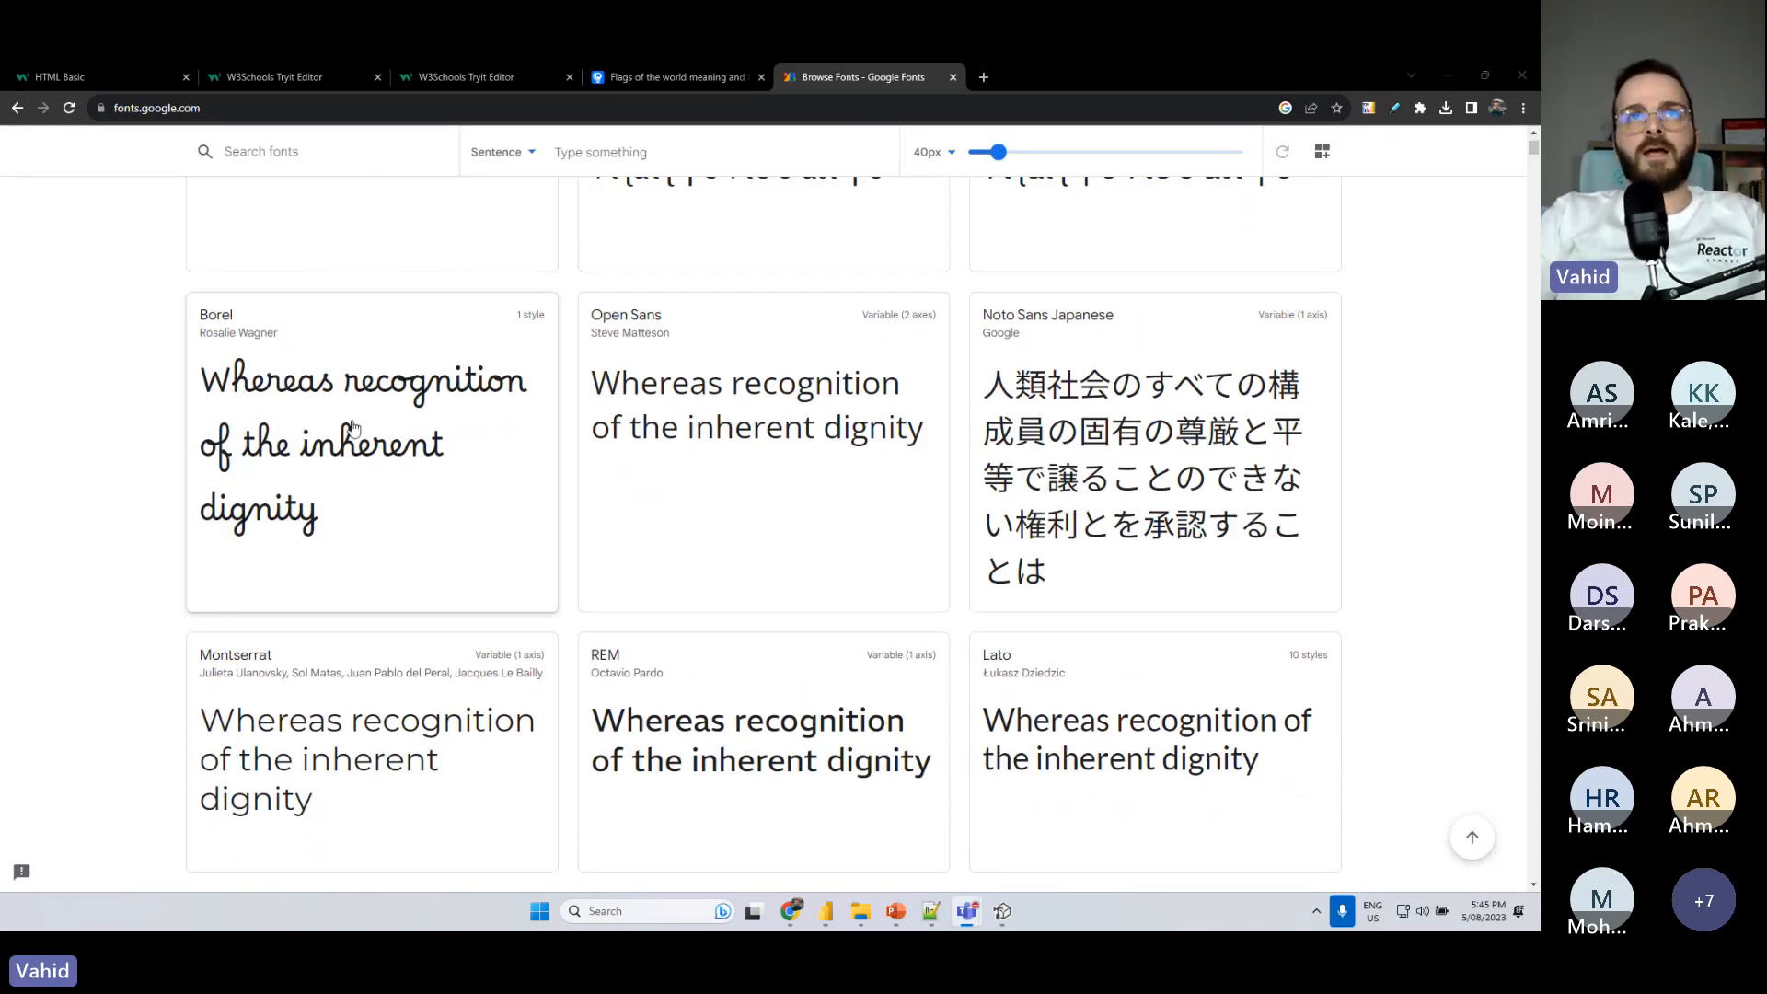
scroll(183, 523, "up", 3)
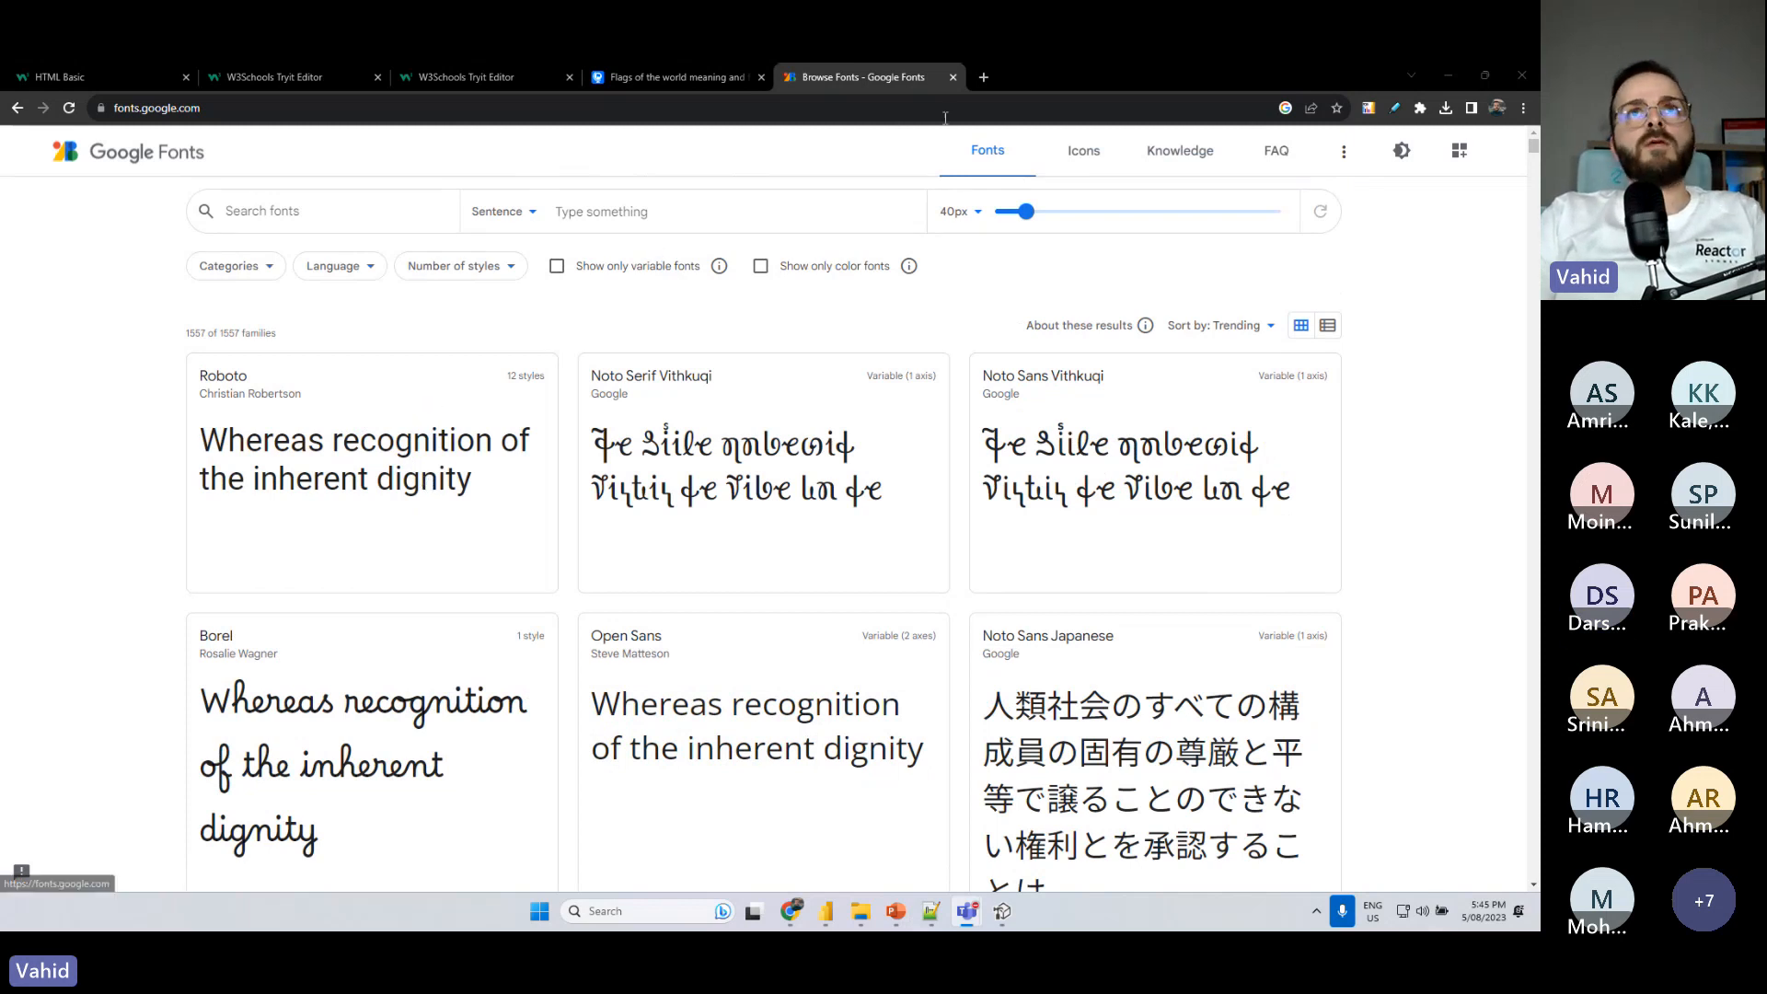
- Search for "google font api html" in a new browser tab and open the Get Started with the Google Fonts API guide
left_click(984, 77)
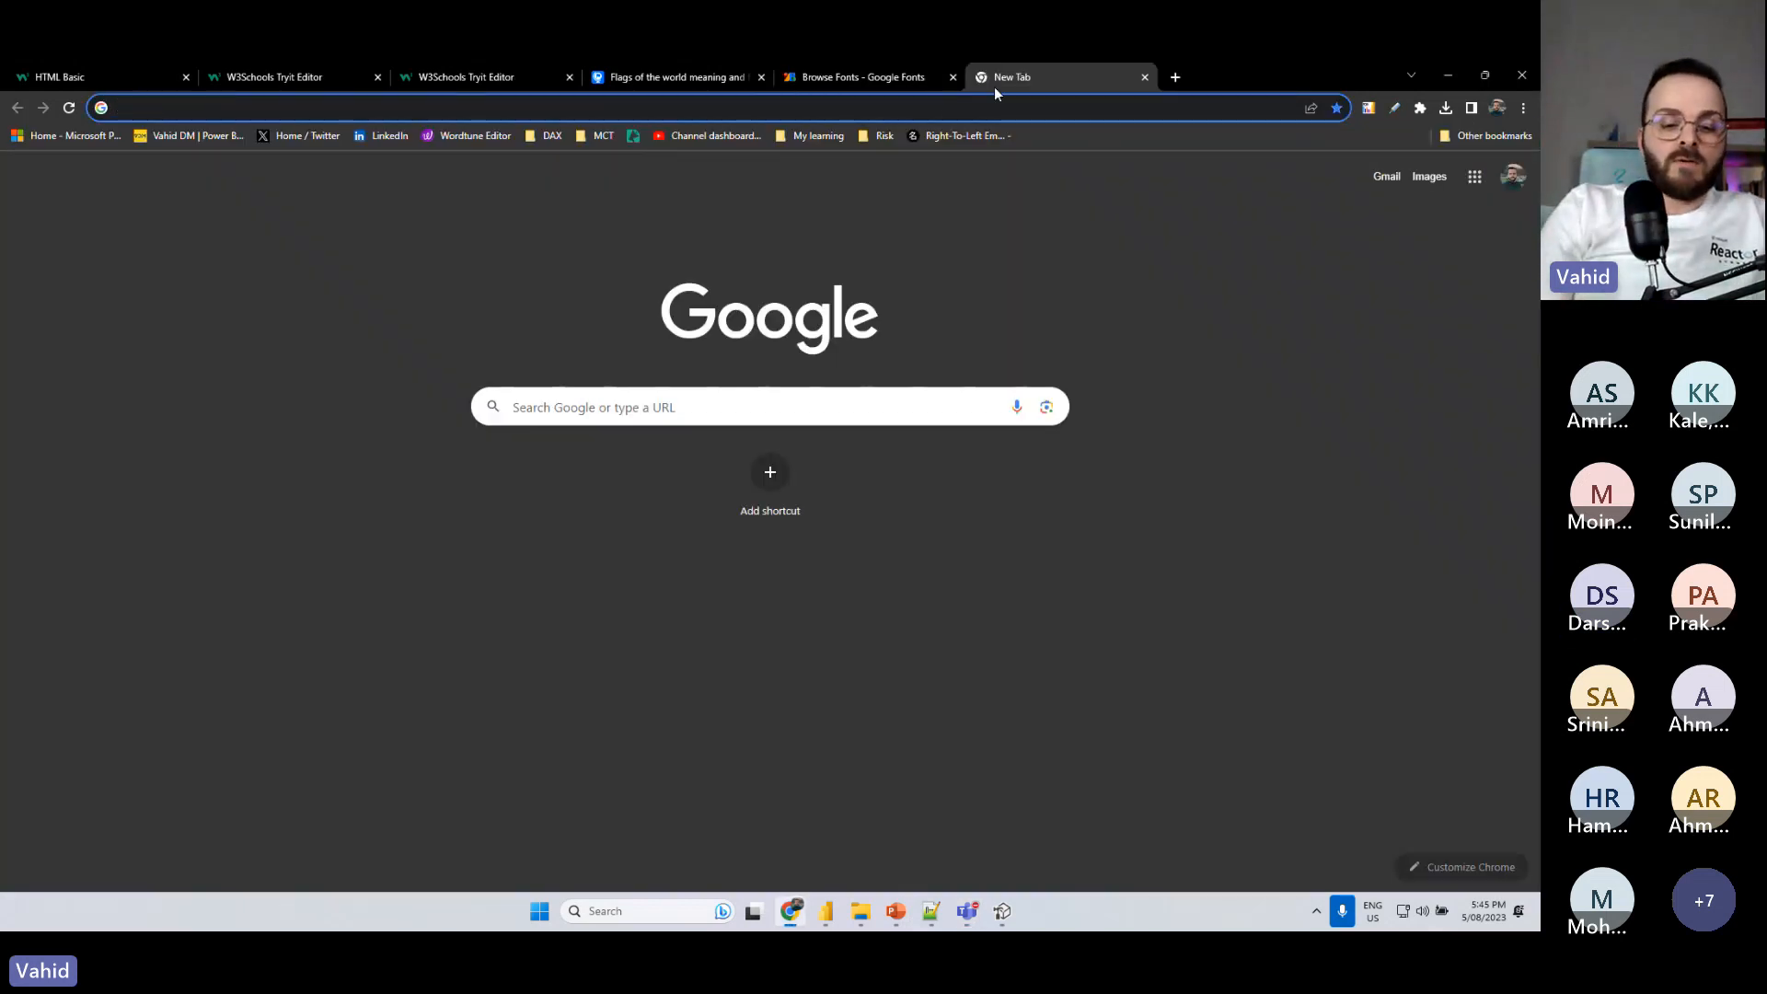
type("google ")
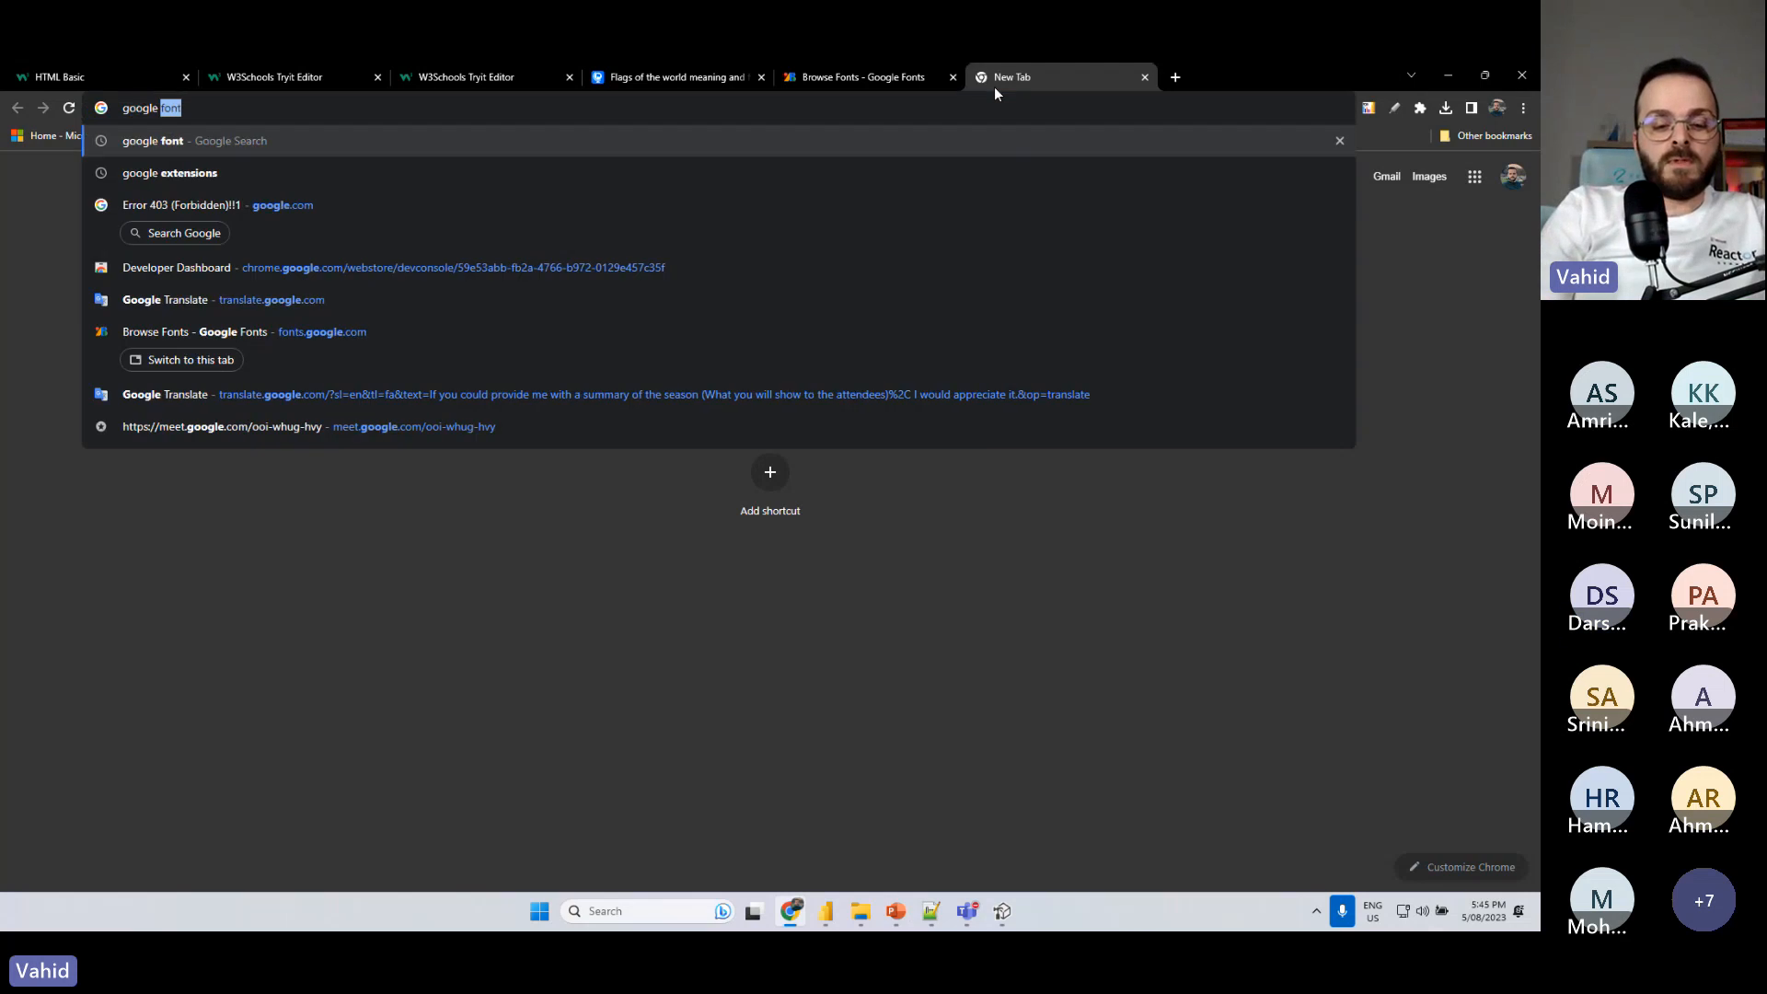
type("font api ")
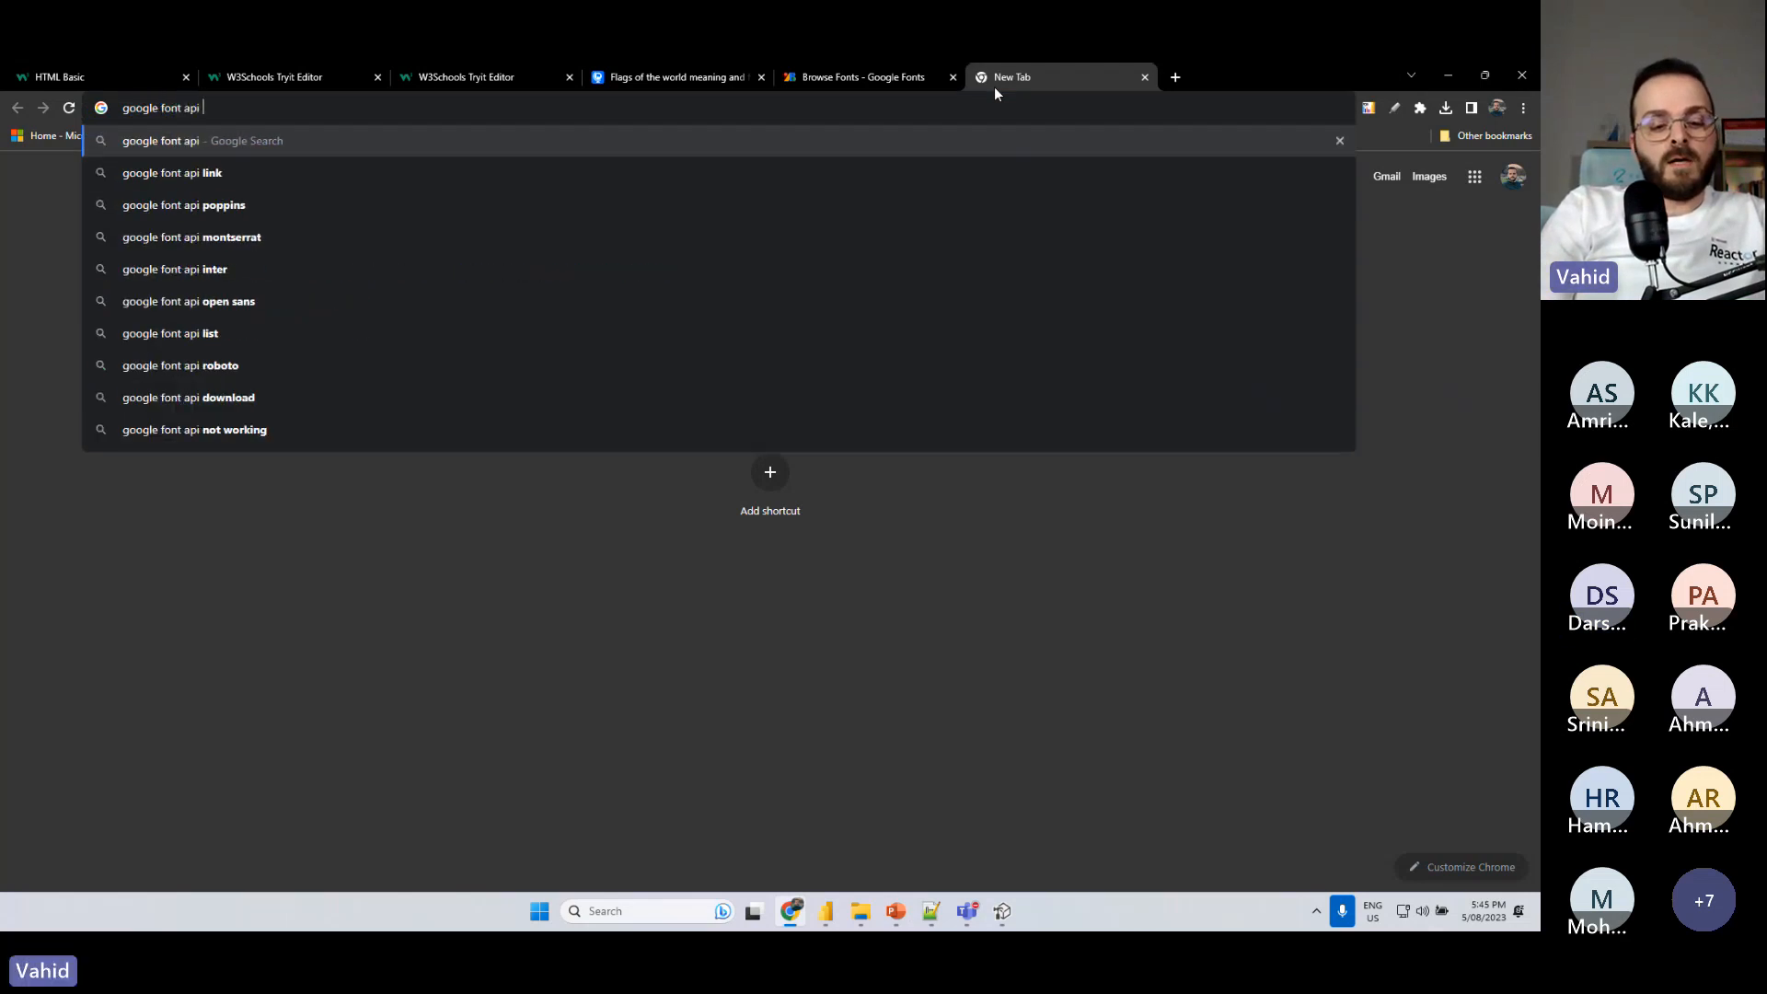
type("html")
key("Return")
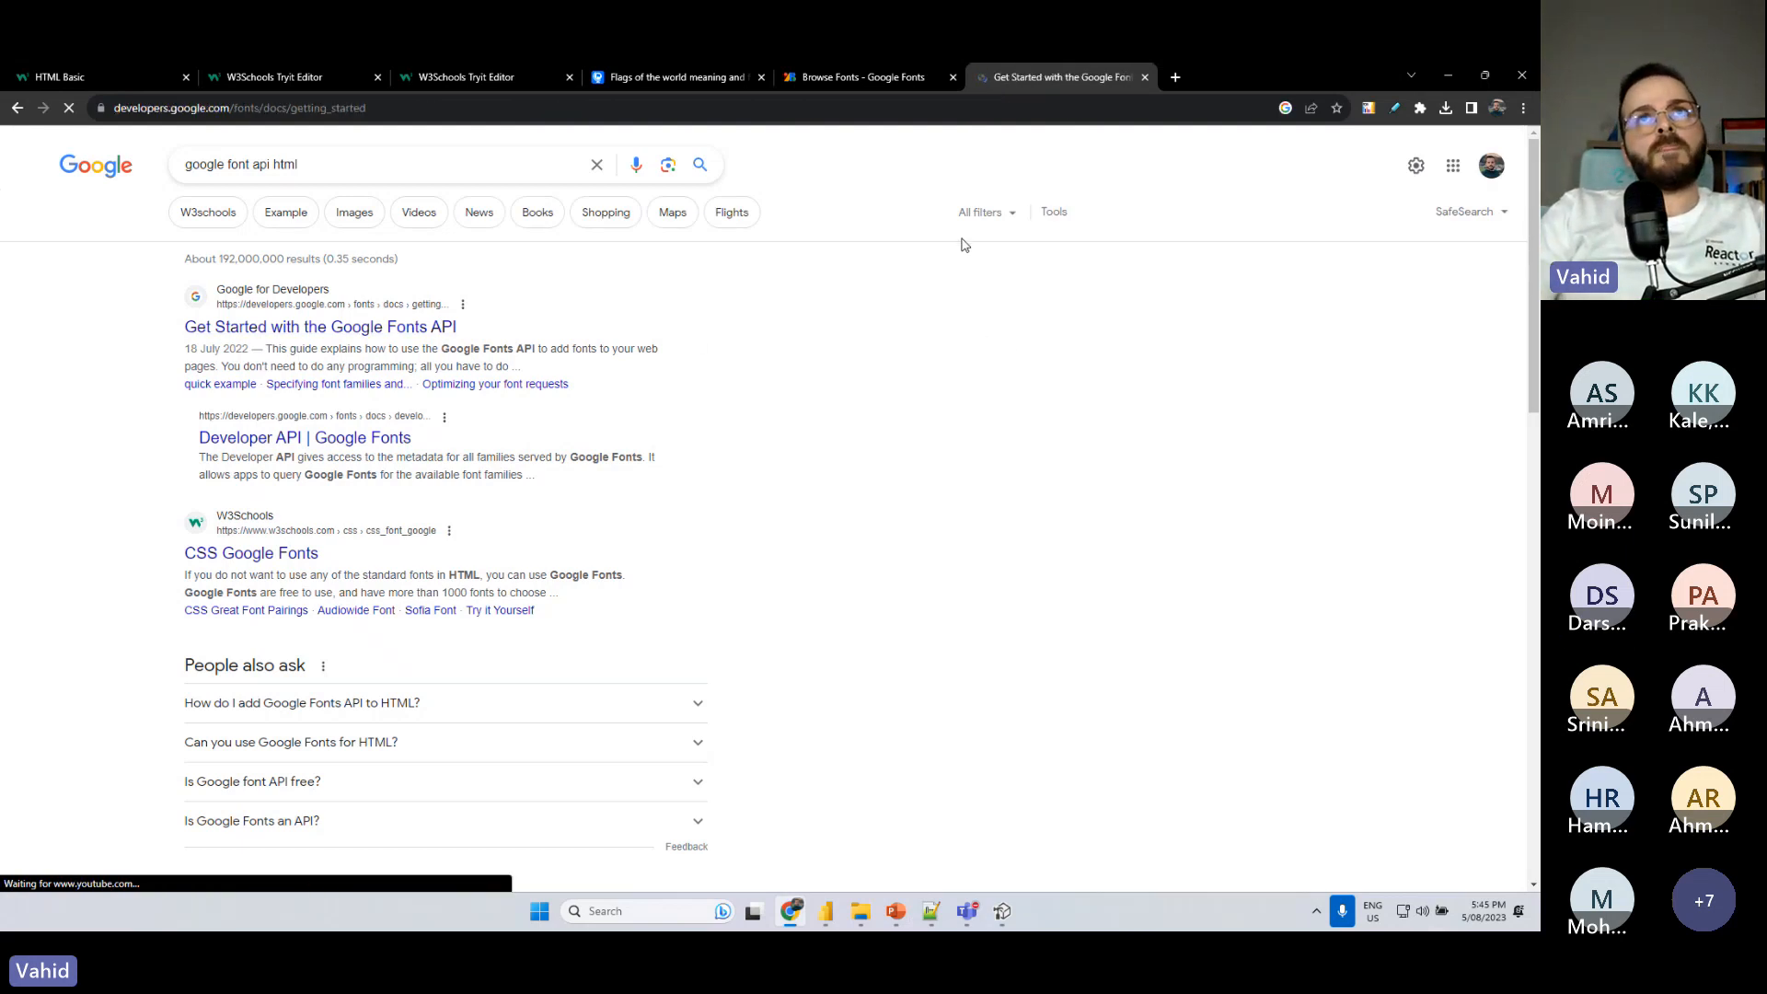
- Examine the guide's Tangerine example, including its stylesheet link and font-family rule, and select the page address
scroll(541, 631, "down", 1)
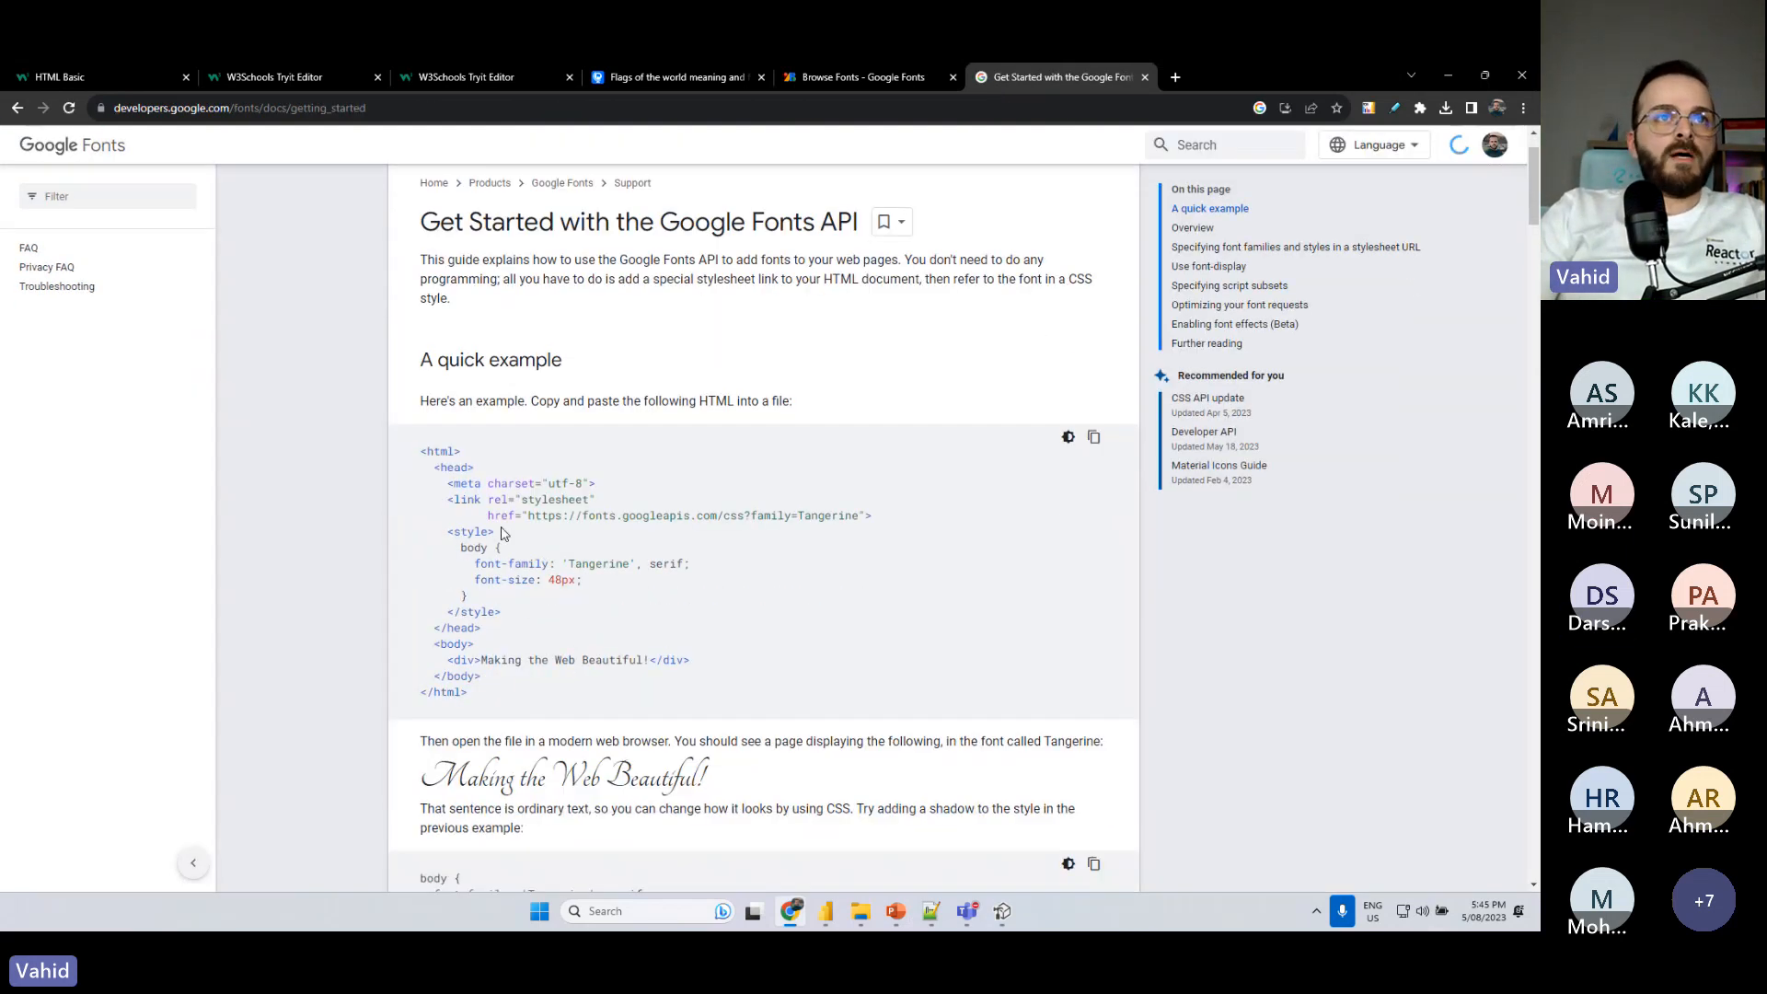
left_click_drag(481, 526, 886, 533)
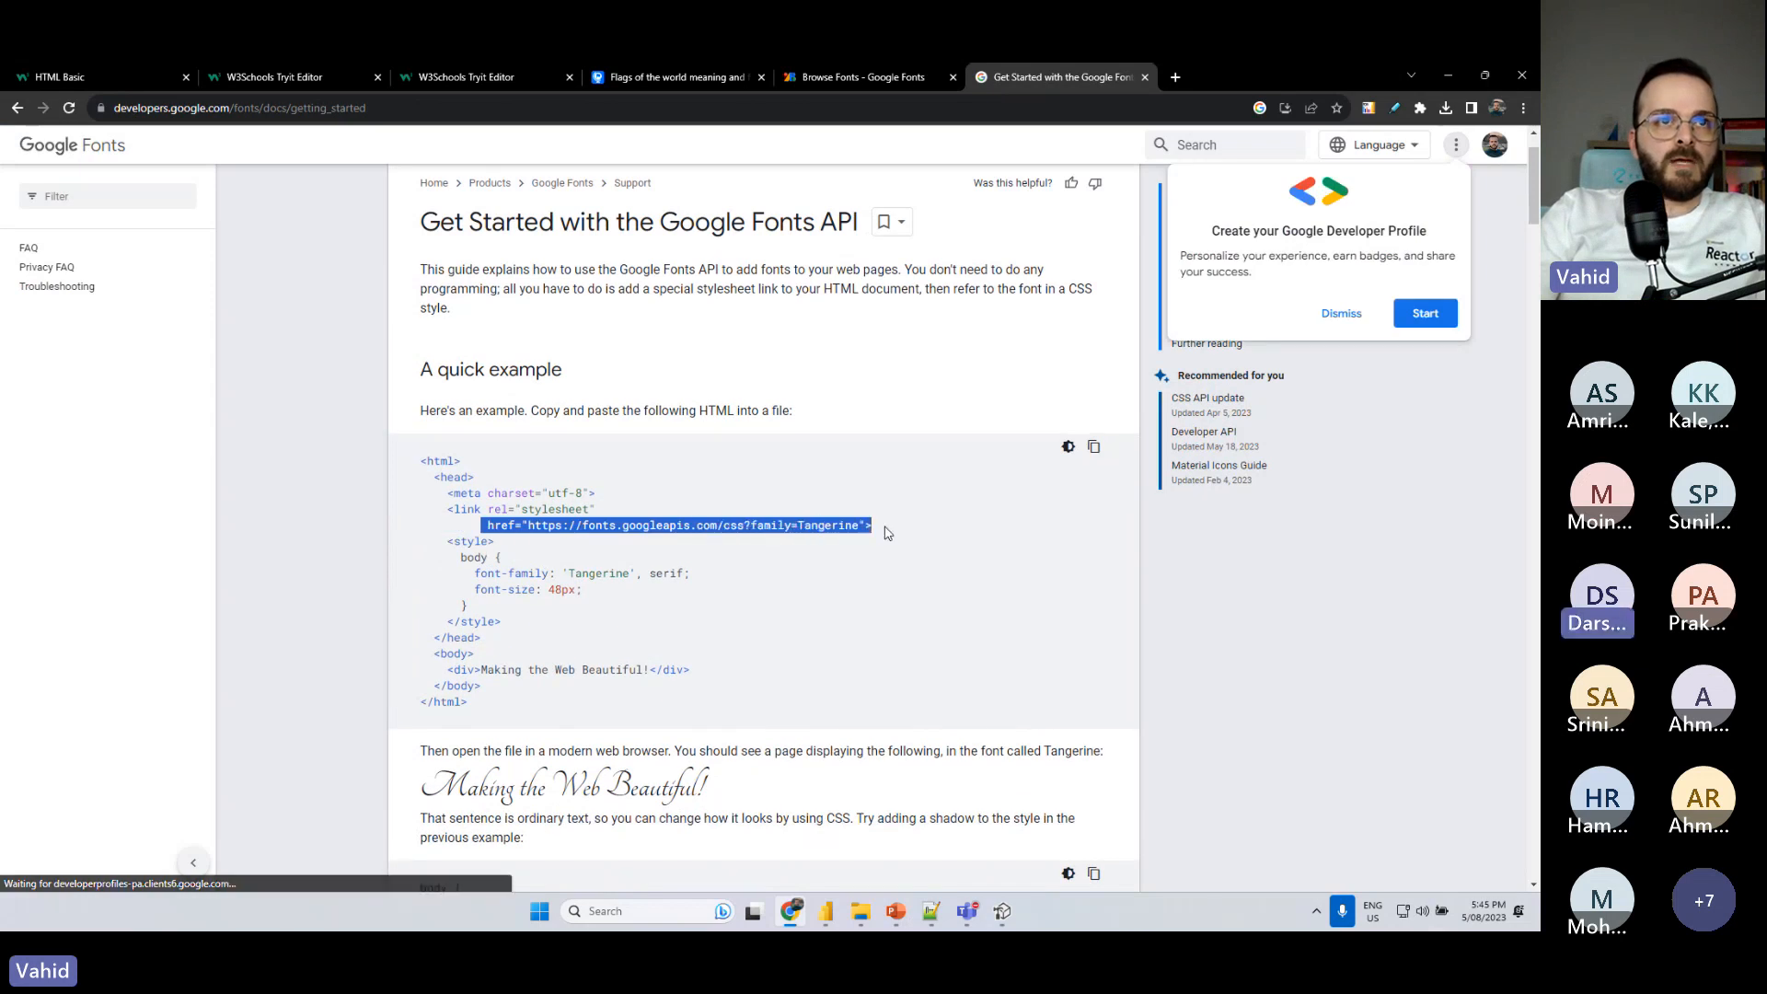
left_click(658, 571)
scroll(586, 291, "down", 3)
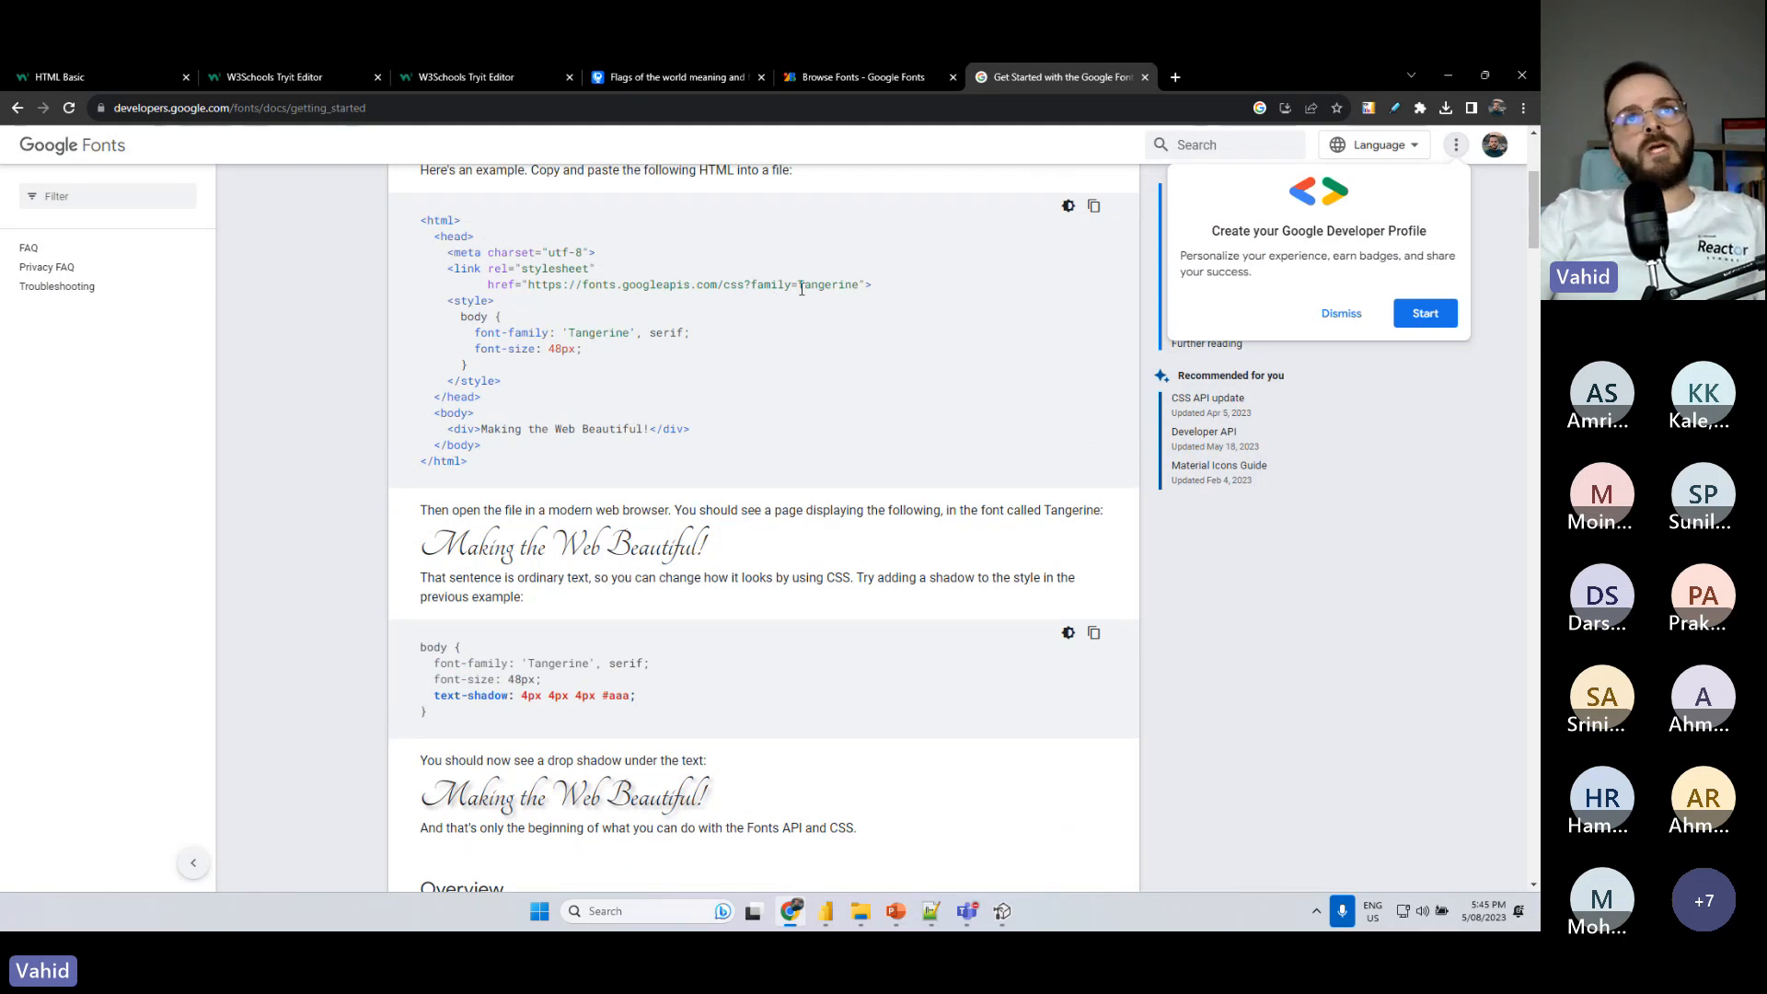
left_click(572, 108)
key("alt+Tab")
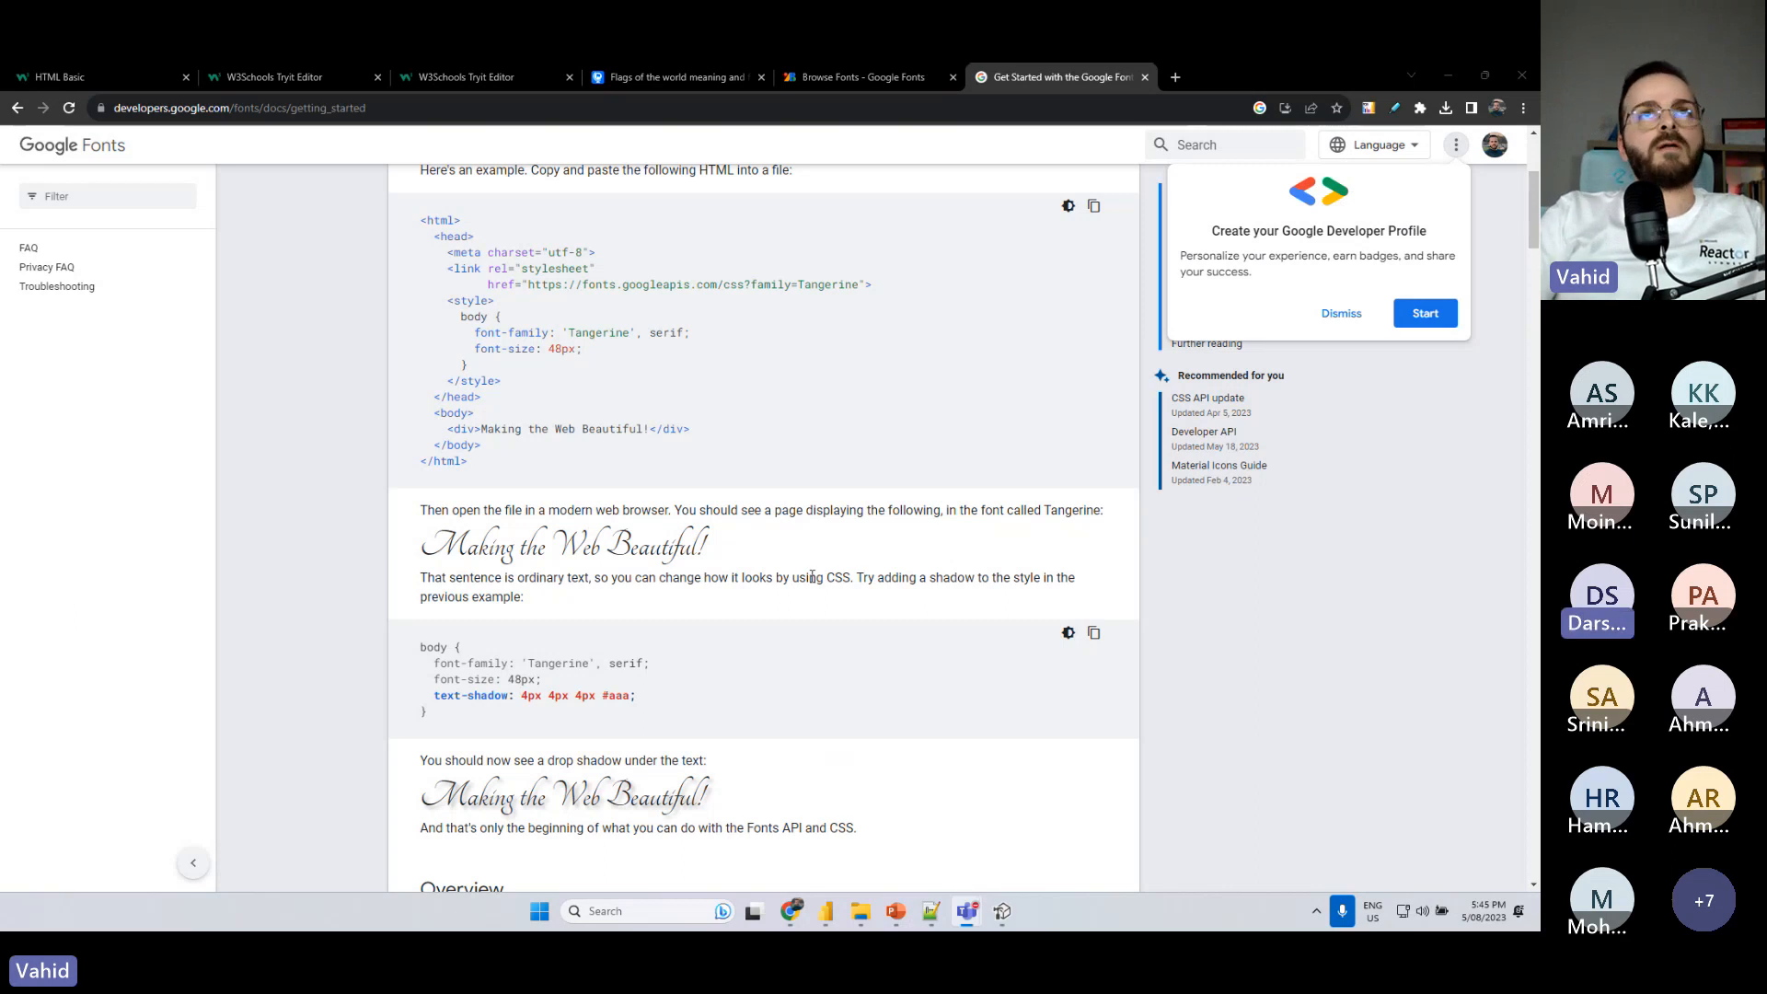
- Return to the Power BI report and highlight the Sofia stylesheet link and the font-family rule in the code text box
left_click(1456, 74)
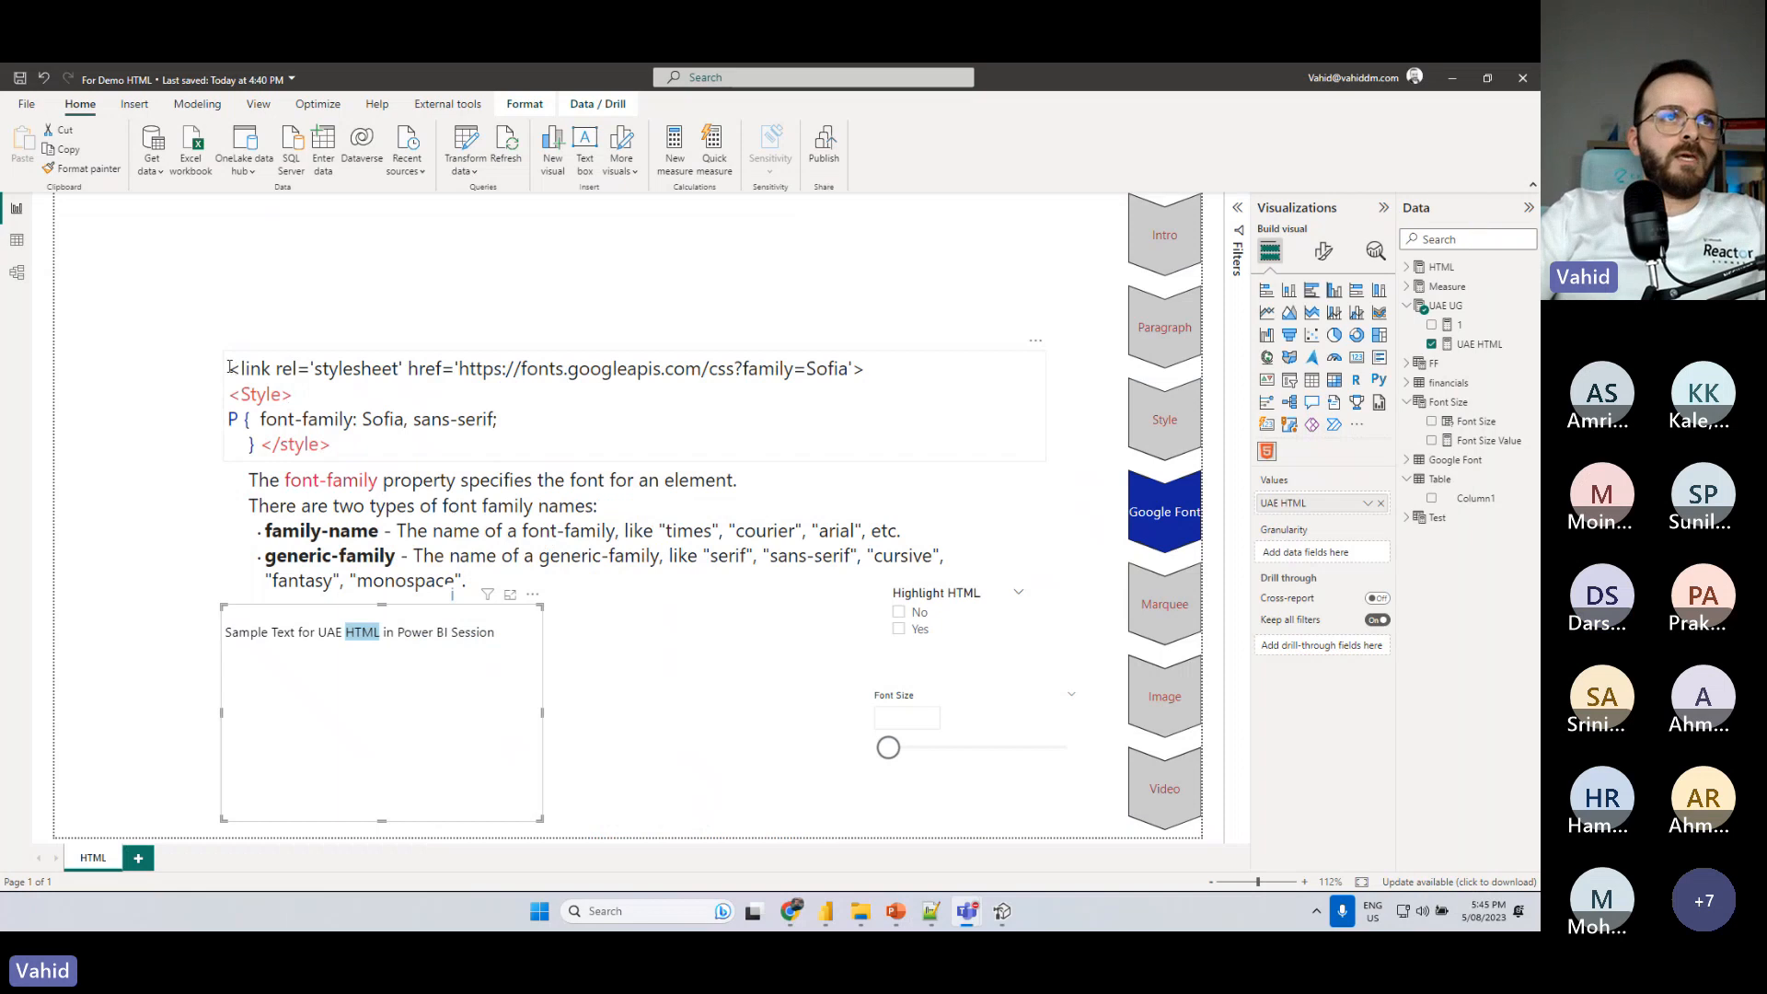
left_click_drag(230, 368, 872, 368)
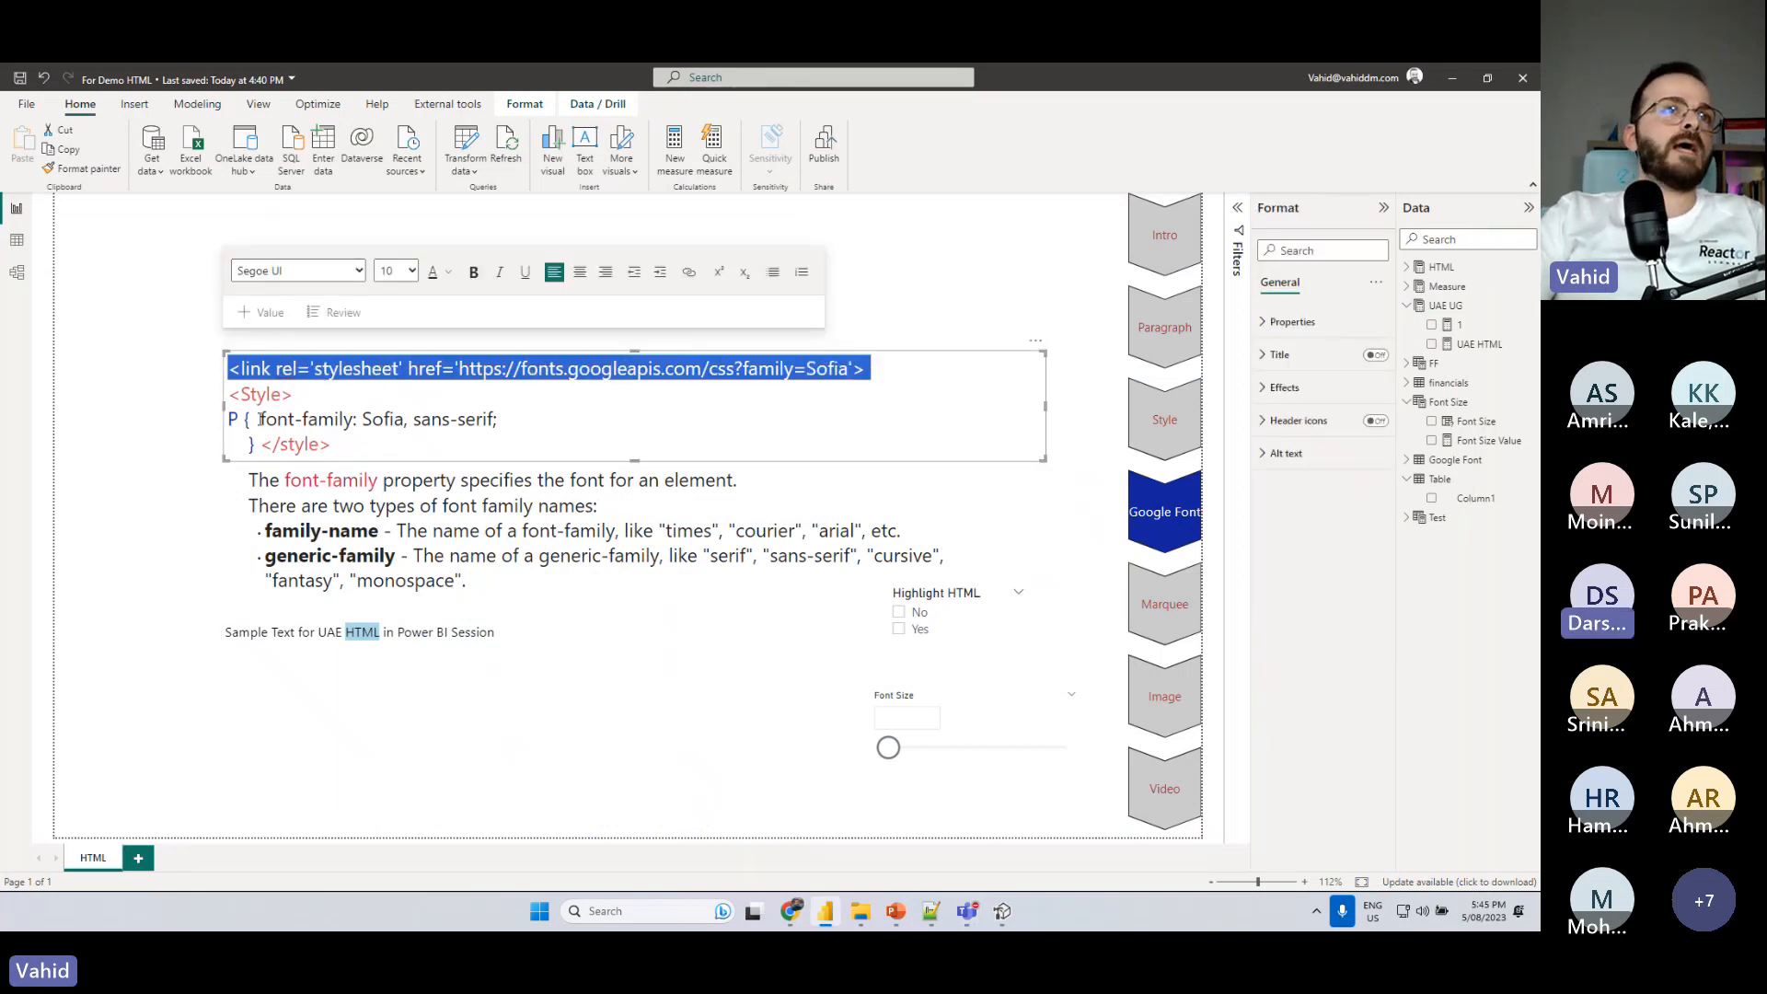
left_click_drag(260, 420, 522, 424)
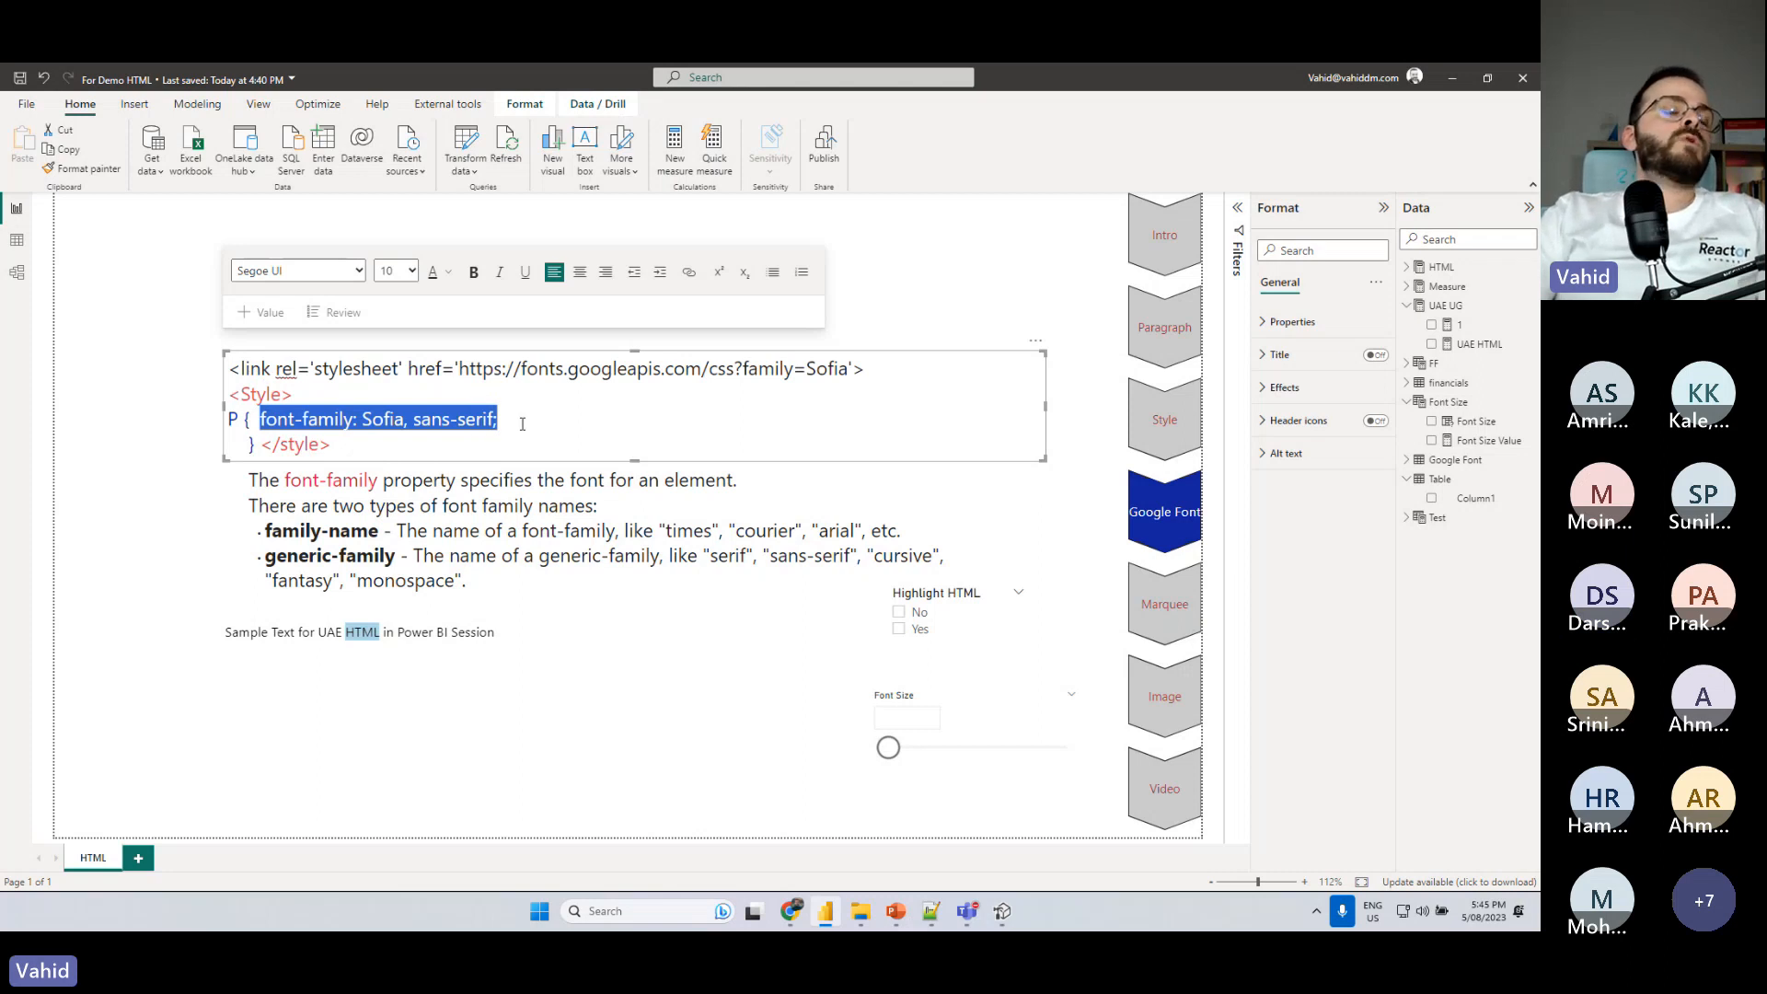
- Switch to Tabular Editor and delete the _THML variable with its entire SWITCH expression from the UAE HTML measure
left_click(1000, 913)
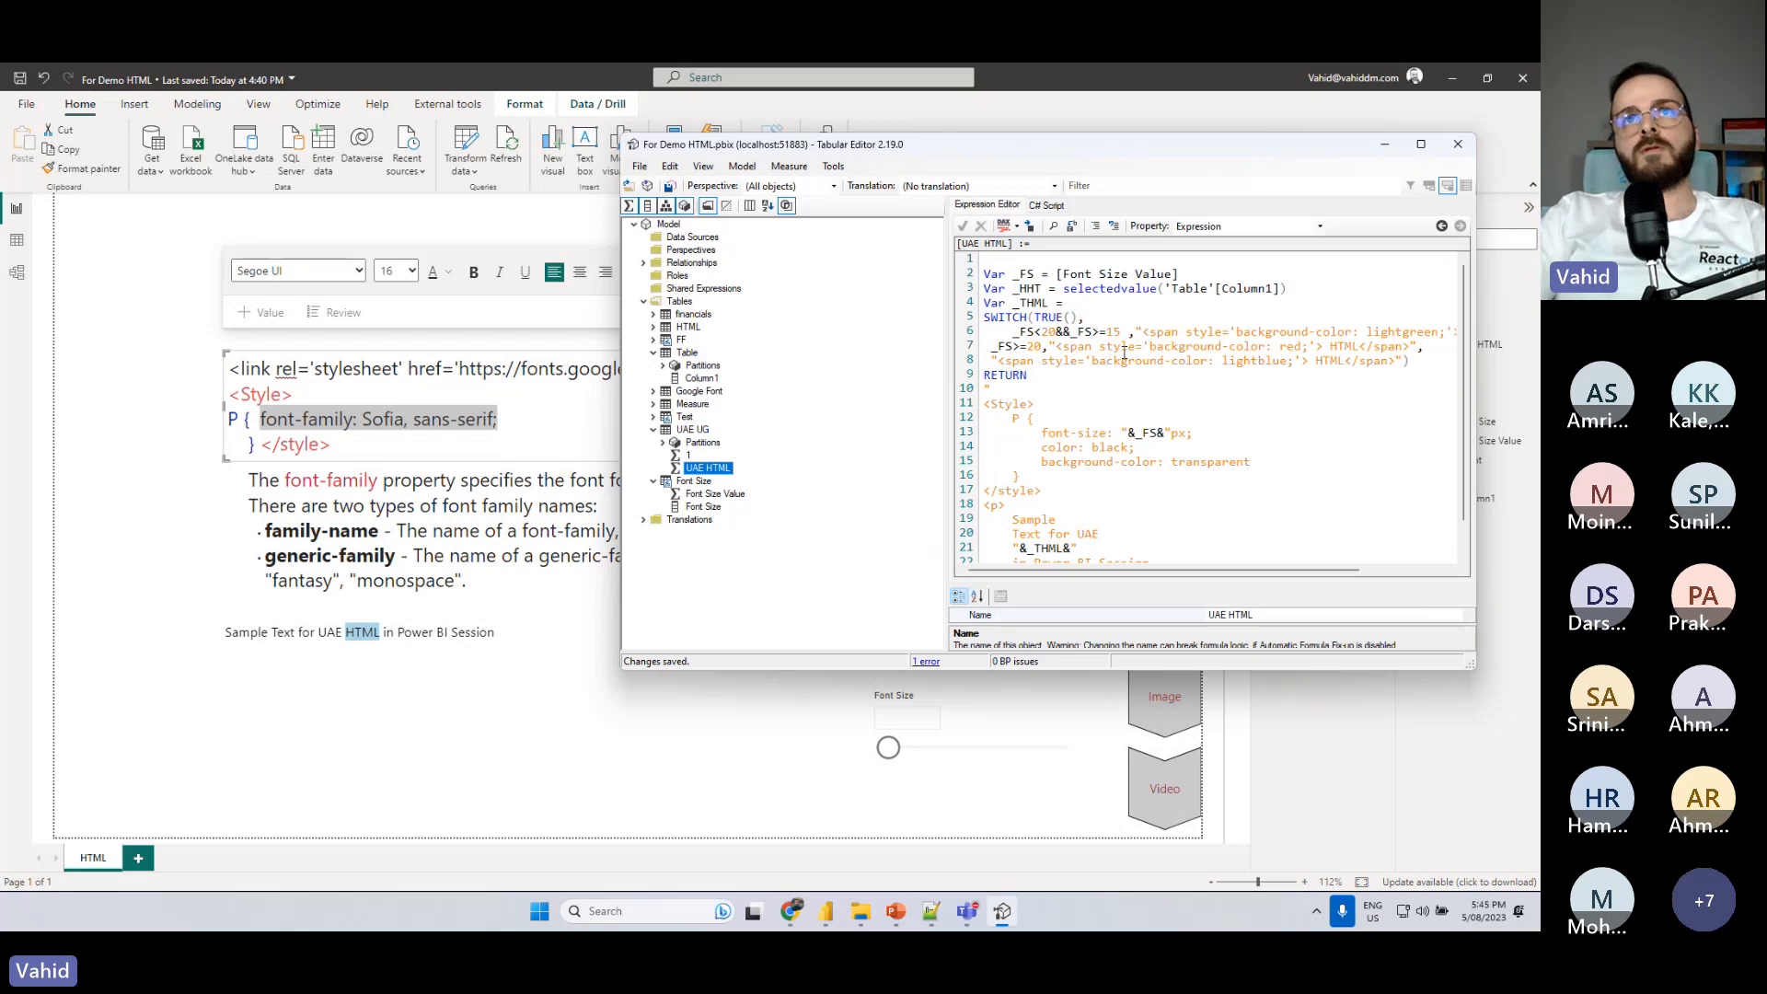
scroll(1112, 349, "down", 1)
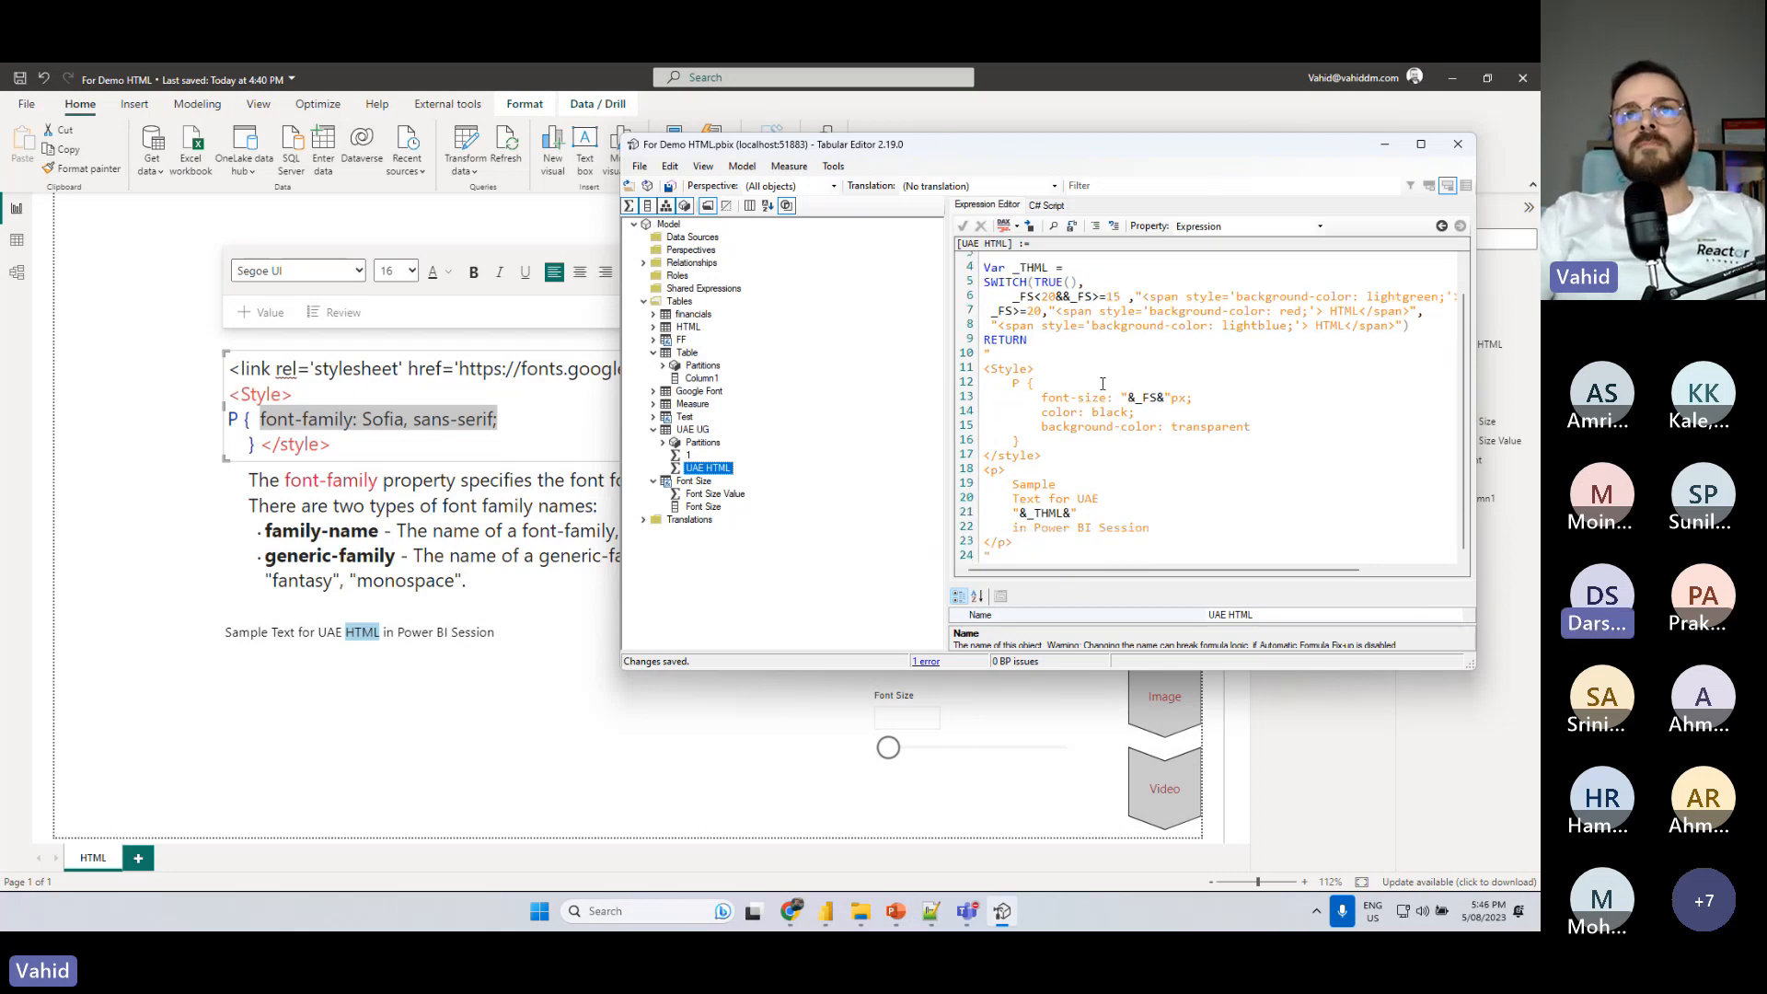
scroll(1103, 384, "down", 1)
scroll(1103, 383, "down", 1)
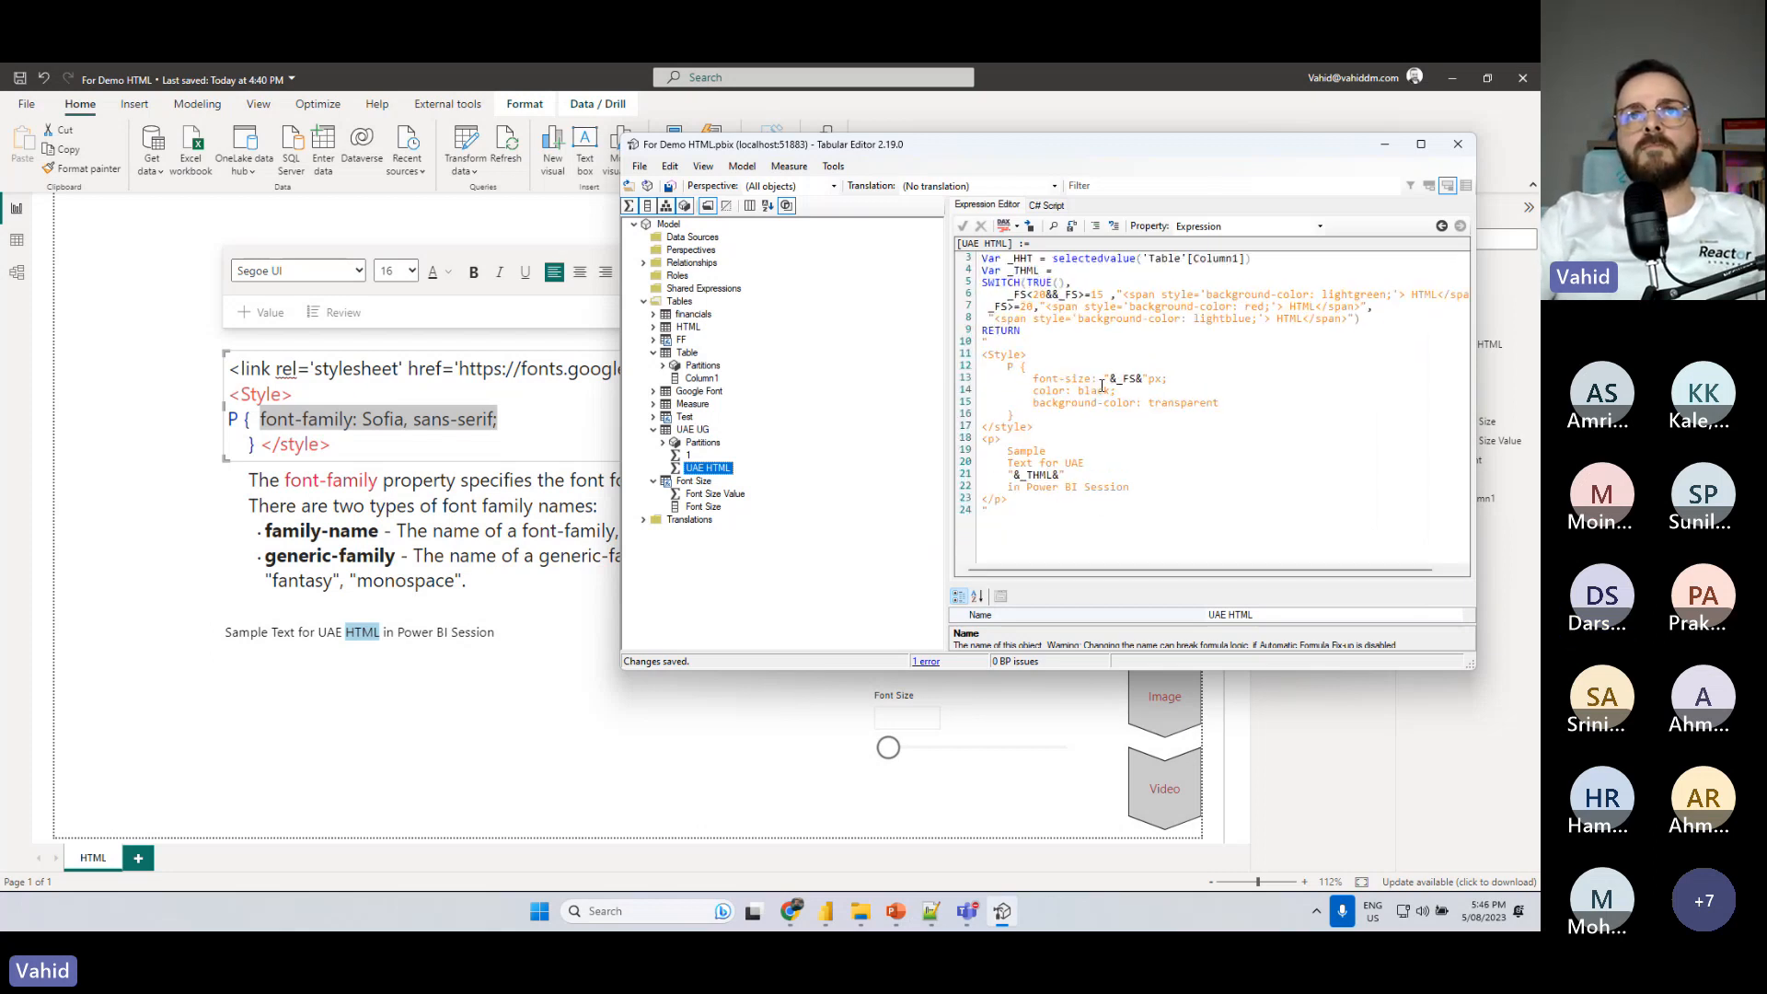
scroll(1102, 384, "down", 1)
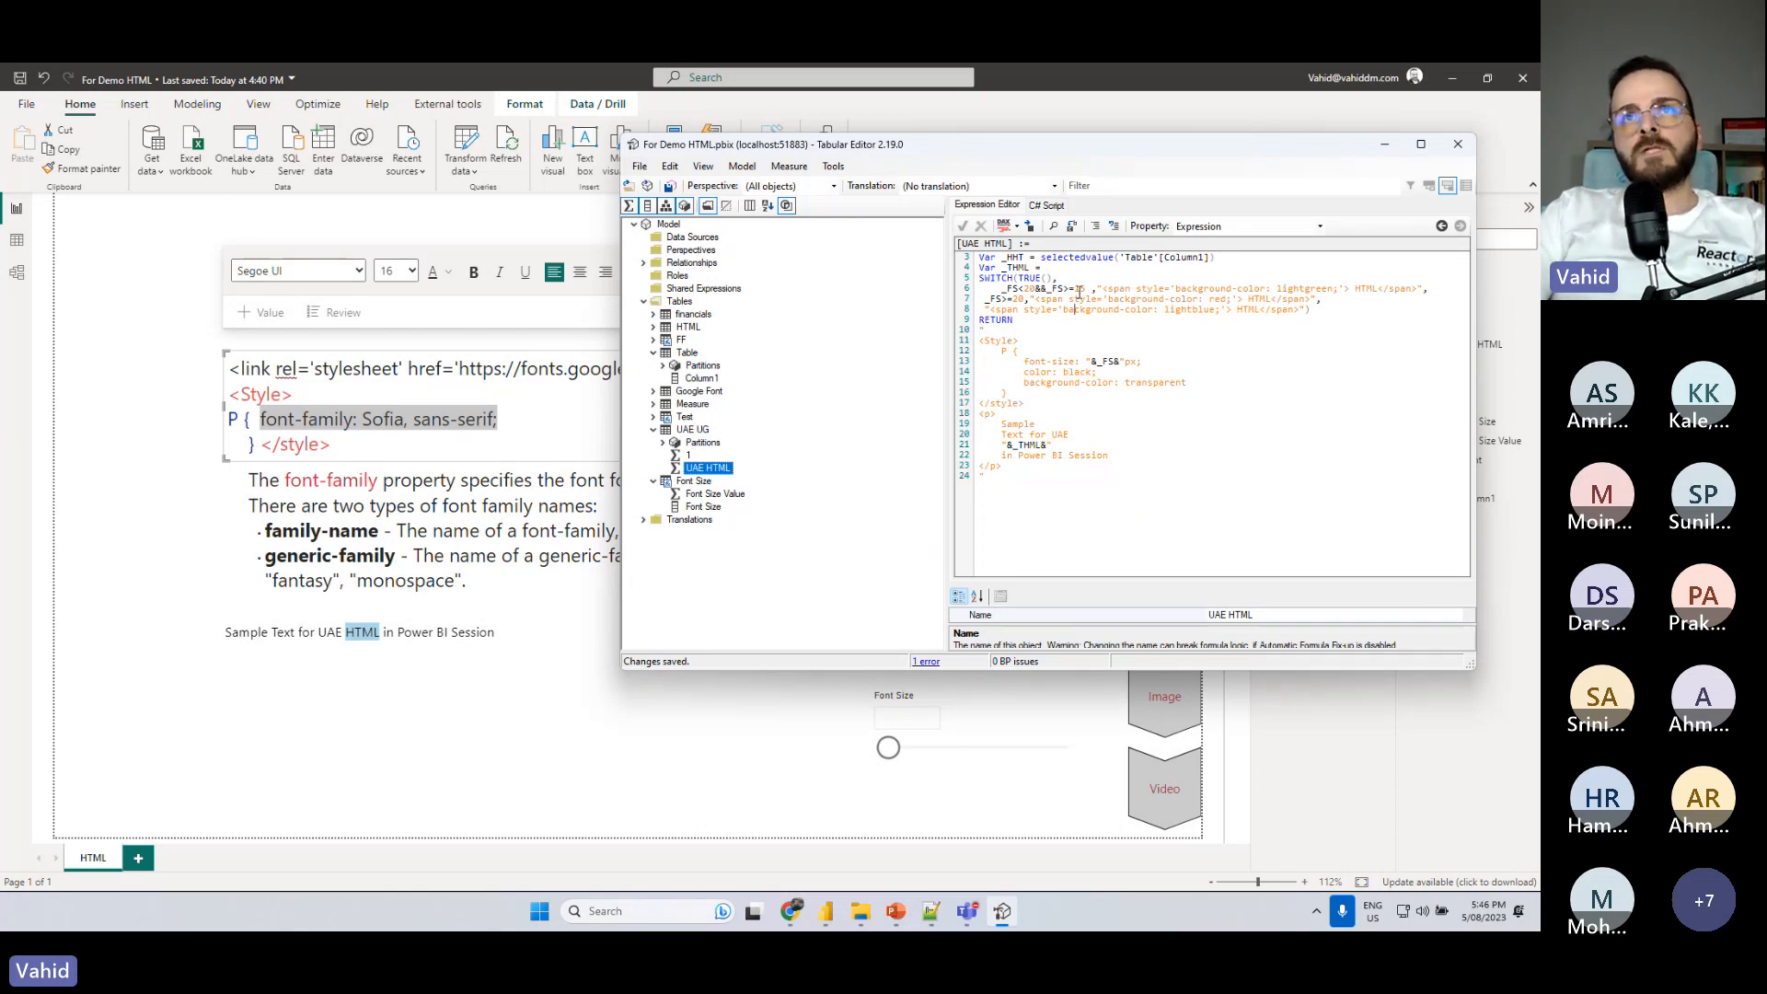
left_click_drag(1337, 306, 974, 275)
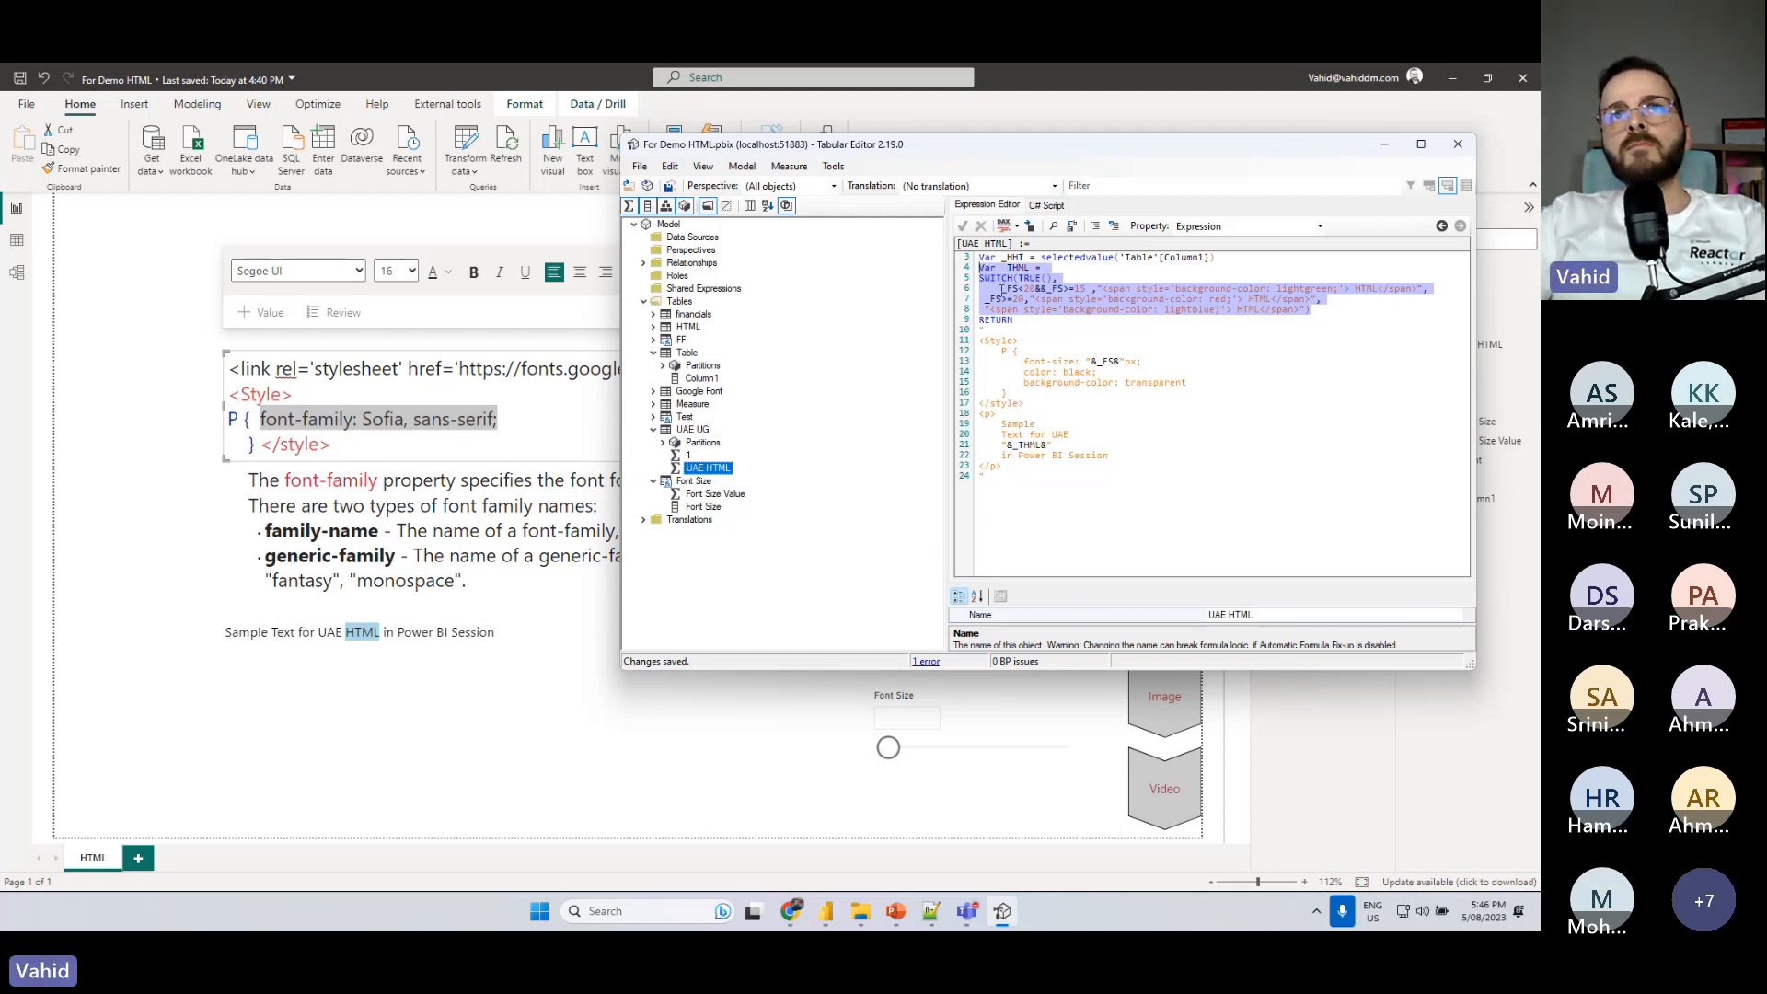
key("Delete")
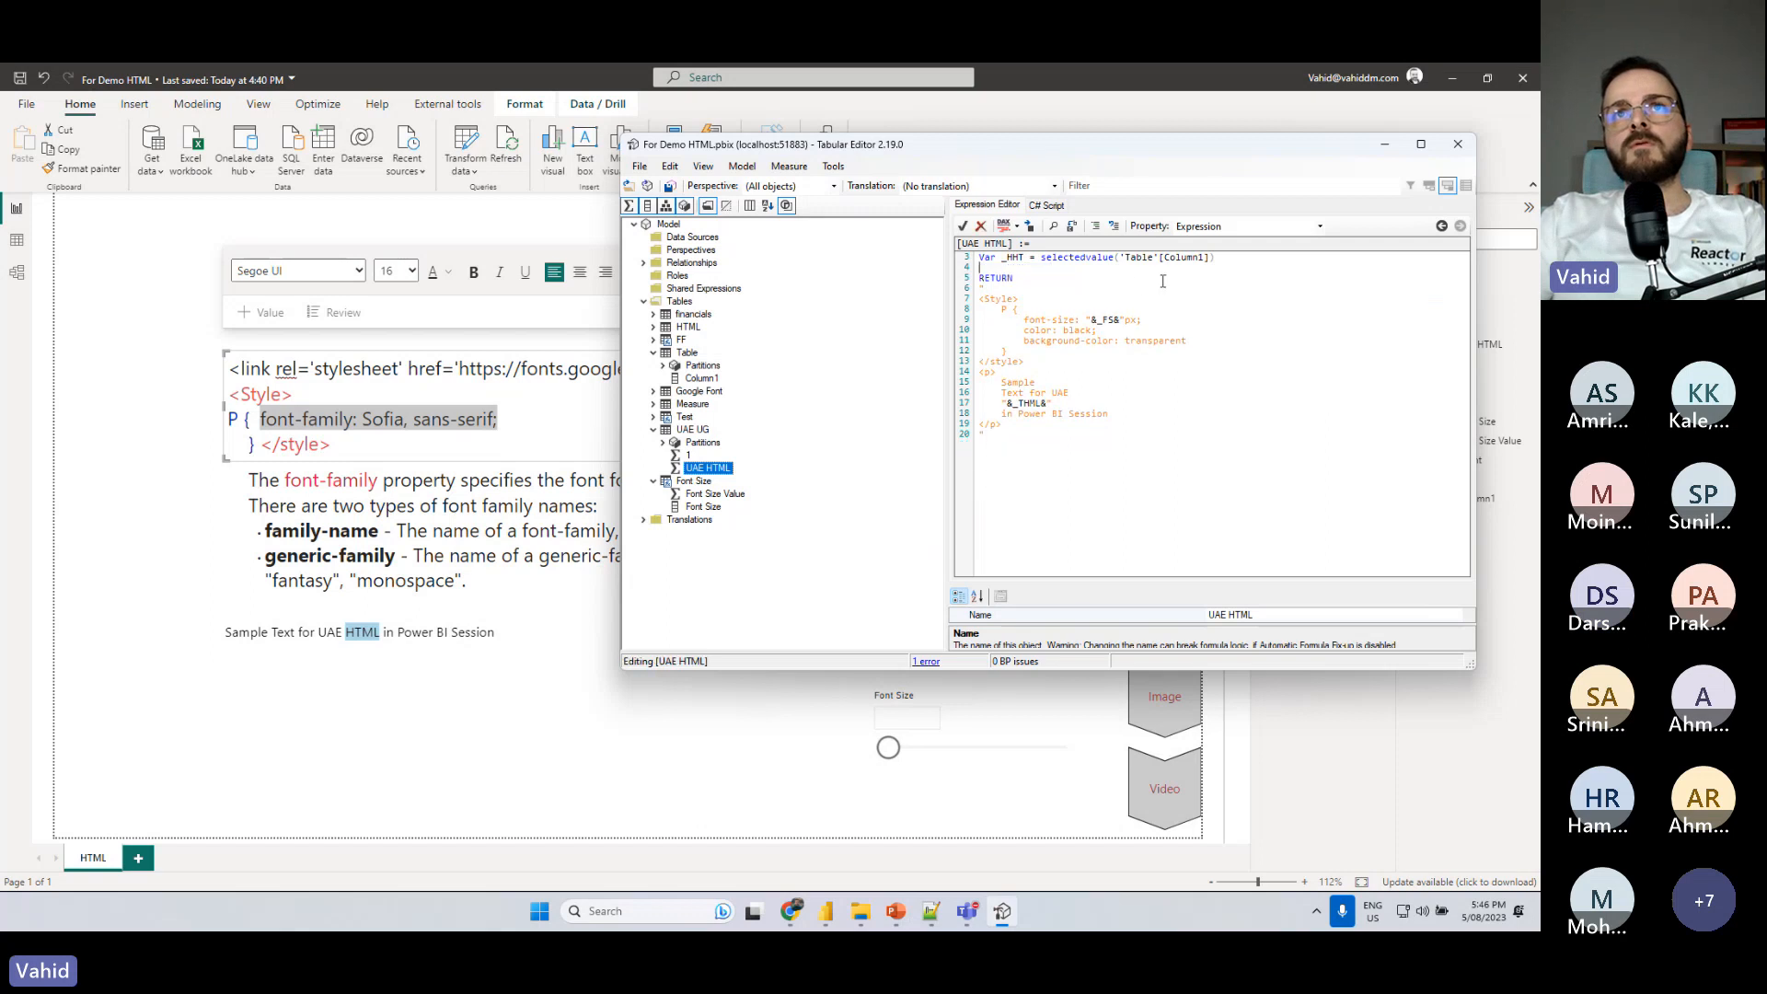
- Replace the "&_THML&" reference in the measure's paragraph with the plain text HTML and save the changes to the model
left_click_drag(1052, 403, 1001, 403)
key("Delete")
type("HTML")
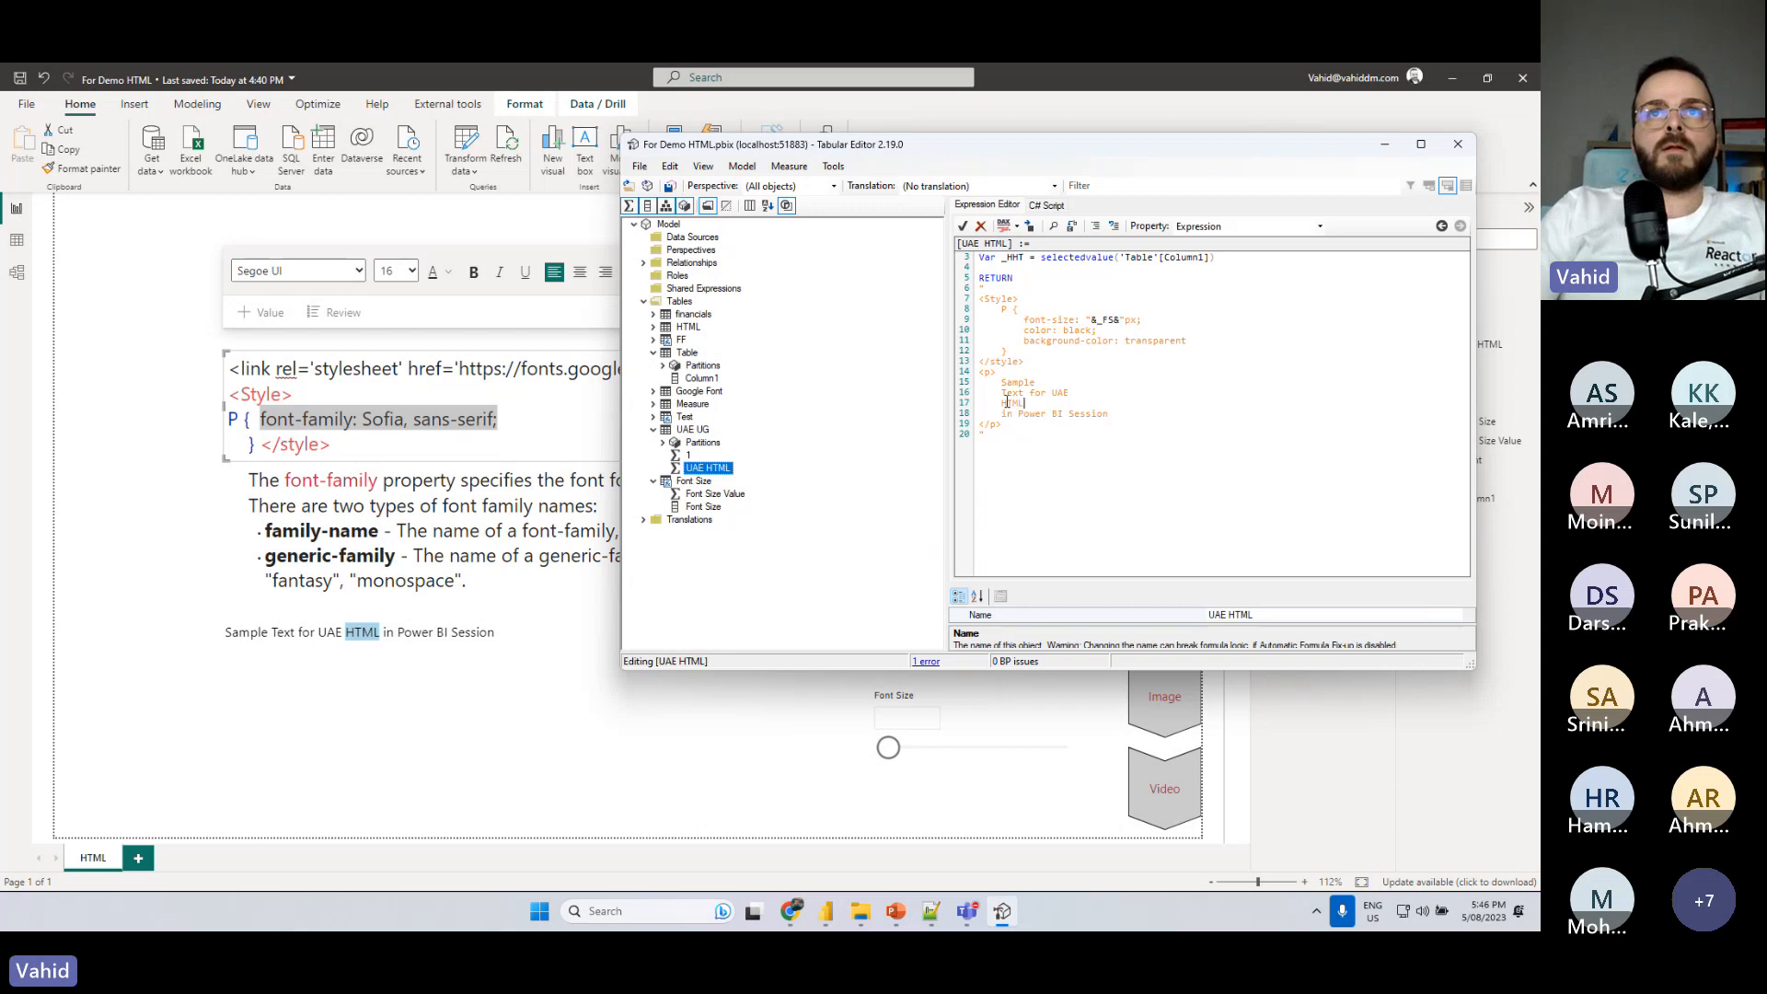
left_click(669, 187)
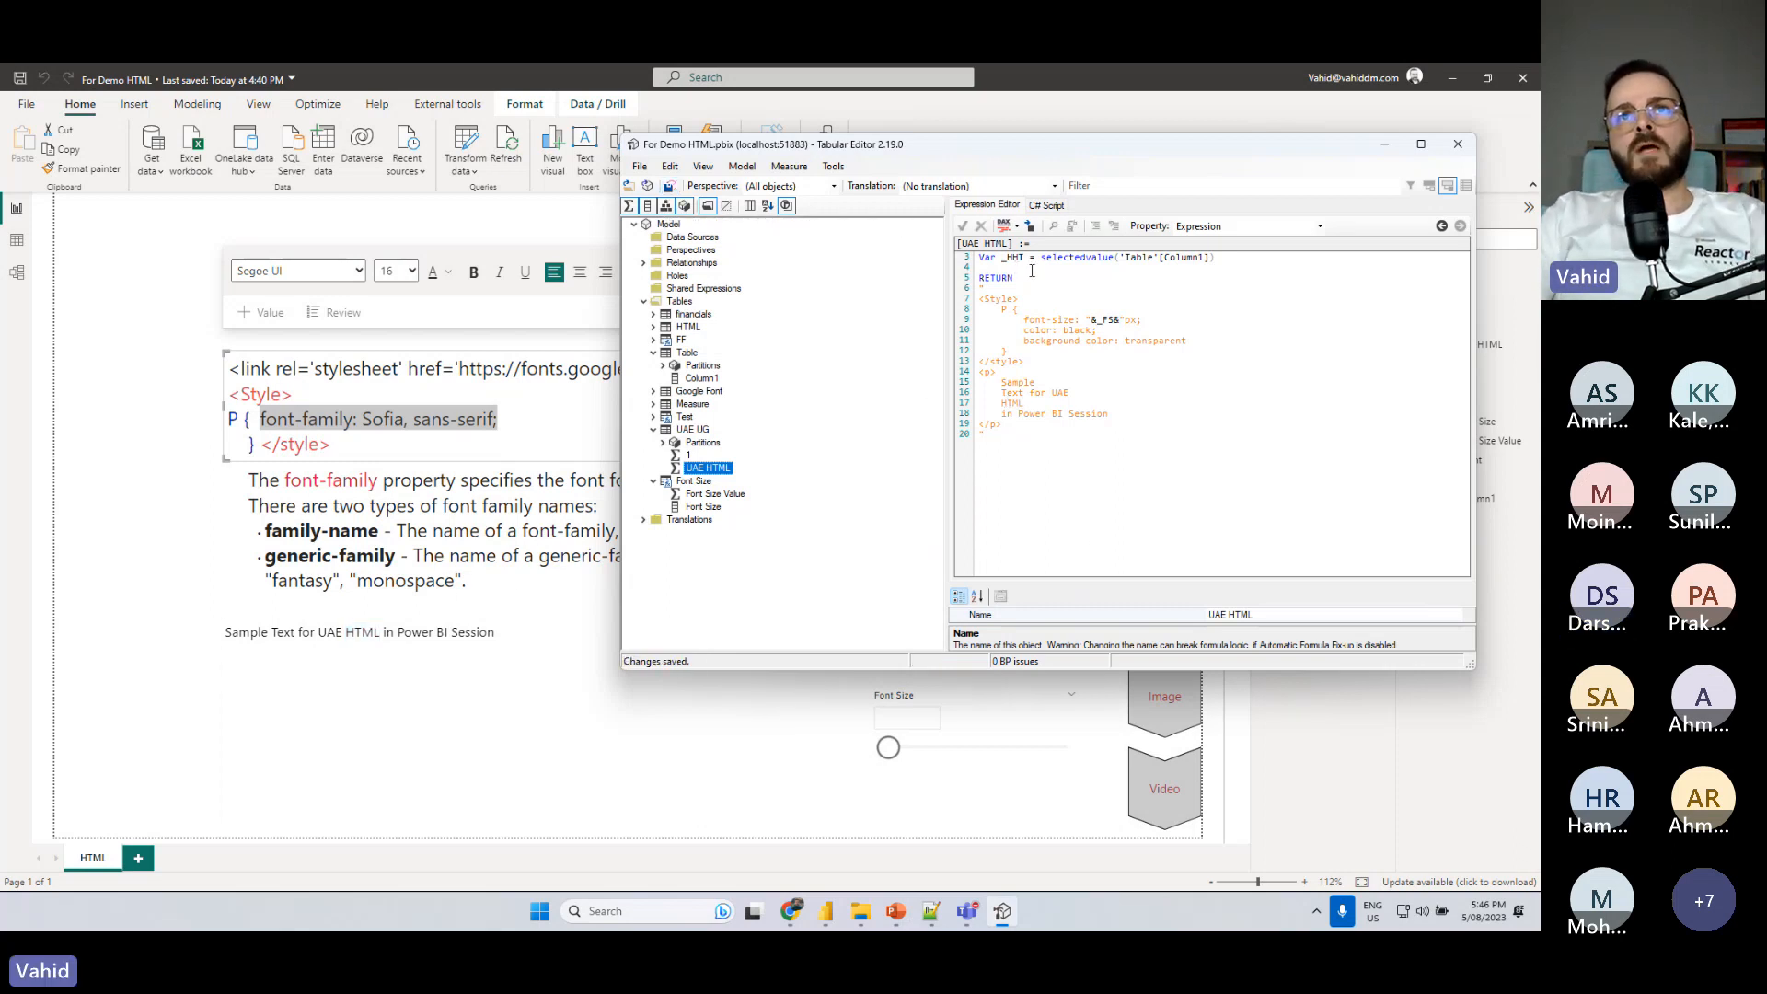
- Copy the Sofia stylesheet link from the report's text box into the UAE HTML measure above the Style tag, breaking it before href
left_click(1065, 330)
scroll(1066, 330, "up", 3)
left_click(381, 442)
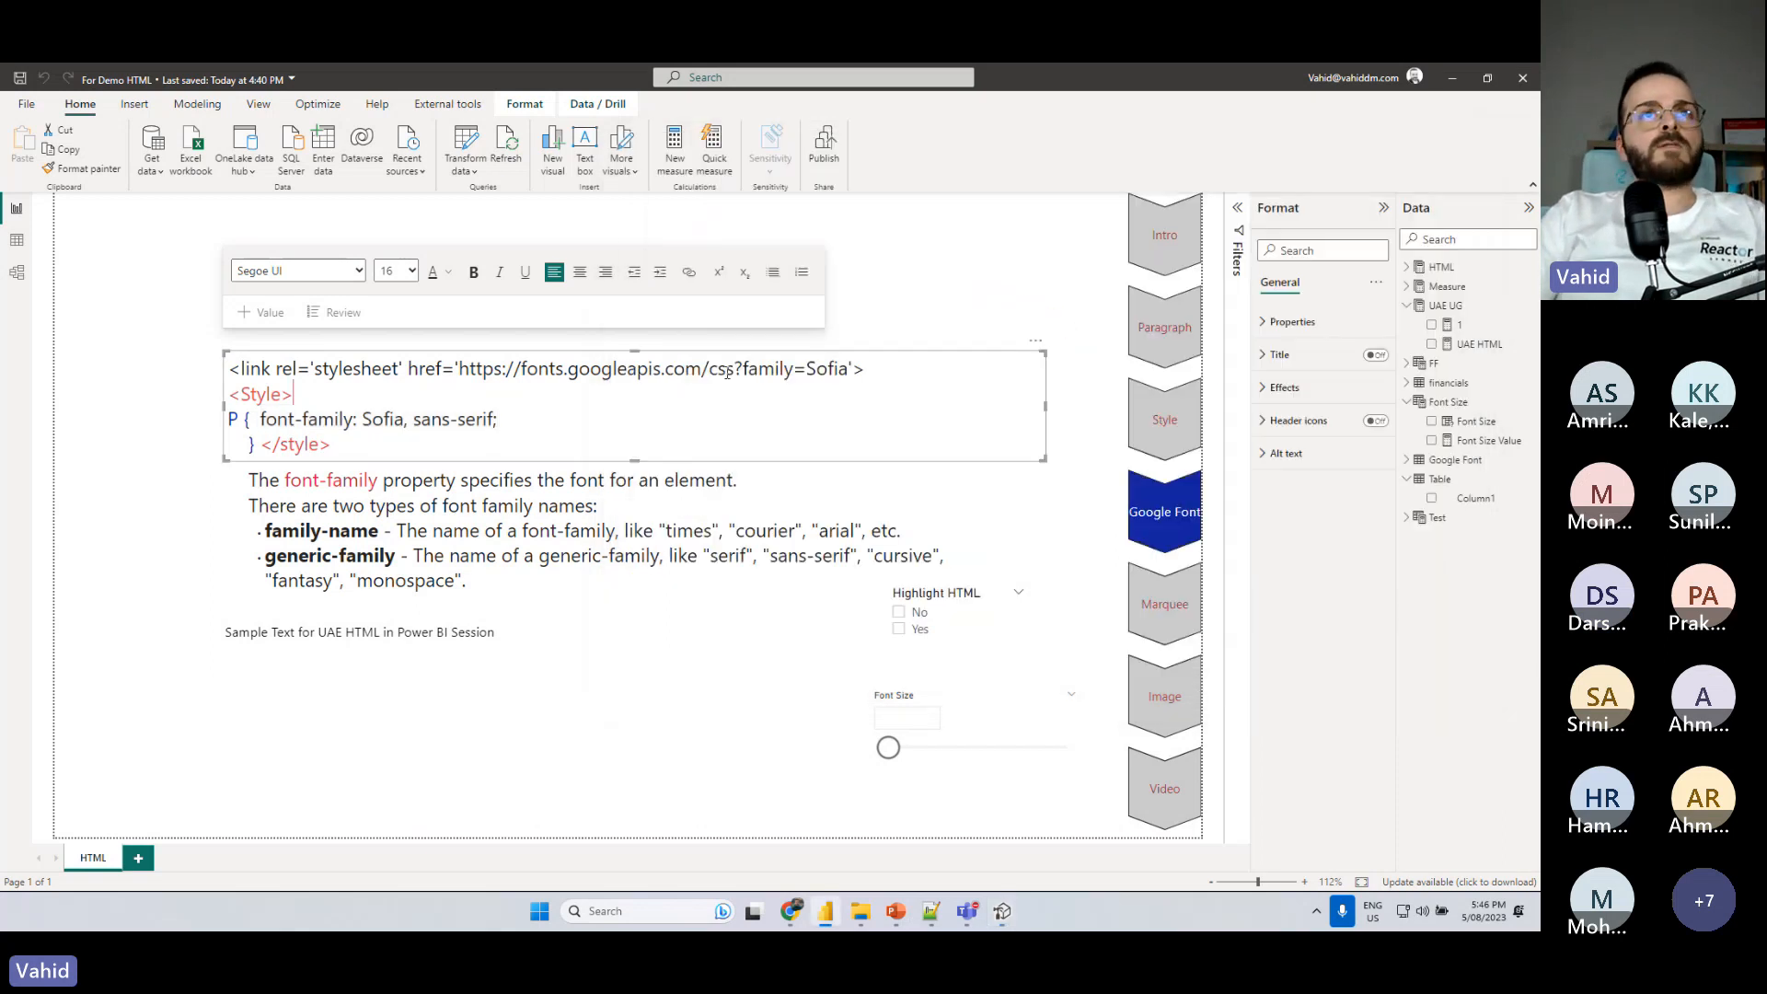
left_click_drag(870, 368, 226, 377)
key("ctrl+c")
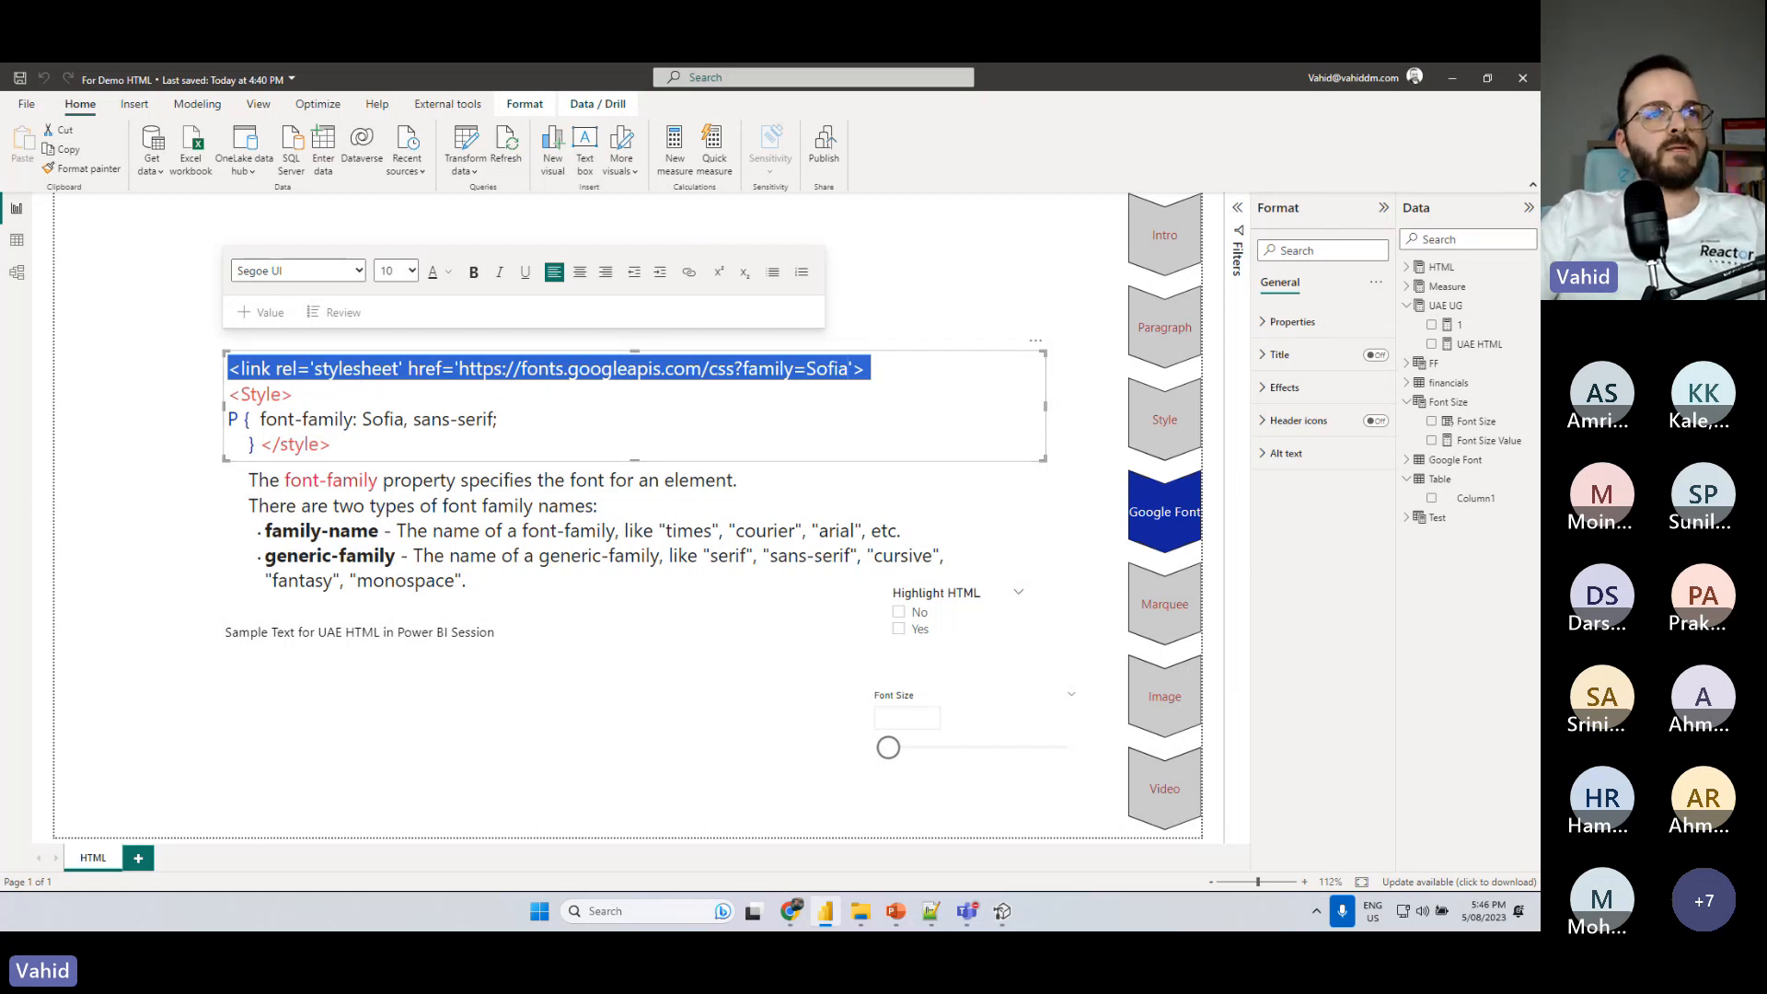
left_click(997, 919)
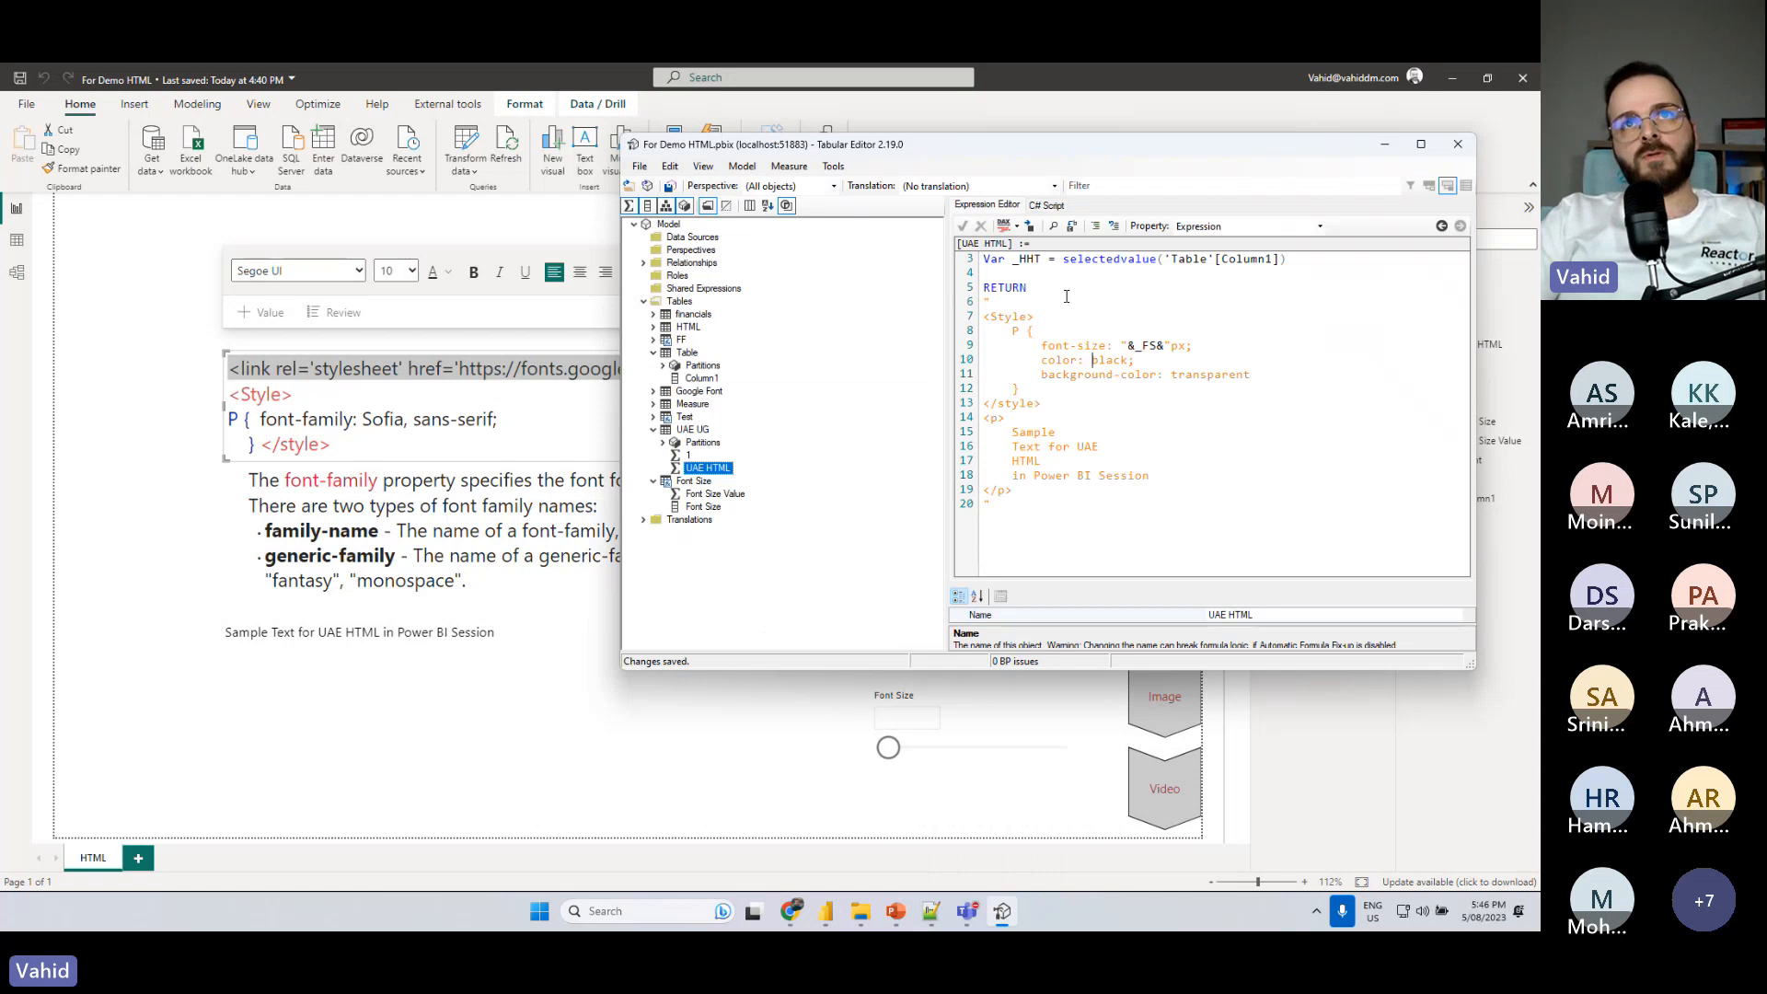
key("Return")
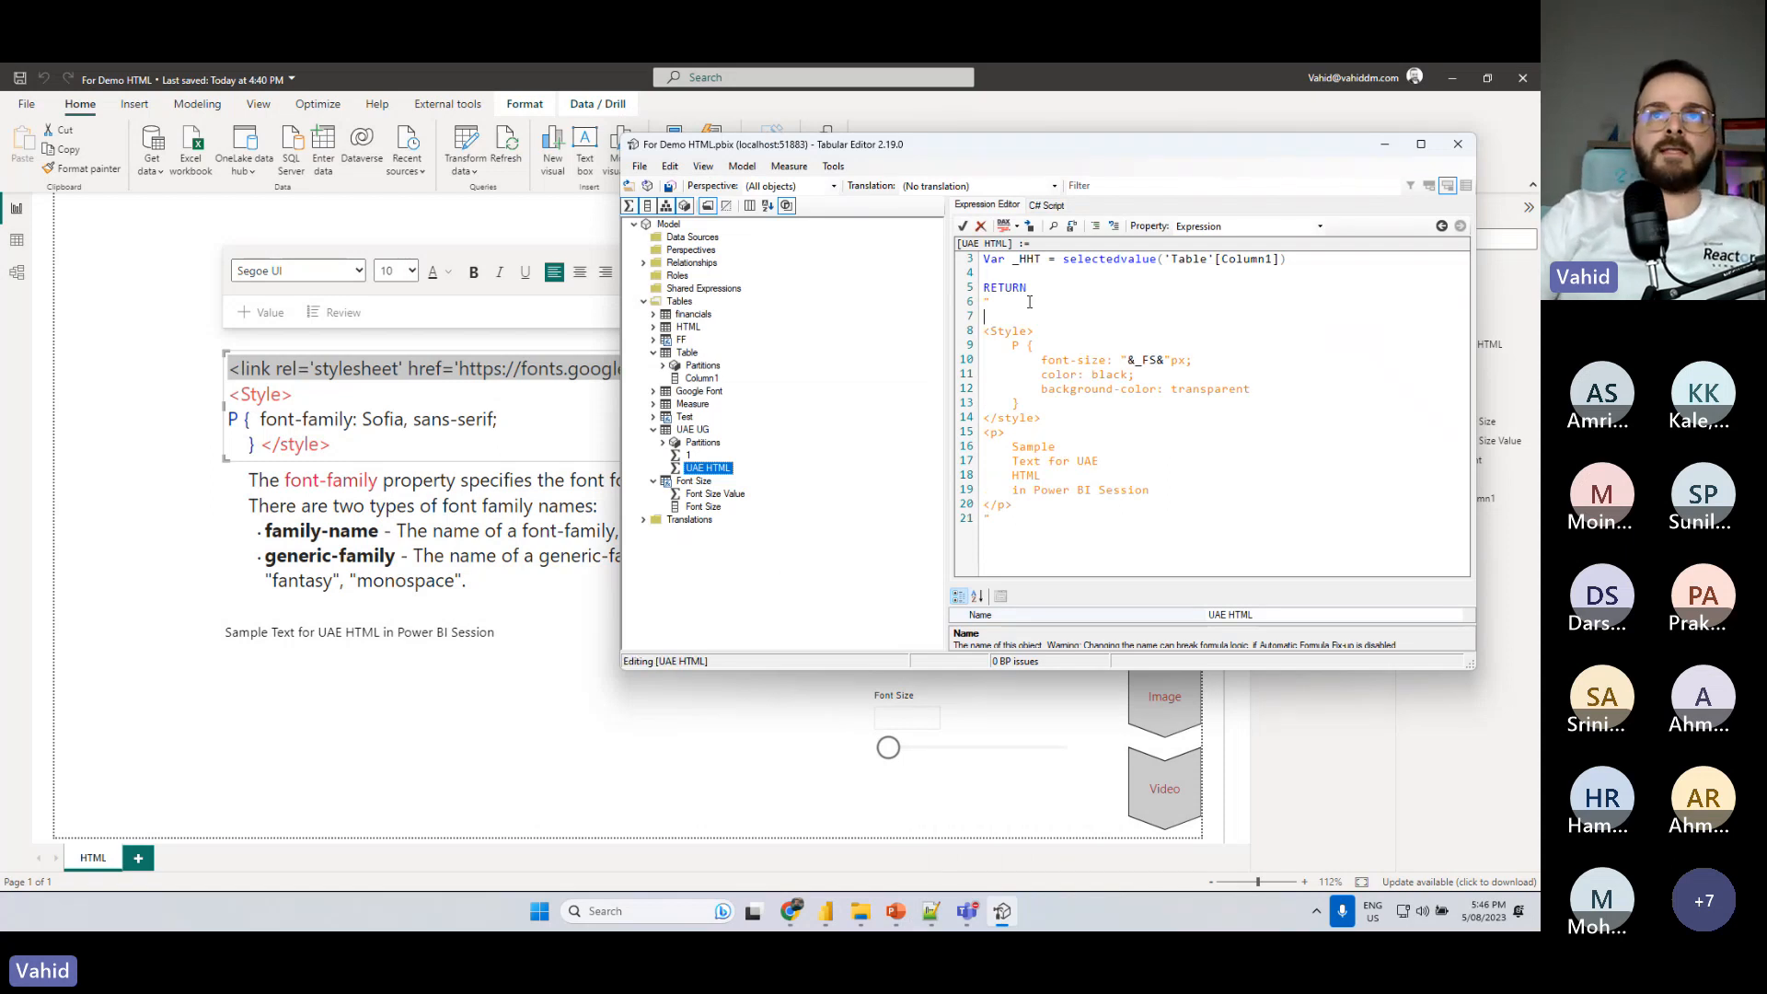
key("ctrl+v")
left_click_drag(1184, 571, 1115, 572)
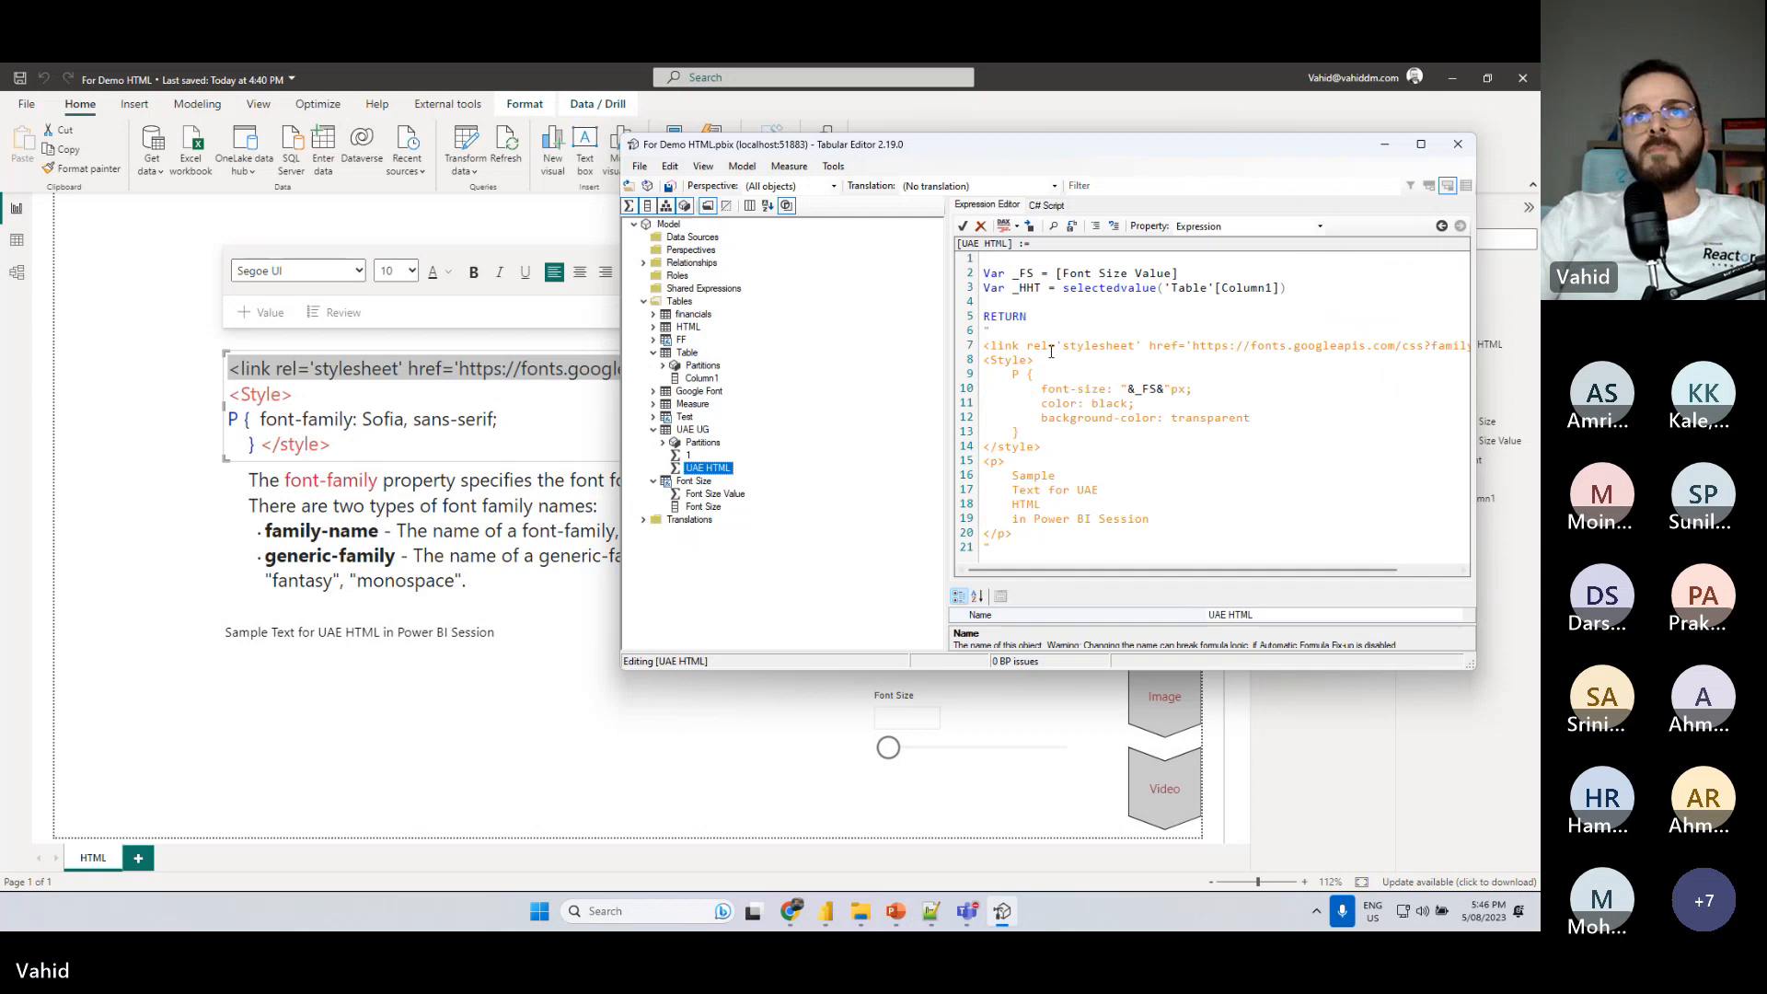
left_click(1149, 346)
key("Return")
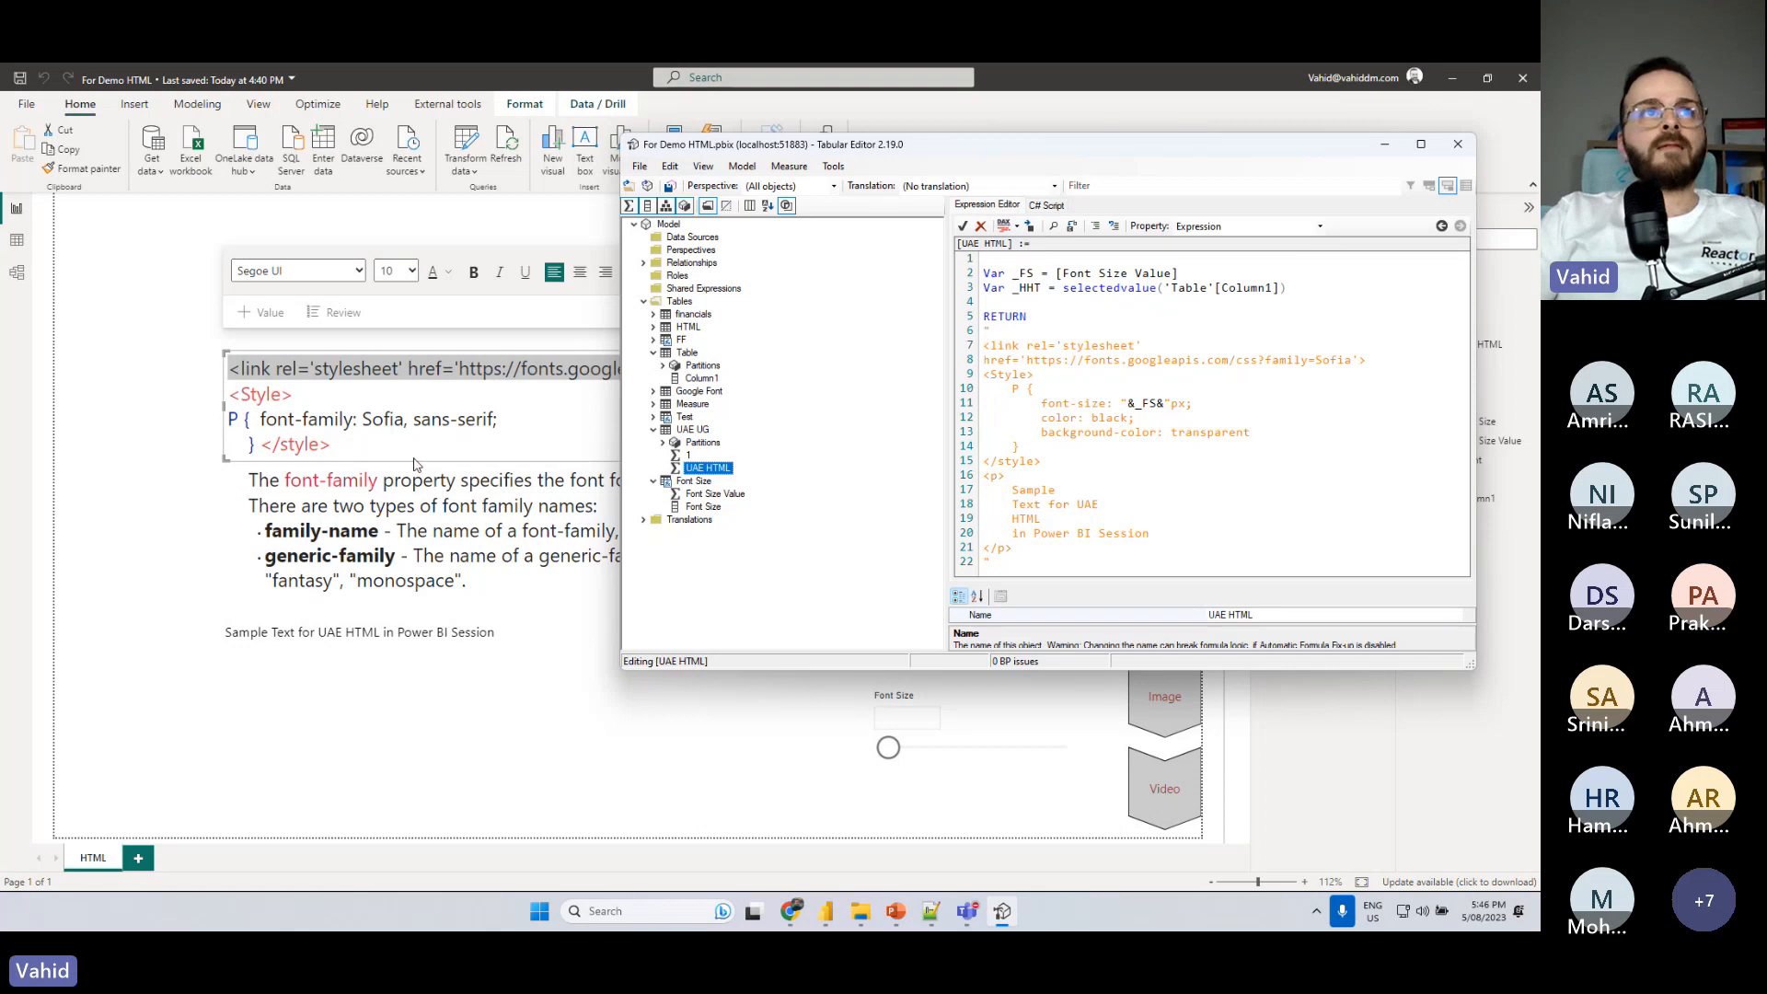
- Copy the rule "font-family: Sofia, sans-serif;" from the report's text box into the measure's P style block and indent it
left_click(288, 464)
left_click_drag(261, 419, 506, 422)
key("ctrl+c")
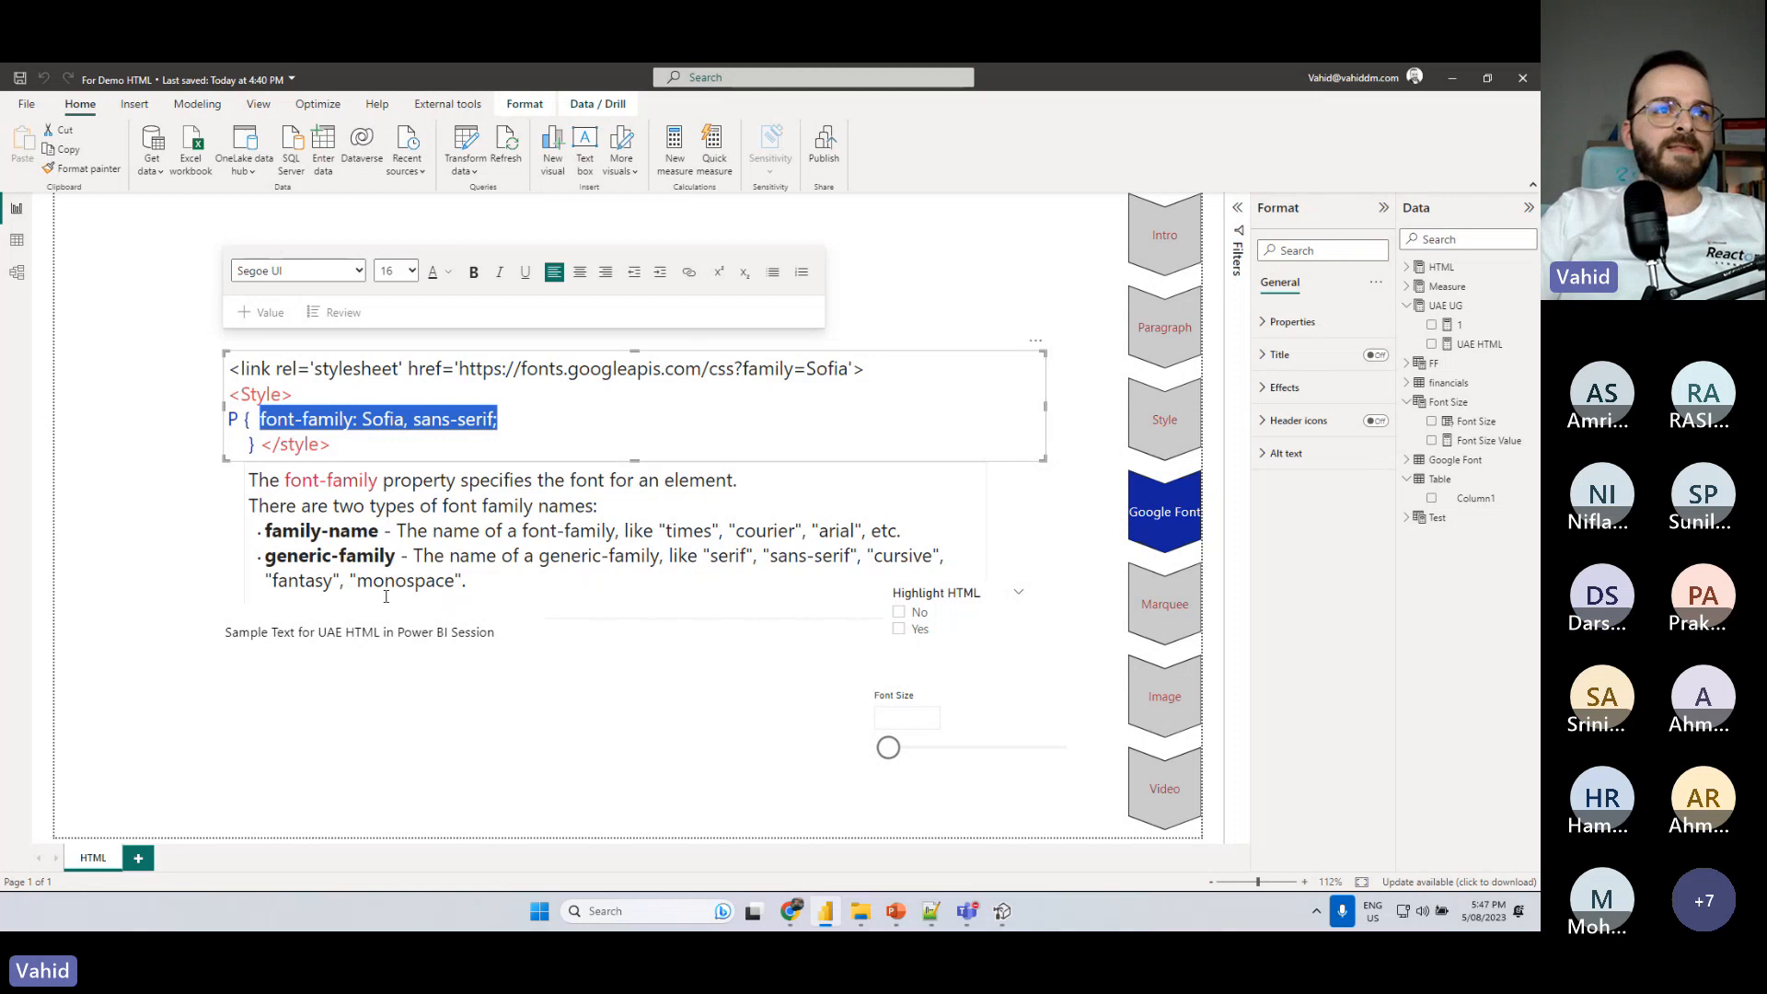
left_click(1002, 911)
left_click(1379, 361)
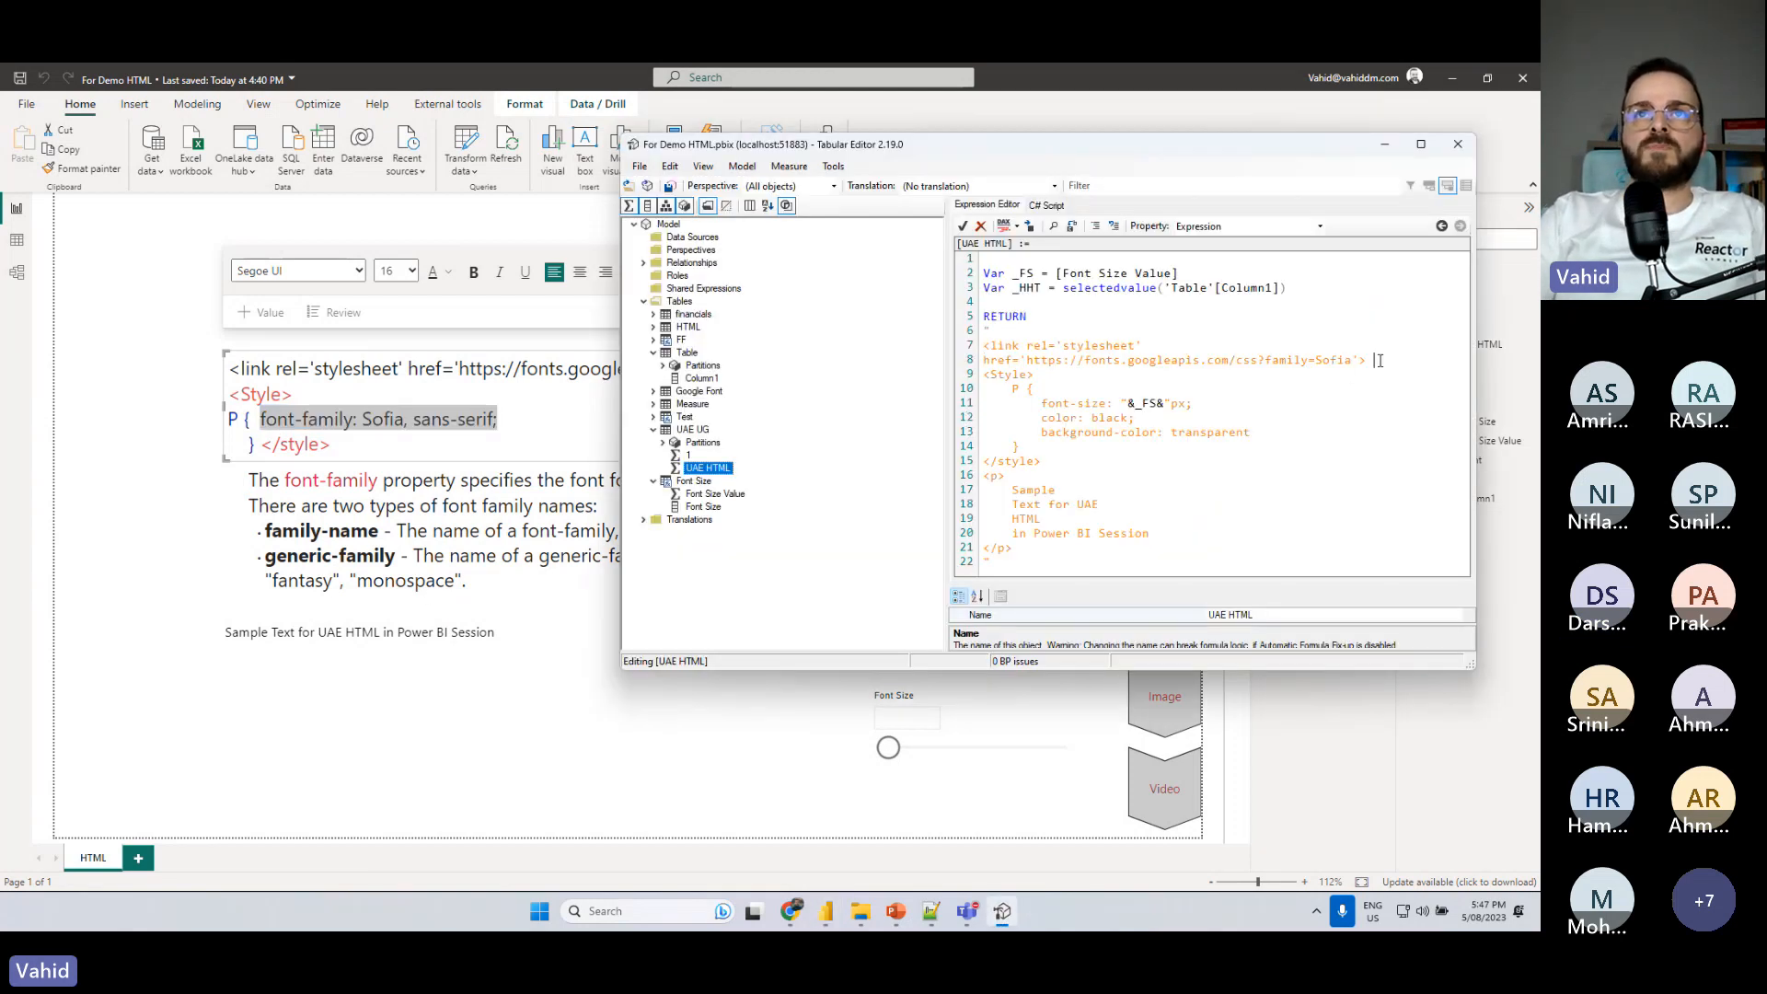
left_click_drag(1037, 387, 1015, 446)
left_click(1057, 388)
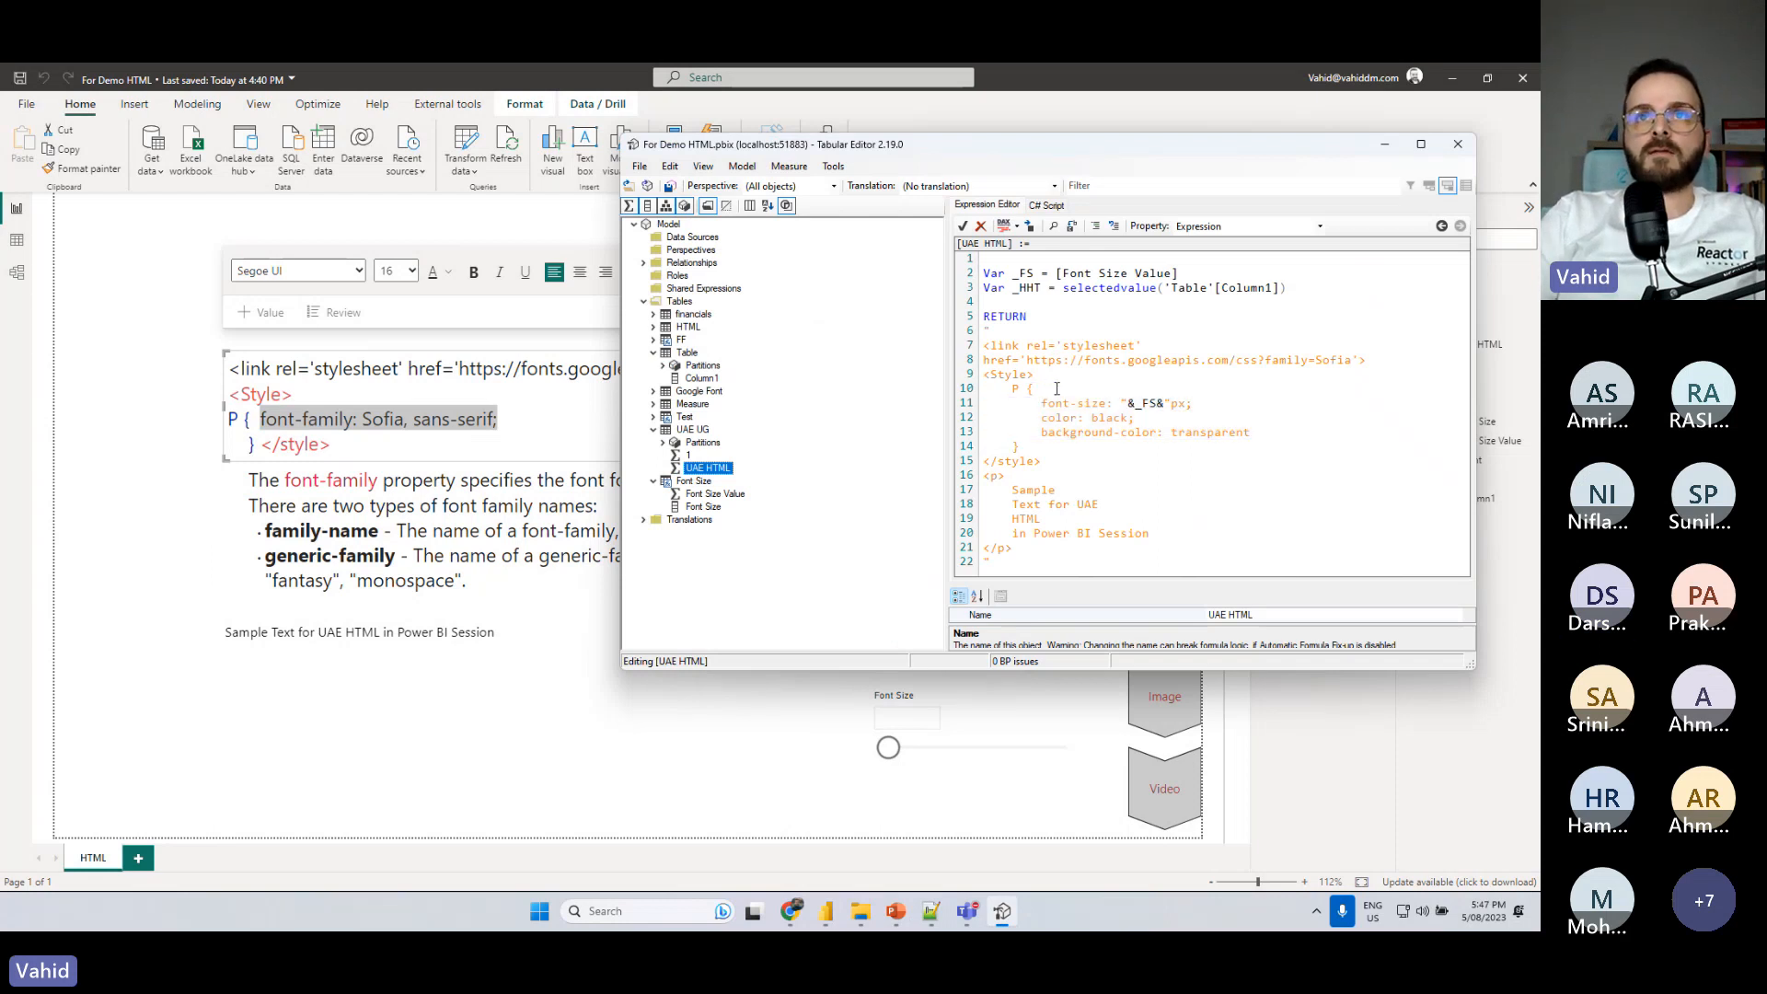
key("Return")
key("ctrl+v")
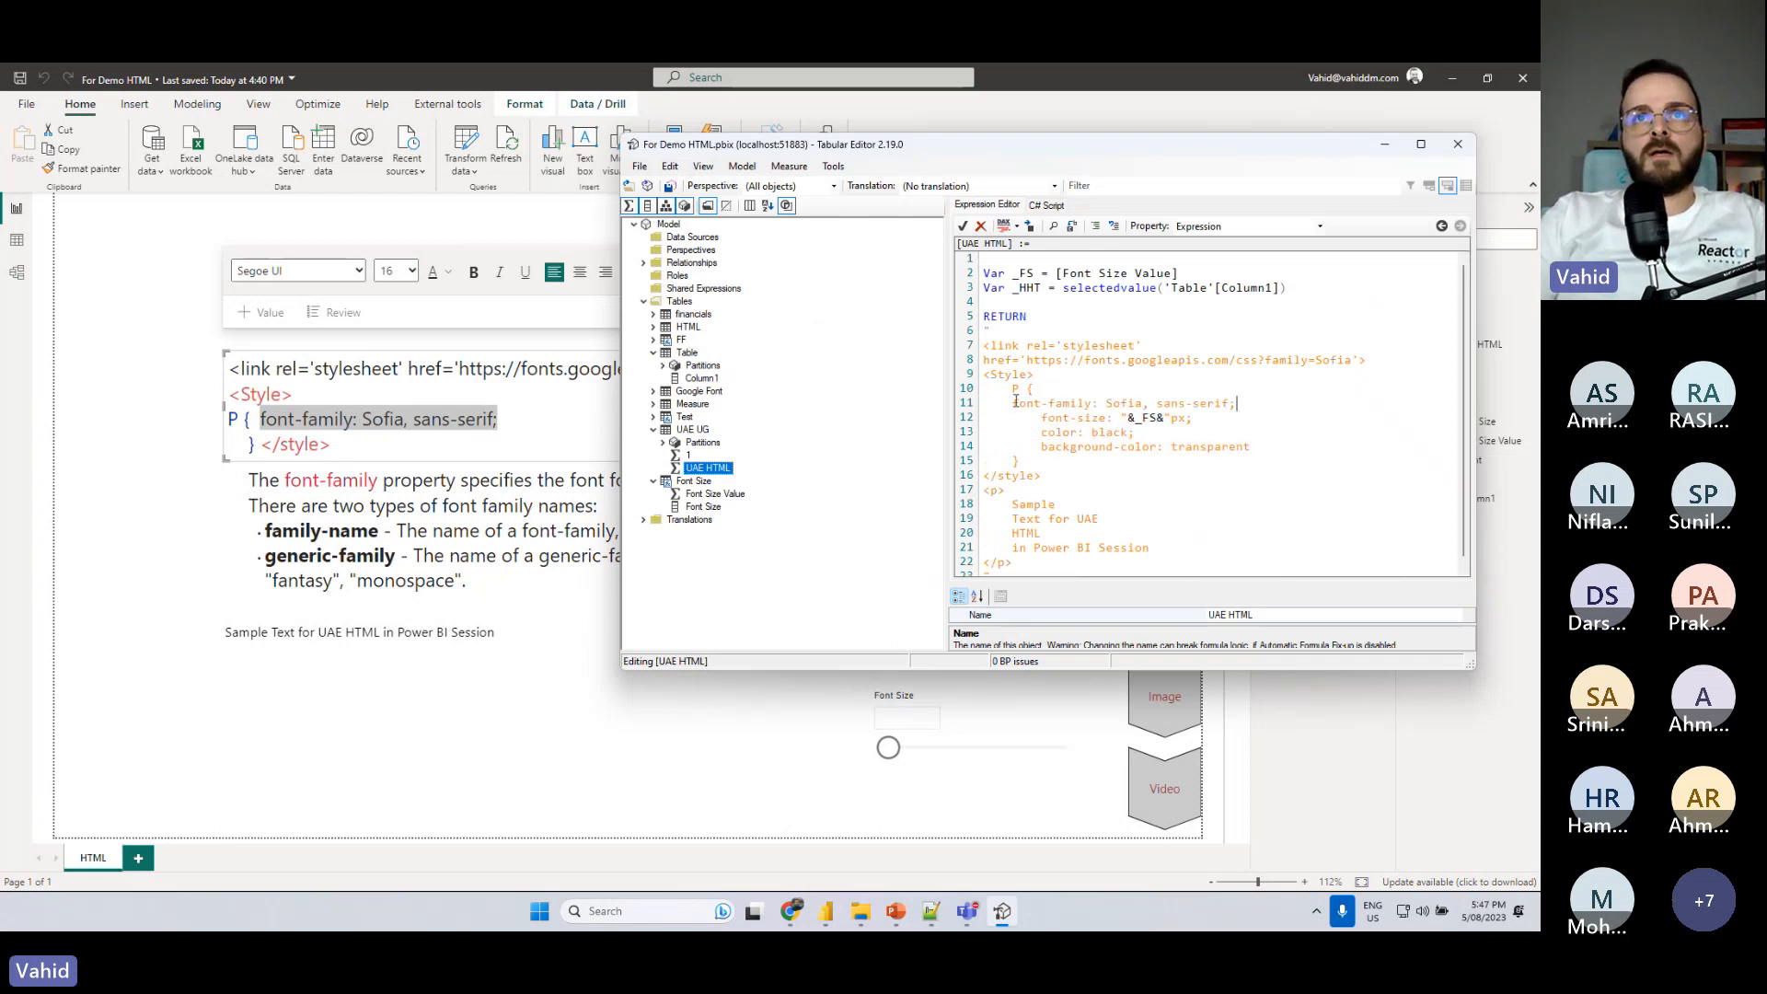
left_click(1015, 402)
key("Tab")
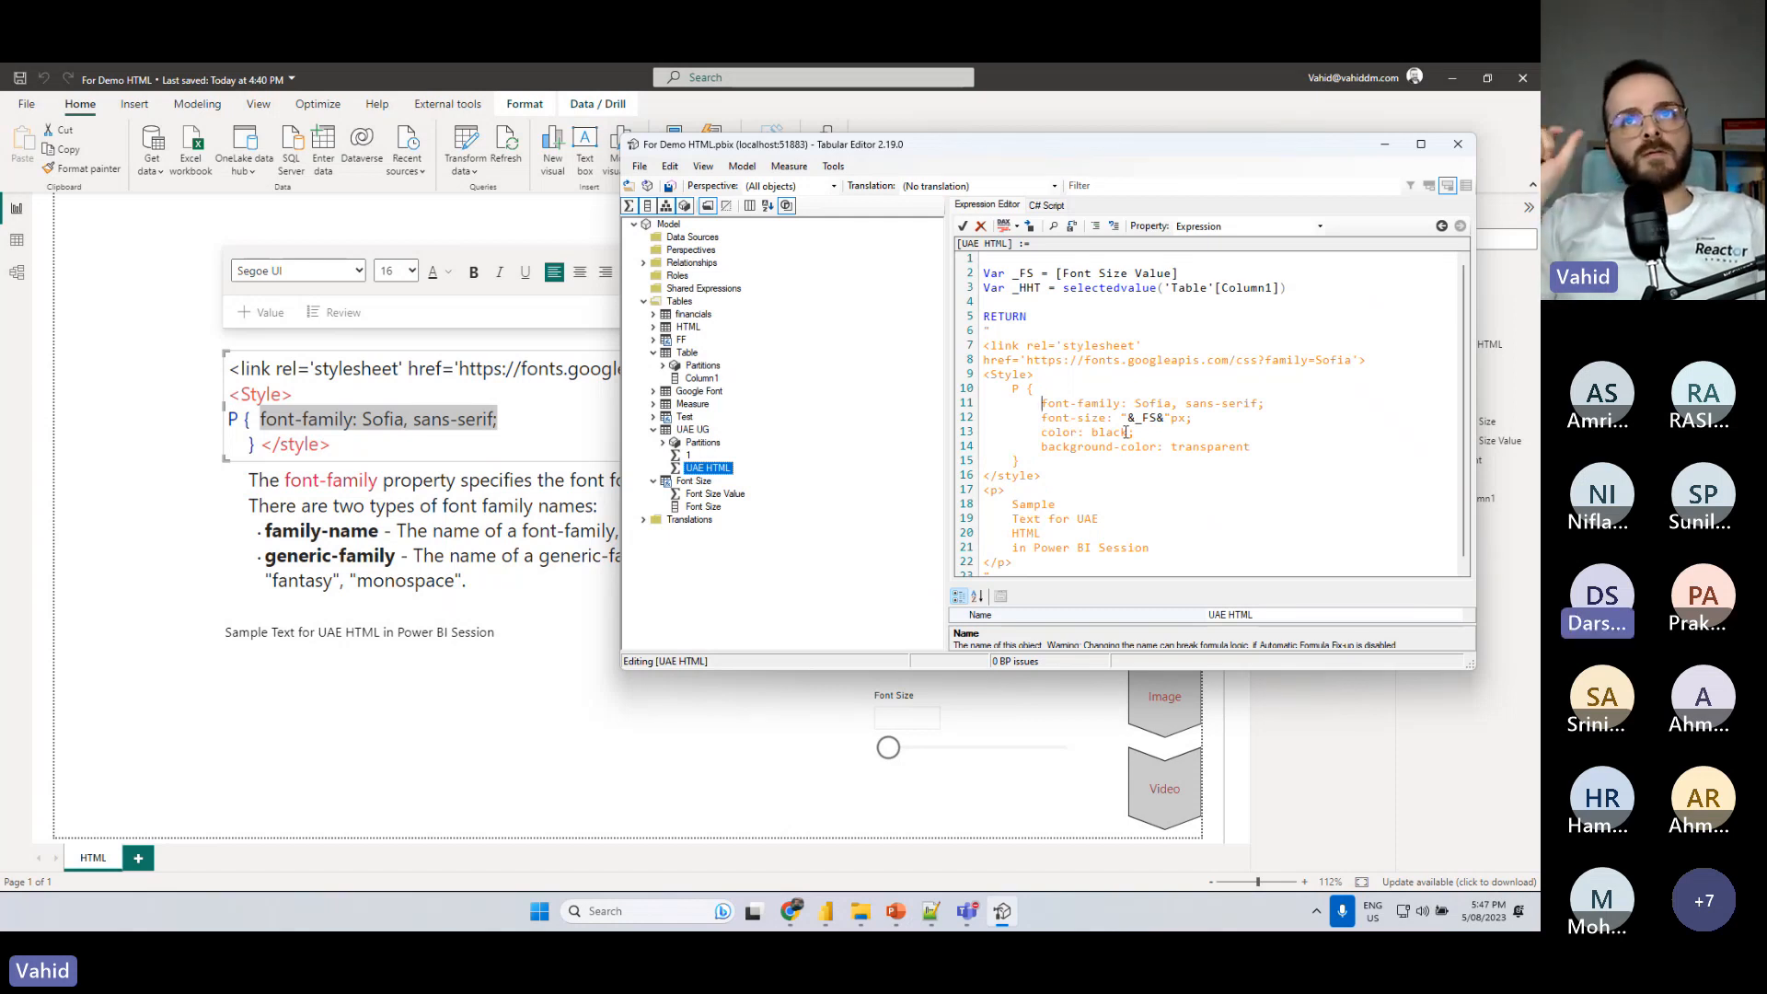
- Highlight the Sofia font name in the stylesheet link and font-family rule, plus the fonts part of the link address
double_click(1332, 359)
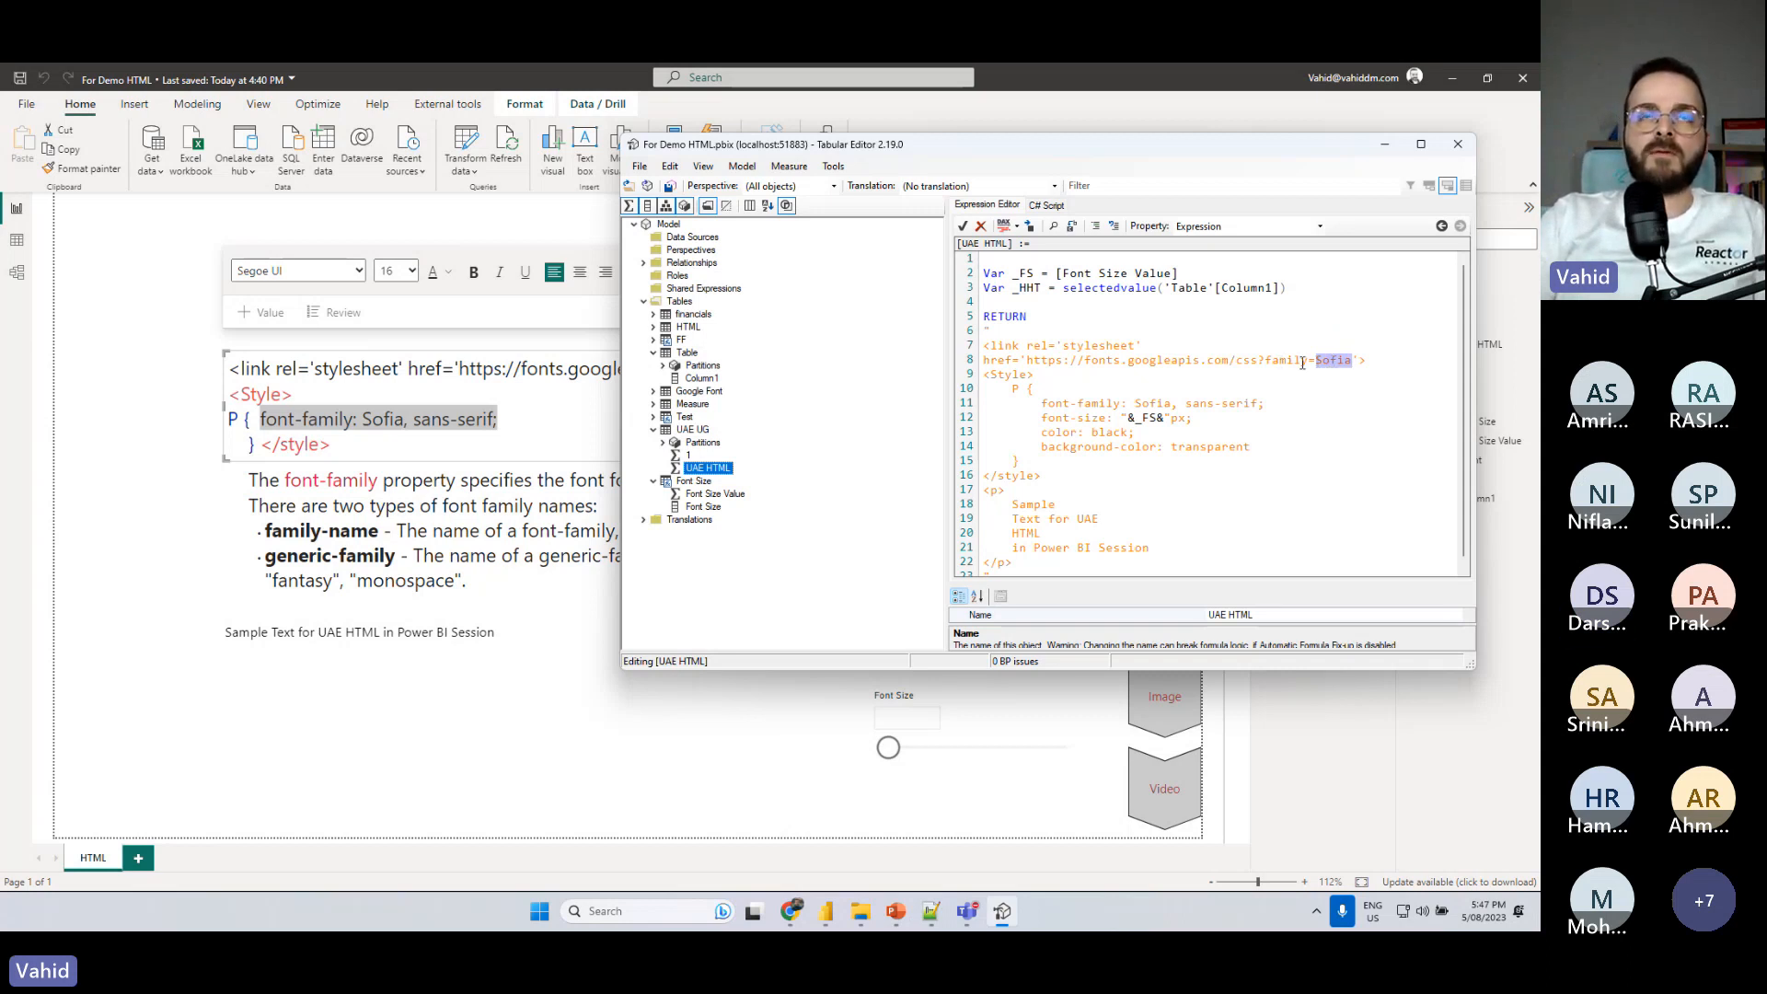
double_click(1151, 404)
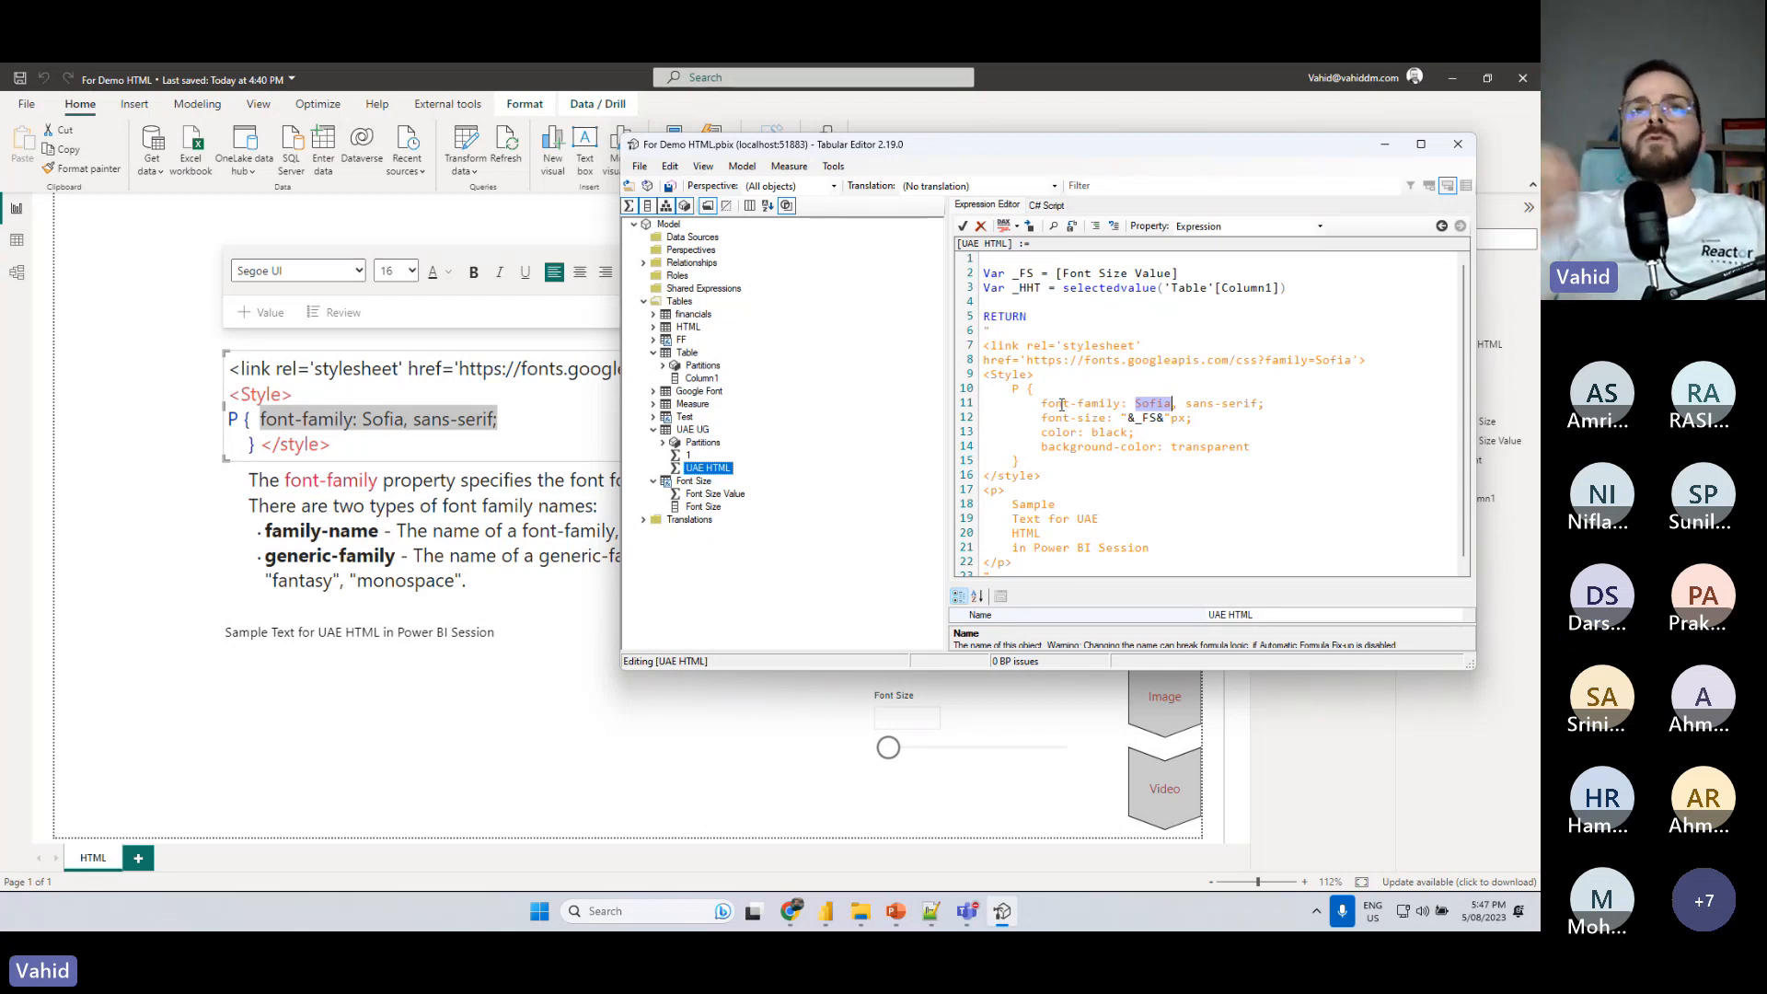
double_click(1099, 362)
- Switch to Google Fonts in the browser, open the Borel font page and copy the font's name
key("alt+Tab")
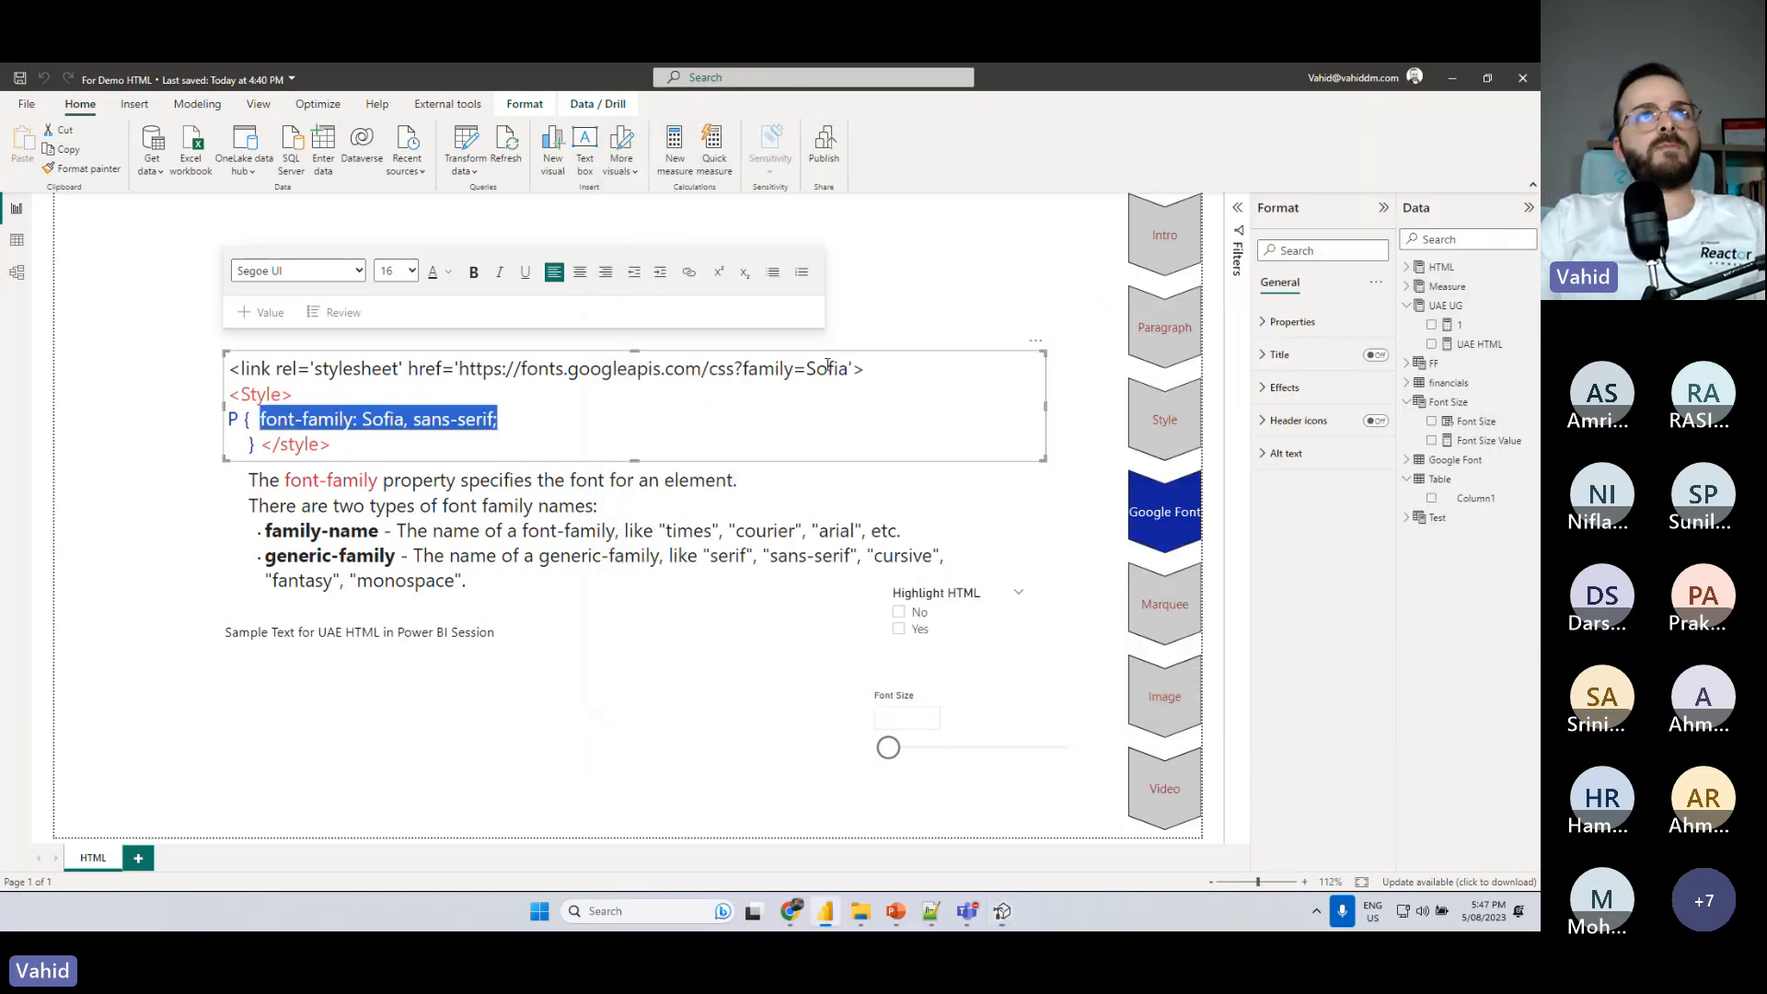
left_click(788, 906)
left_click(863, 76)
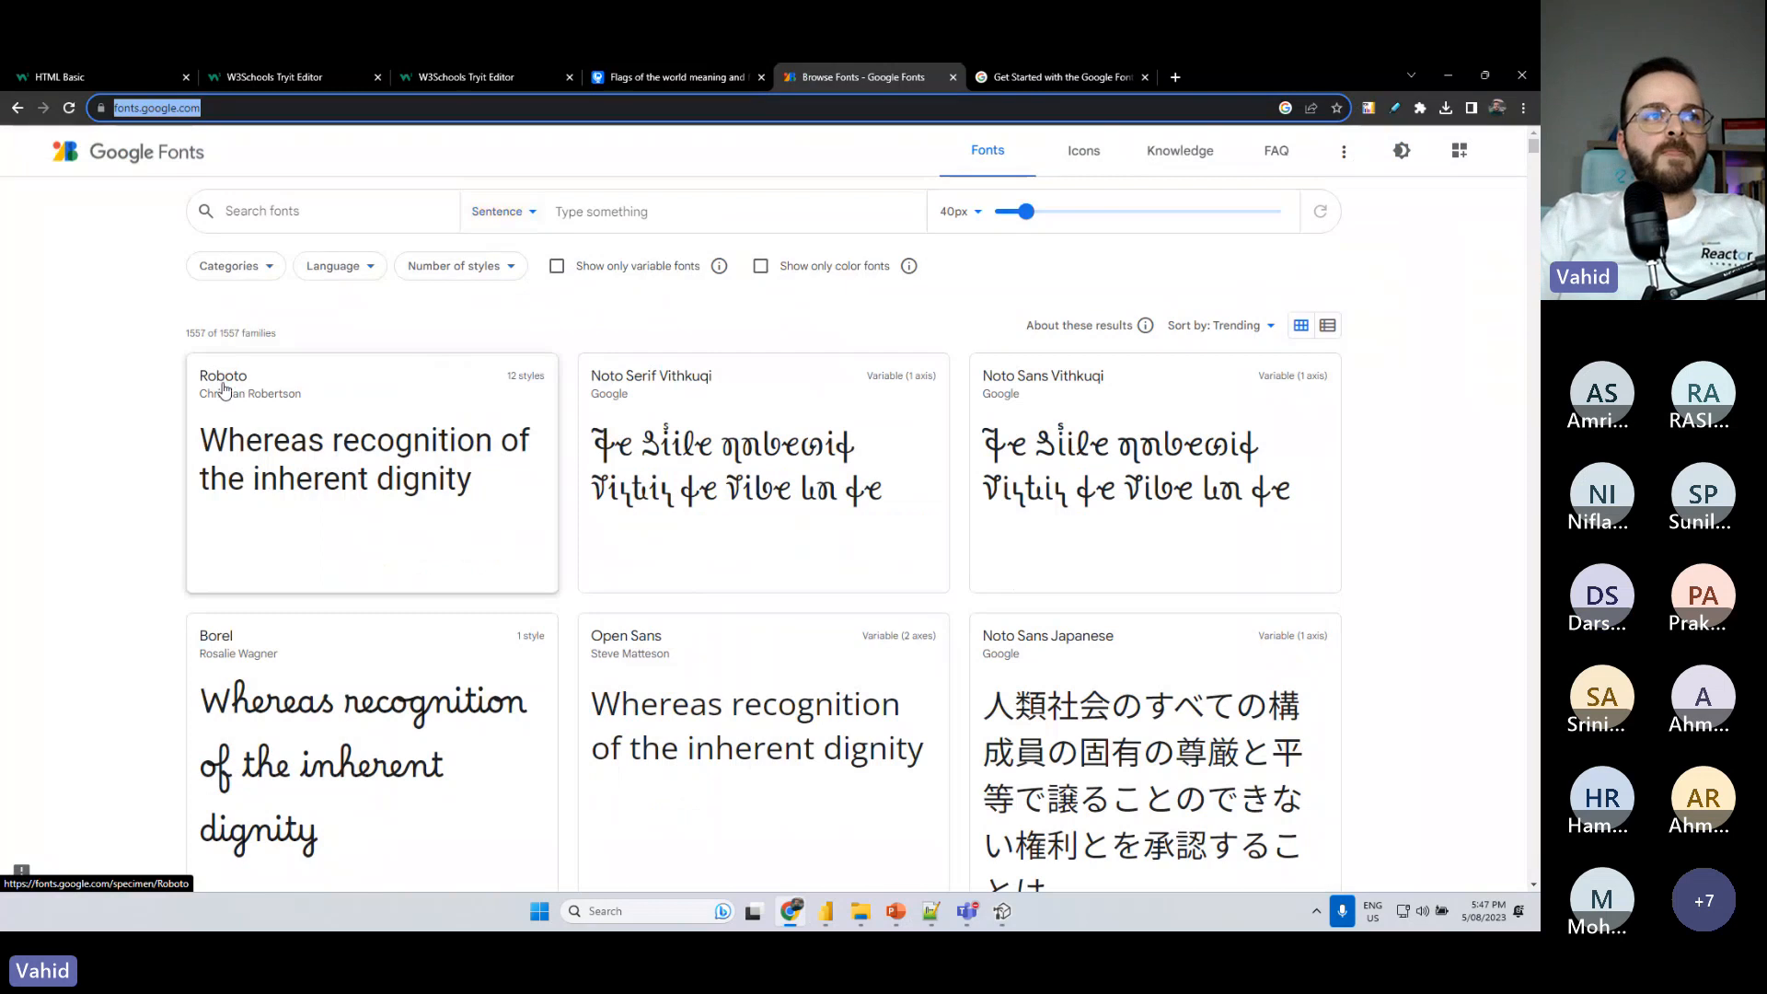
left_click(226, 626)
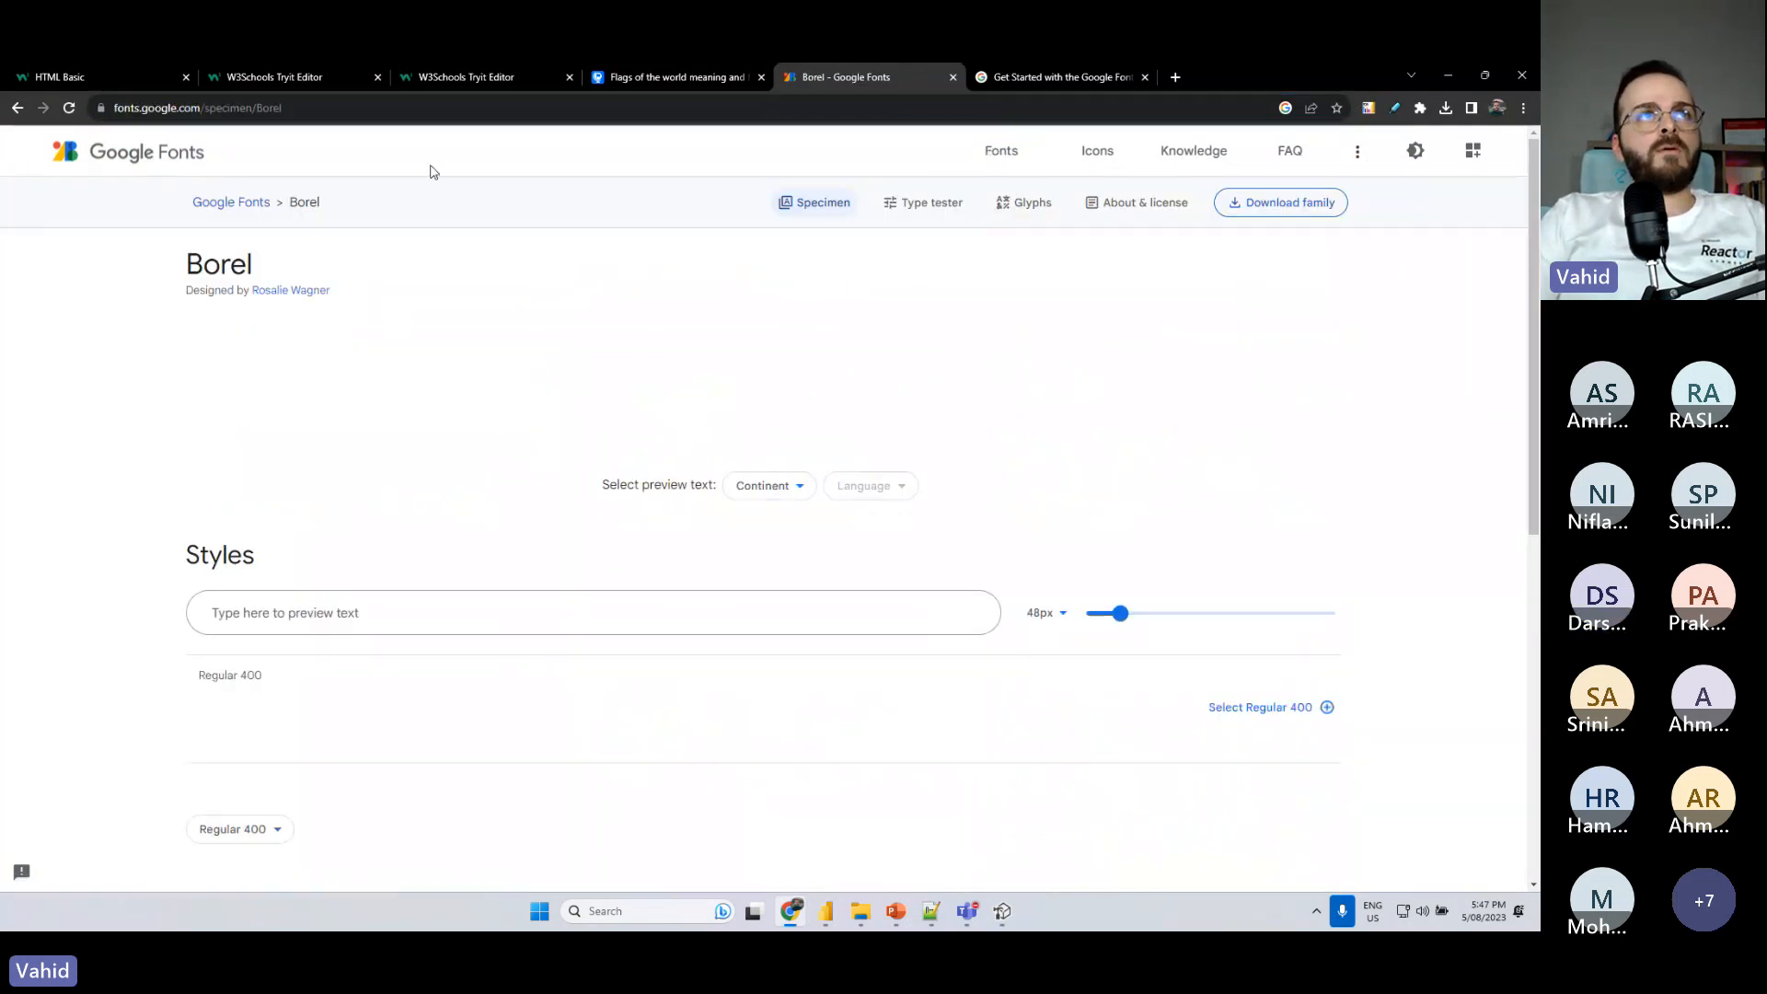
left_click_drag(267, 268, 188, 272)
key("ctrl+c")
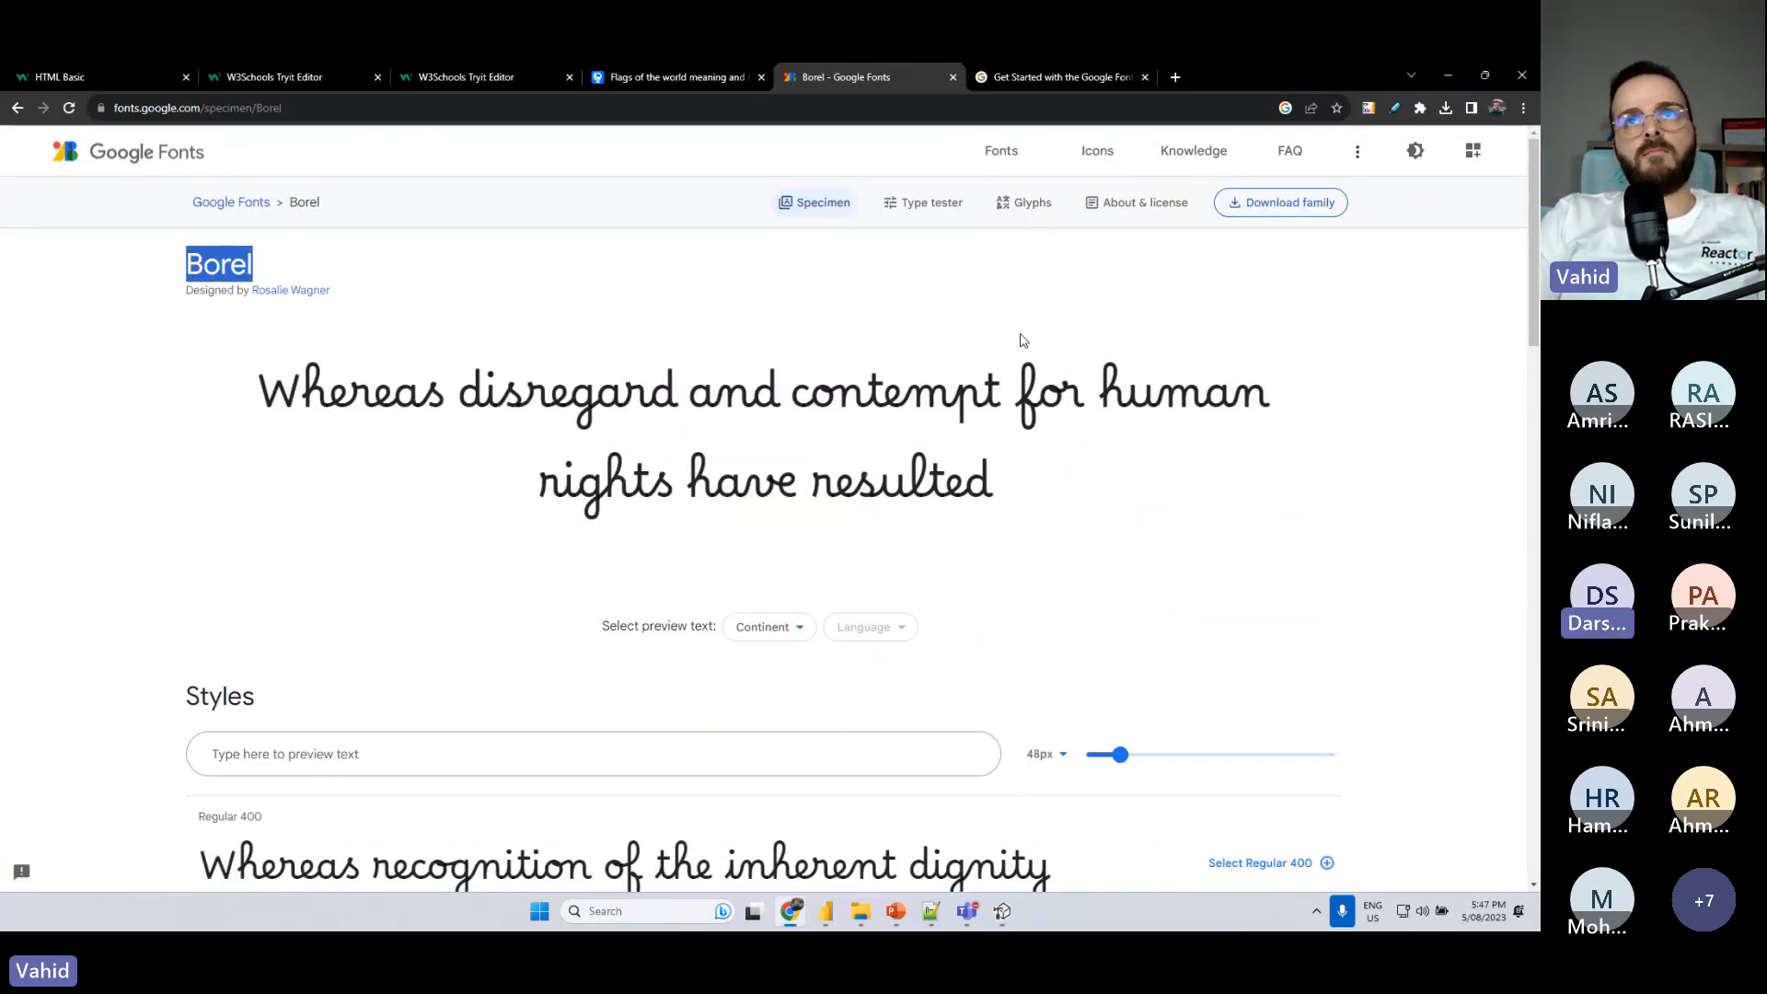
key("alt+Tab")
- In Tabular Editor, replace Sofia with Borel in the measure's stylesheet link and font-family rule, and save the changes to the model
left_click(1002, 911)
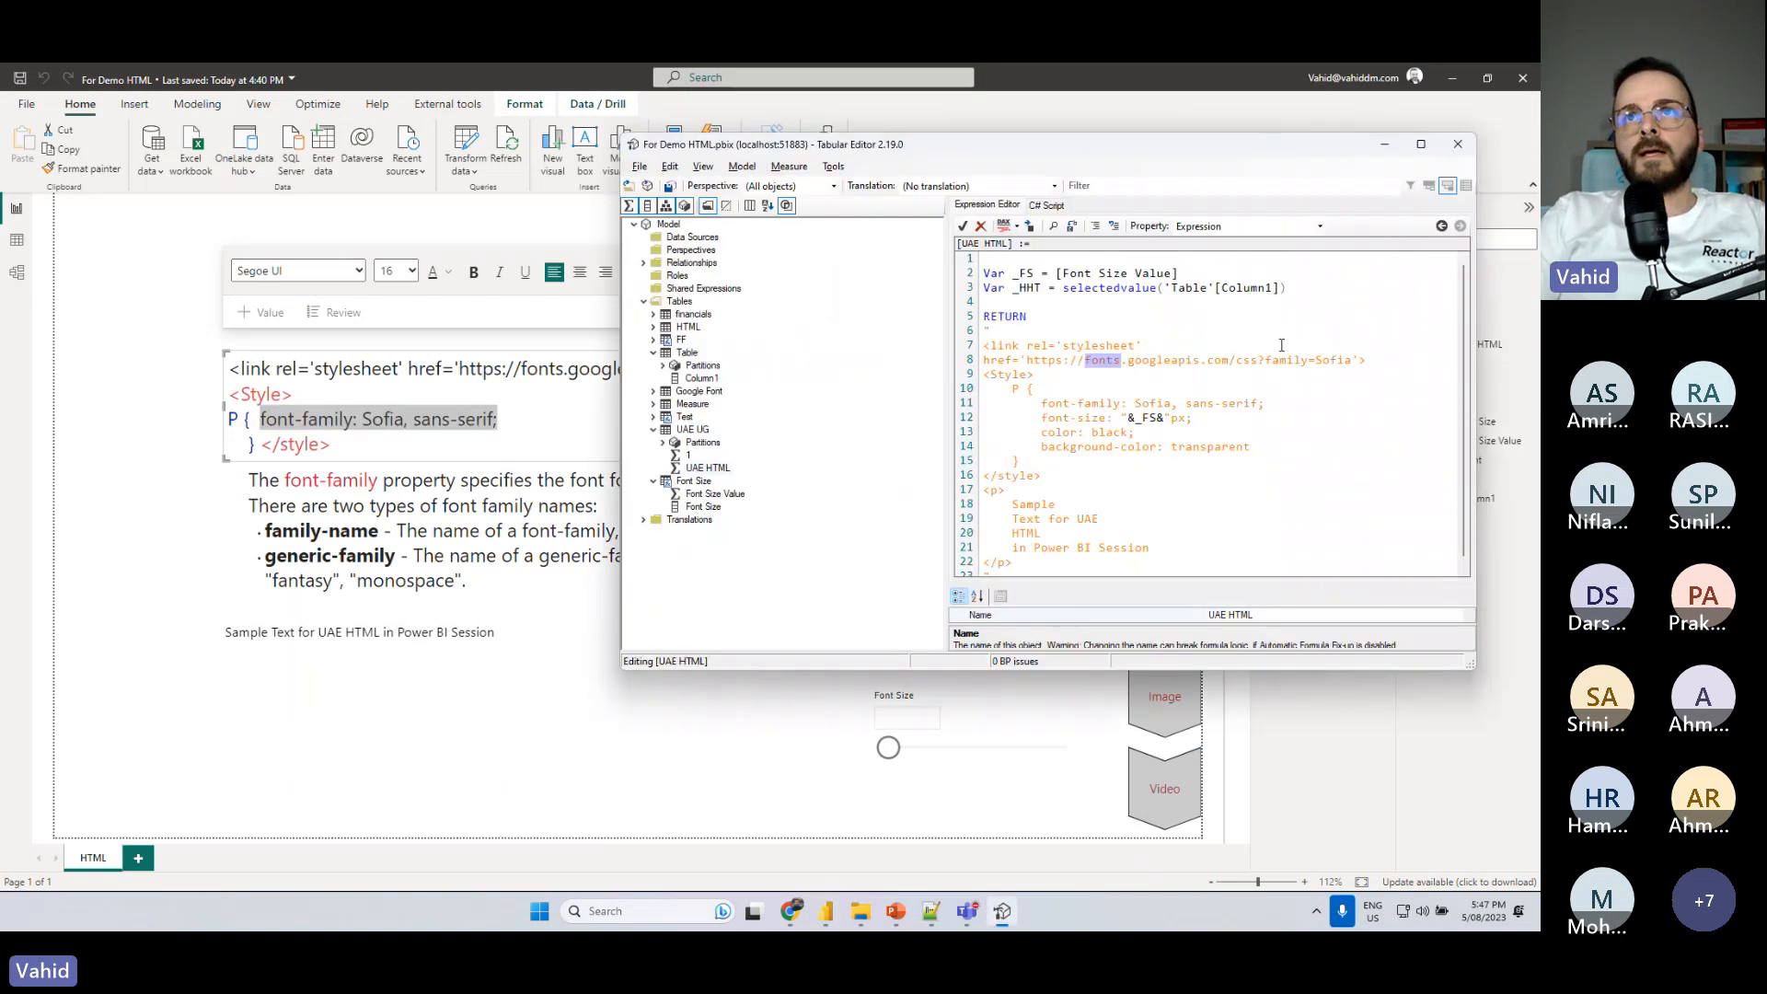
double_click(1334, 360)
key("ctrl+v")
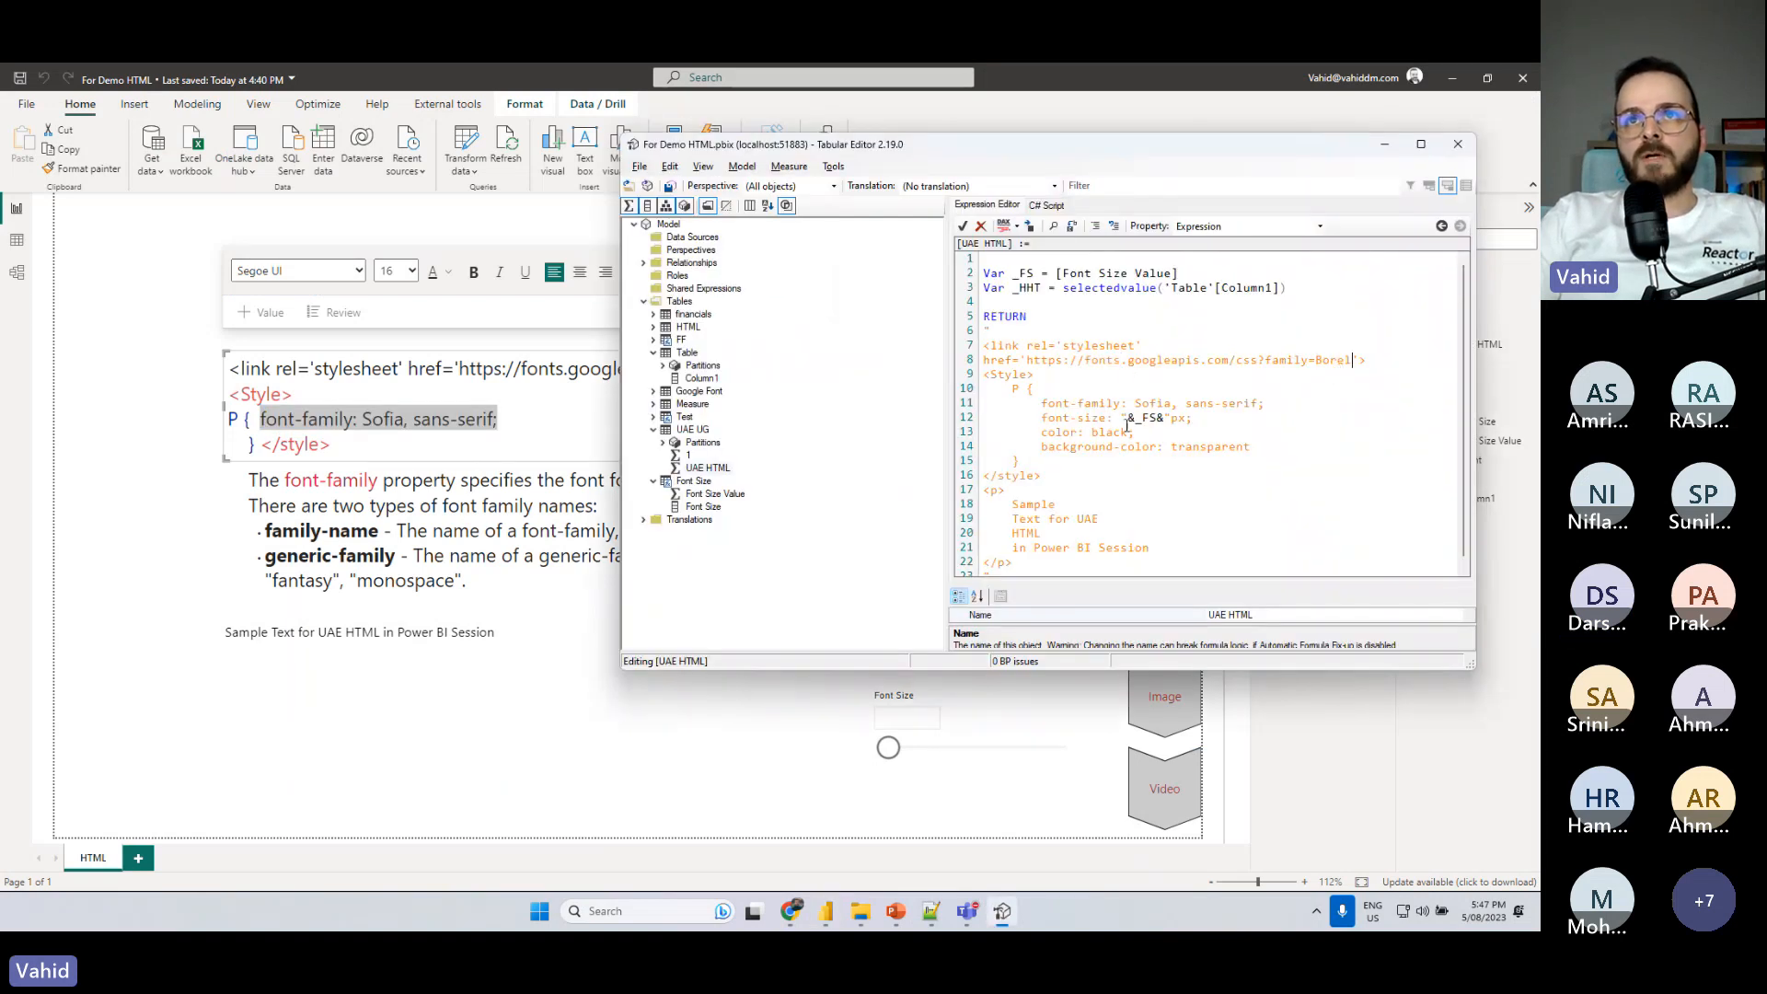
double_click(1155, 405)
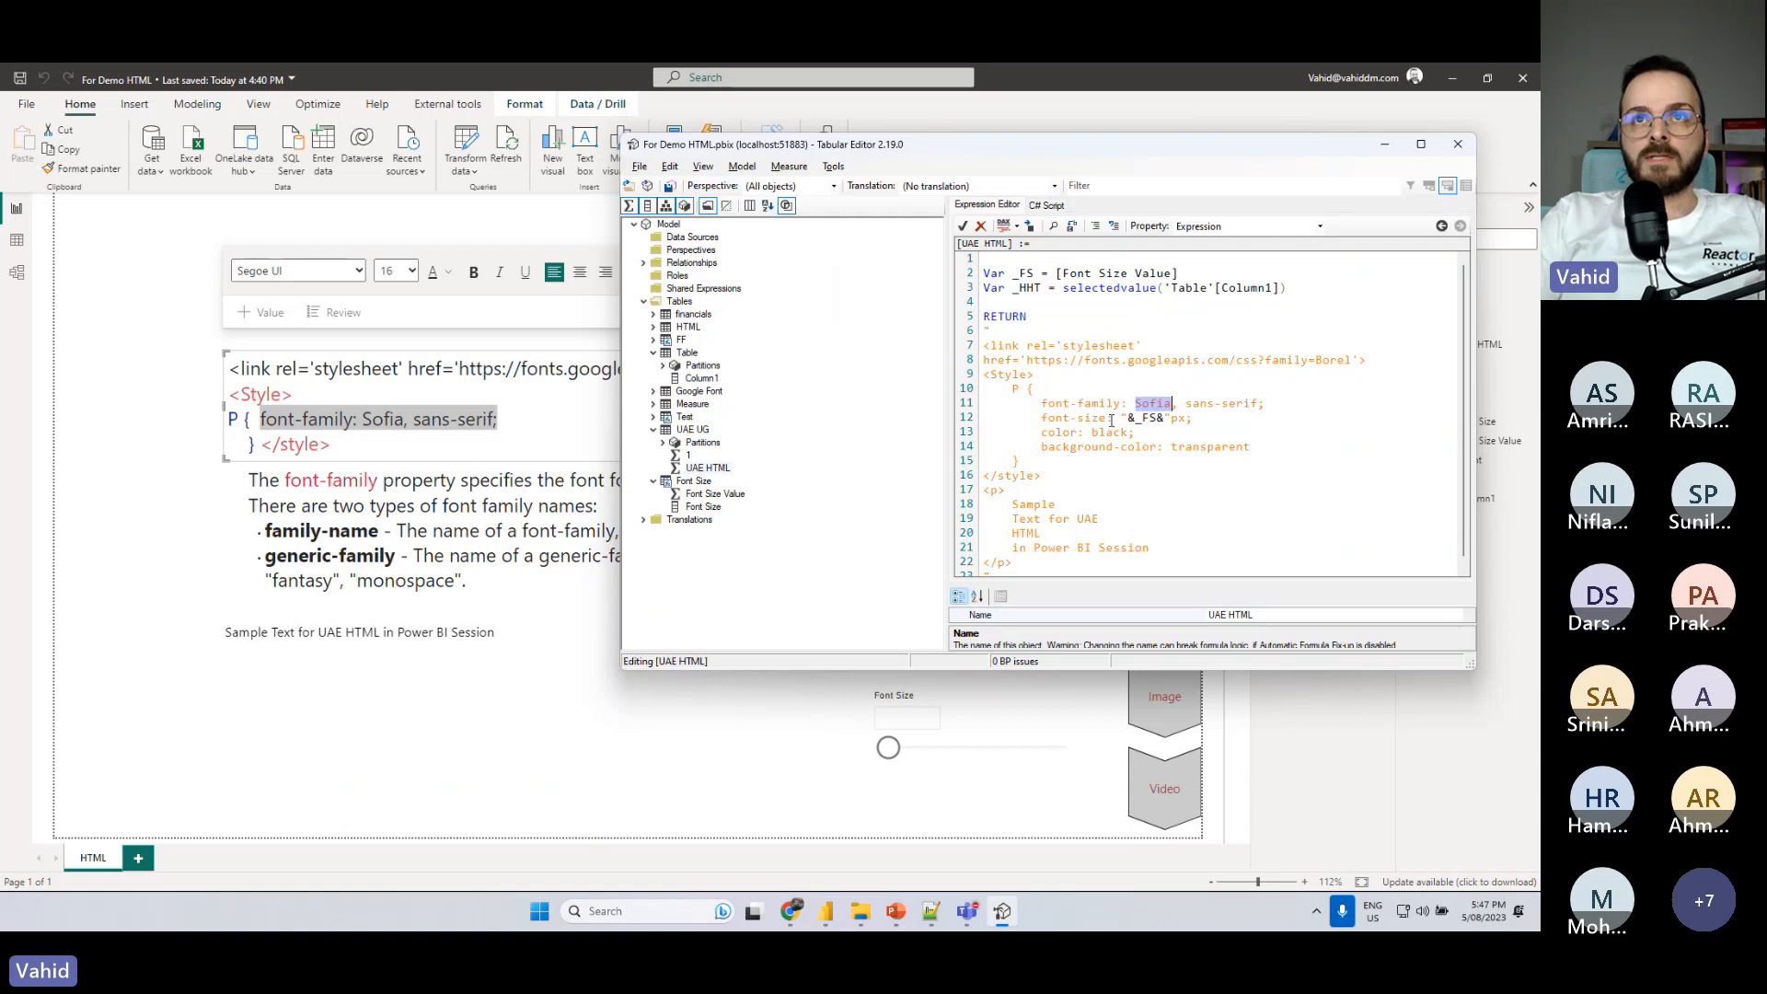
key("ctrl+v")
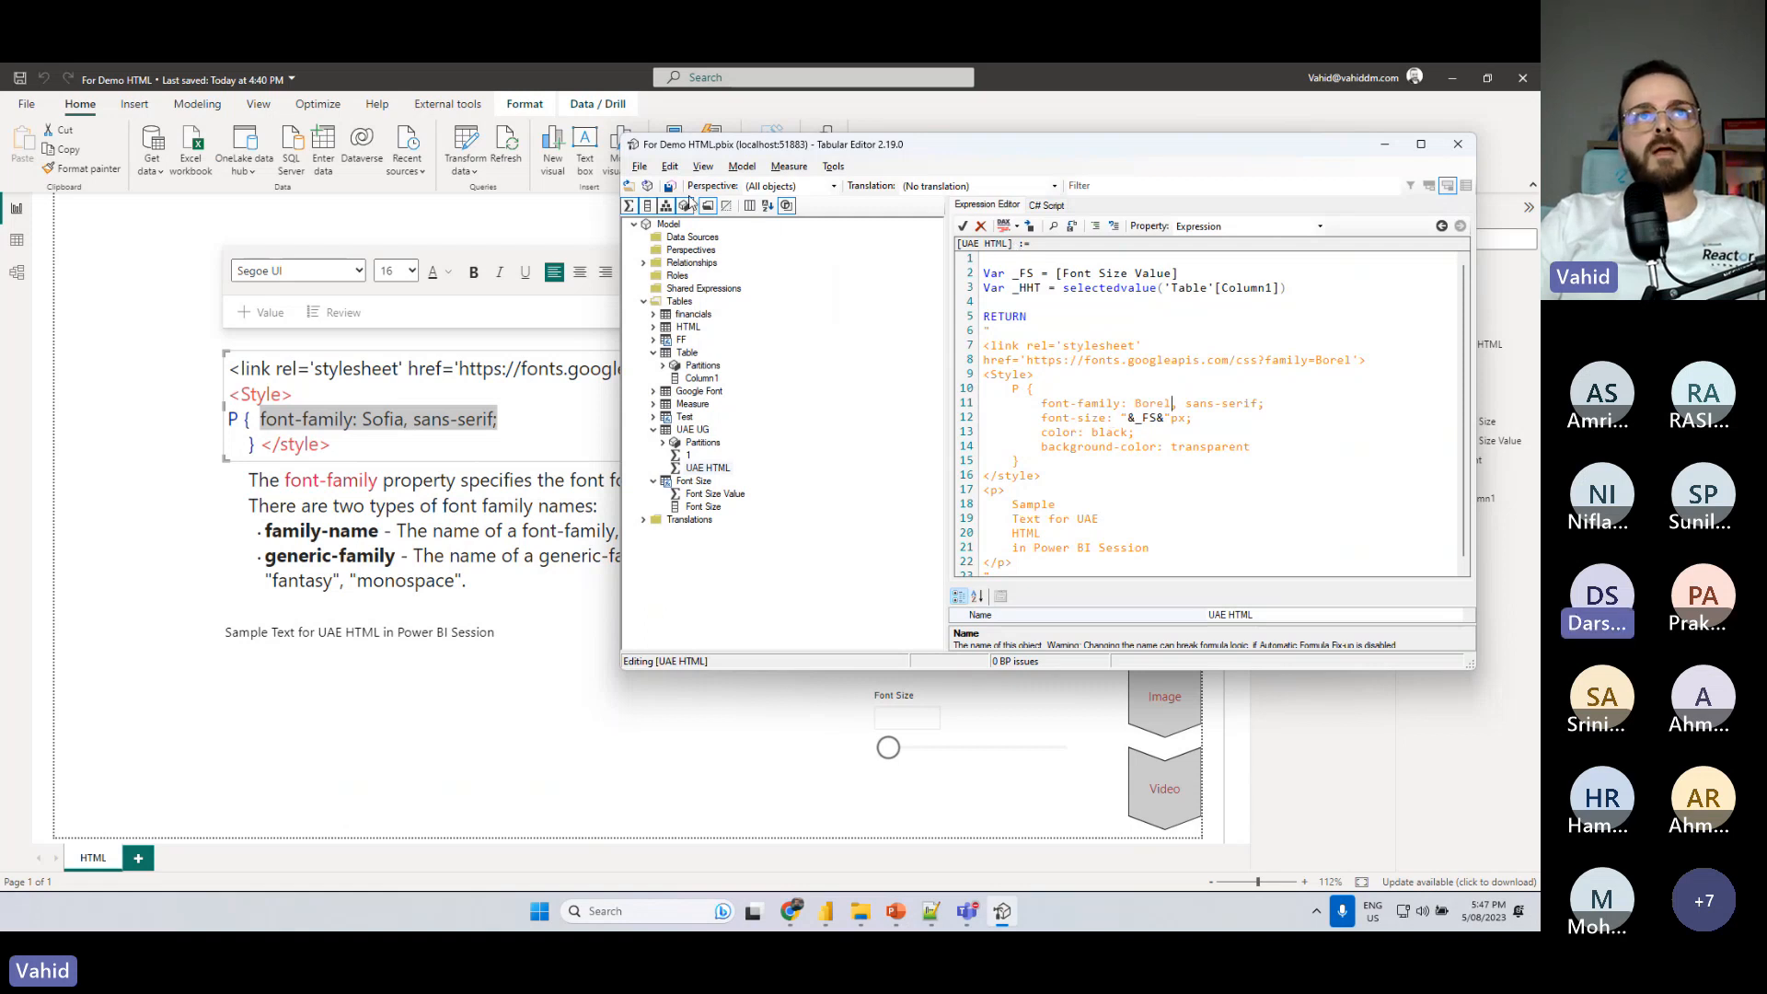
left_click(671, 186)
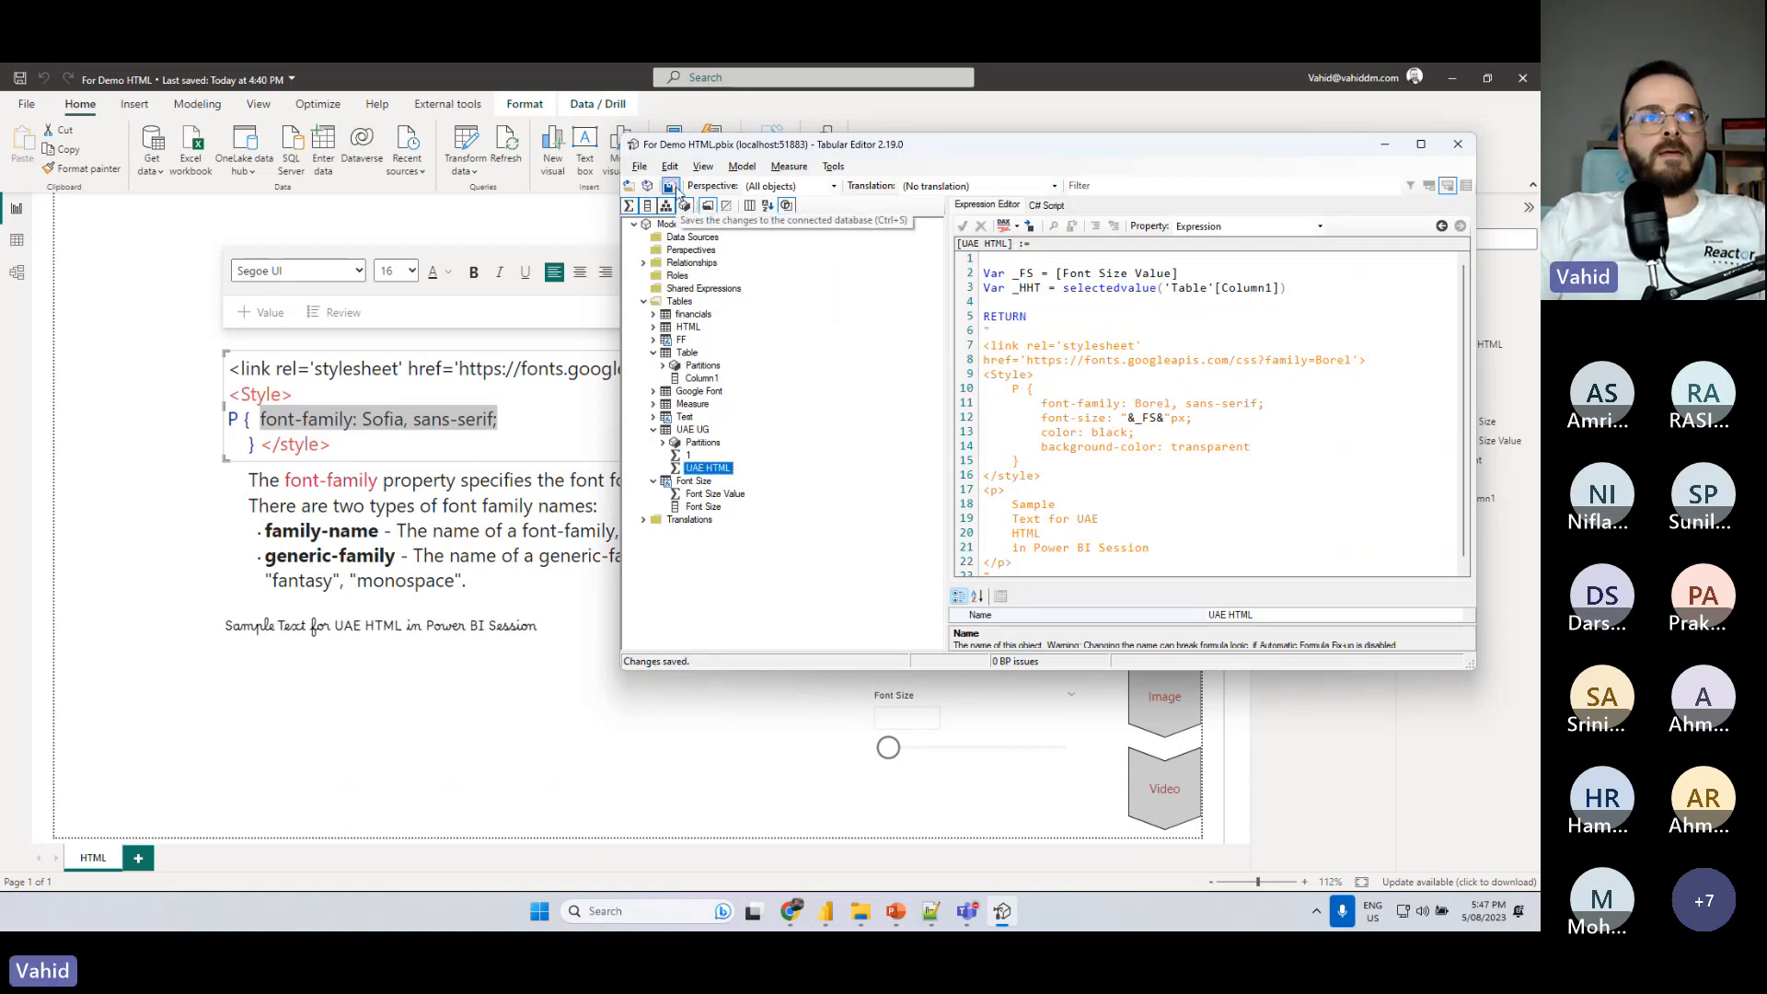
- Return to the Power BI report and set the Font Size slicer to 37
left_click(428, 719)
left_click_drag(883, 750, 945, 753)
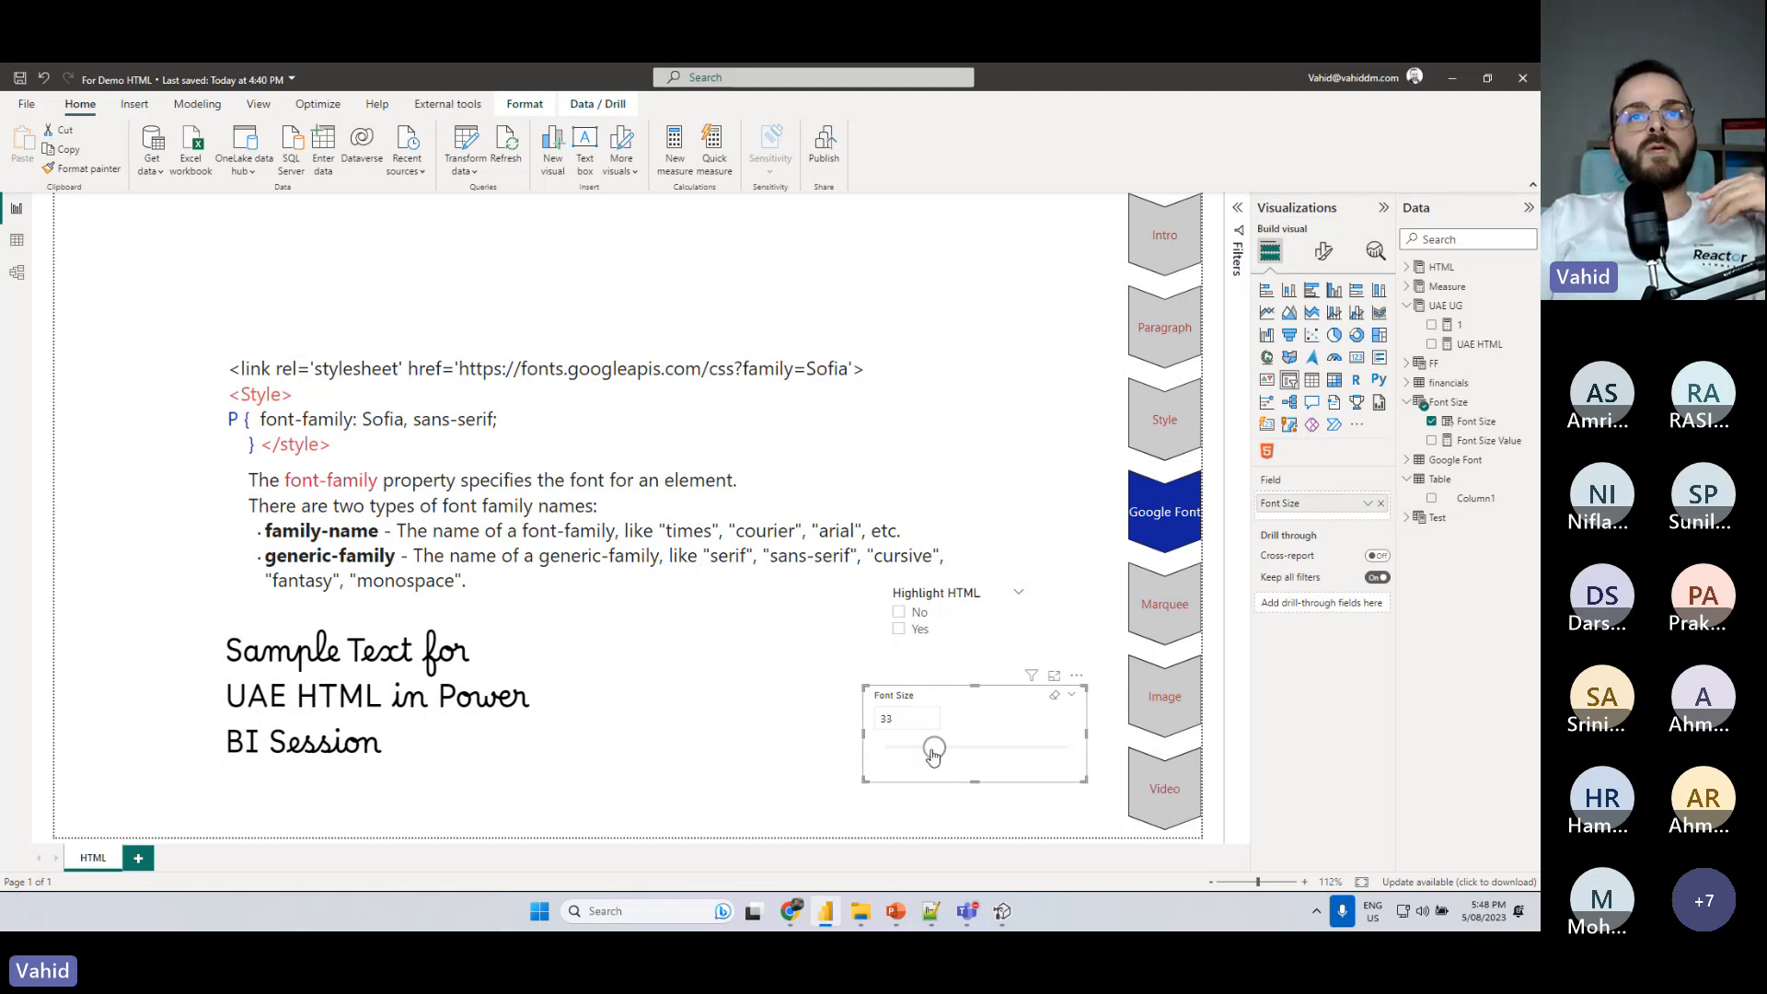
left_click_drag(935, 749, 943, 751)
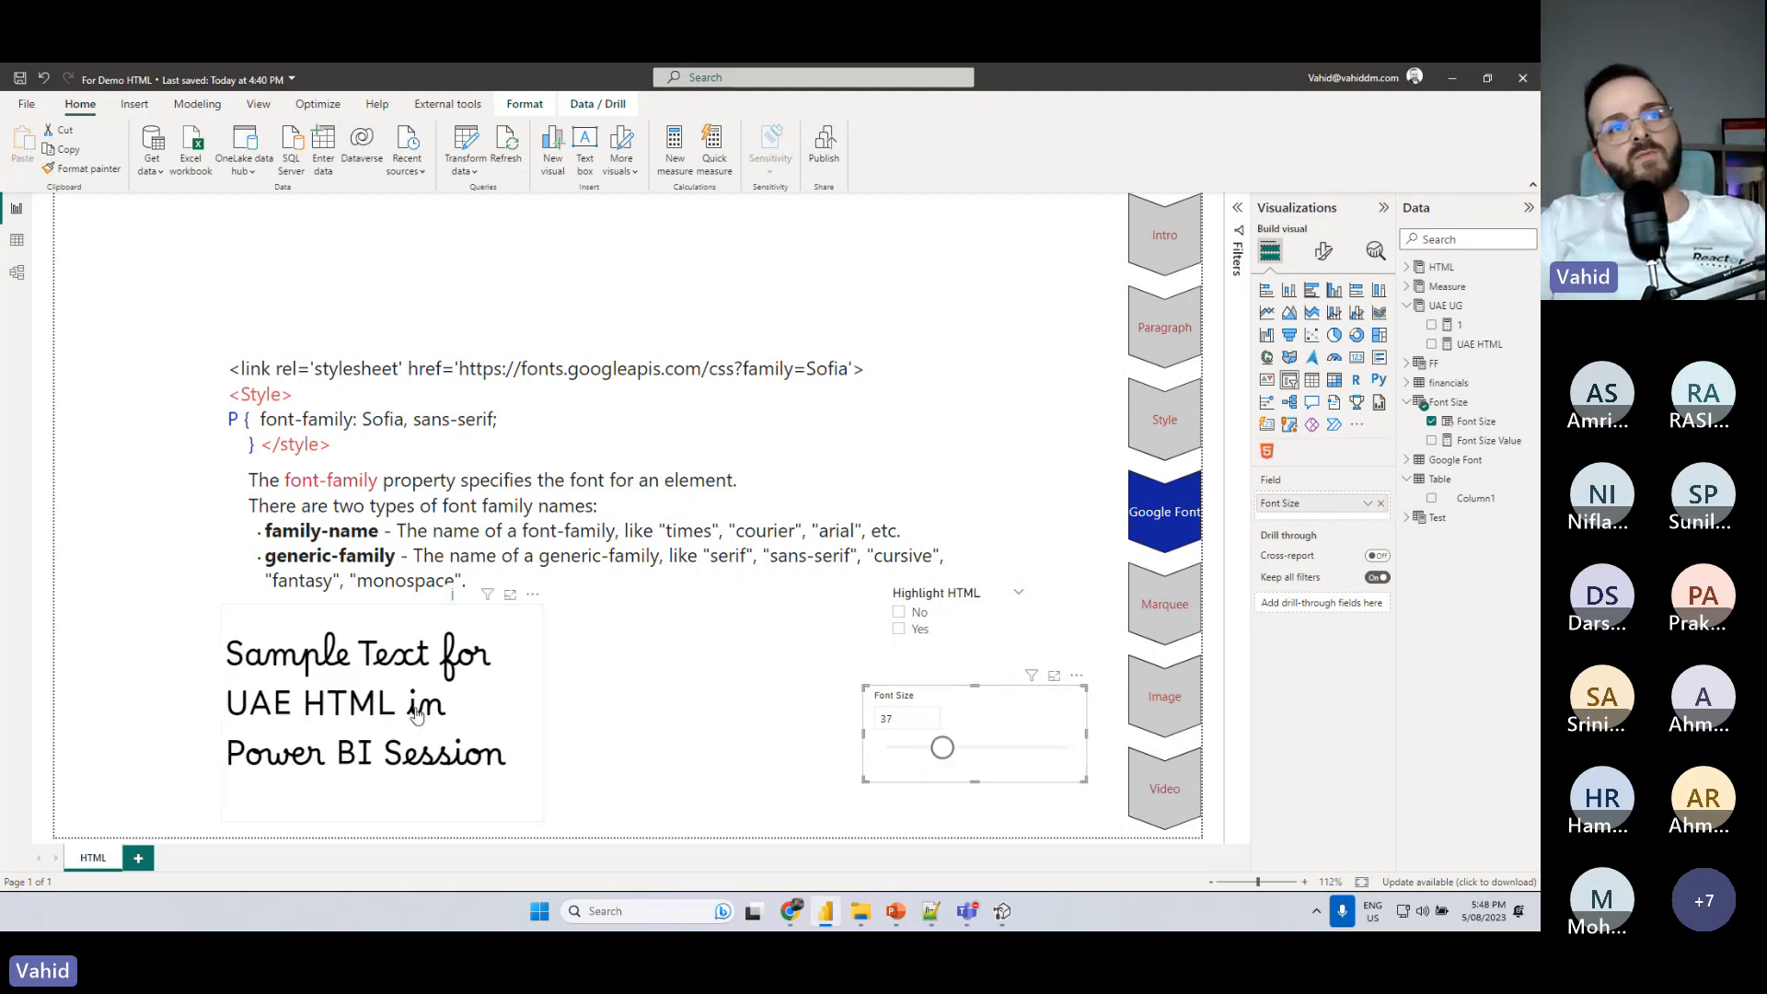
left_click(594, 722)
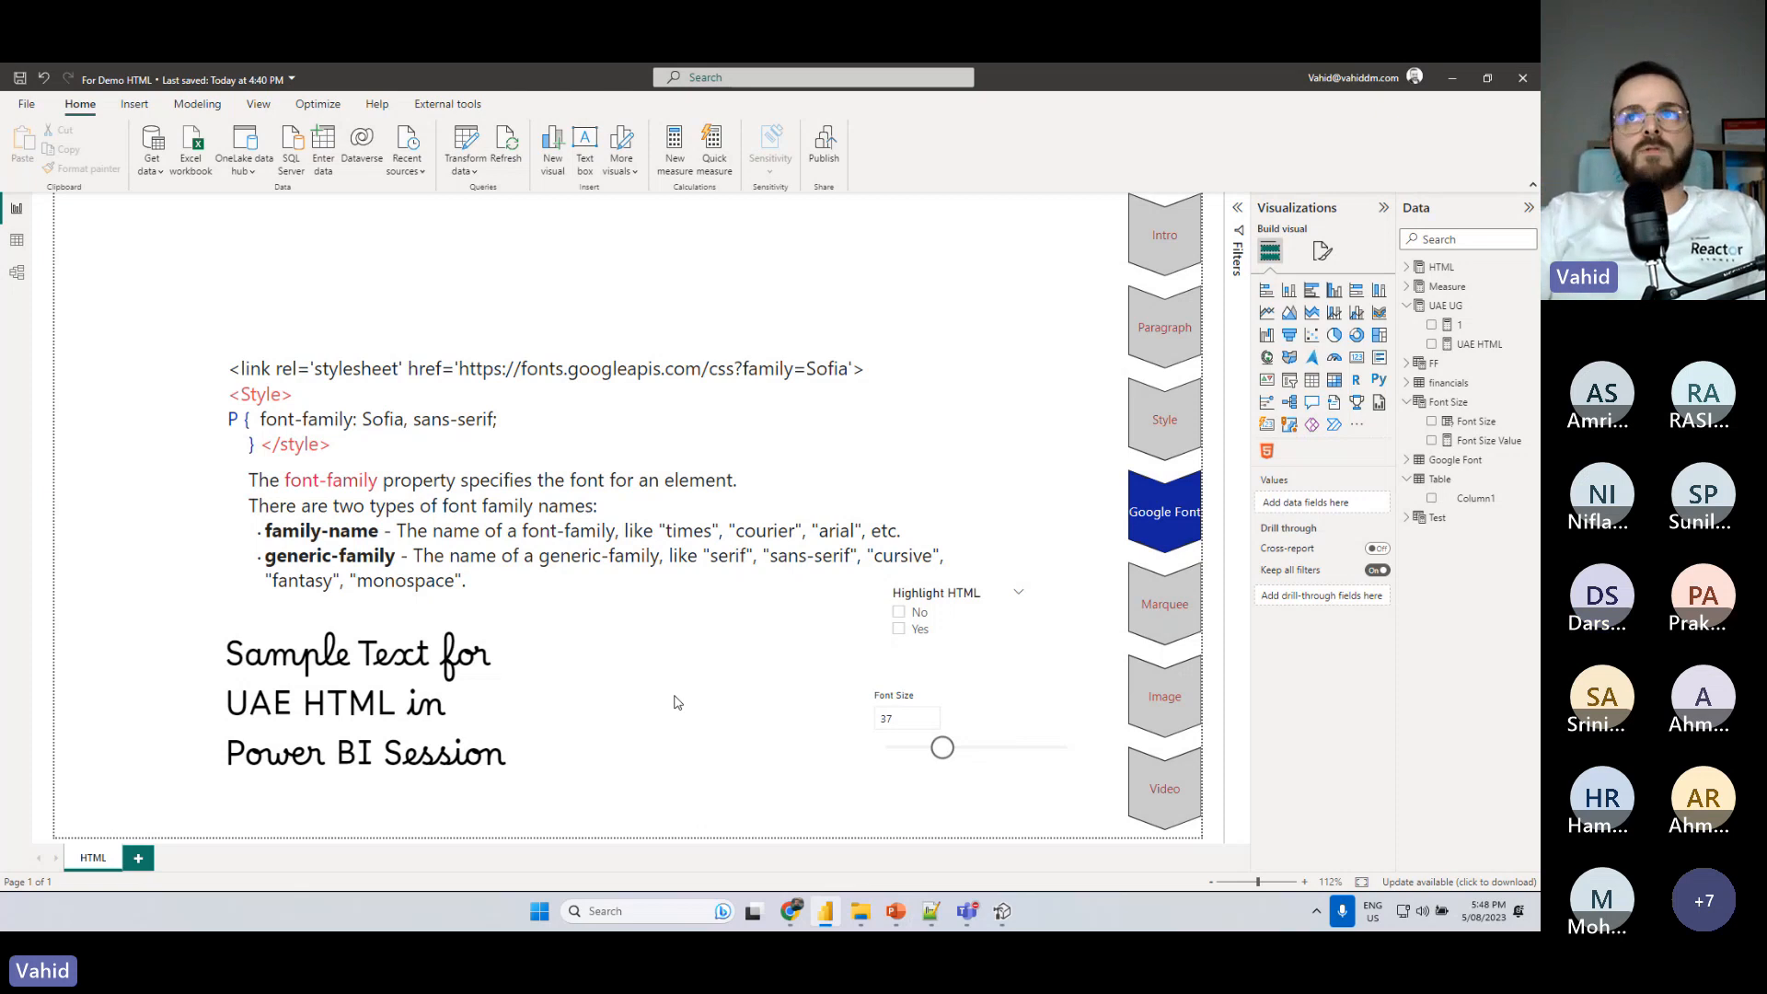
- Examine the font names in the Google Font table's data and return to the report page
left_click(17, 240)
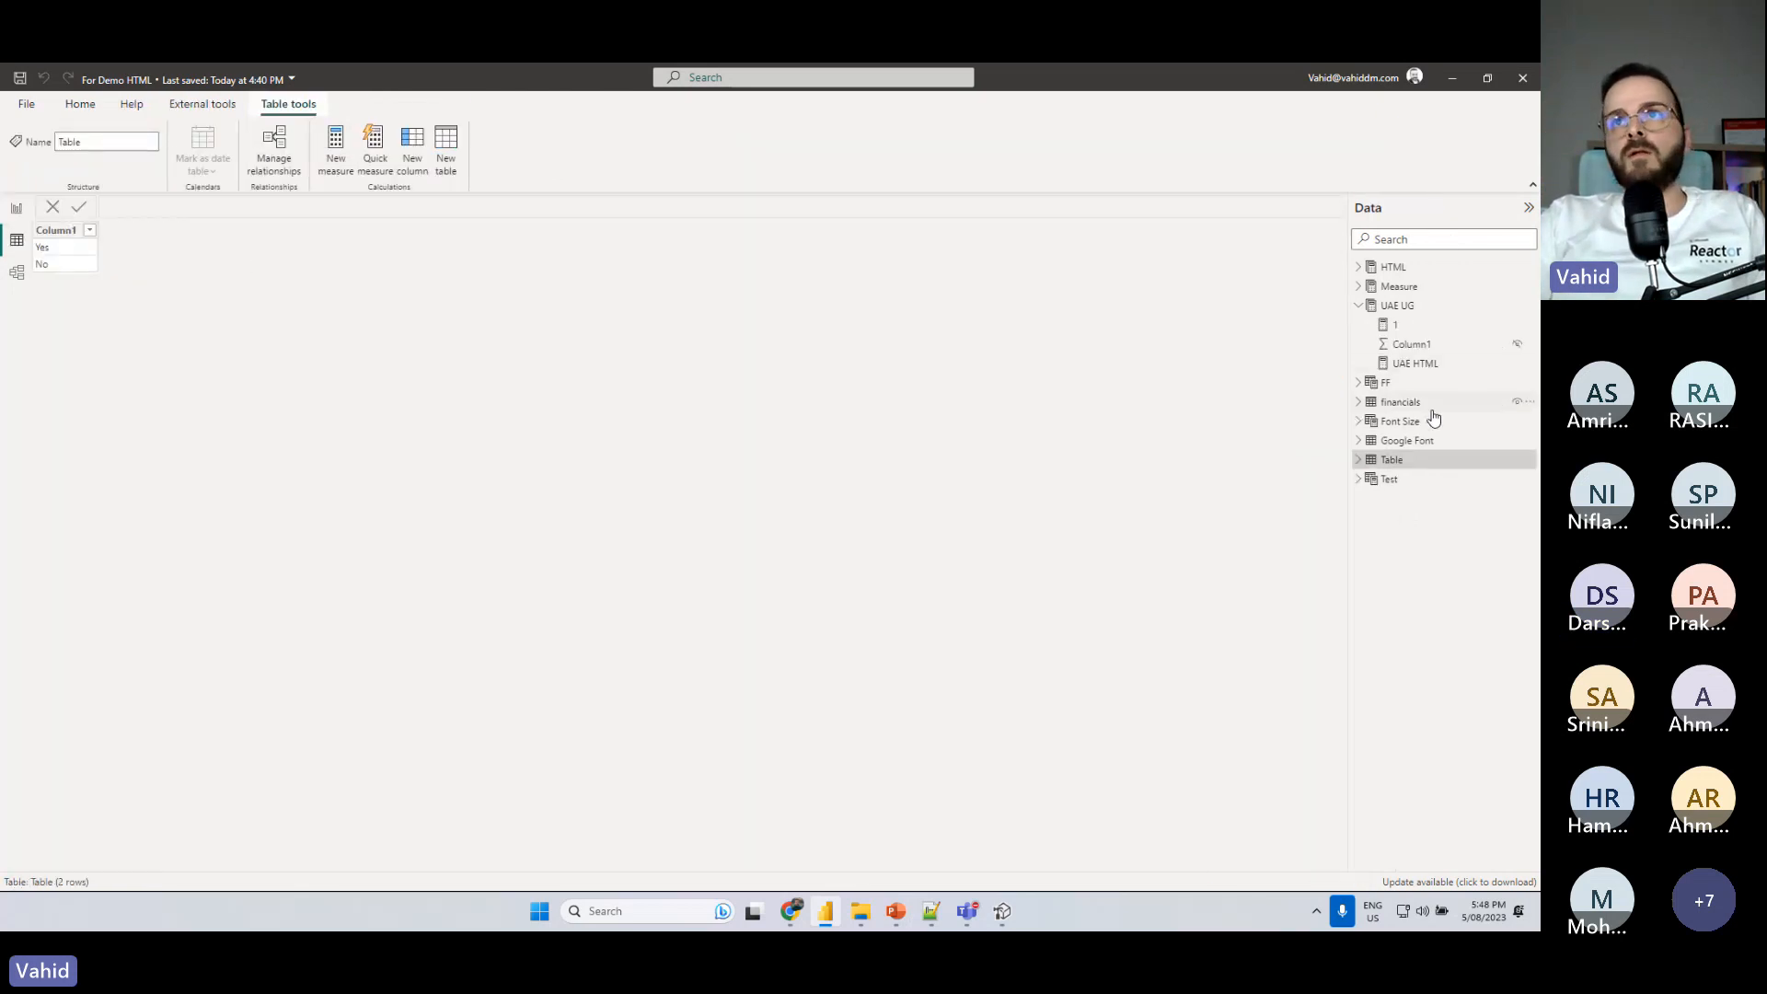
left_click(1429, 440)
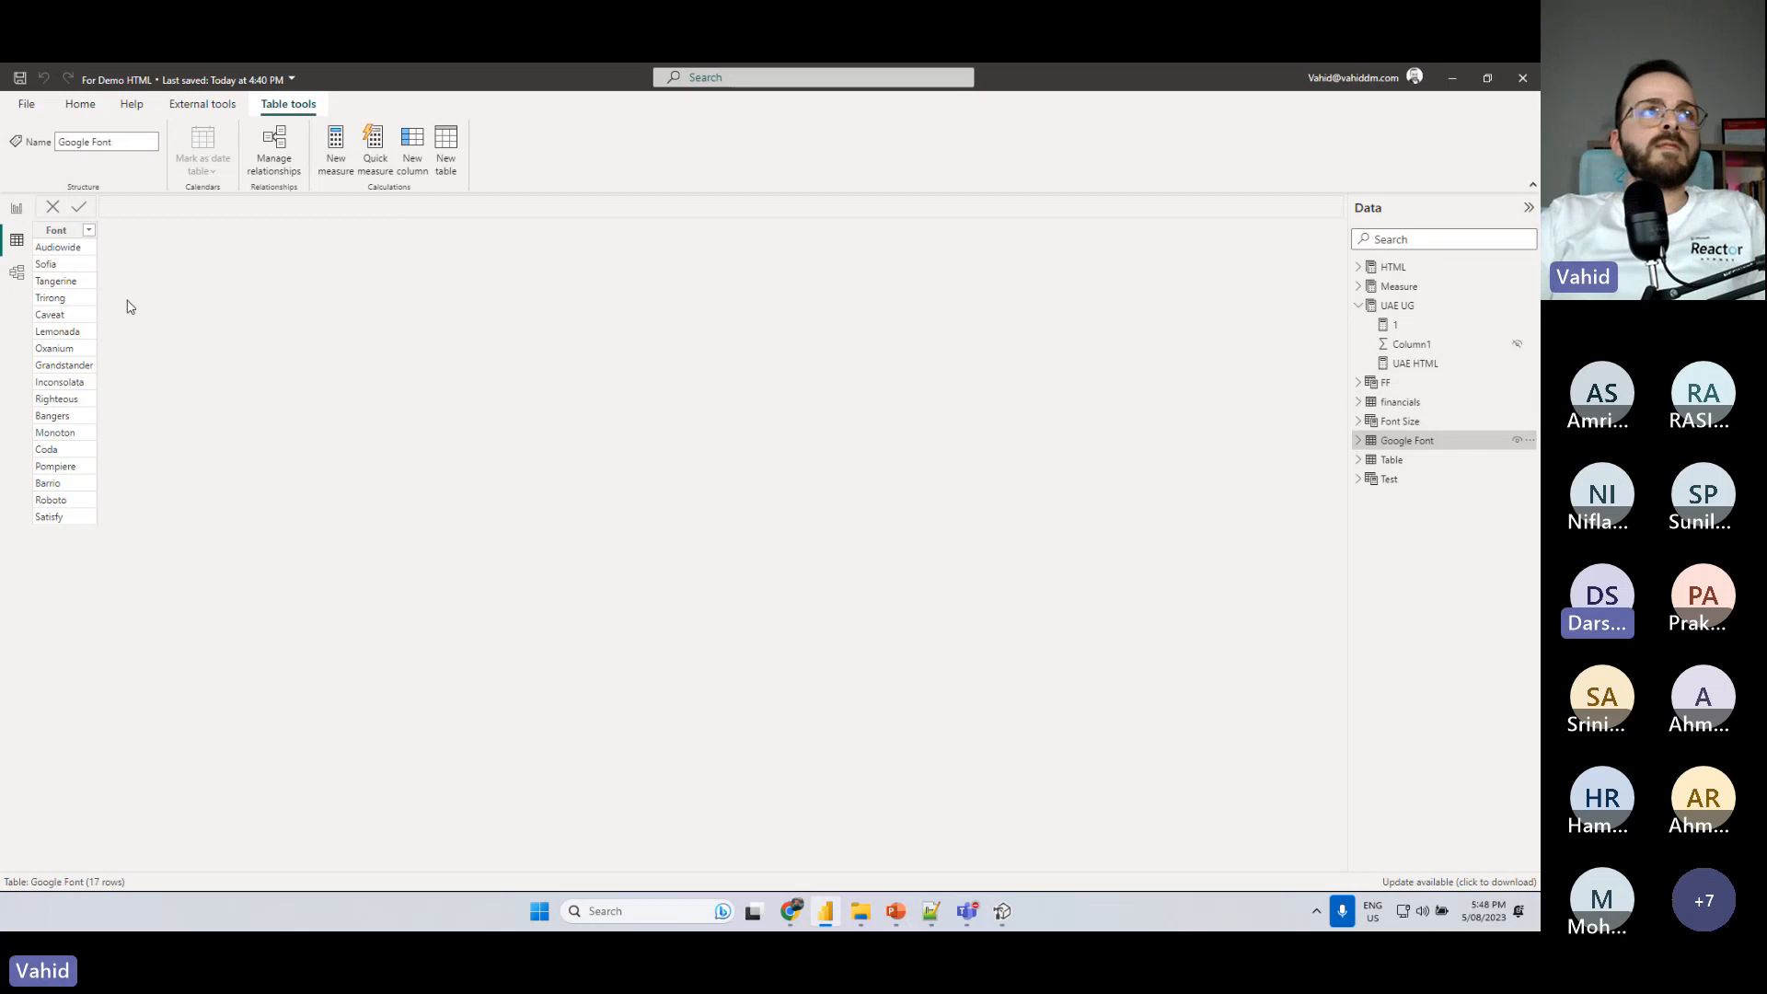
left_click(76, 254)
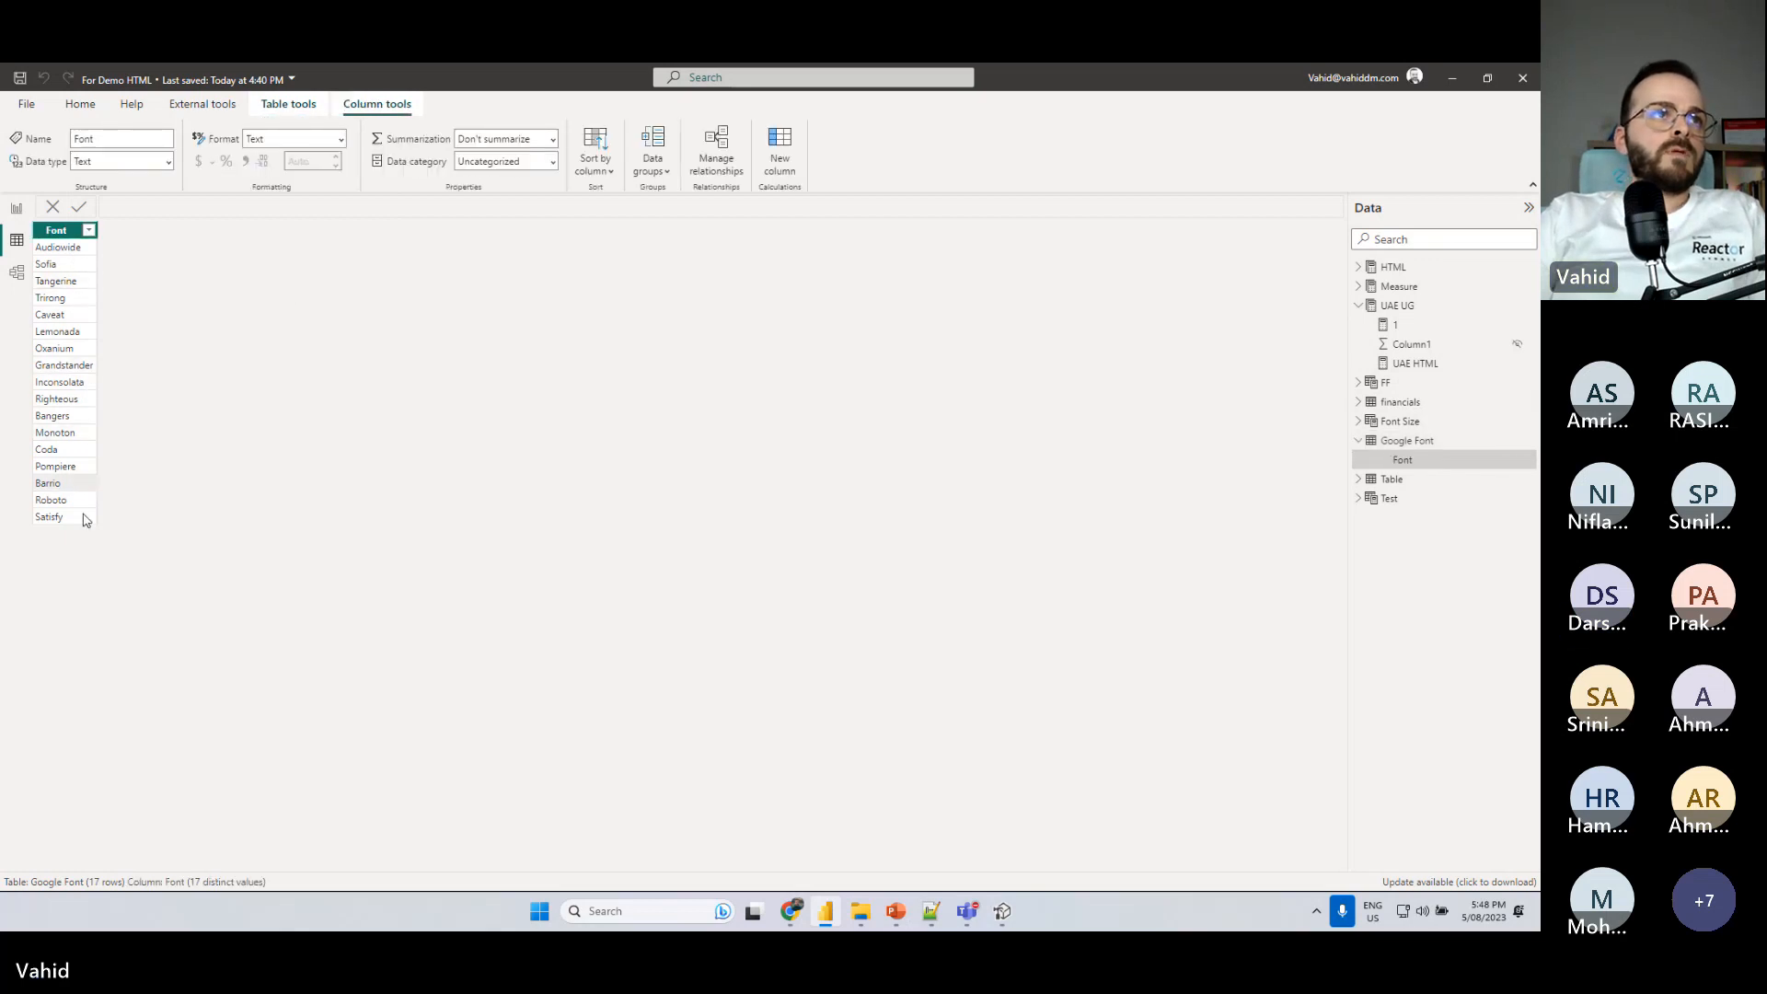
left_click(16, 208)
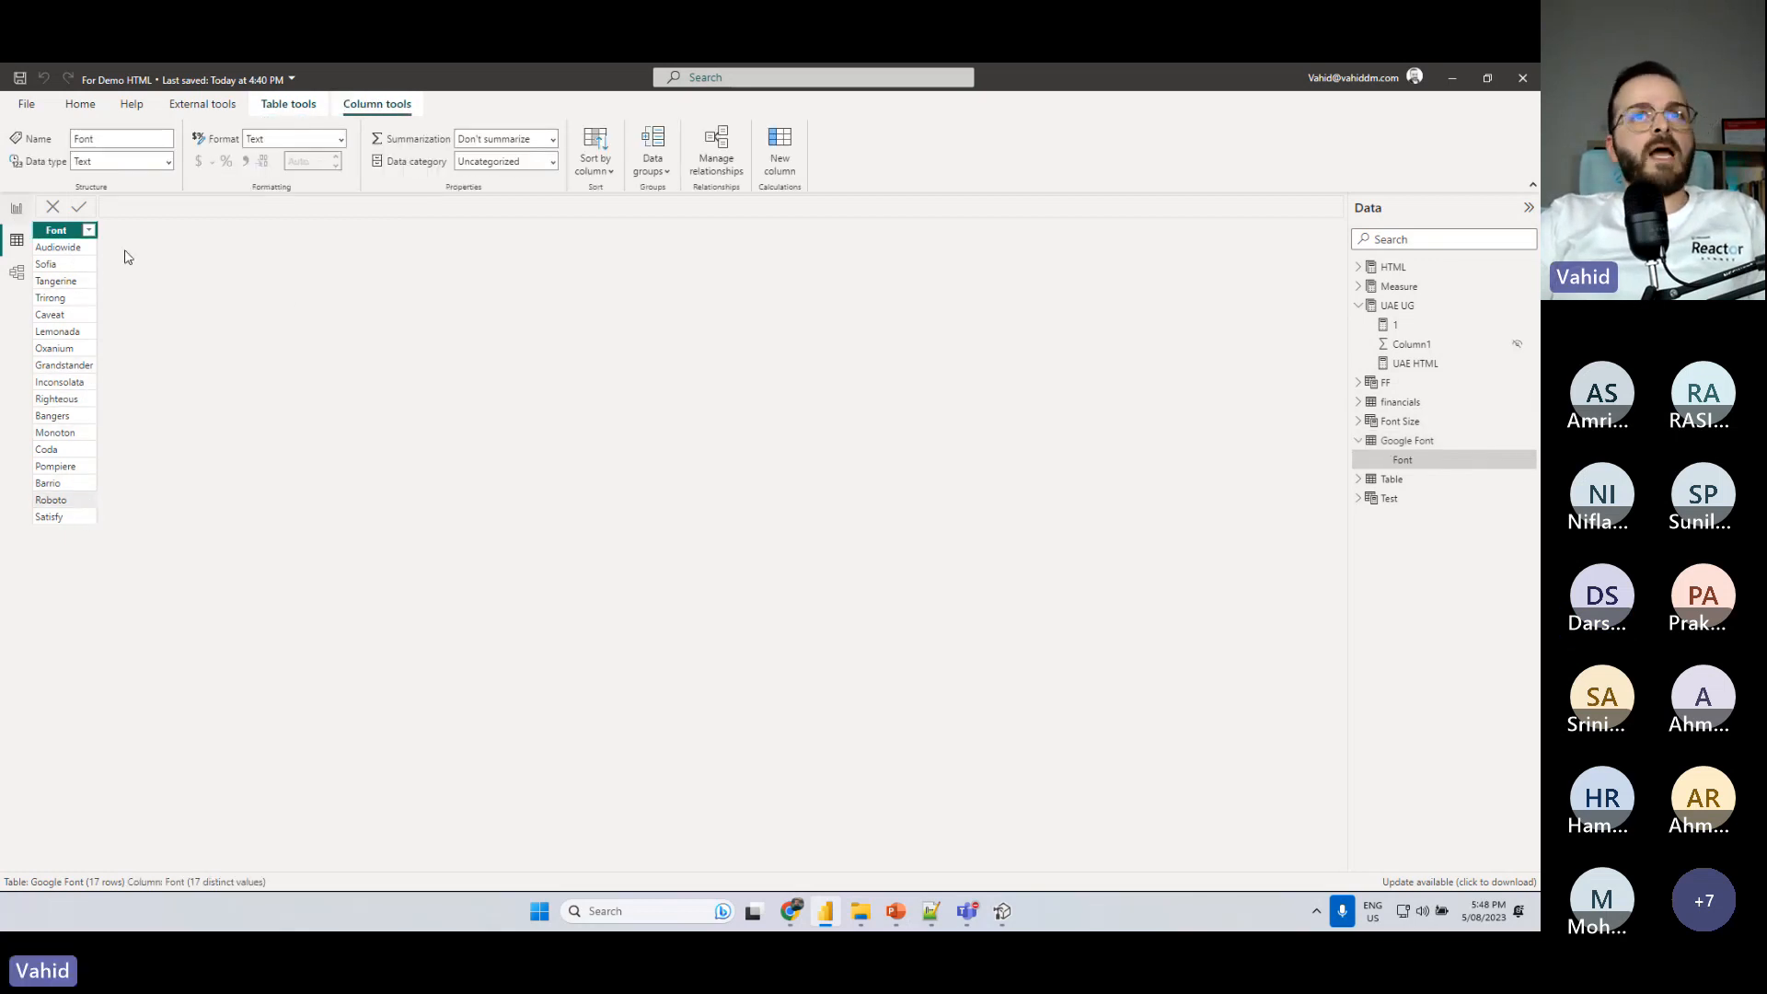
- Replace the Highlight HTML slicer's field with Font from the Google Font table and browse the slicer's font list
left_click(965, 653)
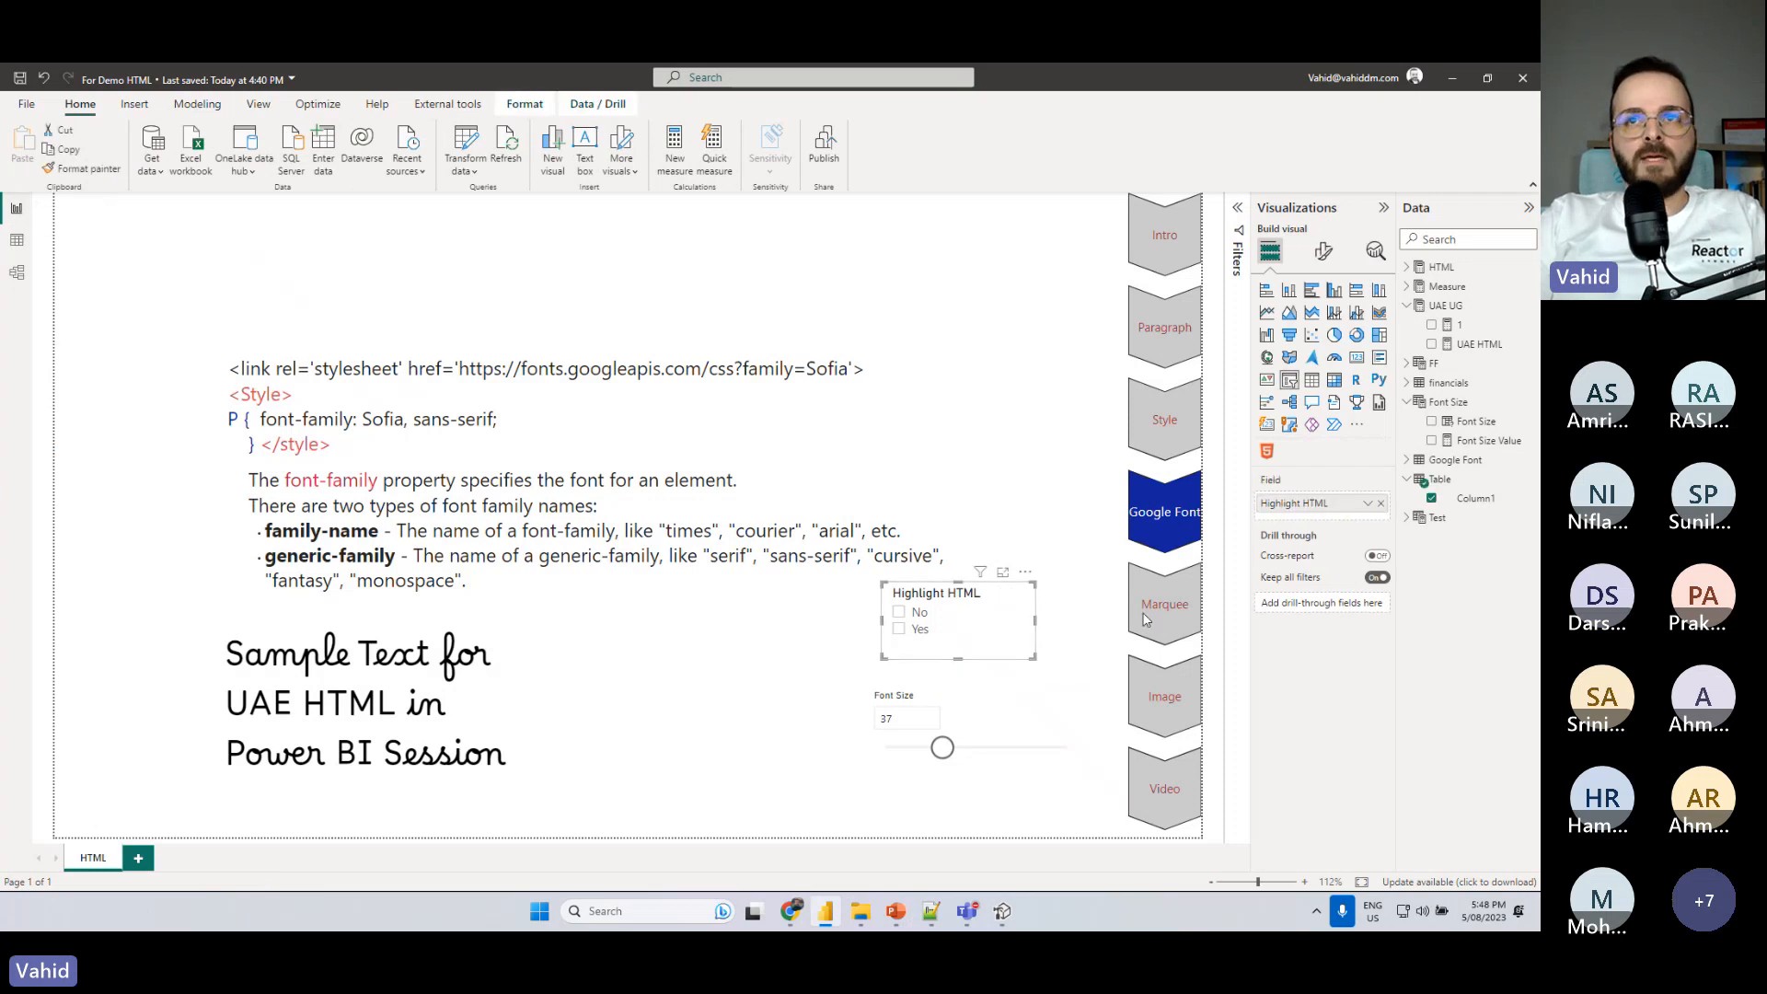
left_click(1408, 460)
left_click_drag(1445, 480, 1137, 622)
left_click_drag(1320, 529, 1316, 513)
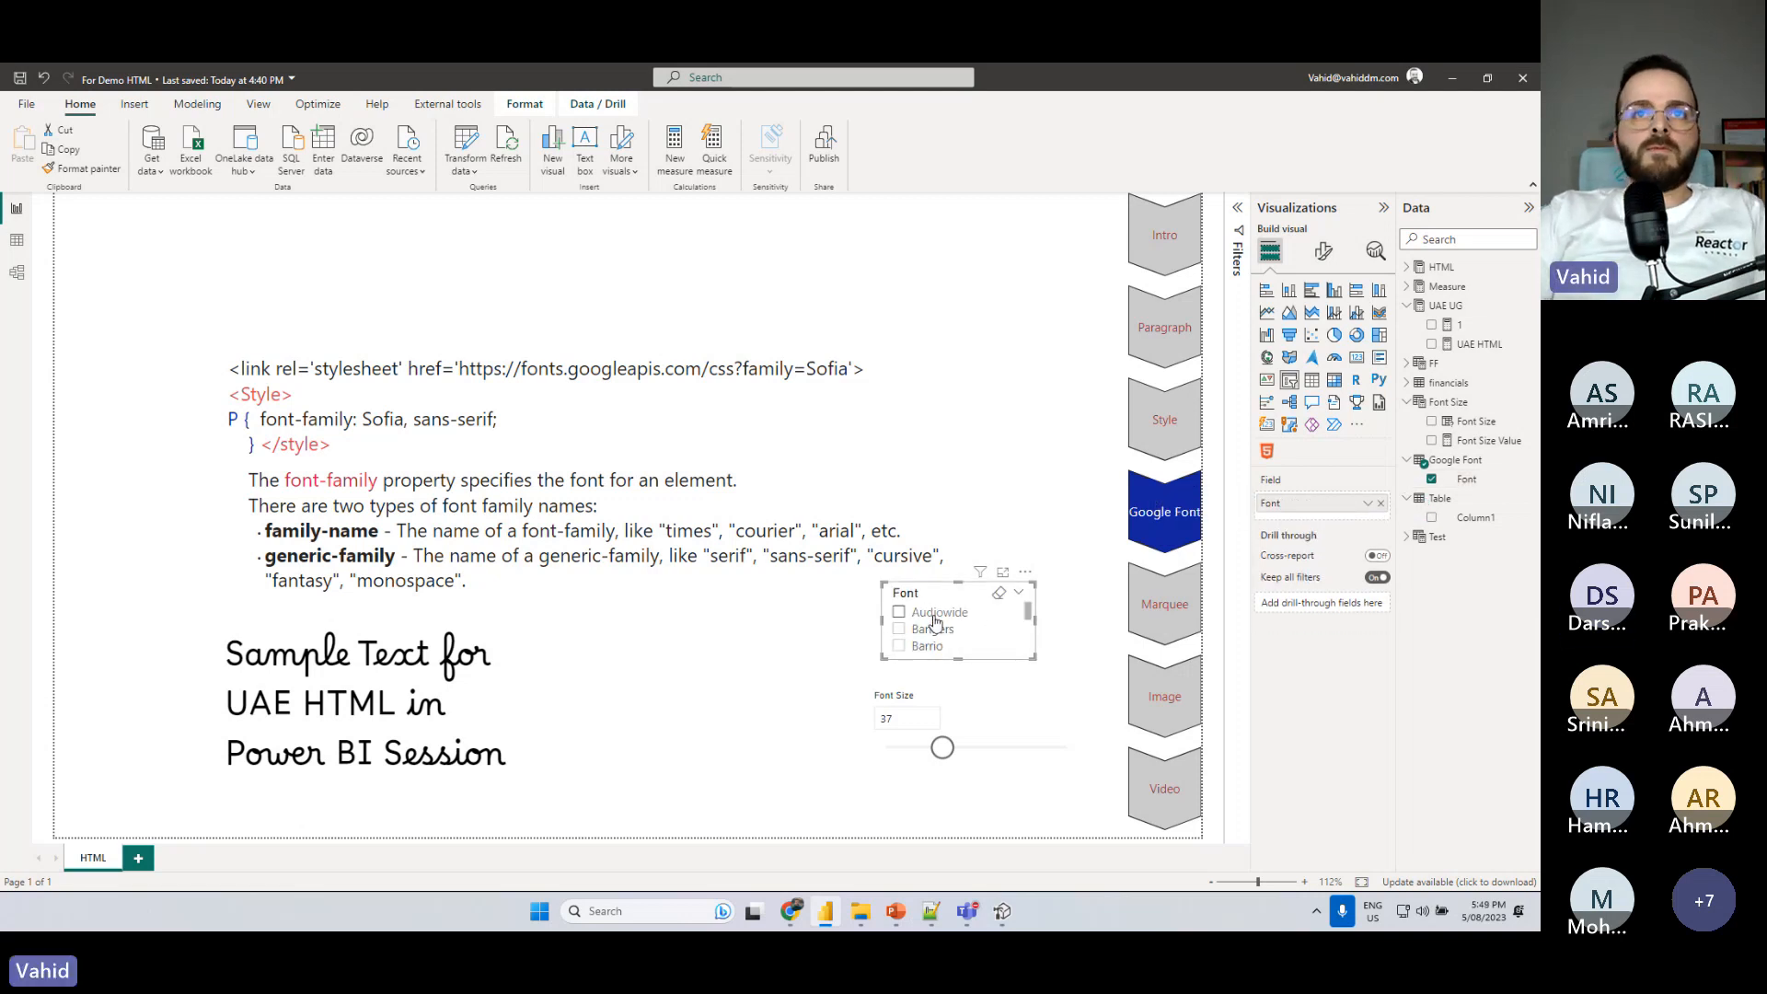
scroll(936, 626, "down", 2)
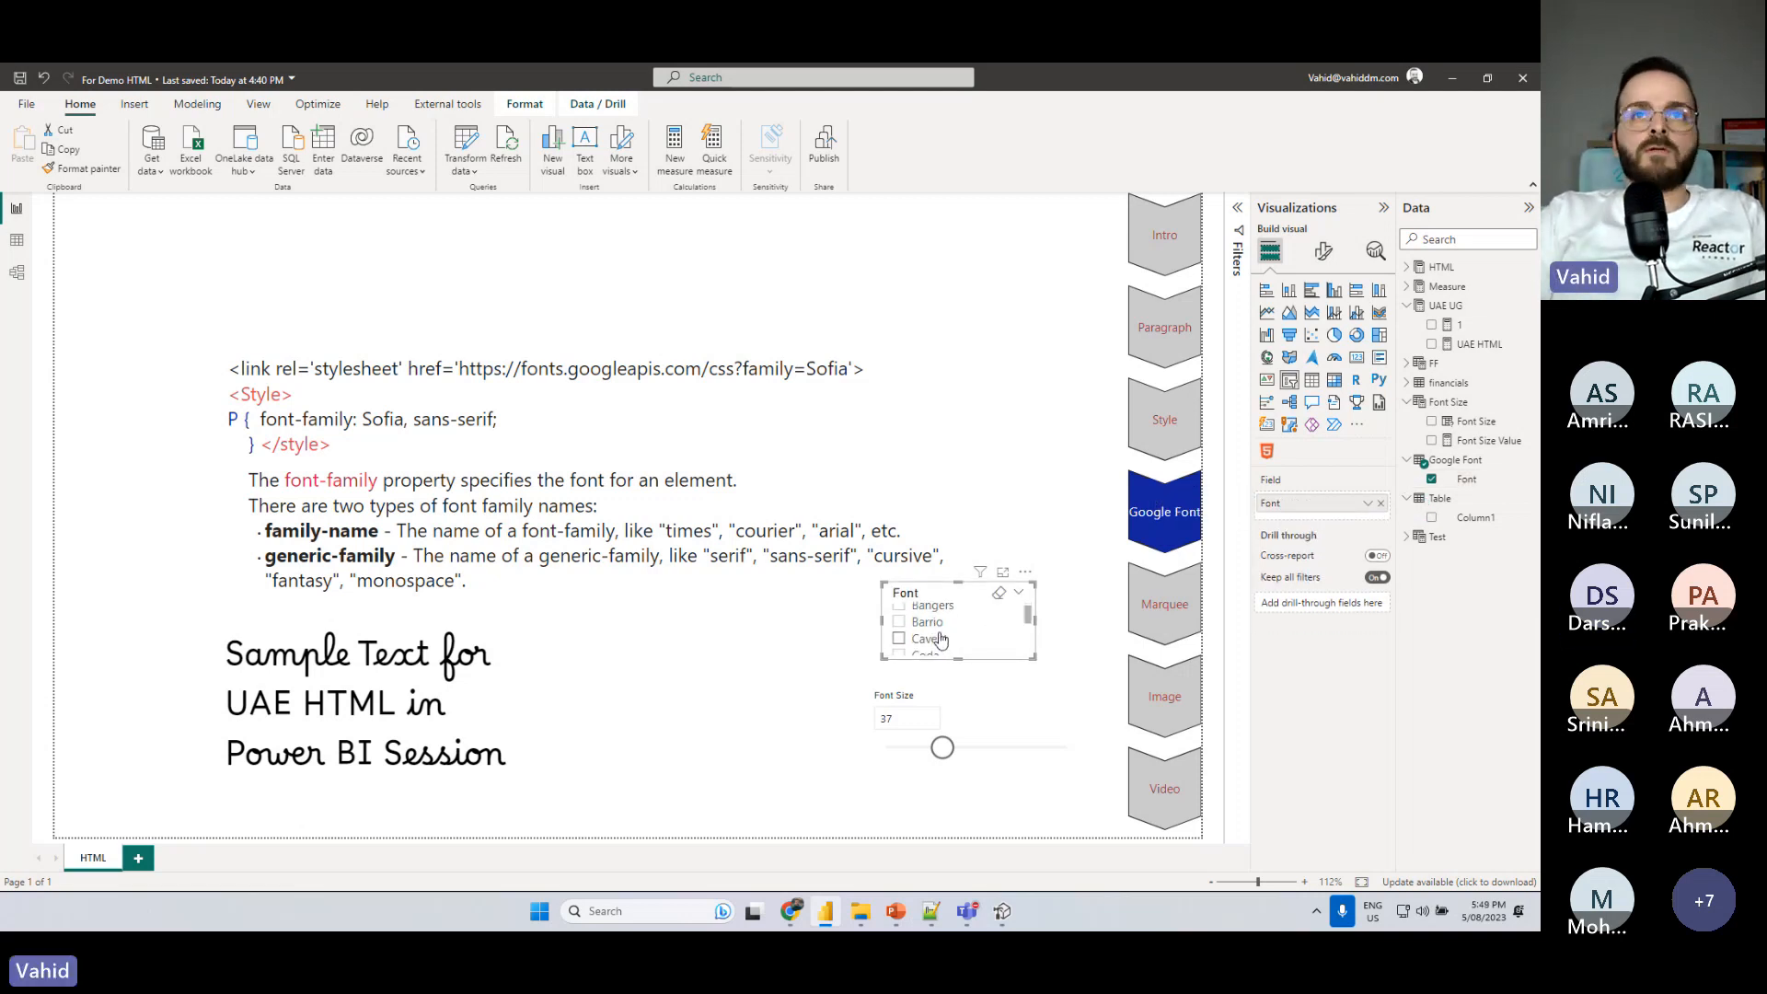
scroll(948, 640, "down", 5)
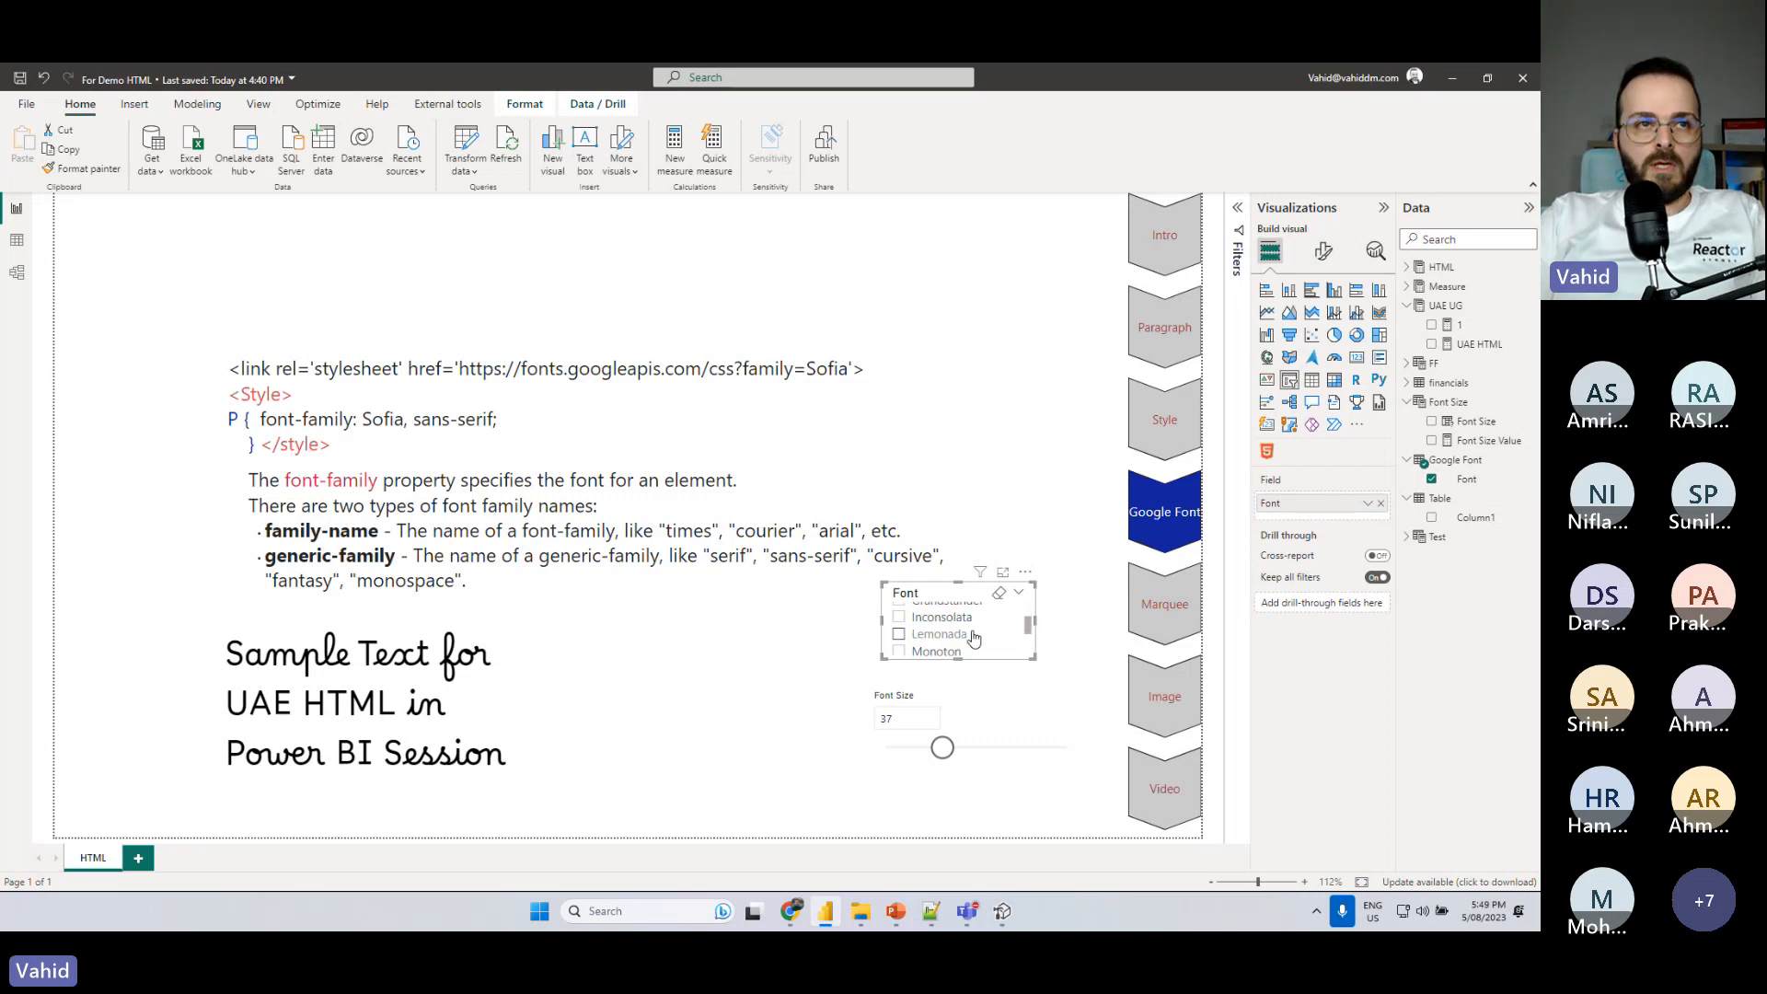
scroll(957, 635, "up", 7)
- In Tabular Editor, remove the measure's leading blank line, clear the _HHT variable's SELECTEDVALUE expression, and rename that variable _GFA
left_click(539, 686)
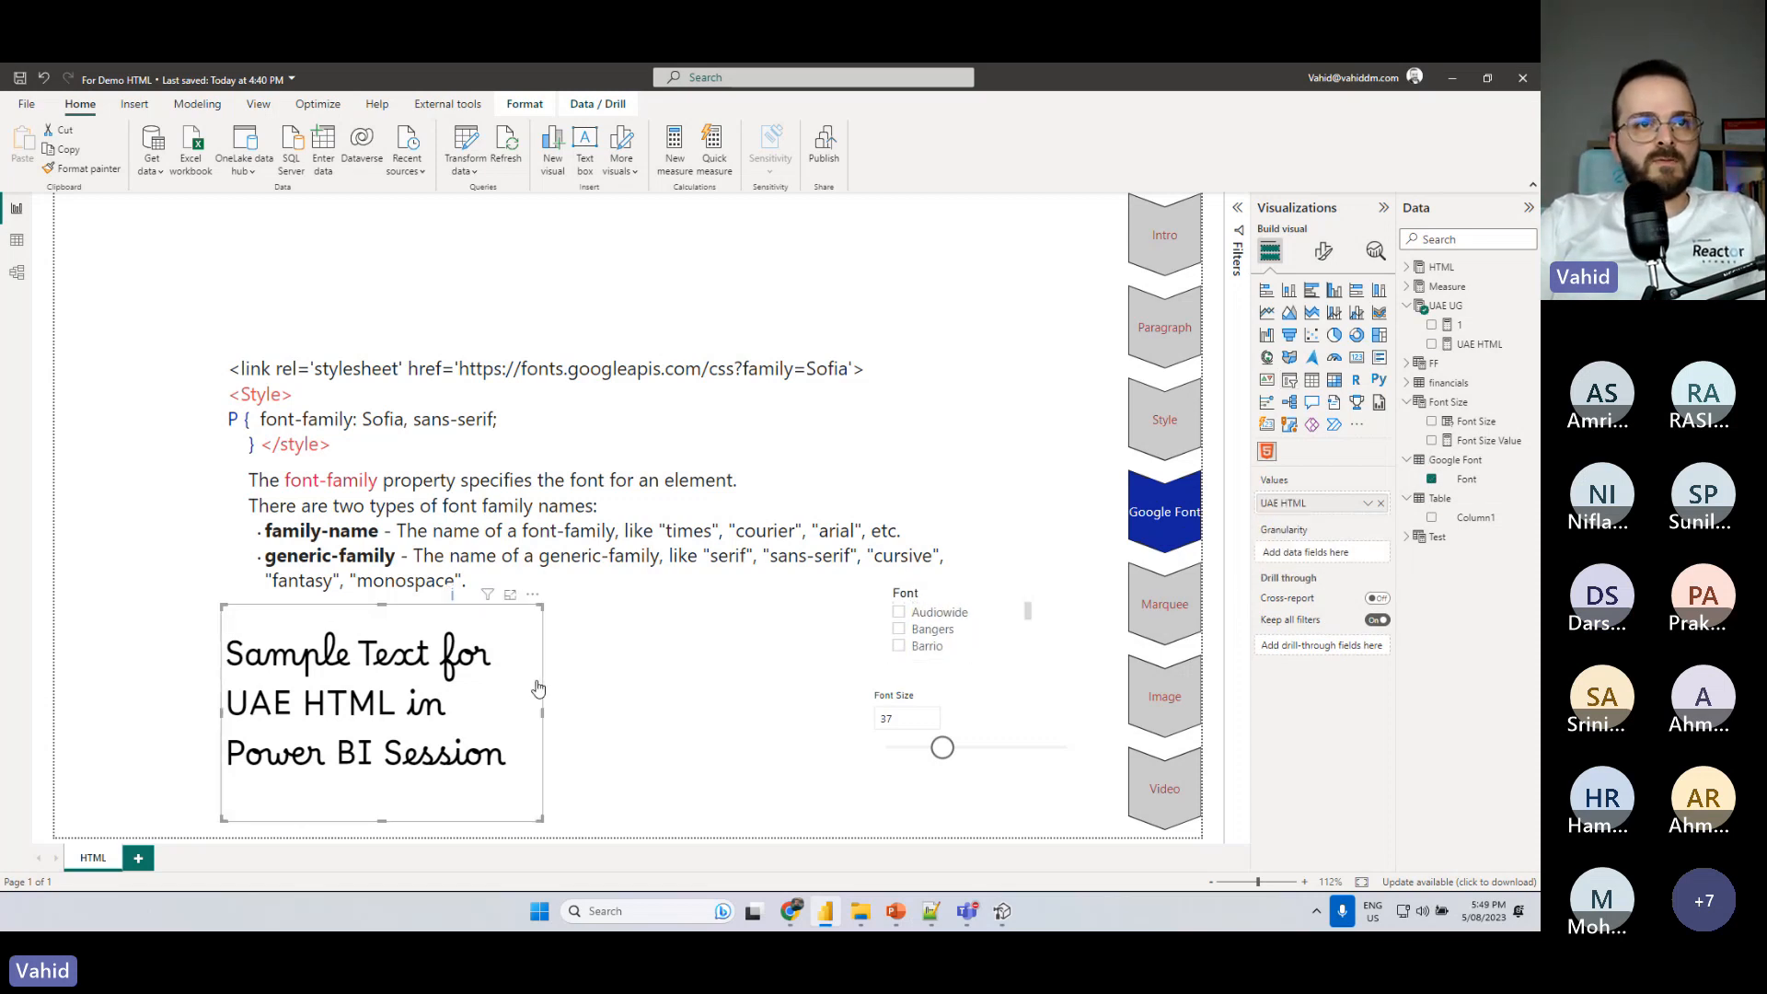
left_click(1004, 911)
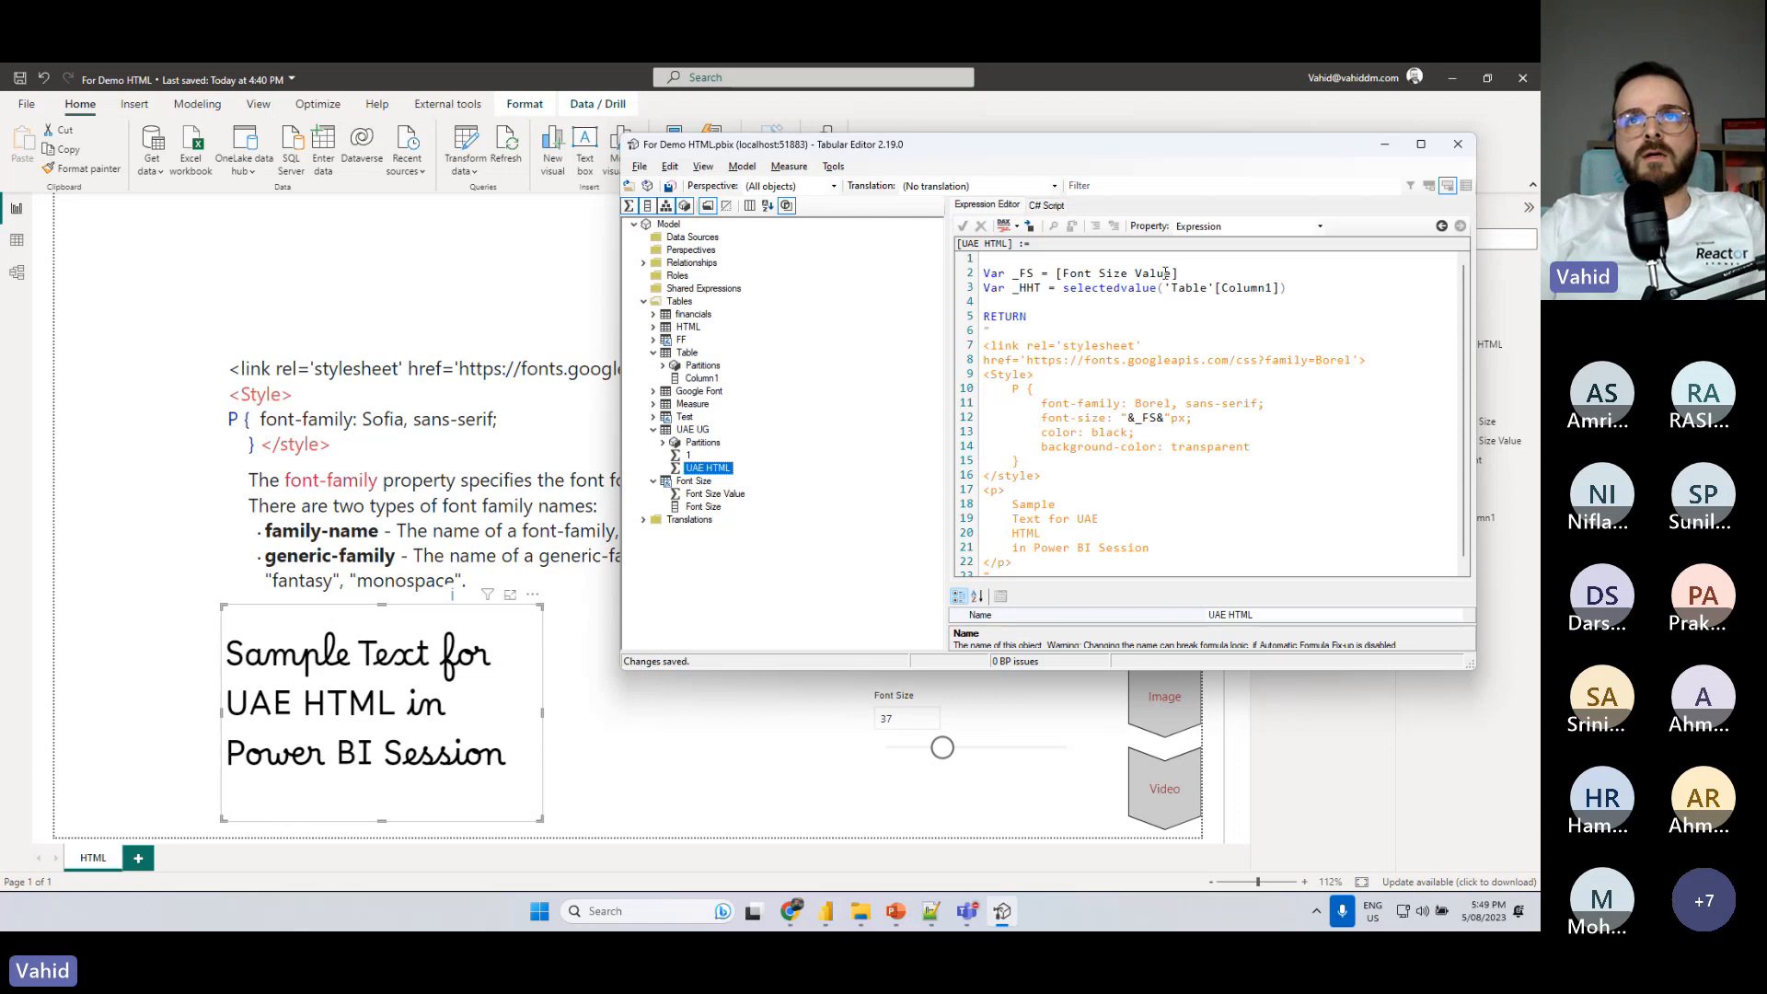
key("Delete")
key("Delete")
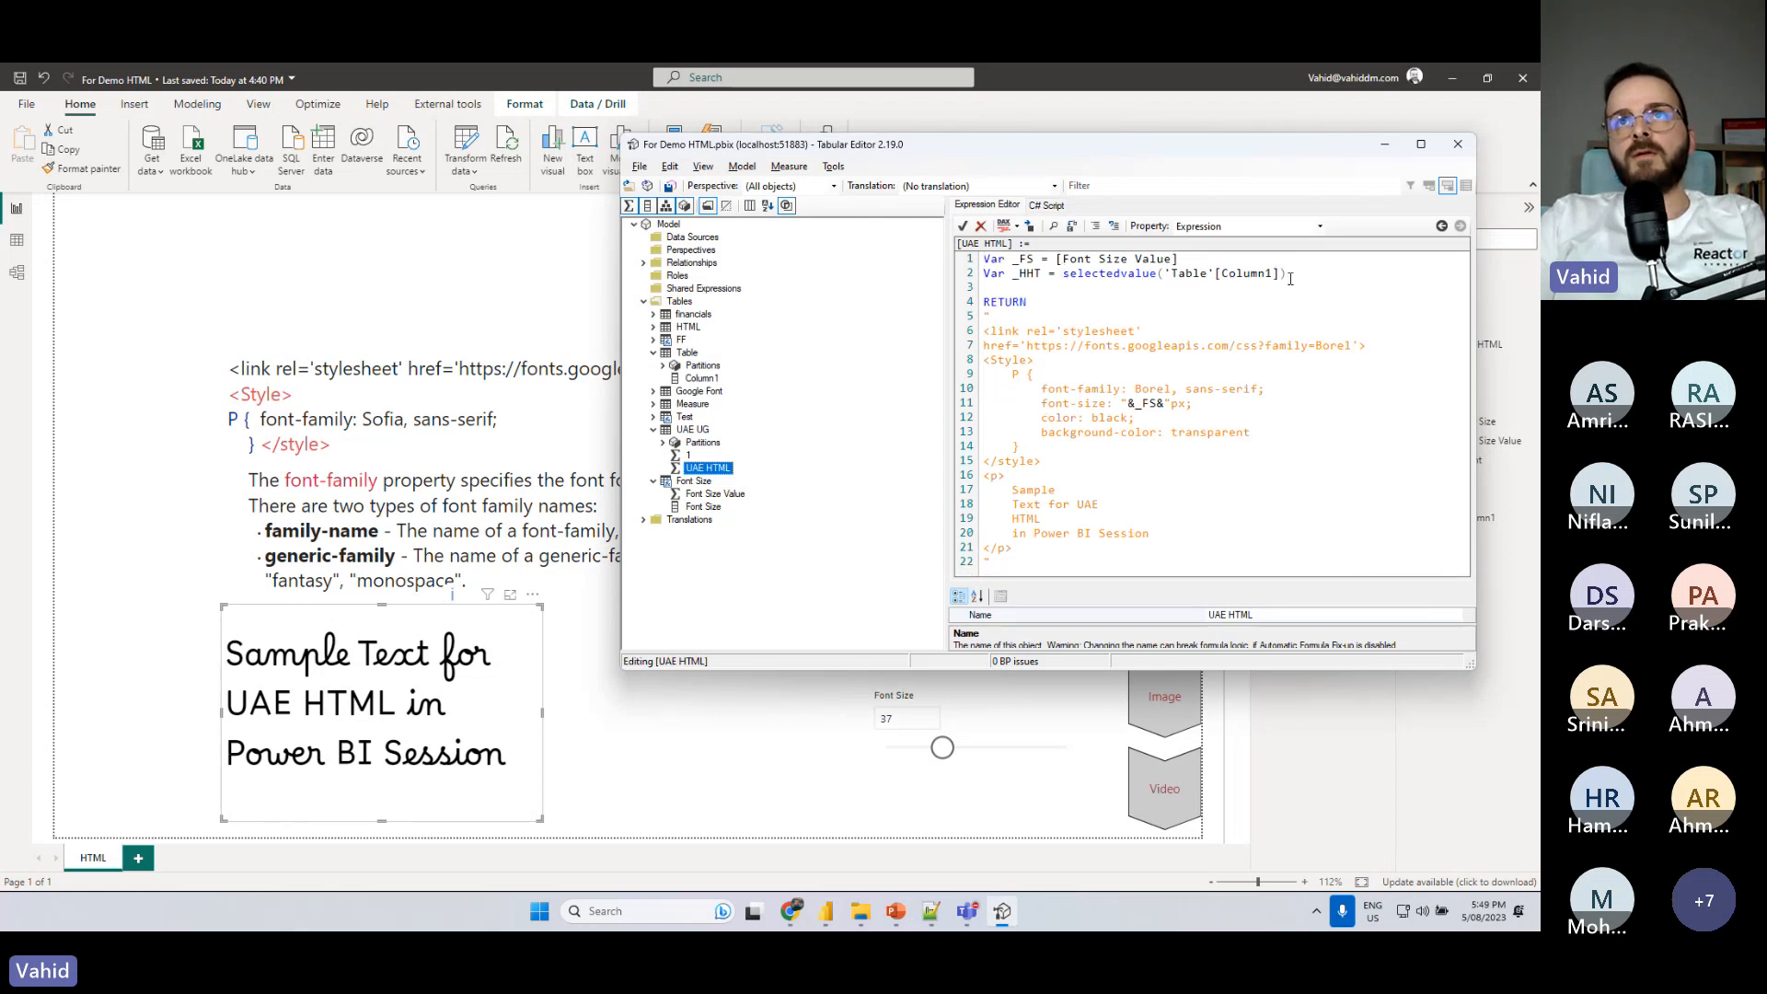
left_click_drag(1290, 276, 1063, 273)
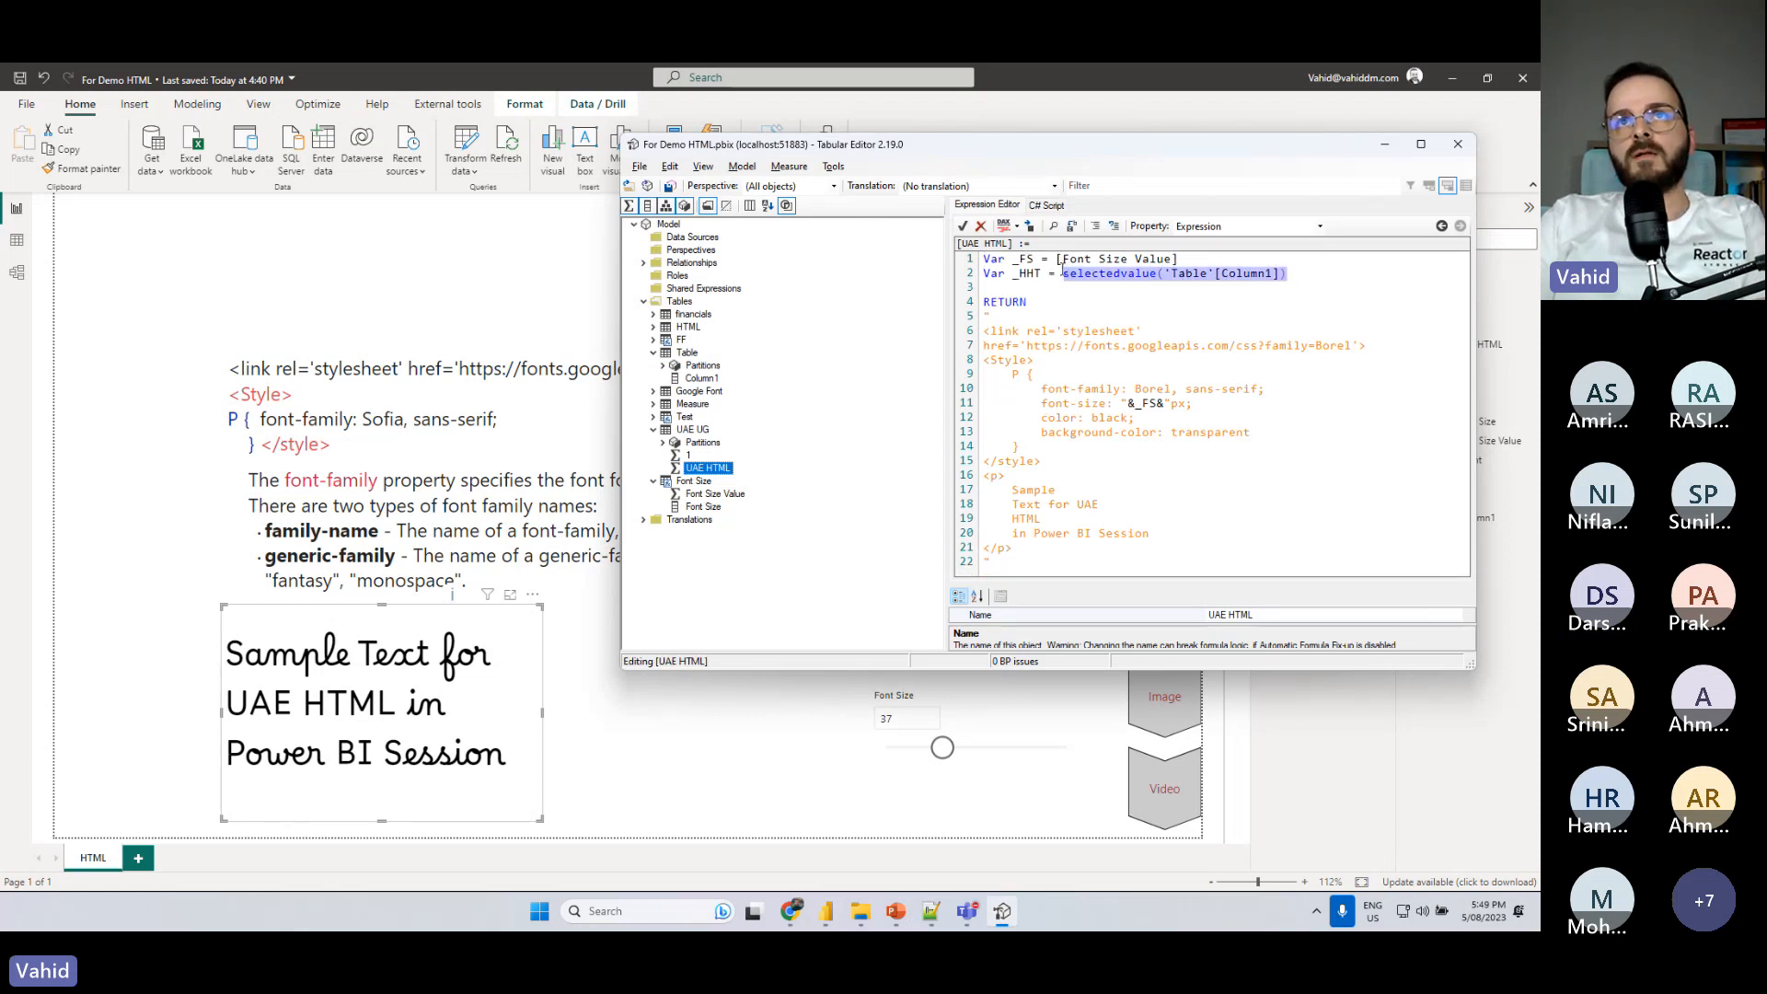
key("Delete")
double_click(1029, 273)
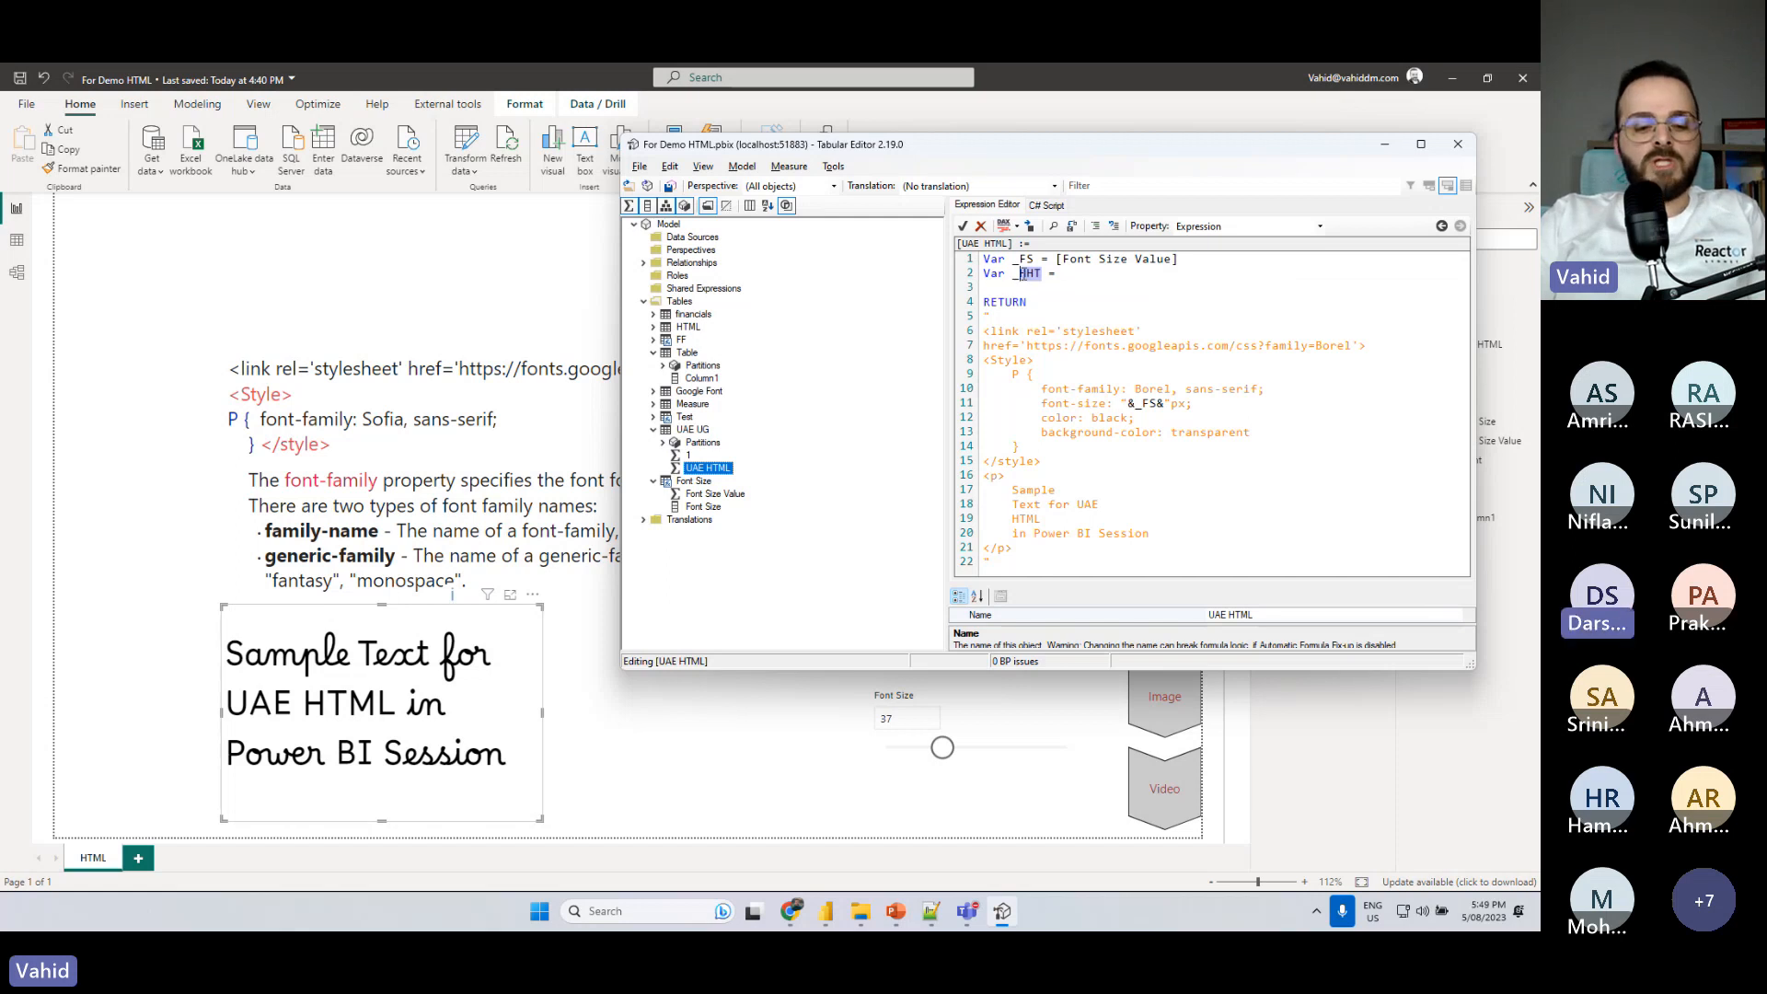
type("C")
type("F")
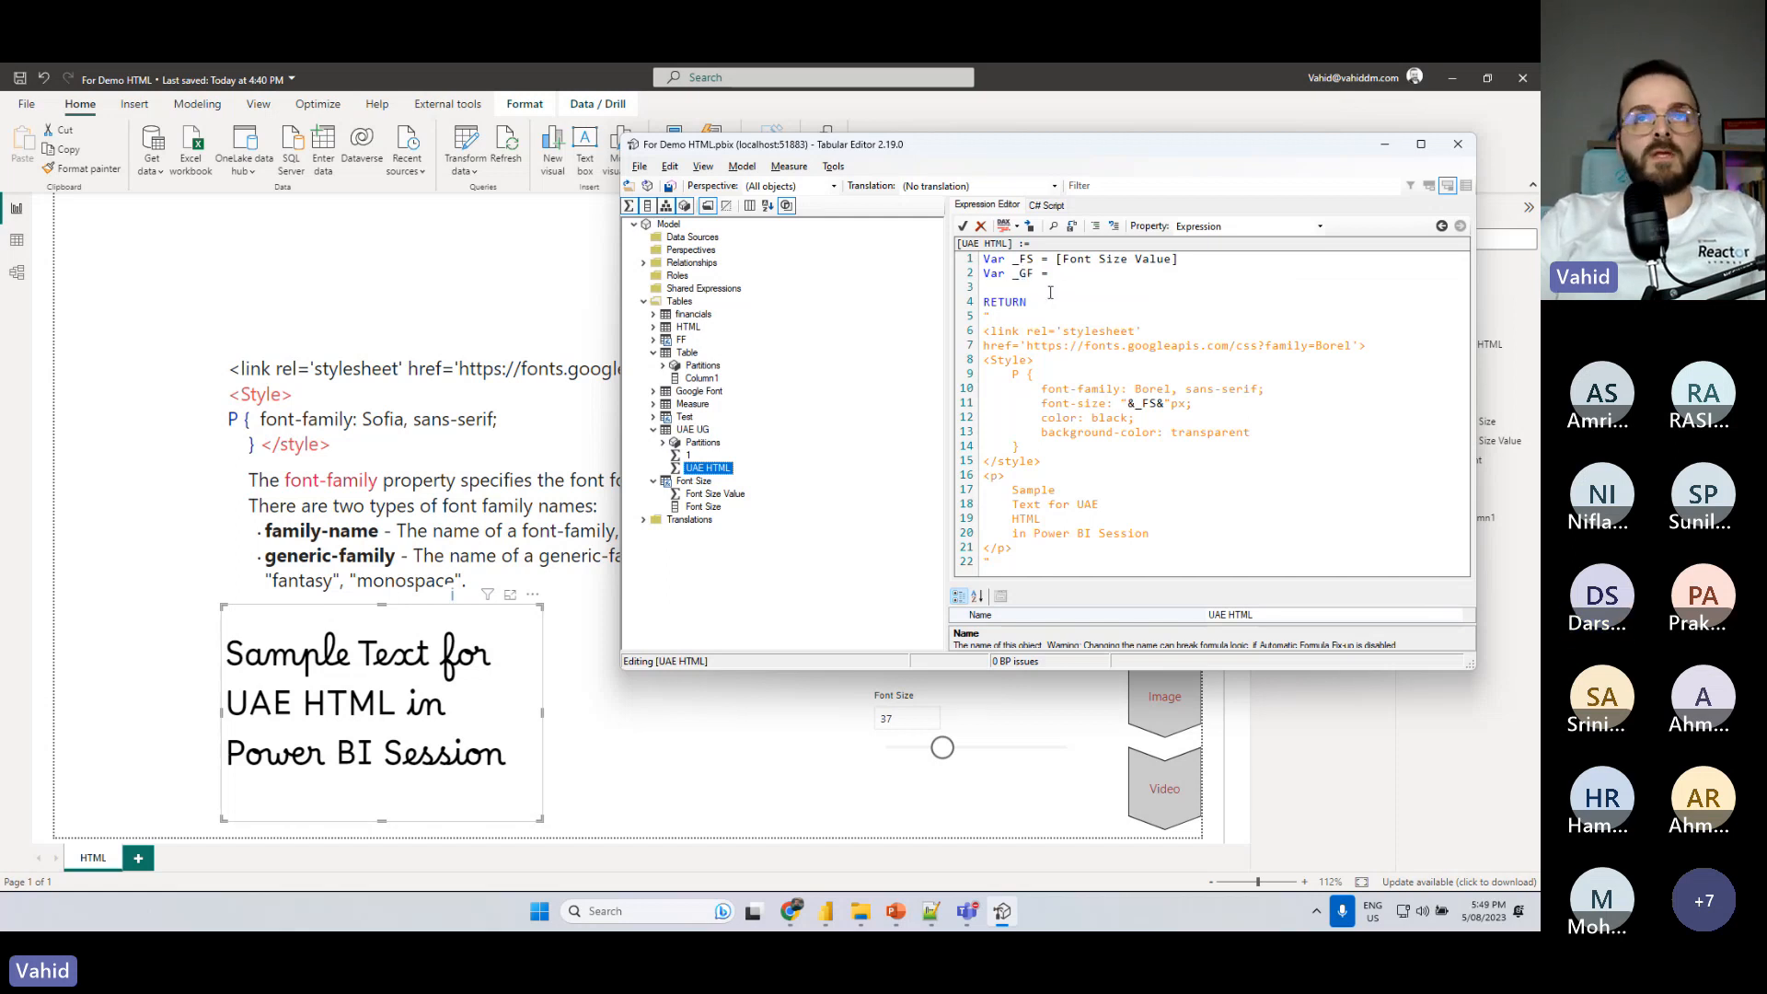
type("A")
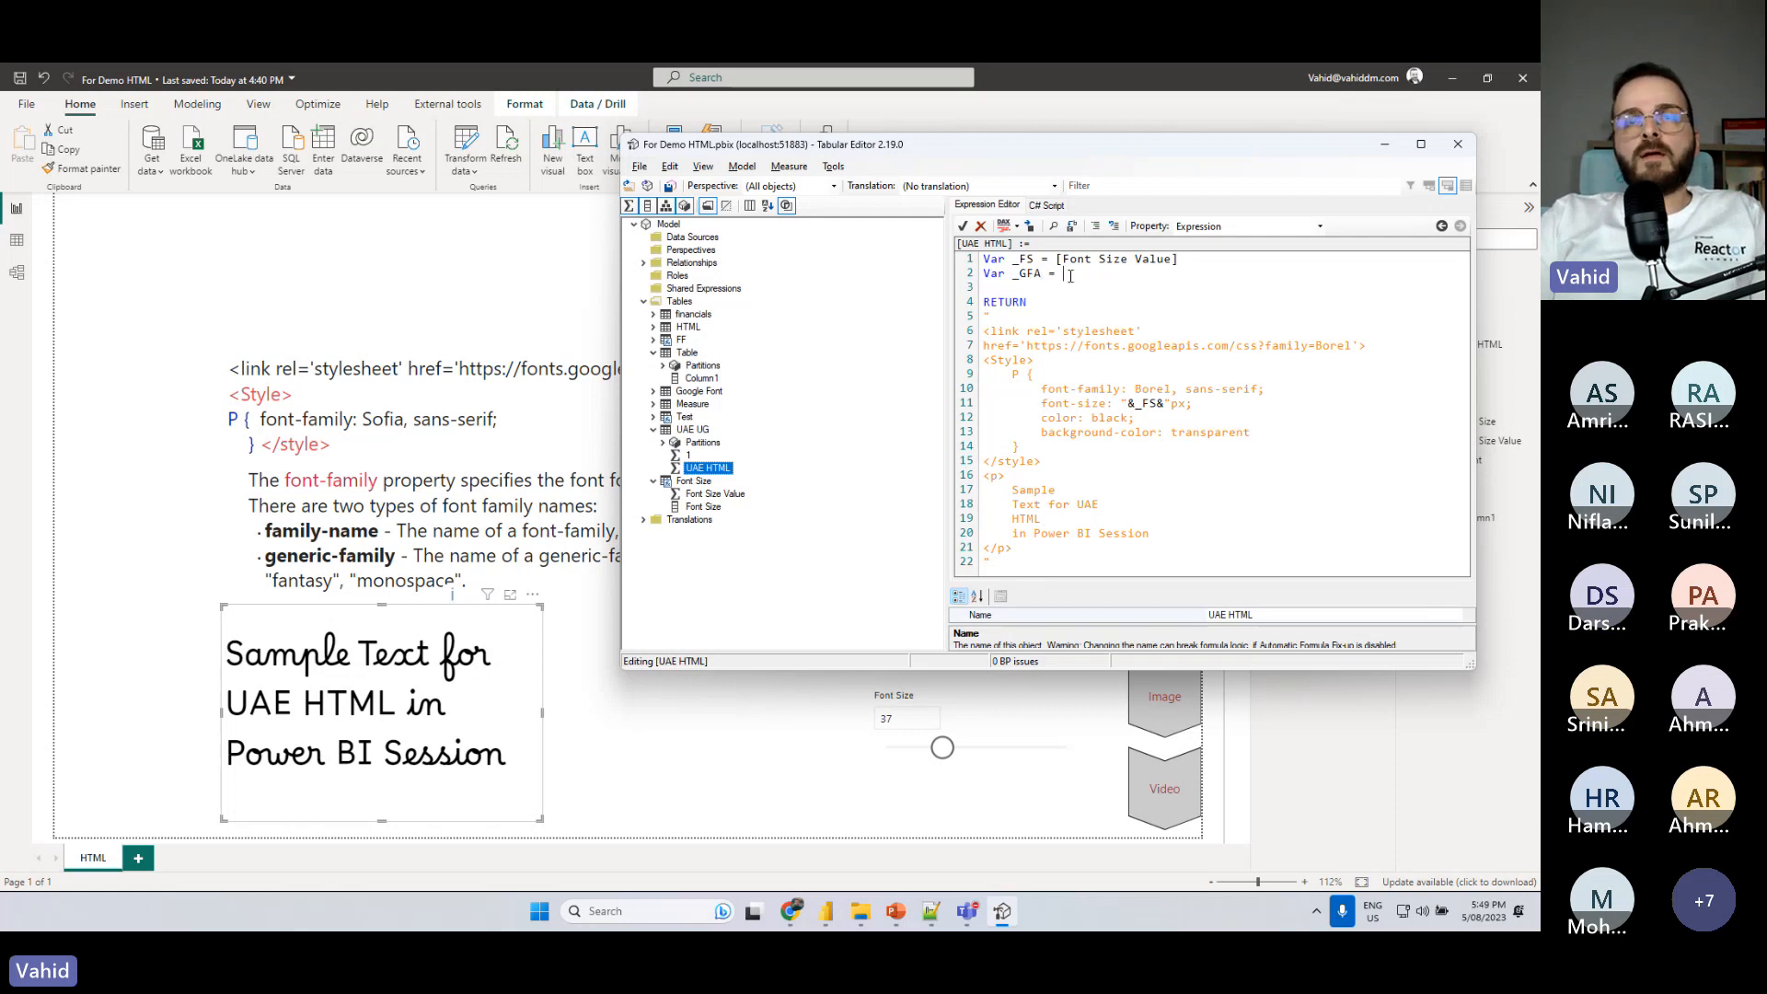
type("SELE")
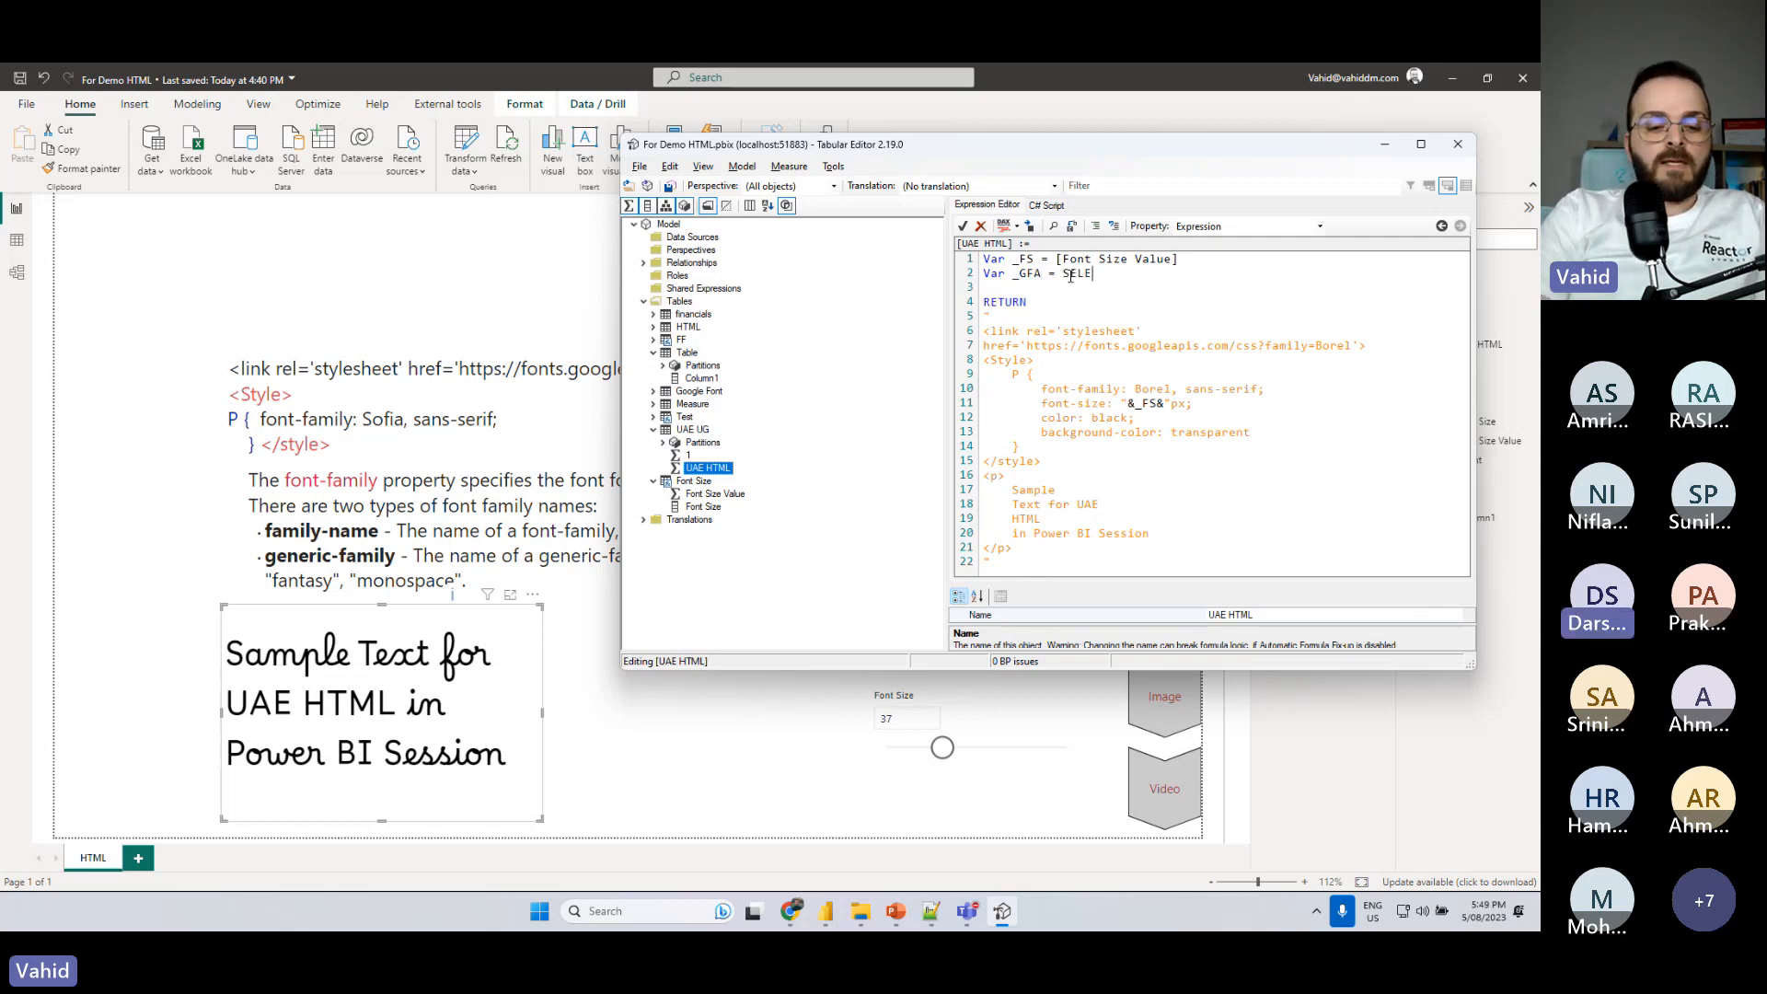
type("CTEDVALUE(")
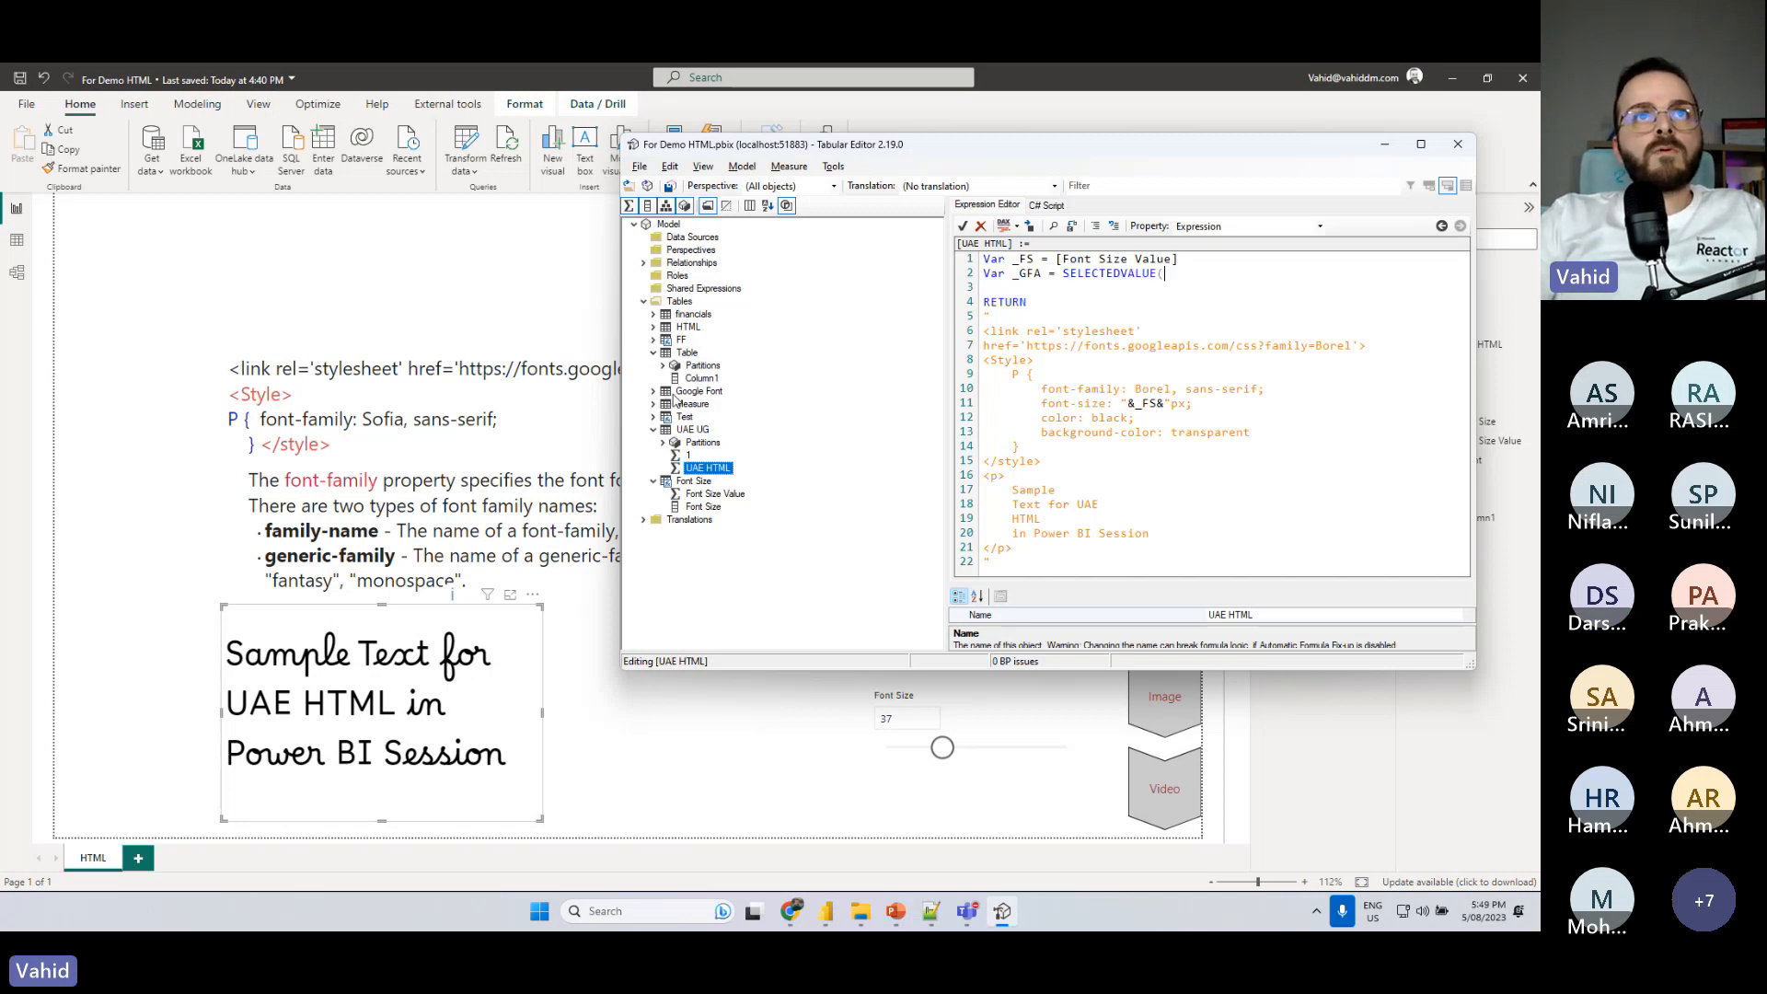
- Define the _GFA variable as SELECTEDVALUE('Google Font'[Font]), taking the column from the Google Font table
left_click(654, 391)
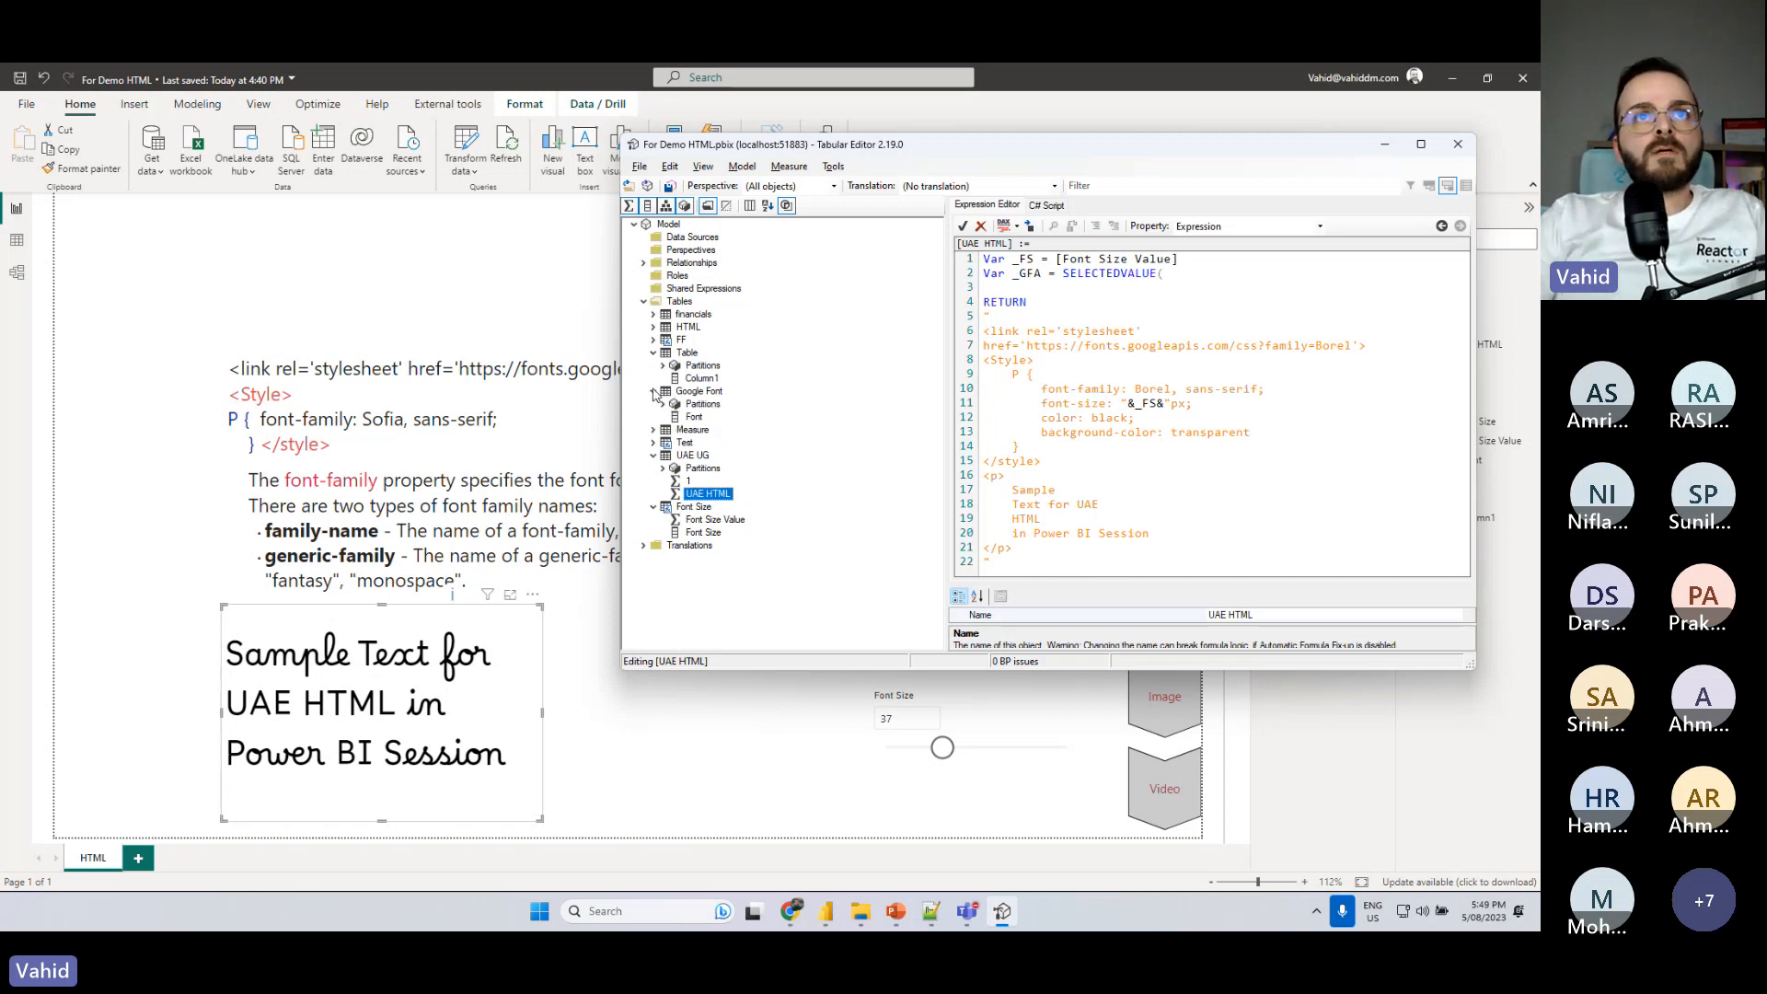
left_click_drag(694, 414, 1201, 280)
key("End")
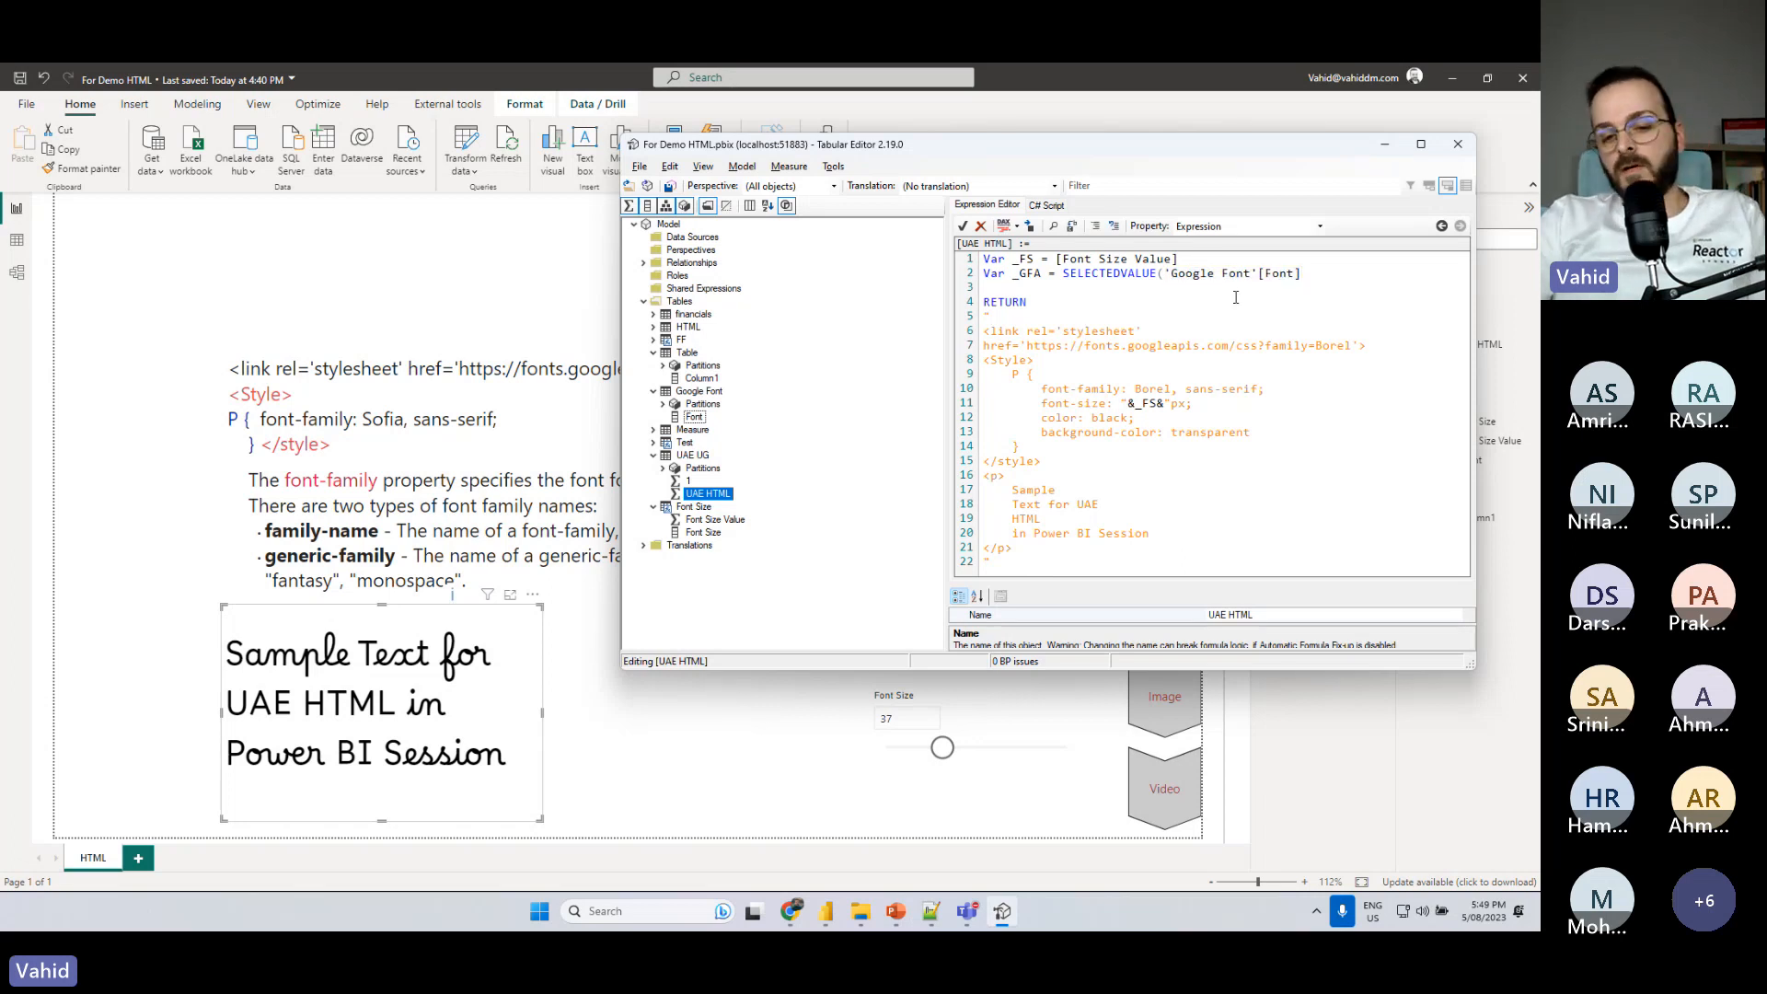
- Replace Borel in the measure's stylesheet link with the concatenated variable "&_GFA&"
double_click(1026, 274)
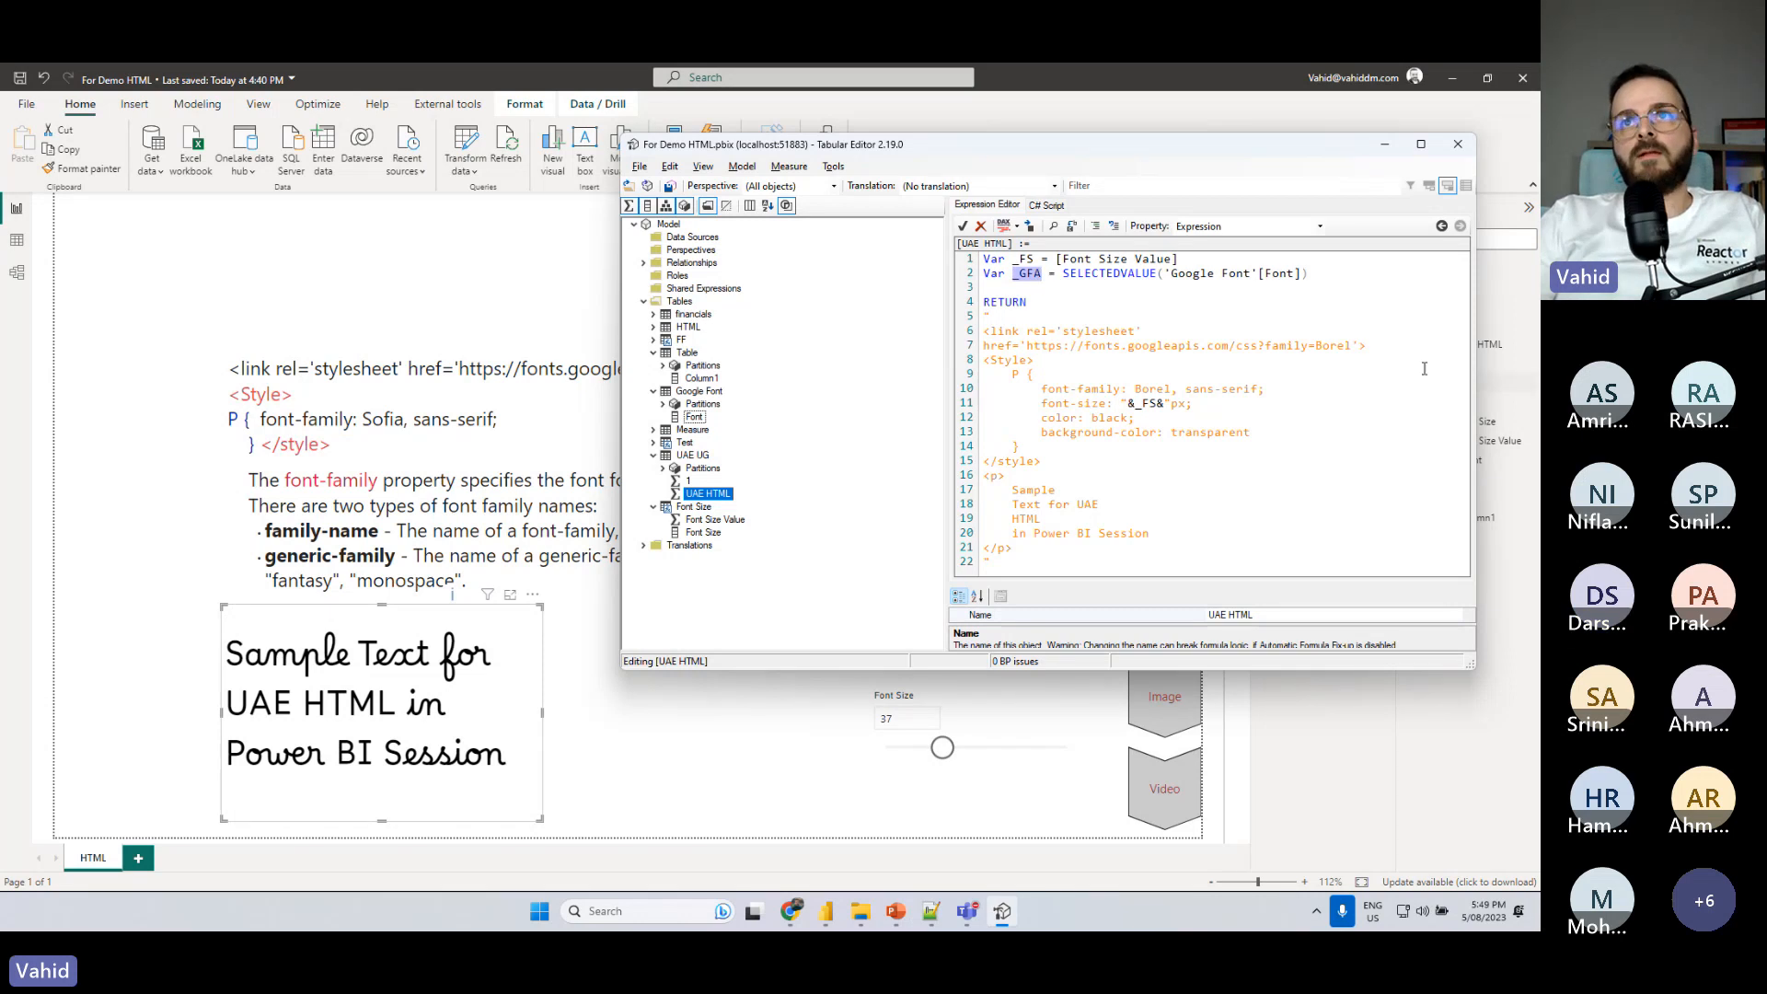
double_click(1334, 346)
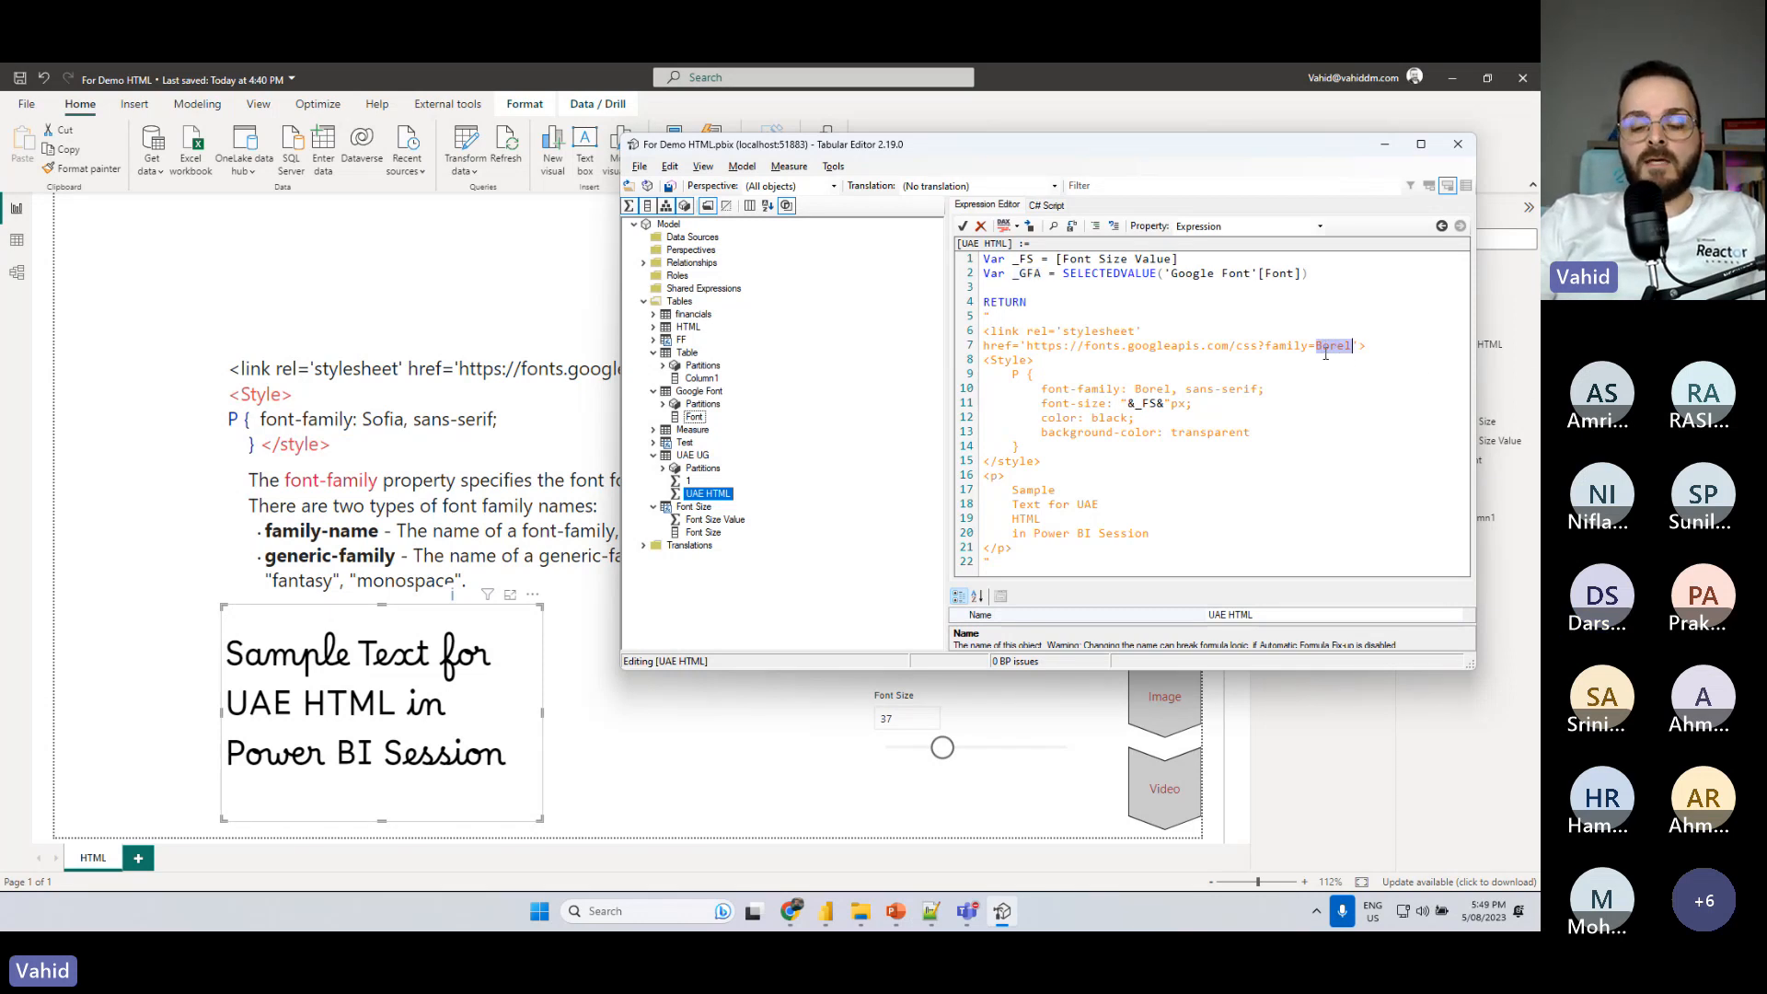
type("\"\"")
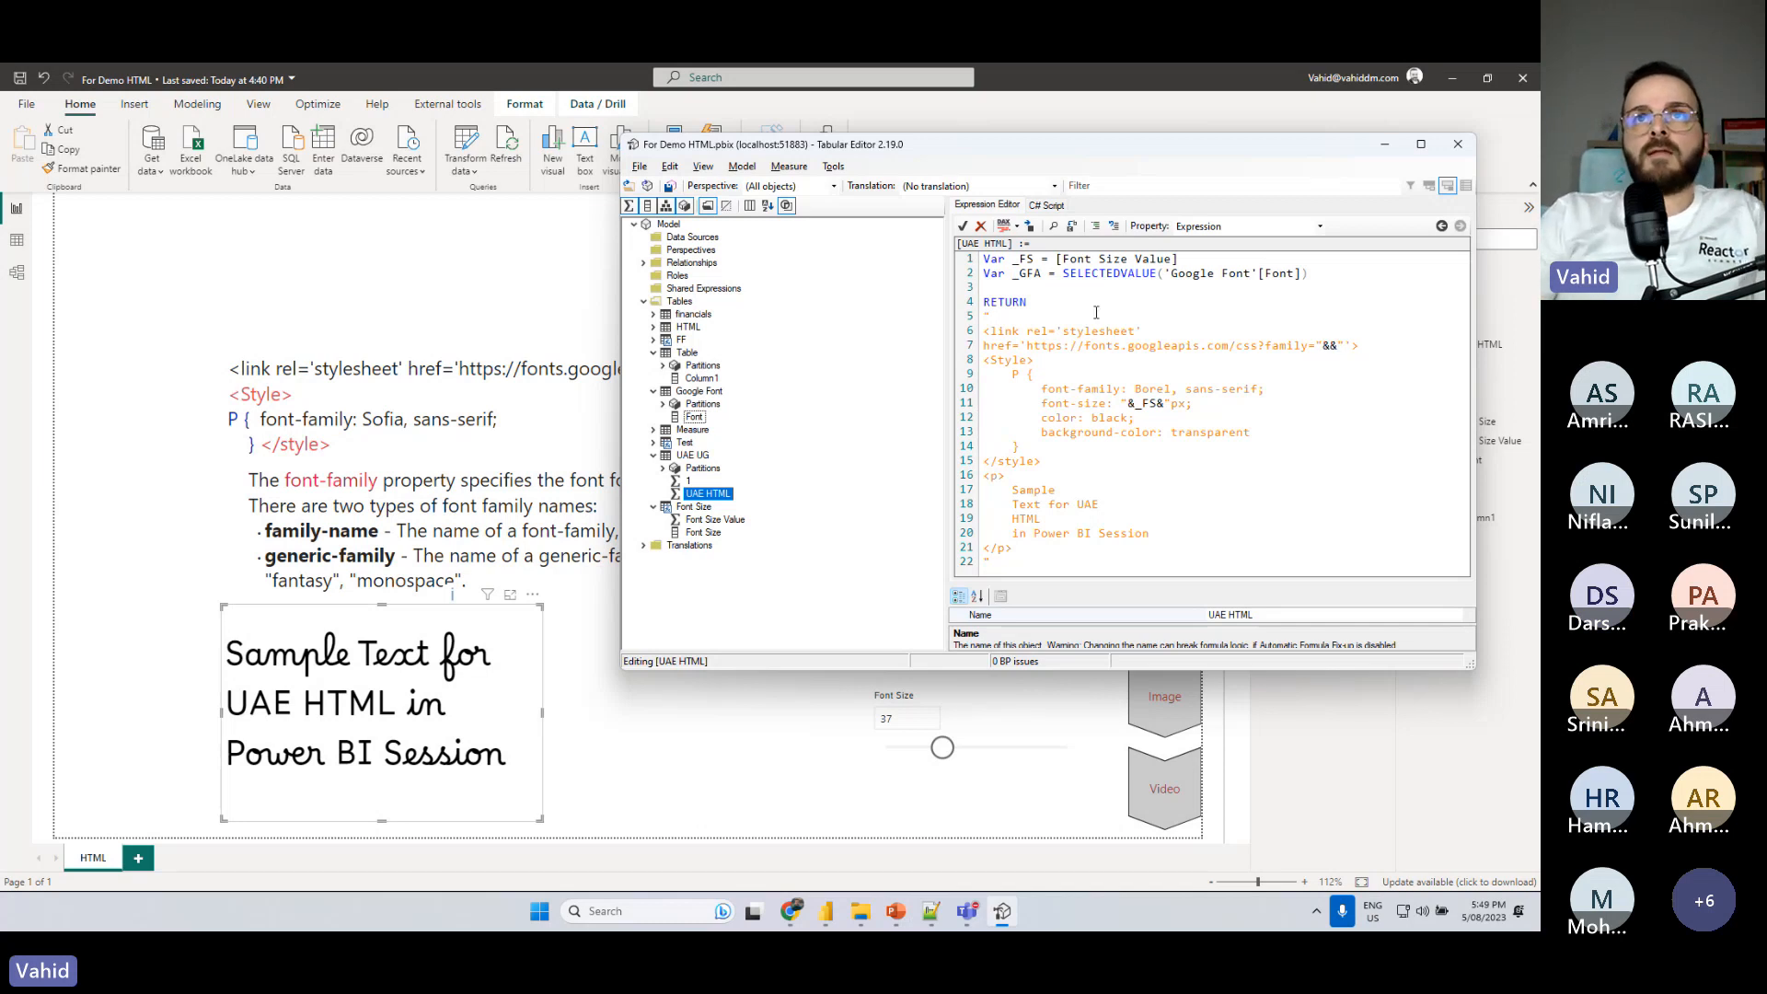
left_click_drag(1043, 273, 1018, 274)
key("ctrl+c")
left_click(1329, 345)
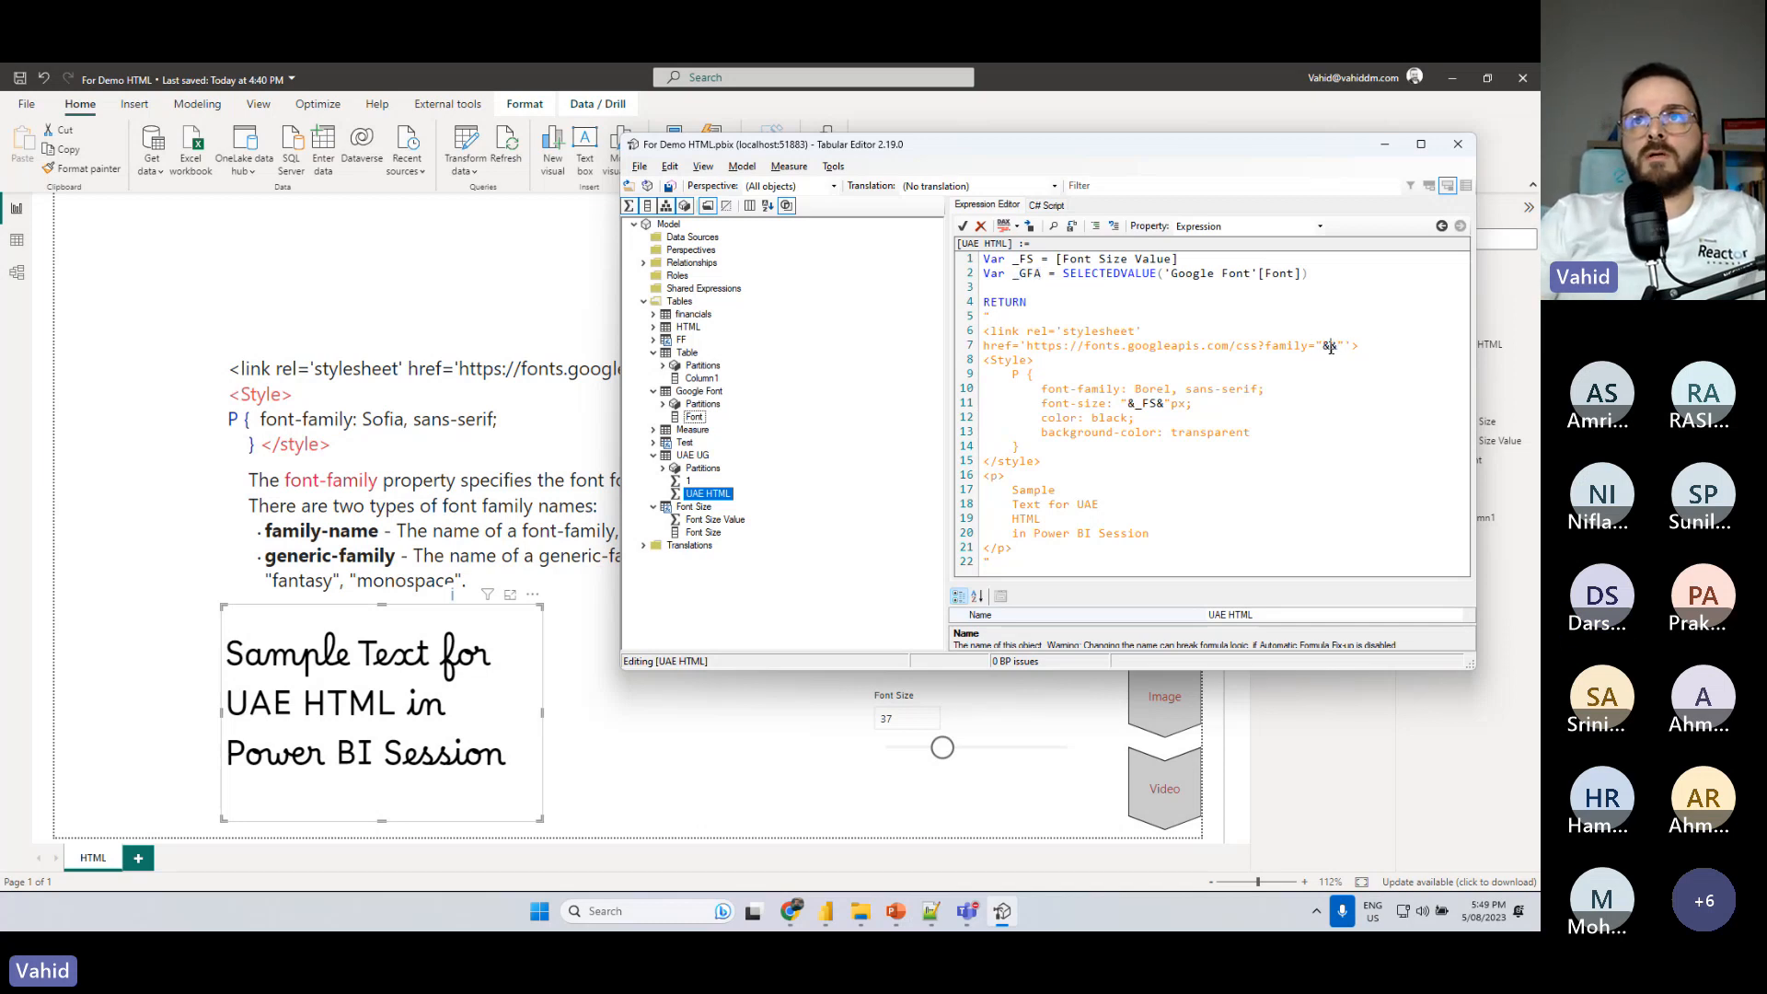
key("ctrl+v")
- Replace Borel in the font-family rule with "&_GFA&" and save the changes to the model
left_click_drag(1316, 346, 1373, 345)
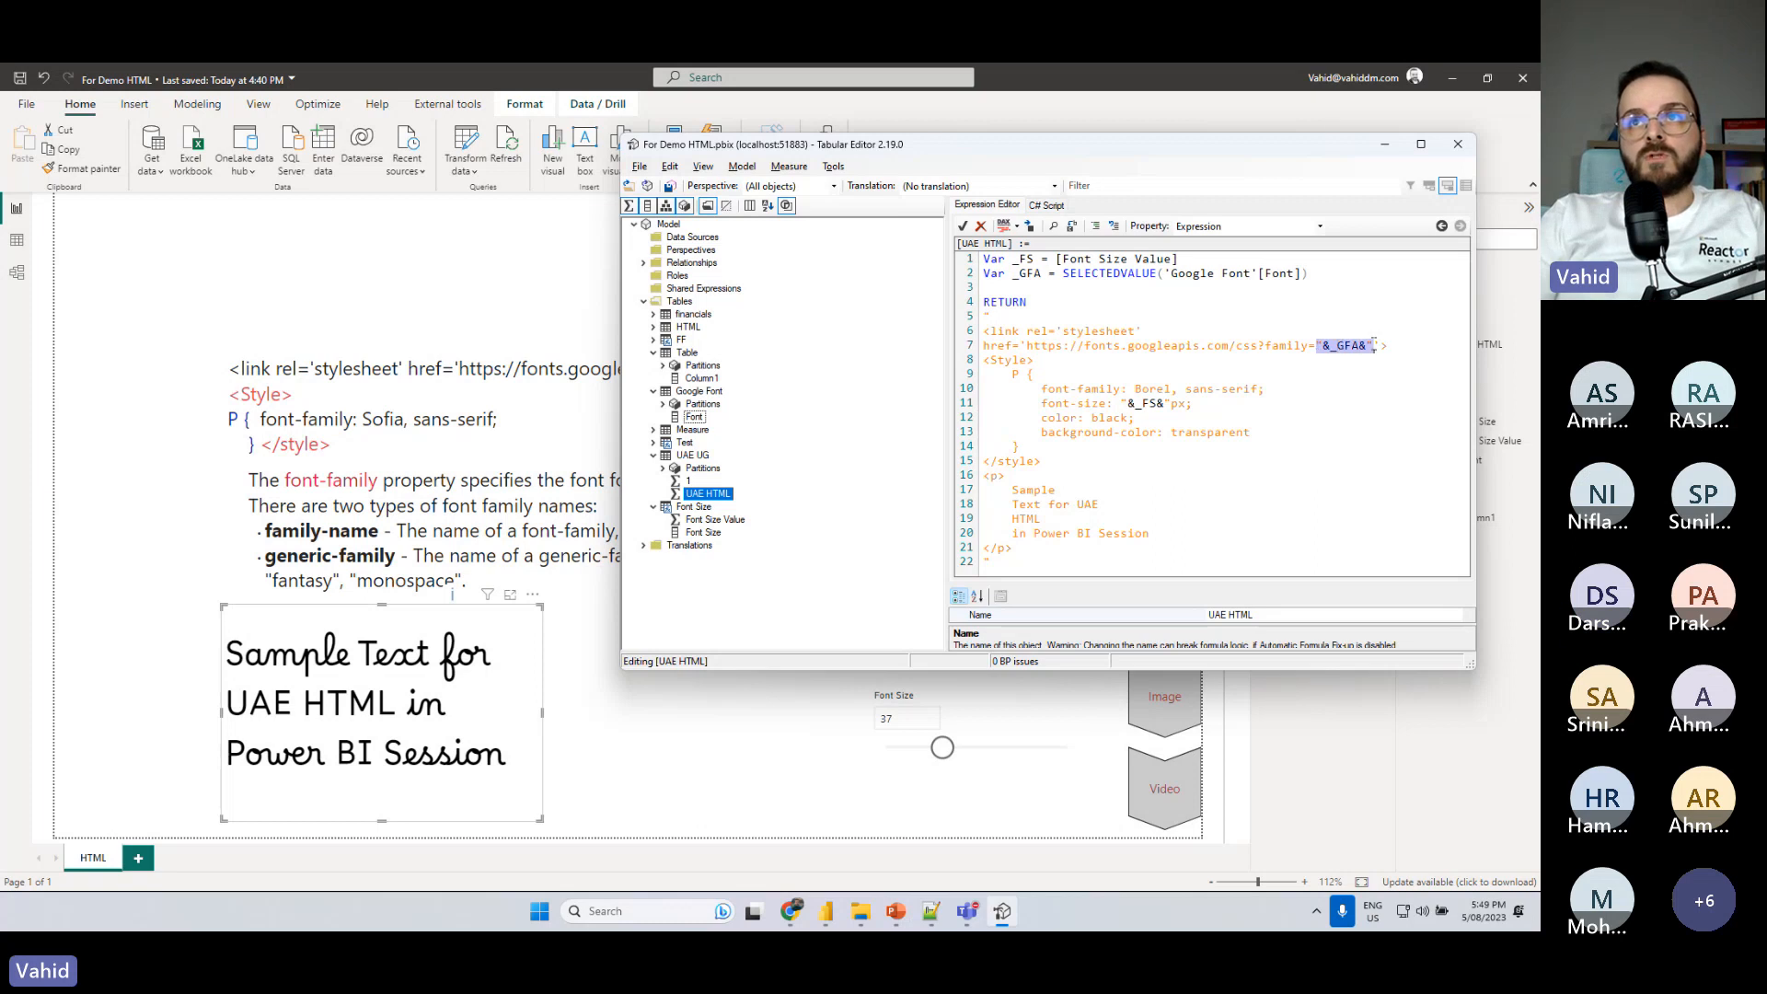
double_click(1149, 390)
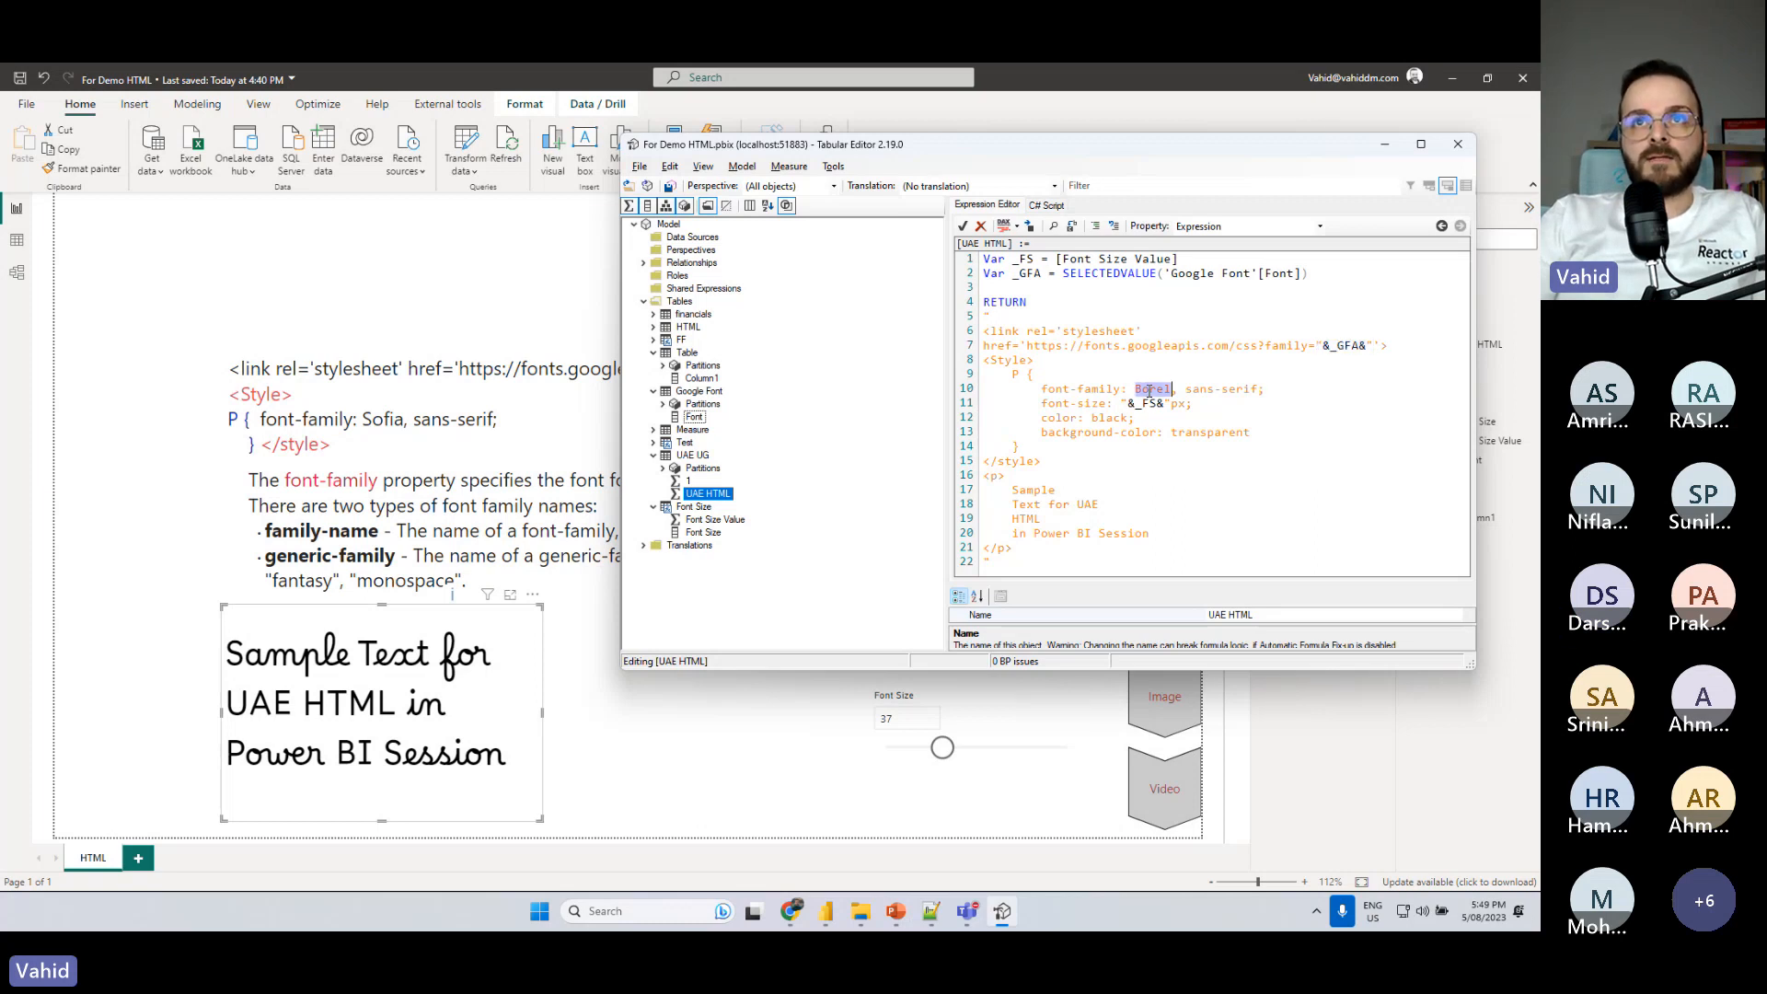
key("ctrl+v")
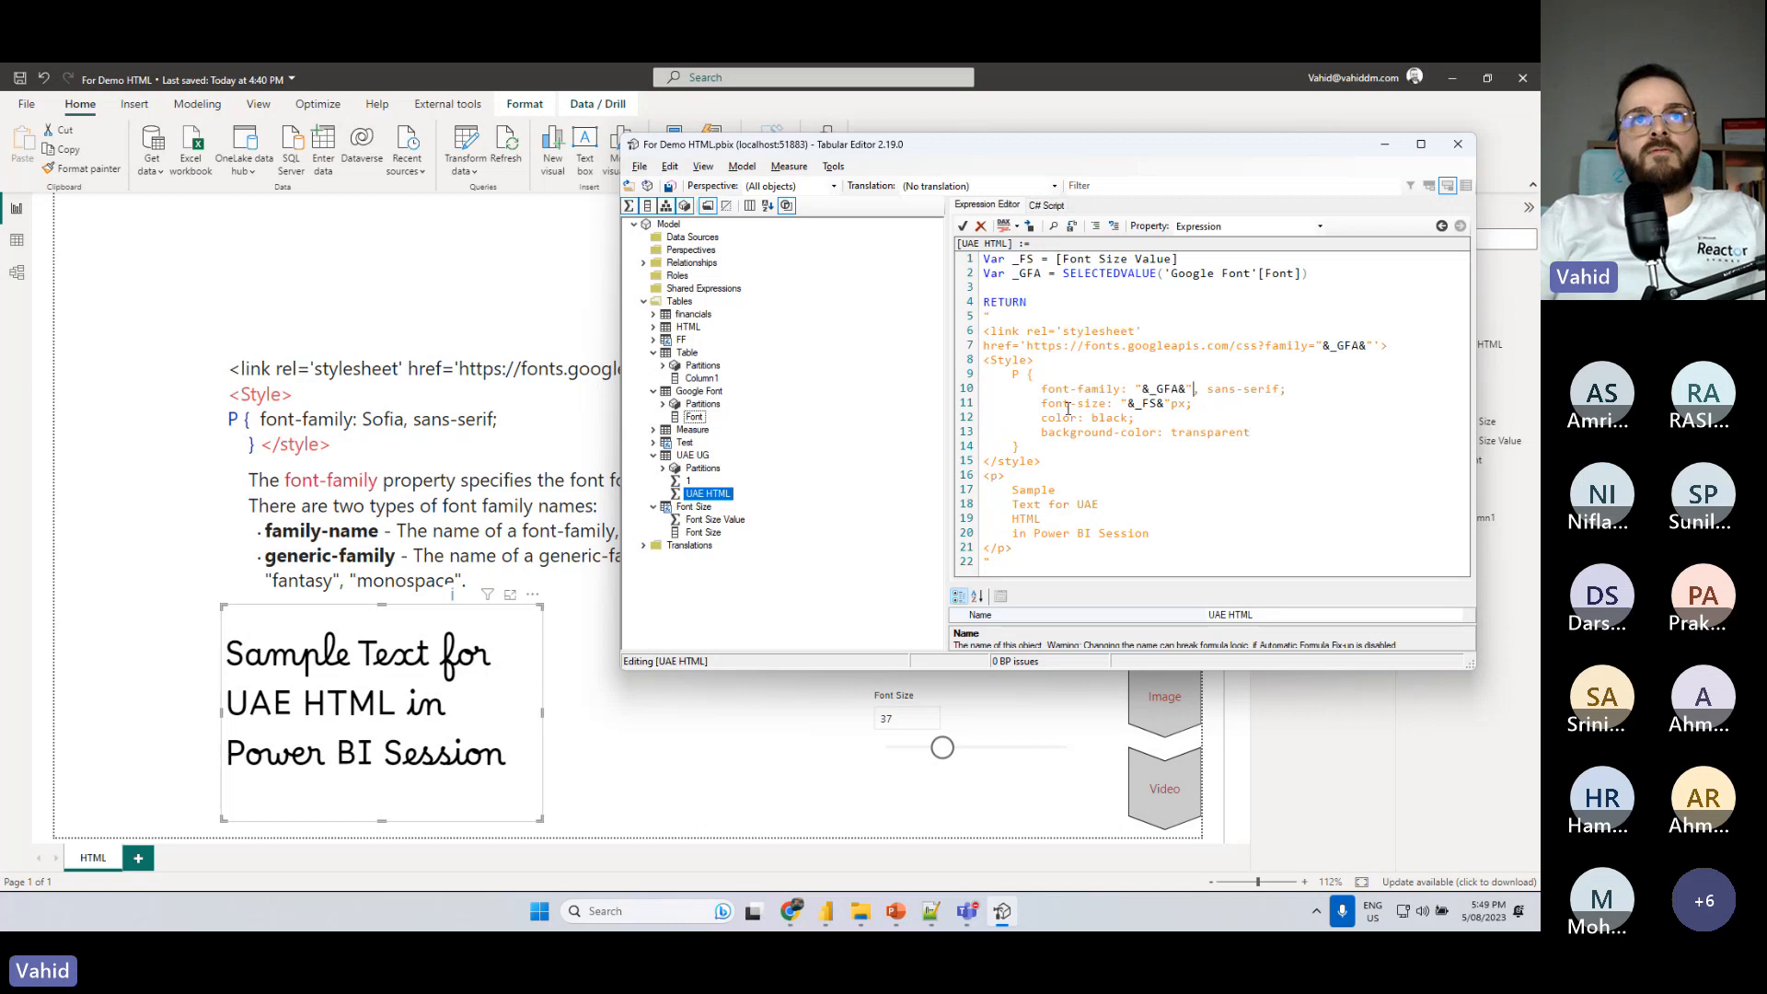
left_click(670, 185)
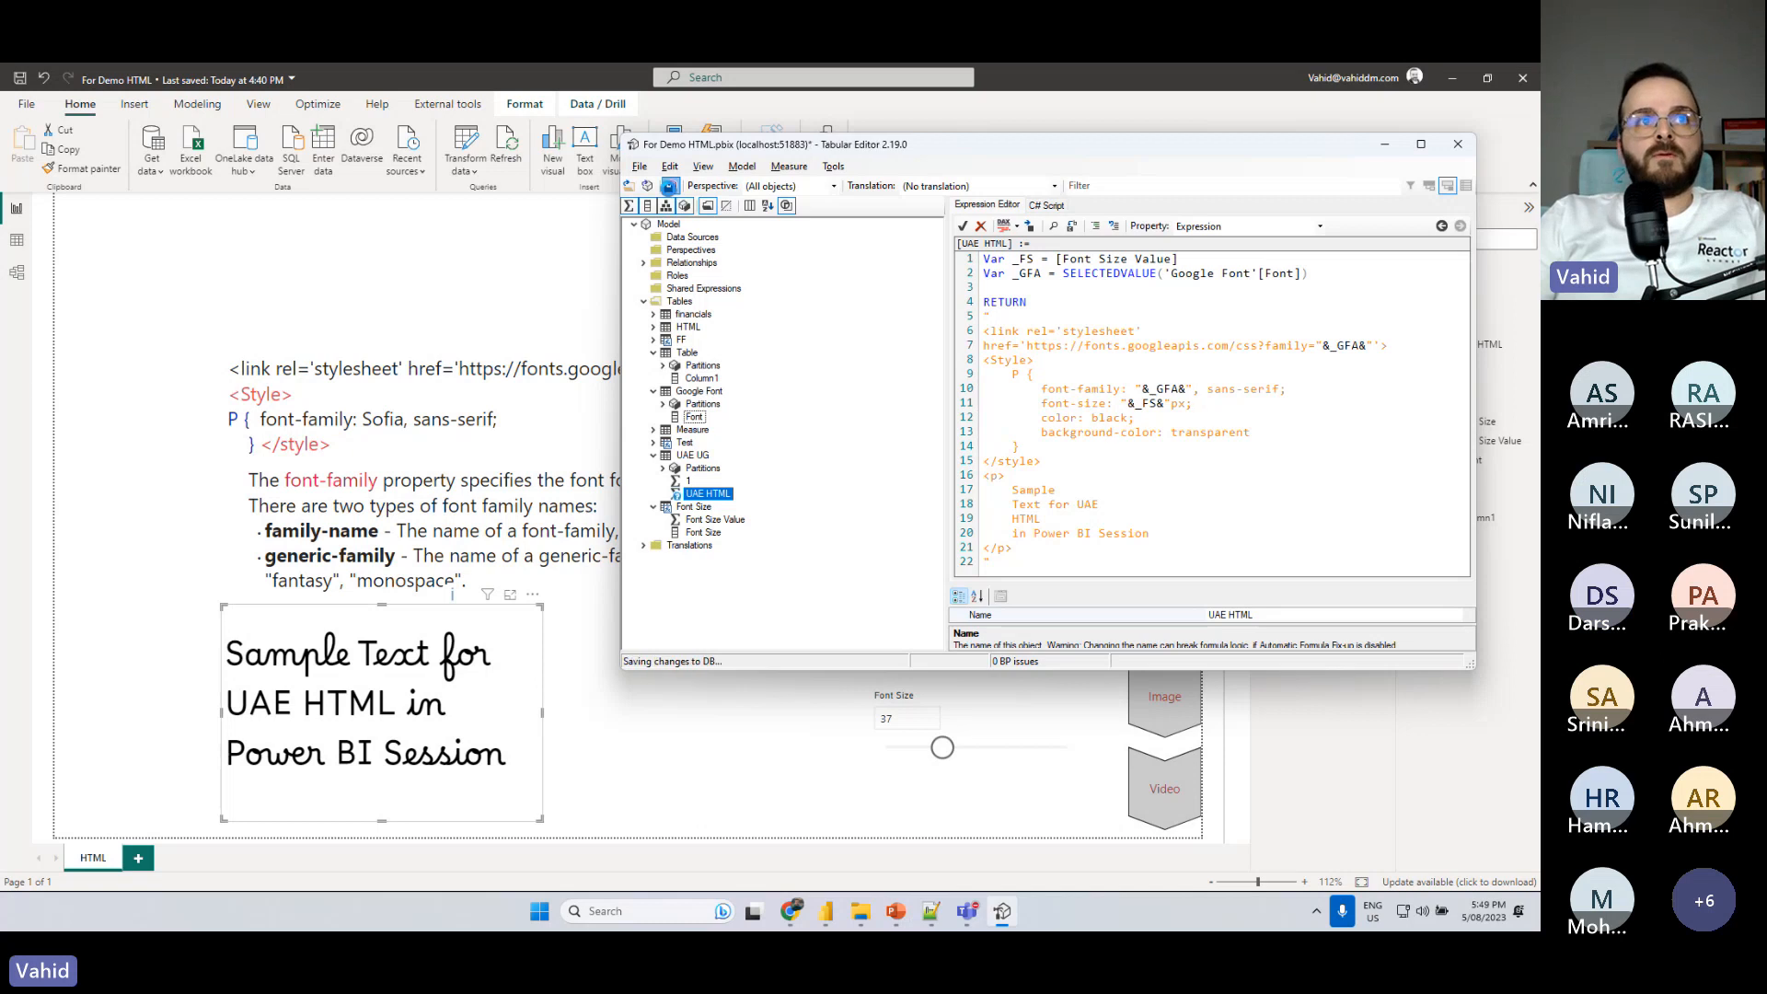
- Return to the Power BI report, choose Audiowide in the Font slicer, and set the Font Size slicer to 34
left_click(91, 514)
left_click(898, 613)
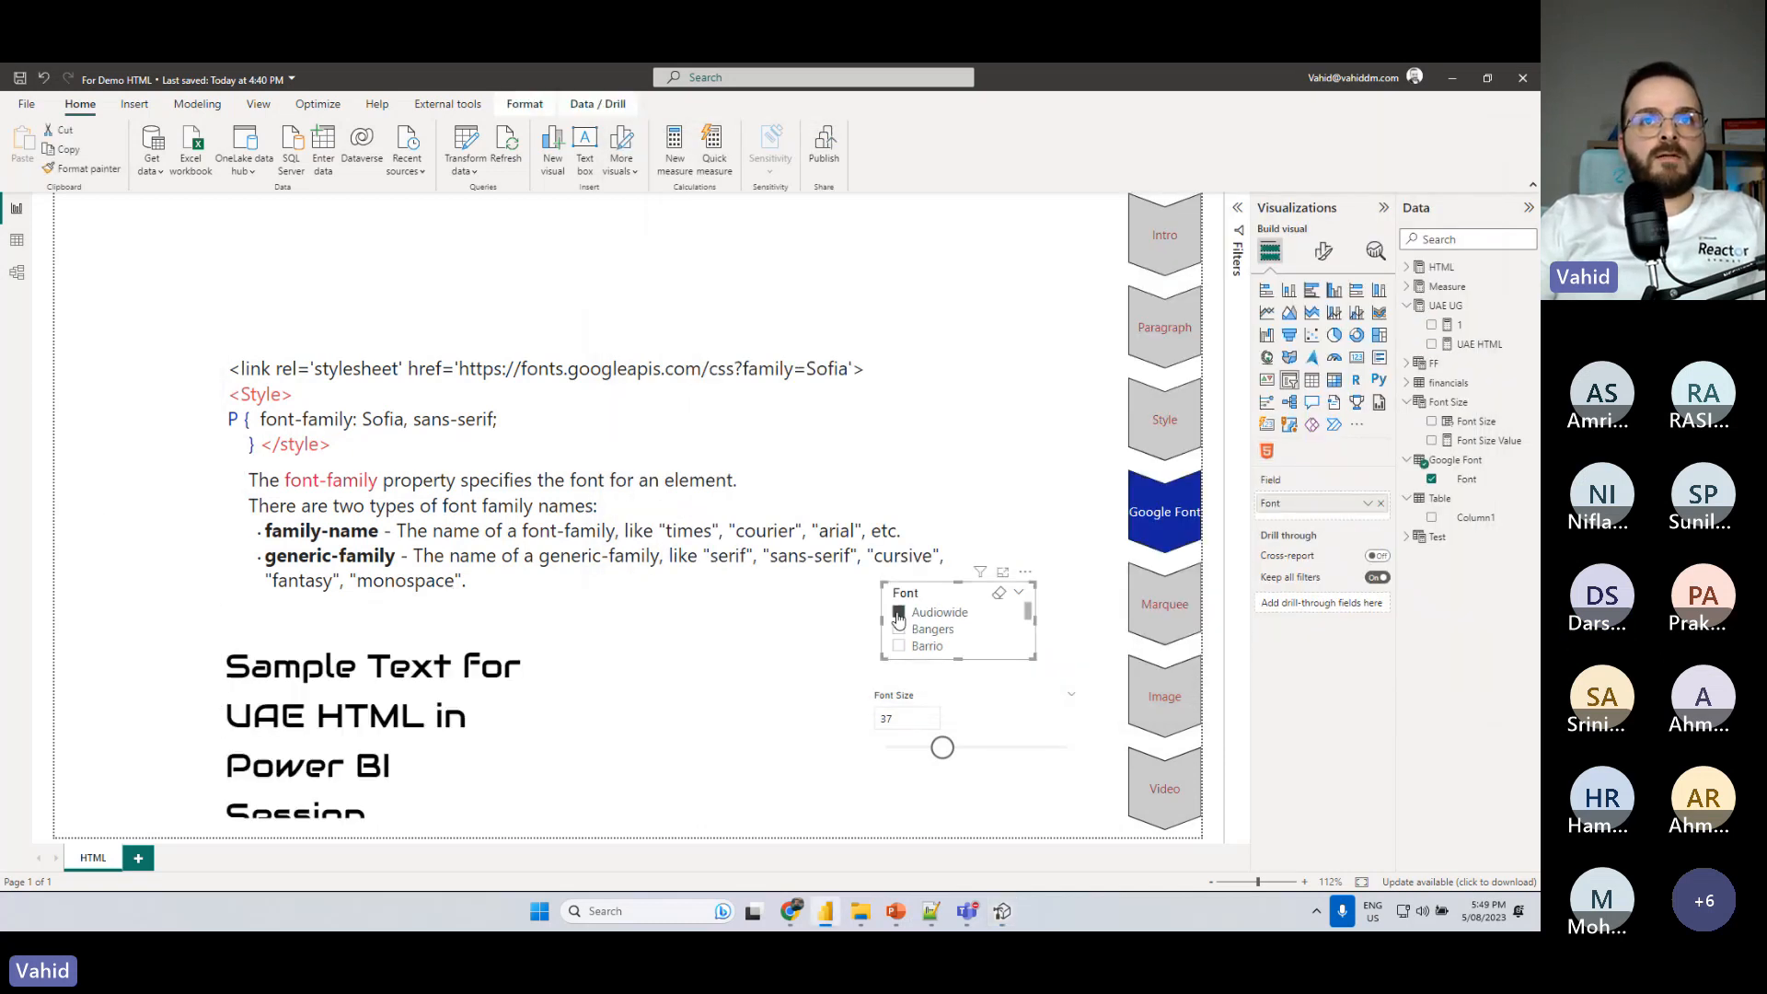
left_click_drag(943, 747, 936, 752)
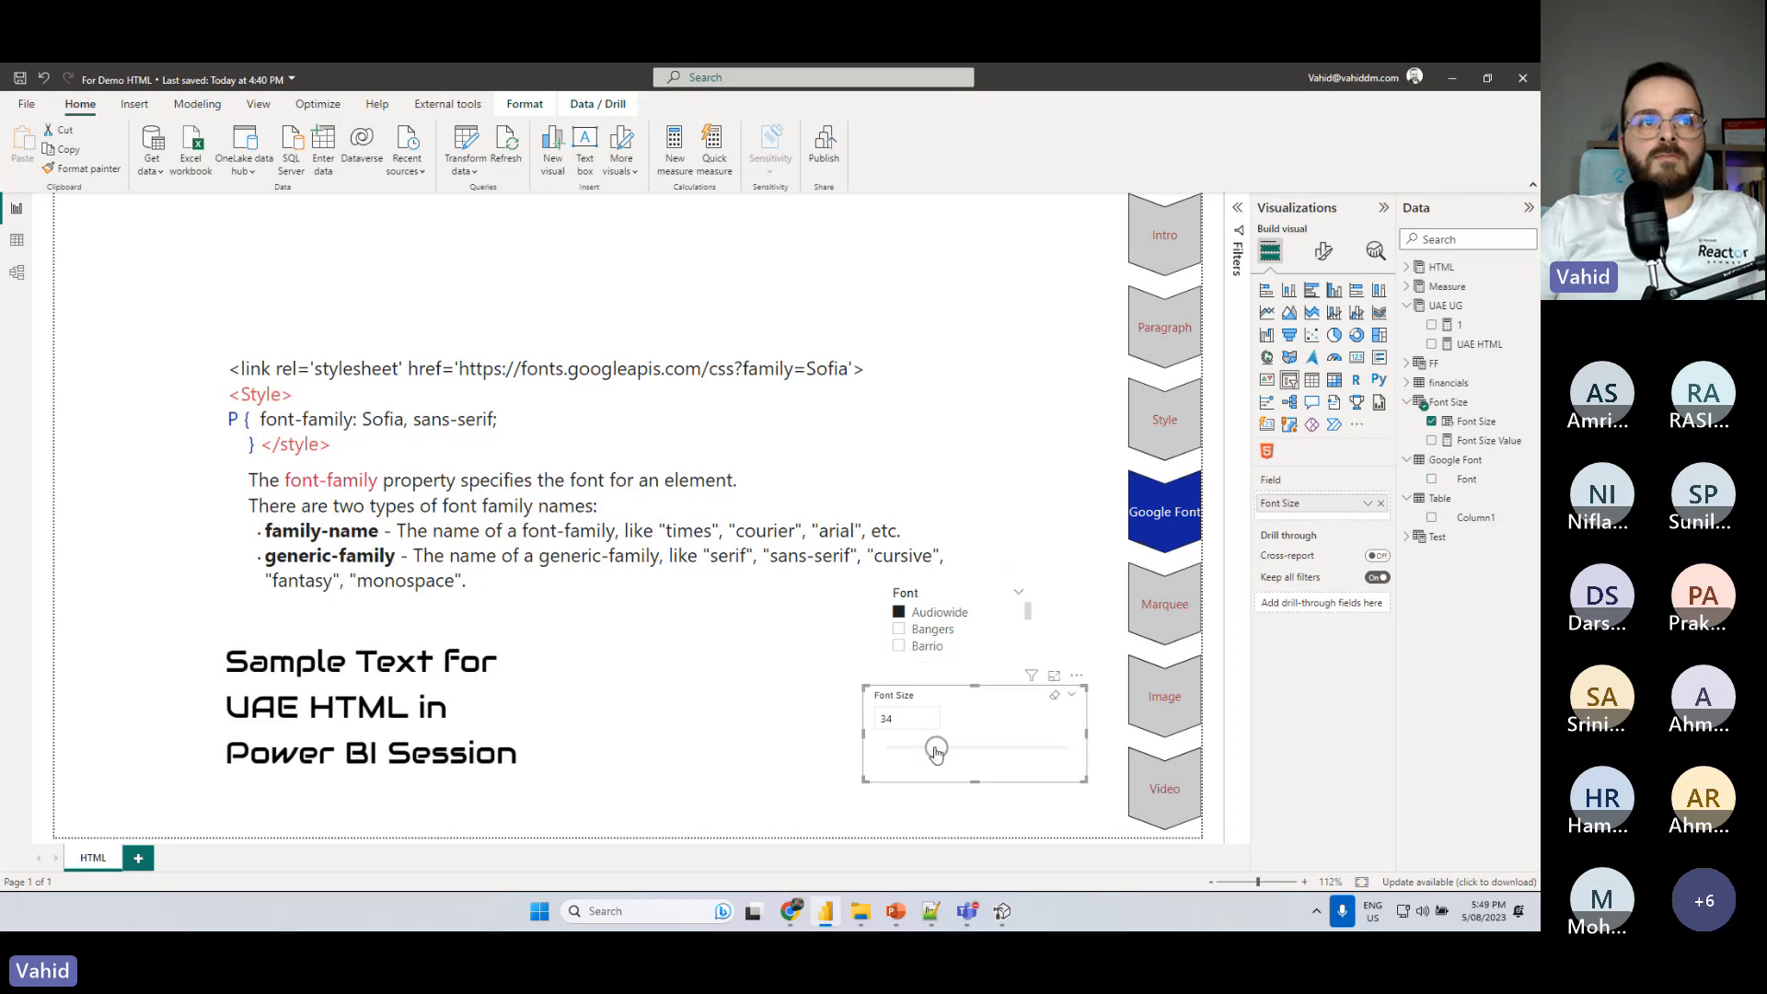
- Preview the sample text with Bangers, Barrio, Caveat, Coda, Grandstander and Inconsolata in turn using the Font slicer
left_click(902, 633)
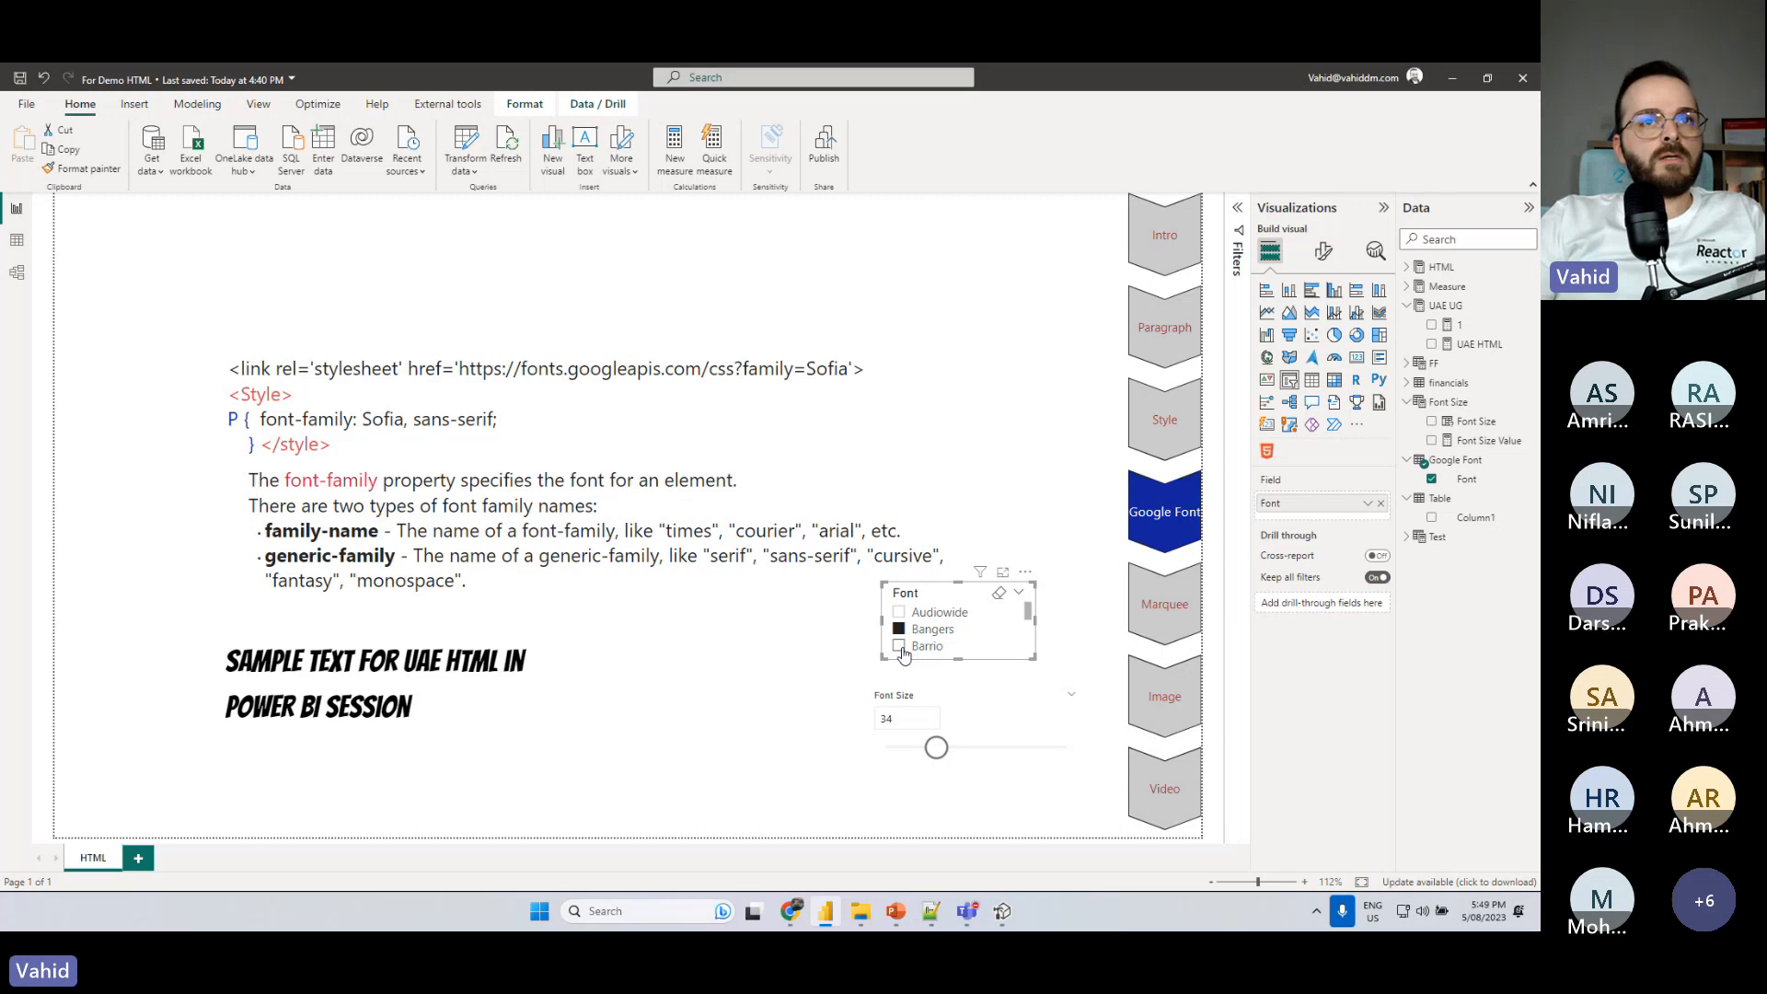
left_click(902, 648)
scroll(902, 653, "down", 1)
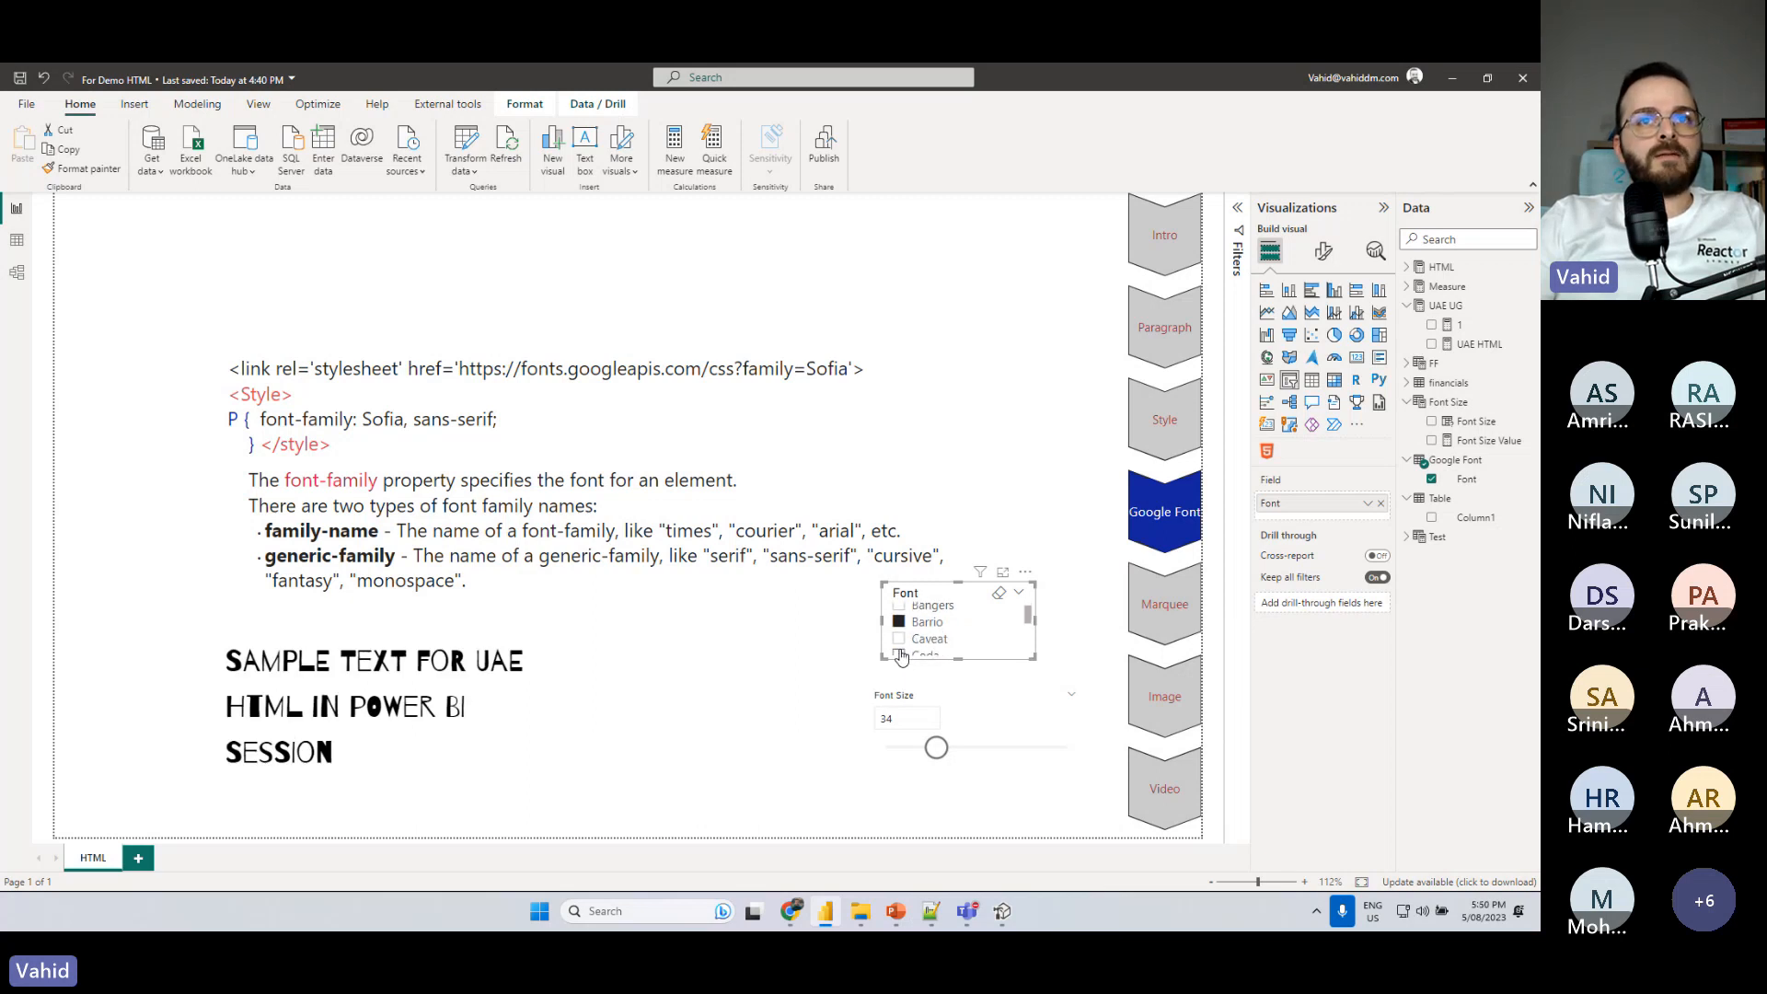
left_click(899, 639)
scroll(902, 645, "down", 1)
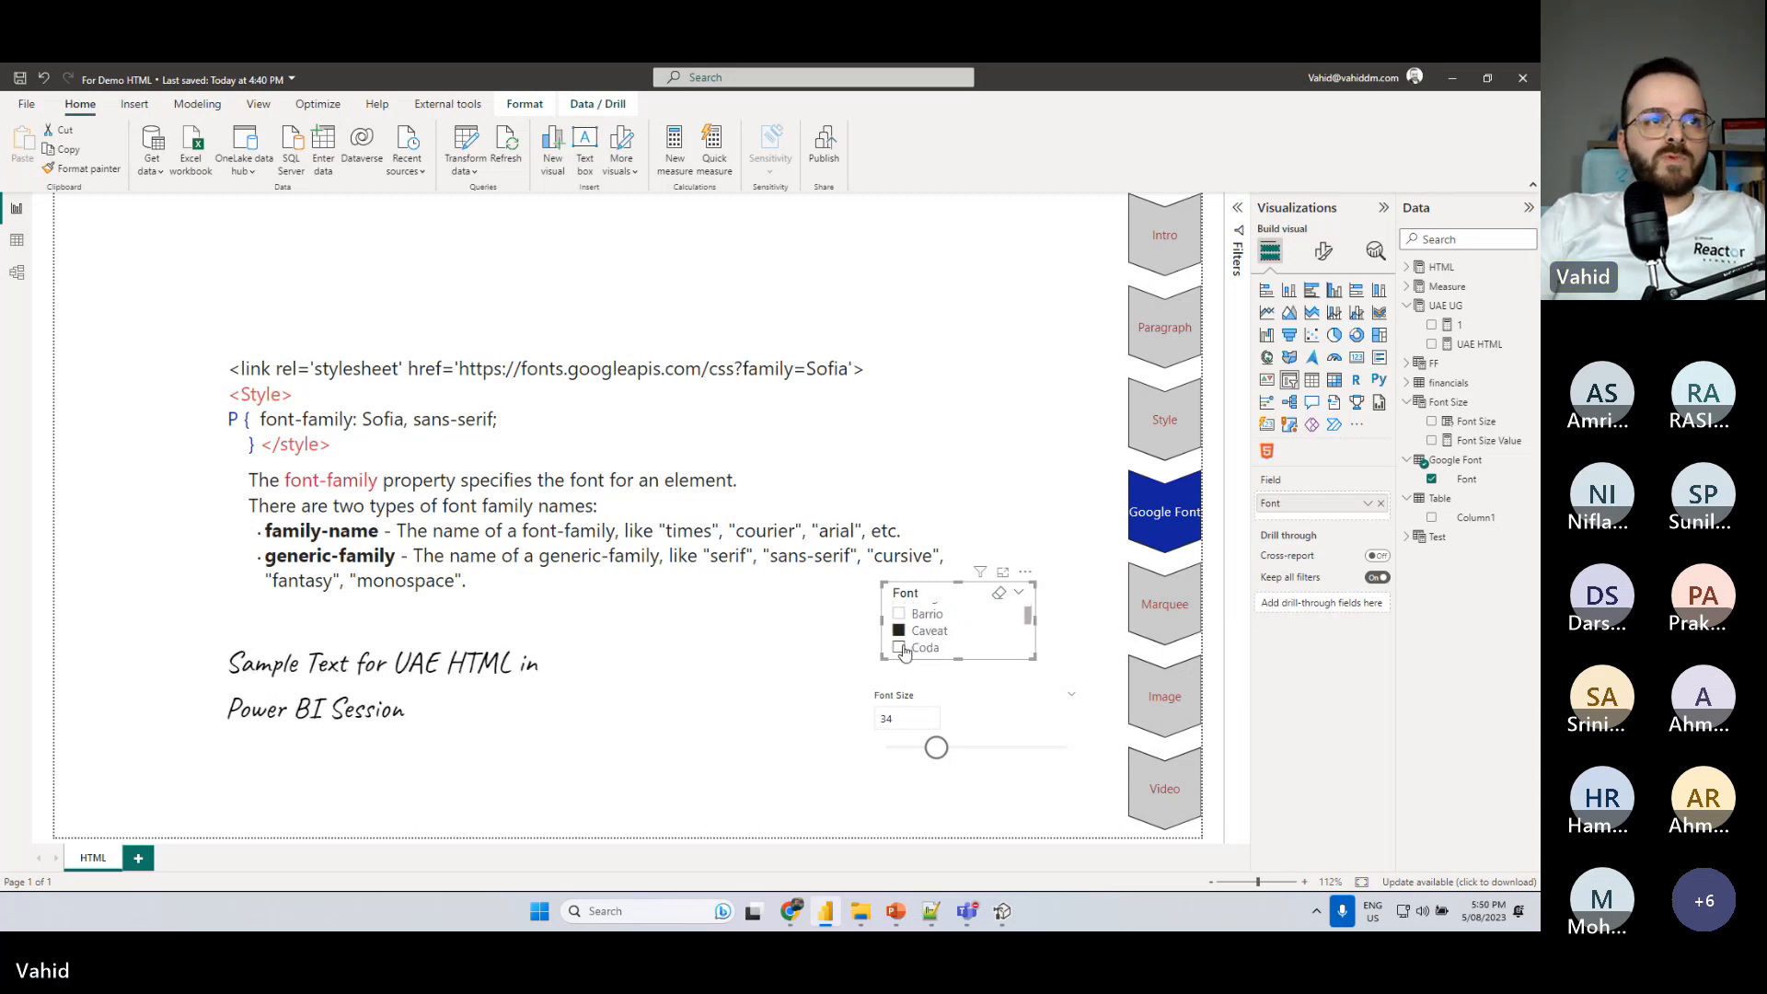
scroll(899, 650, "down", 1)
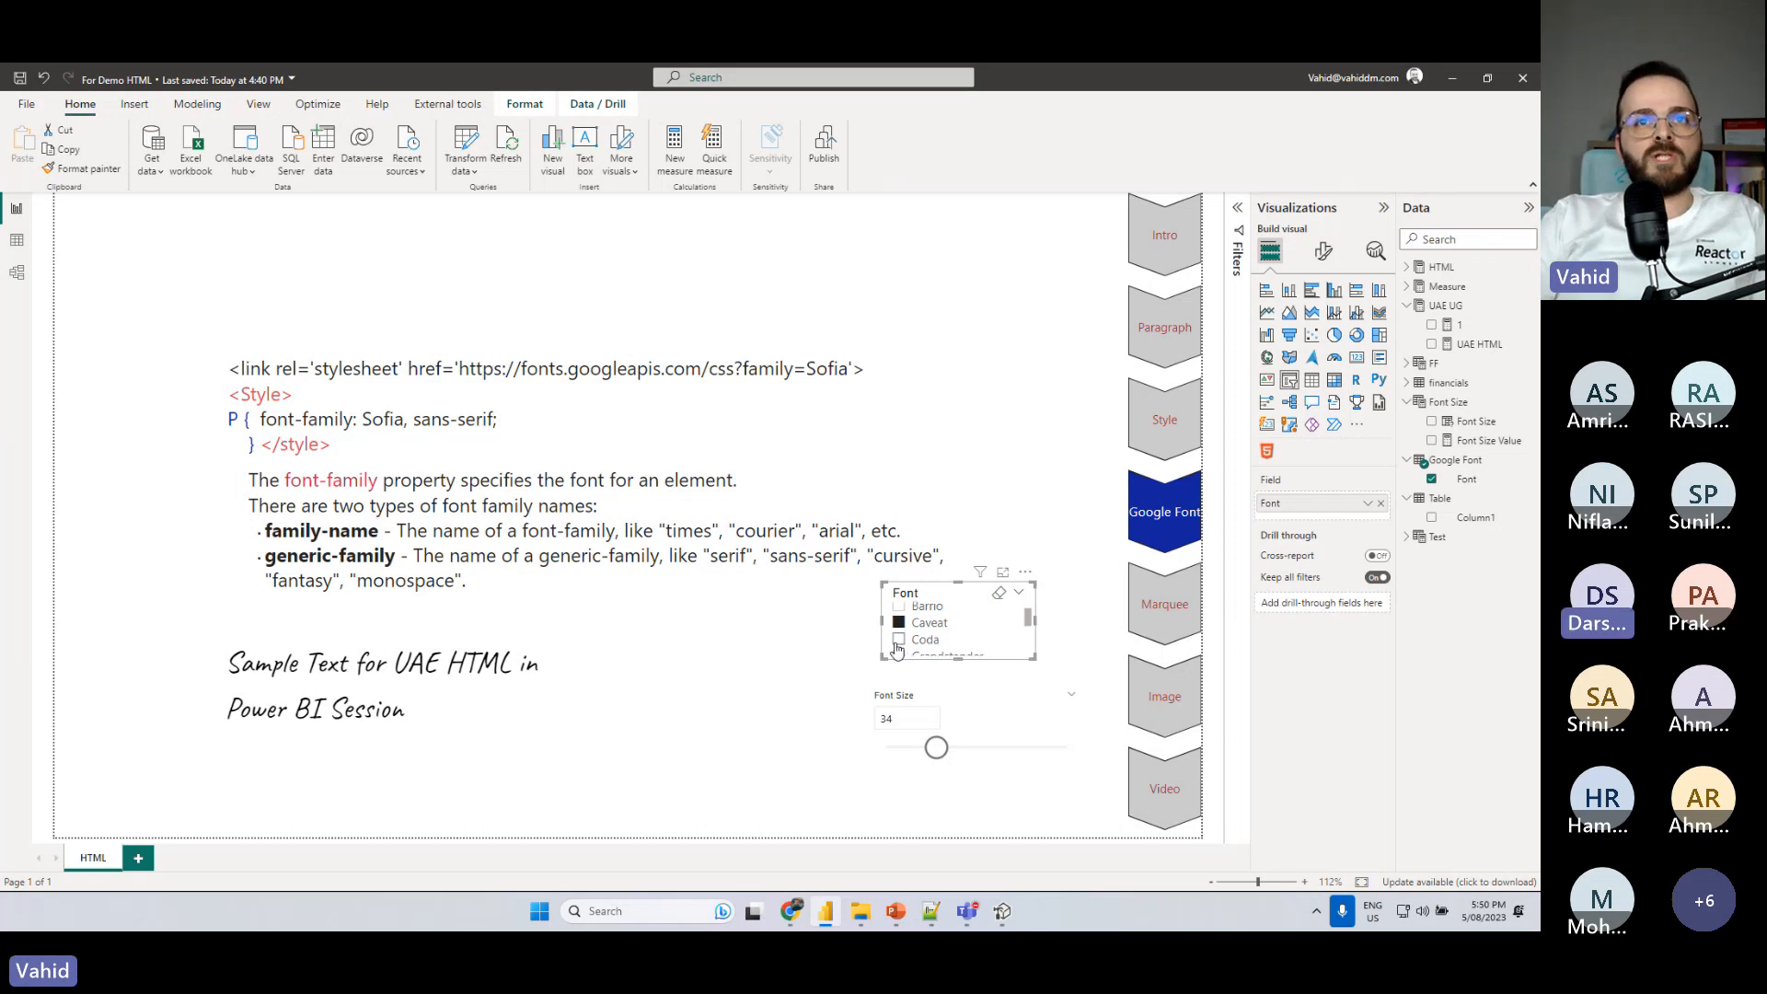
left_click(898, 642)
scroll(898, 647, "down", 1)
left_click(898, 649)
scroll(893, 650, "down", 1)
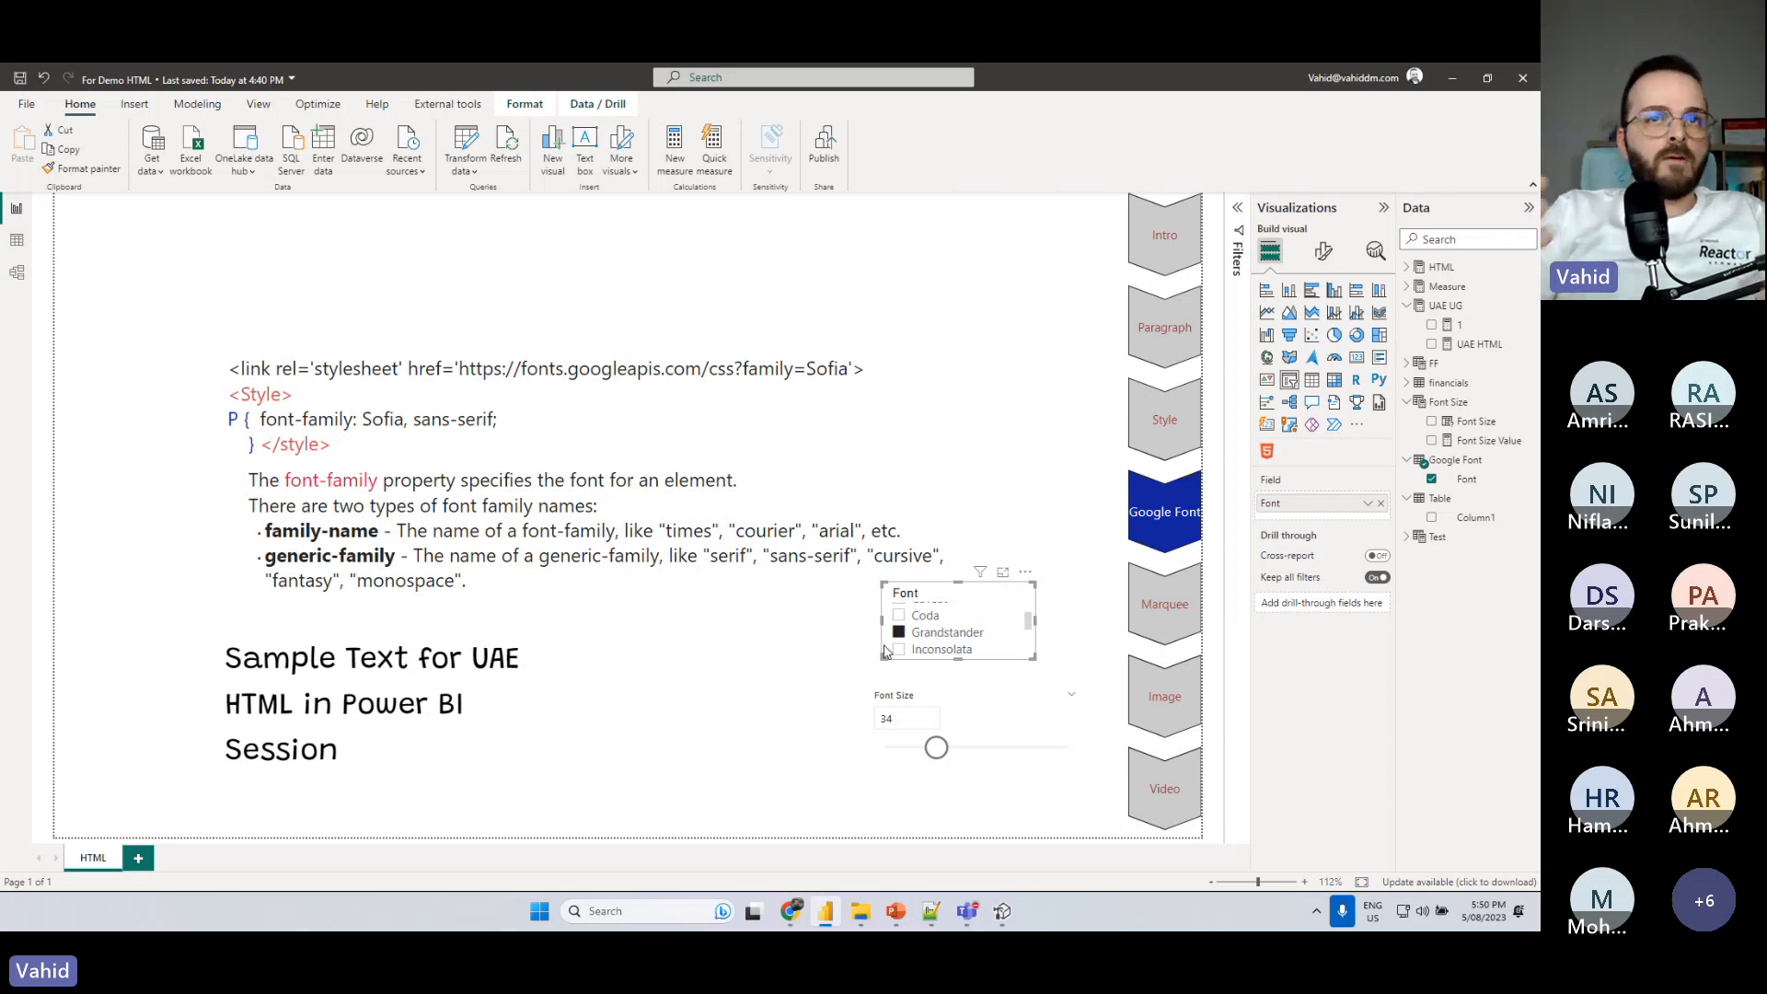
scroll(933, 643, "down", 1)
left_click(932, 637)
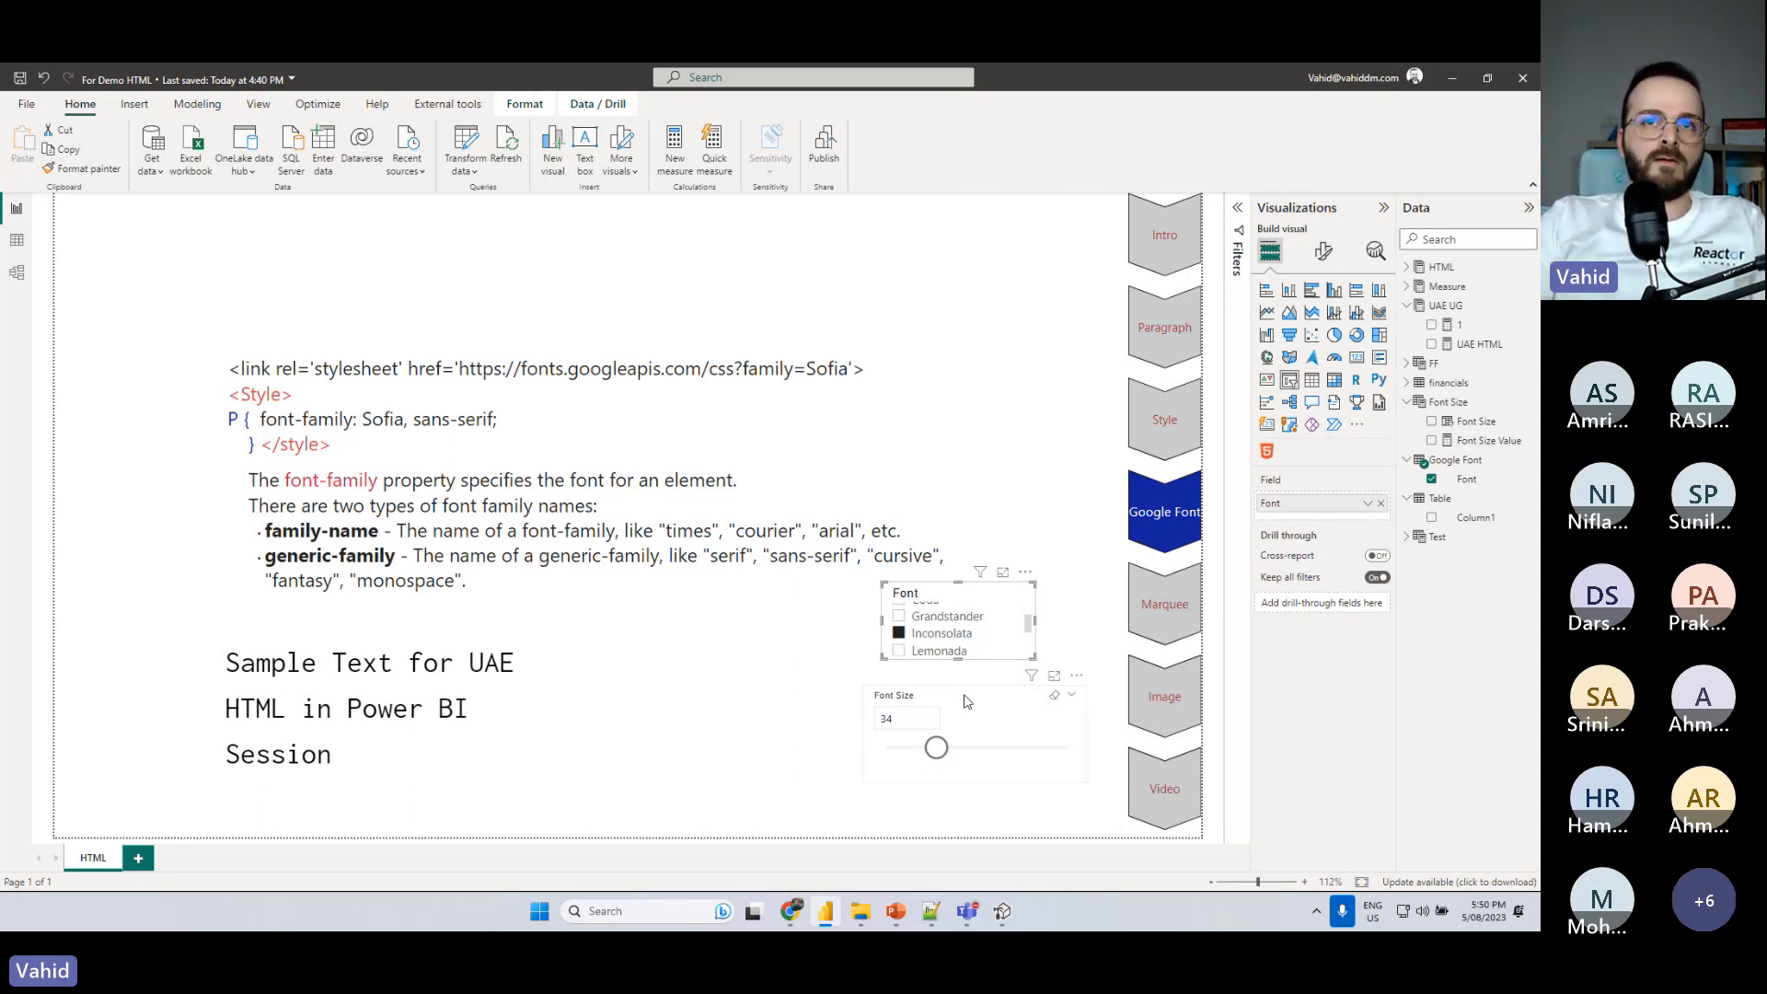
left_click(797, 717)
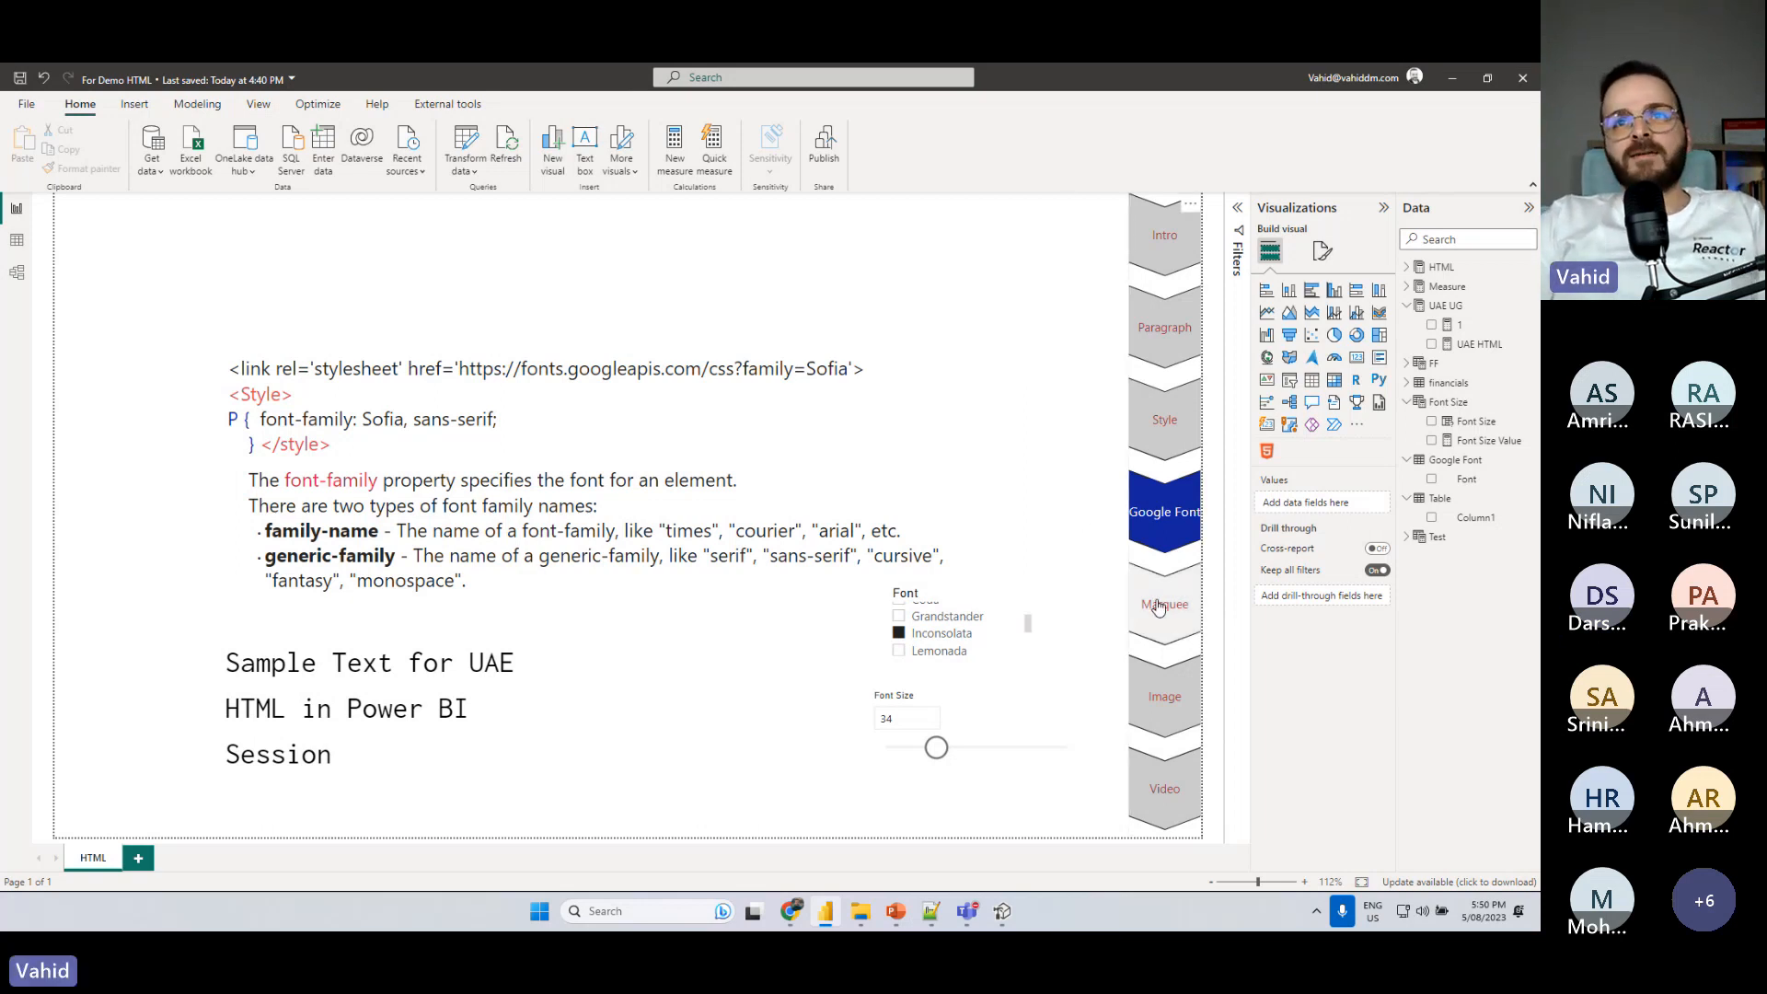
- Switch the report to the Marquee section and set the Font Size slicer to 19
left_click(1134, 575)
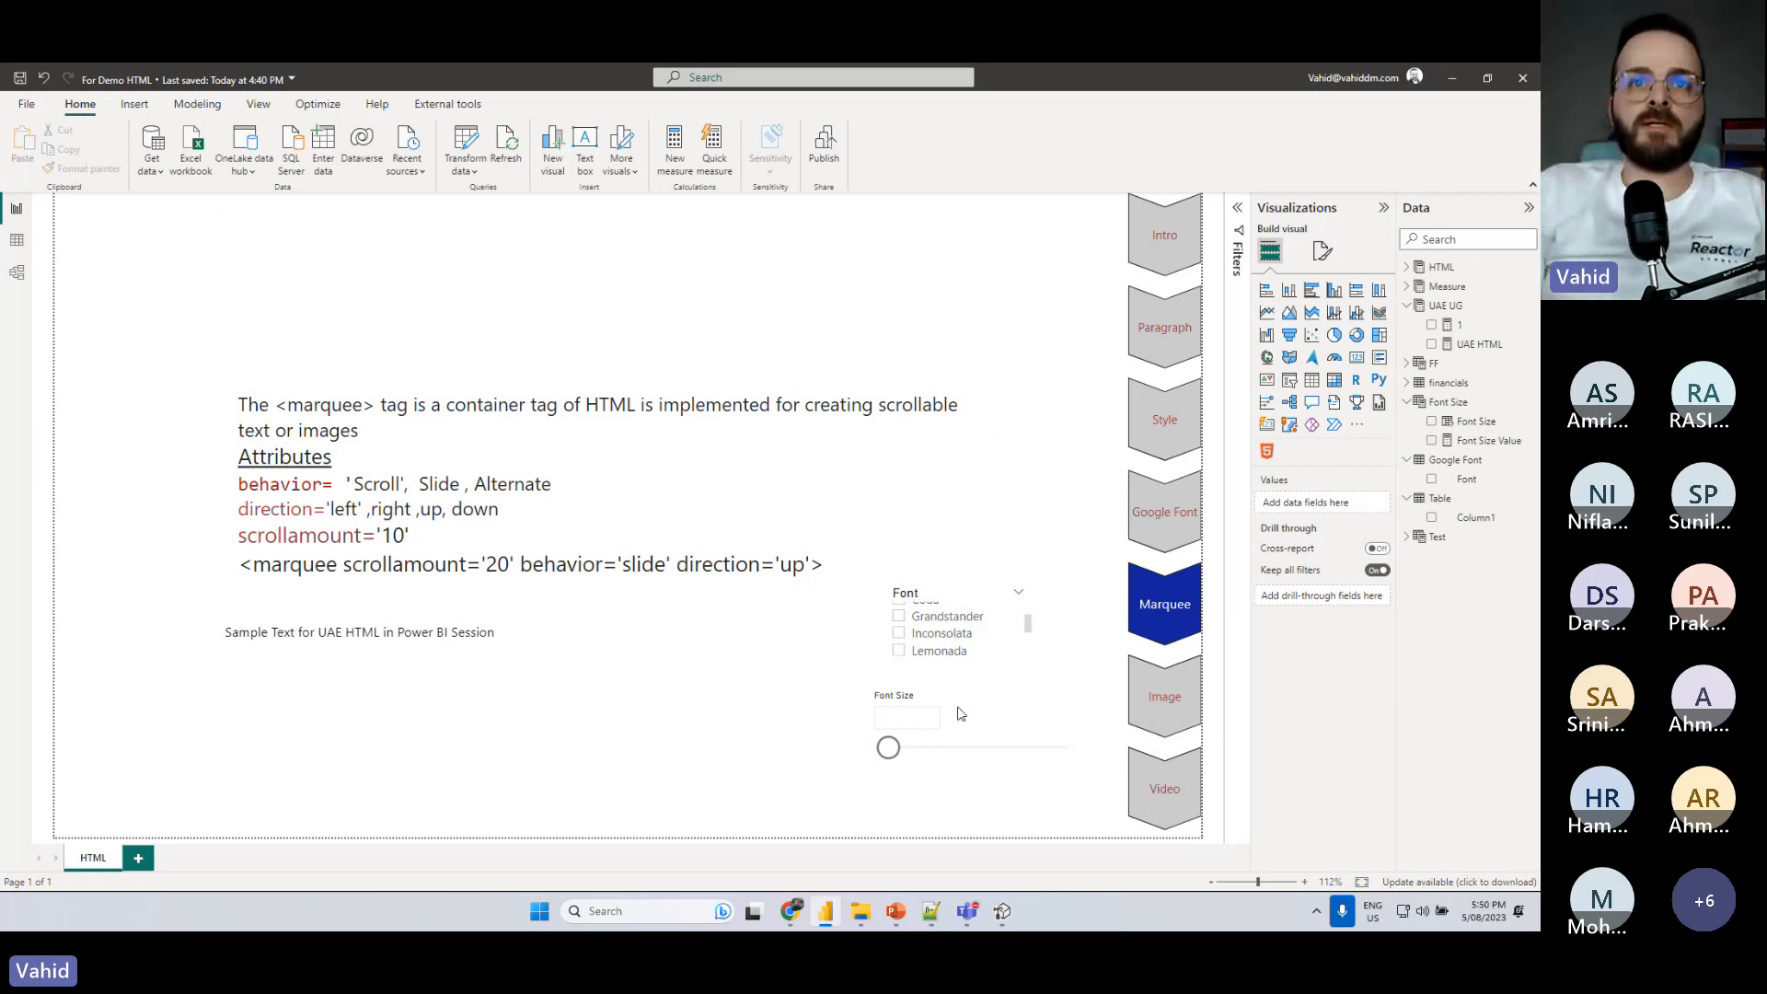
left_click(931, 750)
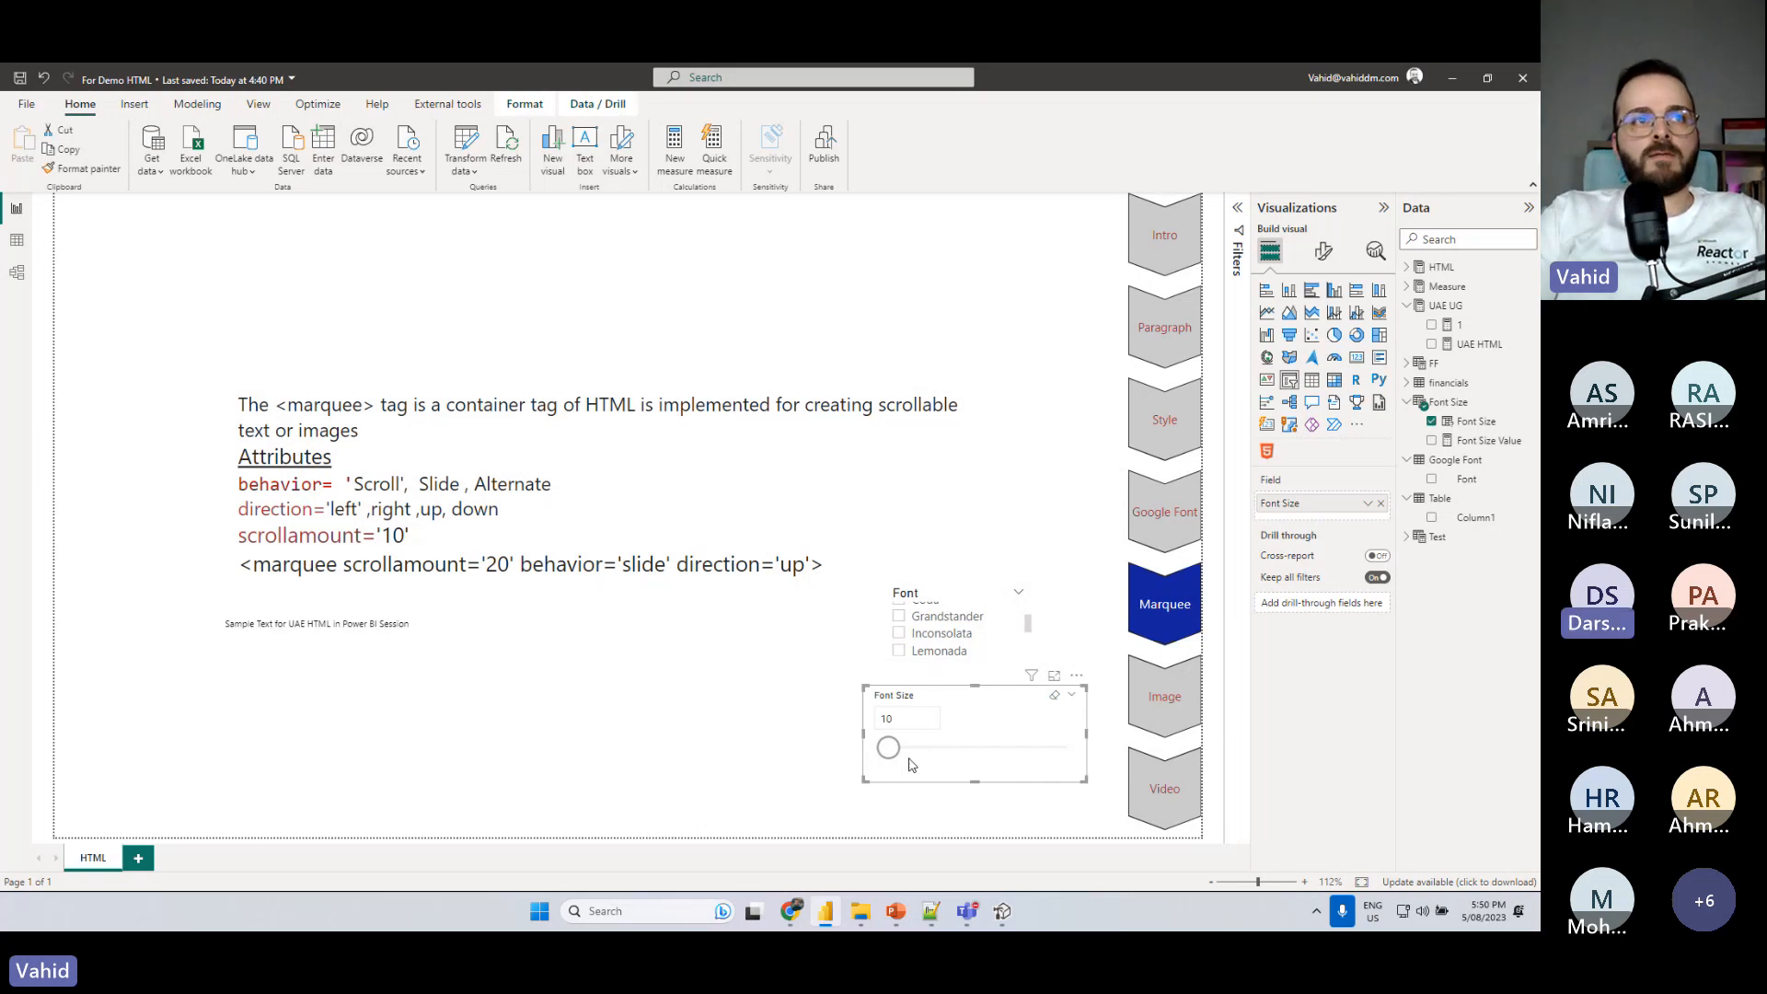
left_click_drag(889, 748, 906, 748)
- Try Inconsolata and Caveat in the Font slicer for the sample text, finishing with Audiowide selected
left_click(899, 635)
scroll(903, 640, "up", 1)
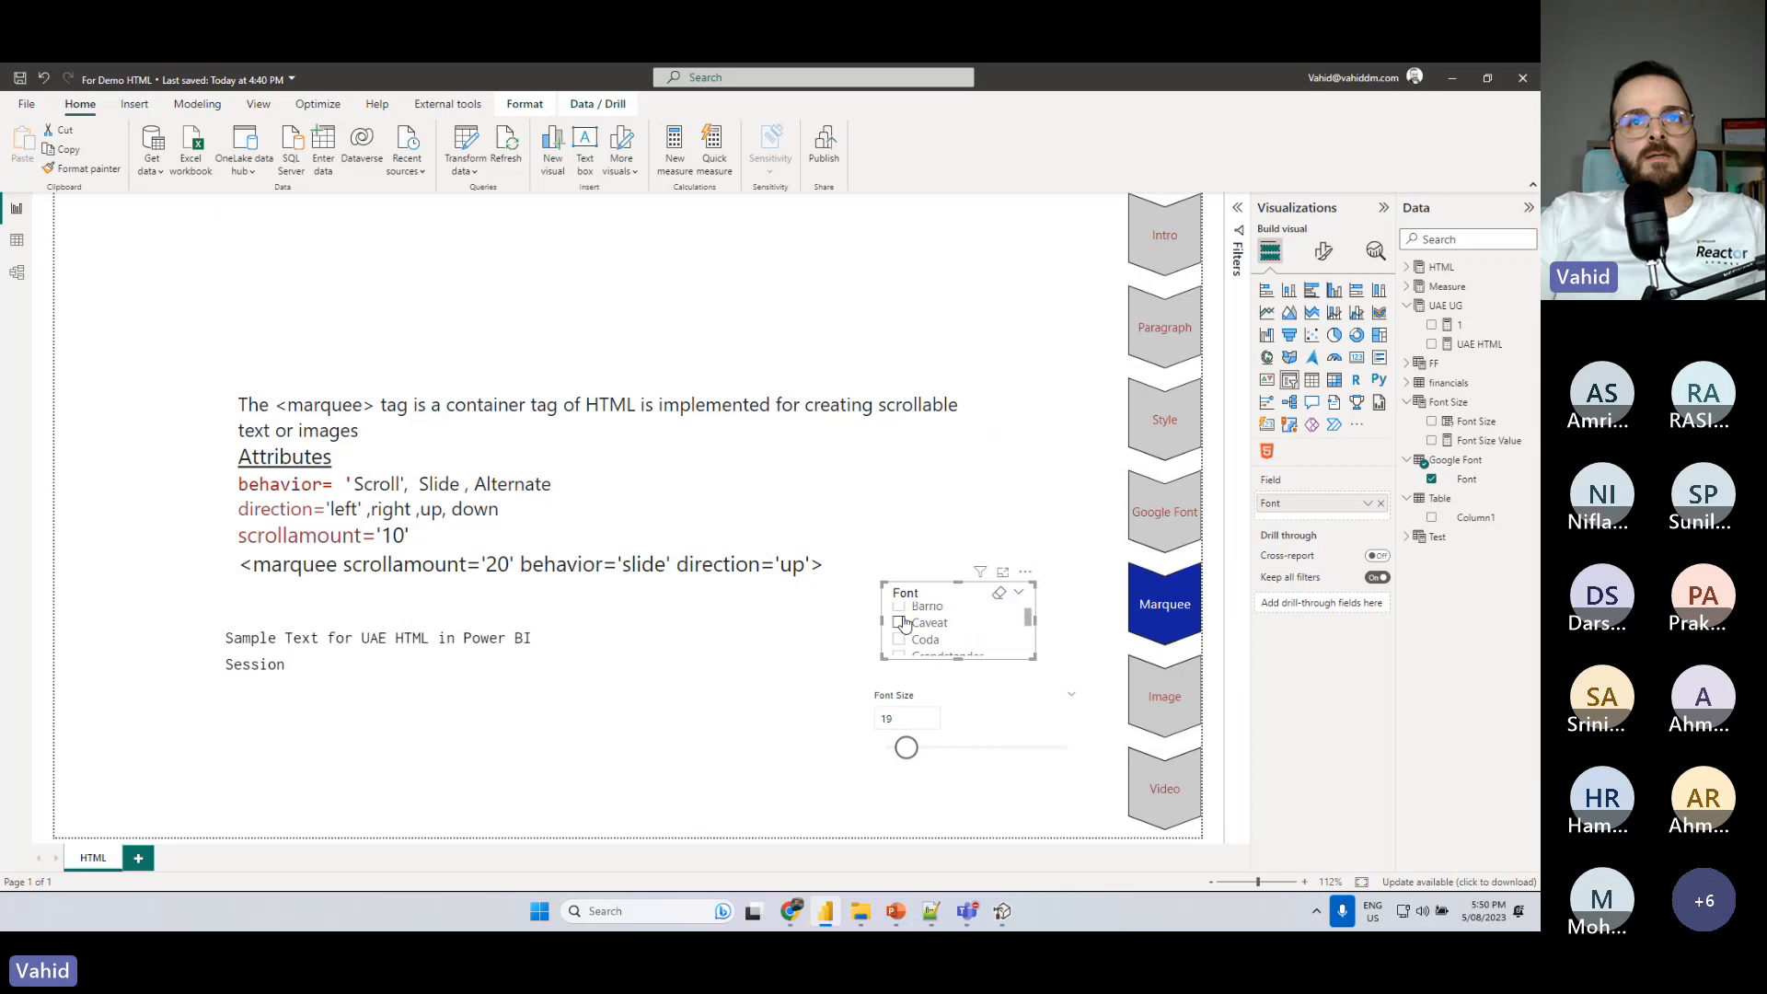
left_click(901, 624)
scroll(902, 626, "up", 2)
left_click(901, 616)
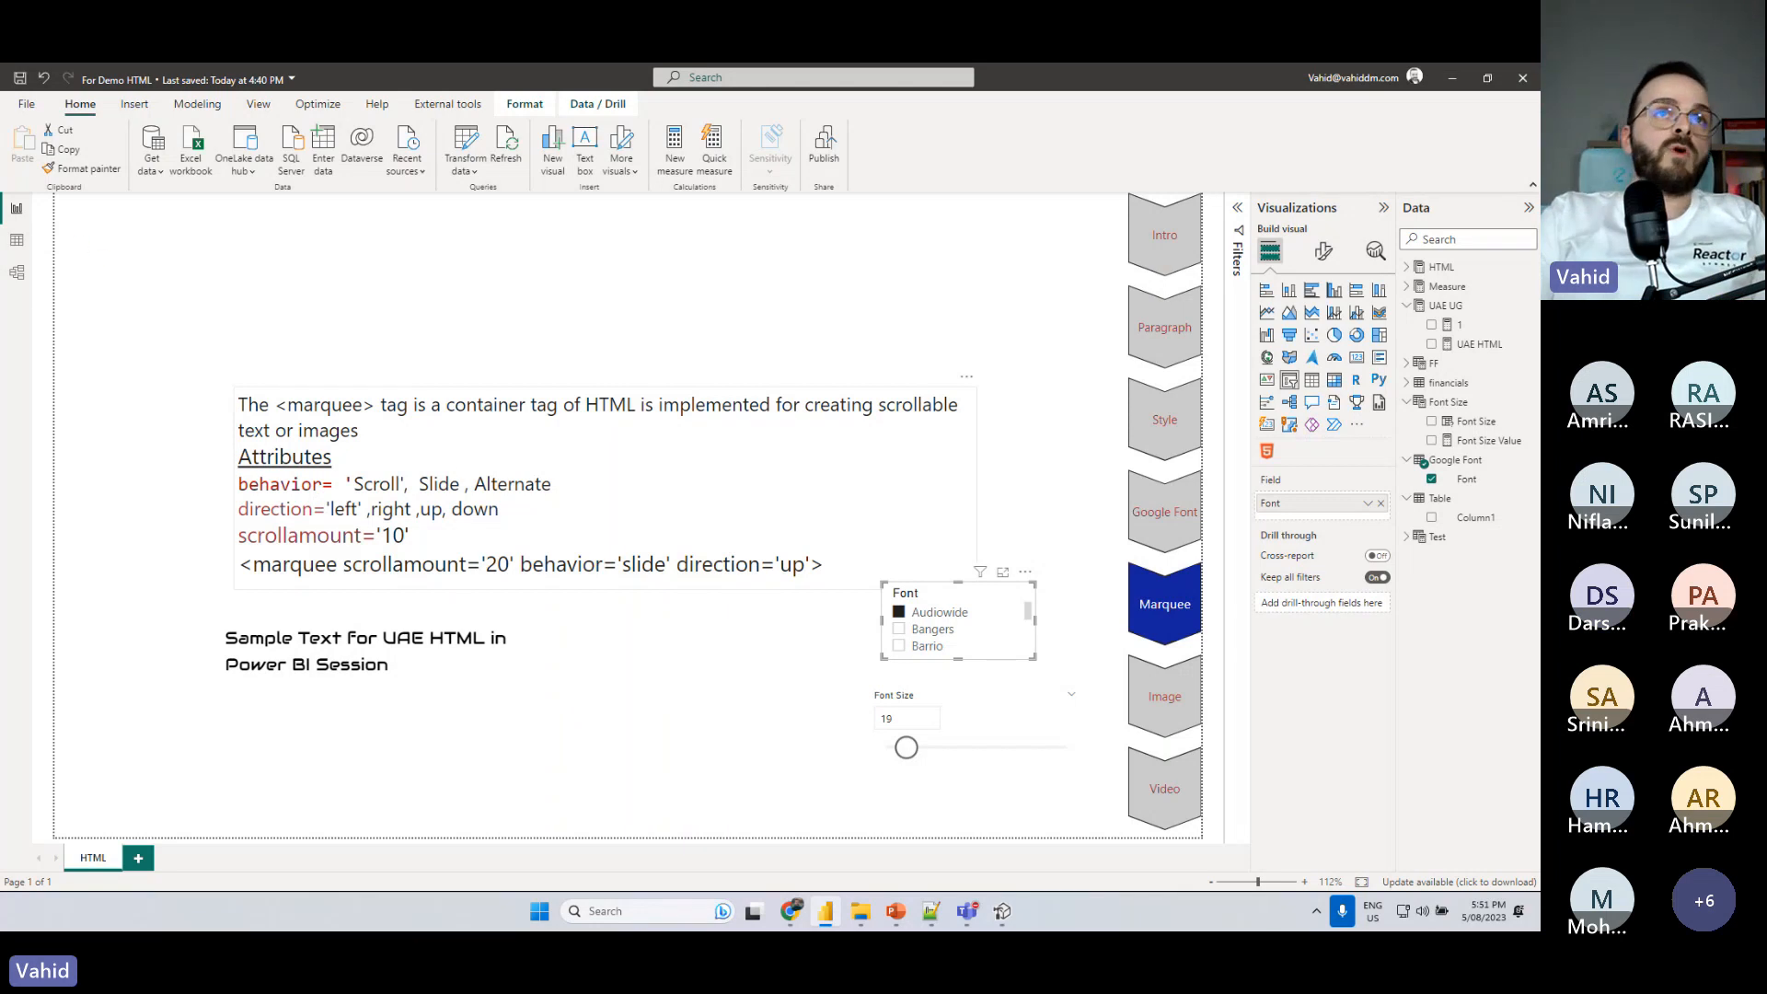
- Annotate the report page with a blue rectangle and a left-pointing arrow to illustrate marquee scrolling, and clear the drawing
left_click_drag(785, 288, 1064, 286)
left_click_drag(914, 348, 984, 353)
left_click_drag(822, 428, 942, 442)
left_click_drag(839, 516, 973, 540)
left_click_drag(923, 571, 962, 593)
left_click_drag(742, 773, 876, 773)
left_click_drag(969, 829, 1001, 827)
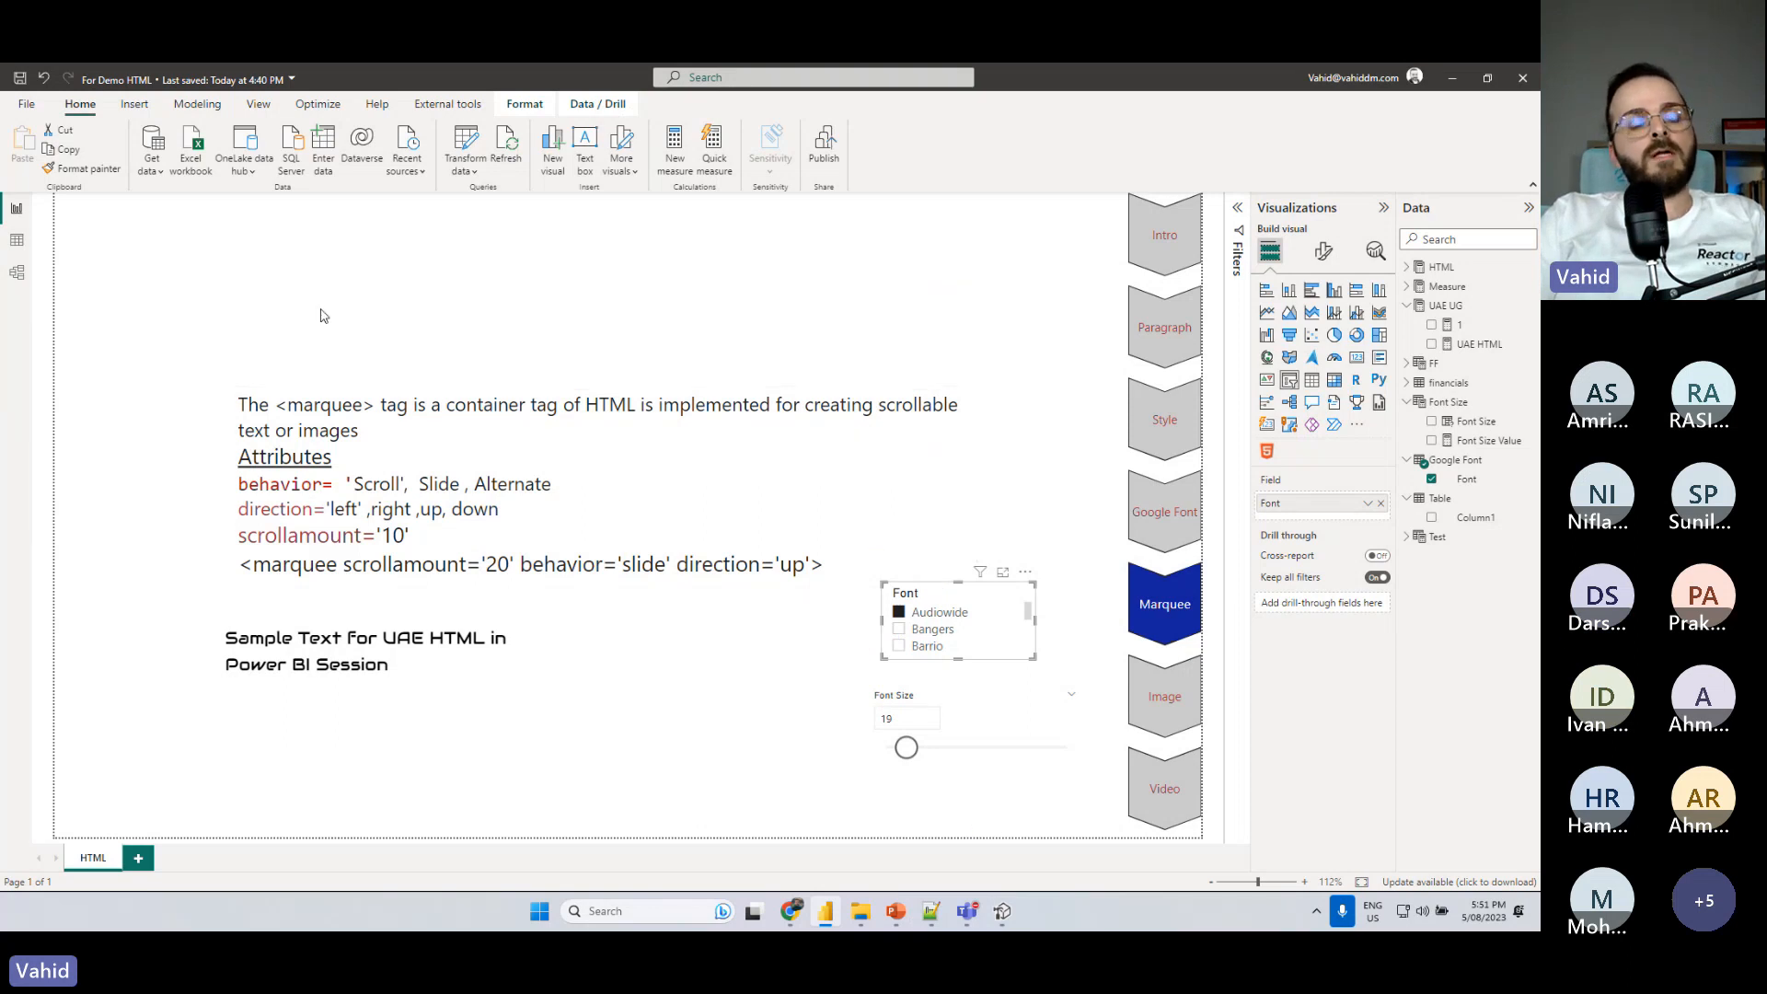
mouse_move(60, 234)
left_mouse_down()
mouse_move(130, 276)
mouse_move(610, 268)
mouse_move(1117, 291)
mouse_move(1020, 254)
mouse_move(1010, 269)
left_mouse_up()
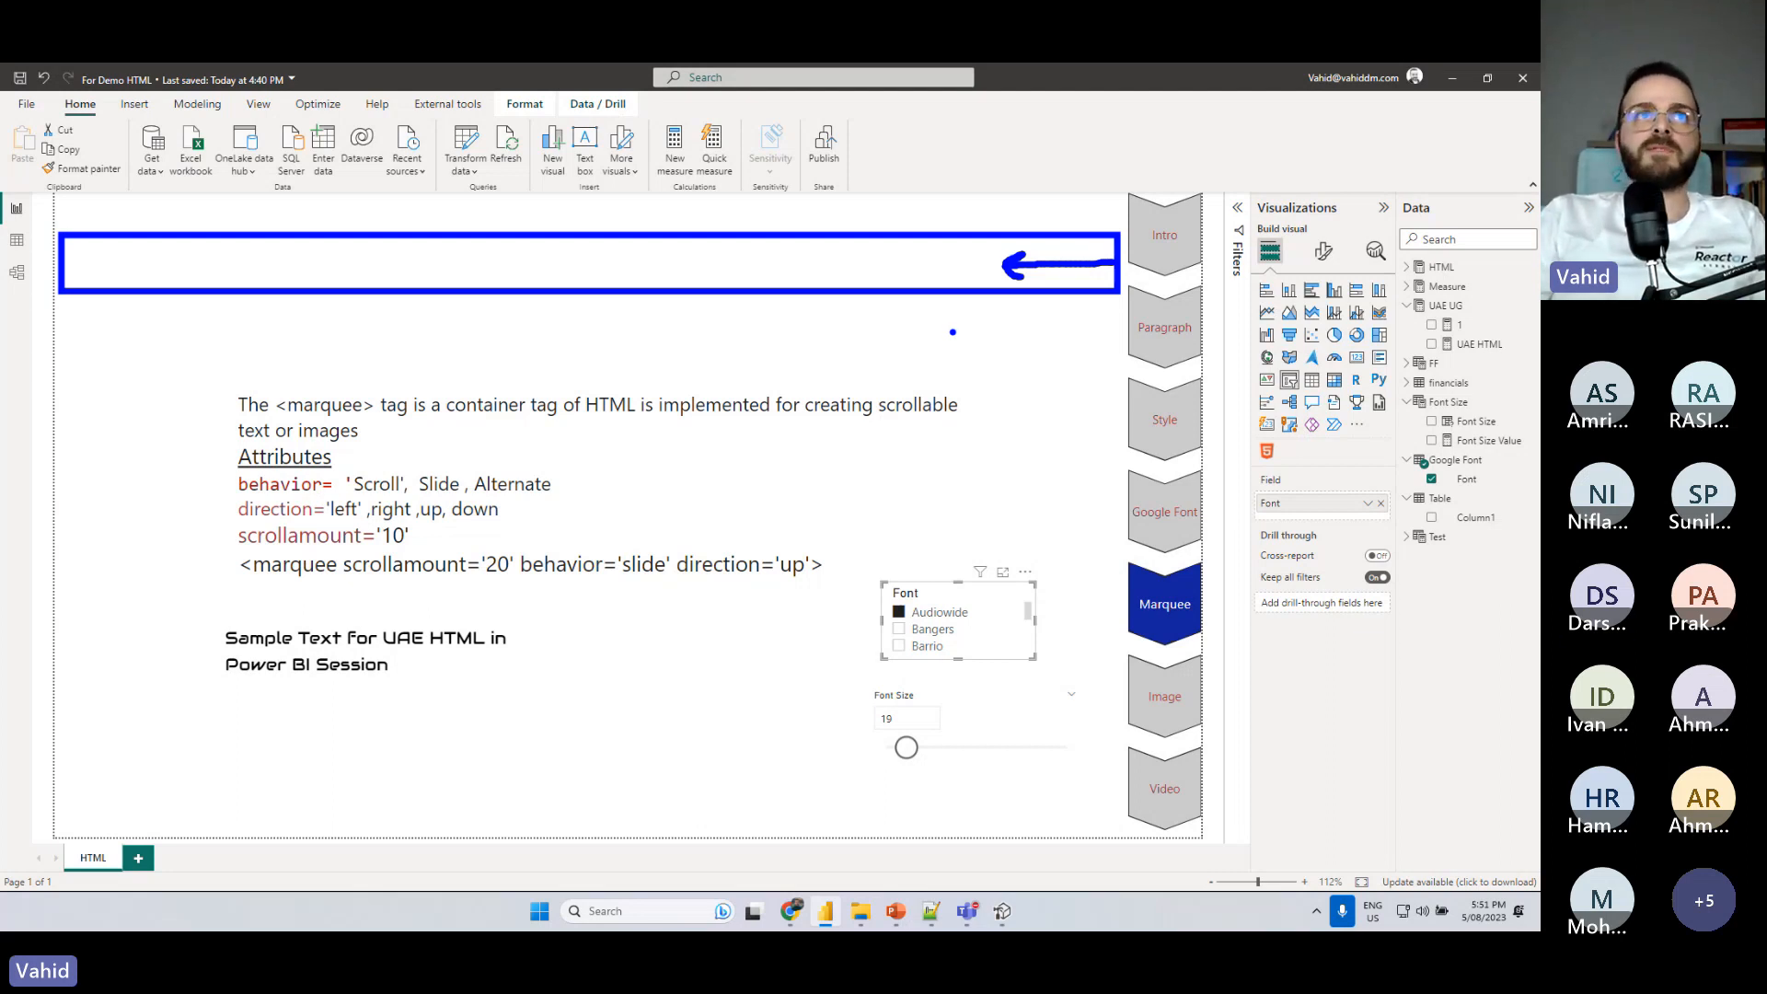
key("Escape")
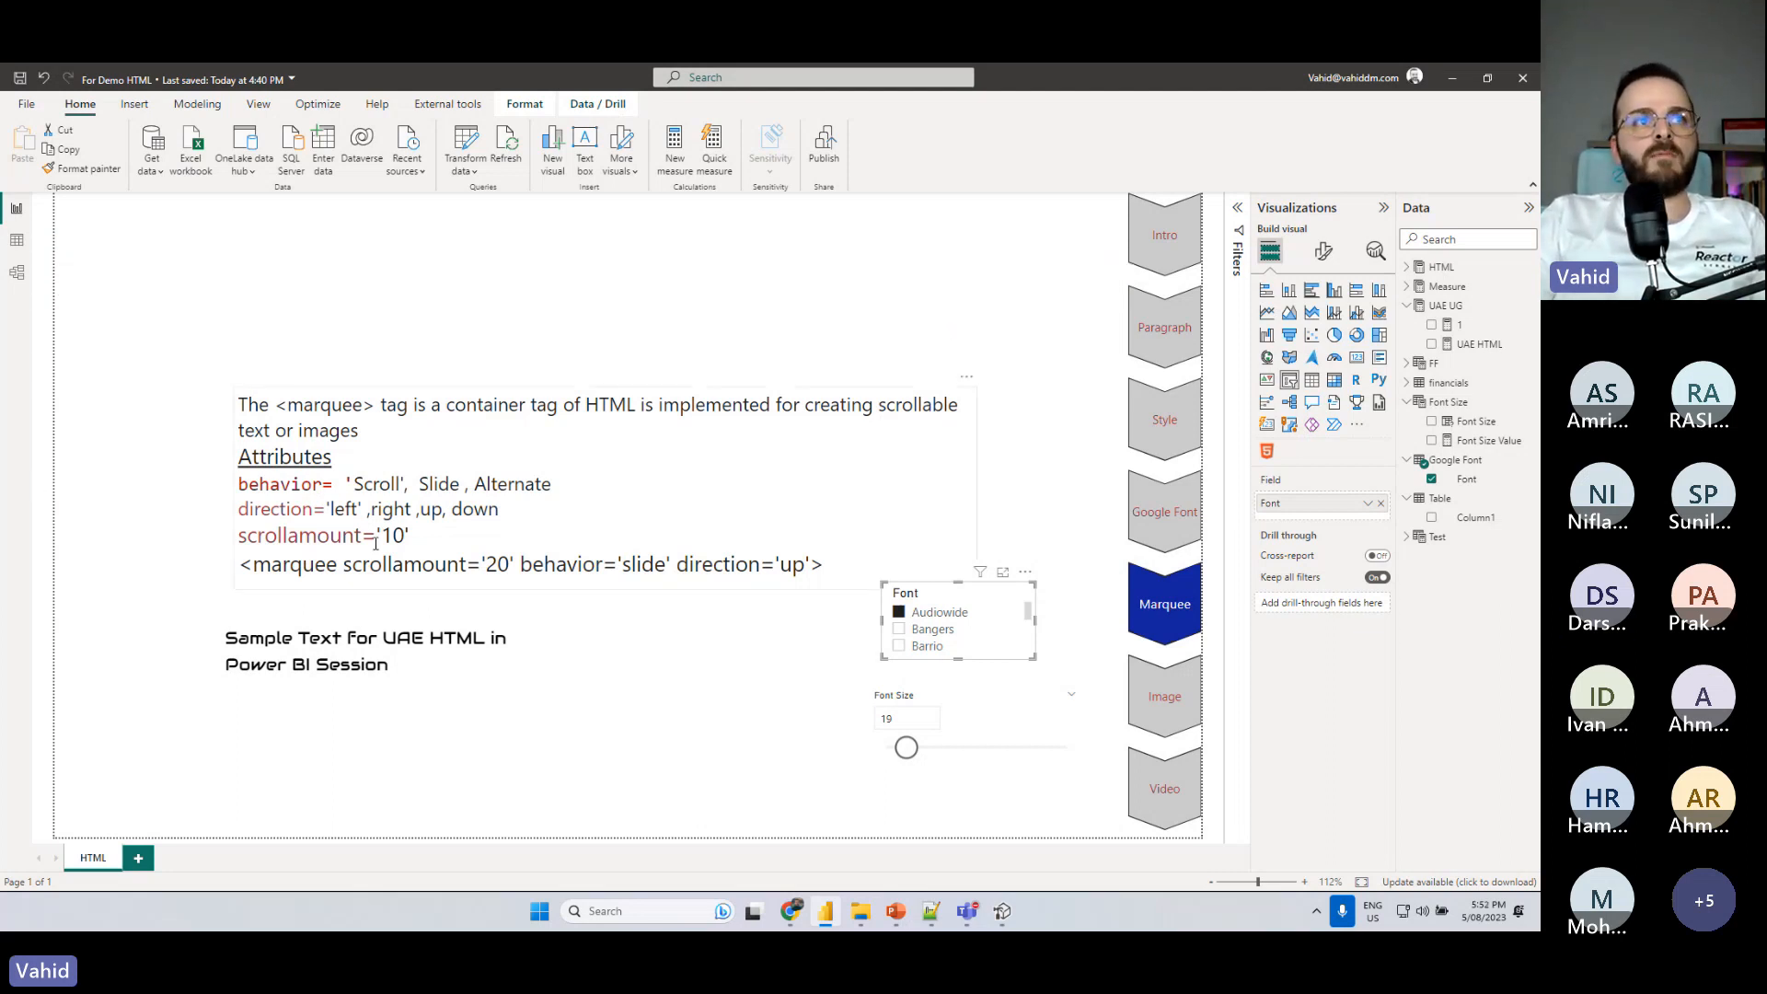
- Highlight the <marquee> tag in the notes text box and select the HTML visual holding the sample text
double_click(285, 408)
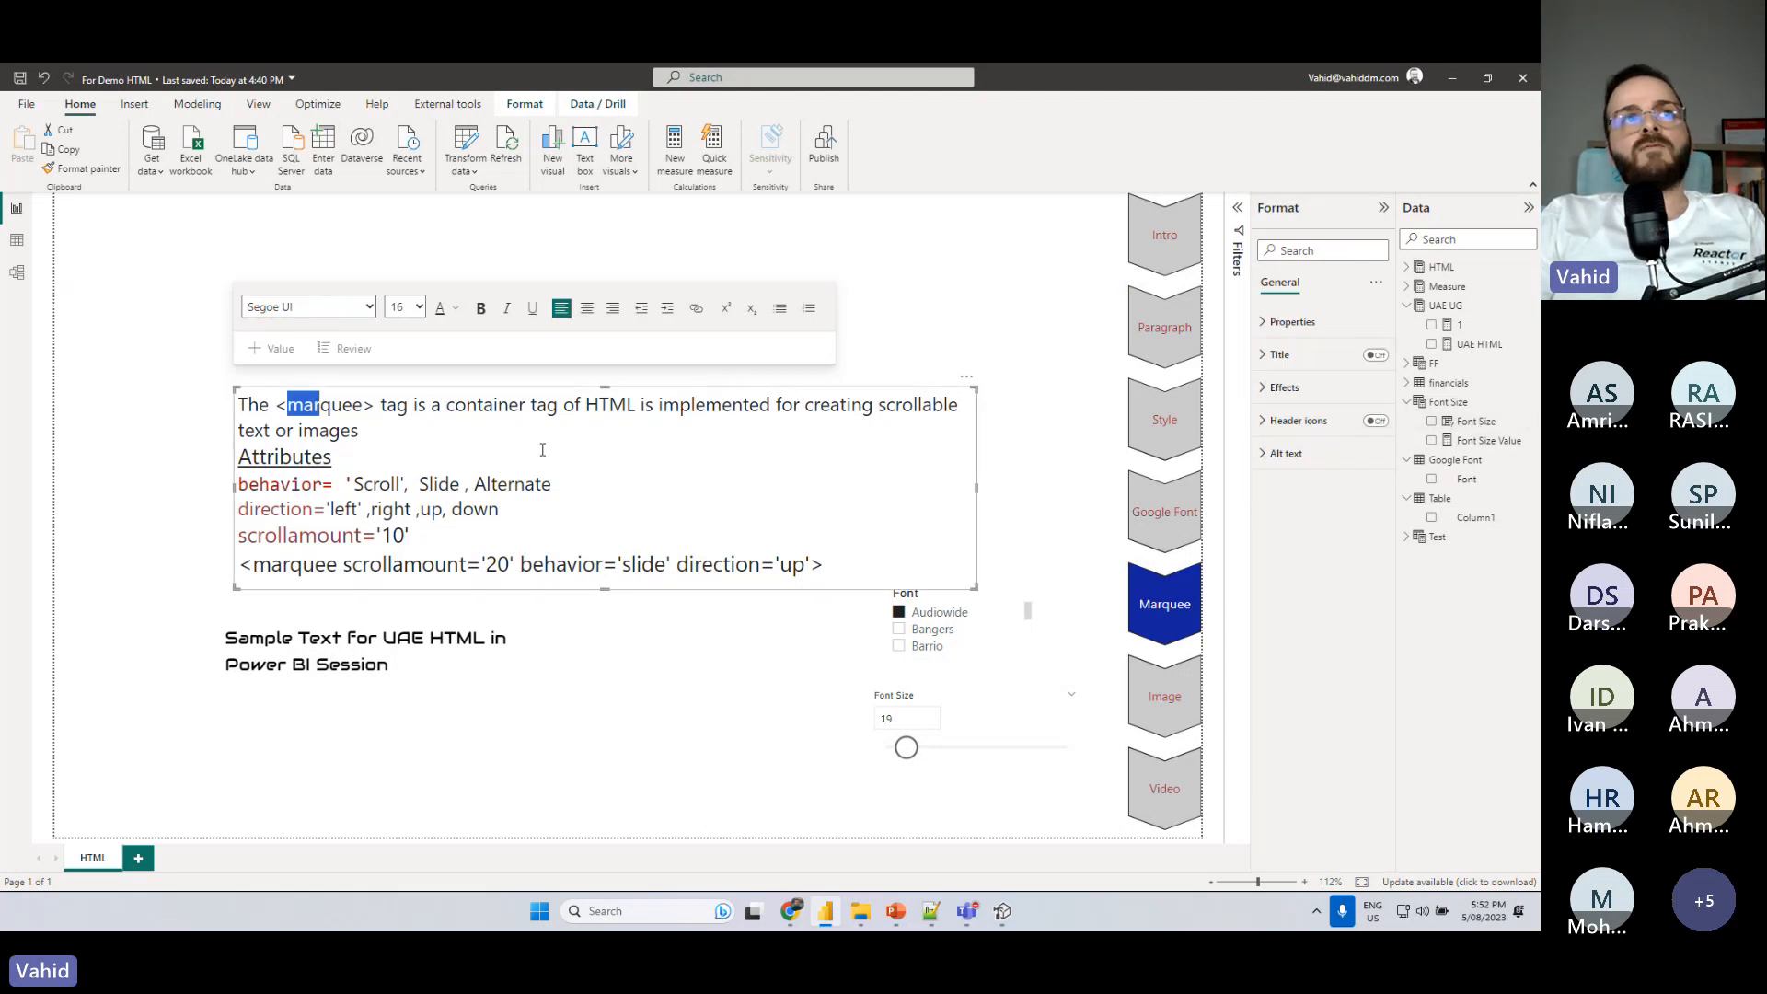
left_click(360, 430)
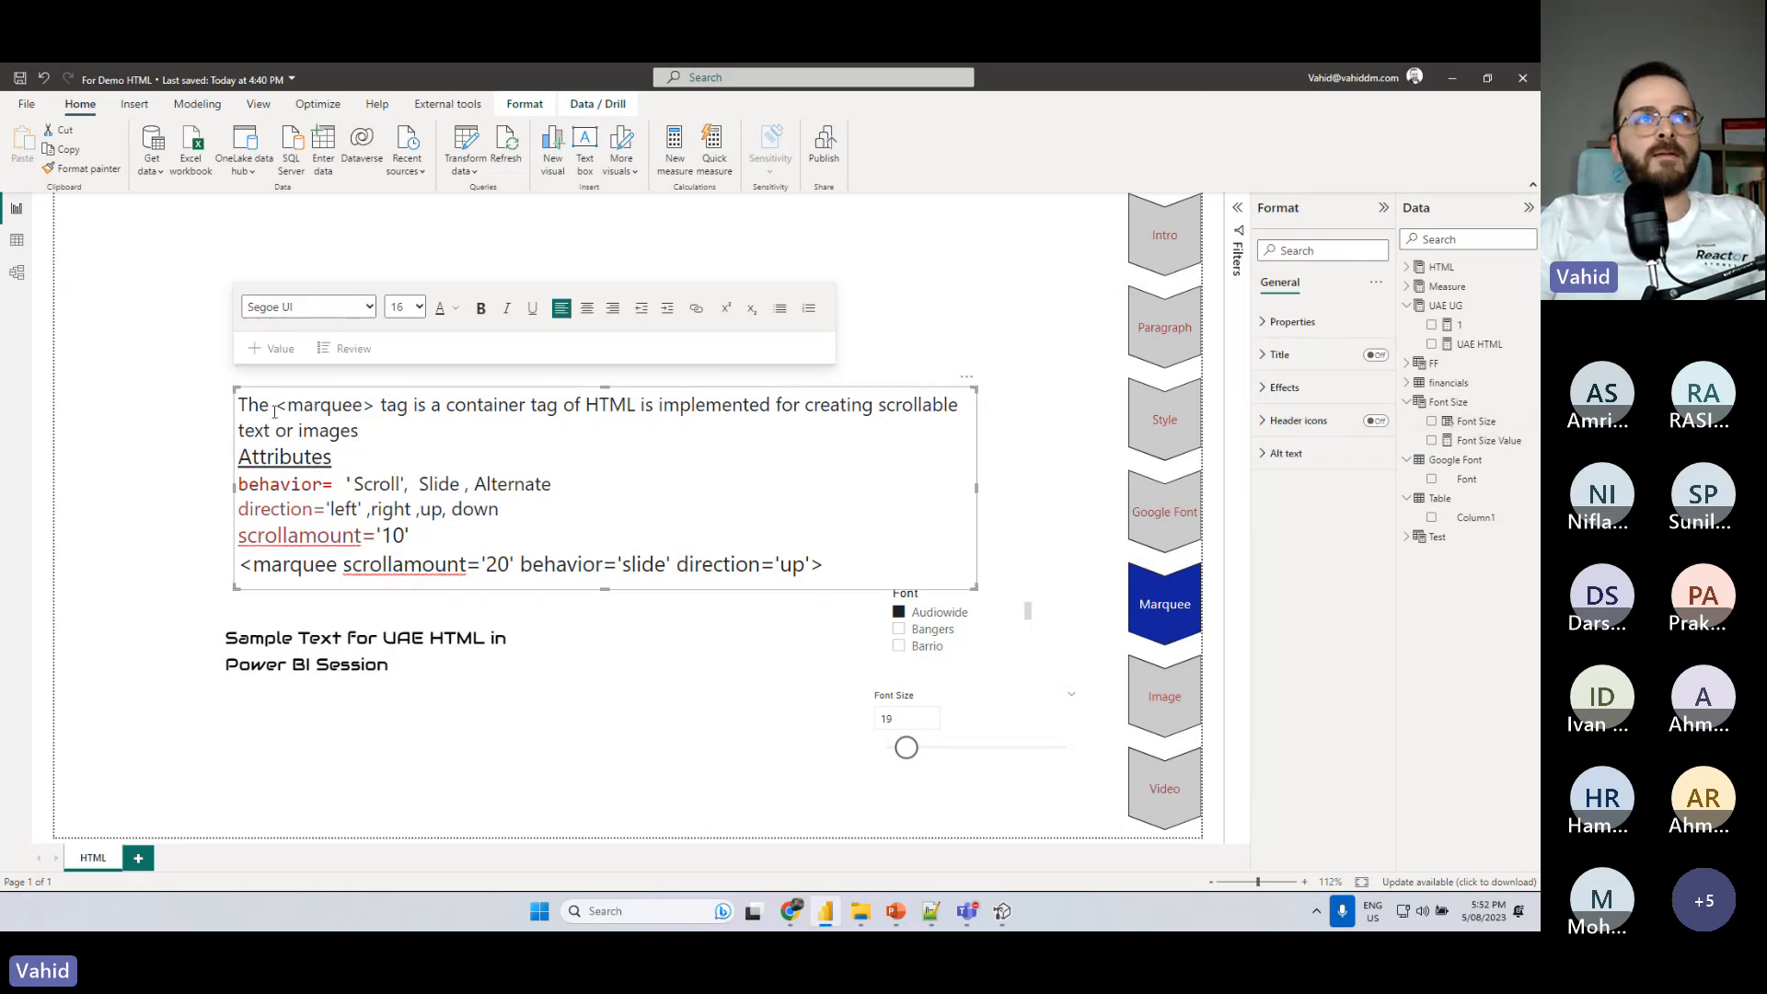
left_click_drag(273, 405, 376, 406)
left_click(528, 682)
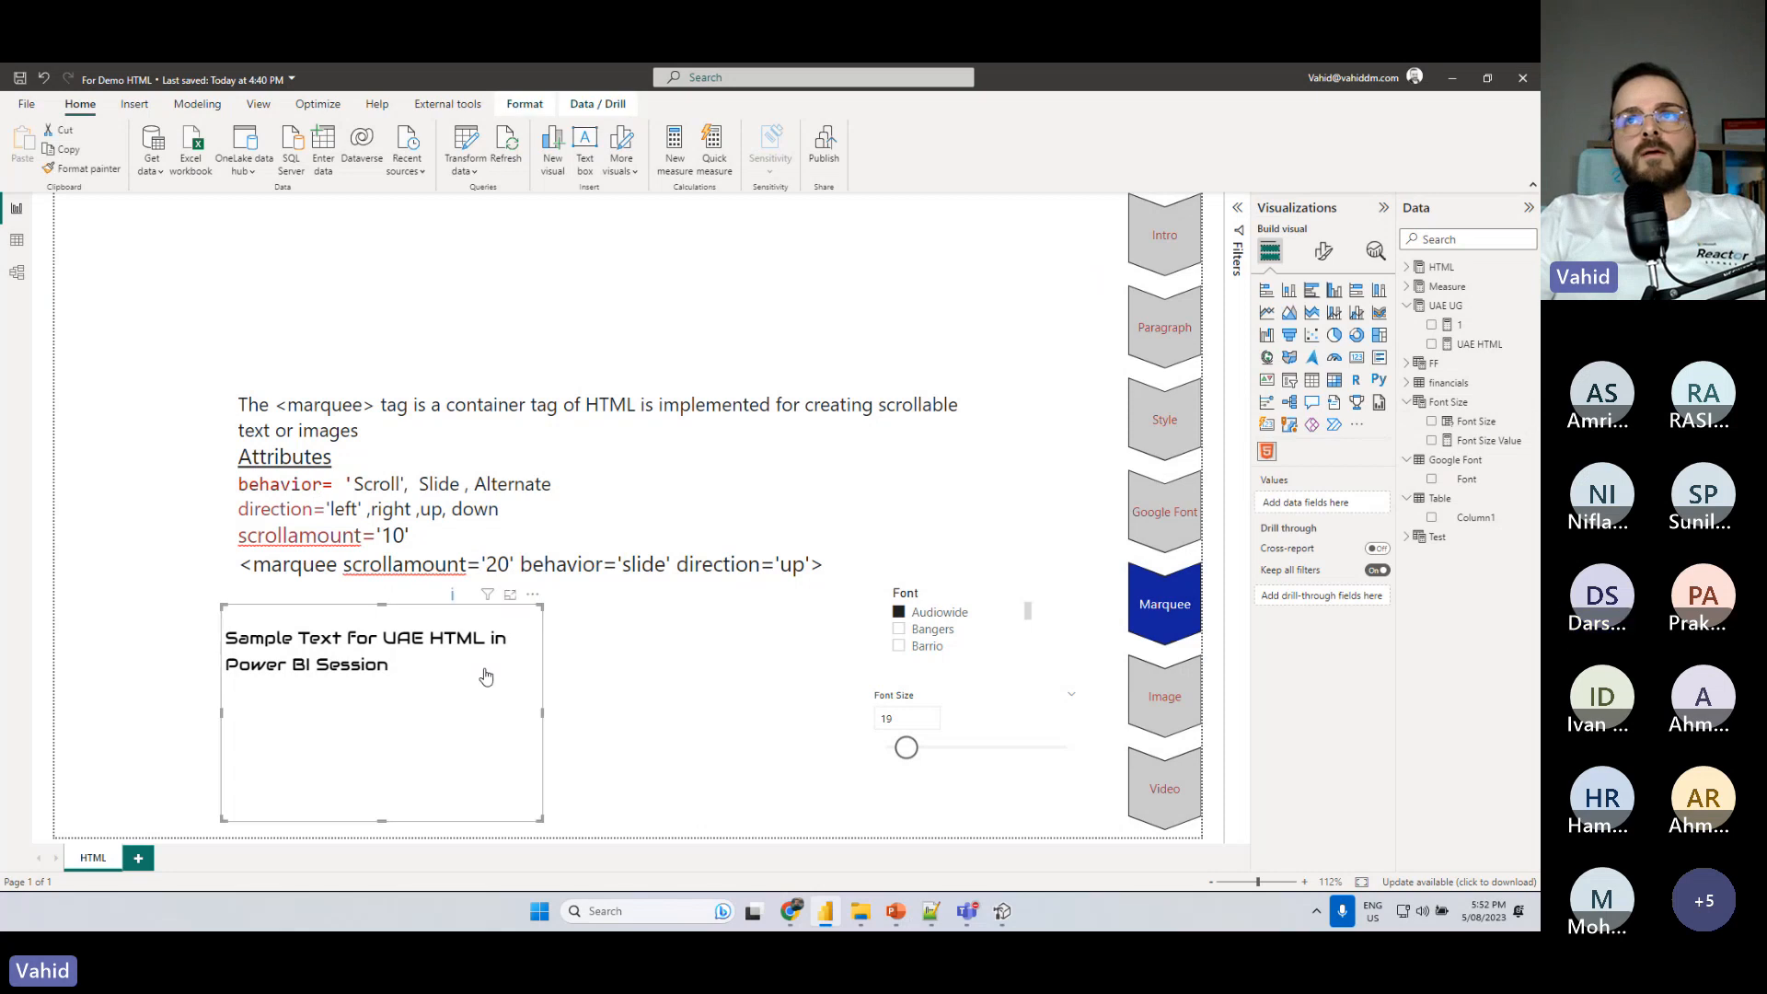
- Switch to Tabular Editor and join the sample text lines of the UAE HTML measure onto the <p> line
left_click(1002, 911)
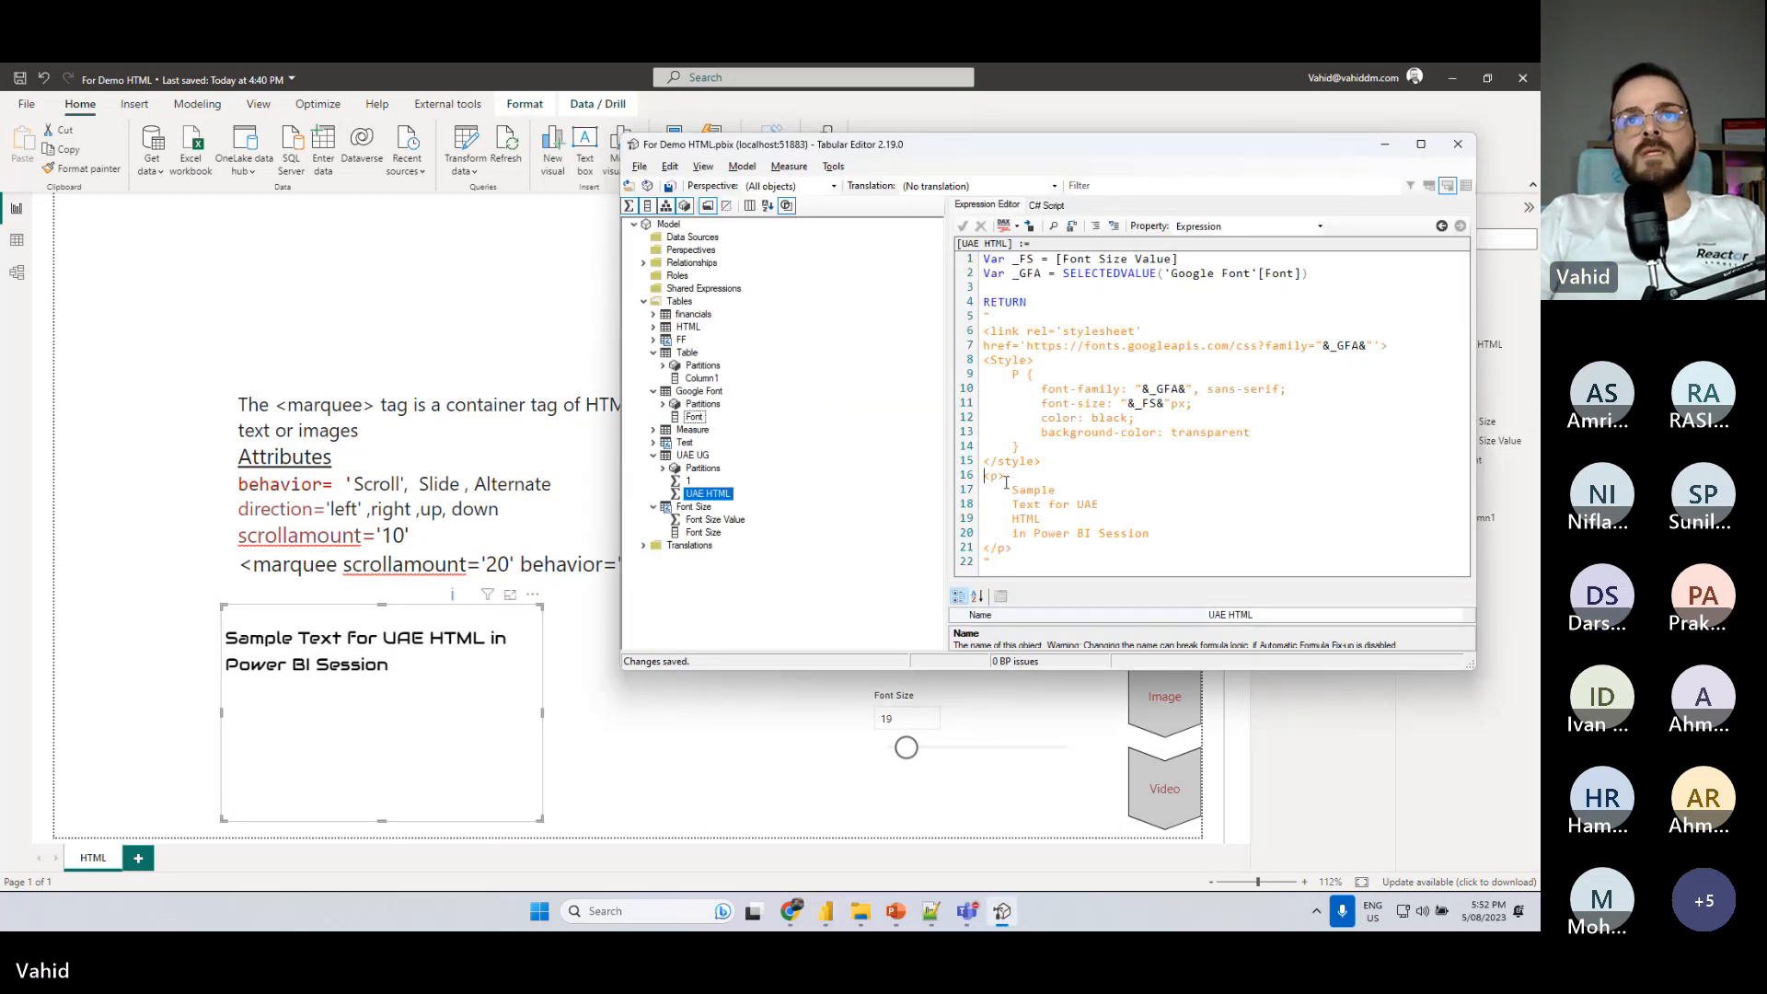
left_click(1019, 481)
key("Delete")
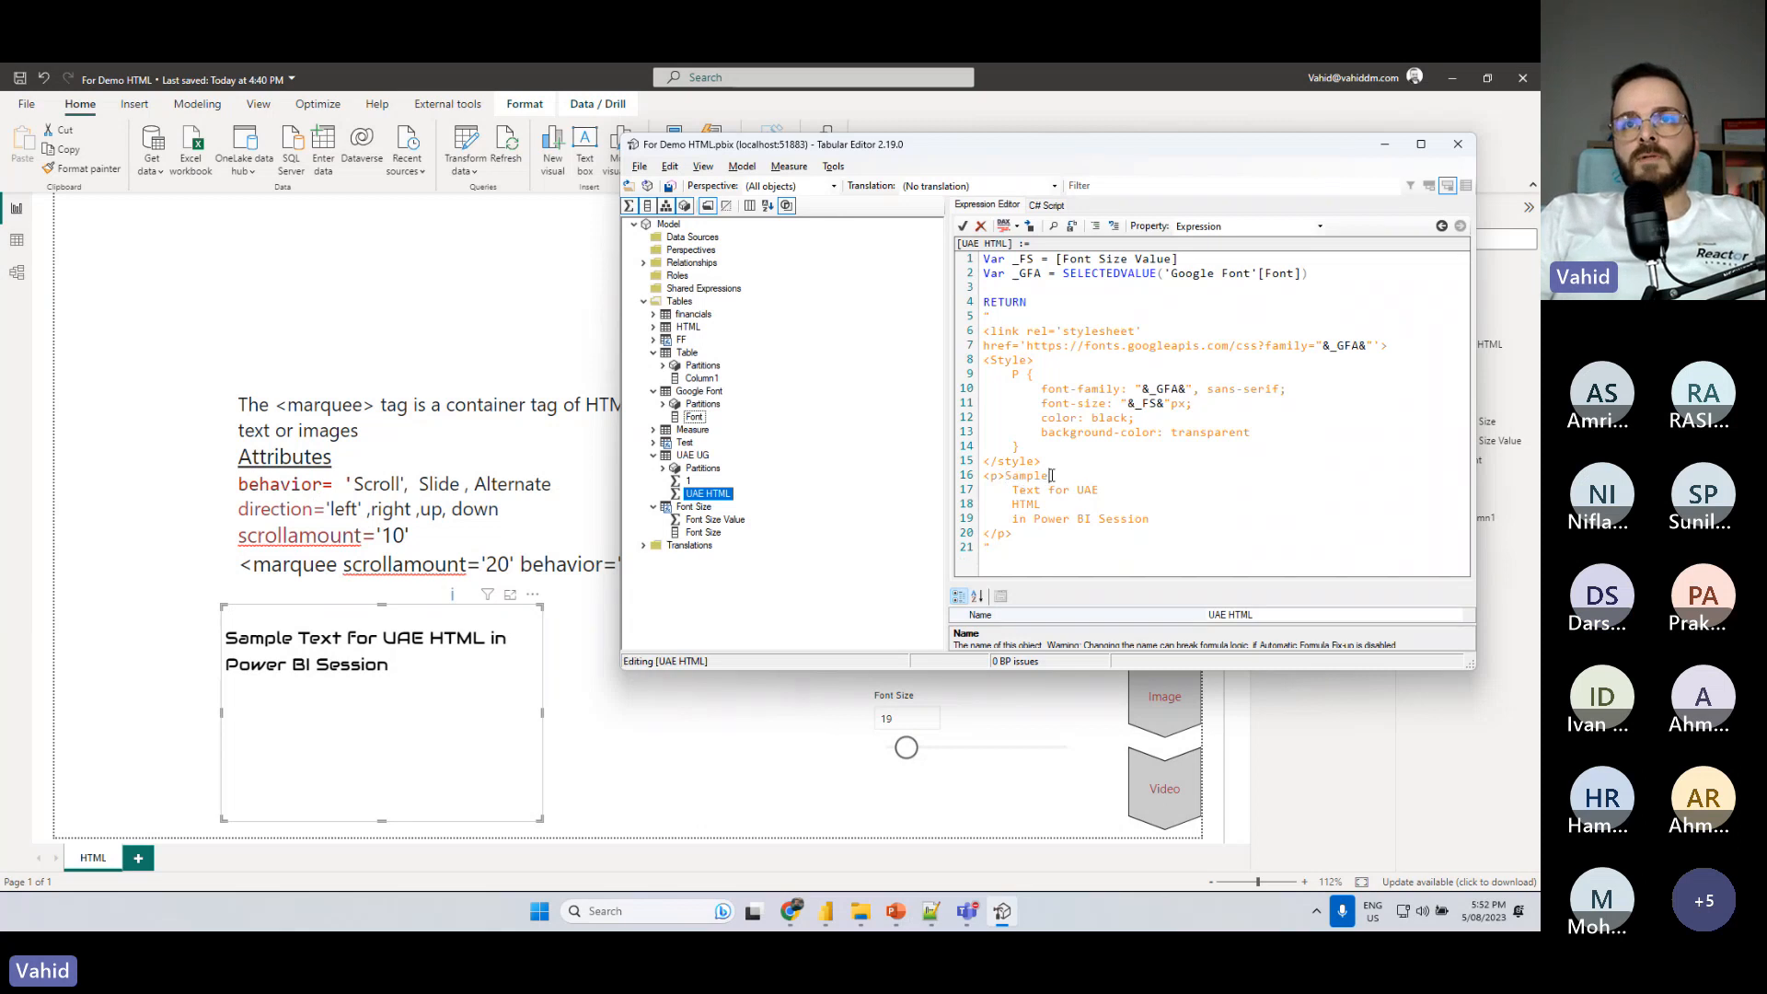
left_click(1051, 476)
key("Delete")
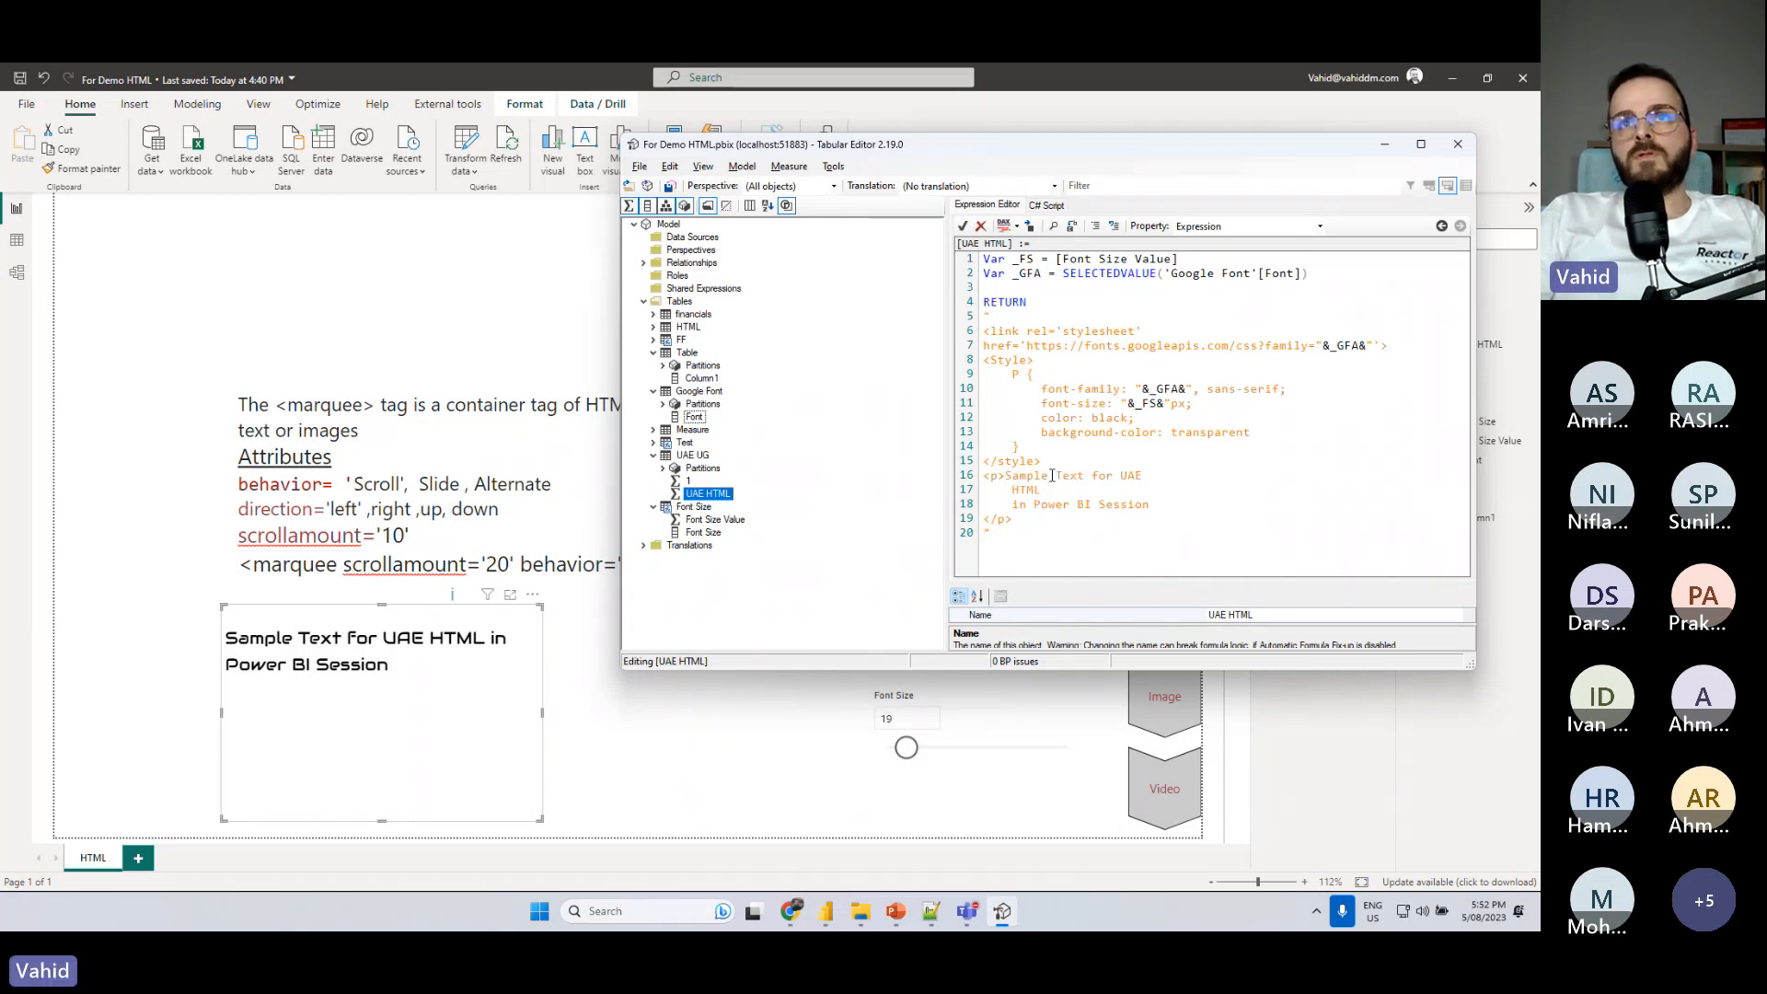
key("Delete")
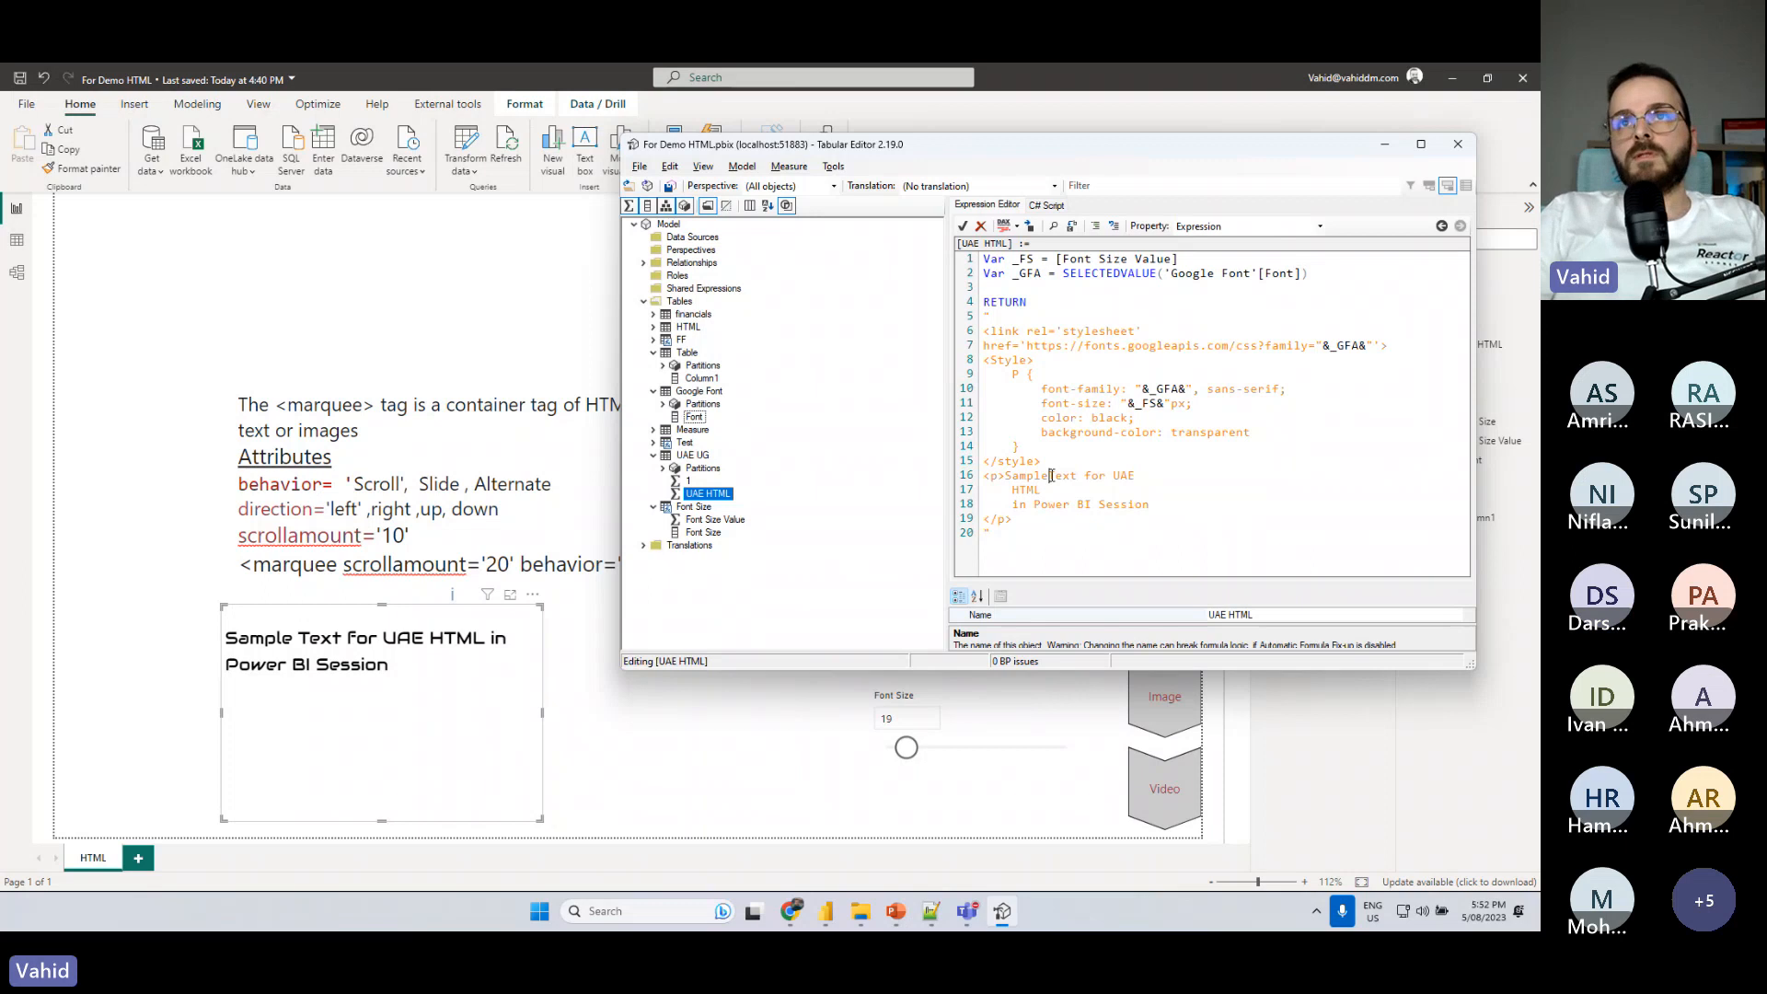
left_click(1152, 474)
key("Delete")
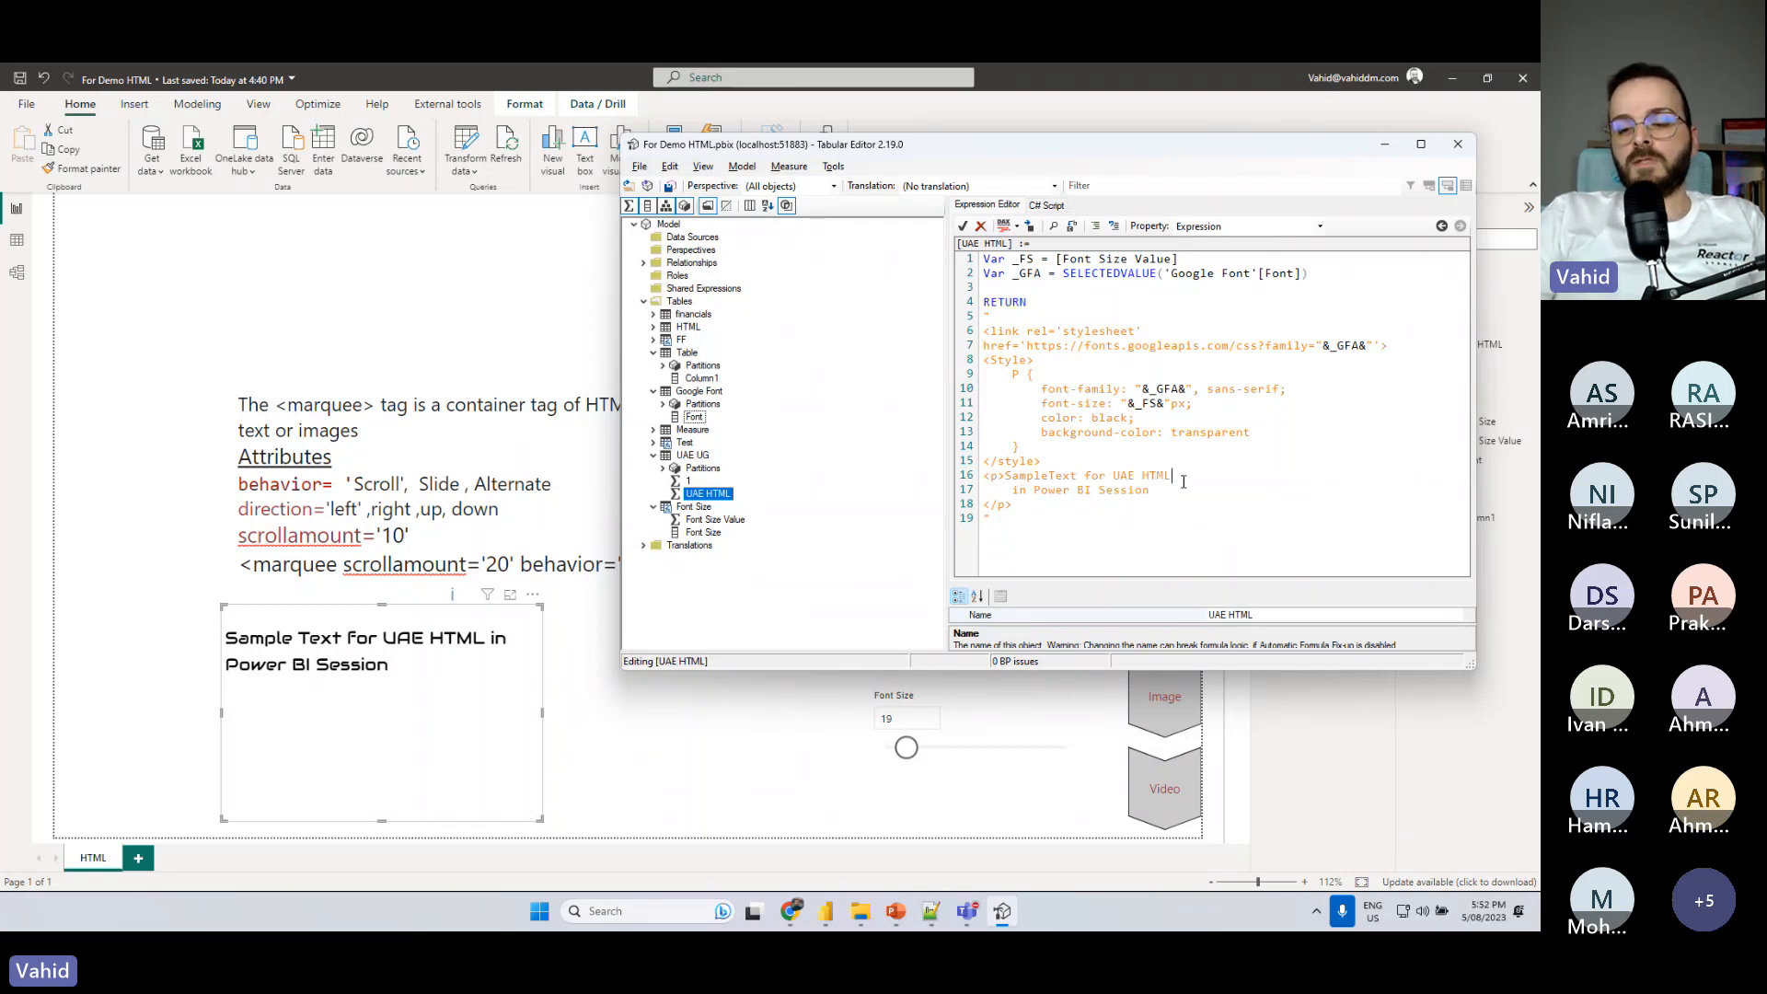
key("Delete")
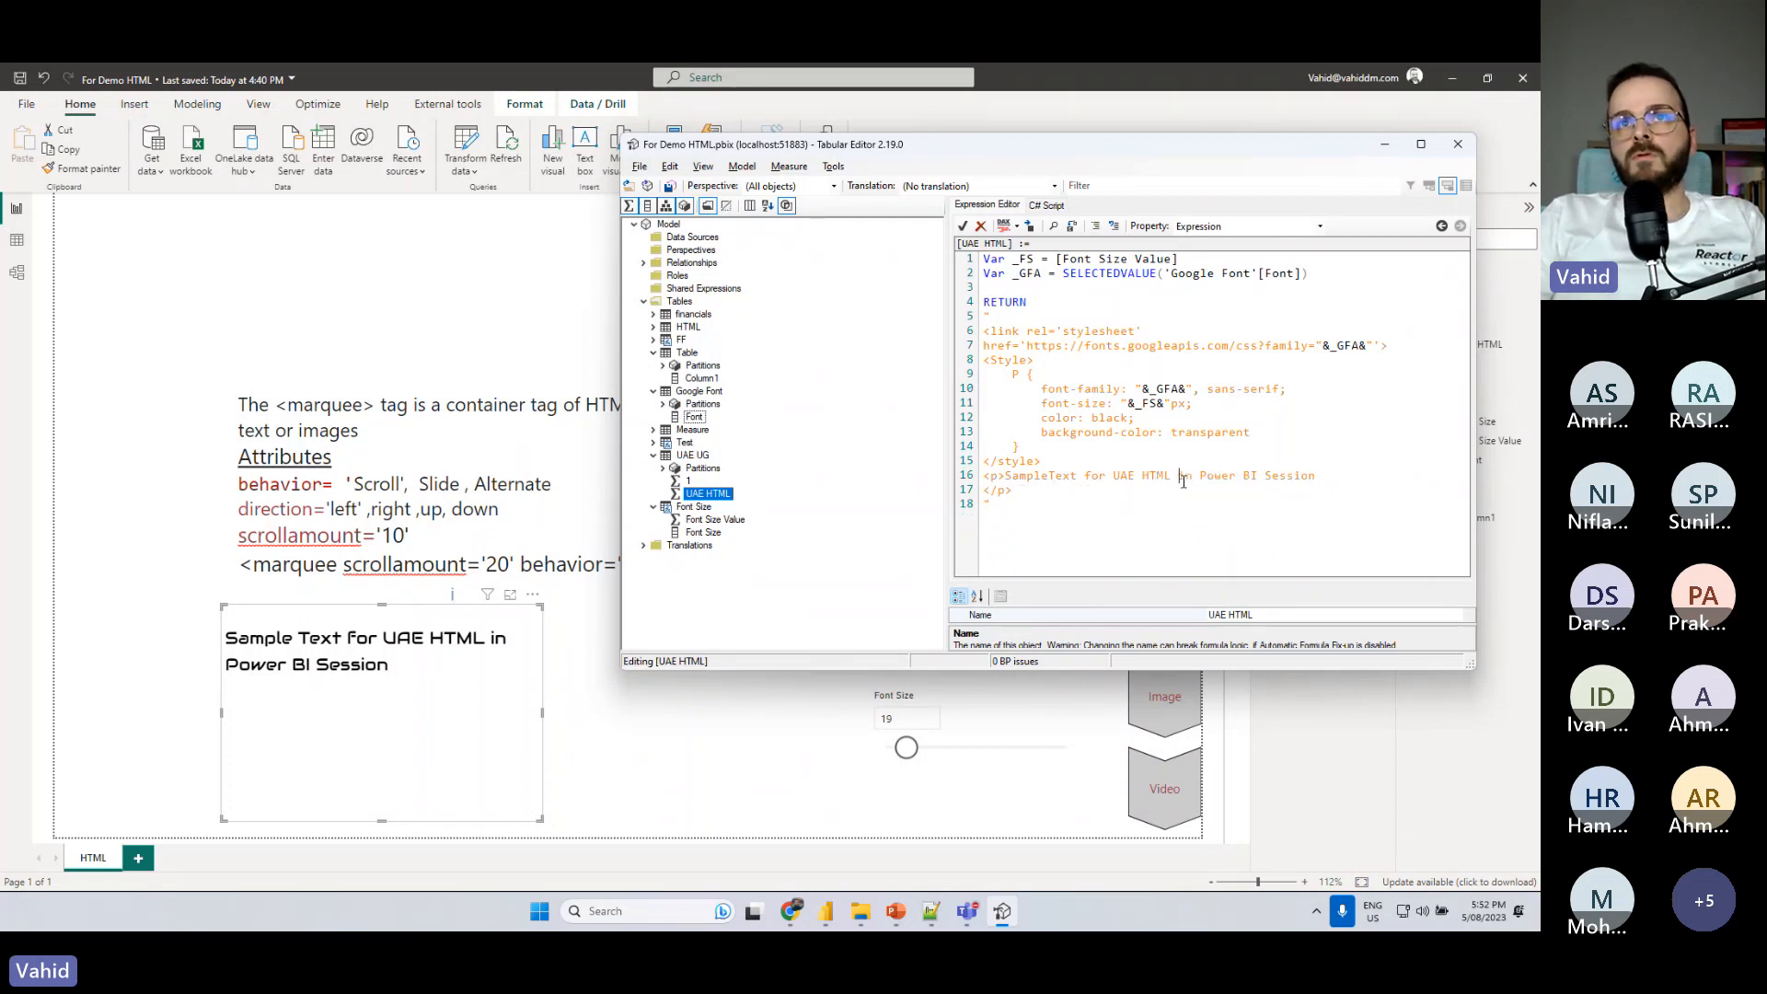
- Put the sample text on its own indented line, add an opening <marquee> tag before <p>, and save the measure
left_click(1007, 475)
key("Return")
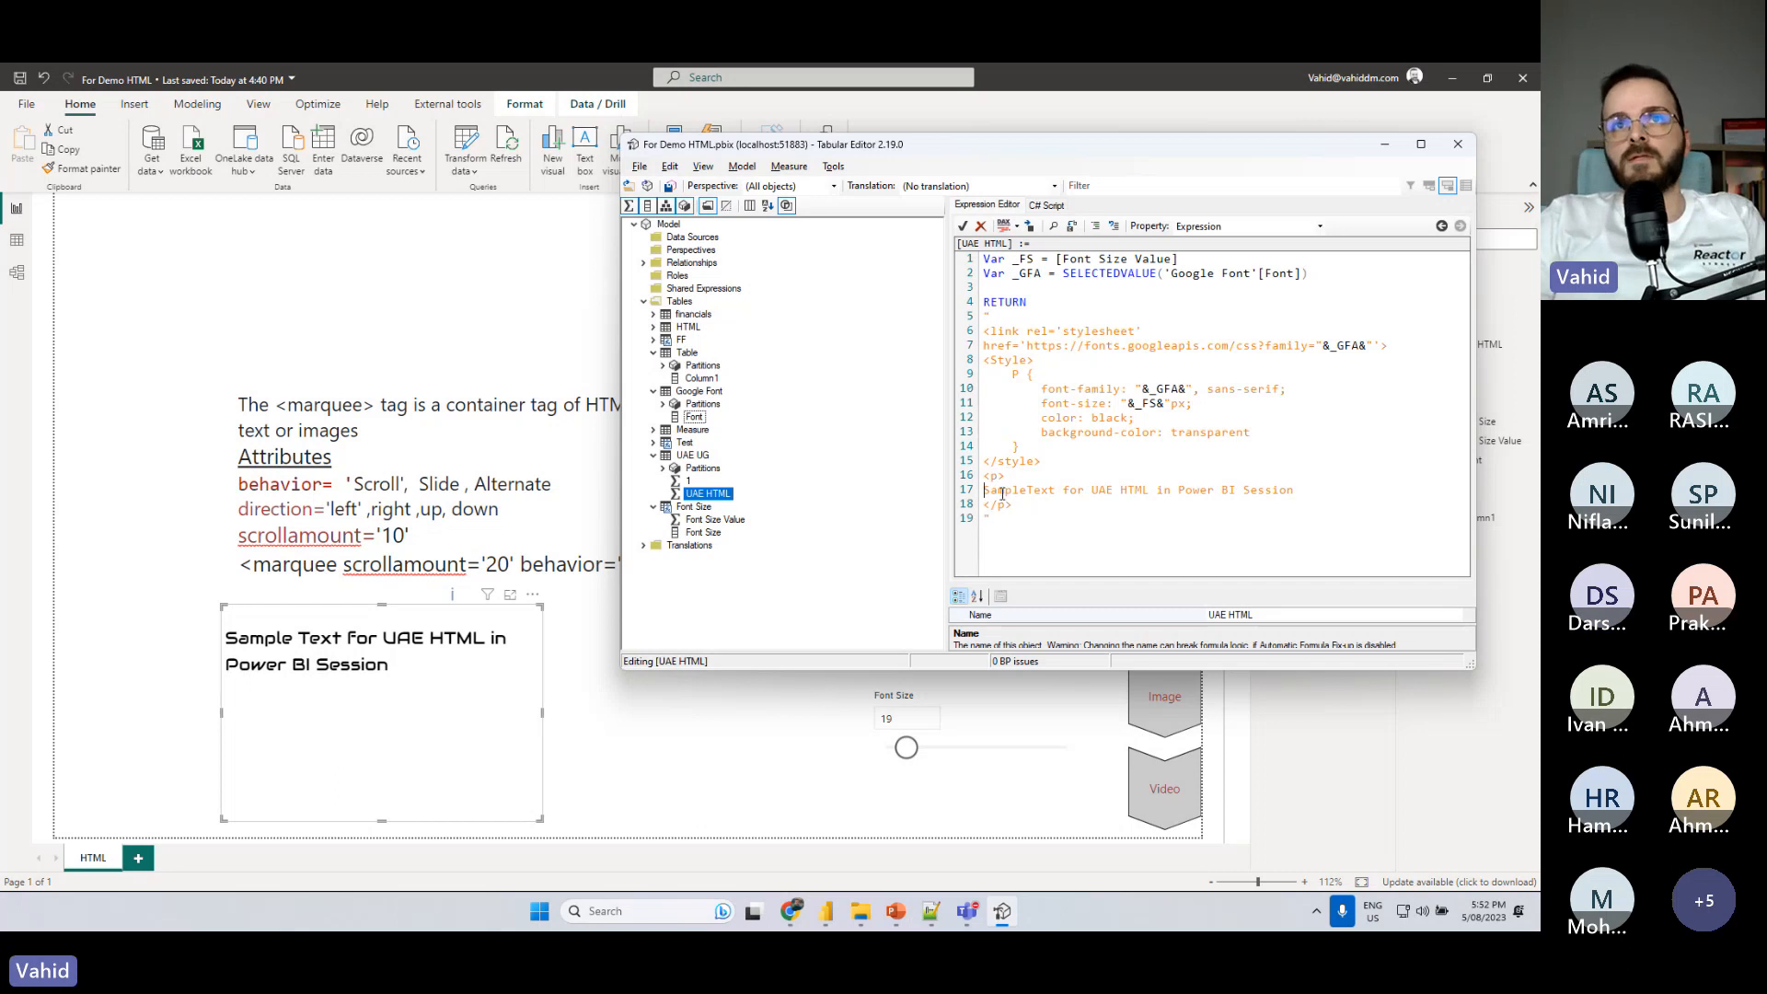
key("Tab")
type("<marquee>")
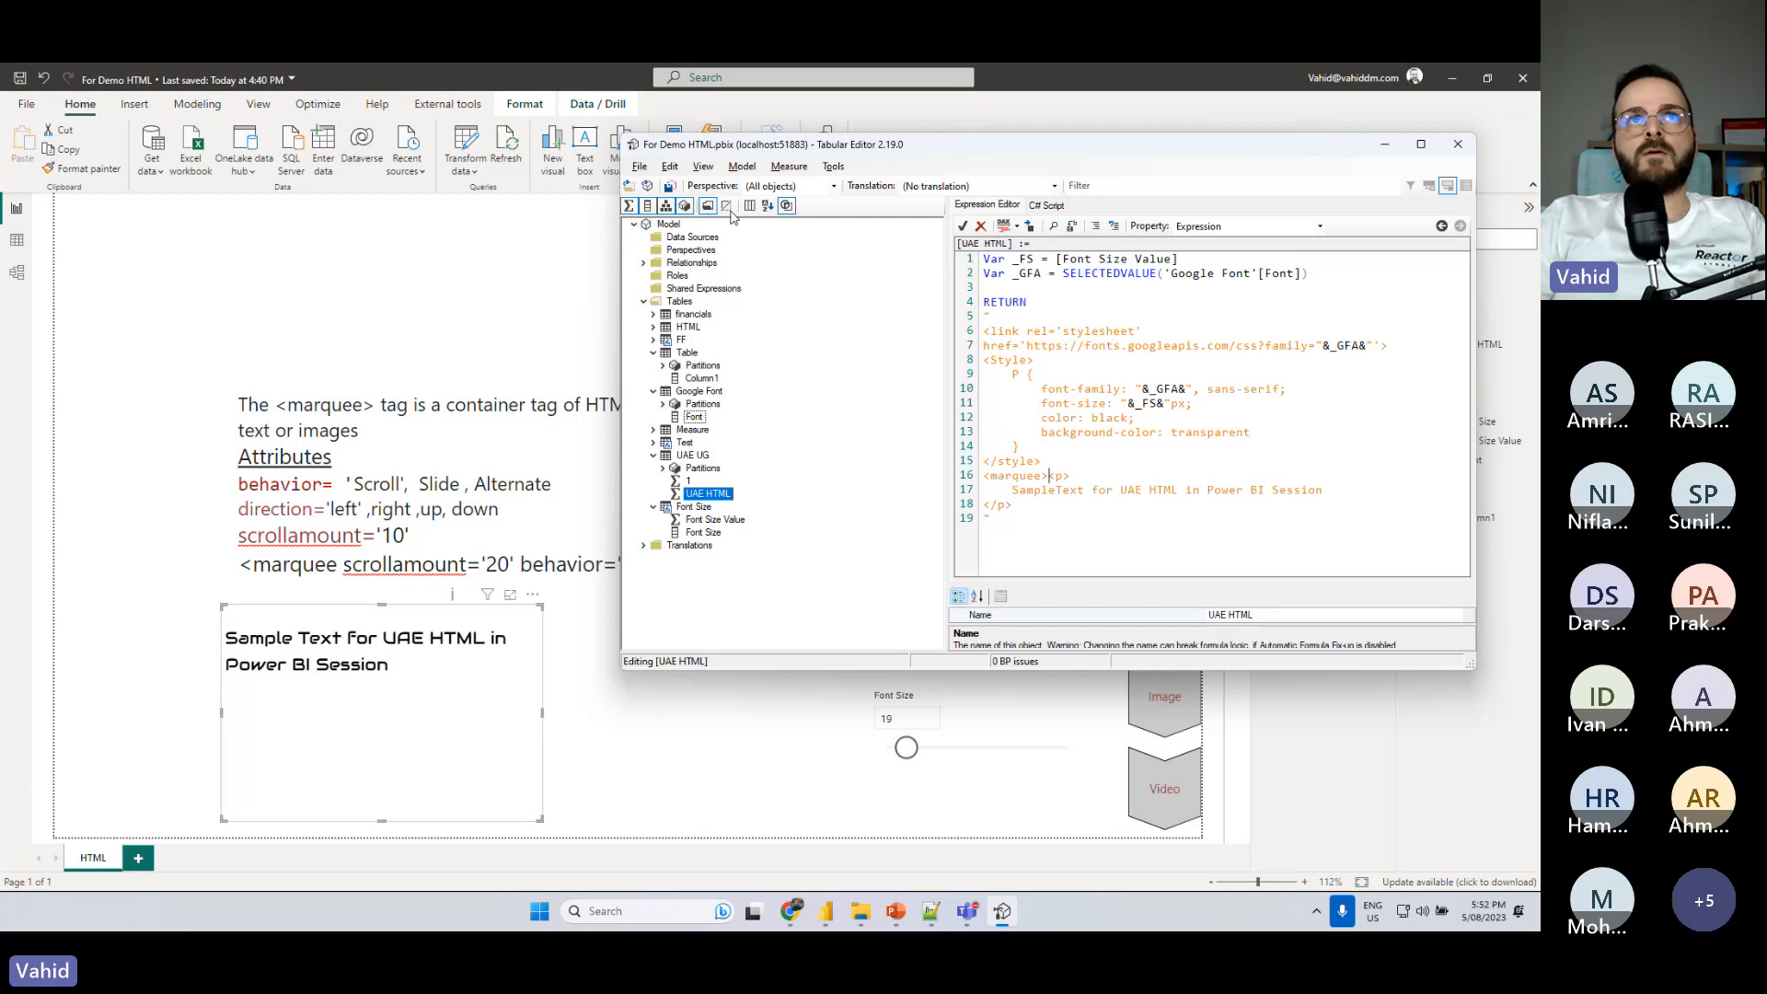
left_click(669, 186)
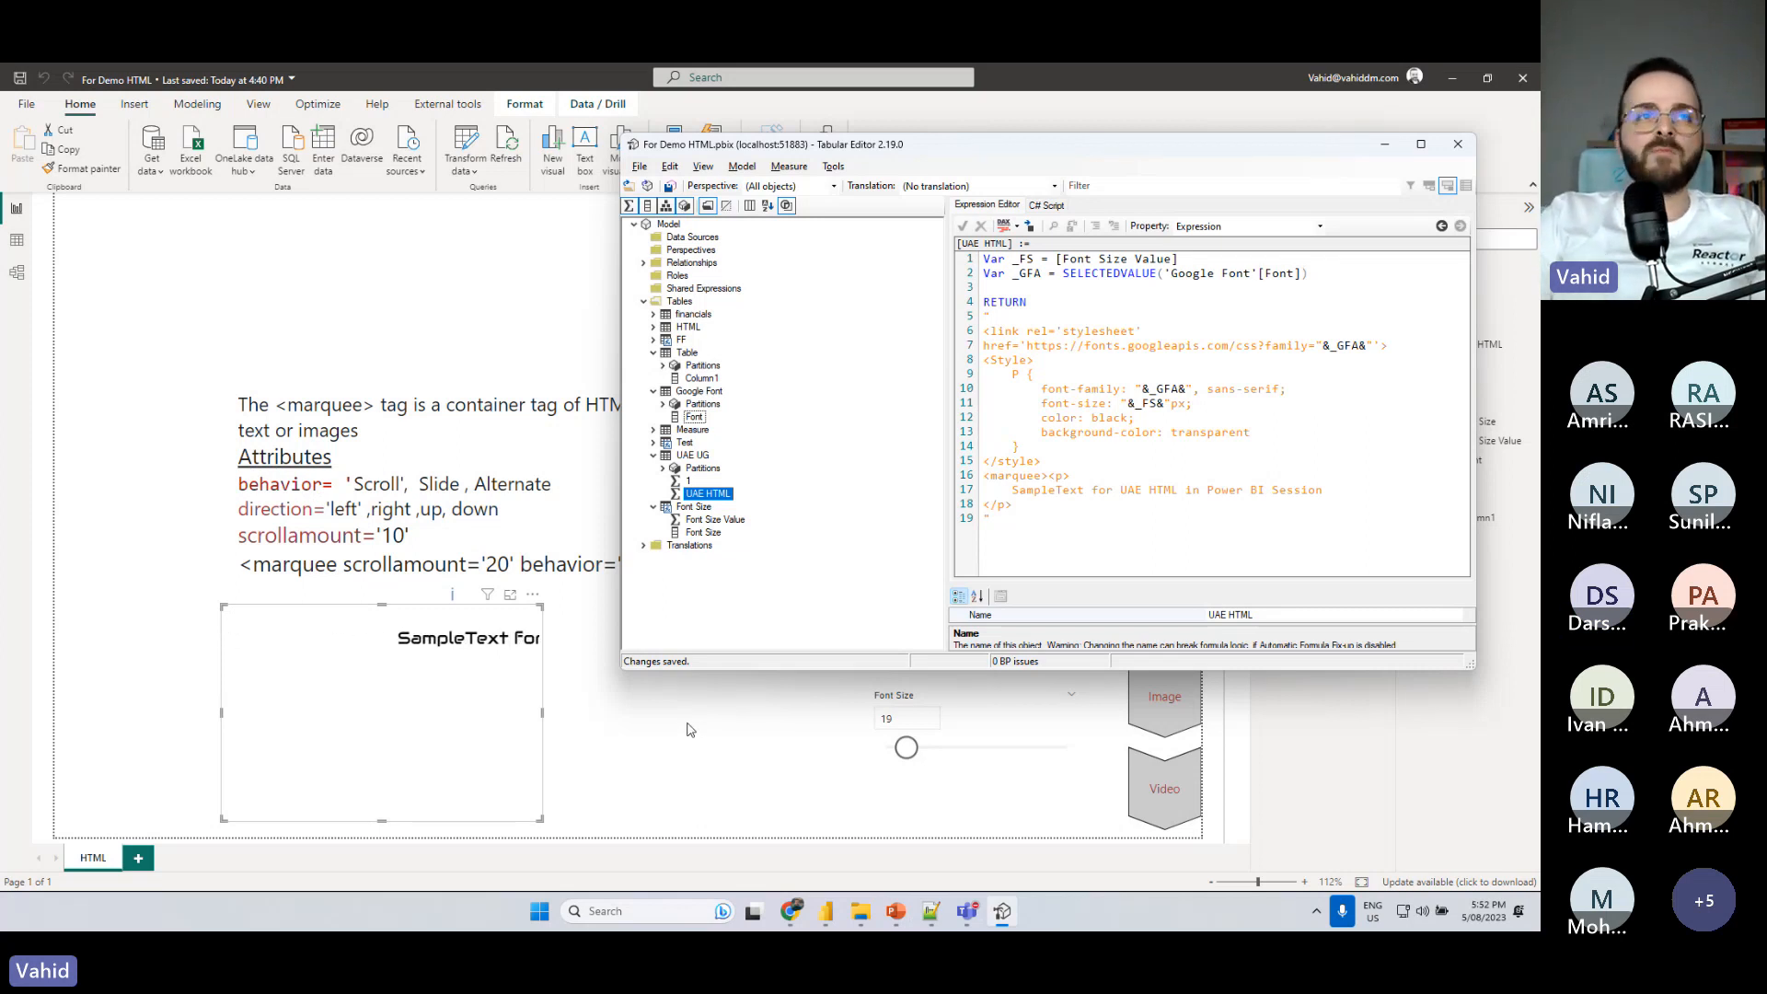
- Copy scrollamount='20' behavior='slide' direction='up' from the report's notes text box into the measure's opening marquee tag
left_click(473, 540)
left_click_drag(343, 563, 810, 561)
key("ctrl+c")
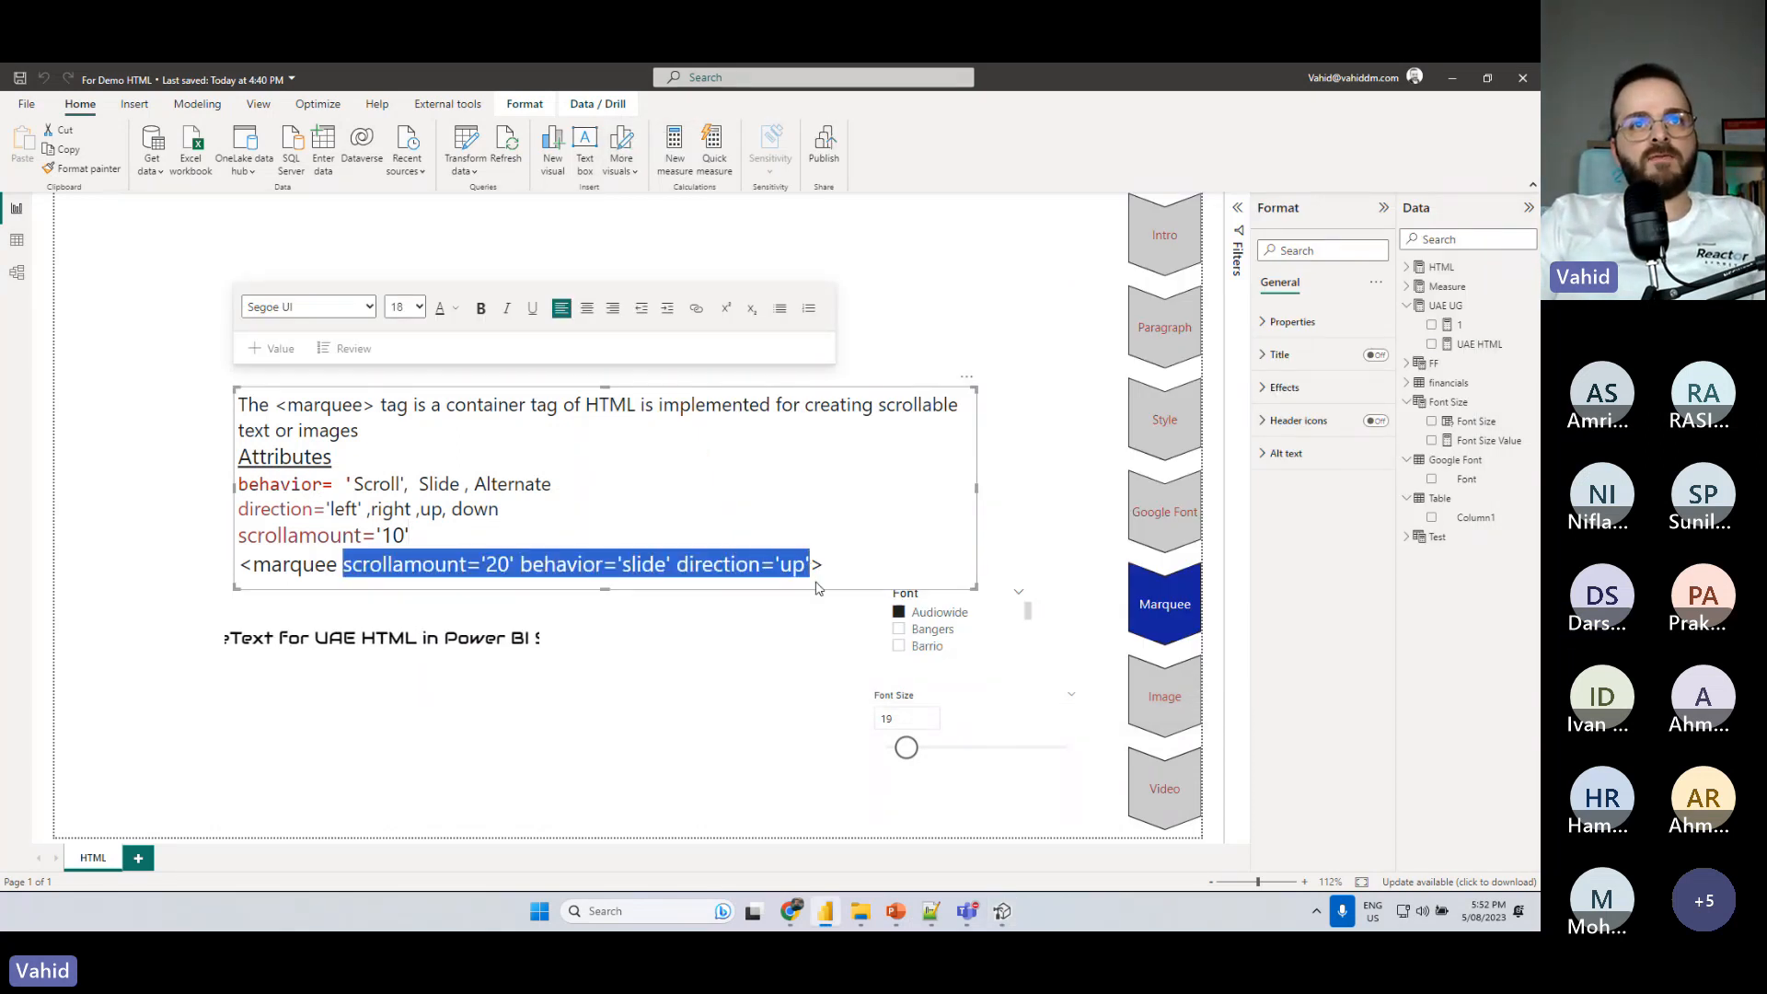
key("alt+Tab")
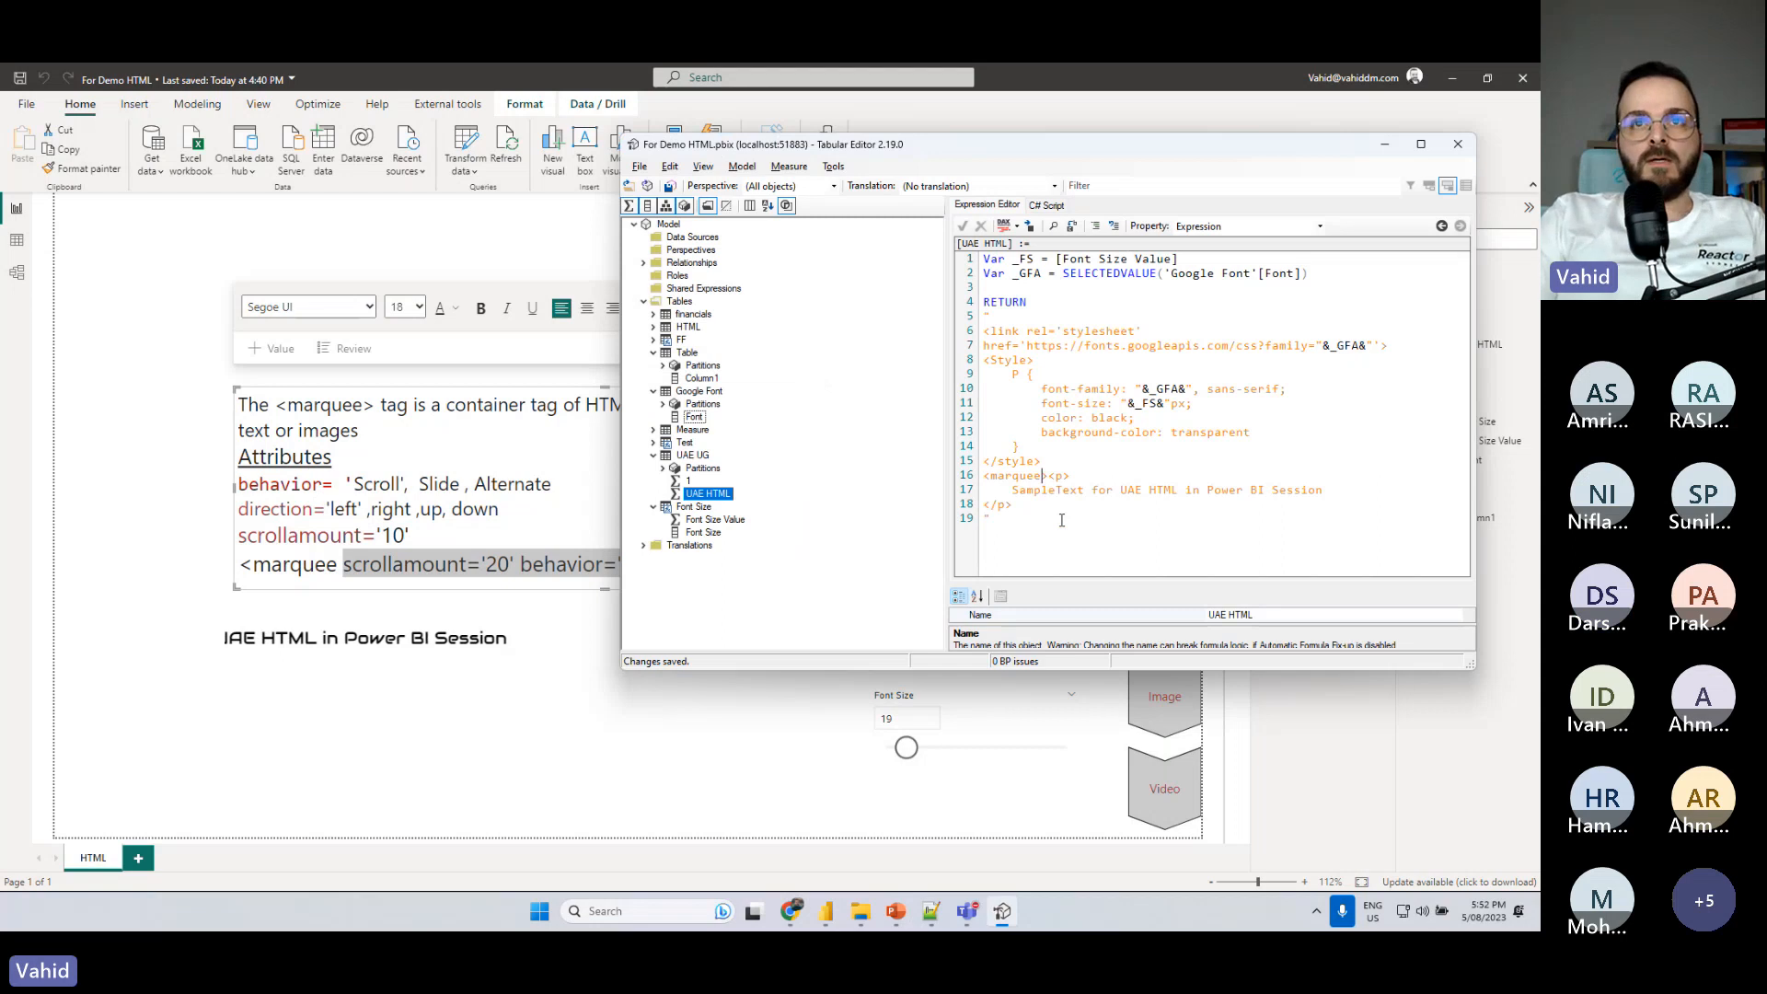
key("ctrl+v")
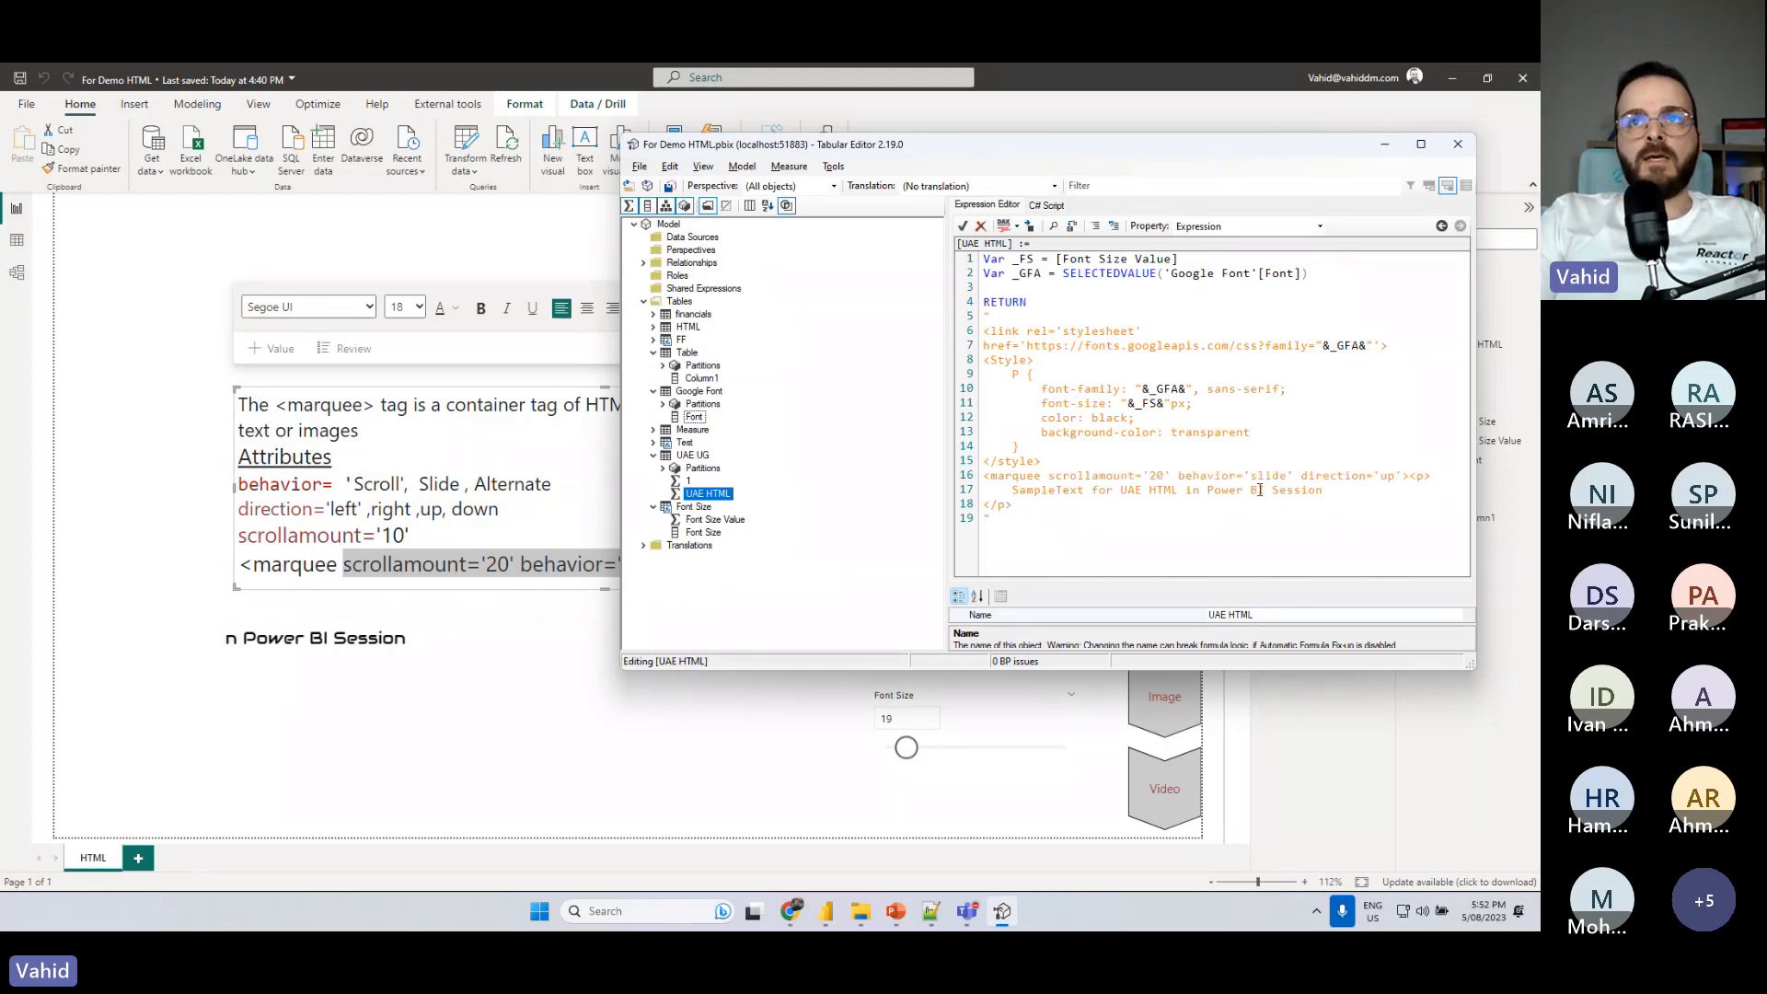
- Add a closing </marquee> tag after </p> in the UAE HTML measure
left_click_drag(985, 475, 1043, 475)
left_click(1027, 504)
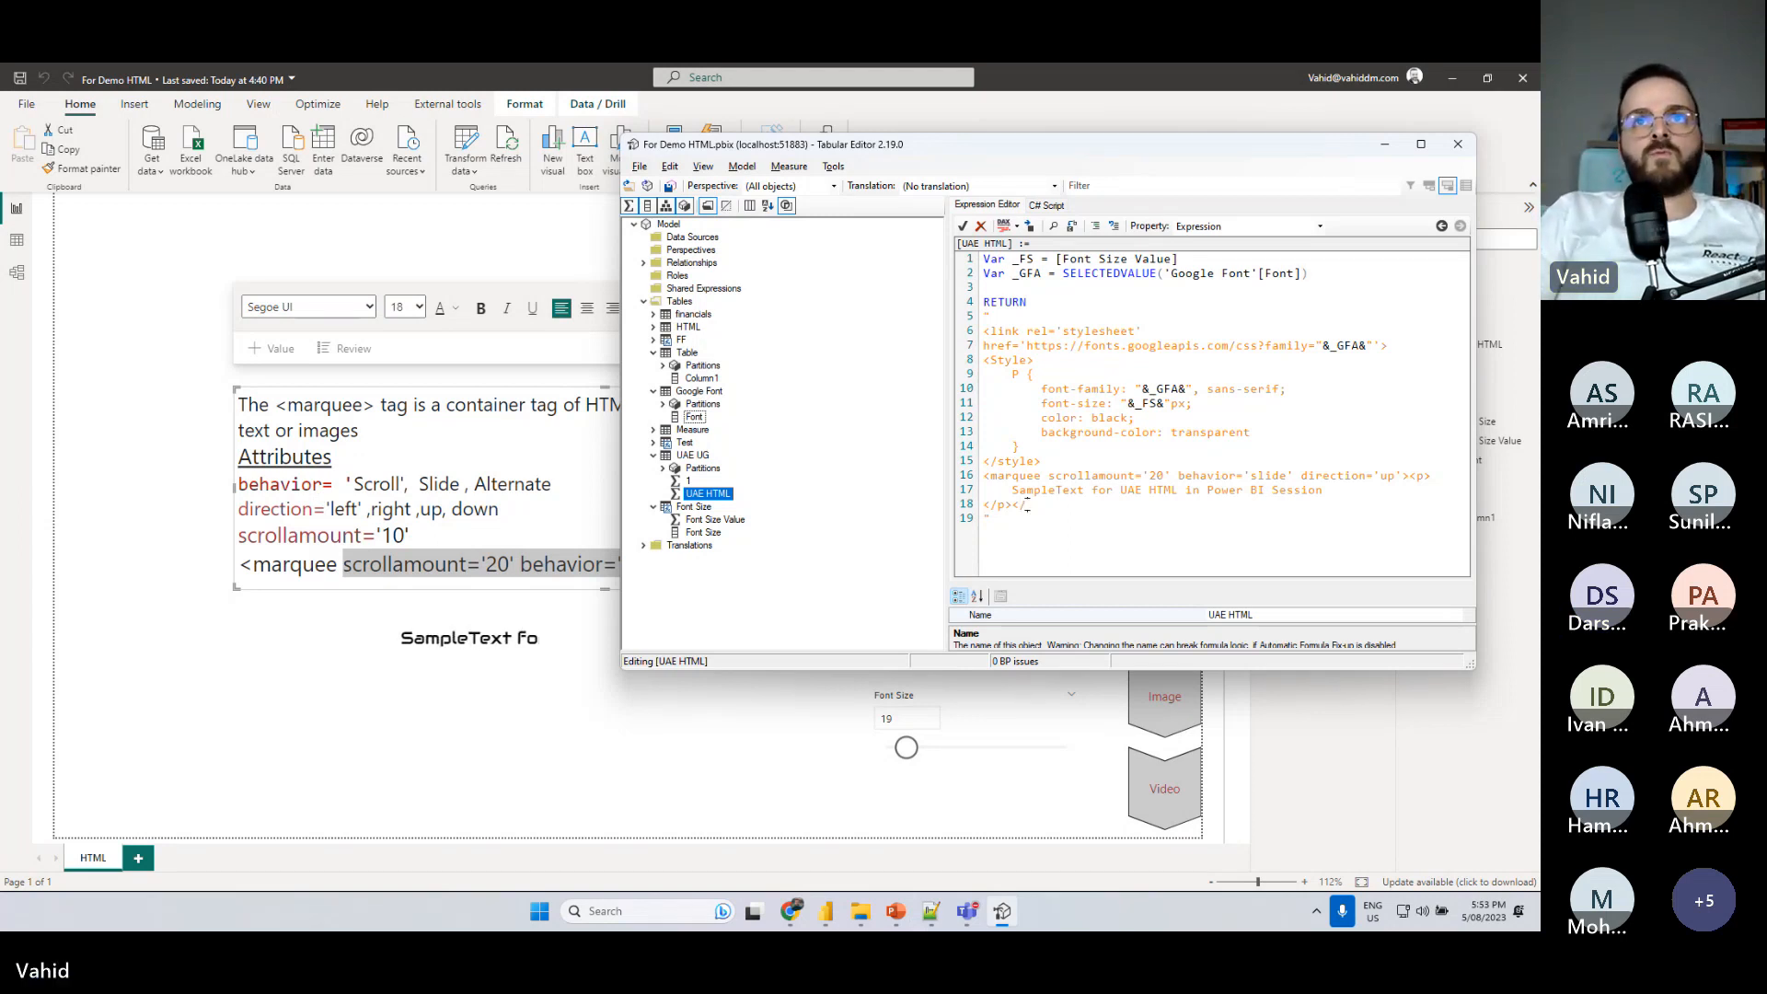
type("/marquee")
key("BackSpace")
key("BackSpace")
key("BackSpace")
key("BackSpace")
key("BackSpace")
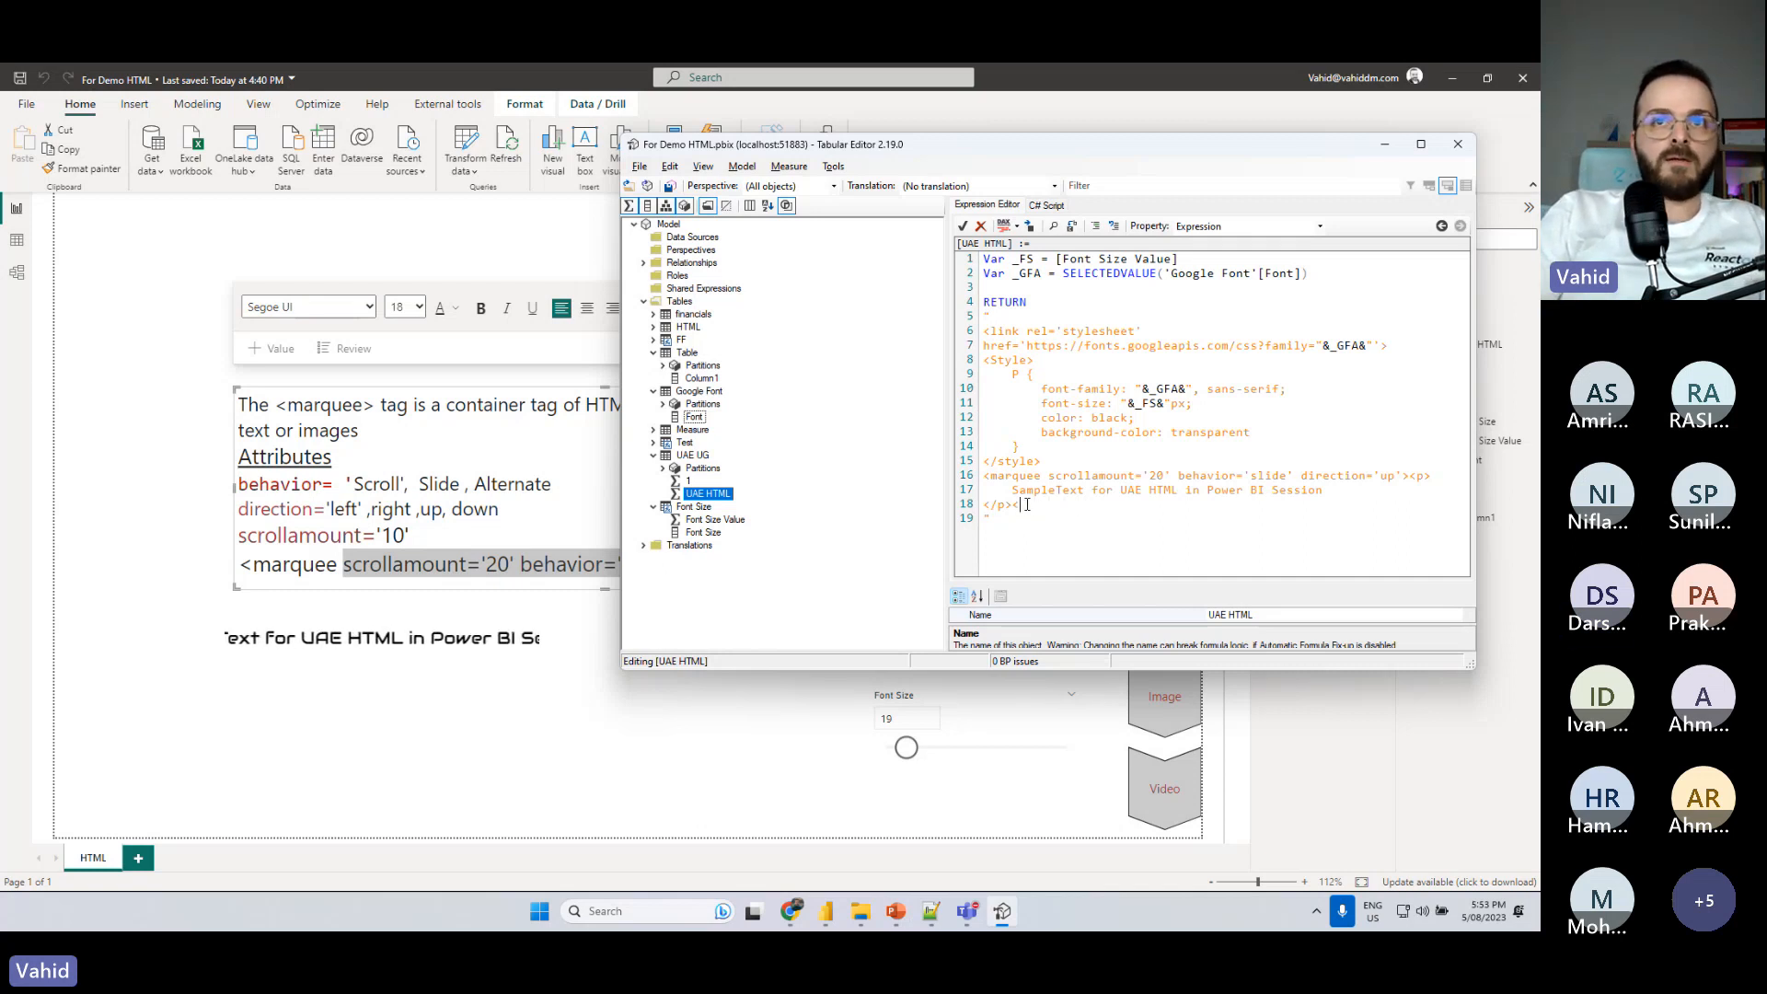
left_click(1027, 506)
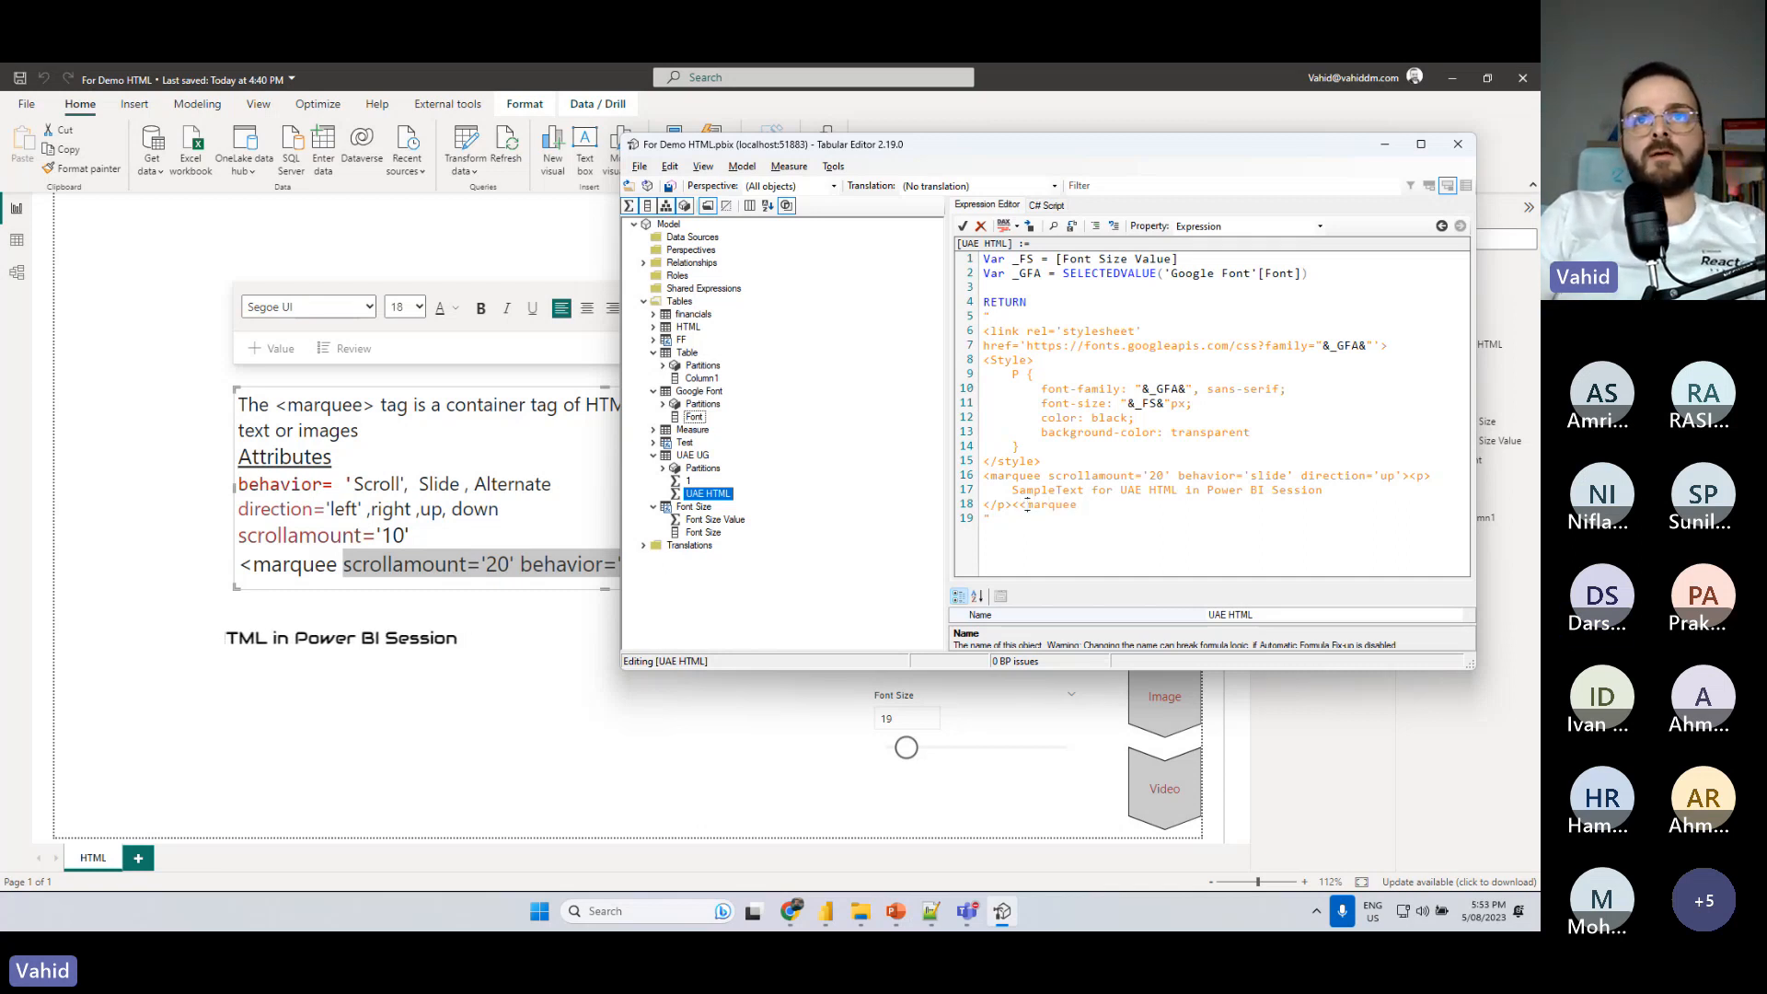
key("BackSpace")
key("BackSpace")
type("<")
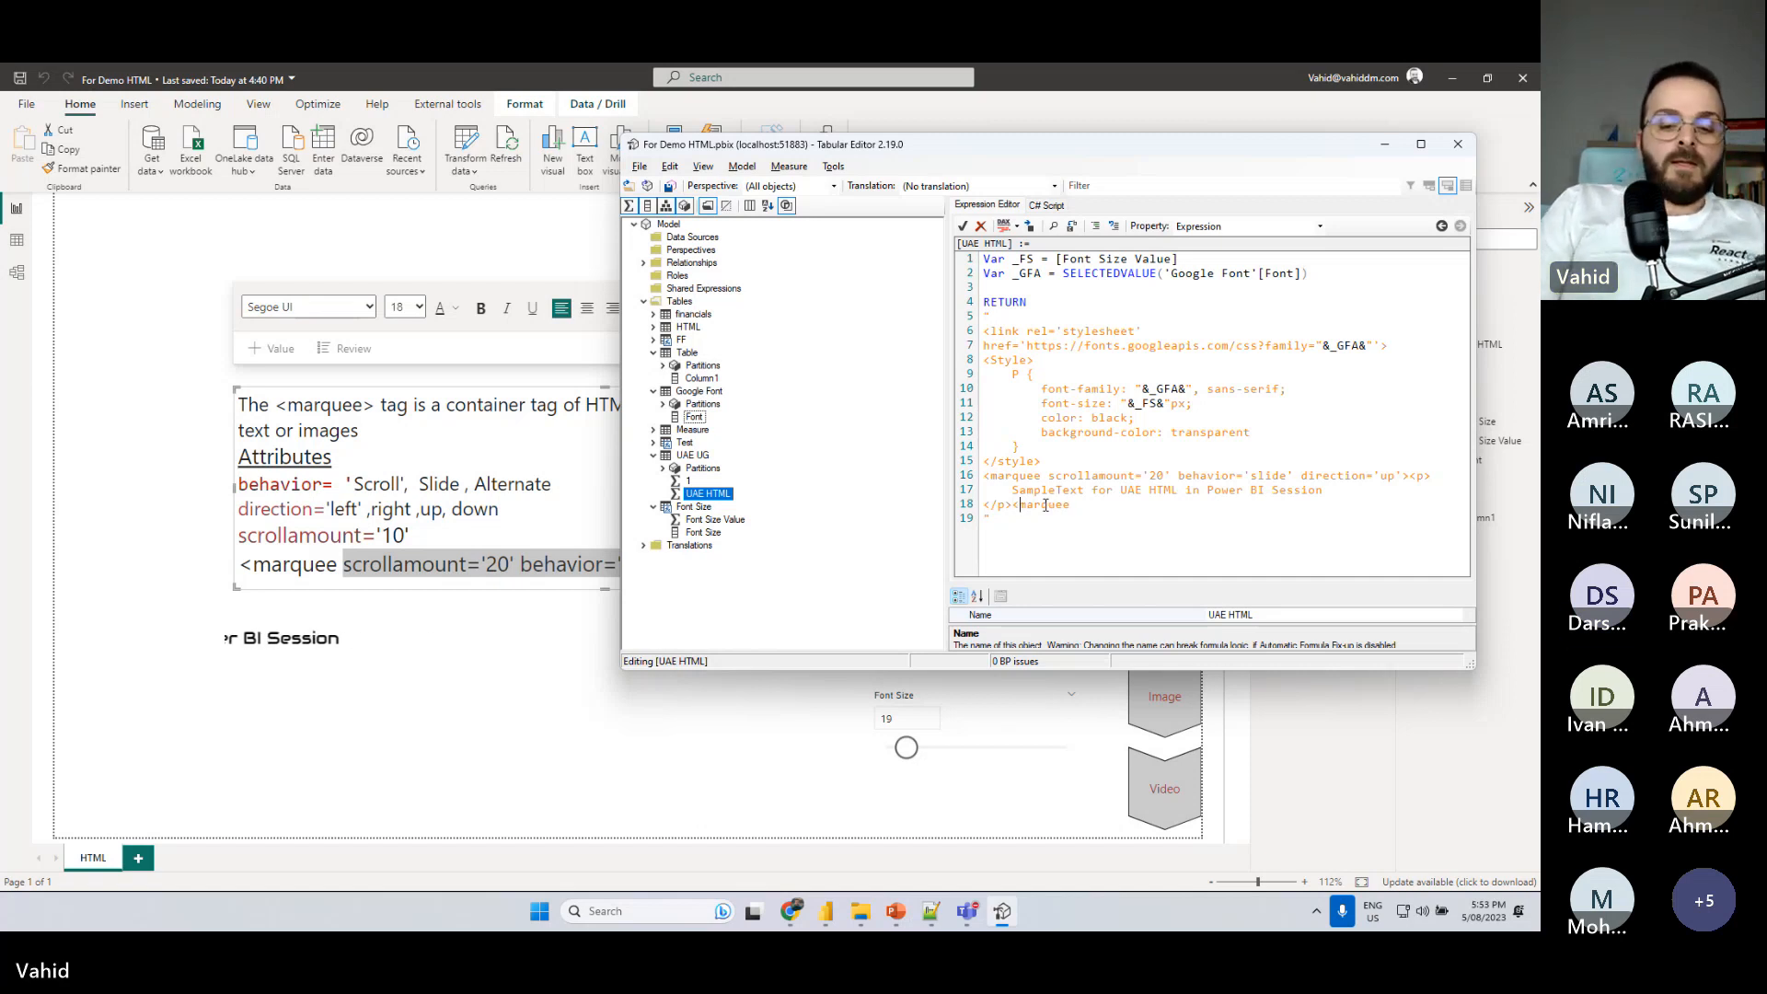
type("/")
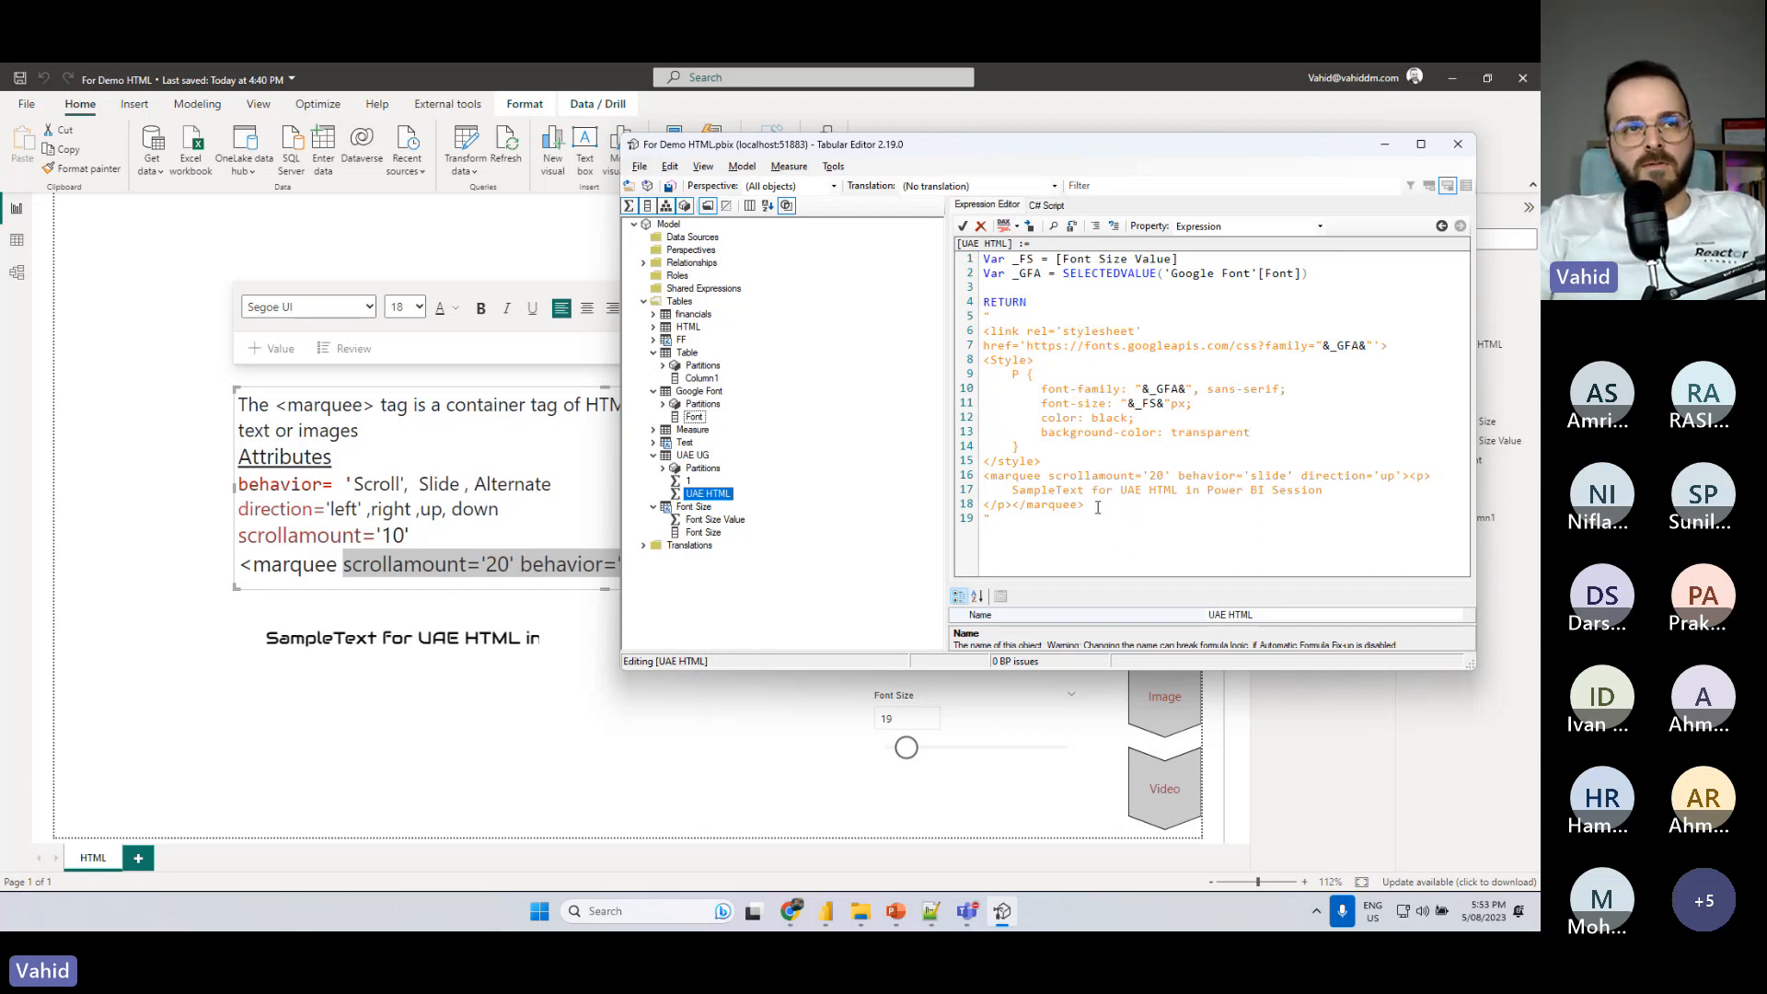
- Set the marquee's direction to 'left' and behavior to 'scroll' with scrollamount '20', and save the measure
left_click_drag(984, 476, 1043, 476)
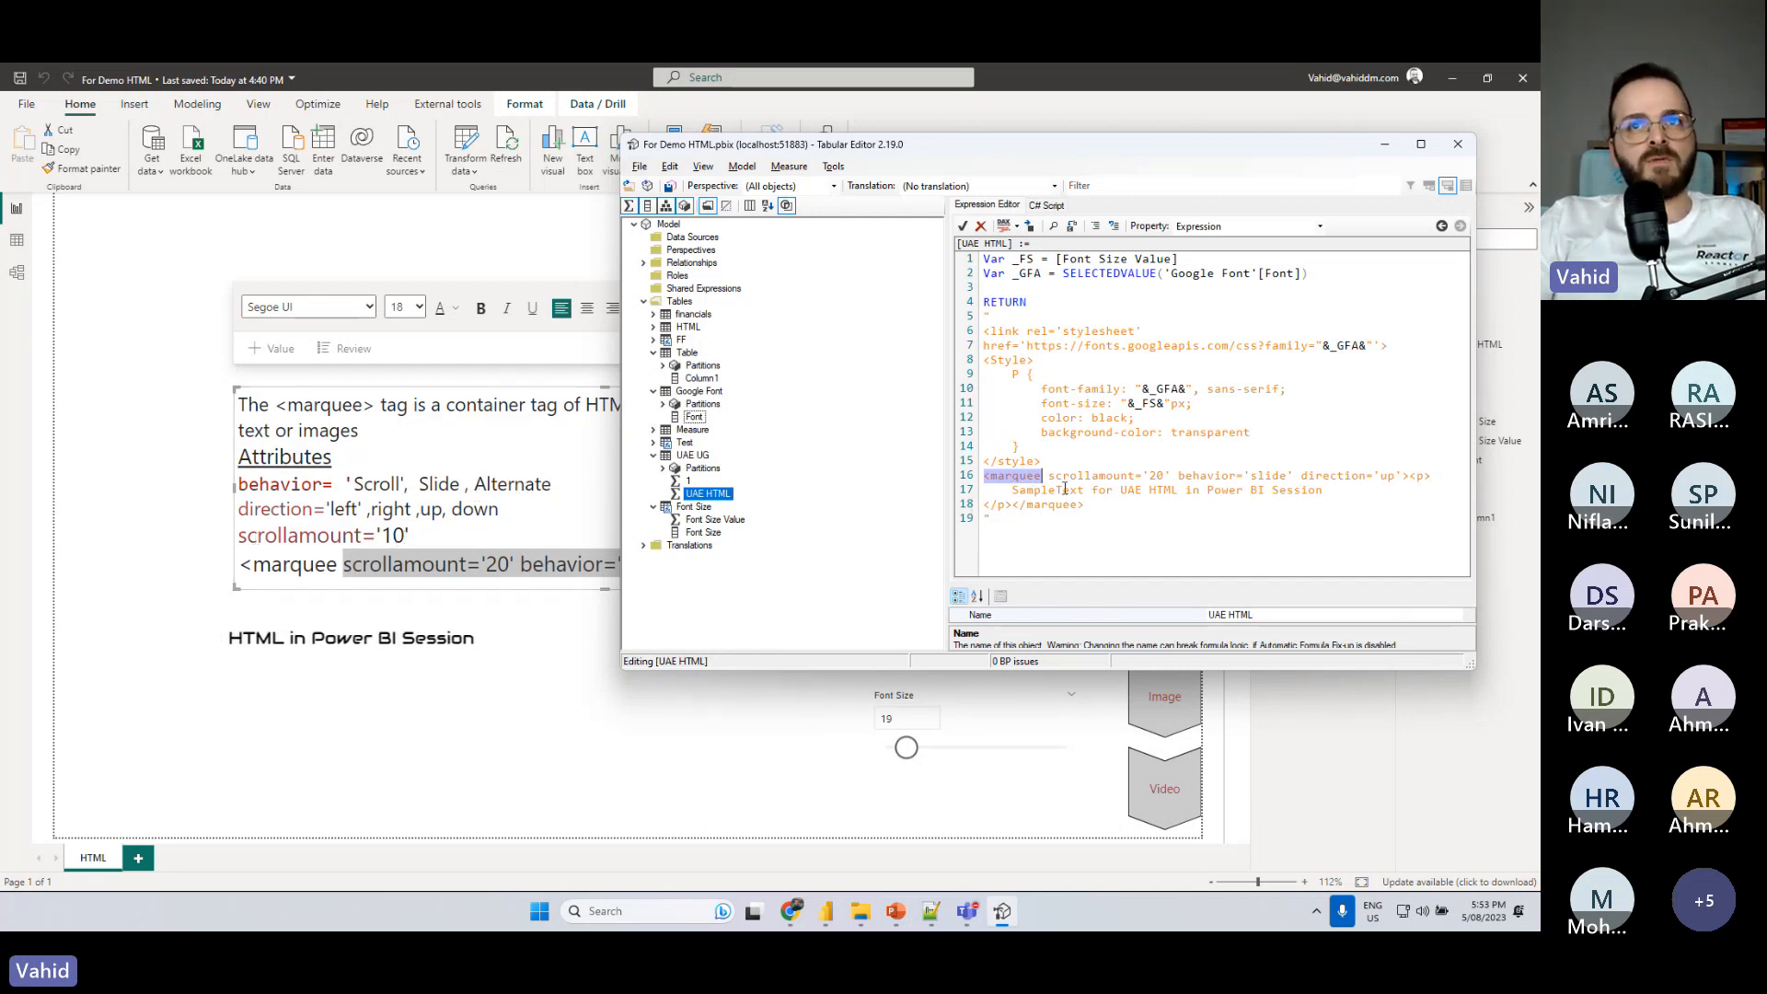
left_click(1385, 474)
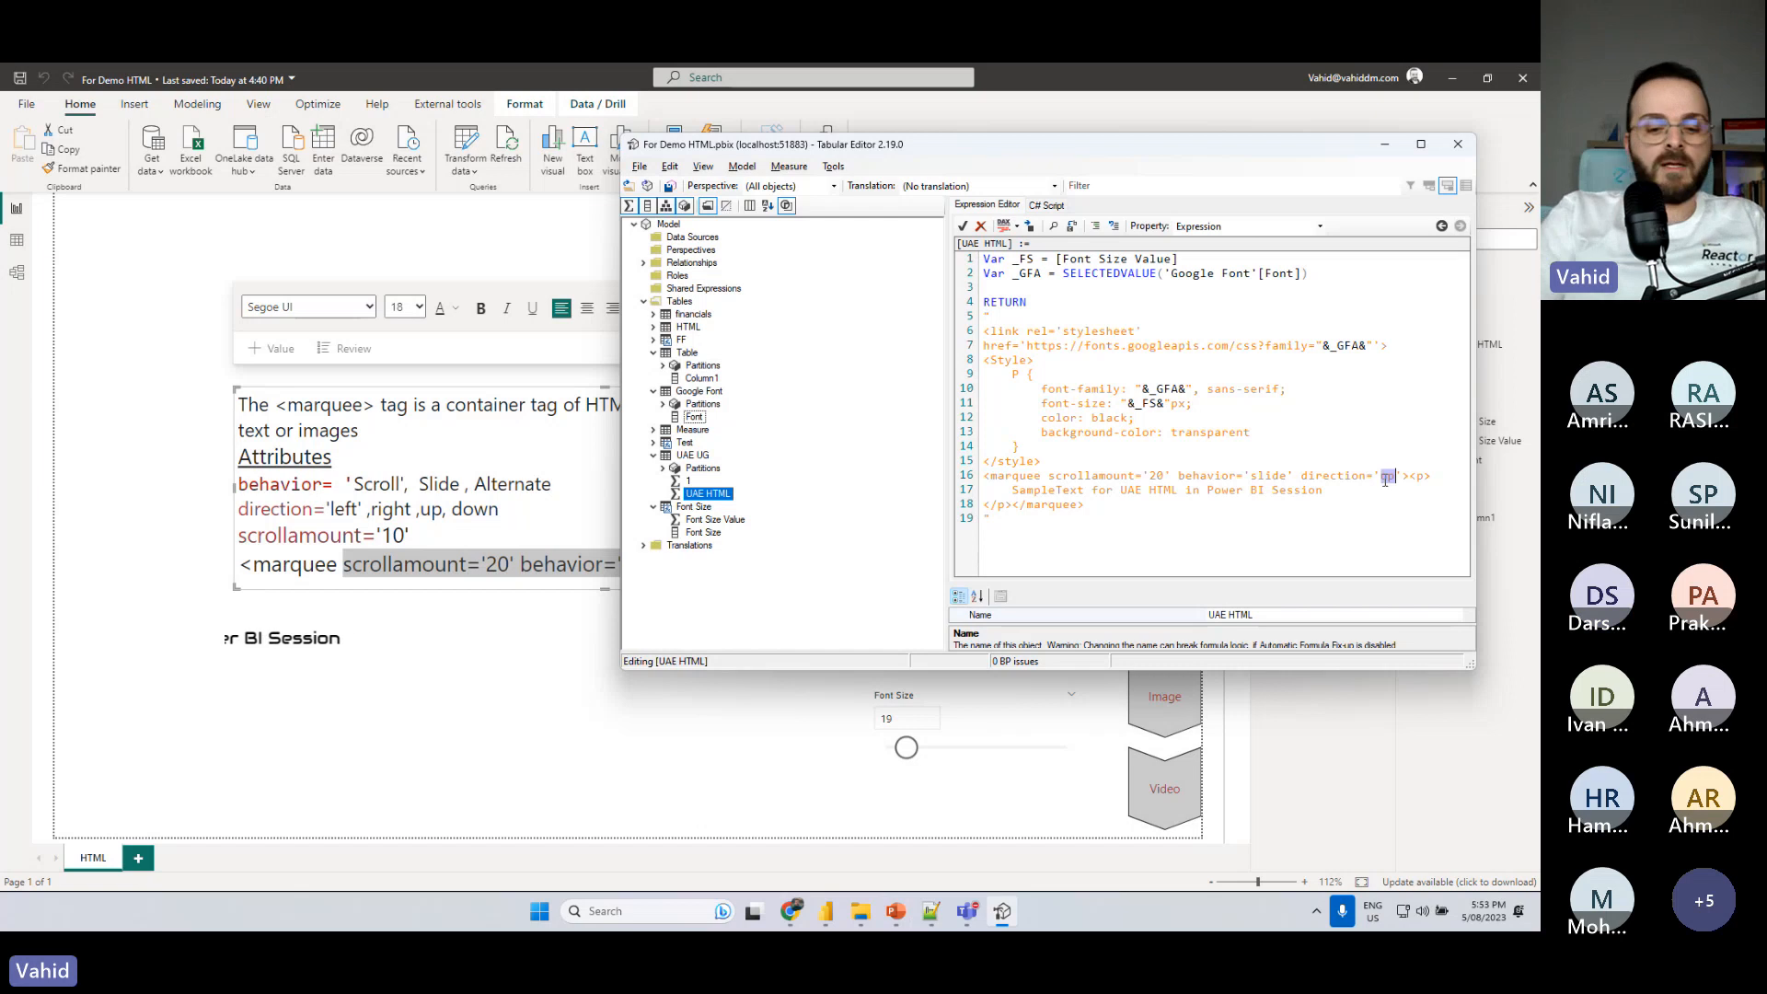
type("left")
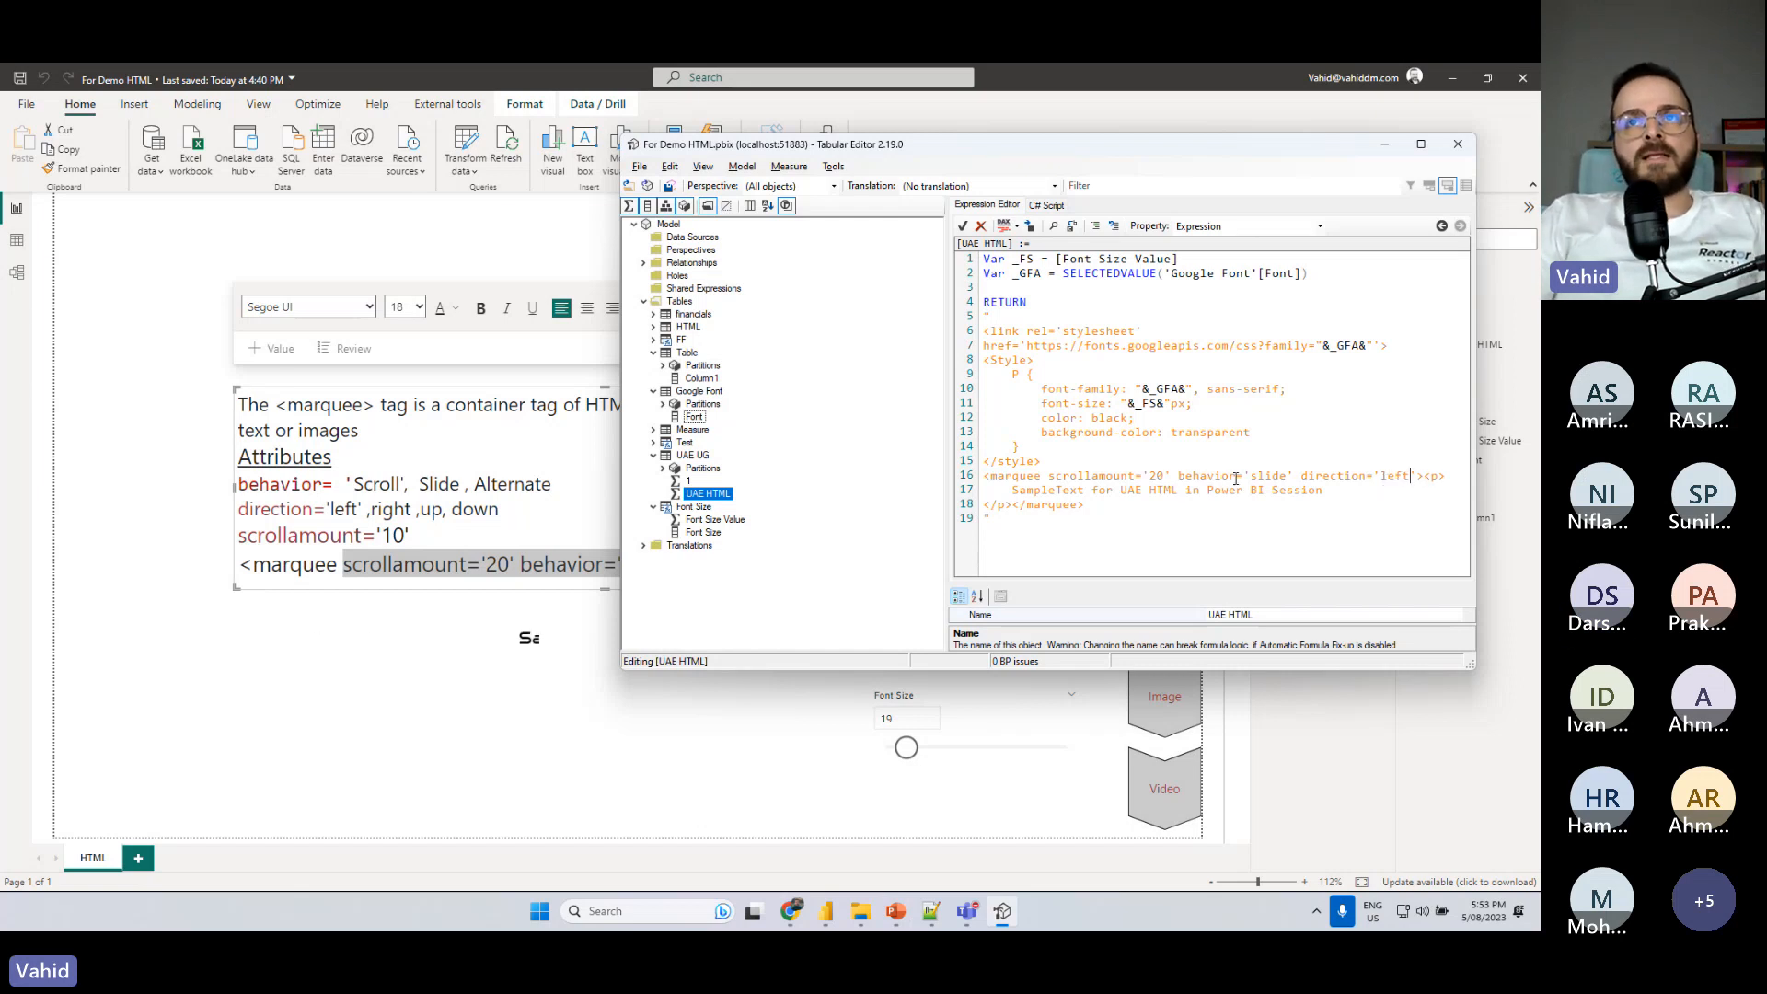
double_click(1264, 474)
type("scroll")
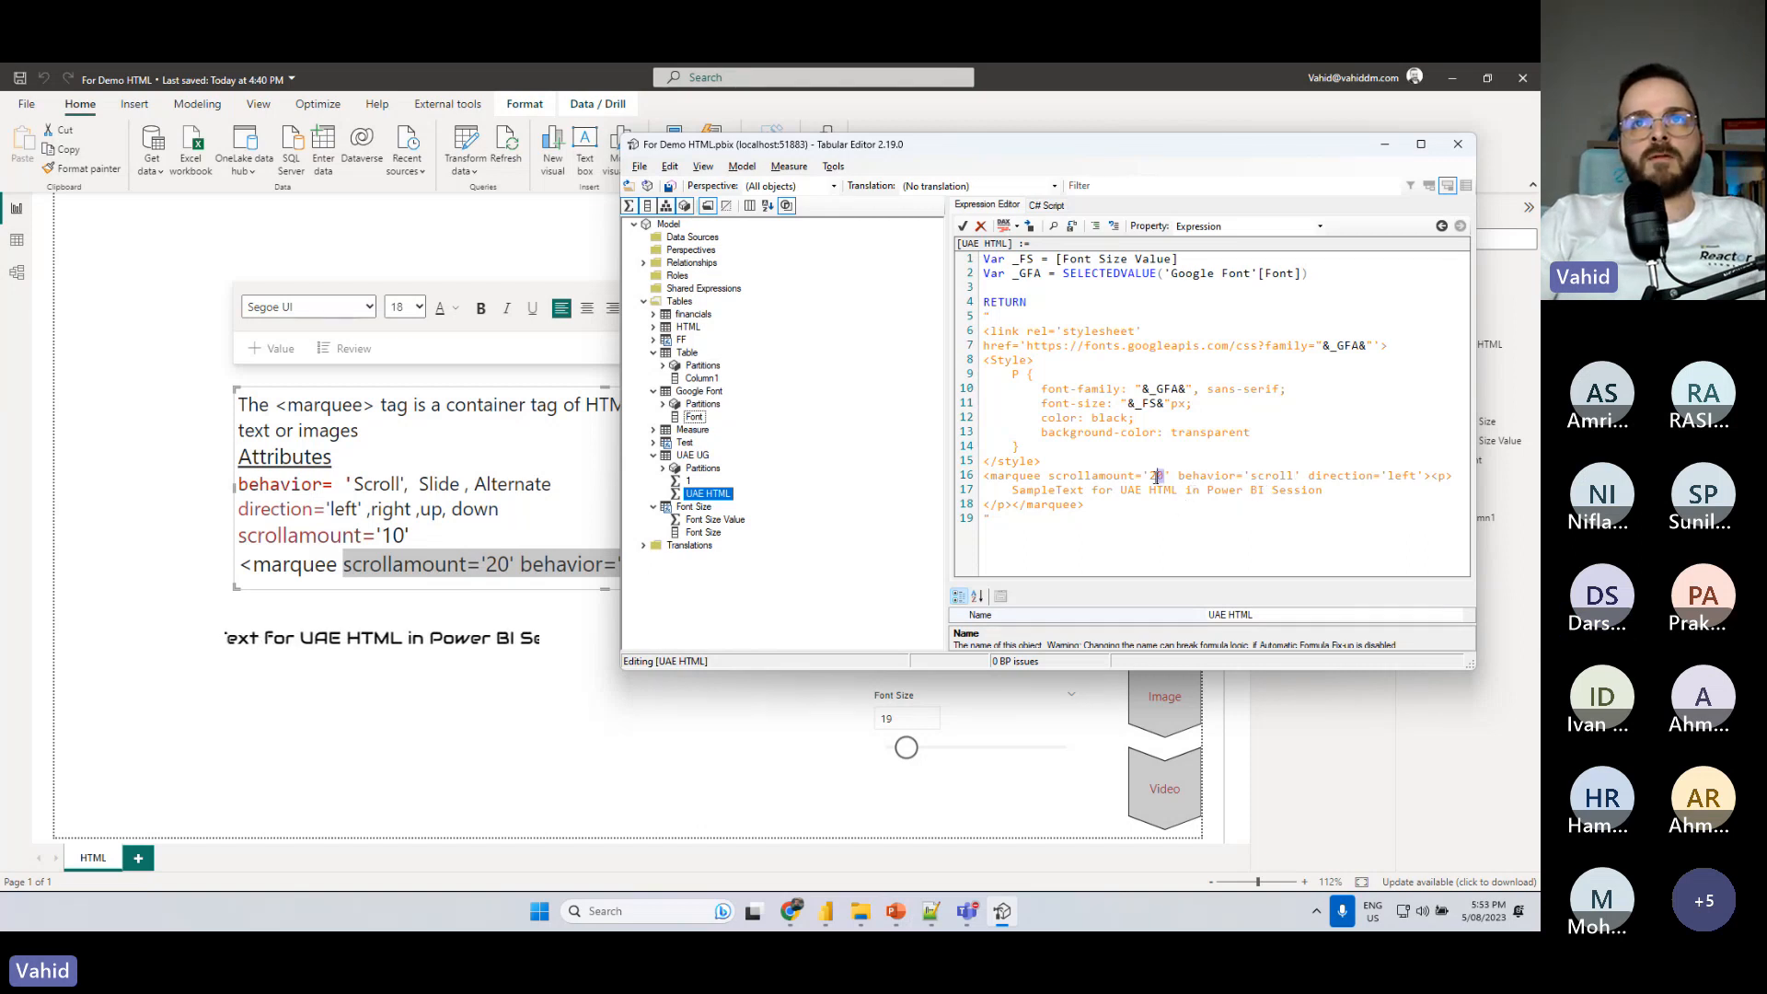
type("2")
left_click(670, 186)
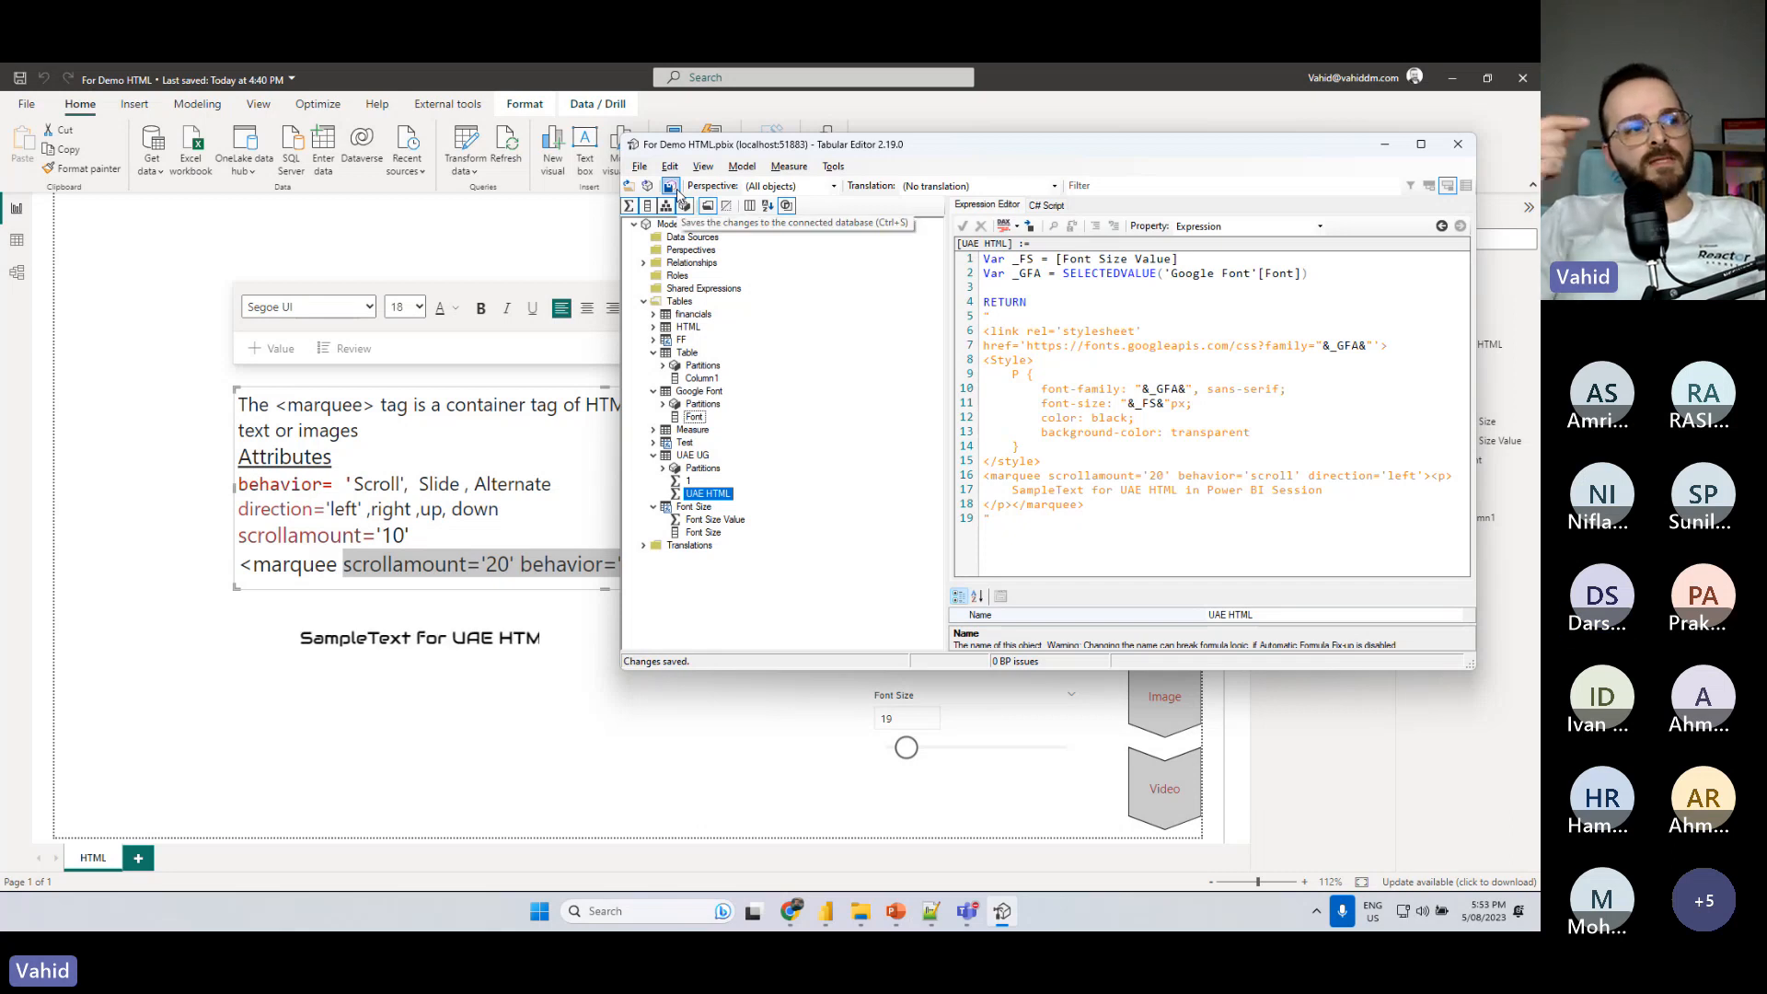
- Try a single-digit scrollamount on the marquee, finishing with scrollamount '10' saved in the measure
left_click(1161, 476)
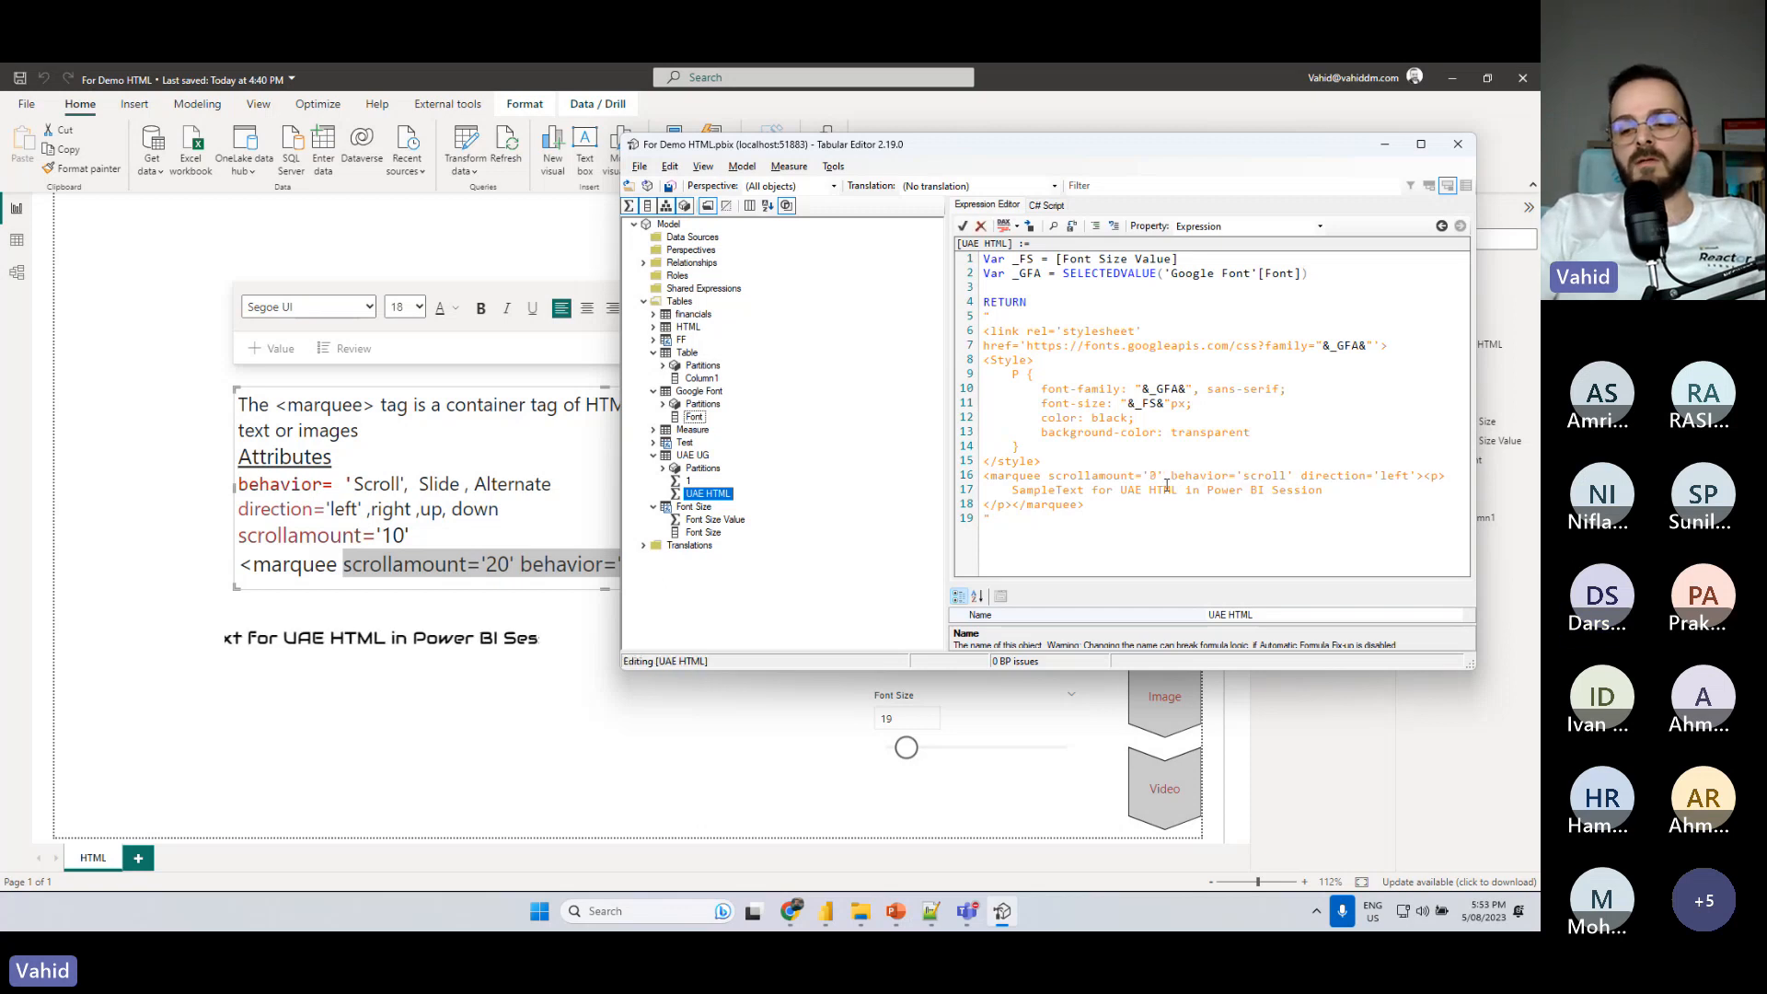
key("BackSpace")
key("Return")
key("BackSpace")
key("ctrl+s")
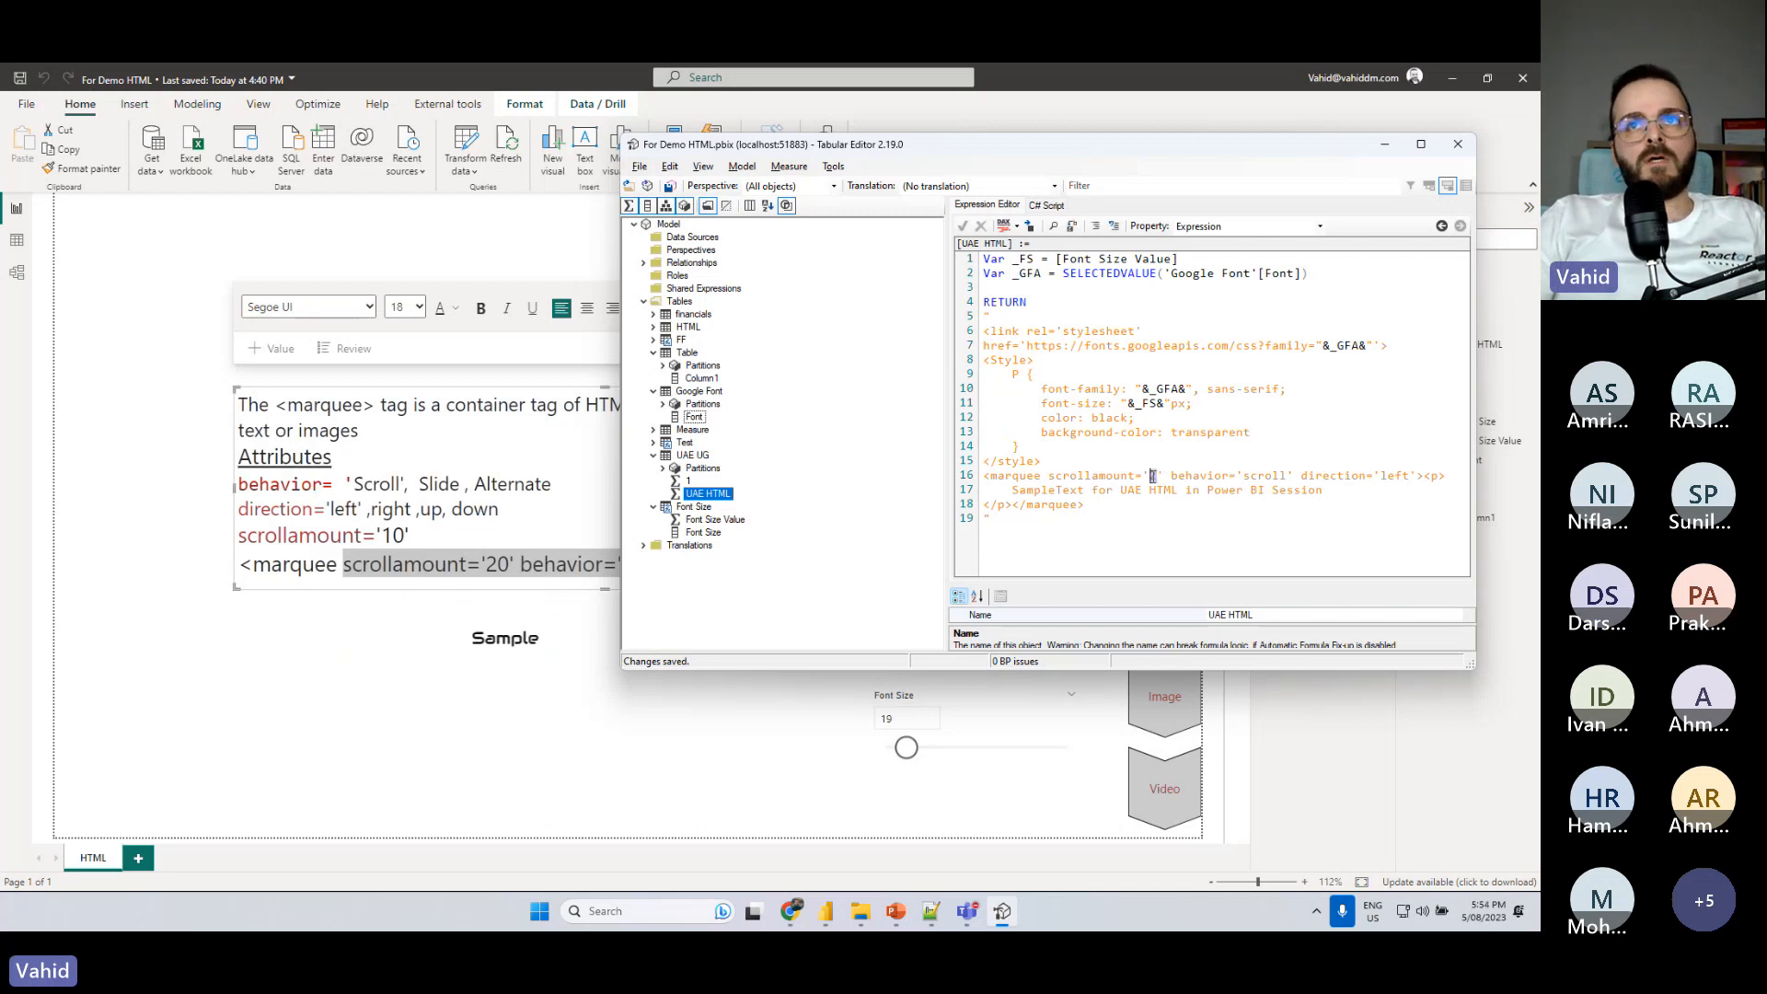
type("10")
key("ctrl+s")
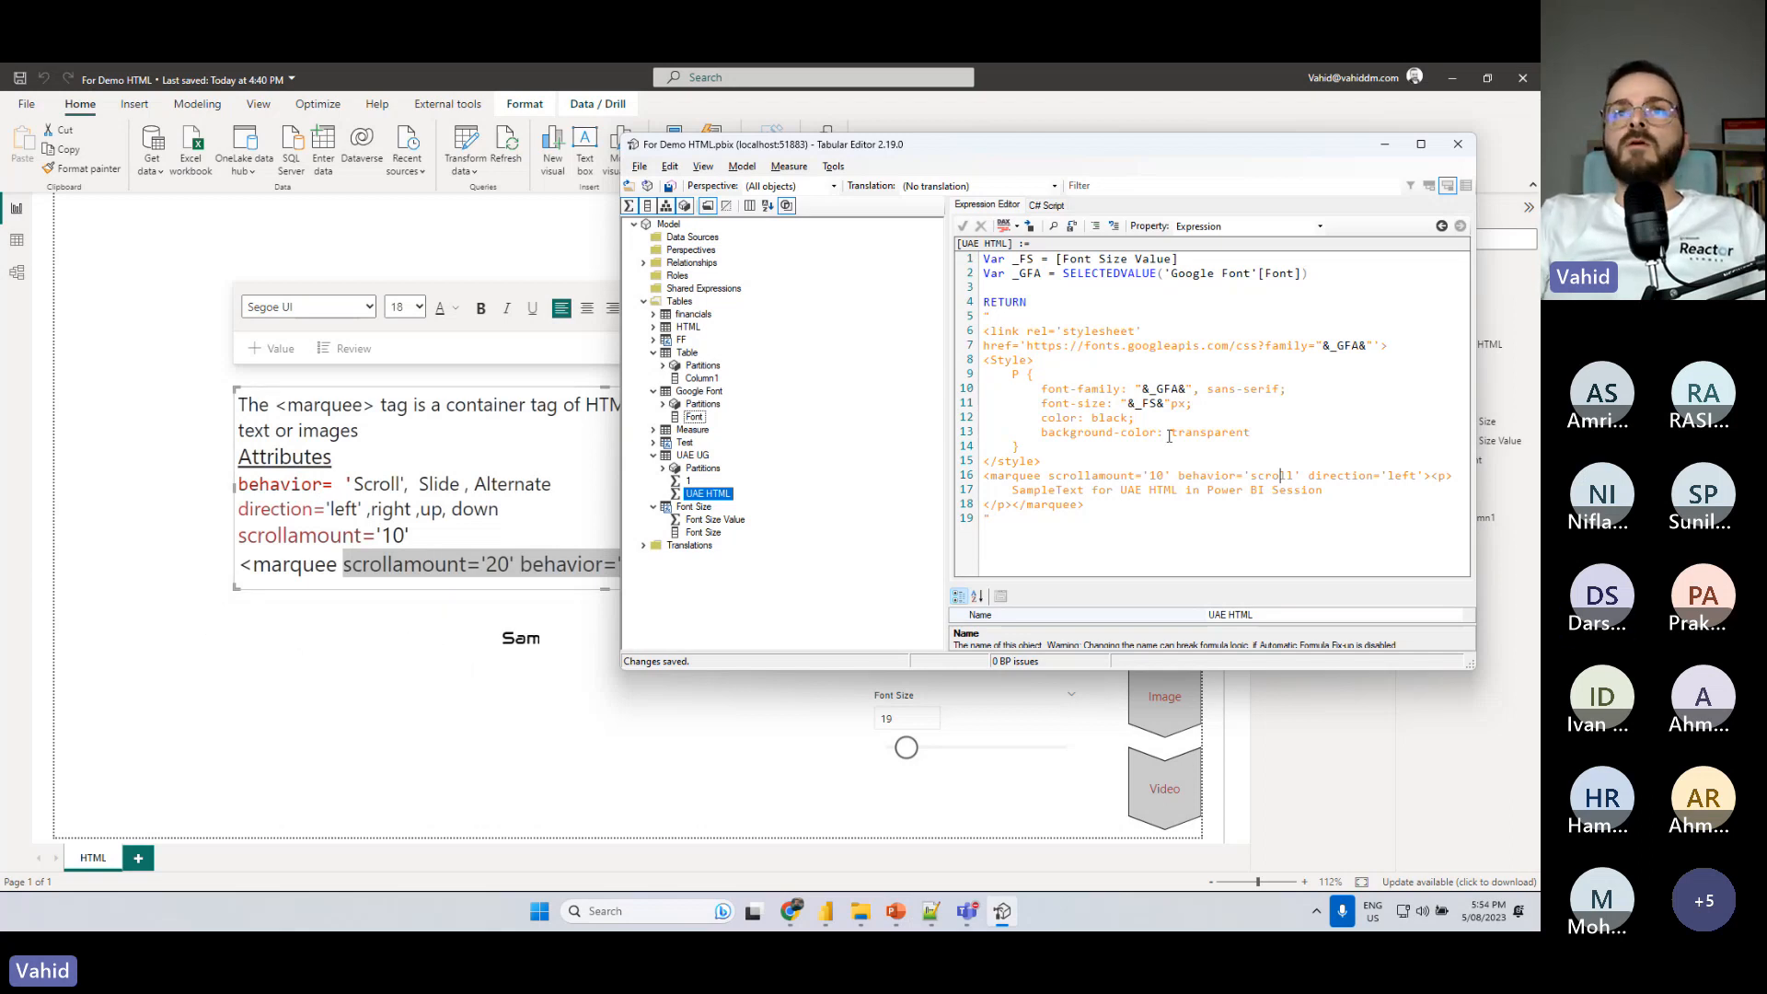
- Set the marquee's behavior to 'slide' and save the measure
double_click(1280, 478)
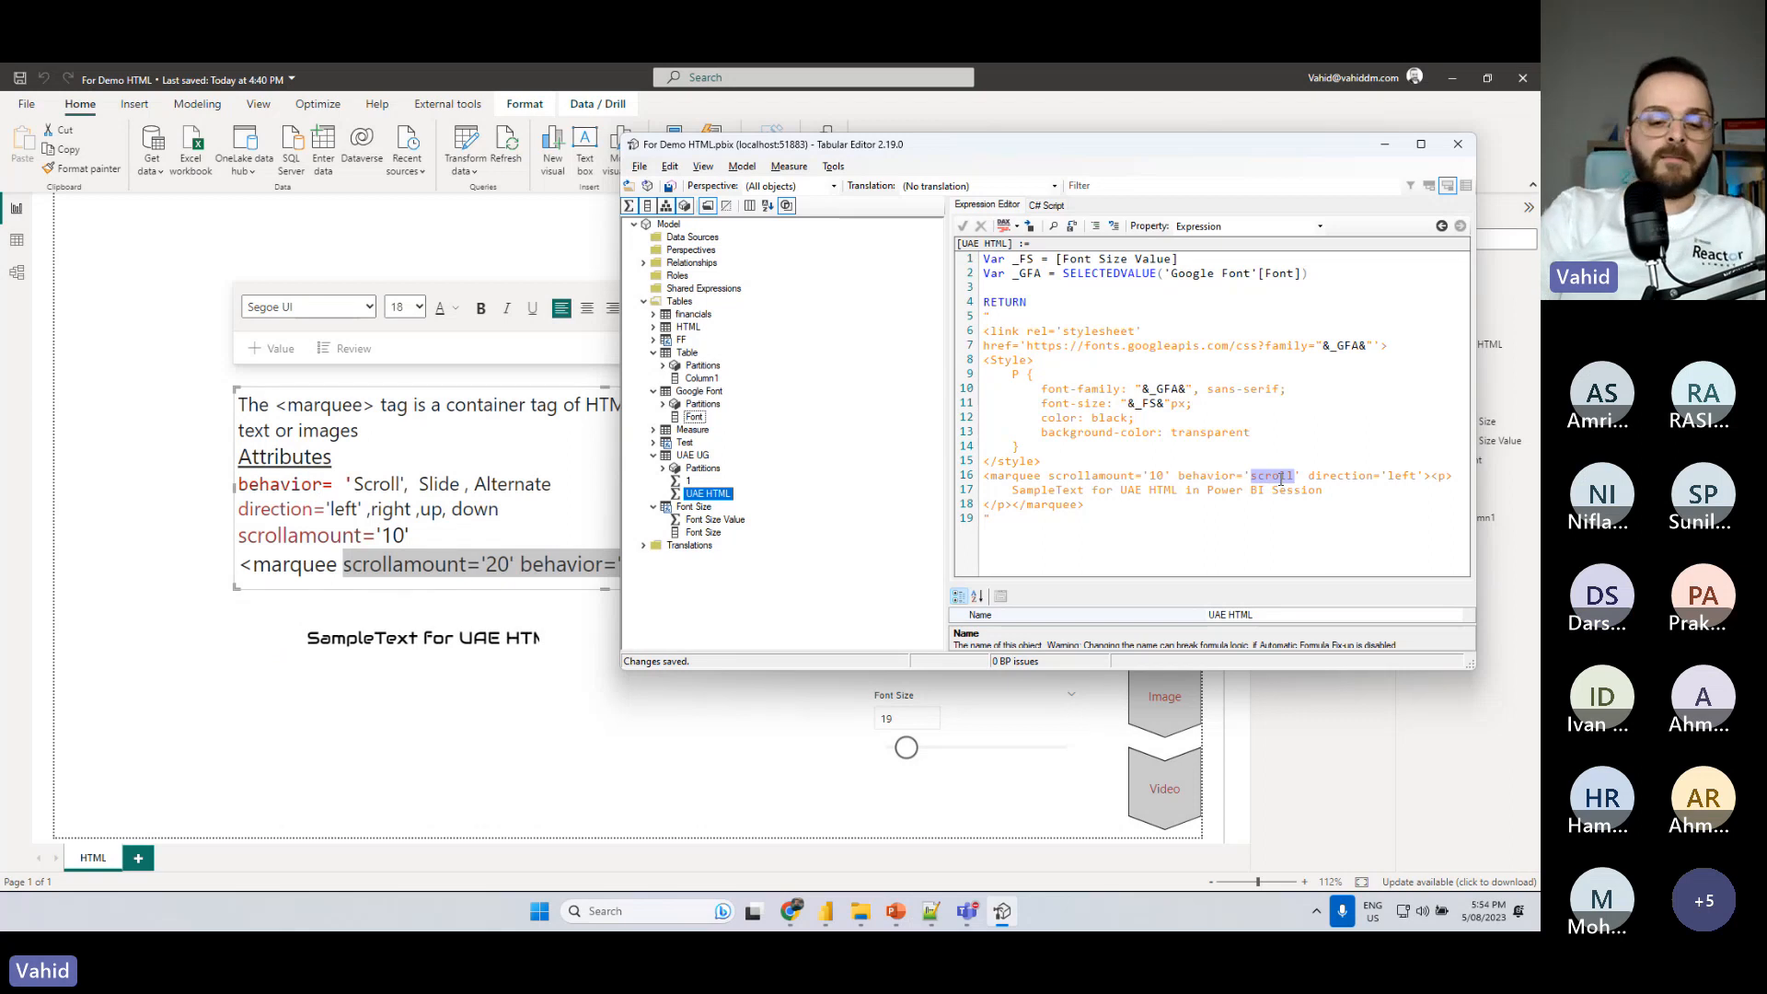
type("slide")
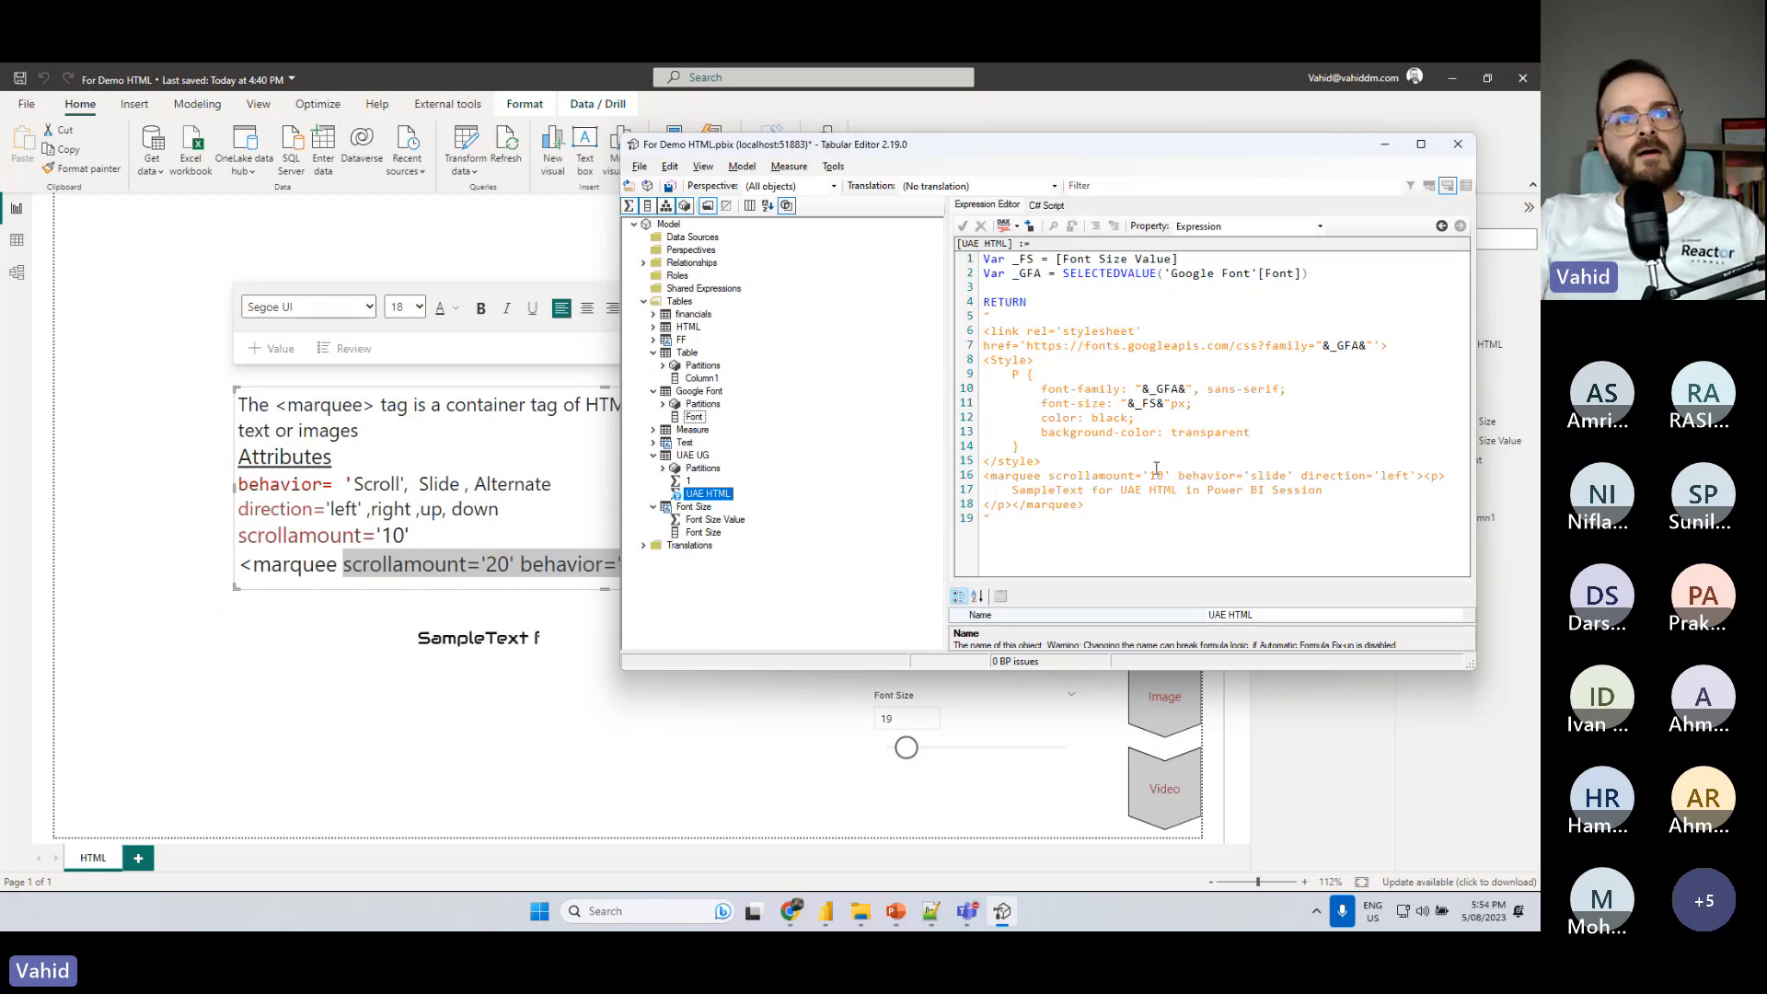
left_click_drag(1172, 434, 1165, 432)
left_click(670, 187)
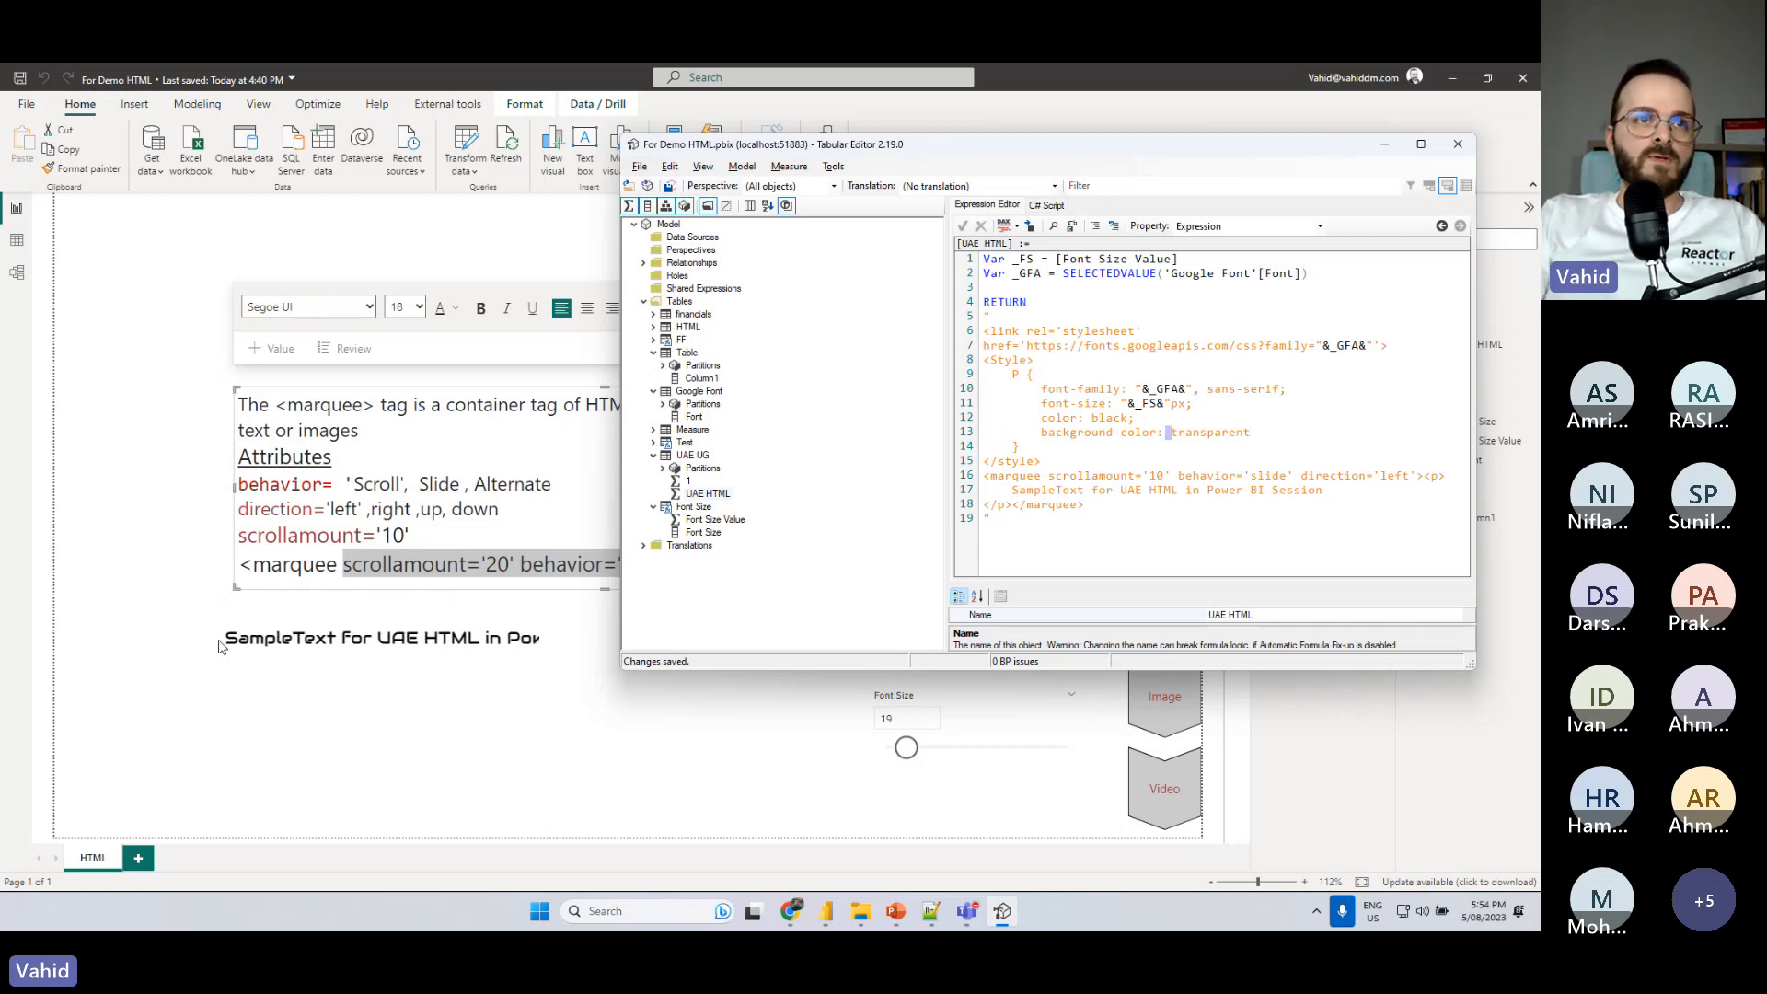
left_click(1260, 476)
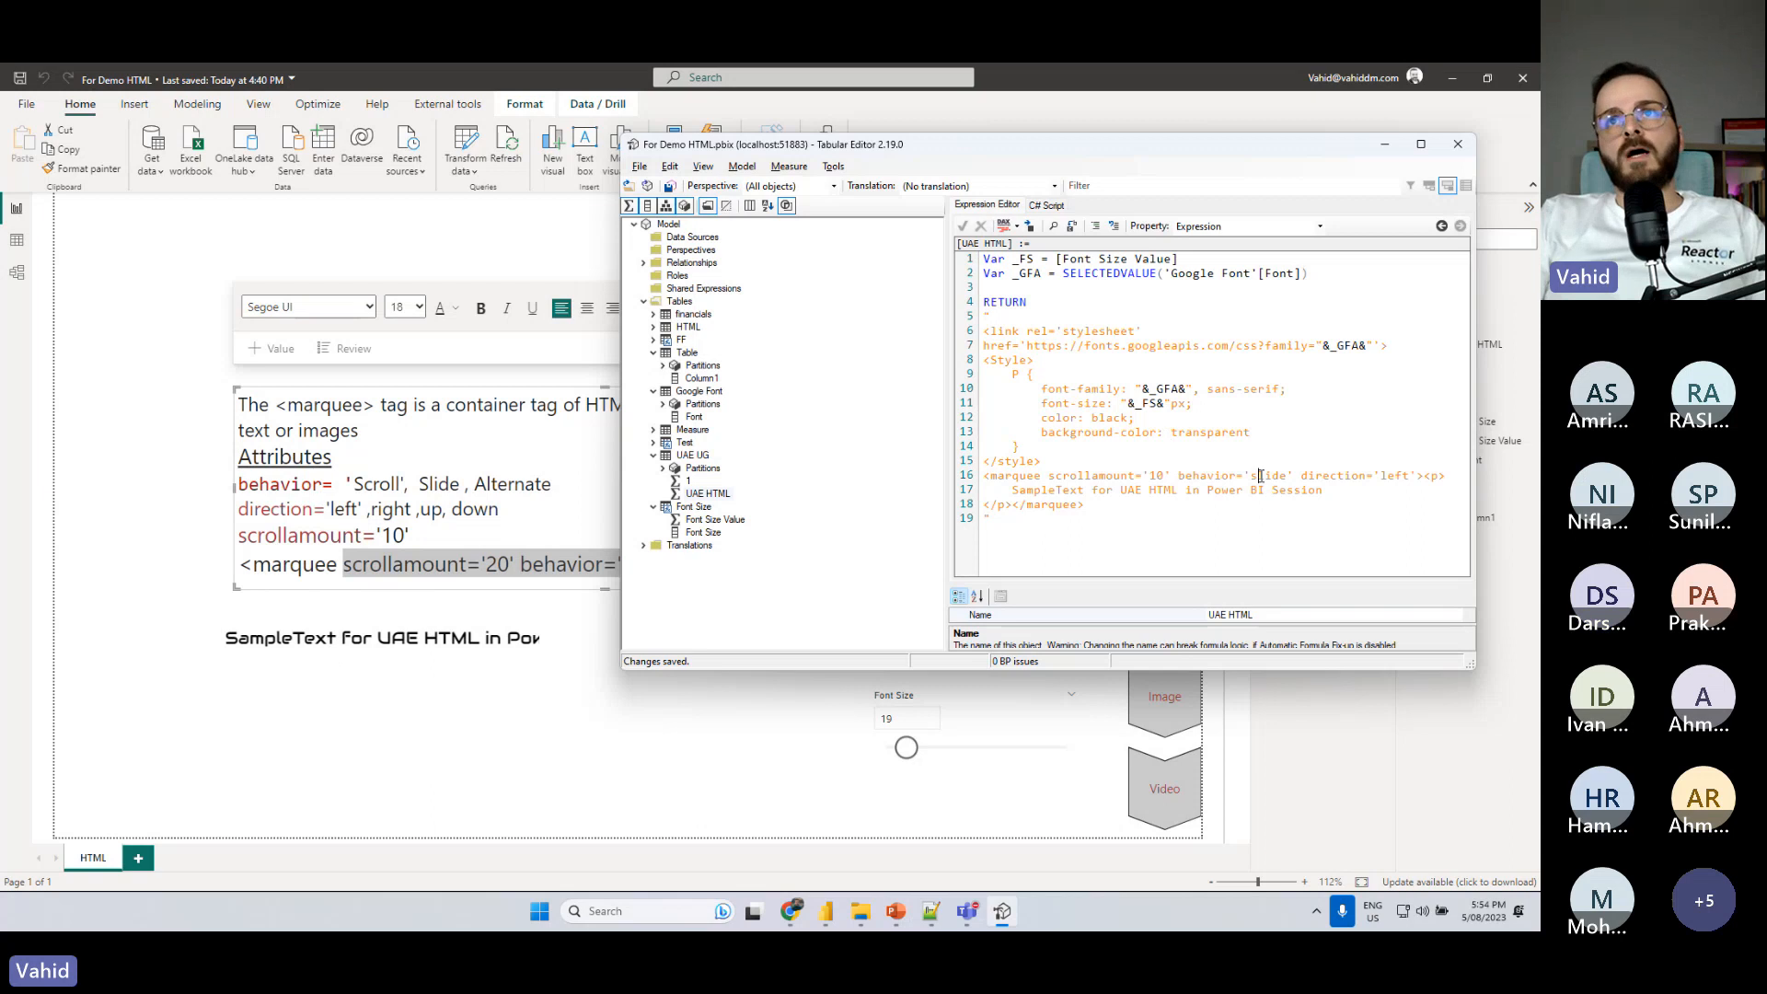
- Set the Font Size slicer to 16 in the Power BI report and return to the measure's code in Tabular Editor
left_click(904, 750)
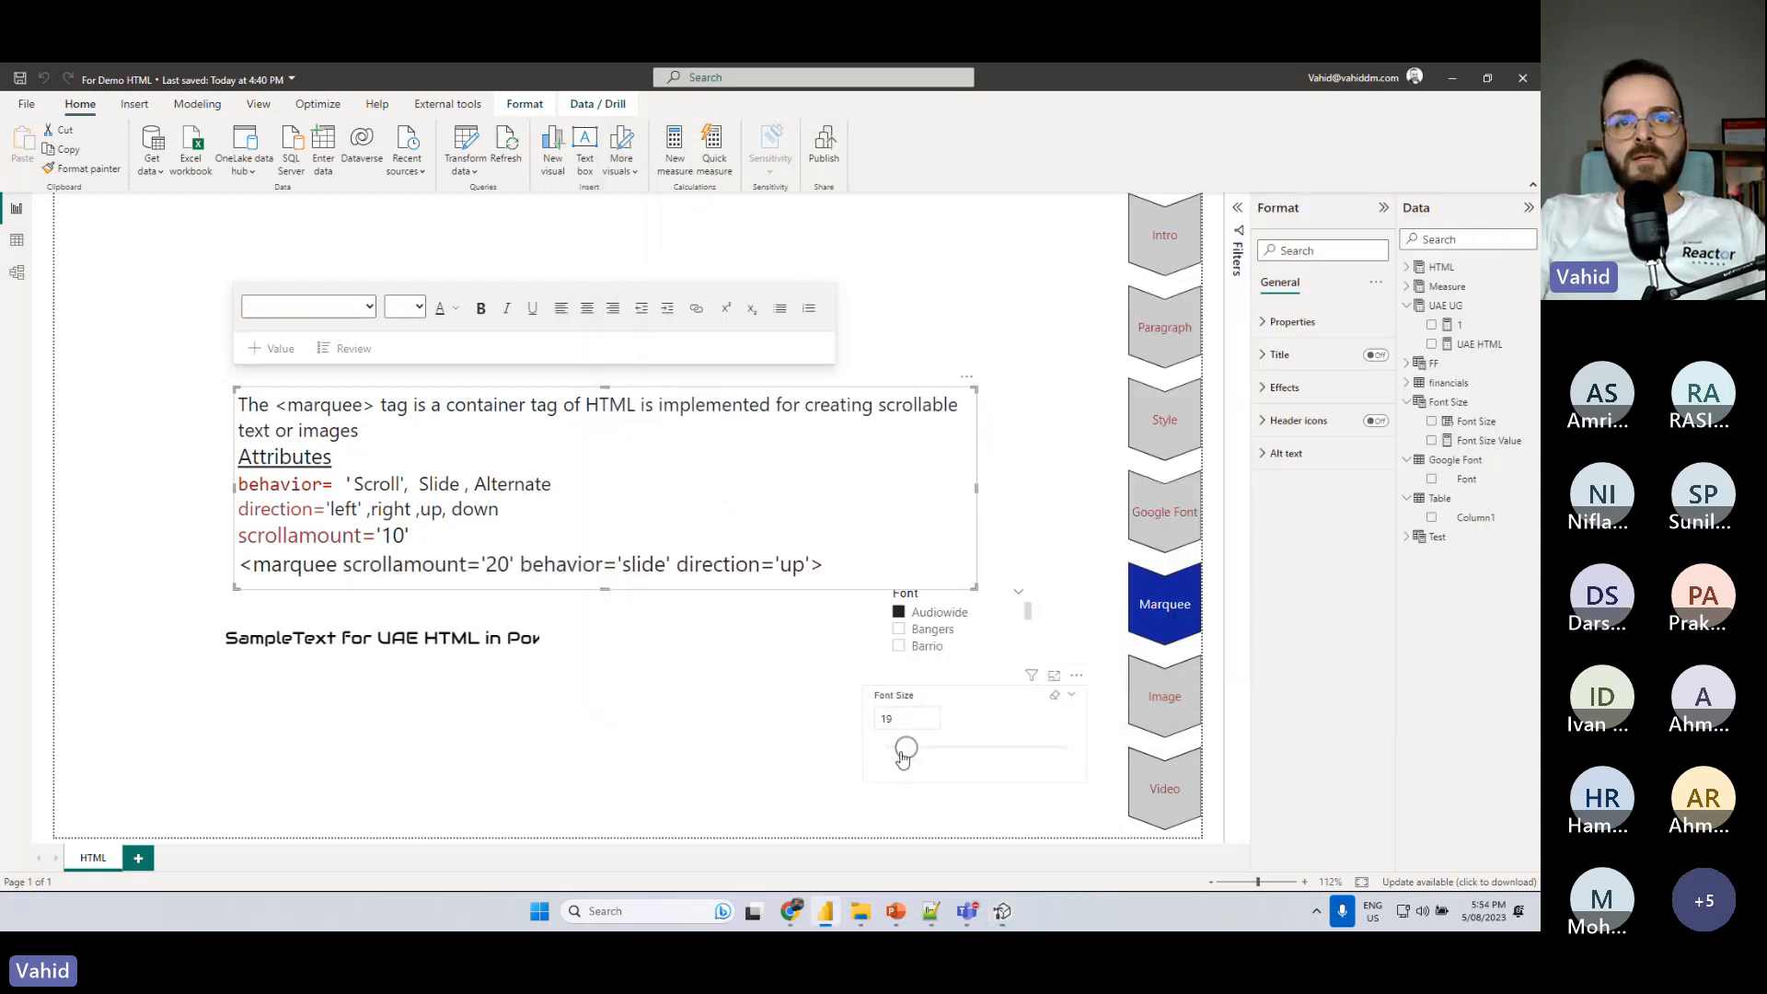
left_click_drag(902, 753, 898, 754)
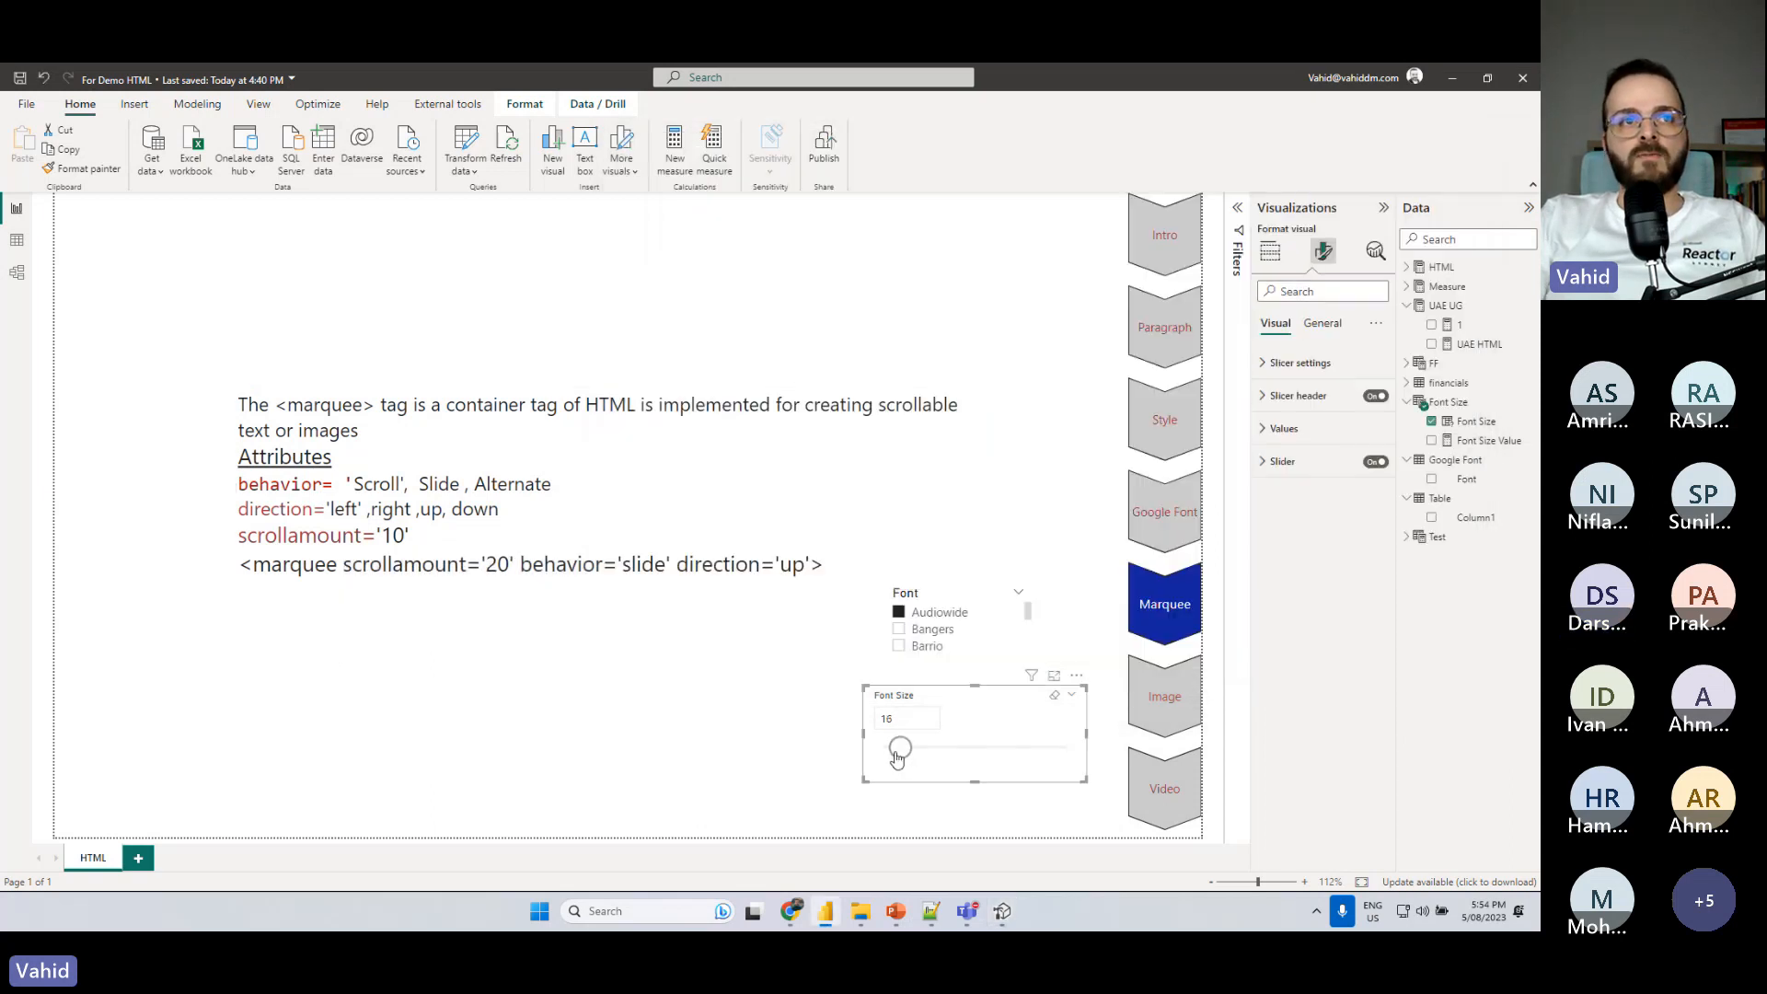
left_click(1003, 911)
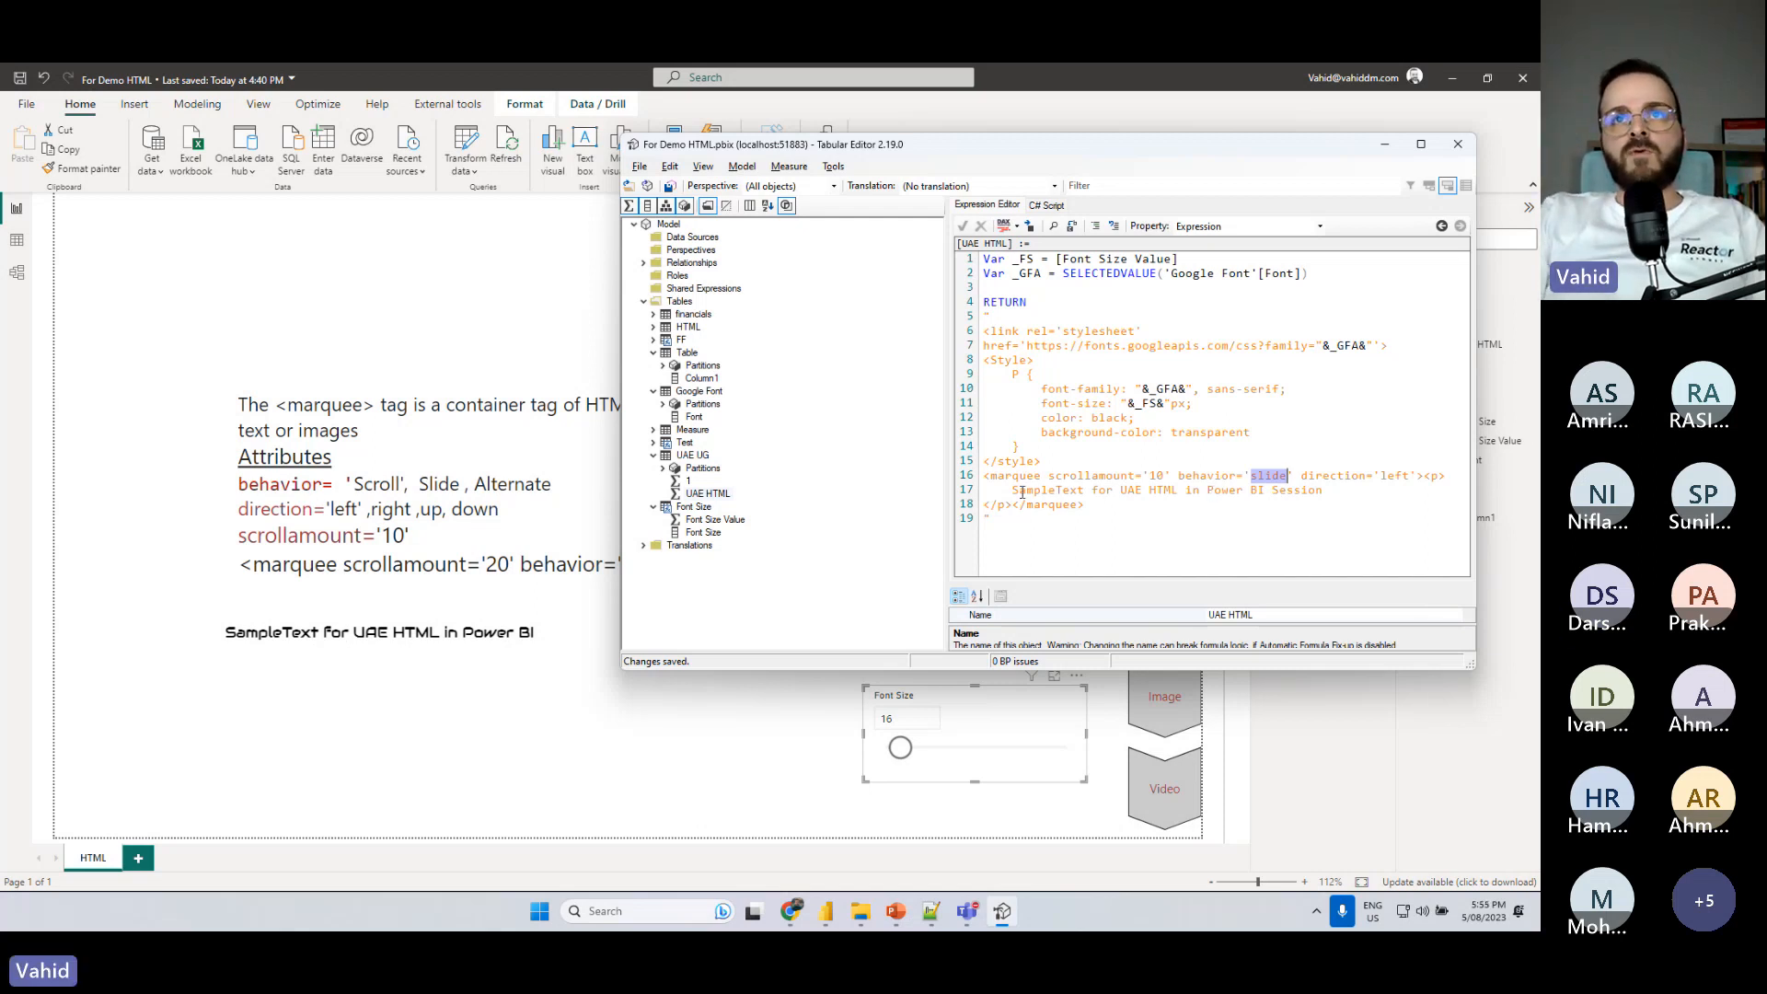
- Separate "Sample Text" with a space, insert a <br> tag before "in Power BI Session", and save the measure
left_click(1054, 491)
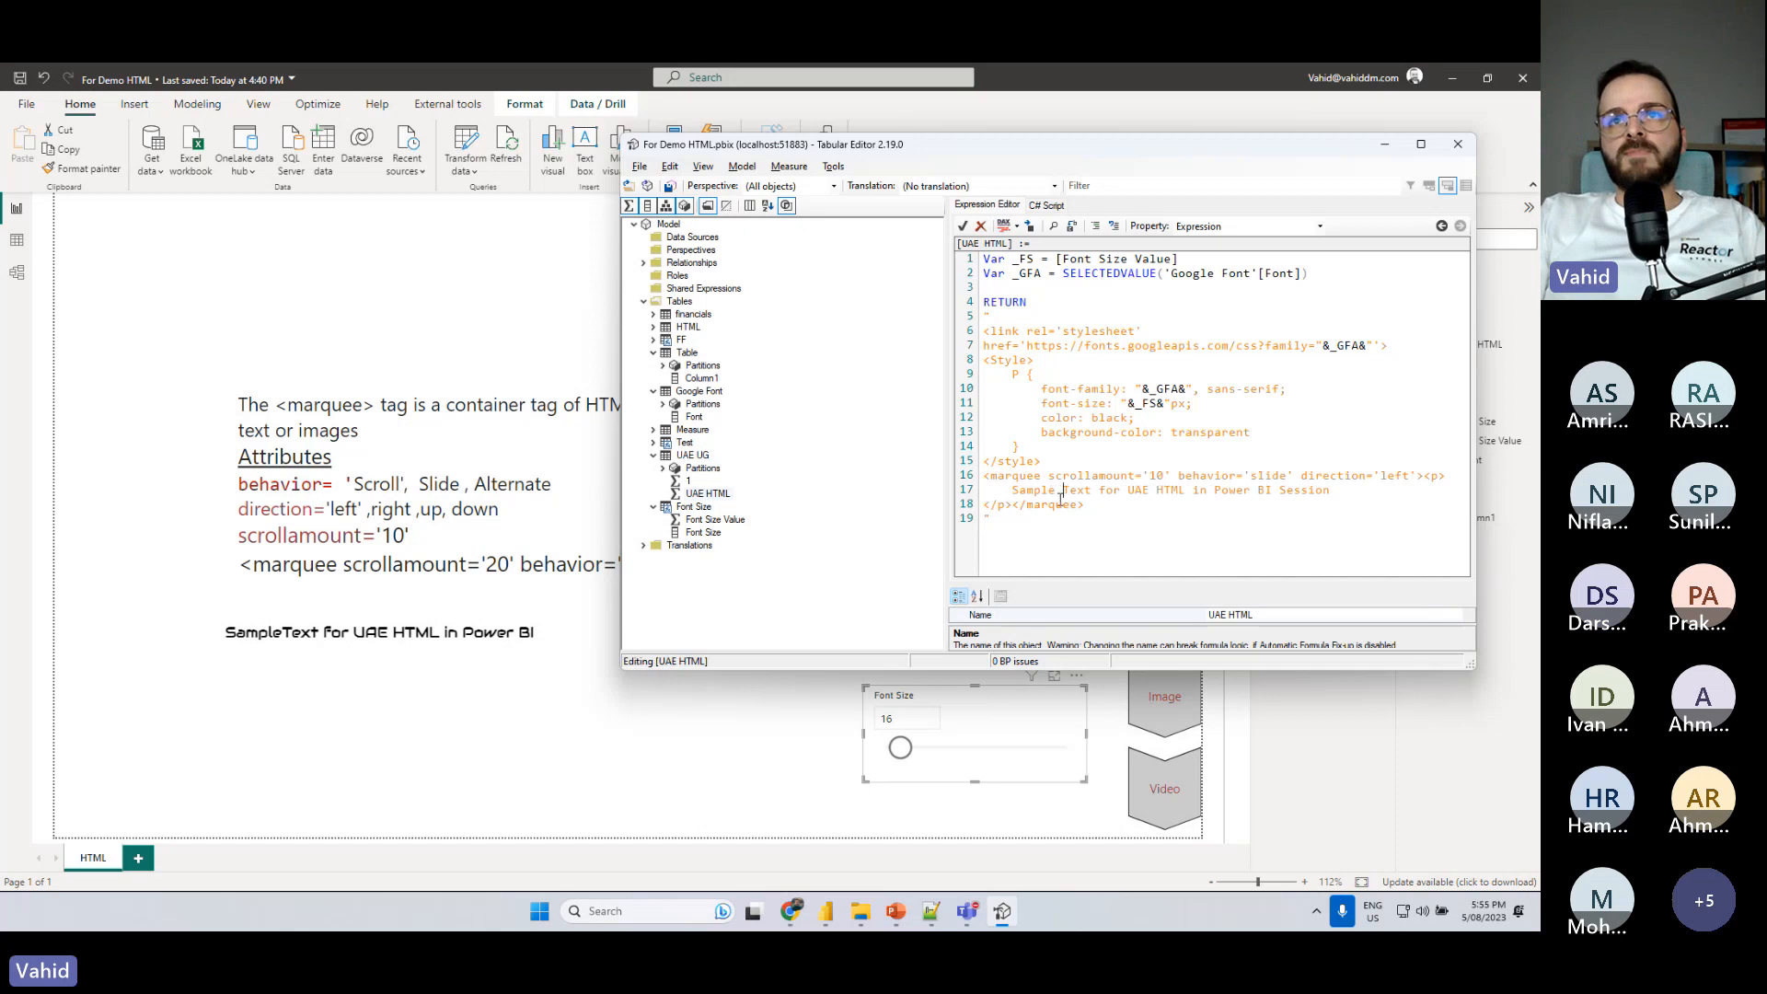
left_click(1194, 491)
type("<b")
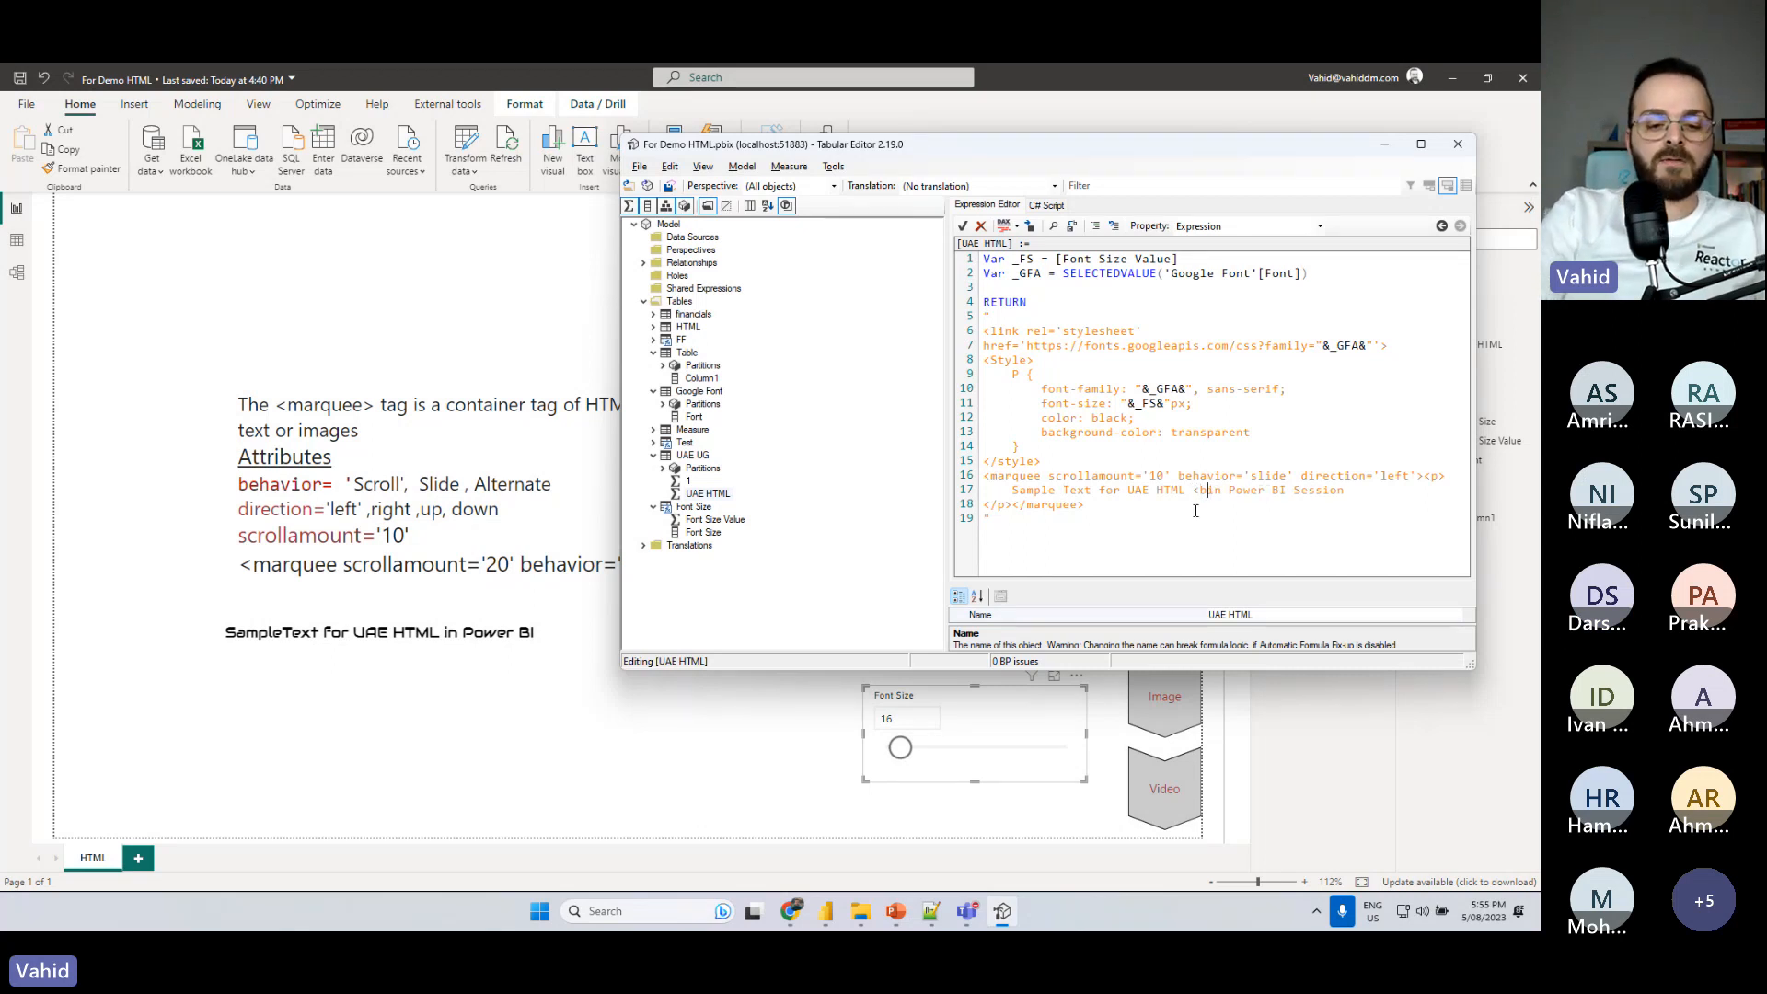
type("r>")
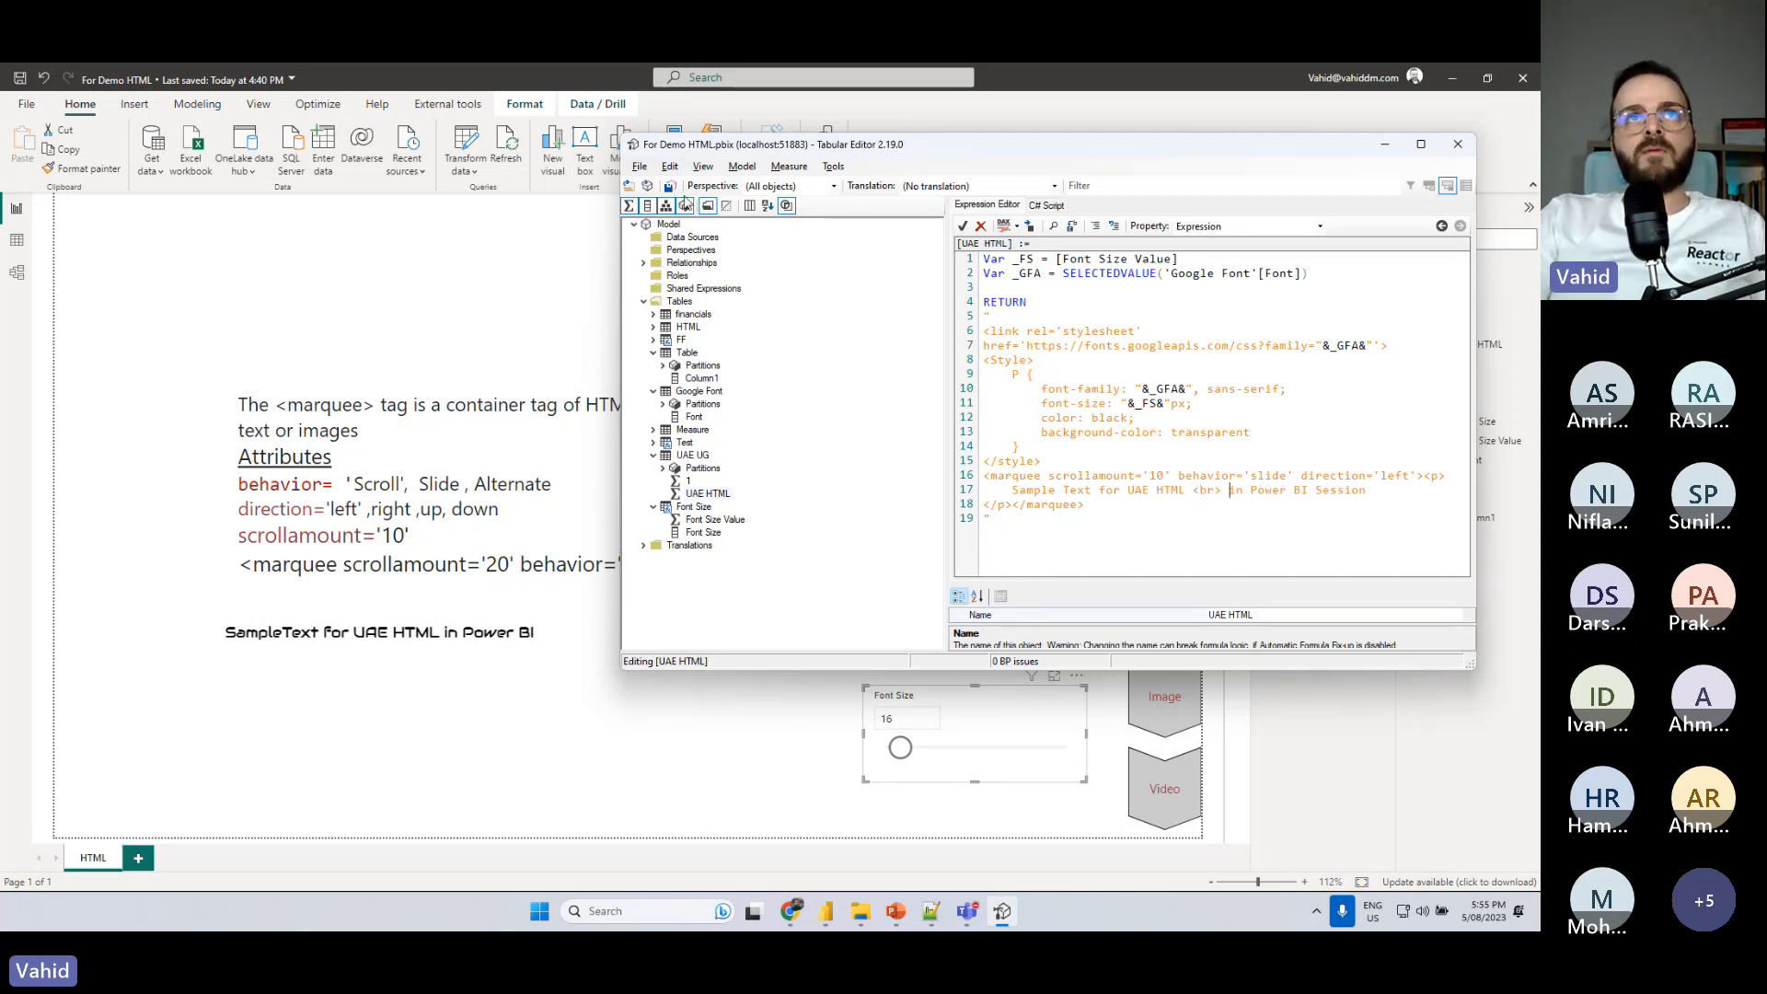
left_click(669, 186)
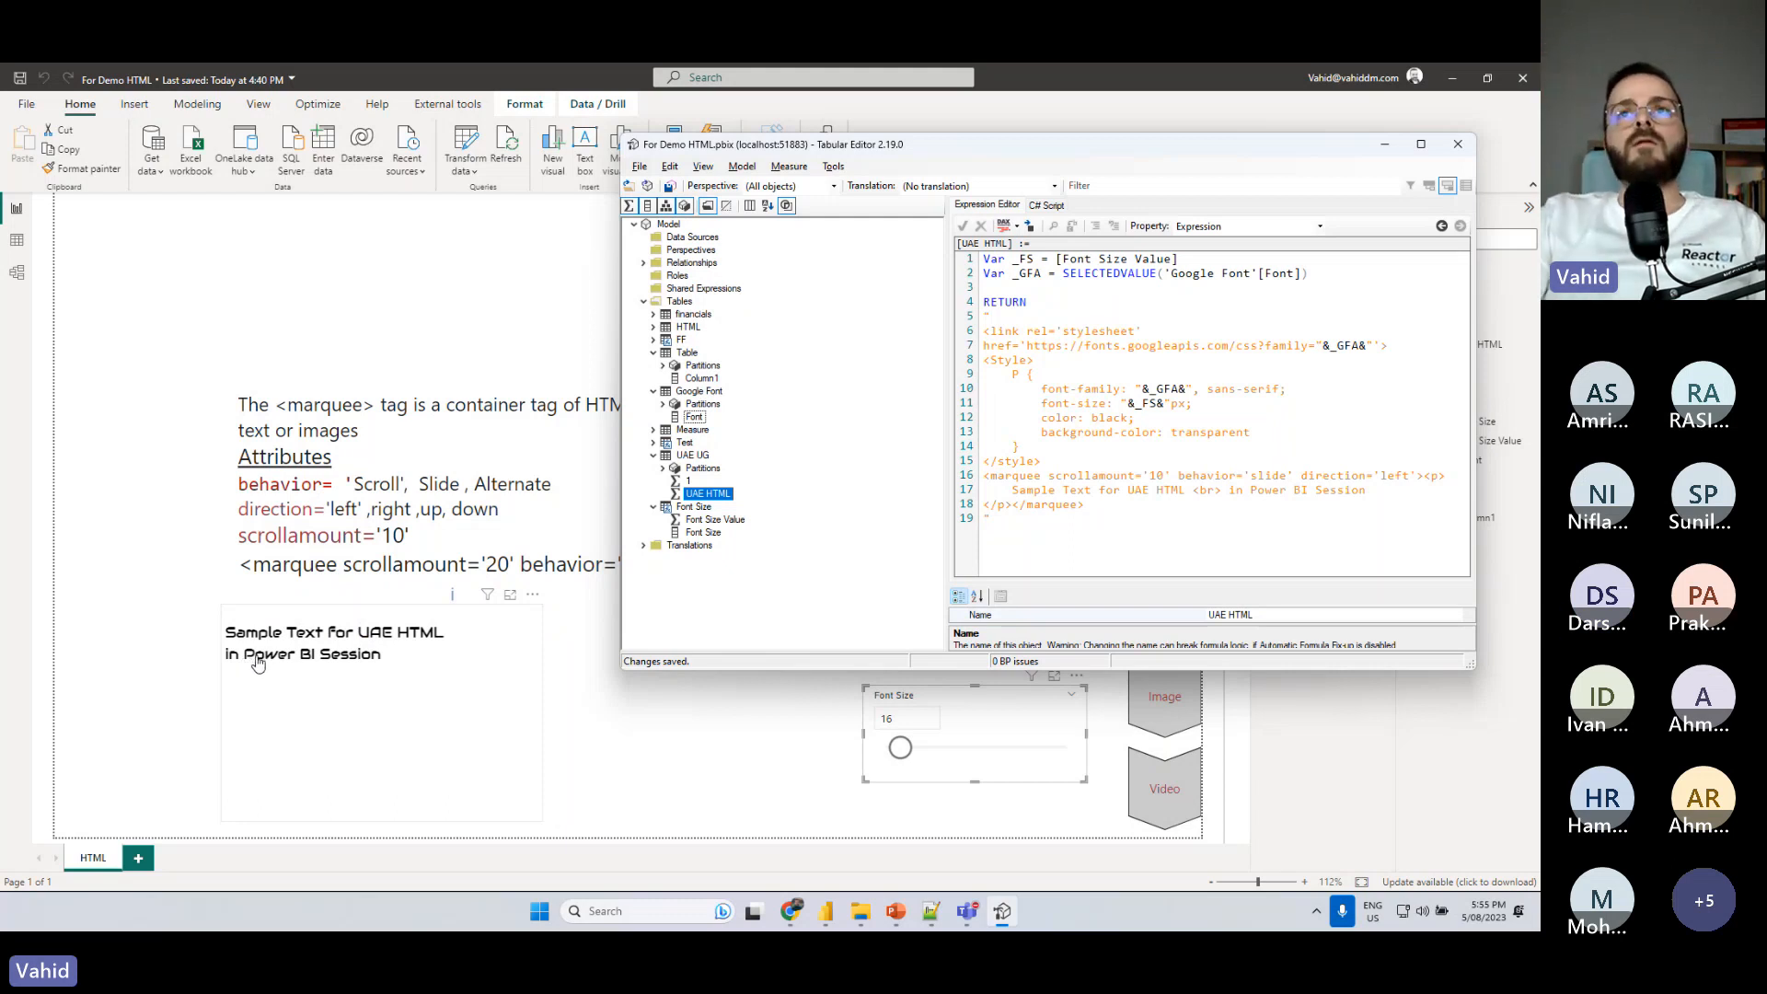
- Set the marquee's behavior to 'alternate' and save the measure
double_click(1268, 475)
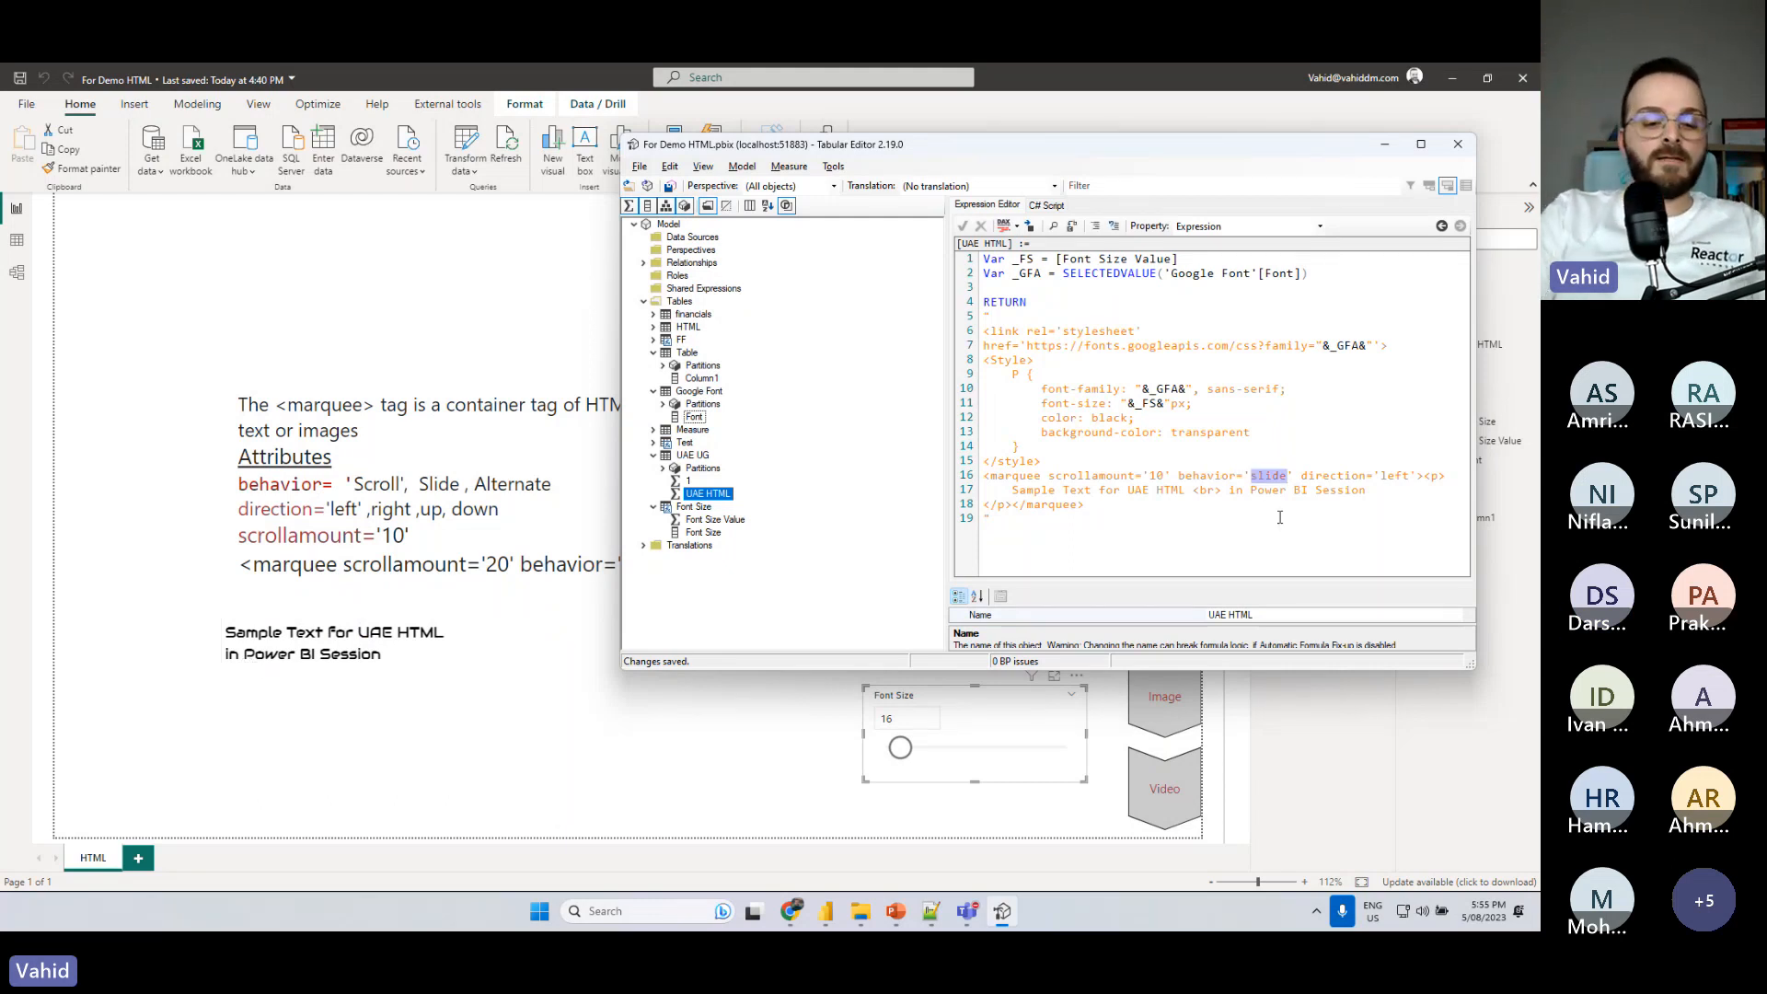
type("alternate")
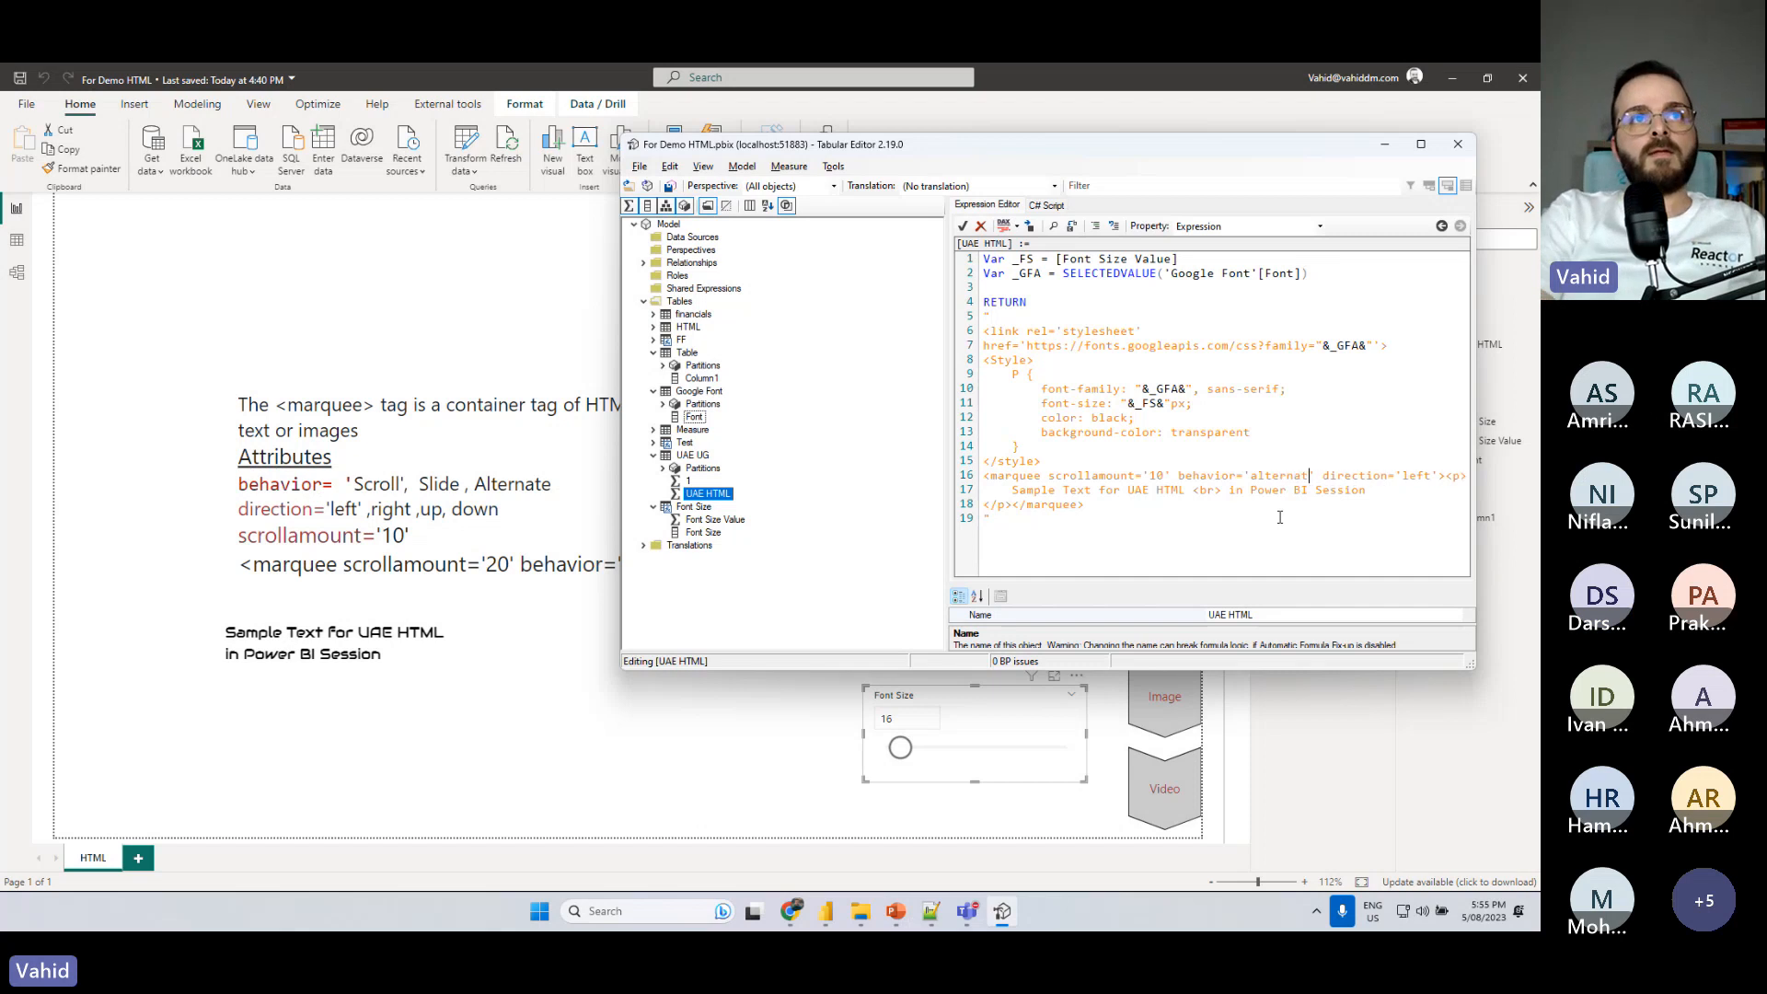
key("ctrl+s")
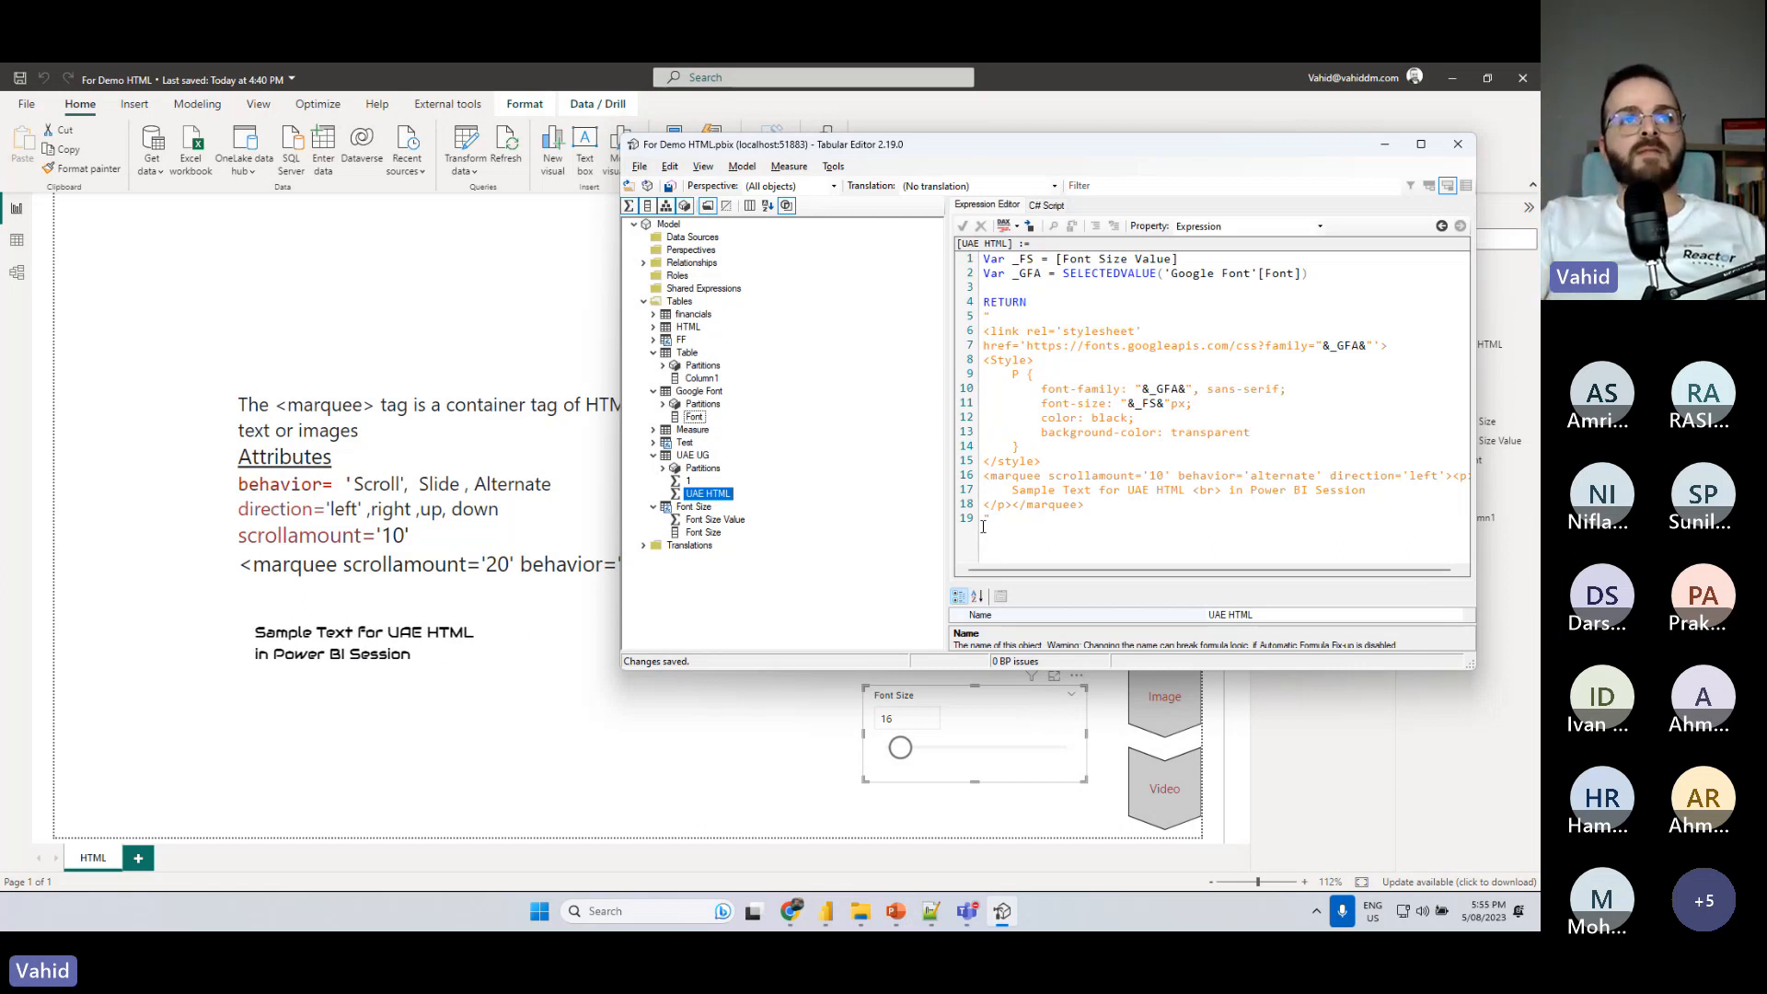
- Switch to the Power BI report and try a much wider HTML visual, finishing slightly narrower than its original width
left_click(543, 712)
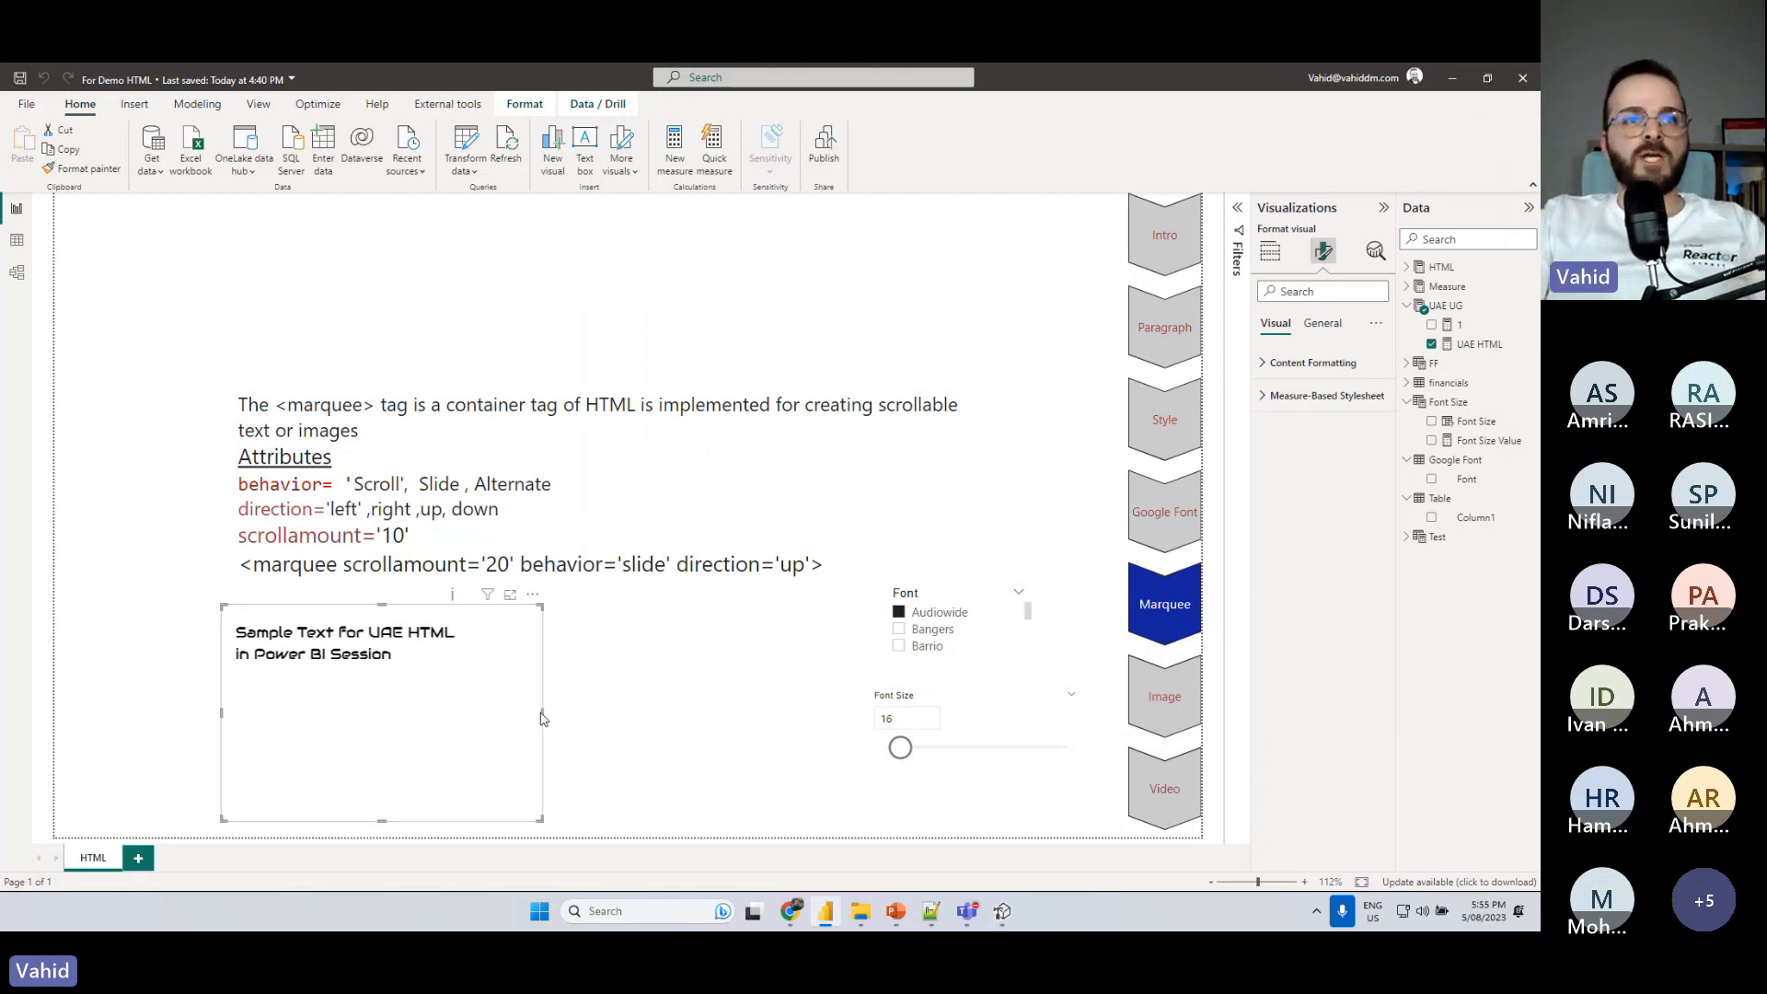
left_click_drag(543, 714, 802, 717)
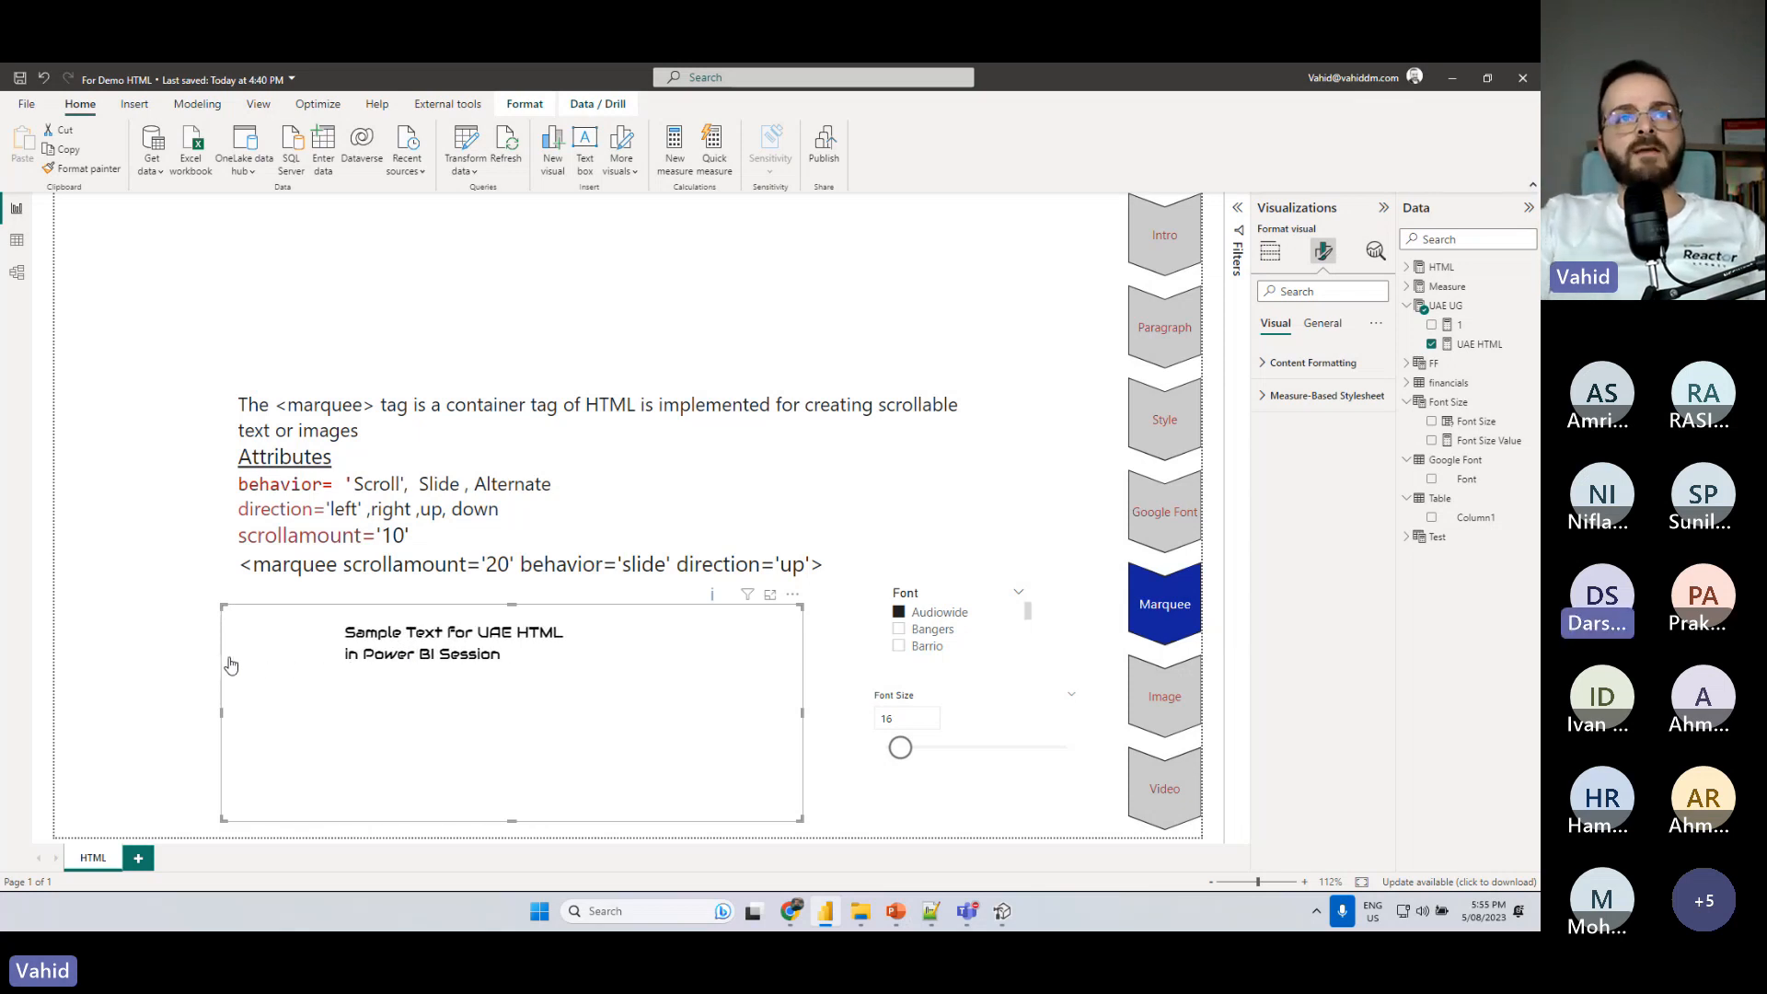
left_click_drag(803, 713, 516, 729)
- Return to the measure in Tabular Editor, set the marquee's direction to 'right' and behavior to 'scroll', and save
left_click(1001, 914)
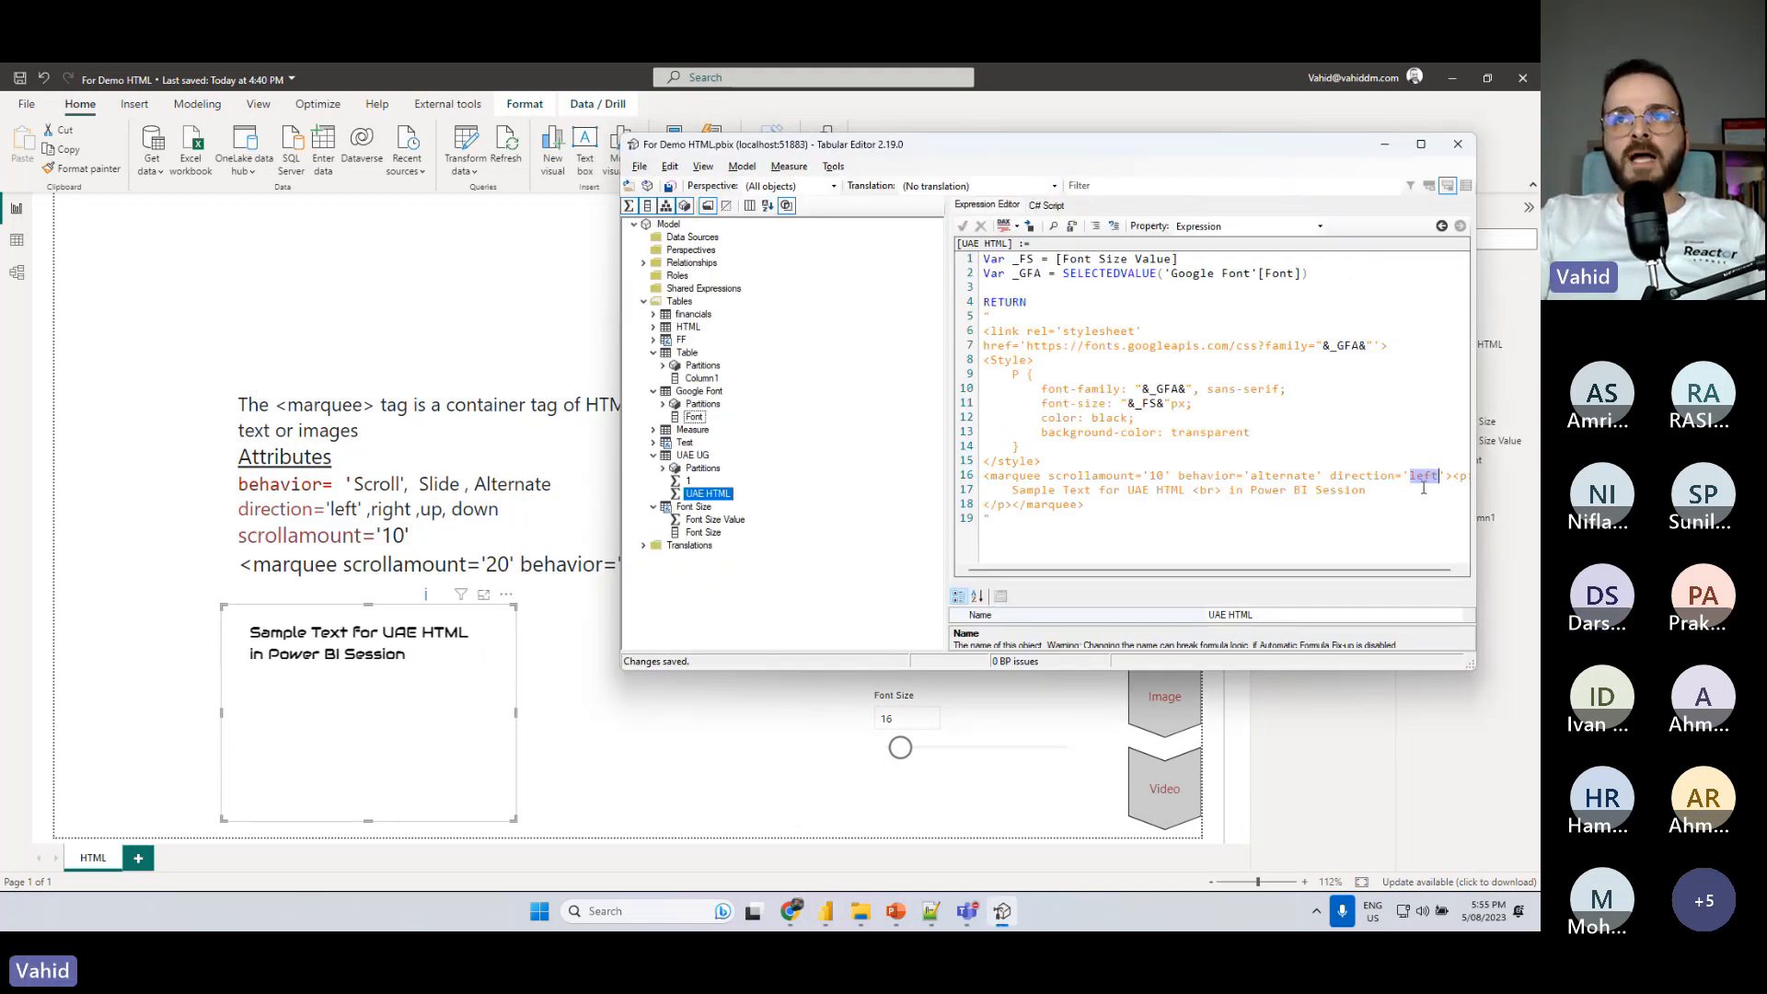
type("right")
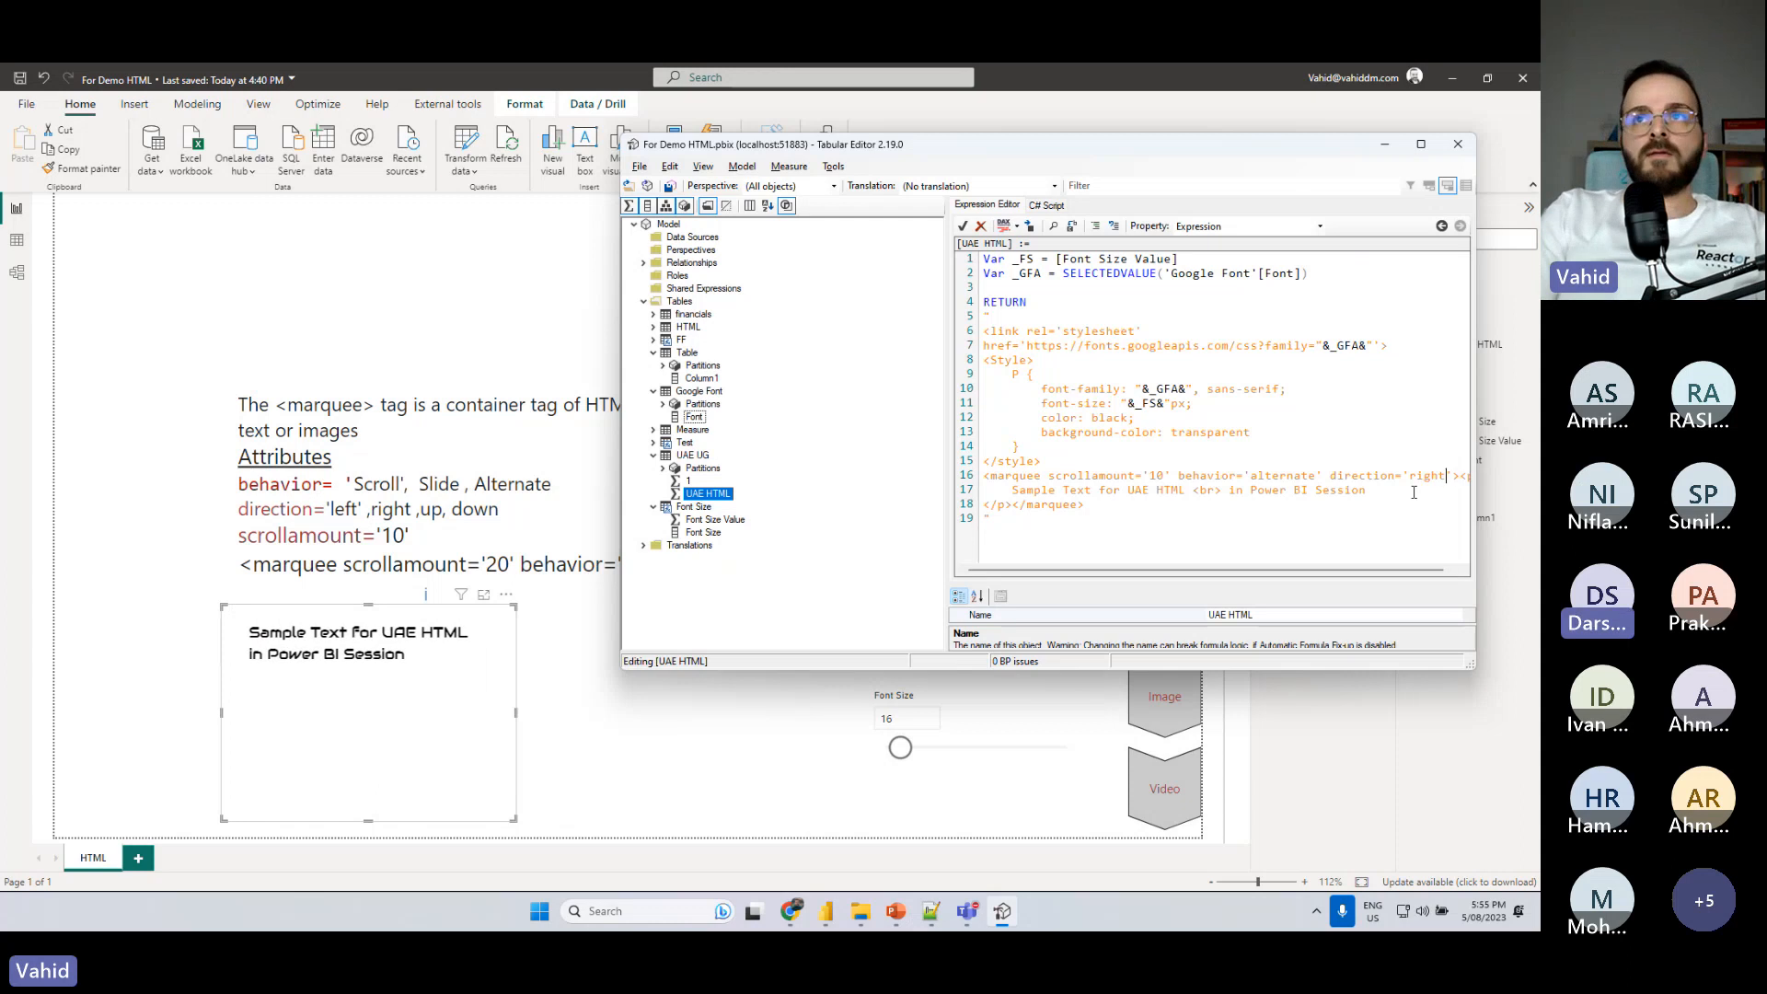
double_click(1280, 474)
type("scroll")
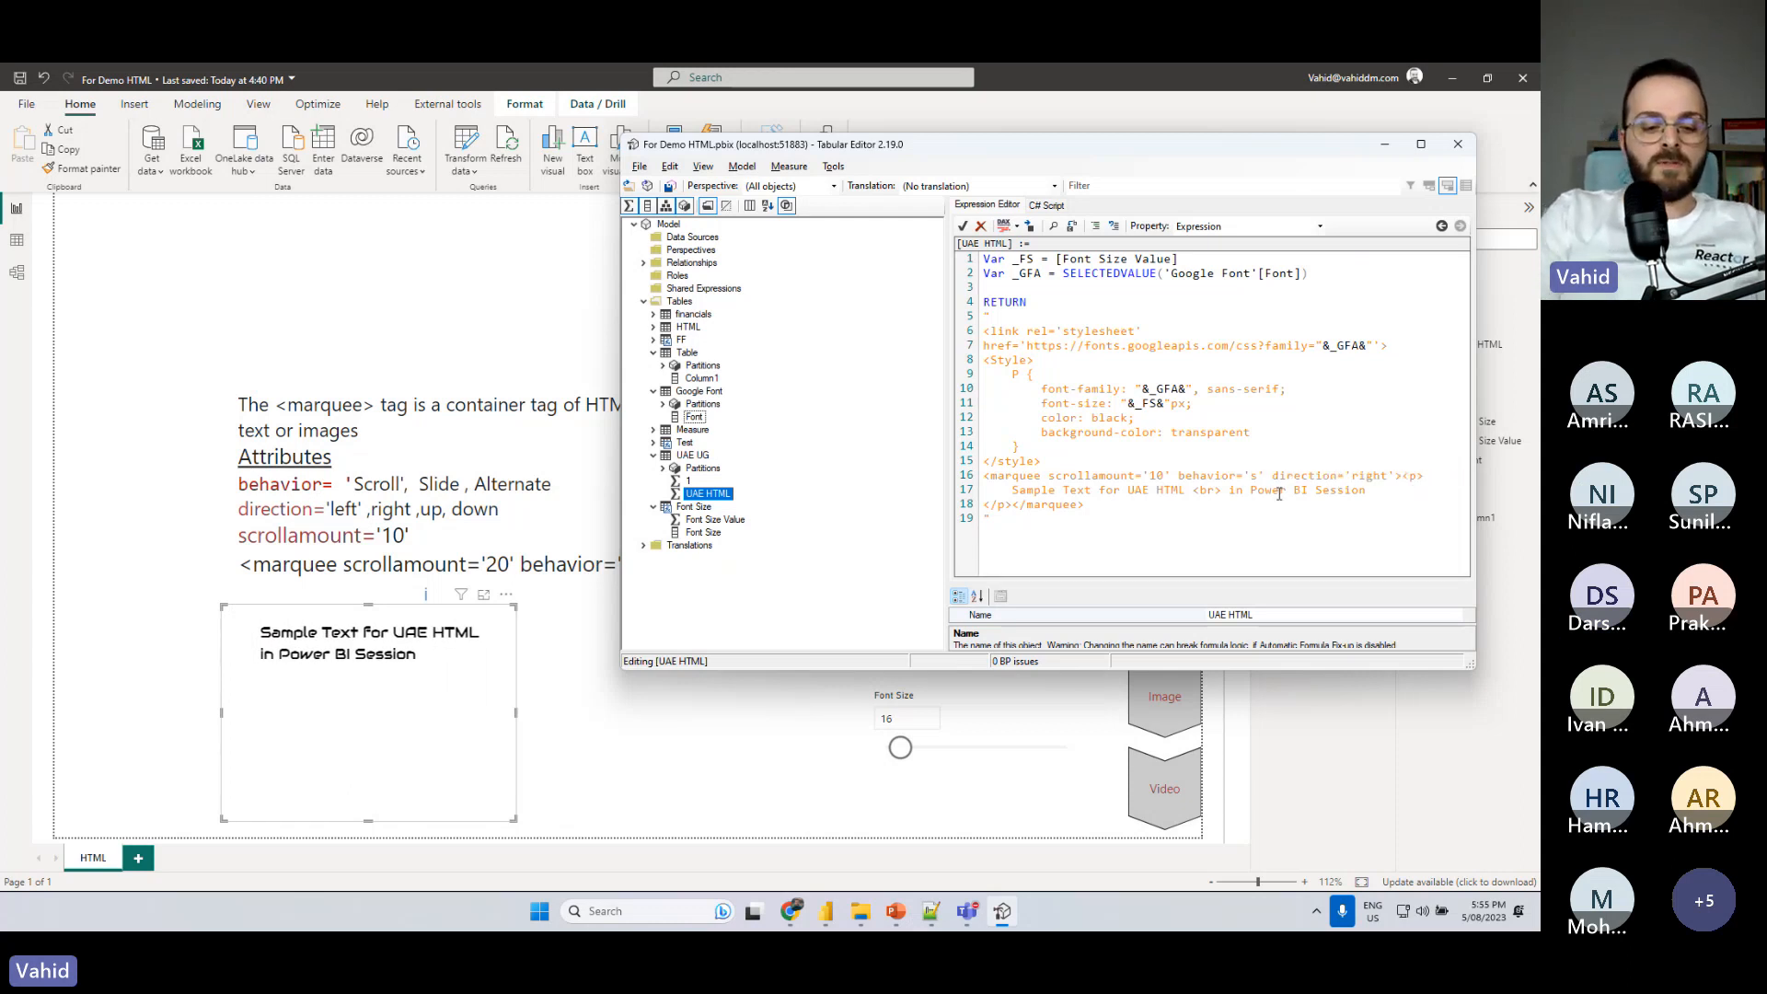
key("F5")
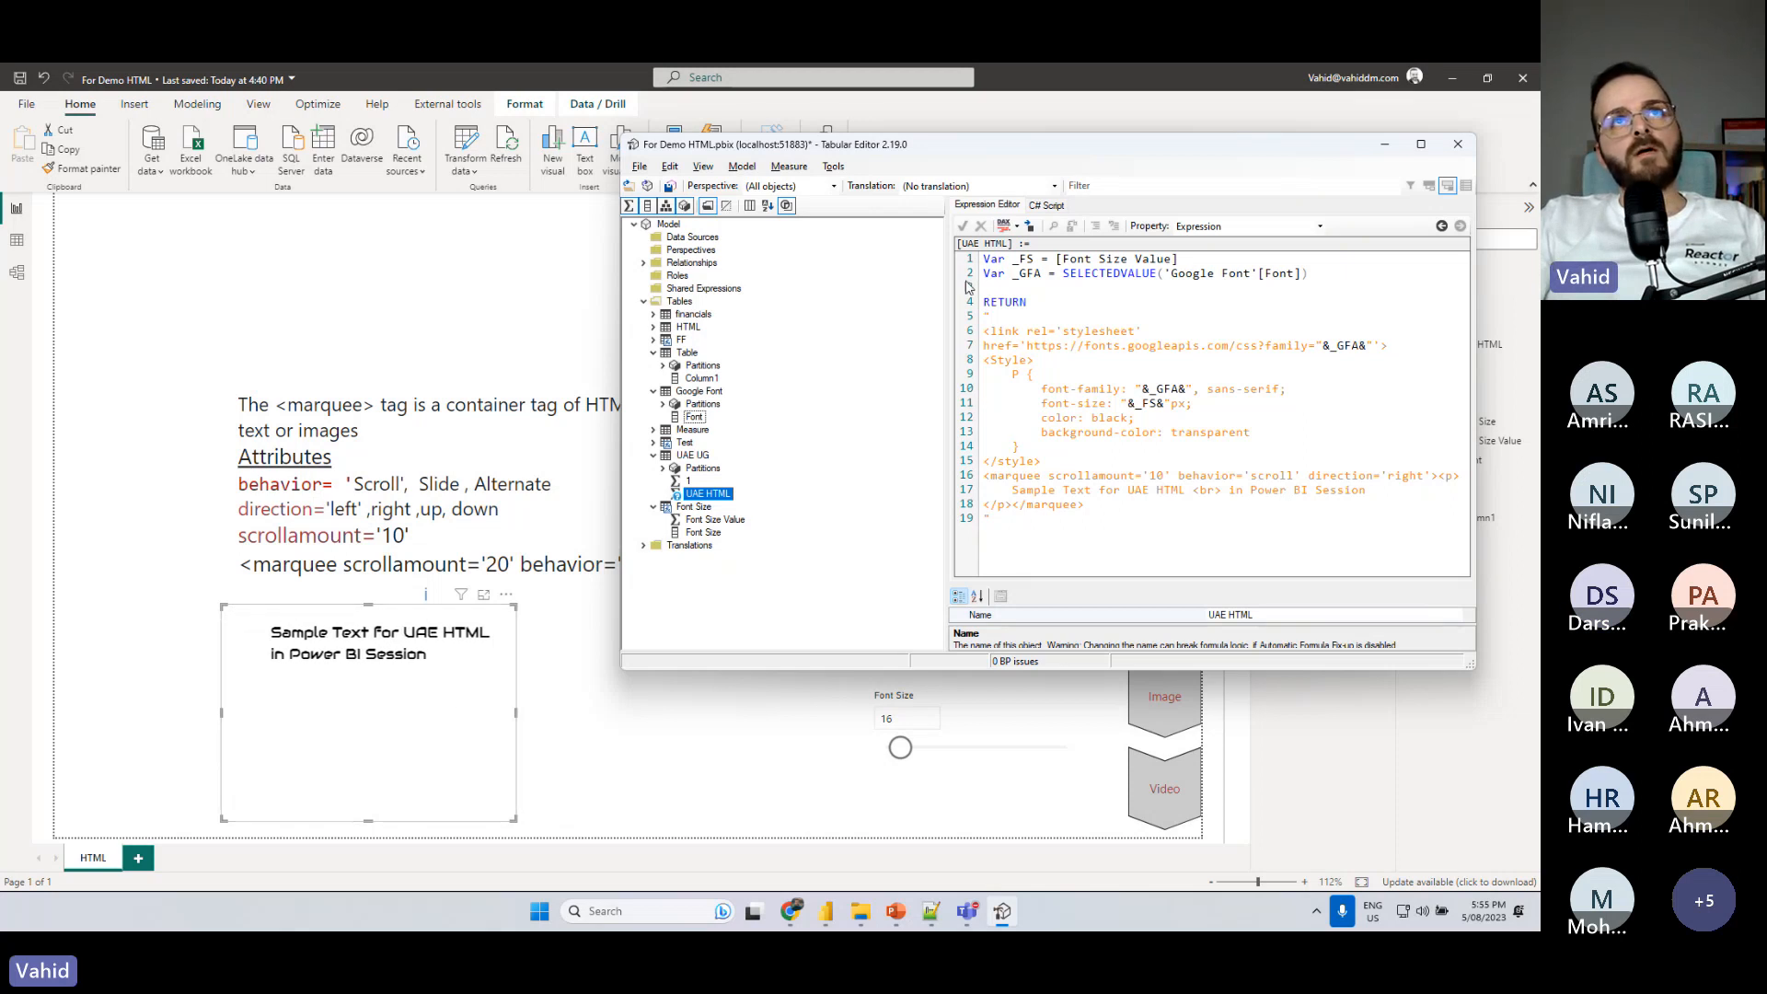
key("ctrl+s")
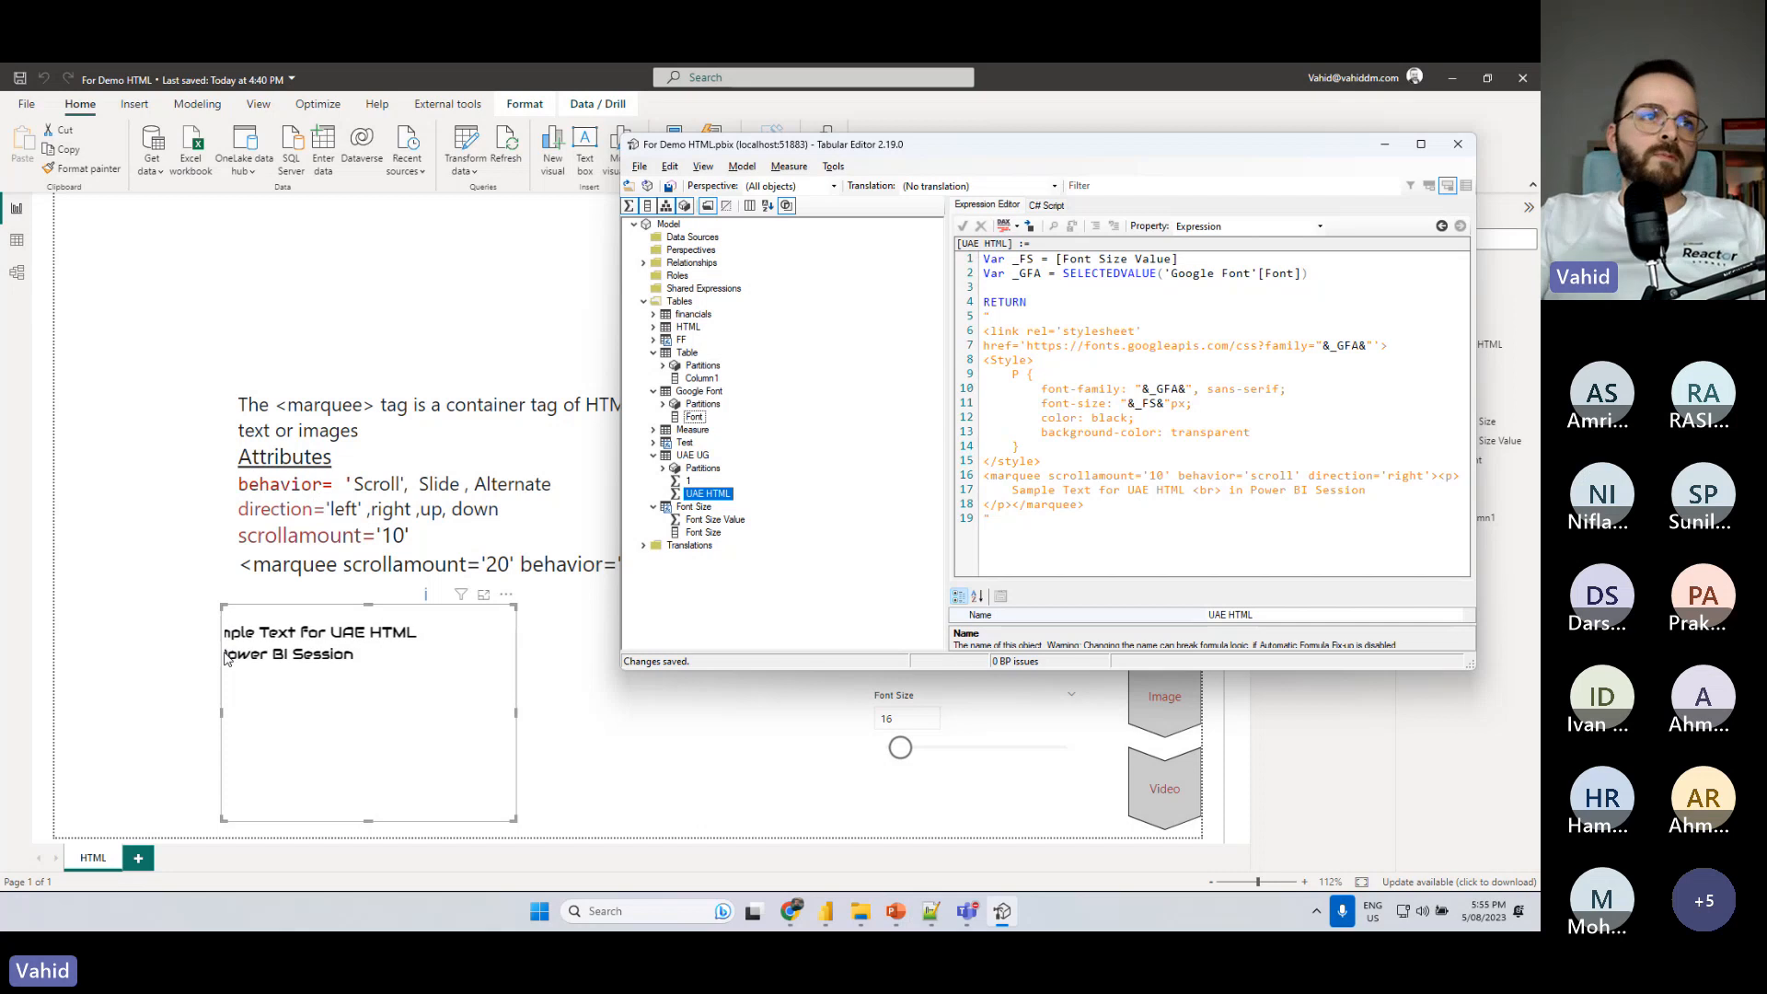
- Try the marquee directions 'up' and 'down', saving the measure after each change
double_click(1405, 476)
type("up")
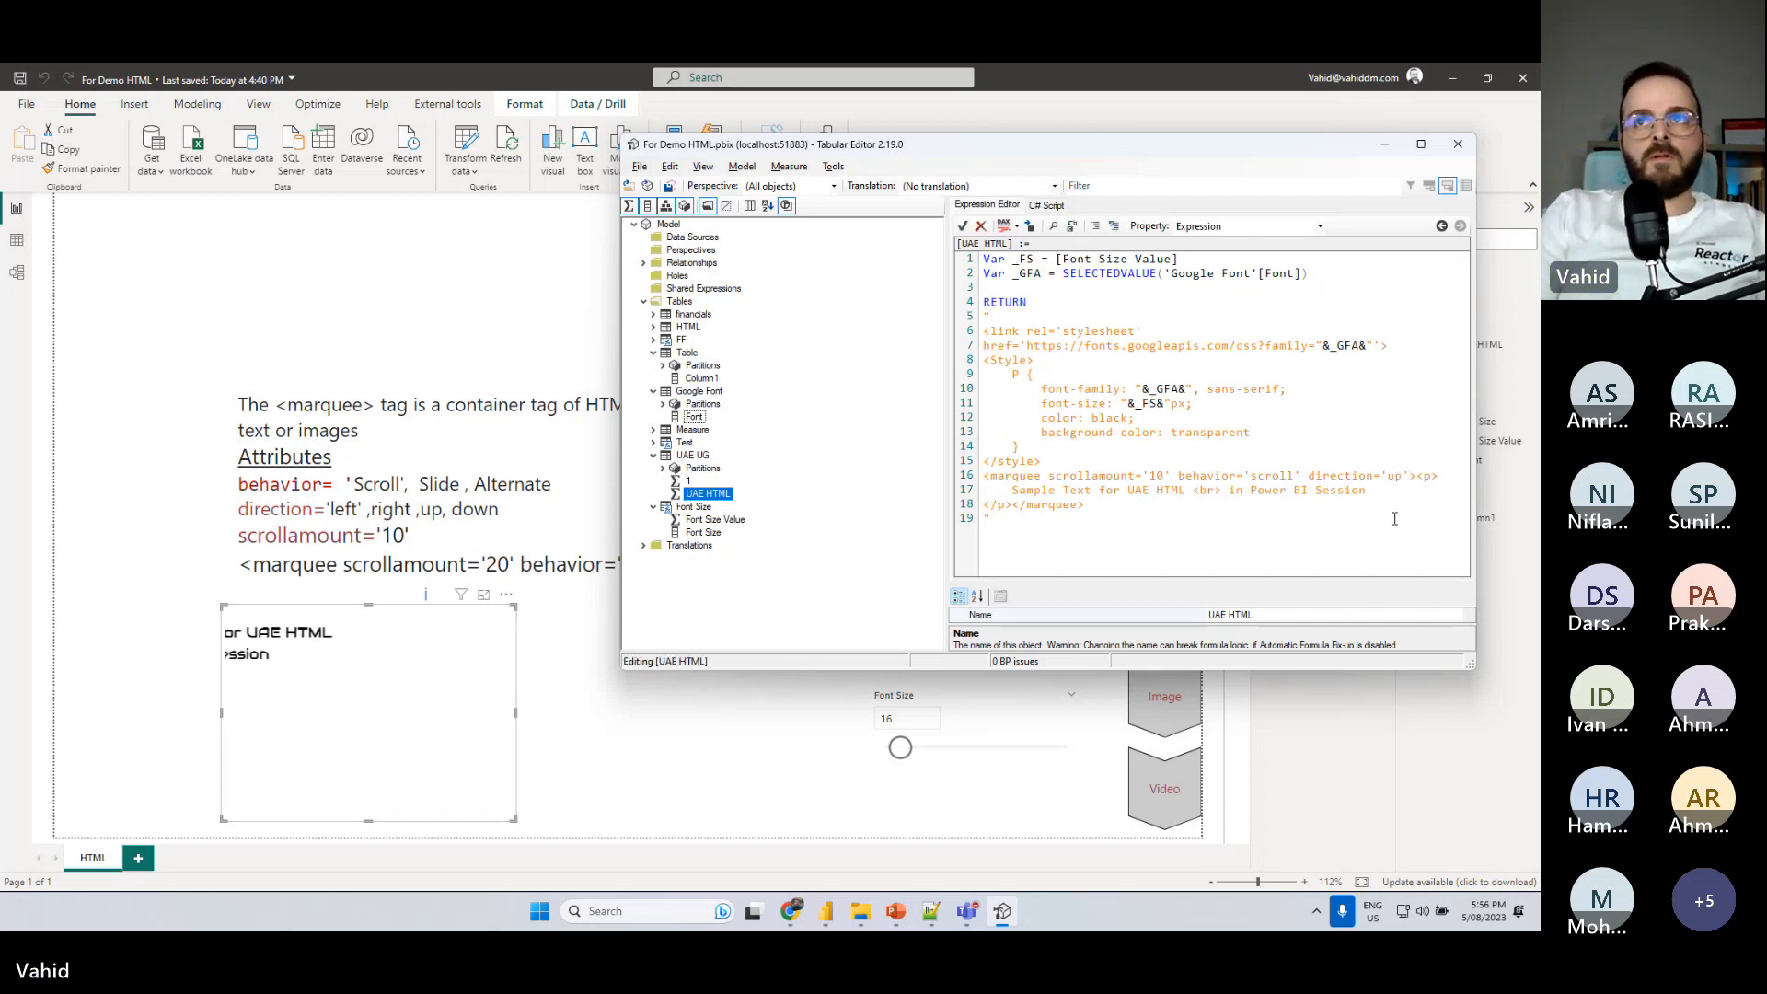
key("ctrl+s")
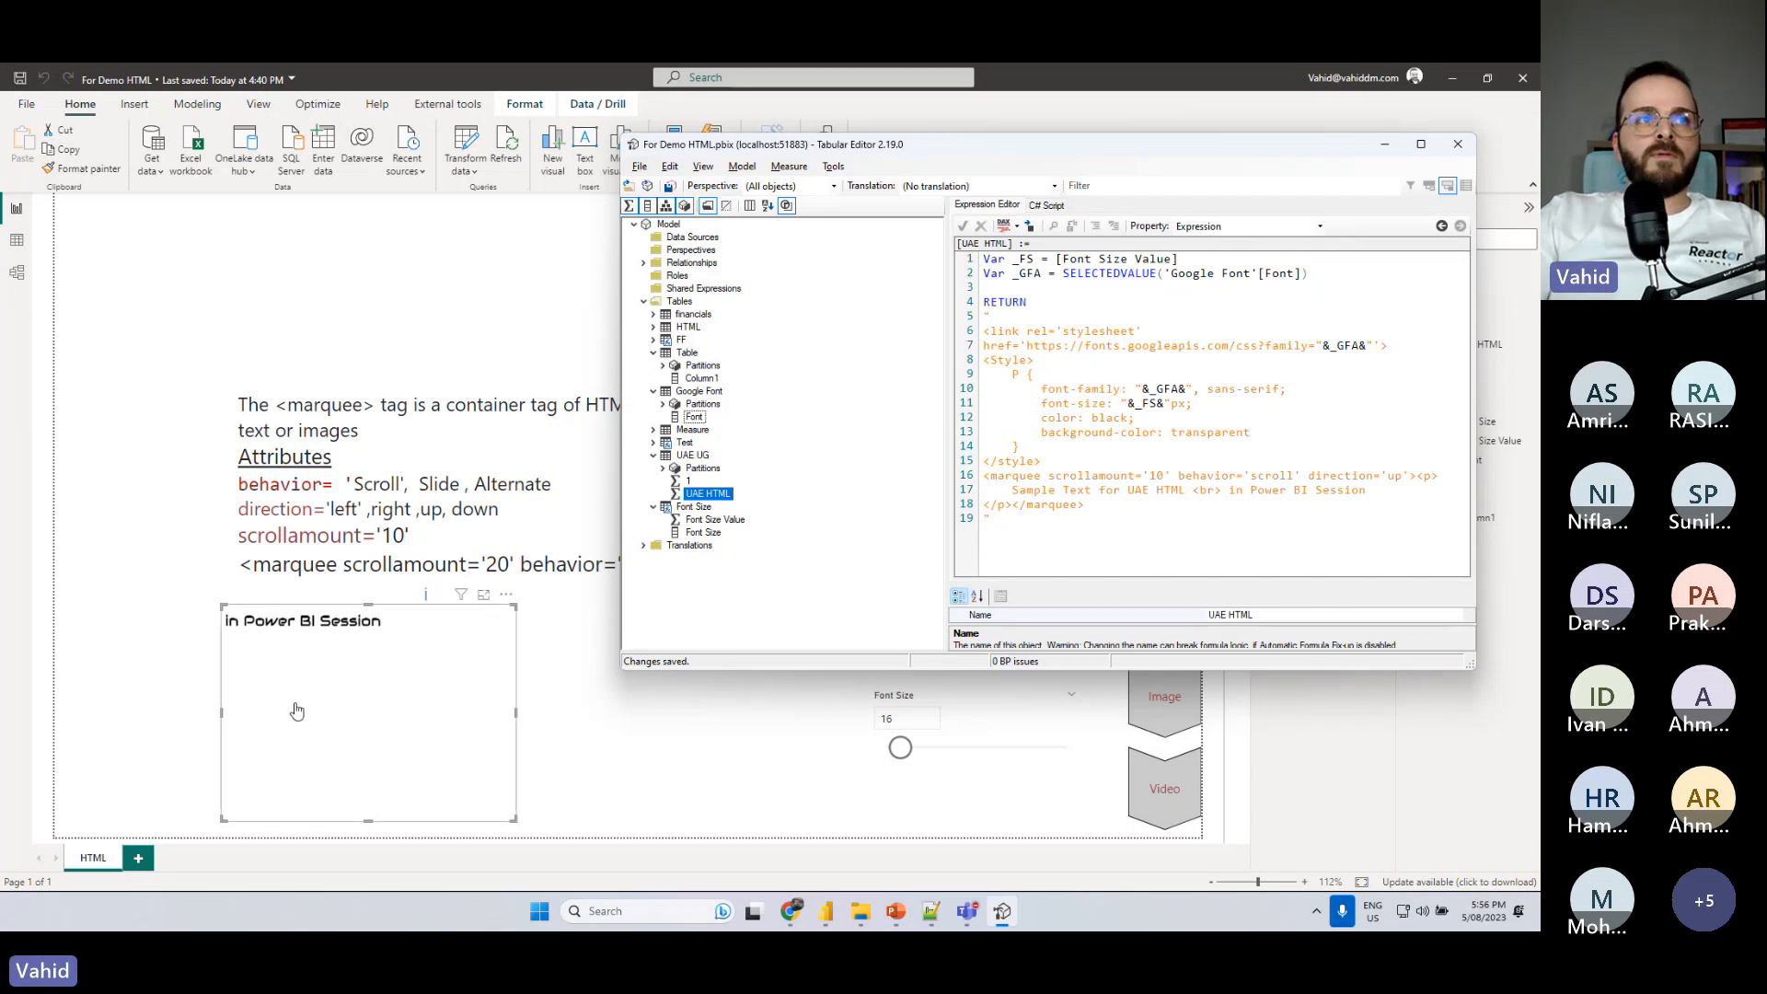
double_click(1394, 475)
type("down")
key("ctrl+s")
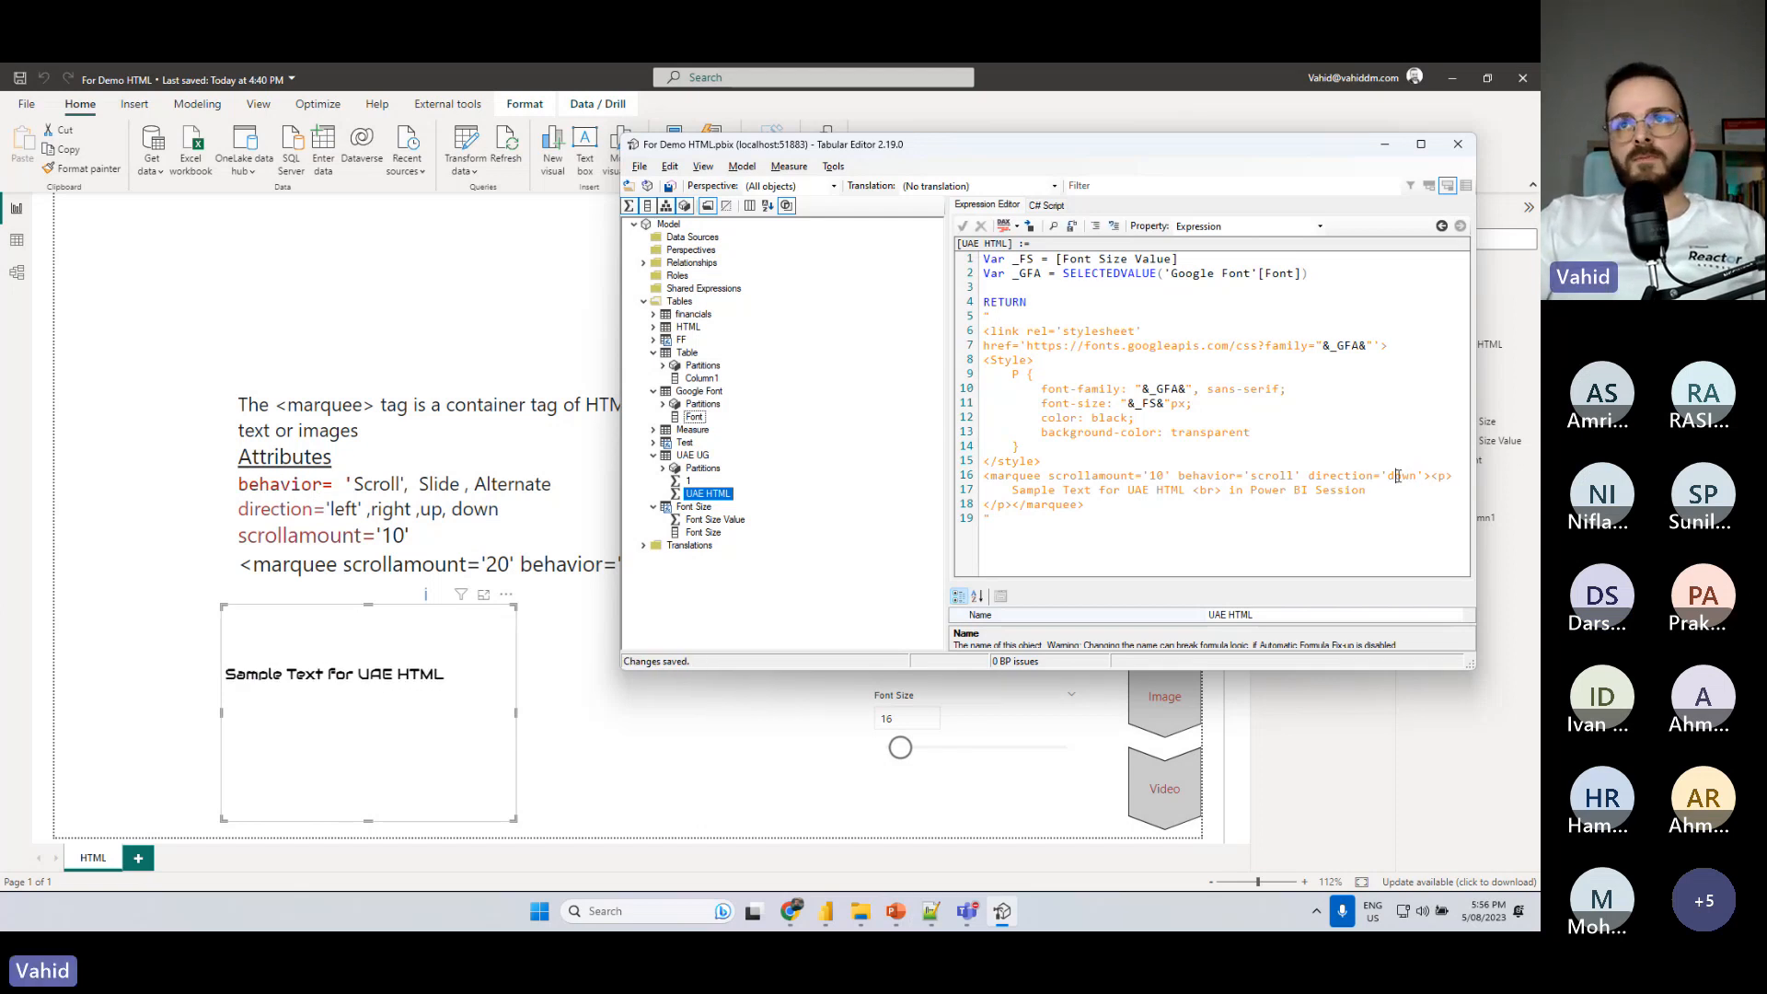
- Set the marquee's direction to 'left' and save the measure
double_click(1399, 476)
type("left")
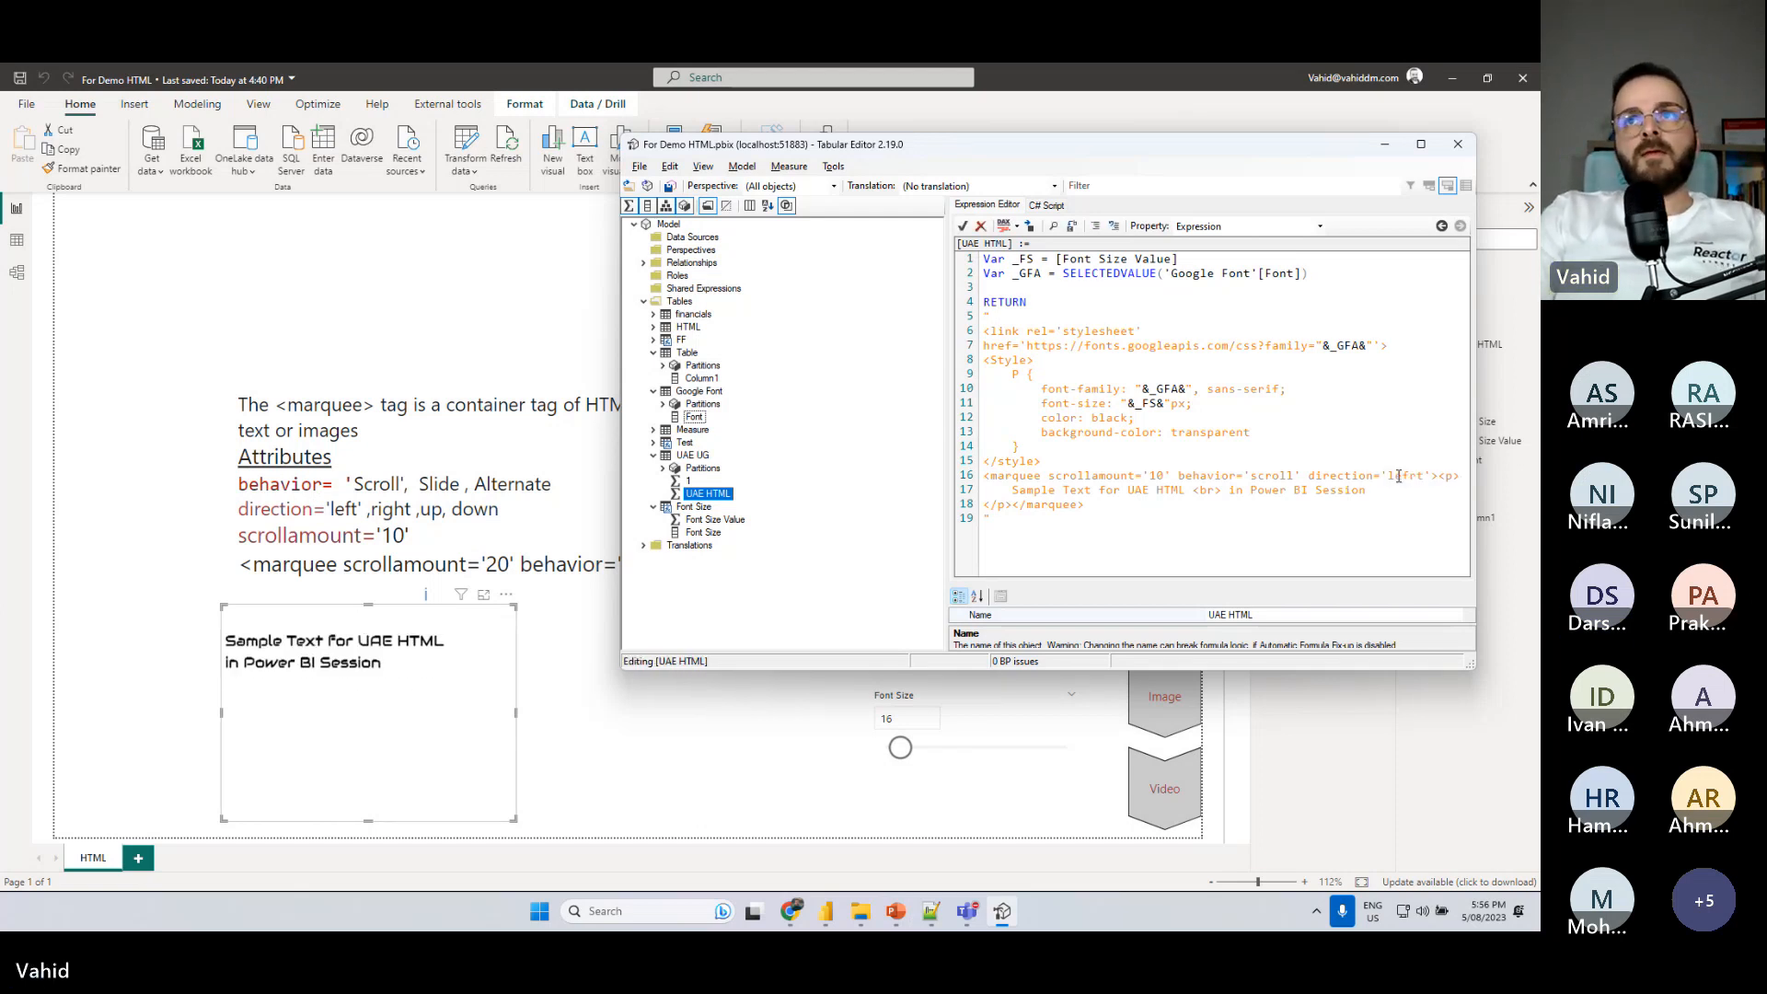
key("ctrl+s")
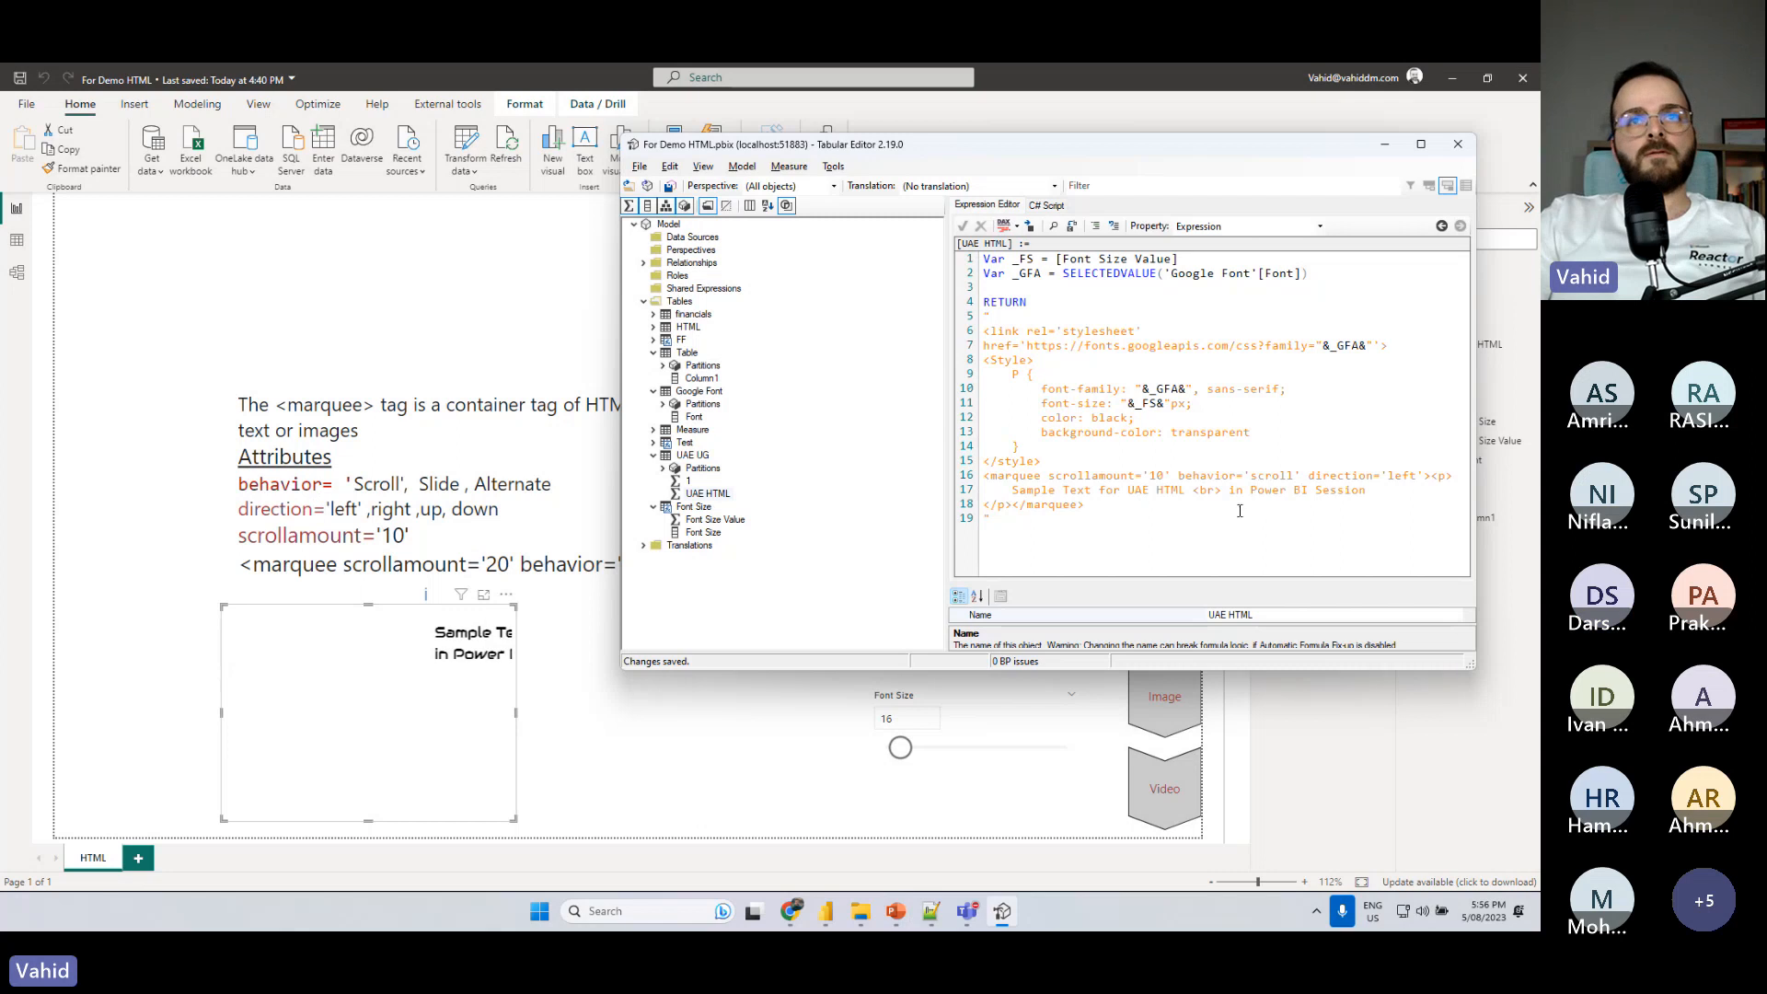
- Annotate the Power BI report with a blue body frame, a red banner box above it and a leftward arrow, and clear the annotations
left_click(205, 472)
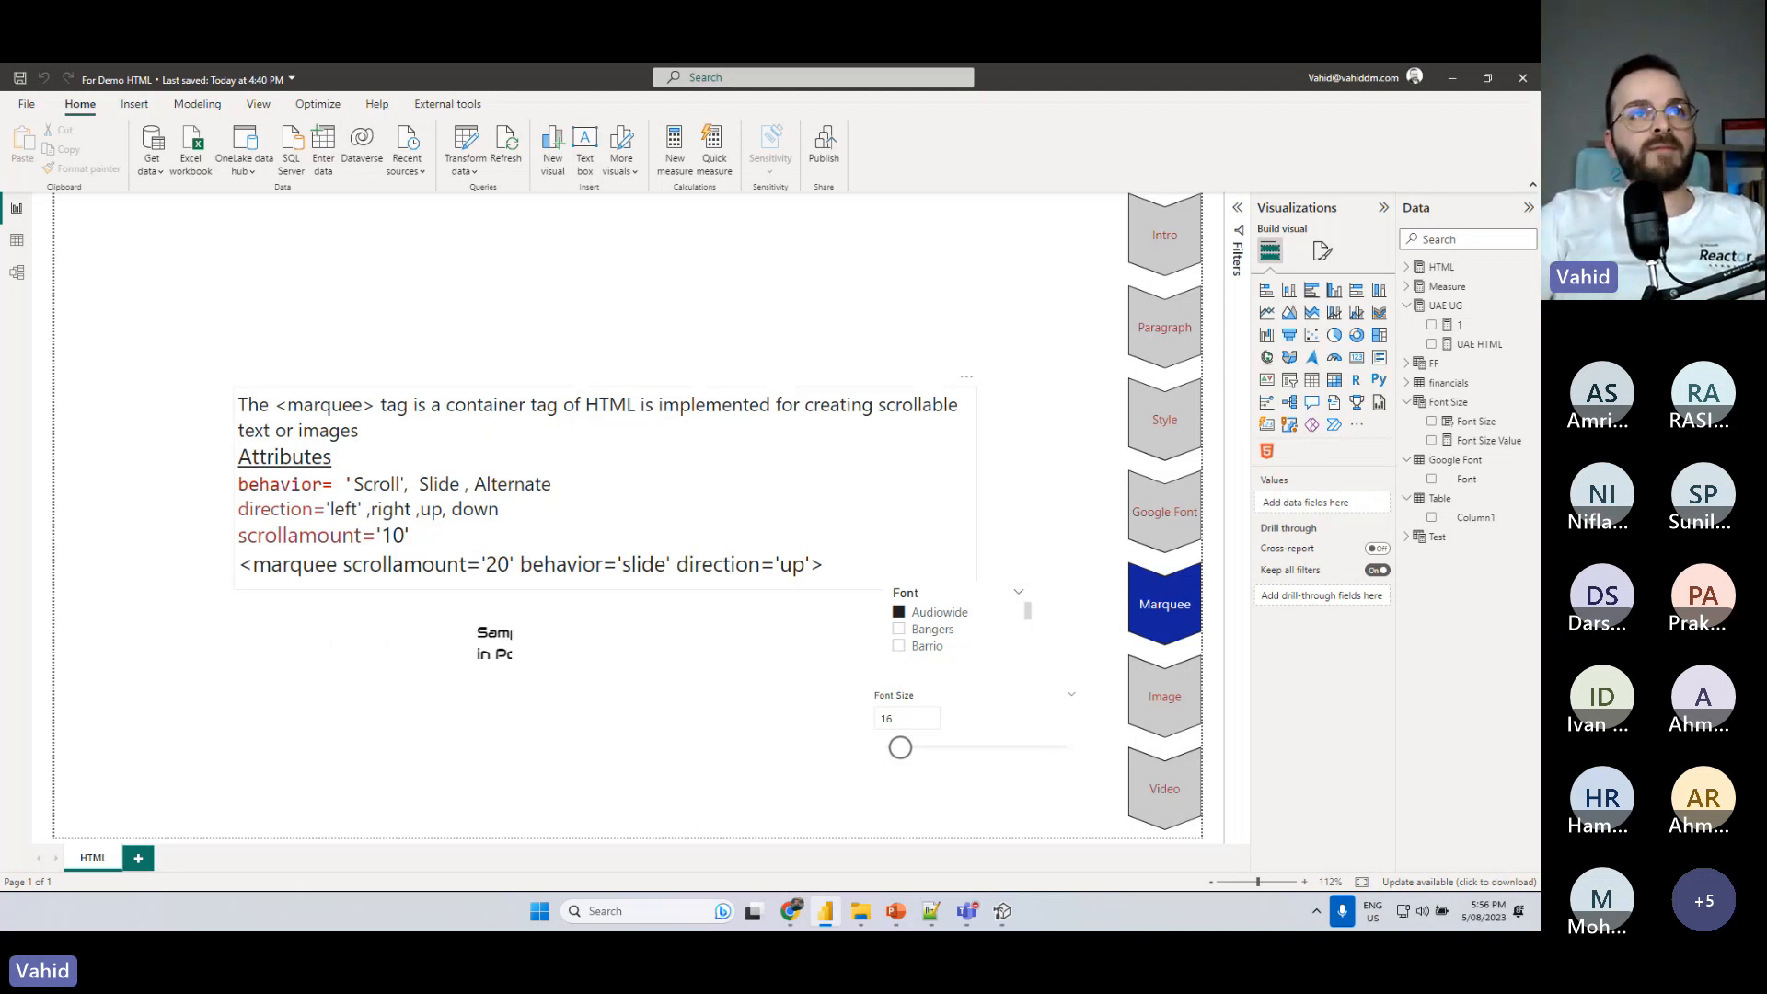
mouse_move(88, 298)
left_mouse_down()
mouse_move(452, 487)
mouse_move(826, 736)
mouse_move(1070, 801)
mouse_move(1054, 790)
left_mouse_up()
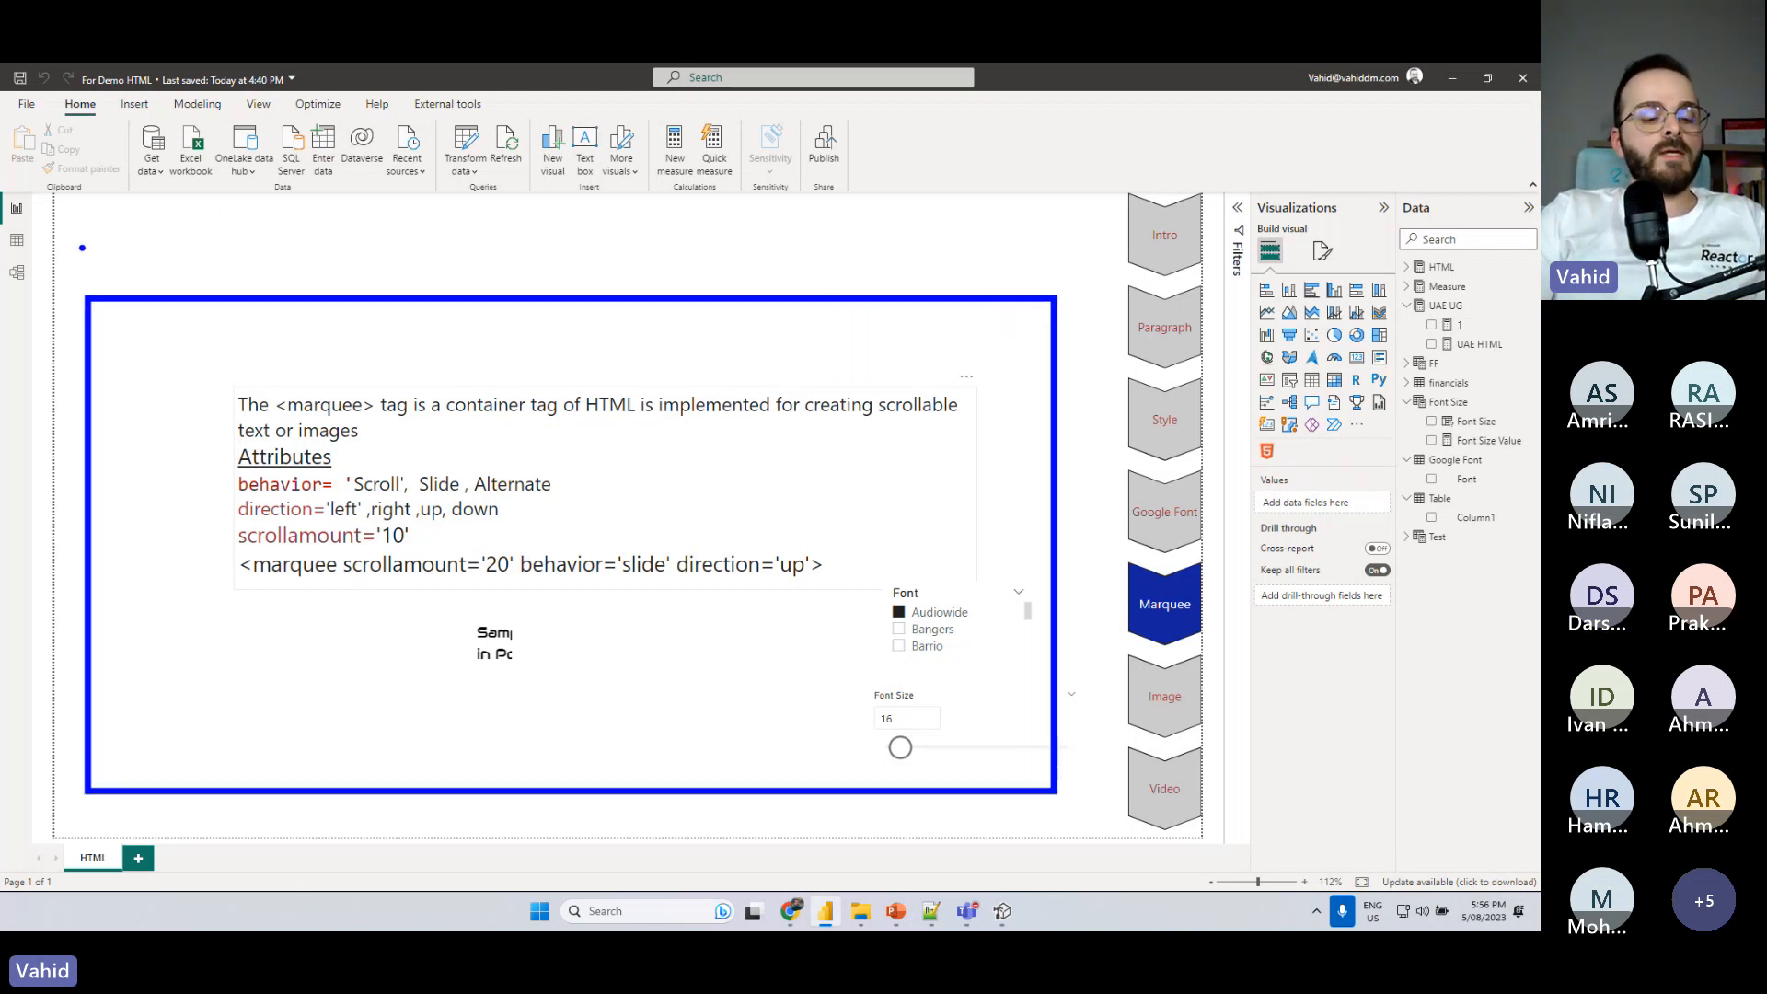
left_click_drag(78, 243, 1103, 291)
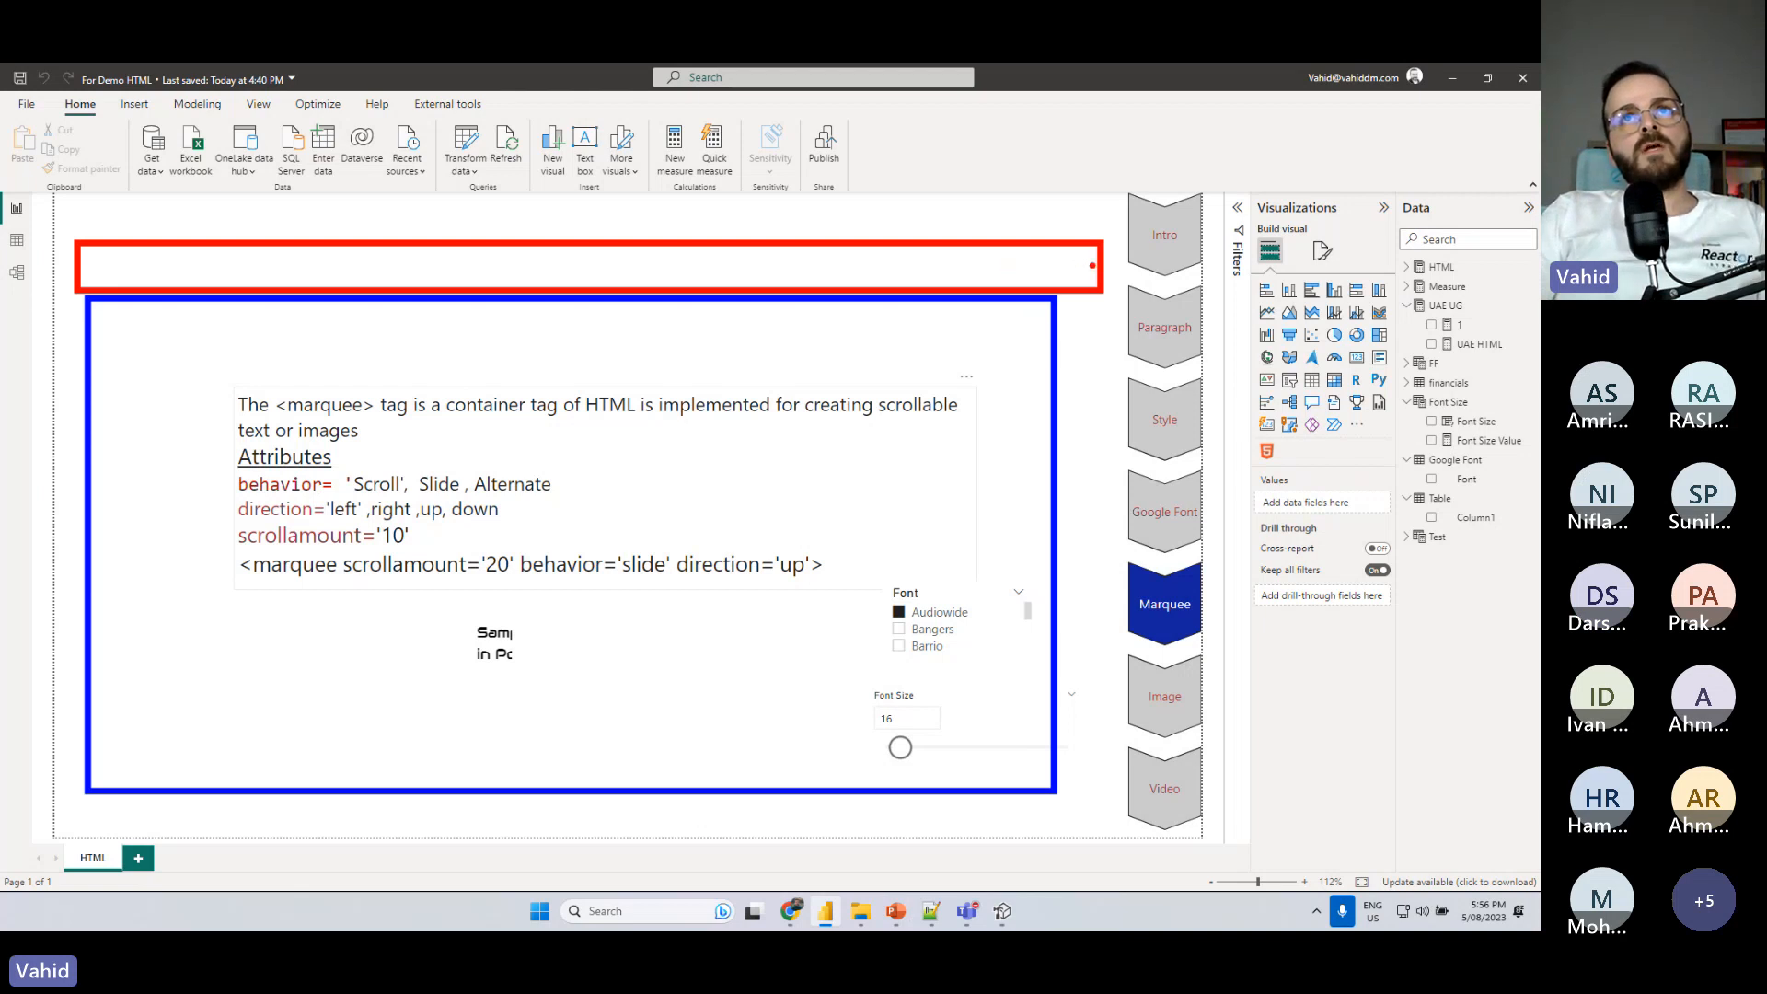
mouse_move(1080, 266)
left_mouse_down()
mouse_move(1006, 264)
mouse_move(1104, 266)
left_mouse_up()
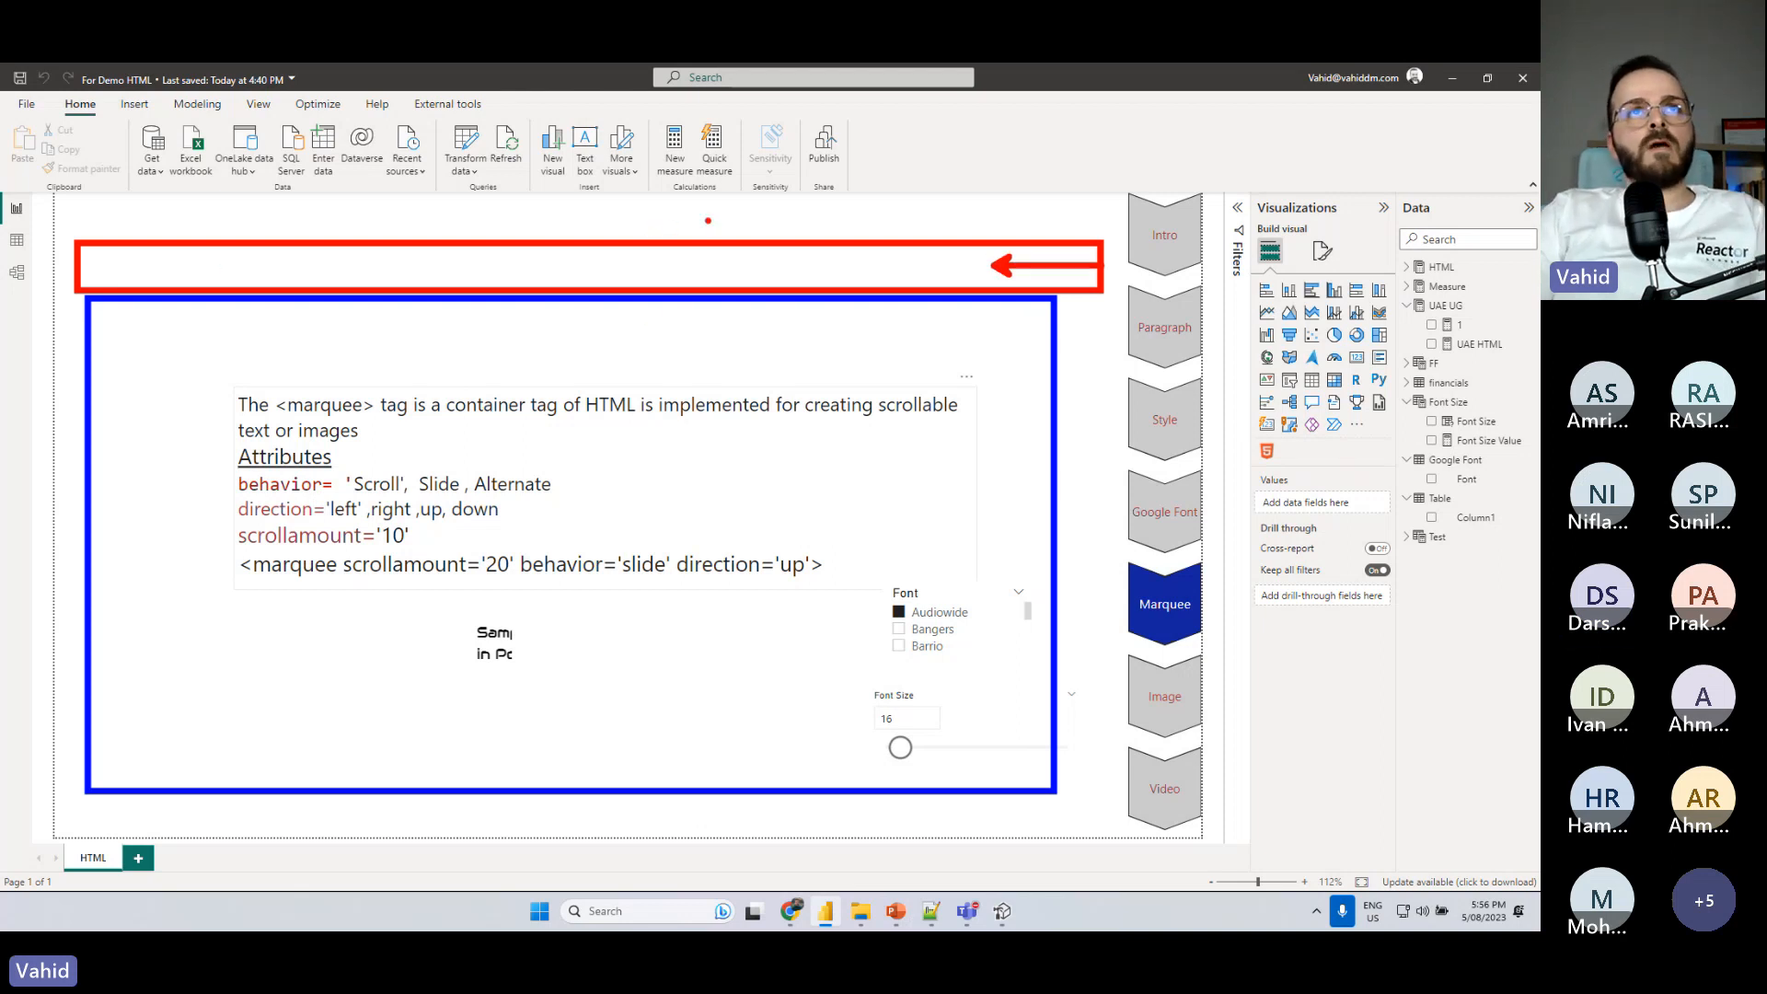
key("Escape")
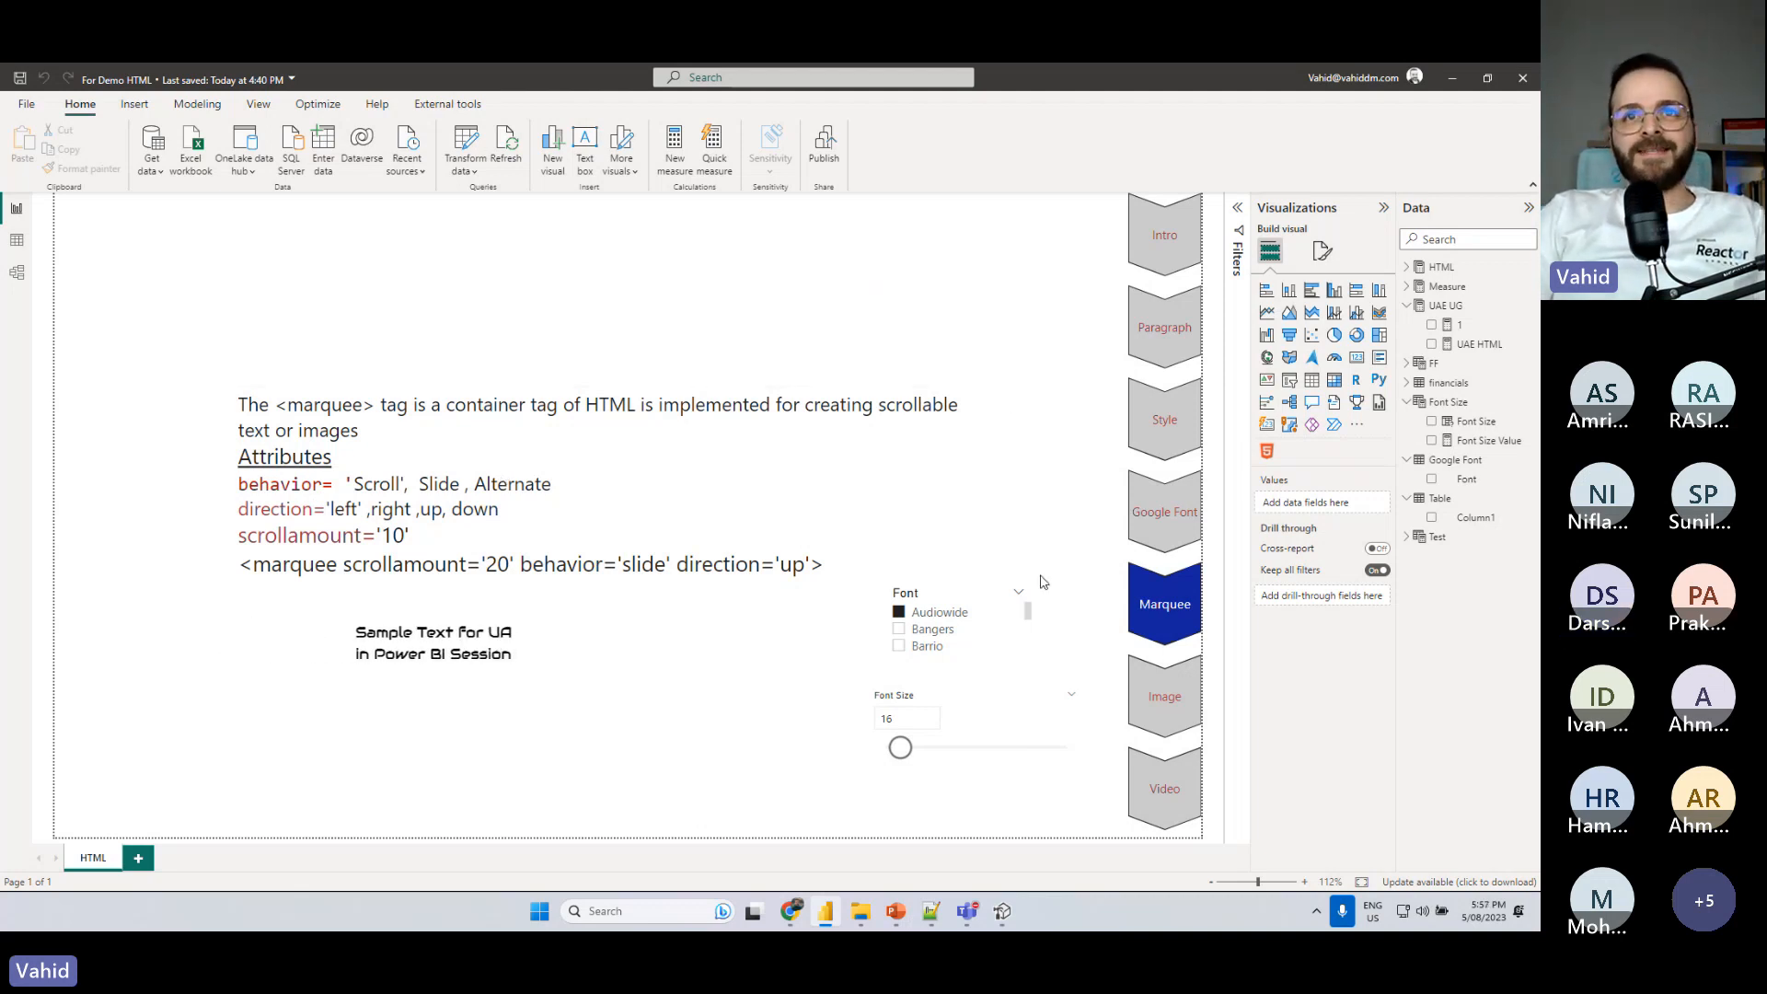
- Shift the Font slicer slightly to the right and show the report's Image topic
left_click(1032, 655)
left_click_drag(1028, 663, 1044, 663)
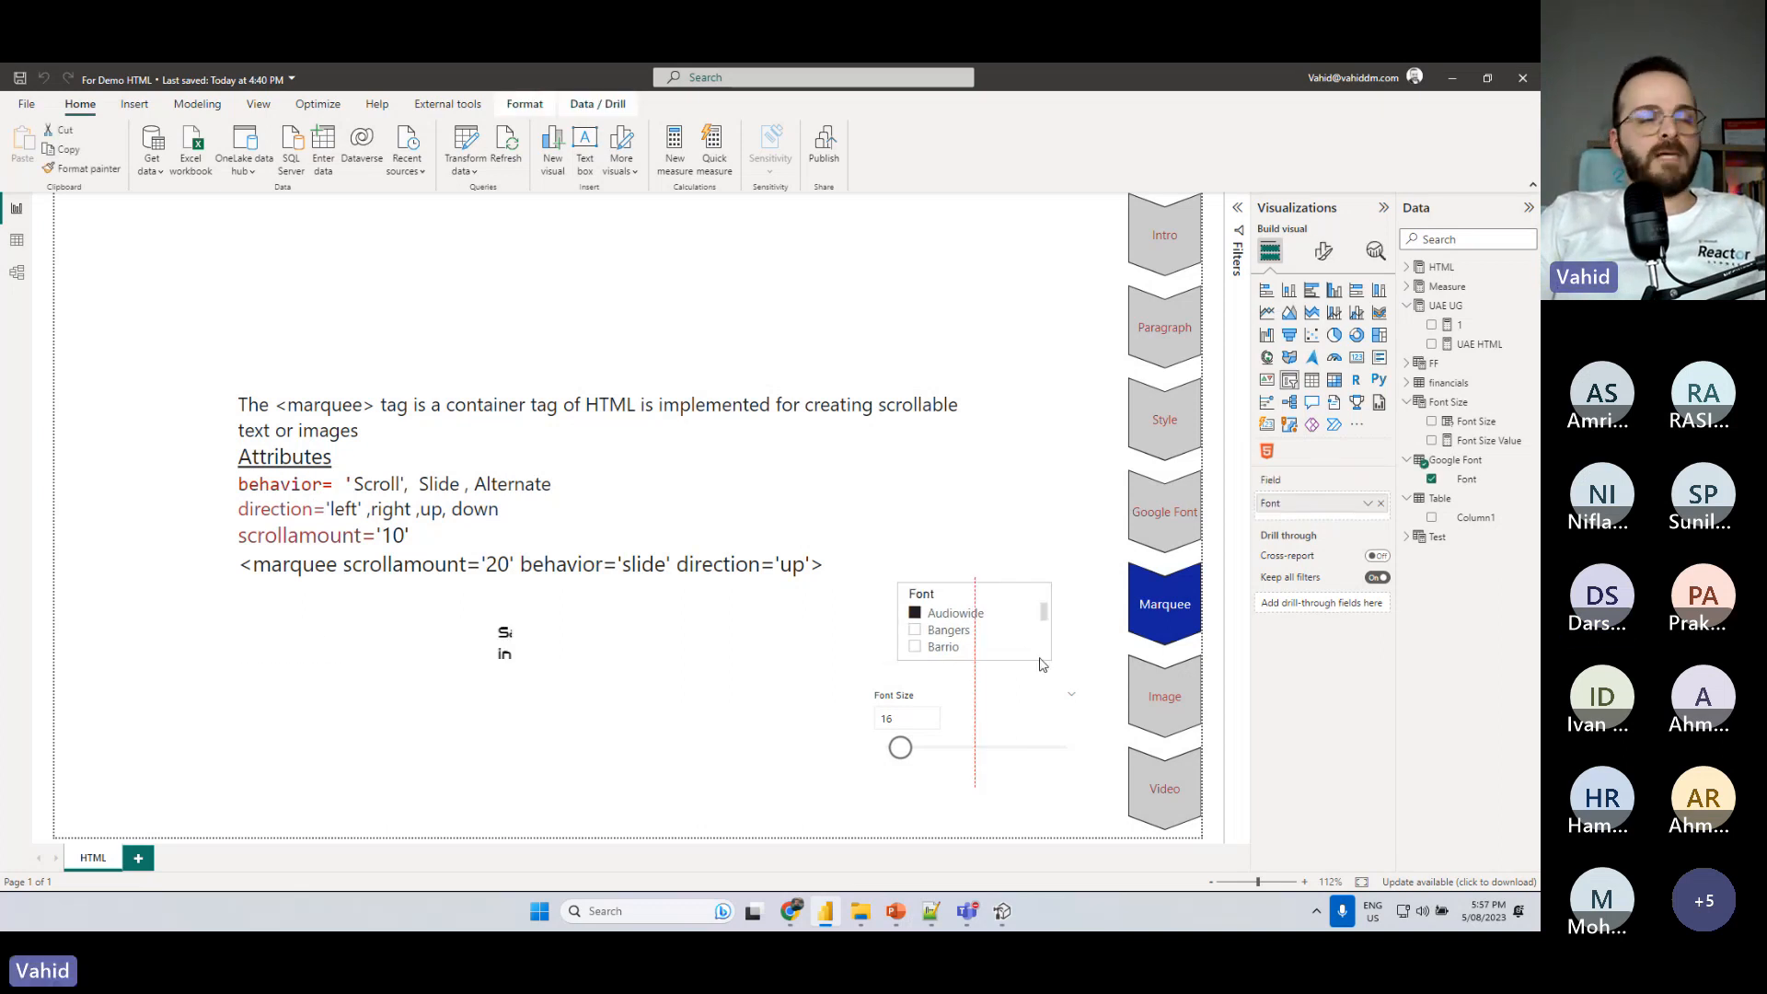
left_click(1041, 466)
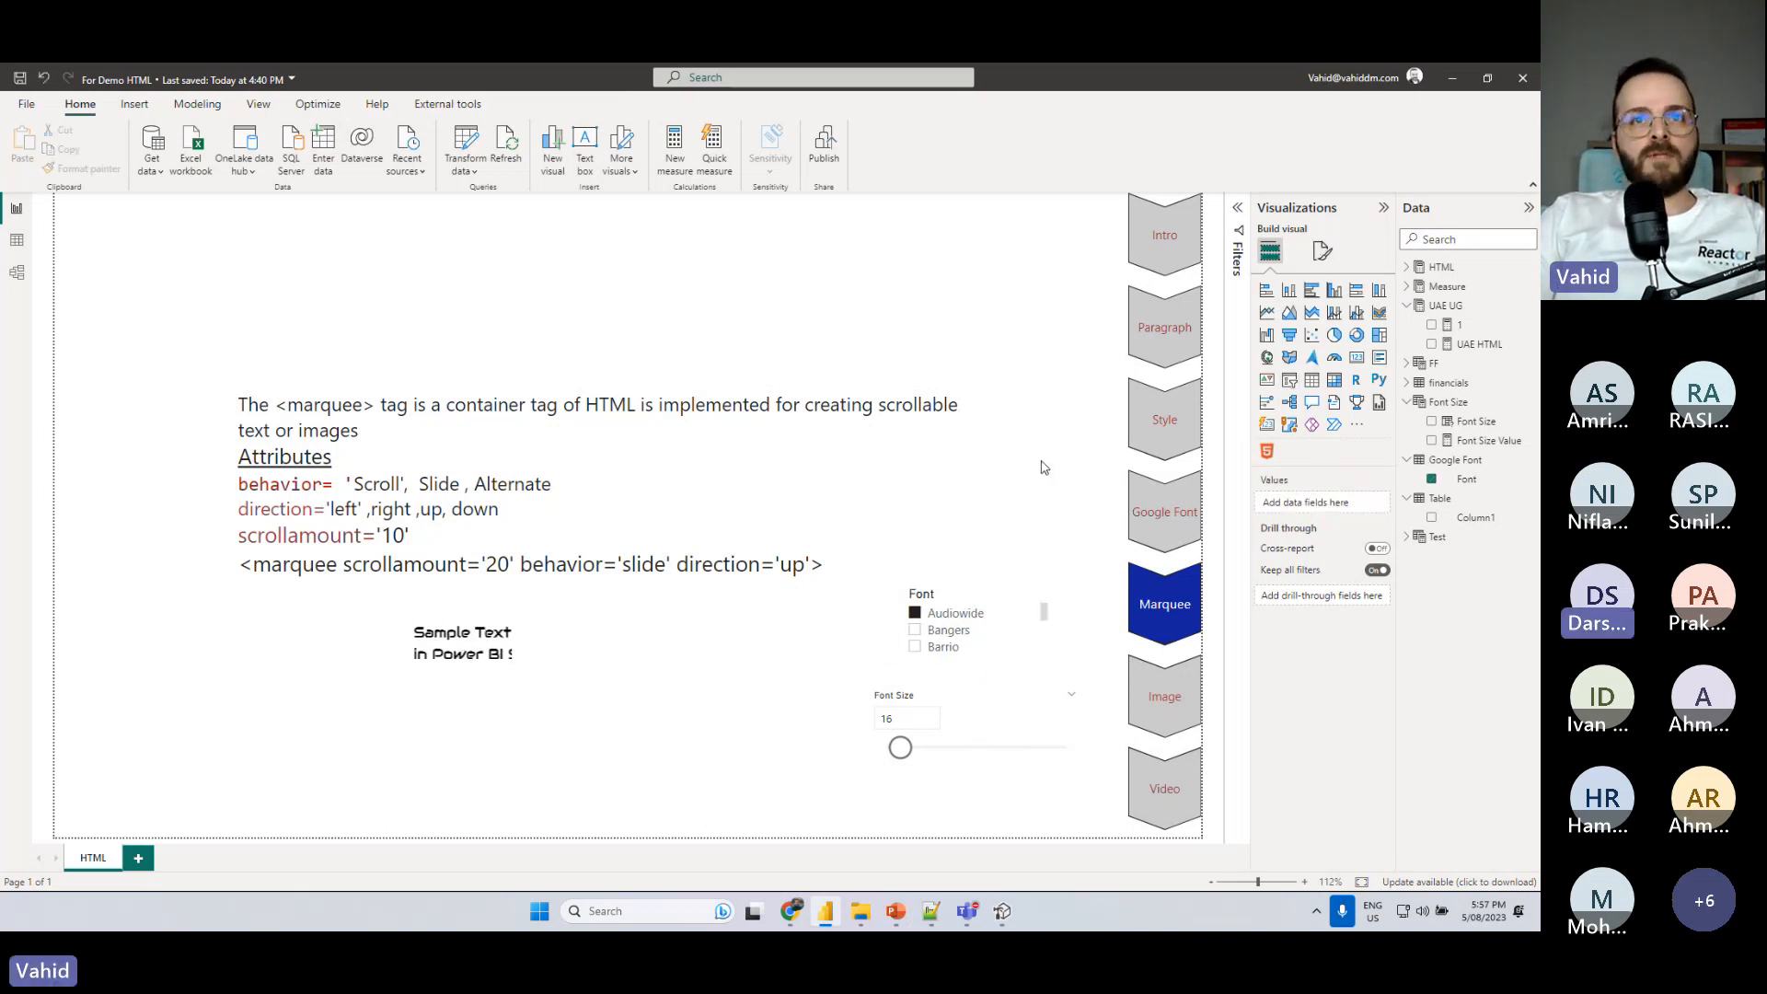
left_click(1166, 692)
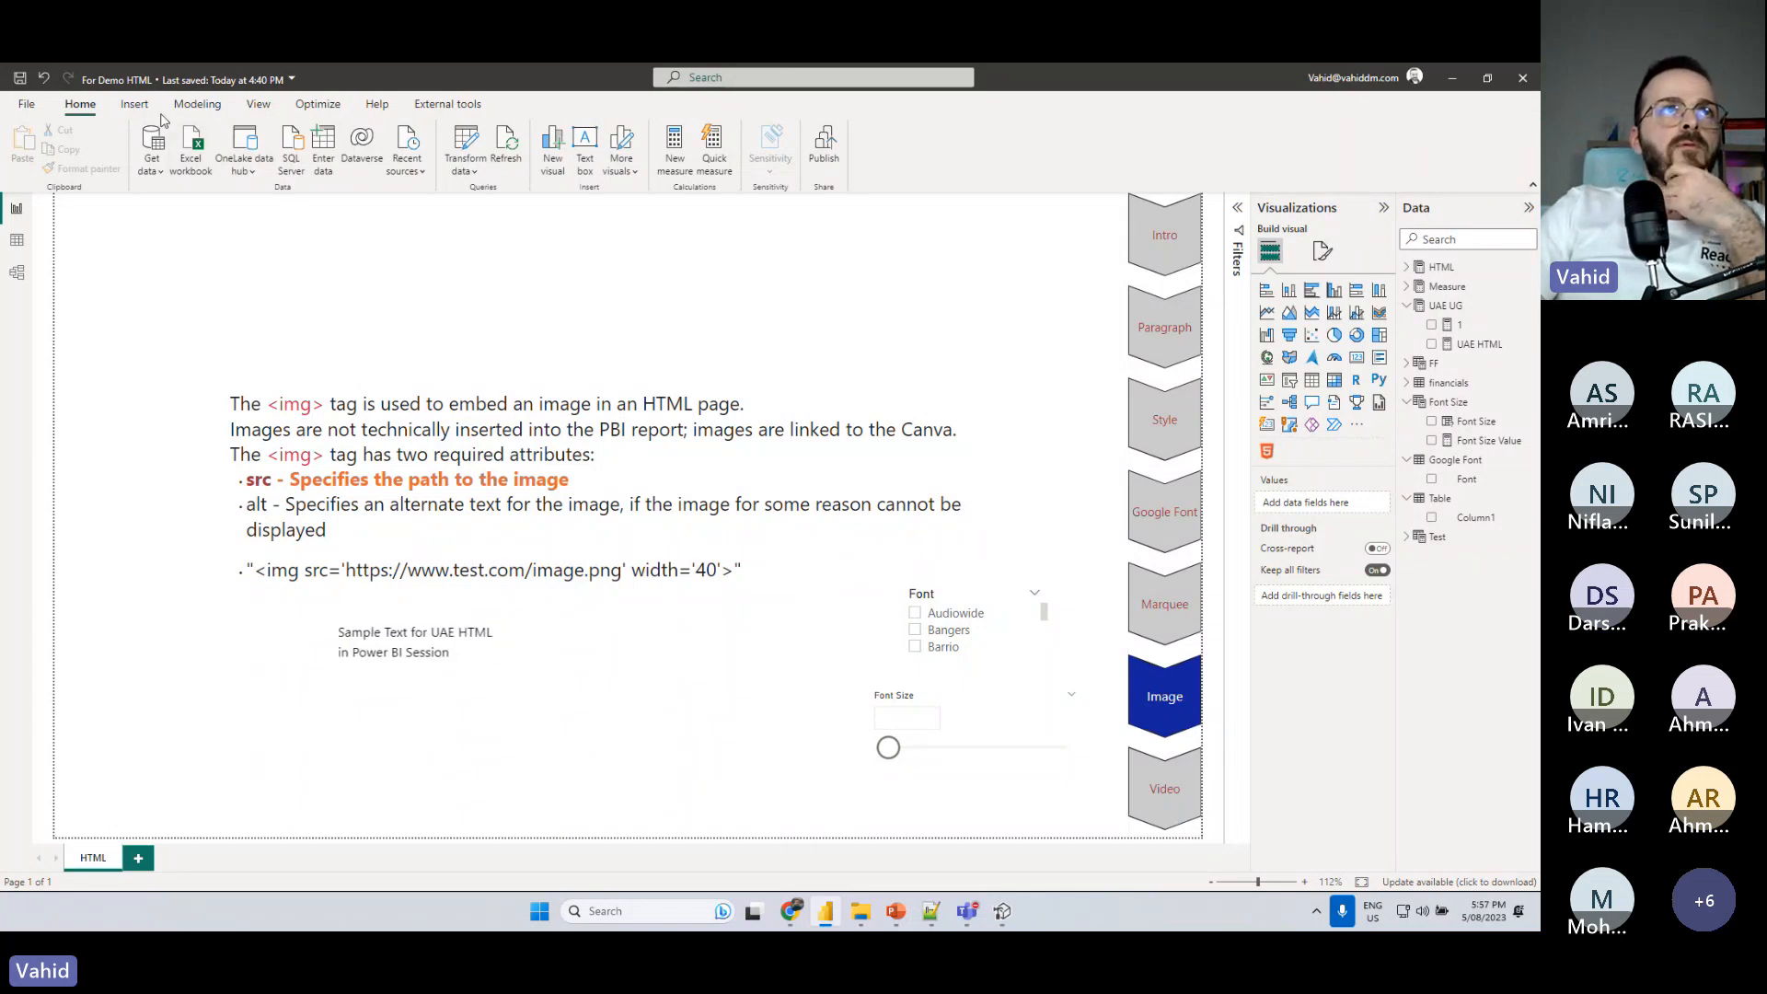
left_click(134, 104)
left_click(626, 147)
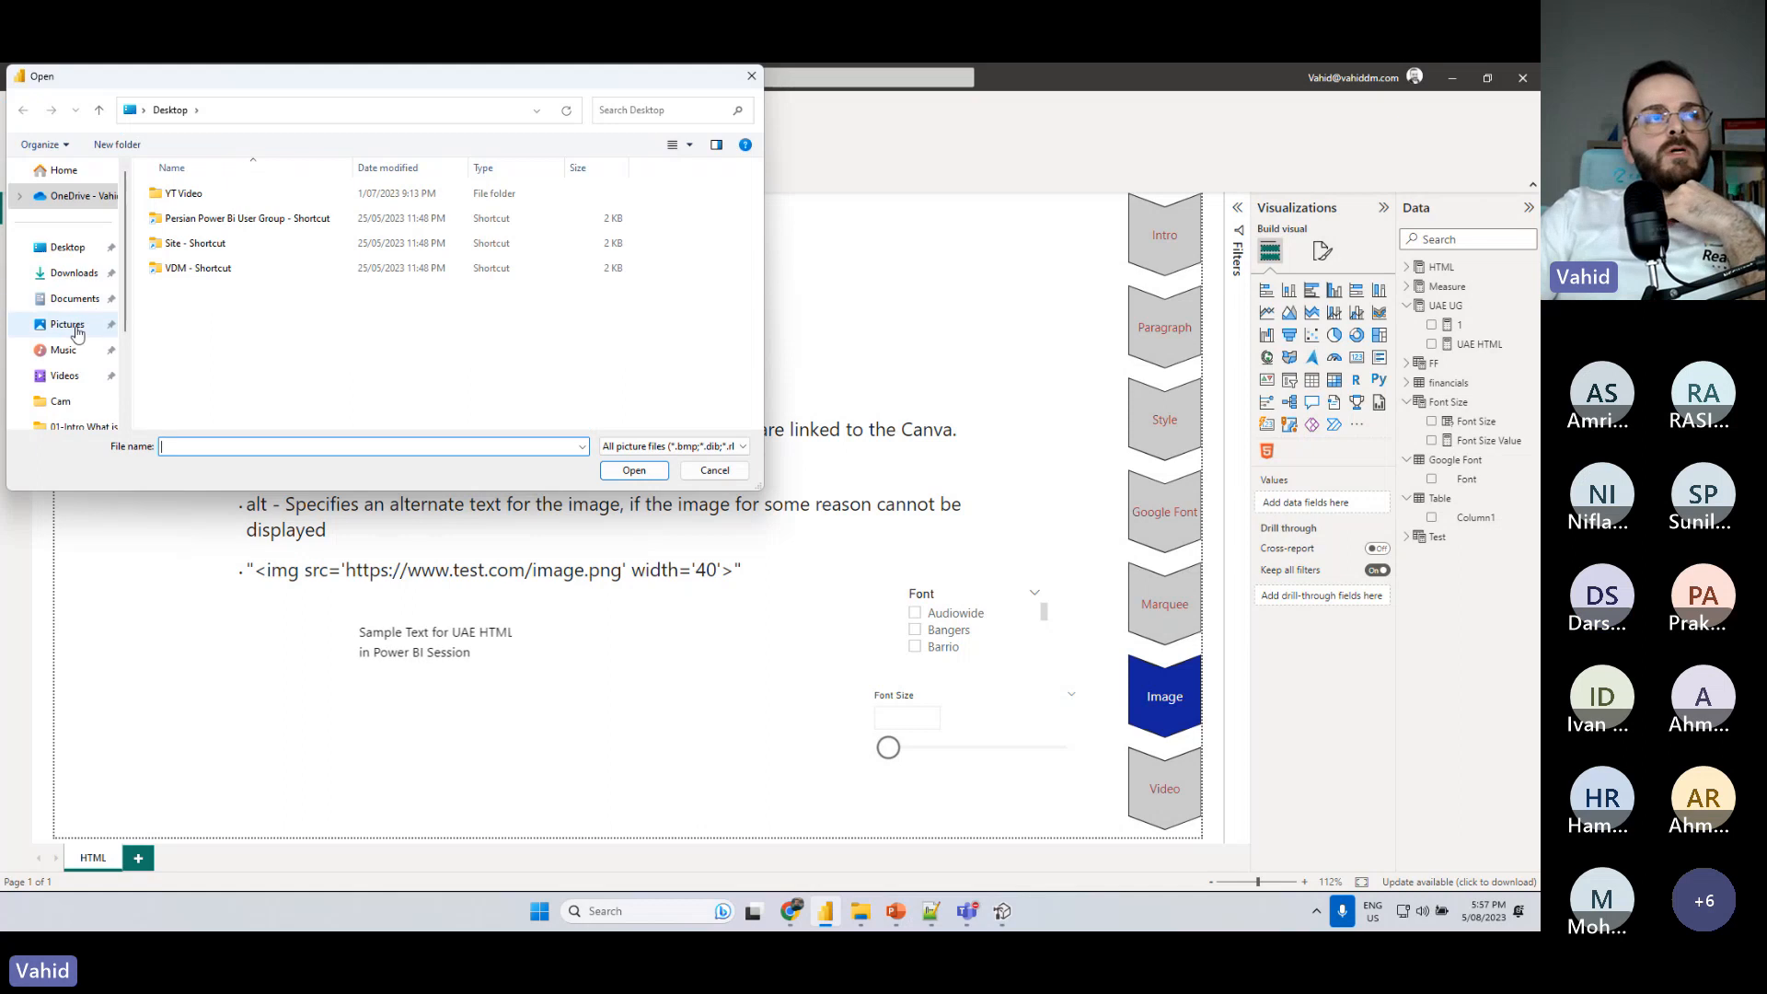
left_click(66, 324)
left_click(716, 470)
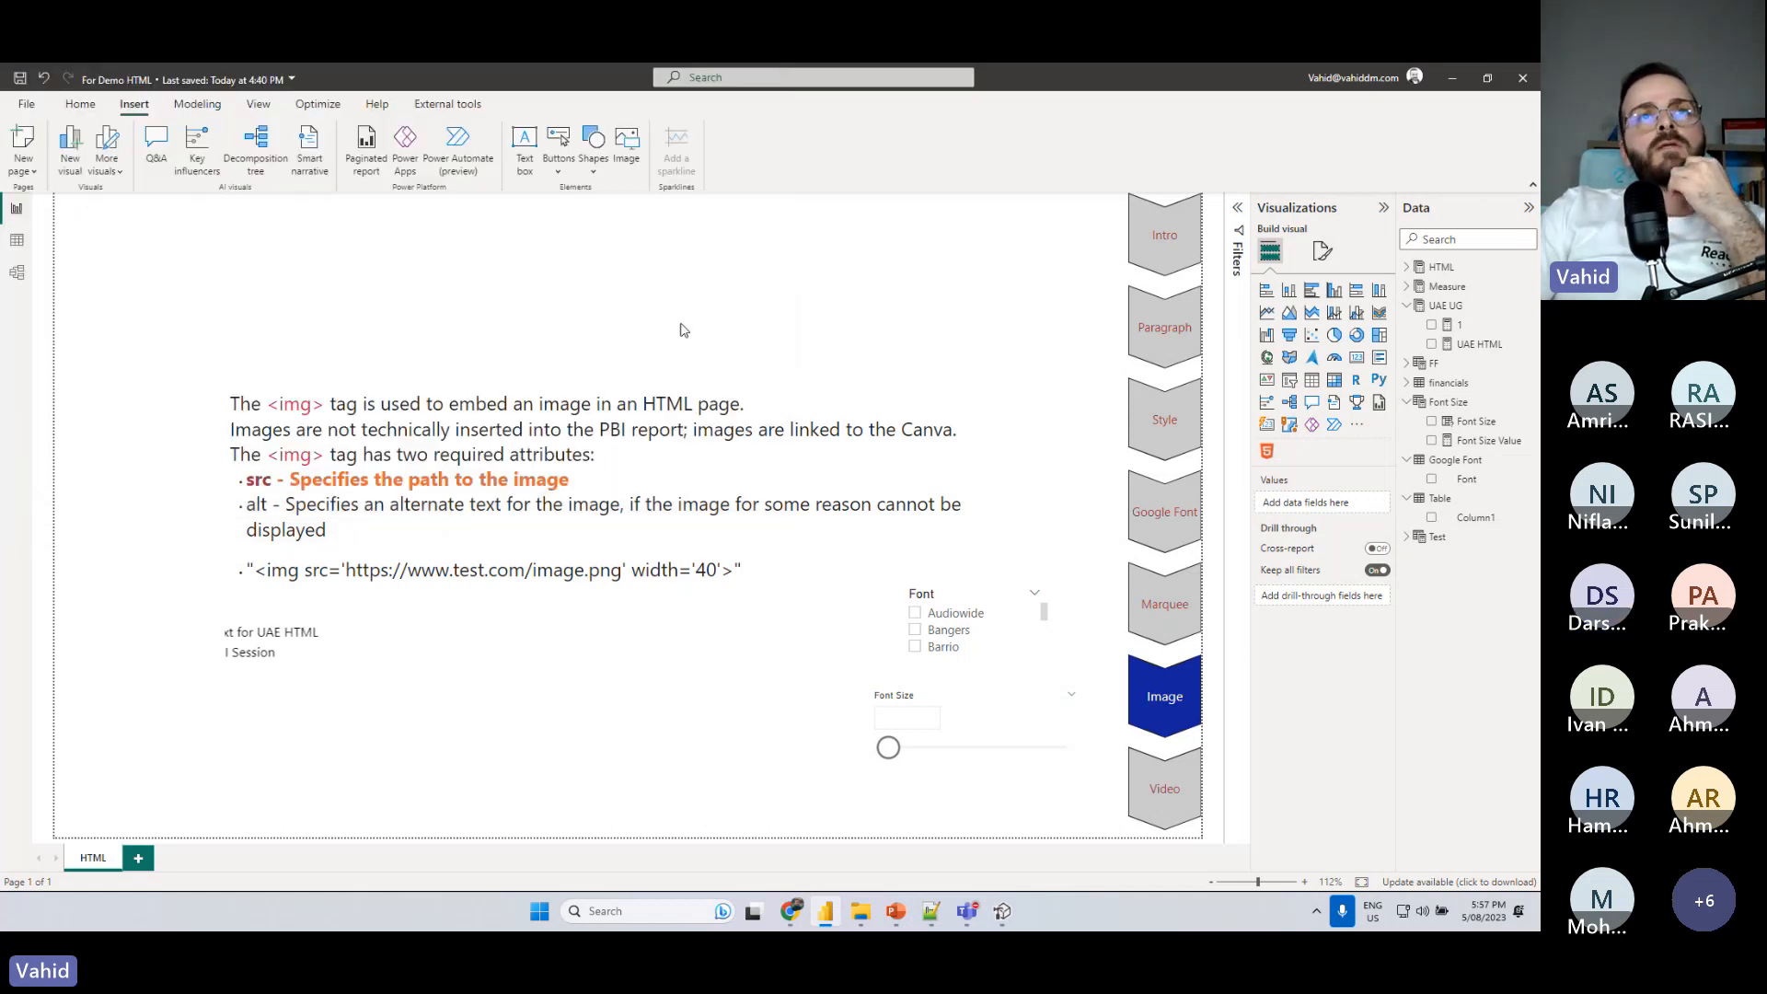
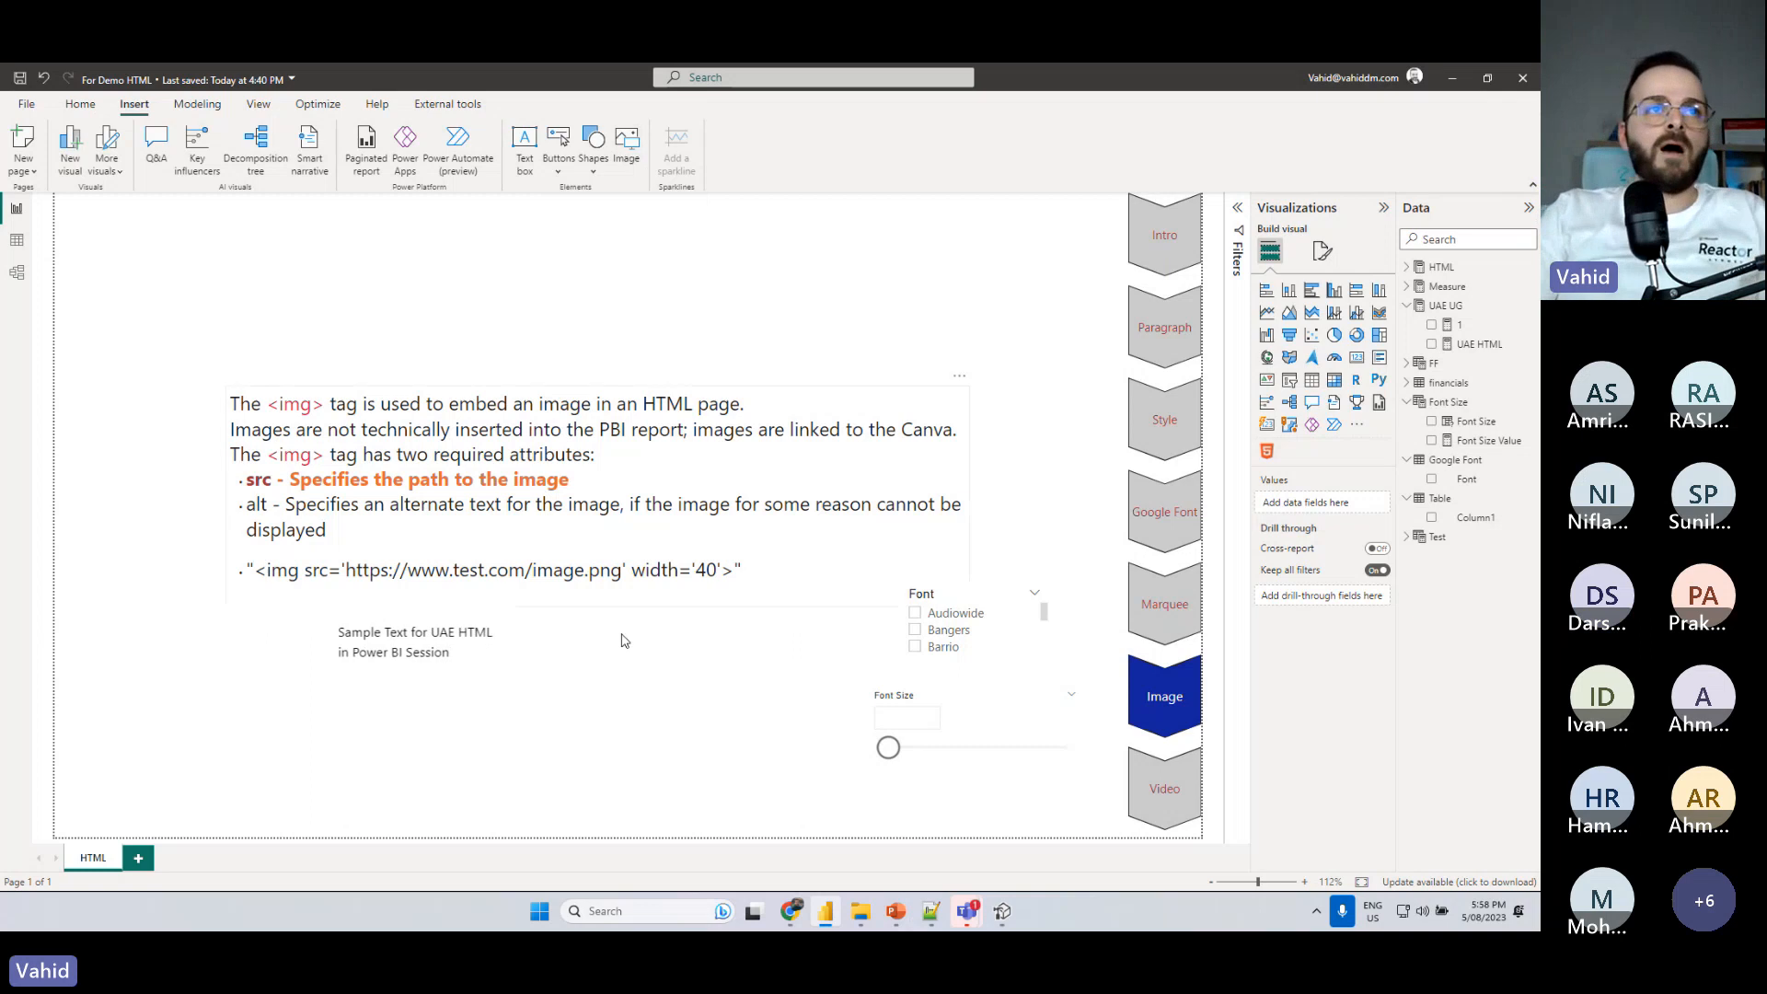
- Highlight the example img tag with src and width='40' in the report's Image topic text box
left_click(479, 705)
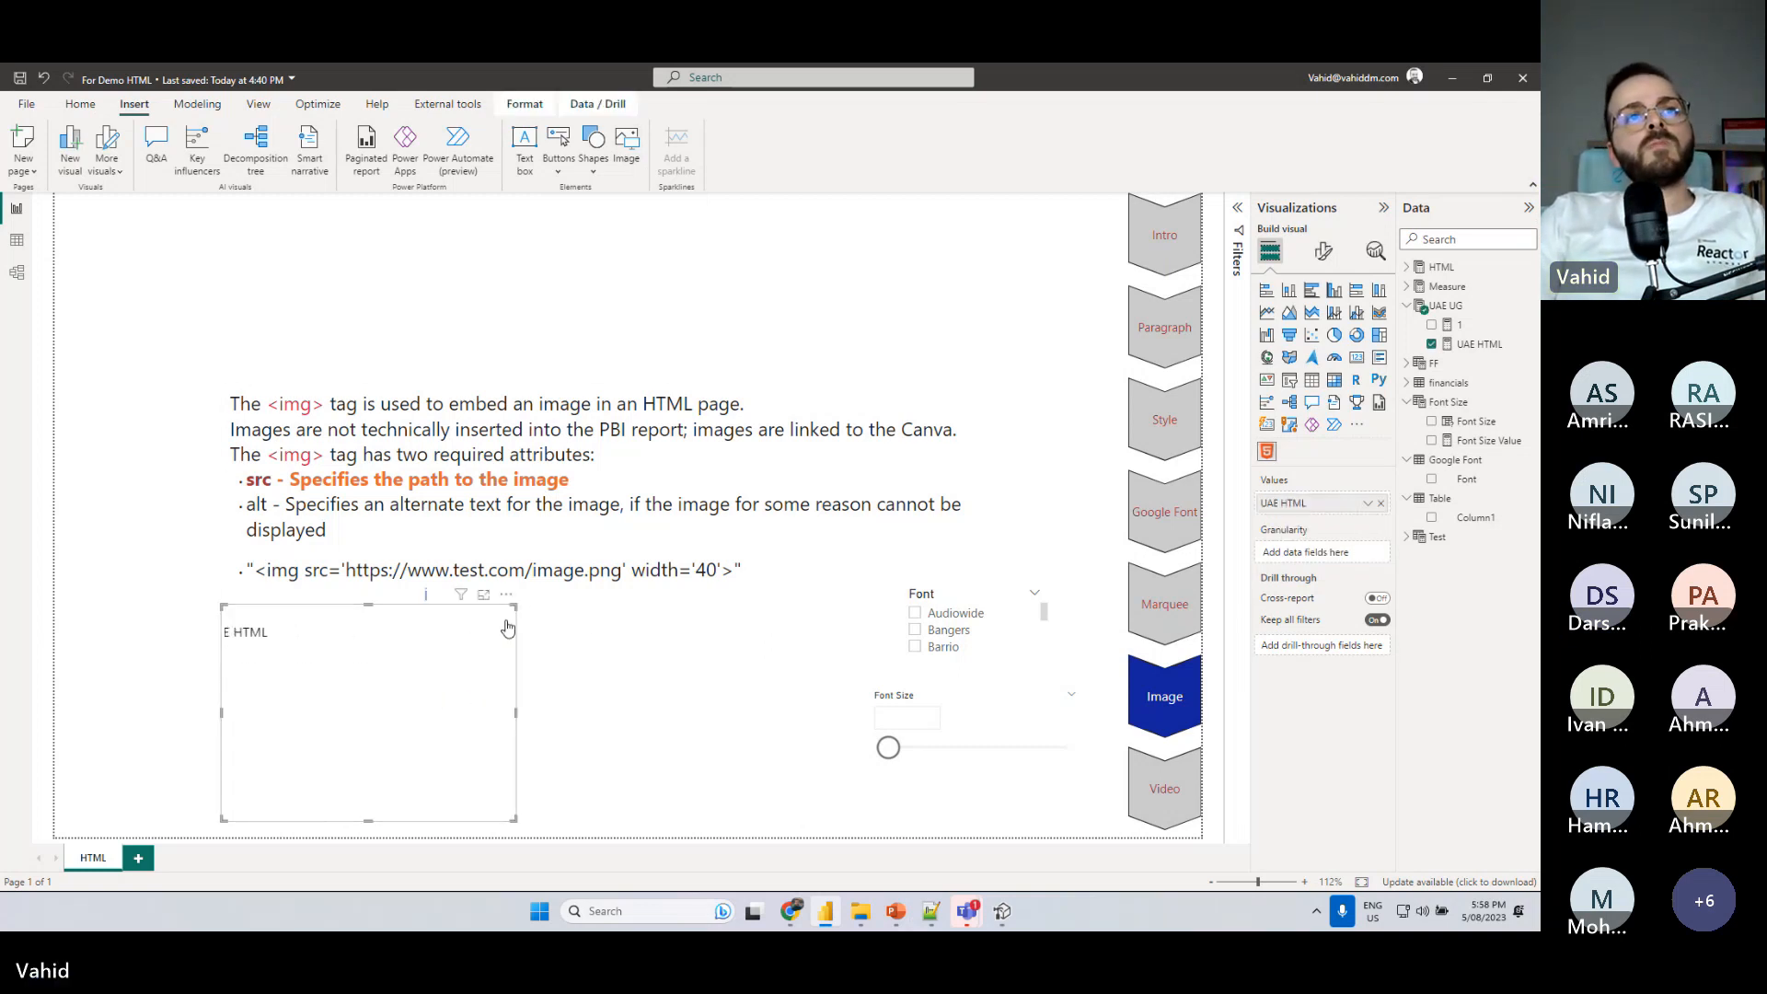
left_click_drag(751, 566, 246, 570)
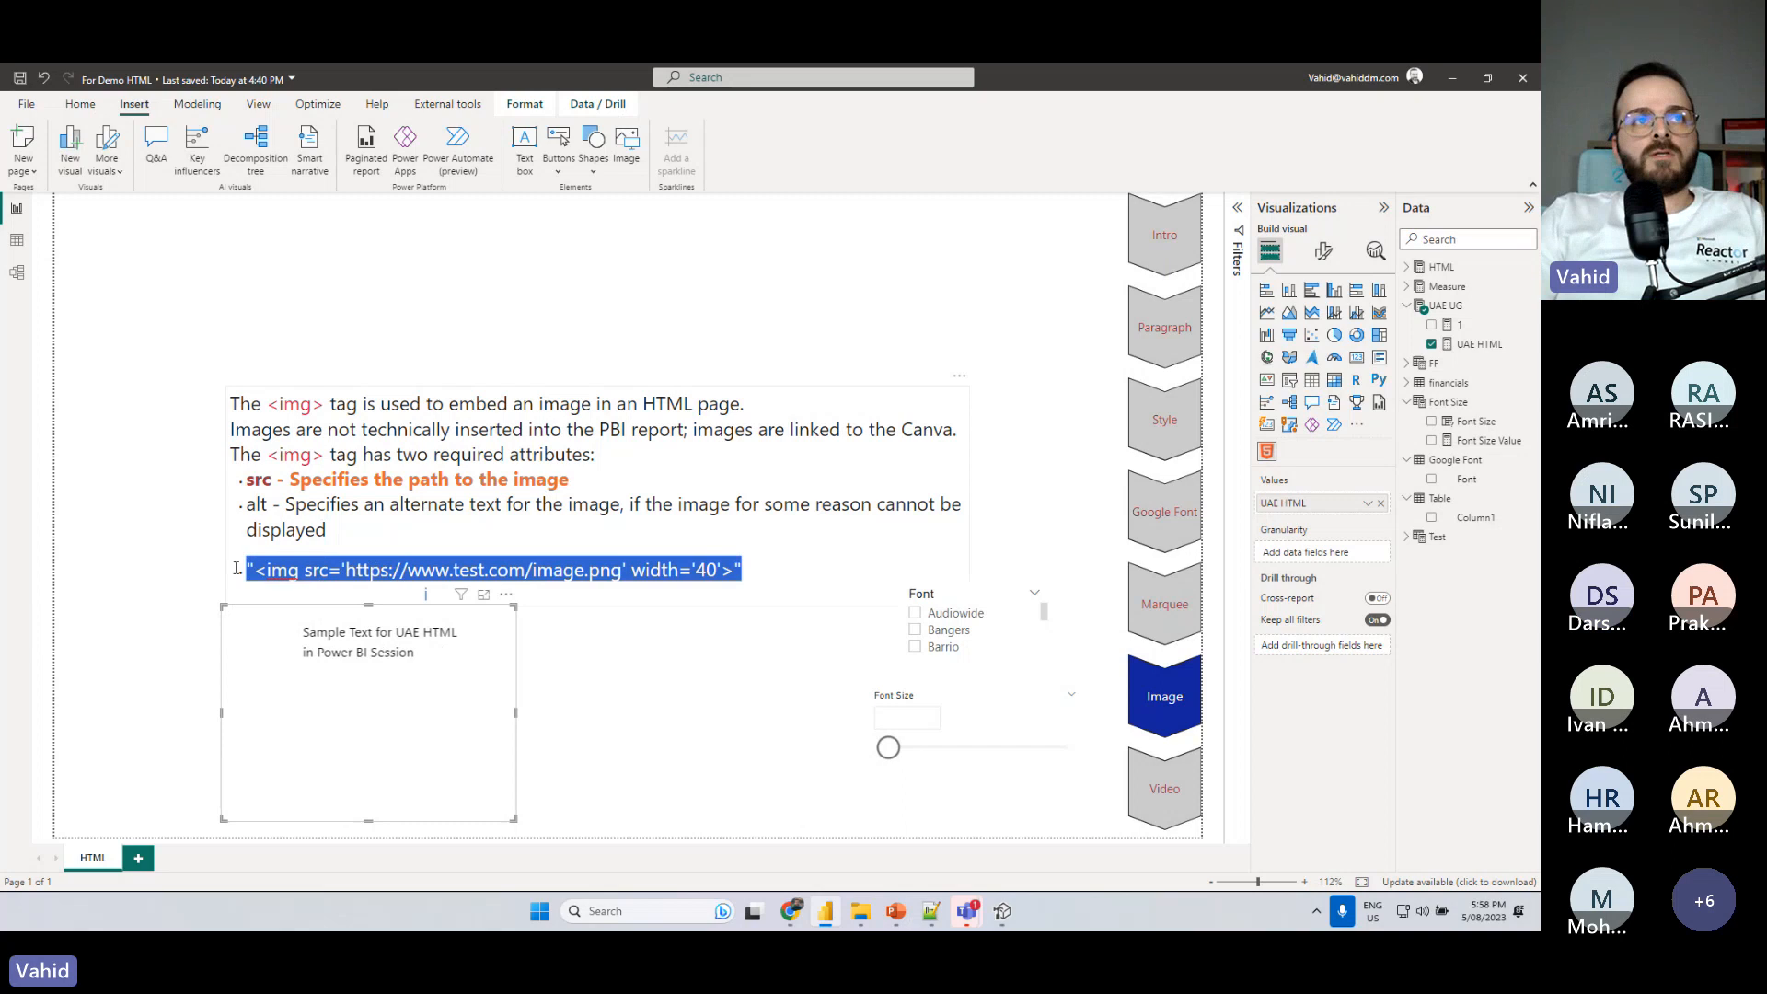
left_click(309, 571)
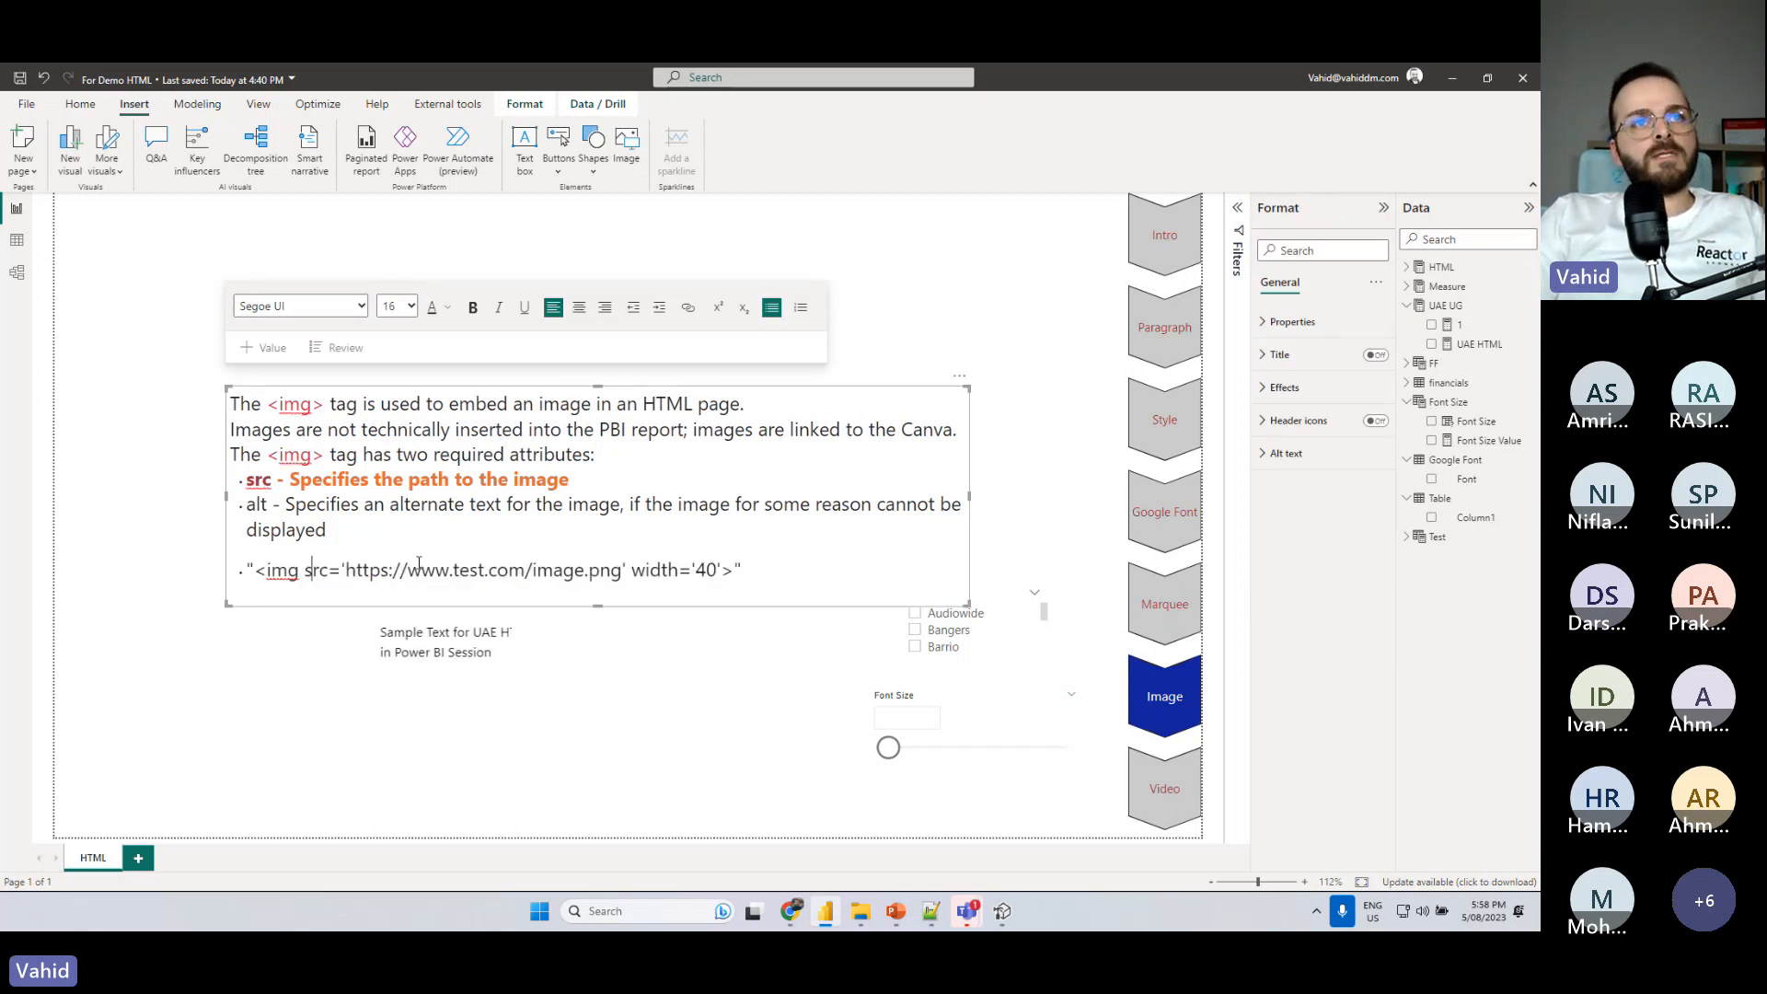
- Bring the Flags of the world page to the front in the browser and return to the Power BI report
key("alt+Tab")
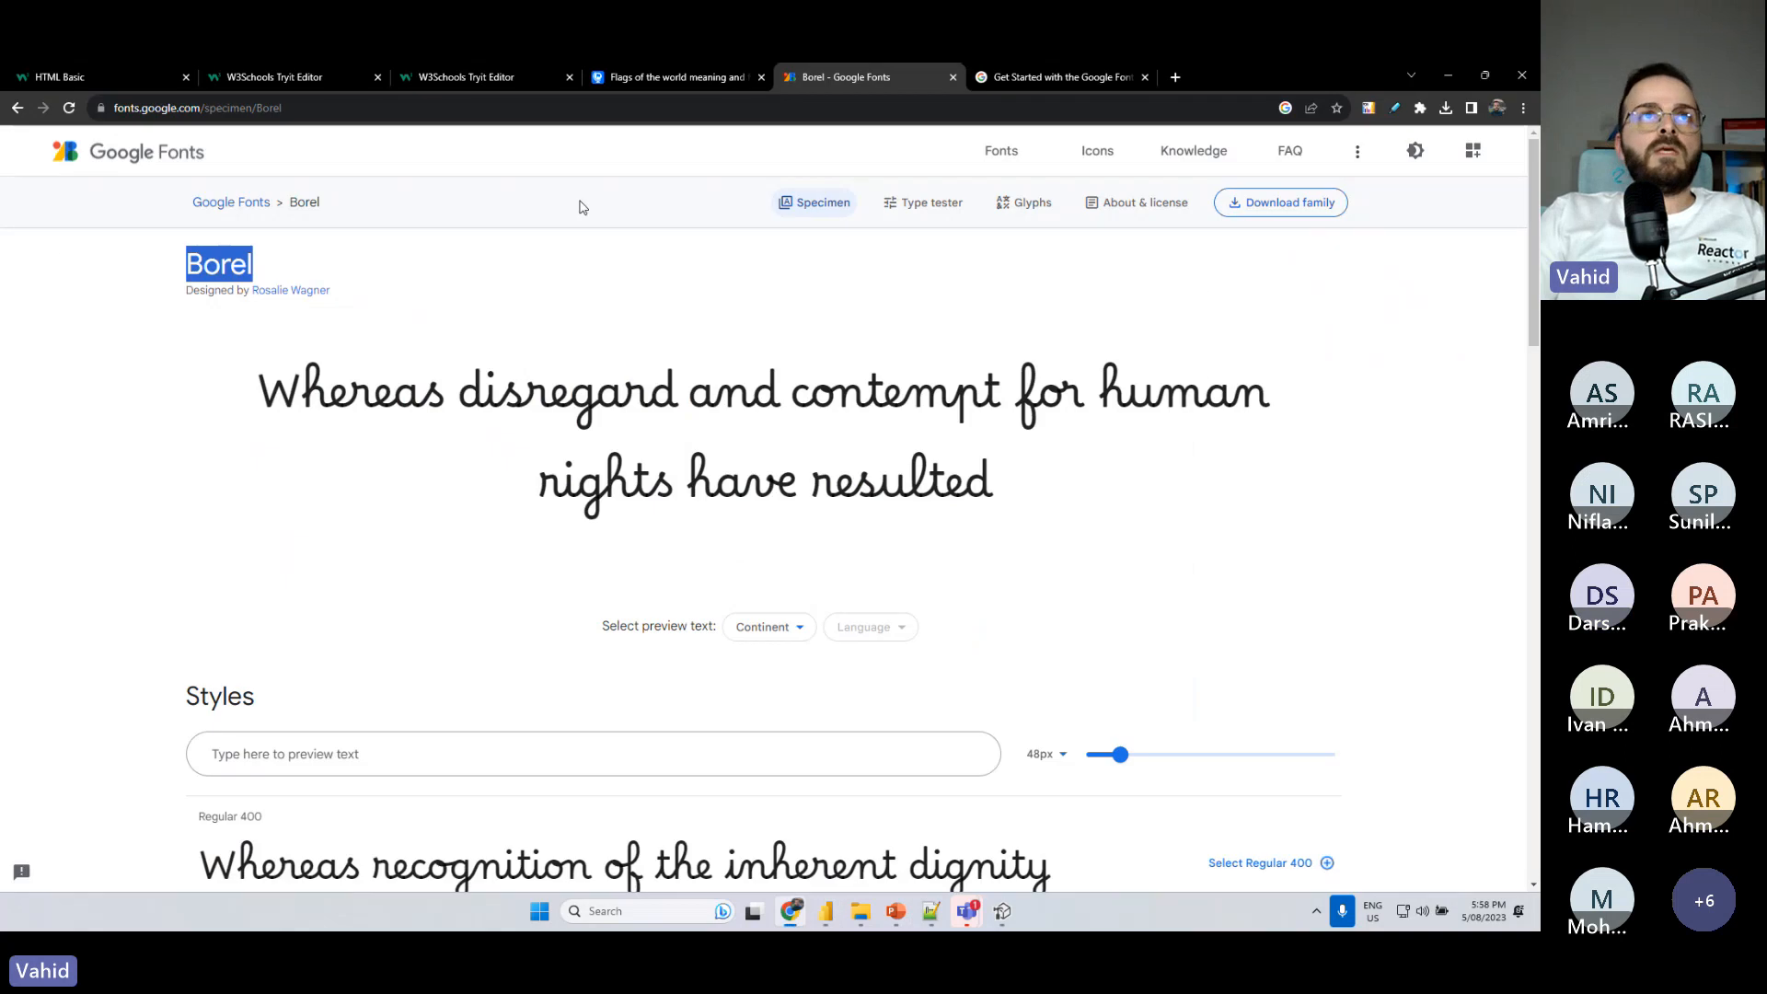
left_click(1027, 80)
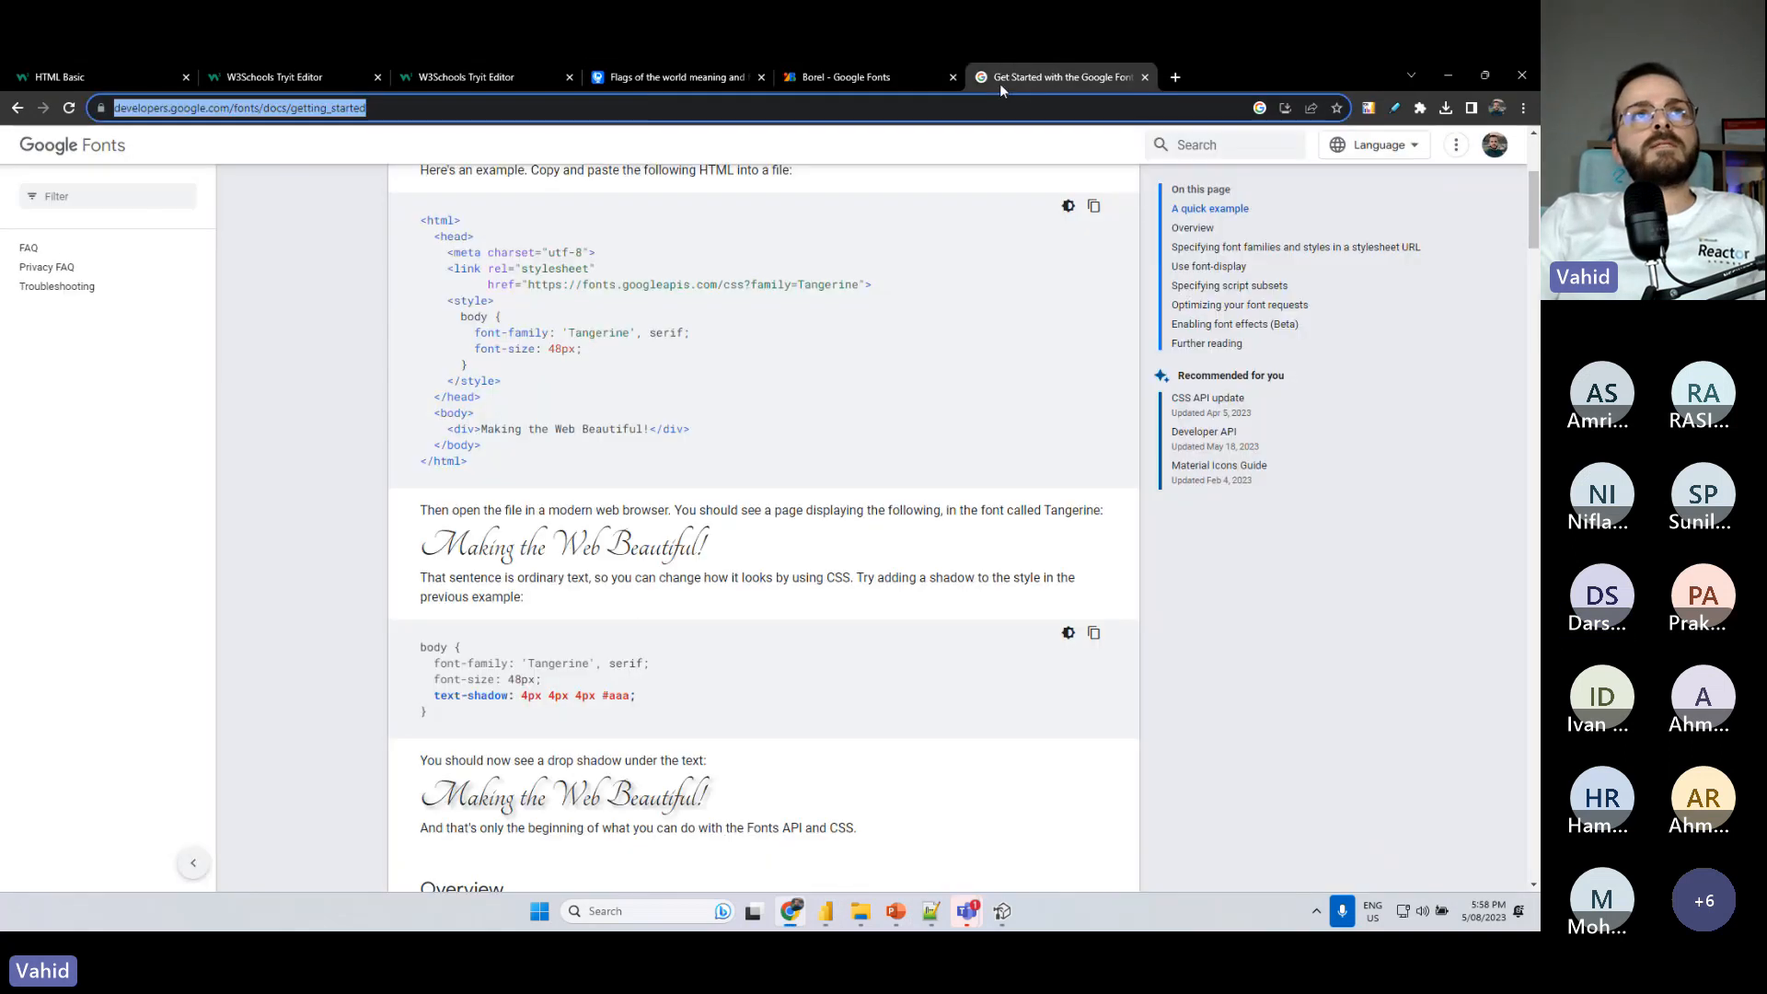
left_click(650, 81)
key("alt+Tab")
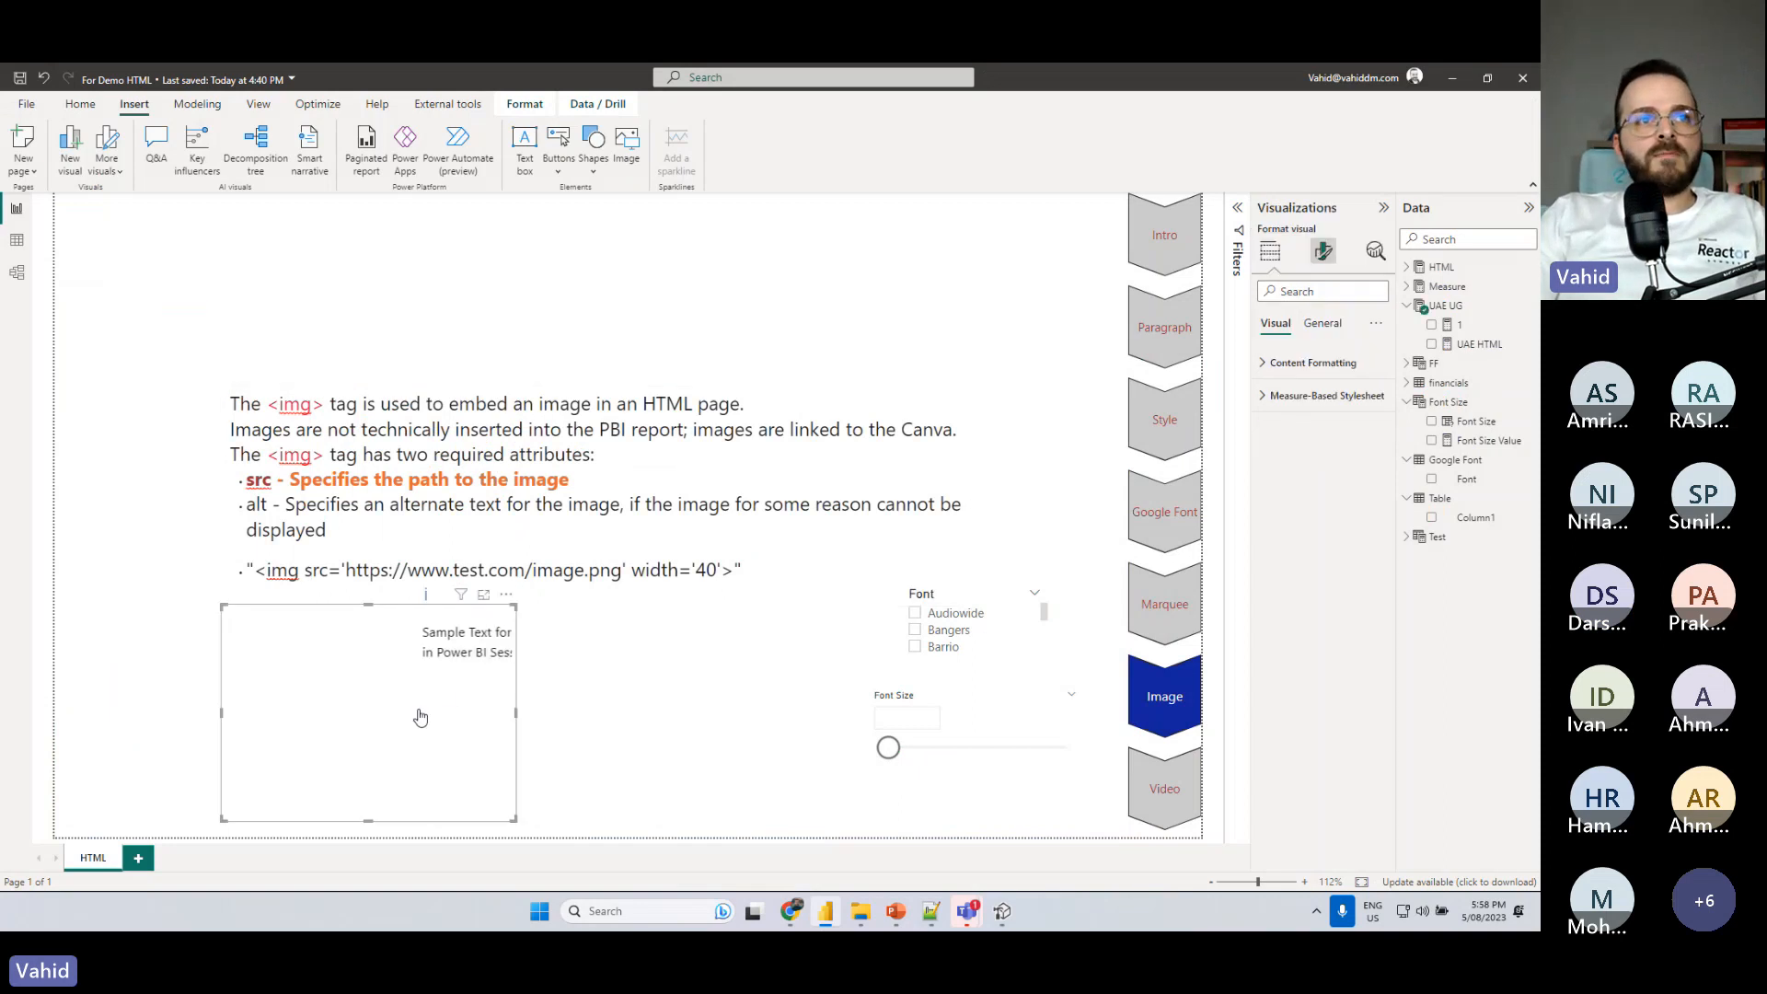
left_click(448, 694)
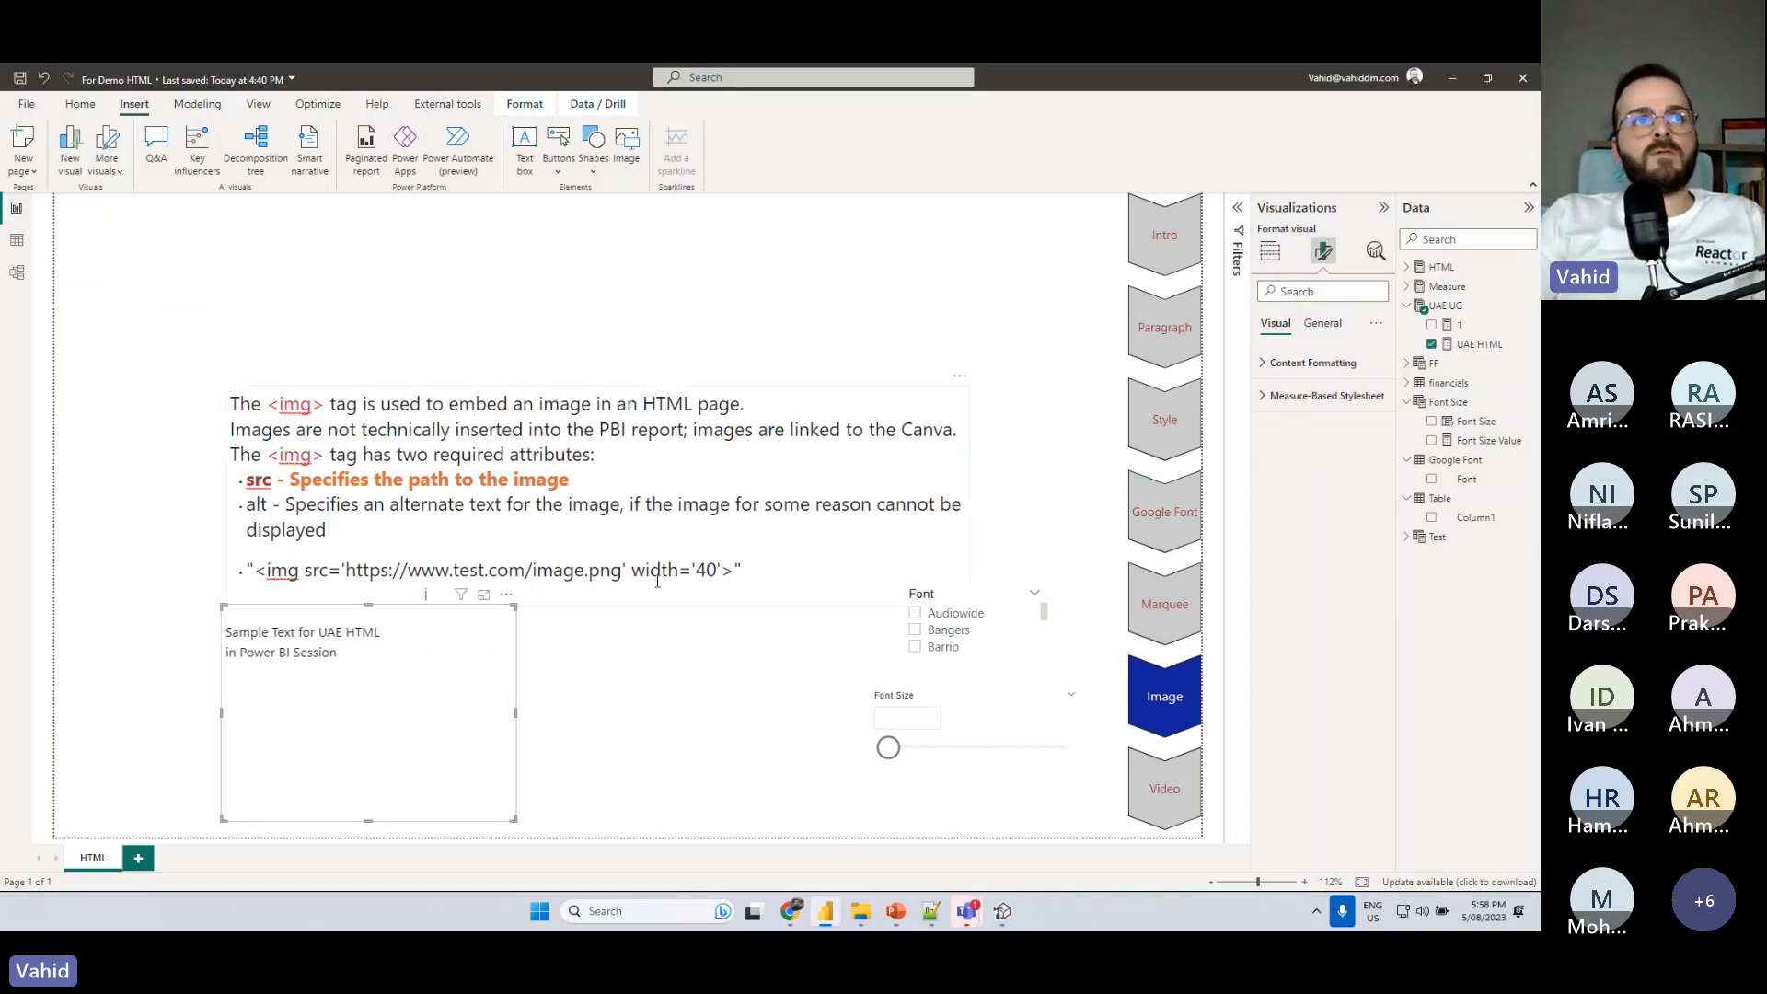
left_click(1479, 344)
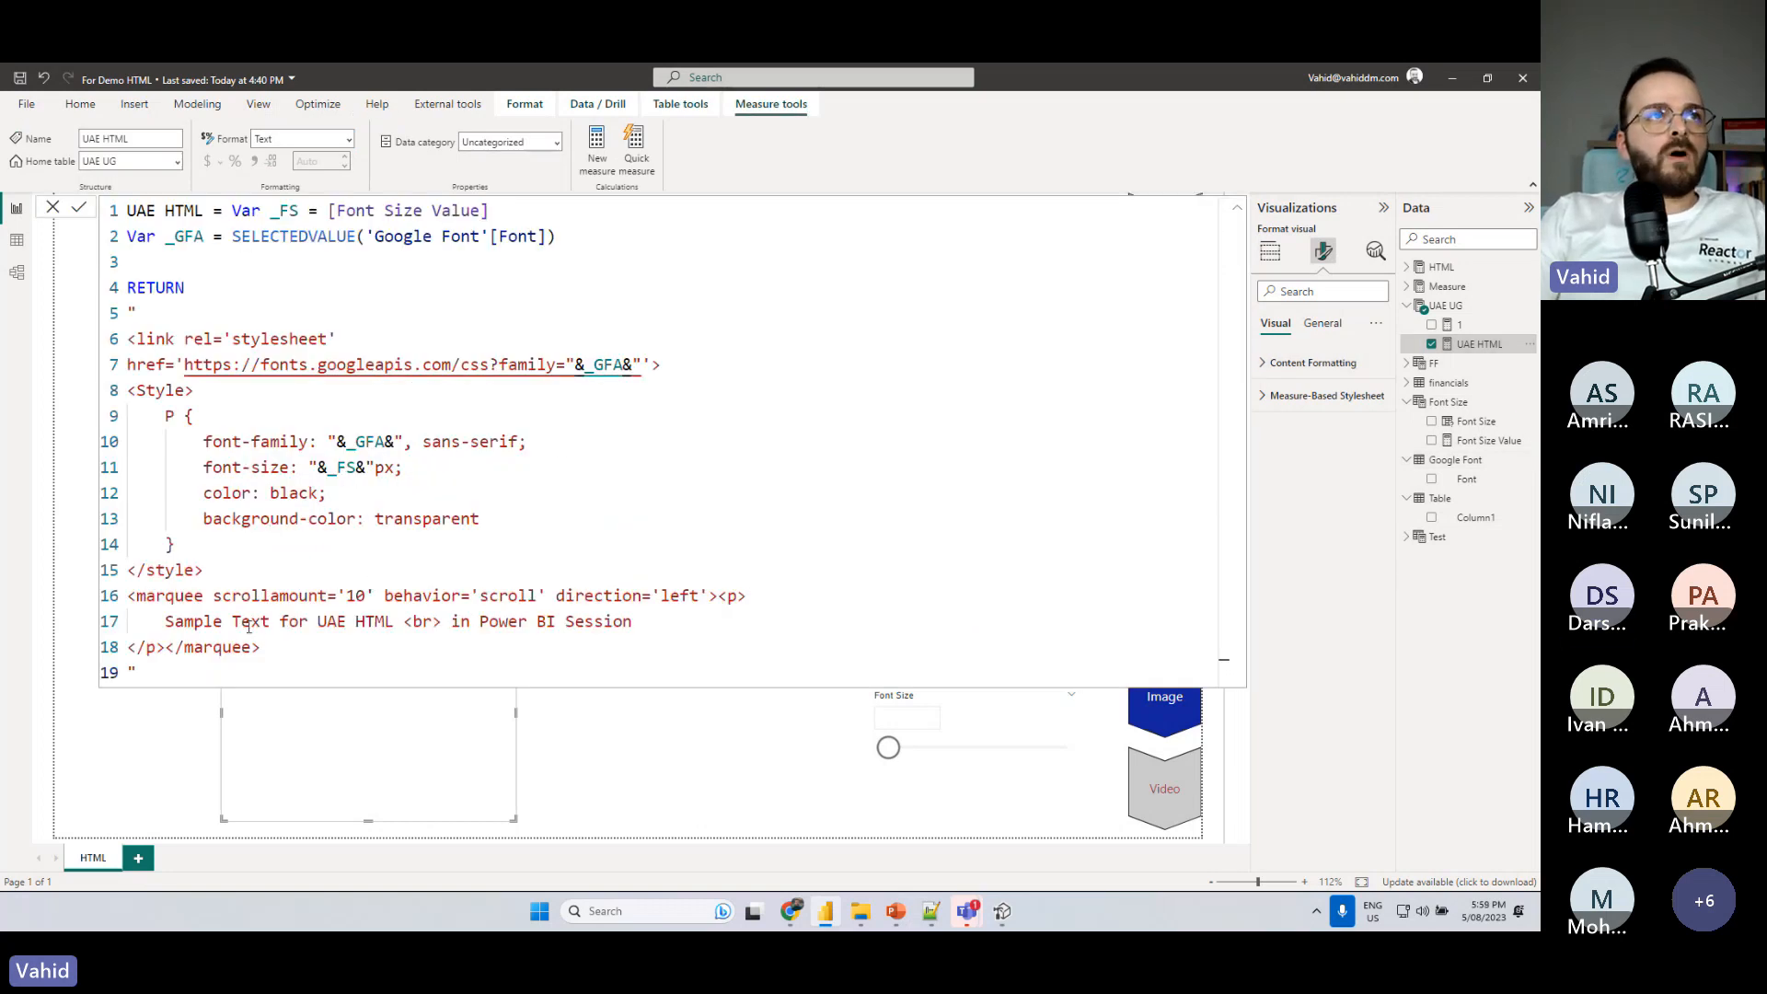
left_click(255, 259)
type("=")
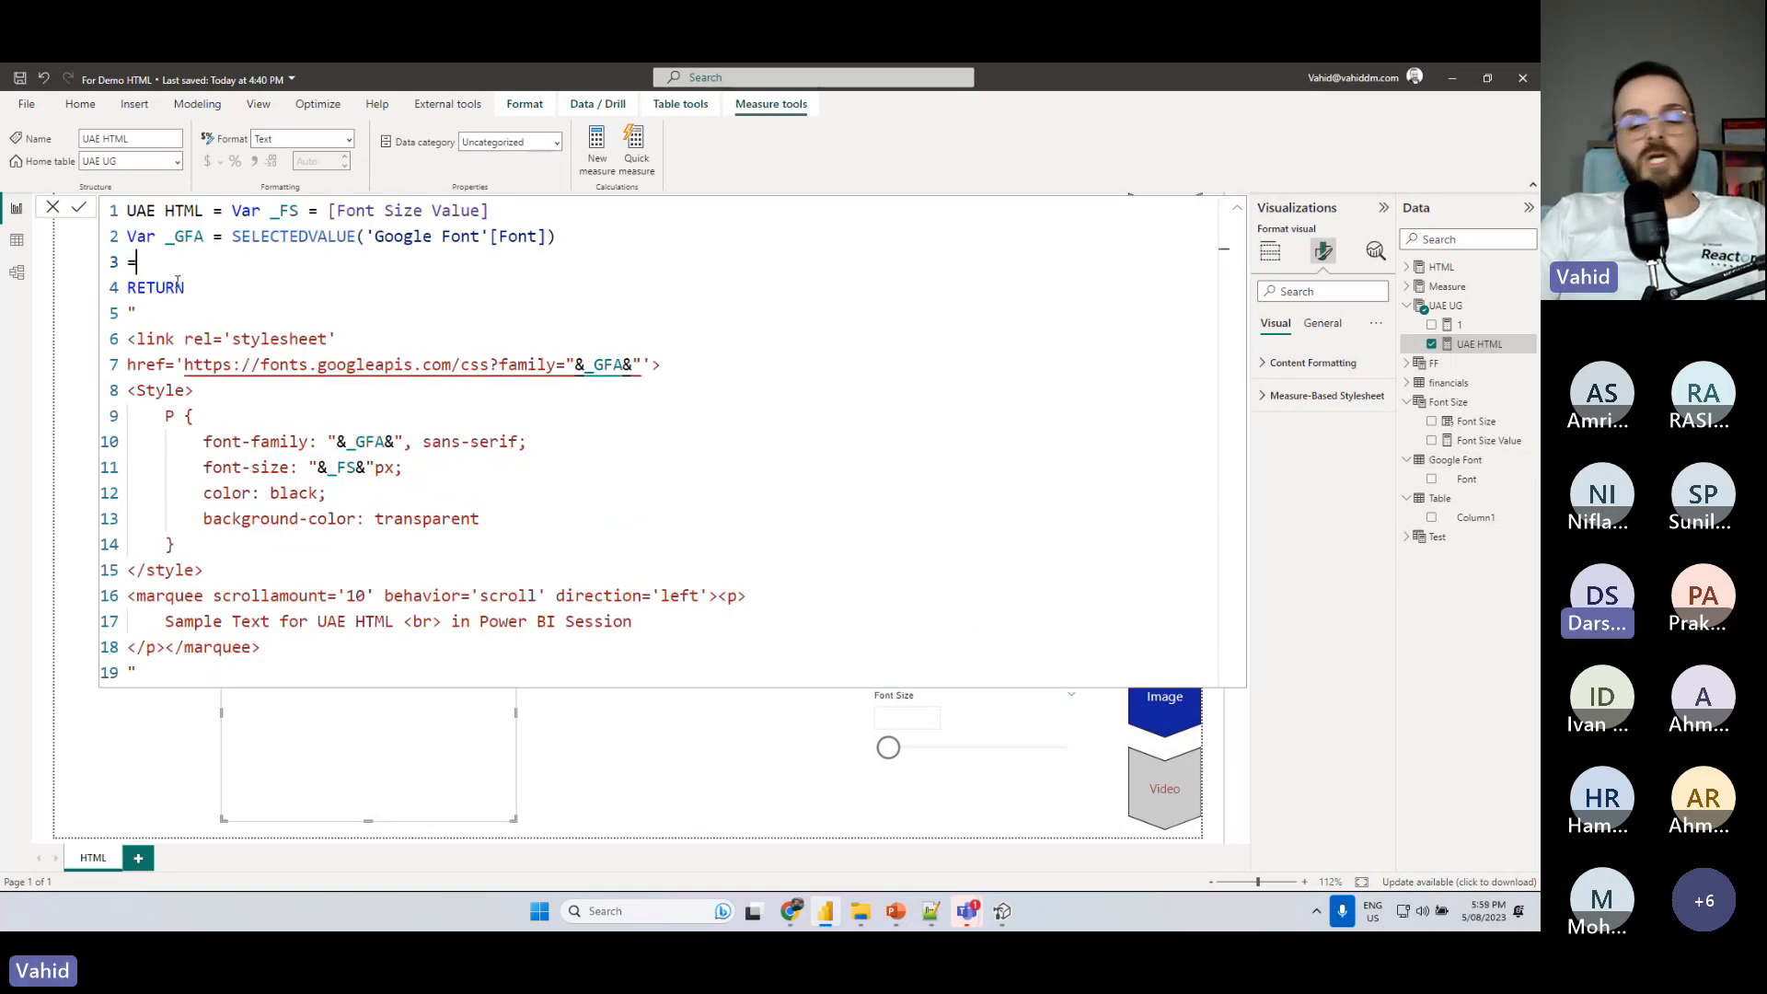
- Show the financials table's data, point out the Country column with a red arrow, clear the annotation and return to the report
left_click(25, 239)
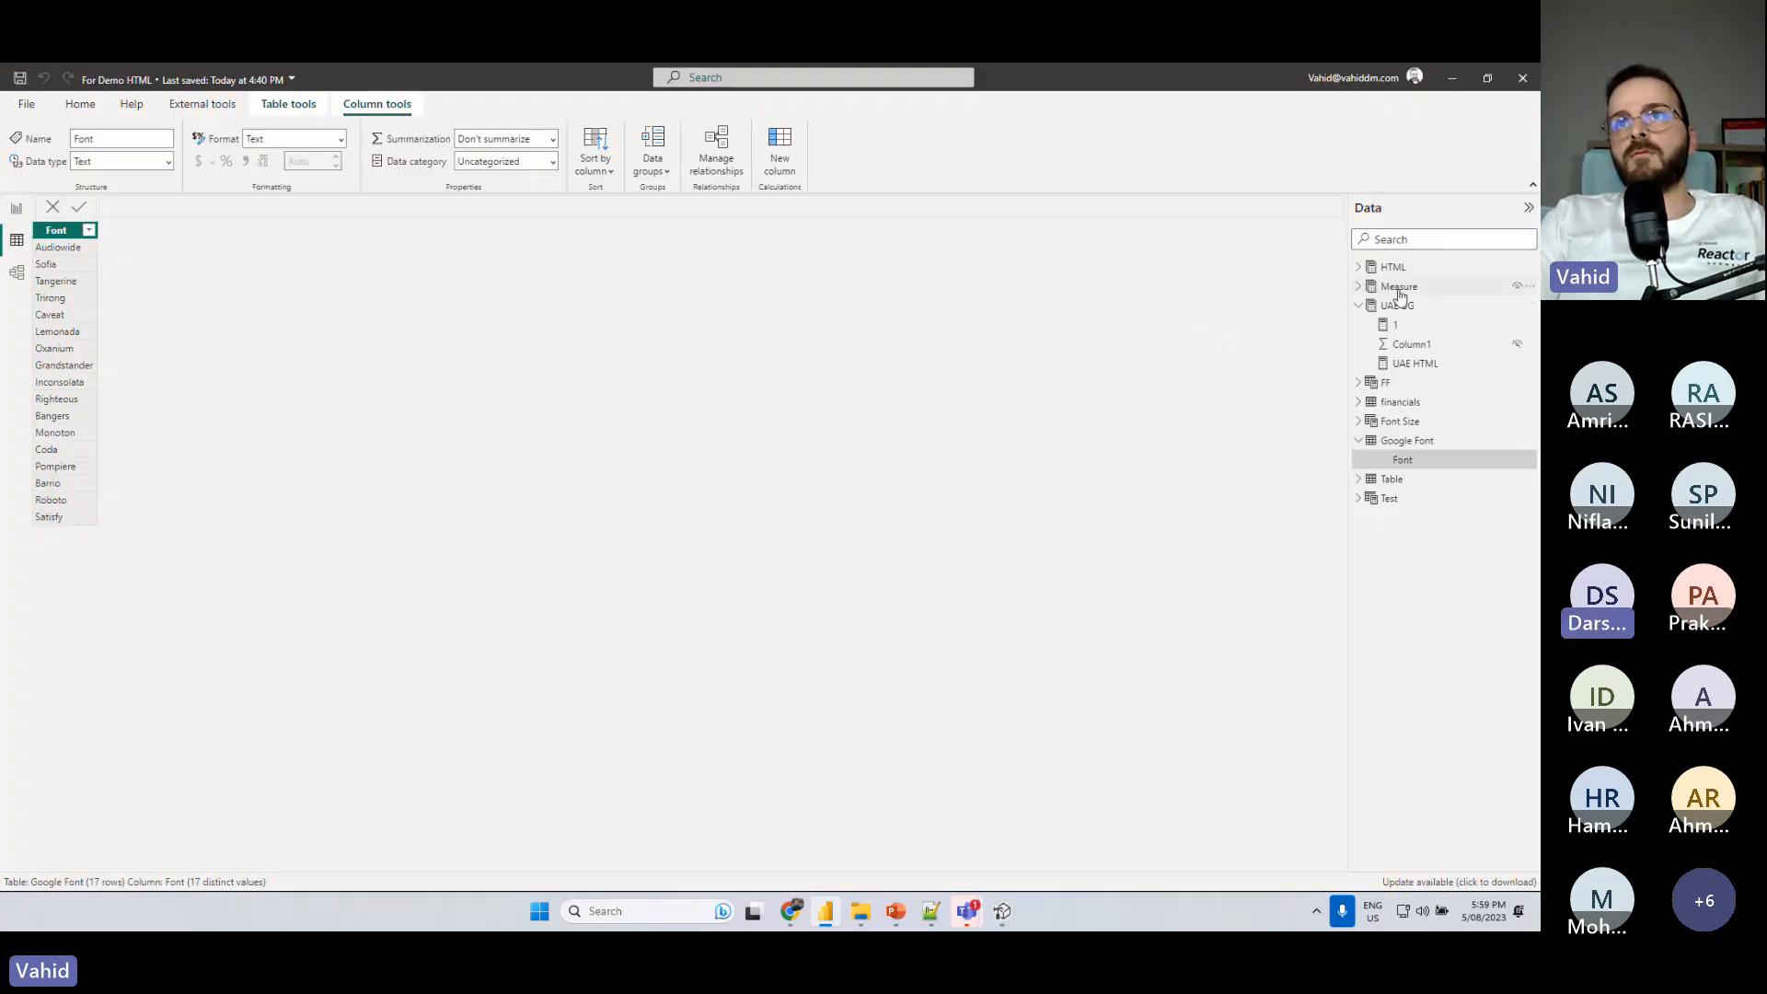
left_click(1400, 402)
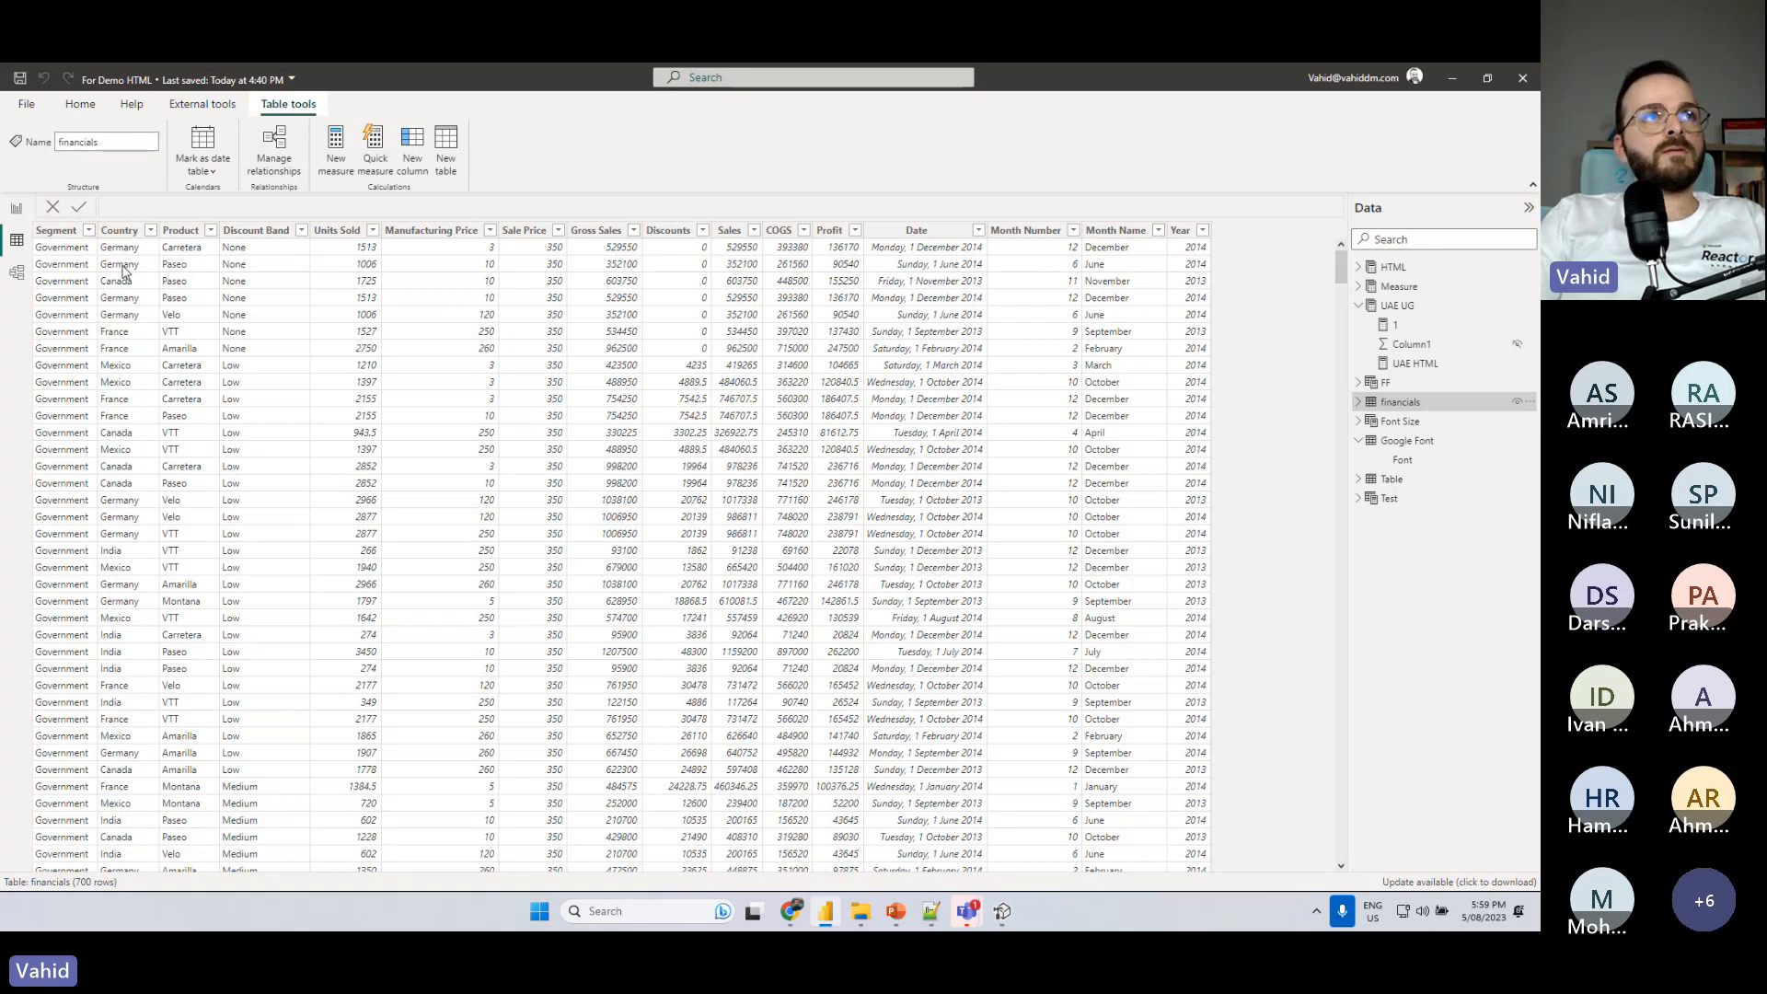
left_click_drag(118, 245, 119, 319)
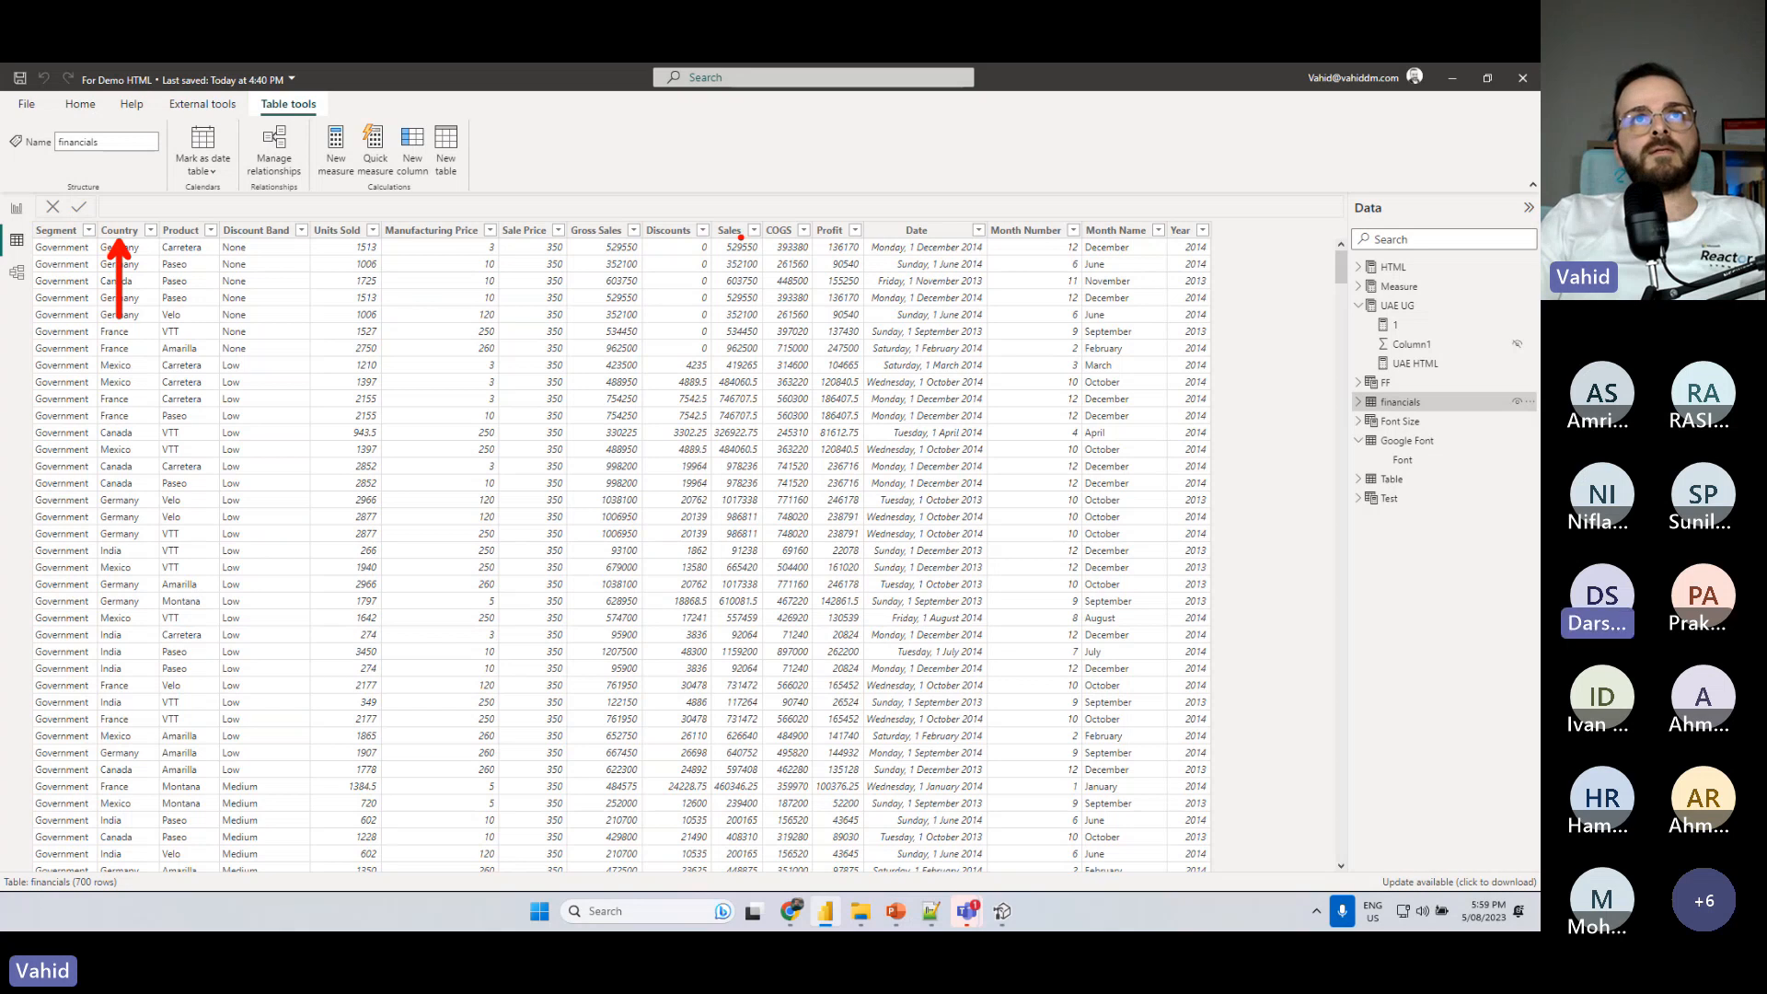
key("Escape")
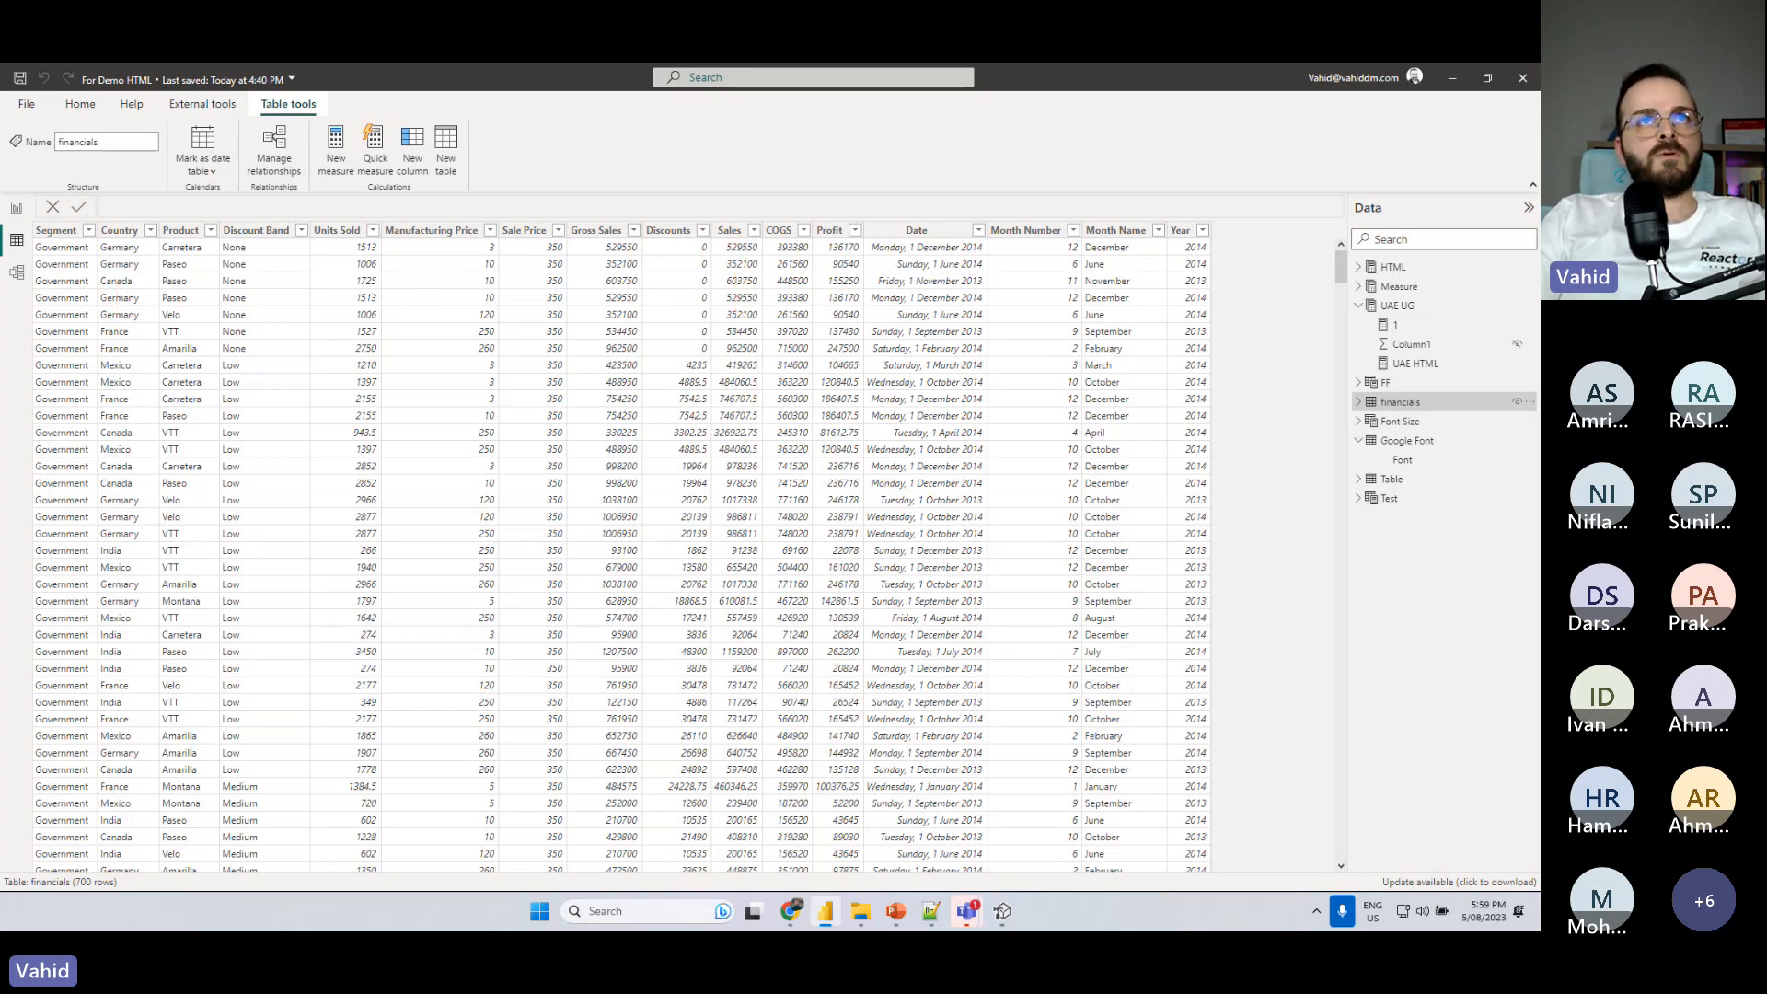
left_click(16, 208)
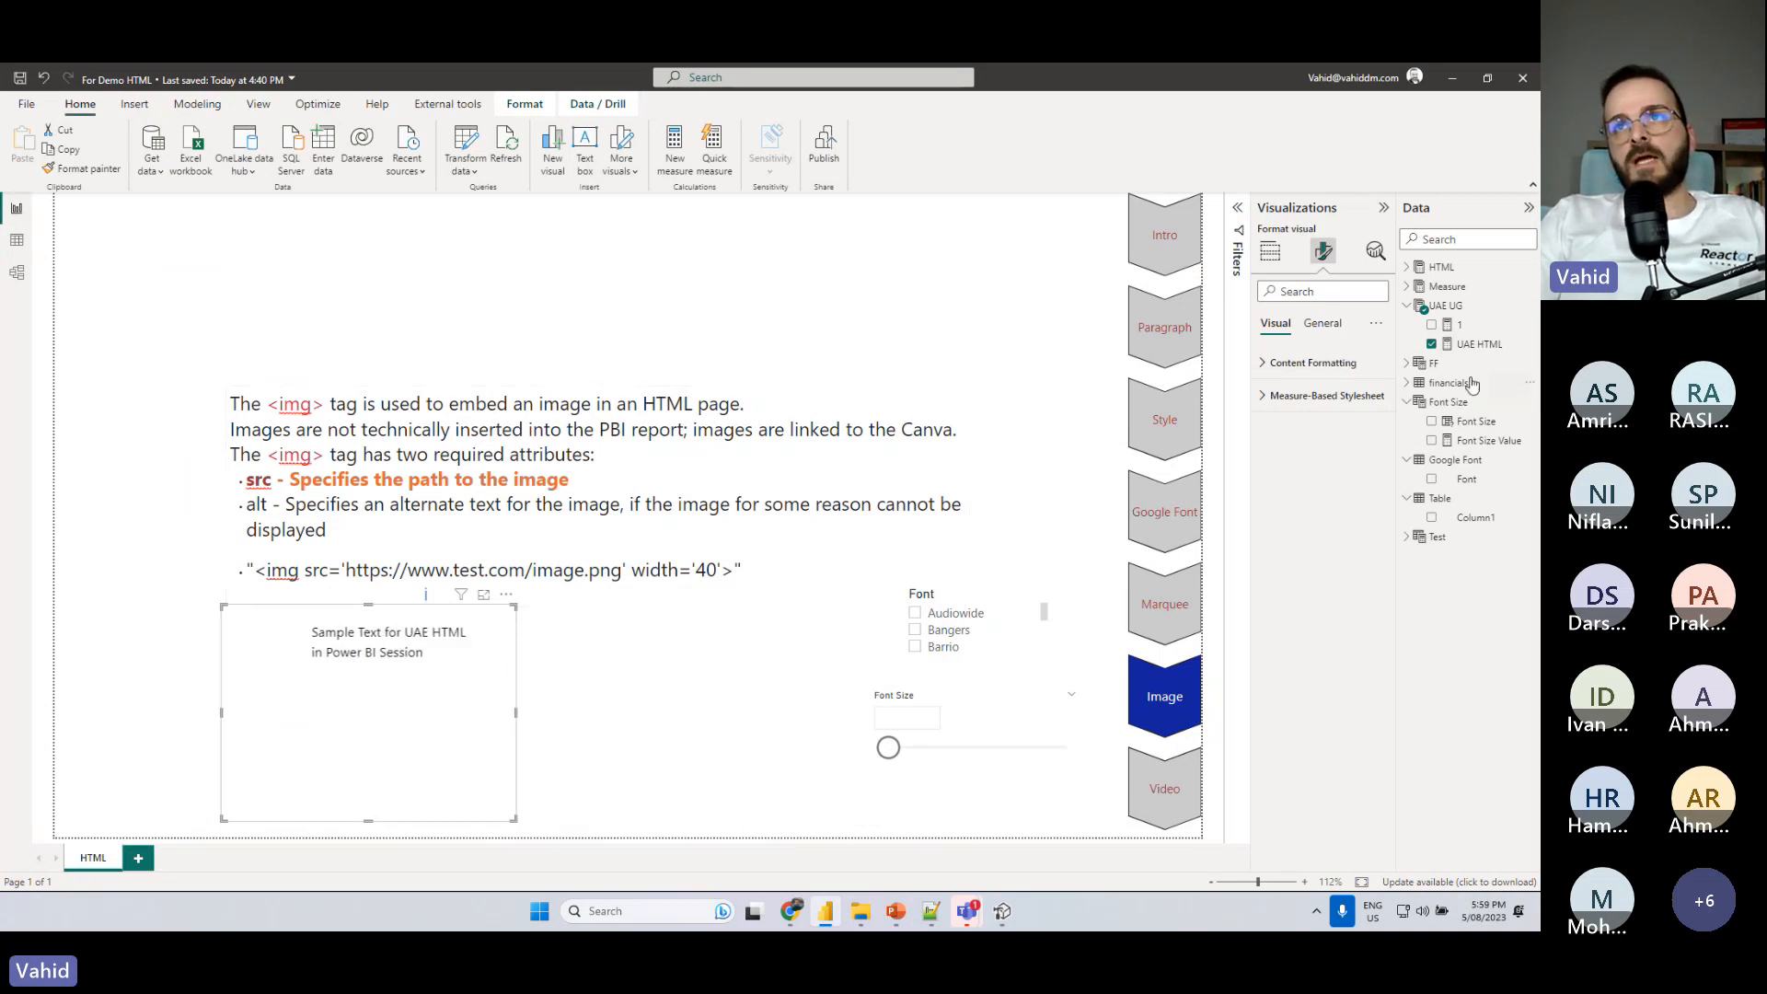
- Create a measure named Image HTML in the UAE UG table, with an empty multi-line text string as its expression
left_click(1529, 305)
left_click(1439, 335)
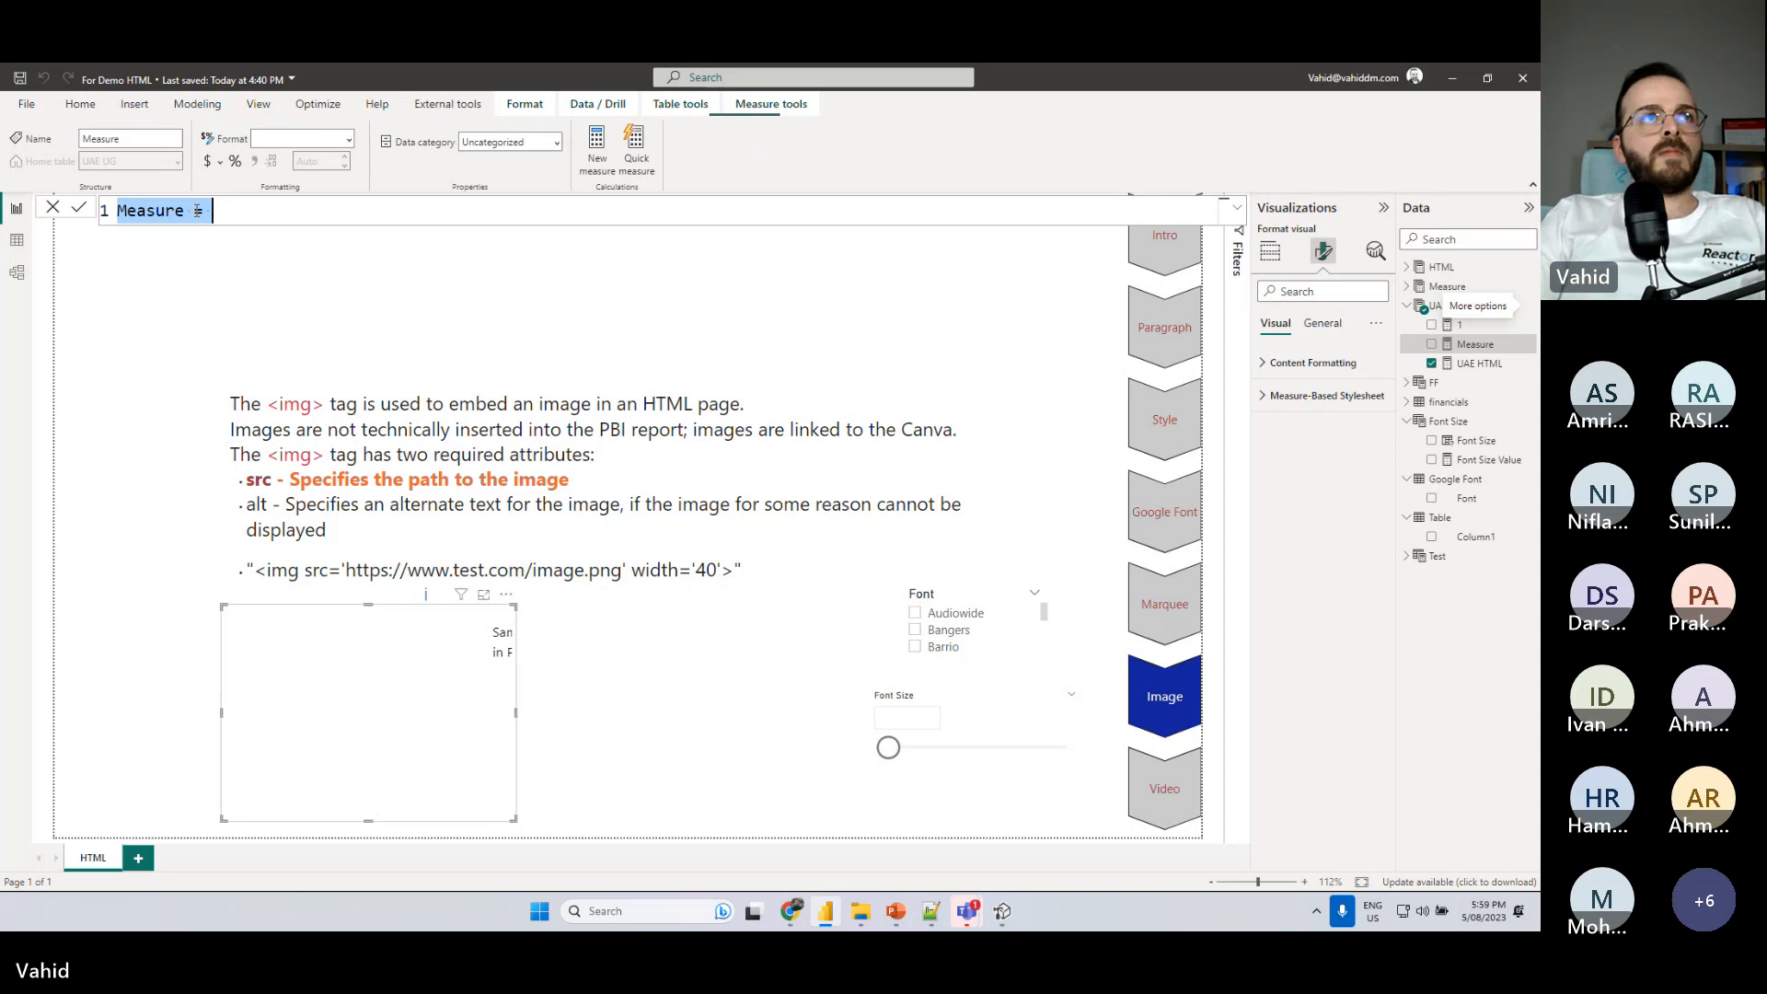
type("Image HTML ")
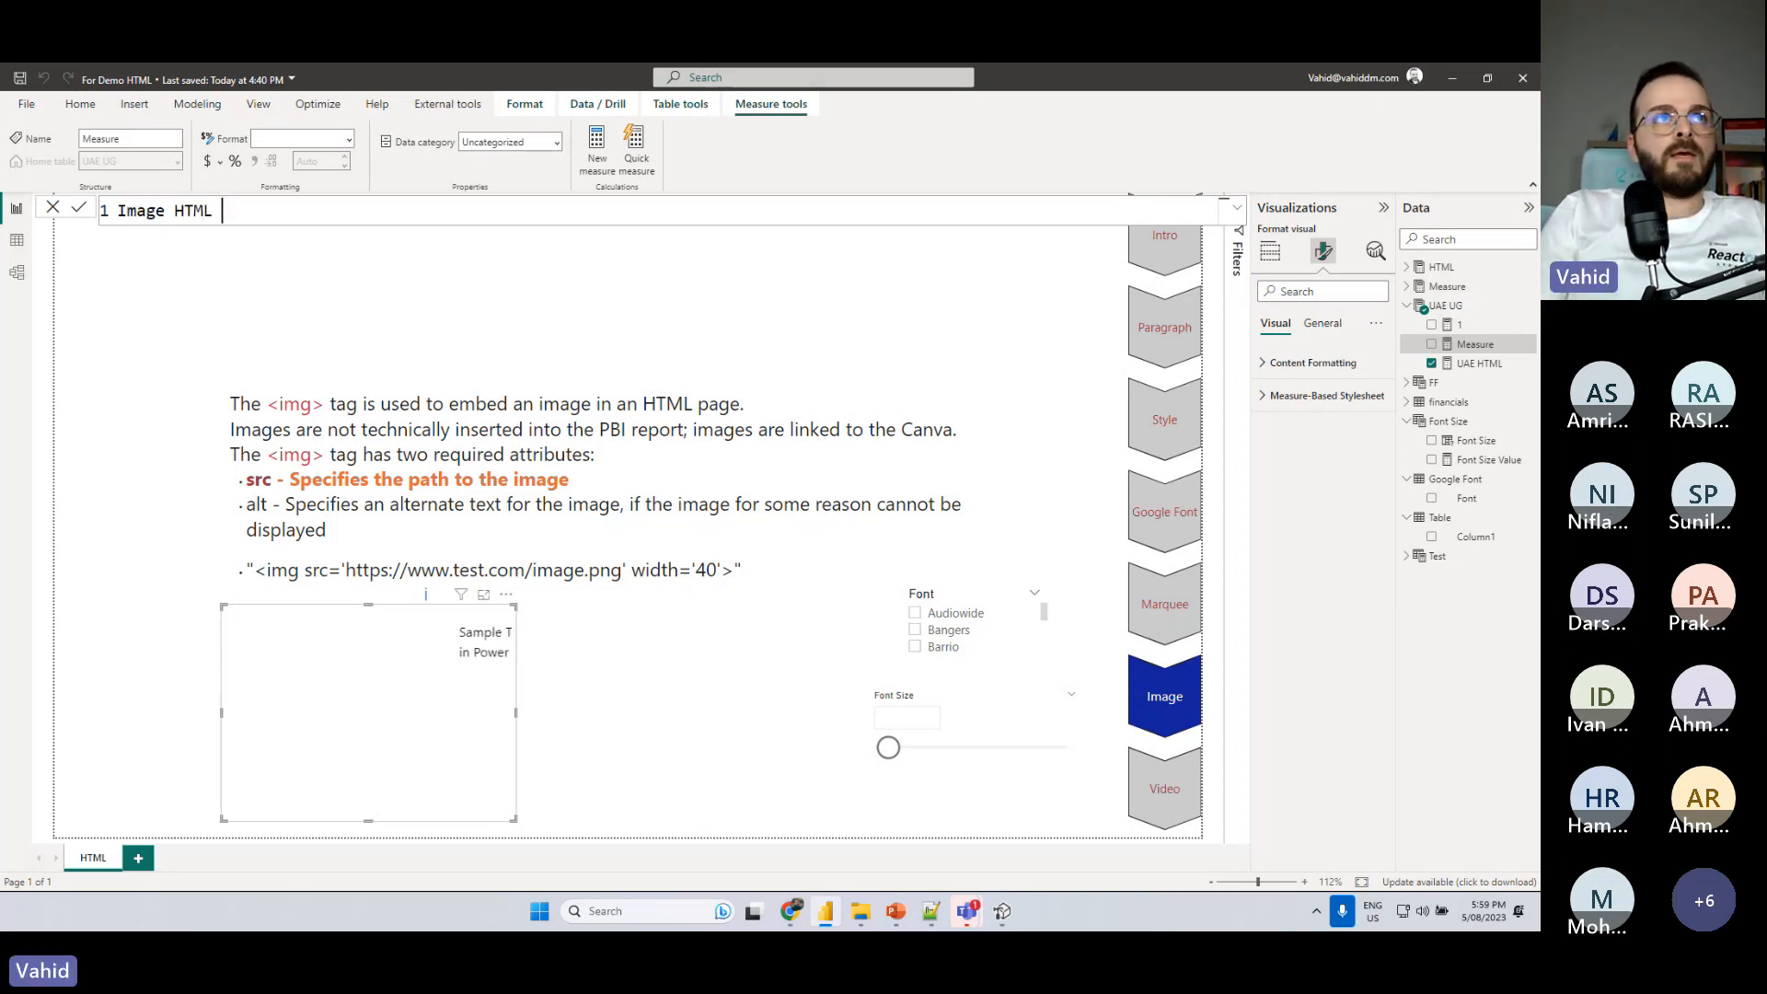
type("=")
key("shift+Return")
type("\"")
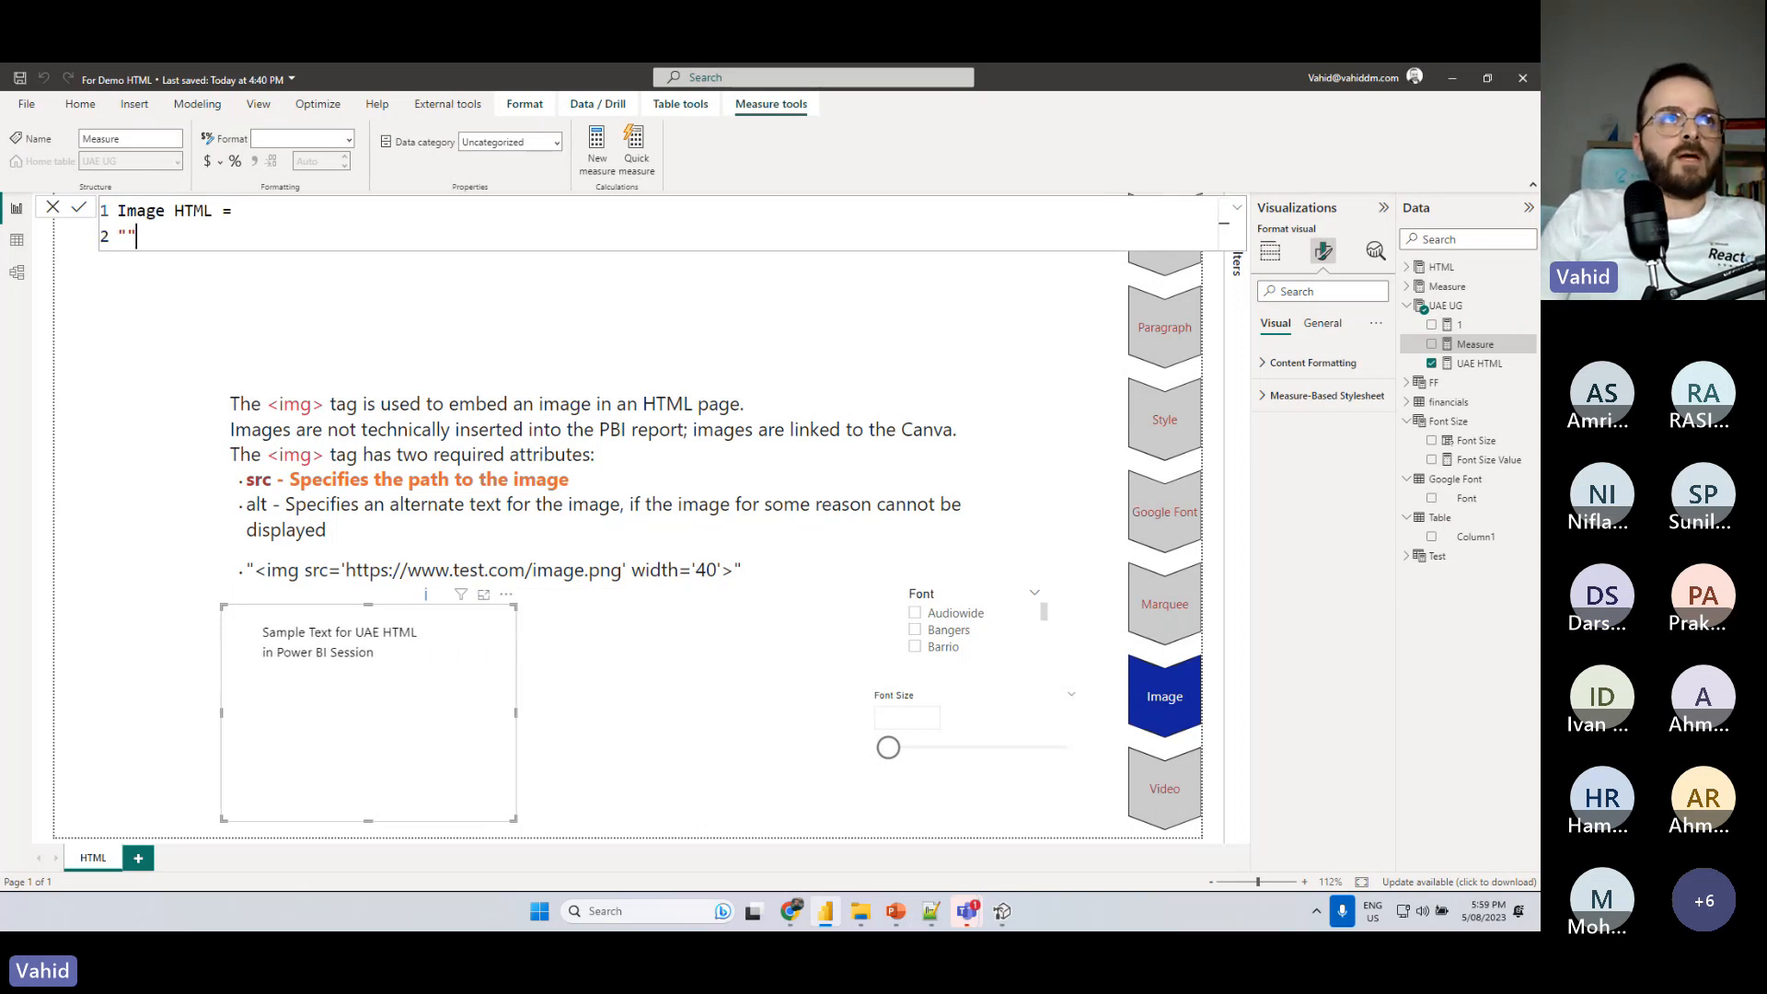
key("shift+Return")
key("shift+Return")
key("Up")
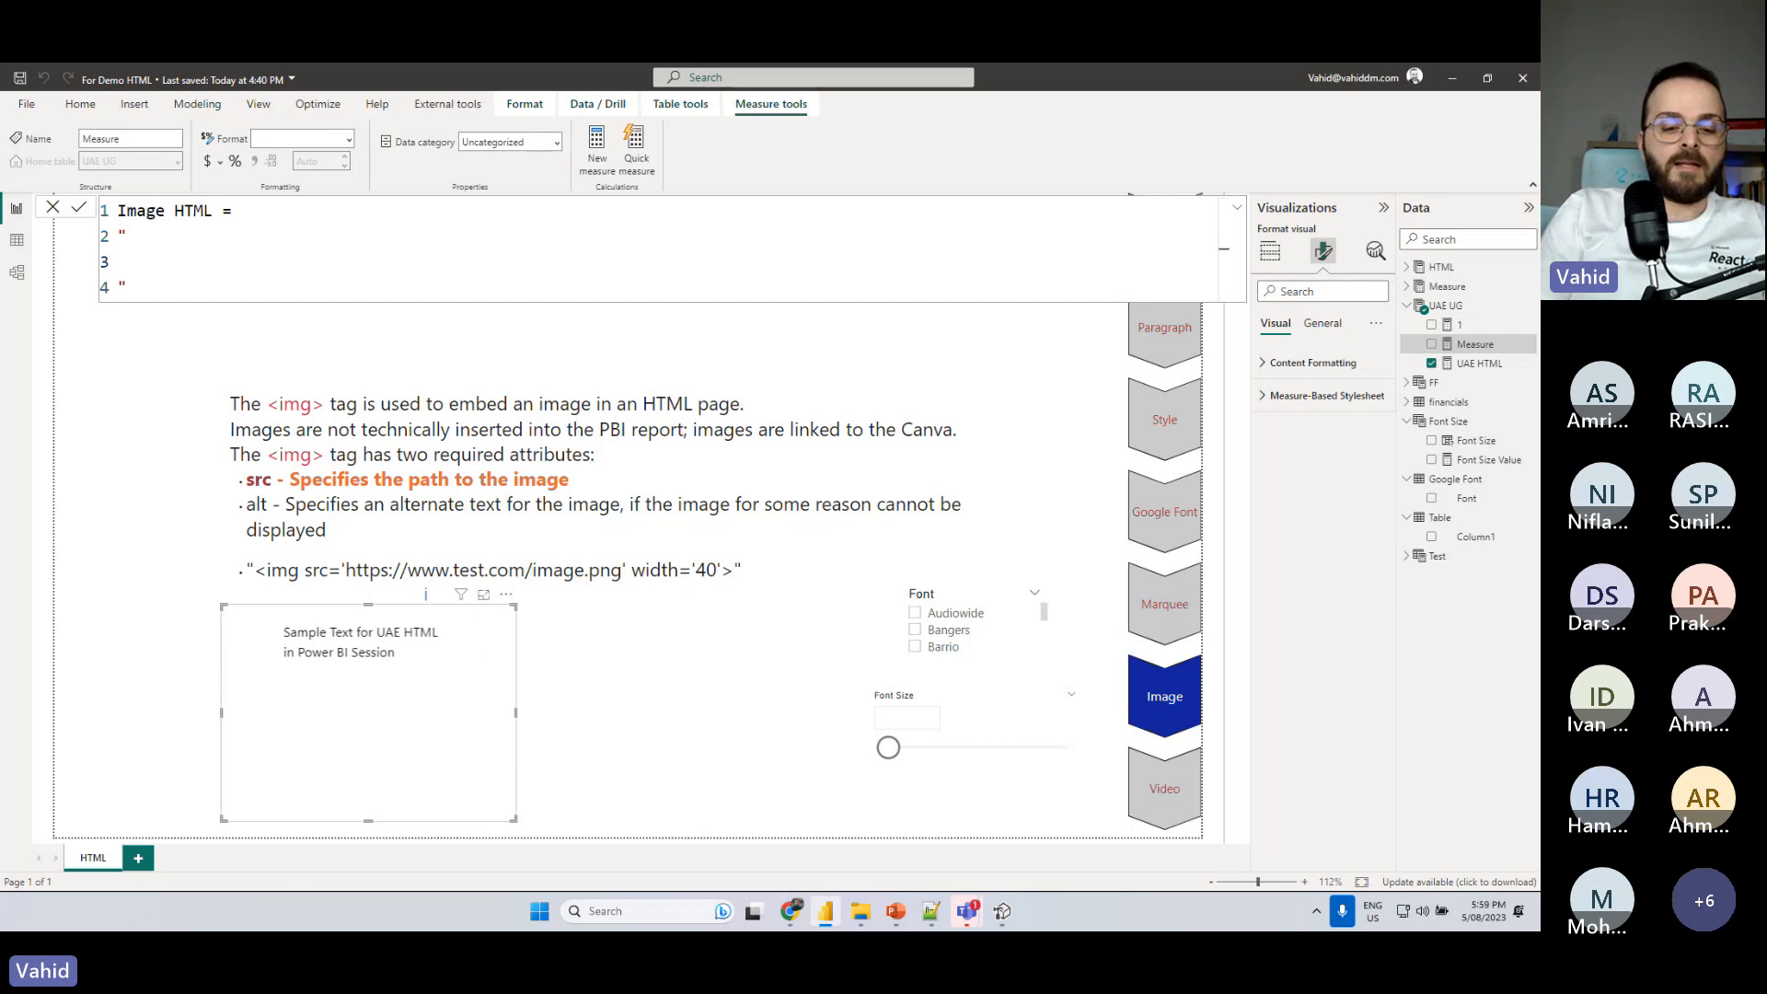
- Write an img tag with an empty src attribute inside the Image HTML measure's quotes
type("<img s")
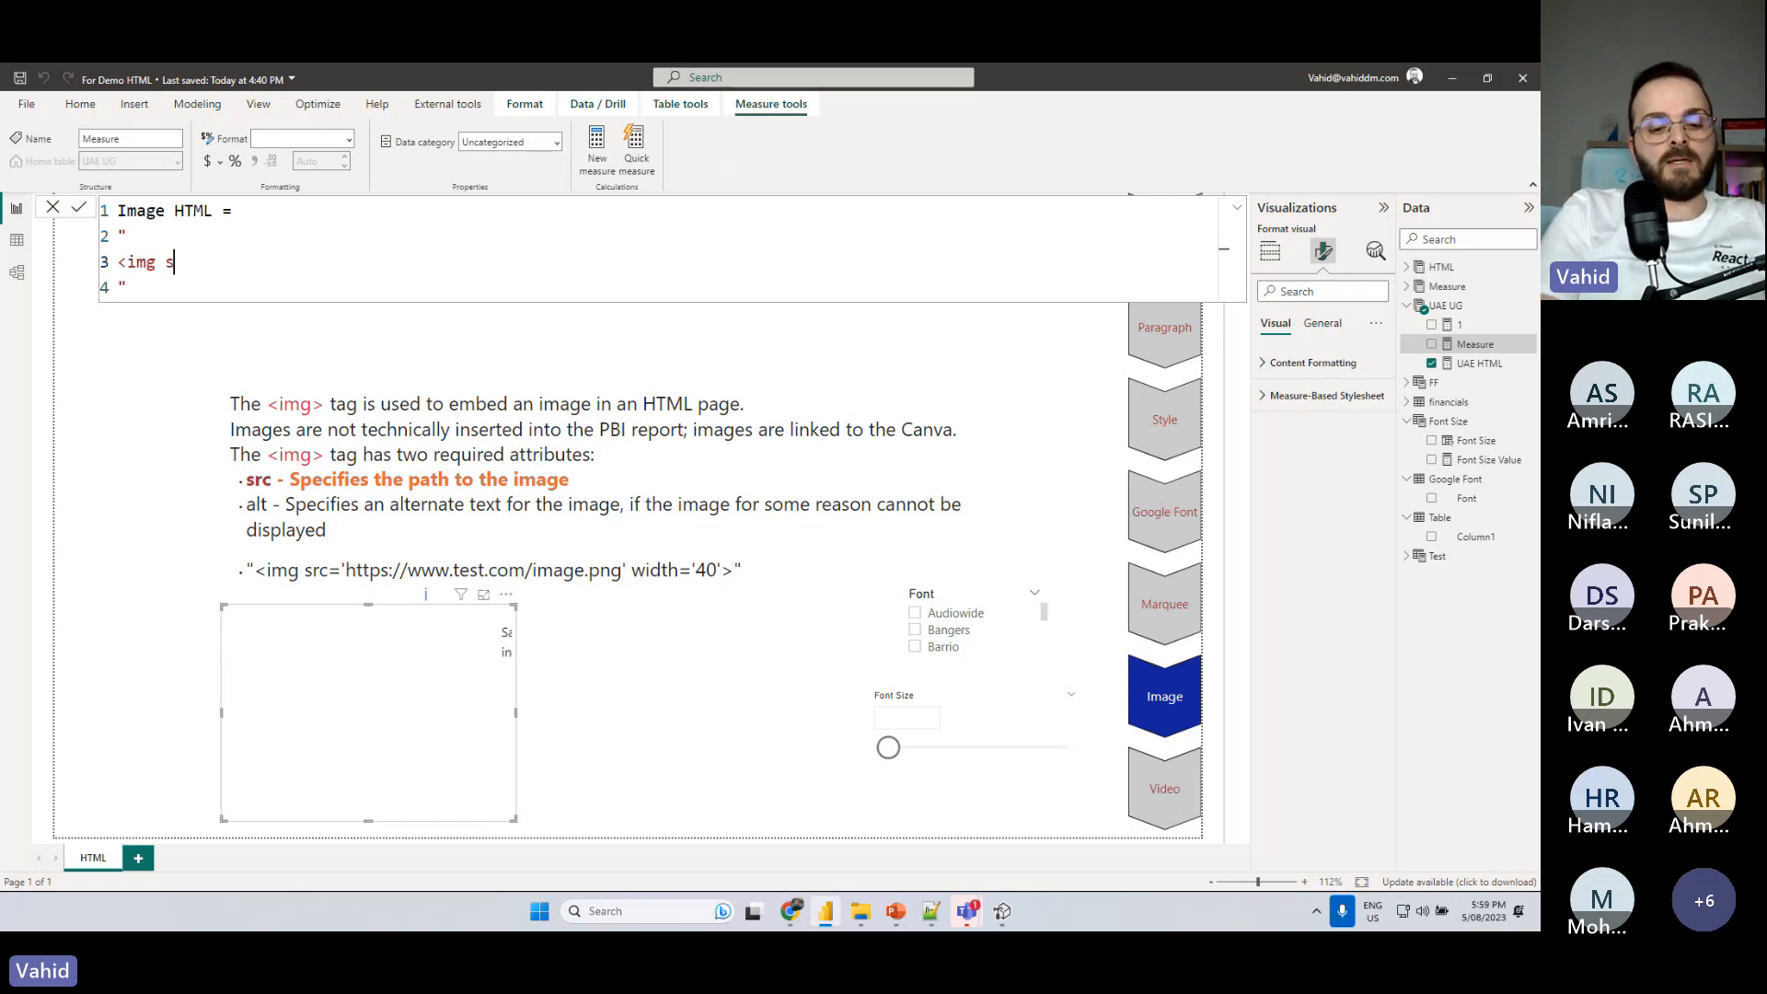
type("rc")
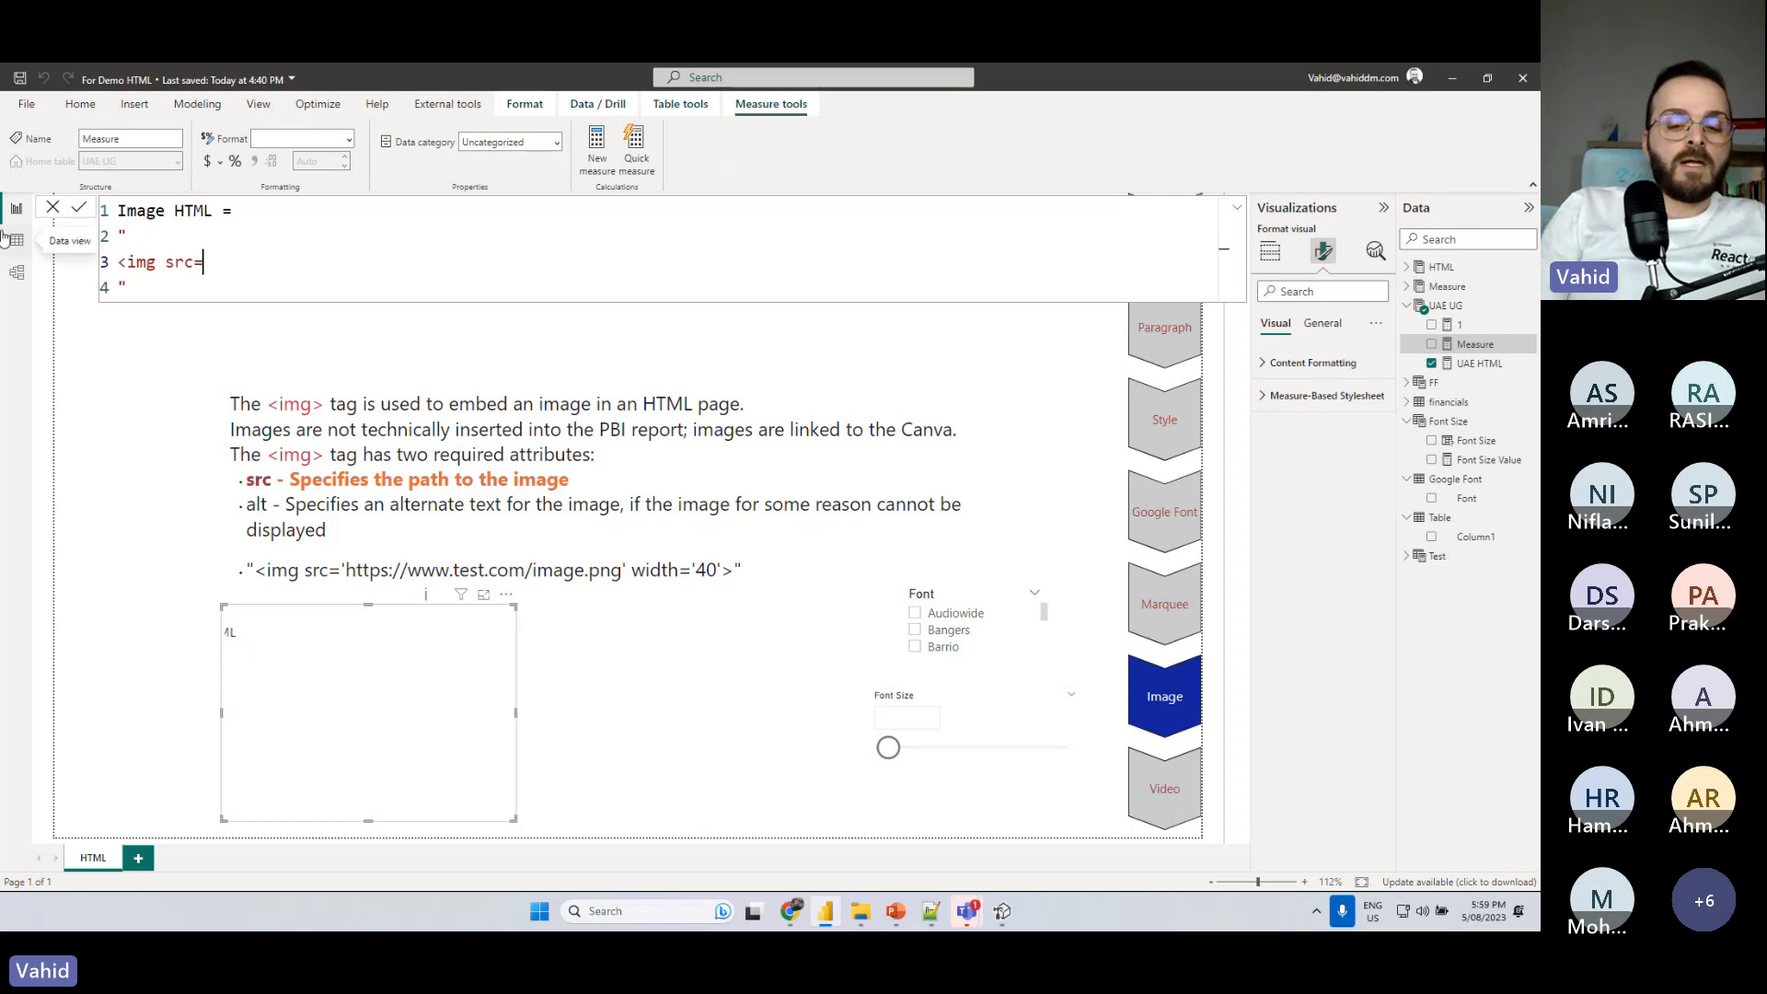
type("='' ")
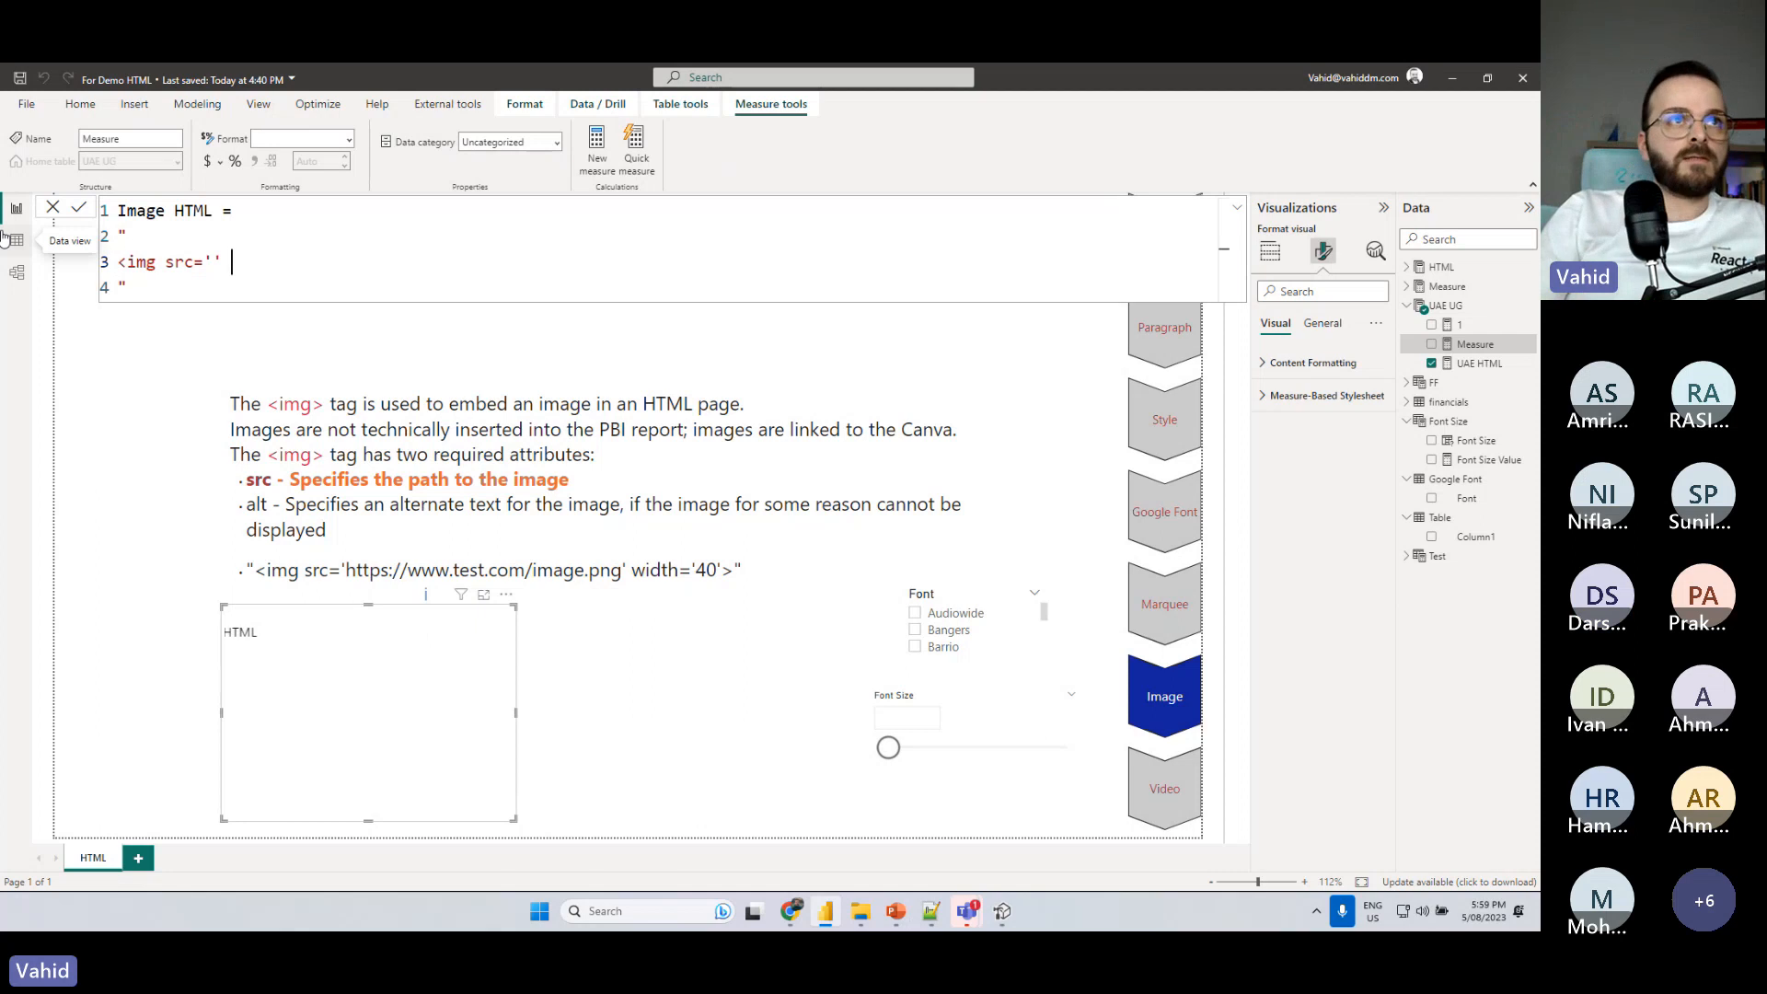
type("<")
key("BackSpace")
type(">")
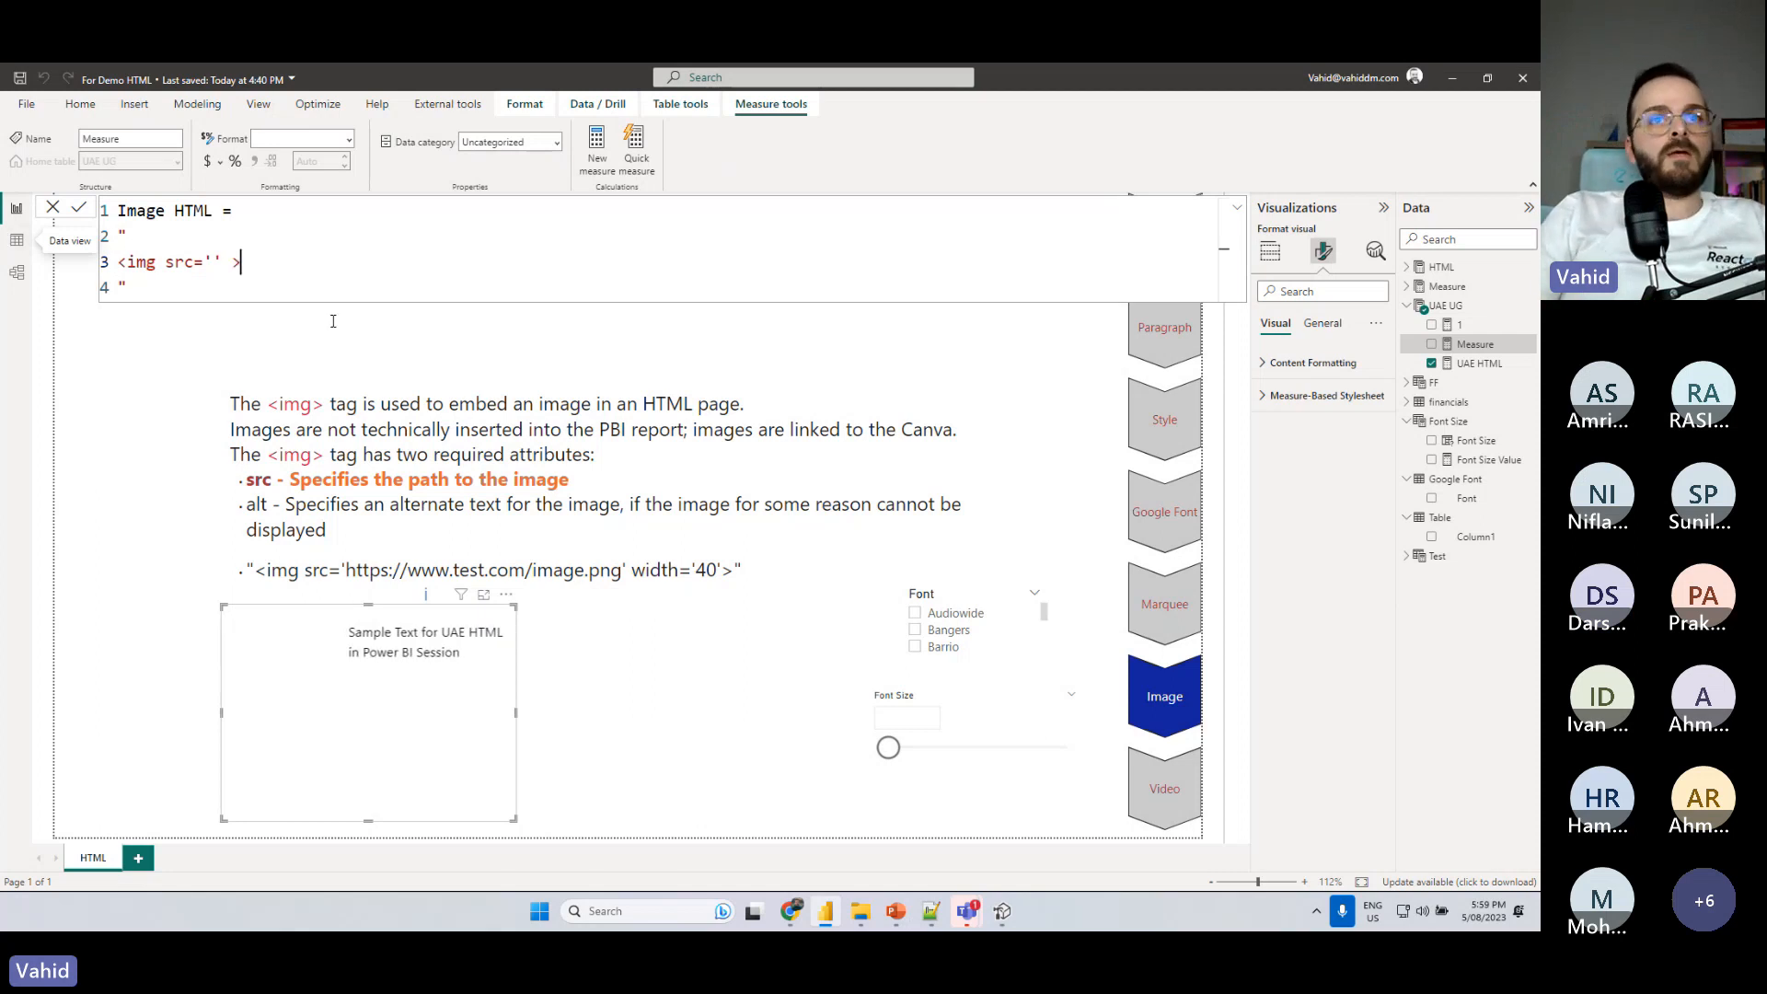
- Switch to the browser, look over the W3Schools HTML Basic page and return to the country flags page
left_click(793, 908)
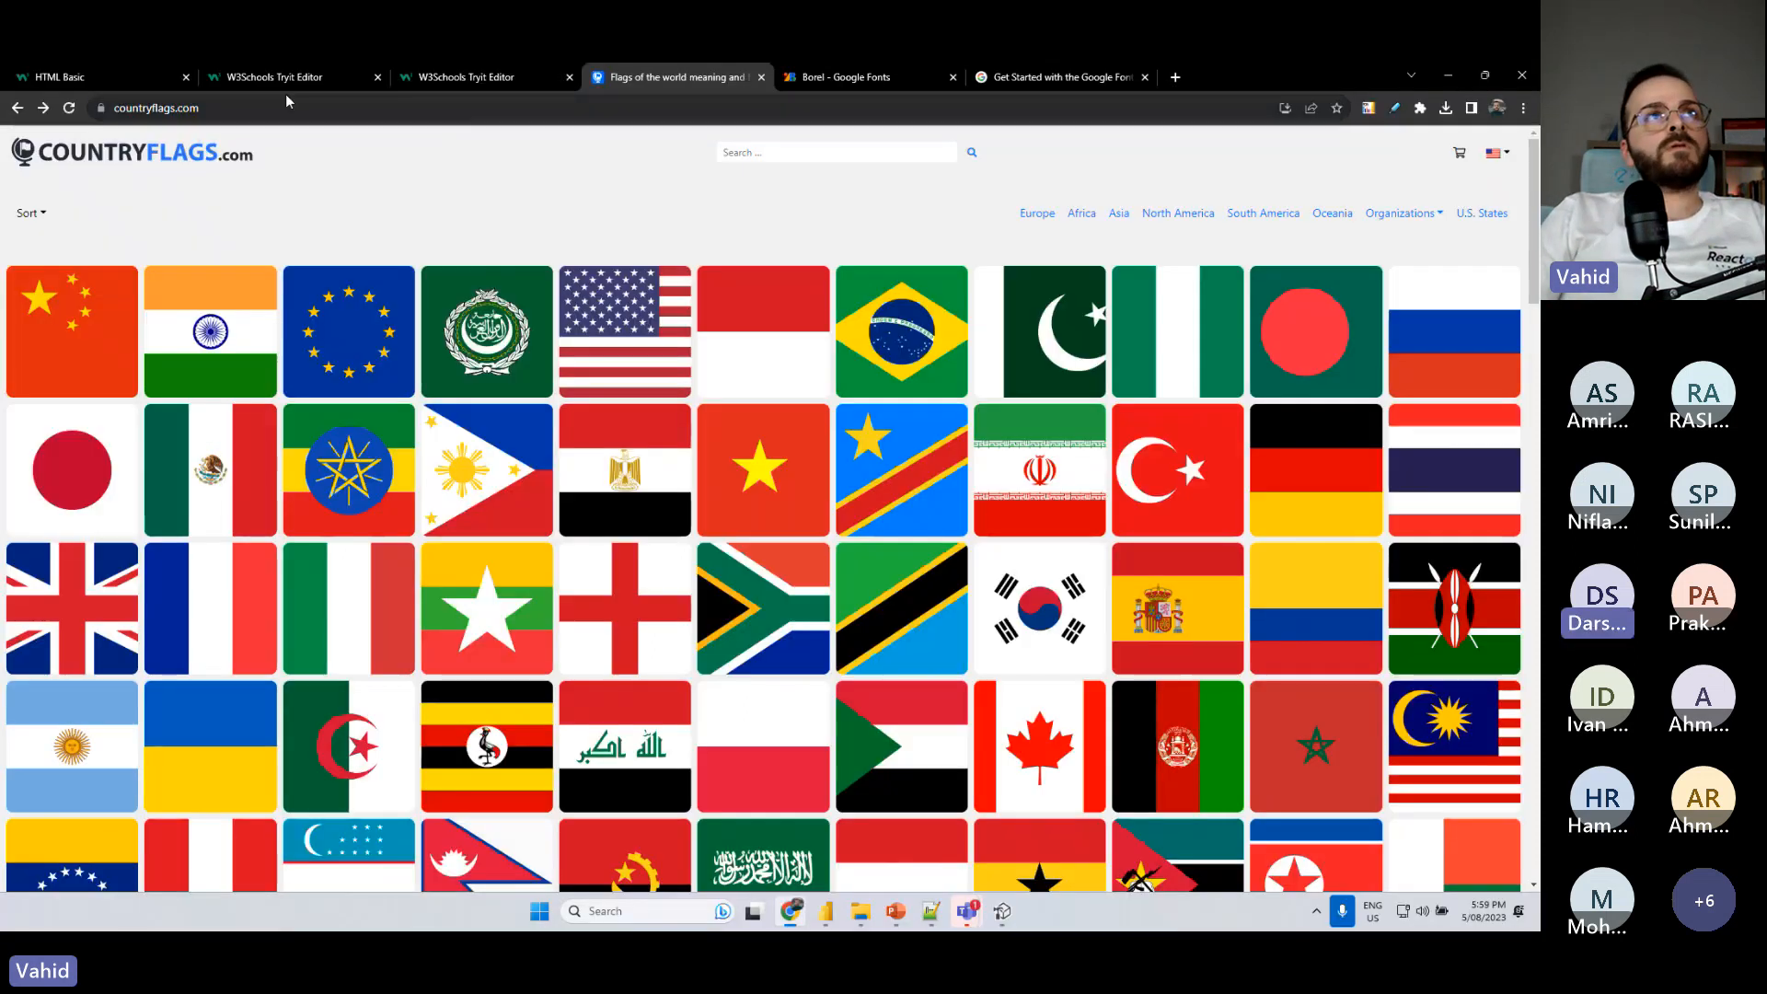
left_click(348, 63)
left_click(145, 63)
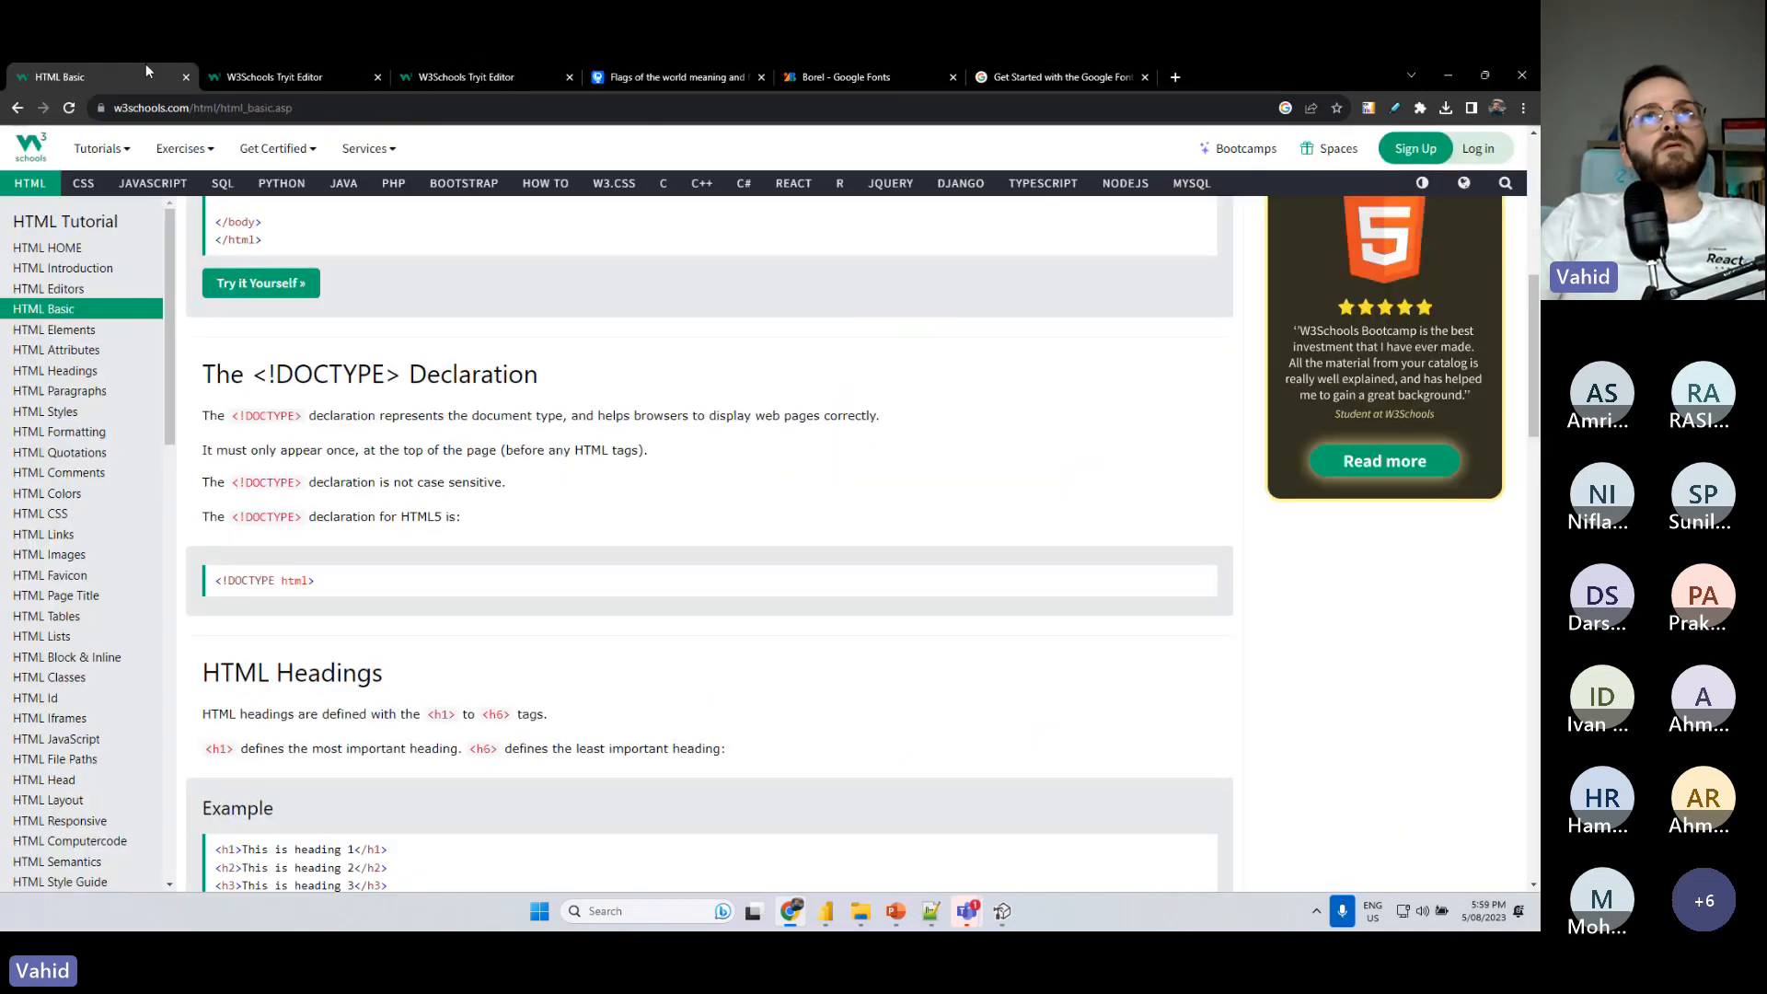
scroll(1096, 398, "up", 7)
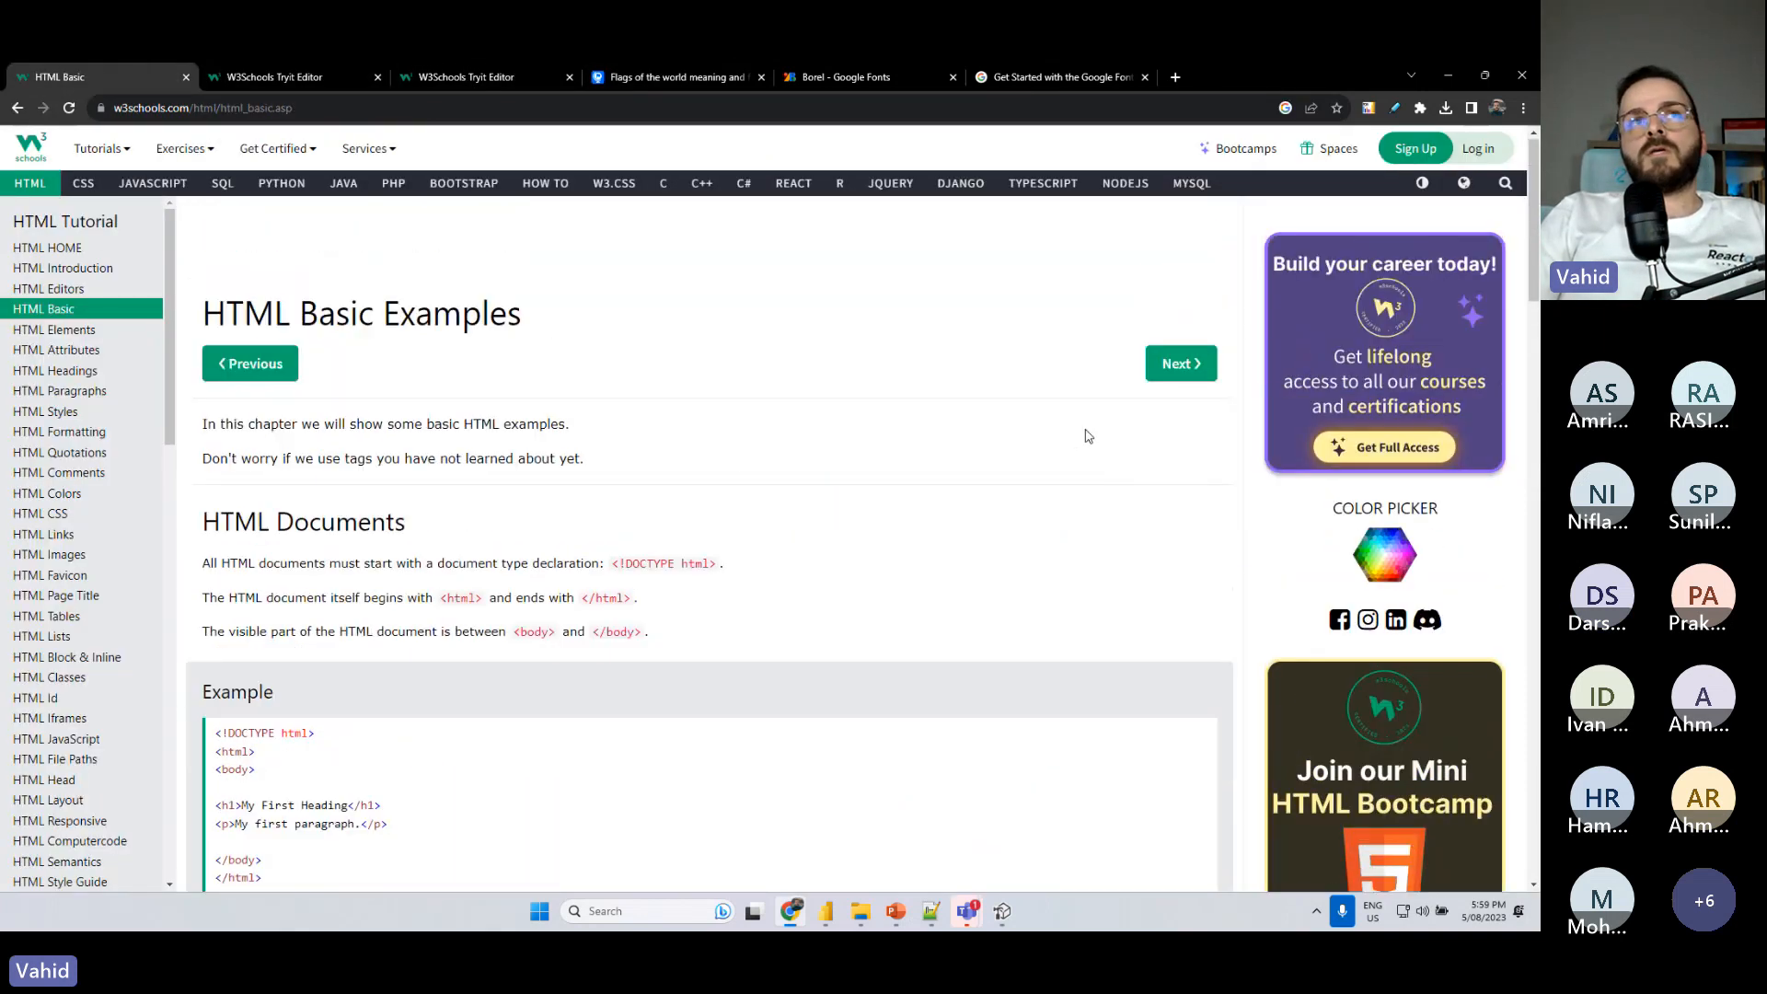
left_click(607, 74)
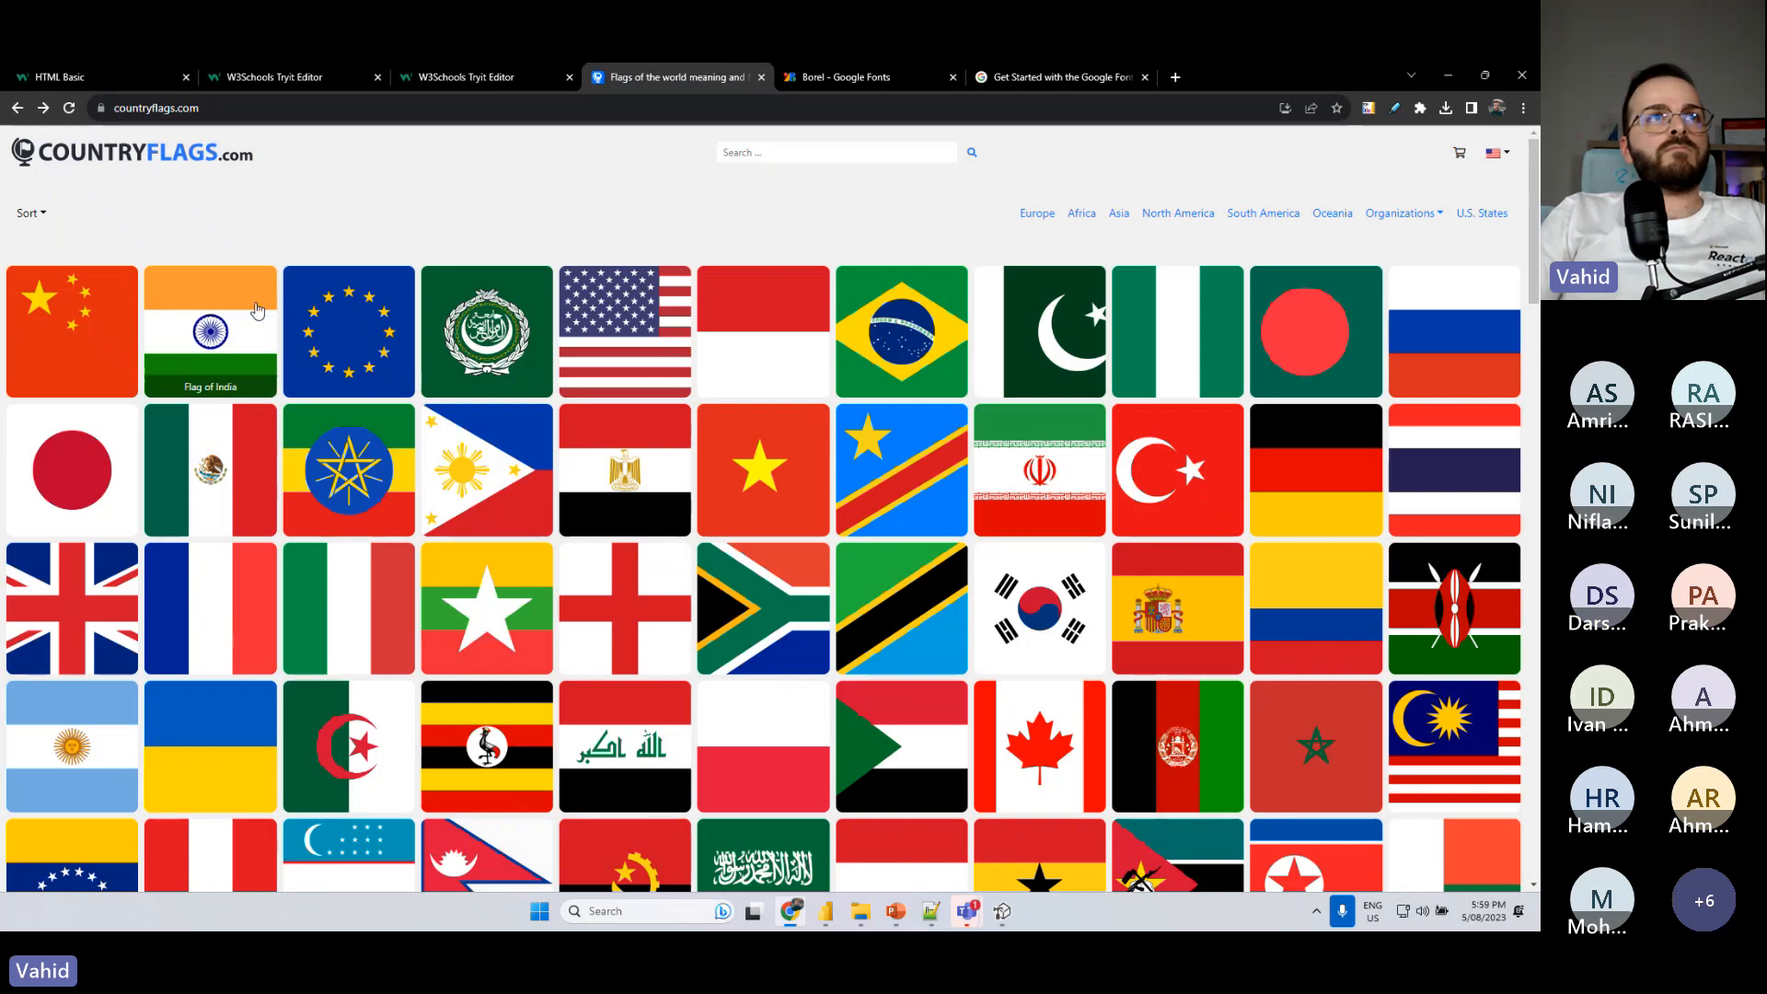
- Open the Flag of China page on countryflags.com and copy the address of its flag image
left_click(143, 323)
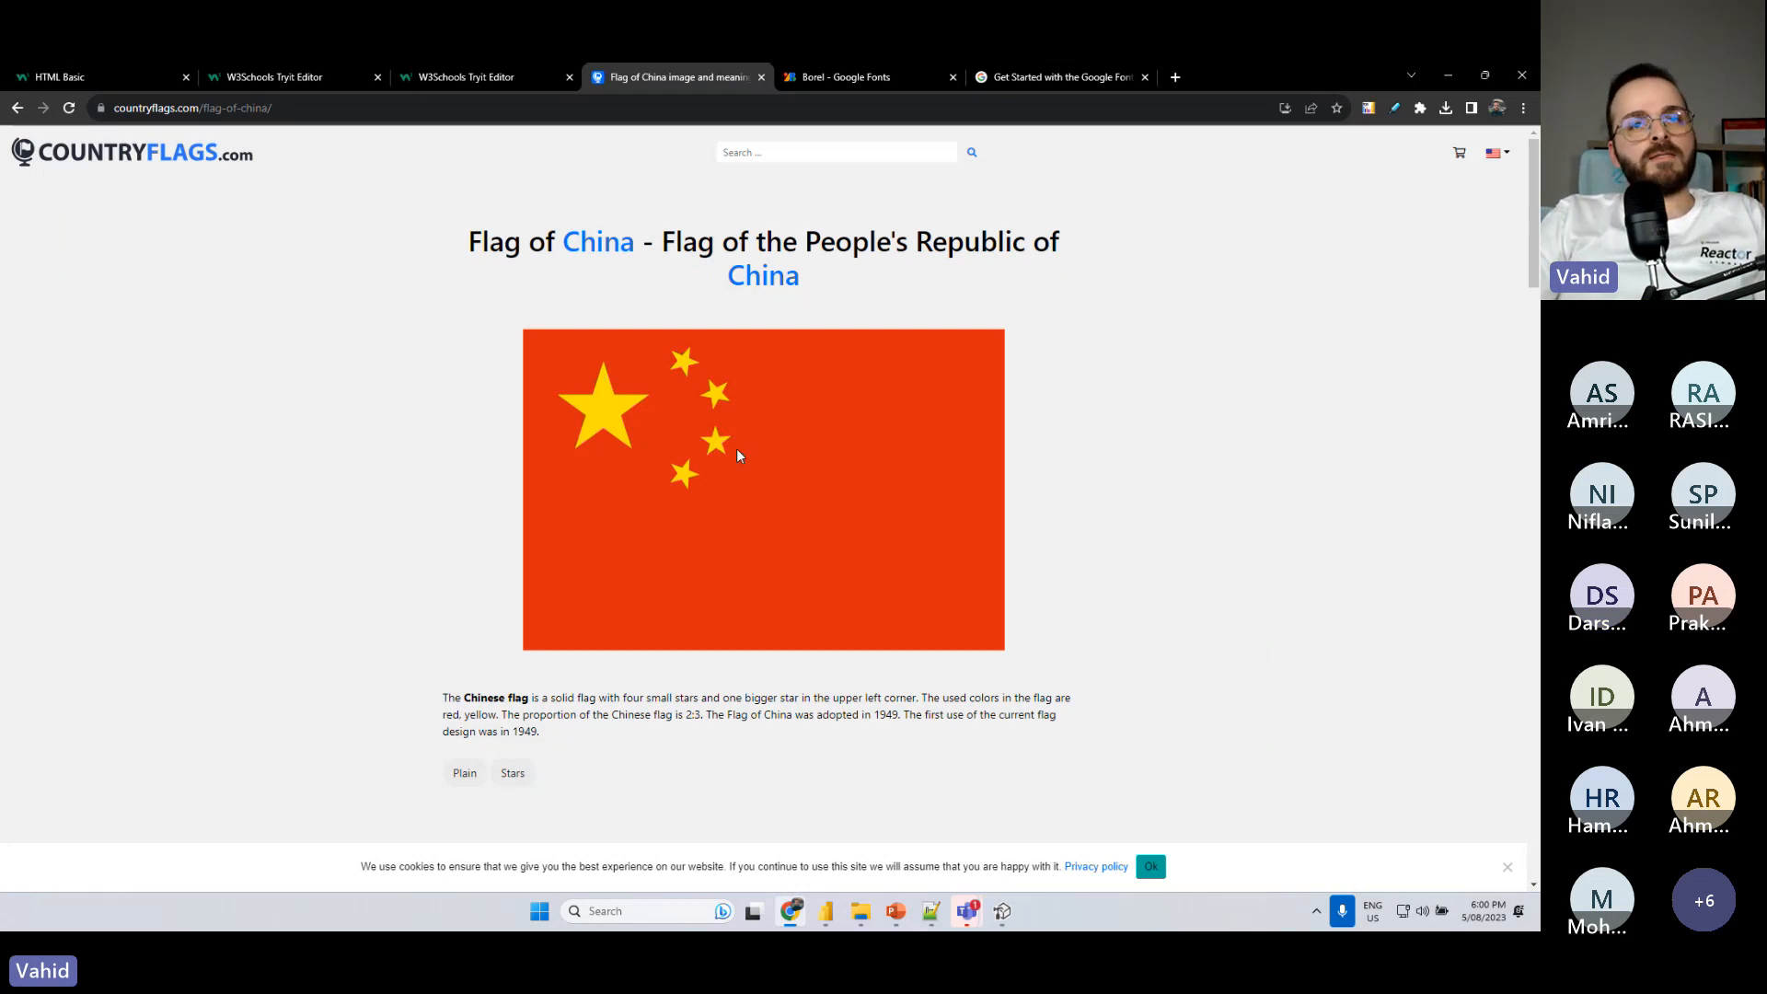
right_click(660, 488)
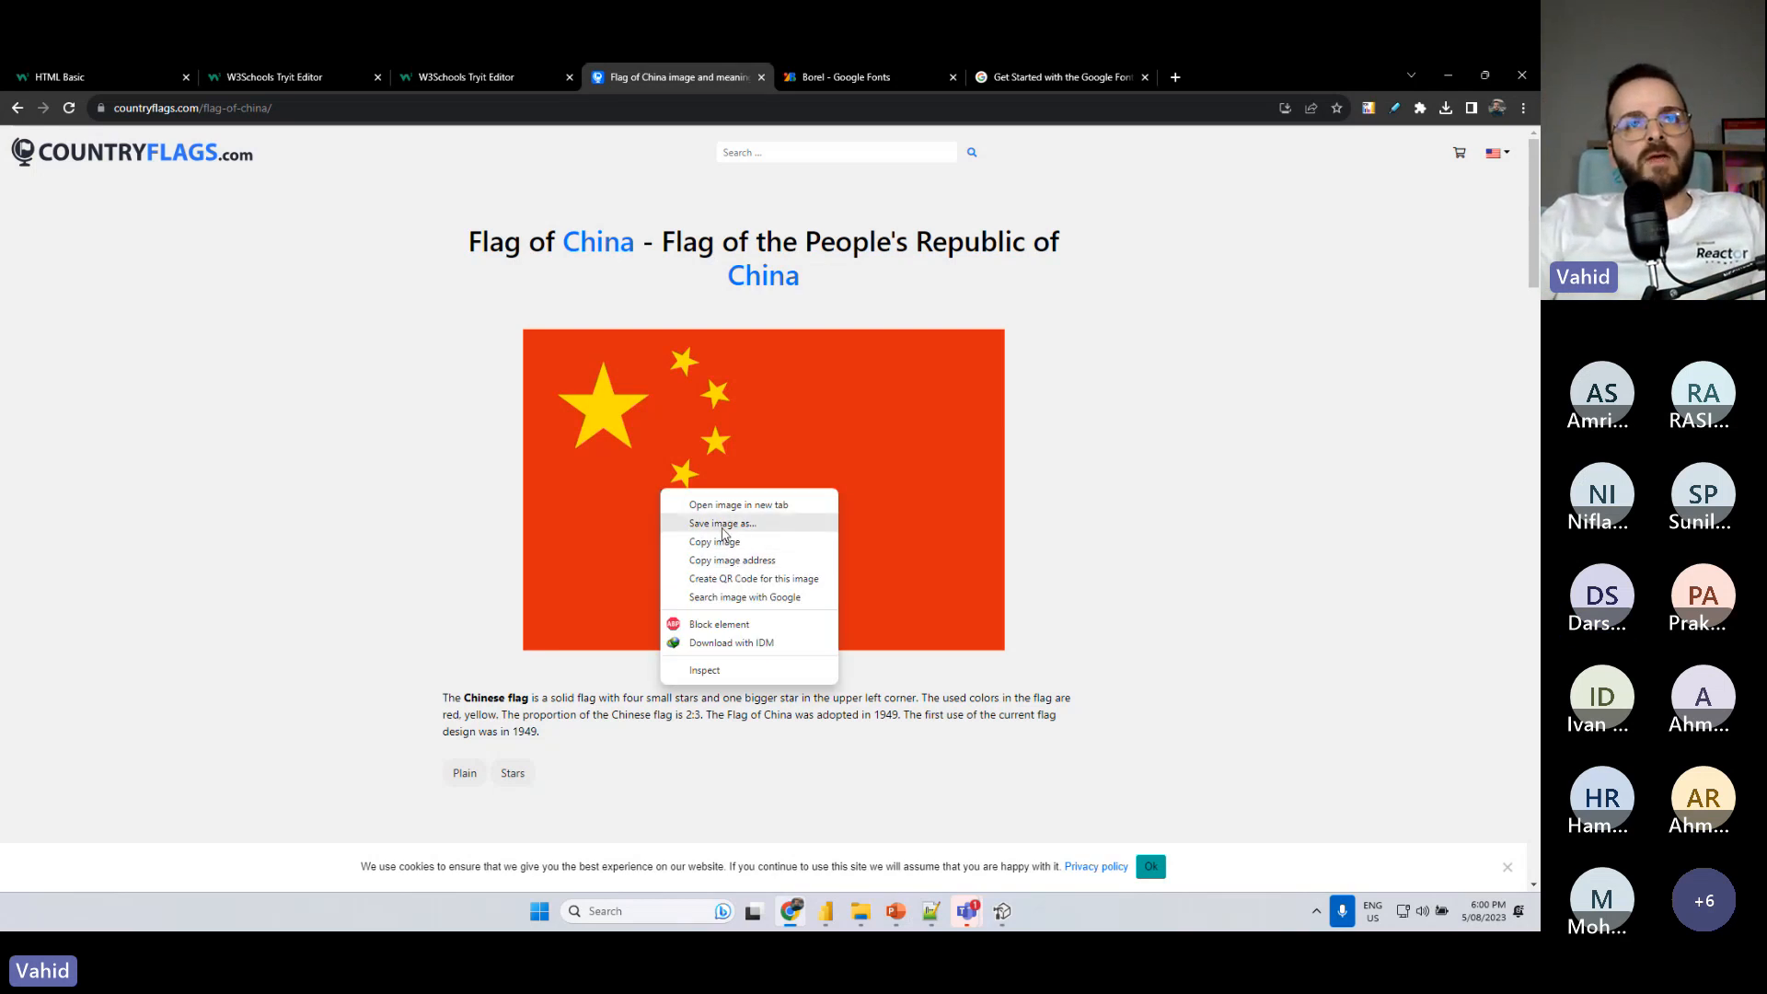
left_click(1095, 502)
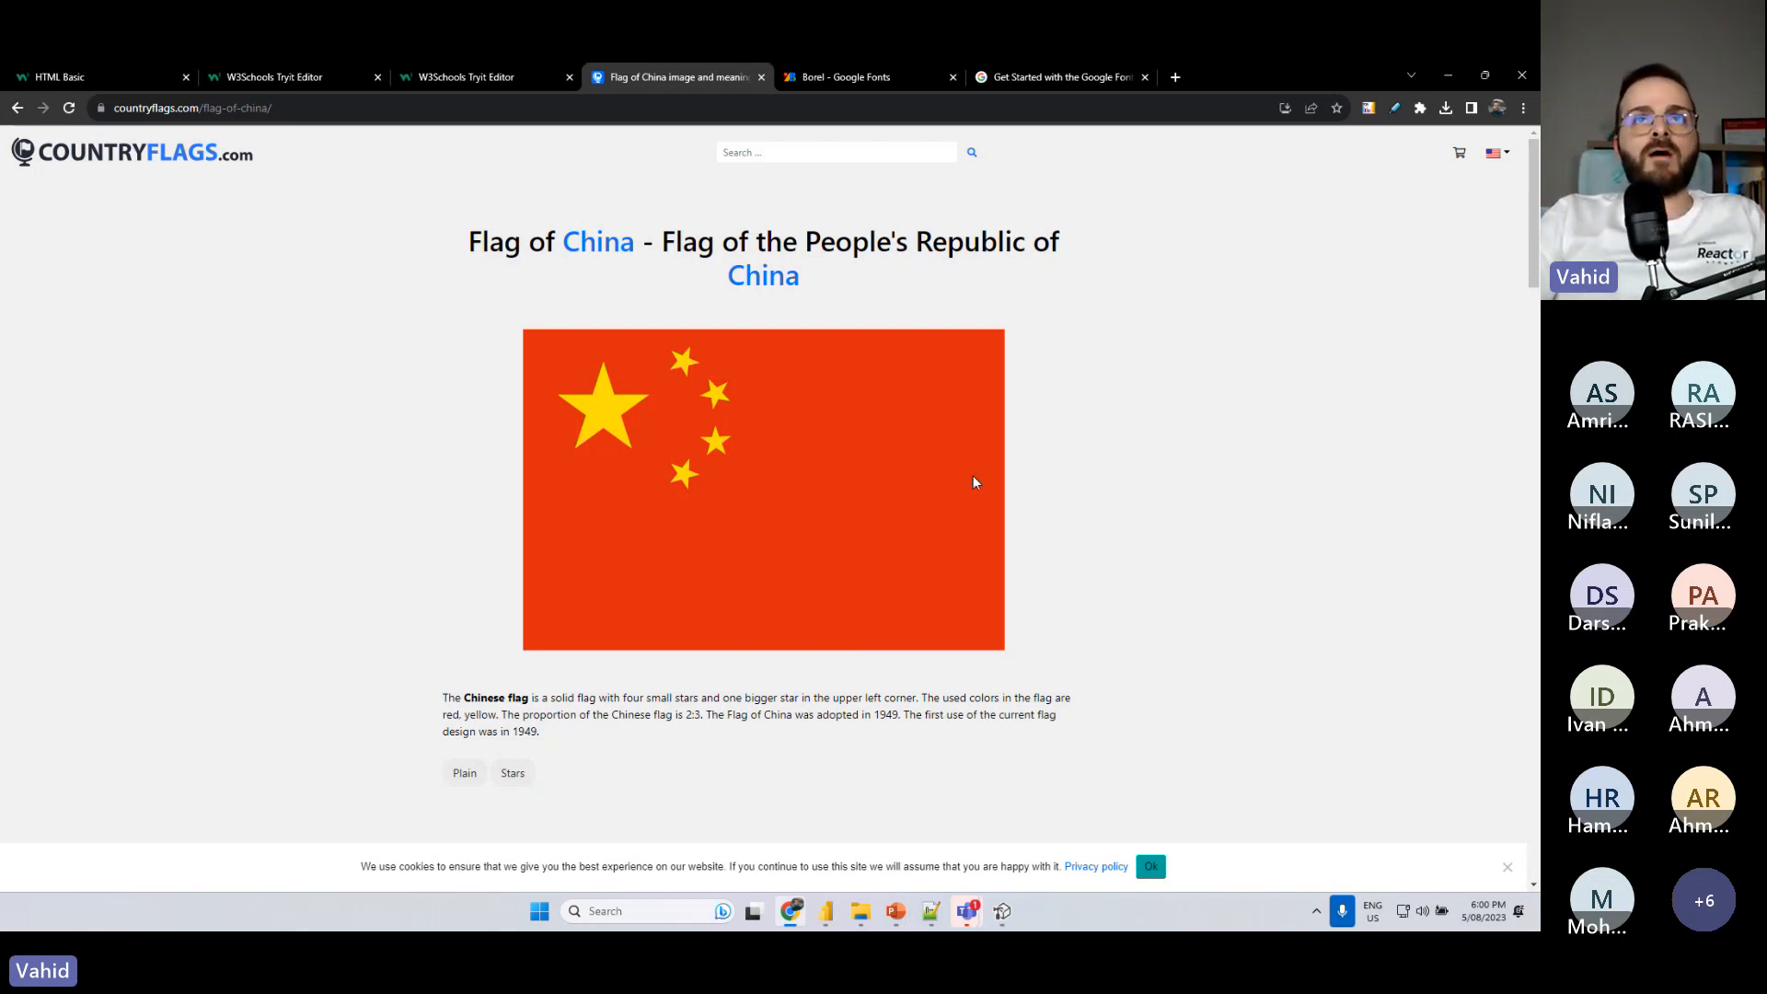
right_click(848, 457)
left_click(395, 360)
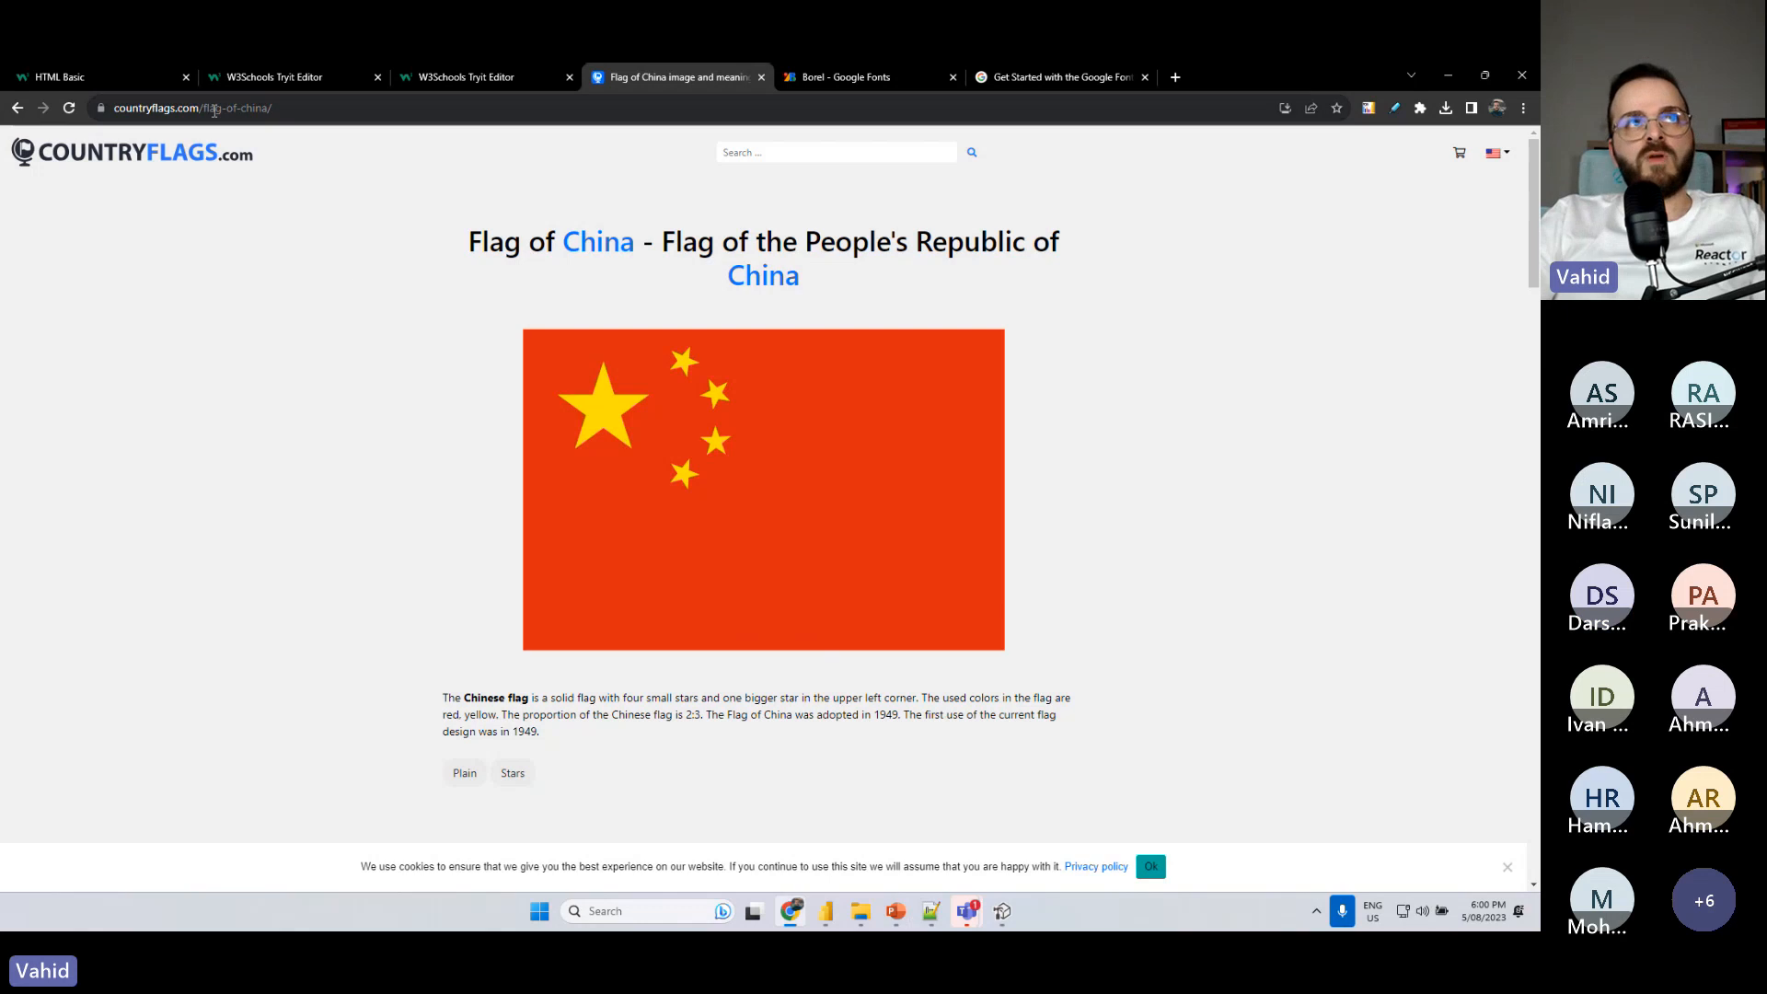
right_click(847, 423)
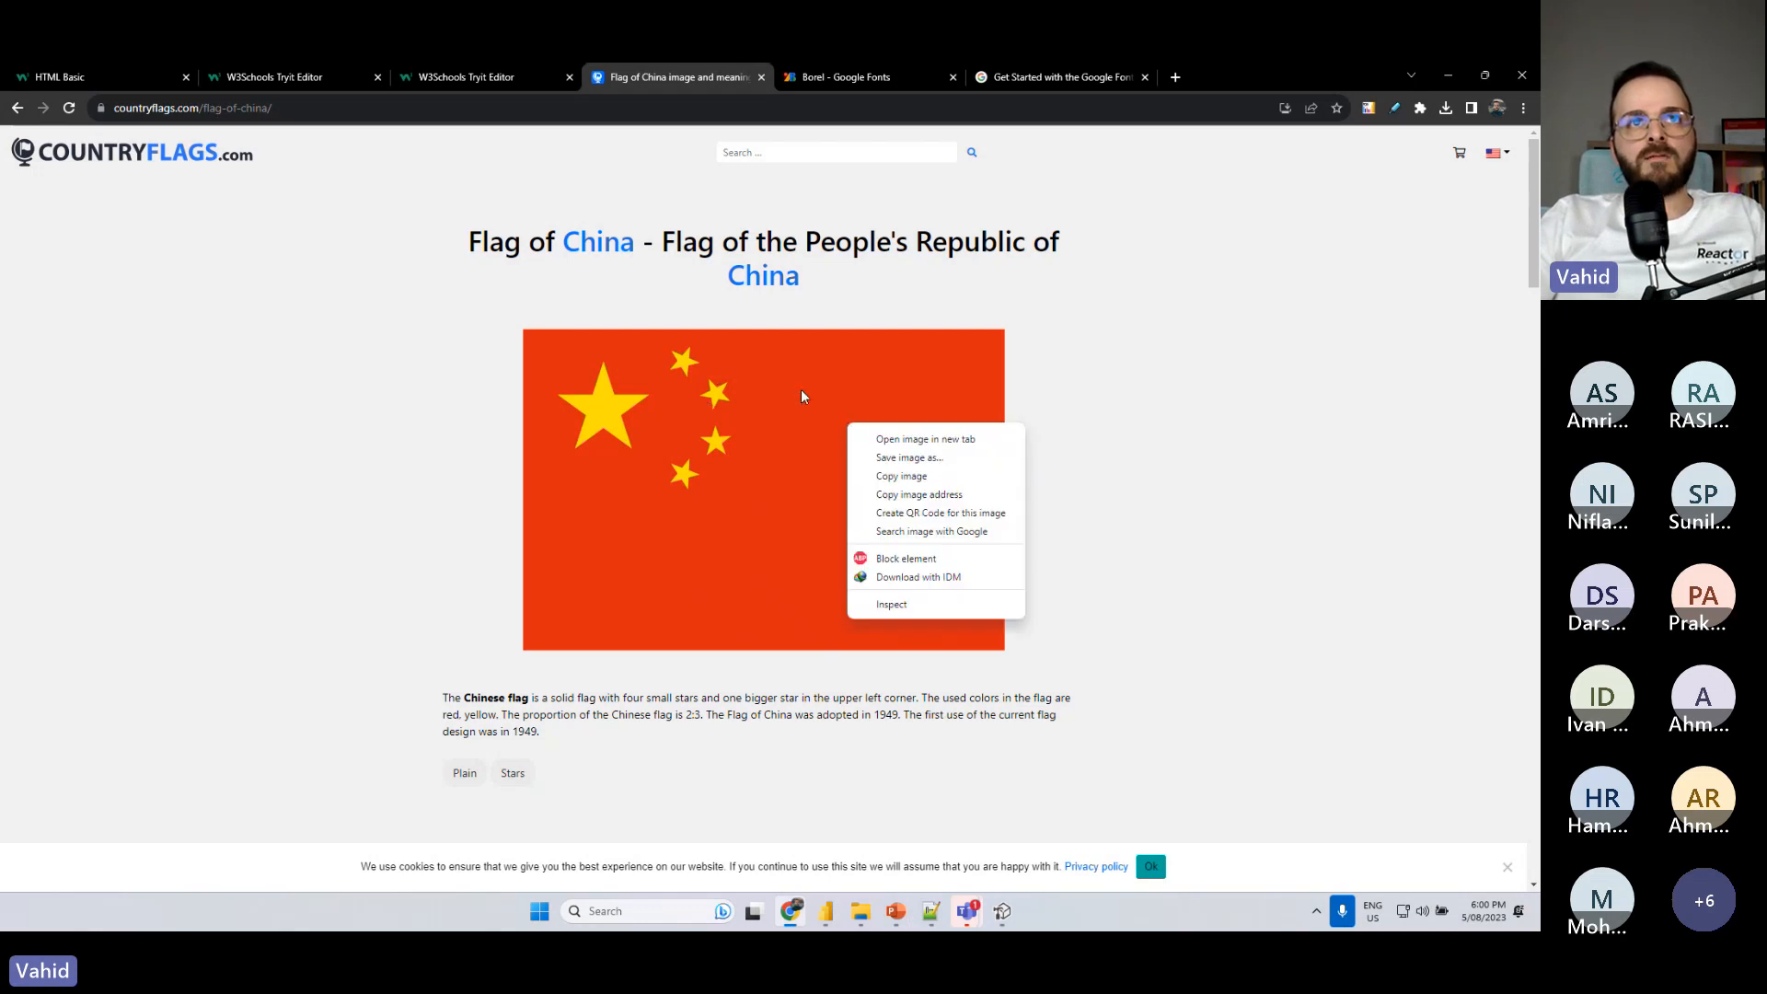
left_click(942, 496)
- Back in Power BI, paste the copied flag image URL as the img tag's src value and highlight its part up to 'china'
key("alt+Tab")
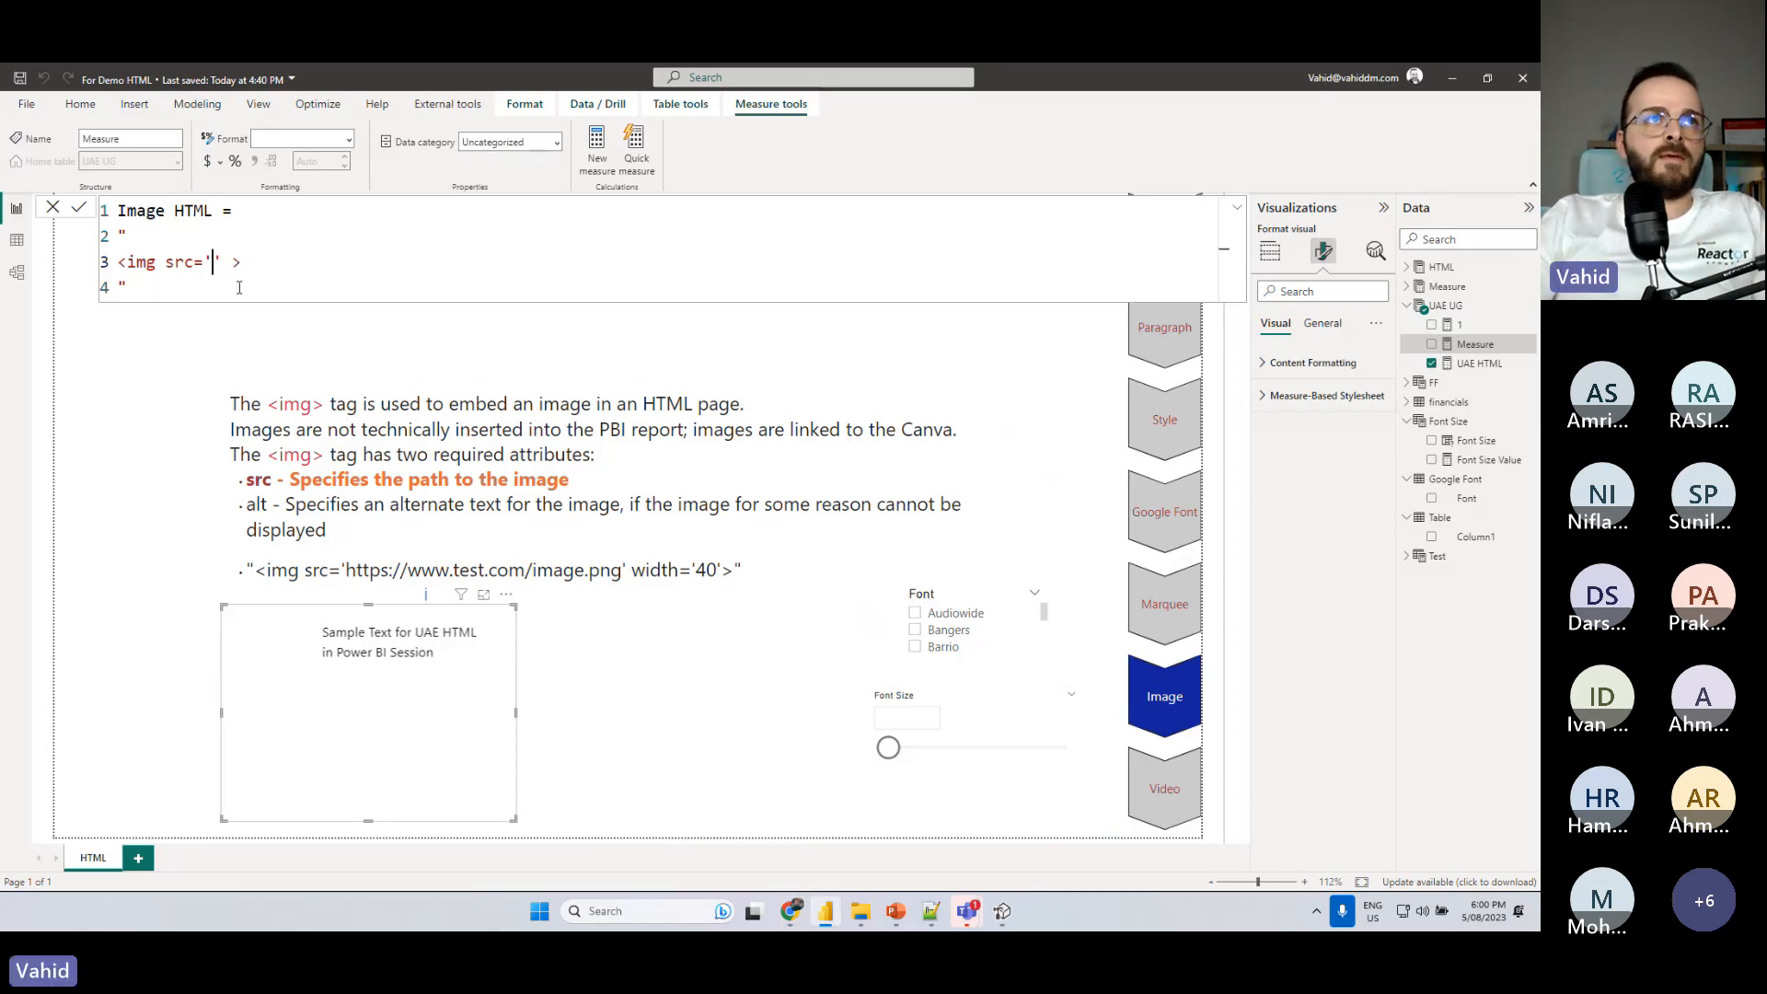
key("ctrl+v")
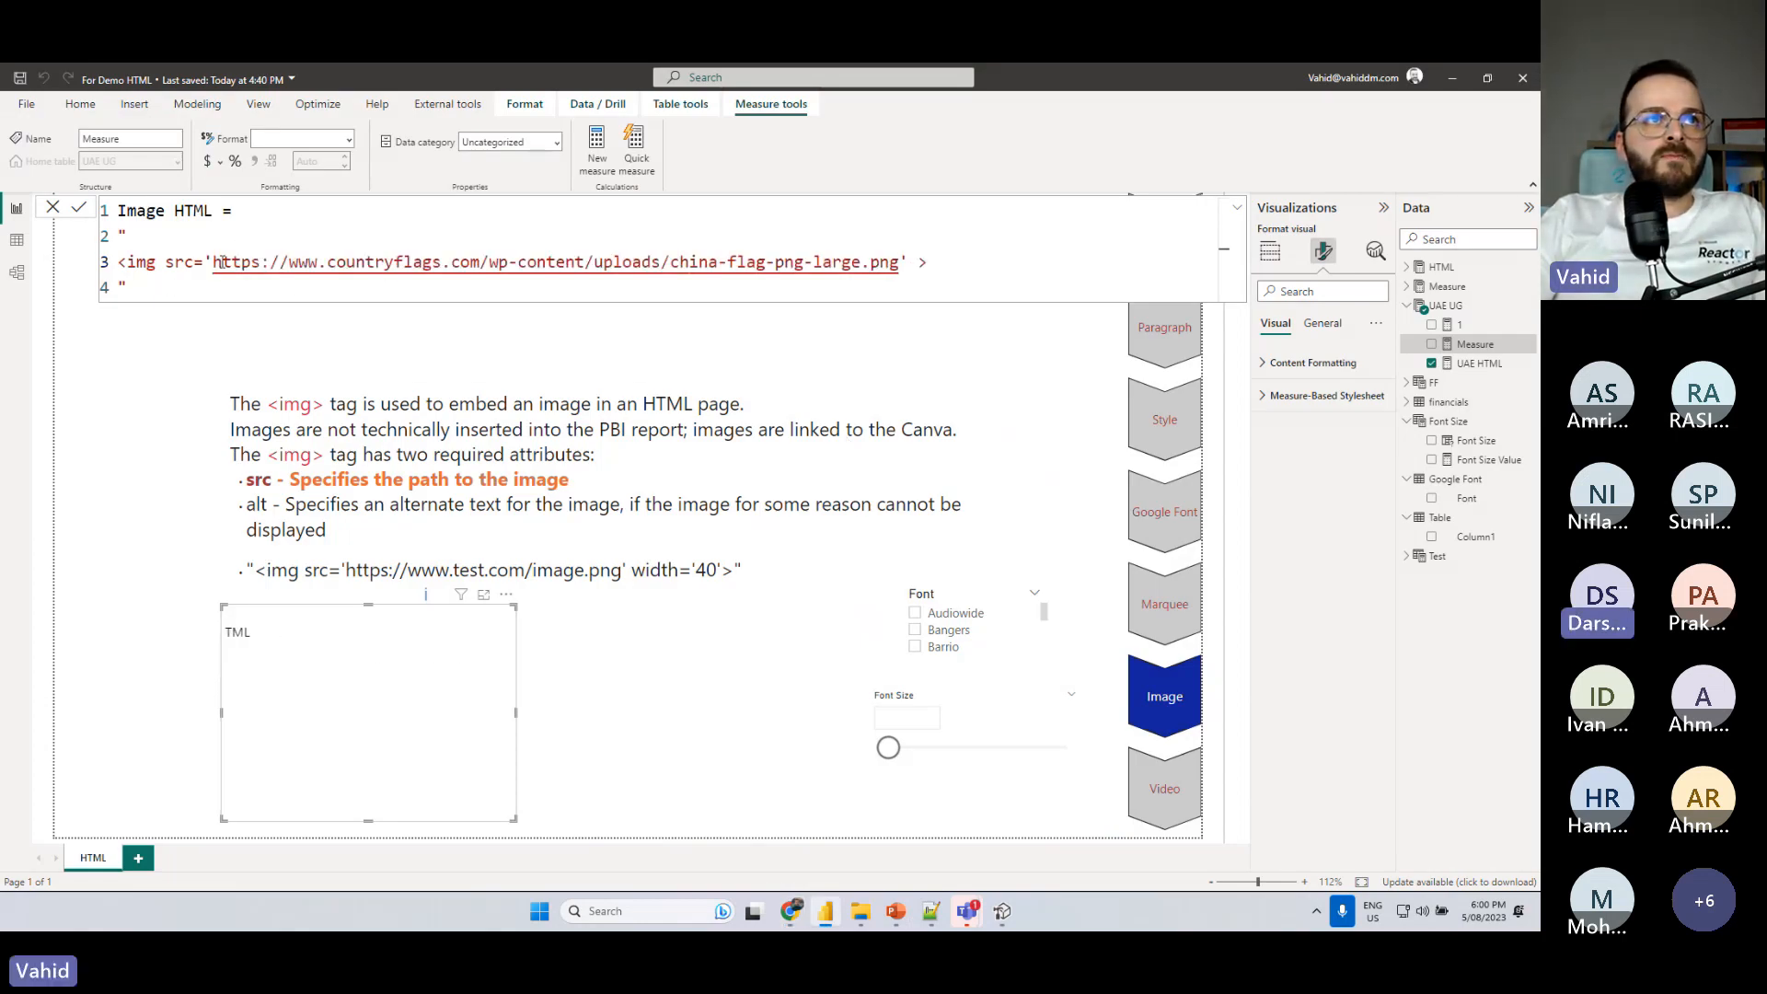
left_click_drag(215, 262, 721, 262)
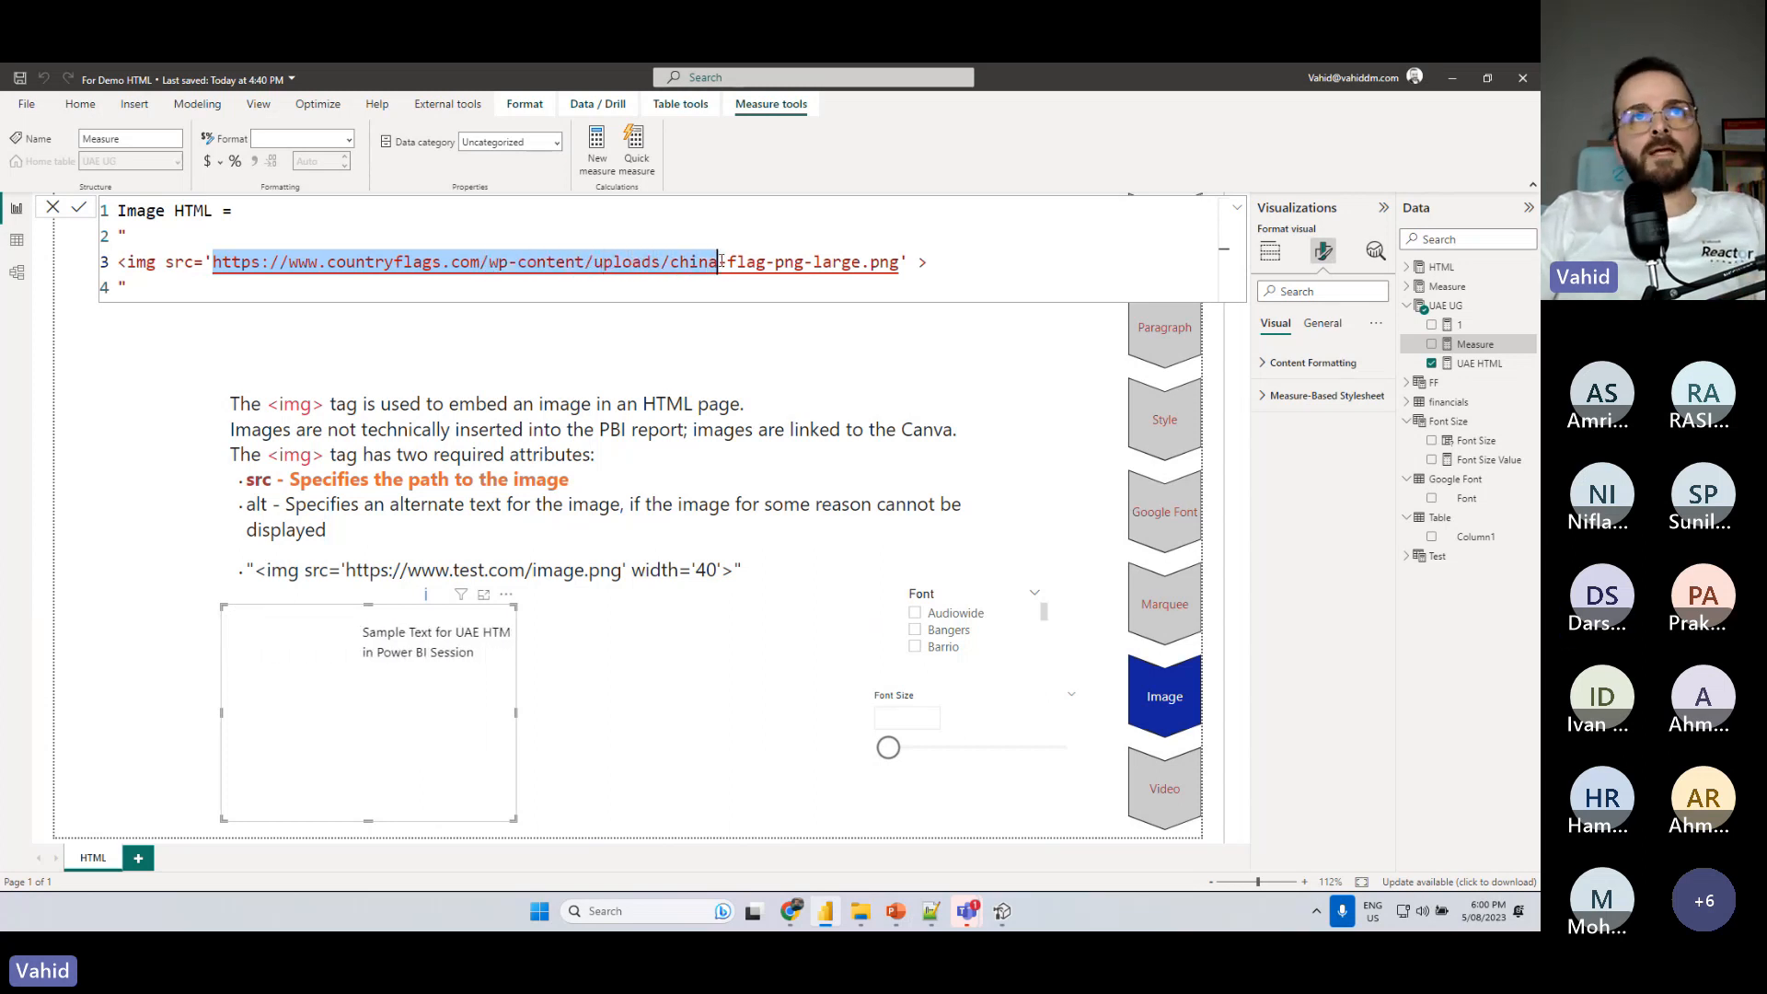
left_click(720, 263)
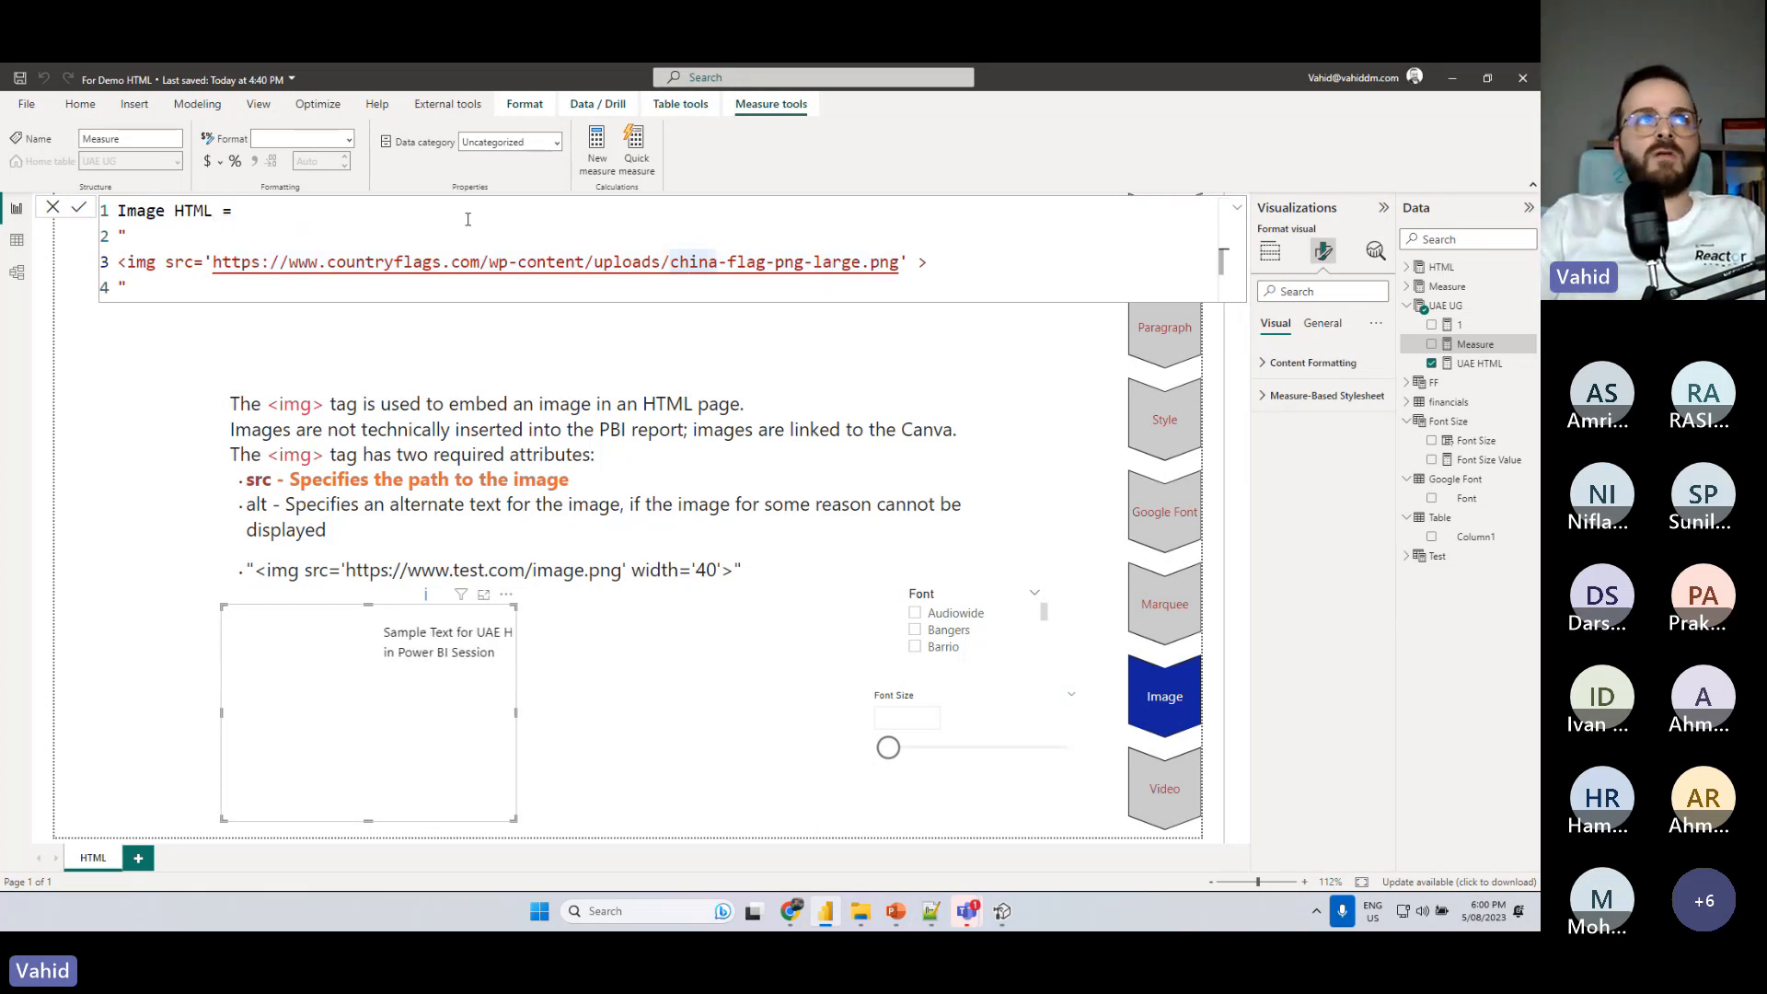
- Commit the Image HTML measure and display it as the value of a new HTML Content visual on the report page
left_click(78, 206)
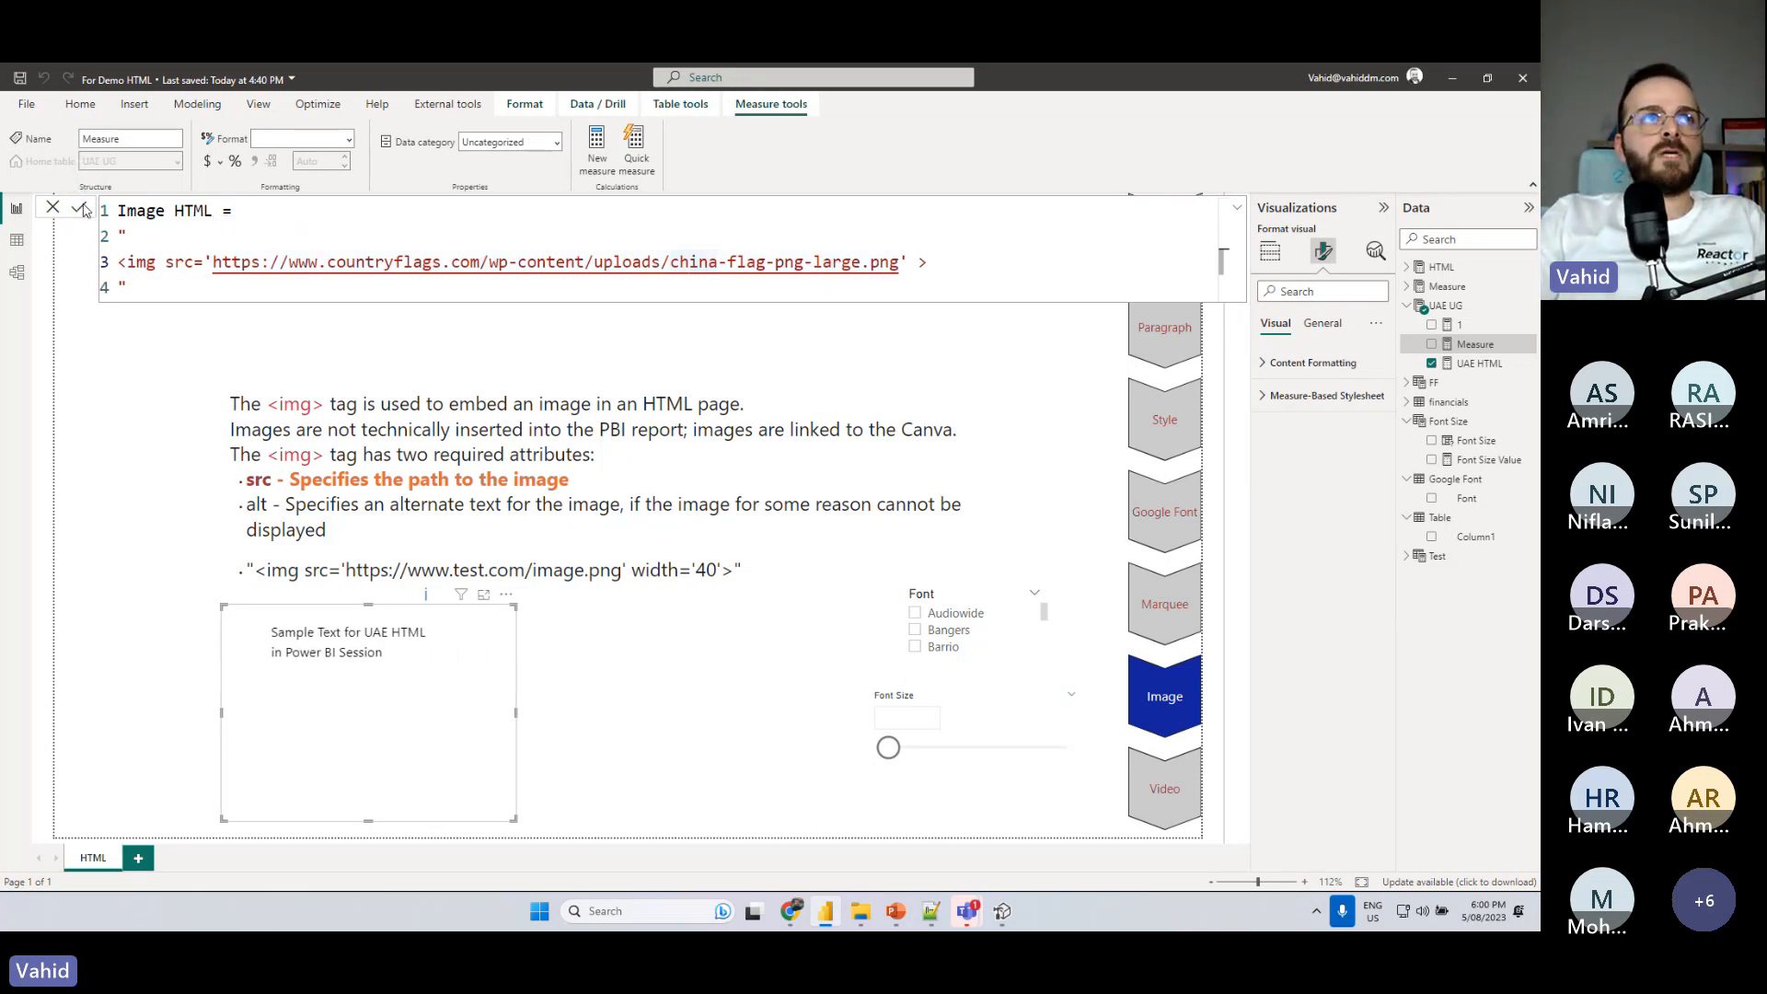
left_click(89, 406)
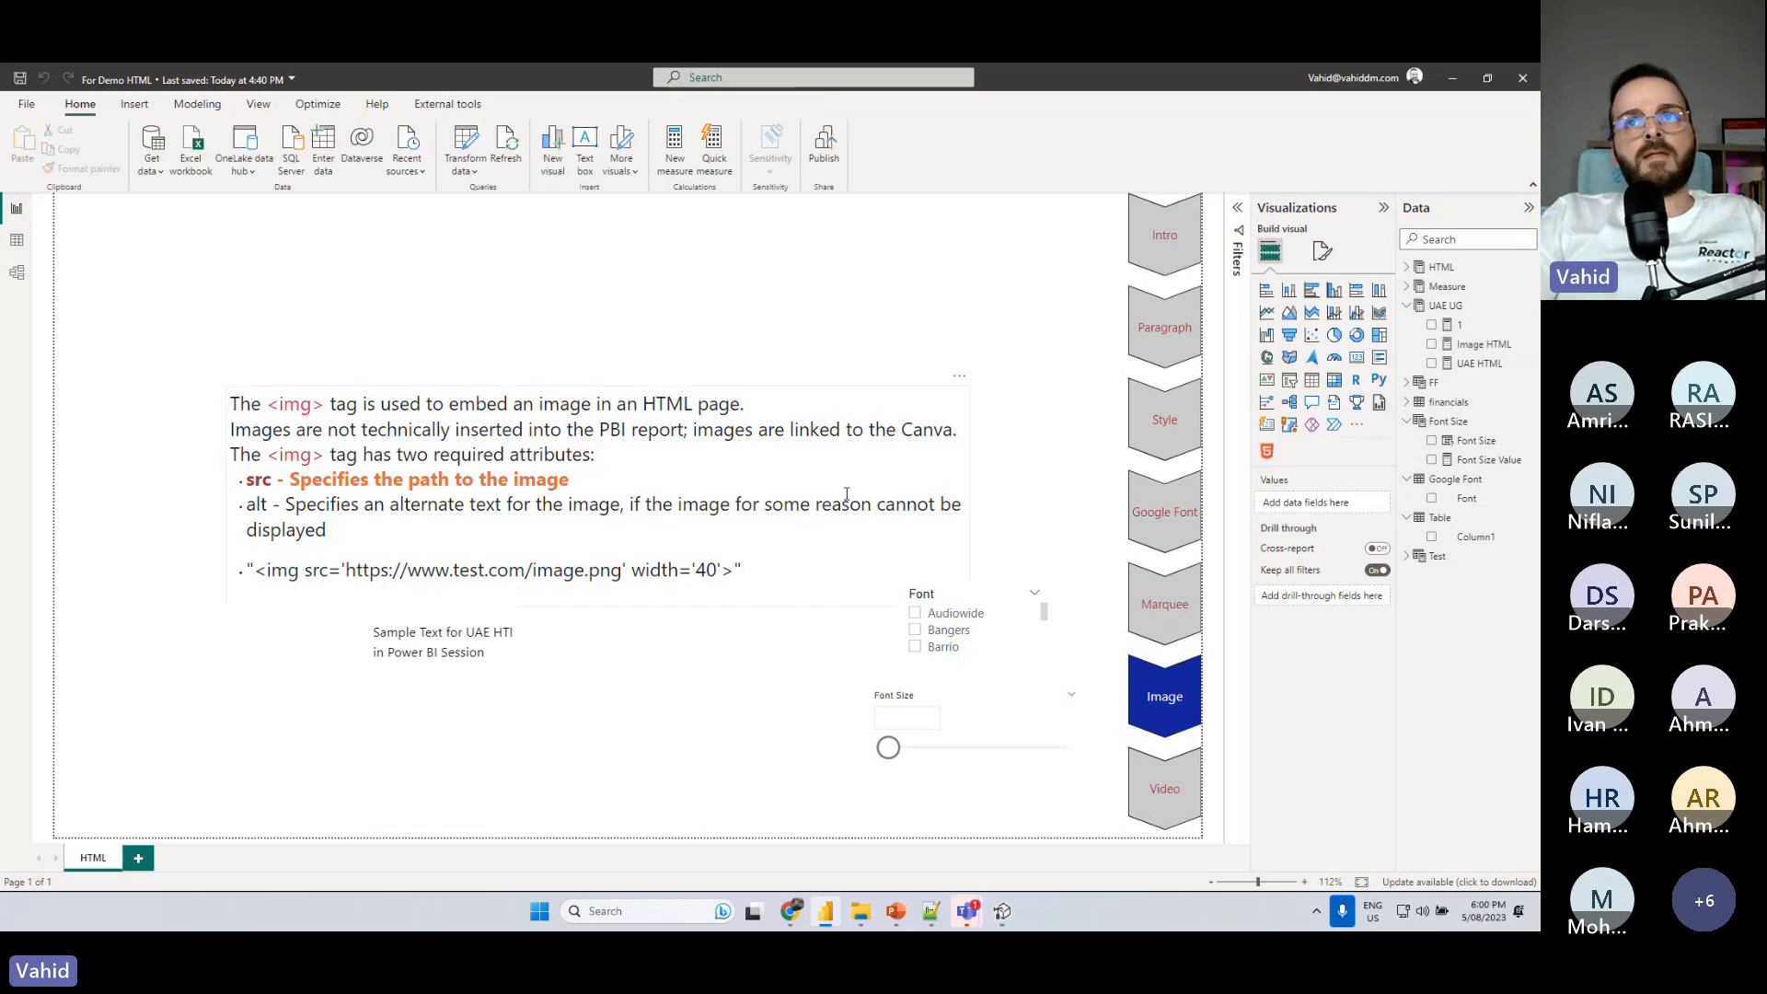
left_click(1270, 453)
left_click_drag(411, 298, 665, 299)
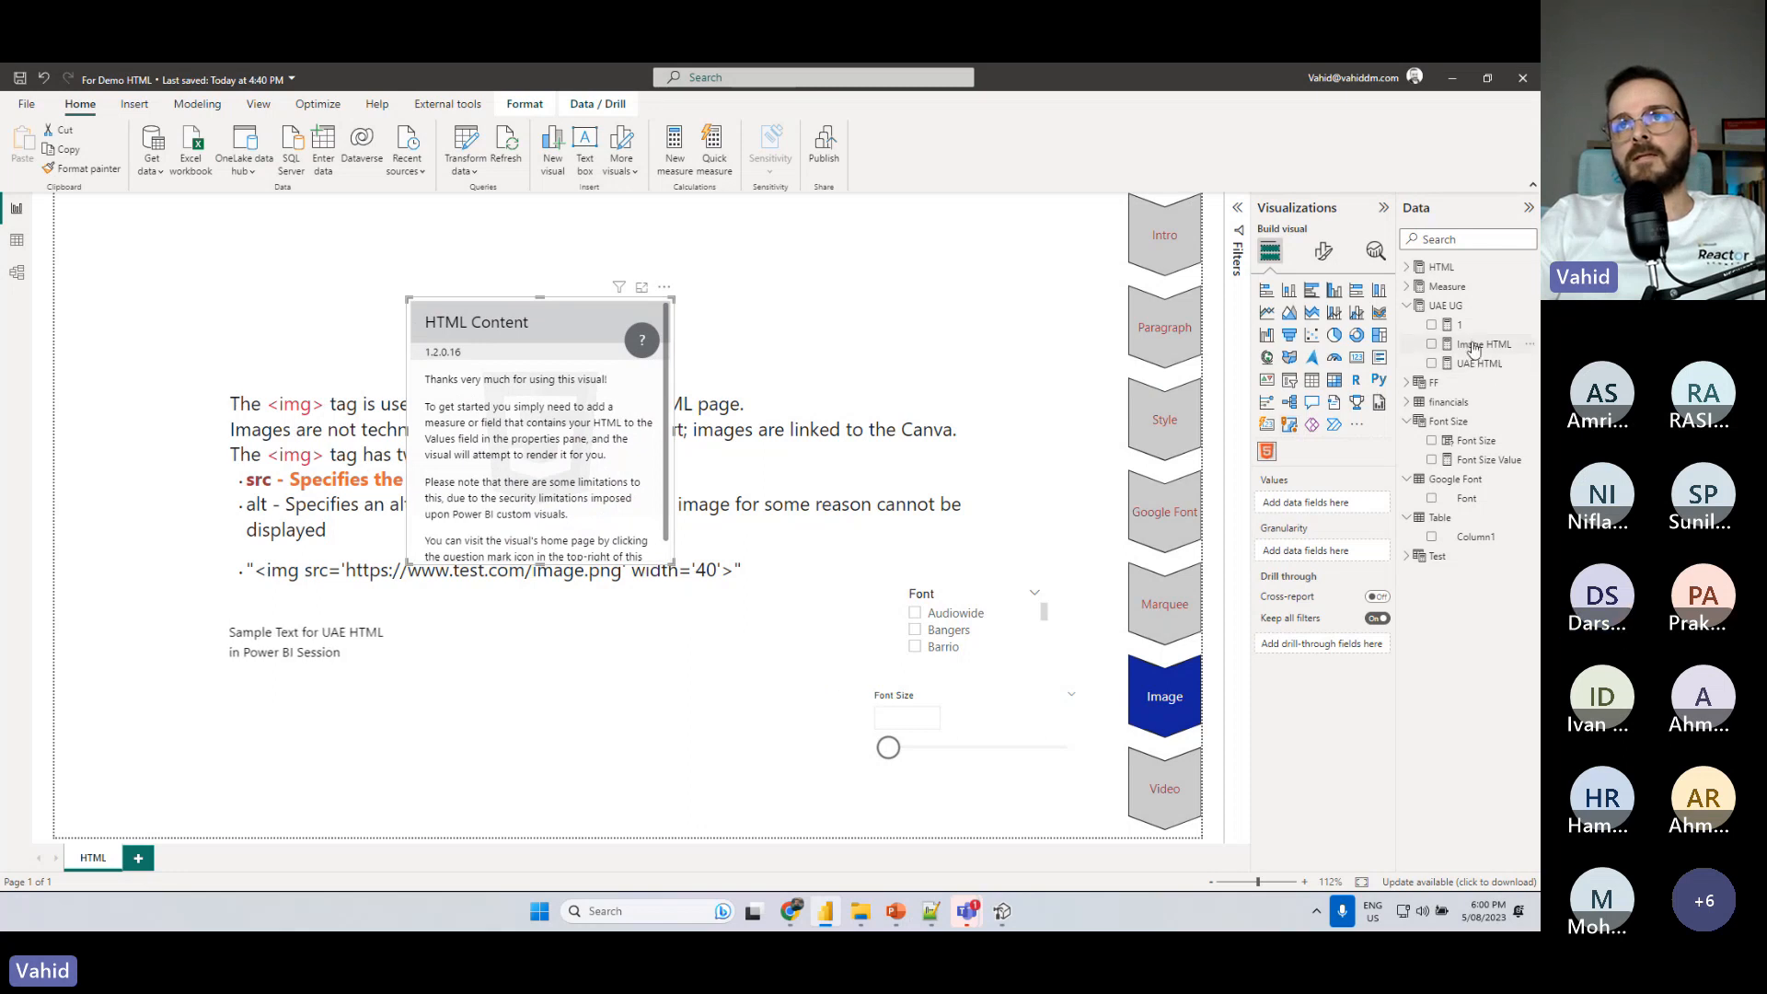
left_click_drag(1474, 347, 1325, 504)
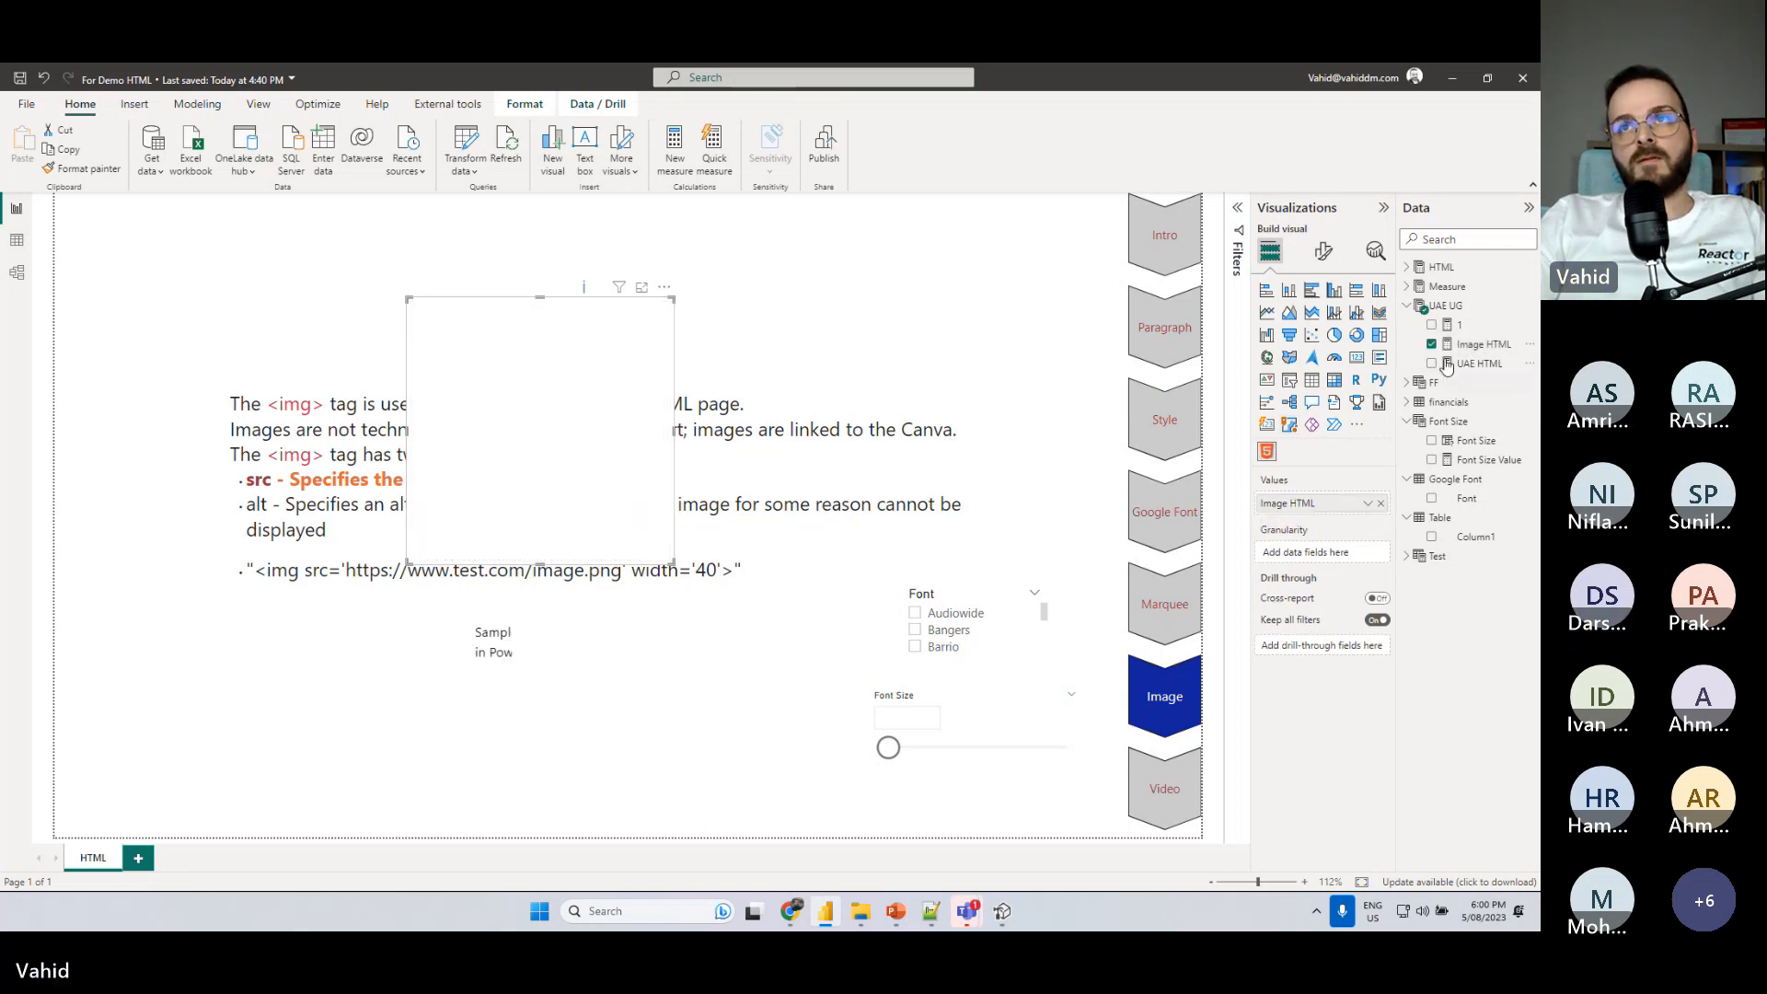
- Enlarge the visual with the flag of China and move it to the lower-left corner of the report page
left_click(1477, 344)
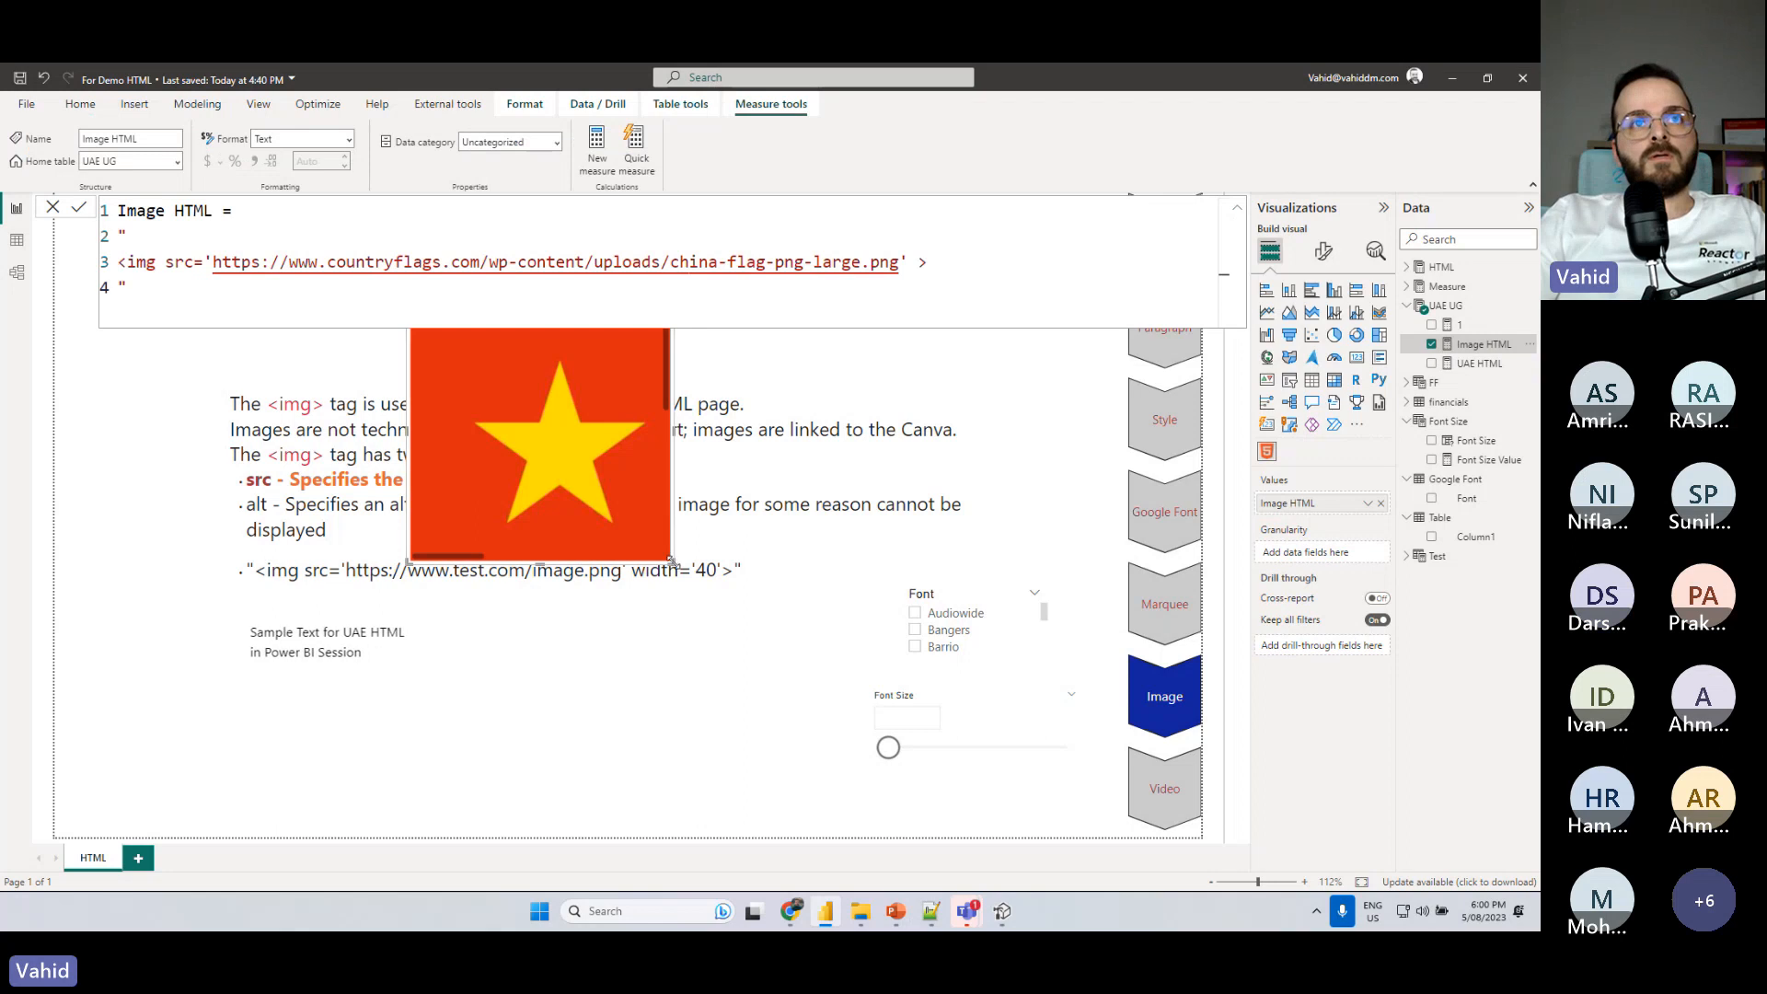
left_click_drag(672, 559, 783, 618)
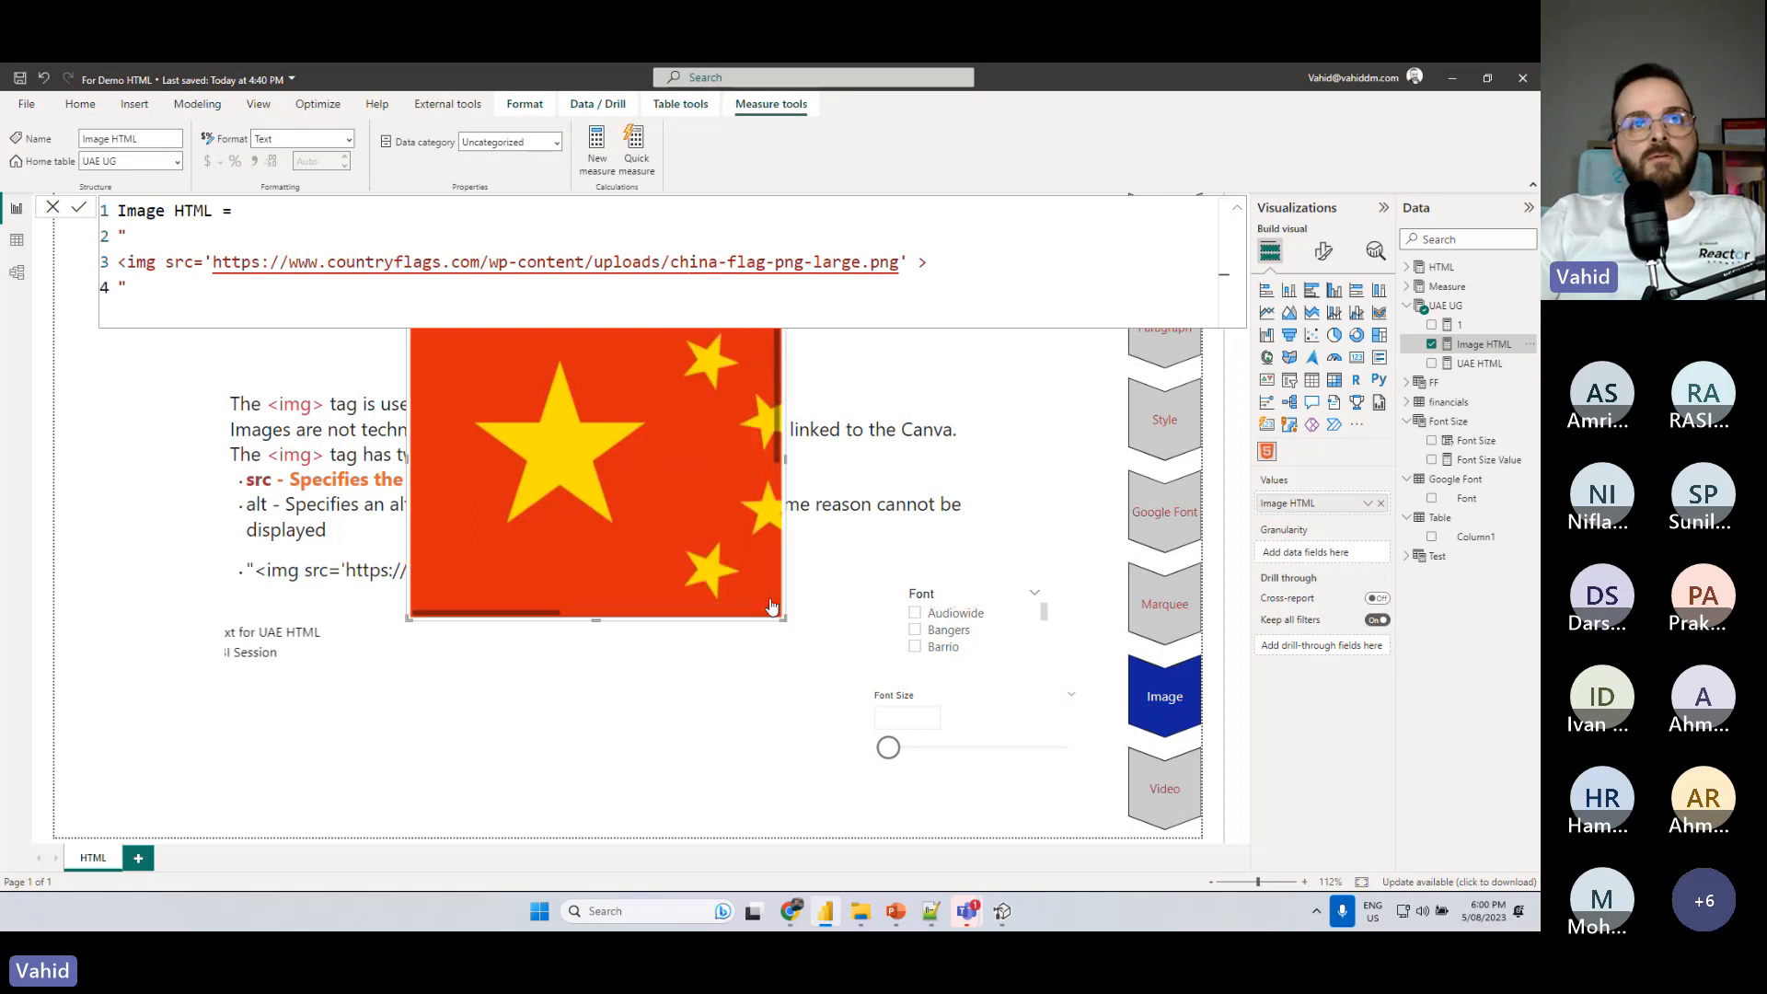
left_click(908, 264)
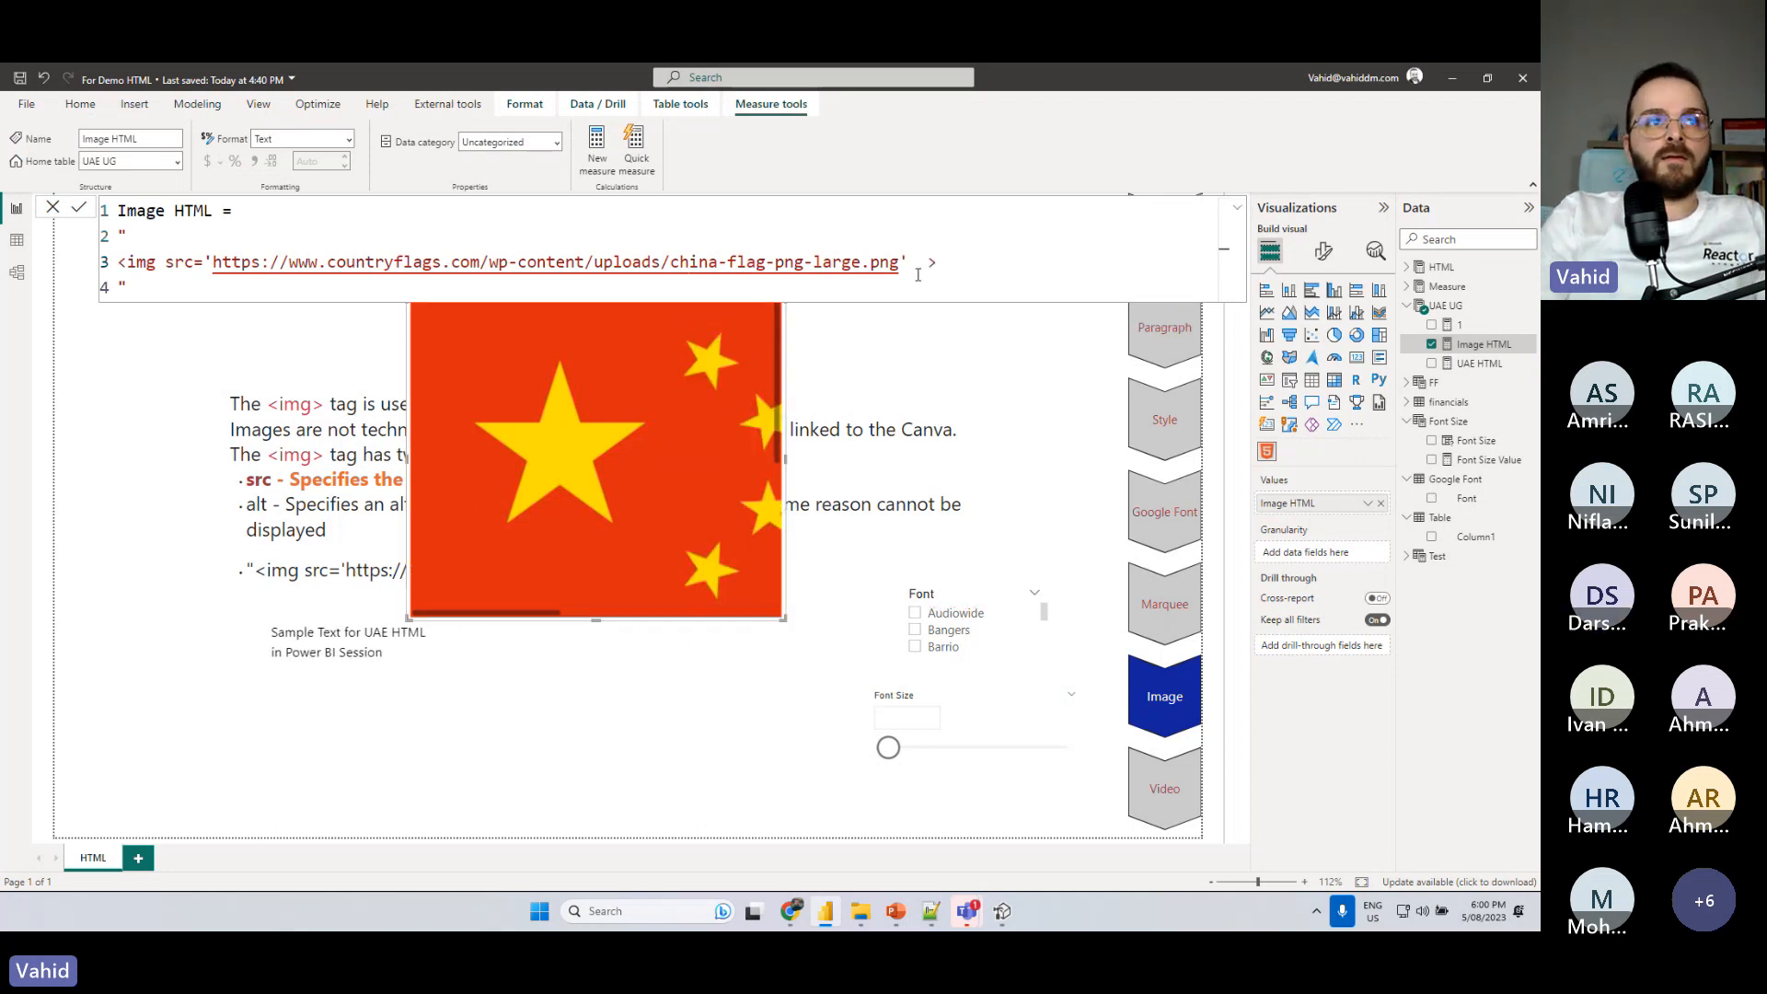
left_click(981, 362)
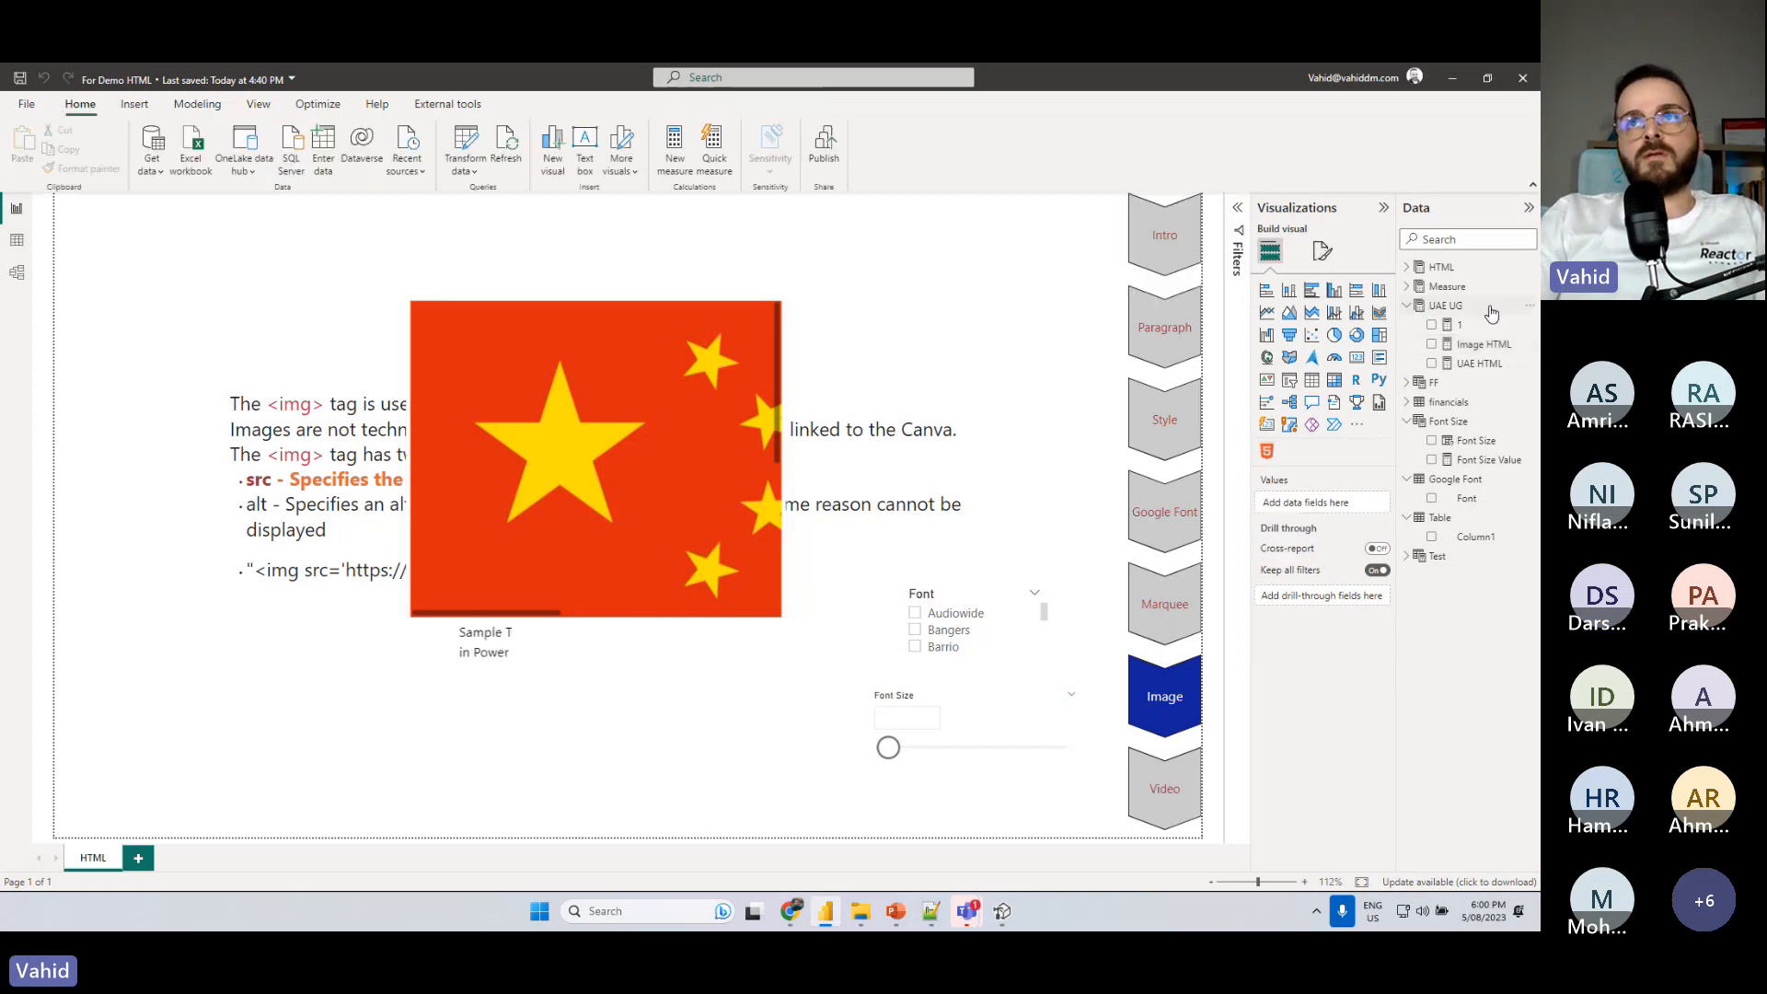
left_click_drag(776, 292, 465, 499)
- Add a width attribute of '45' to the img tag in the Image HTML measure and commit it
left_click(1482, 344)
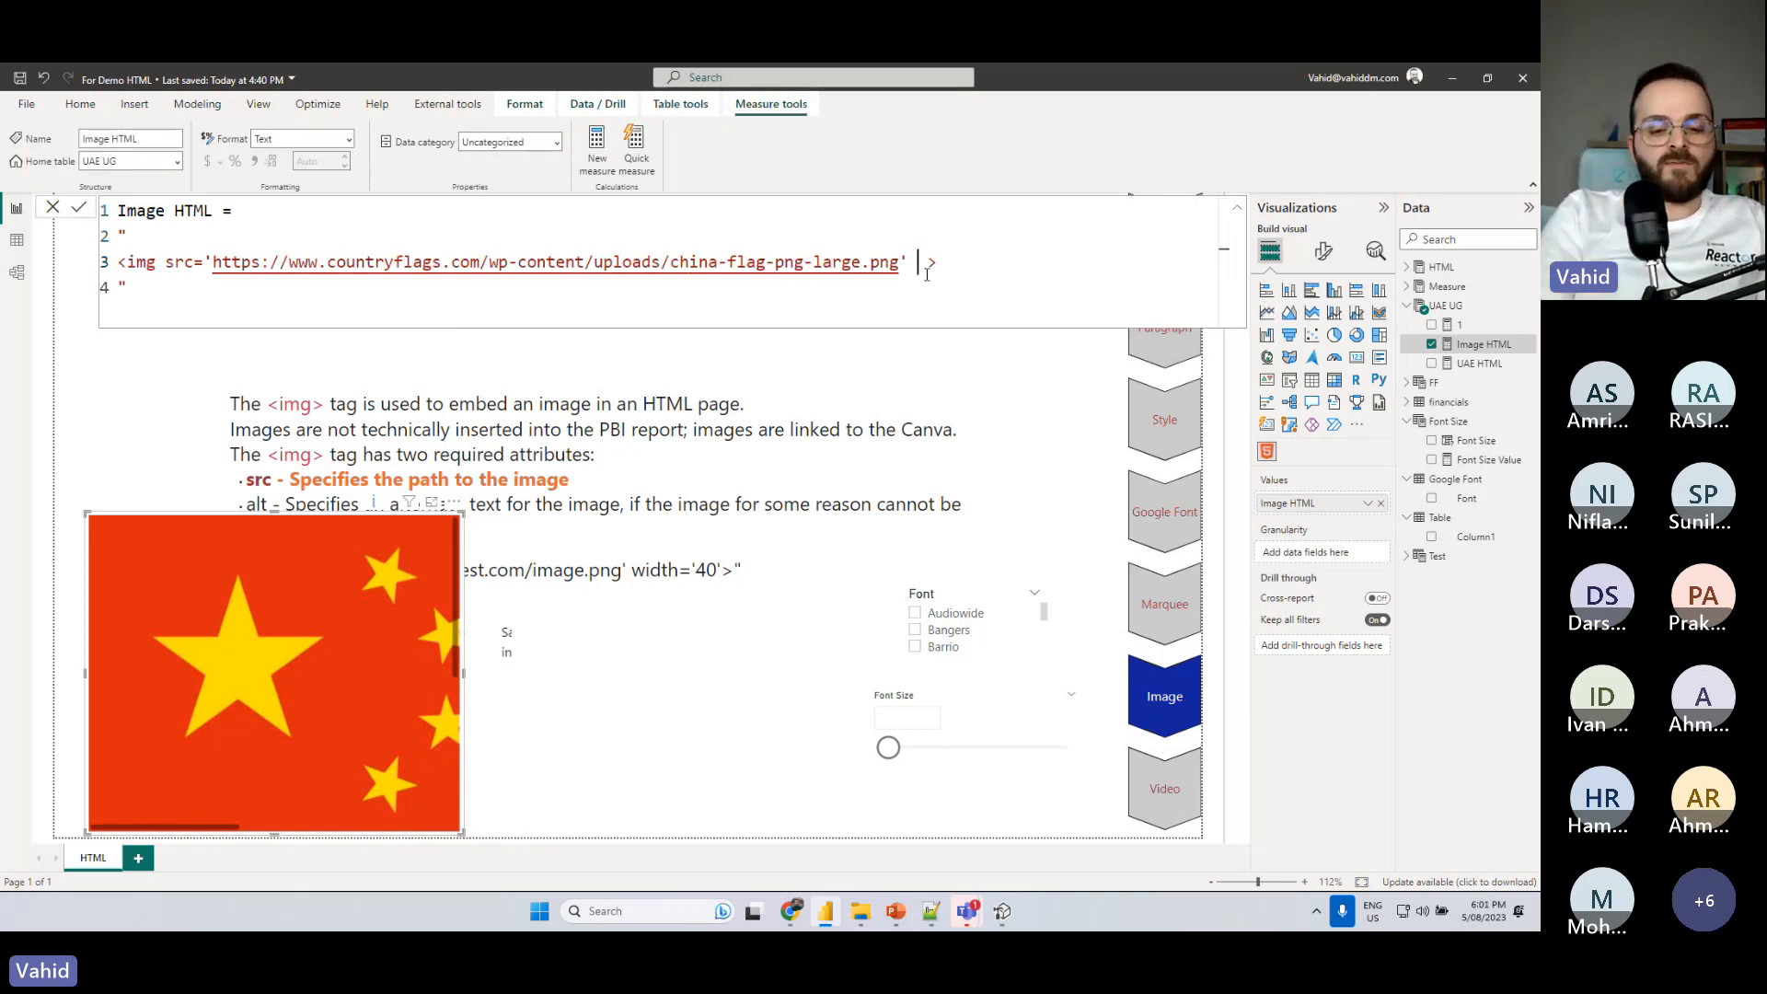
type("widtg")
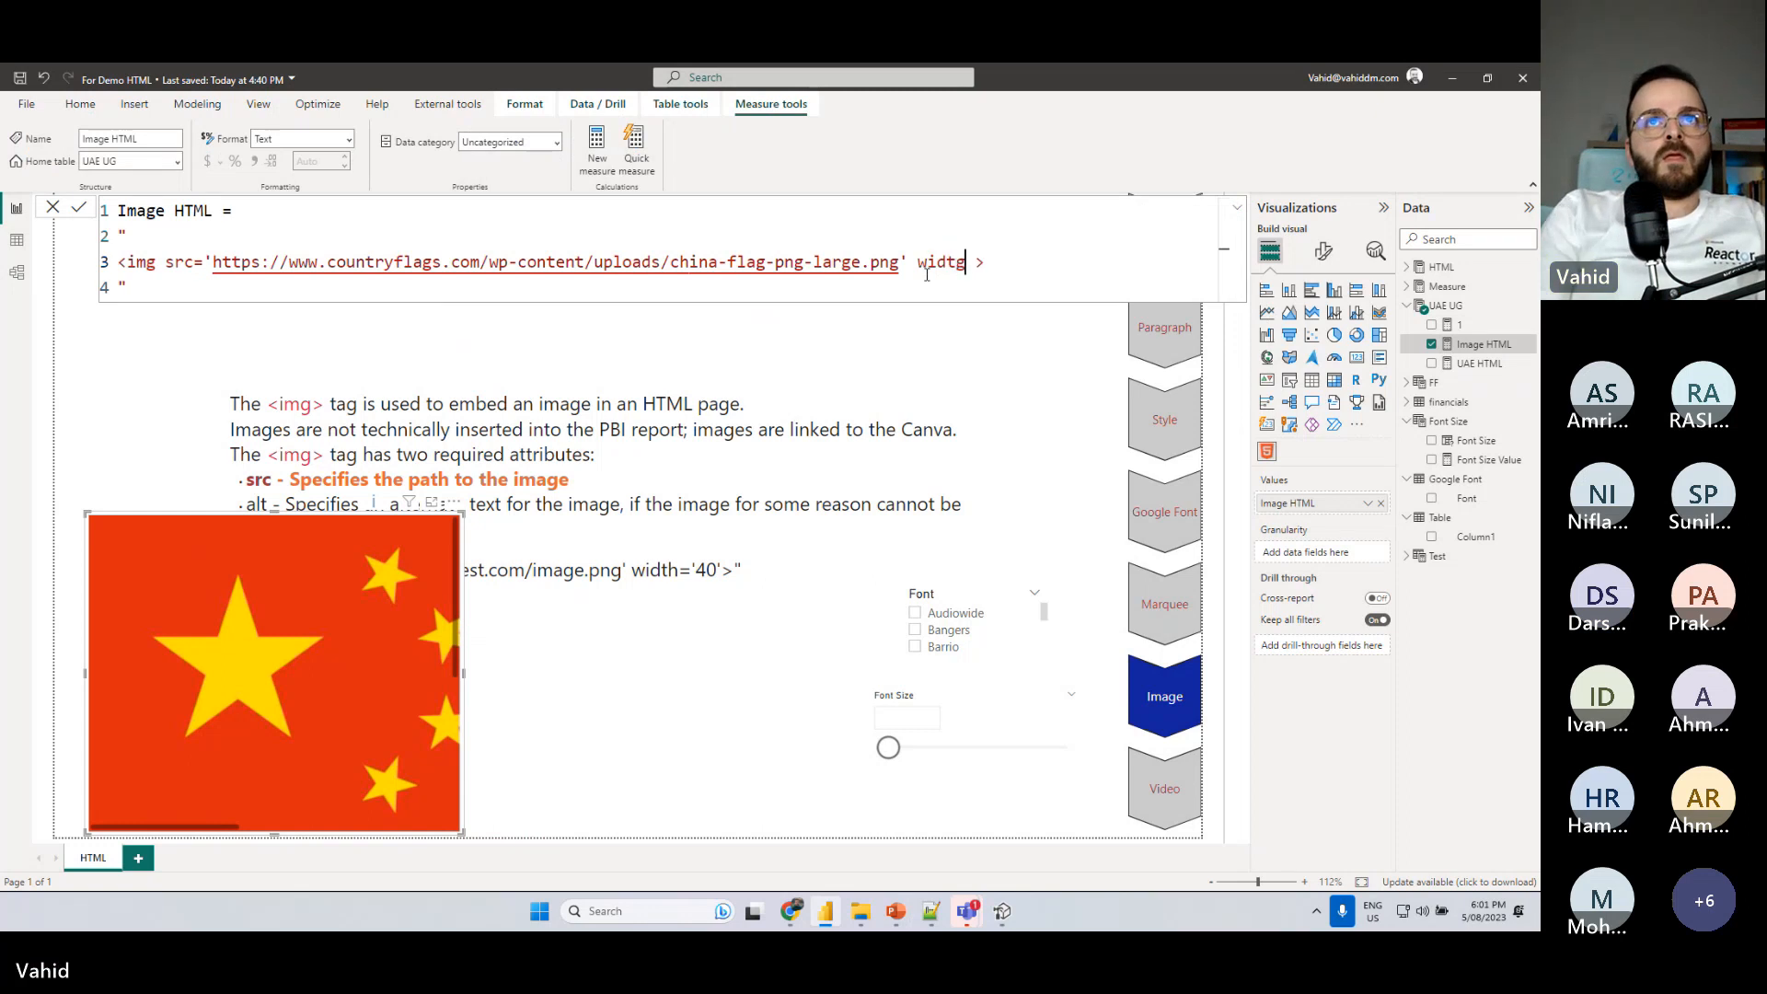
key("BackSpace")
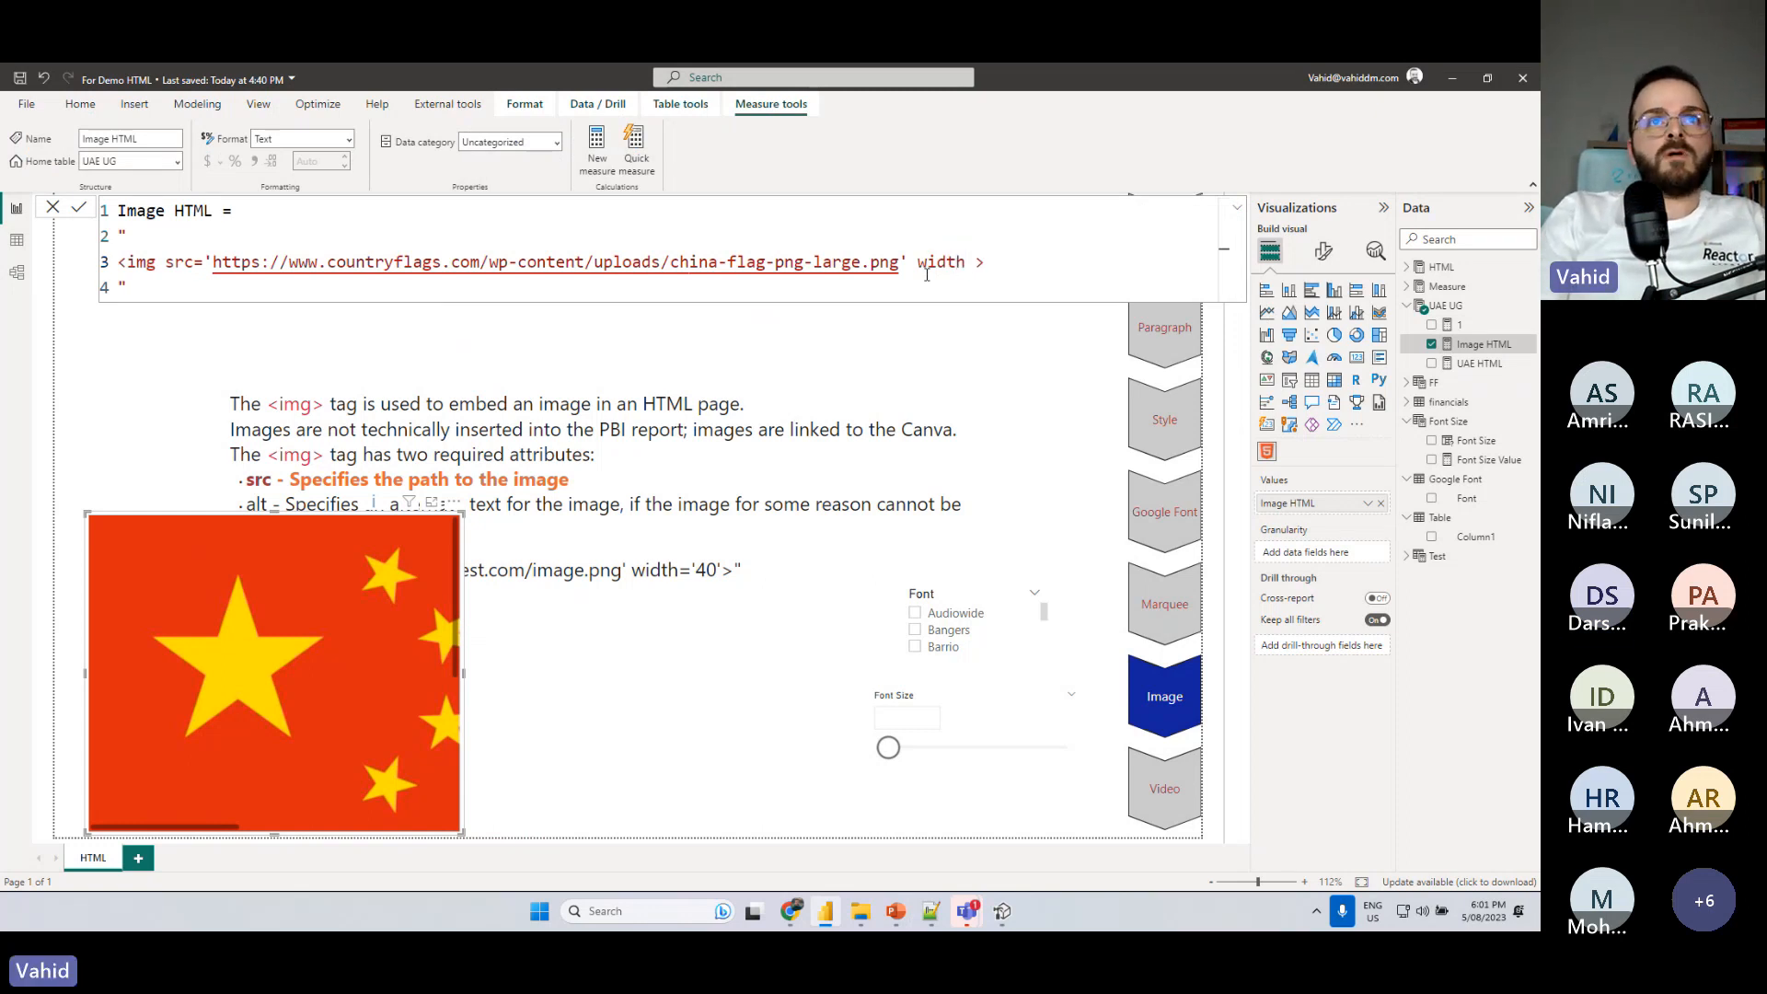
type("'45")
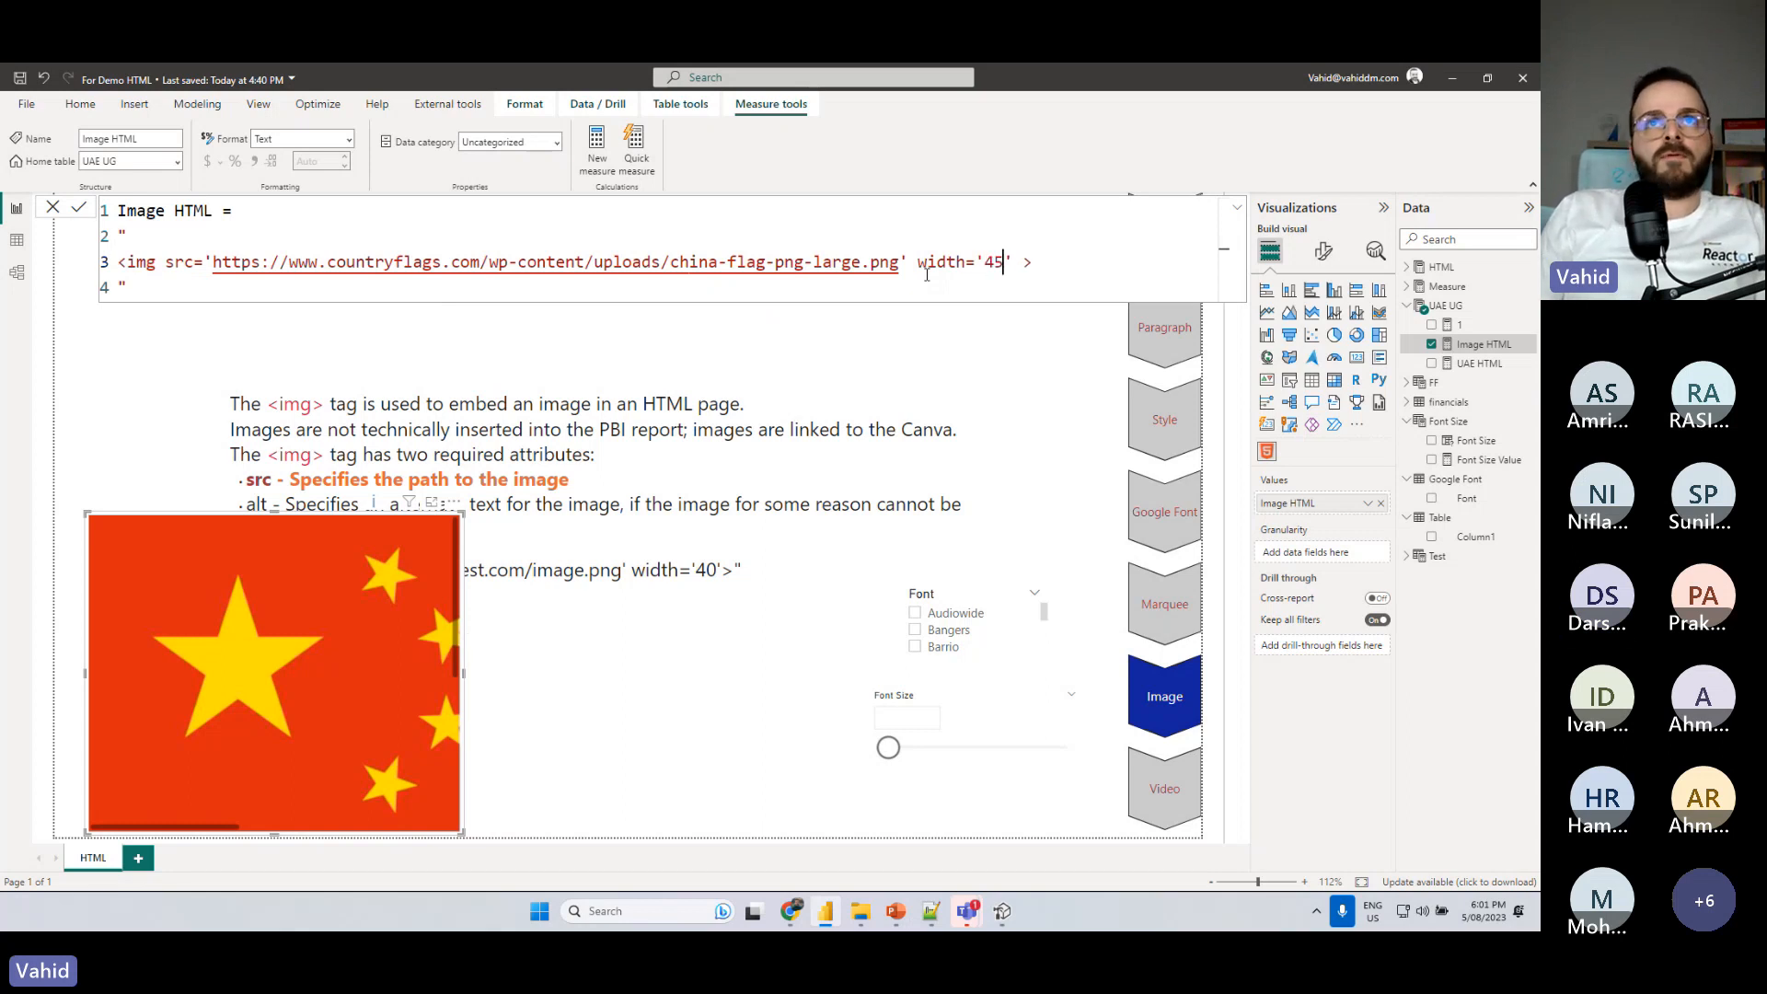
key("Return")
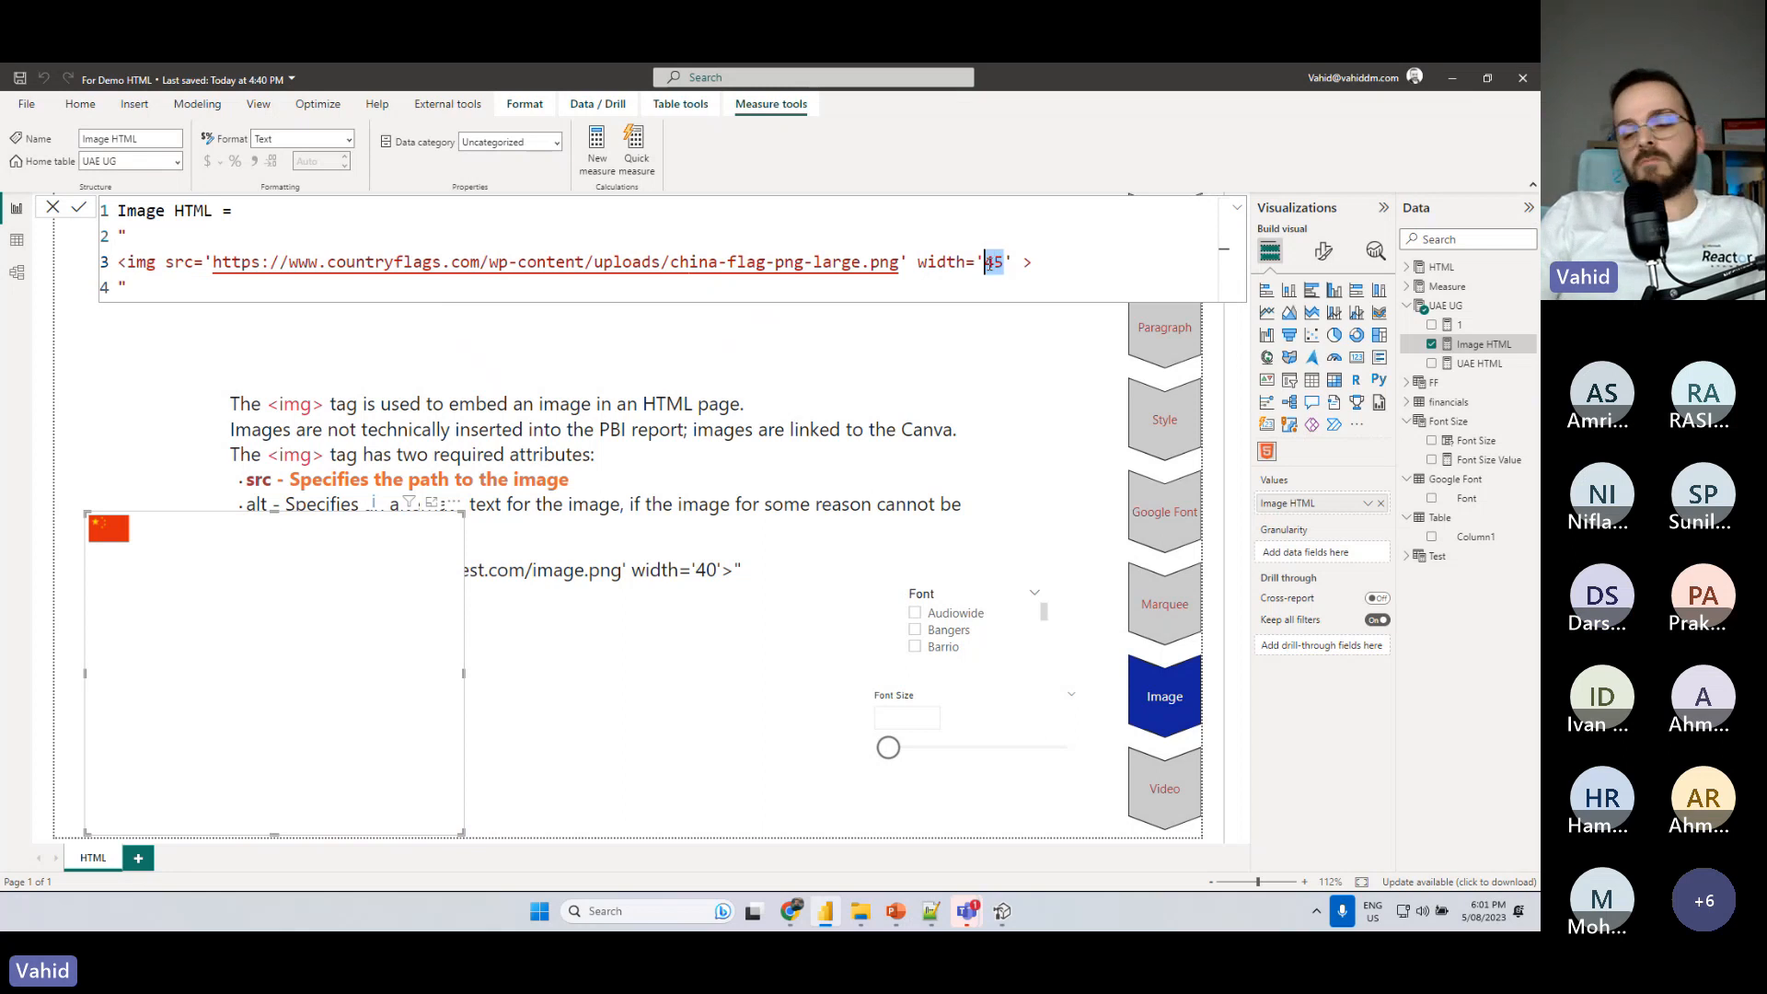
- Set the img width in the Image HTML measure to 100, commit it, and remove the flag visual from the page
type("00")
key("Return")
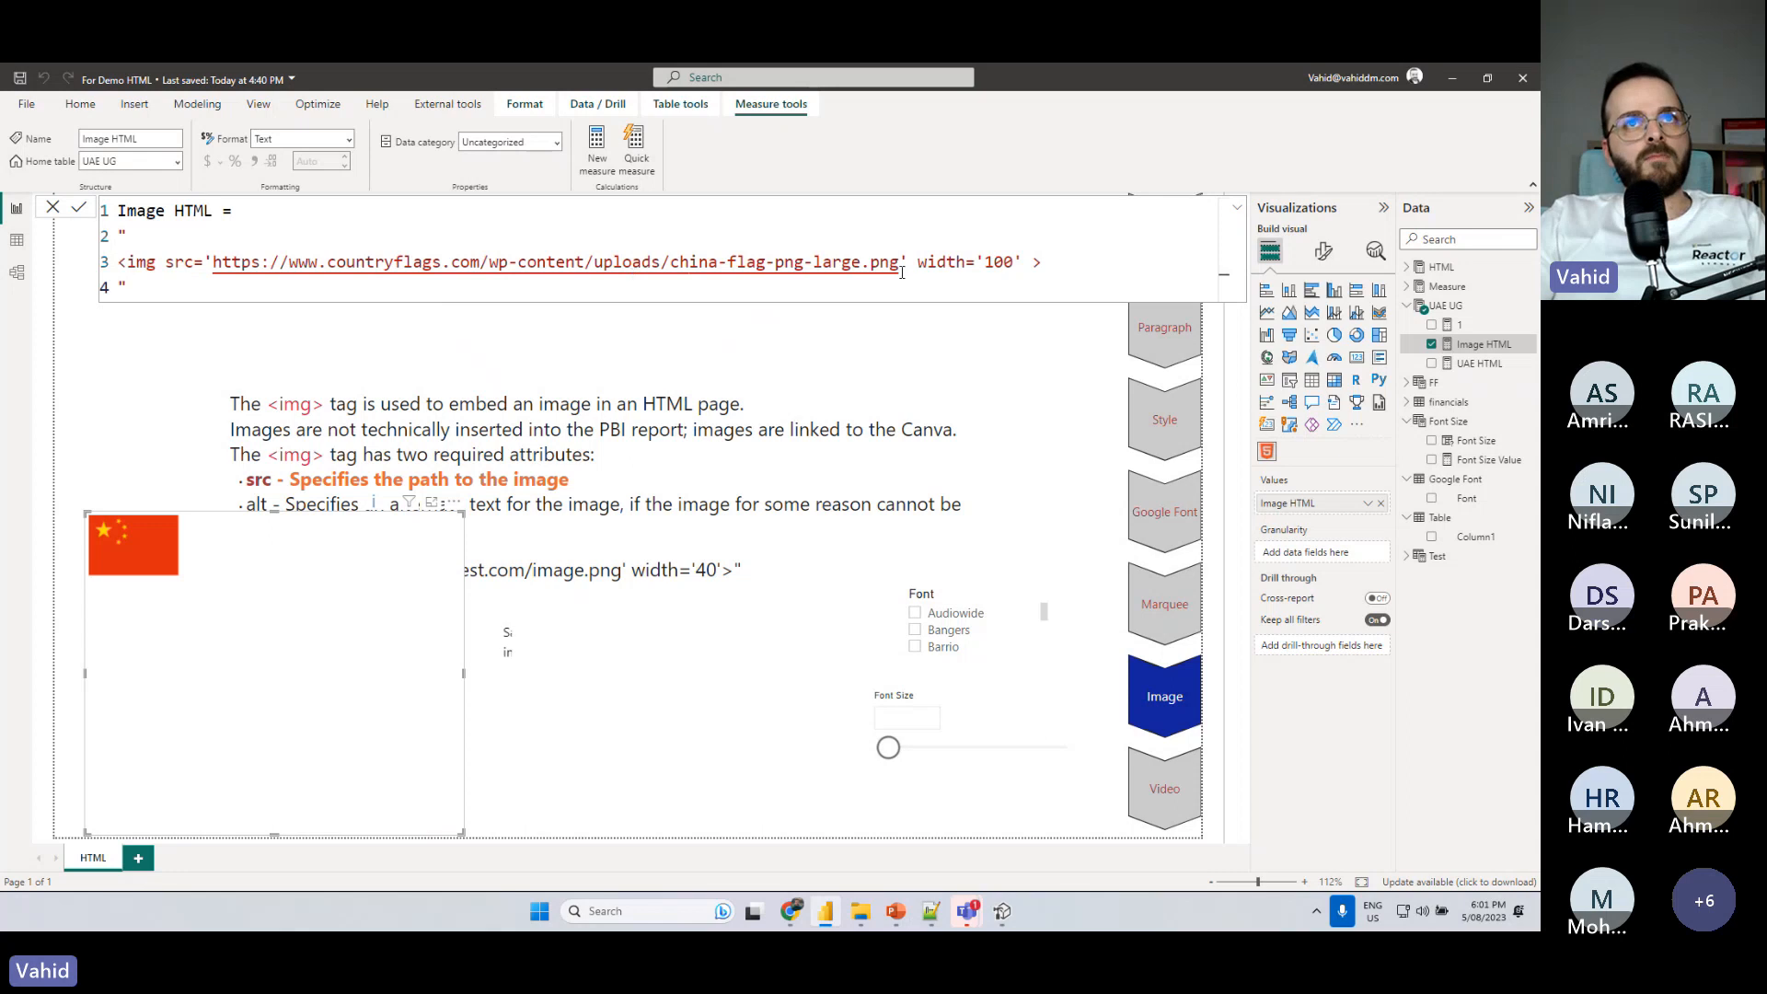
left_click(455, 505)
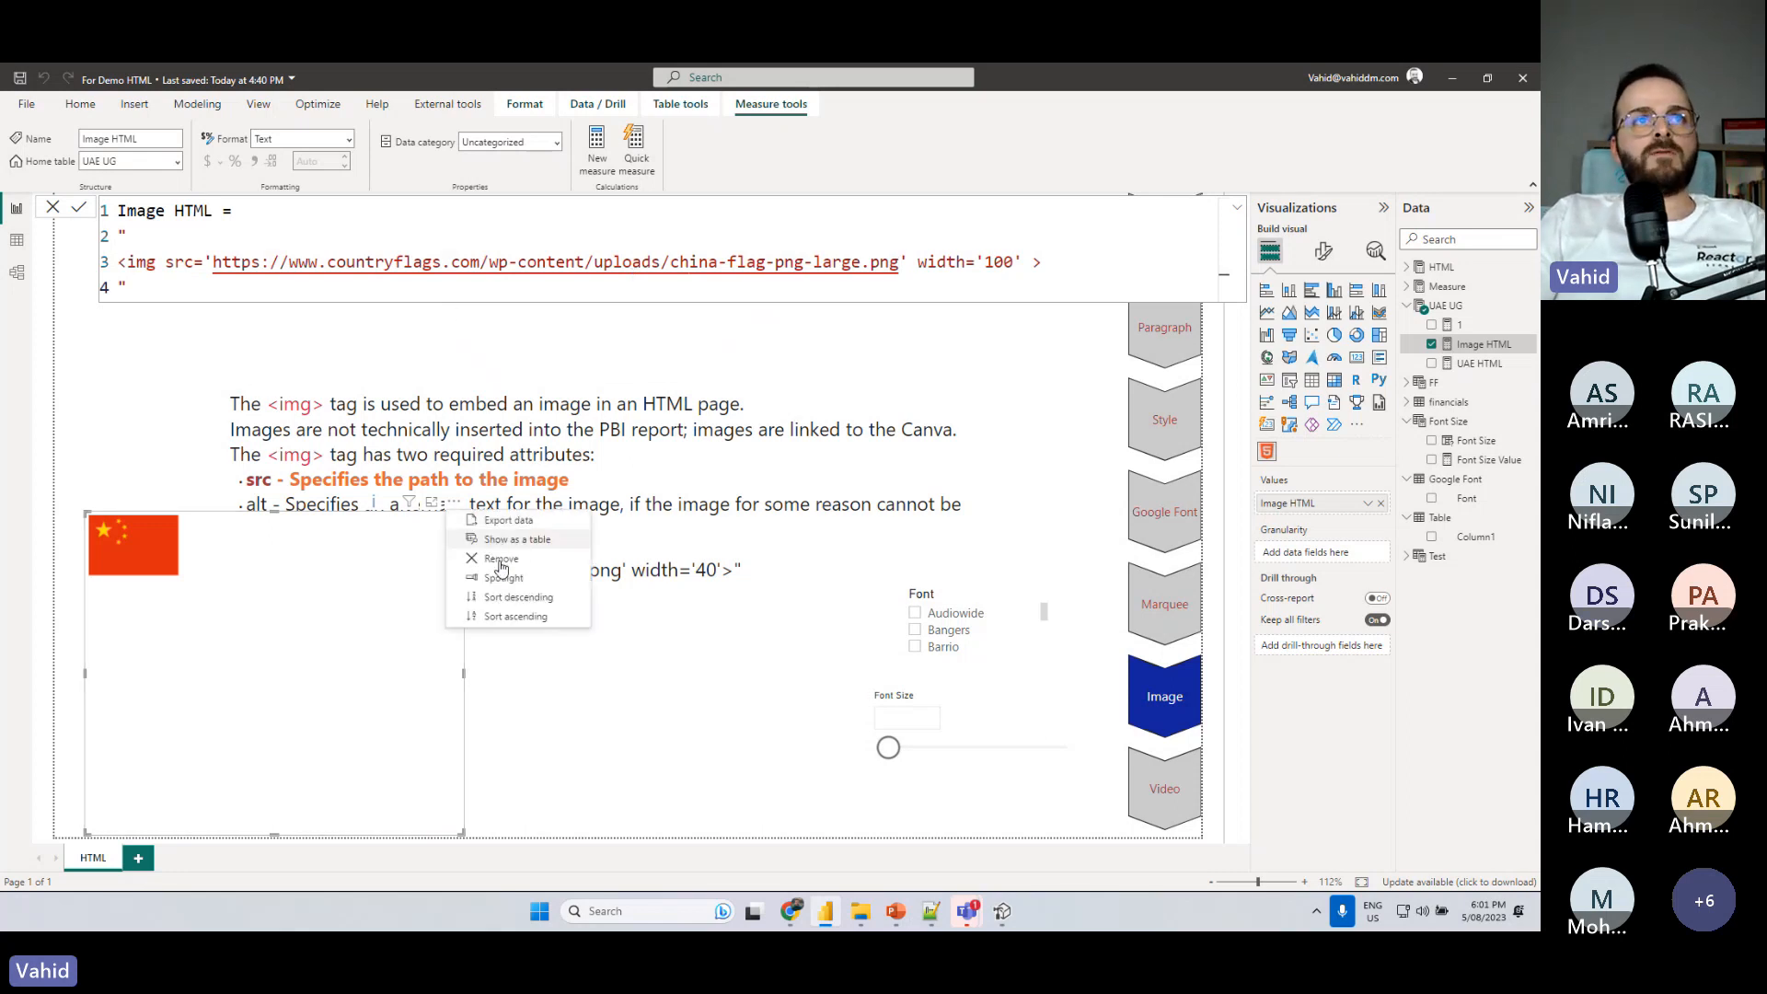
- In the UAE HTML measure, remove the empty line above RETURN and delete the marquee block together with the closing quote
left_click(1479, 365)
left_click(252, 280)
left_click(221, 265)
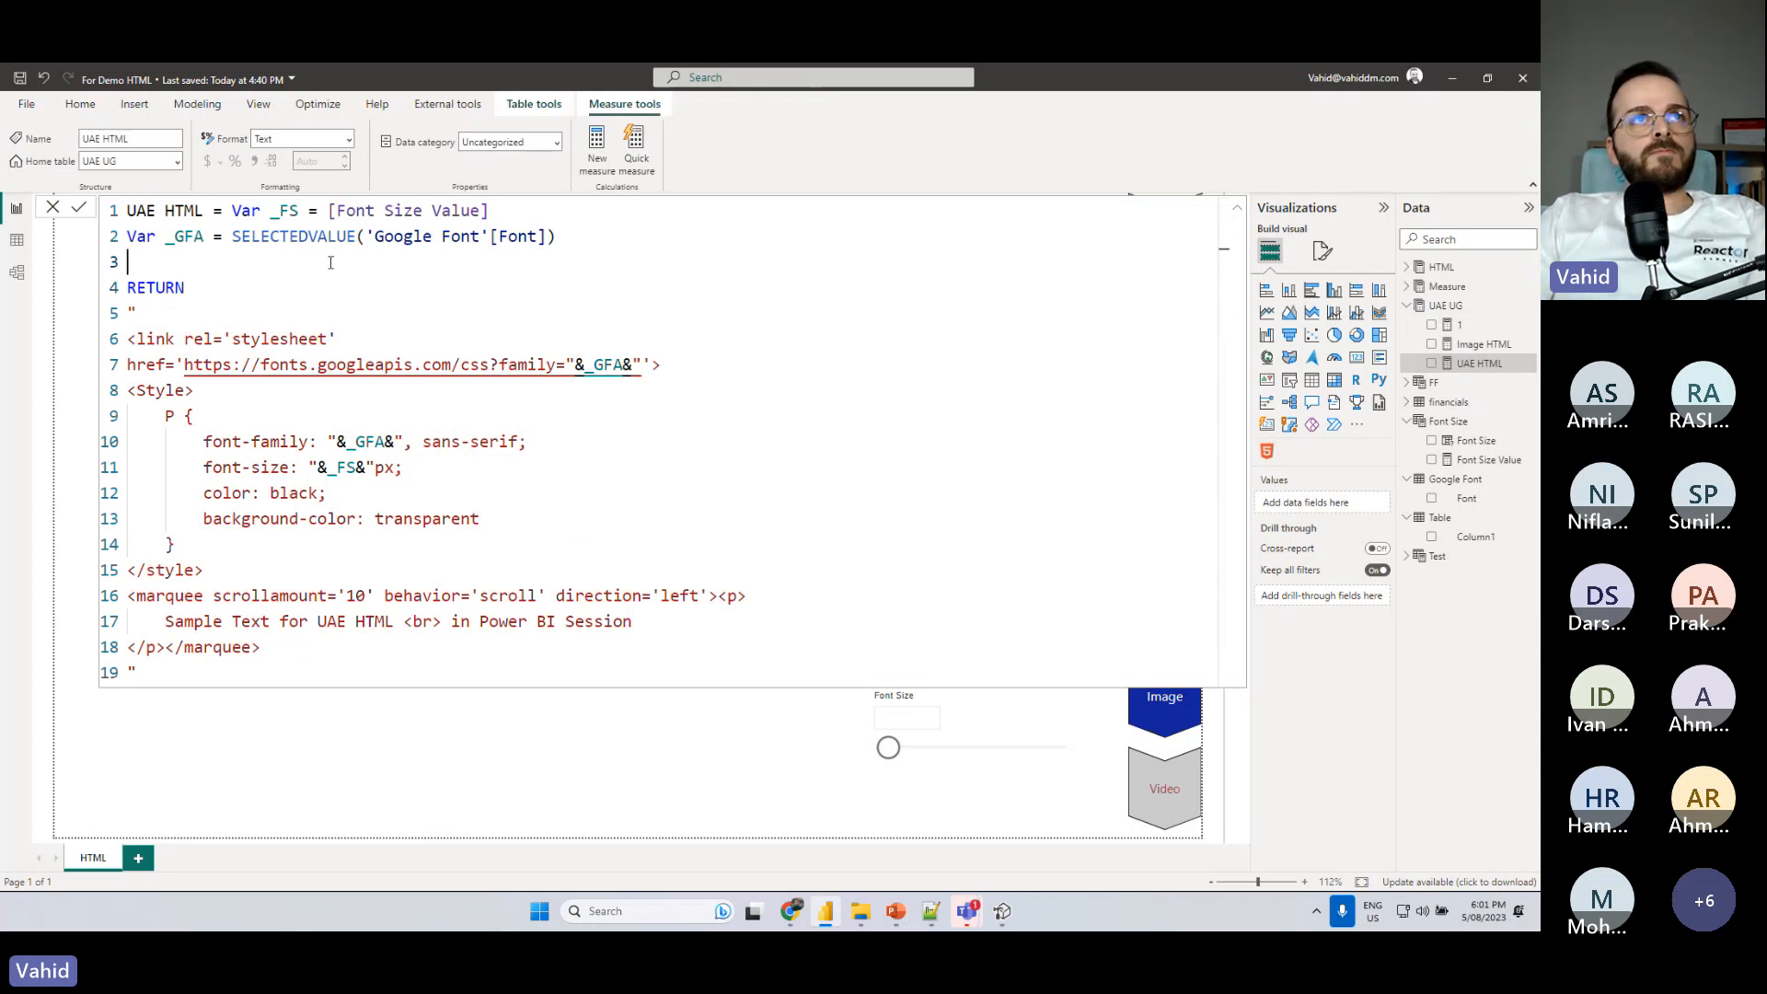
key("BackSpace")
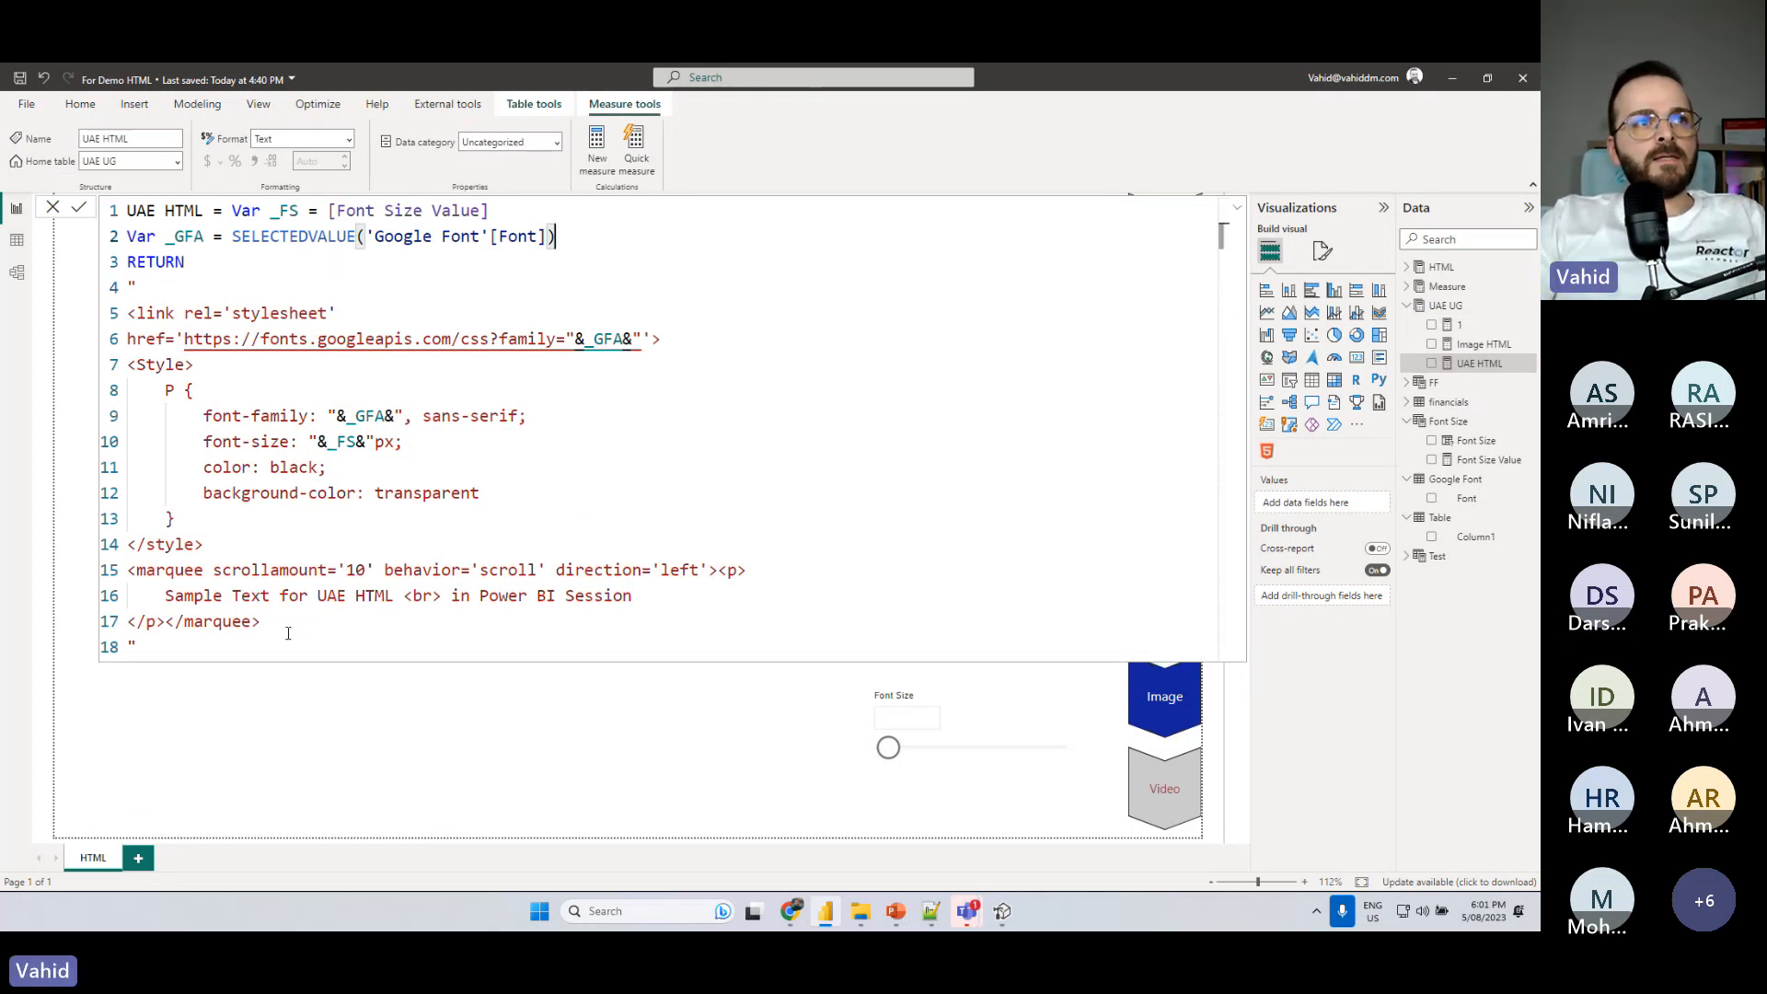
left_click_drag(265, 623, 117, 583)
left_click(141, 642)
left_click_drag(142, 643, 127, 575)
key("BackSpace")
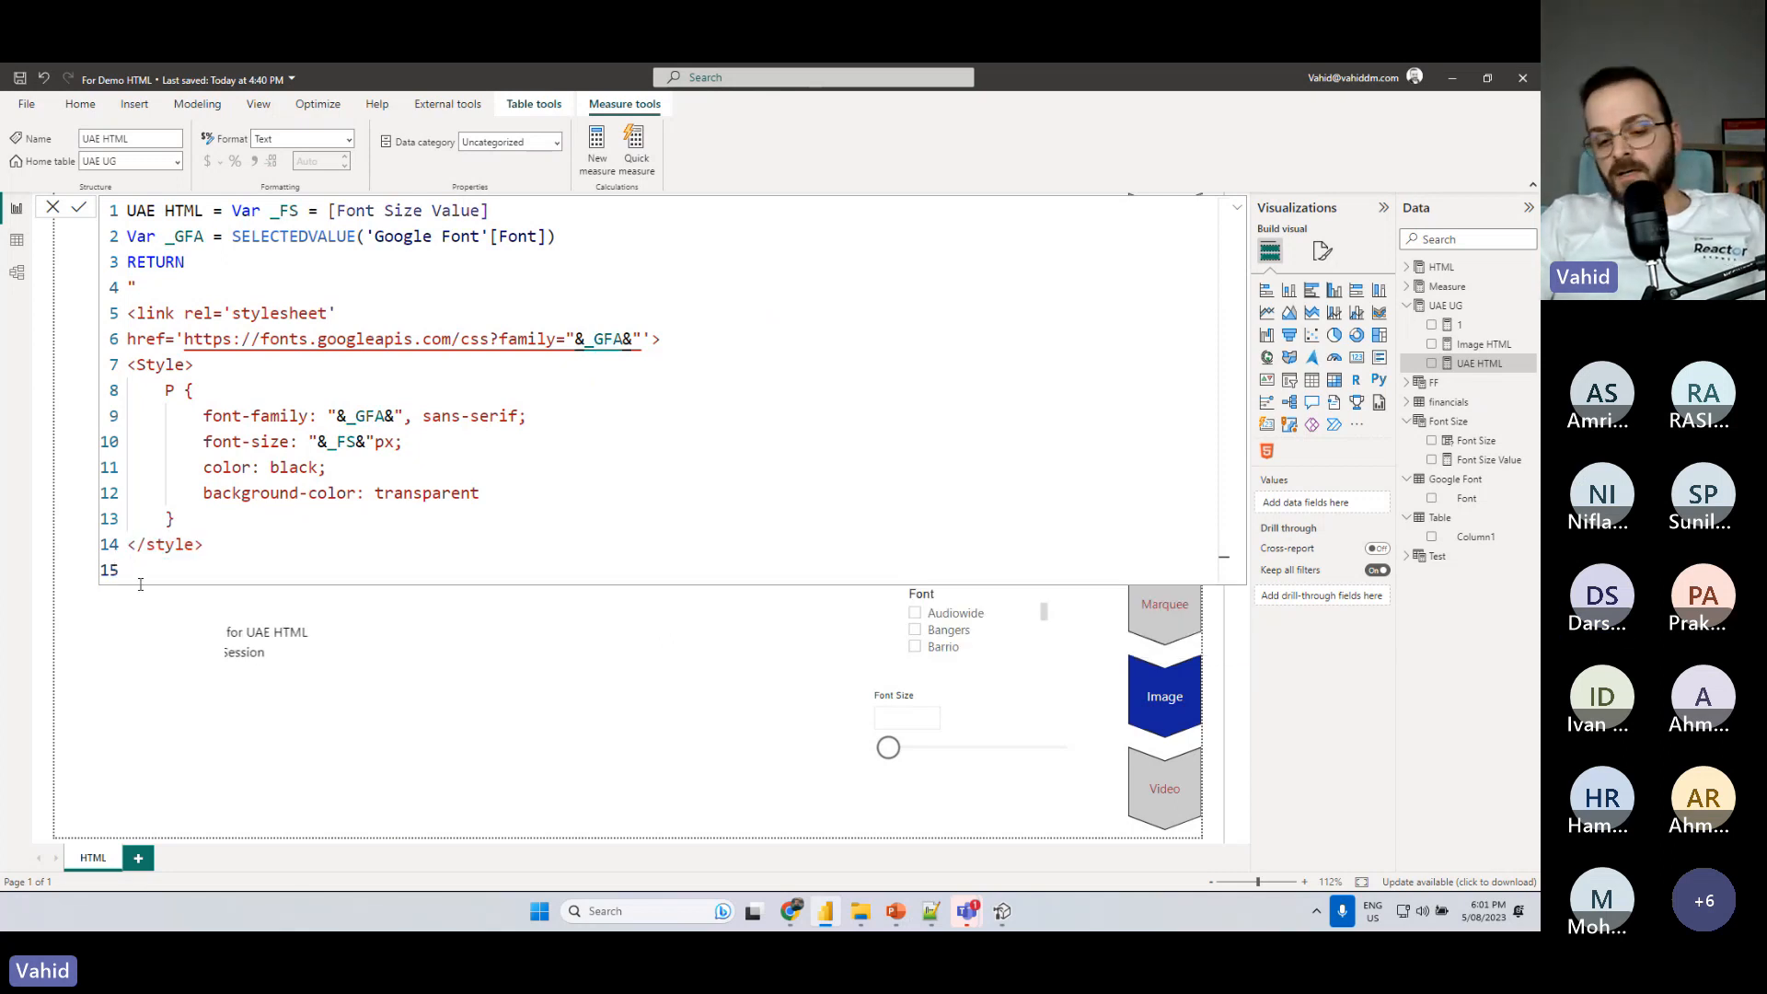
- Write a paragraph below the style block reading "The Sale for is ", with a gap for the country name
type("<")
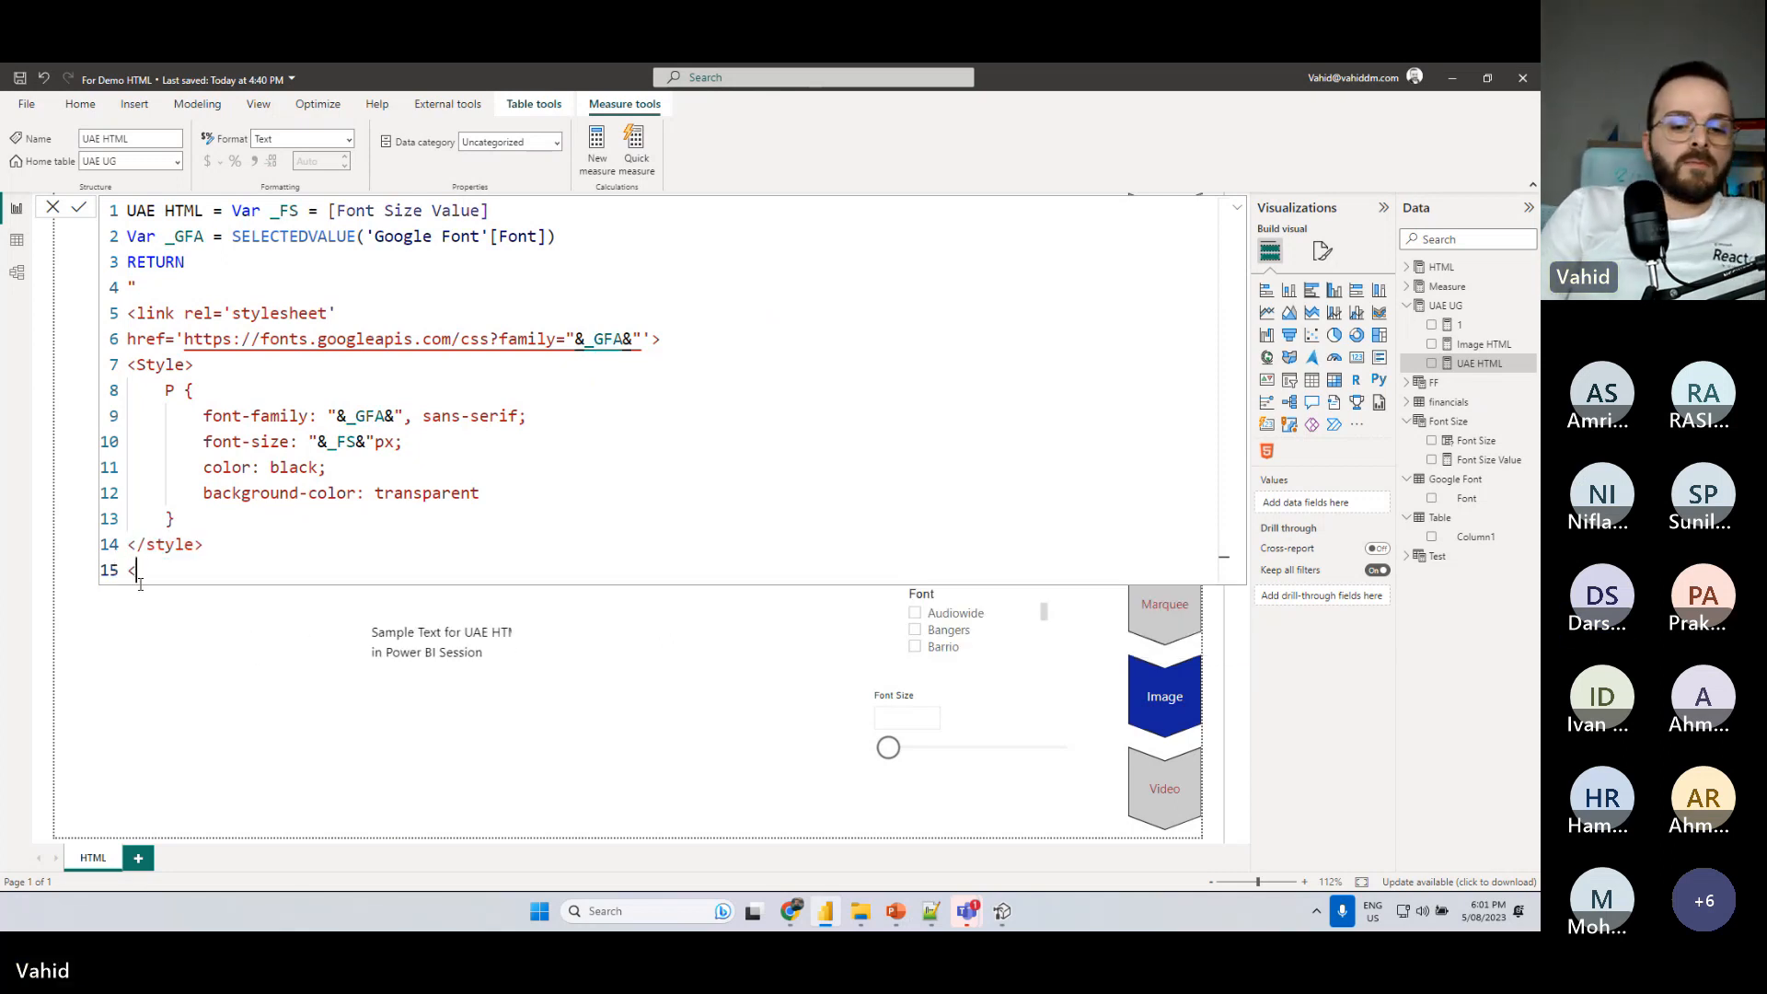
type("P>")
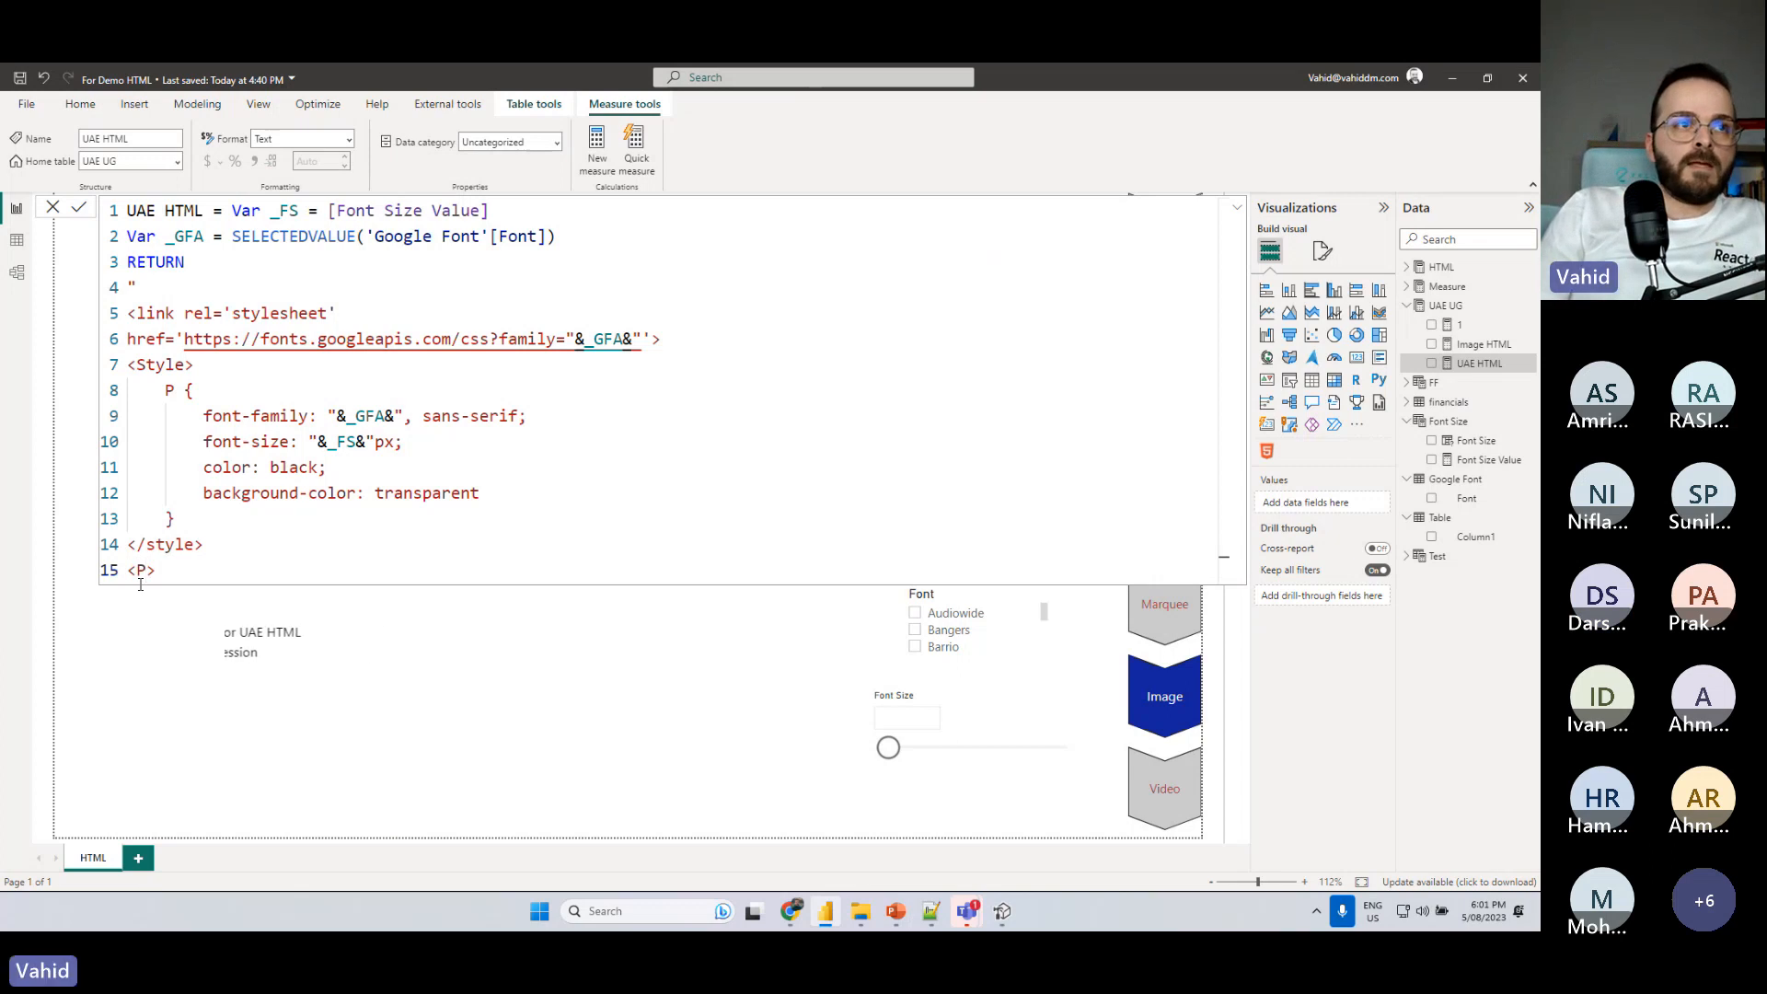
type("</p>")
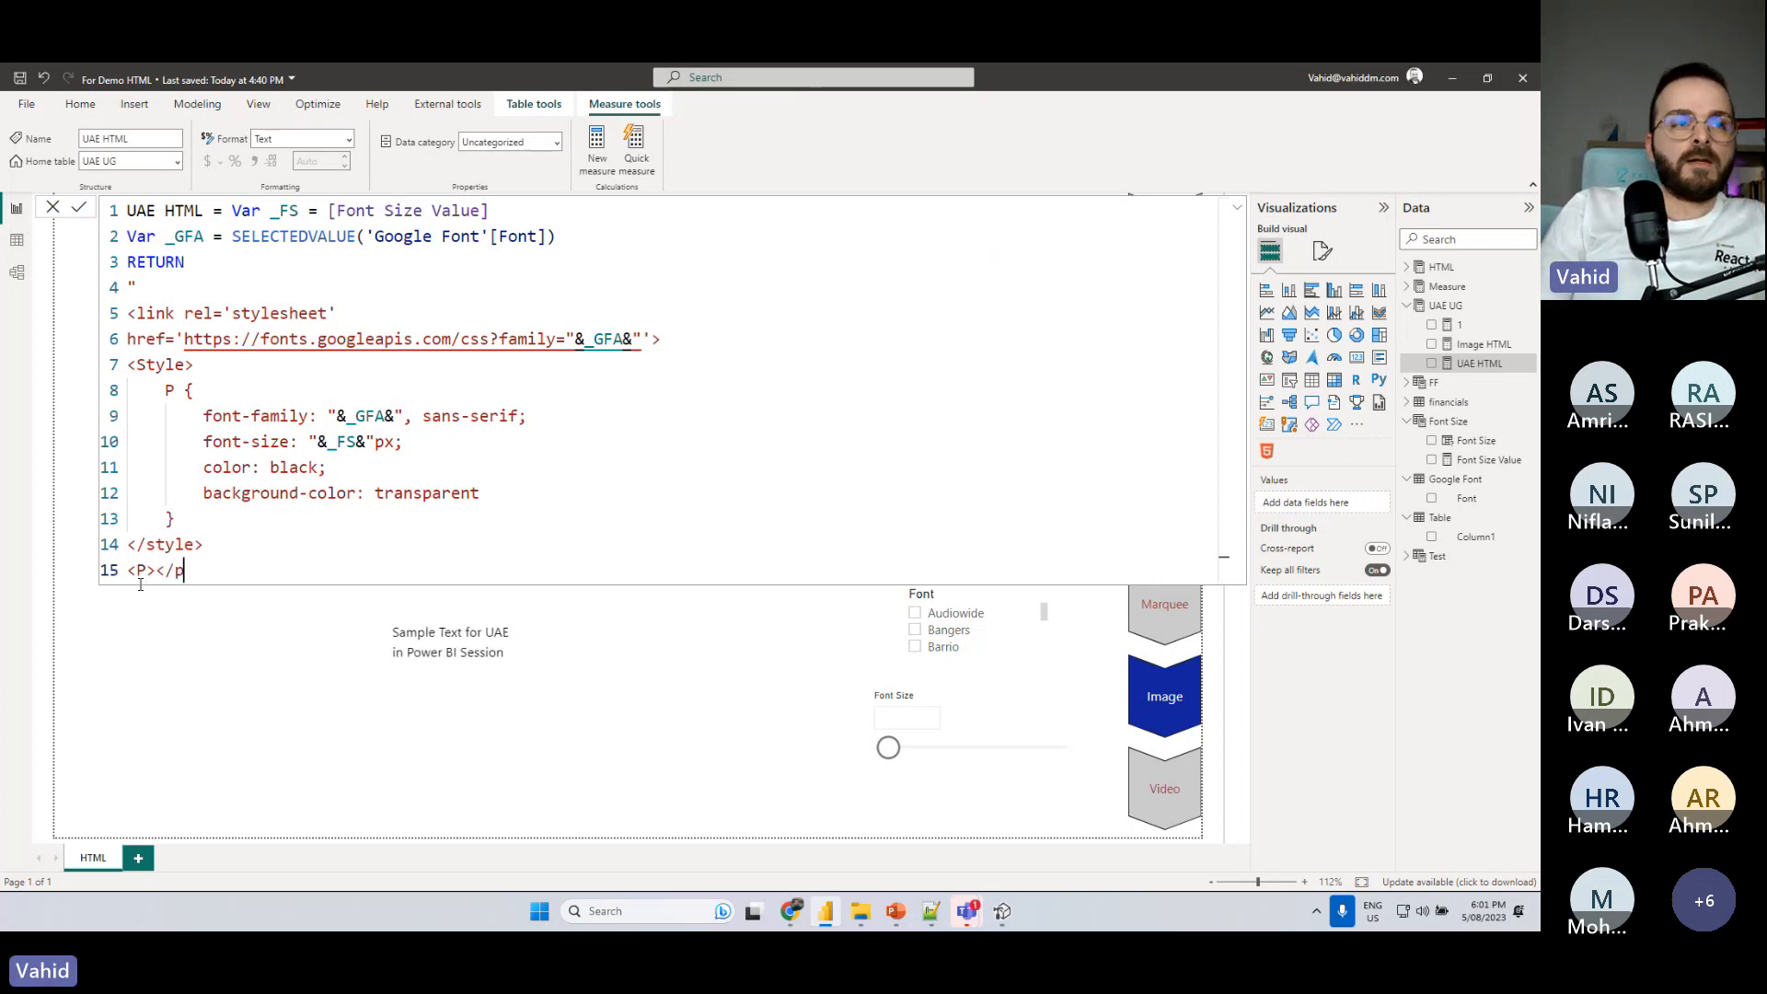
key("Left")
key("Left")
key("Left")
key("Left")
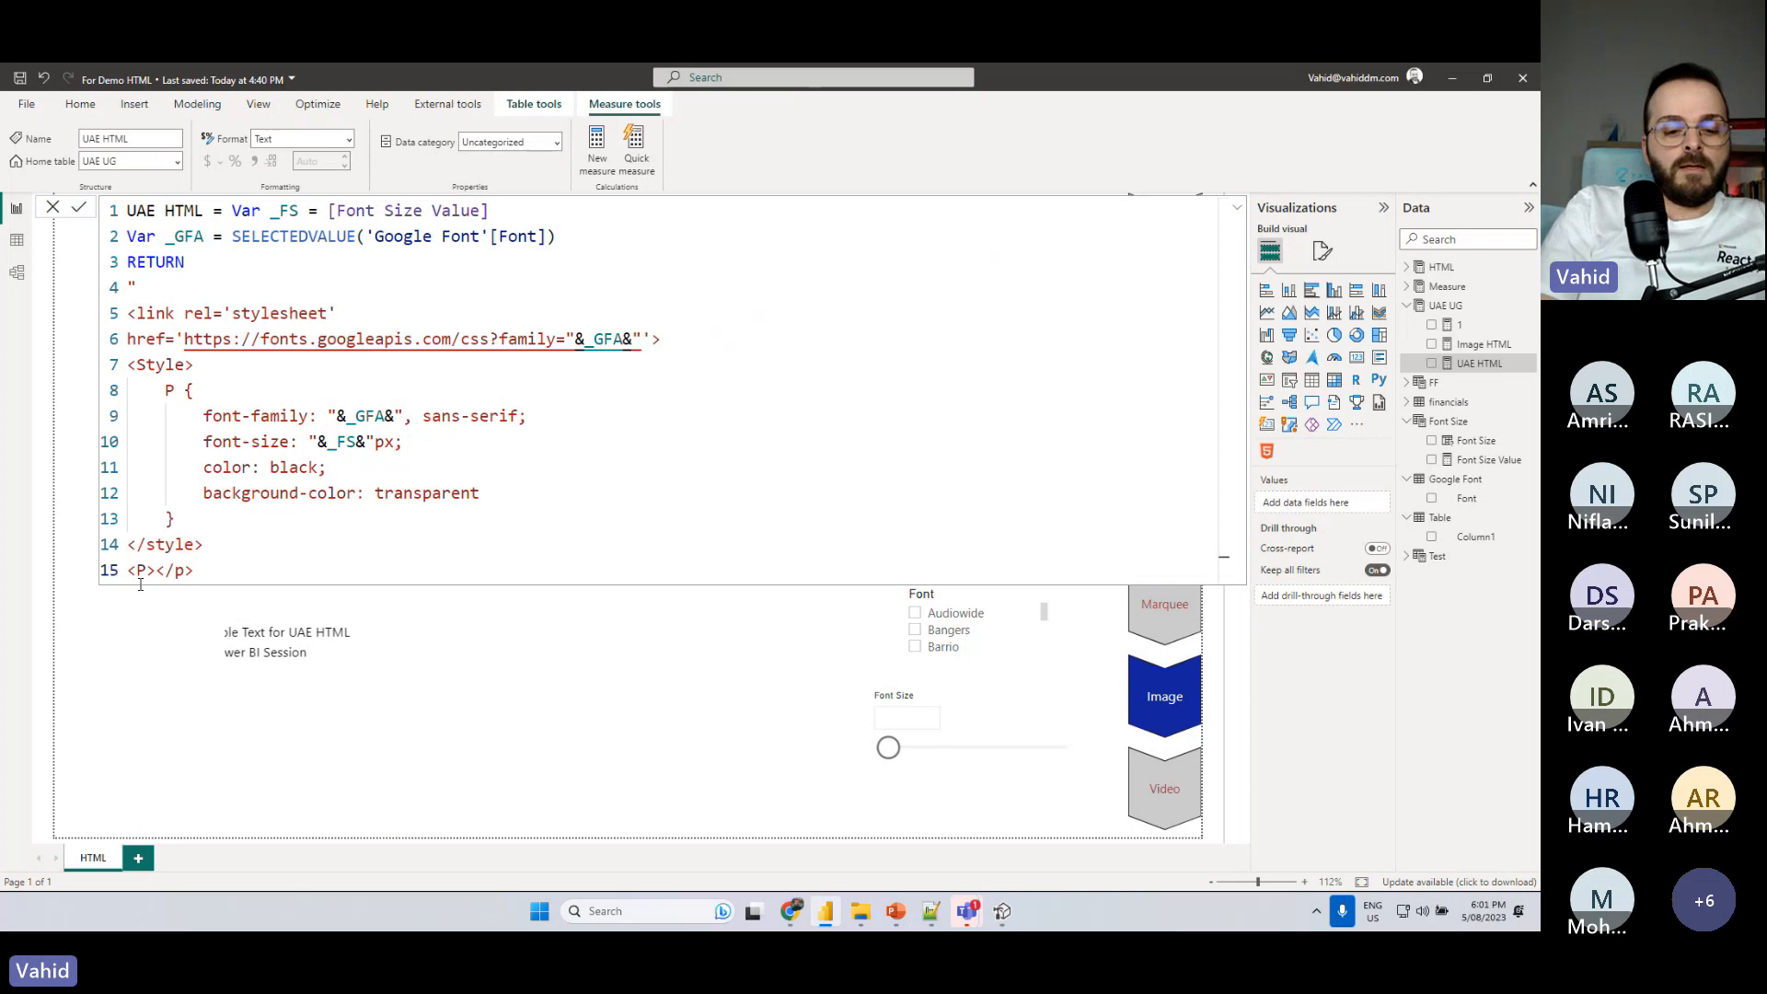
type("The Sale for")
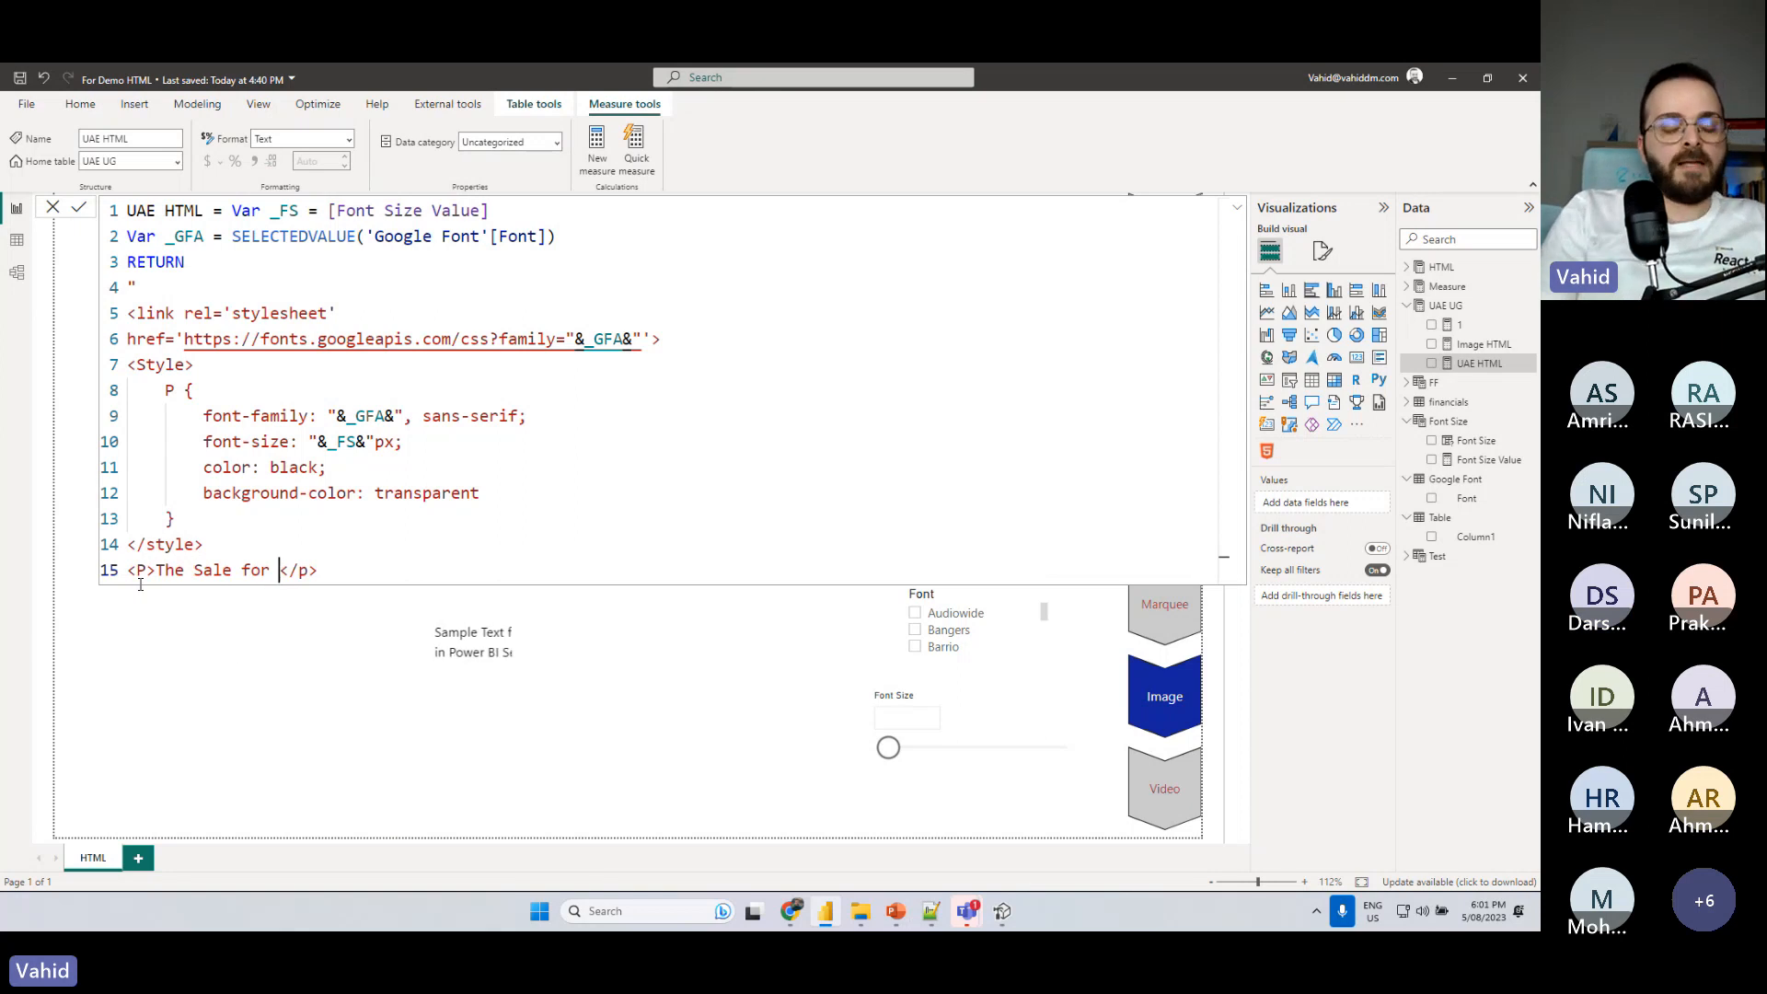
type("  is")
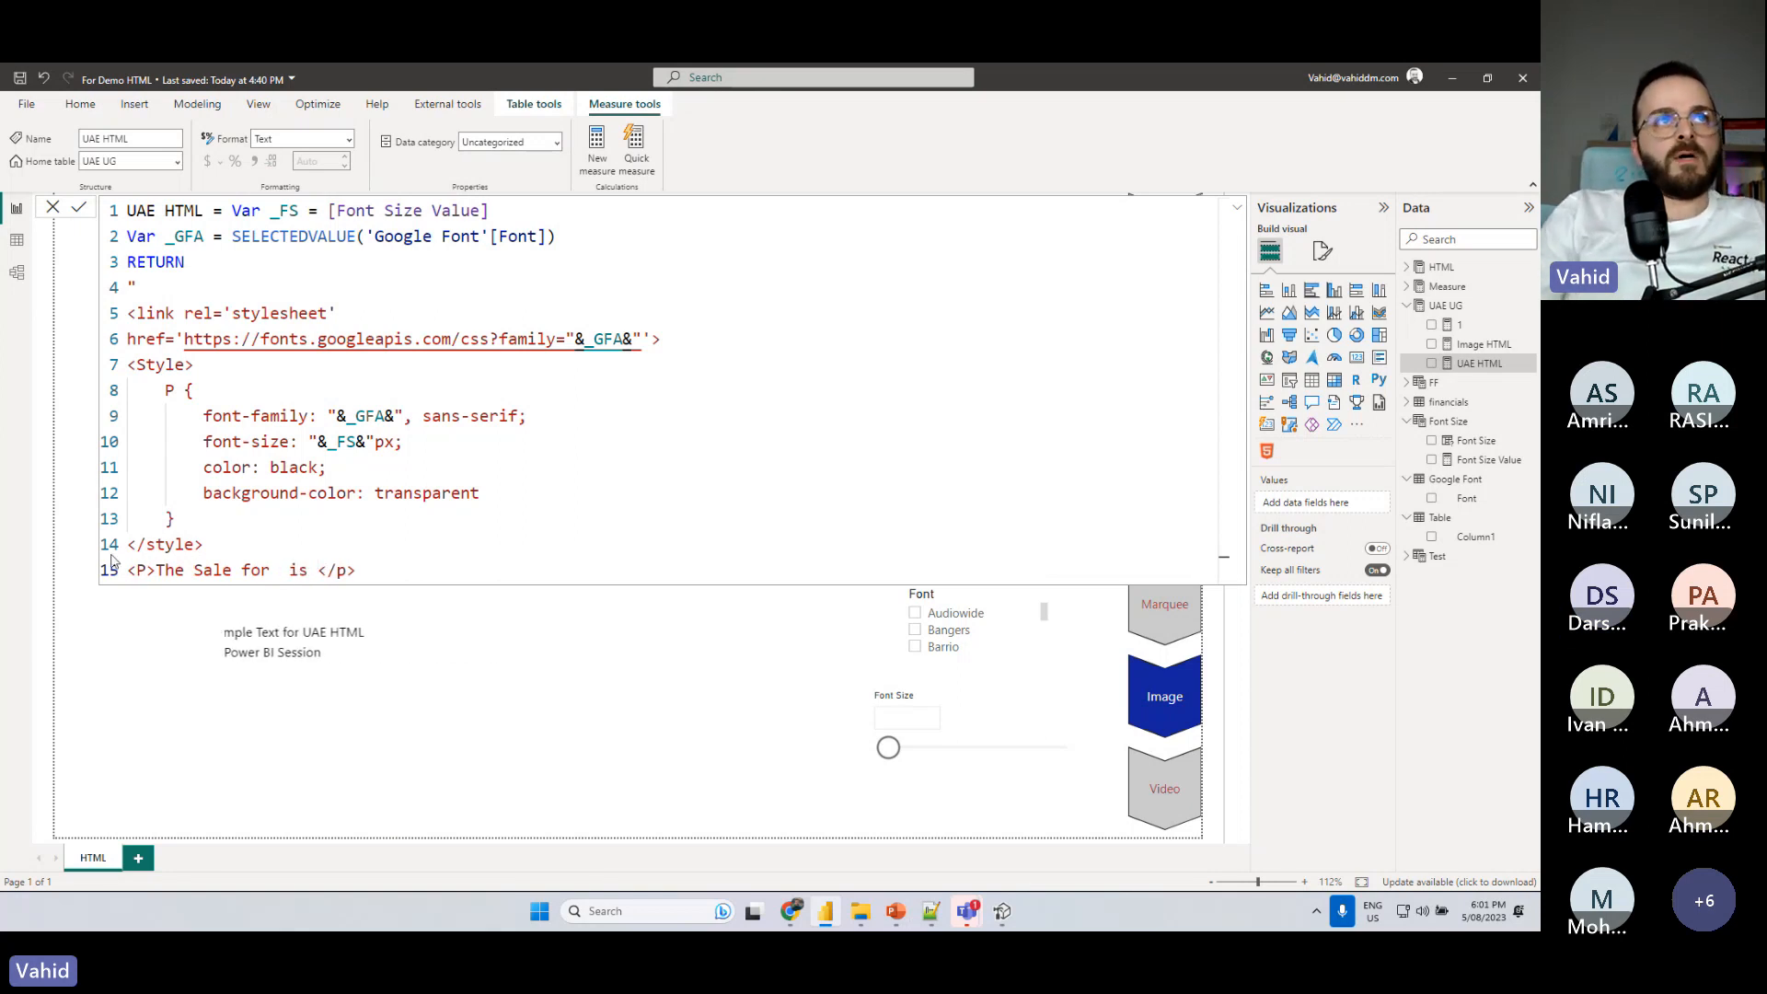
- Define a variable _CO below _GFA as SELECTEDVALUE(financials[Country])
left_click(570, 233)
key("Return")
type("Var _")
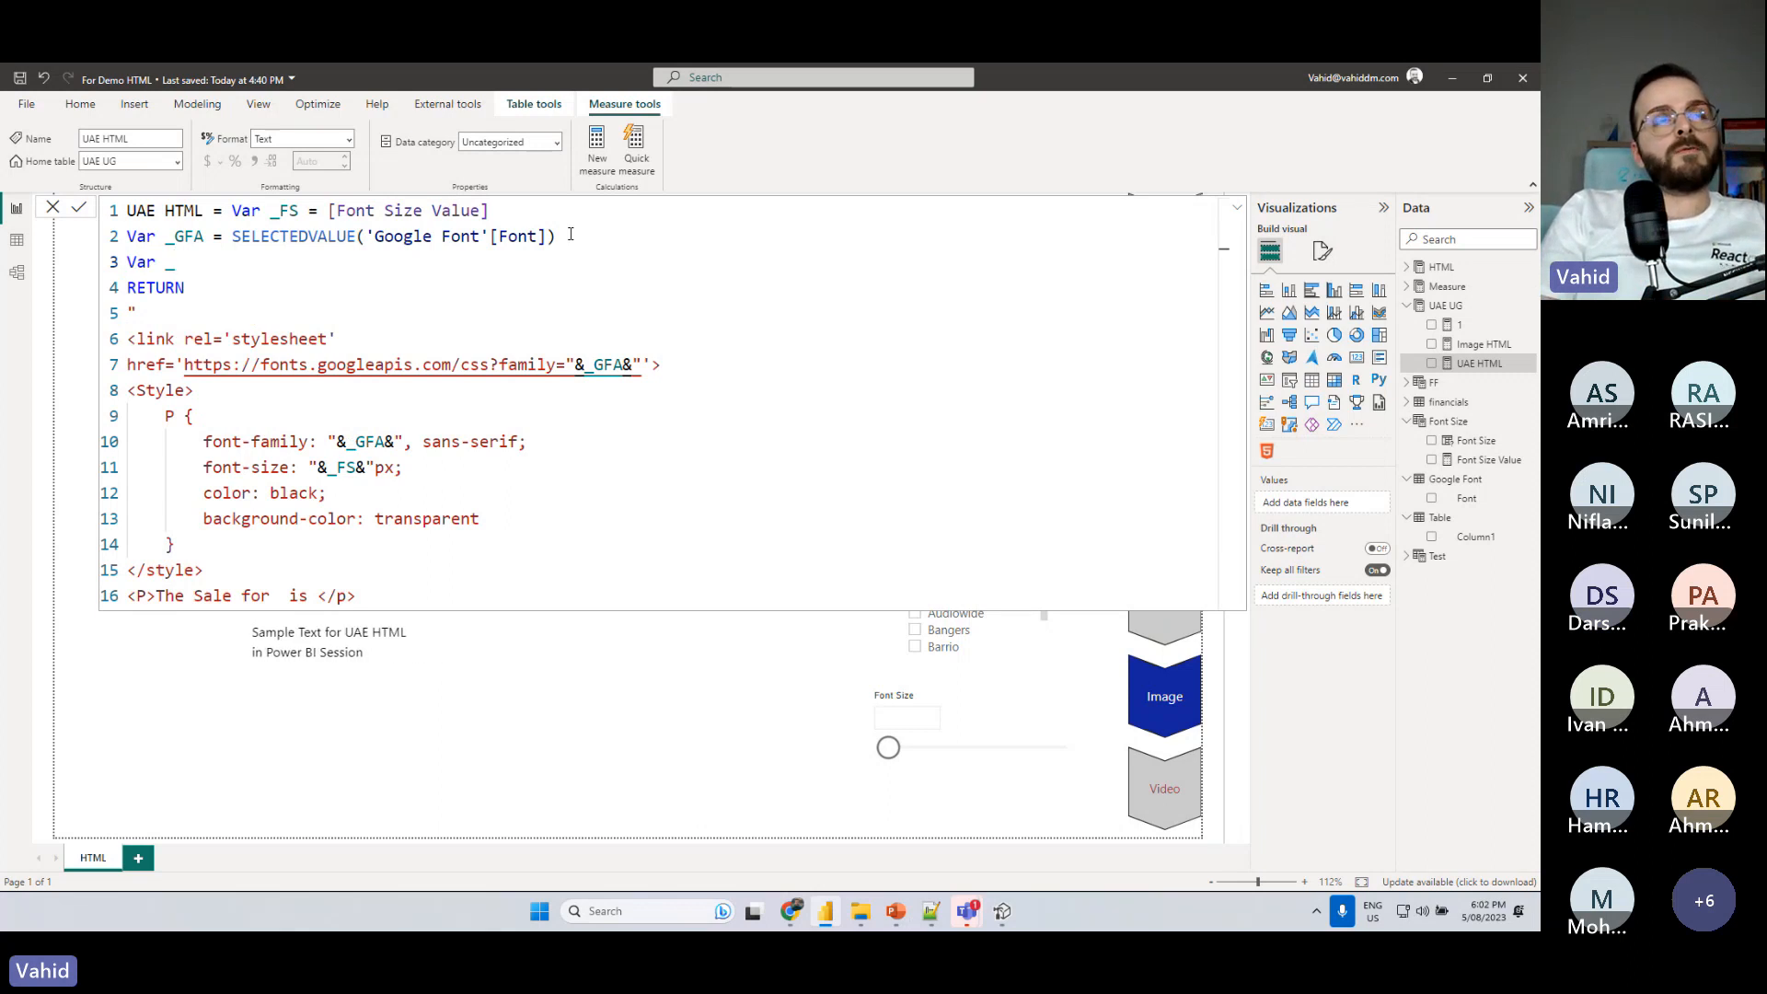
type("CO = ")
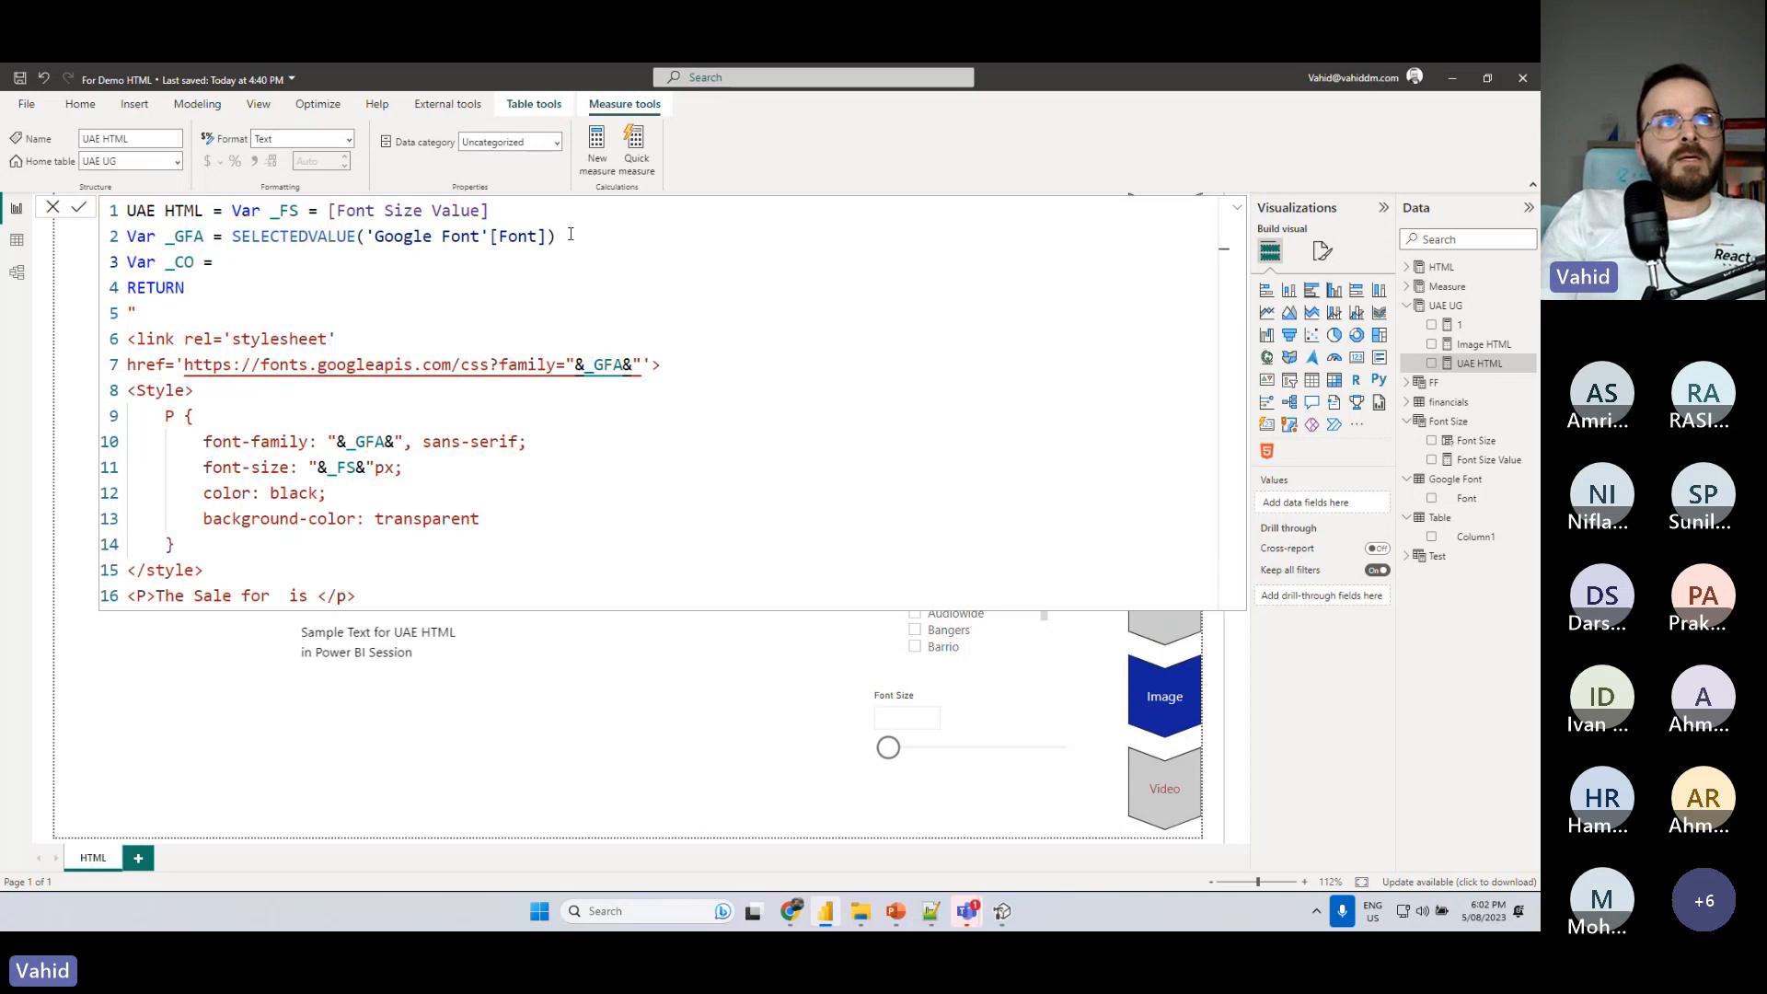
type("SELE")
key("Down")
key("Down")
key("Down")
key("Down")
key("Tab")
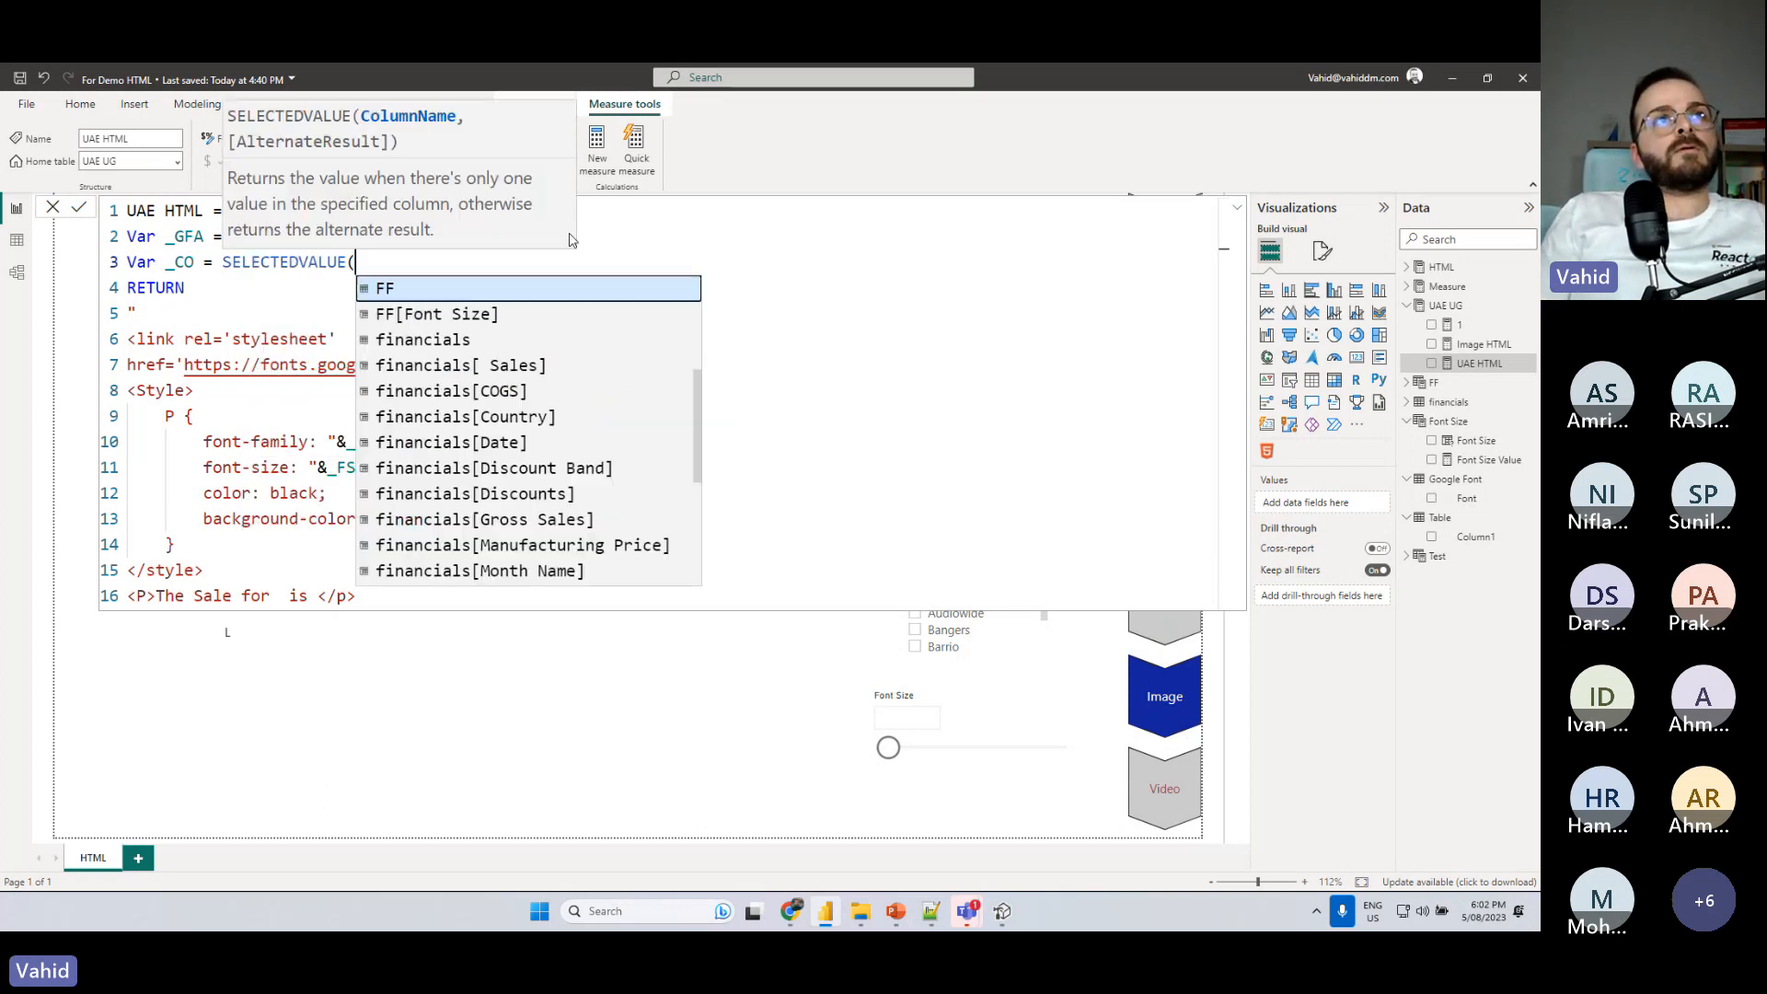
type("countr")
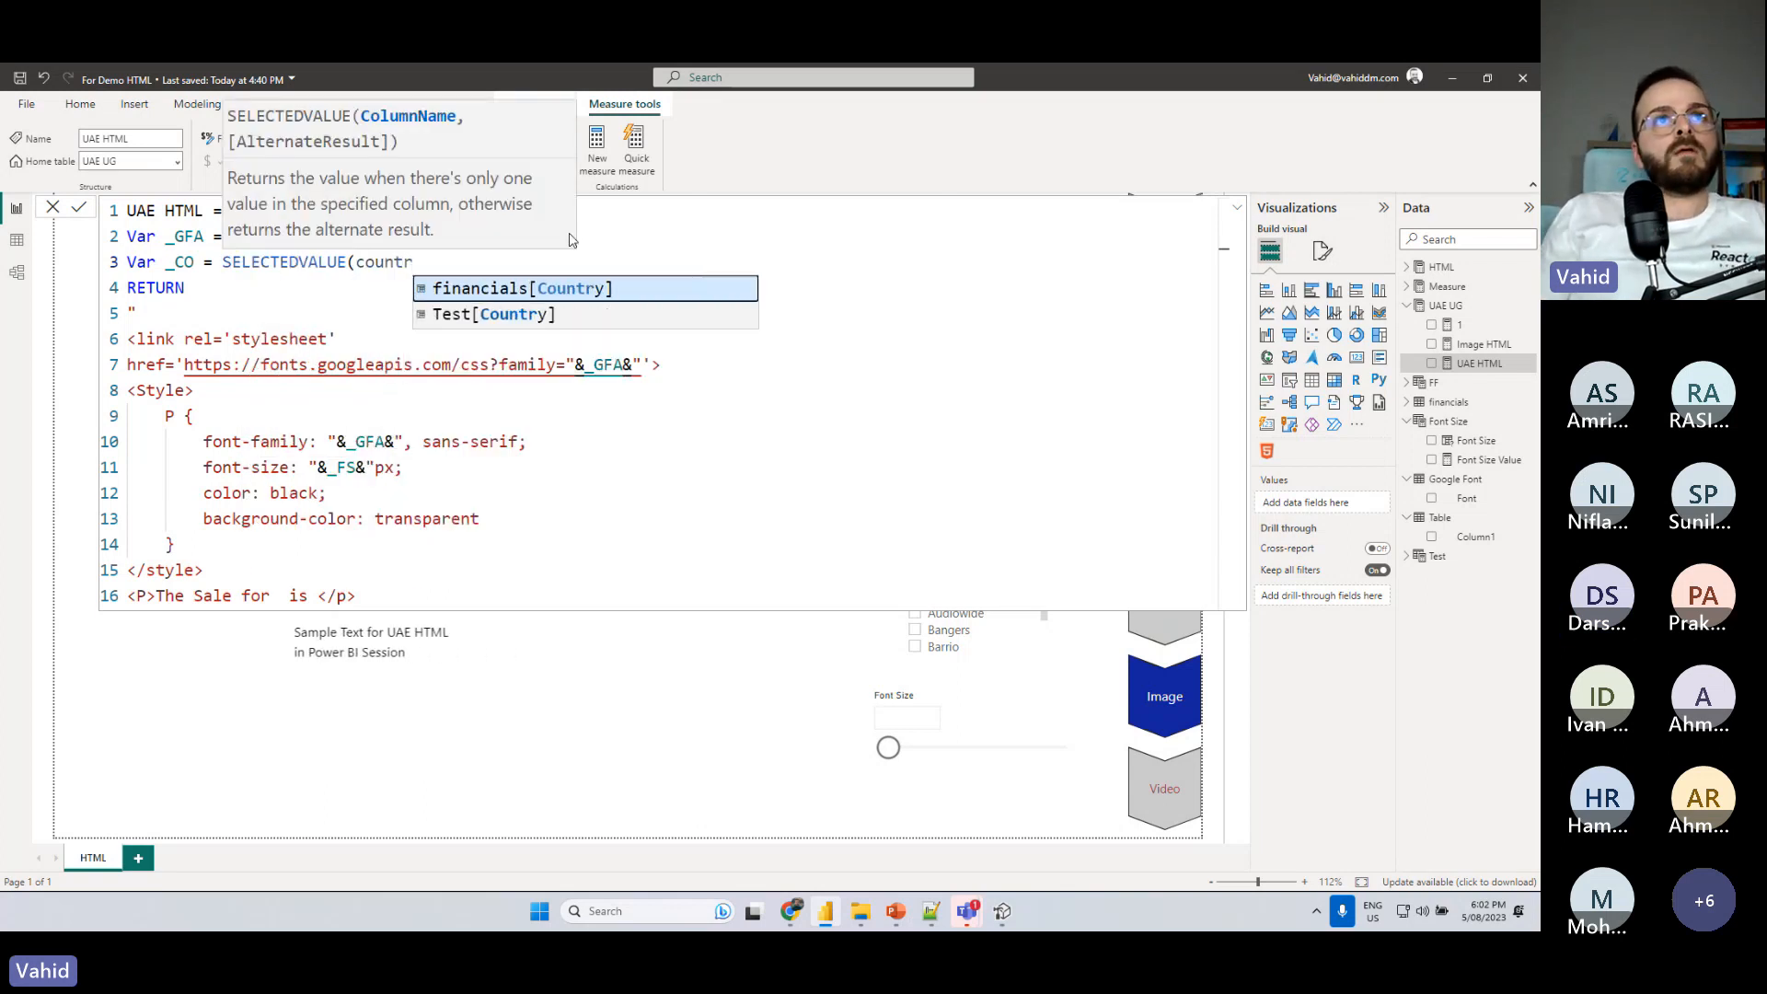
key("Tab")
type(")")
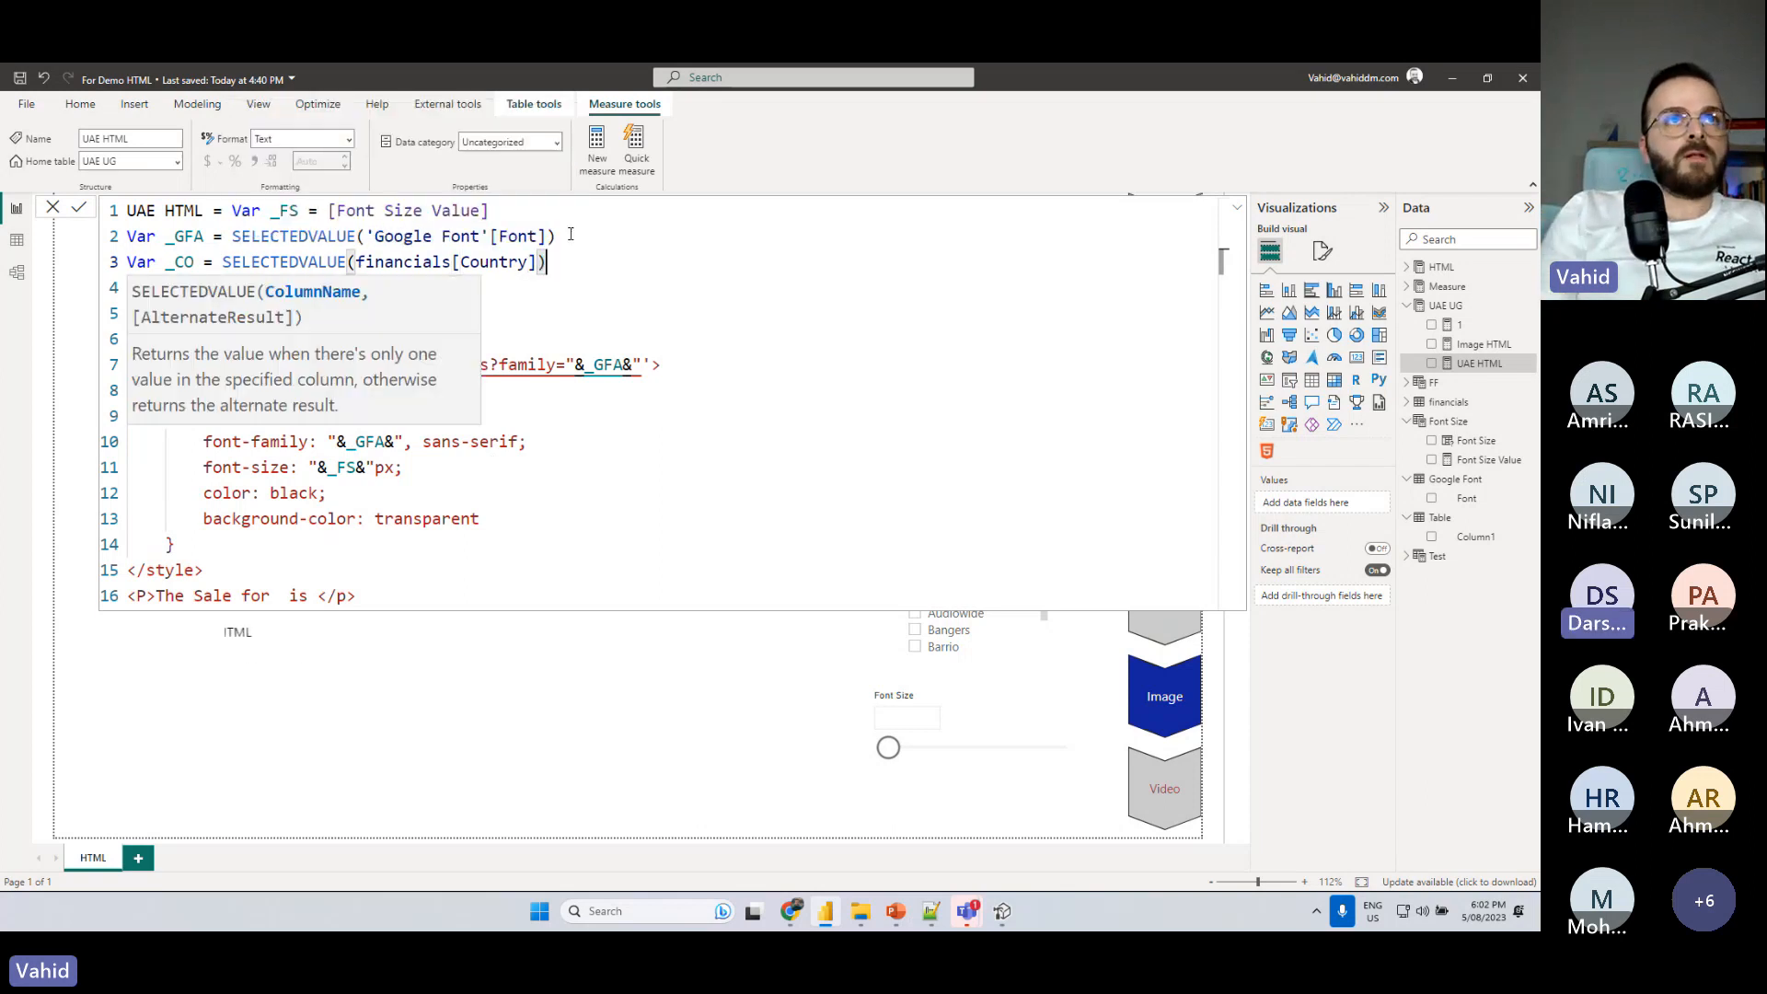
- Define a variable _Sal below _CO as SUM(financials[ Sales])
key("shift+Return")
type("Va")
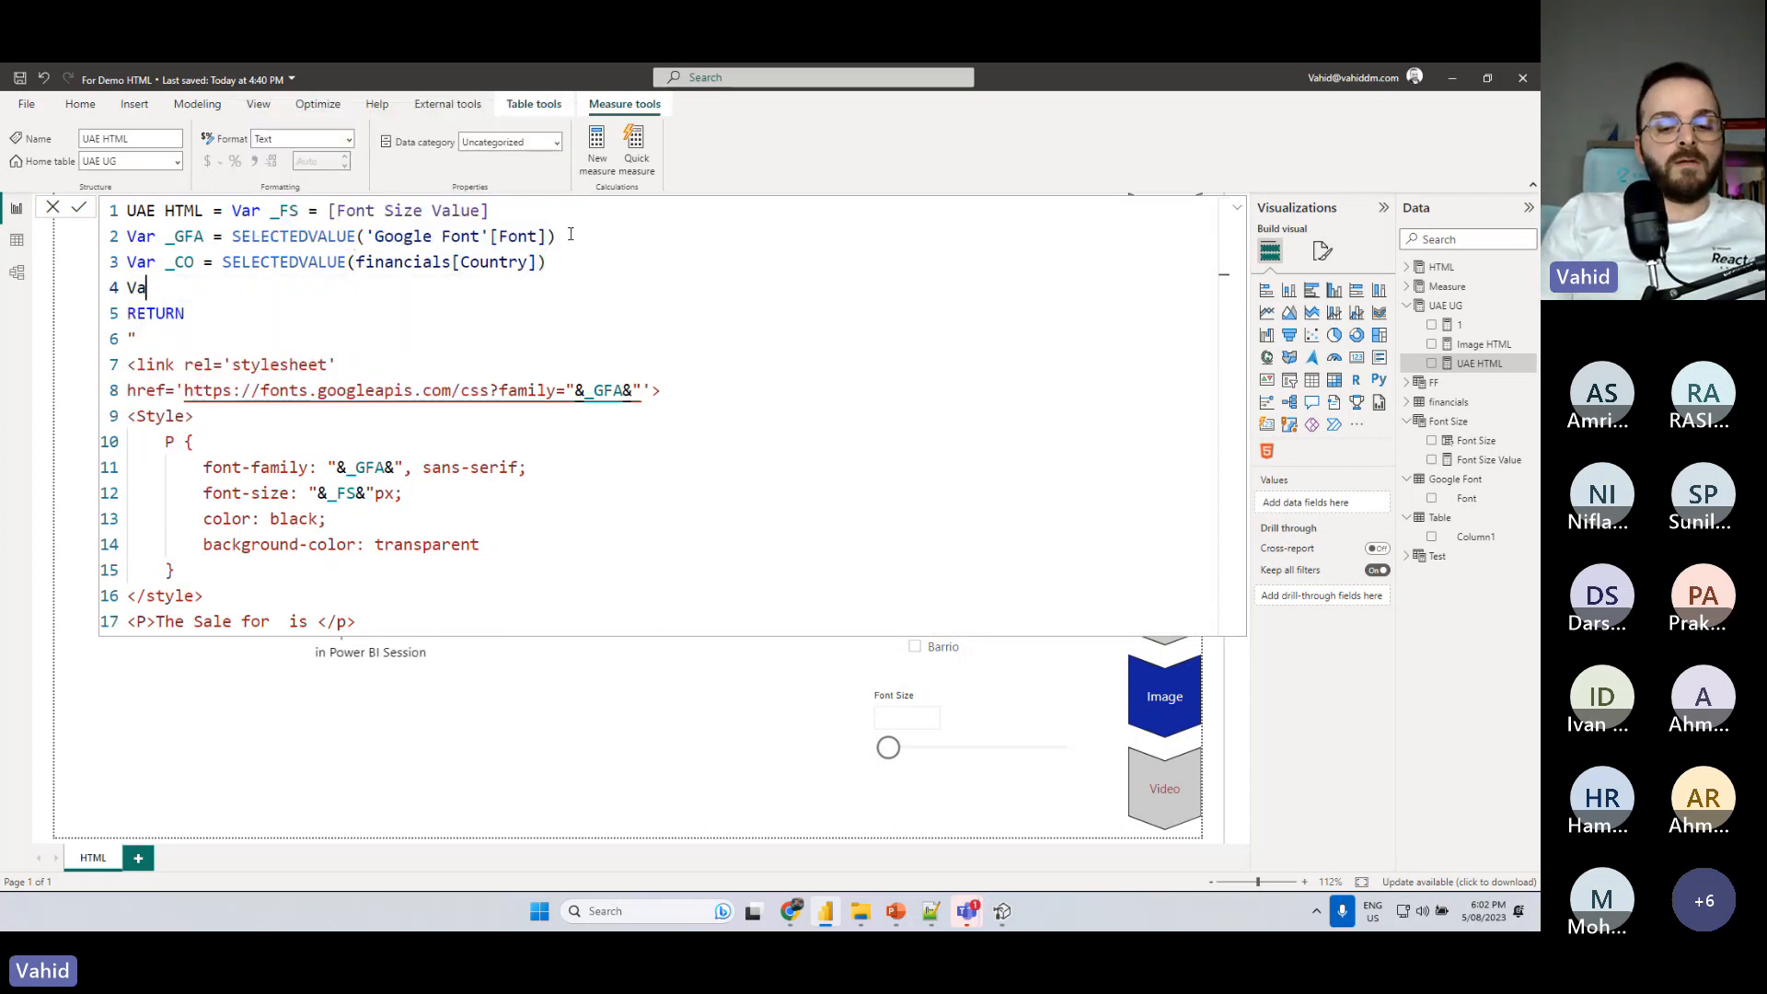
type("r")
key("BackSpace")
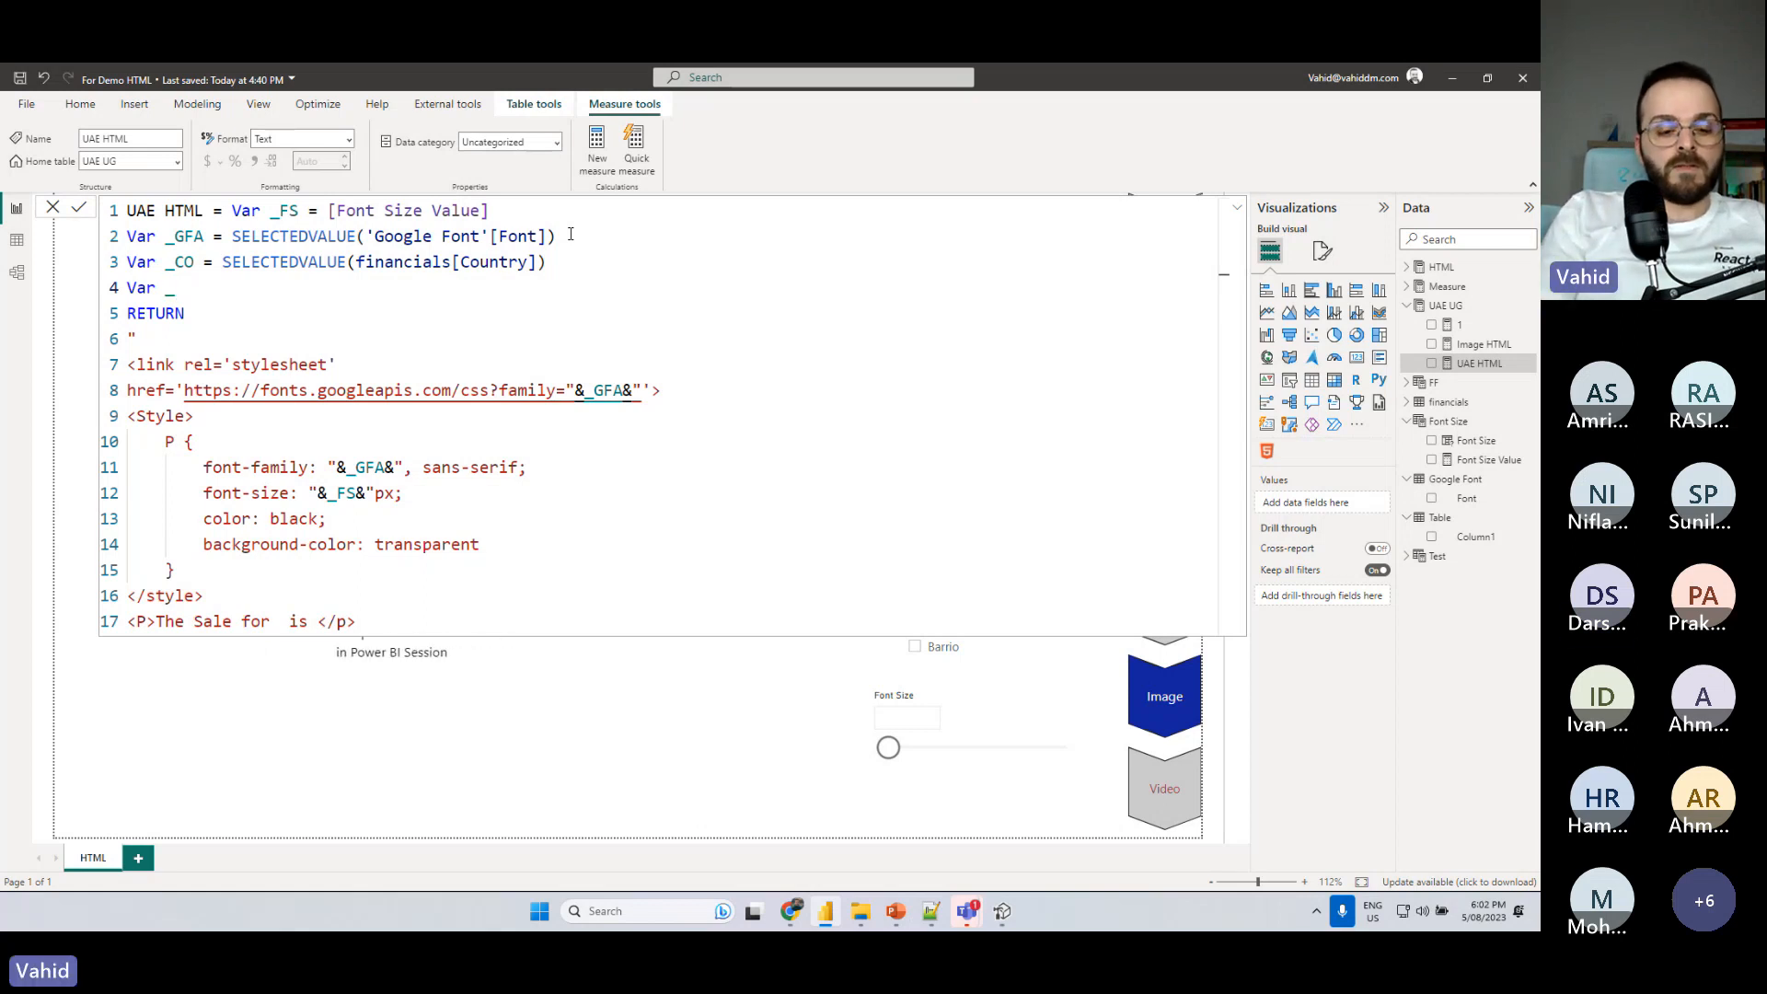
type("_Sal")
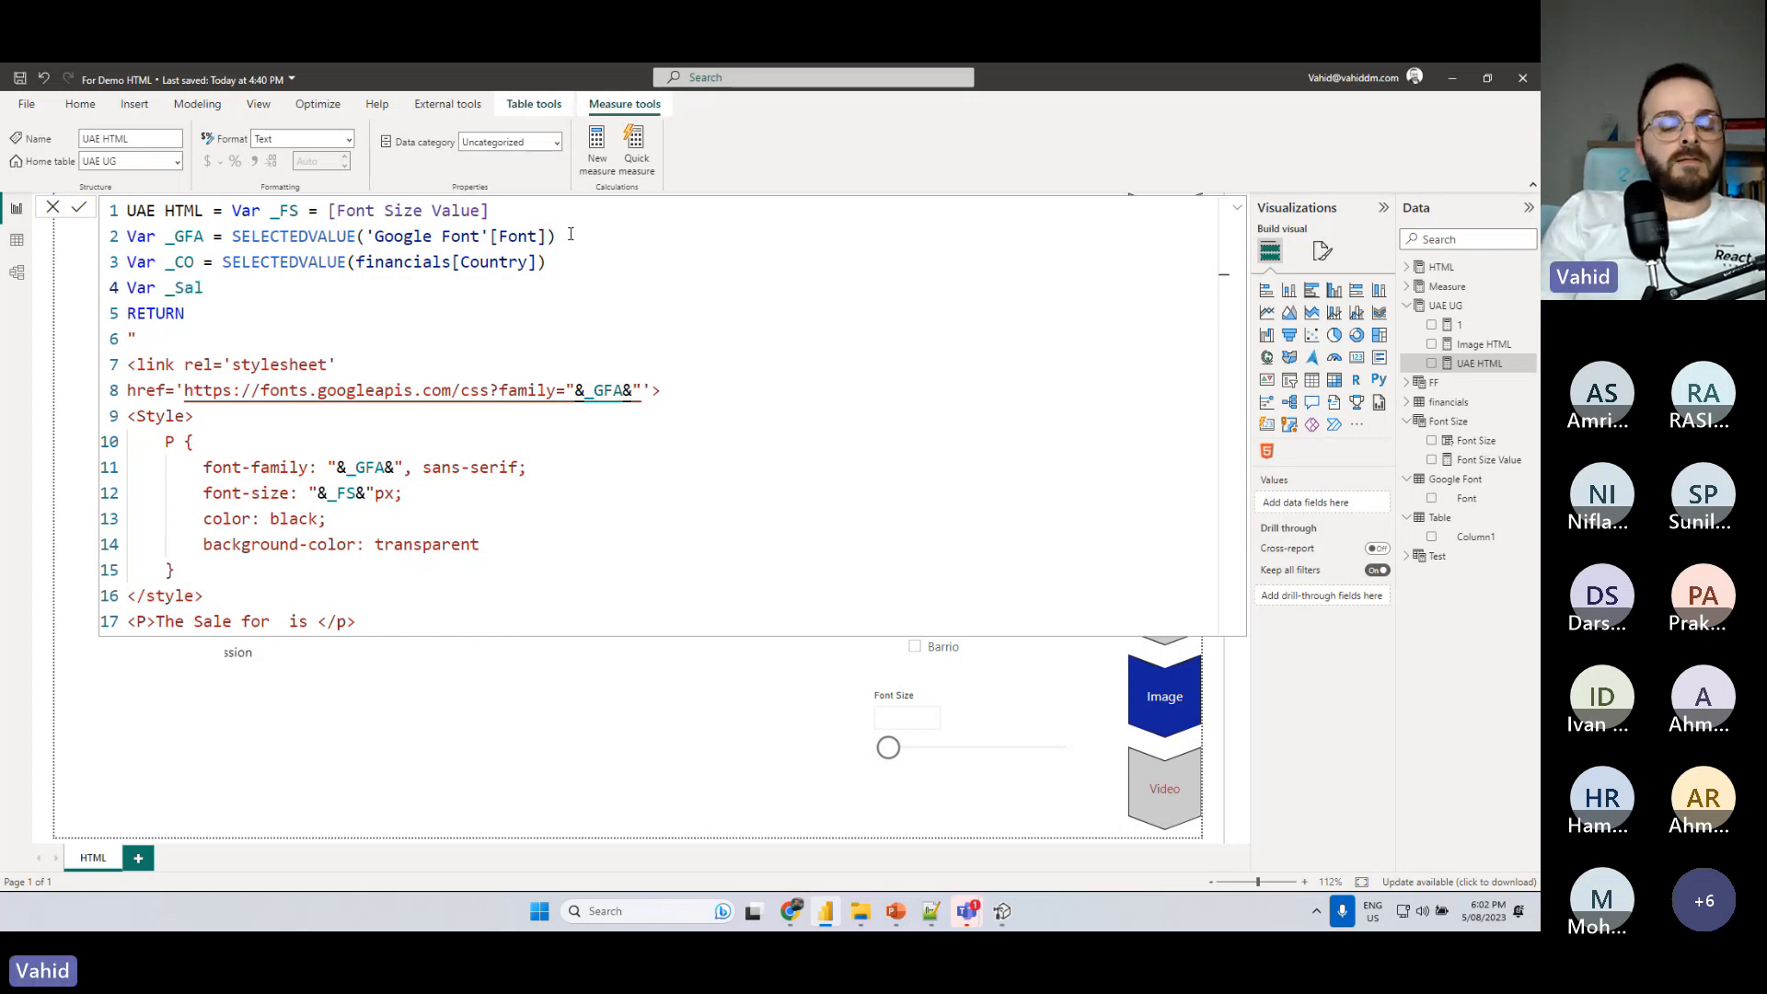
type(" = SUM")
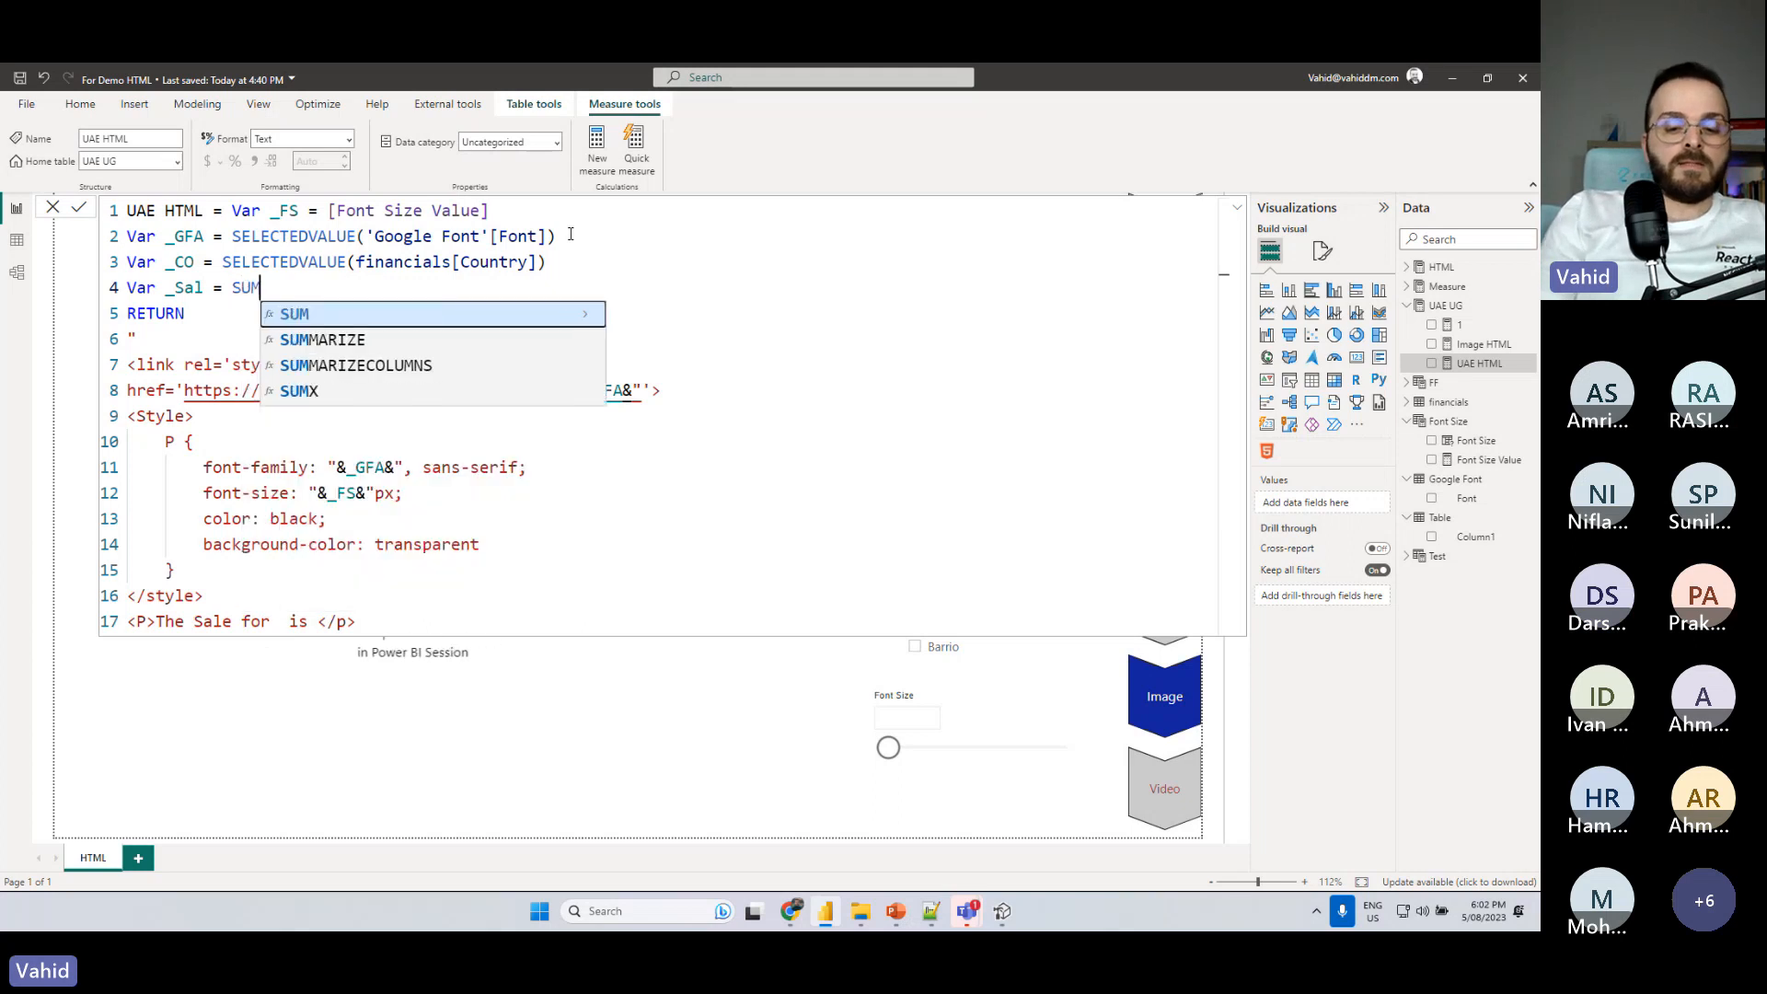
type("(financials[ Sales")
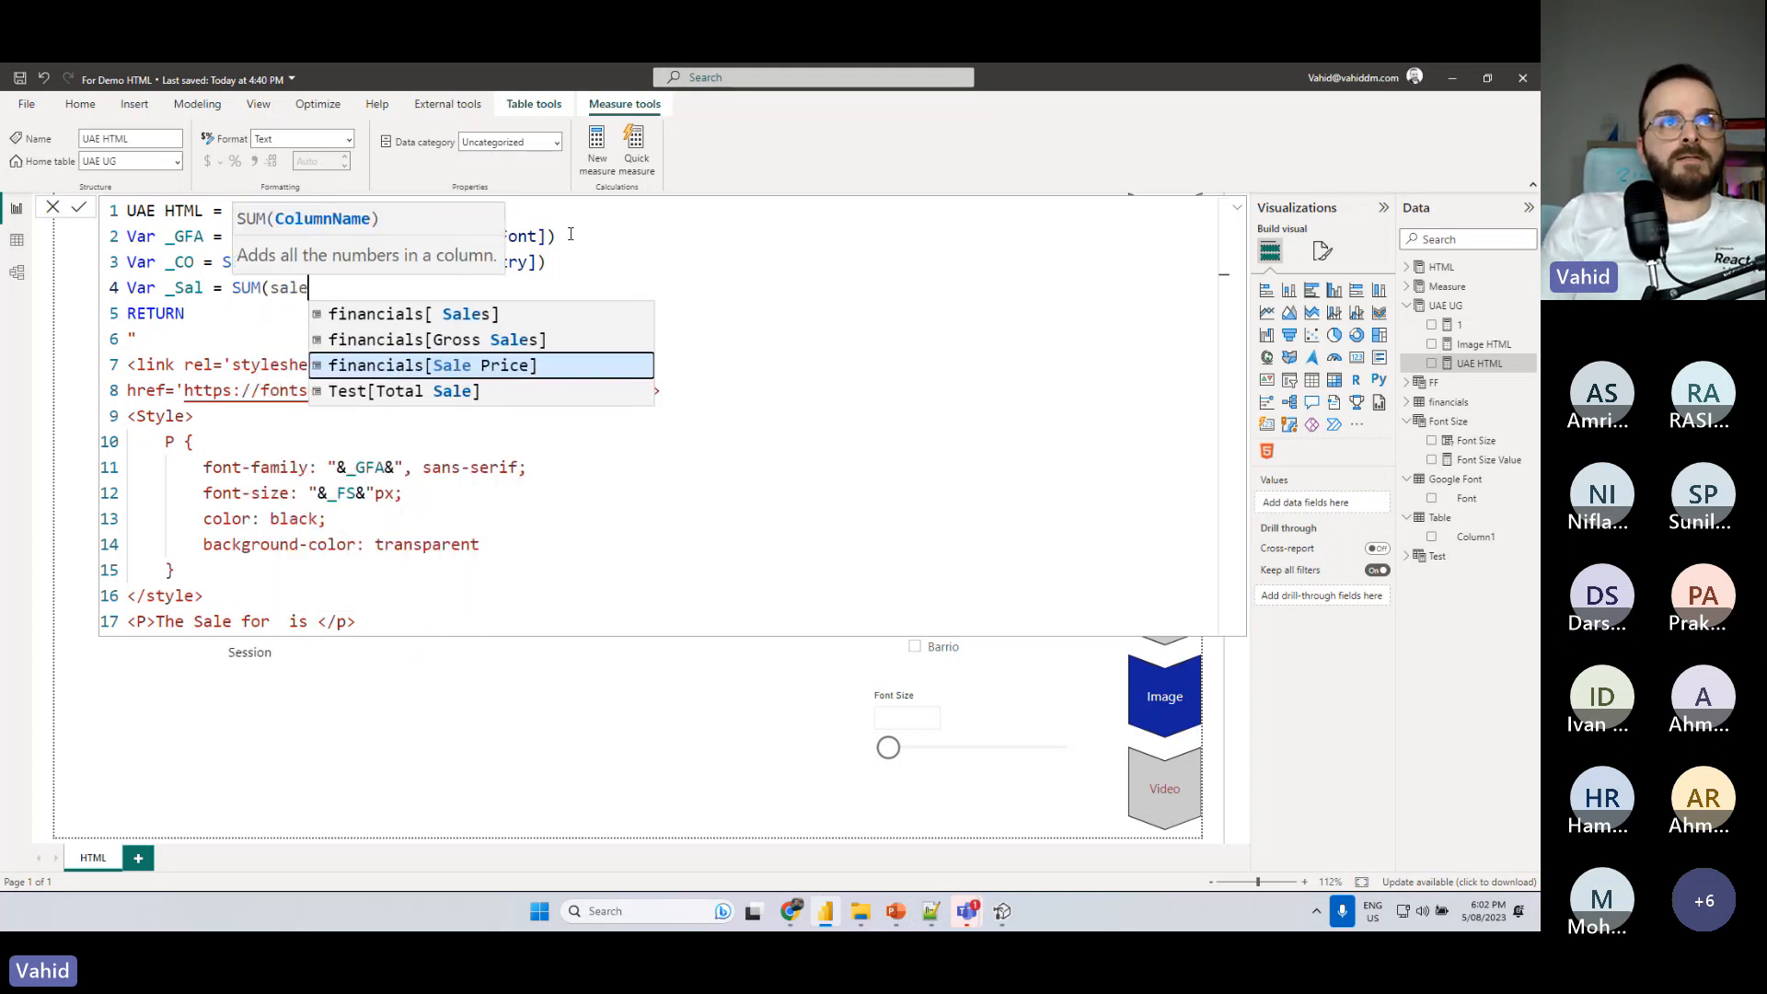
key("Tab")
type(")")
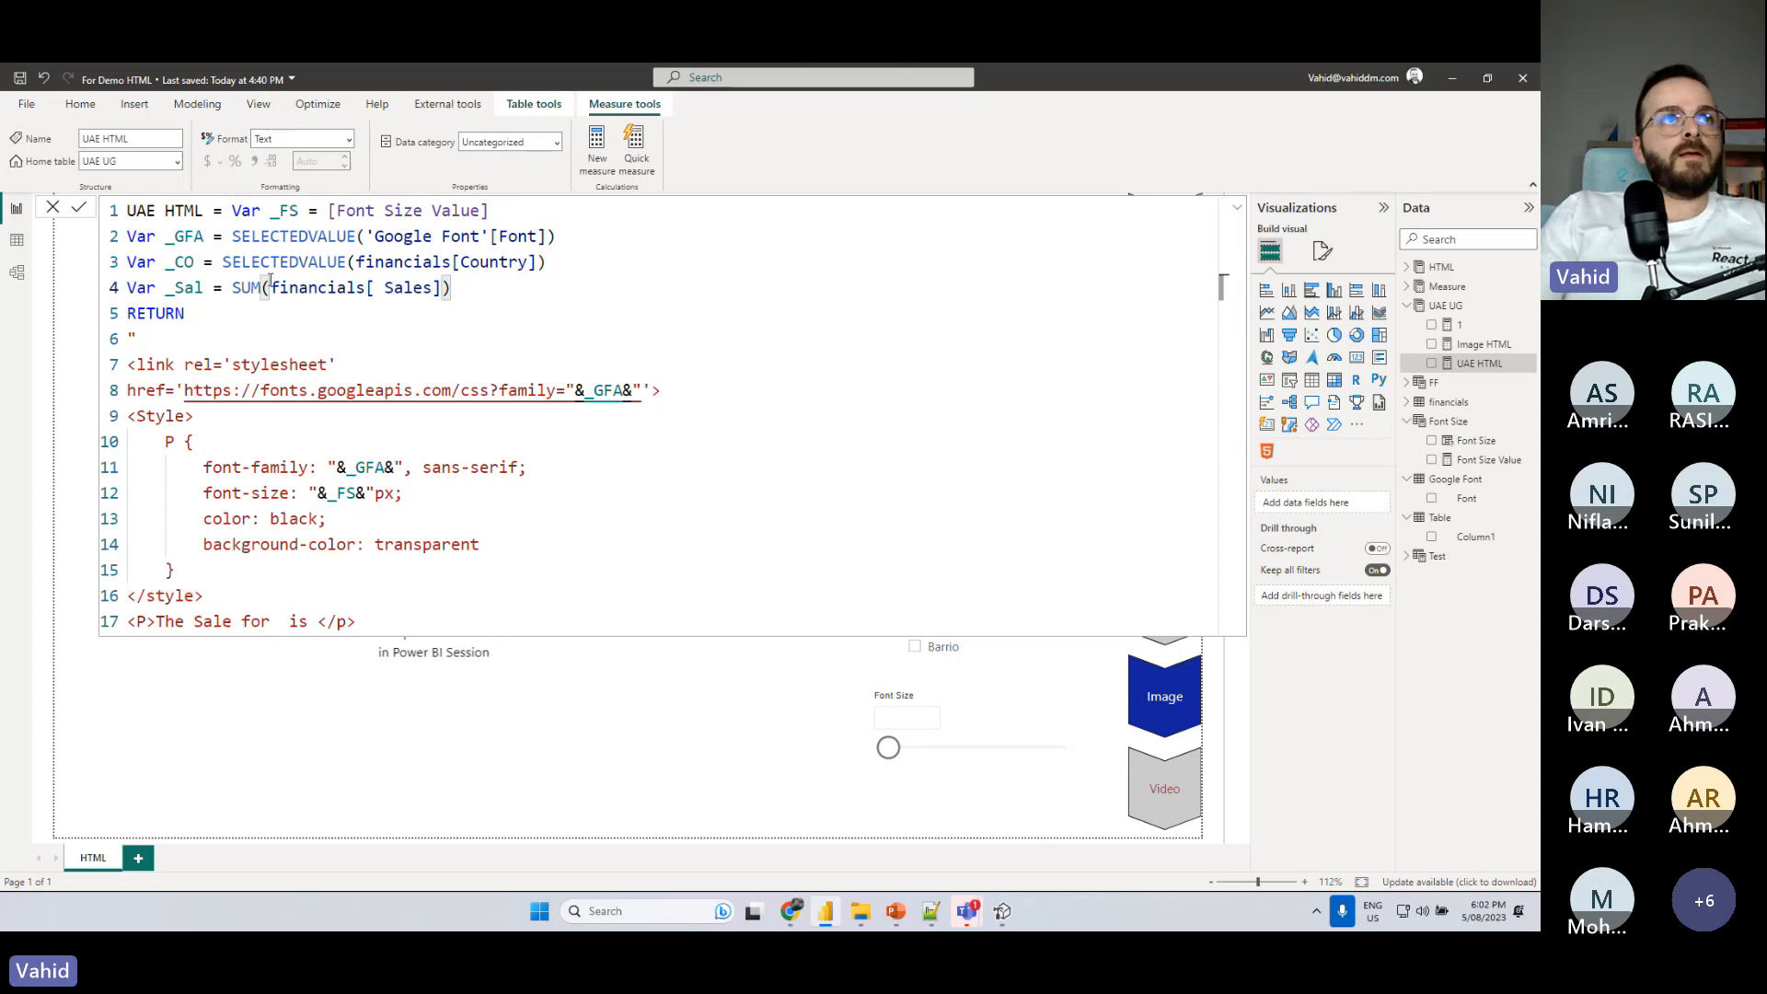
- In the UAE HTML paragraph, insert "&_CO&" in the gap between "The Sale for" and "is"
left_click(269, 622)
left_click(277, 625)
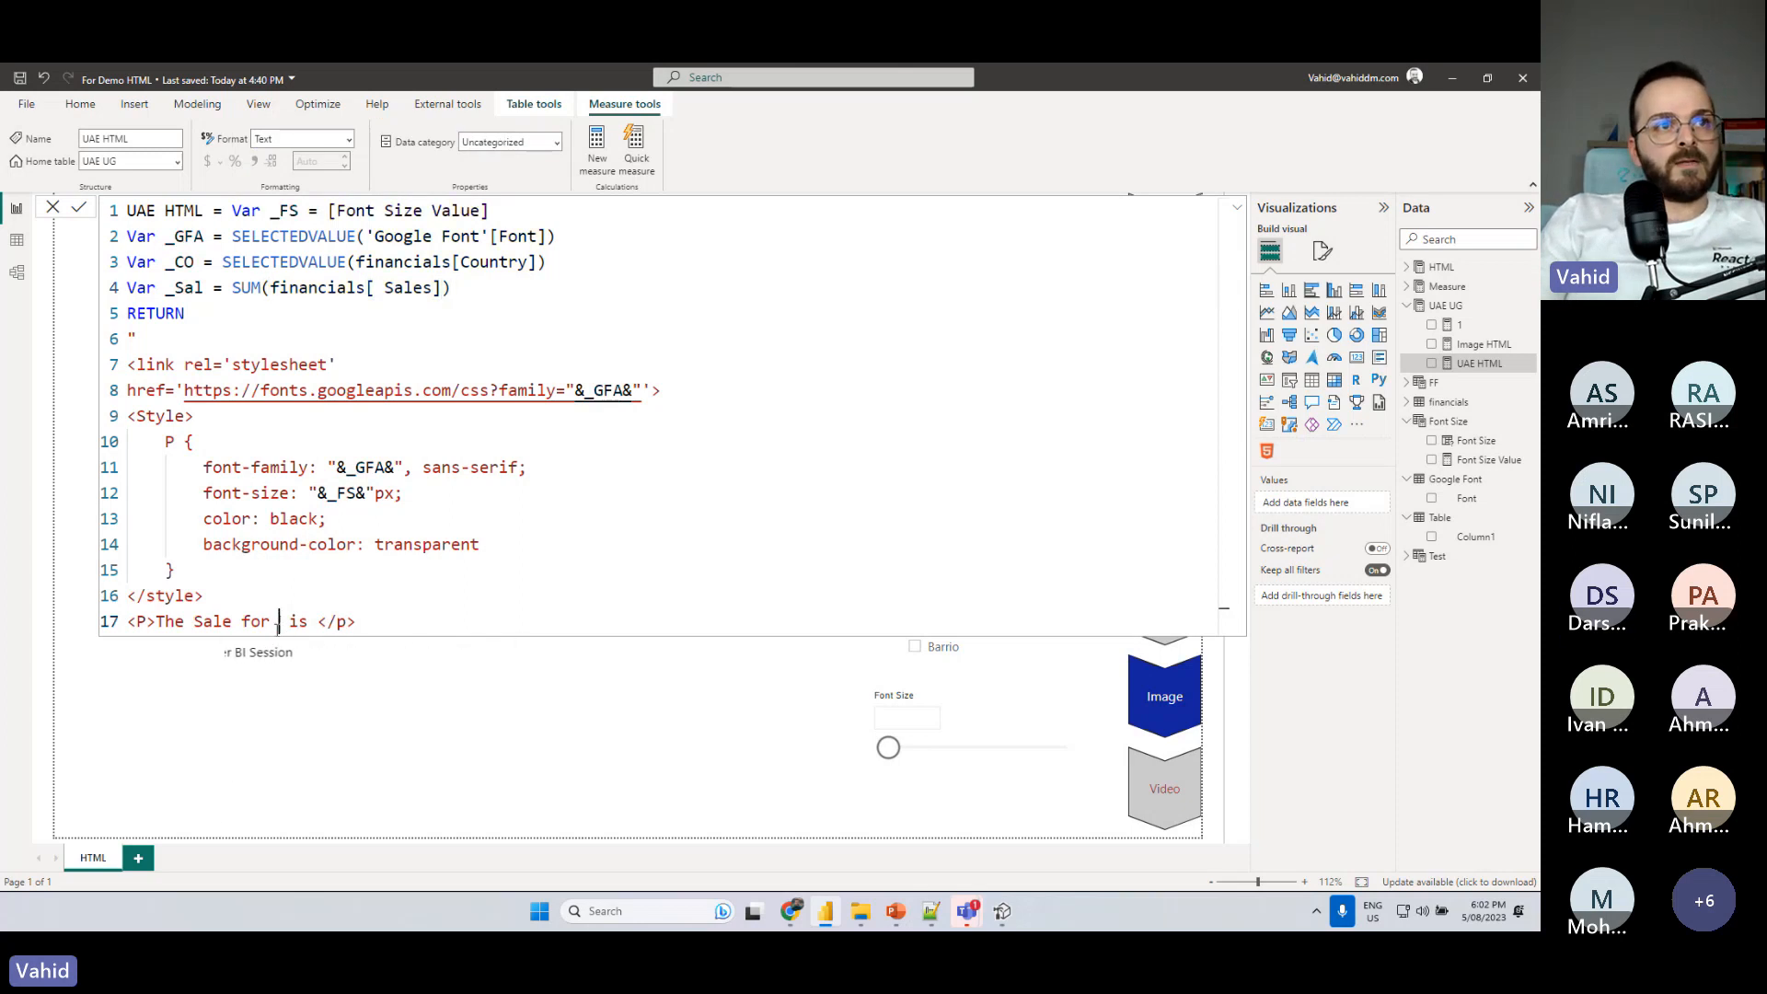
type("\"\"")
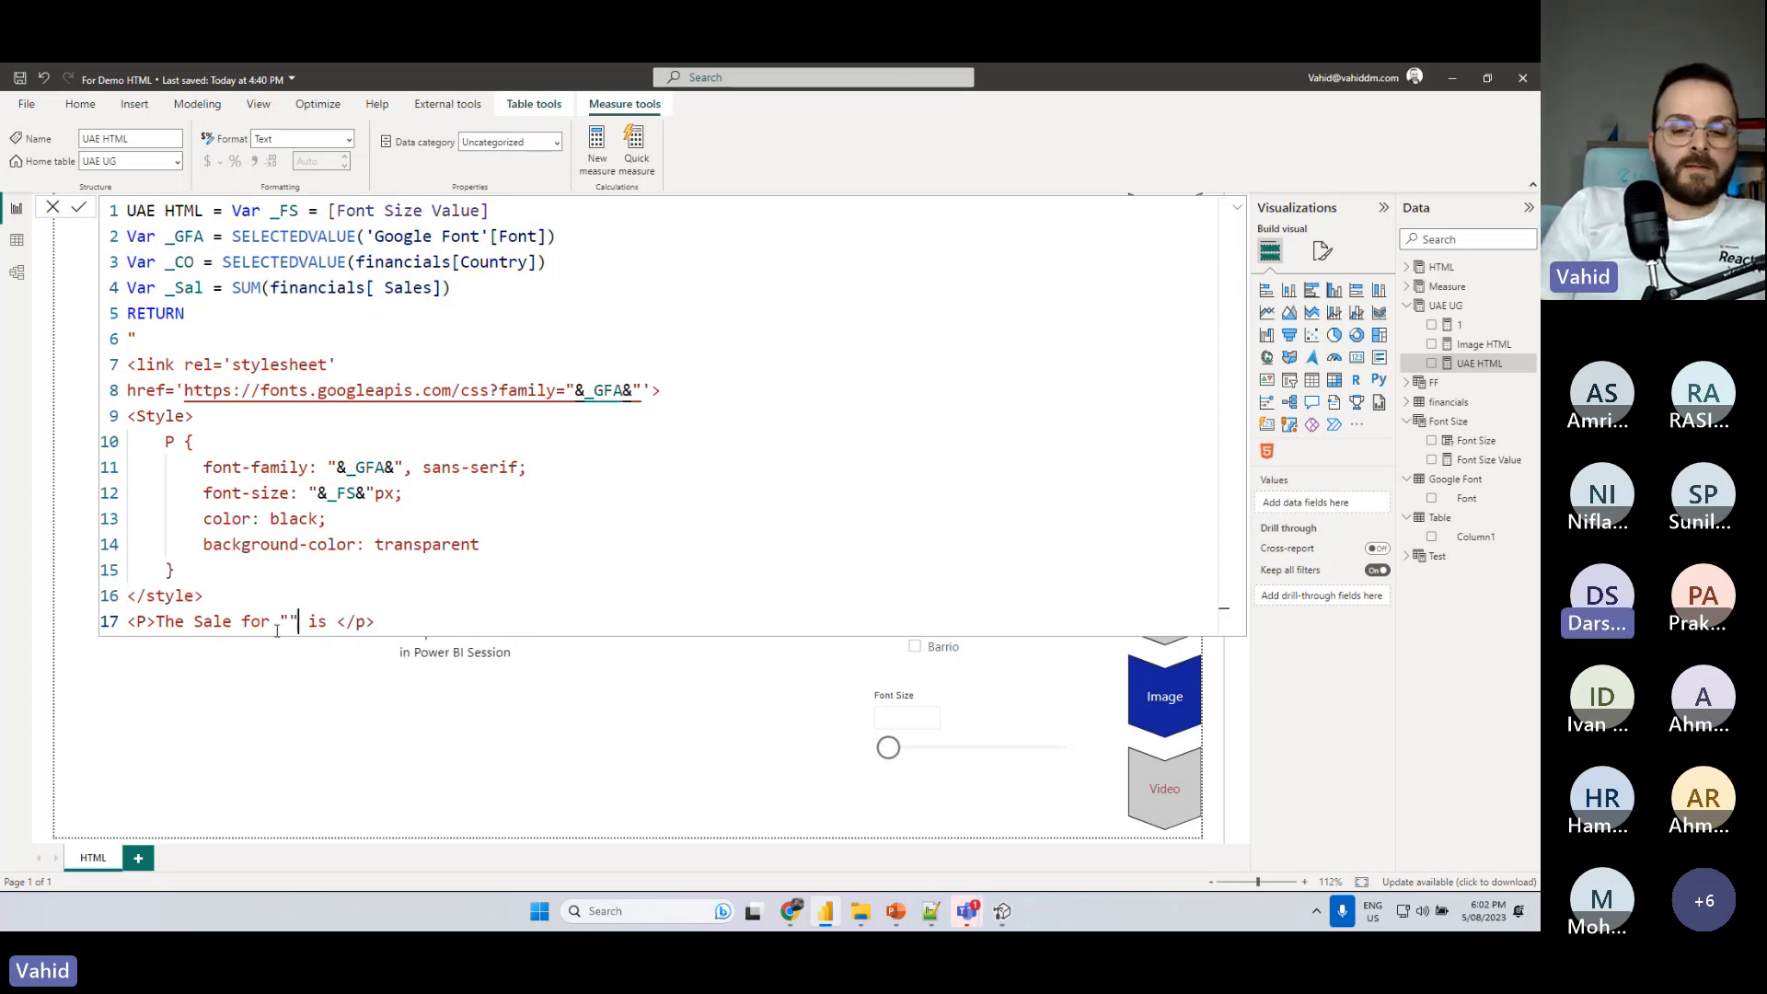
key("Left")
type("&&")
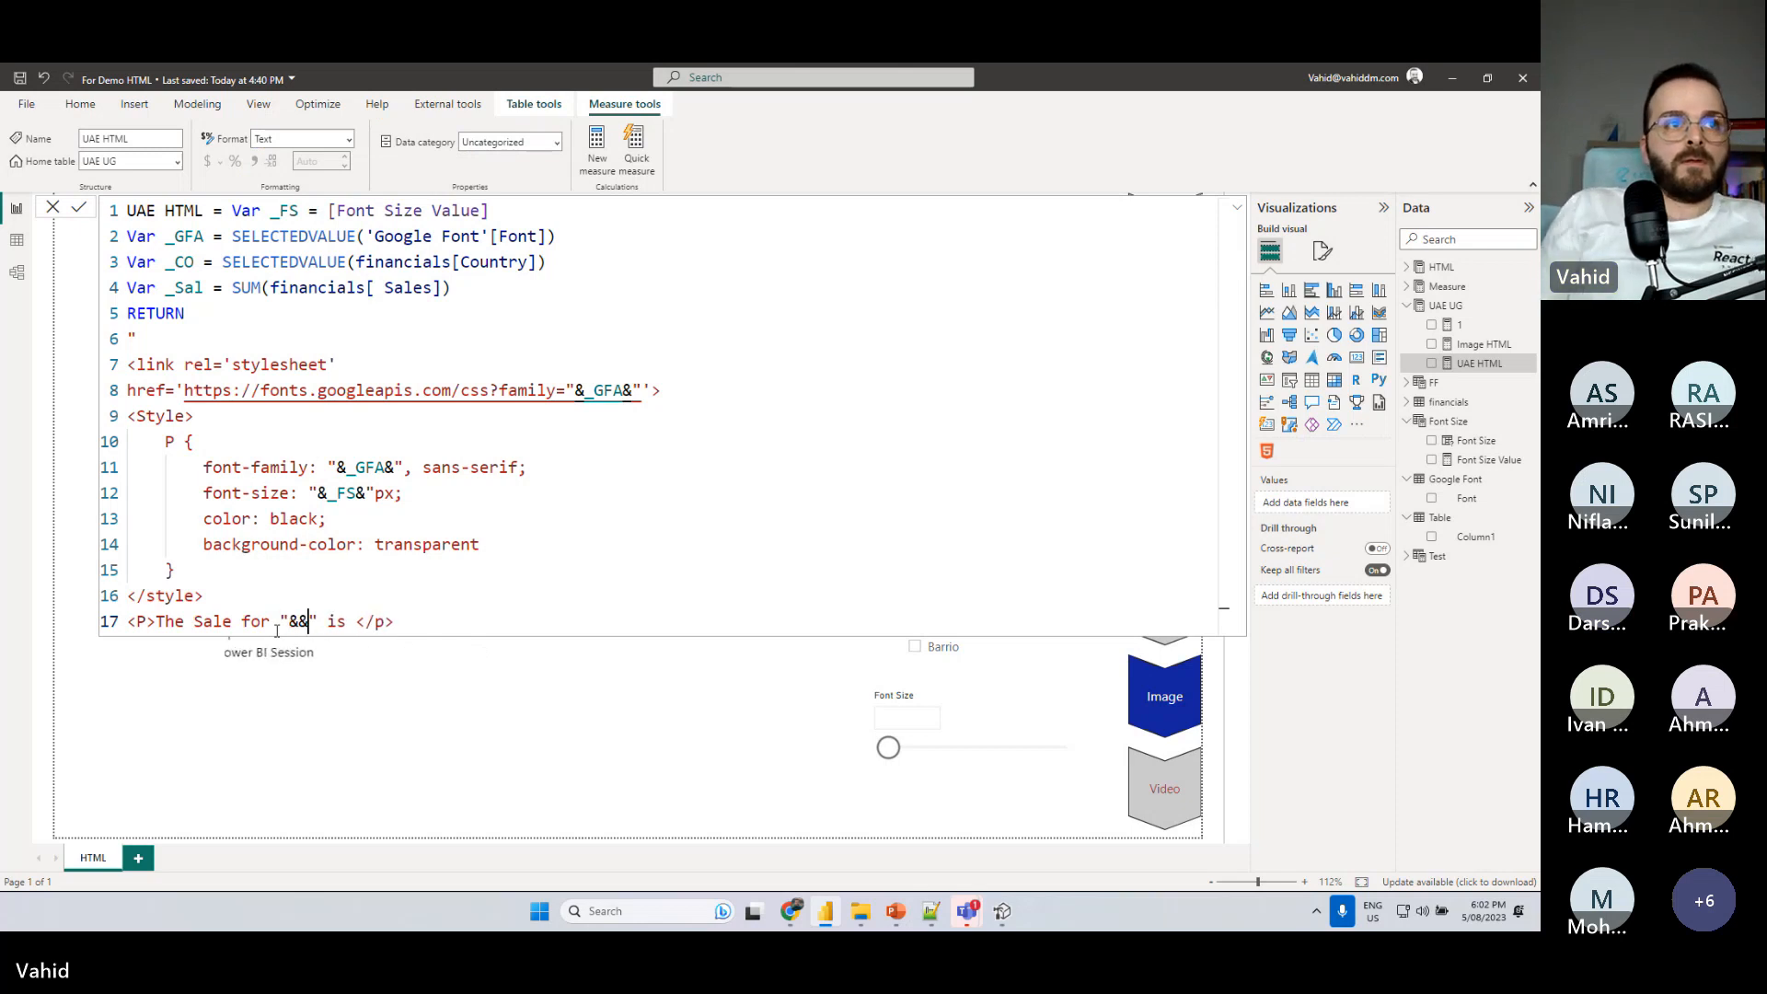
double_click(182, 262)
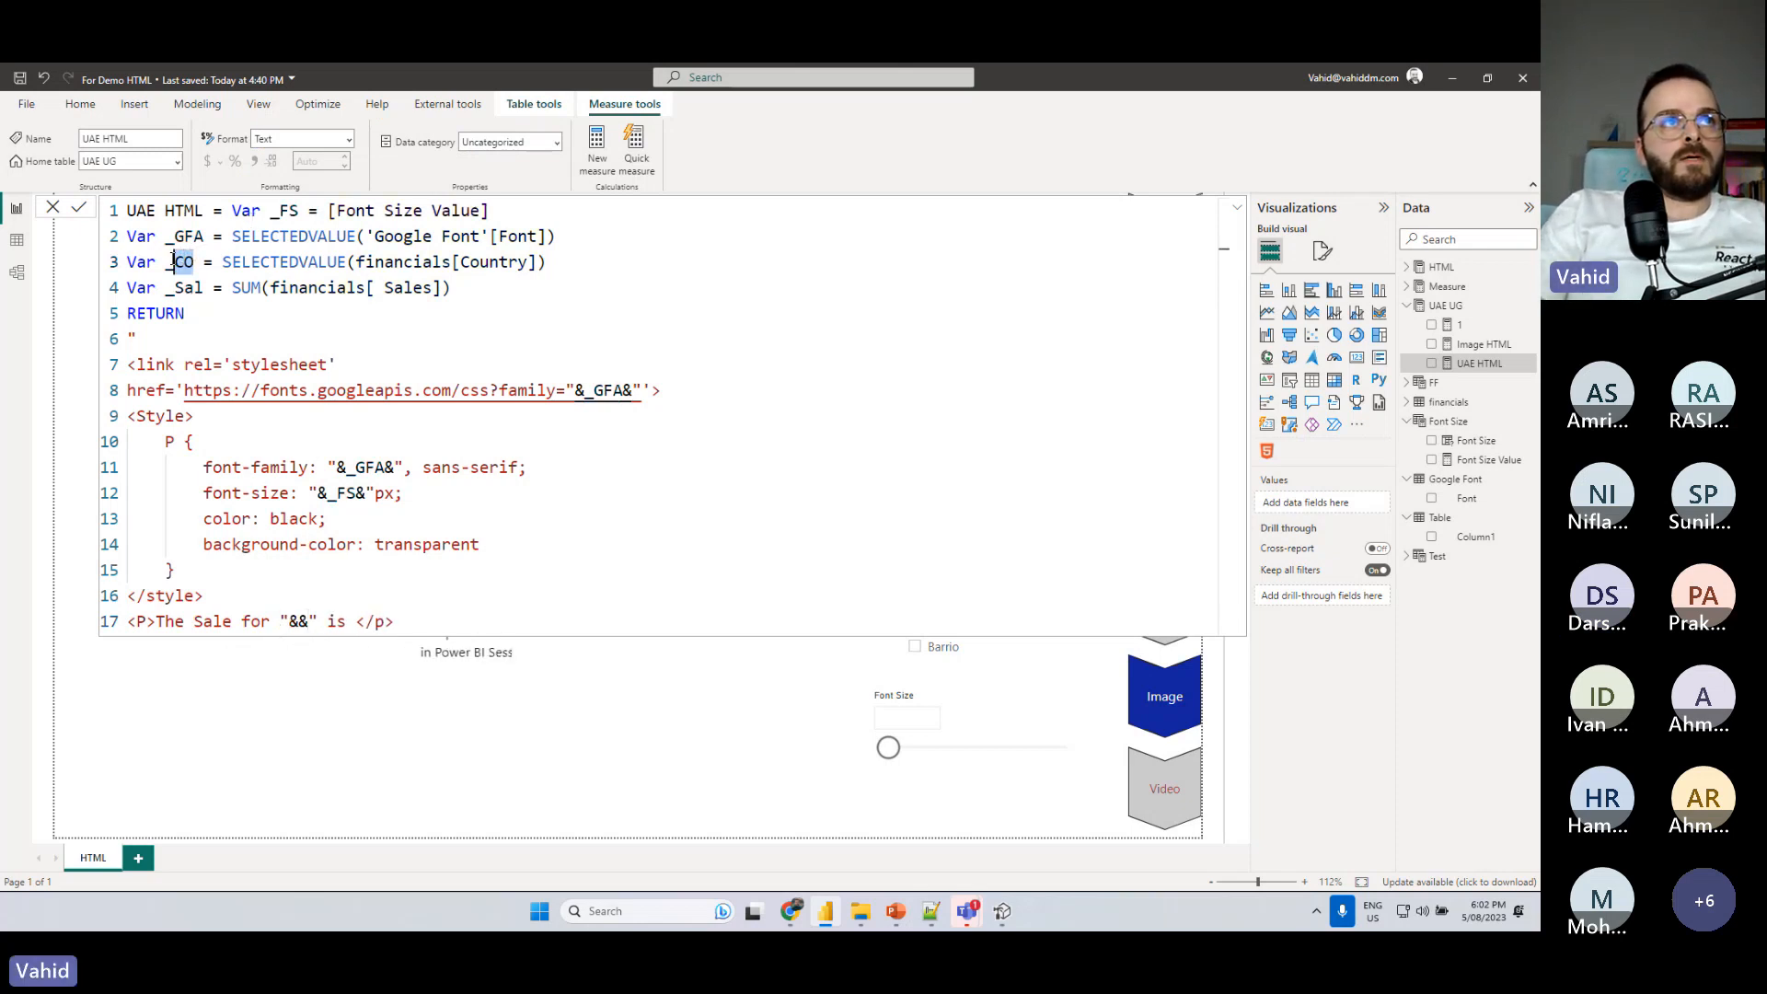
key("ctrl+c")
left_click(299, 621)
key("ctrl+v")
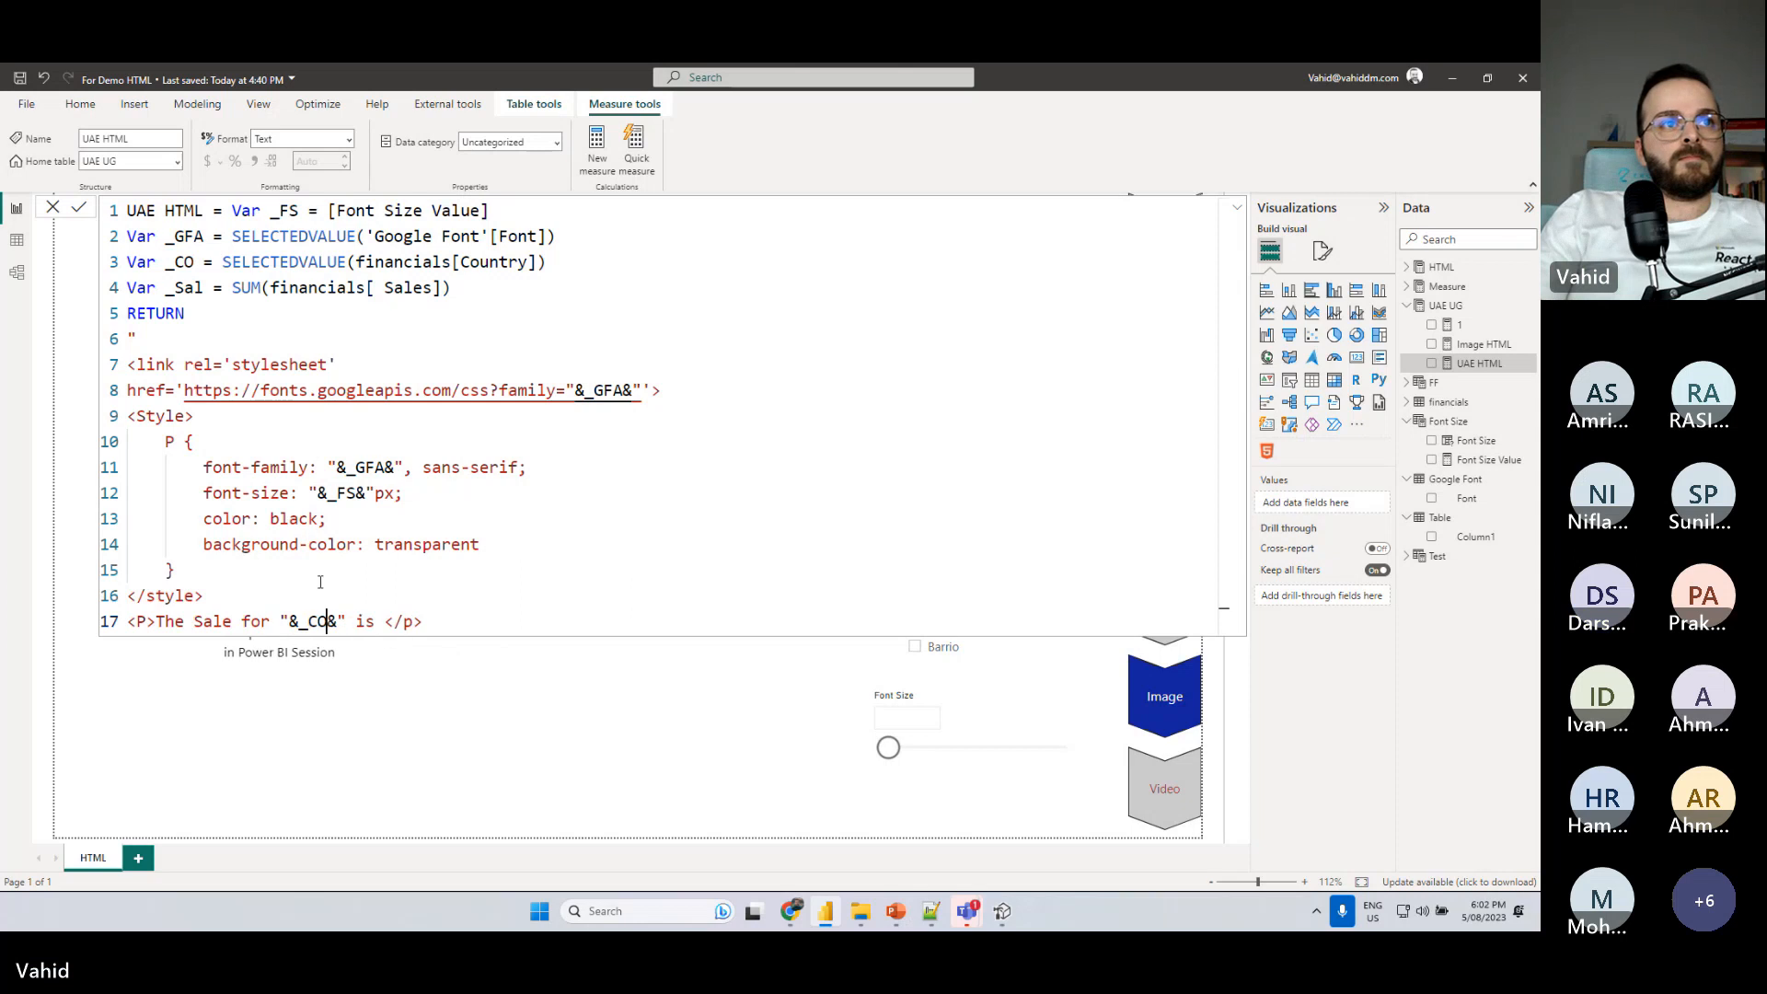
- Insert "&_Sal&" after "is" in the paragraph by duplicating the "&_CO&" expression and replacing its variable with _Sal
left_click_drag(343, 623, 289, 623)
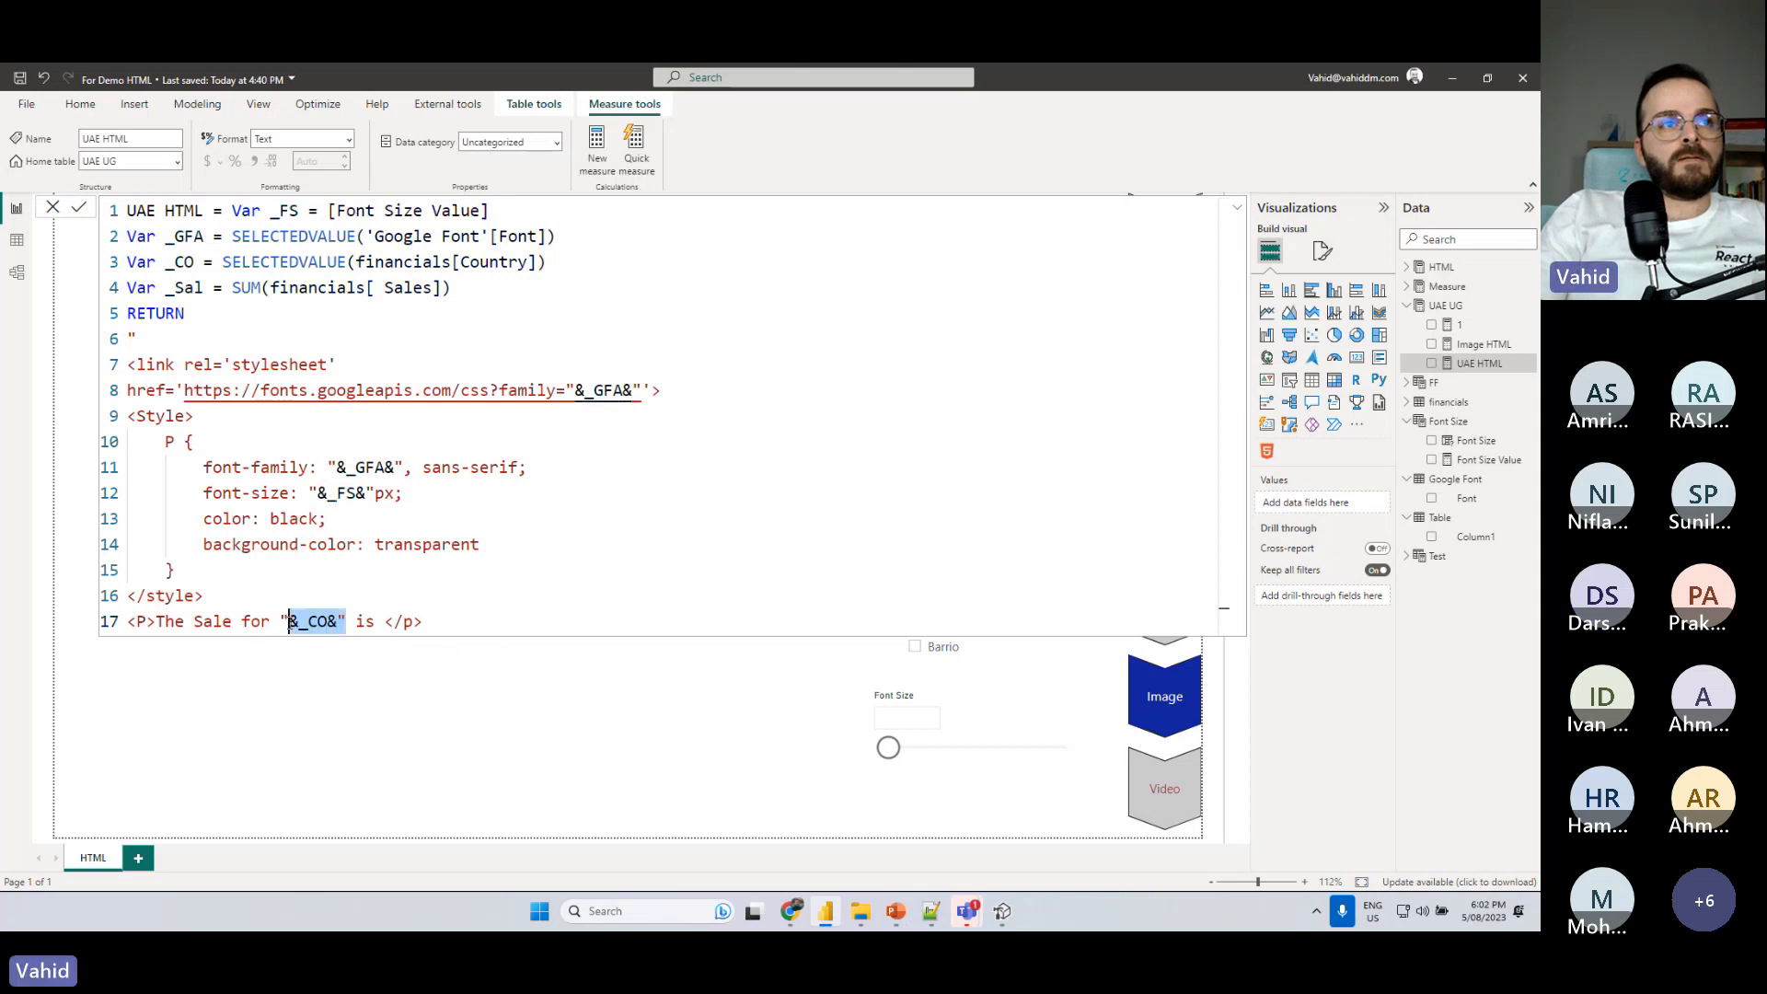
key("ctrl+c")
left_click(381, 621)
key("ctrl+v")
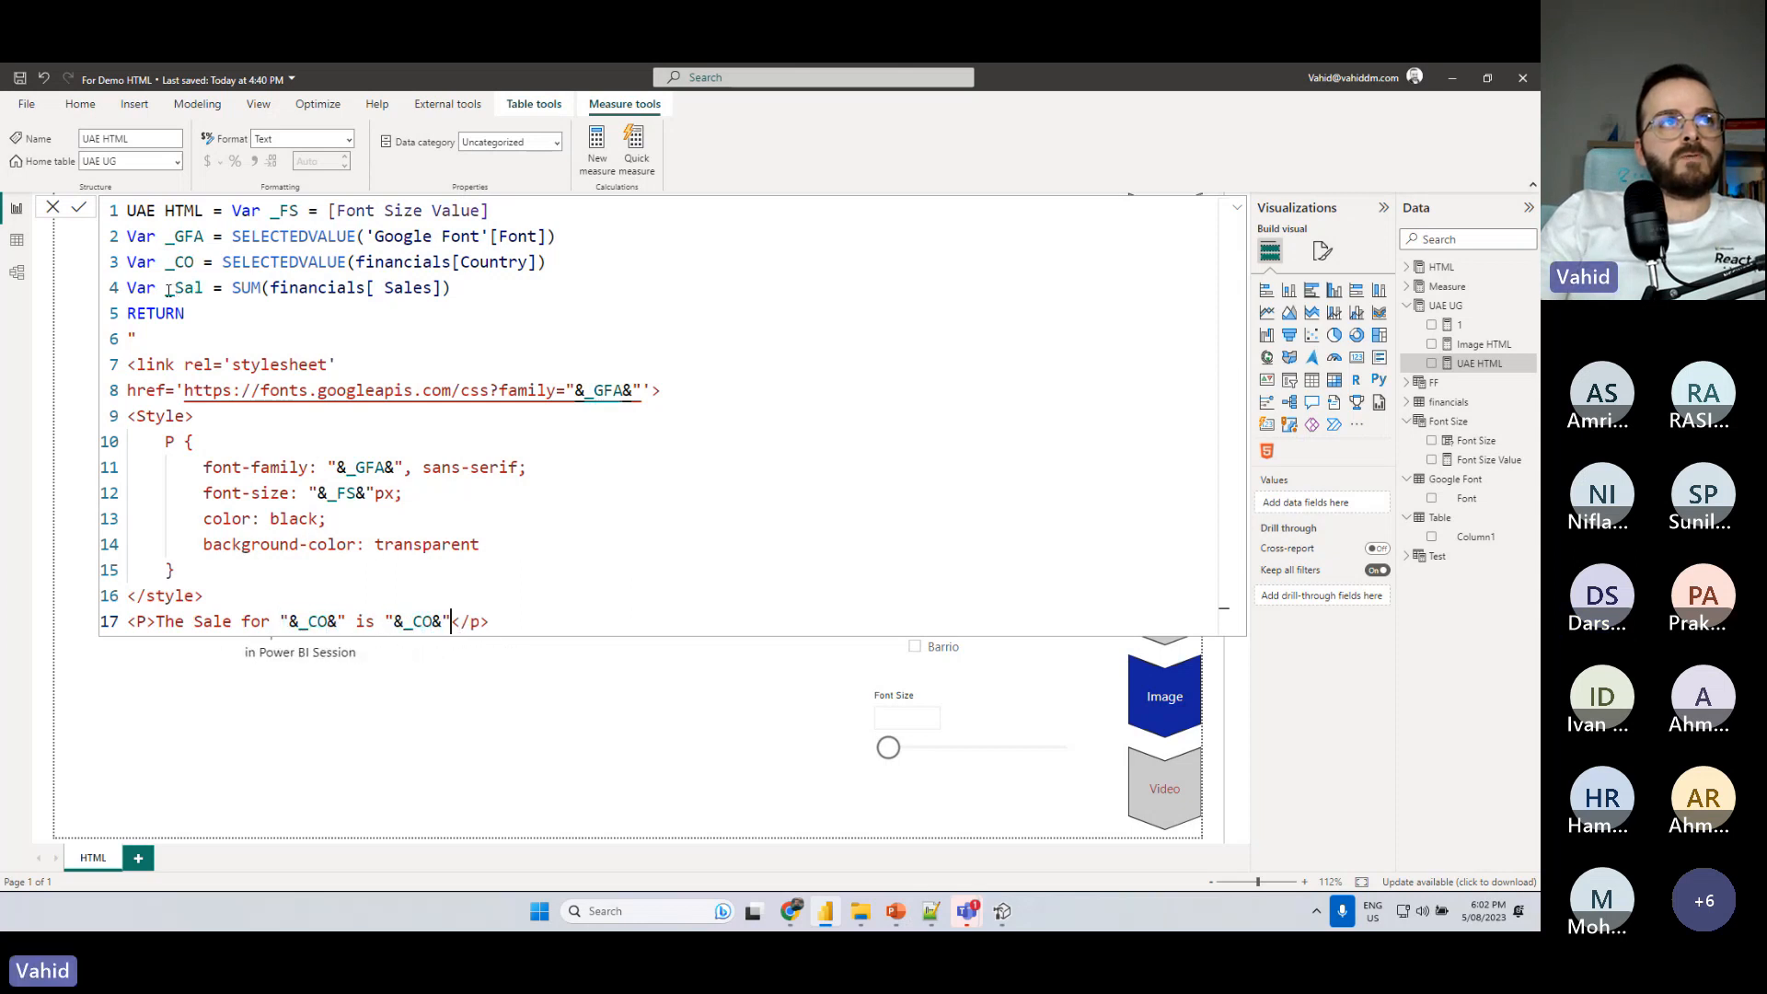
left_click_drag(166, 288, 204, 288)
key("ctrl+c")
double_click(419, 622)
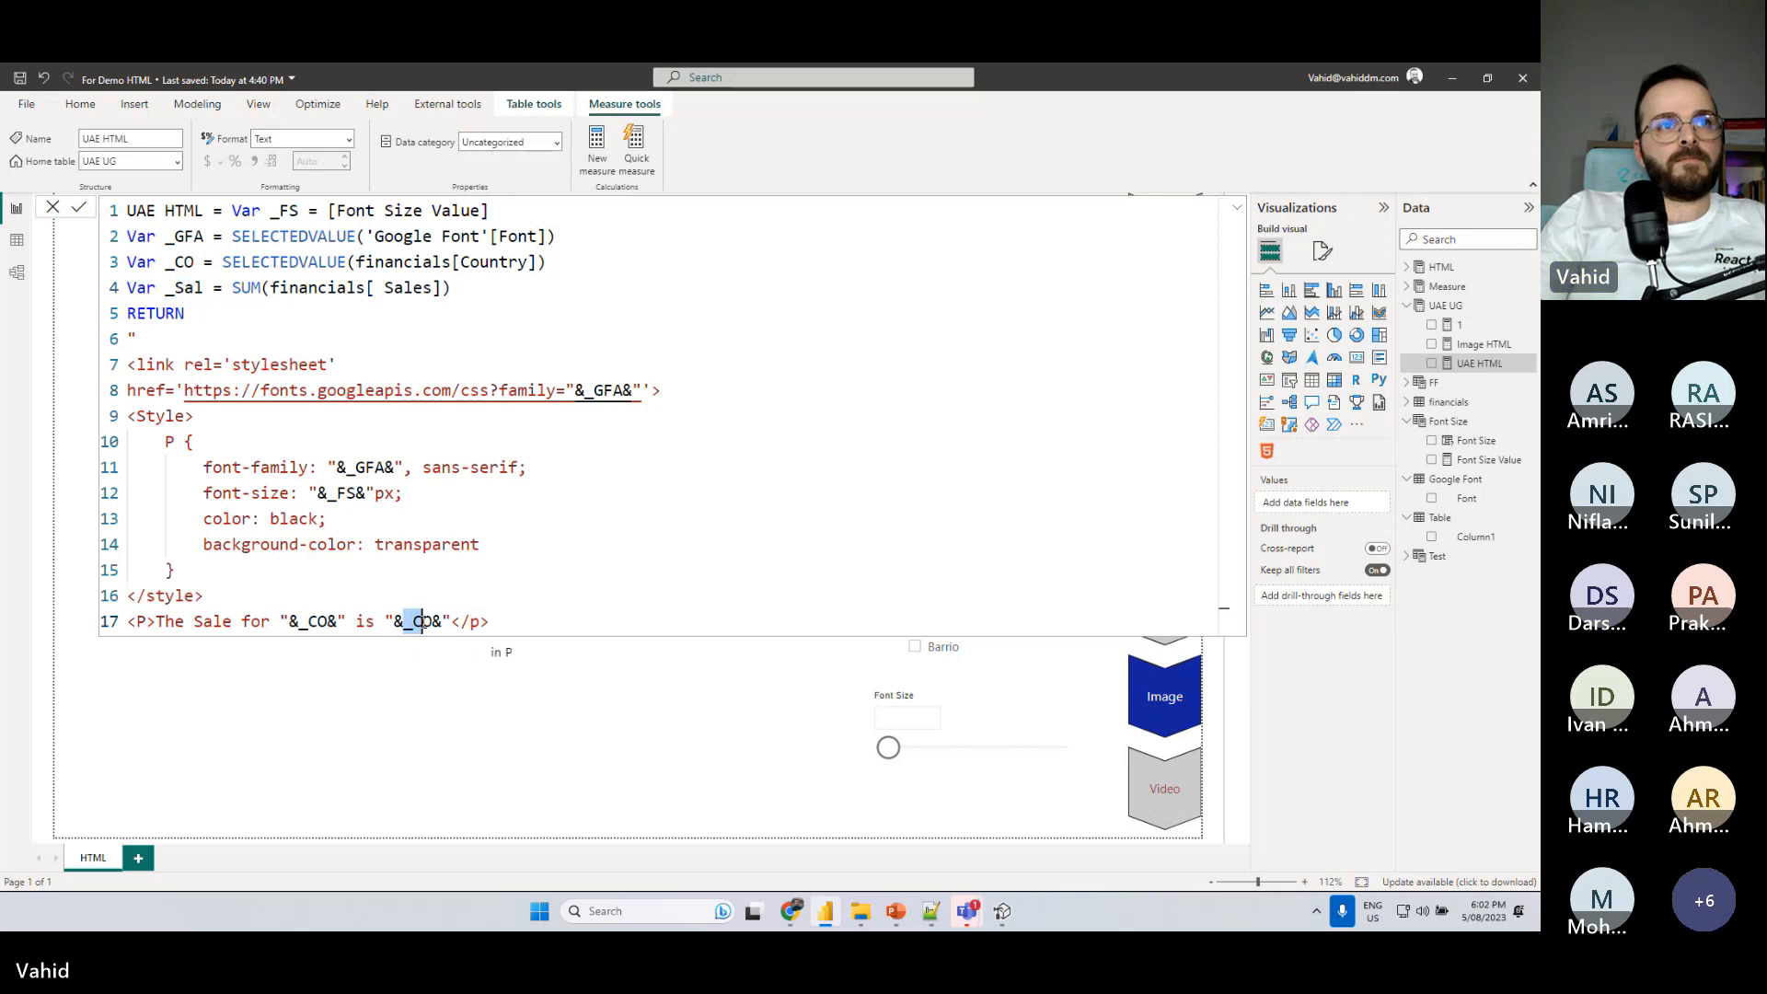
key("ctrl+v")
left_click(528, 418)
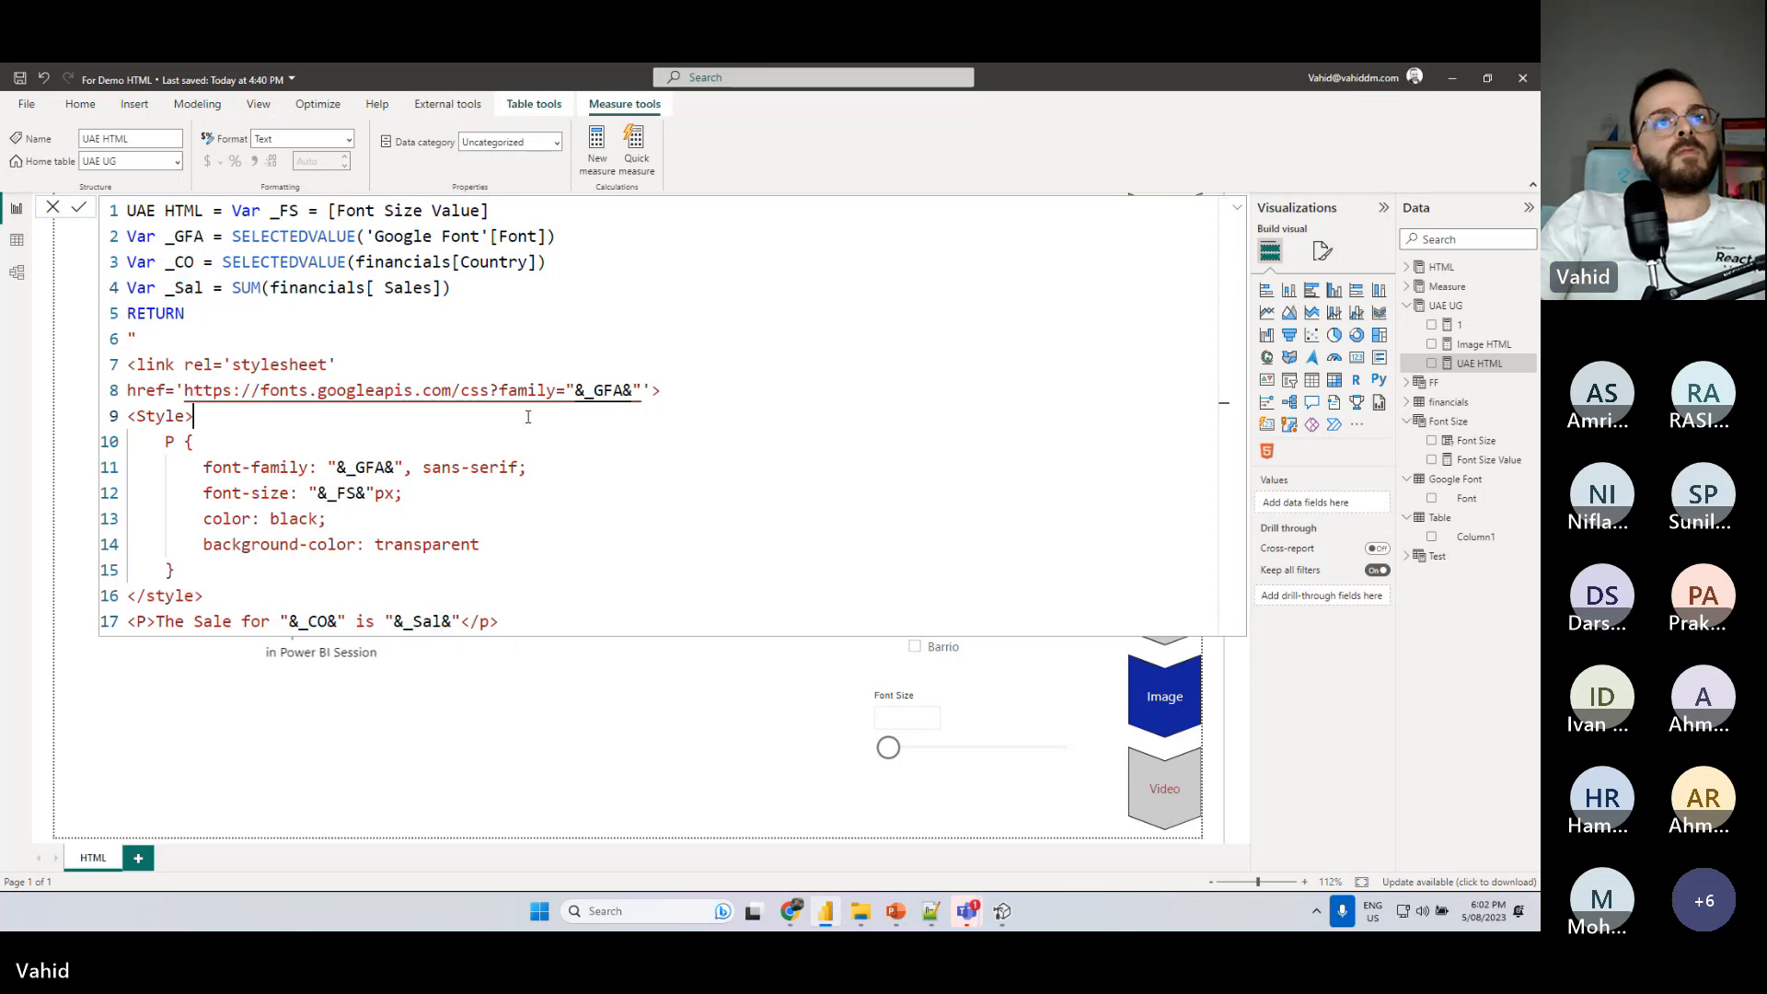
- Leave the measure formula and remove the Font field from the slicer above the Font Size slider
left_click(722, 693)
left_click(1029, 656)
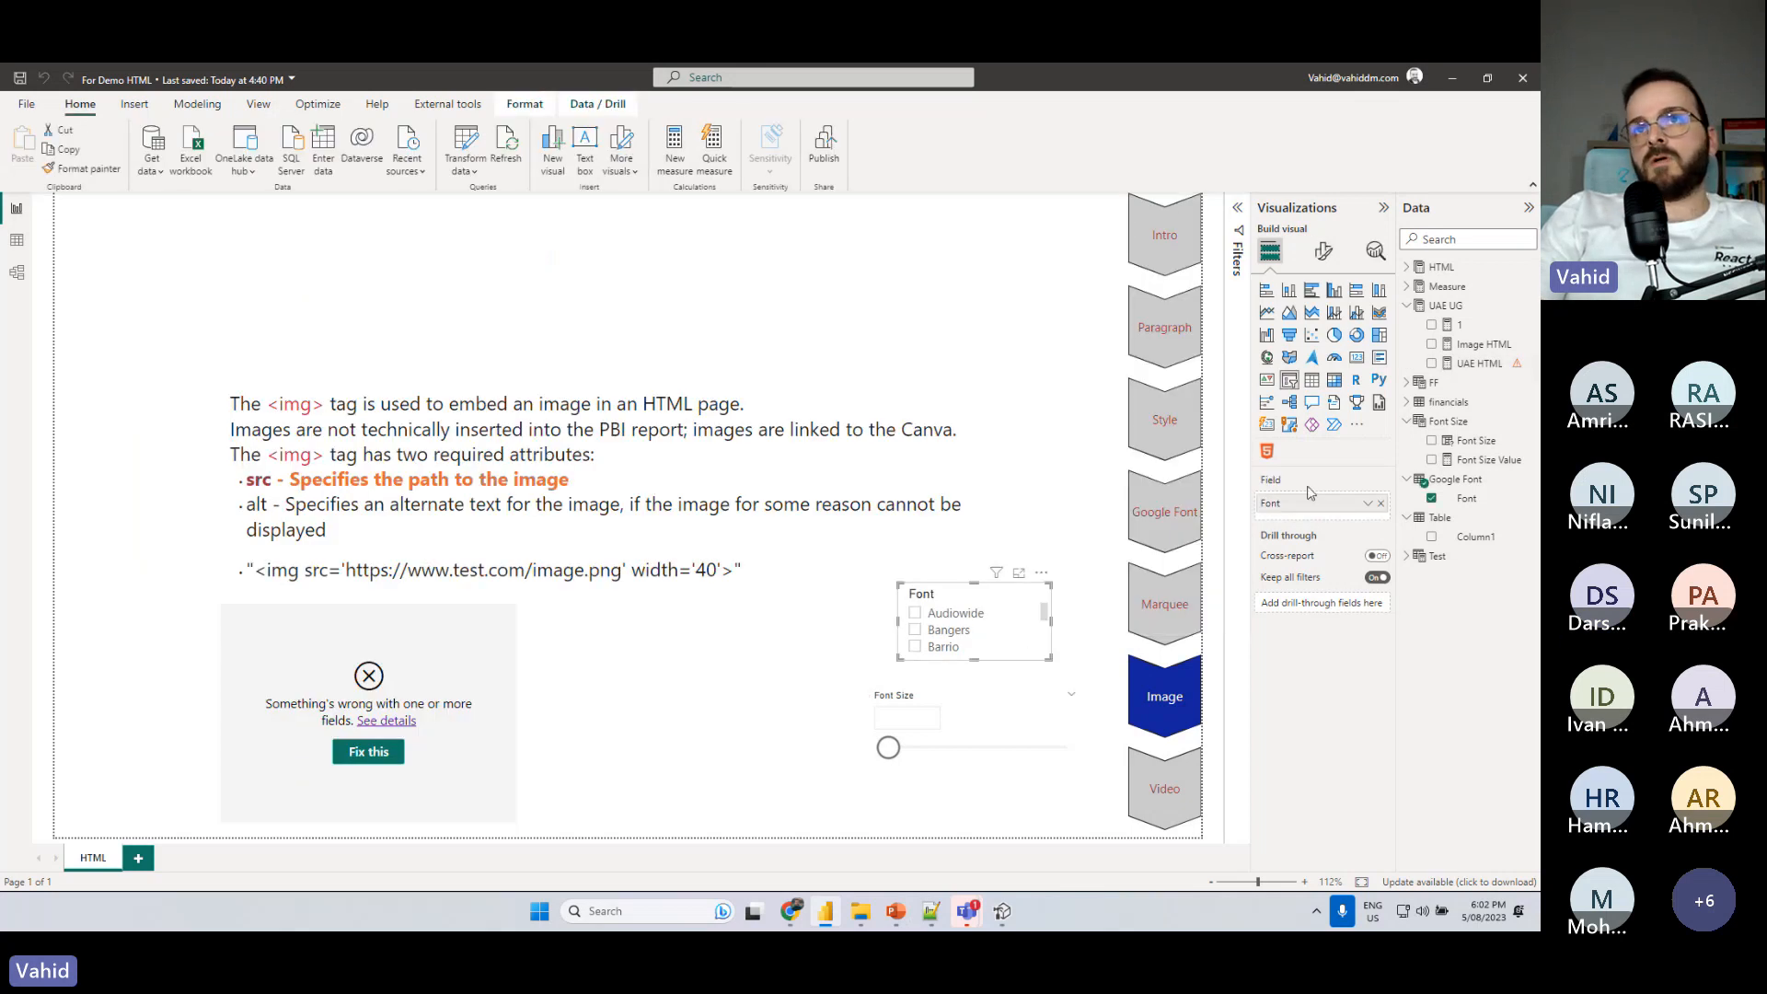
left_click(1381, 503)
- In the UAE HTML measure, add an & before </p> and a closing quote after it, and commit the formula
left_click(1480, 364)
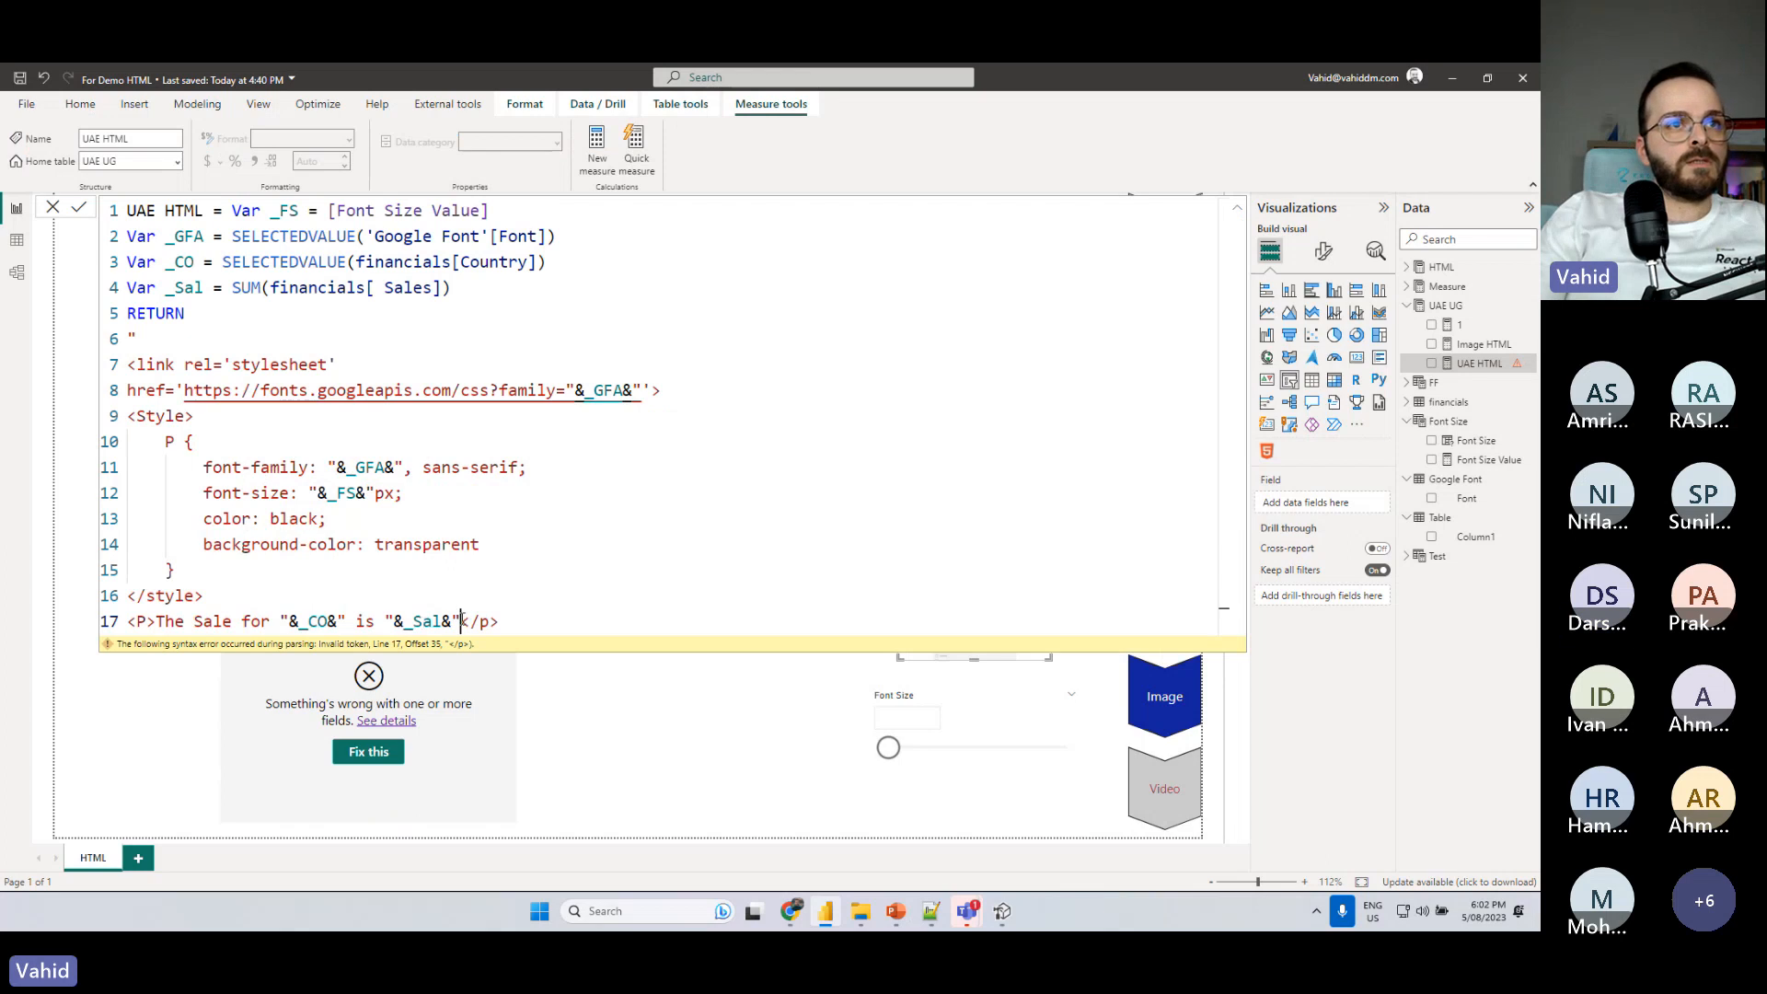
key("shift+Left")
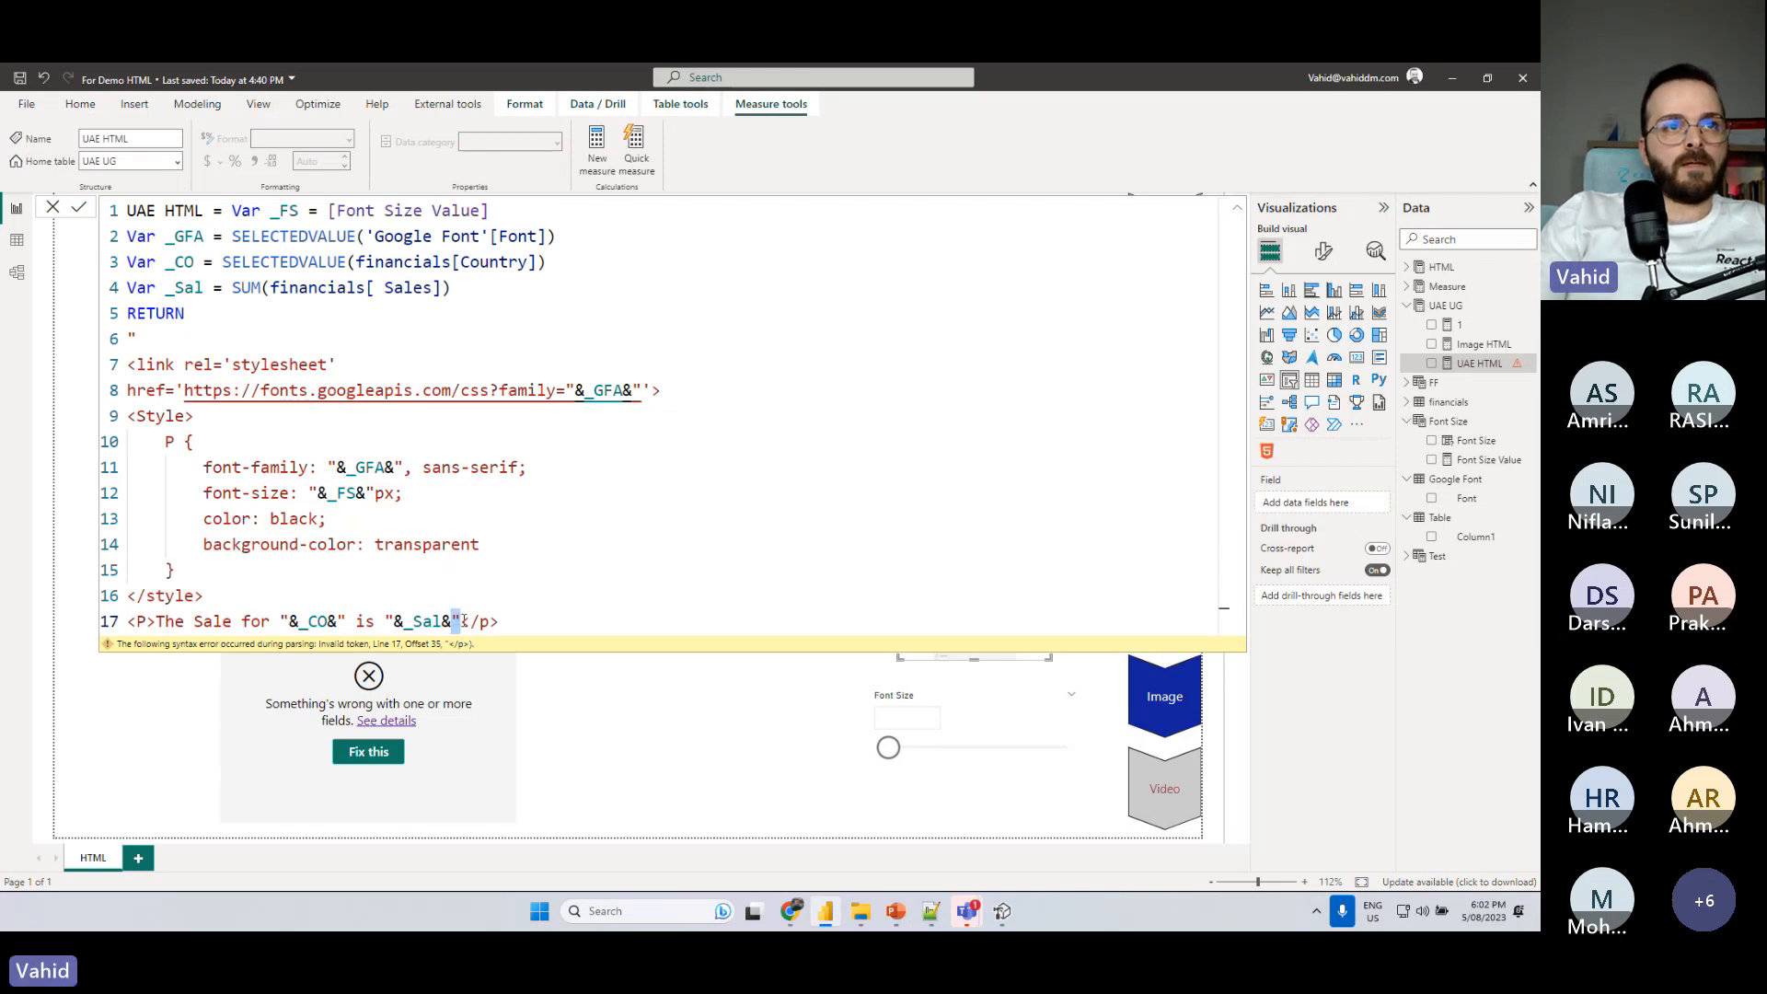
type("&")
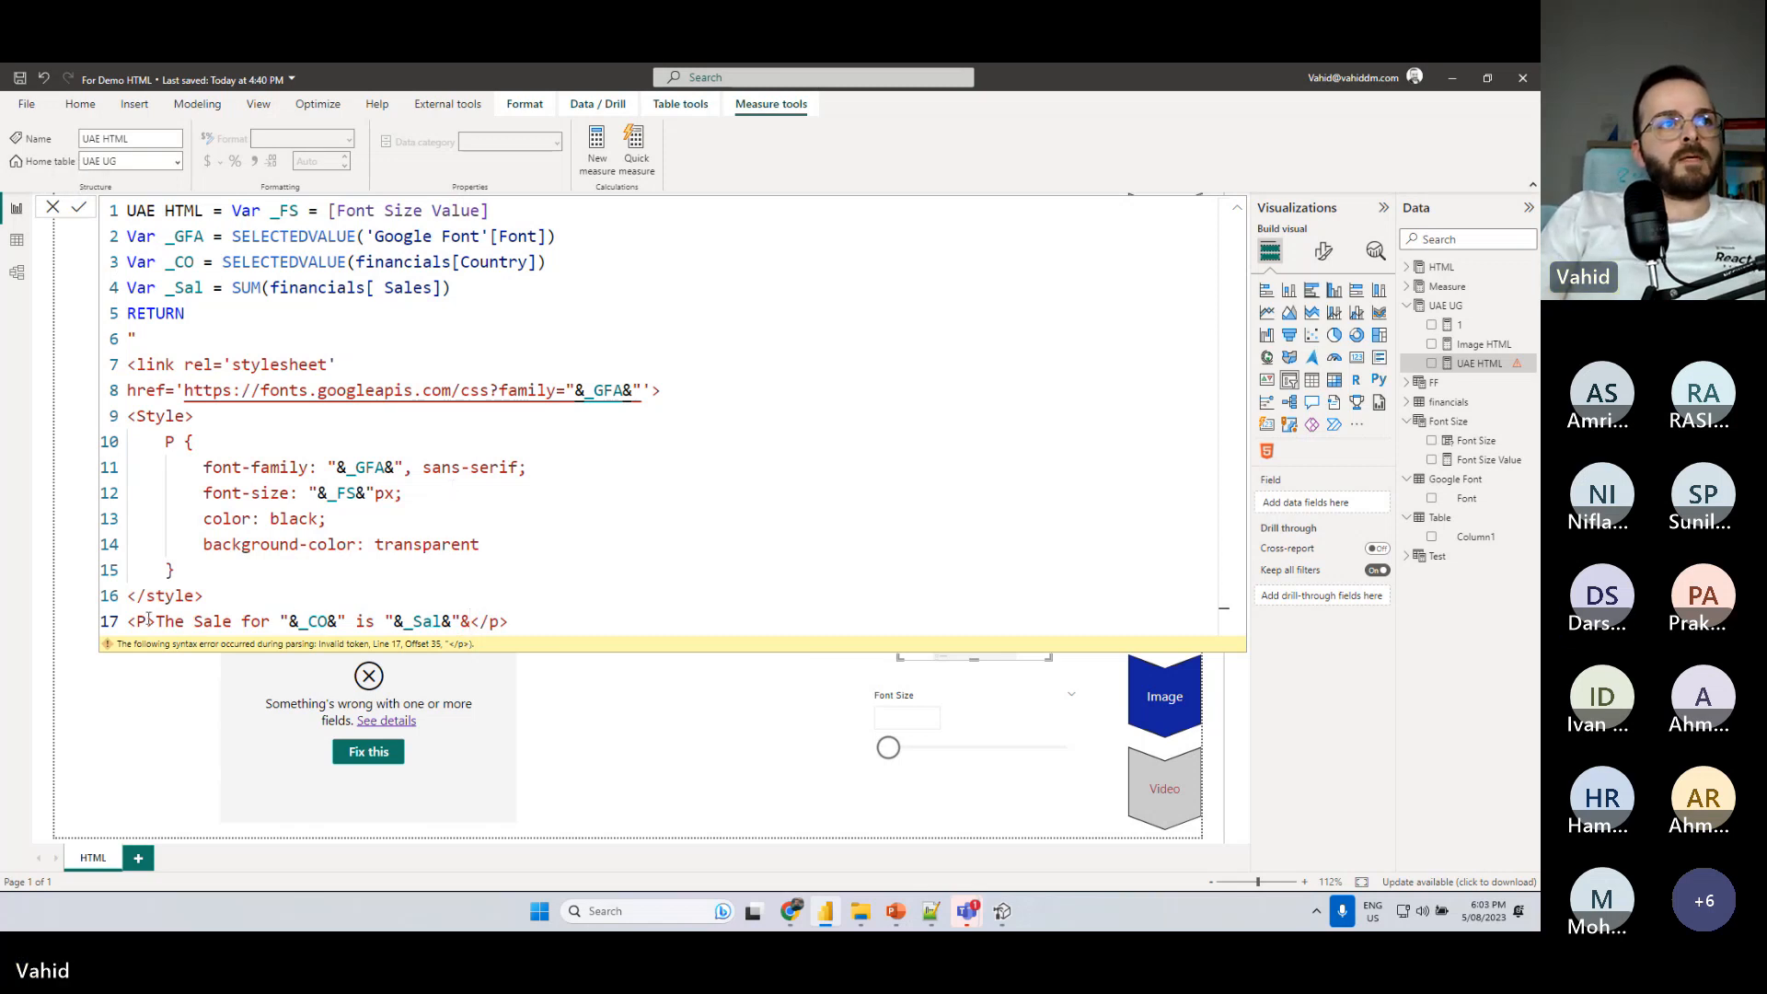
left_click(526, 619)
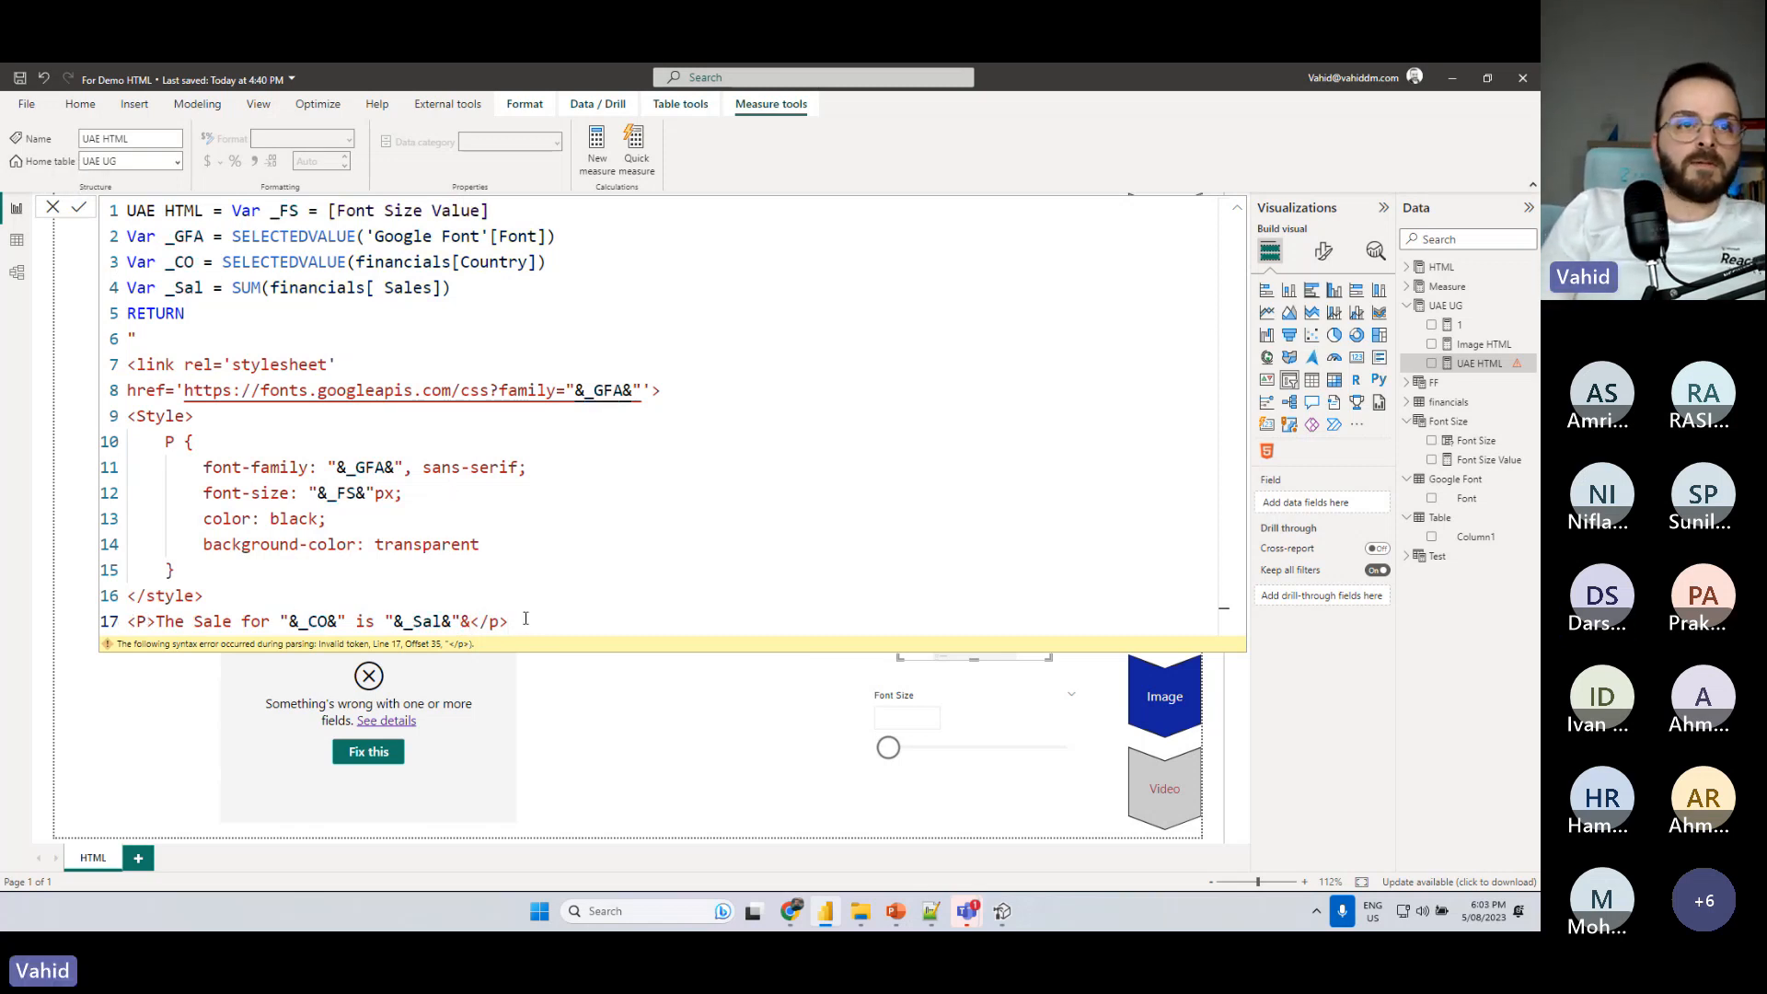
type("\"")
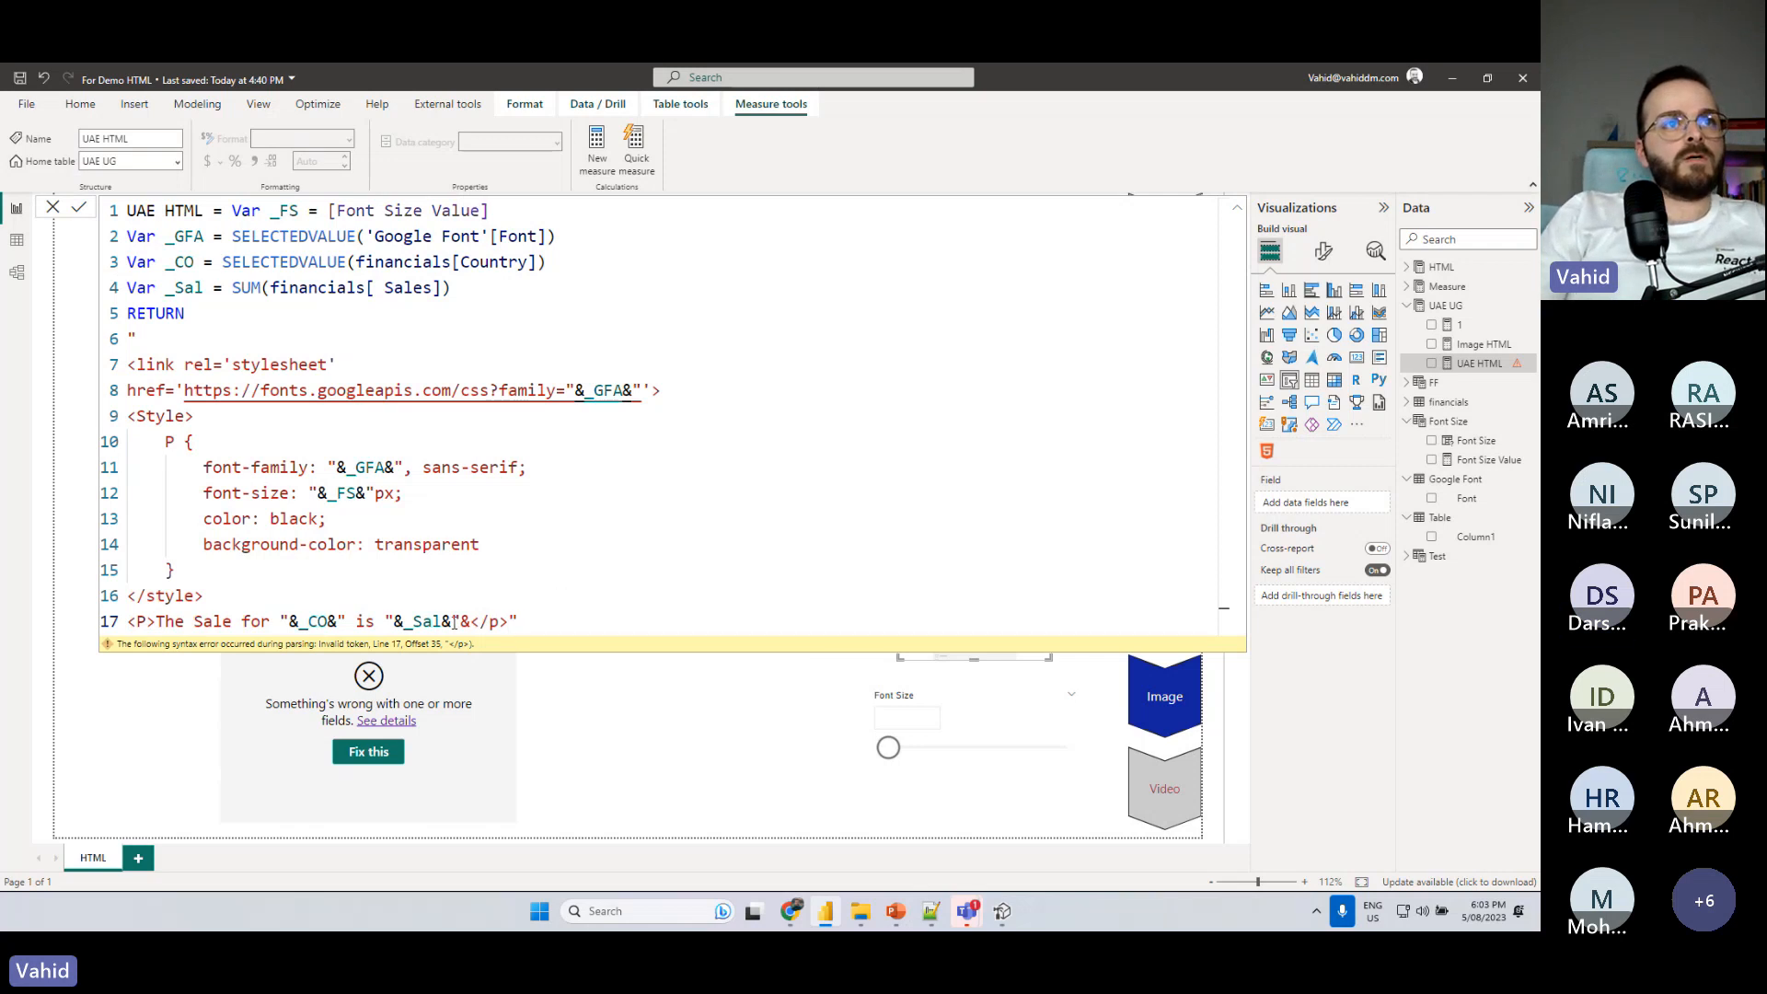
left_click(80, 207)
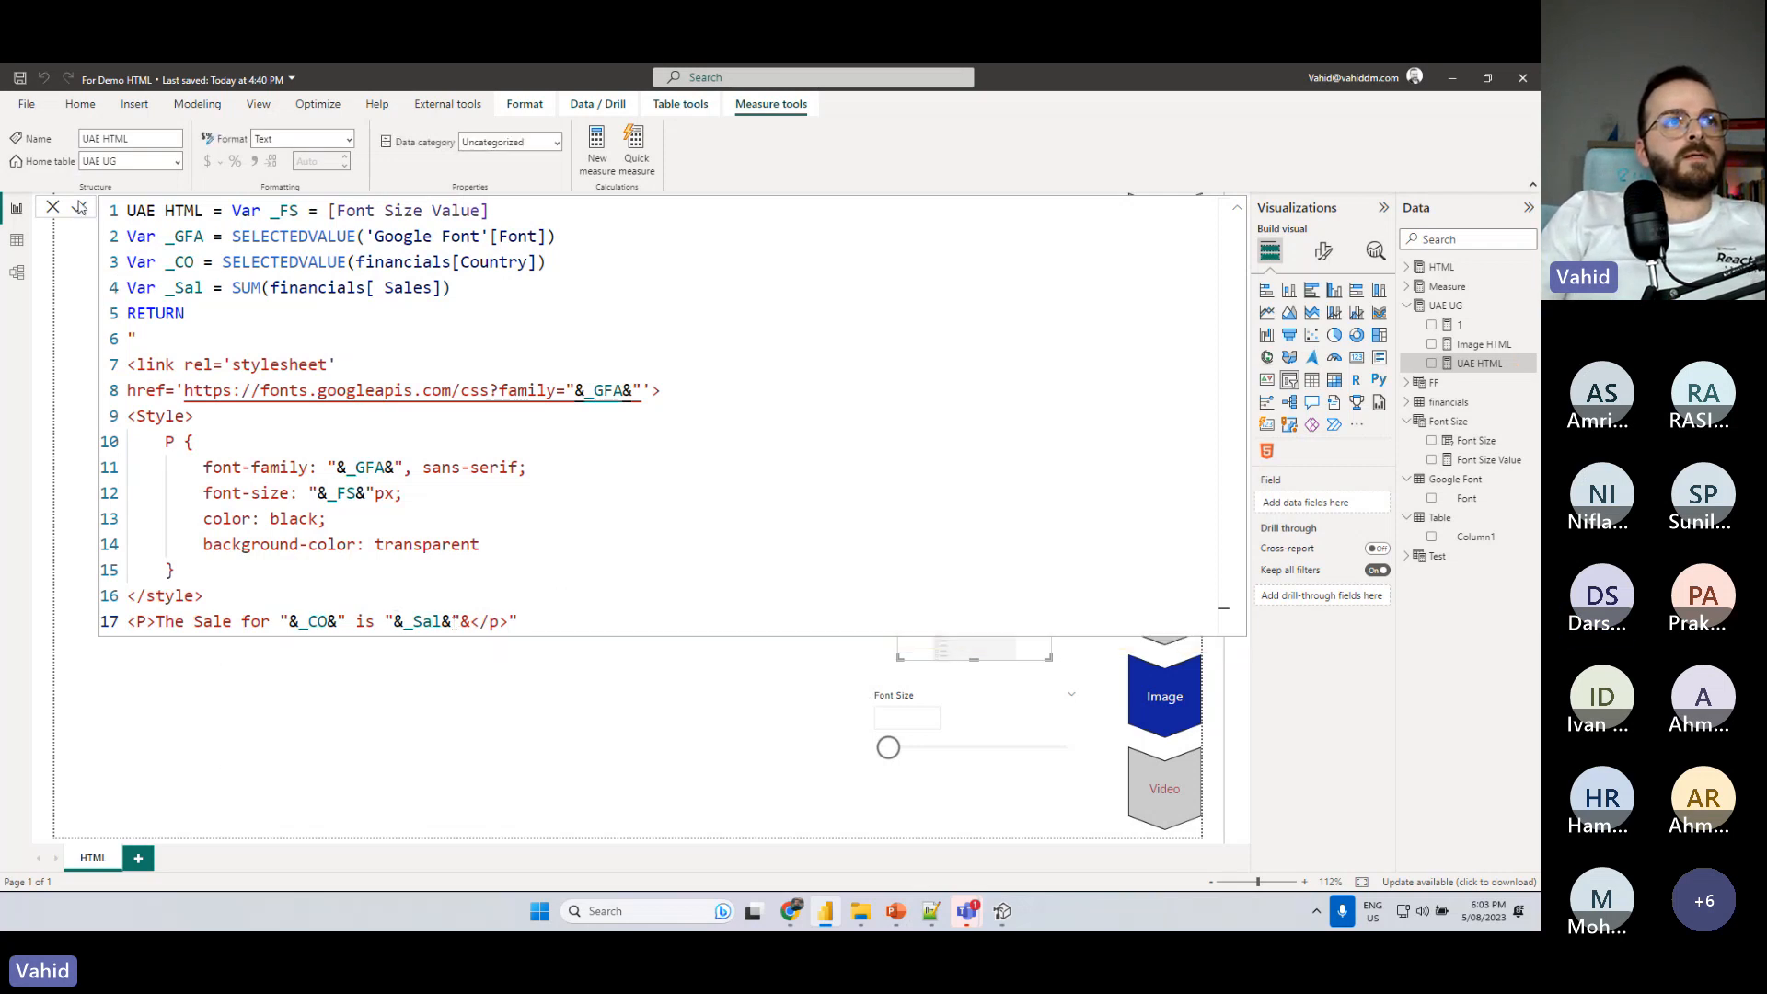
left_click(757, 698)
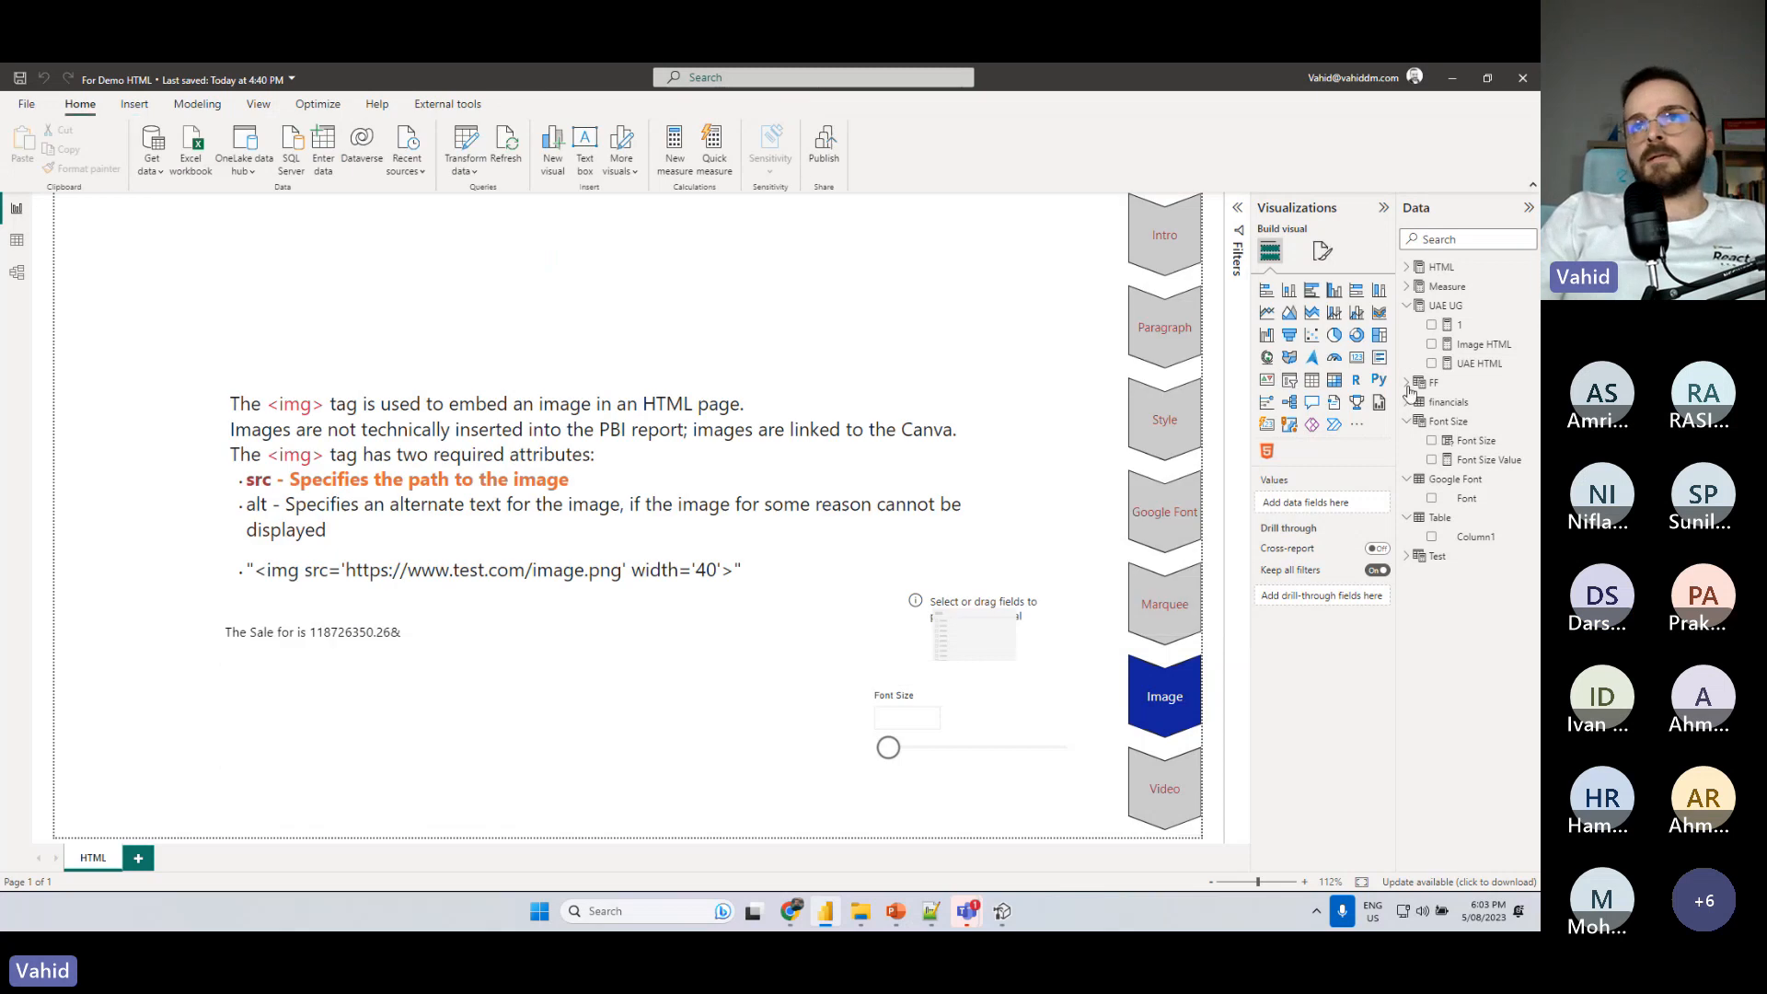
- Fill the empty slicer with Country from the financials table and filter it to Canada
left_click(1407, 306)
left_click(1407, 344)
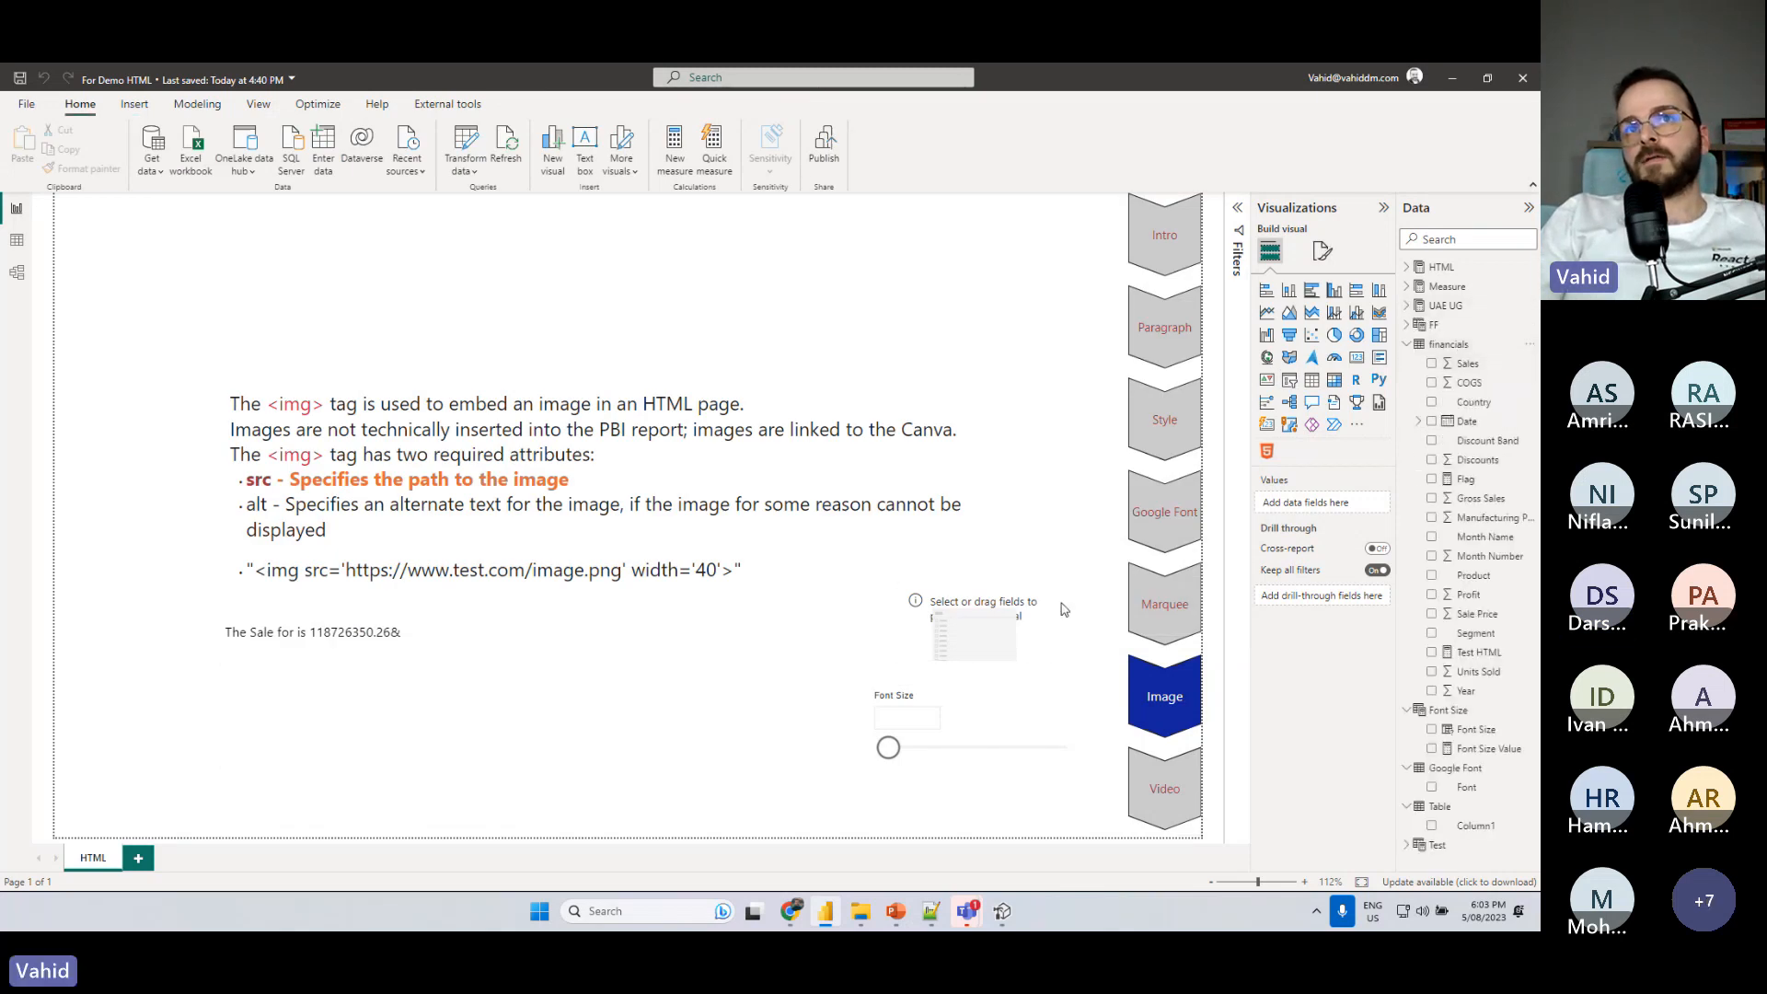
left_click(1028, 652)
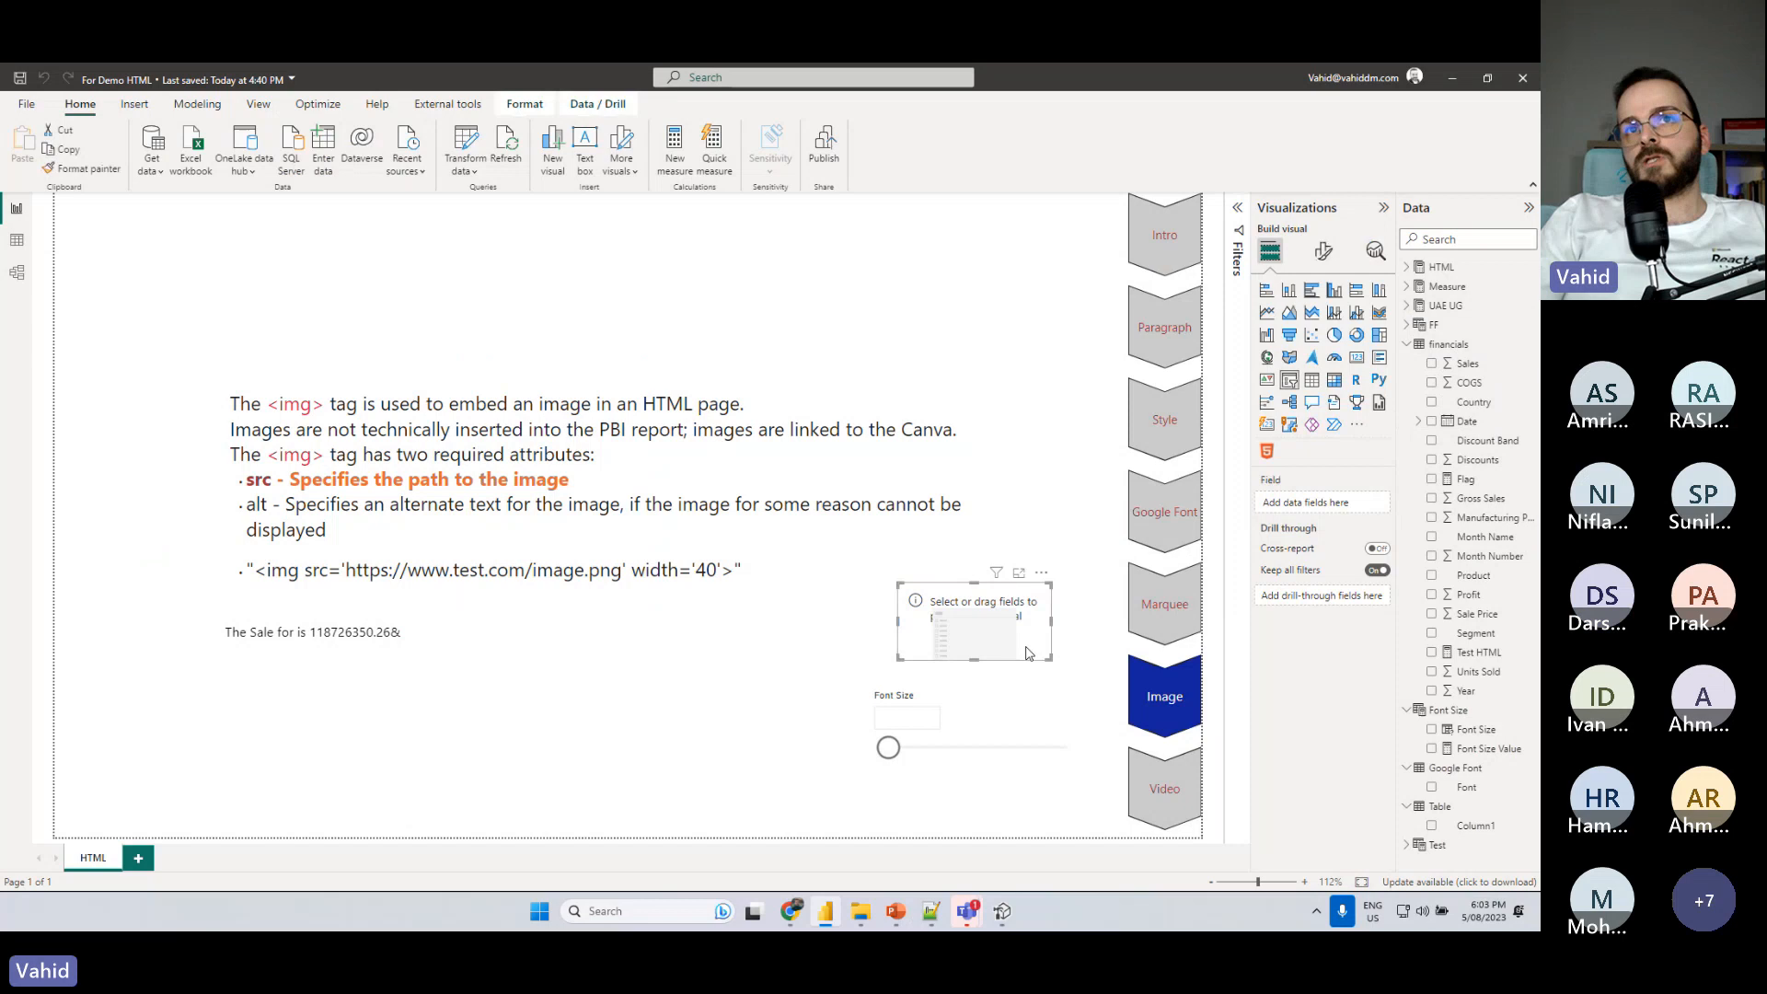
left_click(1474, 402)
left_click(926, 616)
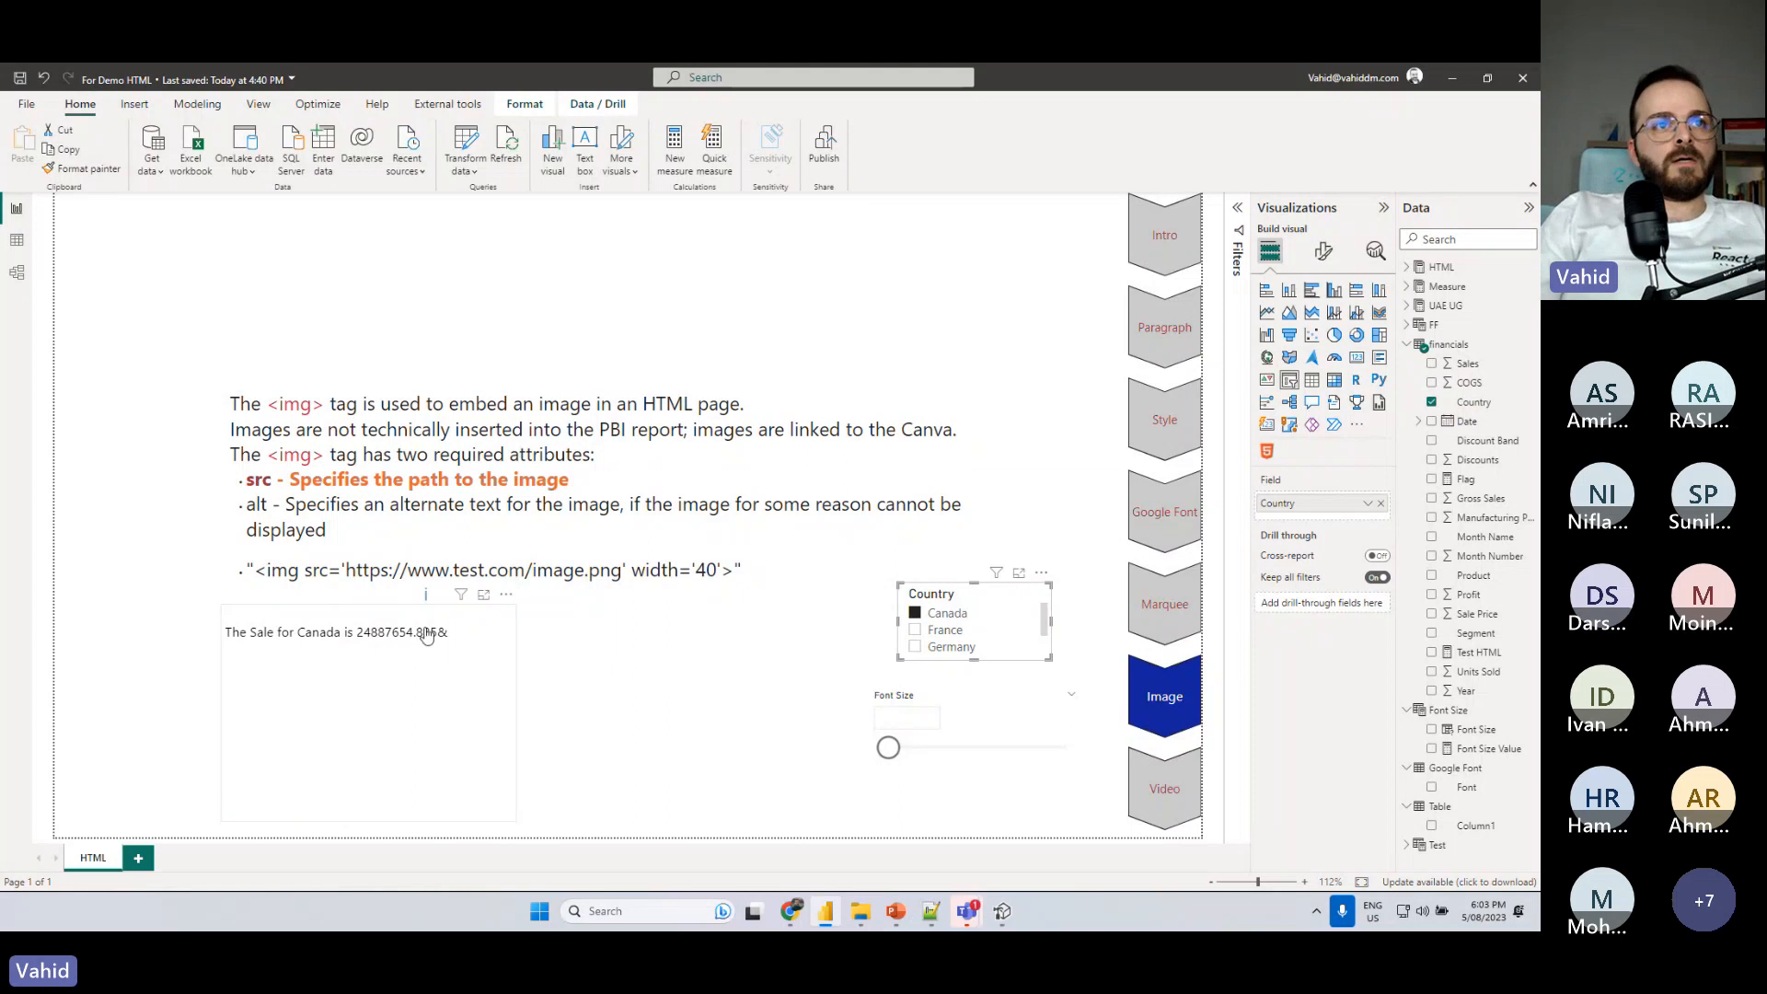
- Remove the stray & before </p> in the UAE HTML measure and commit the formula
left_click(1408, 306)
left_click(1476, 366)
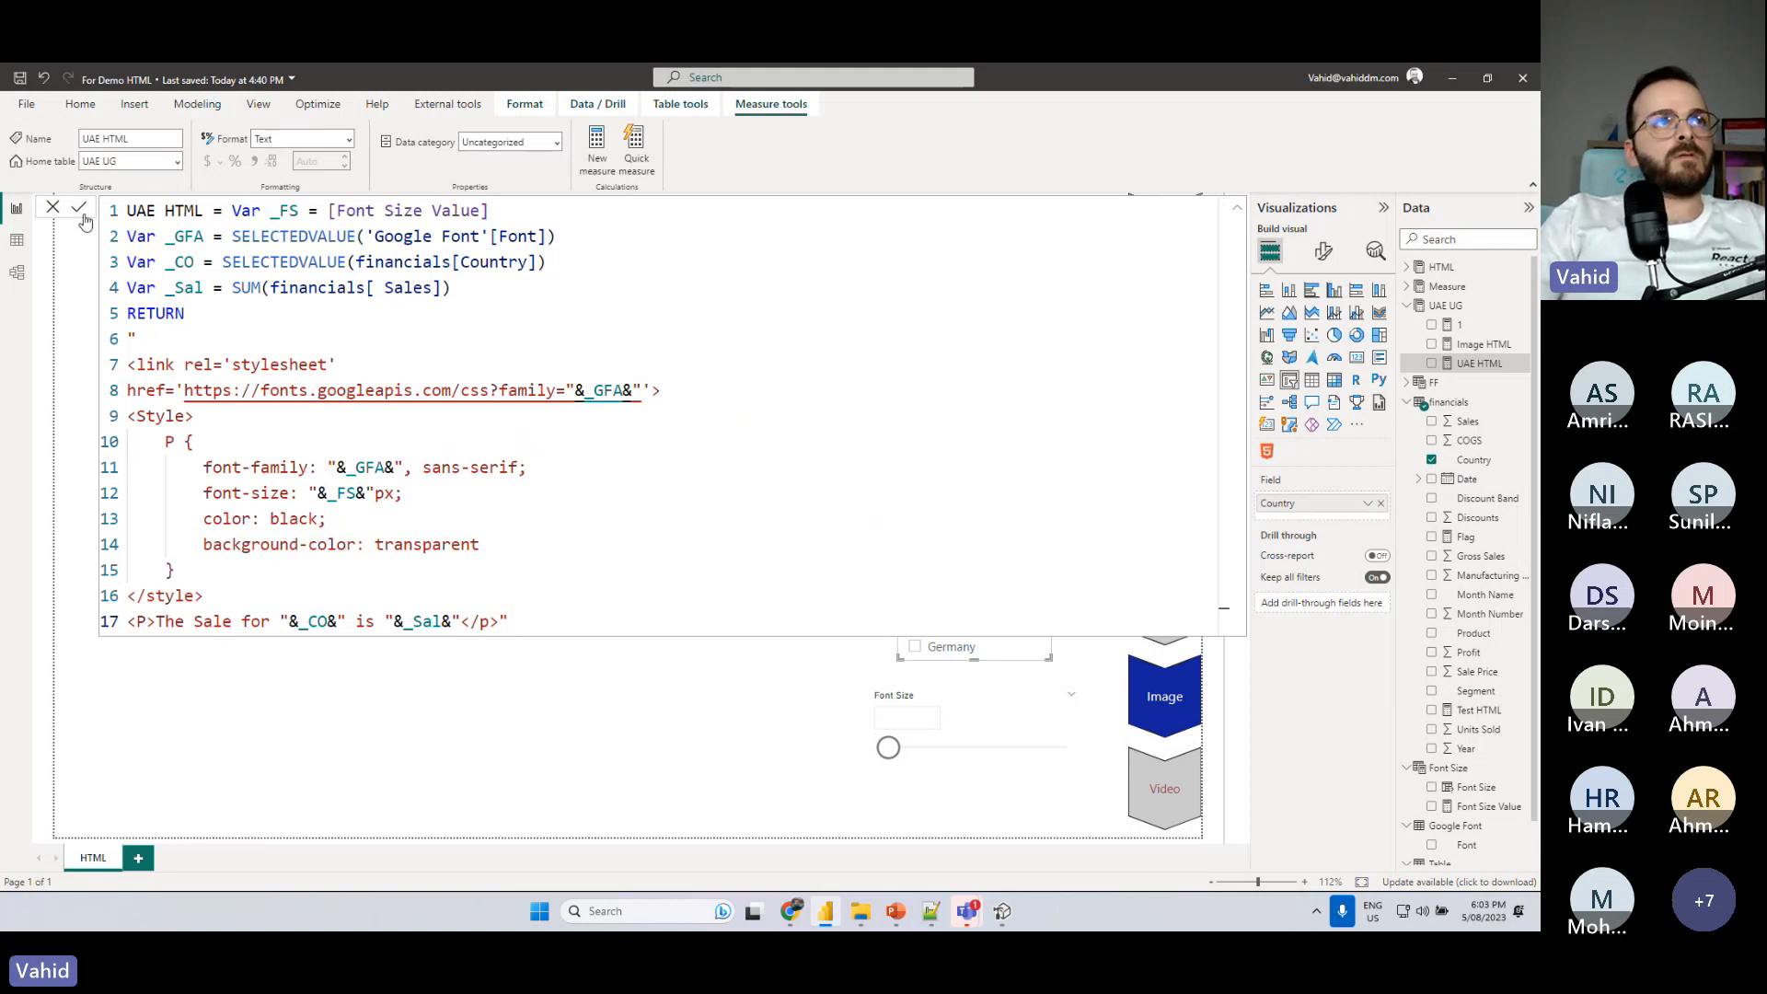
left_click(1447, 308)
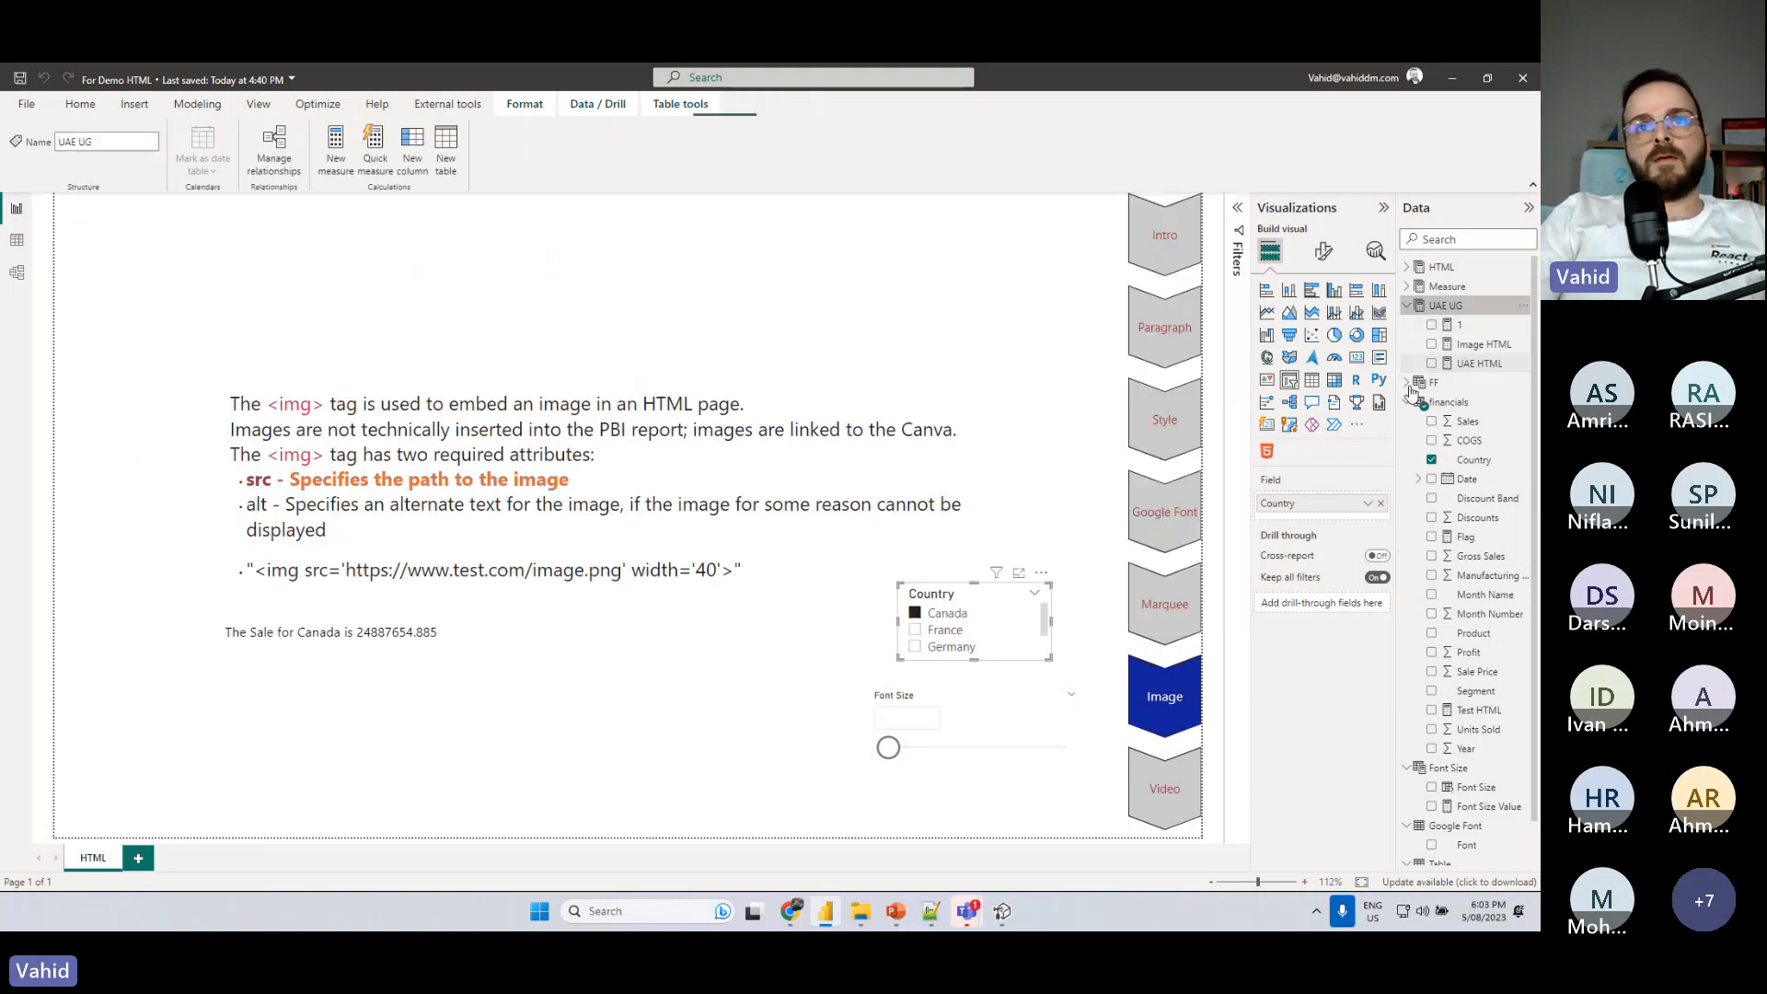
- Set the font size slider to 31 and try France and Germany in the Country slicer, ending on India
left_click(893, 753)
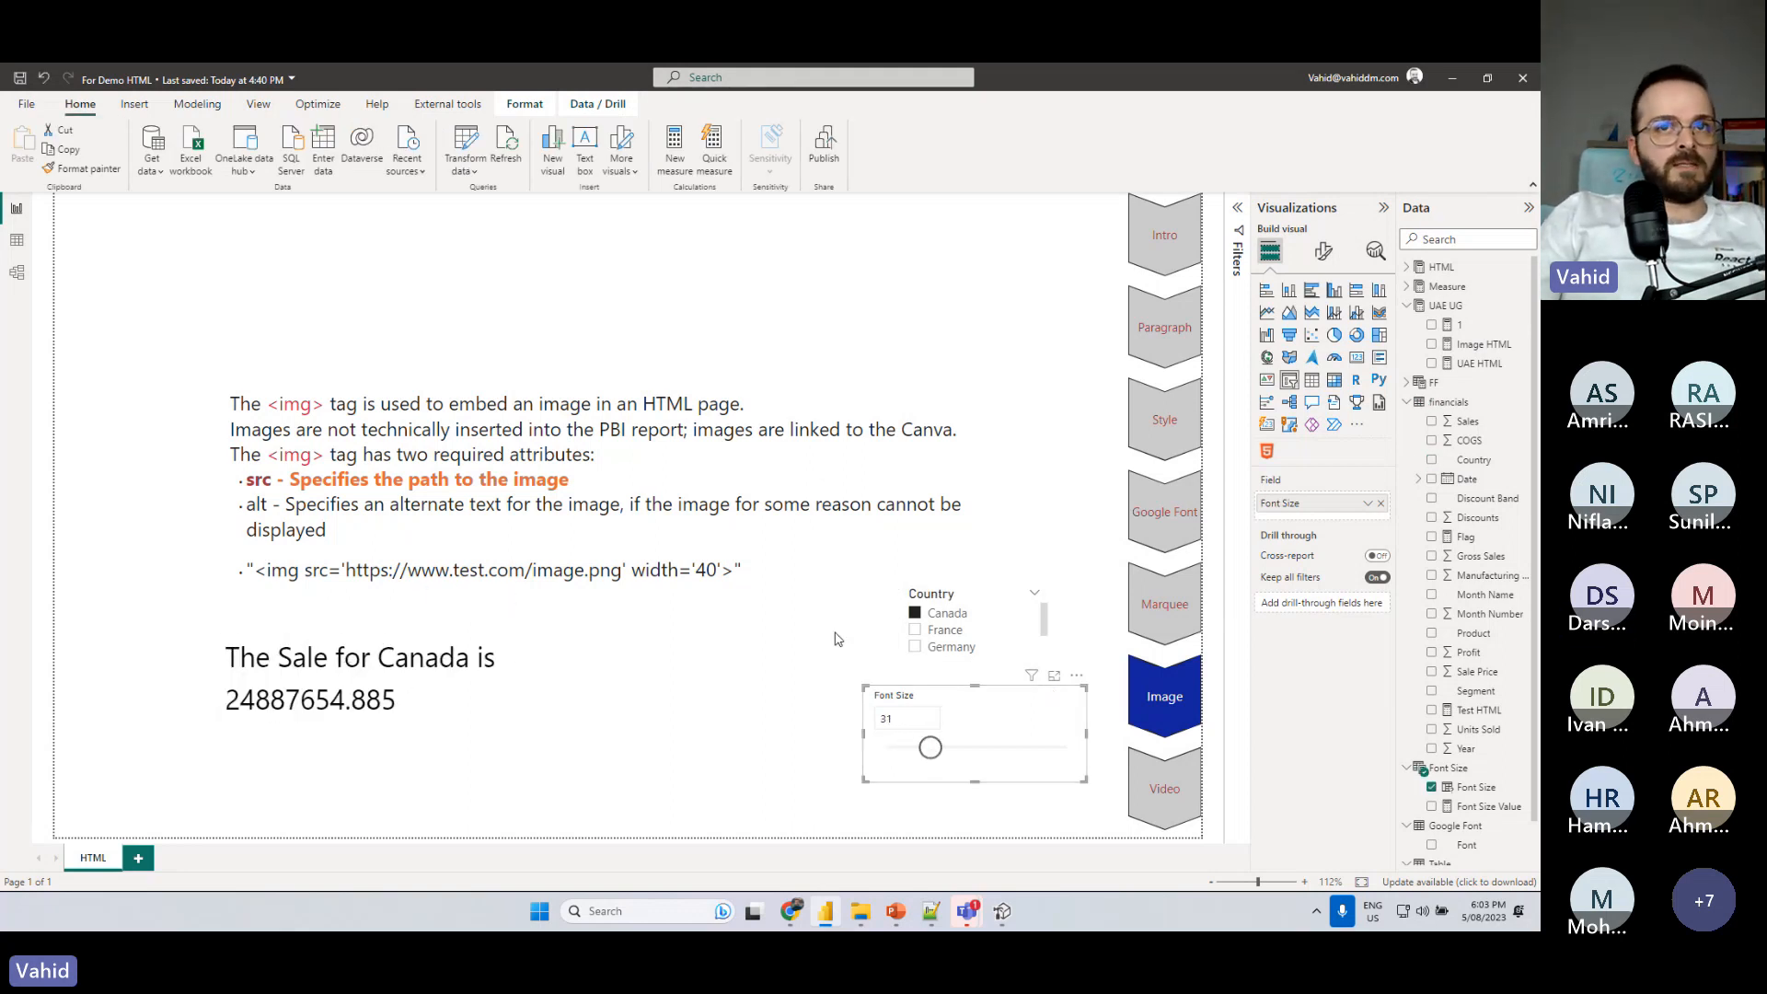
left_click(914, 630)
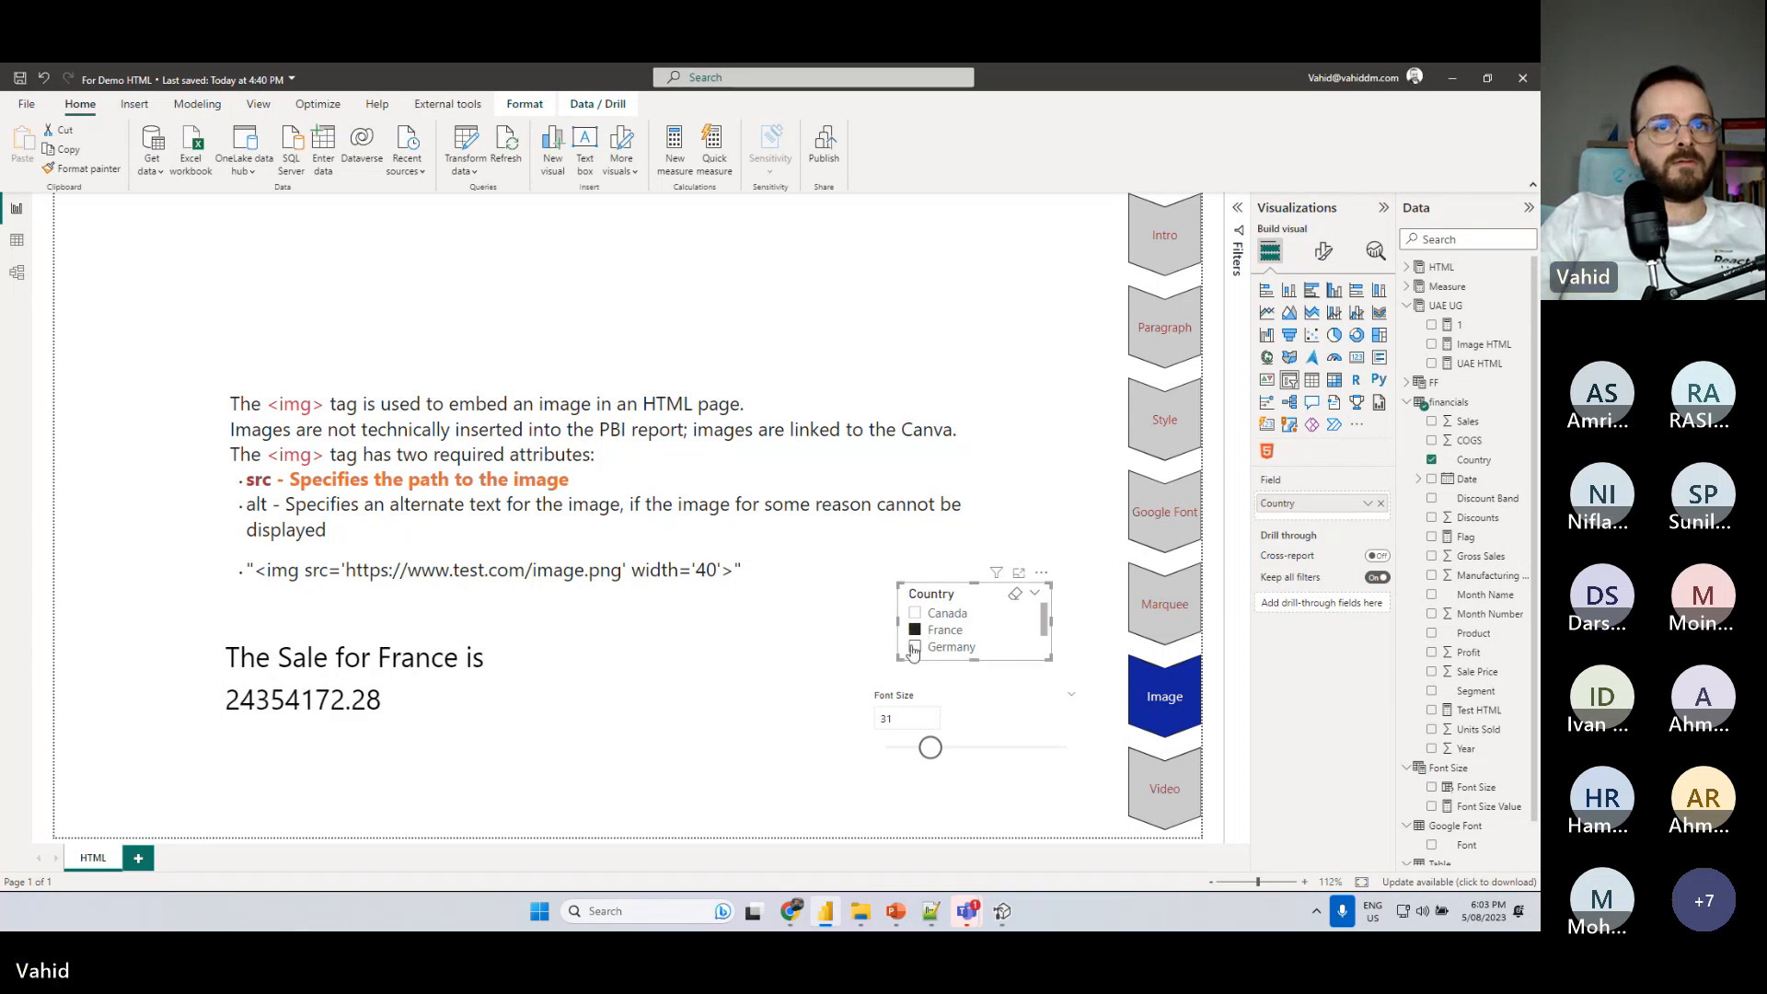
left_click(914, 647)
scroll(920, 648, "down", 1)
left_click(922, 644)
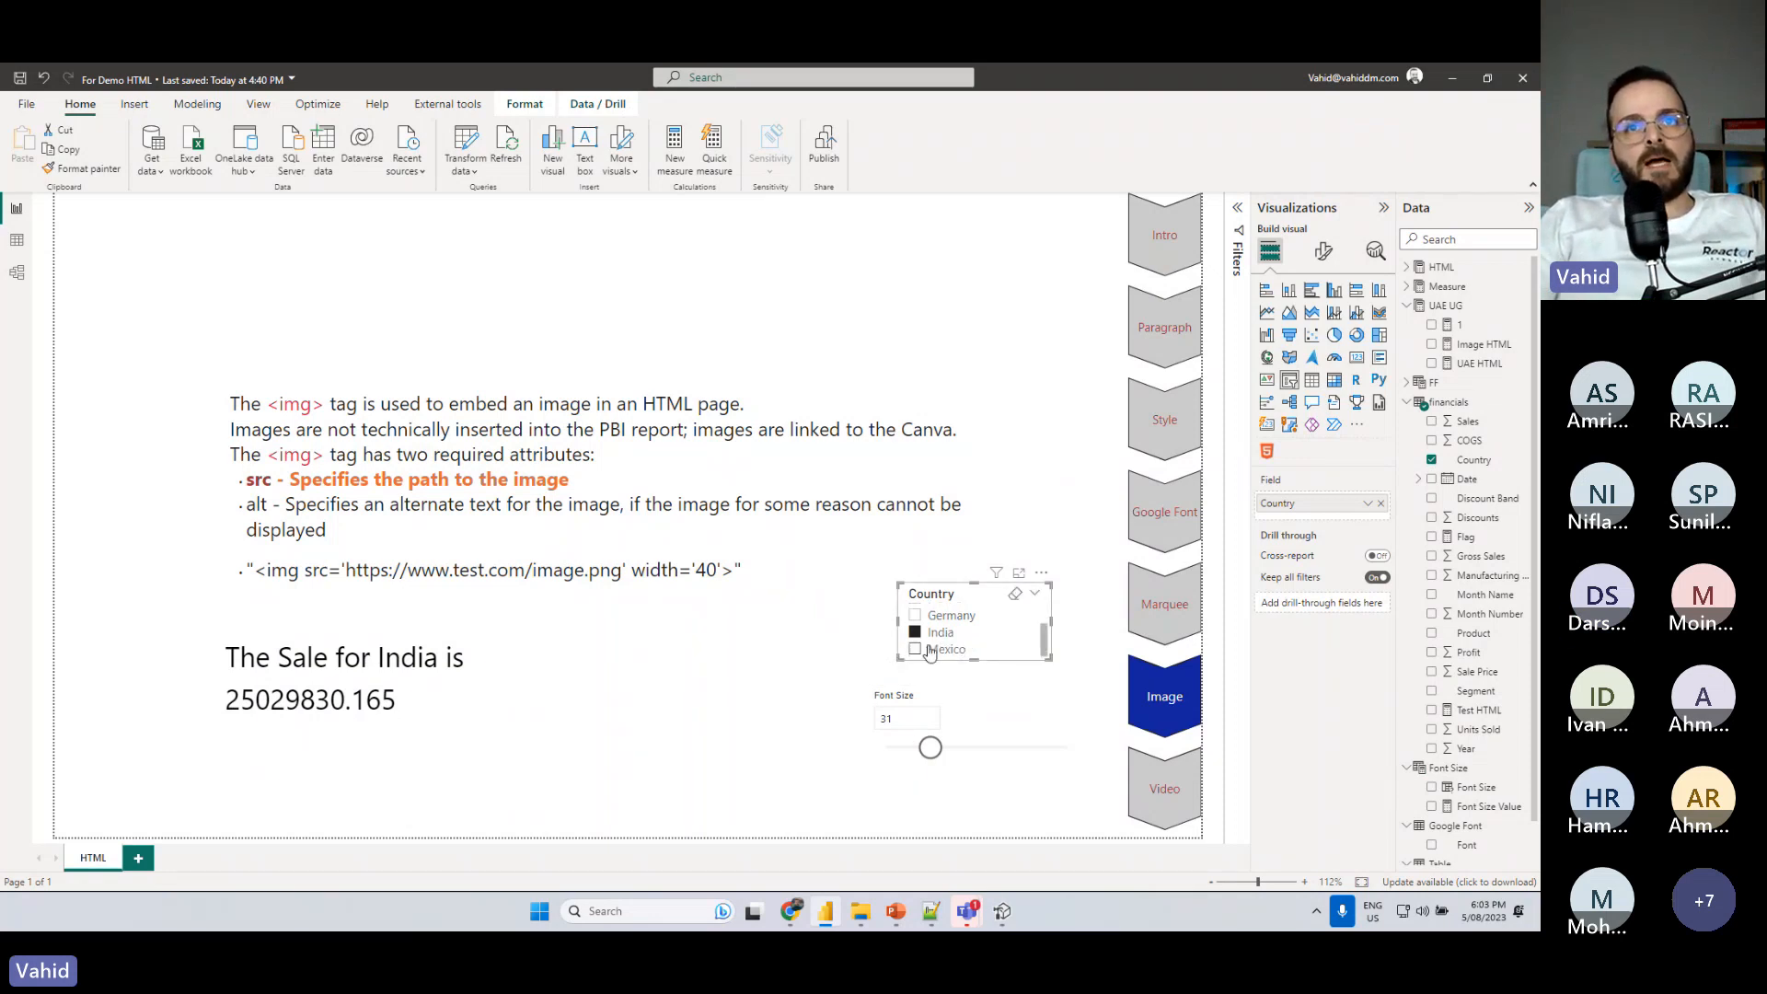
left_click(1046, 468)
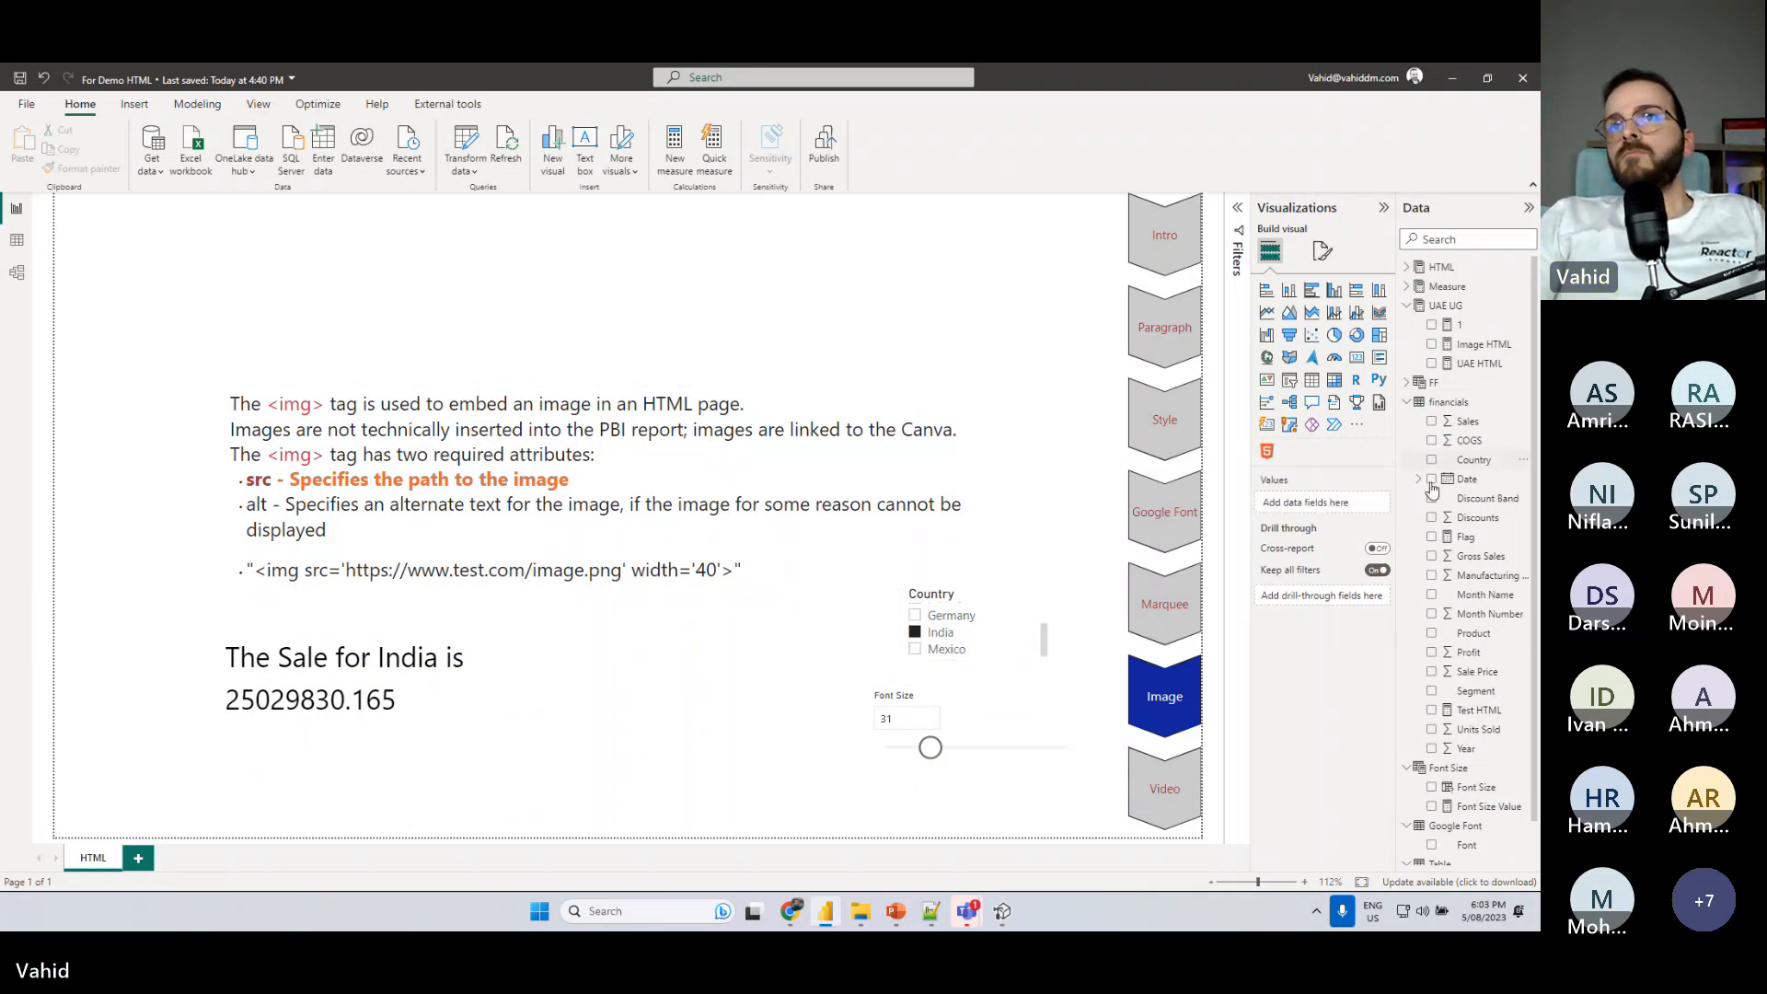
- Add a new slicer with the Font field from the Google Font table and place it above the Country slicer
left_click(1406, 403)
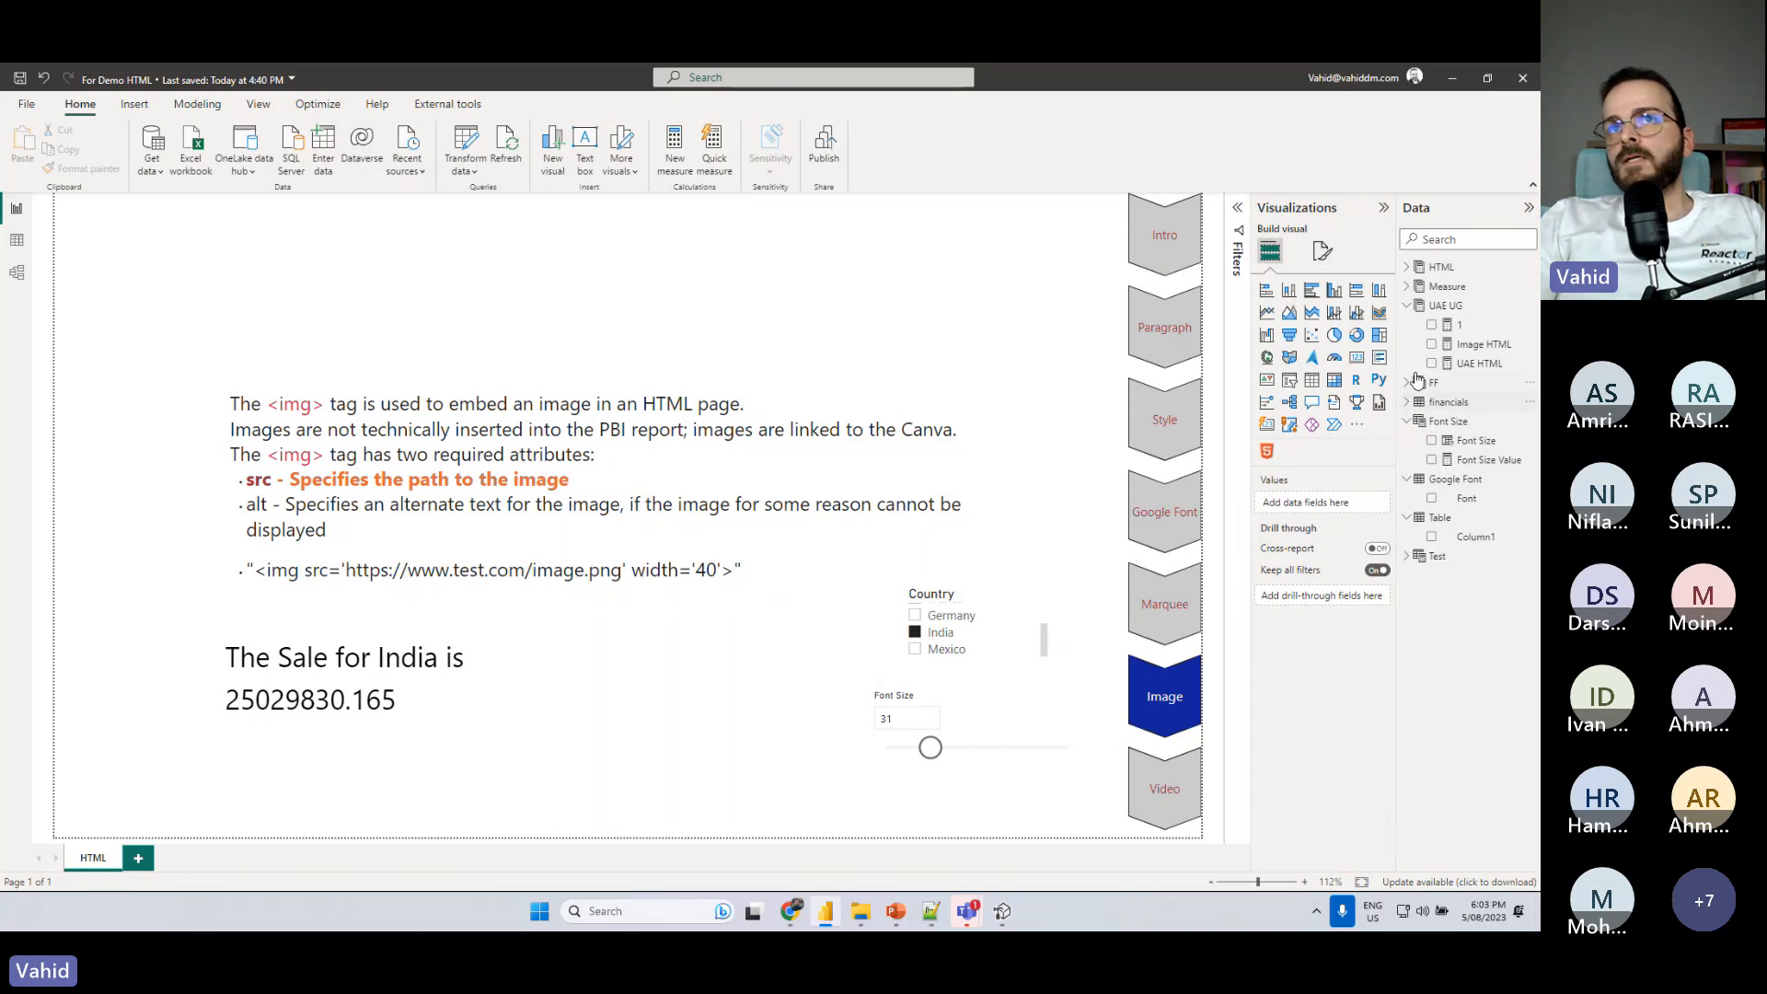
left_click(1289, 384)
left_click(1432, 500)
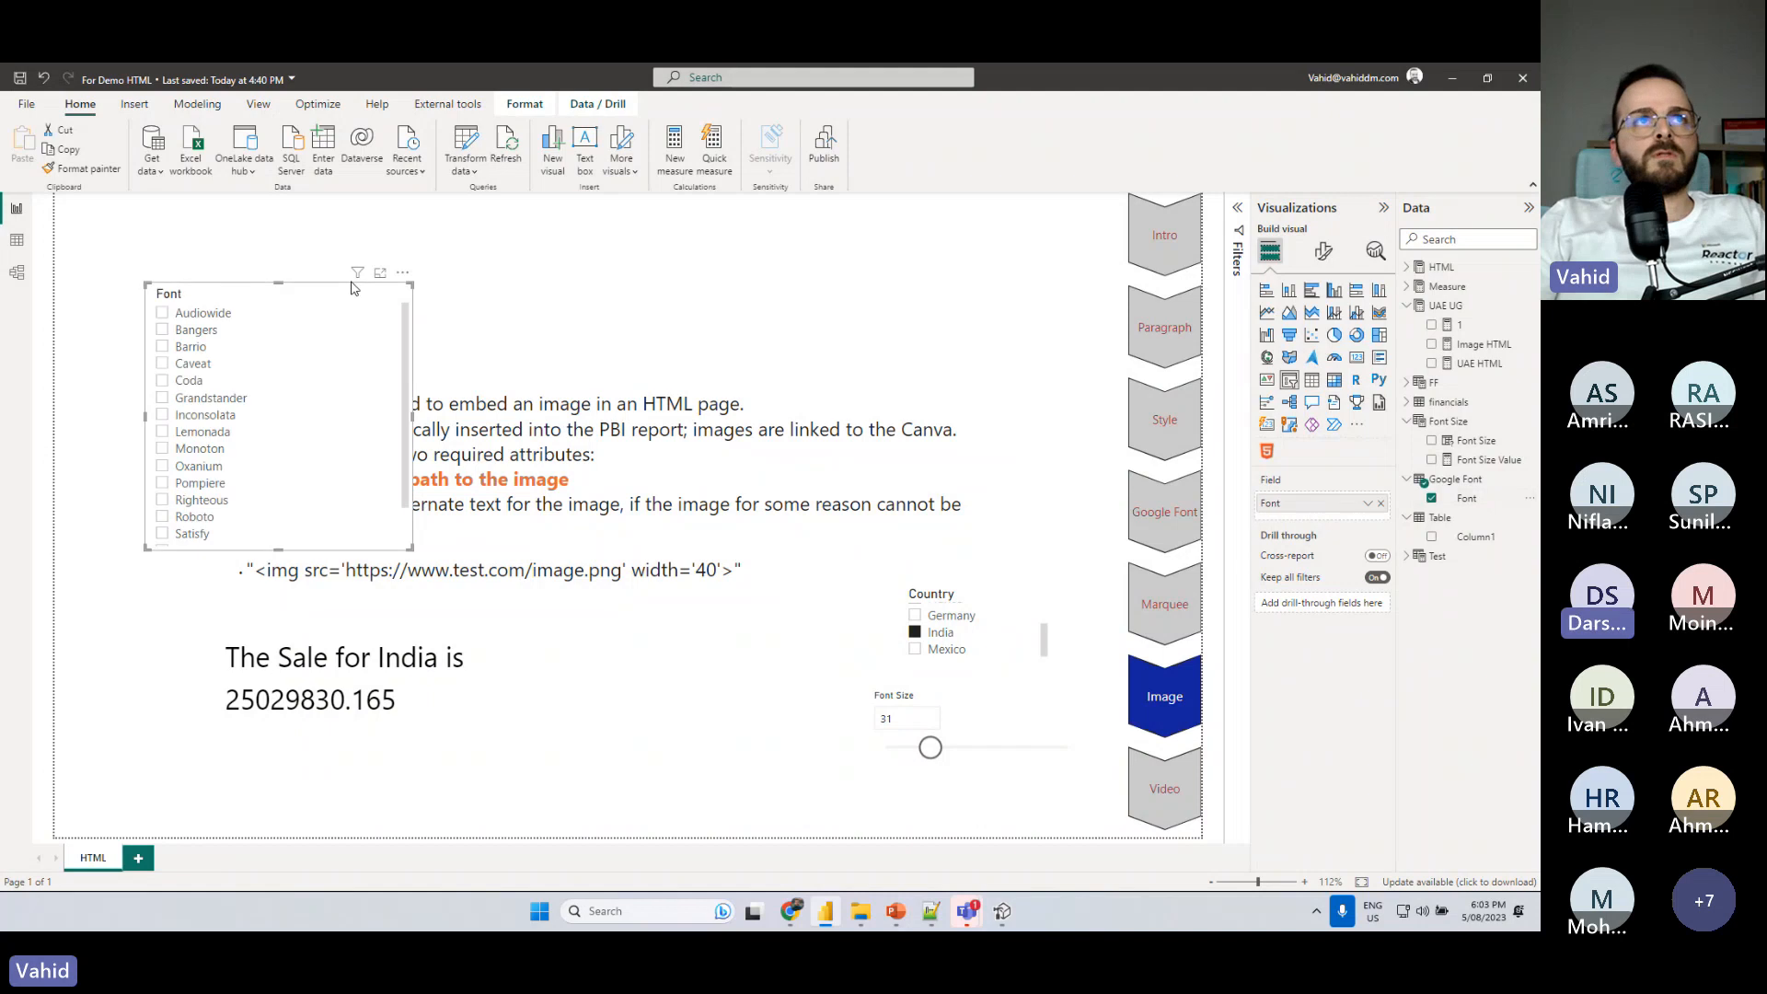
left_click_drag(338, 307, 1034, 320)
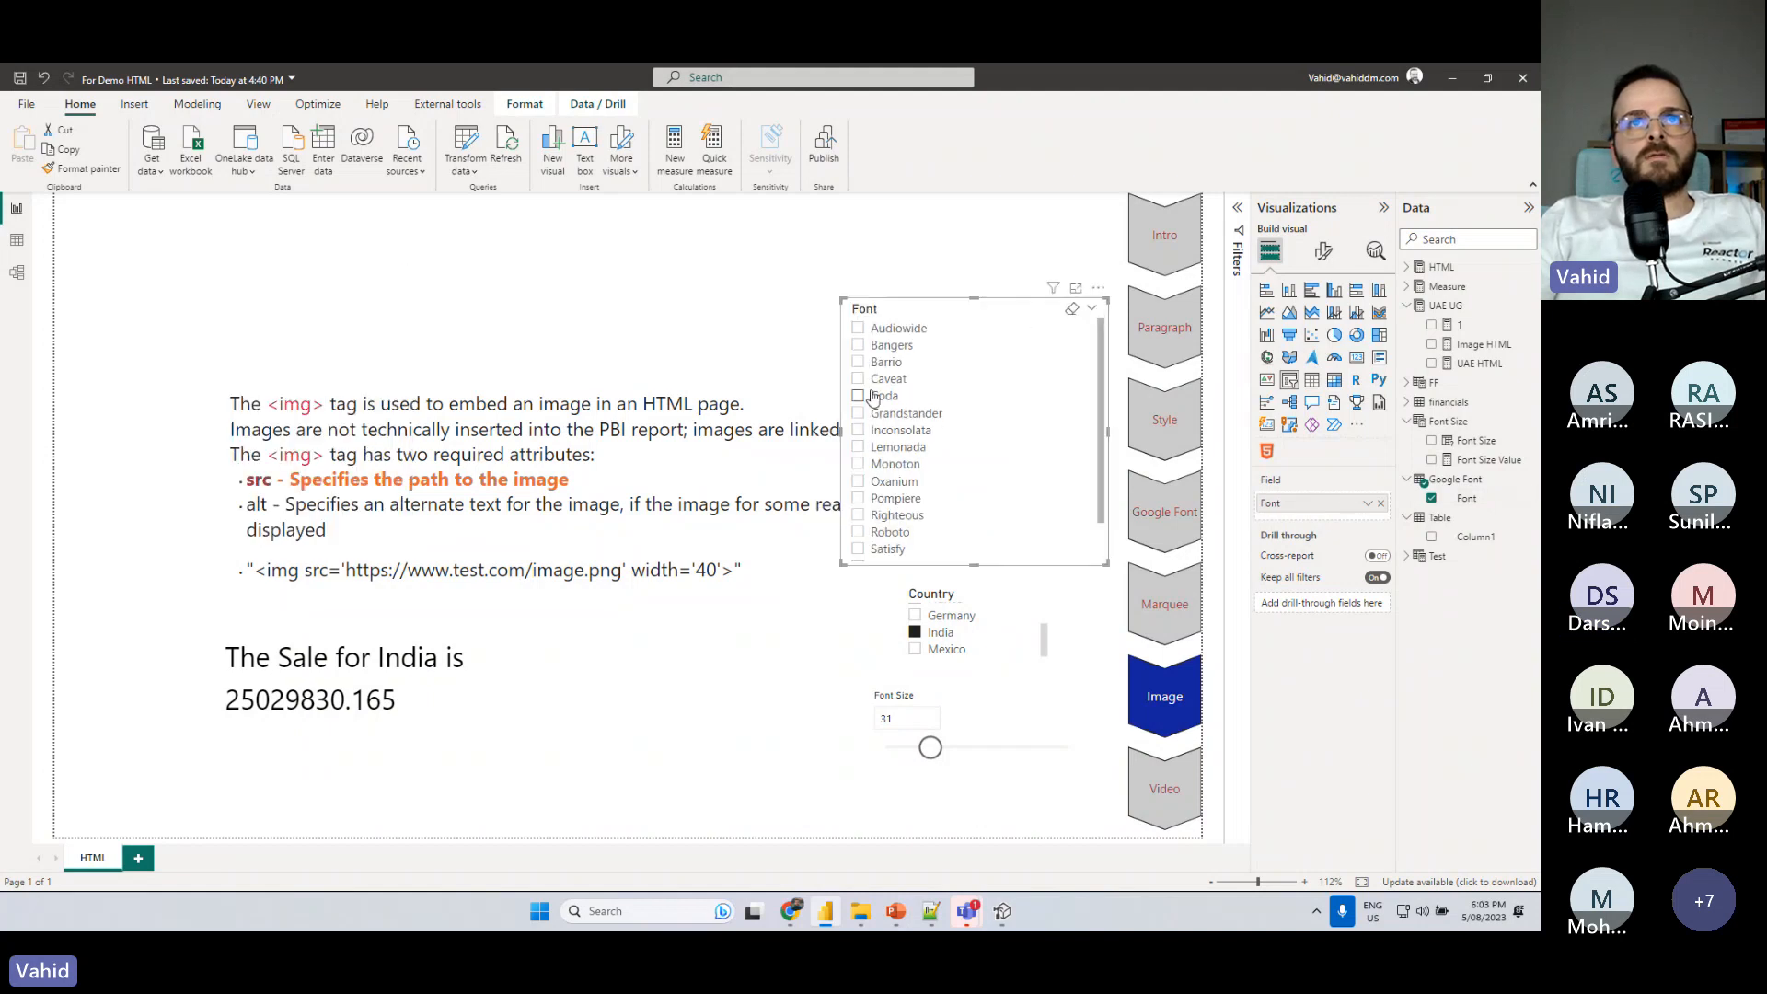
- Try the fonts Bangers and Audiowide in the Font slicer, then leave Barrio selected
left_click(881, 345)
left_click(885, 329)
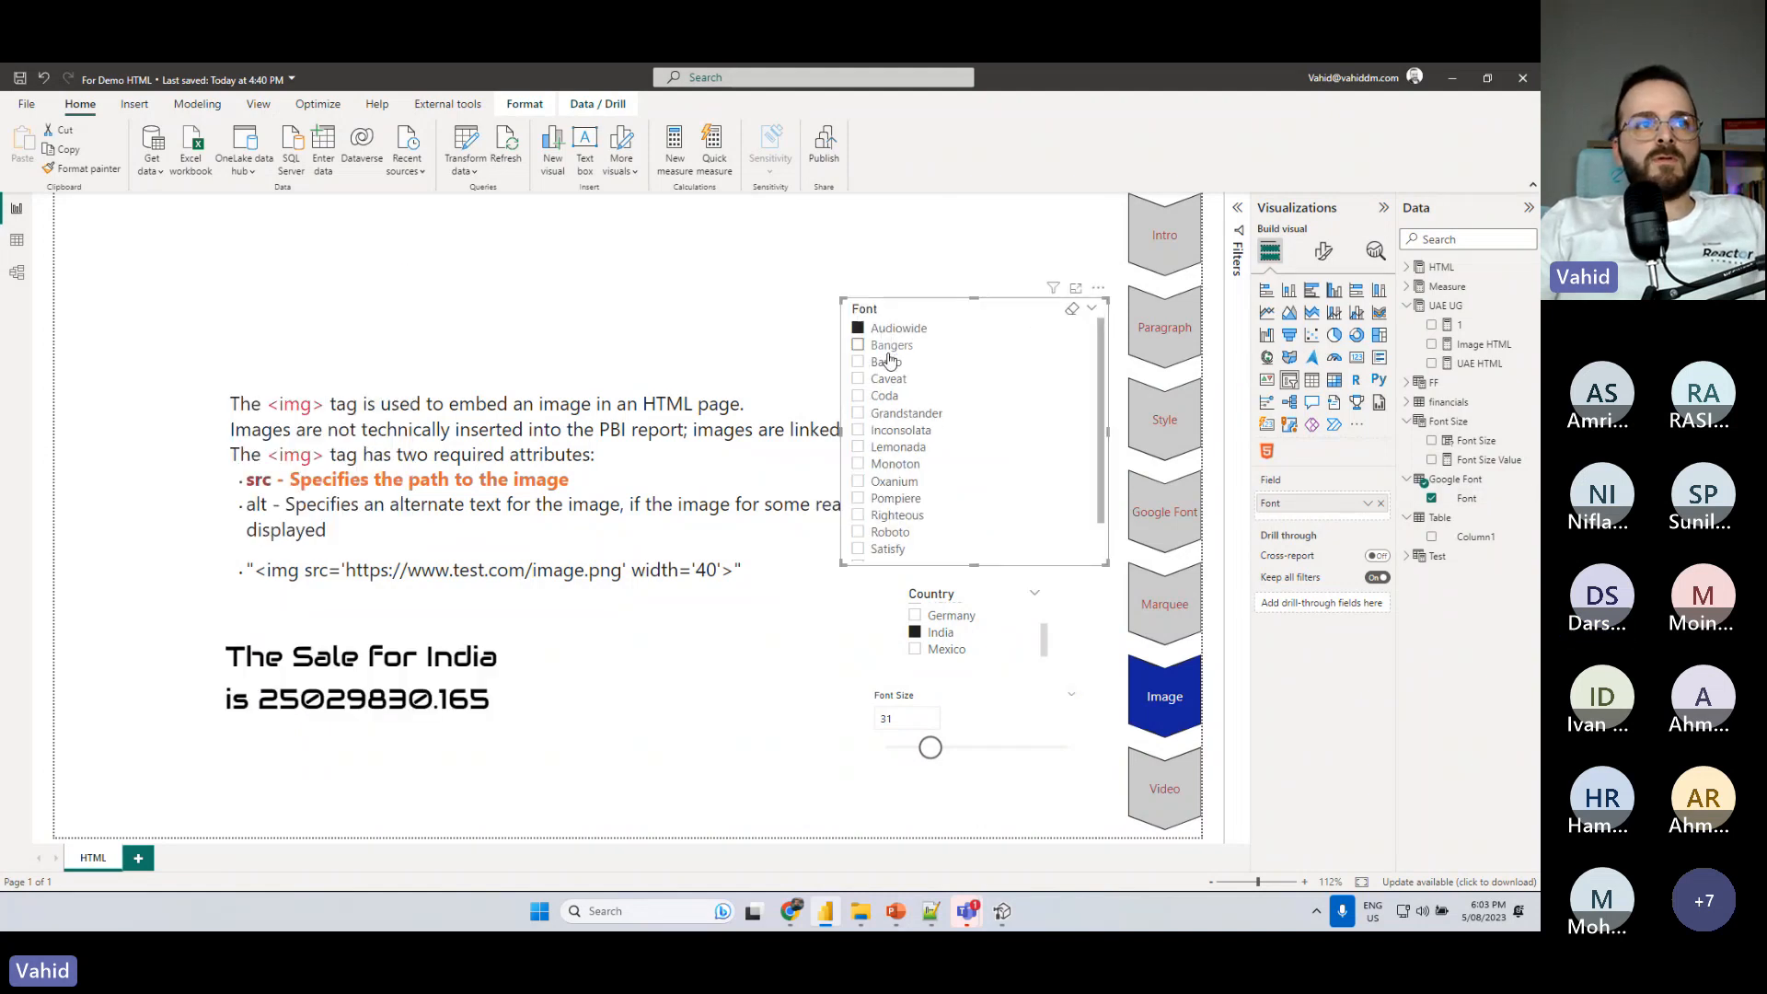
left_click(889, 365)
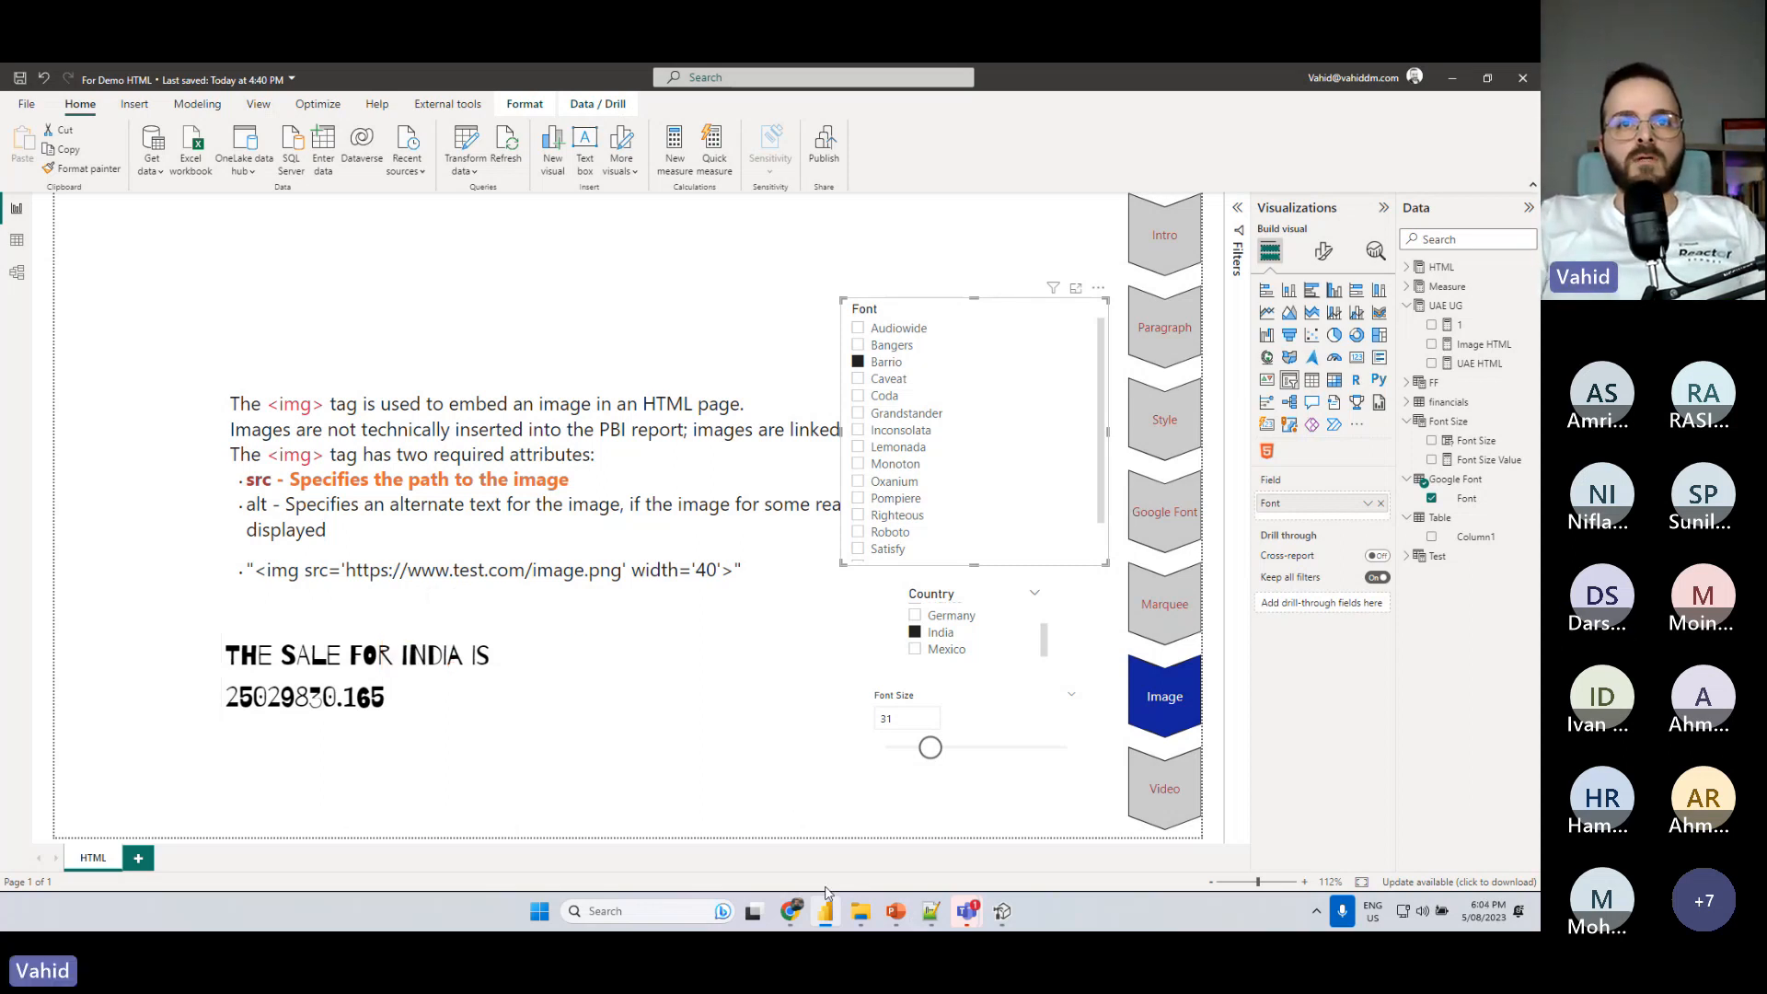
- View the China flag page in the browser, then copy the img tag line from the Image HTML measure in Power BI
left_click(791, 912)
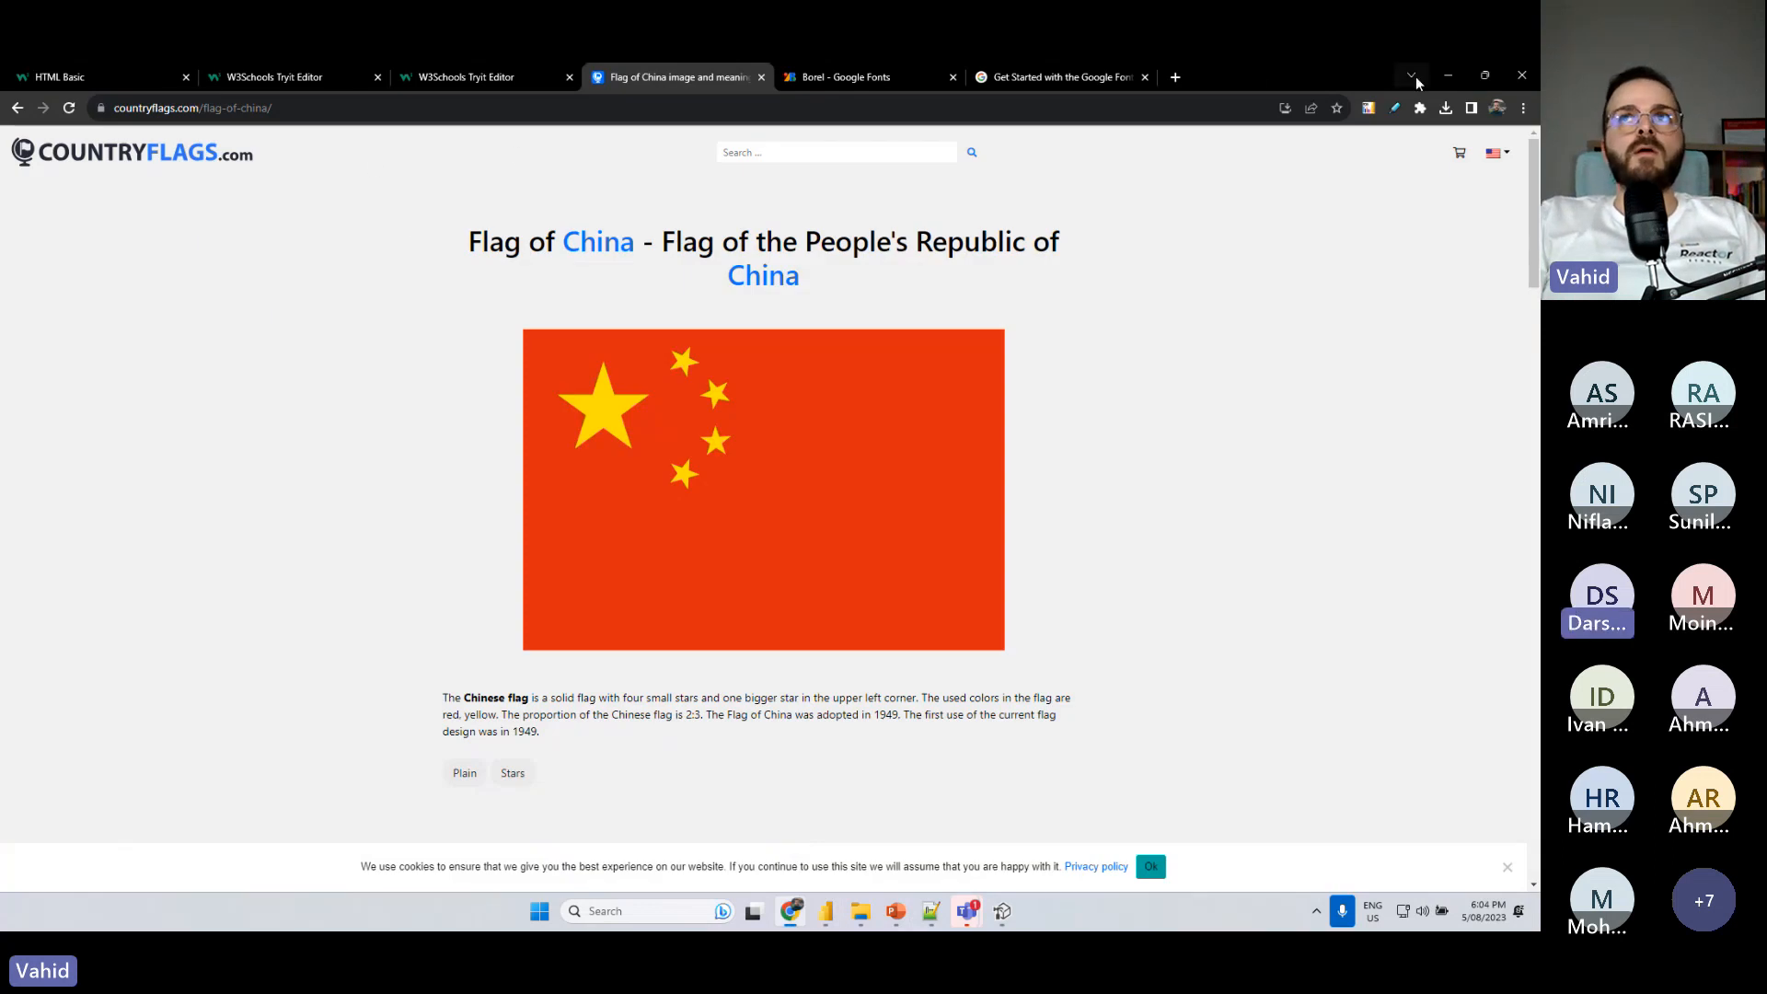
left_click(1446, 76)
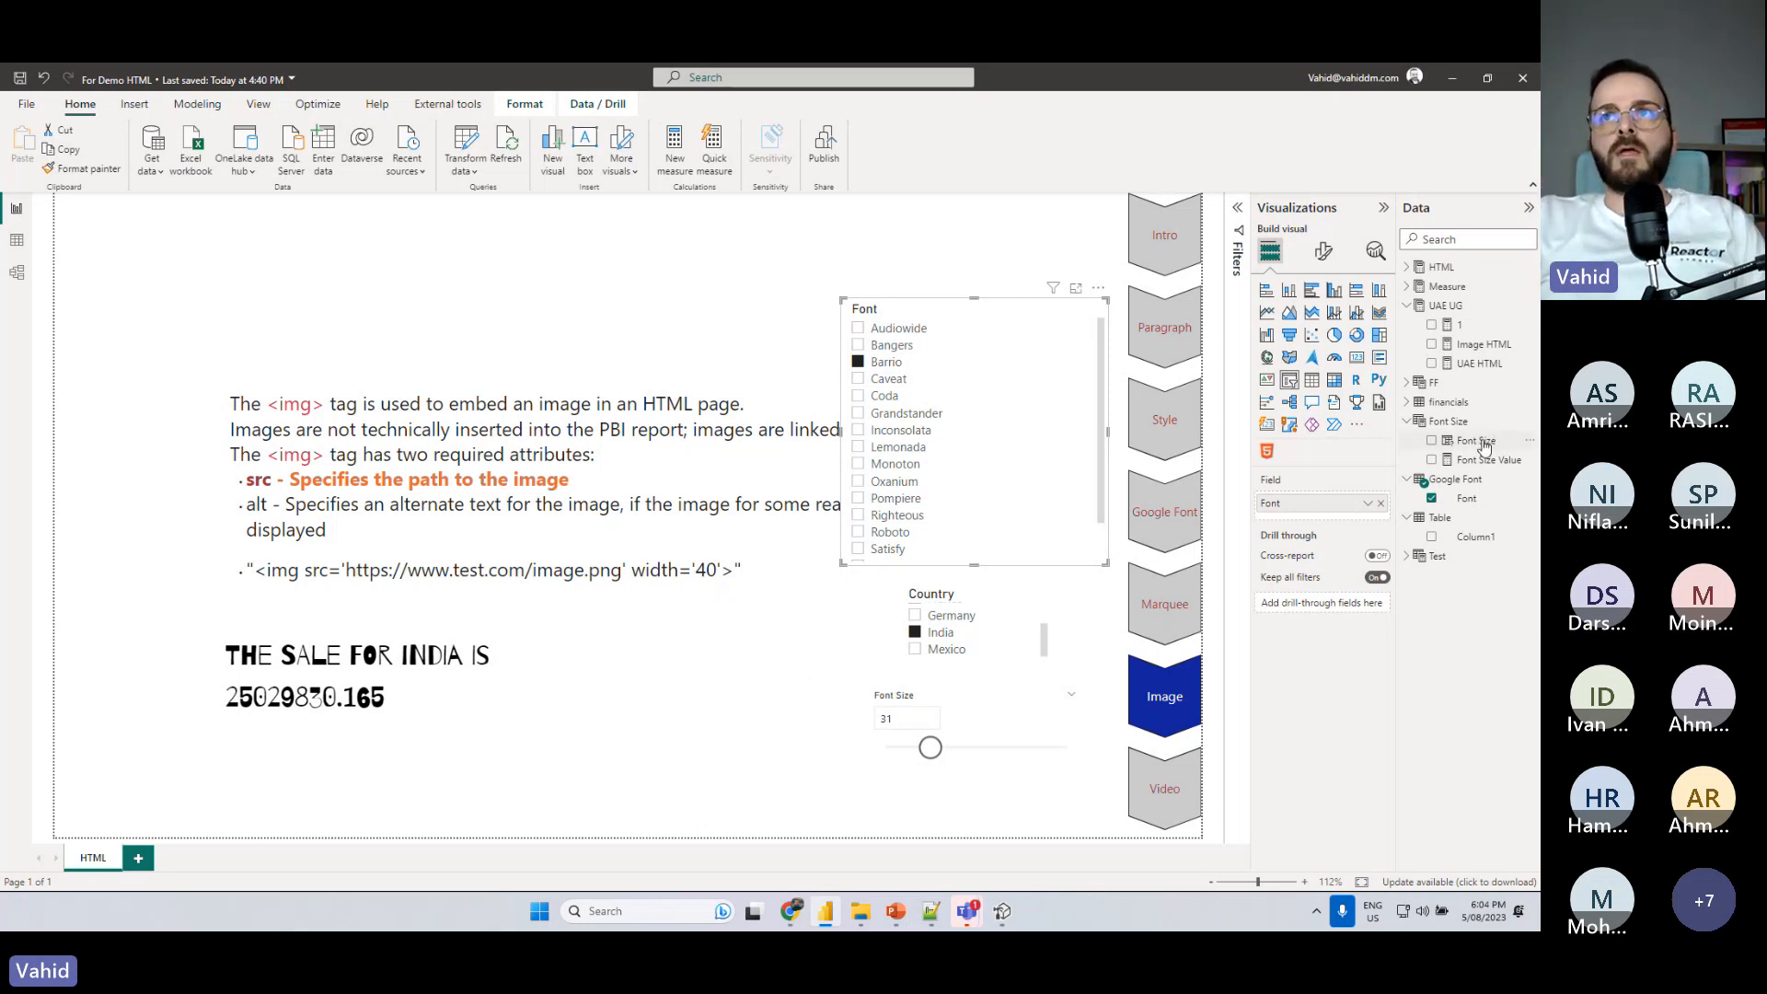
left_click(1479, 364)
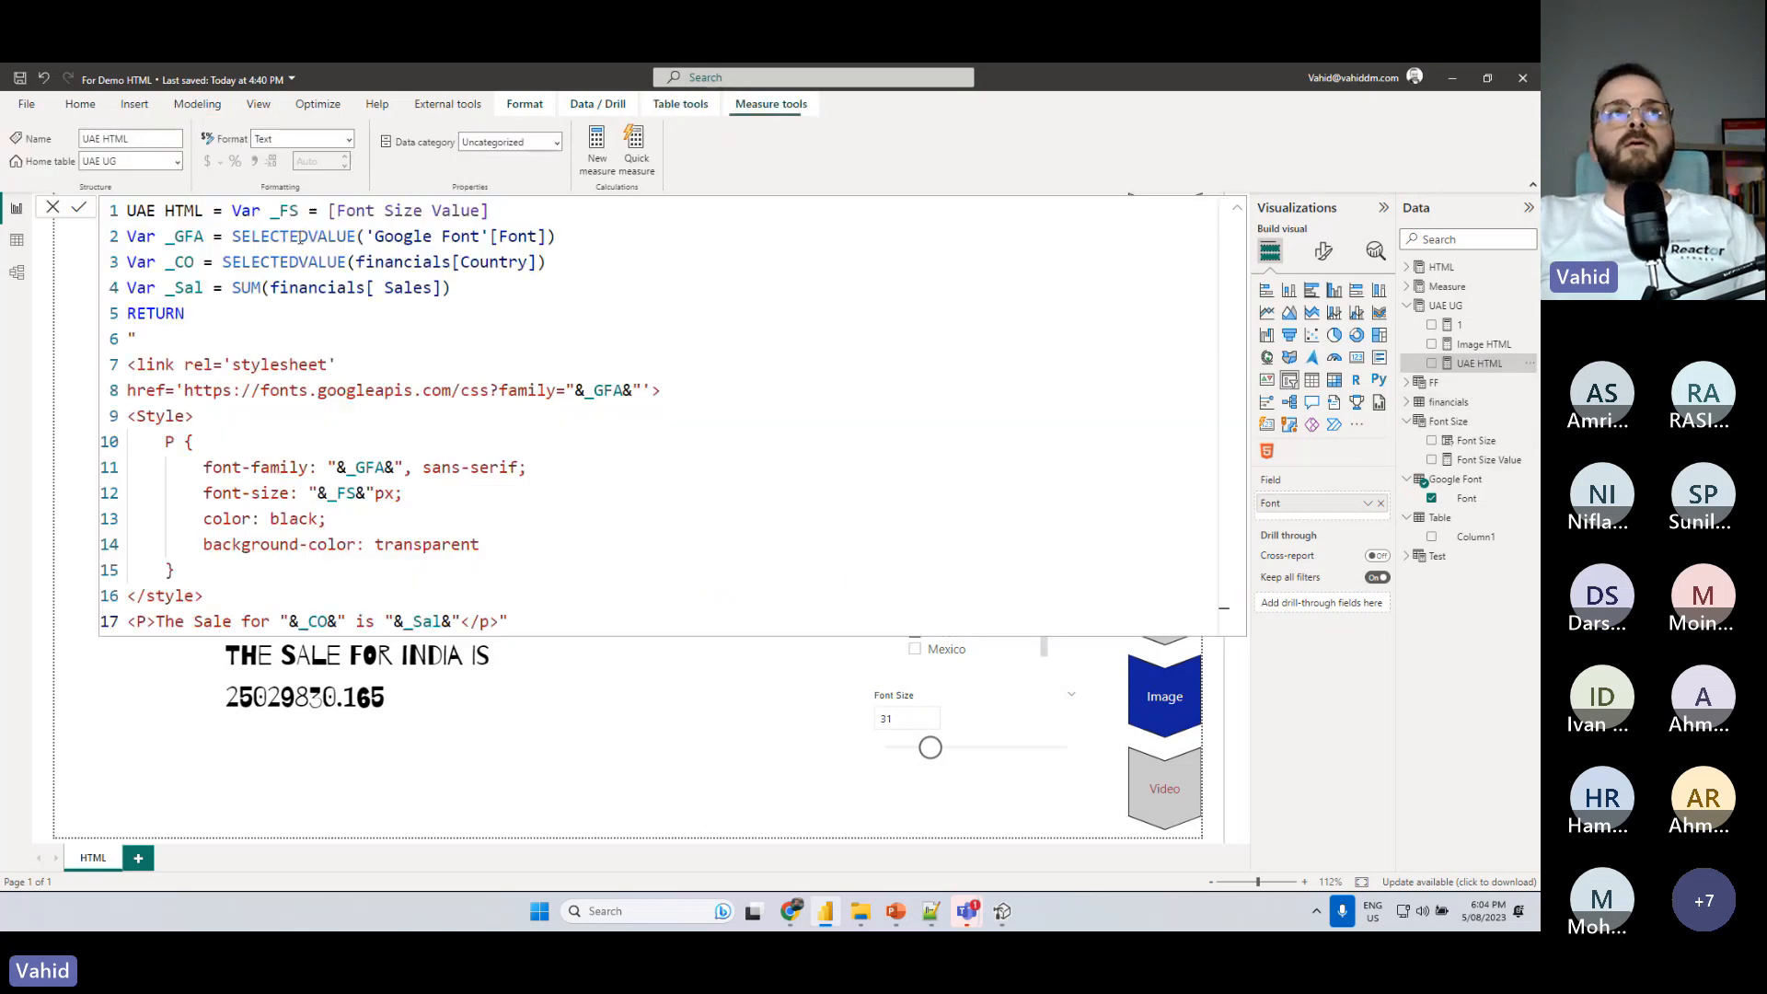
left_click(1417, 345)
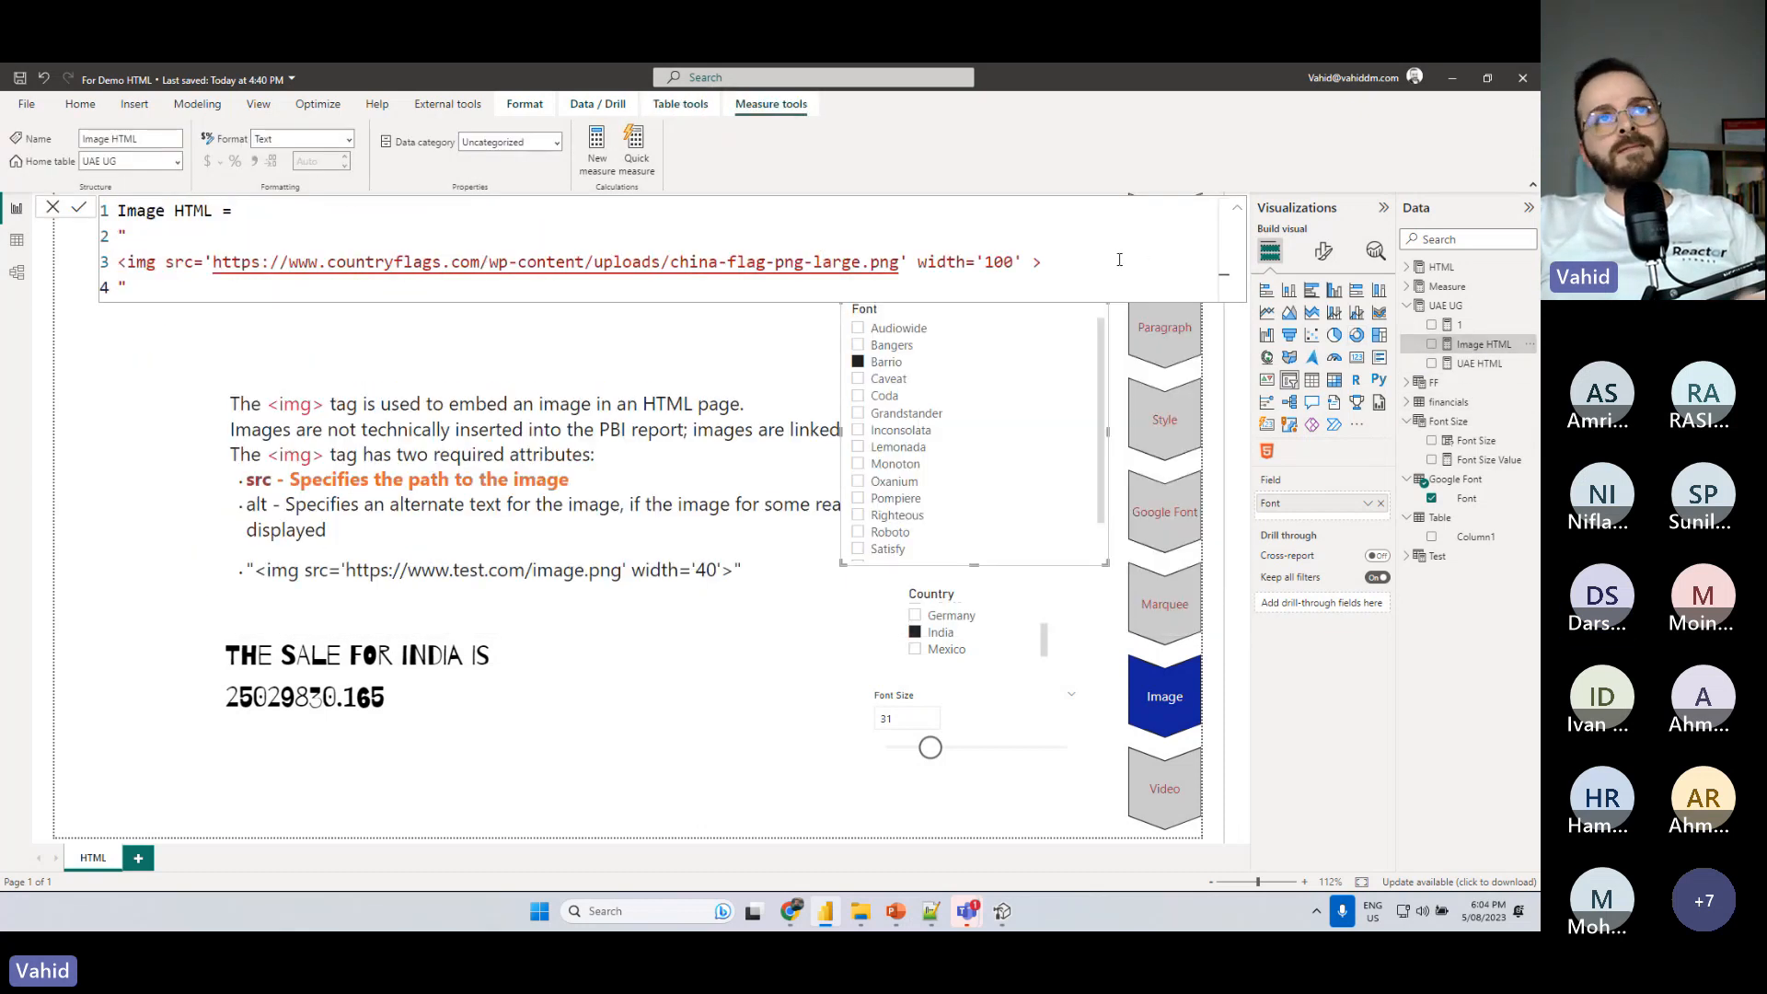
left_click_drag(1100, 261, 118, 262)
key("ctrl+c")
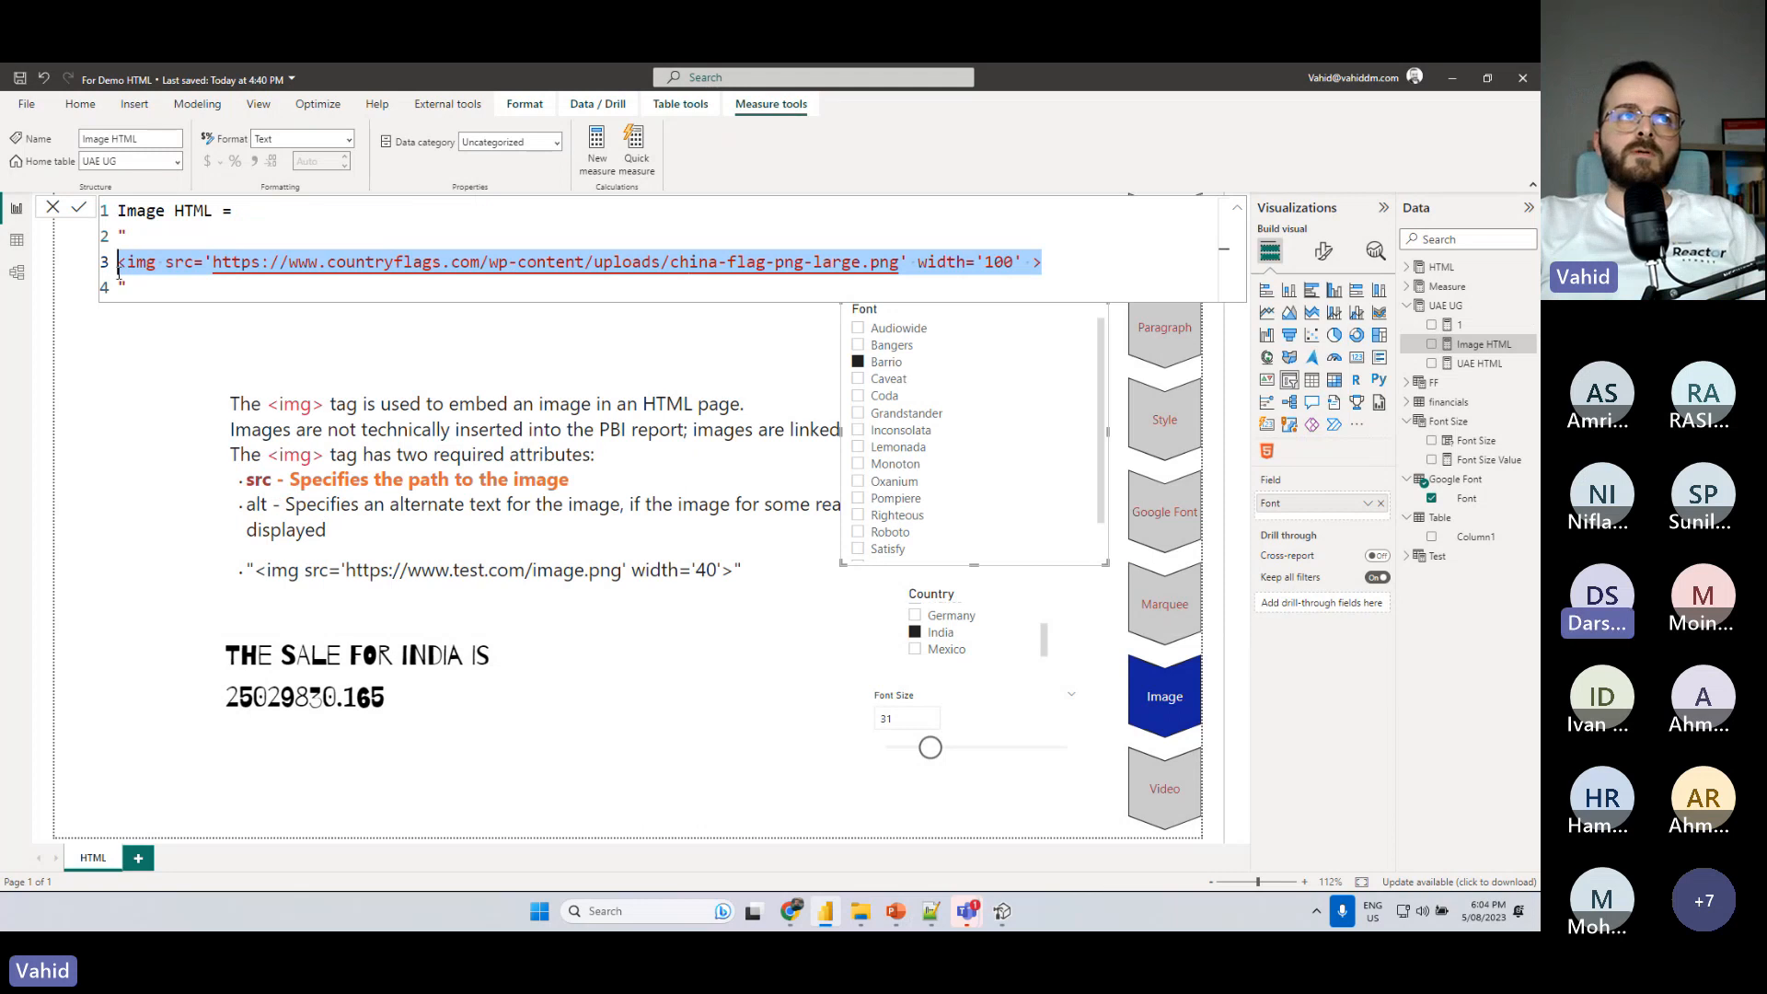
- Add a _Flag variable to the UAE HTML measure below _Sal, holding the copied China flag img tag as a quoted string
left_click(1479, 364)
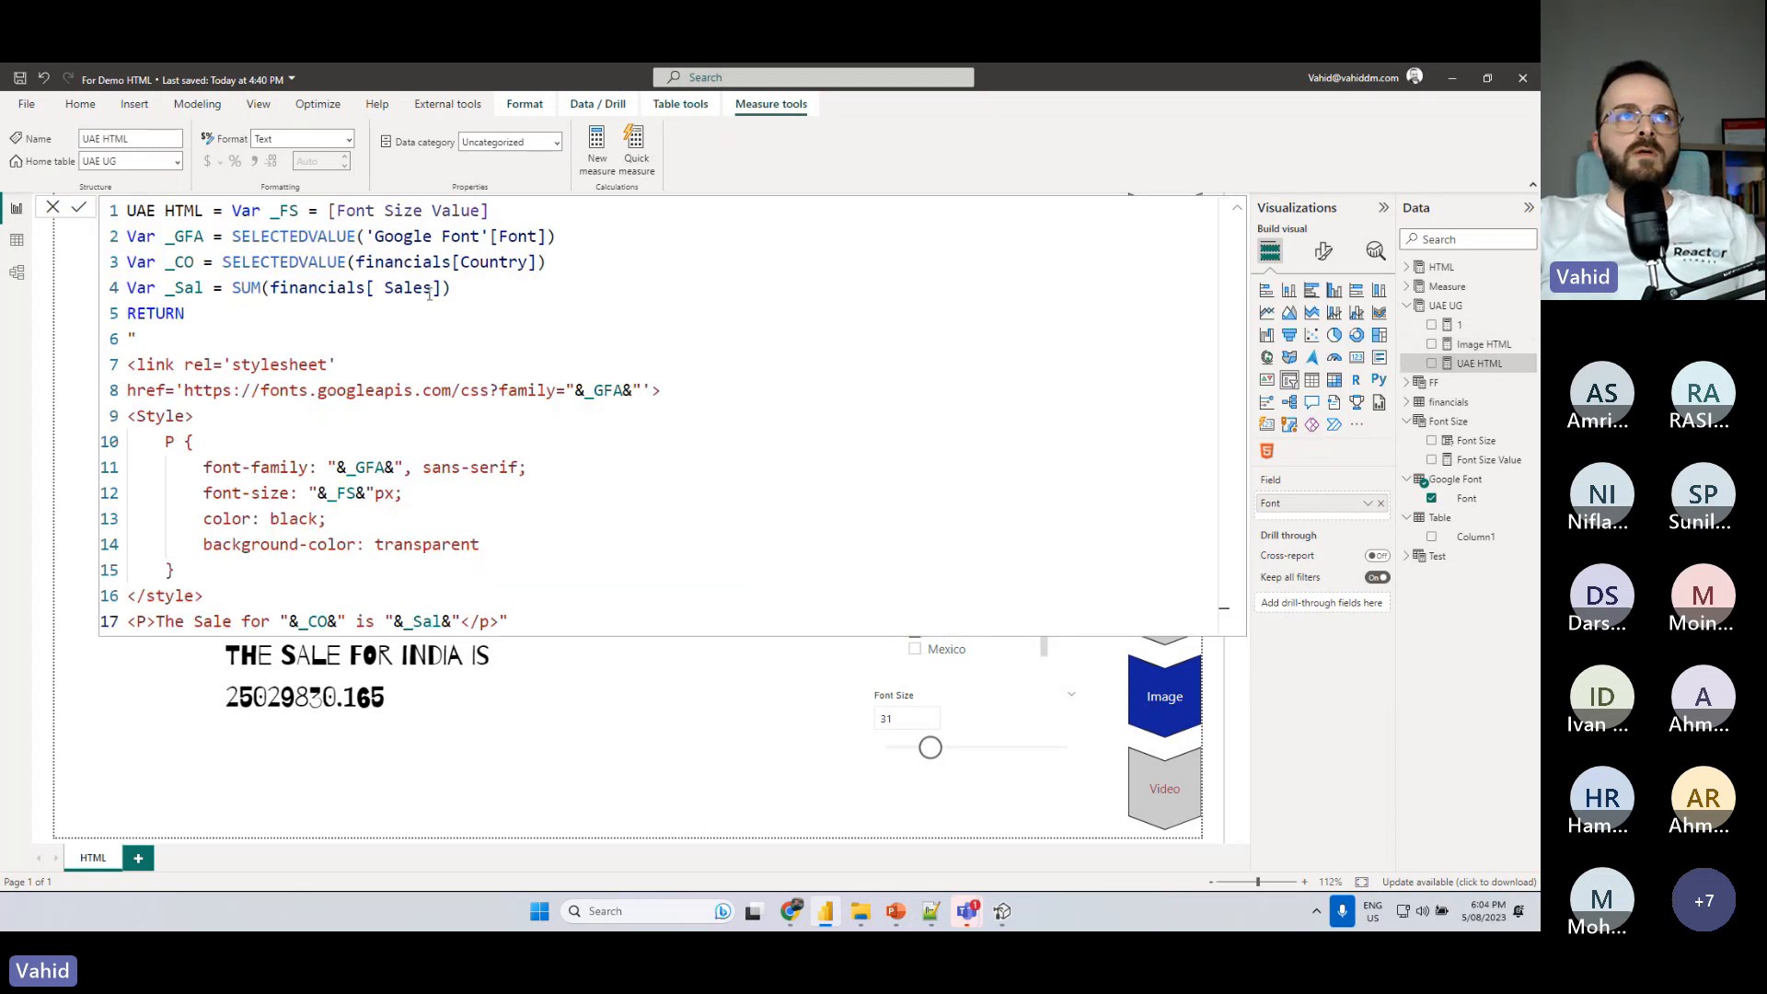
left_click(457, 292)
key("Return")
type("V")
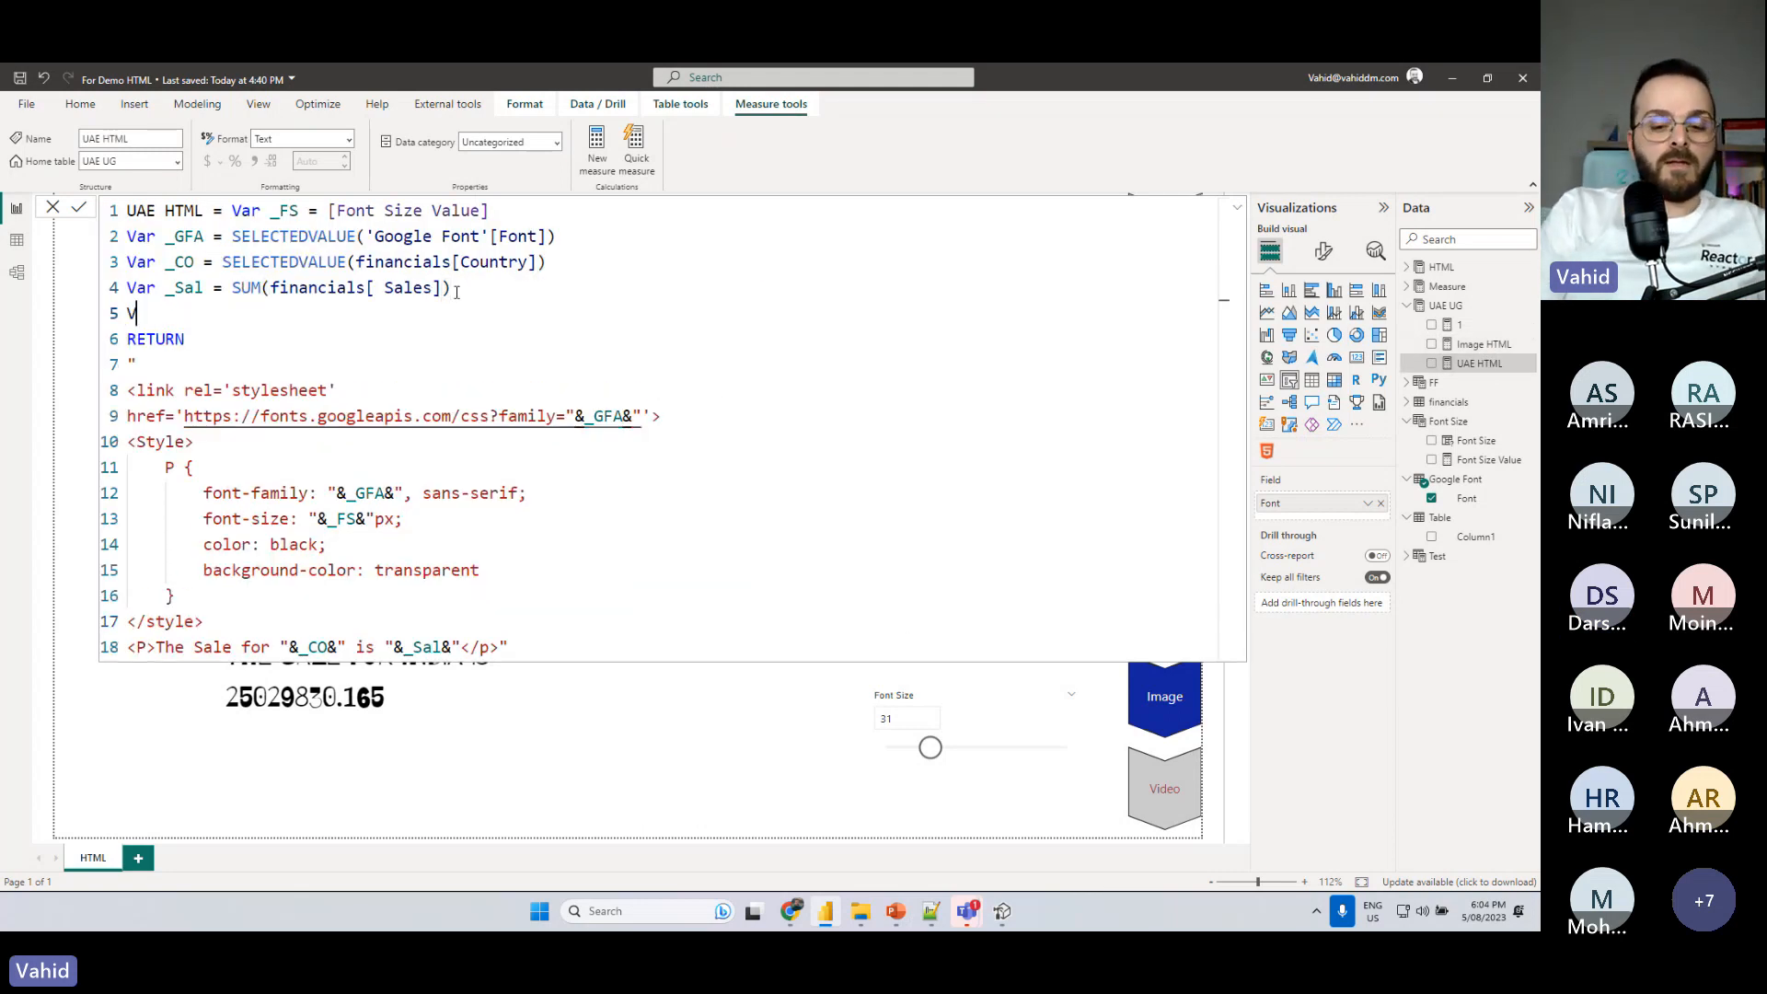
type("ar _Flag")
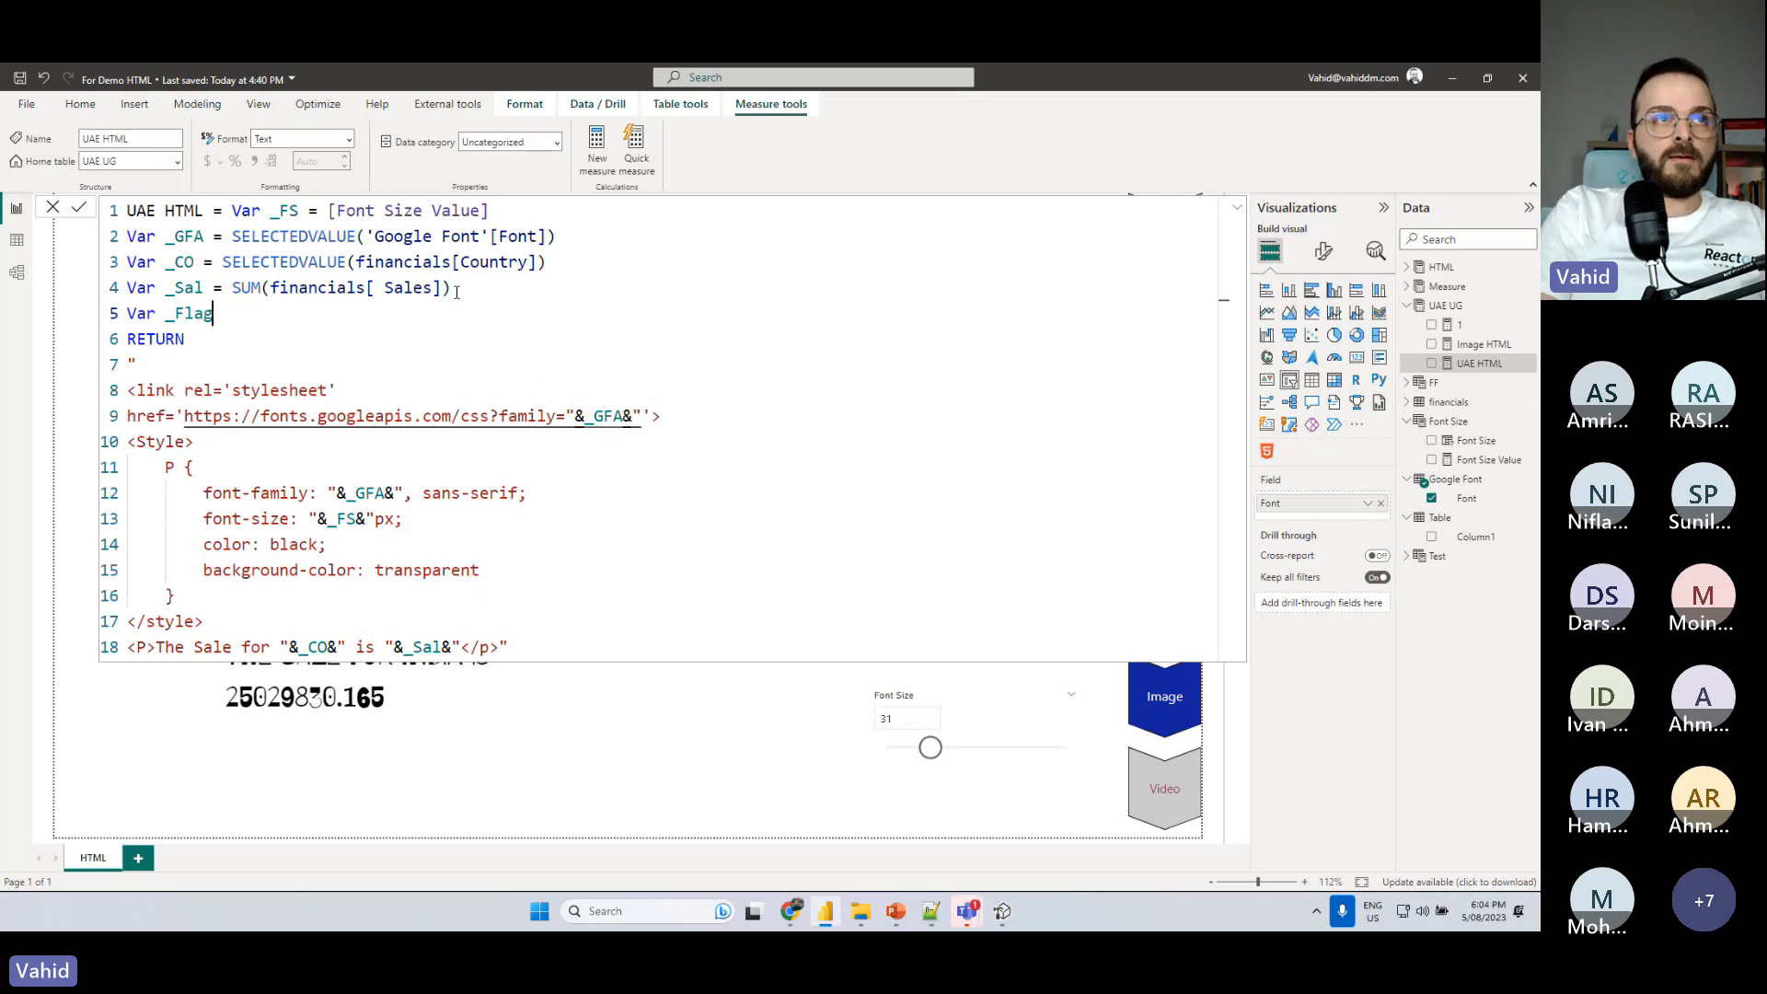
type(" =")
key("ctrl+v")
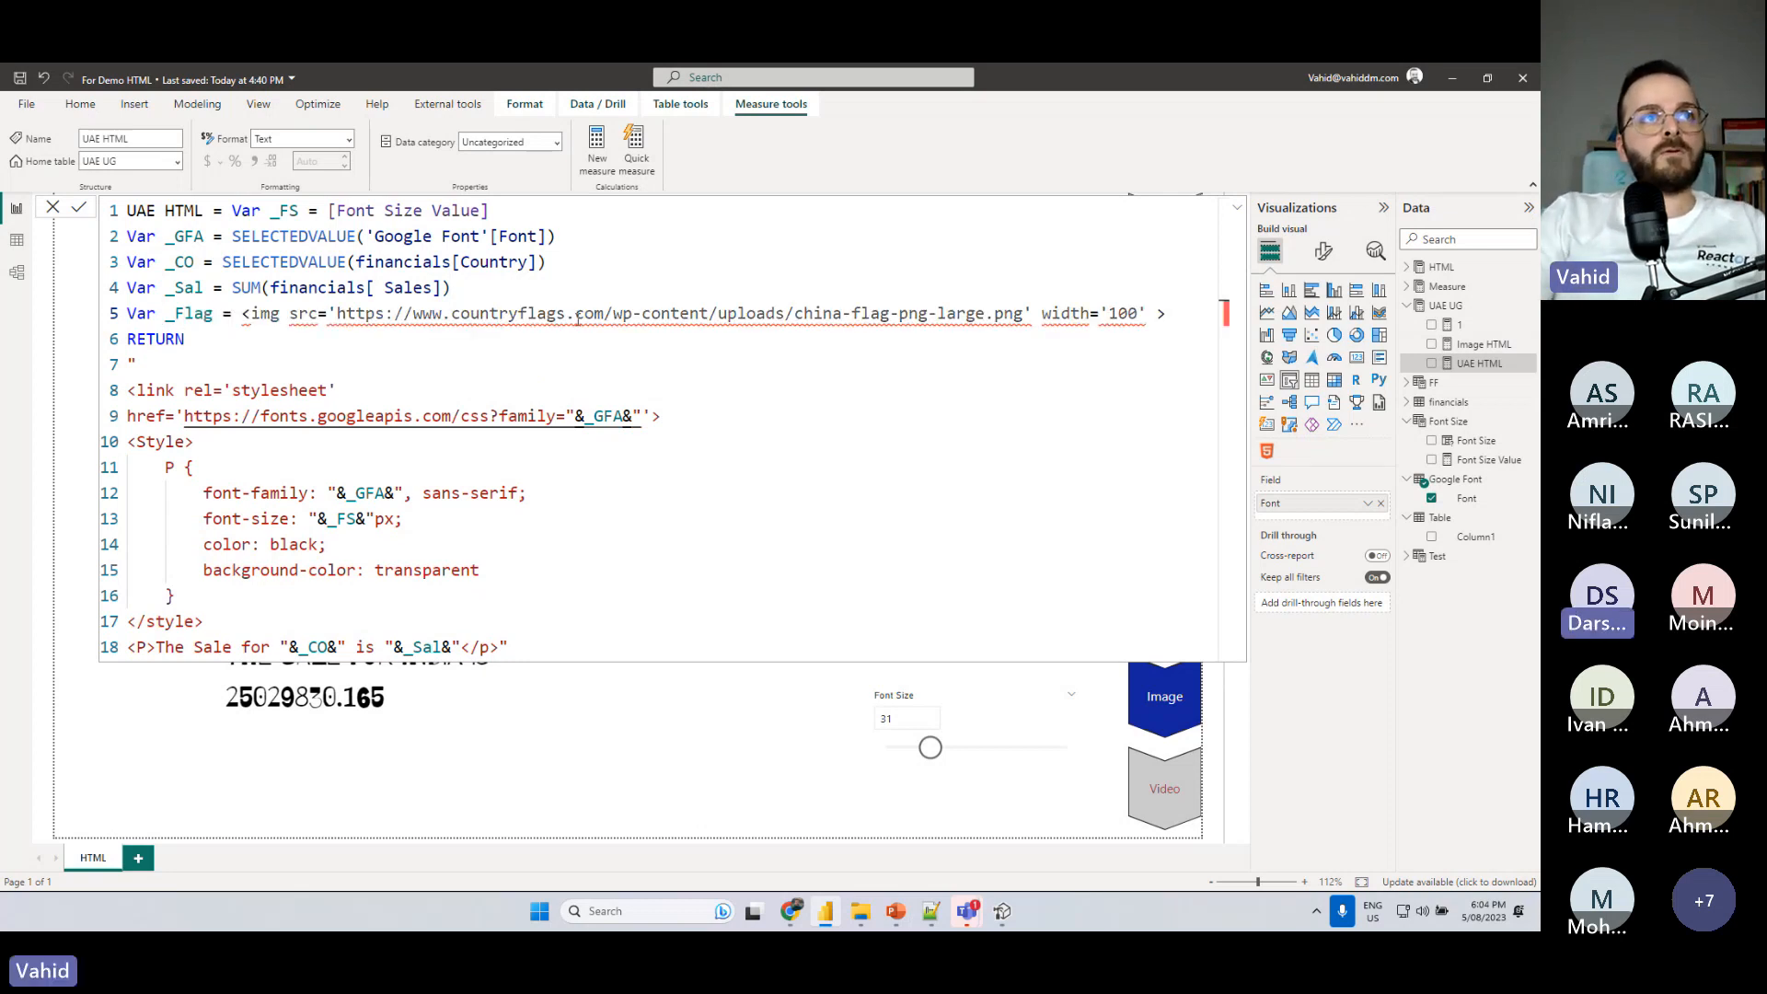
left_click(243, 314)
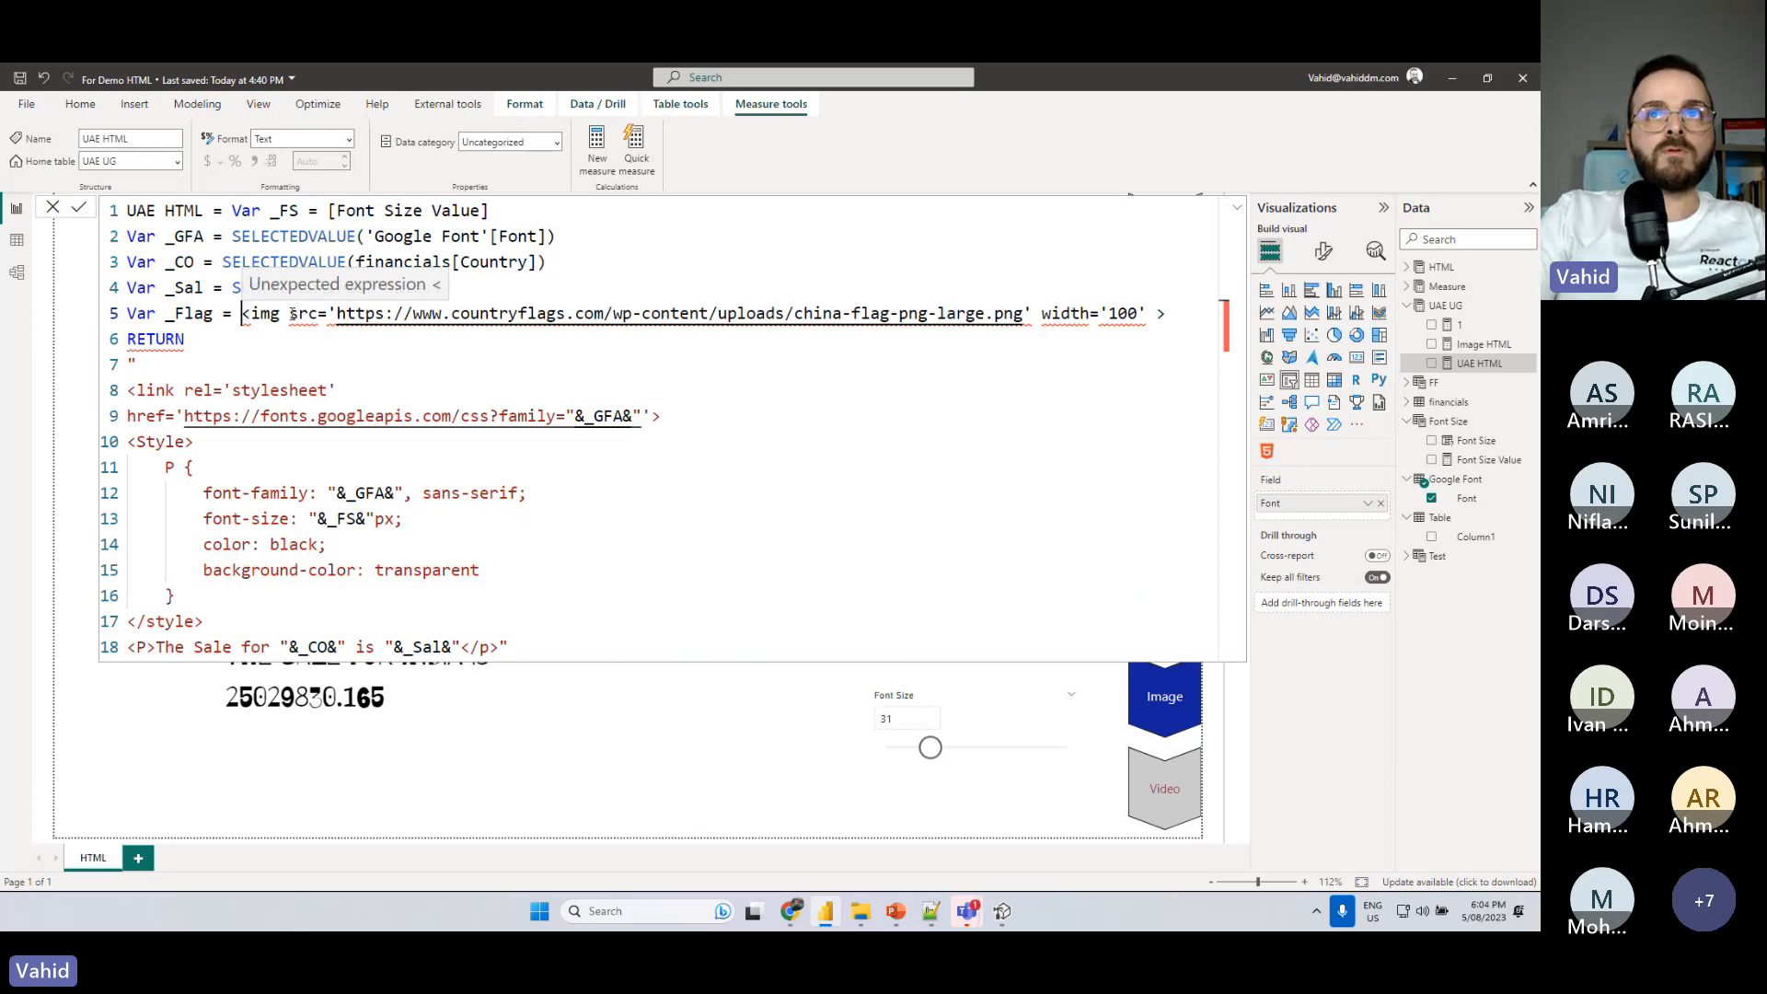
type("\"")
key("End")
type("\"")
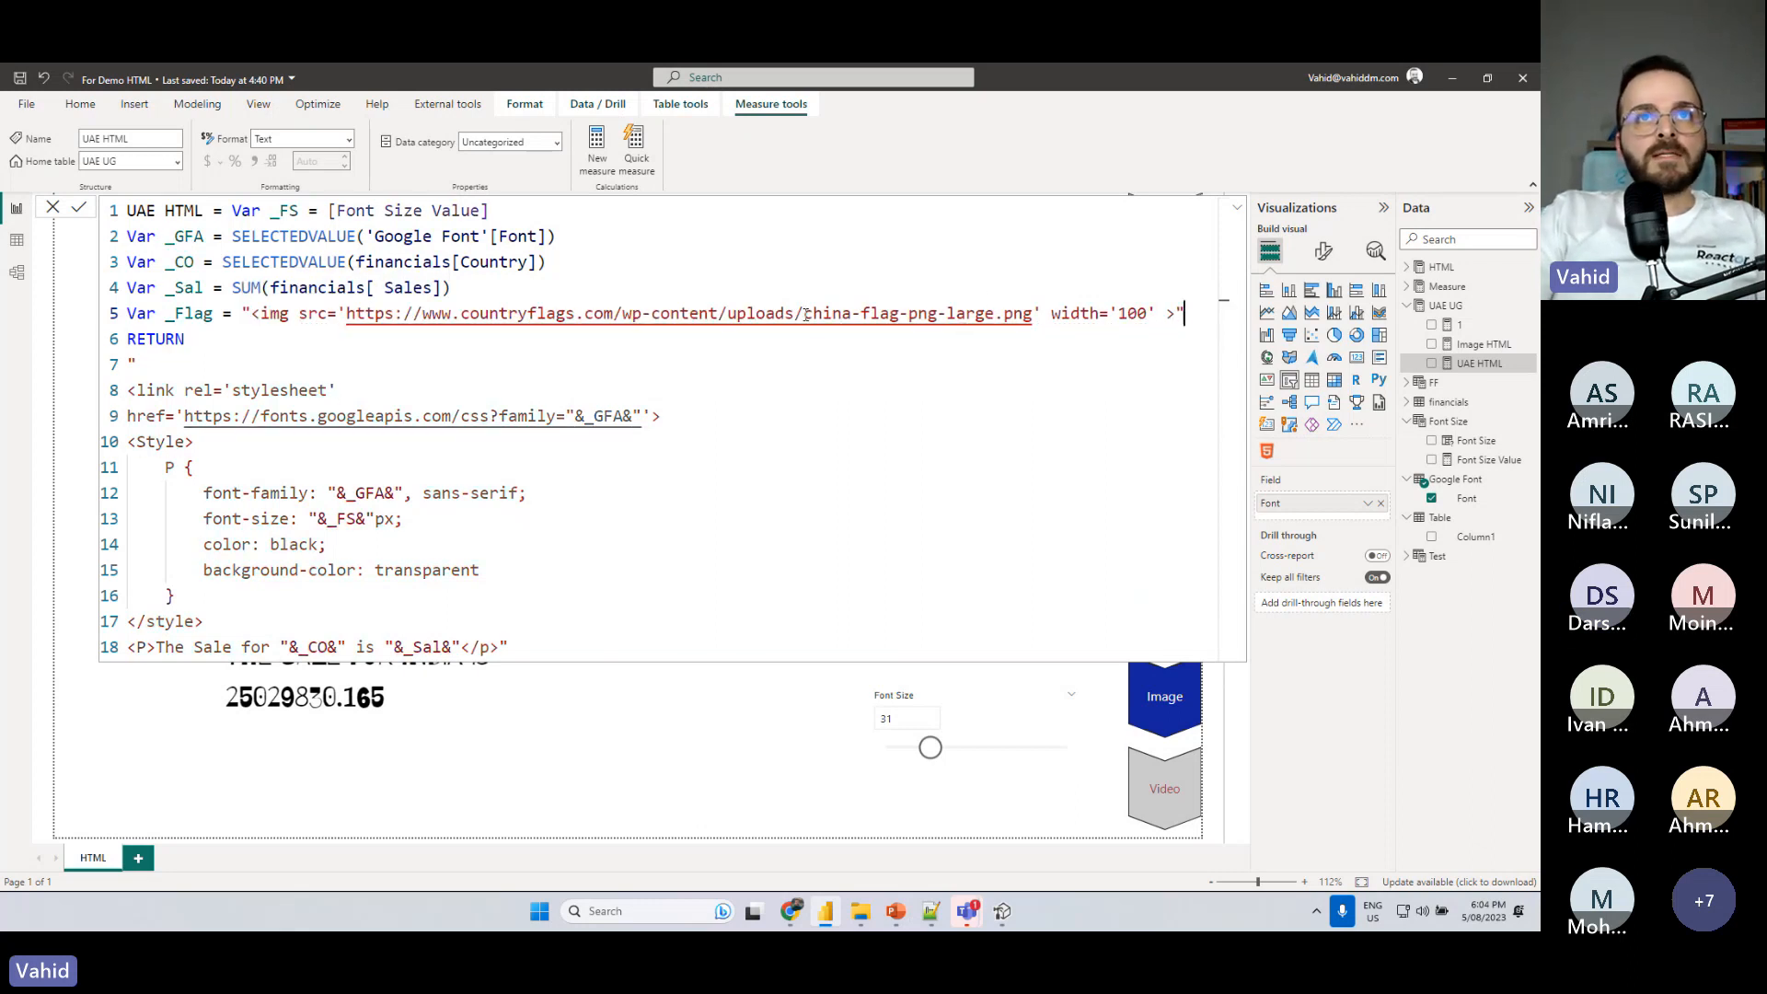
- Replace china in the _Flag image URL with "&_CO&" and commit the UAE HTML formula
left_click_drag(806, 314, 852, 313)
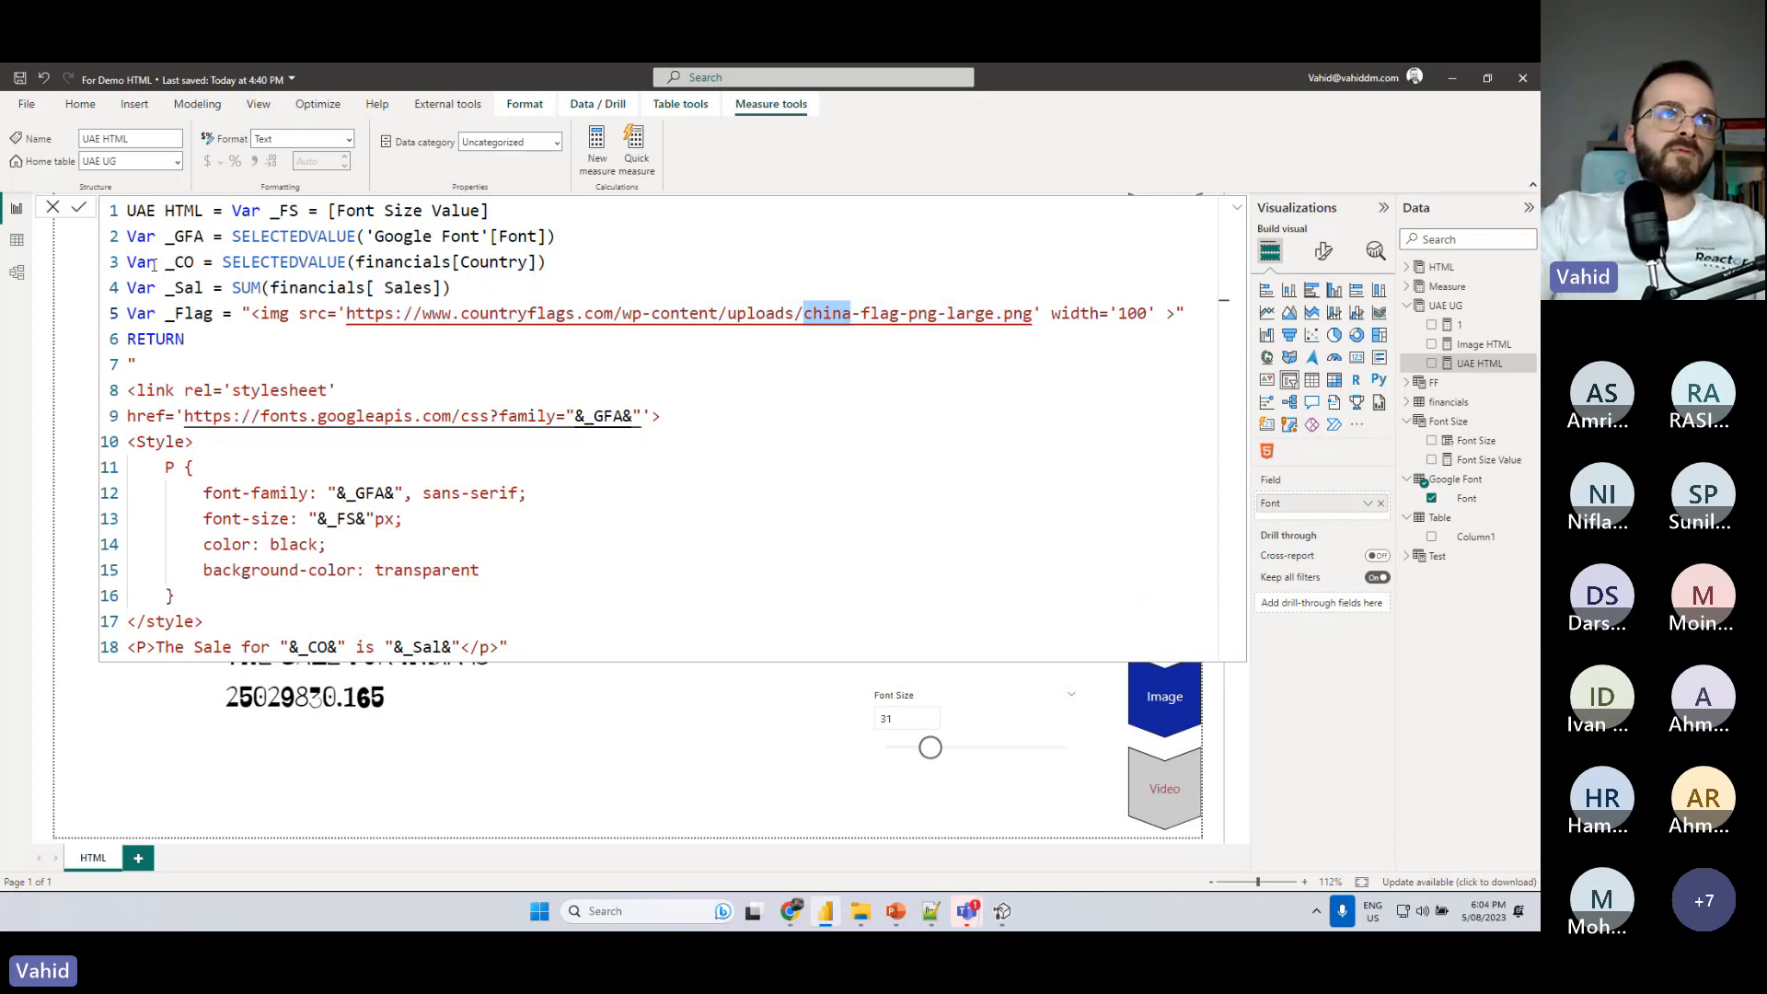
left_click_drag(165, 263, 195, 264)
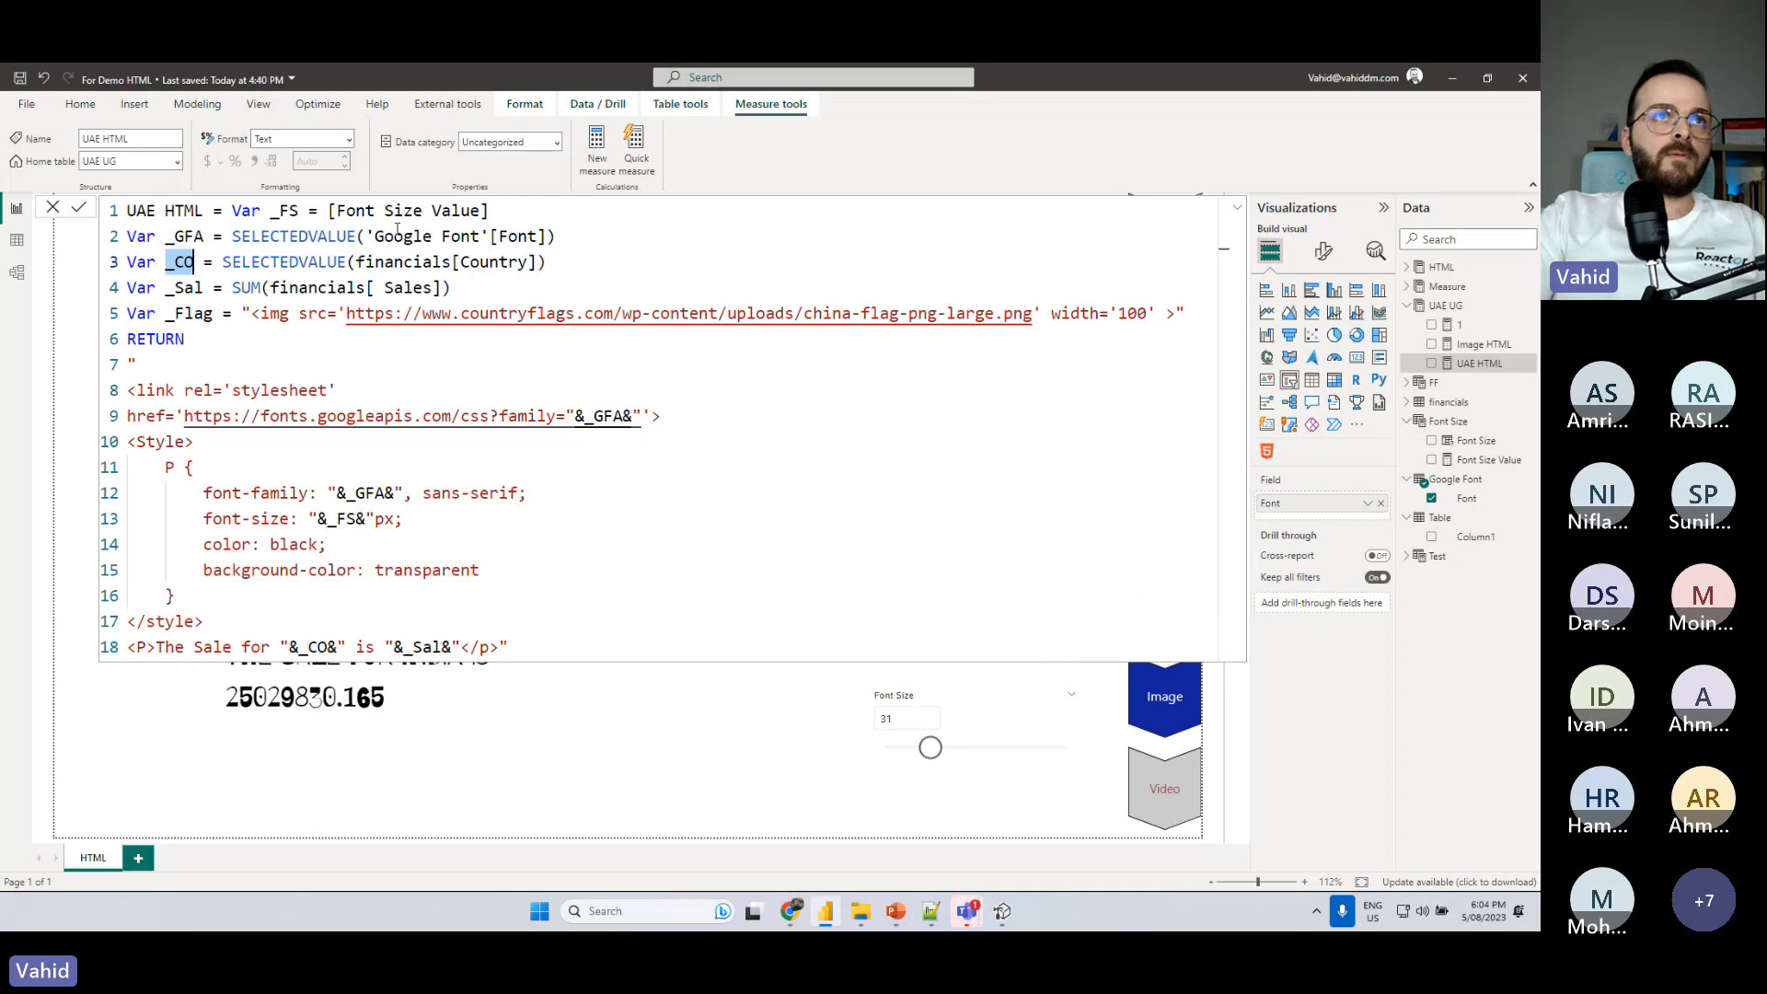
left_click_drag(851, 314, 804, 315)
type("\"\"")
key("Left")
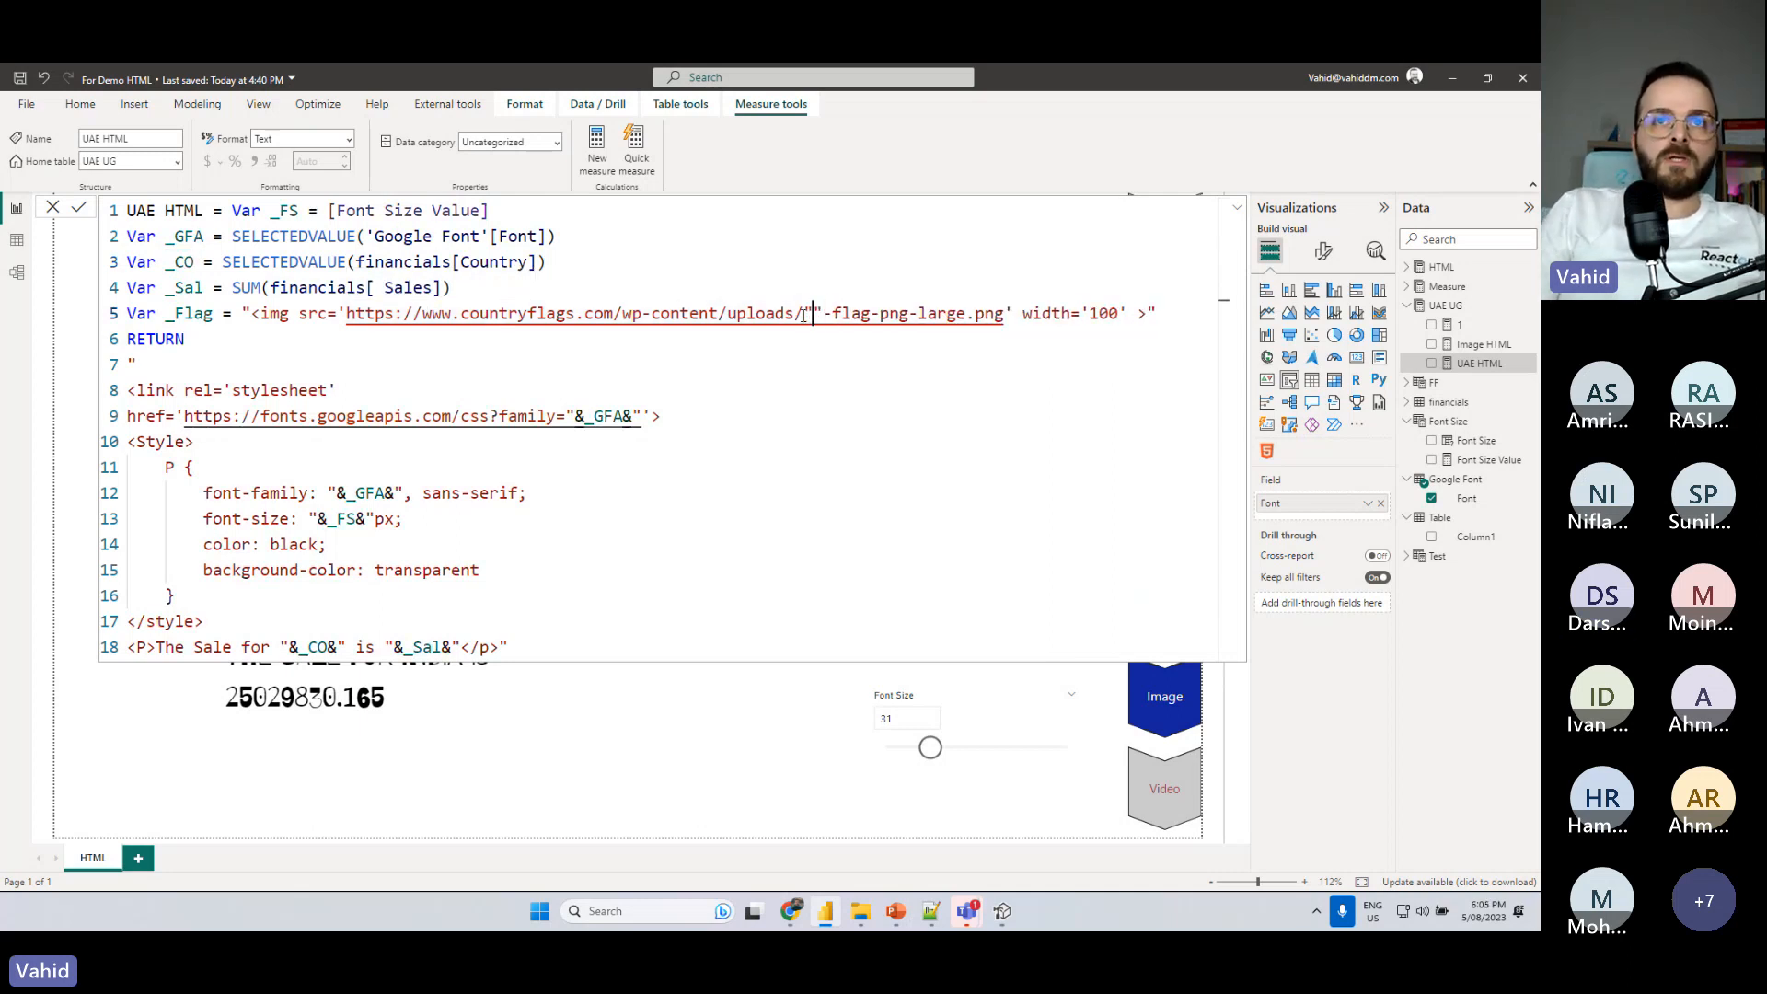
type("&&")
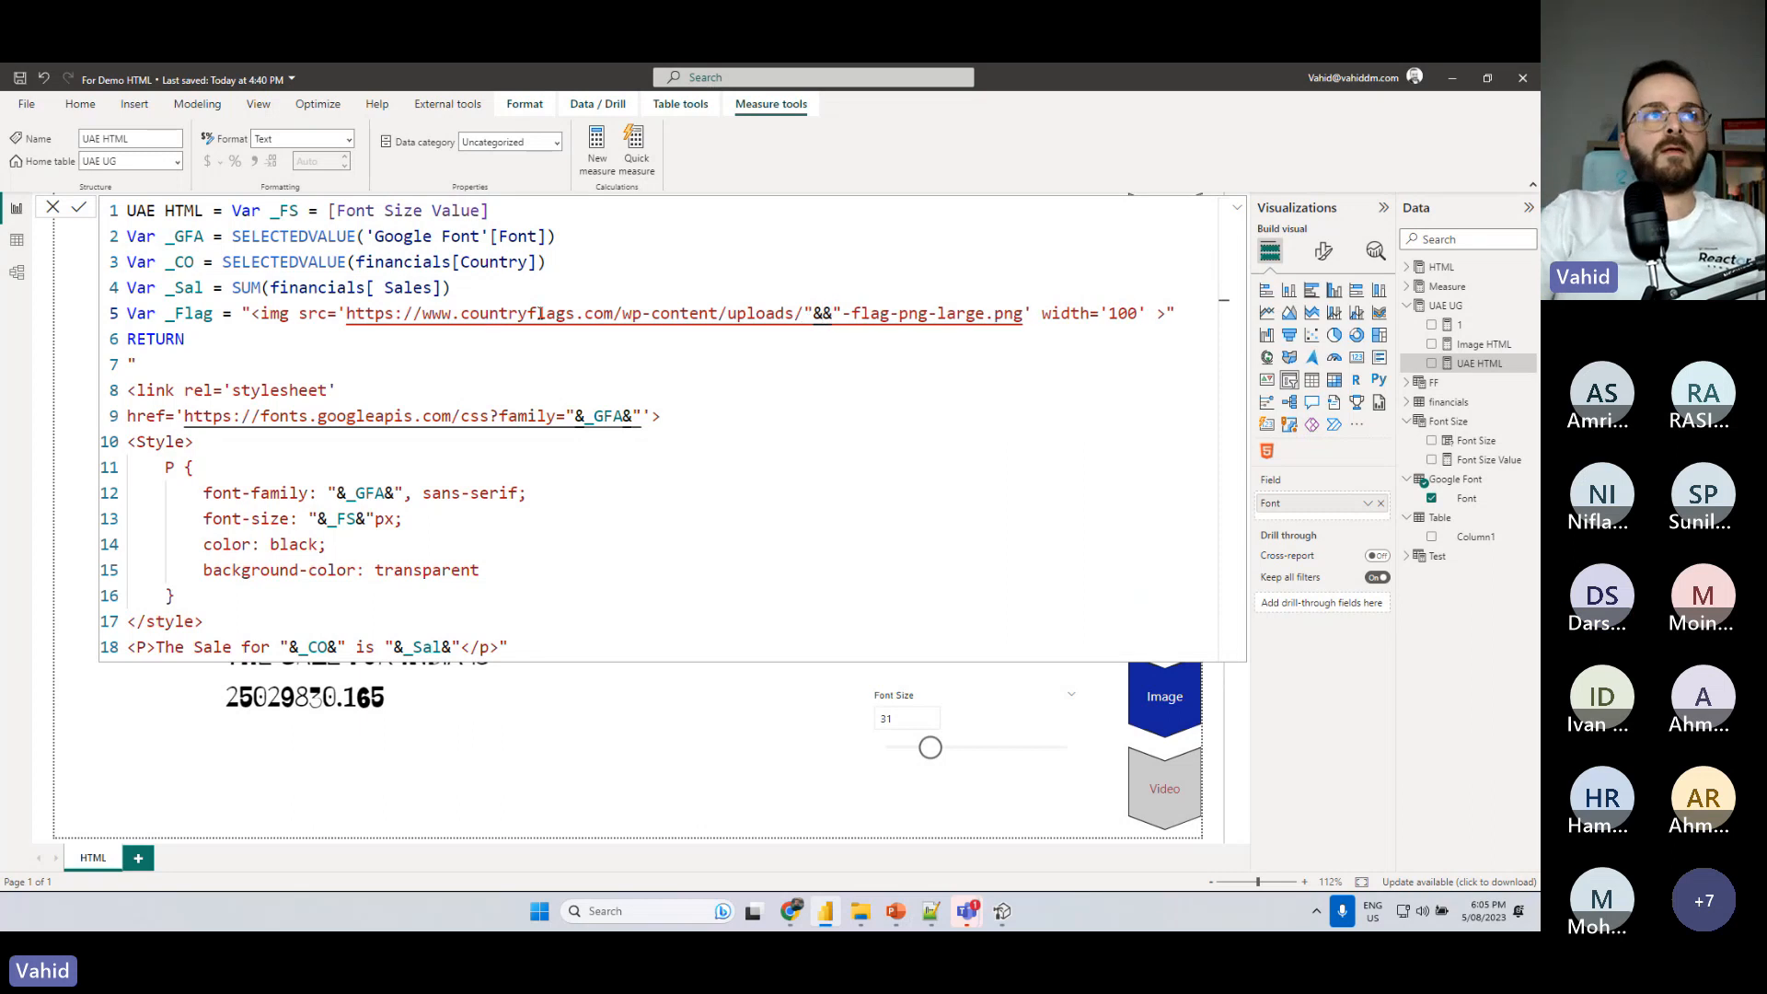
key("Left")
type("_CO")
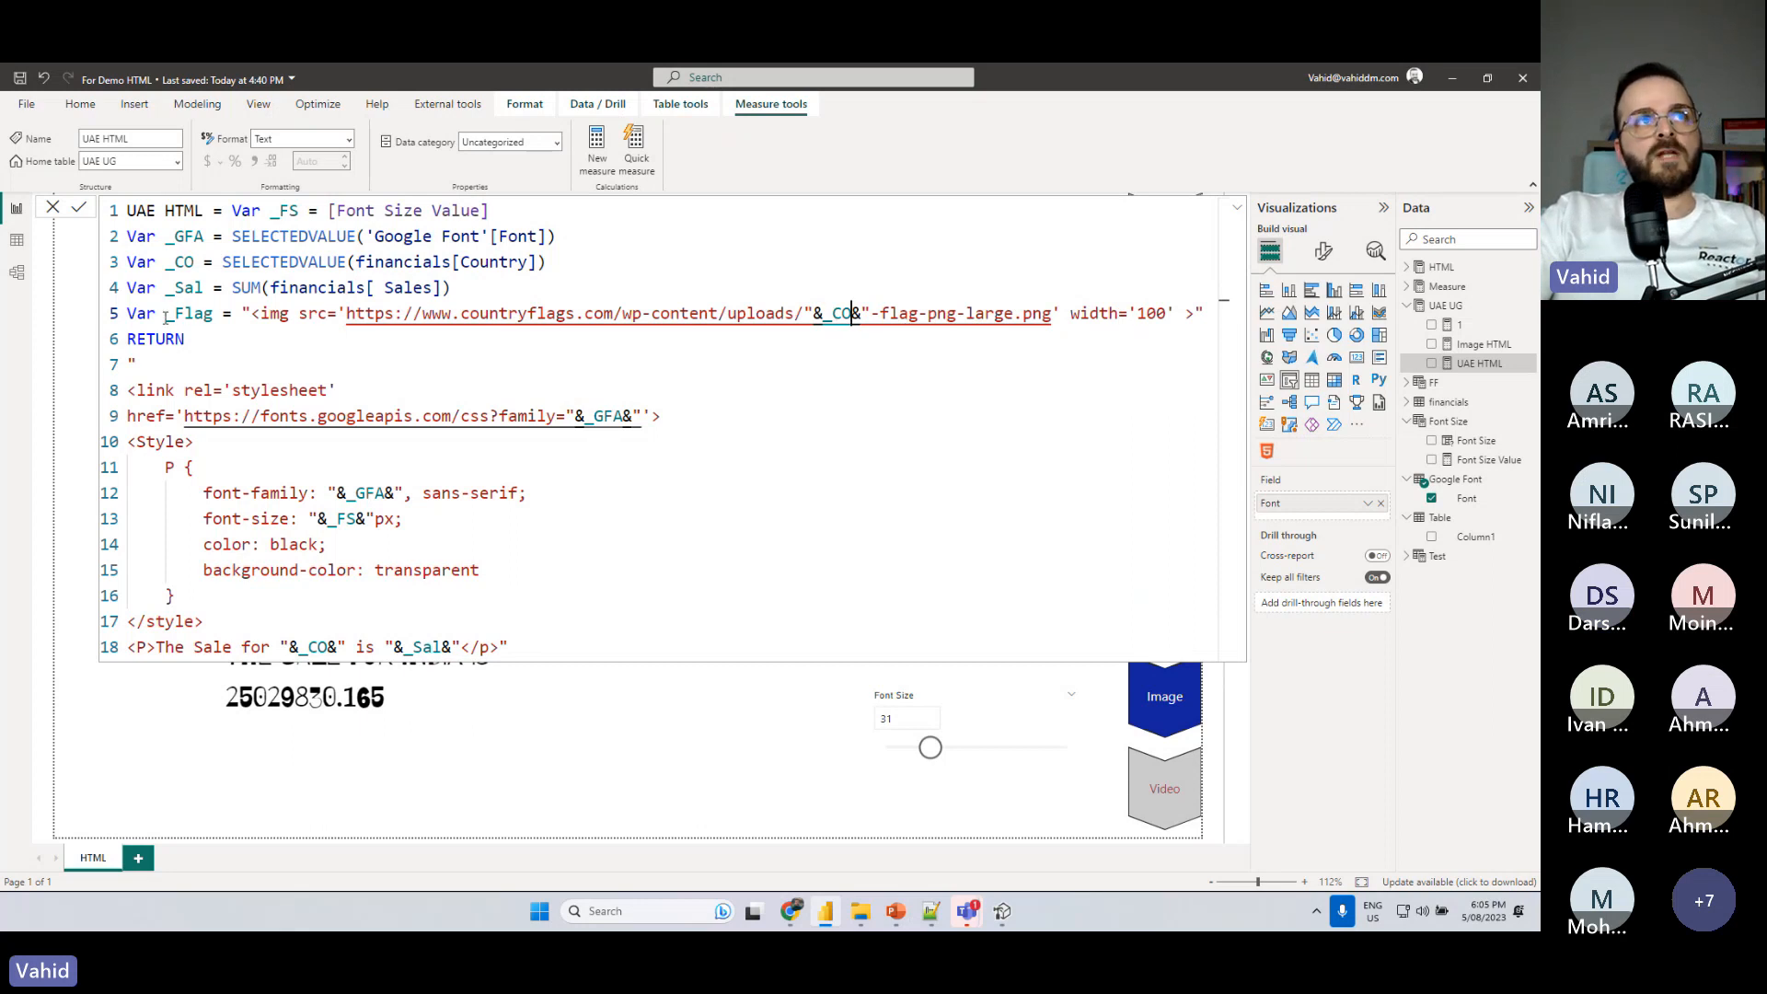
left_click_drag(166, 317, 216, 315)
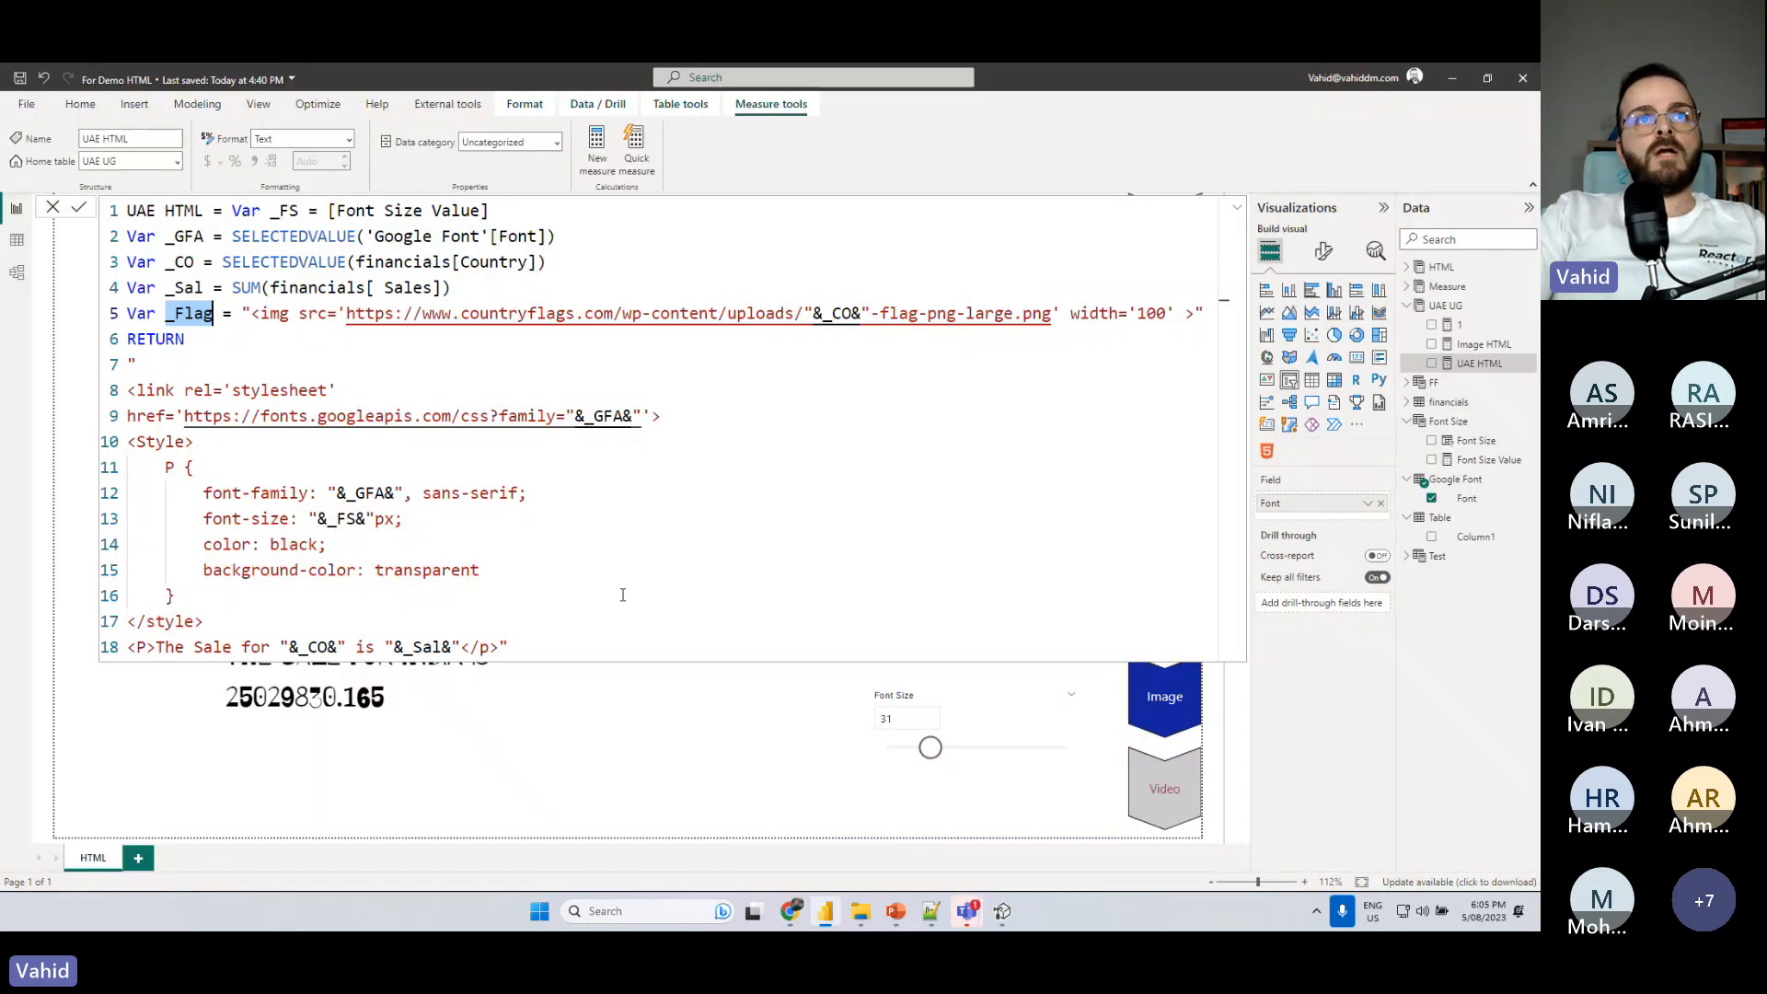
left_click(75, 204)
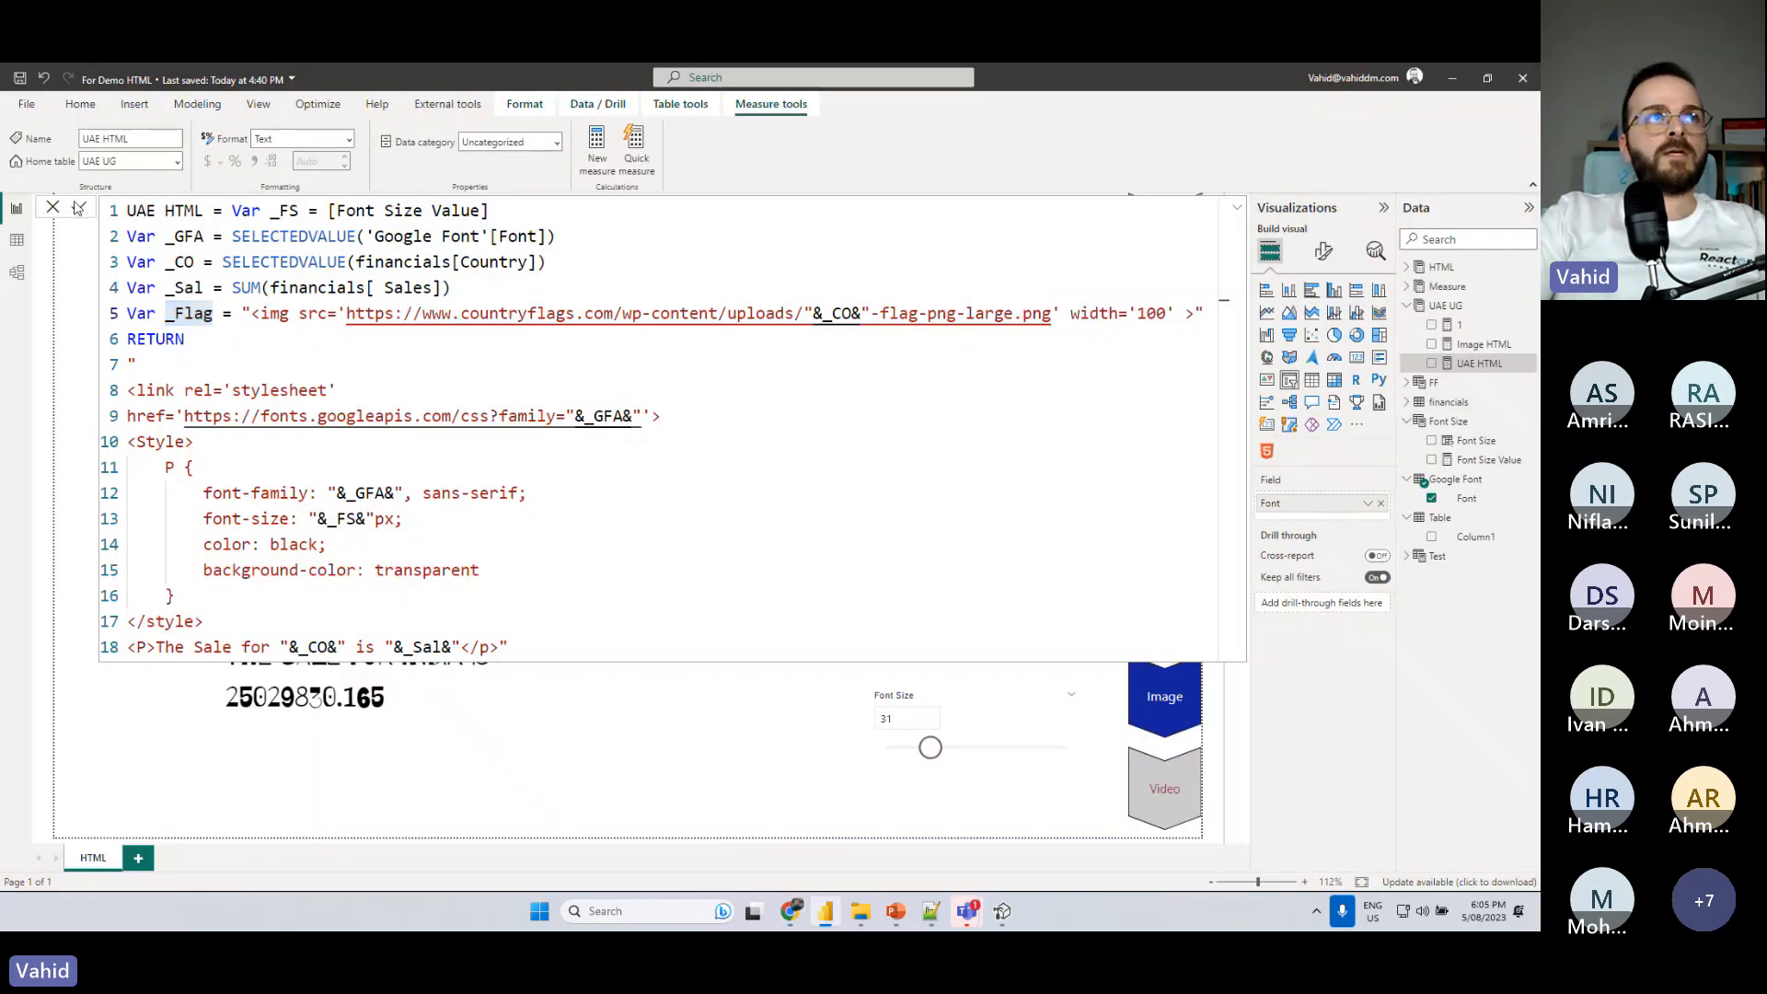
left_click(1445, 306)
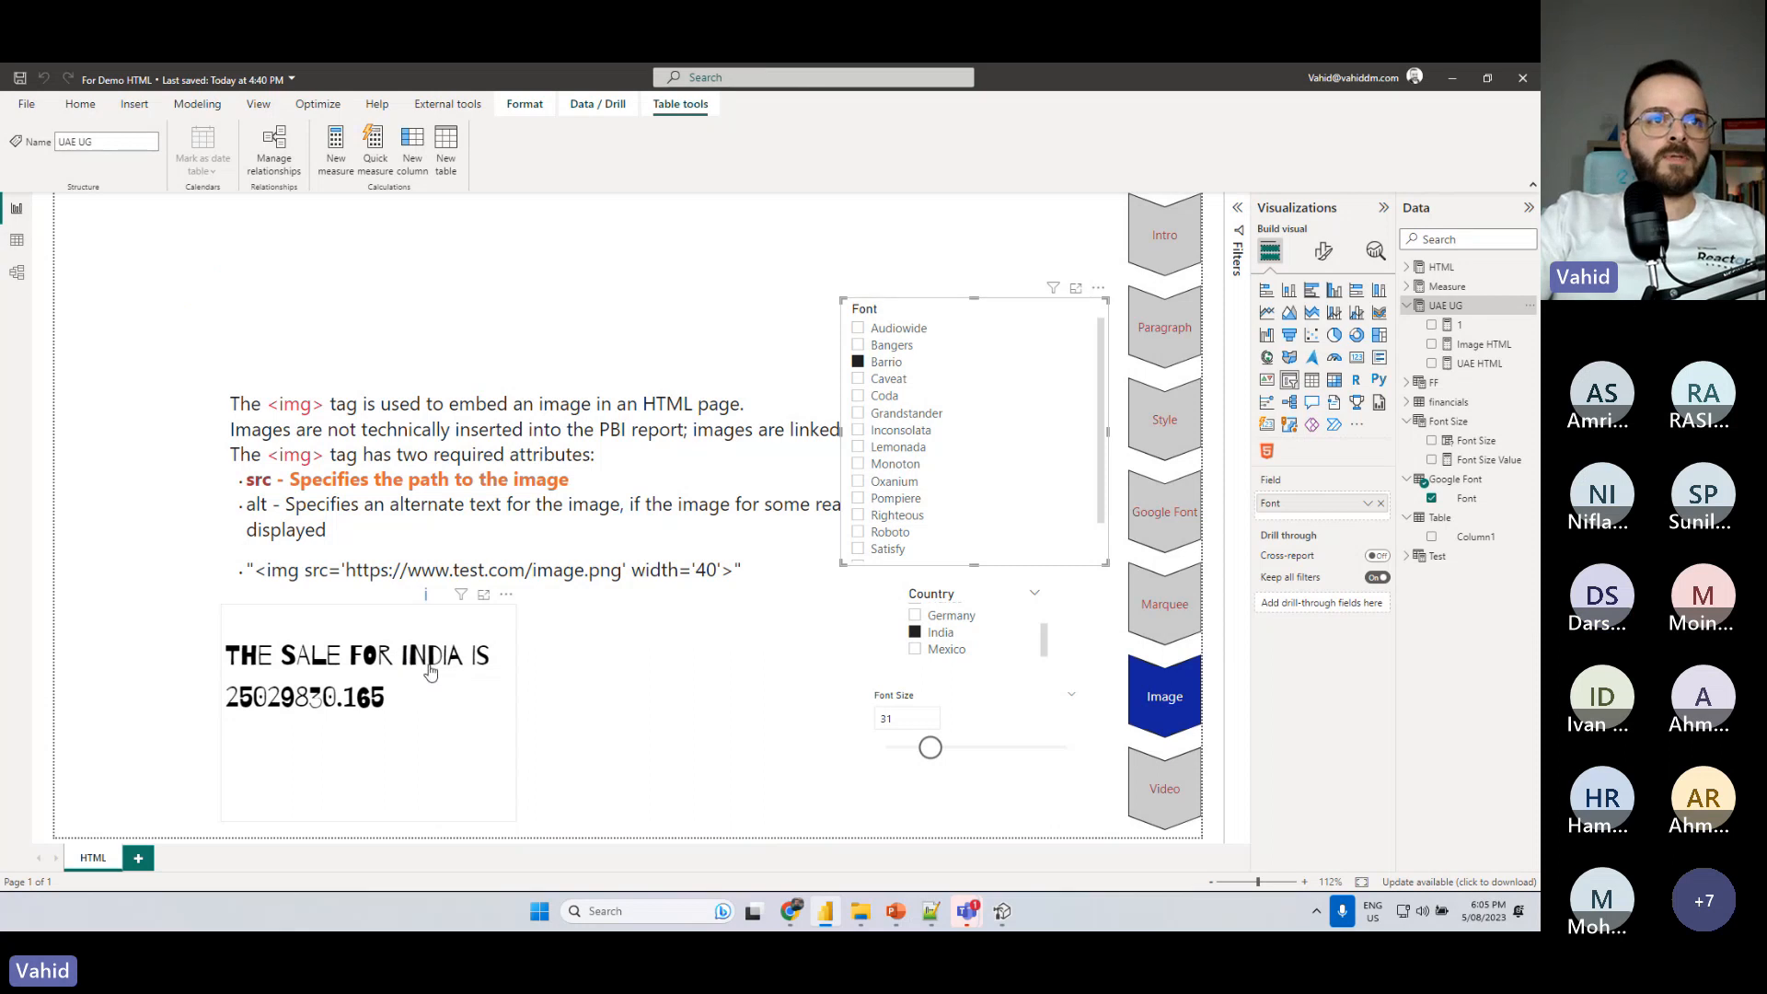
- Check the country name's casing in the Image HTML flag URL and wrap _CO in LOWER() in the UAE HTML measure's _Flag URL
key("alt+Tab")
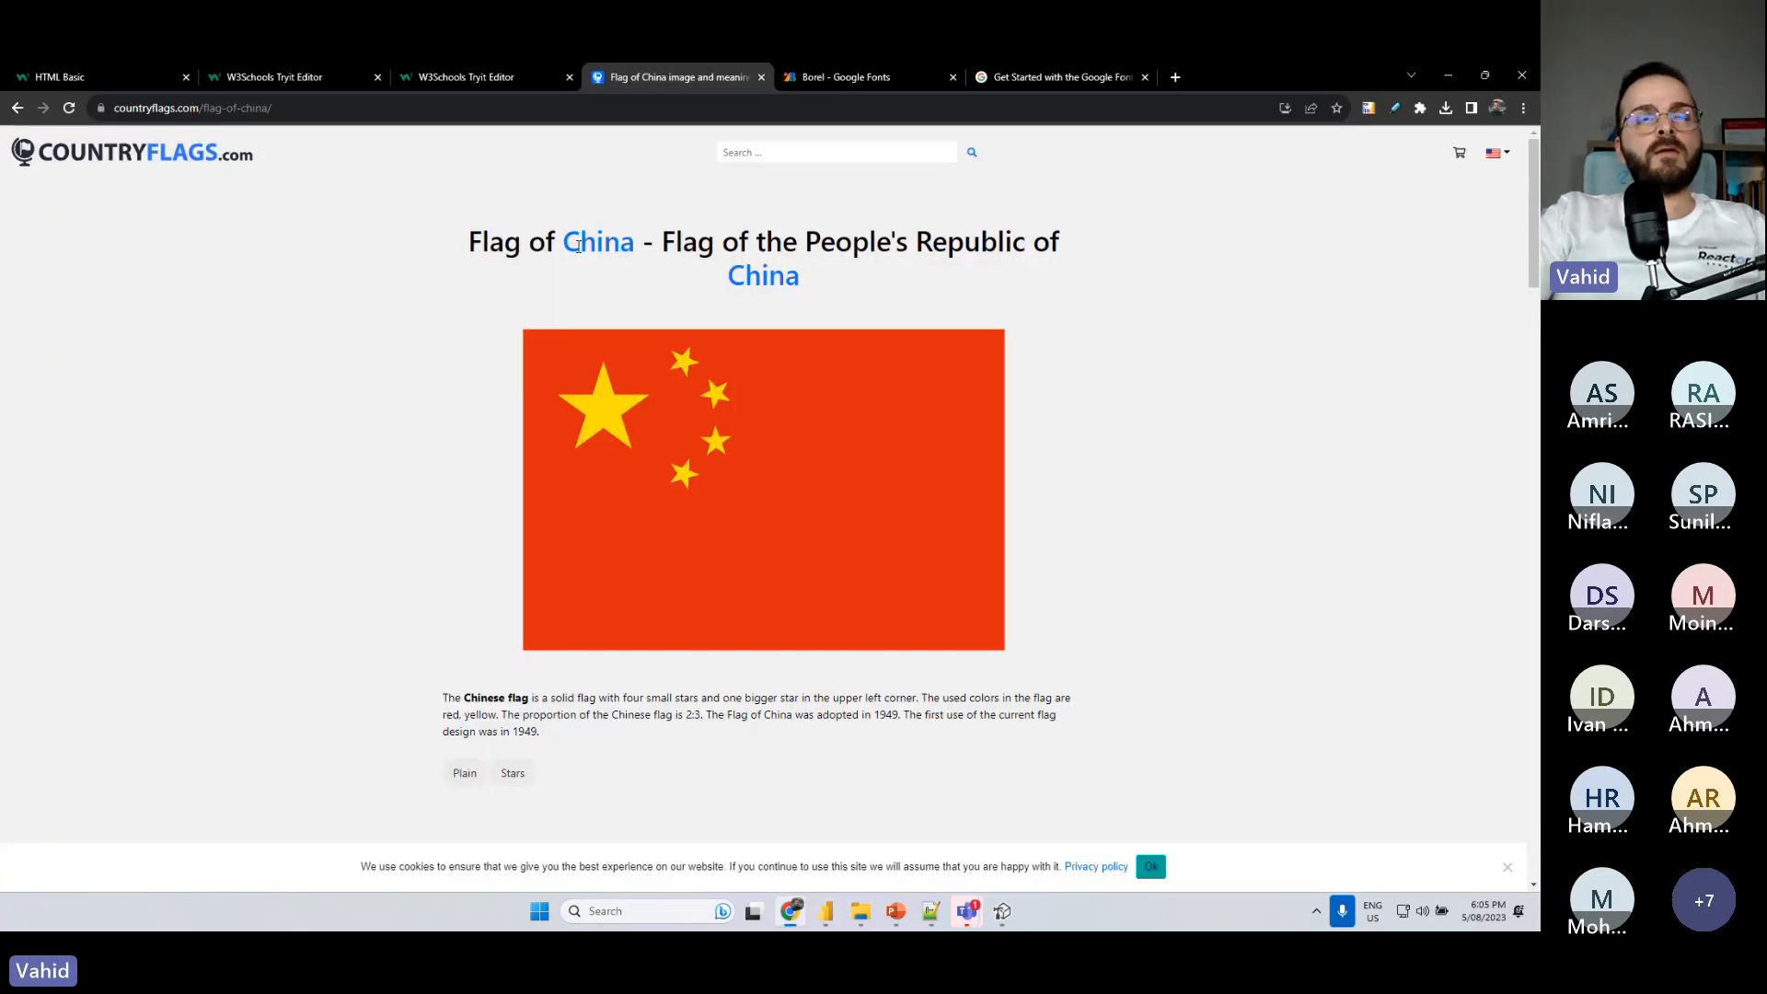
key("alt+Tab")
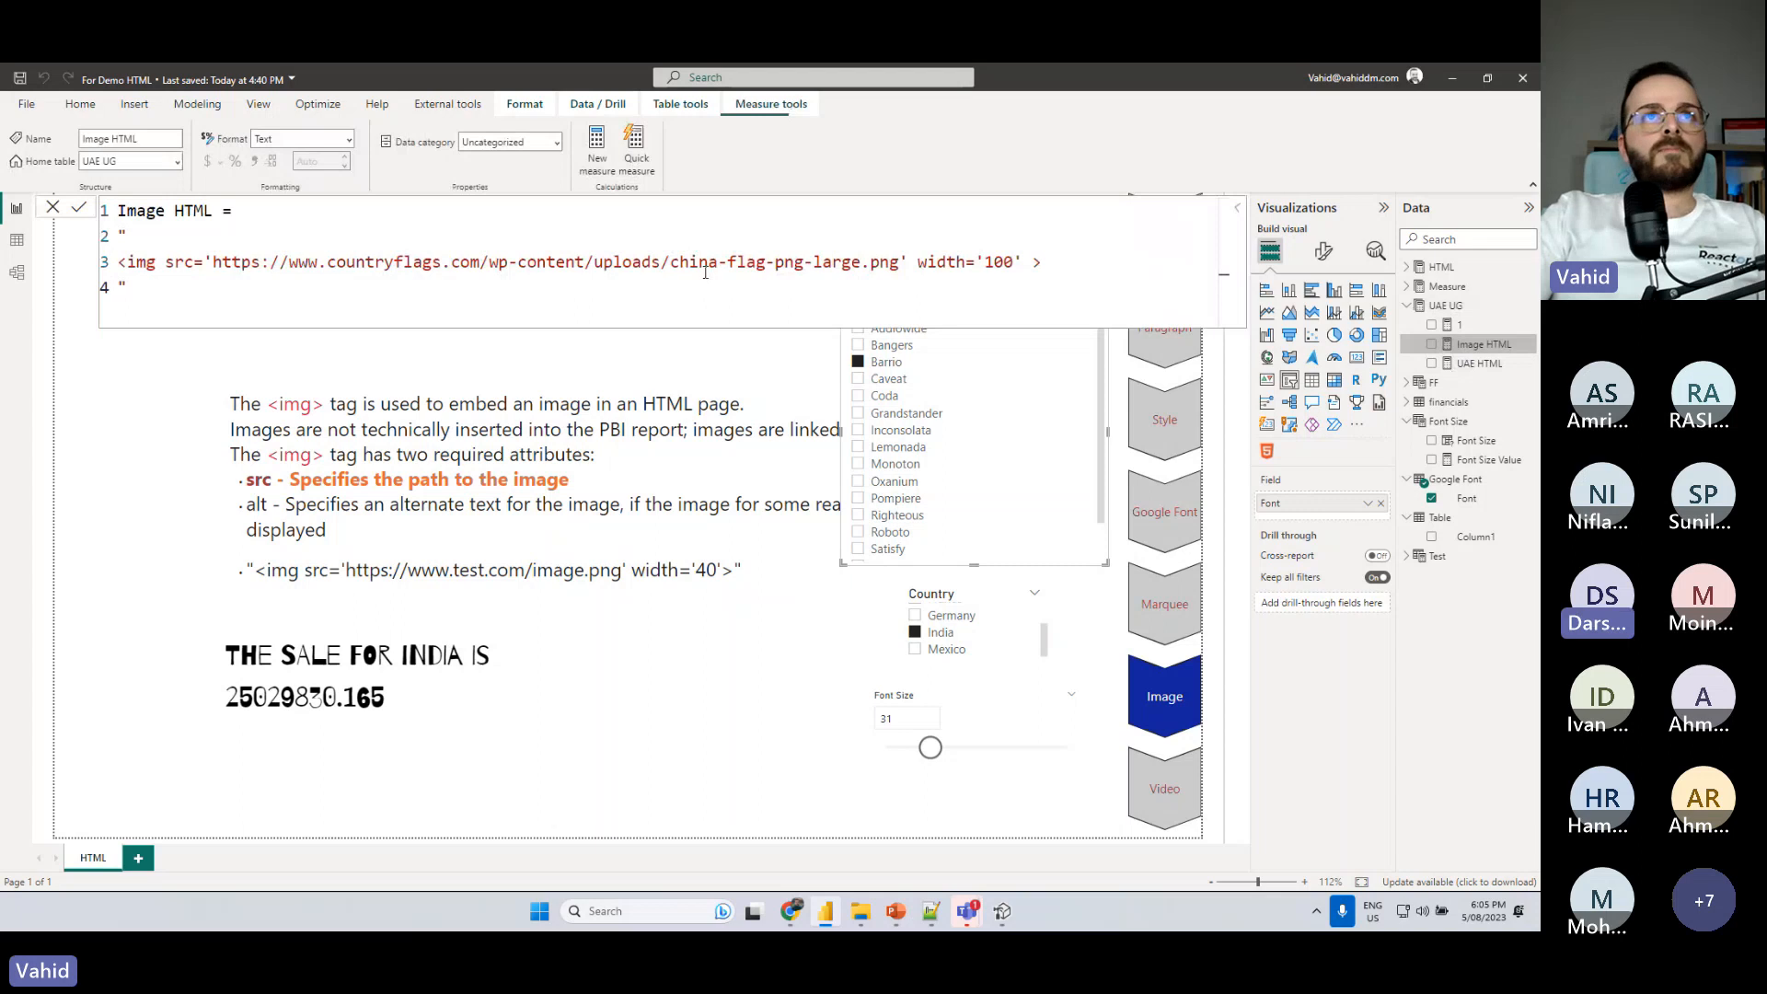
left_click_drag(670, 263, 718, 263)
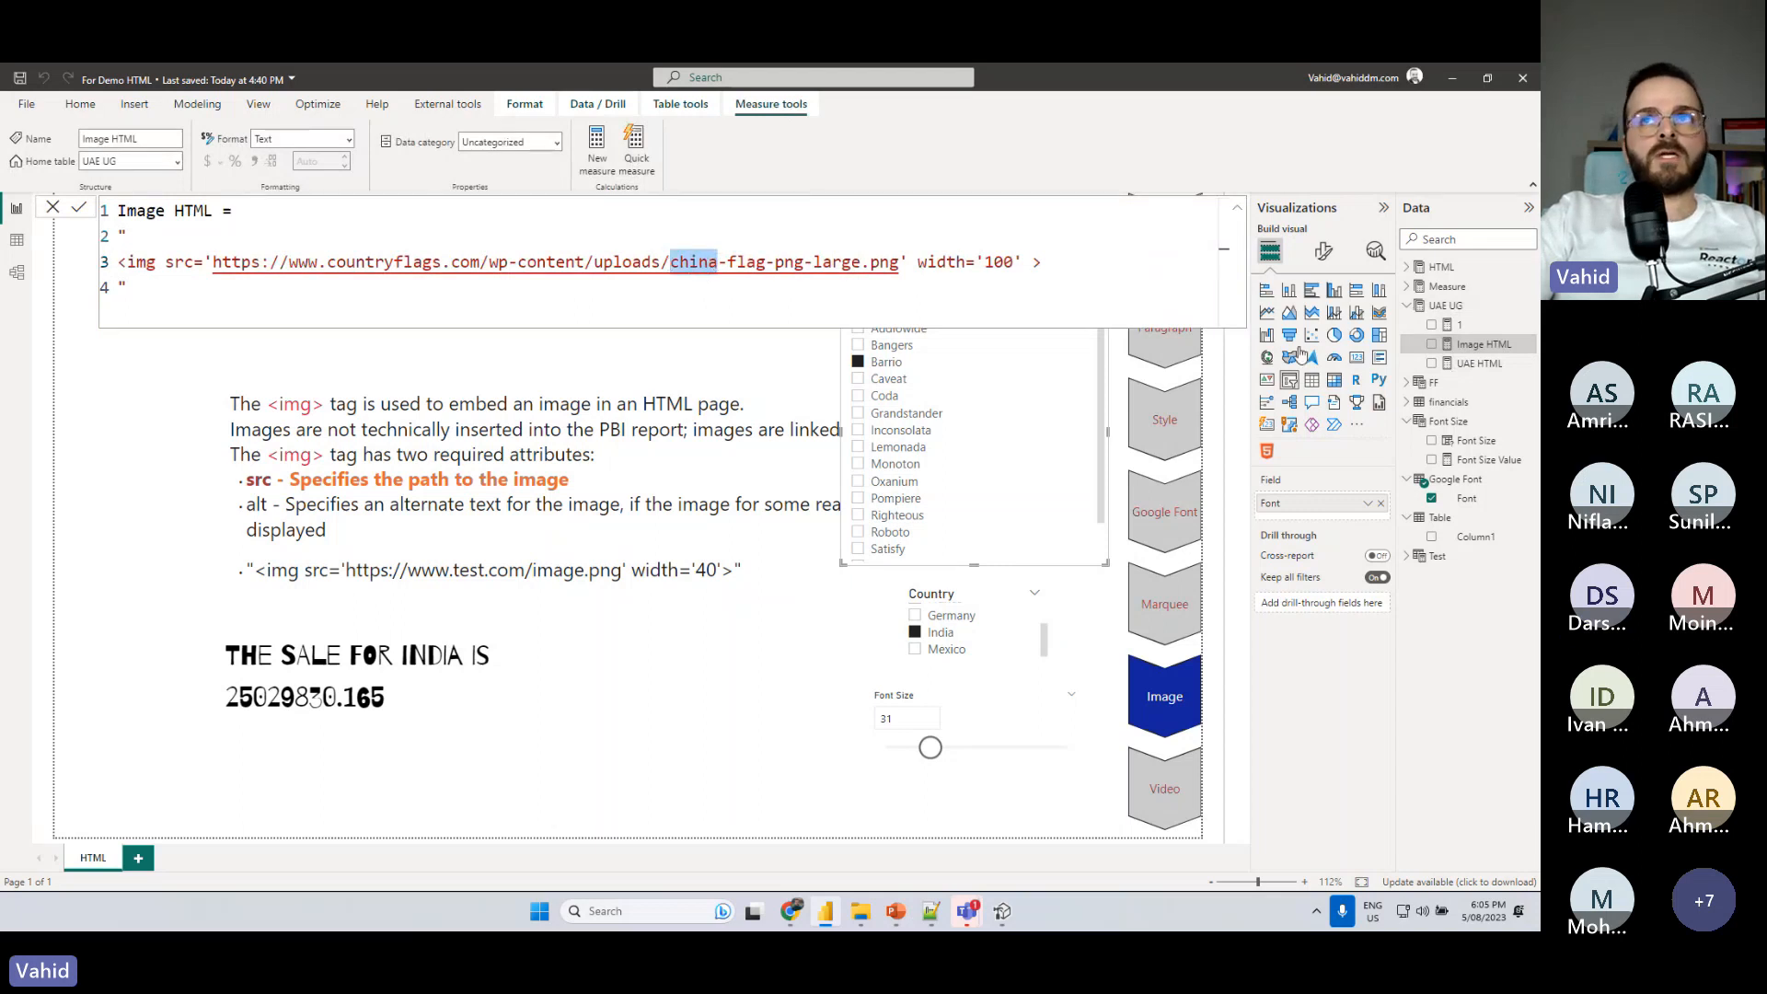
left_click(1478, 363)
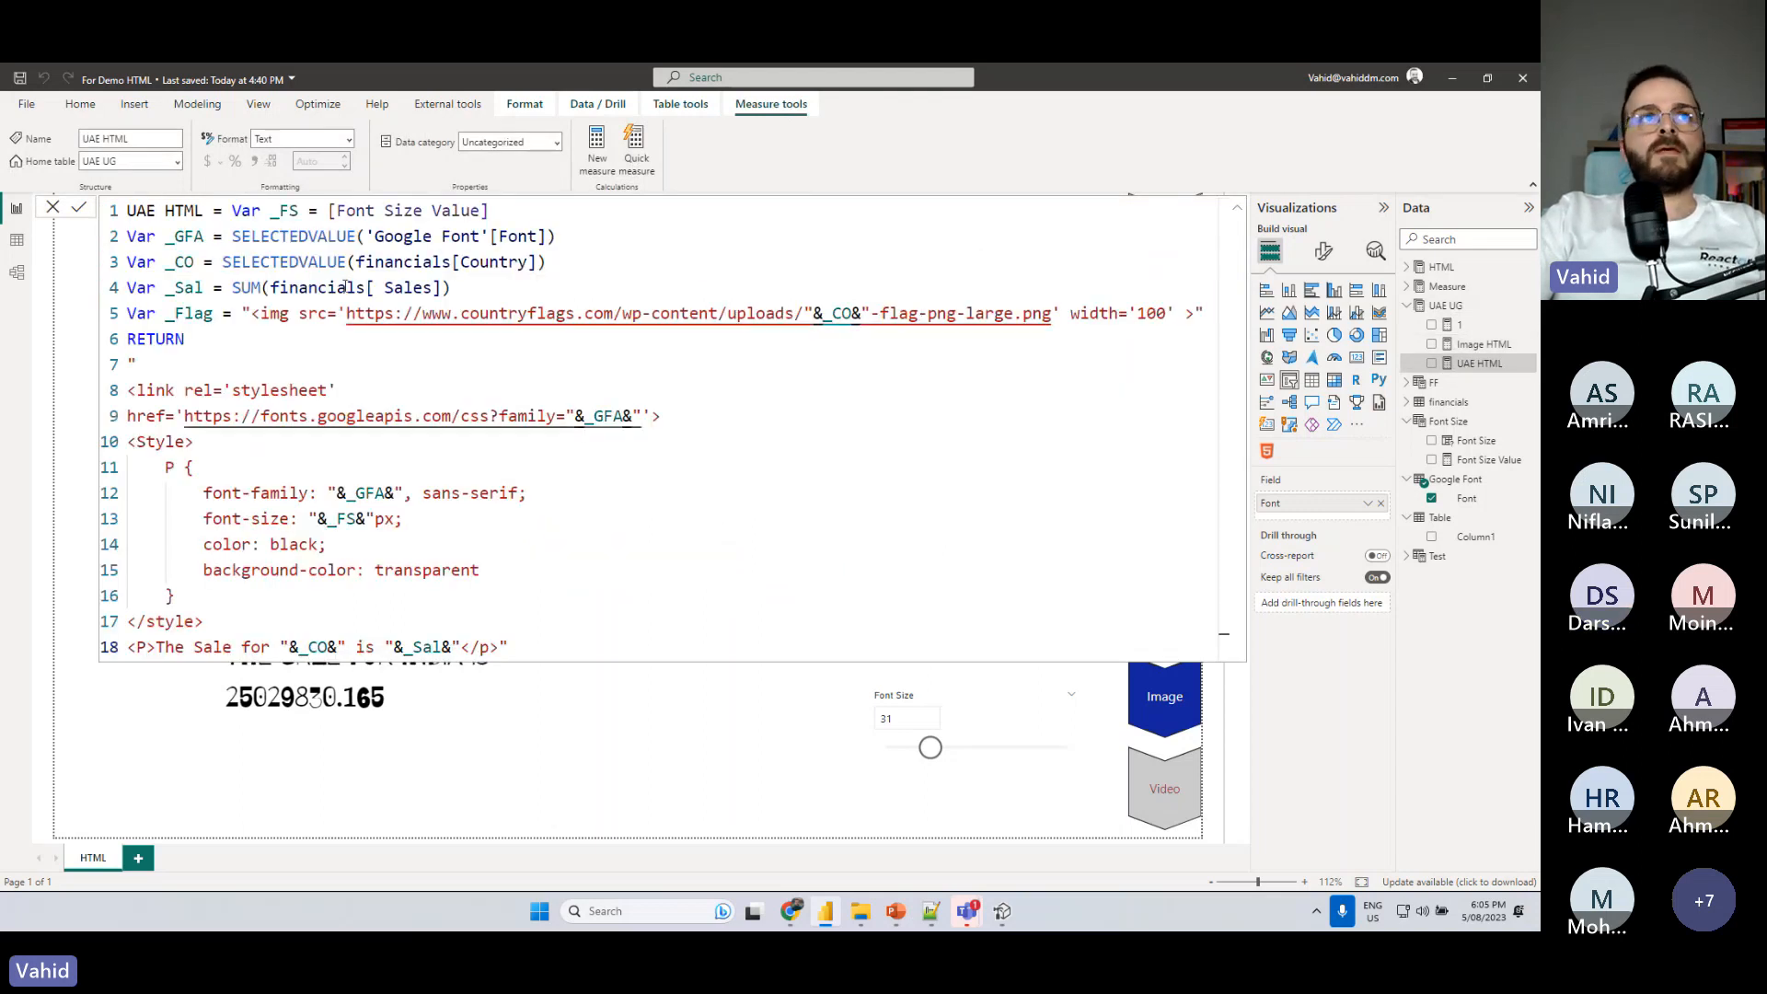
left_click(822, 314)
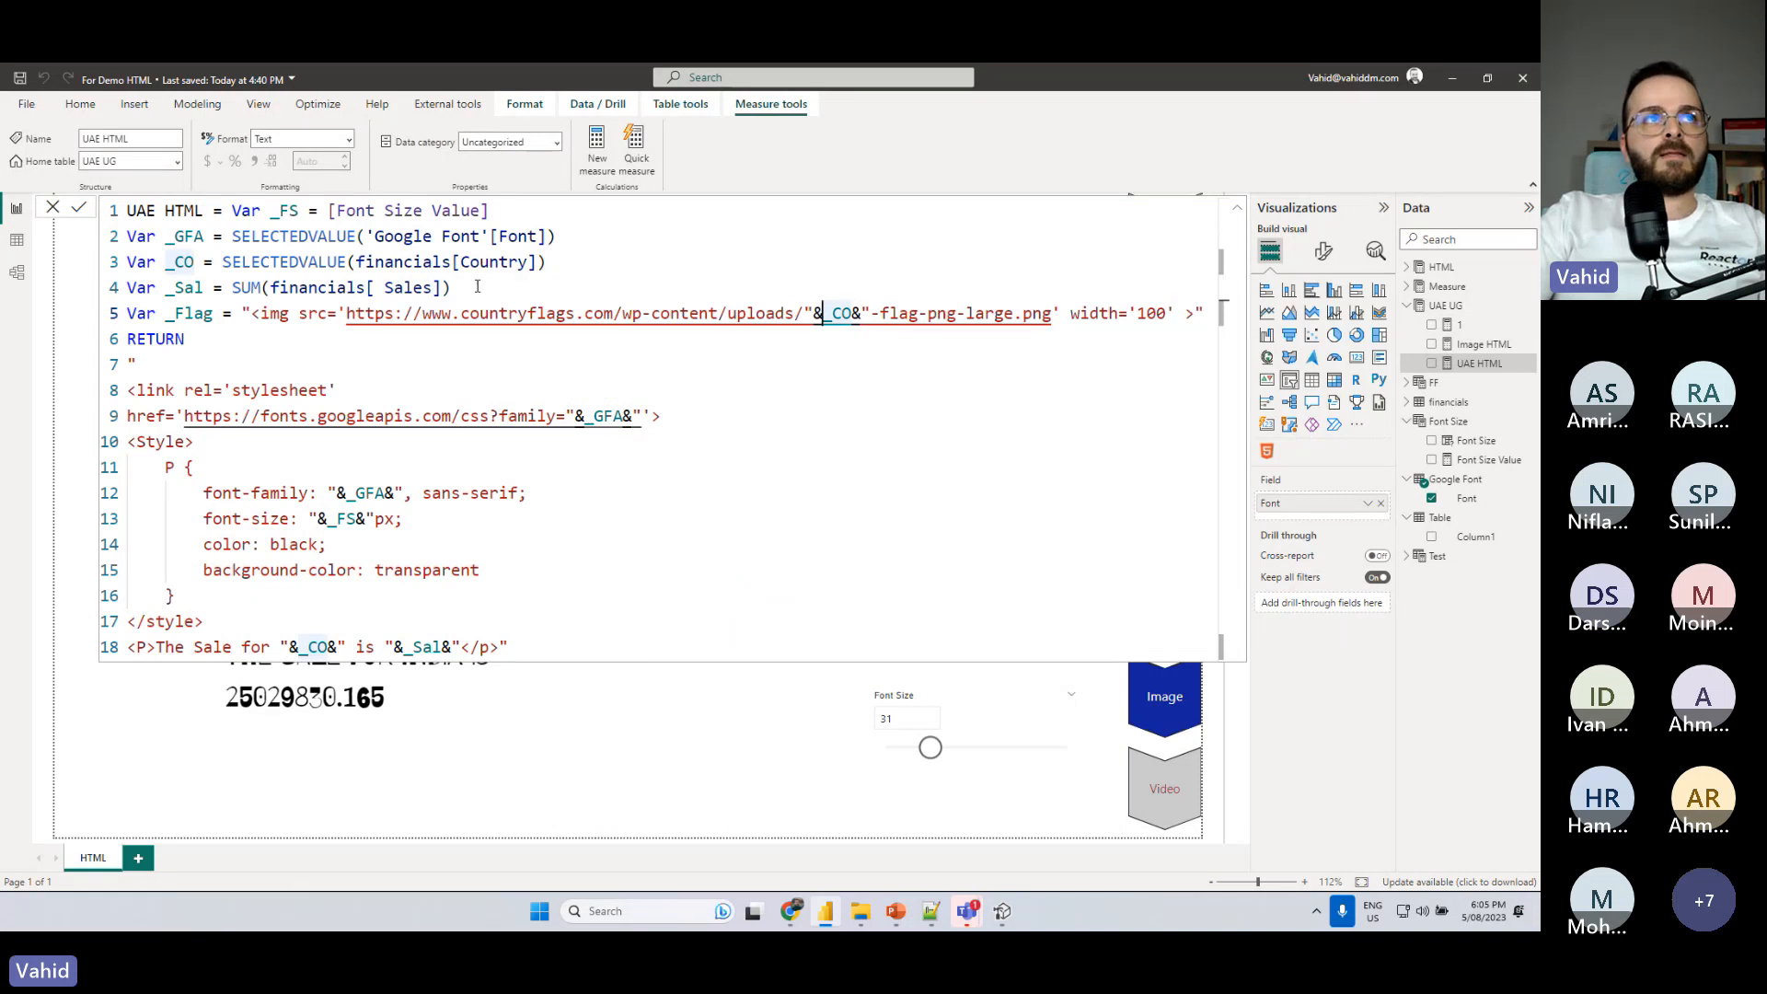
type("lower")
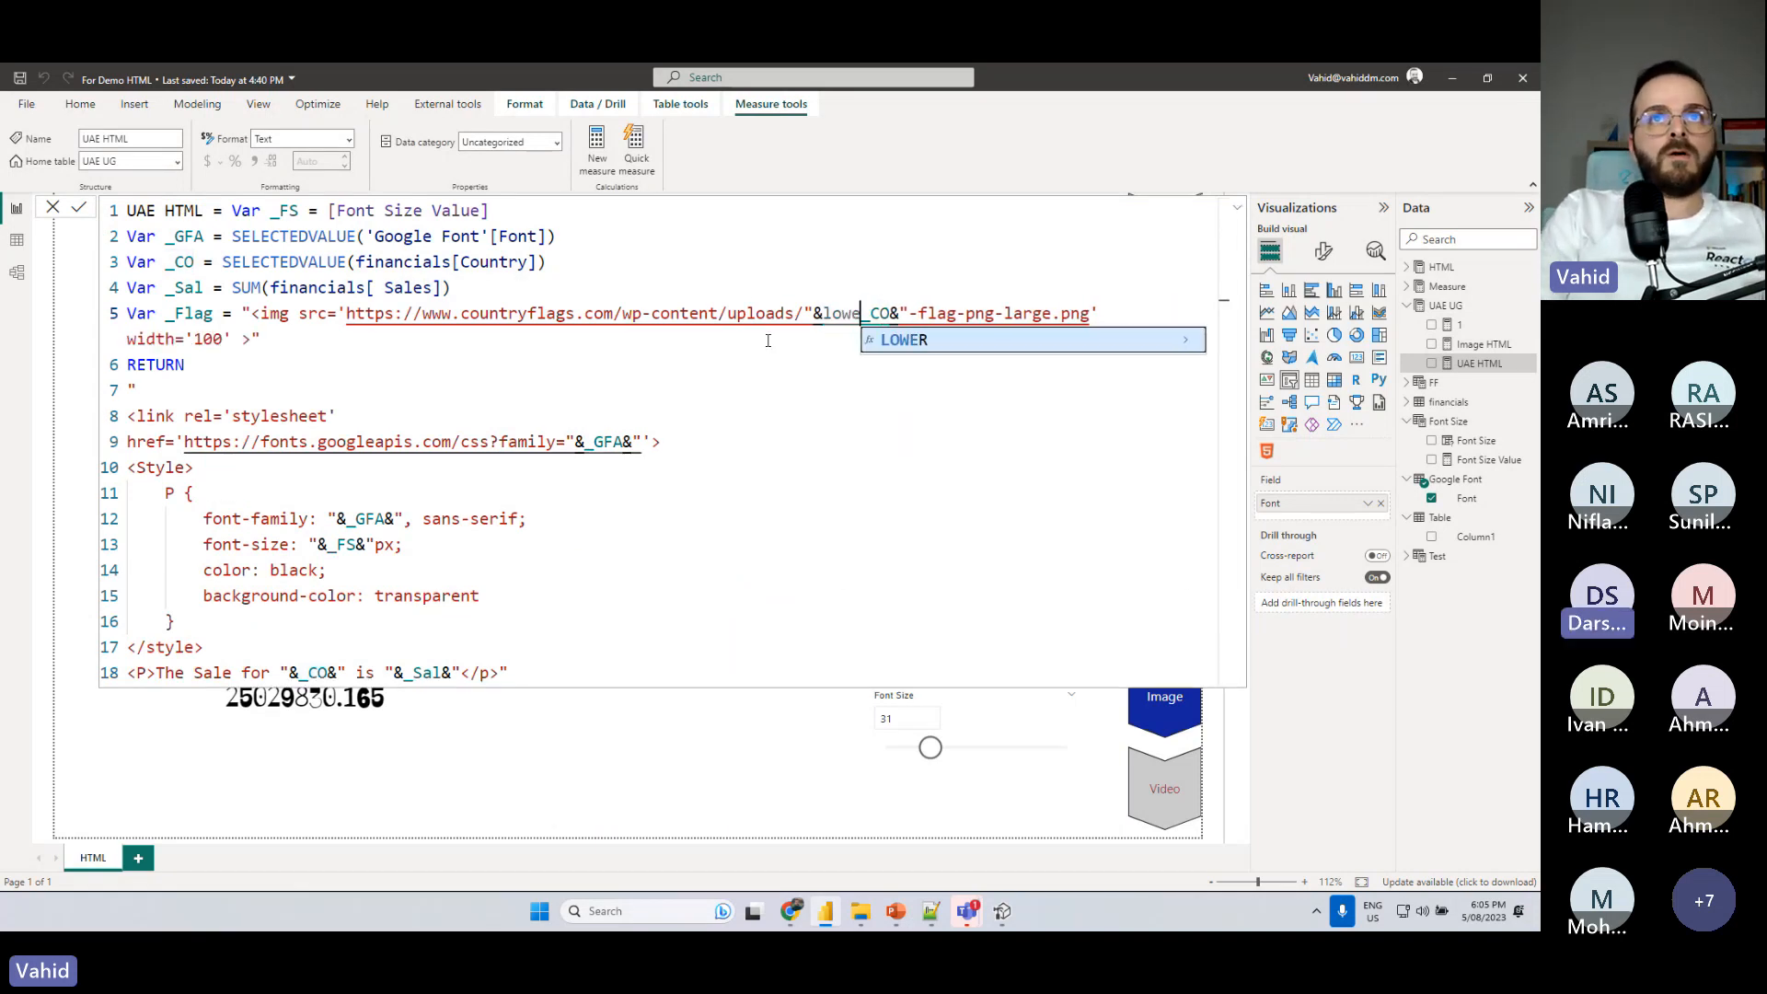
key("Tab")
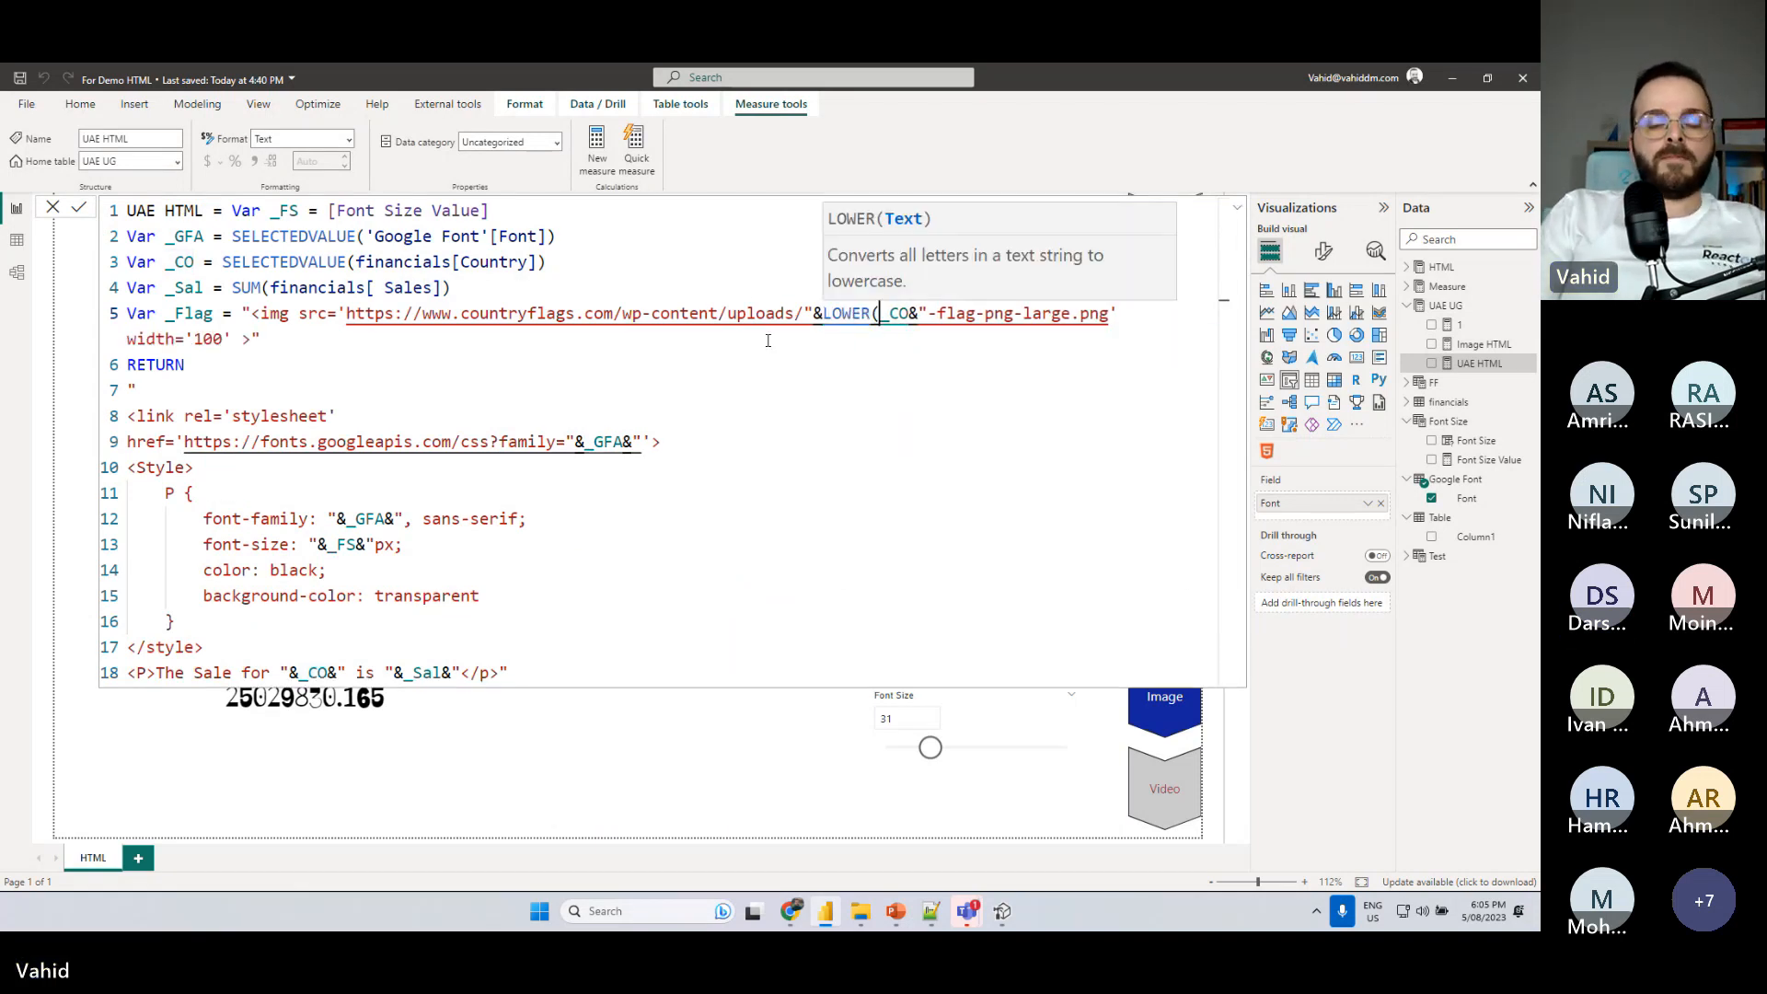
left_click(911, 318)
type(")")
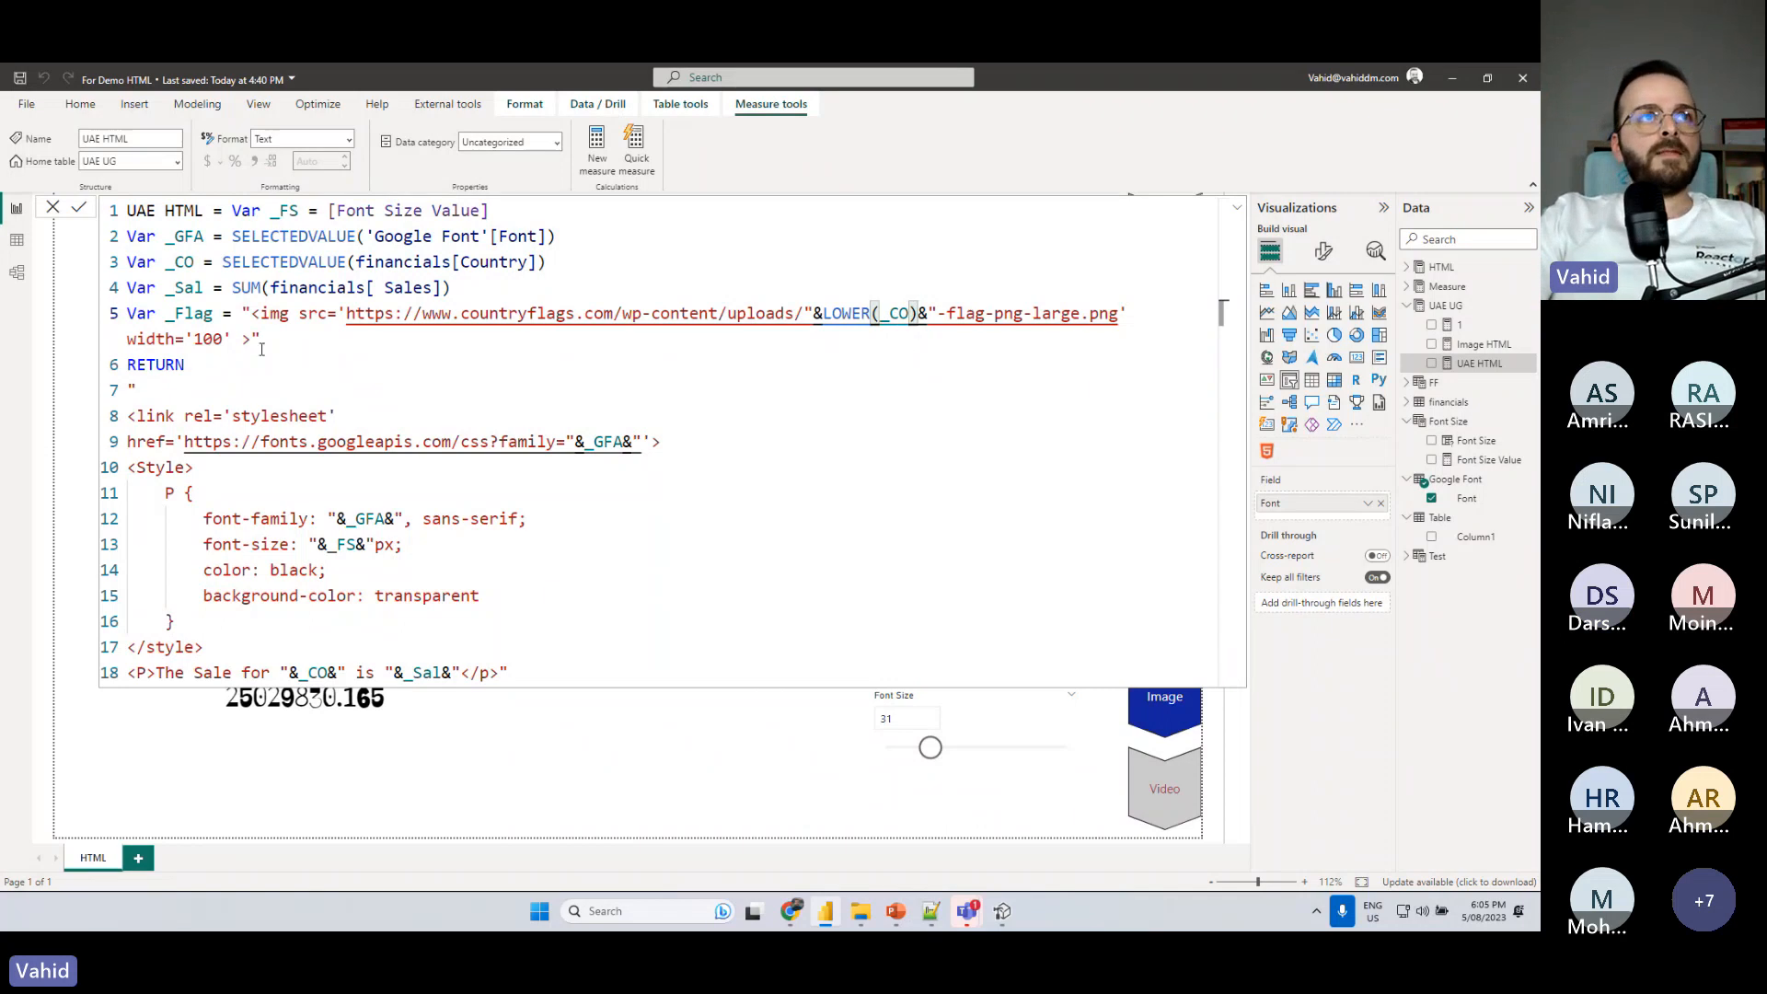
- Insert "&_Flag&" after "The Sale for" in the UAE HTML paragraph, spaced from the country name, and commit the formula
left_click_drag(214, 315, 166, 315)
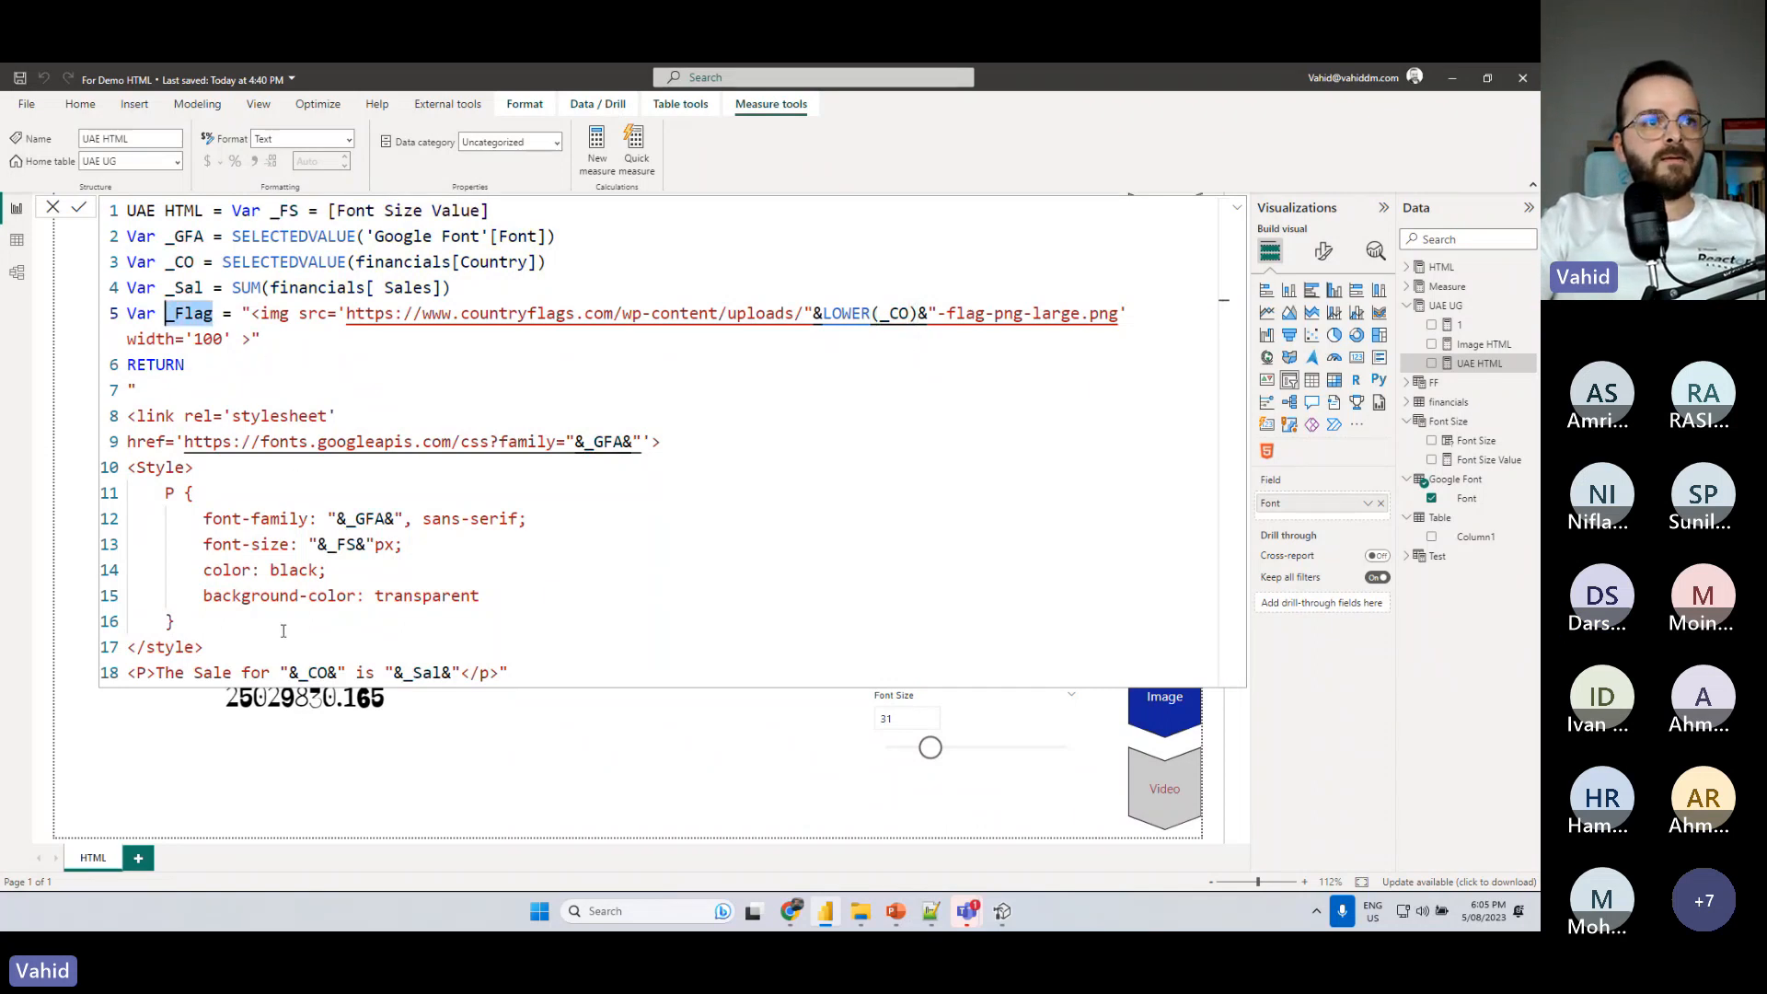
left_click(271, 670)
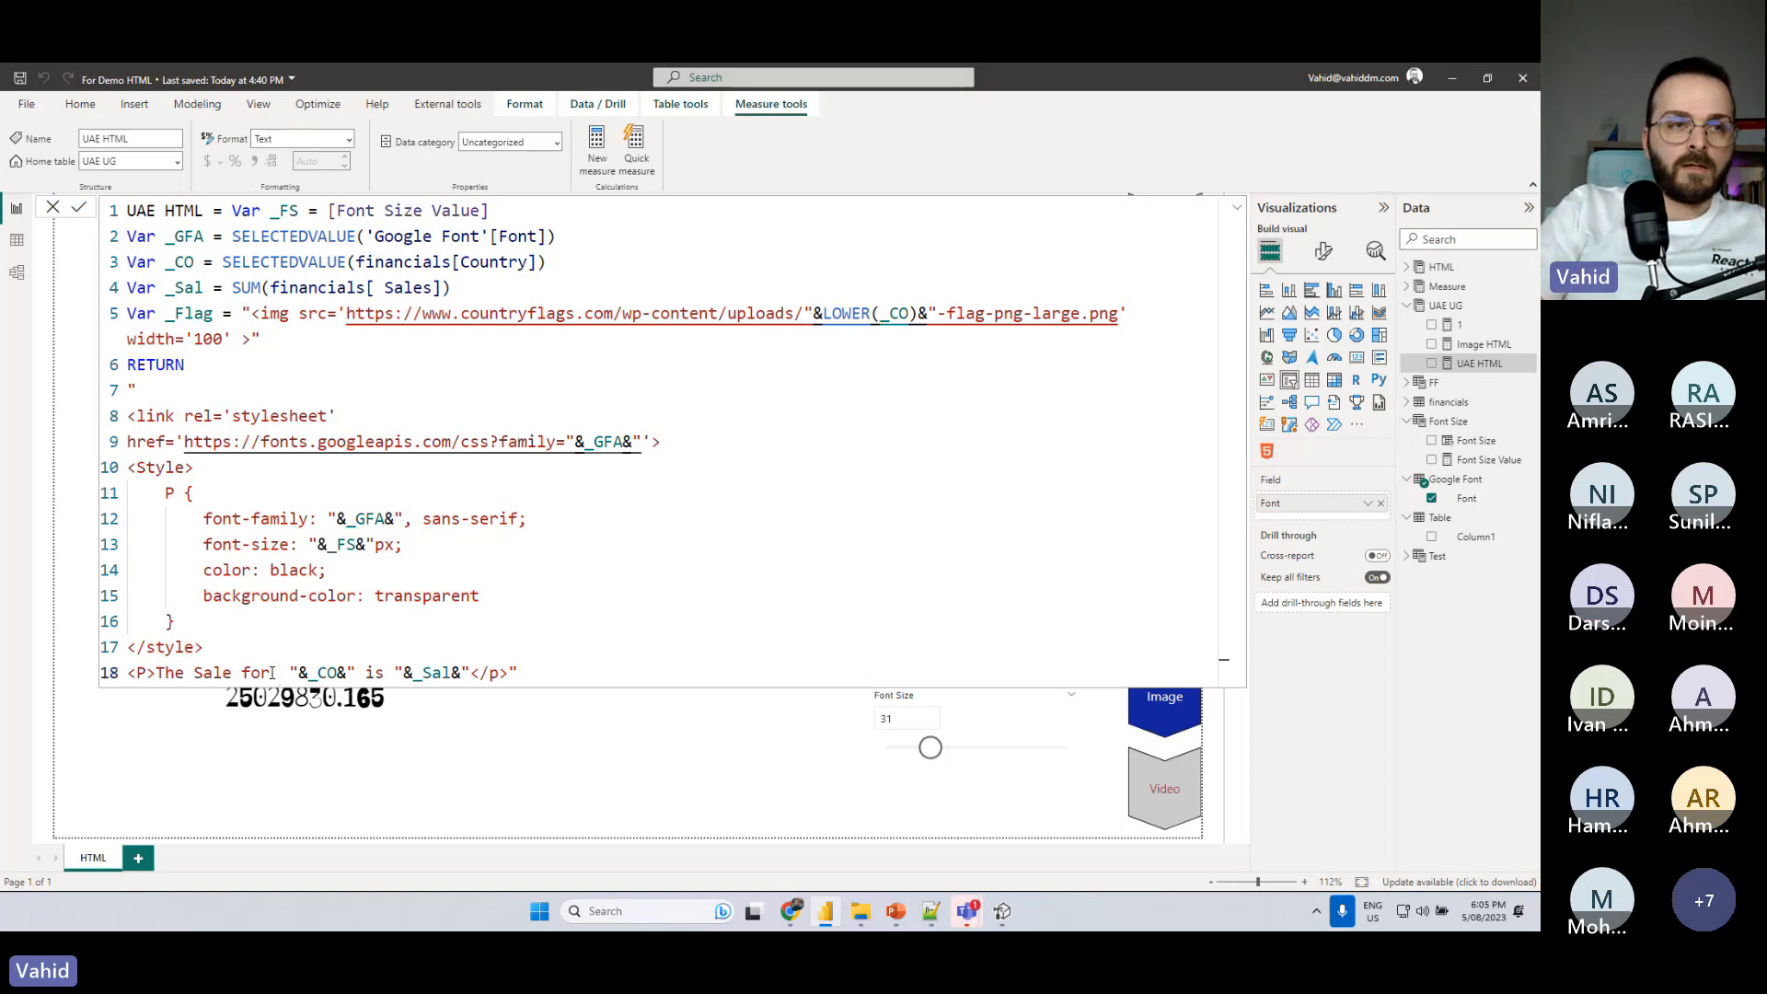
type("\"\"")
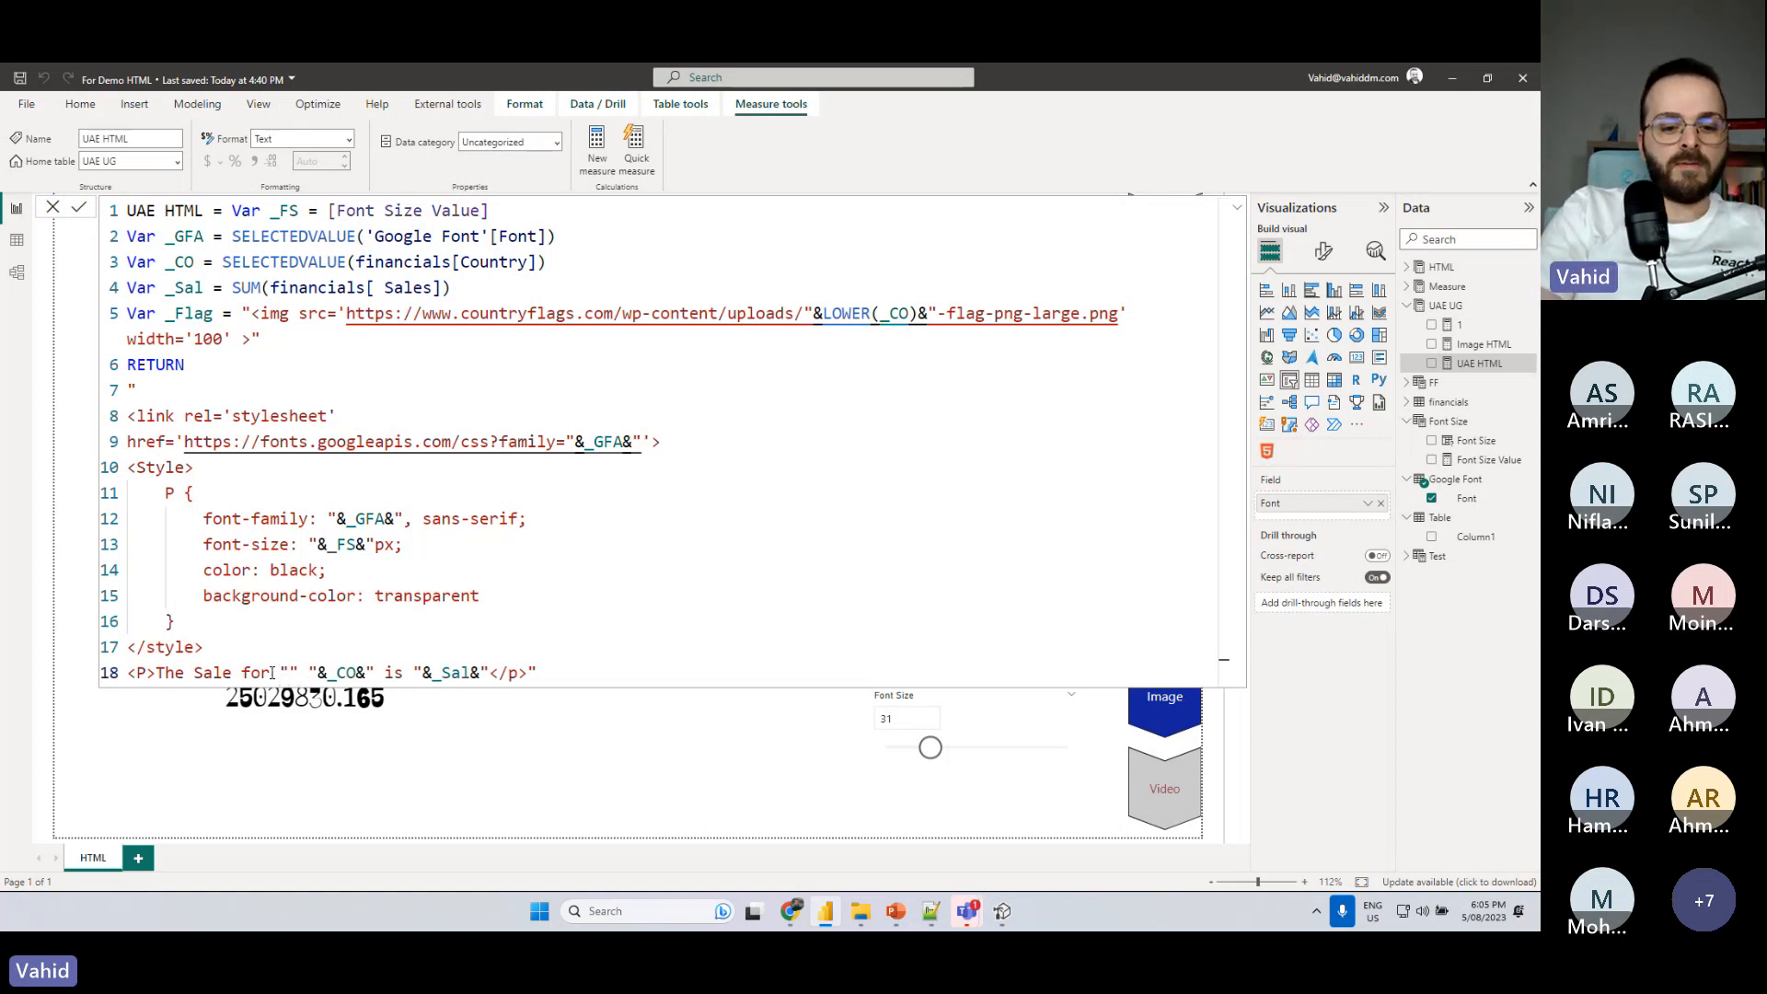
type("&&")
type("_Flag&")
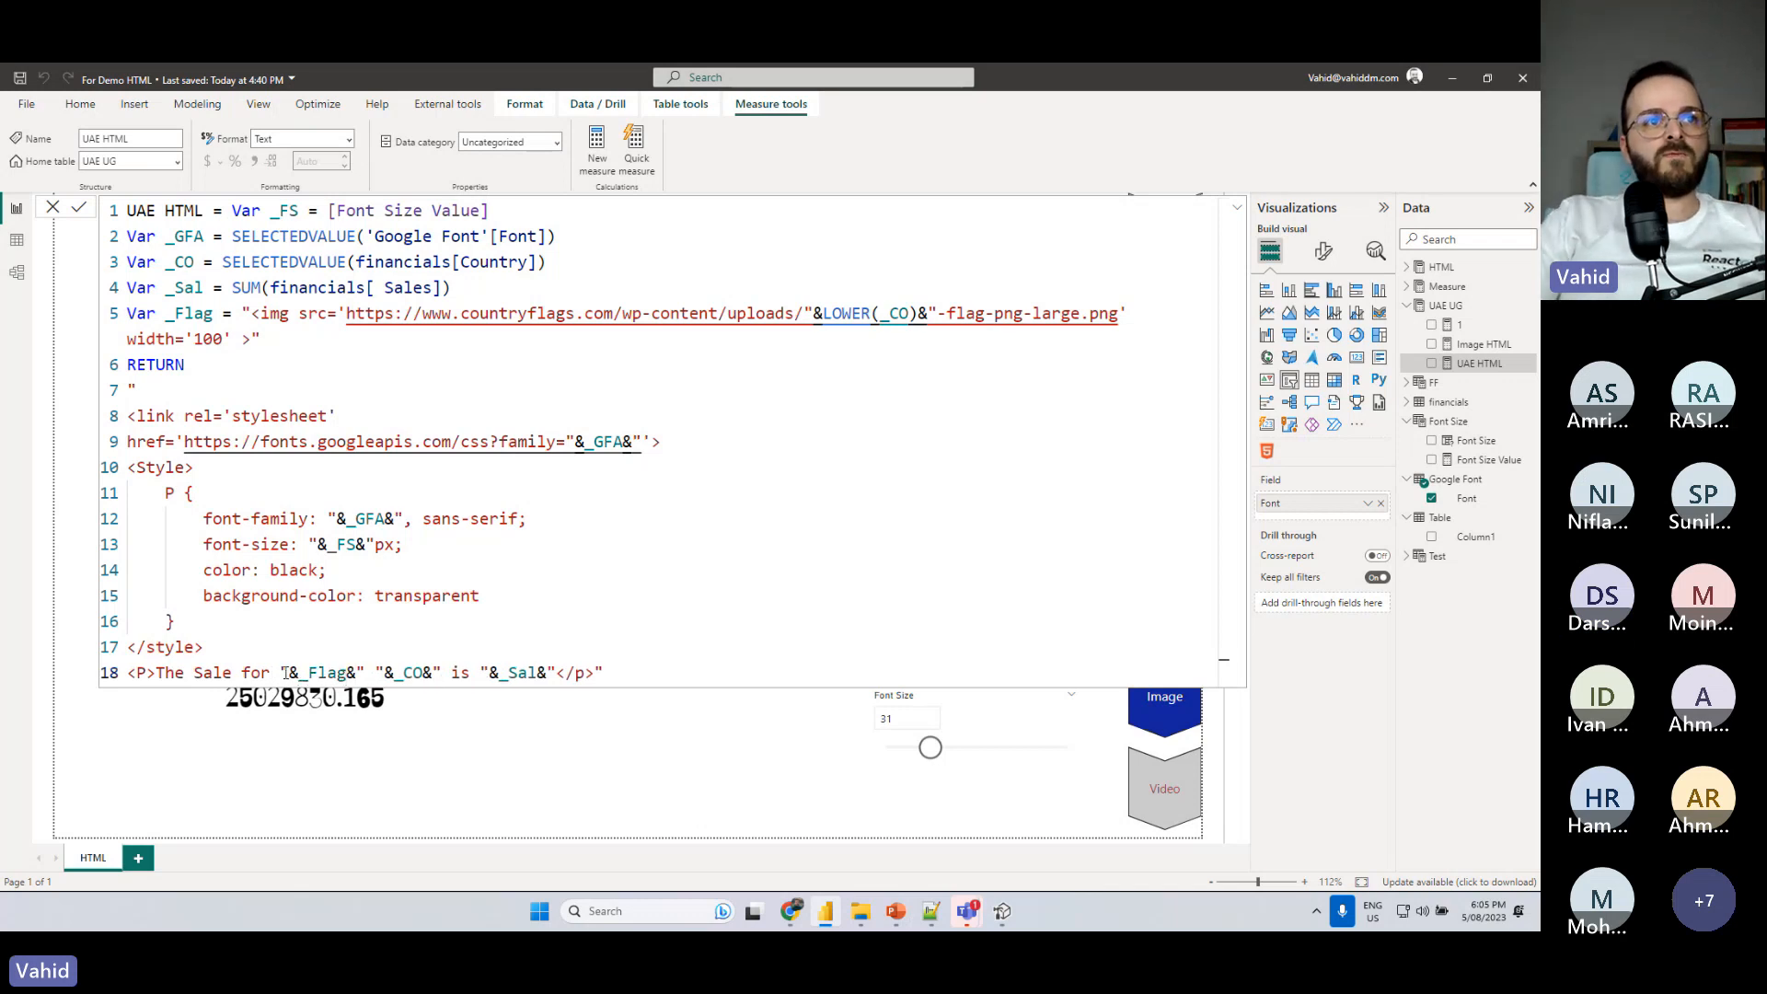
left_click(385, 673)
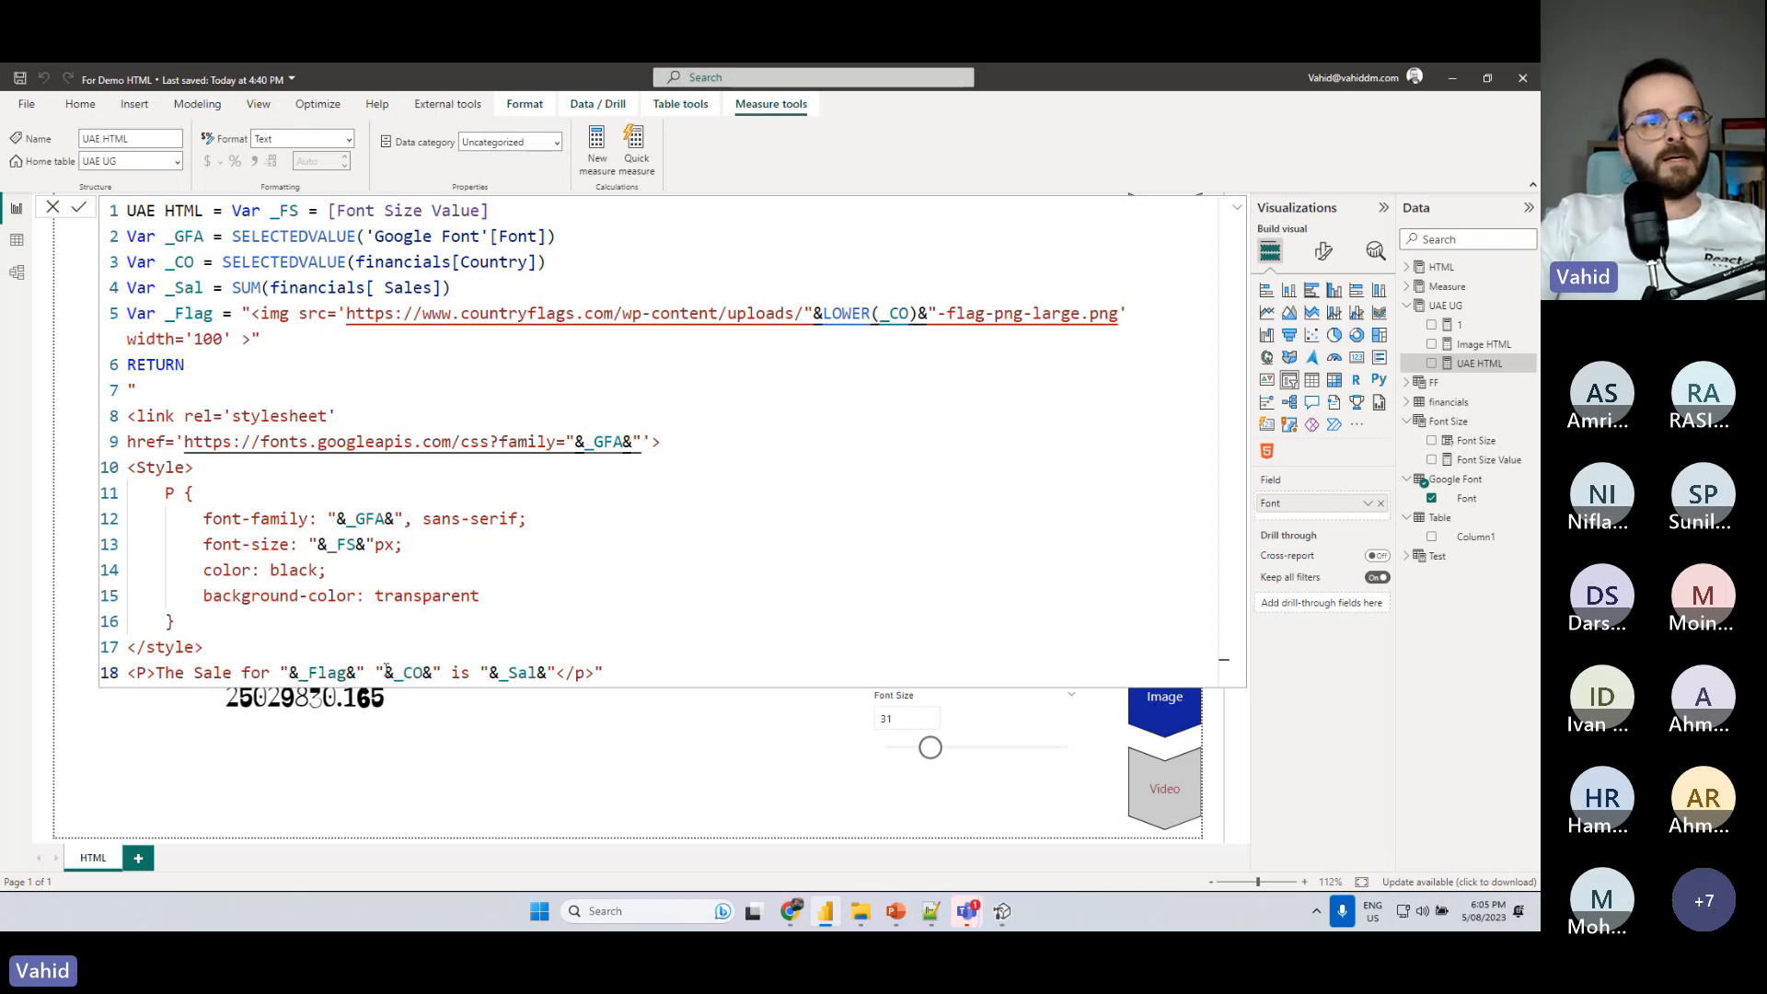
left_click(78, 213)
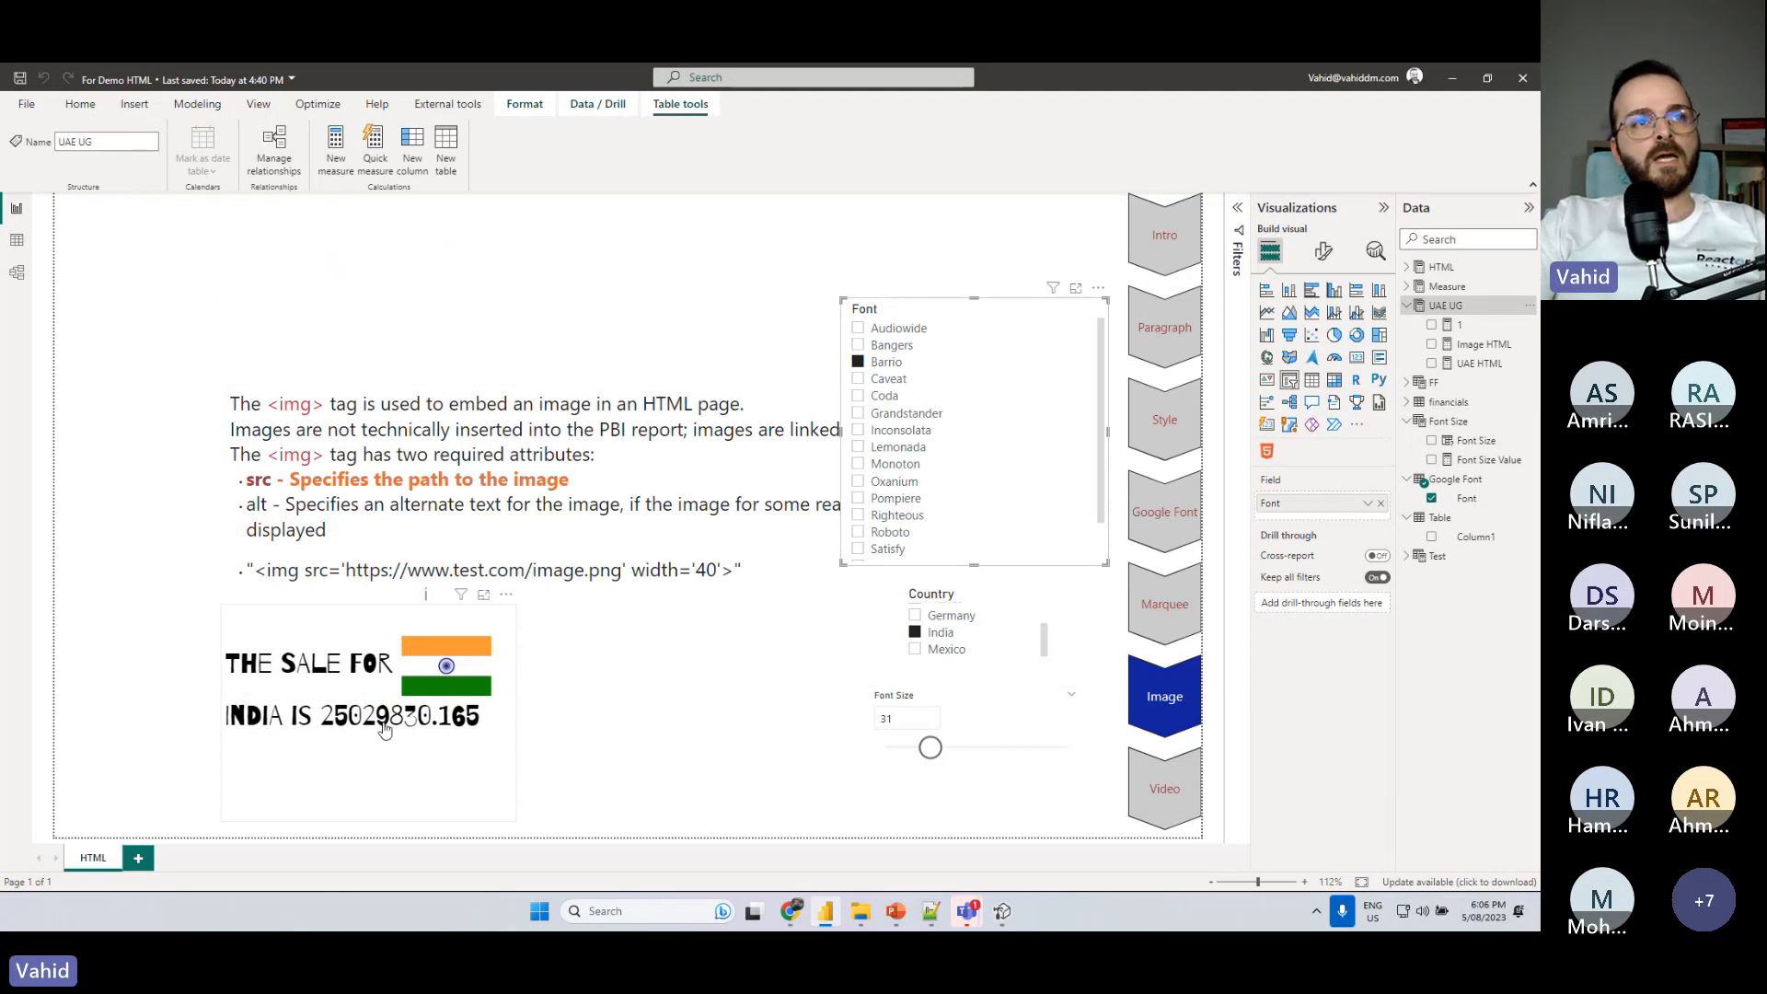
- Set the img width in the UAE HTML measure's _Flag variable to 20 and commit the formula
left_click(1480, 364)
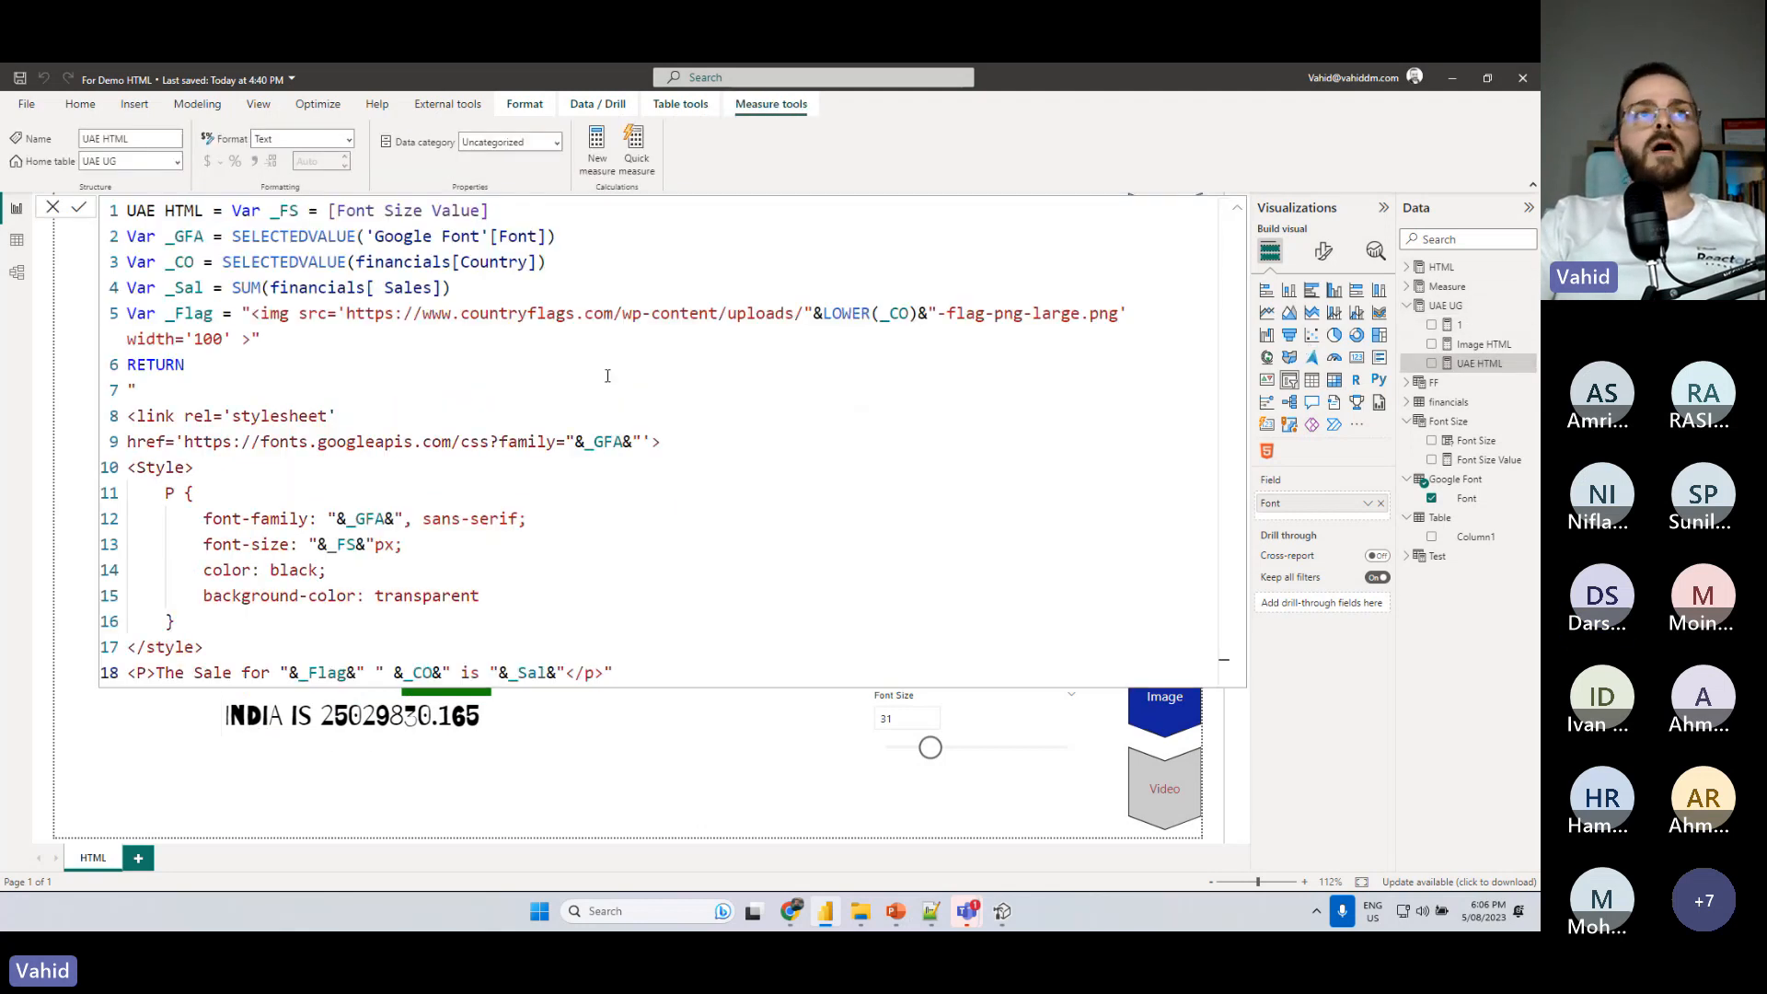
double_click(204, 340)
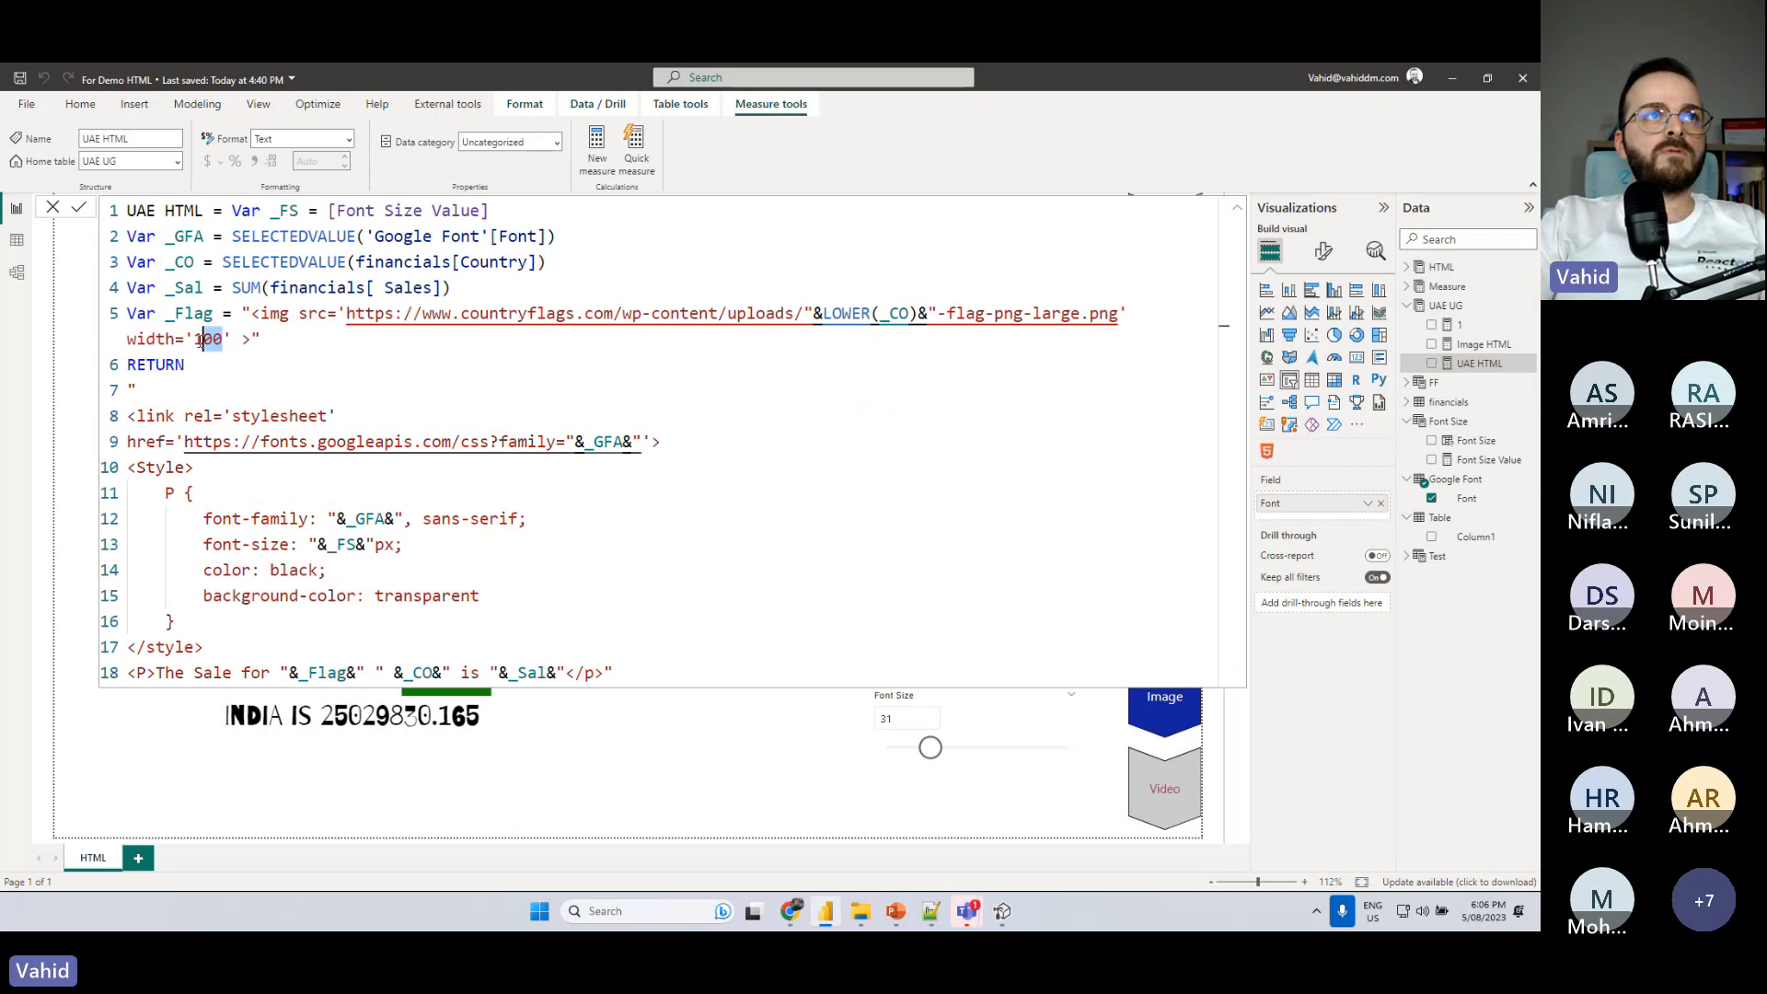
type("20")
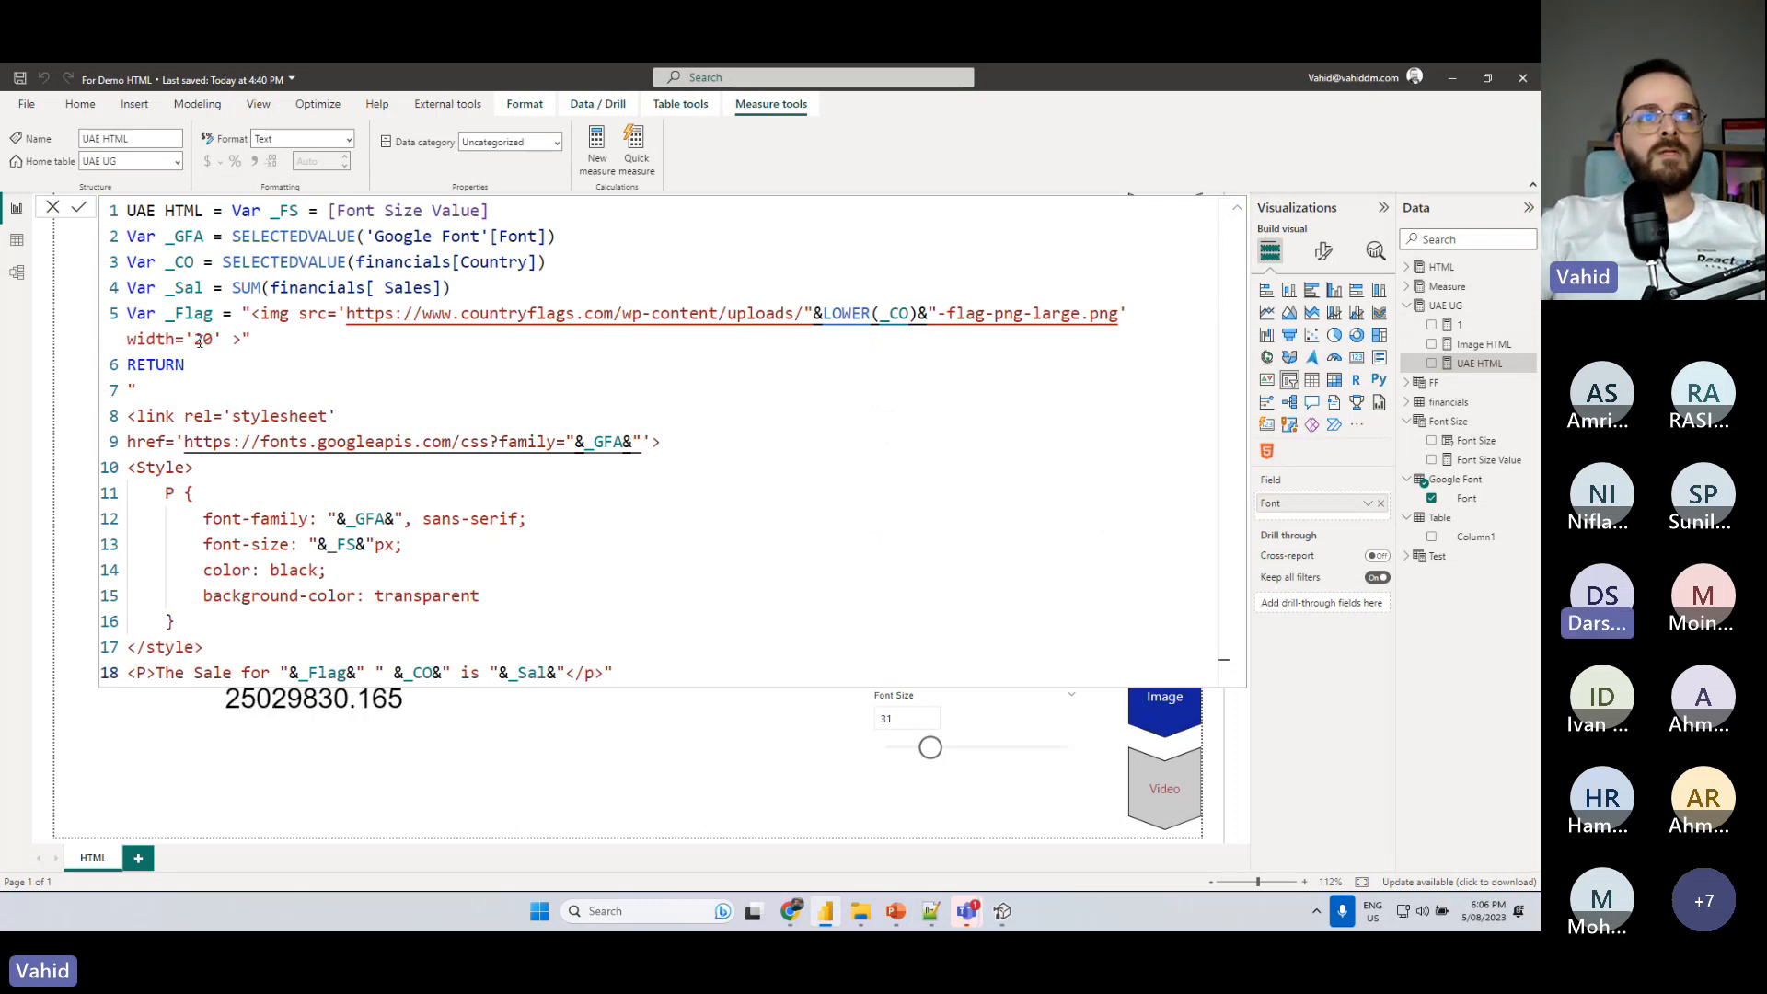
left_click(1442, 307)
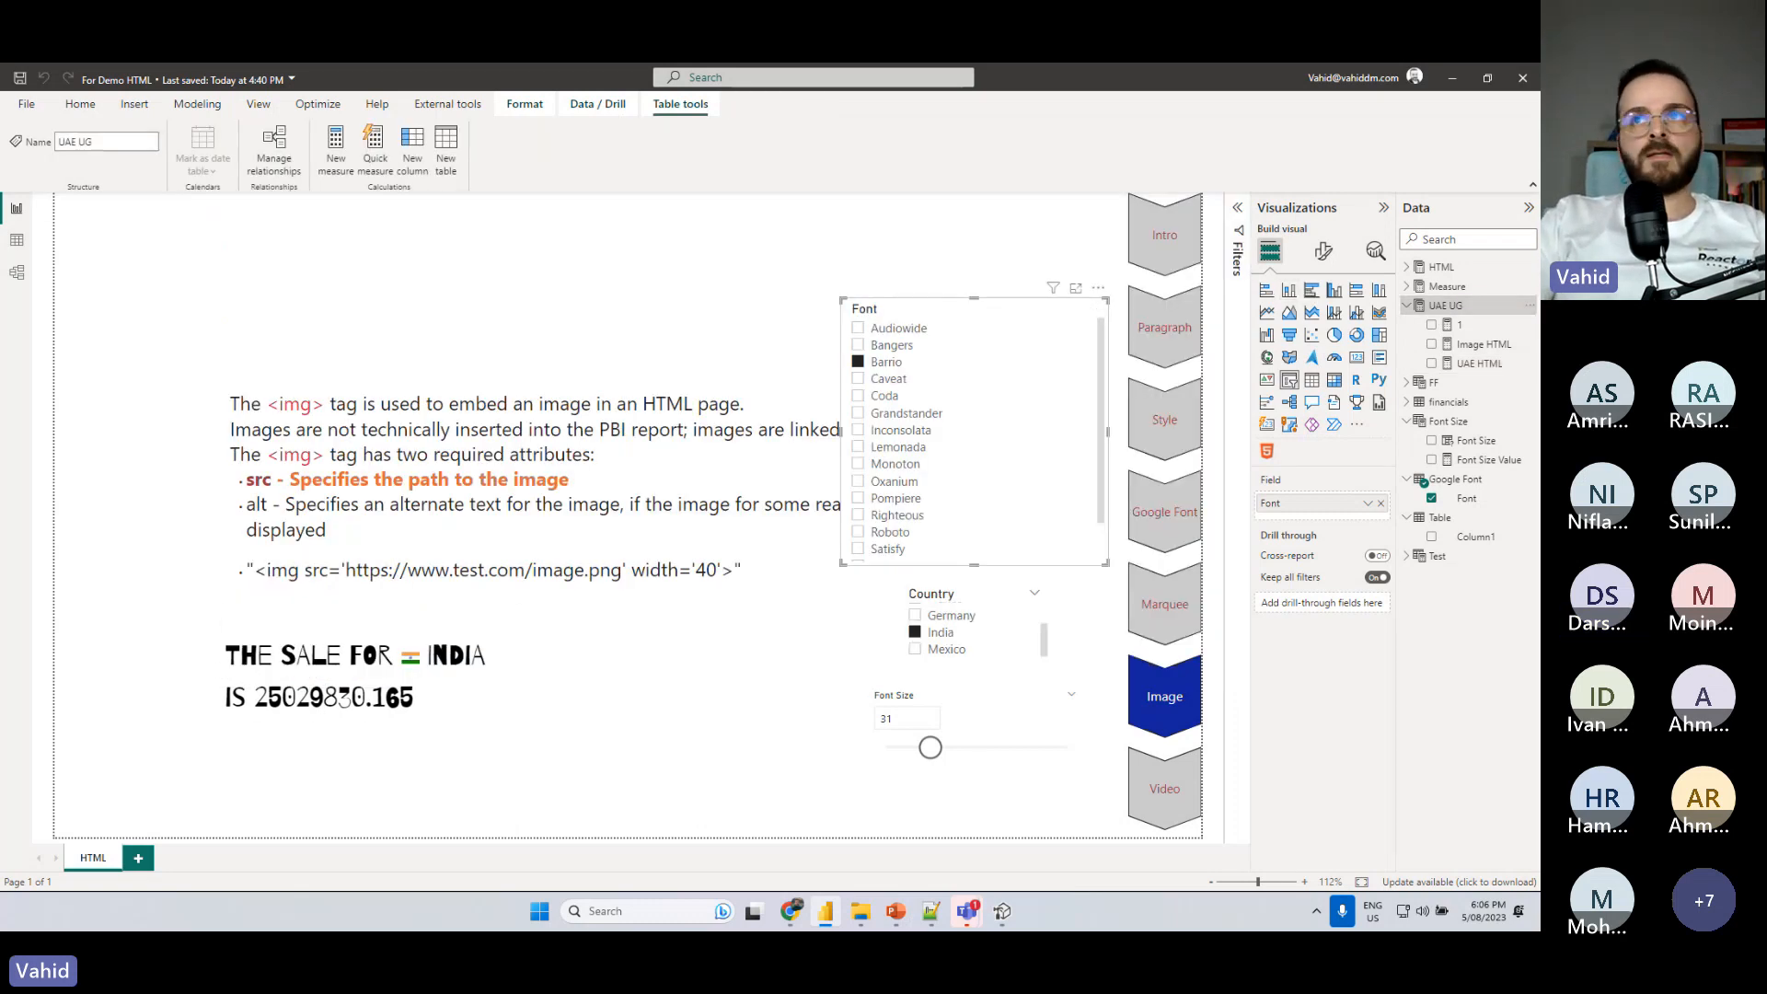
- Set the _Flag image width in the UAE HTML measure to 35 and commit the formula
left_click(1479, 363)
left_click_drag(194, 342, 205, 342)
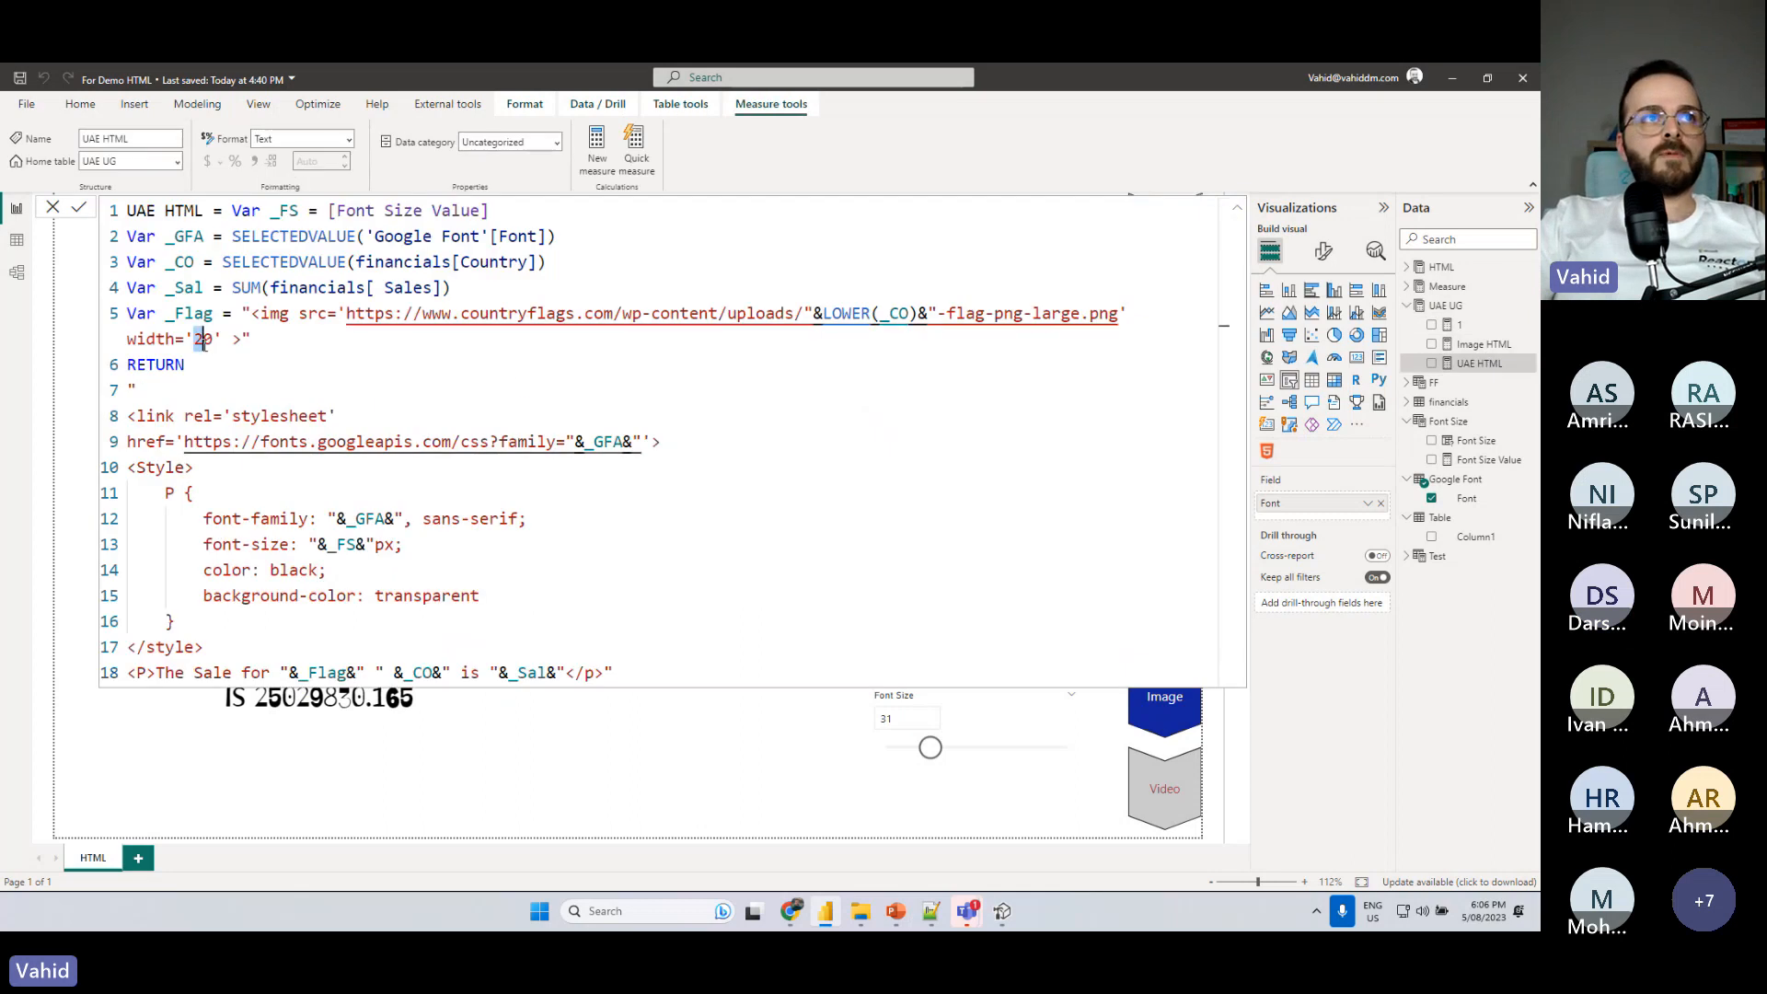
type("35")
key("Delete")
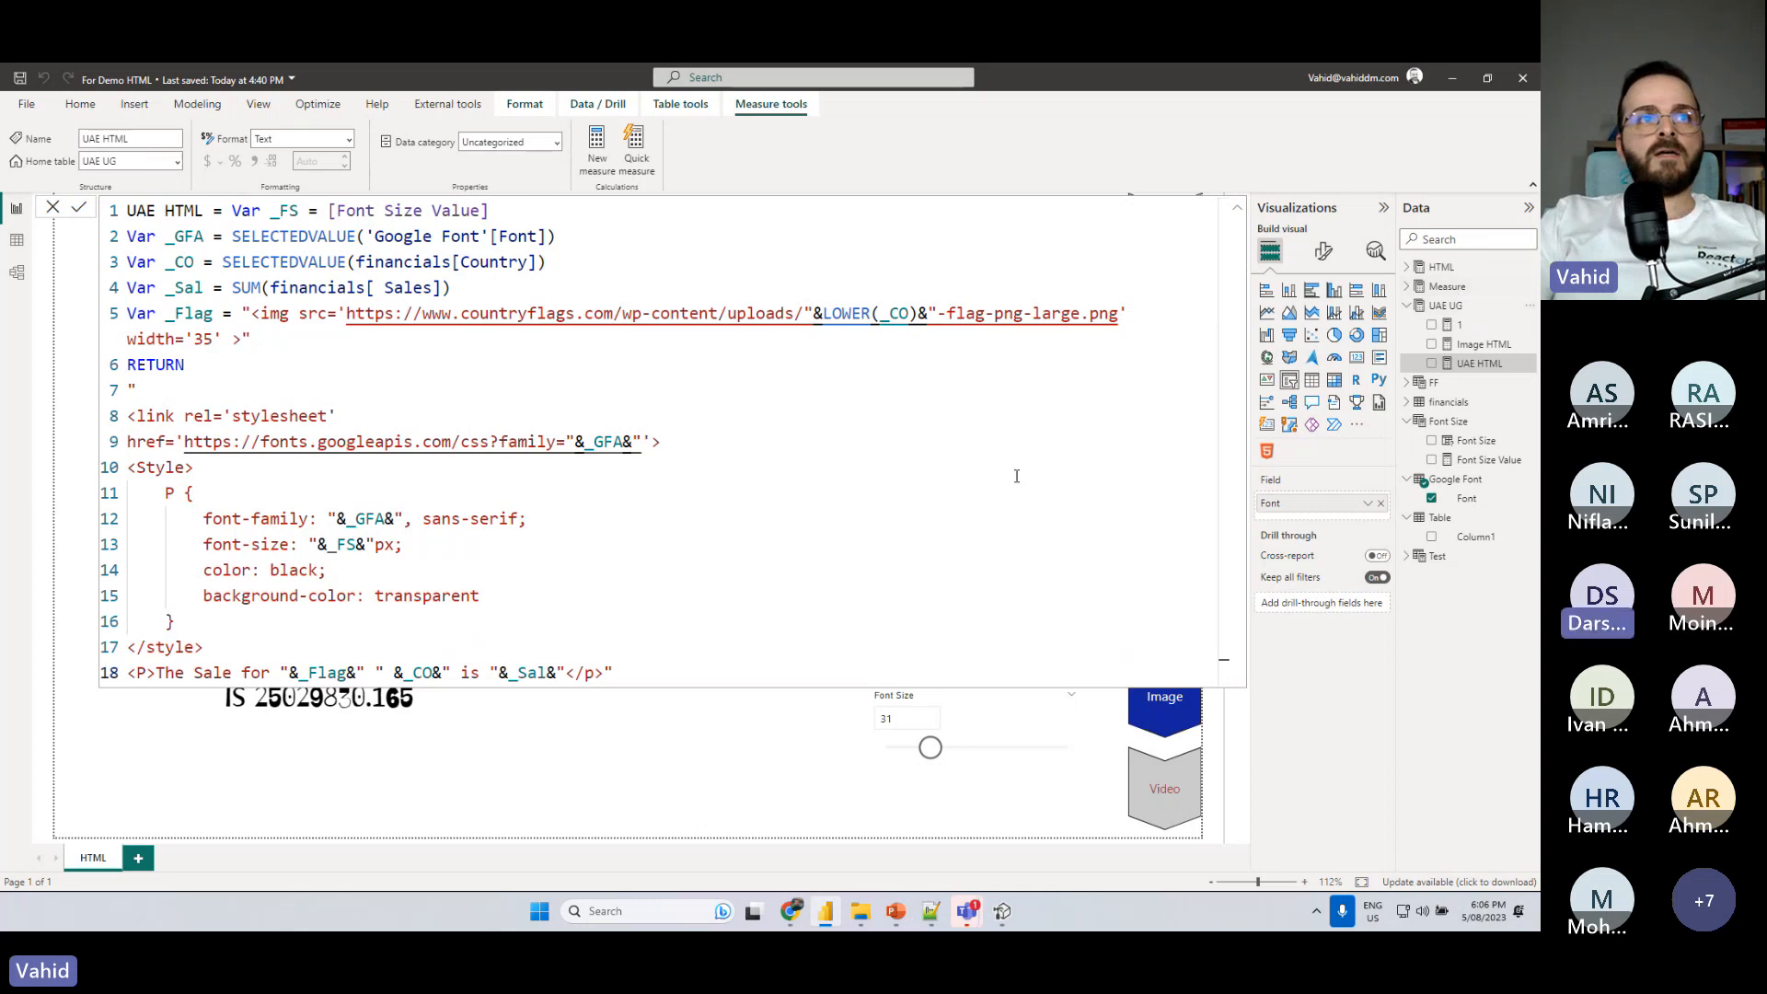
left_click(1454, 305)
- Filter the report to Germany and set the font slicer to Audiowide
left_click(939, 615)
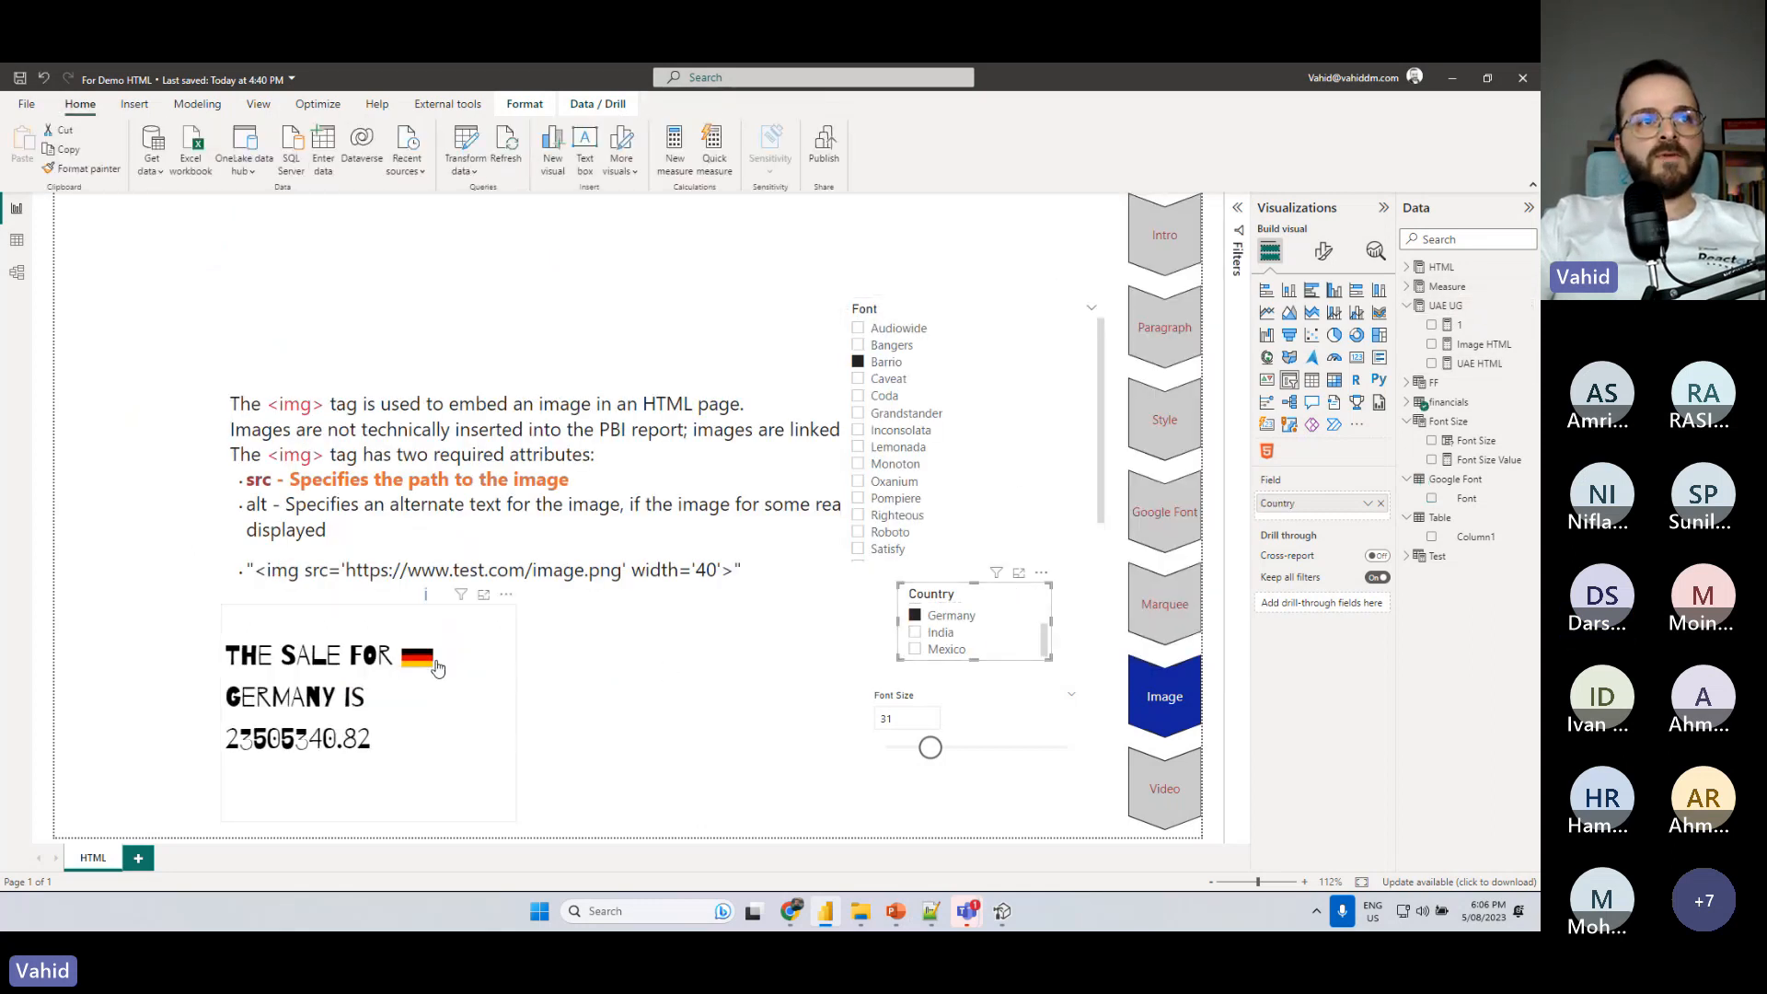
left_click(858, 328)
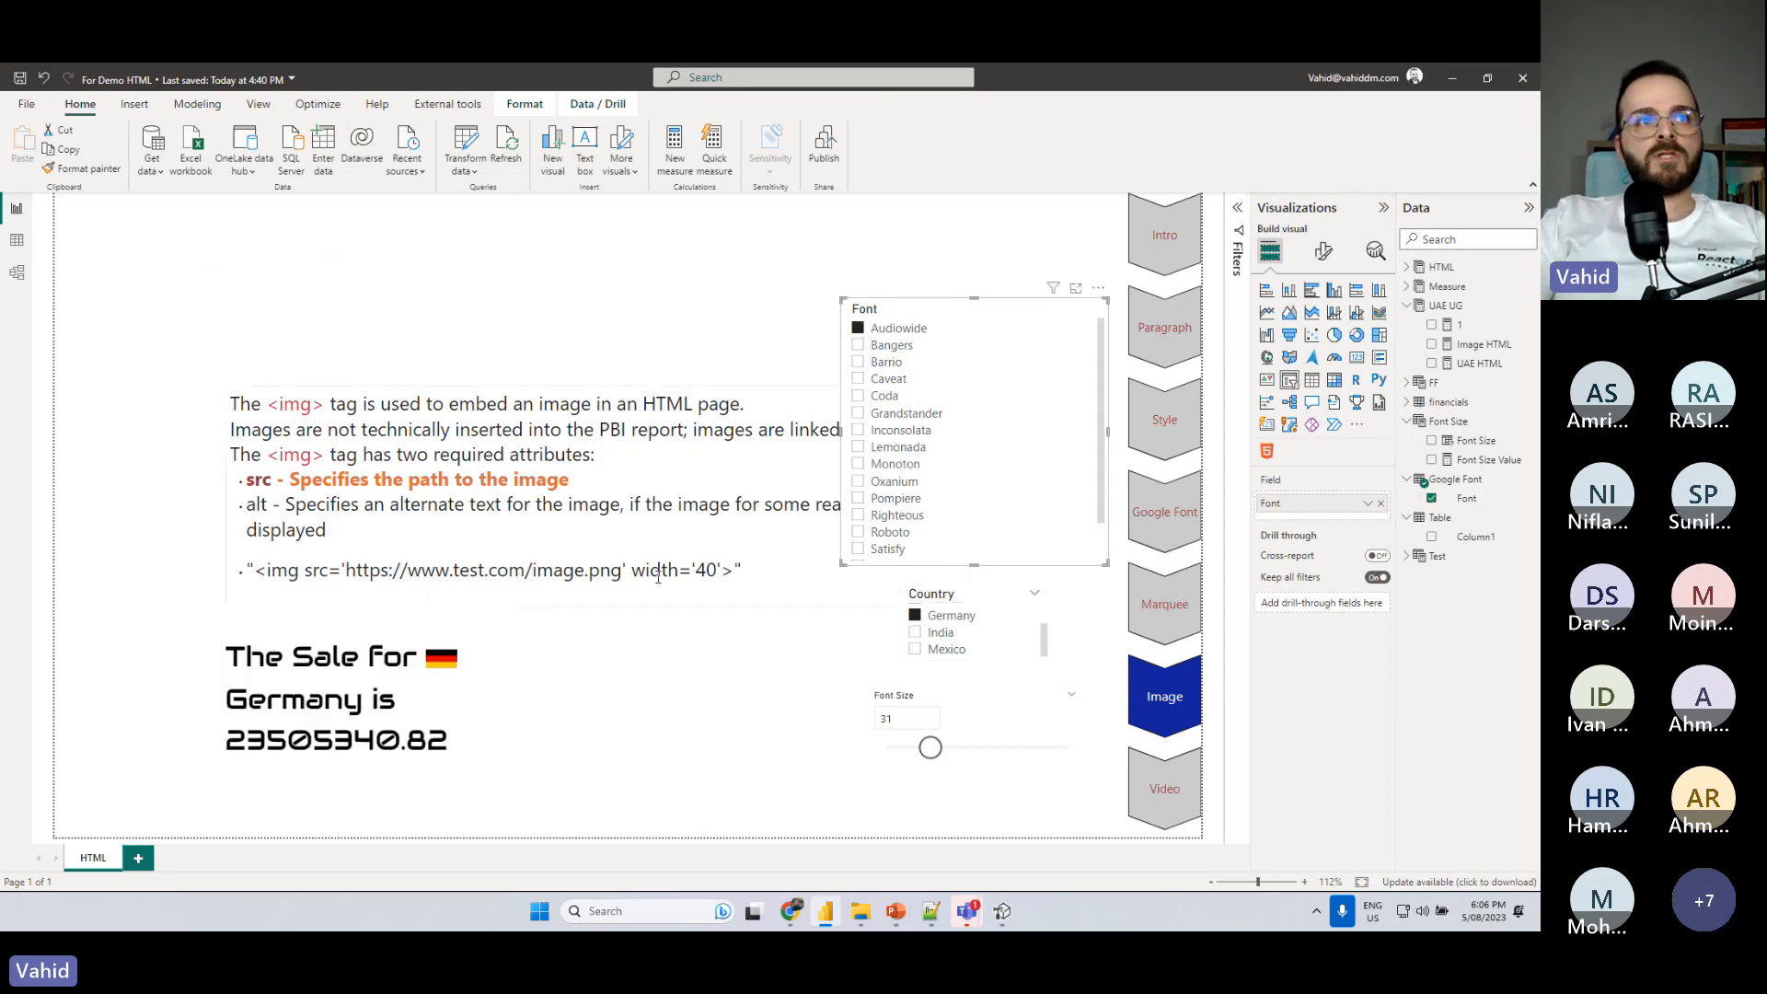
- Widen the HTML visual to give the sales sentence more room and filter the country to Mexico
left_click(457, 694)
left_click_drag(517, 820, 688, 805)
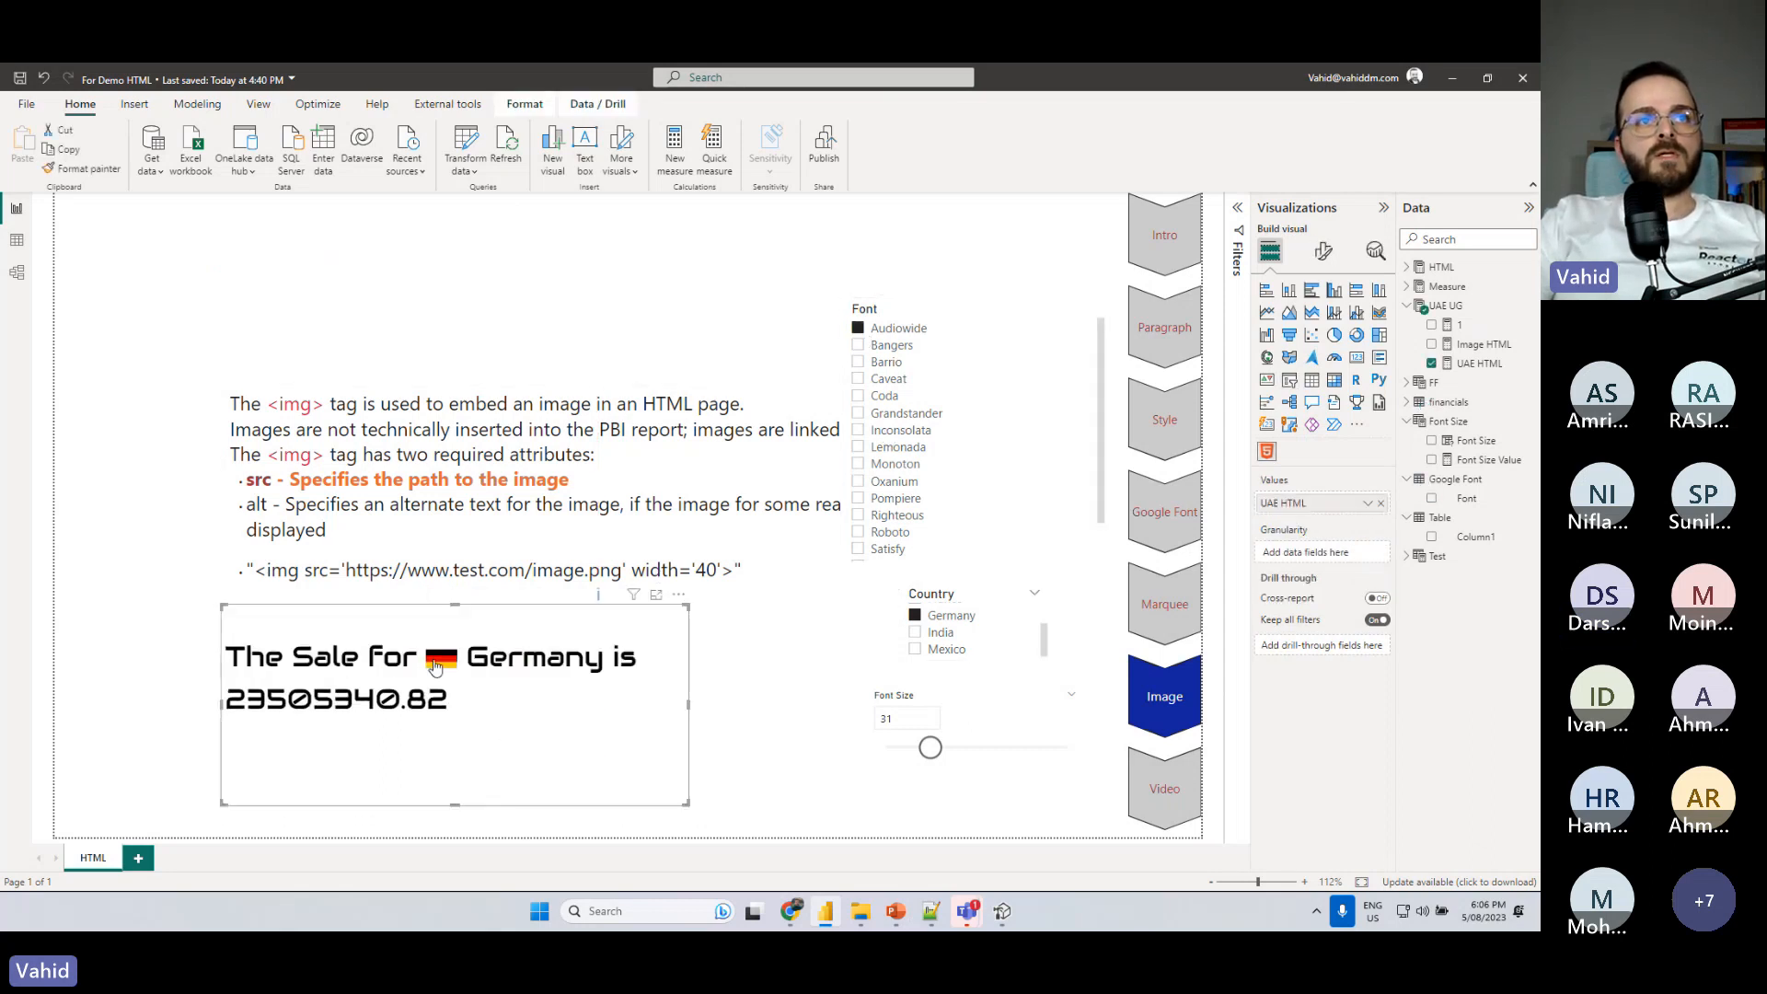
left_click(915, 651)
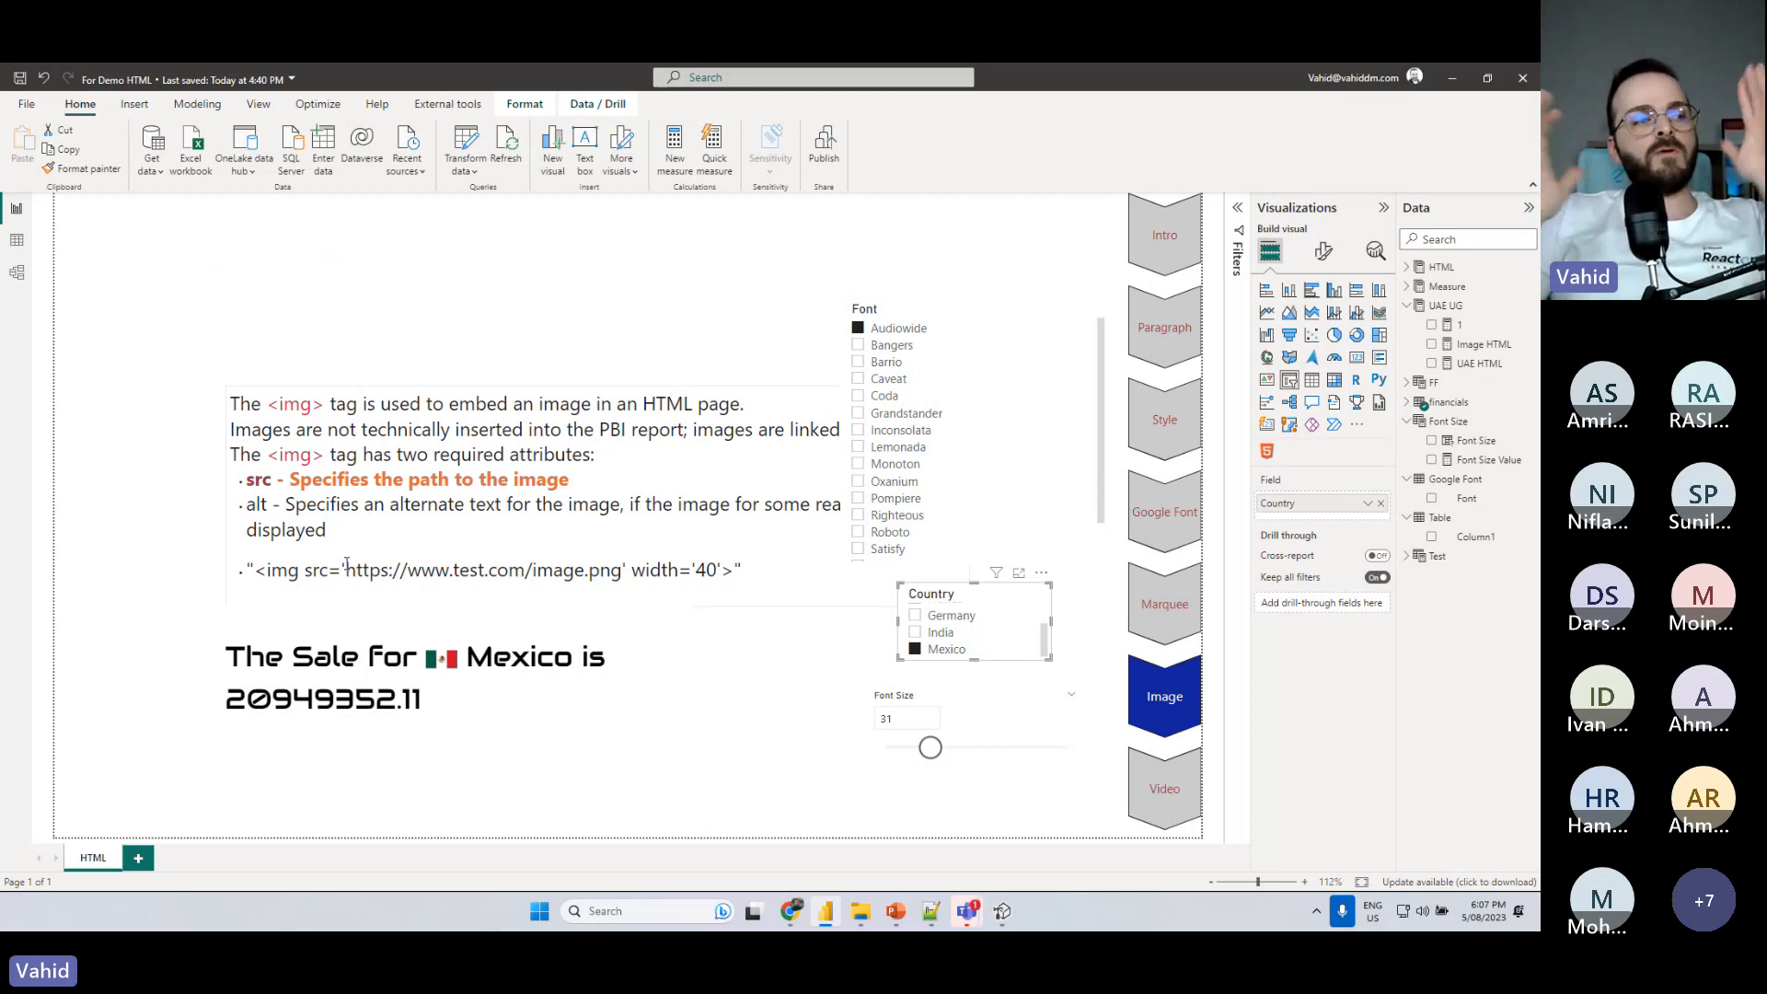
- Find the HTML All Countries measure in the Measure table and examine its full formula down to the marquee tag
left_click(626, 767)
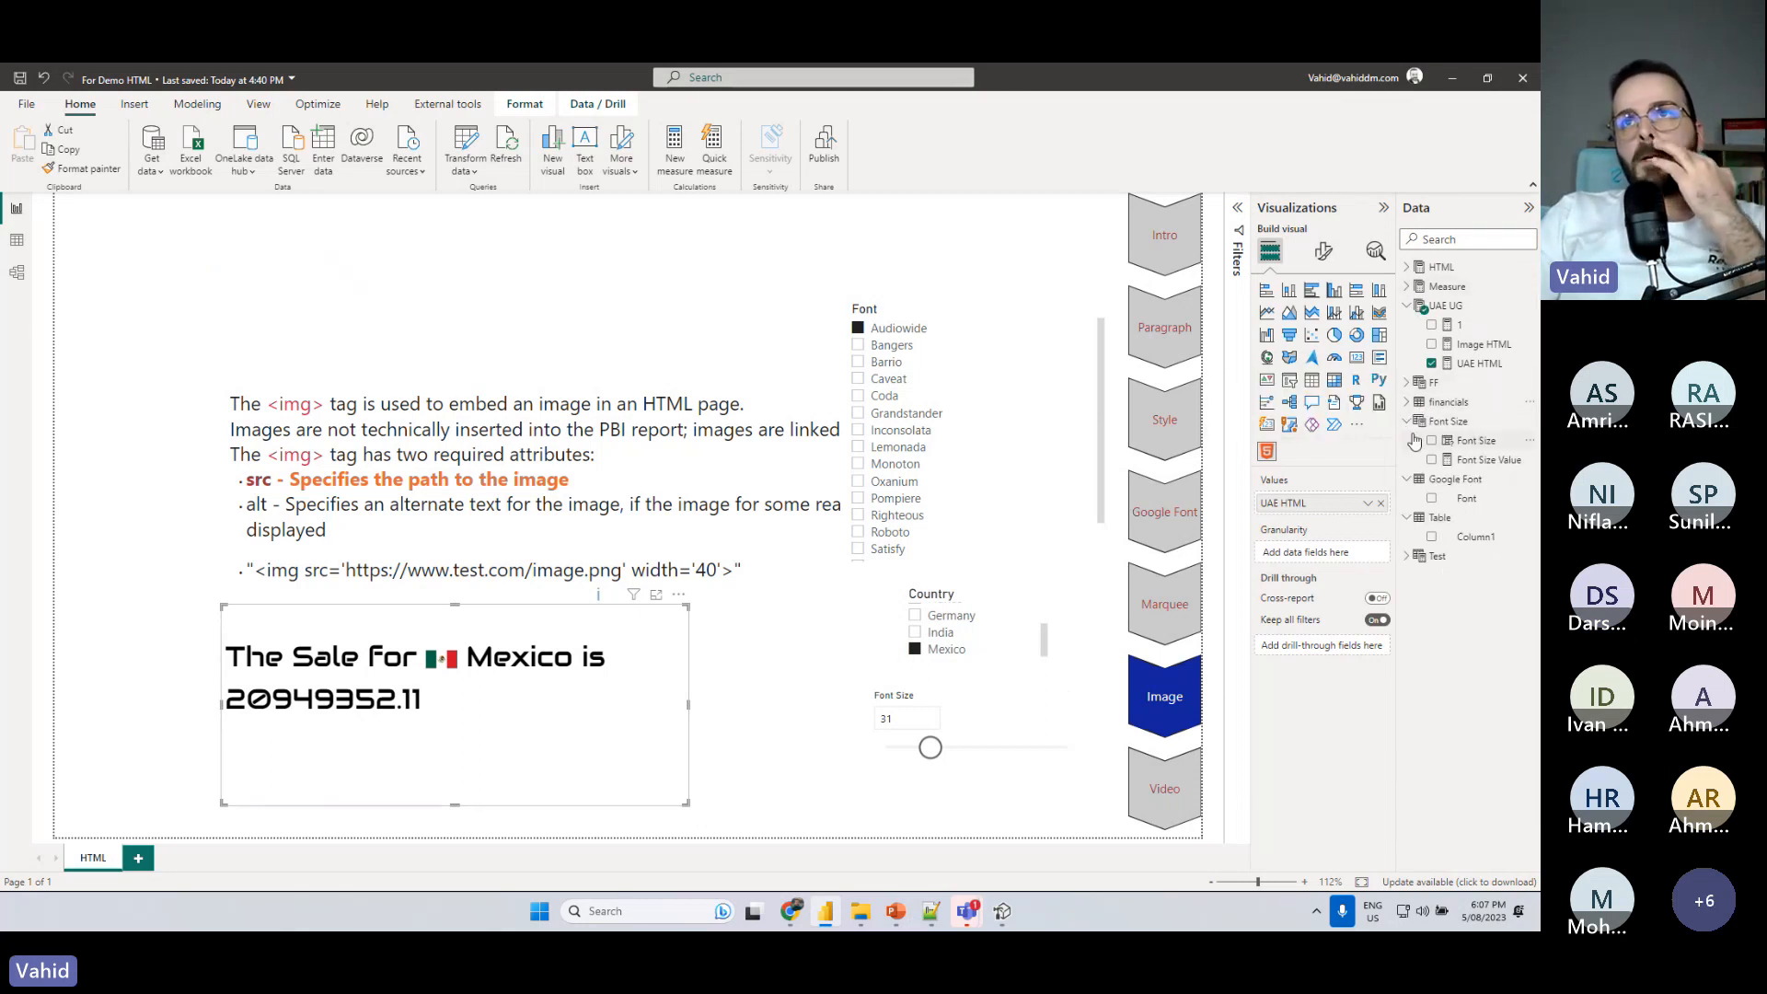
left_click(1408, 556)
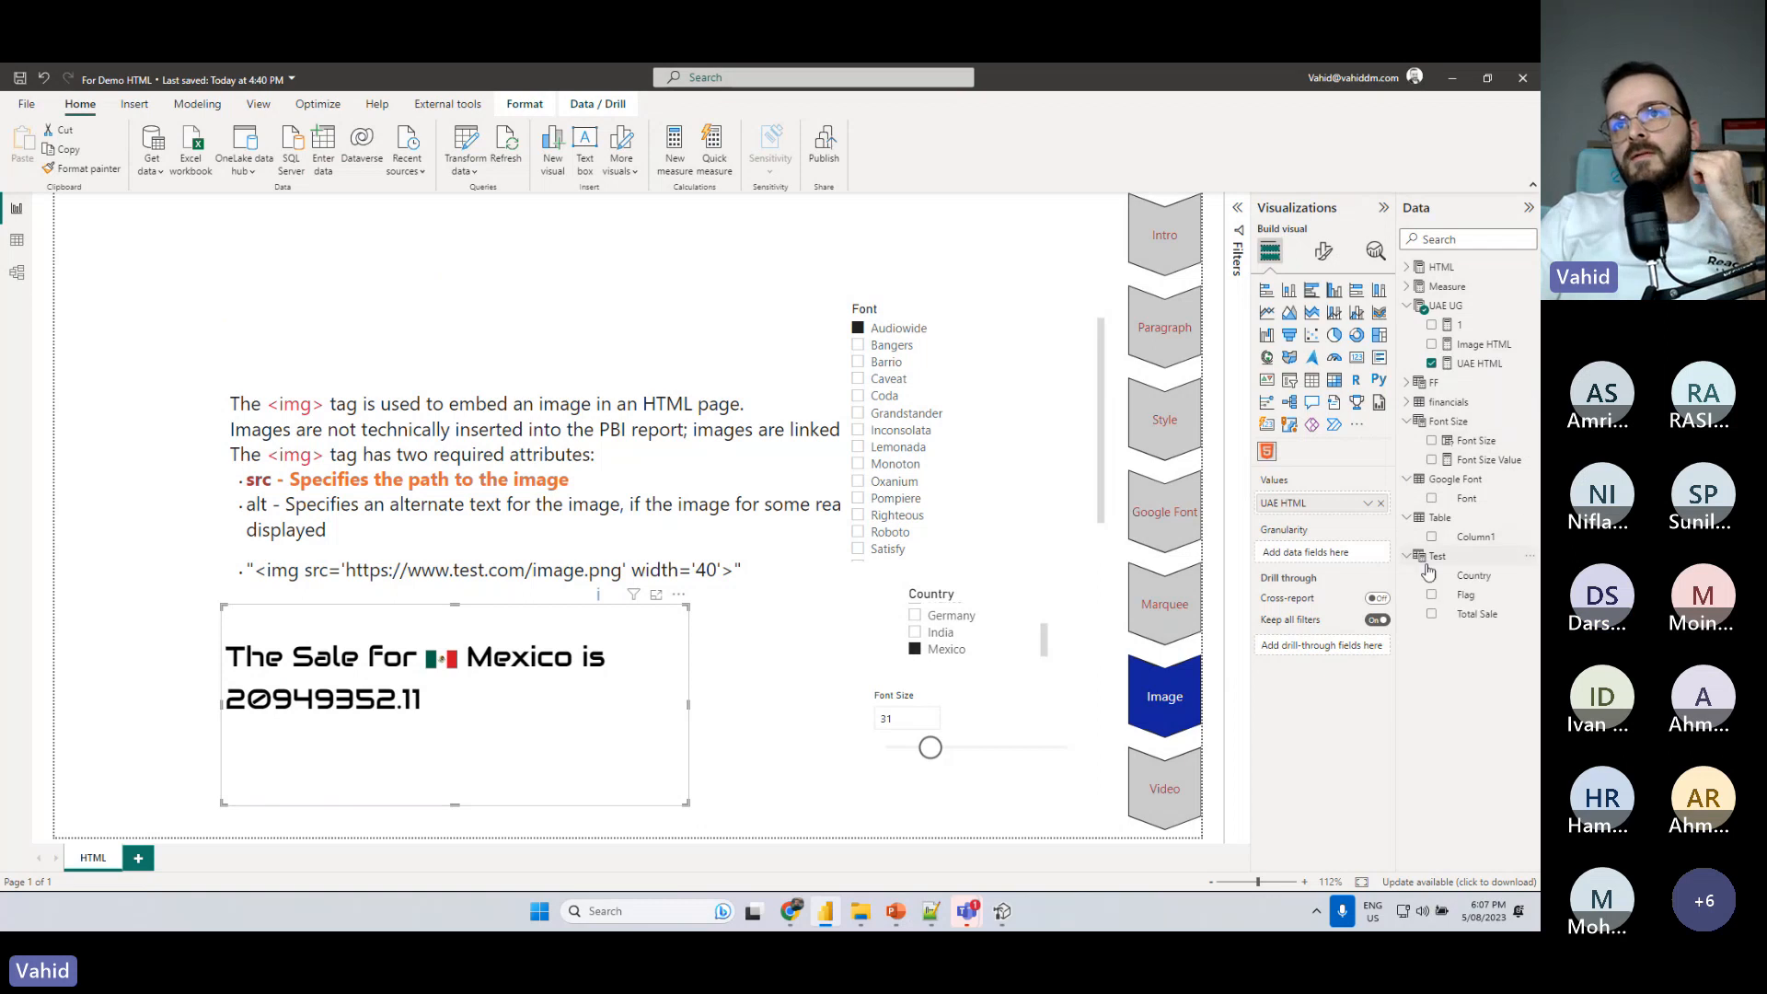
left_click(1406, 287)
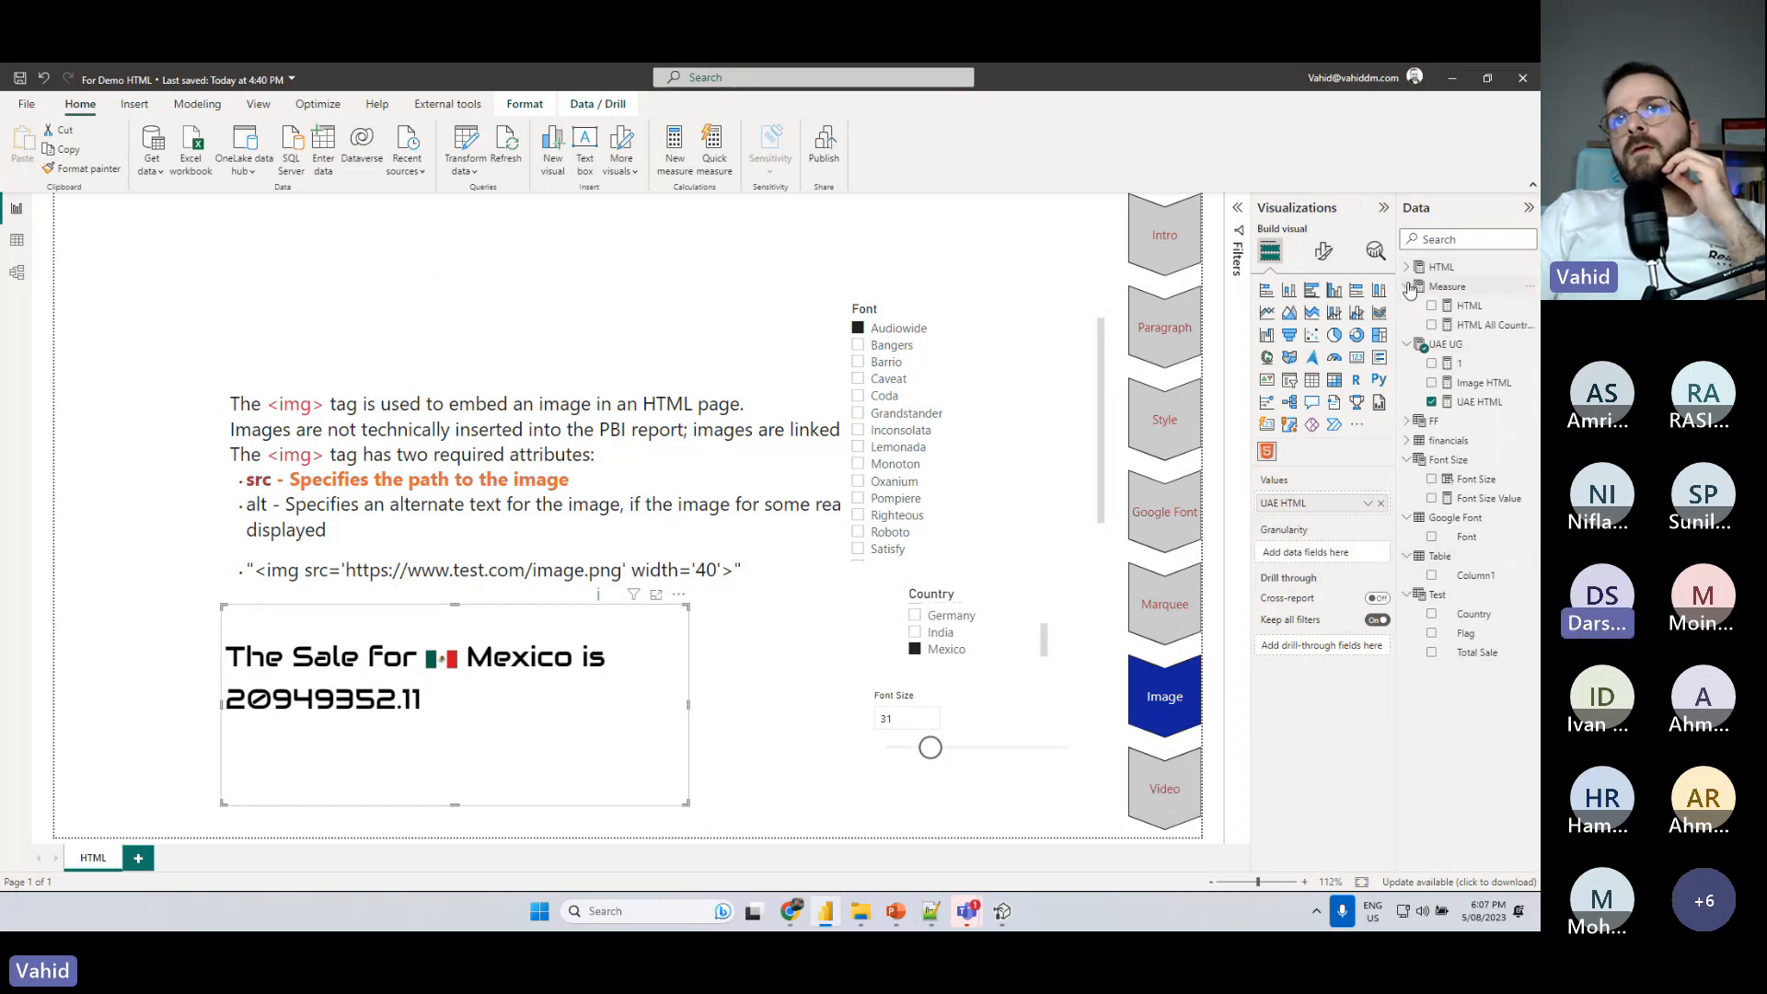
left_click(1486, 324)
scroll(524, 453, "down", 1)
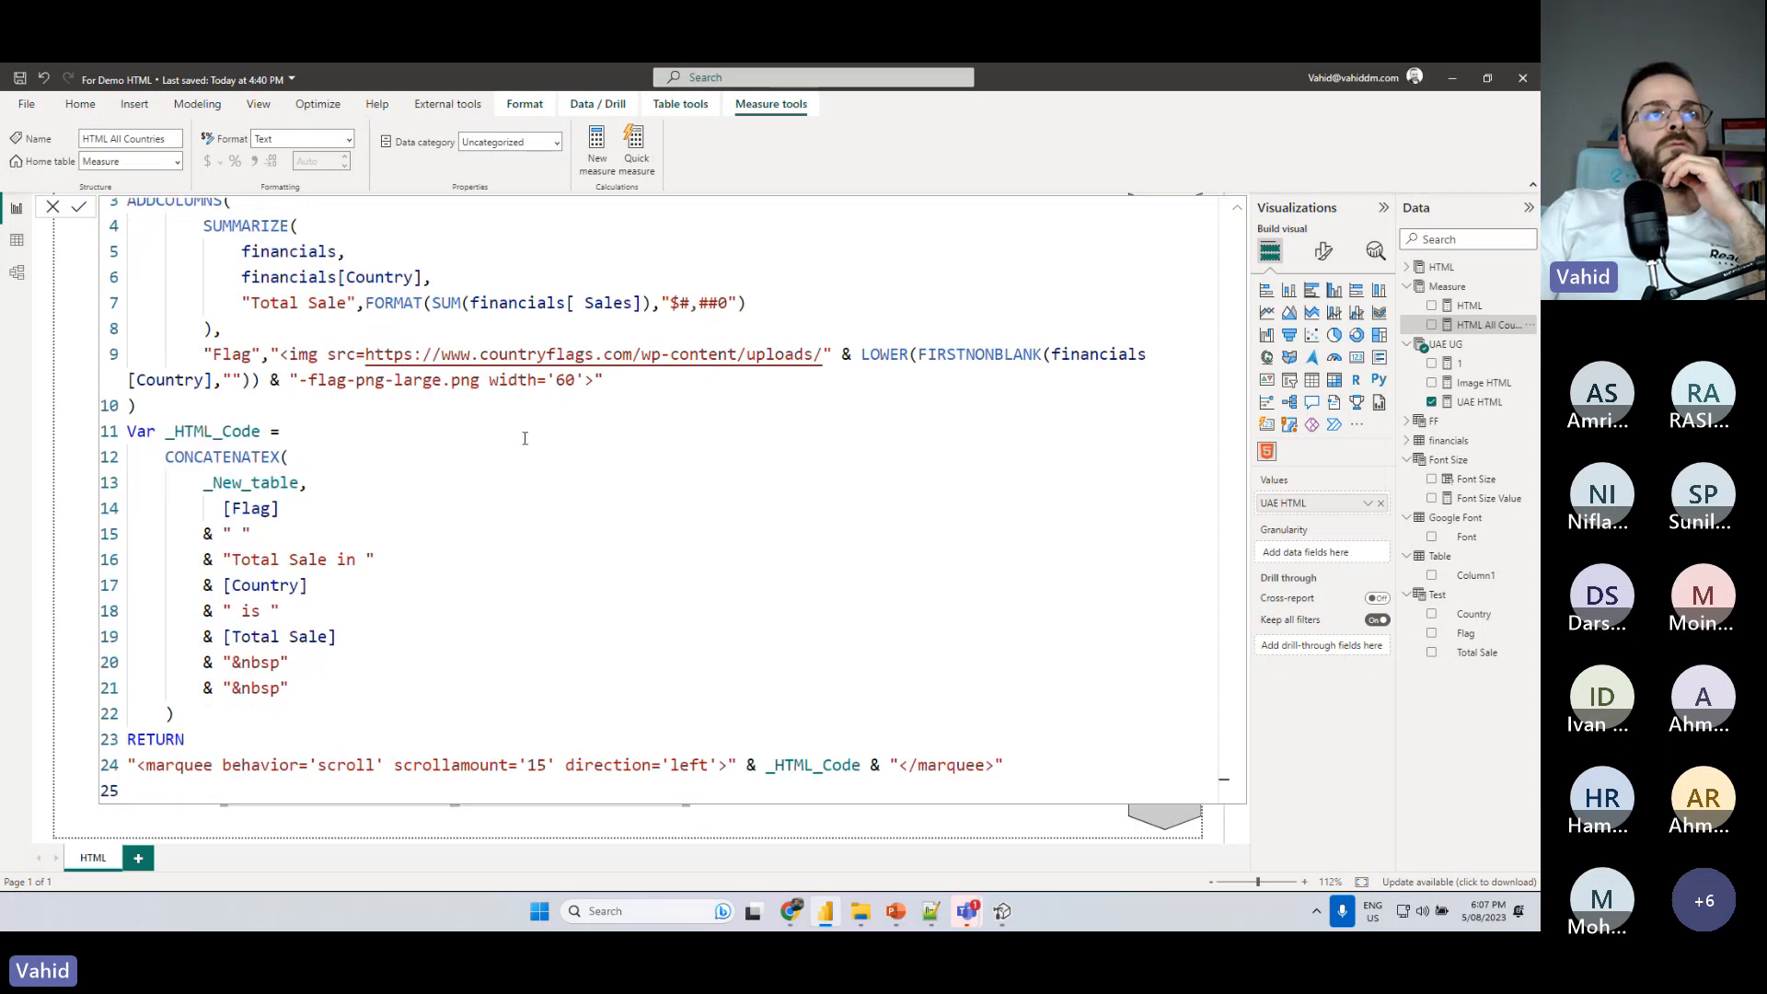
left_click(1453, 286)
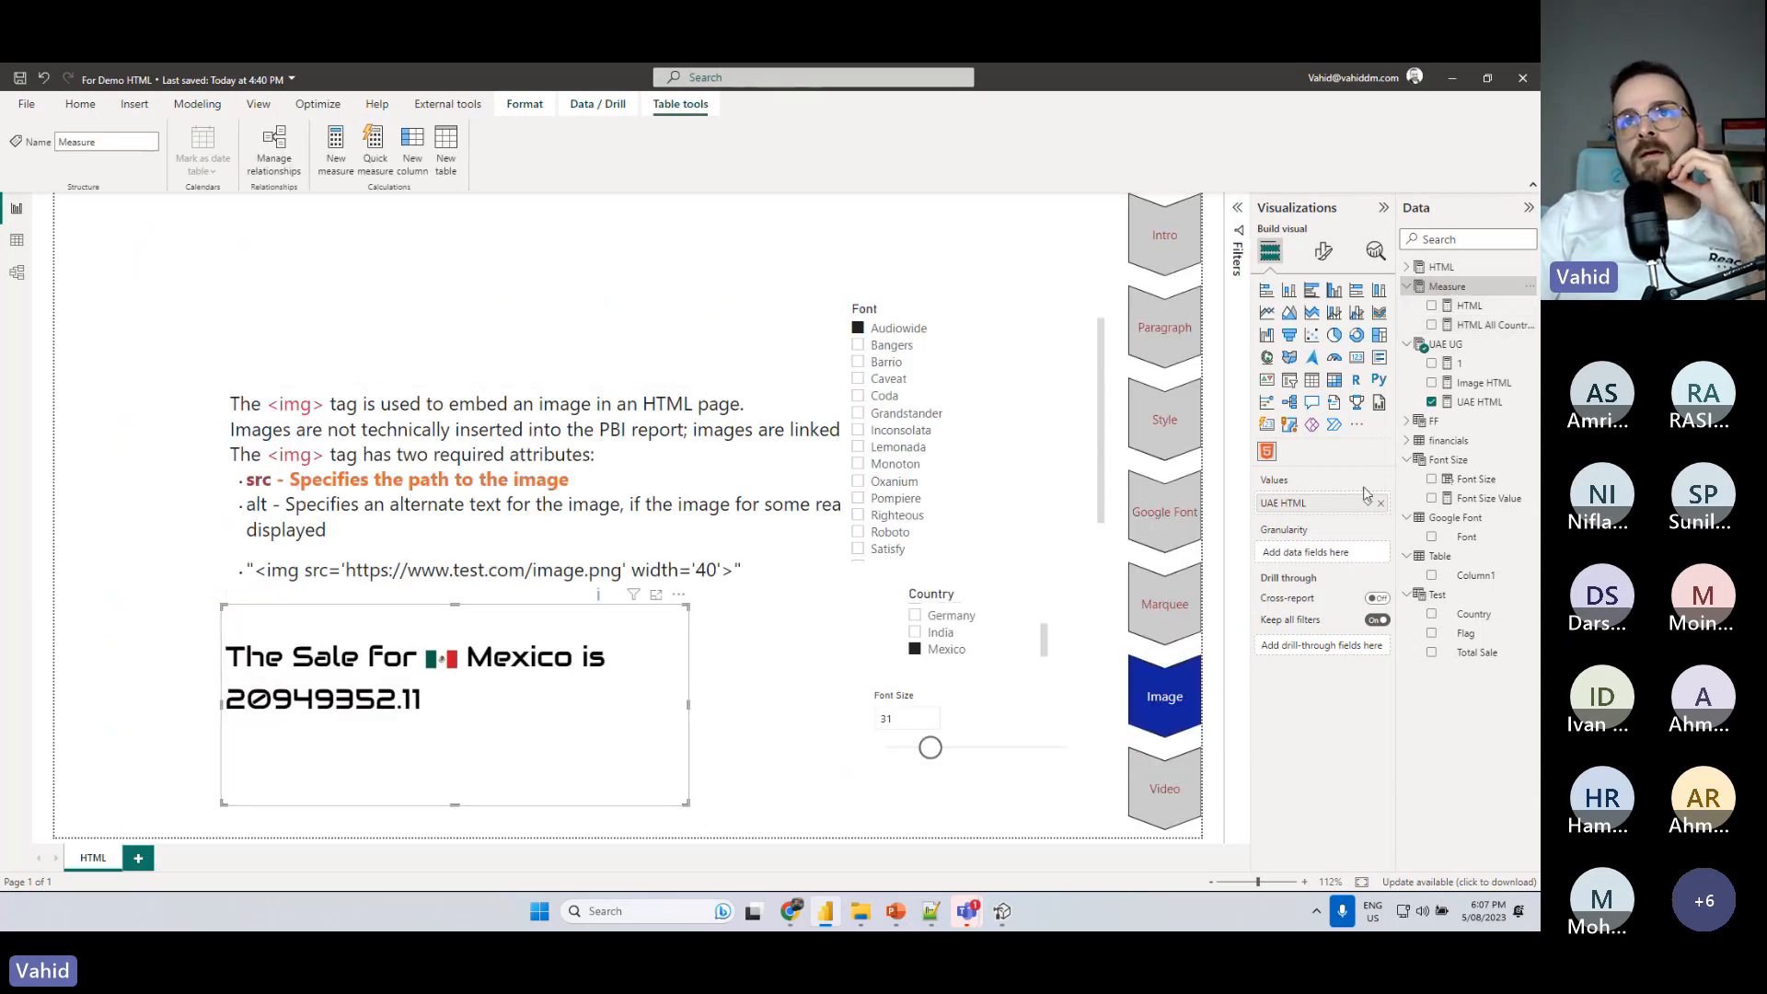
- Show HTML All Countries in the HTML visual in place of UAE HTML and clear the Mexico filter
left_click(1472, 325)
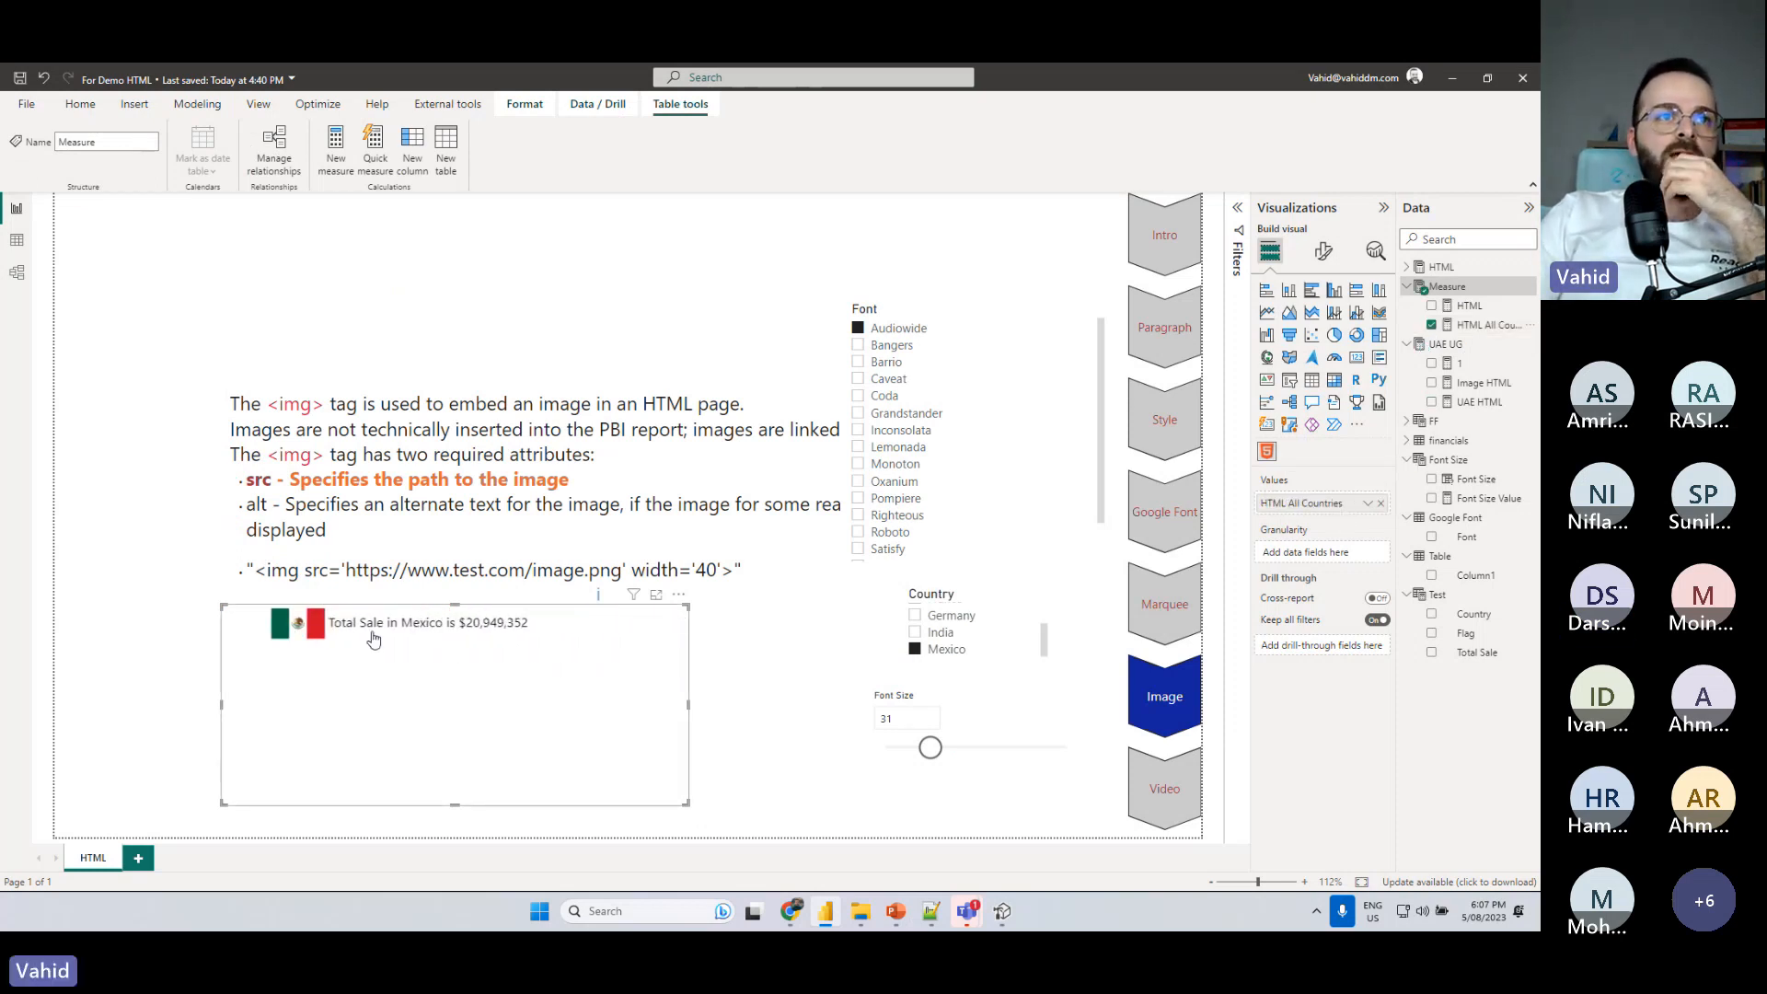
left_click(932, 650)
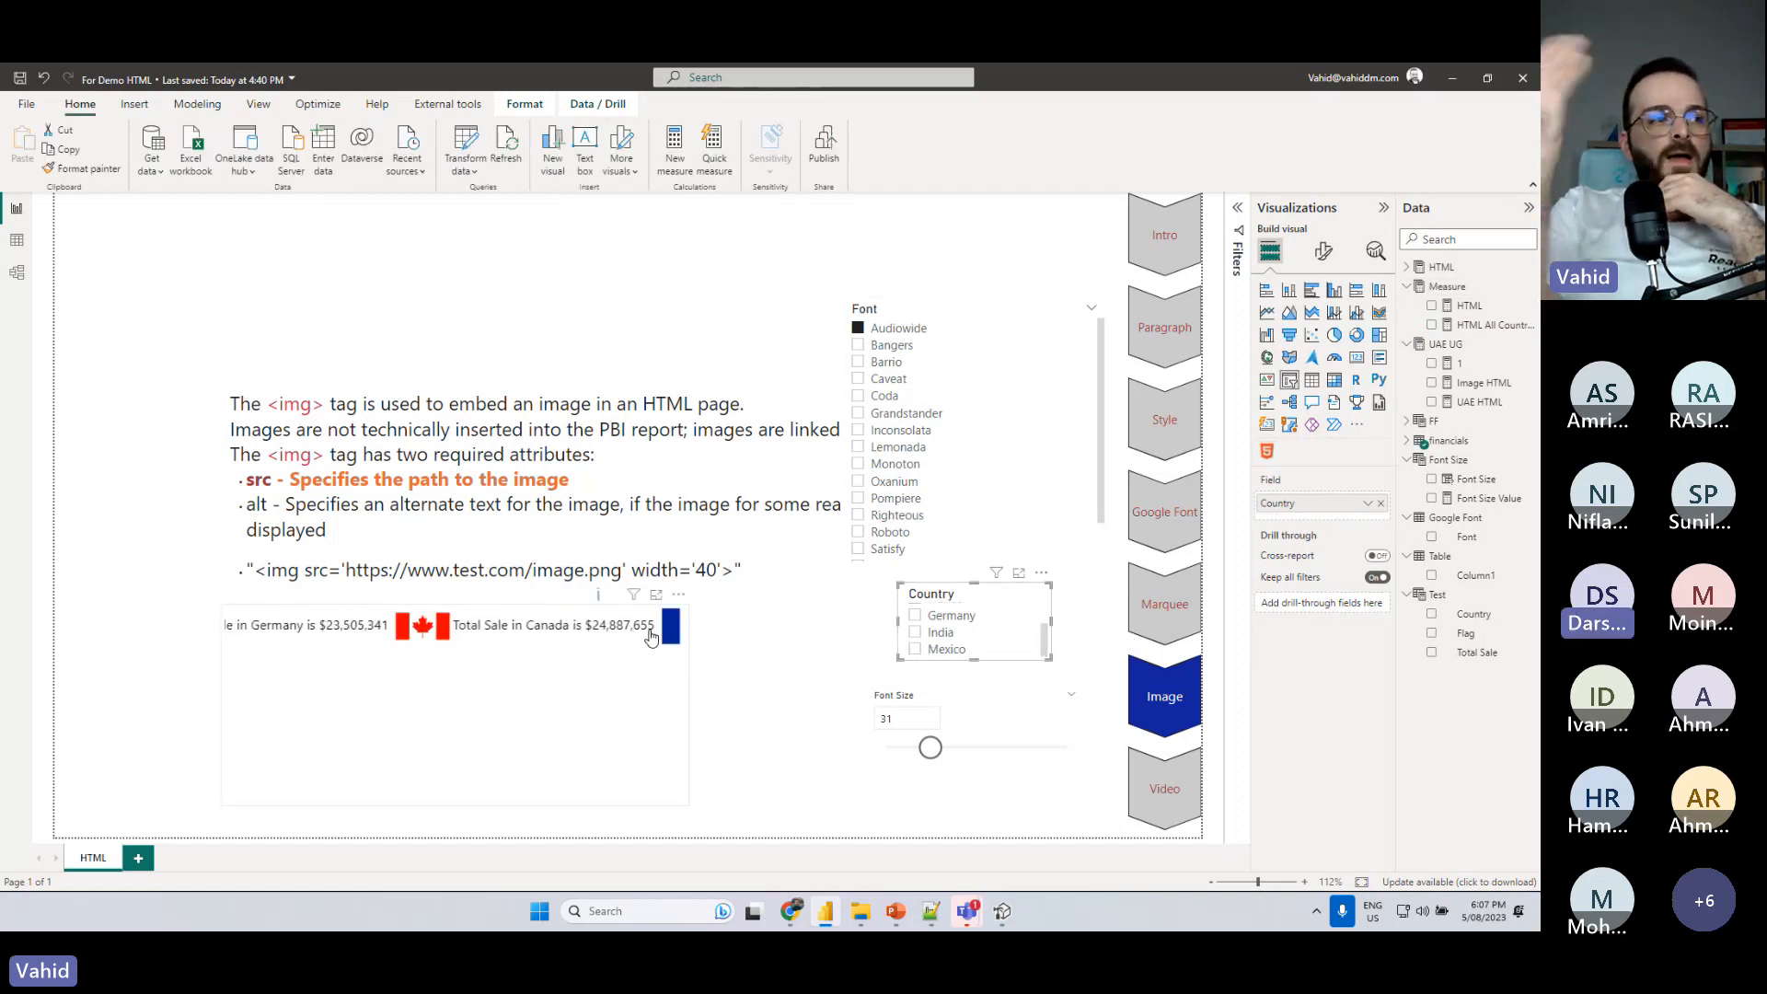
- Resize the scrolling HTML visual into a wide, flat banner and place it across the upper edge of the report page
left_click(678, 797)
left_click_drag(681, 802, 809, 732)
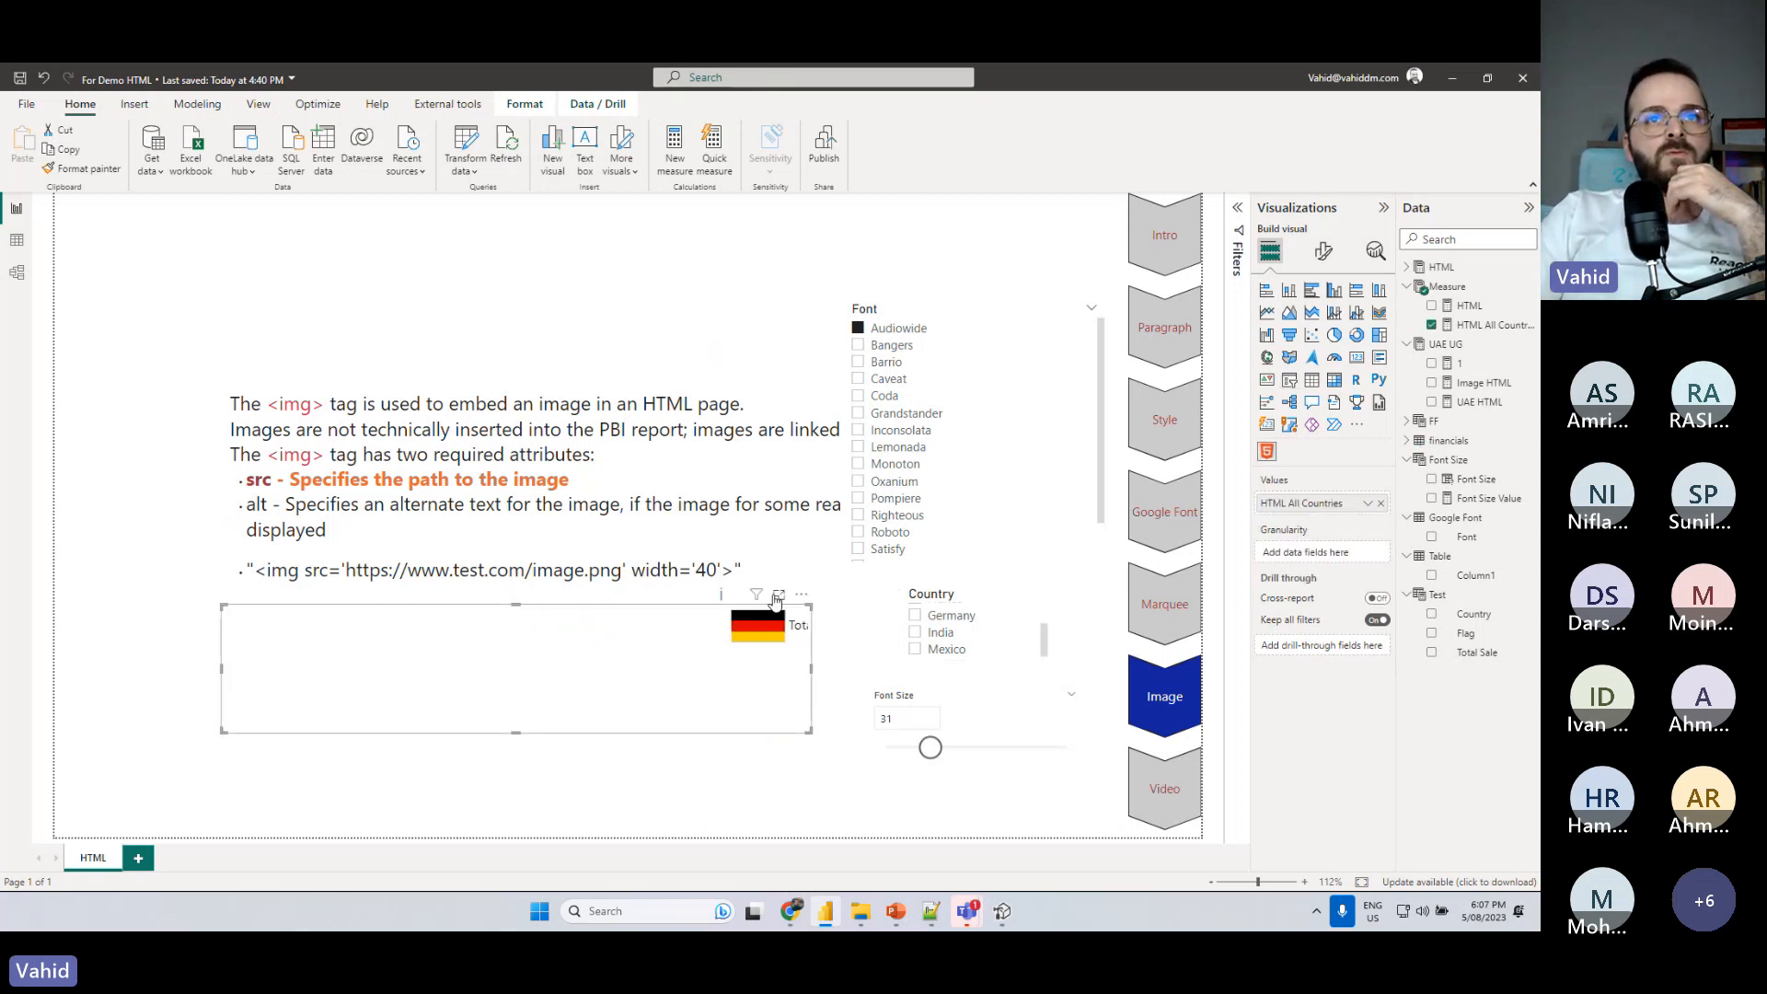
left_click_drag(778, 602, 543, 230)
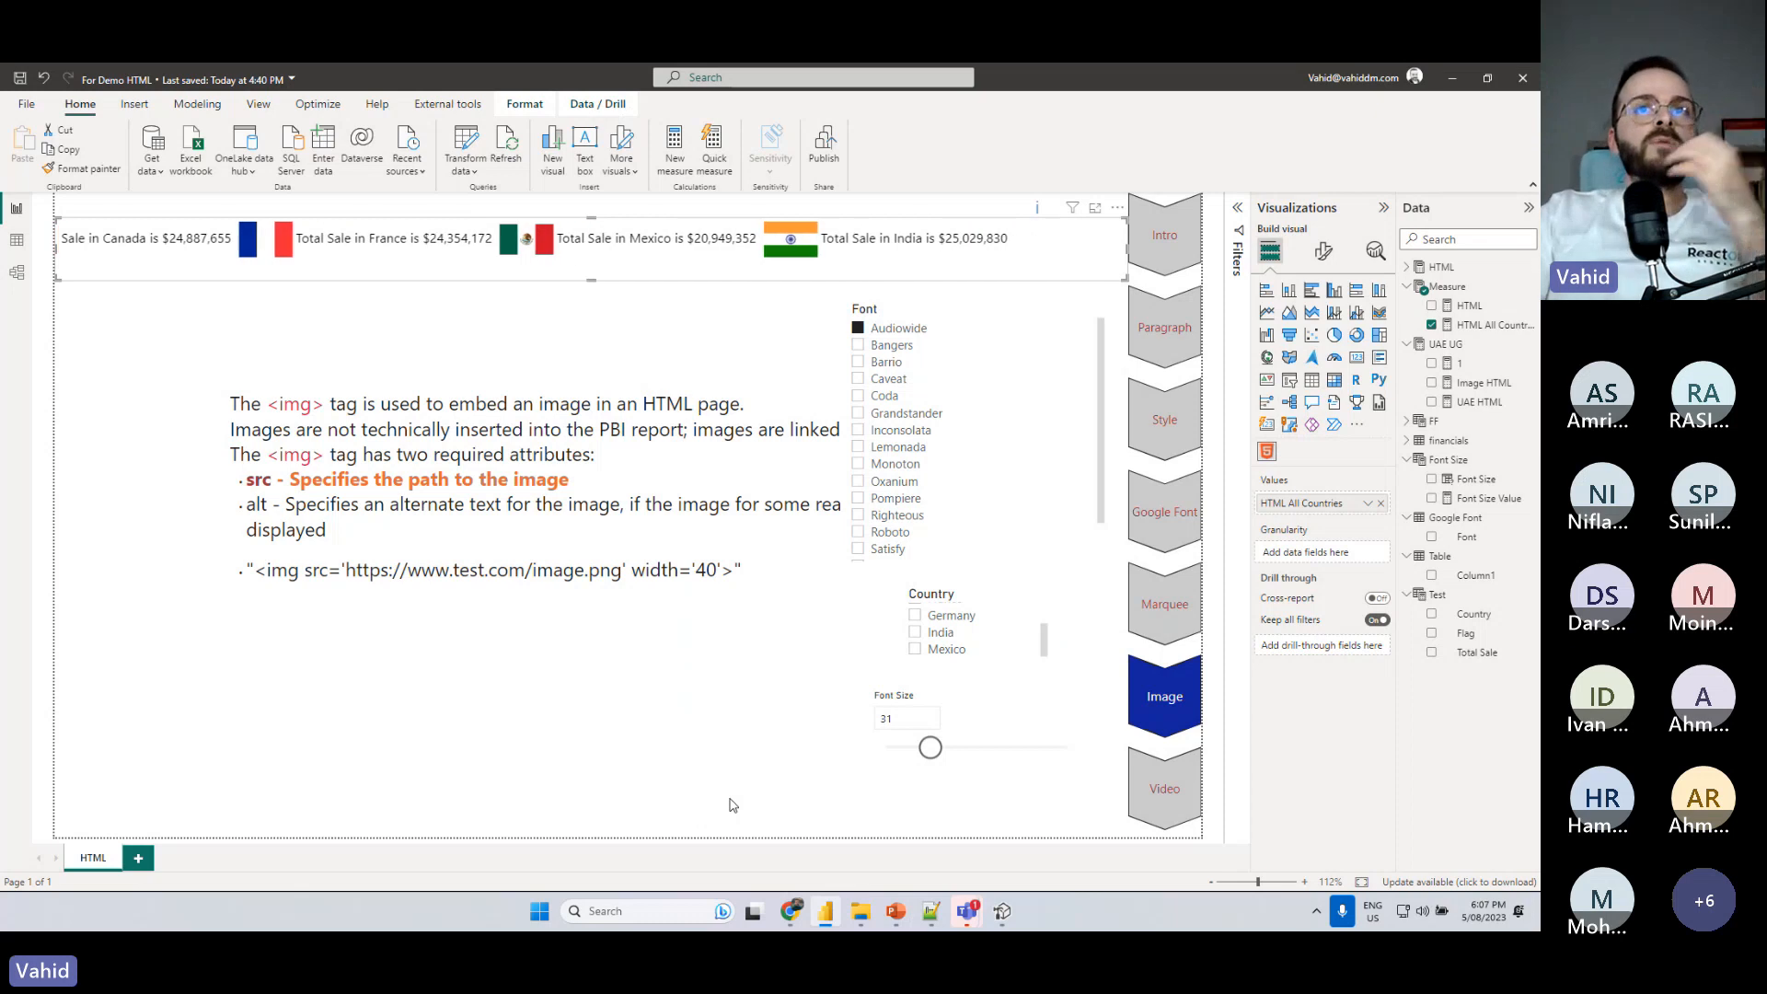
- Filter the marquee by Mexico and India individually, and by Germany, India and Mexico together
left_click(915, 649)
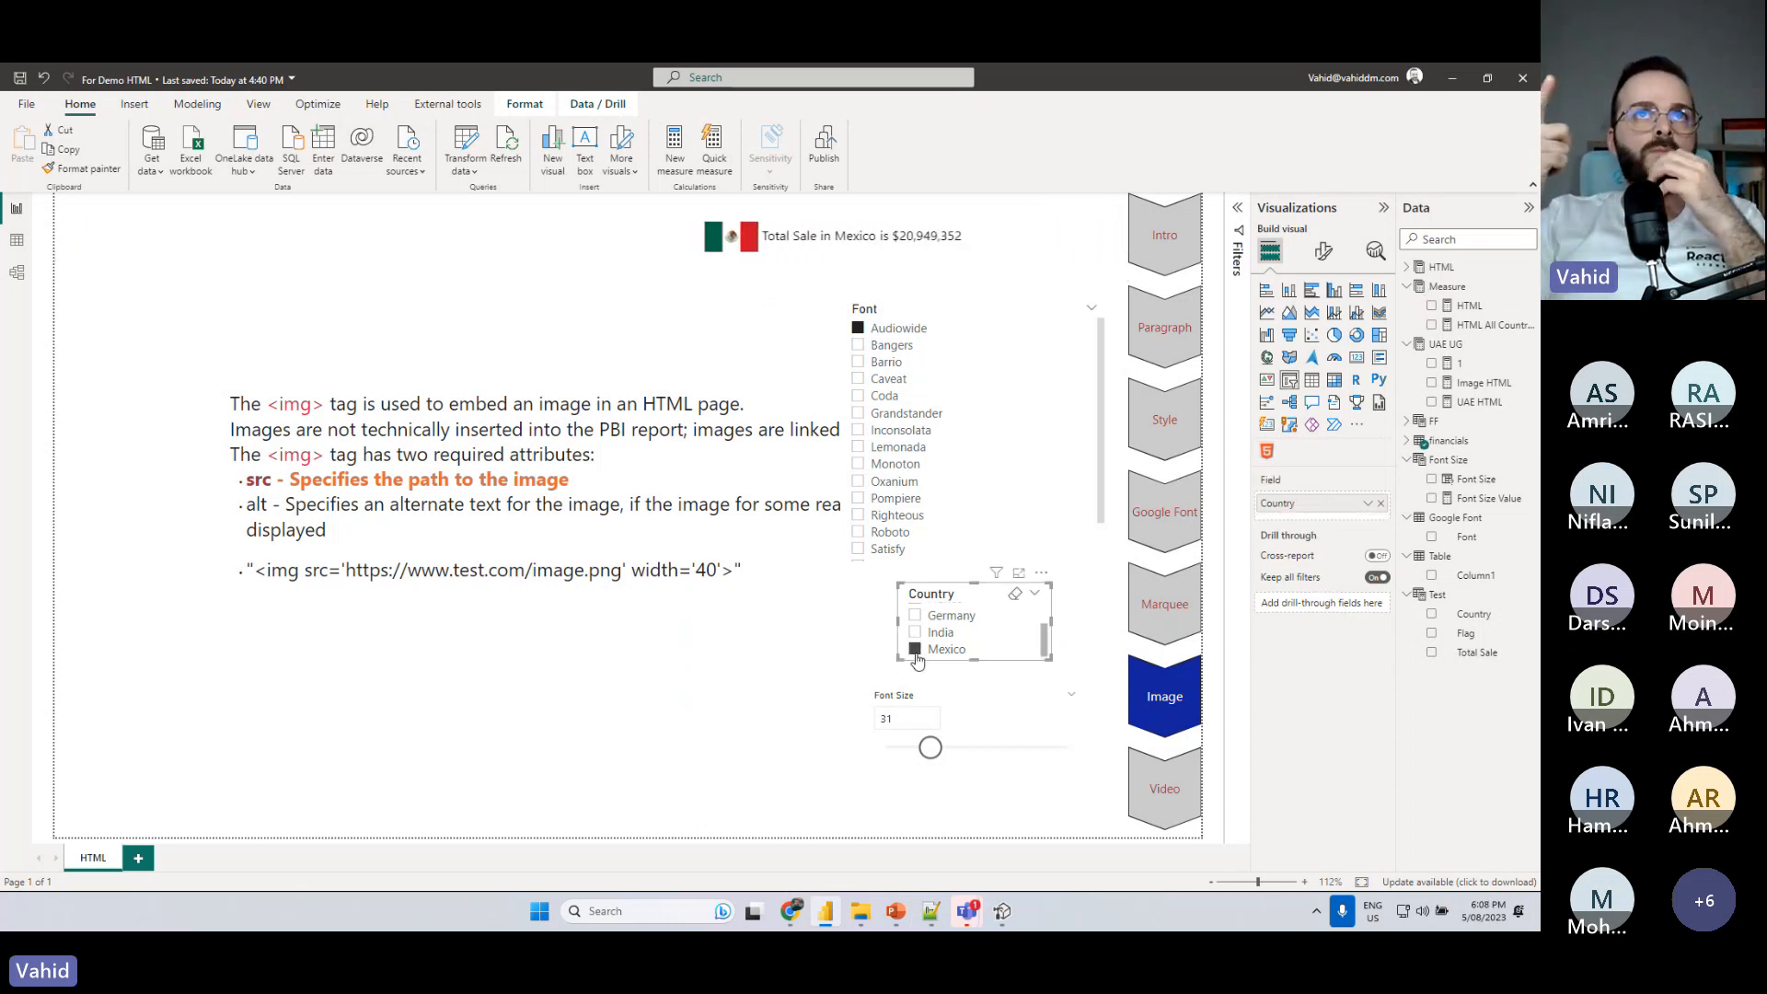
left_click(915, 632)
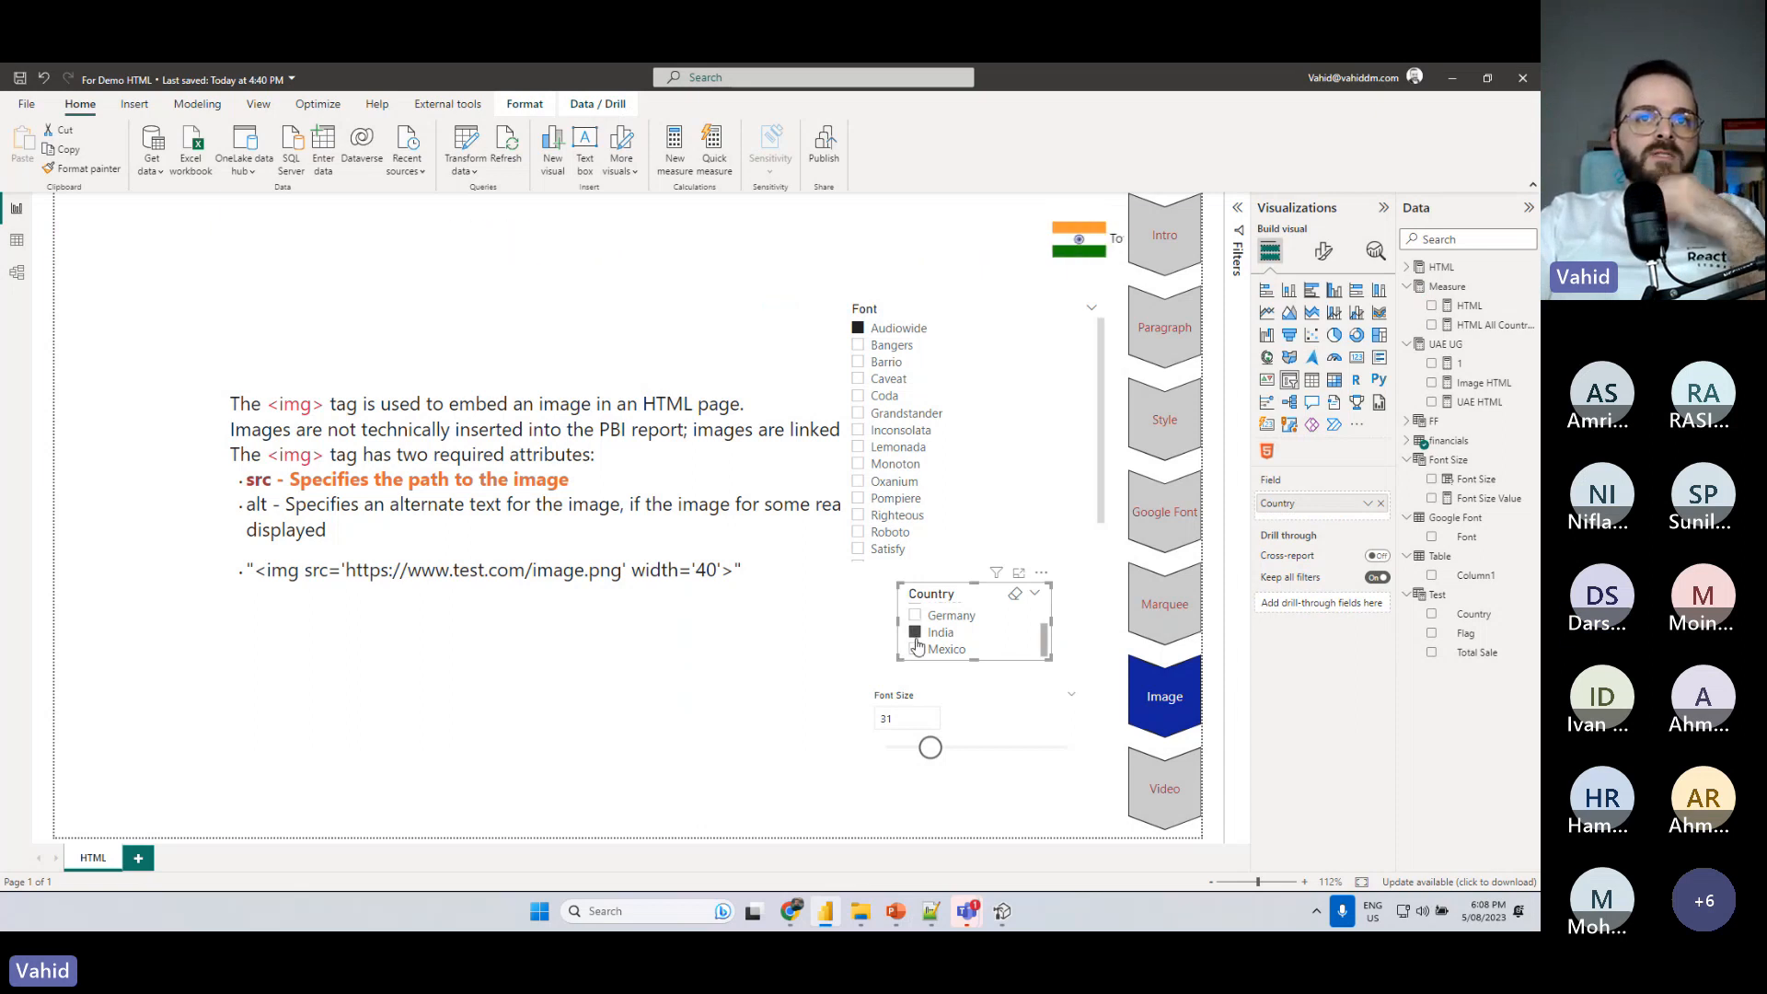
left_click(915, 650, "ctrl")
left_click(916, 616, "ctrl")
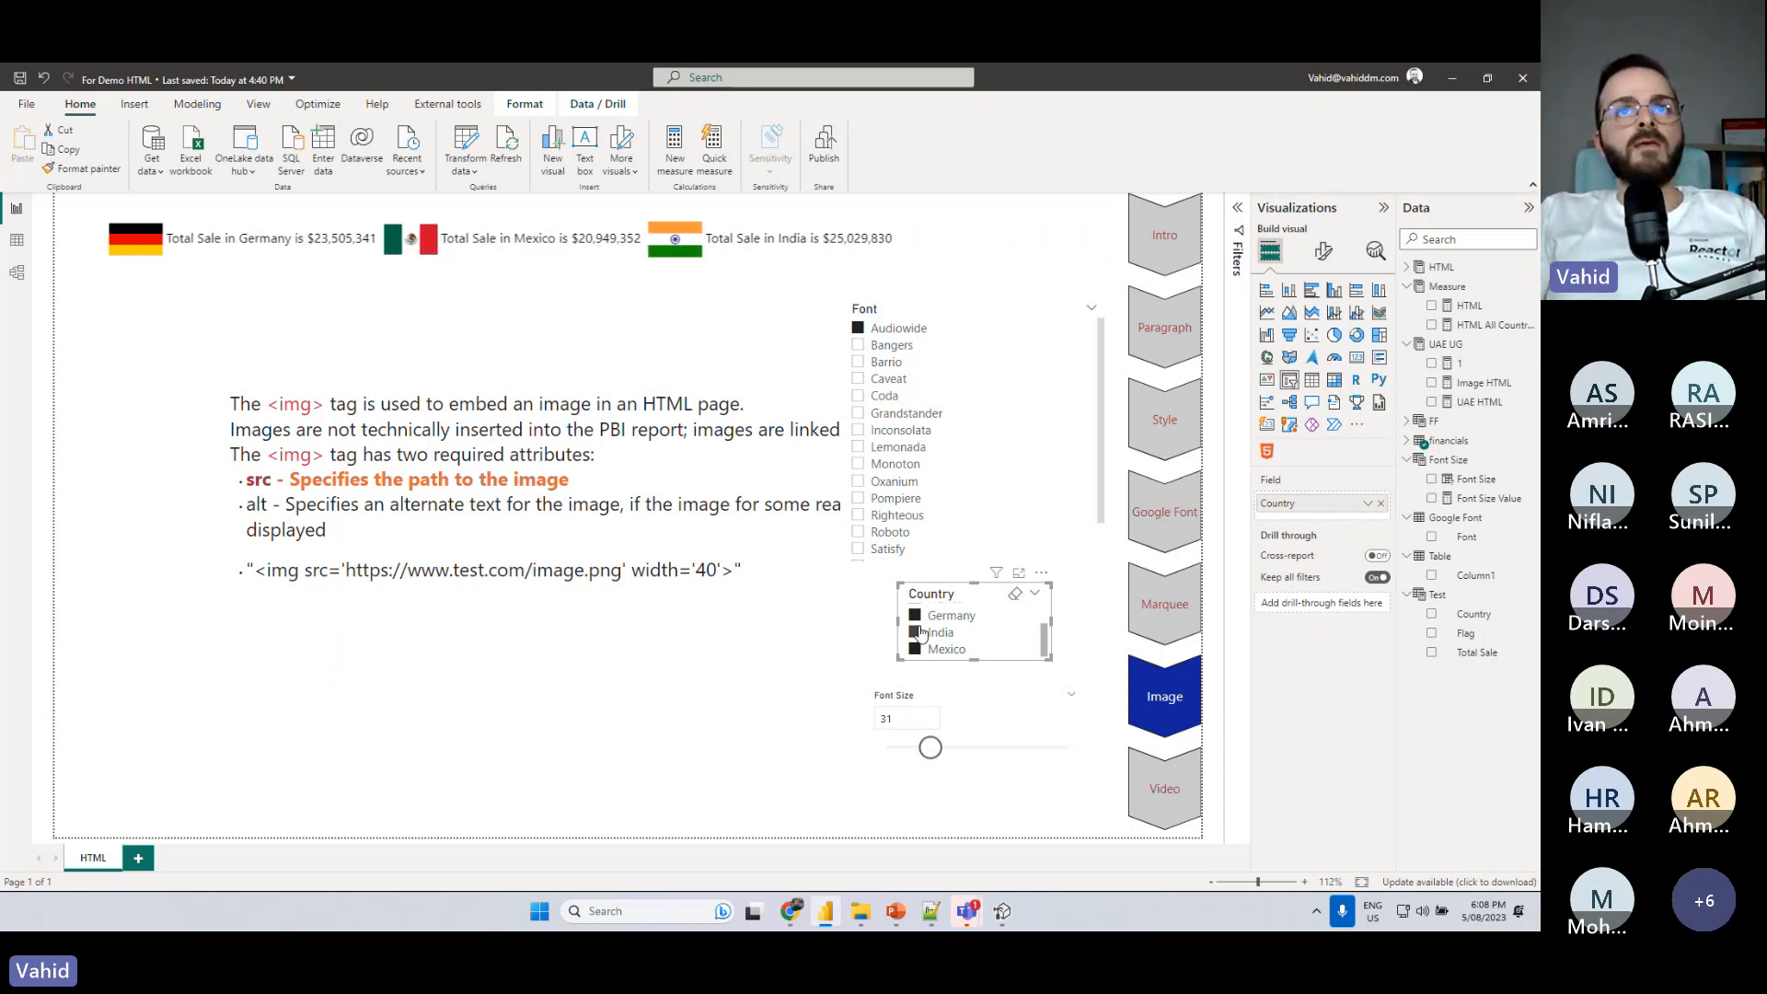
- Try the Bangers font on the marquee and check the HTML All Countries formula for font styling
left_click(860, 345)
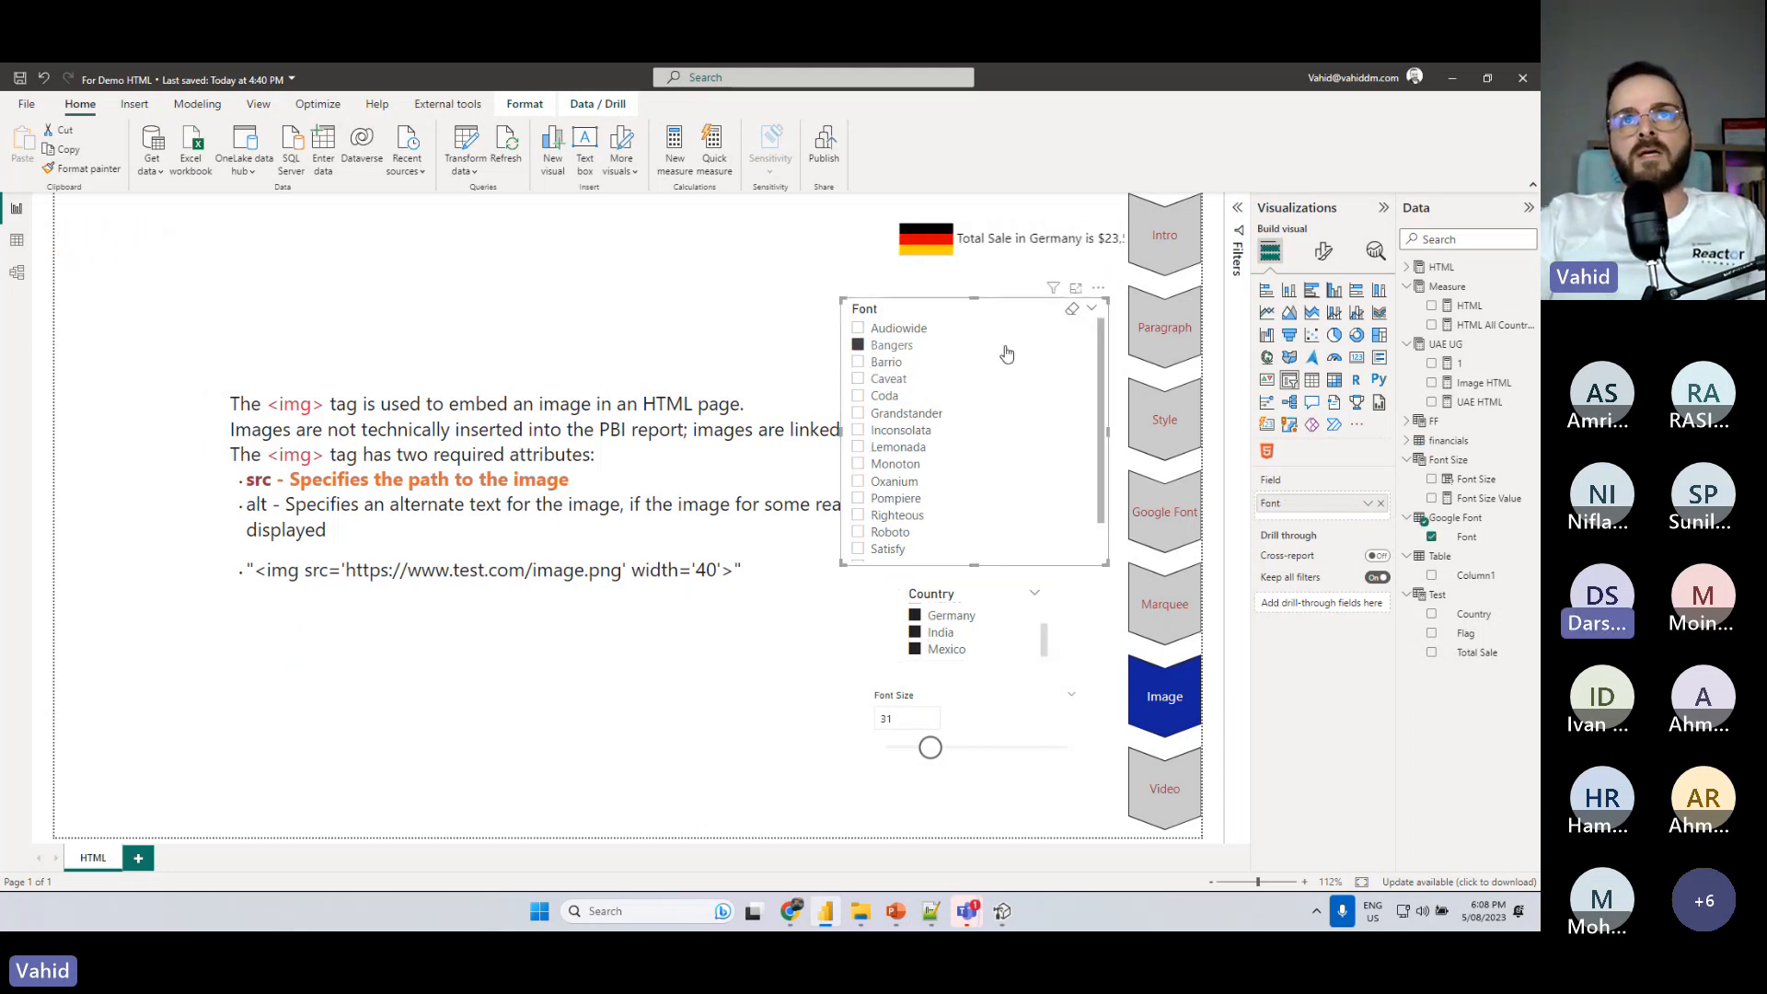
left_click(1486, 324)
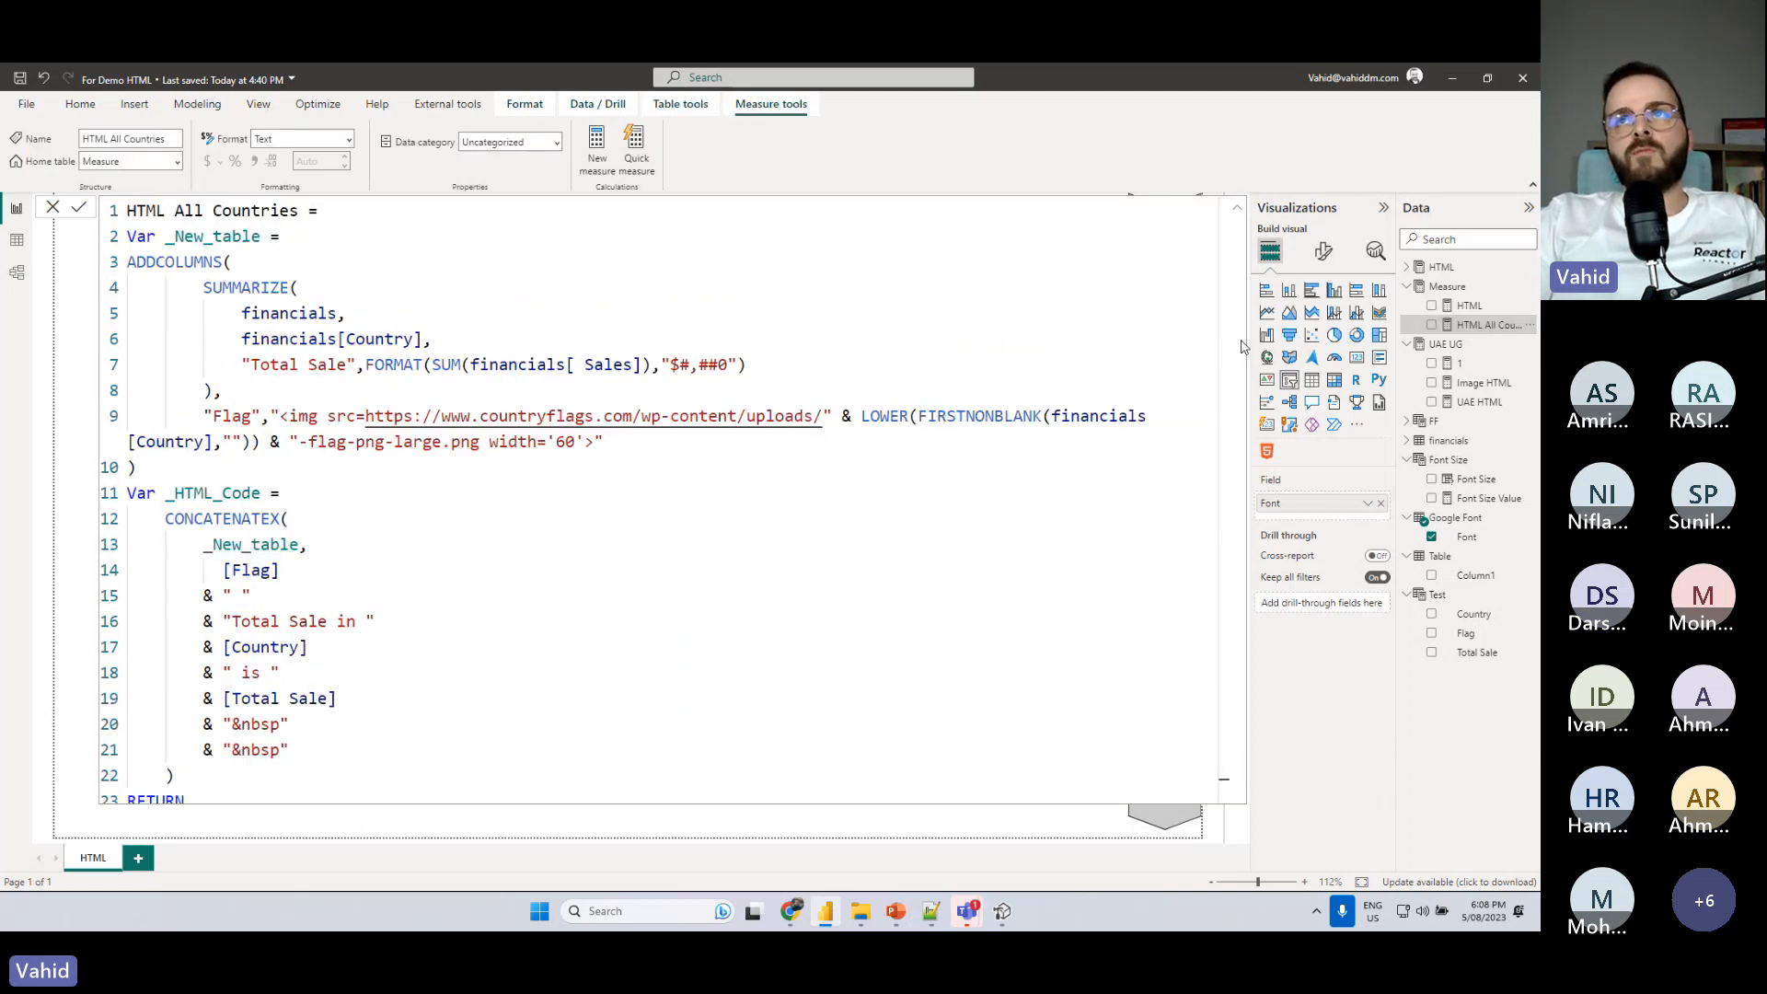
left_click(1463, 288)
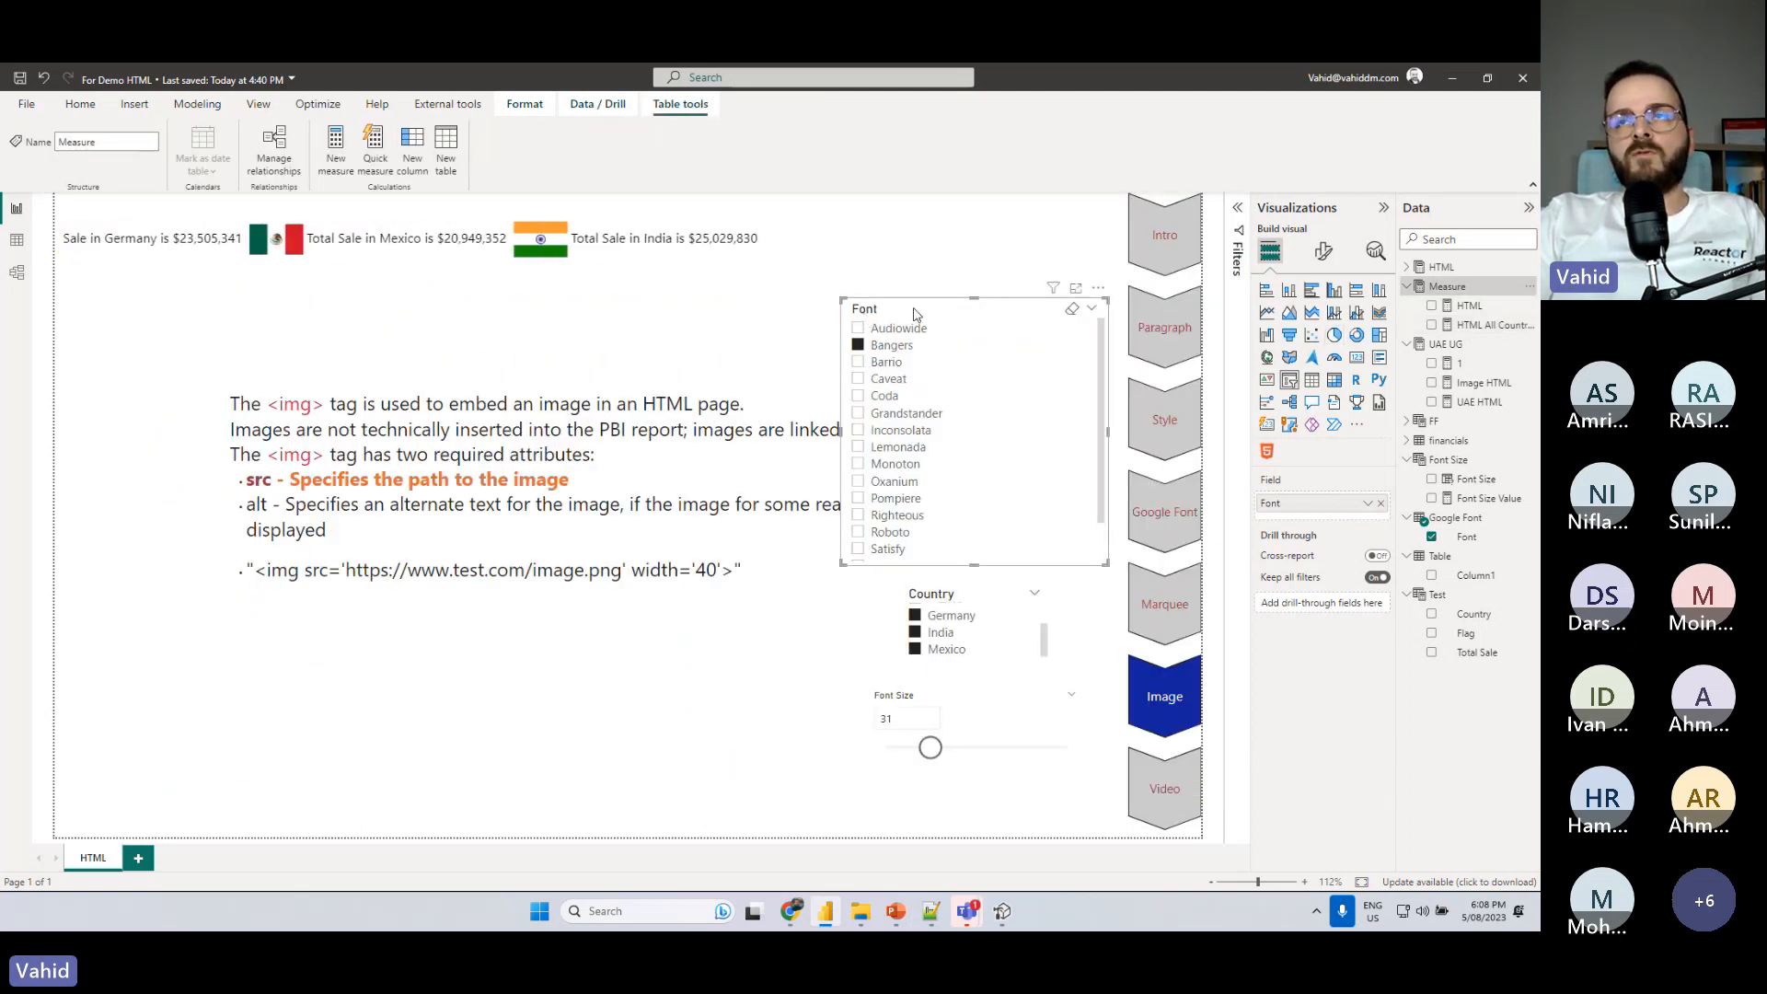
- Deselect the visuals and show the report's Video section about the HTML video element
left_click(439, 720)
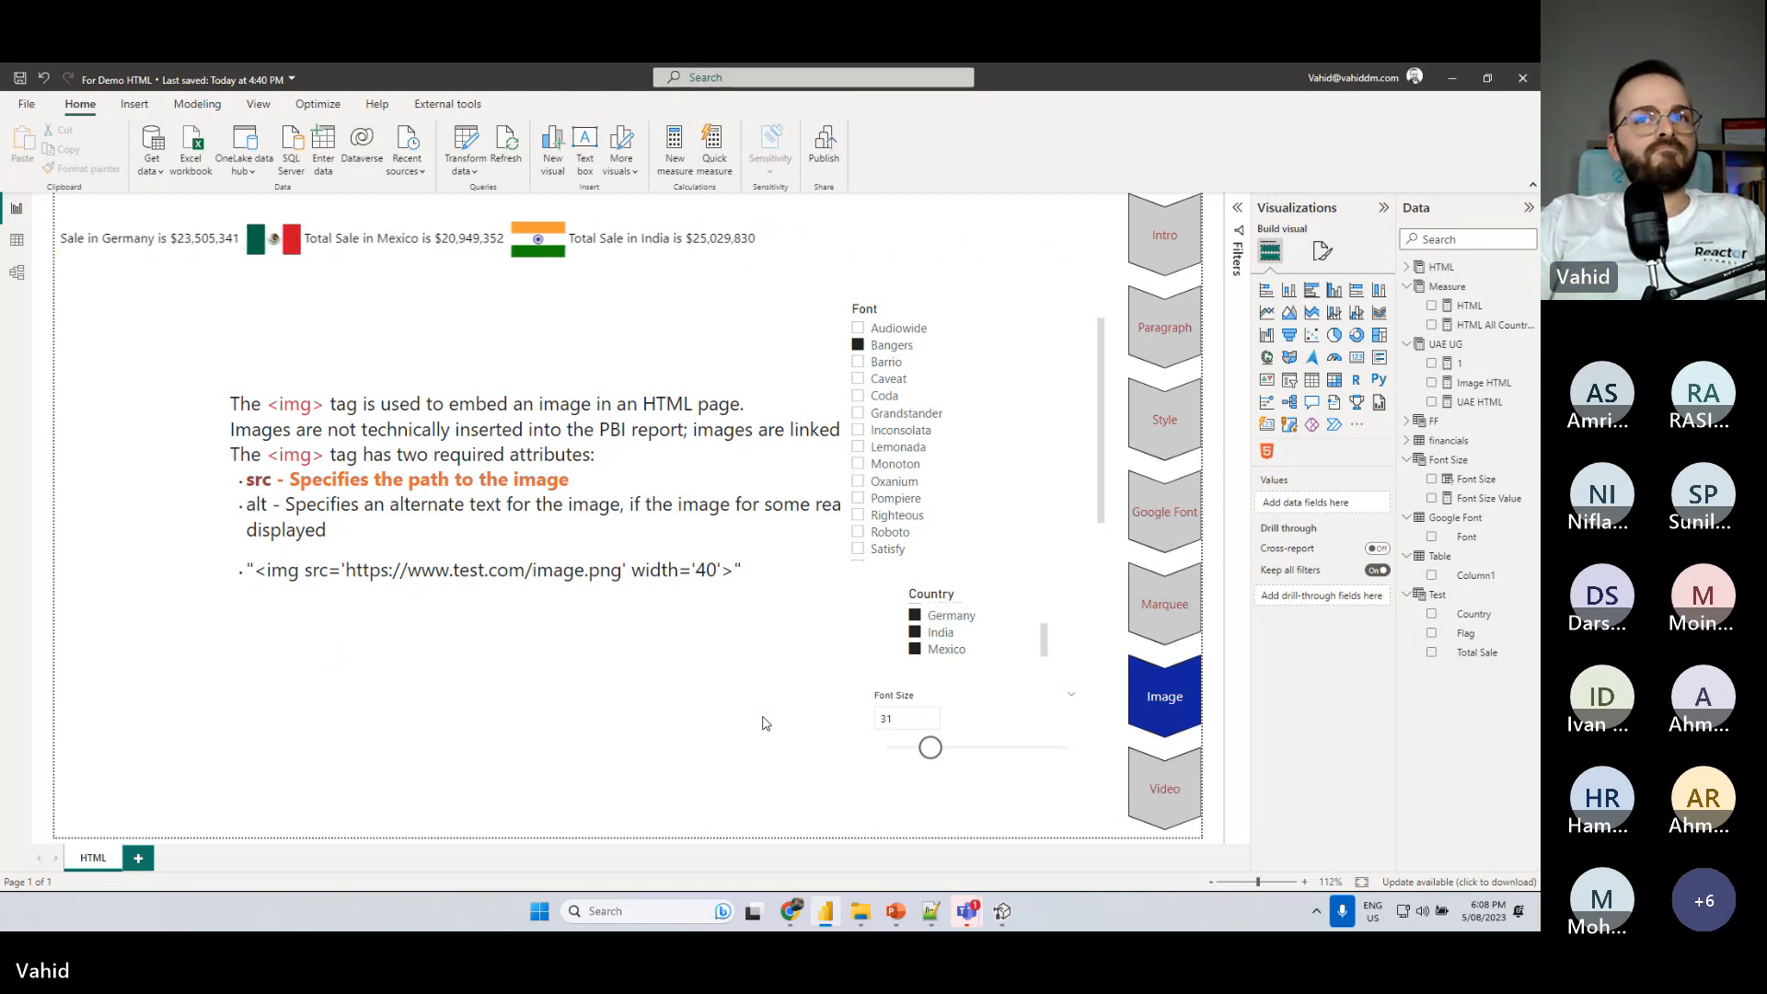
left_click(1173, 797, "ctrl")
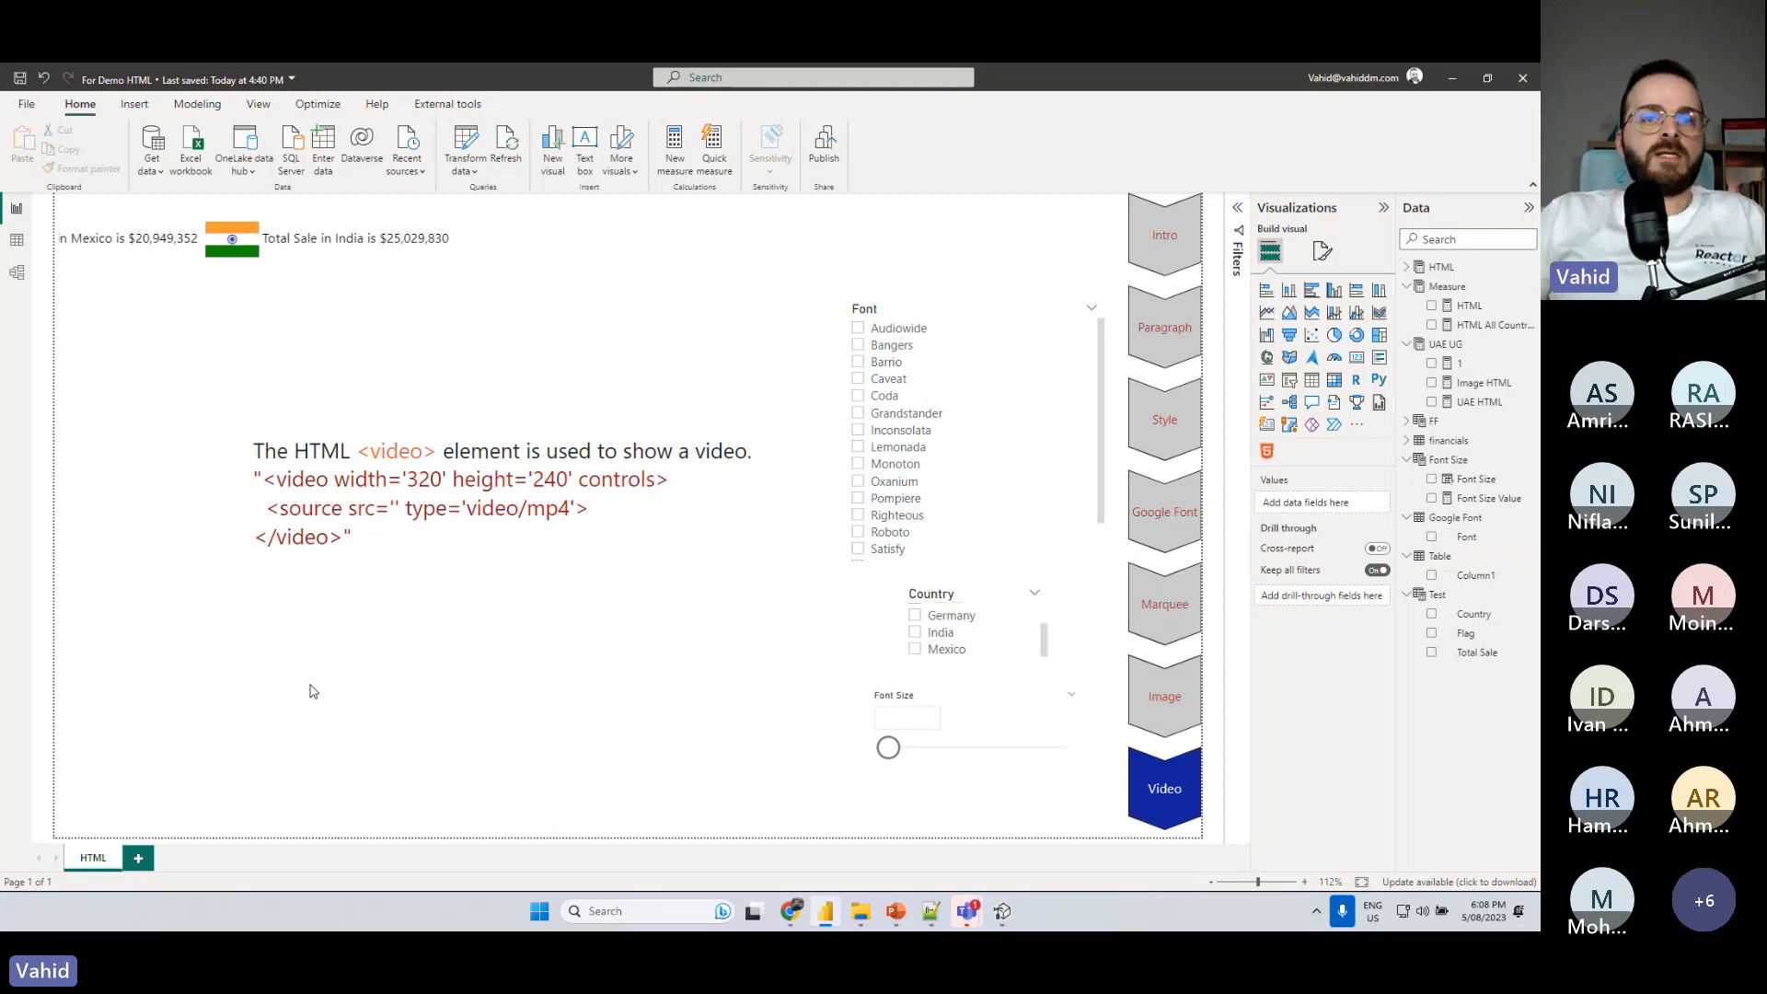
left_click(791, 911)
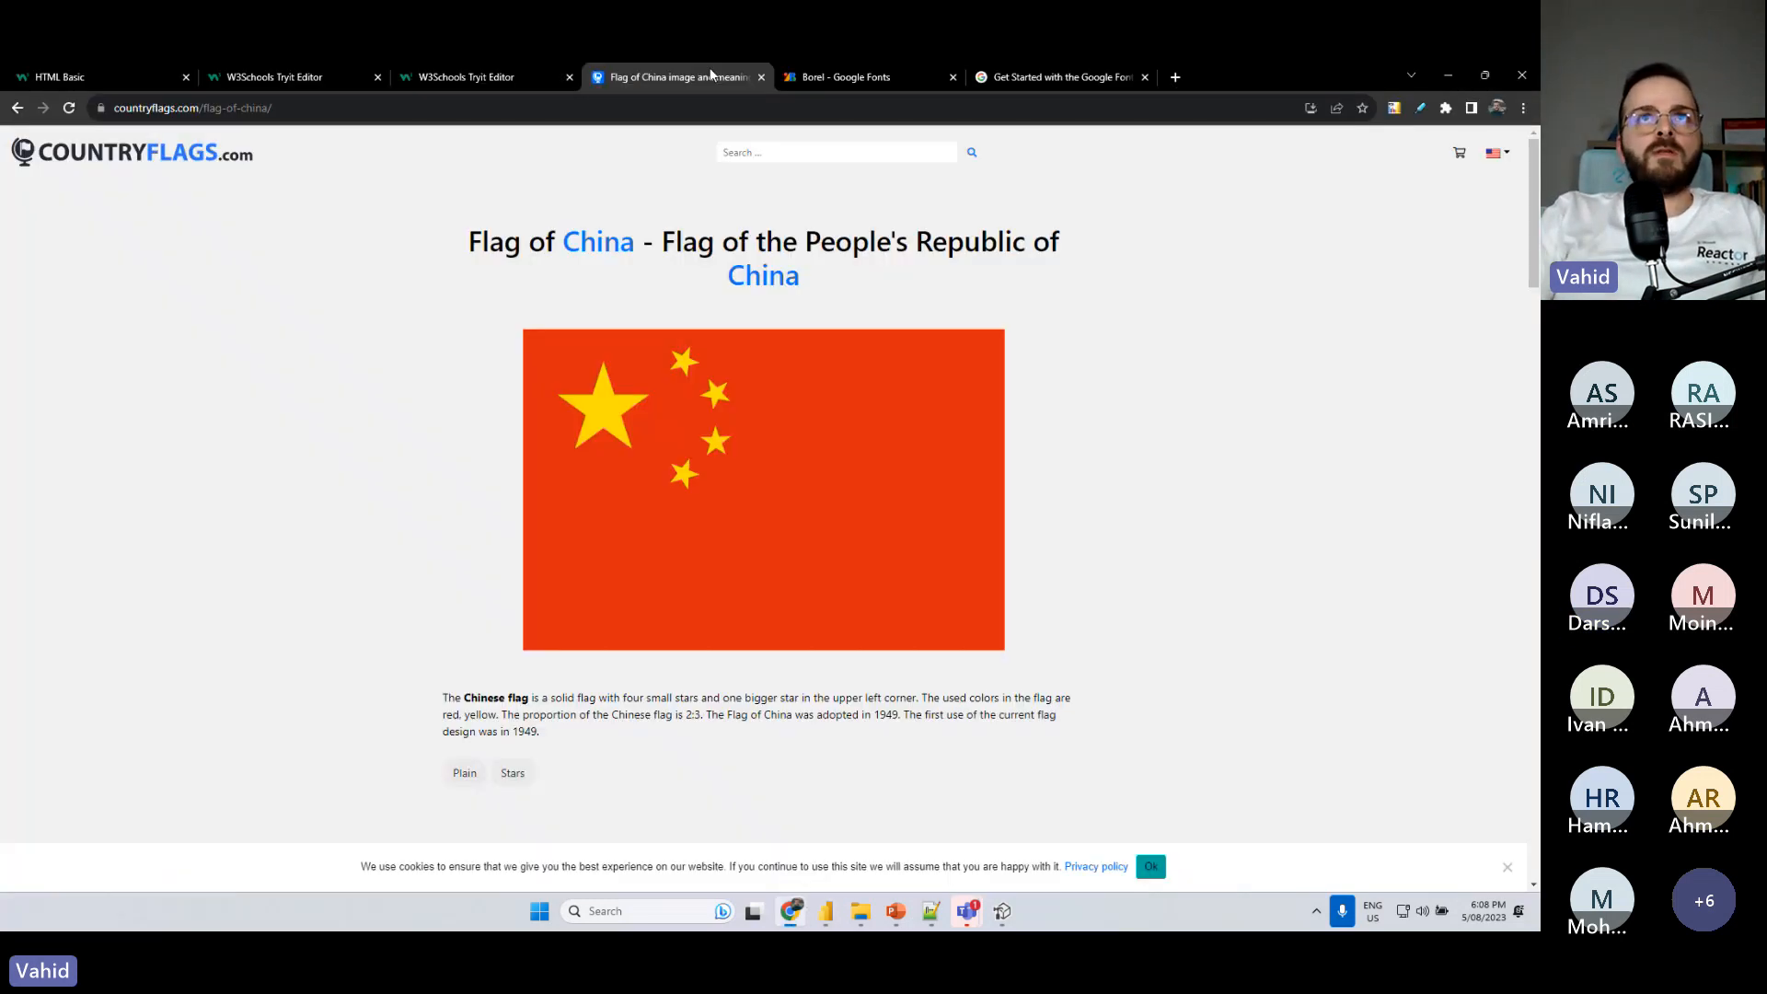
left_click(1175, 76)
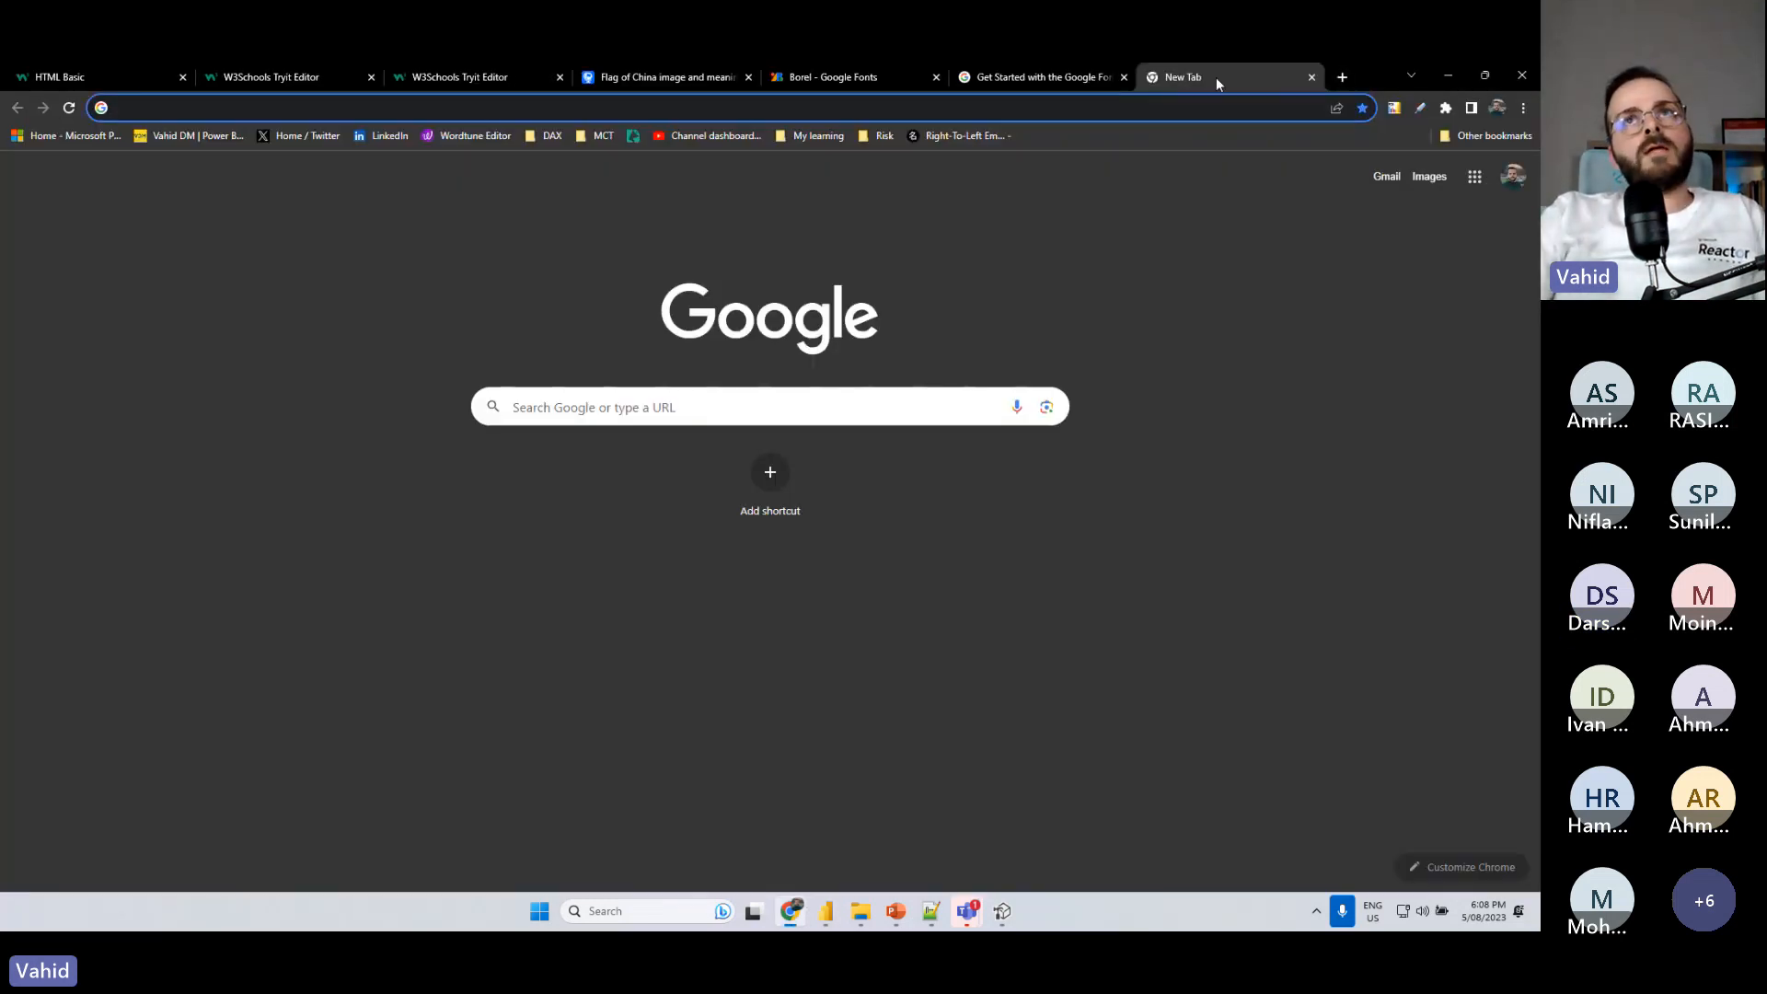
left_click(1311, 77)
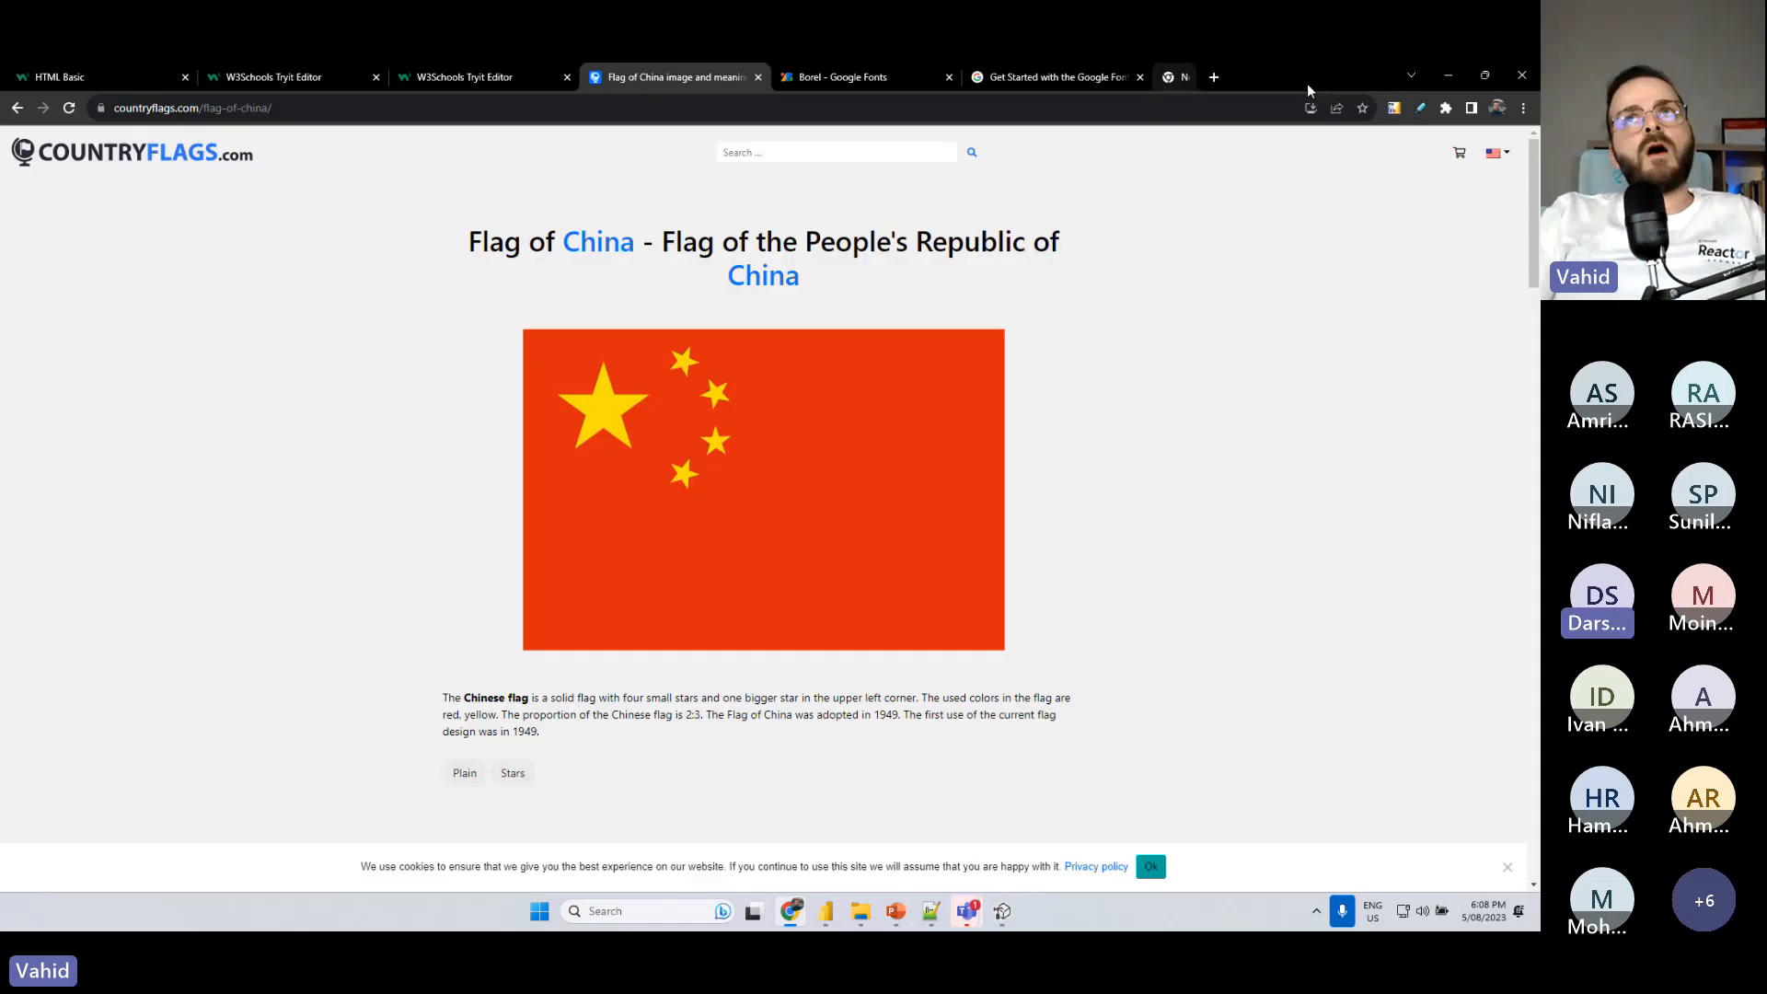
left_click(1447, 76)
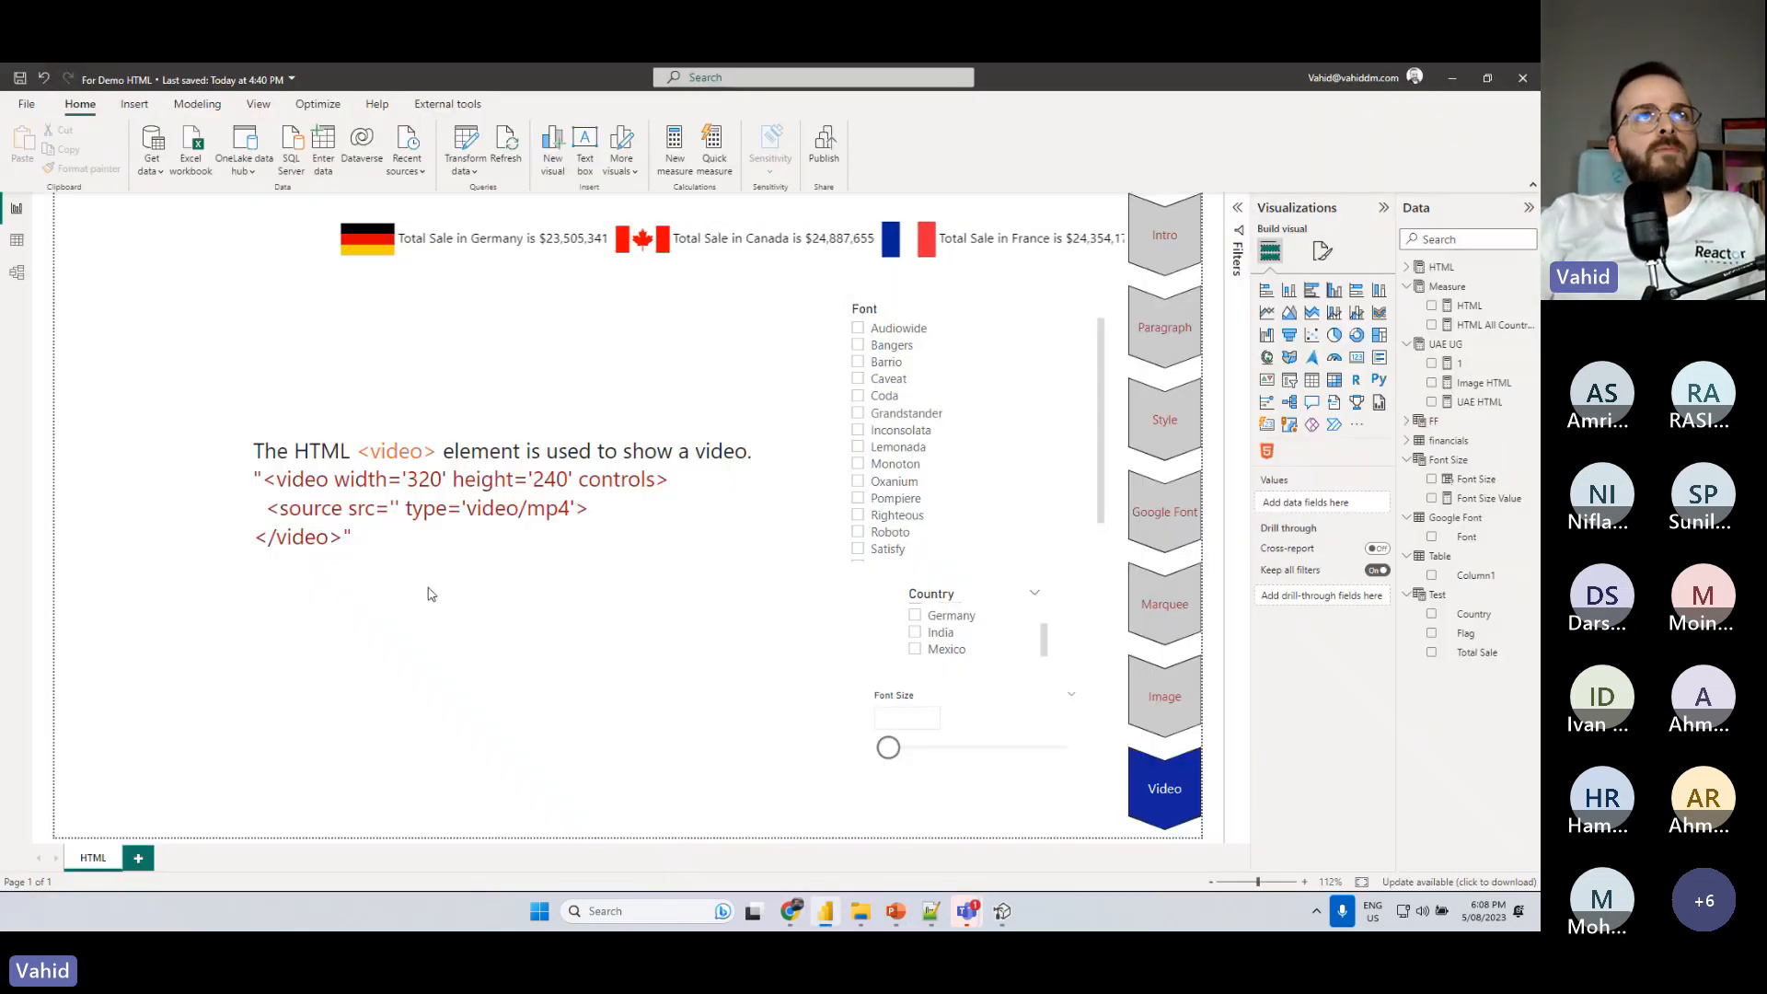
- Switch to Chrome, search Google for "iframe html" from the HTML Basic page and open W3Schools' HTML iframe tag reference
key("alt+Tab")
left_click(119, 77)
left_click(285, 108)
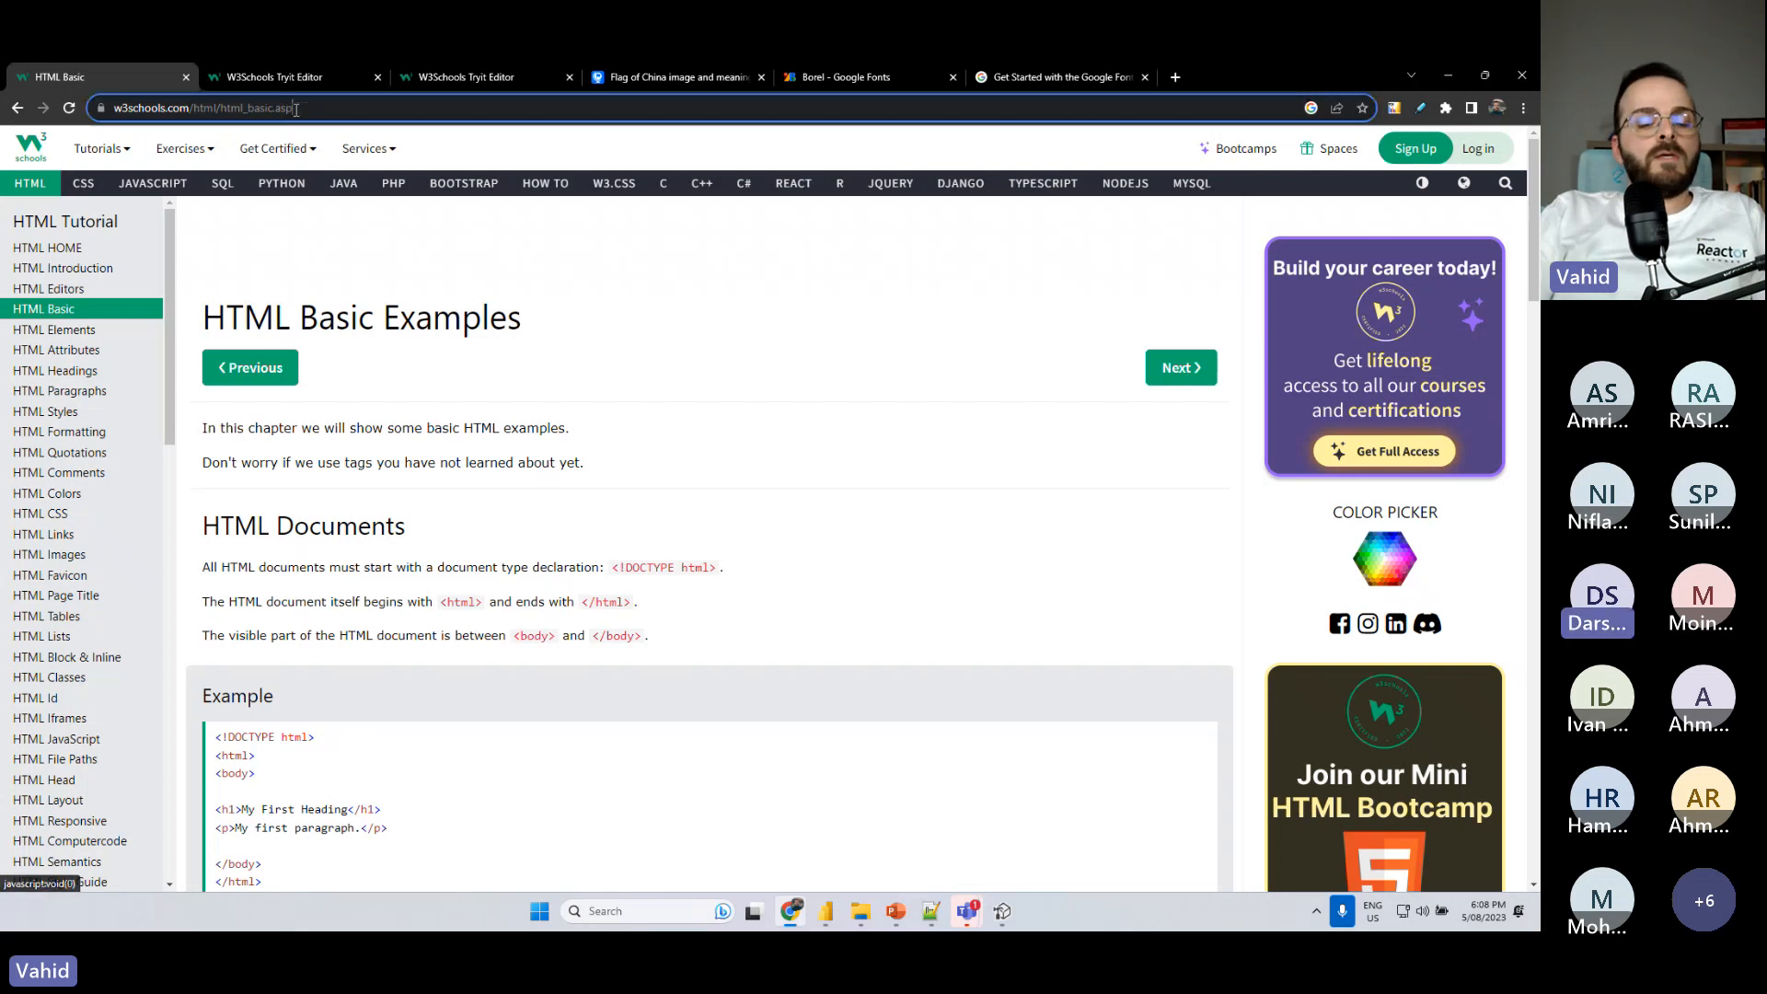
type("iframe")
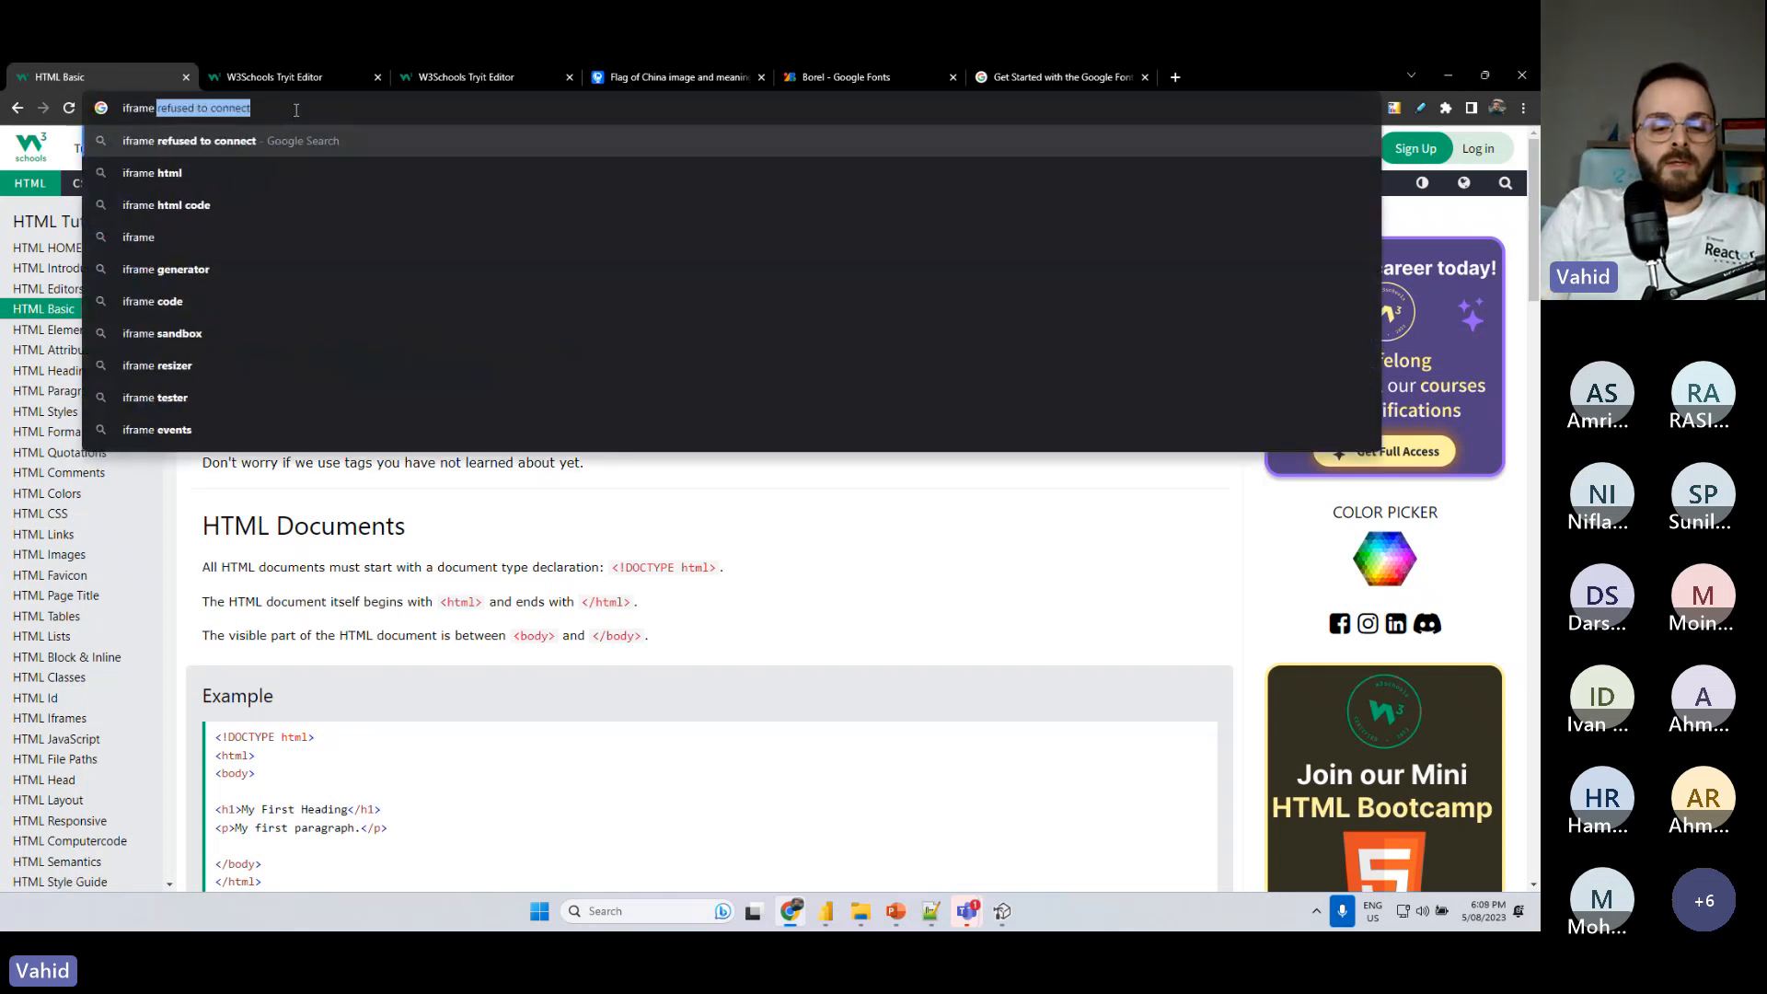
type(" html")
key("Return")
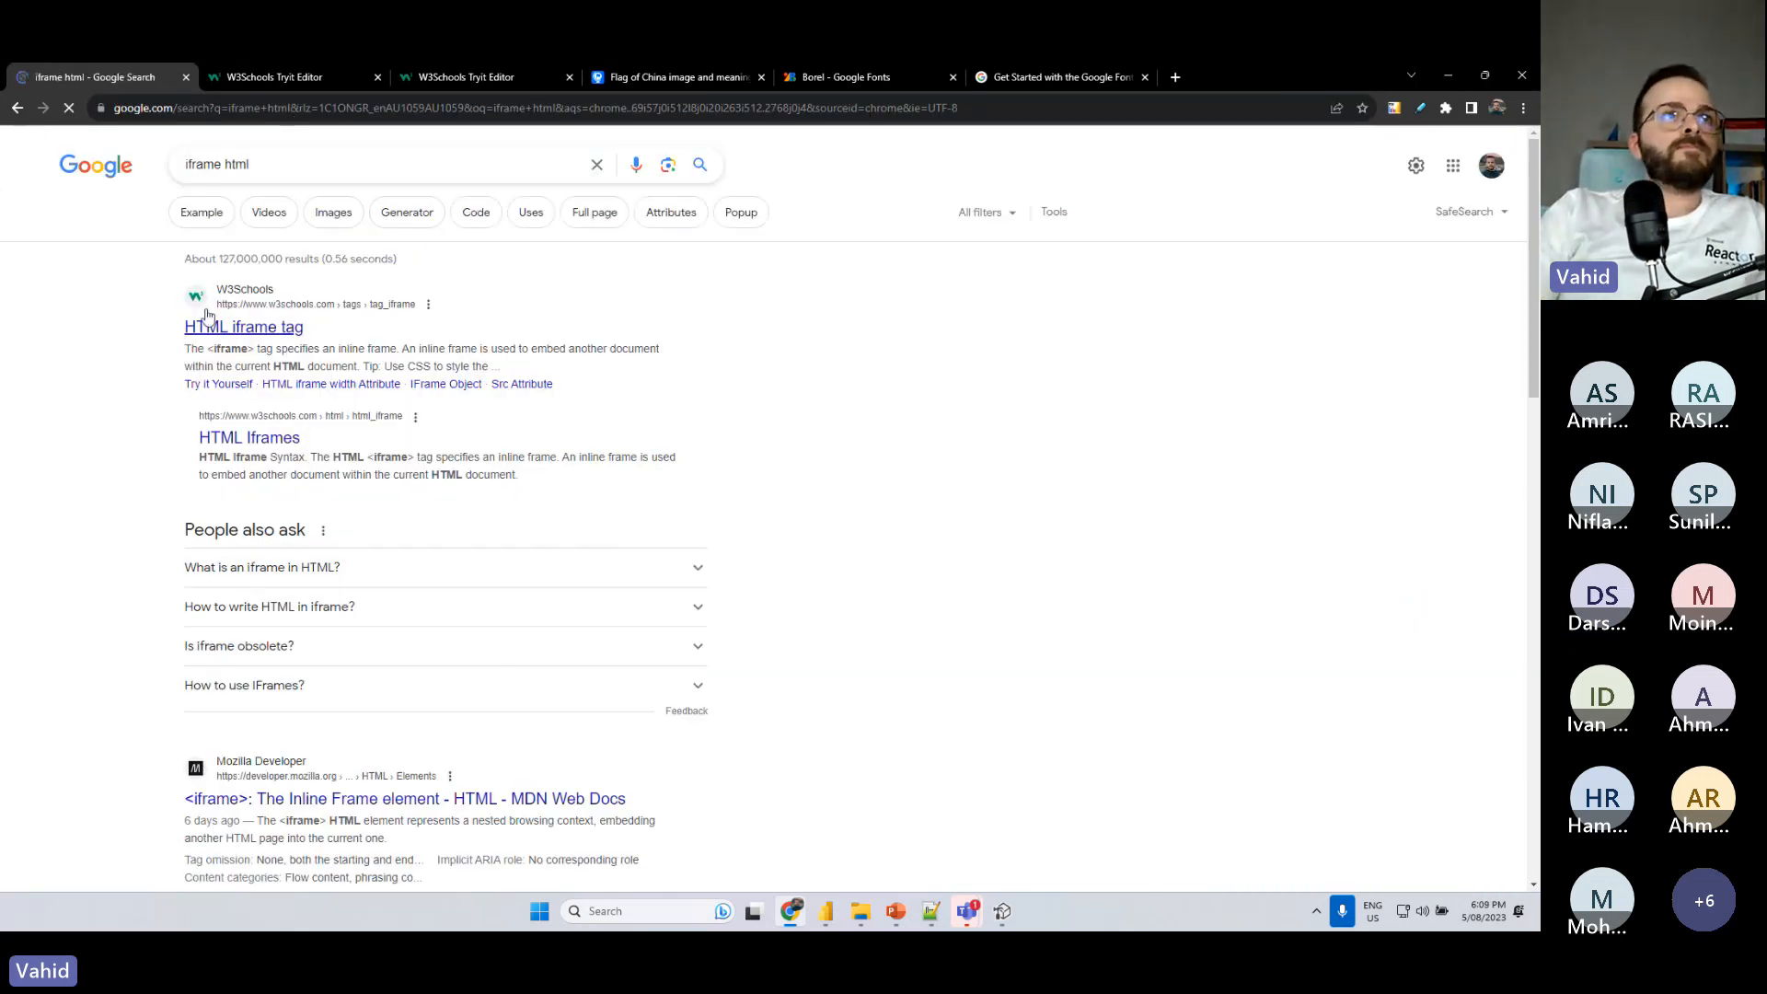
left_click(241, 328)
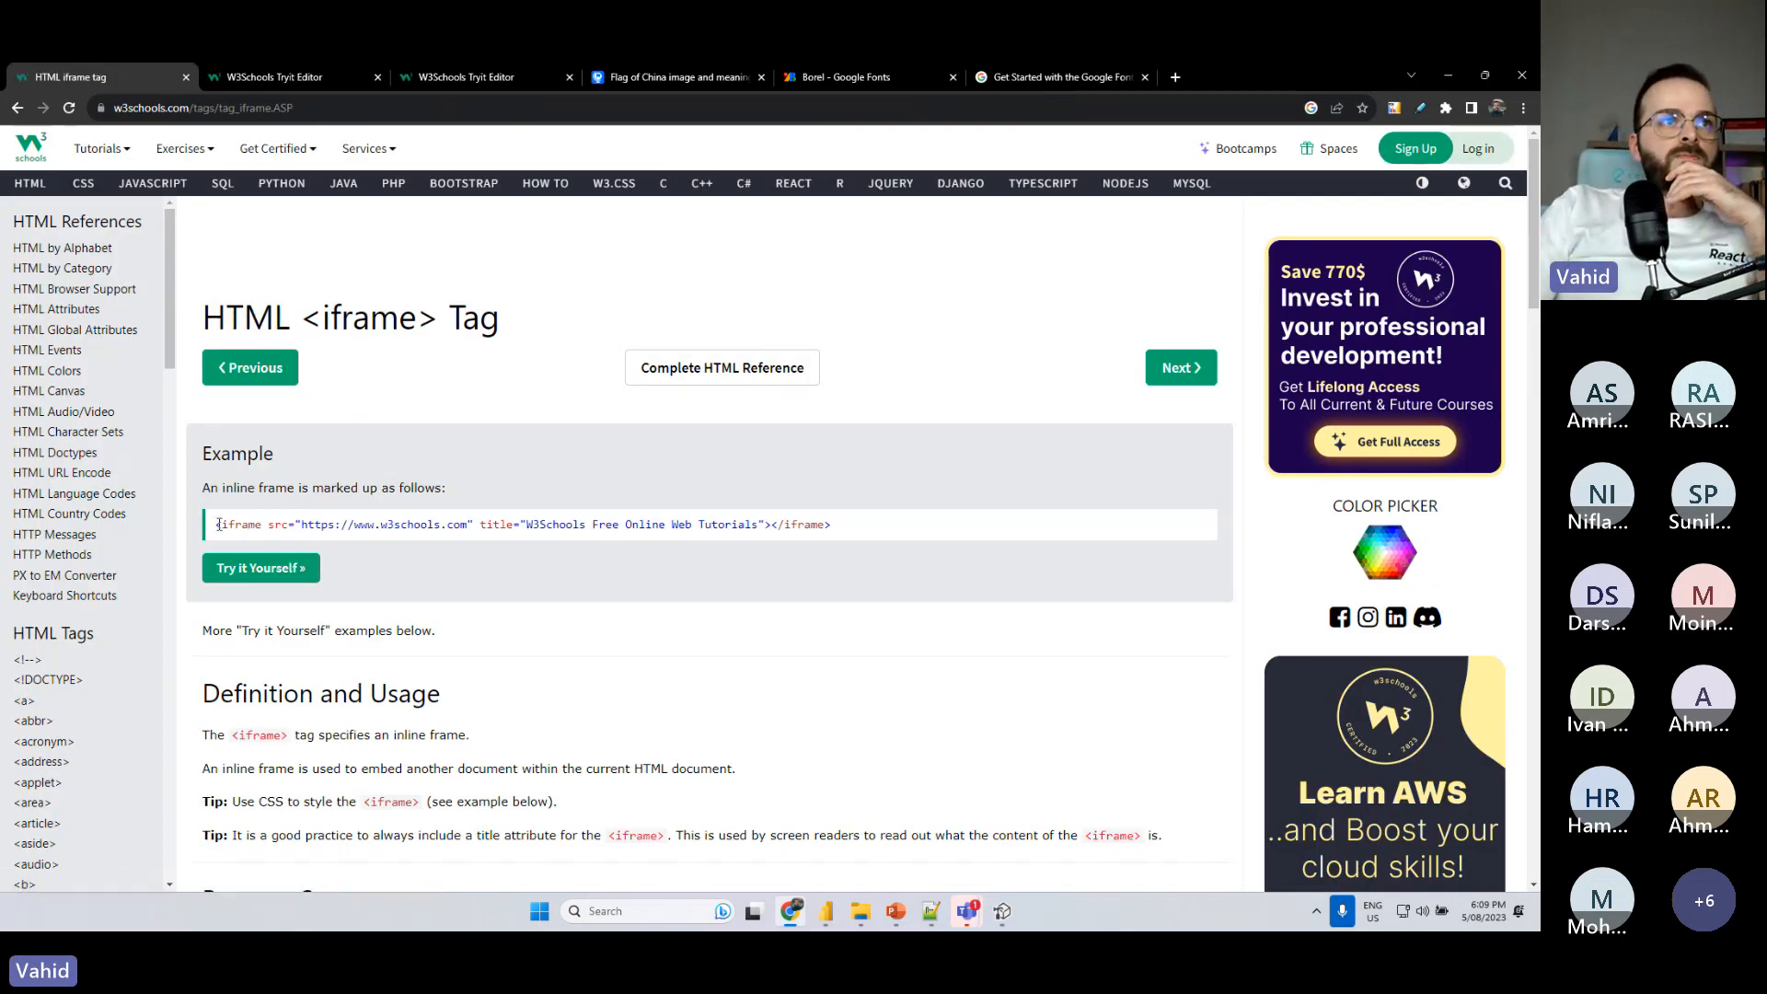
- Return to Power BI and replace the Image HTML measure's formula with the sample video code from the text box
left_click_drag(218, 524, 293, 539)
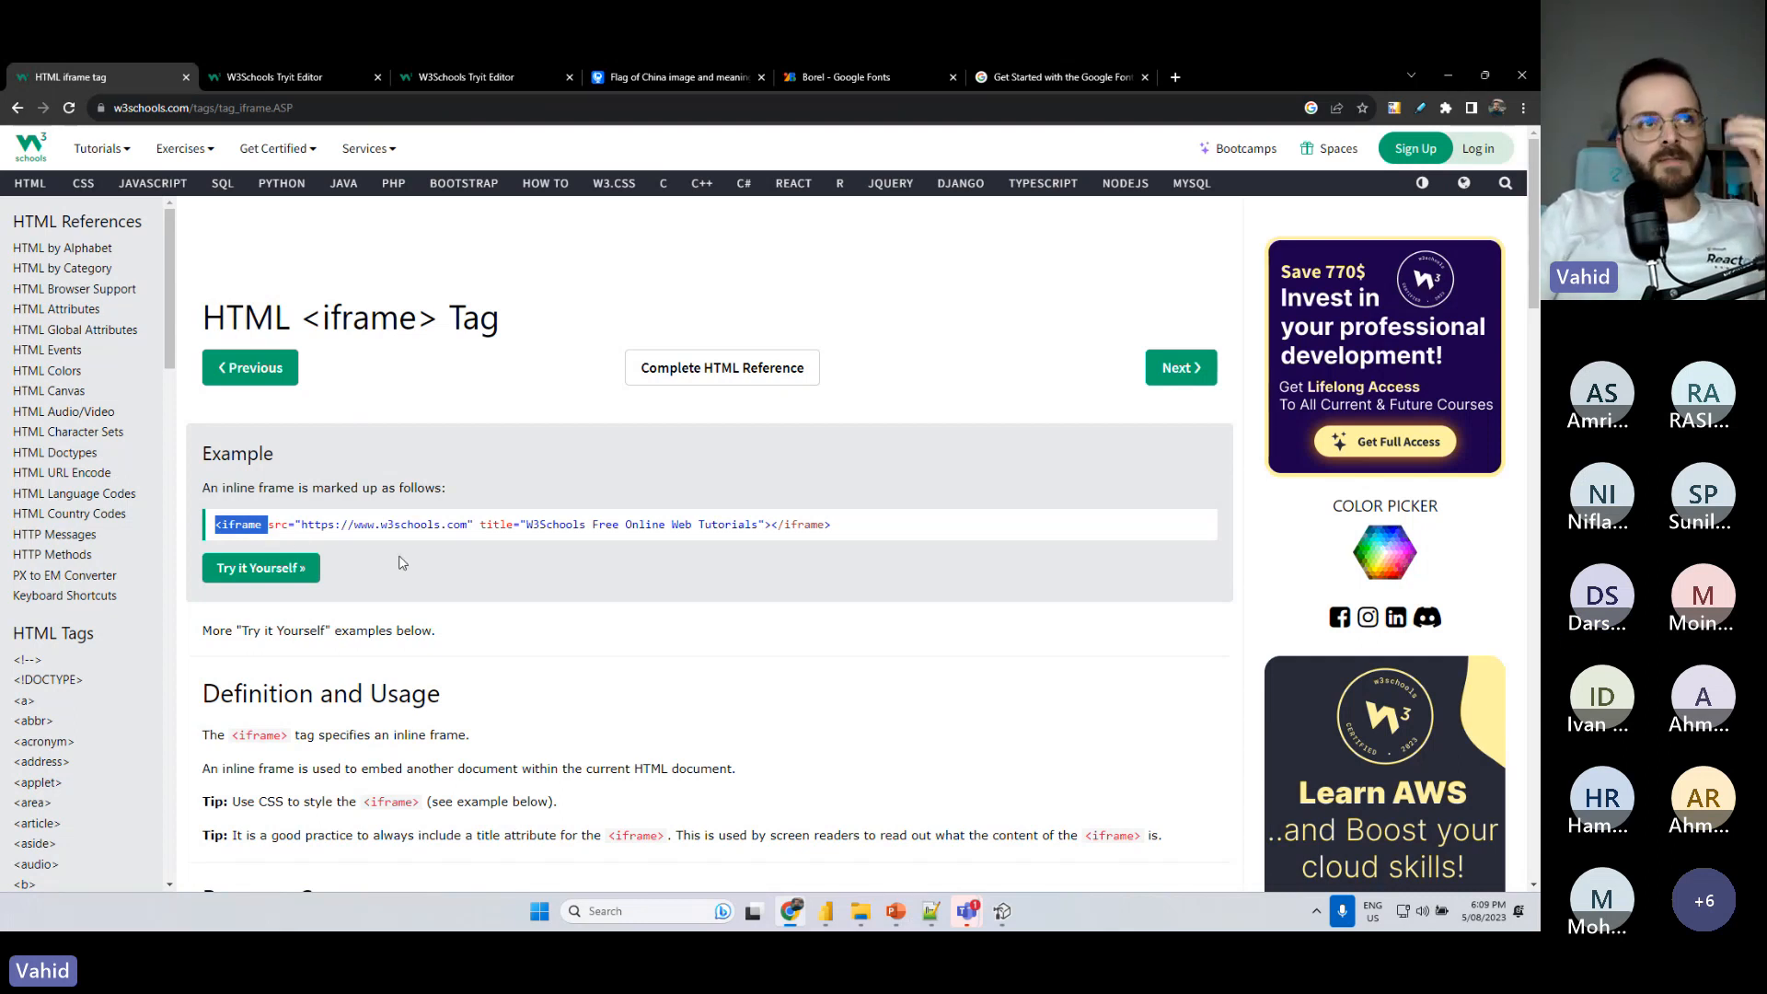
left_click(1448, 75)
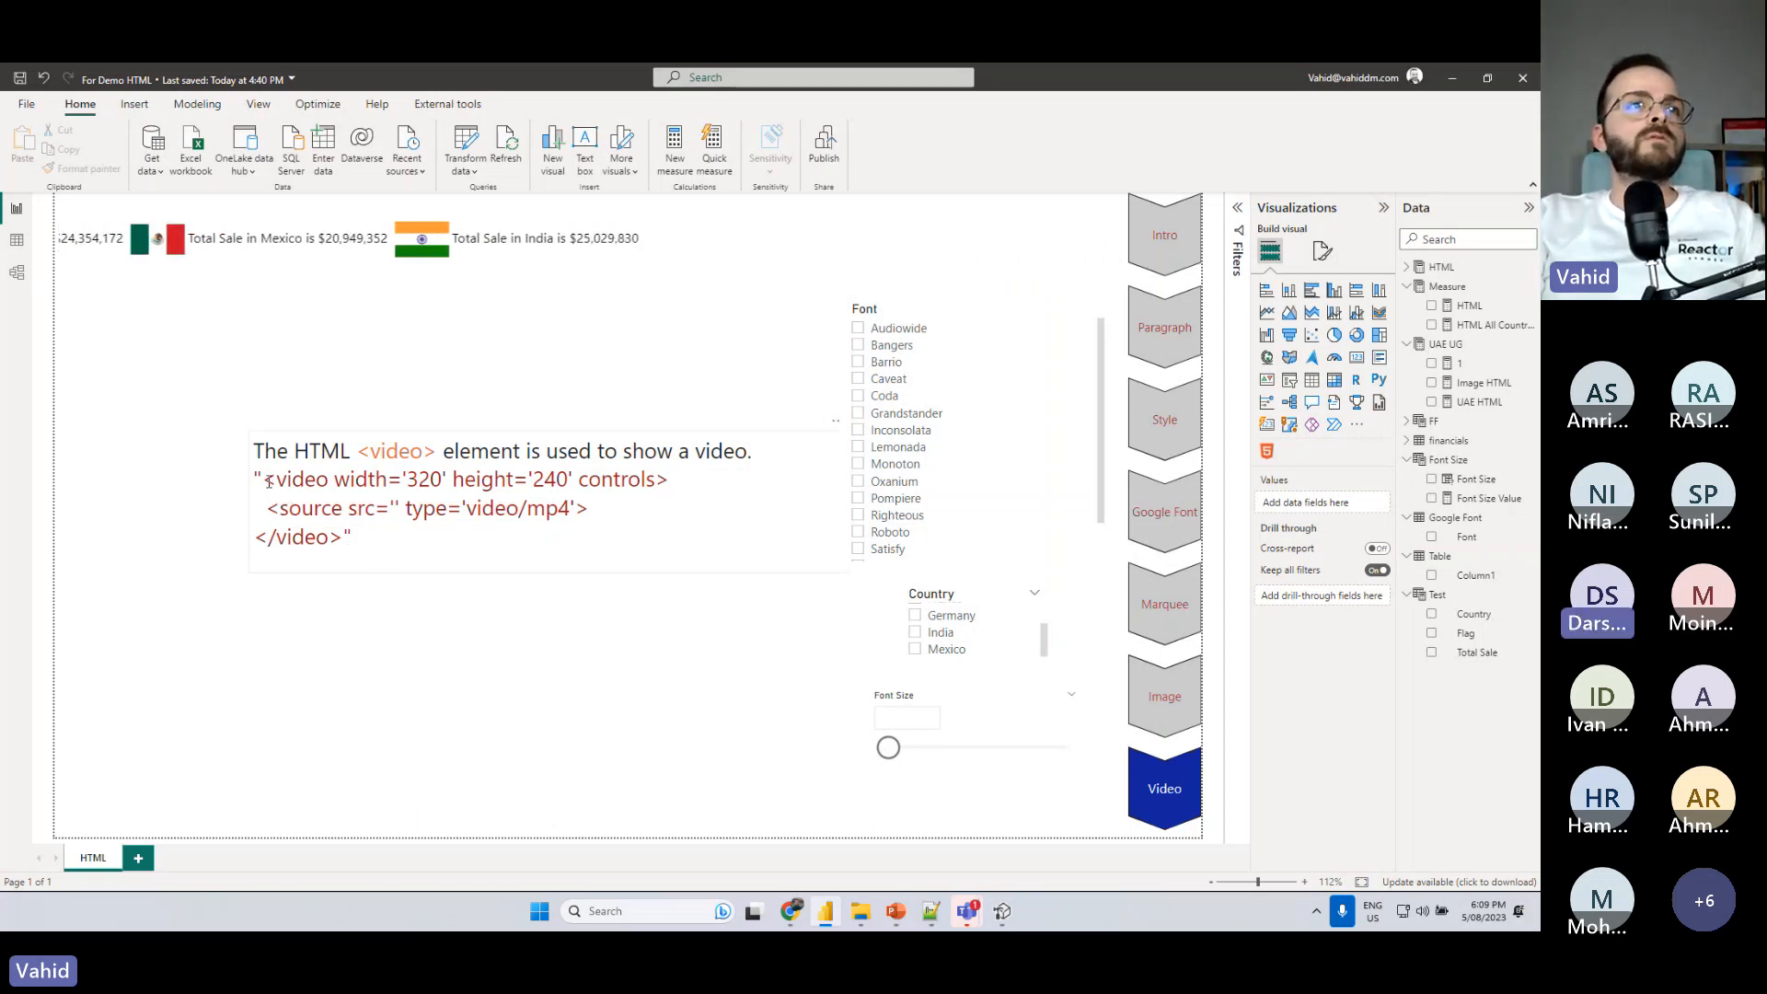
left_click_drag(268, 479, 385, 540)
key("ctrl+c")
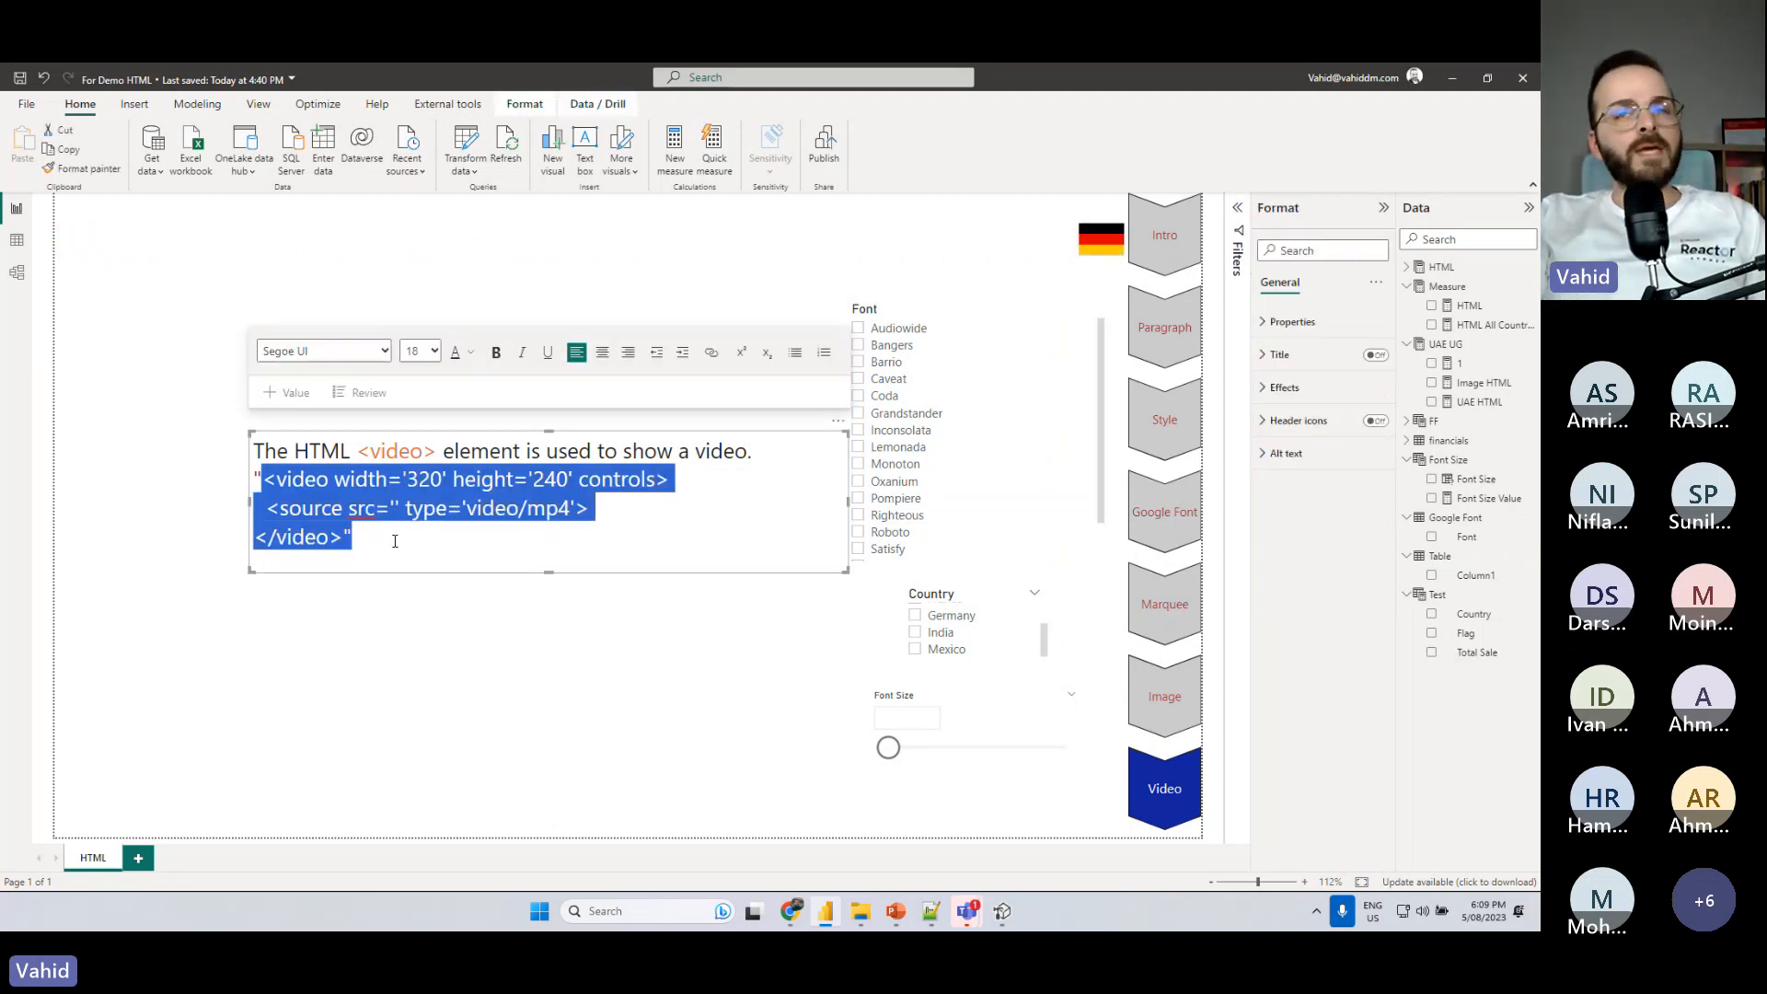
left_click(1511, 385)
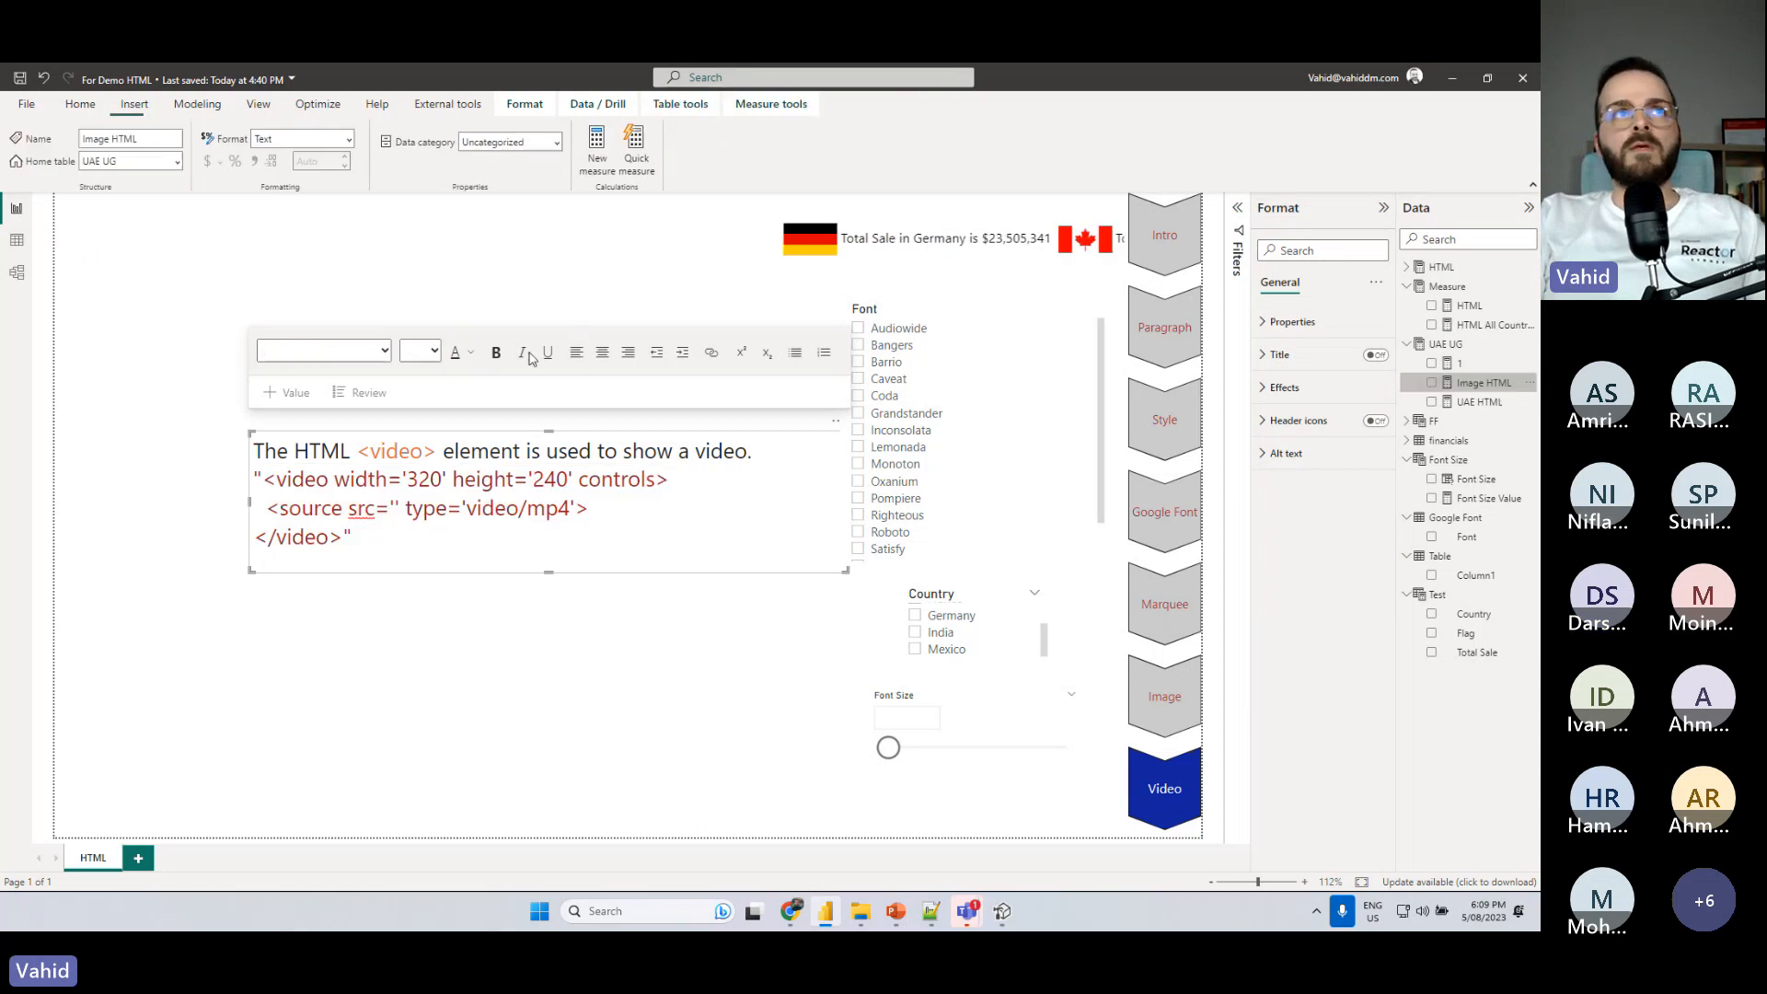
left_click_drag(189, 283, 119, 236)
key("ctrl+v")
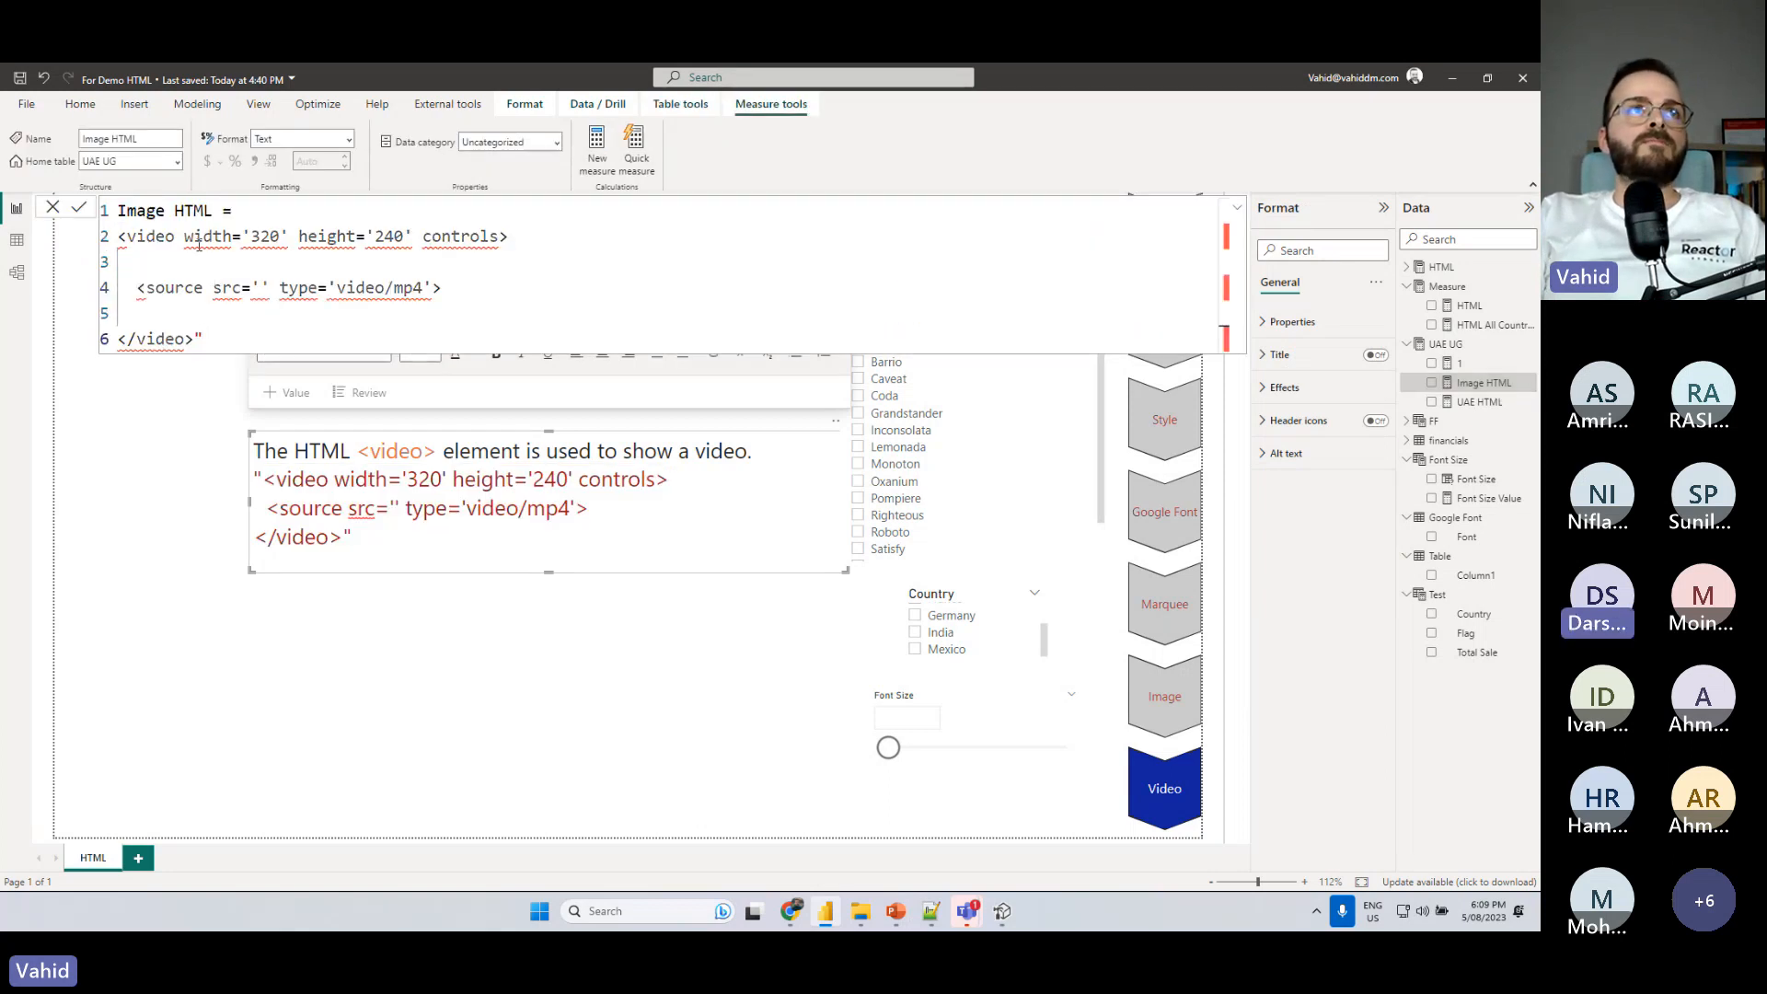
- Add the missing opening quotation mark to the Image HTML formula and put the opening and closing quotation marks on separate lines
left_click(118, 237)
type("\"")
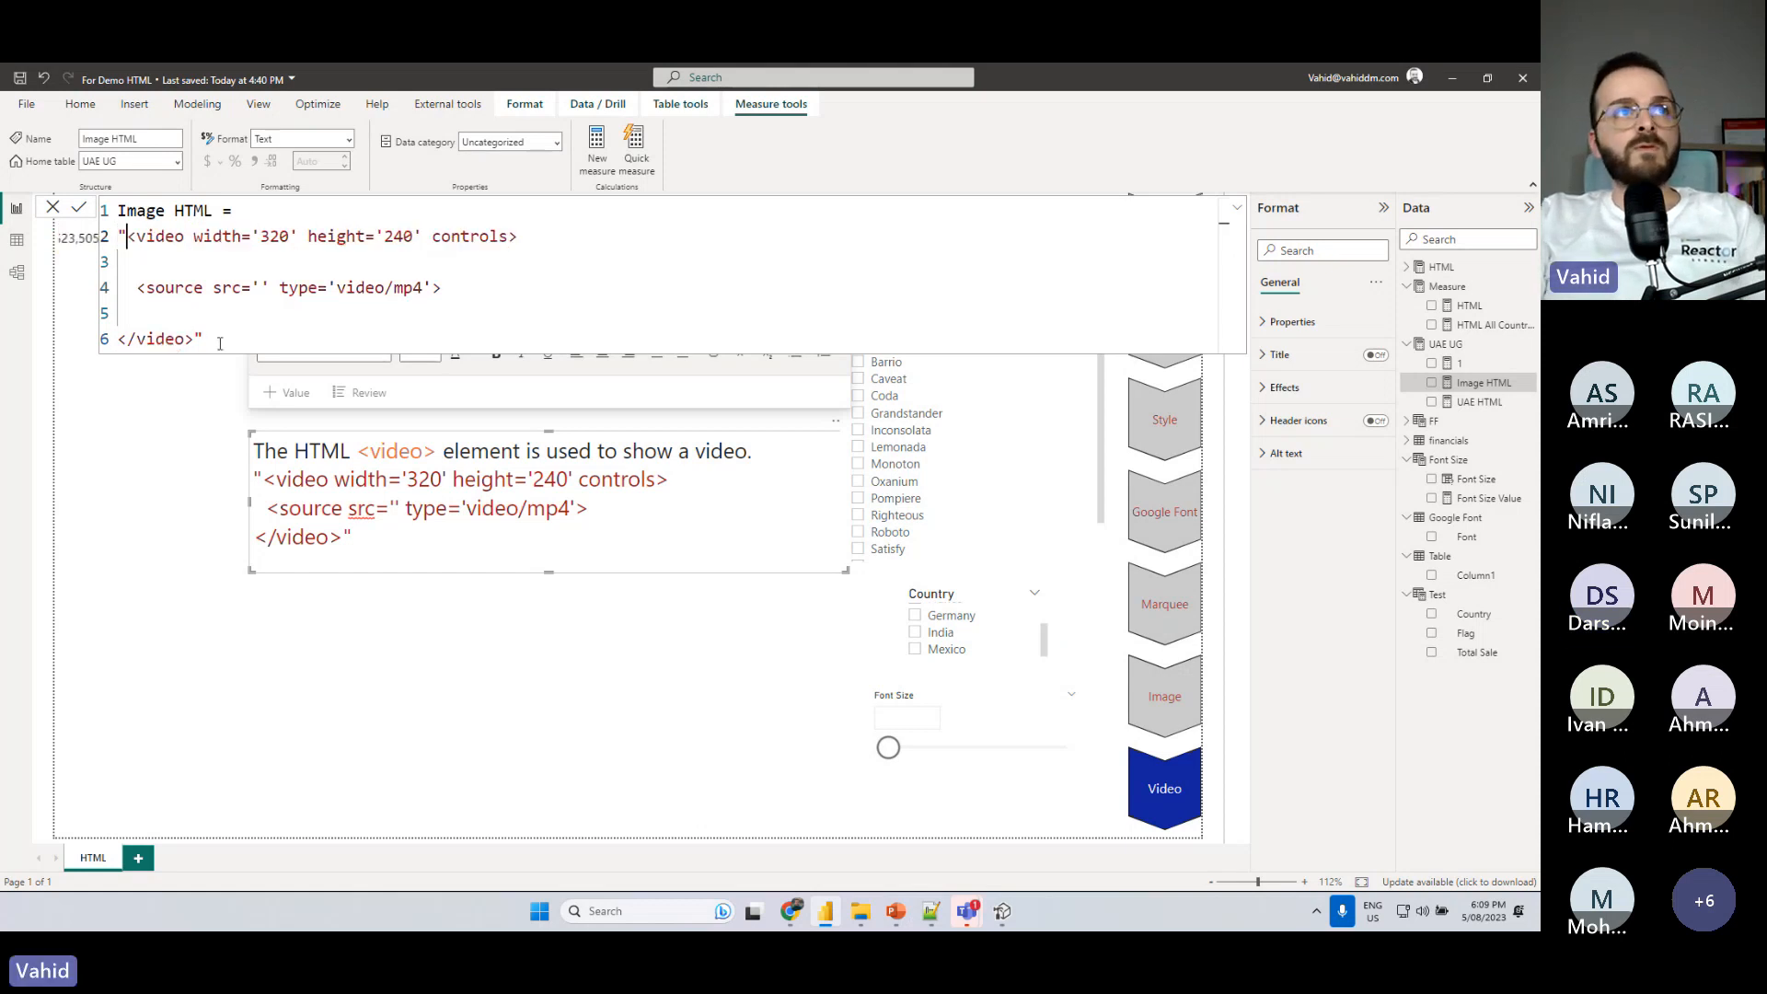
left_click(200, 337)
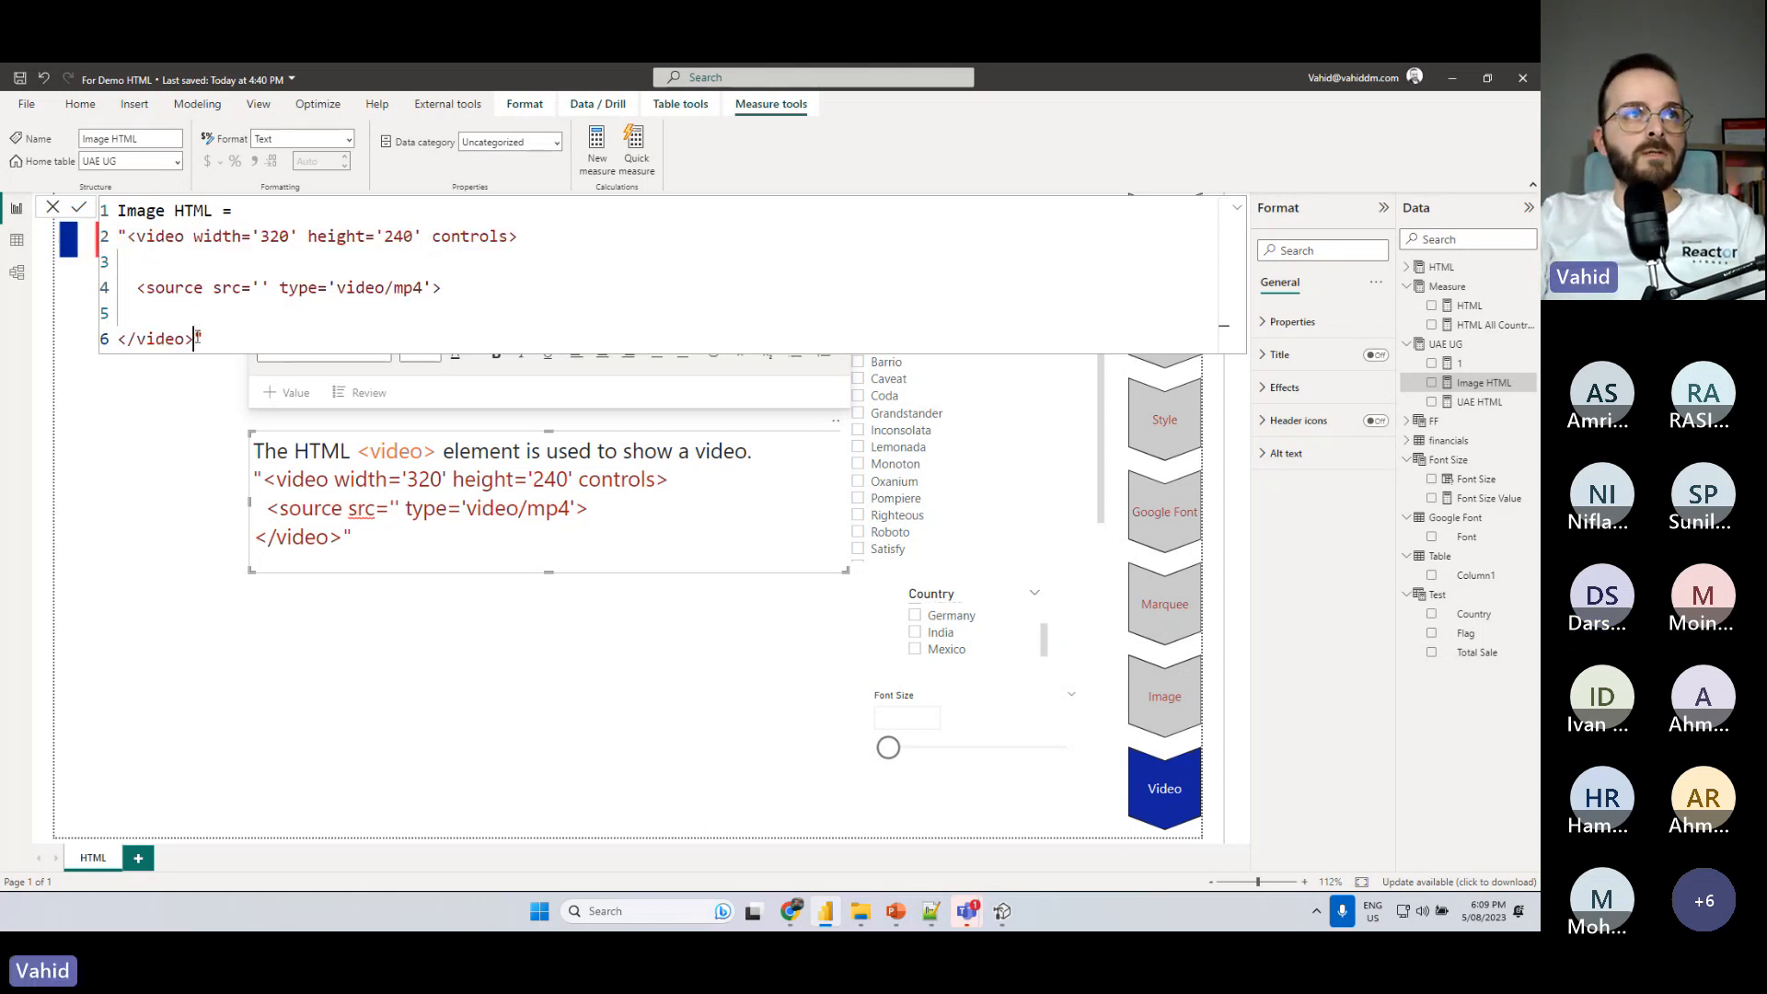
key("shift+Return")
left_click(127, 236)
key("shift+Return")
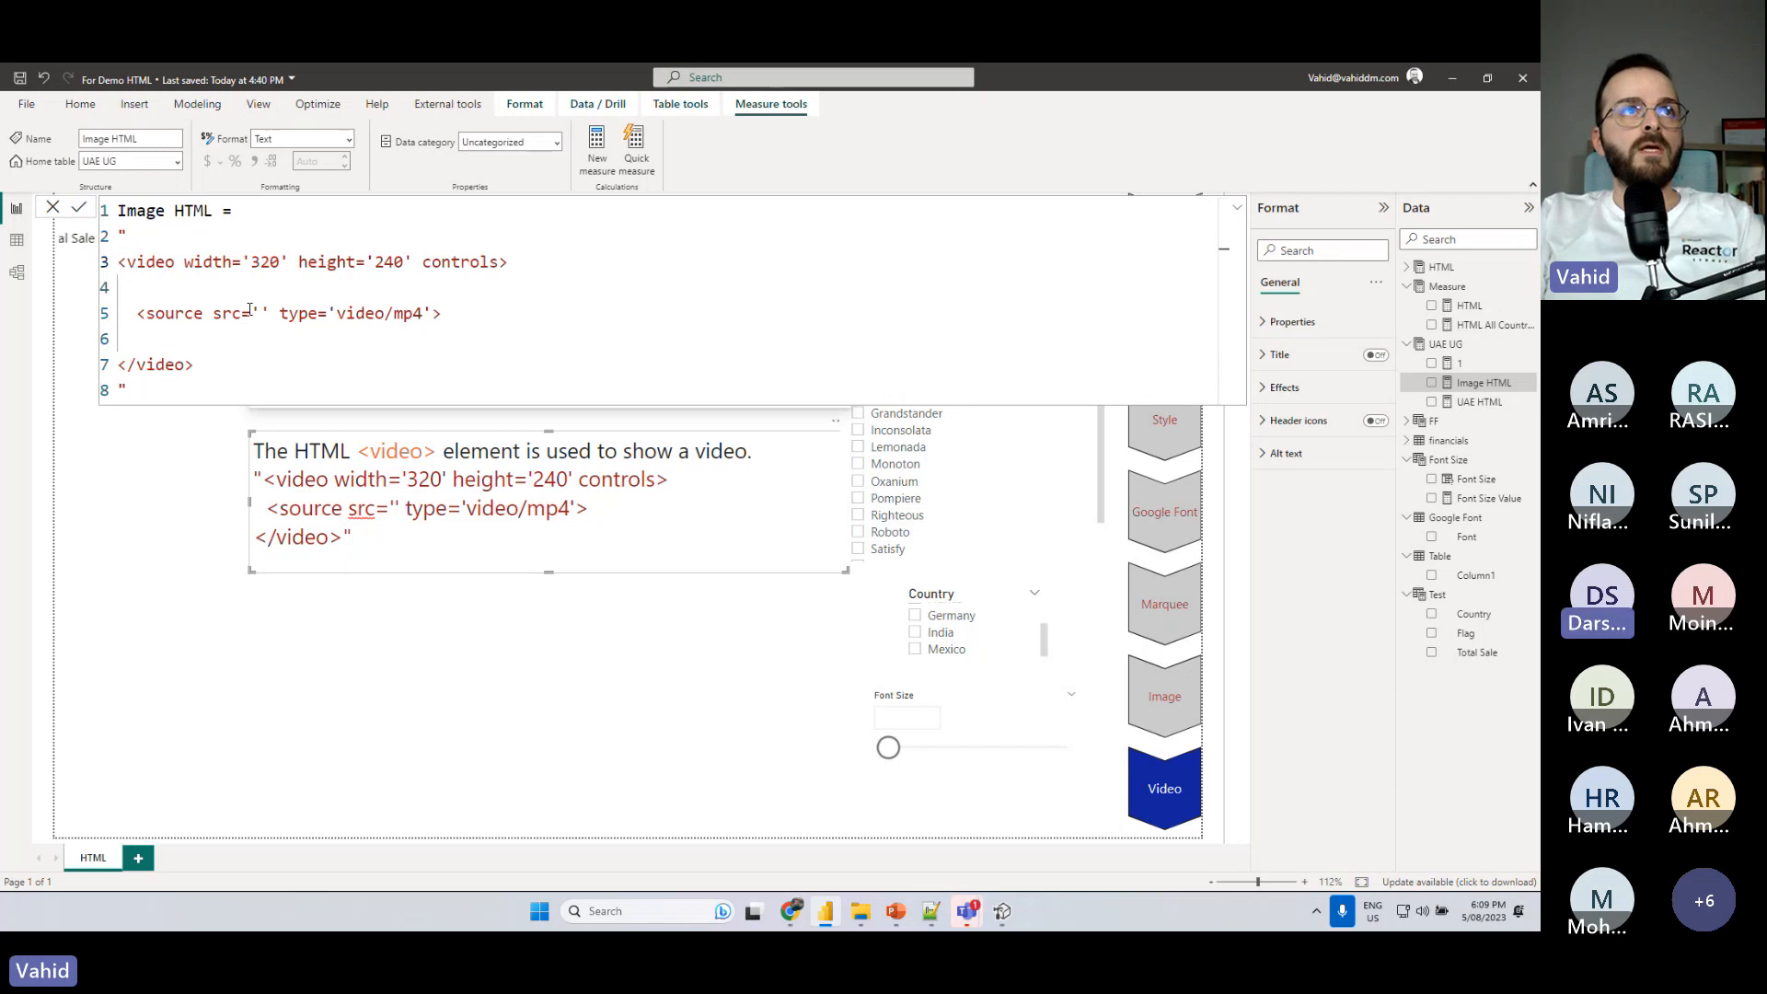
left_click(262, 313)
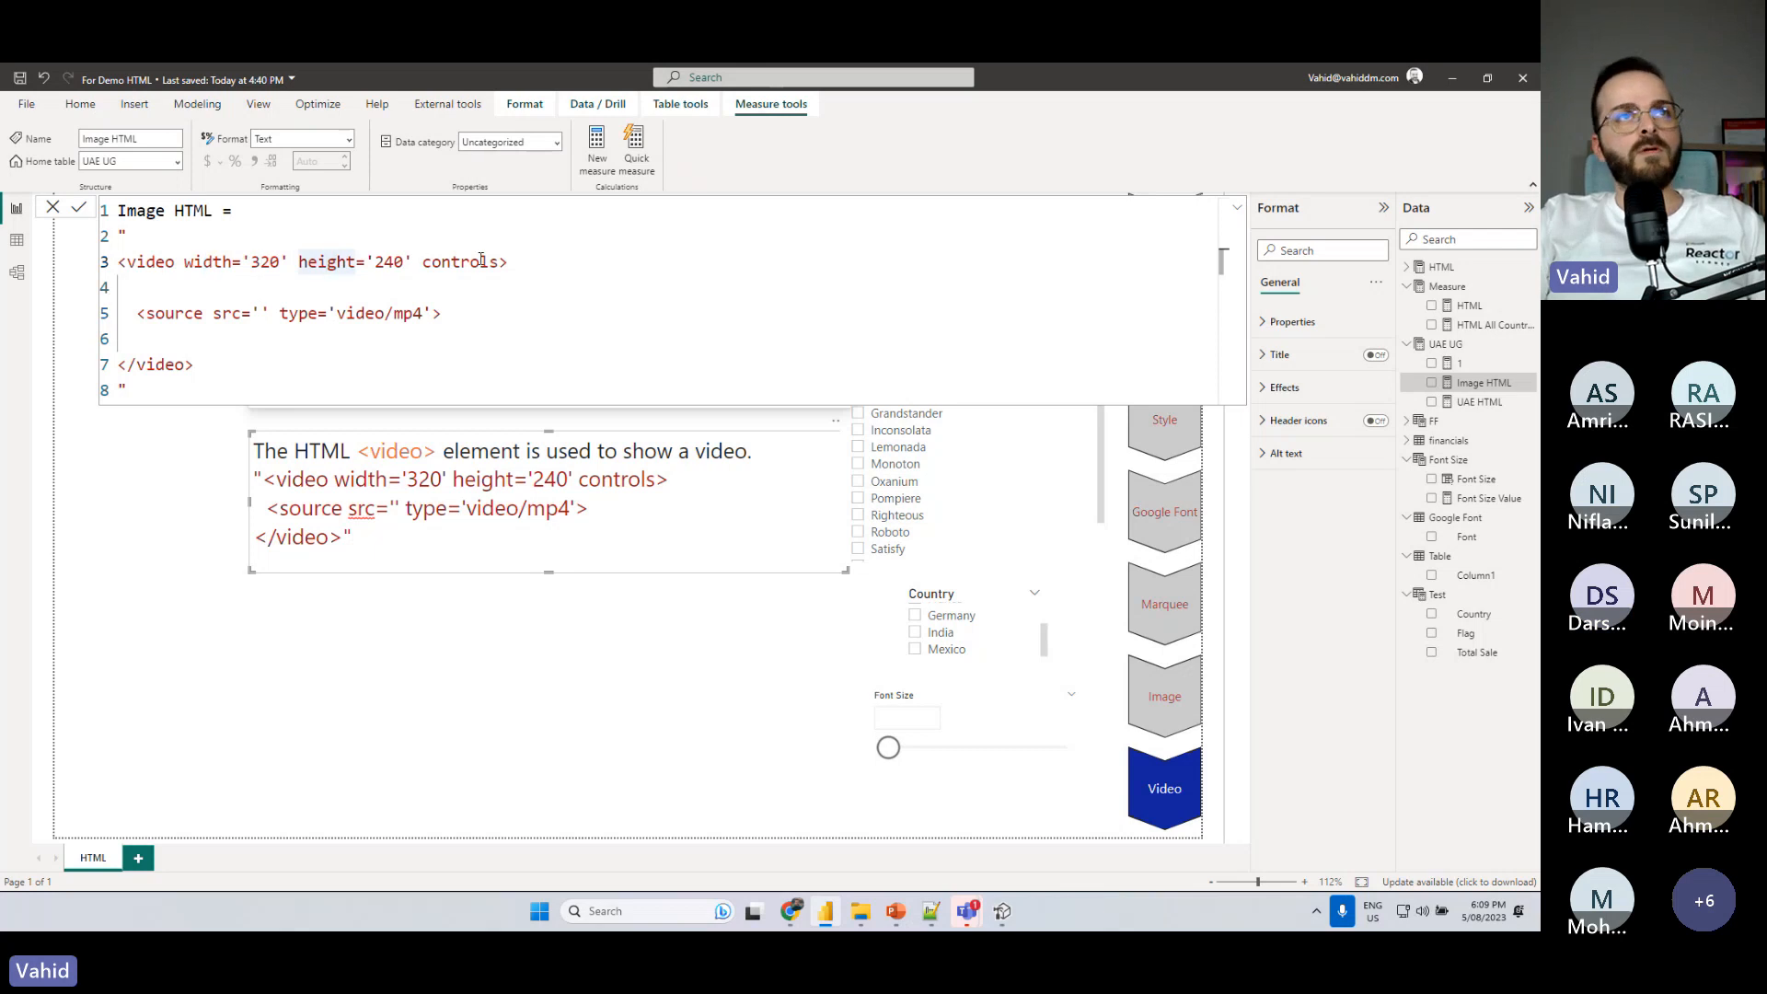
left_click_drag(425, 262, 484, 268)
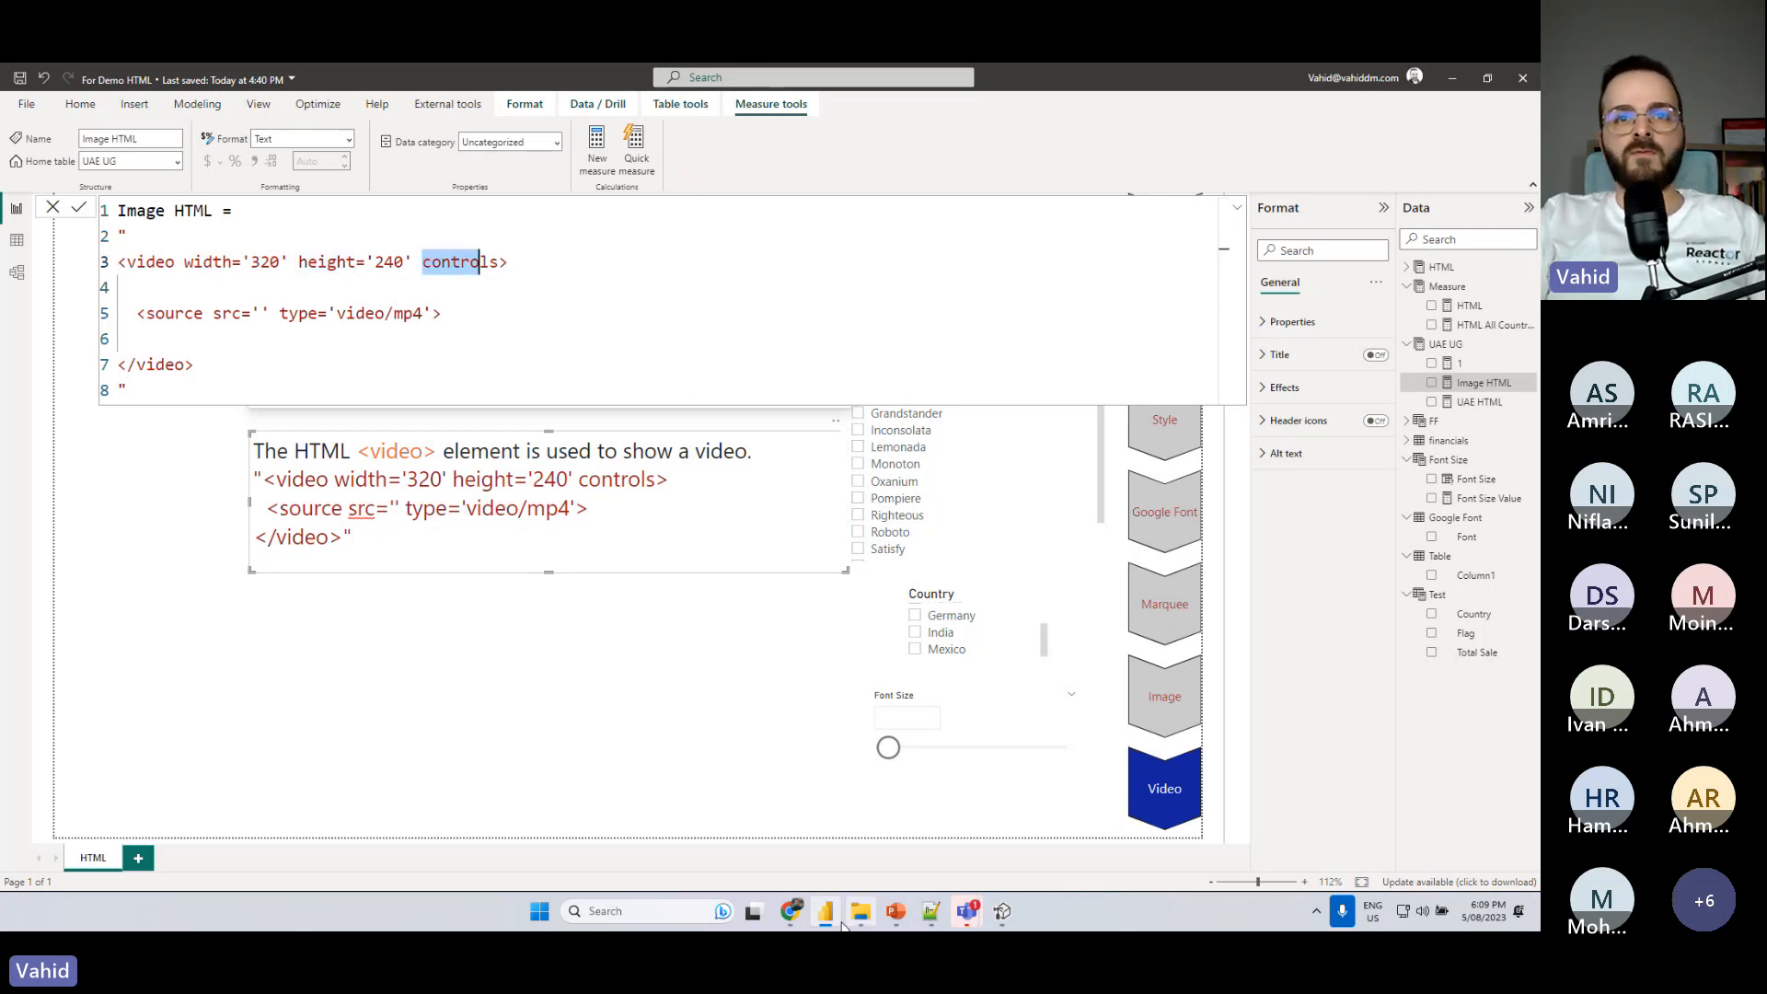
- Switch to Chrome, search Google for "ted" and open the TED talk "How to be a leader for climate justice"
left_click(791, 911)
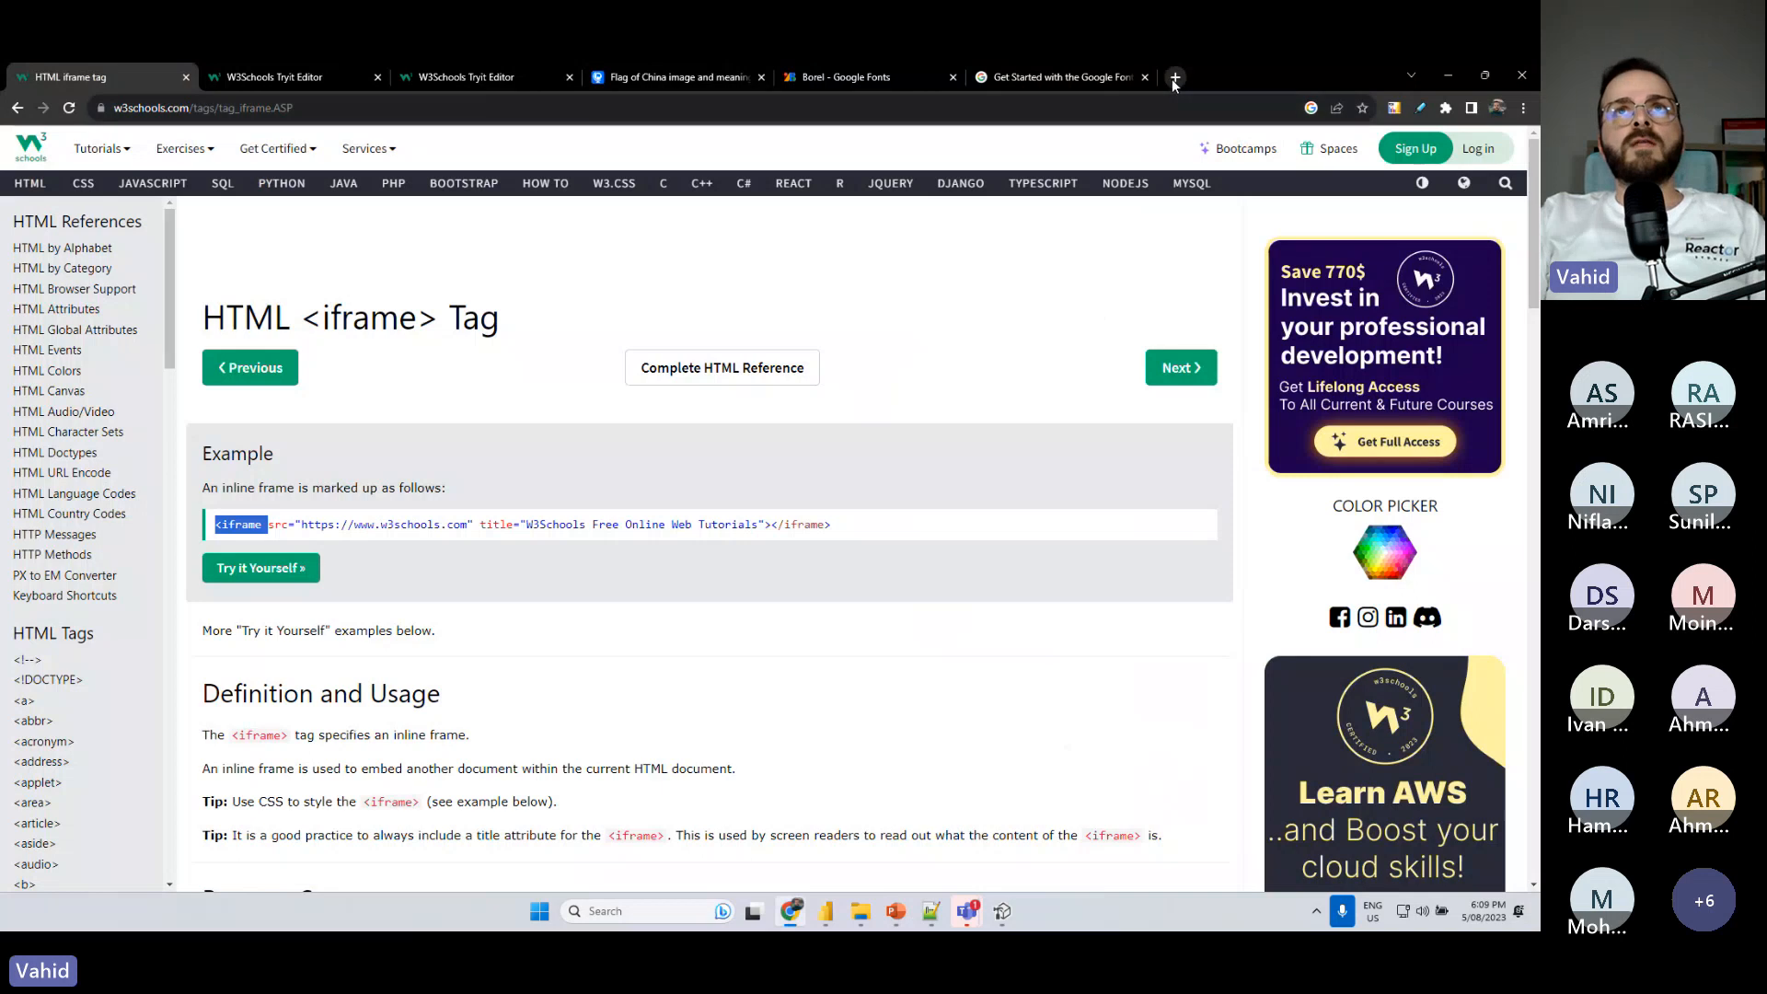
left_click(1172, 79)
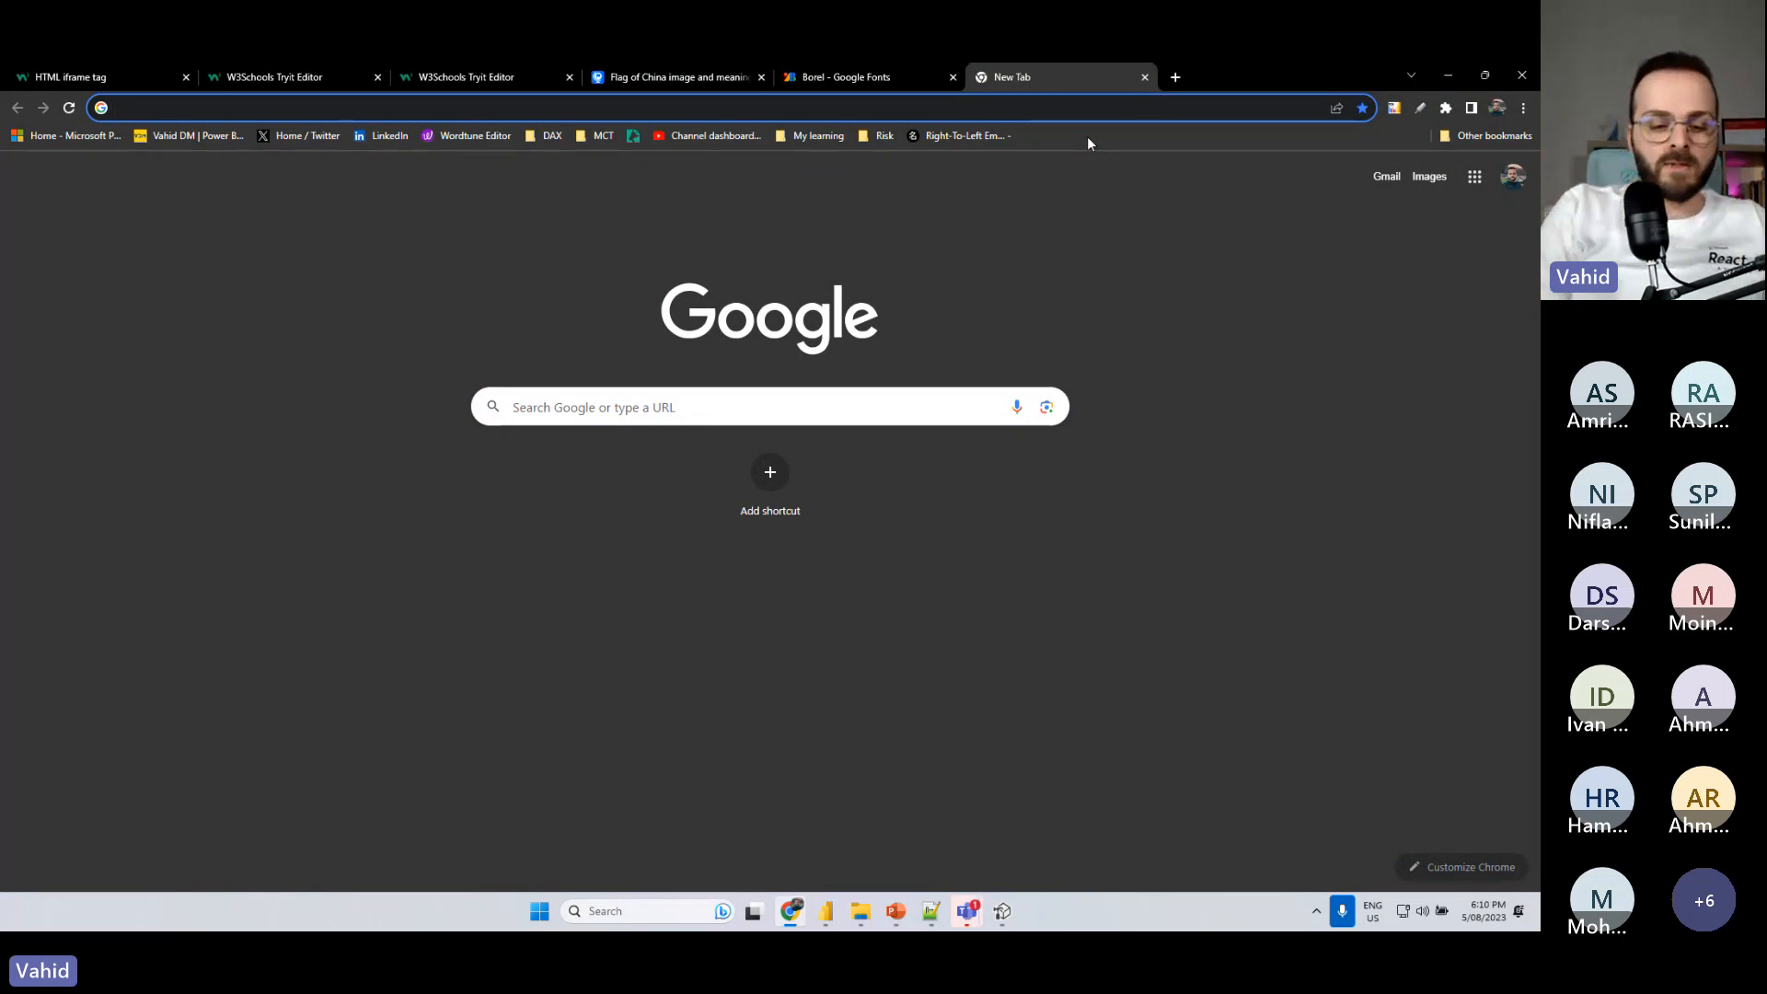
type("ted")
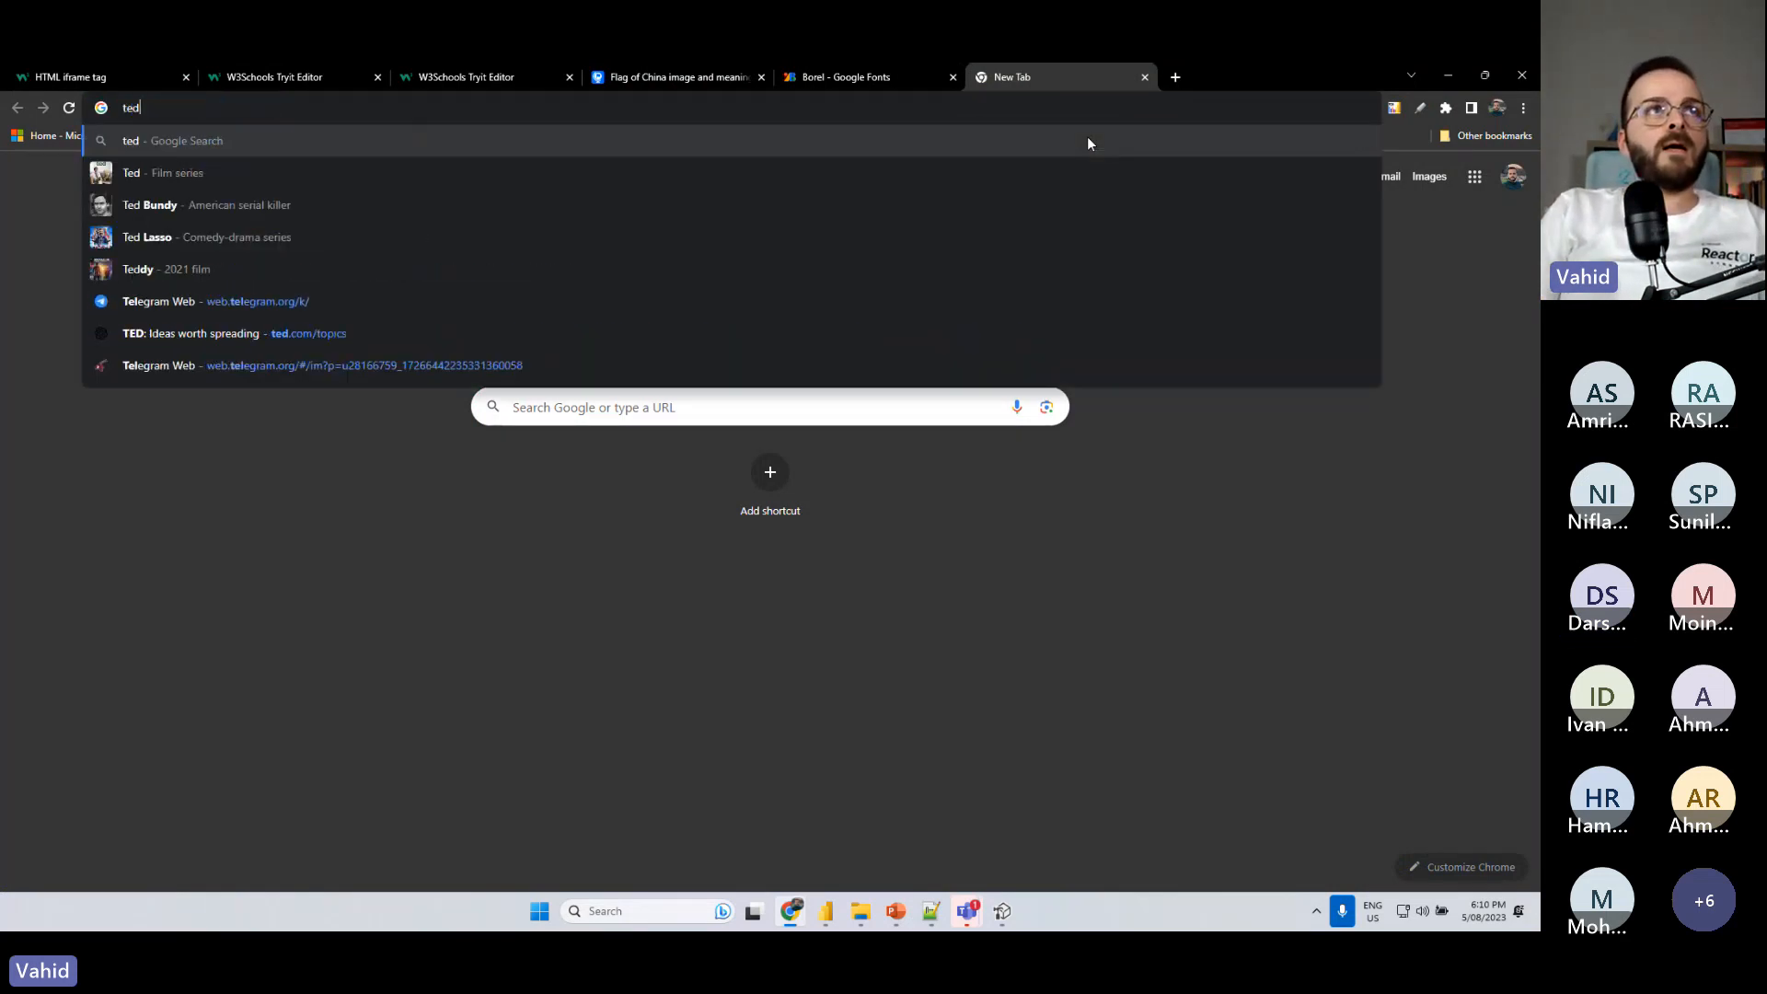
key("Return")
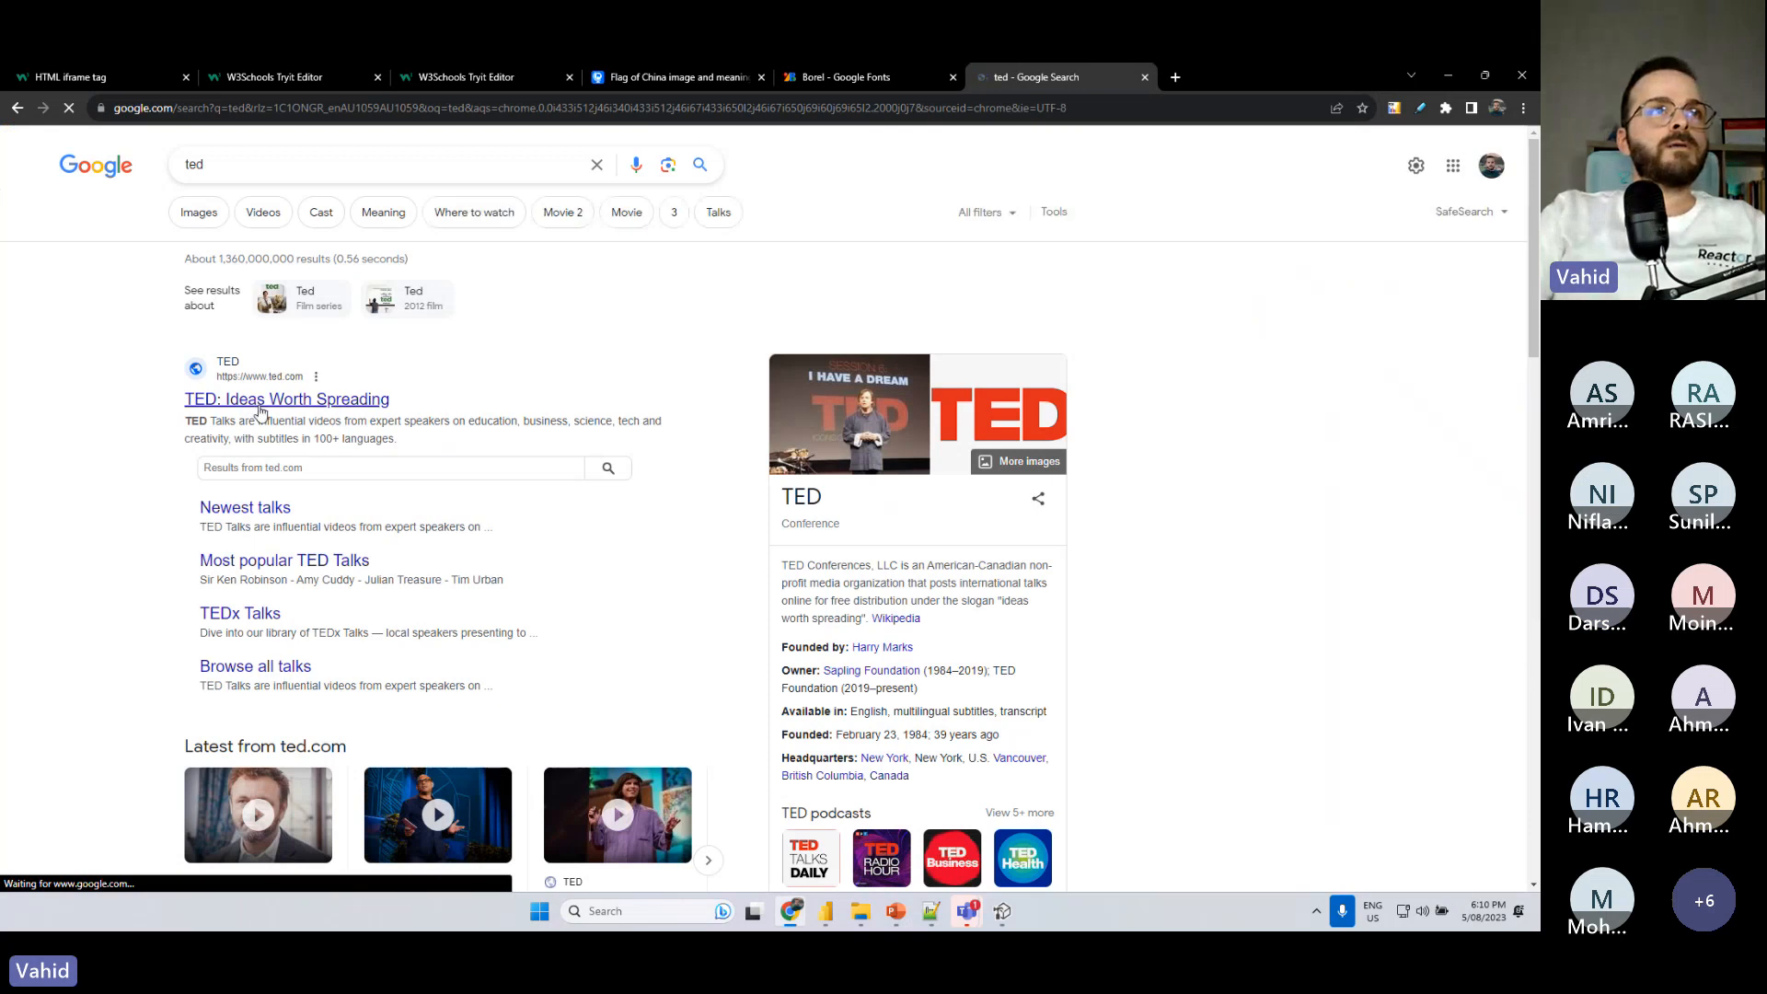
left_click(261, 399)
scroll(836, 568, "down", 1)
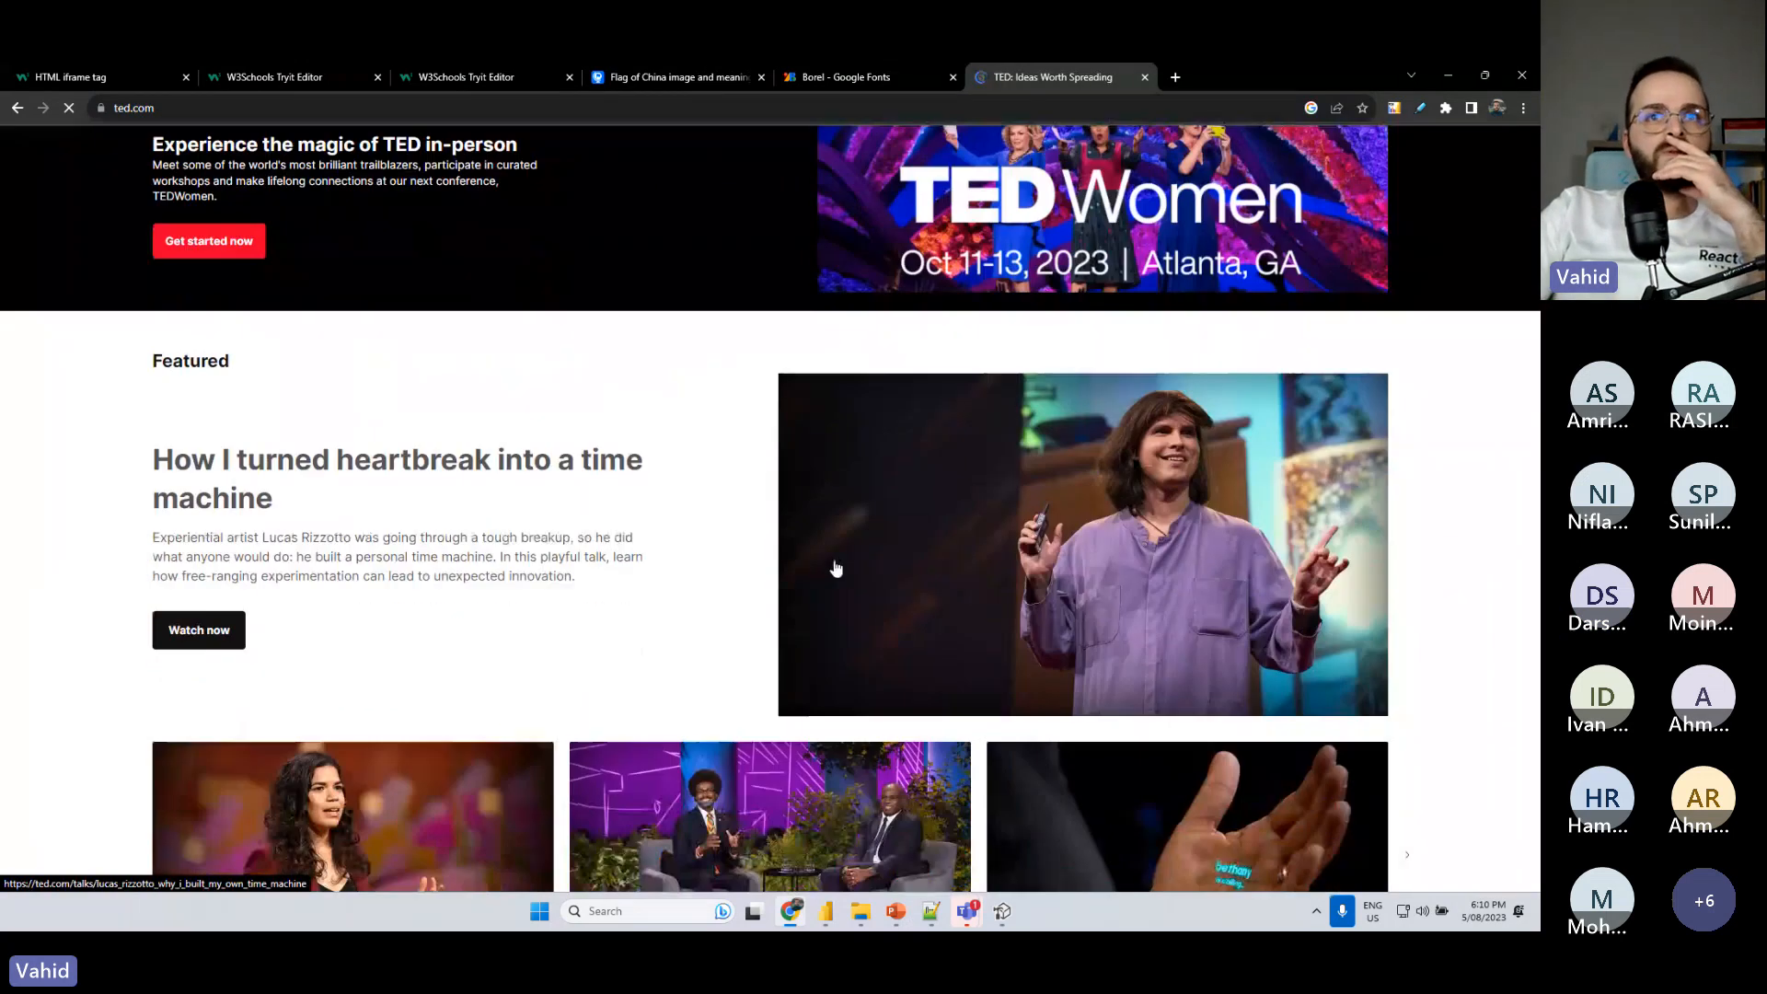
scroll(835, 567, "down", 3)
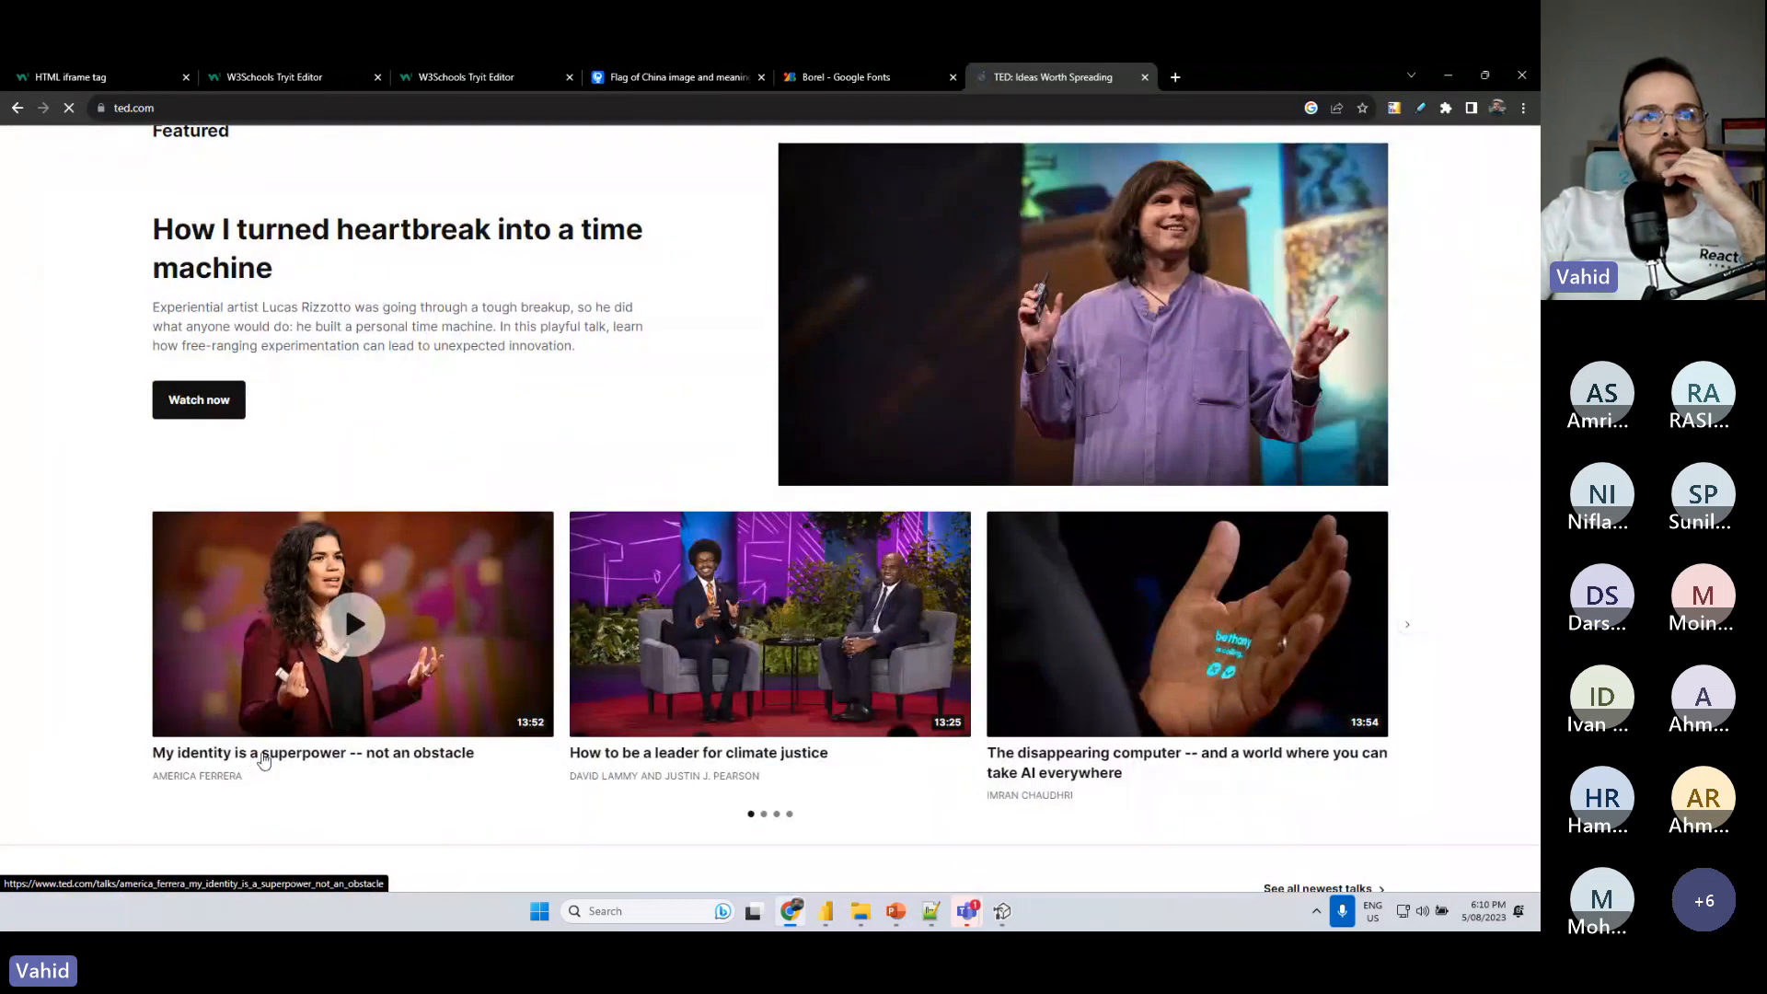
left_click(697, 766)
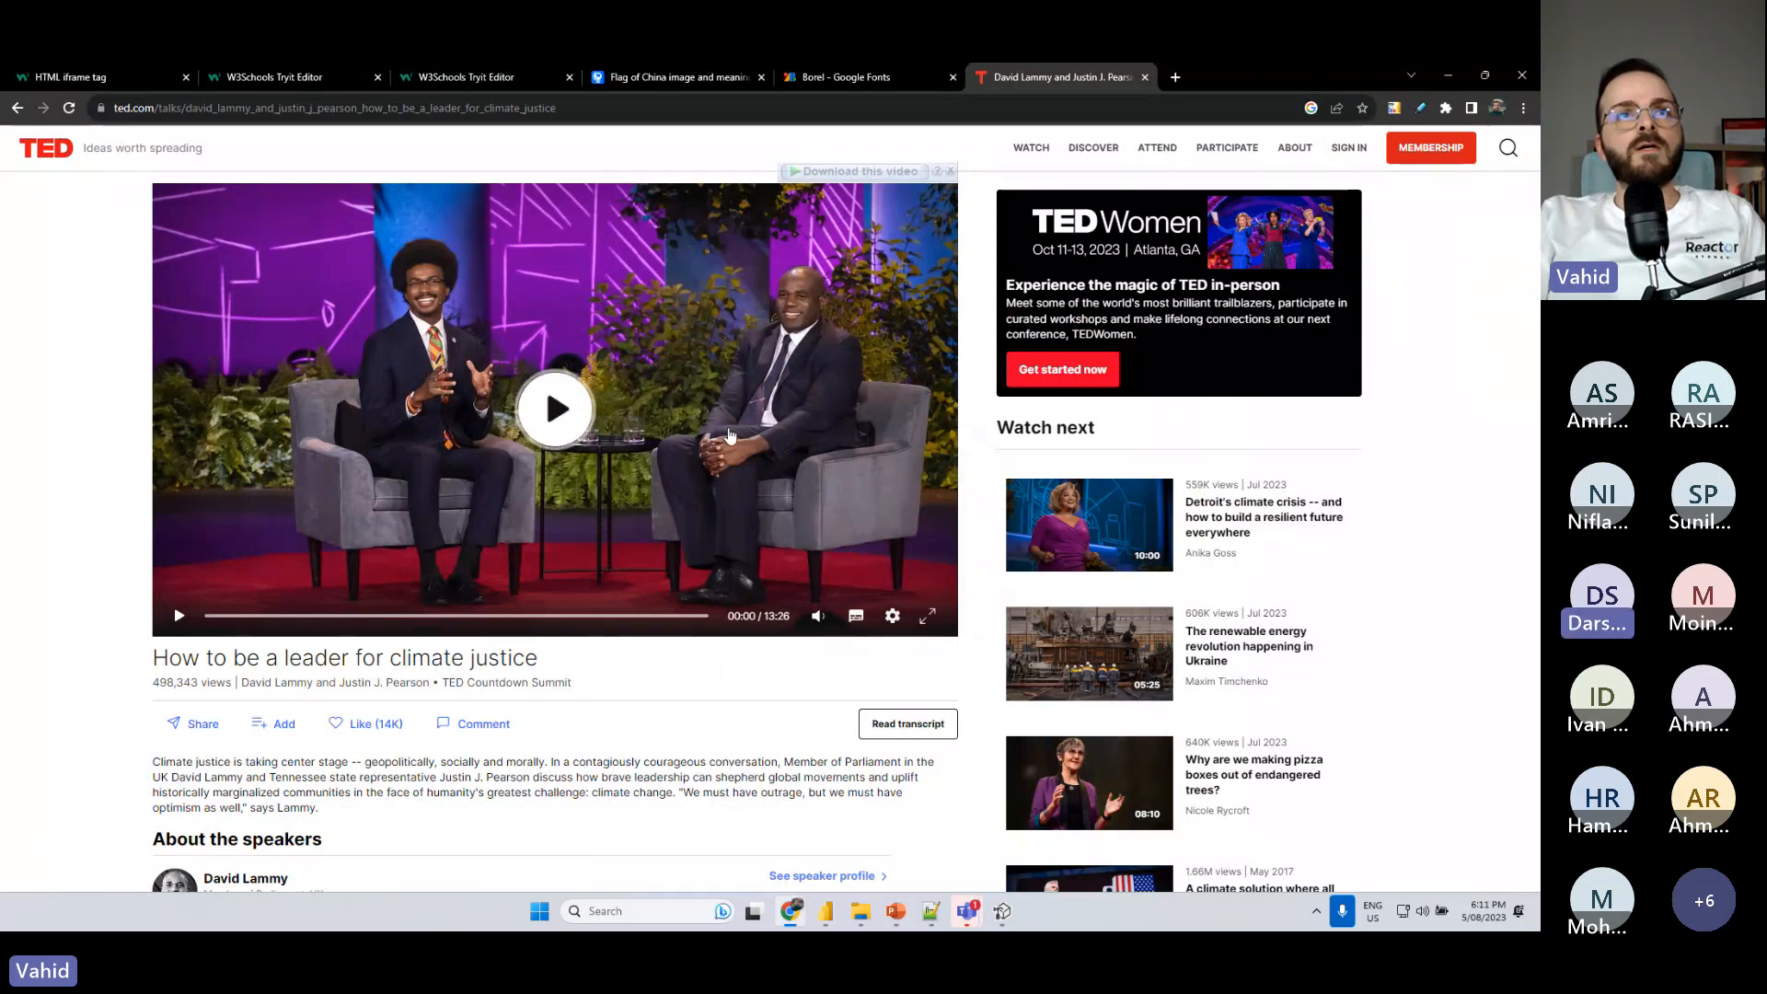
- Copy the talk's MP4 download link, including its API key, and paste it as the video source in Power BI's Image HTML measure
right_click(728, 427)
left_click(602, 535)
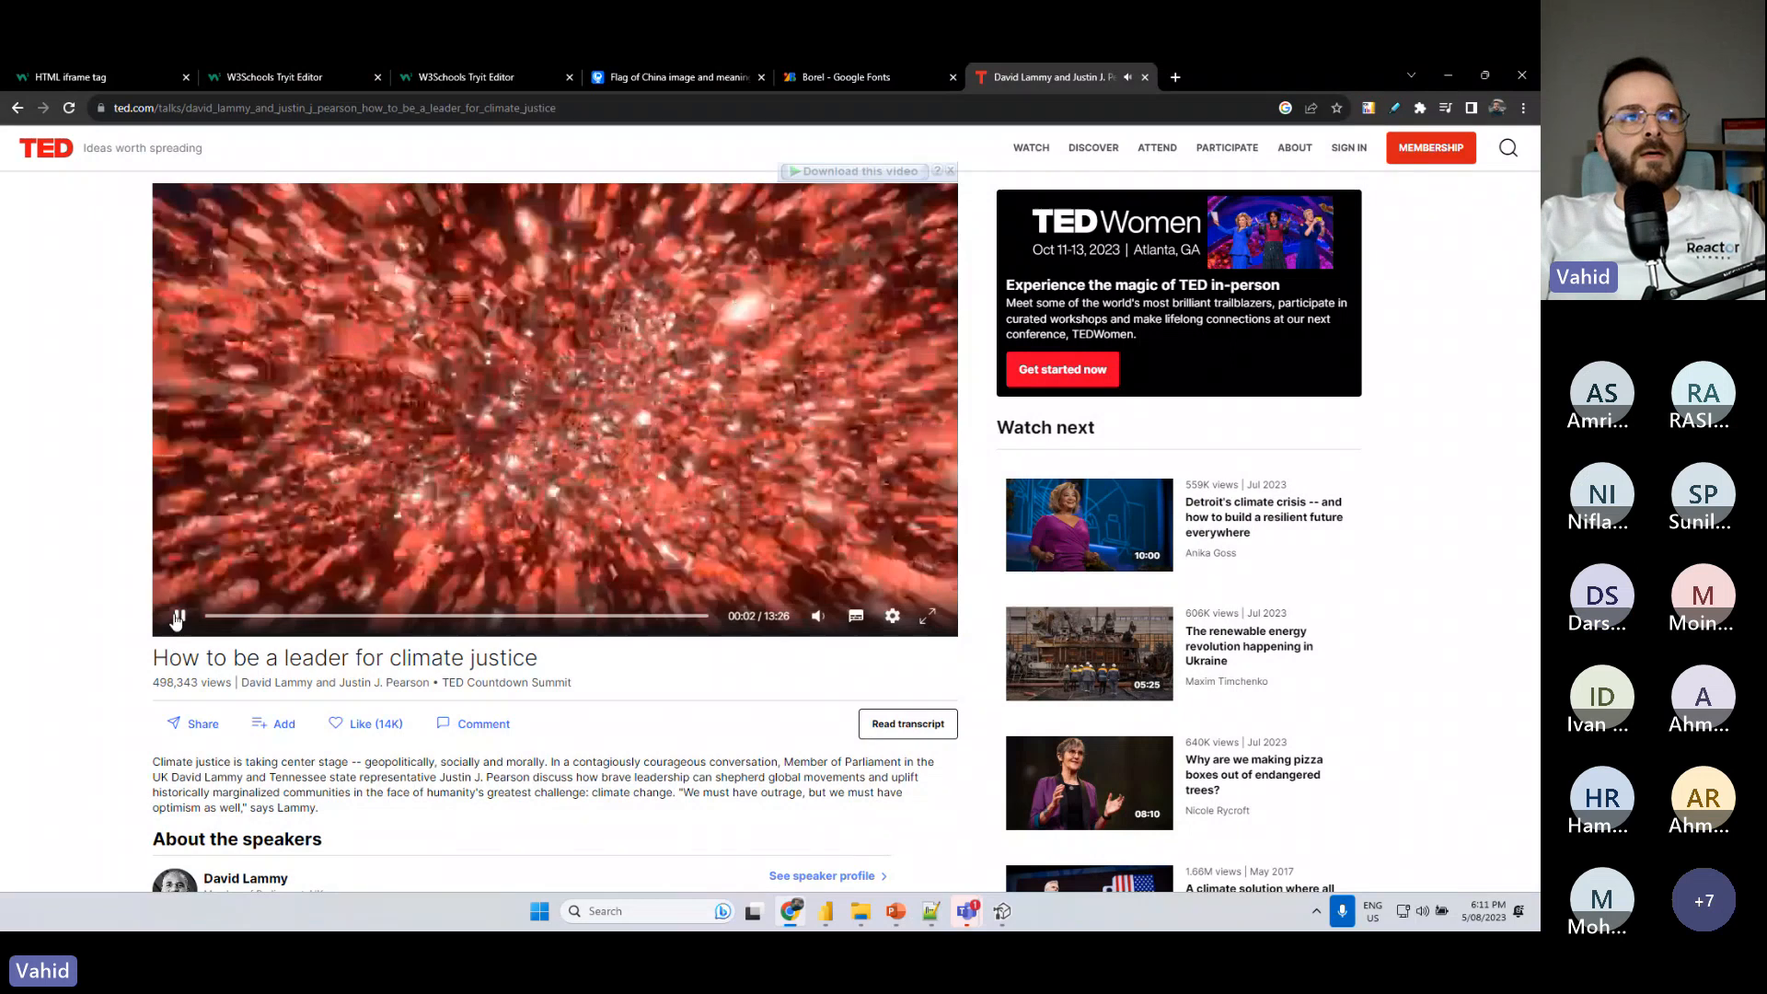
left_click(178, 616)
left_click(193, 723)
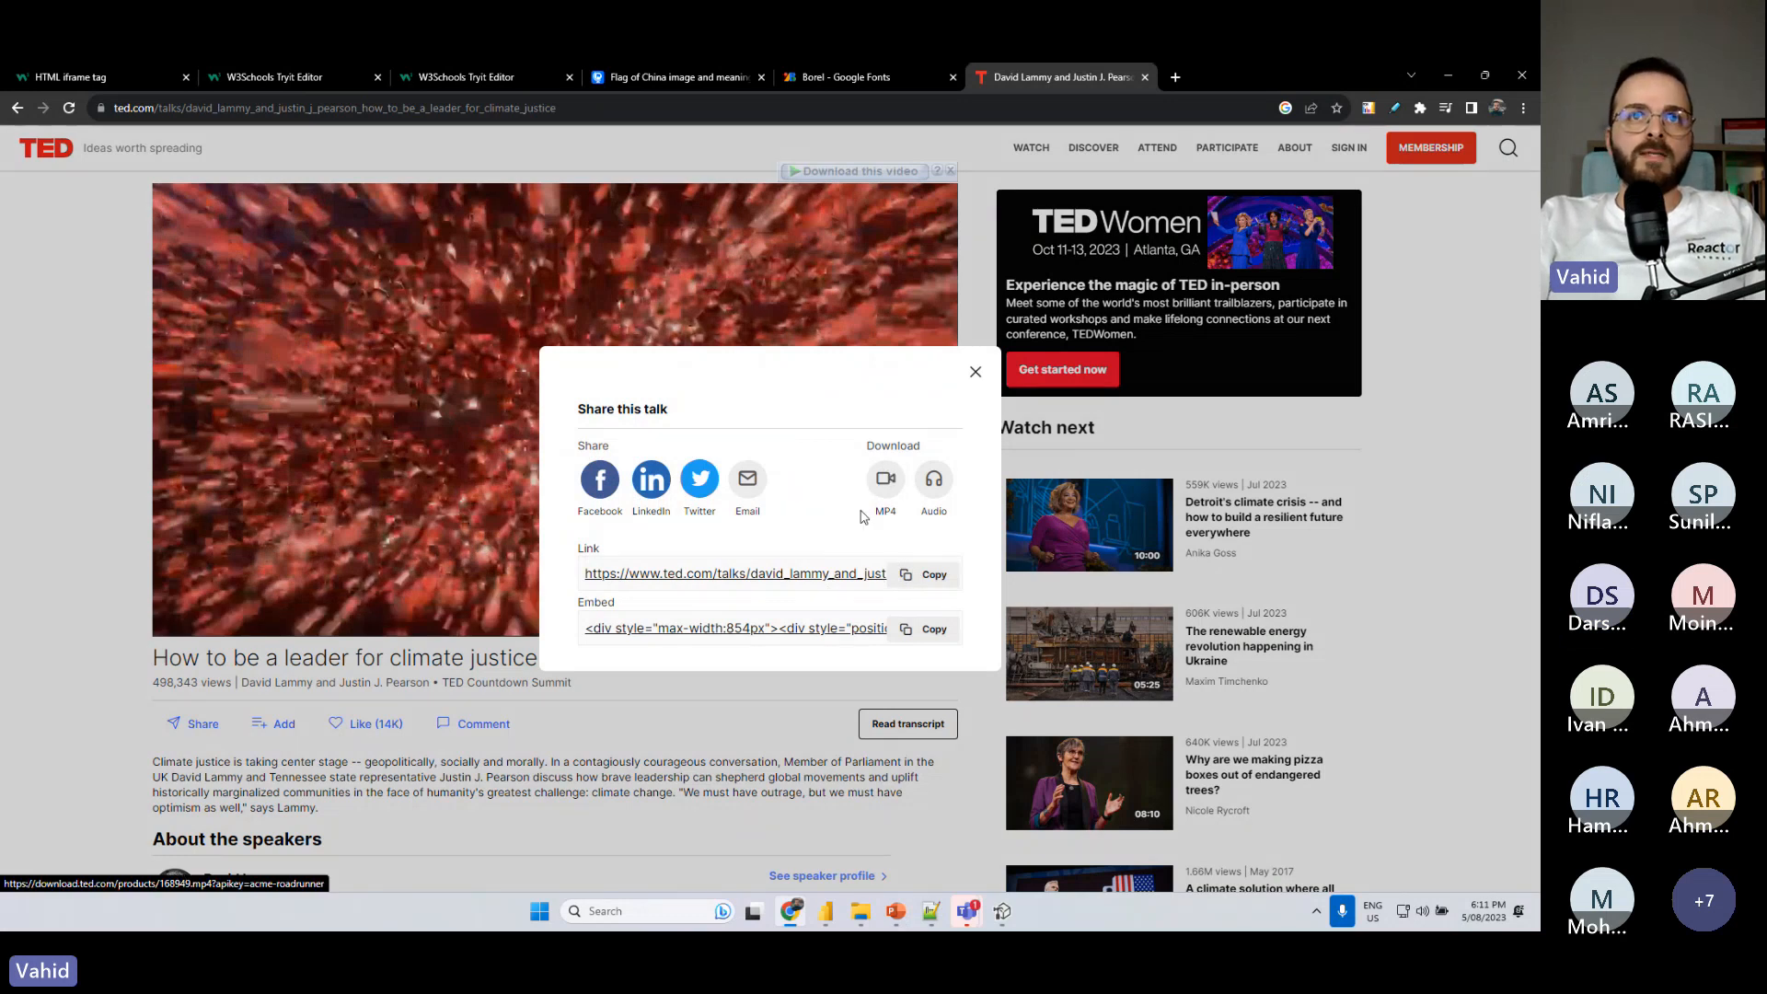
key("alt+Tab")
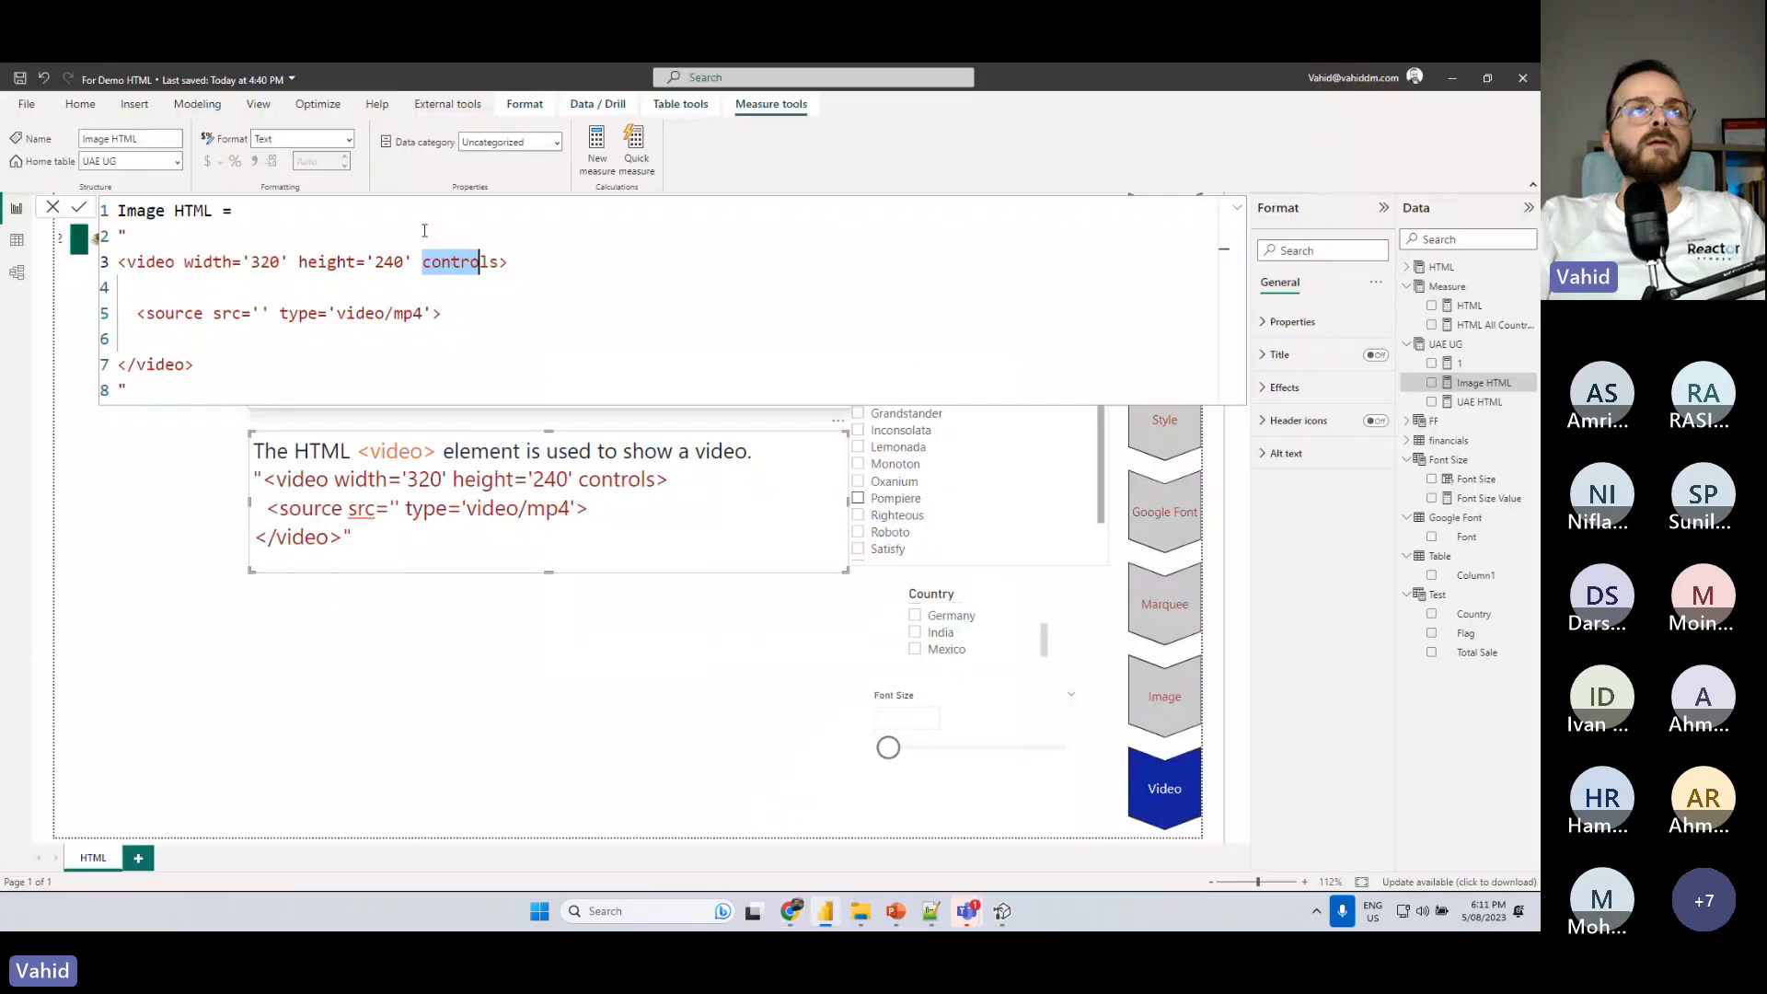
left_click(258, 312)
key("ctrl+v")
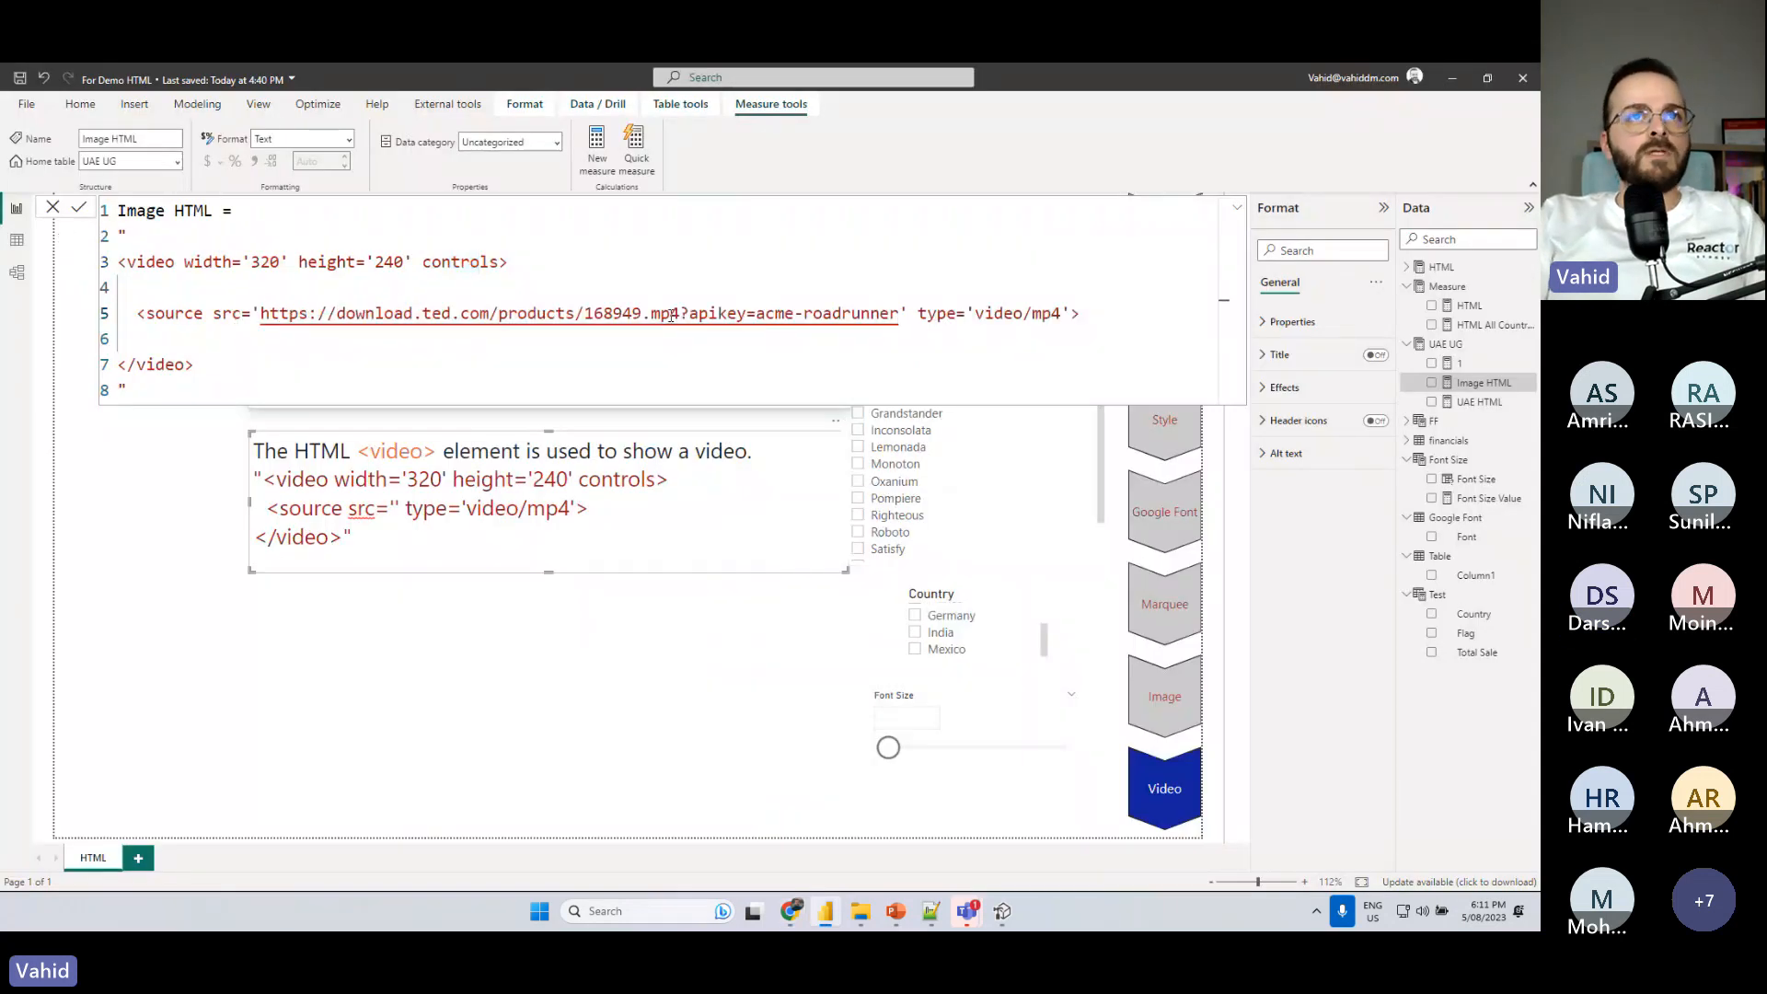
left_click_drag(680, 314, 899, 314)
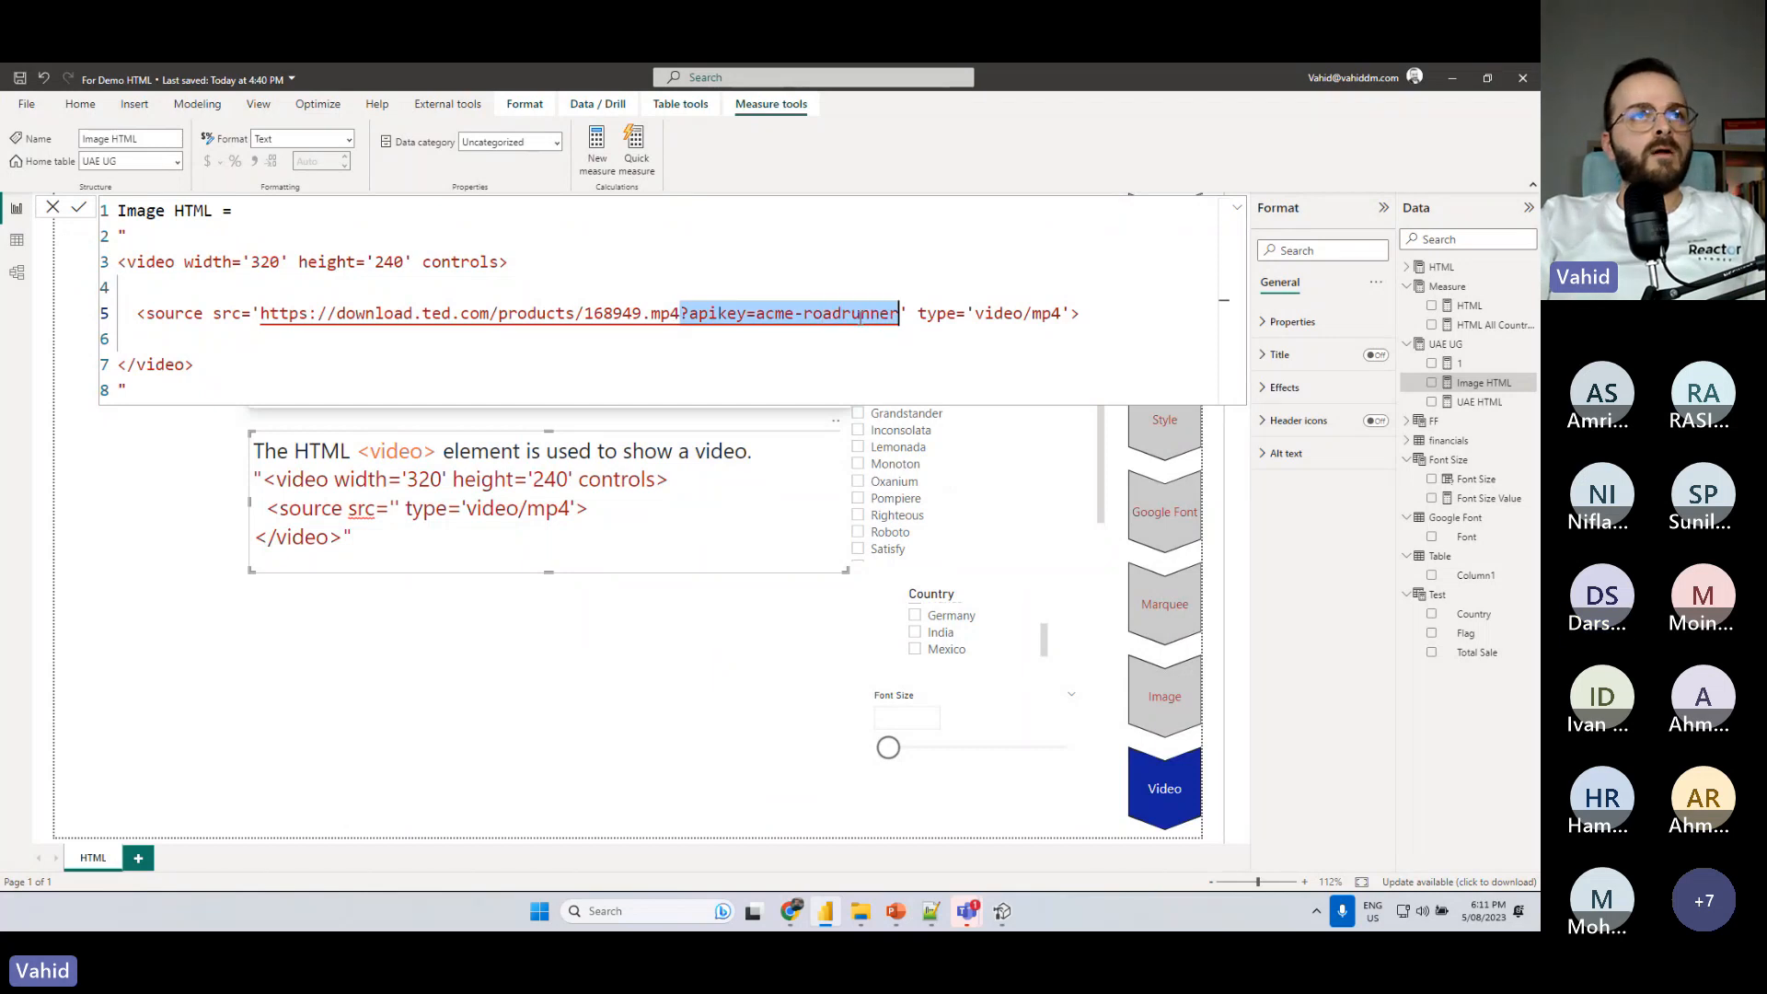
- Add an HTML Content visual to the report page and enlarge it to cover the text box area
left_click(718, 655)
left_click(1267, 450)
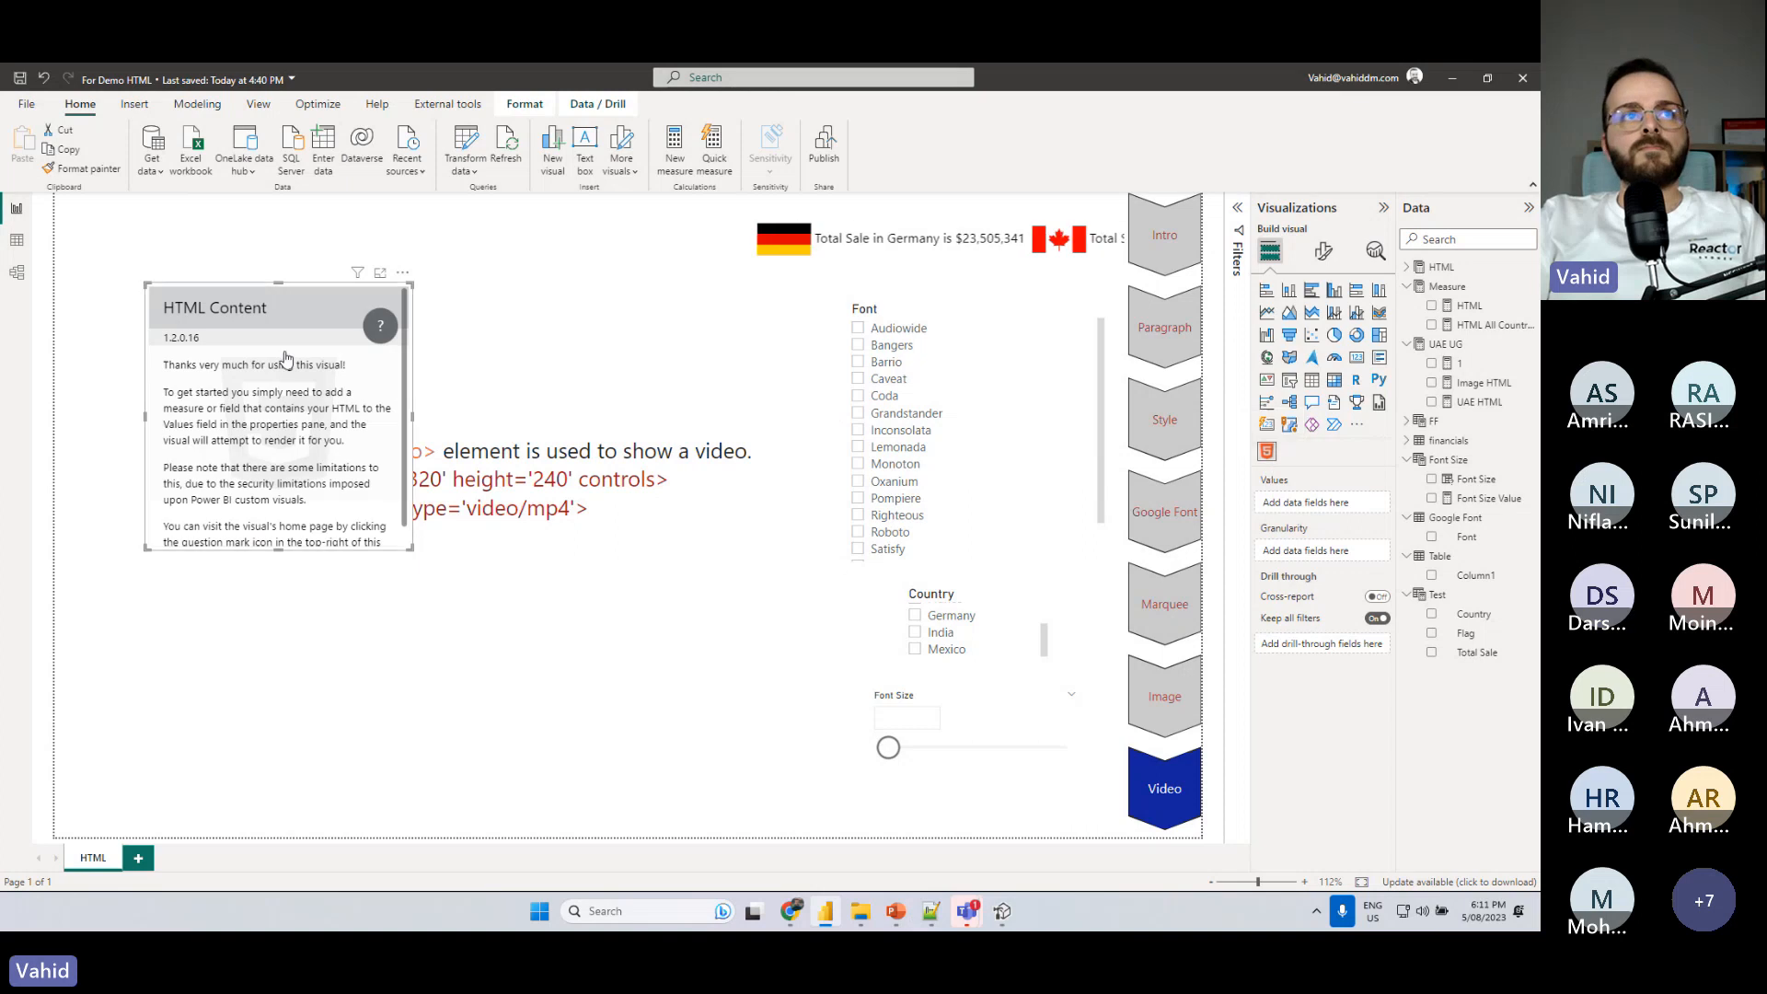
left_click_drag(412, 546, 715, 766)
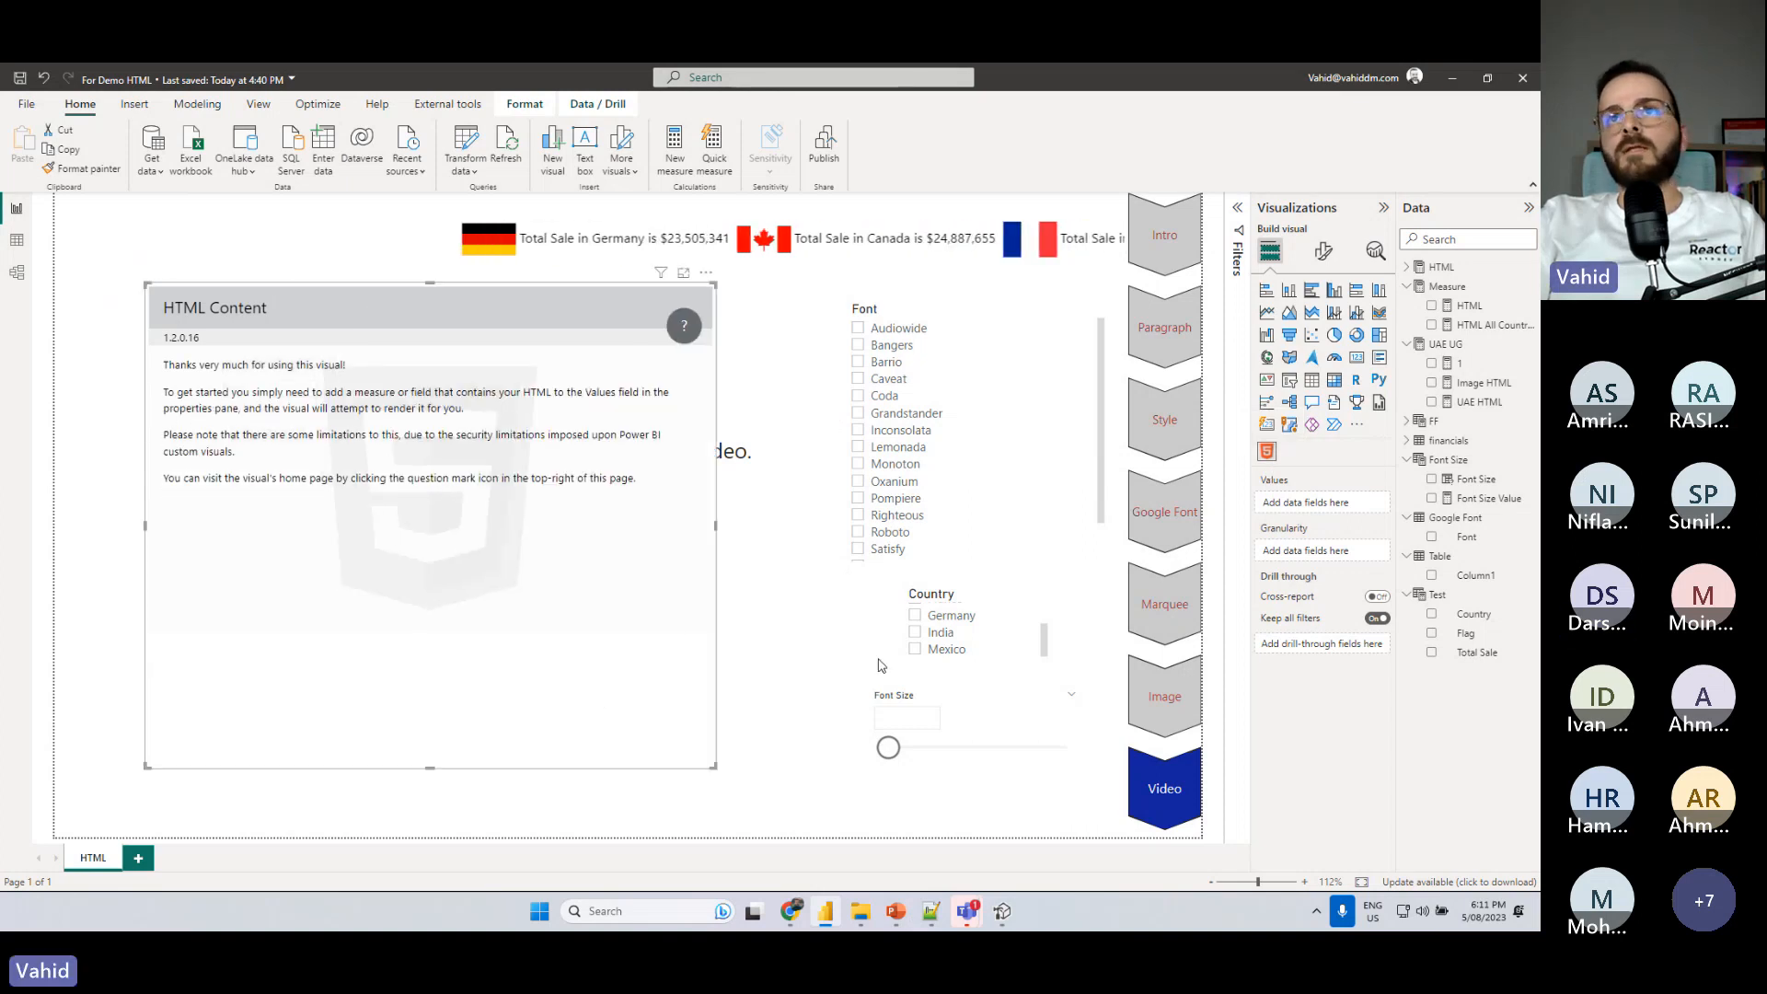
- Rename the Image HTML measure to Video HTML and assign it to the new visual's values
left_click(1481, 385)
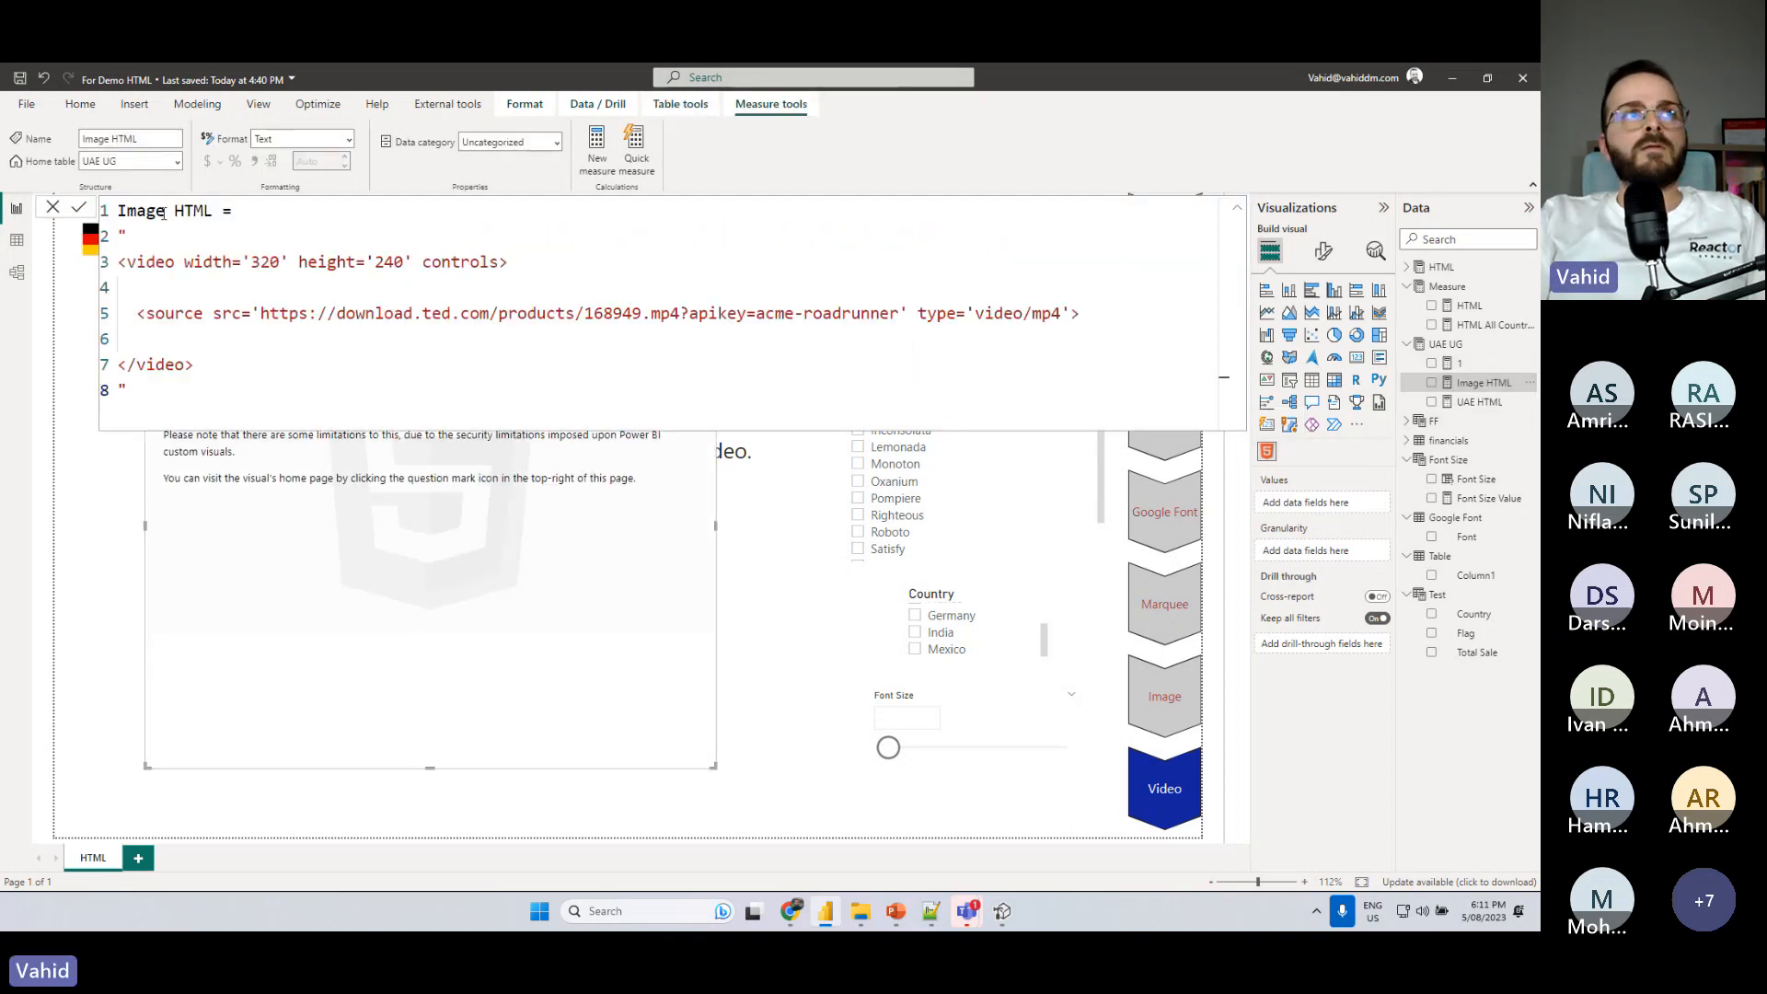
type("Video")
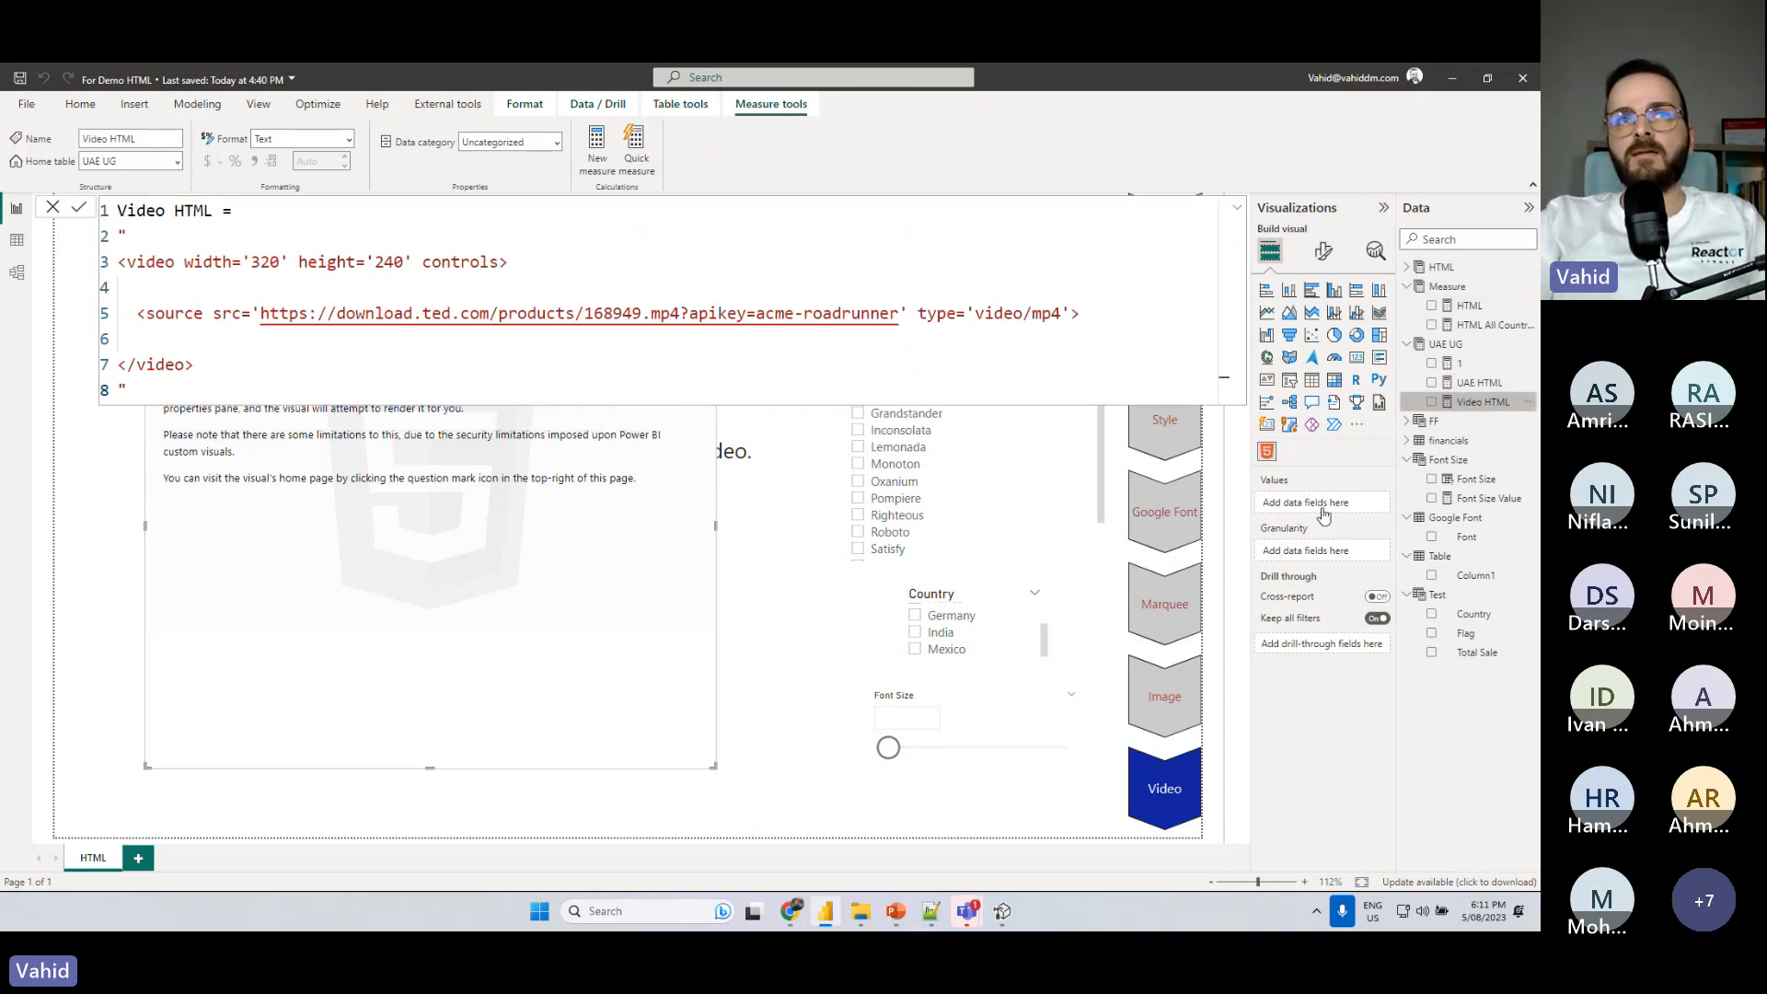
left_click_drag(1482, 403, 1323, 515)
- Deselect the visual, then play the embedded TED video for a few seconds and pause it
left_click(579, 535)
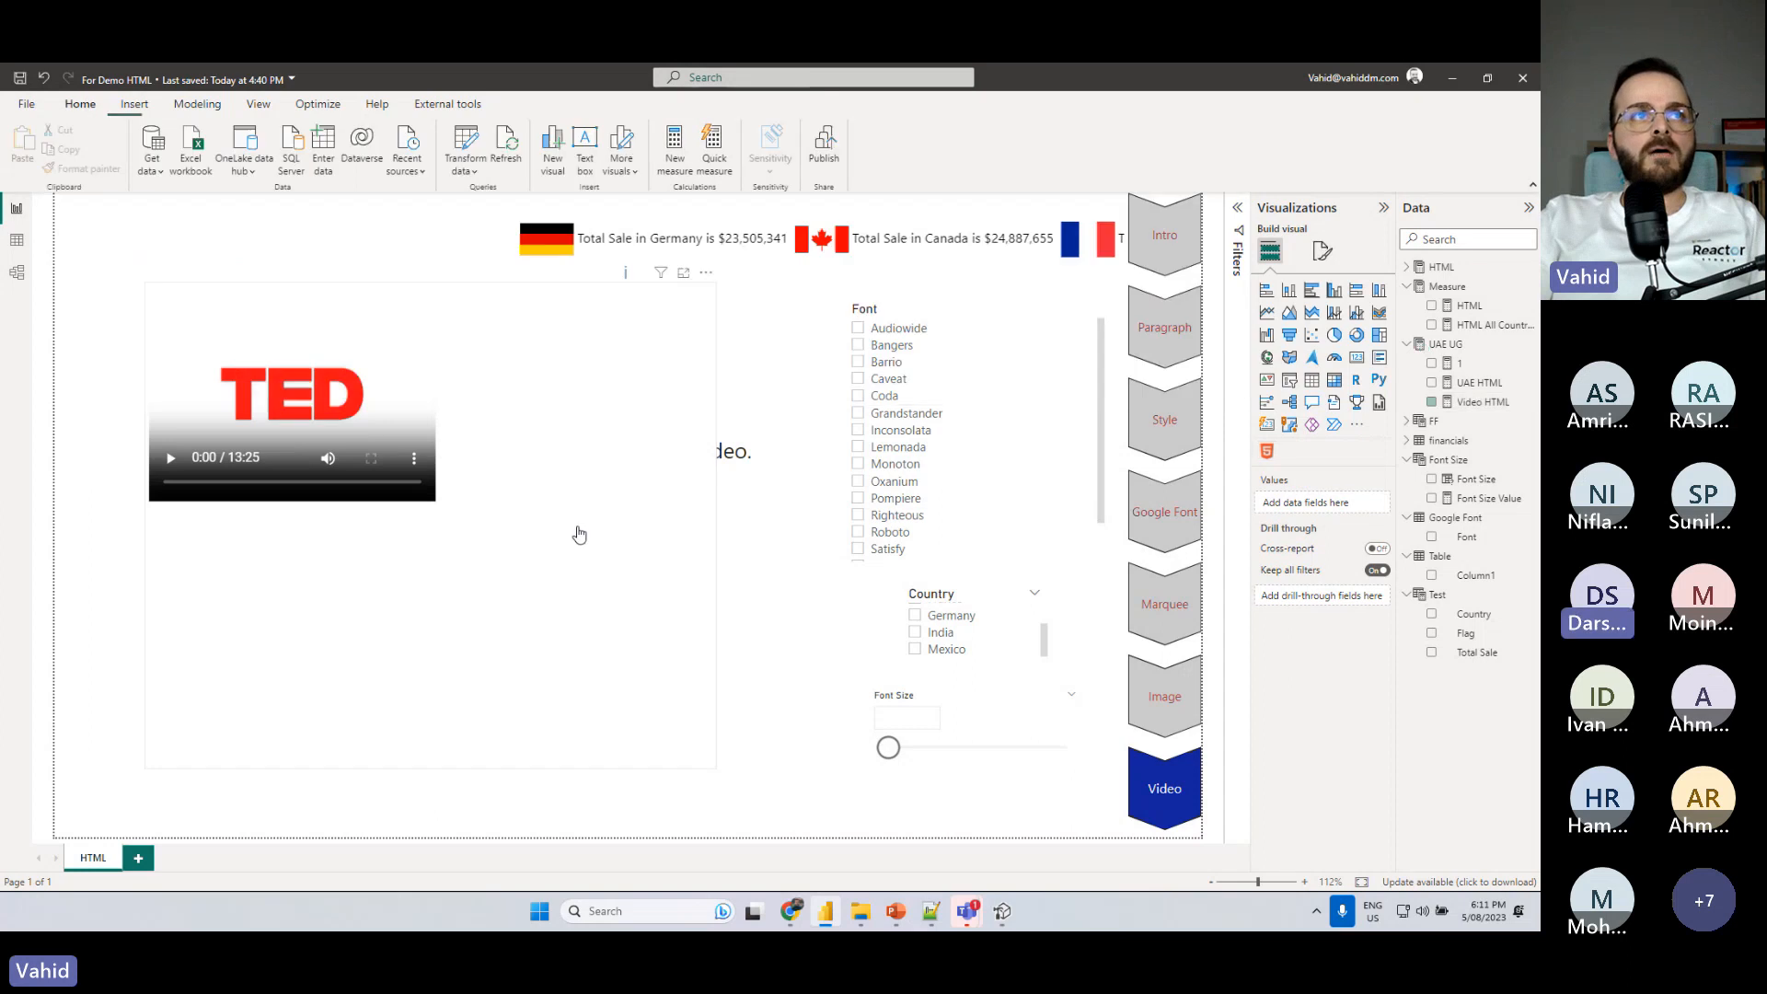
left_click(173, 459)
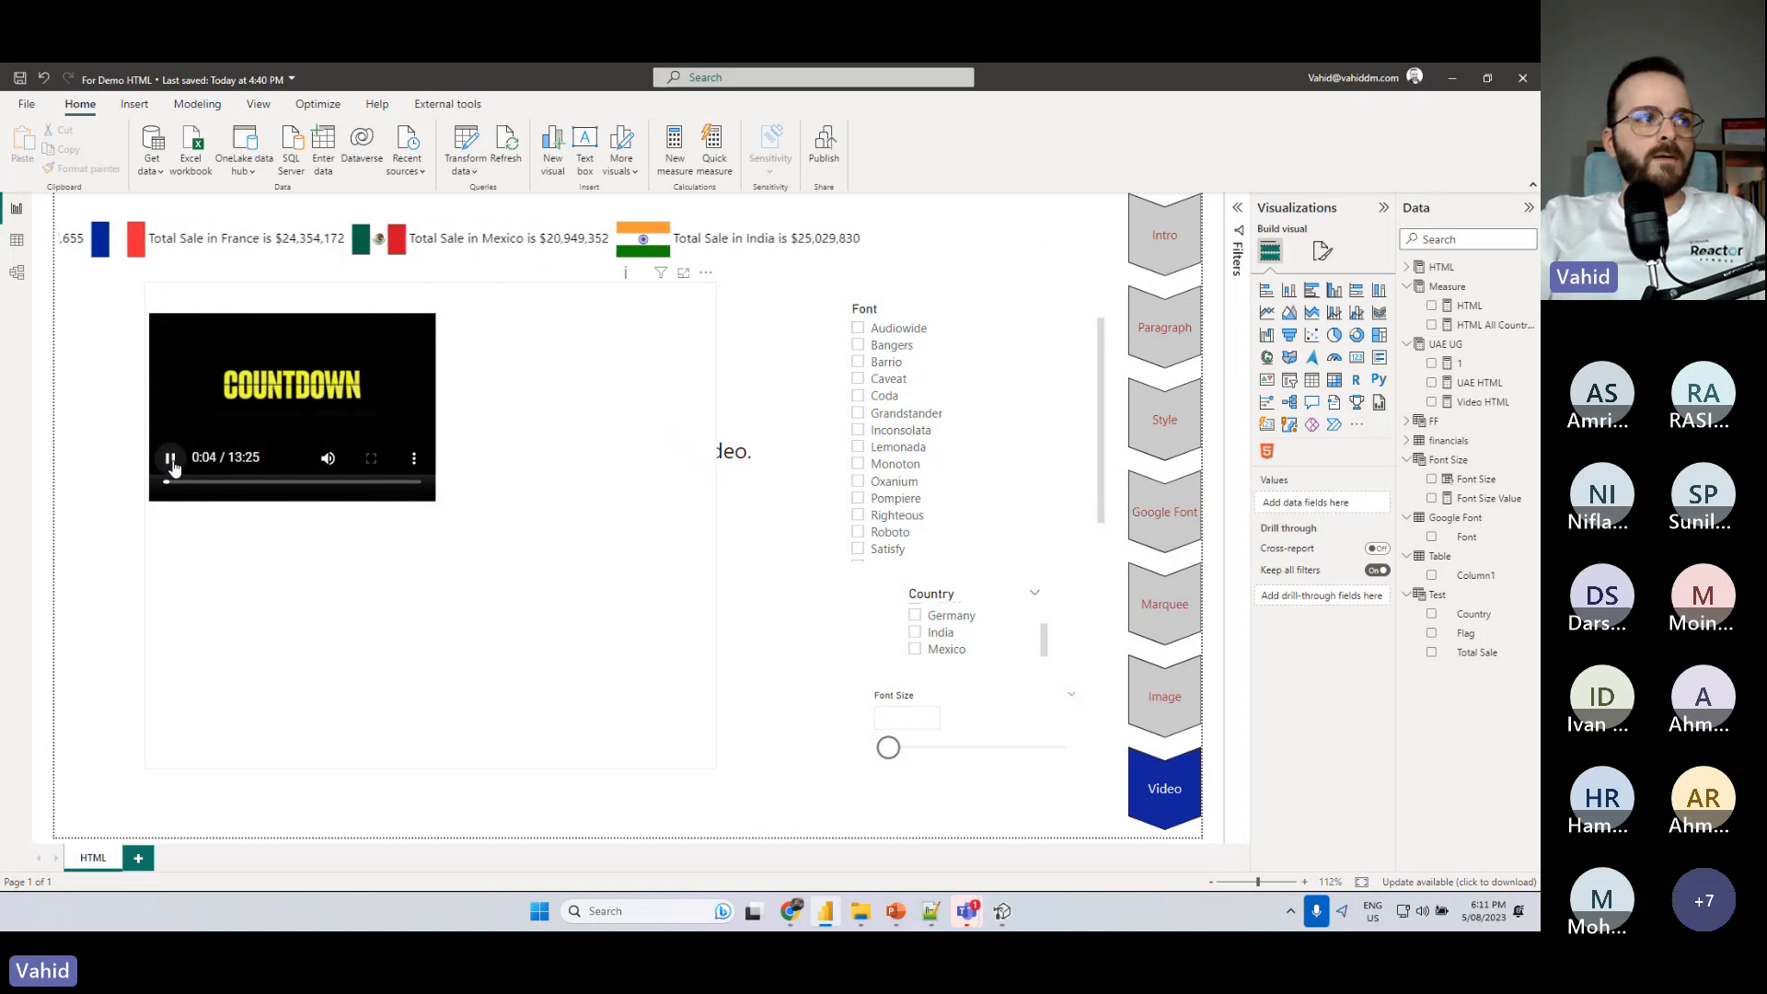
left_click(172, 465)
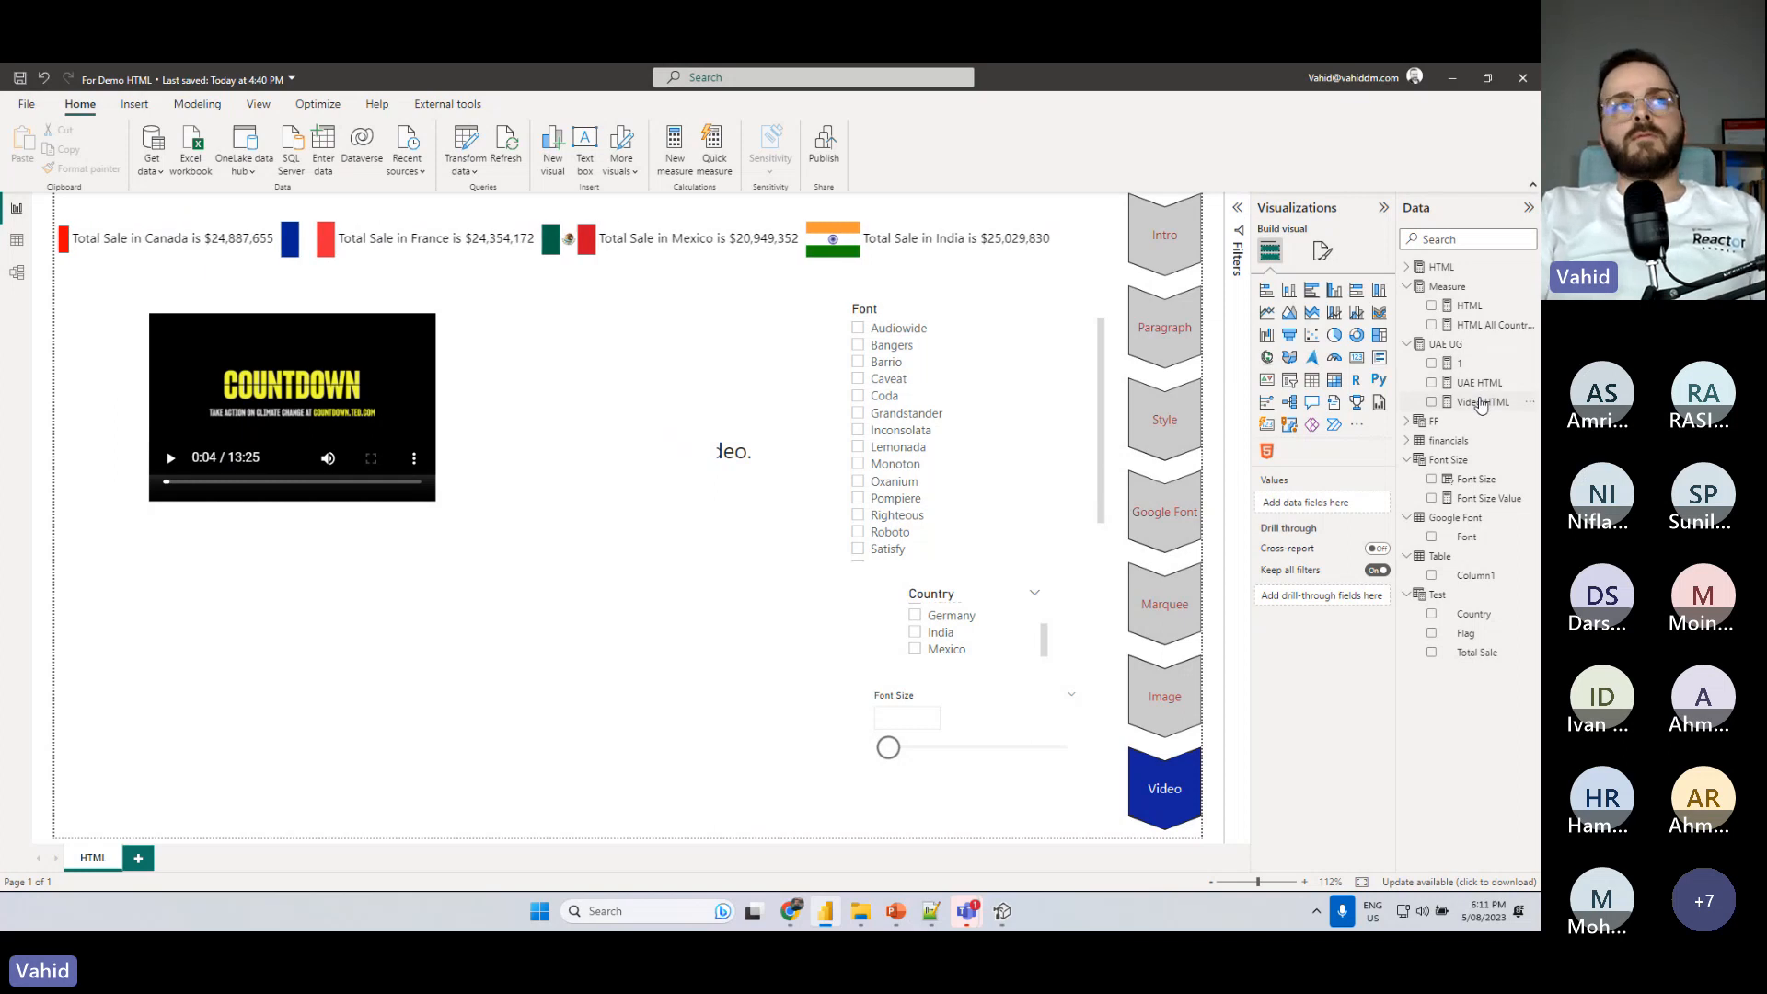
- Set the video's width to 500 and height to 350 in the Video HTML measure and play the resized video
left_click(1481, 403)
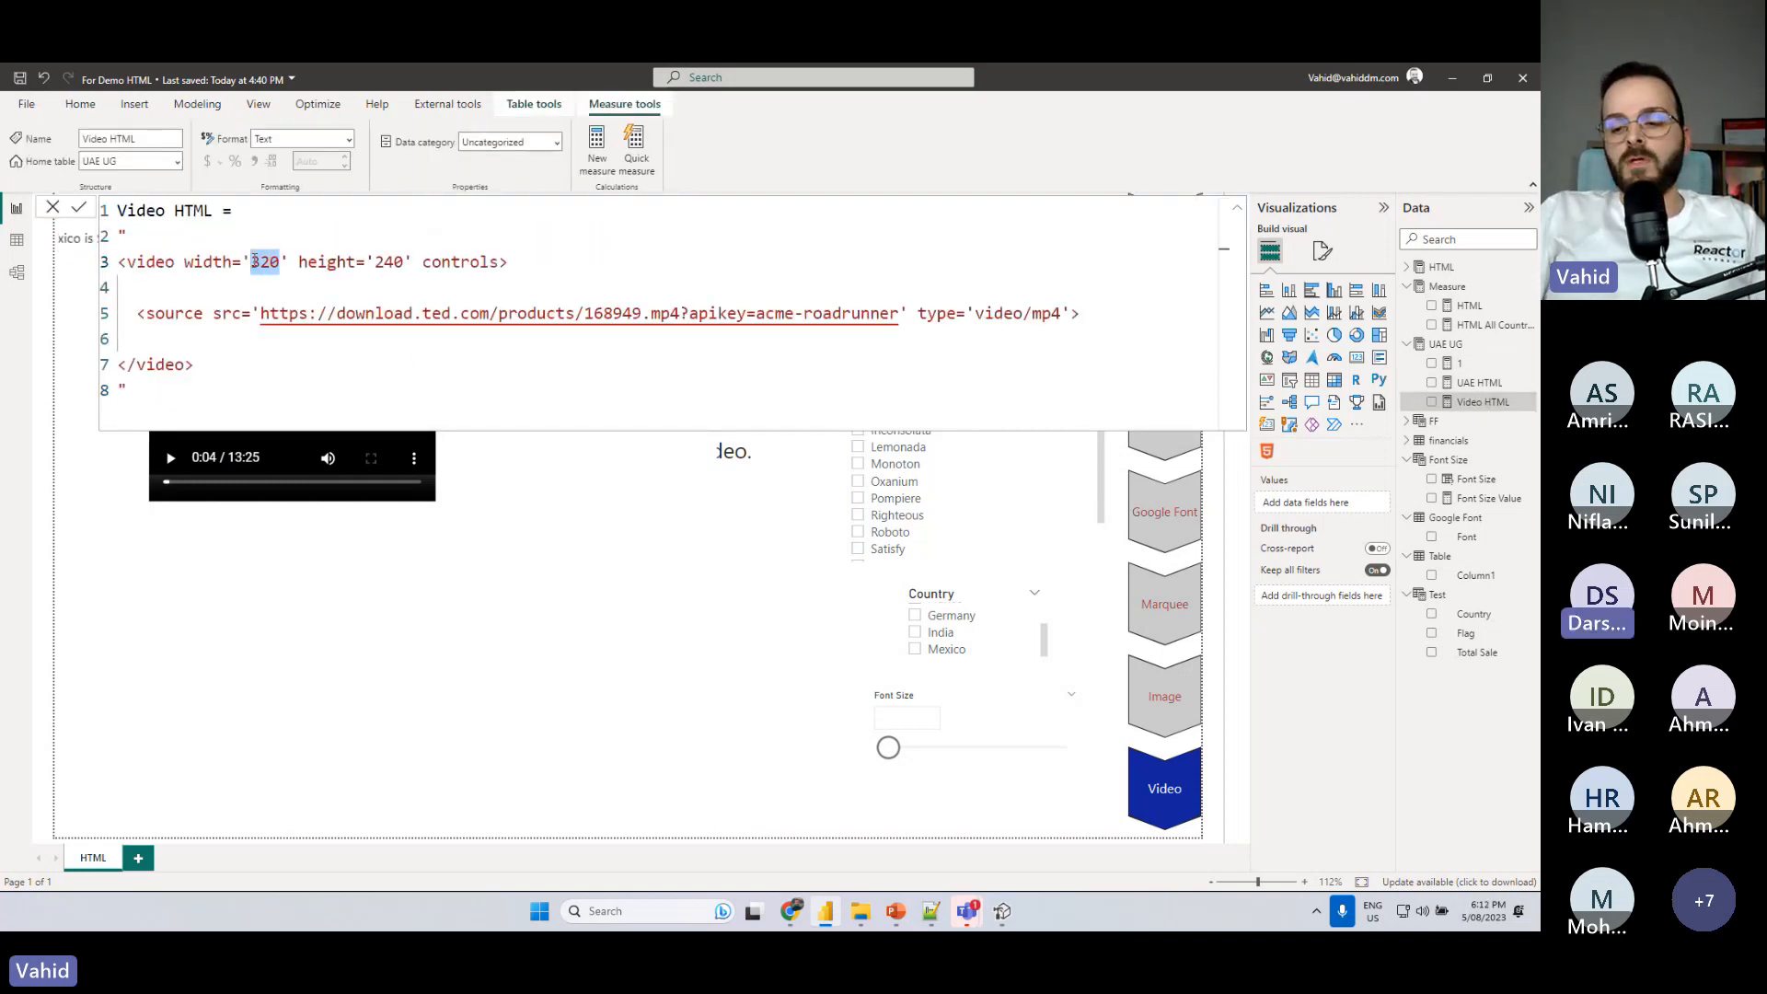
key("BackSpace")
type("500")
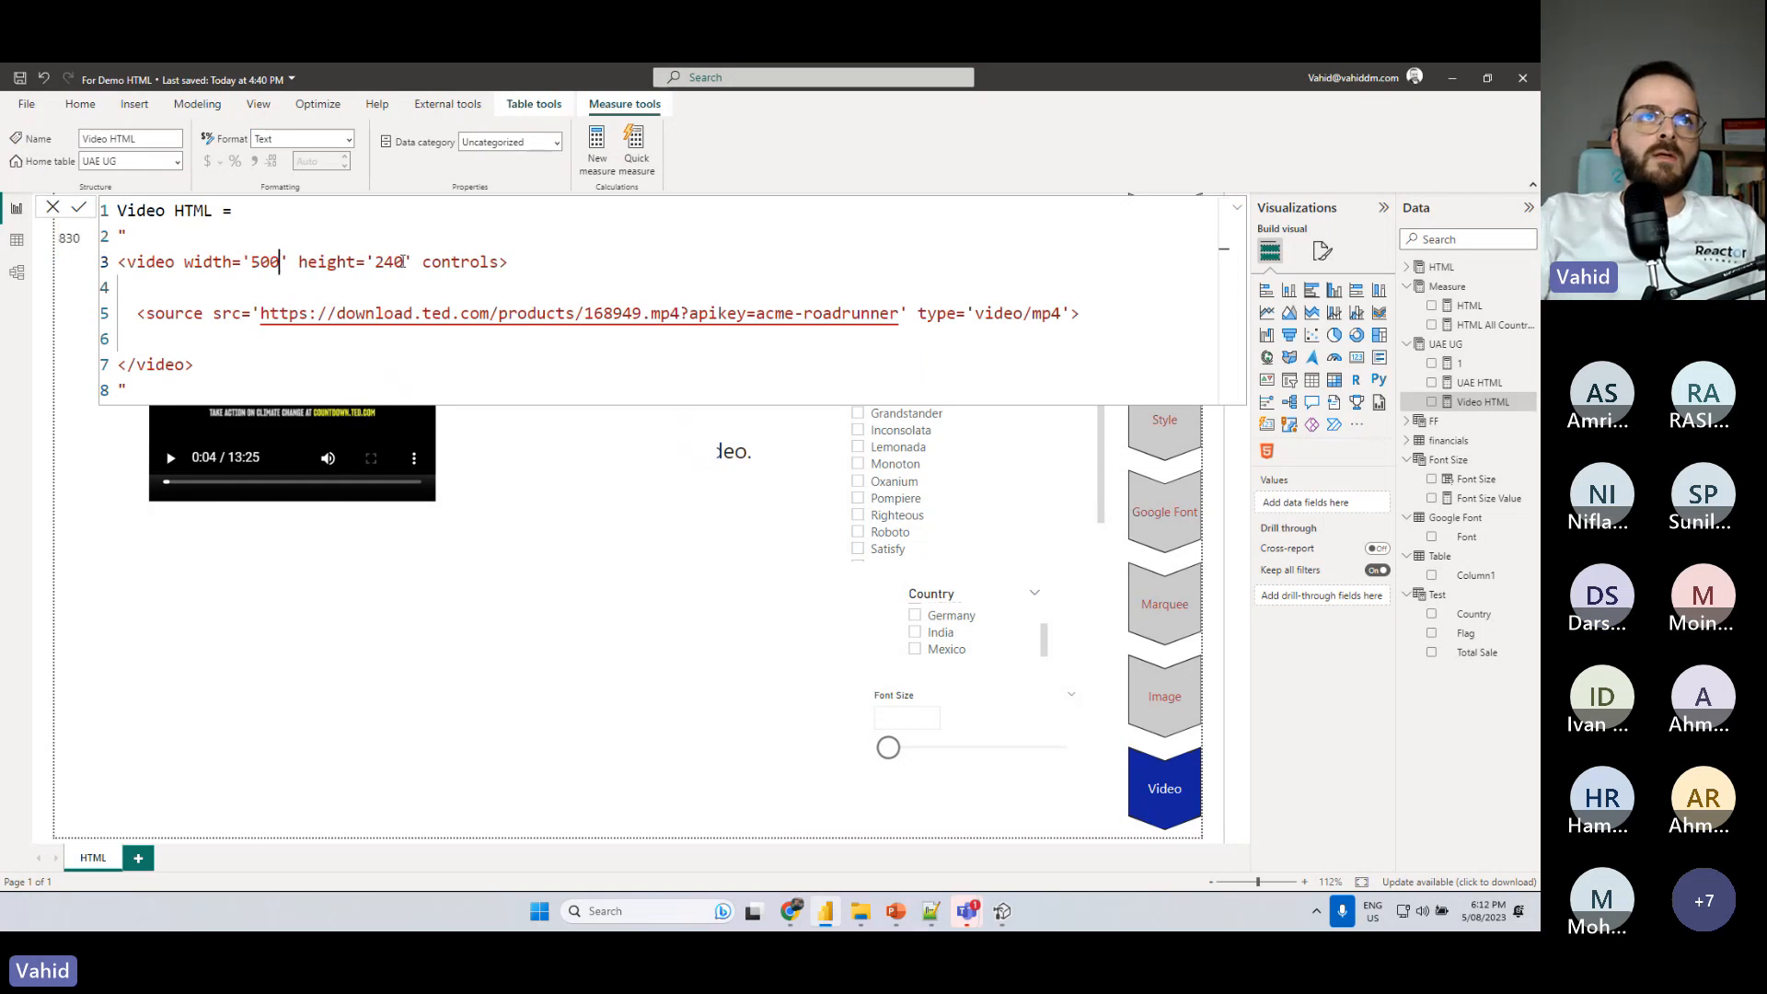
double_click(402, 261)
type("350")
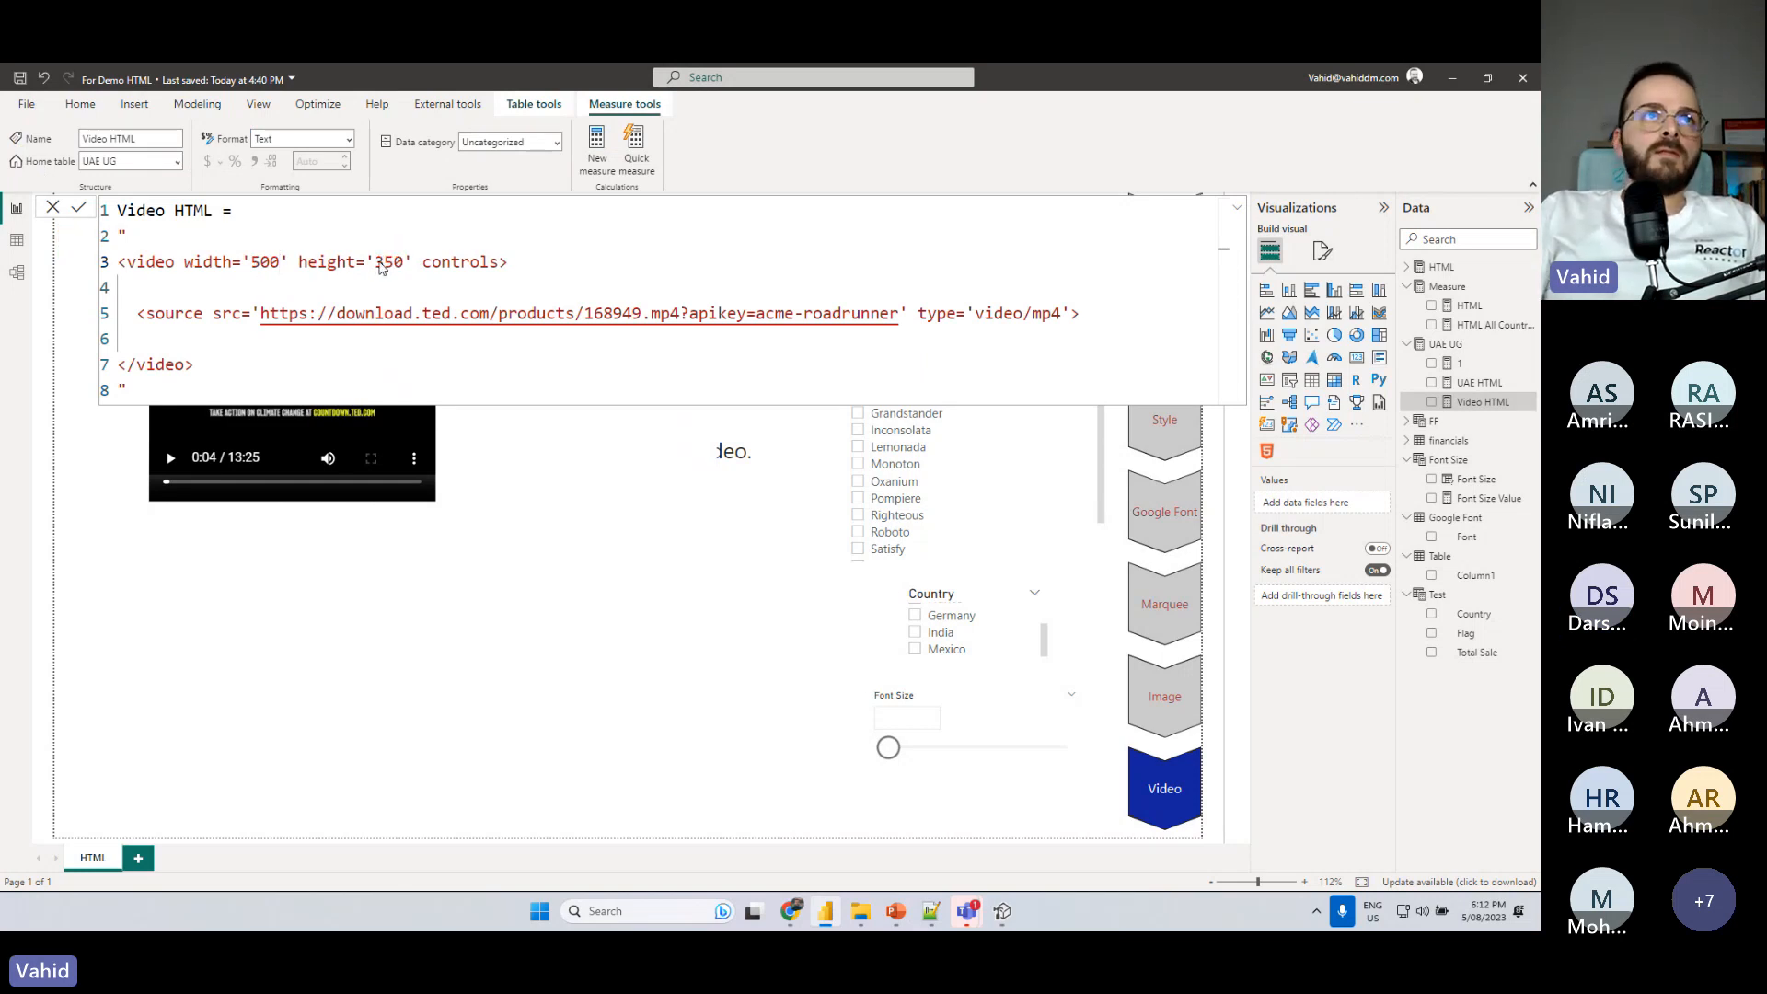
key("Return")
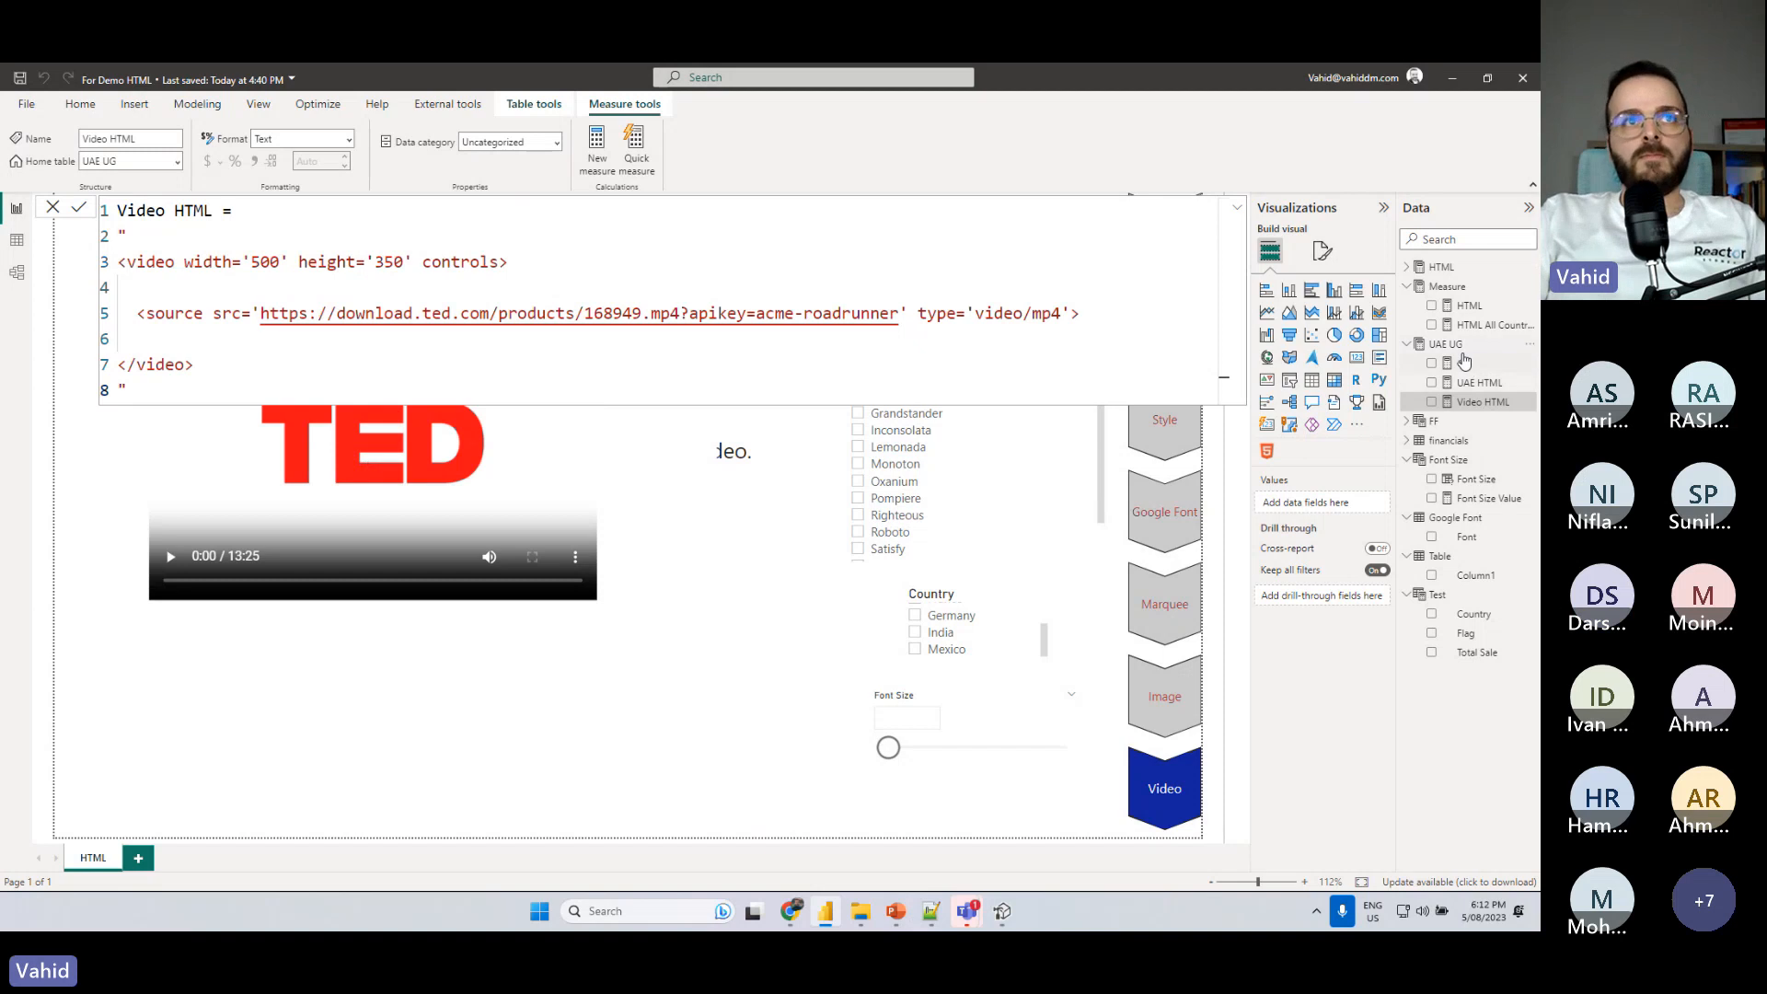
left_click(1449, 344)
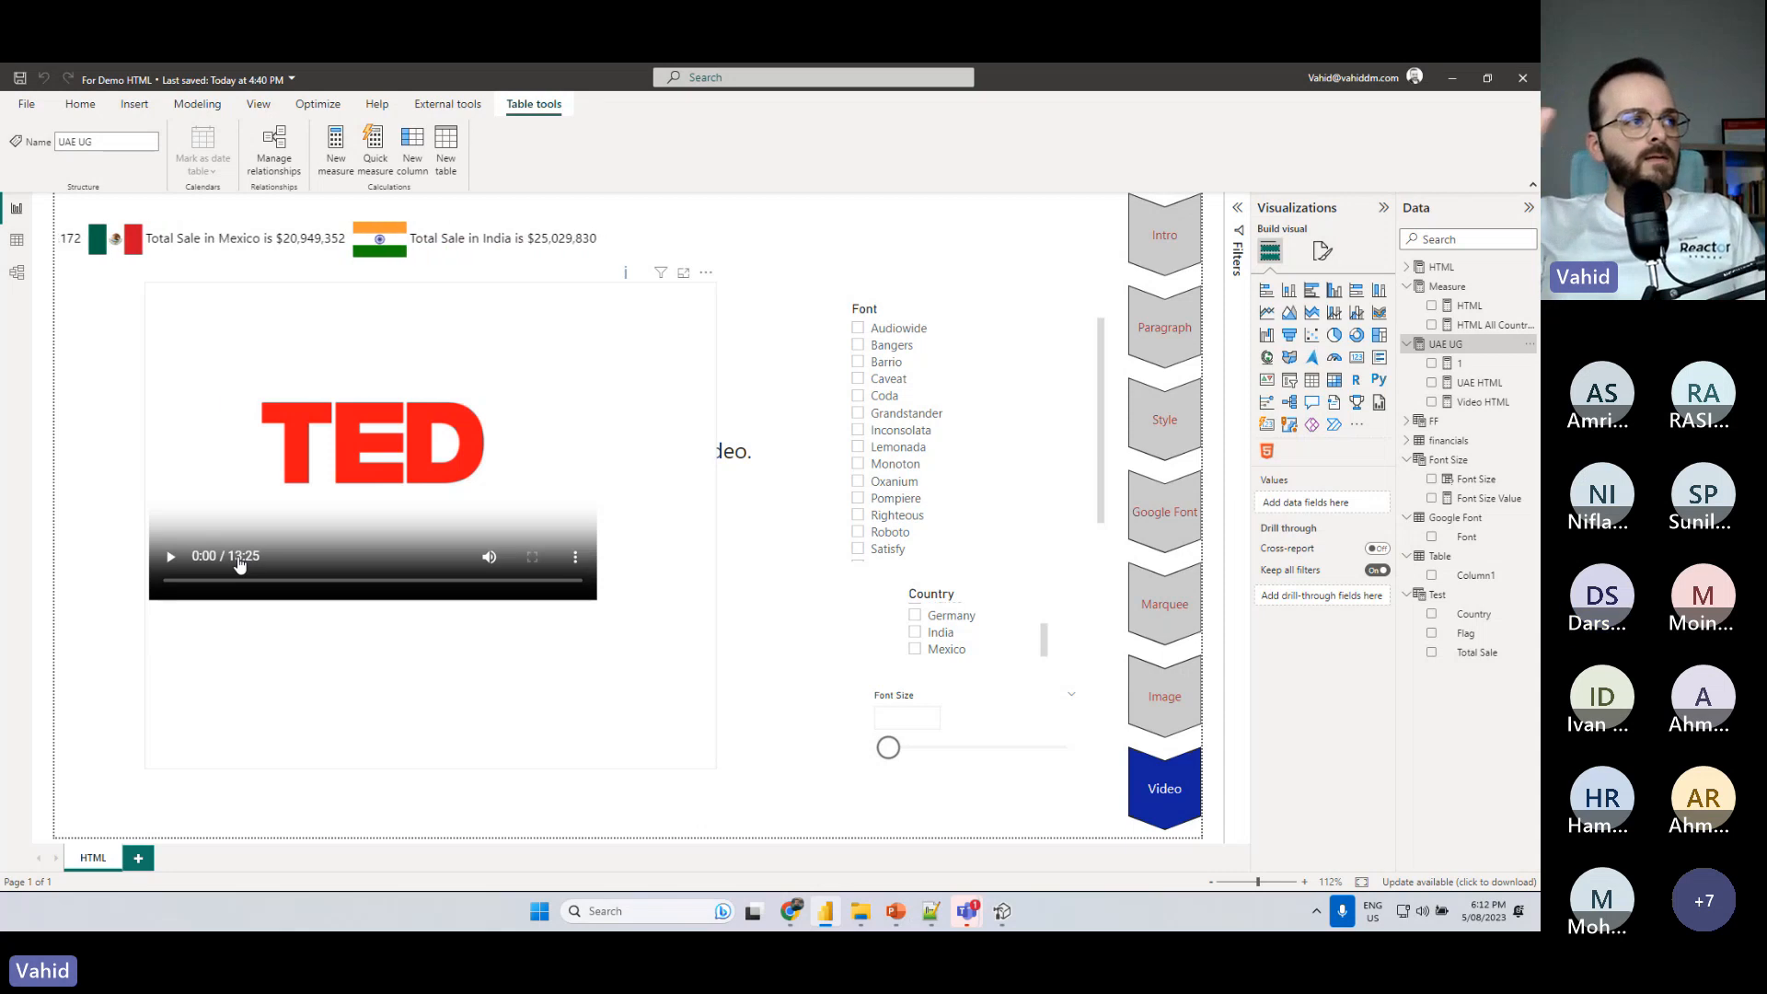
left_click(171, 558)
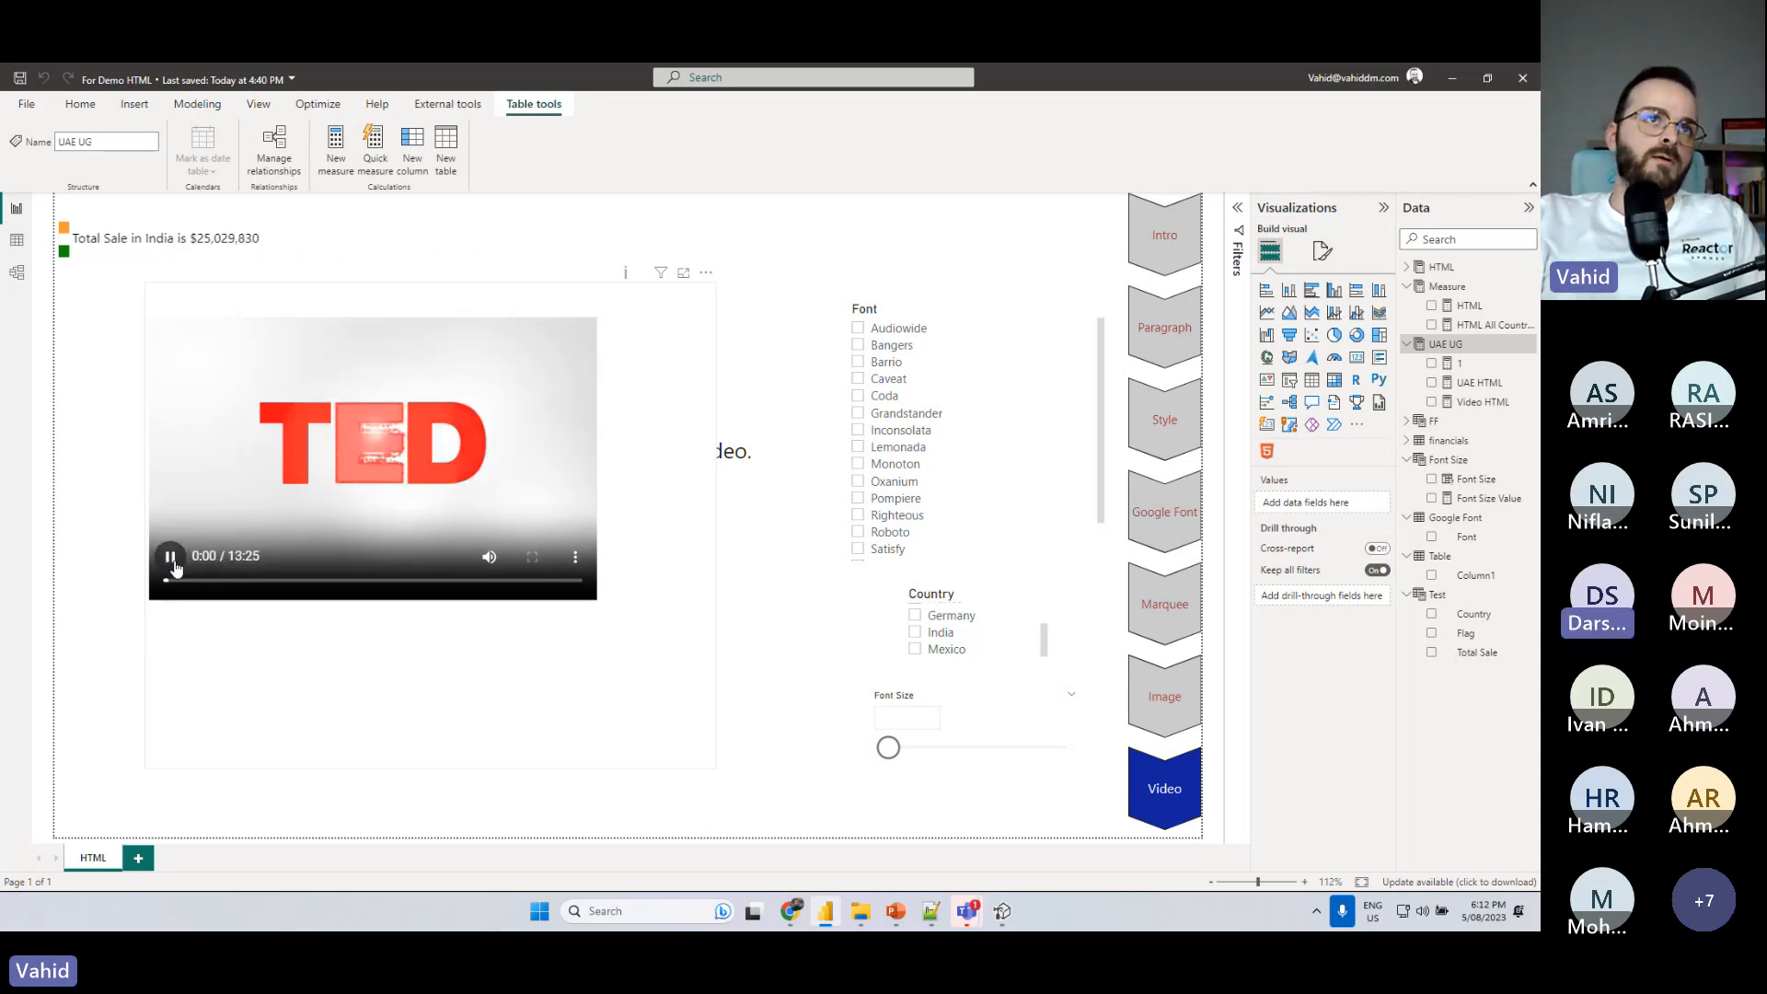
- Jump forward and back through the embedded TED video, and pause it at about 5:17
left_click(246, 581)
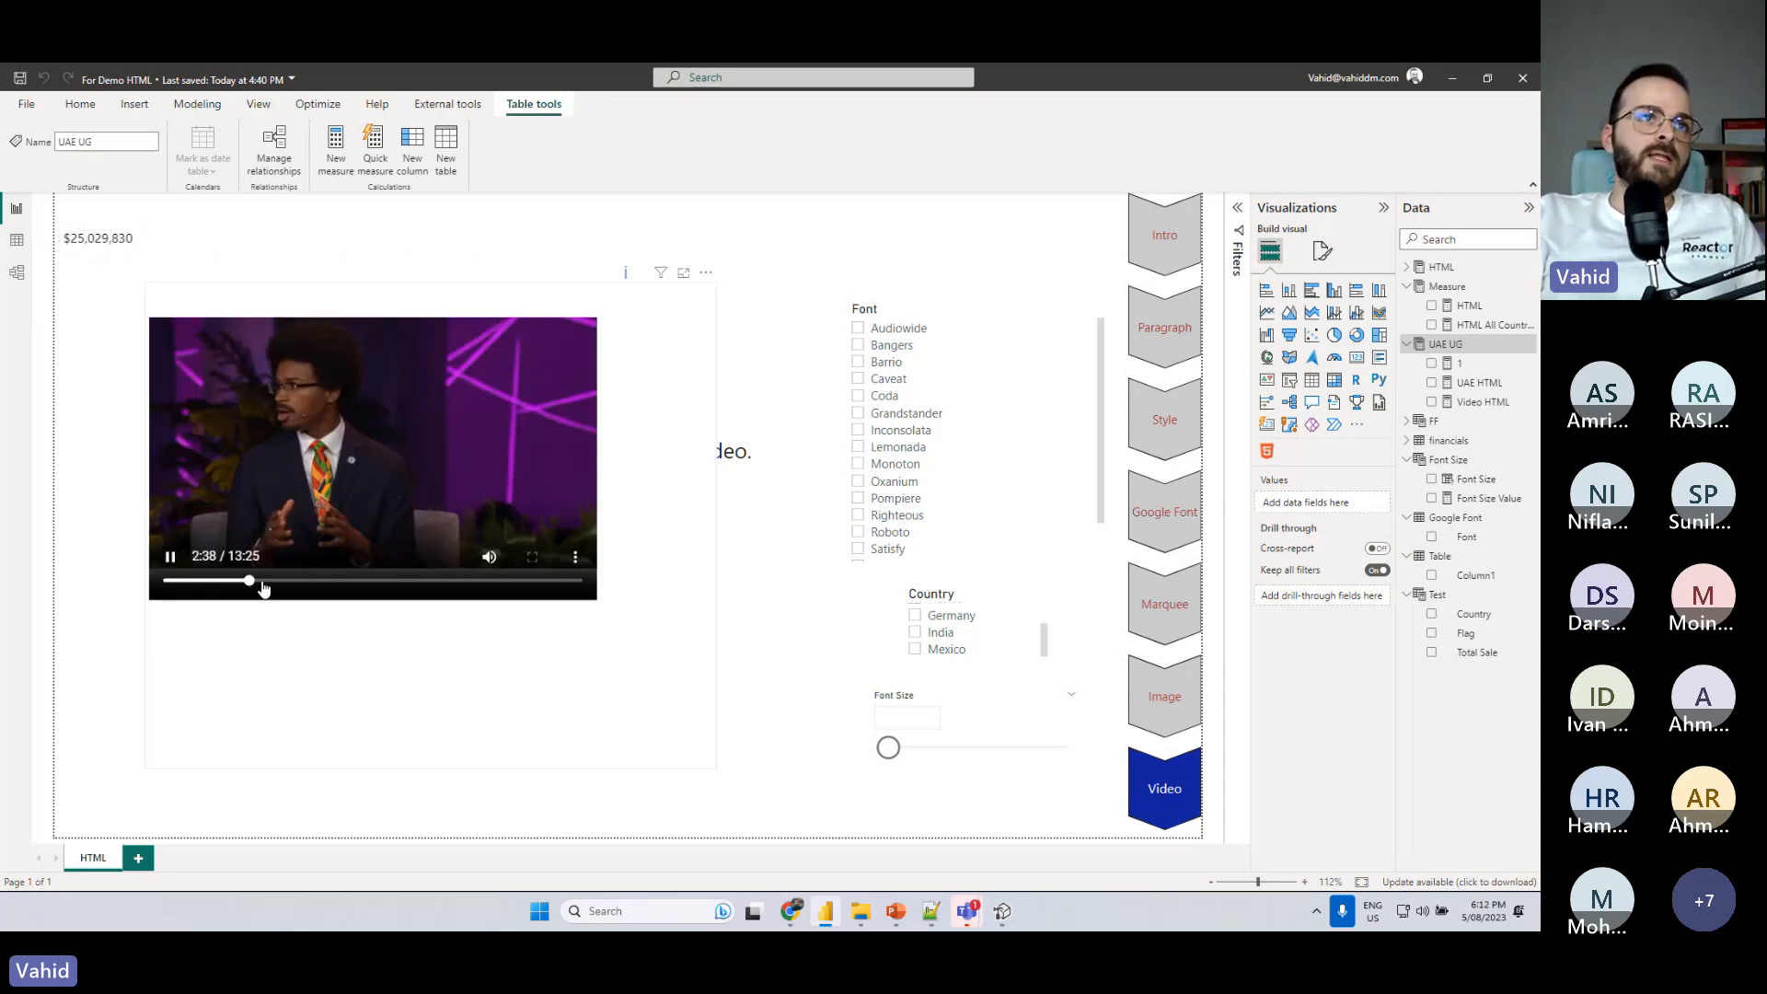
left_click(411, 580)
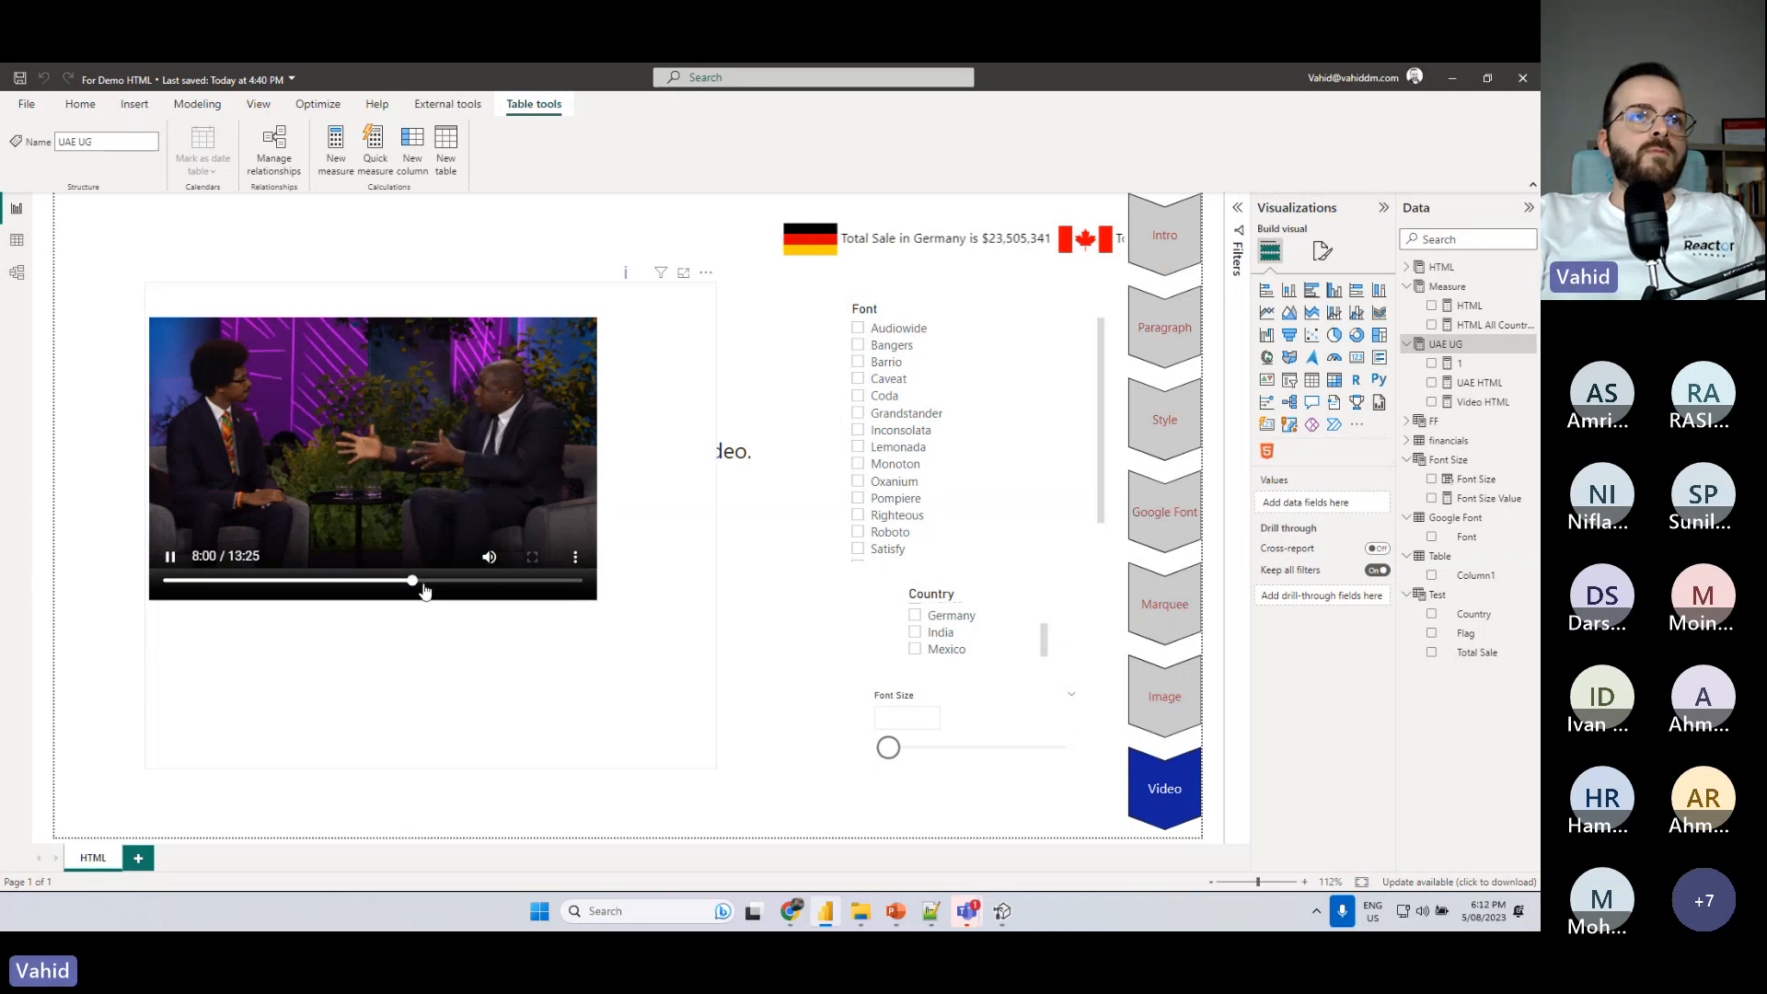
left_click_drag(414, 582, 328, 581)
left_click(171, 558)
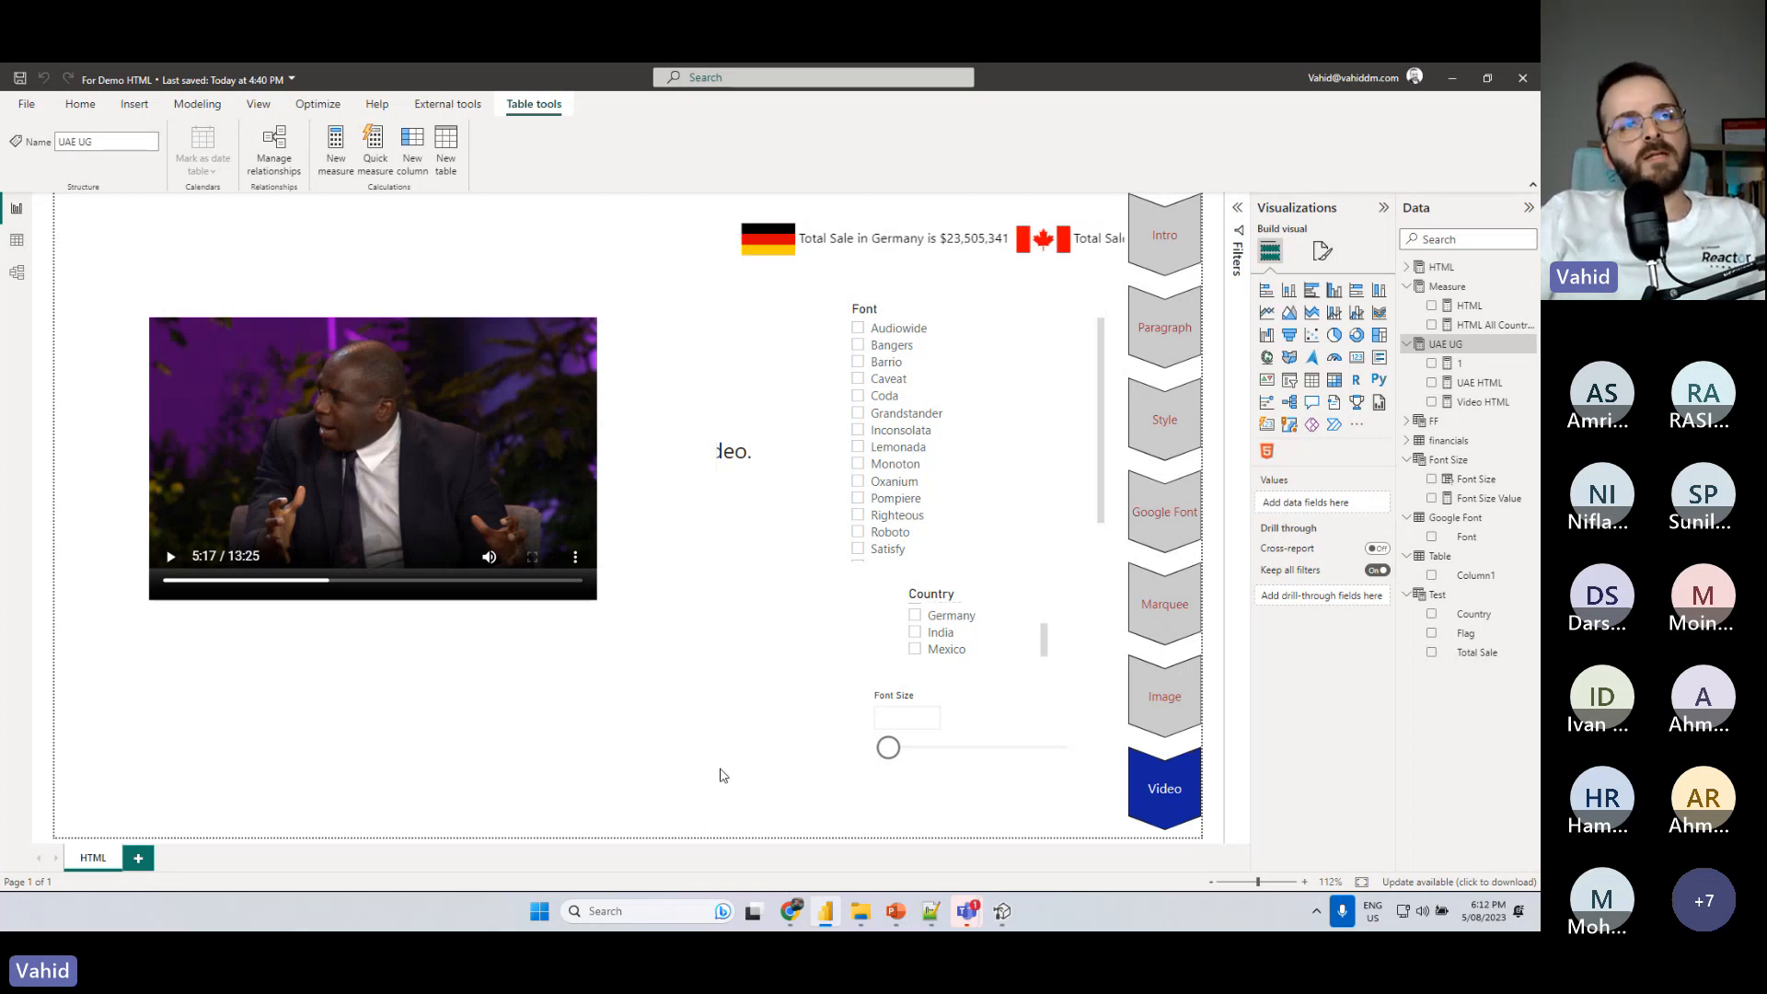
- Review the Video HTML measure's formula by highlighting the source URL of the video, and return to the report page with nothing selected
left_click(647, 690)
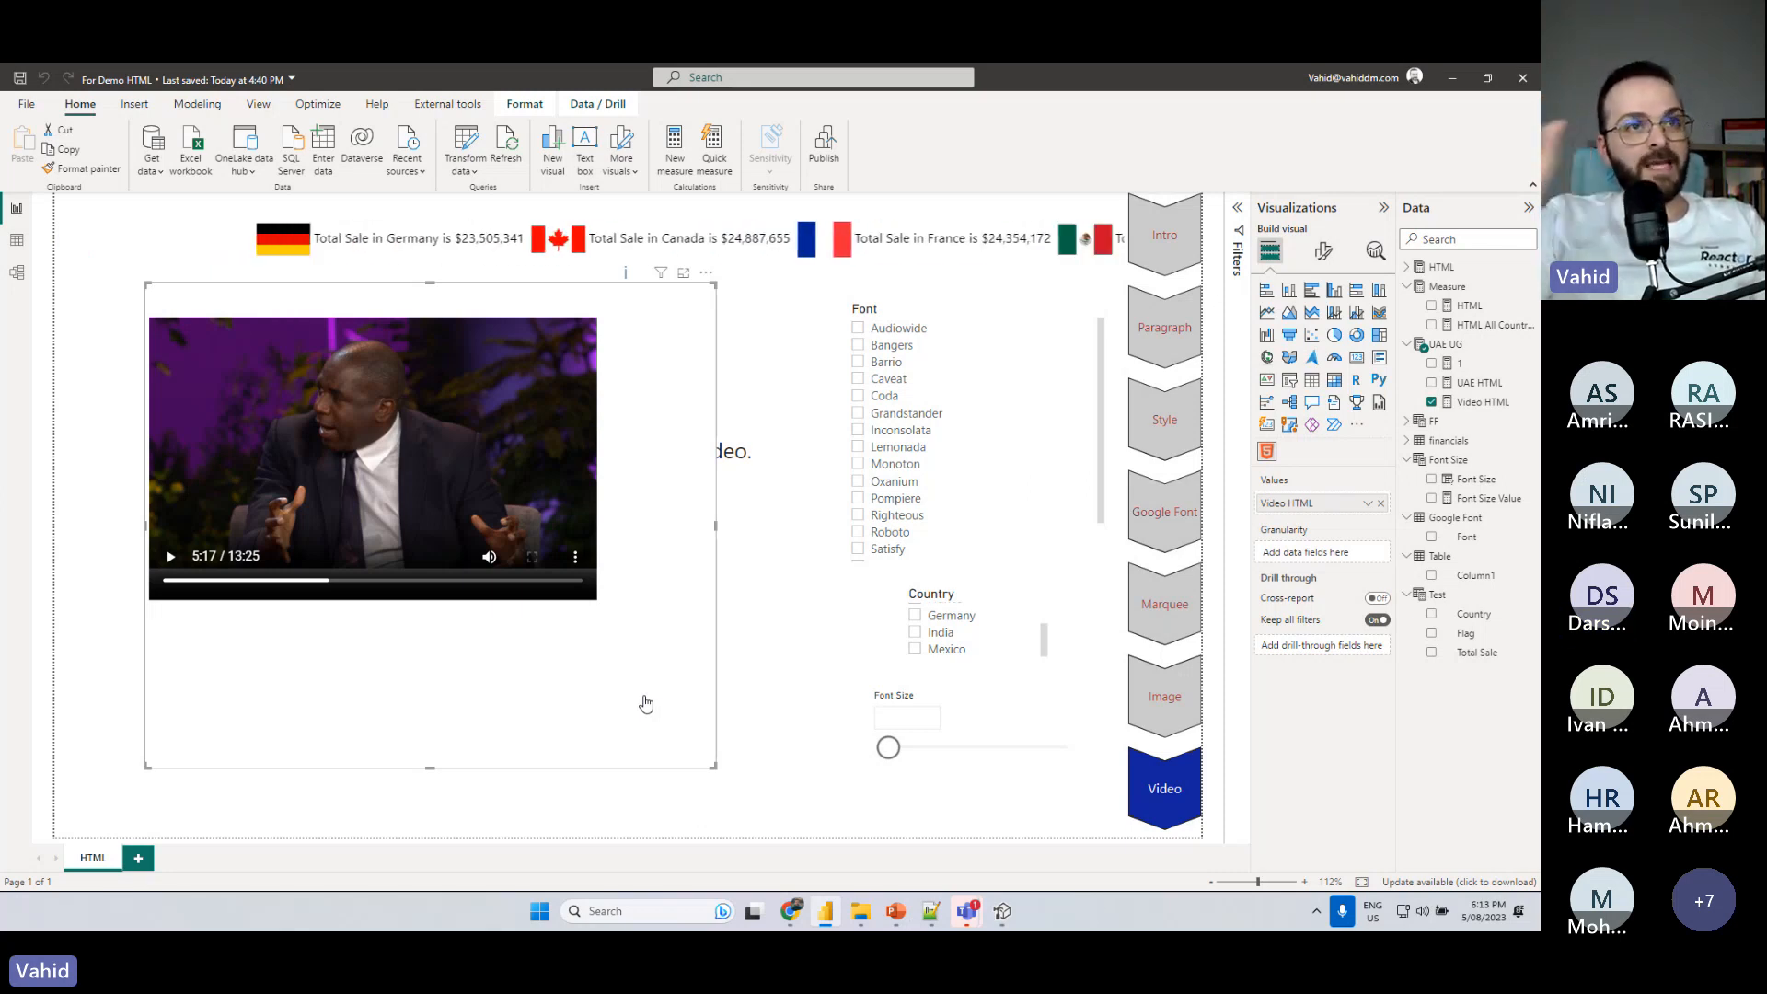
left_click(1493, 402)
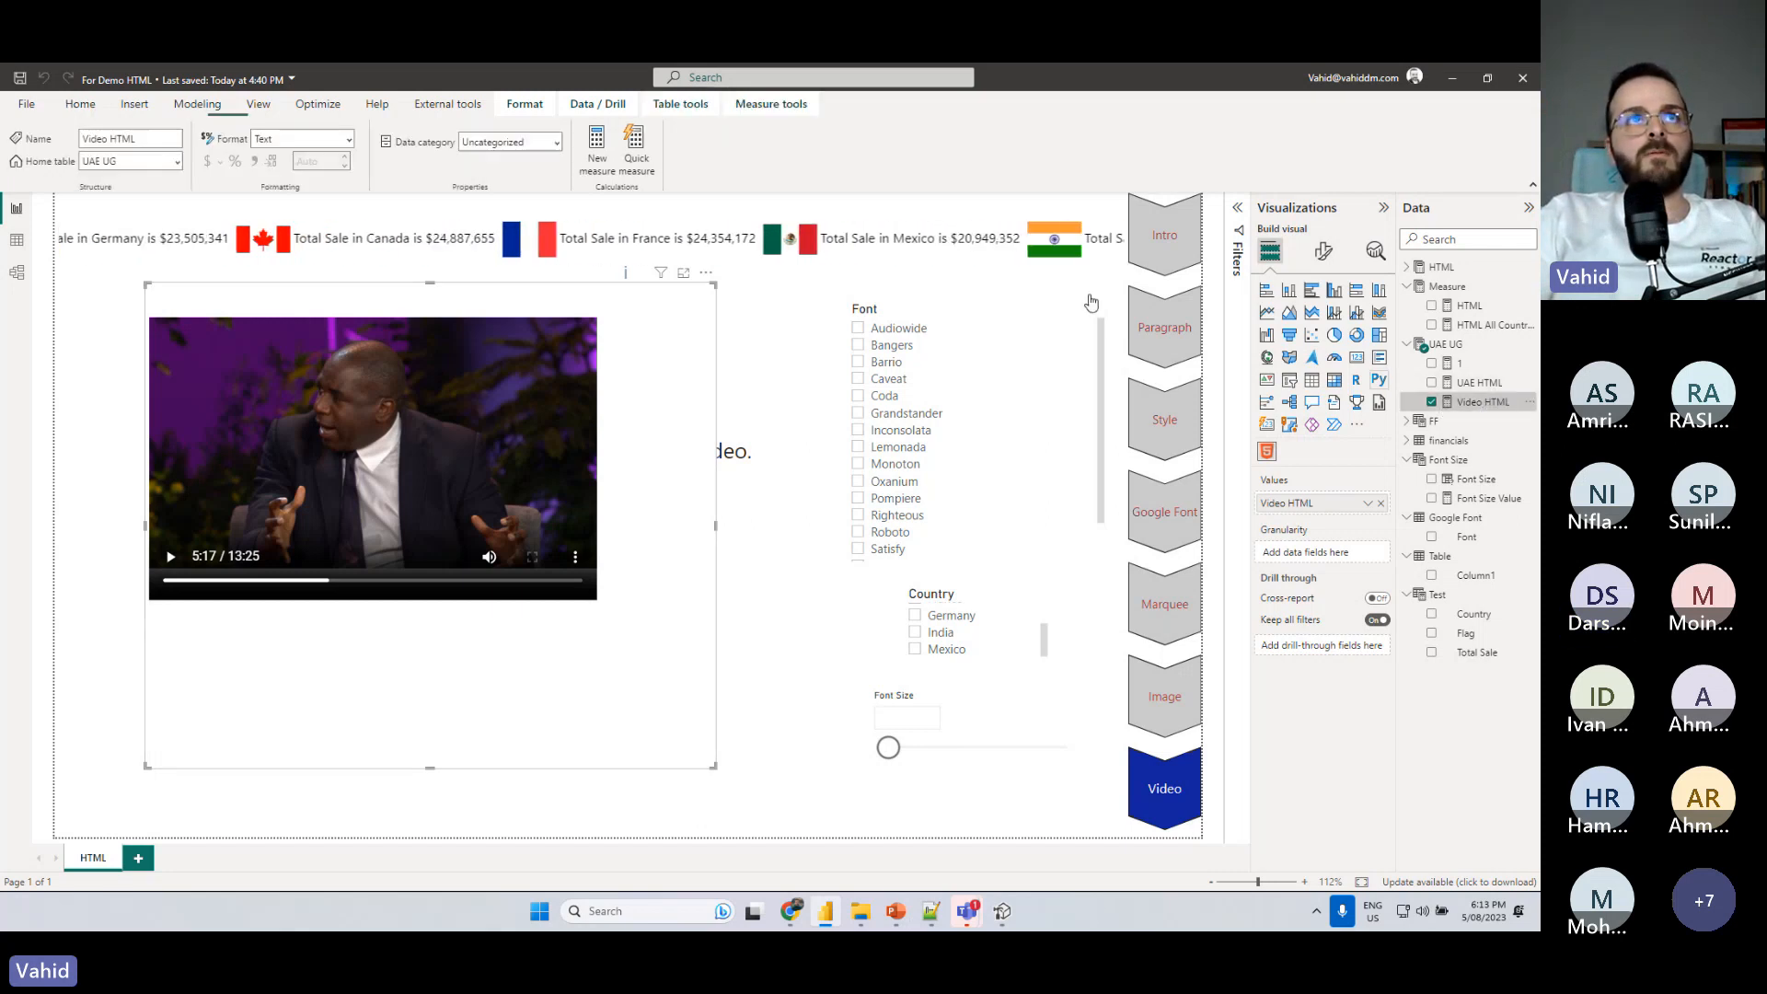
left_click_drag(263, 312, 663, 323)
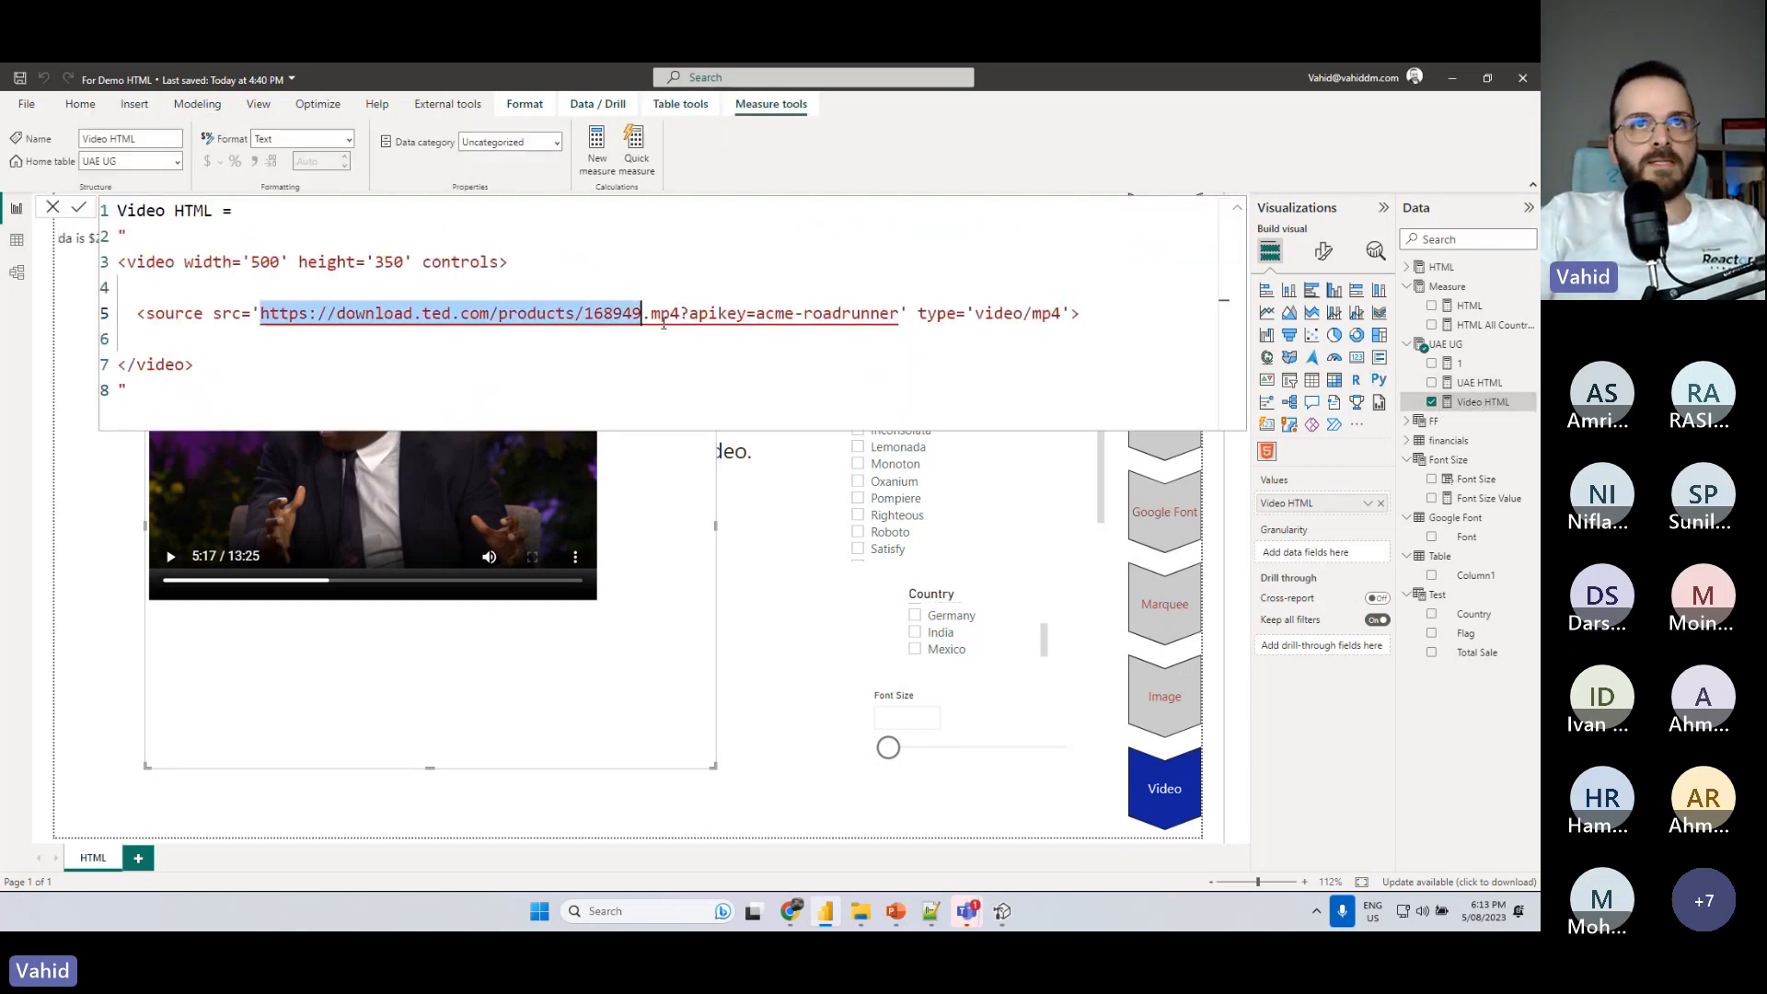
left_click(738, 582)
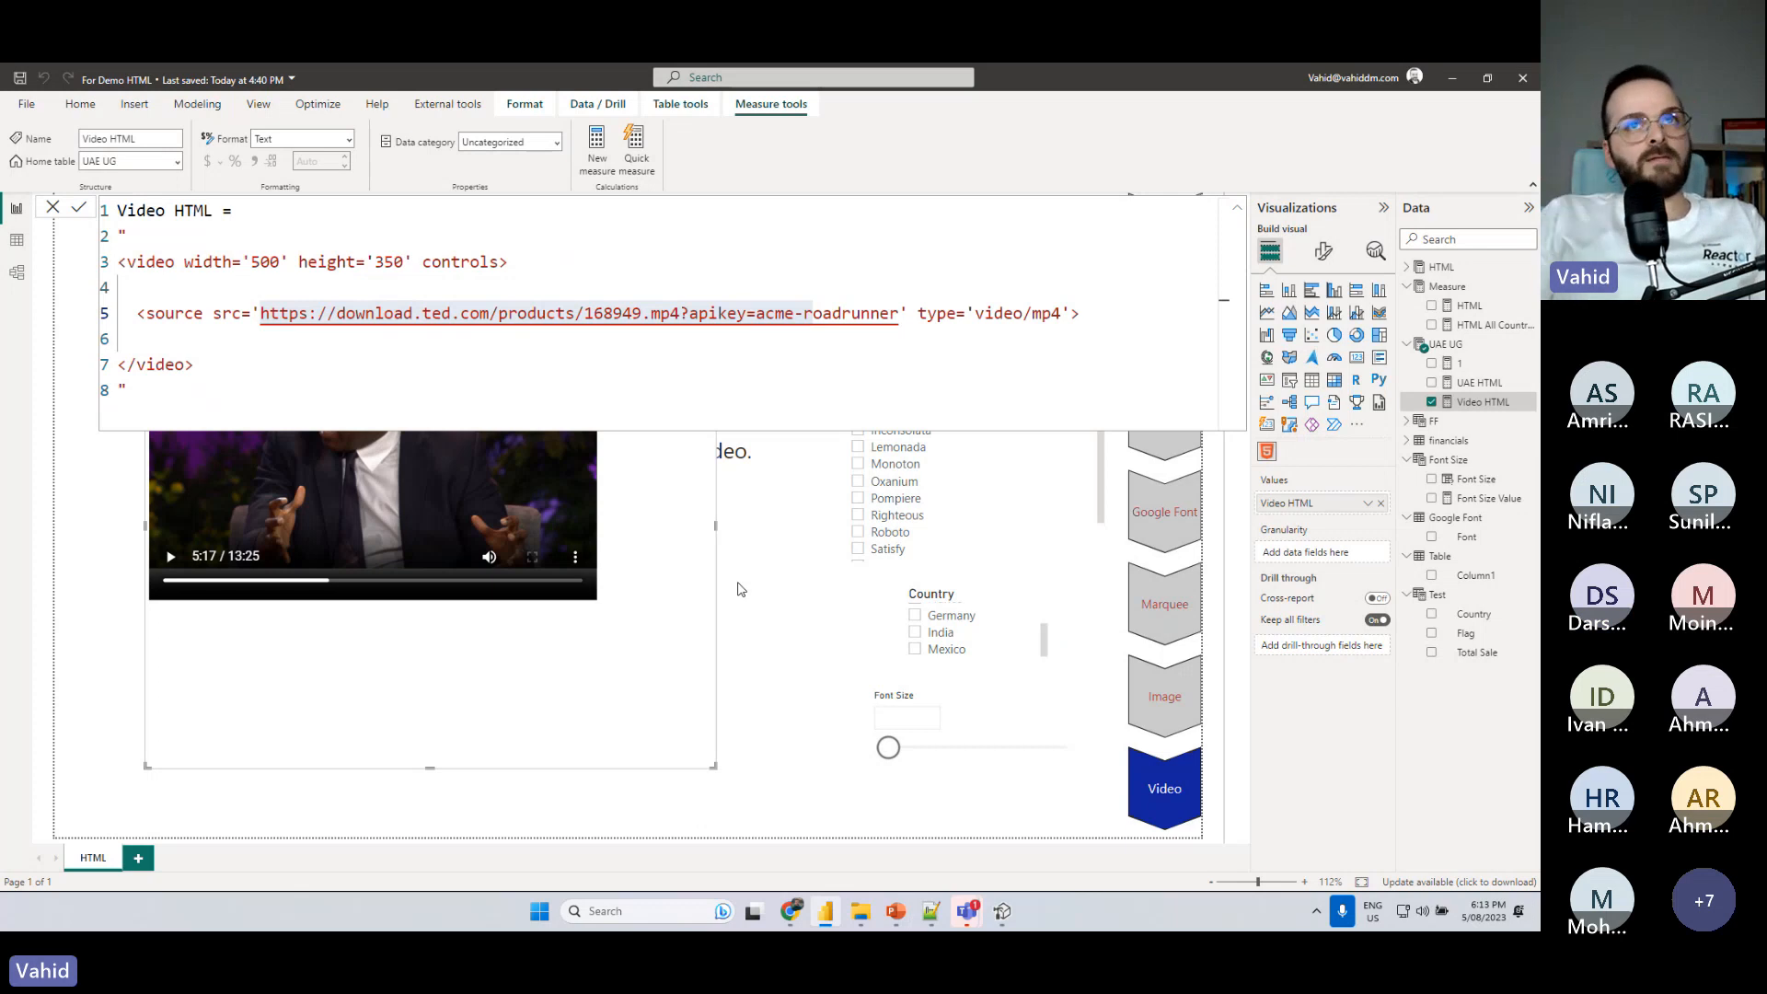
left_click(738, 589)
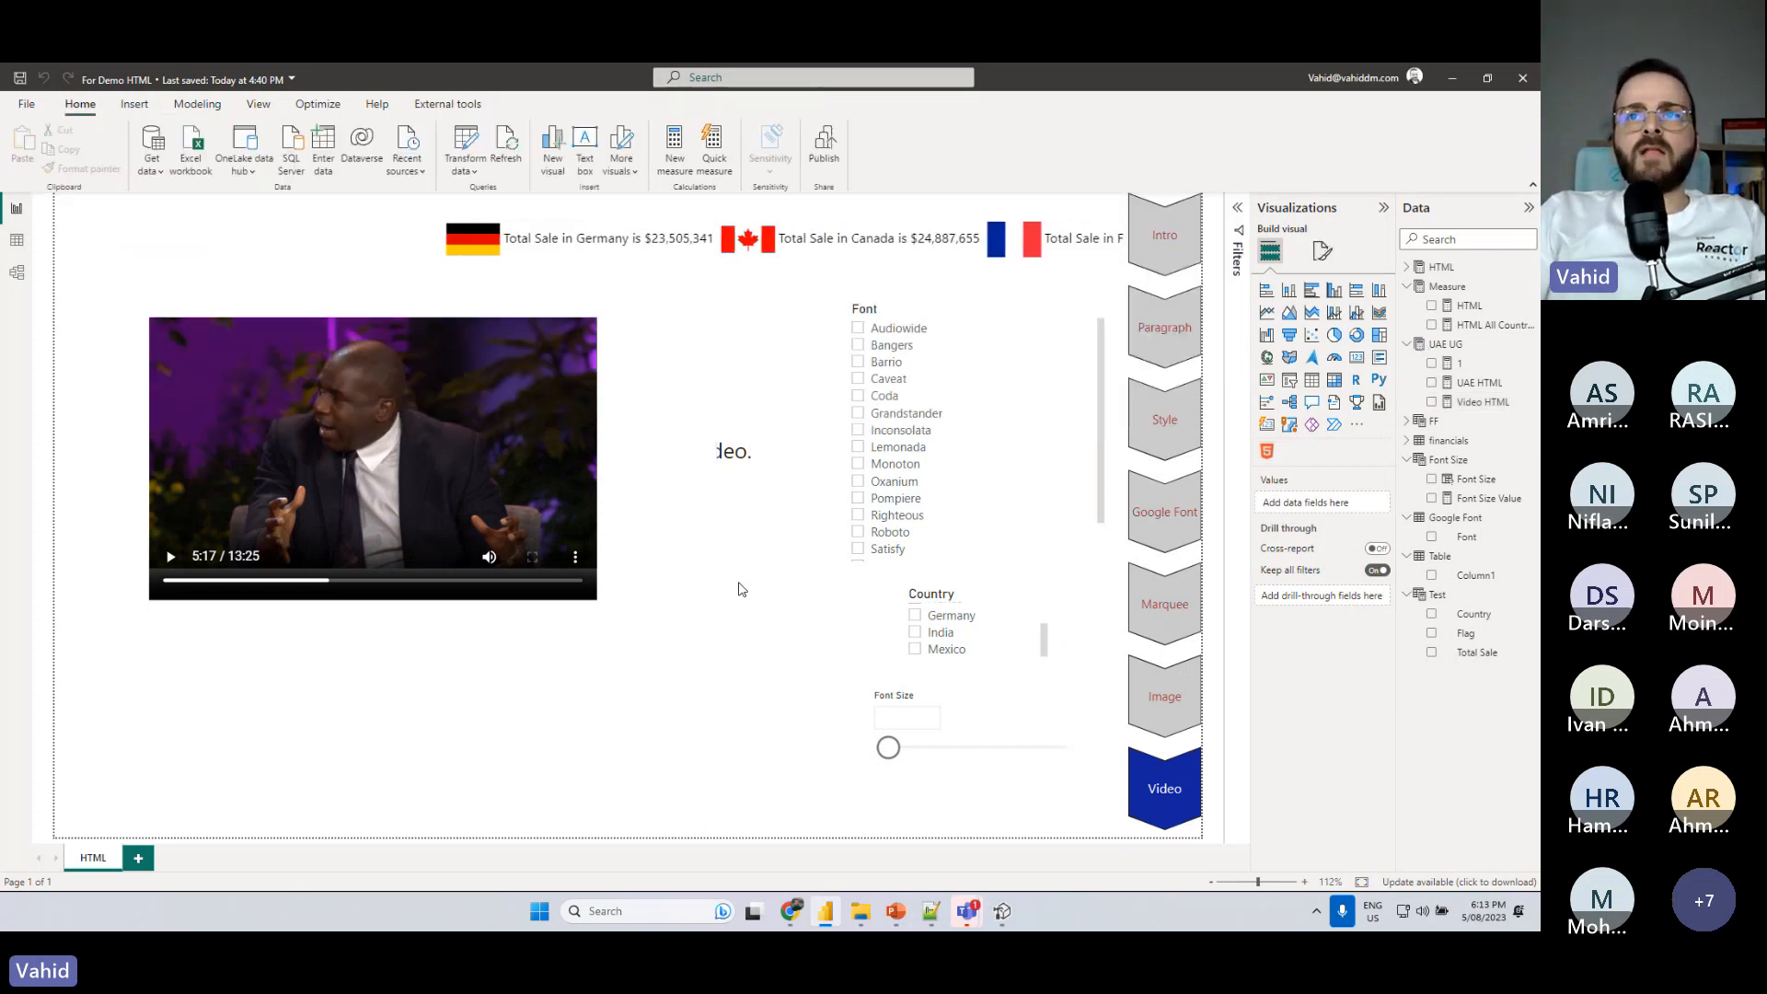